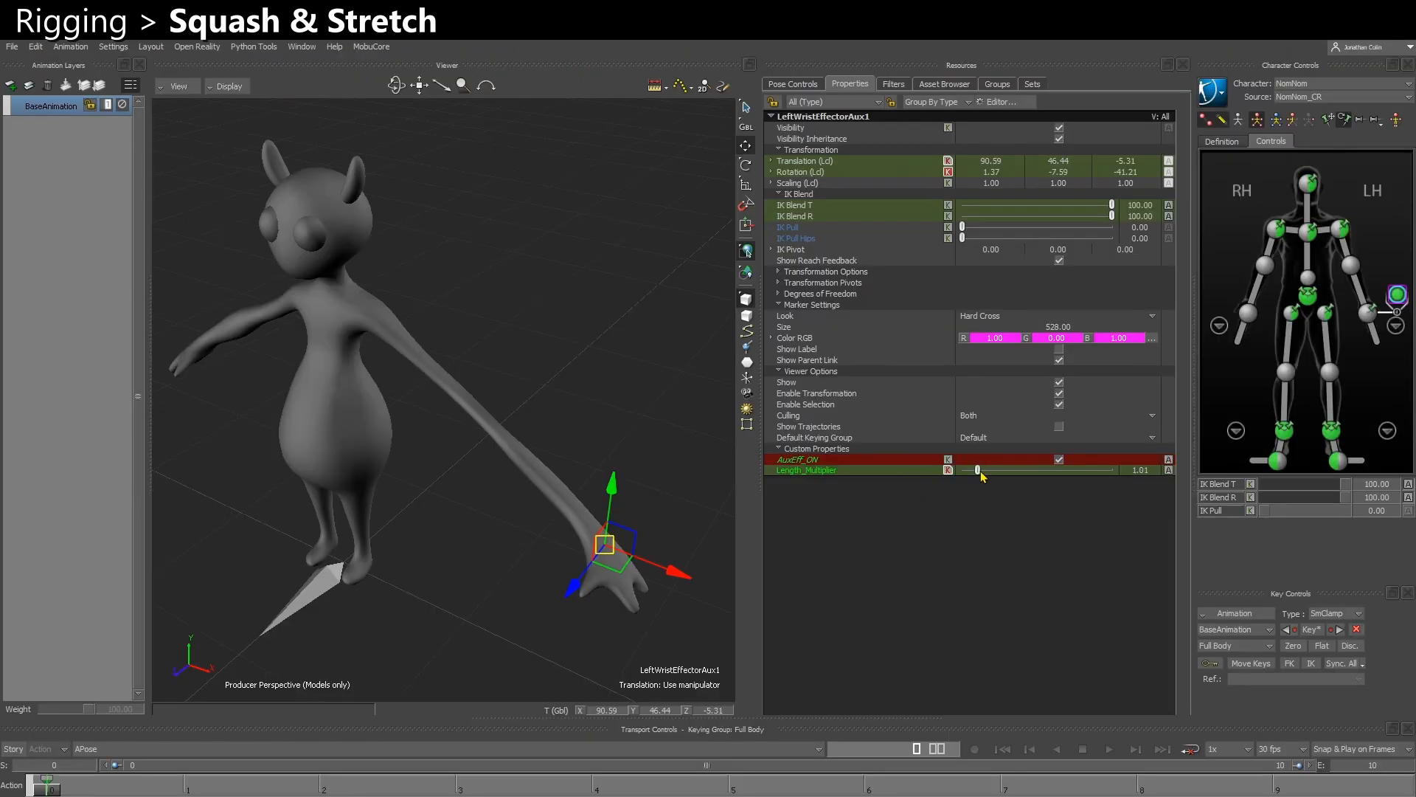
Raise the left wrist effector's Length_Multiplier to about 1.72, then lower it to about 0.61 to test the arm length.
drag(987, 476, 993, 479)
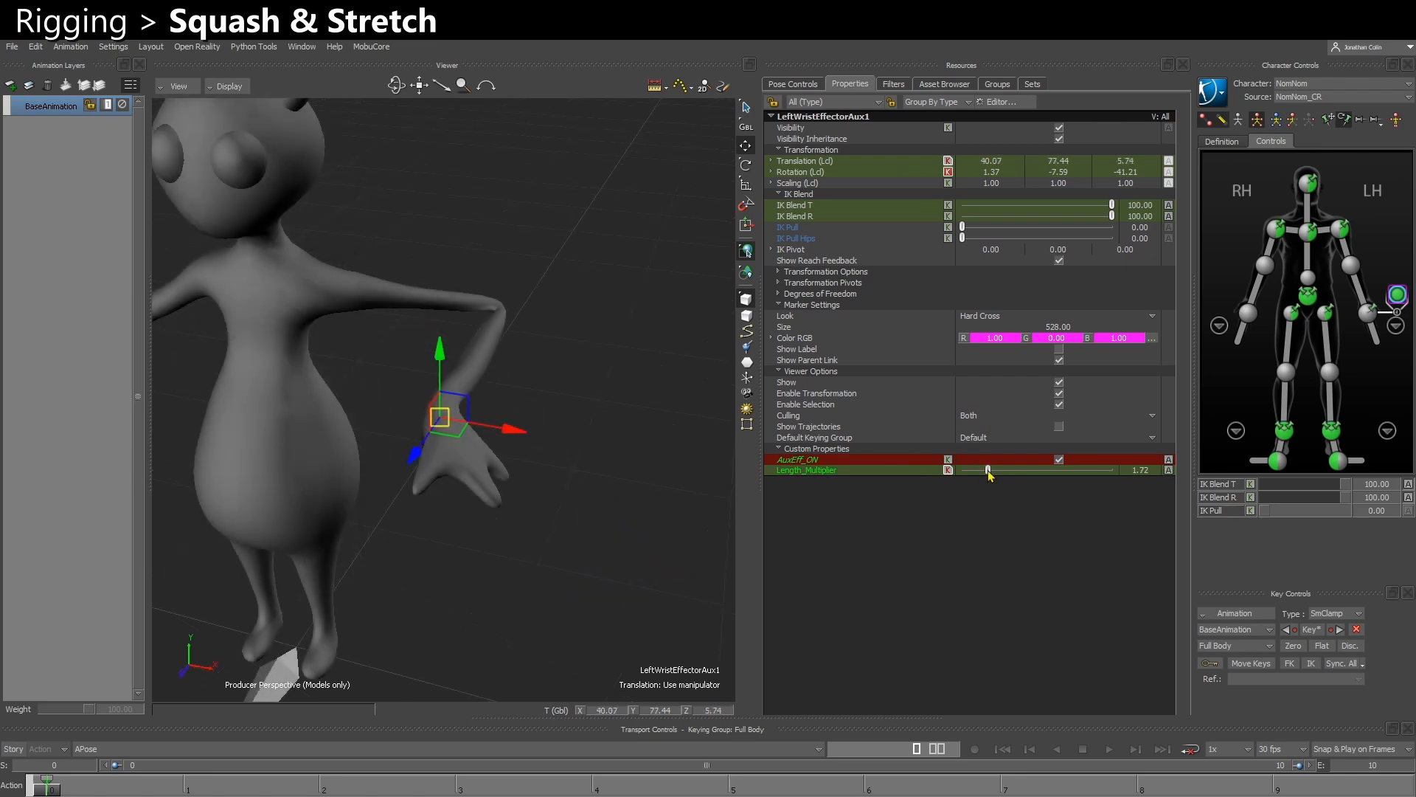
drag(988, 472, 974, 473)
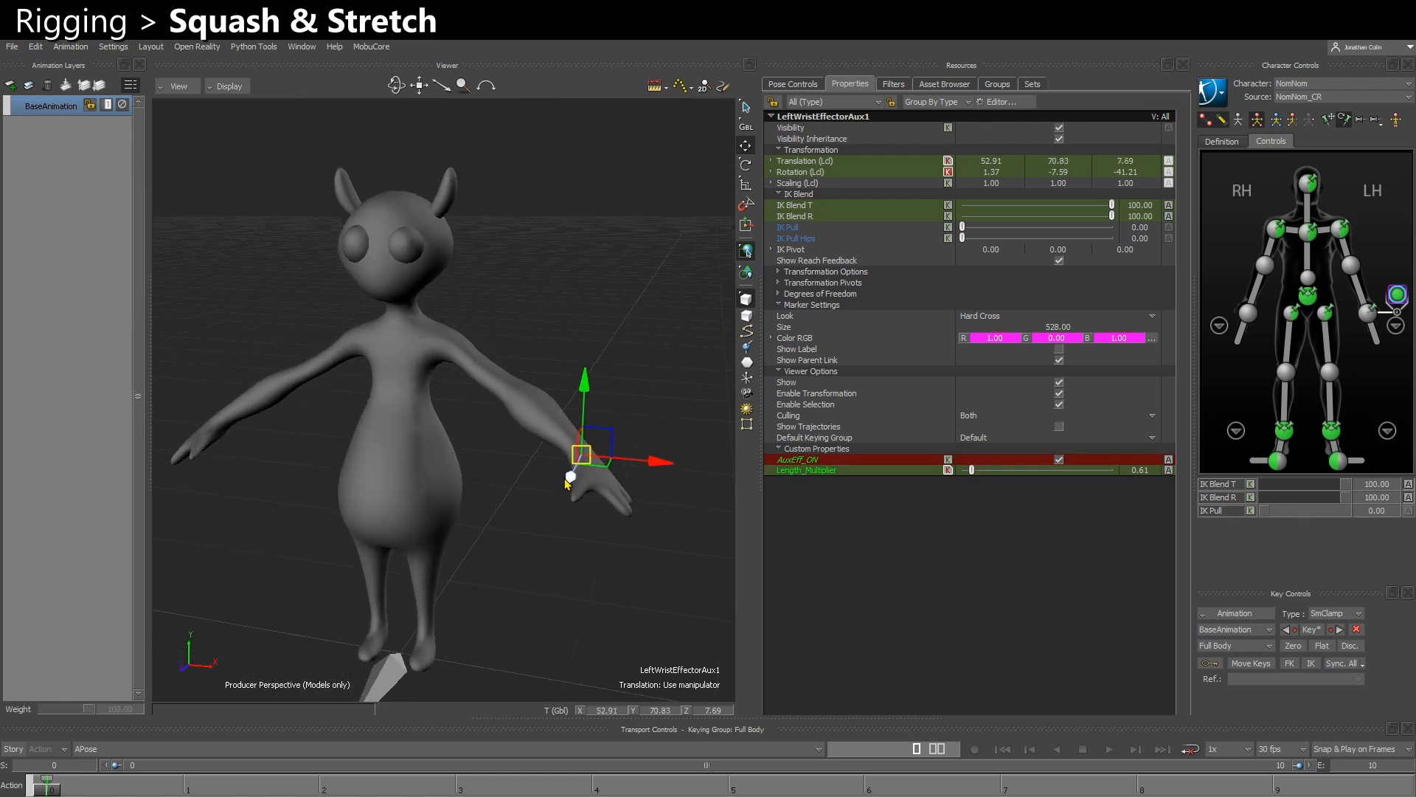
ctrl+shift+drag(564, 483, 563, 534)
ctrl+shift+drag(544, 593, 510, 562)
shift+drag(534, 500, 528, 536)
Select the chest end effector and shift it slightly sideways to test how the rig responds.
click(1308, 233)
mouse_move(458, 361)
mouse_down()
mouse_move(456, 258)
mouse_move(467, 375)
mouse_move(447, 253)
mouse_move(468, 359)
mouse_up()
ctrl+shift+drag(468, 359, 452, 299)
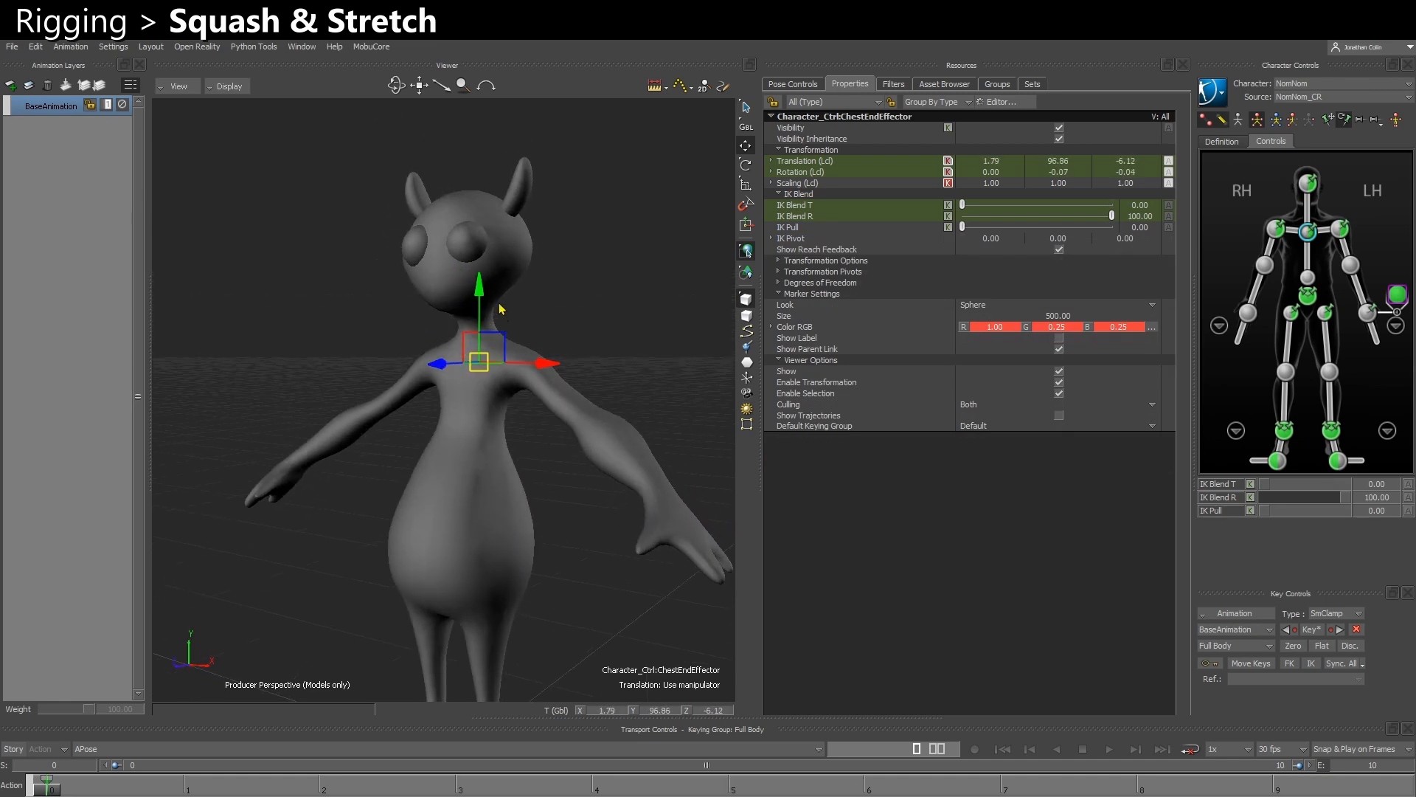
ctrl+shift+drag(492, 407, 465, 354)
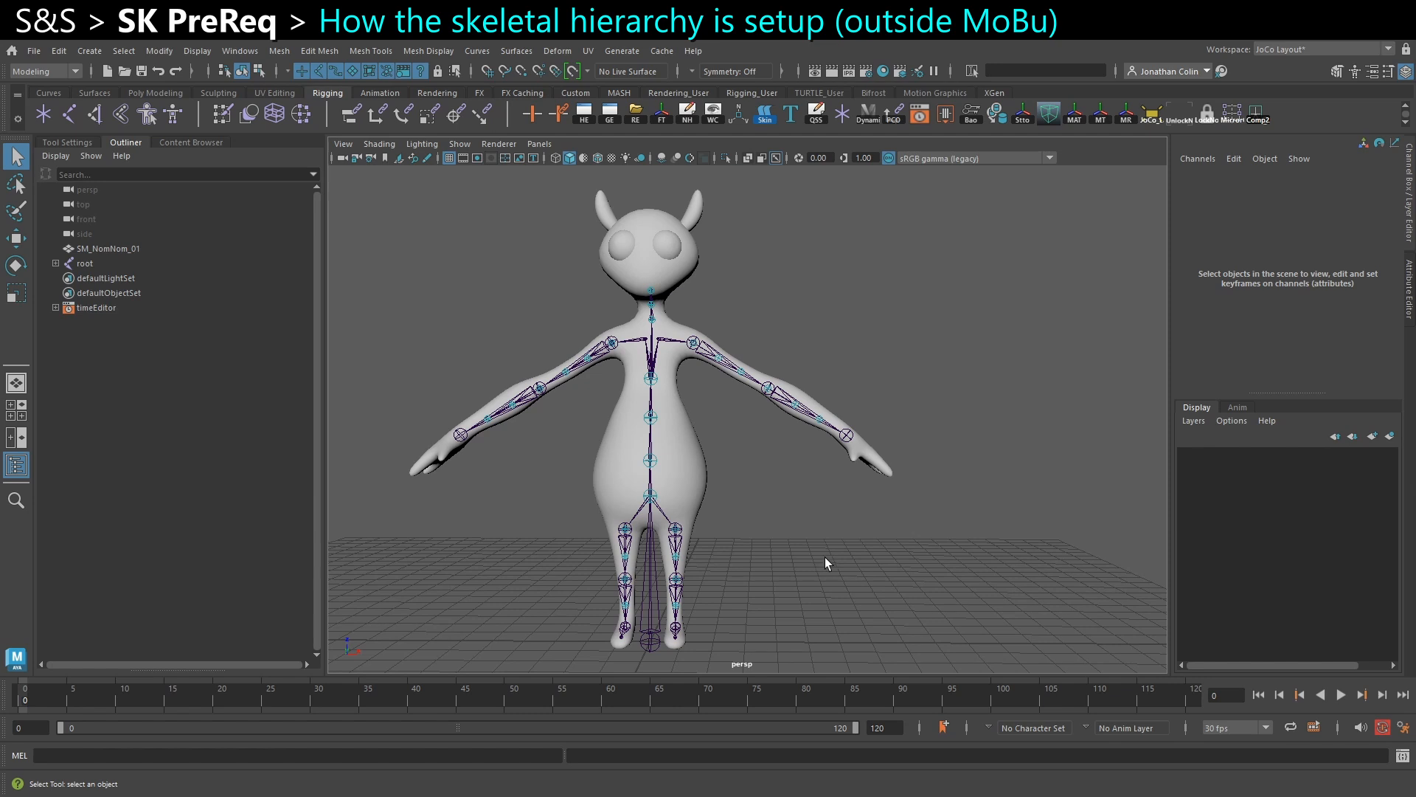
Switch to Maya, select the full joint hierarchy under root and reveal it in the Outliner.
alt+middle_drag(821, 561, 870, 554)
mouse_move(629, 544)
alt+mouse_down()
mouse_move(541, 544)
mouse_move(603, 544)
alt+mouse_up()
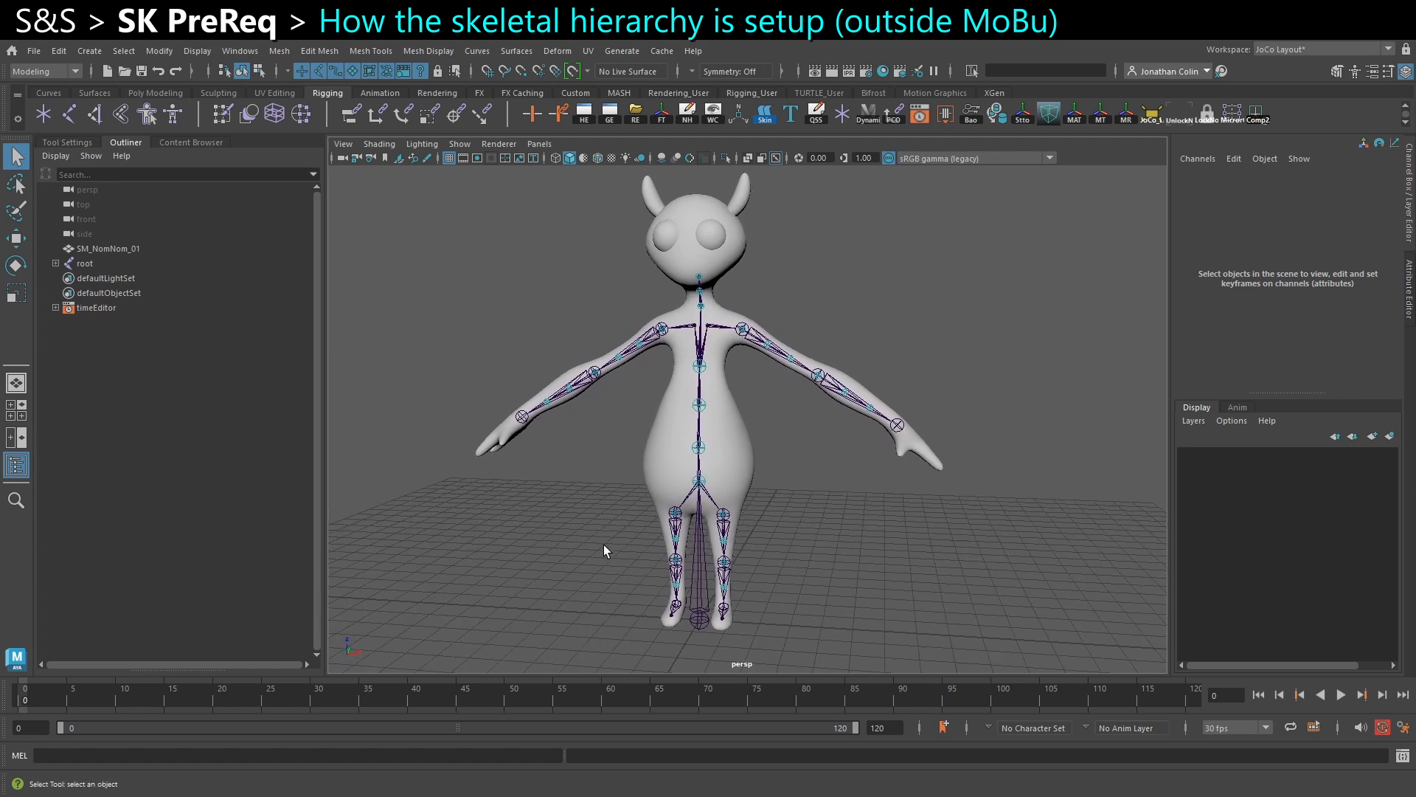
click(98, 266)
right_drag(388, 337, 391, 469)
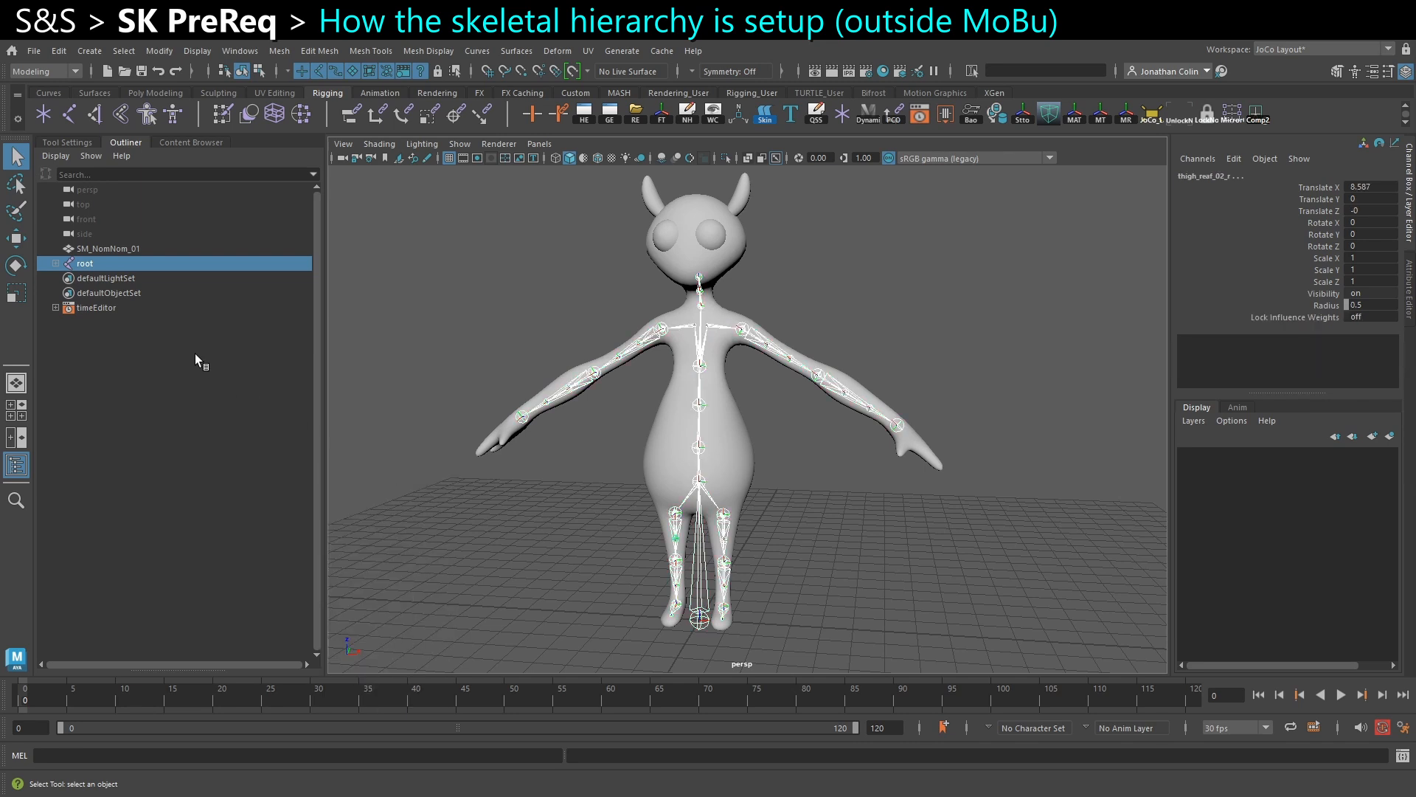
key(f)
scroll(152, 489, down, 3)
scroll(152, 489, up, 3)
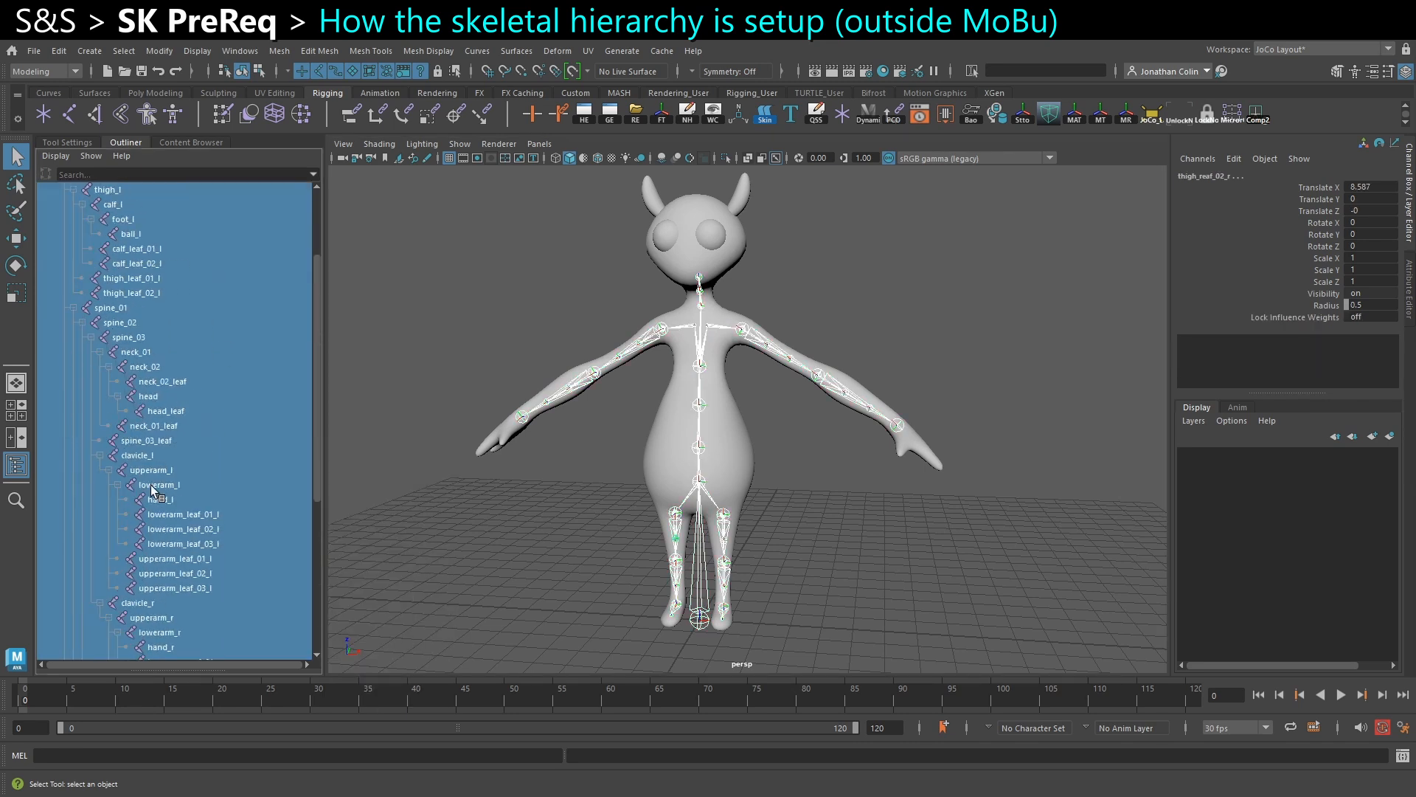
scroll(129, 285, up, 3)
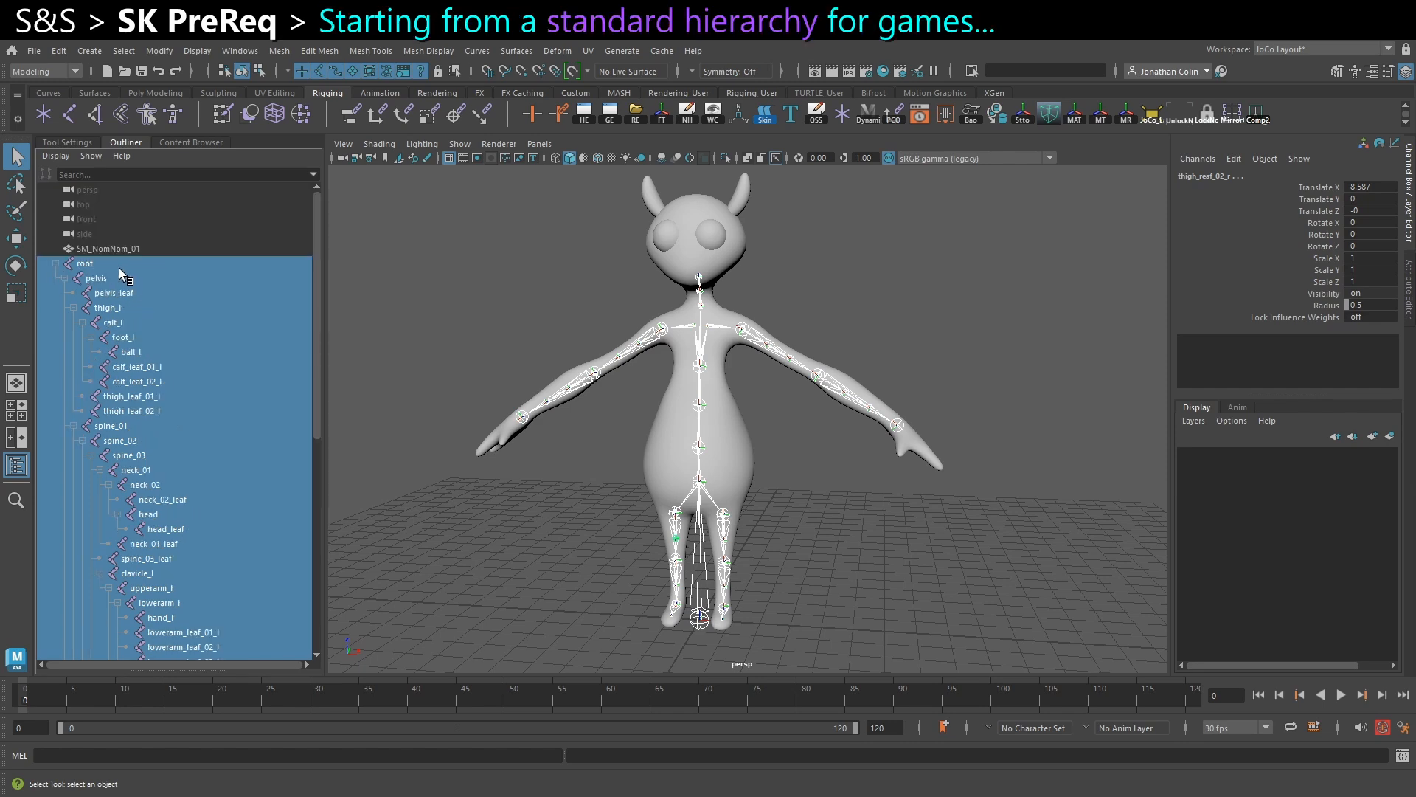
Select the root and pelvis joints in turn to examine the base of the skeleton.
click(120, 266)
alt+right_drag(475, 492, 568, 528)
key(w)
alt+middle_drag(599, 625, 615, 503)
scroll(615, 506, up, 1)
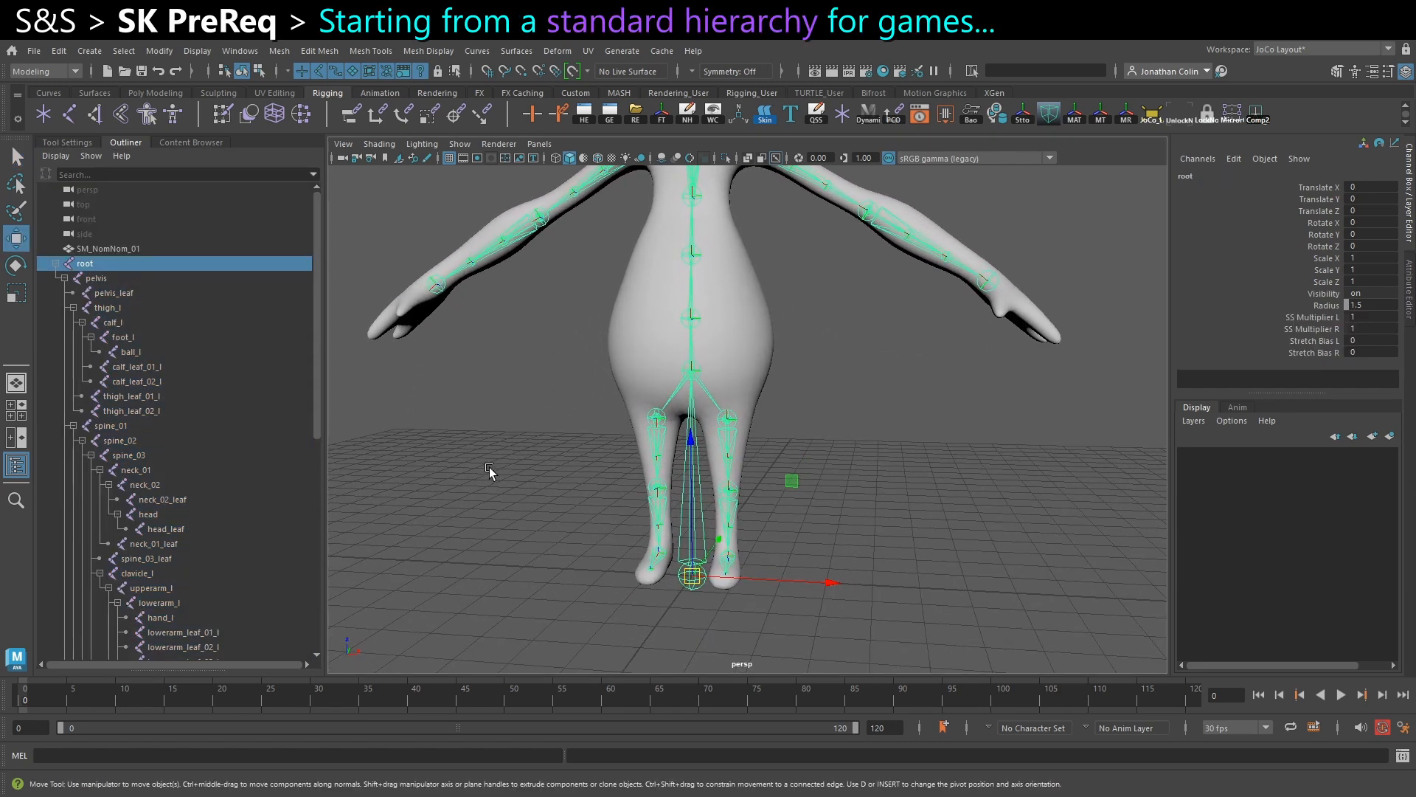
click(96, 279)
key(f)
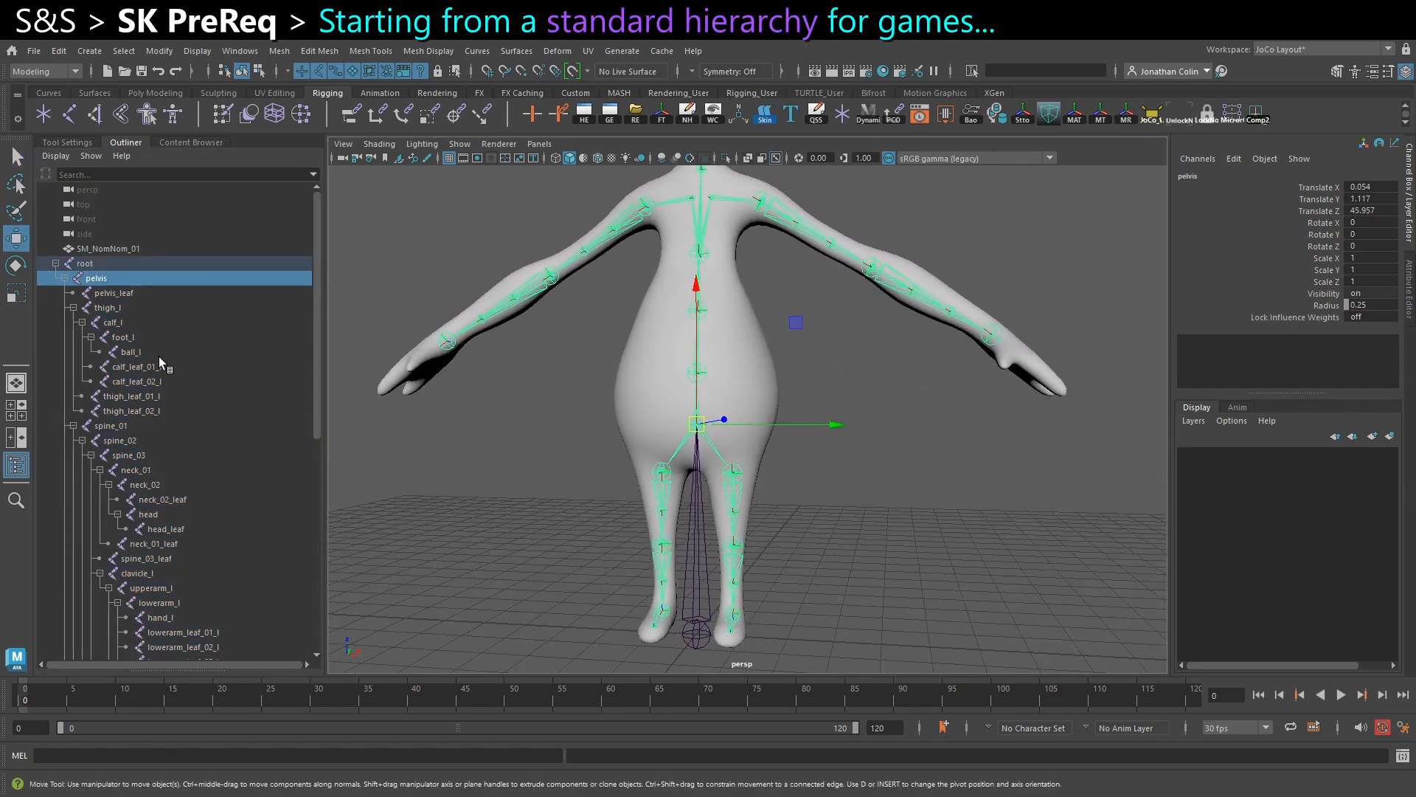
Examine the left leg chain by selecting the thigh_l, calf_l and ball_l joints in turn.
click(109, 308)
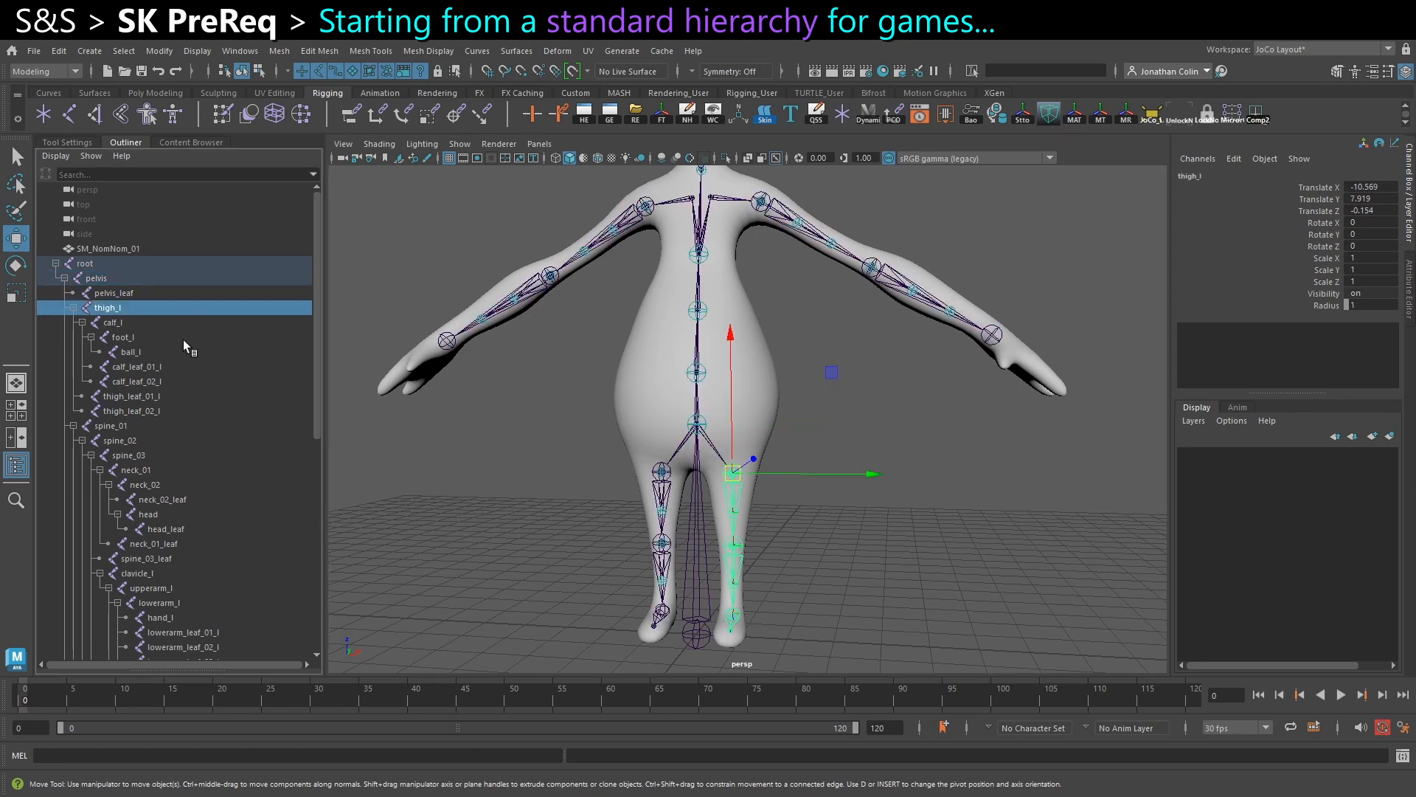
key(f)
click(118, 323)
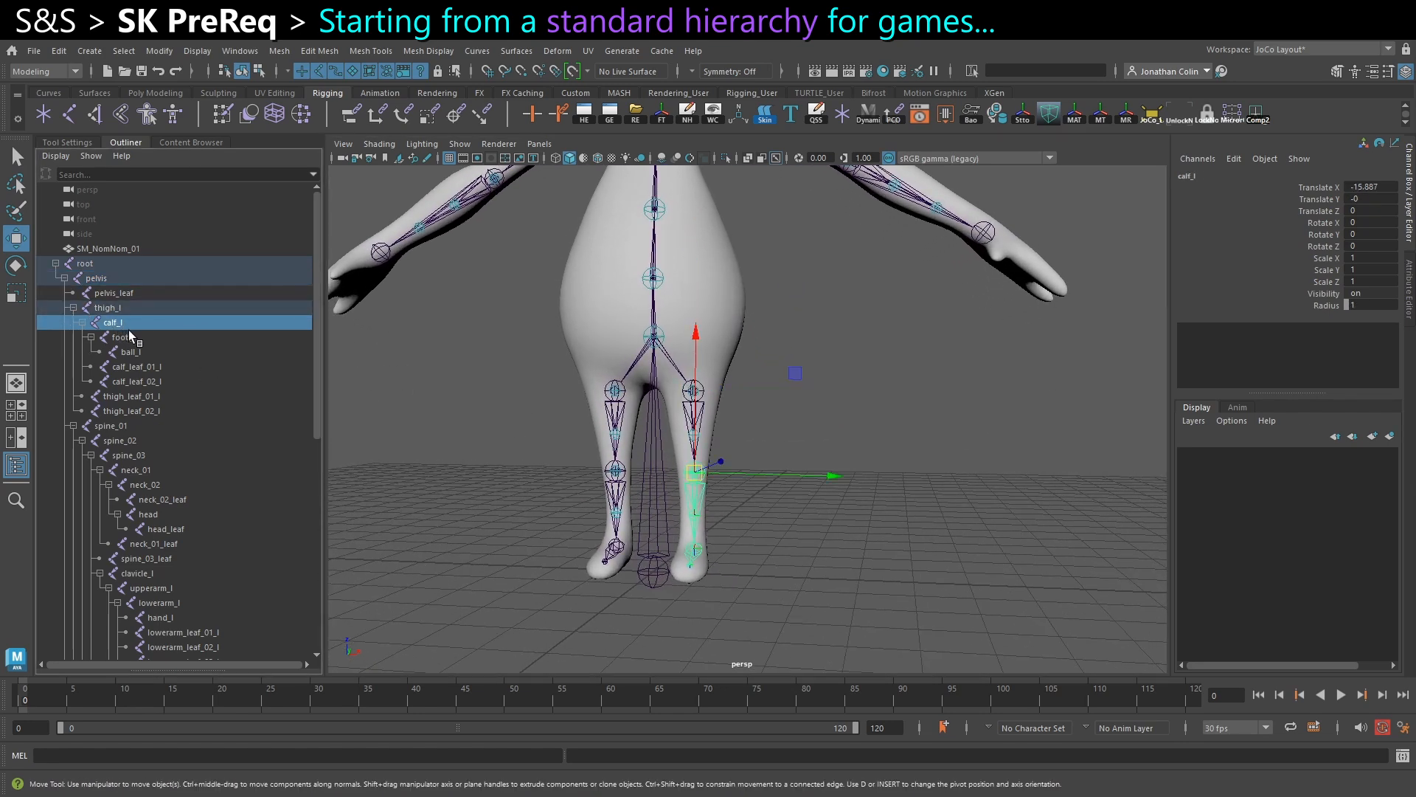
alt+drag(473, 442, 512, 471)
scroll(516, 453, up, 1)
click(131, 351)
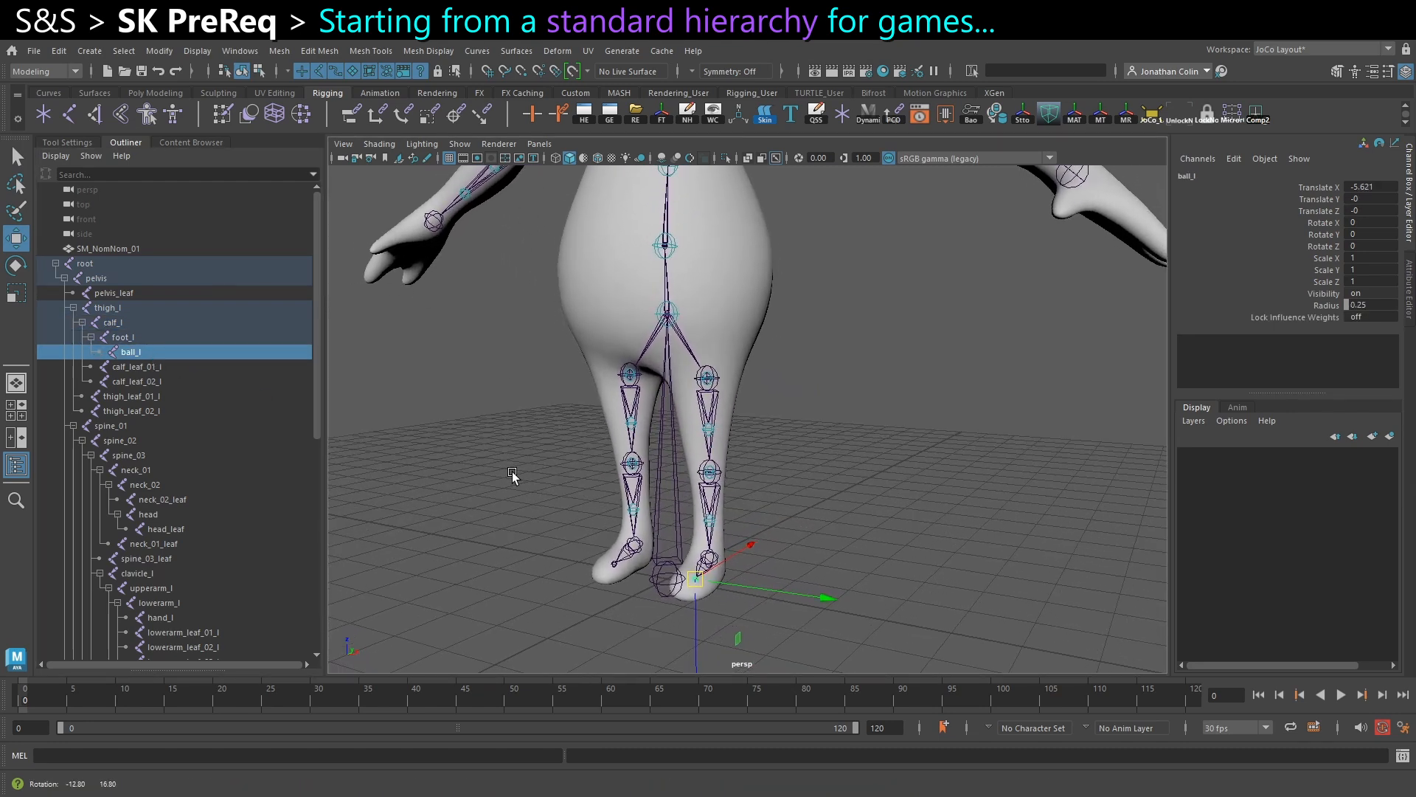
Try rotating the calf_l joint at the knee, then undo the rotation.
click(710, 472)
key(e)
drag(646, 428, 712, 435)
key(ctrl+z)
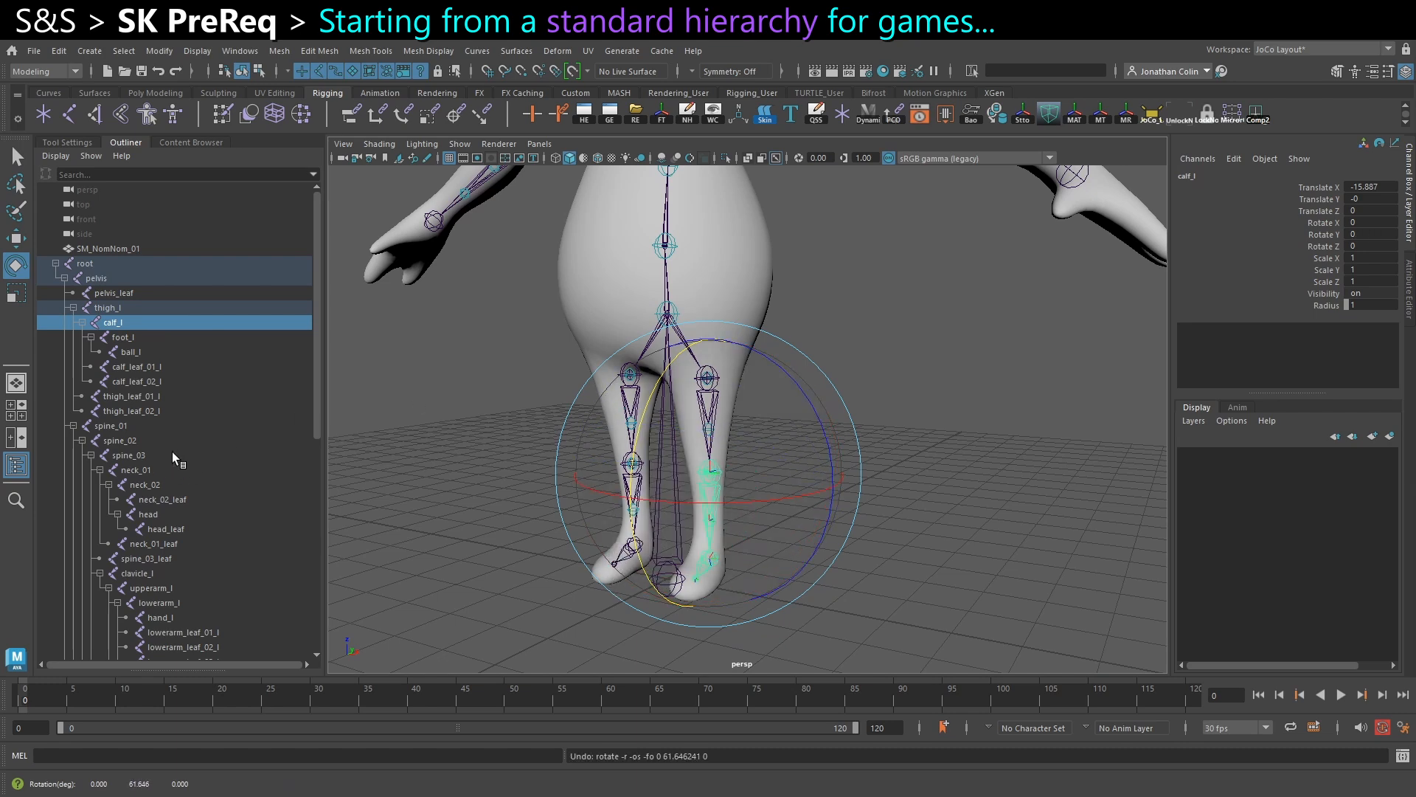
Select the spine_01, spine_02 and spine_03 joints in turn to examine the spine chain.
scroll(171, 448, down, 3)
click(121, 308)
key(f)
key(w)
alt+drag(650, 583, 631, 525)
click(137, 326)
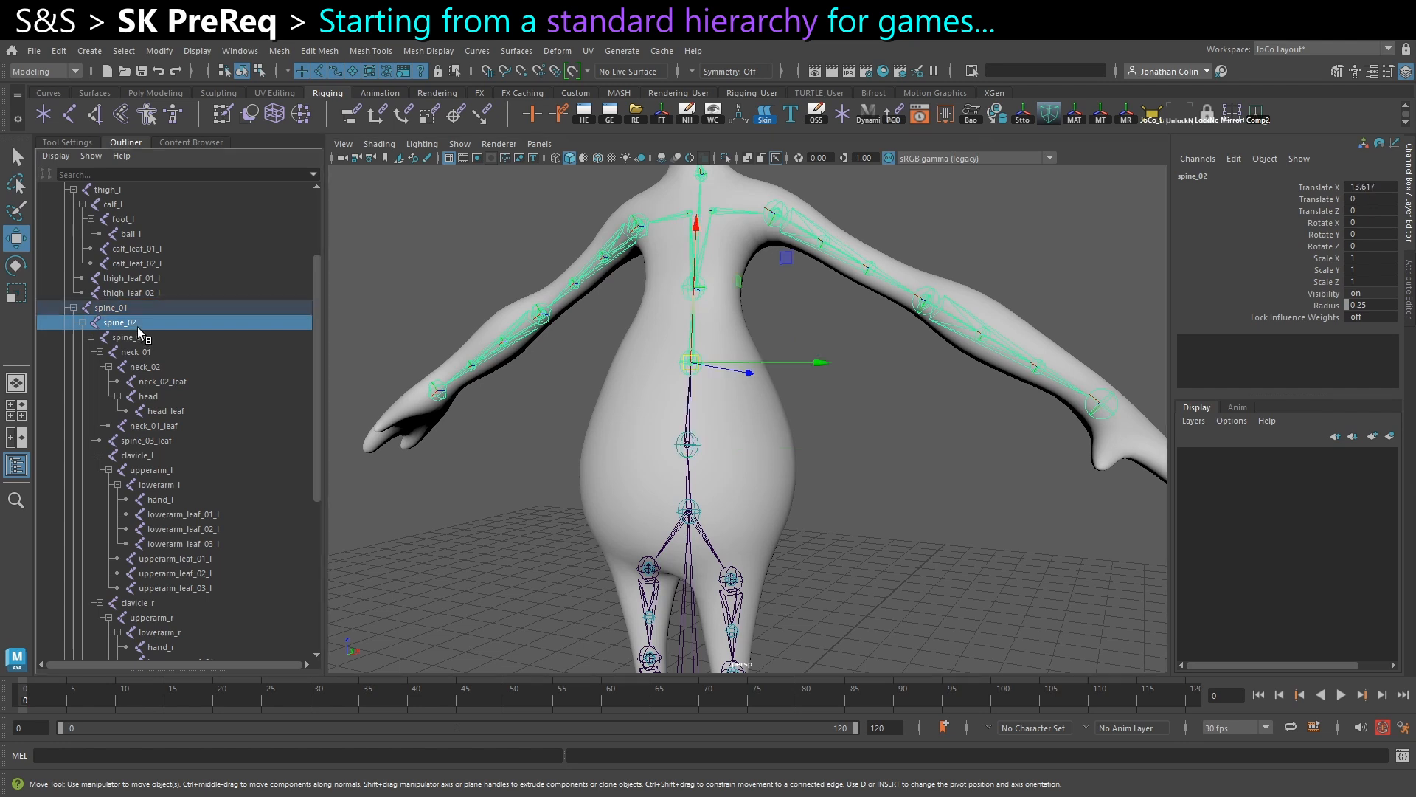
click(144, 340)
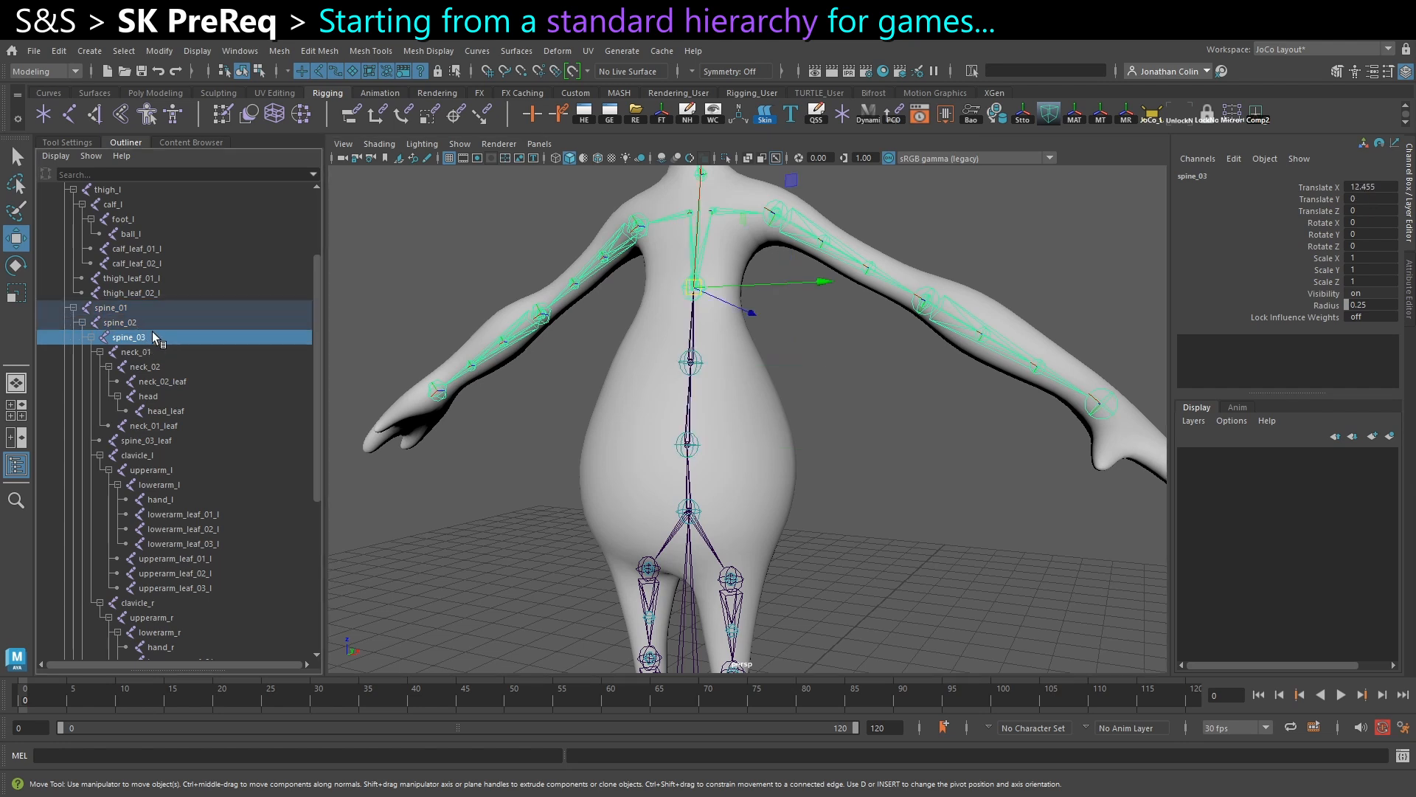
click(130, 312)
click(143, 337)
Select the neck_01, neck_02 and head joints in turn to examine the neck chain.
click(155, 355)
alt+middle_drag(612, 372, 633, 470)
click(167, 369)
click(170, 396)
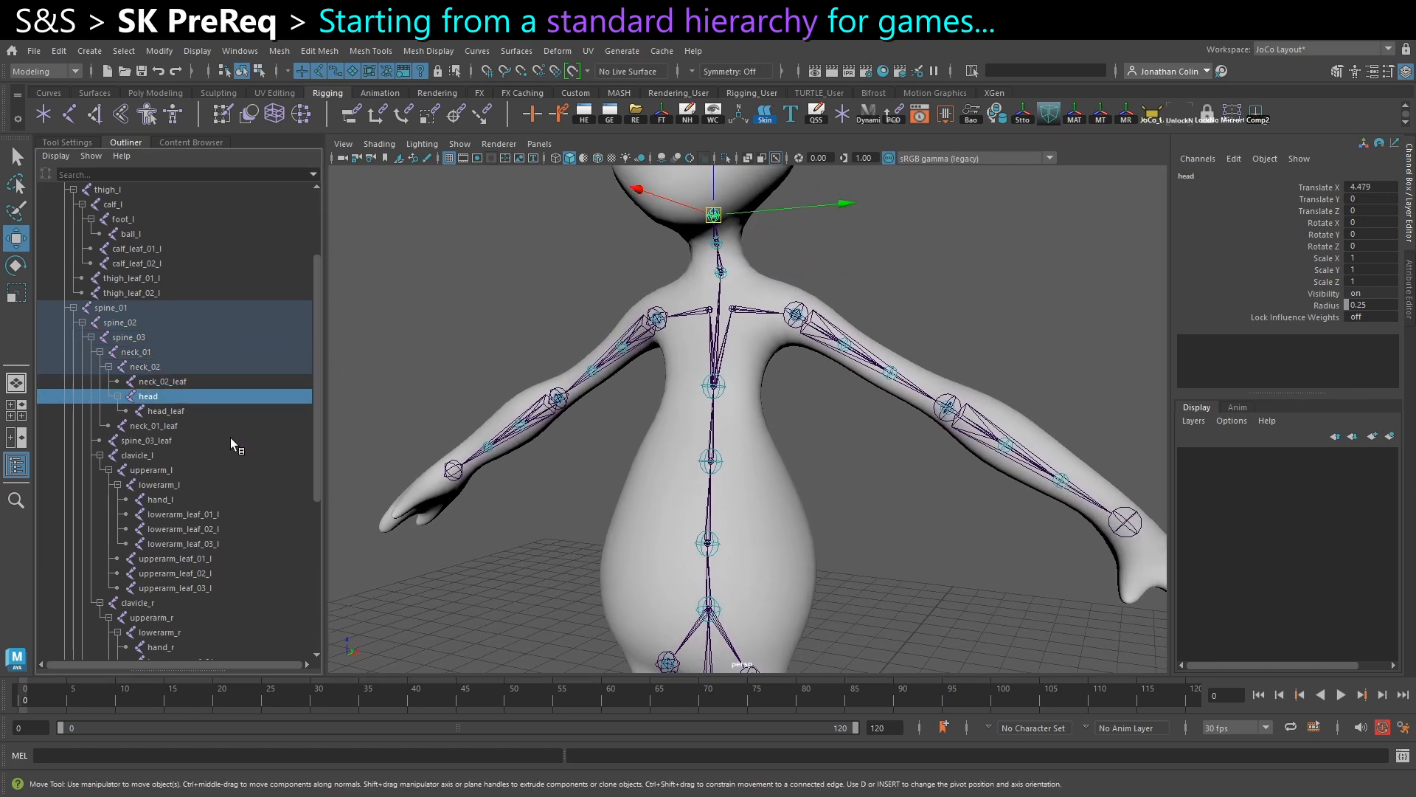
Select clavicle_l, try rotating its child joint upperarm_l and undo the rotation.
click(147, 456)
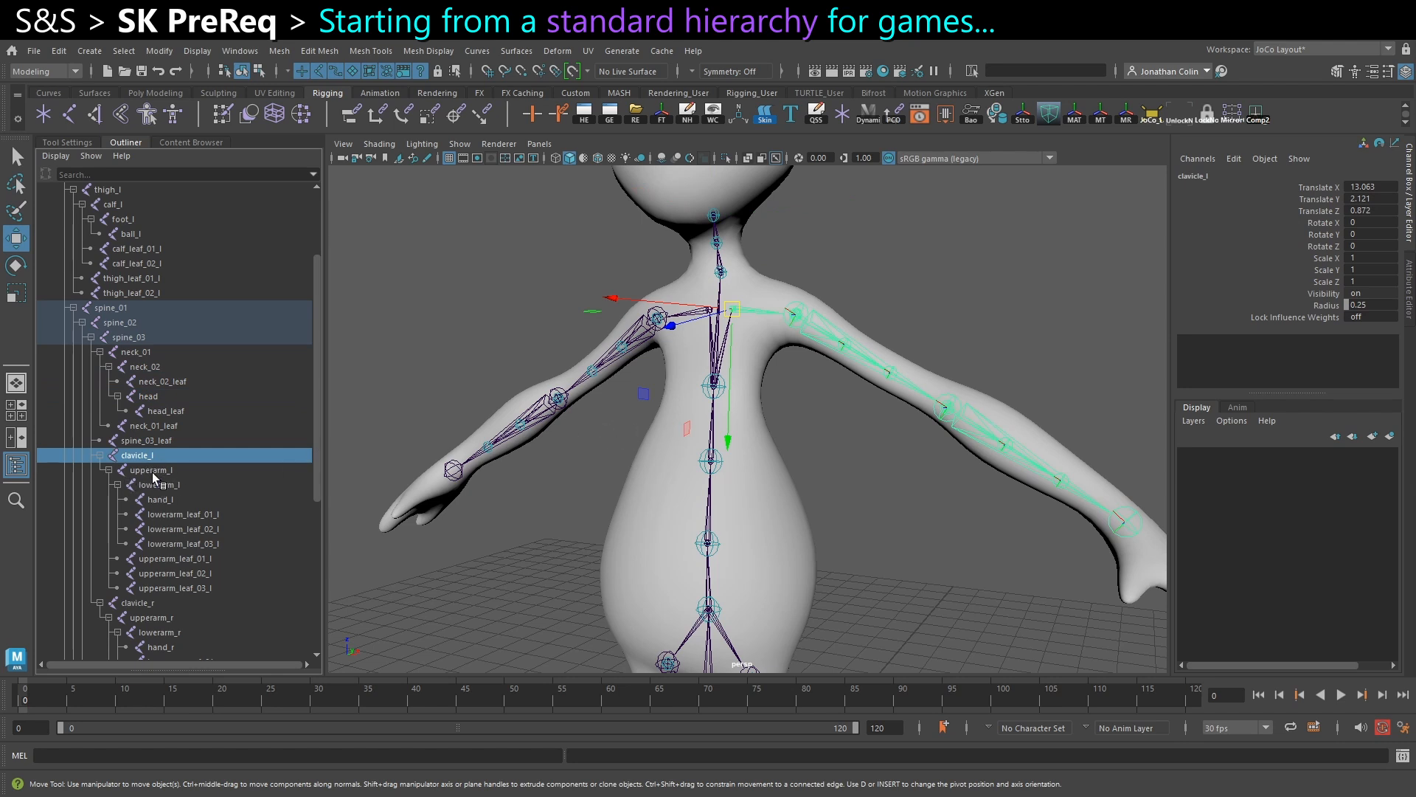
click(152, 472)
key(e)
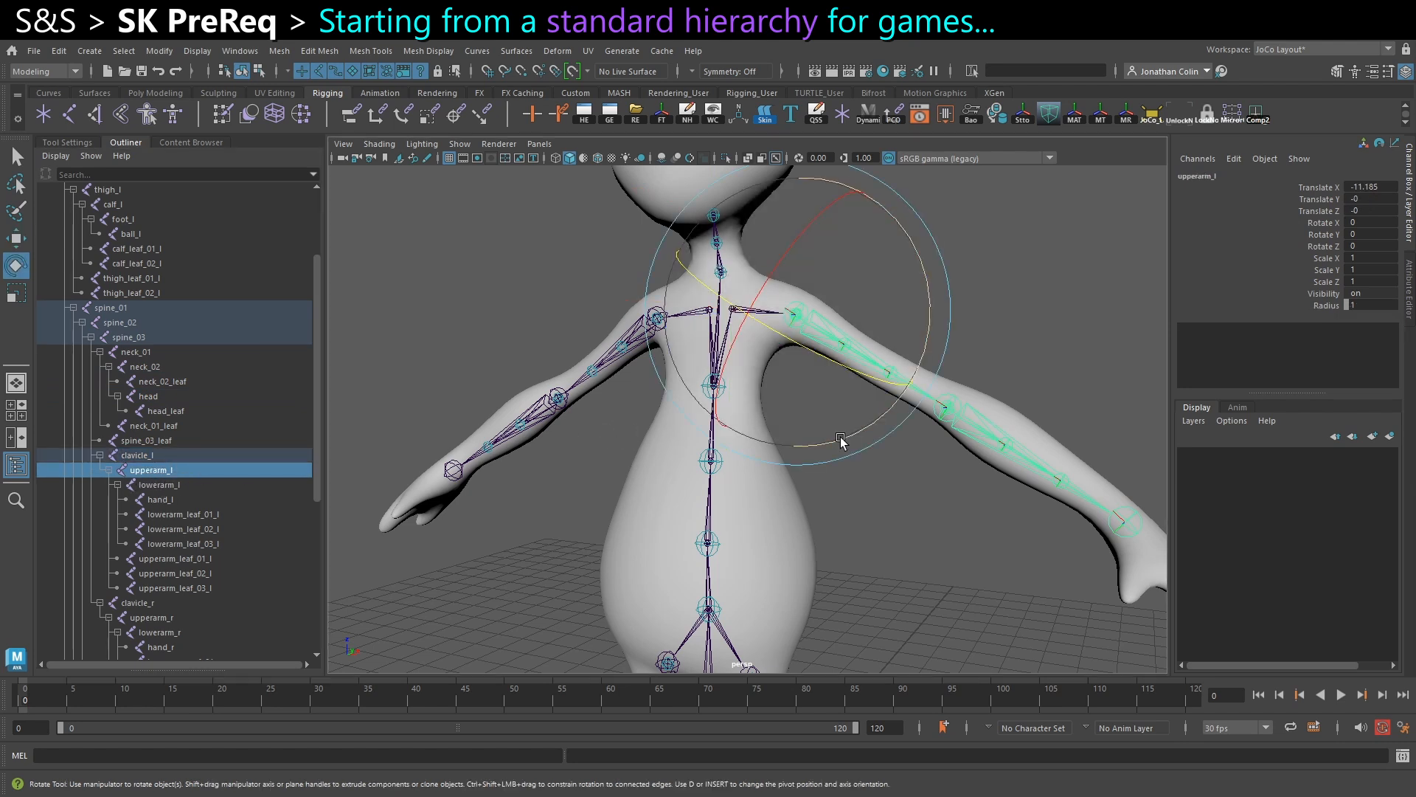
drag(858, 455, 809, 469)
key(ctrl+z)
key(ctrl+z)
Try rotating the lowerarm_l joint at the elbow, then undo the rotation.
click(174, 487)
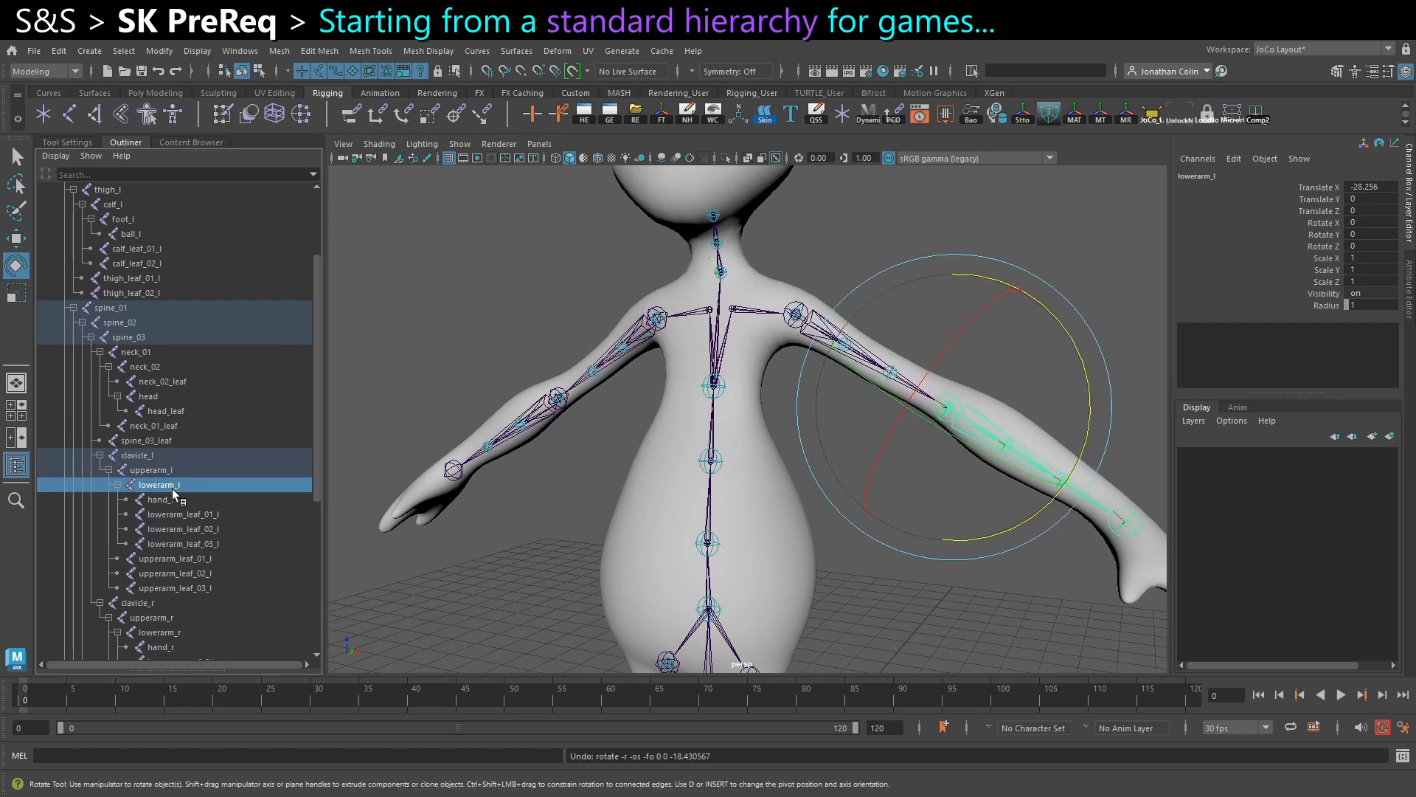
drag(992, 468, 1036, 516)
key(ctrl+z)
Select the hand_l joint and examine the end of the left arm chain.
click(171, 500)
alt+middle_drag(901, 469, 785, 429)
alt+drag(789, 431, 810, 433)
alt+middle_drag(729, 433, 748, 416)
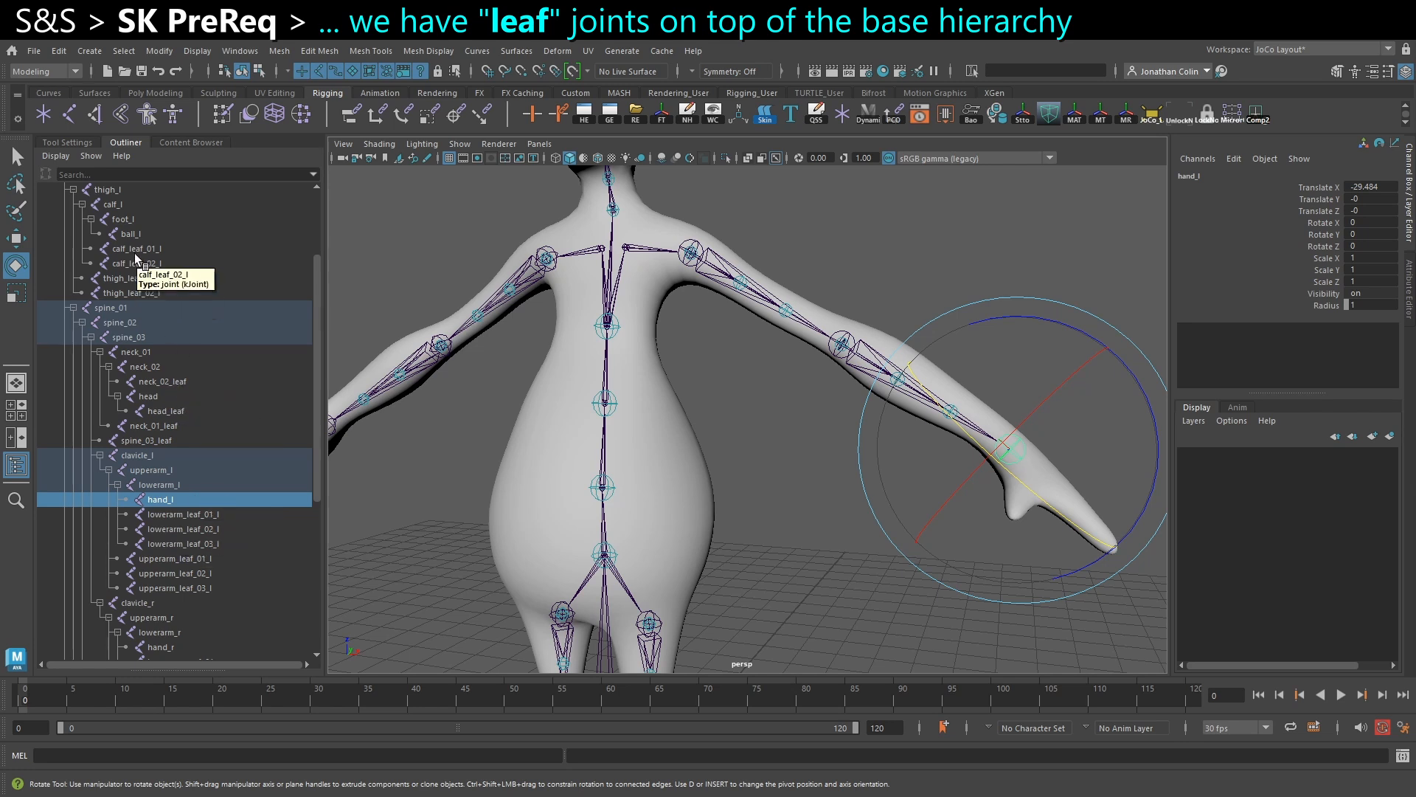
Select calf_leaf_01_l through thigh_leaf_02_l and move them sideways out of the left leg, to about 18.6 in Translate Y.
drag(138, 251, 144, 299)
alt+middle_drag(758, 462, 762, 357)
key(w)
alt+right_drag(624, 373, 667, 512)
alt+drag(552, 378, 579, 385)
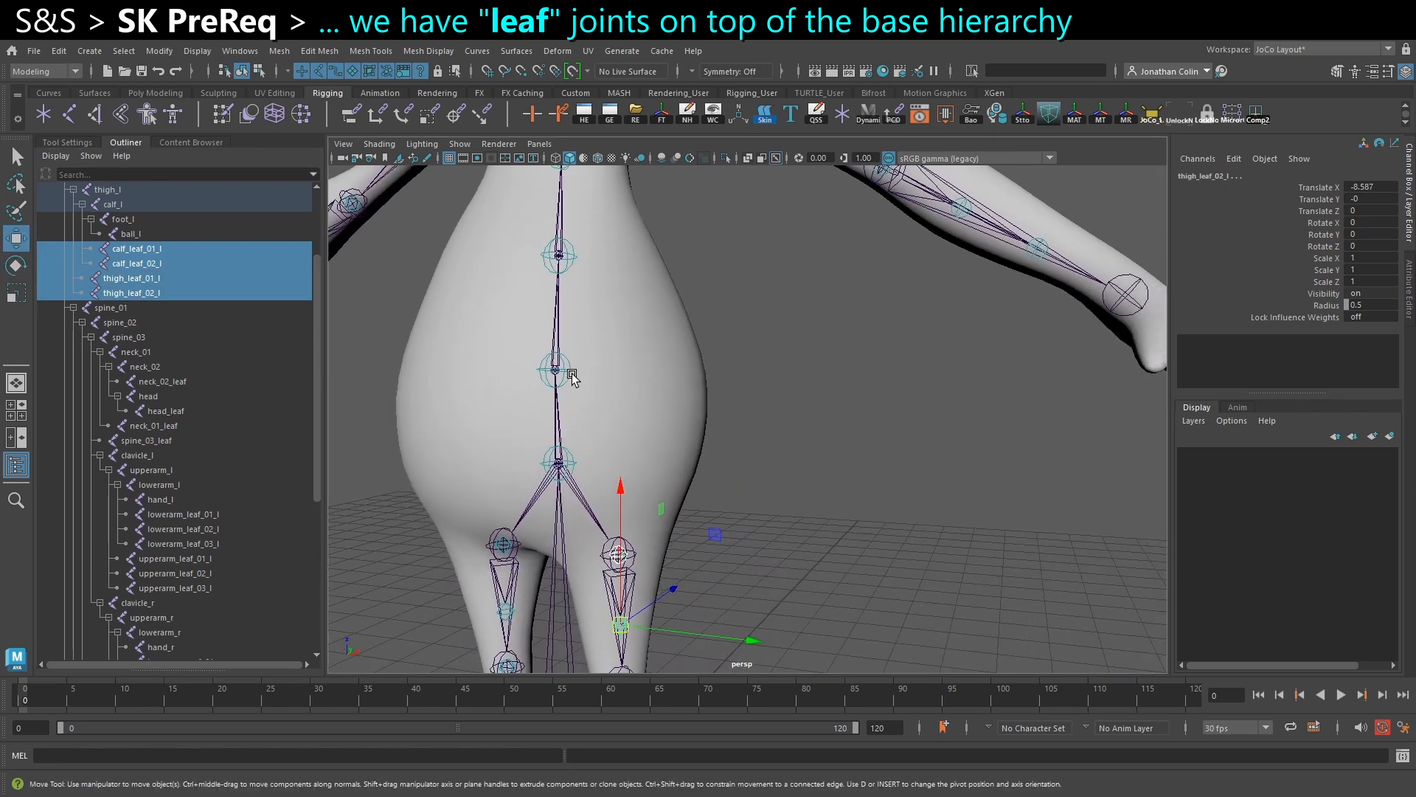
alt+drag(735, 555, 698, 502)
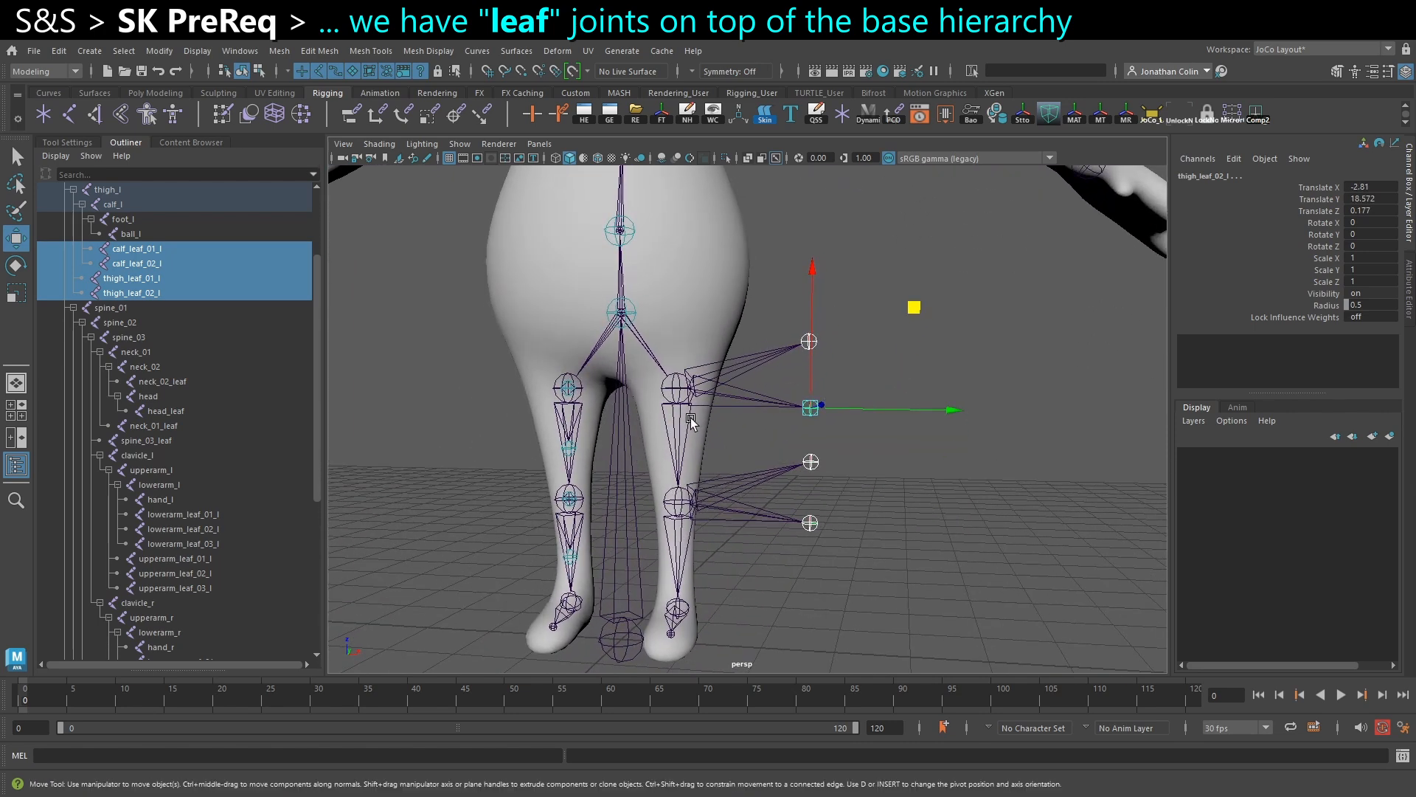
Select the pelvis and spine leaf joints and move them sideways off the torso, to about 15.3 in Translate Y.
alt+middle_drag(698, 394, 631, 480)
click(619, 365)
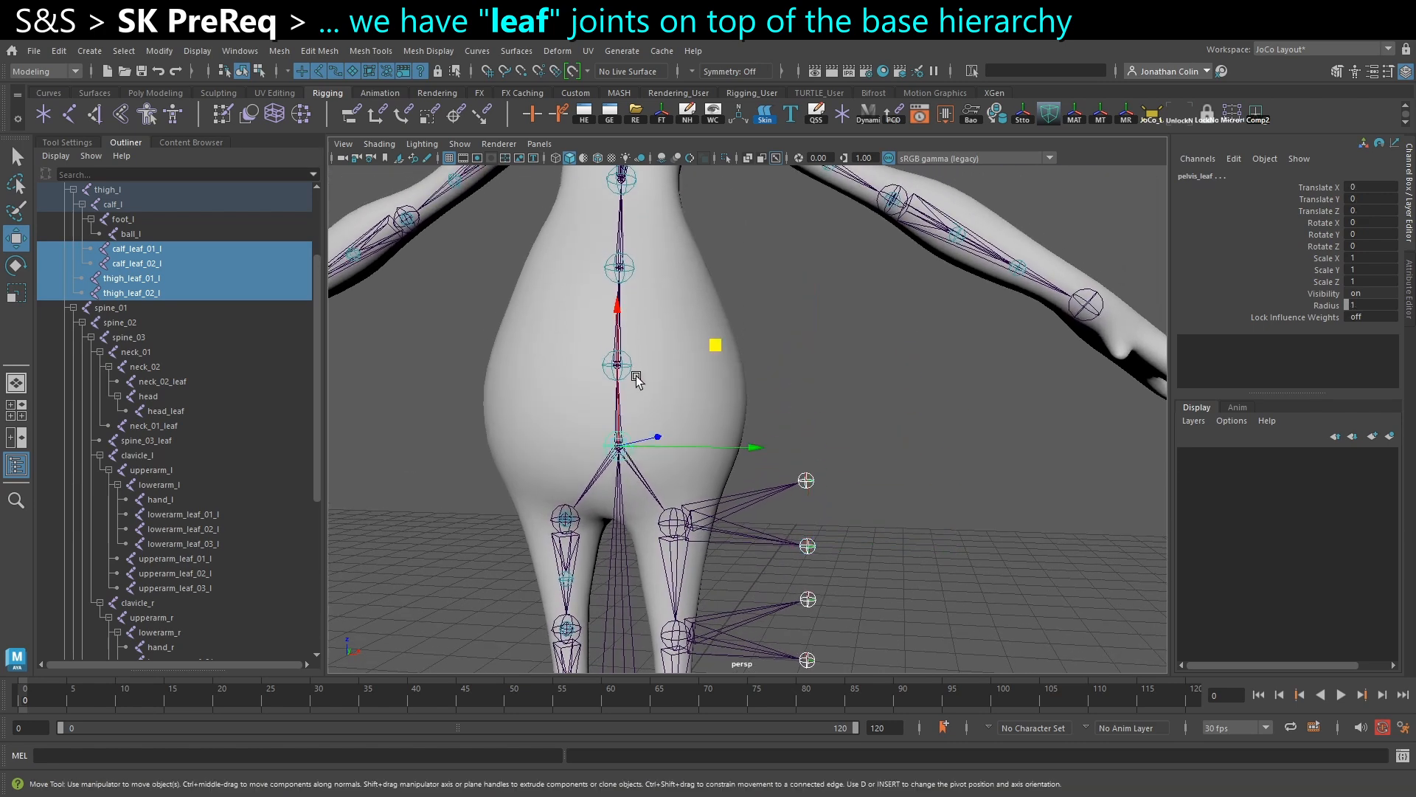
shift+click(627, 266)
shift+click(626, 180)
alt+right_drag(697, 216, 681, 199)
drag(681, 199, 726, 197)
alt+right_drag(730, 200, 657, 254)
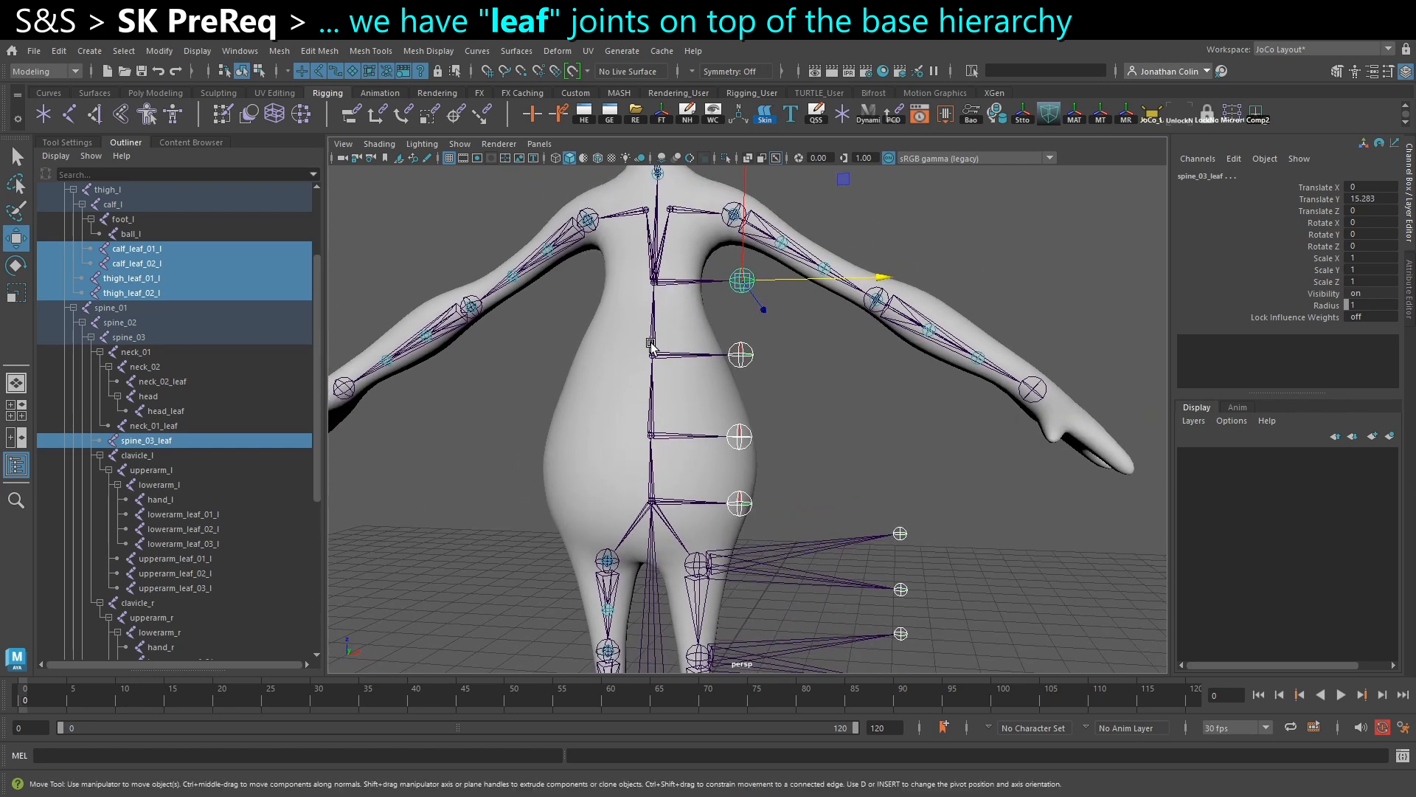
Inspect the pulled-out leaf joints on the torso and left leg, then undo their moves.
alt+middle_drag(667, 471, 620, 372)
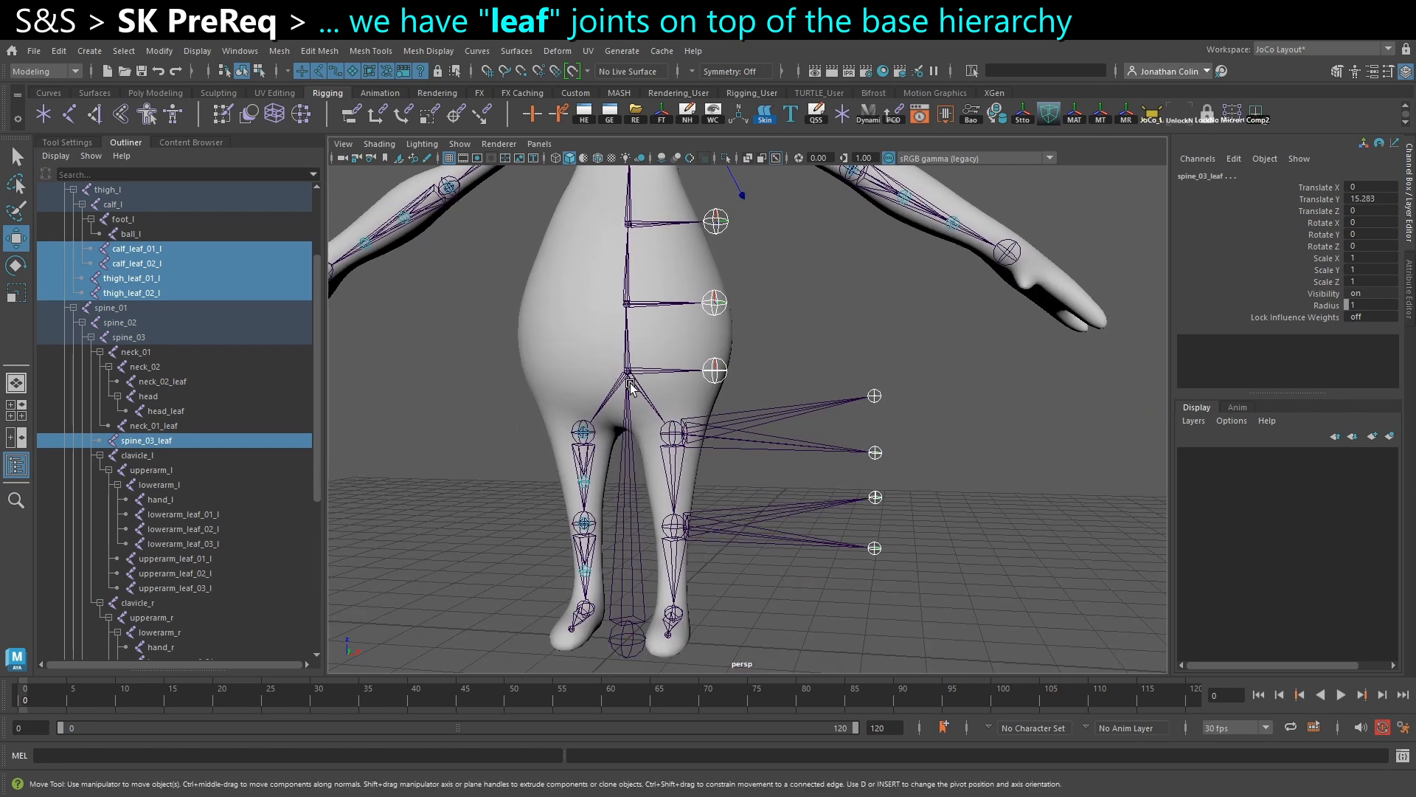
alt+middle_drag(703, 631, 689, 601)
alt+right_drag(689, 599, 662, 635)
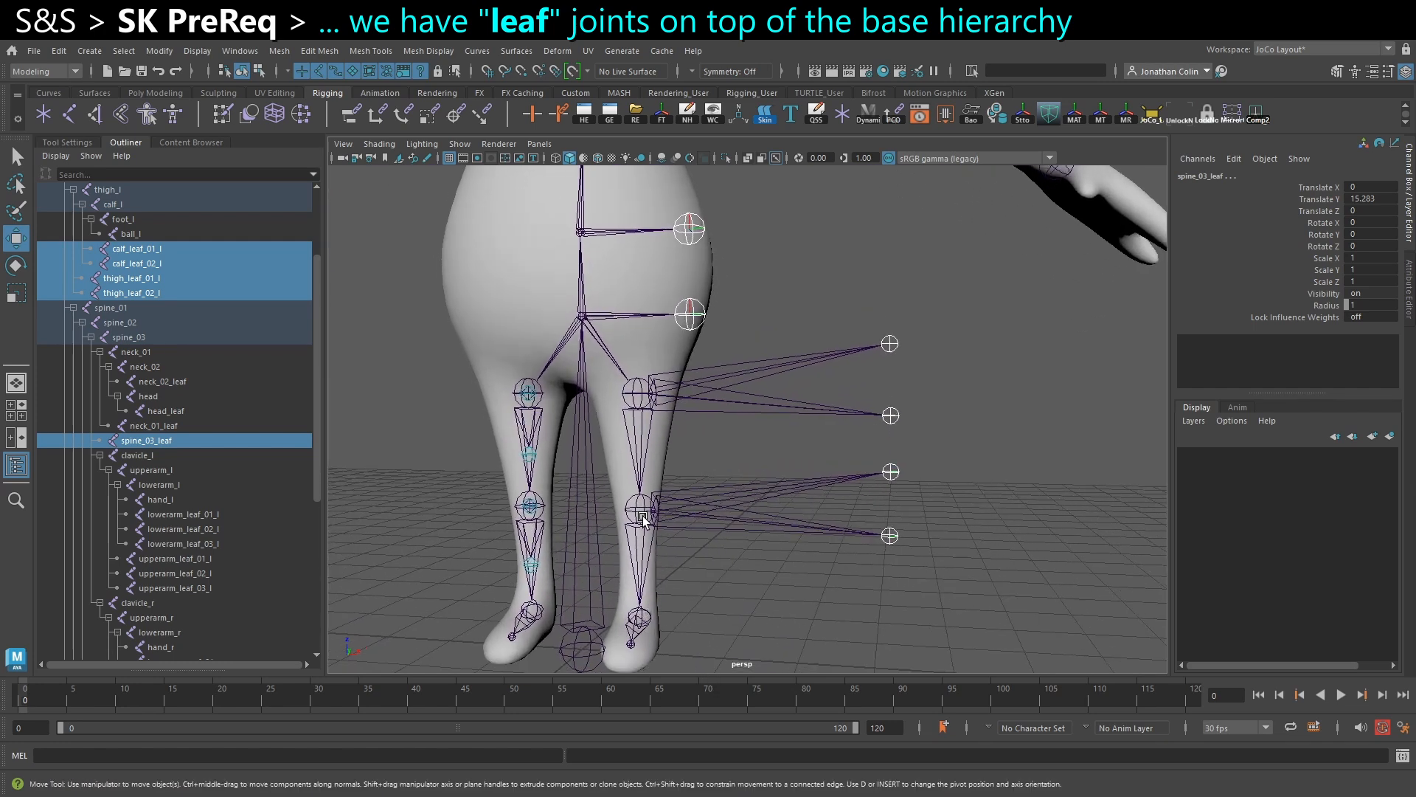
alt+right_drag(745, 446, 742, 414)
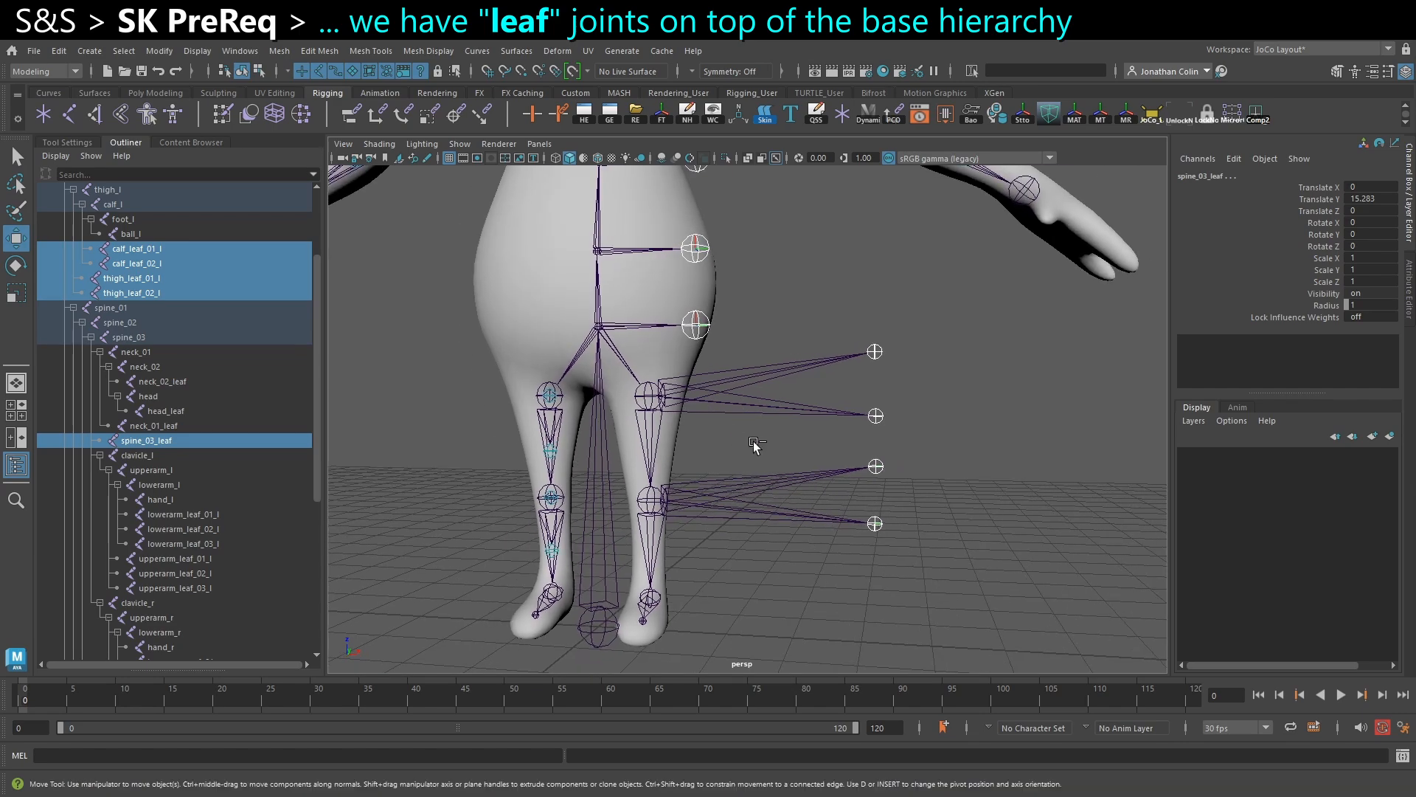
key(ctrl+z)
key(ctrl+z)
key(ctrl+z)
Examine the leaf joints placed along the left upper arm and forearm.
alt+middle_drag(740, 521, 770, 485)
alt+right_drag(772, 486, 781, 492)
alt+right_drag(671, 470, 712, 509)
alt+middle_drag(715, 509, 699, 720)
alt+right_drag(771, 500, 747, 525)
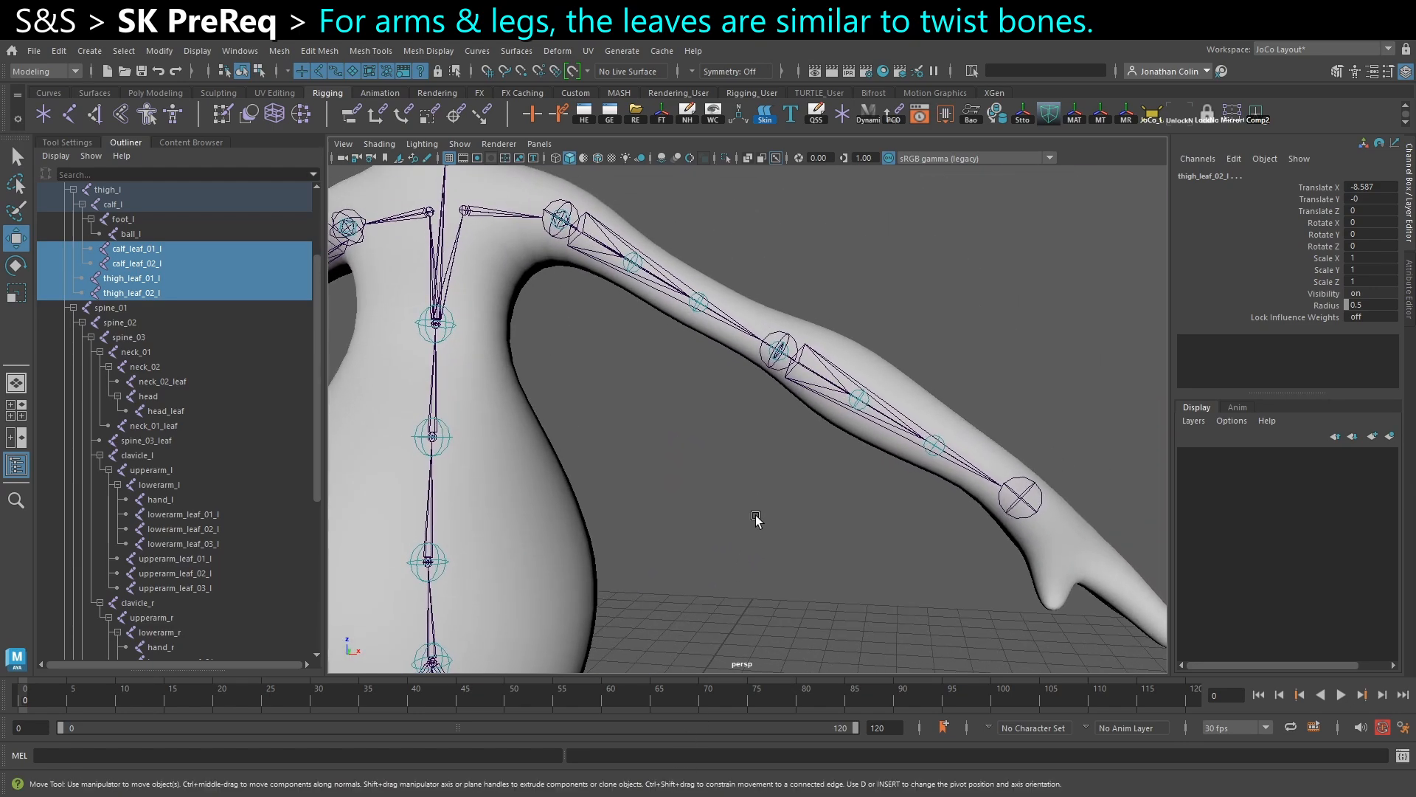
alt+middle_drag(666, 363, 651, 439)
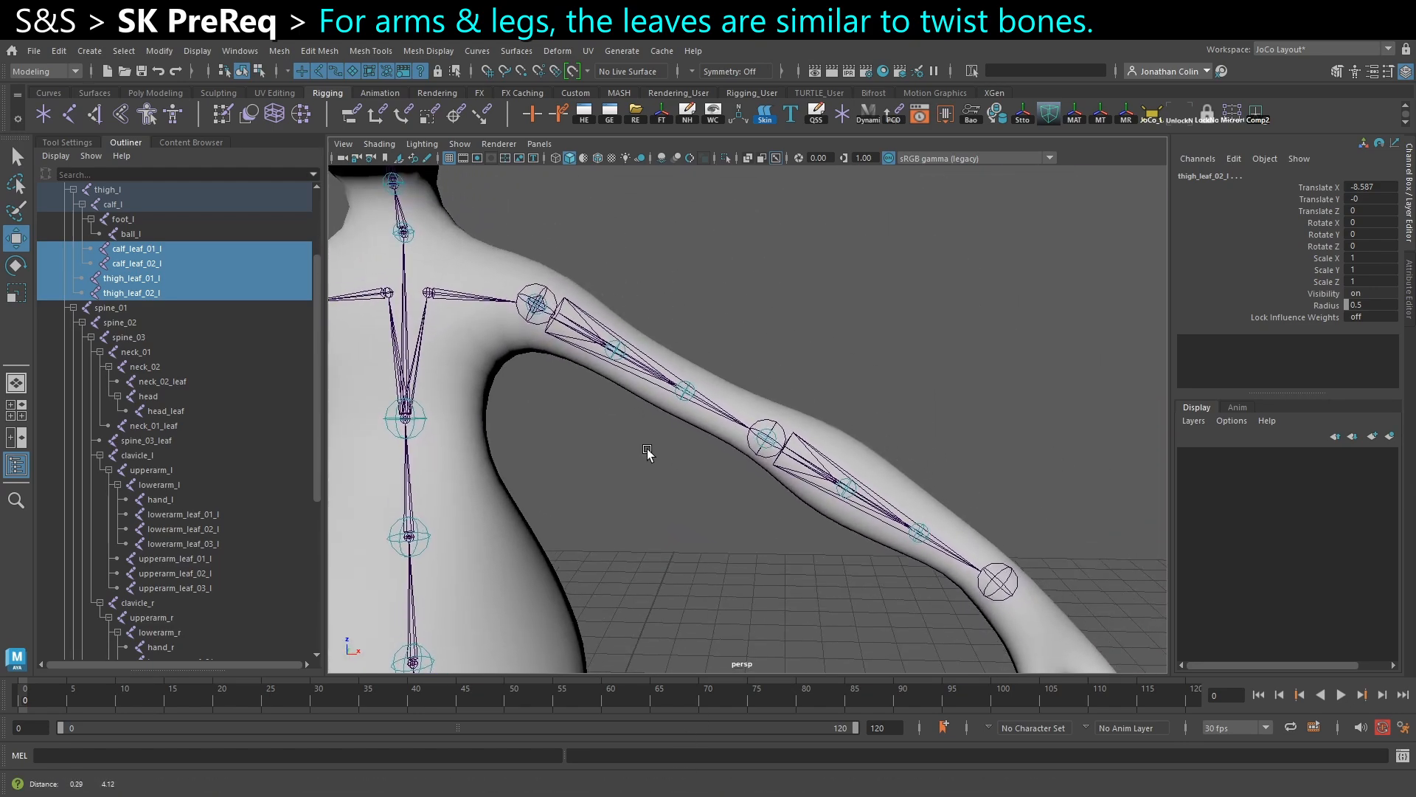
Try moving the left upper-arm leaf joint nearest the elbow, undo the move and clear the selection.
alt+right_drag(652, 439, 652, 519)
click(653, 519)
click(674, 413)
alt+right_drag(675, 414, 649, 467)
drag(643, 481, 667, 437)
key(ctrl+z)
click(706, 506)
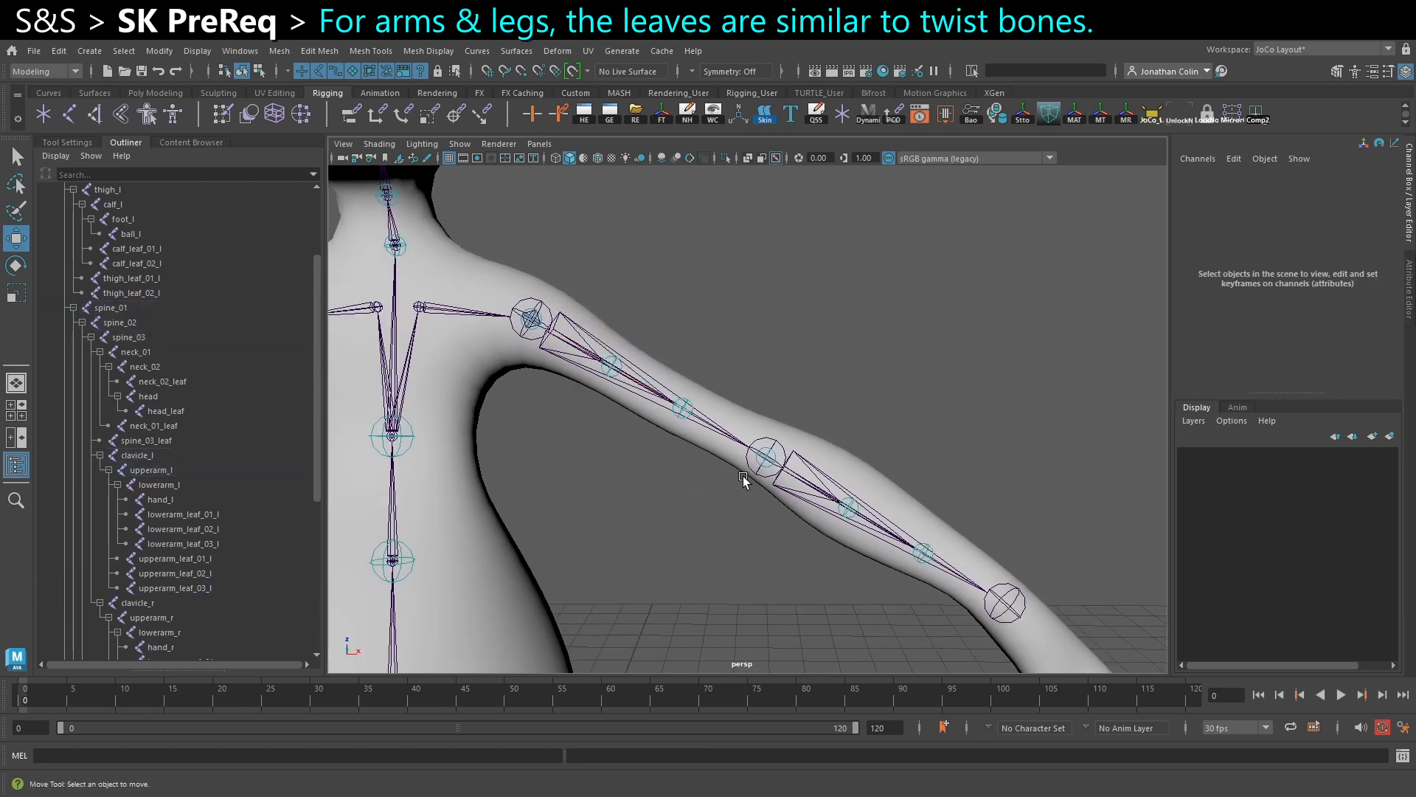
Examine lowerarm_l and the left upper-arm leaves individually, then select upperarm_leaf_01_l, upperarm_leaf_02_l and upperarm_leaf_03_l together.
click(750, 479)
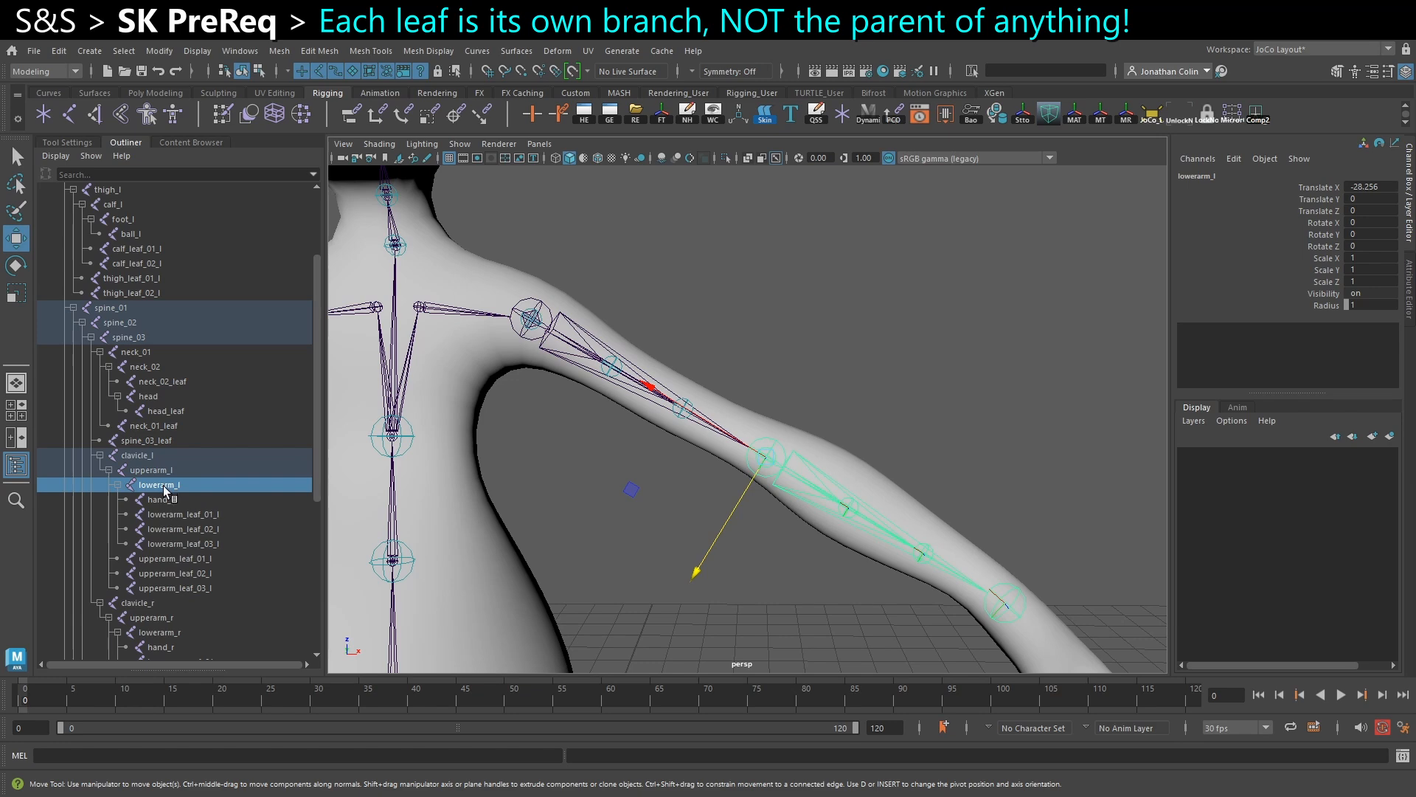
click(681, 415)
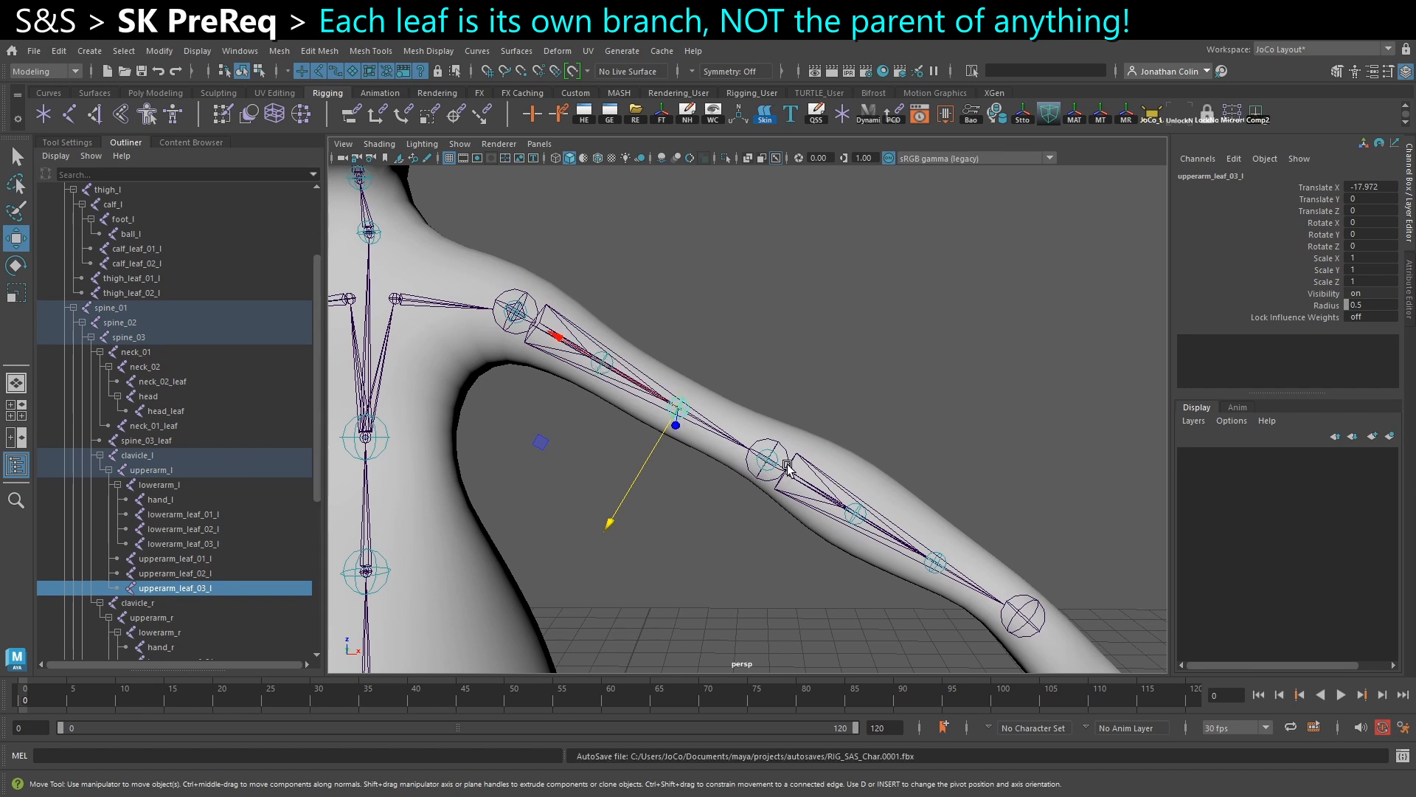
click(201, 573)
click(199, 559)
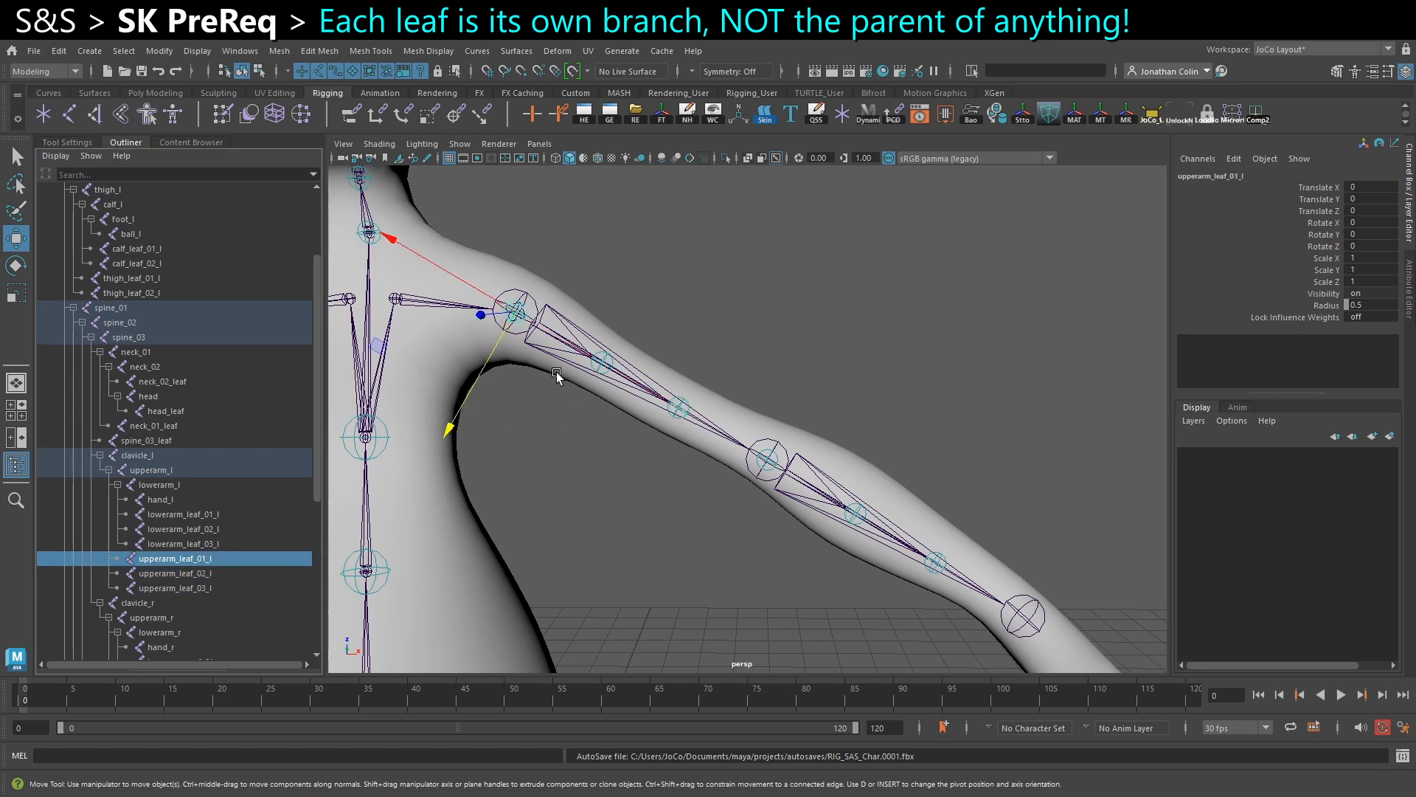
shift+click(202, 573)
shift+click(229, 587)
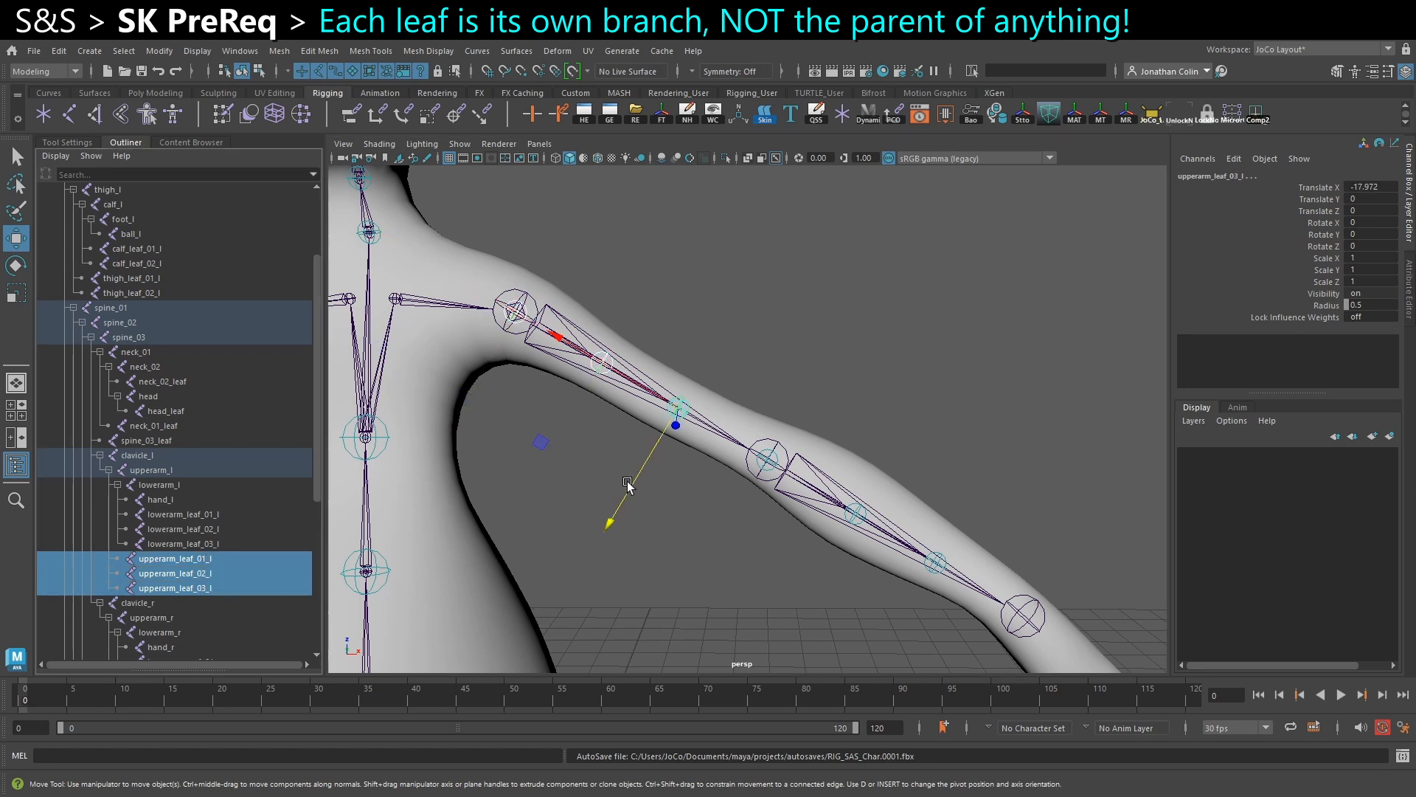
Try moving the three selected left upper-arm leaf joints up off the arm, then undo the move.
drag(641, 470, 569, 467)
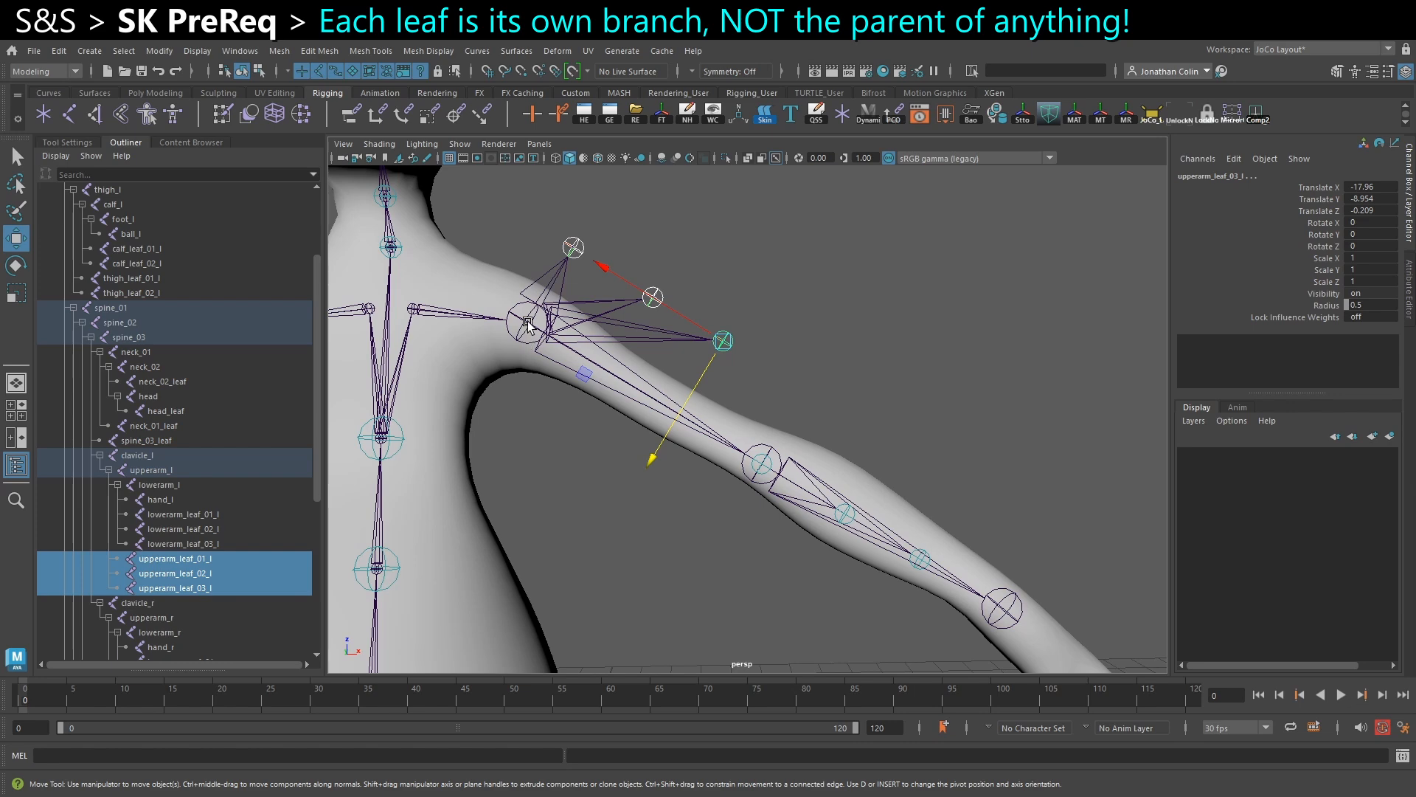
key(ctrl+z)
Select lowerarm_leaf_01_l, lowerarm_leaf_02_l and lowerarm_leaf_03_l, try moving them together off the forearm twice, and undo each move.
click(175, 516)
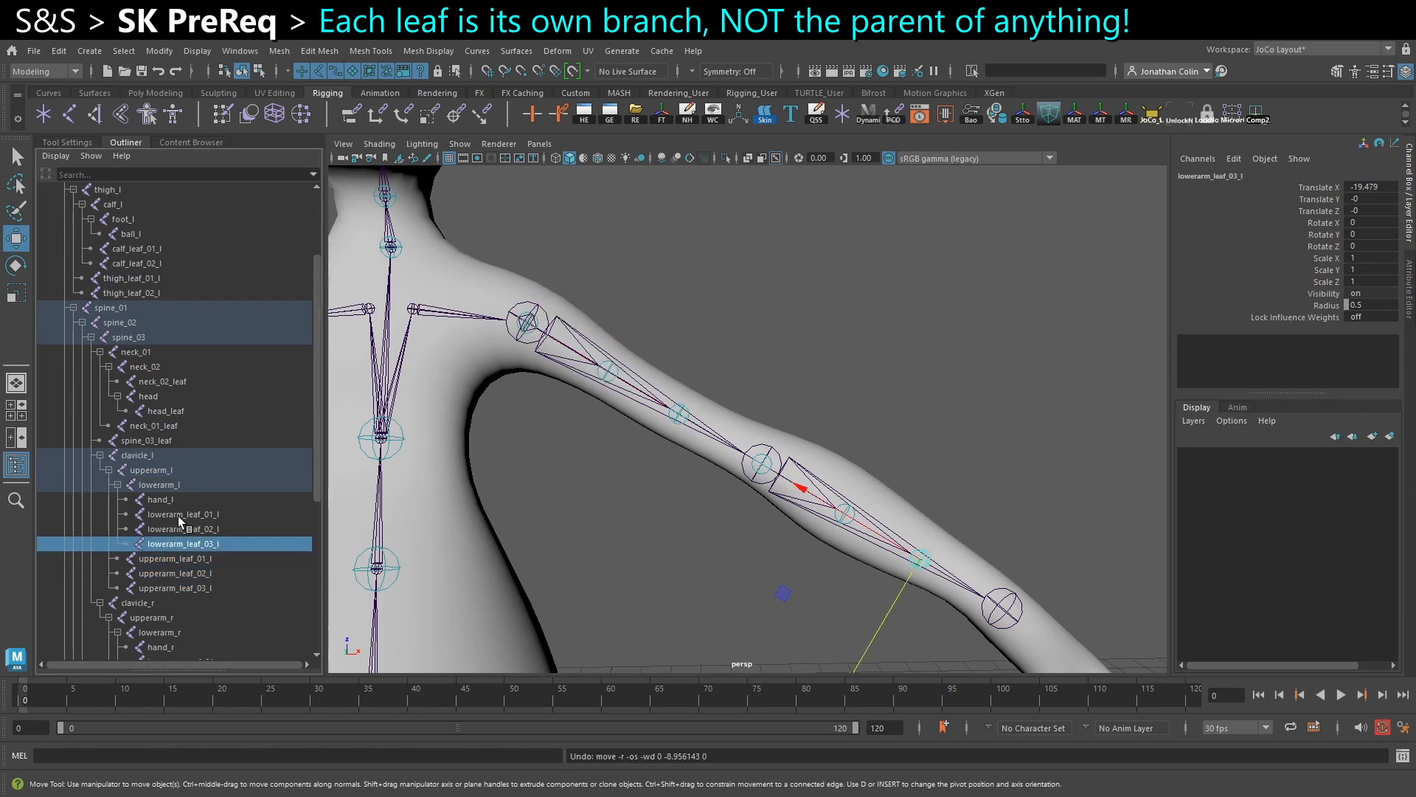
ctrl+click(177, 529)
ctrl+click(184, 544)
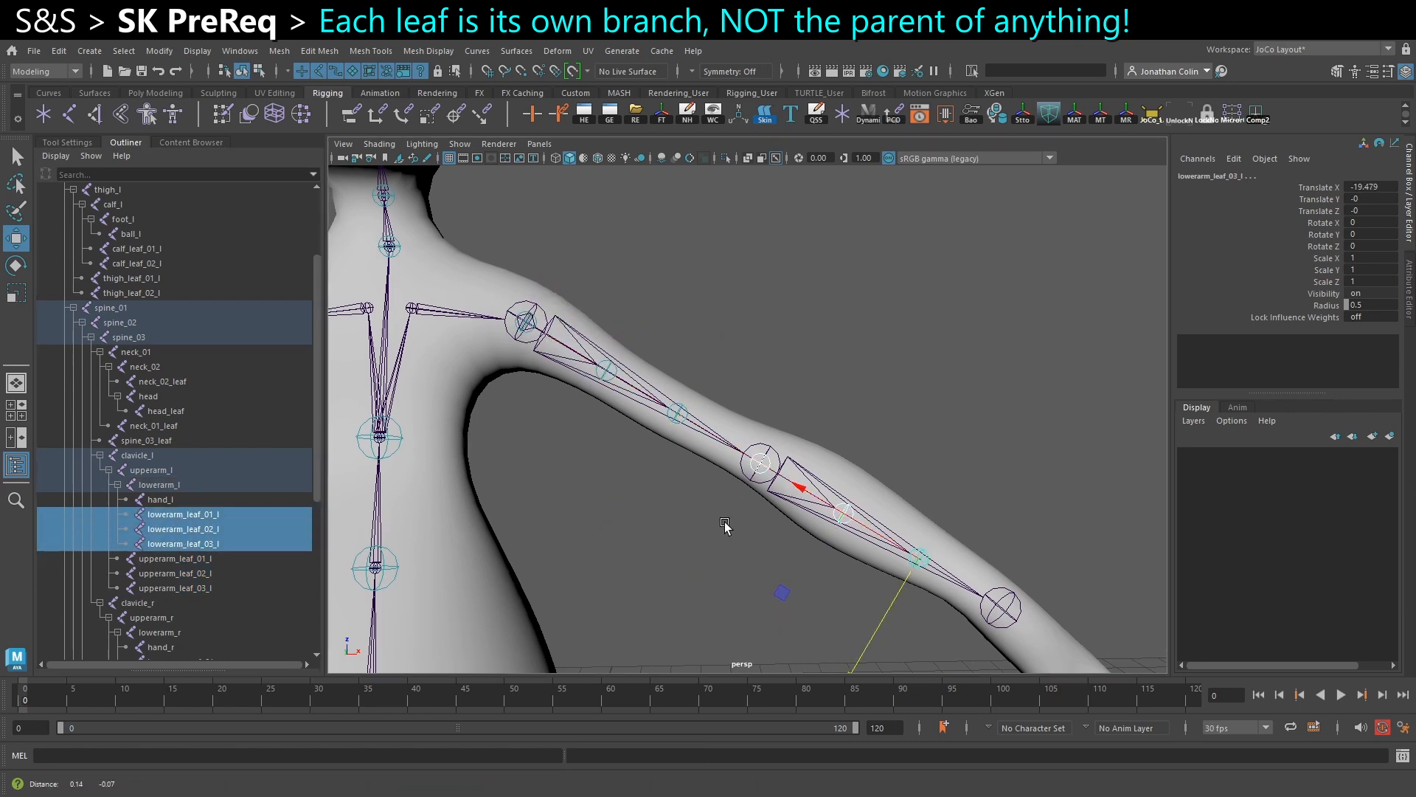
key(f)
drag(820, 537, 773, 436)
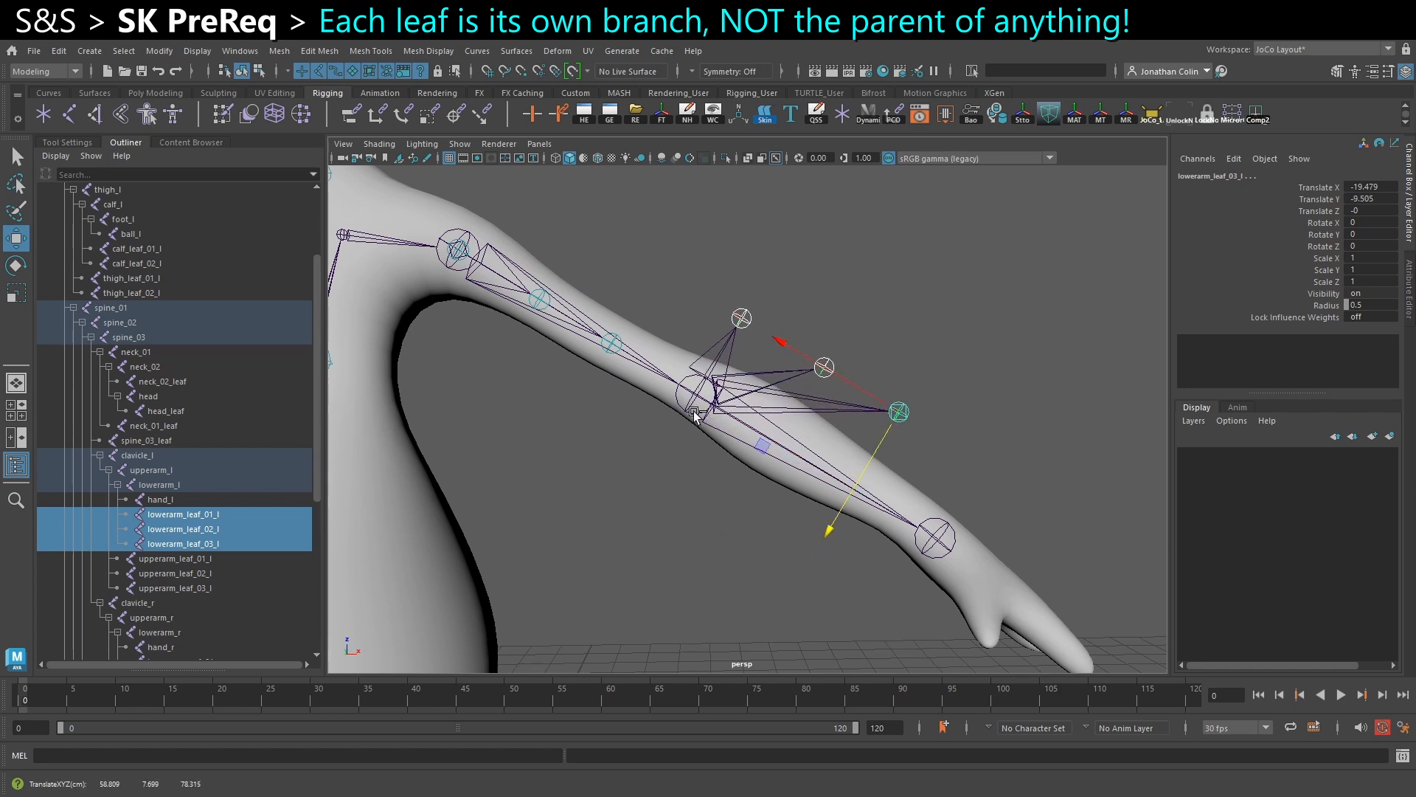
key(ctrl+z)
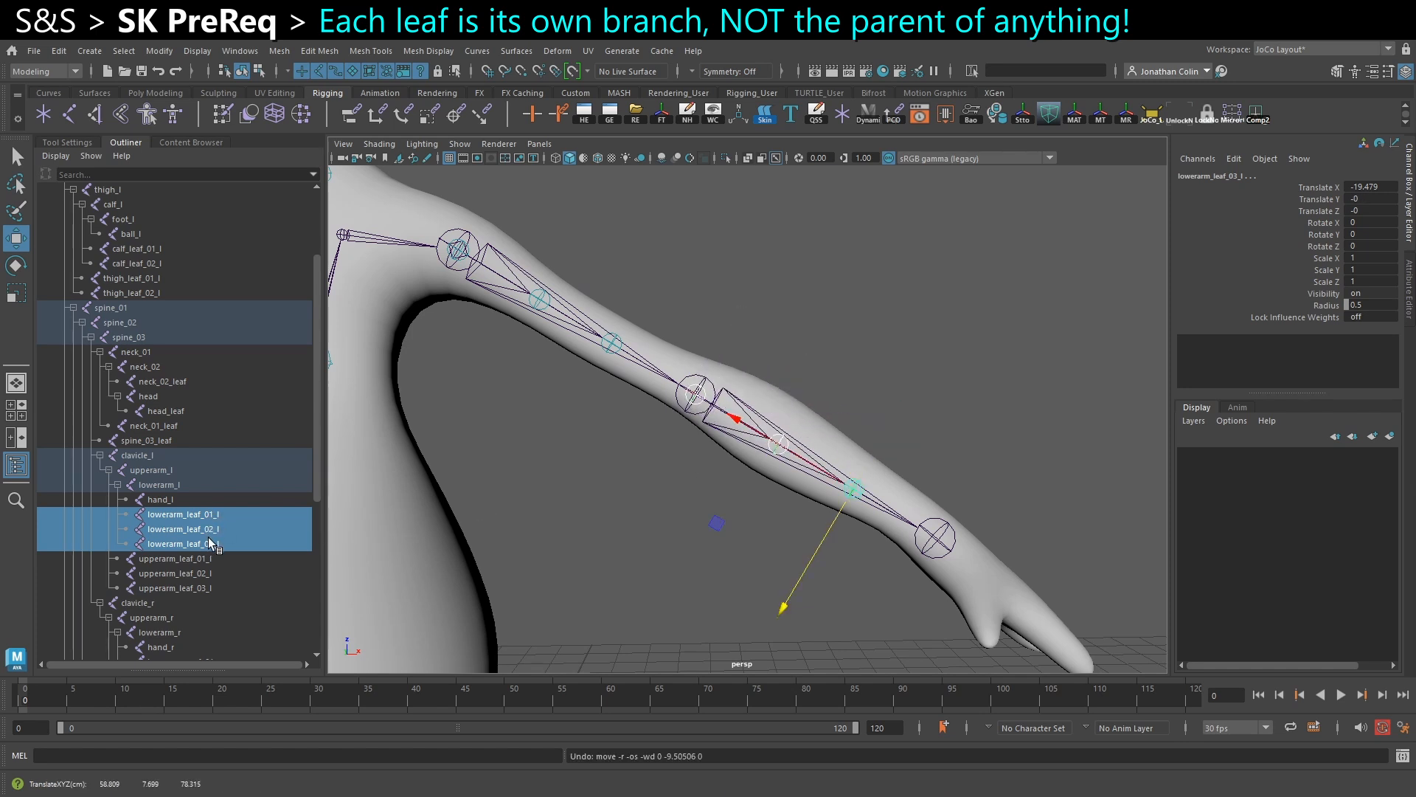
drag(800, 565, 739, 335)
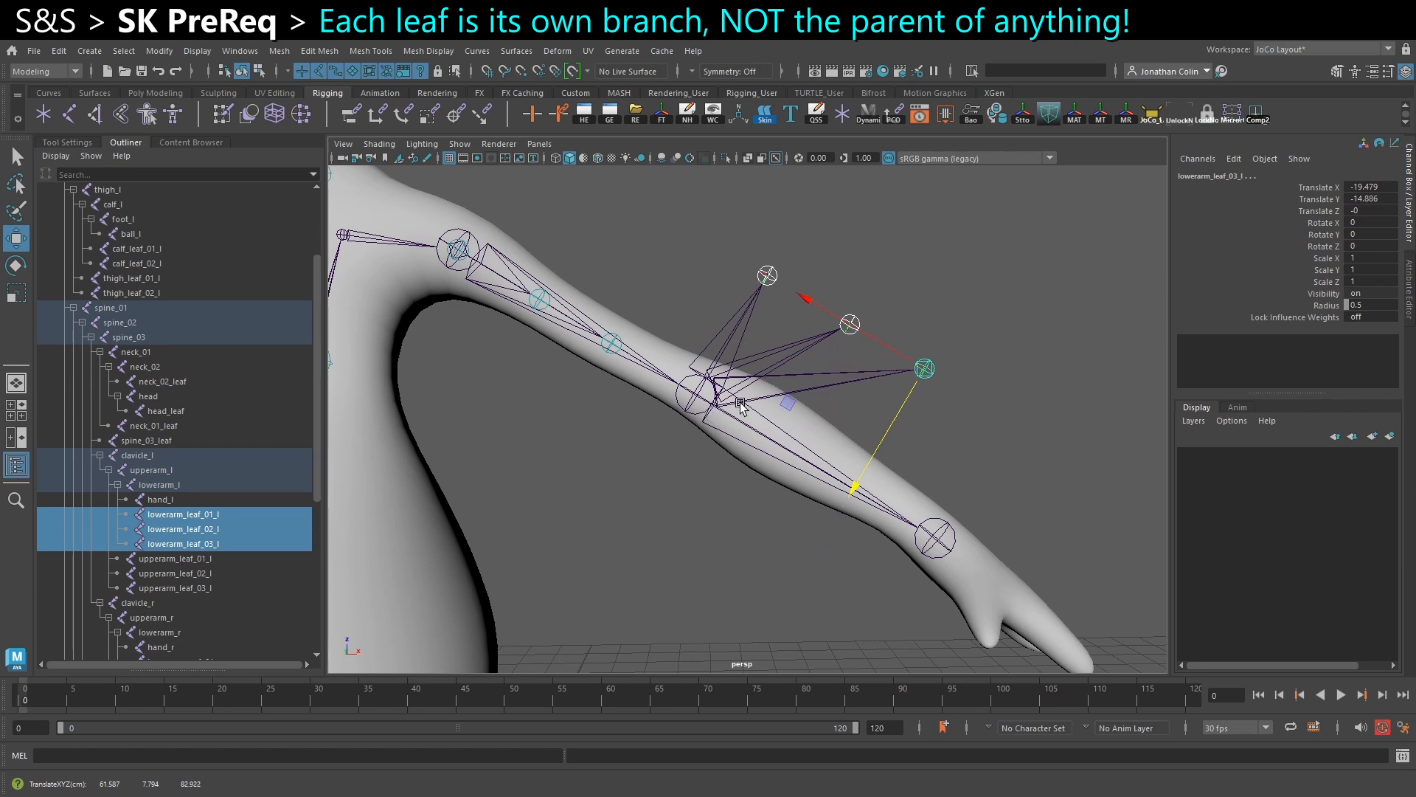
key(ctrl+z)
Try moving the leaf joint lowerarm_leaf_01_l away from the left elbow, then undo the move.
alt+middle_drag(706, 496, 679, 484)
scroll(739, 534, up, 1)
scroll(654, 469, up, 1)
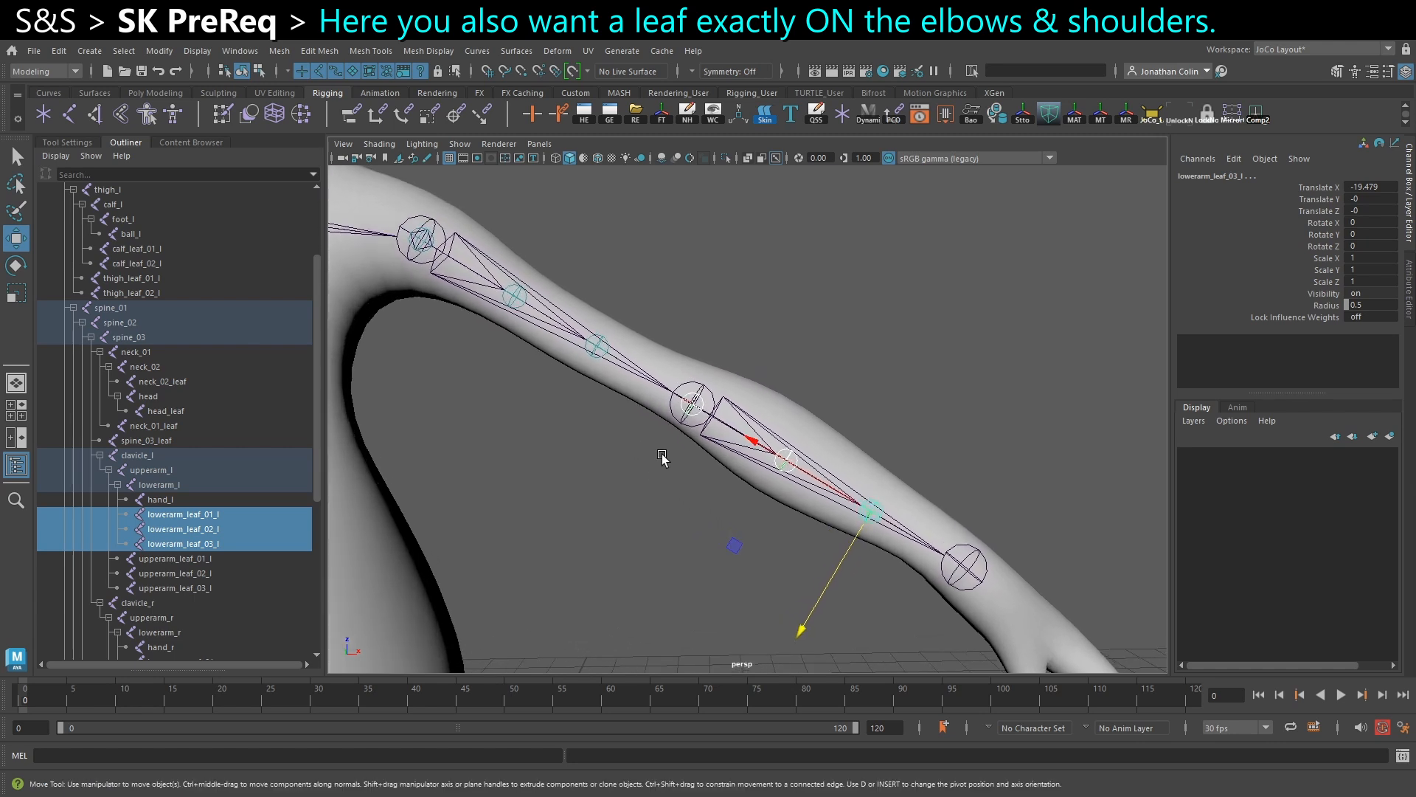
click(698, 417)
drag(656, 459, 698, 399)
key(ctrl+z)
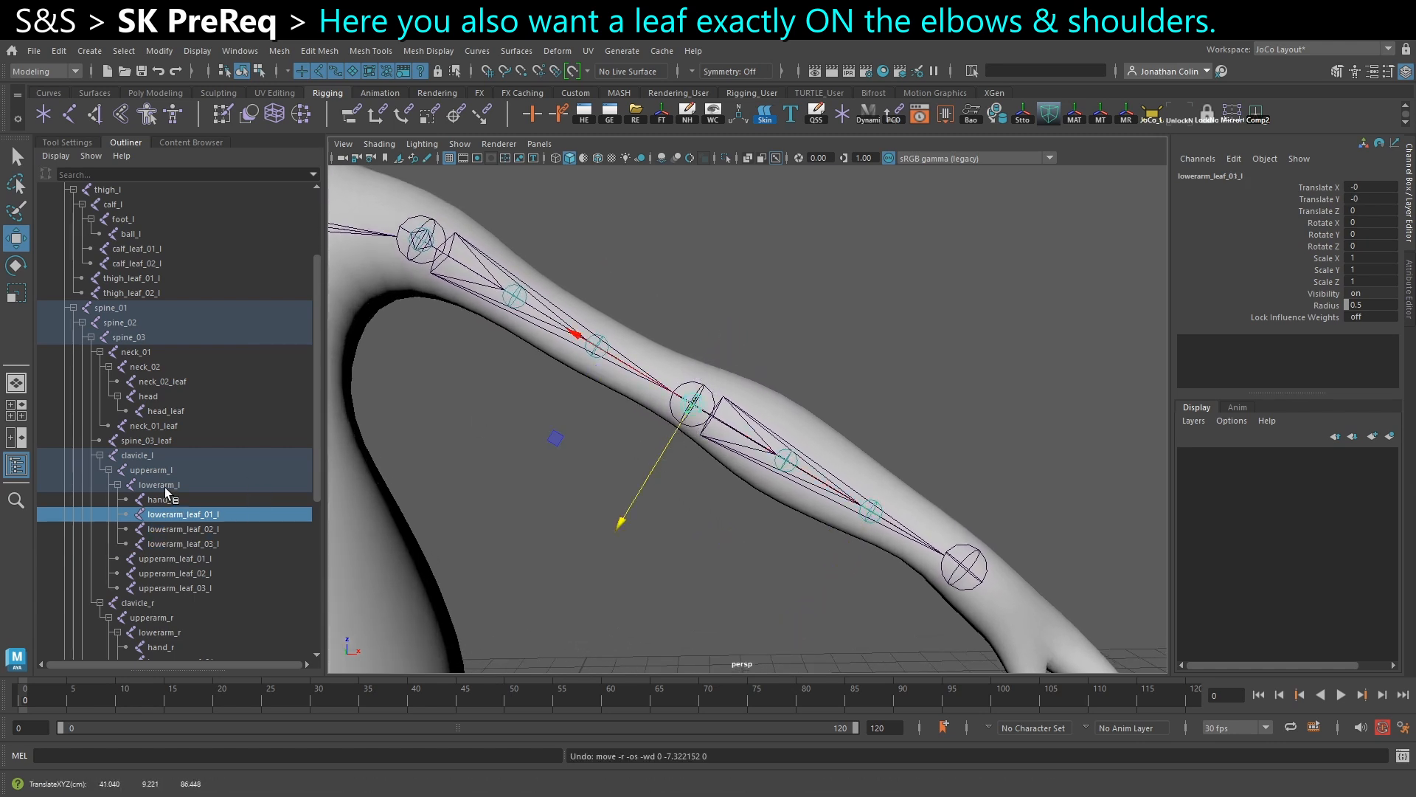
Try moving the leaf joint upperarm_leaf_01_l away from the left shoulder, then undo the move.
click(188, 561)
alt+middle_drag(417, 247, 515, 309)
alt+middle_drag(660, 447, 630, 401)
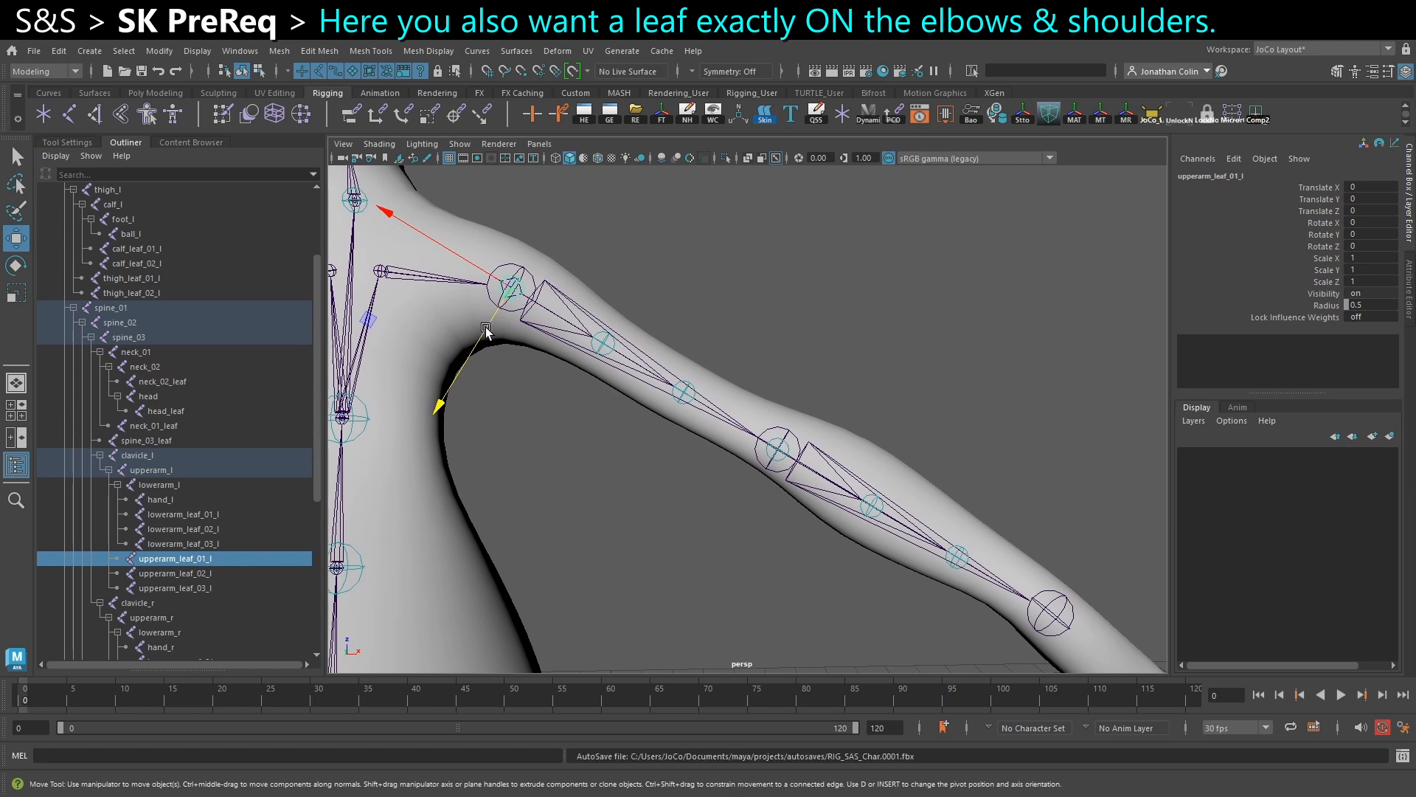
drag(485, 336, 531, 267)
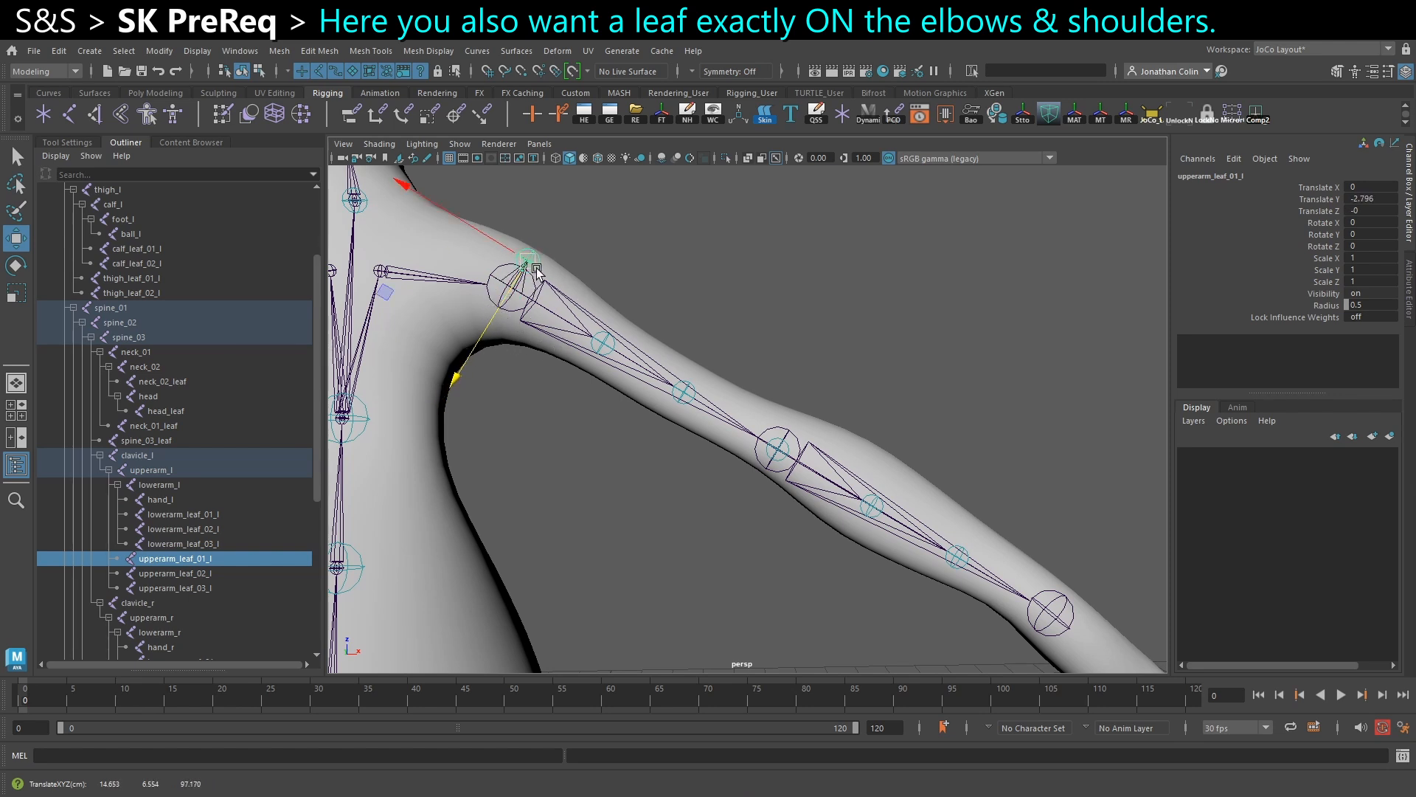
key(ctrl+z)
Try rotating upperarm_l by about 32 degrees around its X axis, then clear the selection.
key(e)
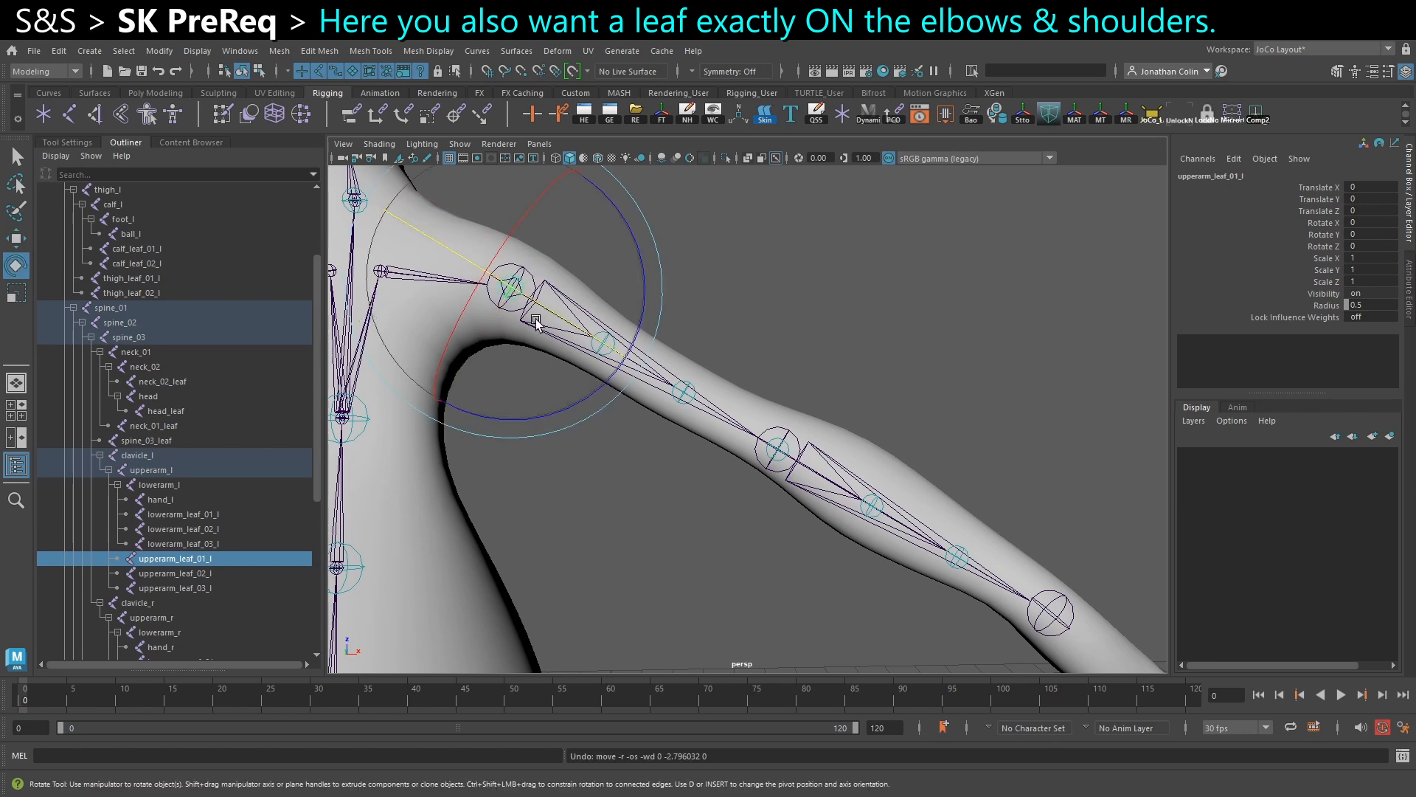
click(617, 502)
click(523, 304)
alt+drag(519, 333, 456, 338)
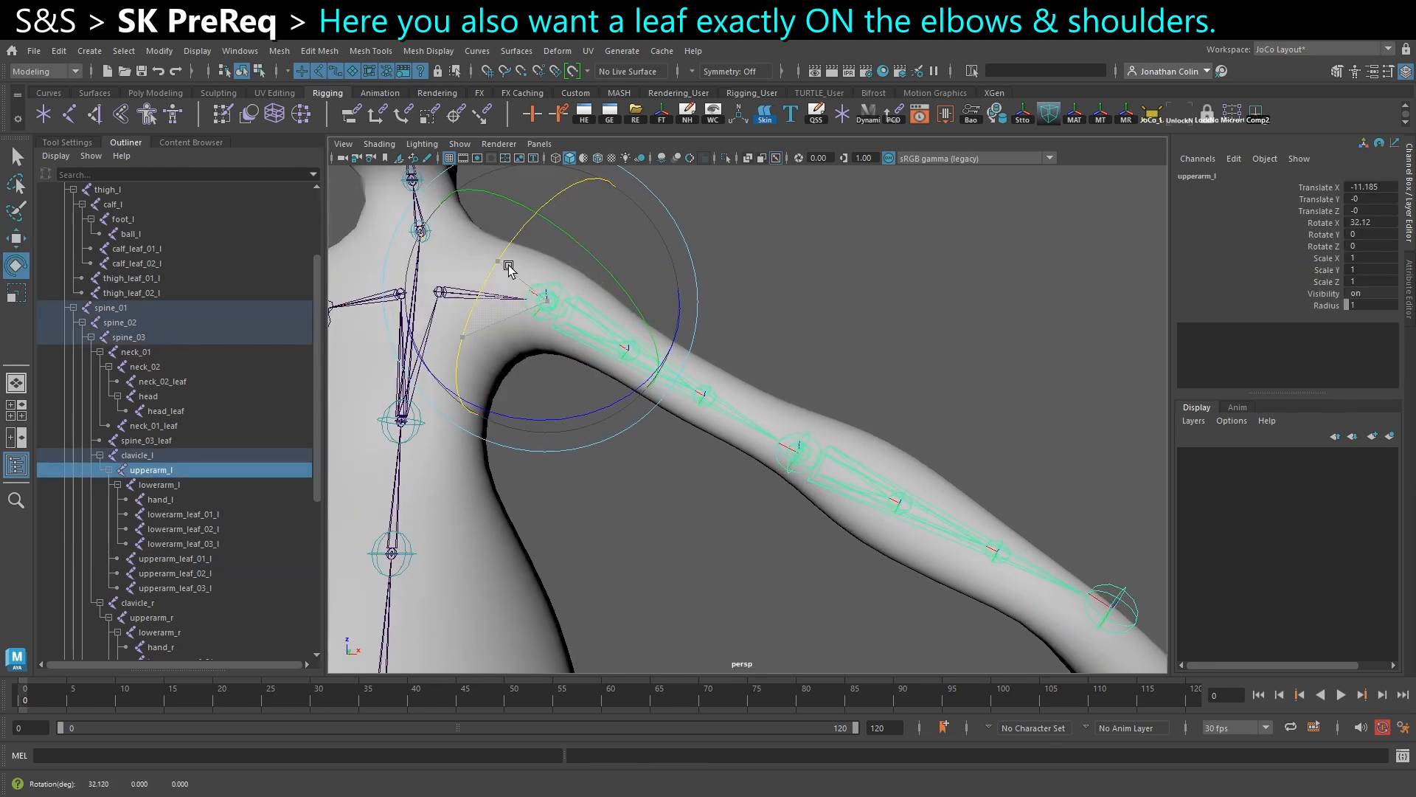
click(631, 316)
Examine the main elbow joint lowerarm_l and its chain down the forearm, then clear the selection.
alt+drag(617, 402, 653, 420)
mouse_move(697, 532)
alt+middle_down()
mouse_move(597, 483)
mouse_move(639, 437)
alt+middle_up()
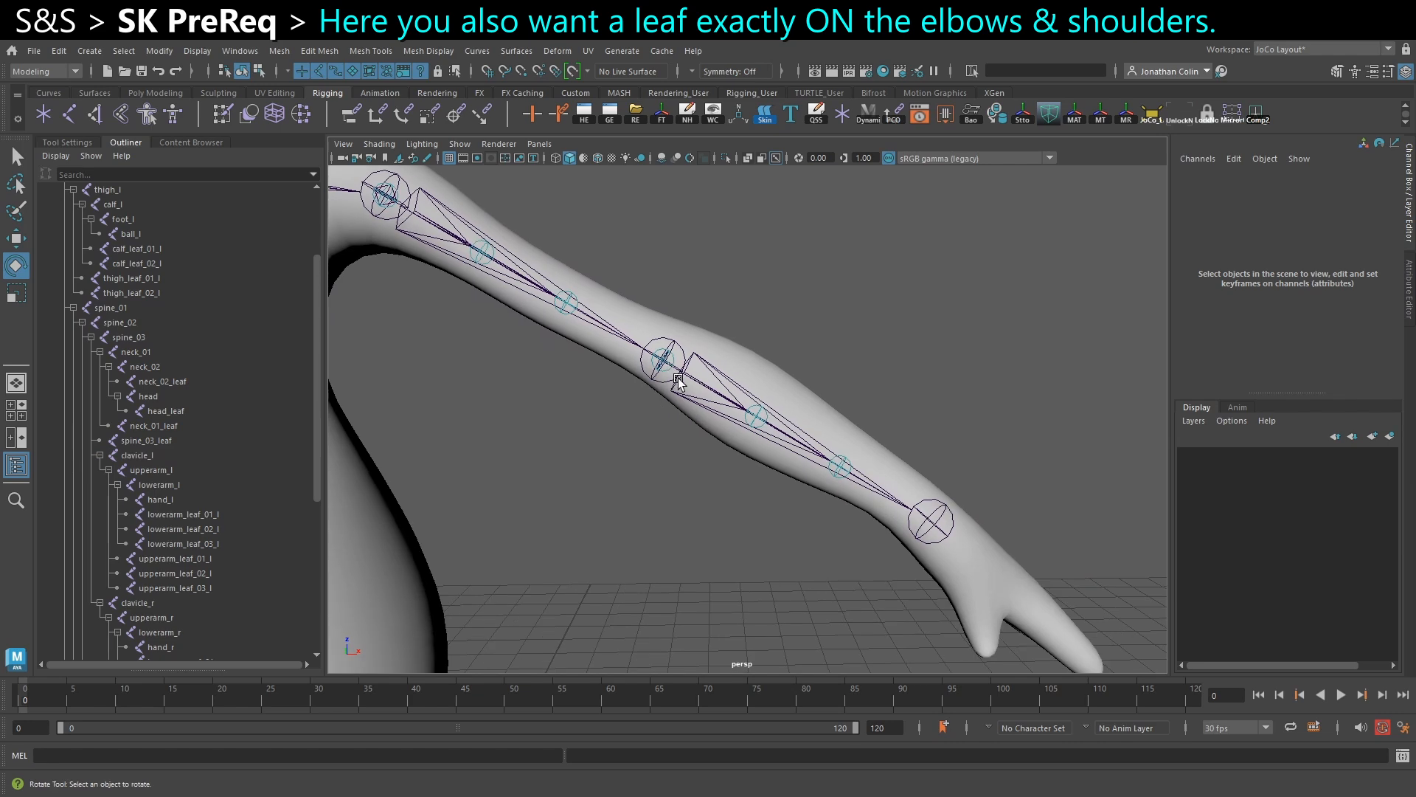
alt+drag(695, 442, 686, 525)
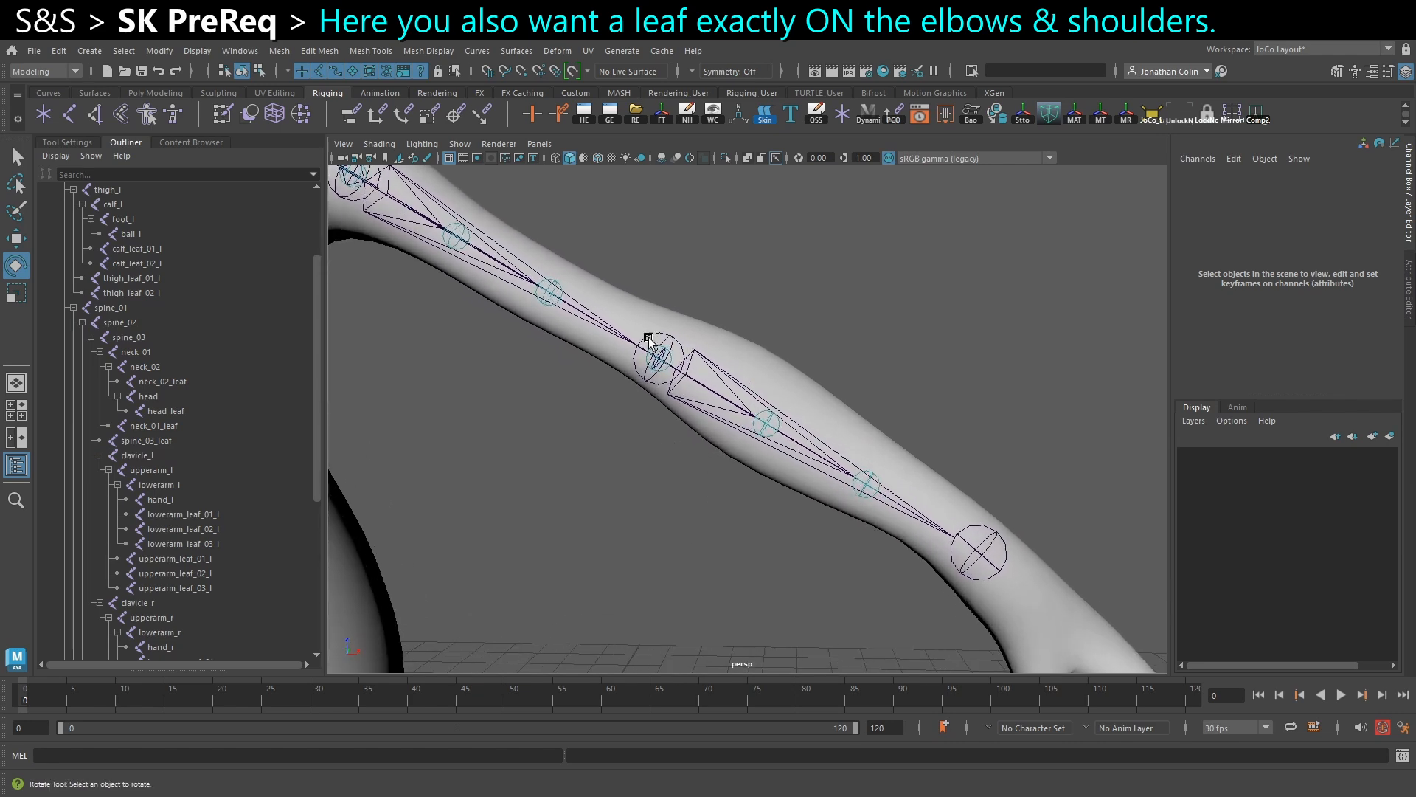
click(661, 385)
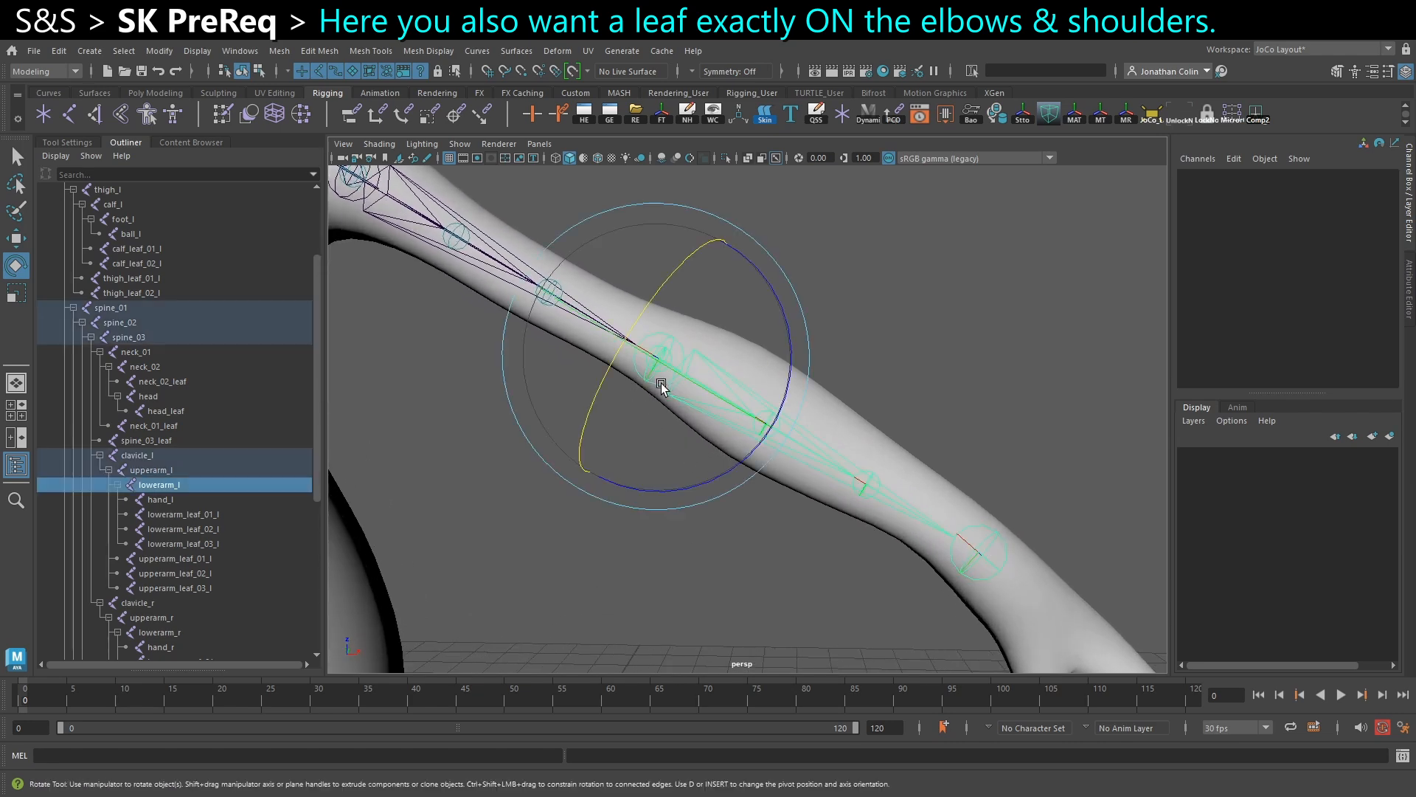
click(763, 463)
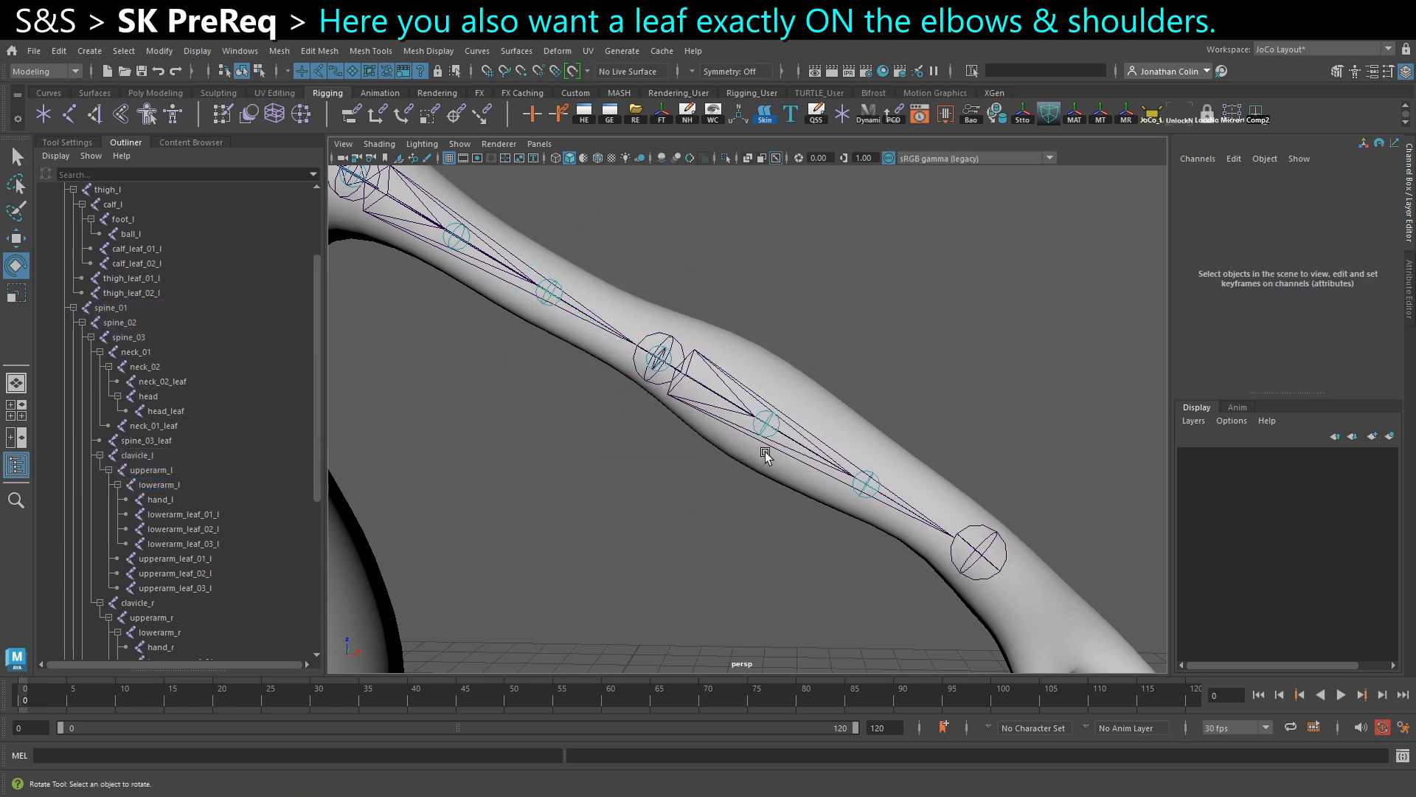
Examine the forearm leaf joints one by one, ending with lowerarm_leaf_01_l selected at the elbow.
alt+middle_drag(891, 523, 886, 465)
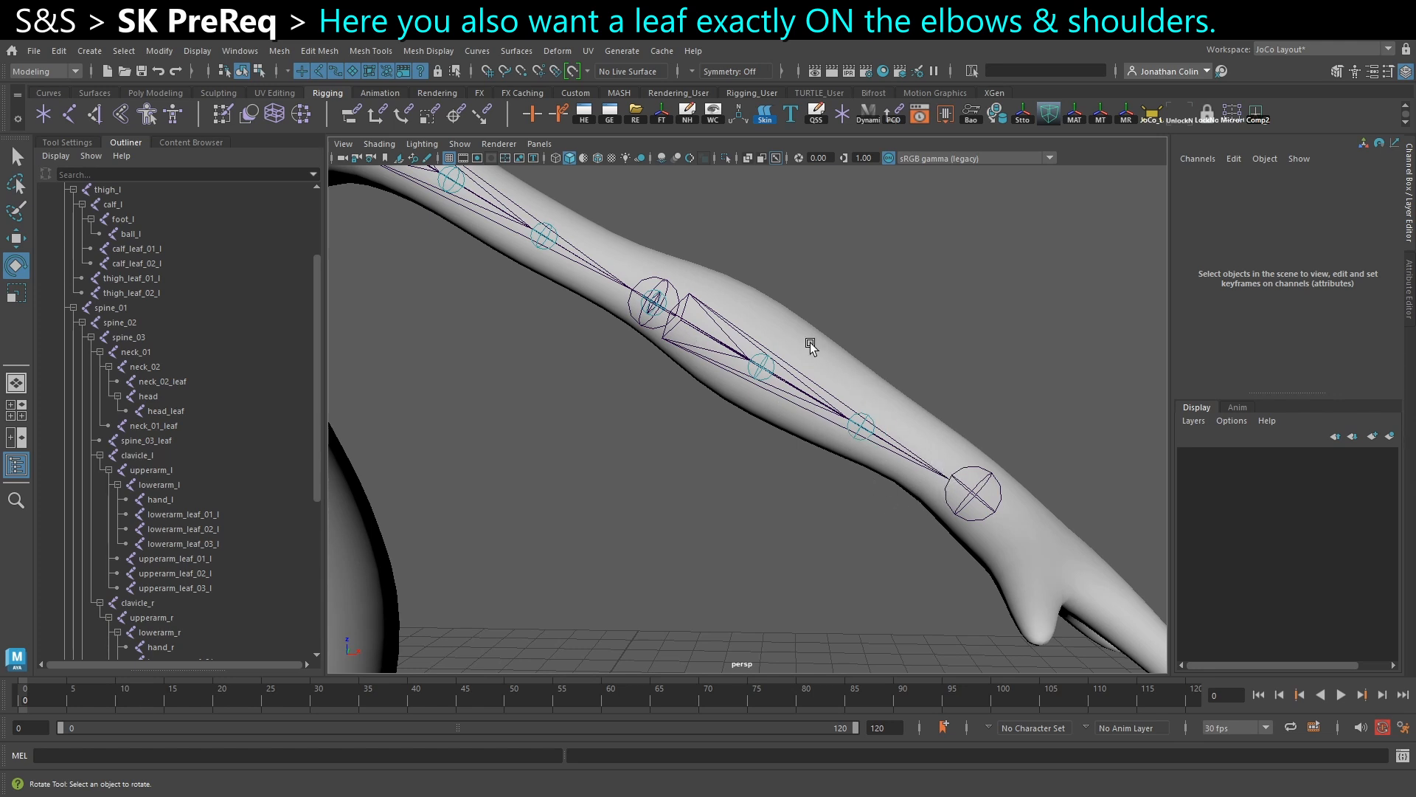
click(758, 379)
click(863, 437)
click(656, 315)
alt+middle_drag(711, 412, 737, 441)
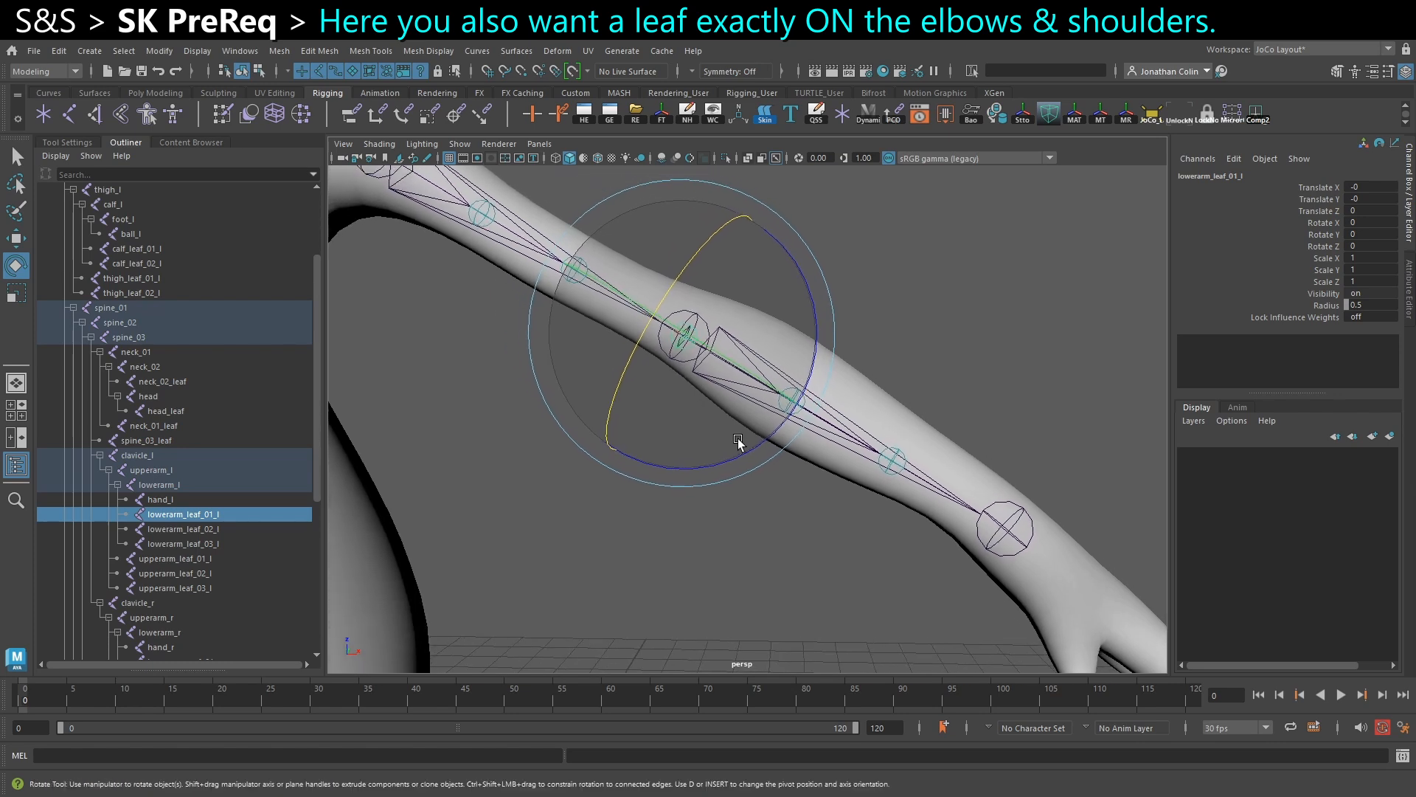
Try moving the selected lowerarm_leaf_01_l off the elbow twice, undoing each move.
scroll(702, 383, up, 1)
key(w)
drag(640, 396, 654, 364)
key(ctrl+z)
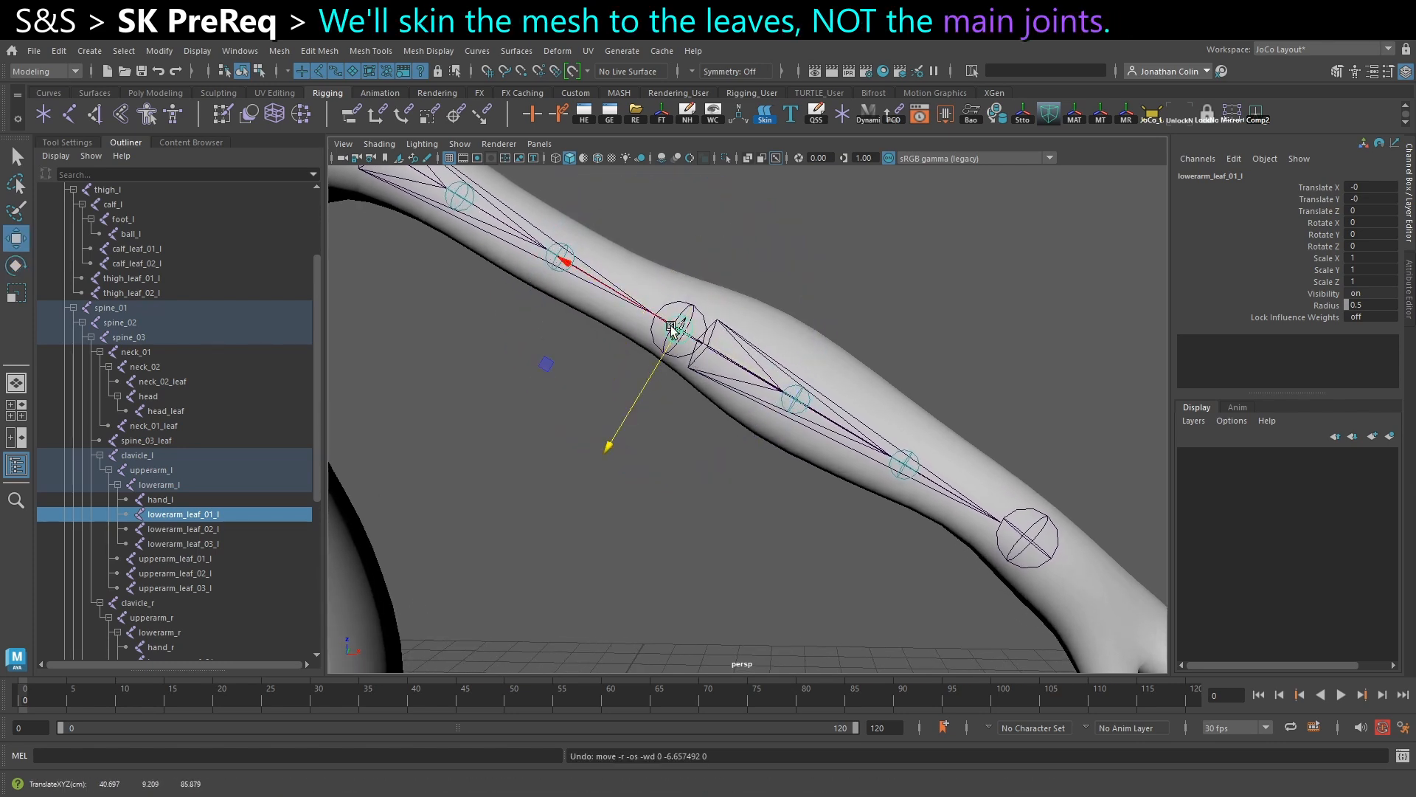
scroll(781, 483, down, 3)
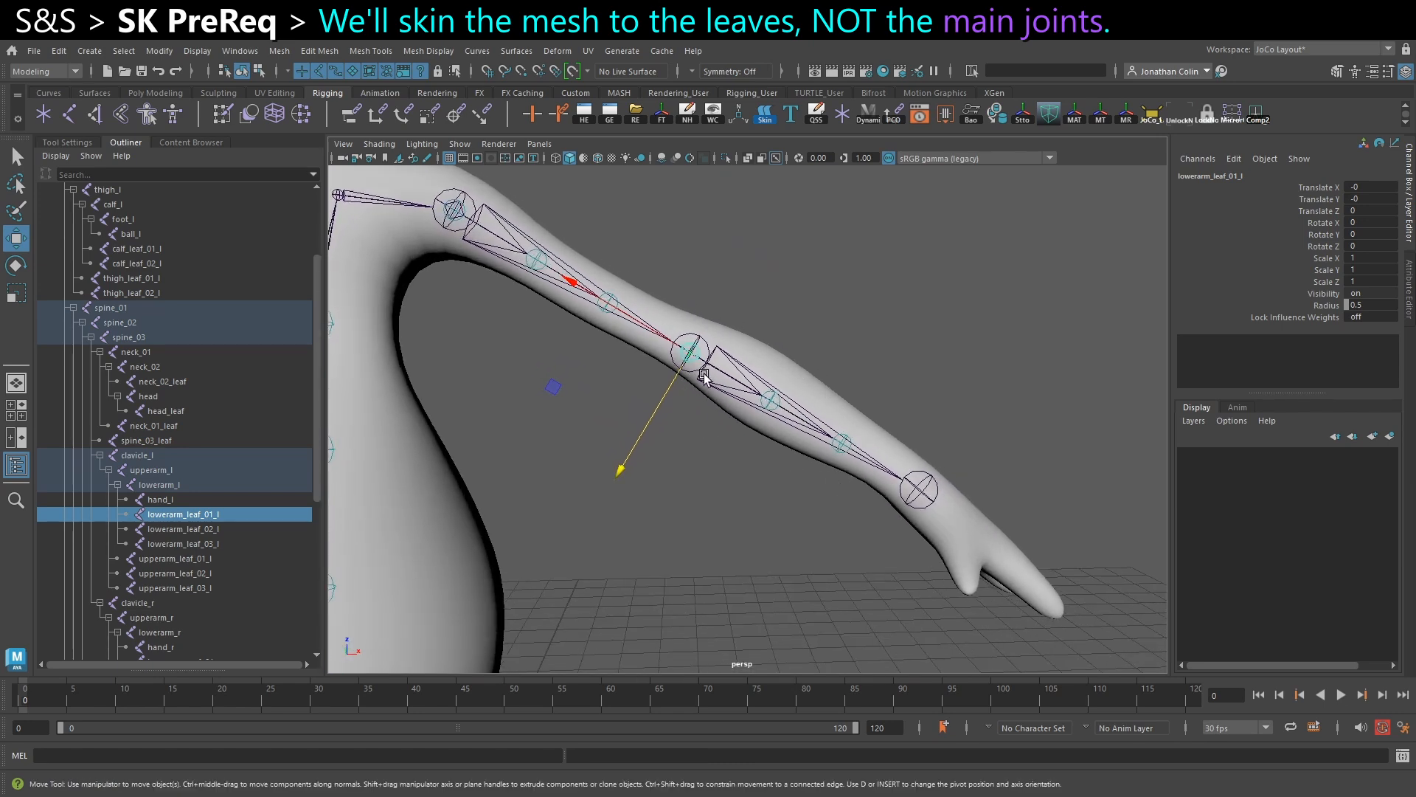
drag(658, 413, 694, 335)
key(ctrl+z)
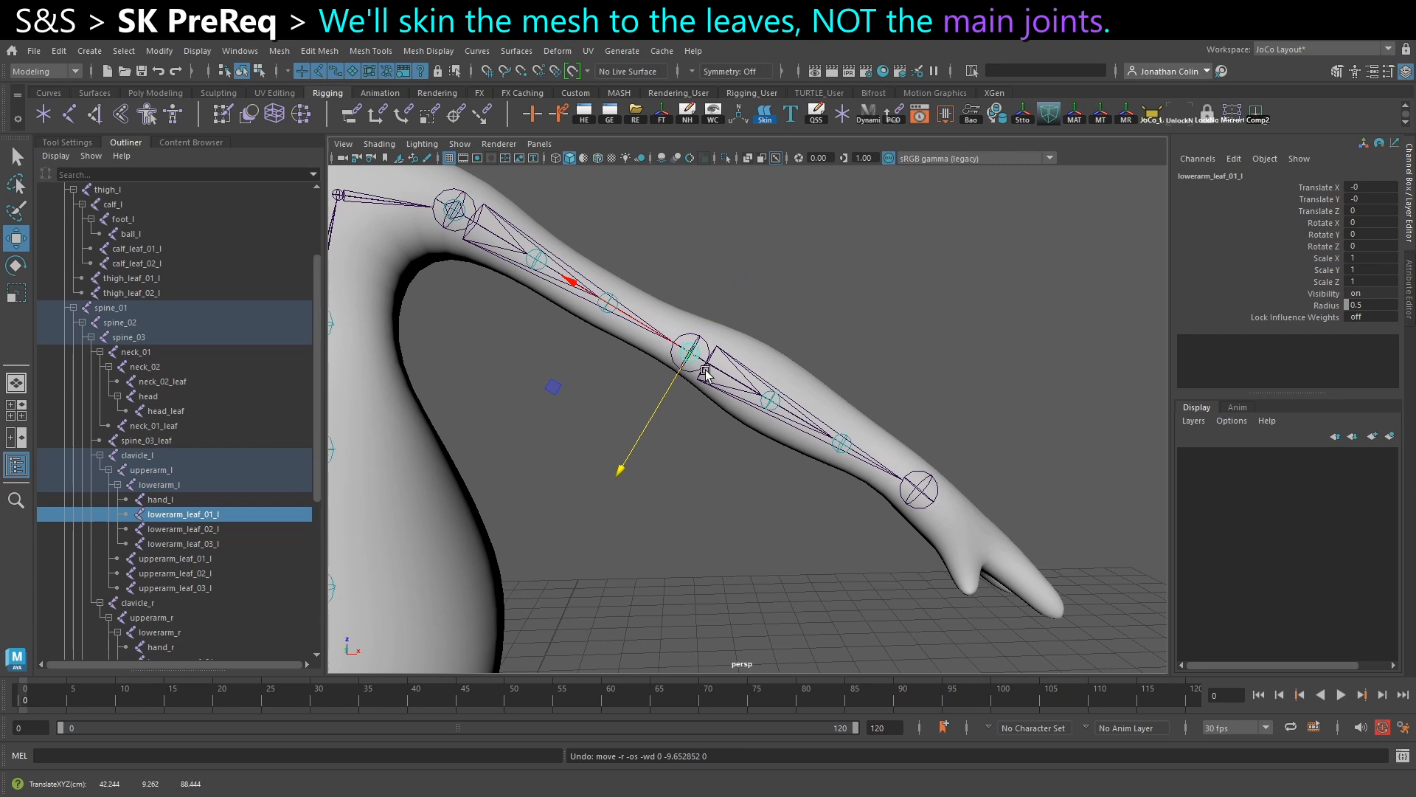
Examine the main joint lowerarm_l in the hierarchy and on the arm, then clear the selection.
click(712, 369)
click(157, 456)
click(166, 484)
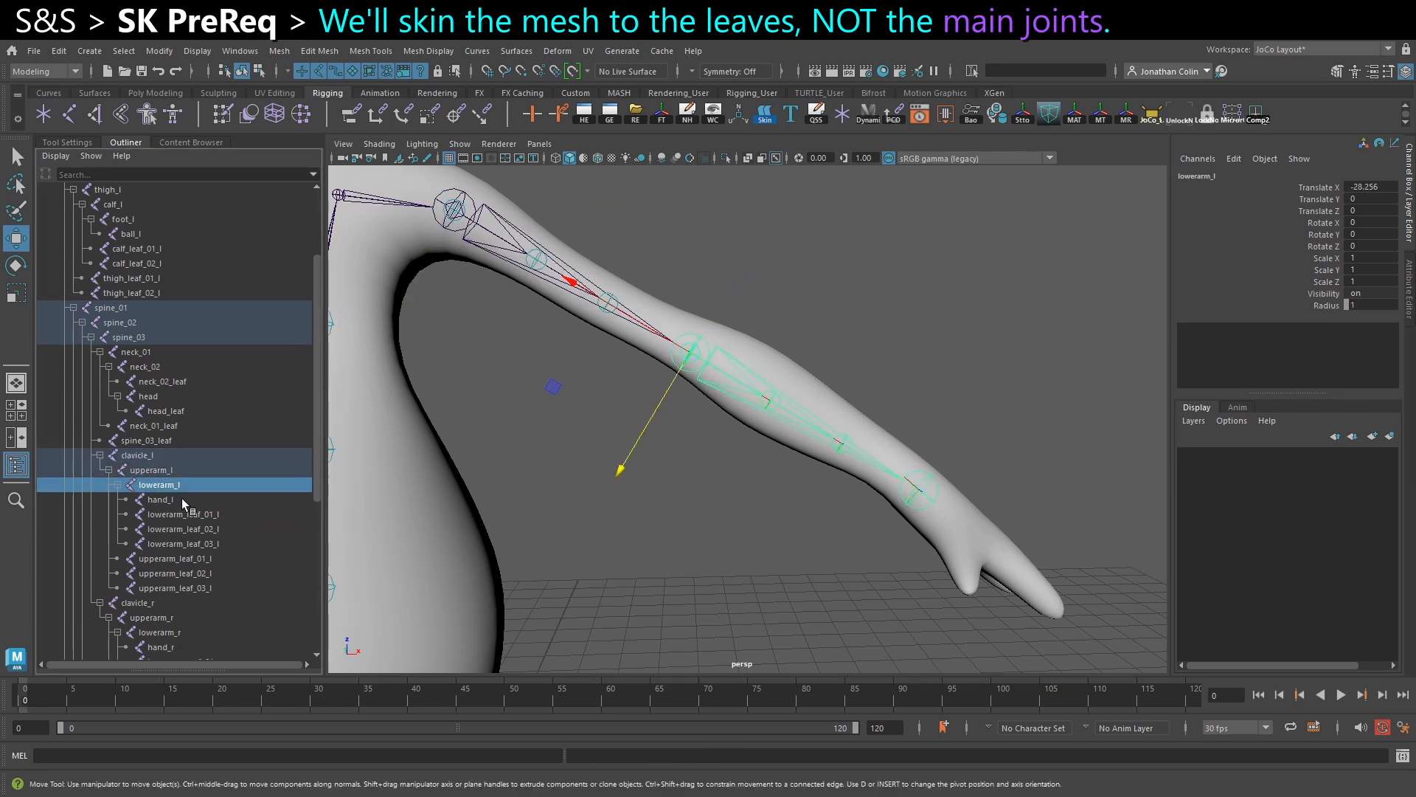
click(729, 483)
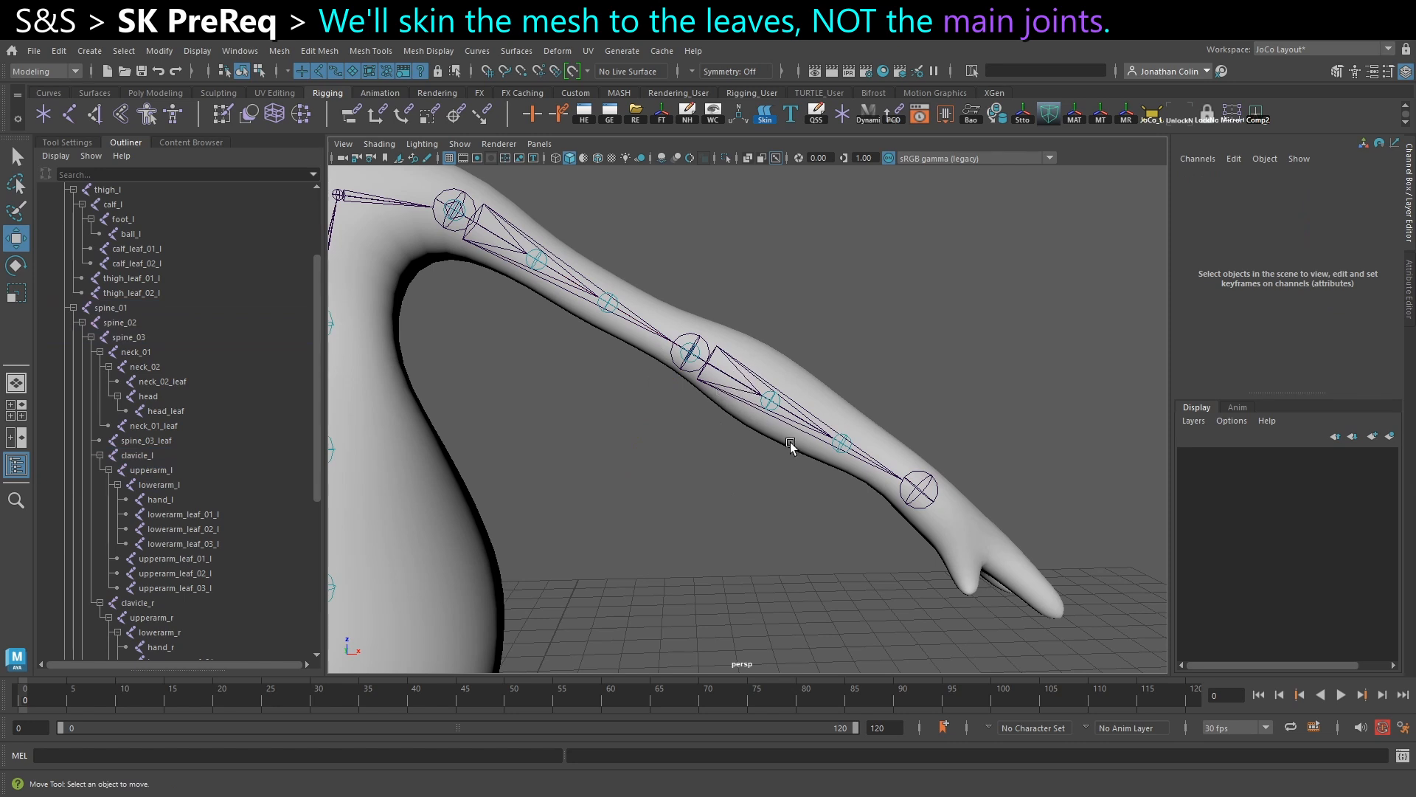
Try scaling lowerarm_leaf_01_l along a single axis and then uniformly, undoing each scale.
click(695, 361)
scroll(689, 432, up, 1)
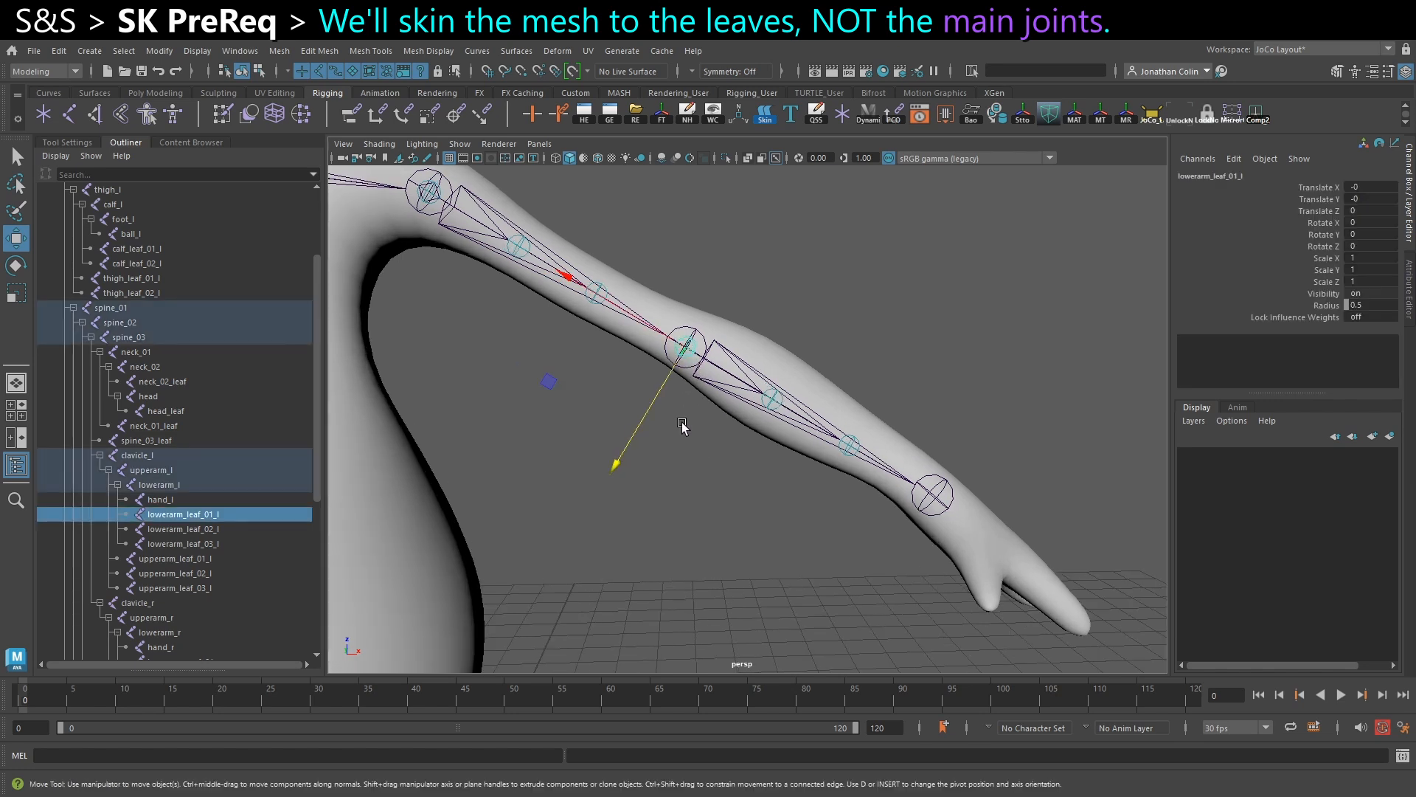
key(r)
mouse_move(617, 464)
mouse_down()
mouse_move(611, 485)
mouse_move(601, 472)
mouse_up()
key(ctrl+z)
drag(686, 353, 689, 344)
key(ctrl+z)
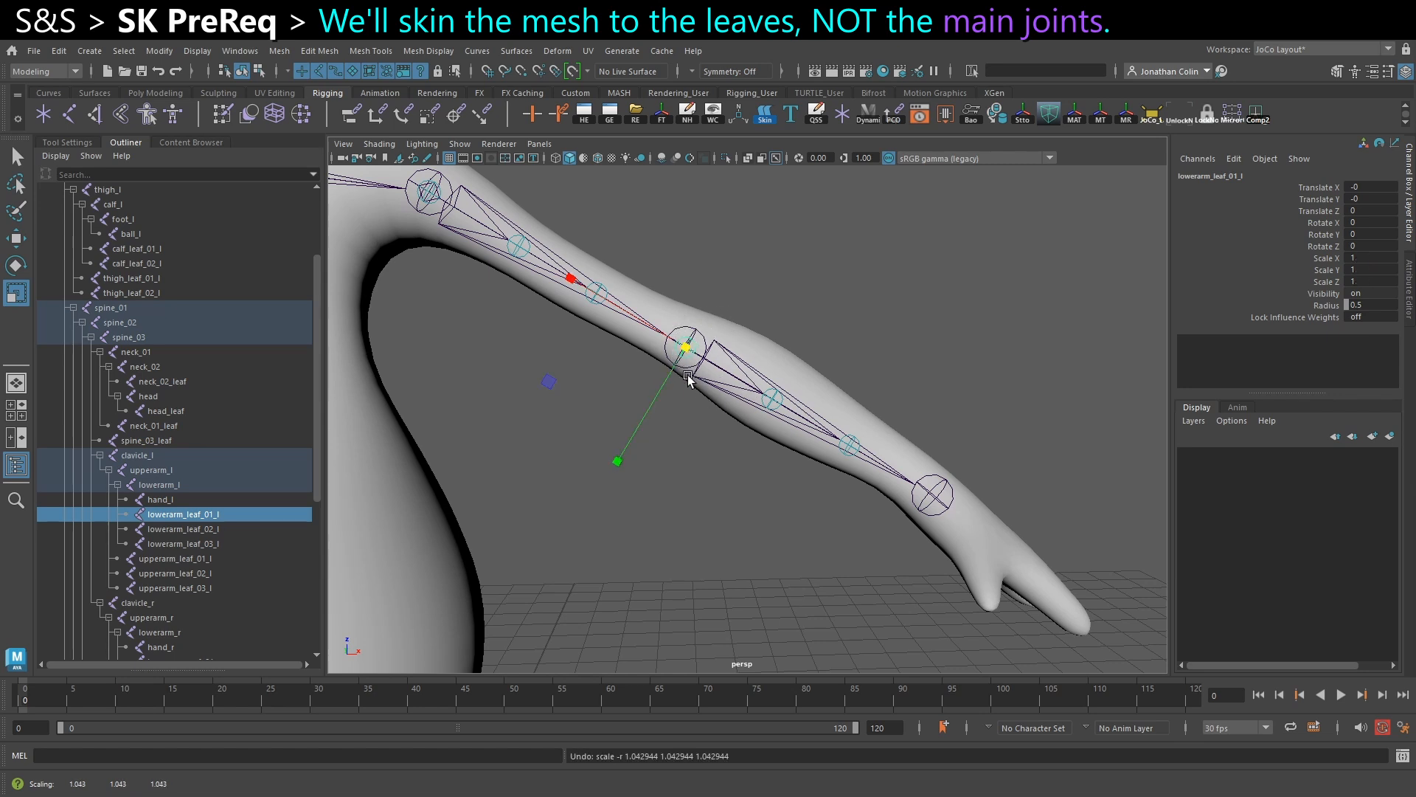
Enable Preserve Children for the Scale tool and scale lowerarm_l uniformly to about 2.418.
click(778, 276)
scroll(690, 343, up, 1)
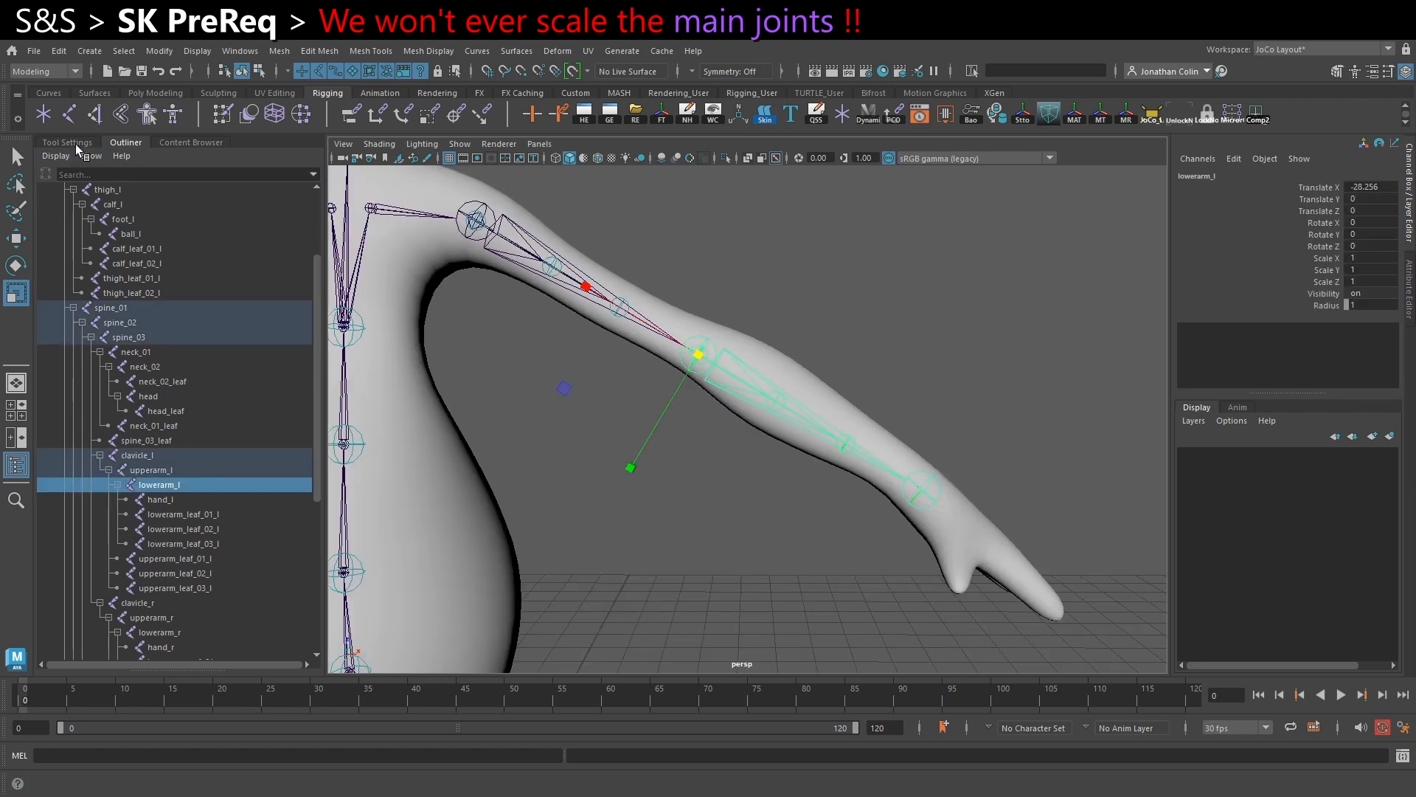
double_click(15, 293)
click(147, 399)
drag(739, 351, 999, 348)
Select the child joint hand_l and inspect its scale values.
click(947, 493)
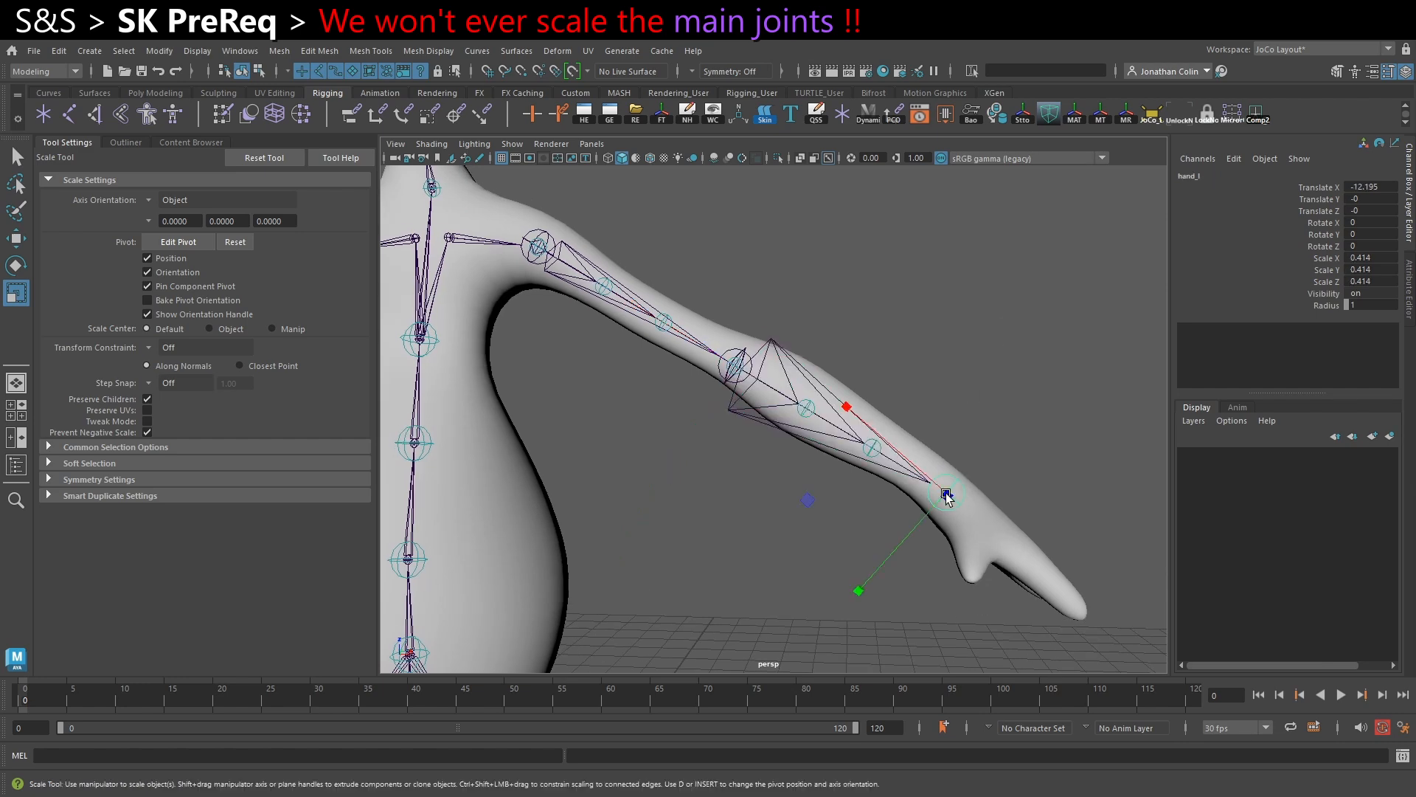
alt+drag(830, 534, 851, 544)
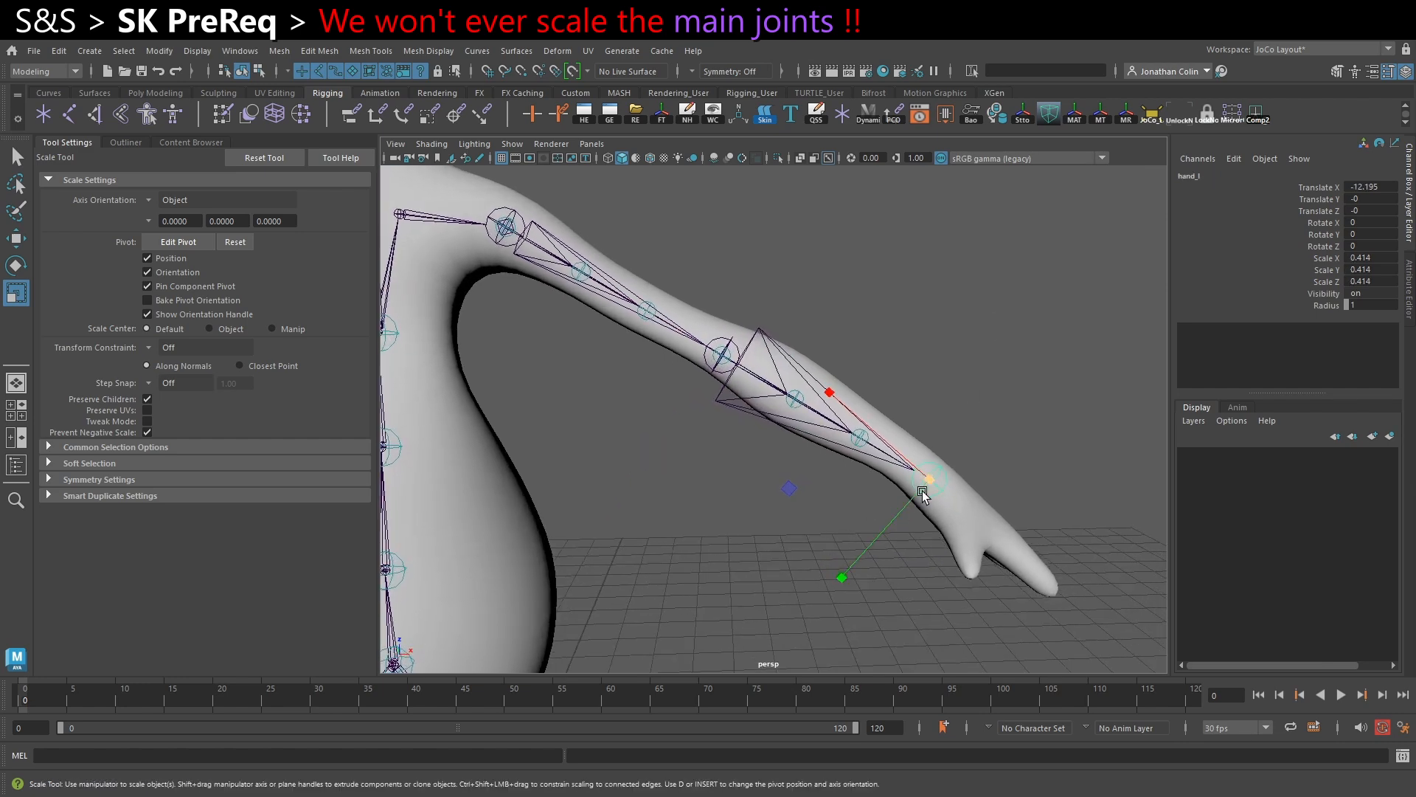
alt+middle_drag(995, 469, 958, 450)
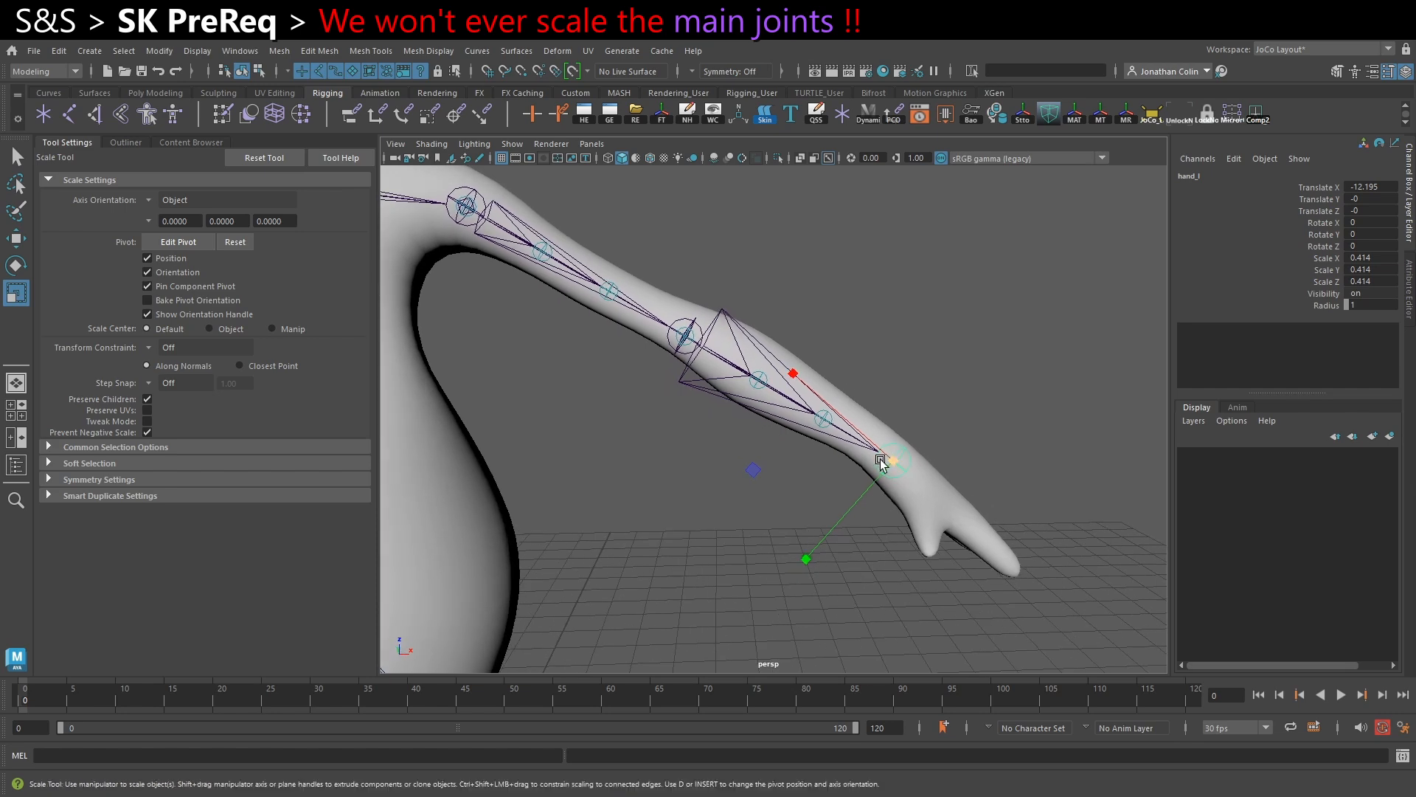
Set the Scale X, Y and Z of lowerarm_l to 2.
click(684, 350)
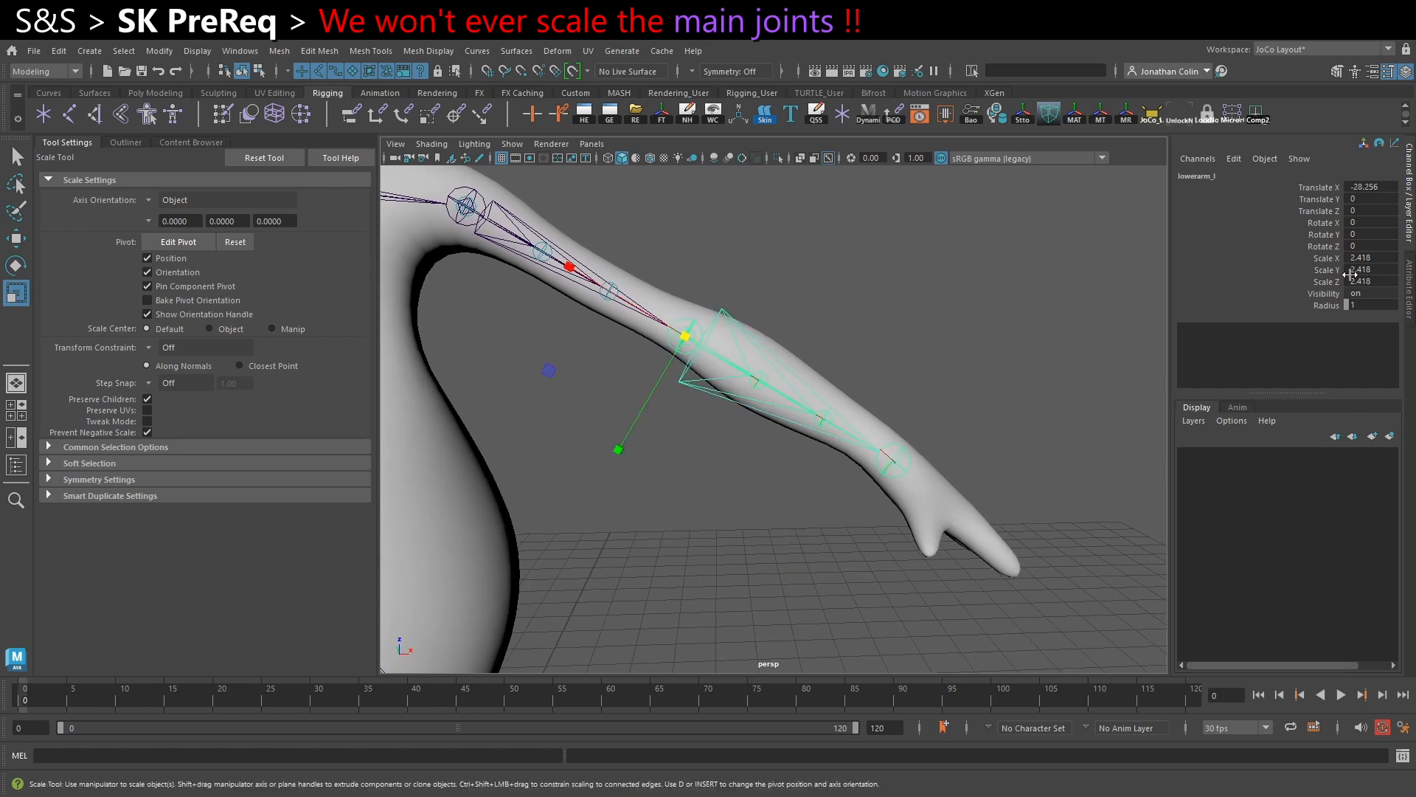
drag(1370, 258, 1372, 281)
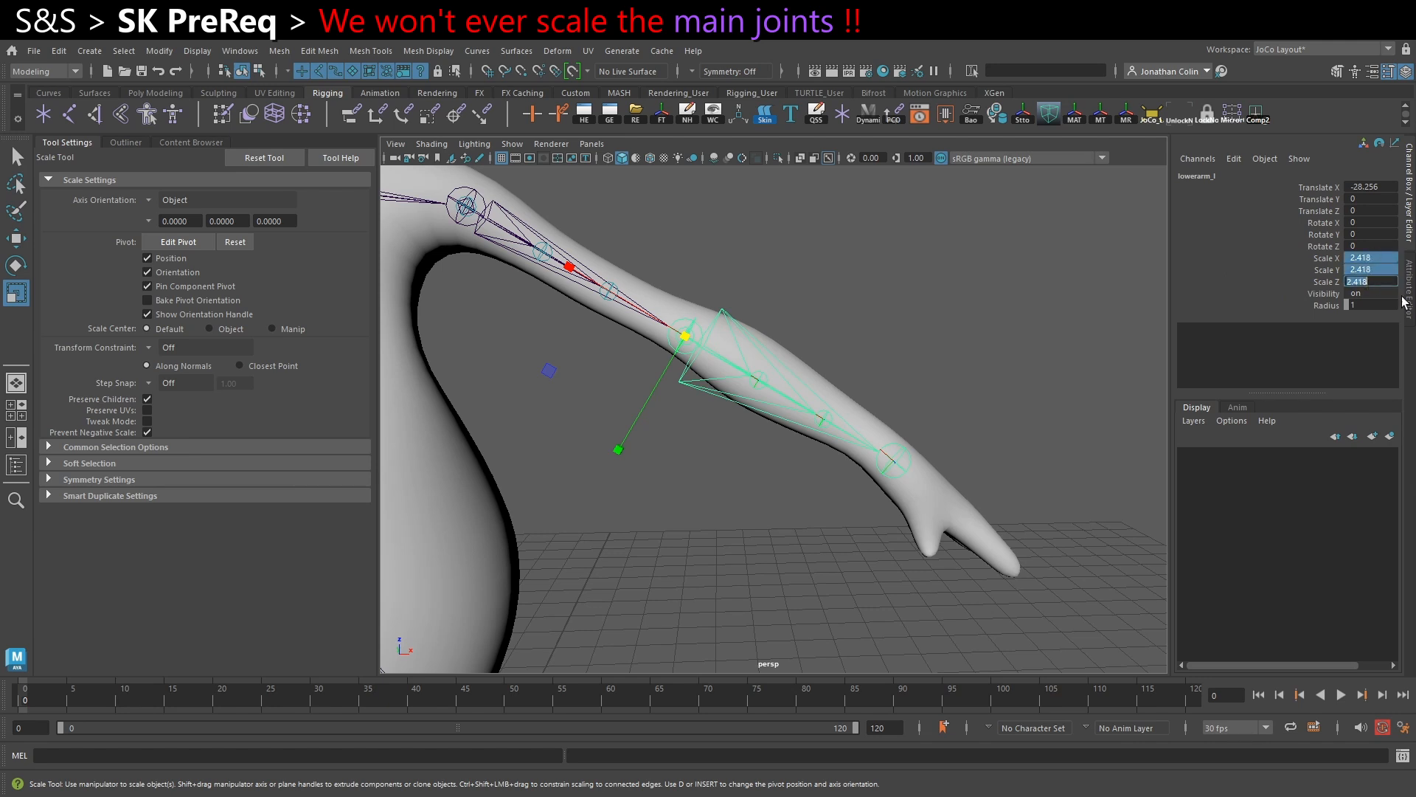
text(2)
key(Return)
Check the scale values of hand_l, then step through the lowerarm leaf joints in the Outliner to compare theirs.
click(891, 319)
click(857, 441)
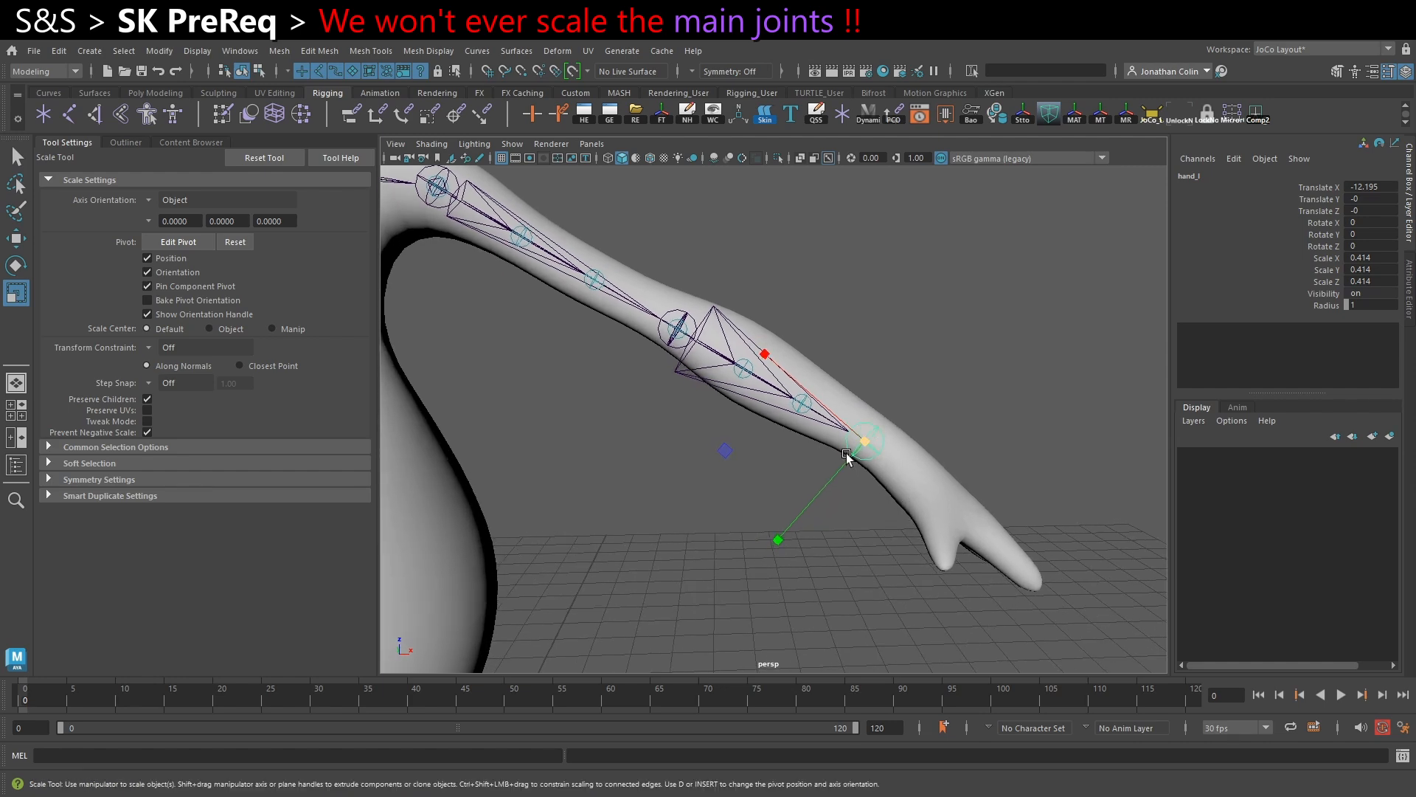
alt+drag(930, 470, 910, 452)
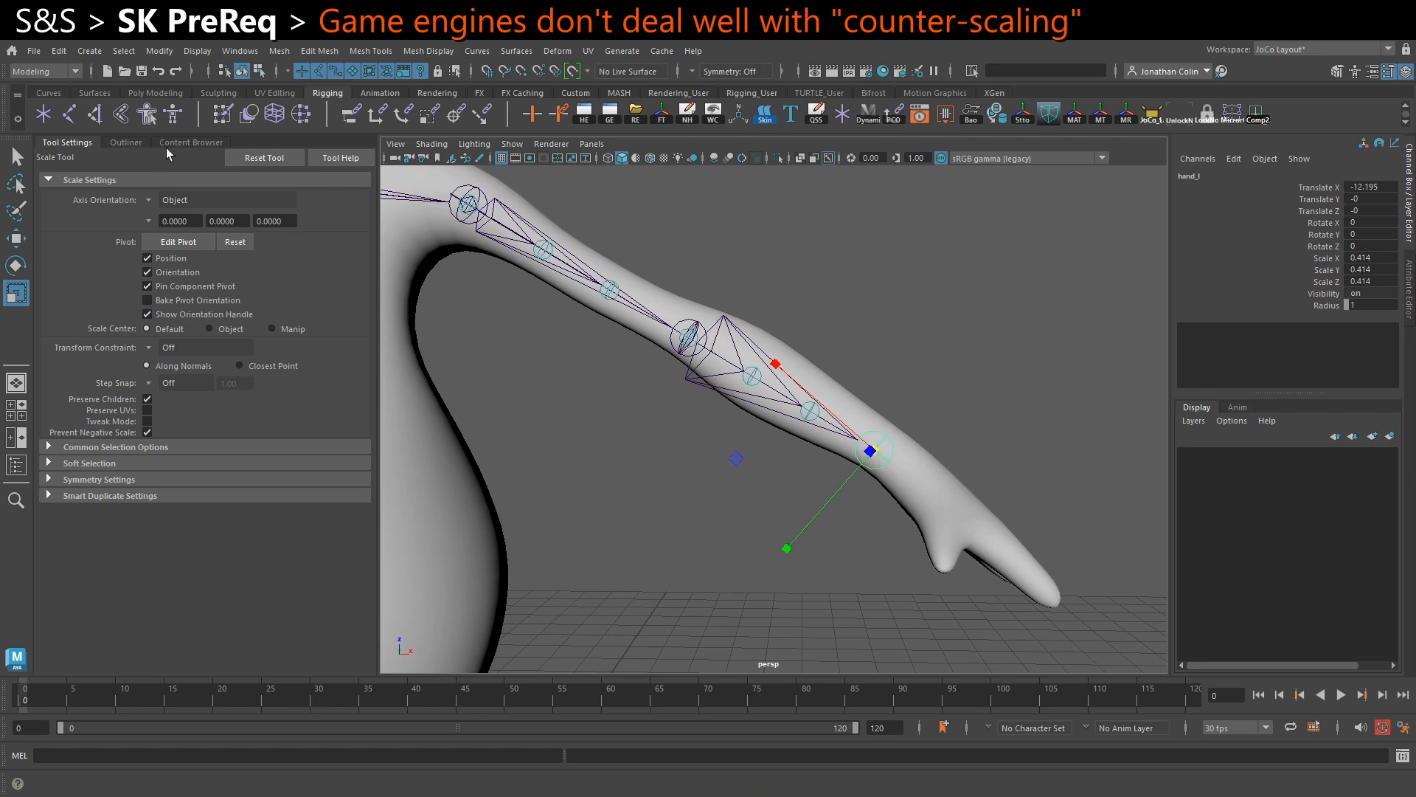
click(125, 143)
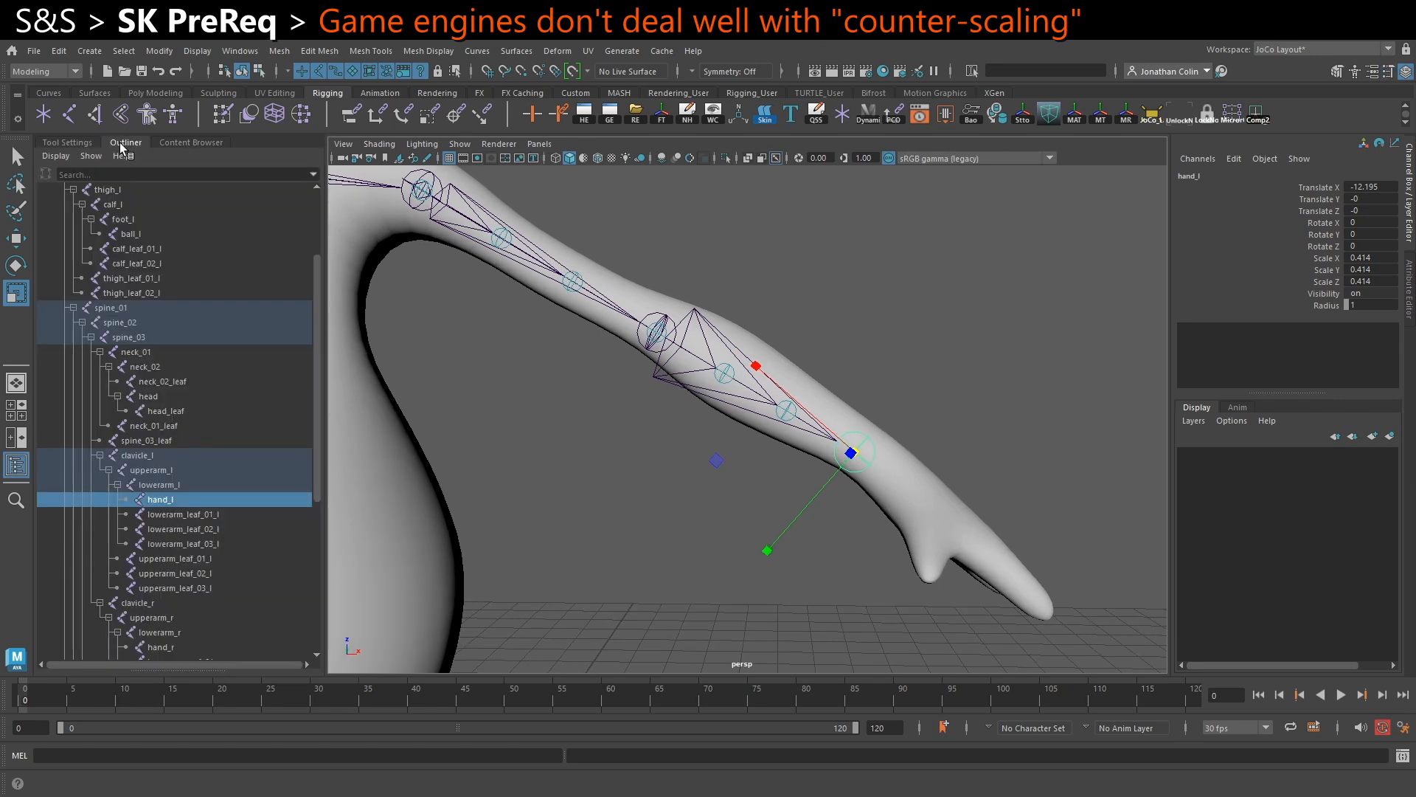
key(Down)
key(Down)
key(Down)
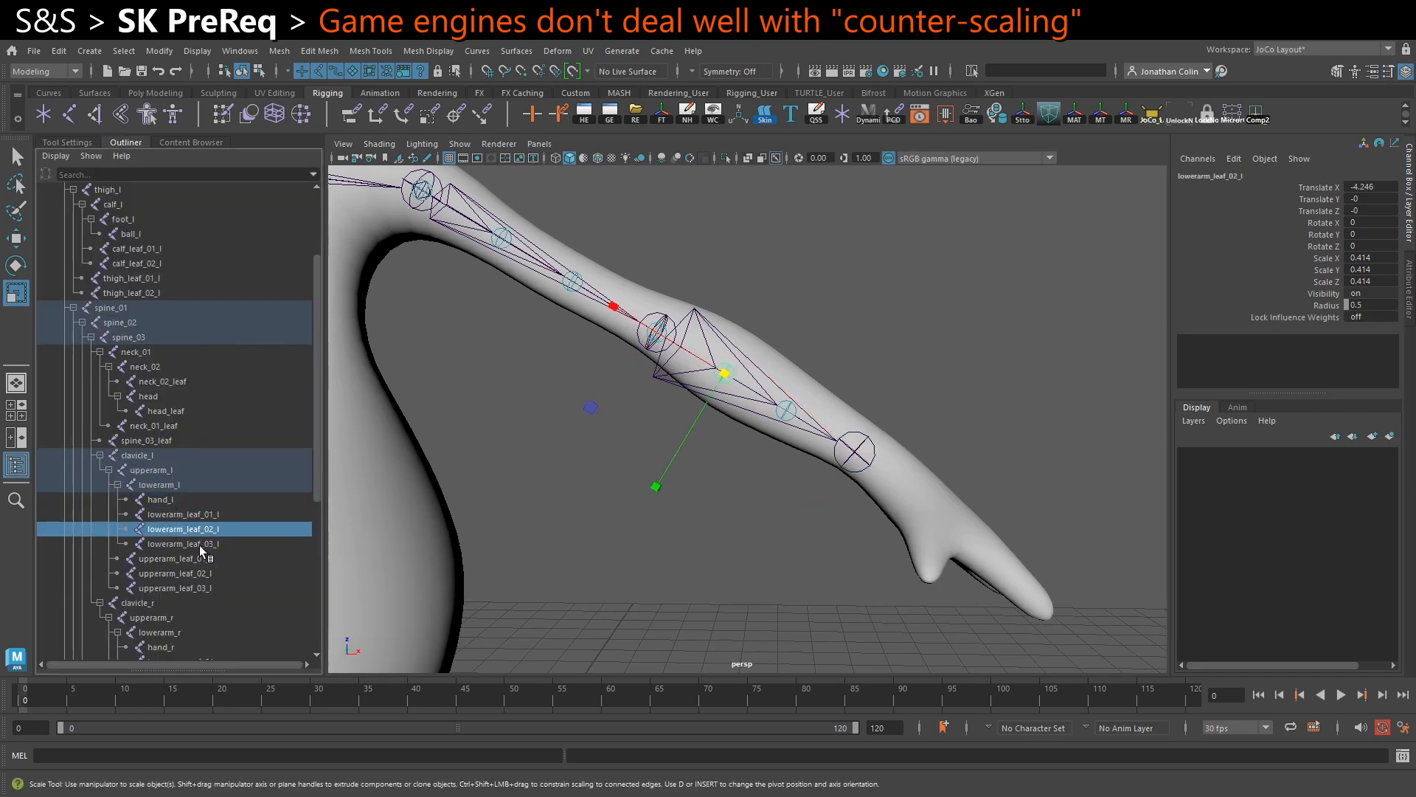
Compare the scale values of lowerarm_l with those of hand_l and the three lowerarm leaf joints on the same arm.
click(170, 496)
click(166, 486)
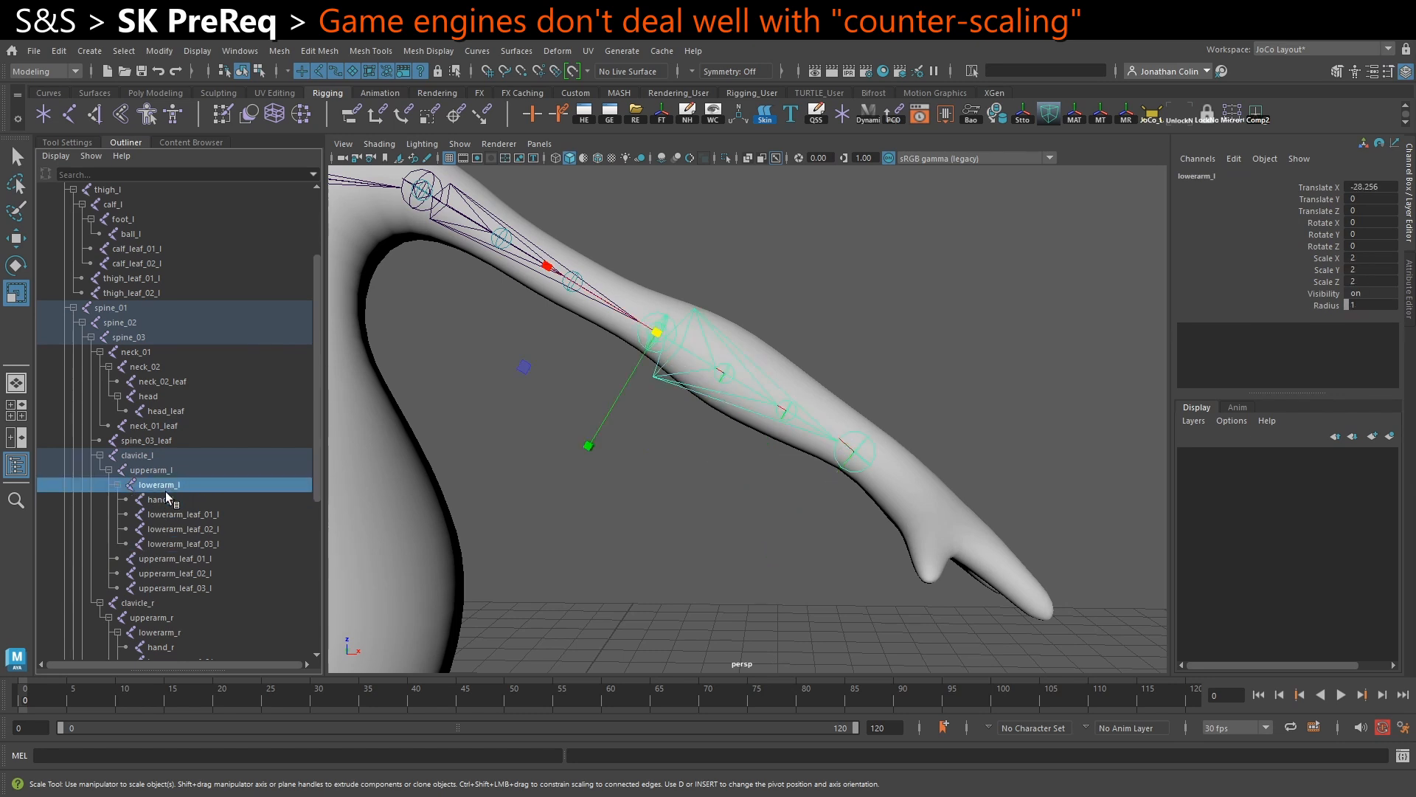
click(172, 501)
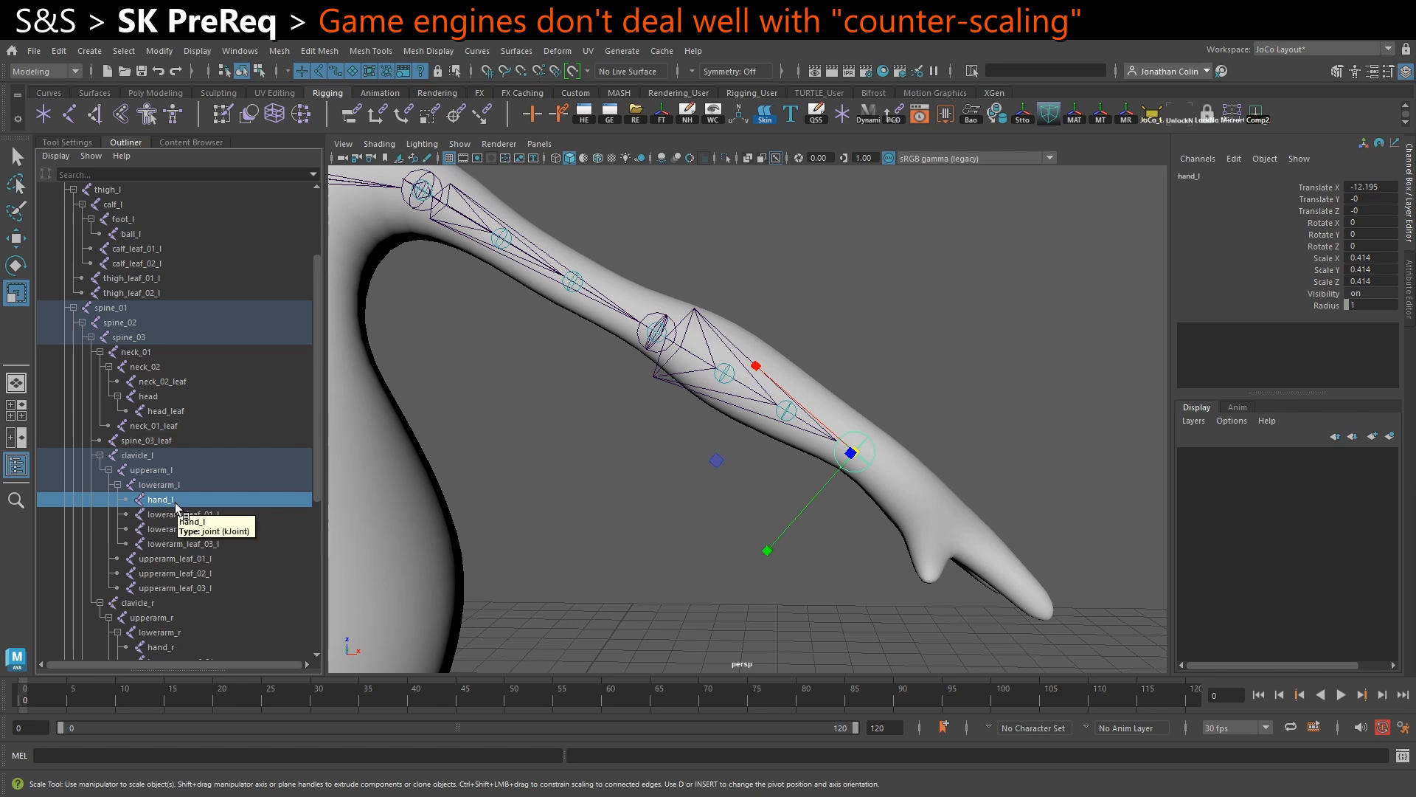
click(179, 515)
click(181, 530)
shift+click(184, 543)
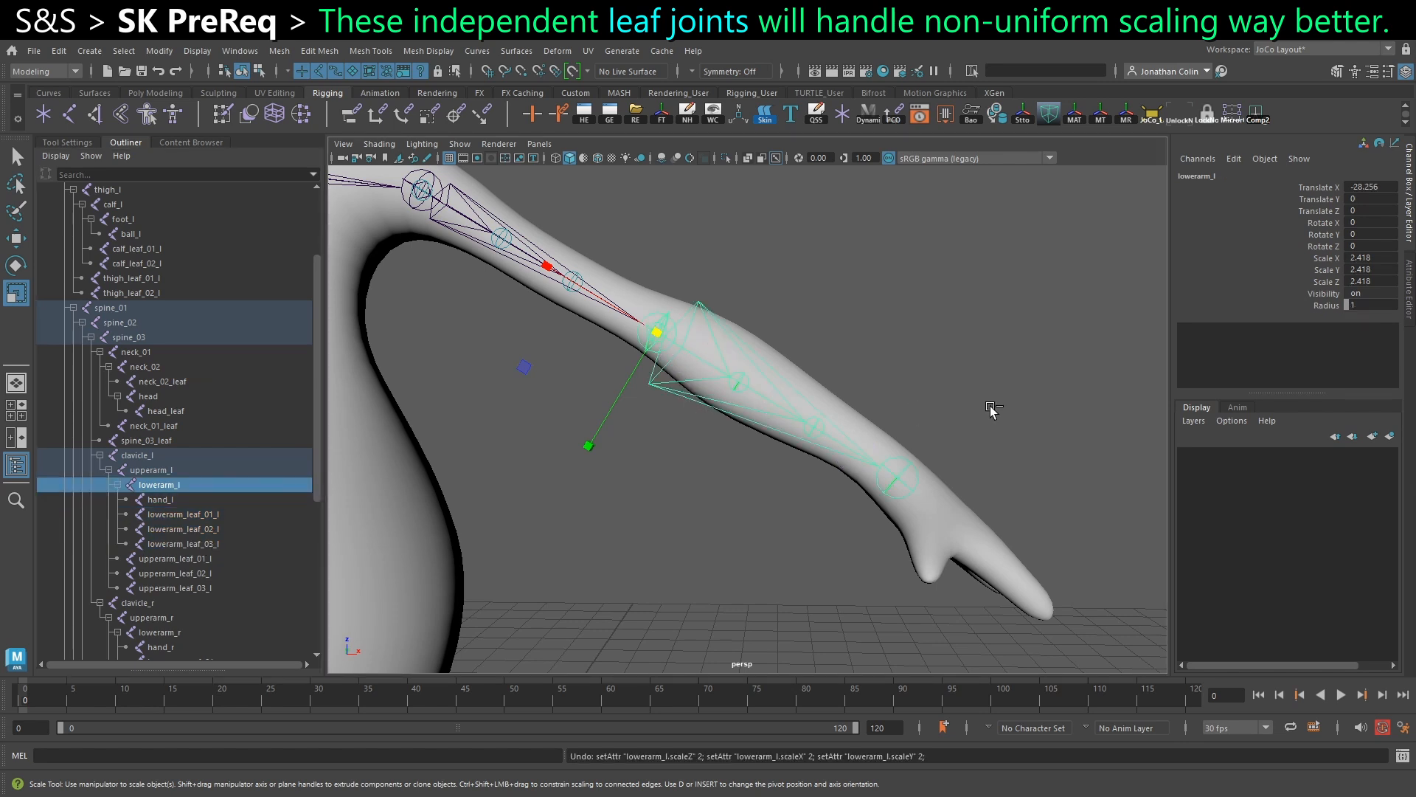
Undo the scale changes made to lowerarm_l, including both the entered values and the uniform scaling.
key(ctrl+z)
key(ctrl+z)
key(ctrl+z)
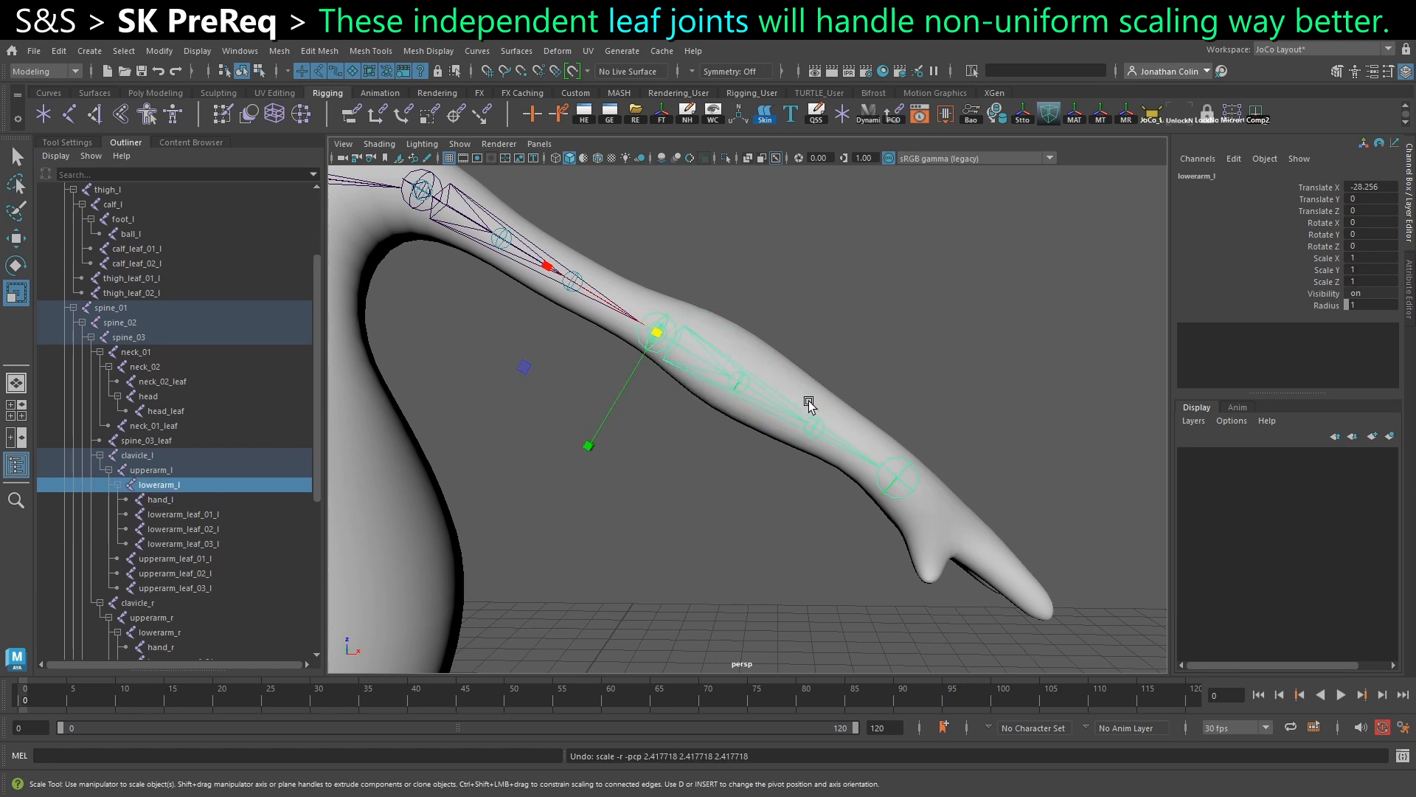
Try transforming the left forearm's leaf joints independently of the main joints, undo the change and clear the selection.
click(673, 380)
drag(198, 515, 211, 545)
drag(814, 426, 873, 403)
key(ctrl+z)
click(587, 530)
Examine the leaf joints along the thighs and calves, checking where calf_leaf_01_l sits in the hierarchy.
scroll(523, 486, down, 3)
alt+middle_drag(523, 486, 733, 187)
alt+middle_drag(658, 564, 678, 490)
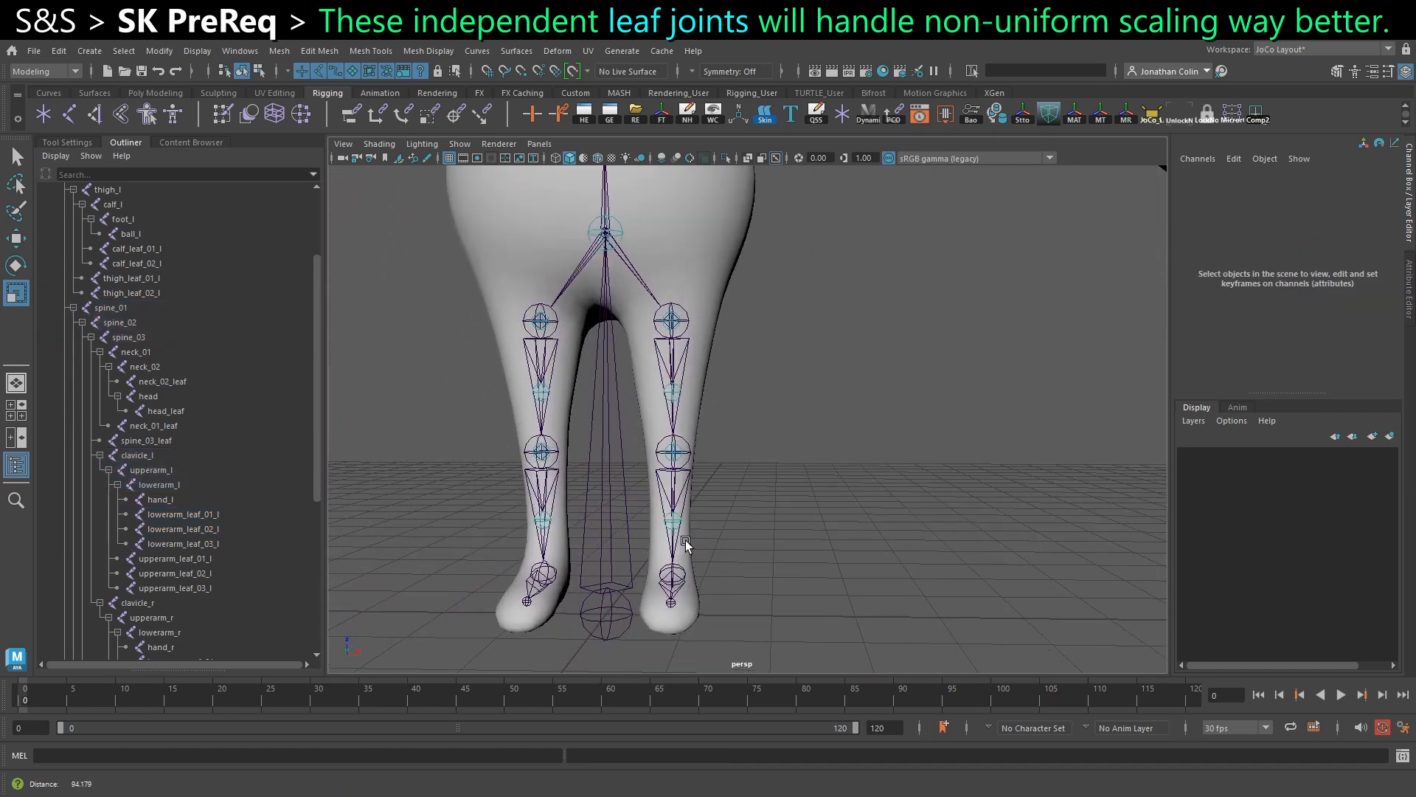
alt+right_drag(678, 489, 678, 570)
mouse_move(810, 516)
alt+right_down()
mouse_move(616, 309)
mouse_move(791, 515)
alt+right_up()
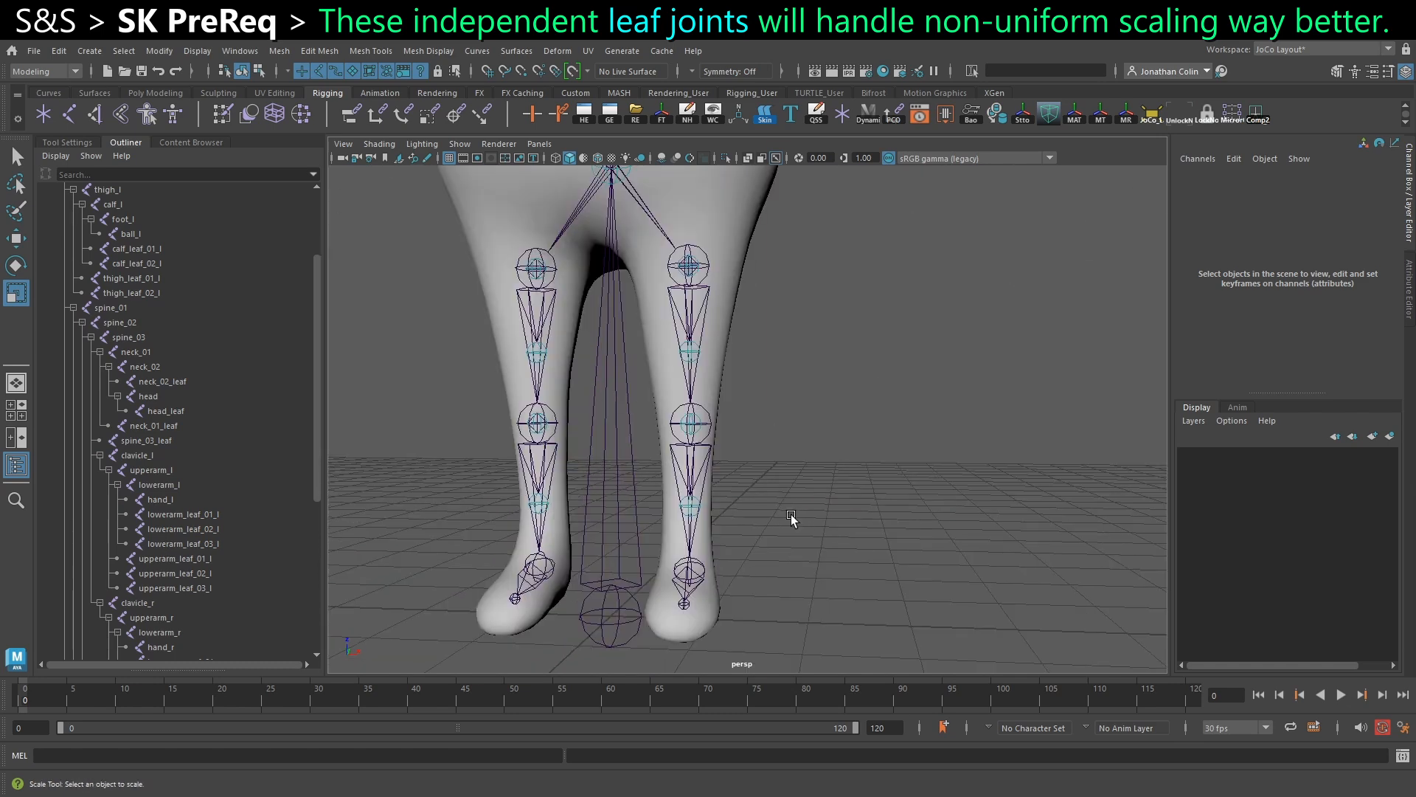
click(142, 249)
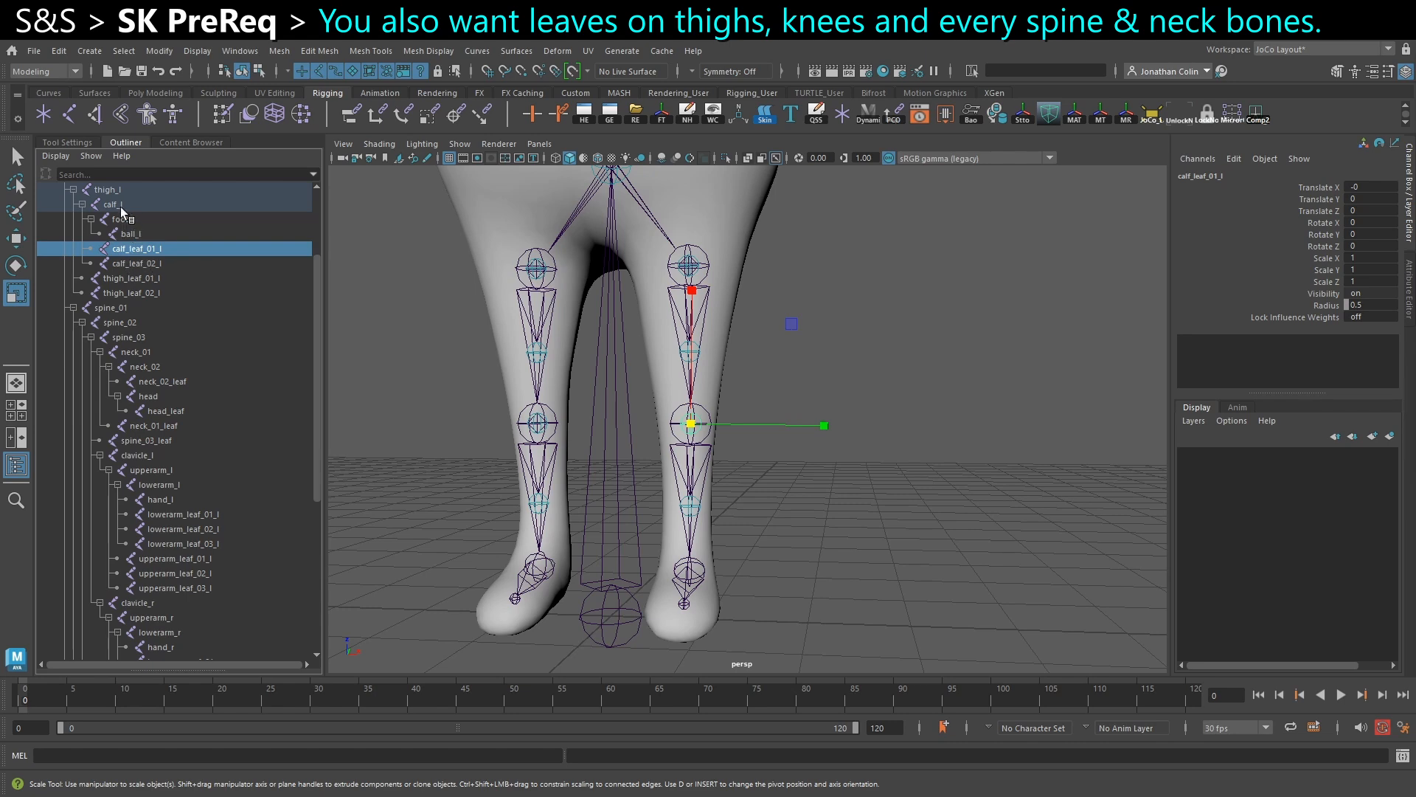
click(815, 575)
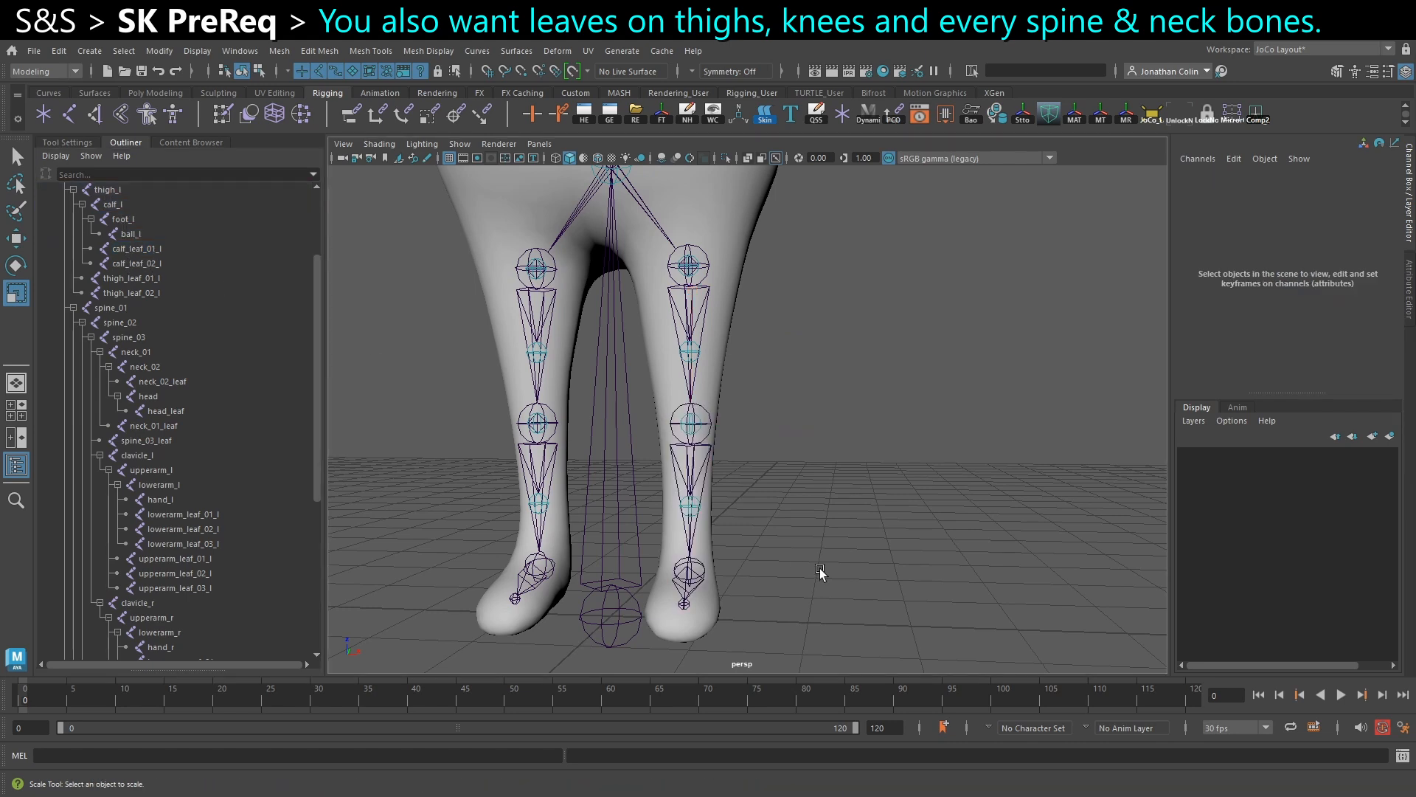
Bring the torso joints into view and select spine_03_leaf to locate it in the hierarchy.
alt+right_drag(815, 575, 769, 441)
alt+middle_drag(766, 437, 818, 760)
alt+middle_drag(721, 459, 749, 608)
alt+right_drag(749, 608, 715, 528)
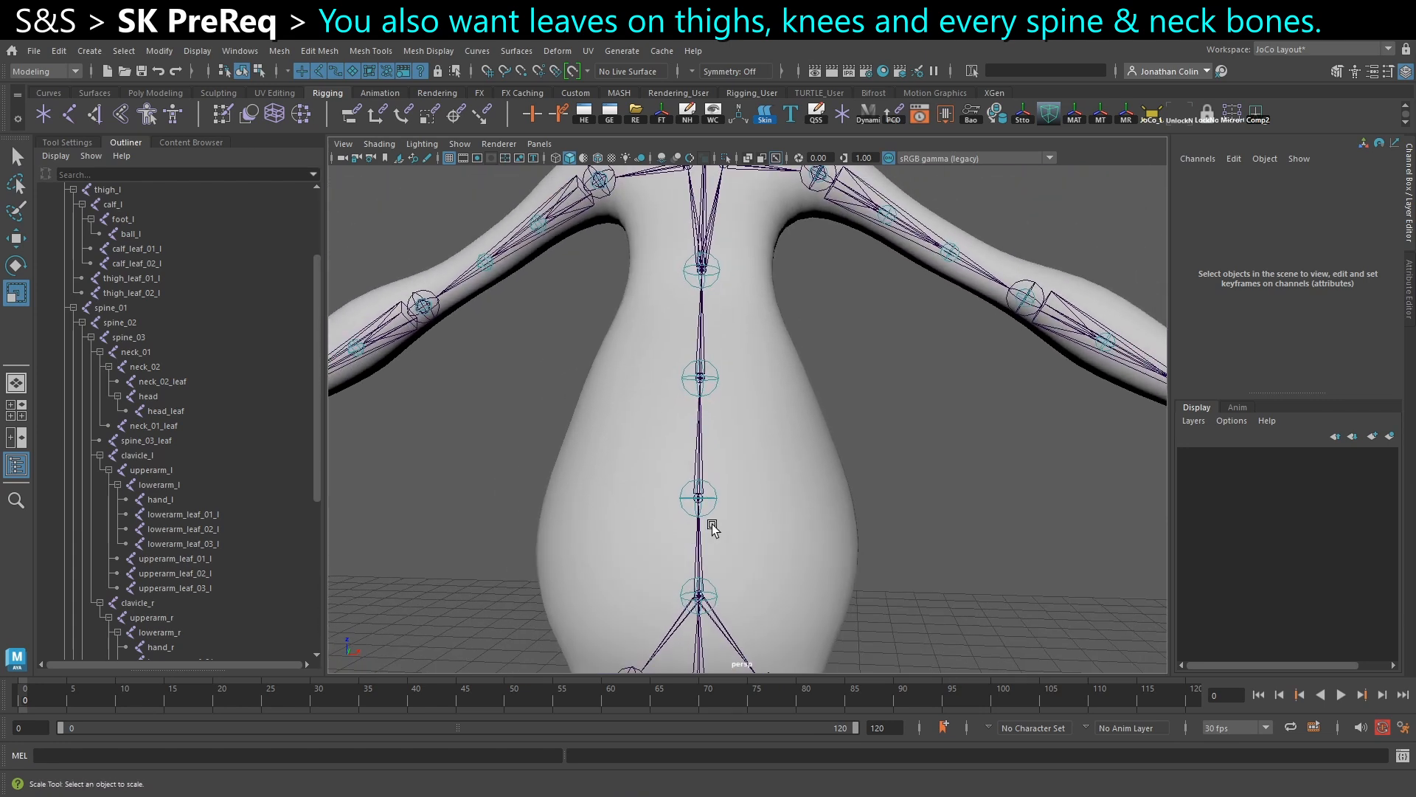
click(706, 273)
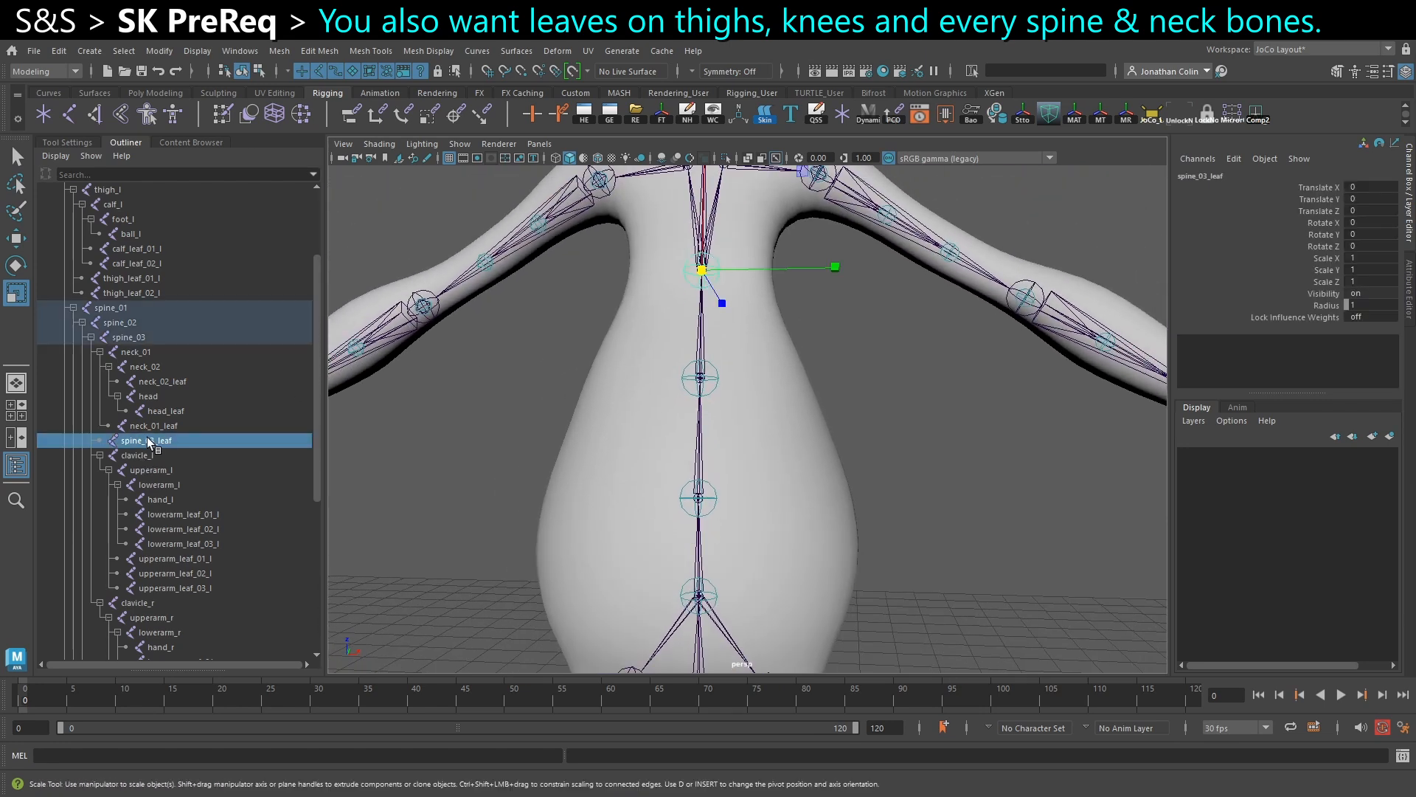
Collapse the neck_01, clavicle_l and clavicle_r branches under spine_03 in the joint hierarchy.
click(99, 352)
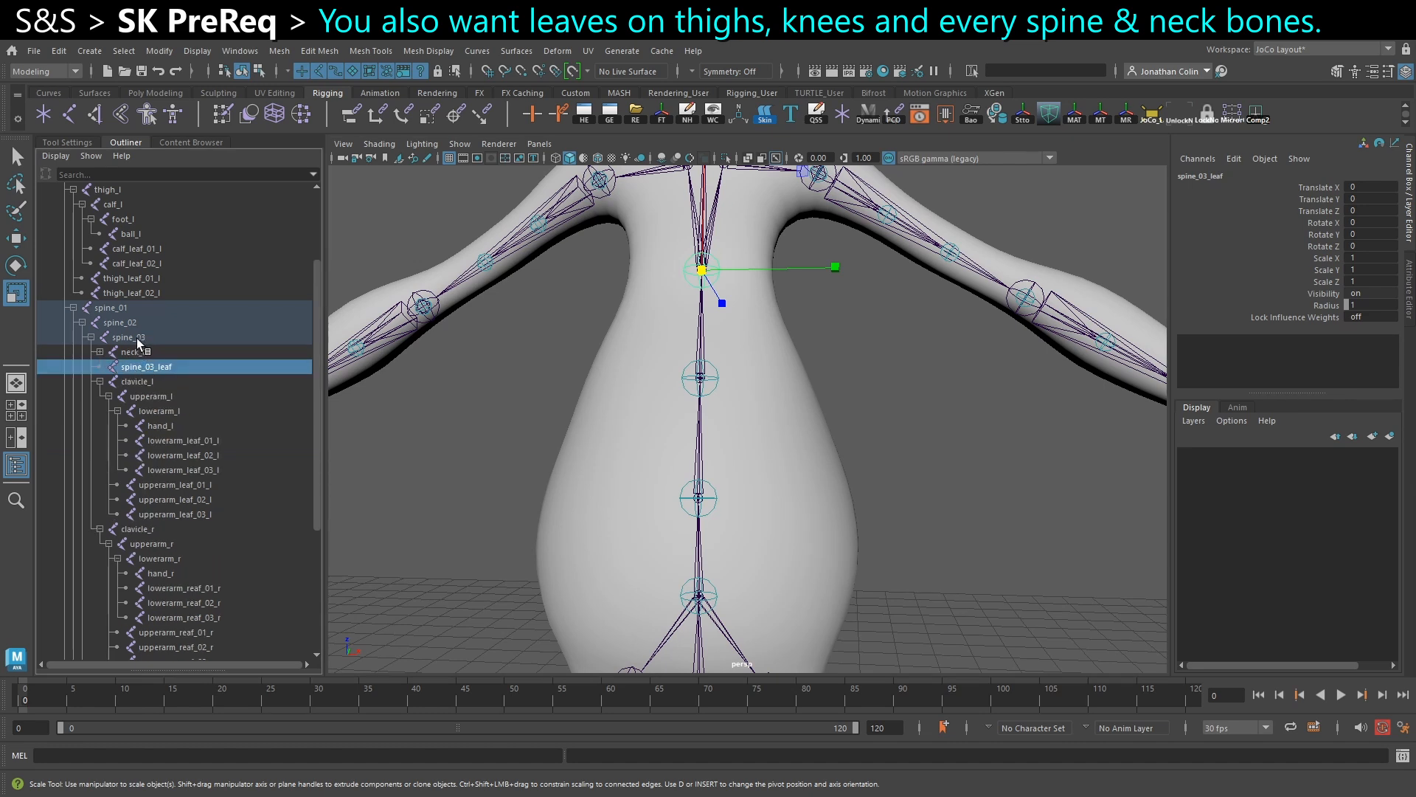
click(100, 381)
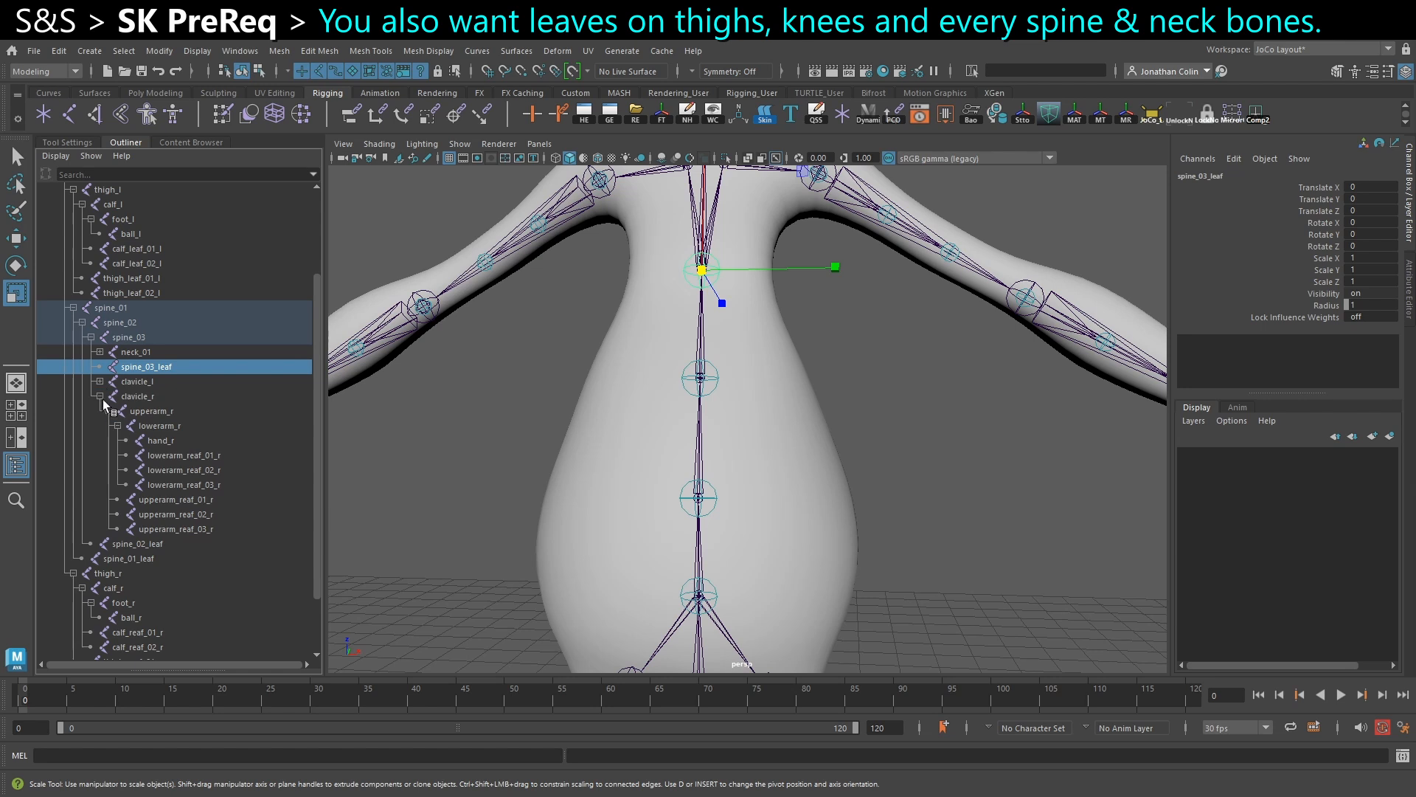
click(100, 397)
Inspect spine_02_leaf and spine_01_leaf alongside their parent joints spine_02 and spine_01, and clear the selection.
click(138, 471)
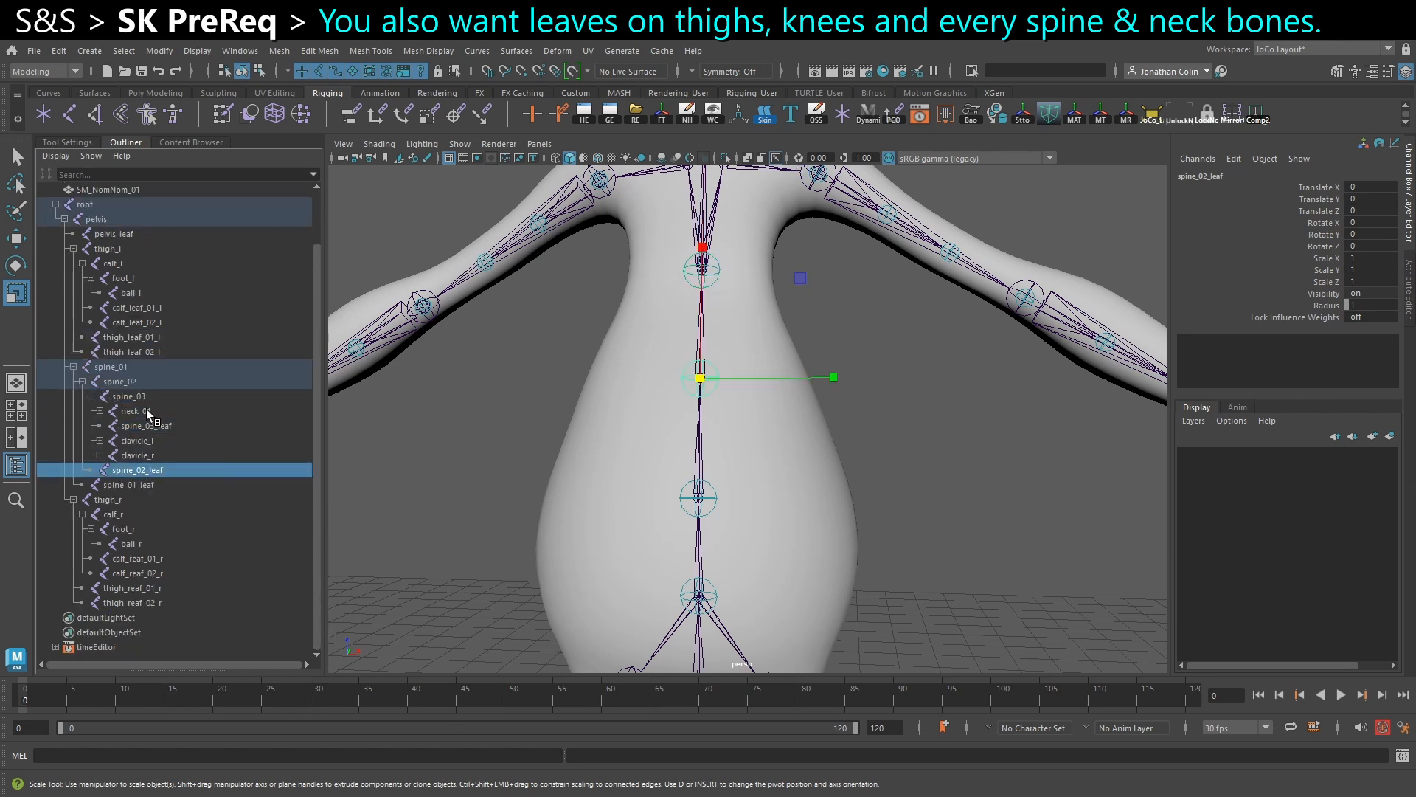
click(135, 383)
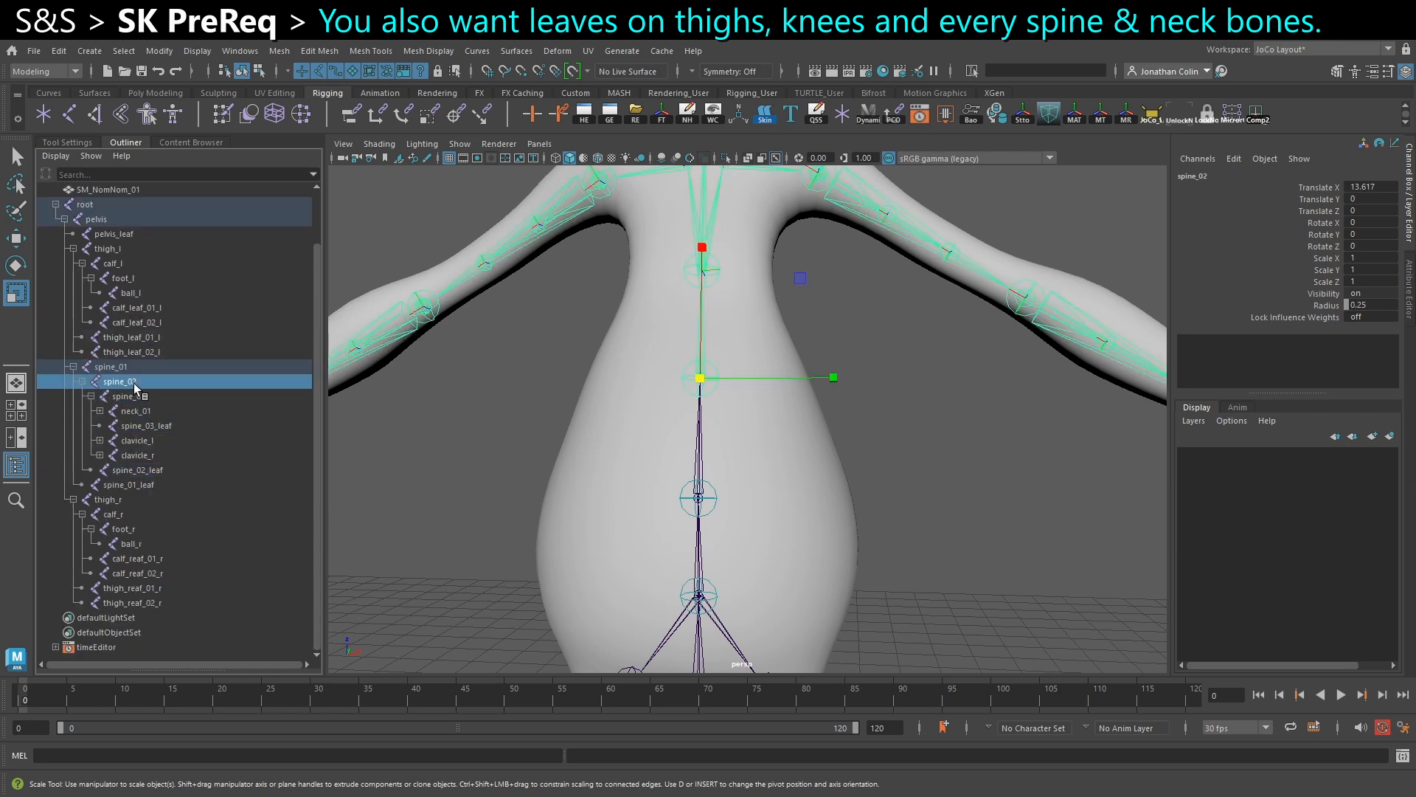
click(135, 485)
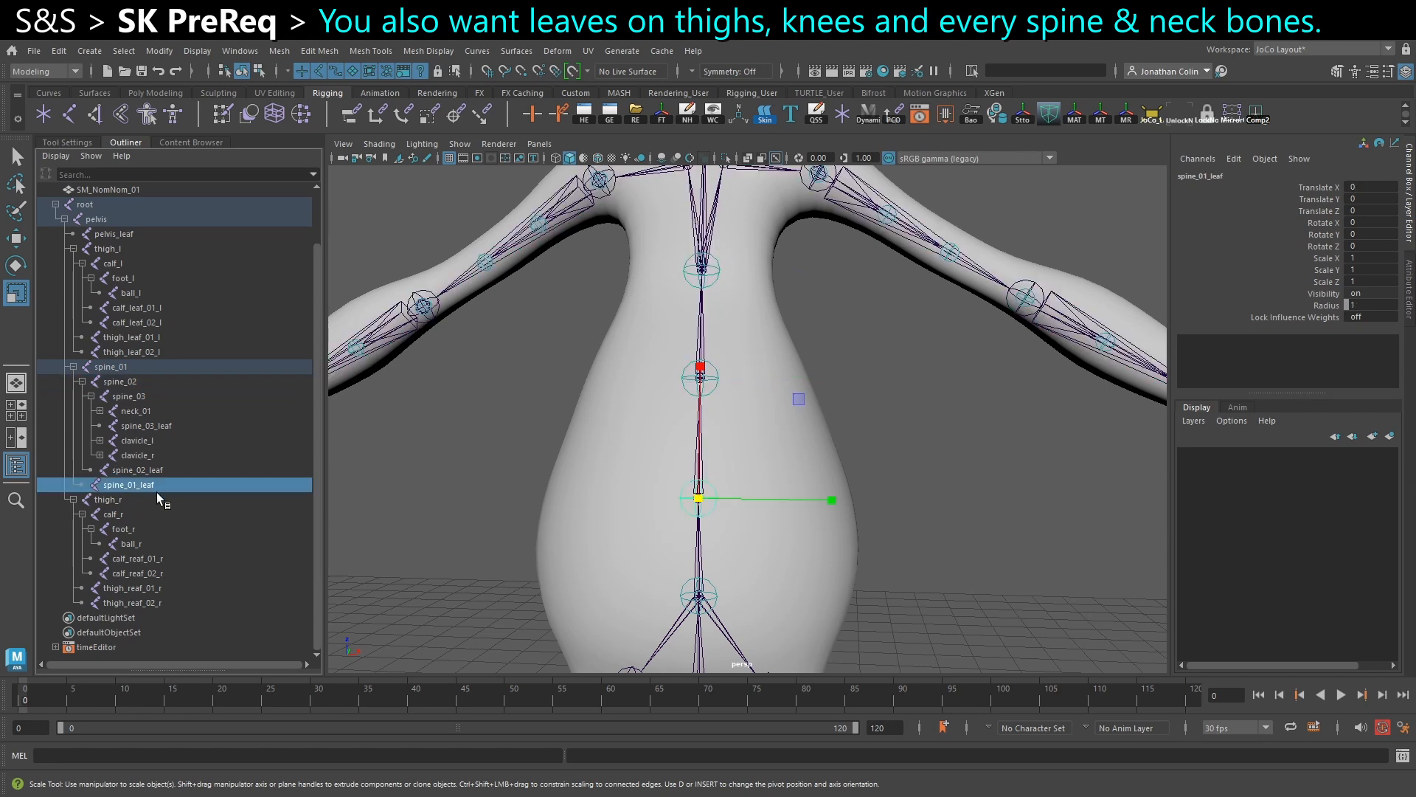
click(123, 367)
click(452, 461)
Examine the neck joints and the whole branching skeleton, checking spine_03_leaf's position in the chest, and leave nothing selected.
alt+drag(724, 395, 753, 330)
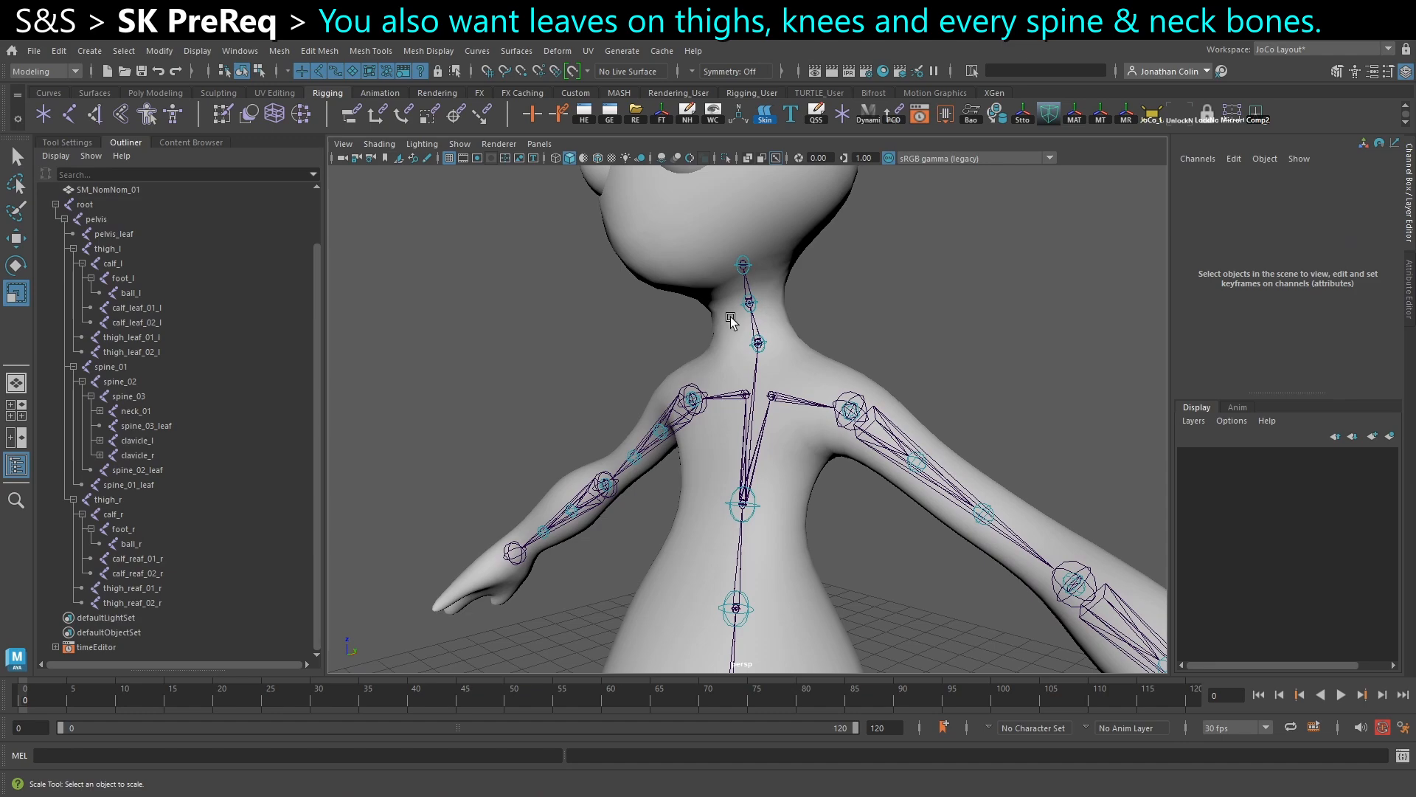
mouse_move(856, 508)
alt+mouse_down()
mouse_move(812, 478)
mouse_move(878, 480)
mouse_move(844, 496)
alt+mouse_up()
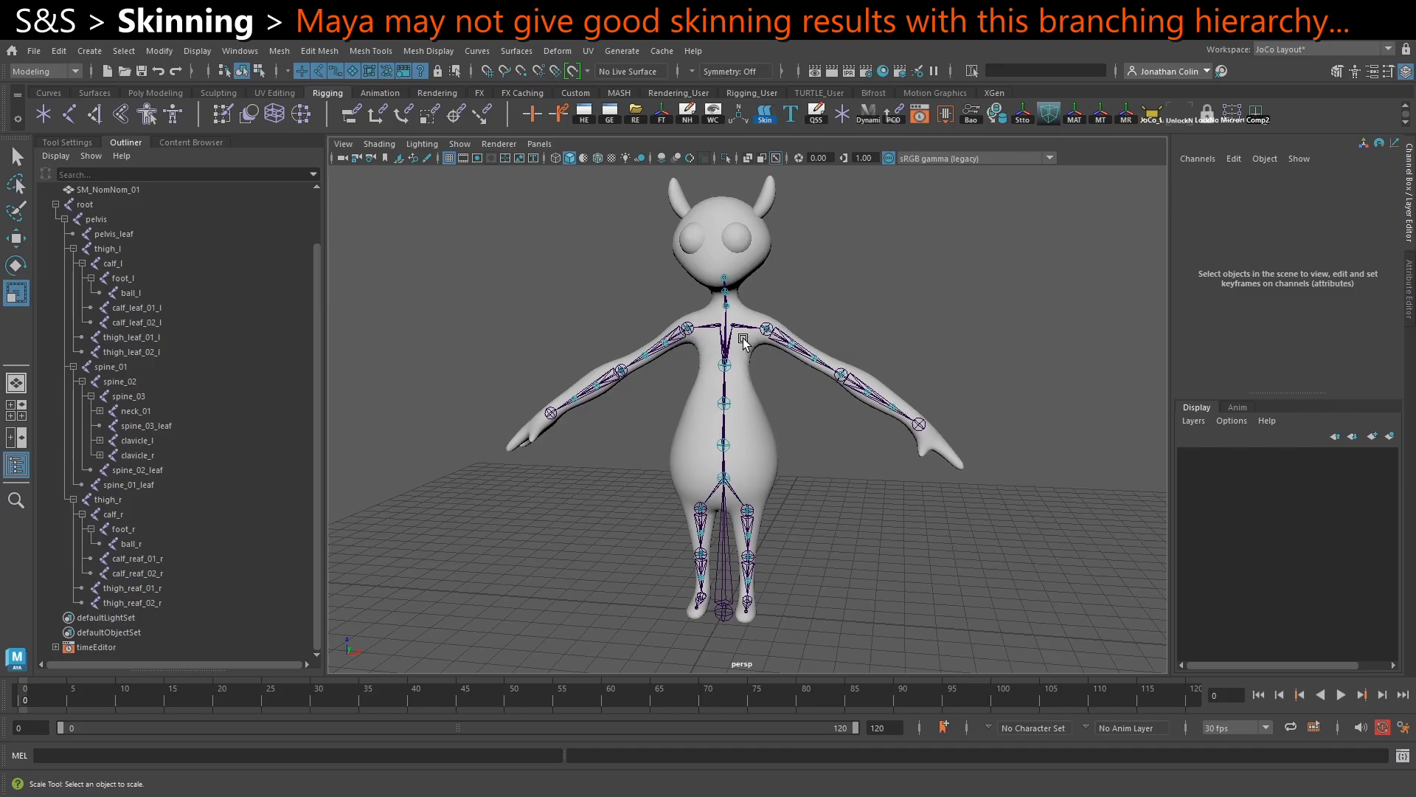
alt+right_drag(743, 371, 784, 578)
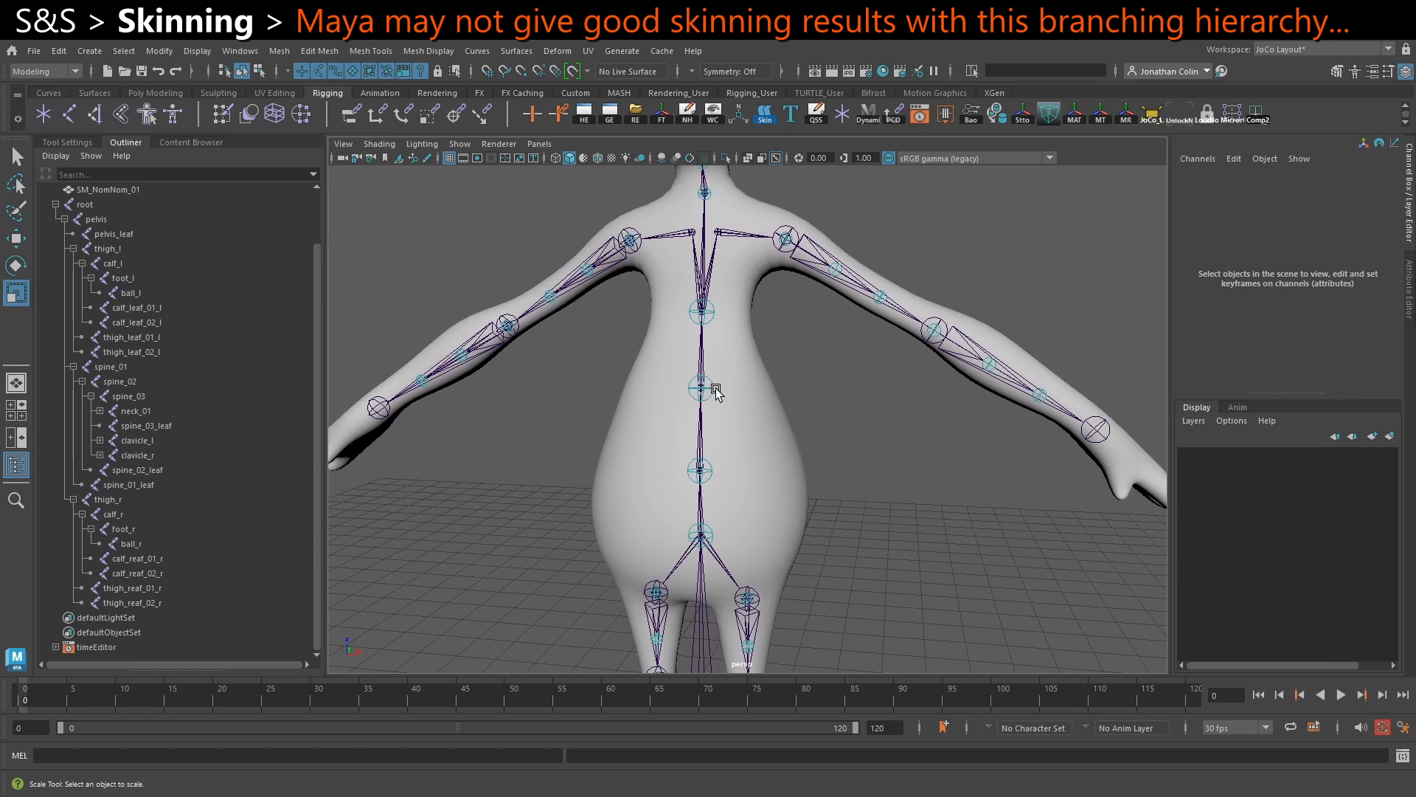
click(709, 310)
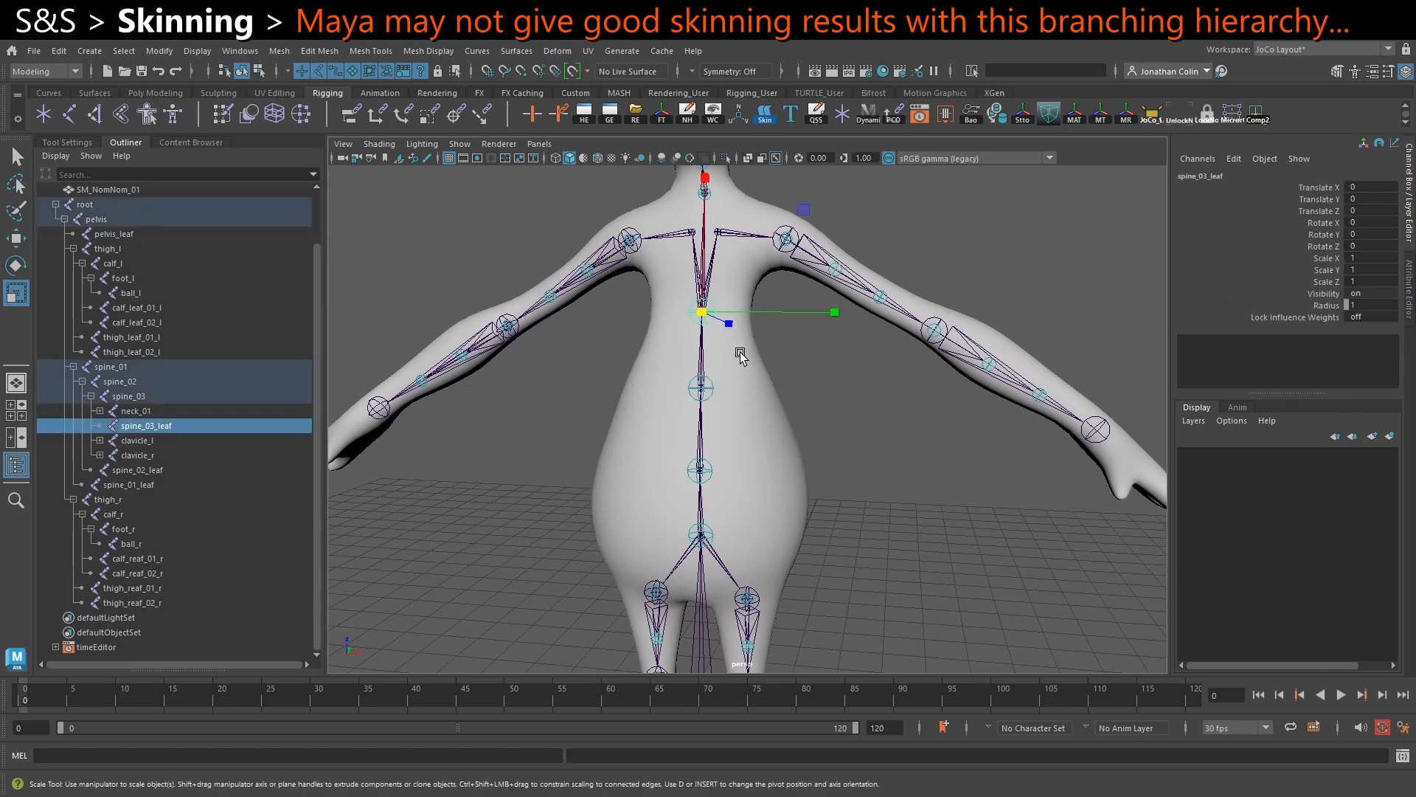
click(852, 420)
alt+right_drag(858, 422, 781, 388)
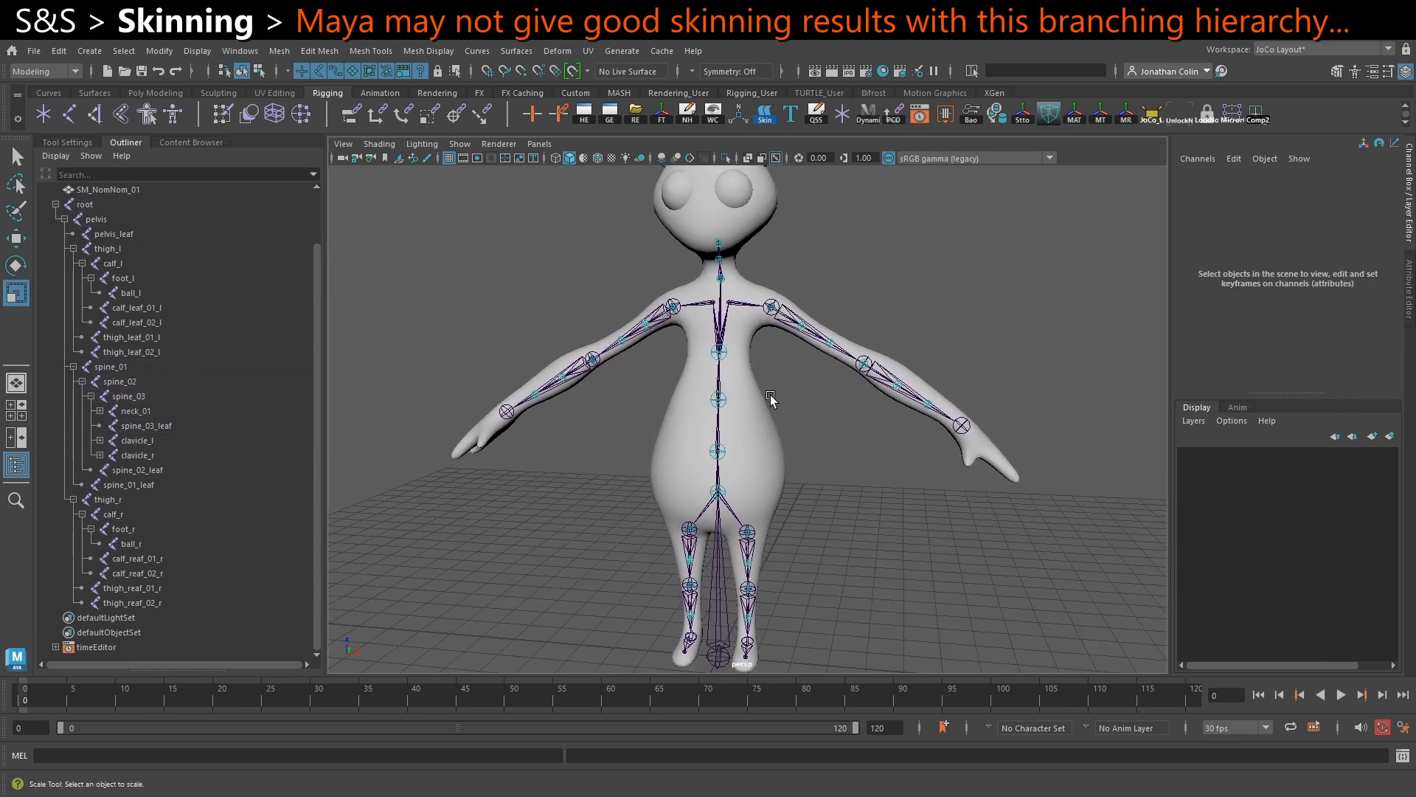
alt+right_drag(686, 391, 779, 527)
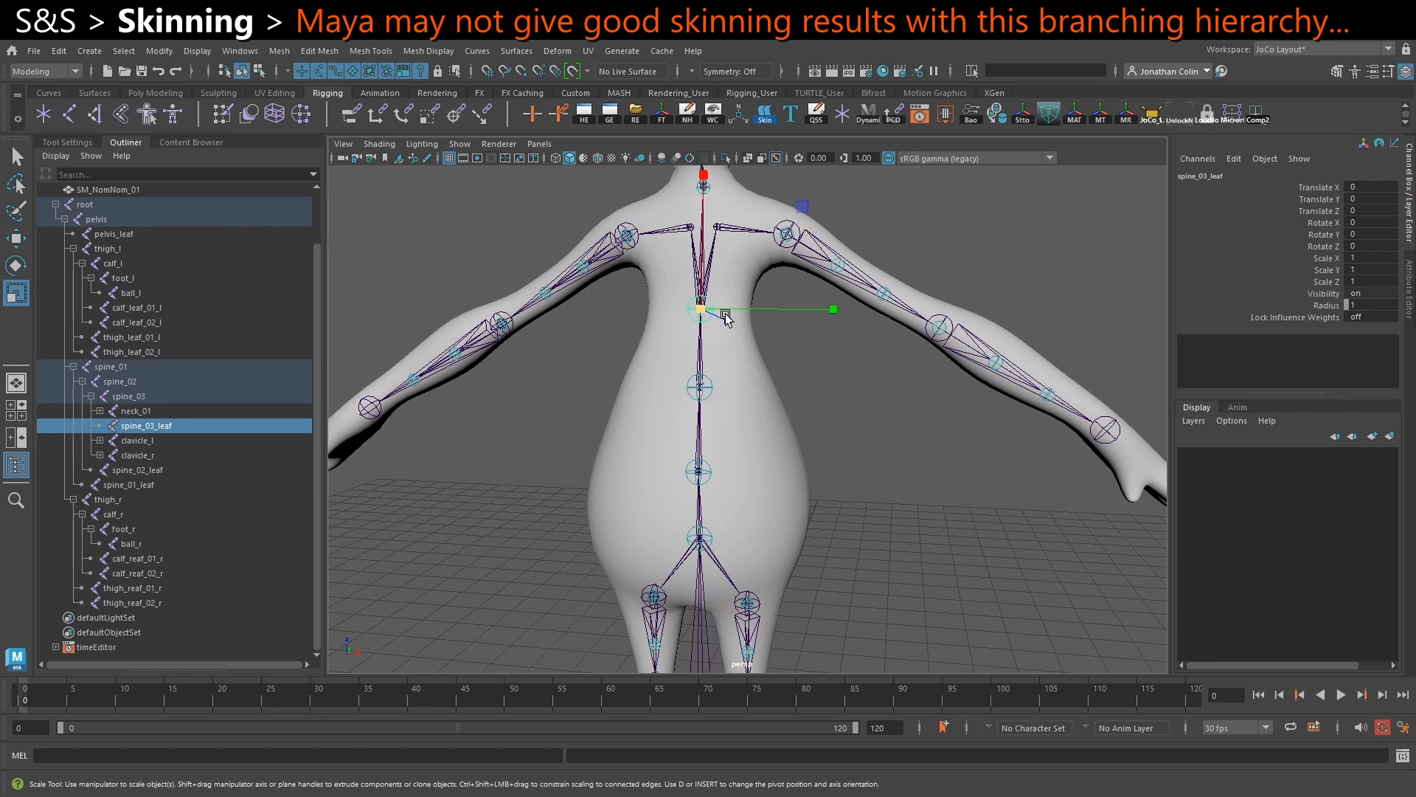
scroll(856, 453, down, 2)
scroll(842, 478, down, 3)
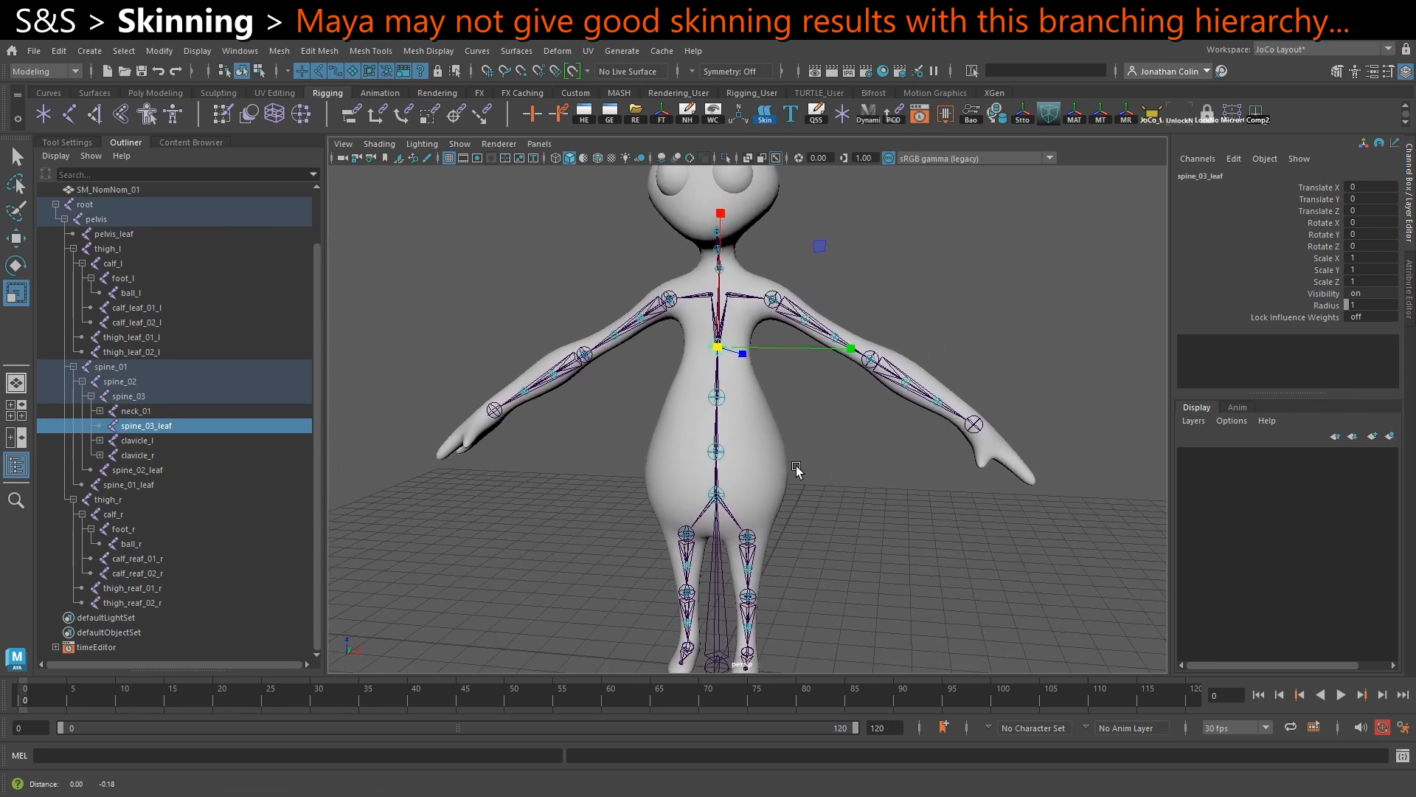
click(871, 447)
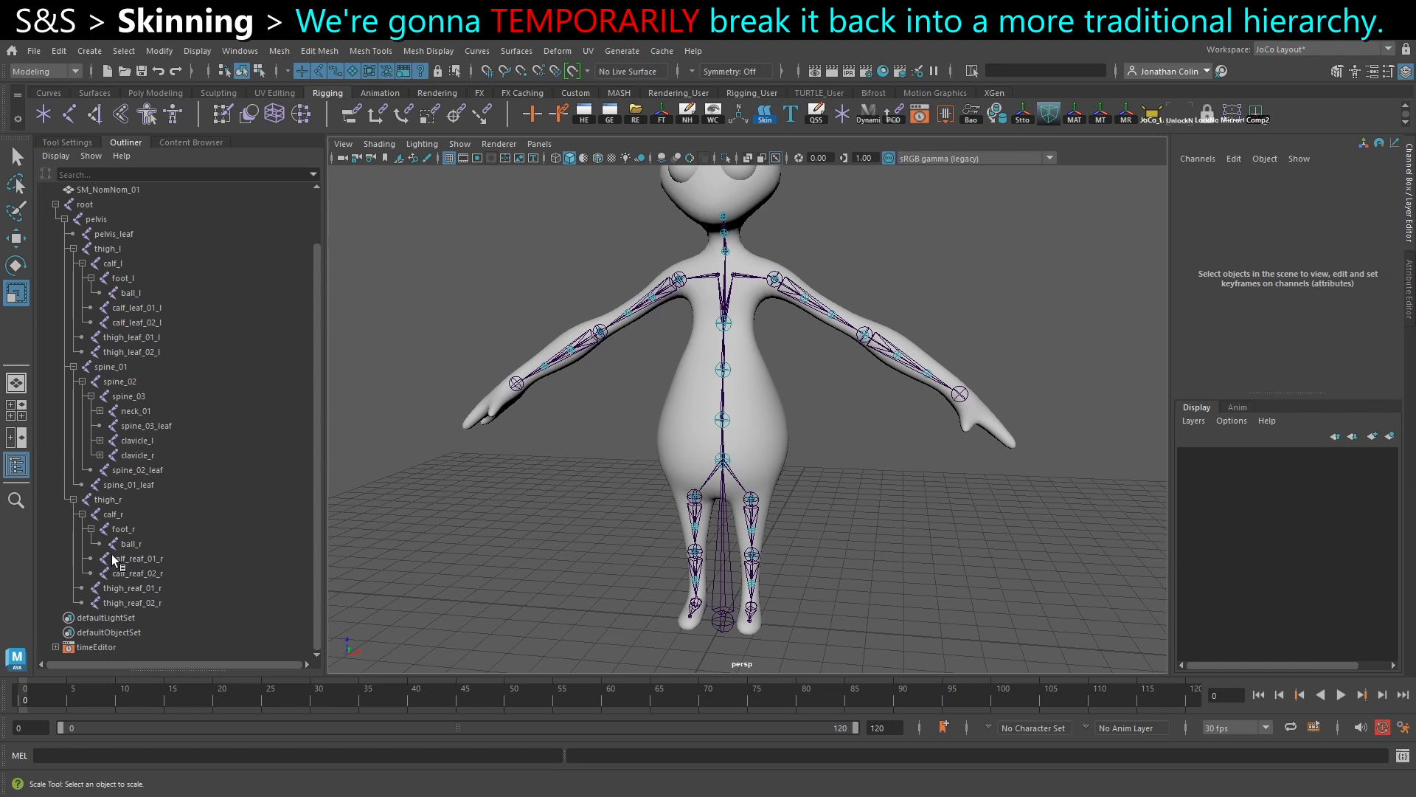
Chain the spine leaf joints by parenting spine_03_leaf to spine_02_leaf and spine_02_leaf to spine_01_leaf.
click(148, 426)
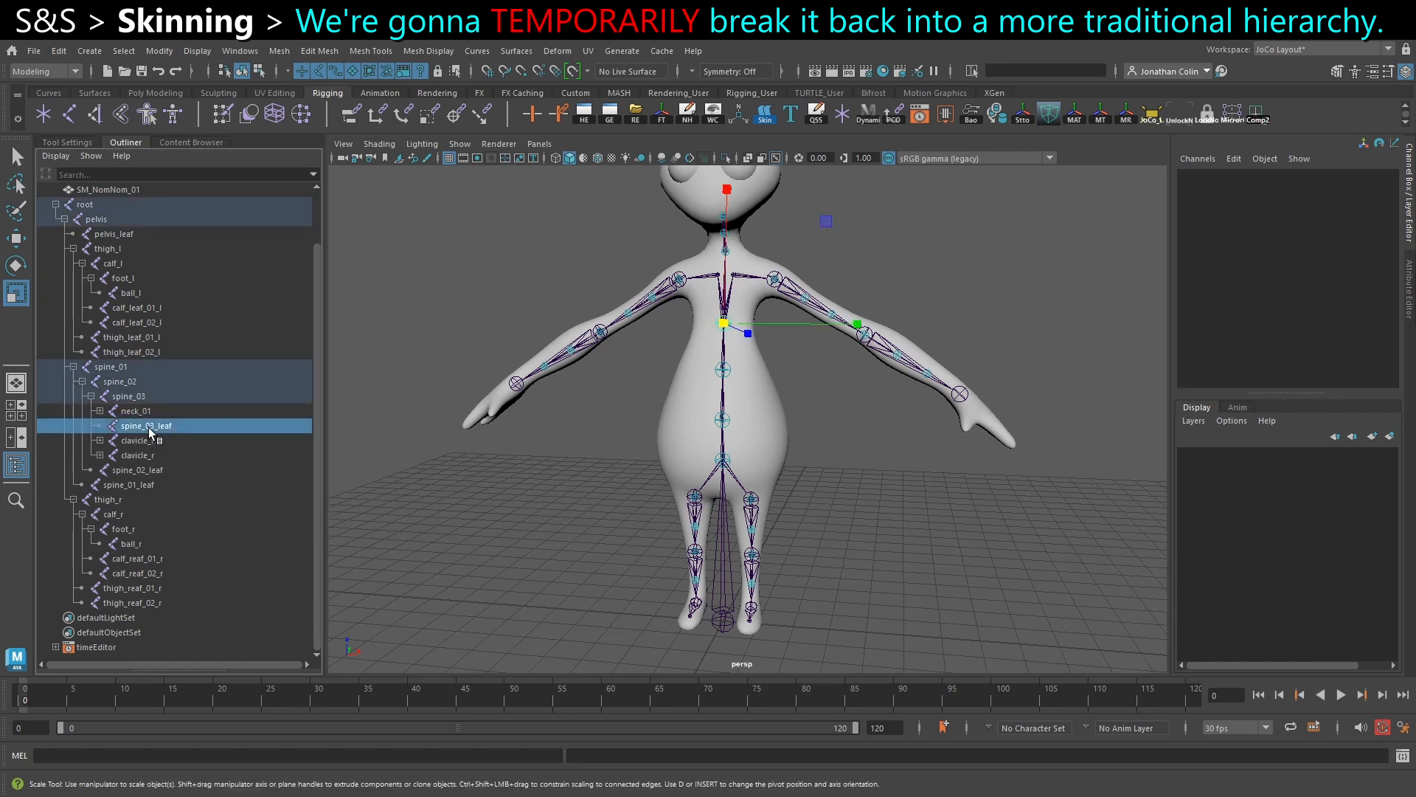
ctrl+click(153, 471)
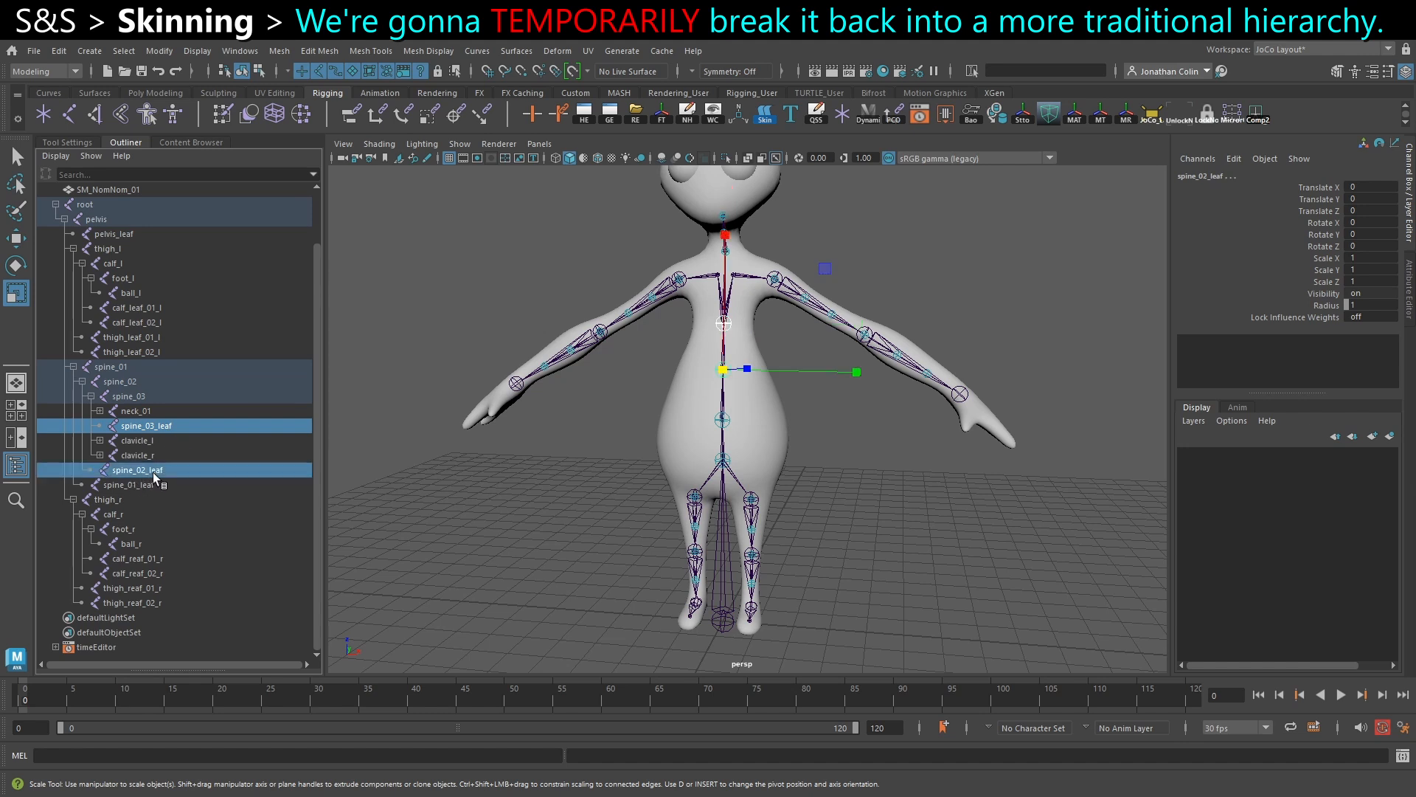
key(p)
click(157, 469)
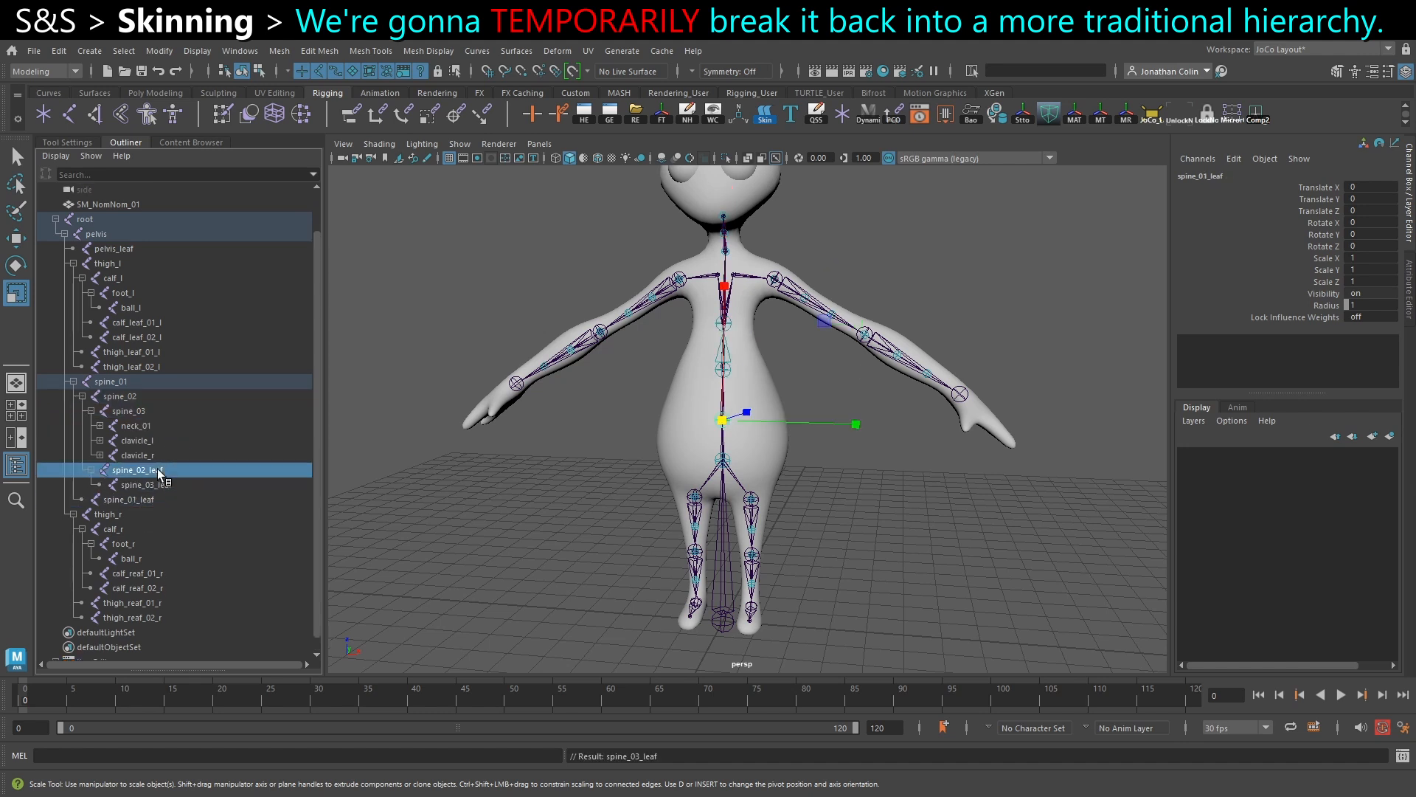
ctrl+click(147, 501)
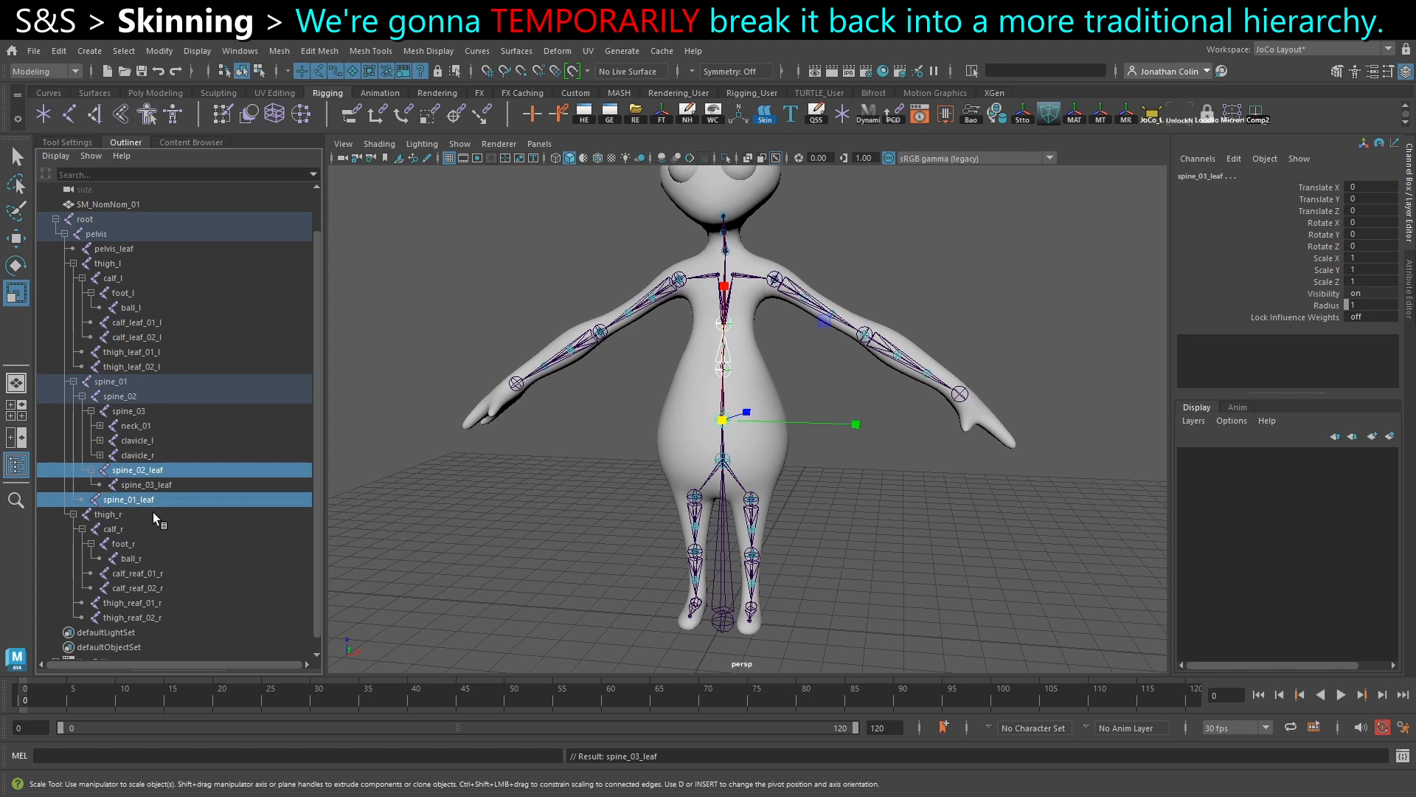
key(p)
click(82, 484)
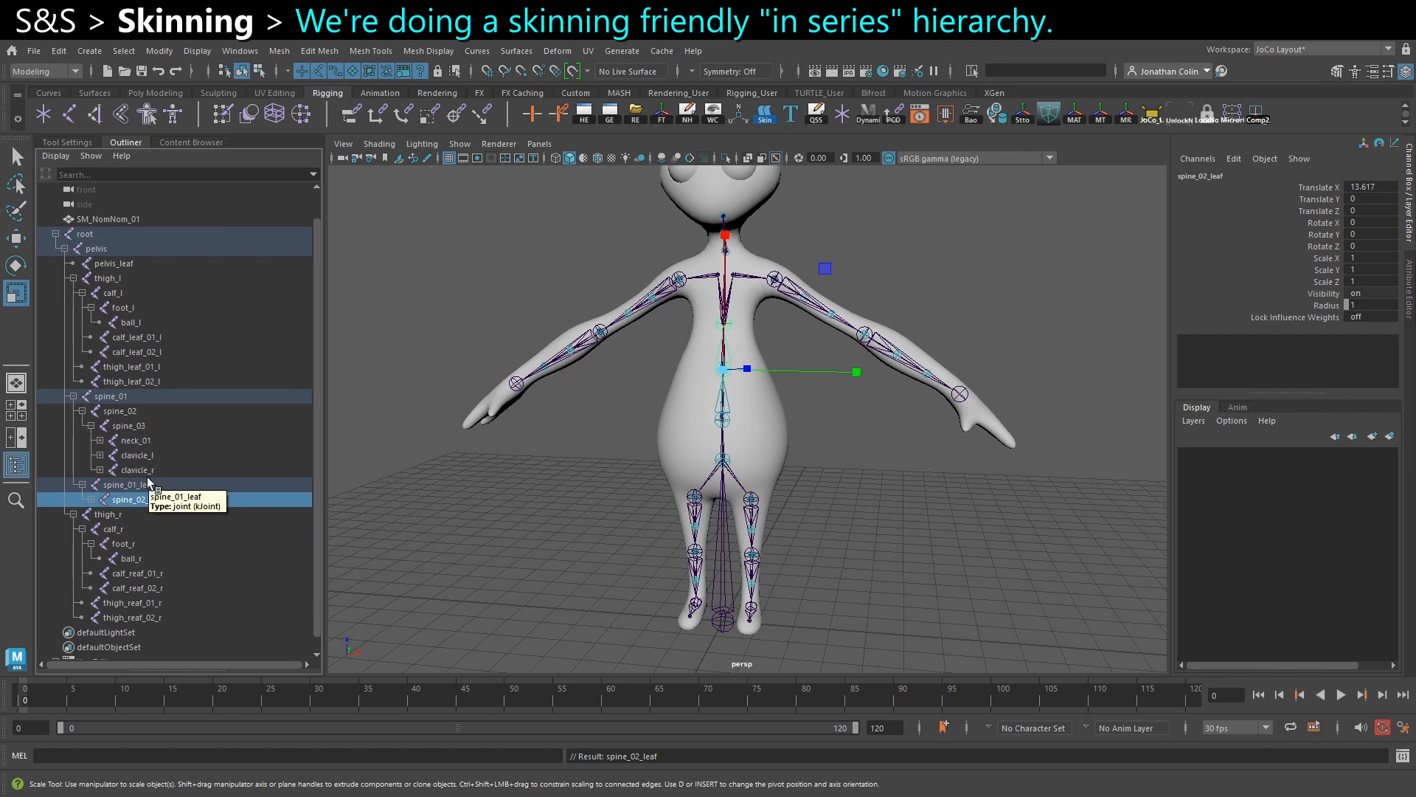
Parent clavicle_l and clavicle_r to spine_03_leaf.
click(118, 455)
ctrl+click(165, 470)
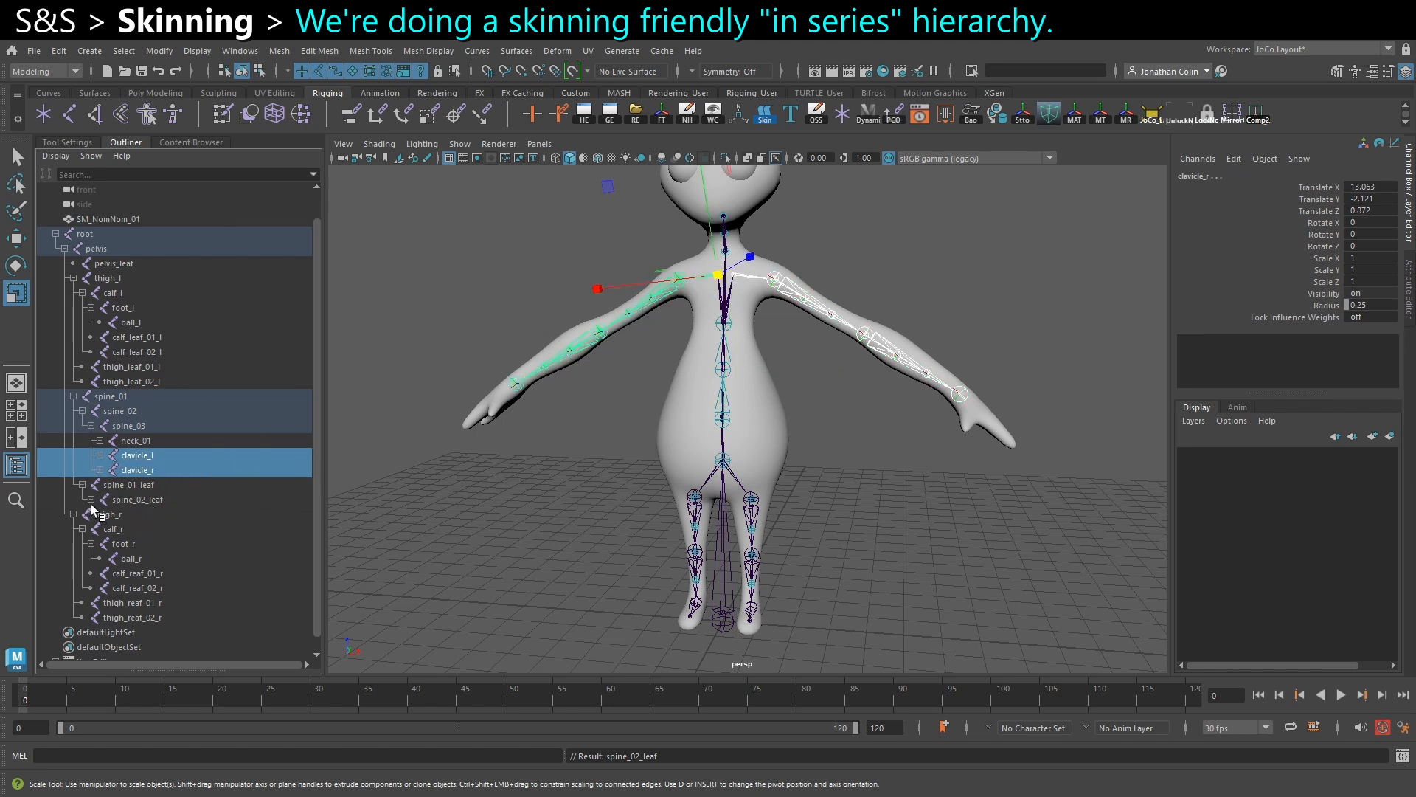
click(90, 499)
ctrl+click(157, 515)
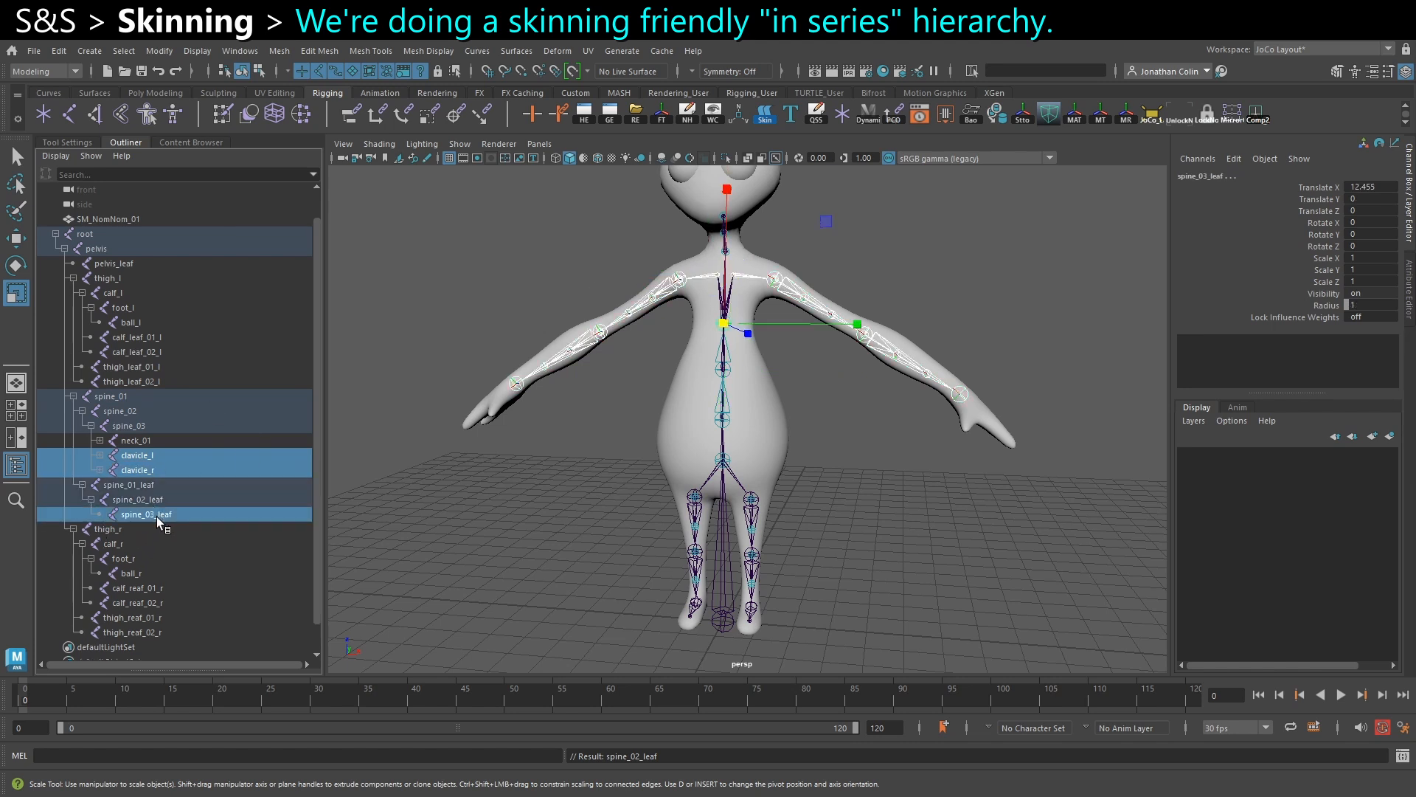
key(p)
Expand the neck_01 branch and parent head_leaf to neck_02_leaf.
click(101, 441)
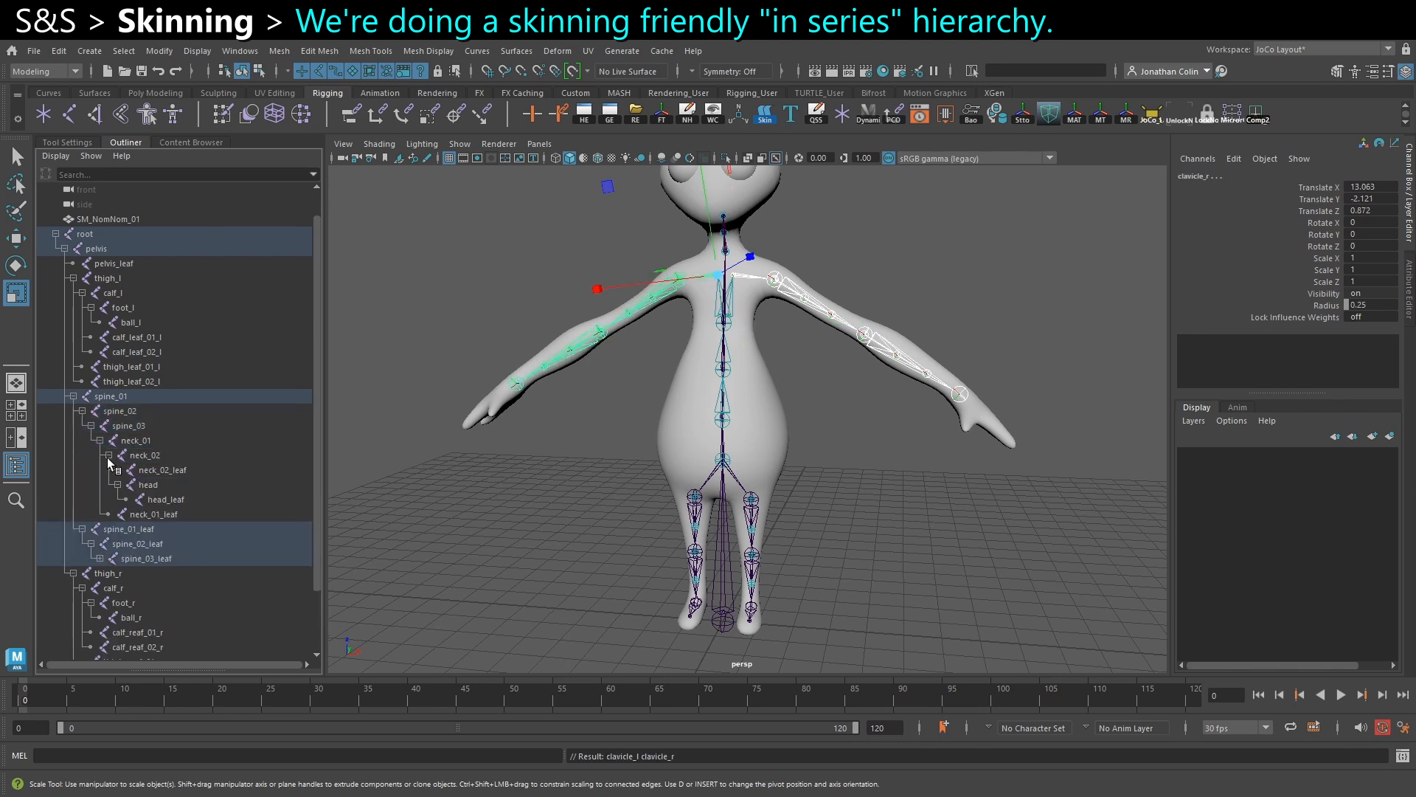
click(165, 471)
click(170, 500)
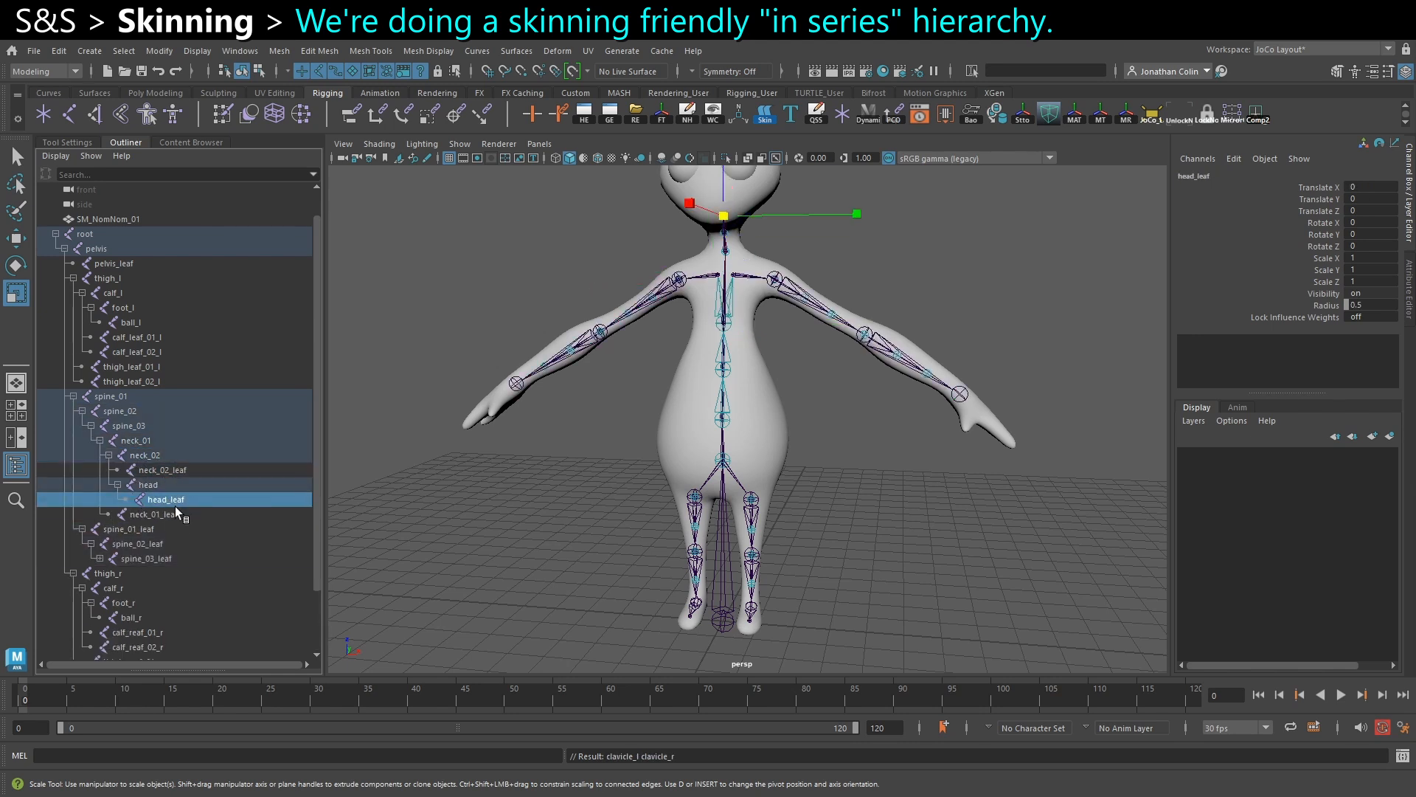
ctrl+click(181, 472)
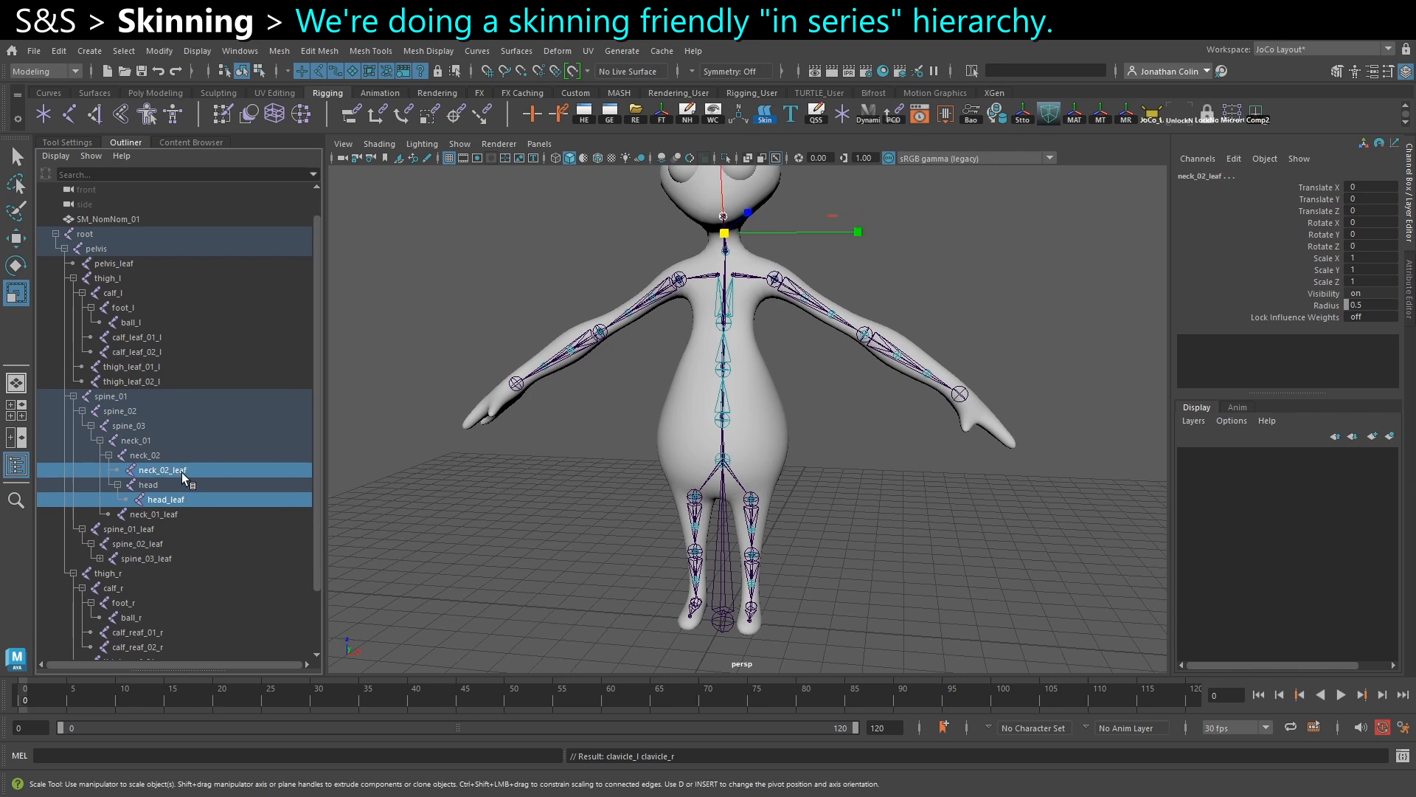
key(p)
Parent neck_02_leaf, together with its child head_leaf, to neck_01_leaf.
click(140, 472)
click(117, 470)
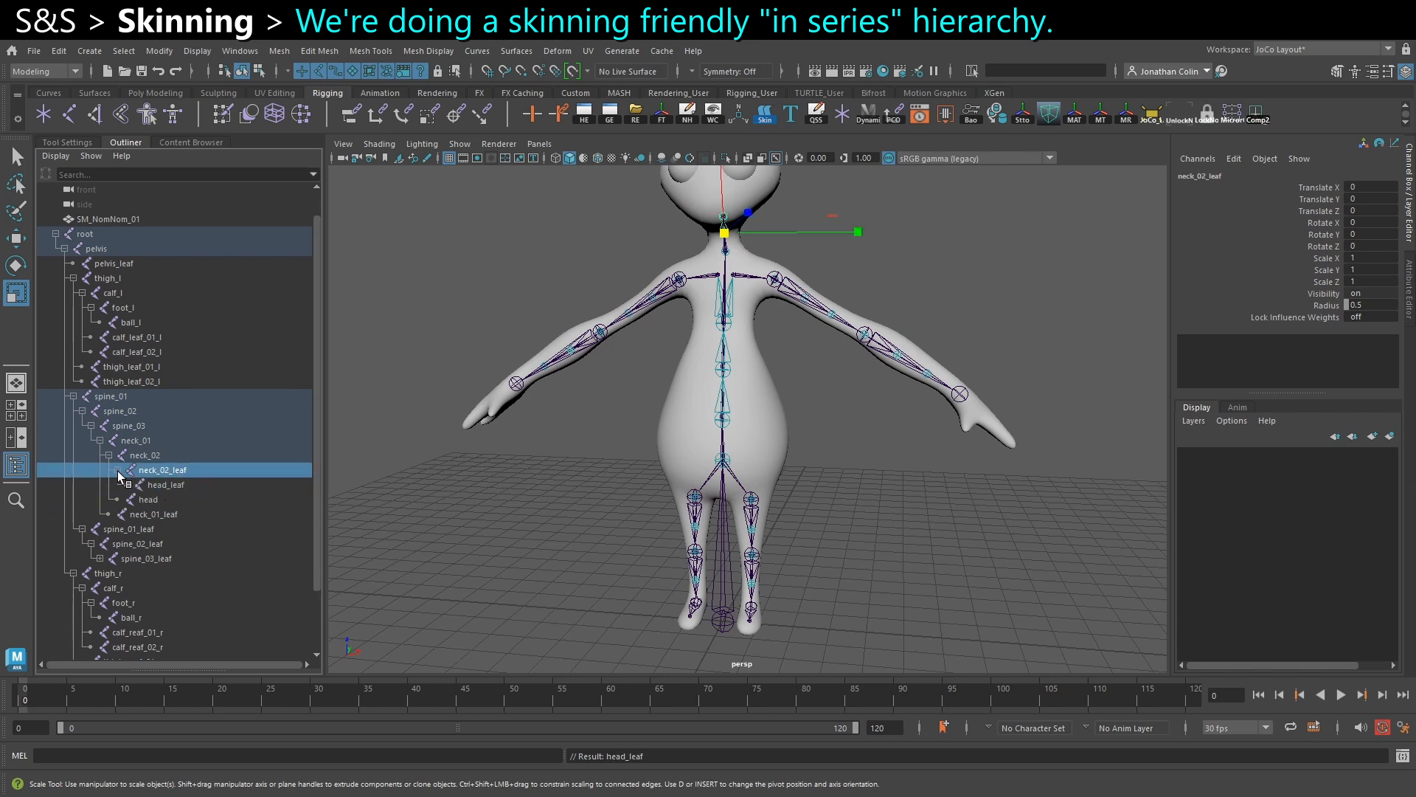
ctrl+click(159, 515)
key(p)
click(154, 485)
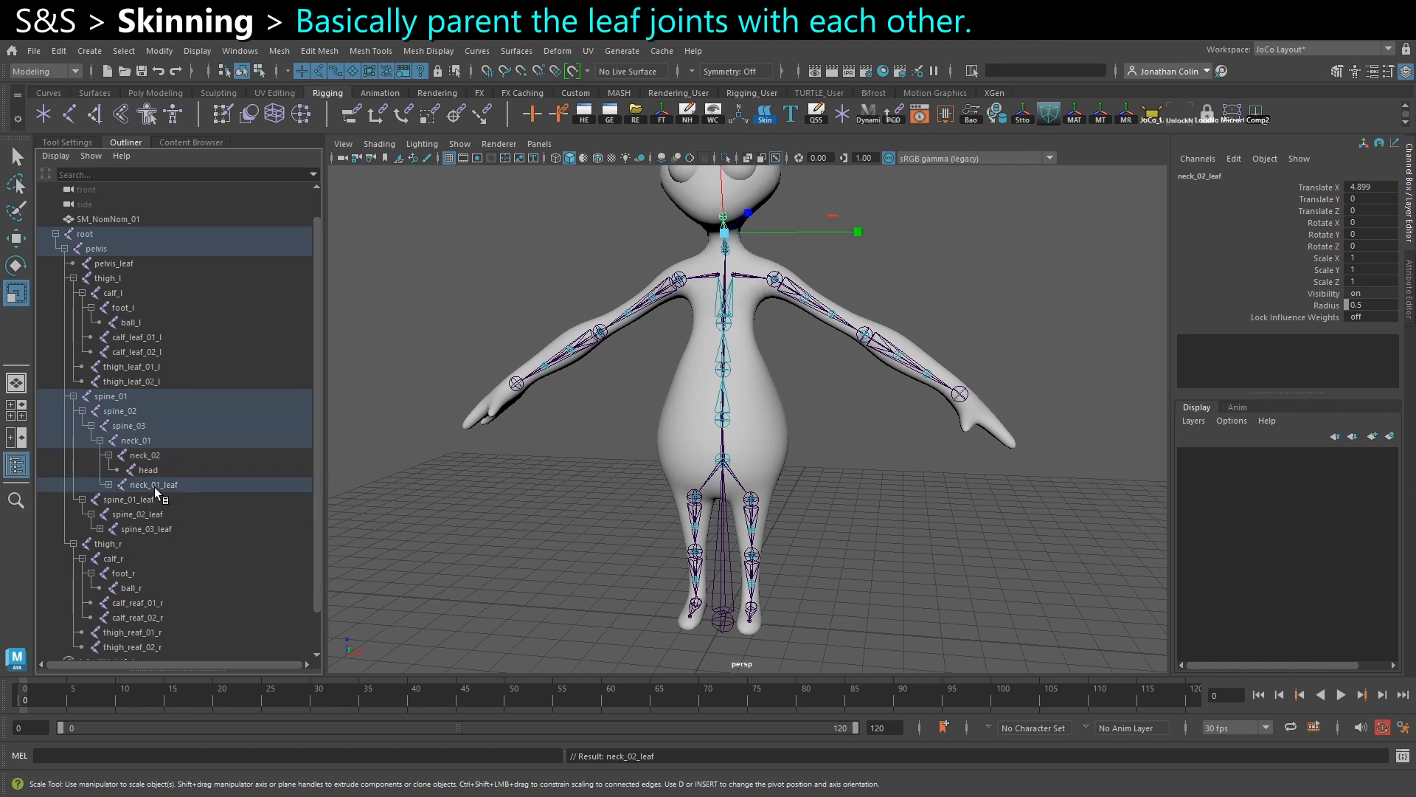
Parent neck_01_leaf to spine_03_leaf, and expand the clavicle_l and clavicle_r branches down to the hands.
ctrl+click(139, 531)
key(p)
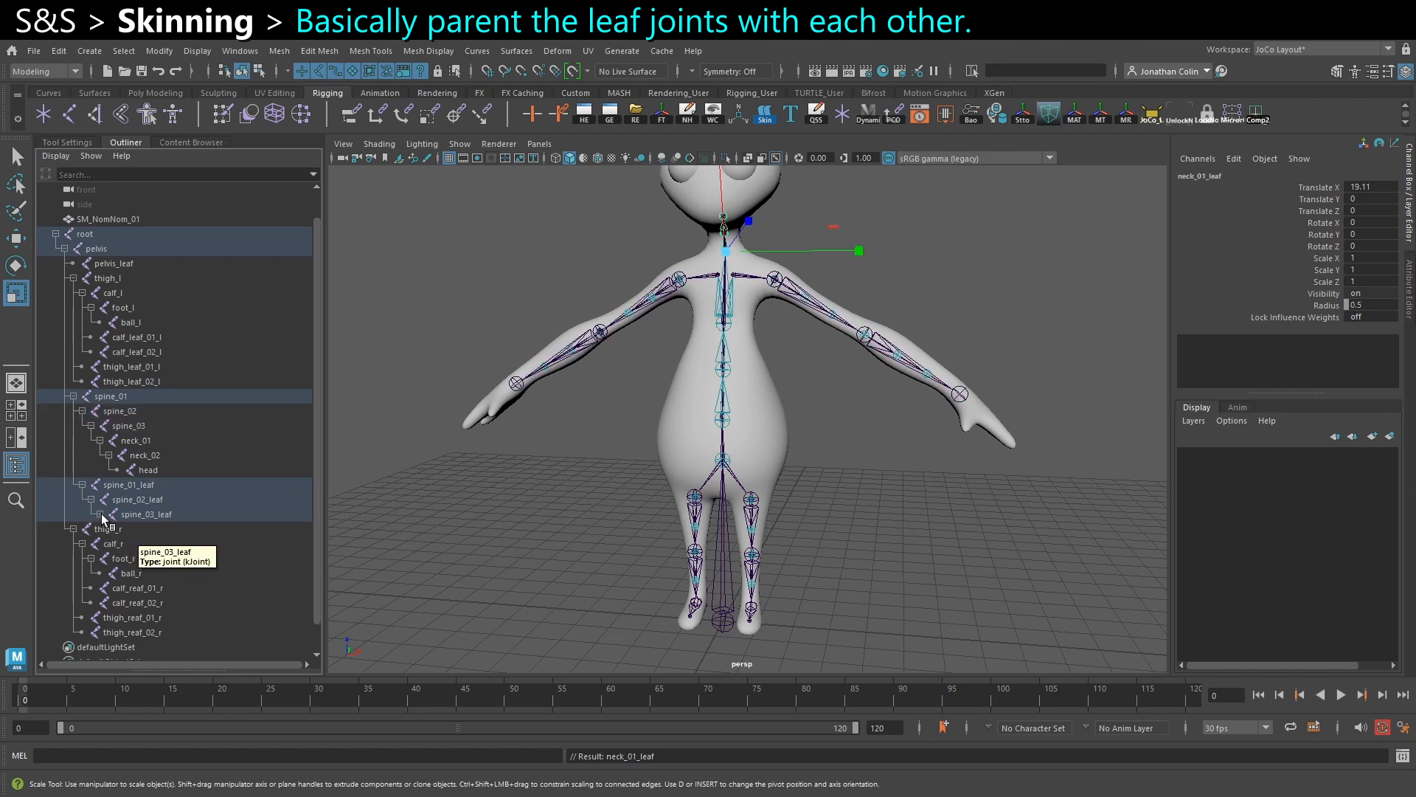
click(99, 514)
click(118, 573)
click(118, 544)
scroll(183, 577, down, 5)
click(126, 337)
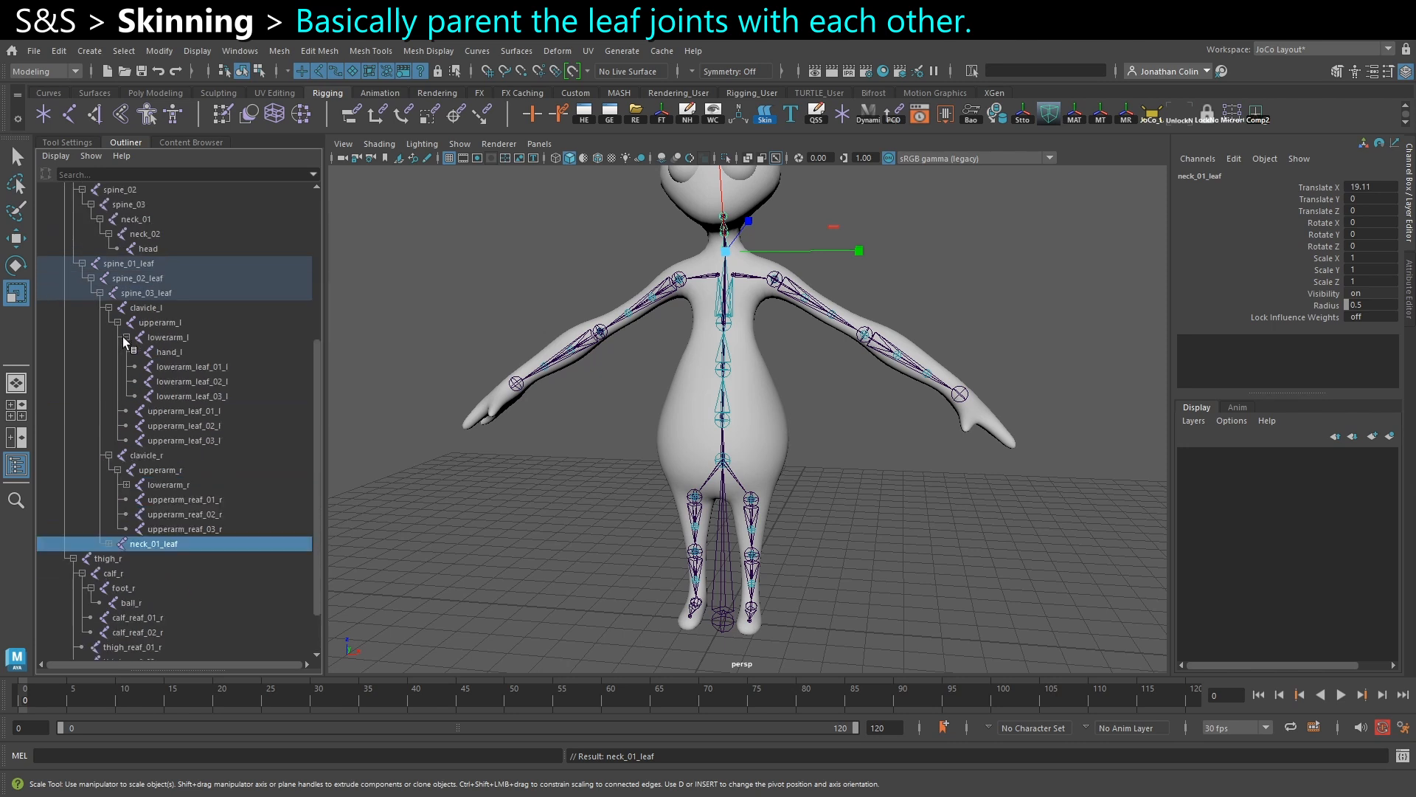
click(126, 484)
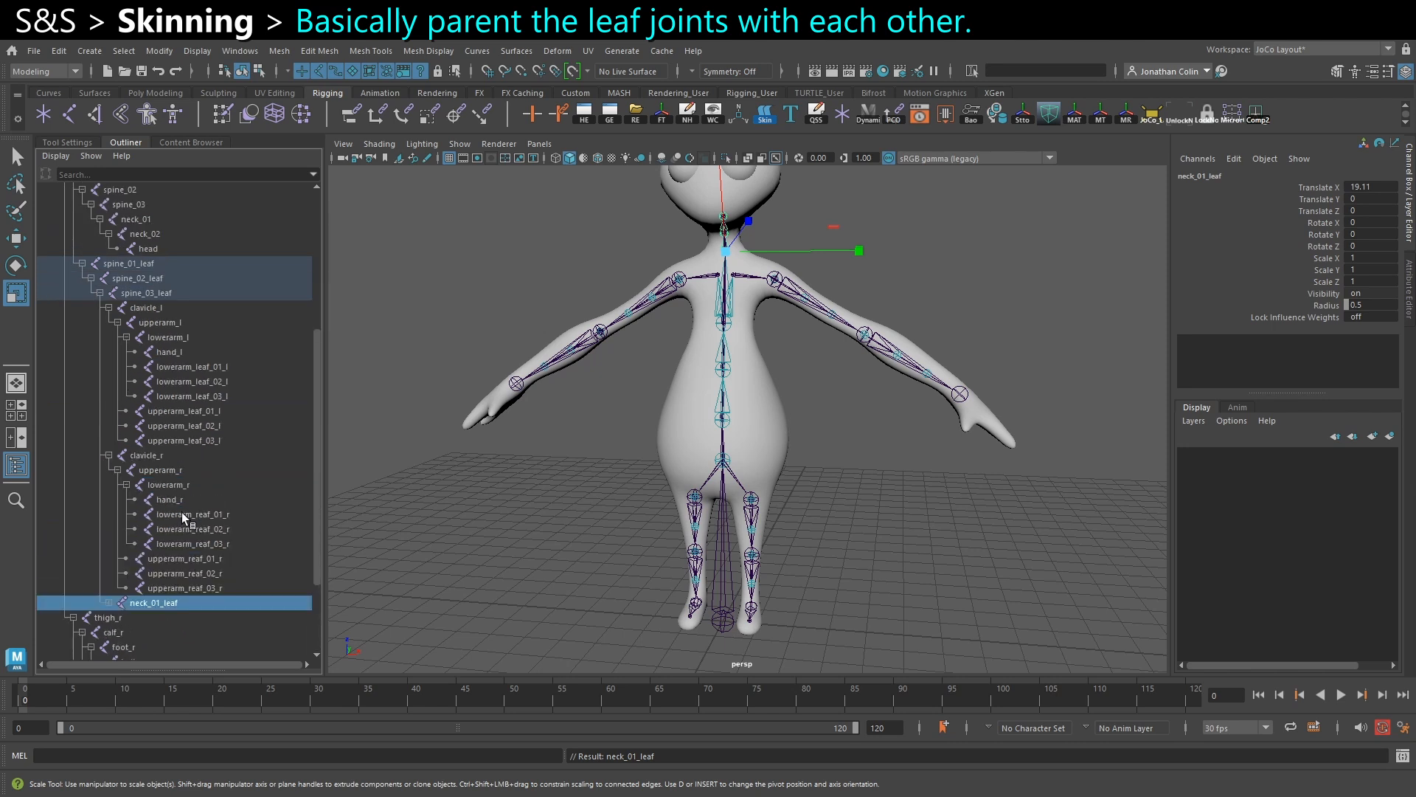
Parent hand_r to the third right lower-arm leaf joint, and replace "_reaf" with "_leaf" in the joint names.
click(174, 501)
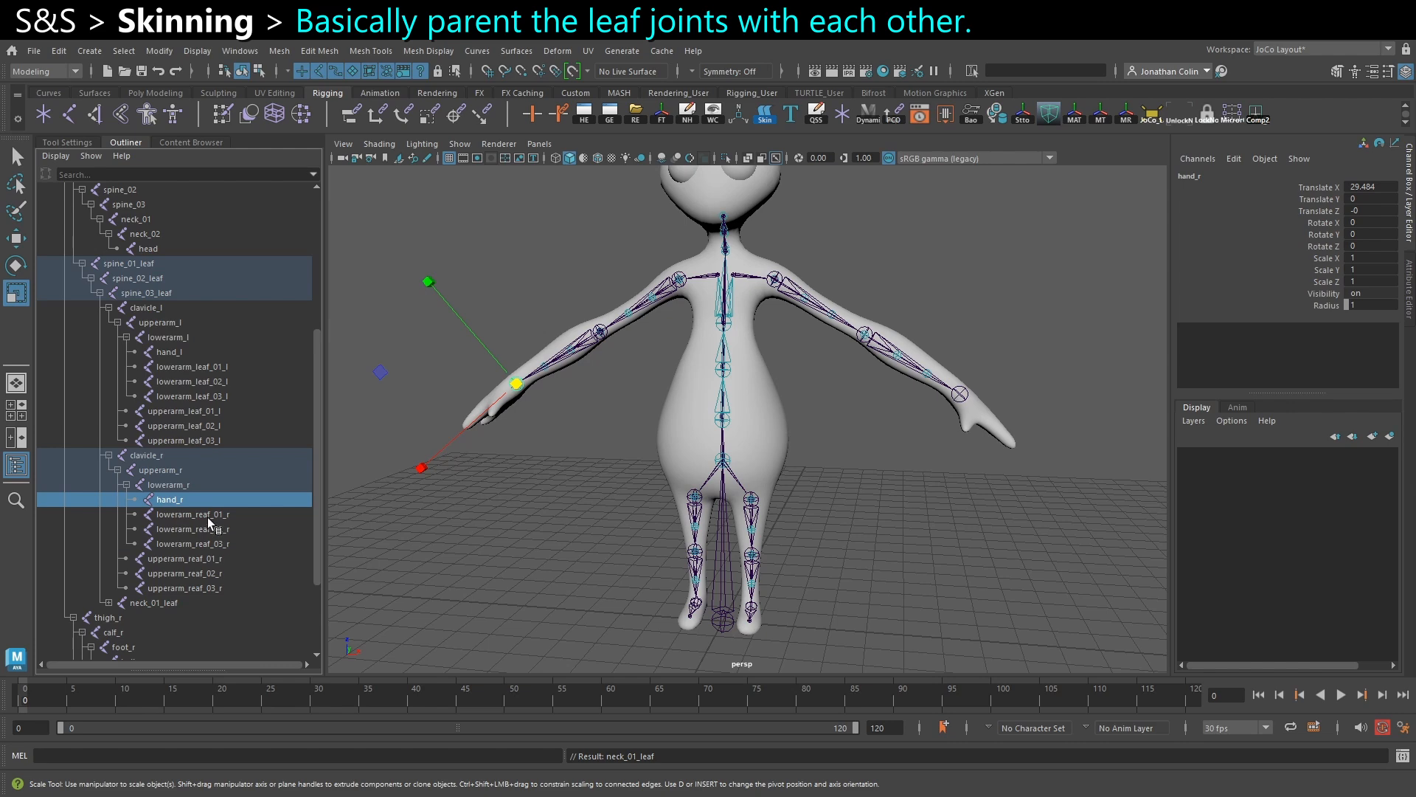
middle_drag(206, 517, 214, 542)
click(216, 532)
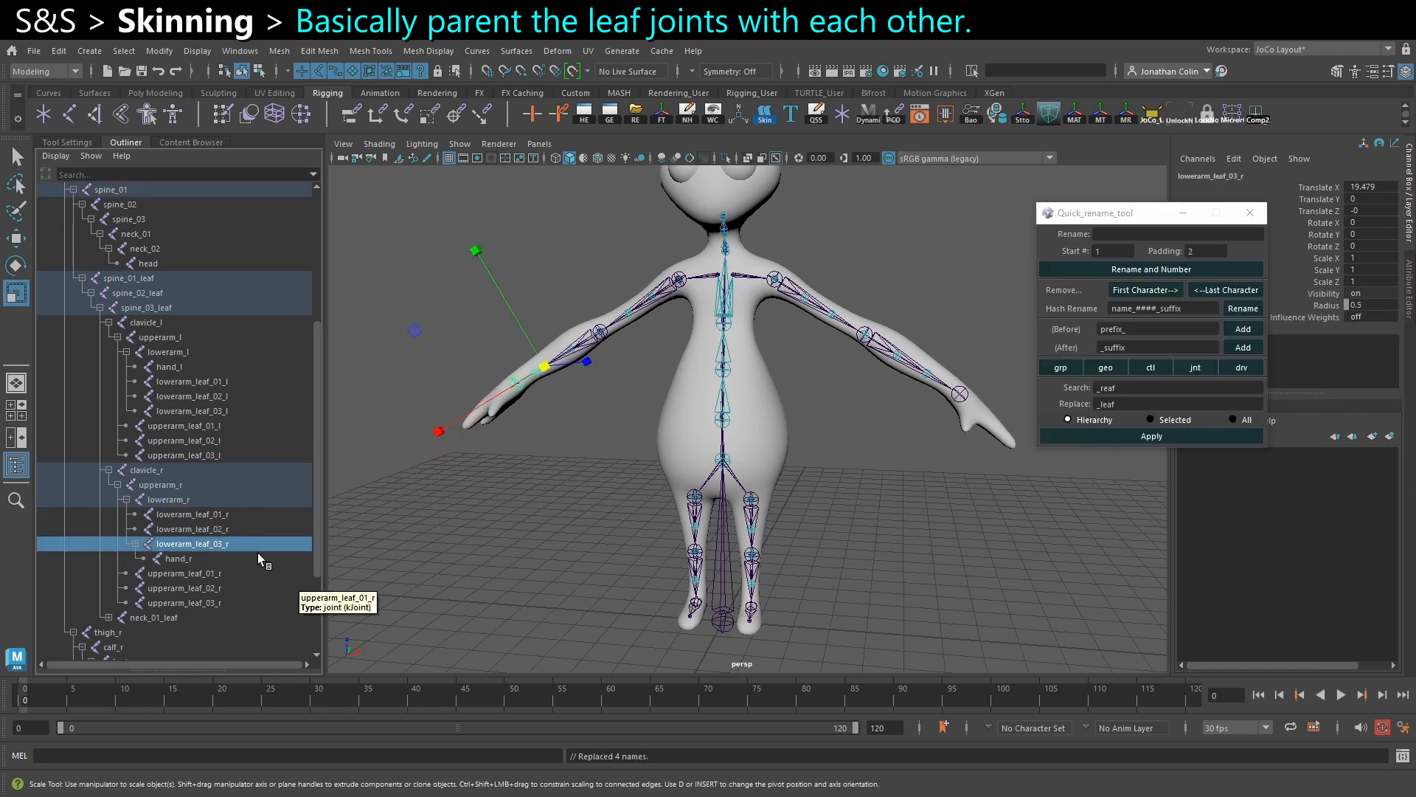
Chain the right lower-arm leaf joints by parenting lowerarm_leaf_03_r to lowerarm_leaf_02_r and lowerarm_leaf_02_r to lowerarm_leaf_01_r.
ctrl+click(218, 531)
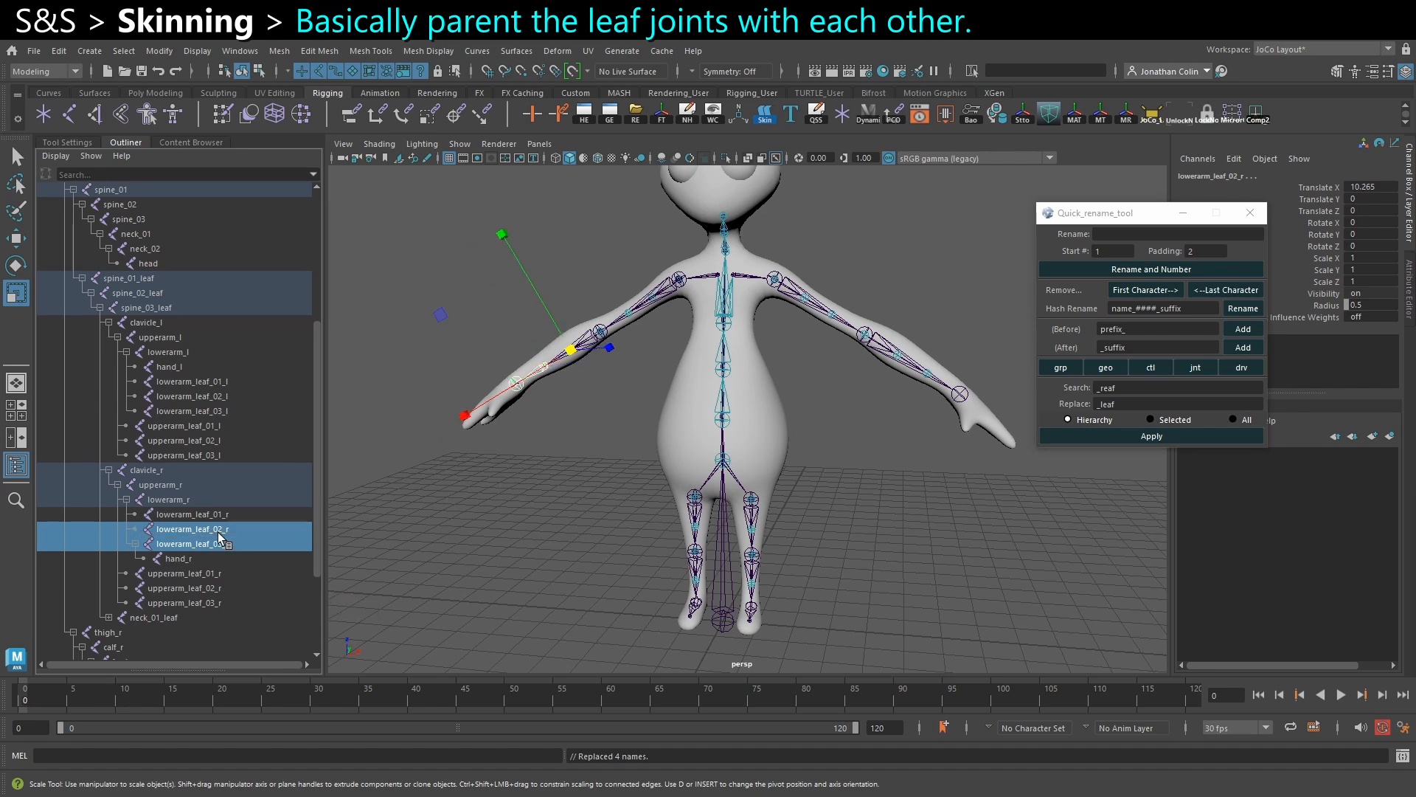
key(p)
ctrl+click(224, 516)
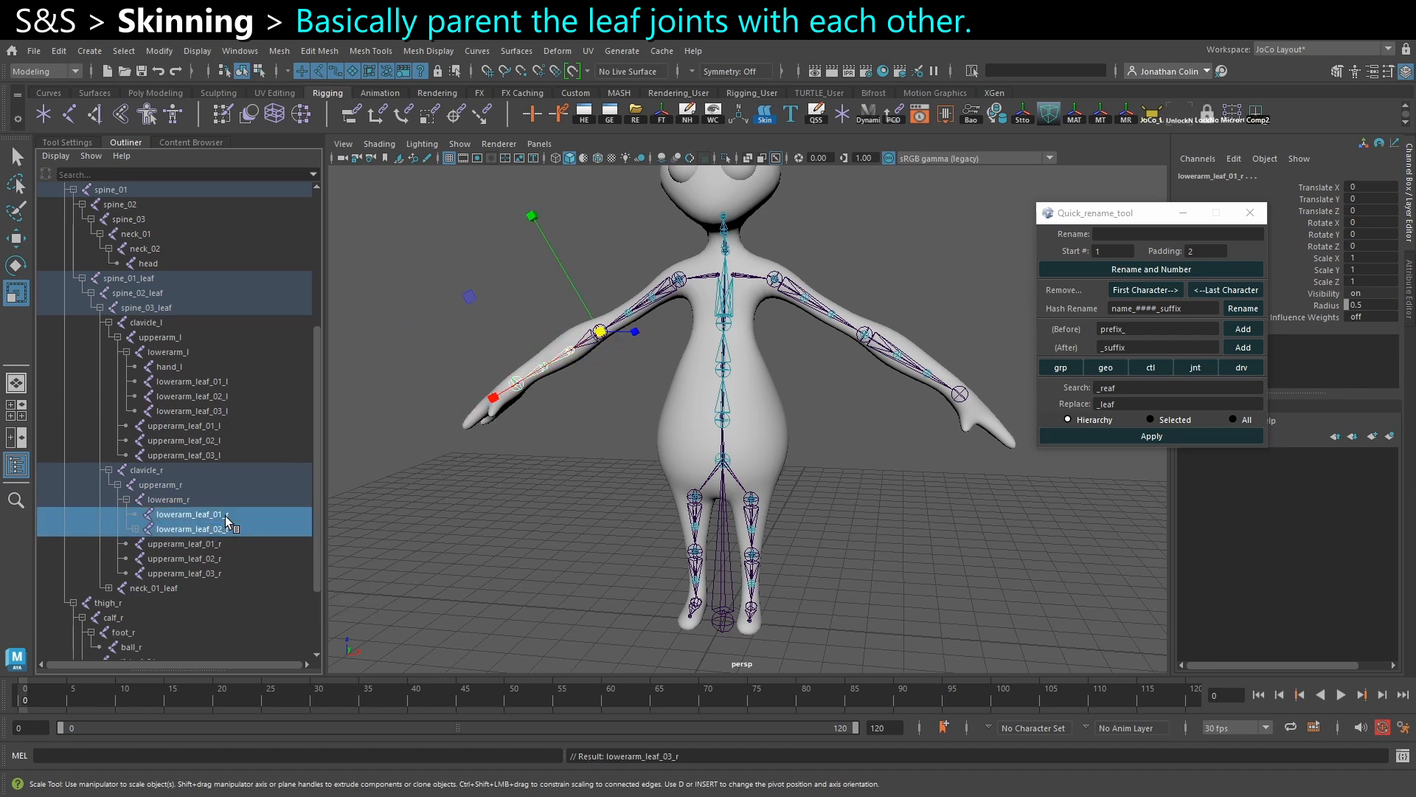
key(p)
Parent lowerarm_leaf_01_r to upperarm_leaf_03_r.
click(223, 516)
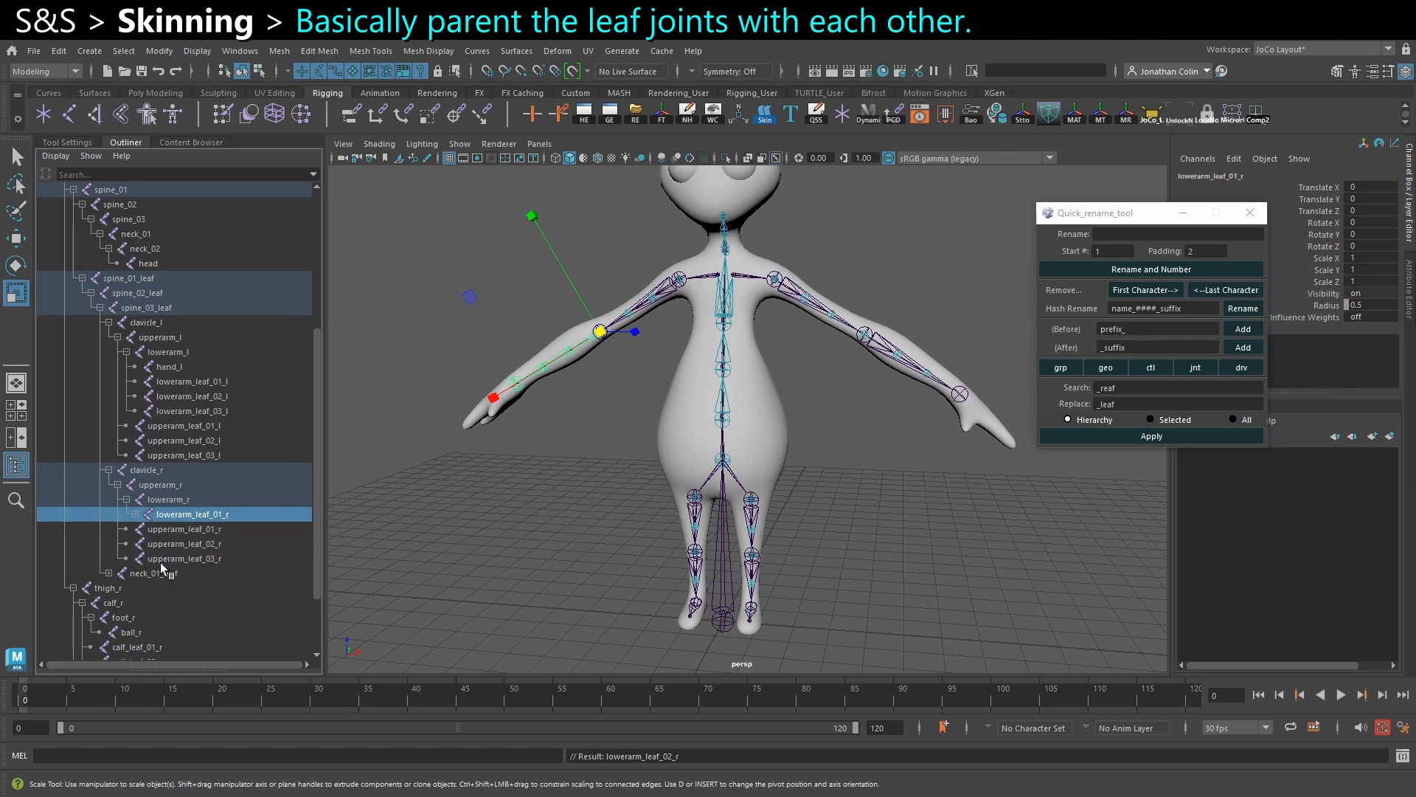
ctrl+click(201, 563)
key(p)
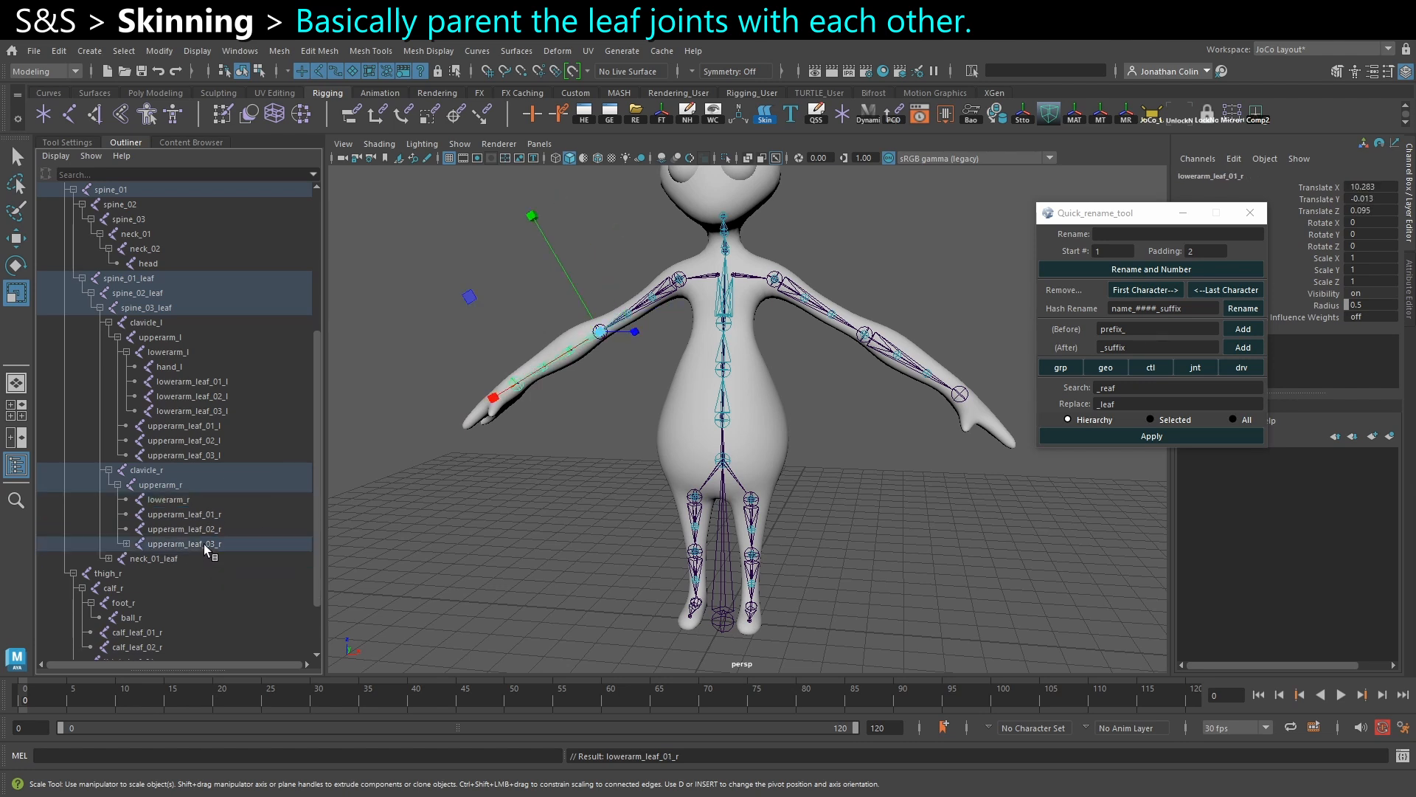
Chain the right upper-arm leaf joints by parenting upperarm_leaf_03_r to upperarm_leaf_02_r and upperarm_leaf_02_r to upperarm_leaf_01_r.
click(204, 543)
ctrl+click(206, 529)
key(p)
click(212, 529)
ctrl+click(211, 516)
key(p)
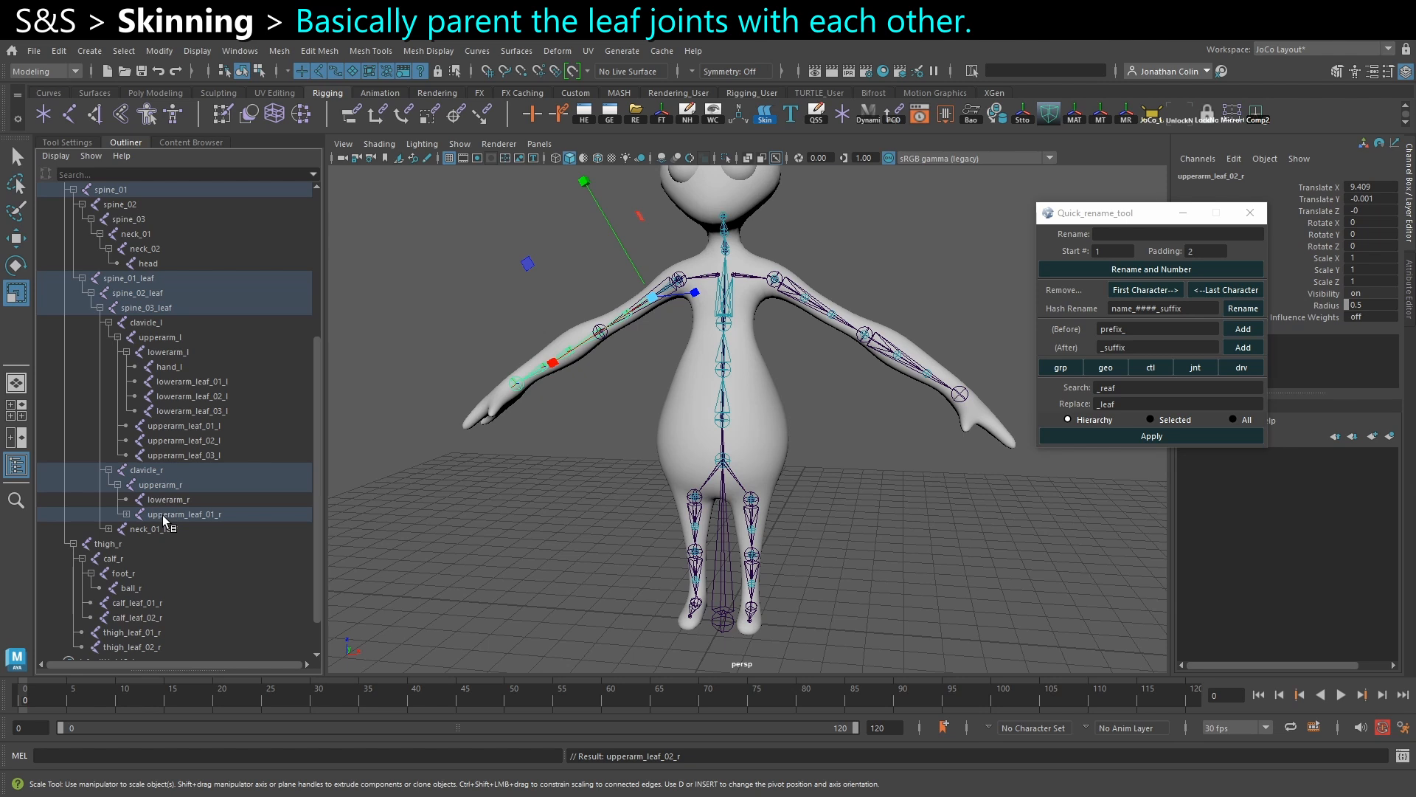
Parent hand_l to lowerarm_leaf_03_l.
click(179, 368)
ctrl+click(205, 410)
key(p)
Chain the left lower-arm leaf joints by parenting lowerarm_leaf_03_l to lowerarm_leaf_02_l and lowerarm_leaf_02_l to lowerarm_leaf_01_l.
click(207, 396)
ctrl+click(209, 381)
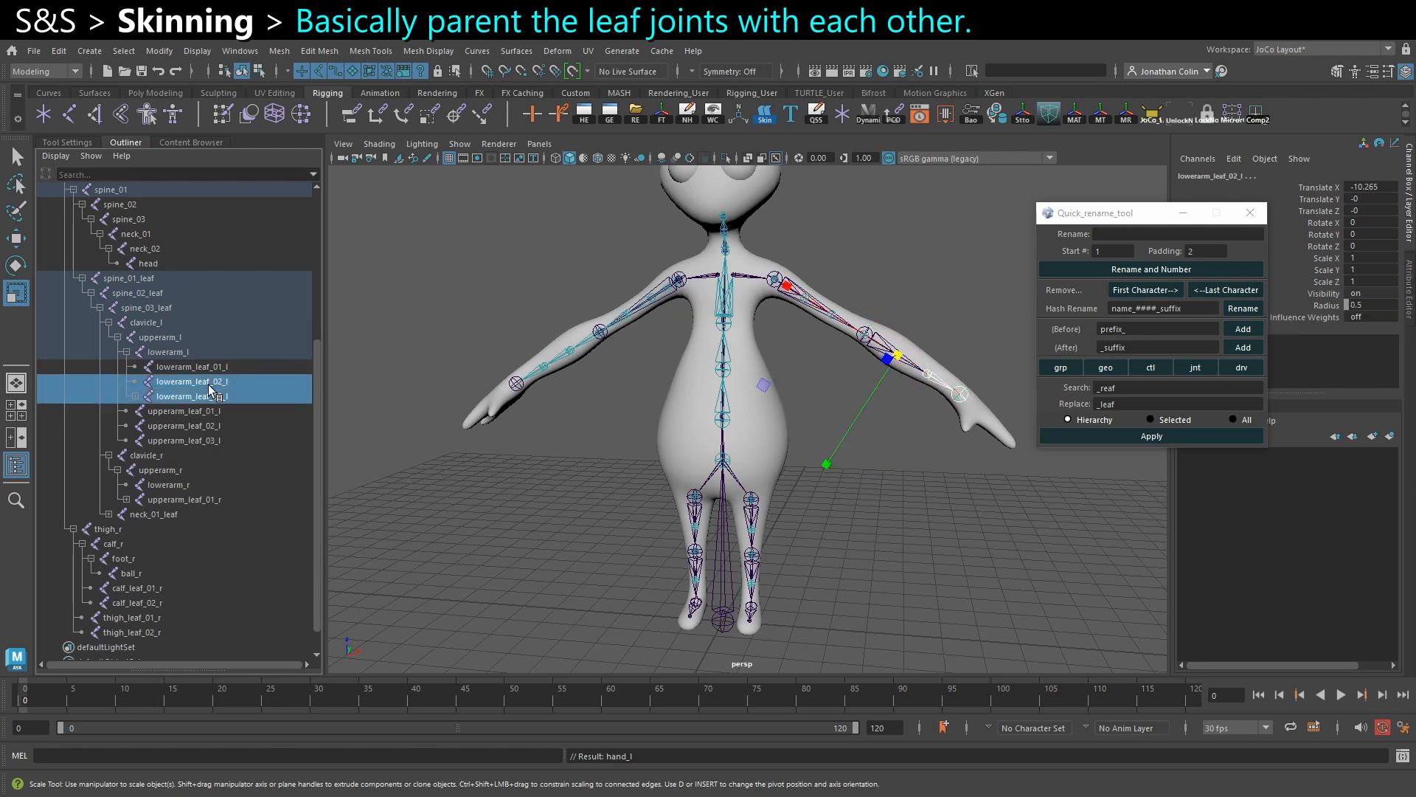
key(p)
click(211, 381)
ctrl+click(211, 367)
key(p)
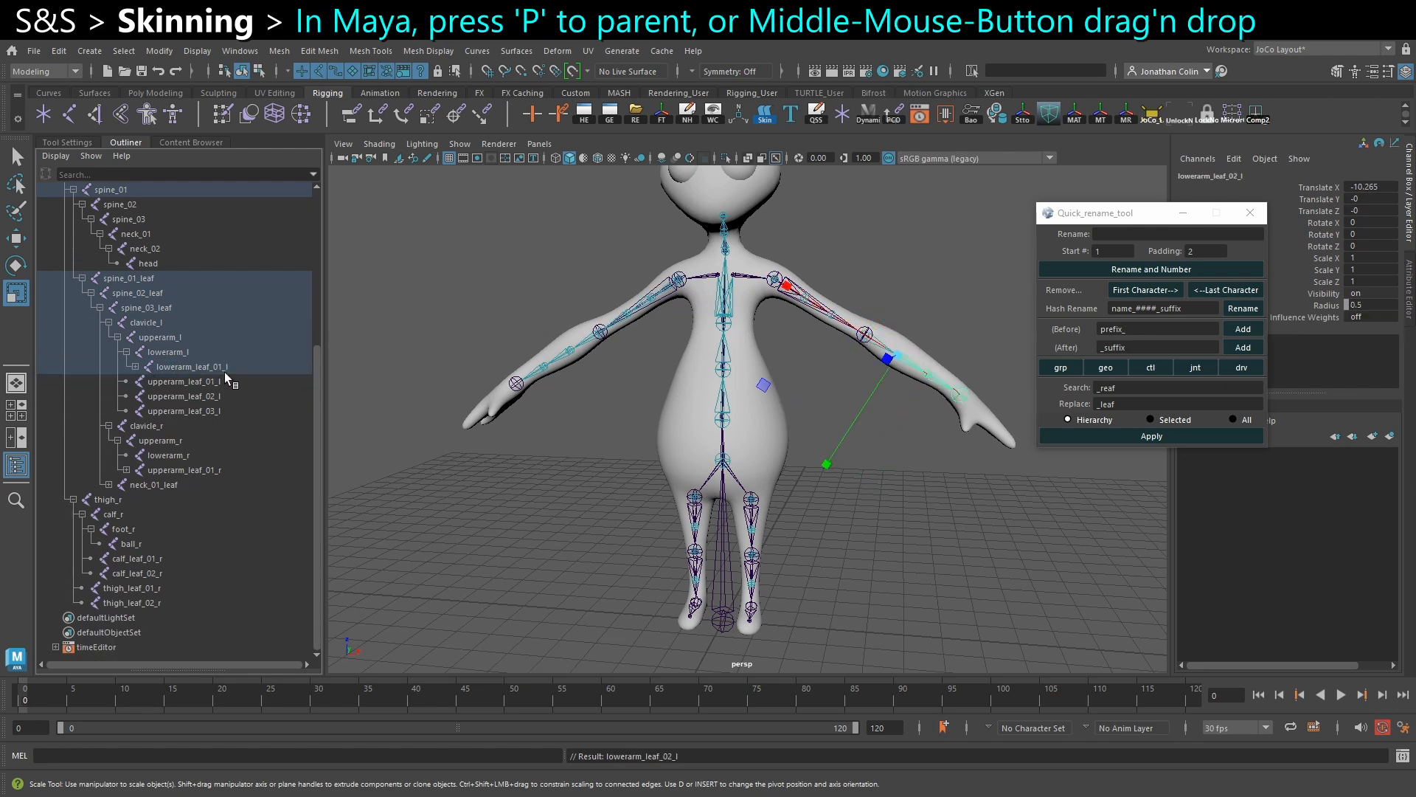
Parent lowerarm_leaf_01_l to upperarm_leaf_03_l, and chain the left upper-arm leaf joints in series under upperarm_leaf_01_l.
ctrl+click(217, 383)
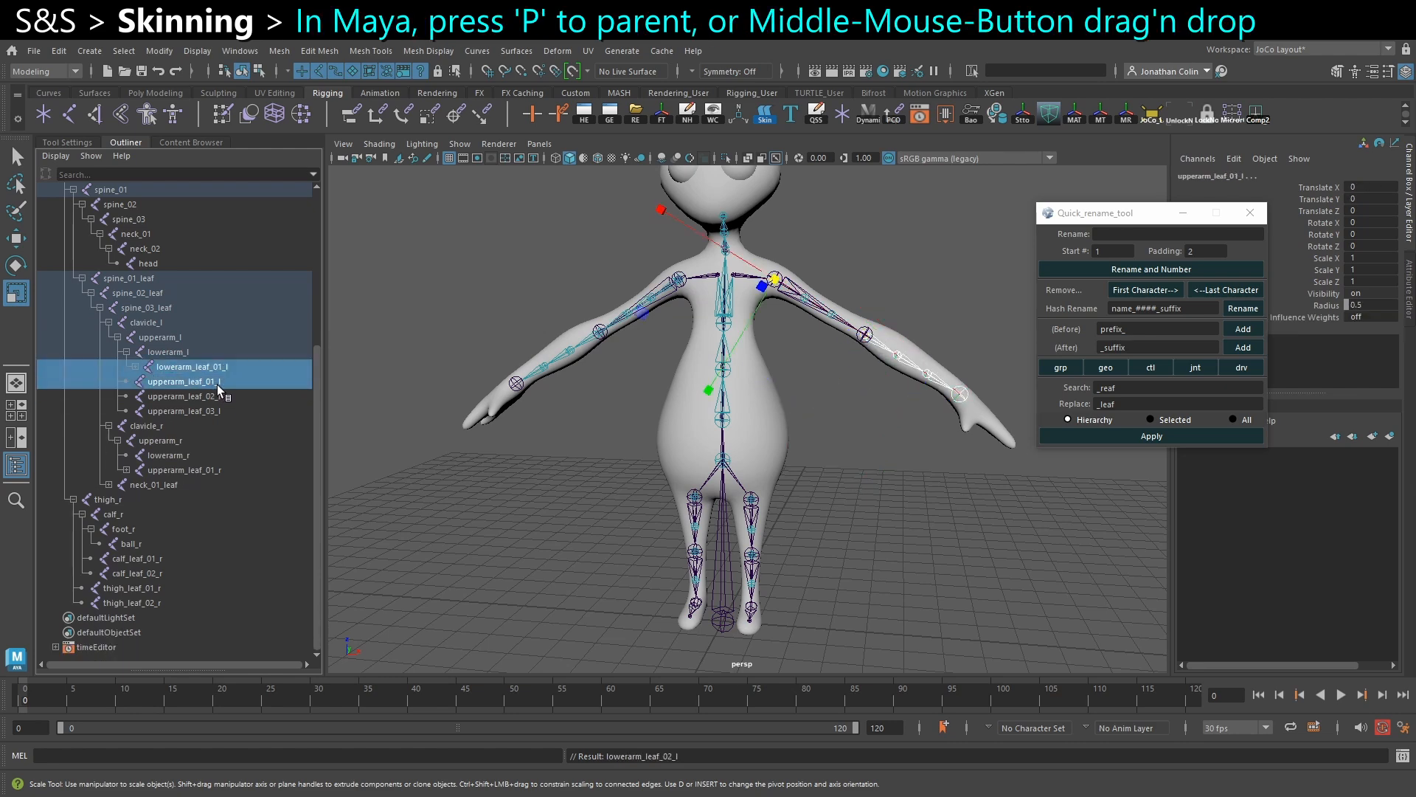
key(ctrl+z)
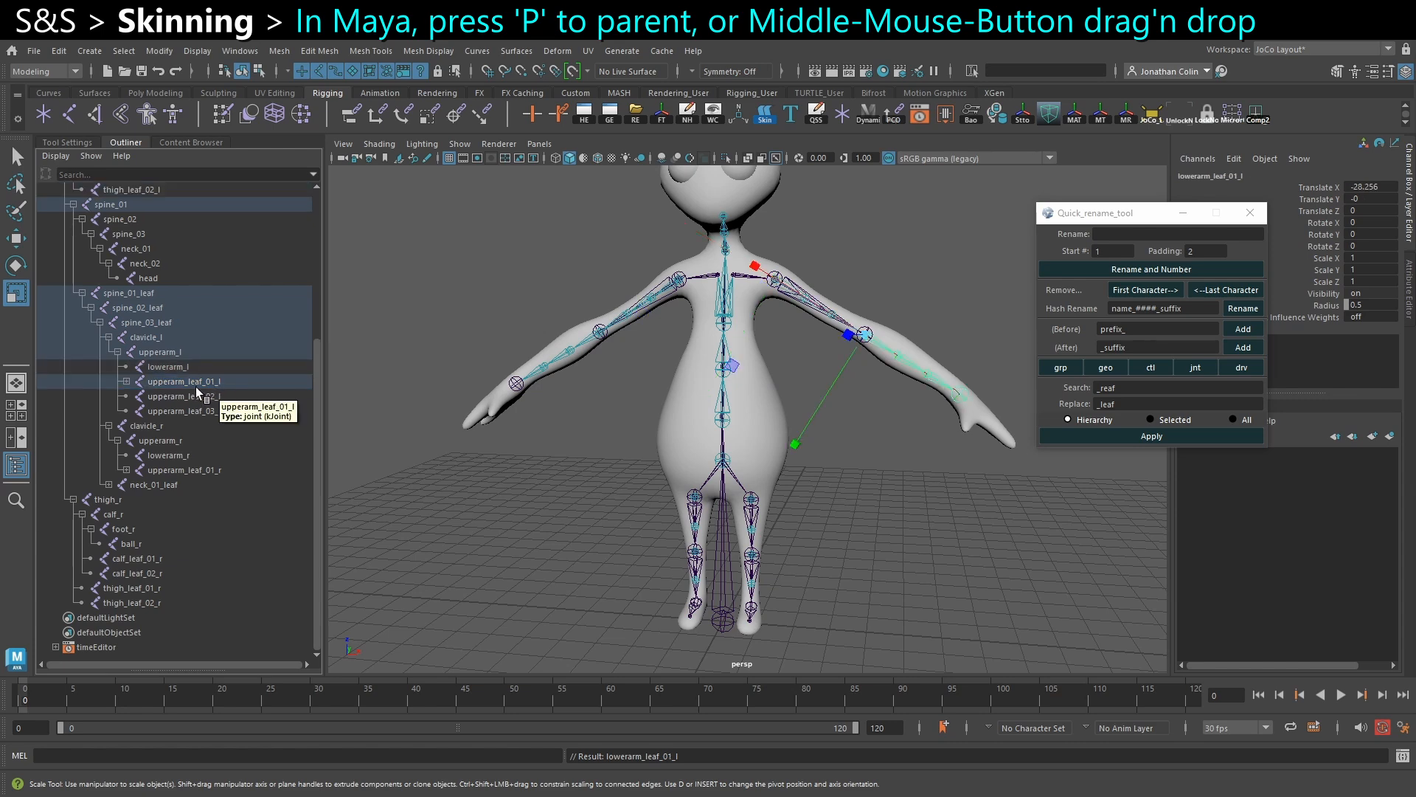
ctrl+click(210, 399)
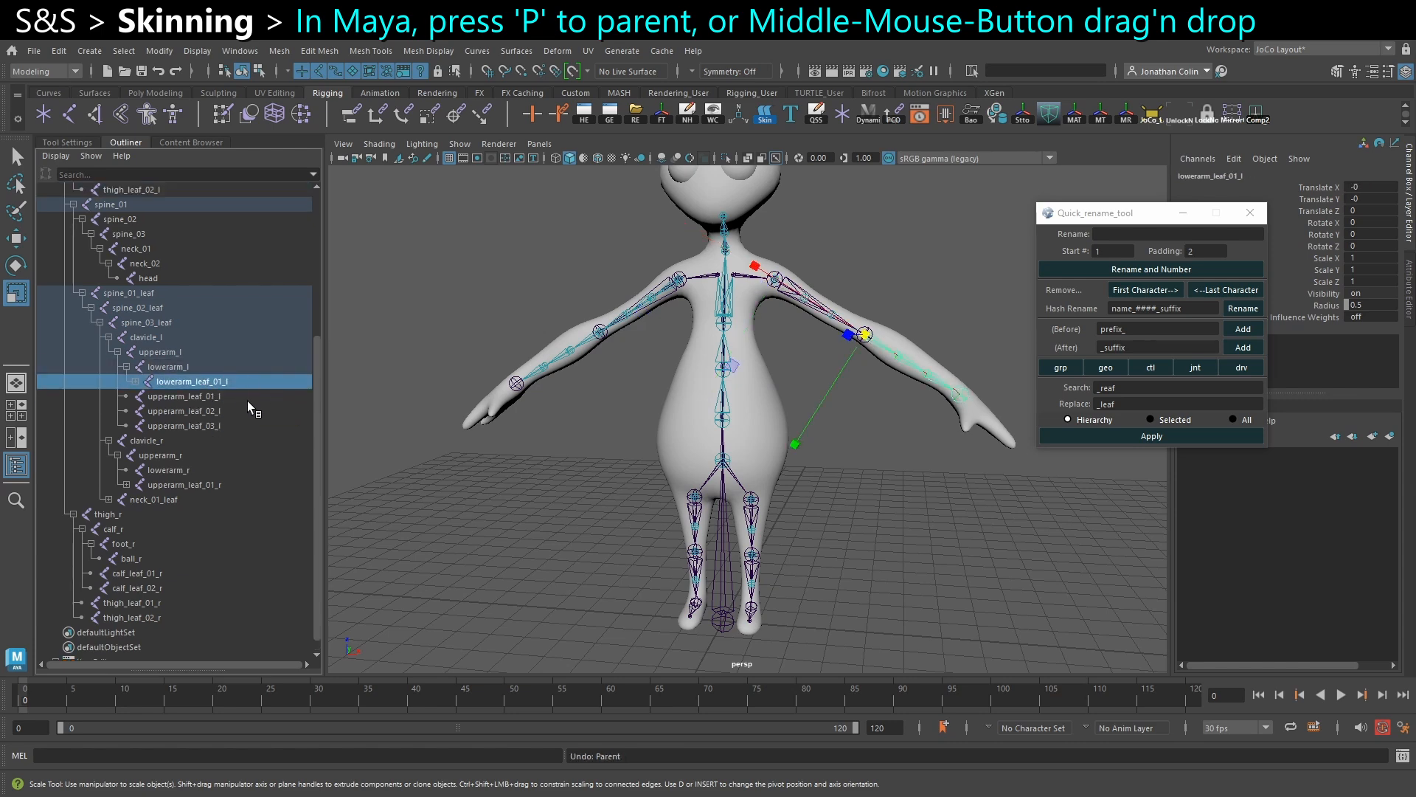
middle_drag(210, 382, 239, 427)
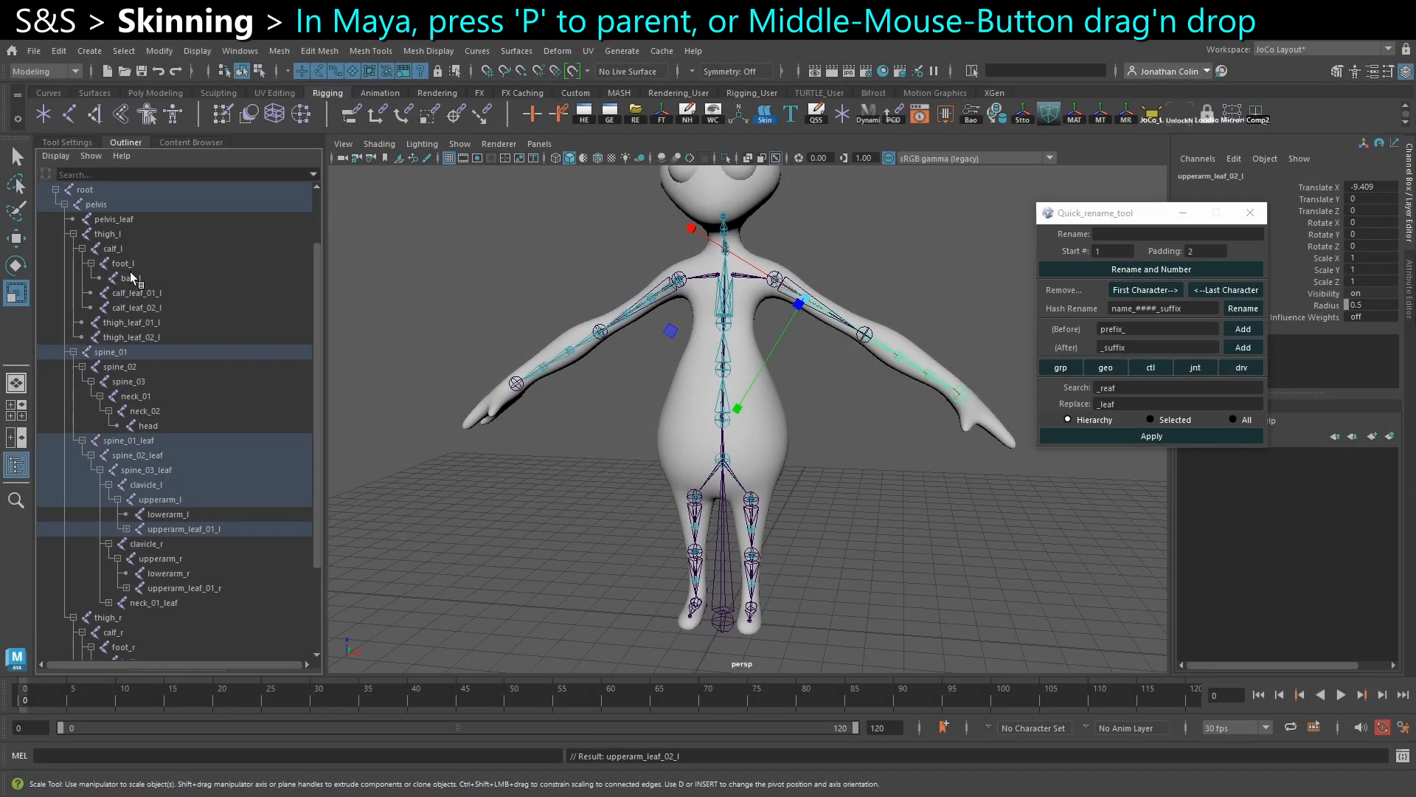
Parent foot_l to calf_leaf_02_l and calf_leaf_02_l to calf_leaf_01_l.
click(126, 265)
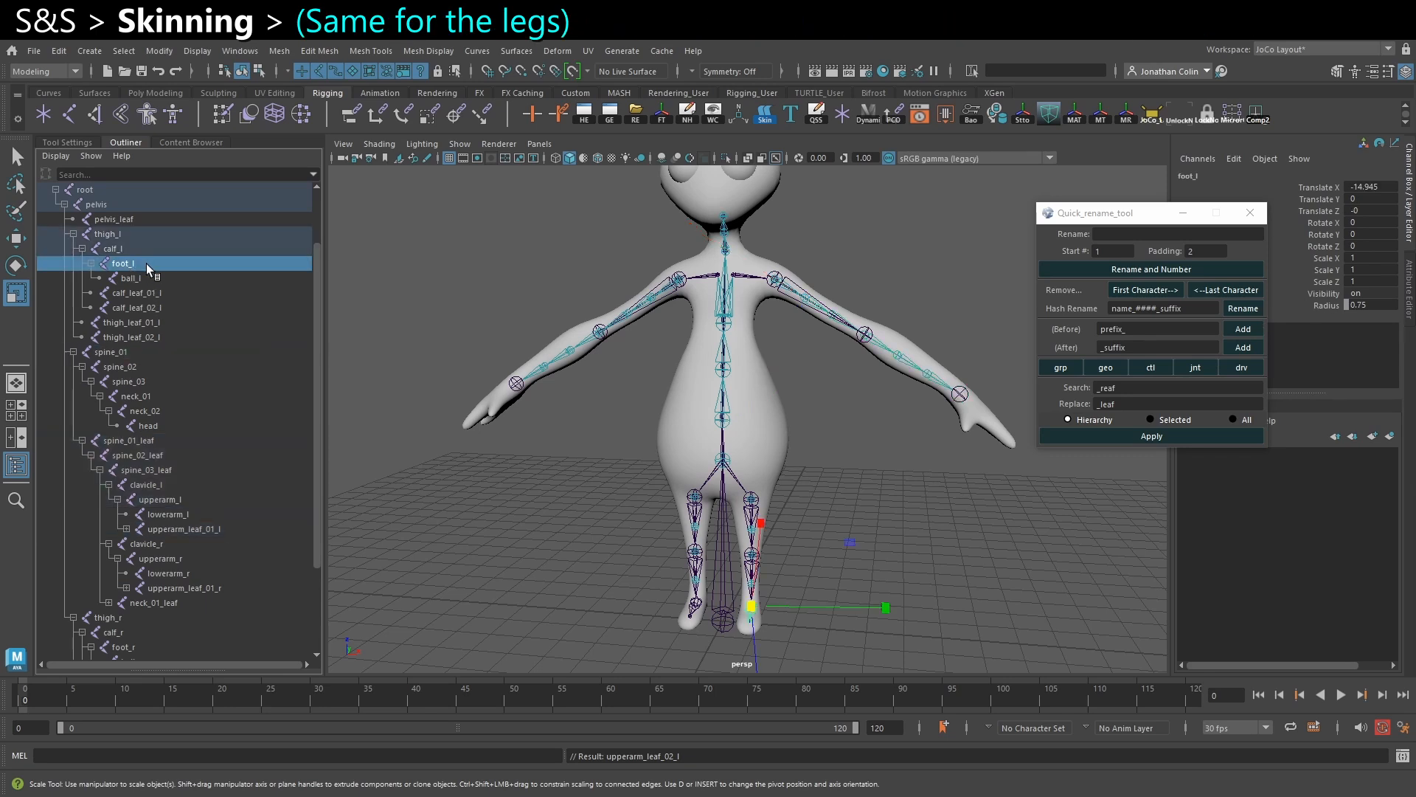
ctrl+click(153, 308)
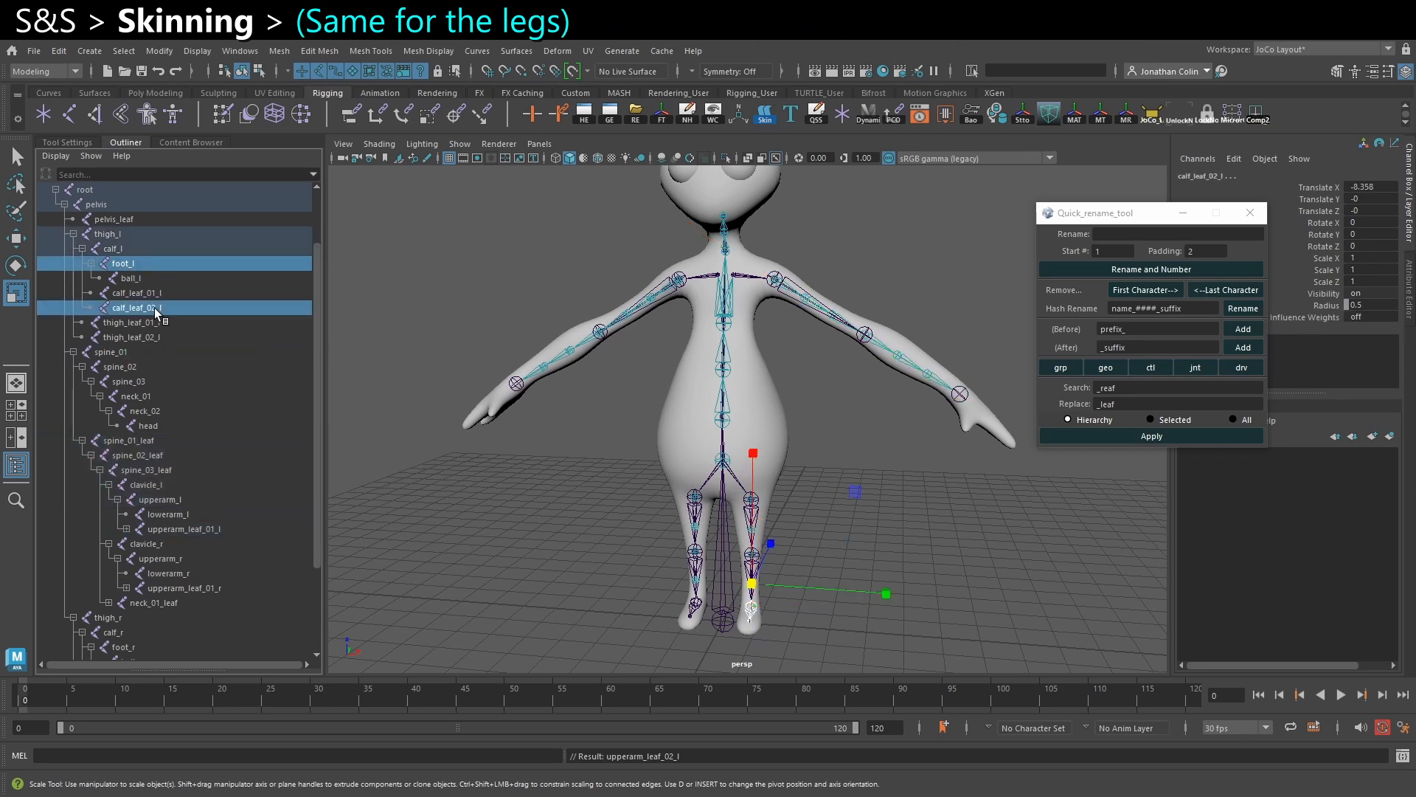
key(p)
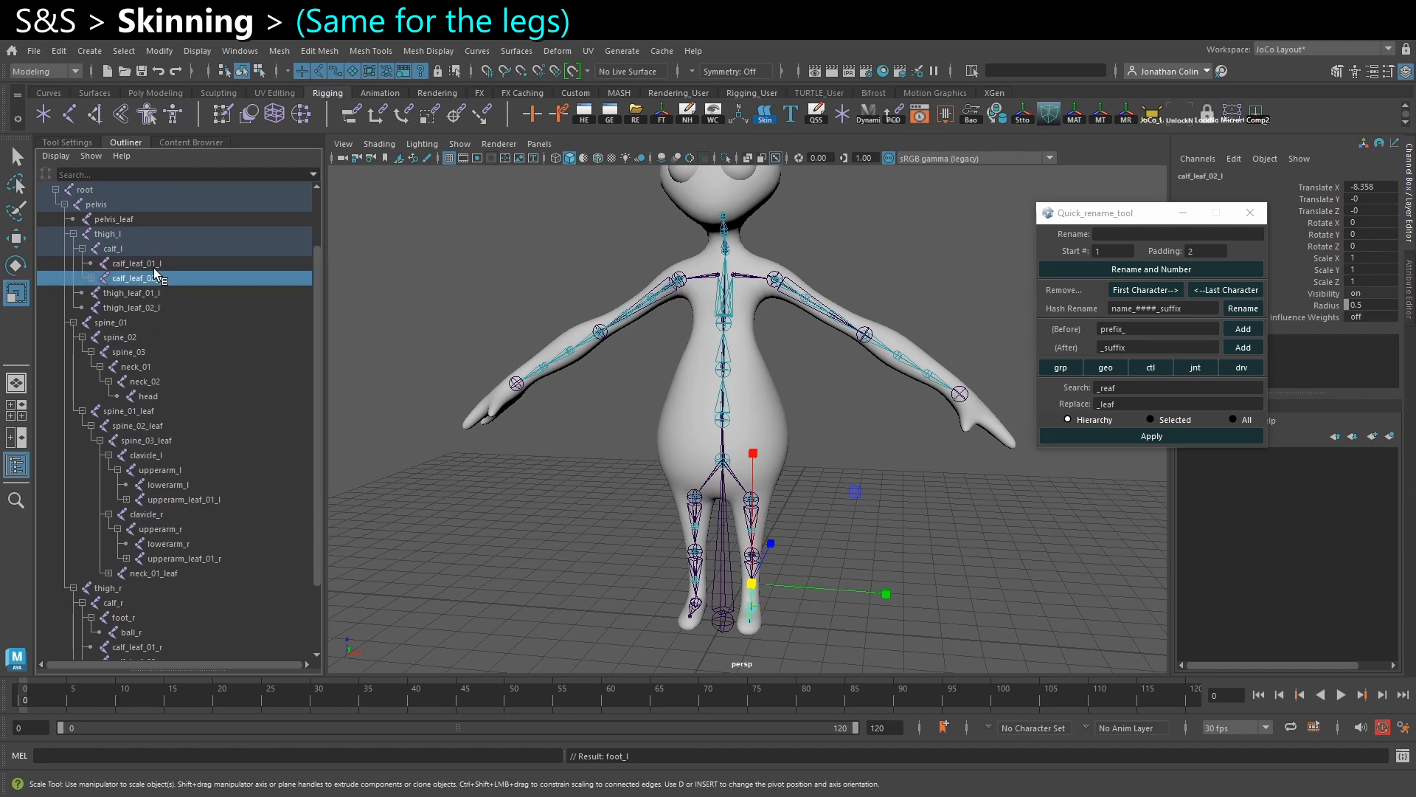
ctrl+click(154, 267)
key(p)
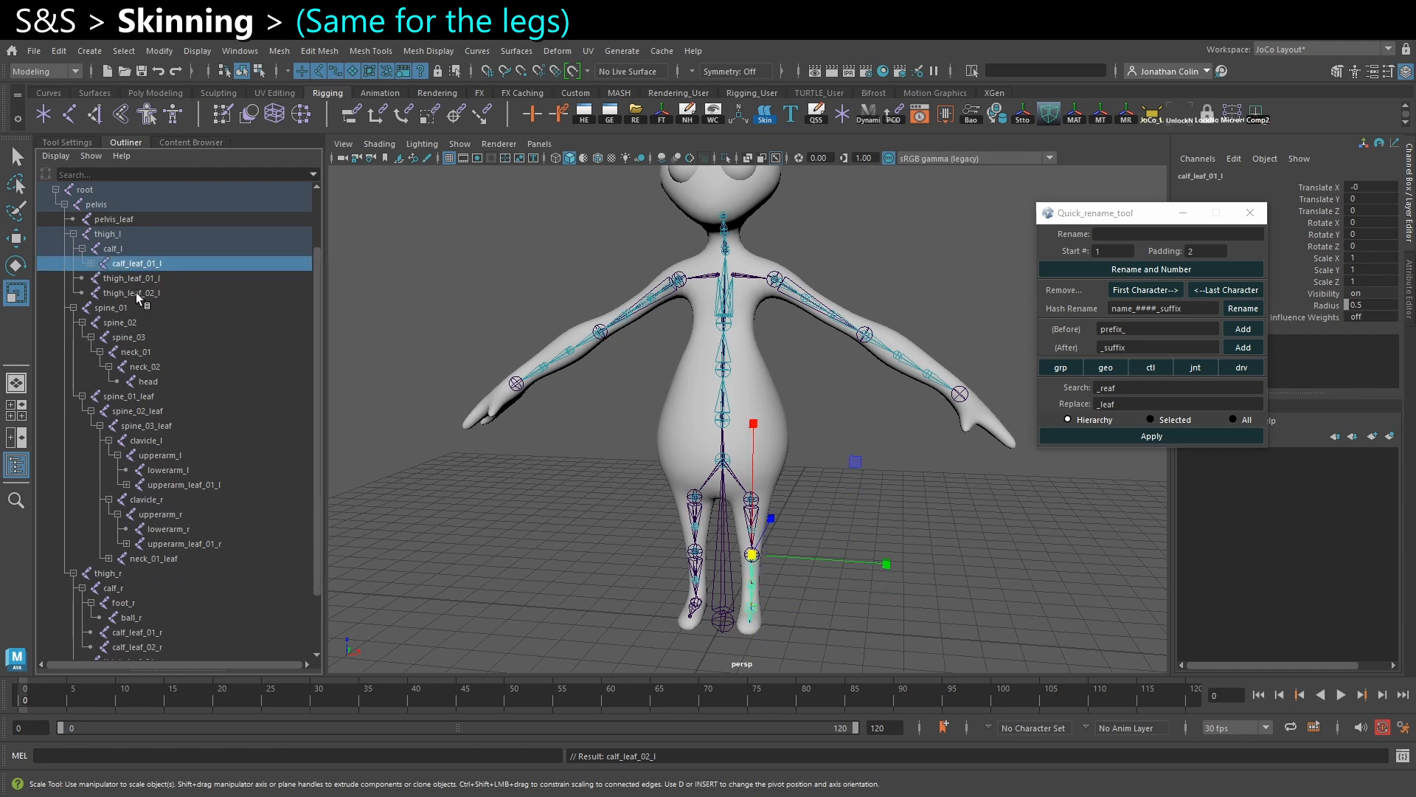
Parent calf_leaf_01_l to thigh_leaf_02_l and thigh_leaf_02_l to thigh_leaf_01_l.
ctrl+click(137, 293)
key(p)
click(147, 284)
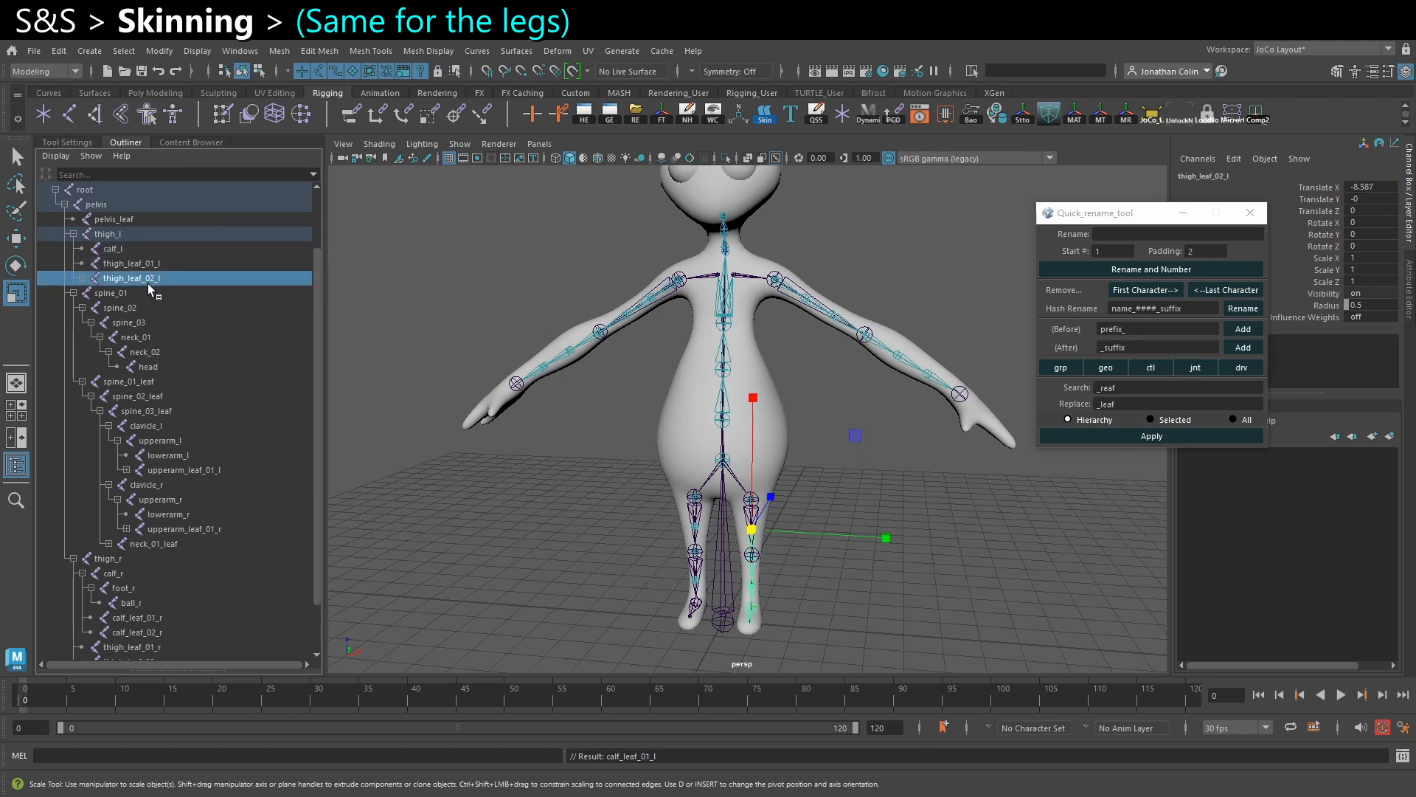
ctrl+click(151, 268)
key(p)
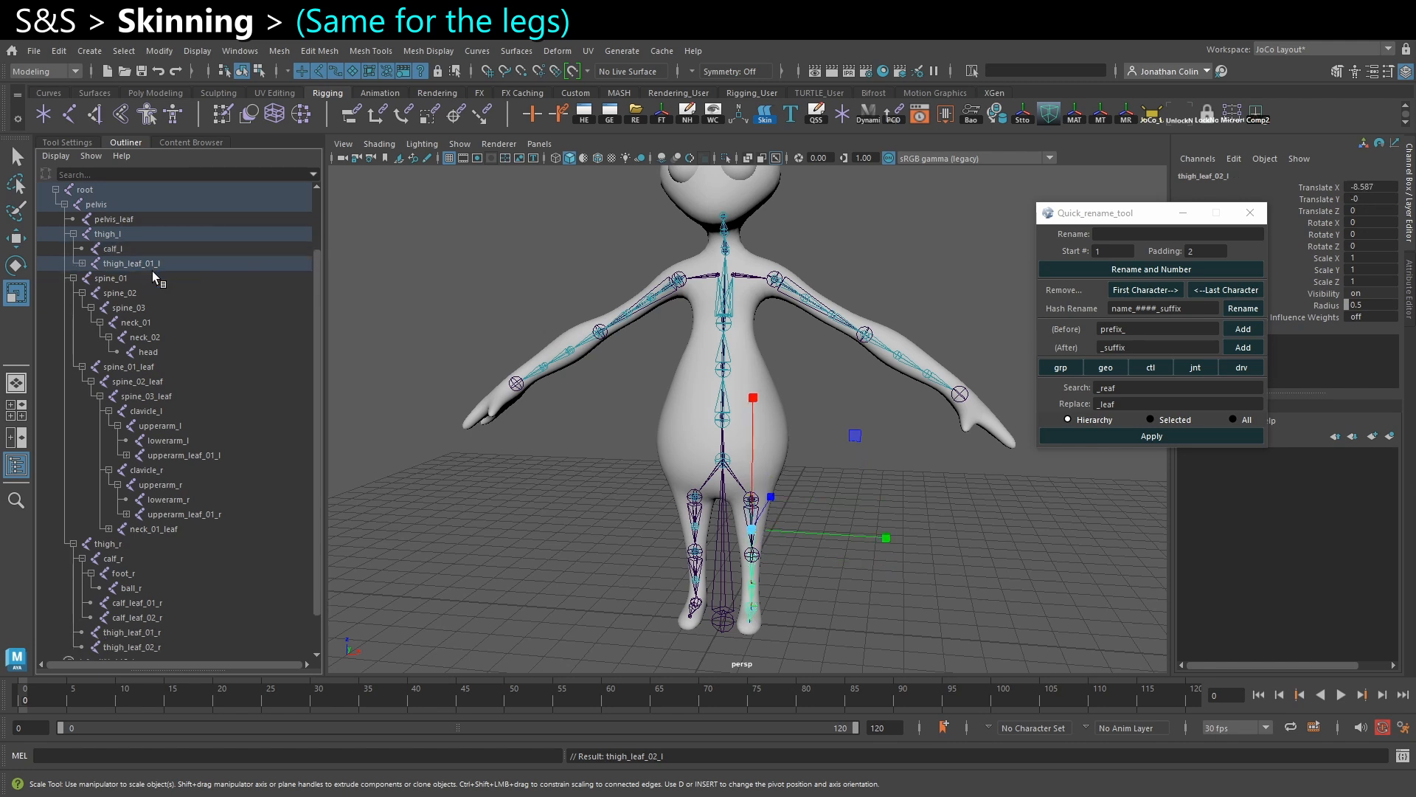
Chain the right leg in series from foot_r through the calf leaf joints and thigh_leaf_02_r up to thigh_leaf_01_r.
scroll(147, 572, down, 3)
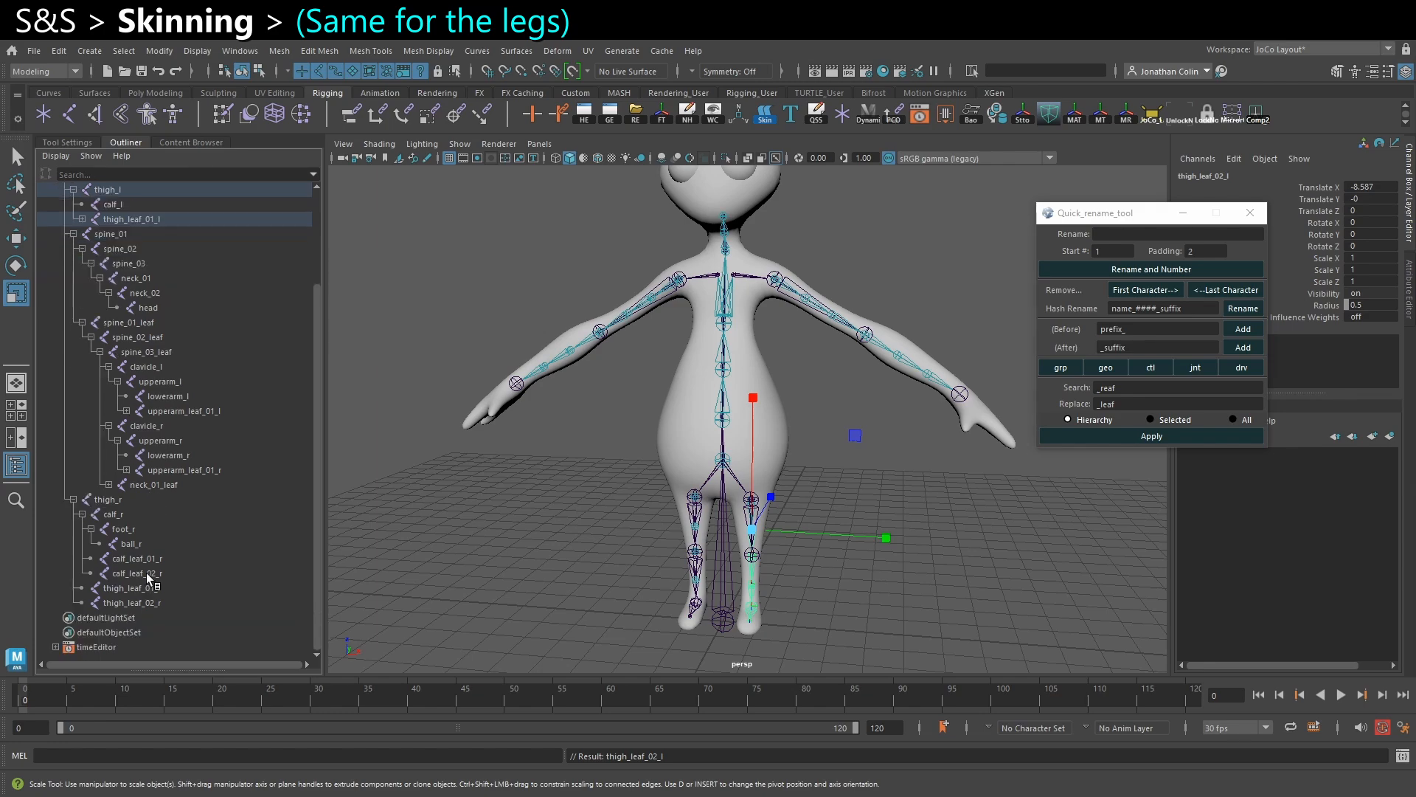
click(130, 544)
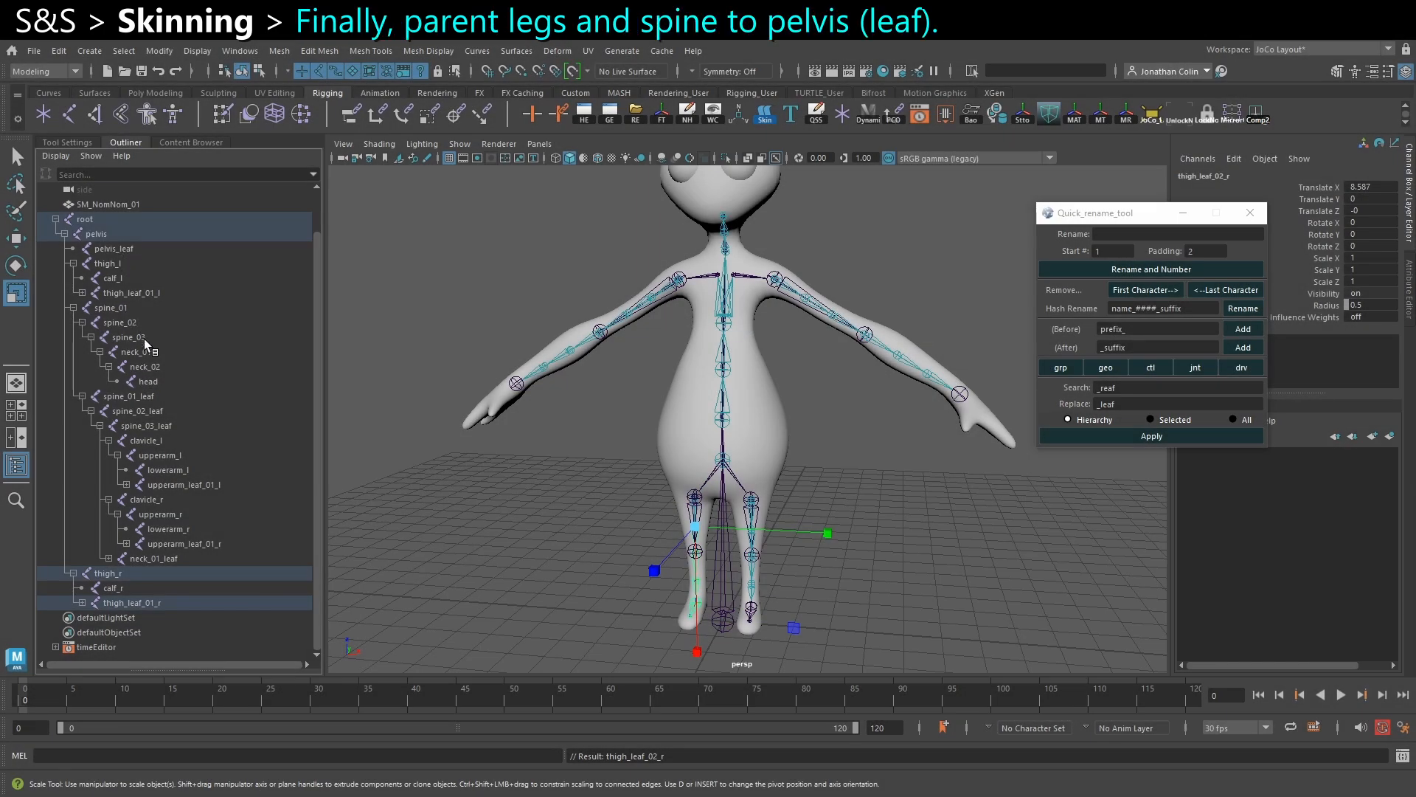
Parent spine_01_leaf, thigh_leaf_01_r and thigh_leaf_01_l to pelvis_leaf.
click(130, 397)
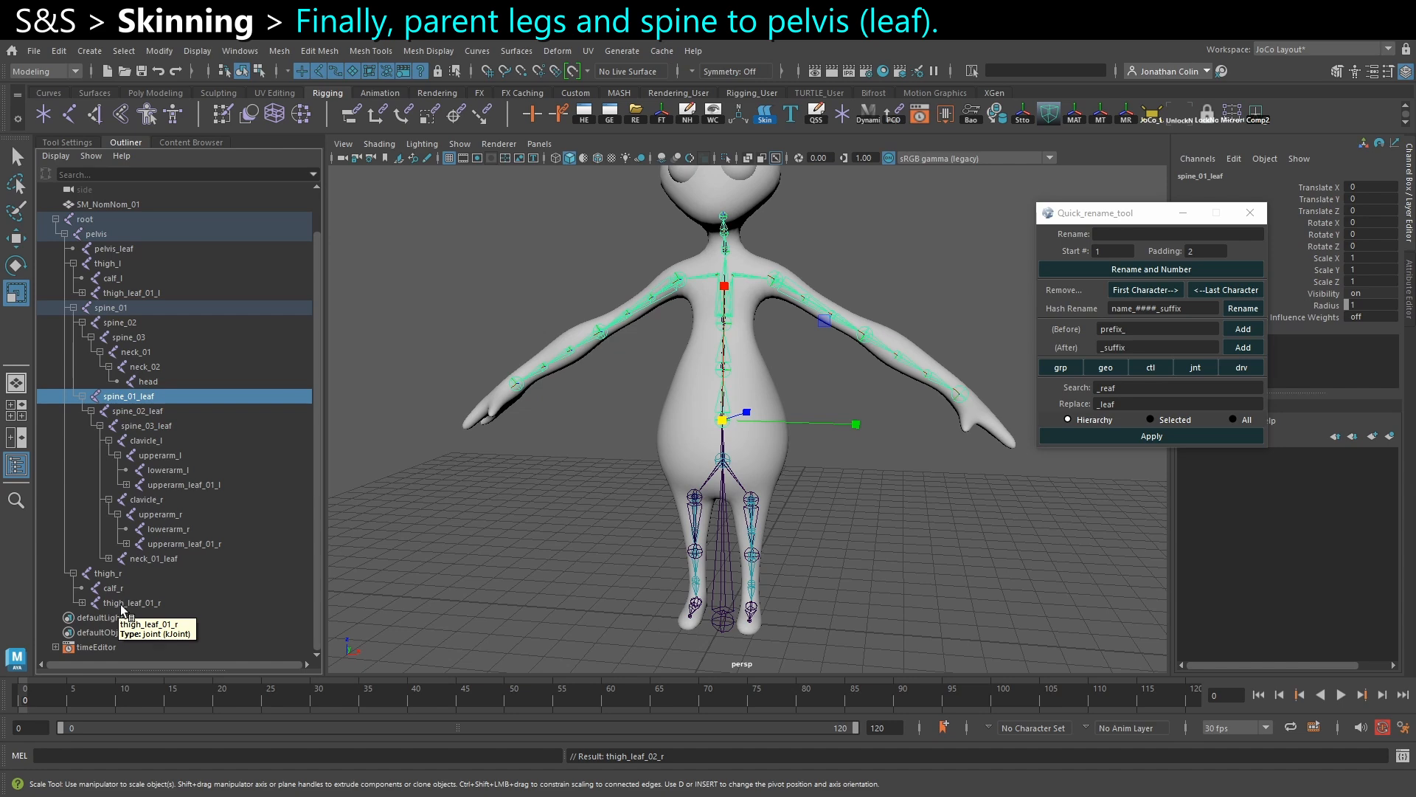
ctrl+click(145, 604)
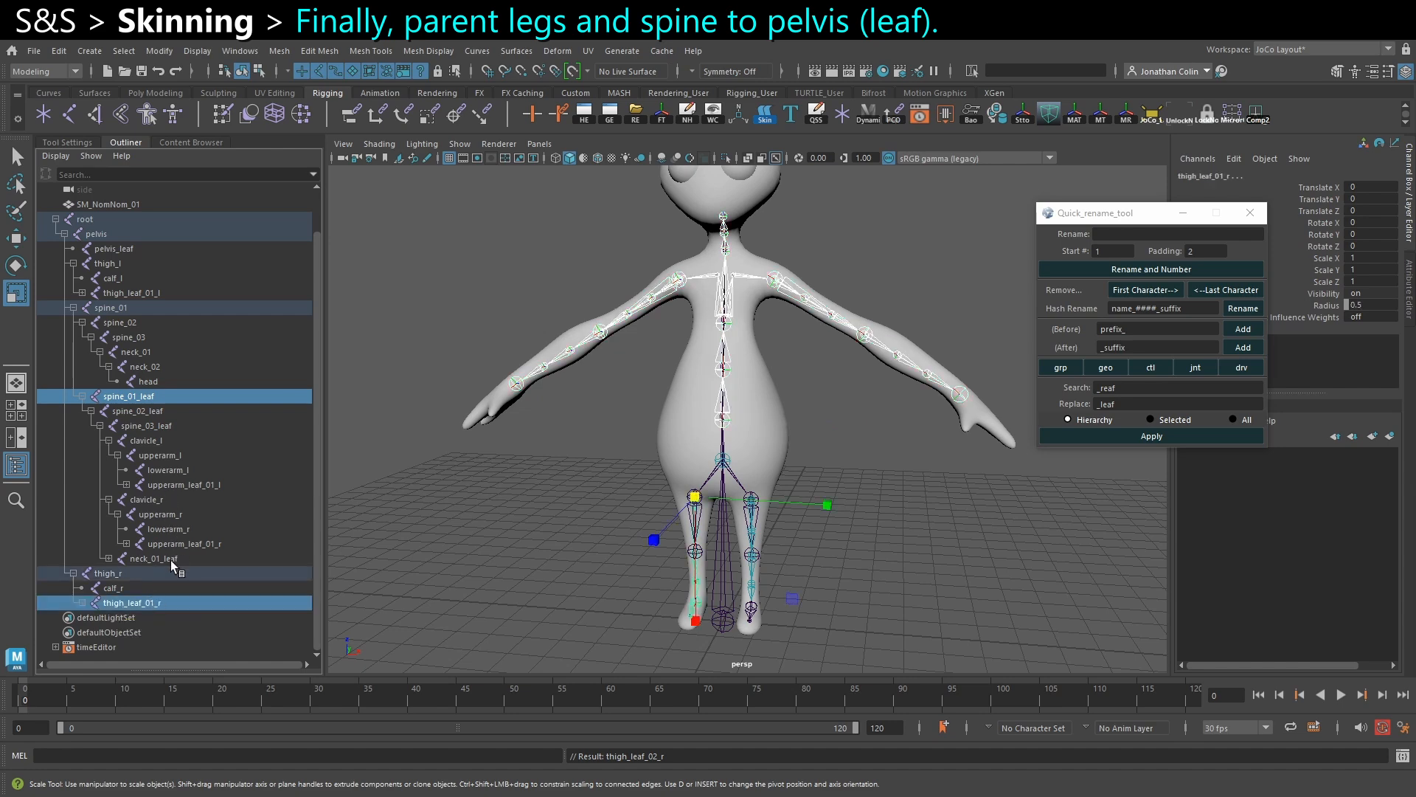
ctrl+click(123, 294)
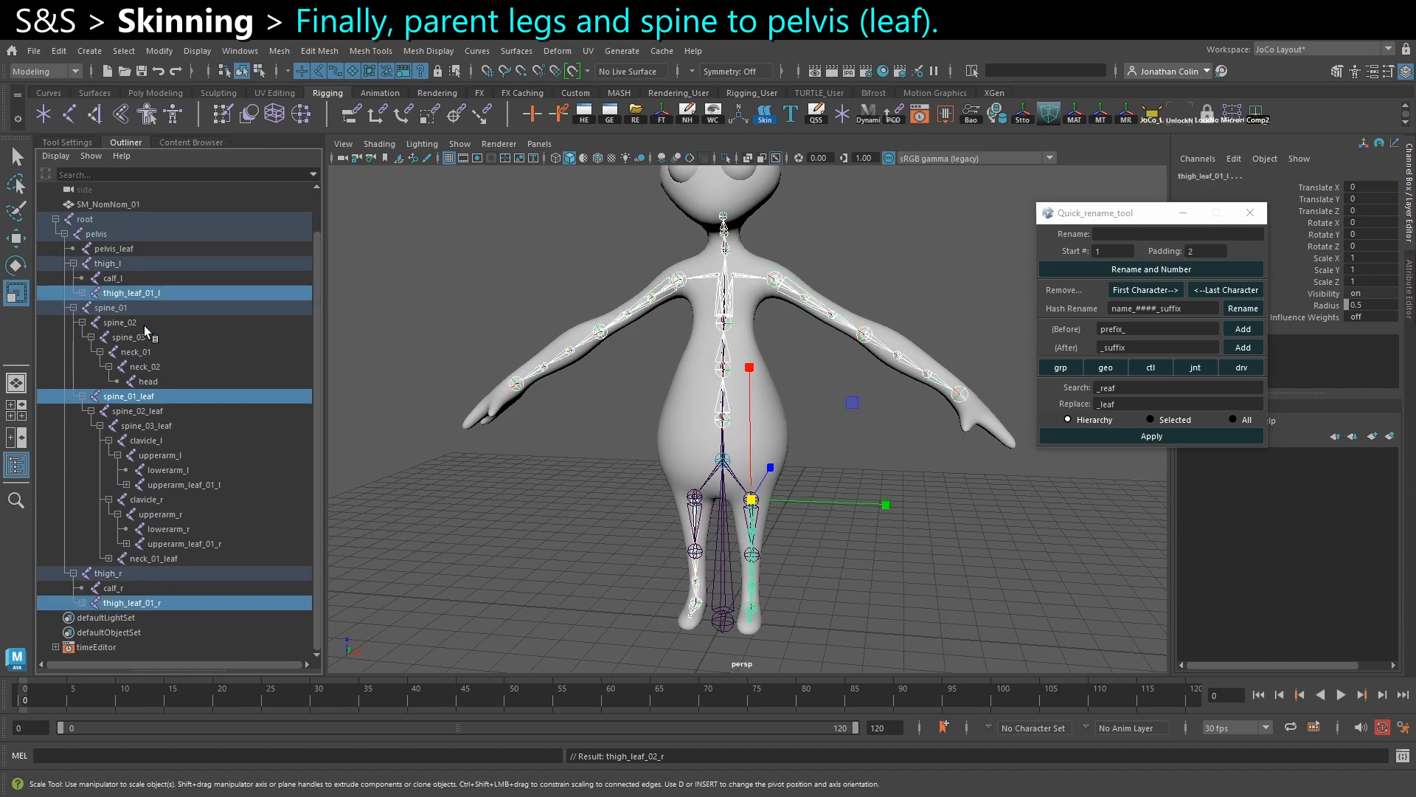
scroll(698, 319, up, 5)
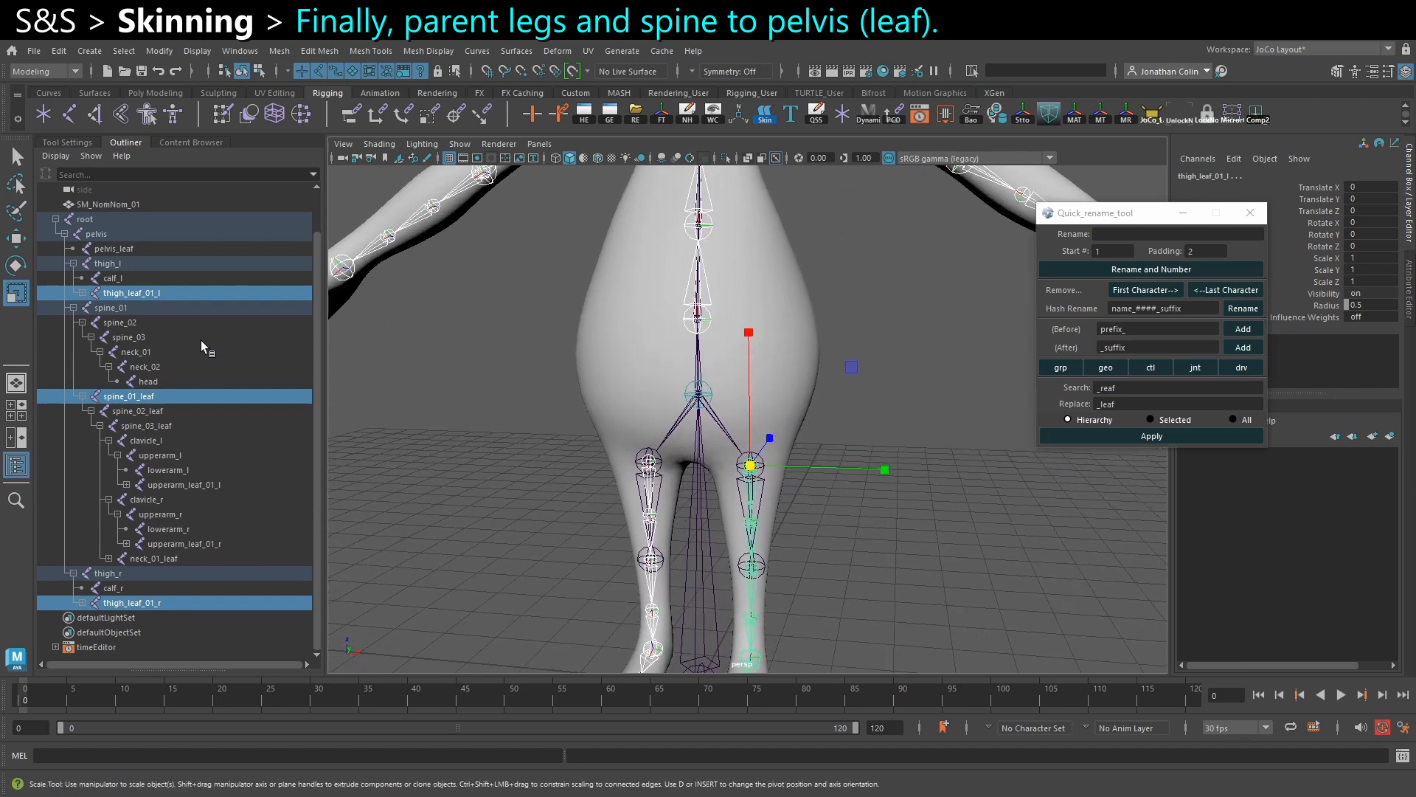
ctrl+click(121, 251)
key(p)
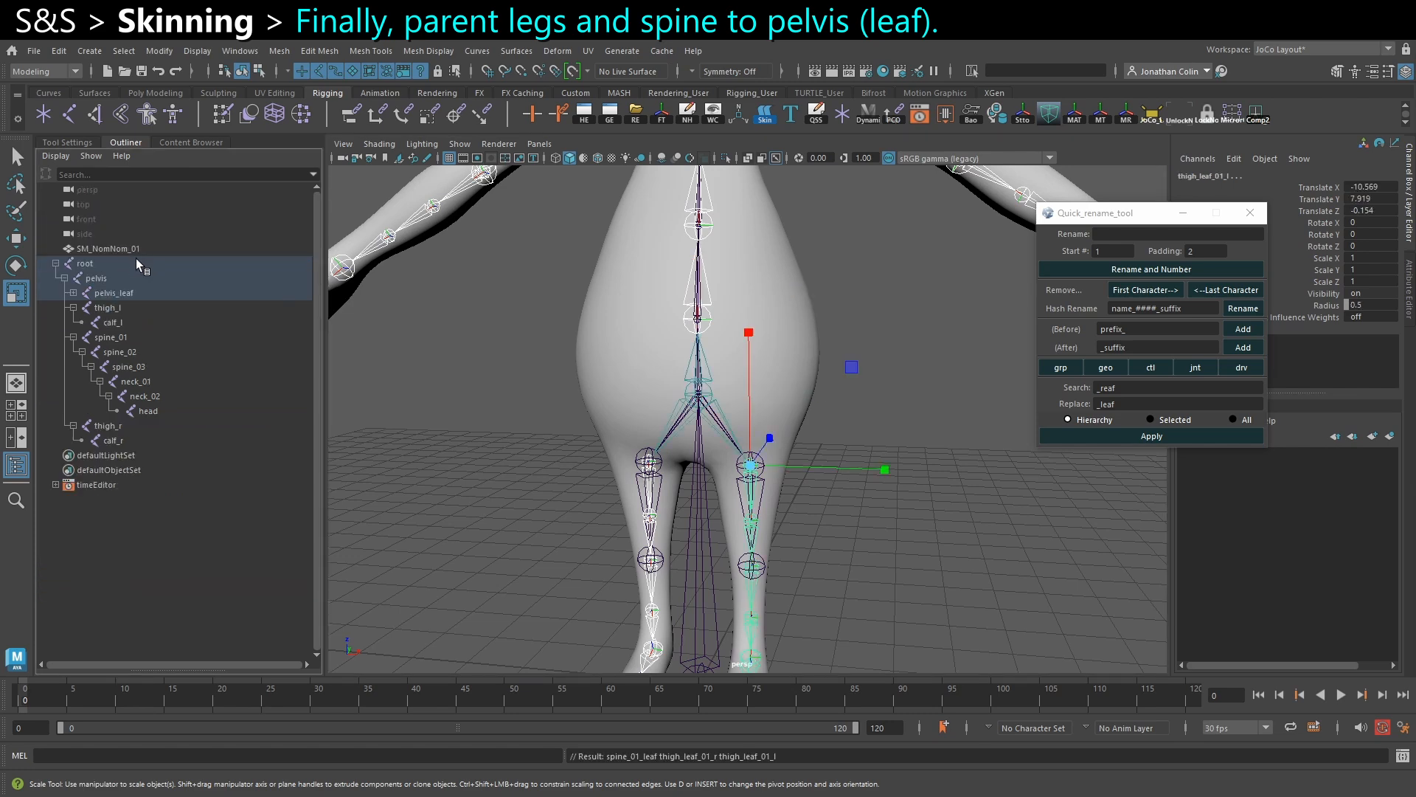
Turn off Preserve Children for the Move tool and move pelvis_leaf with its whole leaf hierarchy sideways, clear of the character mesh.
click(74, 293)
click(122, 292)
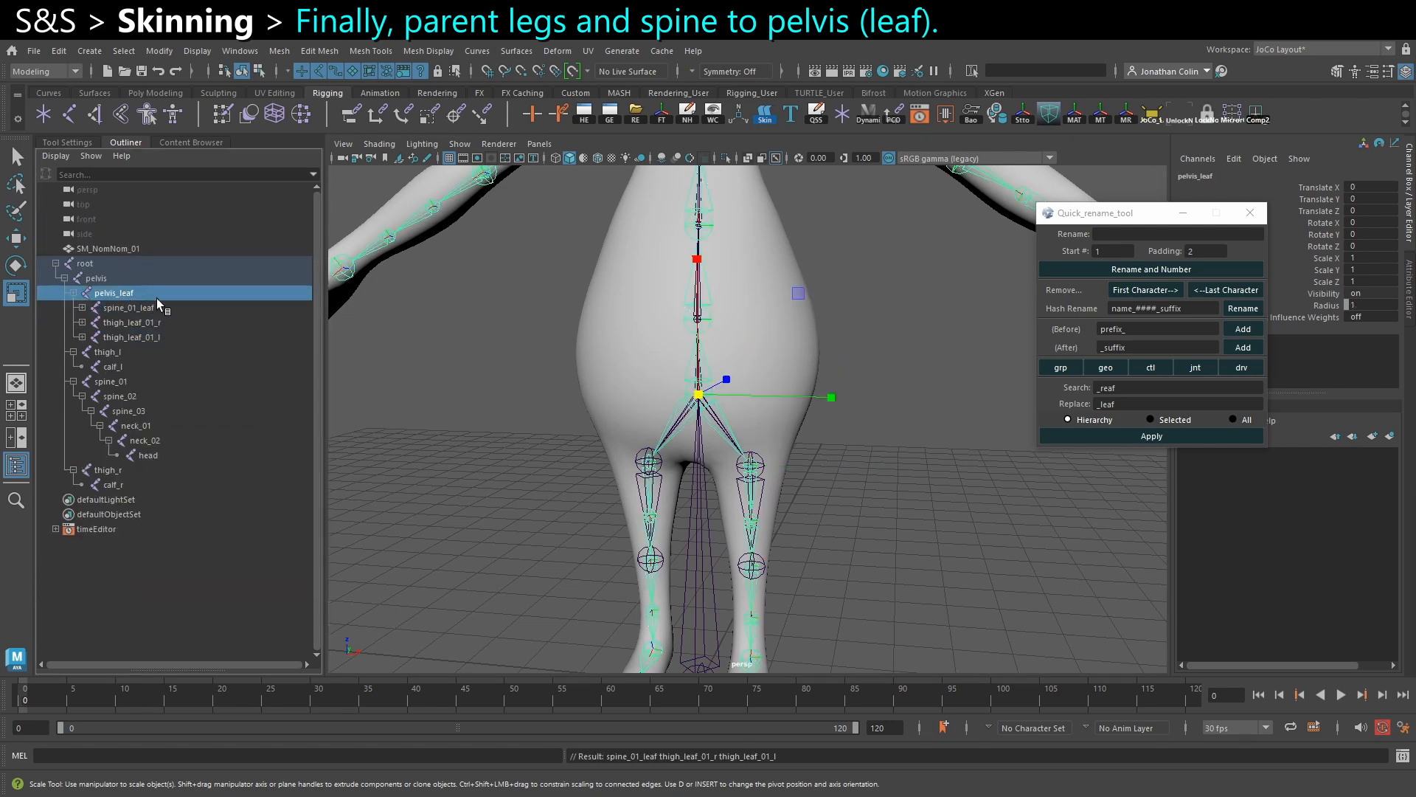
alt+middle_drag(727, 447, 724, 563)
alt+drag(724, 563, 694, 498)
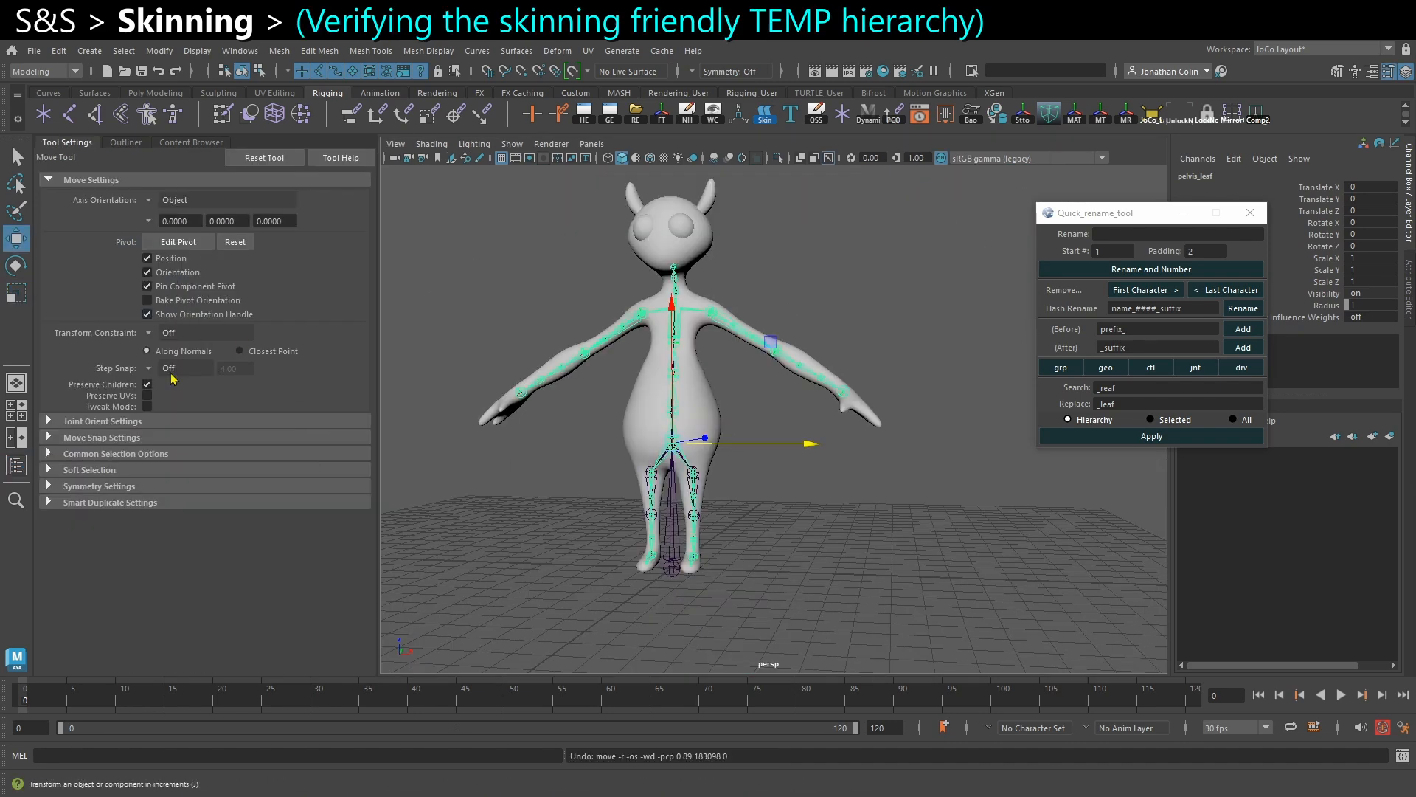
click(148, 385)
drag(770, 443, 1127, 457)
alt+middle_drag(1063, 517, 871, 523)
drag(893, 452, 956, 453)
click(970, 497)
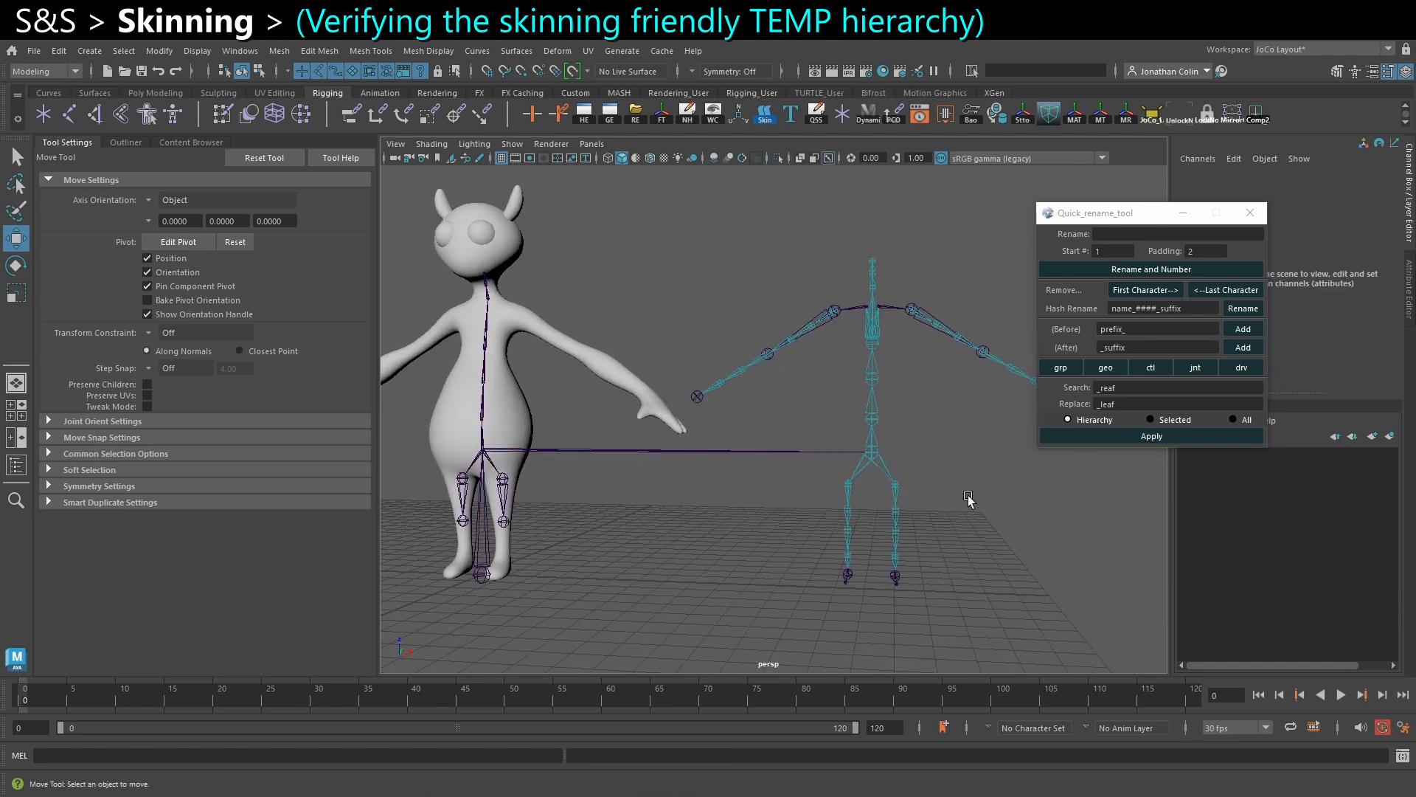
Examine the offset leaf skeleton, walking the selection up the left leg from the foot through calf_leaf_02_l to thigh_leaf_01_l.
alt+middle_drag(968, 496, 822, 484)
alt+right_drag(823, 484, 826, 586)
alt+drag(826, 587, 801, 582)
alt+right_drag(731, 538, 761, 440)
alt+middle_drag(761, 440, 779, 380)
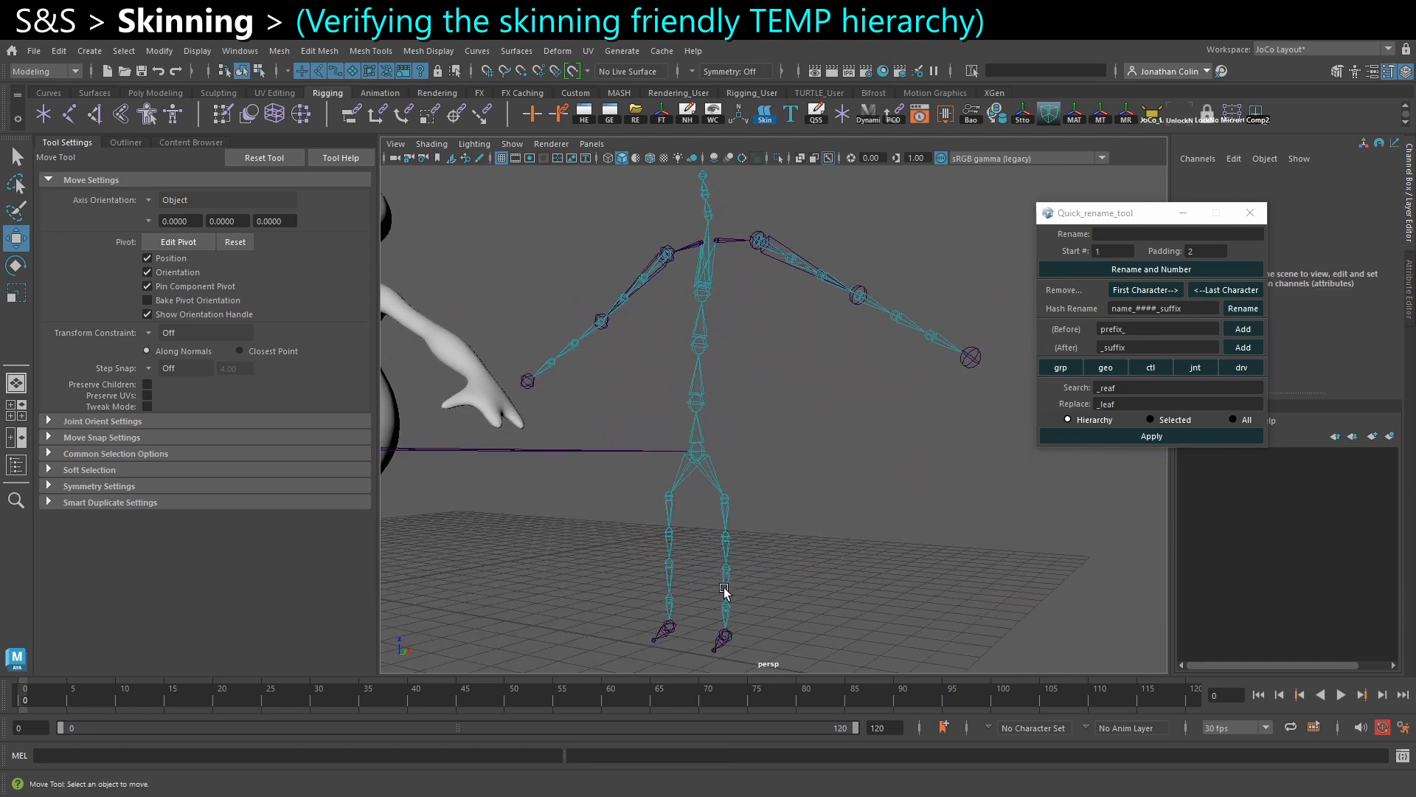
alt+right_drag(779, 380, 782, 627)
alt+middle_drag(782, 627, 806, 529)
alt+drag(807, 529, 776, 558)
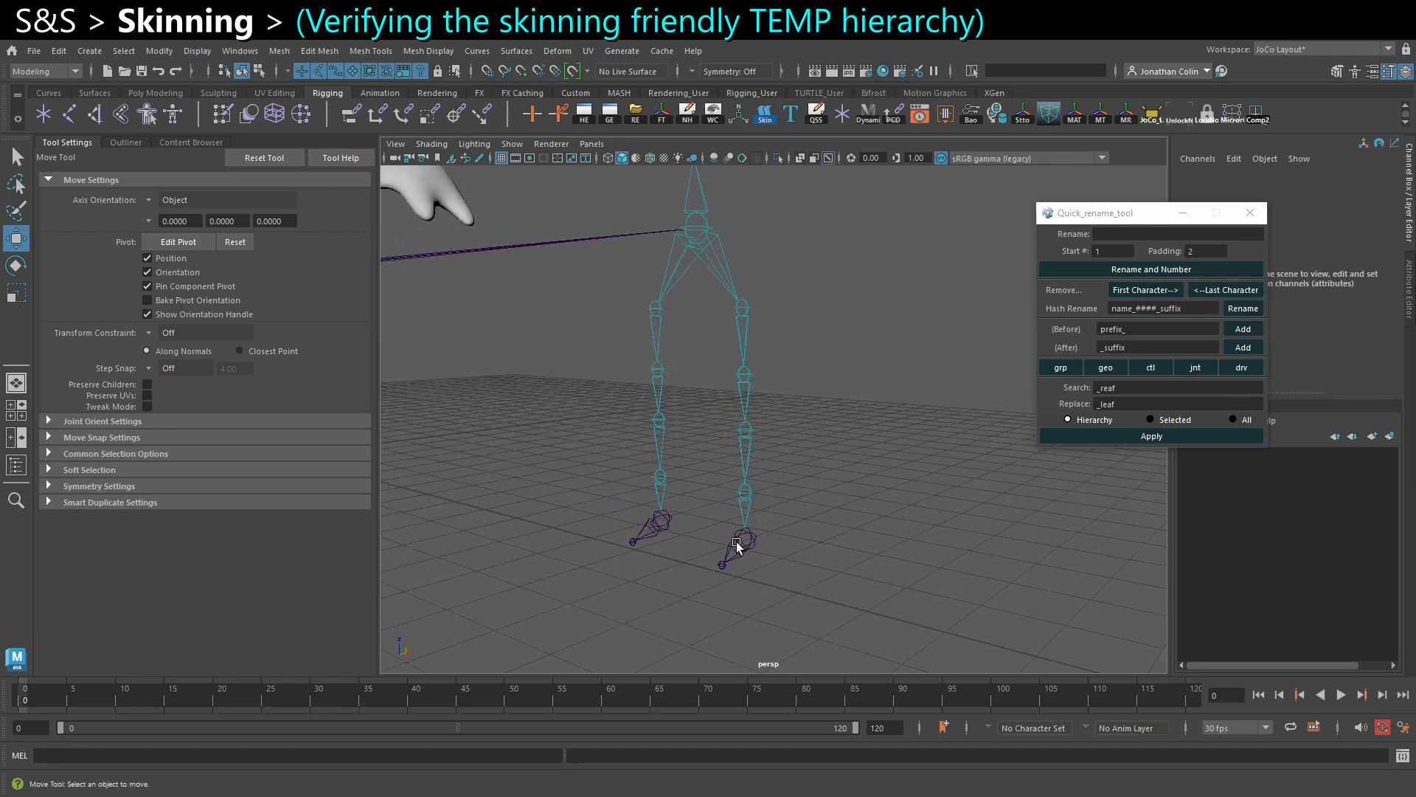
click(750, 541)
key(Up)
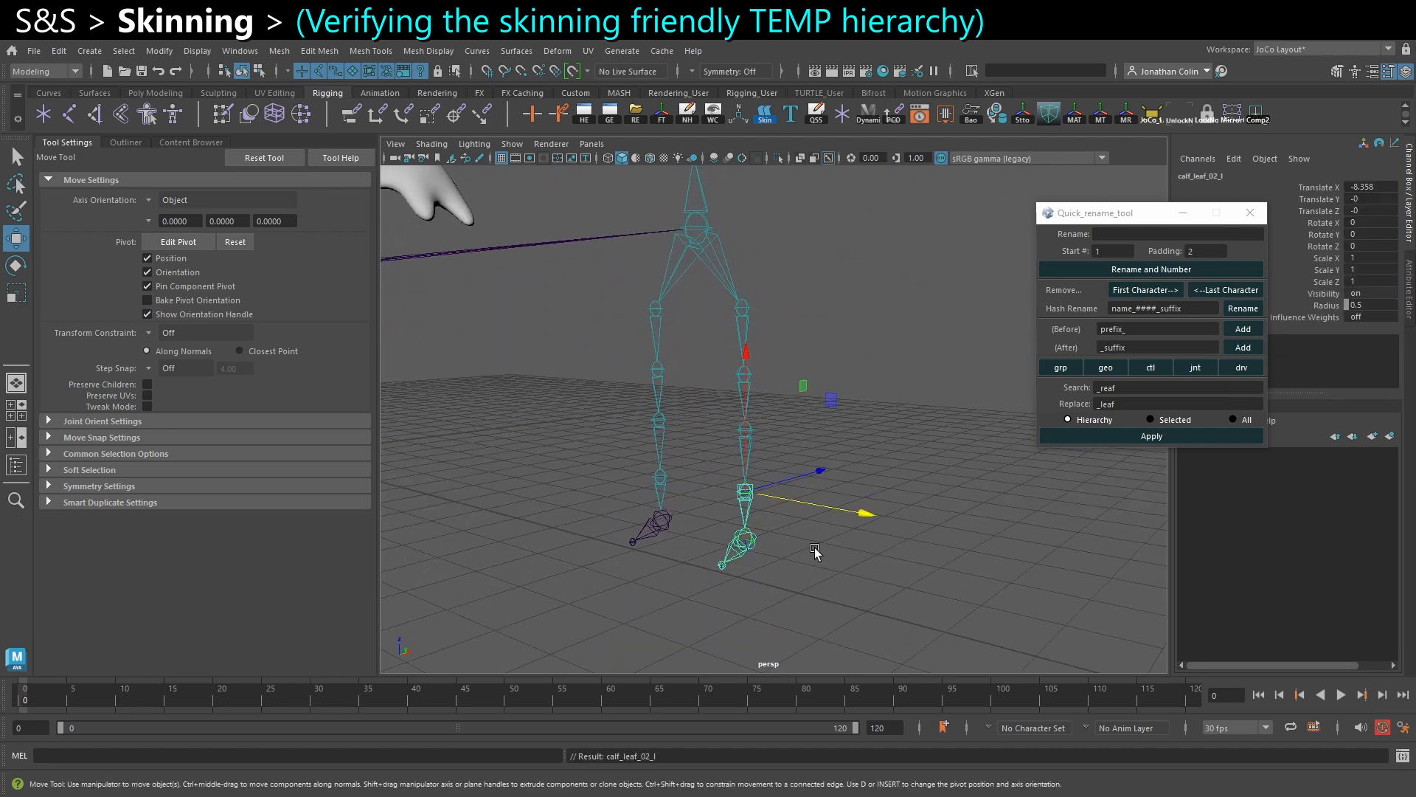
key(Up)
key(Up)
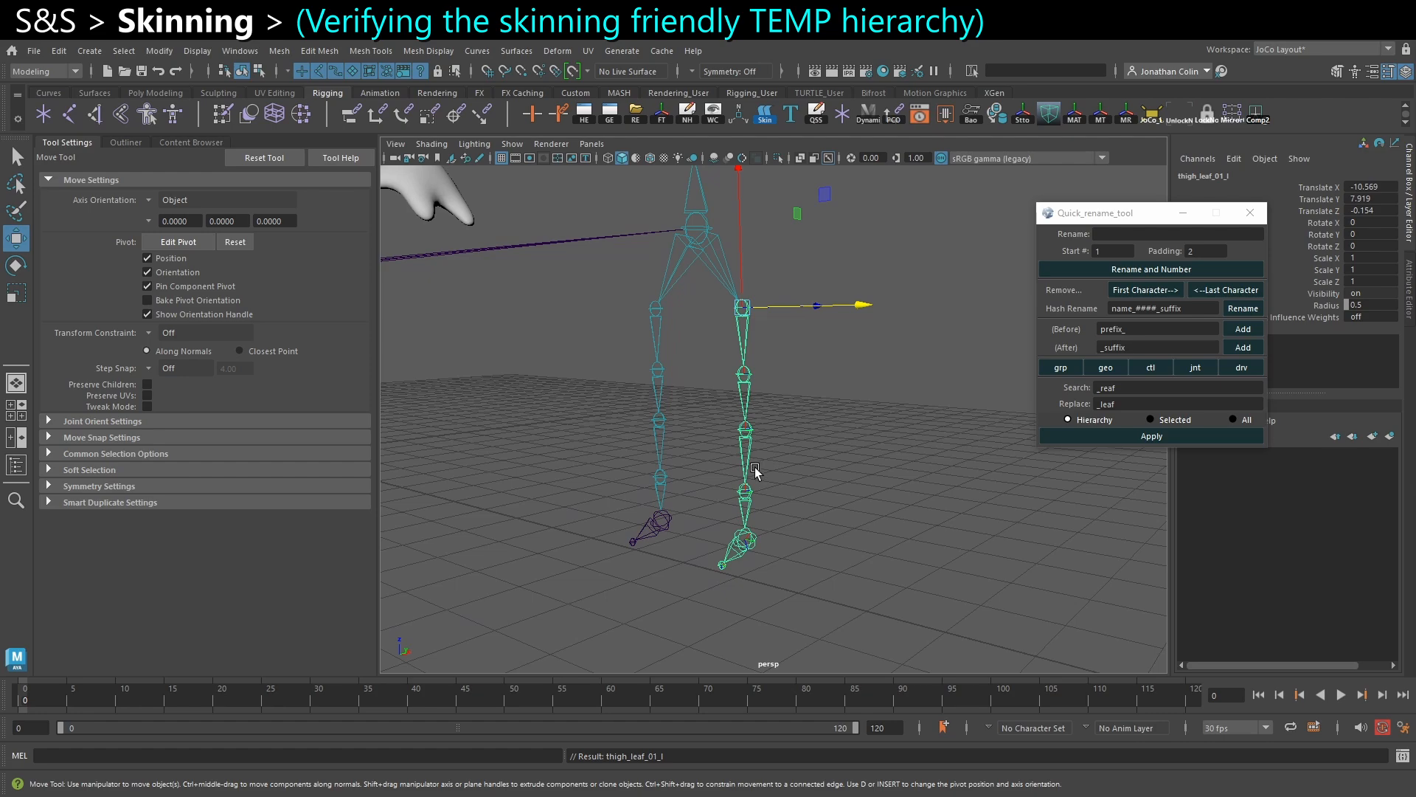
alt+drag(793, 466, 799, 437)
alt+right_drag(799, 435, 789, 420)
alt+middle_drag(789, 421, 785, 492)
alt+right_drag(807, 527, 773, 436)
alt+middle_drag(773, 435, 779, 516)
click(909, 526)
alt+middle_drag(862, 331, 860, 386)
alt+drag(816, 367, 890, 421)
alt+right_drag(890, 421, 822, 391)
alt+drag(822, 391, 813, 380)
alt+middle_drag(749, 488, 890, 487)
Undo the selection changes and the sideways move of pelvis_leaf, and save the scene.
key(ctrl+z)
key(ctrl+z)
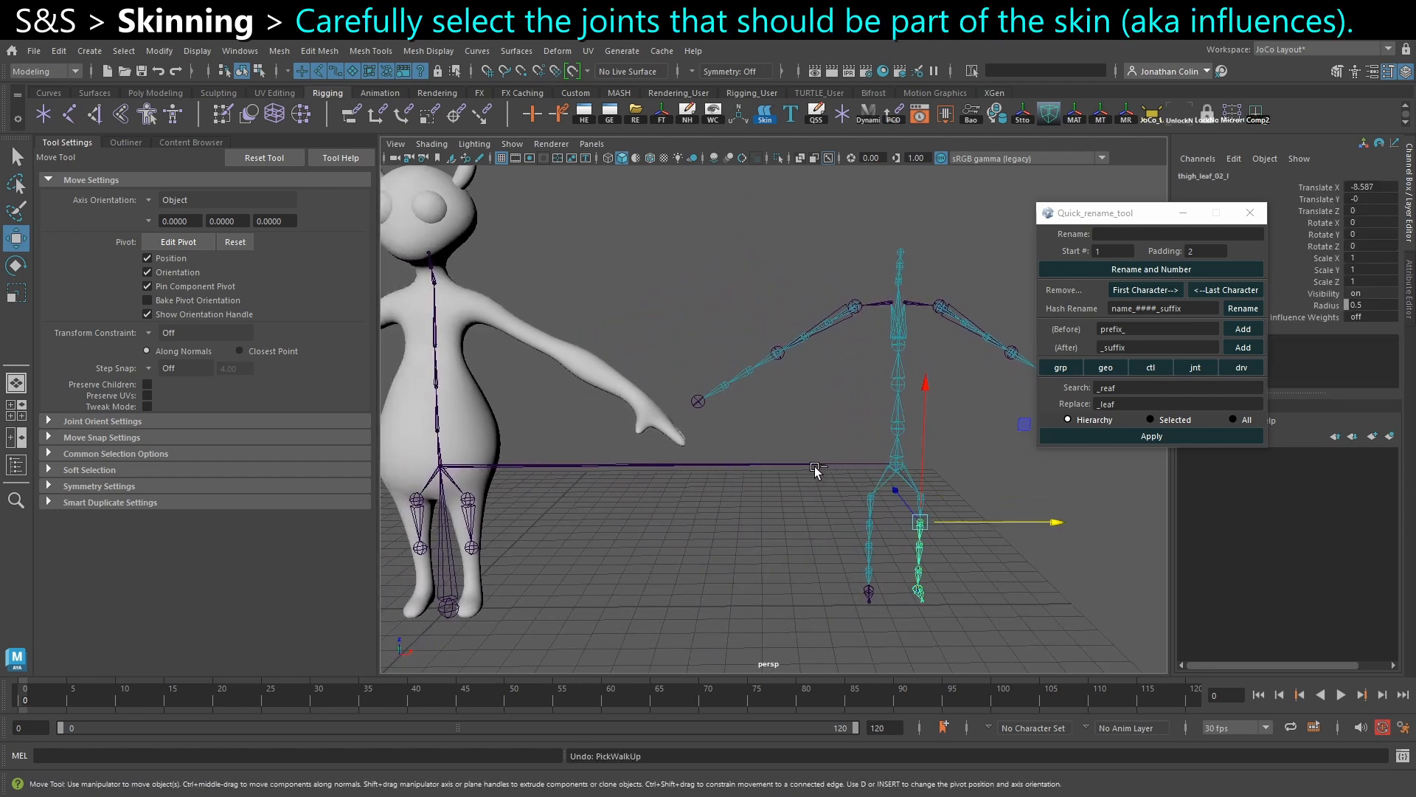
key(ctrl+z)
key(ctrl+z)
key(ctrl+z)
key(ctrl+z)
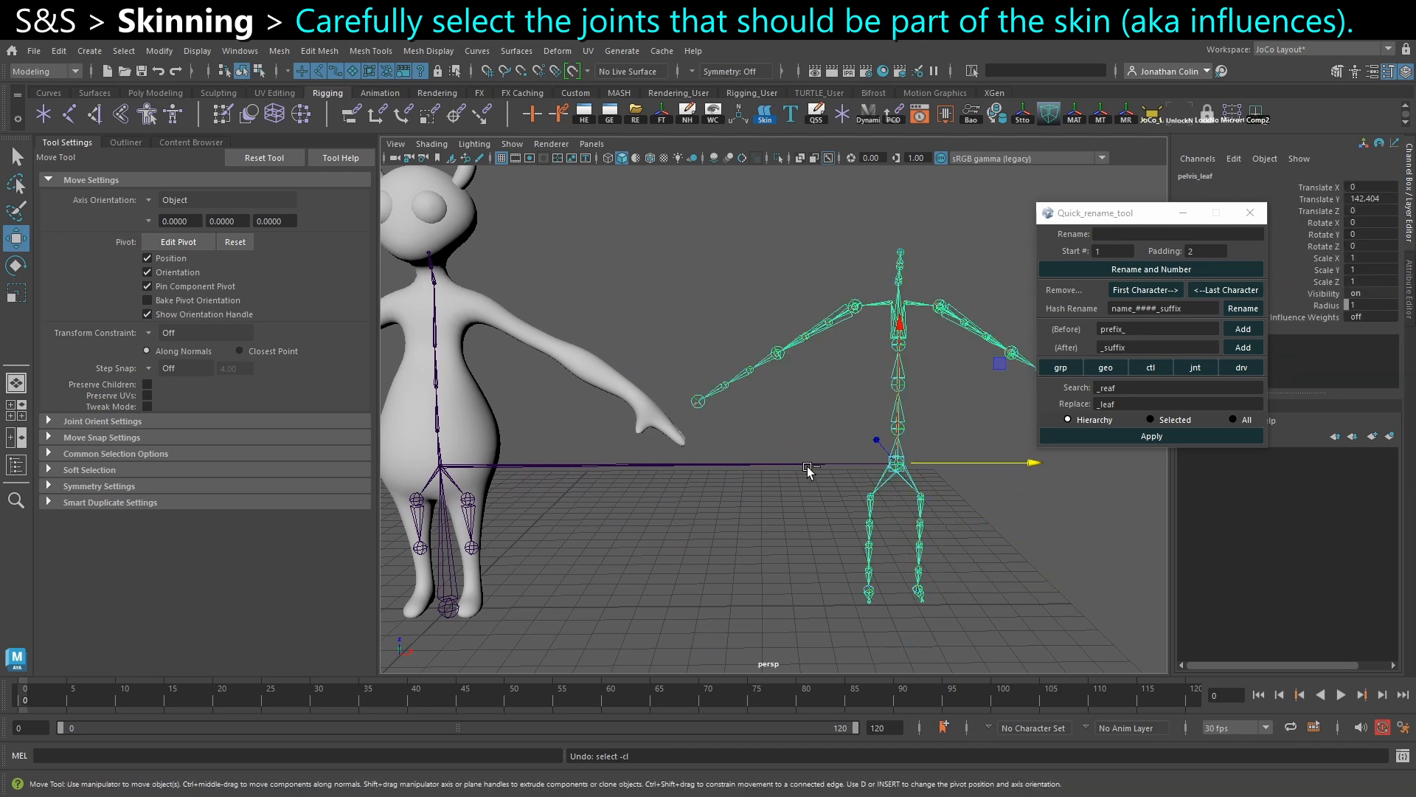
key(ctrl+z)
key(f)
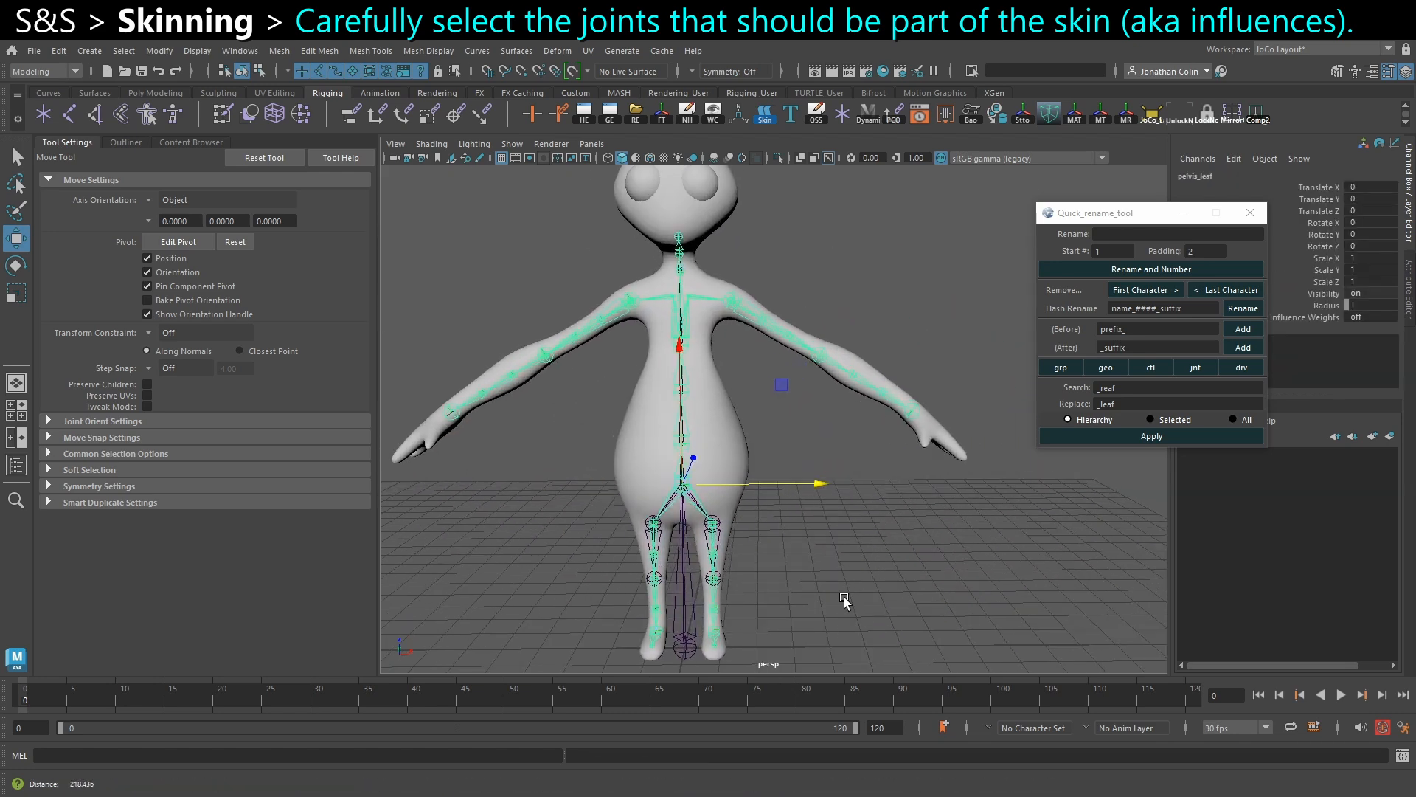
alt+middle_drag(840, 586, 901, 577)
alt+right_drag(902, 577, 860, 546)
alt+middle_drag(861, 546, 860, 552)
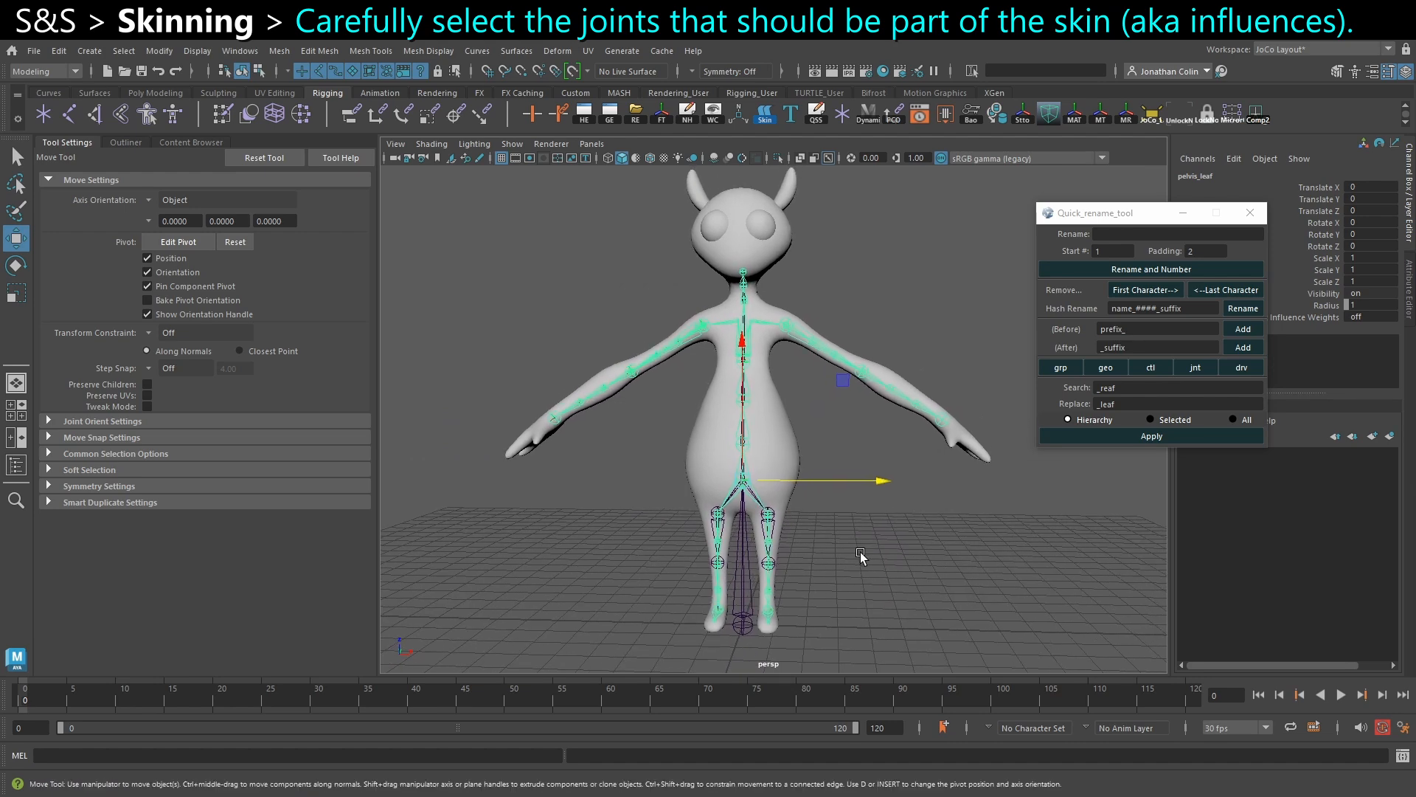
key(ctrl+s)
Select the full pelvis_leaf hierarchy, reveal it in the Outliner, and exclude upperarm_l and lowerarm_l from the selection.
click(125, 143)
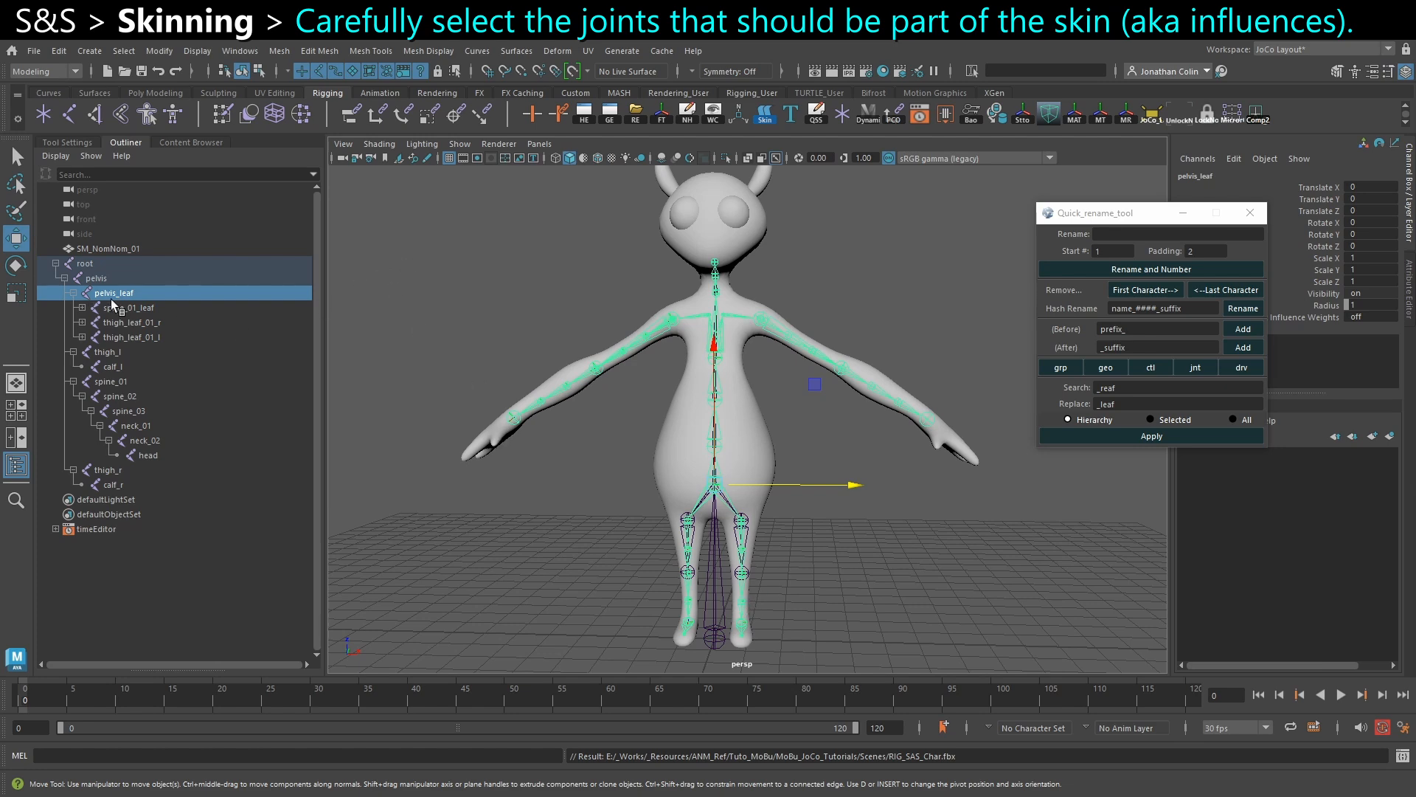
right_click(409, 288)
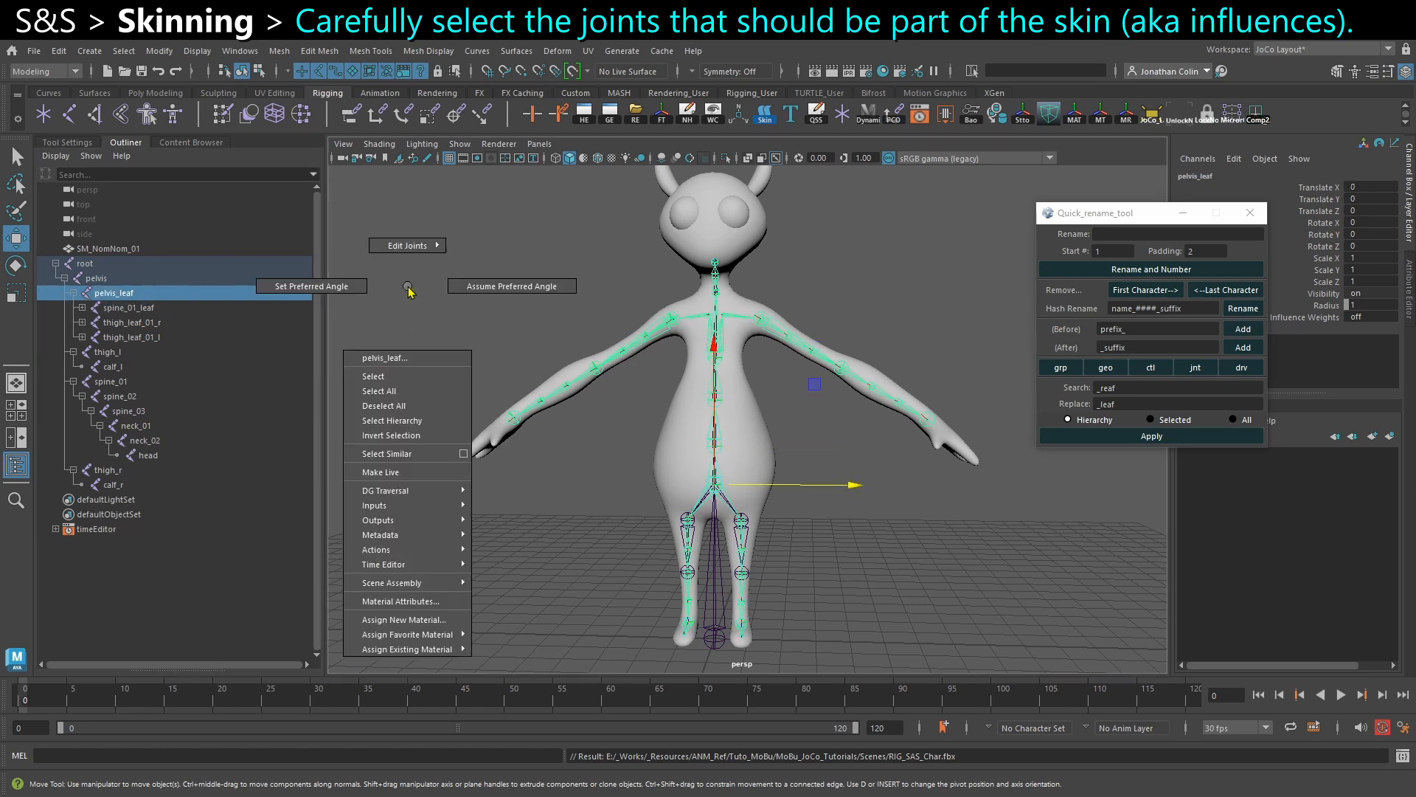
click(398, 428)
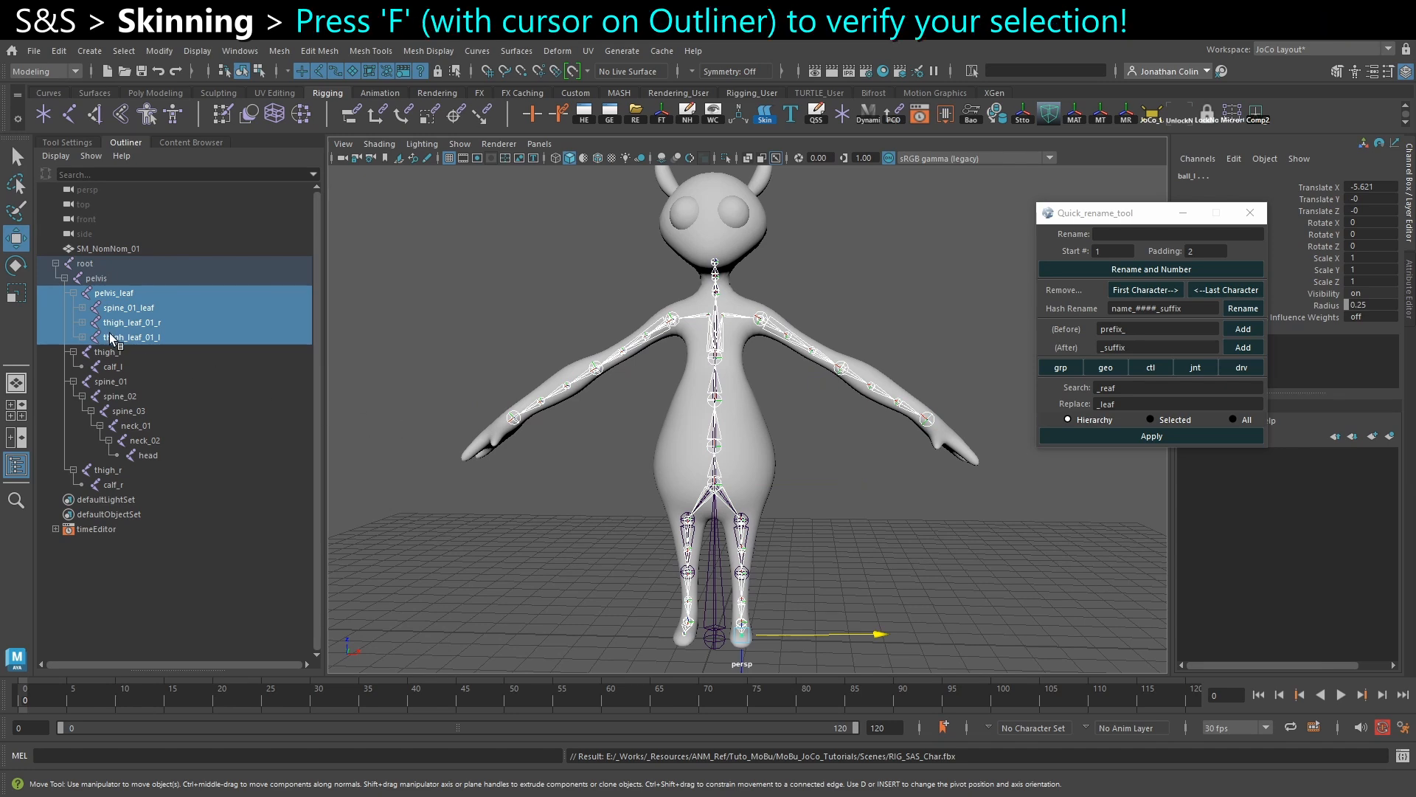
key(f)
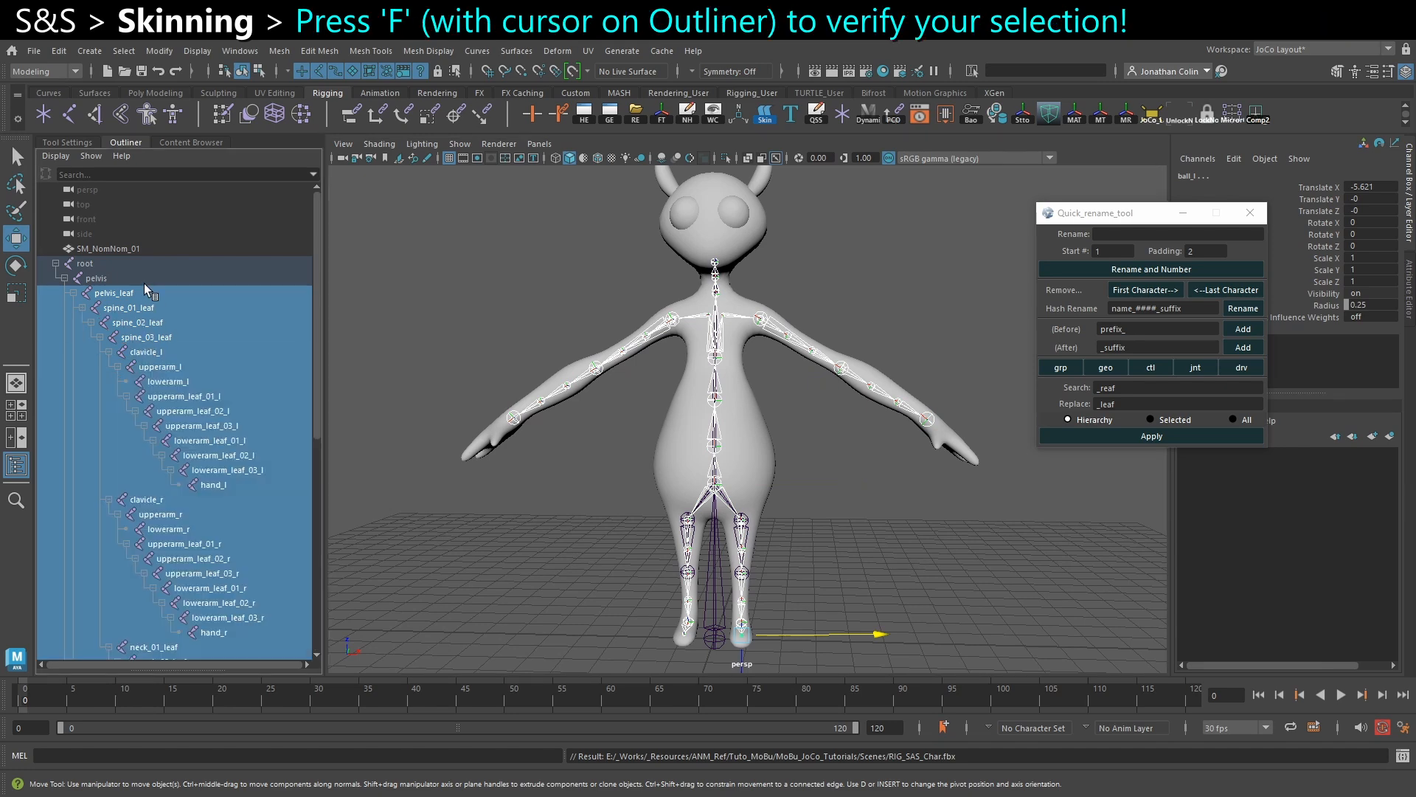
scroll(177, 332, down, 3)
scroll(233, 447, up, 3)
ctrl+click(171, 369)
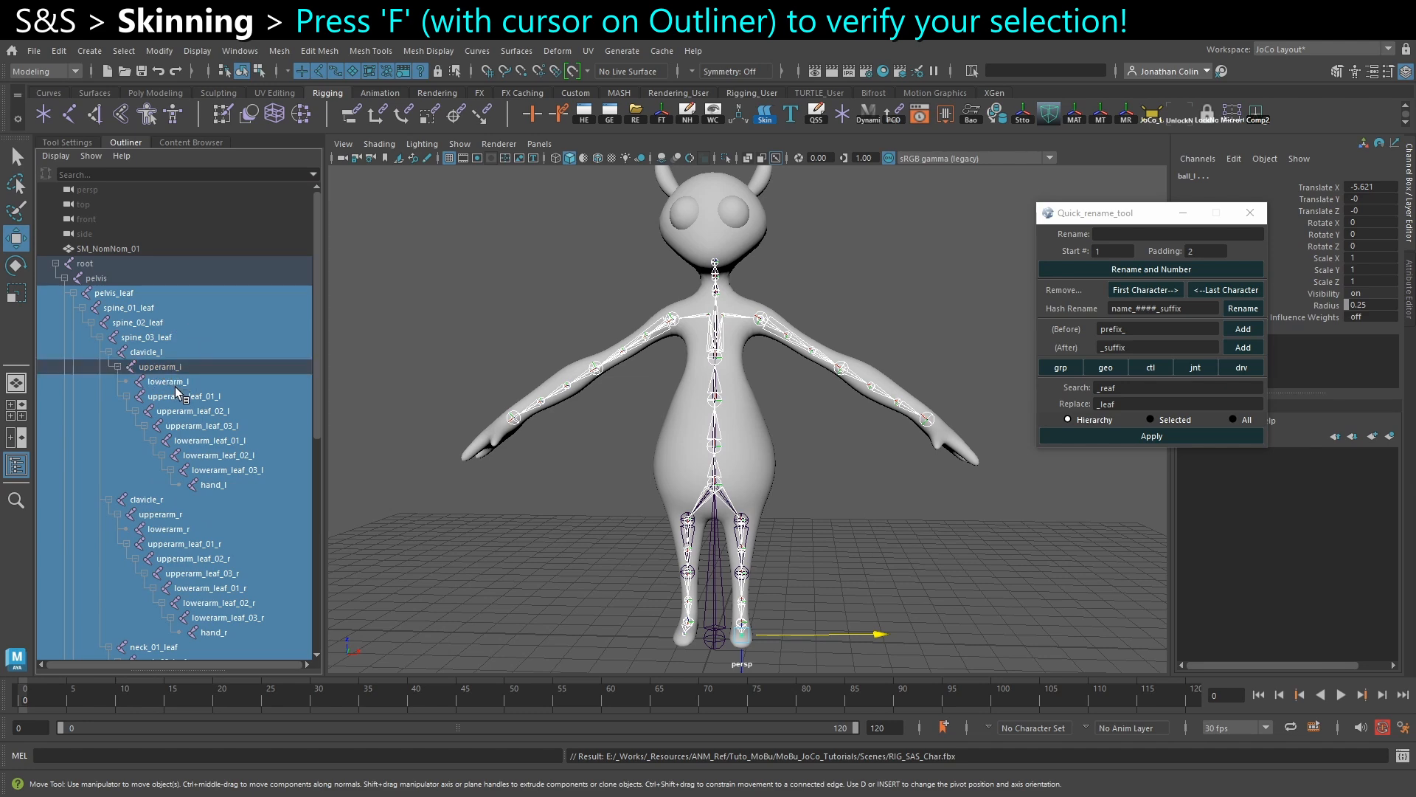
ctrl+click(181, 384)
Reparent upperarm_leaf_01_l directly under clavicle_l and upperarm_leaf_01_r directly under clavicle_r.
key(f)
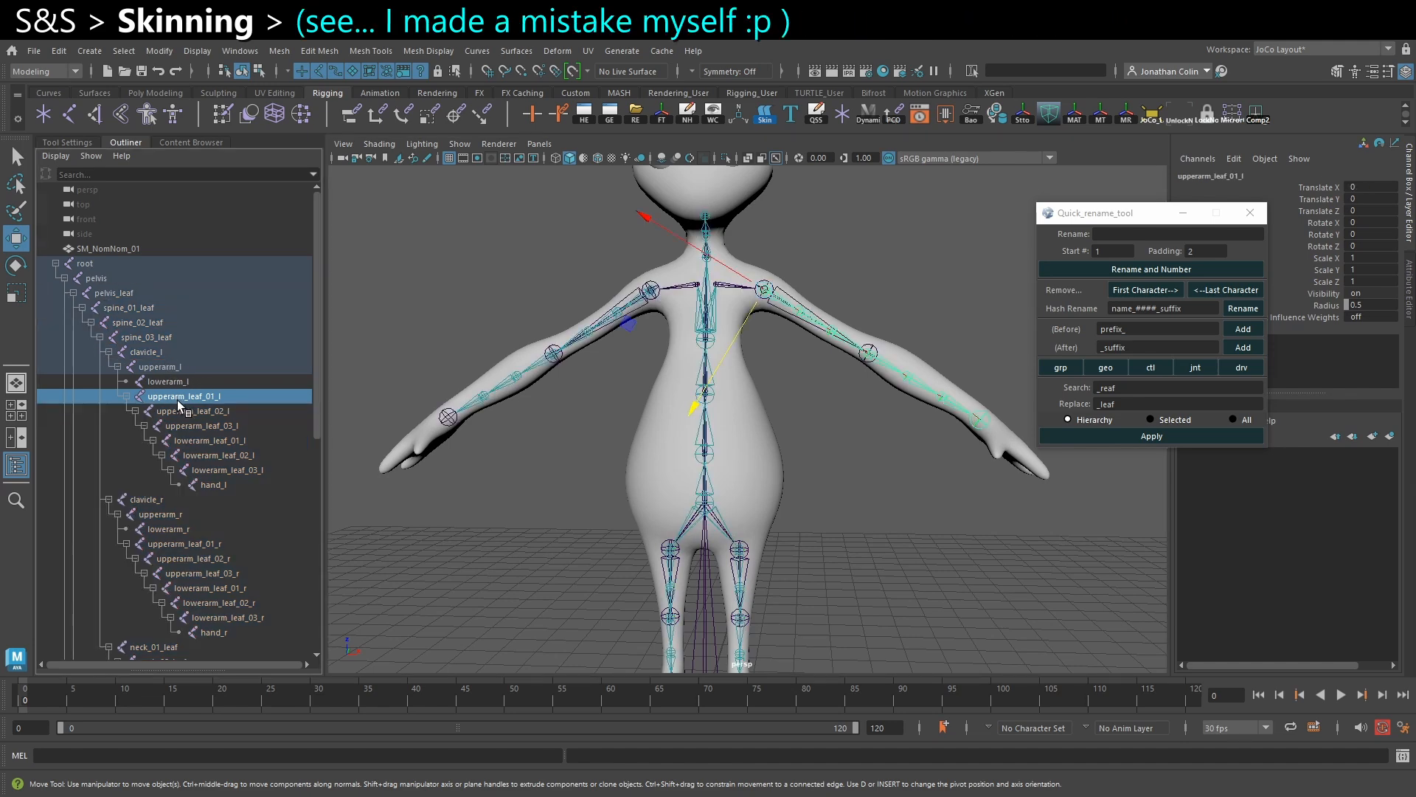
ctrl+click(157, 356)
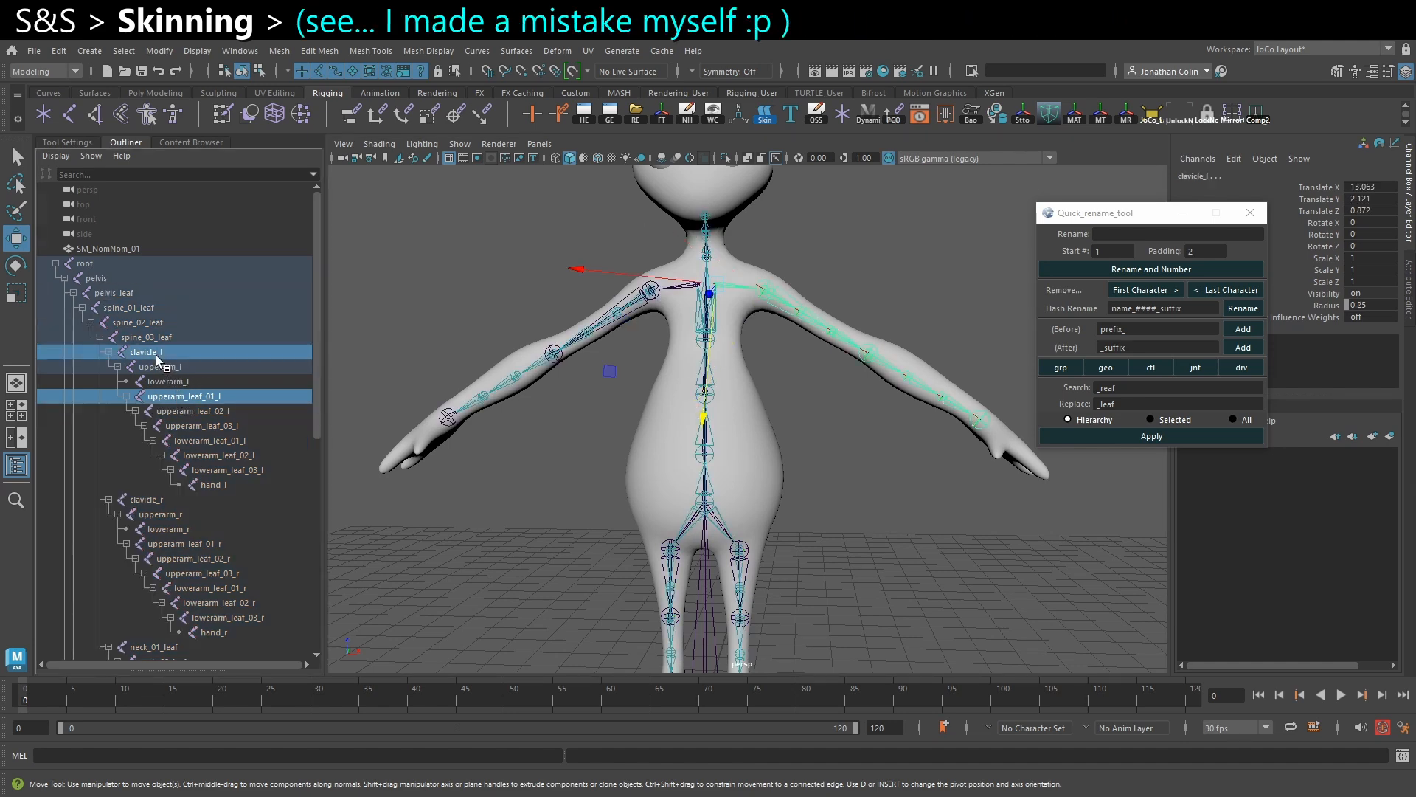
key(p)
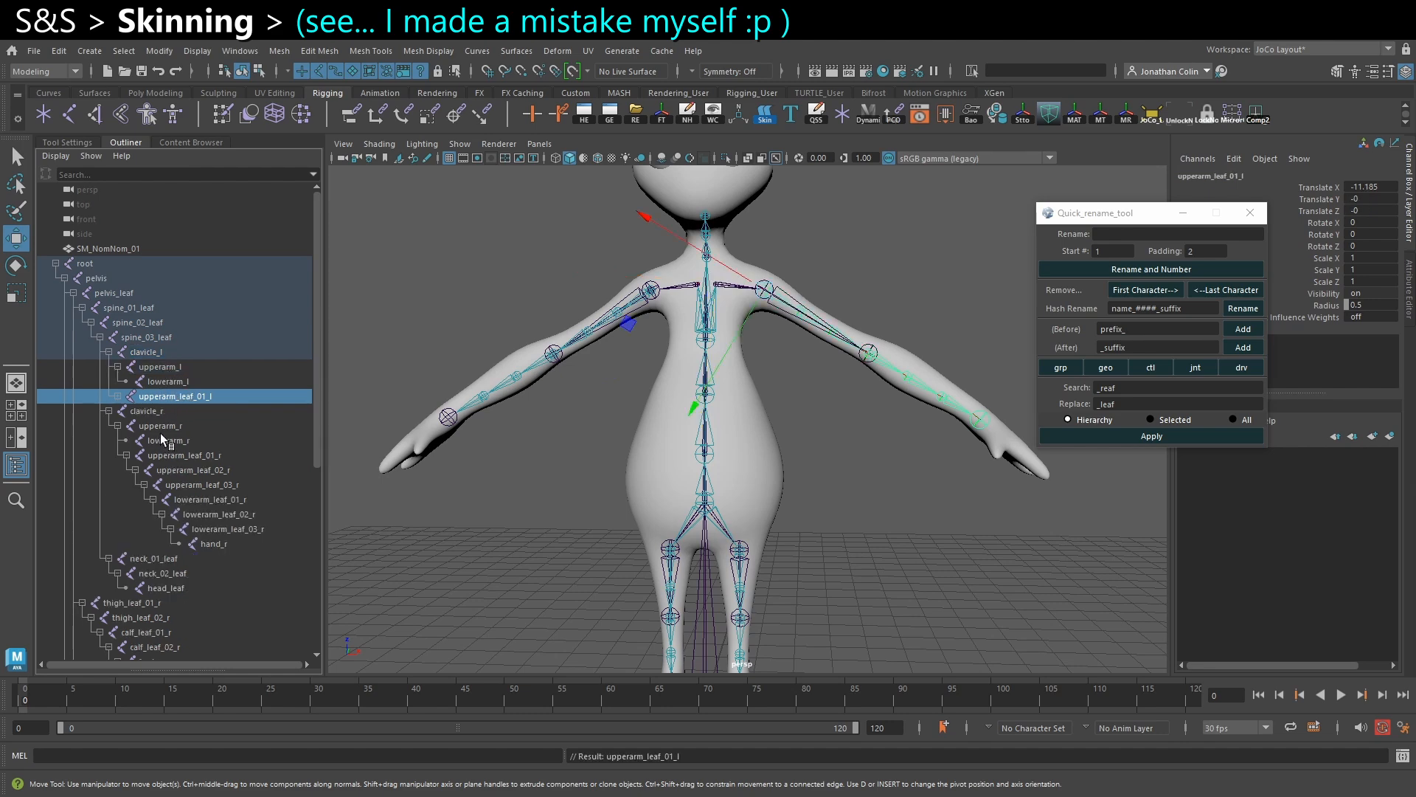
click(186, 453)
ctrl+click(162, 413)
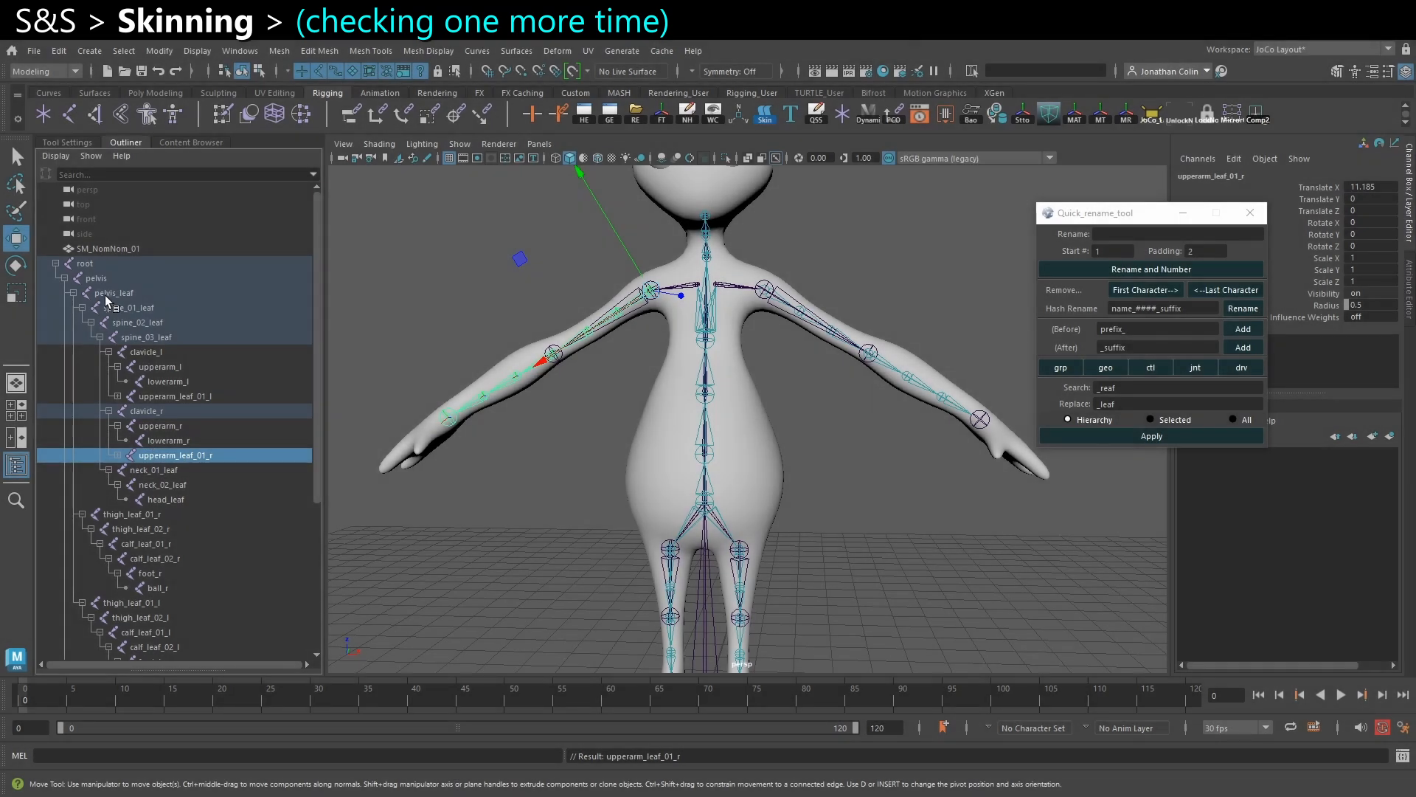
Select the entire pelvis_leaf hierarchy and check its joints in the expanded Outliner list.
click(100, 279)
click(140, 295)
right_drag(474, 481, 483, 552)
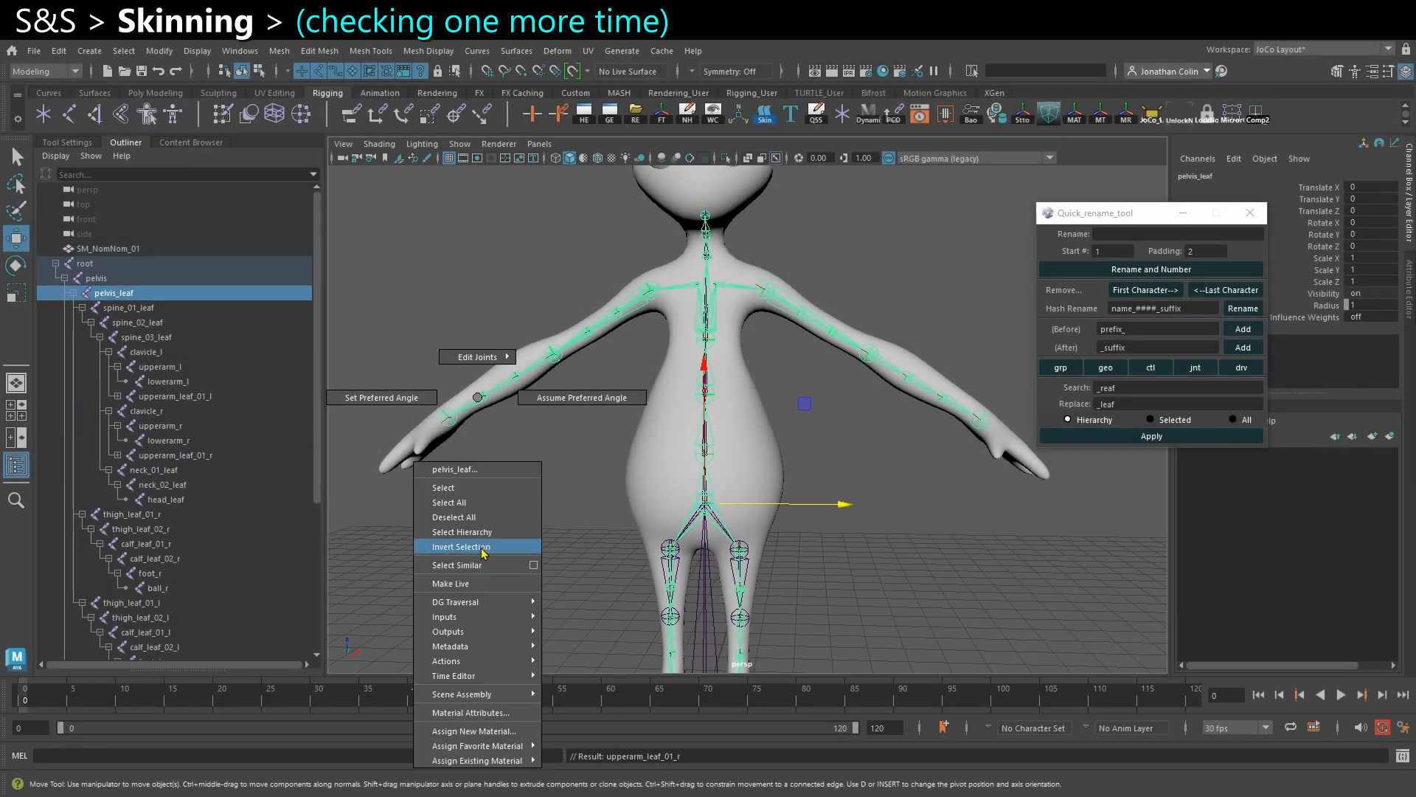
click(483, 548)
scroll(169, 402, down, 3)
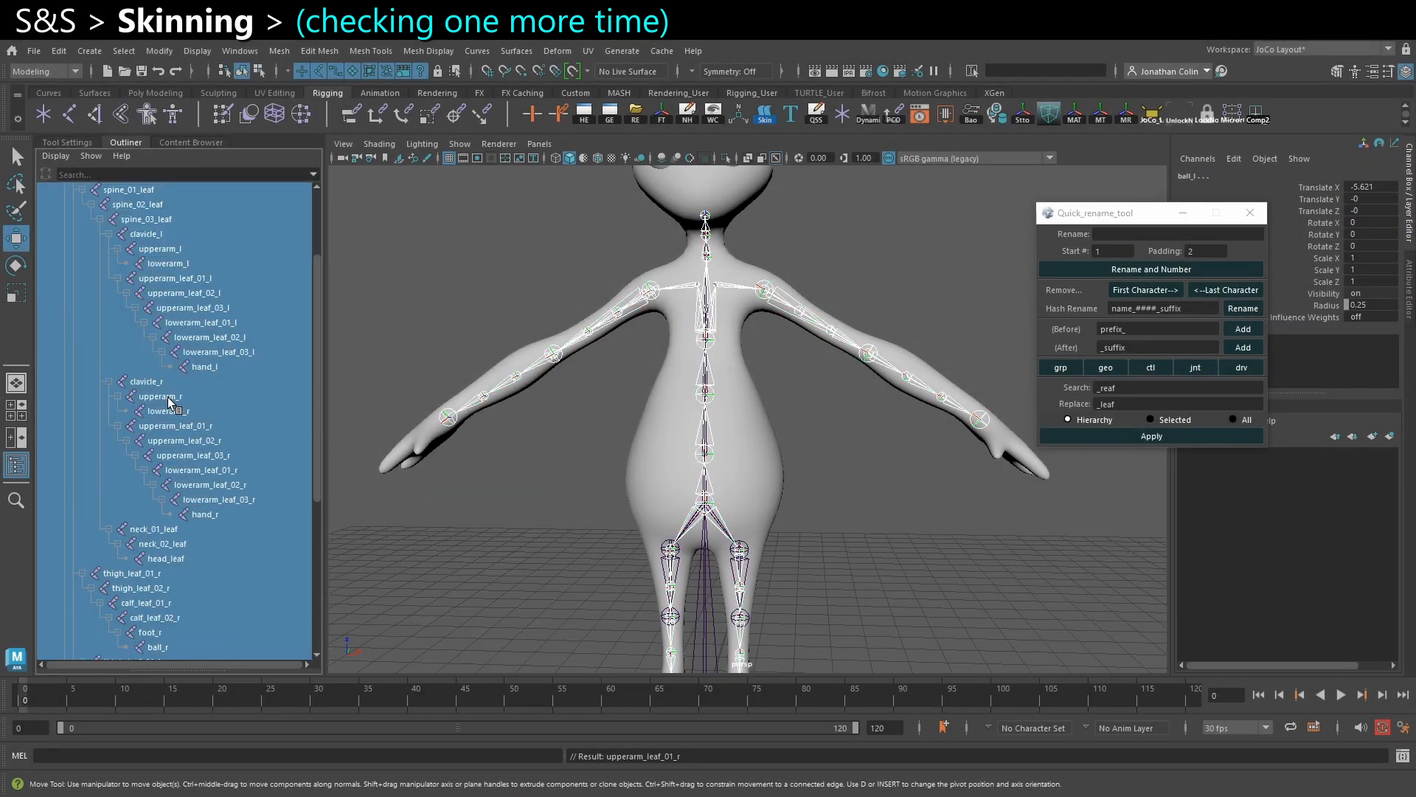
scroll(169, 402, down, 3)
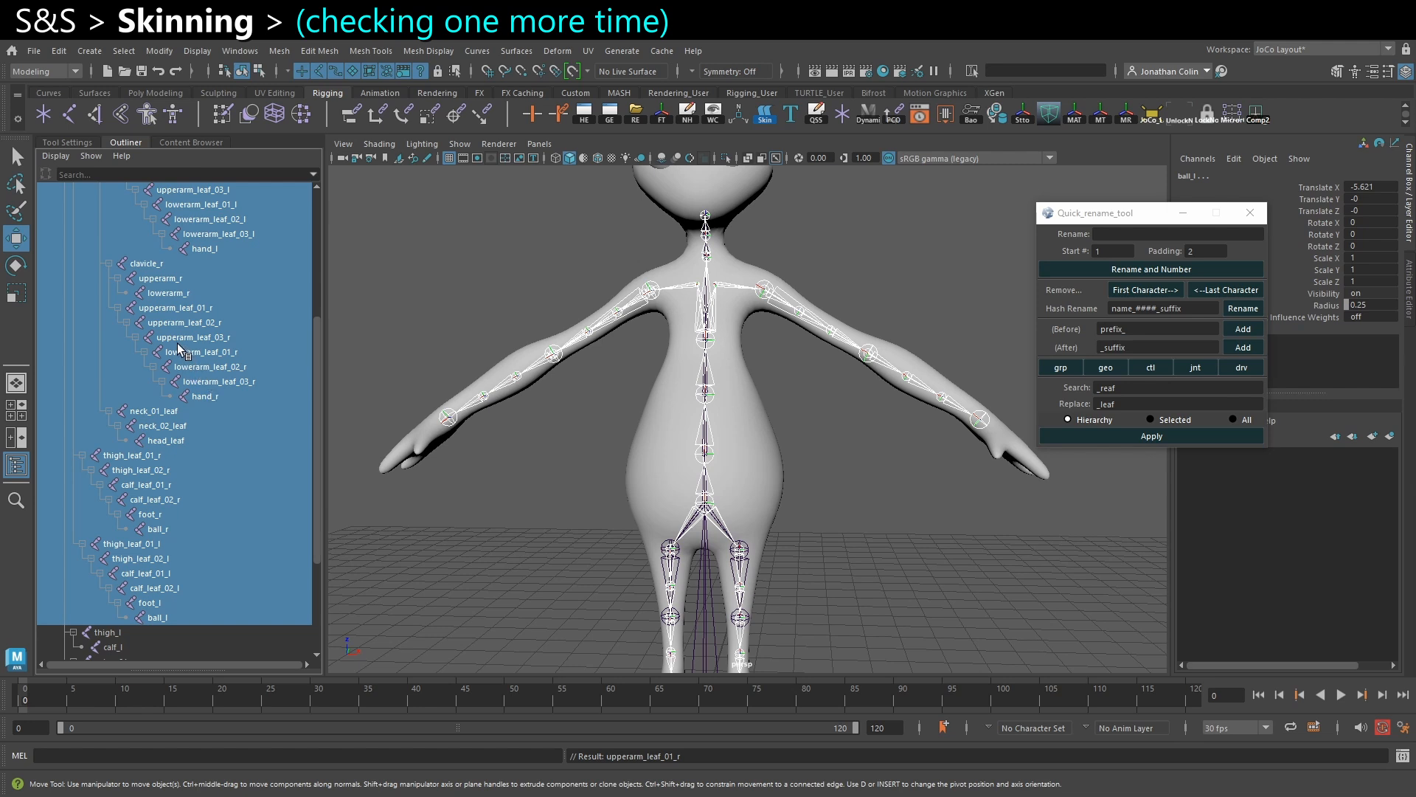
Remove lowerarm_r and upperarm_r from the joint selection and check the remaining selected joints.
ctrl+click(155, 294)
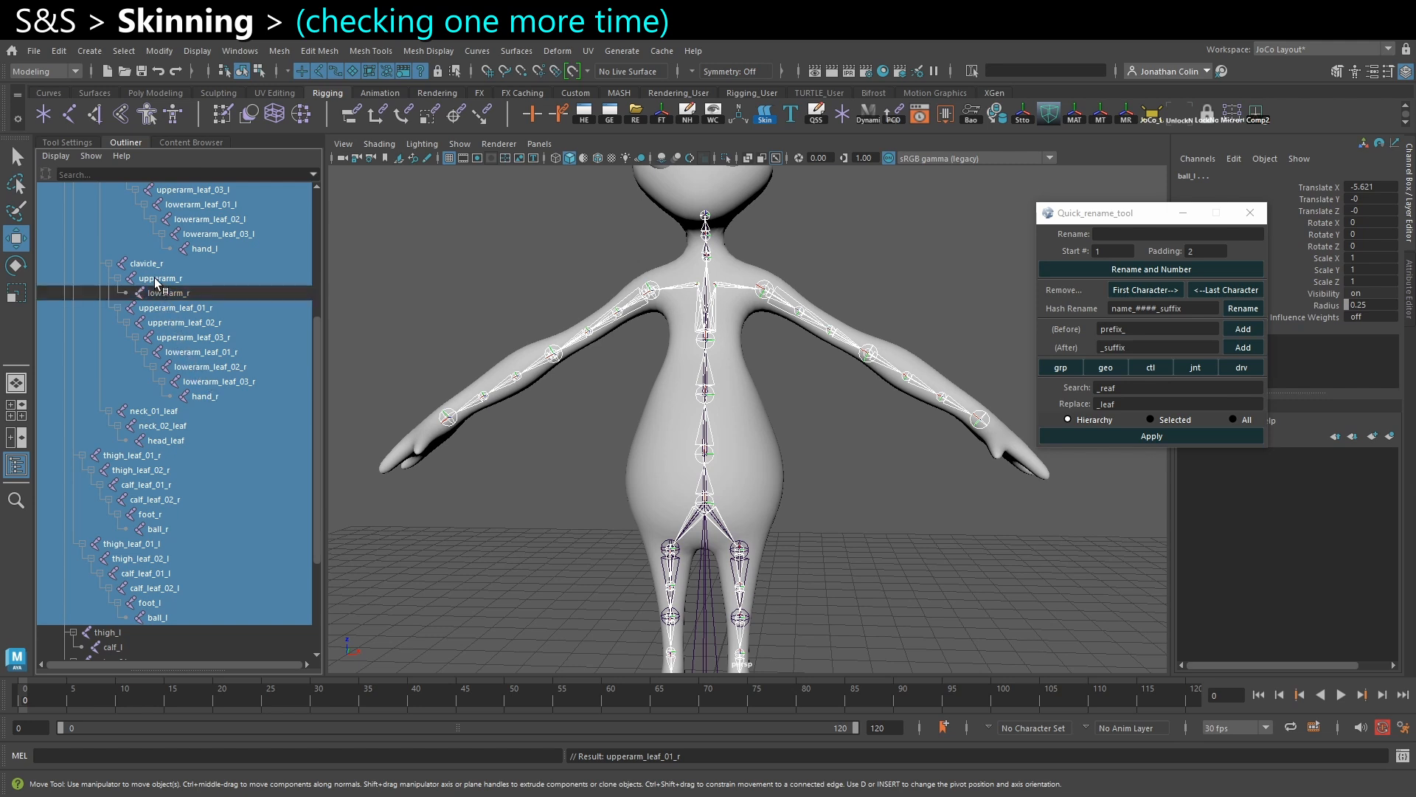
ctrl+click(153, 279)
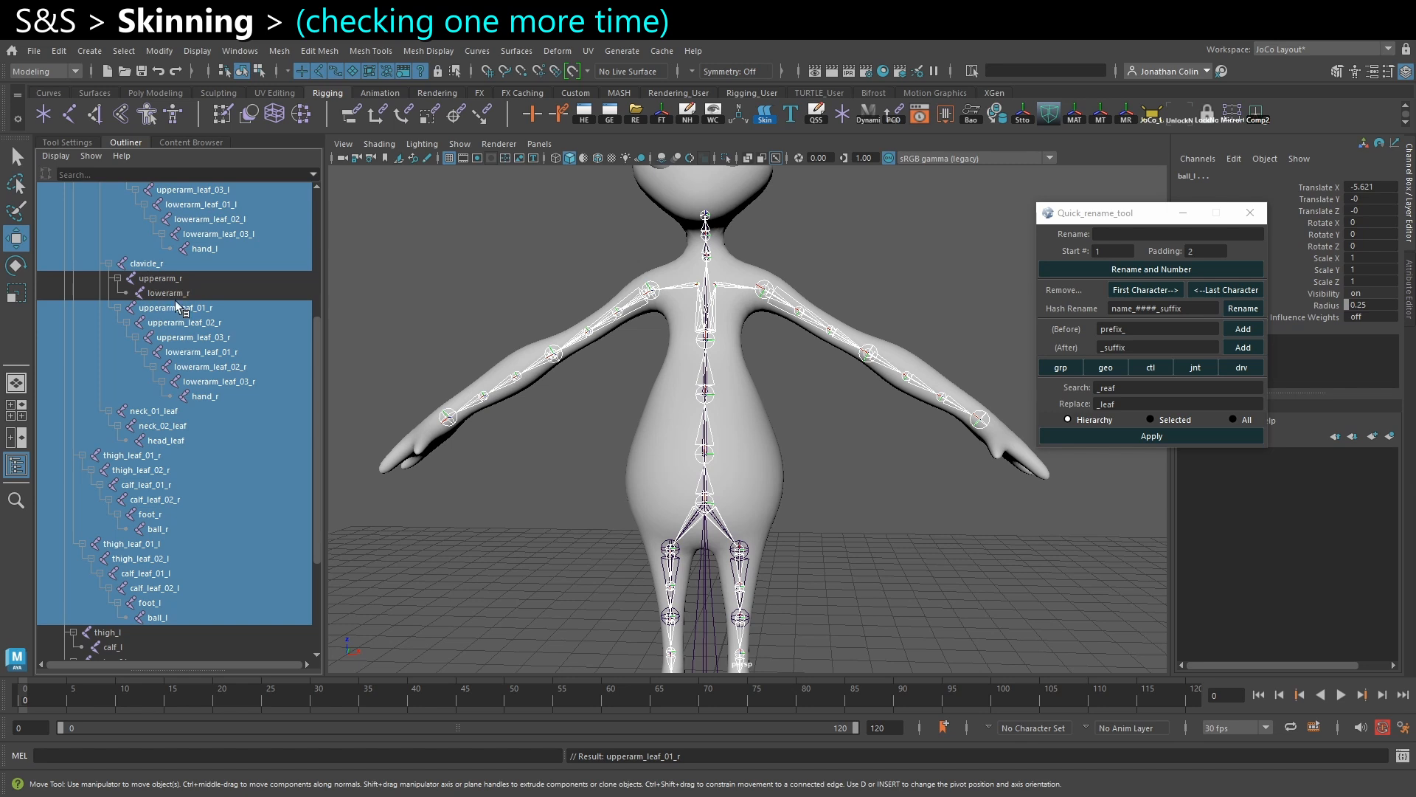
scroll(185, 430, up, 5)
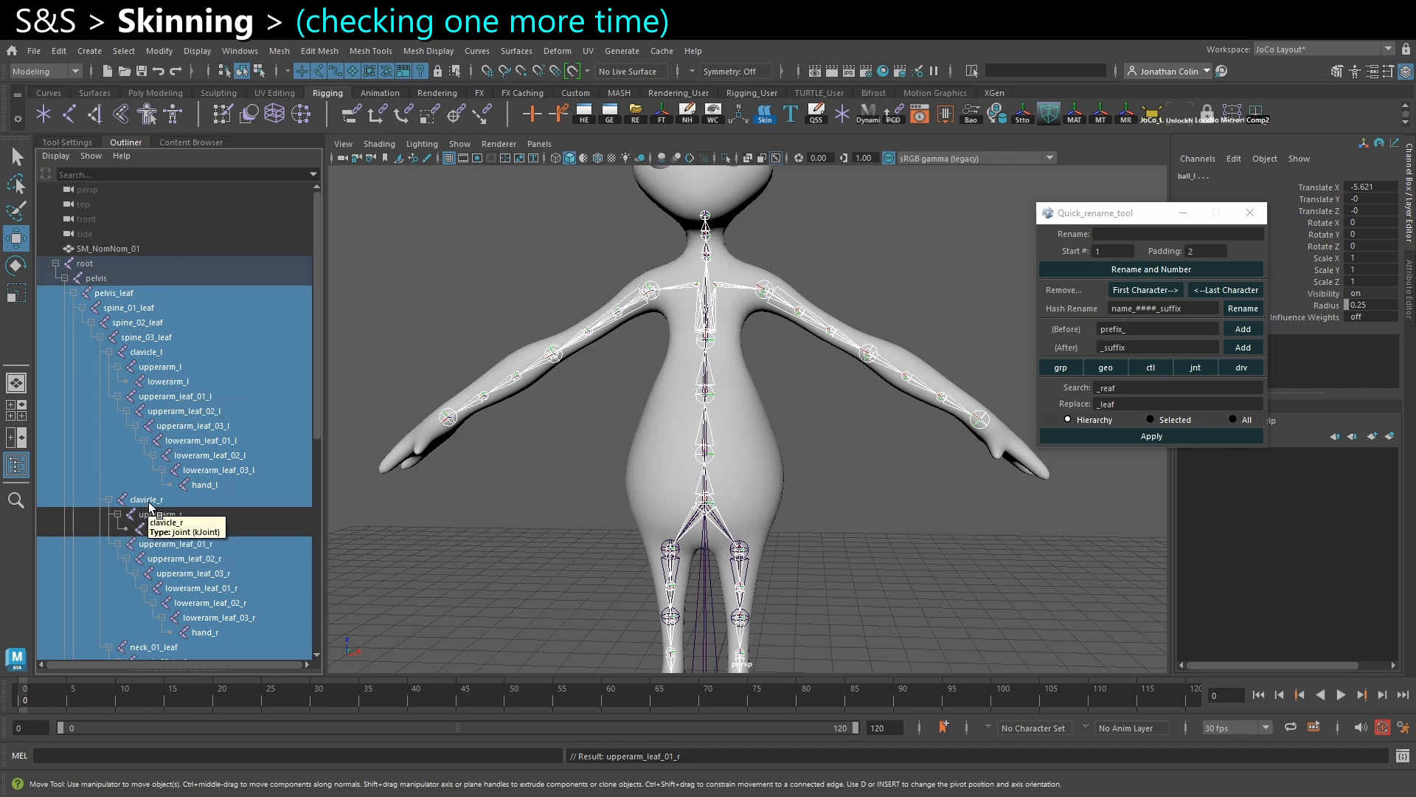
scroll(727, 427, up, 5)
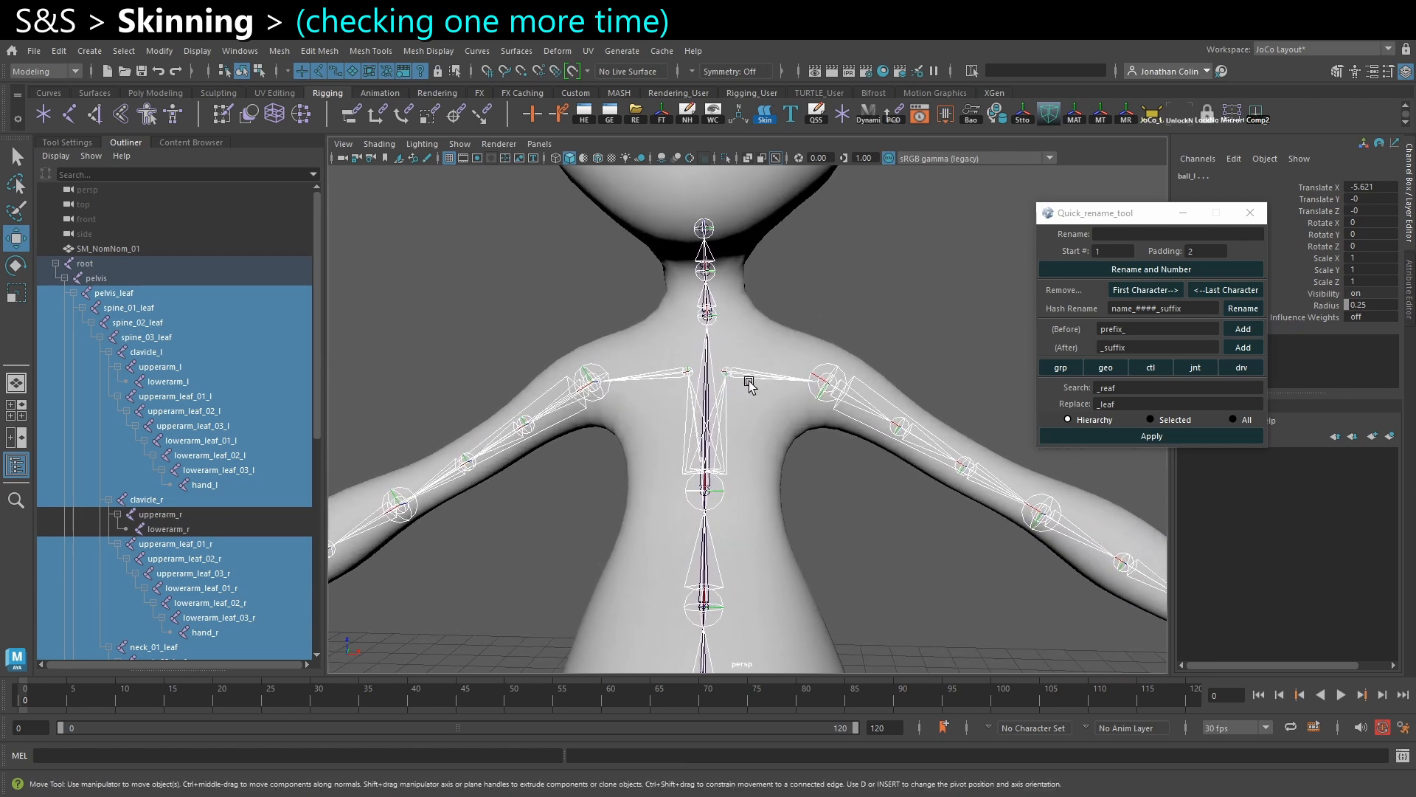
scroll(806, 471, down, 5)
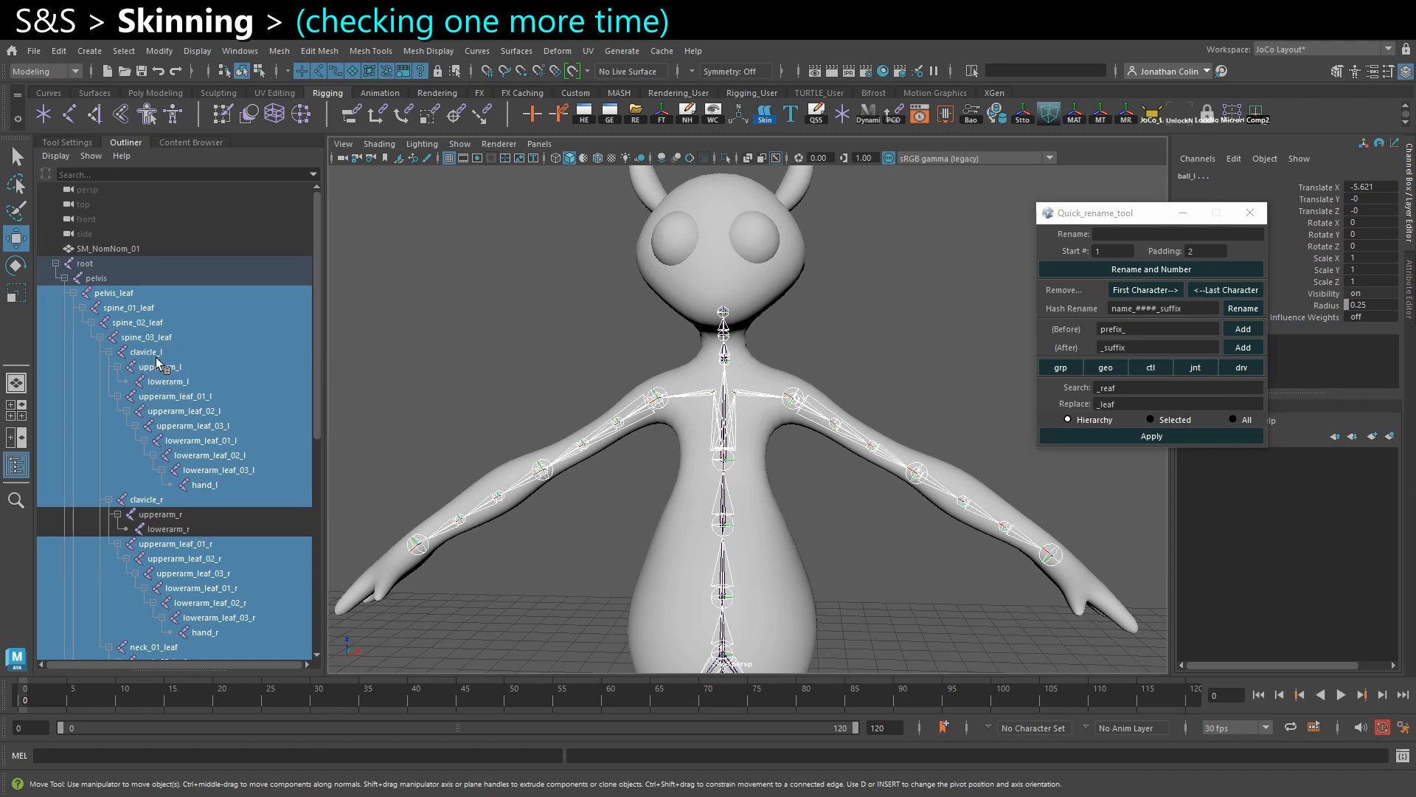
scroll(177, 369, down, 5)
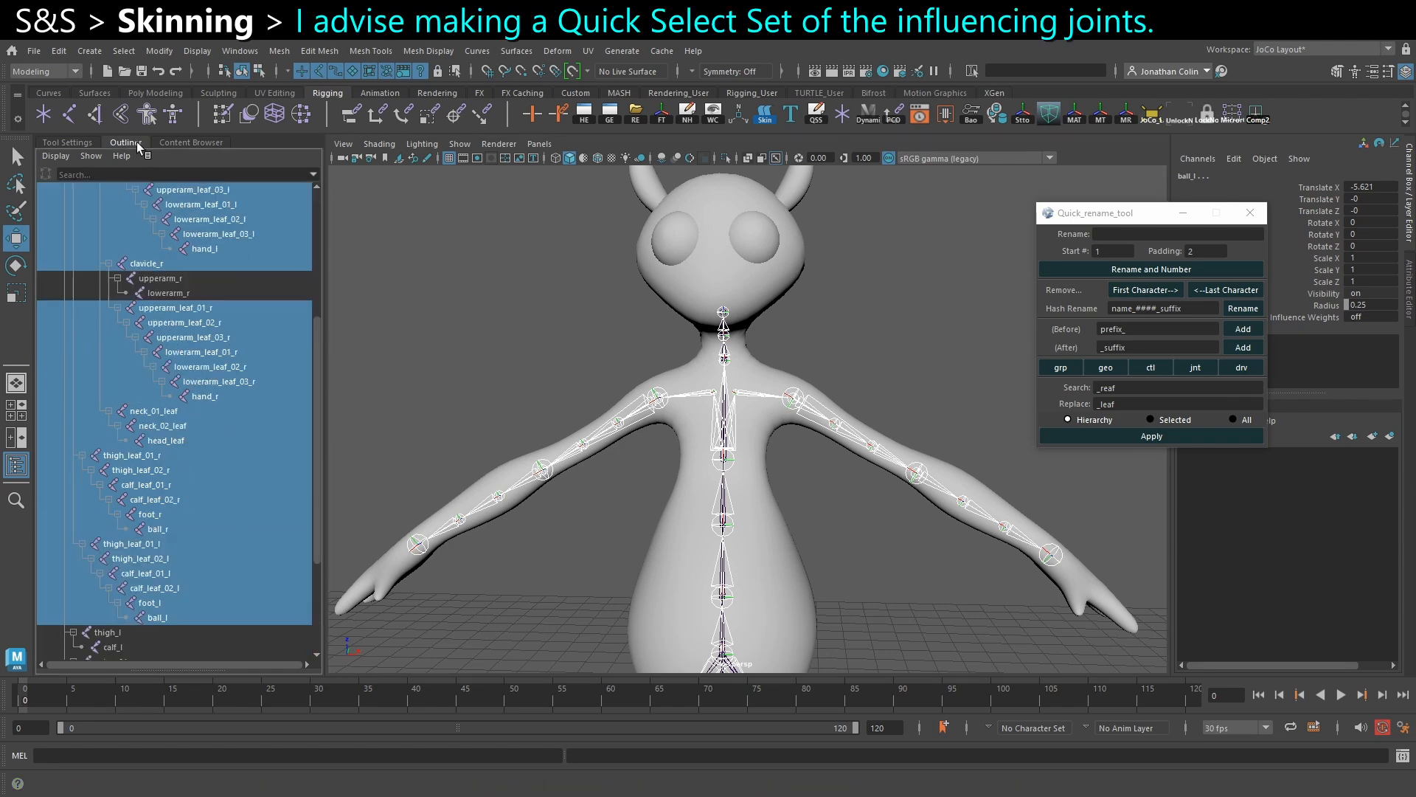
Create a Quick Select Set named Skinned_Joints from the selected influence joints.
click(124, 51)
mouse_move(89, 51)
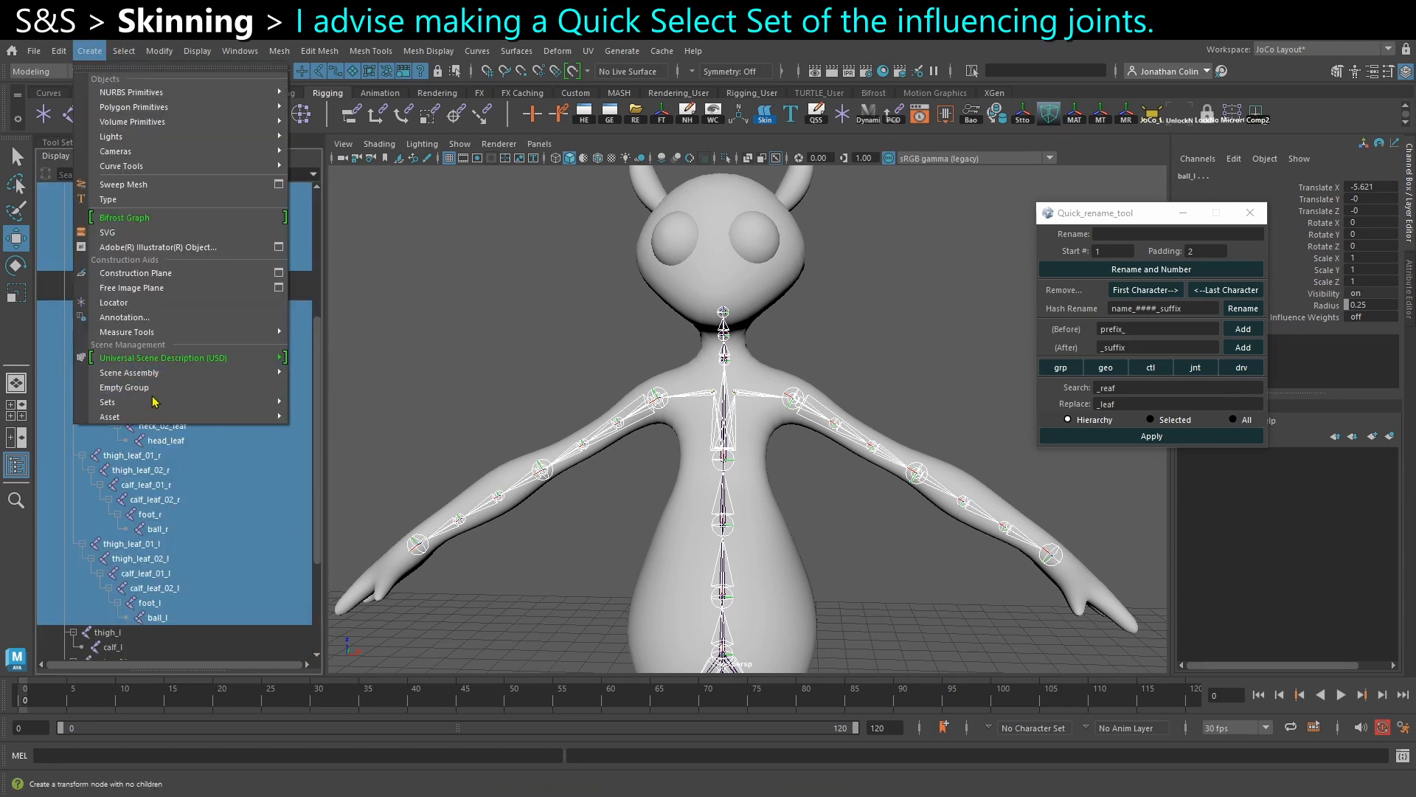
mouse_move(154, 411)
click(339, 432)
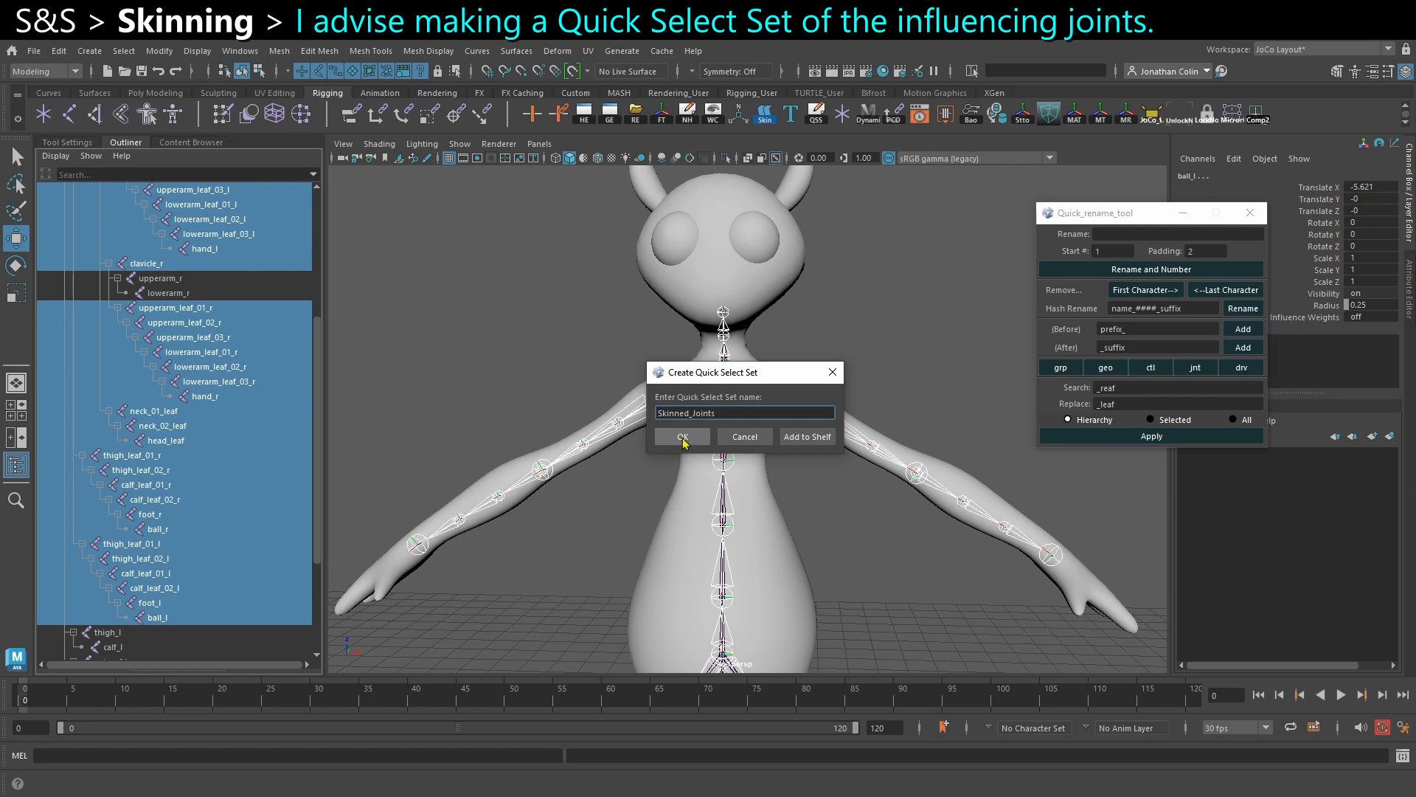
click(682, 437)
scroll(848, 556, down, 5)
scroll(740, 518, up, 1)
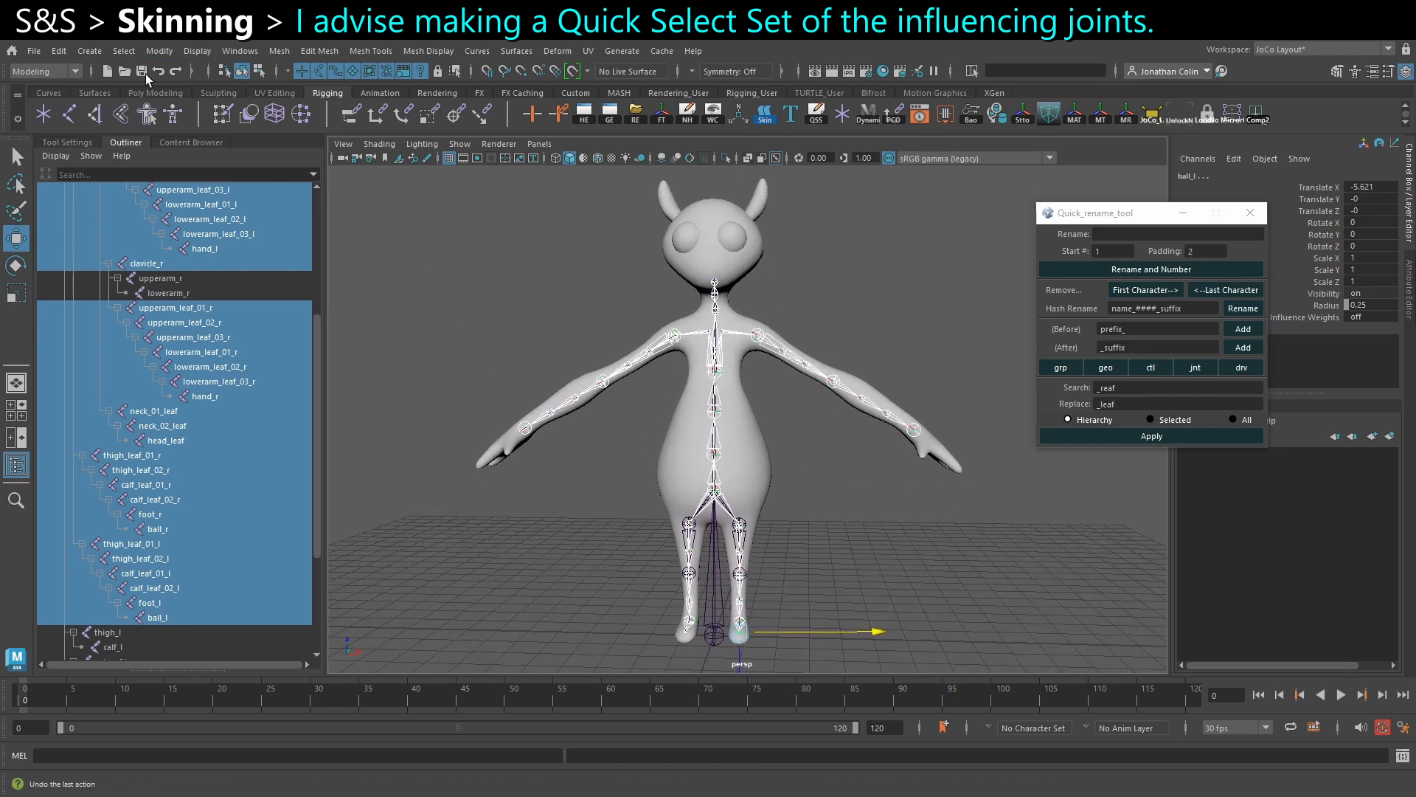
Switch to the Rigging menu set, open the Bind Skin options and set Bind to as Selected joints.
click(44, 71)
click(37, 101)
click(321, 51)
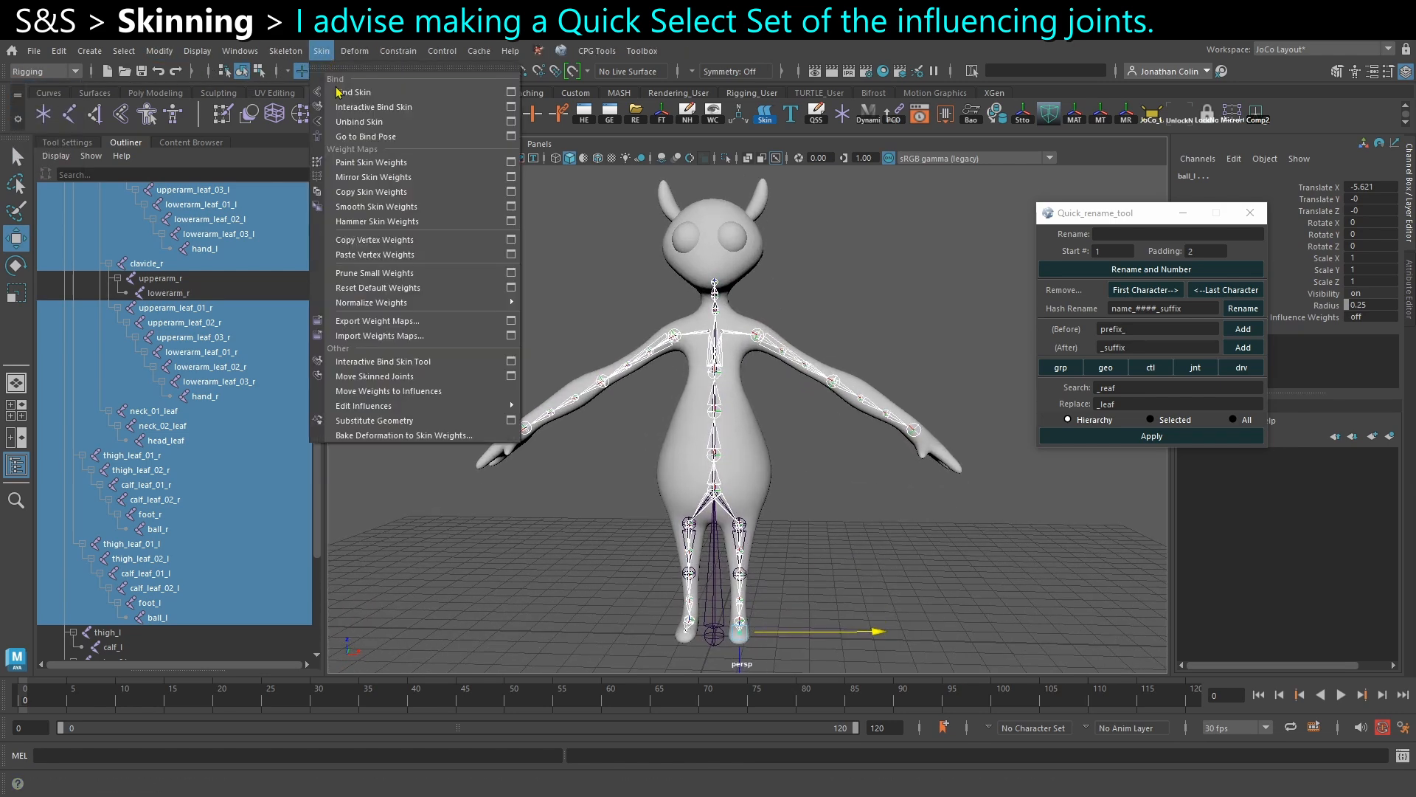
click(511, 92)
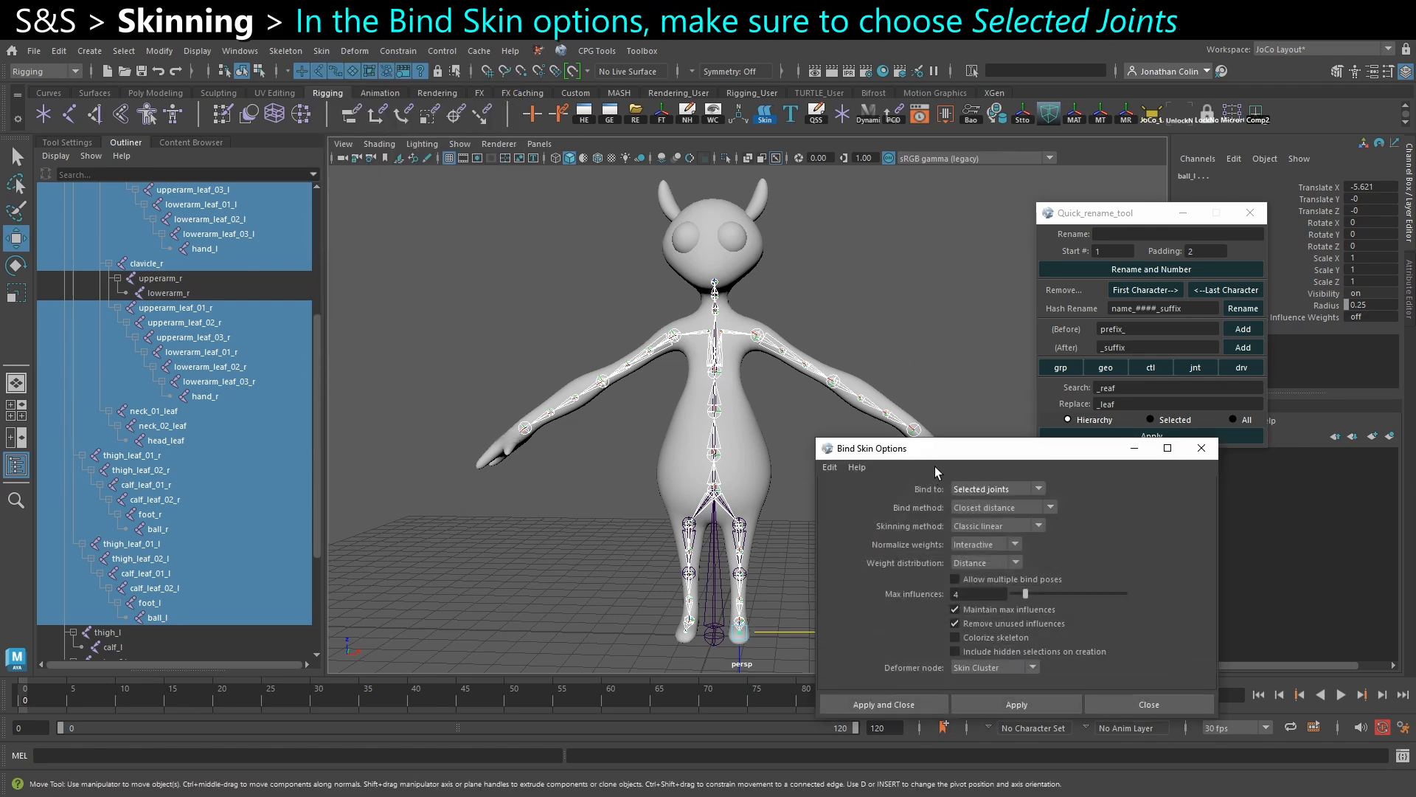
click(1033, 490)
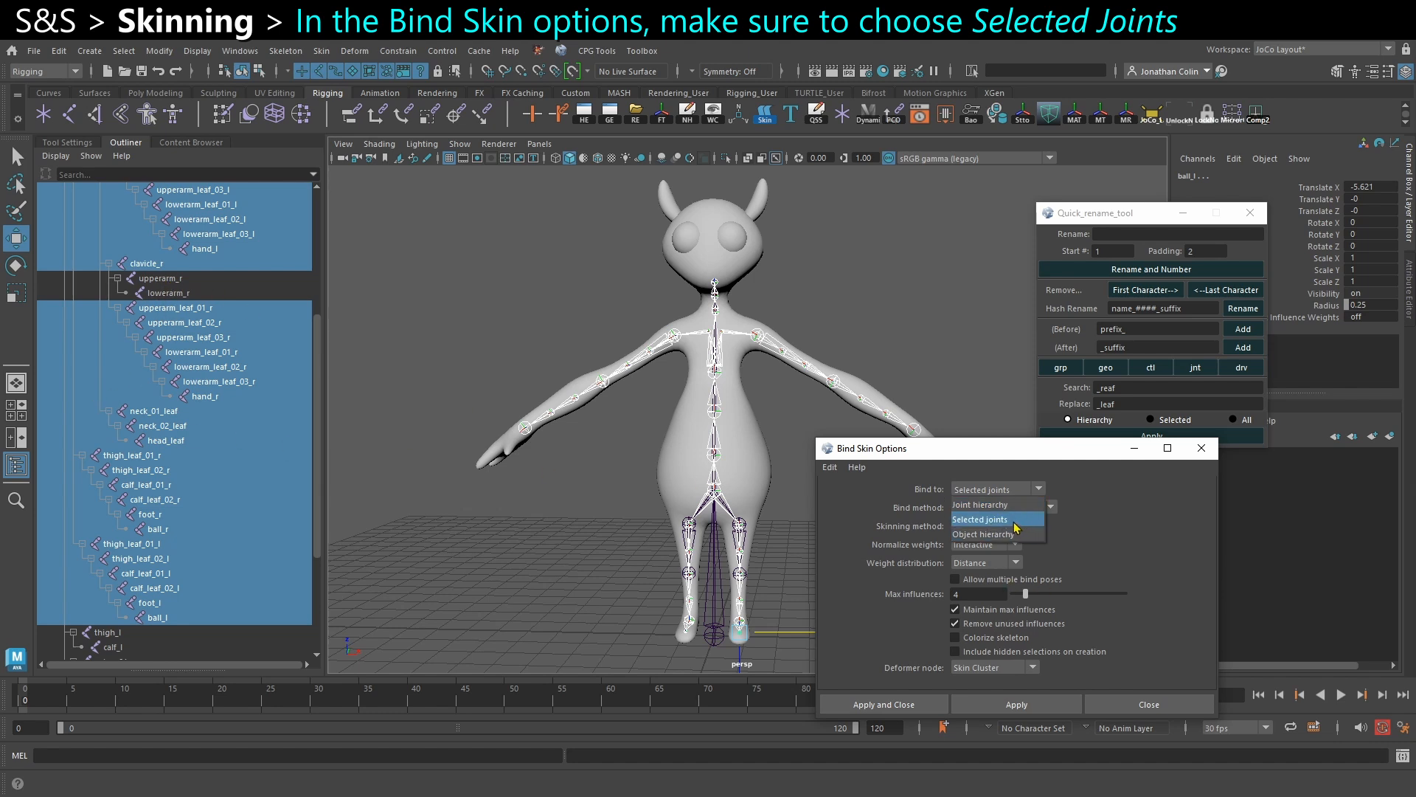
click(1013, 521)
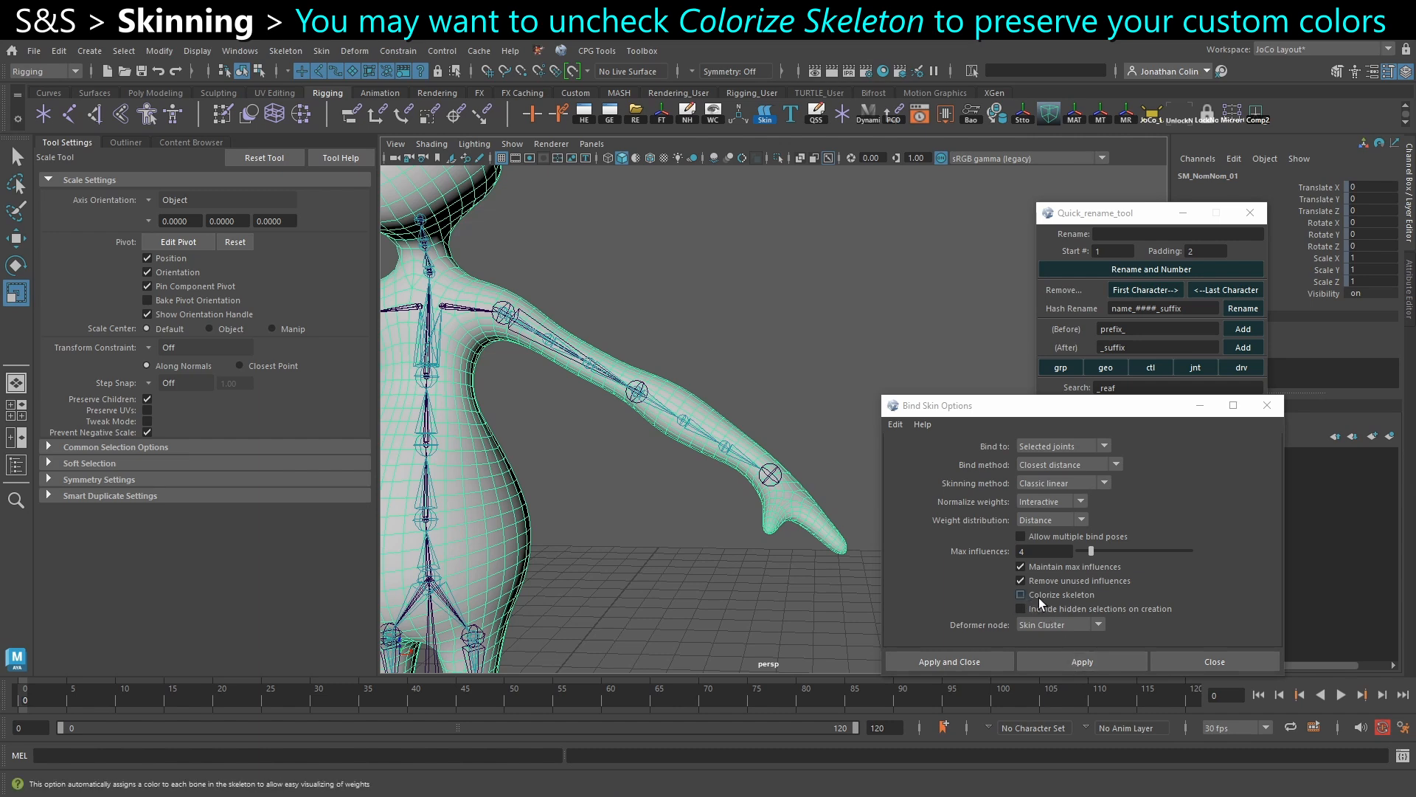
Deselect the character mesh and select the spine_03_leaf joint in the chest.
alt+middle_drag(723, 494, 820, 542)
alt+right_drag(760, 550, 649, 478)
click(698, 499)
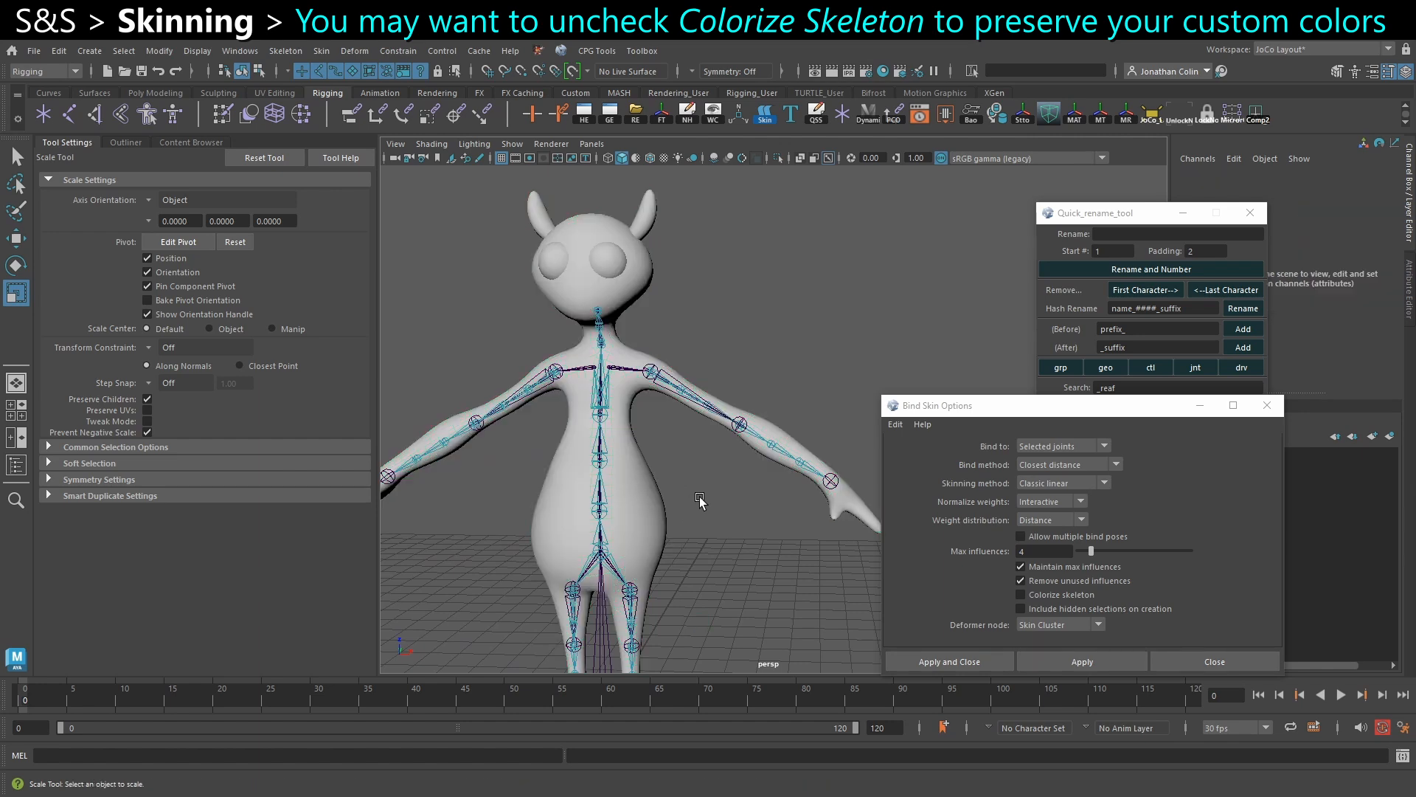
alt+right_drag(611, 493, 649, 457)
click(646, 448)
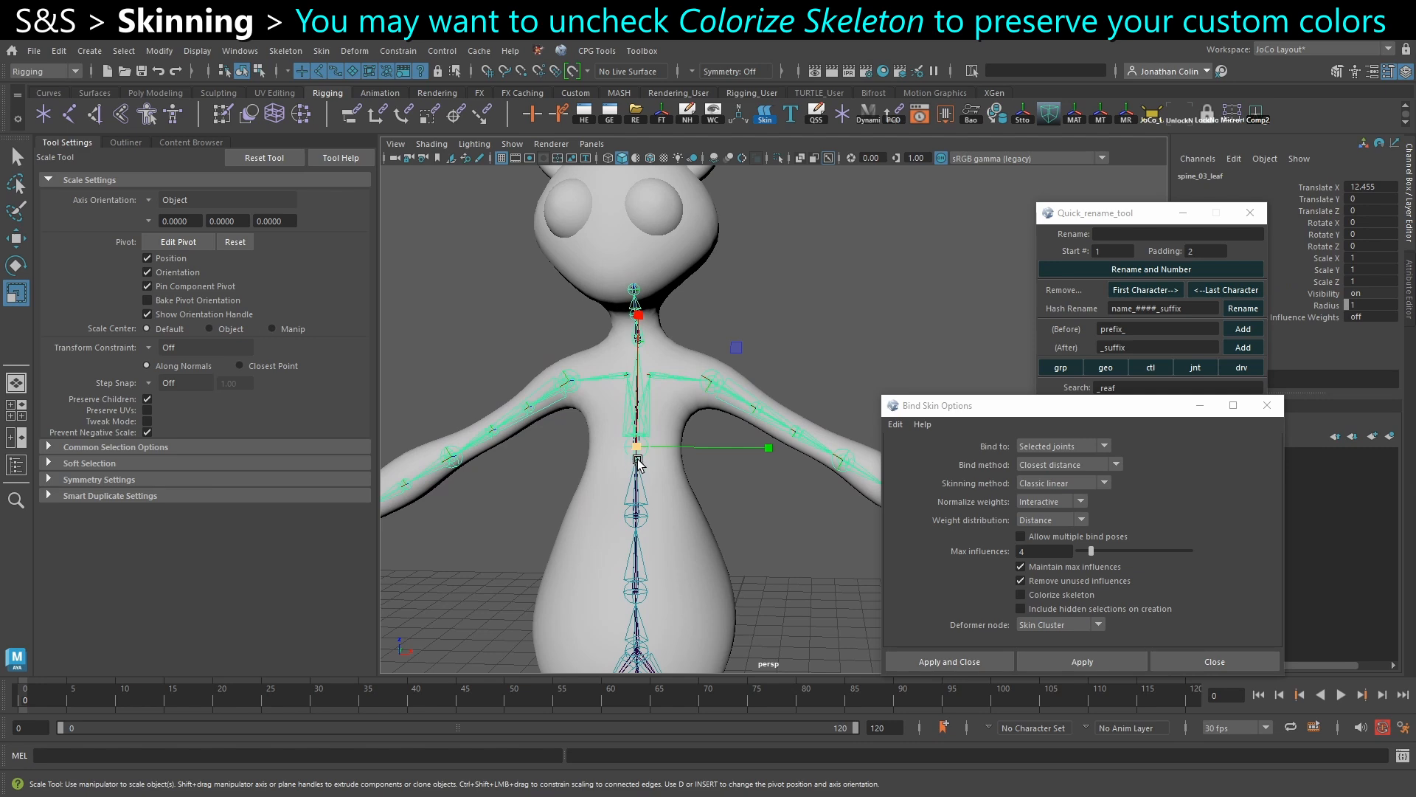
Bind the SM_NomNom_01 mesh to the selected joints using Closest distance, Classic linear skinning and 4 max influences.
click(774, 515)
alt+right_drag(775, 515, 693, 418)
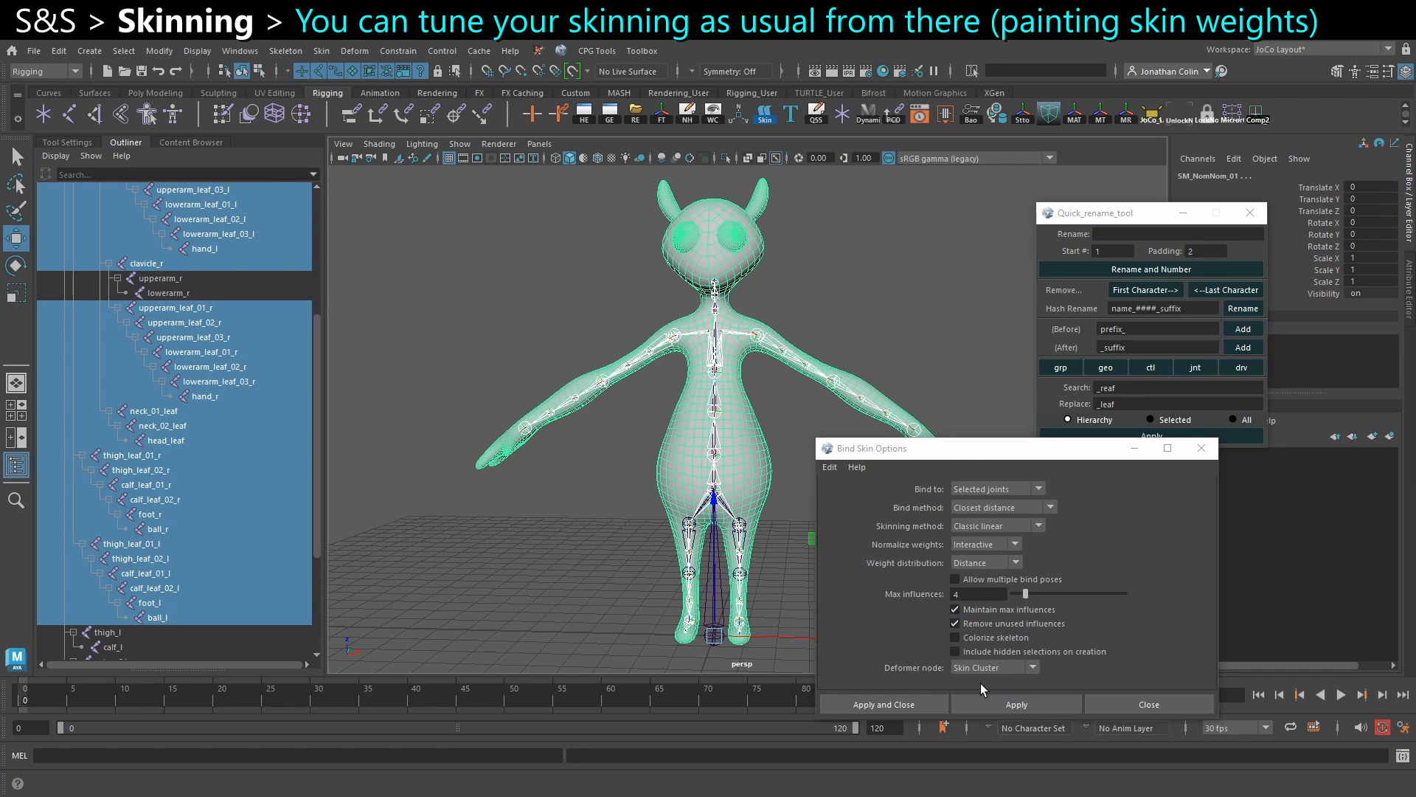
click(1012, 707)
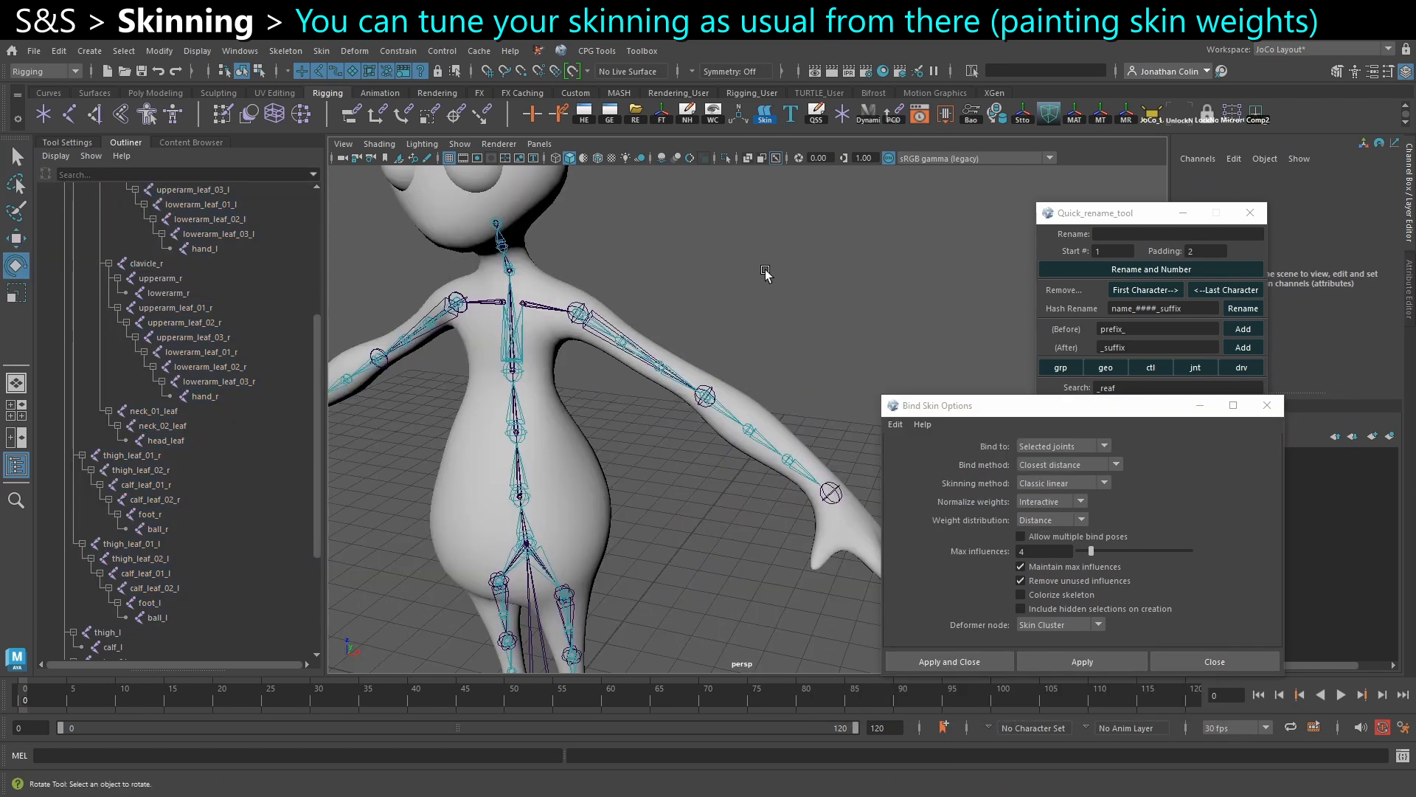
Test-rotate the lowerarm_leaf_01_l joint with wireframe shown over the mesh, undo the rotation and hide the wireframe.
mouse_move(768, 272)
alt+mouse_down()
mouse_move(723, 355)
mouse_move(579, 231)
alt+mouse_up()
click(598, 158)
click(708, 425)
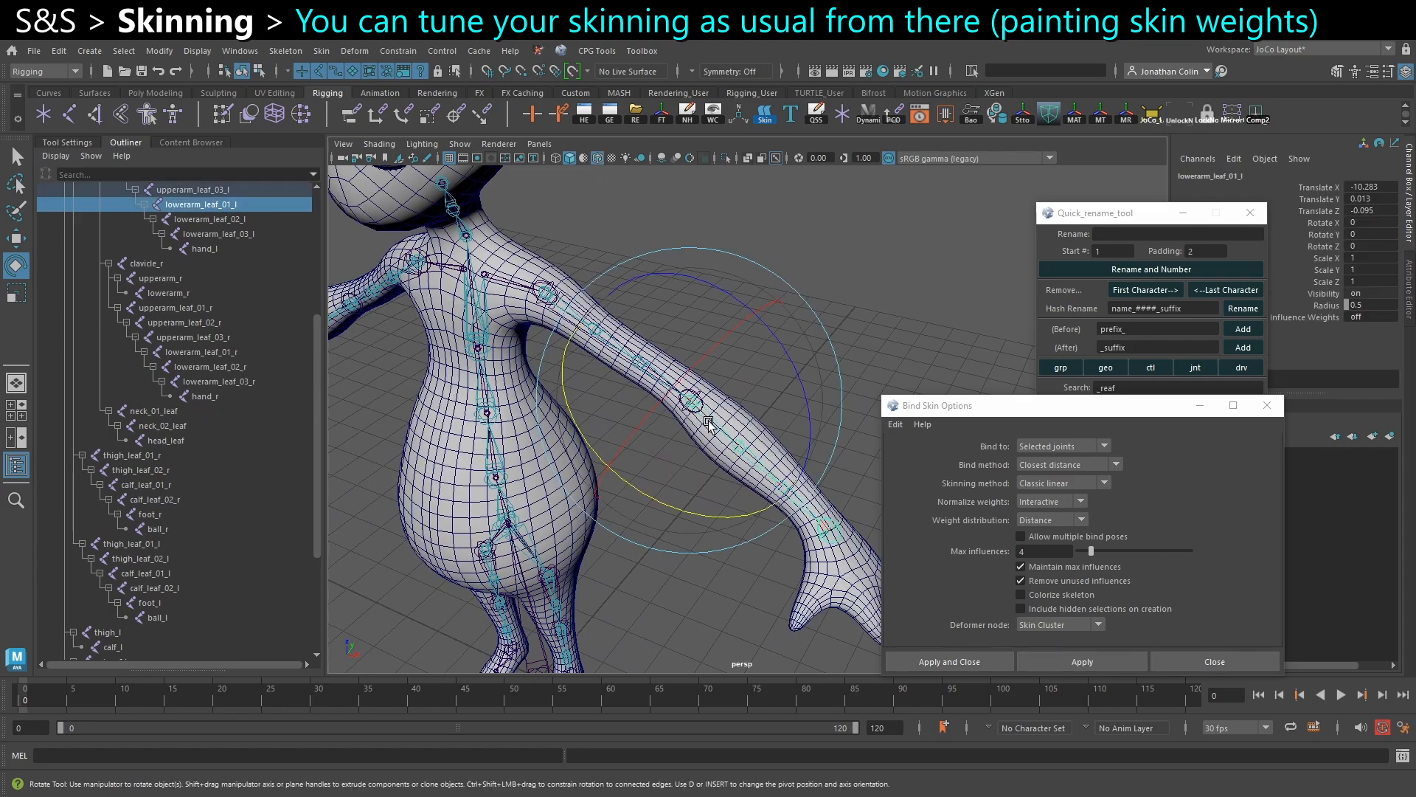
drag(710, 516, 698, 477)
key(ctrl+z)
alt+right_drag(699, 477, 649, 441)
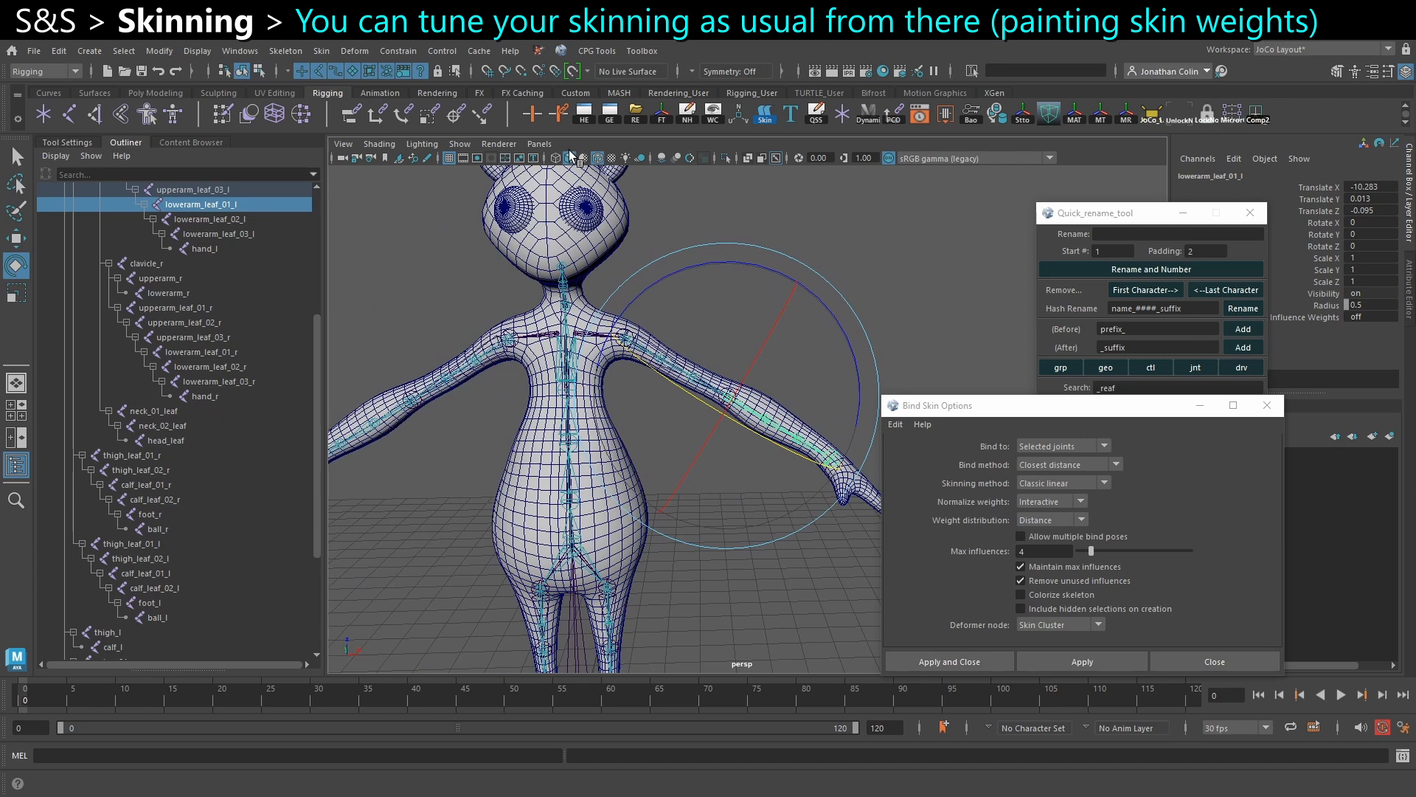
click(598, 158)
click(823, 214)
alt+drag(820, 284, 812, 250)
mouse_move(812, 250)
alt+right_down()
mouse_move(754, 376)
mouse_move(732, 365)
mouse_move(737, 393)
alt+right_up()
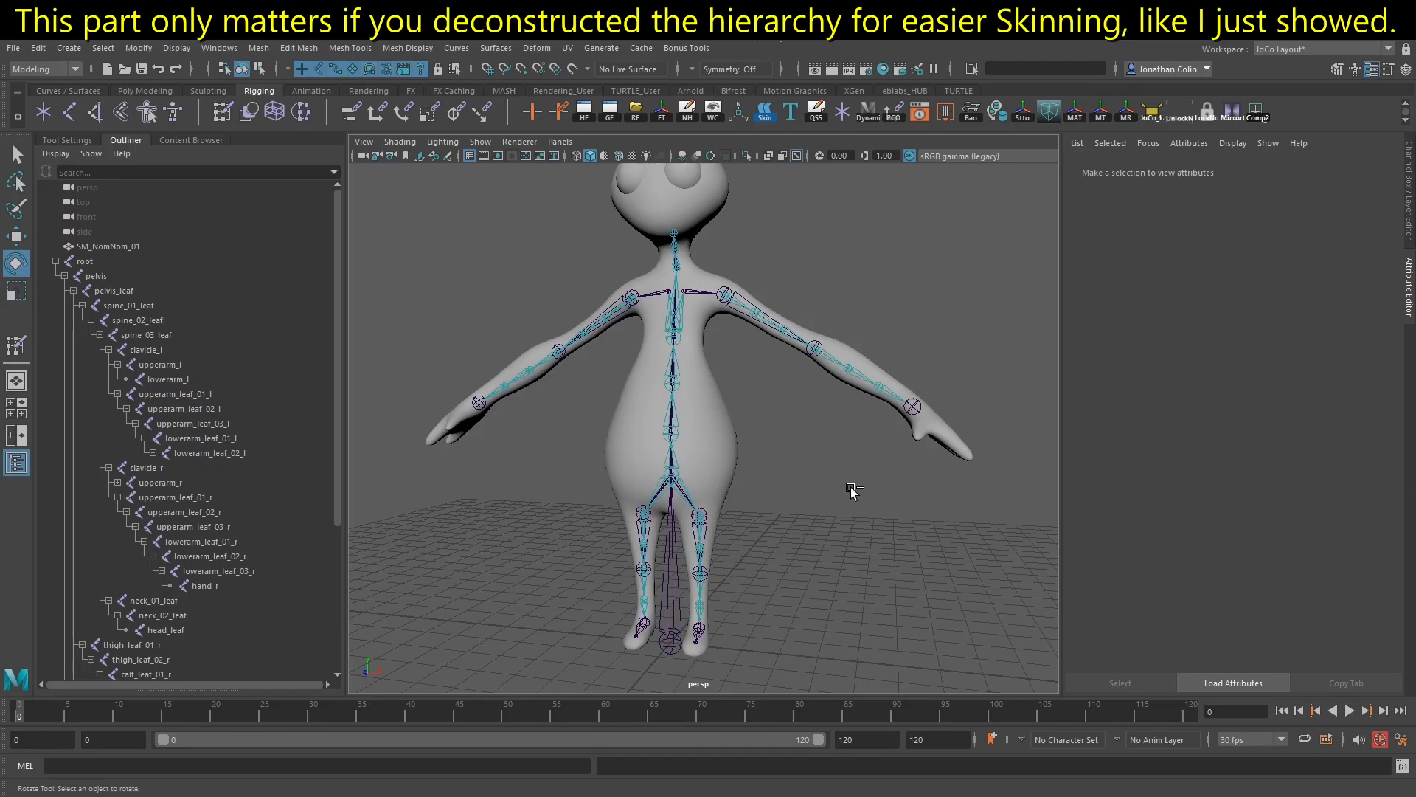
Test-rotate the lowerarm_leaf_02_l joint to check the forearm deformation, undo the rotation and deselect the joint.
click(860, 373)
alt+drag(901, 443, 723, 517)
key(ctrl+z)
alt+drag(754, 573, 818, 584)
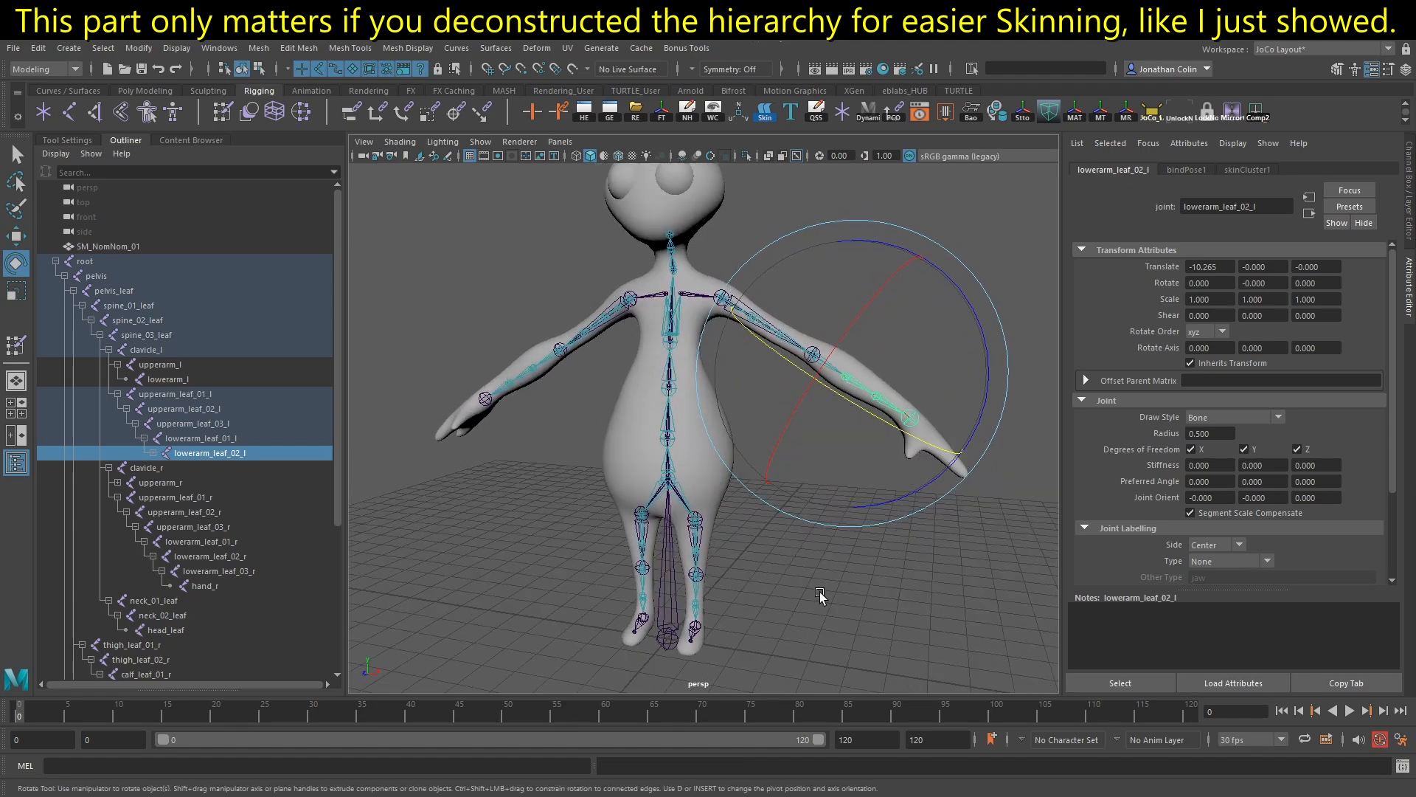
click(818, 583)
Test-rotate the joint at the character's left elbow, undo the rotation and clear the selection.
click(812, 357)
alt+drag(812, 365, 683, 490)
alt+drag(721, 605, 780, 511)
key(ctrl+z)
click(850, 590)
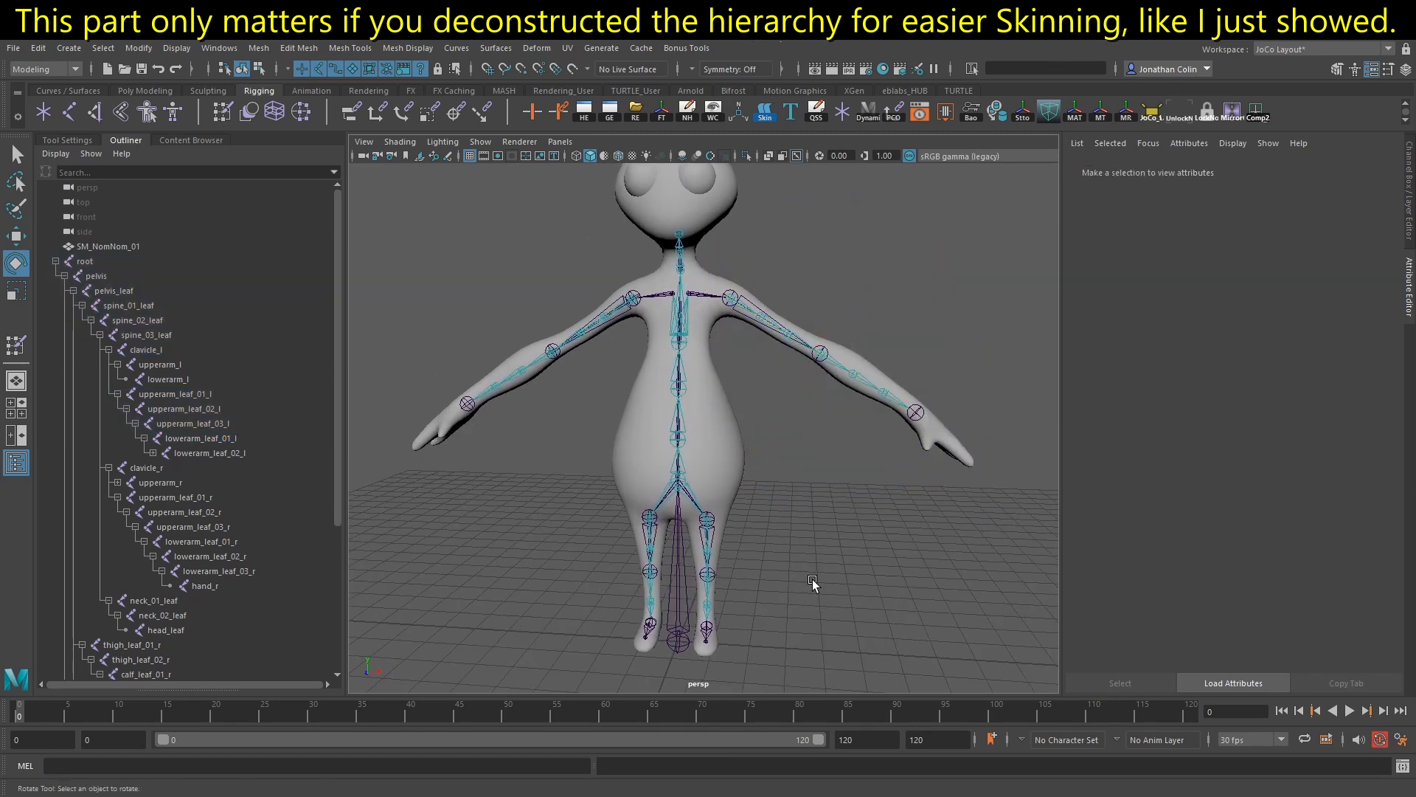
Expand the left forearm leaf joint chain and reparent hand_l under lowerarm_l.
drag(344, 547, 320, 546)
click(153, 453)
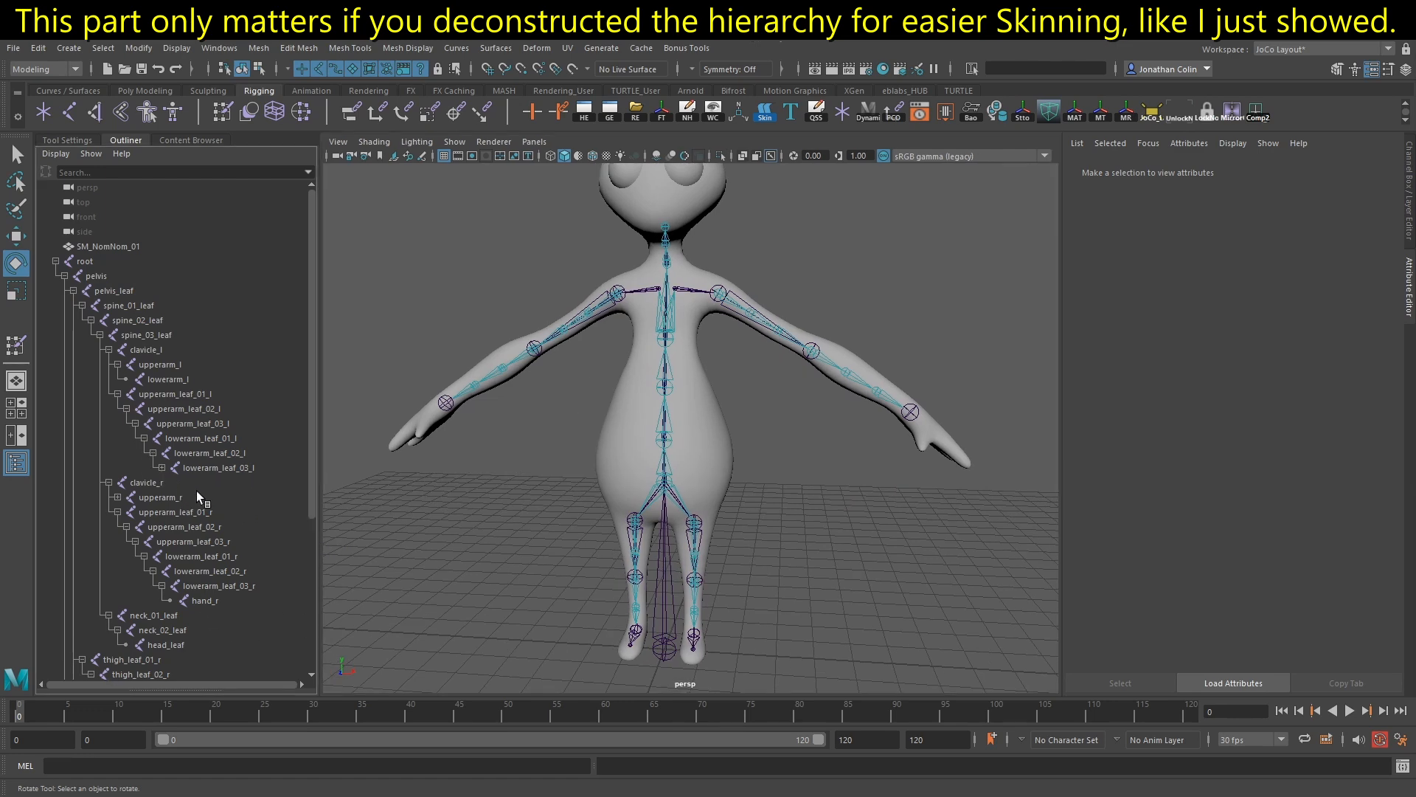
click(162, 467)
click(206, 481)
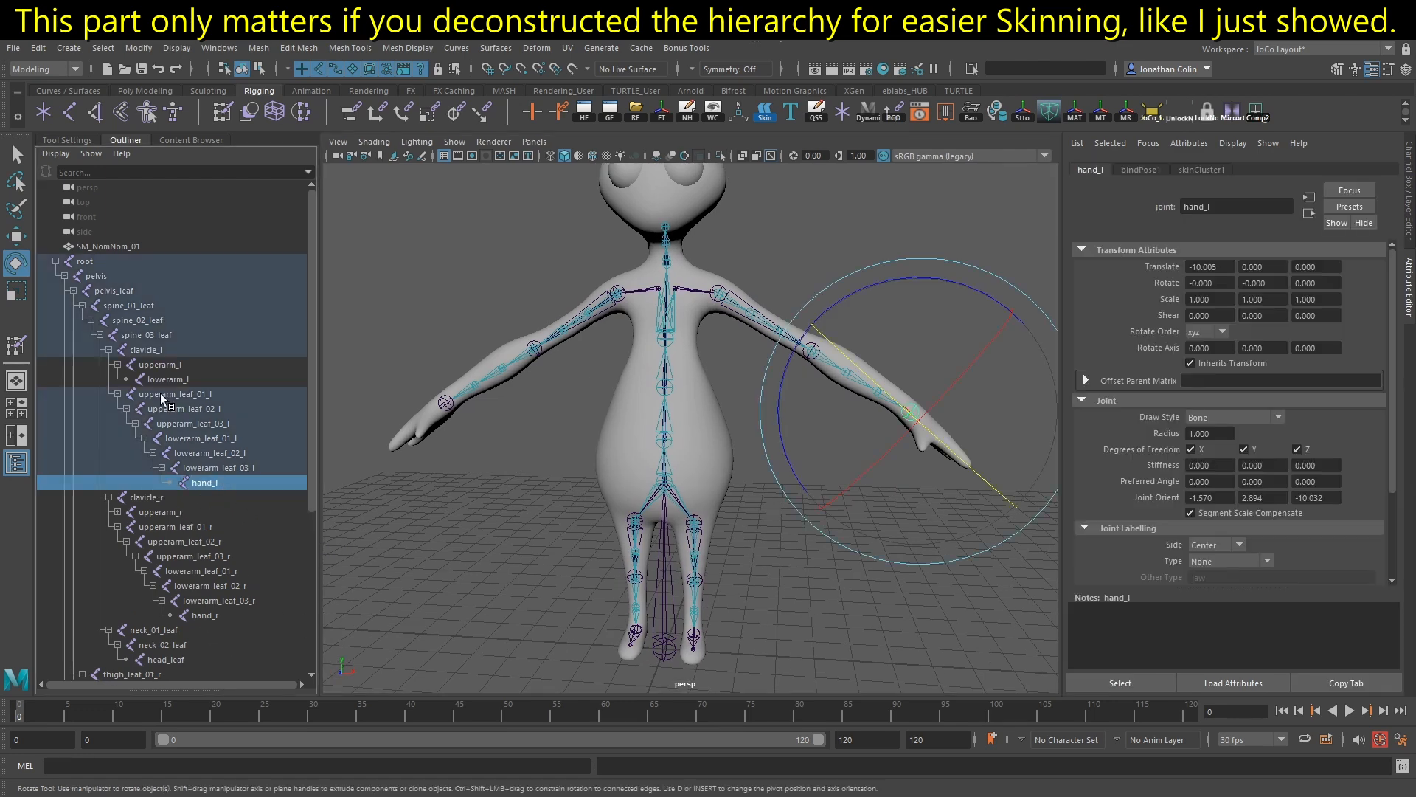
ctrl+click(166, 379)
key(p)
Reparent hand_r under lowerarm_r.
click(205, 615)
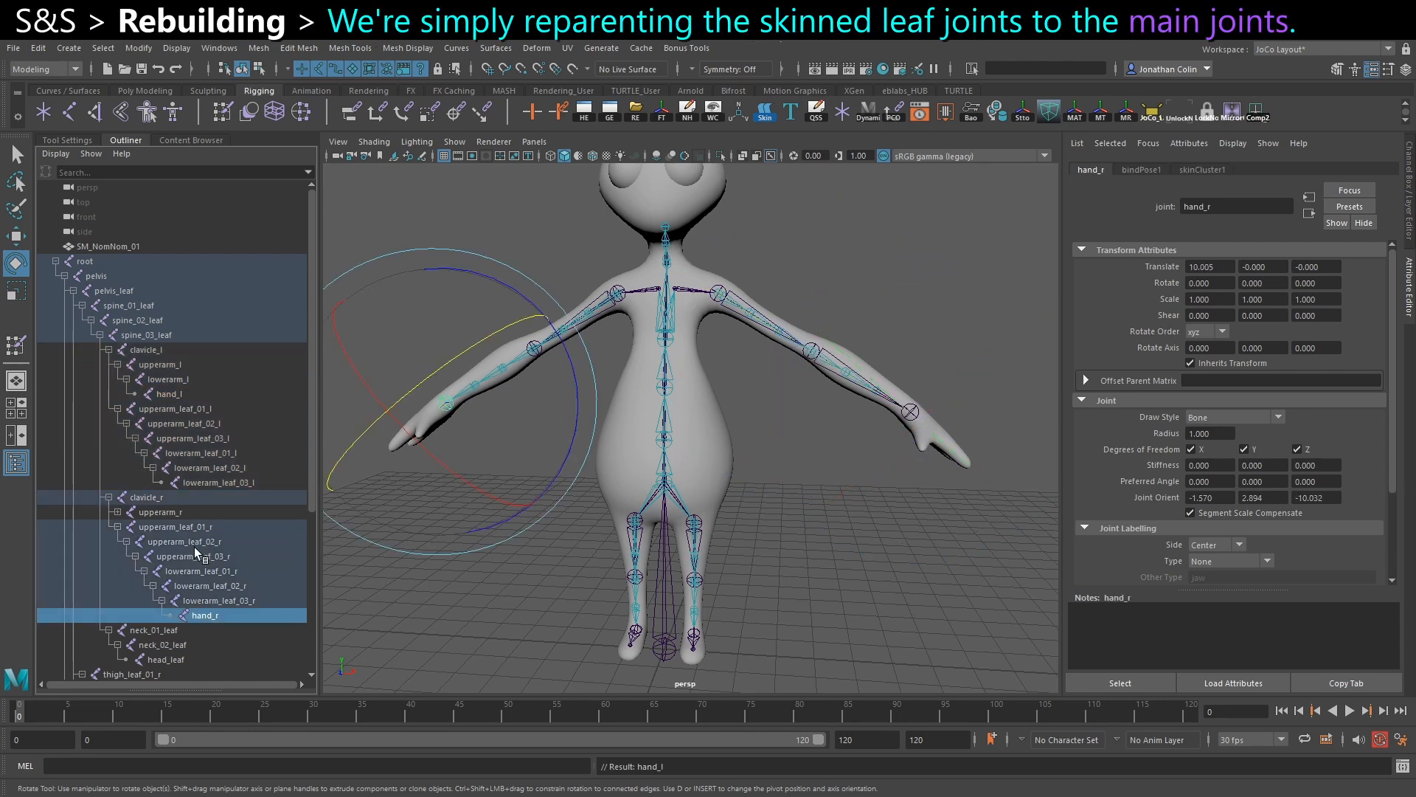
click(118, 511)
ctrl+click(173, 525)
key(p)
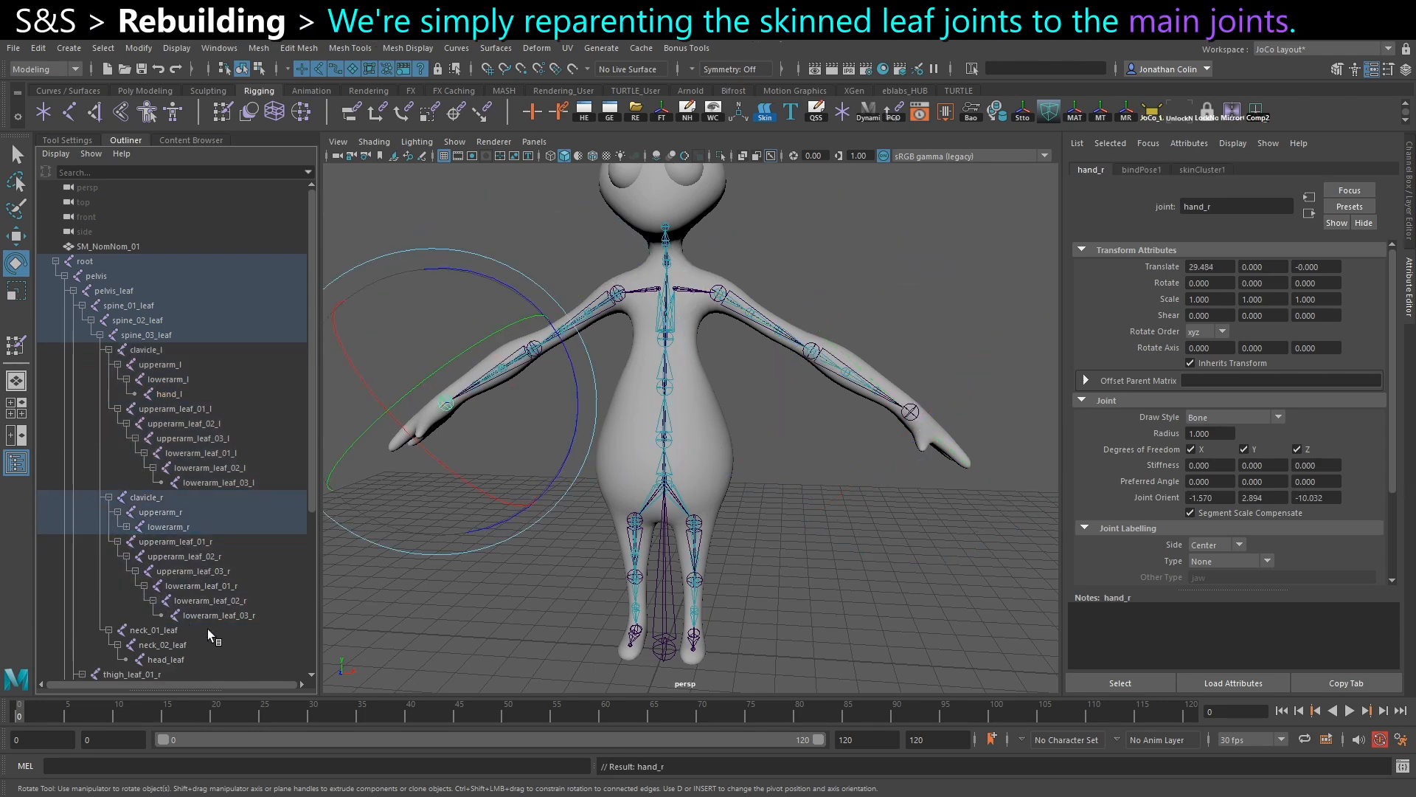
Reparent lowerarm_leaf_03_r, lowerarm_leaf_02_r and lowerarm_leaf_01_r one by one under lowerarm_r.
click(212, 616)
ctrl+click(171, 527)
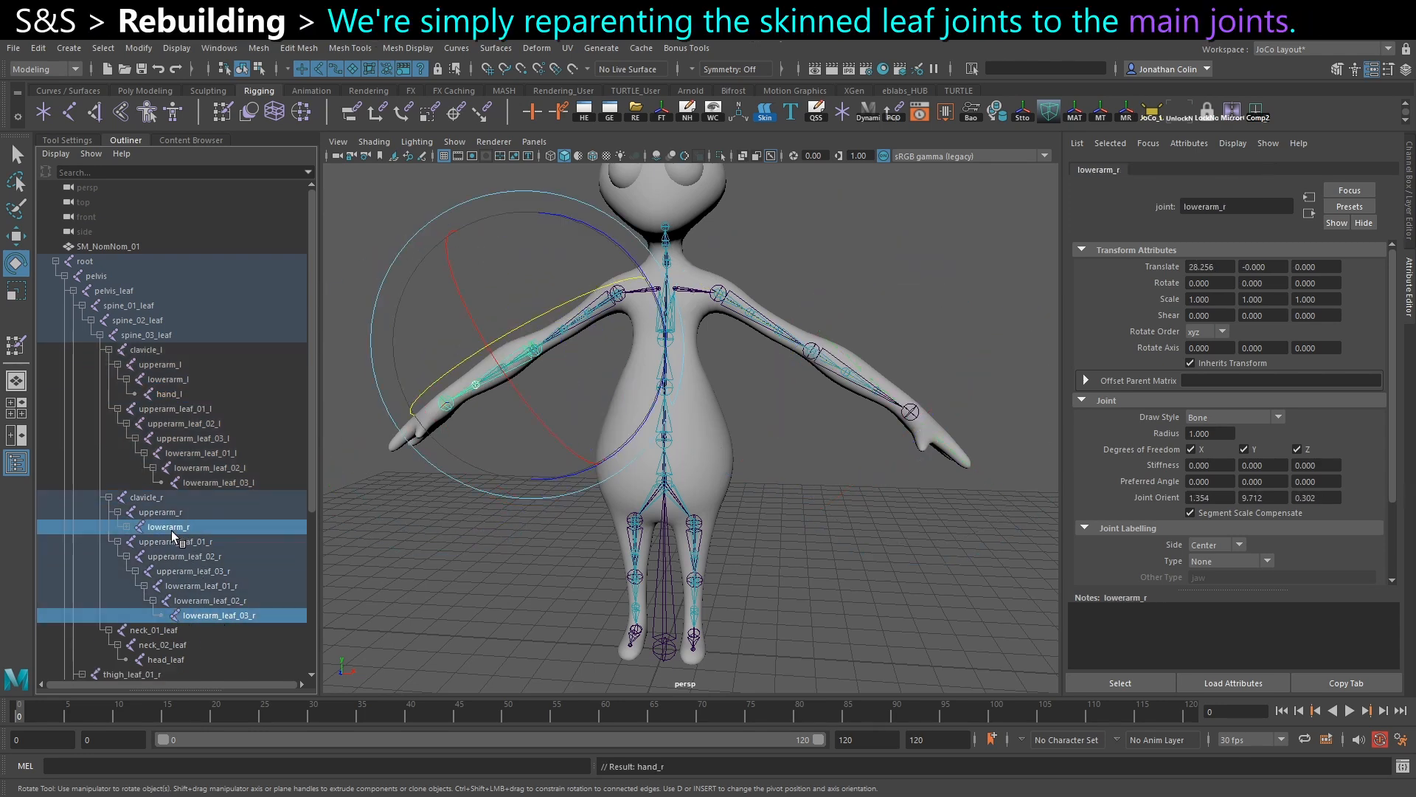
key(p)
click(206, 600)
ctrl+click(184, 529)
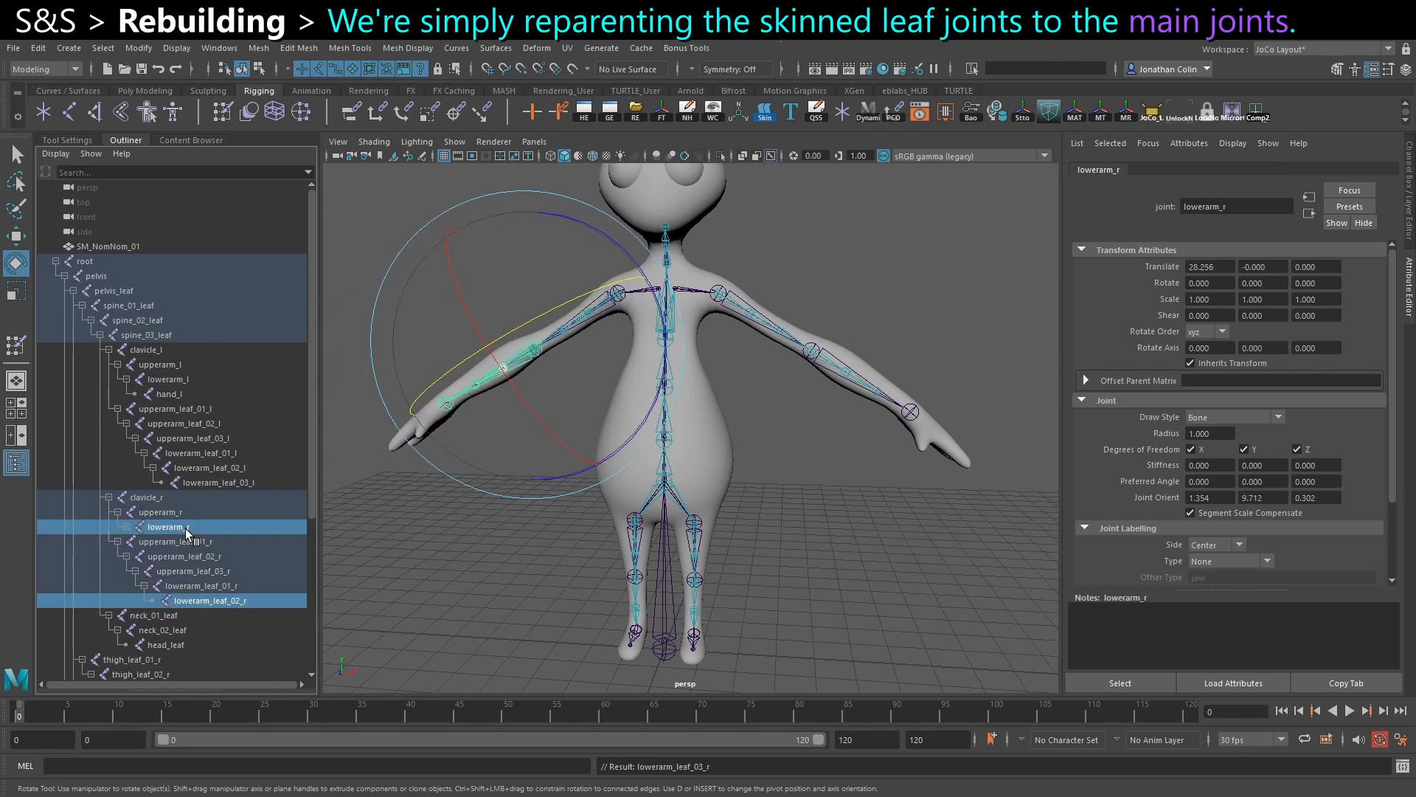
key(p)
click(224, 586)
ctrl+click(183, 529)
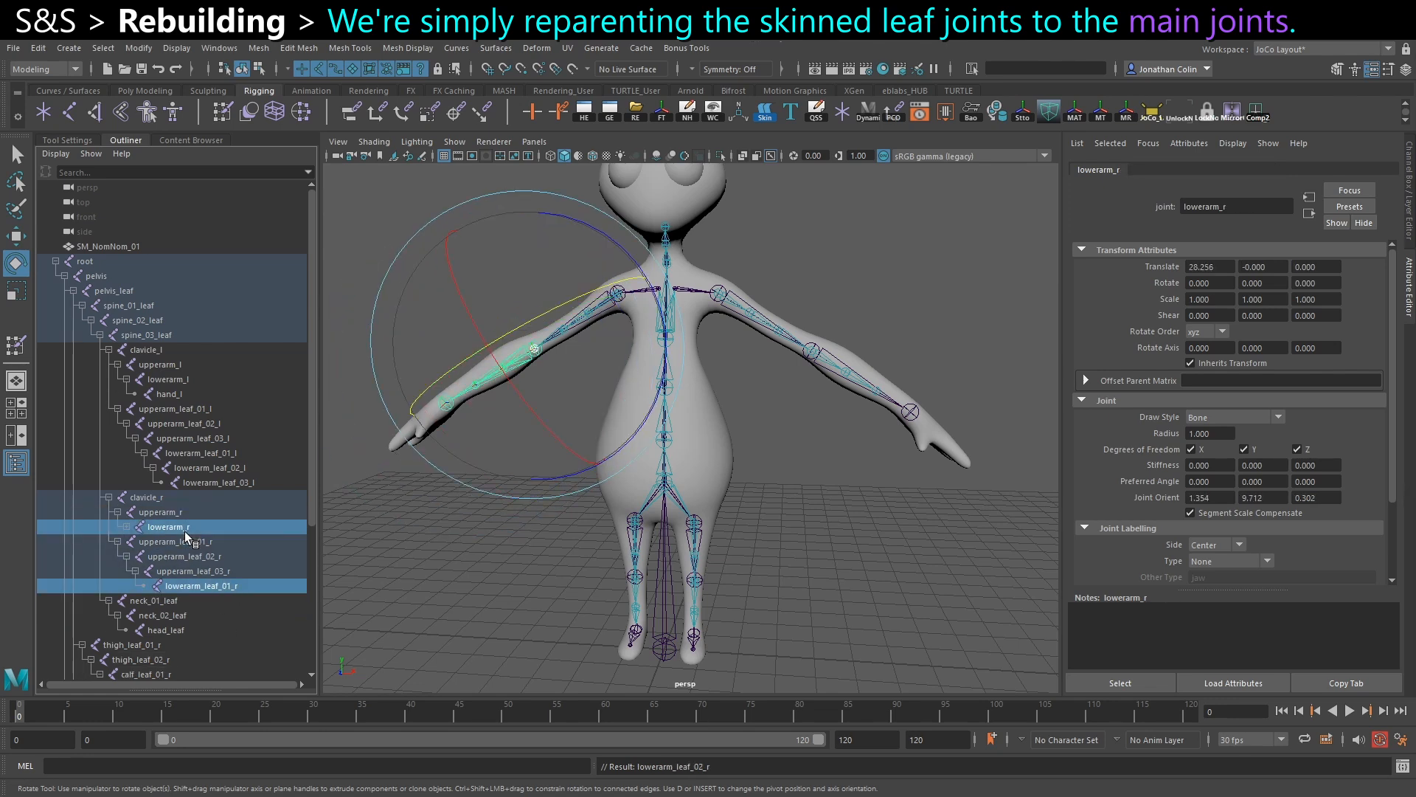
key(p)
Reparent lowerarm_leaf_03_l, lowerarm_leaf_02_l and lowerarm_leaf_01_l one by one under lowerarm_l.
click(189, 482)
ctrl+click(171, 379)
key(p)
click(203, 483)
ctrl+click(171, 378)
key(p)
click(191, 482)
ctrl+click(177, 380)
key(p)
Reparent upperarm_leaf_03_l, upperarm_leaf_02_l and upperarm_leaf_01_l one by one under upperarm_l.
click(196, 481)
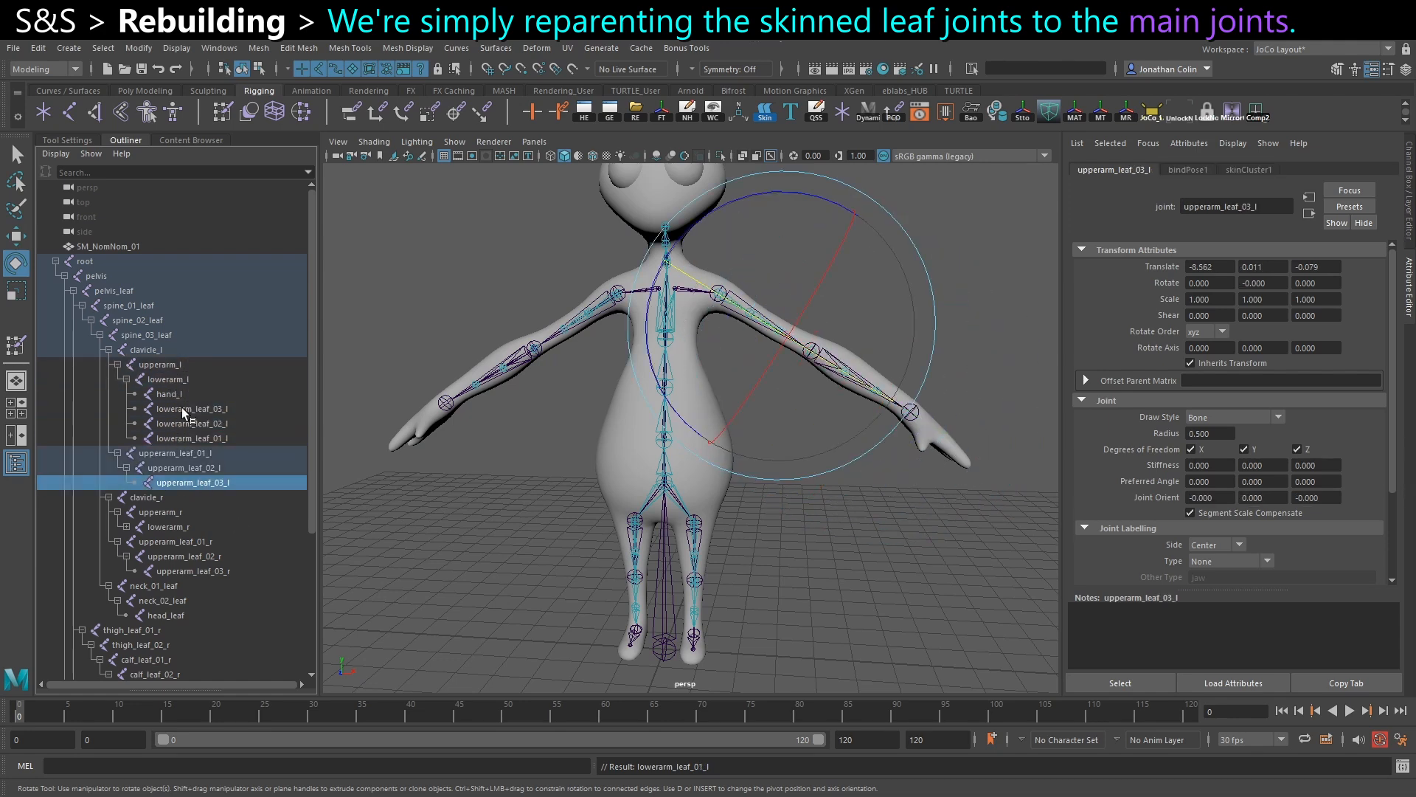
ctrl+click(169, 364)
key(p)
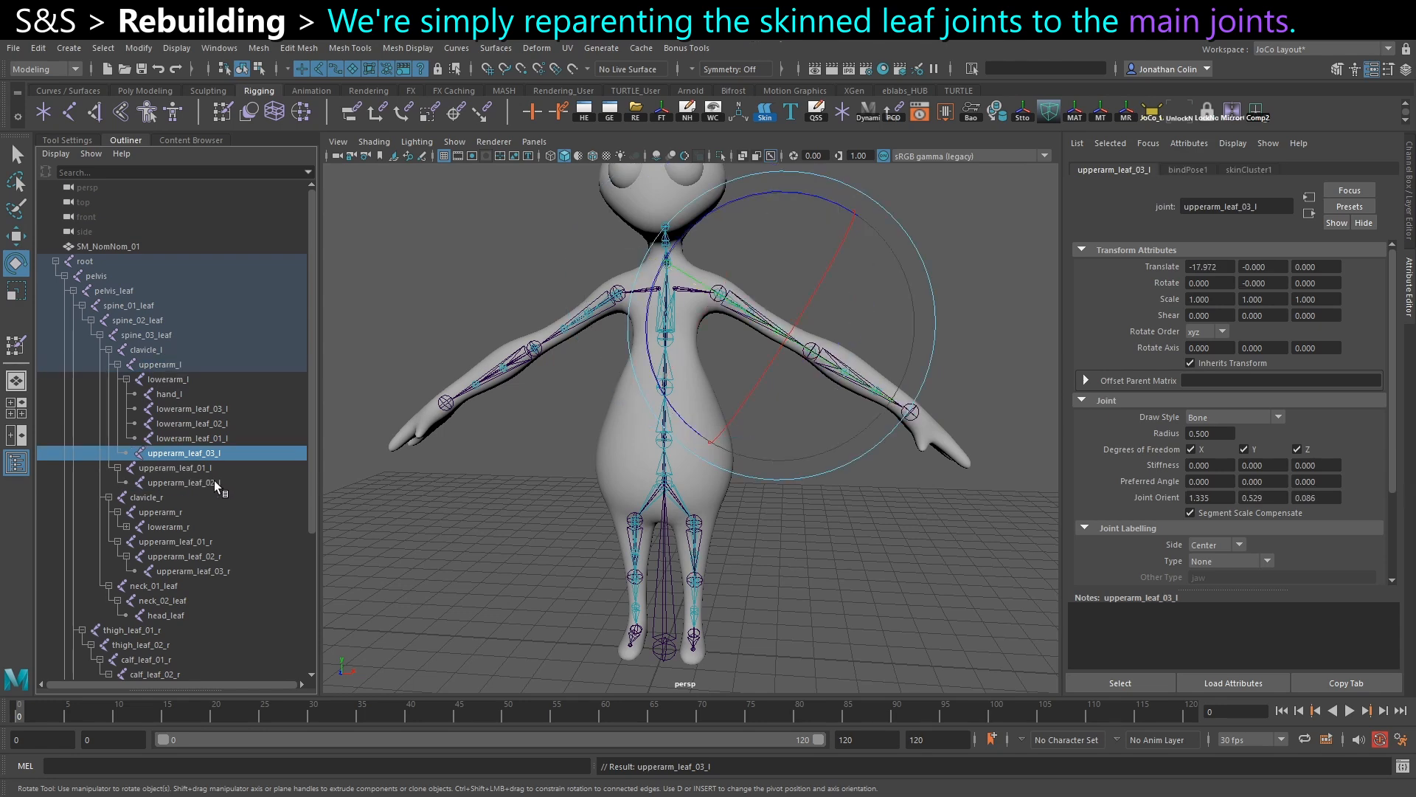
click(214, 481)
ctrl+click(166, 365)
key(p)
click(188, 481)
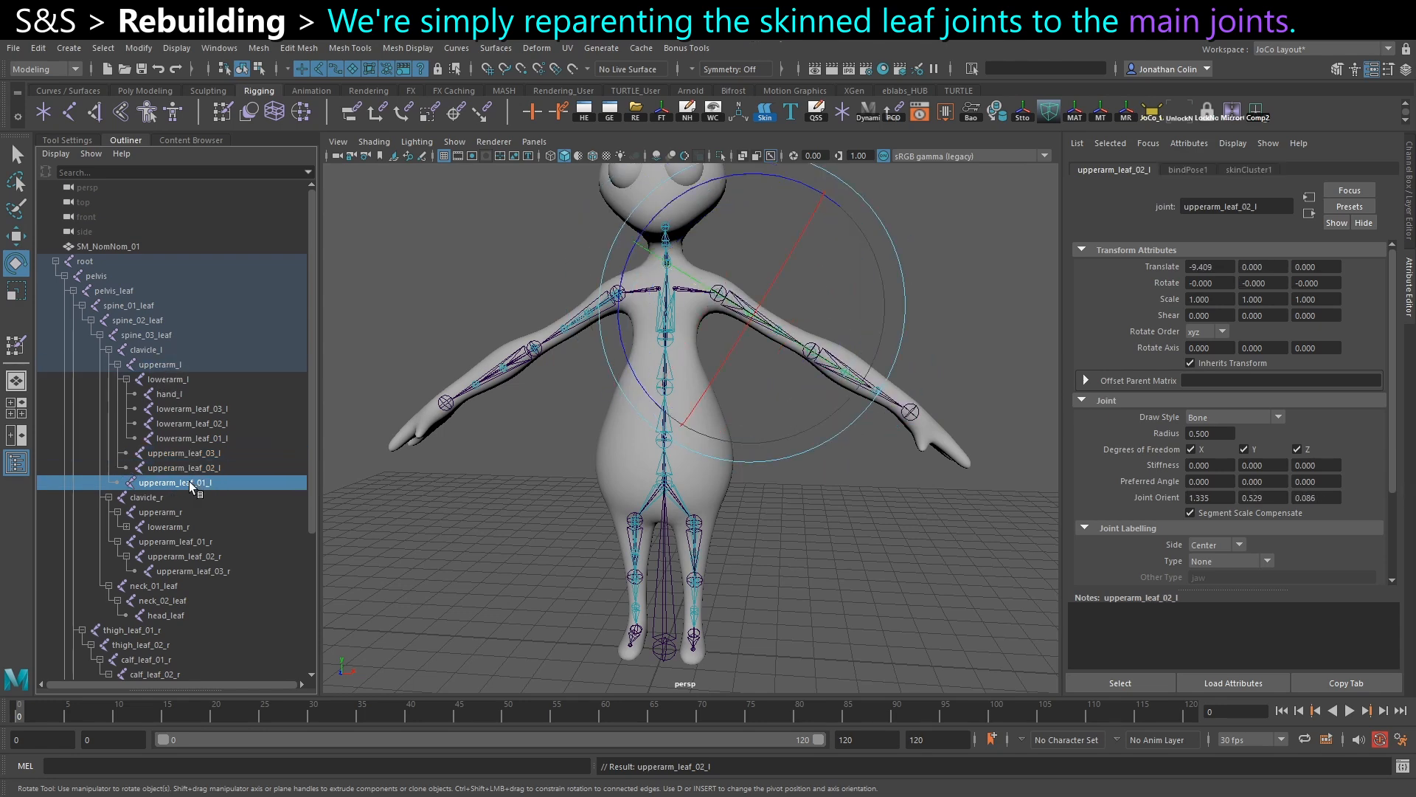
ctrl+click(165, 365)
key(p)
Reparent upperarm_leaf_03_r, upperarm_leaf_02_r and upperarm_leaf_01_r one by one under upperarm_r.
click(188, 571)
ctrl+click(167, 512)
key(p)
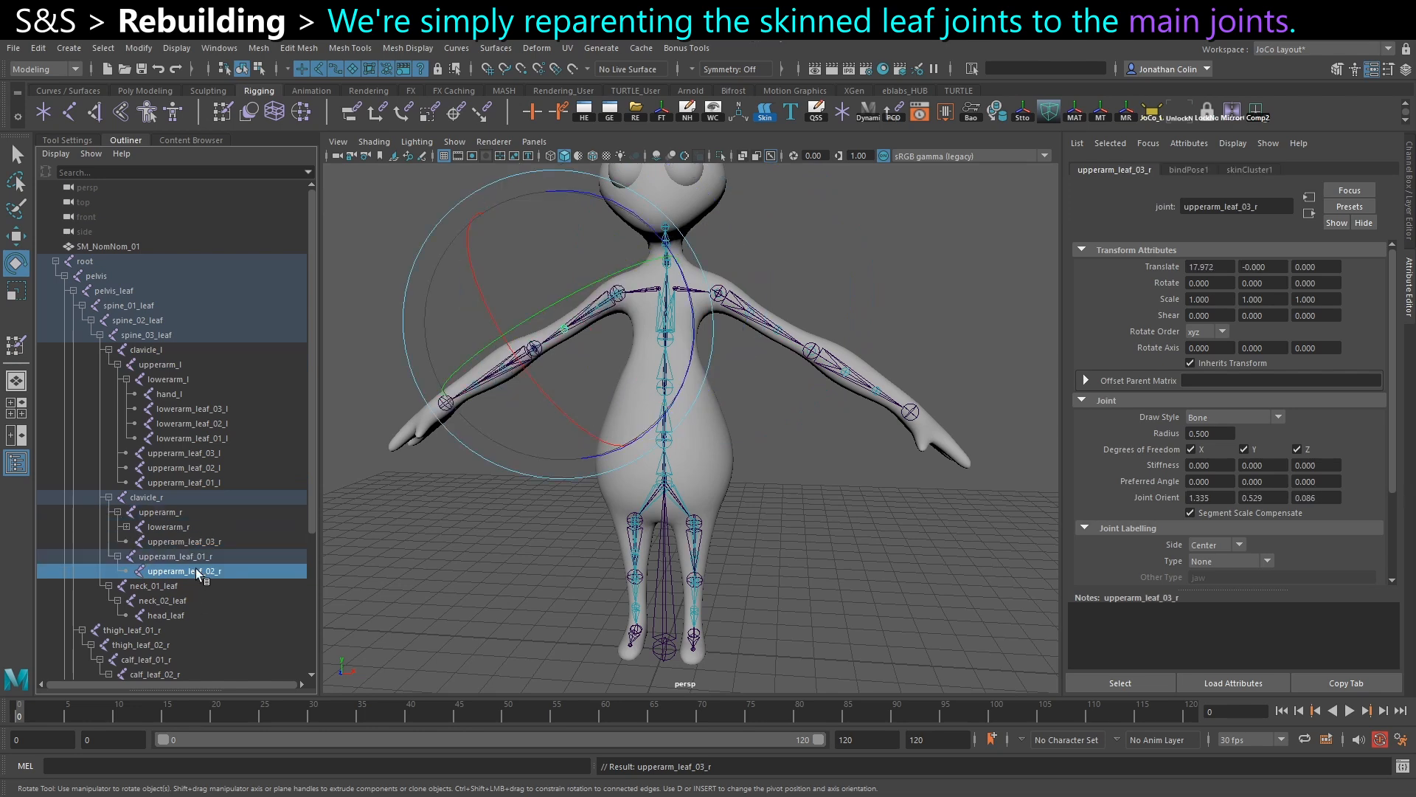
click(198, 573)
ctrl+click(177, 513)
key(p)
click(215, 572)
ctrl+click(169, 514)
key(p)
Check the rebuilt arm hierarchy by selecting the left arm's main and leaf joints, and collapse clavicle_l and clavicle_r.
click(127, 527)
scroll(187, 550, down, 3)
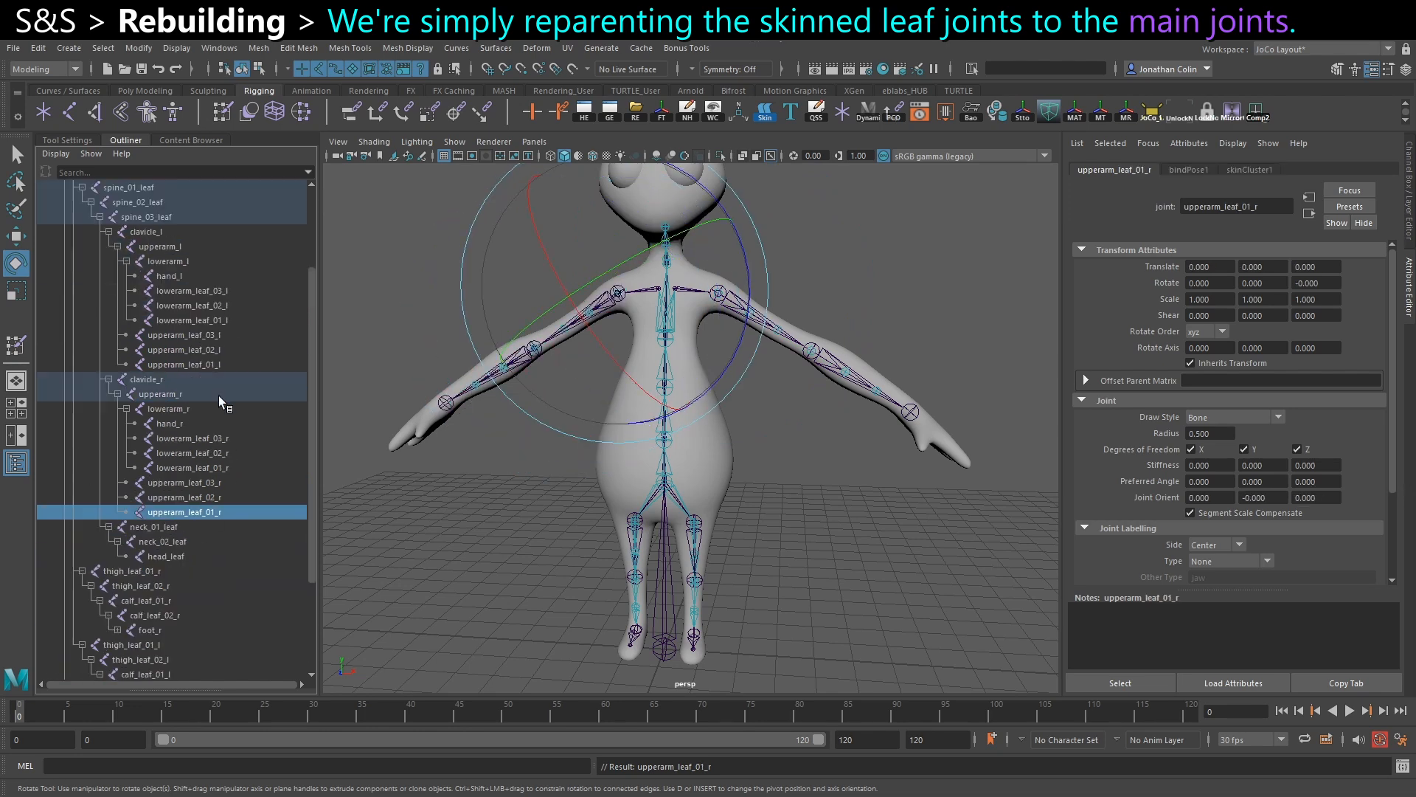
click(155, 250)
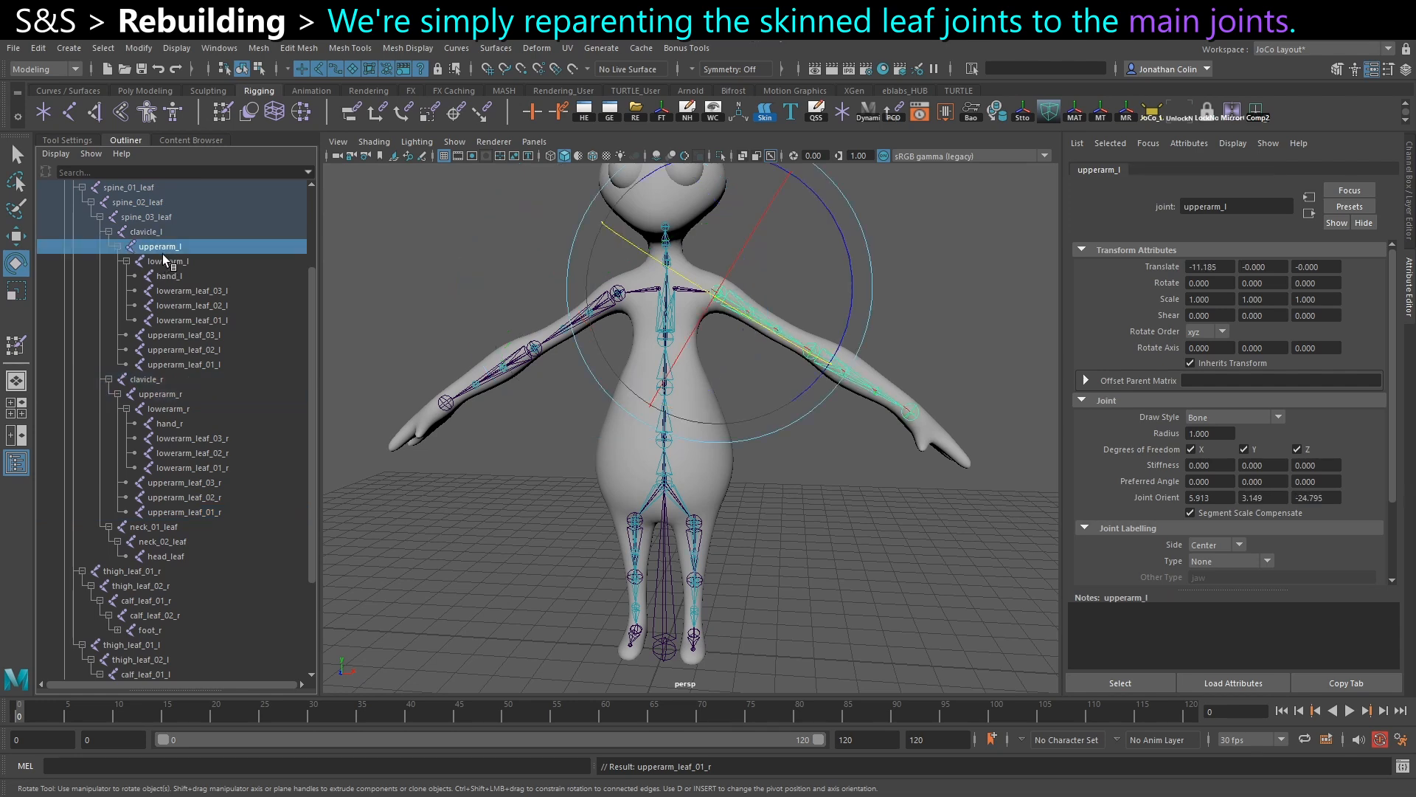
click(174, 335)
shift+click(183, 364)
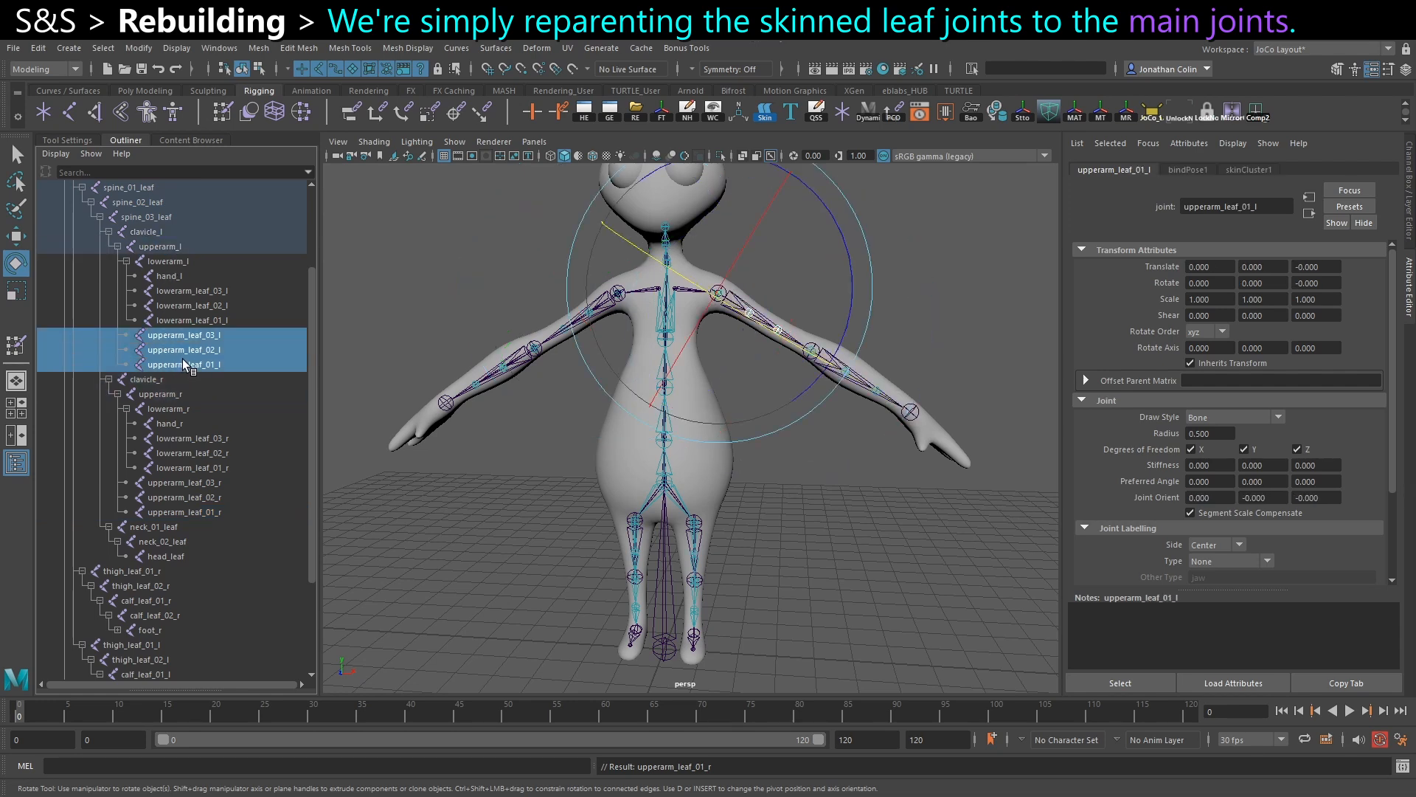
click(171, 262)
click(184, 291)
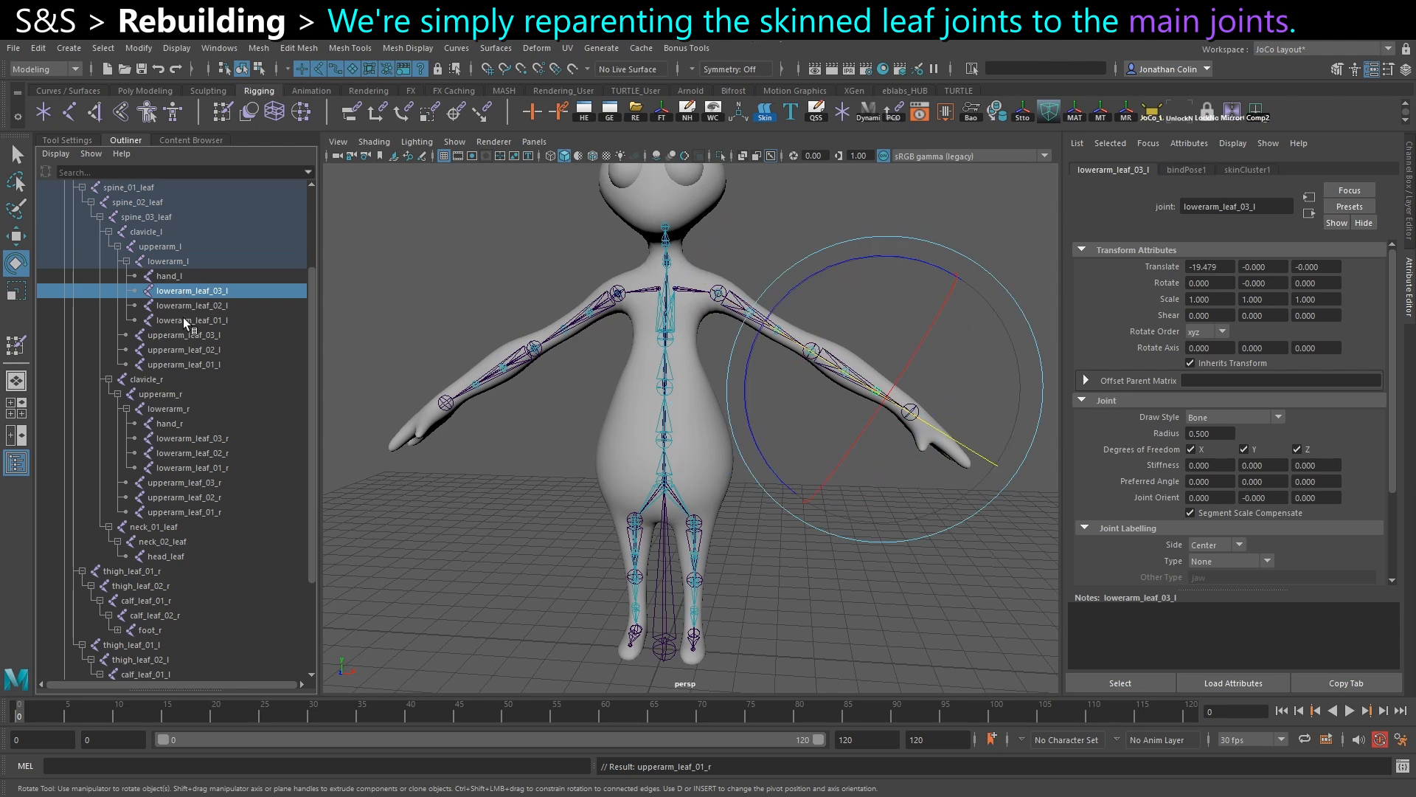
shift+click(184, 320)
click(175, 280)
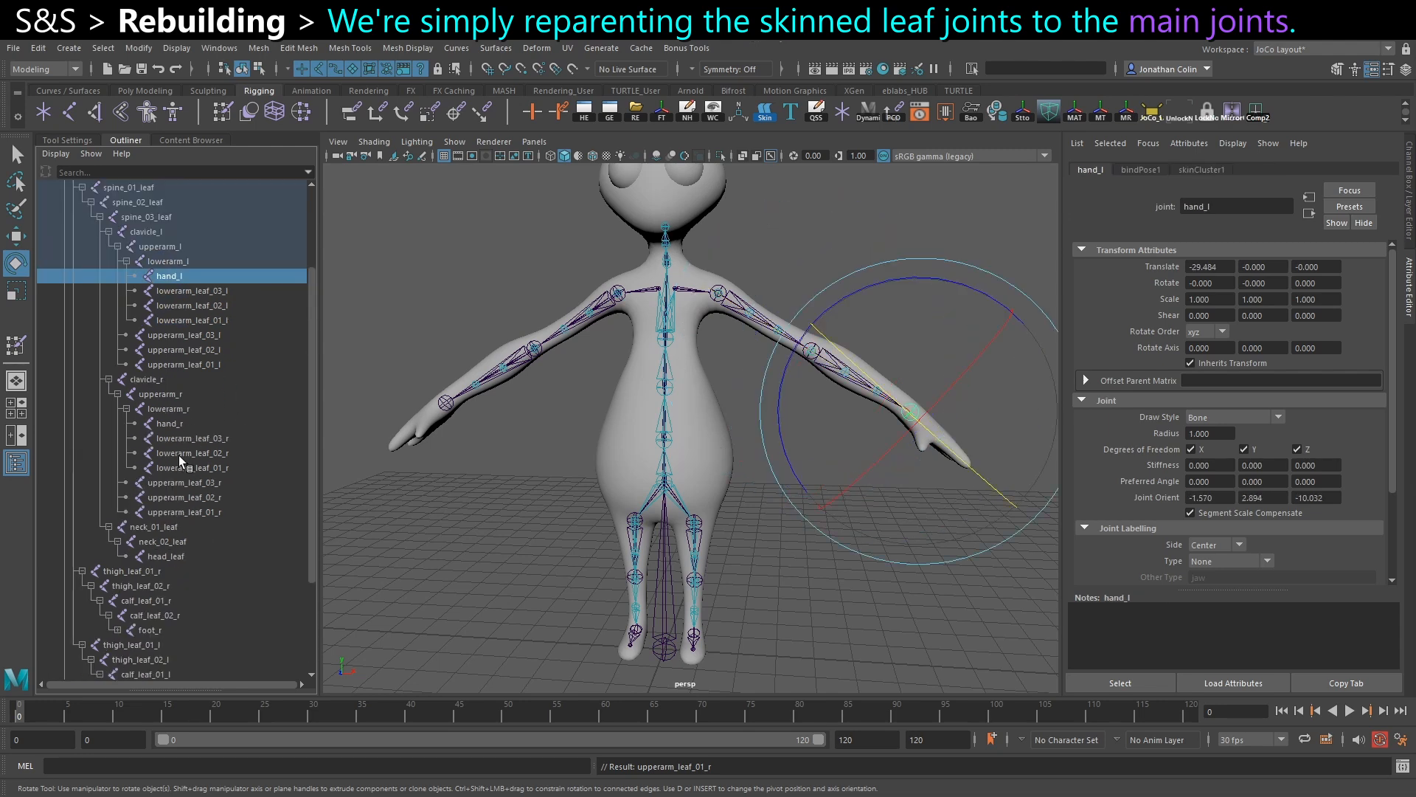
click(108, 231)
click(109, 246)
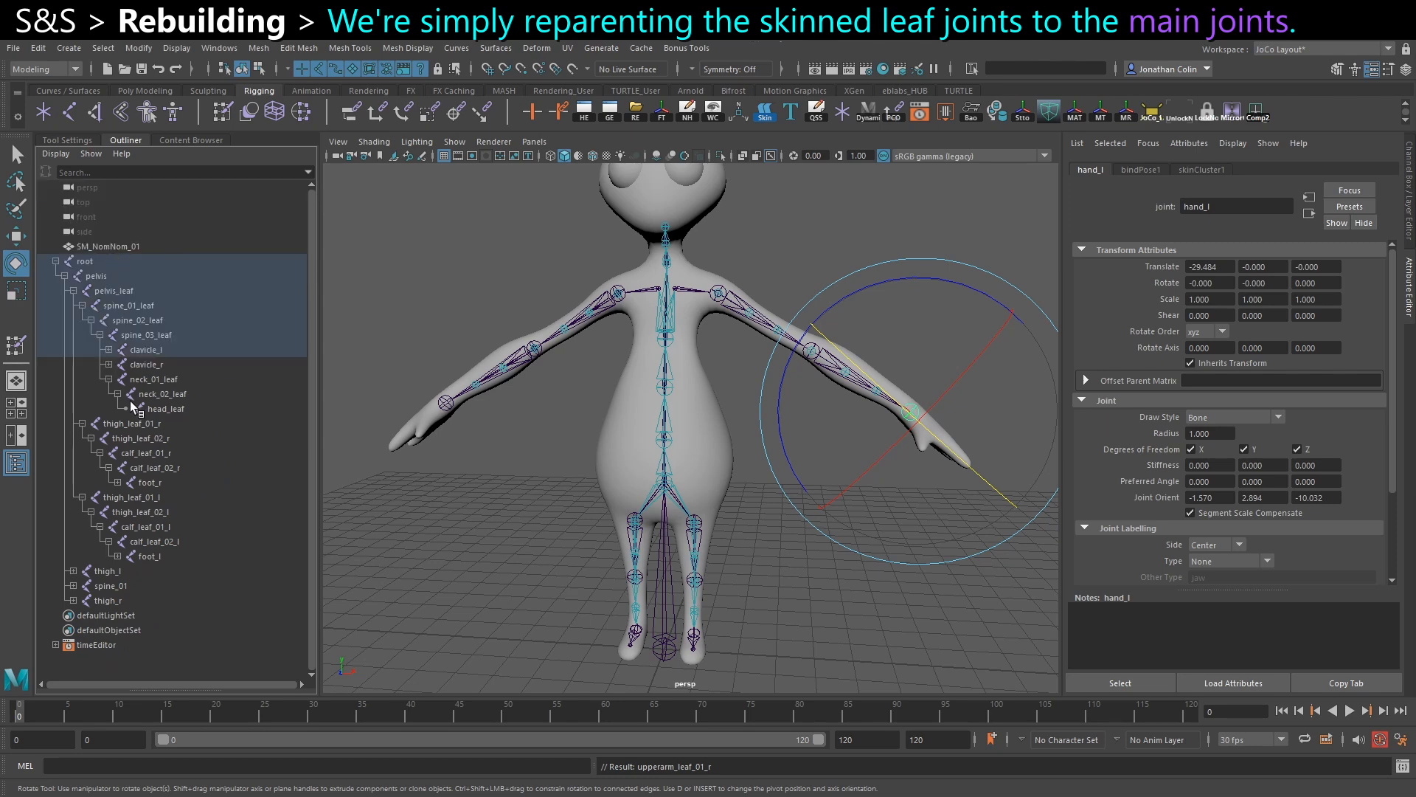
Expand the spine_01 chain up to the head joint and reparent head_leaf under head.
click(177, 383)
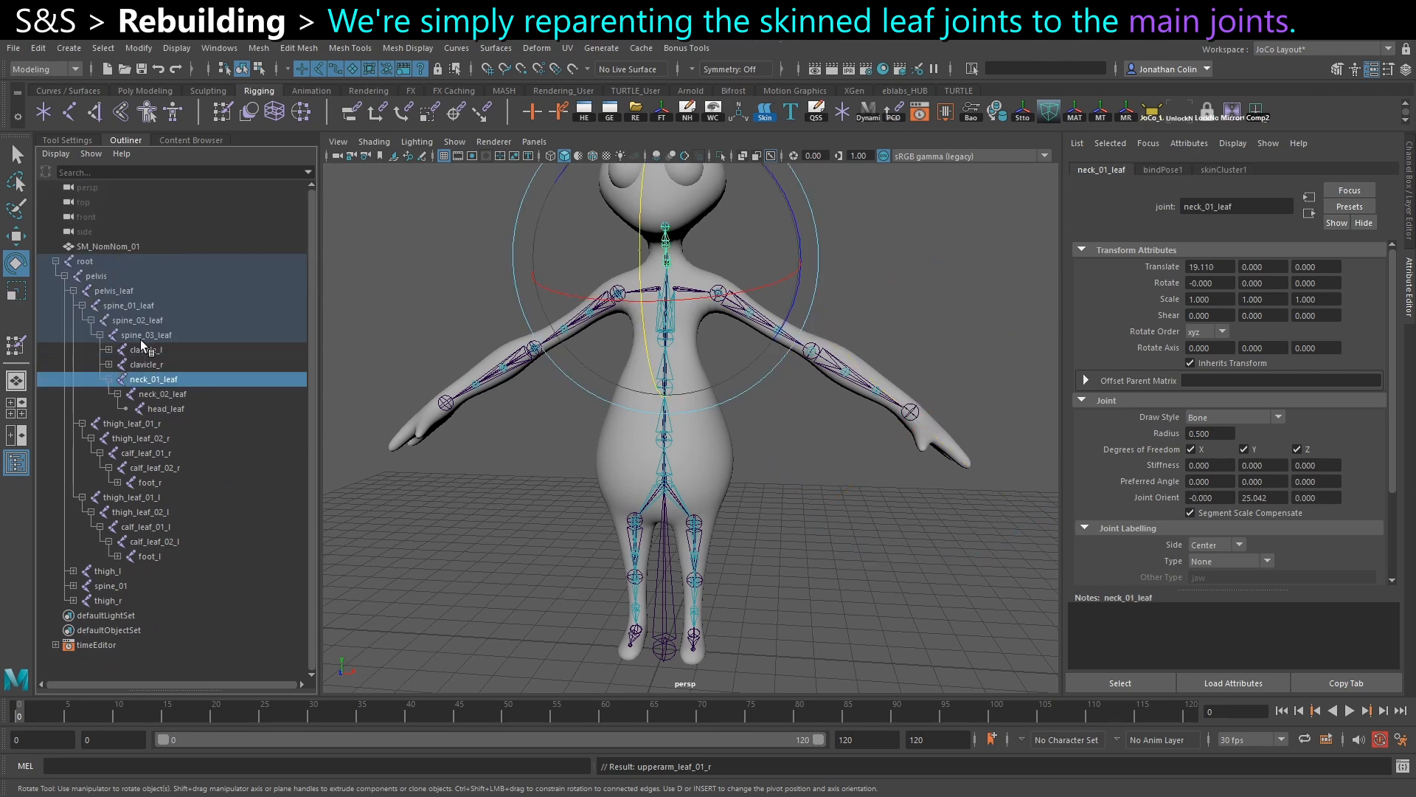
click(175, 410)
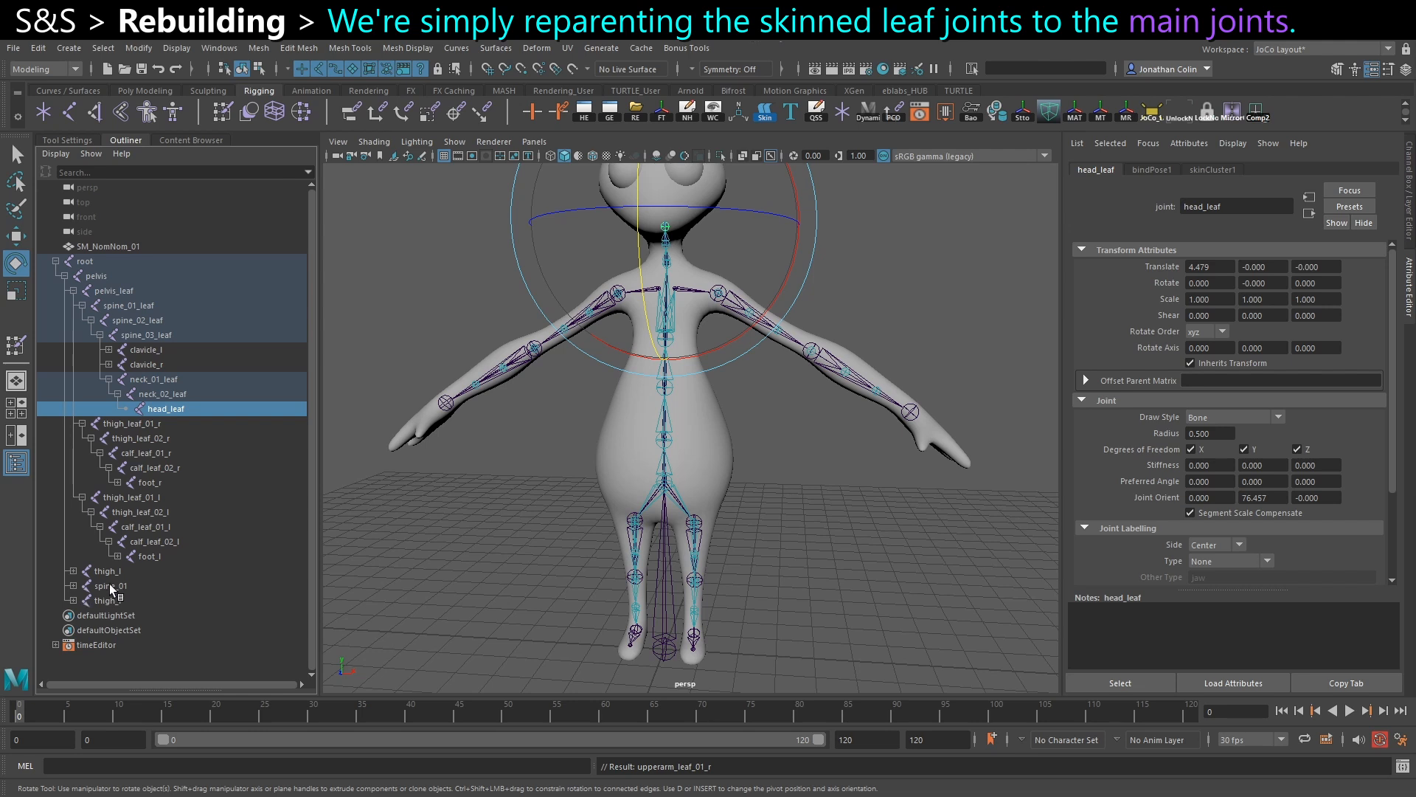
click(74, 586)
click(82, 601)
click(91, 615)
click(110, 644)
scroll(121, 645, down, 2)
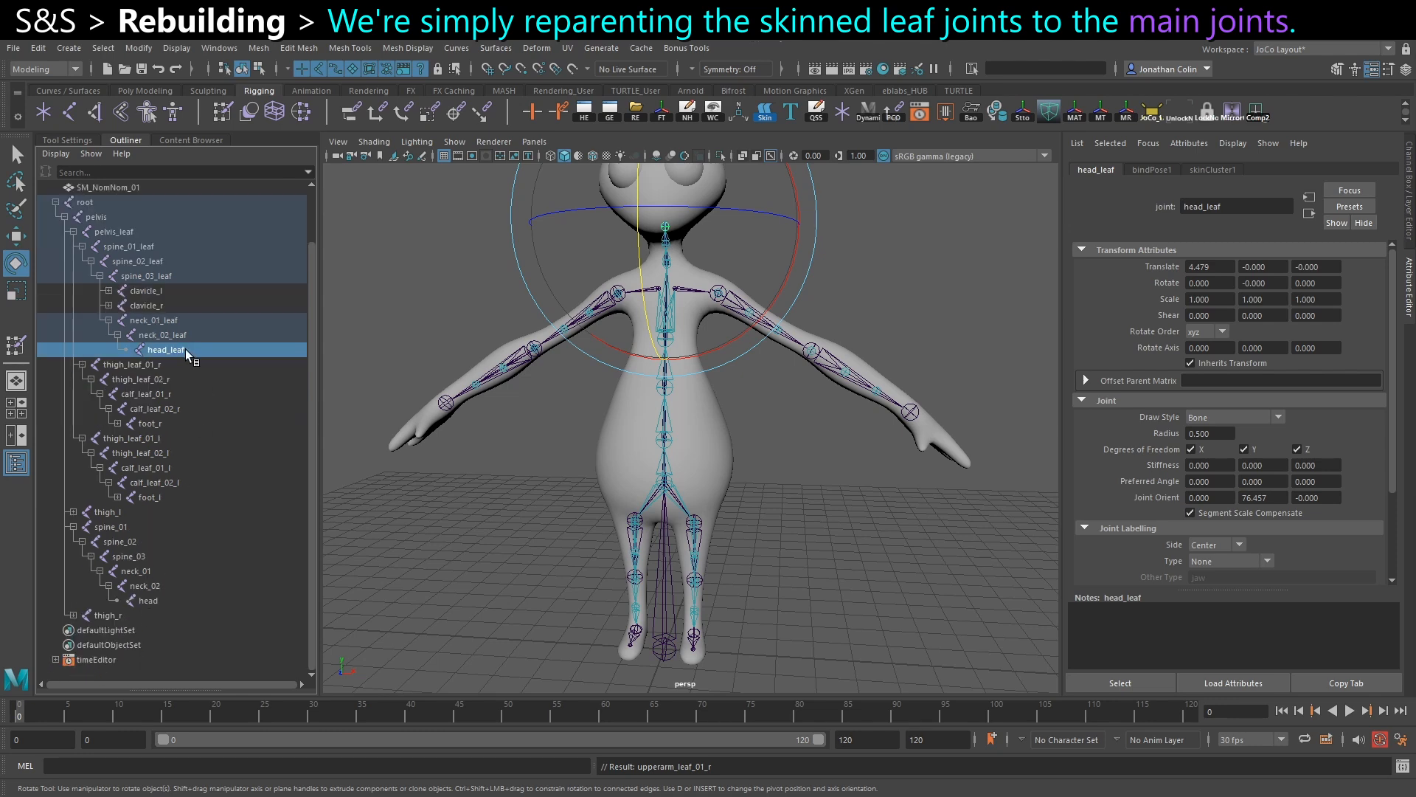
middle_drag(185, 348, 161, 604)
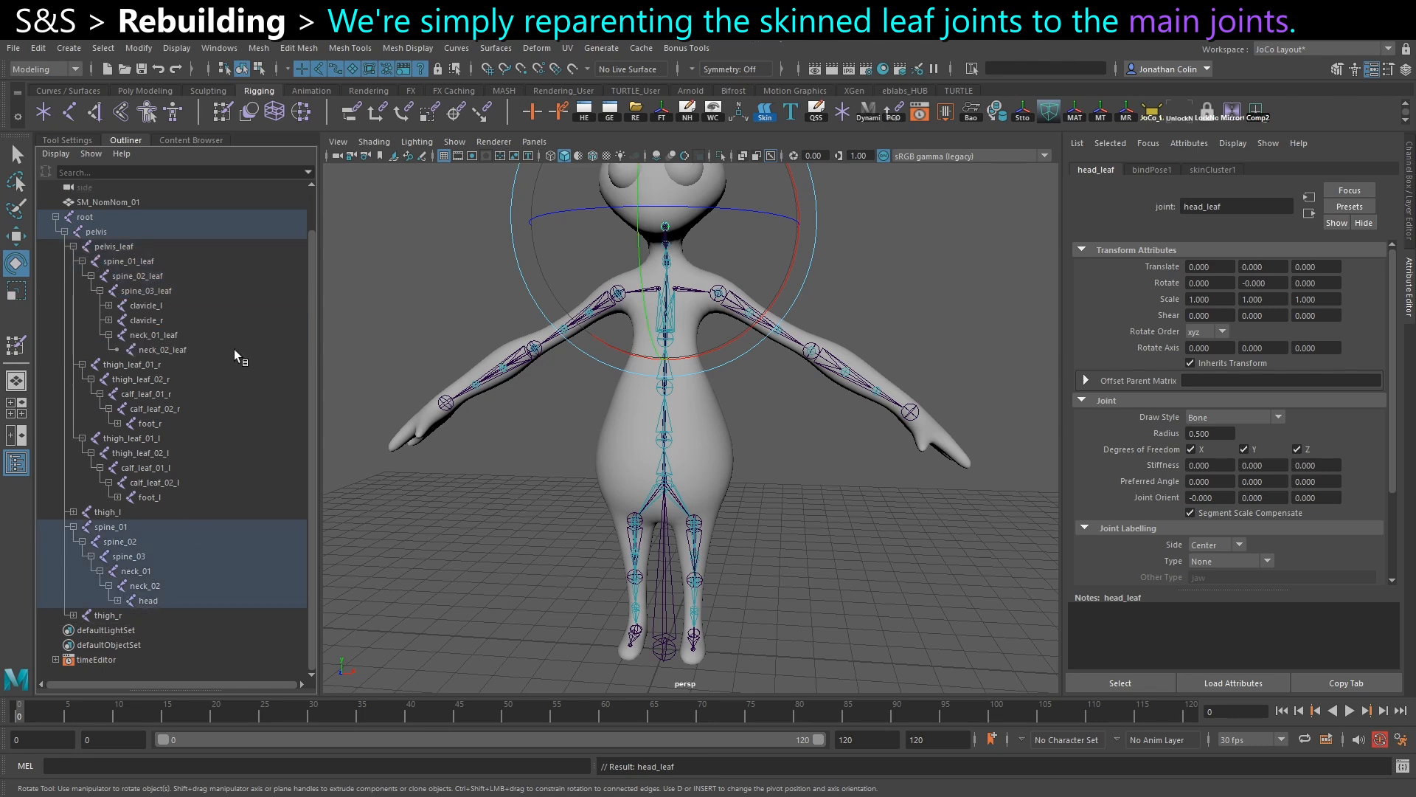
Reparent the neck and spine leaf joints under their matching main joints, starting with neck_02_leaf under neck_02.
click(178, 350)
middle_drag(183, 351, 150, 588)
click(162, 335)
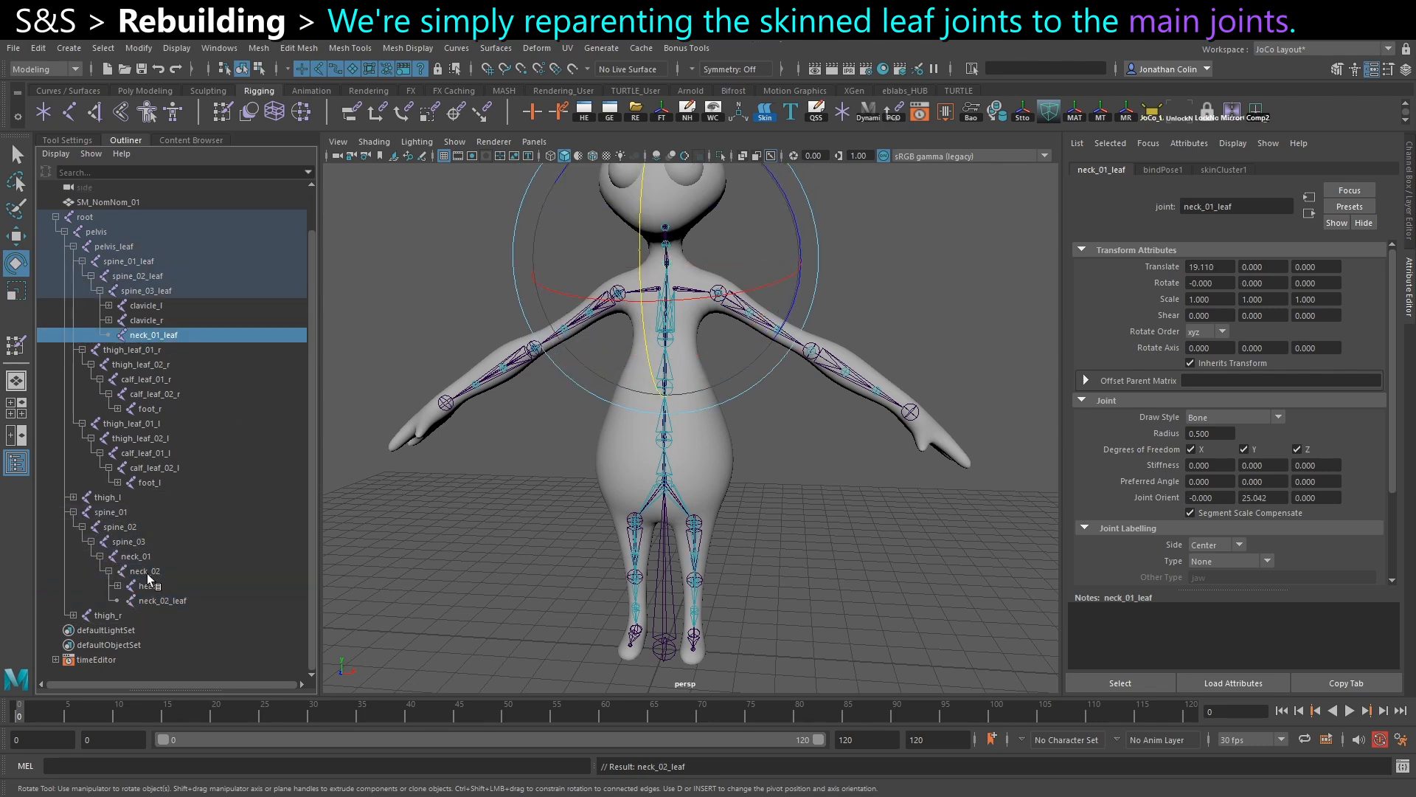
ctrl+click(146, 558)
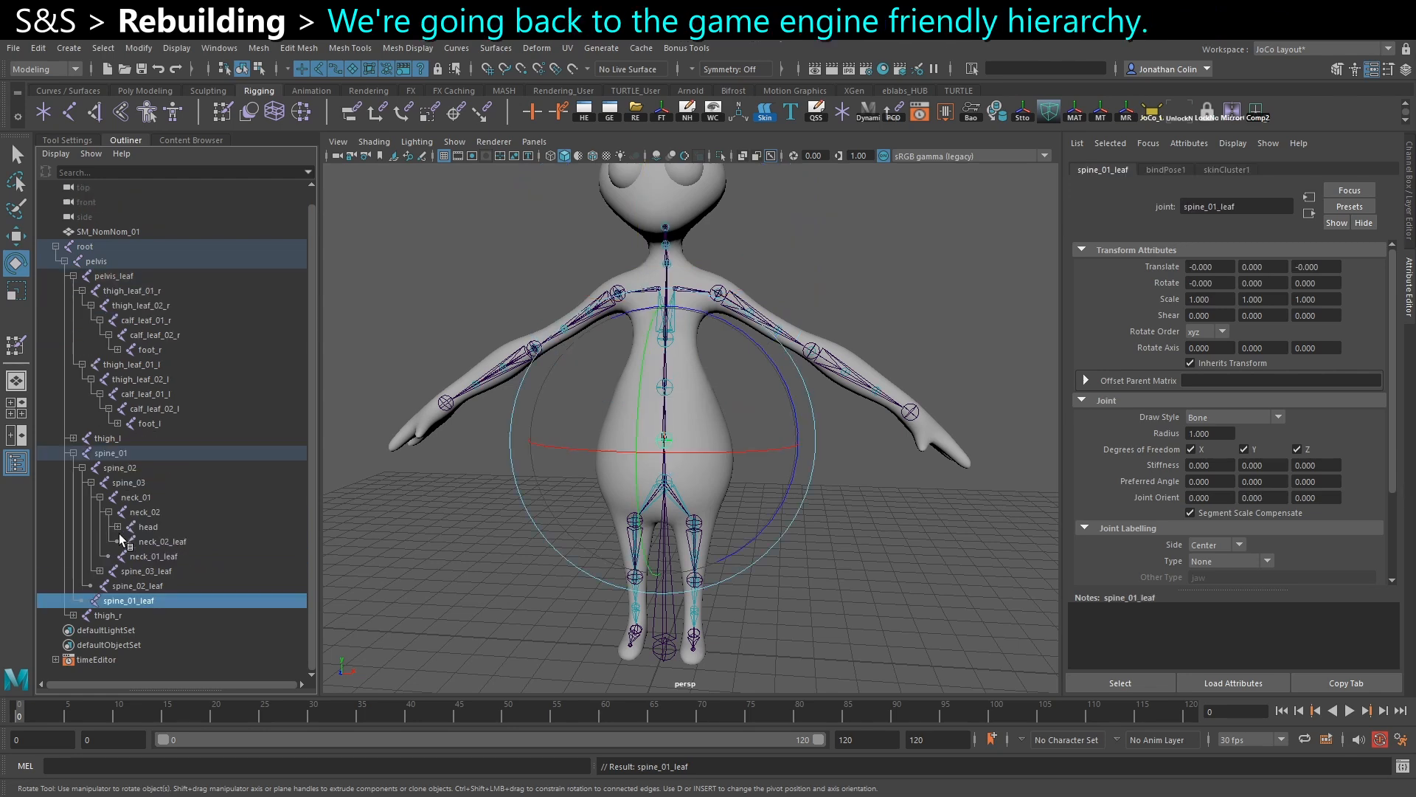
Expand head and spine_03_leaf to check the rebuilt spine hierarchy, and collapse spine_01.
click(117, 527)
click(101, 586)
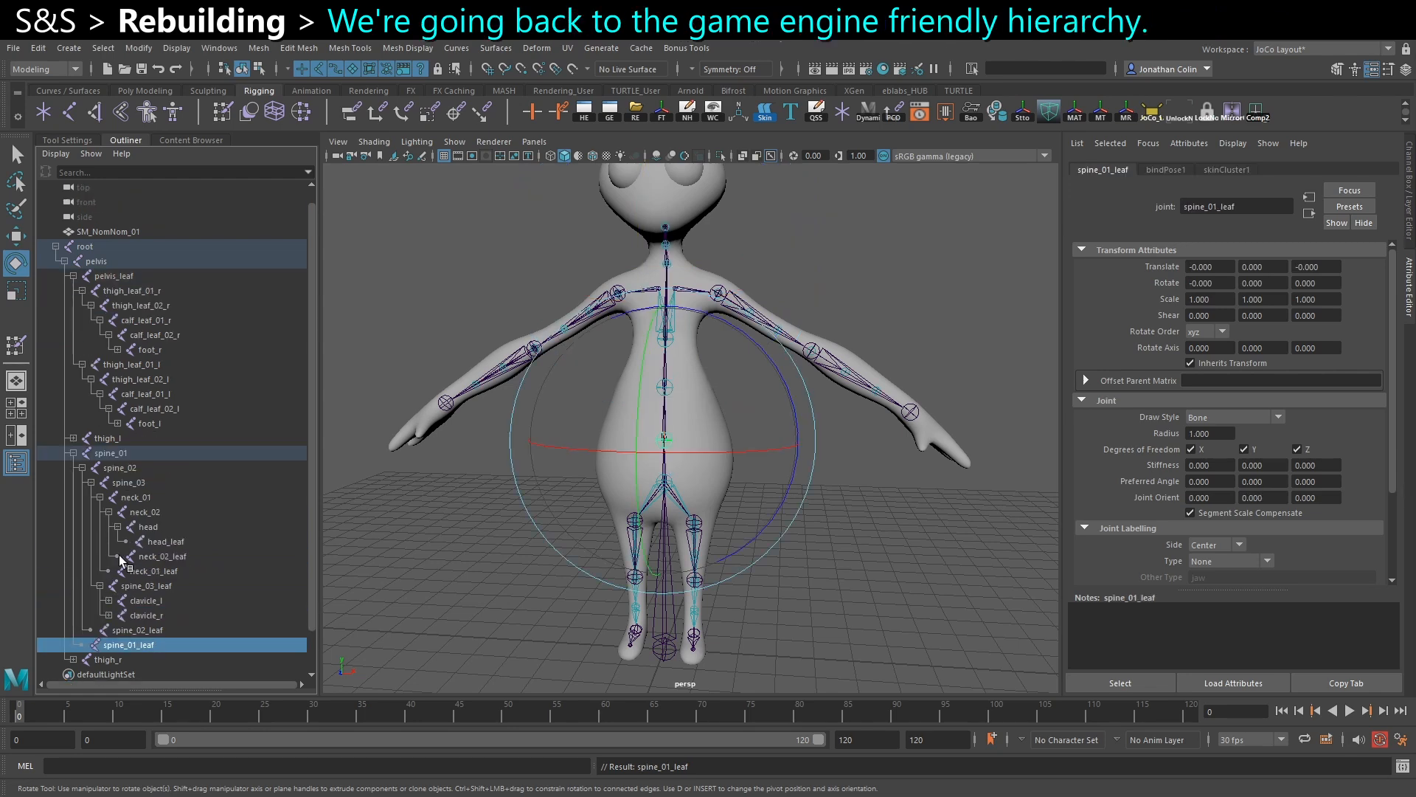
scroll(142, 483, down, 1)
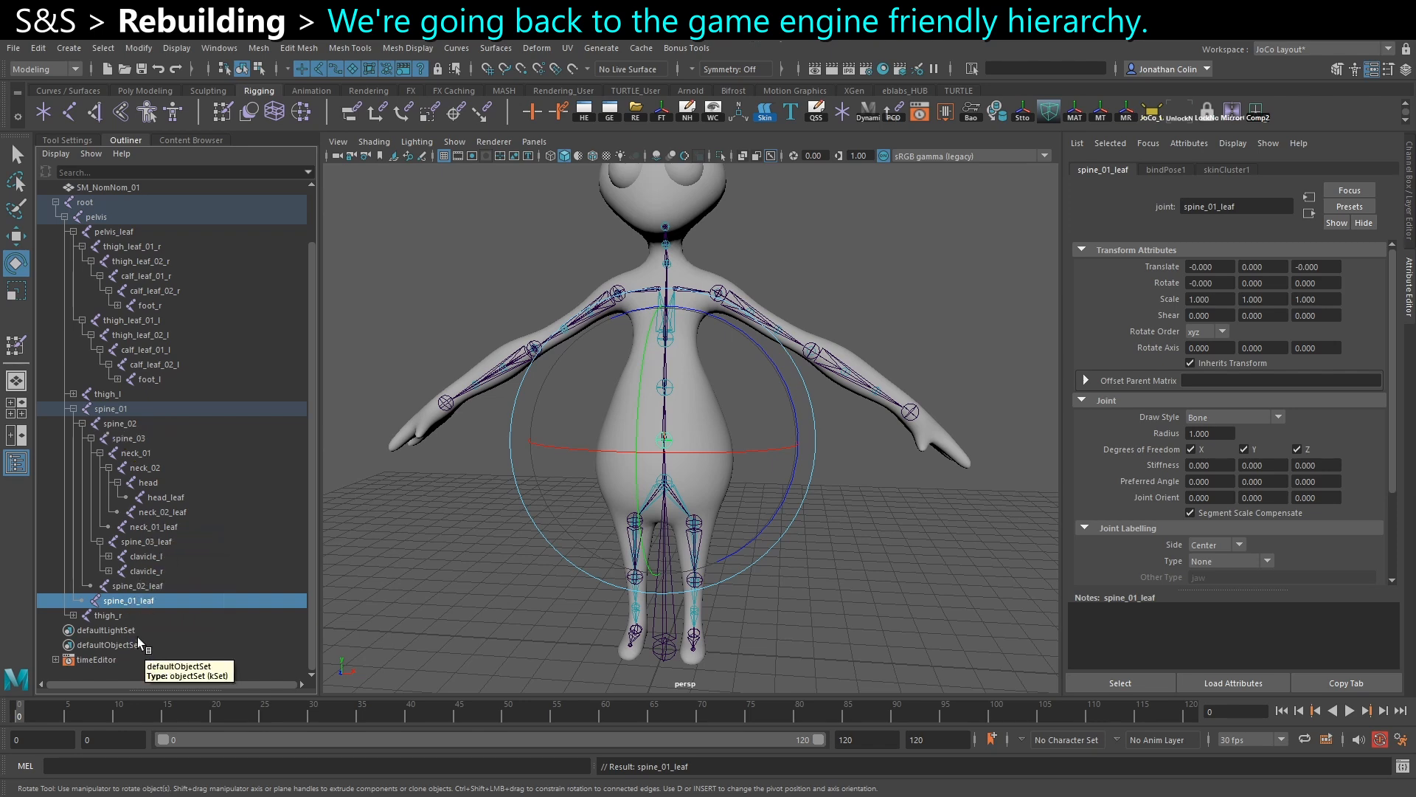
click(73, 408)
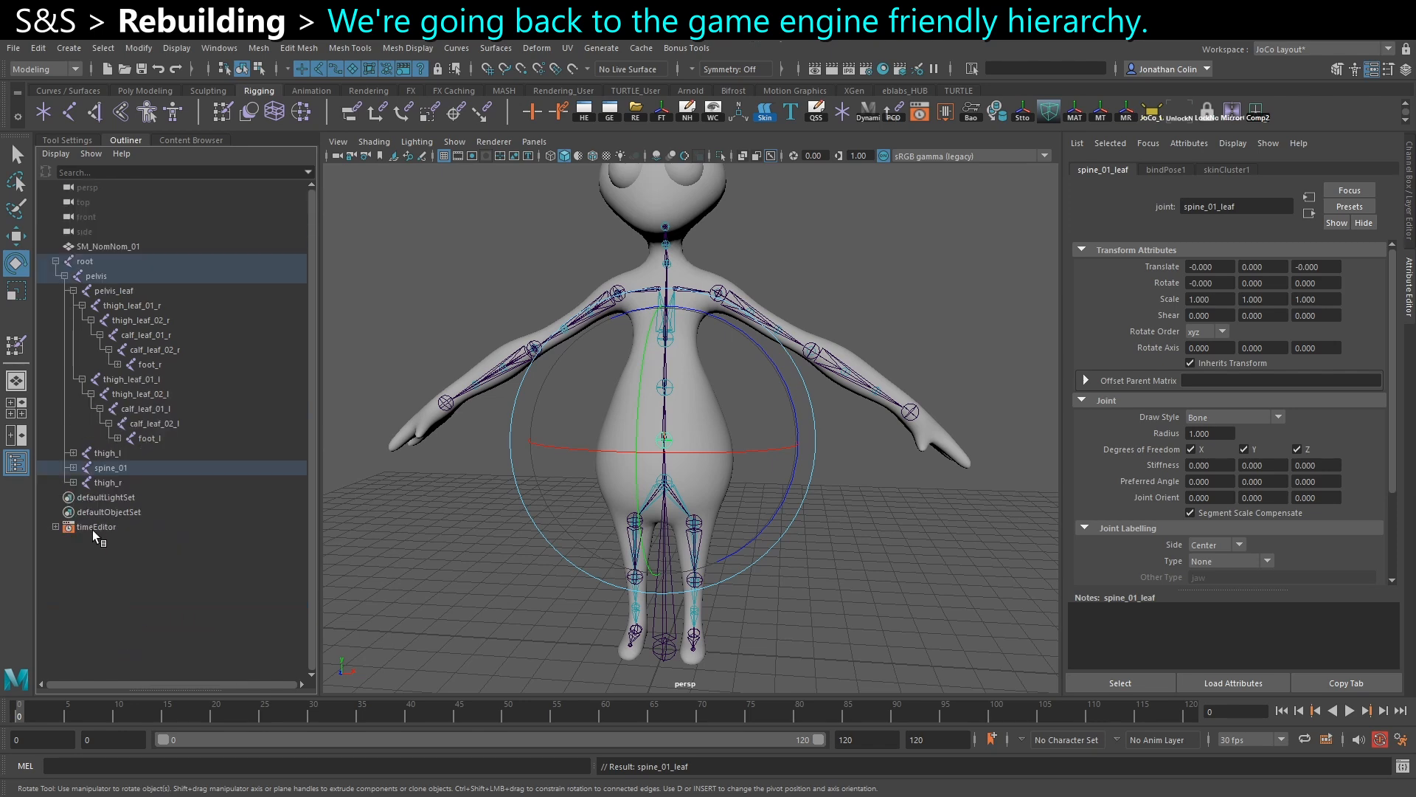
Expand the main thigh joints and reparent foot_r under calf_r and foot_l under calf_l.
click(73, 482)
click(100, 485)
mouse_move(382, 582)
right_down()
mouse_move(405, 629)
mouse_move(379, 557)
right_up()
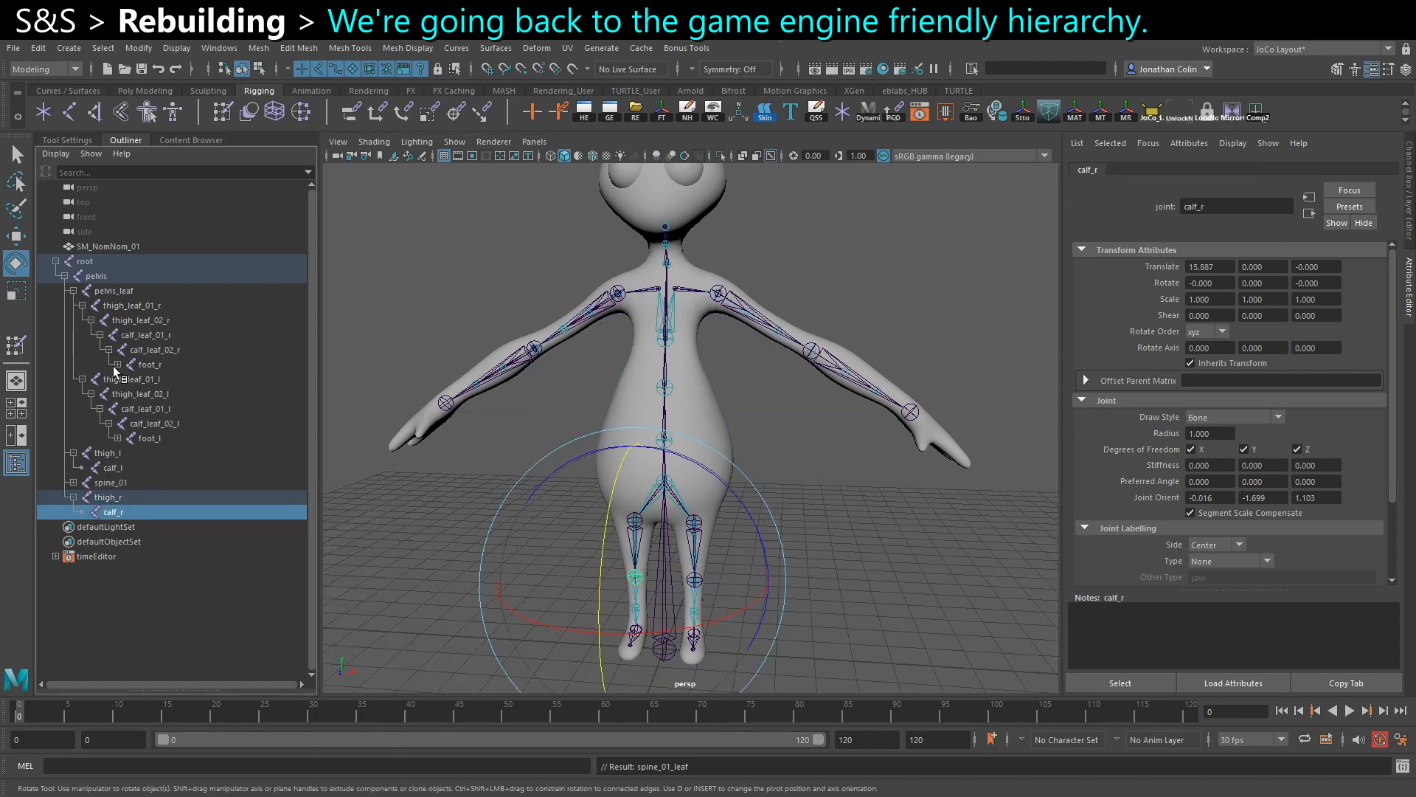
click(167, 365)
middle_drag(151, 366, 122, 510)
click(145, 424)
middle_drag(145, 423, 126, 454)
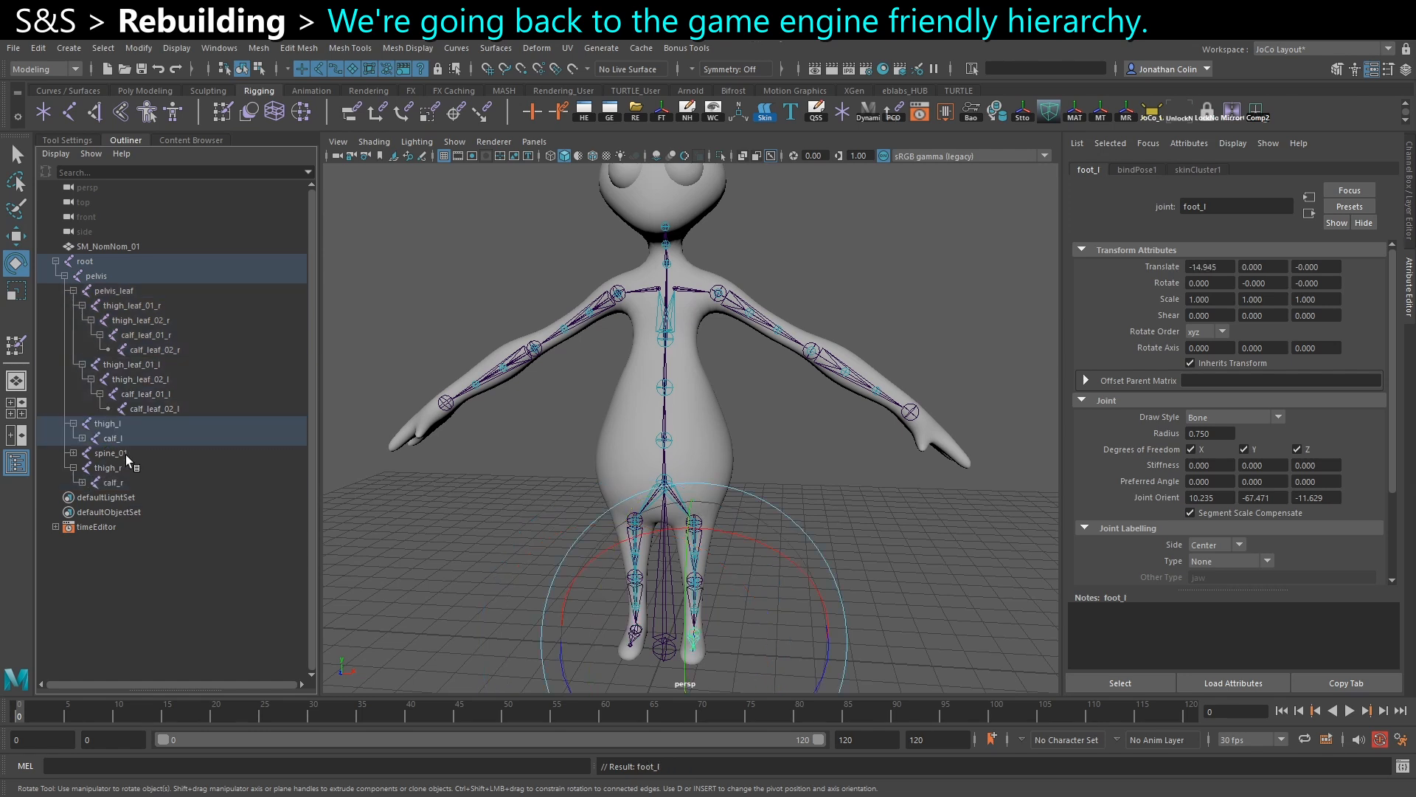
Reparent calf_leaf_02_l and calf_leaf_01_l under calf_r.
click(161, 409)
middle_drag(154, 409, 111, 485)
click(150, 399)
middle_drag(148, 394, 126, 464)
click(168, 343)
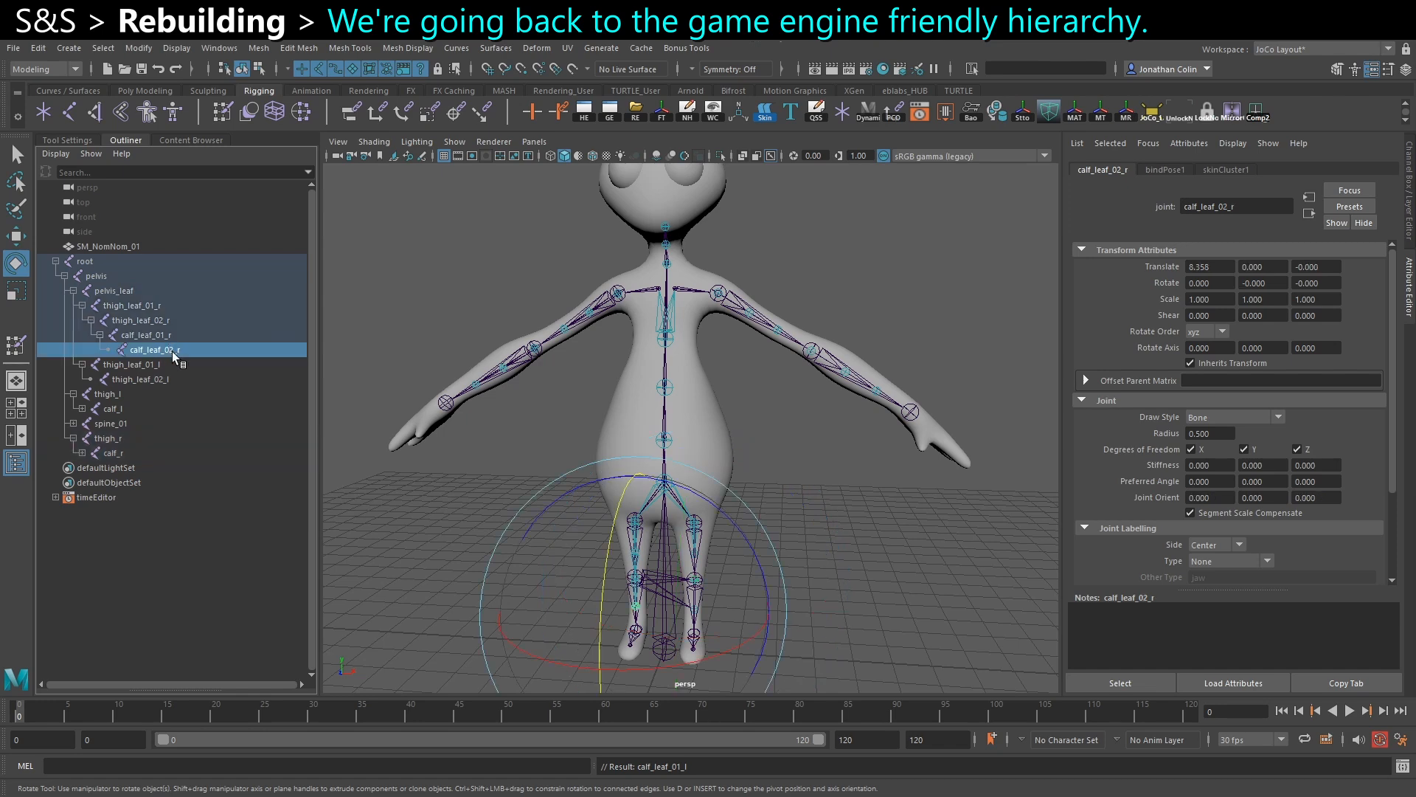
mouse_move(180, 351)
middle_down()
mouse_move(121, 411)
mouse_move(158, 353)
middle_up()
Expand calf_r, reparent the two left calf leaf joints under calf_l, and expand calf_l.
click(82, 453)
click(128, 484)
shift+click(133, 494)
middle_drag(132, 494, 112, 410)
click(82, 408)
Reparent calf_leaf_02_r and calf_leaf_01_r under calf_r.
click(168, 354)
middle_drag(169, 354, 115, 497)
click(155, 336)
middle_drag(155, 337, 135, 453)
Reparent both right thigh leaf joints under thigh_r and both left thigh leaf joints under thigh_l.
click(156, 324)
click(152, 307)
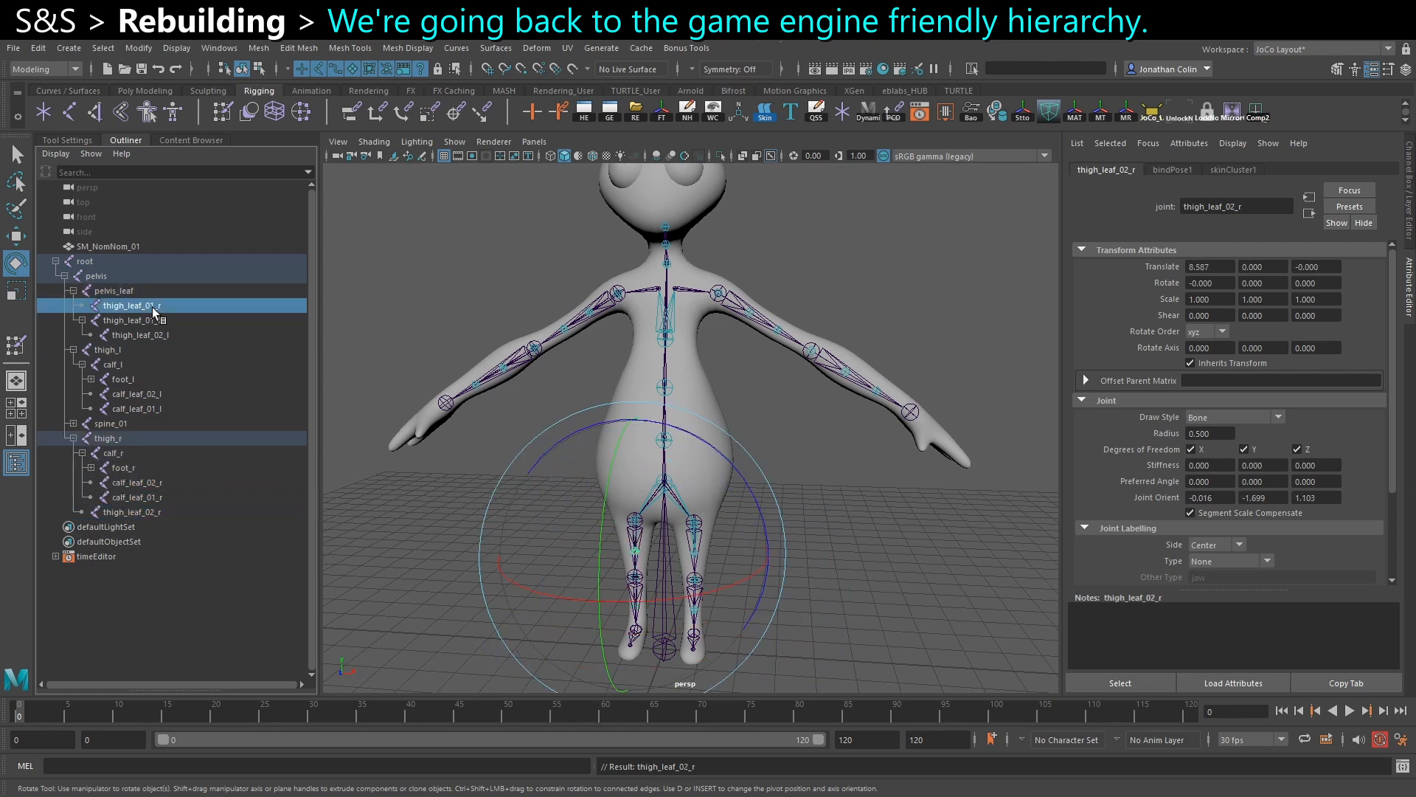
middle_drag(142, 307, 127, 439)
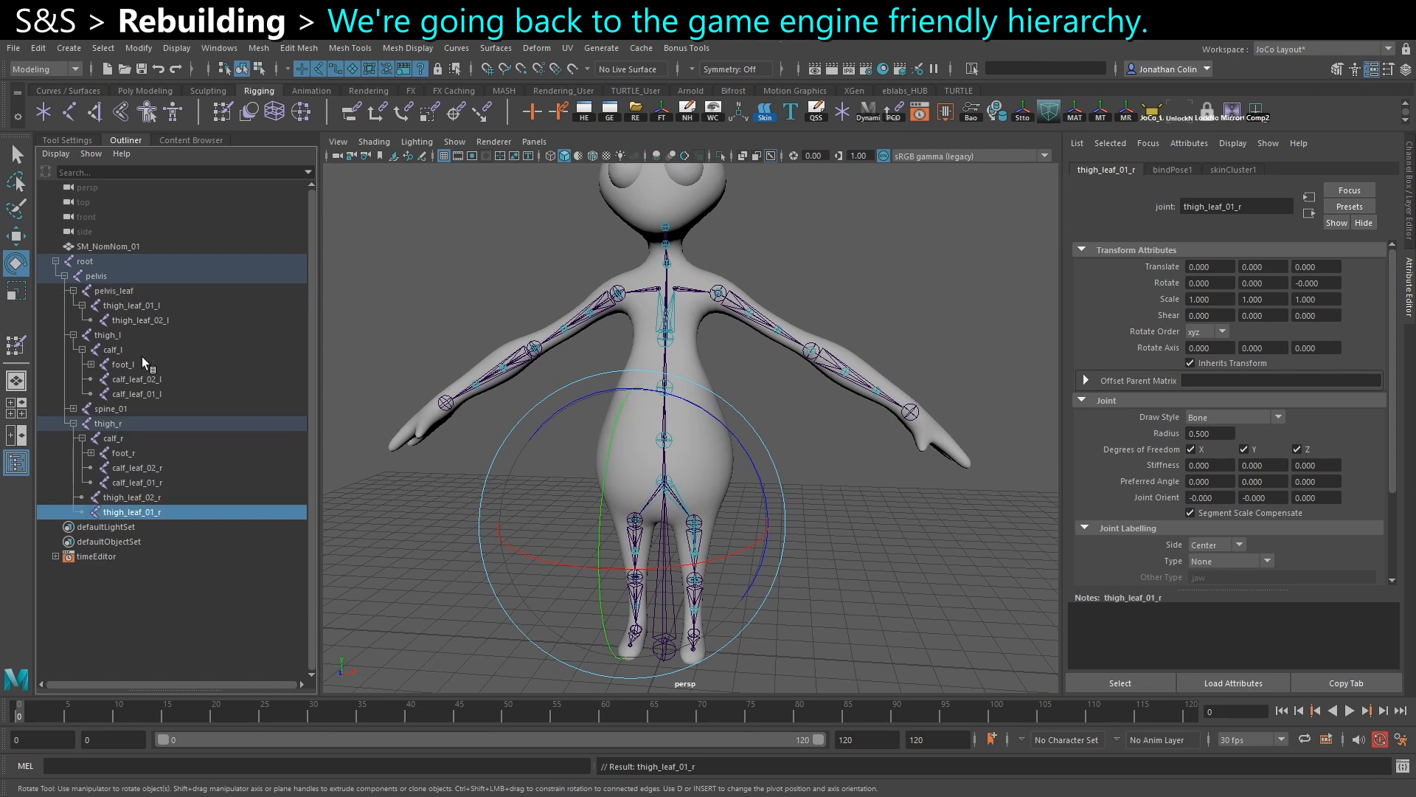
click(149, 321)
mouse_move(149, 321)
middle_down()
mouse_move(205, 341)
mouse_move(145, 336)
mouse_move(146, 322)
middle_up()
click(149, 307)
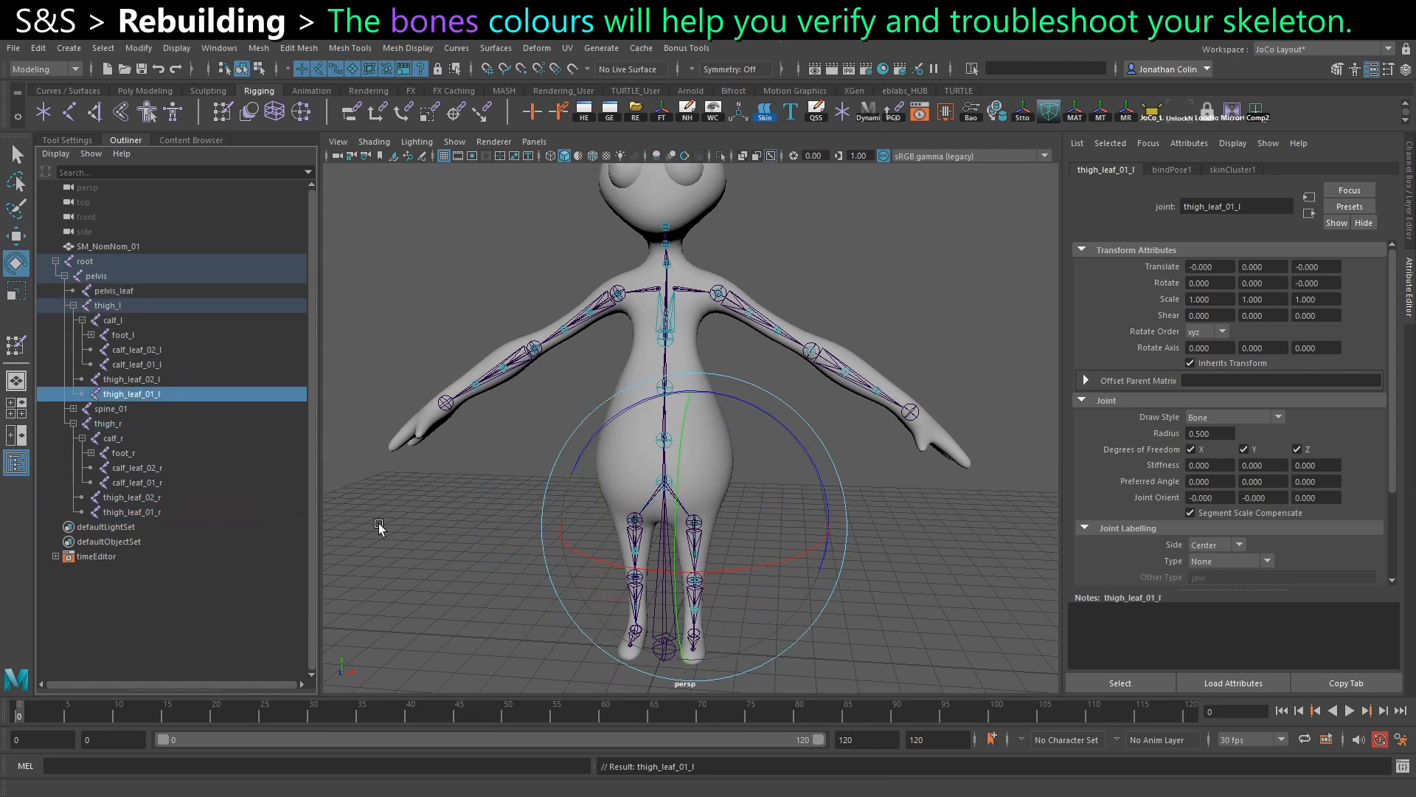
click(399, 522)
Reparent clavicle_l and clavicle_r from spine_03_leaf to spine_03, and expand both clavicles.
alt+drag(587, 410, 669, 323)
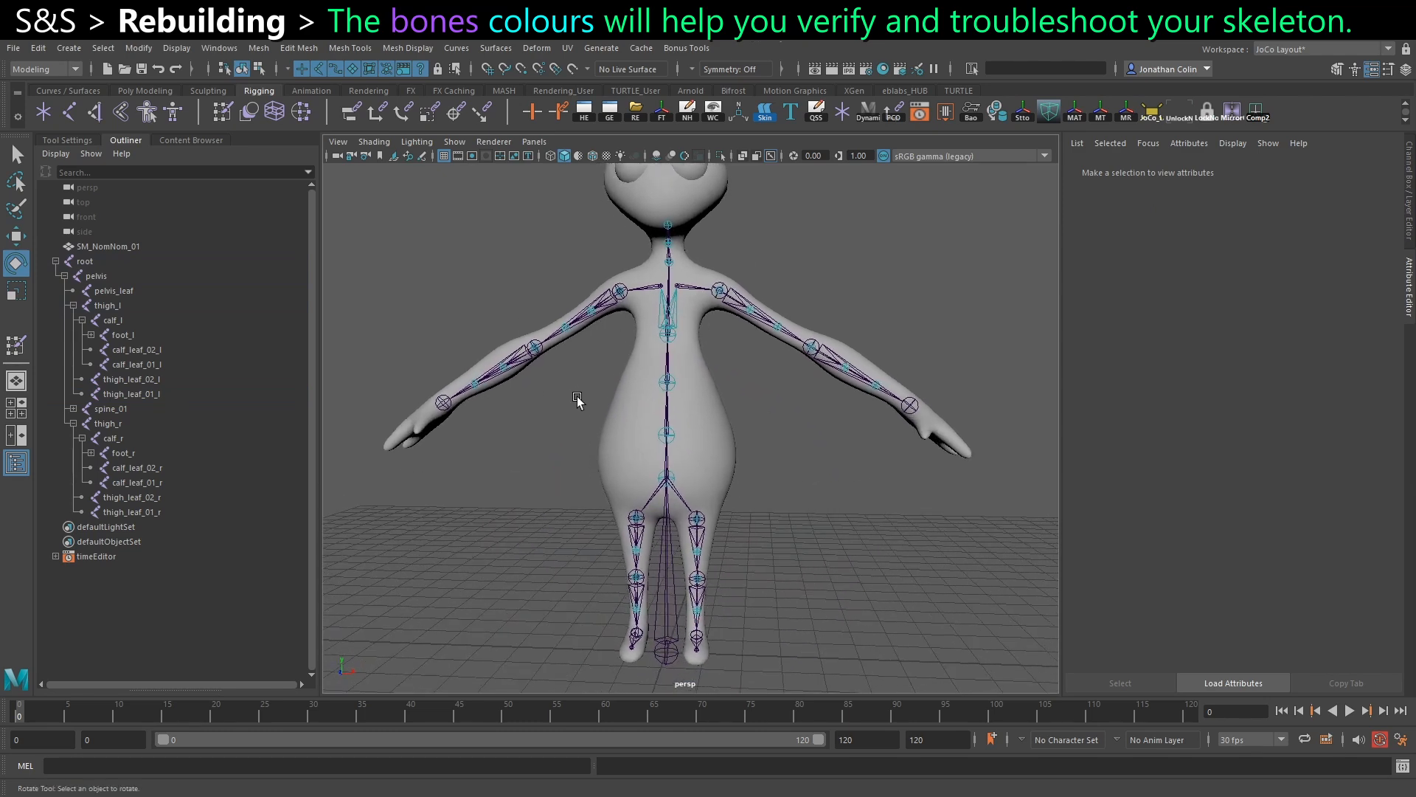
alt+middle_drag(637, 324, 642, 387)
alt+right_drag(642, 388, 701, 339)
click(696, 325)
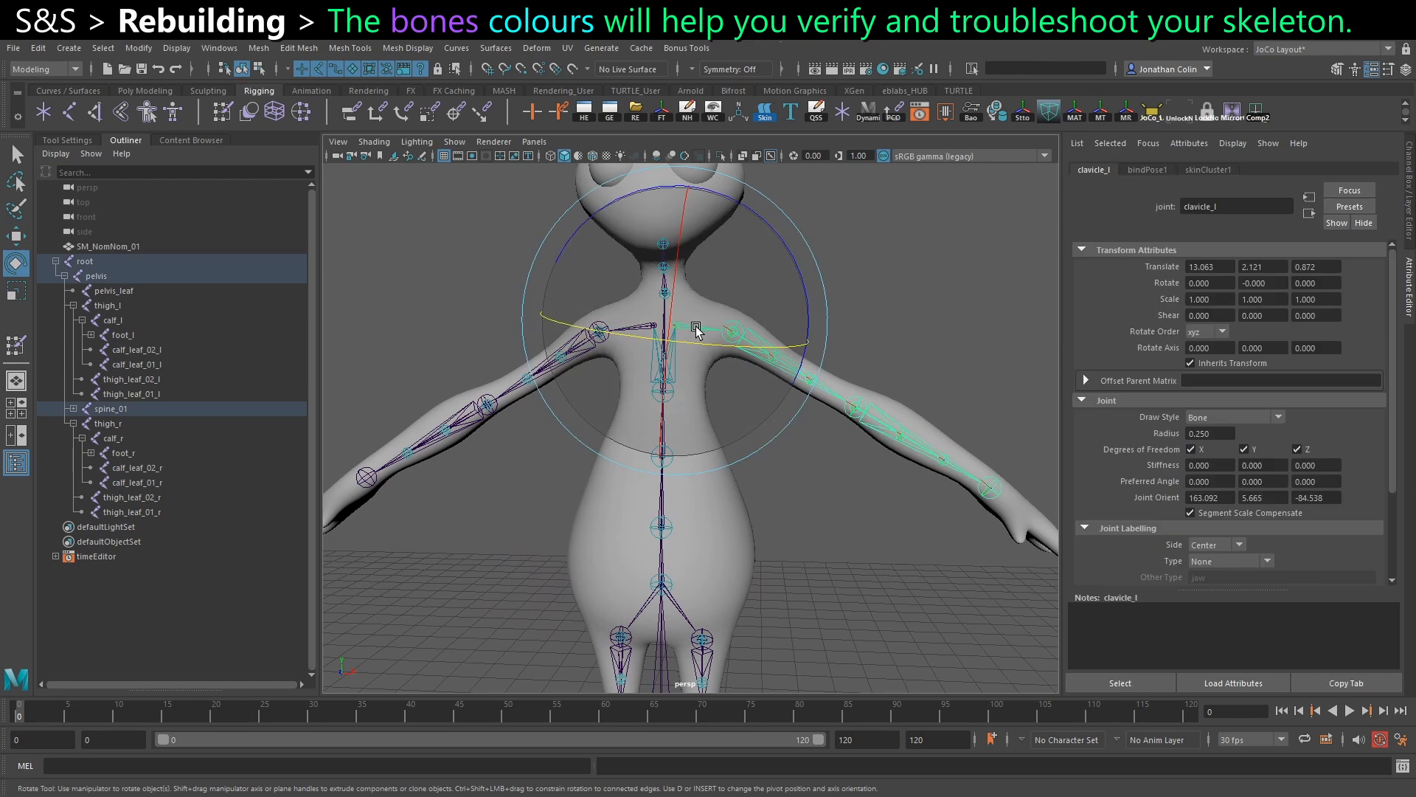
click(73, 409)
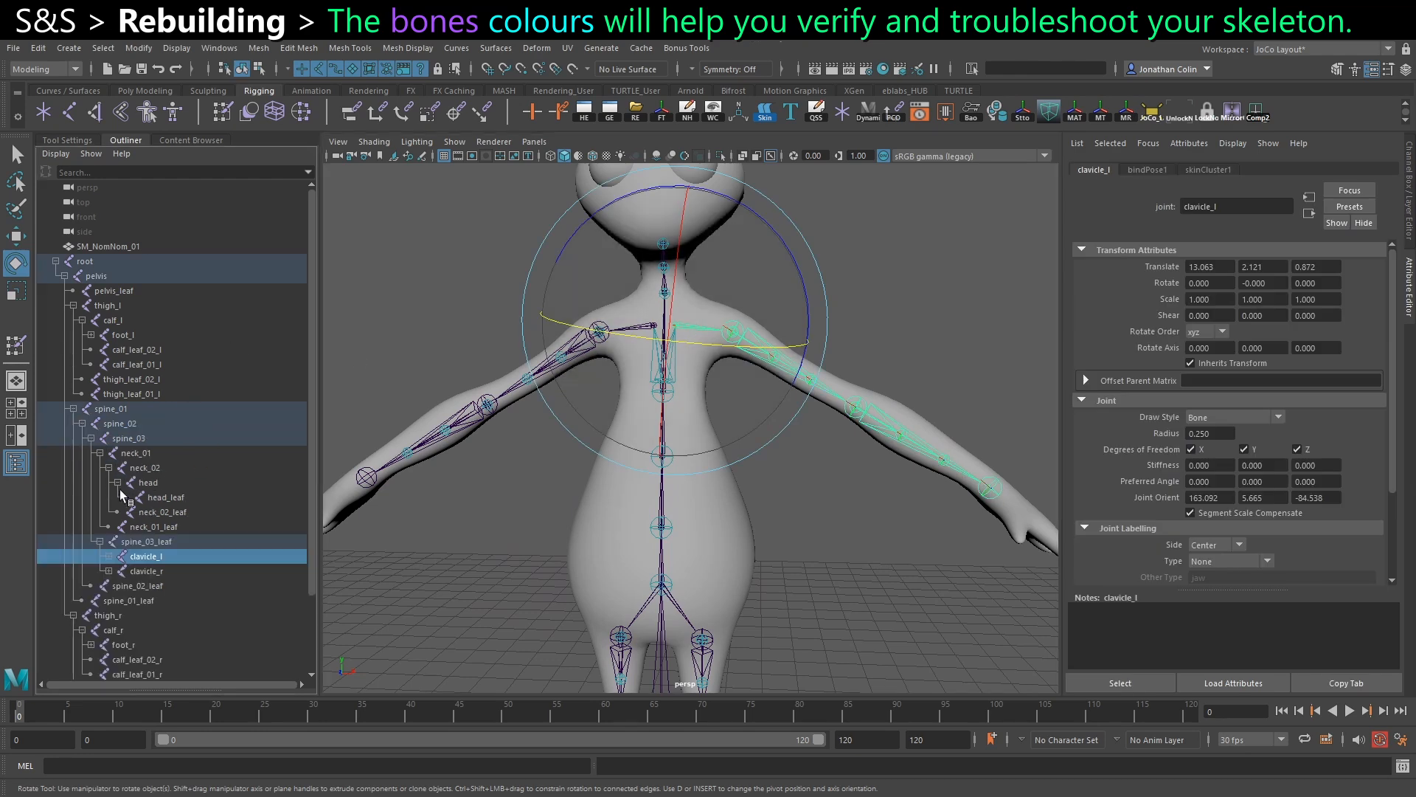
key(Up)
click(175, 554)
shift+click(155, 572)
drag(159, 563, 128, 447)
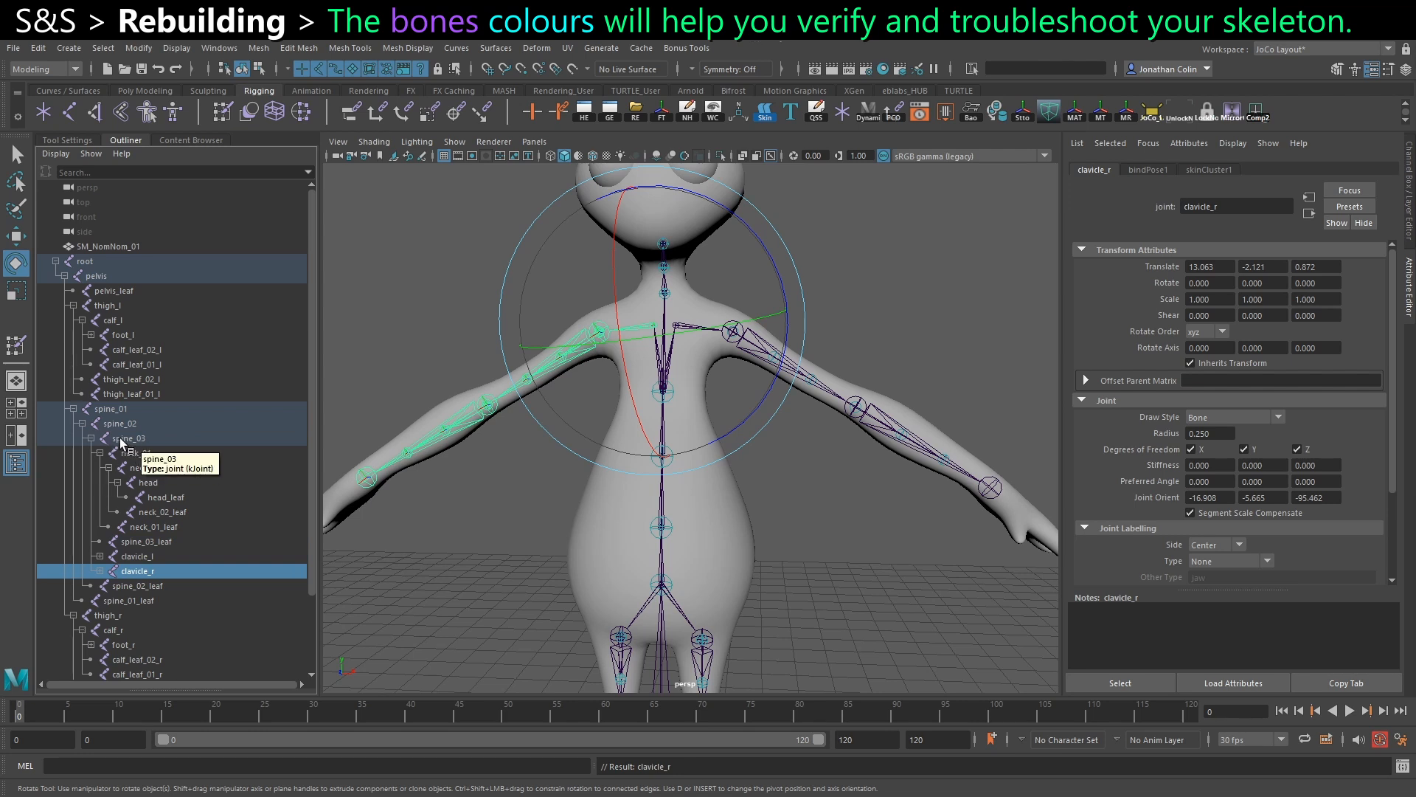
click(100, 571)
click(99, 556)
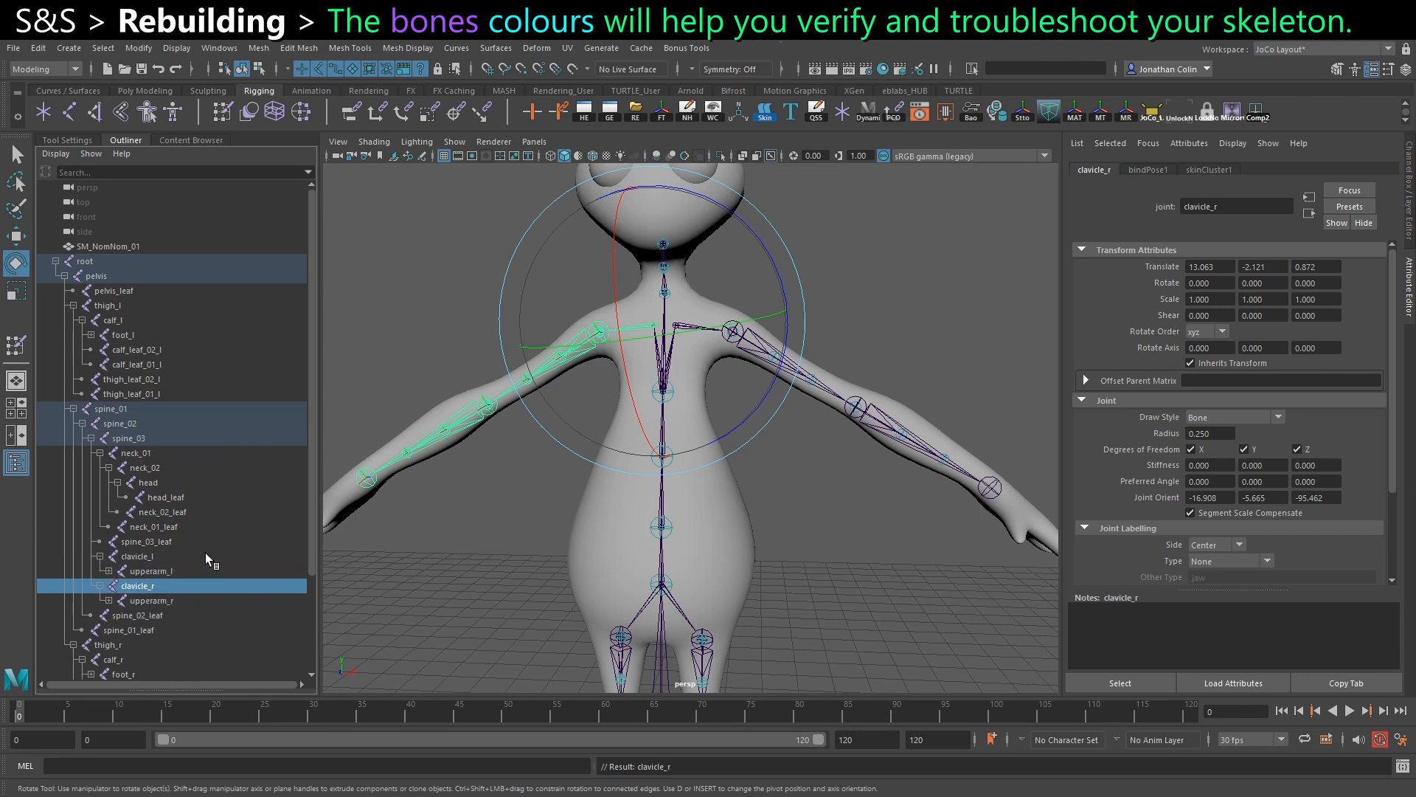
Inspect the bone colours of the rebuilt skeleton along the arms, spine and legs.
click(506, 572)
scroll(632, 367, up, 4)
alt+drag(692, 363, 632, 367)
alt+drag(636, 500, 696, 517)
scroll(595, 411, down, 6)
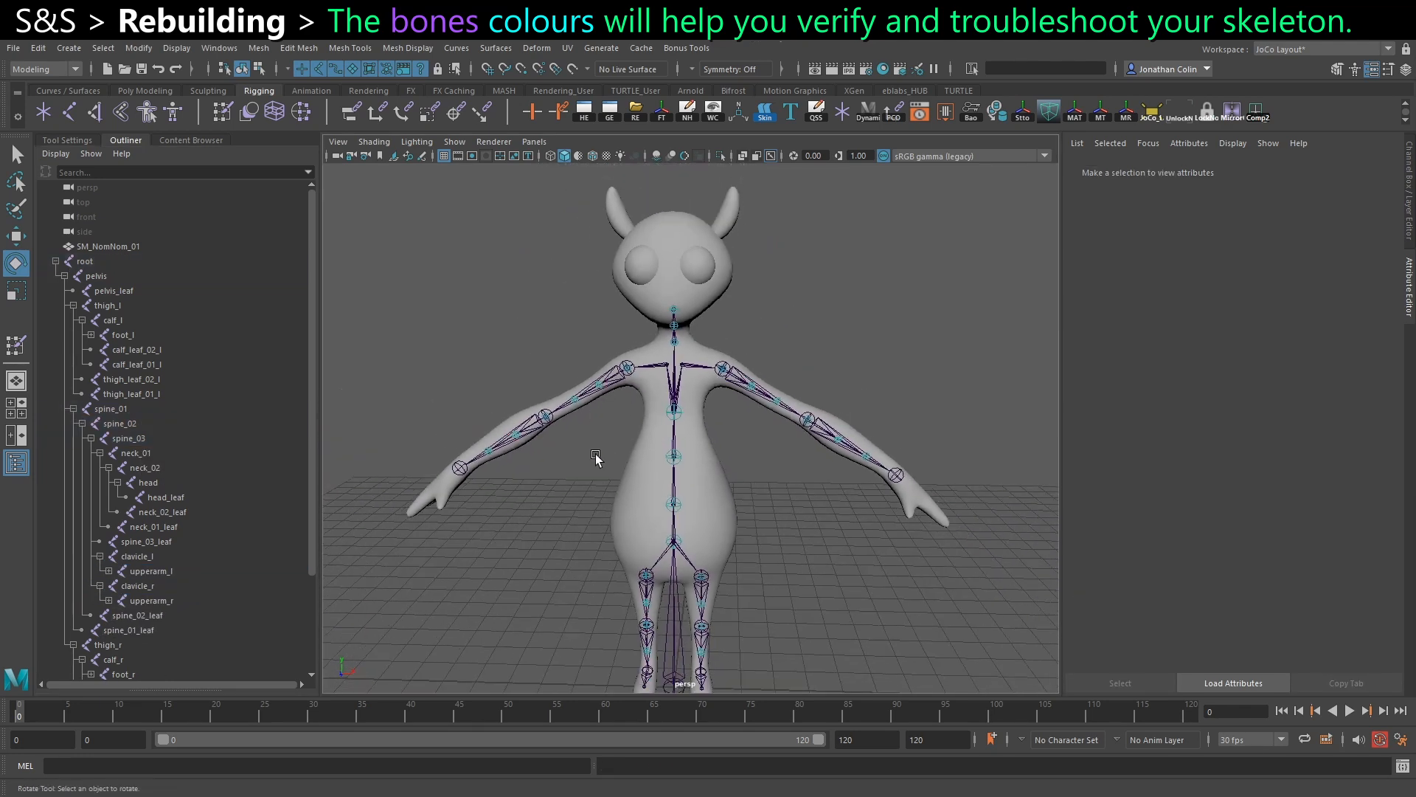
alt+drag(777, 338, 638, 269)
alt+drag(638, 399, 670, 478)
scroll(655, 487, up, 3)
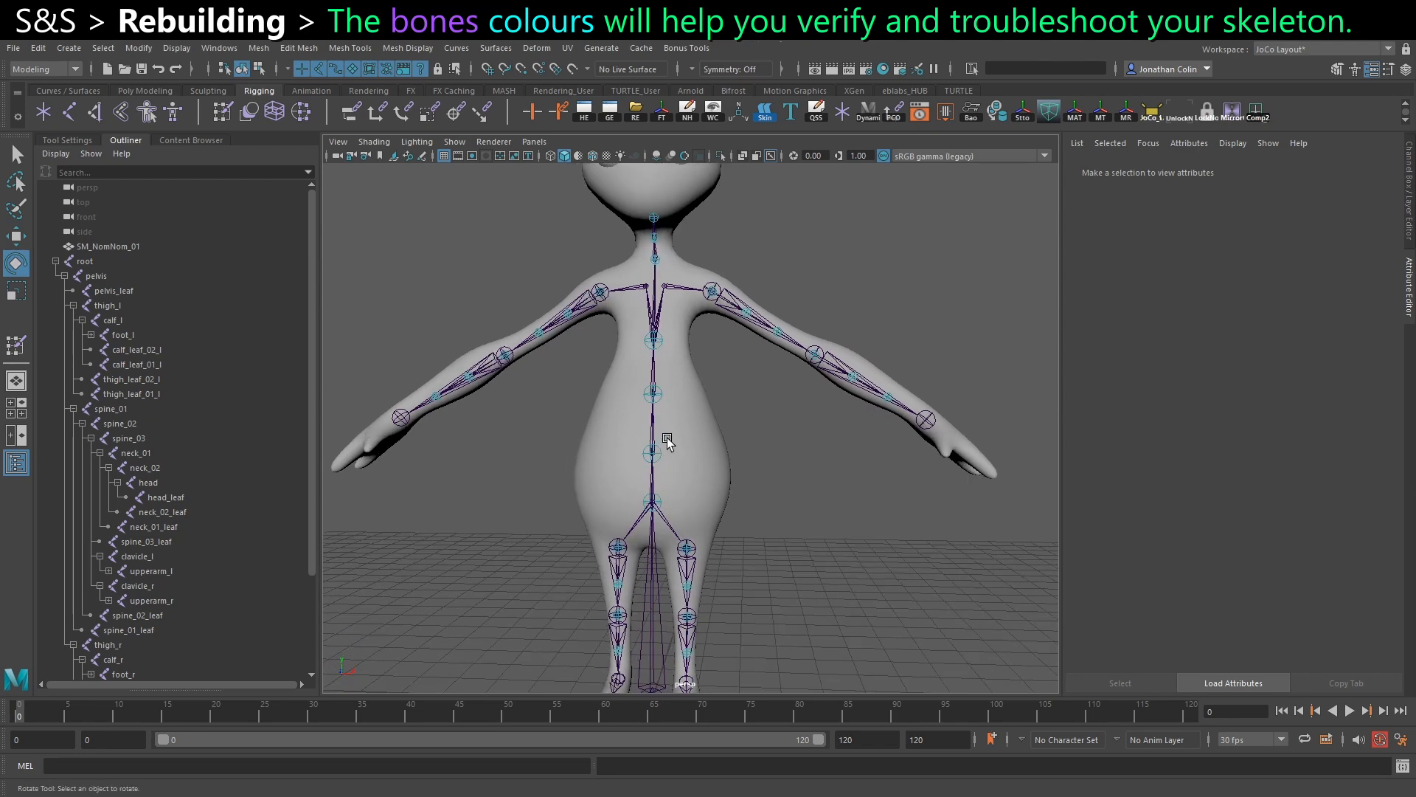
scroll(667, 472, up, 3)
scroll(649, 457, down, 2)
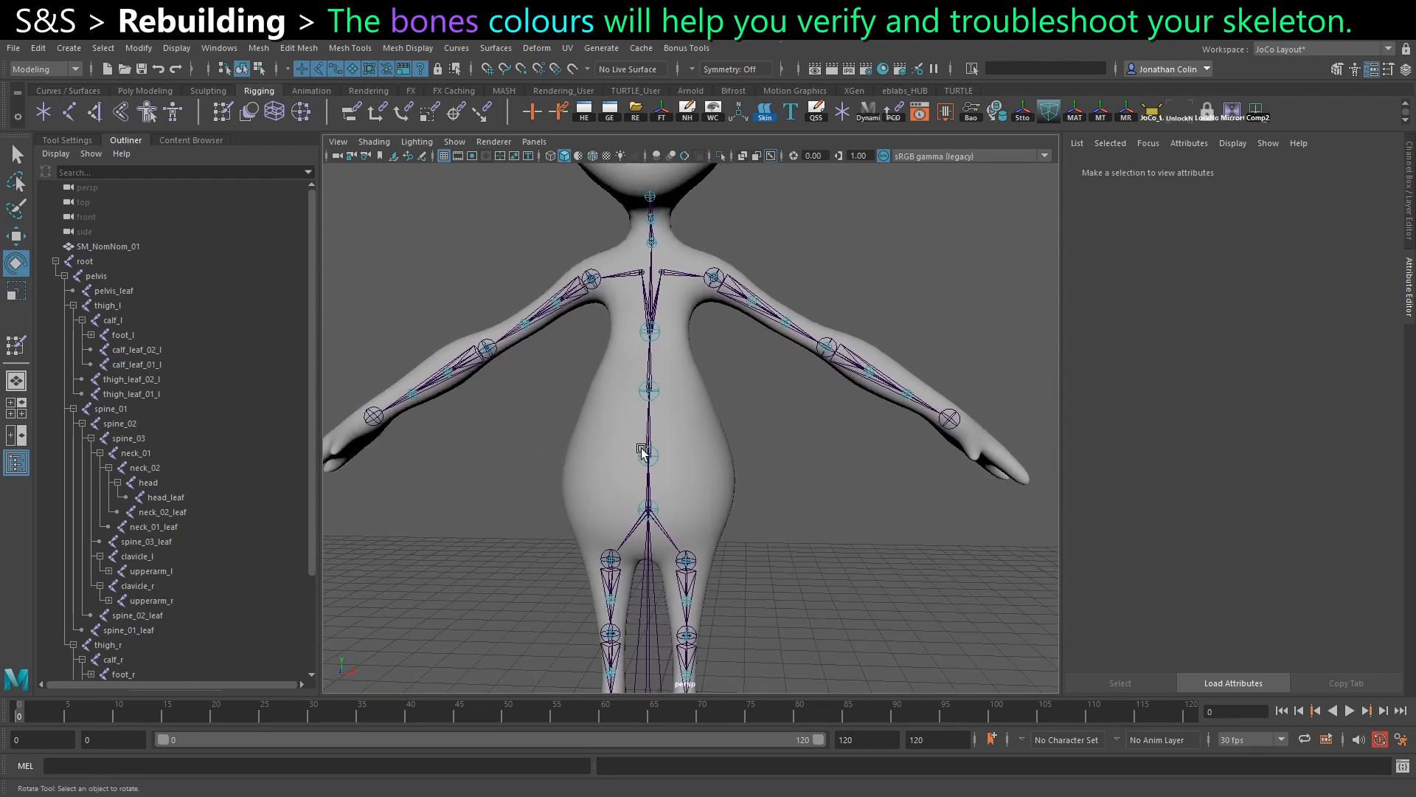
scroll(664, 480, up, 3)
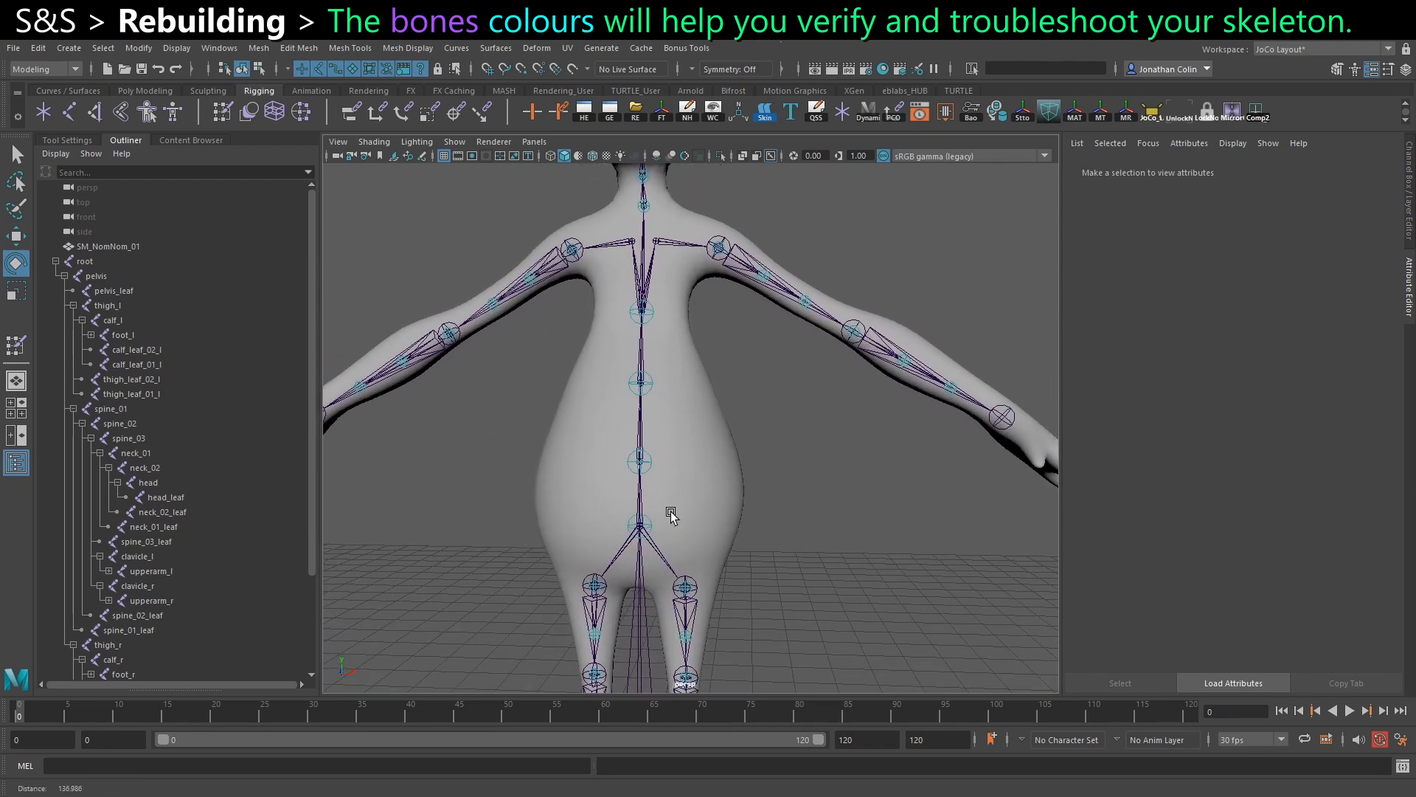
Test-move spine_01_leaf away from the spine to see its independent deformation, and undo the moves.
click(647, 468)
key(w)
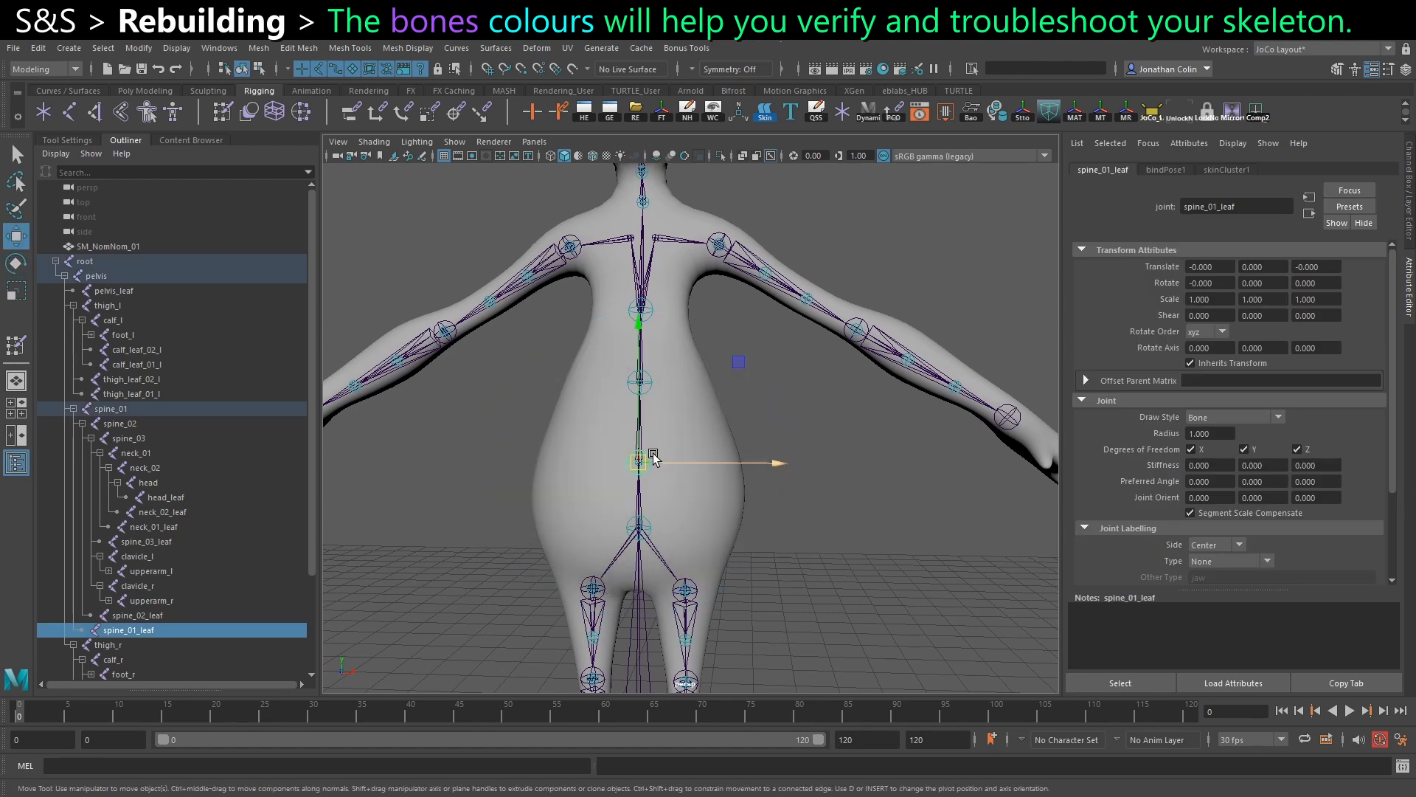
middle_drag(737, 358, 825, 350)
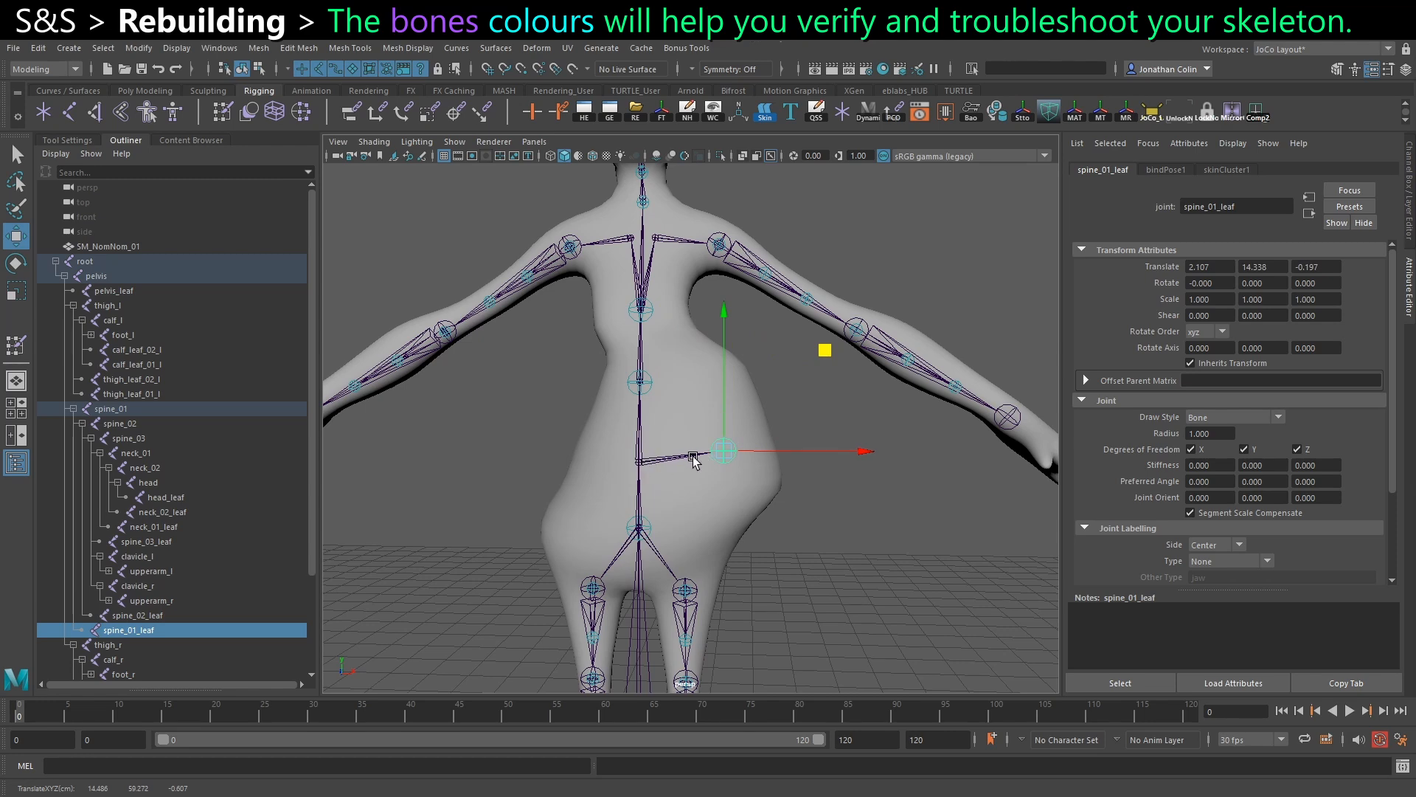
key(ctrl+z)
scroll(673, 446, down, 5)
alt+drag(694, 448, 683, 448)
middle_drag(826, 518, 715, 593)
key(ctrl+z)
Try scaling lowerarm_leaf_01_l uniformly to about 1.473, and undo the scale.
alt+right_drag(714, 593, 808, 717)
click(798, 553)
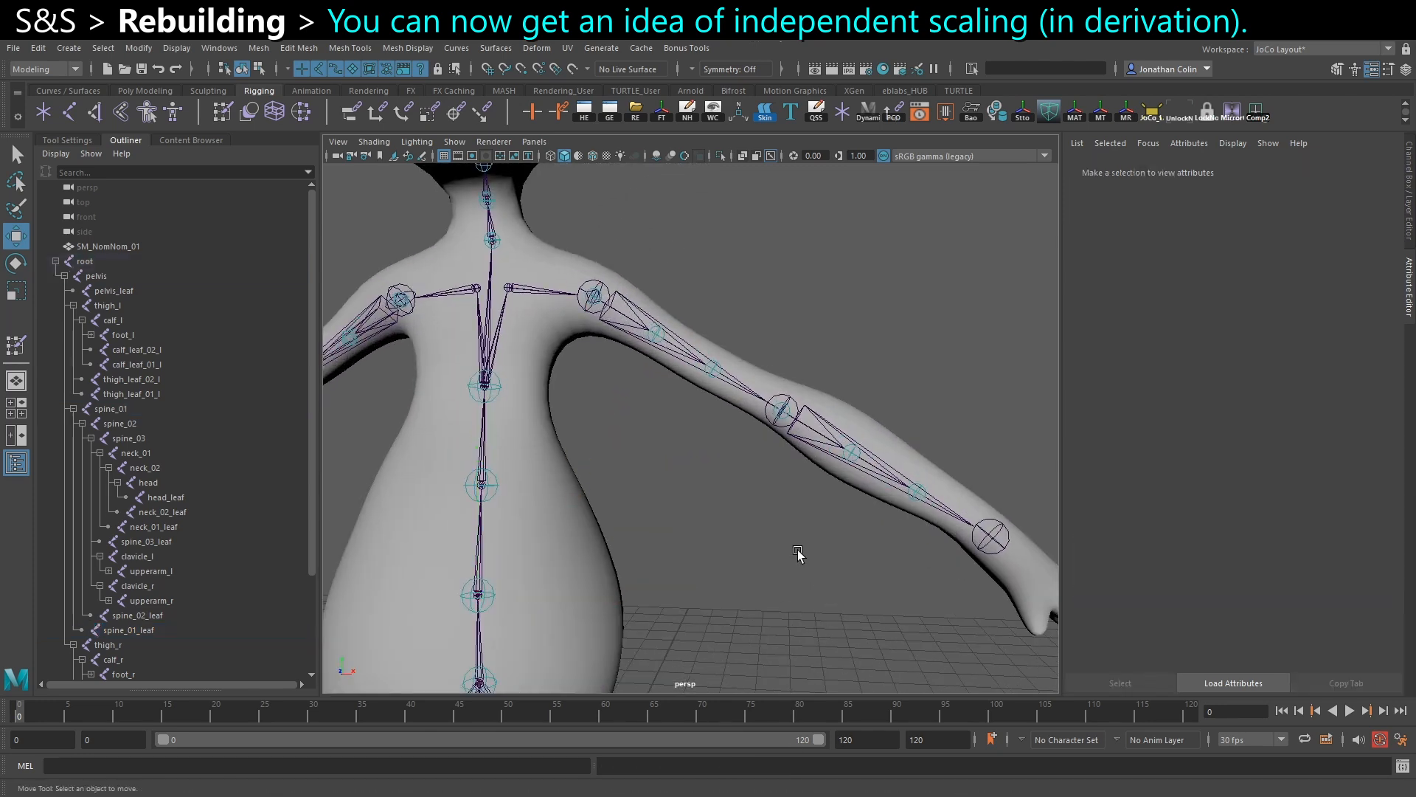
click(783, 415)
key(r)
drag(783, 414, 862, 501)
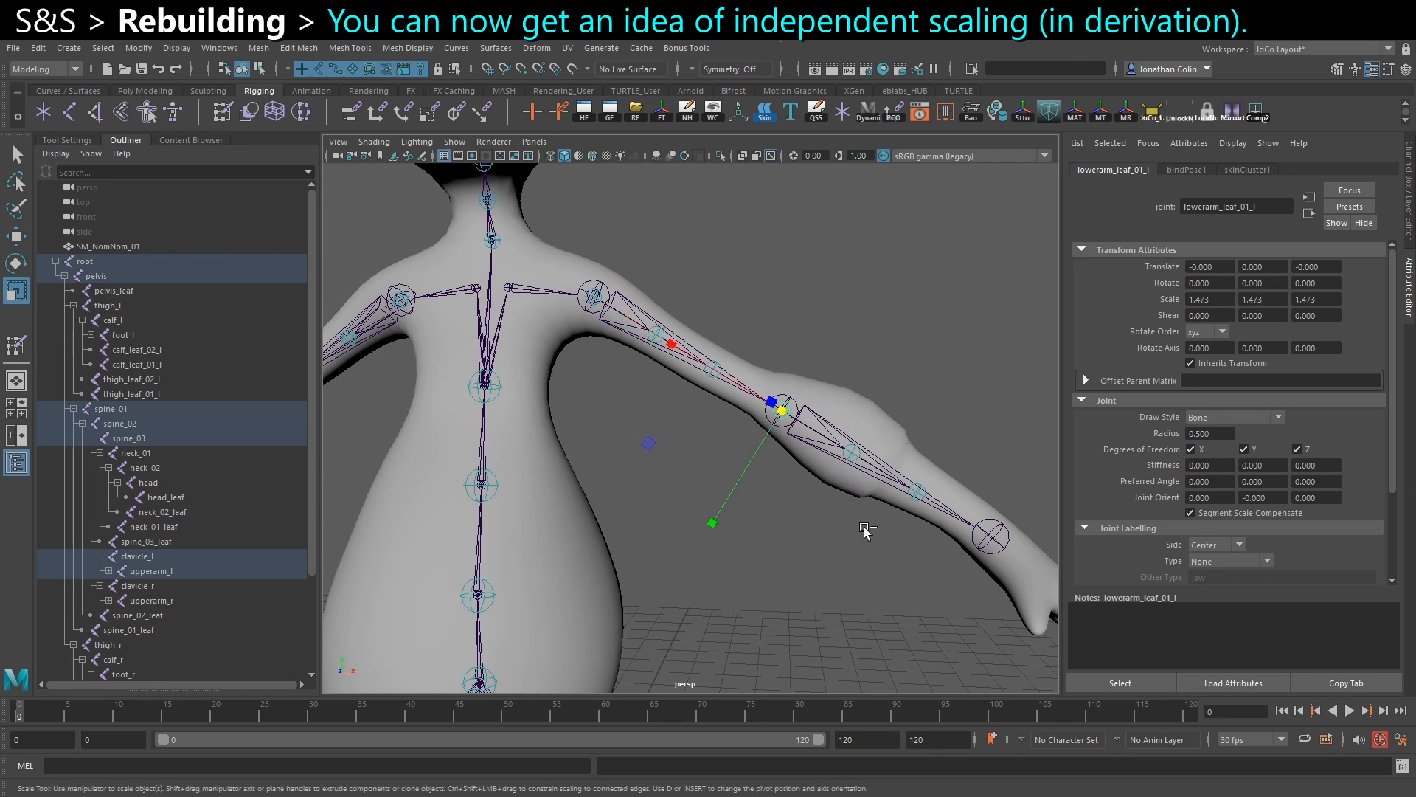
key(ctrl+z)
Try scaling the leaf joint further along the left forearm, and undo the change.
click(856, 454)
drag(782, 565, 726, 594)
alt+middle_drag(782, 571, 747, 566)
key(ctrl+z)
alt+right_drag(836, 618, 734, 450)
click(799, 391)
alt+middle_drag(707, 435, 781, 434)
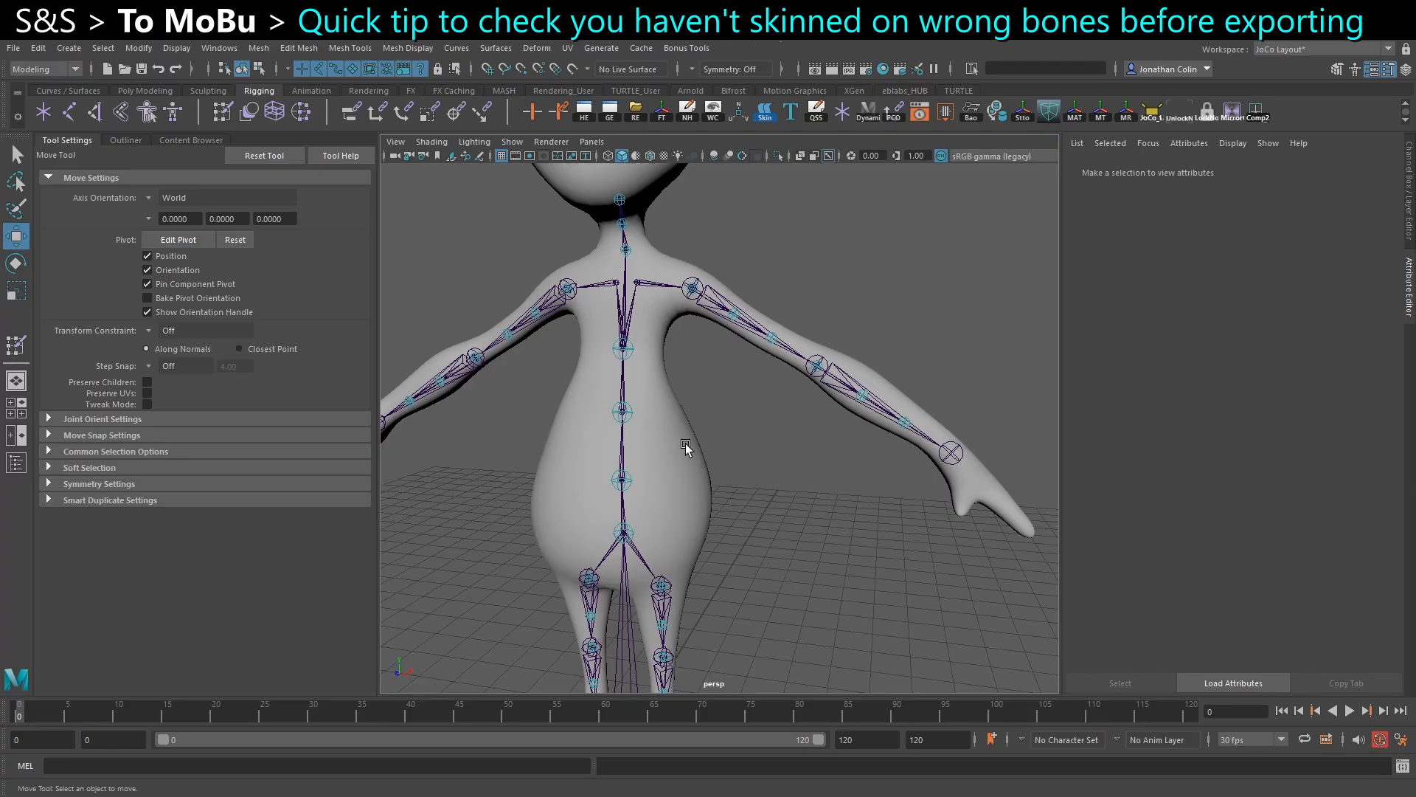
Select the spine_02 joint and enable Preserve Children for the Move tool.
alt+drag(680, 382, 711, 374)
alt+middle_drag(711, 374, 717, 381)
alt+drag(717, 383, 632, 383)
click(622, 386)
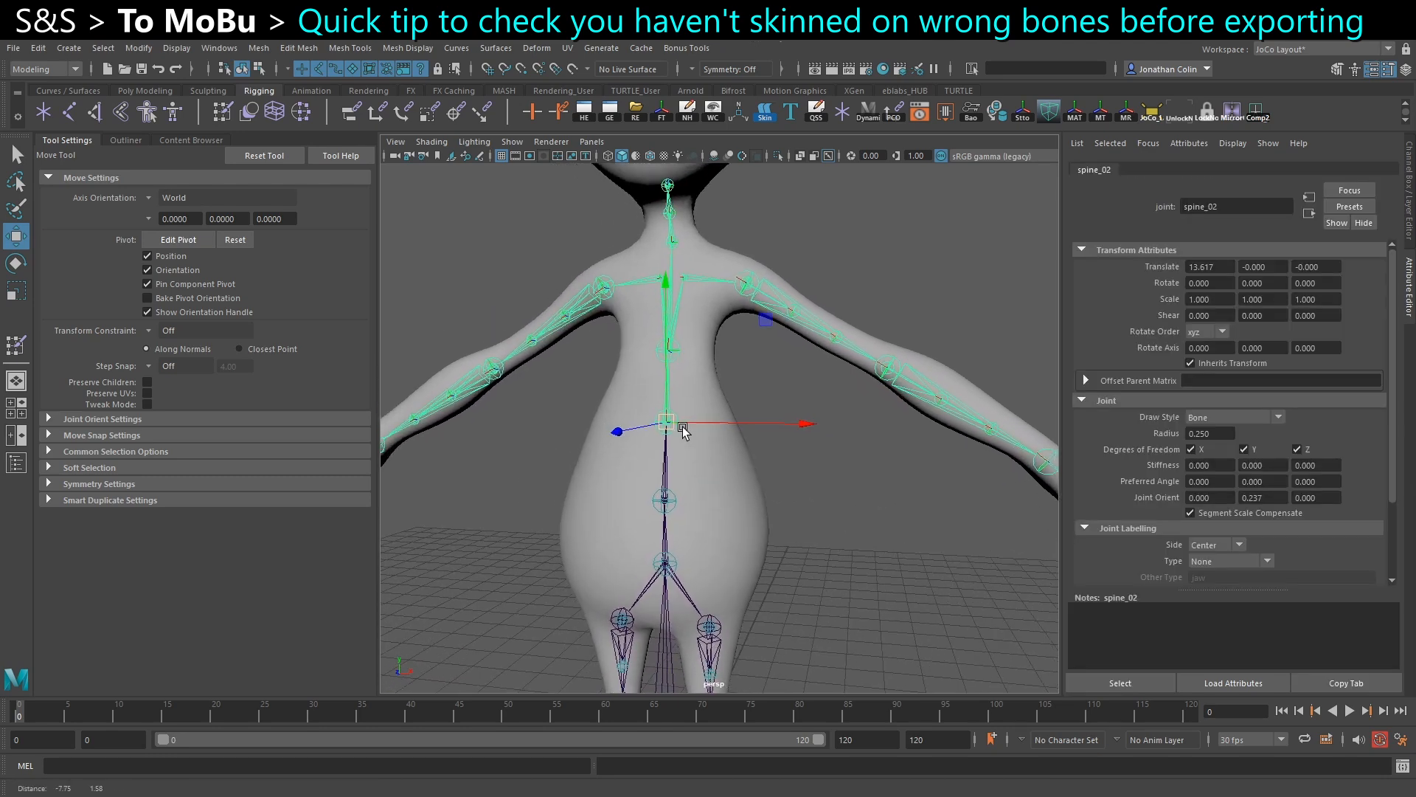
scroll(676, 418, up, 2)
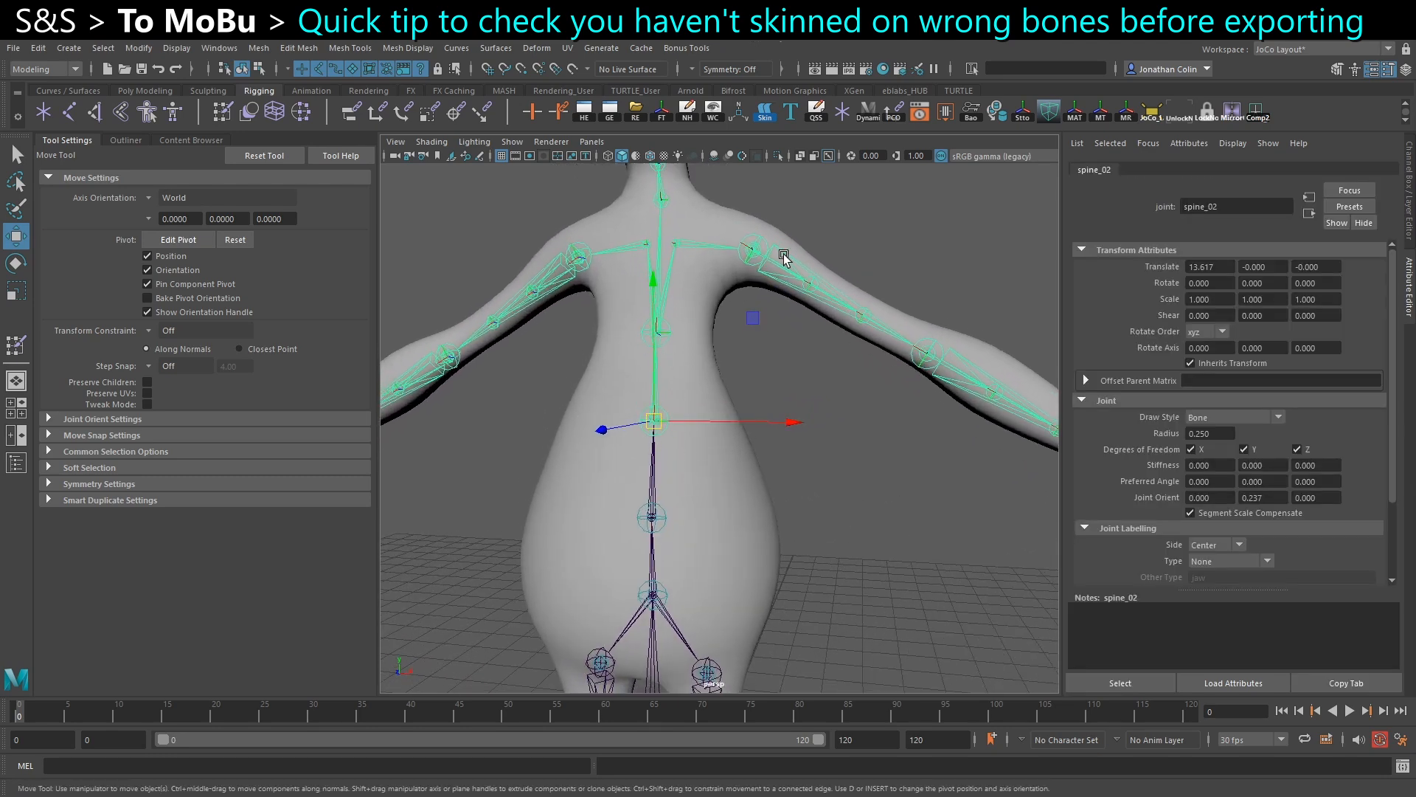
click(124, 141)
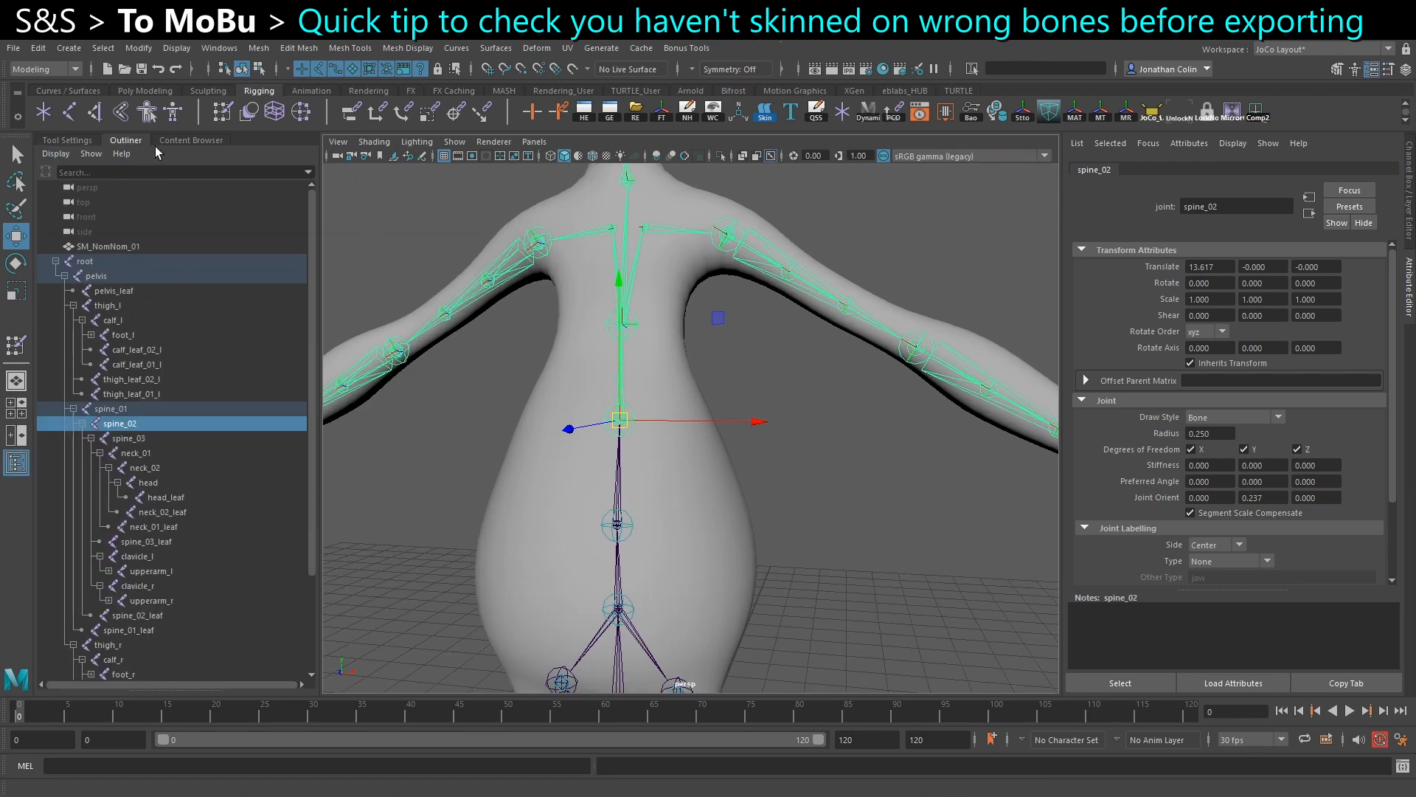
click(191, 140)
click(66, 140)
click(146, 382)
Test-move spine_02 sideways with its children preserved to check for wrong skinning, and undo each move.
drag(654, 421, 782, 422)
key(ctrl+z)
alt+drag(732, 520, 749, 519)
key(ctrl+z)
drag(672, 423, 762, 422)
key(ctrl+z)
key(ctrl+z)
key(ctrl+z)
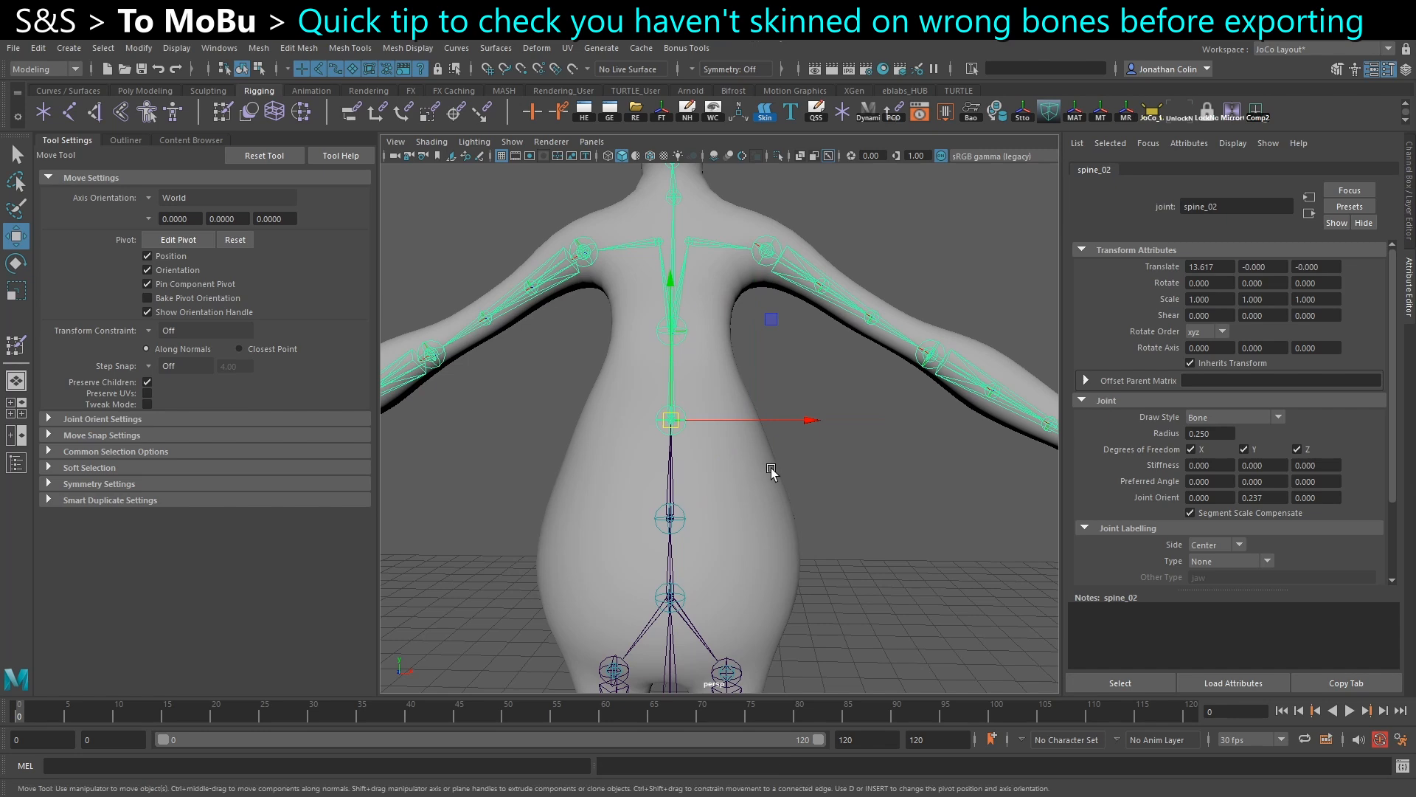
click(680, 422)
mouse_move(672, 421)
mouse_down()
mouse_move(709, 389)
mouse_move(668, 422)
mouse_up()
key(ctrl+z)
alt+middle_drag(783, 369, 791, 413)
click(804, 414)
Test the clavicle_l joint's influence on the mesh, and undo the change.
alt+middle_drag(698, 347, 714, 413)
alt+drag(715, 414, 695, 337)
click(697, 358)
key(ctrl+z)
alt+middle_drag(917, 587, 763, 530)
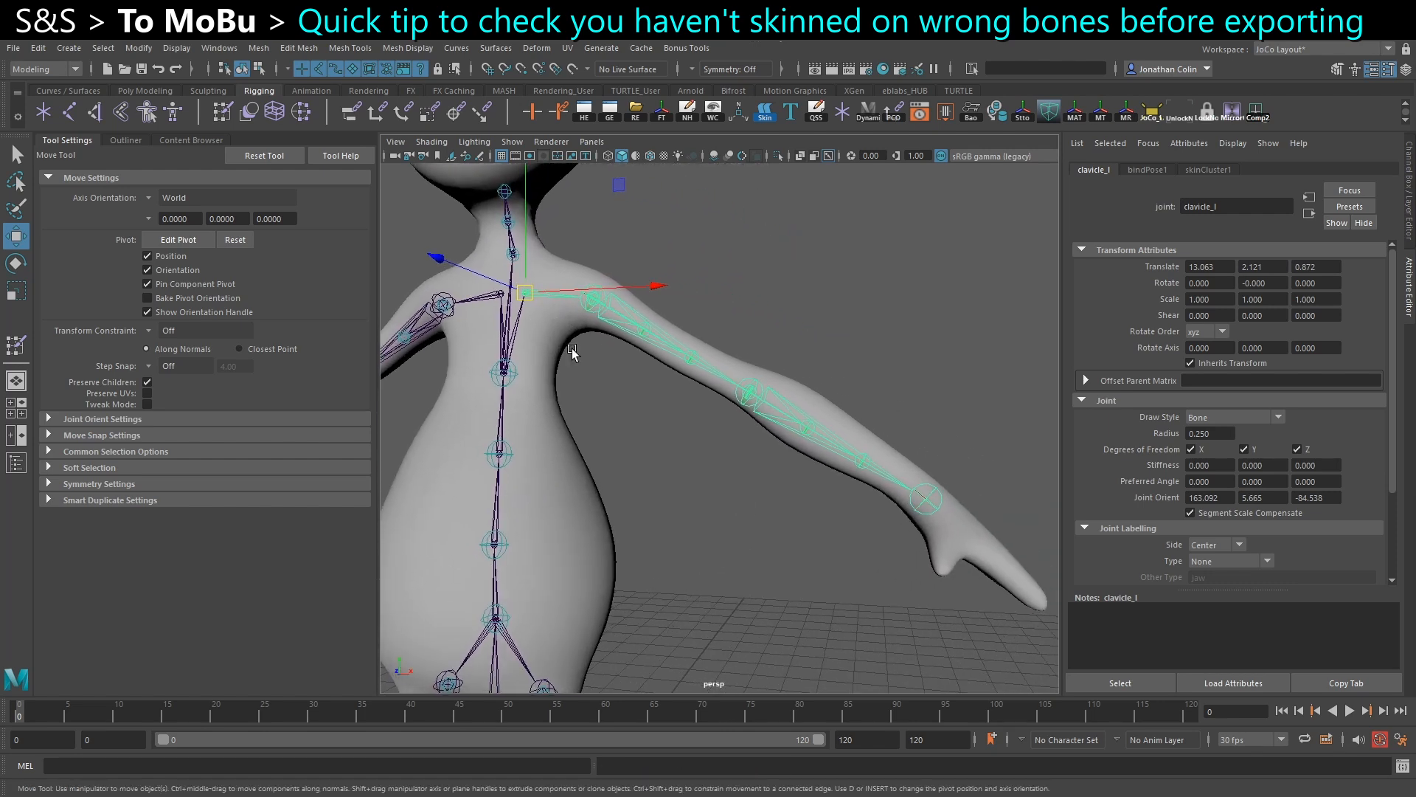
Test-move hand_l slightly to check its skinning, and undo the move.
alt+drag(824, 528, 793, 496)
click(832, 469)
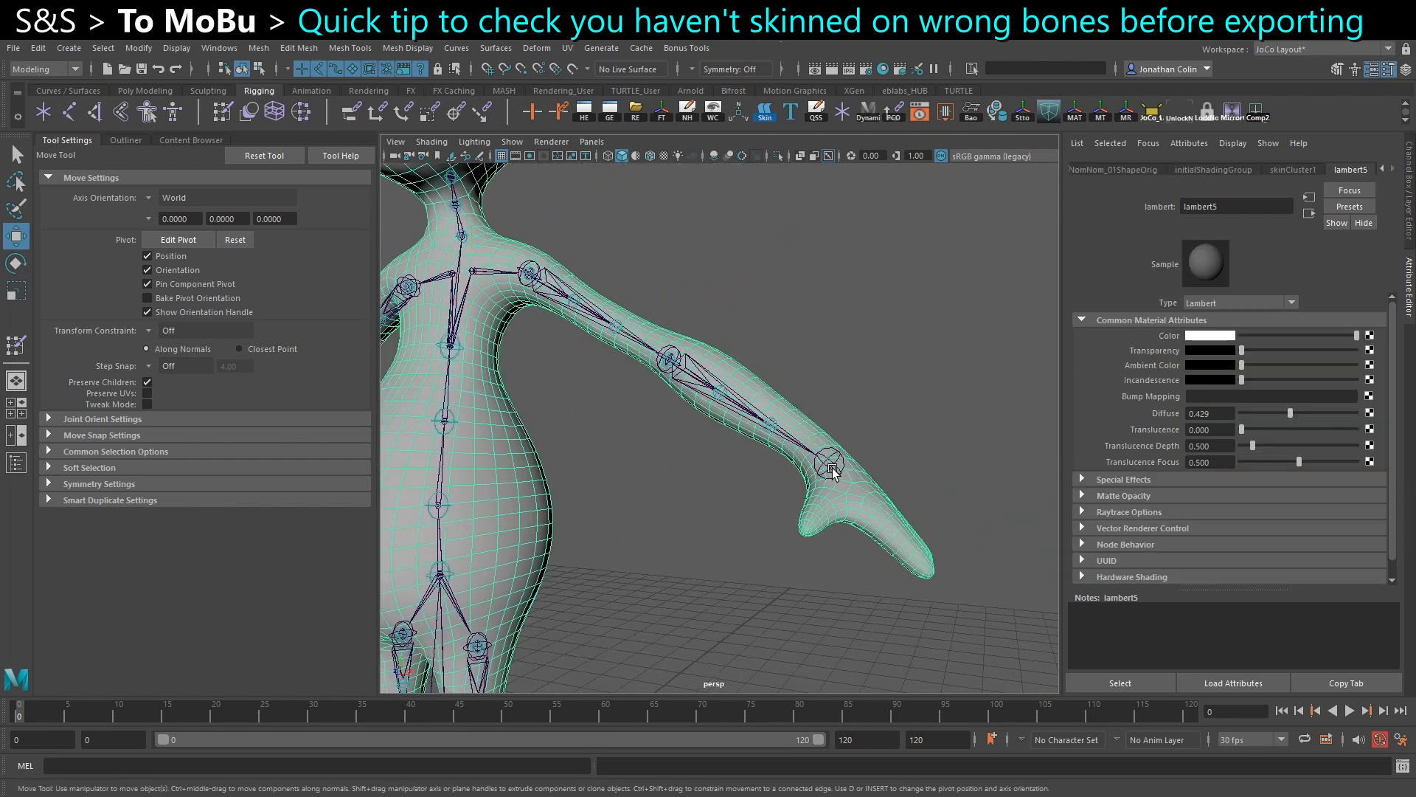
key(ctrl+z)
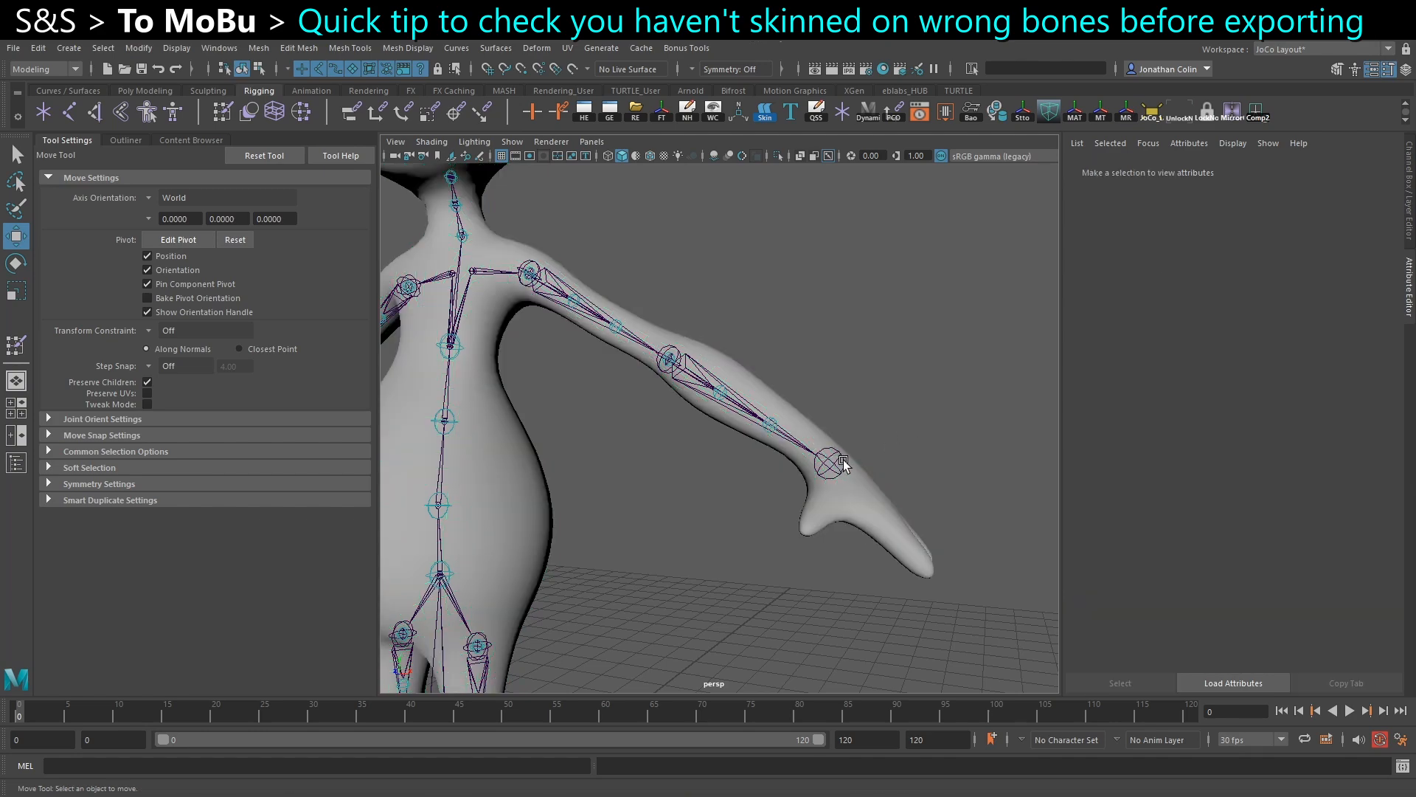
click(842, 461)
mouse_move(829, 463)
mouse_down()
mouse_move(803, 494)
mouse_move(832, 463)
mouse_up()
key(ctrl+z)
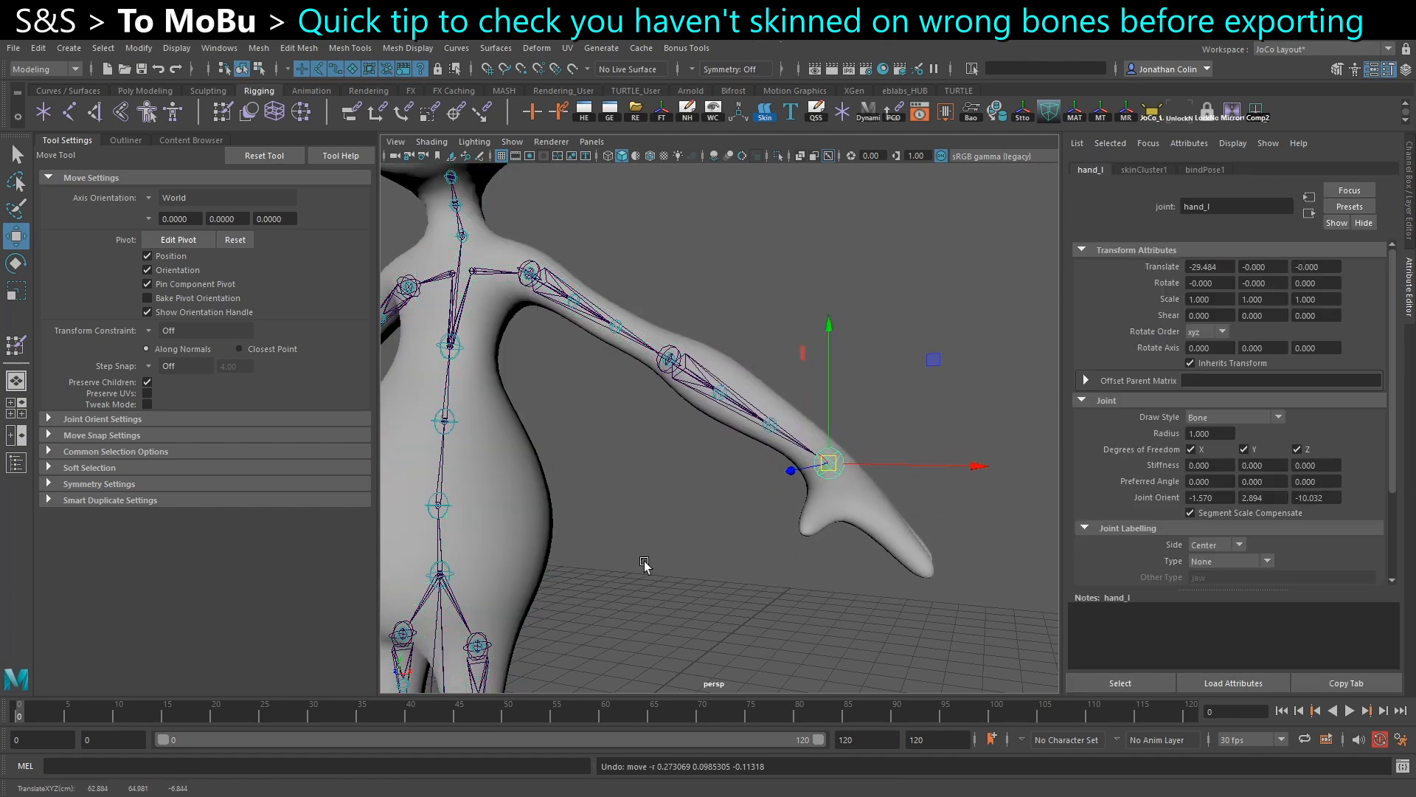
Test-rotate foot_l to check its skinning, and undo the rotation.
alt+middle_drag(646, 565, 894, 258)
alt+drag(895, 259, 819, 295)
scroll(765, 472, up, 3)
click(762, 506)
key(e)
drag(763, 530, 791, 460)
key(ctrl+z)
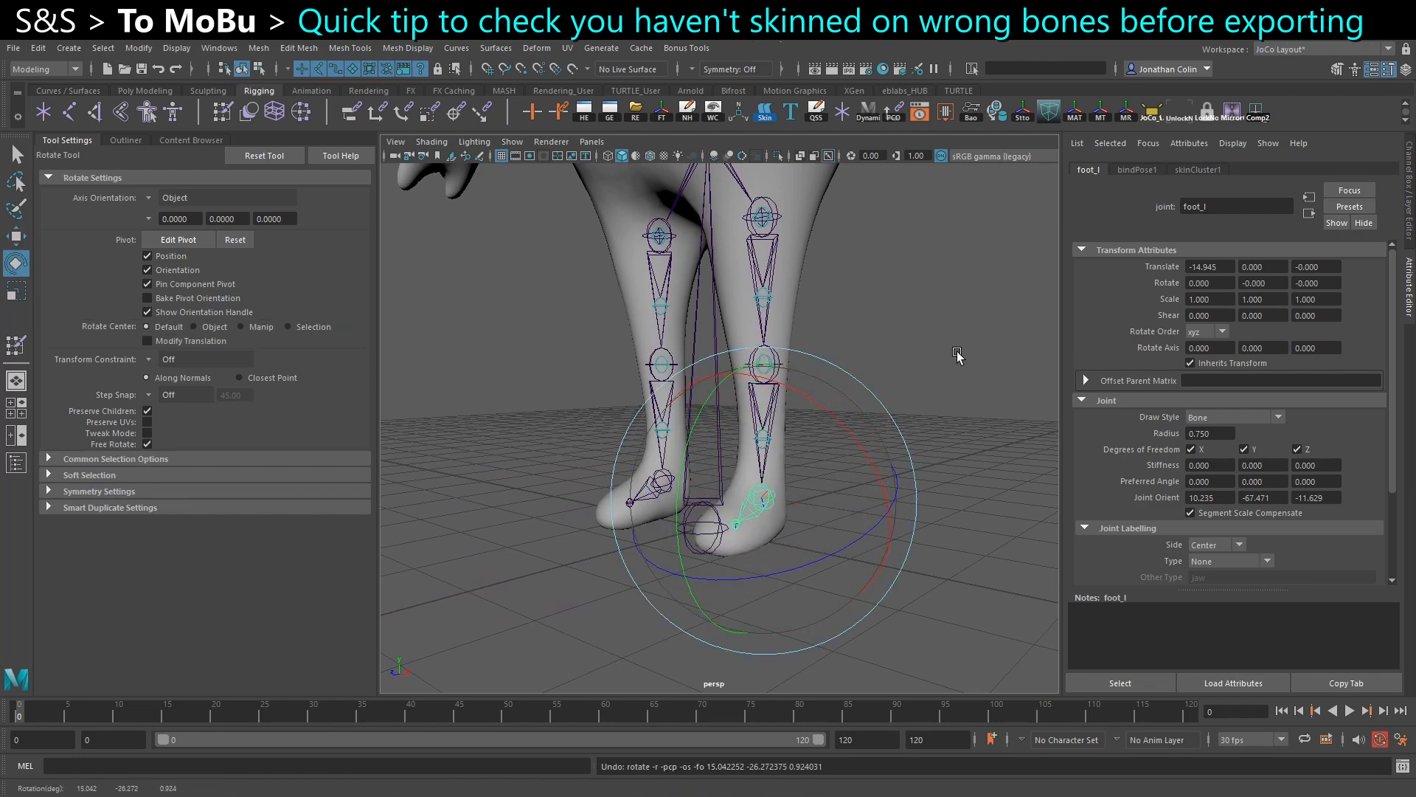
click(957, 355)
Test-move pelvis_leaf to check the hip skinning, undo the move, and clear the selection.
scroll(825, 310, down, 4)
alt+middle_drag(826, 310, 806, 490)
alt+drag(806, 490, 853, 512)
alt+middle_drag(854, 512, 822, 526)
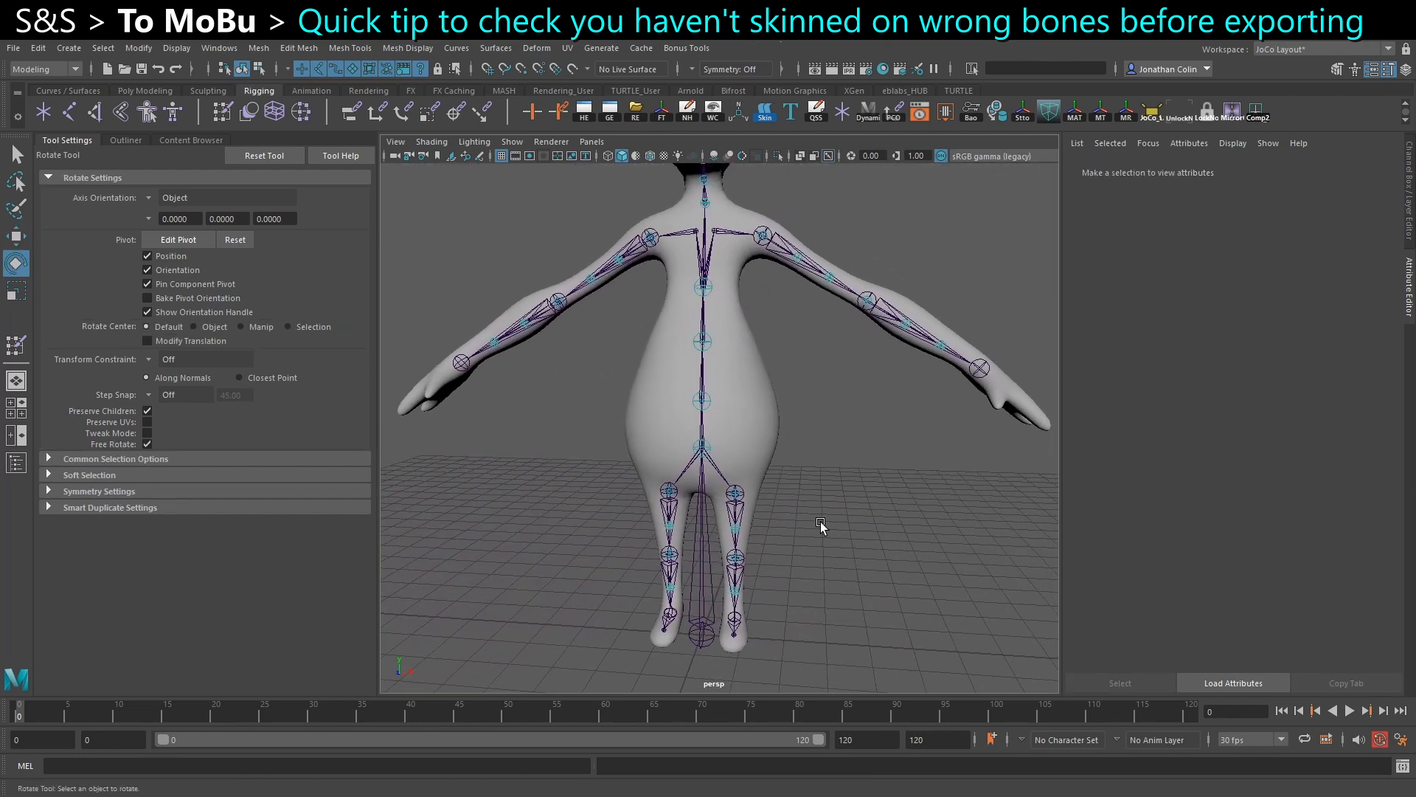
scroll(821, 525, down, 1)
click(705, 446)
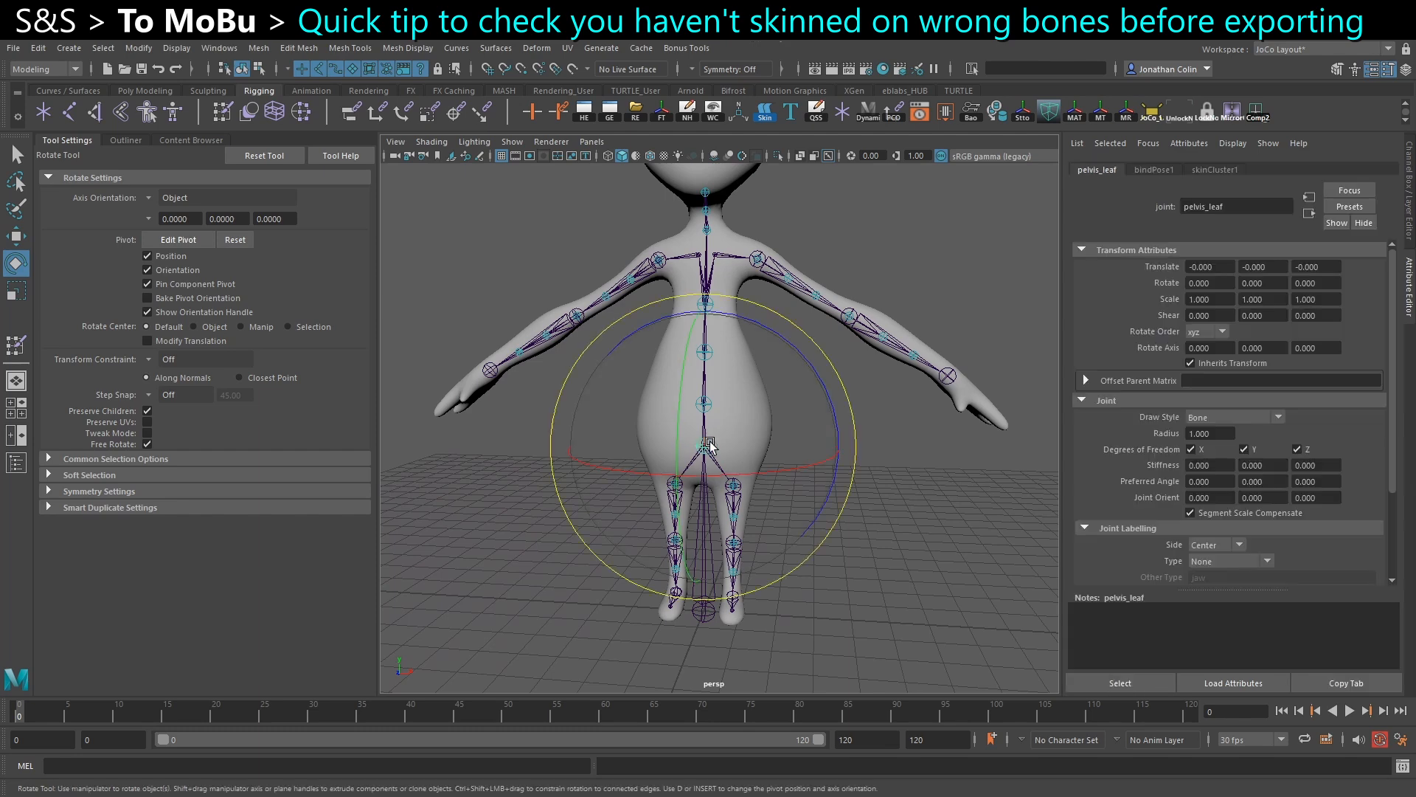
key(w)
drag(707, 448, 758, 435)
key(ctrl+z)
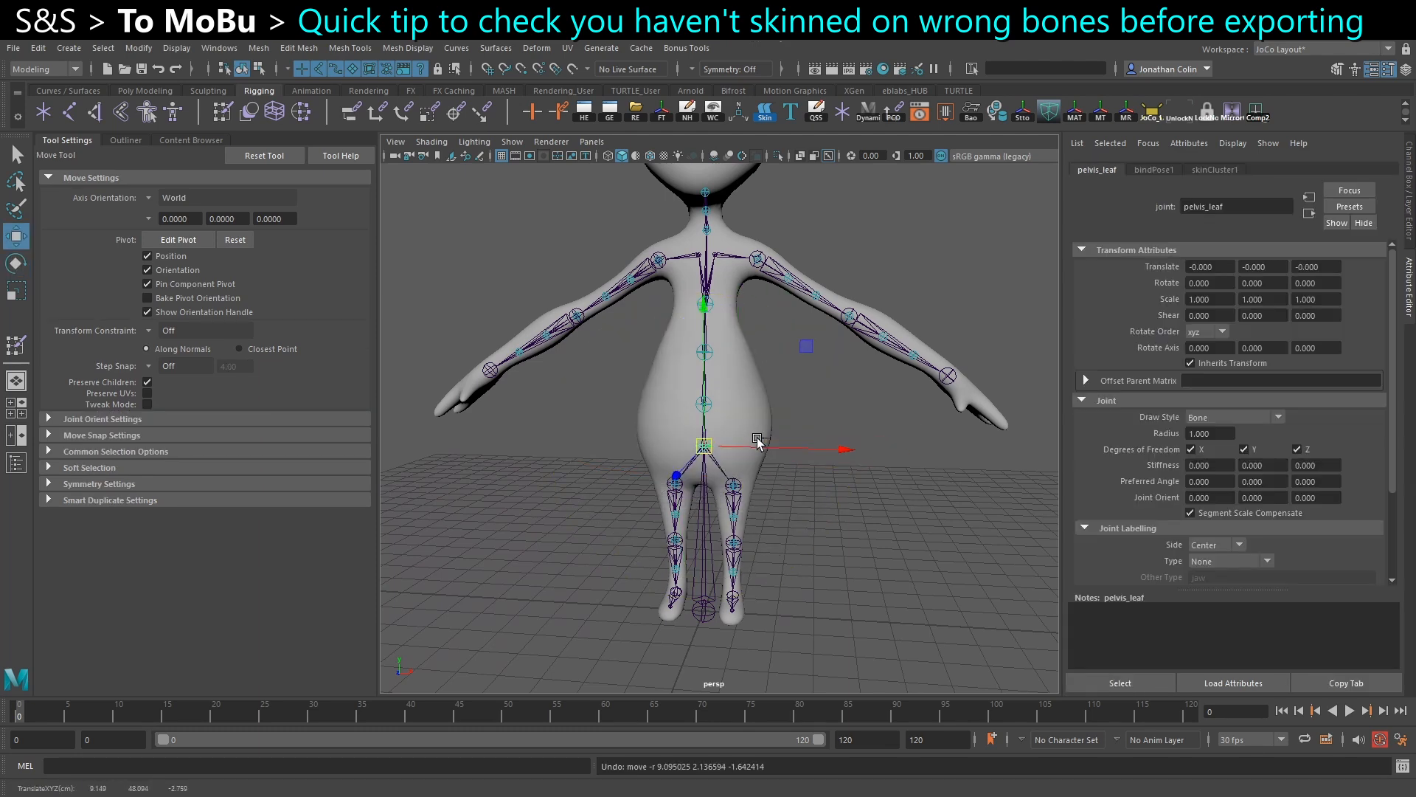
alt+middle_drag(838, 518, 834, 556)
scroll(831, 534, down, 3)
click(919, 591)
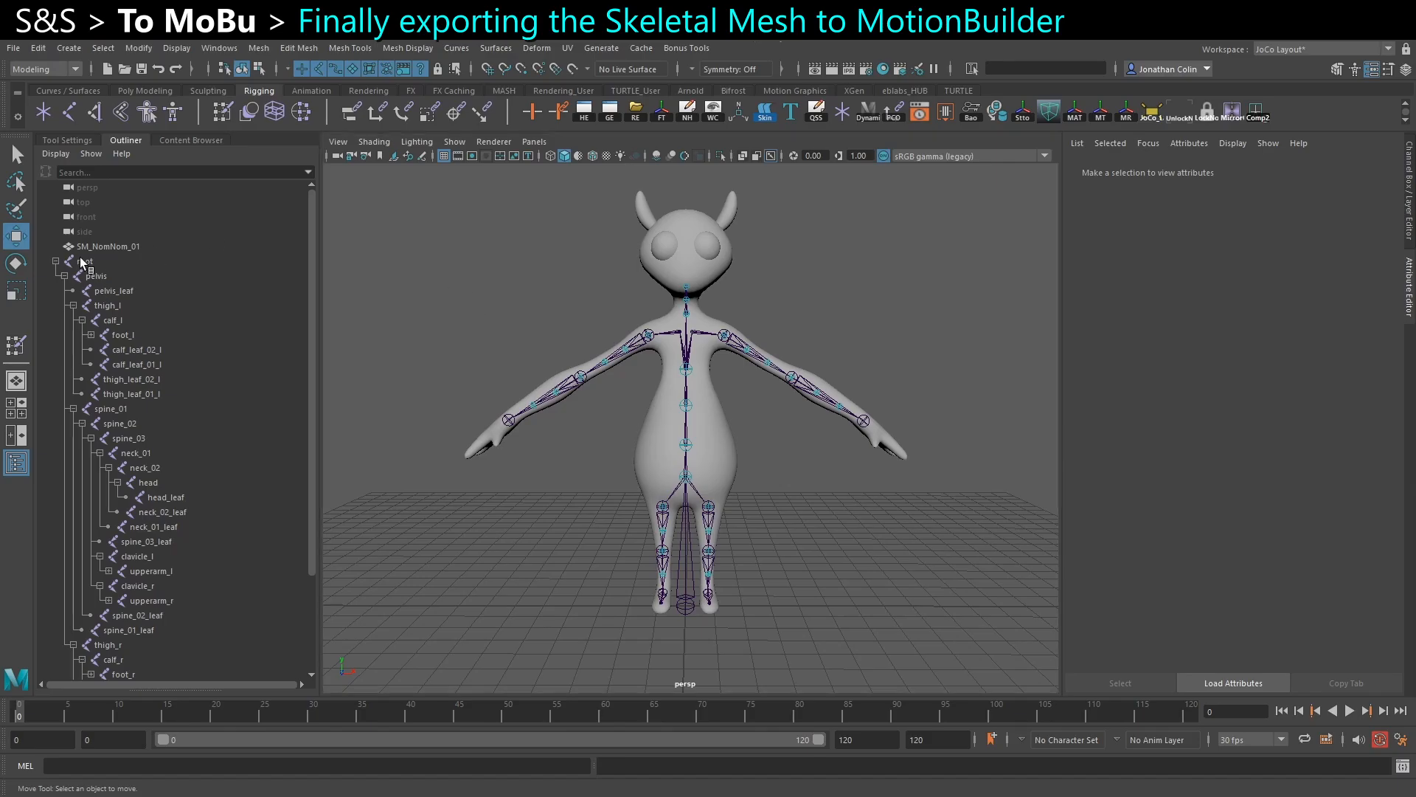
Select the whole joint hierarchy from root together with the SM_NomNom_01 mesh for export.
click(85, 261)
right_drag(441, 277, 435, 416)
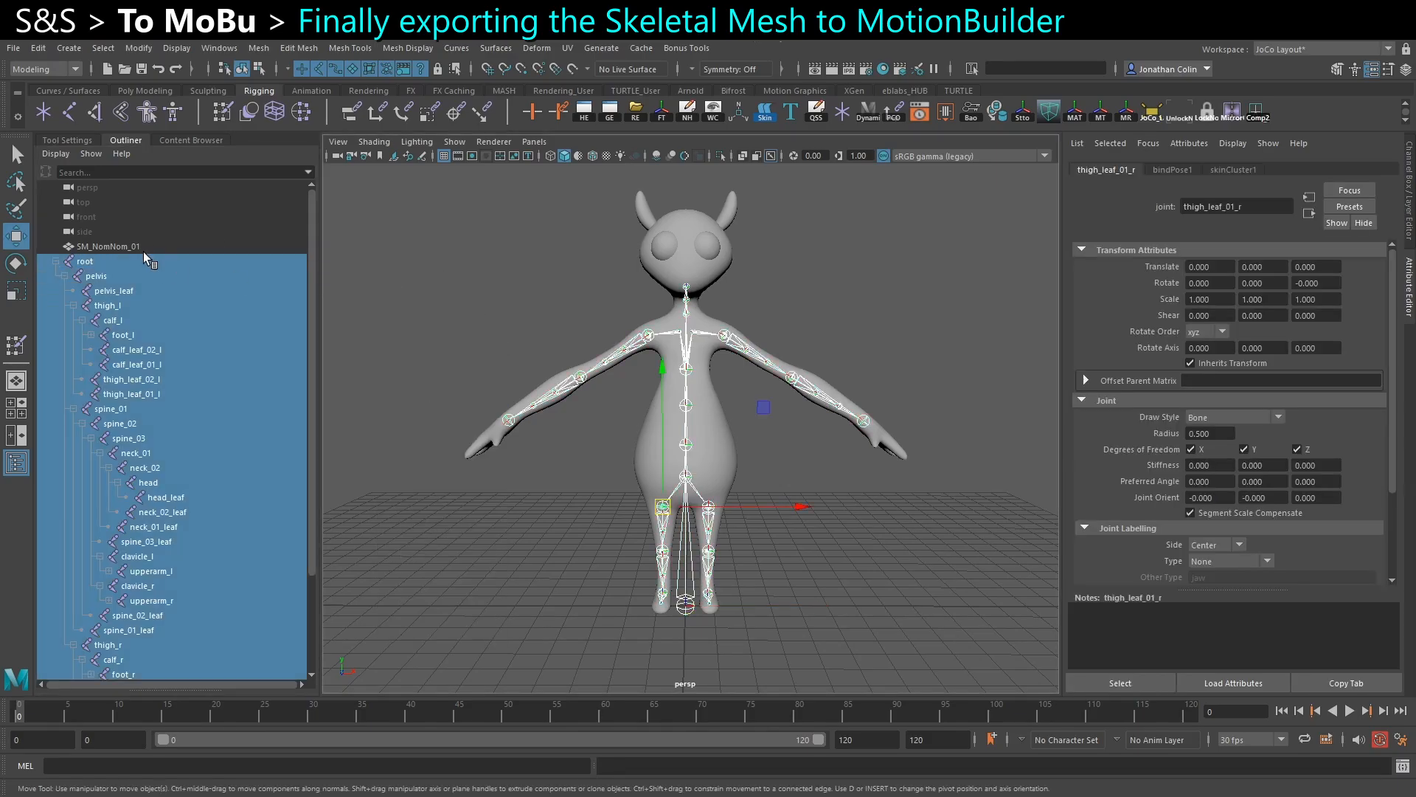
ctrl+click(118, 247)
scroll(157, 456, down, 3)
scroll(179, 537, up, 3)
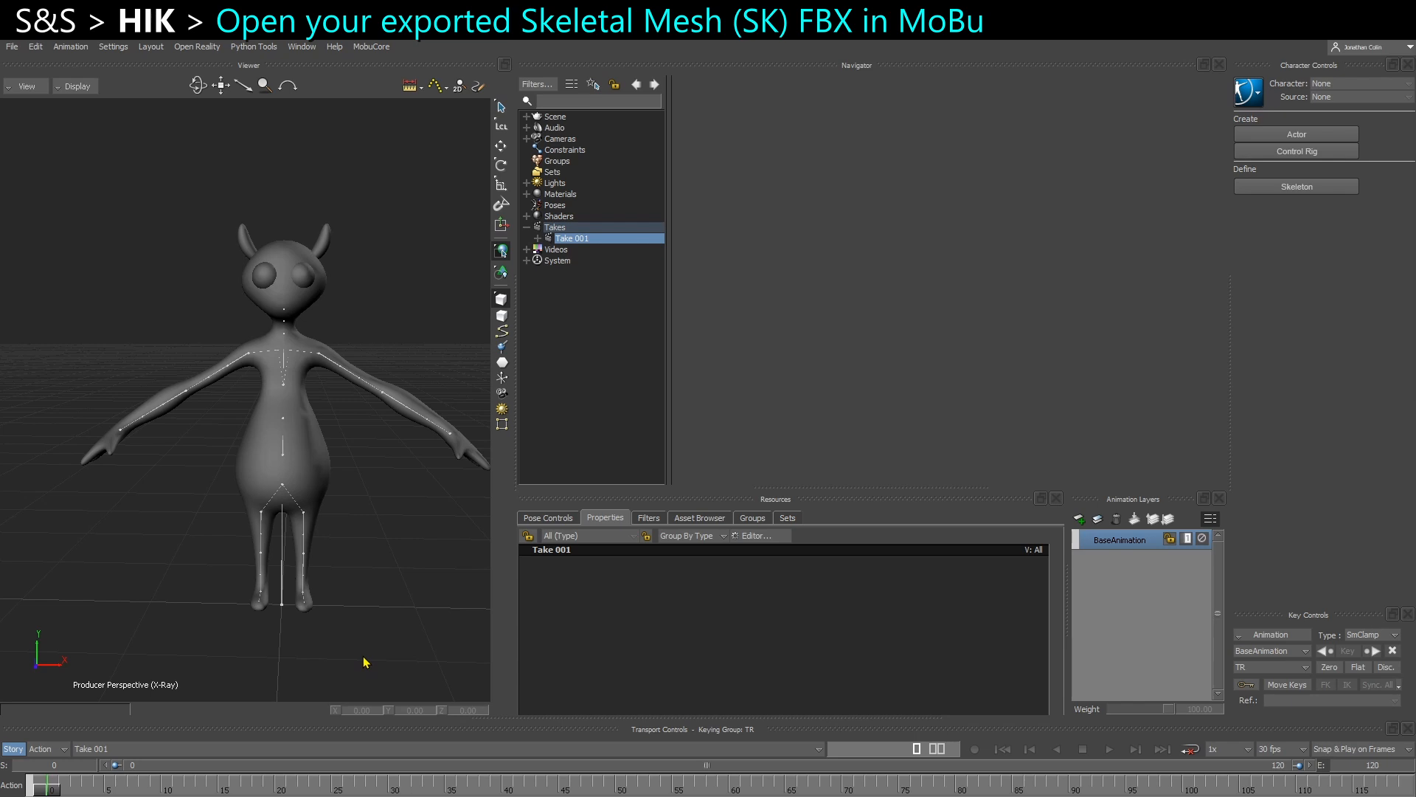
alt+middle_drag(349, 647, 330, 643)
alt+drag(331, 643, 351, 644)
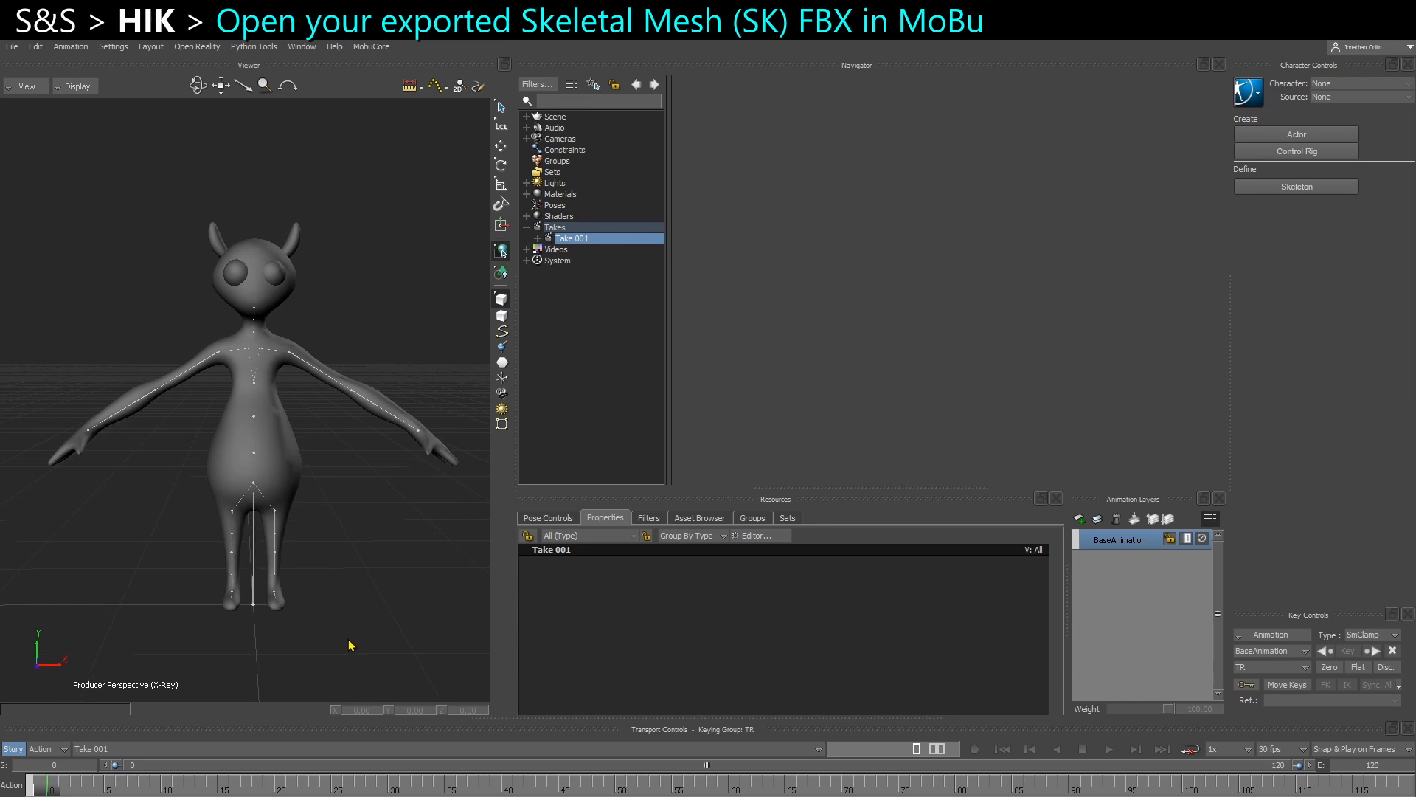
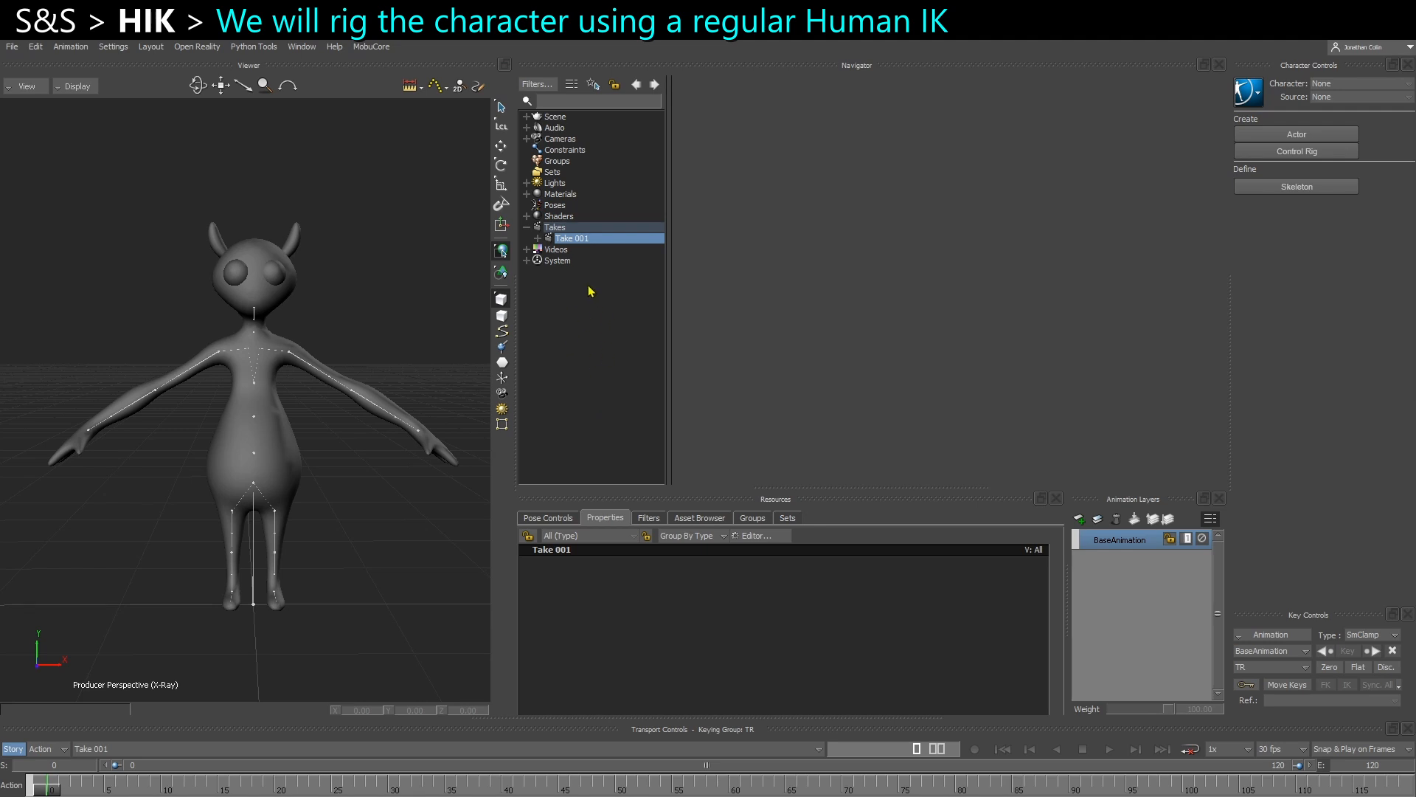
Rename the take Take 001 as APose.
right_click(578, 240)
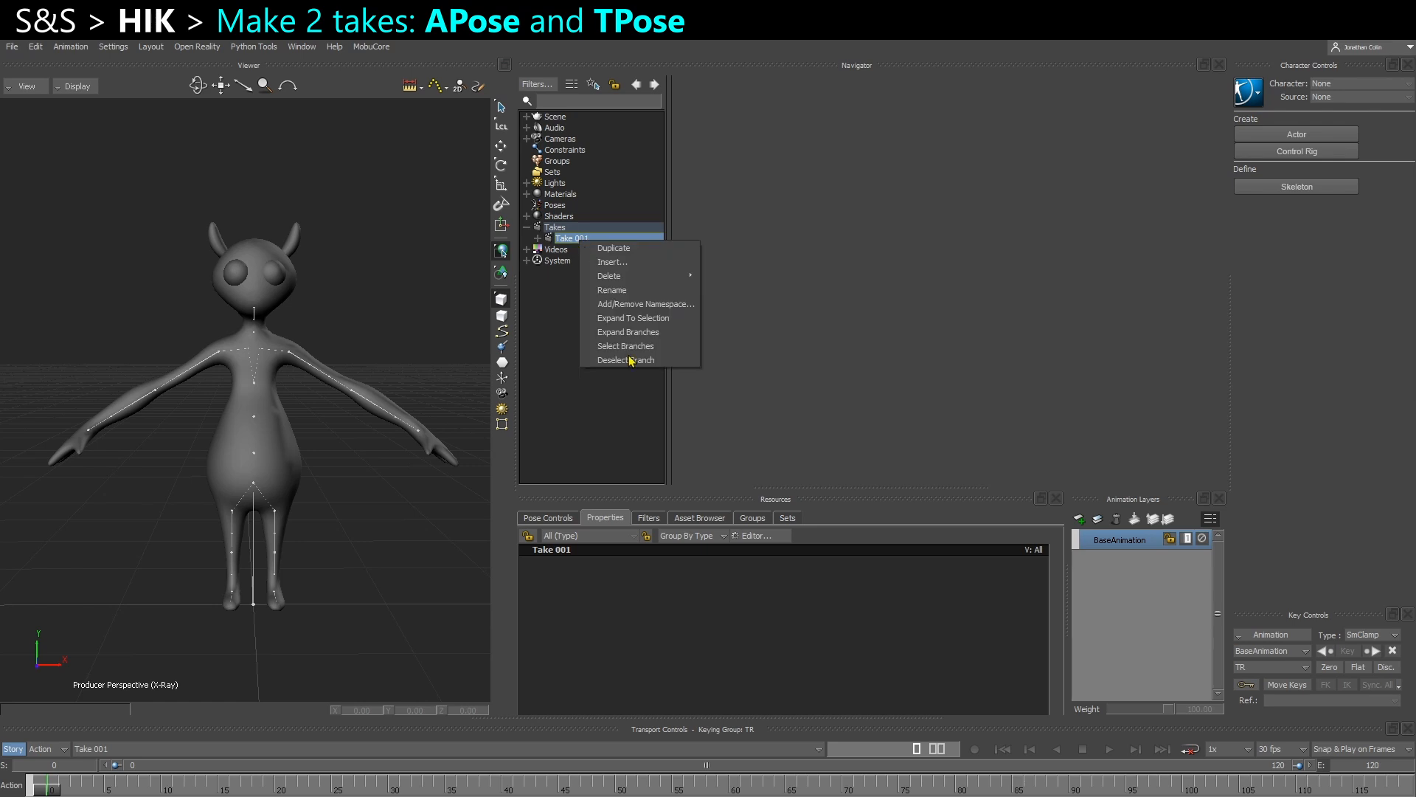
click(629, 292)
text(AP)
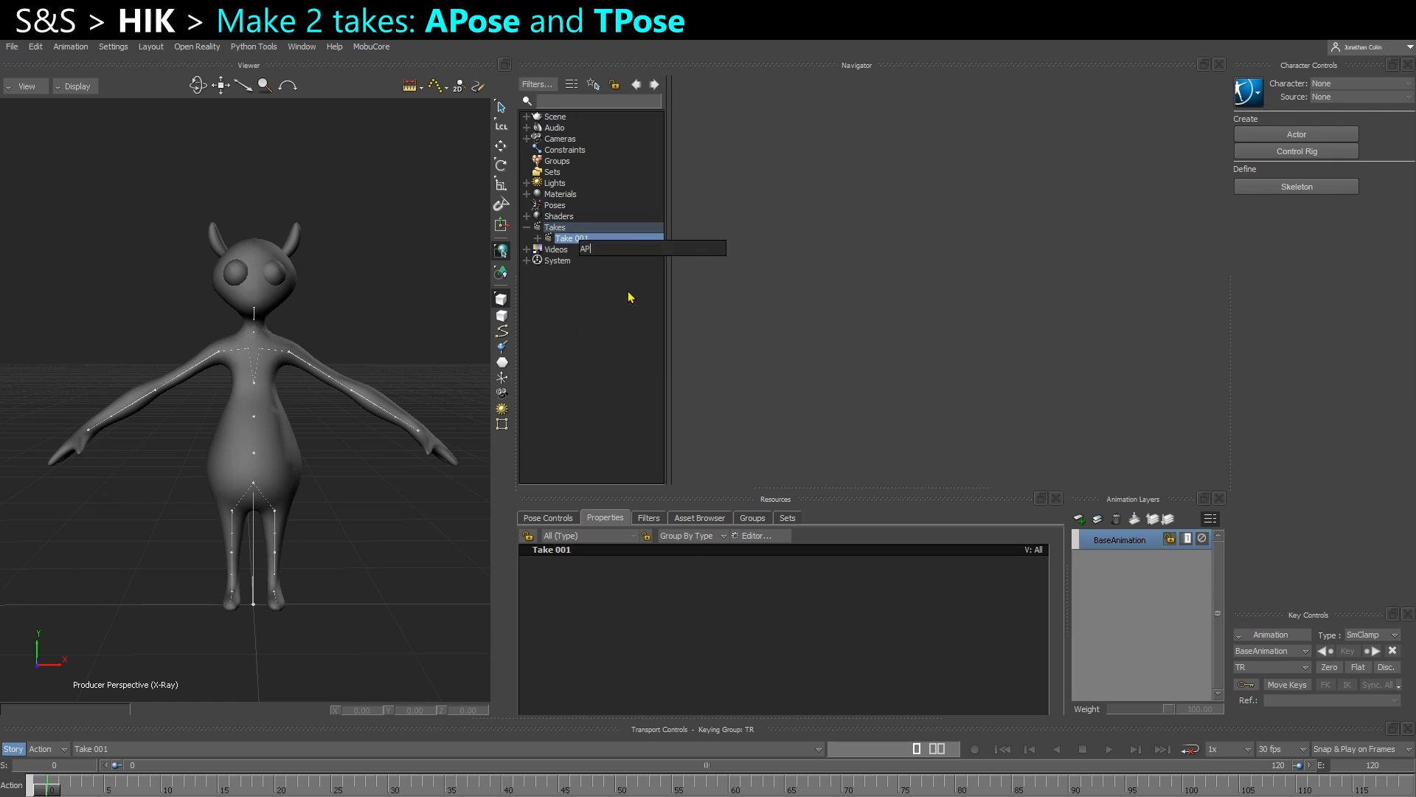
text(ose)
key(Return)
Set the end frame of the APose take to 1.
double_click(1345, 765)
text(1)
key(Return)
click(362, 559)
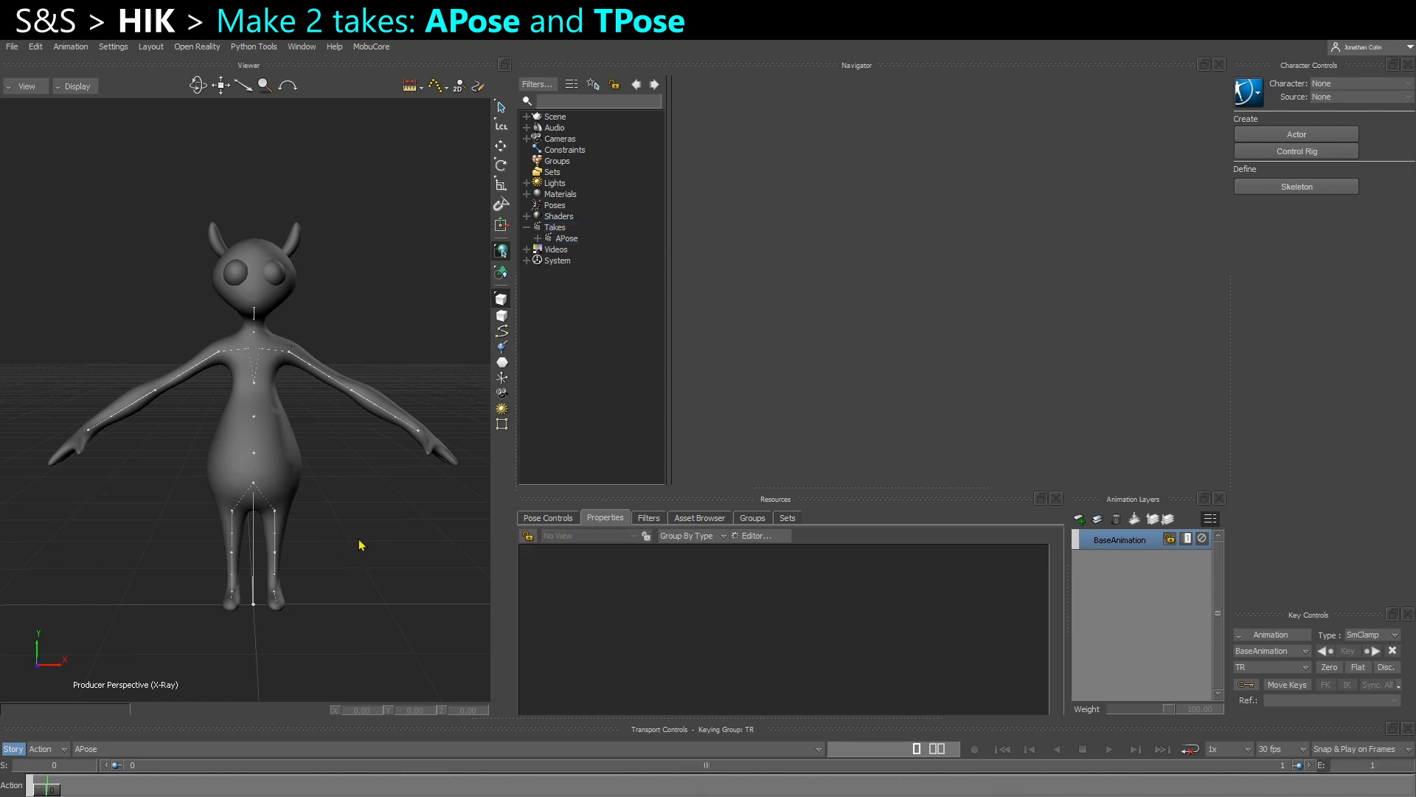
Split the viewer into two views and show the joint hierarchy as a schematic in the second one.
key(ctrl+2)
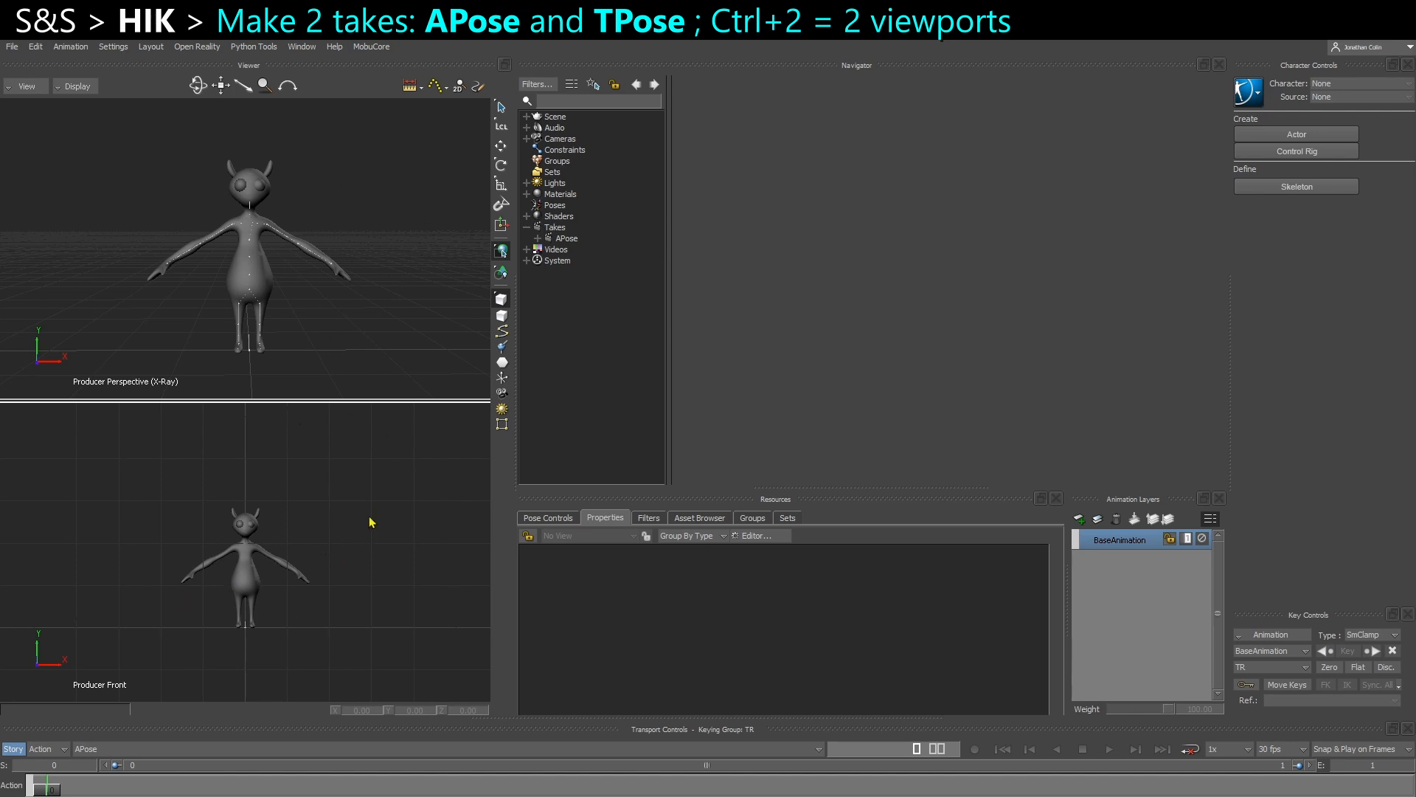
key(ctrl+w)
scroll(344, 578, down, 3)
shift+drag(295, 527, 332, 389)
shift+drag(319, 462, 301, 493)
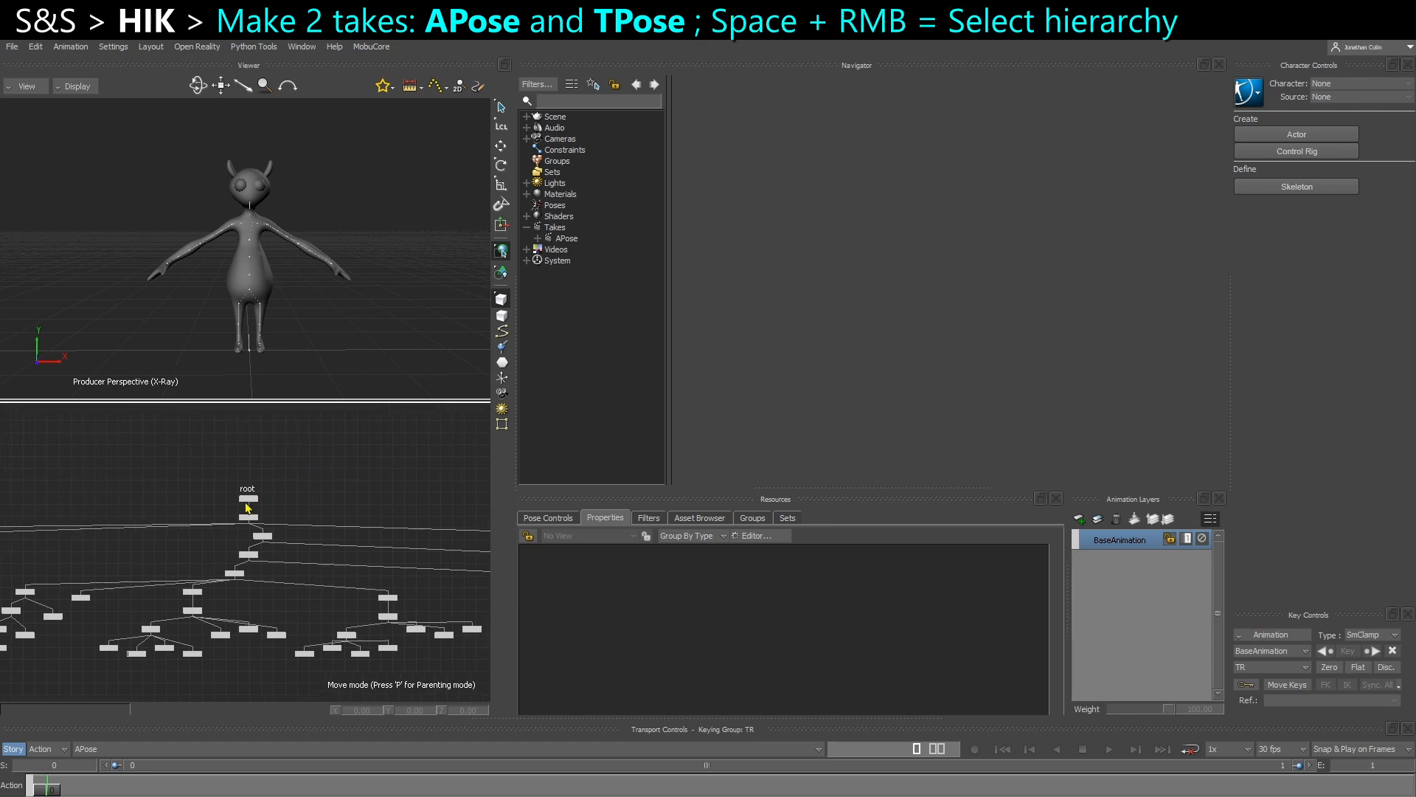
Select the whole joint hierarchy from root and key it in the APose take with Story mode off.
right_click(251, 506)
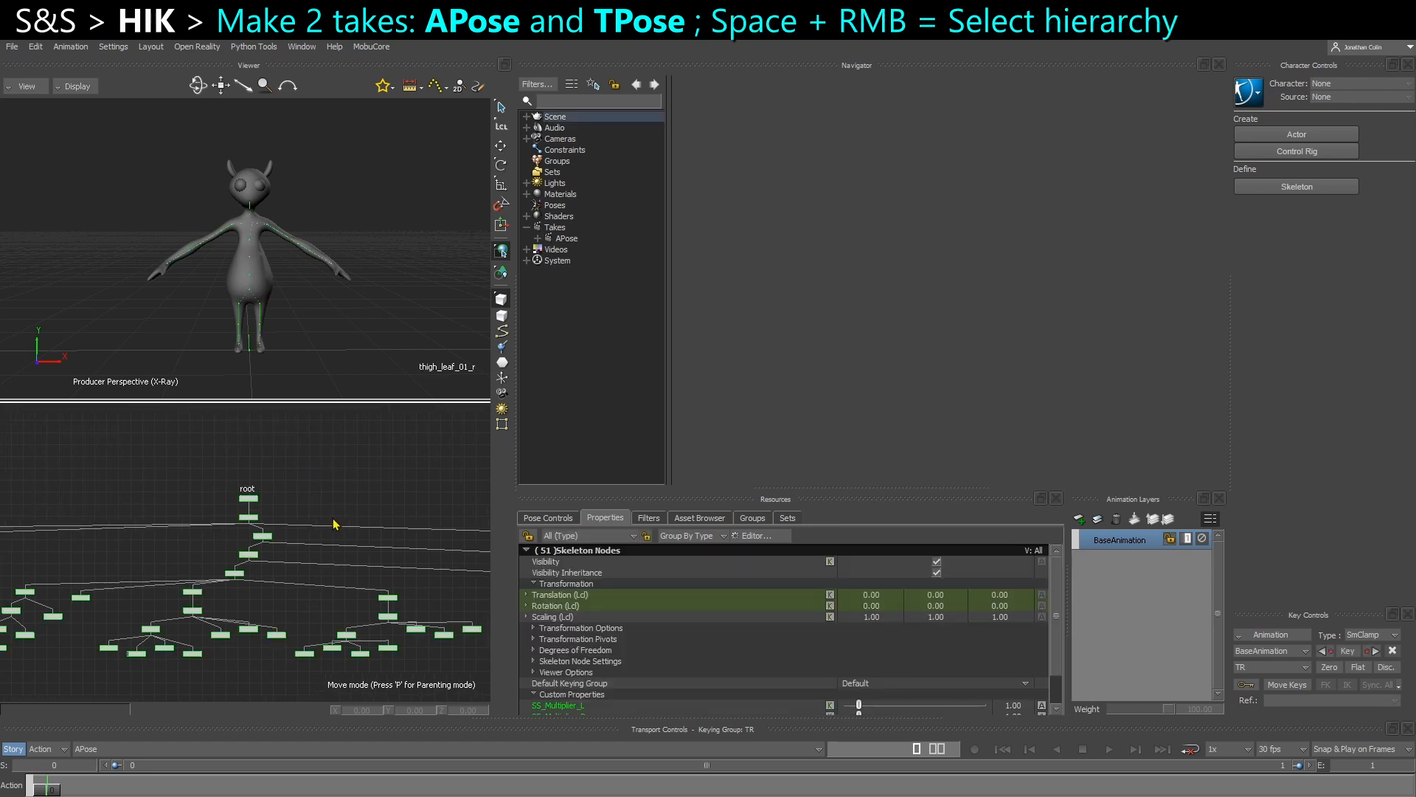
shift+drag(332, 524, 324, 493)
alt+middle_drag(326, 441, 332, 471)
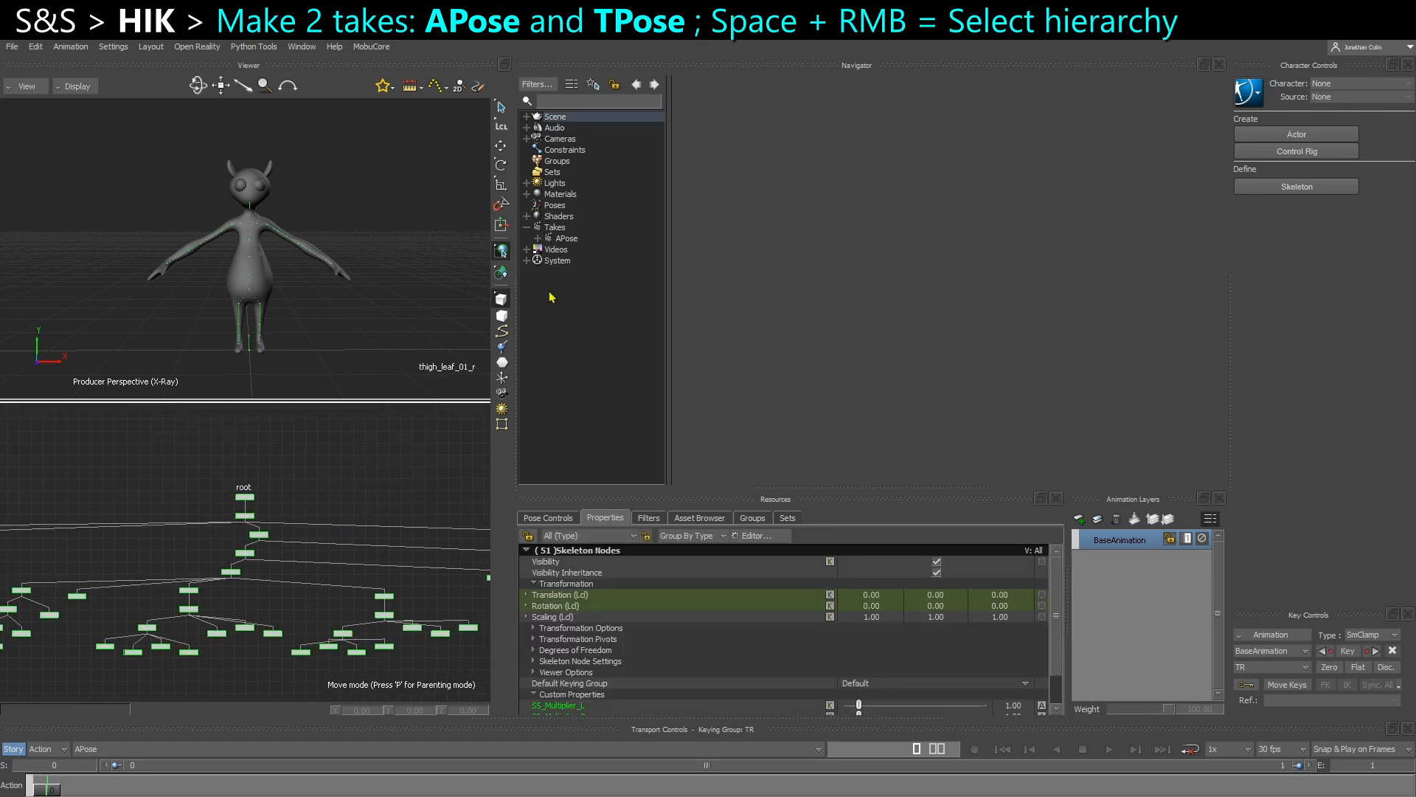
click(13, 749)
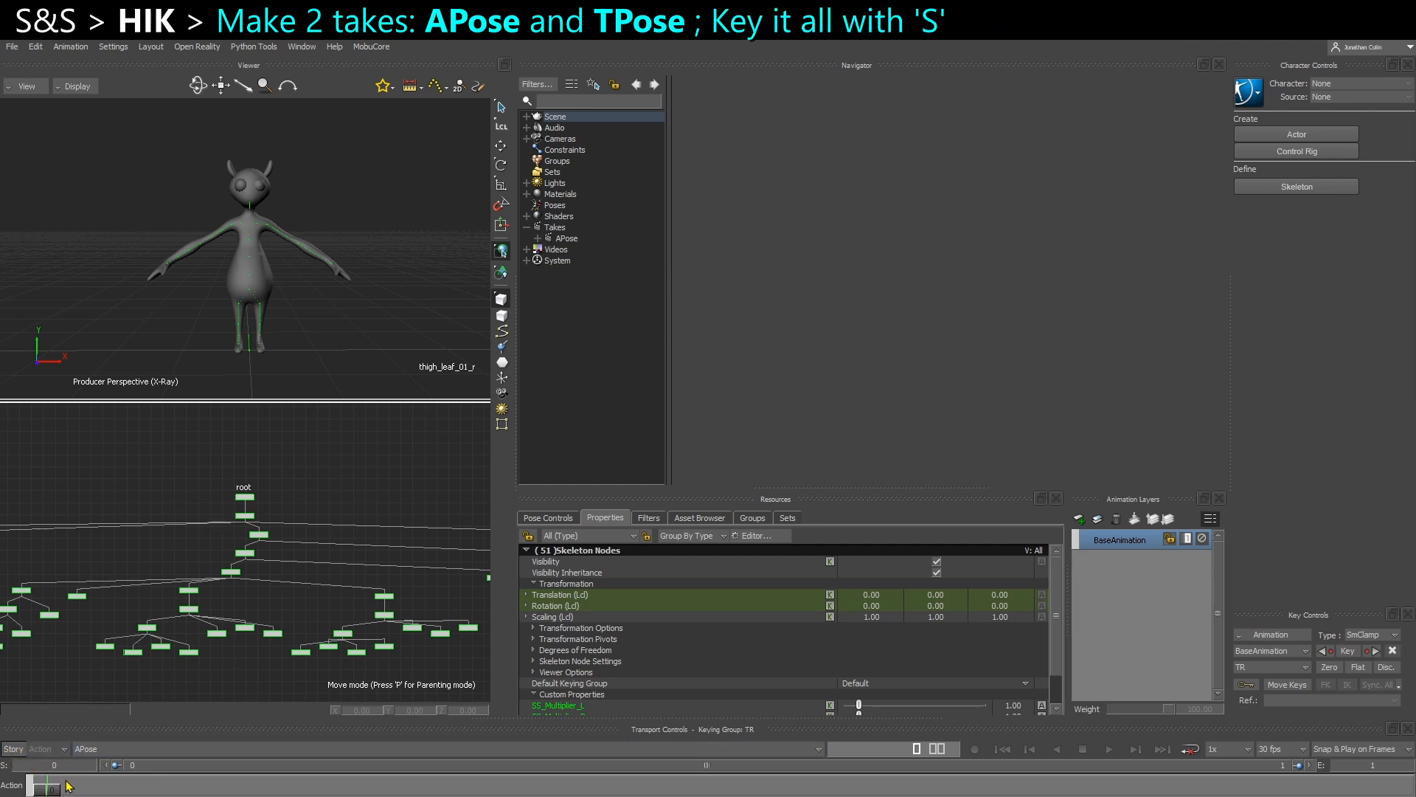
click(1347, 651)
Duplicate the APose take and rename the copy as TPose.
right_click(566, 238)
click(592, 246)
right_click(584, 250)
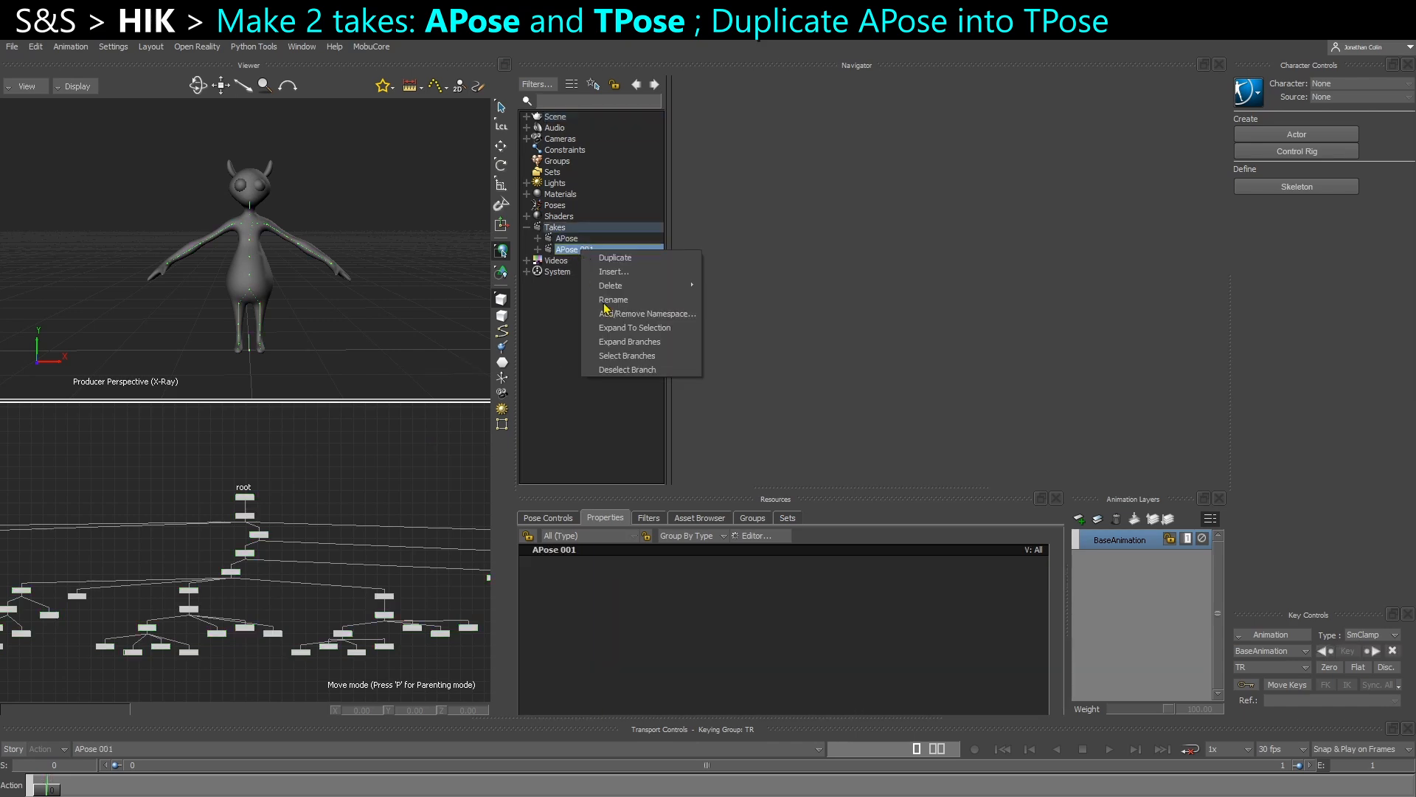
click(609, 299)
text(TPose)
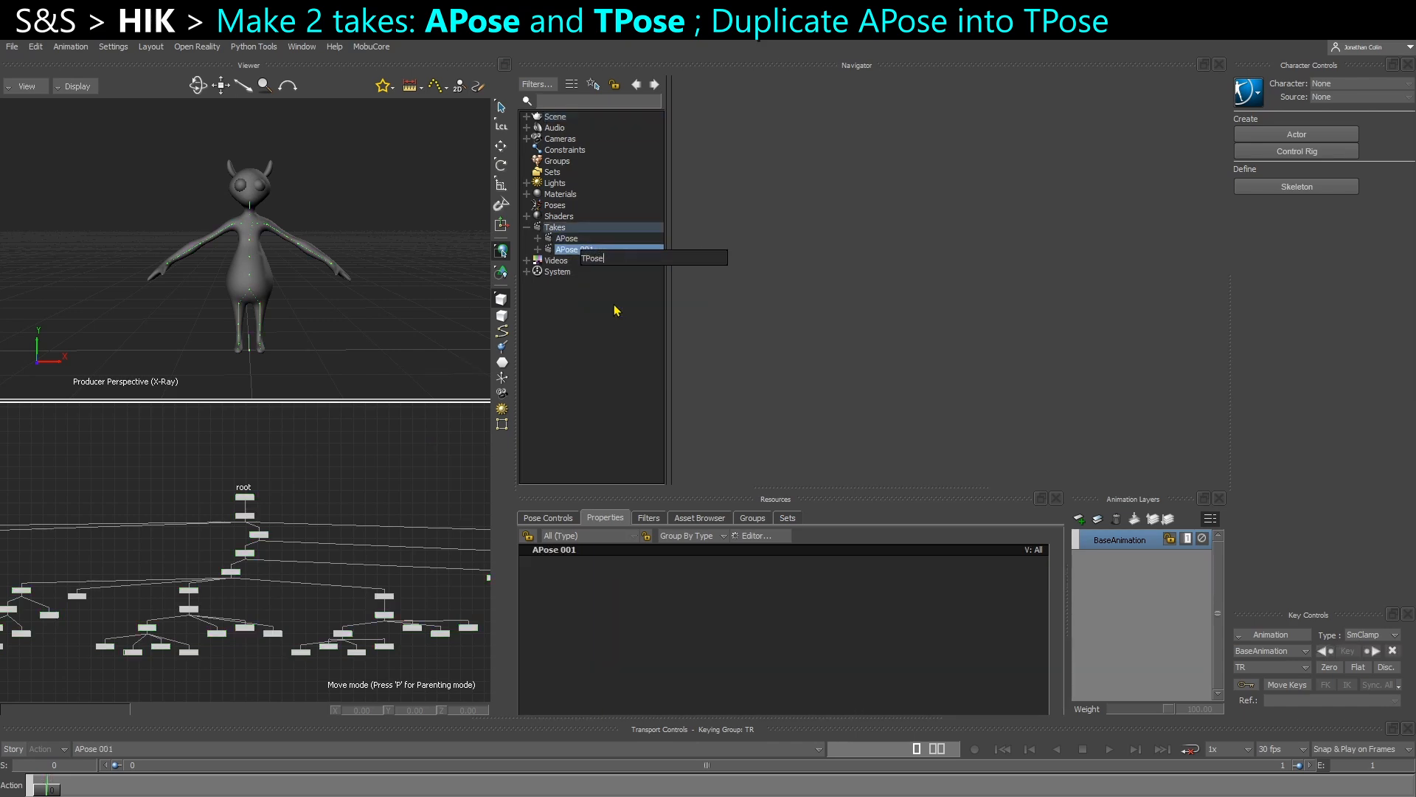
key(Return)
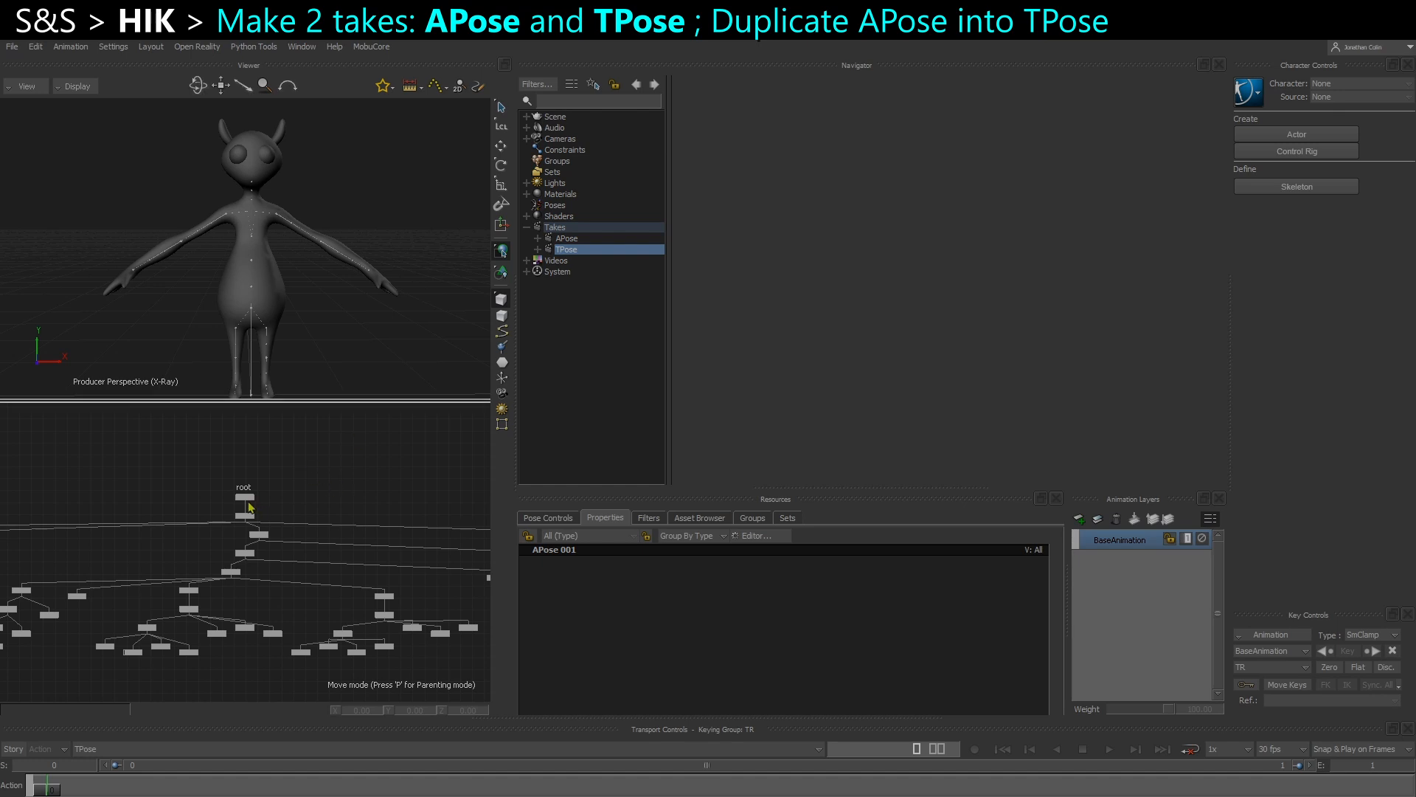
Set the skeleton node size of the whole joint hierarchy from root to 196, and clear the selection.
click(248, 511)
click(533, 622)
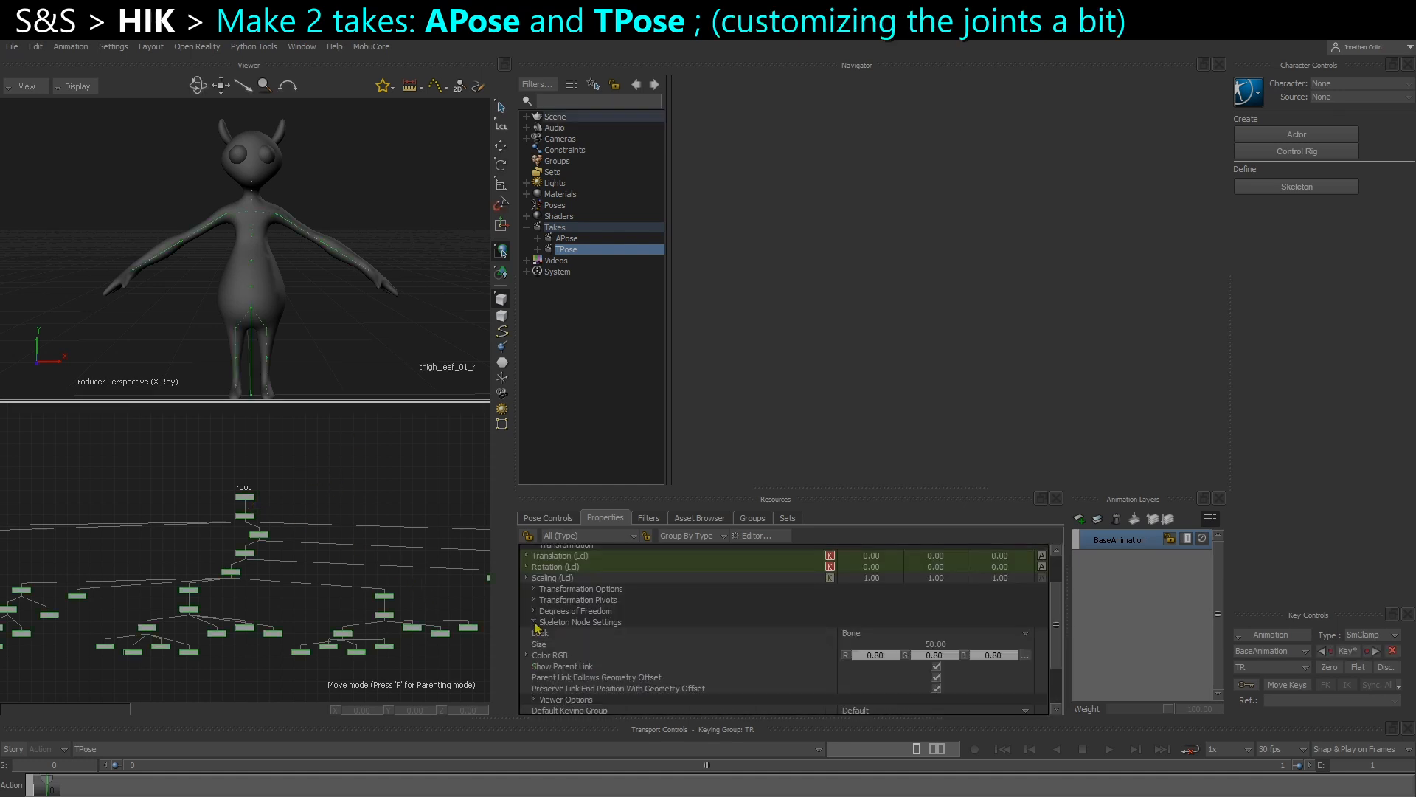
drag(908, 646, 1031, 647)
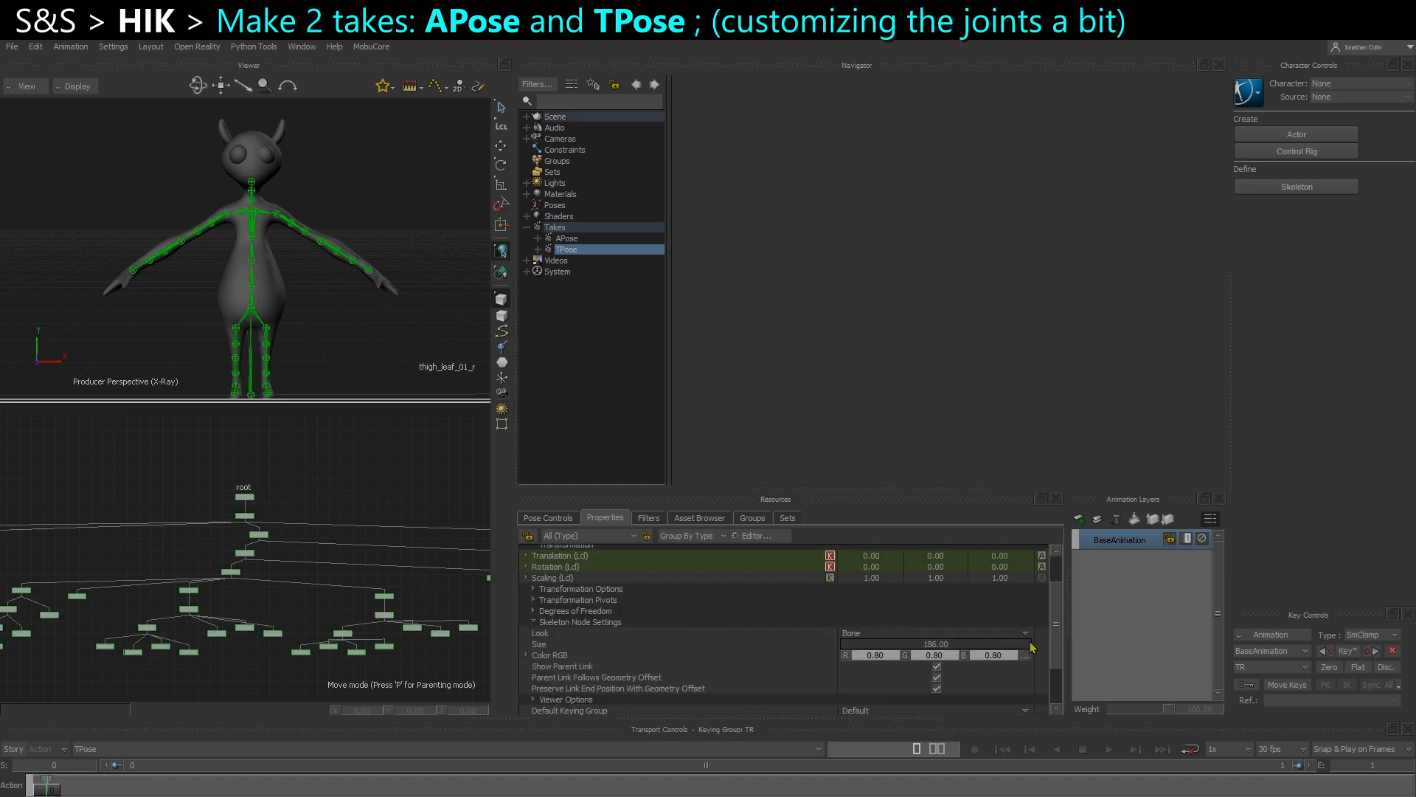
click(364, 493)
Select the right thigh and calf leaf joints together with the spine_01 and spine_02 leaf joints in the schematic.
alt+middle_drag(386, 503, 67, 439)
scroll(328, 501, up, 3)
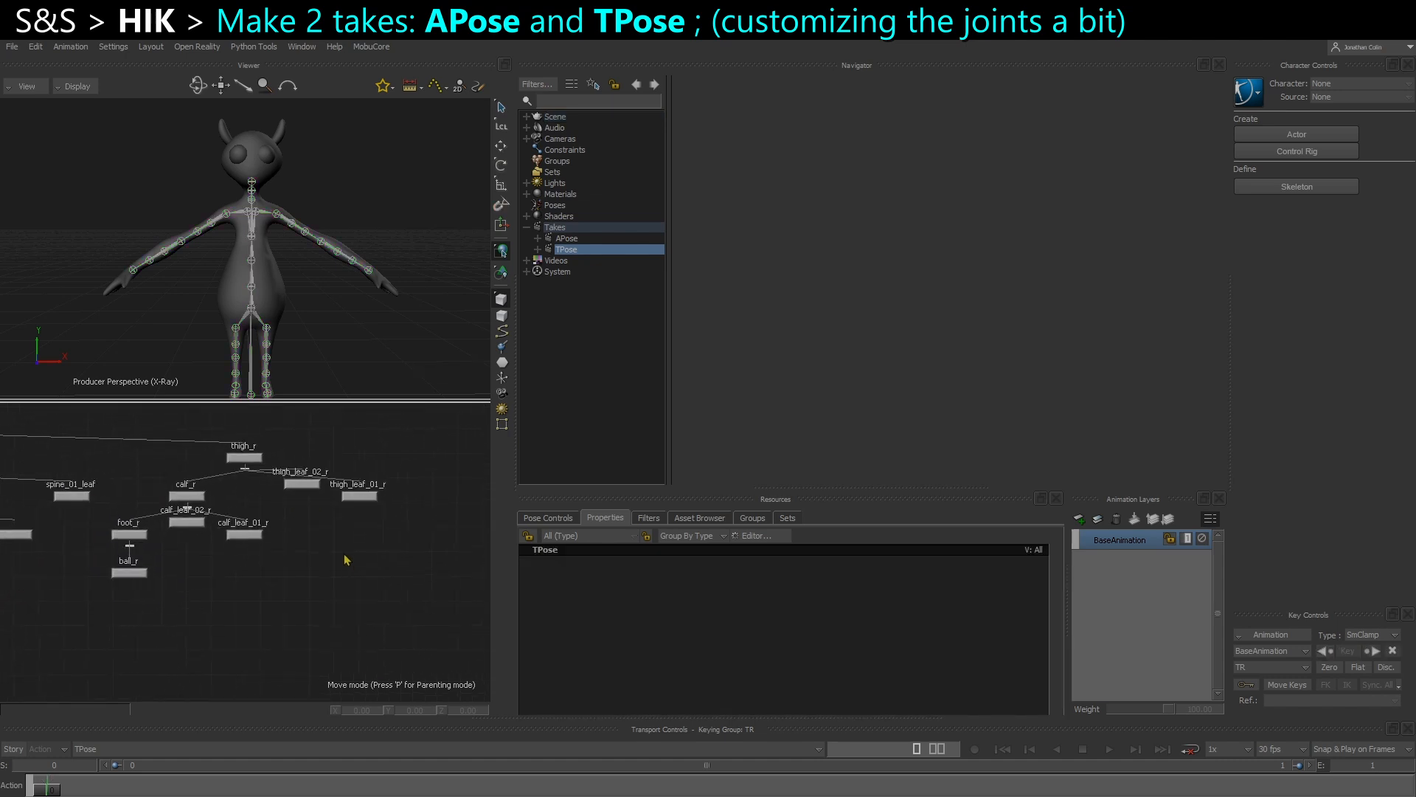
drag(391, 465, 288, 544)
shift+click(251, 535)
shift+click(189, 524)
alt+middle_drag(98, 584, 292, 548)
shift+click(215, 500)
shift+click(263, 461)
Add the upperarm_leaf and lowerarm_leaf joints of the right arm to the selection.
scroll(259, 490, down, 3)
alt+middle_drag(194, 490, 402, 472)
alt+middle_drag(185, 540, 351, 533)
scroll(286, 527, up, 3)
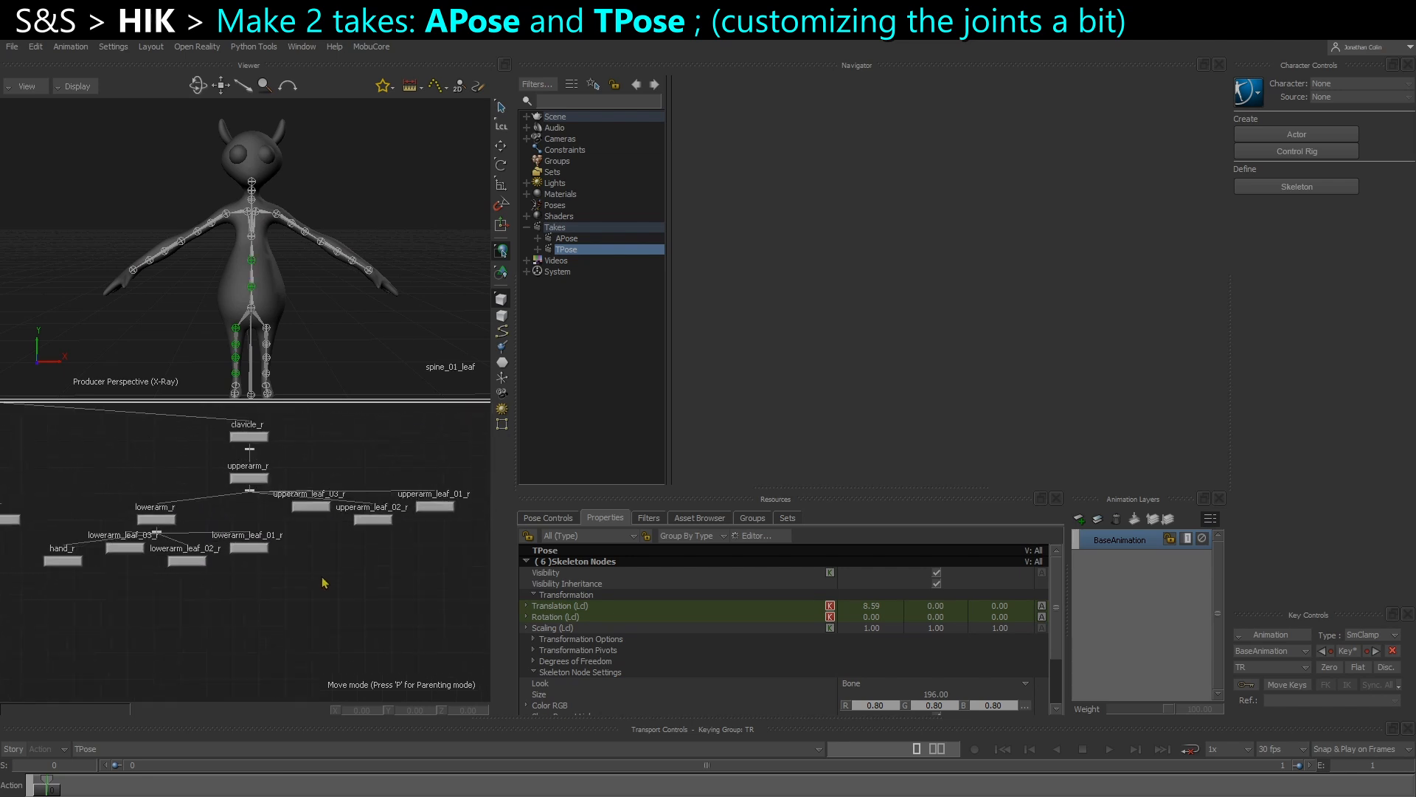
shift+click(381, 518)
shift+click(314, 504)
shift+click(445, 505)
shift+drag(312, 578, 131, 555)
Add the left arm's leaf joints plus spine_03_leaf, neck_01_leaf, neck_02_leaf and head_leaf to the selection.
alt+middle_drag(85, 557, 480, 543)
shift+drag(387, 542, 240, 498)
alt+middle_drag(214, 516, 330, 517)
shift+drag(309, 576, 122, 533)
alt+middle_drag(118, 520, 450, 583)
shift+drag(379, 476, 203, 572)
shift+click(142, 598)
Color the selected leaf joints cyan with RGB 0, 1, 1 and enlarge their display size.
click(994, 706)
drag(933, 706, 990, 710)
mouse_move(861, 707)
mouse_down()
mouse_move(900, 709)
mouse_move(863, 707)
mouse_up()
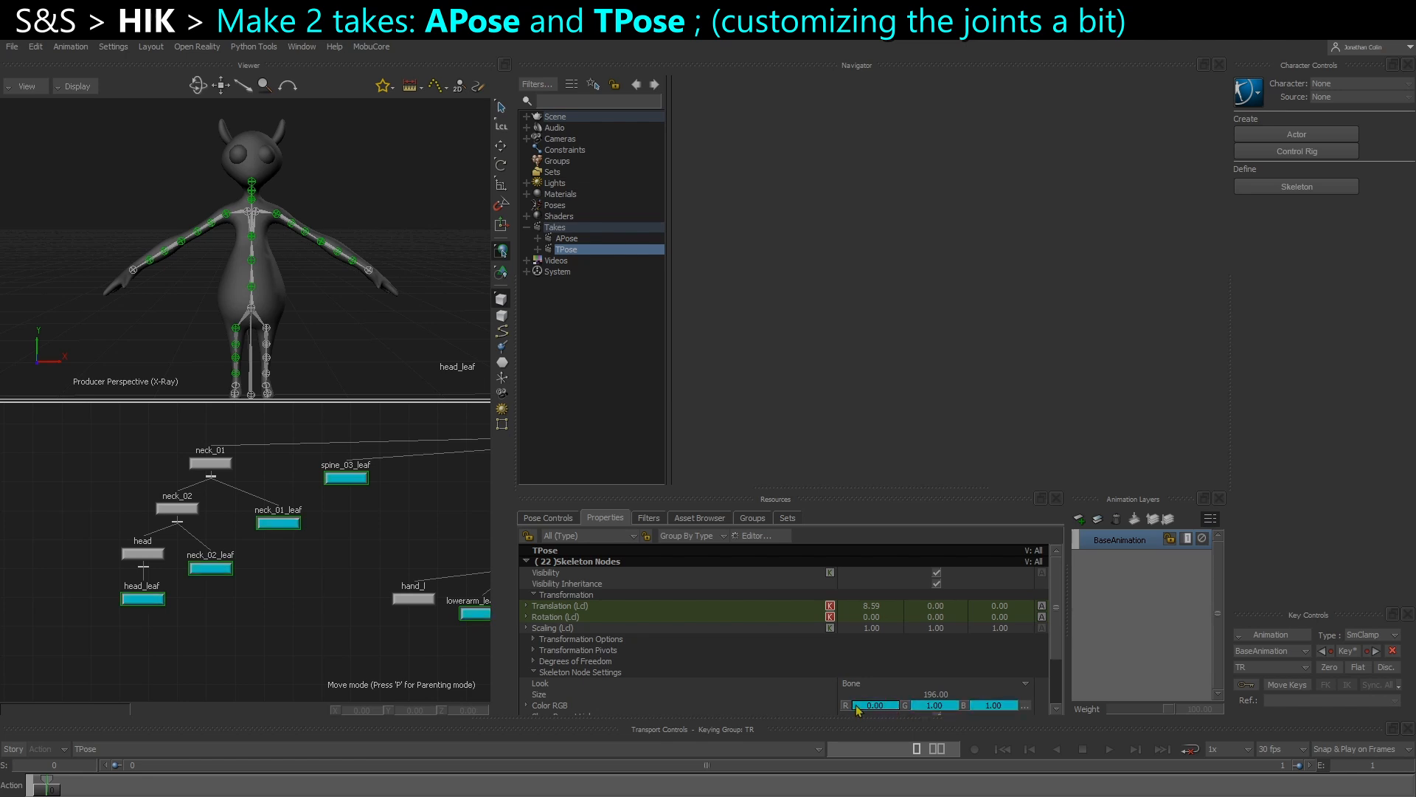
scroll(904, 686, down, 1)
drag(937, 670, 1023, 671)
mouse_move(325, 611)
shift+mouse_down()
mouse_move(271, 616)
mouse_move(315, 616)
shift+mouse_up()
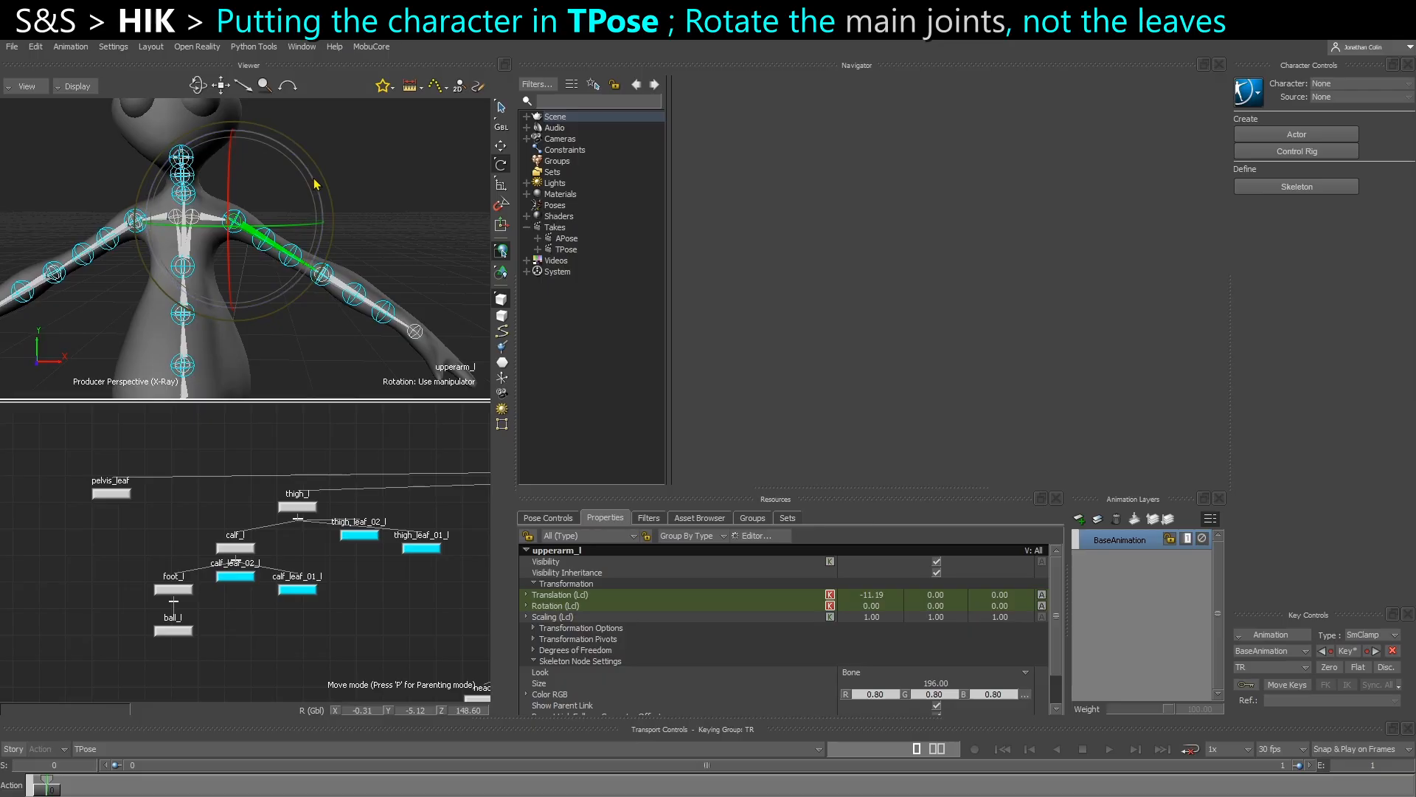
Rotate upperarm_l and clavicle_l so the left arm and clavicle lie parallel to the floor.
drag(318, 185, 302, 169)
click(395, 325)
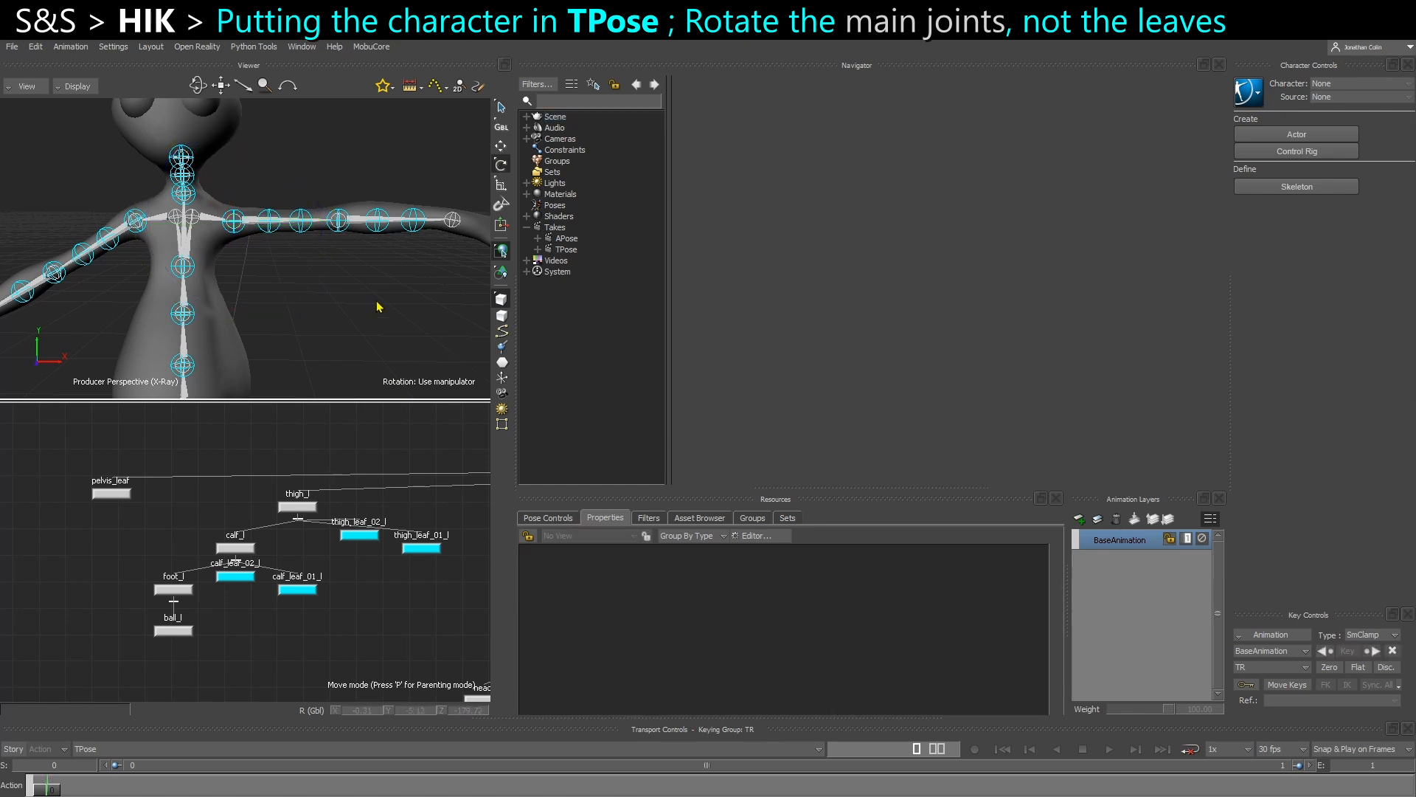
click(210, 221)
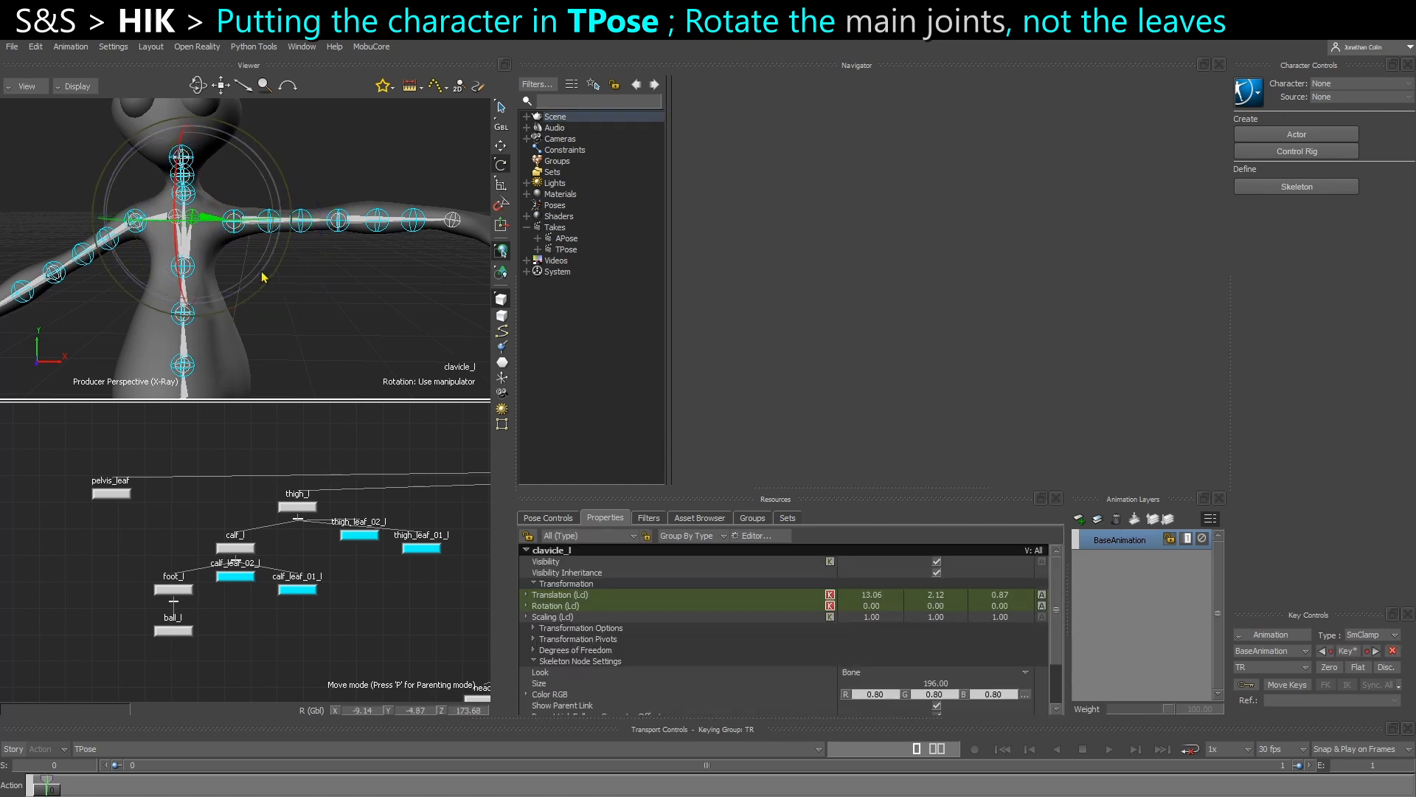
drag(259, 278, 296, 291)
click(336, 290)
click(249, 216)
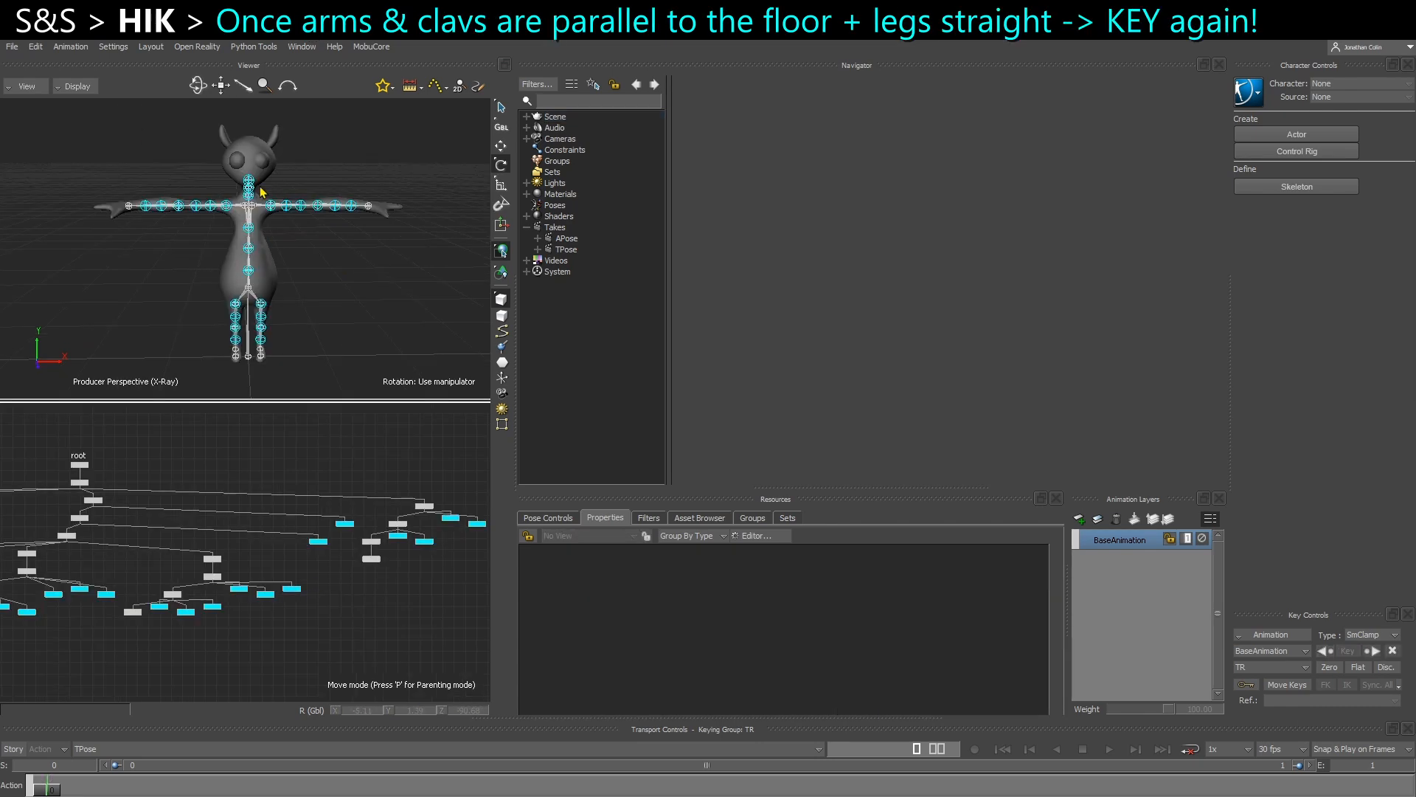
Select the whole joint hierarchy from root and key the T-pose in the TPose take.
alt+drag(300, 244, 292, 231)
alt+drag(291, 337, 312, 327)
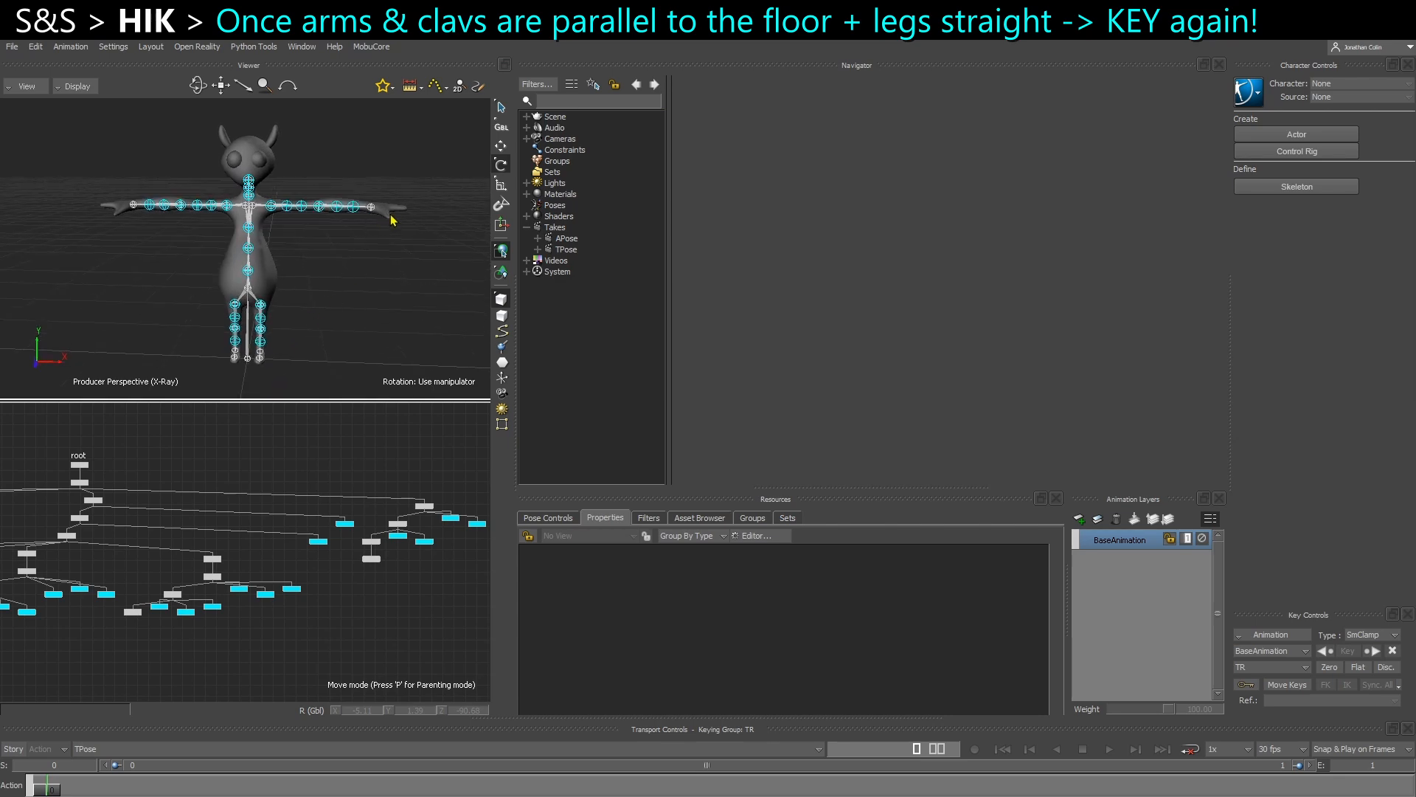
alt+middle_drag(123, 458, 220, 467)
scroll(216, 477, up, 5)
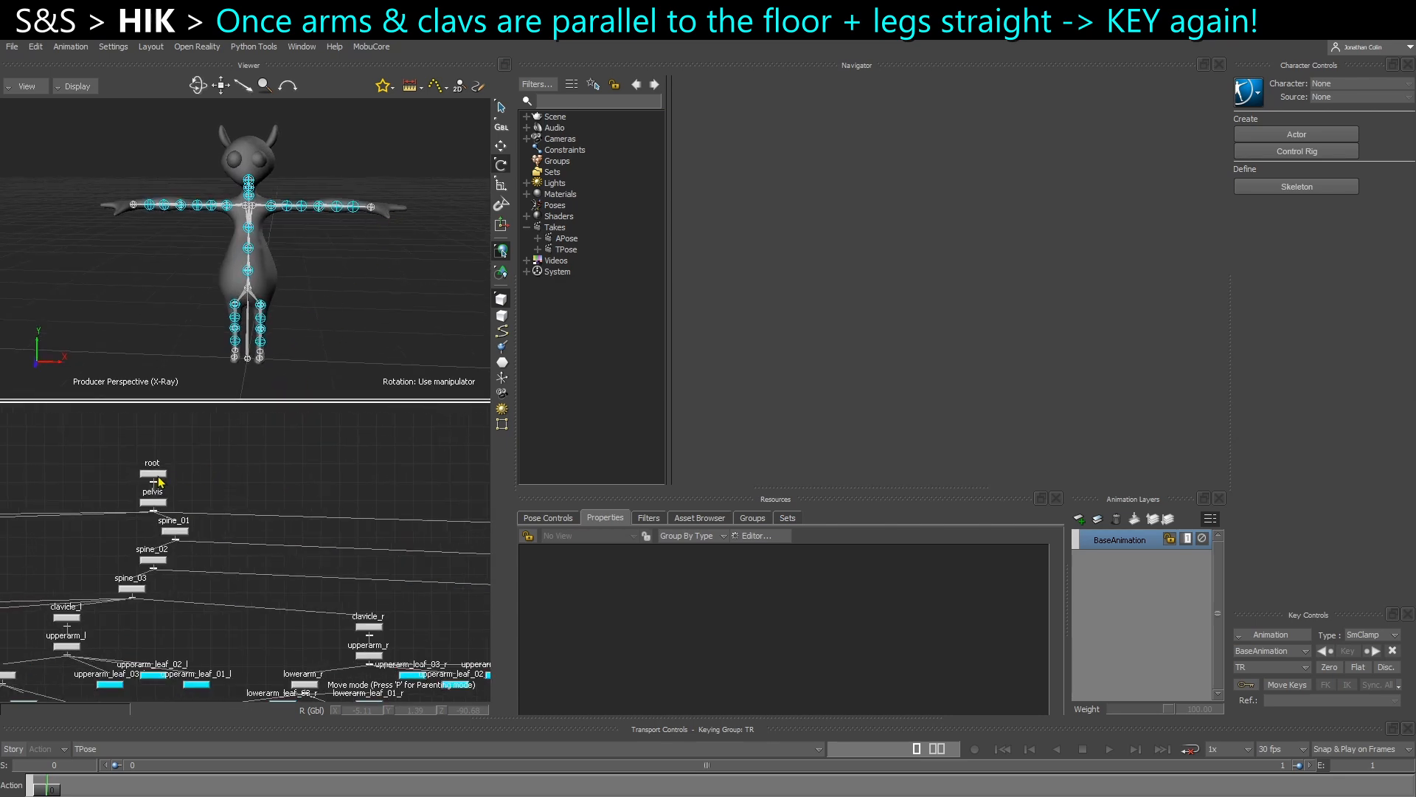
double_click(155, 474)
scroll(251, 520, down, 4)
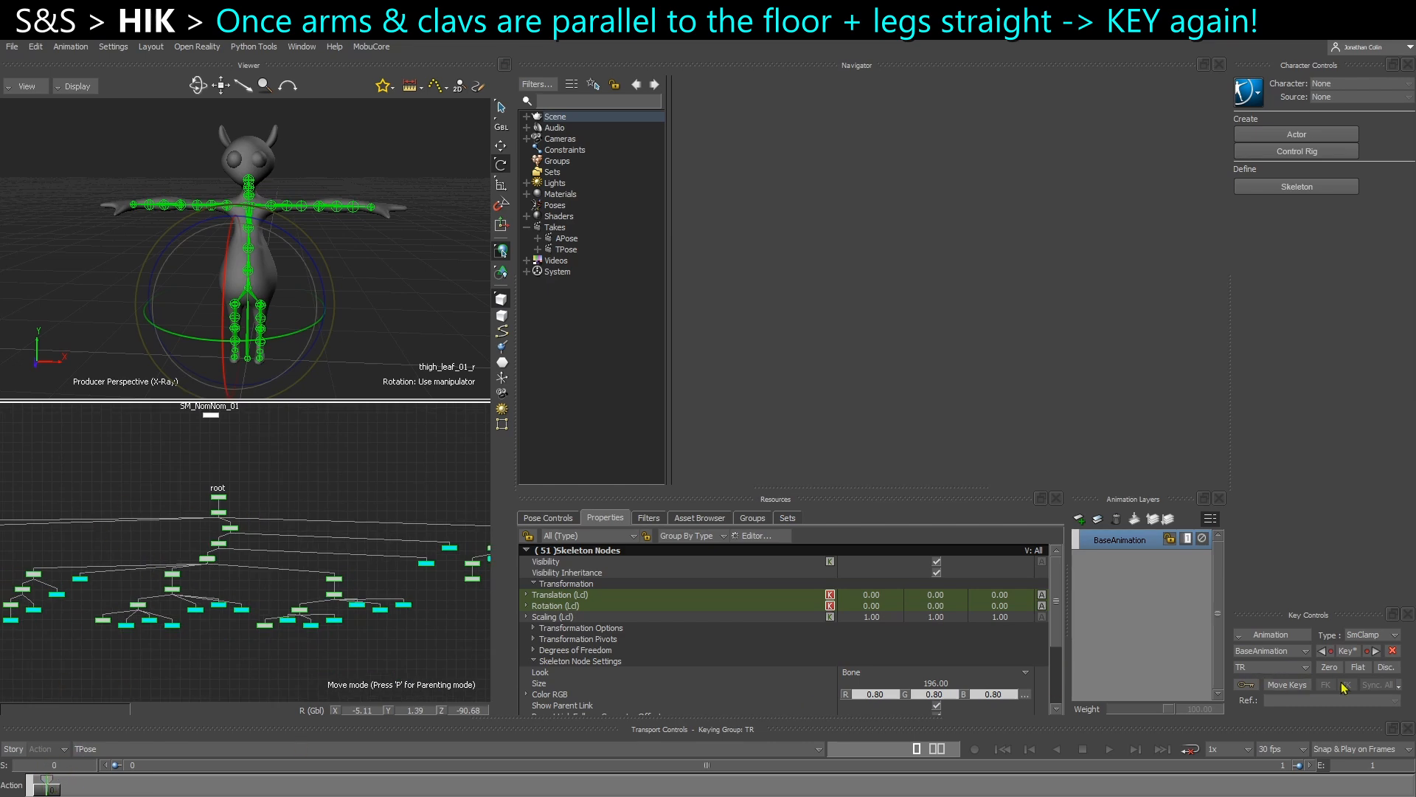
Switch between the APose and TPose takes to check the pose stored in each, and clear the selection.
click(100, 750)
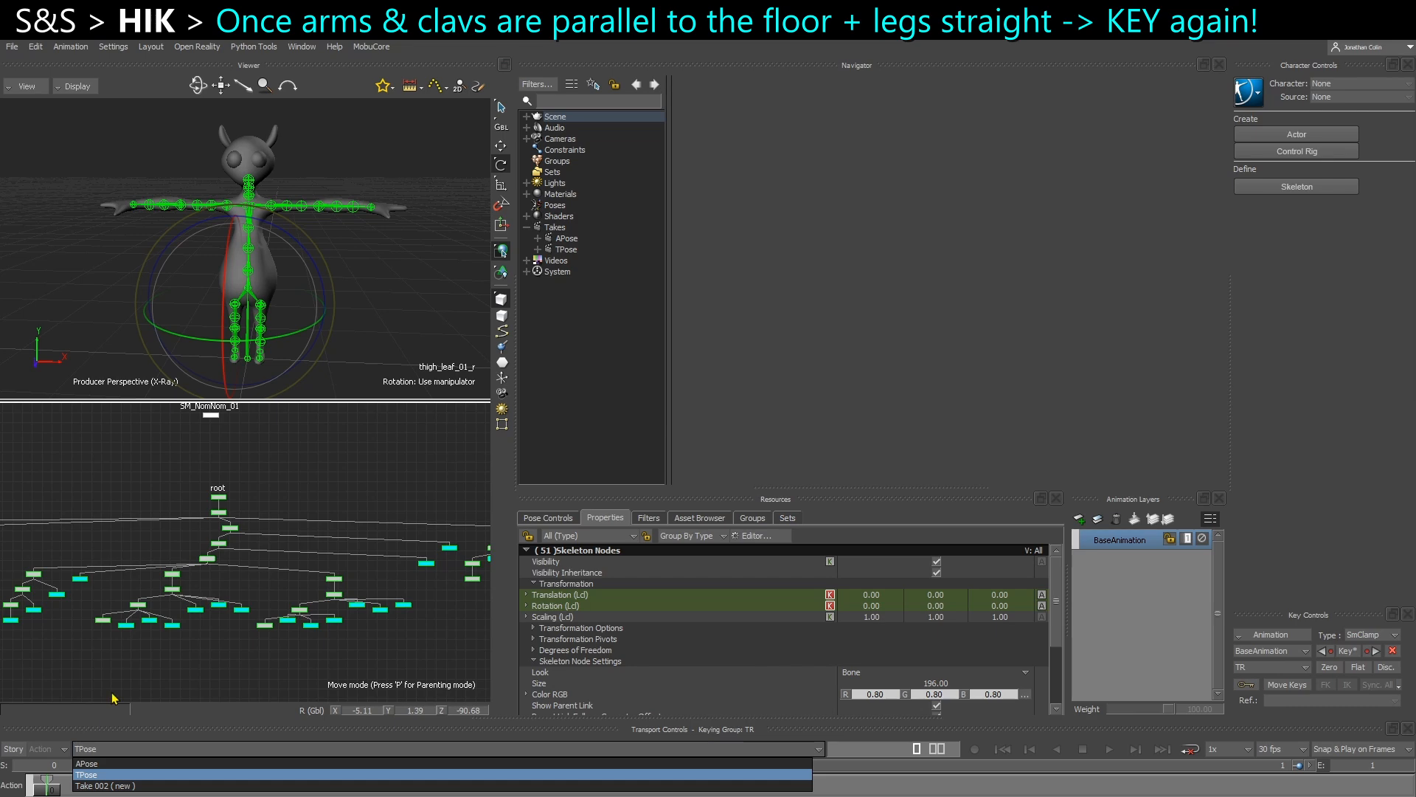
click(100, 769)
click(103, 749)
click(103, 781)
click(388, 343)
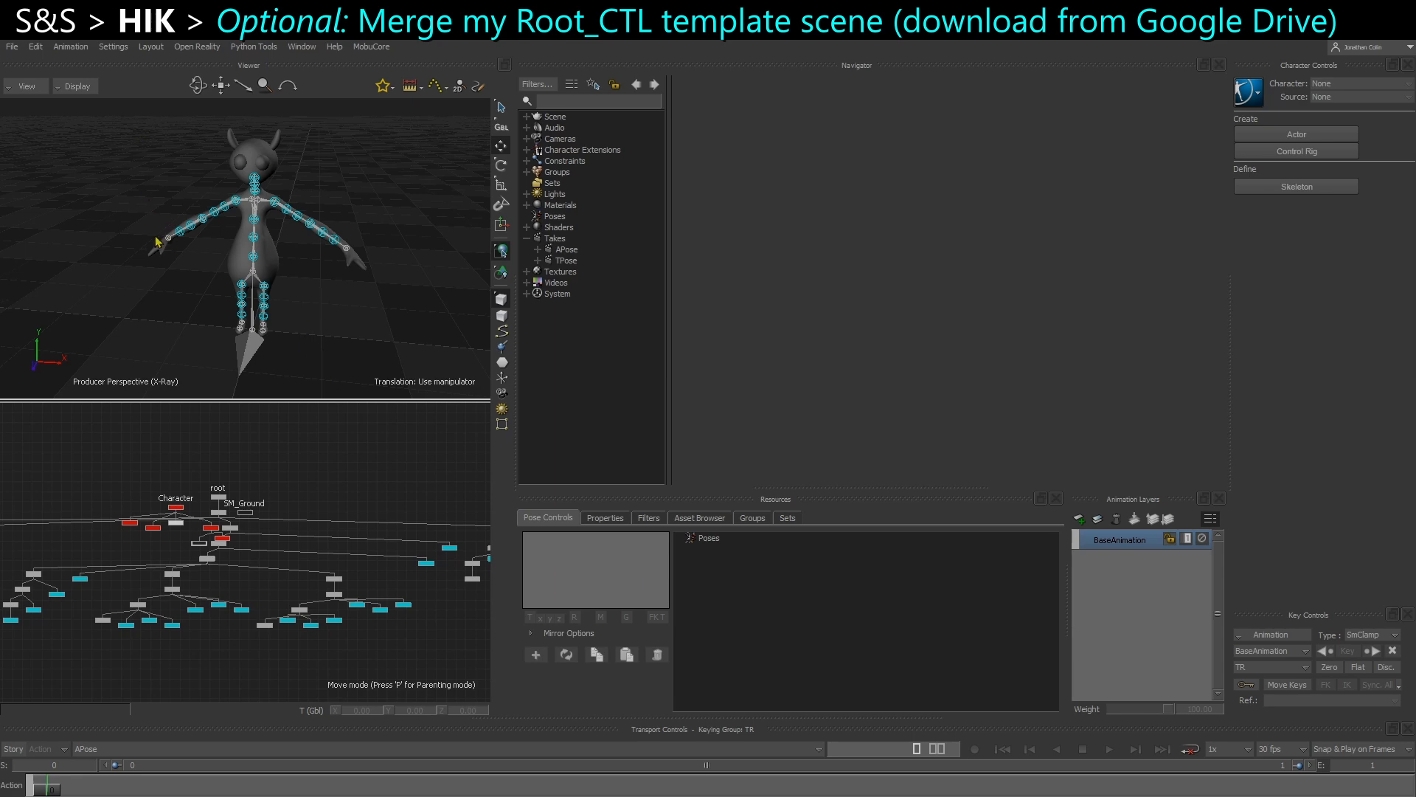
Examine the merged Root_CTL control and the template's constraints, including the Dont_Touch folder and Master_Relation.
mouse_move(291, 352)
alt+mouse_down()
mouse_move(273, 348)
mouse_move(301, 354)
mouse_move(284, 367)
mouse_move(217, 359)
mouse_move(278, 377)
mouse_move(303, 362)
alt+mouse_up()
click(219, 358)
alt+middle_drag(312, 355, 310, 332)
alt+right_drag(308, 326, 311, 348)
click(527, 161)
click(538, 173)
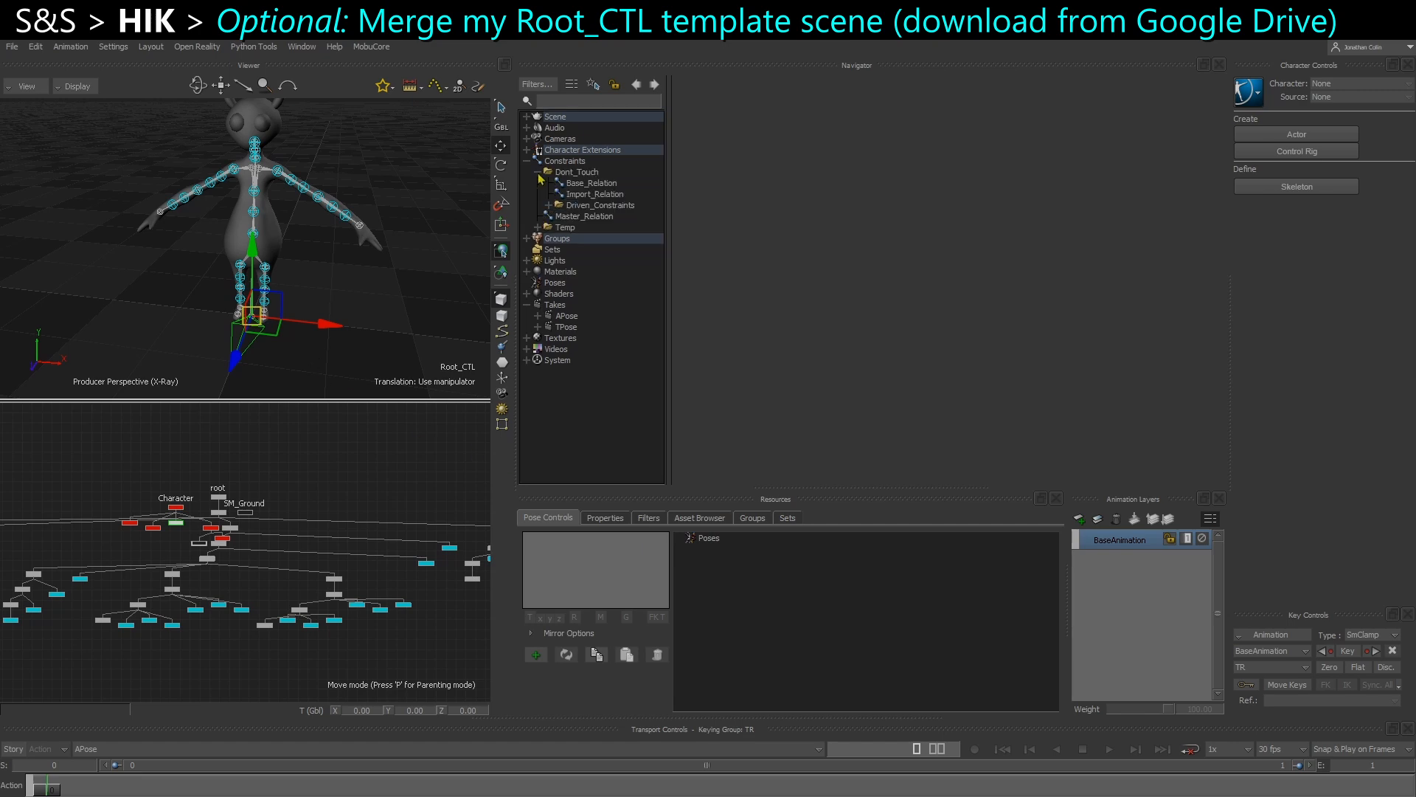
click(589, 217)
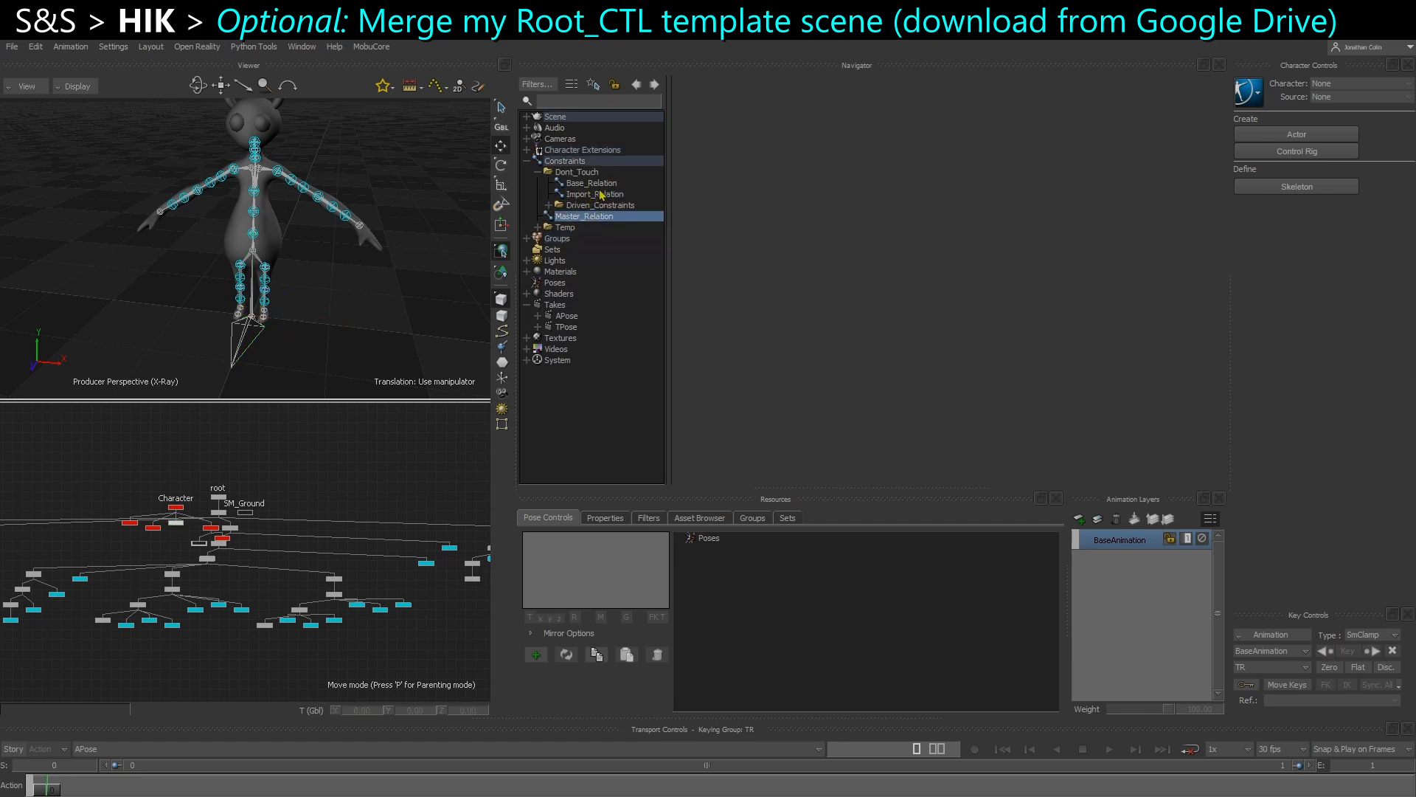
click(538, 173)
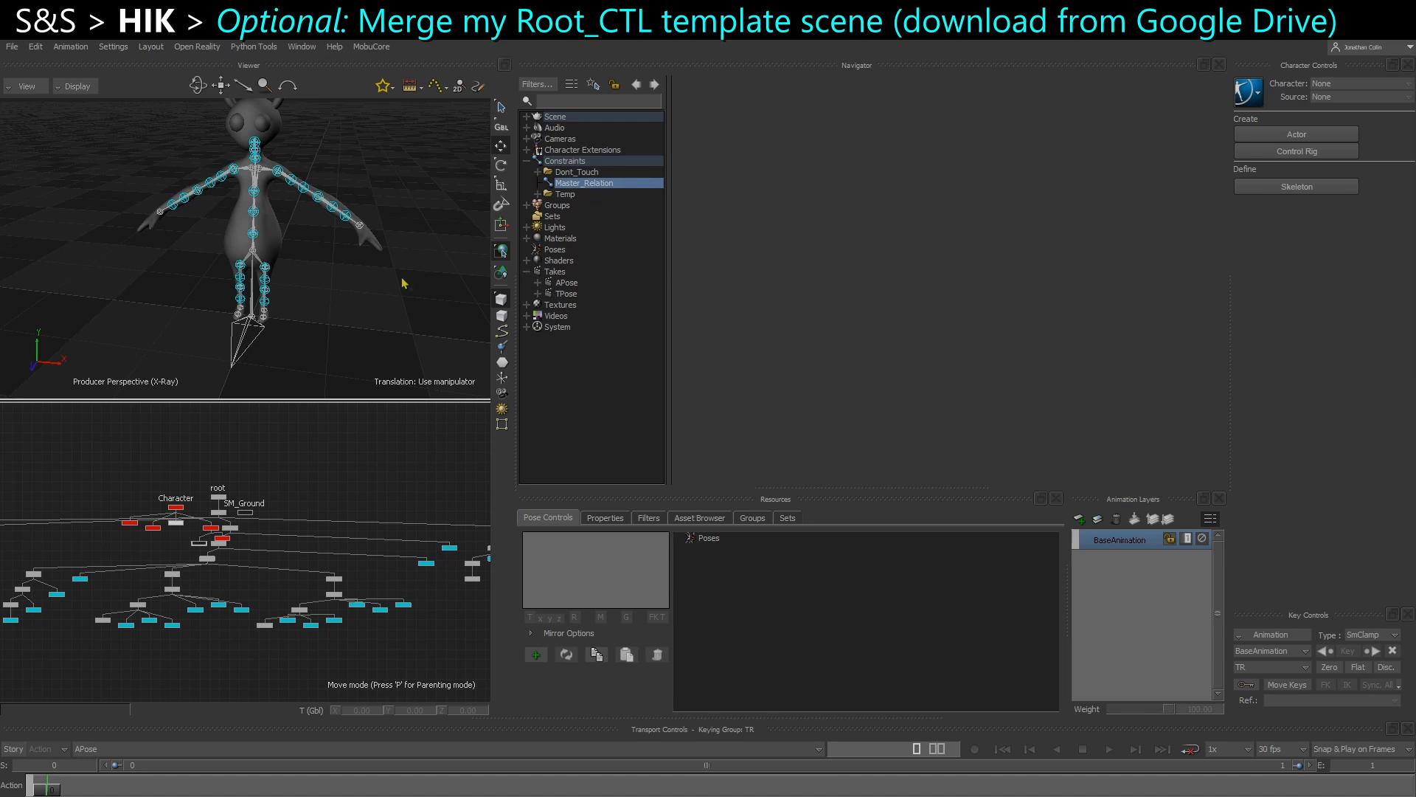
click(351, 313)
alt+drag(351, 313, 380, 284)
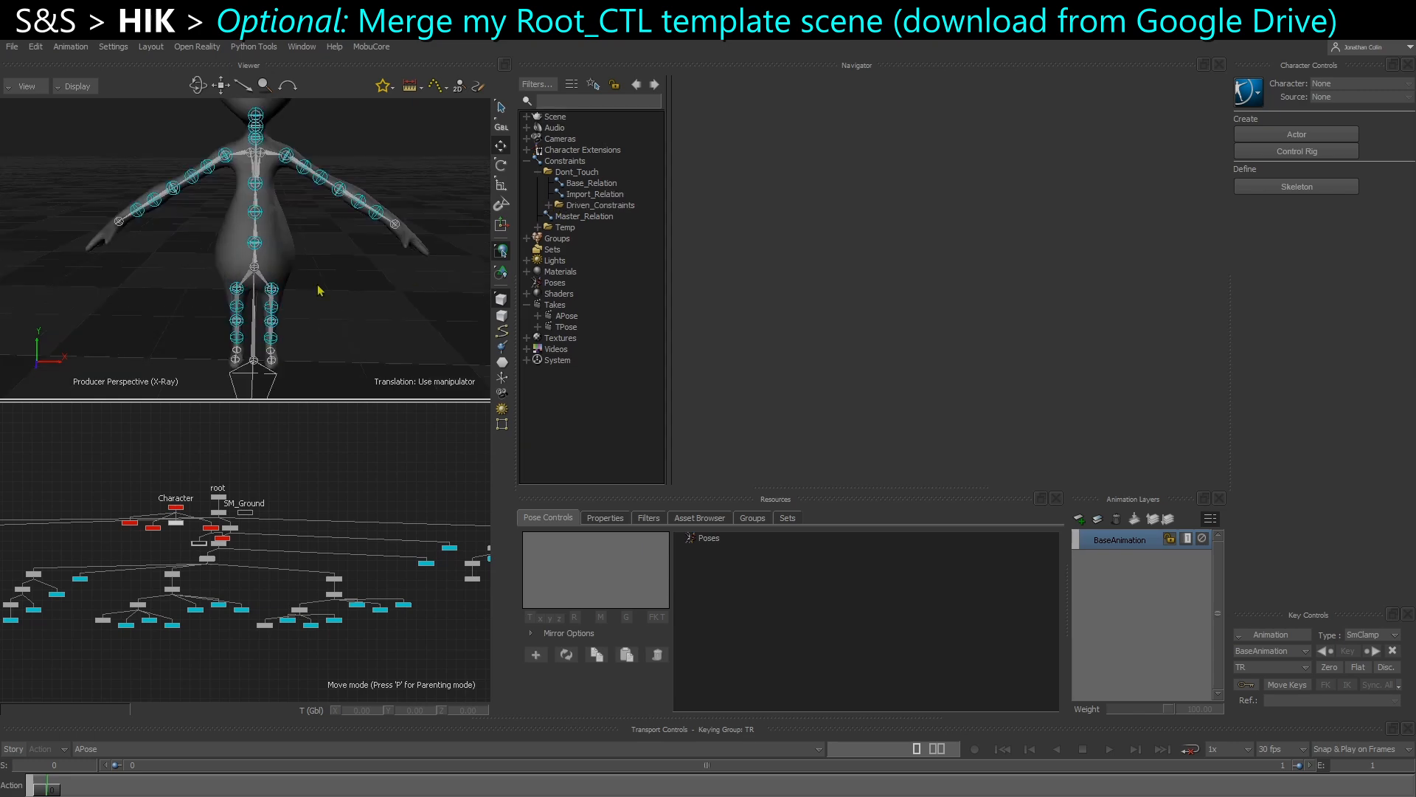
alt+drag(318, 286, 370, 286)
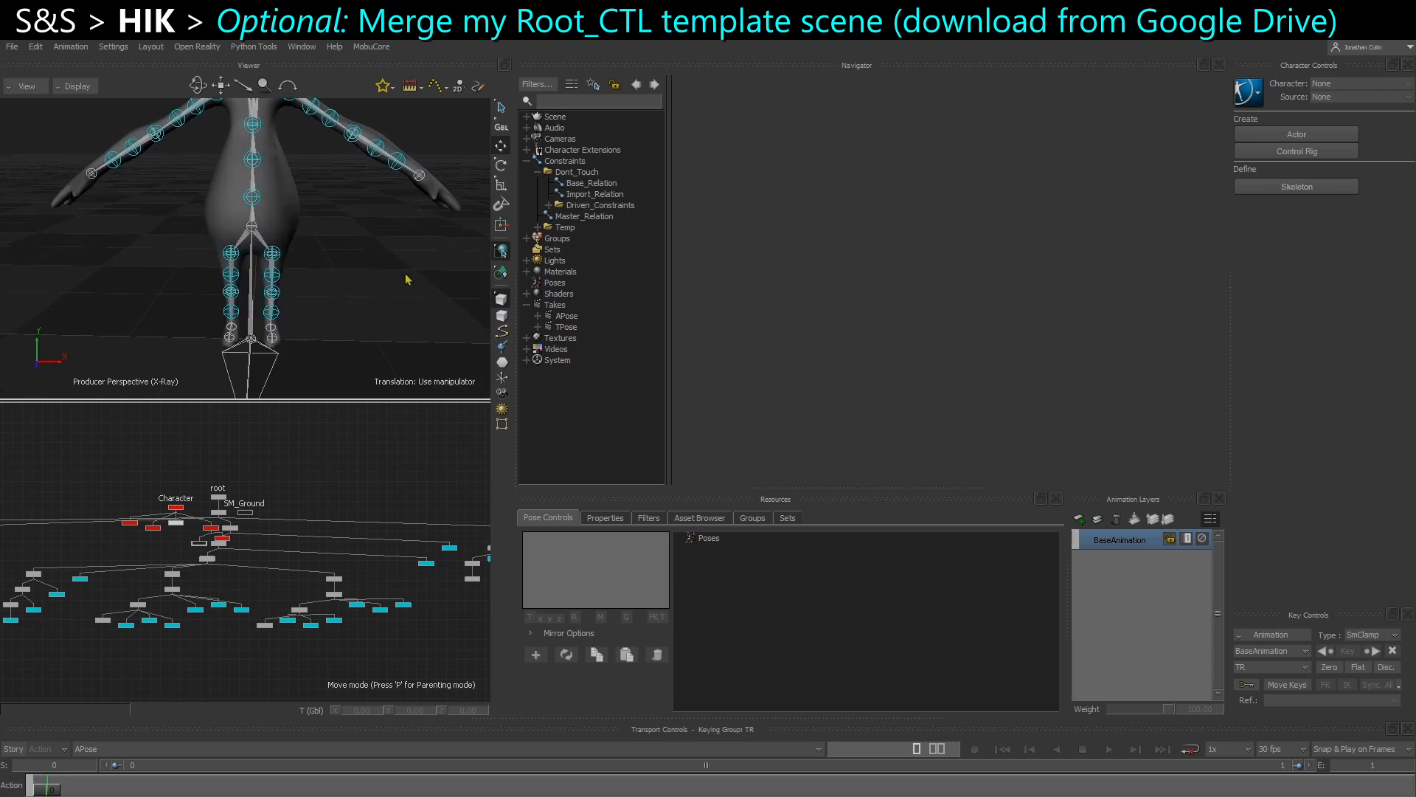
Assign the root joint as the constrained child object of the Root_B_2_CTL constraint in Driven_Constraints.
click(548, 206)
drag(676, 262, 678, 262)
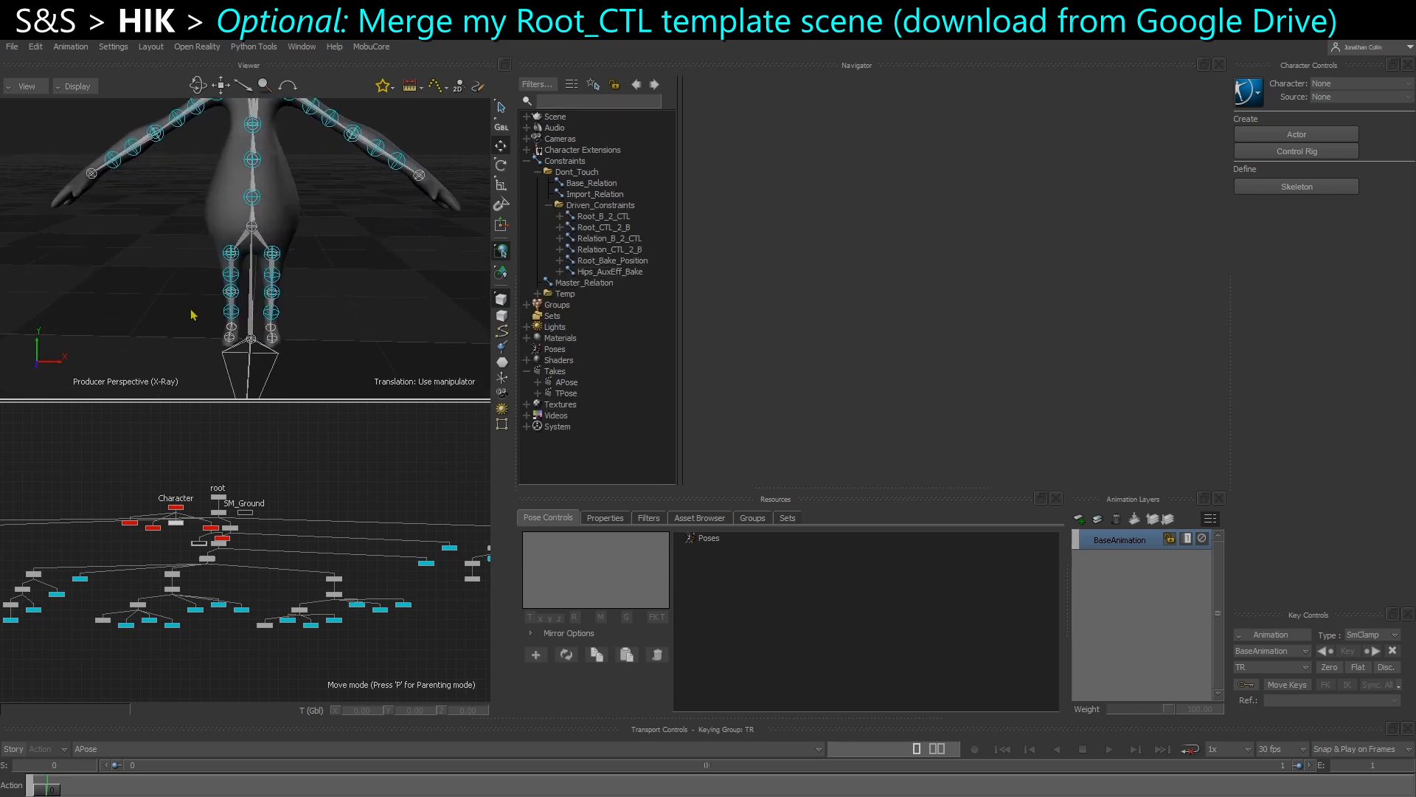
click(255, 334)
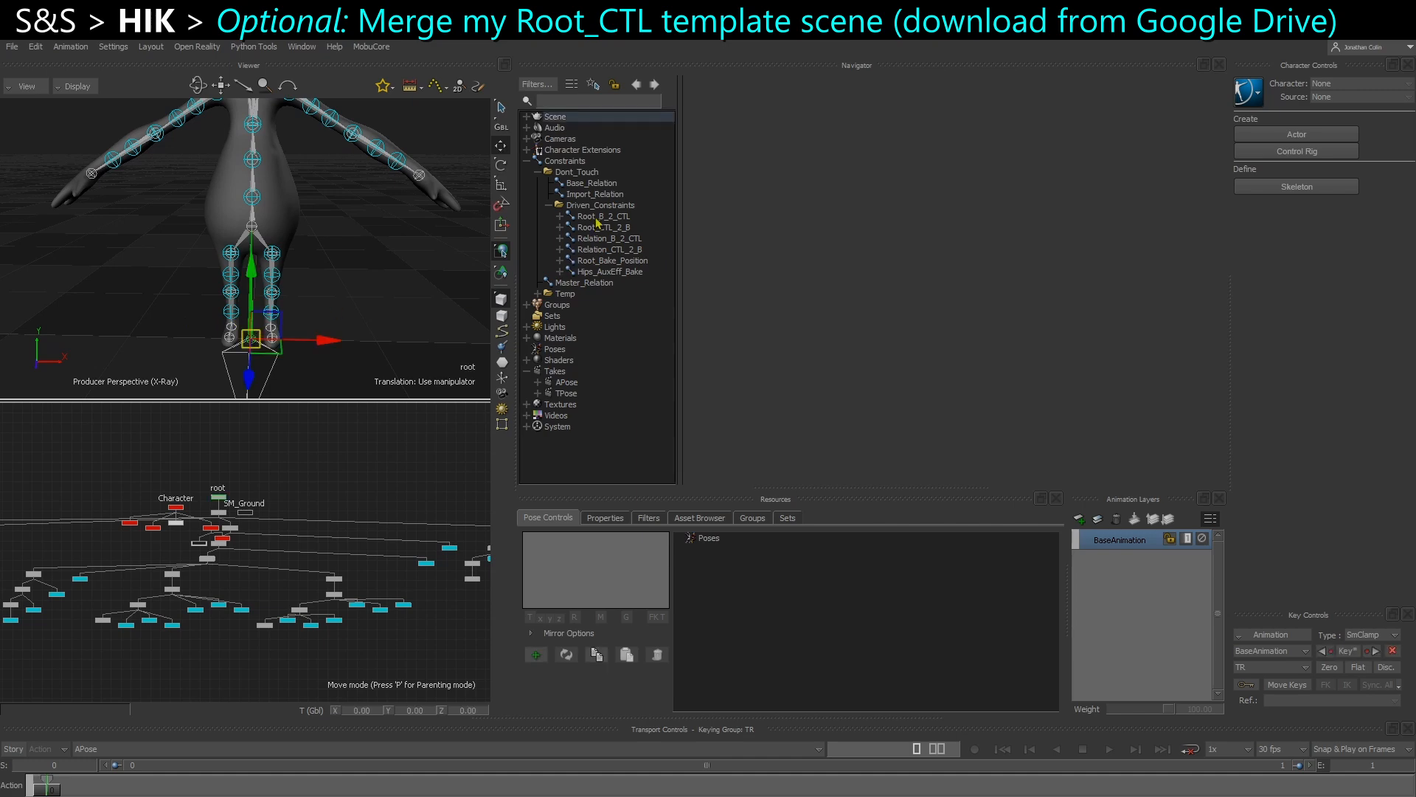
double_click(599, 217)
double_click(596, 220)
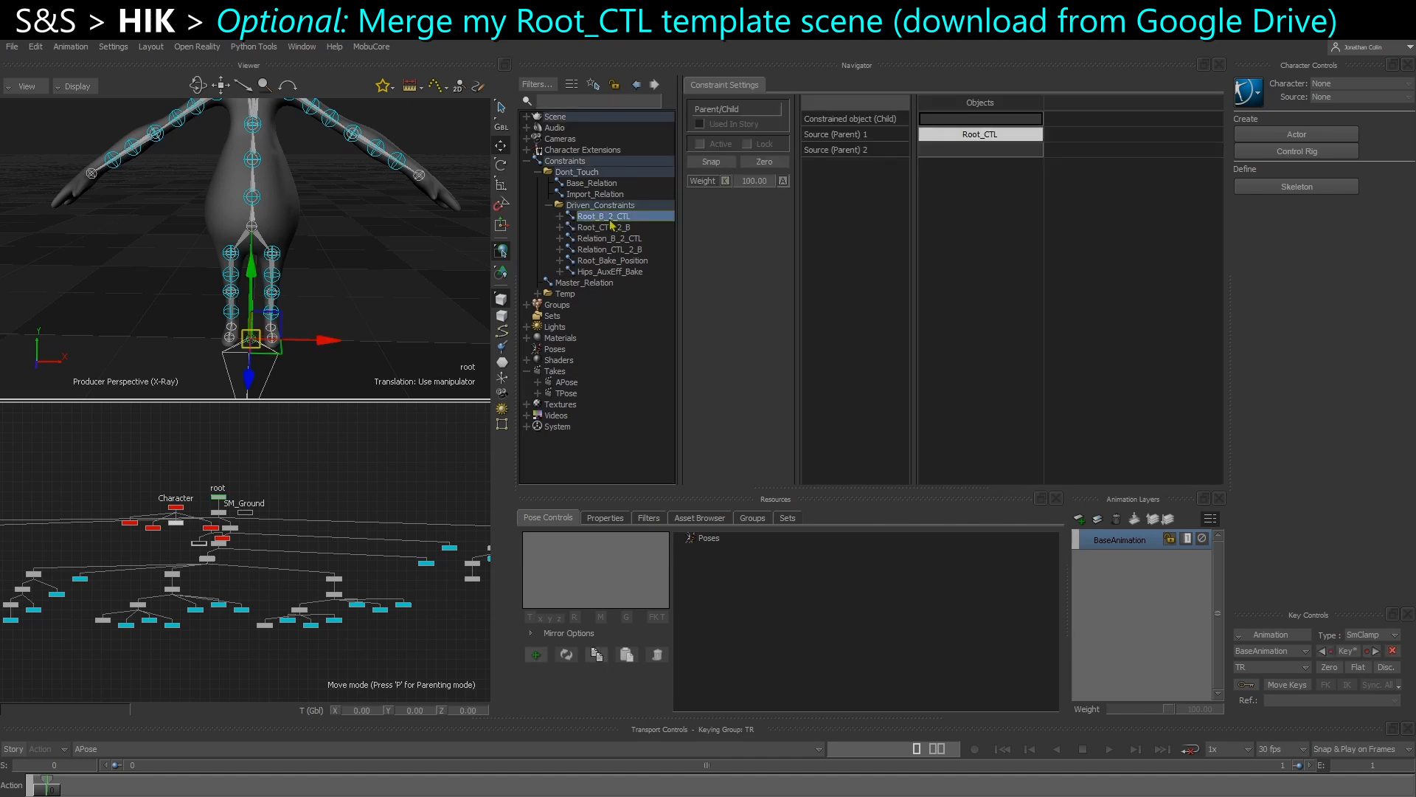
click(965, 119)
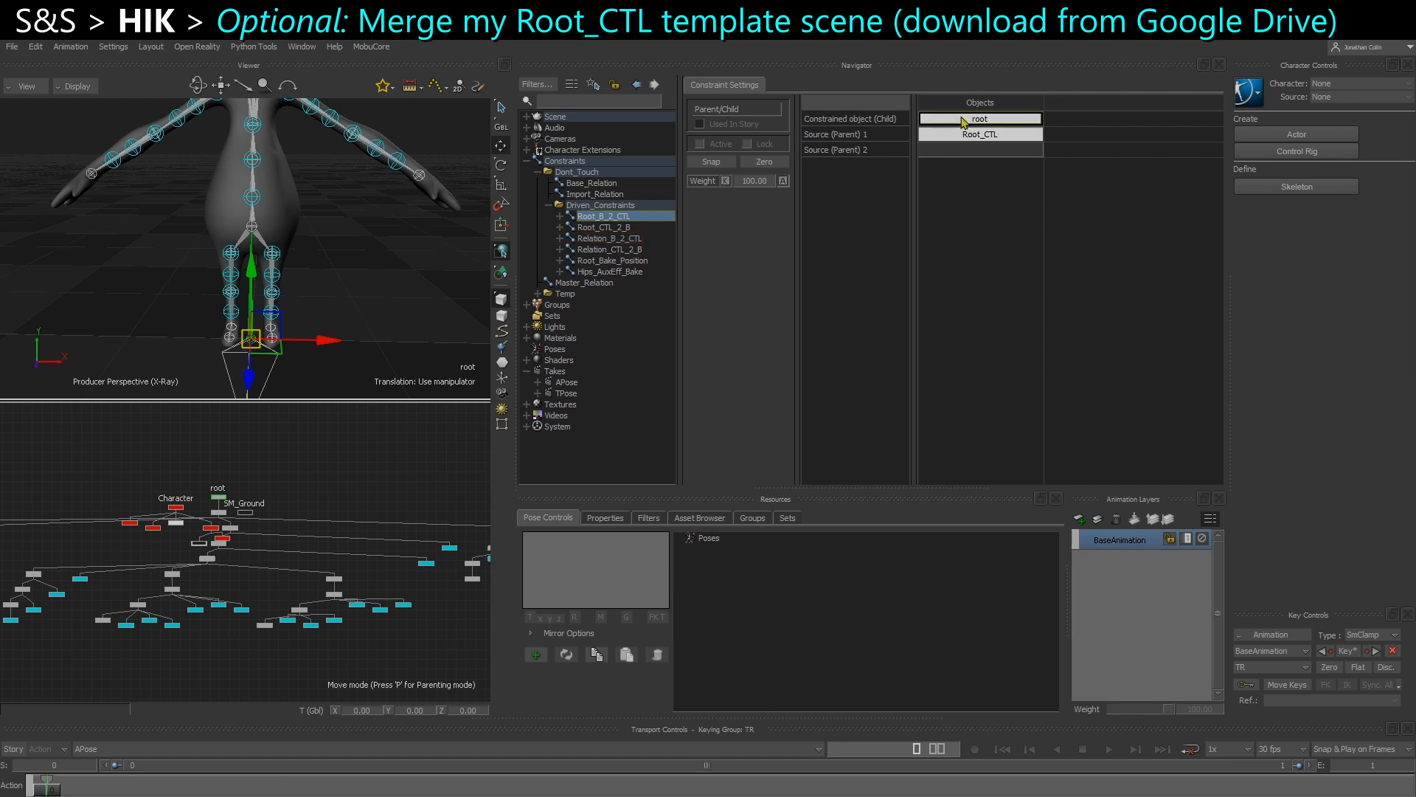
Assign the root joint as Source (Parent) 1 of the Root_CTL_2_B constraint and snap the constraint.
click(621, 229)
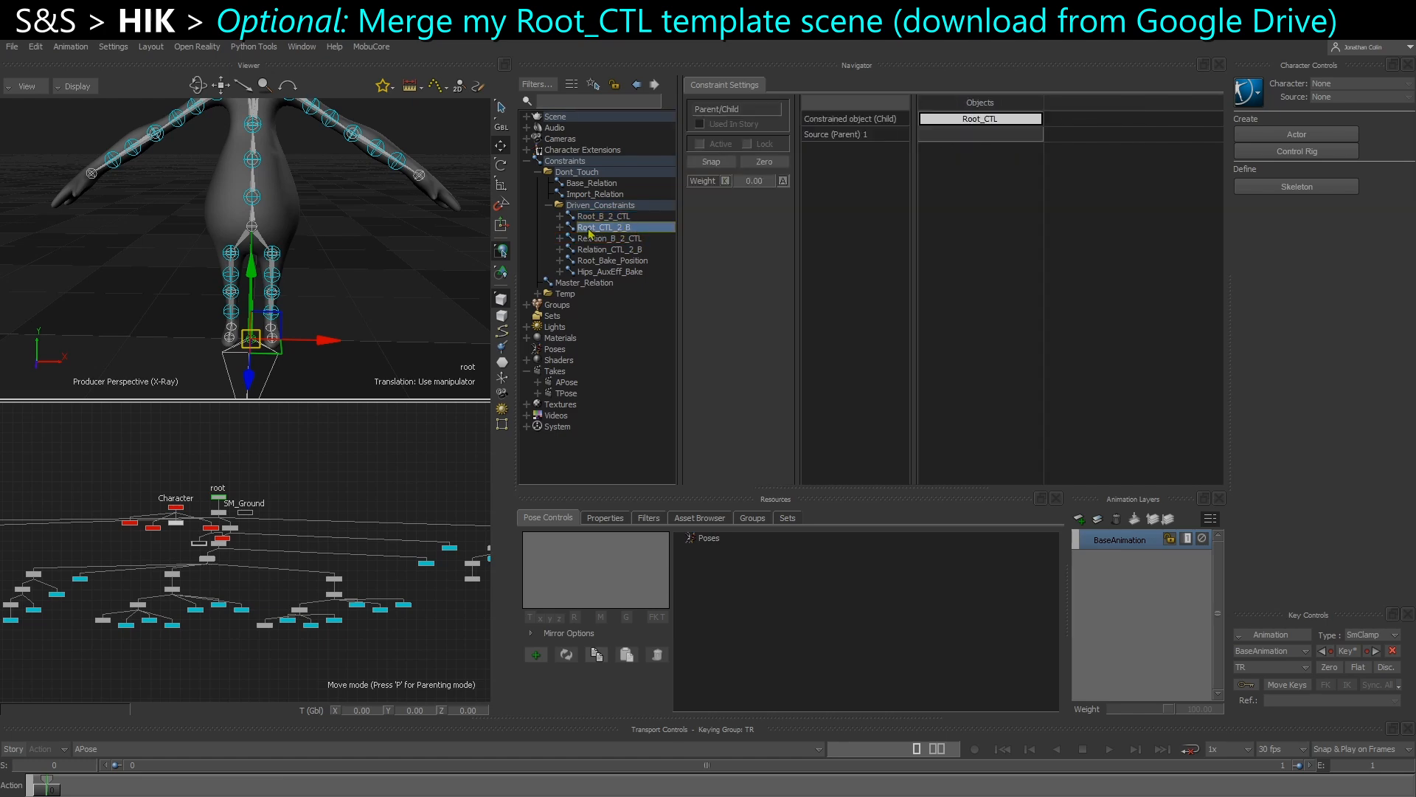
alt+drag(409, 284, 975, 135)
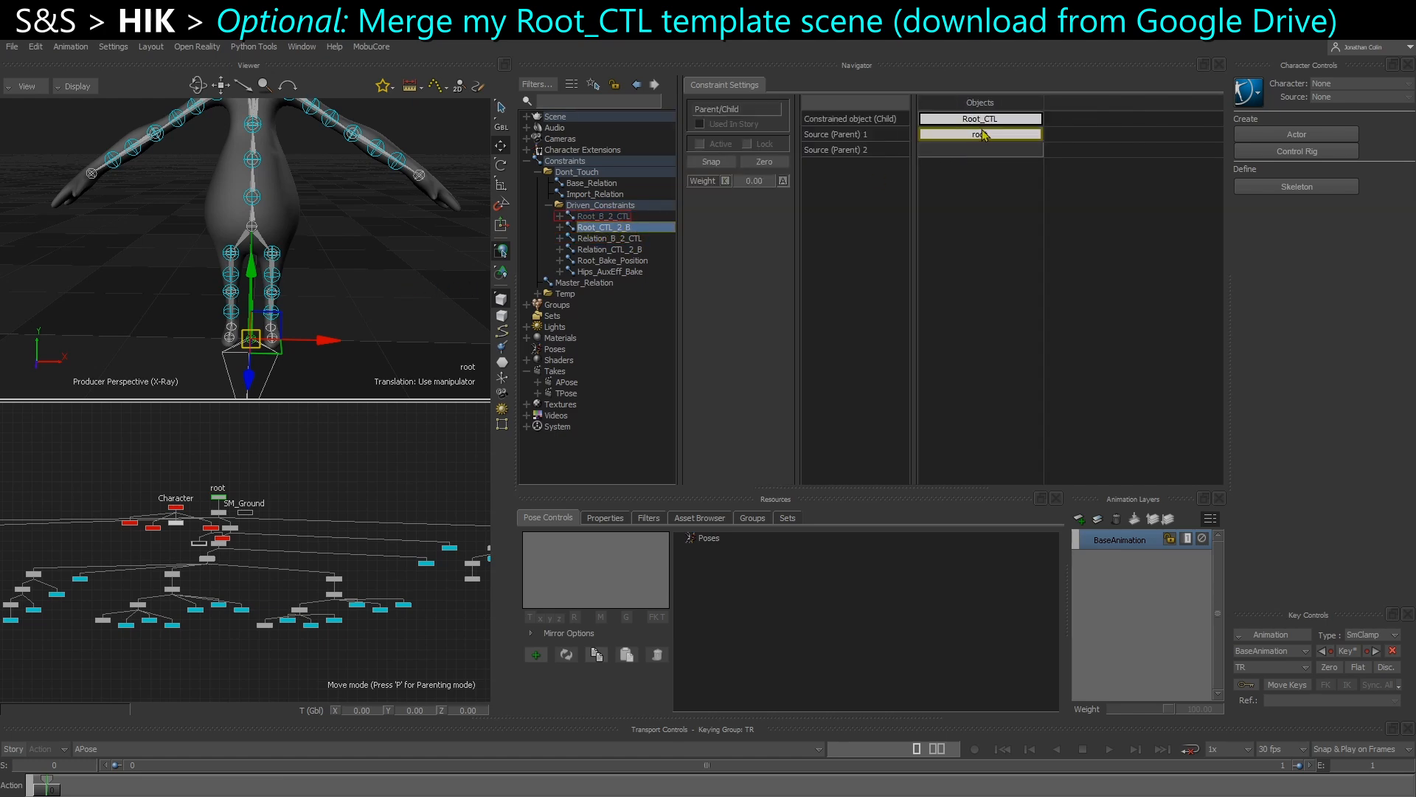
click(725, 166)
Activate and lock the Root_B_2_CTL constraint, and collapse the expanded constraint folders.
click(624, 217)
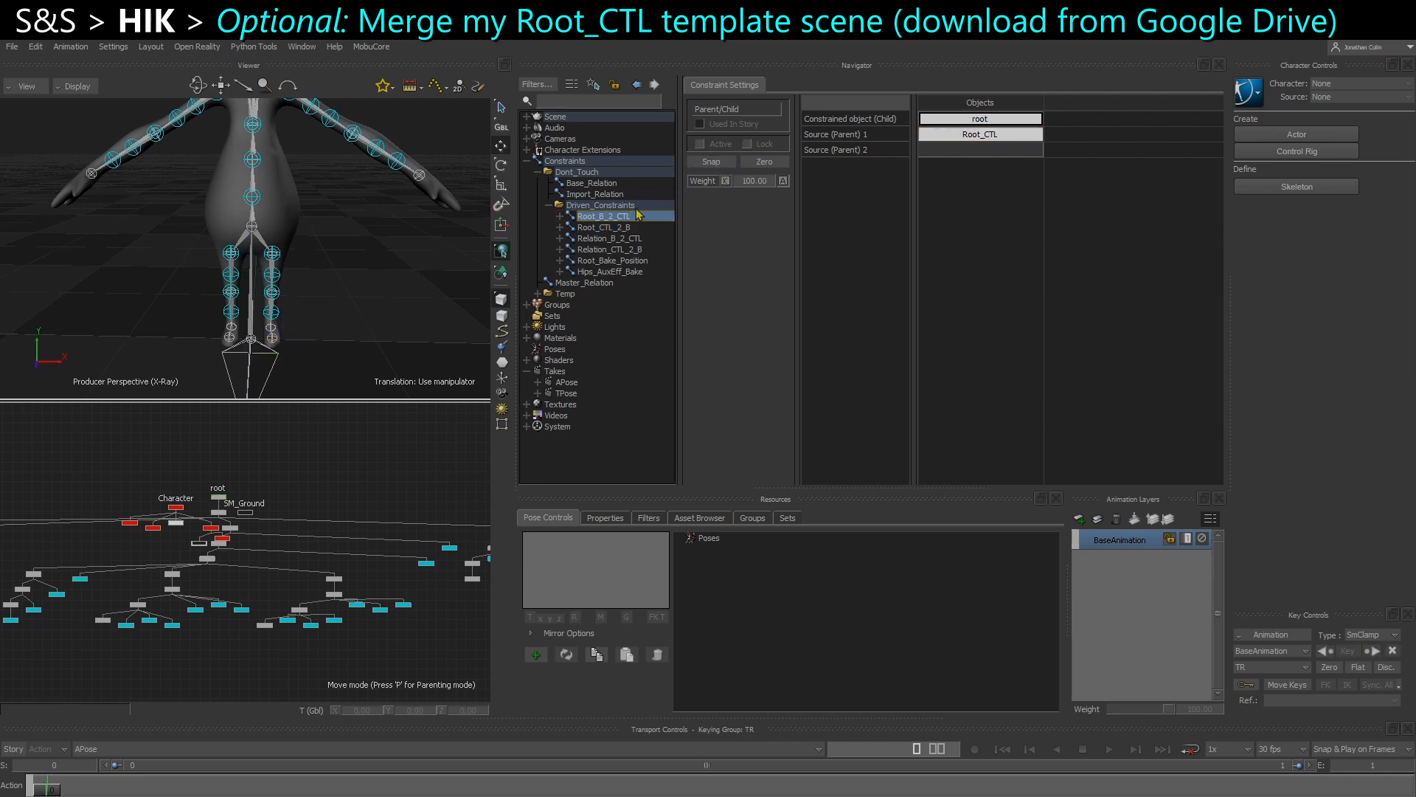
click(747, 144)
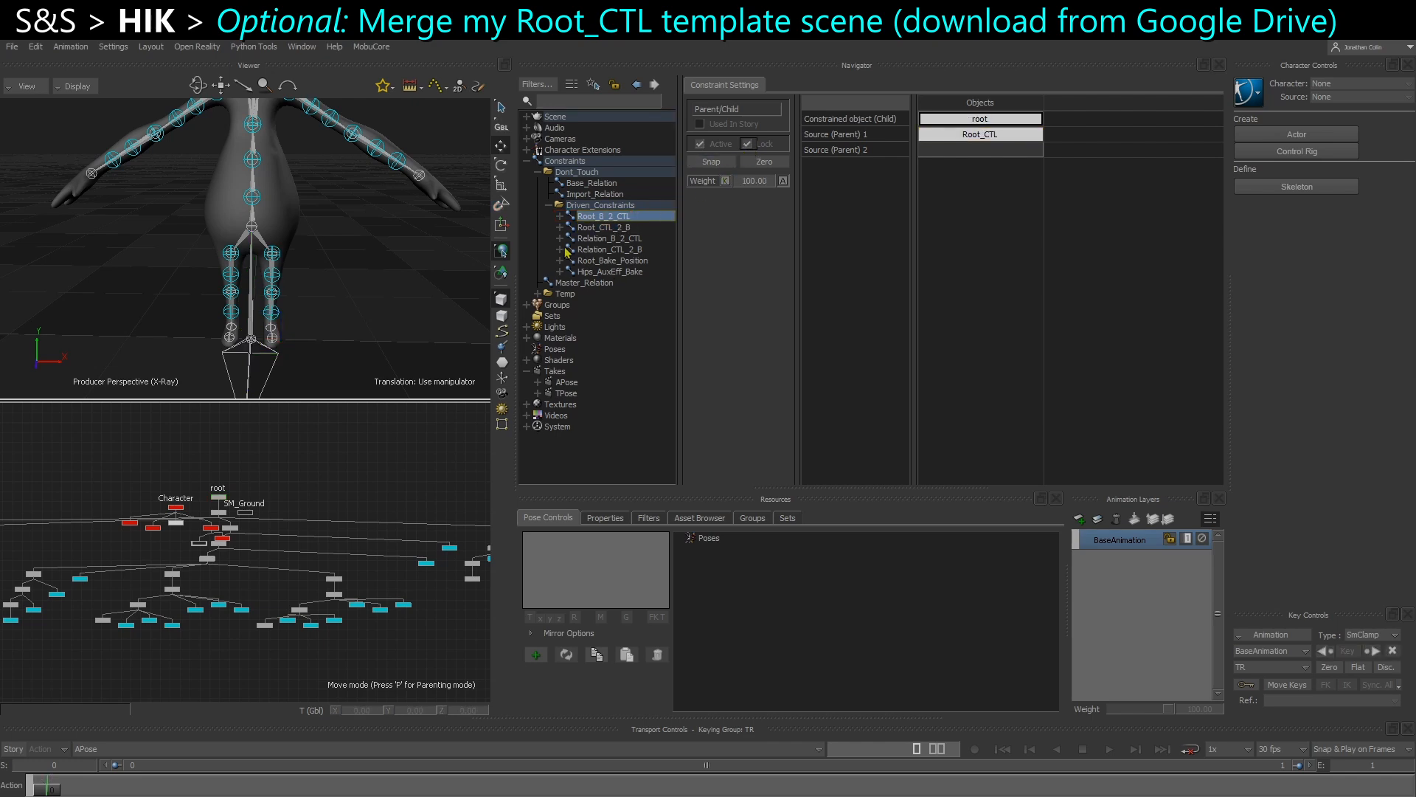
click(548, 206)
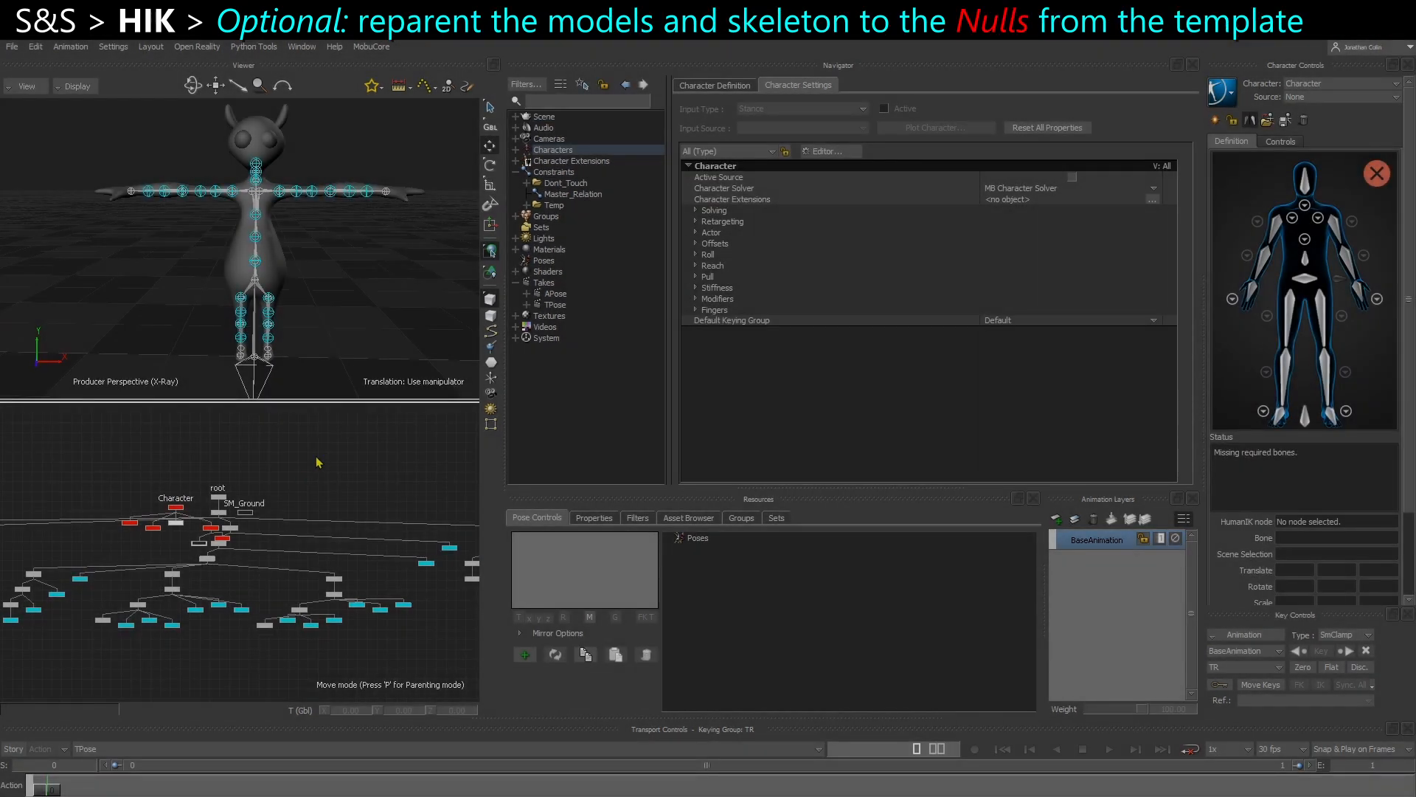
Auto-arrange the schematic view and parent the root joint under the template's Skeleton null.
right_click(319, 462)
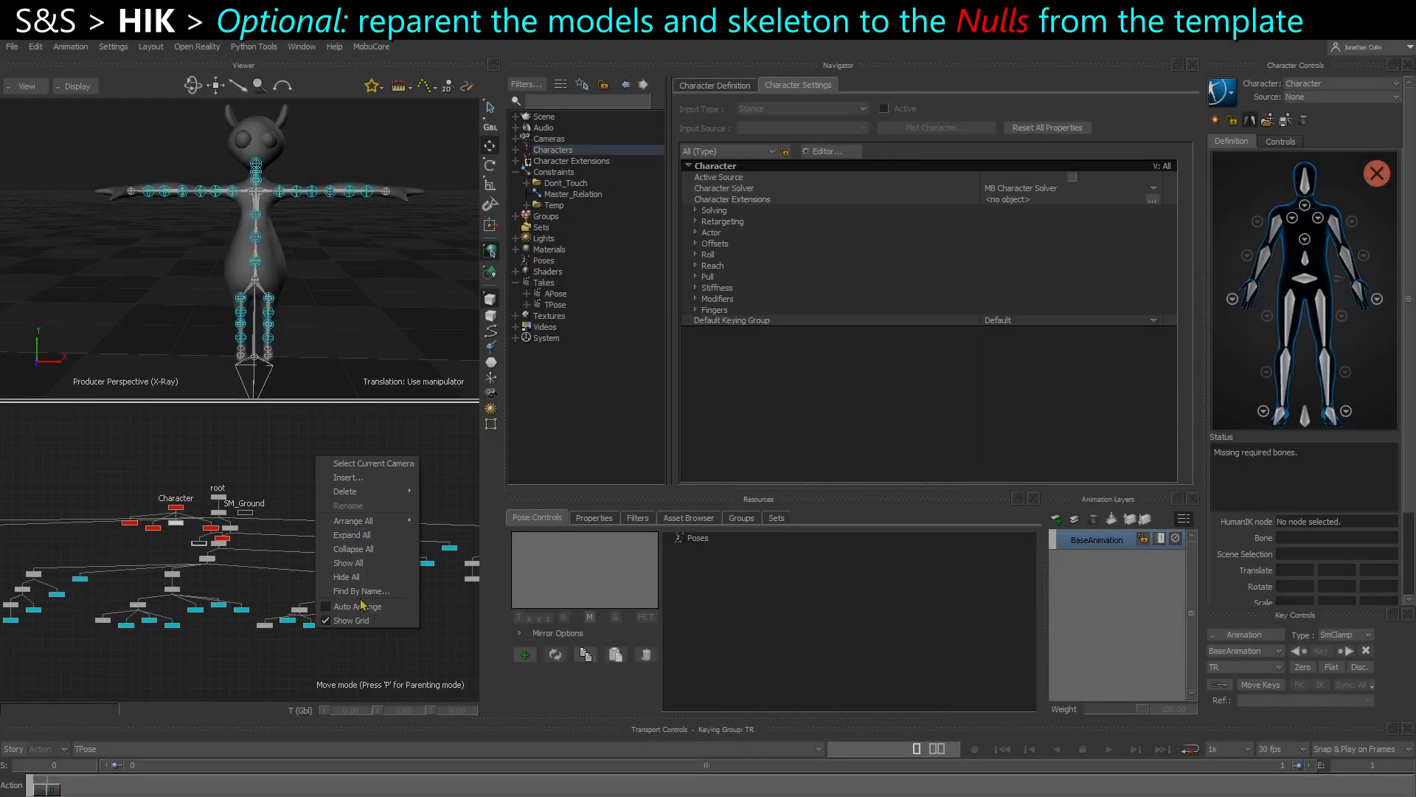
click(351, 606)
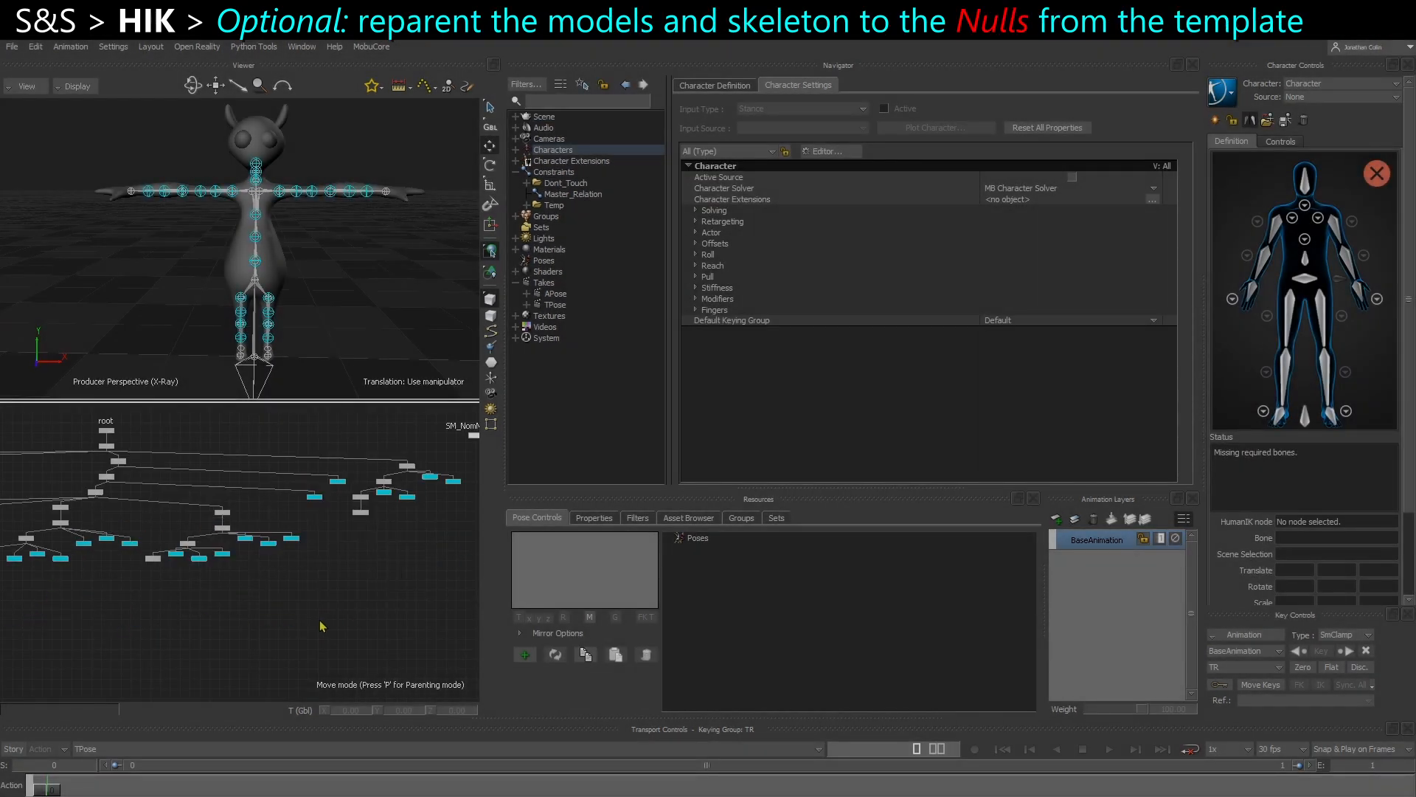
scroll(176, 516, up, 3)
click(189, 561)
mouse_move(266, 569)
shift+mouse_down()
mouse_move(345, 502)
mouse_move(281, 550)
shift+mouse_up()
ctrl+drag(262, 499, 472, 507)
click(237, 489)
scroll(281, 524, down, 4)
shift+drag(281, 524, 472, 527)
shift+drag(199, 531, 472, 524)
shift+drag(344, 531, 225, 509)
ctrl+drag(225, 509, 232, 574)
click(233, 518)
Parent the SM_NomNom_01 mesh under the template's Models null in the schematic view.
ctrl+drag(56, 477, 317, 479)
shift+drag(180, 512, 362, 516)
drag(220, 546, 3, 515)
click(228, 511)
shift+drag(443, 542, 177, 535)
shift+drag(363, 546, 71, 532)
shift+drag(285, 524, 248, 531)
ctrl+drag(248, 531, 250, 565)
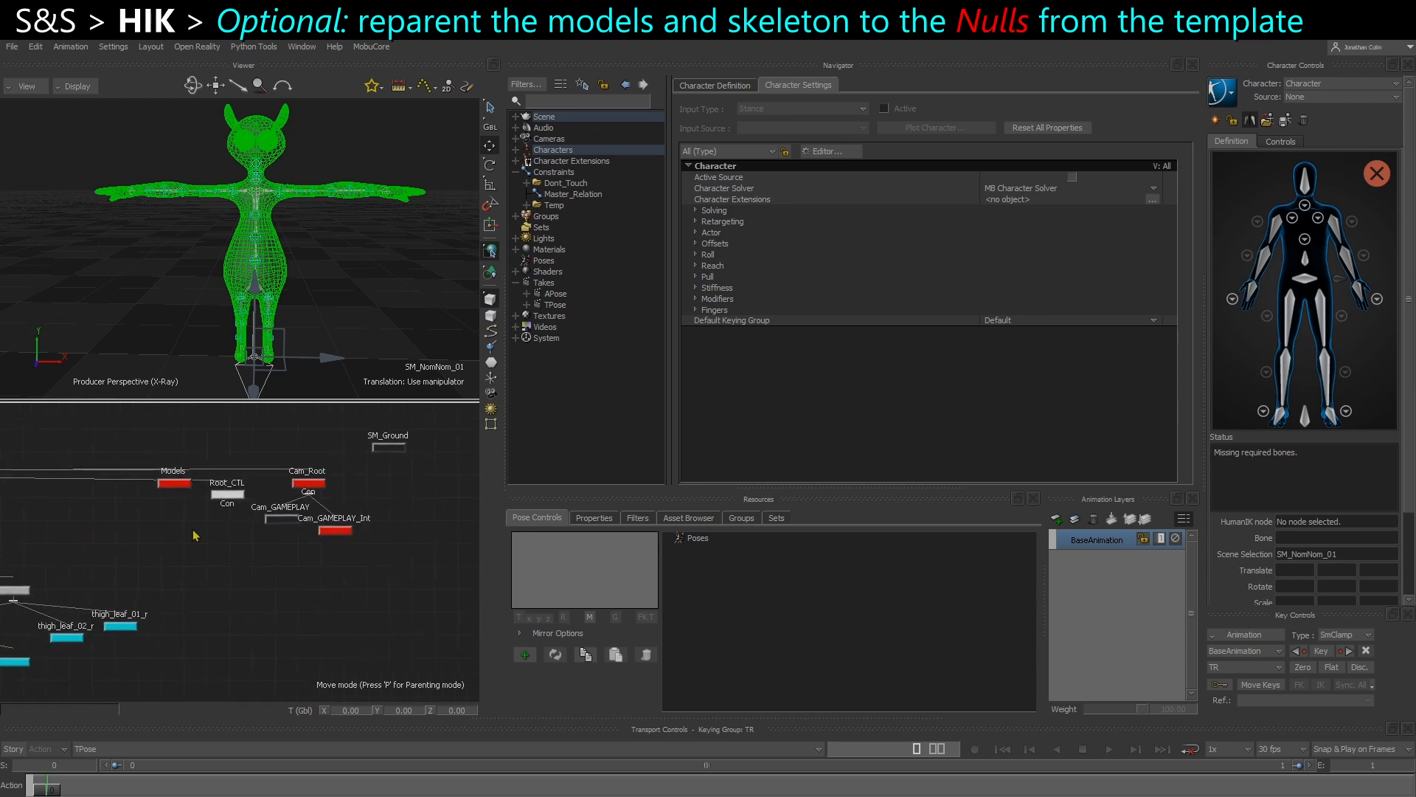
alt+click(174, 484)
click(188, 474)
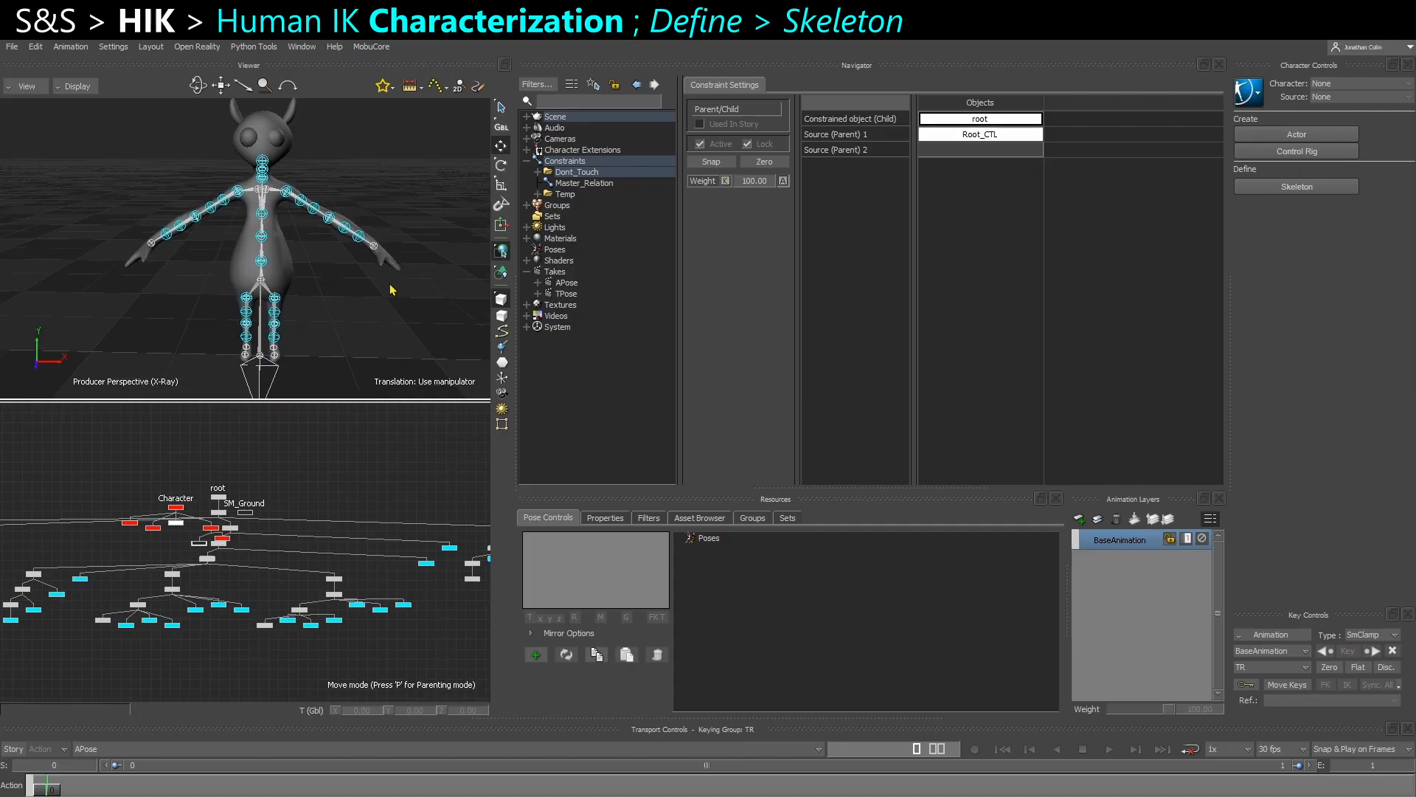
Switch to the TPose take and define a new HumanIK skeleton for the character.
ctrl+drag(391, 285, 344, 302)
click(344, 303)
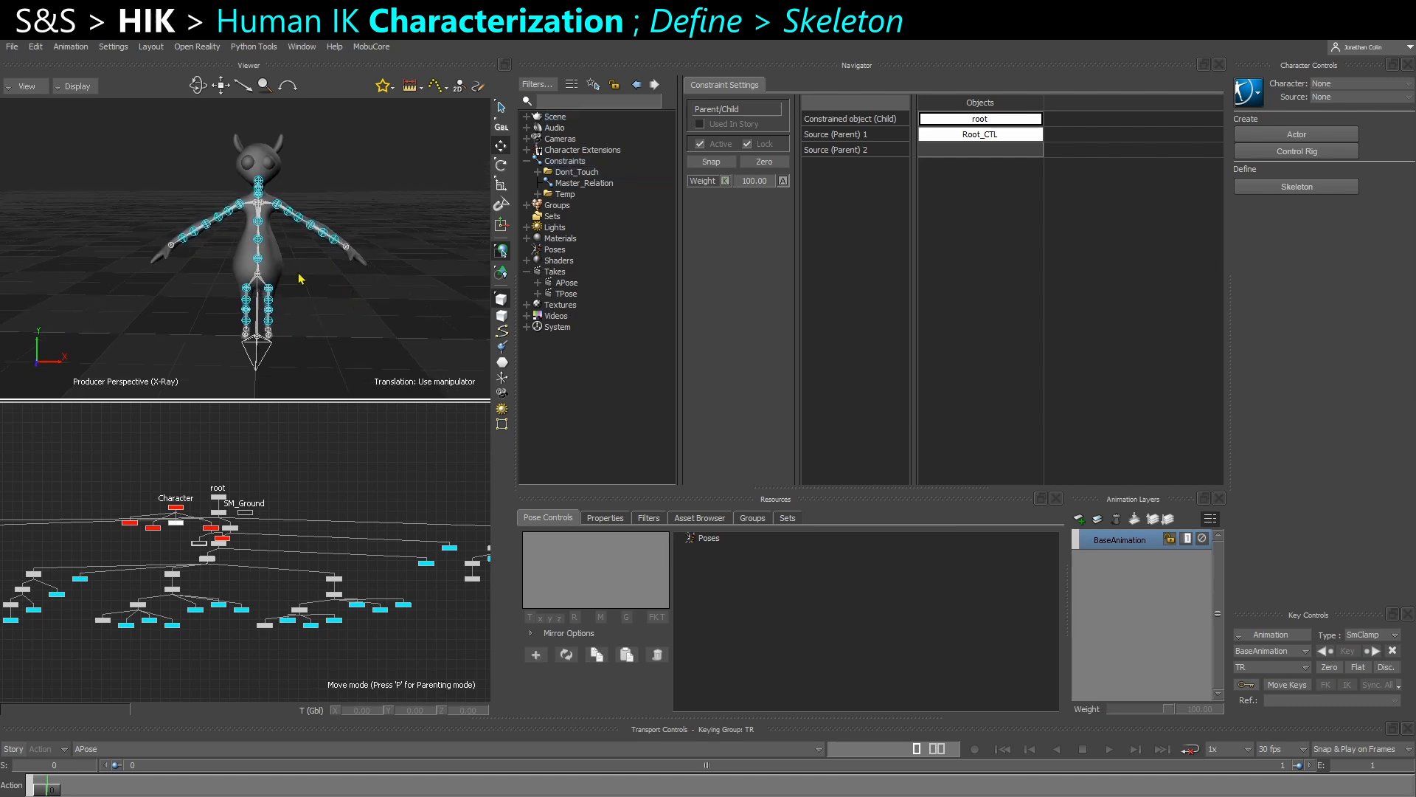
click(102, 751)
click(86, 774)
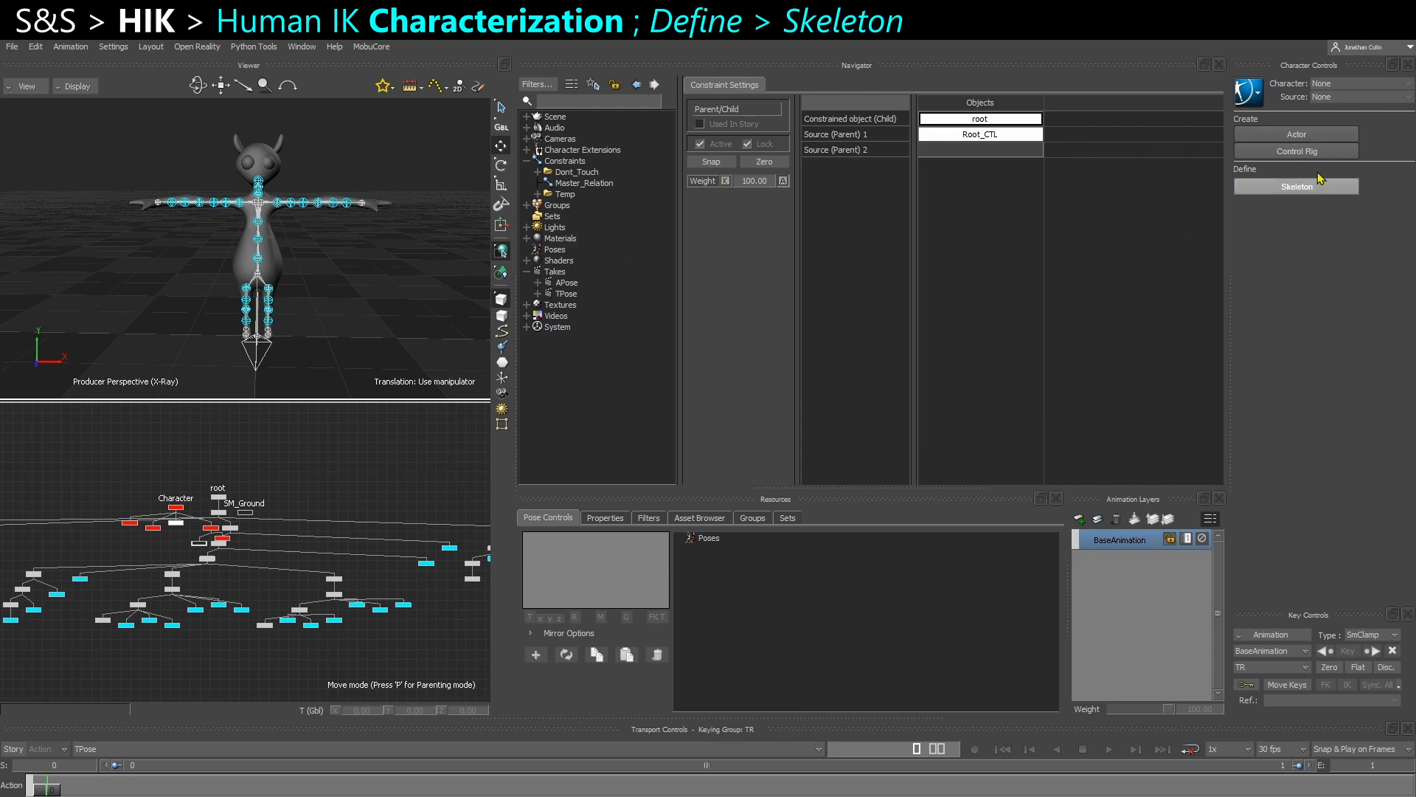
click(1284, 189)
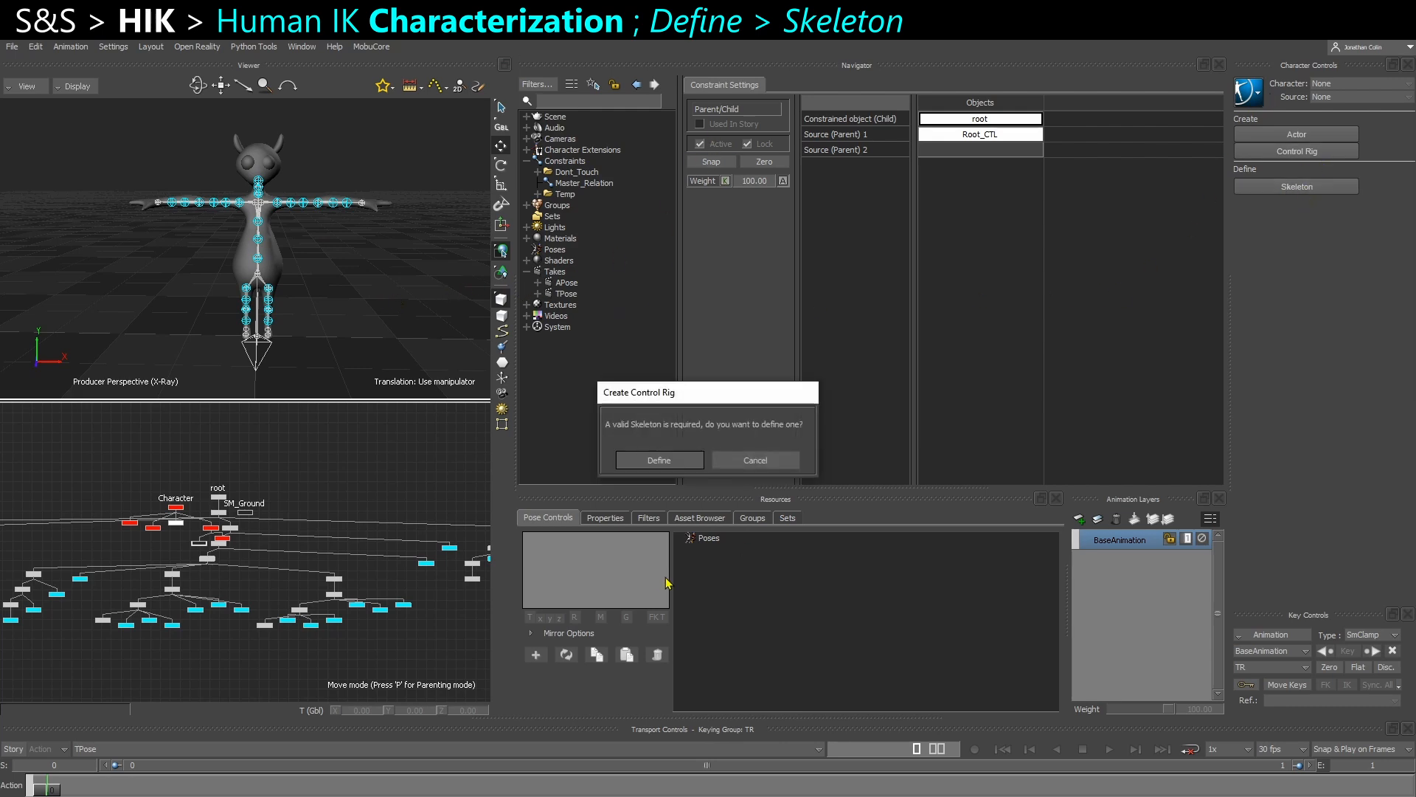
click(661, 463)
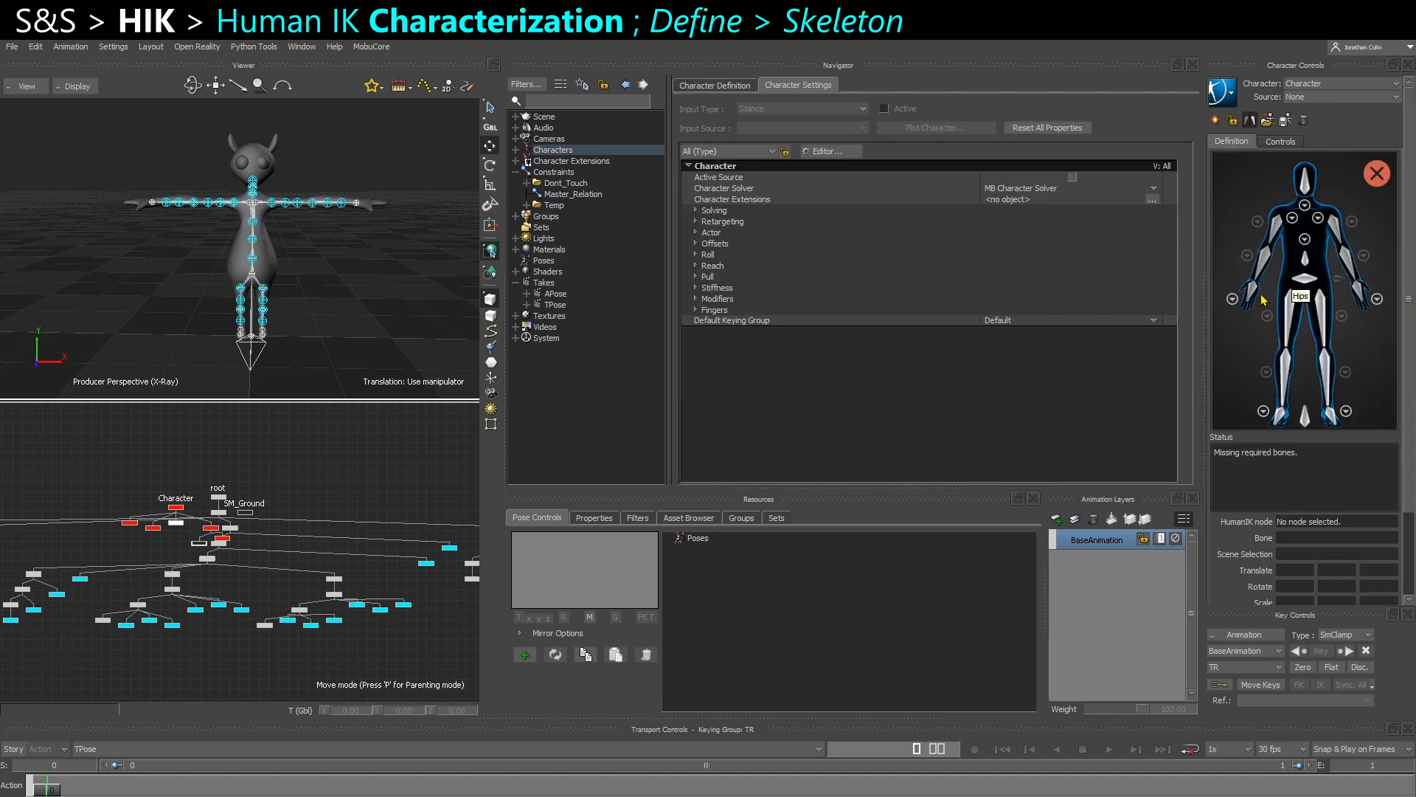
Map the pelvis joint to the Hips node and spine_01 to the Spine node of the character definition.
scroll(314, 290, up, 2)
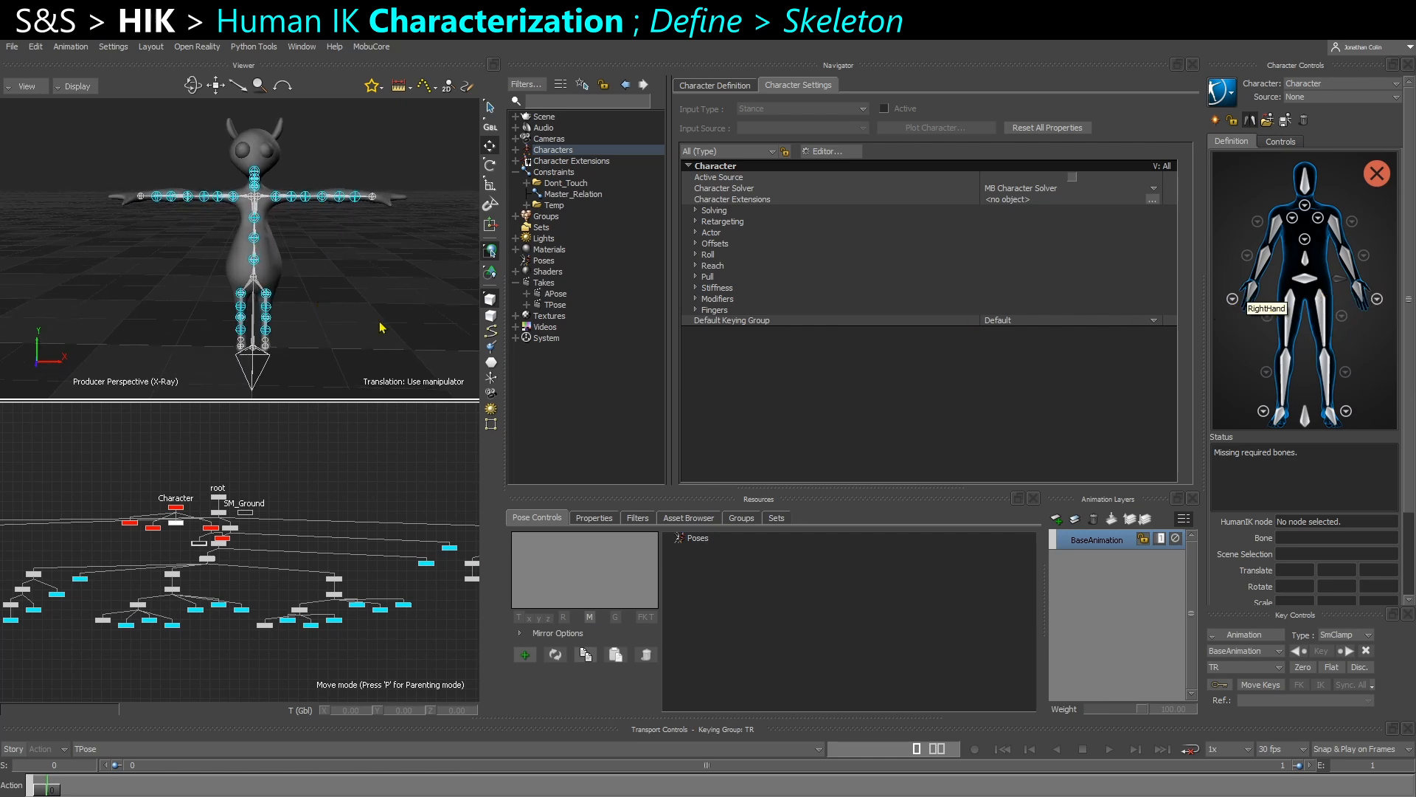
scroll(344, 284, up, 2)
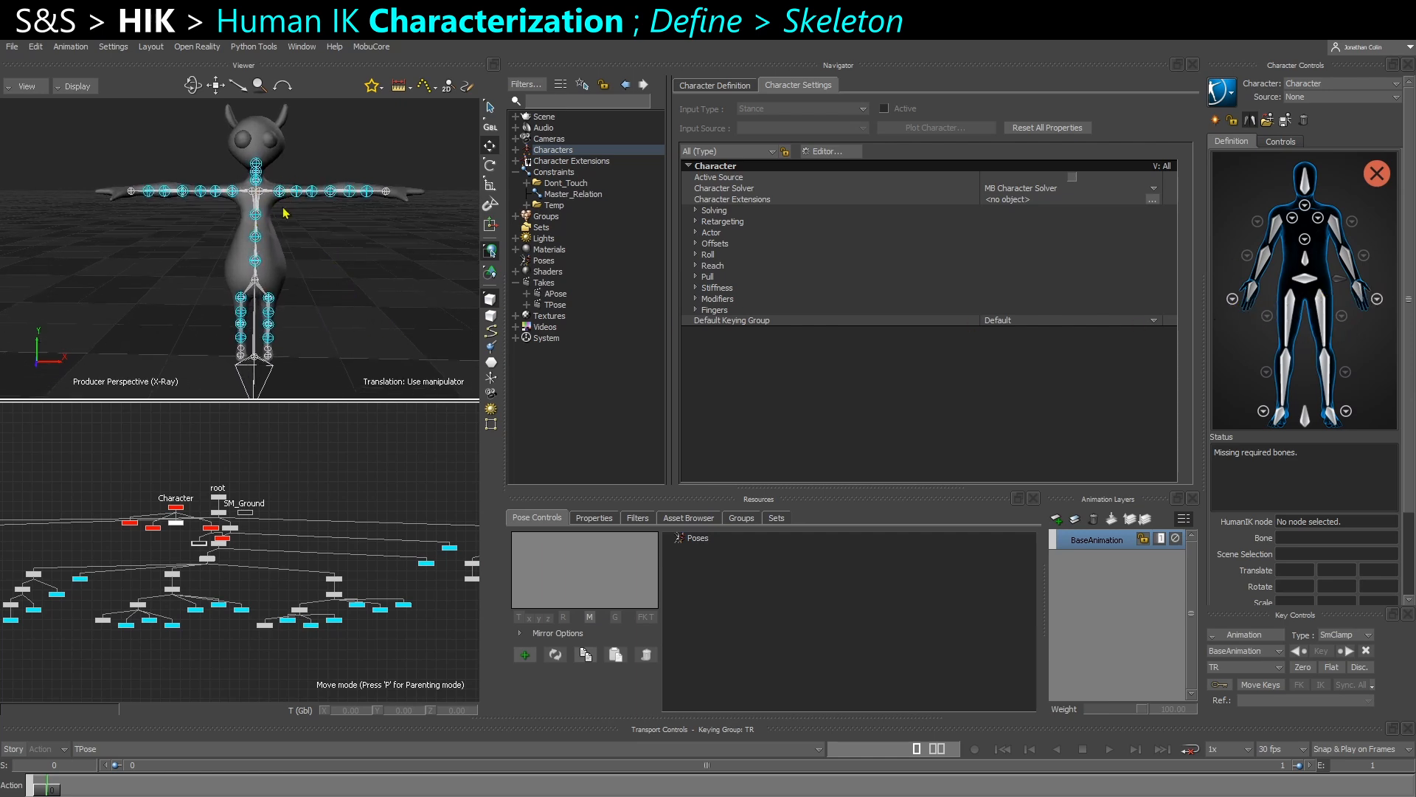
key(w)
shift+drag(148, 521, 246, 500)
scroll(266, 478, up, 3)
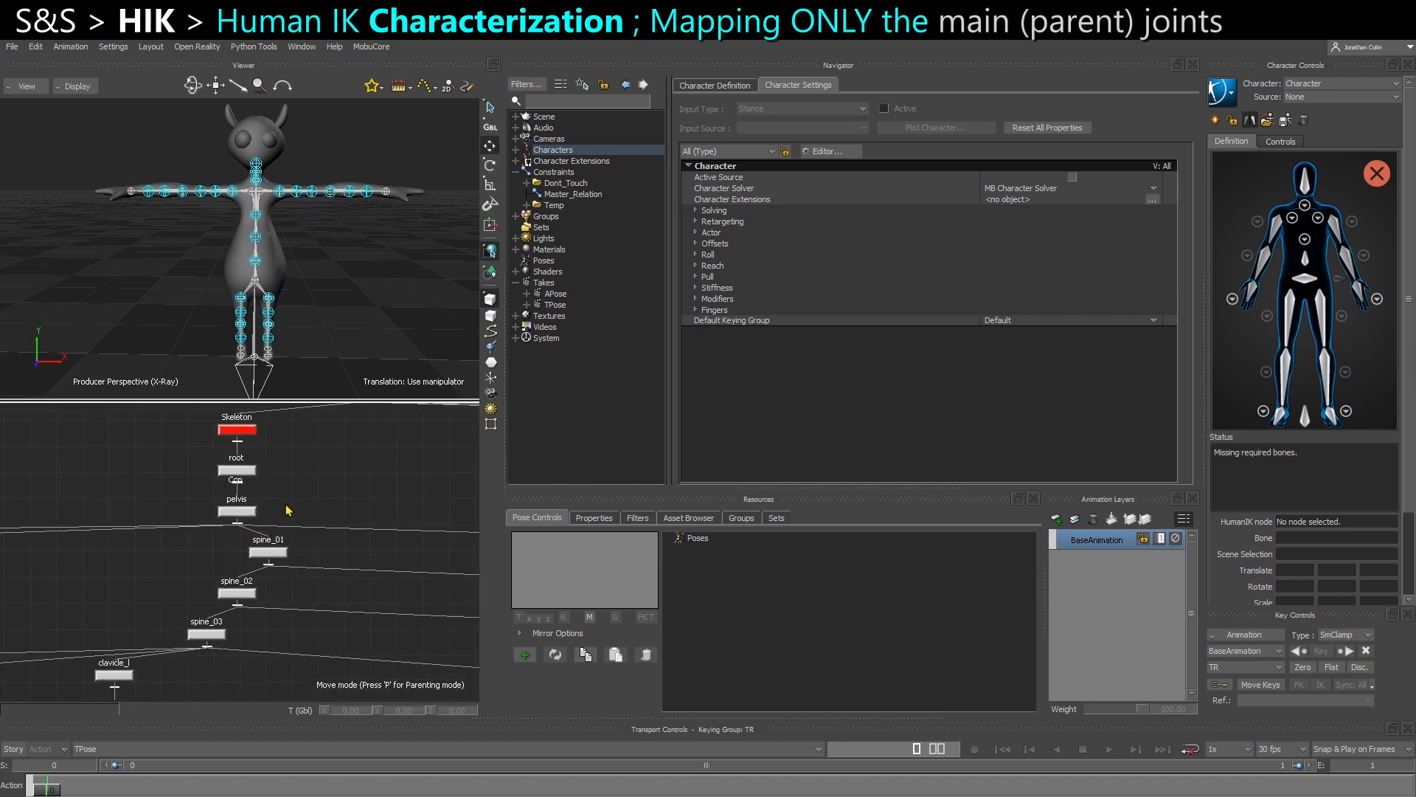
click(1305, 278)
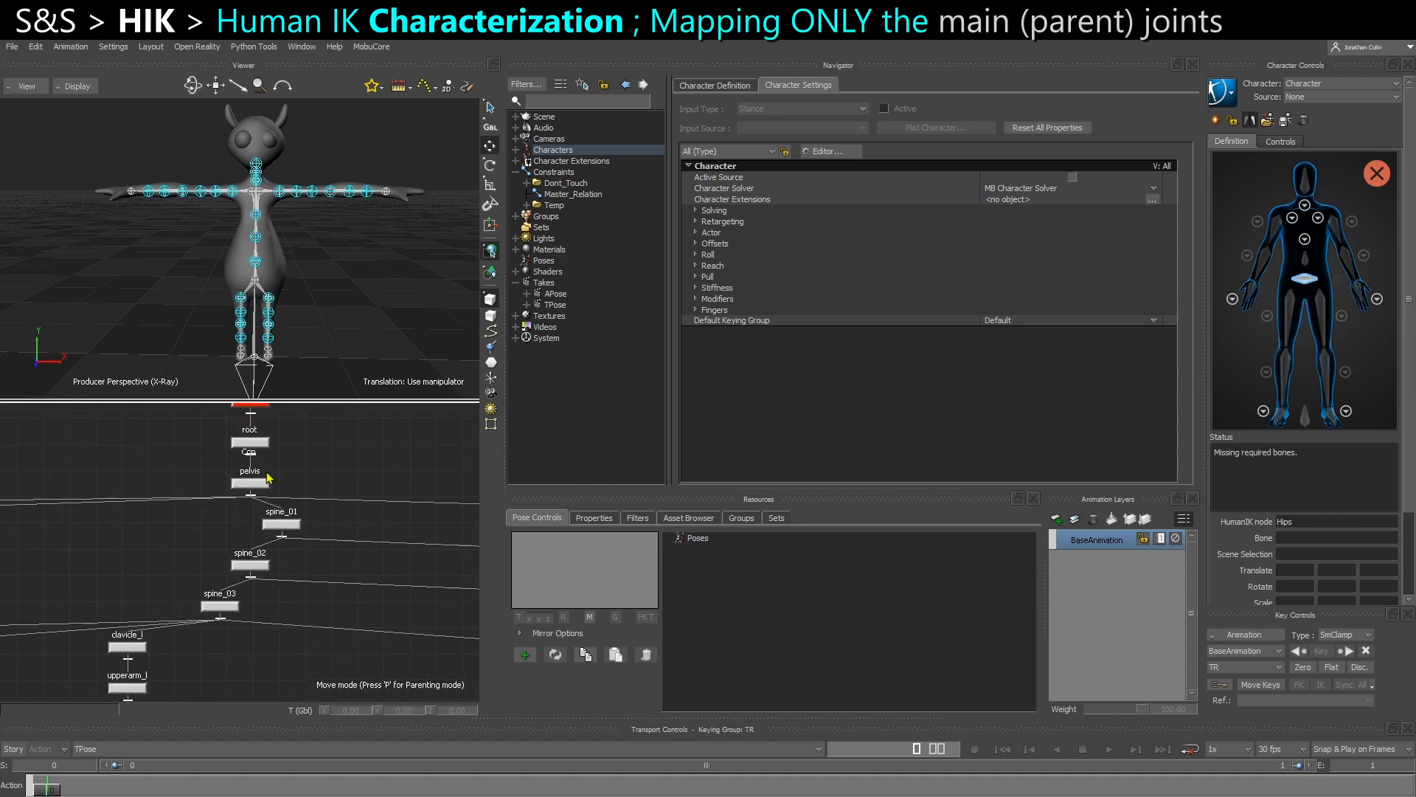
click(249, 483)
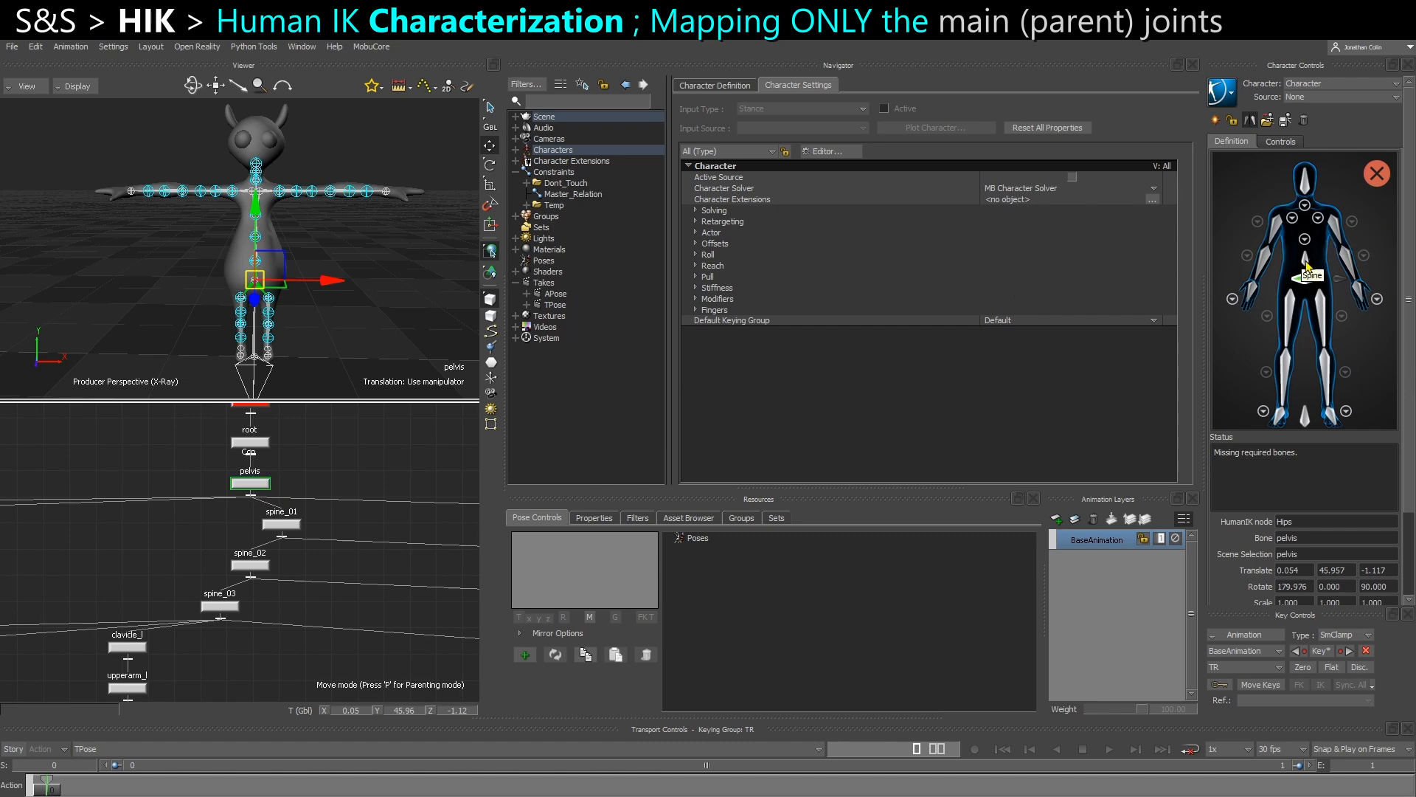
click(281, 523)
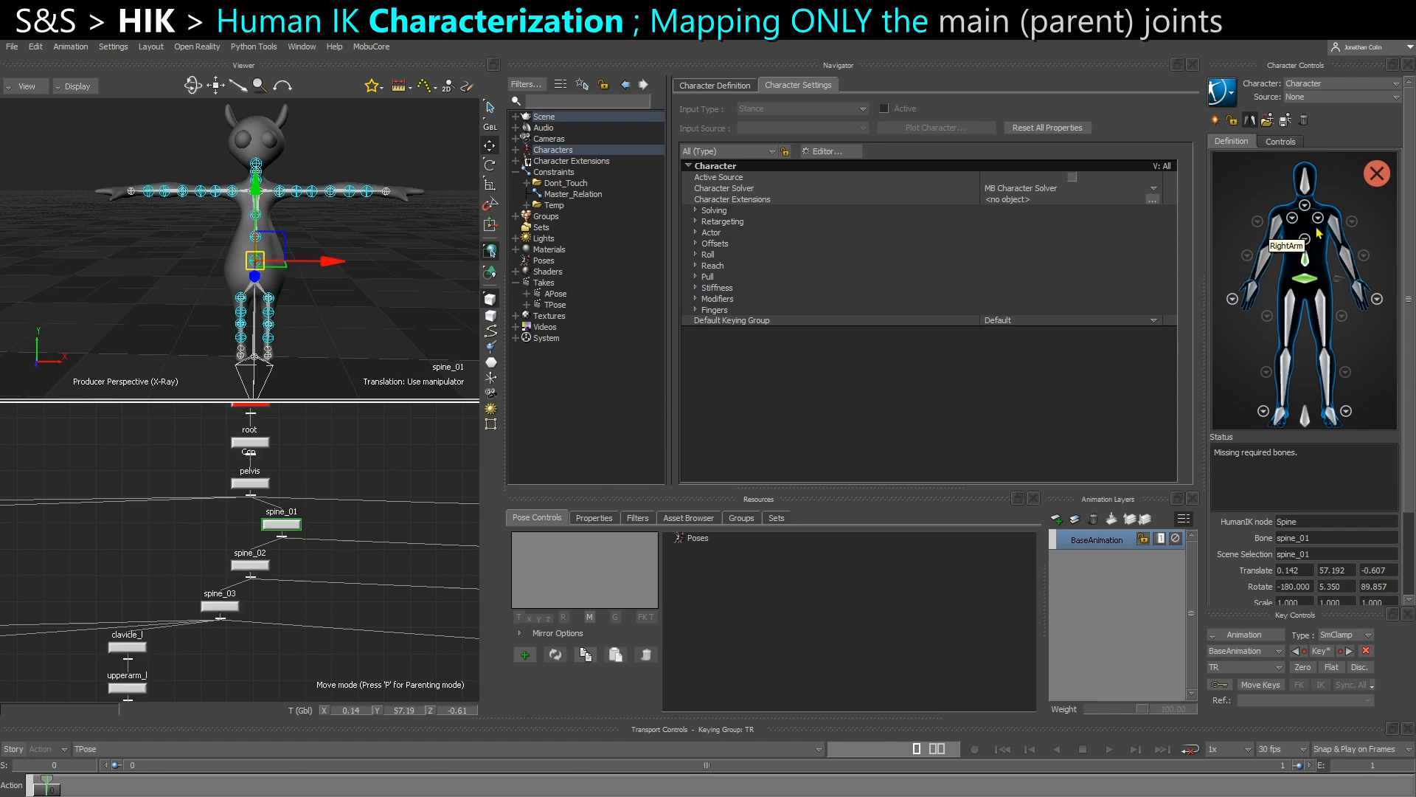
Map spine_02 and spine_03 to the Spine1 and Spine2 nodes in the detailed spine view.
click(1302, 258)
double_click(1308, 381)
drag(207, 545, 268, 582)
click(1305, 353)
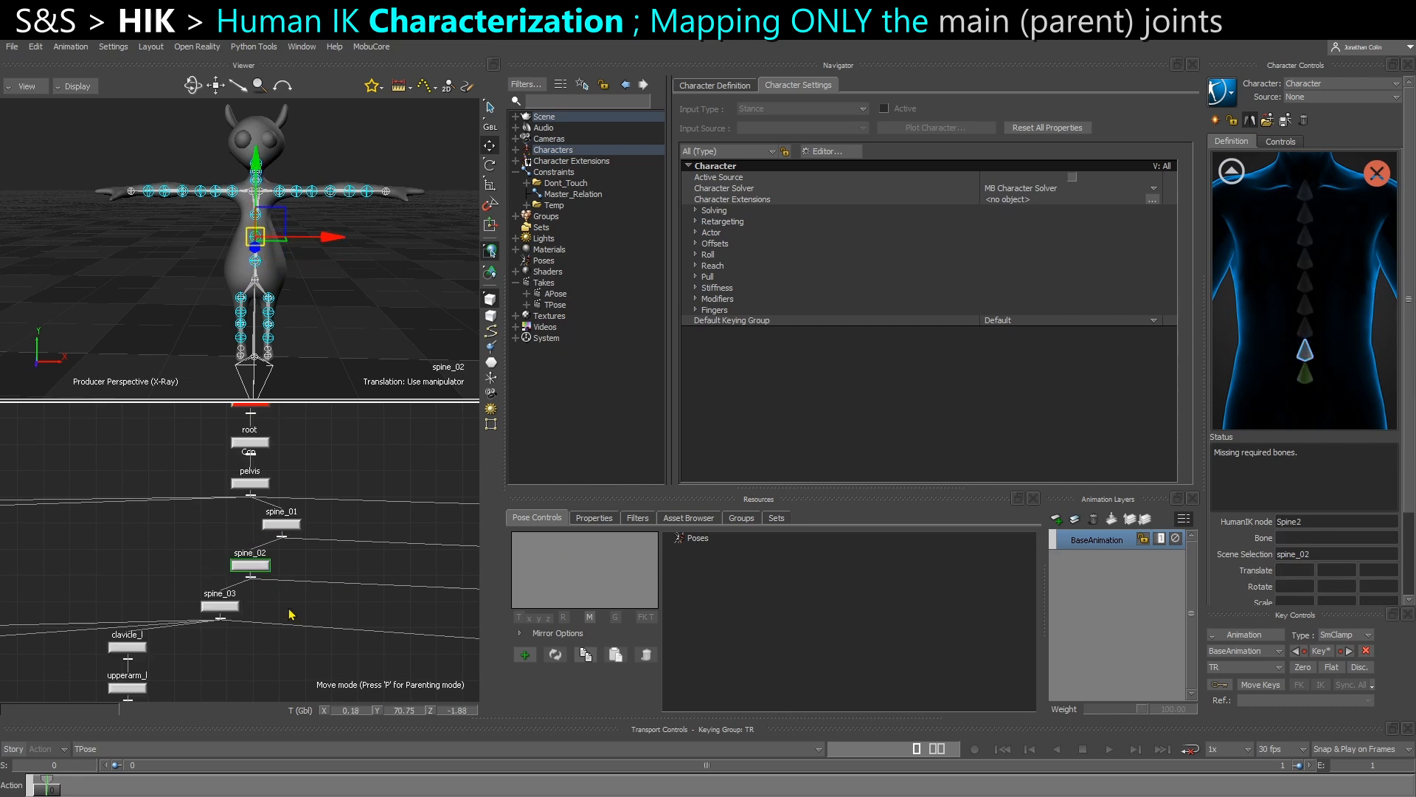
click(220, 605)
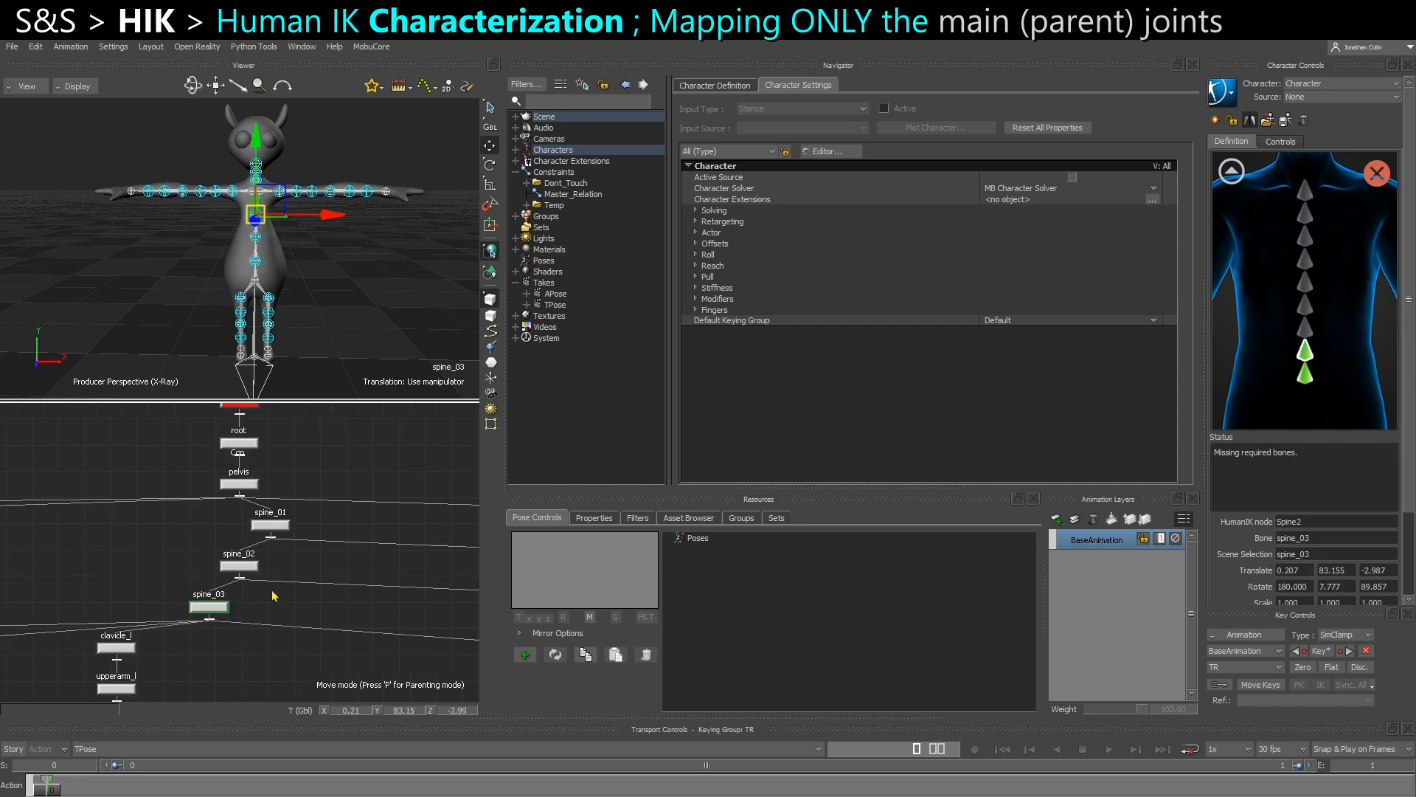
Map neck_01 to the Neck node and neck_02 to the Neck1 node in the detailed neck view.
click(1232, 172)
double_click(1305, 207)
click(1306, 399)
middle_drag(229, 525, 658, 508)
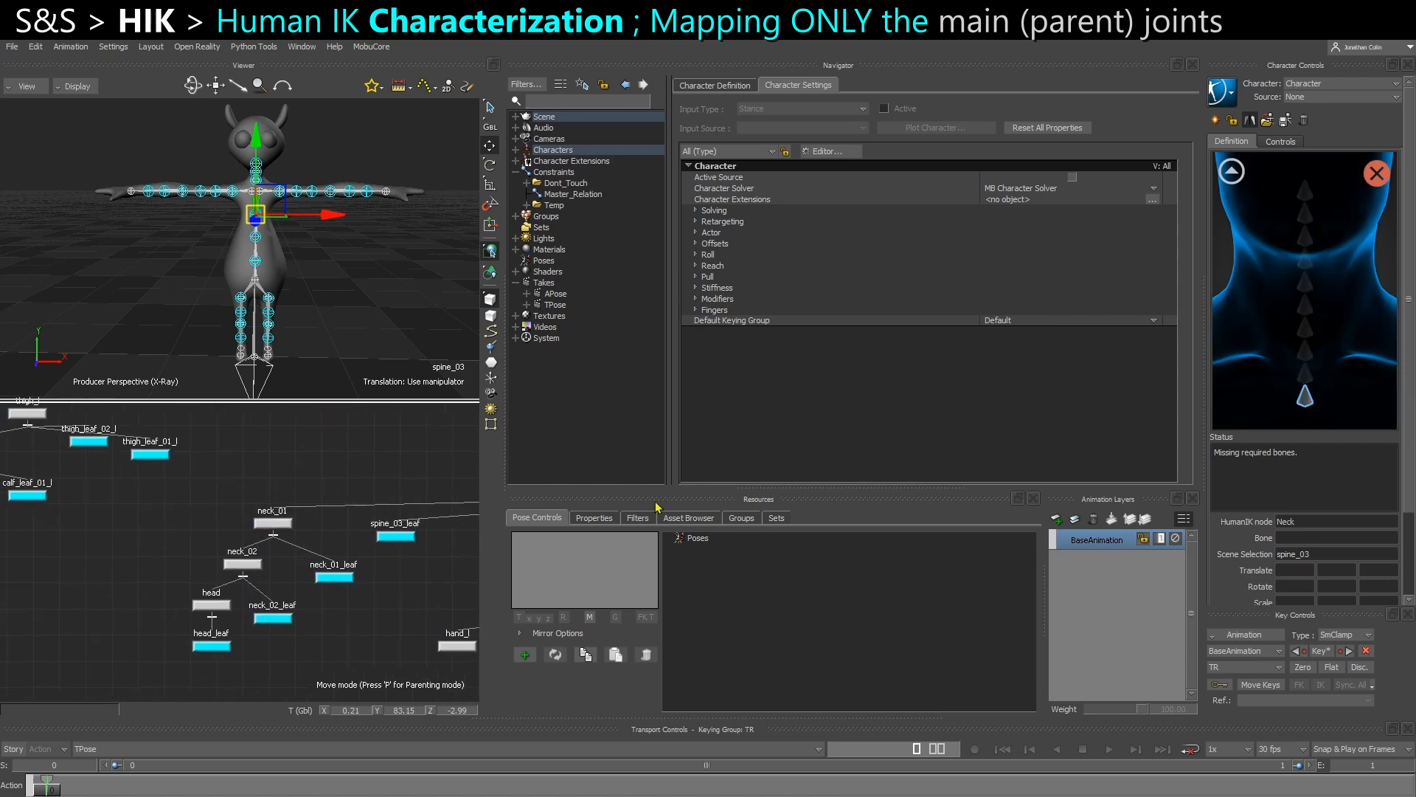
click(1307, 379)
click(242, 564)
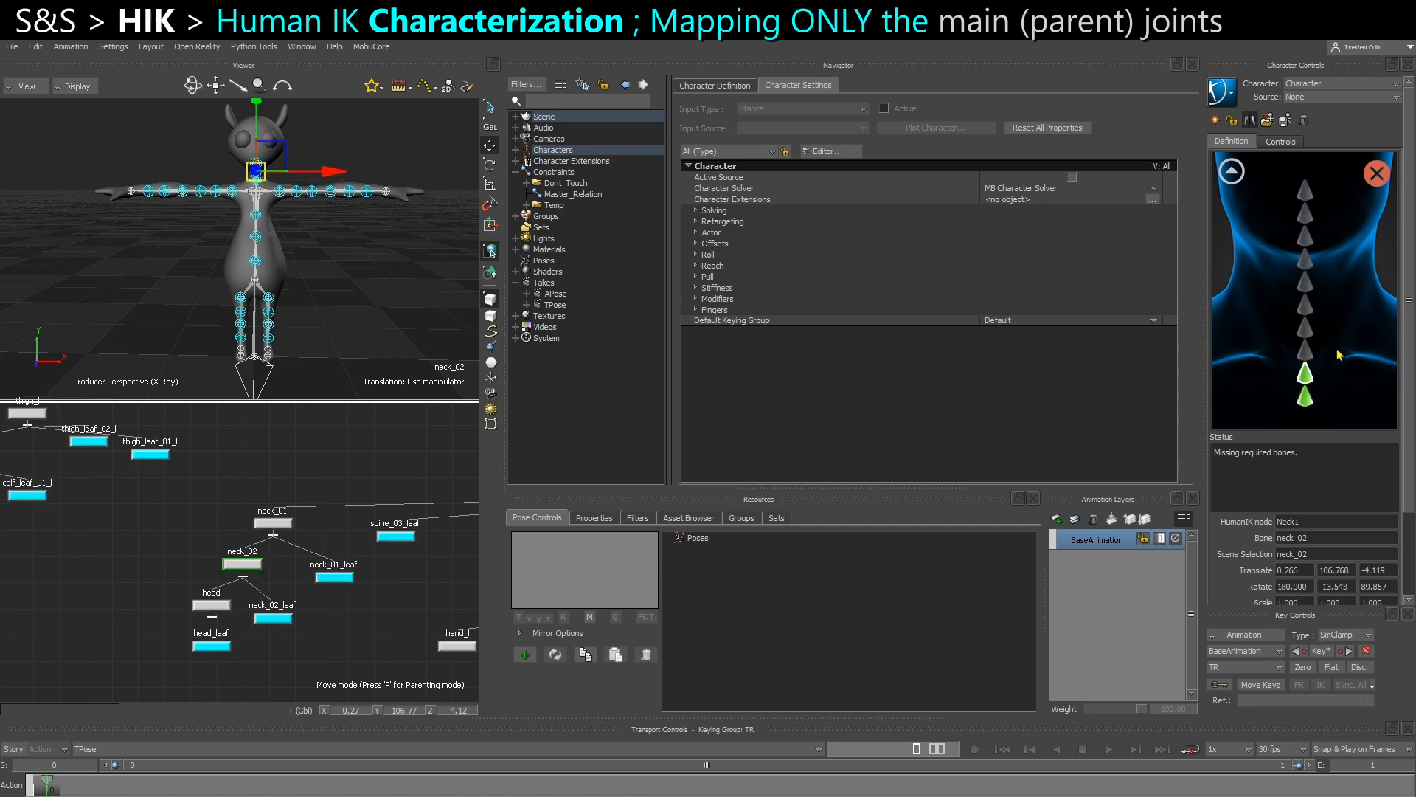
Return to the full-body view and map the head joint to the Head node.
click(1231, 171)
double_click(1306, 184)
click(212, 606)
Map the clavicle_l joint to the LeftShoulder node in the left shoulder view, and return to the full body.
double_click(1325, 240)
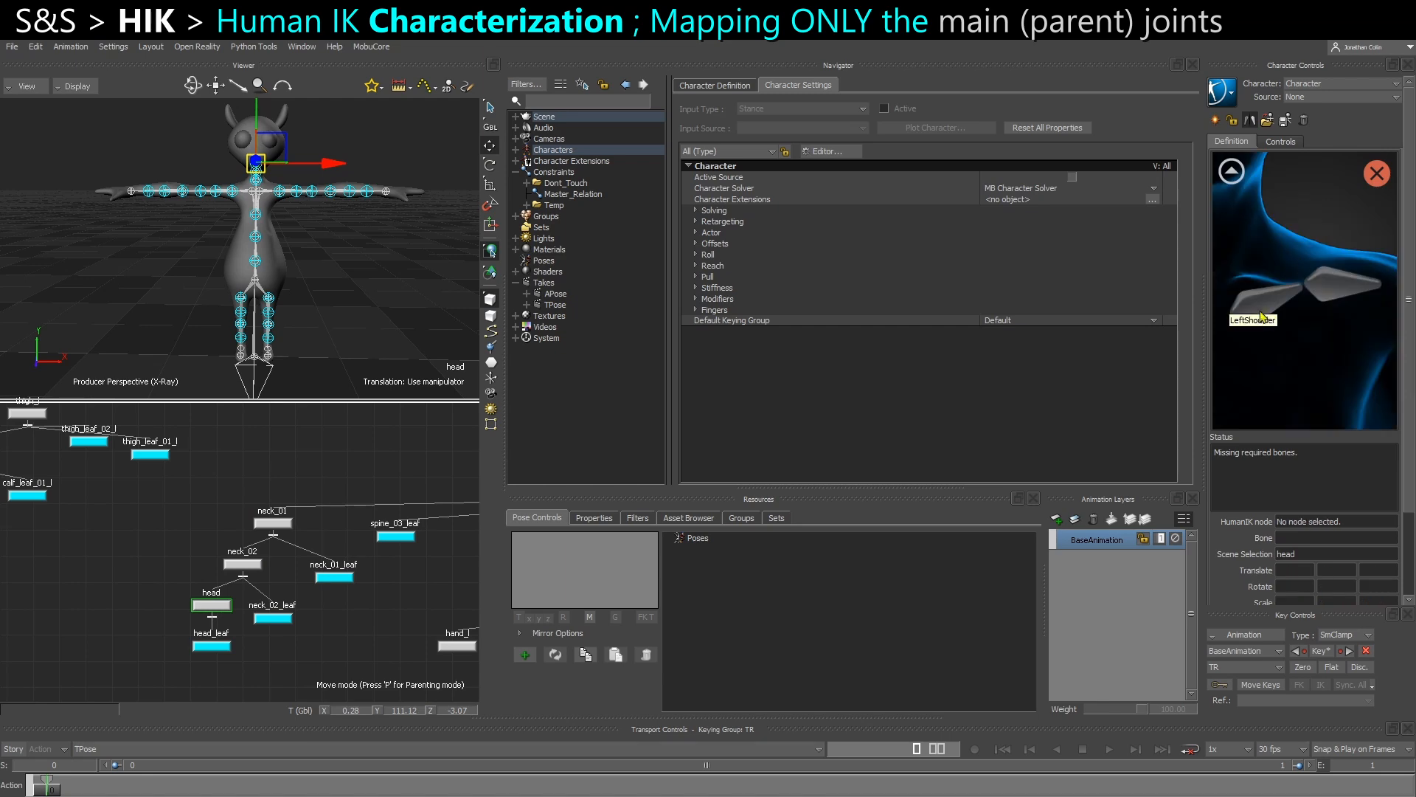
drag(180, 494, 347, 563)
shift+drag(452, 561, 41, 499)
shift+drag(457, 490, 364, 553)
shift+drag(48, 555, 325, 522)
ctrl+drag(176, 546, 220, 514)
click(225, 488)
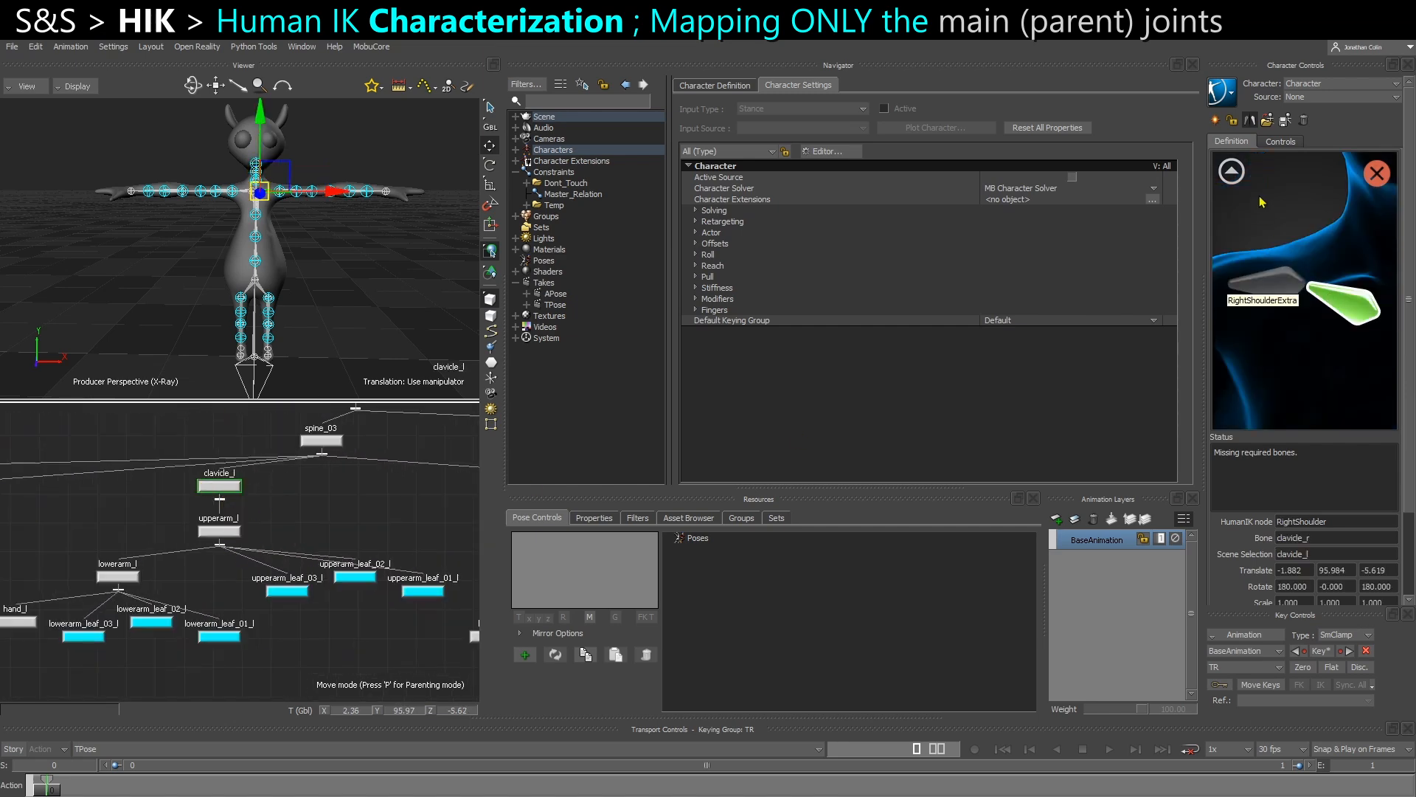
click(1231, 171)
Map upperarm_l, lowerarm_l and hand_l to the LeftArm, LeftForeArm and LeftHand nodes.
click(1335, 237)
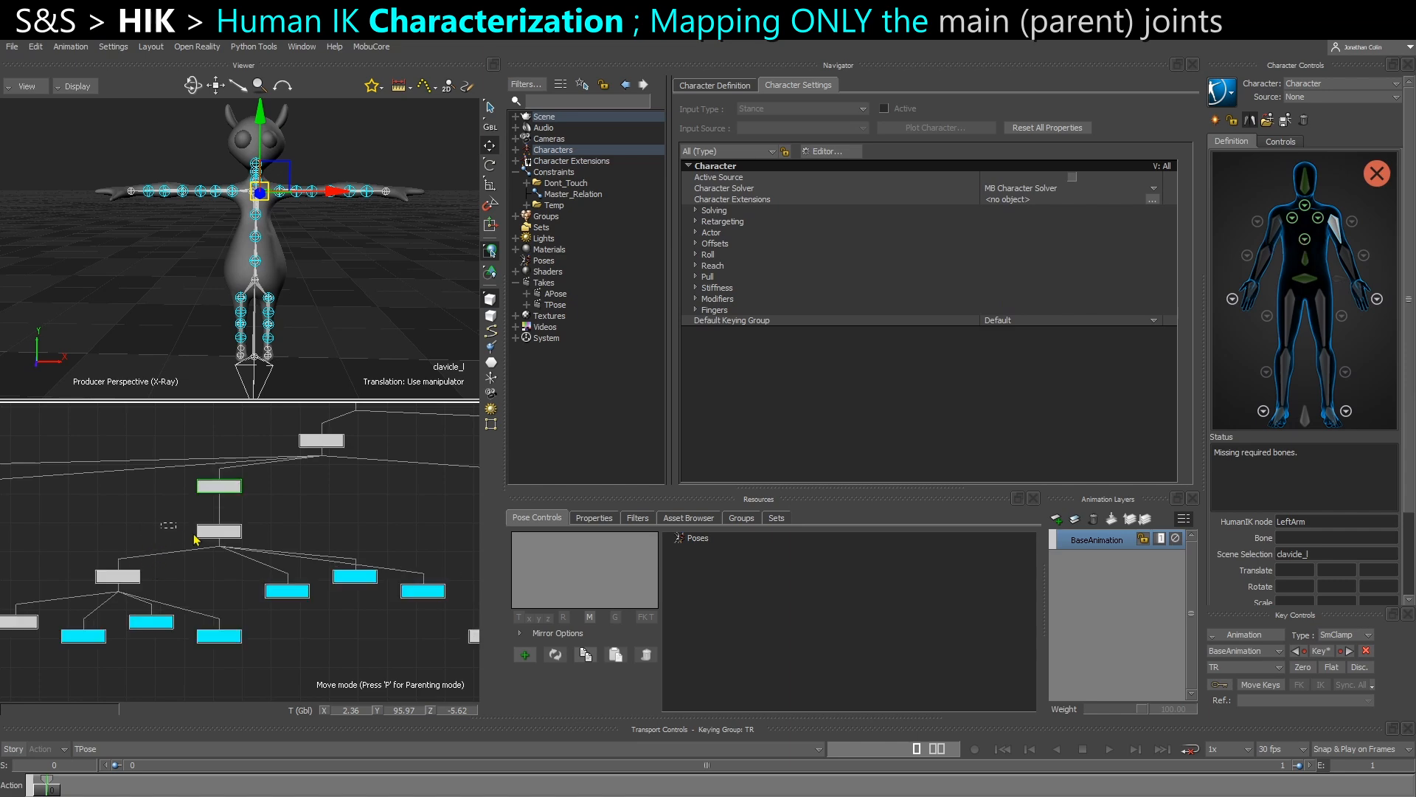
click(217, 532)
click(1348, 269)
click(118, 574)
click(1376, 299)
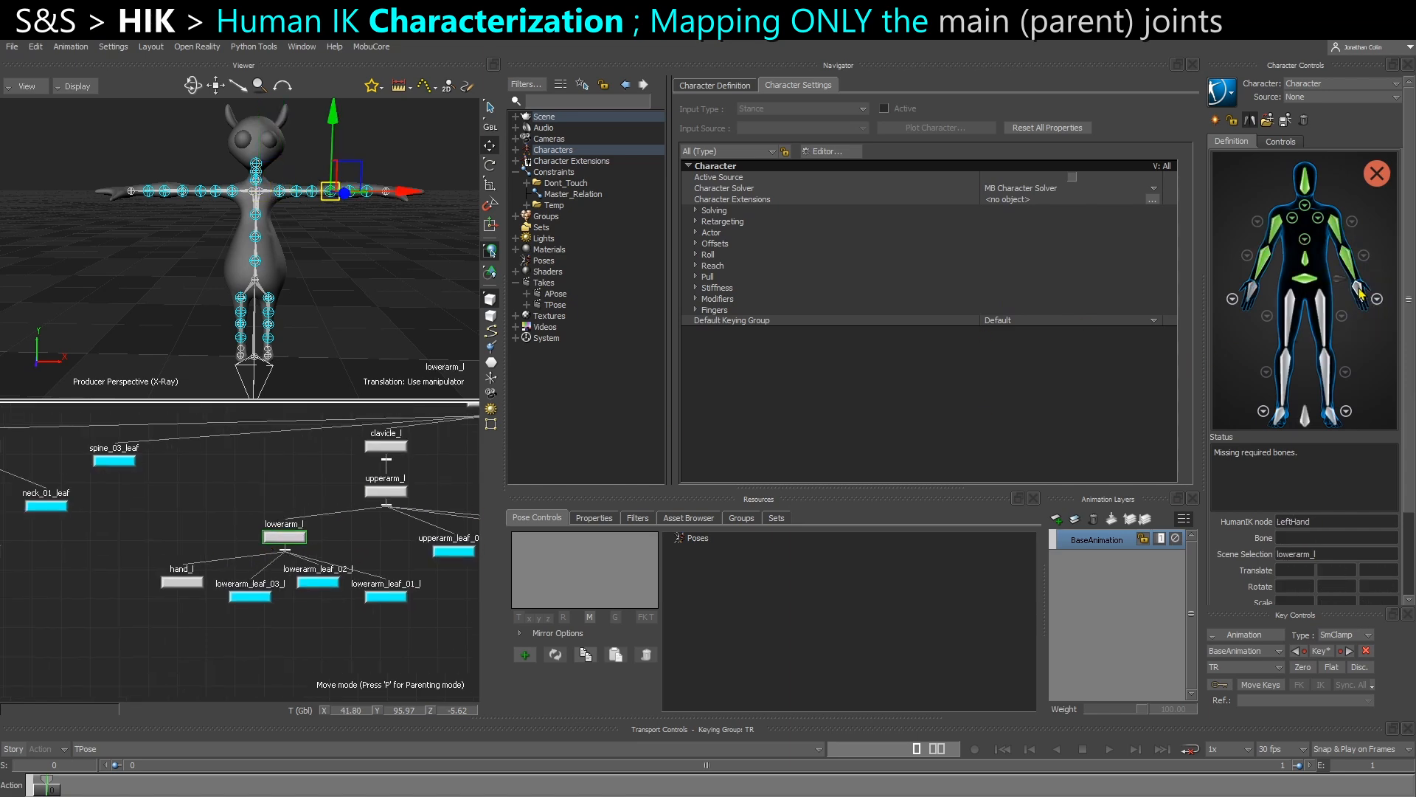
click(181, 581)
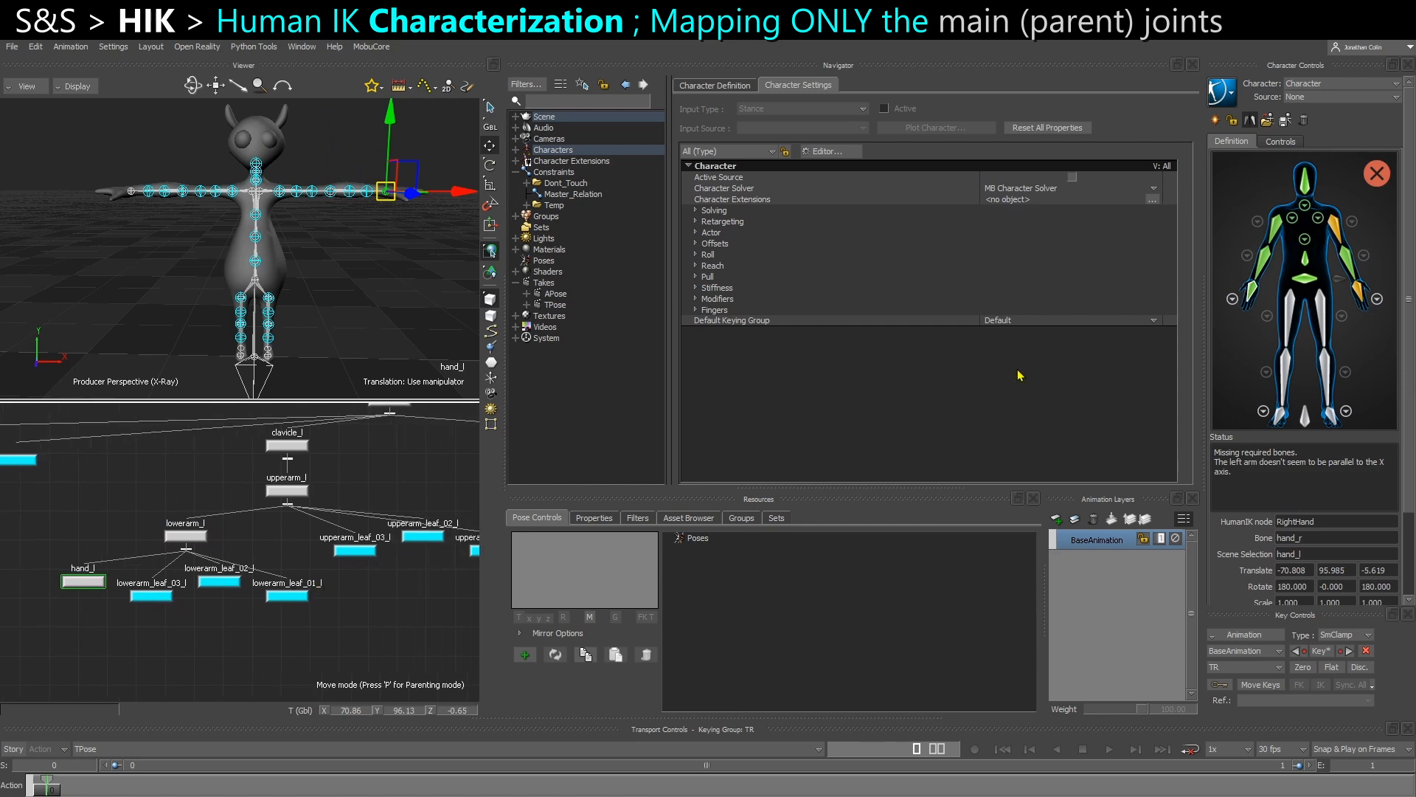
Inspect the left arm's roll, upper arm, shoulder and hand mappings to investigate the alignment warning.
click(1352, 221)
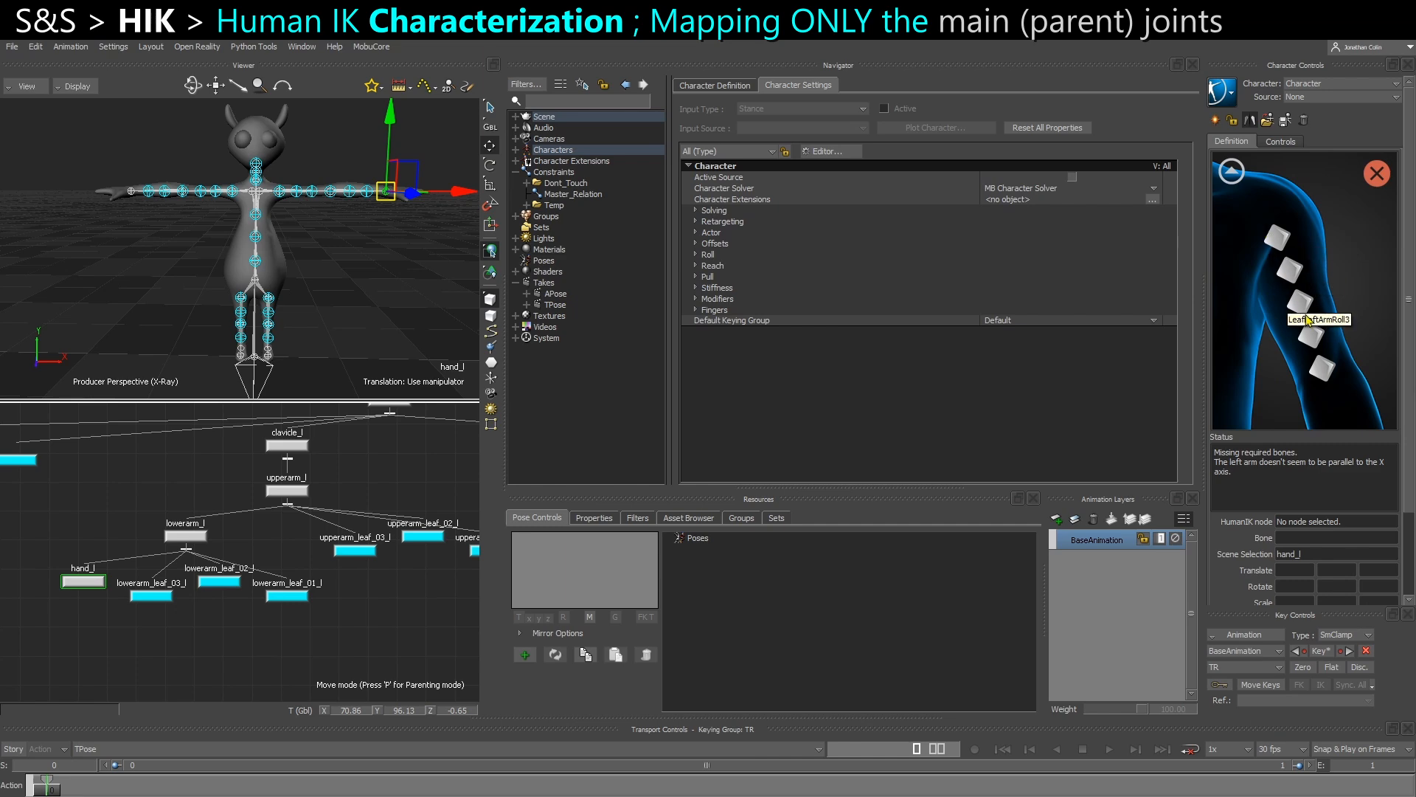
click(1231, 171)
click(1335, 225)
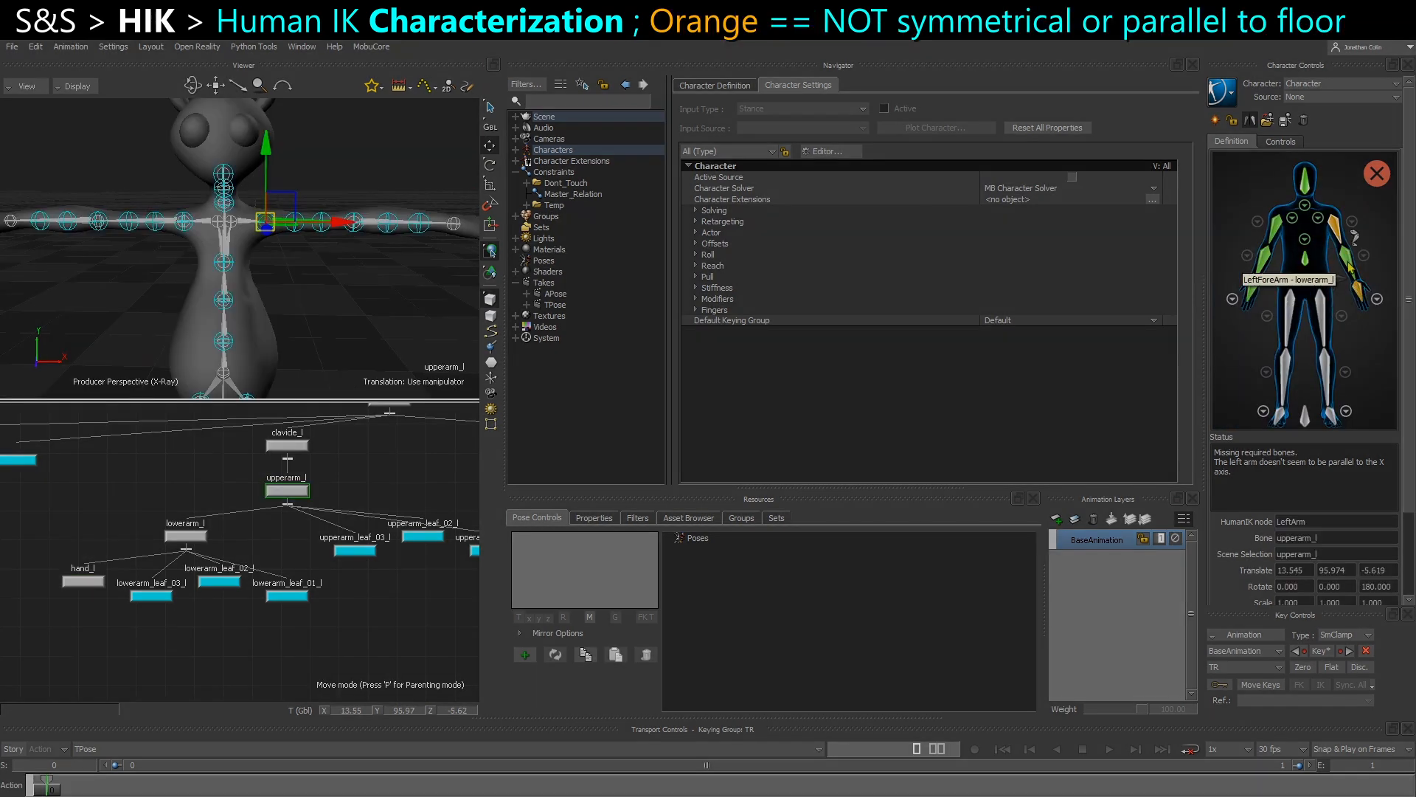
click(1319, 219)
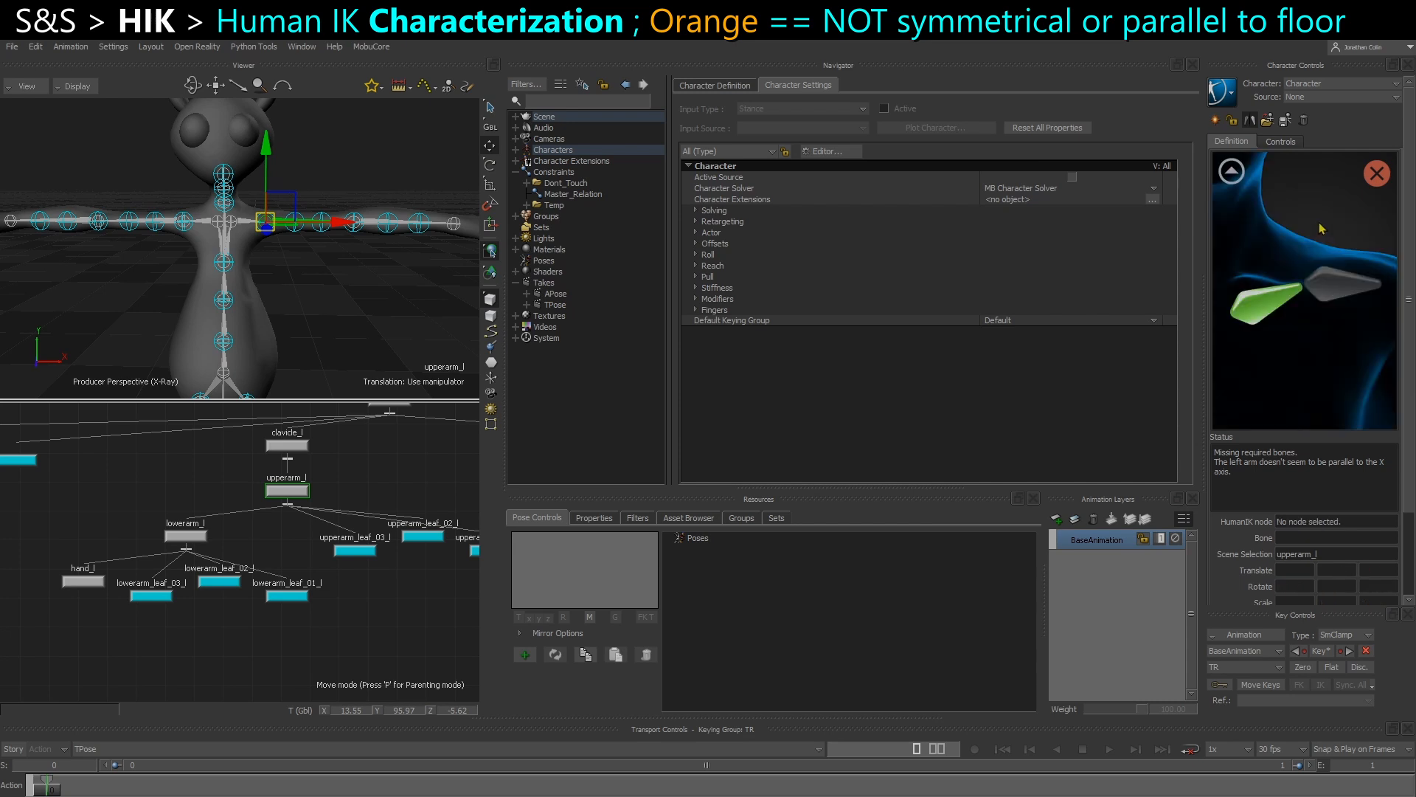
click(1231, 171)
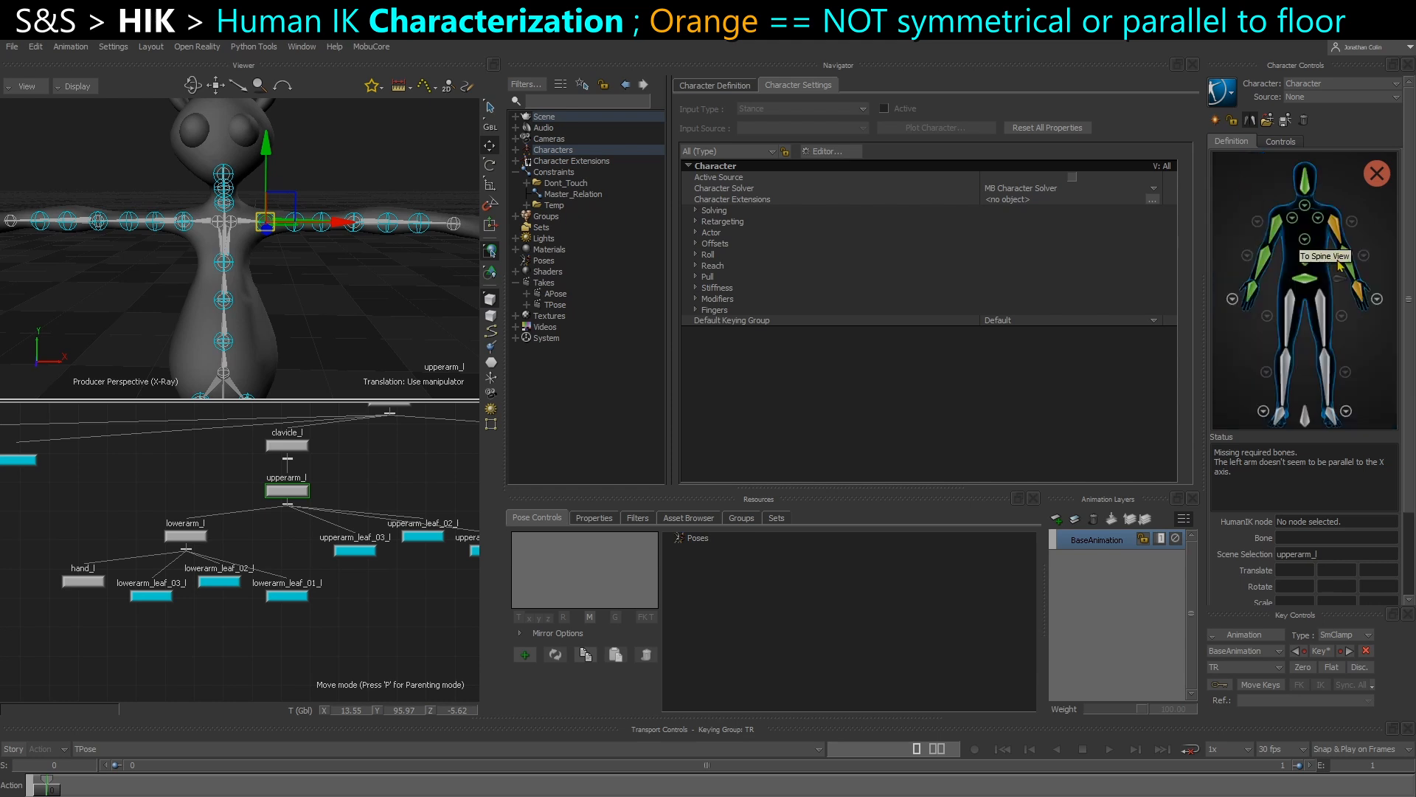
click(1361, 297)
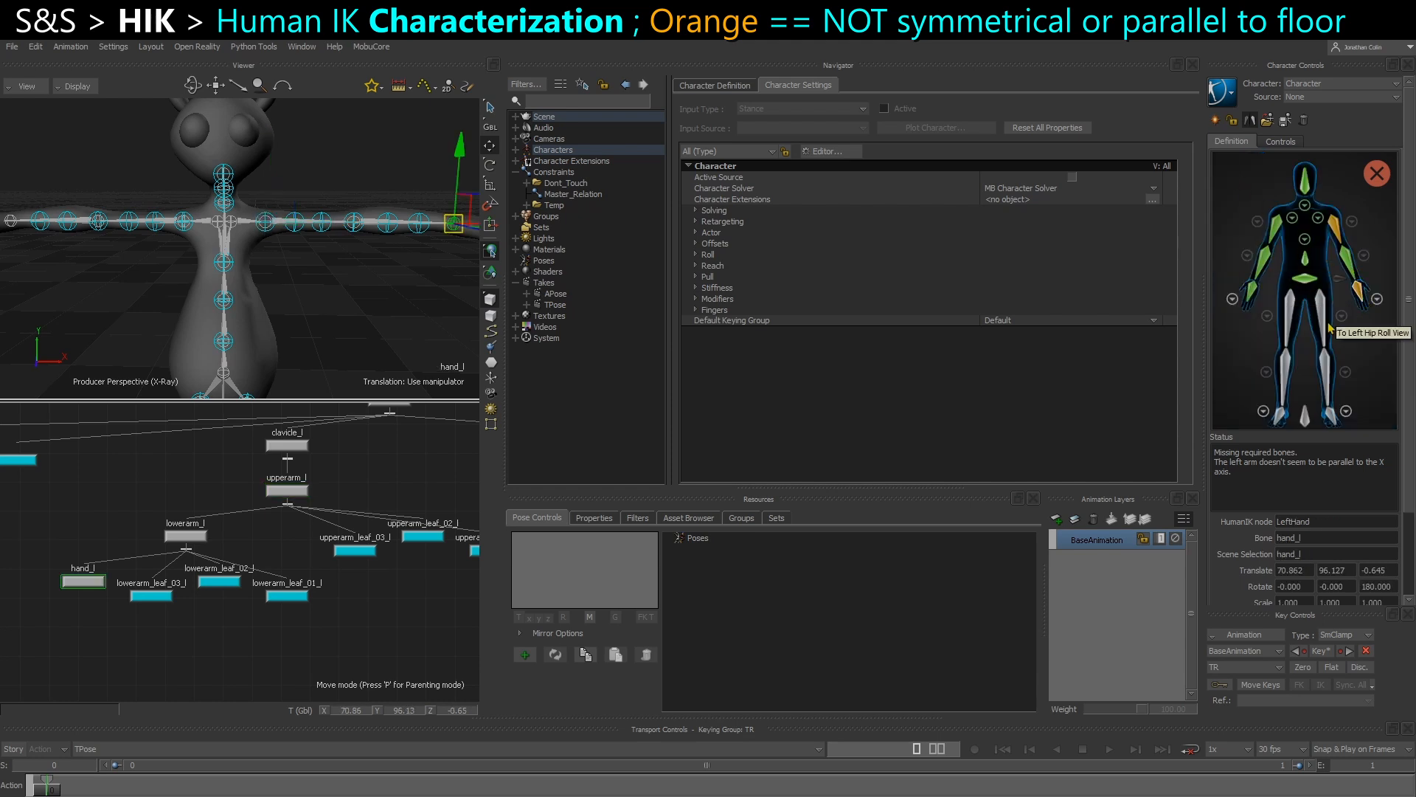
Select the lowerarm_l joint and set its global rotation to X 0, Y 0 and Z -180 to straighten the left forearm.
alt+drag(403, 278, 278, 323)
click(369, 299)
key(r)
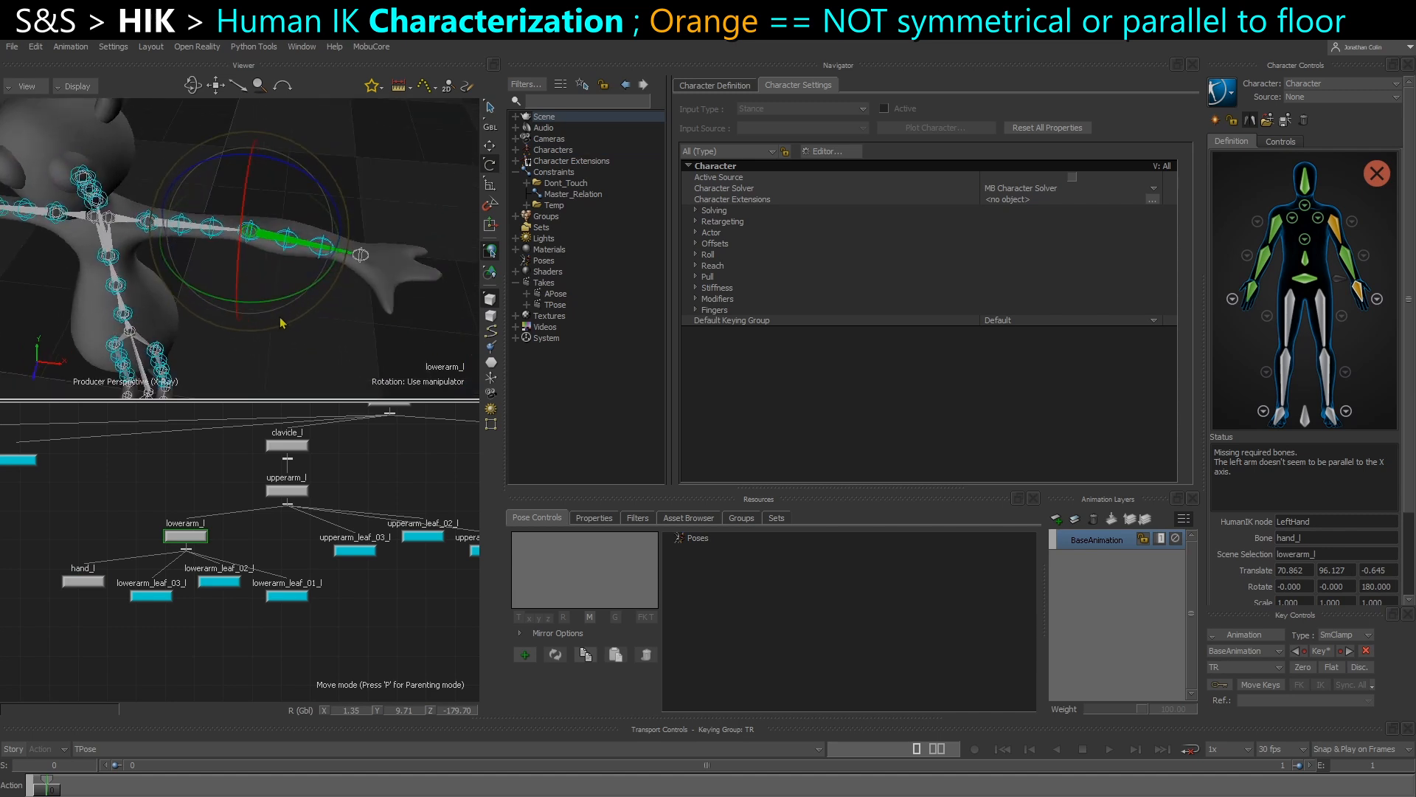
text(0)
key(Tab)
text(0)
key(Tab)
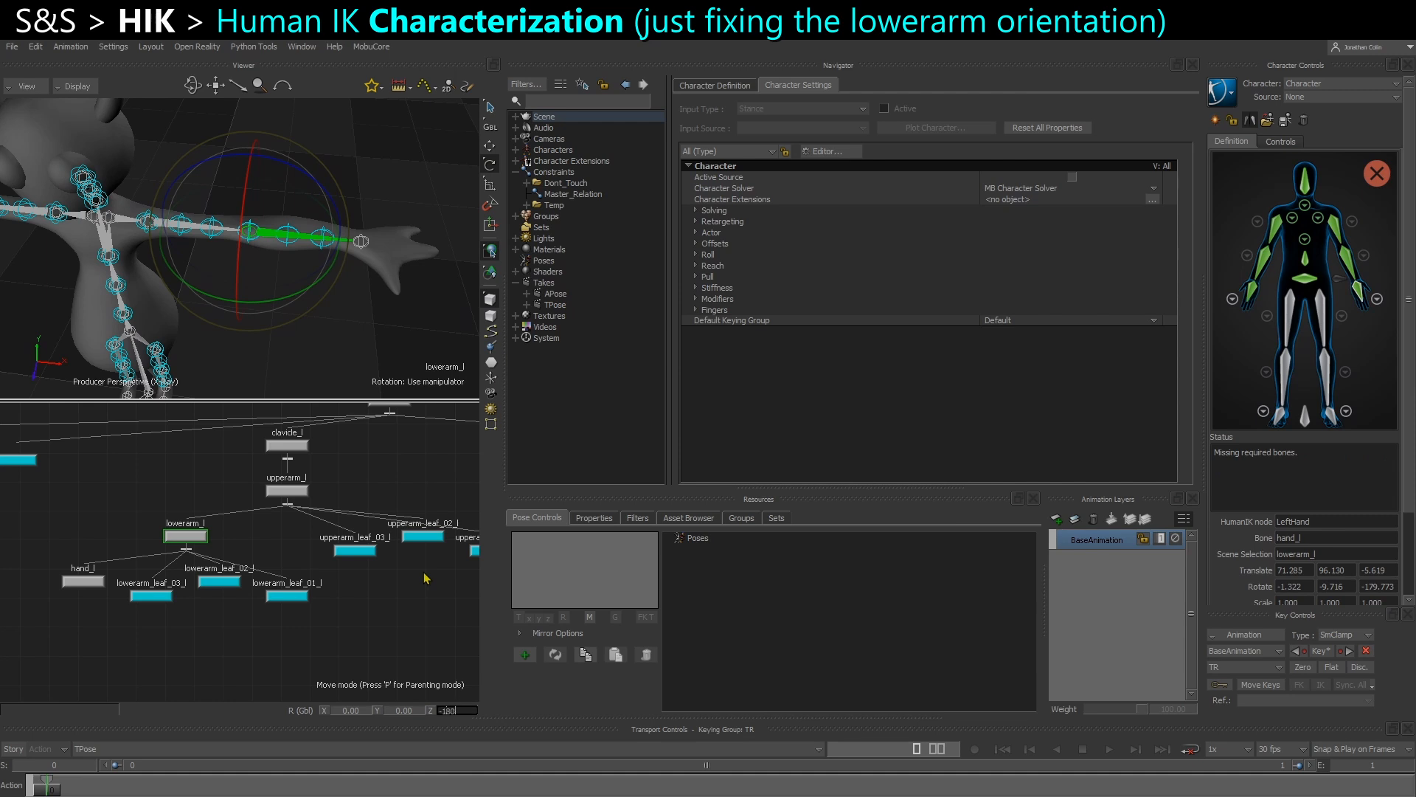
Set the global X and Y rotation of the hand_l joint to 0.
click(361, 243)
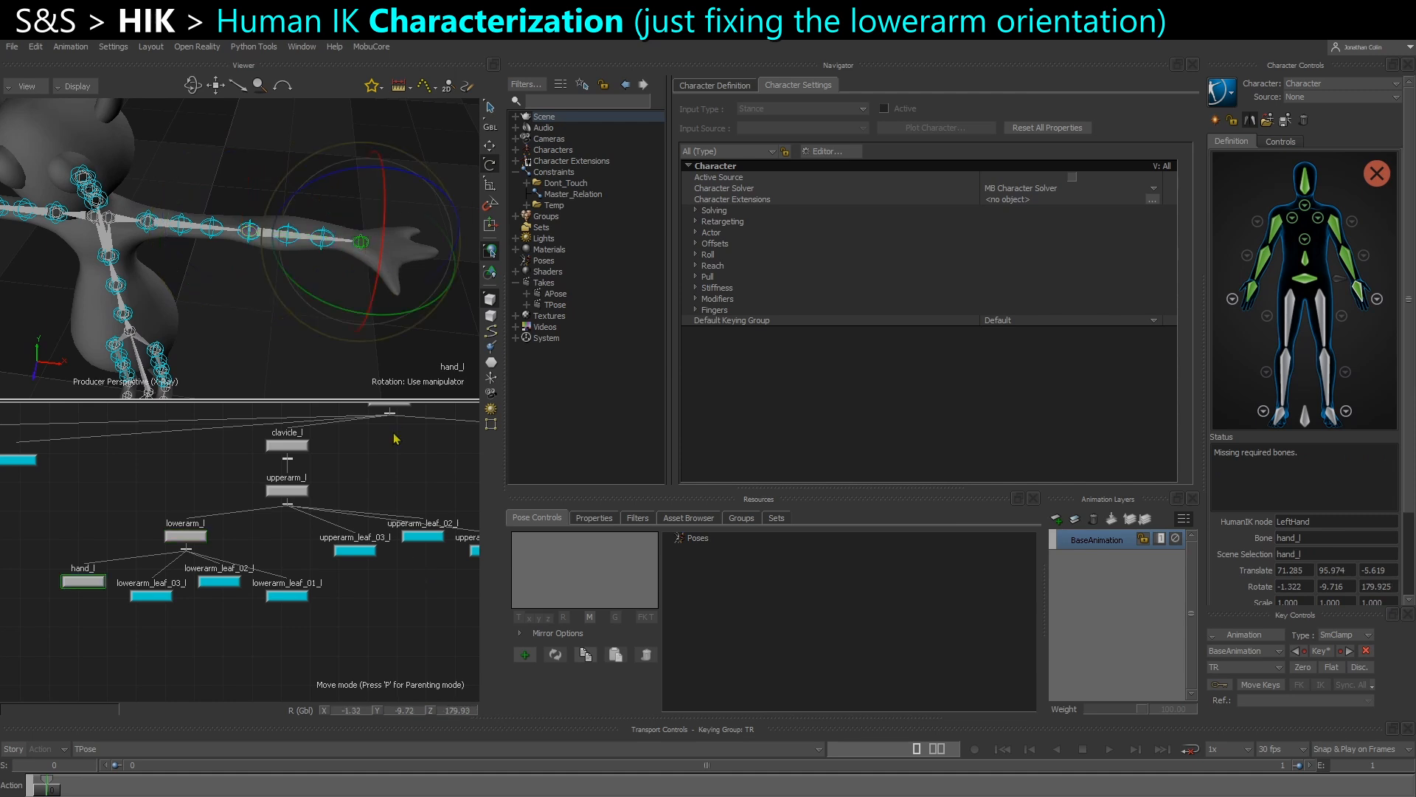
text(0)
key(Tab)
text(0)
key(Tab)
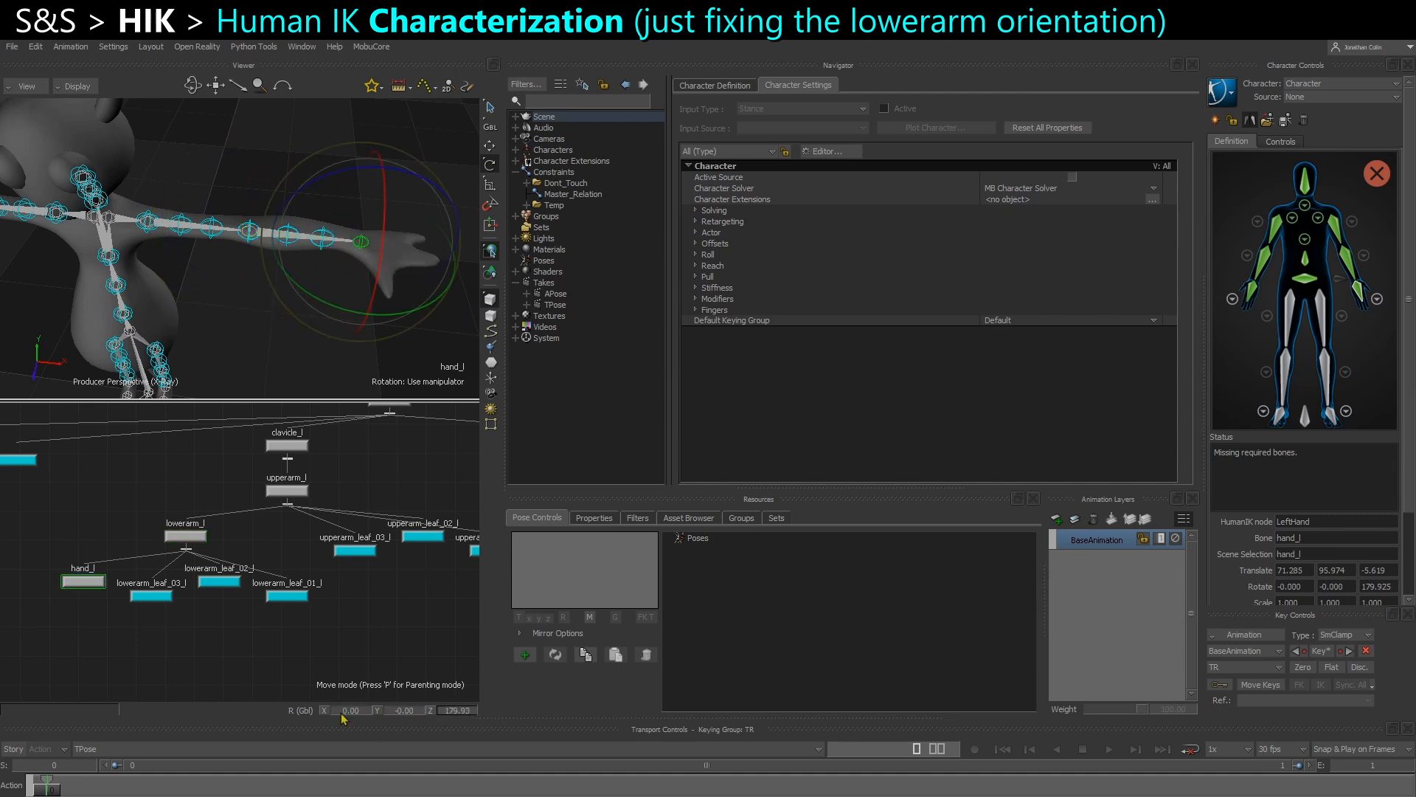
Select the whole left arm joint chain and key its corrected pose on BaseAnimation.
mouse_move(223, 287)
ctrl+shift+mouse_down()
mouse_move(235, 269)
mouse_move(316, 289)
mouse_move(210, 293)
ctrl+shift+mouse_up()
click(166, 239)
click(405, 307)
shift+drag(310, 245, 249, 252)
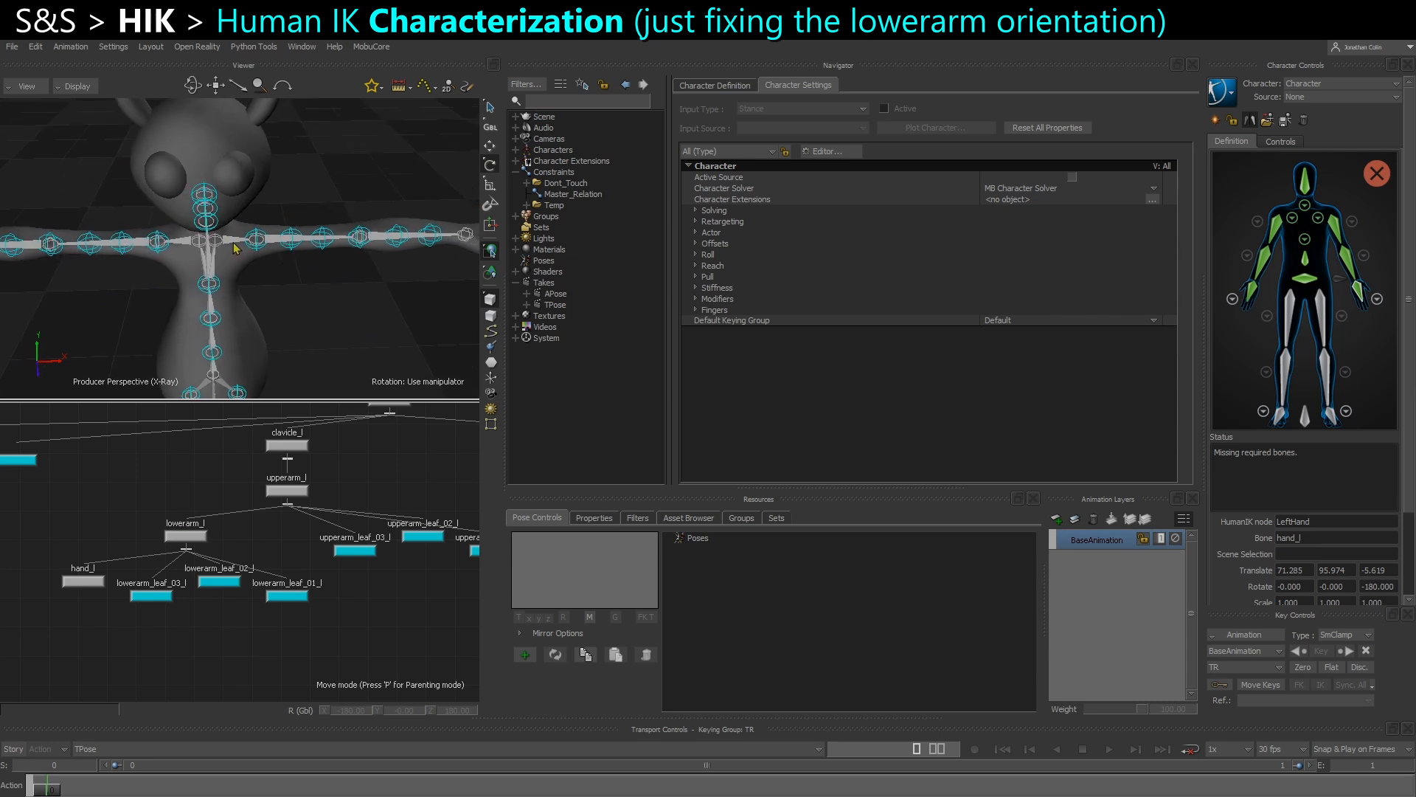
click(236, 248)
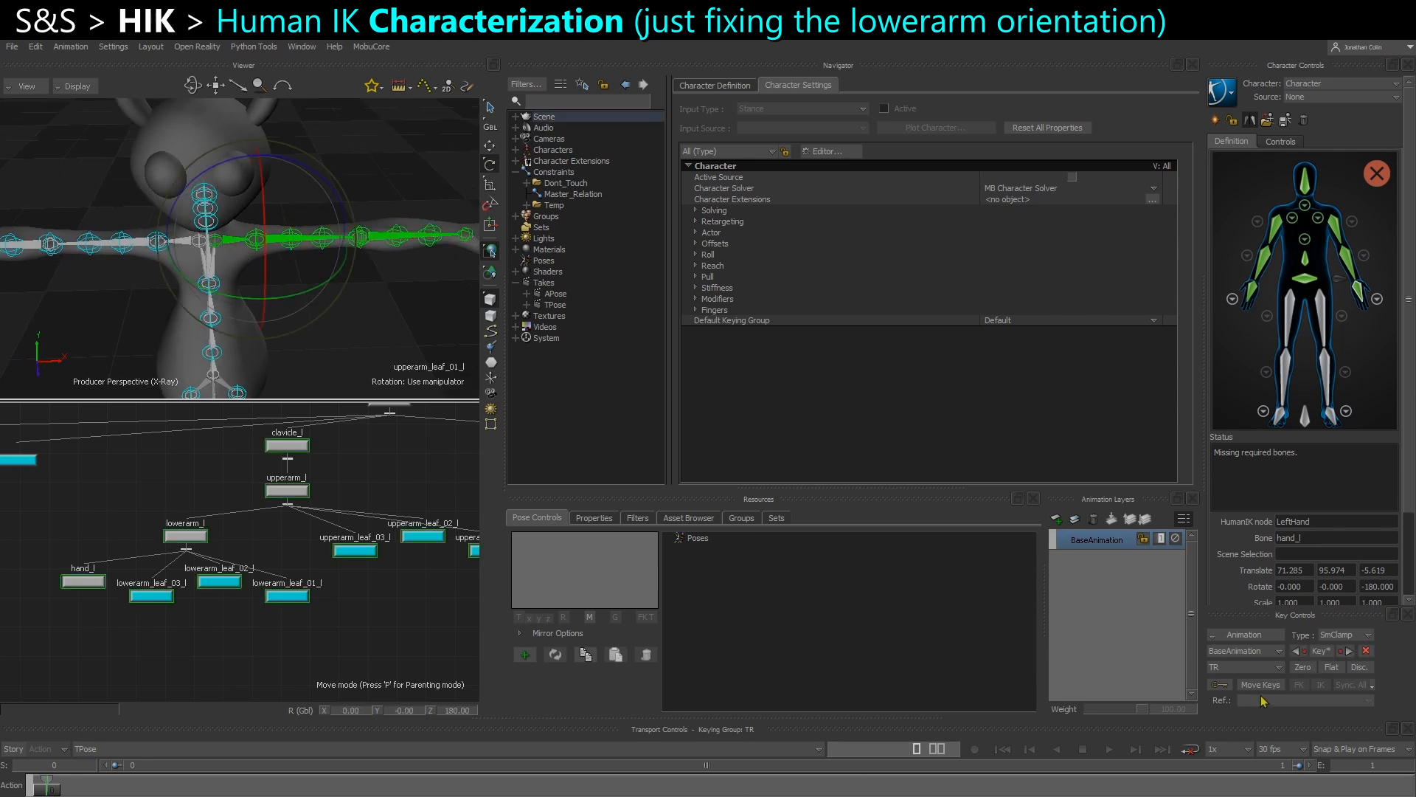
click(1319, 652)
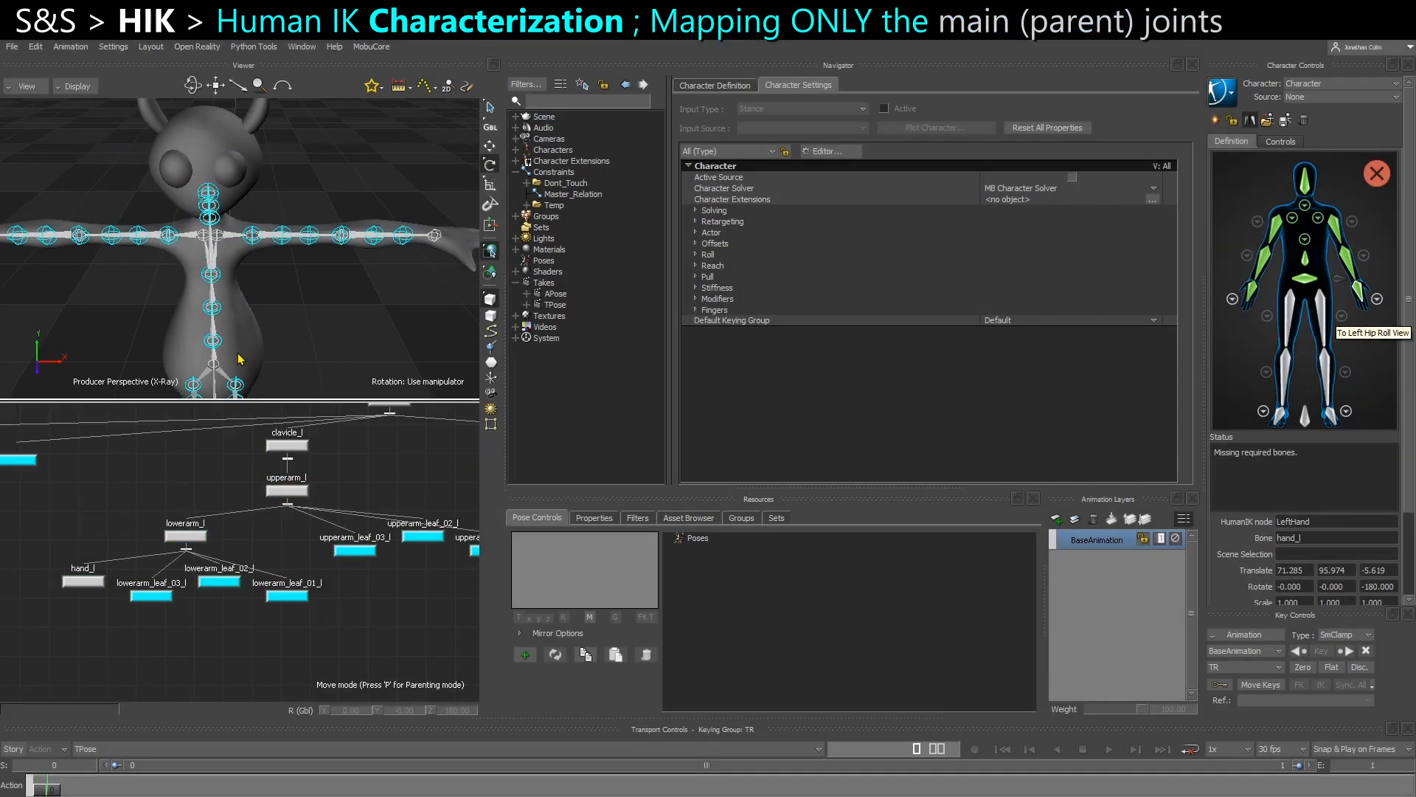
Locate the left leg joints in the schematic and map thigh_l to the LeftUpLeg node.
alt+middle_drag(237, 359, 260, 235)
alt+drag(260, 235, 242, 233)
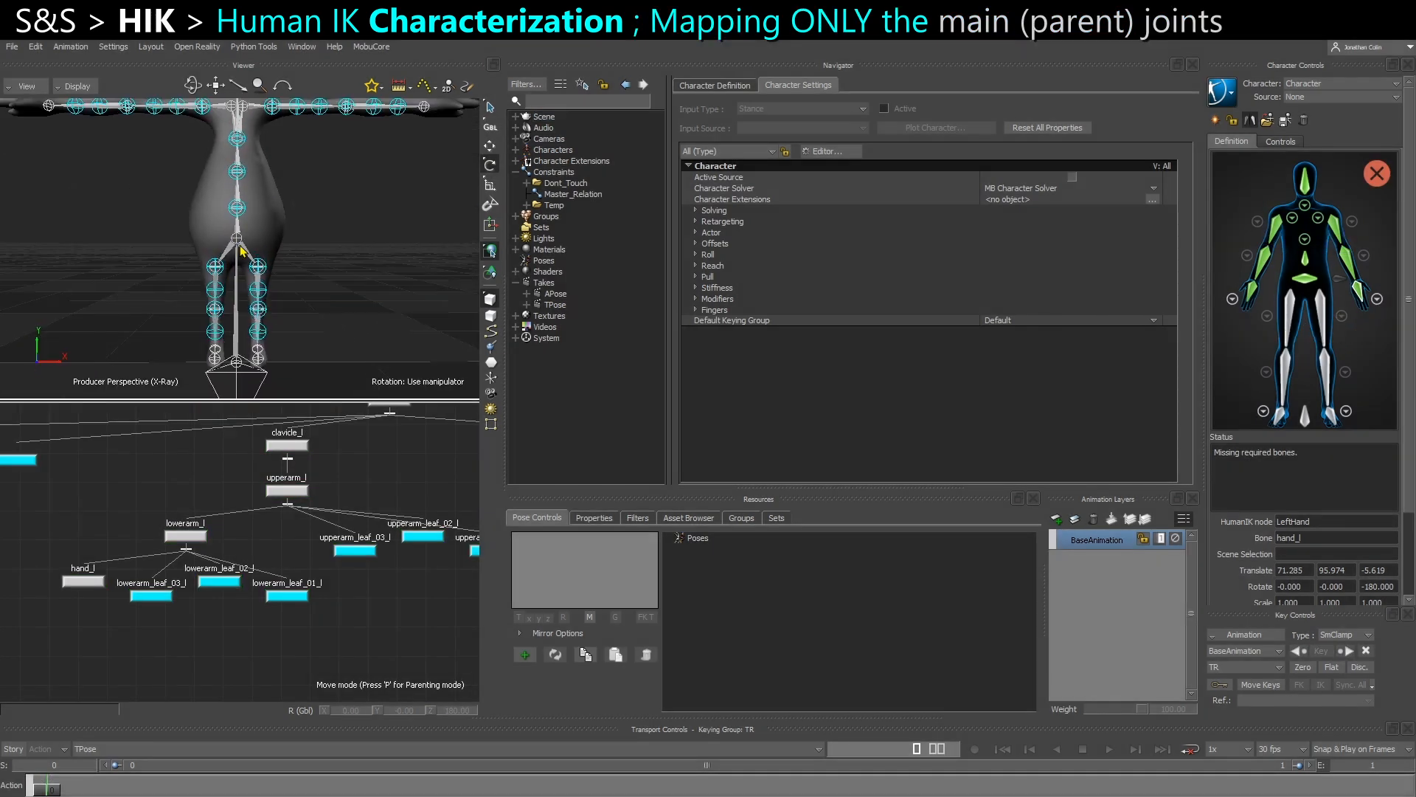
alt+right_drag(242, 233, 289, 319)
scroll(251, 506, down, 5)
alt+middle_drag(92, 532, 199, 544)
scroll(118, 476, up, 5)
alt+middle_drag(118, 476, 183, 528)
scroll(184, 505, up, 4)
double_click(1316, 305)
click(263, 452)
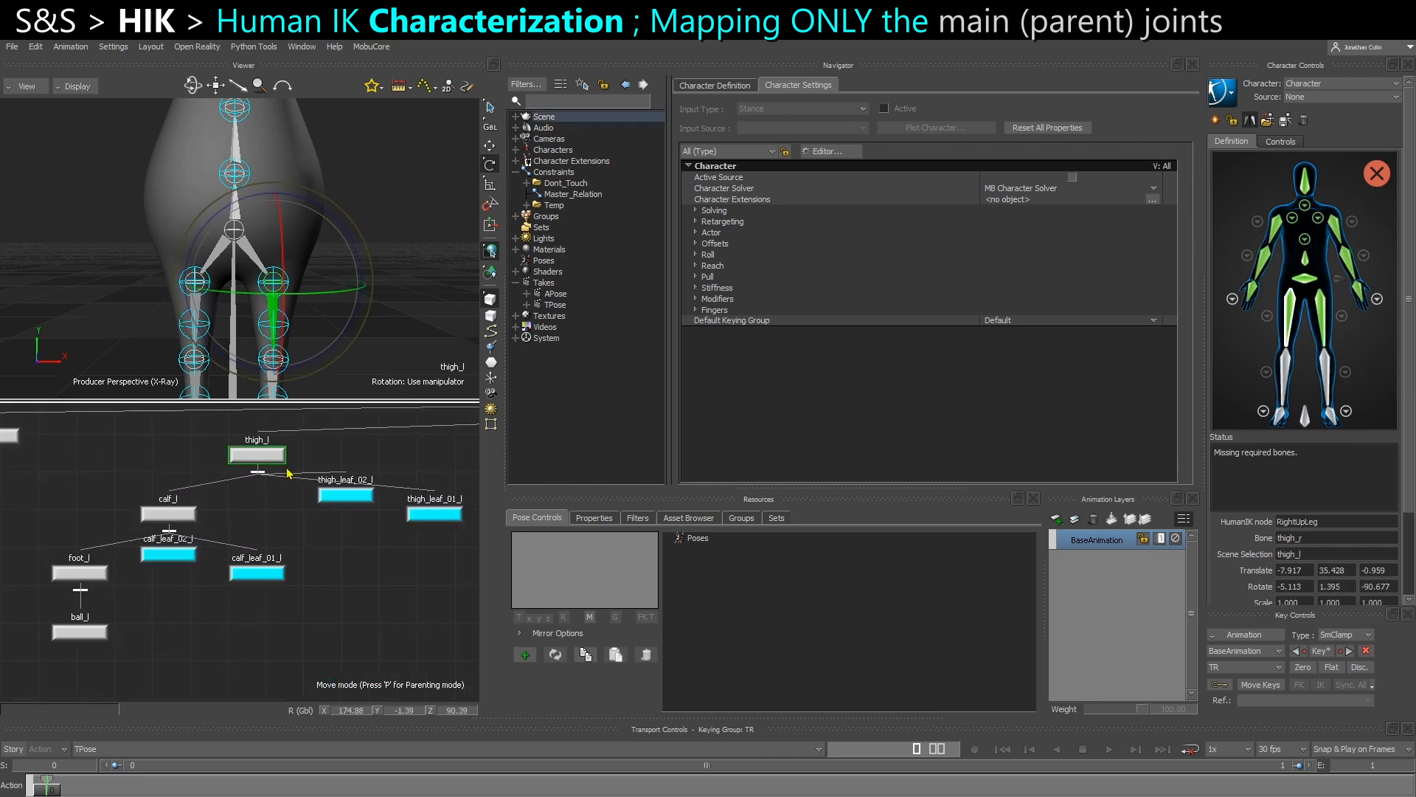
Map the calf_l and foot_l joints to the LeftLeg and LeftFoot nodes.
double_click(1326, 373)
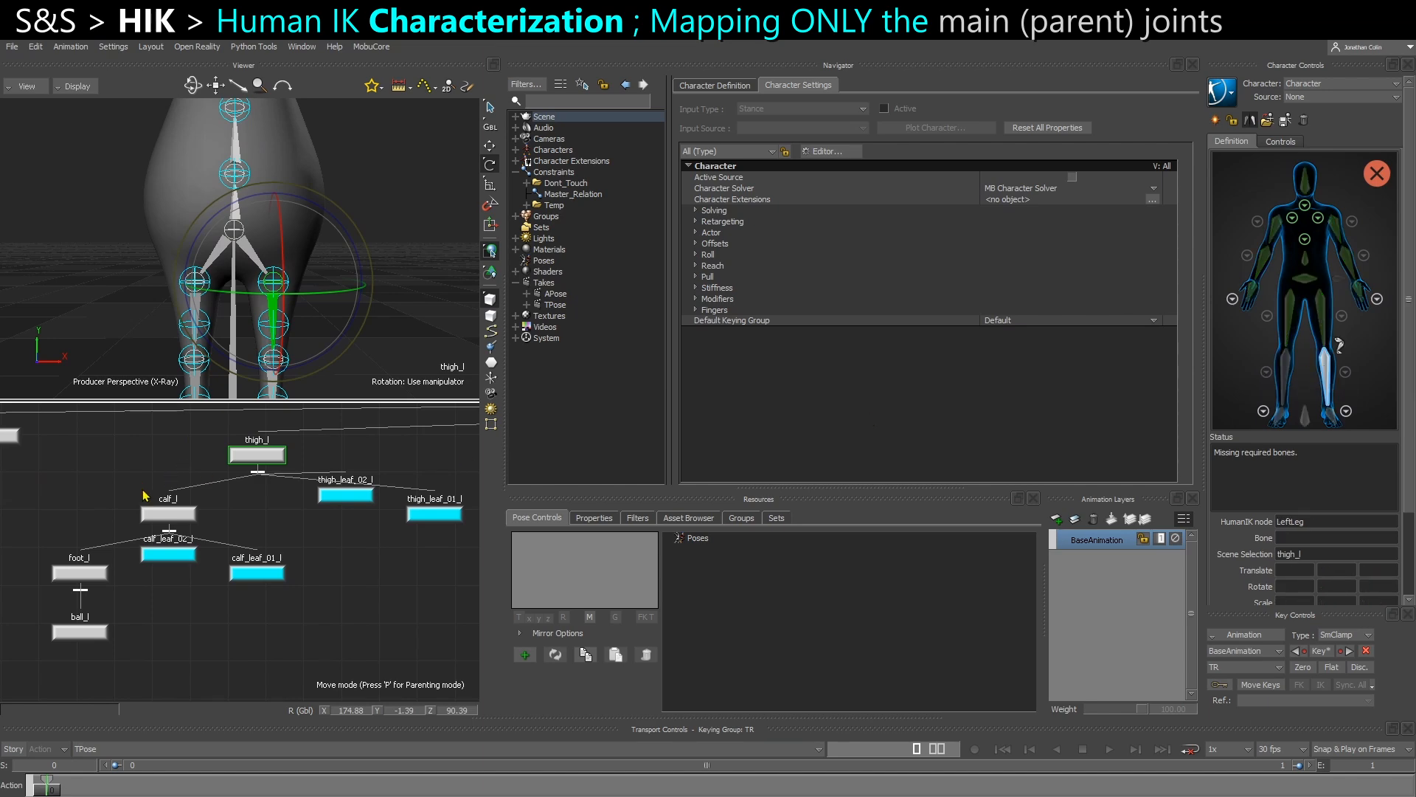
click(168, 513)
double_click(1332, 418)
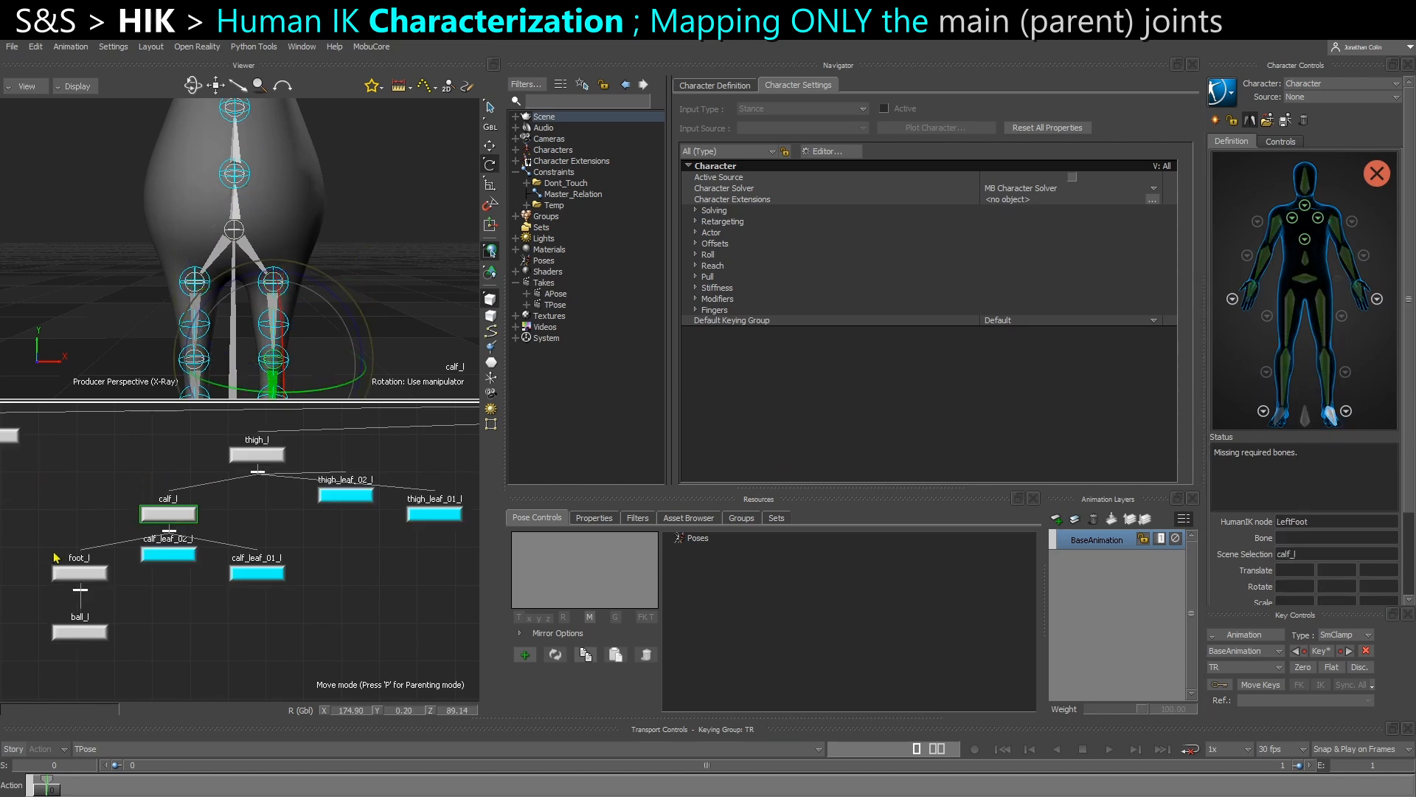
click(80, 573)
Map the ball_l joint to the LeftToeBase node in the left foot view.
click(1347, 410)
double_click(1309, 344)
click(81, 632)
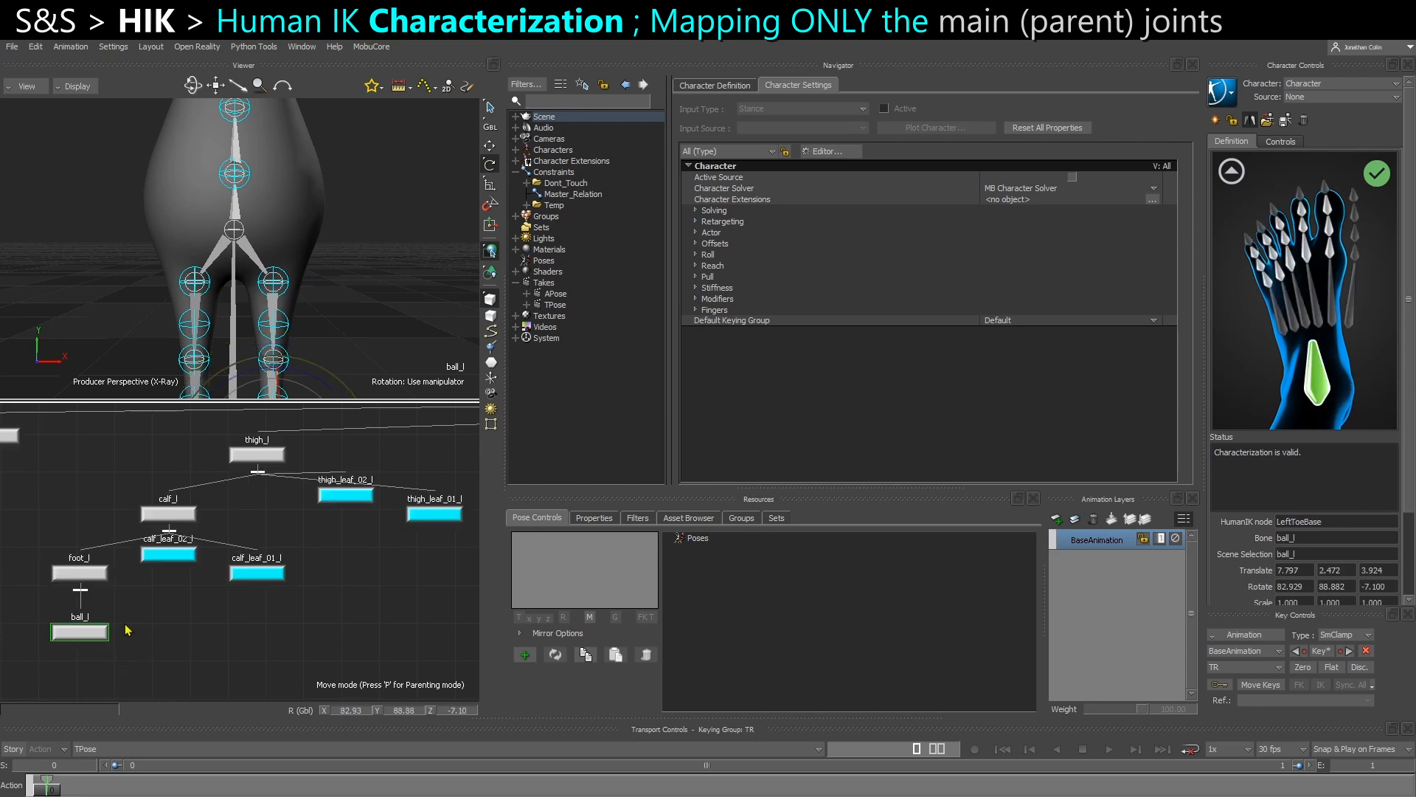
Check the joint mappings in the left hand and left foot views of the character definition.
shift+drag(336, 349, 307, 343)
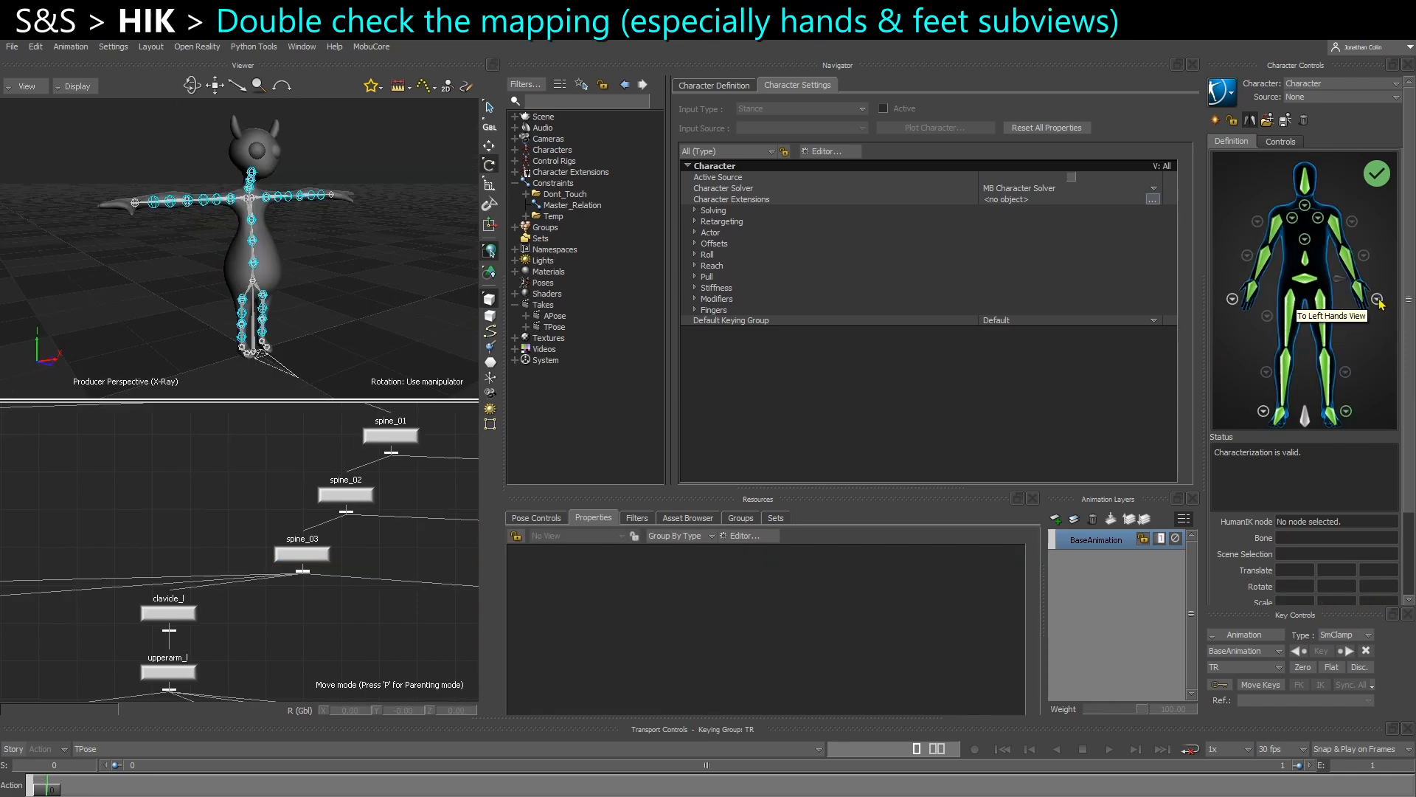
click(1377, 299)
click(1222, 177)
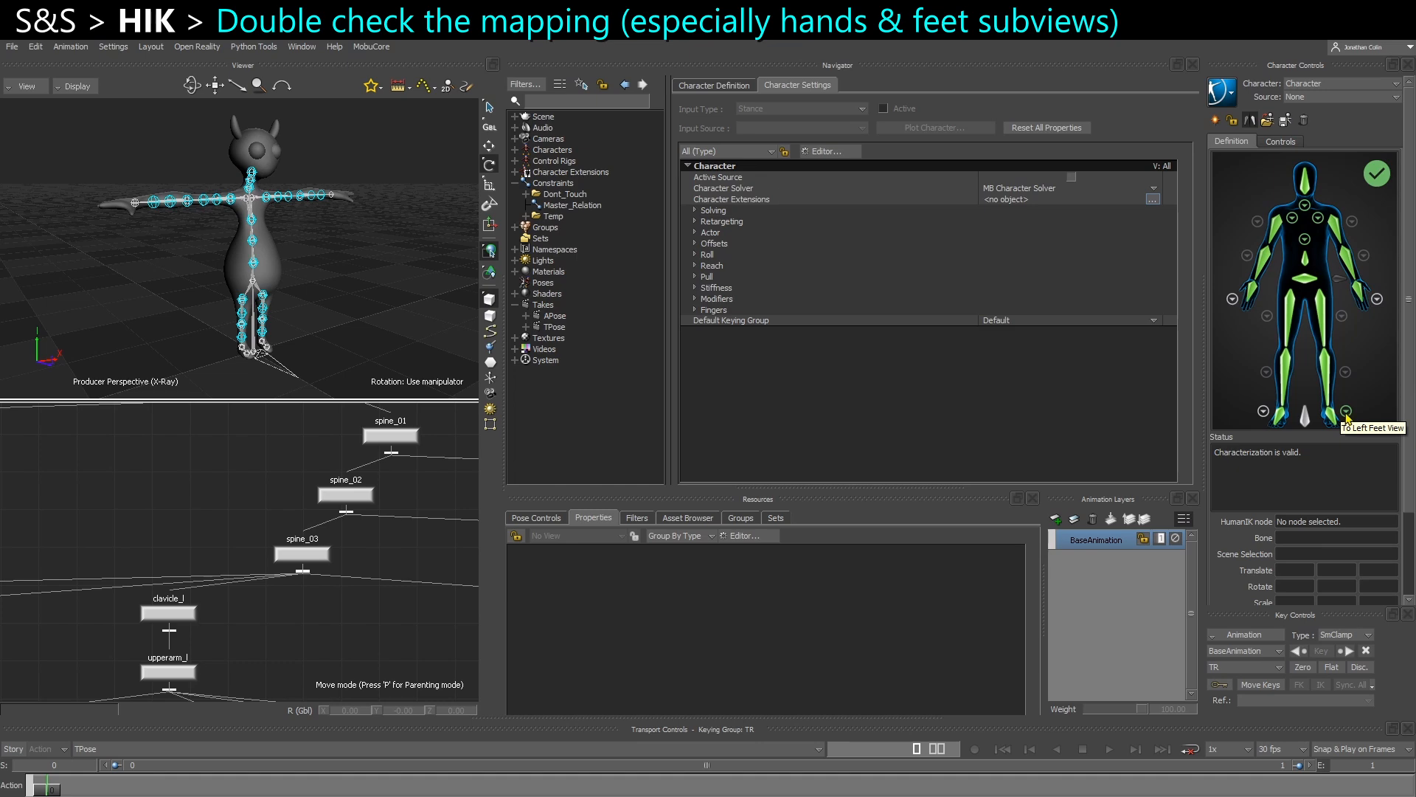
click(1347, 413)
click(1224, 177)
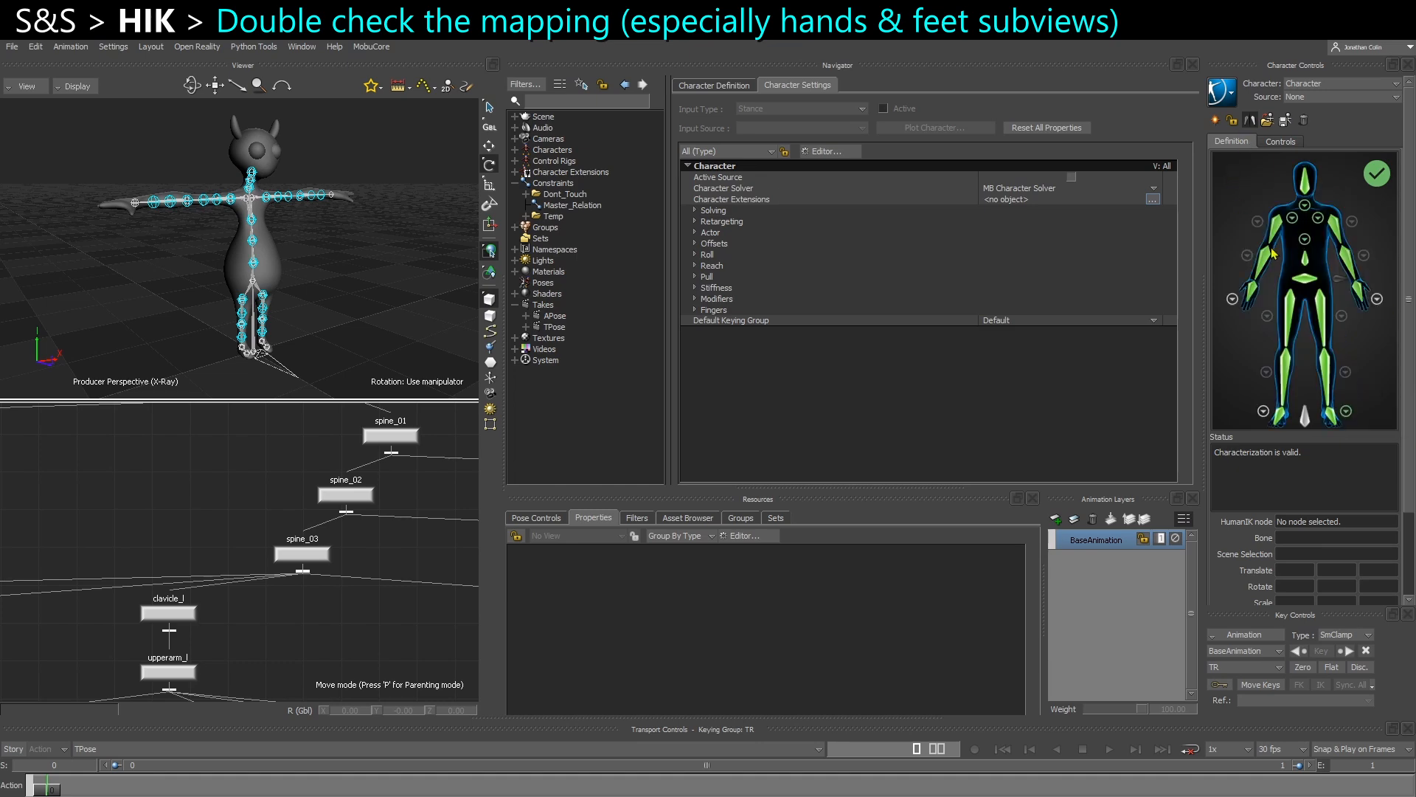
Map the ball_r joint to the RightToeBase node in the right foot view, and return to the full body.
click(1263, 413)
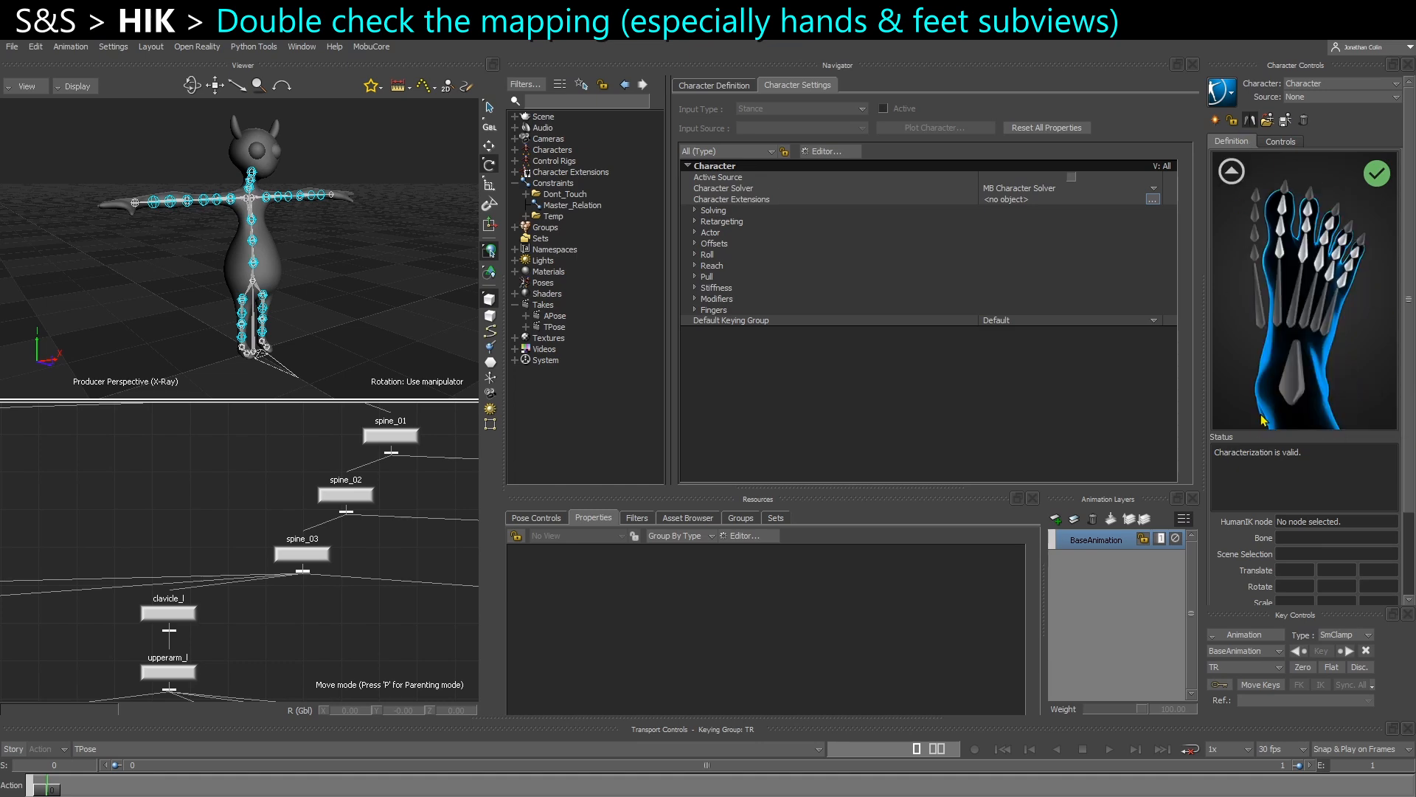
click(1294, 380)
scroll(223, 591, down, 6)
shift+drag(171, 578, 110, 571)
scroll(240, 536, up, 4)
click(265, 509)
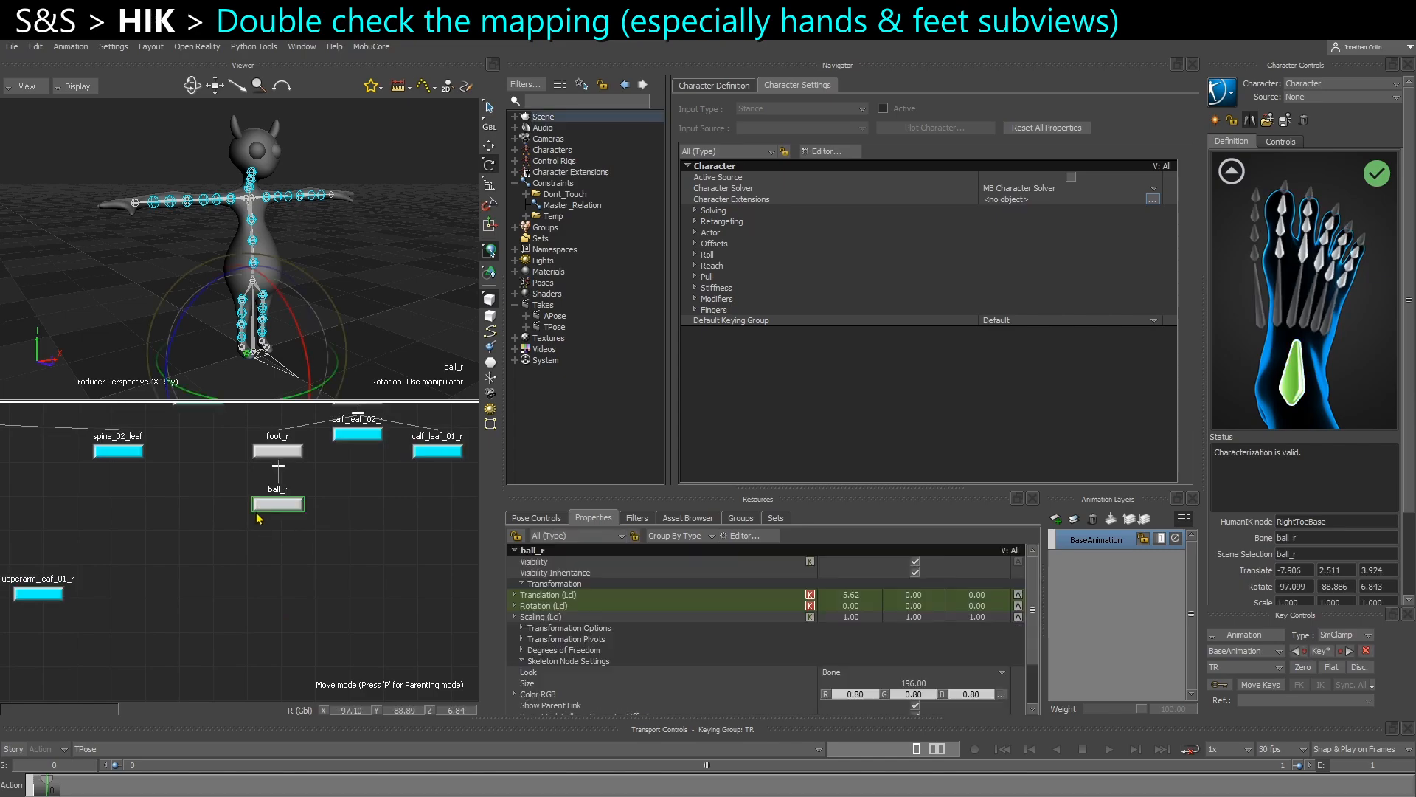
click(1230, 173)
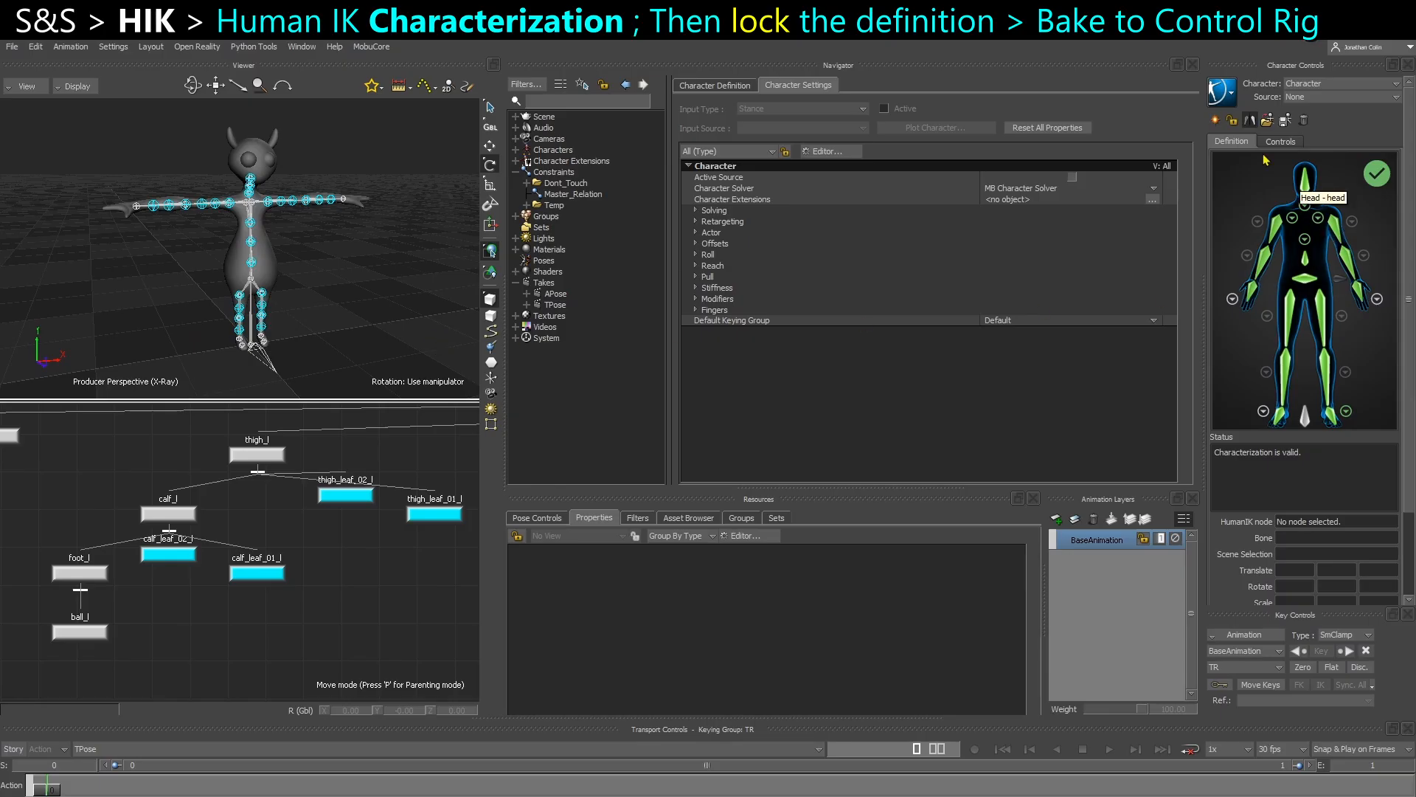
Lock the character definition as a Biped and bake the TPose take to a Control Rig.
click(1237, 120)
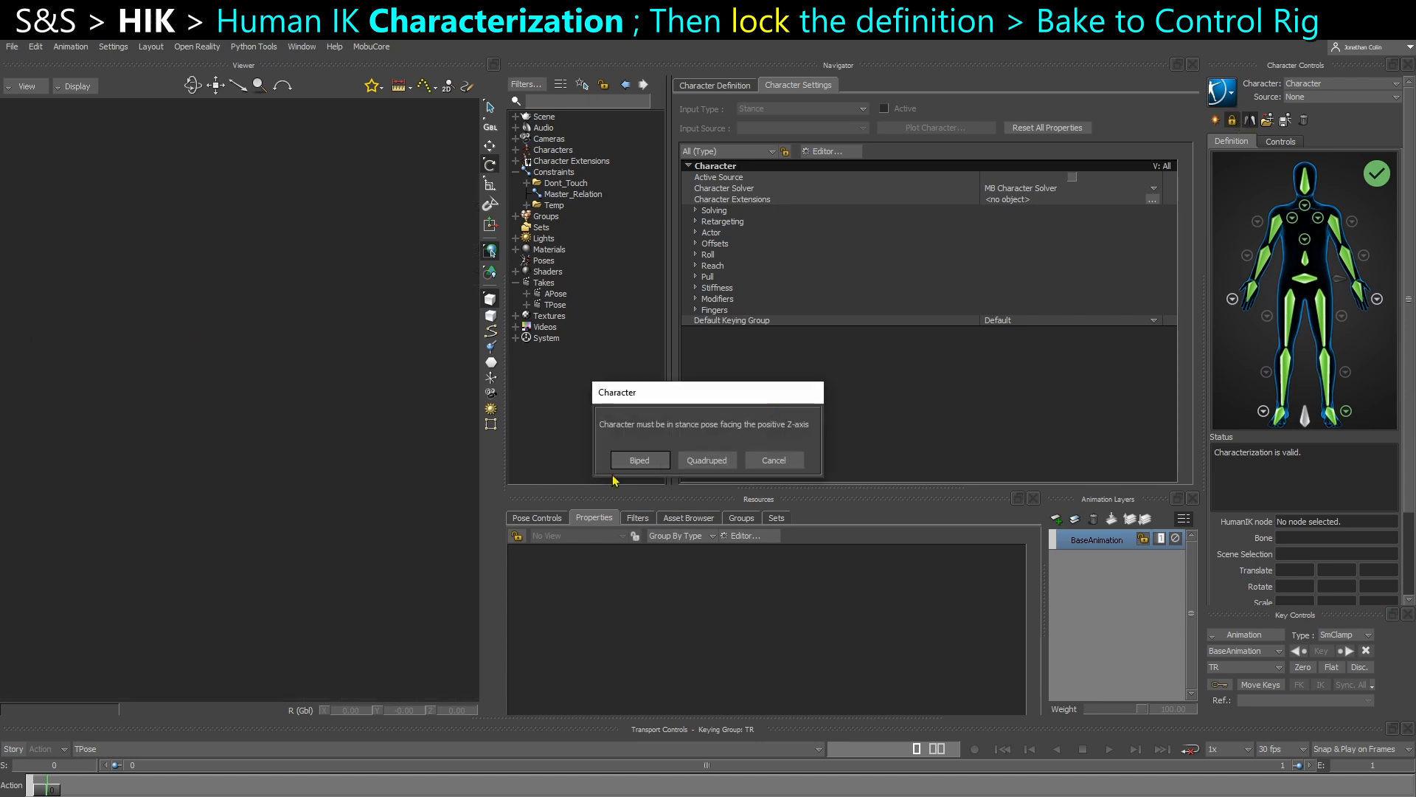
click(638, 467)
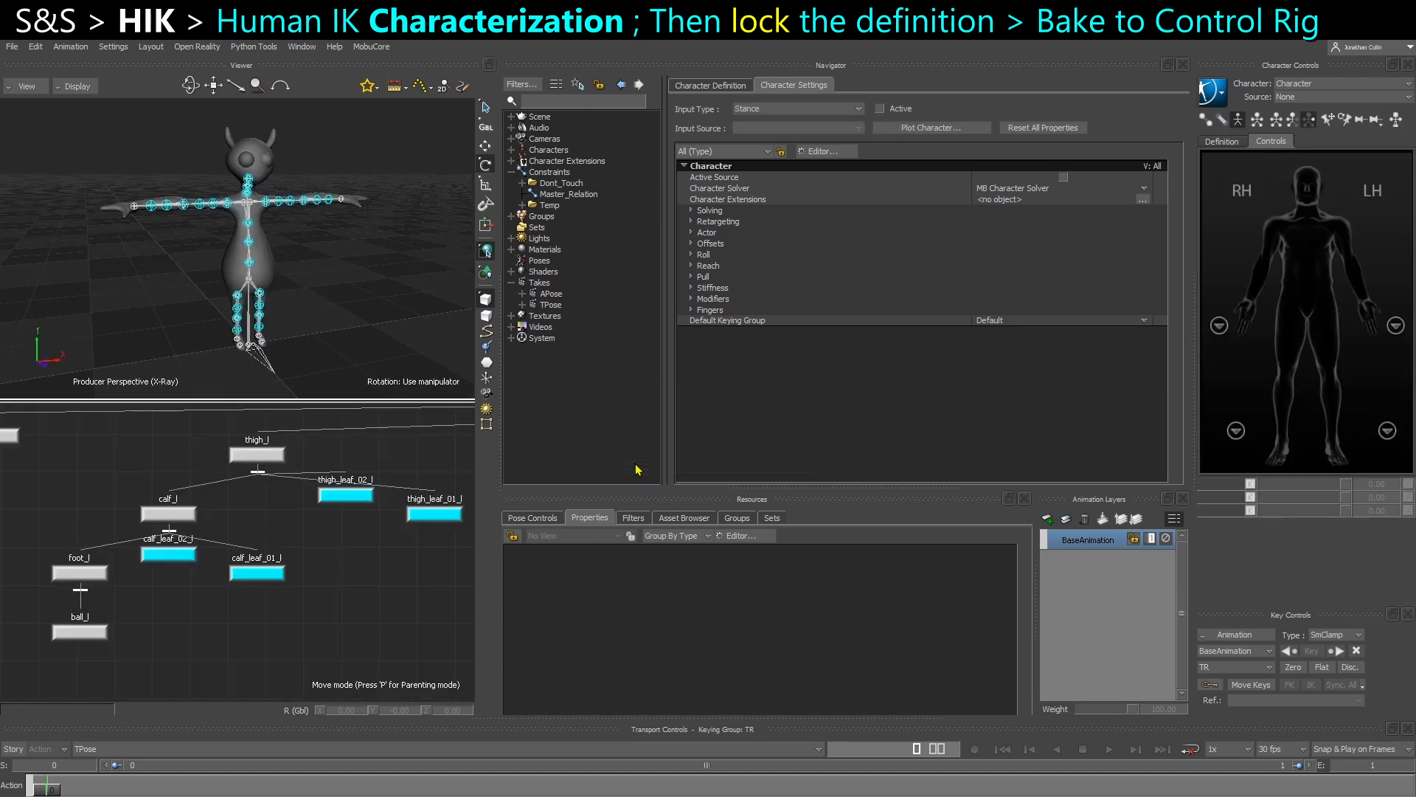
click(1214, 94)
mouse_move(1239, 171)
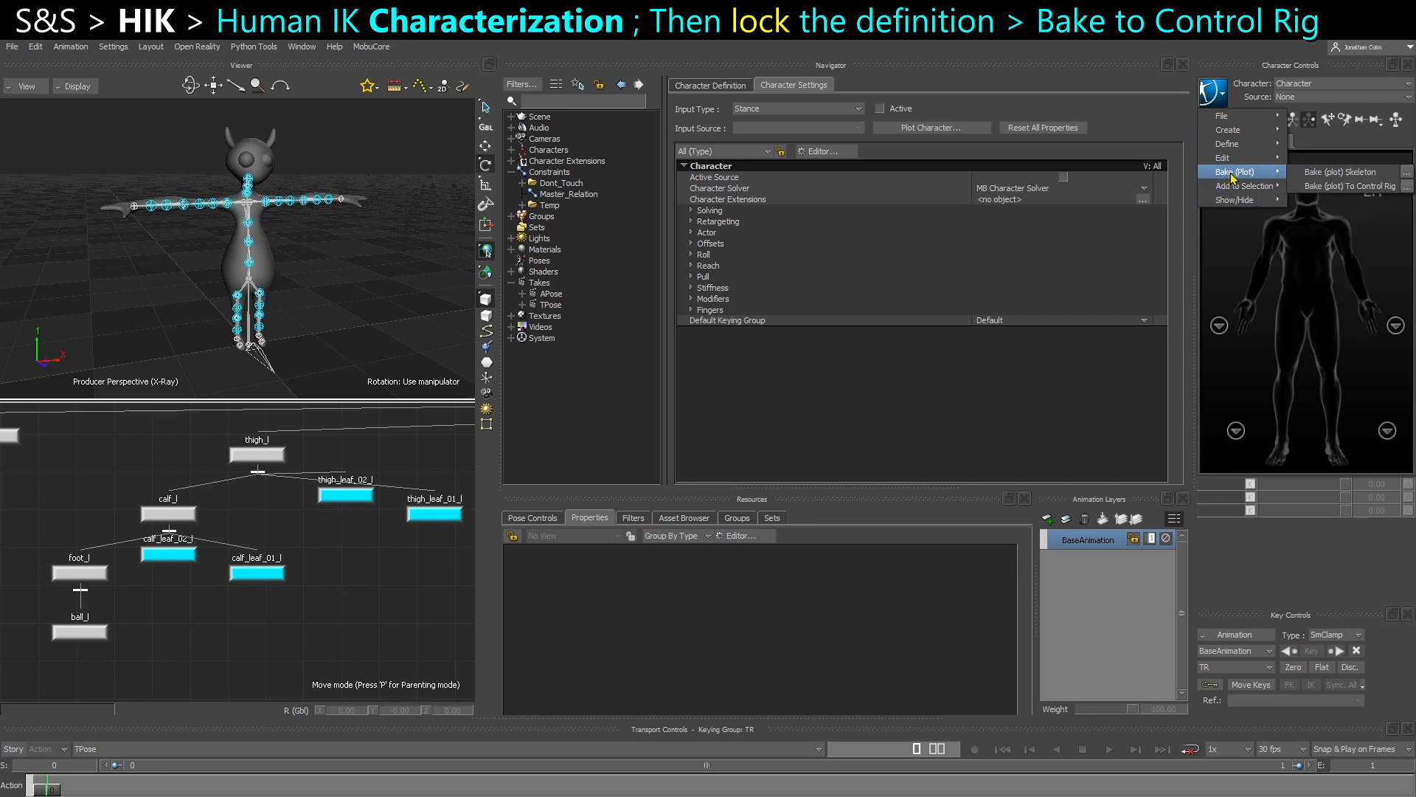
click(1344, 190)
click(644, 460)
Switch to the APose take, set the character's source to None, and bake the skeleton to the Control Rig.
click(103, 748)
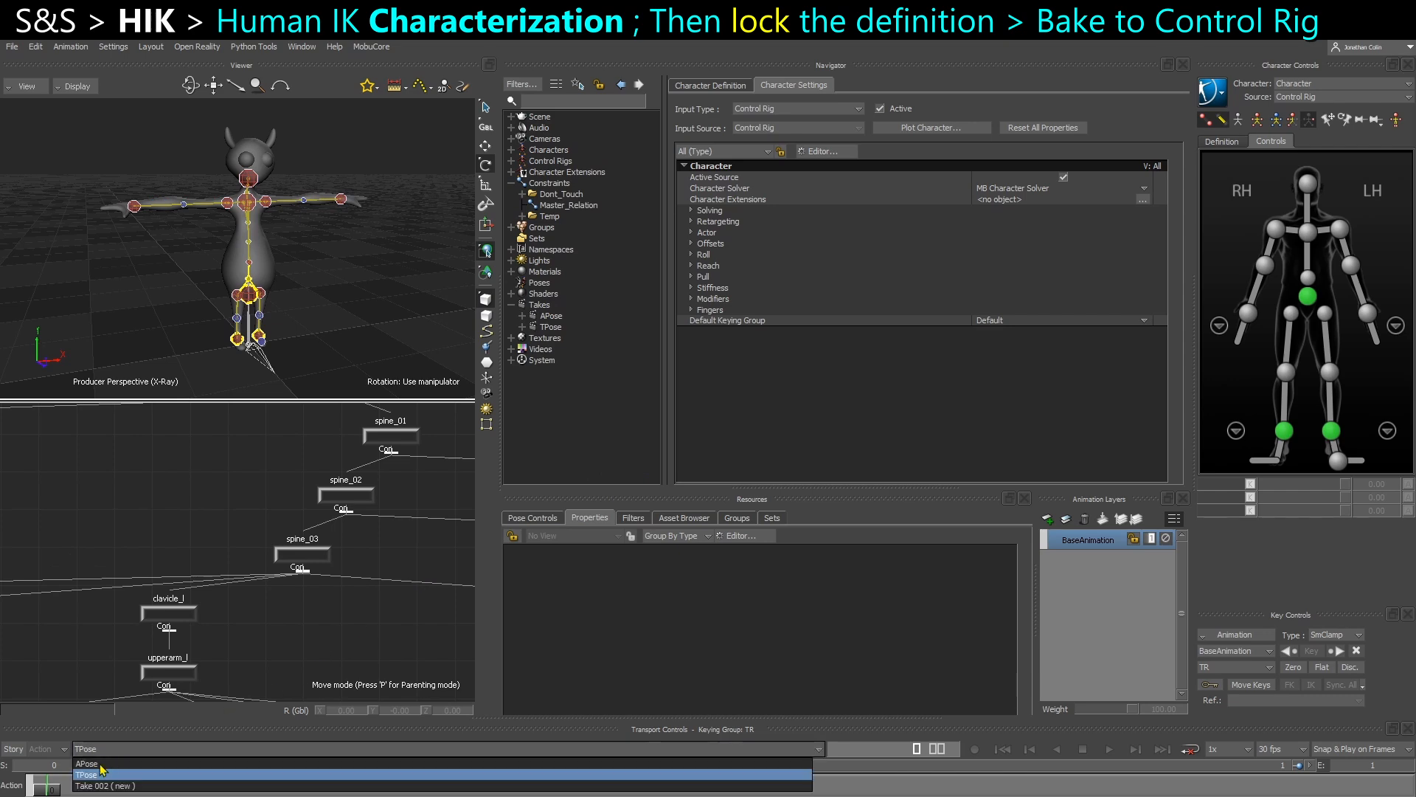
click(93, 765)
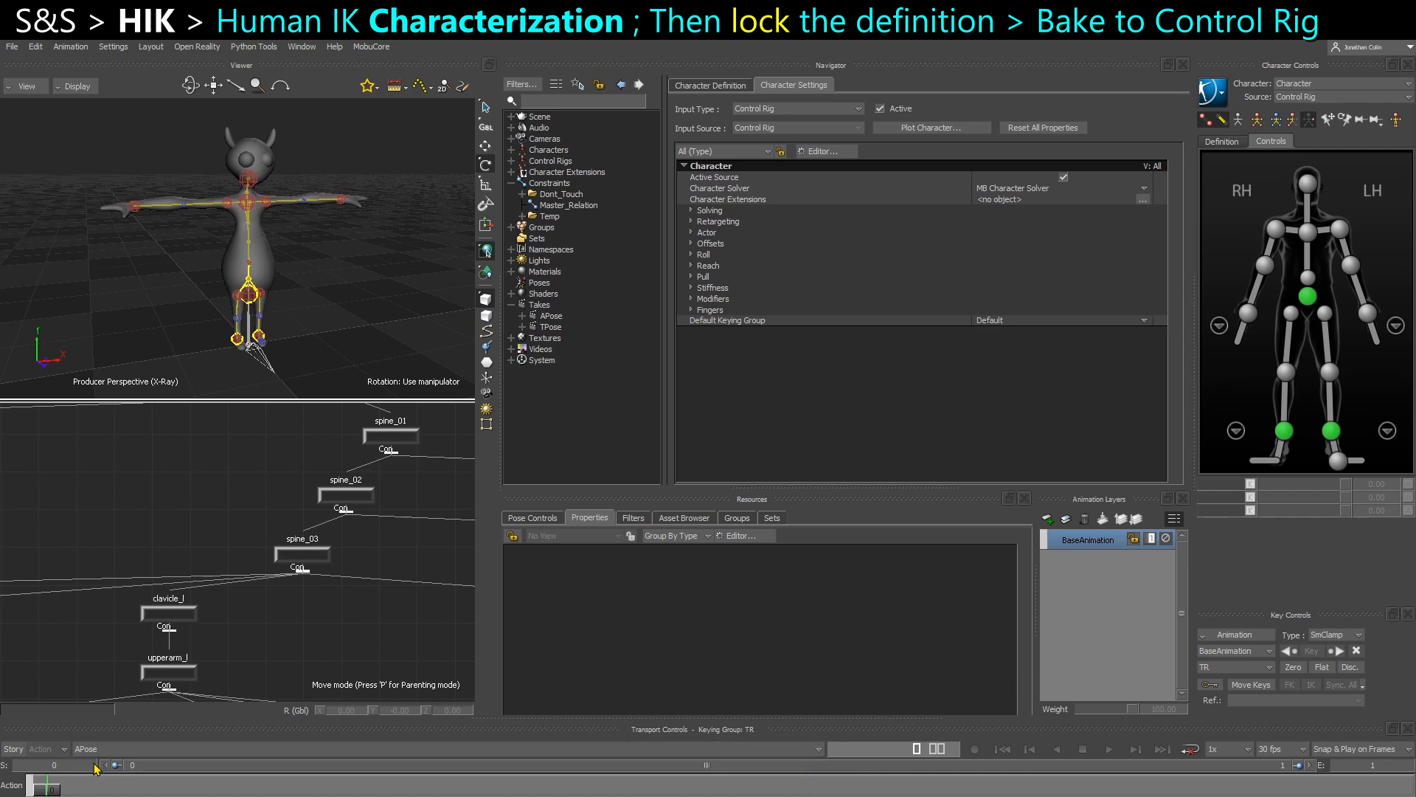
click(1285, 96)
click(1289, 110)
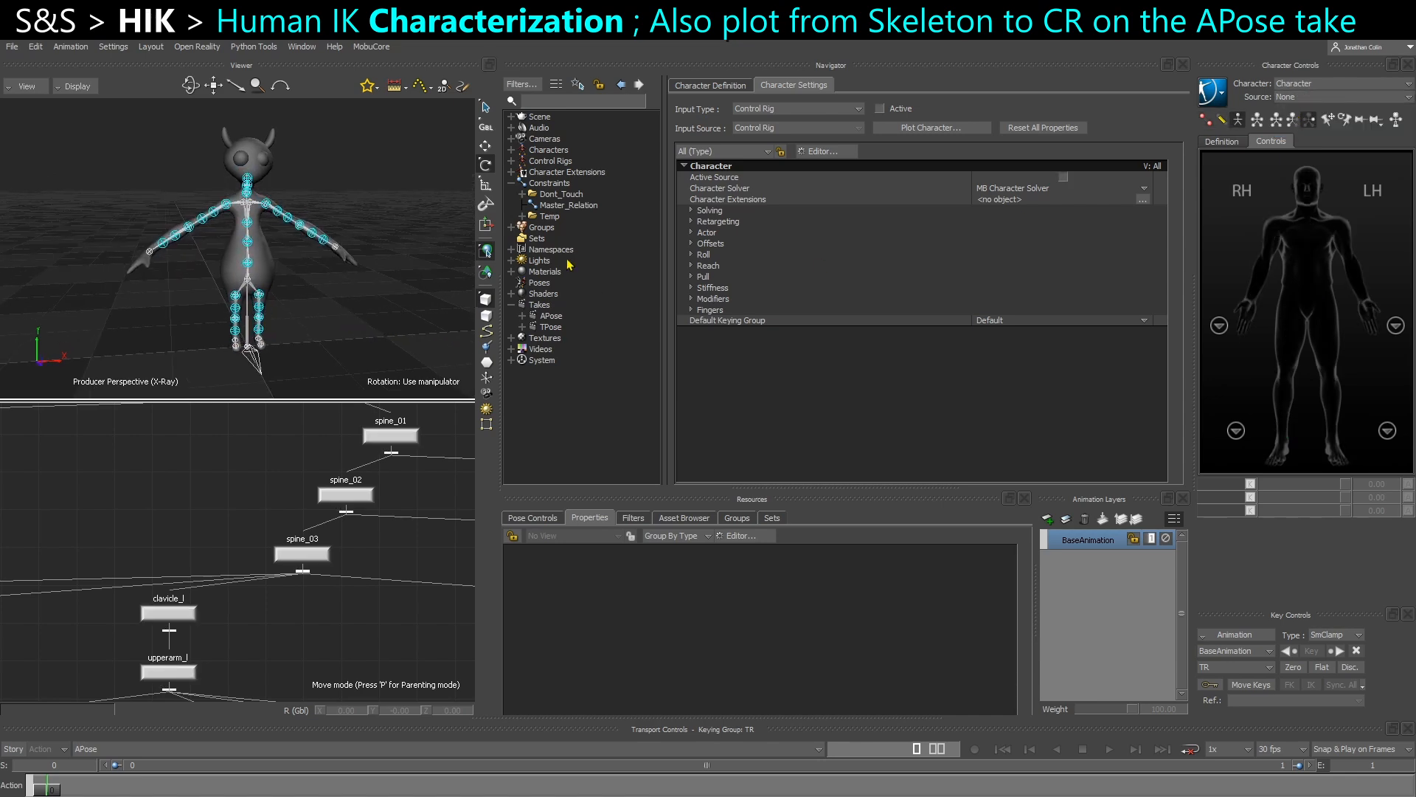
click(1219, 100)
mouse_move(1241, 172)
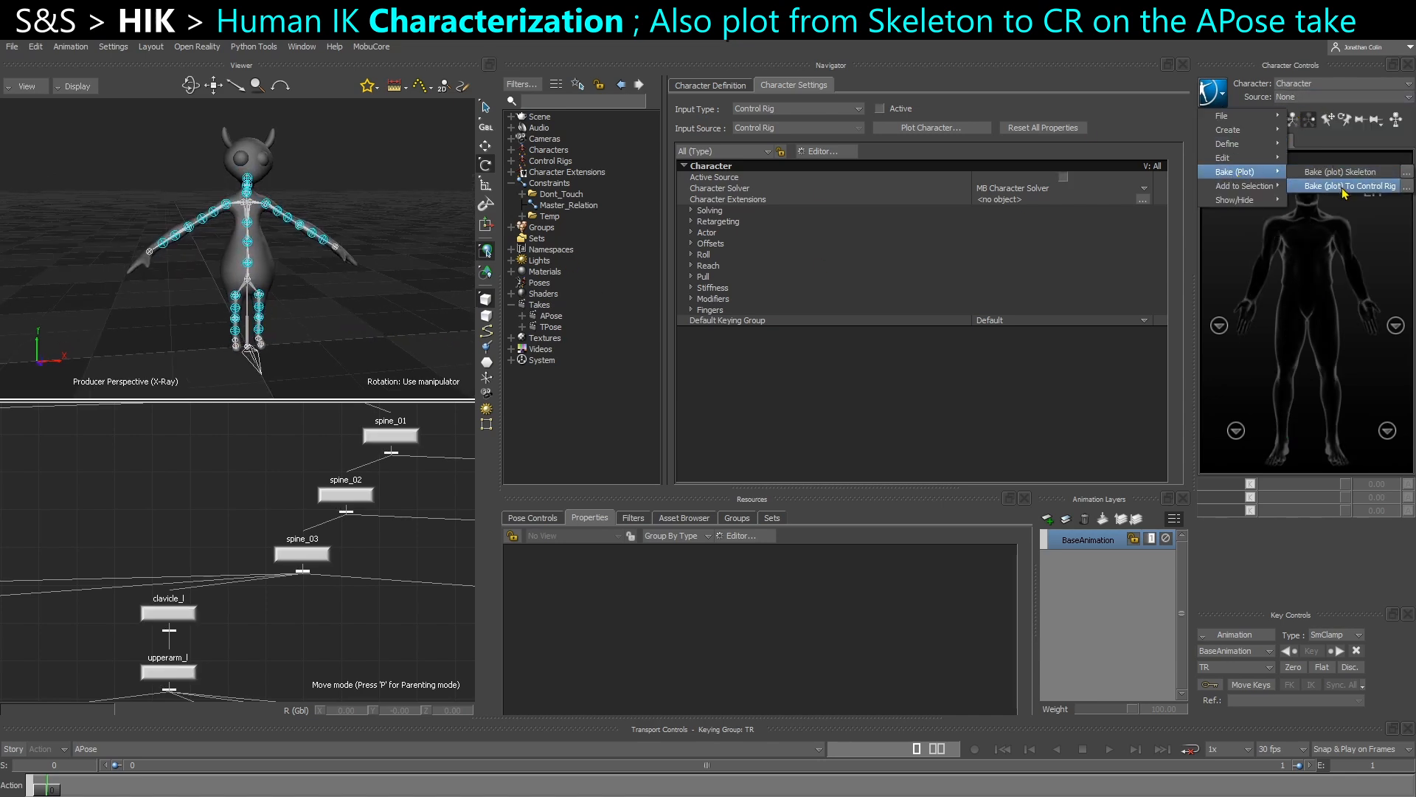
click(1345, 188)
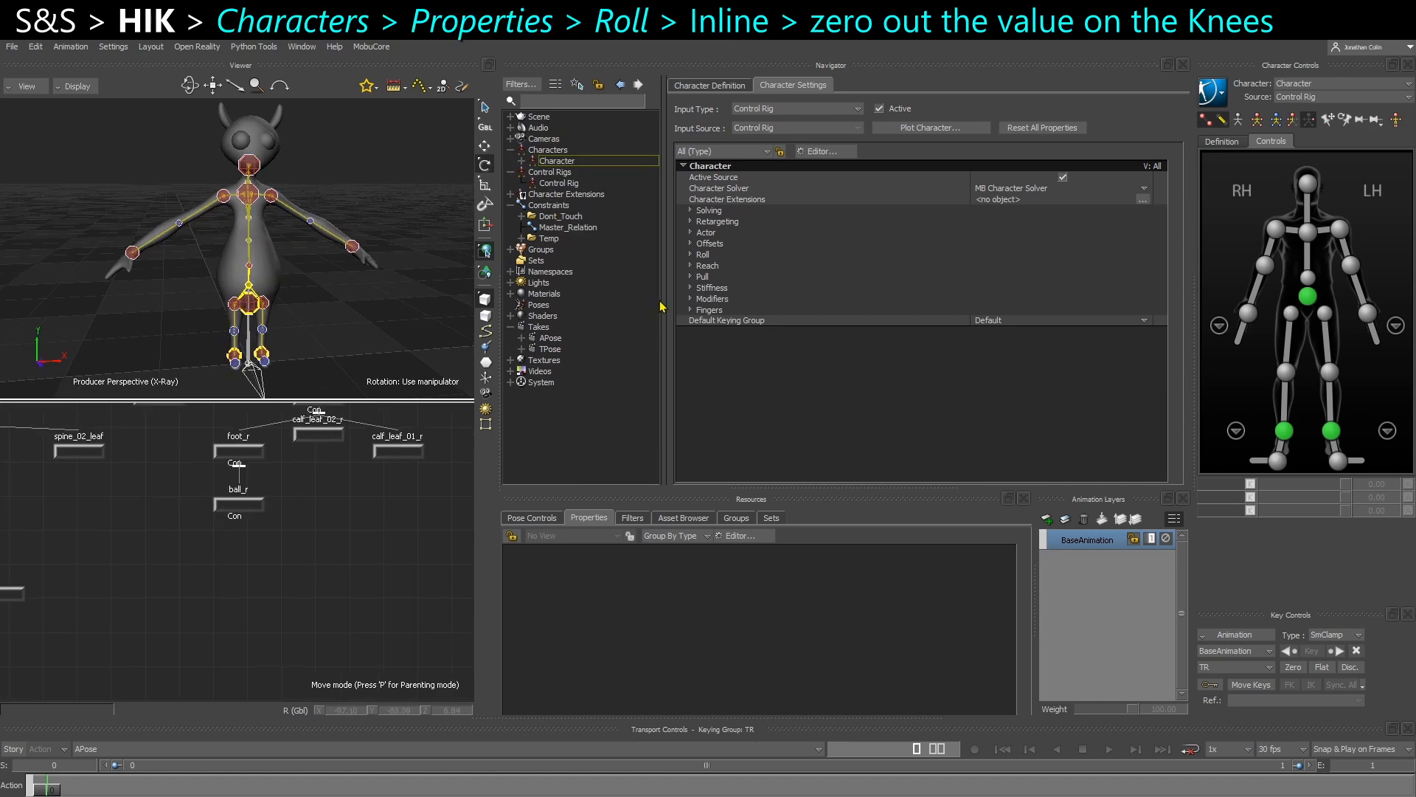
Zero out Left Knee Roll and Right Knee Roll in the Character's inline roll settings.
click(556, 163)
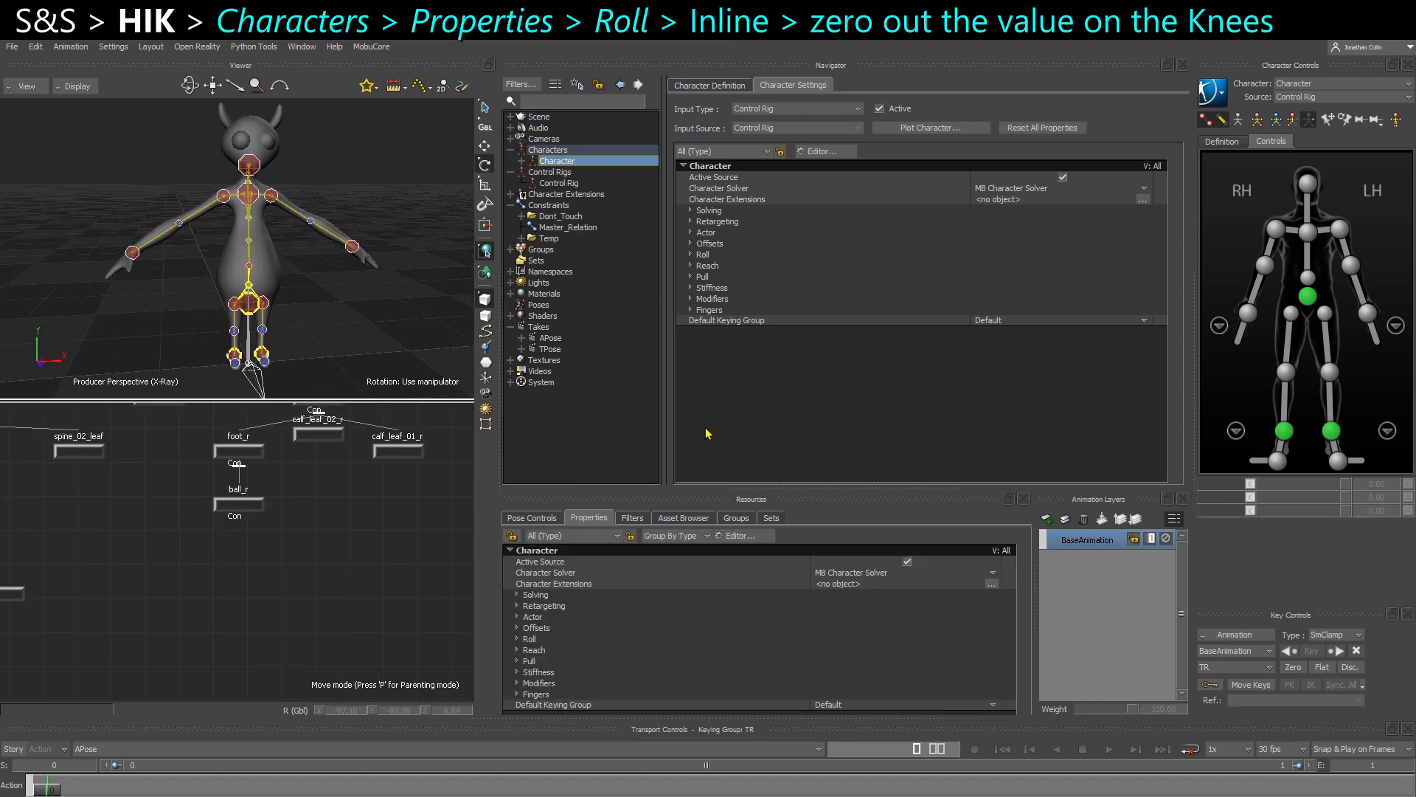
click(692, 255)
click(701, 277)
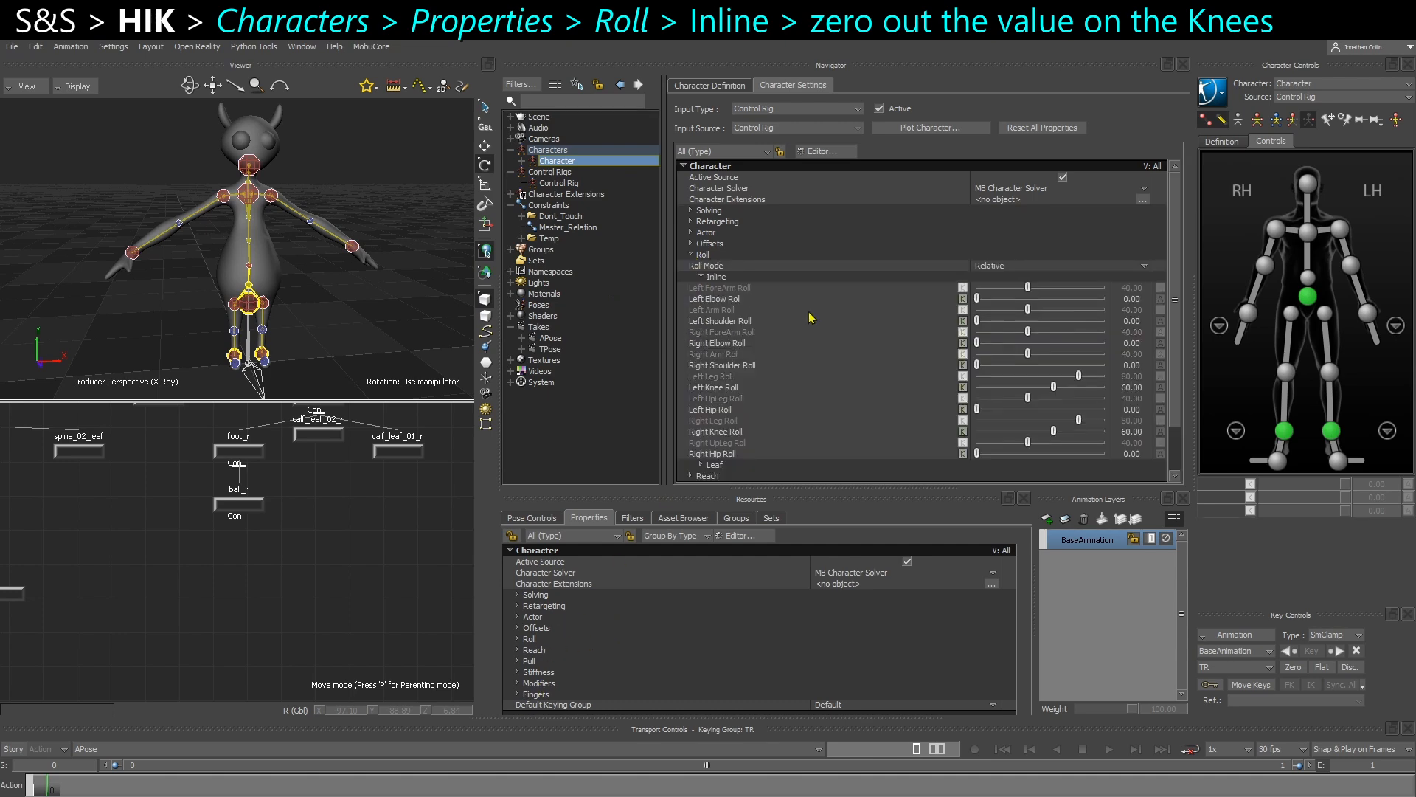
drag(996, 435, 976, 434)
drag(1054, 389, 965, 389)
right_click(559, 162)
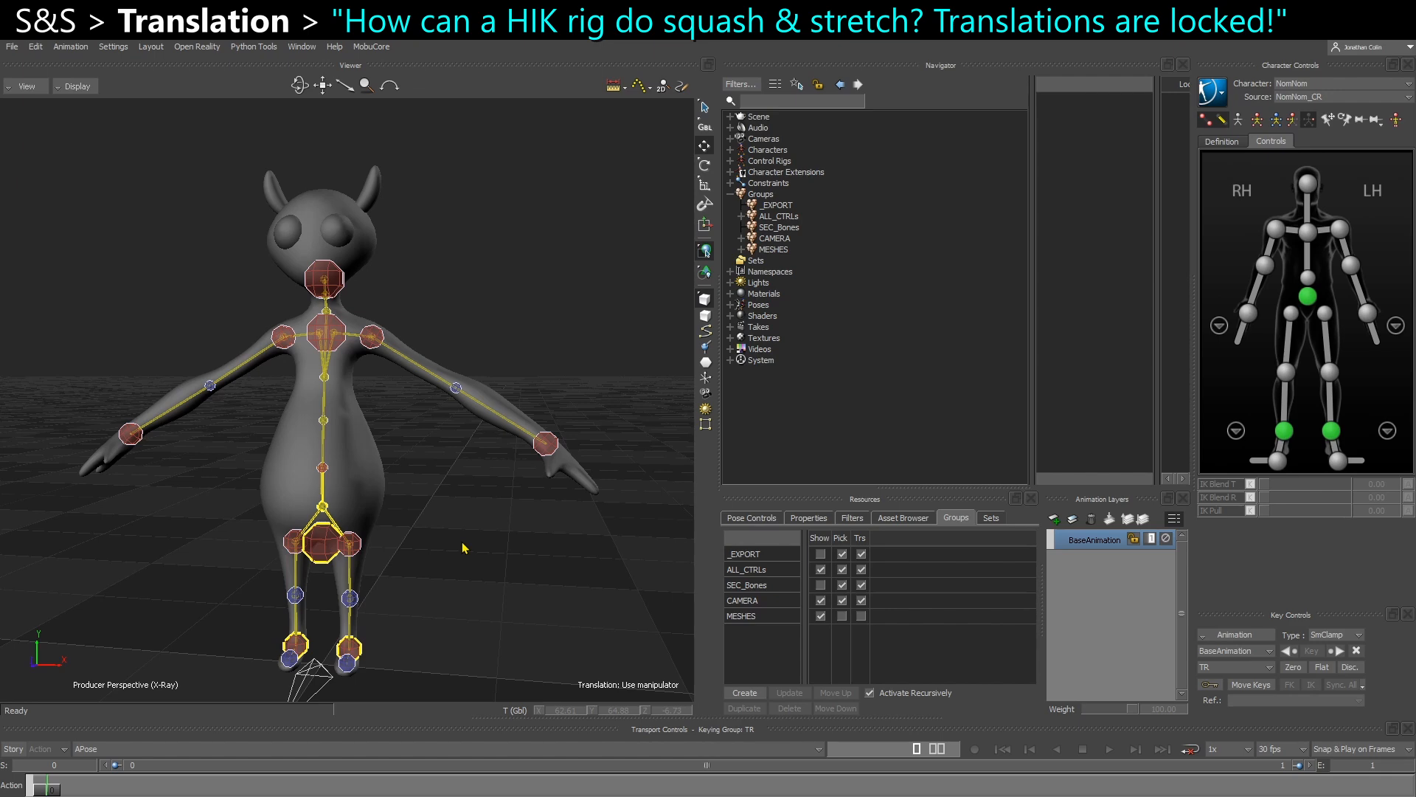
Select the left wrist effector and set its IK Blend T and IK Blend R to 100.
ctrl+shift+drag(447, 509, 507, 475)
click(550, 495)
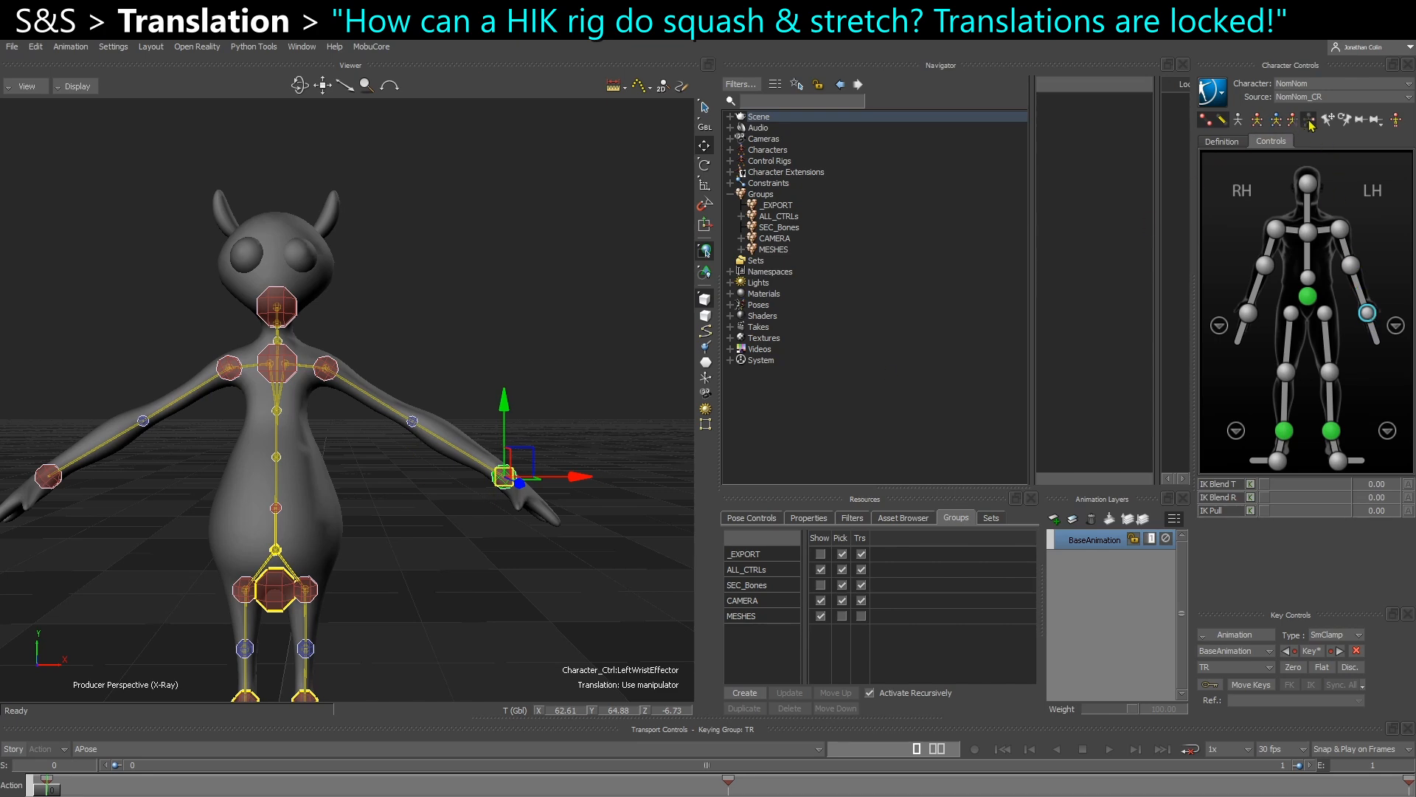
drag(1314, 484, 1388, 496)
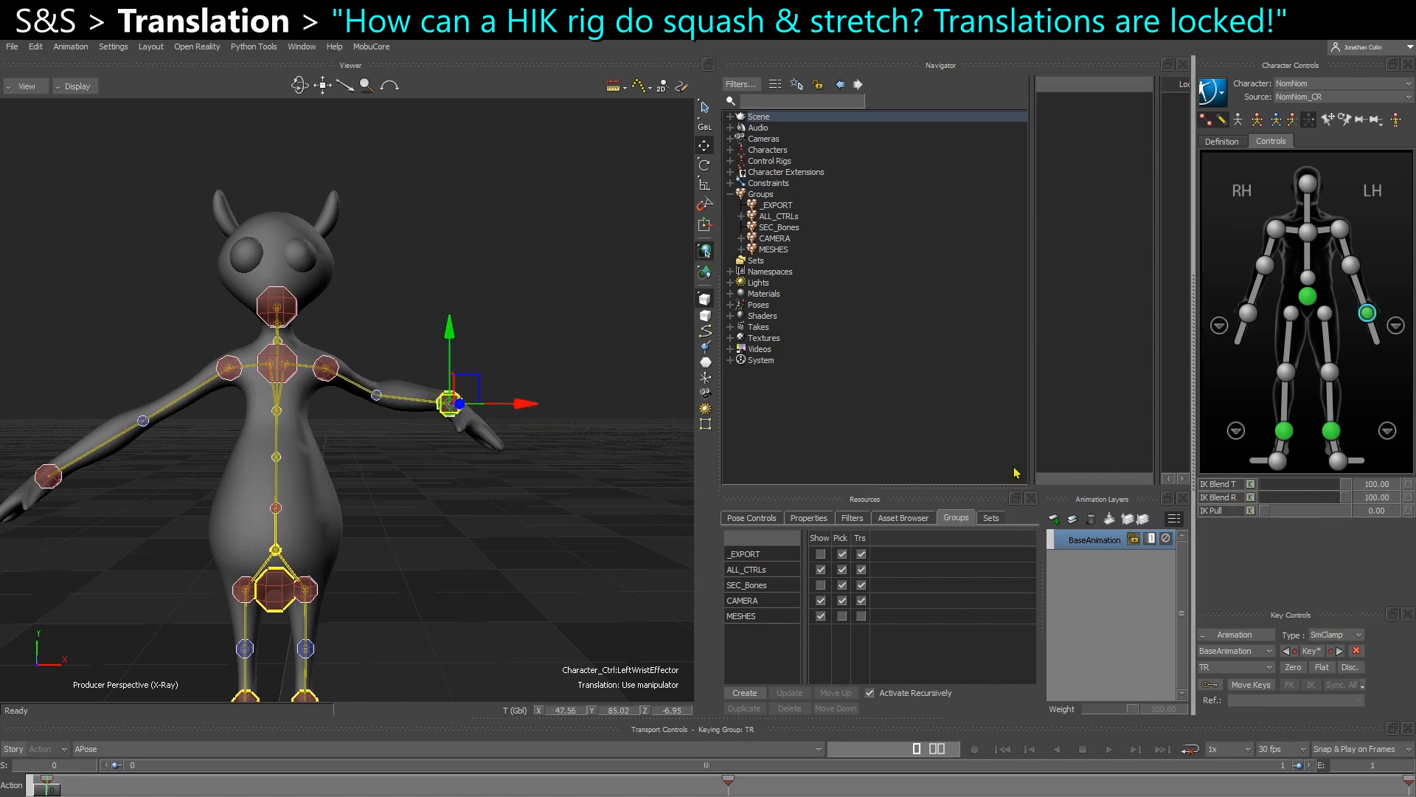
Move the left wrist effector outward and down to extend the bent left arm.
drag(447, 406, 501, 444)
alt+drag(469, 526, 563, 481)
mouse_move(483, 506)
alt+mouse_down()
mouse_move(490, 529)
mouse_move(477, 518)
alt+mouse_up()
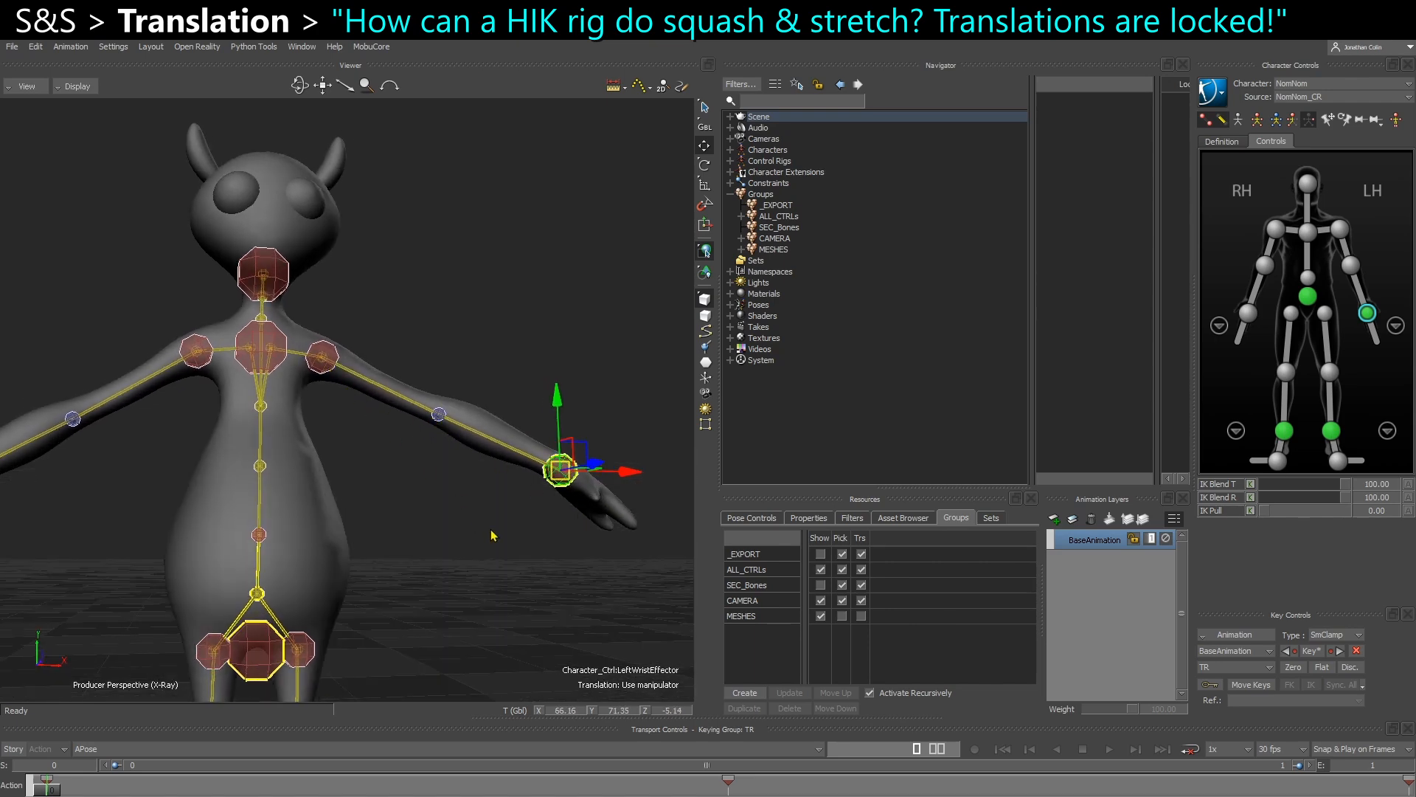
Try moving an effector in the leg area upward, and undo the move.
alt+middle_drag(449, 650, 493, 468)
alt+drag(494, 468, 539, 483)
click(387, 611)
drag(389, 610, 453, 509)
key(ctrl+z)
Frame the left arm and move the left wrist effector downward to test the arm's translation limit.
alt+drag(537, 484, 509, 402)
alt+middle_drag(509, 402, 468, 512)
alt+drag(468, 512, 561, 418)
click(591, 427)
alt+middle_drag(569, 451, 545, 463)
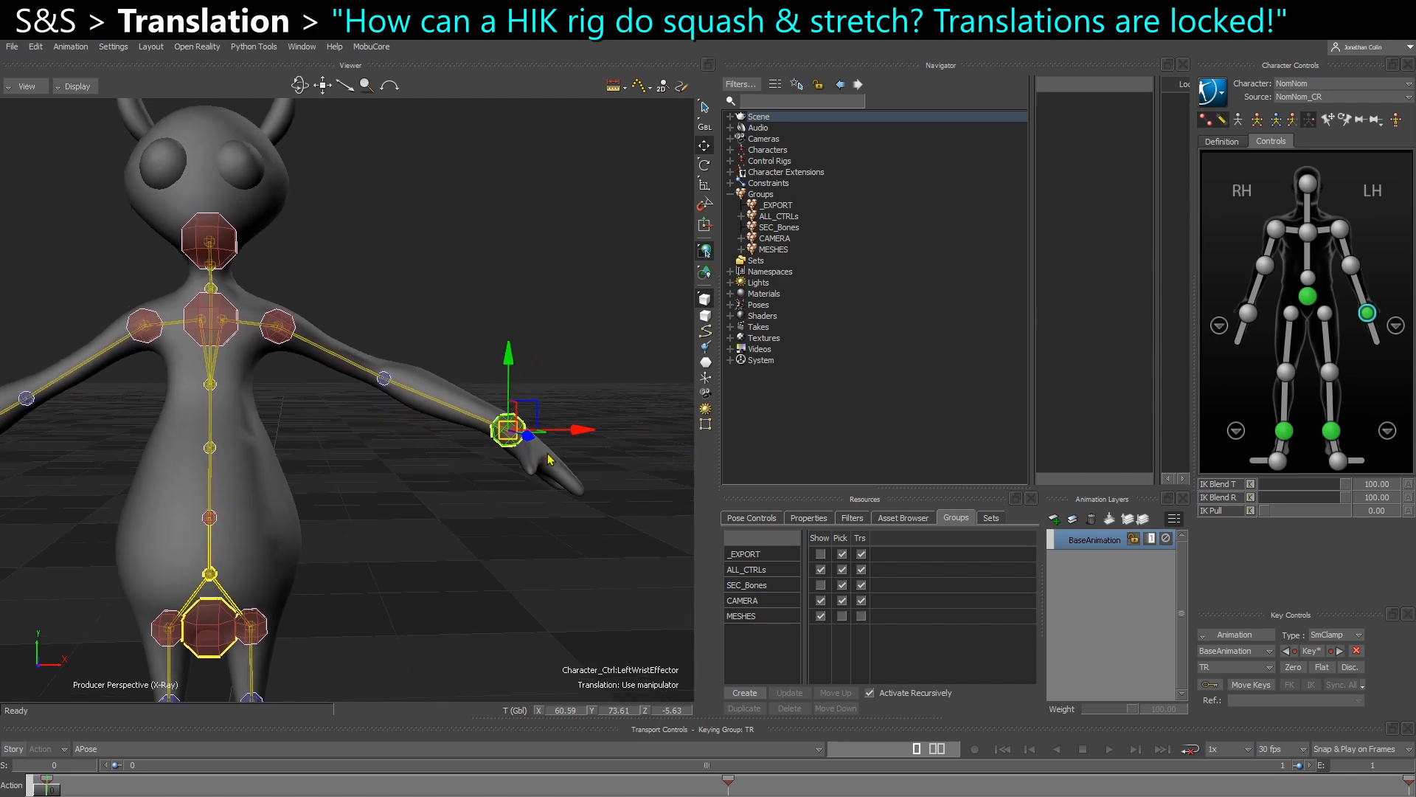
alt+right_drag(544, 462, 545, 480)
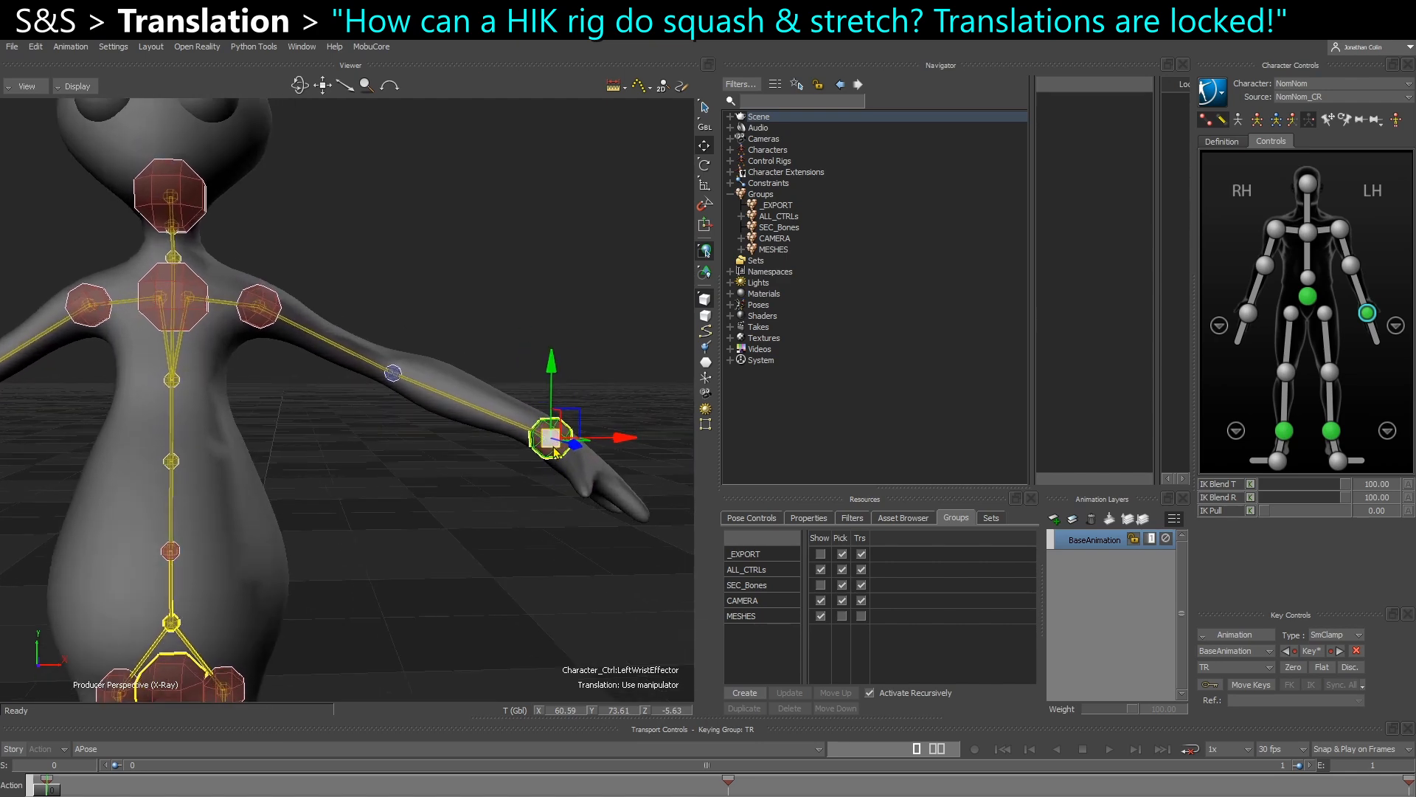
drag(555, 441, 563, 491)
Select the LeftForeArm control at the elbow and frame the left arm closely.
alt+drag(470, 510, 454, 450)
click(388, 409)
alt+right_drag(467, 413, 480, 447)
alt+middle_drag(479, 447, 454, 448)
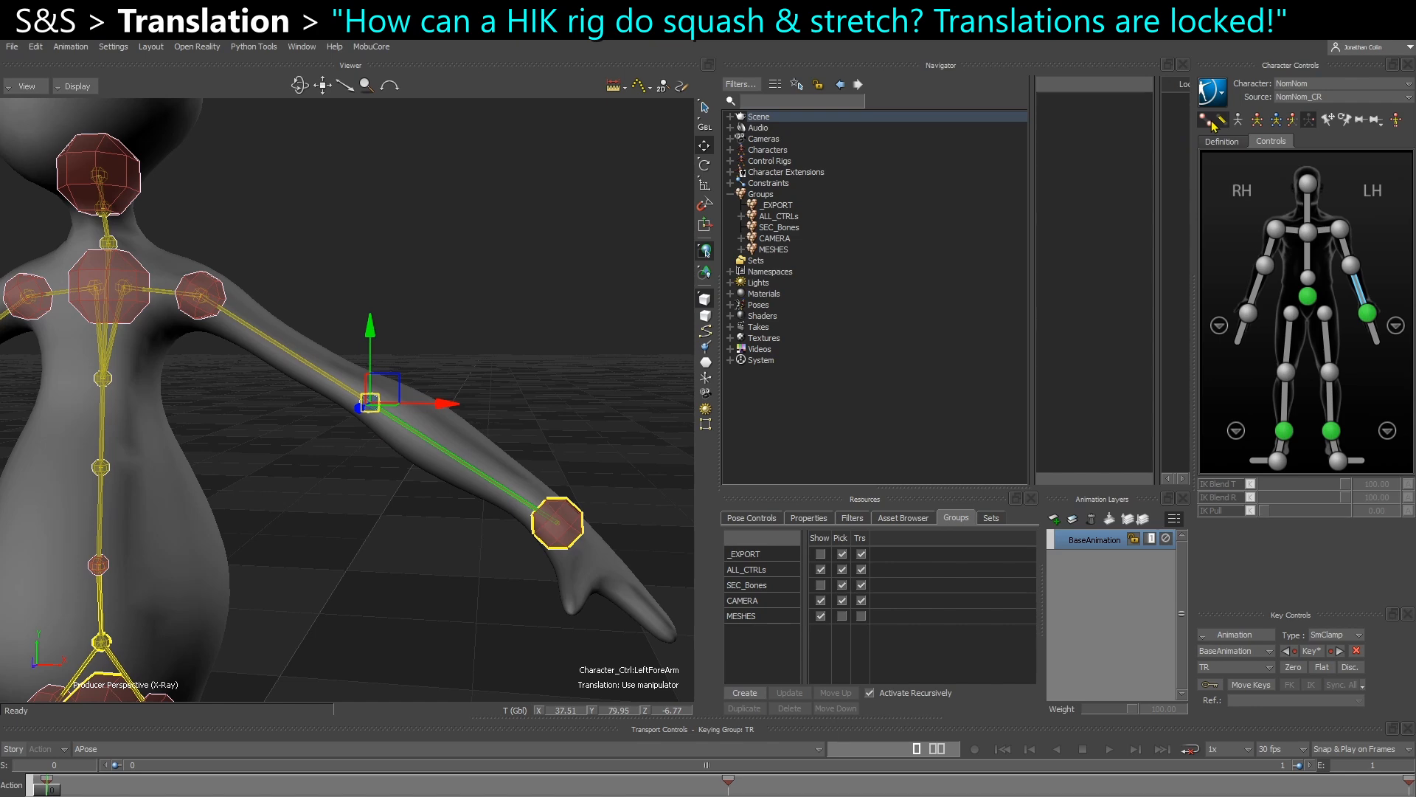
Clear the forearm selection and select both the RightHand and LeftHand FK controls in the schematic view.
alt+middle_drag(559, 539, 472, 514)
alt+right_drag(472, 515, 550, 547)
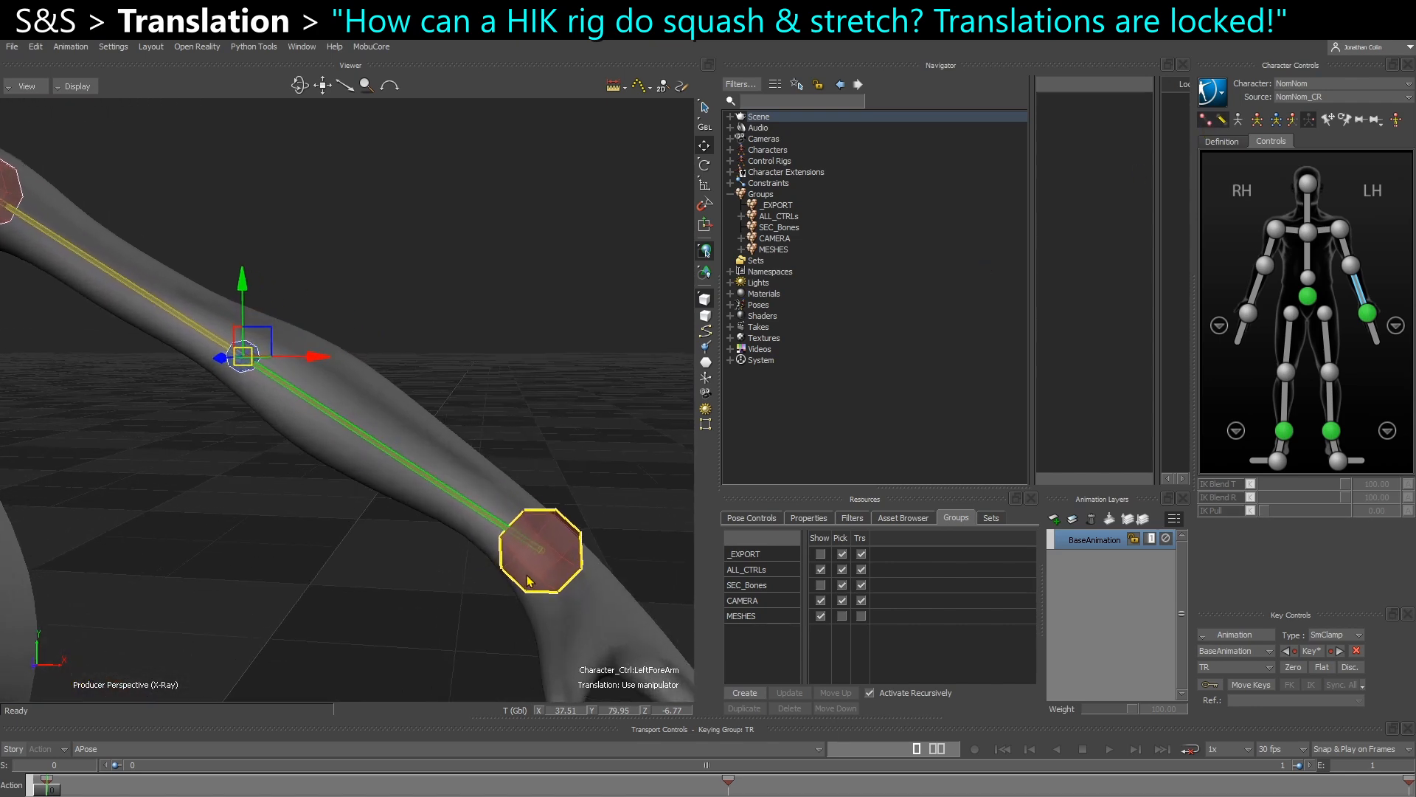
alt+middle_drag(549, 548, 510, 485)
alt+right_drag(524, 504, 563, 531)
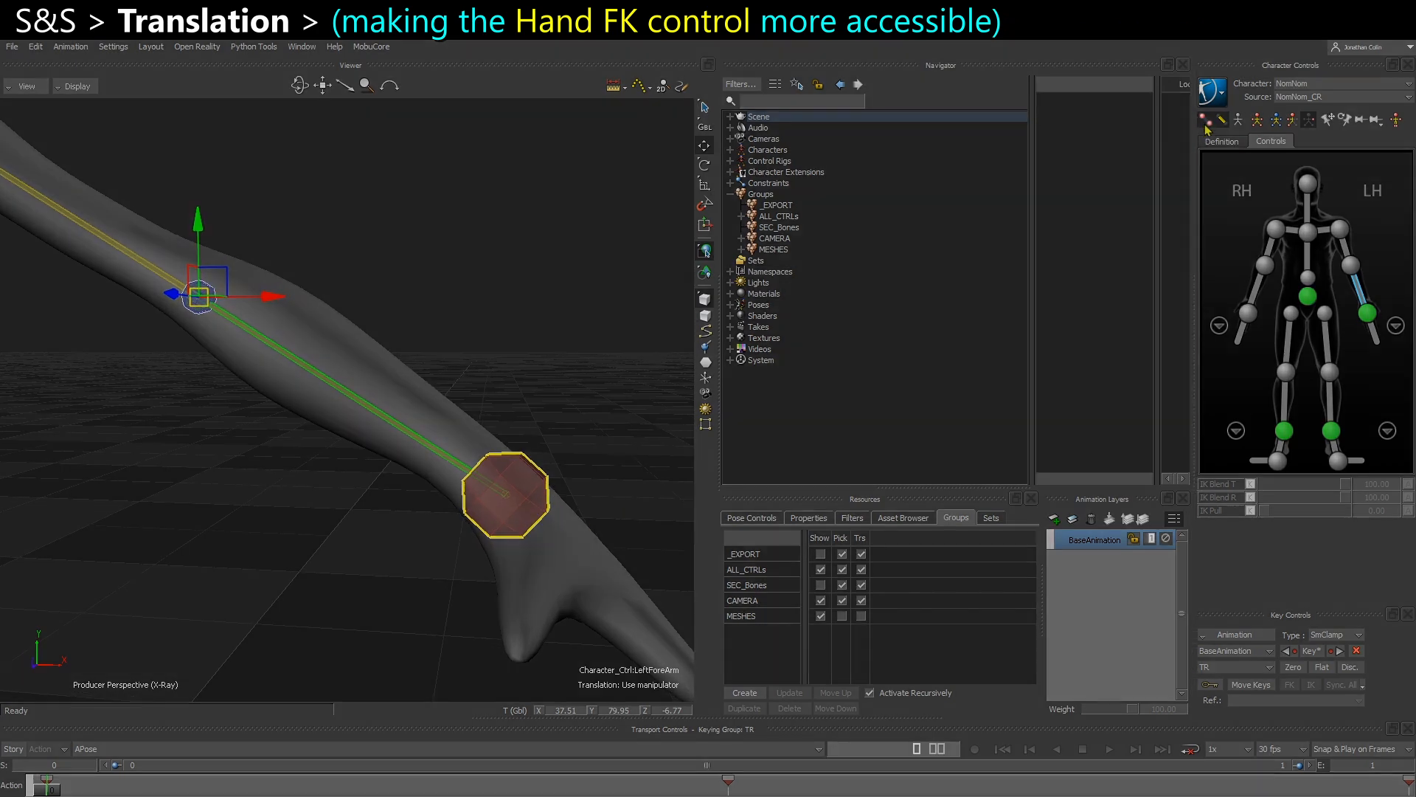
click(507, 450)
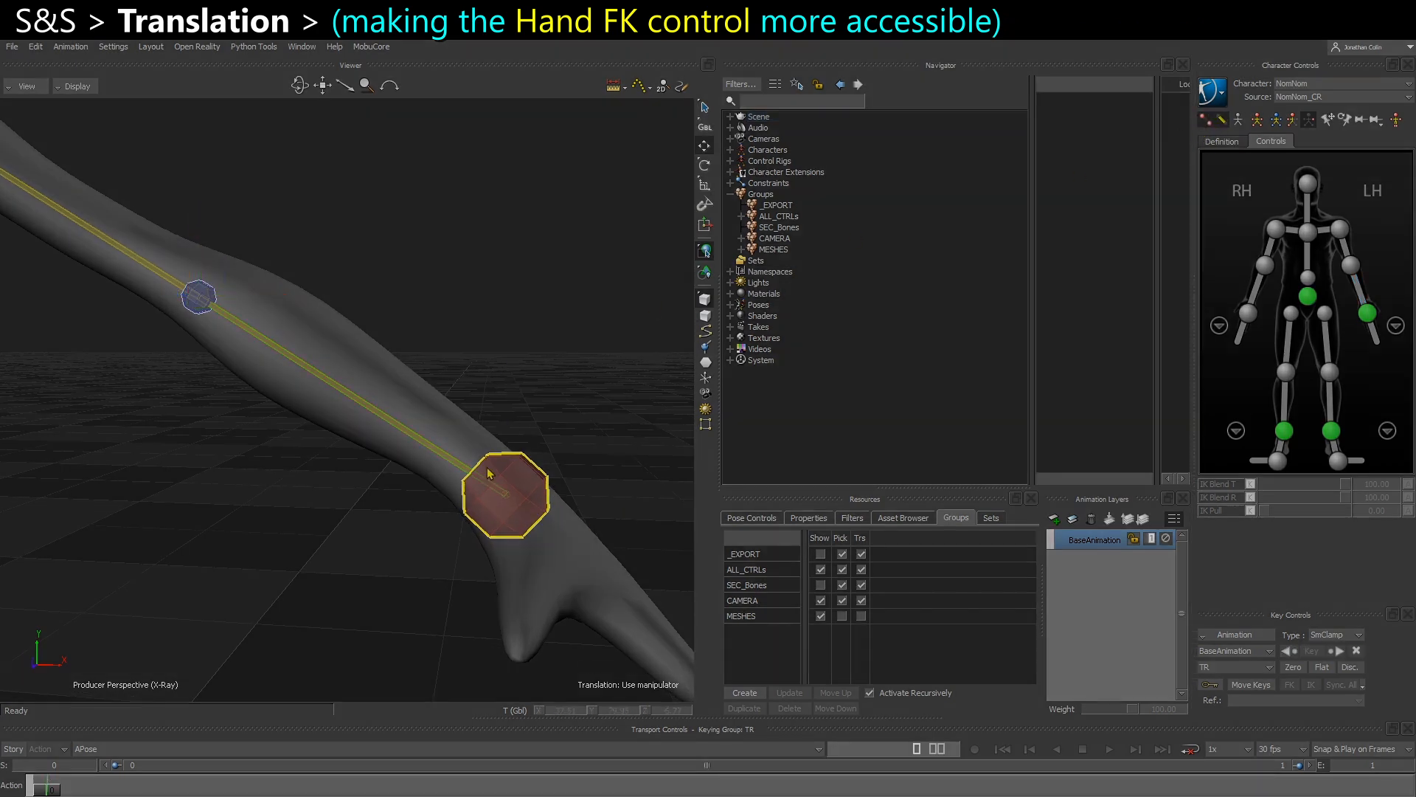
key(ctrl+w)
scroll(406, 517, up, 5)
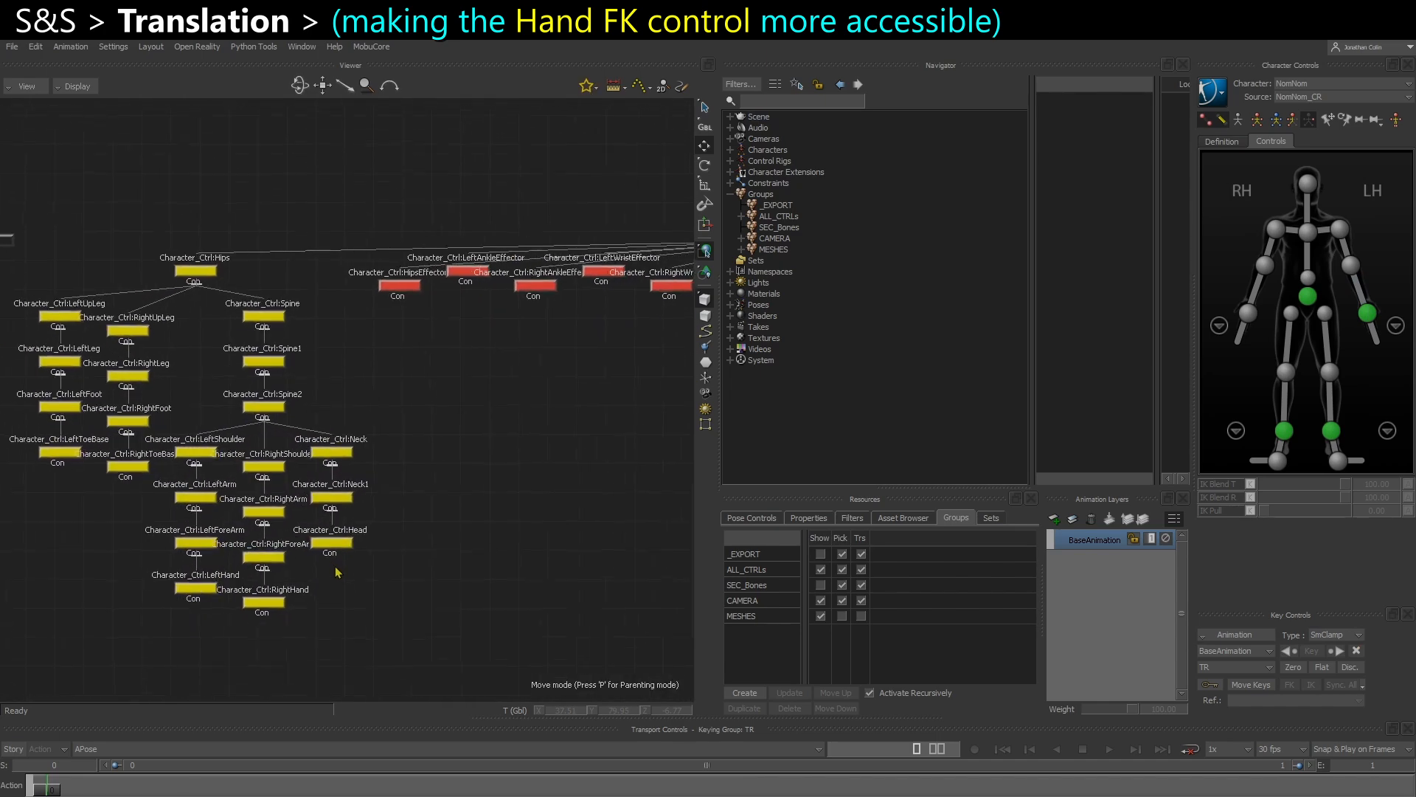
scroll(240, 468, up, 2)
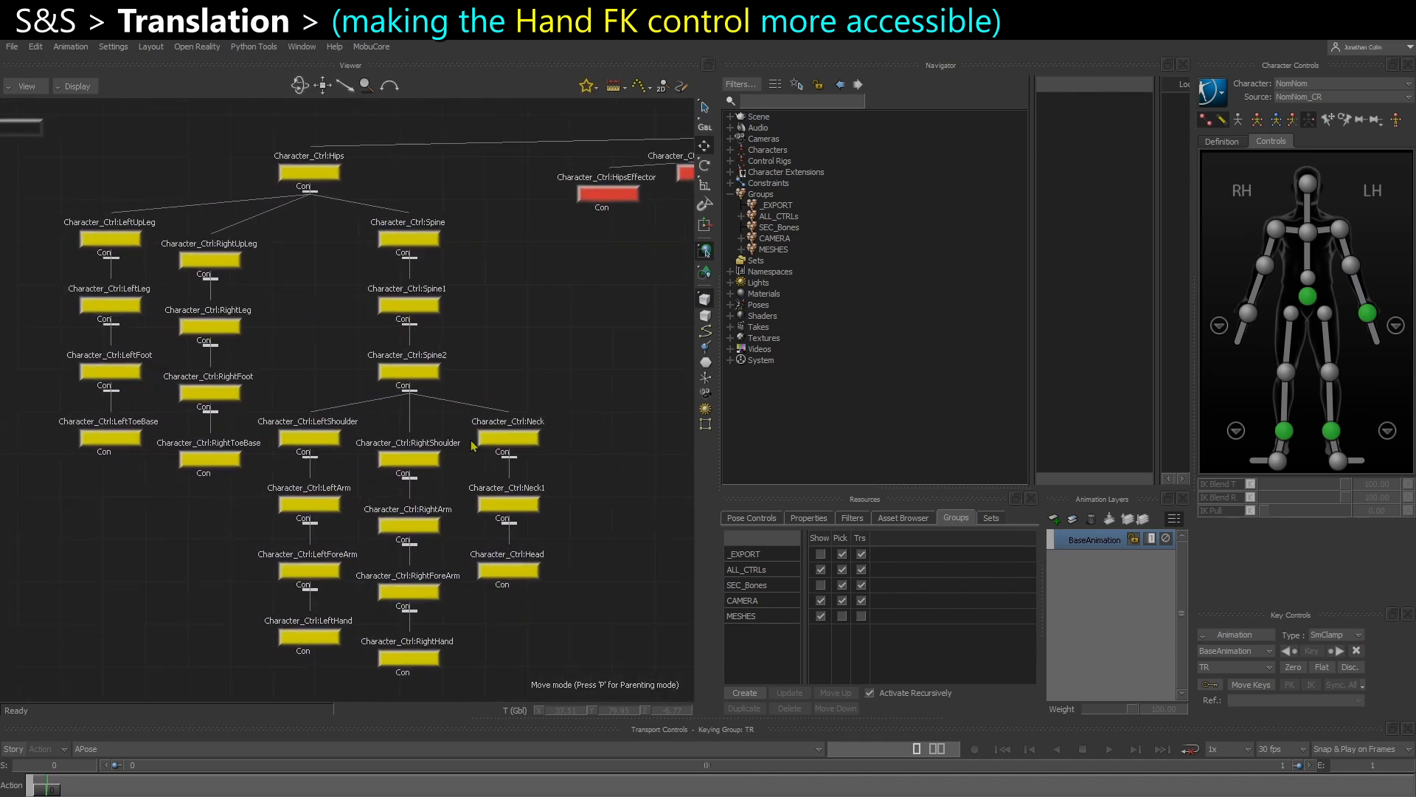
drag(456, 680, 412, 640)
shift+drag(319, 624, 295, 576)
key(ctrl+e)
Set the marker size of both selected hand FK controls to 439 so they extend beyond the wrist effectors.
click(808, 519)
scroll(947, 655, down, 2)
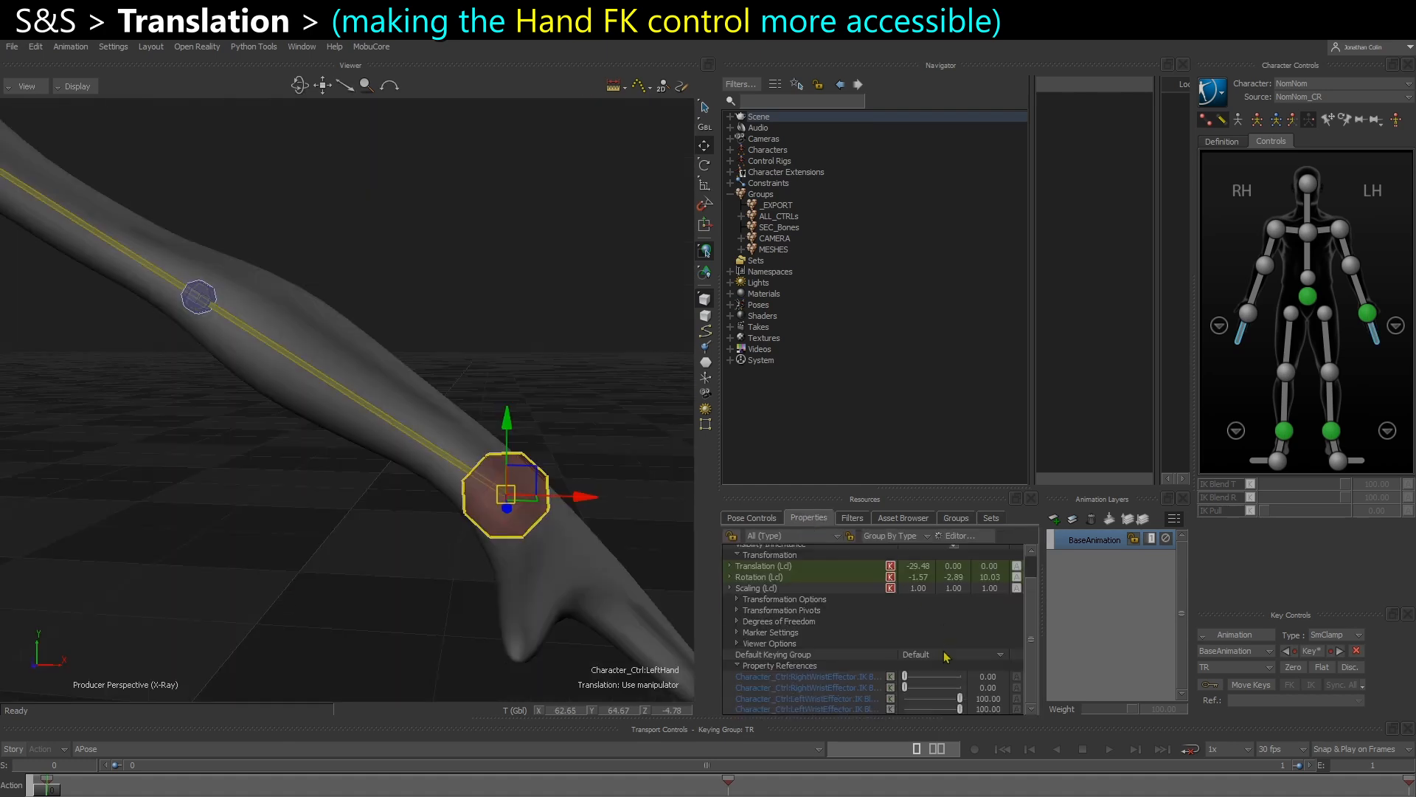
click(737, 633)
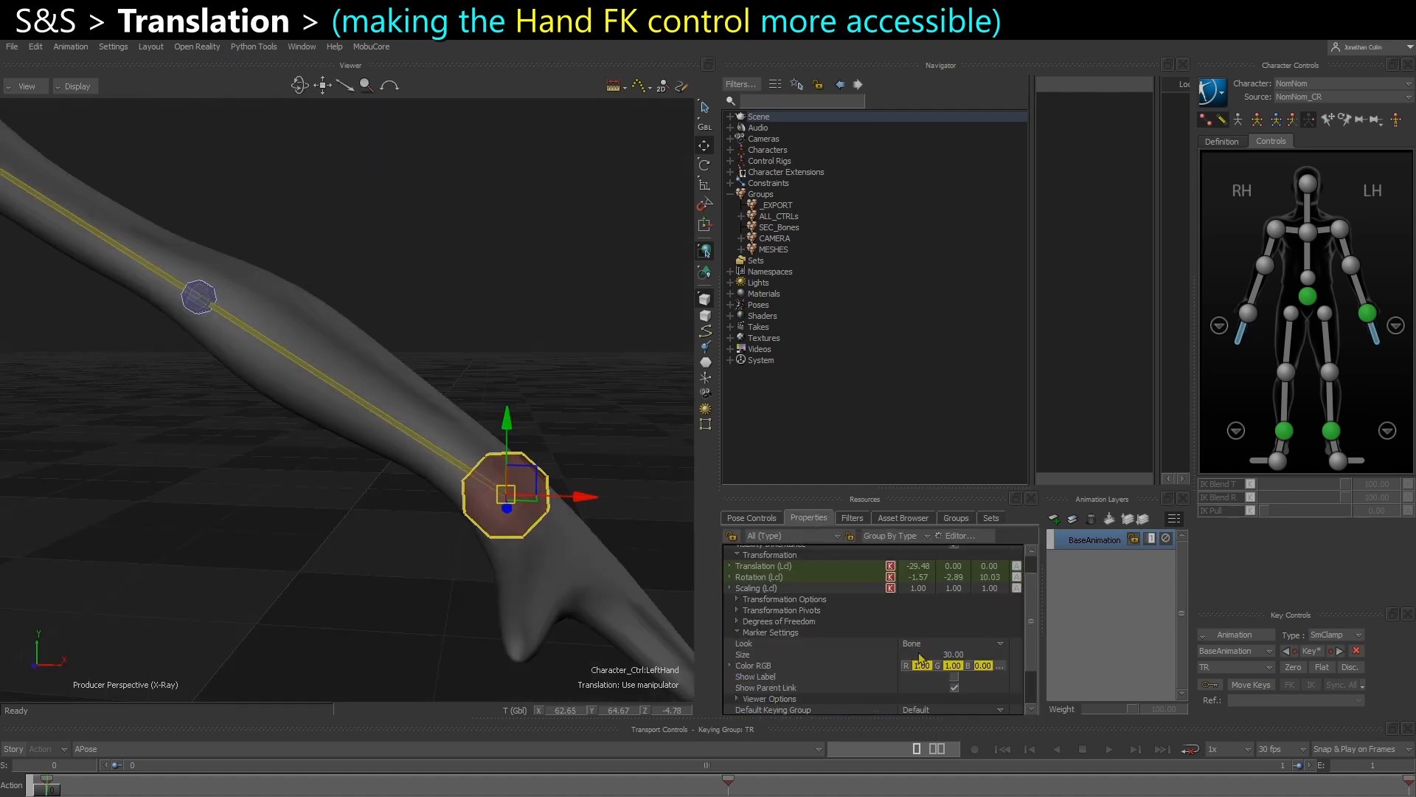
drag(942, 658, 1251, 658)
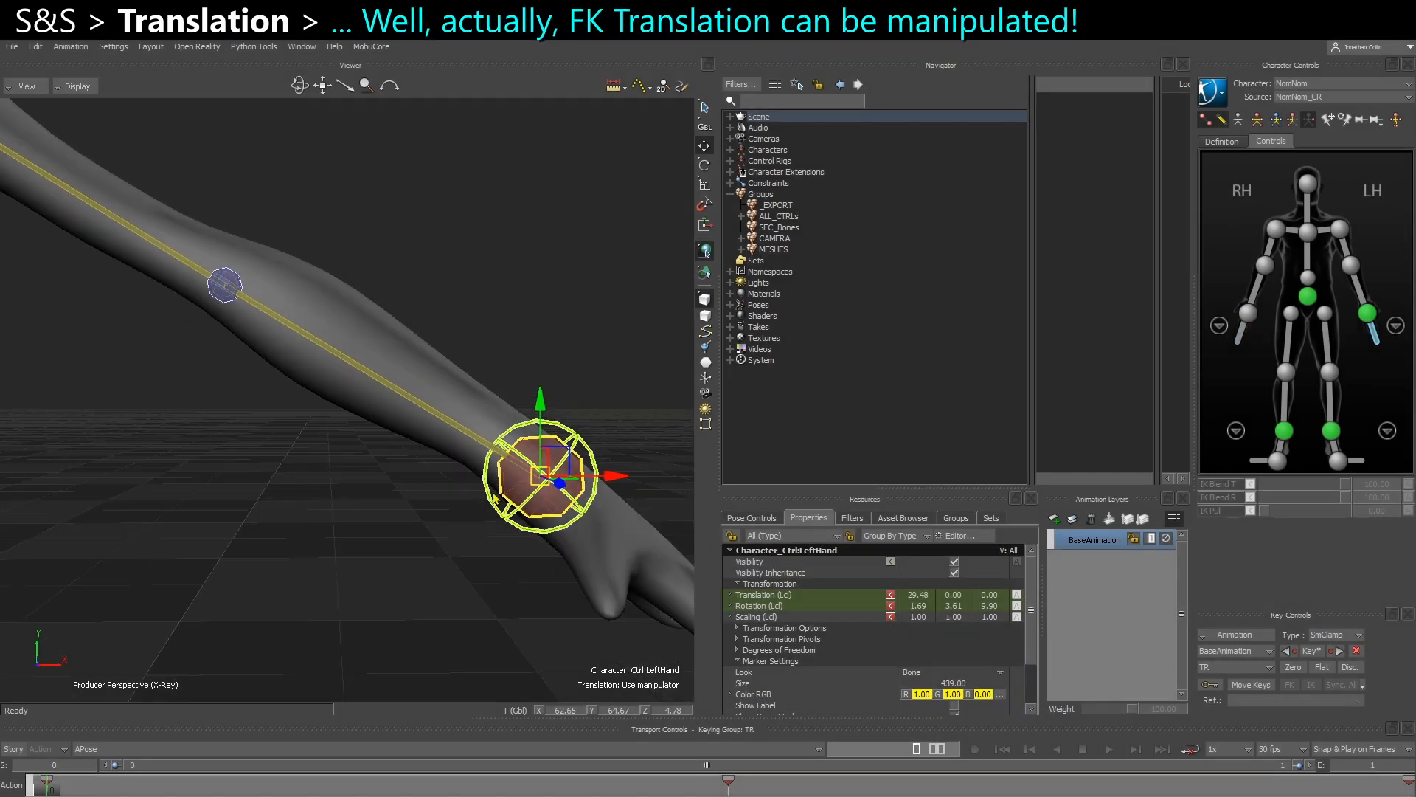
Switch the LeftHand FK control's translation manipulator to the local reference frame.
alt+drag(494, 494, 491, 495)
key(l)
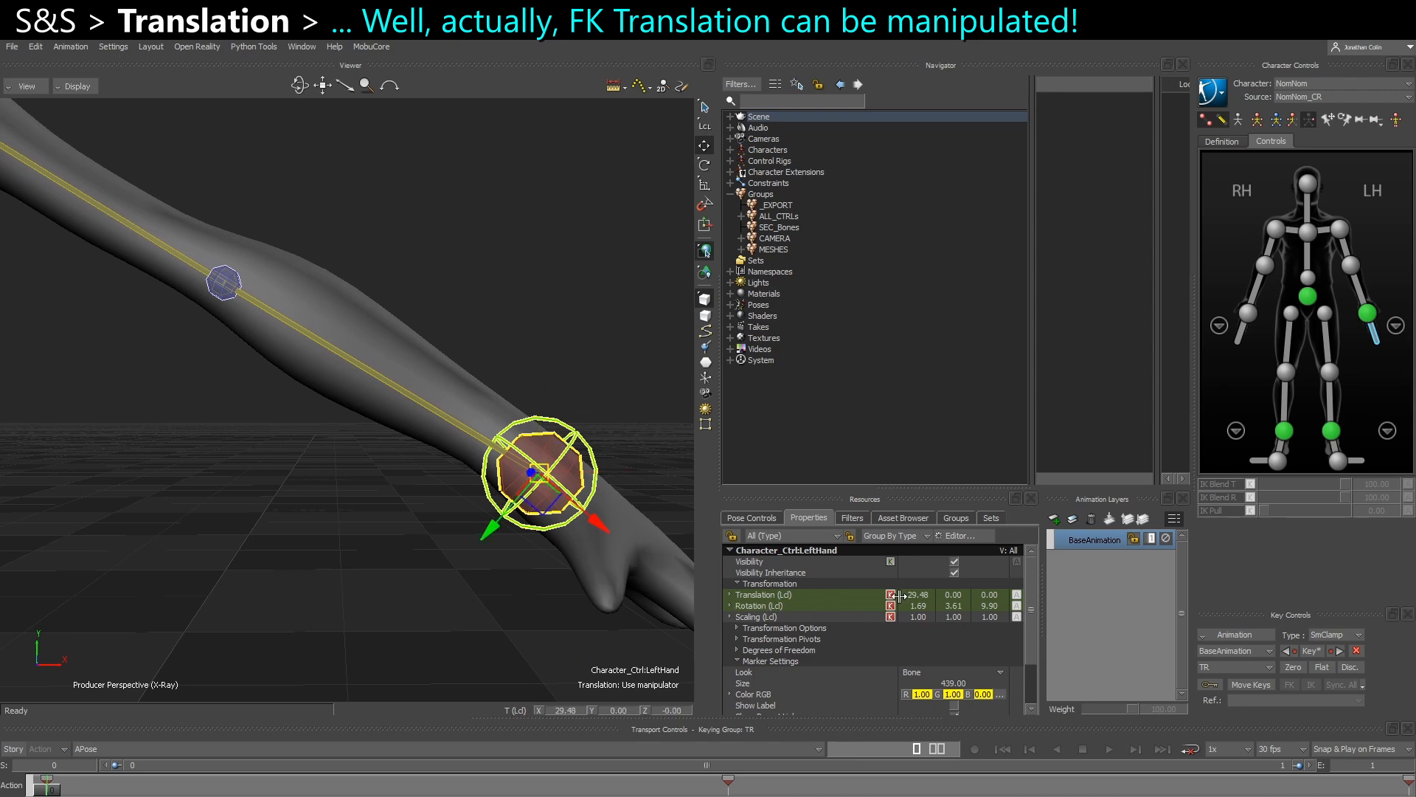
Set the left wrist effector's IK Blend T and IK Blend R to 0.
drag(900, 595, 861, 595)
scroll(338, 544, down, 3)
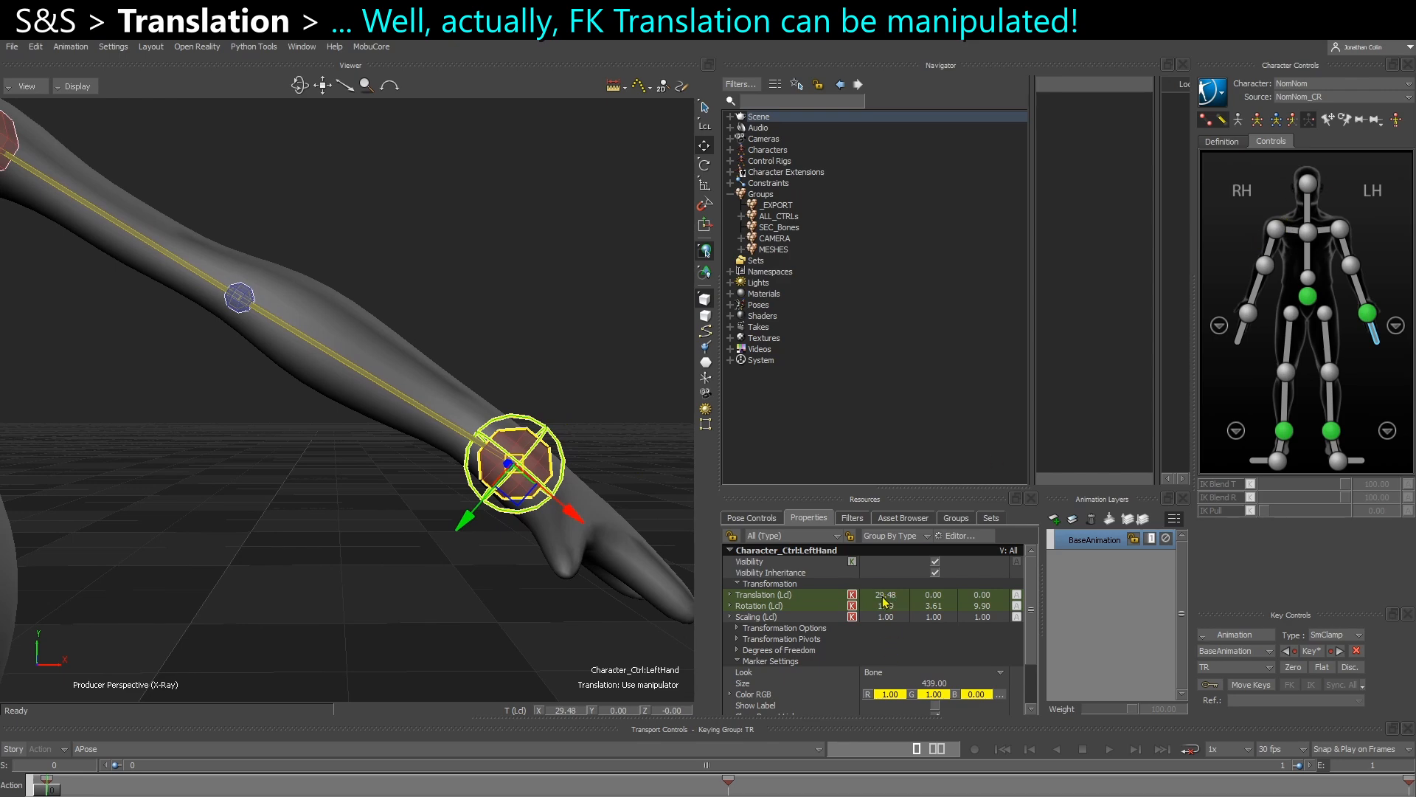
click(1367, 313)
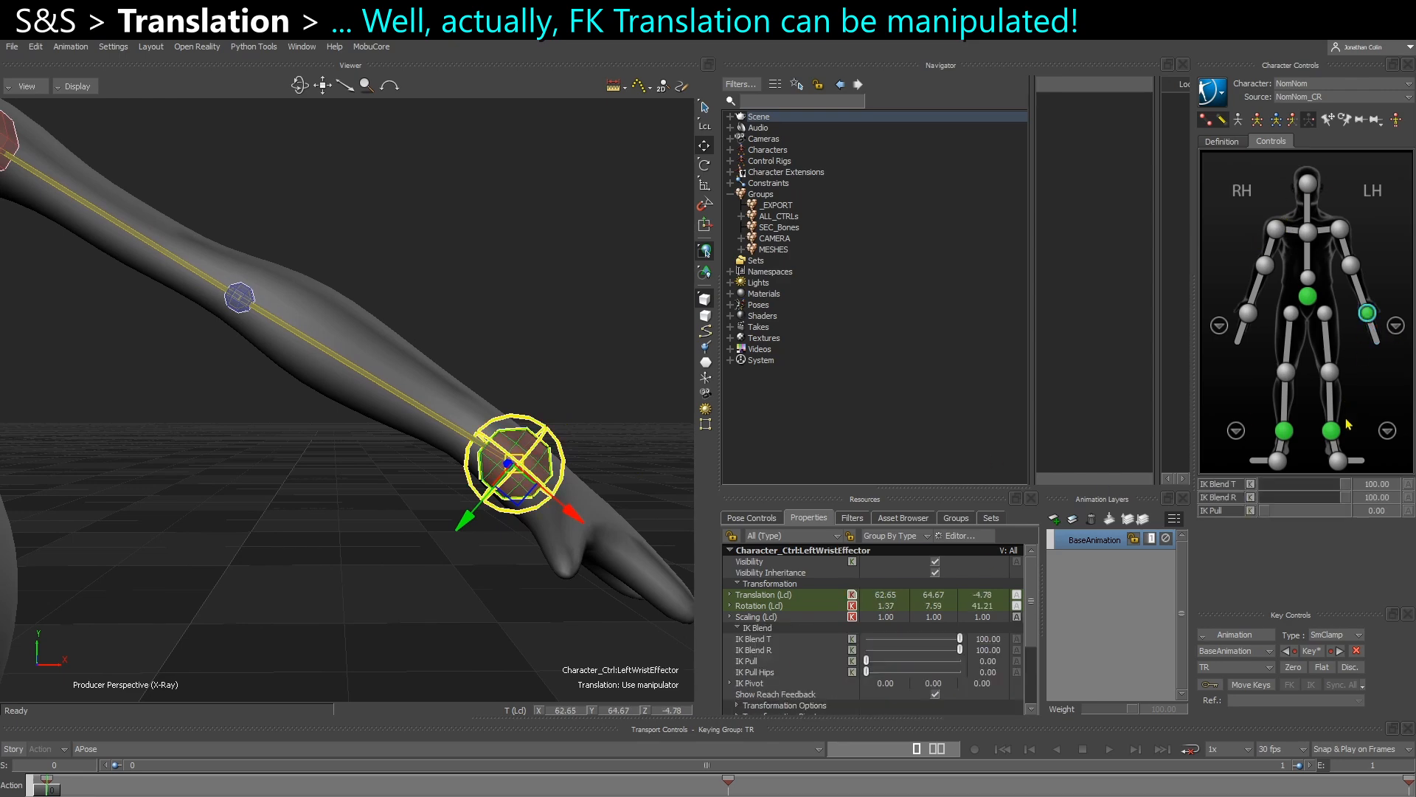
drag(1292, 491, 1193, 487)
Select the left hand's FK control and try stretching the forearm through its local X translation.
click(1376, 339)
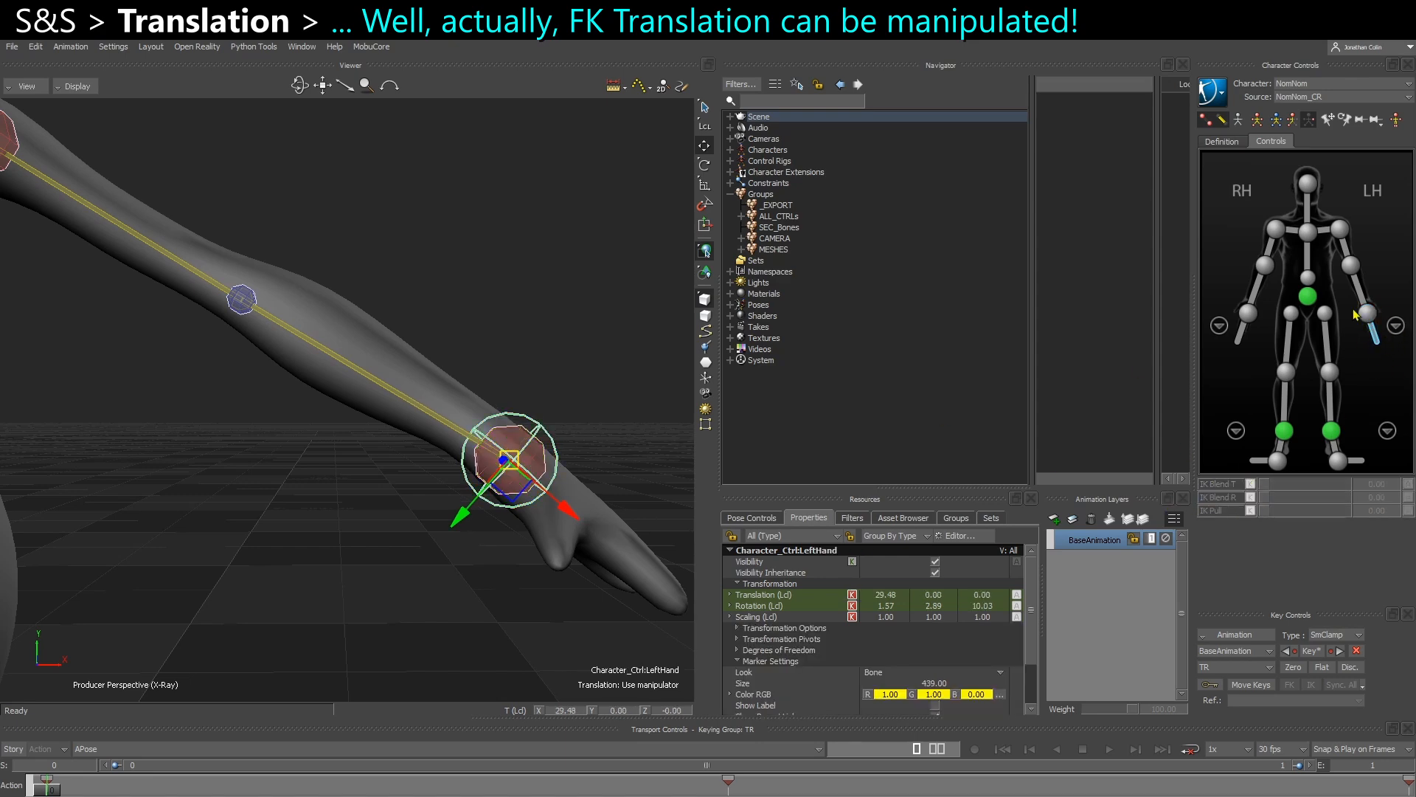
drag(891, 602, 884, 600)
key(ctrl+z)
ctrl+shift+drag(515, 555, 459, 591)
scroll(454, 580, down, 3)
mouse_move(892, 599)
mouse_down()
mouse_move(908, 602)
mouse_move(892, 607)
mouse_up()
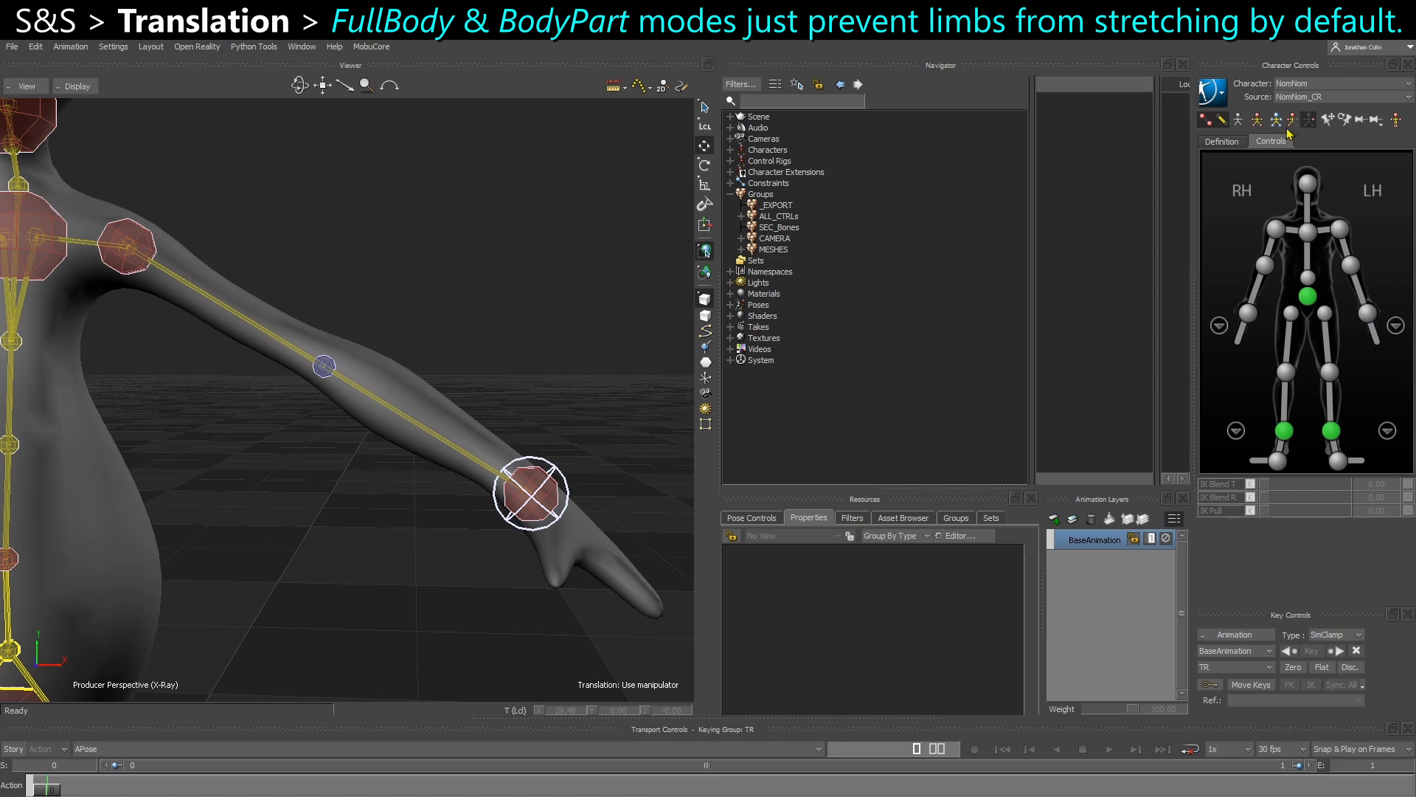
Switch the character controls to Body Part mode and select the left wrist effector.
click(1292, 120)
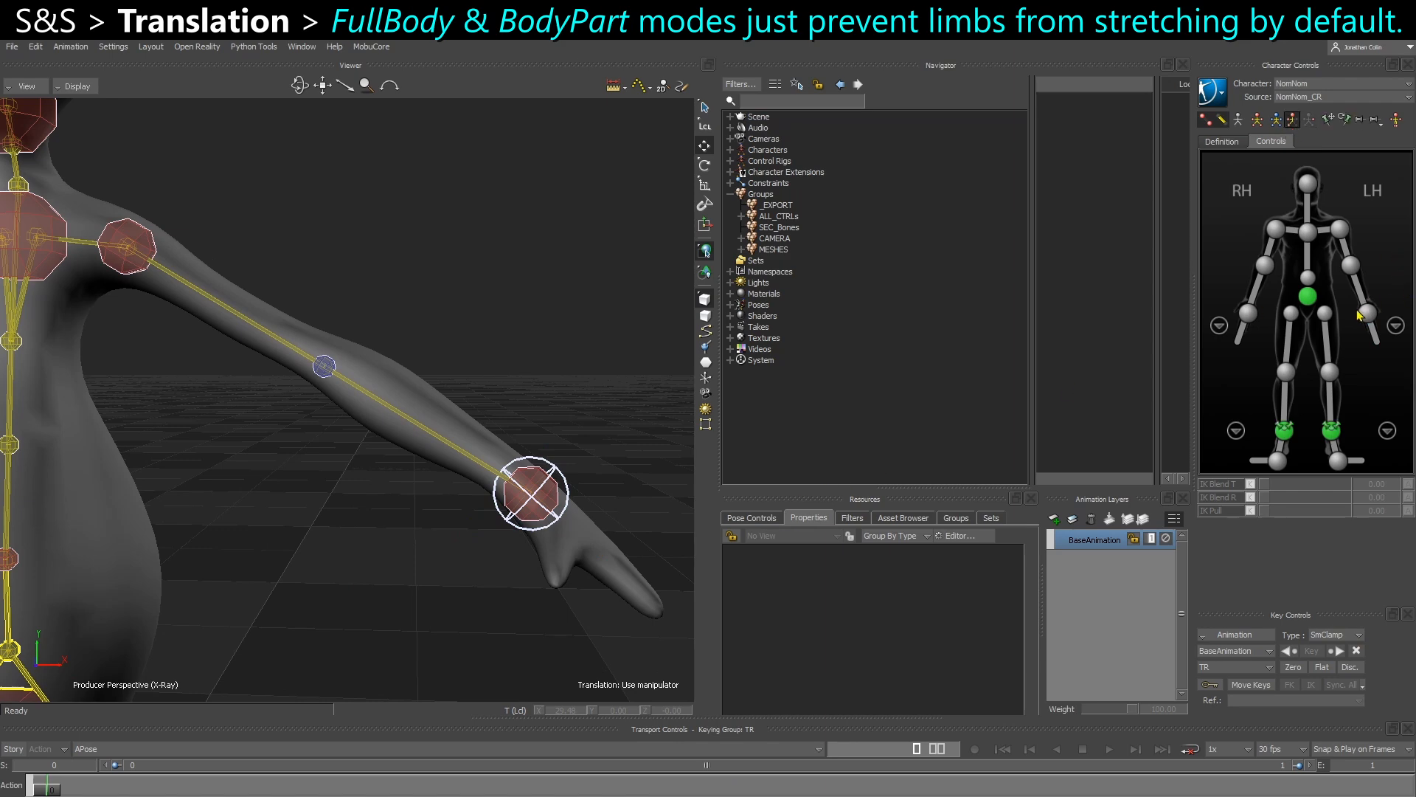
click(1368, 316)
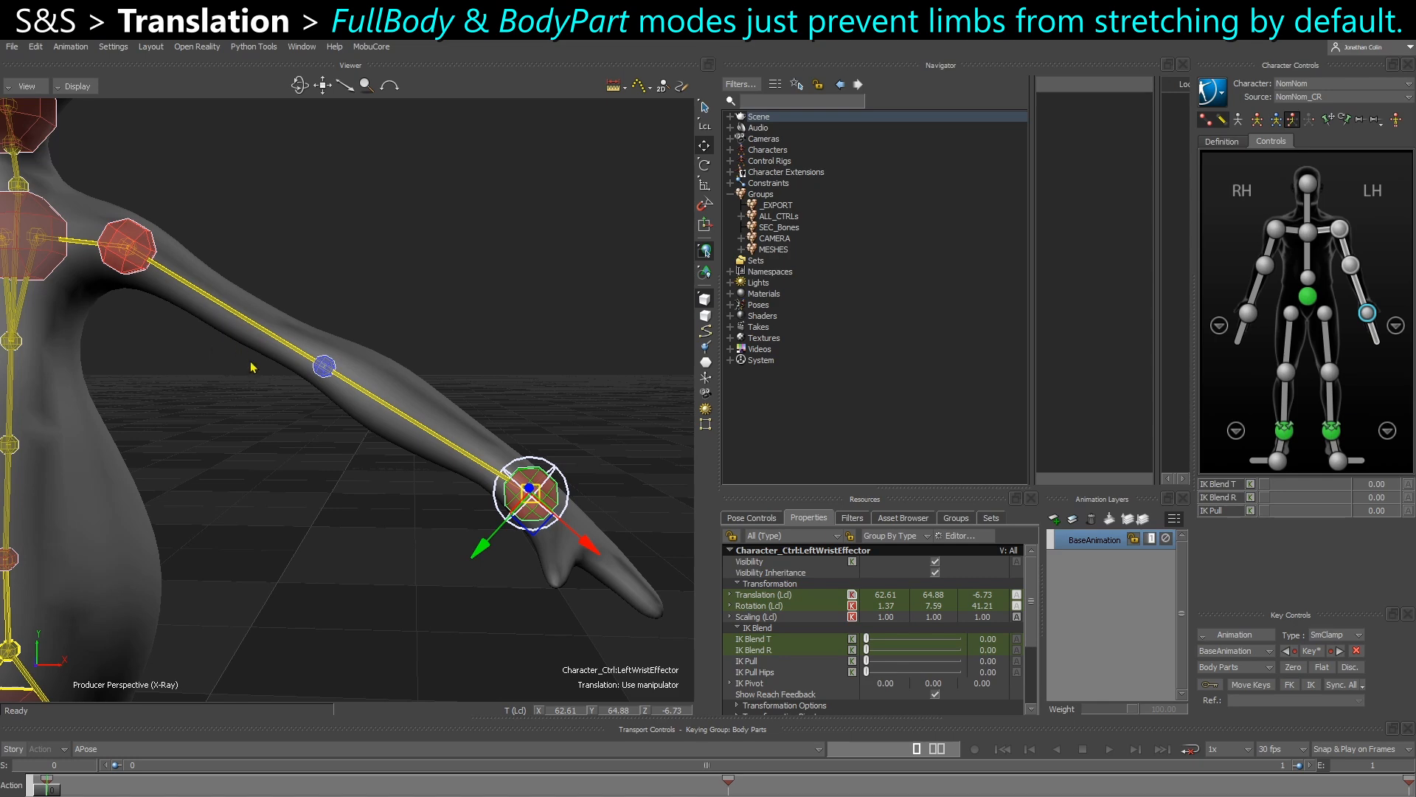
click(550, 463)
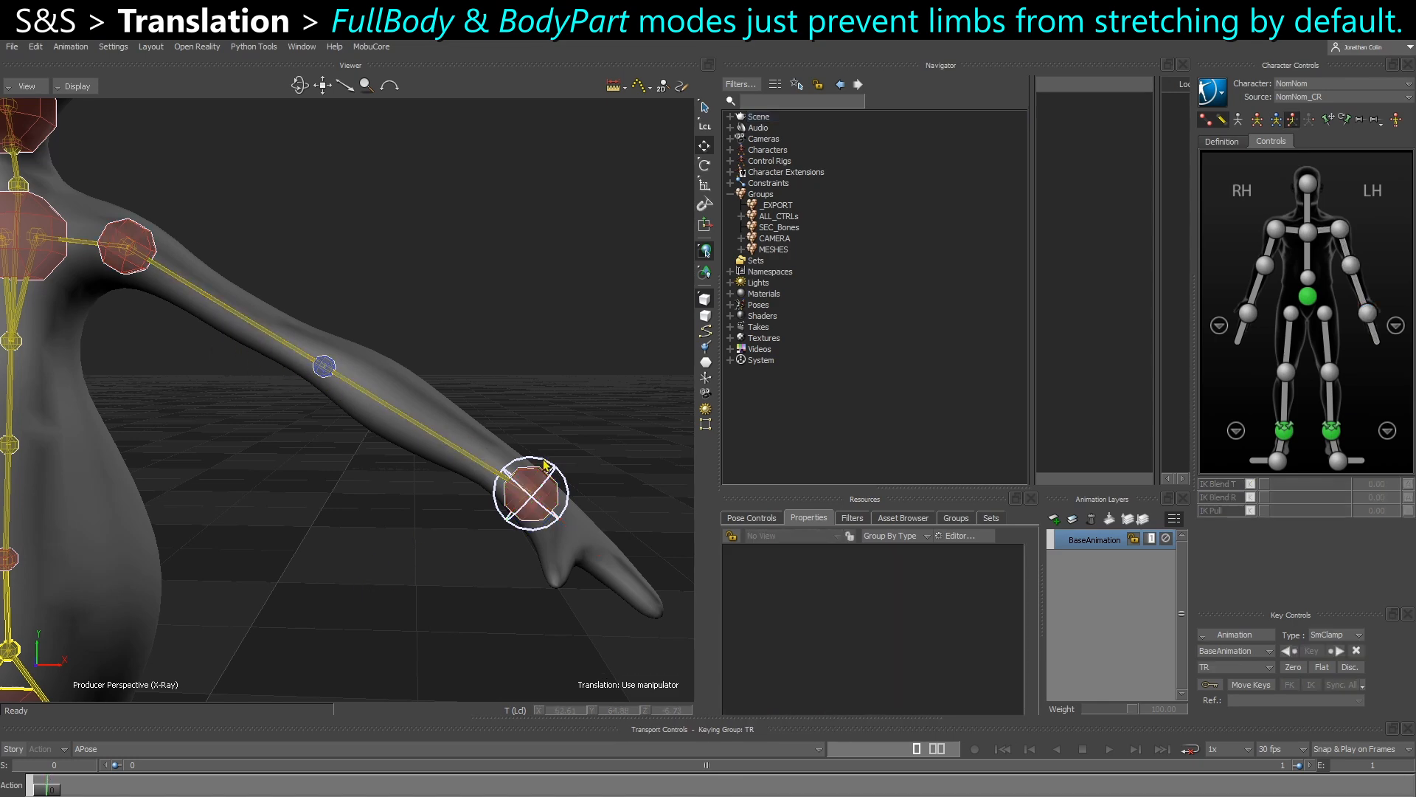
scroll(559, 464, up, 2)
click(560, 465)
scroll(558, 450, up, 1)
Switch to Selection mode and try pulling the left wrist control away from the arm.
click(1309, 120)
drag(571, 524, 606, 518)
key(ctrl+z)
ctrl+shift+drag(513, 557, 571, 528)
key(ctrl+z)
ctrl+shift+drag(442, 579, 374, 572)
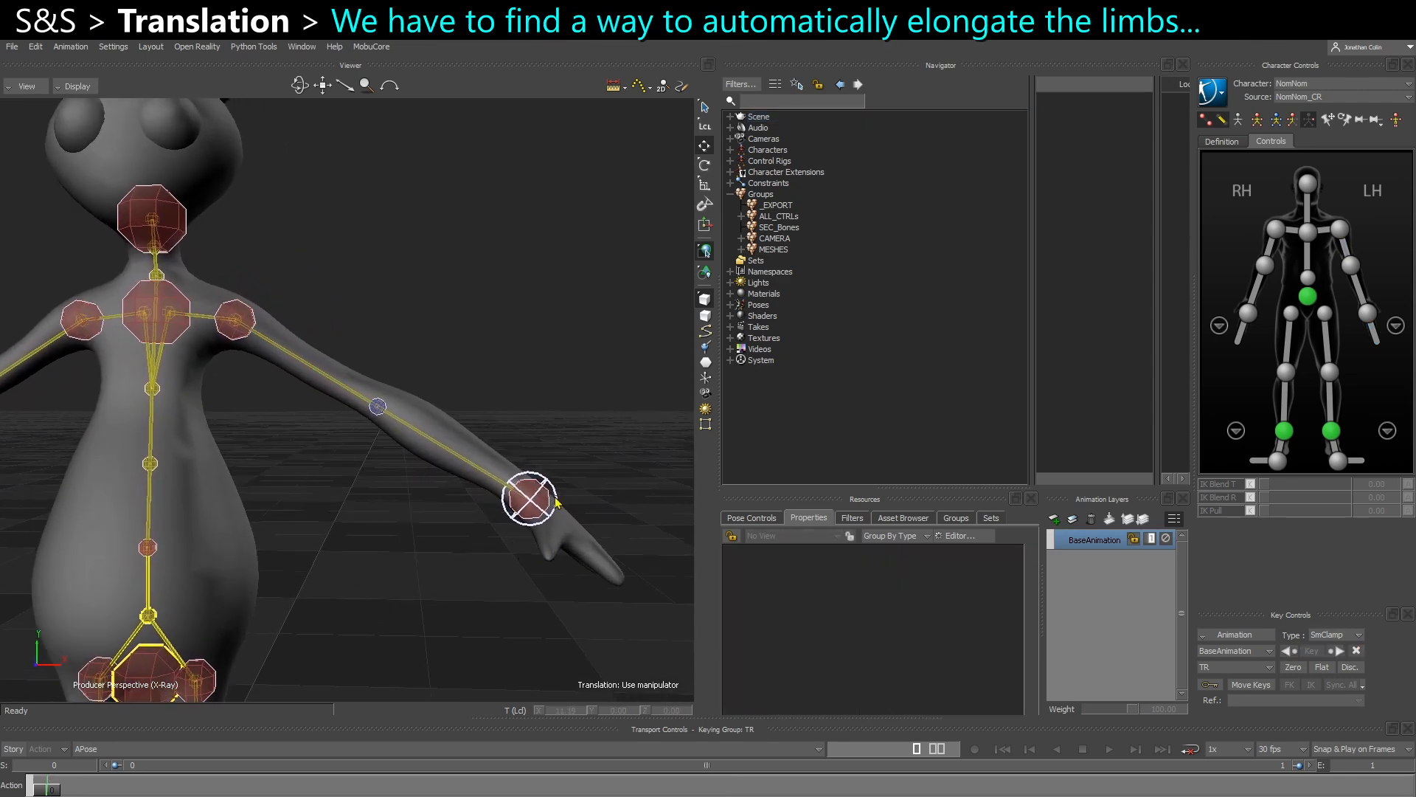
click(555, 504)
drag(561, 522, 527, 499)
click(426, 579)
scroll(413, 565, down, 1)
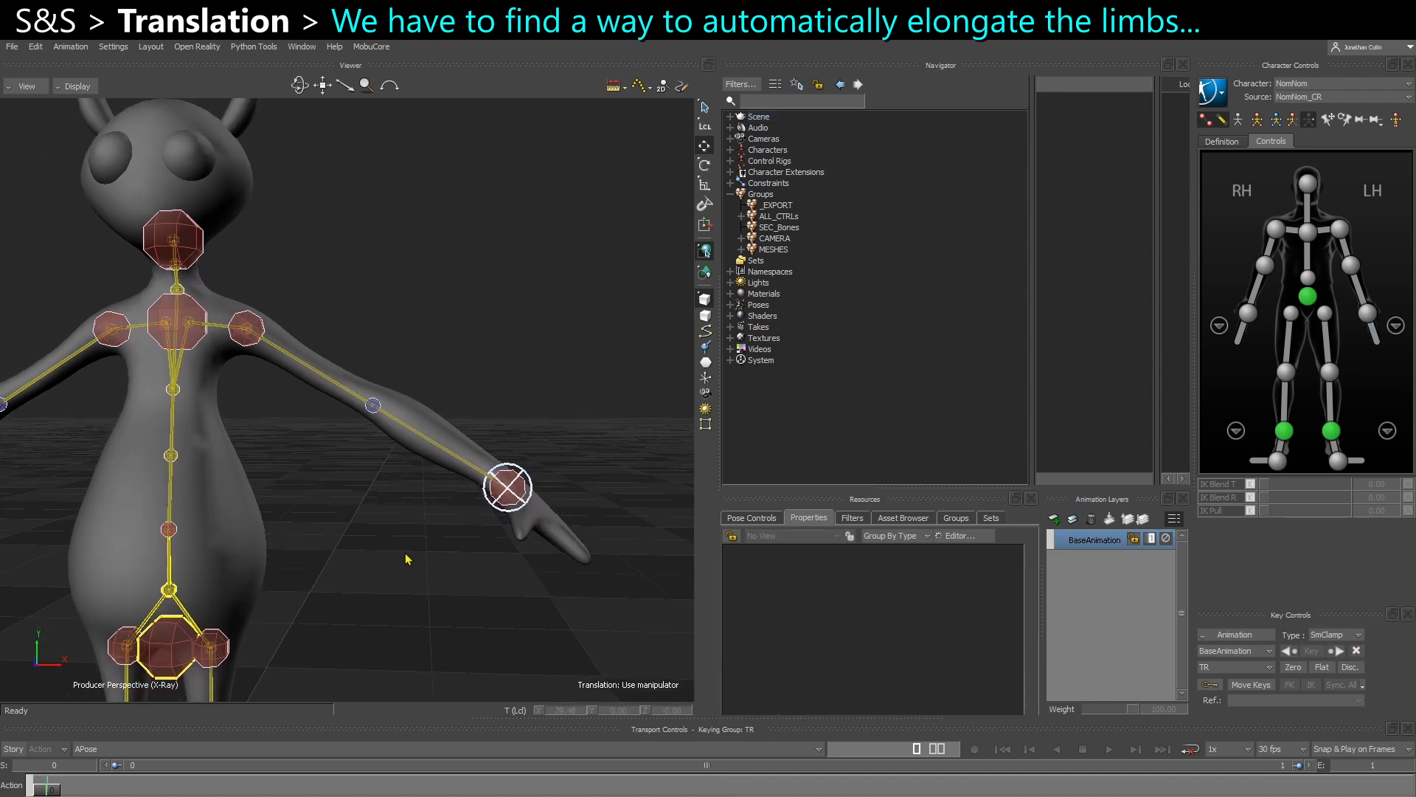
Select the left wrist effector in Body Part mode and create an auxiliary effector for it.
mouse_move(454, 538)
alt+mouse_down()
mouse_move(456, 557)
mouse_move(463, 543)
alt+mouse_up()
alt+drag(655, 514, 561, 509)
click(536, 510)
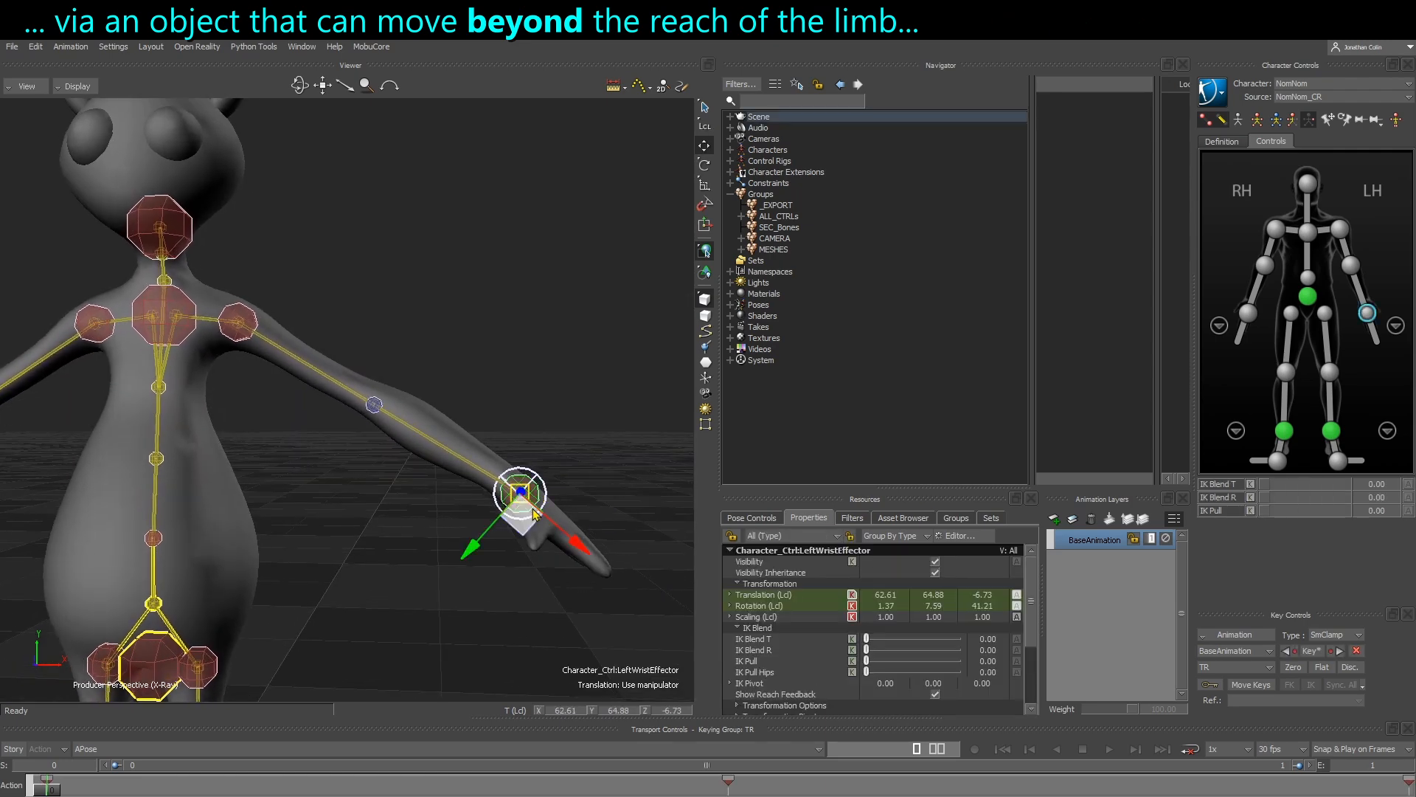
key(q)
key(q)
drag(524, 495, 583, 568)
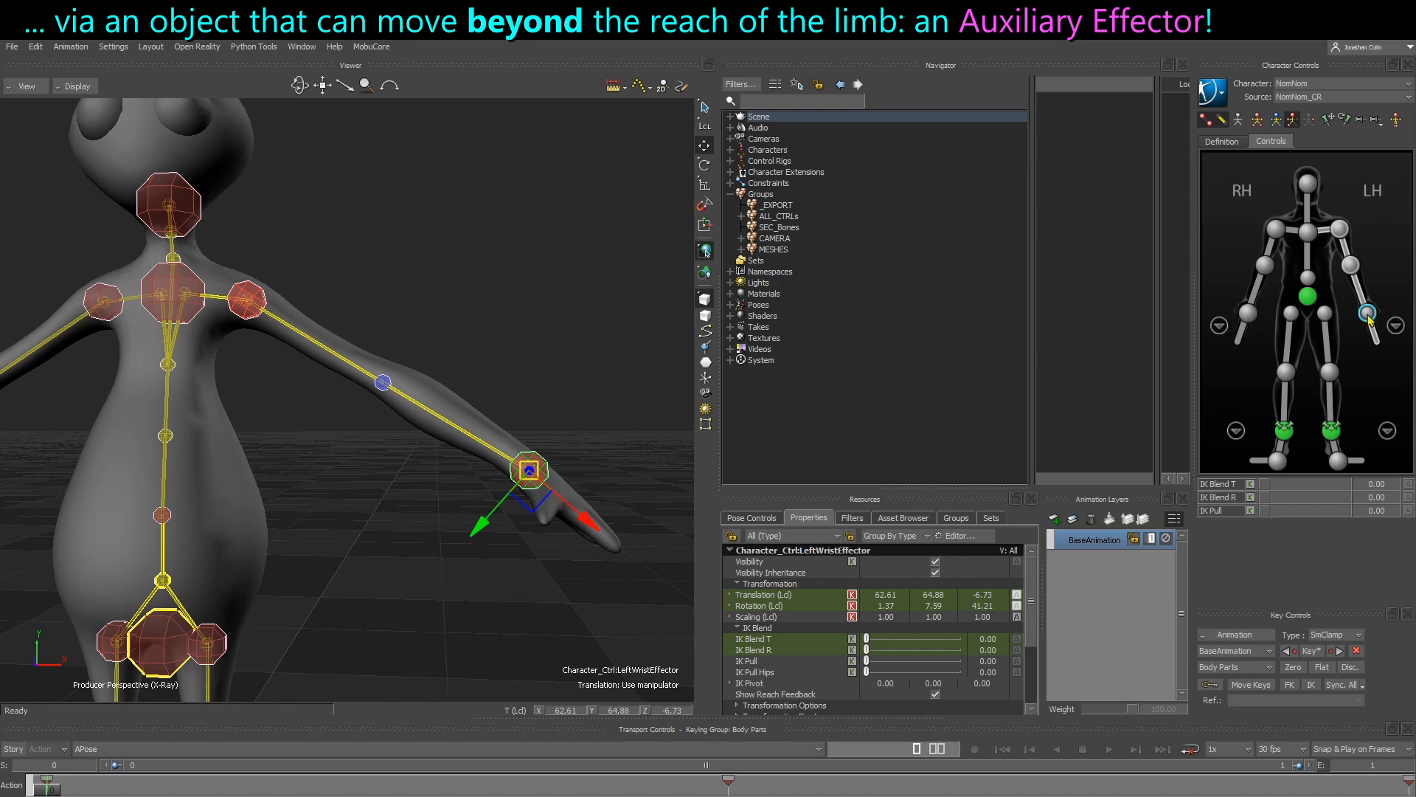
right_click(1368, 314)
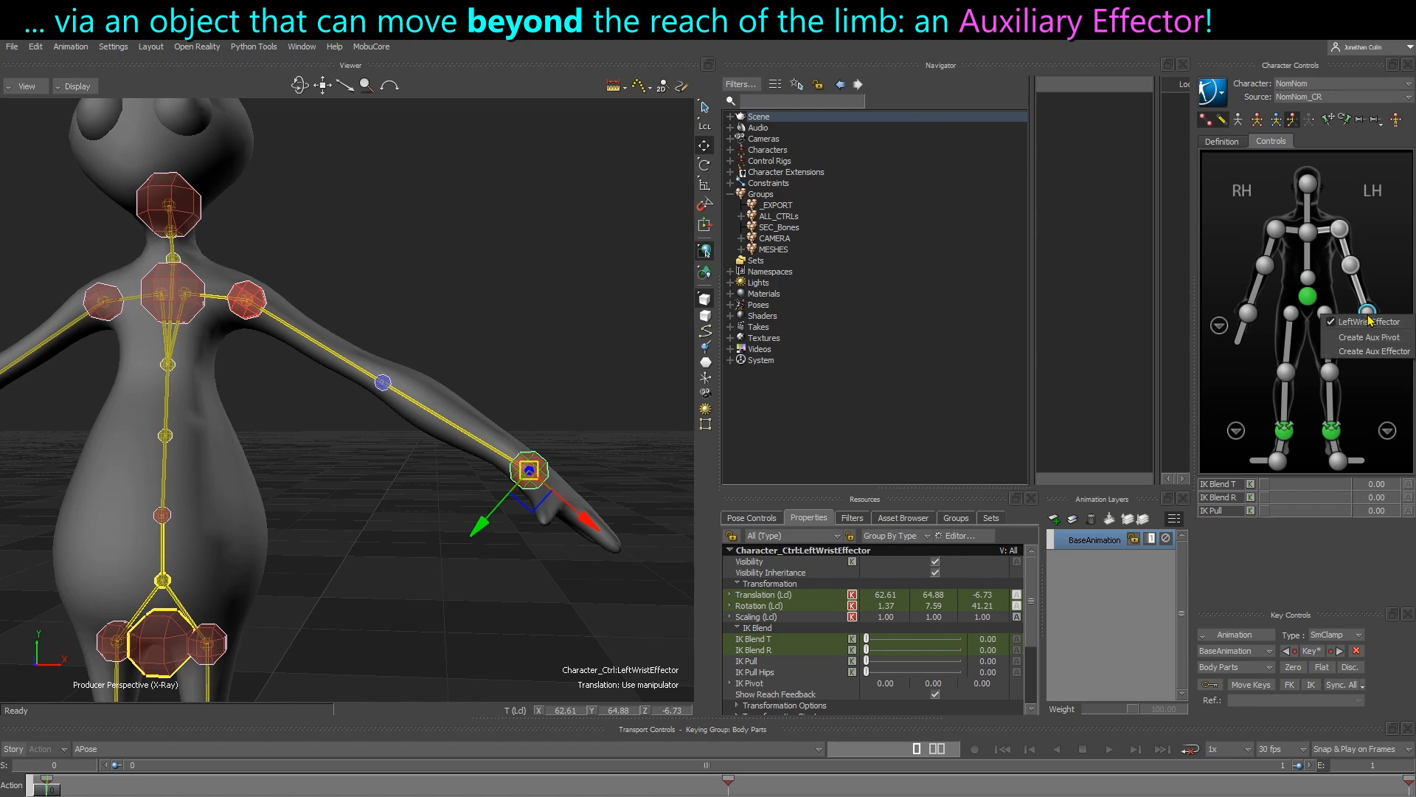
click(1373, 351)
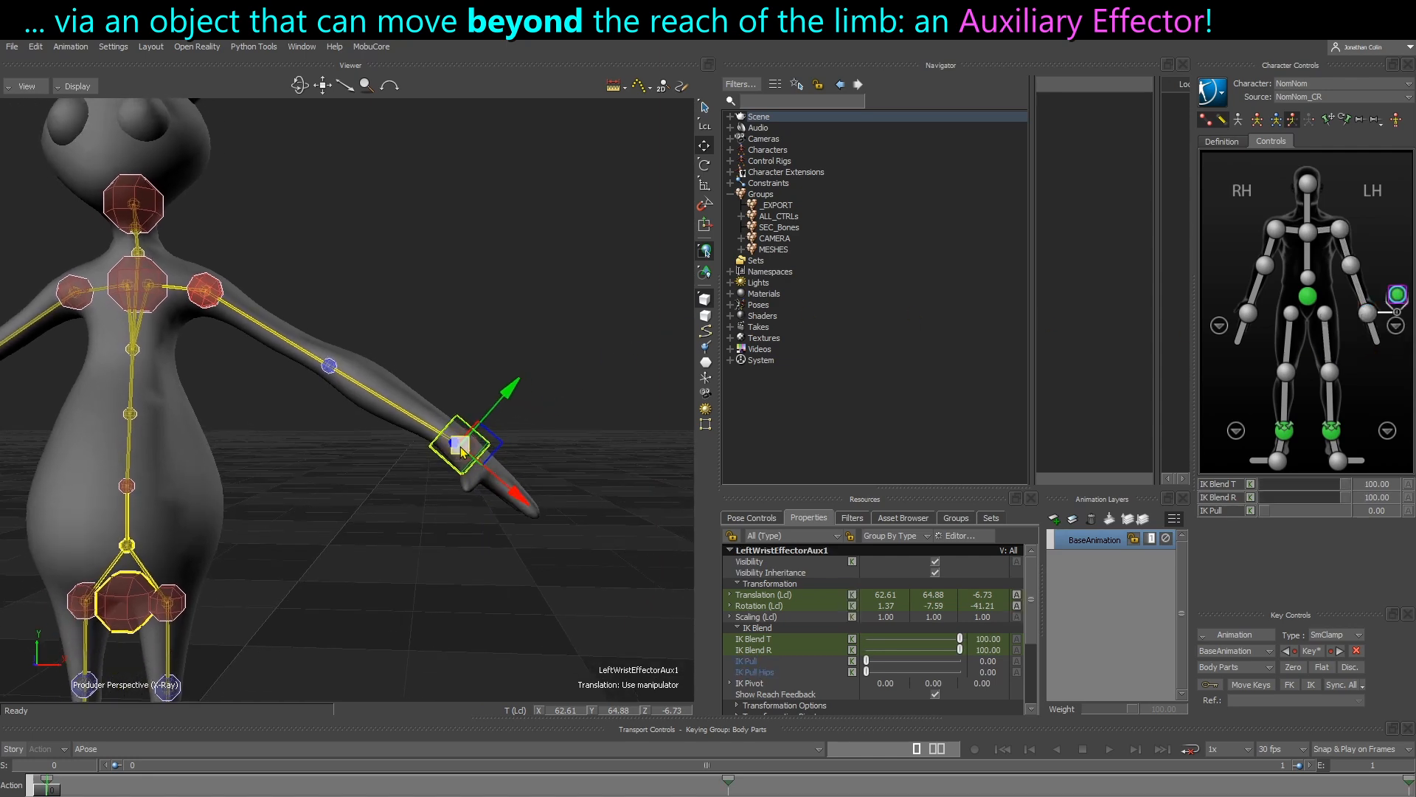
Try moving the left wrist's auxiliary effector outward beyond the reach of the arm.
drag(479, 453, 640, 495)
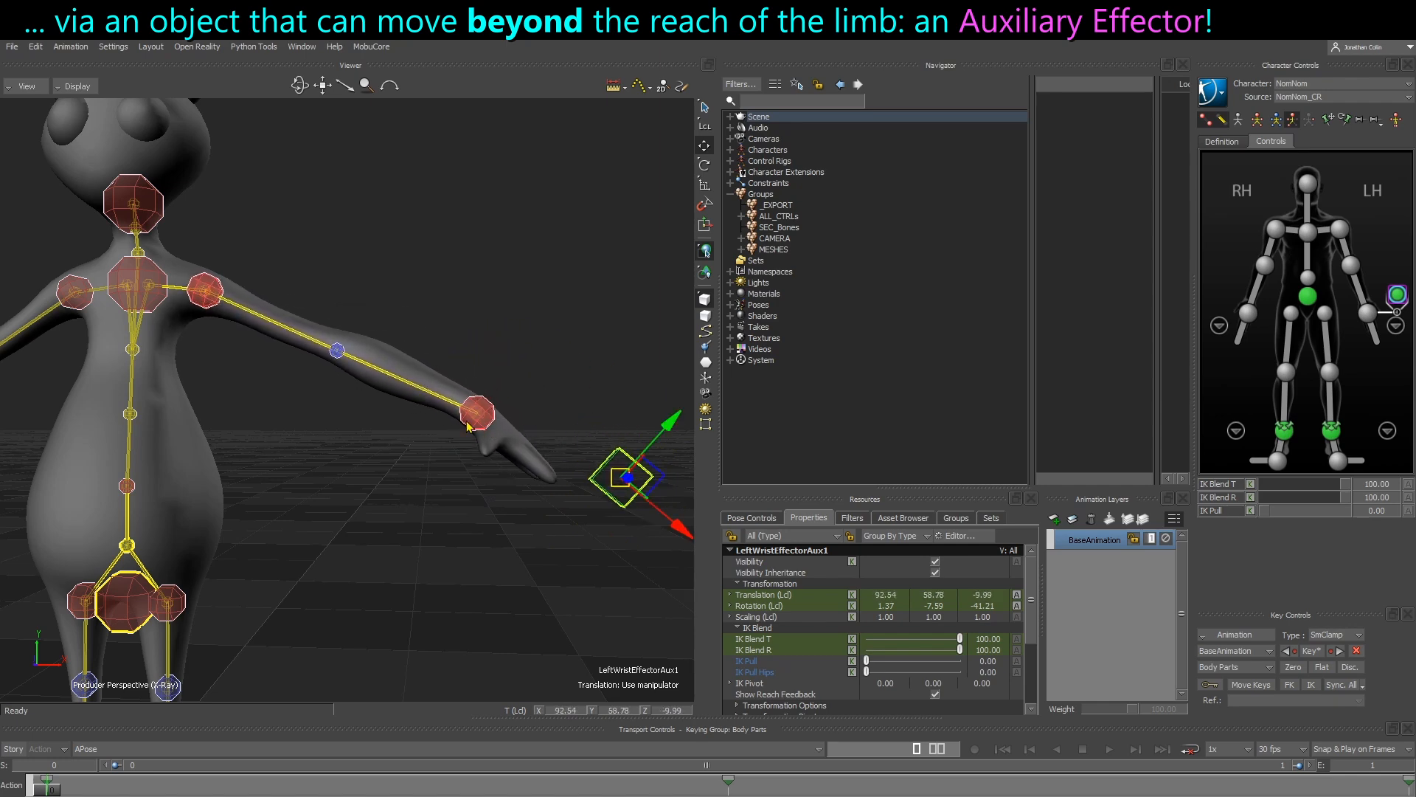
ctrl+shift+drag(497, 489, 509, 523)
ctrl+shift+drag(486, 468, 494, 451)
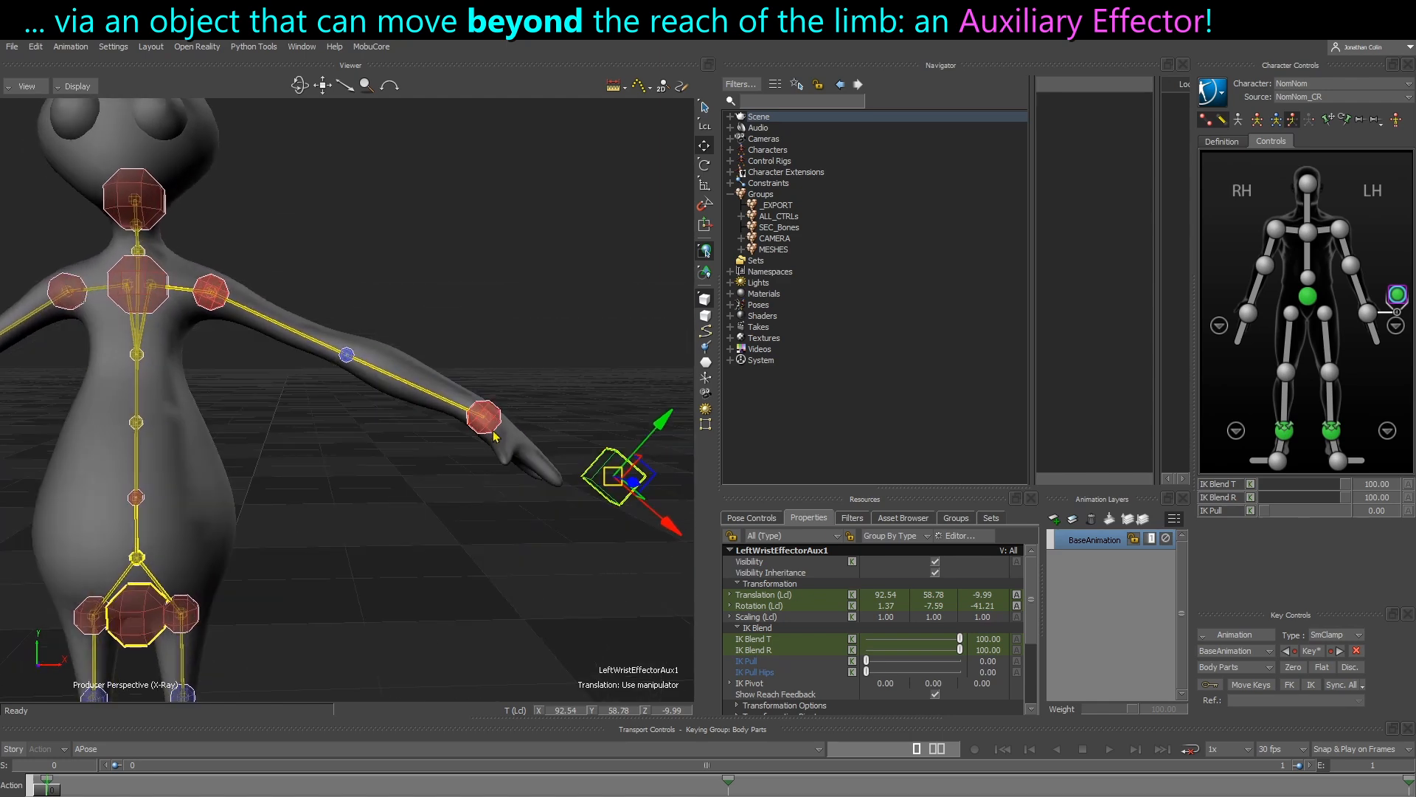
key(ctrl+z)
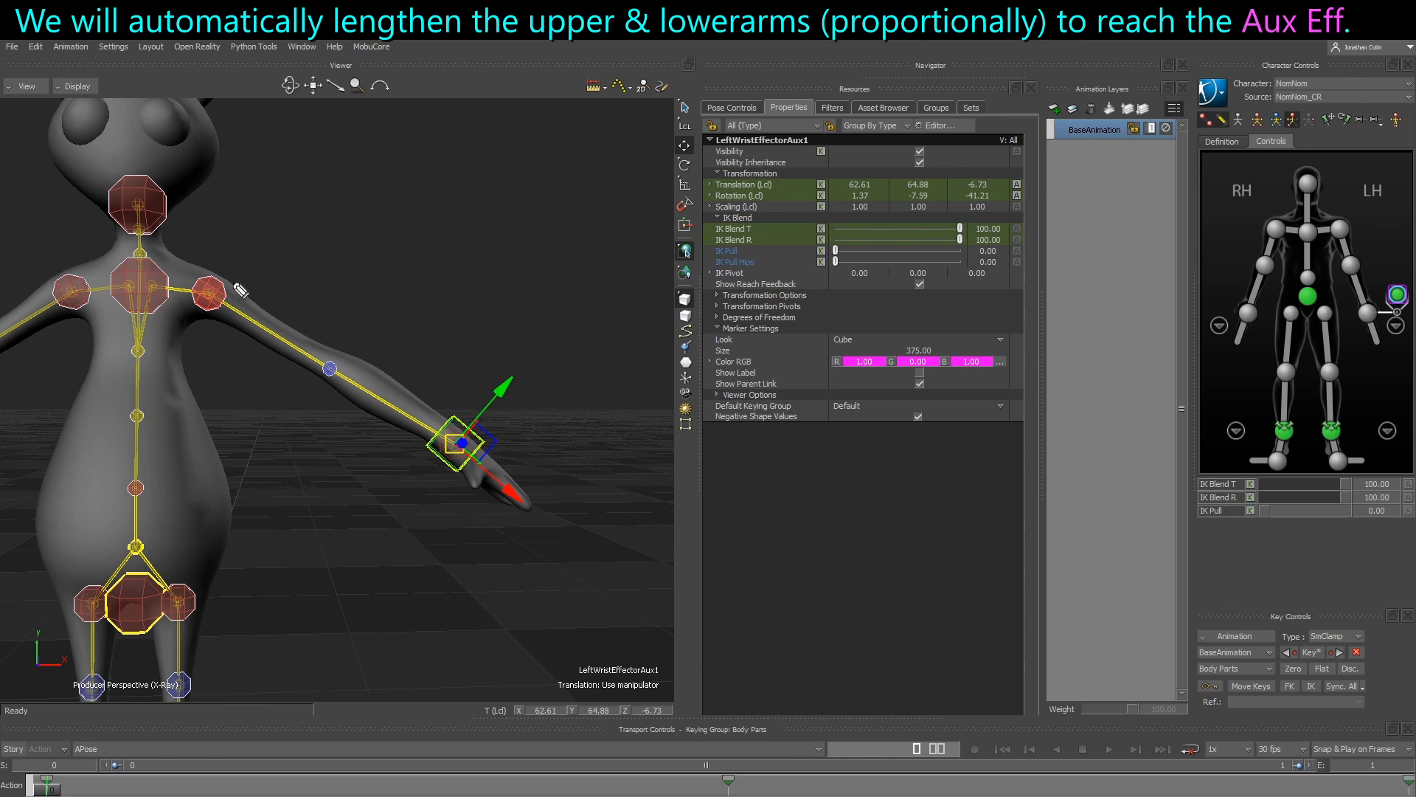
Move the left wrist's auxiliary effector down and away from the hand to about X 95.60, Y 44.01, Z -3.99.
mouse_move(218, 273)
mouse_down()
mouse_move(279, 249)
mouse_move(426, 283)
mouse_move(473, 373)
mouse_move(465, 424)
mouse_move(487, 404)
mouse_up()
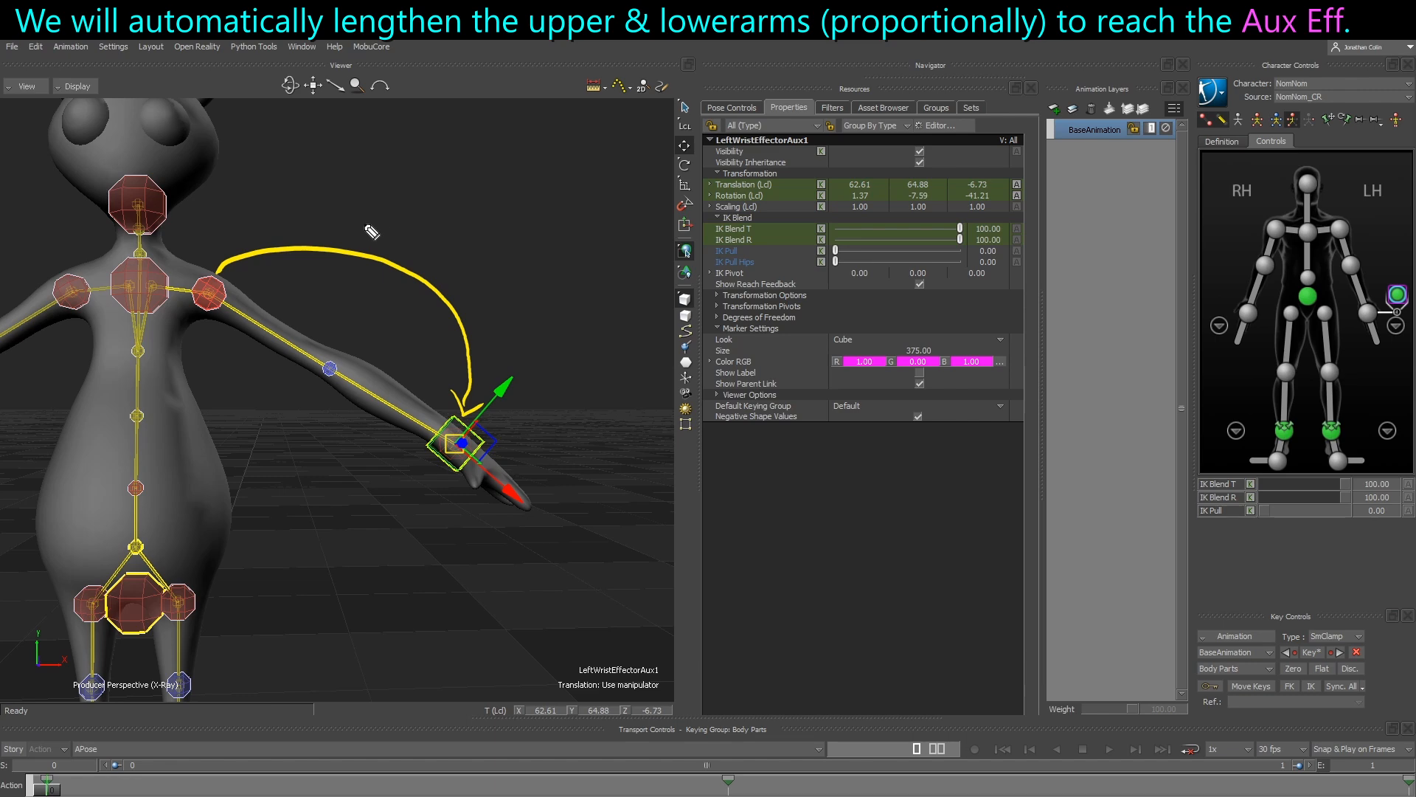
drag(362, 212, 399, 240)
mouse_move(453, 447)
mouse_down()
mouse_move(633, 554)
mouse_move(596, 544)
mouse_move(615, 562)
mouse_move(624, 553)
mouse_up()
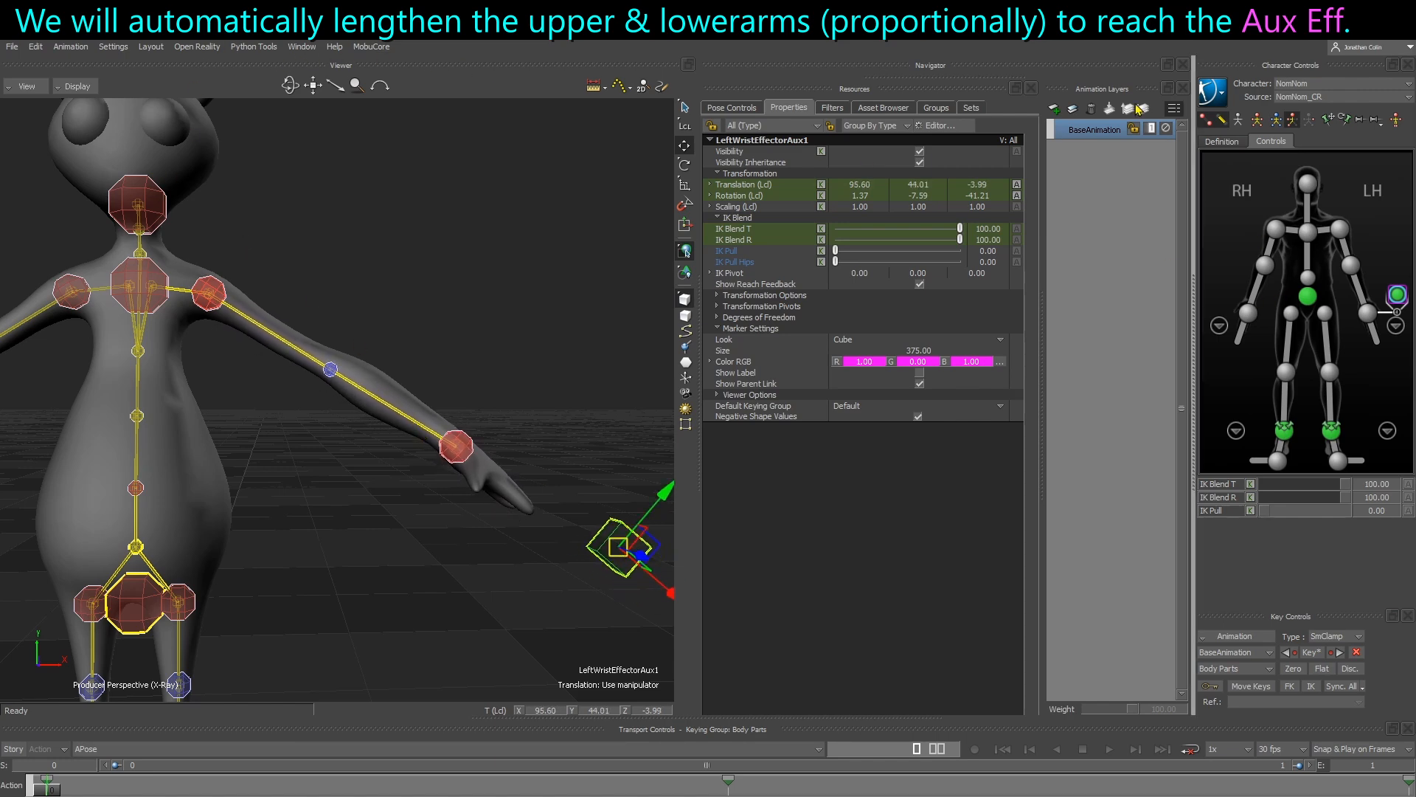
drag(235, 273, 447, 405)
drag(346, 244, 369, 275)
drag(383, 275, 402, 260)
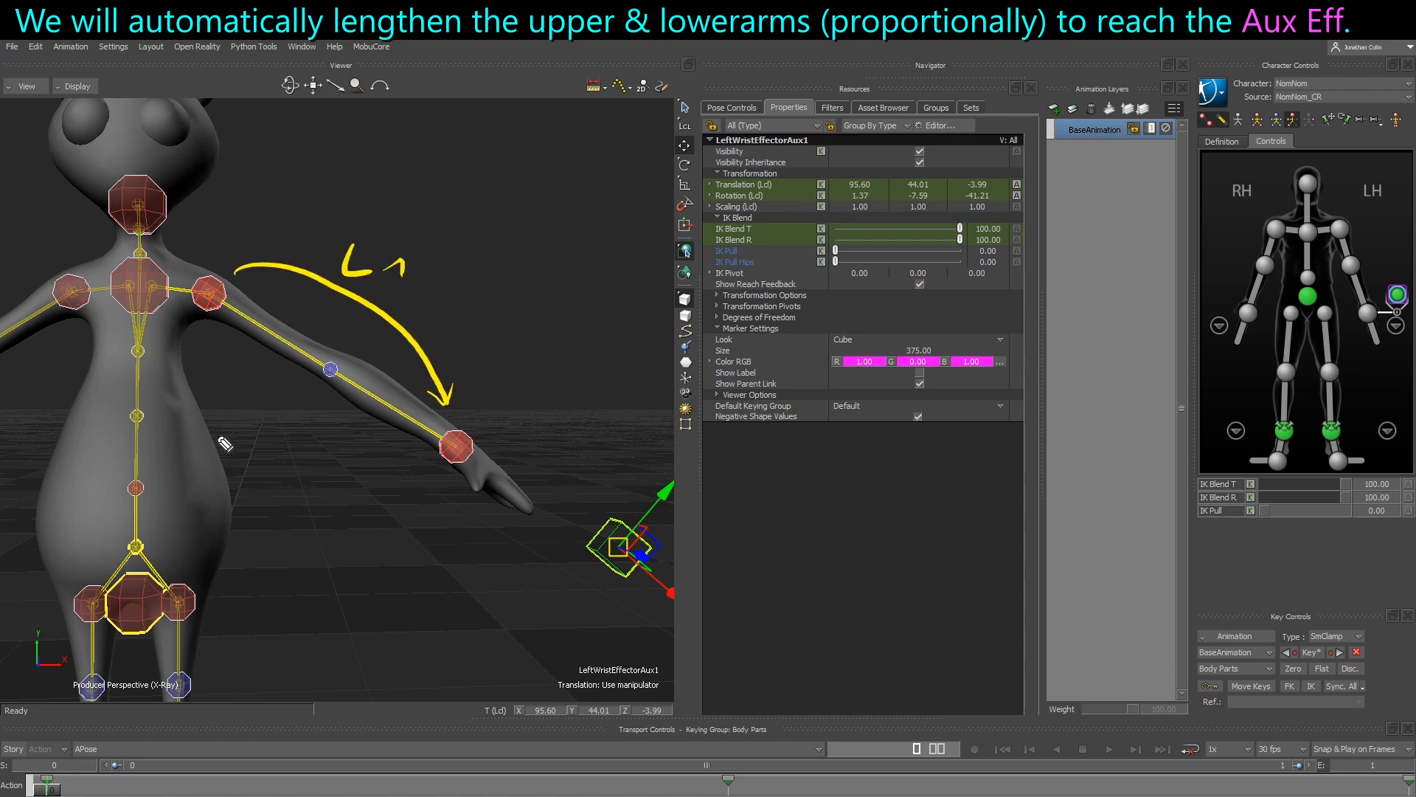
mouse_move(213, 331)
mouse_down()
mouse_move(290, 469)
mouse_move(565, 561)
mouse_move(540, 573)
mouse_up()
mouse_move(355, 603)
mouse_down()
mouse_move(391, 582)
mouse_move(410, 595)
mouse_move(399, 613)
mouse_up()
drag(386, 623, 358, 624)
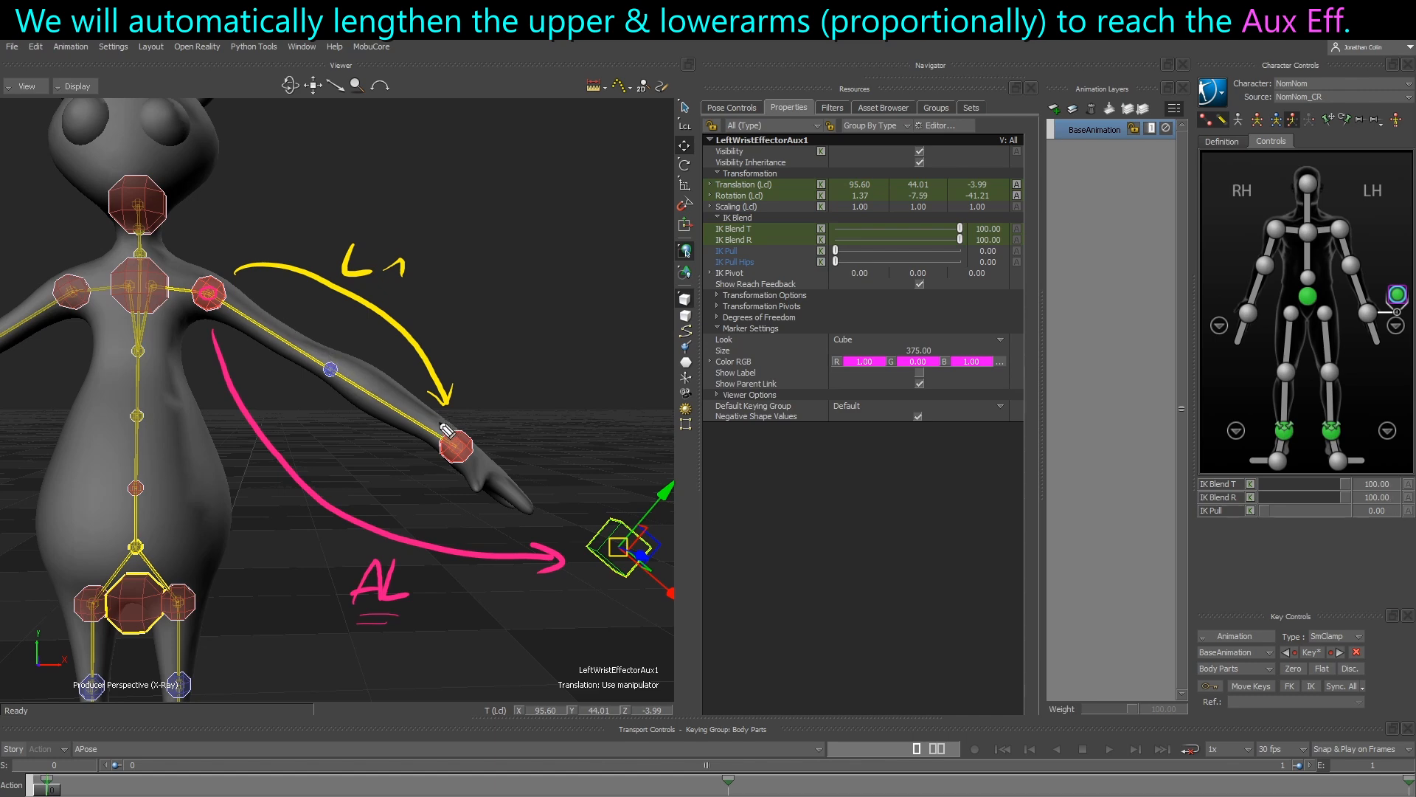
drag(225, 319, 293, 370)
drag(235, 280, 319, 341)
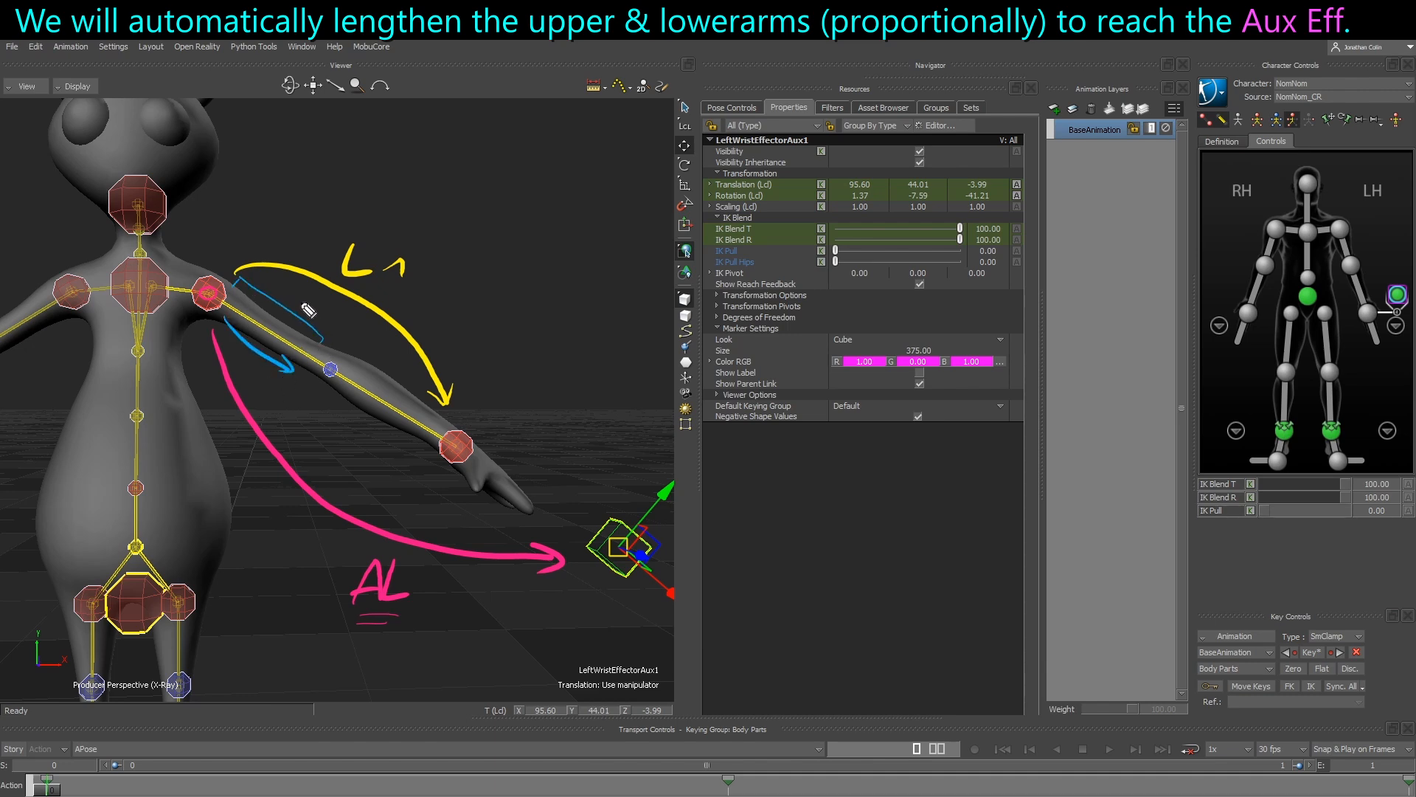
drag(285, 294, 295, 300)
drag(300, 292, 311, 304)
drag(353, 365, 443, 428)
drag(373, 336, 413, 451)
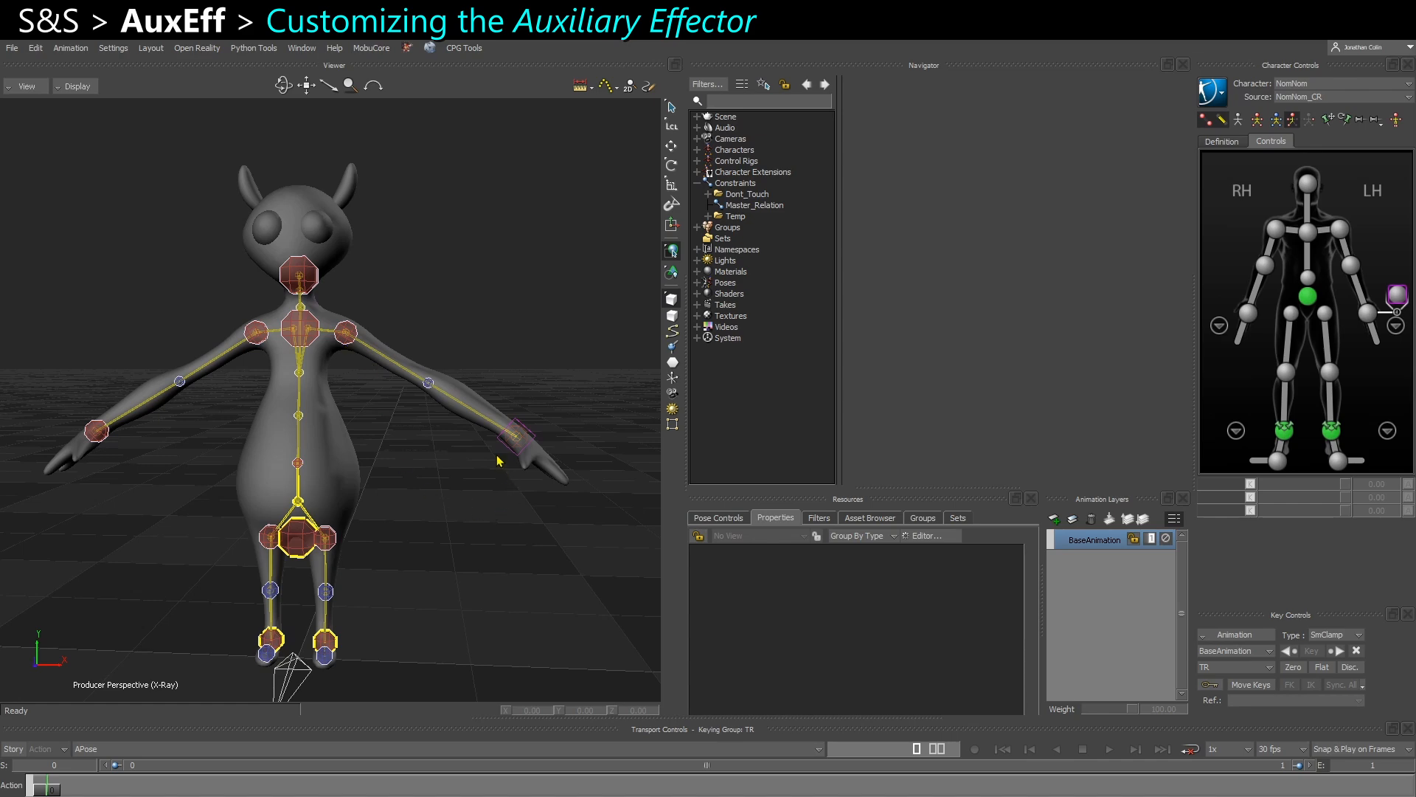
Select the left wrist's auxiliary effector, switch to global translation and test moving it.
click(520, 443)
key(t)
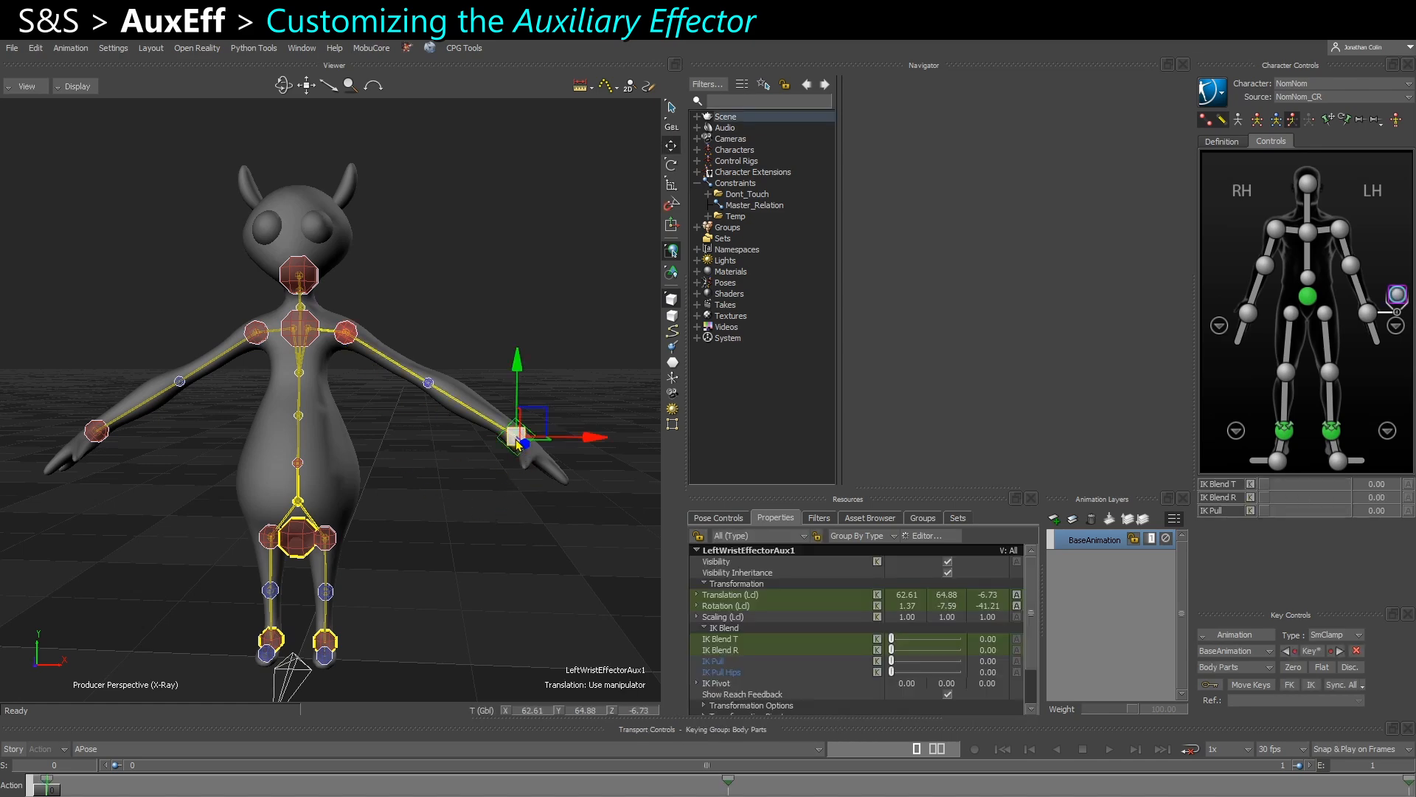
drag(675, 535, 489, 492)
key(ctrl+z)
scroll(529, 511, up, 2)
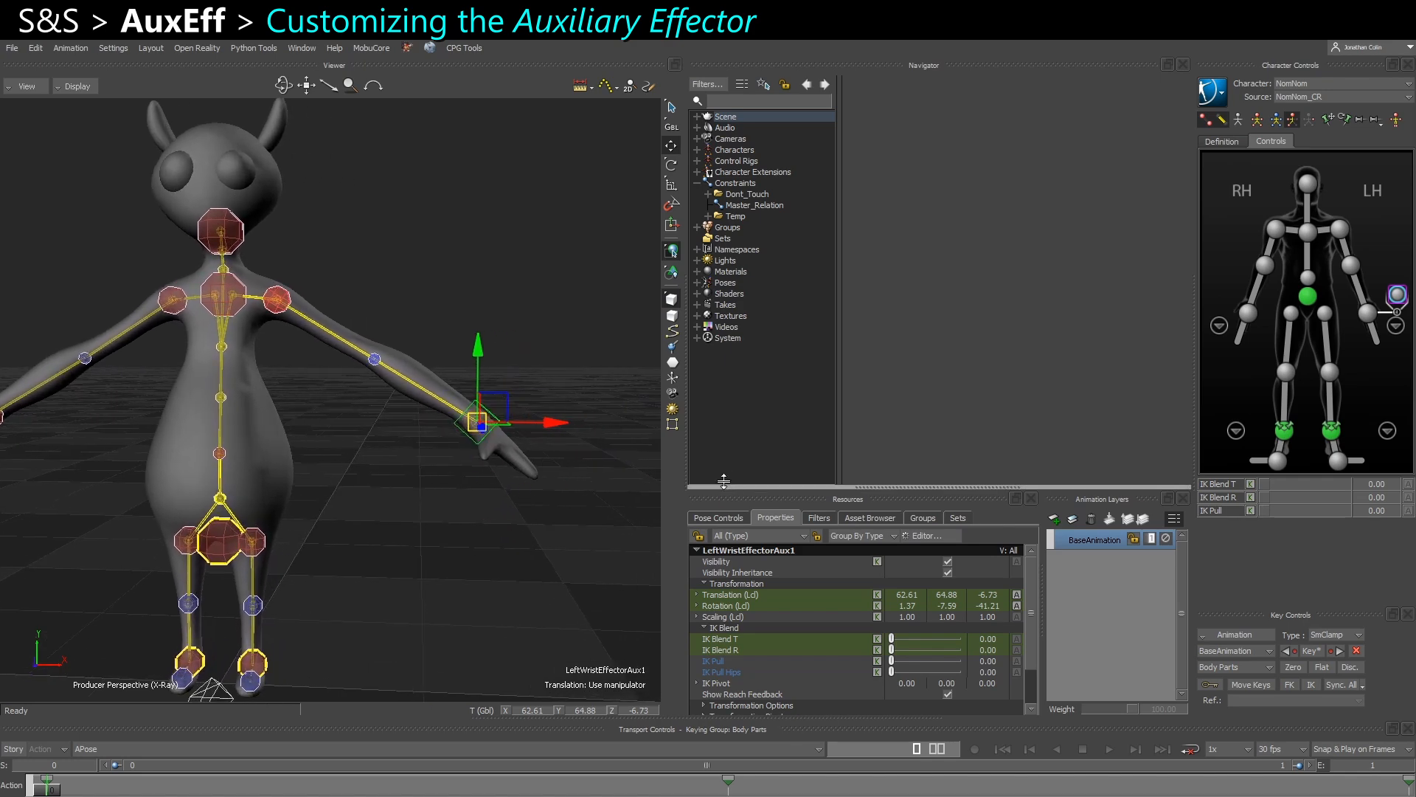
Enlarge the properties area and set the left wrist auxiliary effector's marker look to Hard Cross.
drag(723, 480, 630, 406)
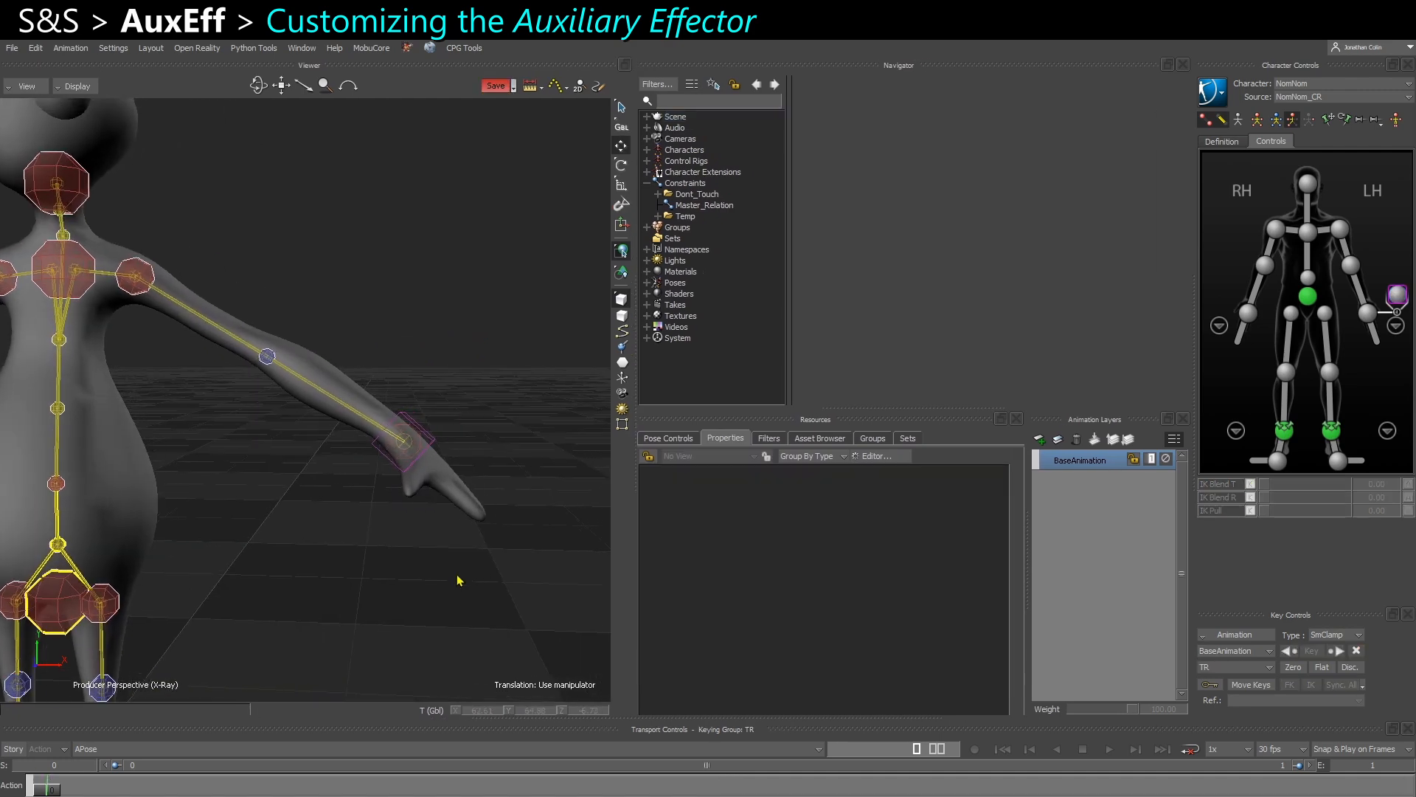
ctrl+drag(458, 582, 427, 487)
ctrl+shift+drag(324, 530, 410, 505)
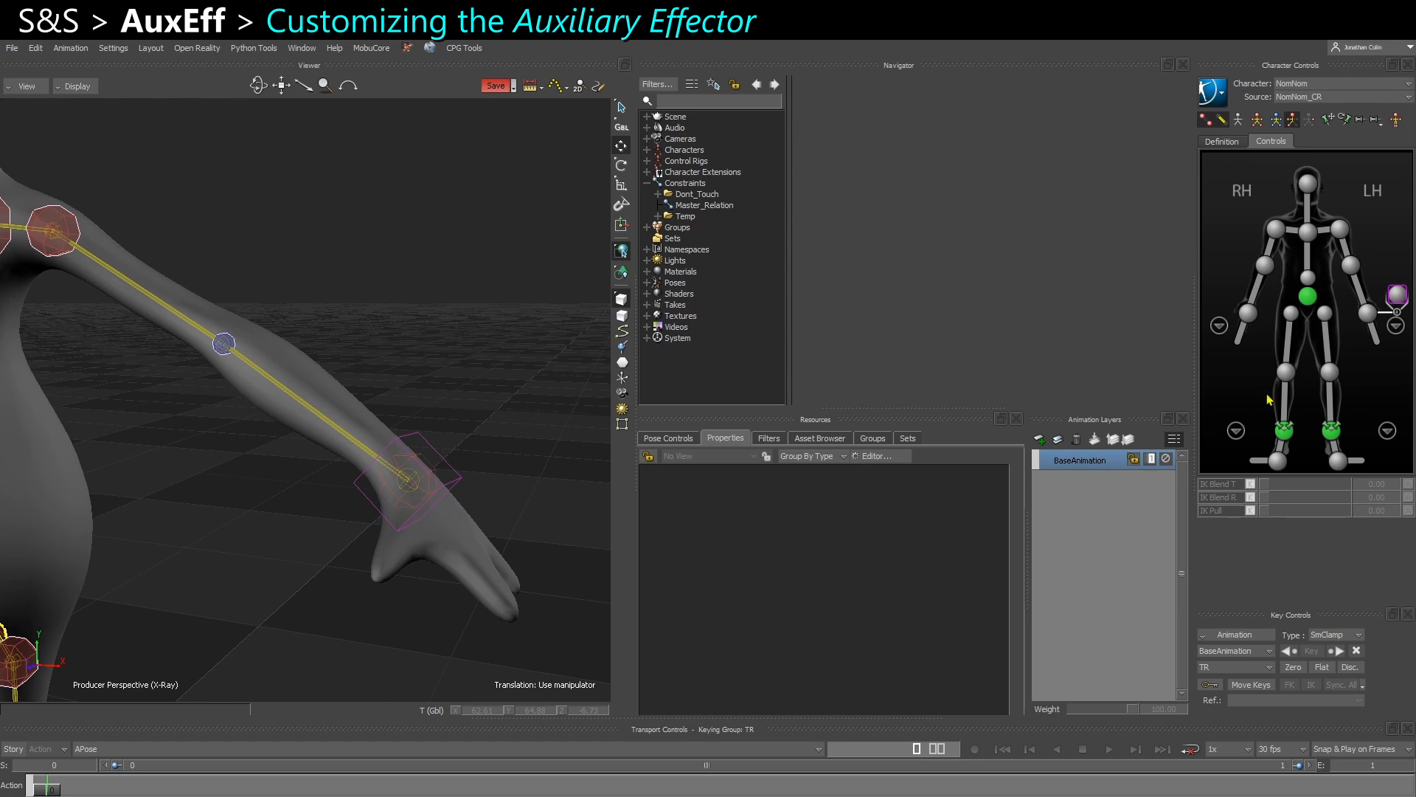
click(452, 492)
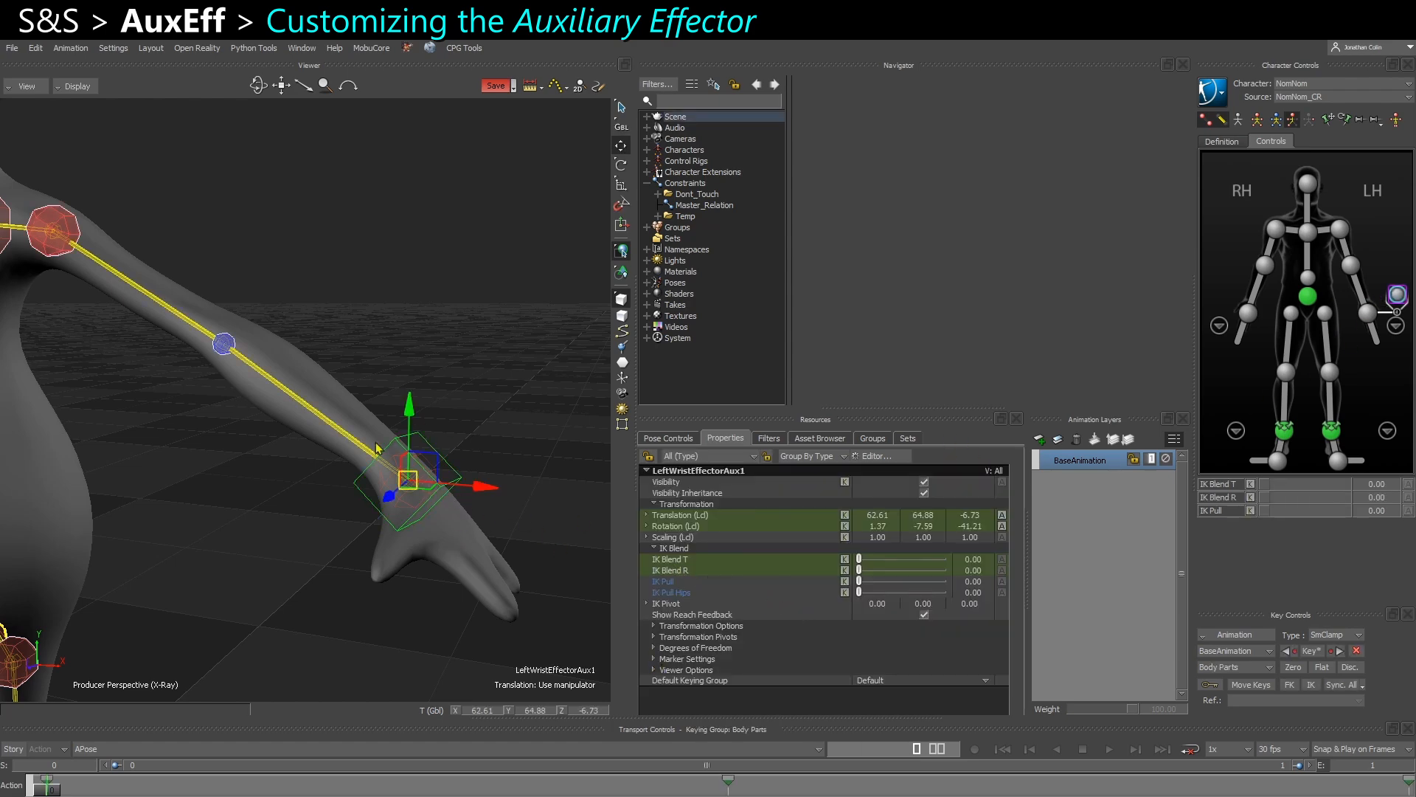
click(673, 658)
scroll(719, 642, down, 1)
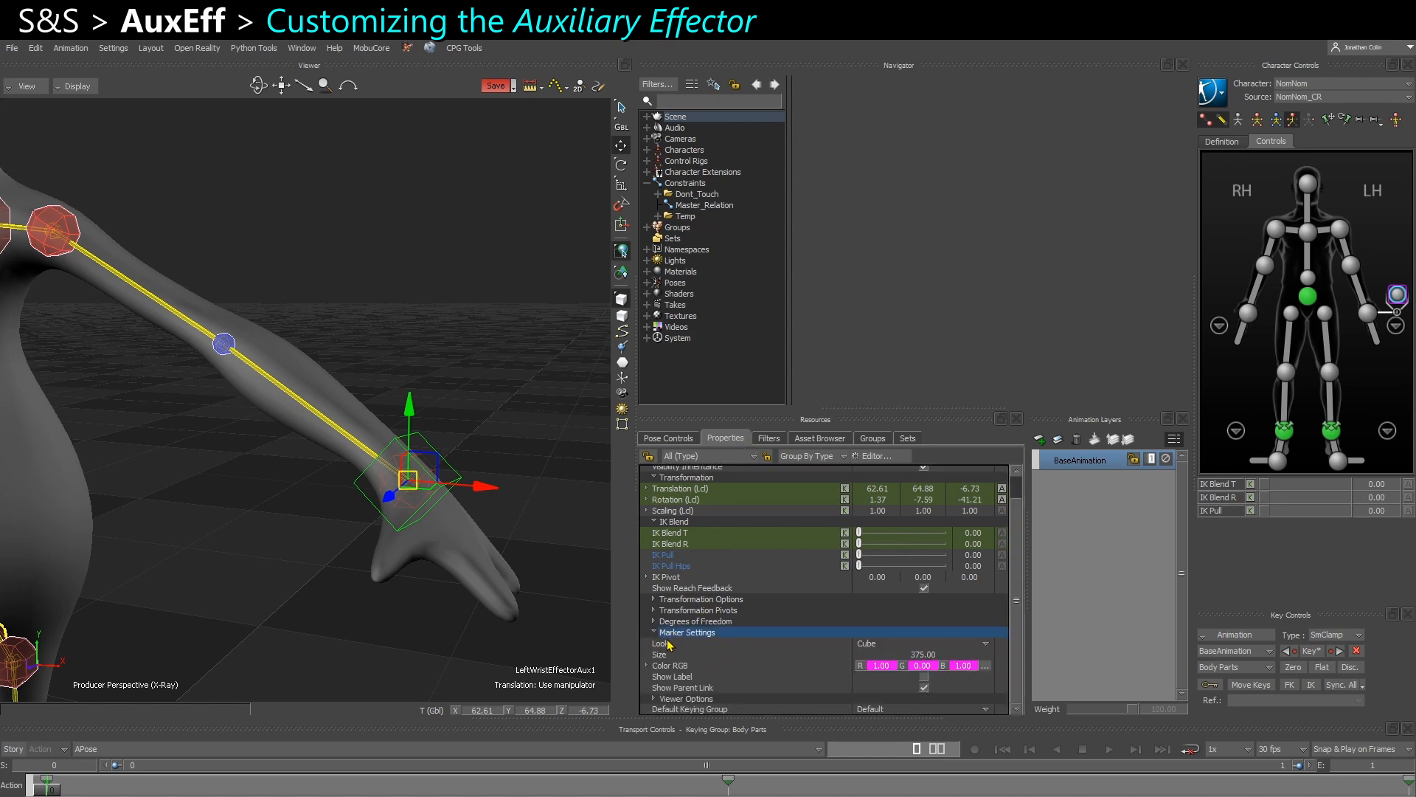
click(896, 643)
click(886, 700)
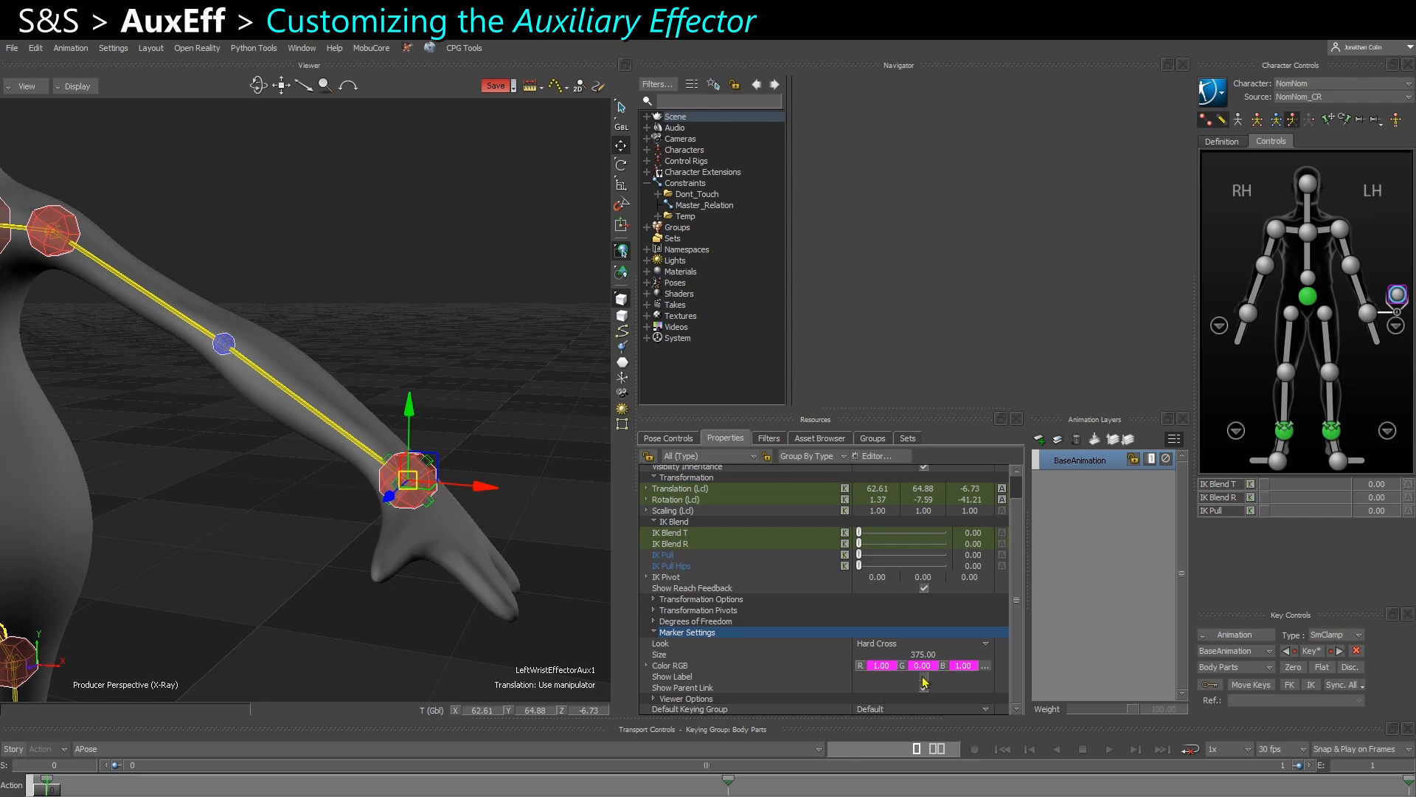
Increase the auxiliary effector's marker size to 528.
ctrl+shift+drag(528, 593, 524, 584)
drag(924, 655, 1041, 662)
ctrl+shift+drag(479, 564, 428, 572)
ctrl+drag(428, 572, 420, 571)
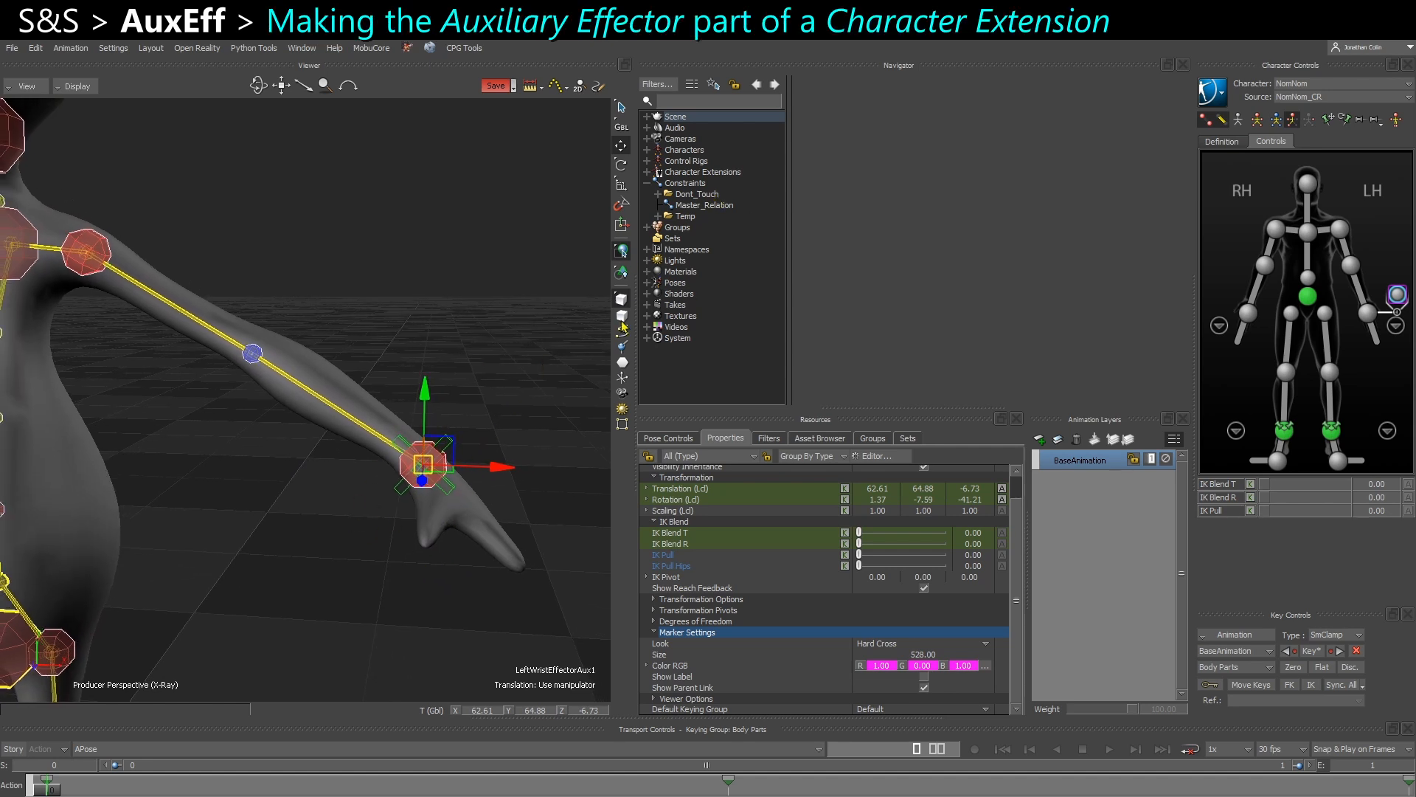
Create a character extension from the NomNom character while the left wrist's auxiliary effector is selected.
ctrl+drag(385, 549, 325, 489)
shift+drag(326, 488, 353, 506)
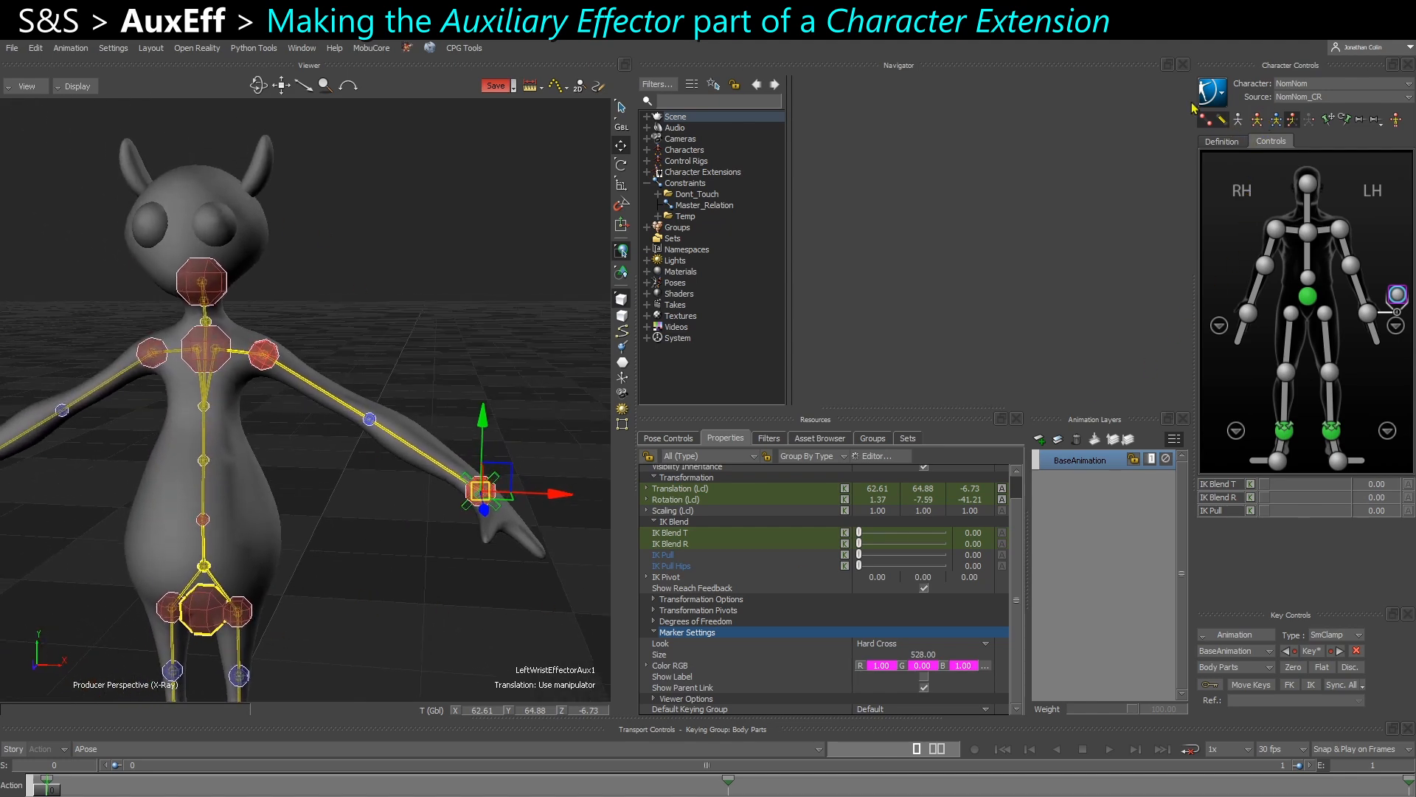
click(647, 151)
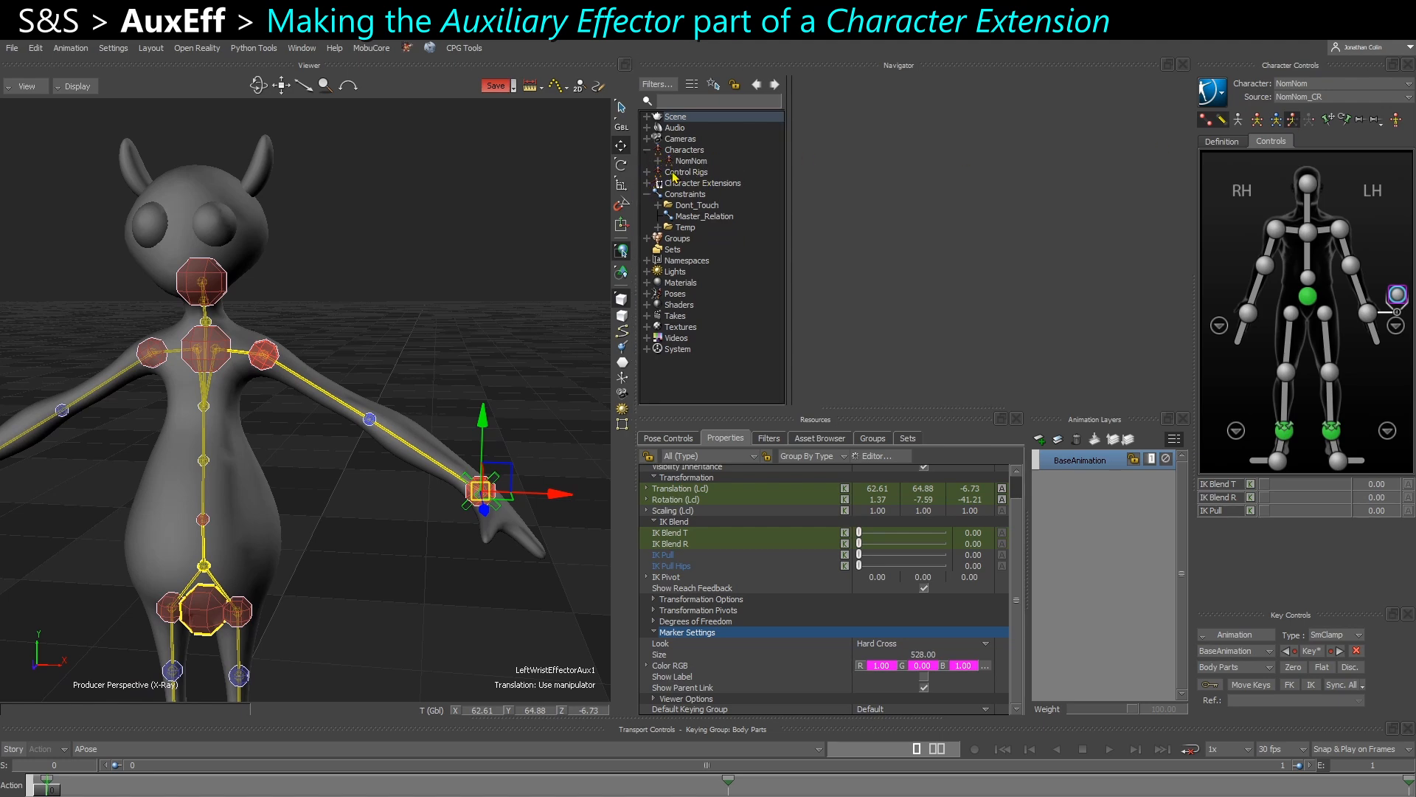
ctrl+shift+drag(492, 419, 475, 387)
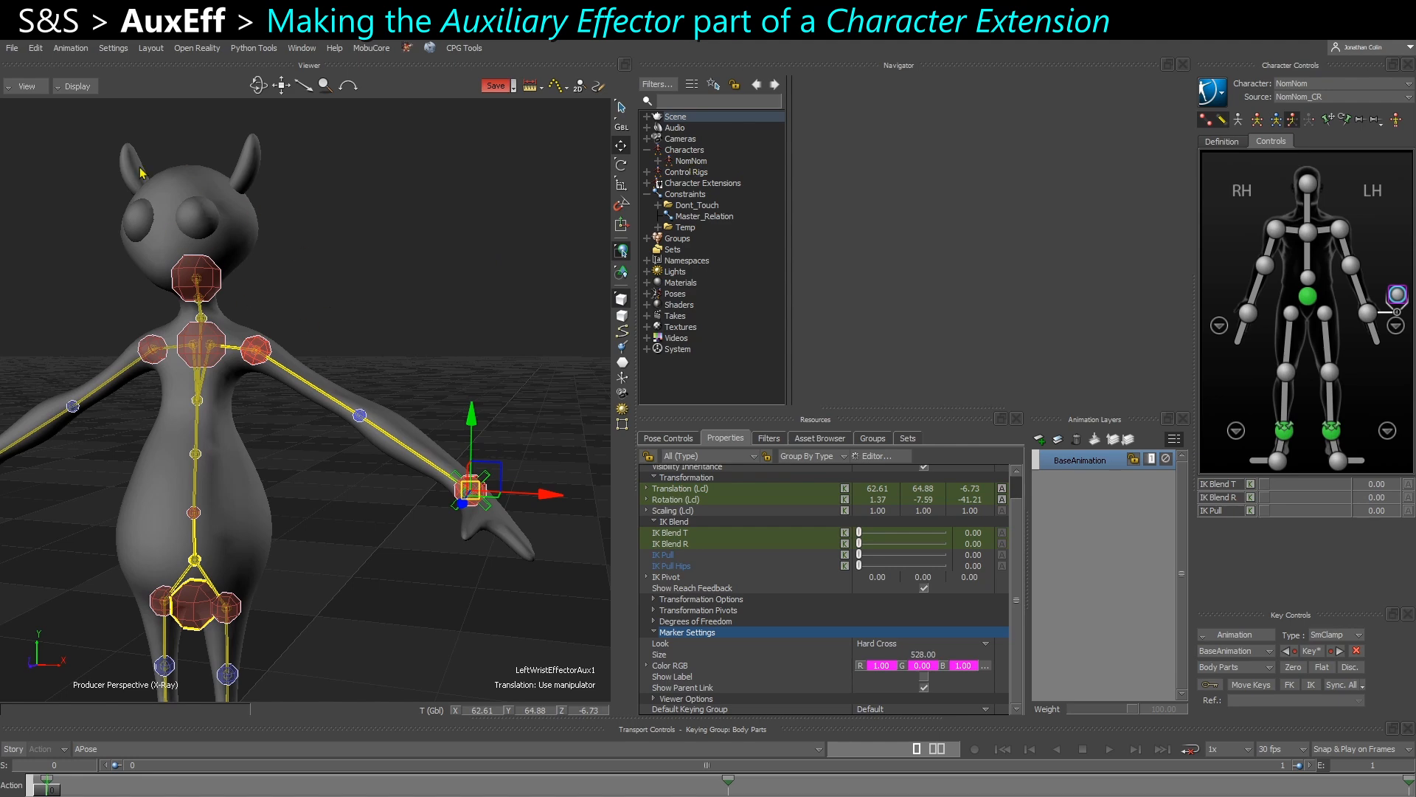
right_click(694, 162)
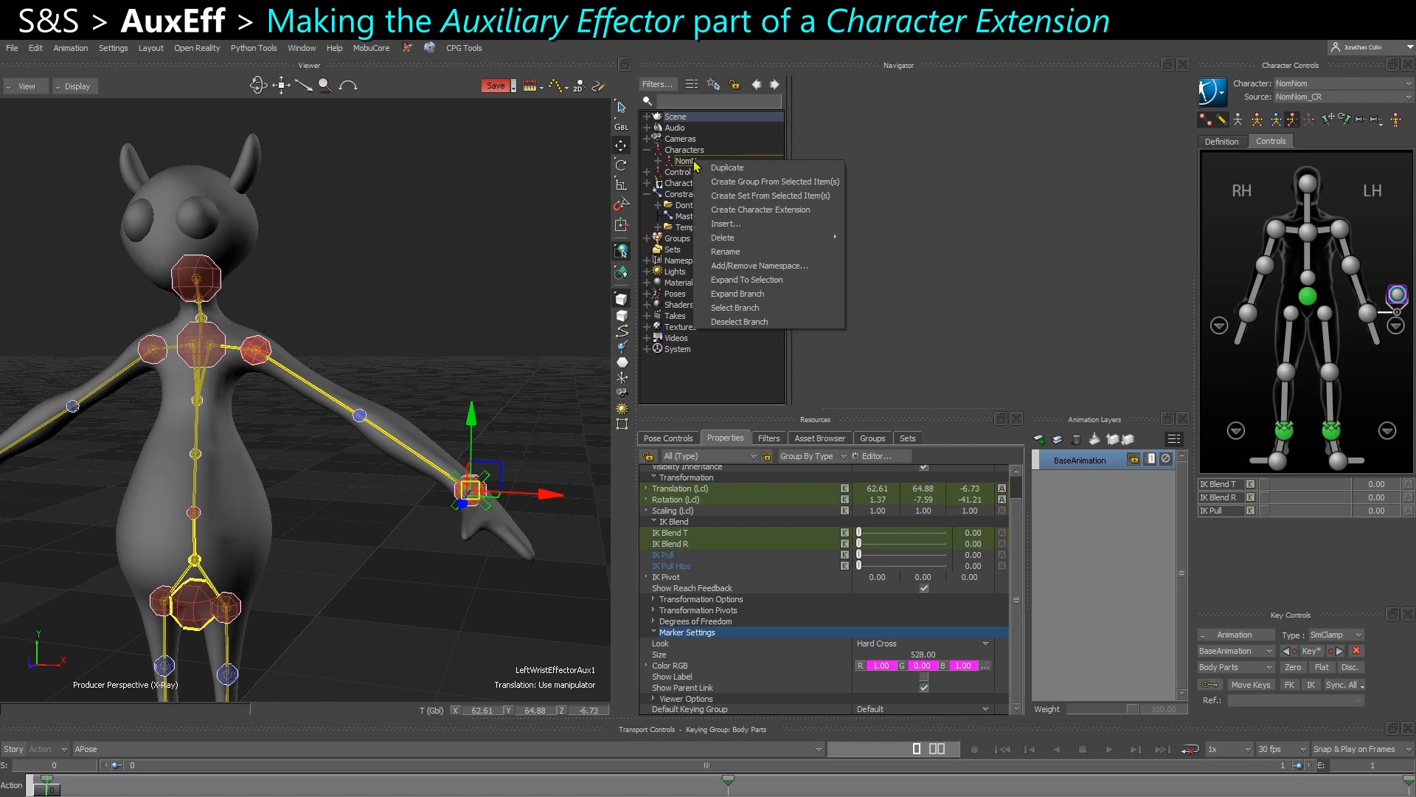
click(750, 213)
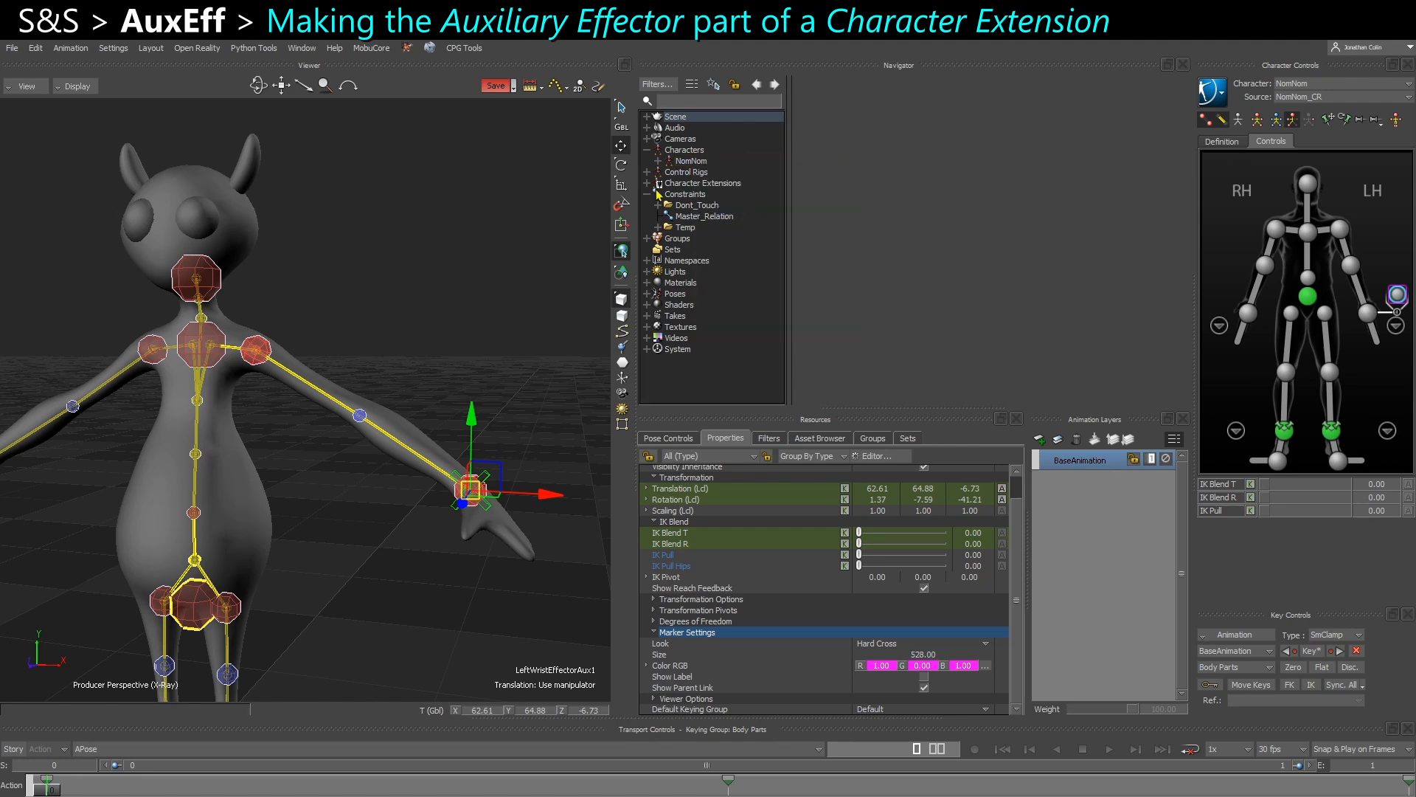
Rename the new NomNom character extension as NomNom_Ext_LHand.
click(647, 183)
click(701, 206)
right_click(705, 206)
click(742, 284)
double_click(741, 216)
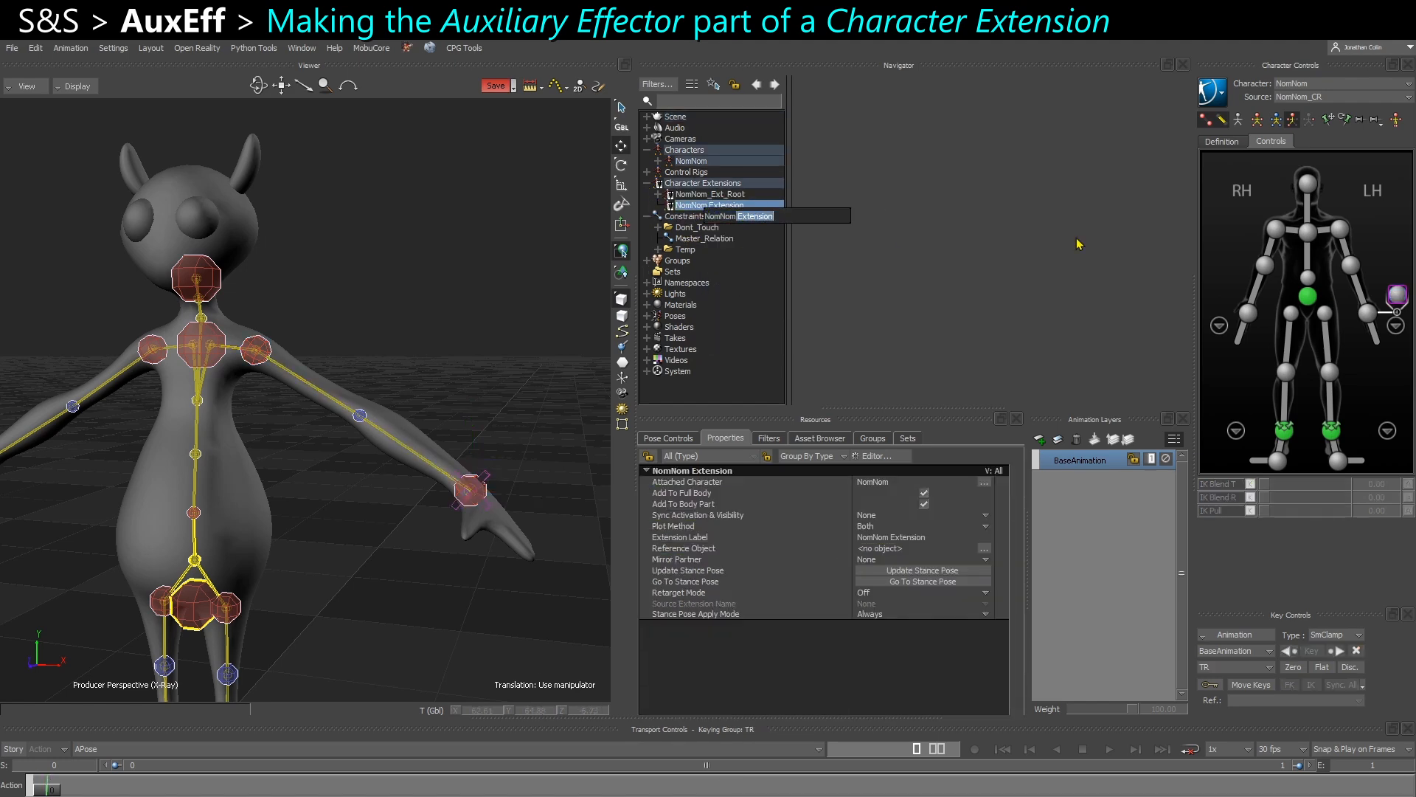
text(_Ex)
key(Return)
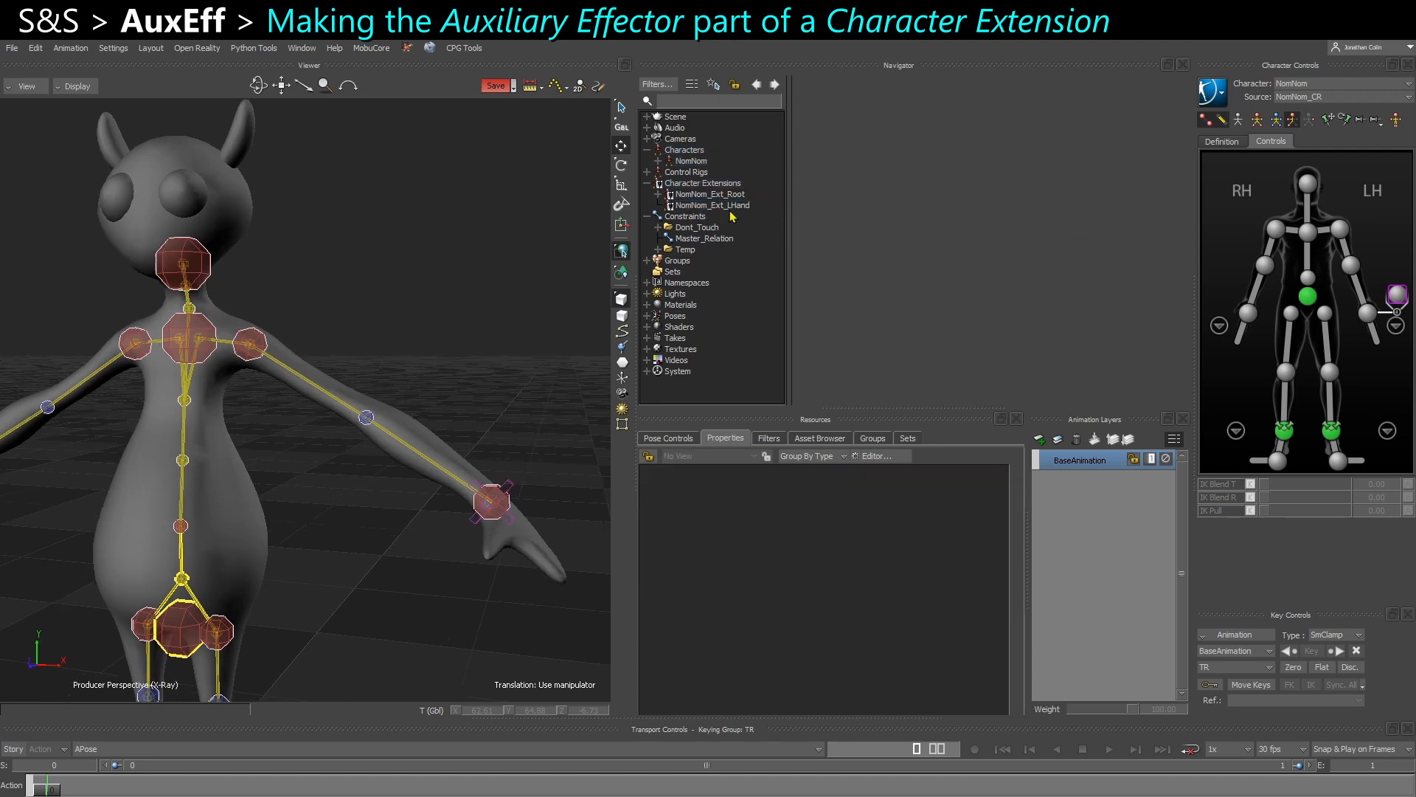
Add the left wrist's auxiliary effector to the NomNom_Ext_LHand character extension and review the extension's properties.
click(510, 491)
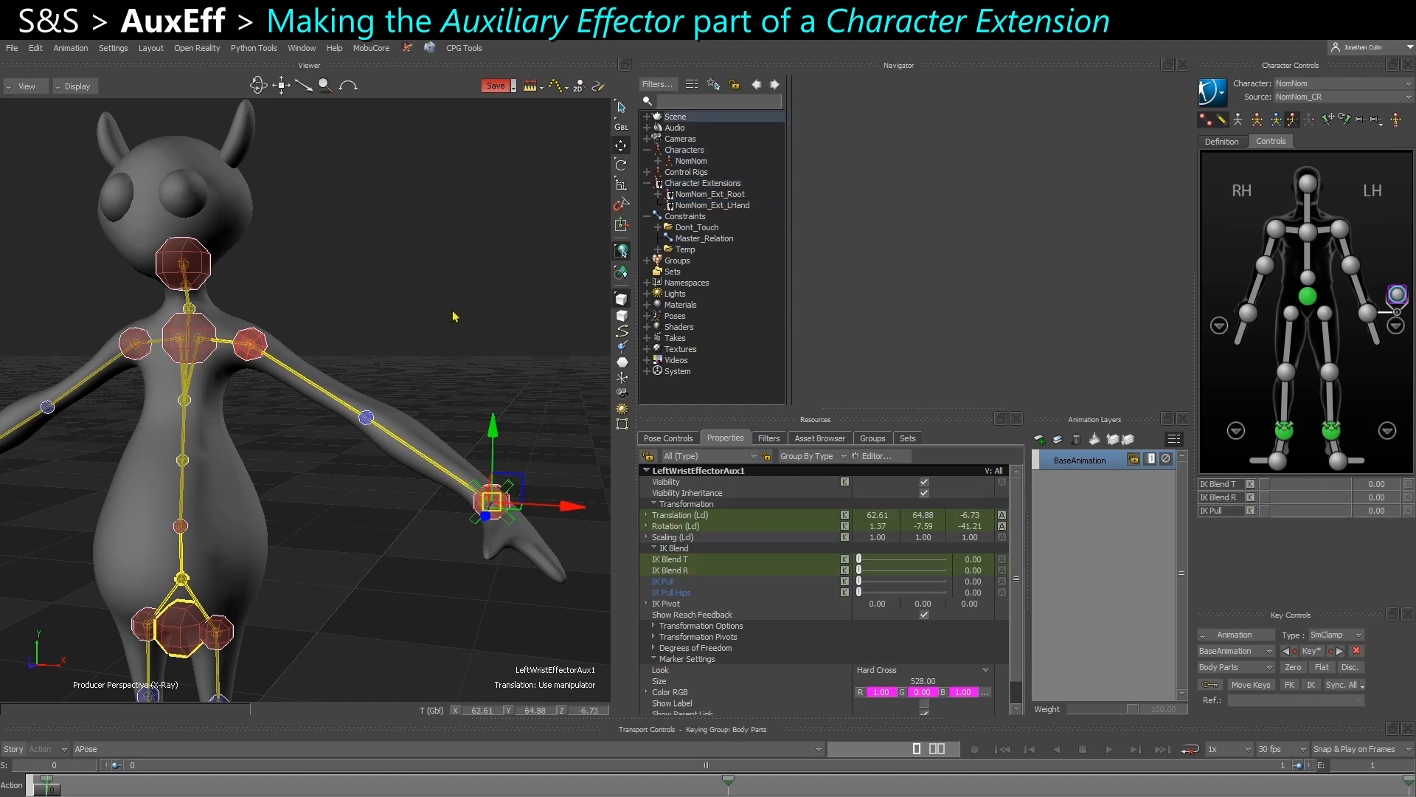
drag(703, 212, 735, 215)
drag(571, 280, 726, 211)
click(691, 206)
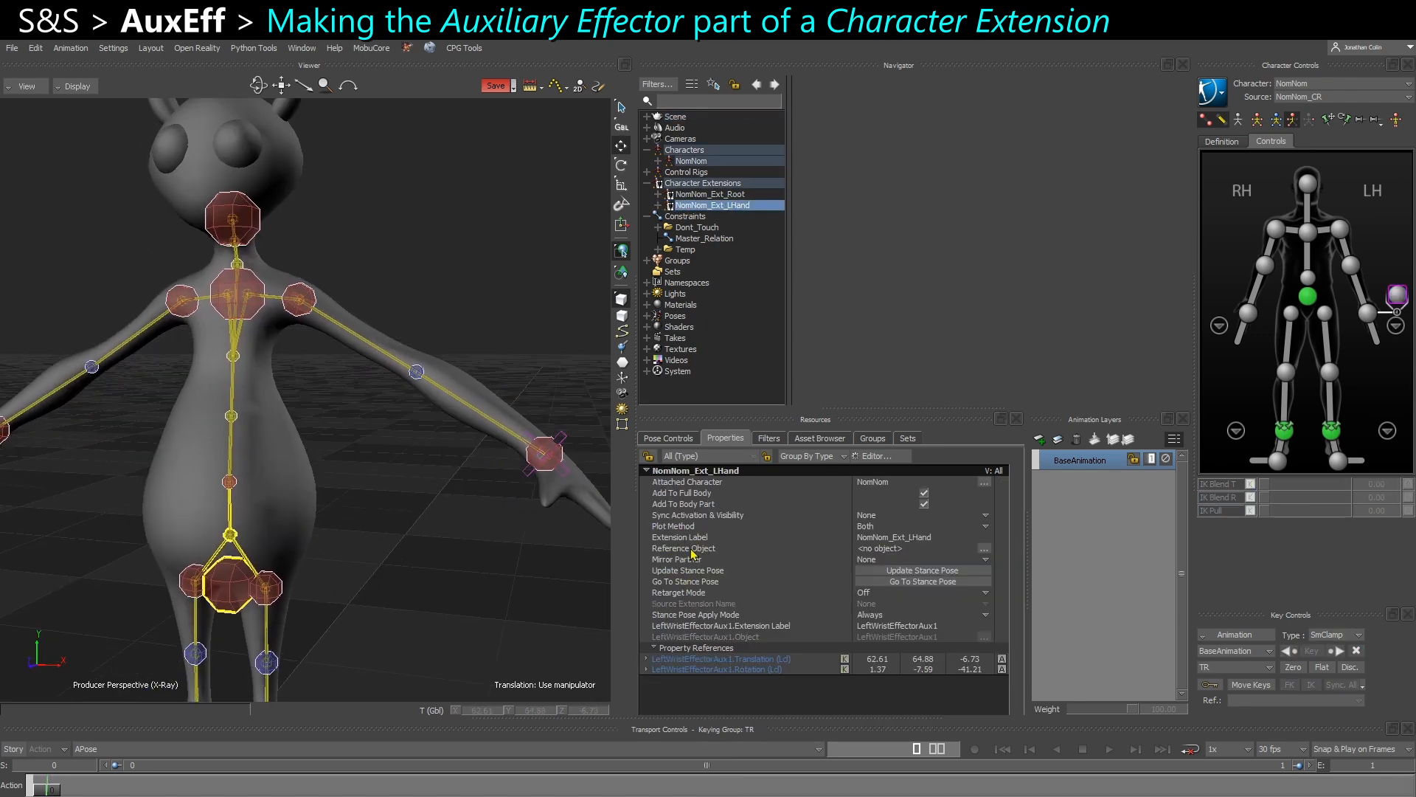
shift+drag(526, 566, 491, 572)
click(326, 516)
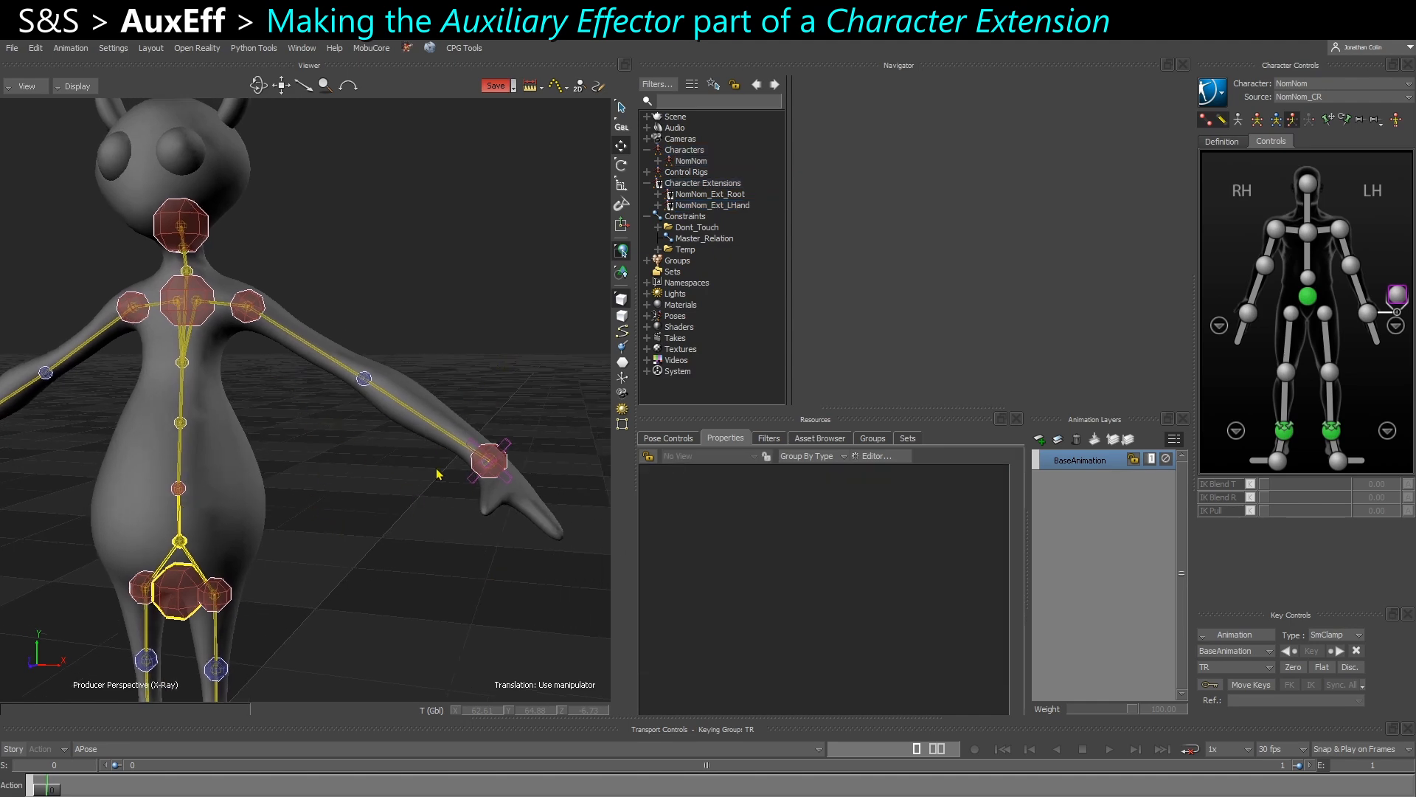
Find clavicle_l in the schematic view and assign it as the reference object of the NomNom_Ext_LHand extension.
key(ctrl+w)
scroll(306, 513, down, 4)
shift+drag(253, 506, 546, 435)
shift+drag(164, 490, 279, 476)
scroll(278, 475, up, 2)
scroll(278, 476, up, 3)
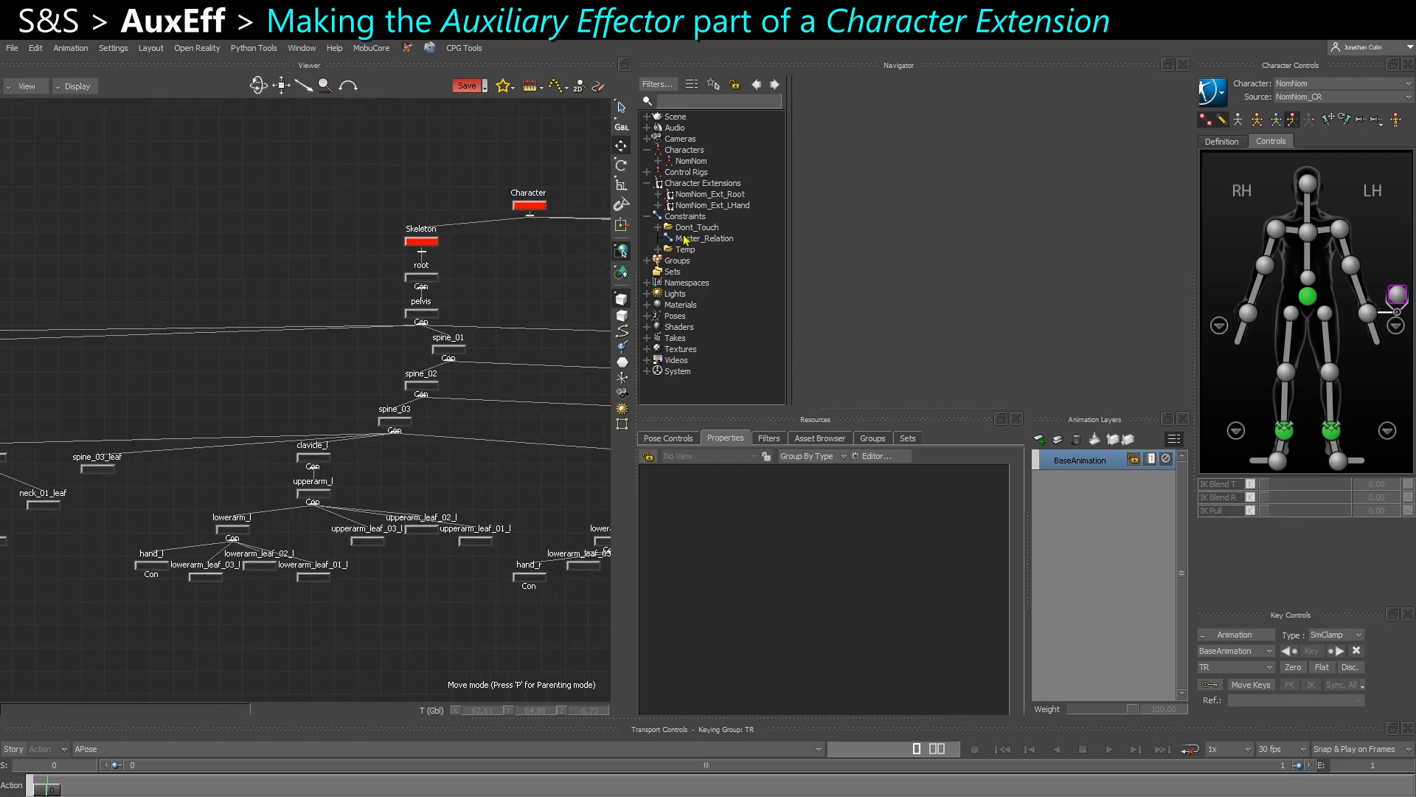
click(701, 206)
shift+click(312, 458)
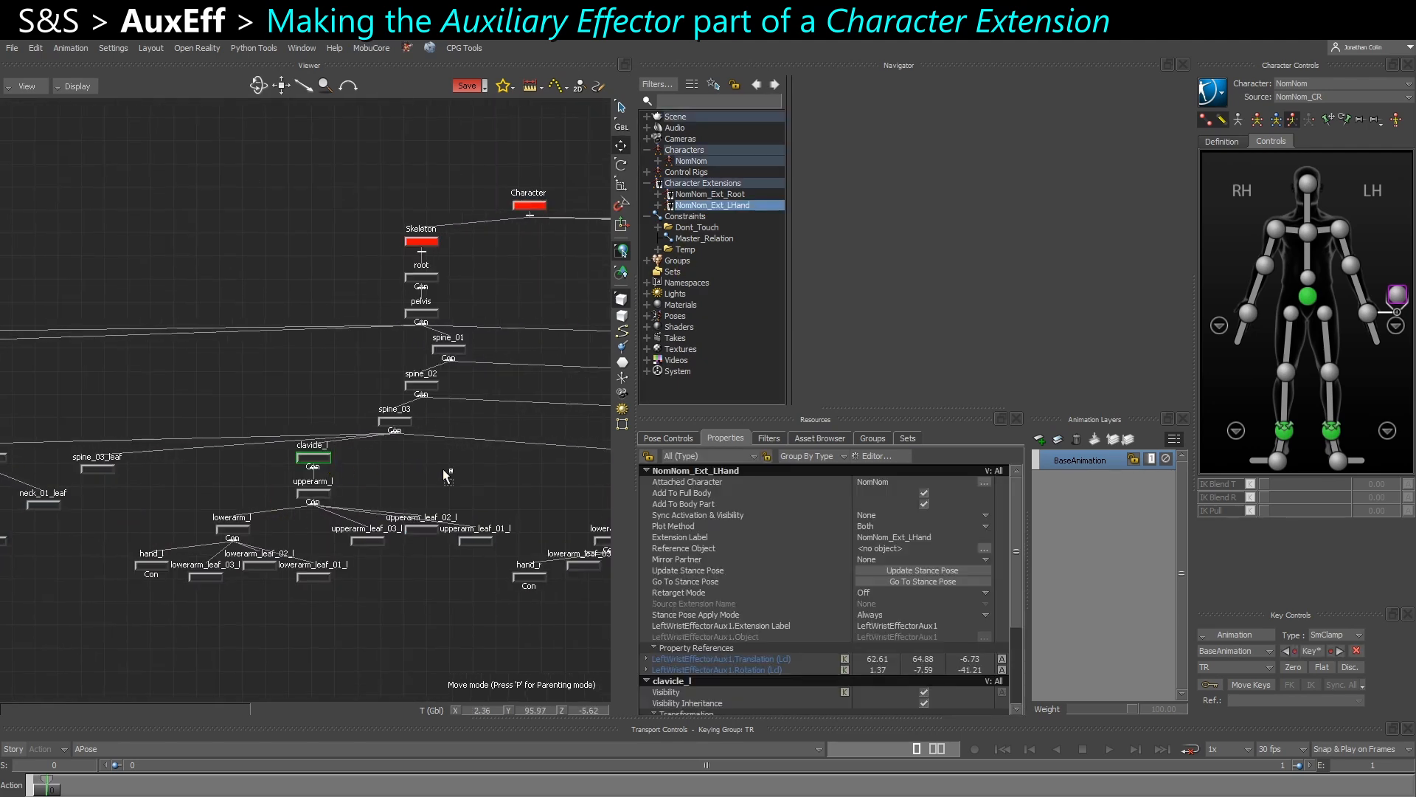
drag(886, 552, 886, 549)
click(737, 474)
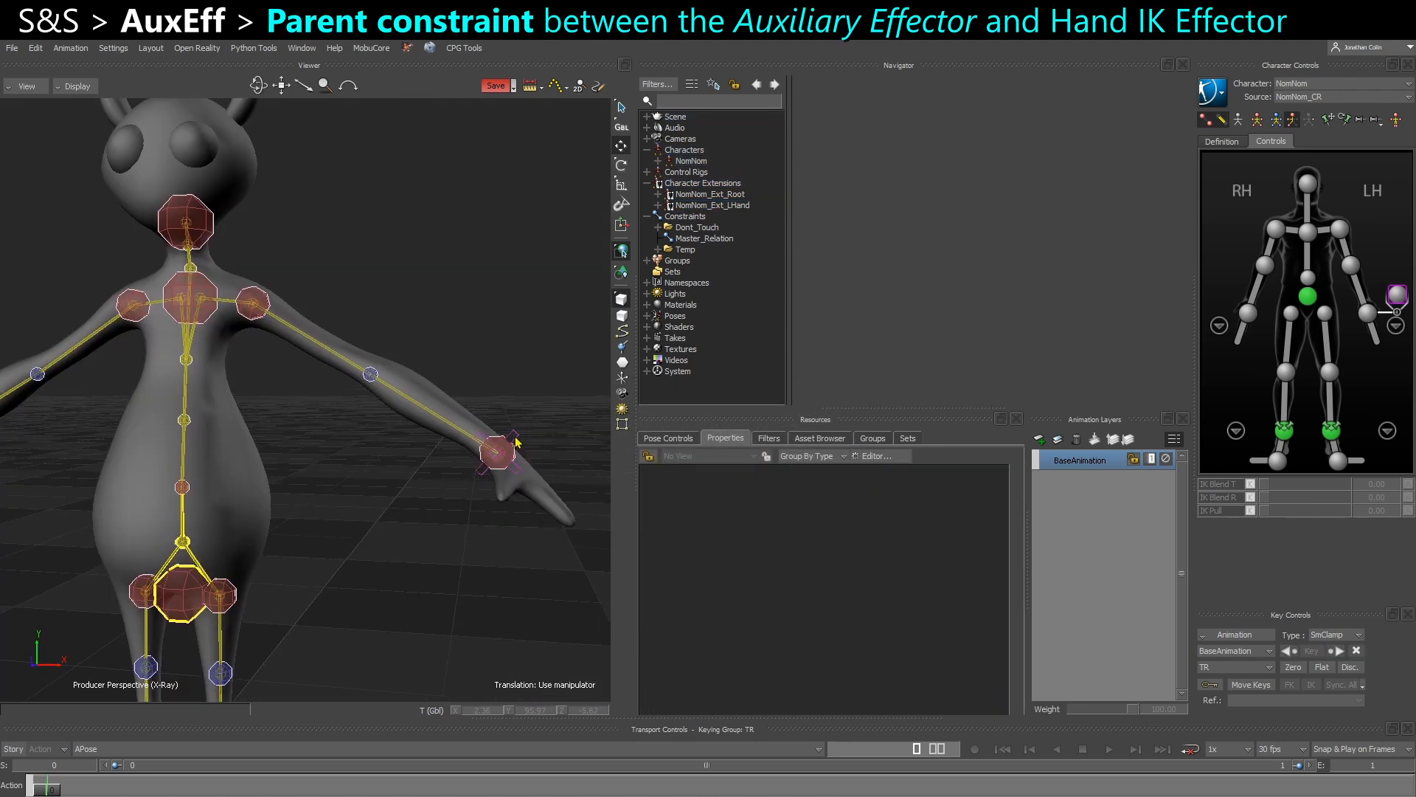
Test moving the left wrist's auxiliary effector and the left wrist effector separately, and undo both moves.
click(515, 442)
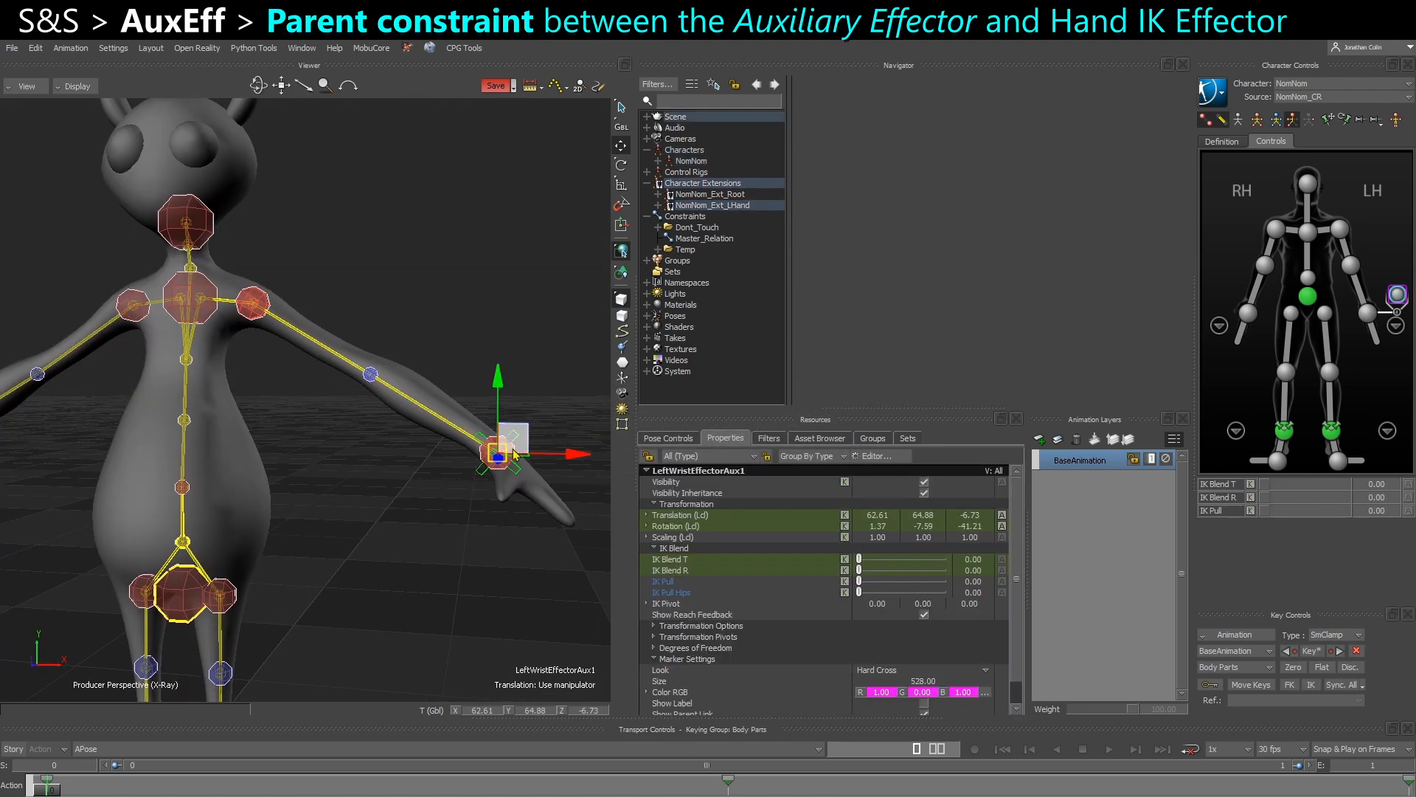
drag(516, 443, 521, 369)
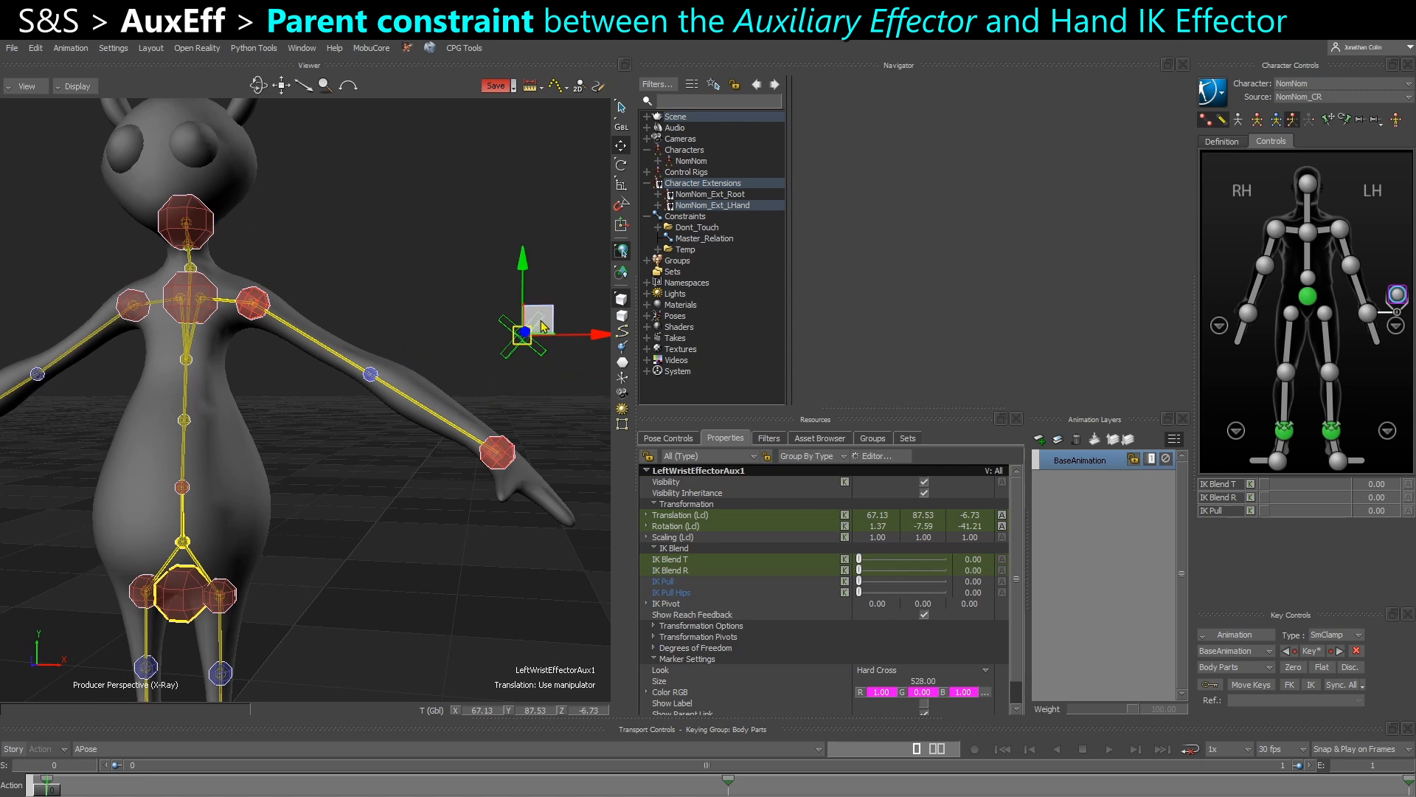
click(499, 452)
drag(498, 452, 411, 388)
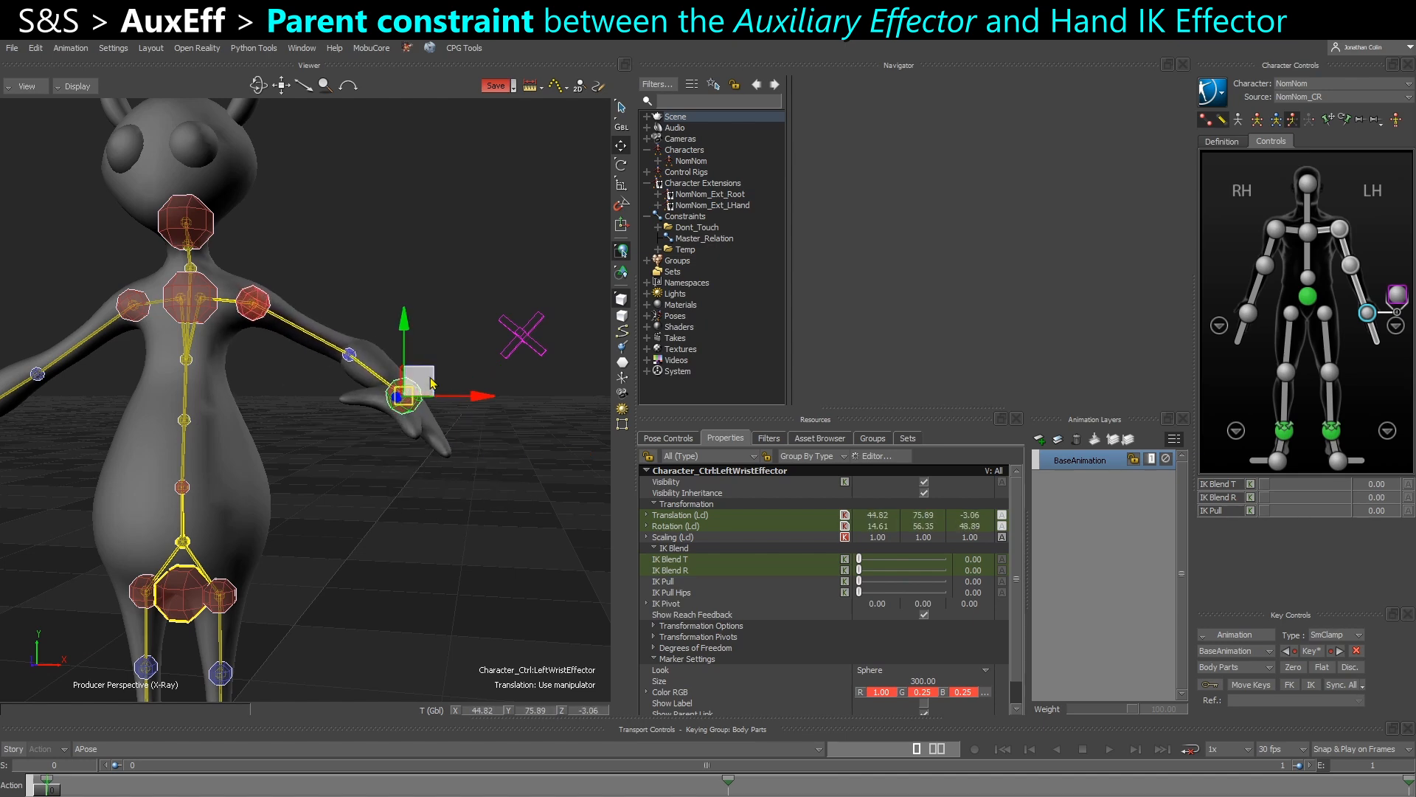
key(ctrl+z)
key(ctrl+z)
key(ctrl+z)
click(448, 237)
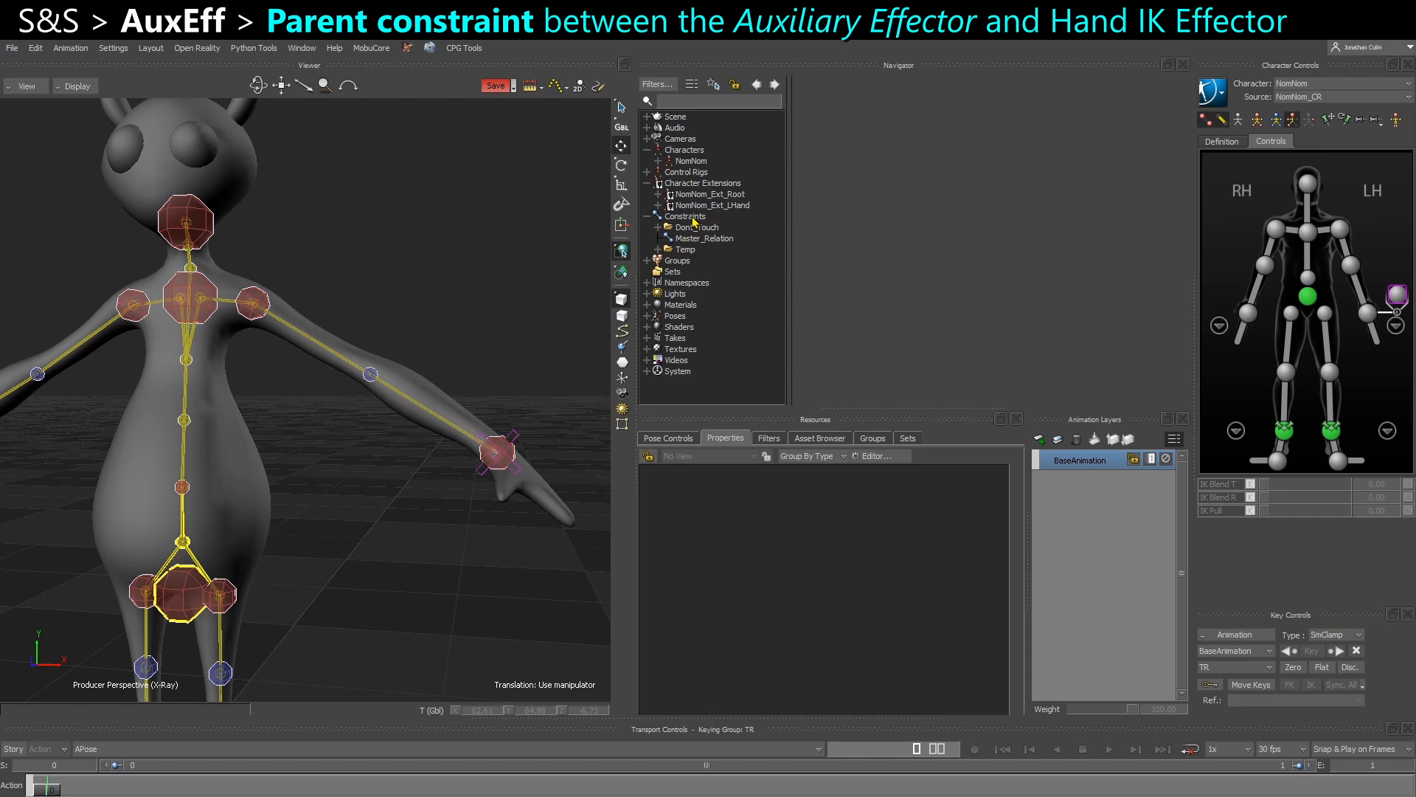
Create a Parent/Child constraint and name it Parent_AuxEff_2_LHand.
right_click(694, 220)
mouse_move(739, 237)
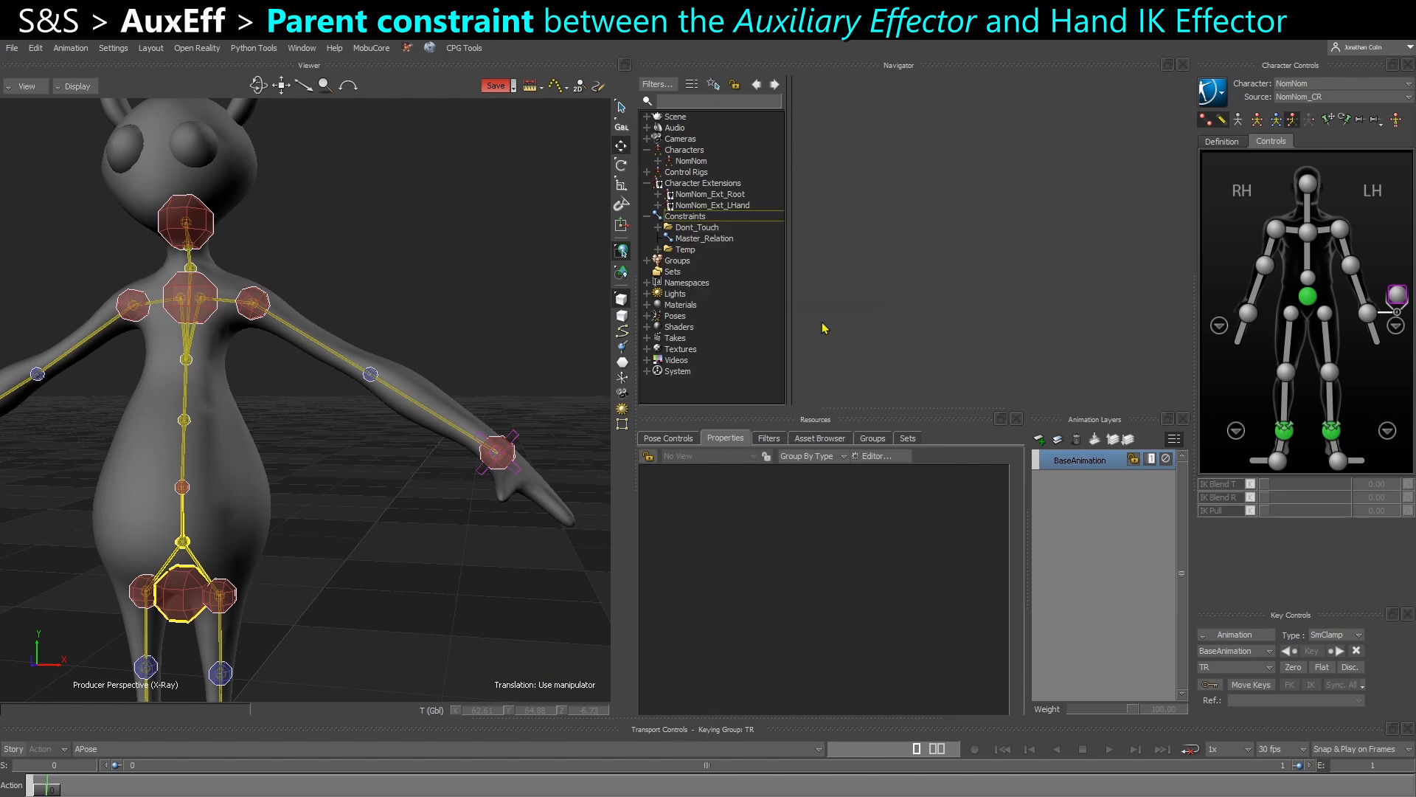
click(822, 324)
right_click(693, 259)
click(739, 333)
text(Parent_AuxEff_2_)
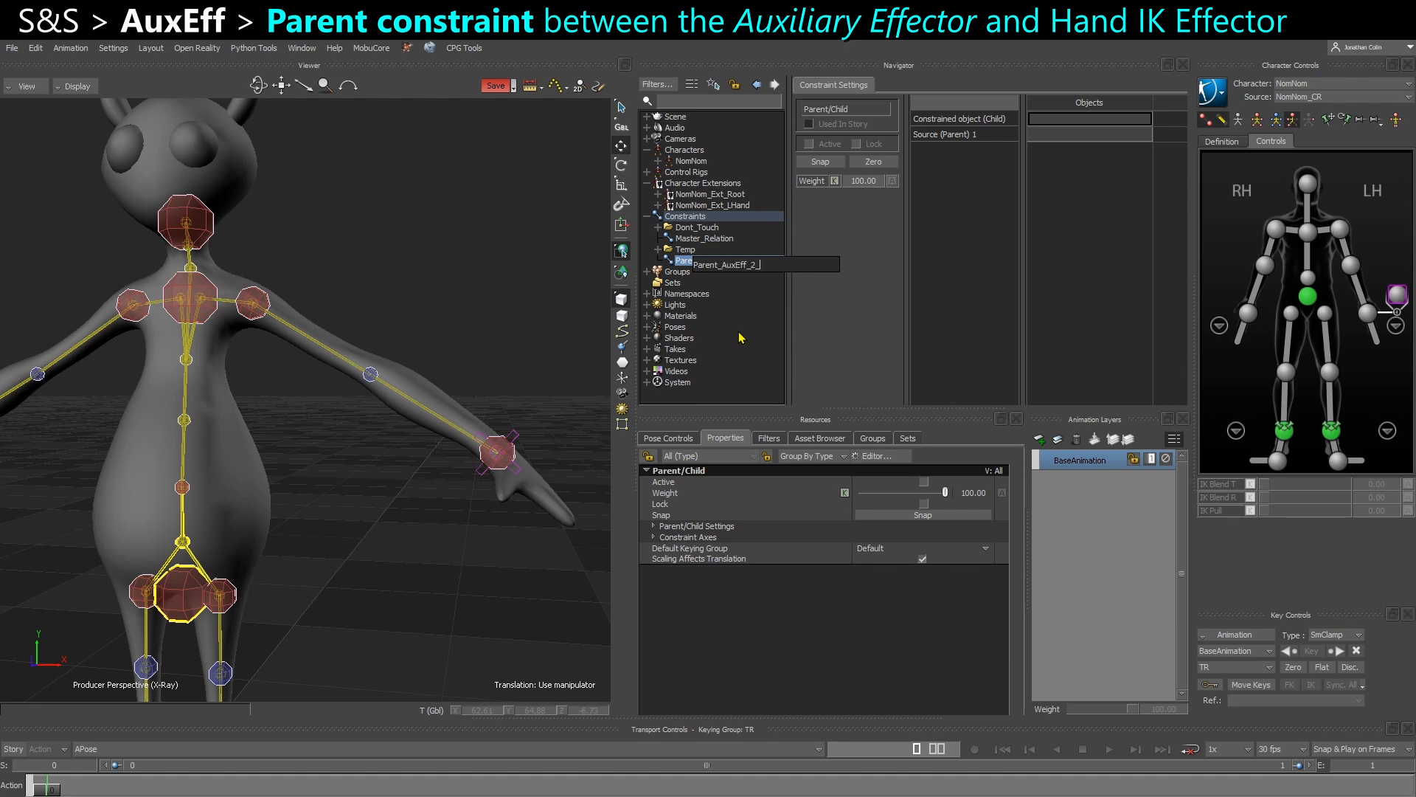
text(RHan)
text(d)
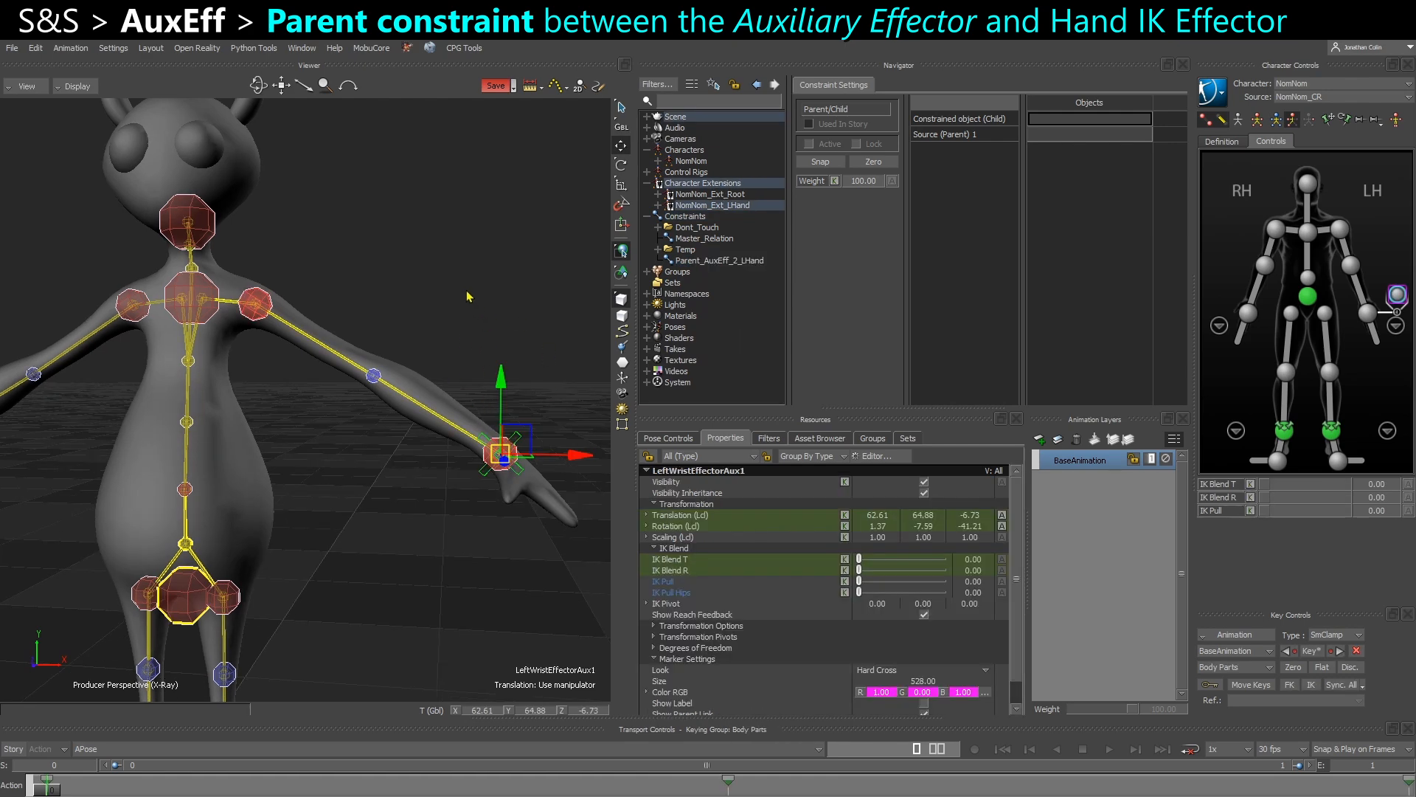
Set LeftWristEffectorAux1 as the constrained child and Character_Ctrl:LeftWristEffector as the source parent, and activate the constraint with Zero.
alt+drag(470, 290, 1052, 118)
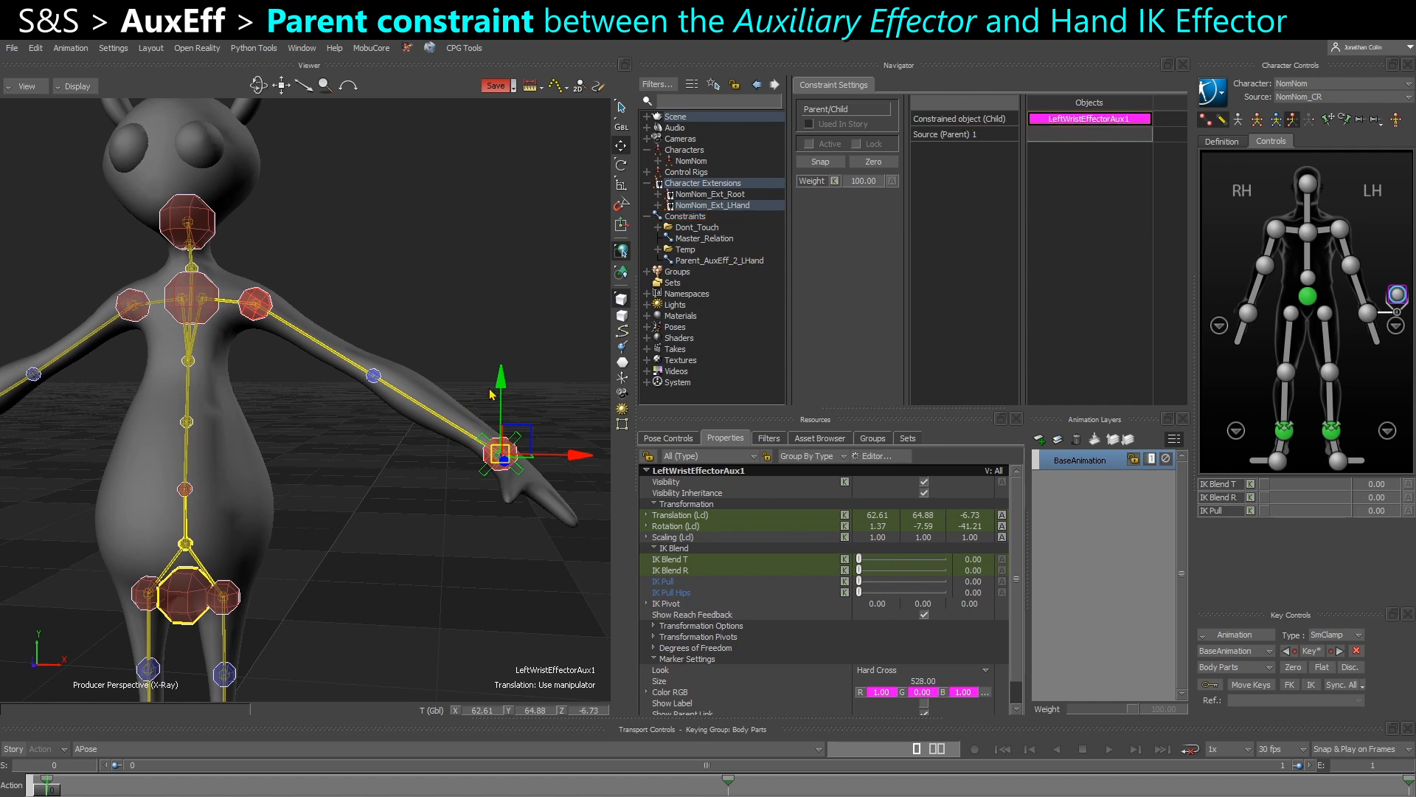
click(469, 528)
click(488, 465)
ctrl+drag(499, 484, 491, 541)
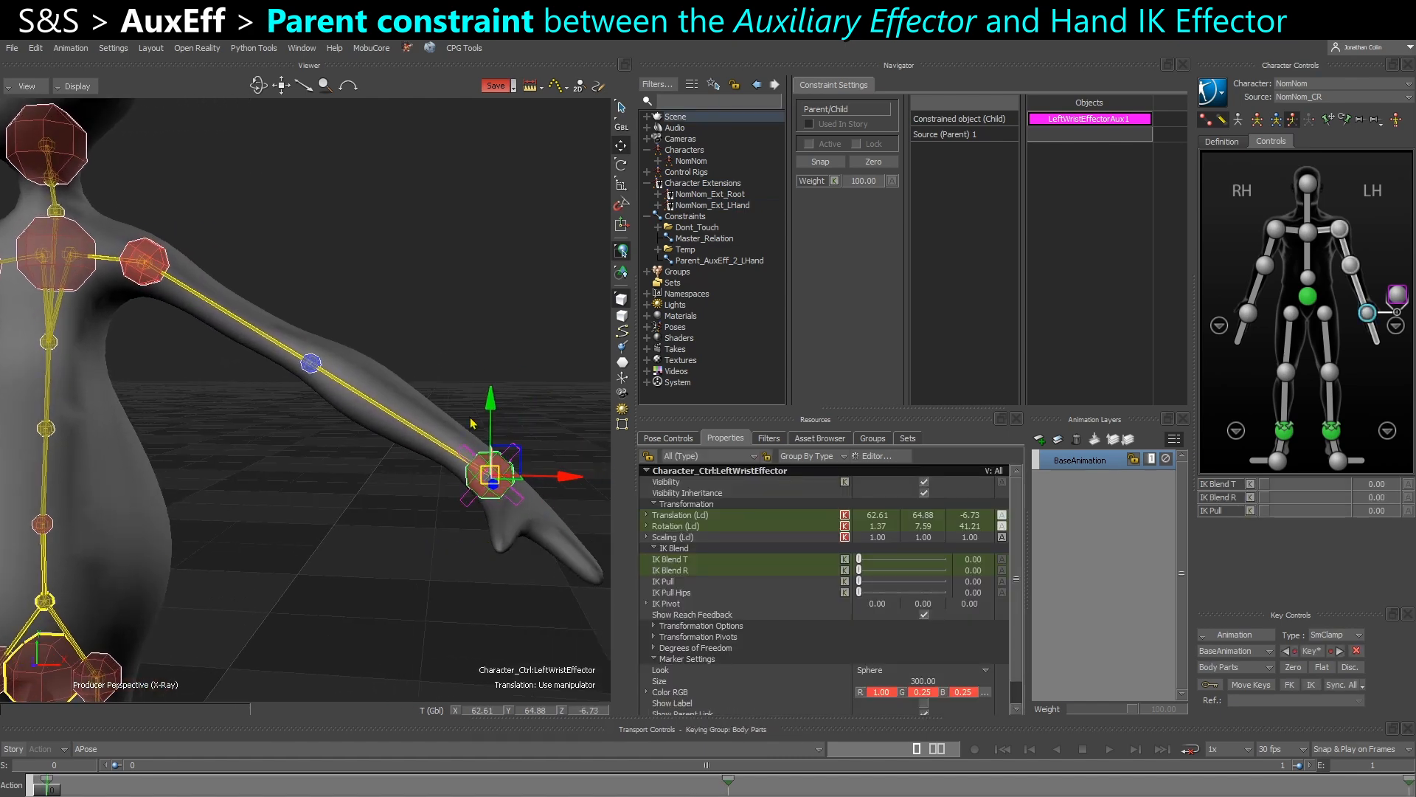
alt+drag(522, 290, 1063, 147)
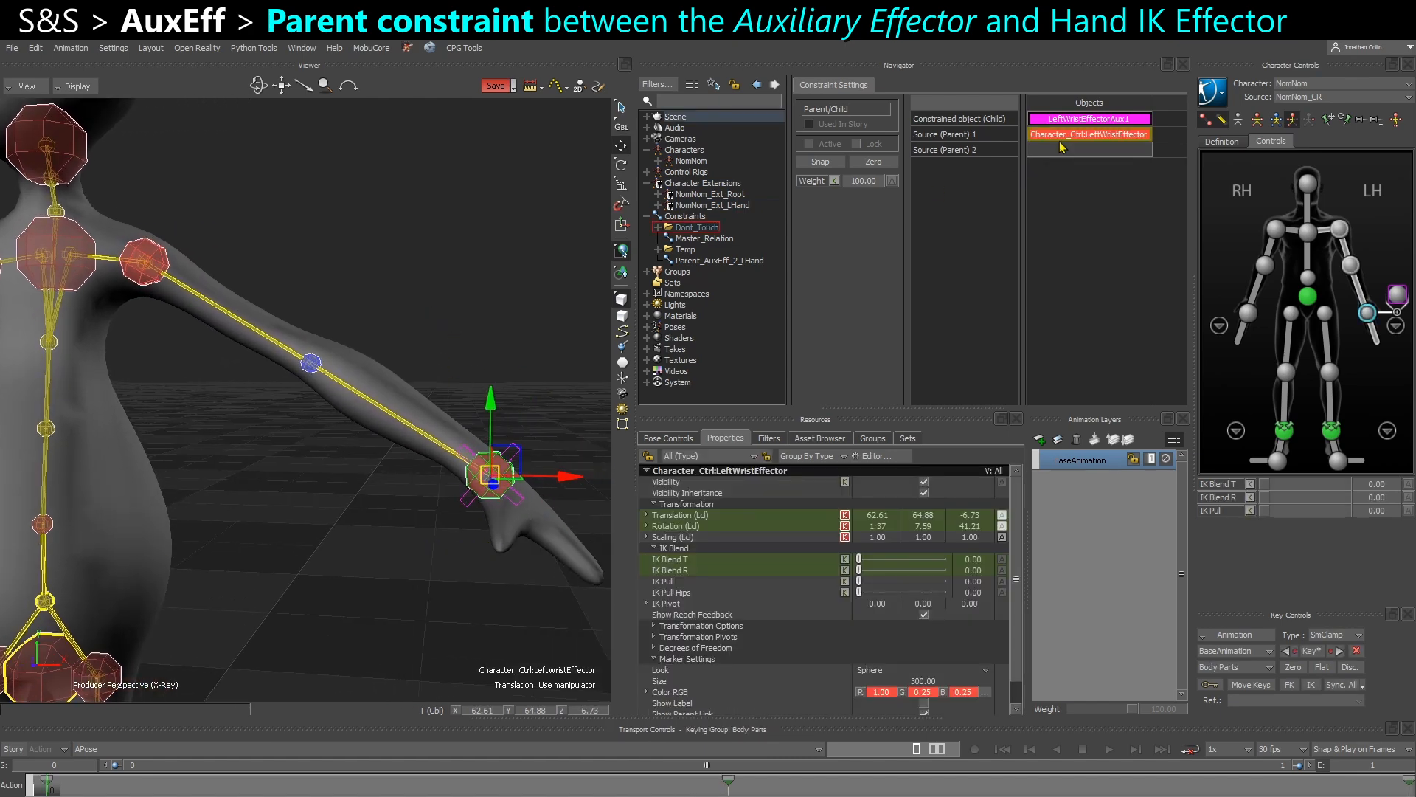
click(879, 163)
scroll(508, 539, down, 3)
click(482, 526)
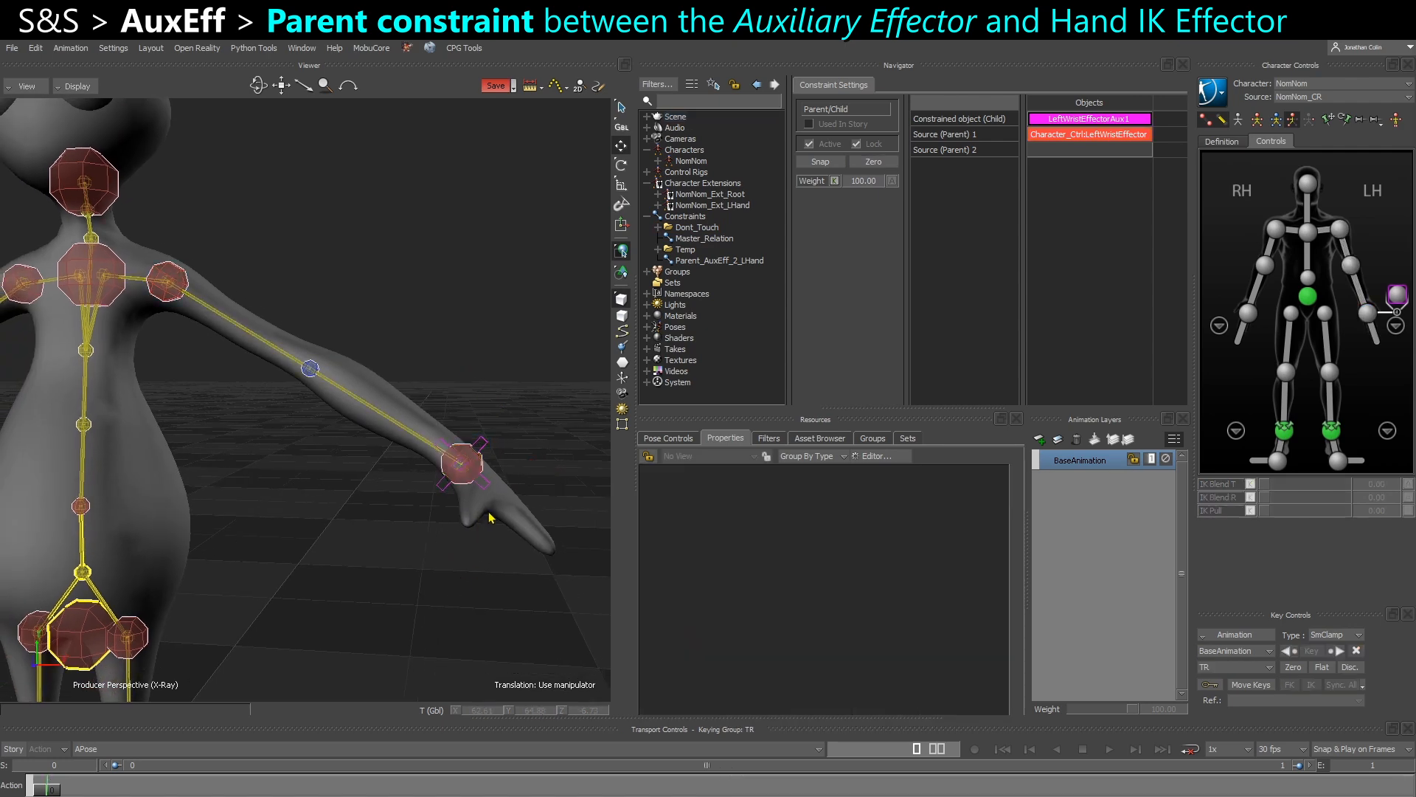
Test the parent constraint by moving the left wrist effector, and undo the move.
click(463, 466)
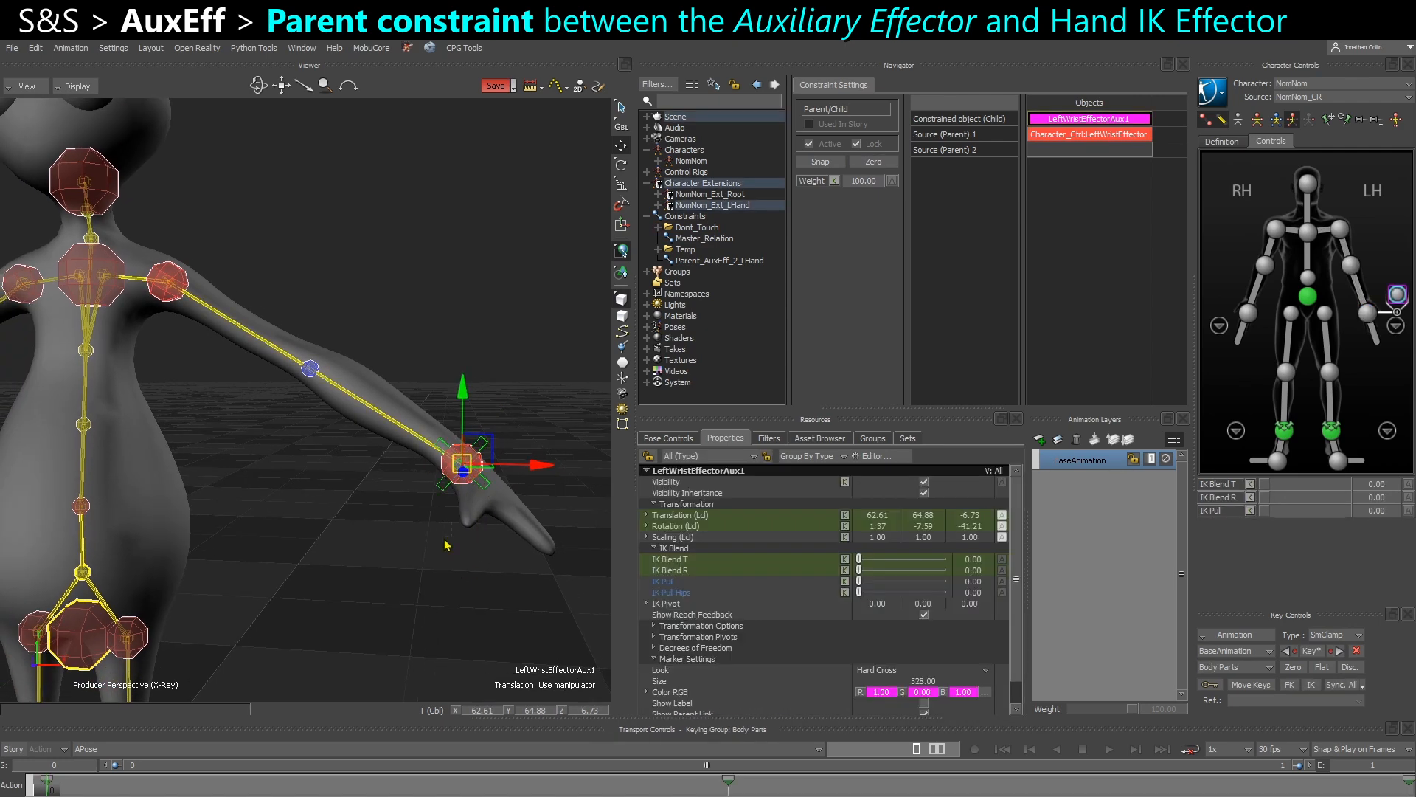
click(459, 484)
click(462, 473)
drag(461, 464, 304, 446)
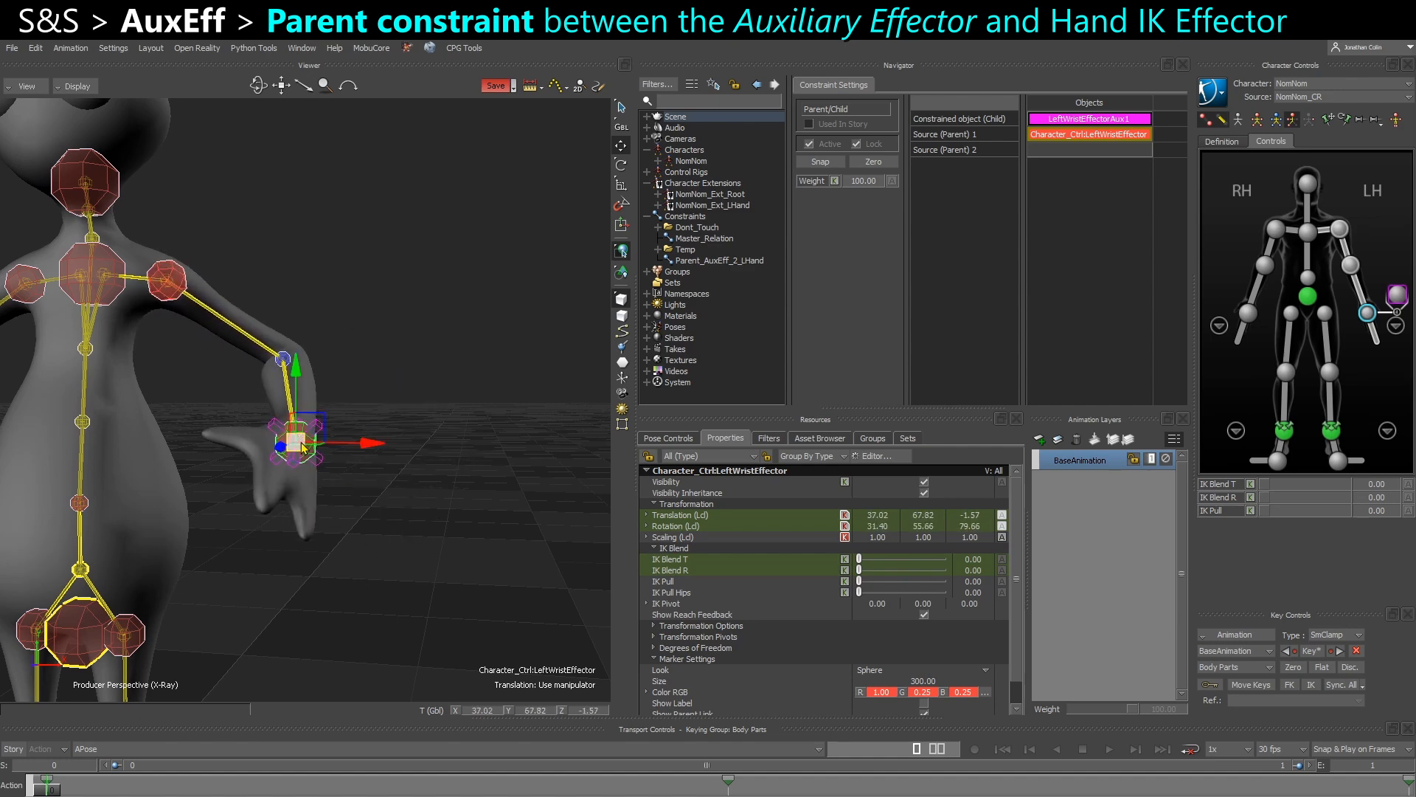
key(ctrl+z)
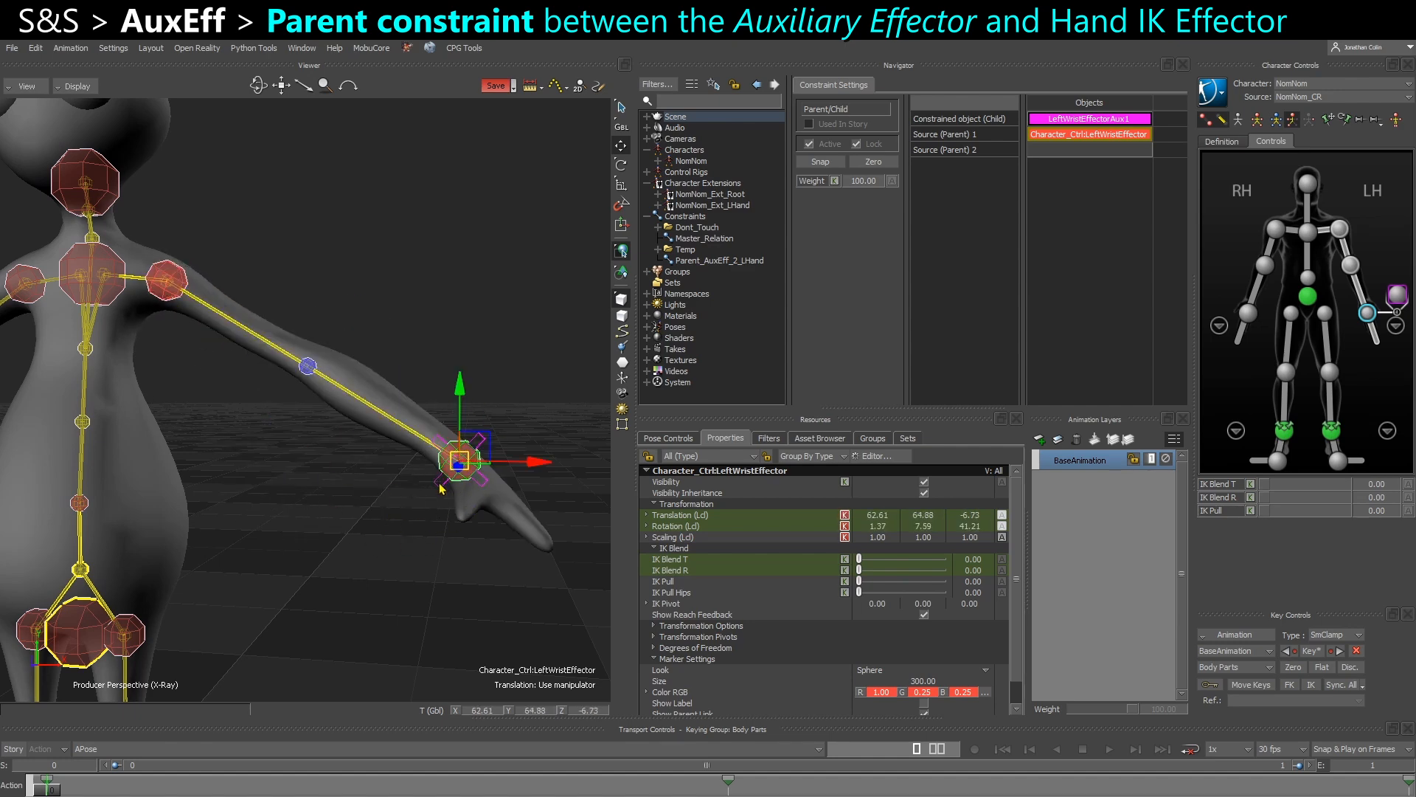
click(441, 487)
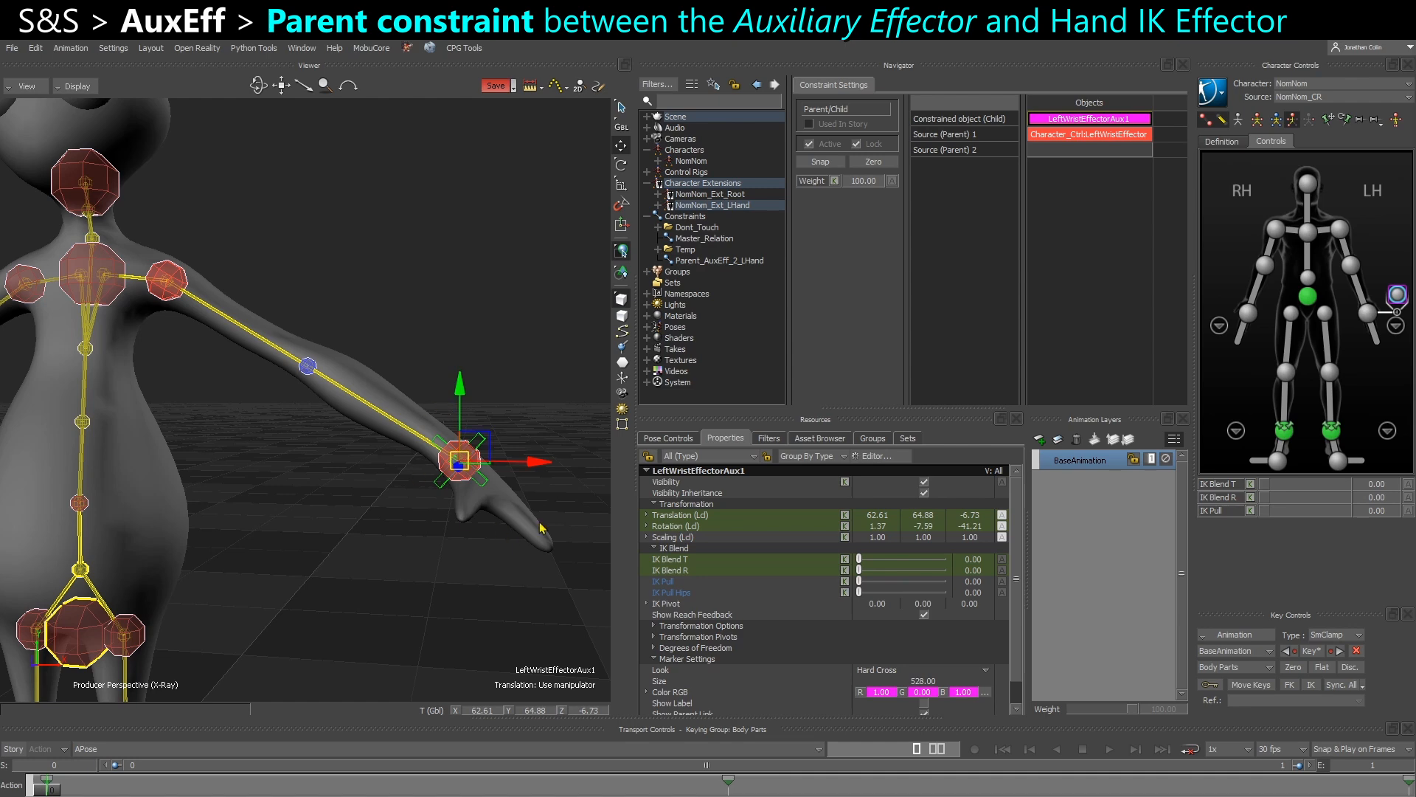
click(461, 578)
ctrl+drag(461, 578, 417, 532)
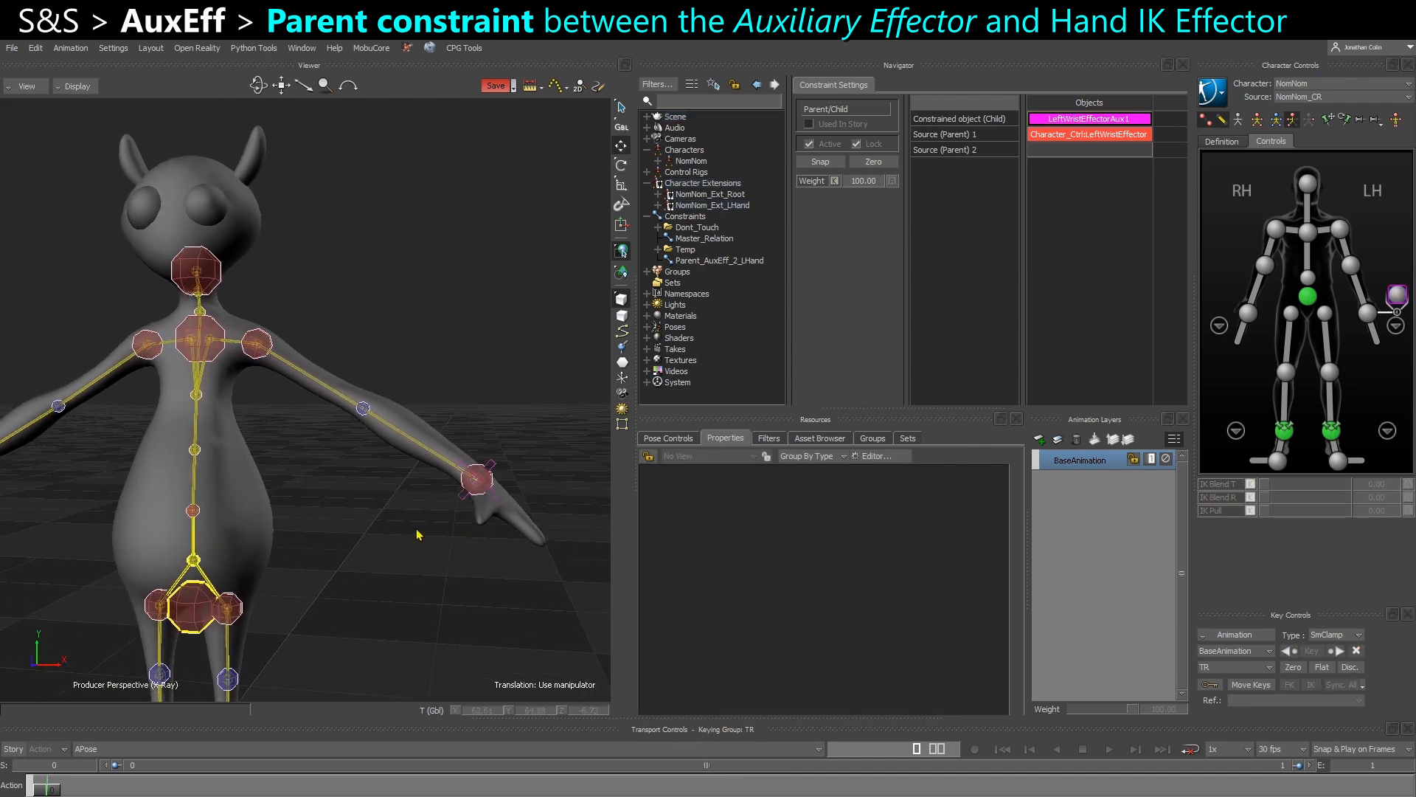
Pin the chest, both shoulder and head effectors, and check the left shoulder effector's IK blend settings.
click(220, 364)
key(r)
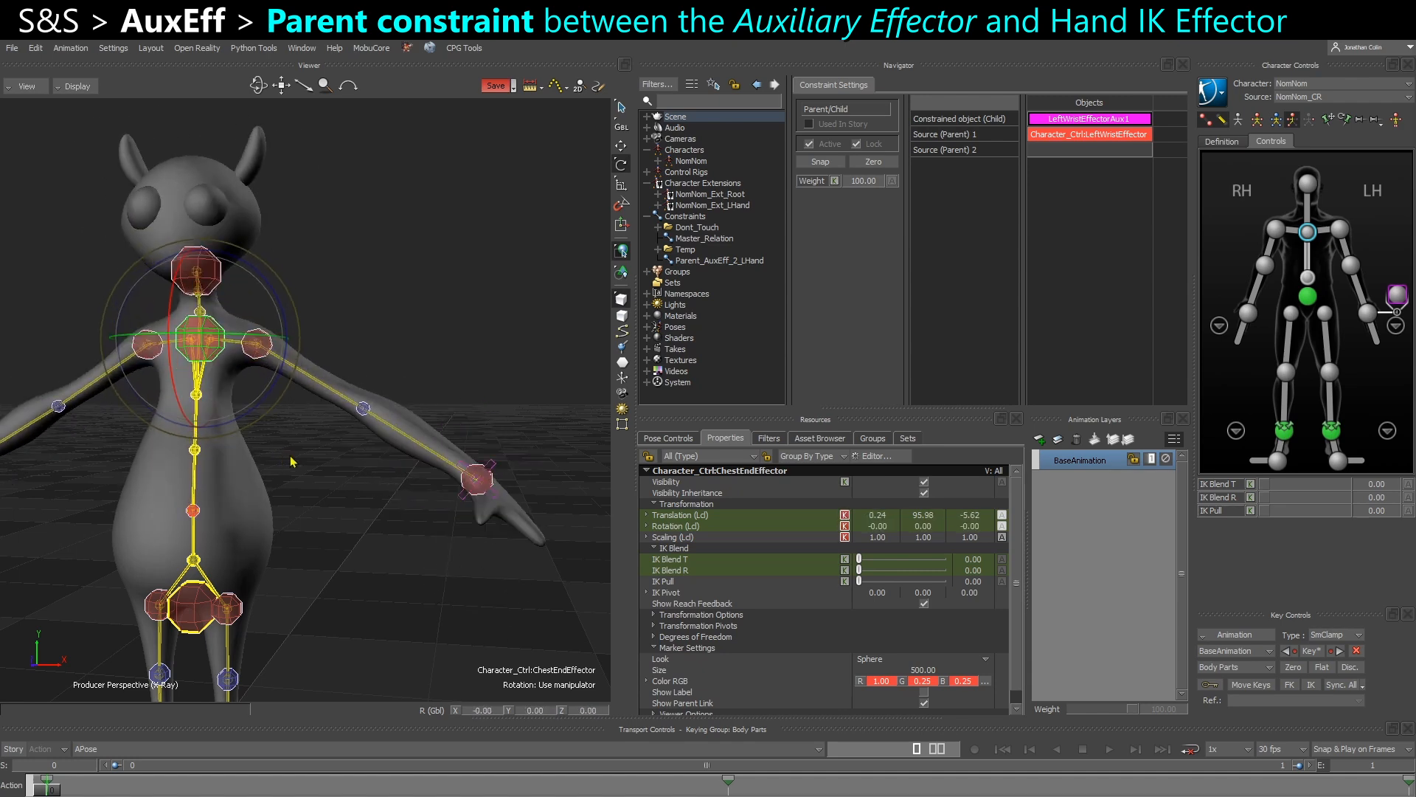
shift+click(1276, 230)
shift+click(1339, 230)
shift+click(1307, 182)
click(1340, 230)
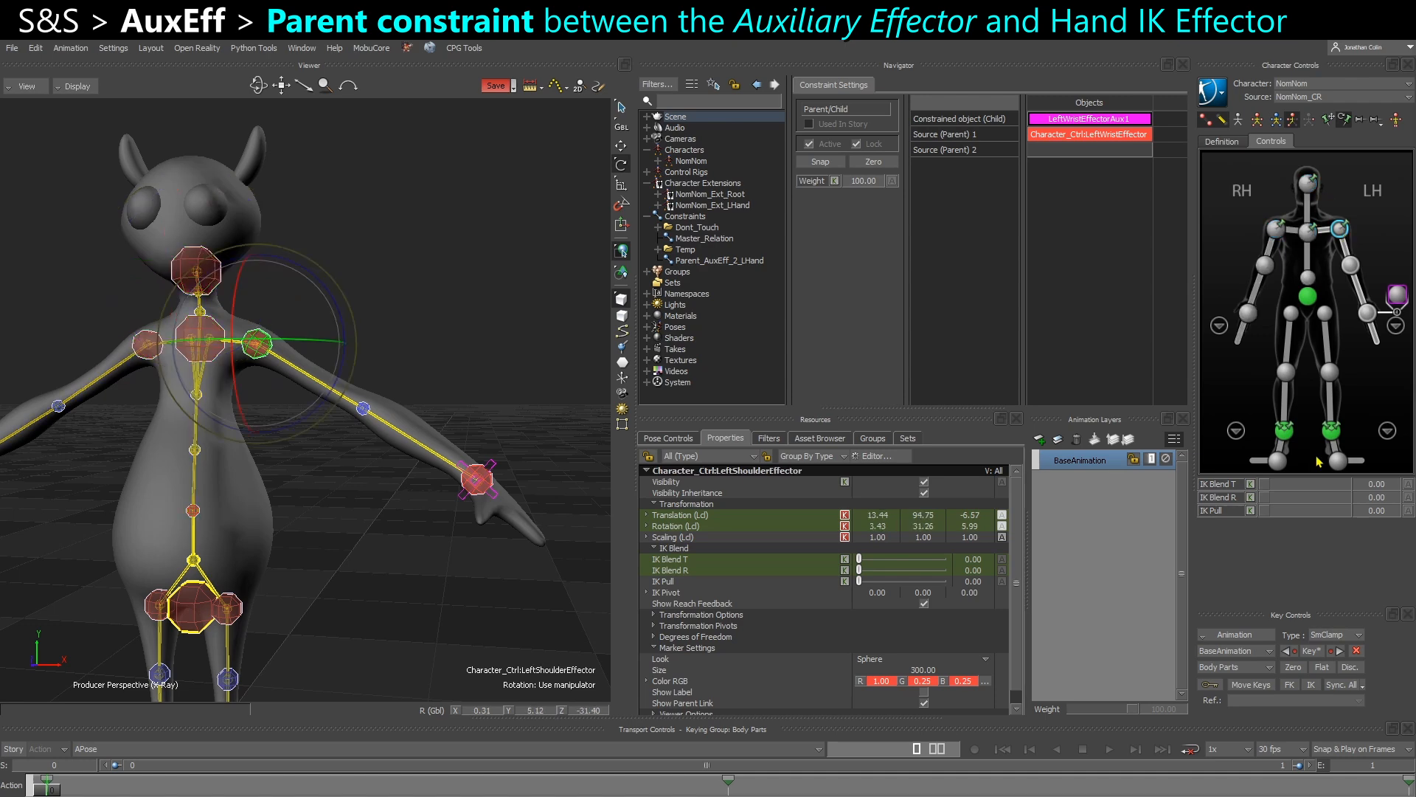
drag(1291, 499, 1249, 502)
Make the weight of the Parent_AuxEff_2_LHand constraint animatable.
click(719, 261)
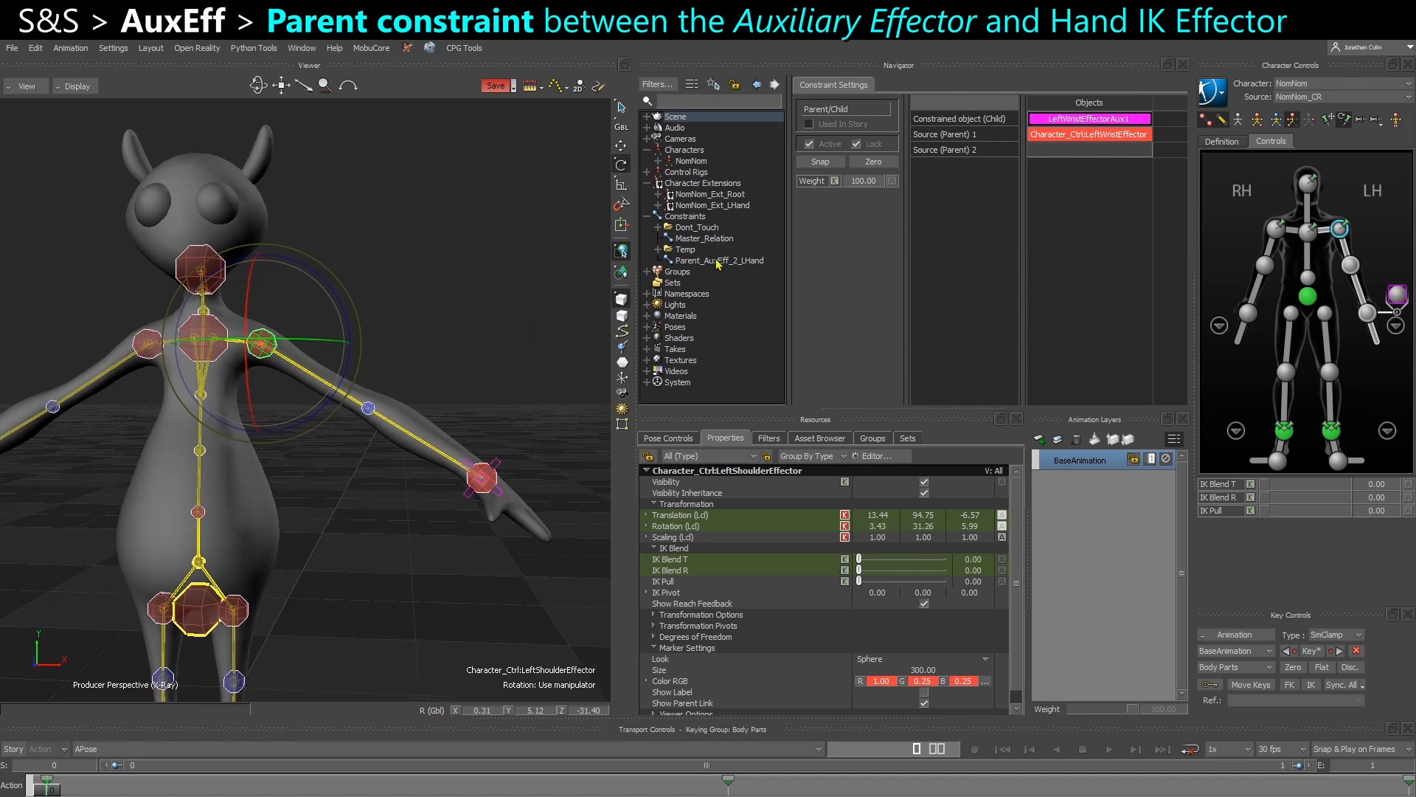
click(893, 182)
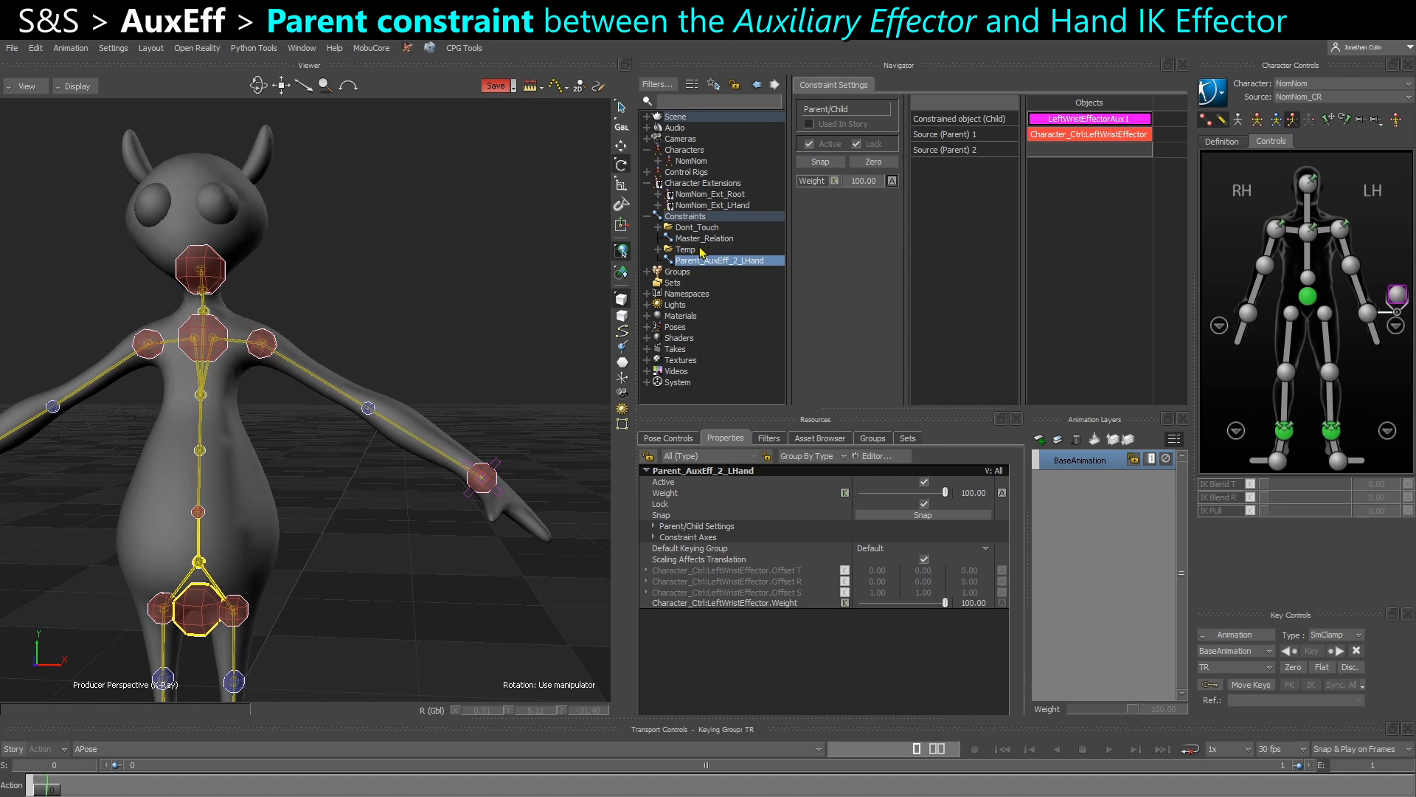
Expand the Dont_Touch and Driven_Constraints folders and open the Base_Relation constraint's relation graph.
click(659, 228)
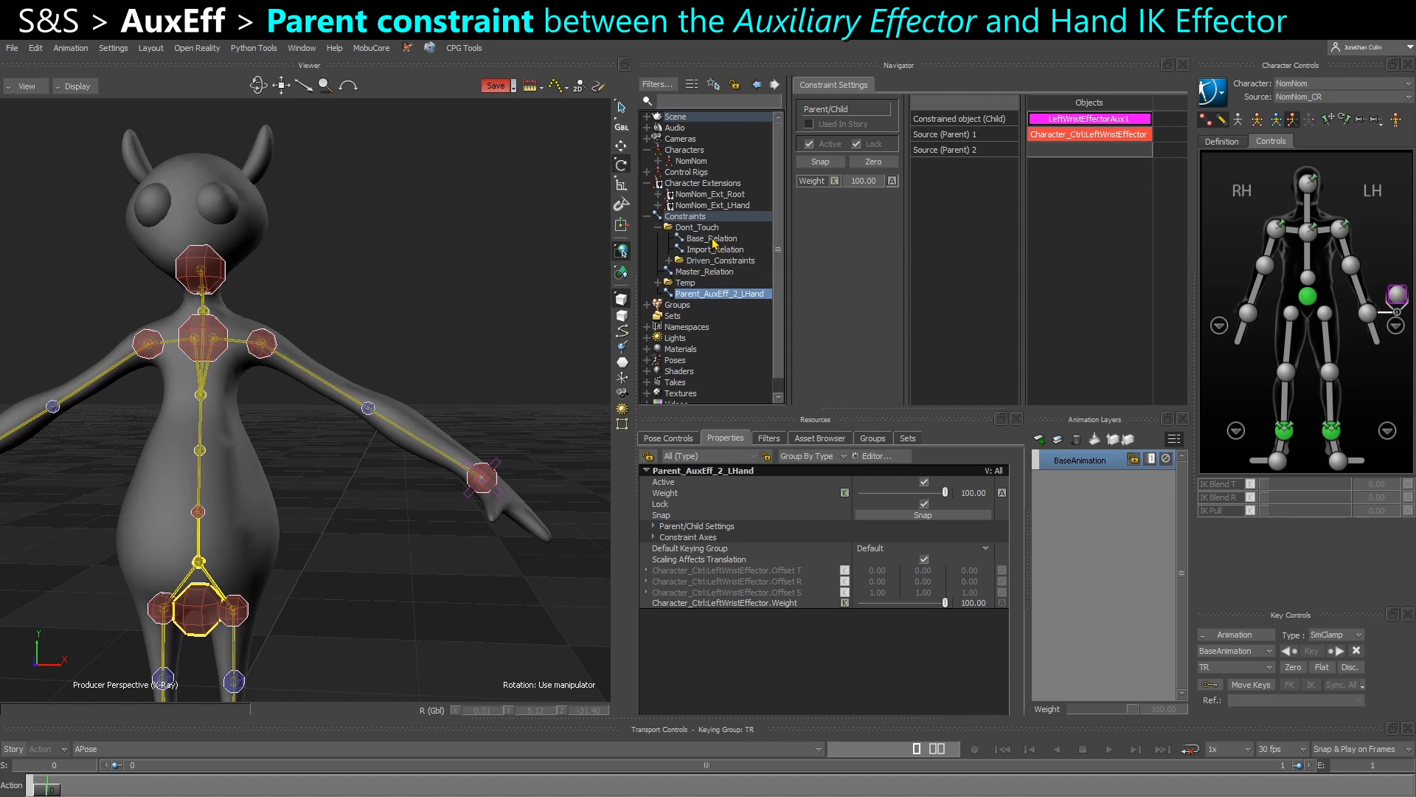
click(660, 228)
click(659, 227)
click(658, 228)
ctrl+drag(401, 463, 325, 521)
shift+drag(324, 523, 358, 461)
ctrl+shift+drag(326, 619, 449, 516)
shift+drag(448, 517, 430, 560)
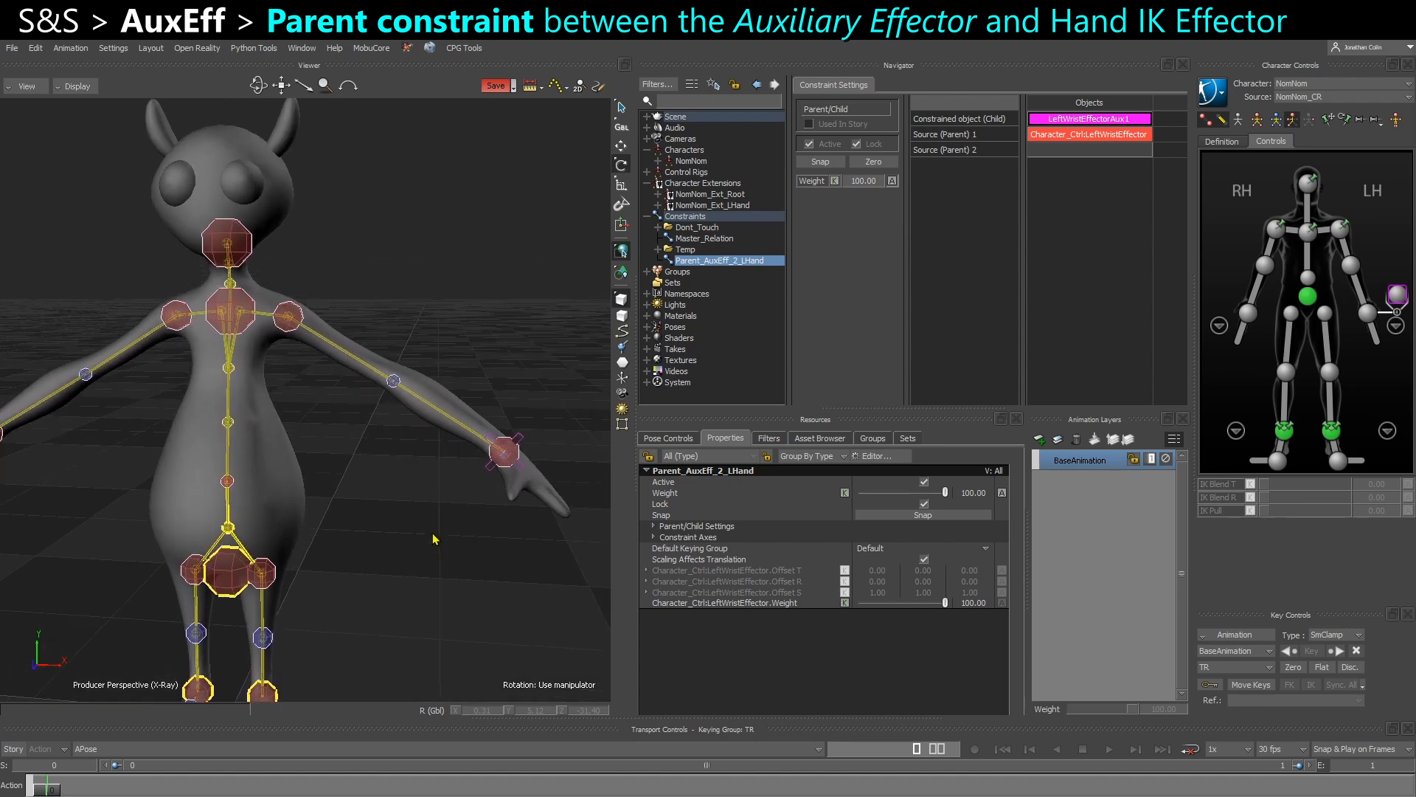
click(659, 228)
click(669, 261)
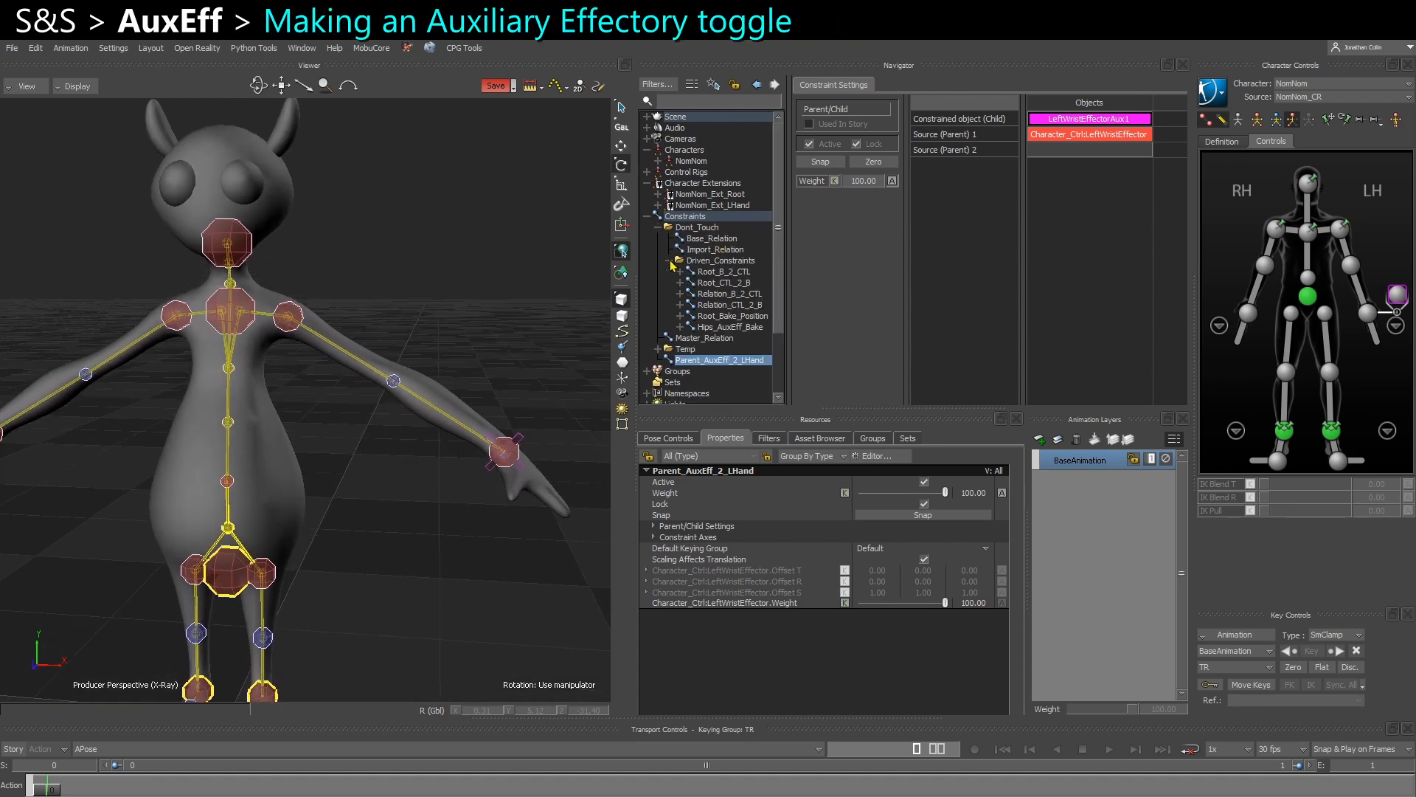
click(709, 239)
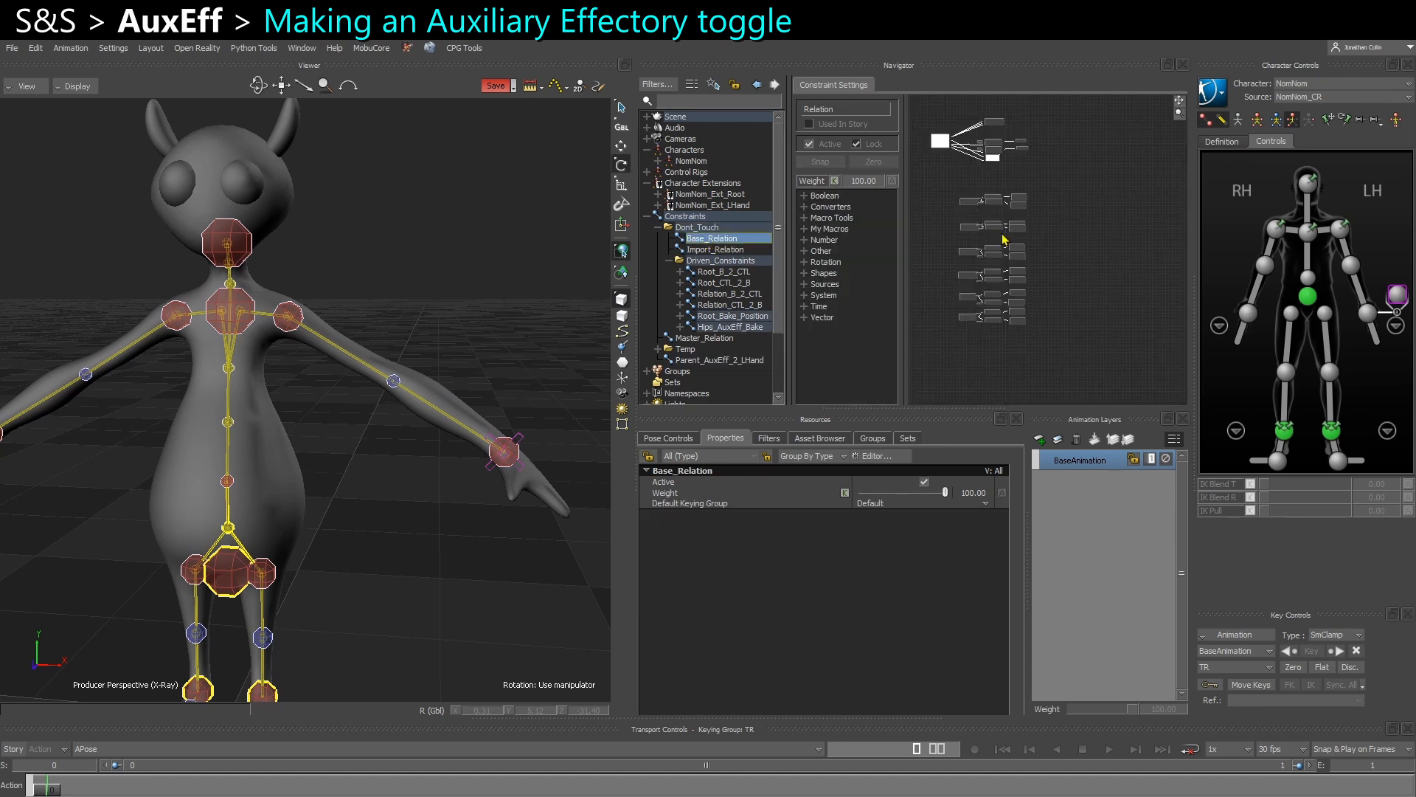
Add the Parent_AuxEff_2_LHand constraint to the Base_Relation graph, below the existing bake constraint nodes.
scroll(1058, 271, up, 8)
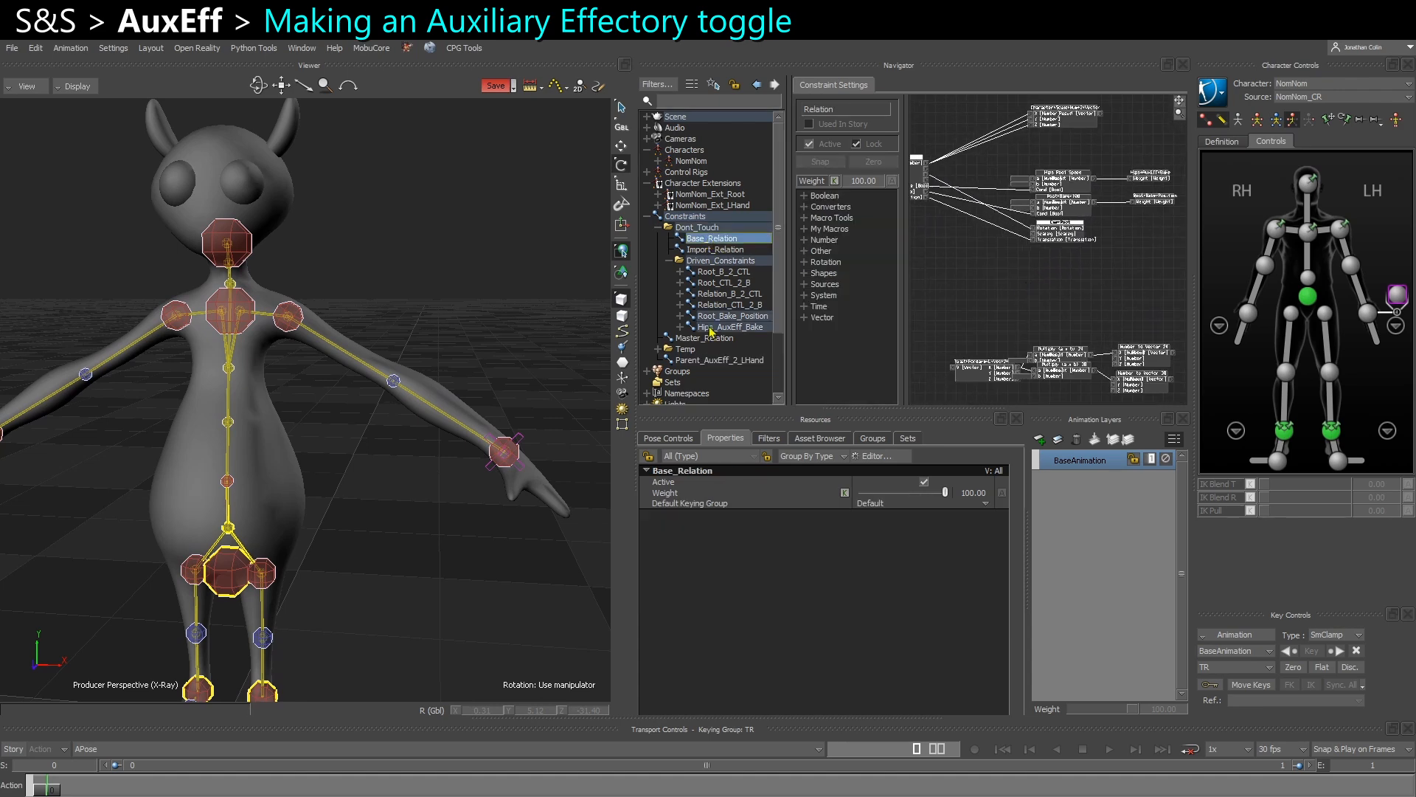
drag(709, 333, 712, 336)
scroll(710, 347, down, 1)
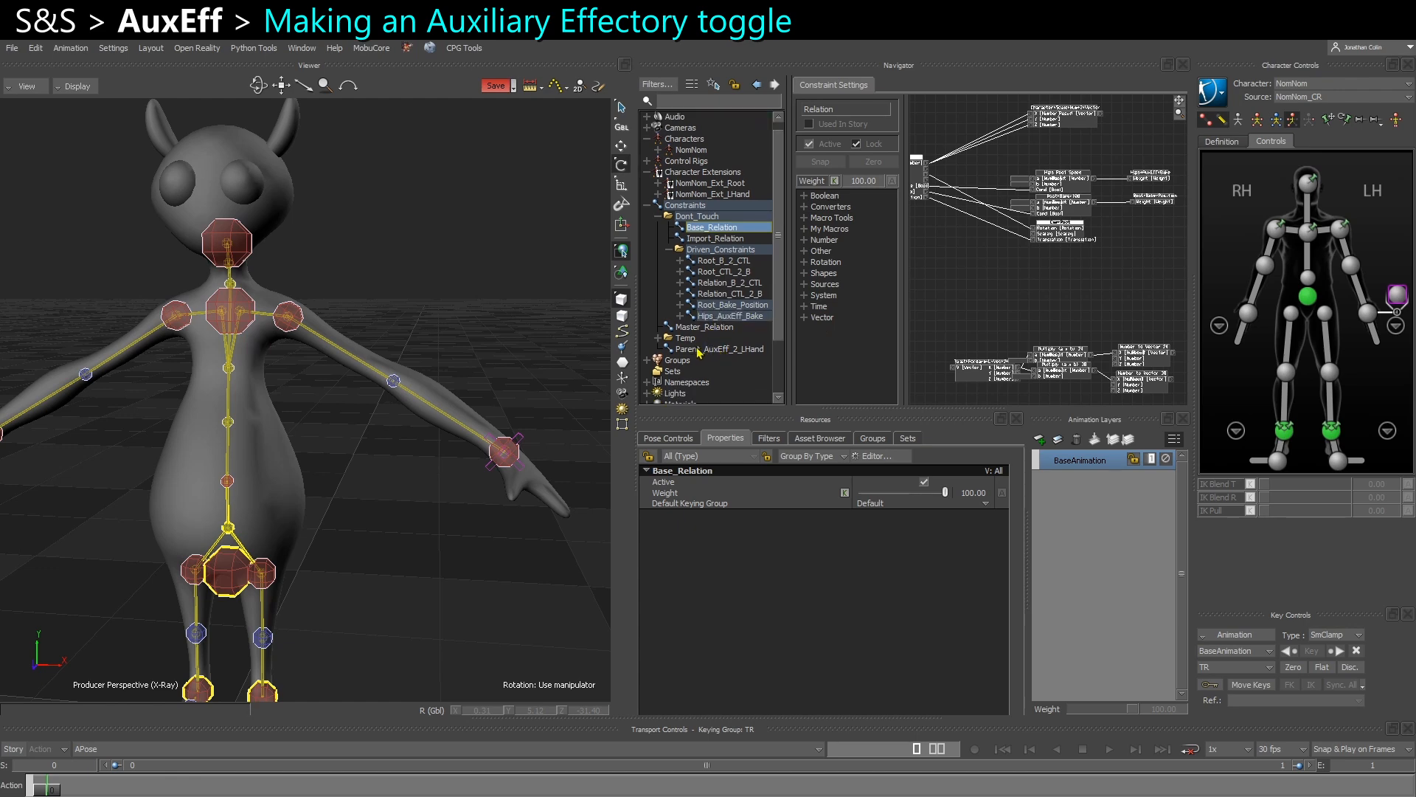
drag(710, 354, 1033, 254)
click(1062, 275)
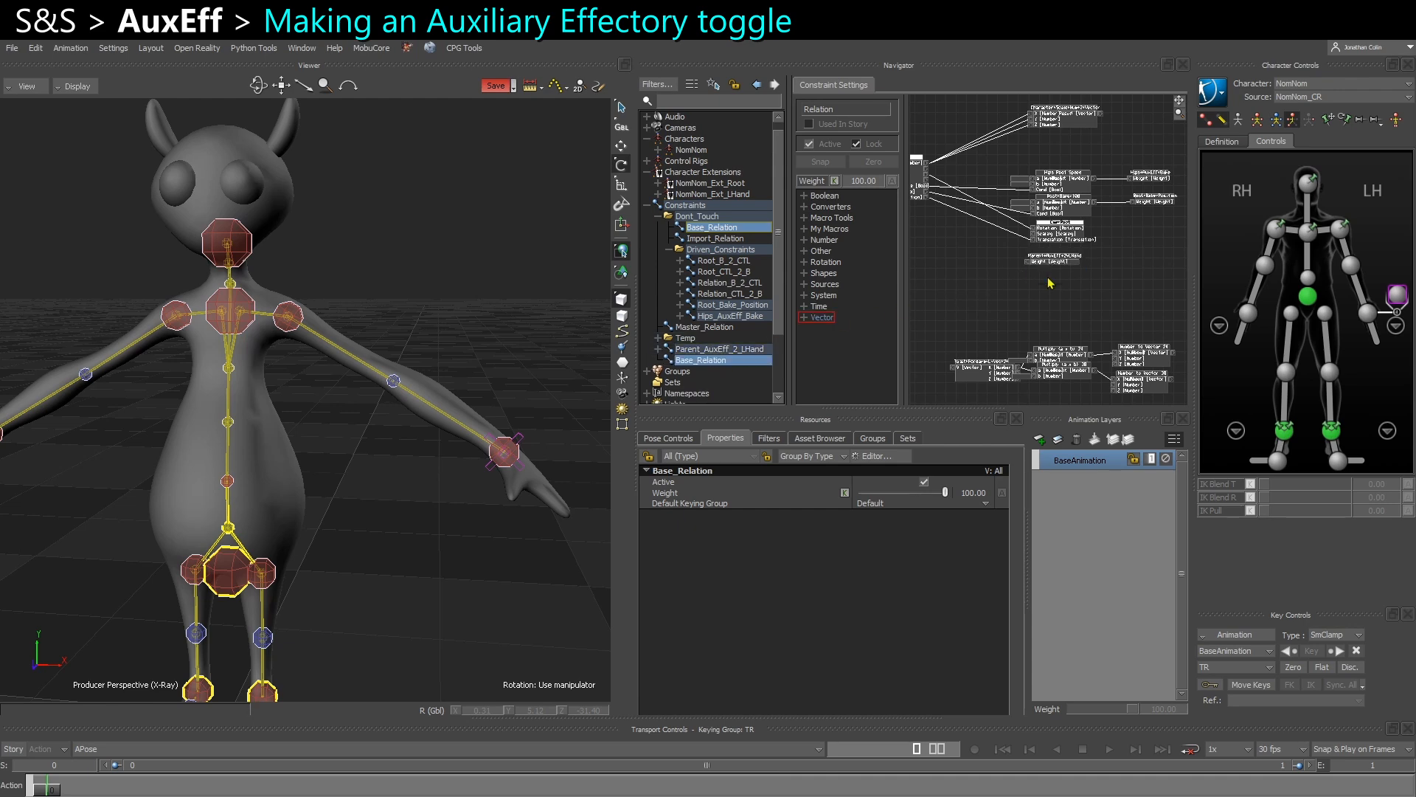
Make the IK Blend T and IK Blend R properties of the left wrist auxiliary effector animatable.
scroll(1066, 264, up, 3)
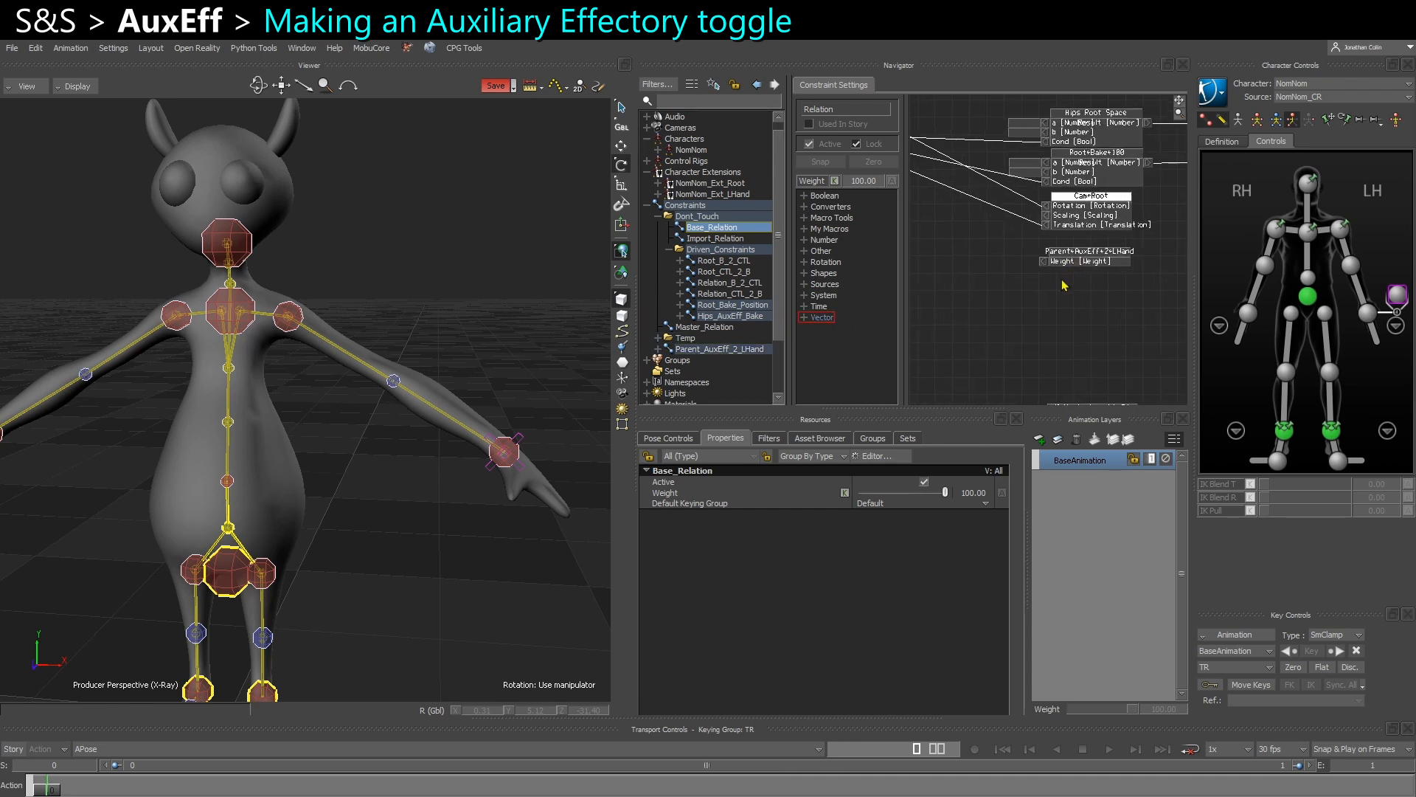
middle_drag(1060, 319, 1044, 313)
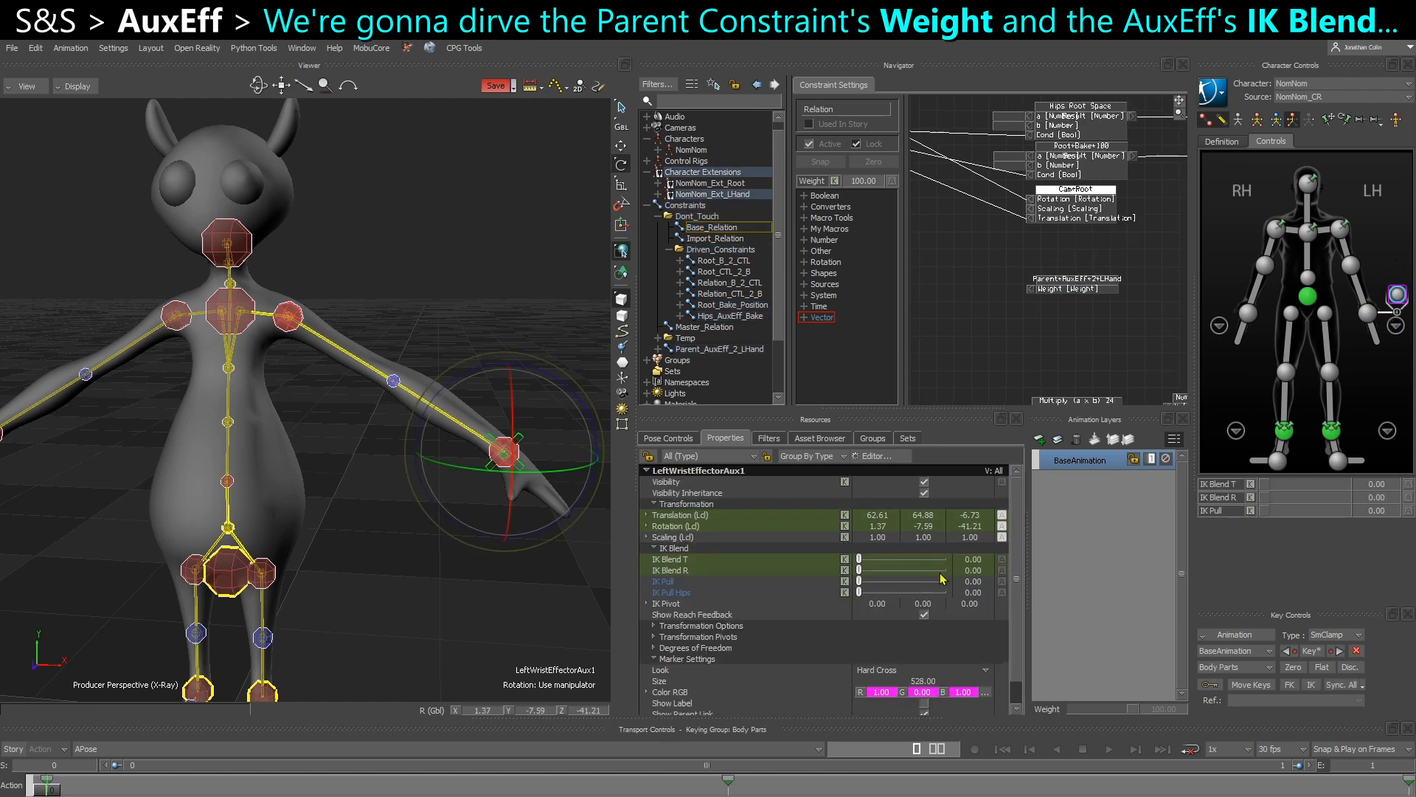
scroll(945, 574, down, 1)
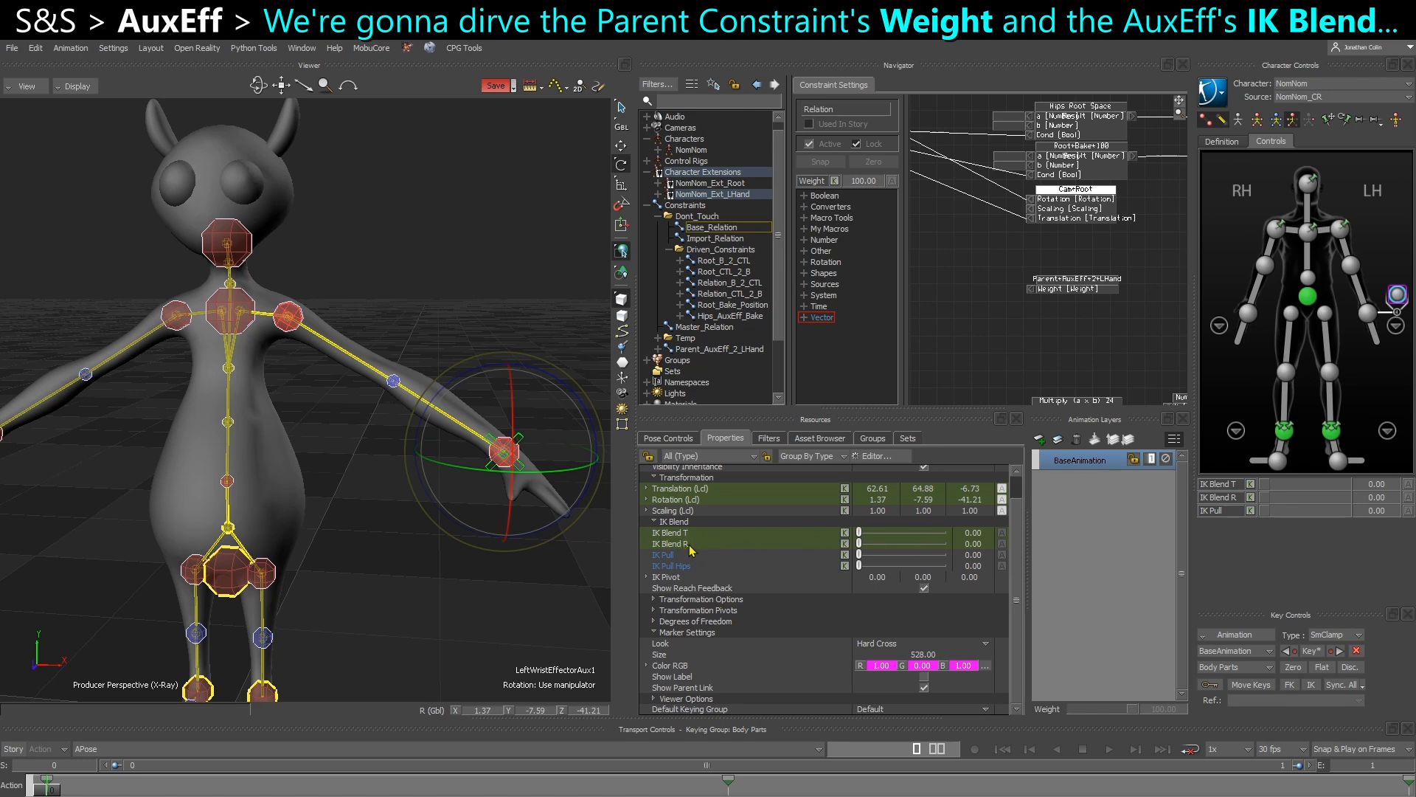
click(1001, 532)
click(1001, 544)
Add LeftWristEffectorAux1 to the Base_Relation graph as a receiver, just below the Parent_AuxEff_2_LHand node.
alt+drag(476, 583, 1065, 321)
click(1028, 347)
scroll(1031, 319, up, 2)
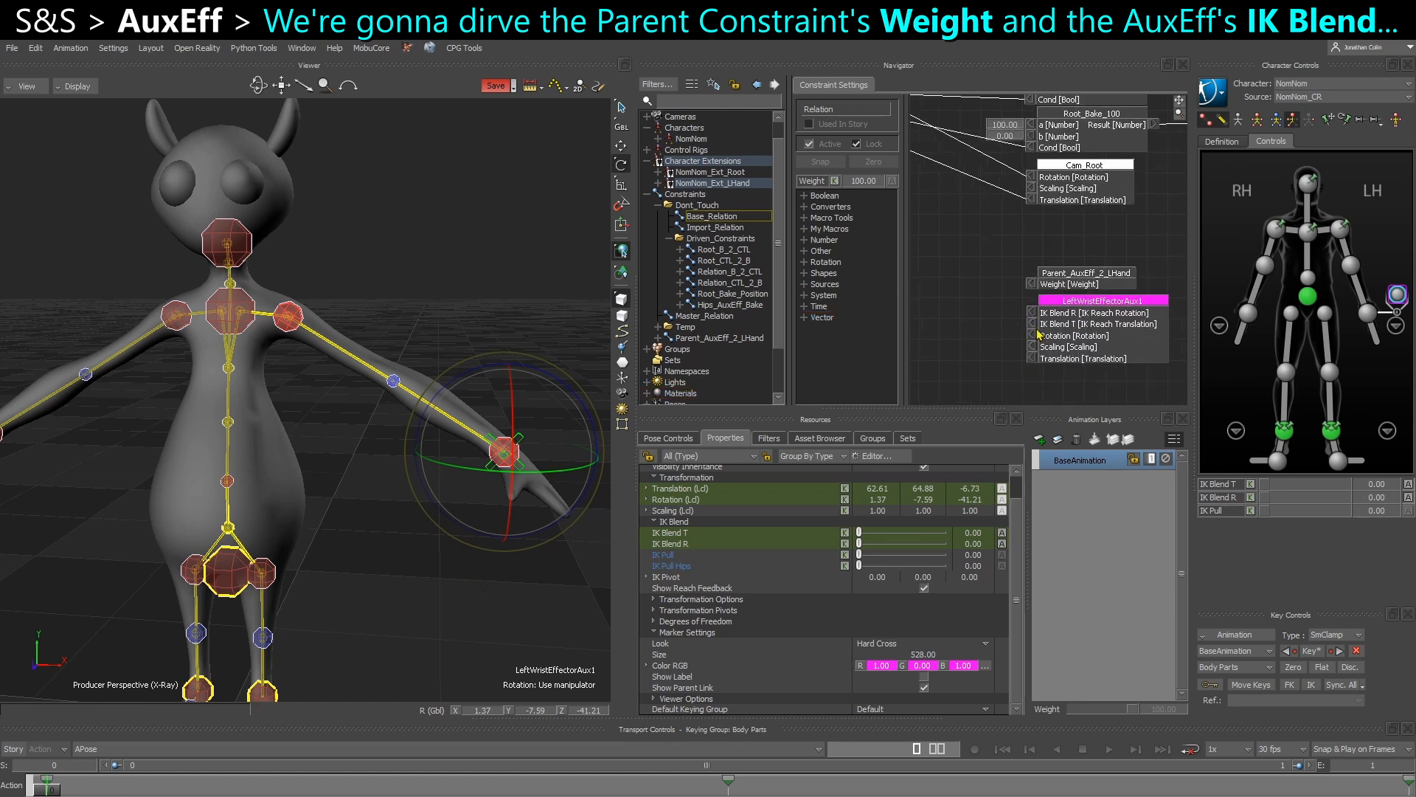
Widen the navigator and resources area and open the custom property settings of the left wrist auxiliary effector.
drag(635, 390, 398, 378)
click(257, 593)
ctrl+drag(256, 595, 264, 461)
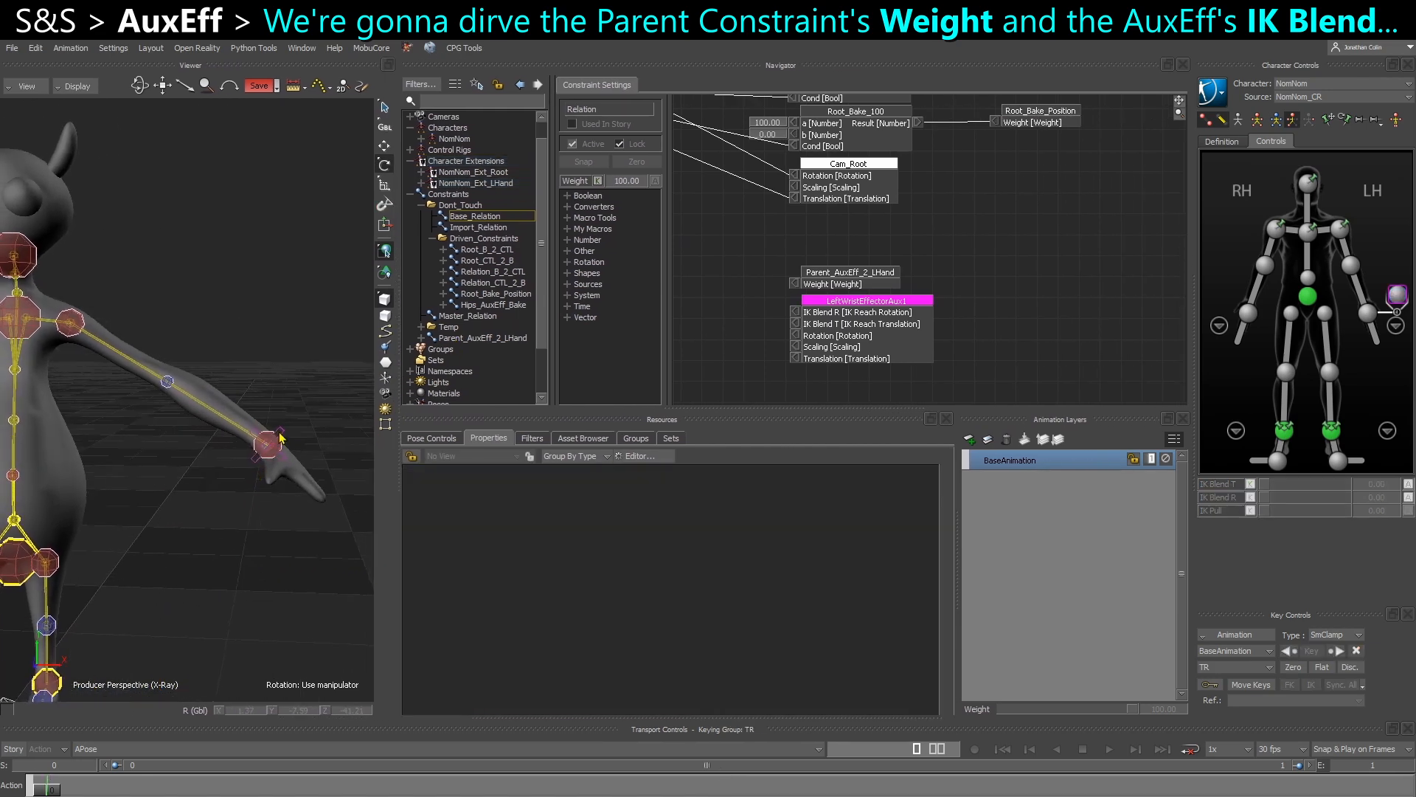
click(279, 436)
scroll(645, 658, down, 1)
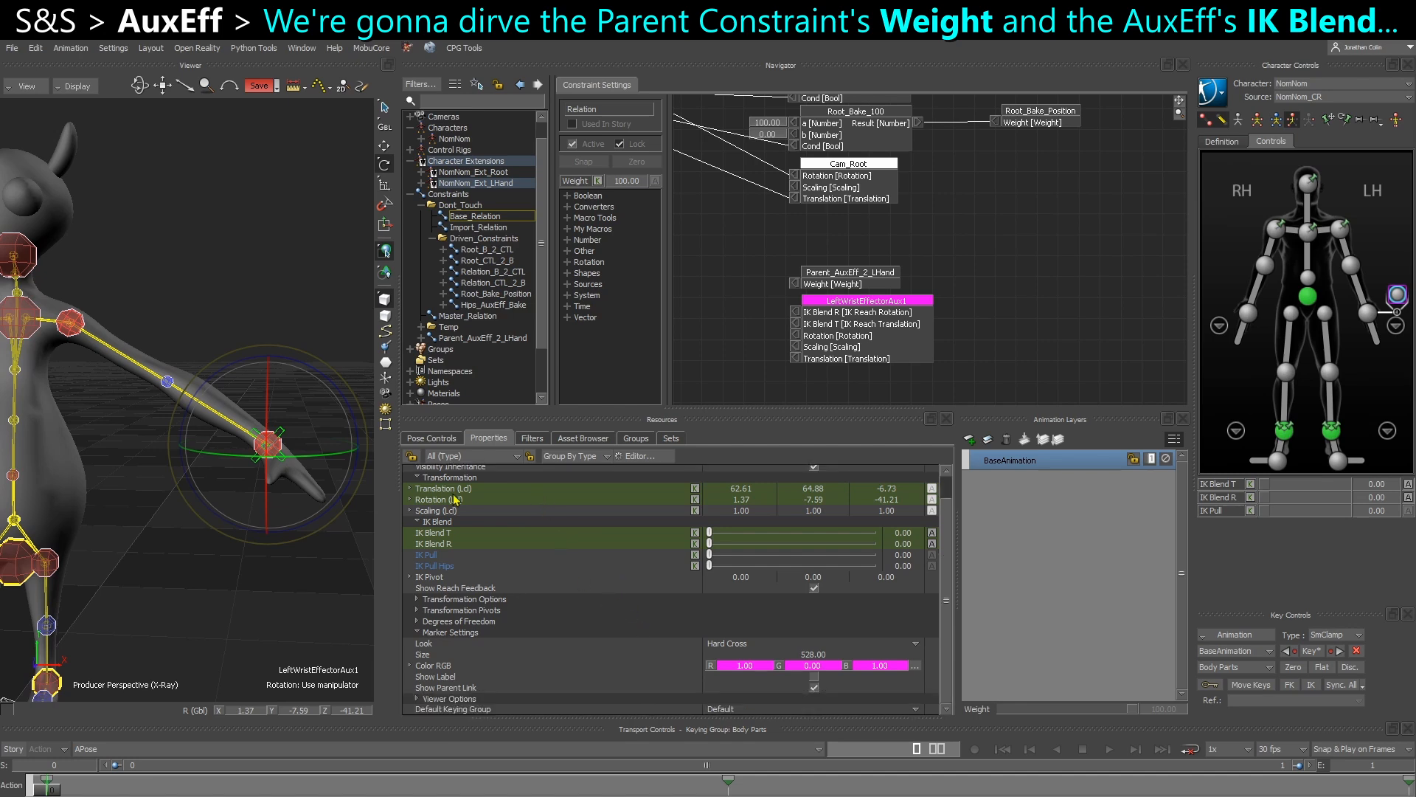
click(642, 457)
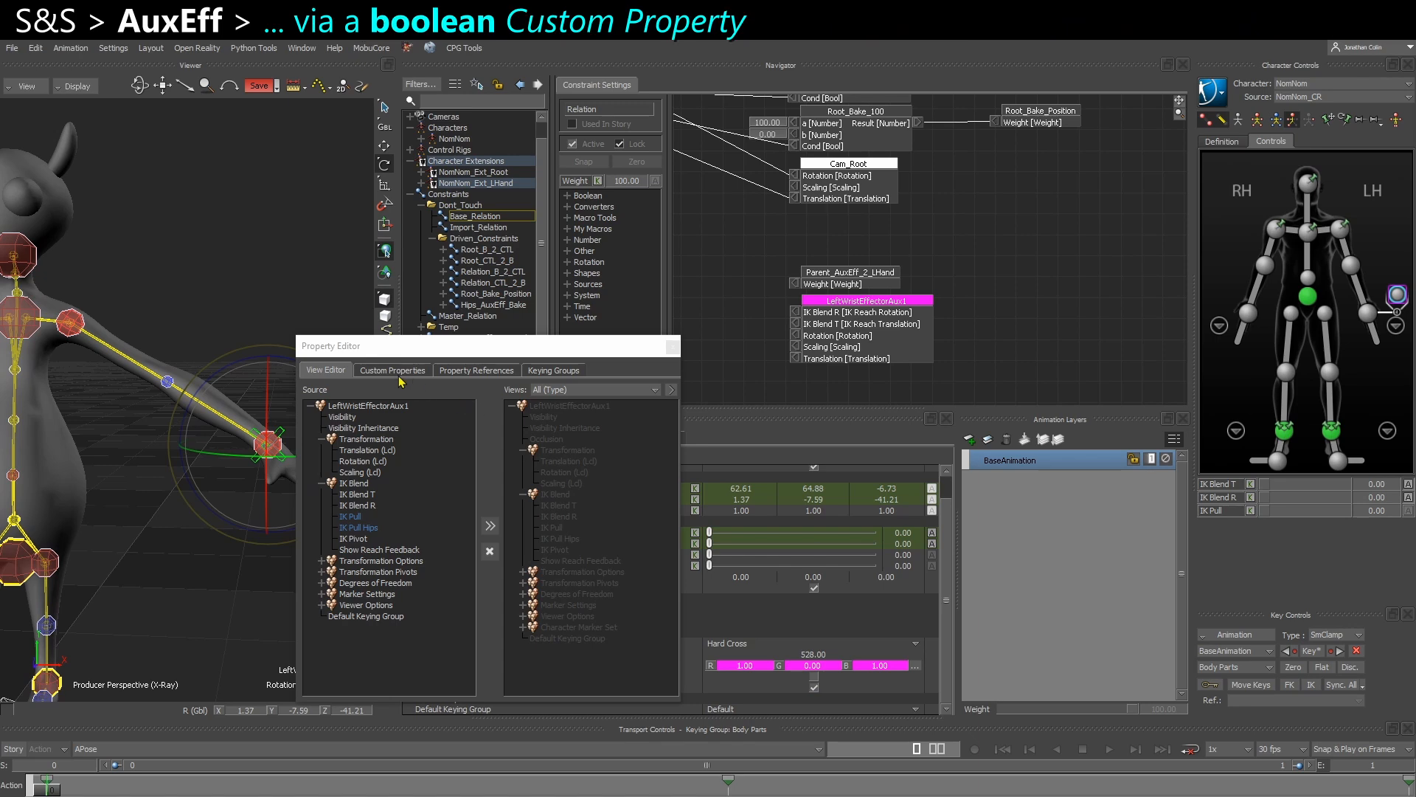
drag(428, 353, 463, 349)
click(372, 371)
click(550, 408)
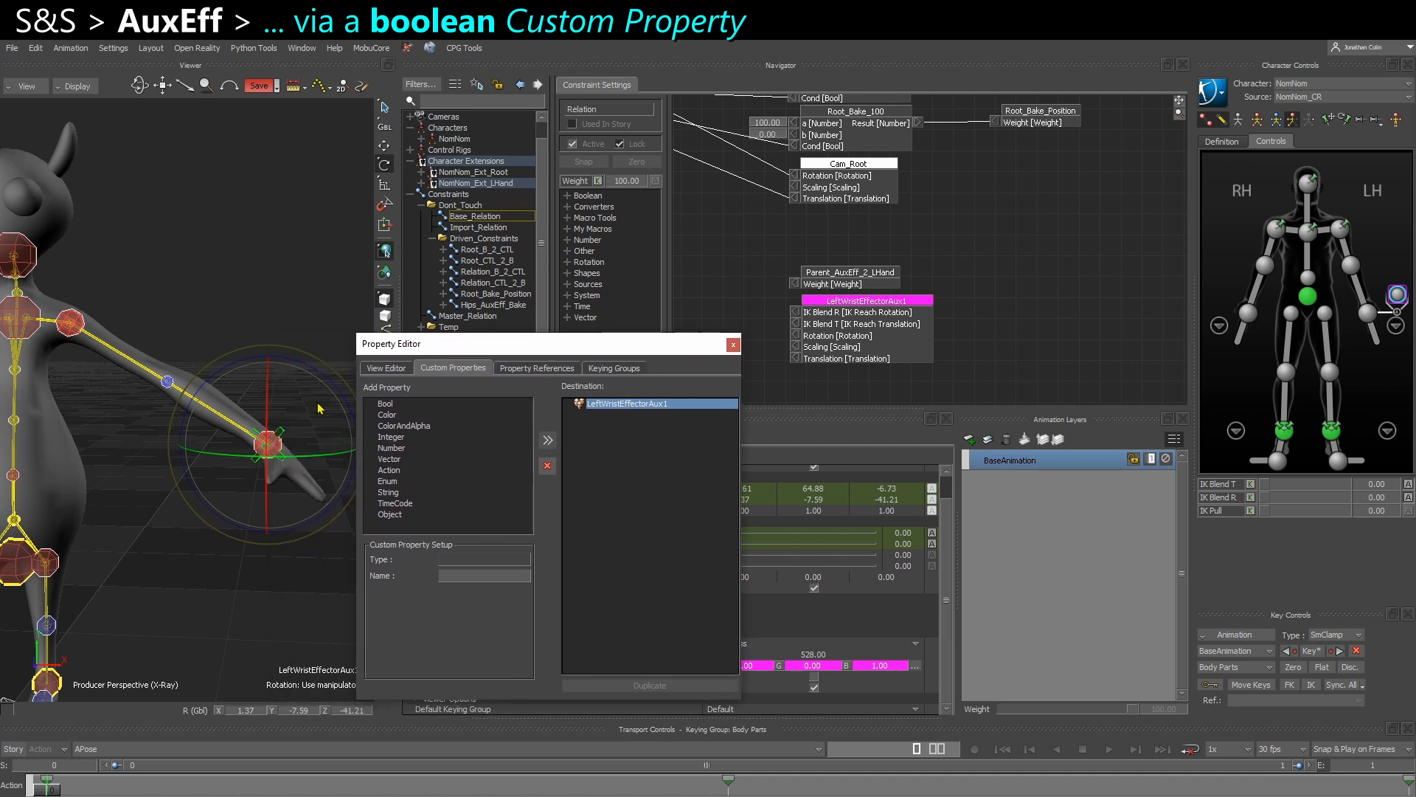
Add a Bool custom property to LeftWristEffectorAux1 and name it AuxEff_ON.
click(386, 405)
click(545, 441)
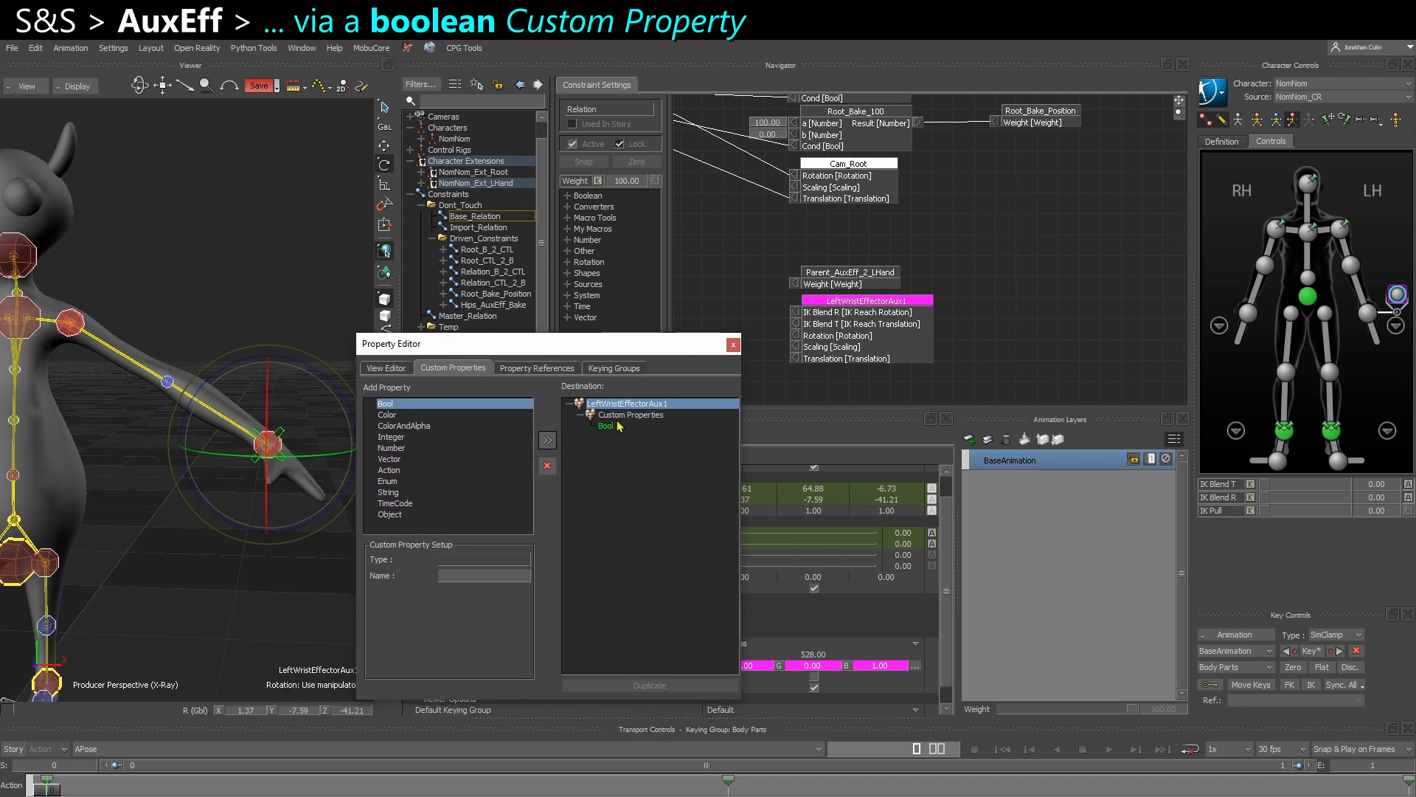
click(617, 426)
click(475, 577)
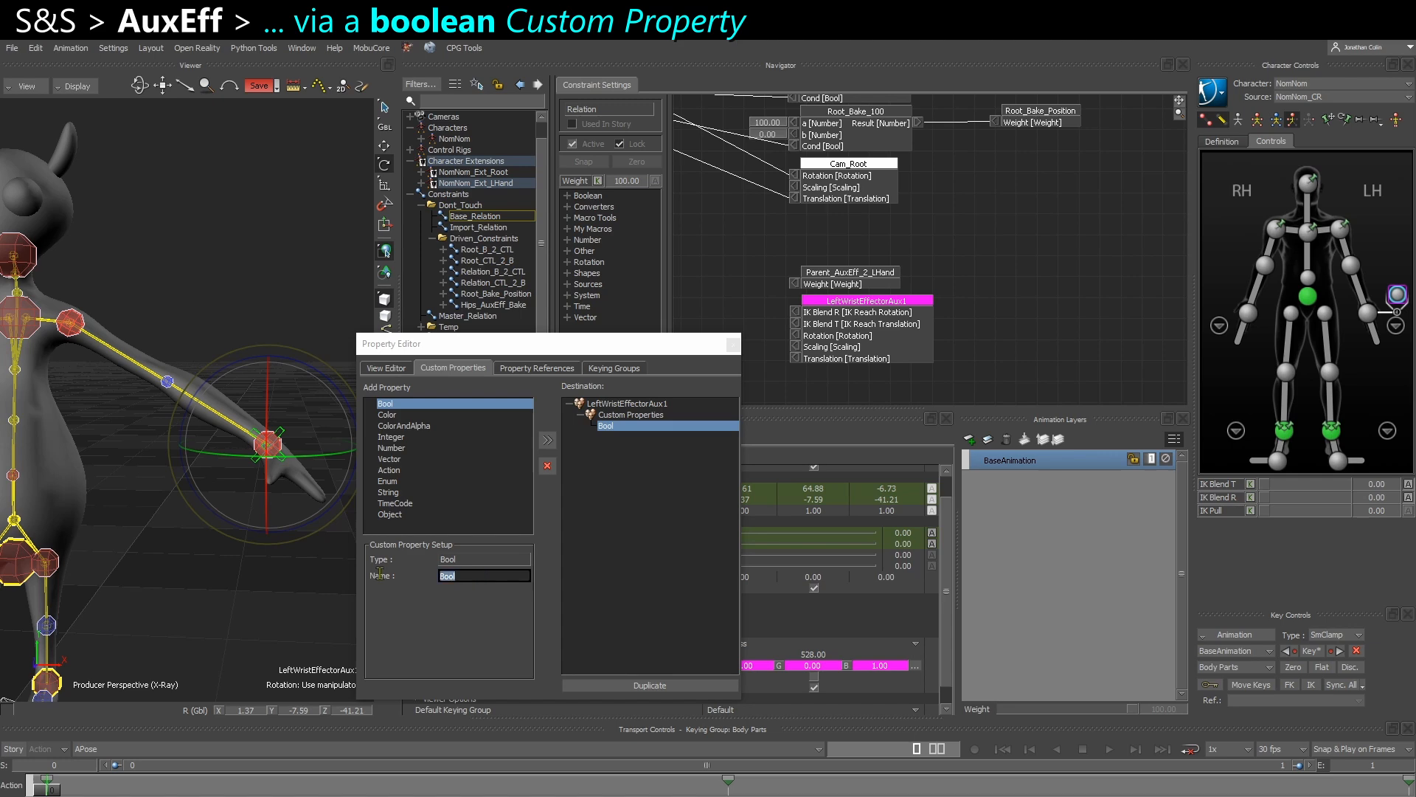
text(AuxEff_ON)
click(547, 441)
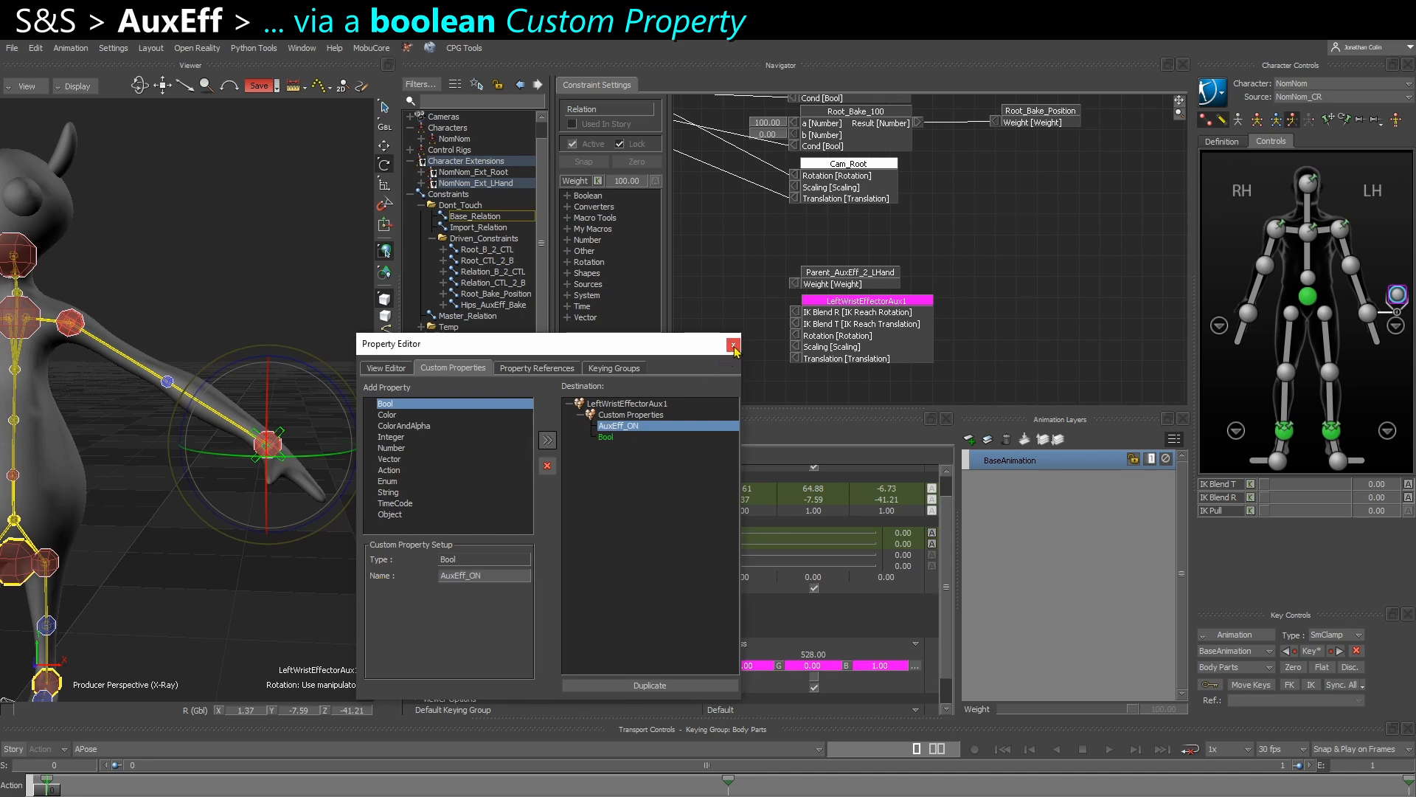
Remove the surplus Bool property from LeftWristEffectorAux1 and close the Property Editor.
click(636, 437)
click(548, 465)
click(621, 428)
click(734, 344)
Make the AuxEff_ON custom property animatable and lock it.
scroll(677, 668, down, 1)
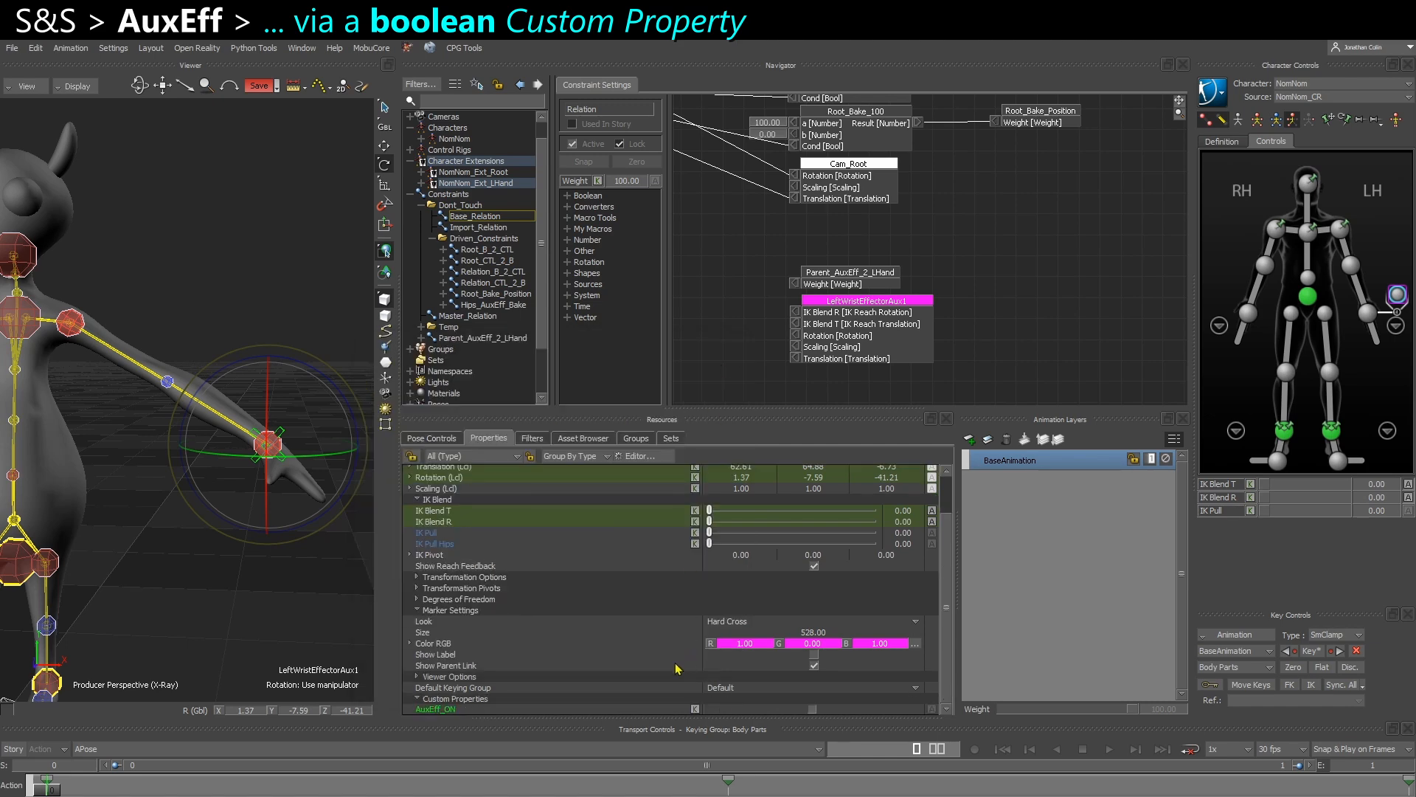
click(455, 709)
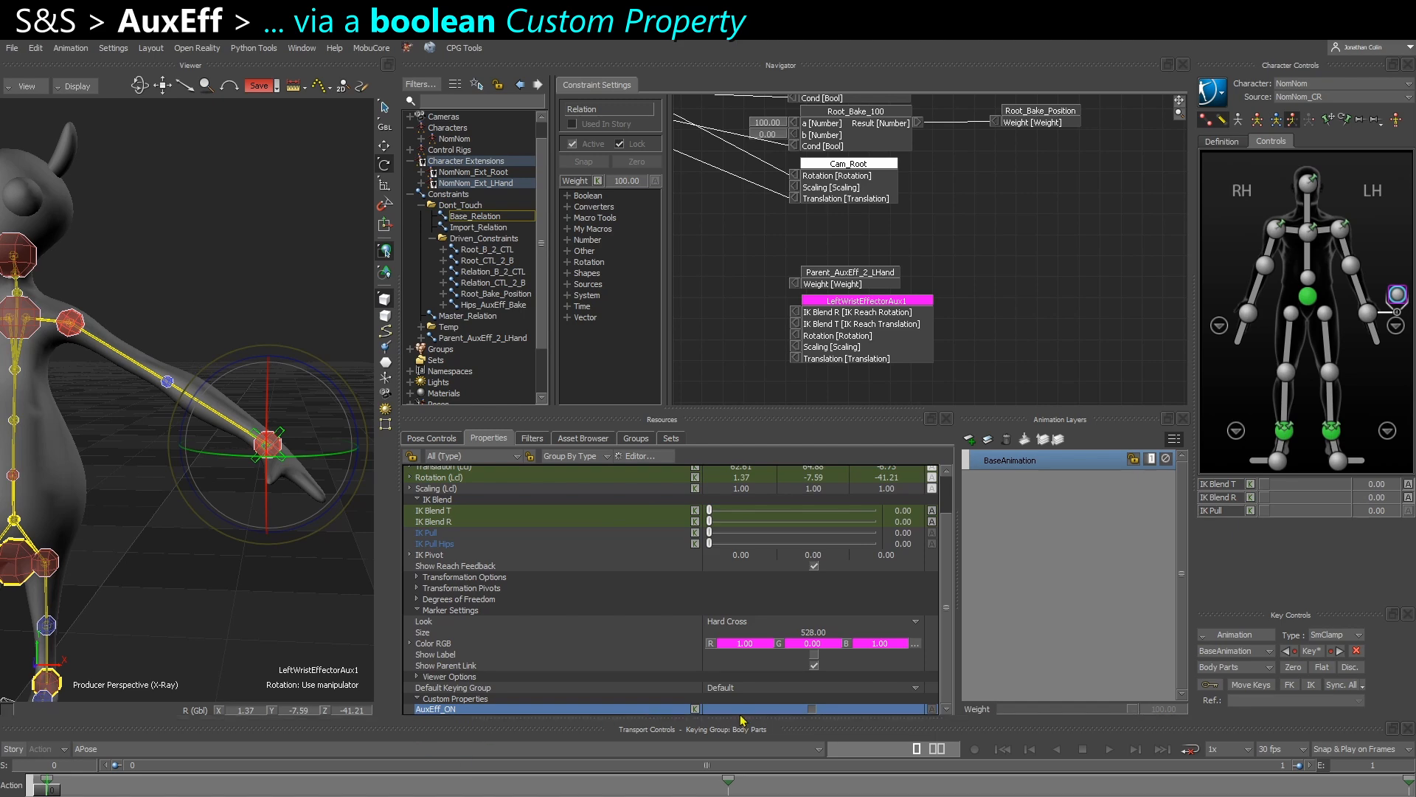
click(813, 710)
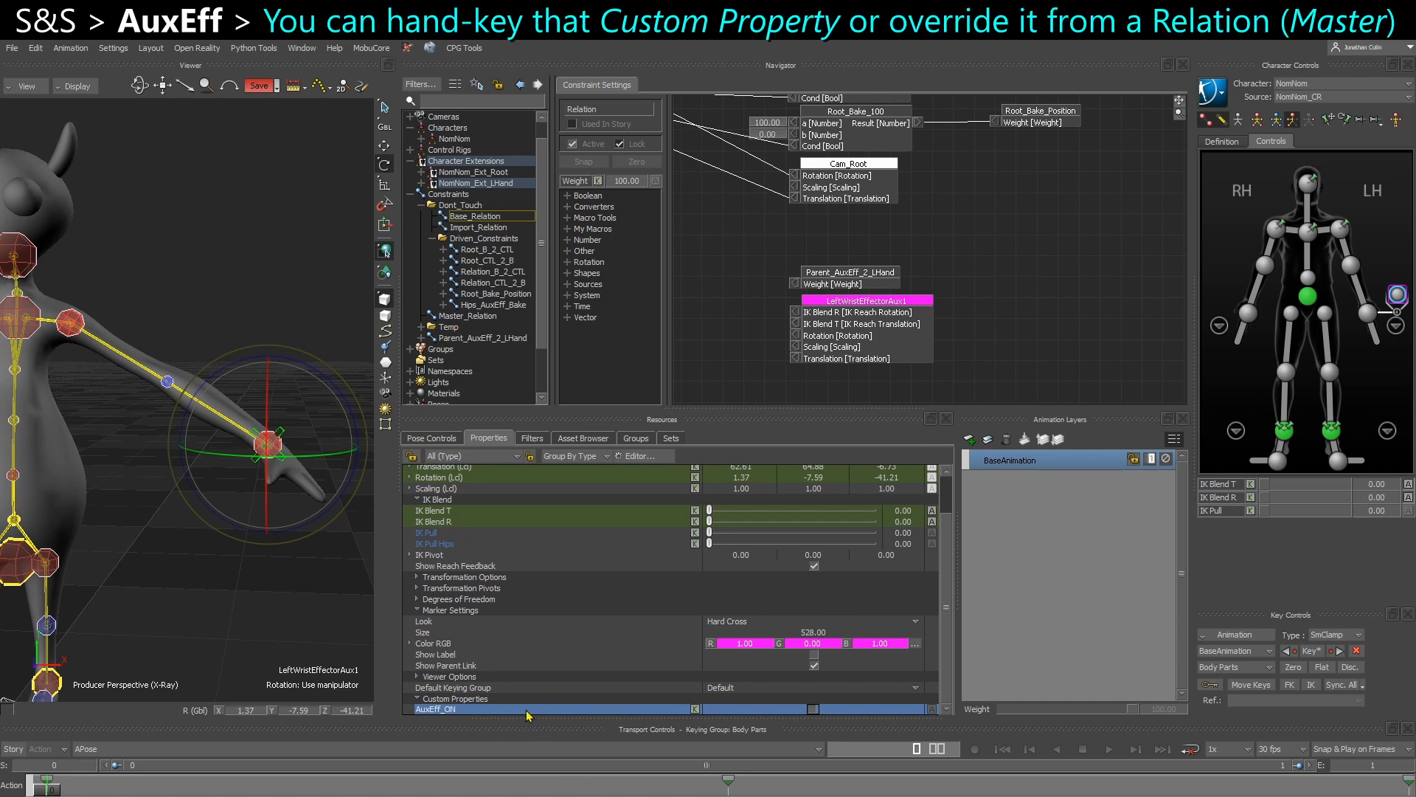
click(932, 710)
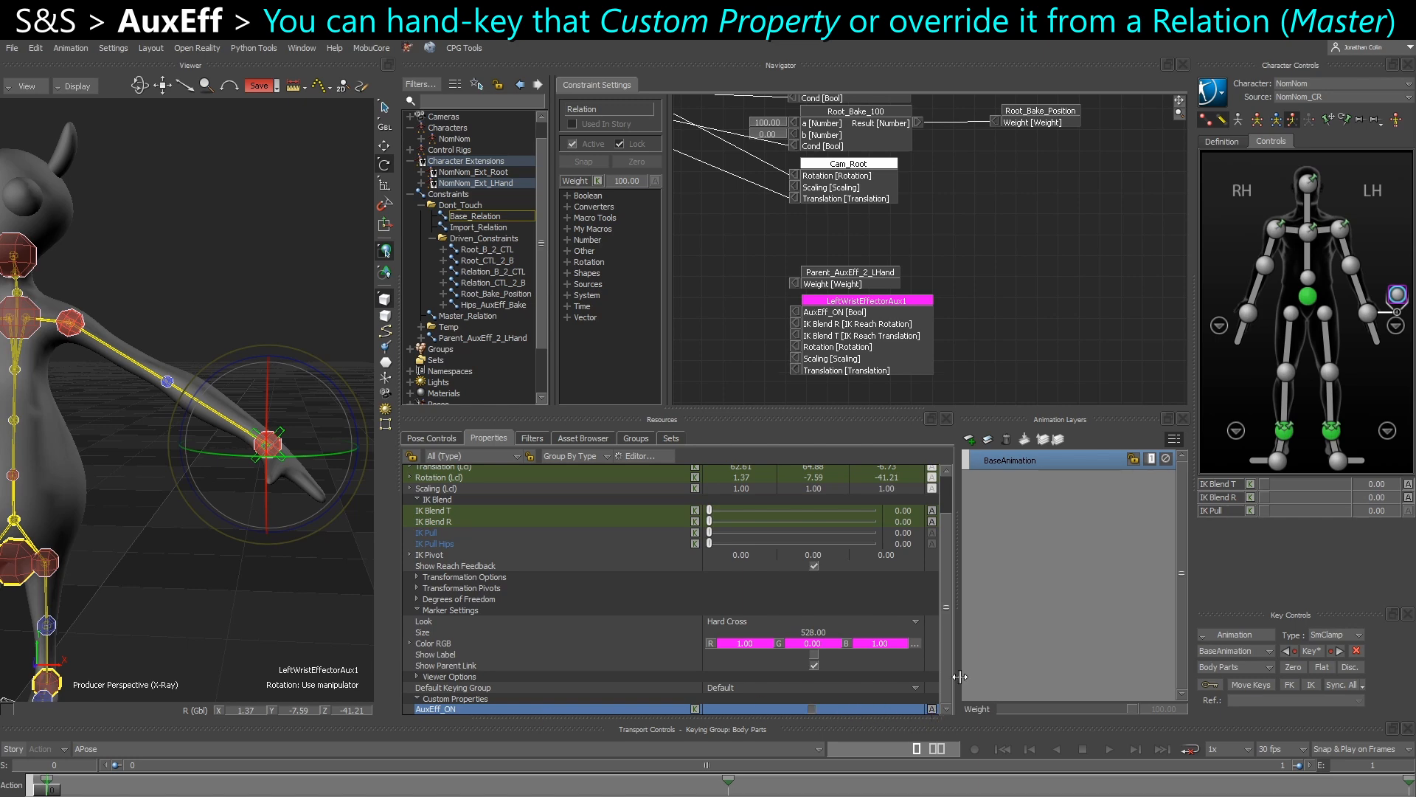
right_click(567, 712)
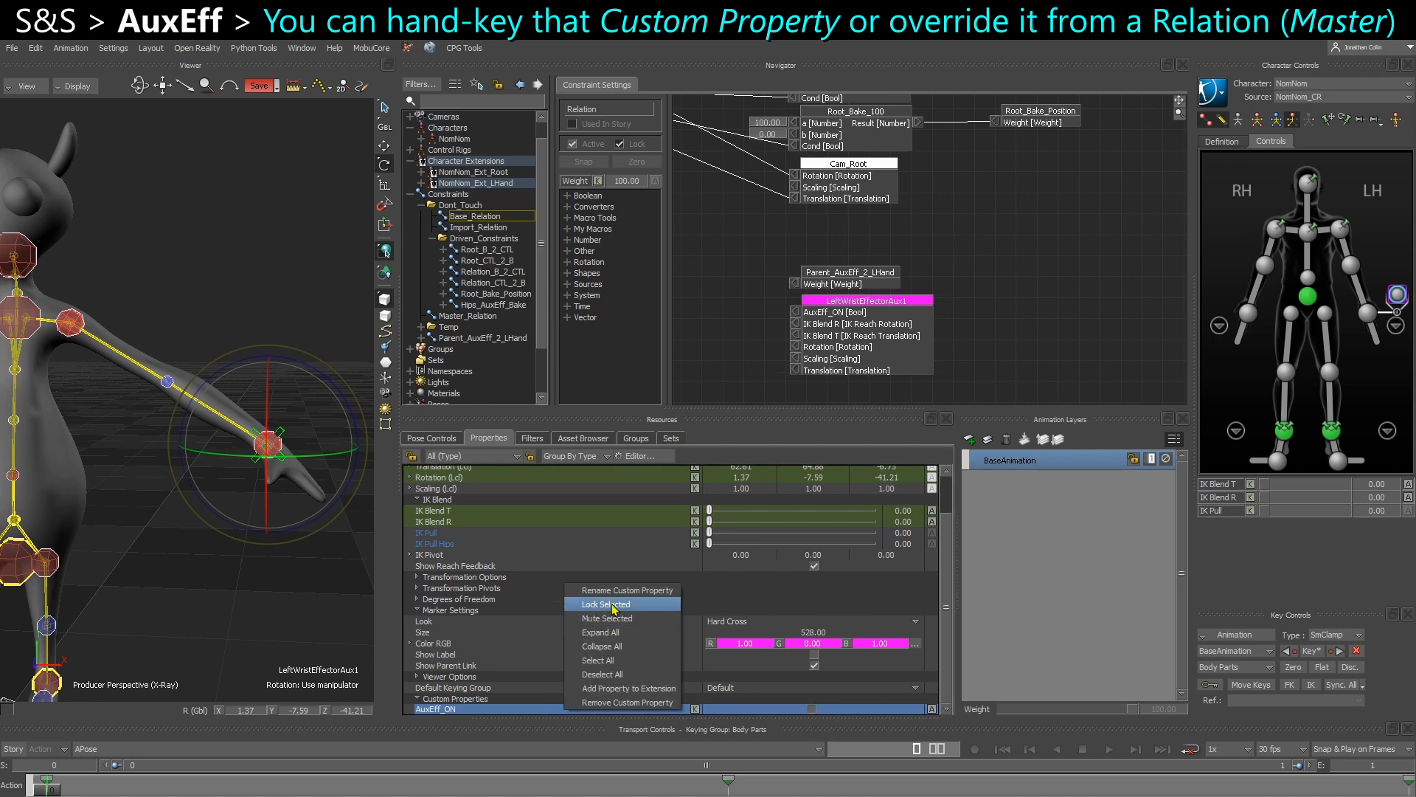
click(594, 618)
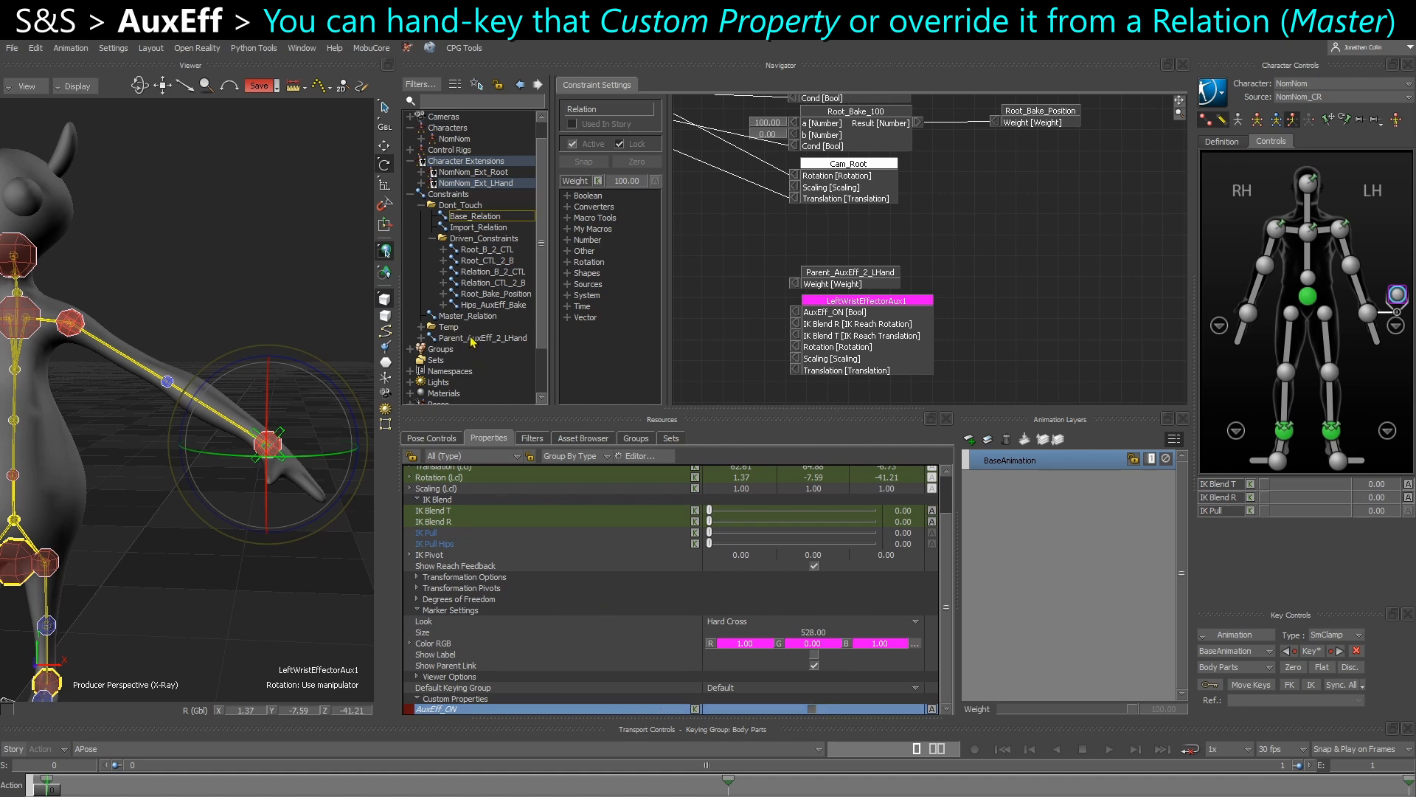
Open the Master_Relation graph and add LeftWristEffectorAux1 as a receiver below the Root_CTL node.
middle_drag(810, 329, 823, 315)
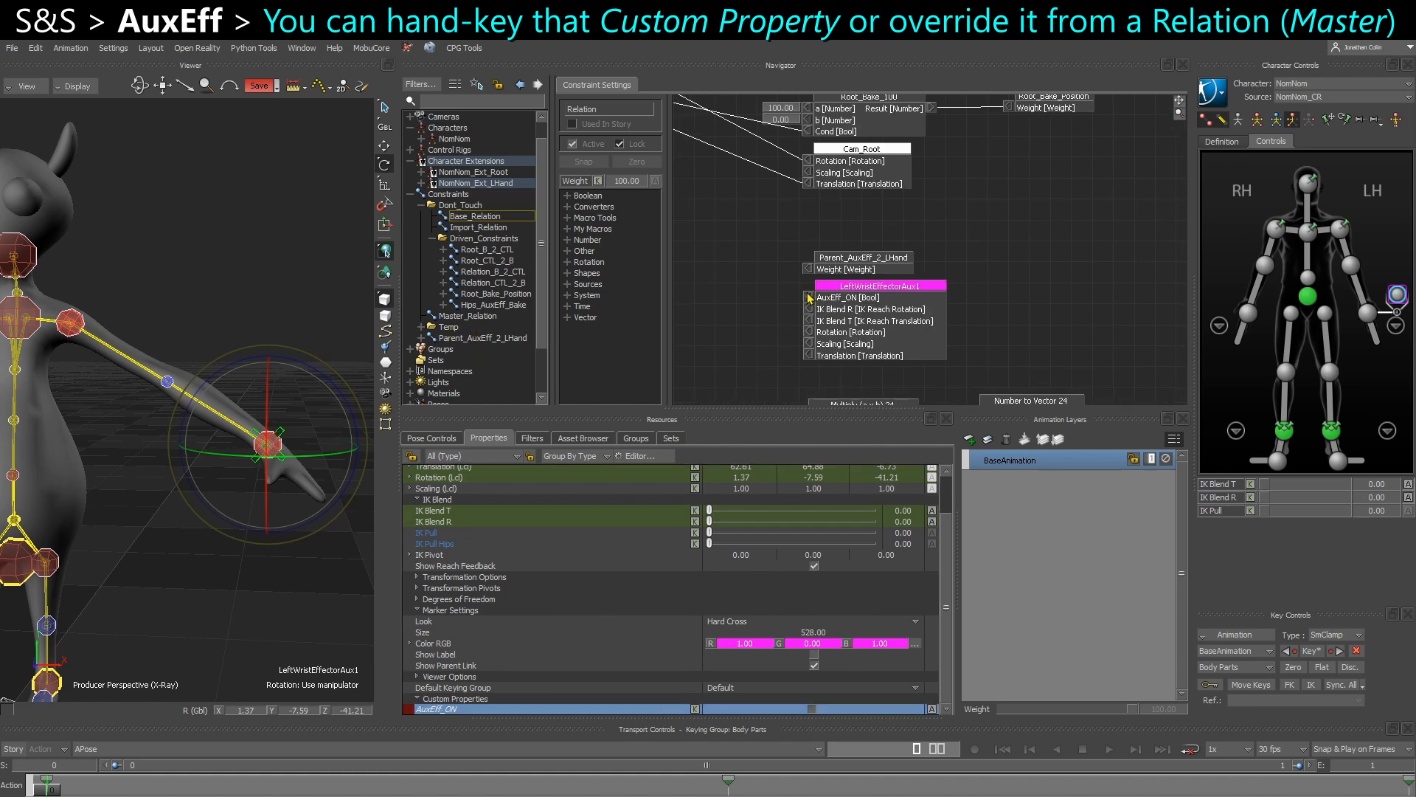
click(487, 315)
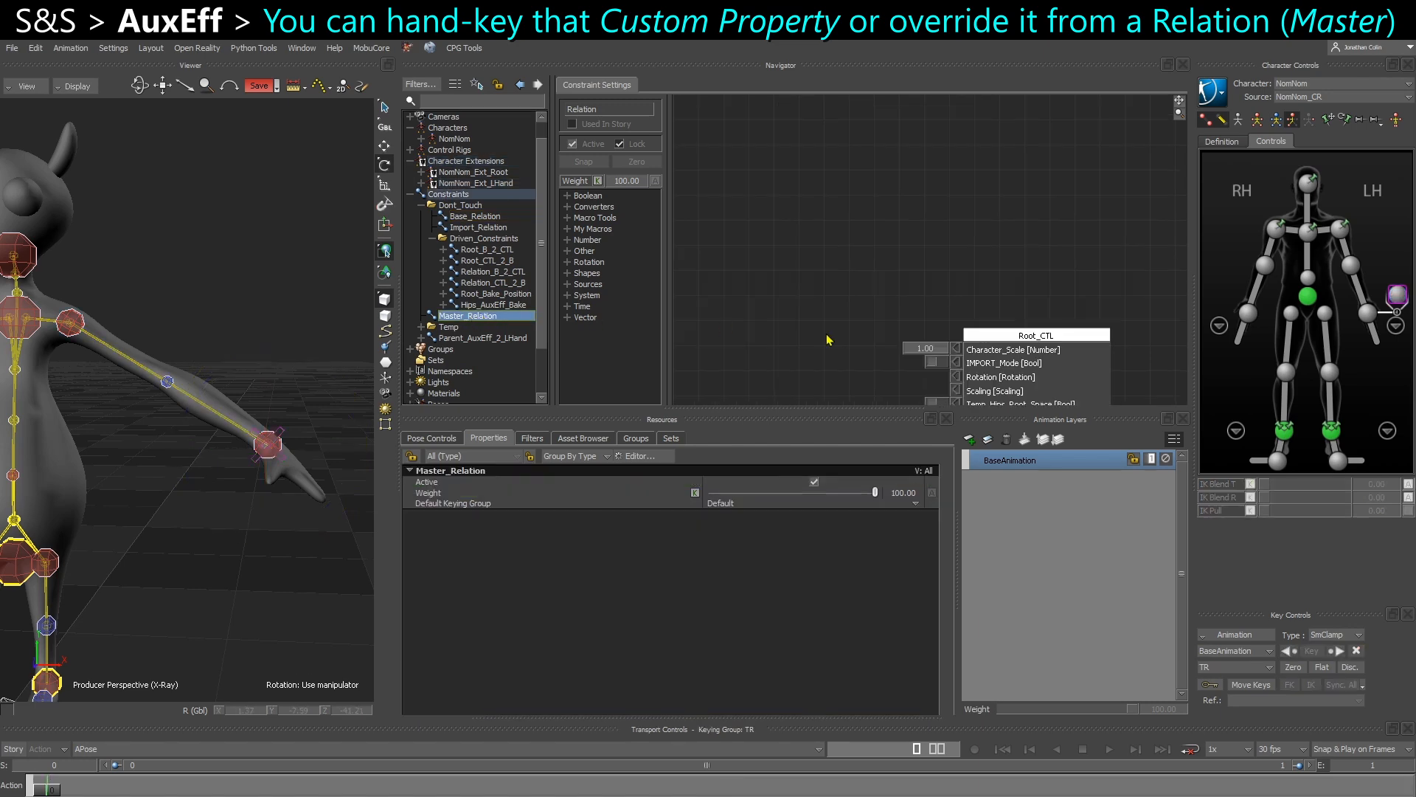
drag(279, 440, 919, 336)
click(944, 354)
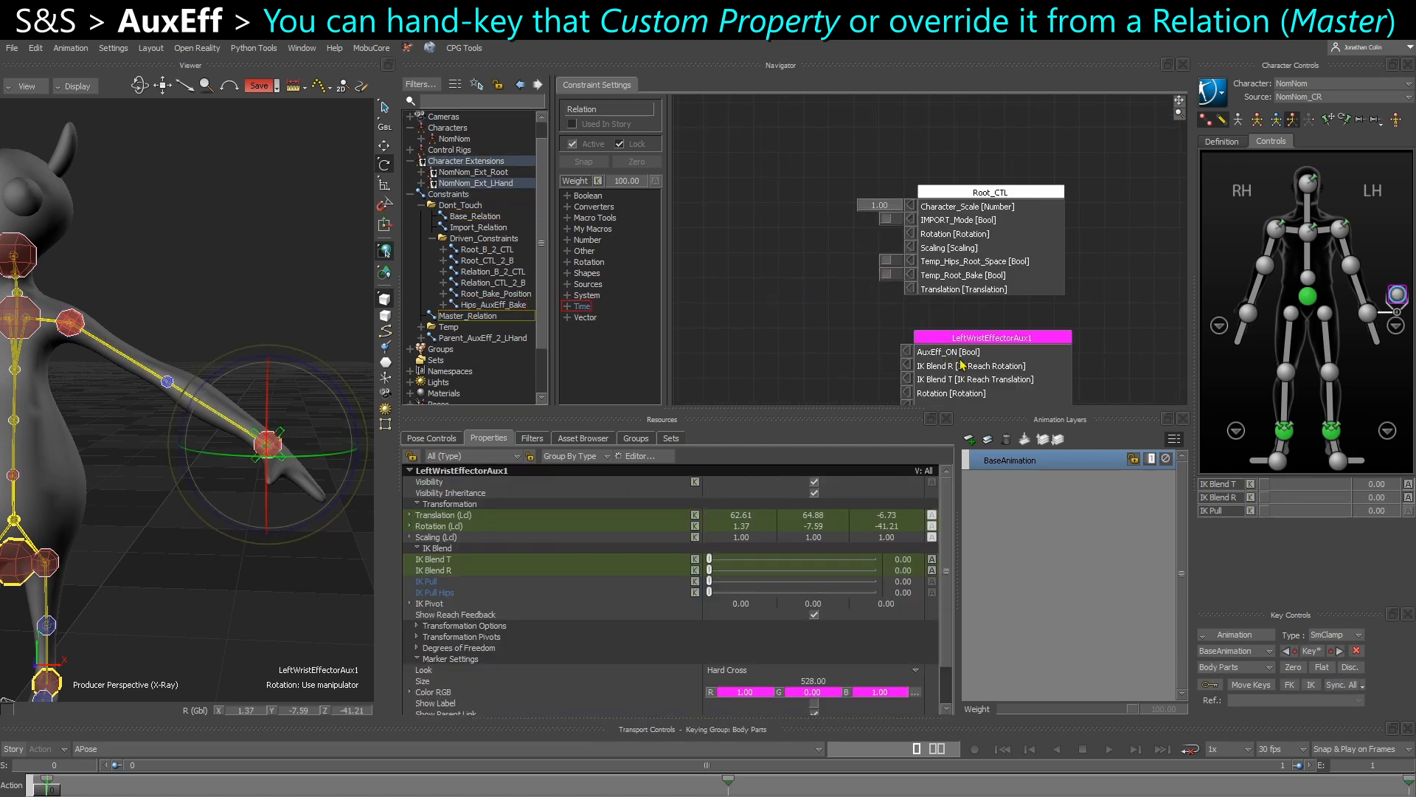
middle_drag(914, 351, 906, 289)
Give the AuxEff_ON input an editable value and hide the unconnected inputs of the LeftWristEffectorAux1 node.
right_click(904, 262)
click(921, 269)
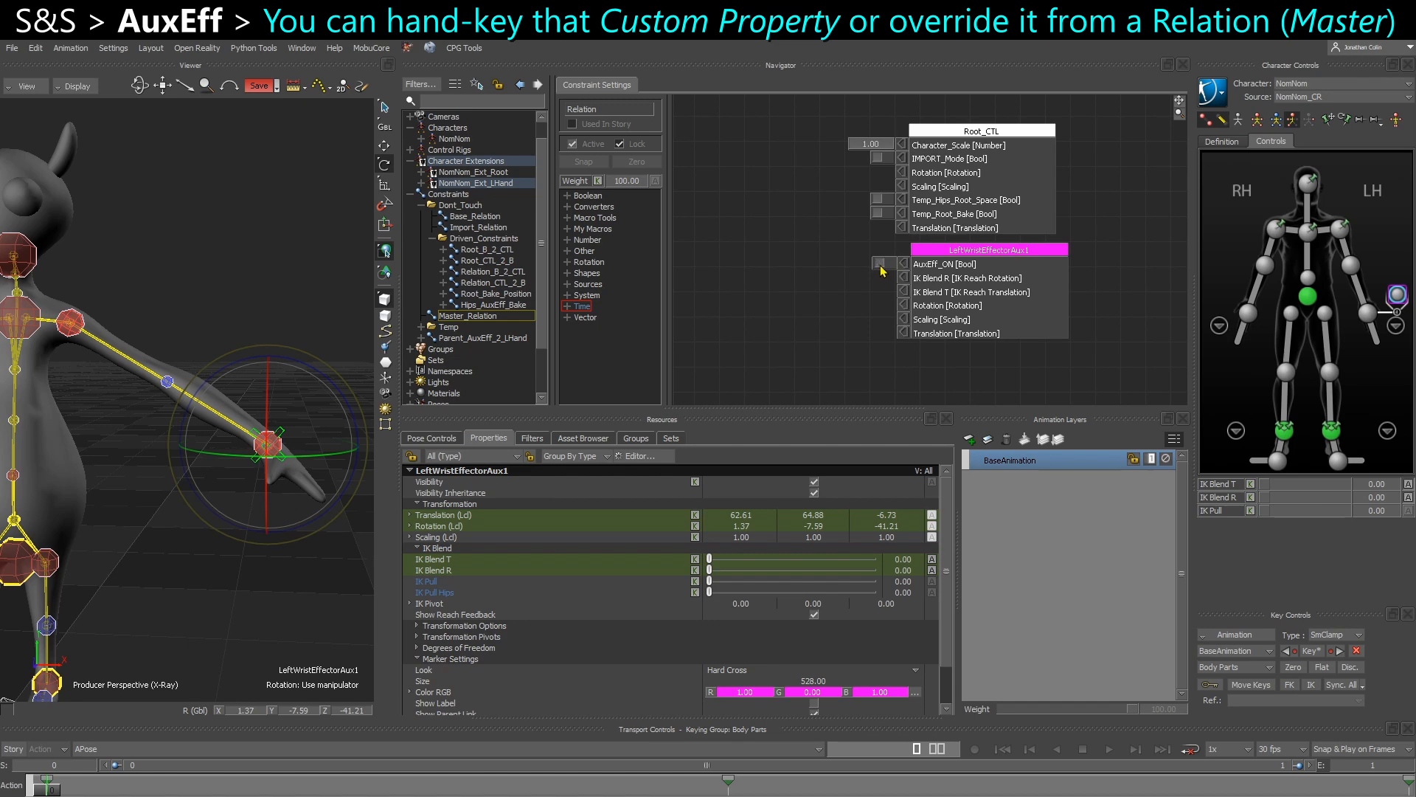
right_click(961, 302)
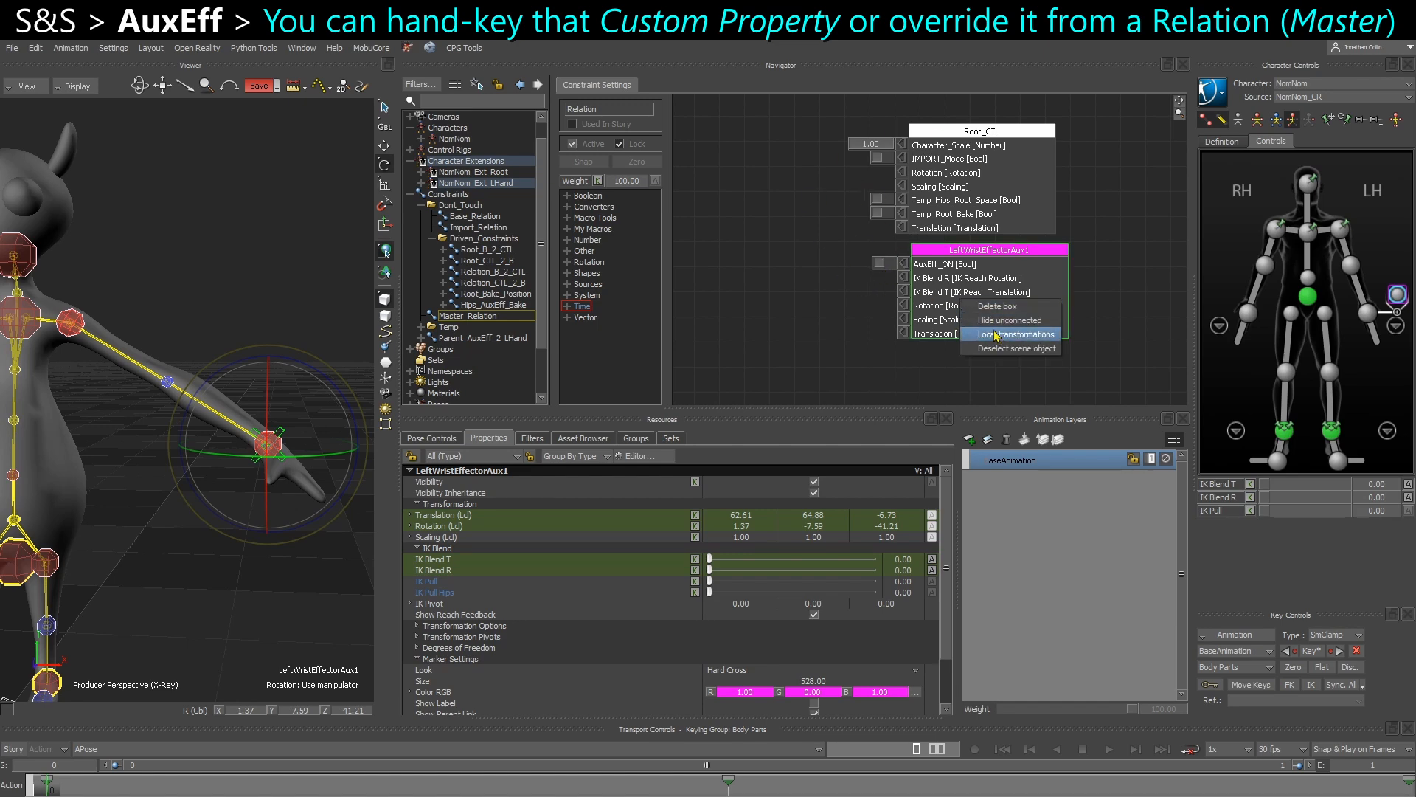
click(997, 325)
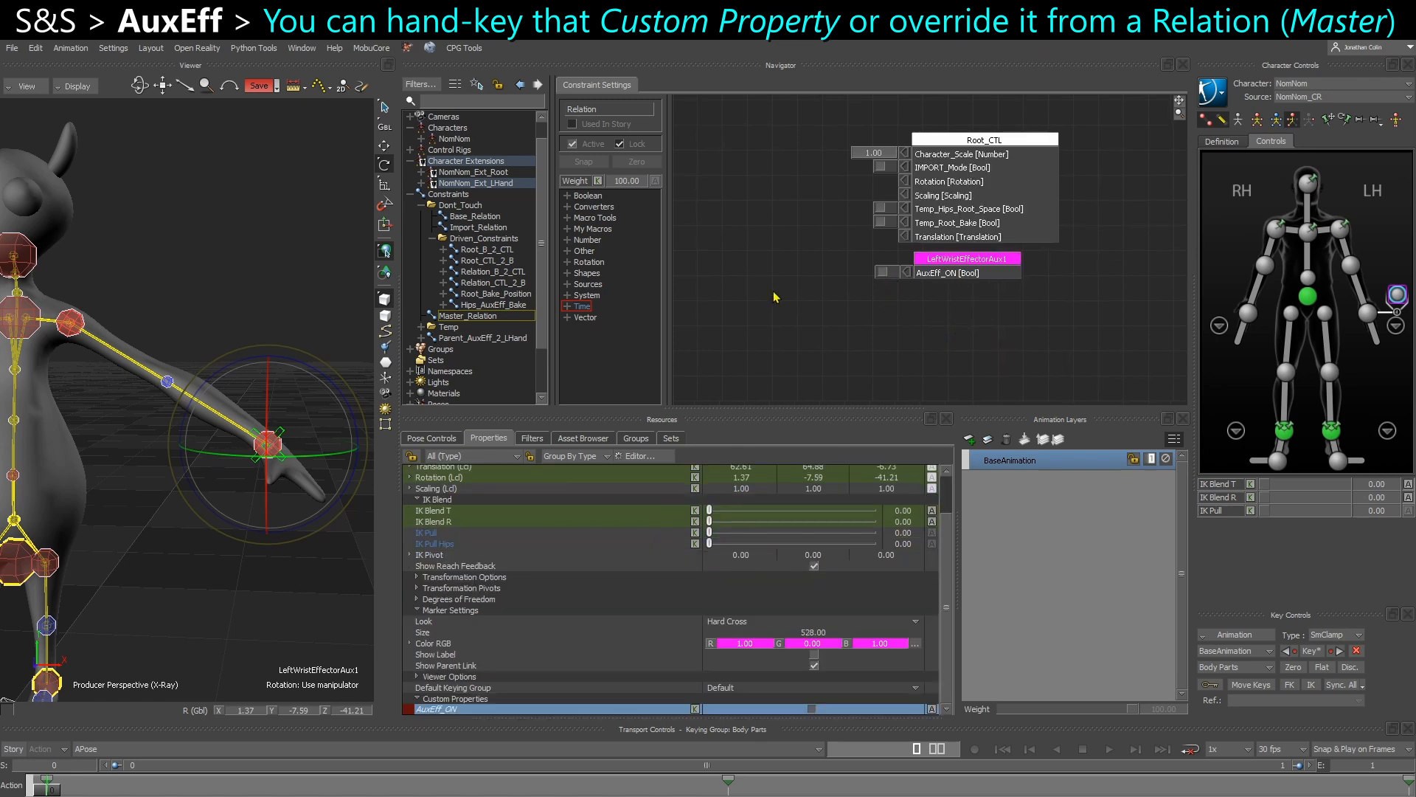
Unlock the AuxEff_ON property and remove its value from the LeftWristEffectorAux1 node in Master_Relation.
click(883, 272)
right_click(538, 708)
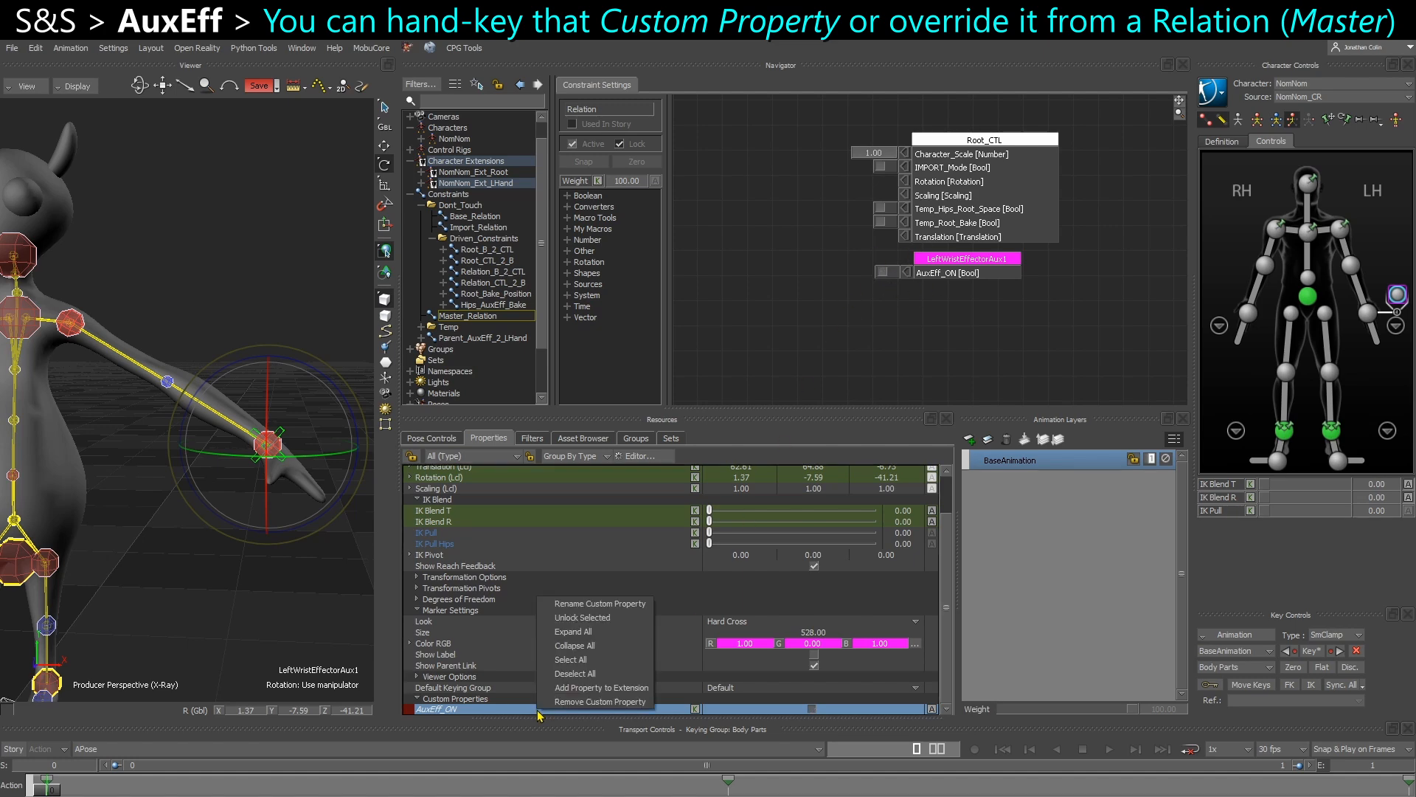
click(604, 634)
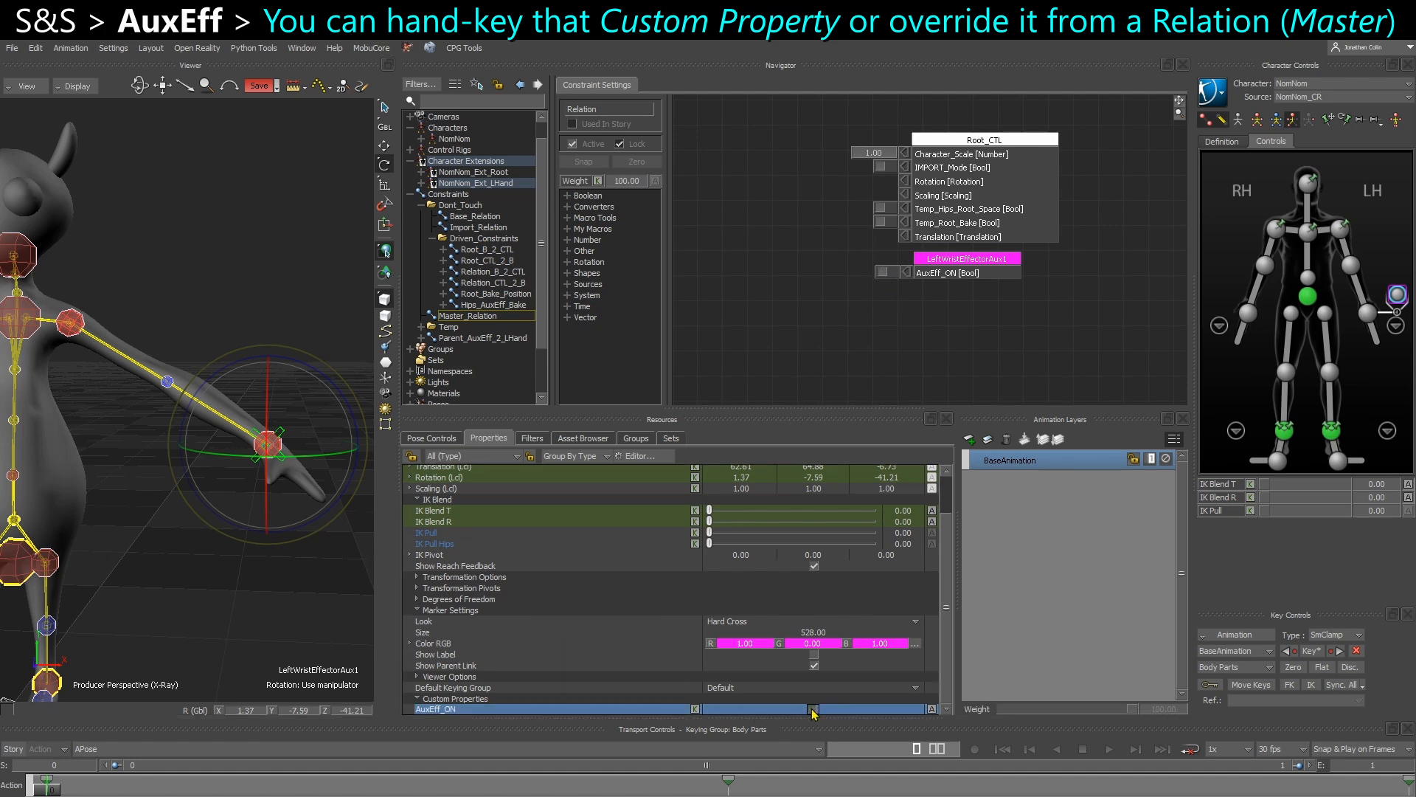
right_click(632, 712)
click(689, 693)
right_click(620, 713)
click(661, 626)
right_click(914, 274)
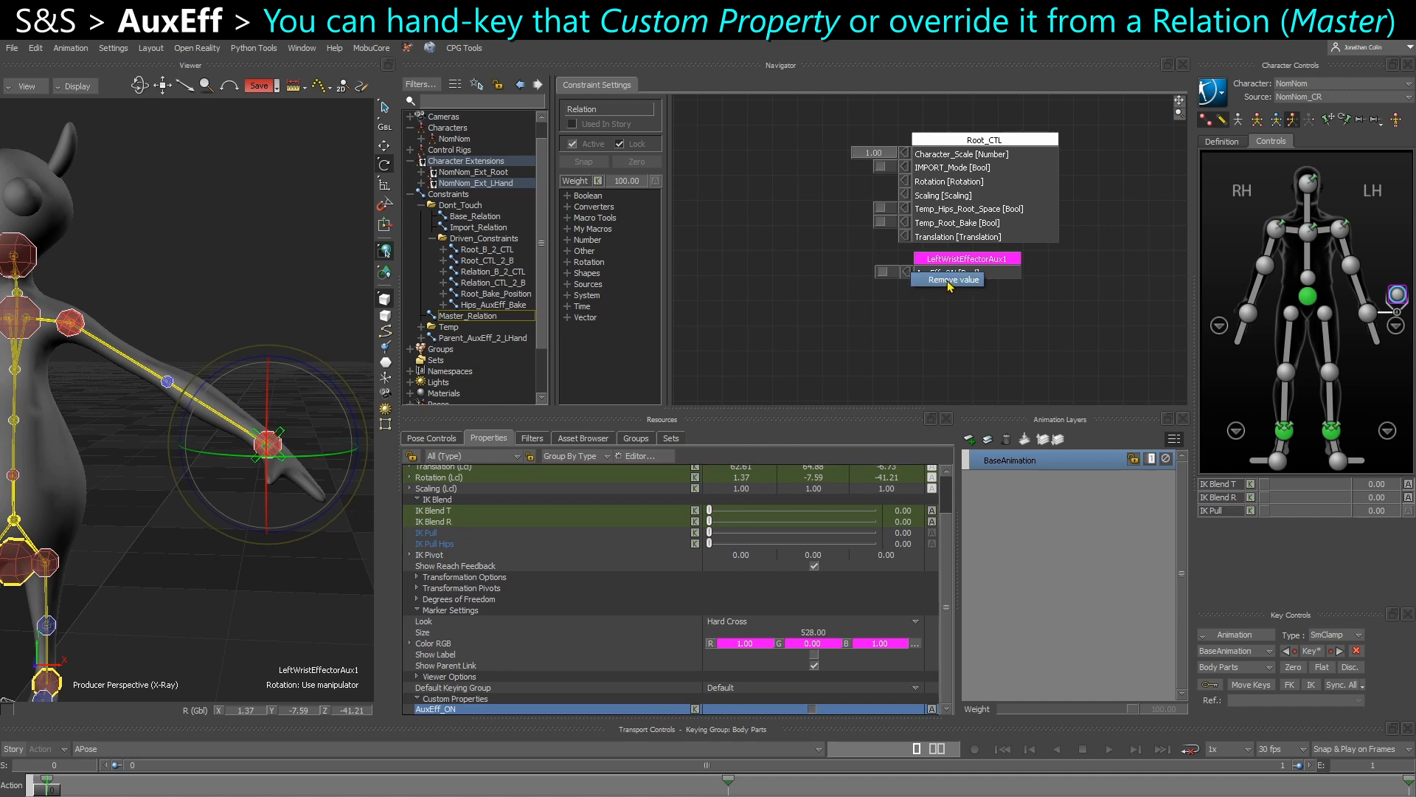
click(952, 281)
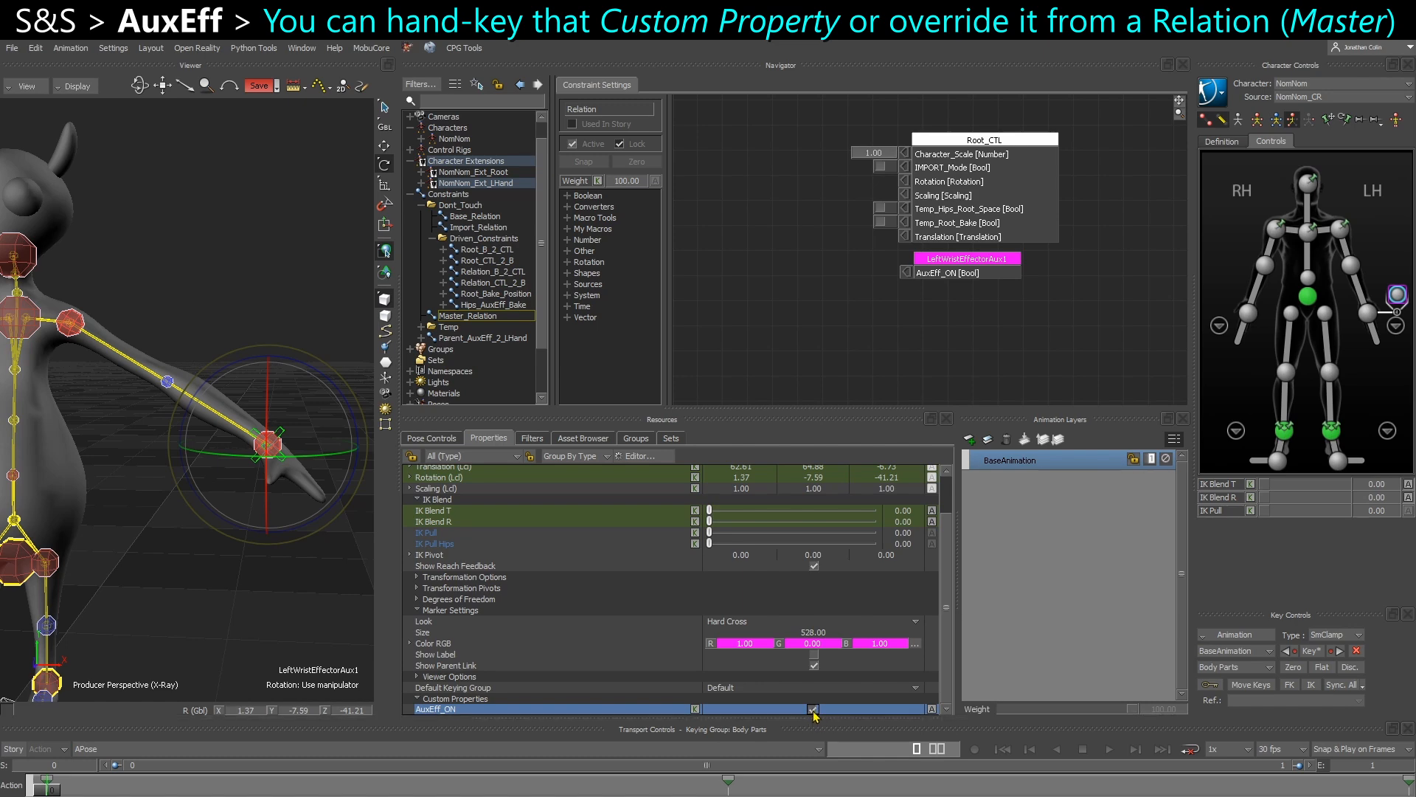
Lock the AuxEff_ON property again and restore its editable value on the Master_Relation node.
right_click(656, 716)
click(686, 602)
right_click(905, 276)
click(918, 282)
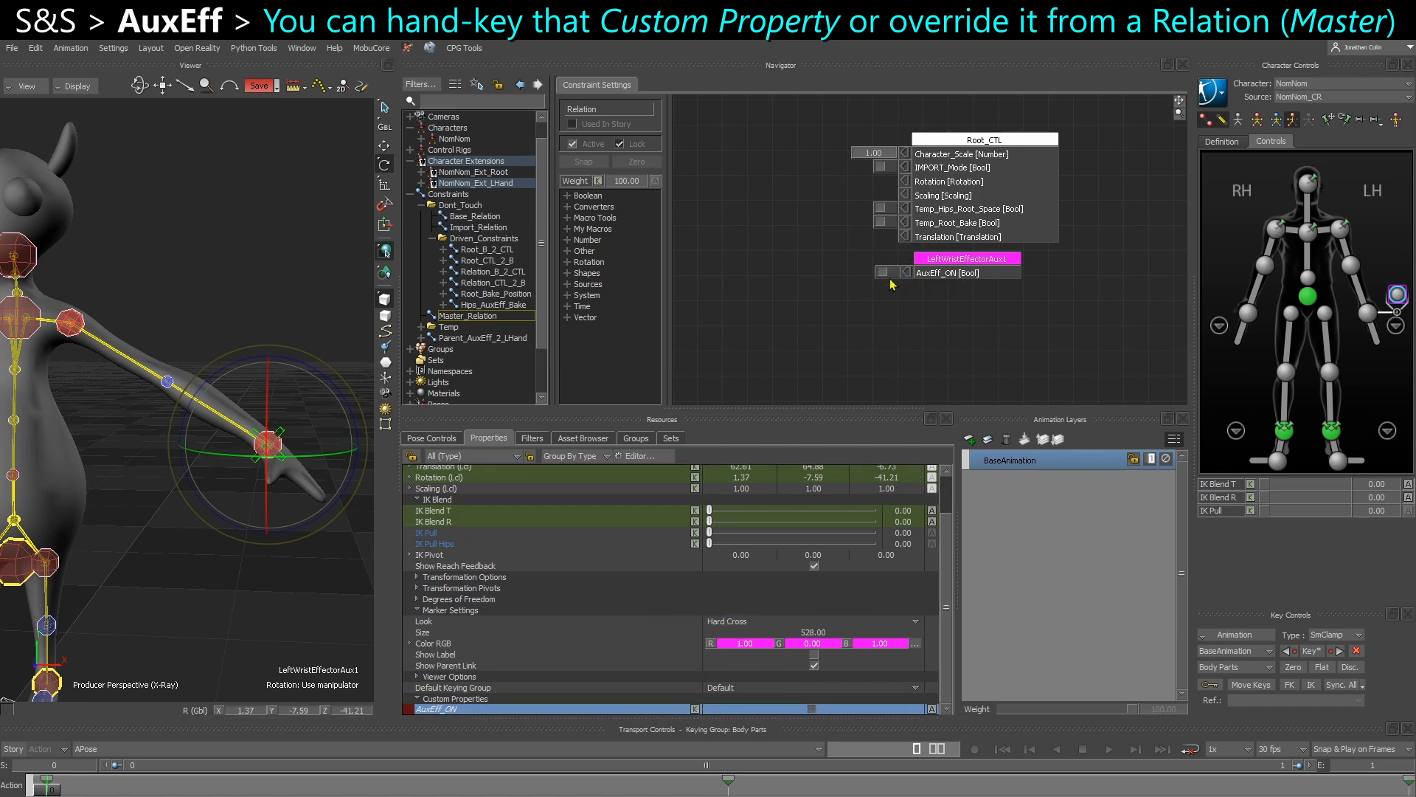
Open the Base_Relation graph and add LeftWristEffectorAux1 as a sender, placed ahead of the hand constraint and effector receiver nodes.
click(465, 217)
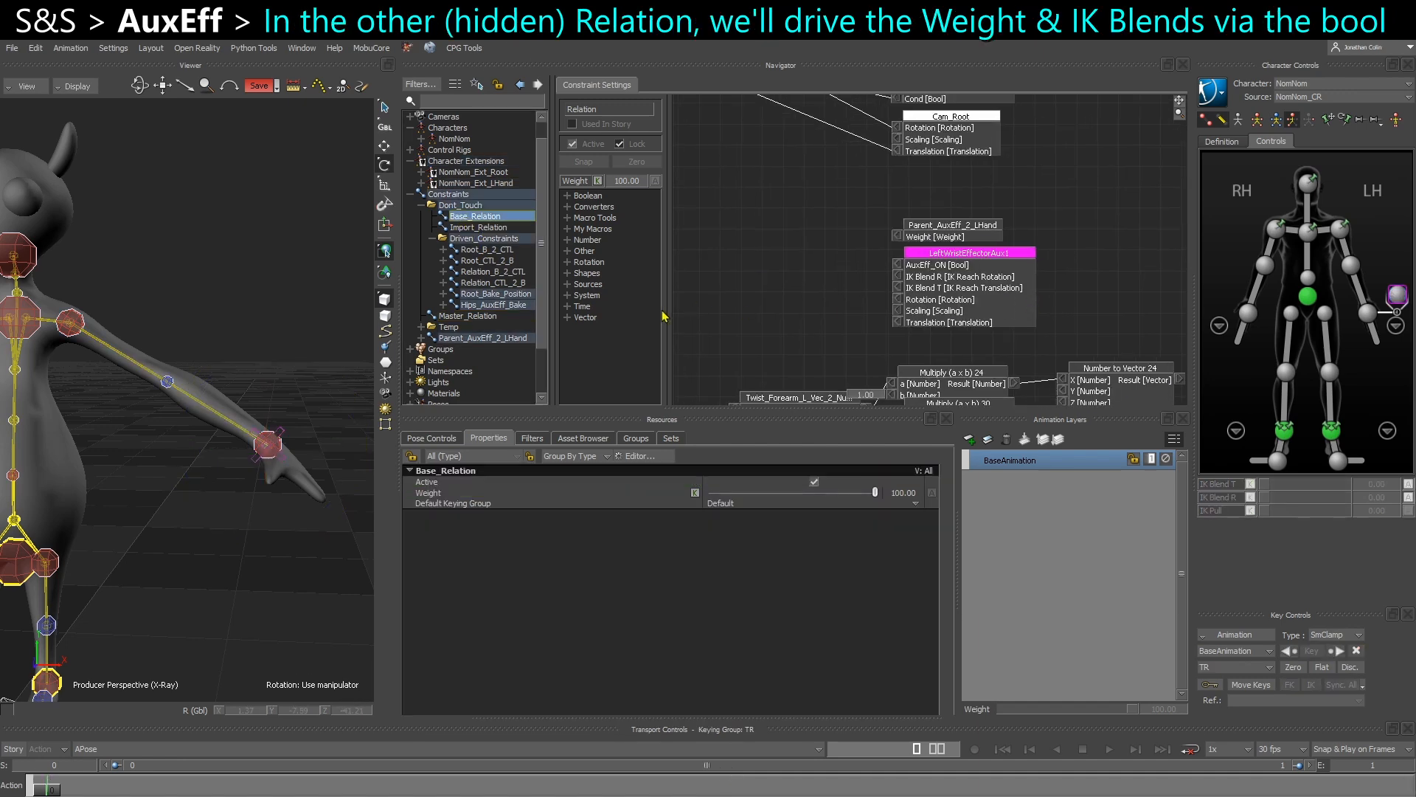
drag(281, 437, 805, 304)
middle_drag(804, 304, 921, 279)
drag(922, 287, 716, 250)
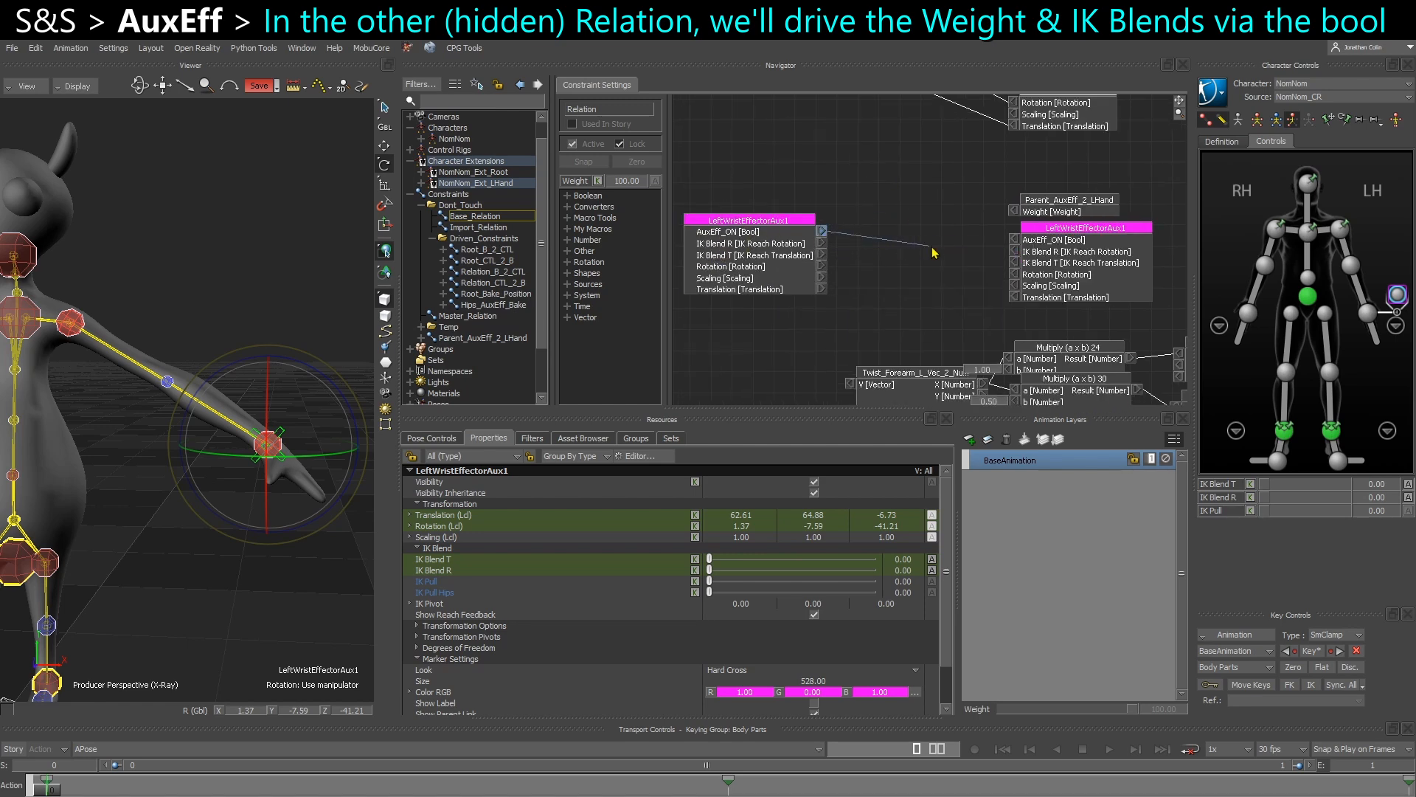
drag(1081, 212, 1072, 220)
drag(966, 176, 1073, 269)
ctrl+drag(1027, 225, 1048, 181)
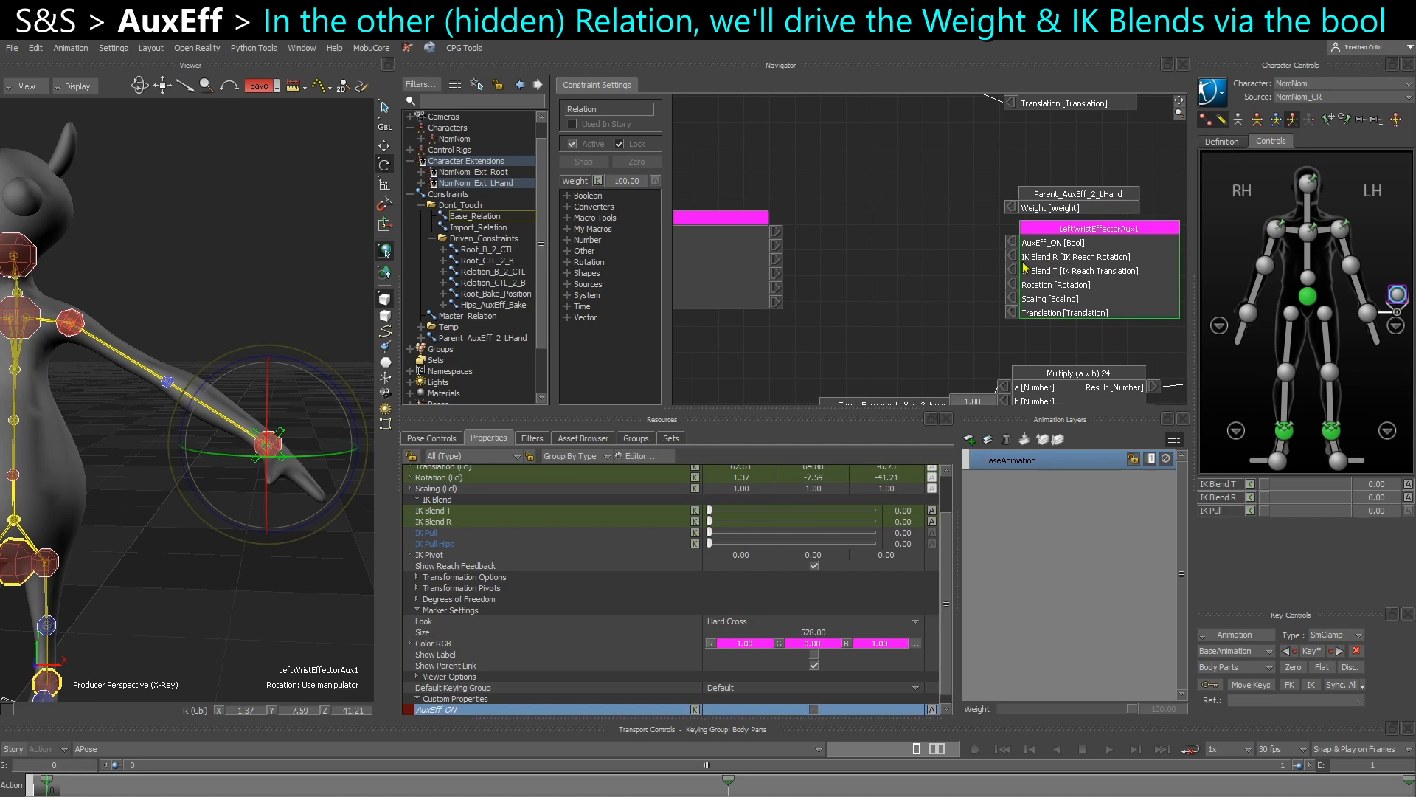
ctrl+drag(929, 293, 883, 253)
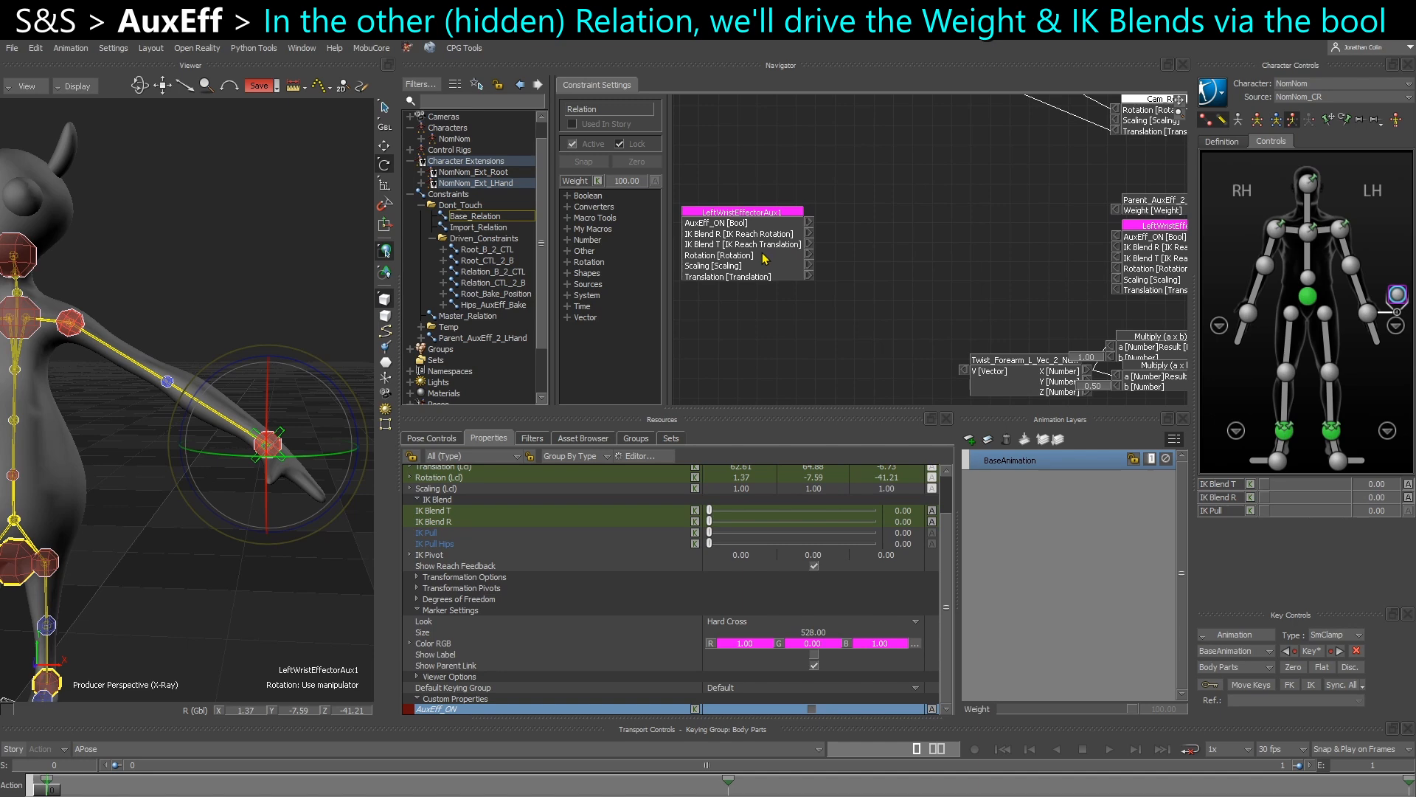
Add an IF Cond Then A Else B number operator and connect the sender's AuxEff_ON output to its Cond input.
click(567, 240)
scroll(611, 308, down, 2)
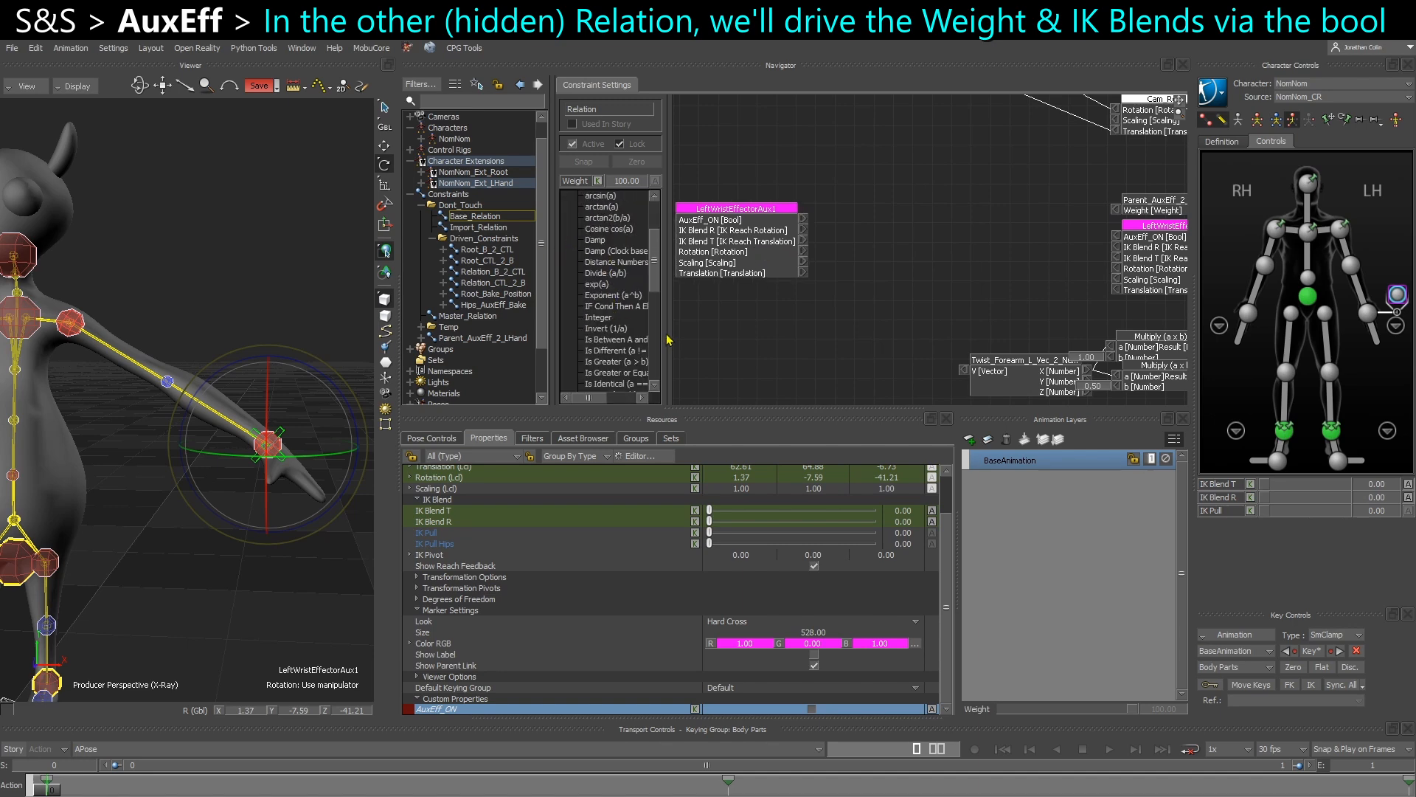
drag(667, 332, 715, 335)
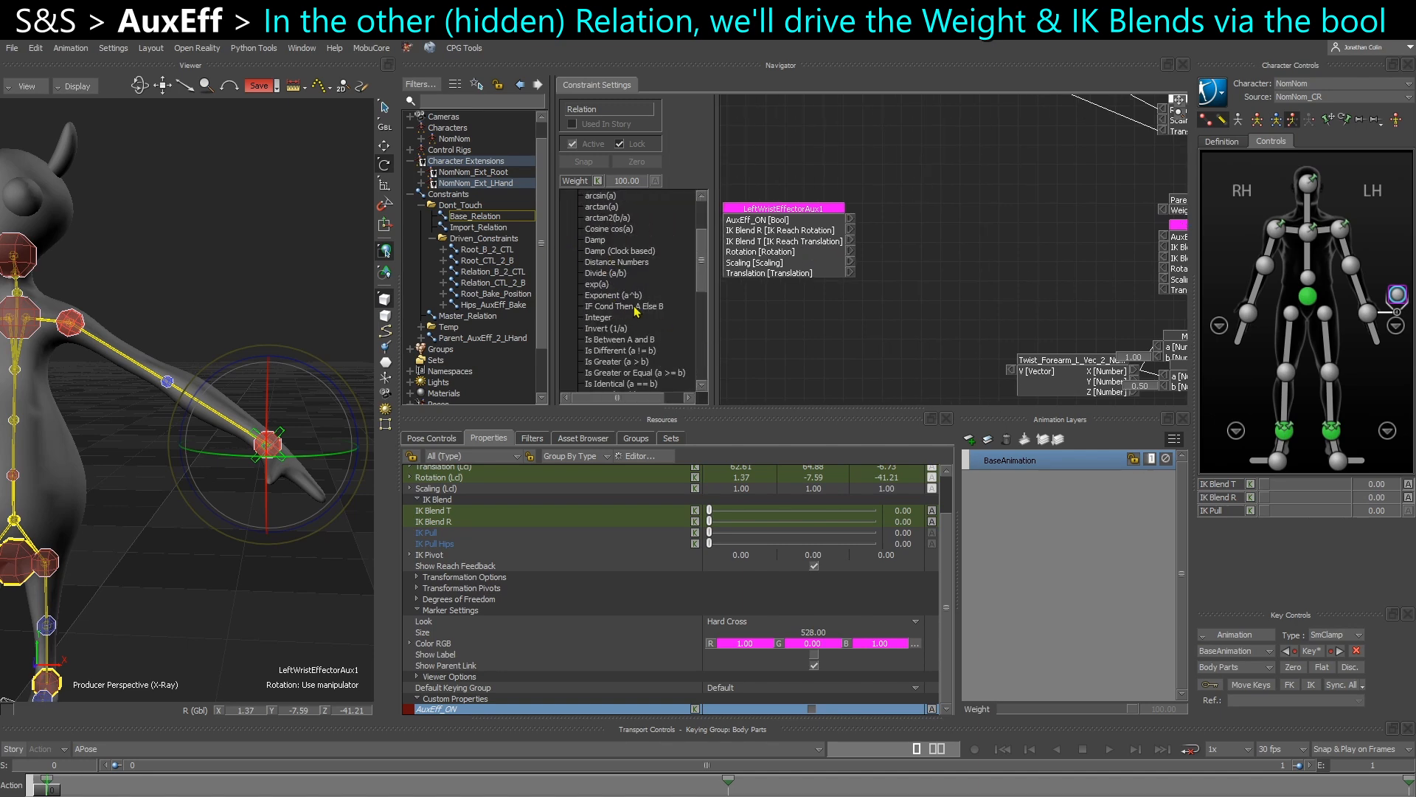
drag(611, 306, 972, 203)
drag(822, 231, 966, 216)
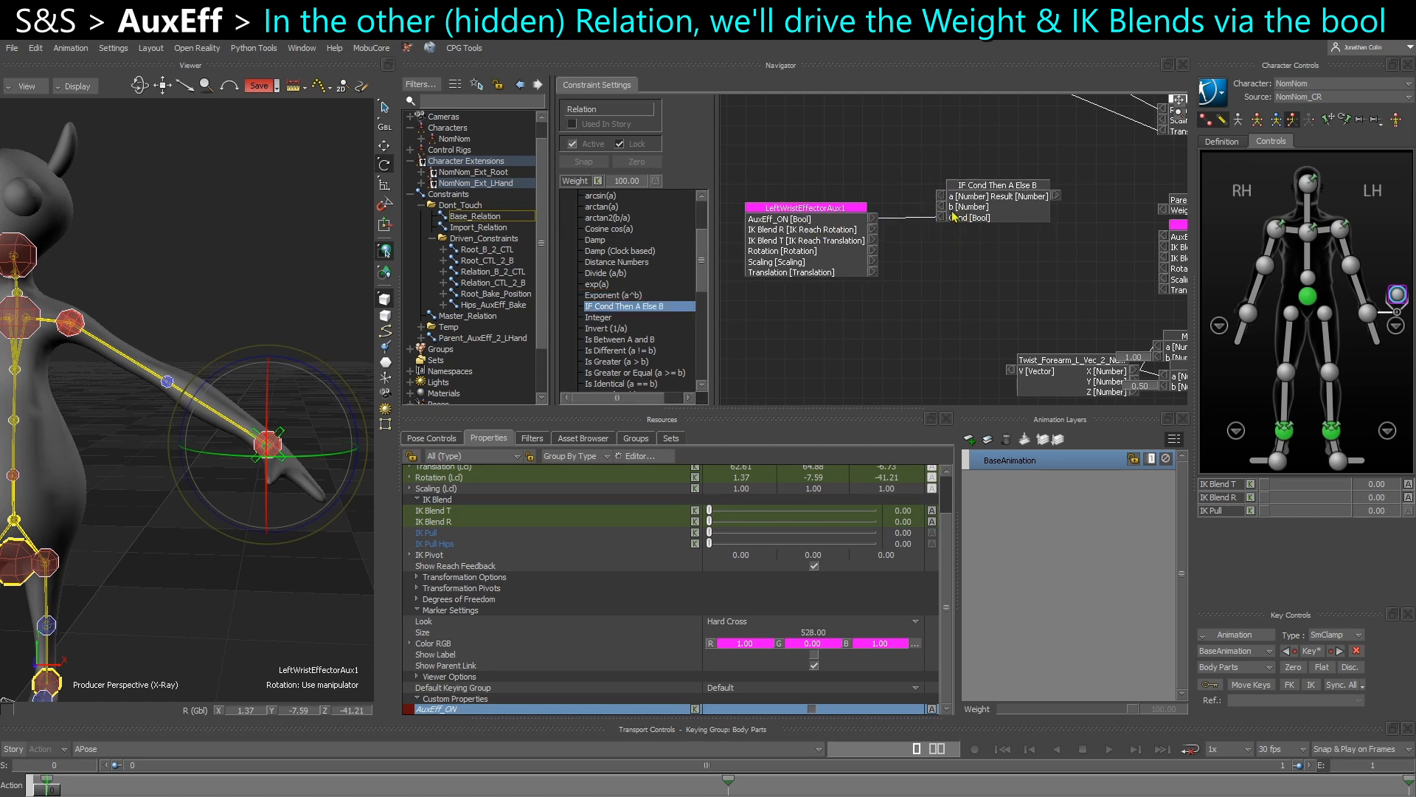
Hide the unconnected outputs of the LeftWristEffectorAux1 sender and reposition the IF Cond Then A Else B operator beside it.
right_click(827, 252)
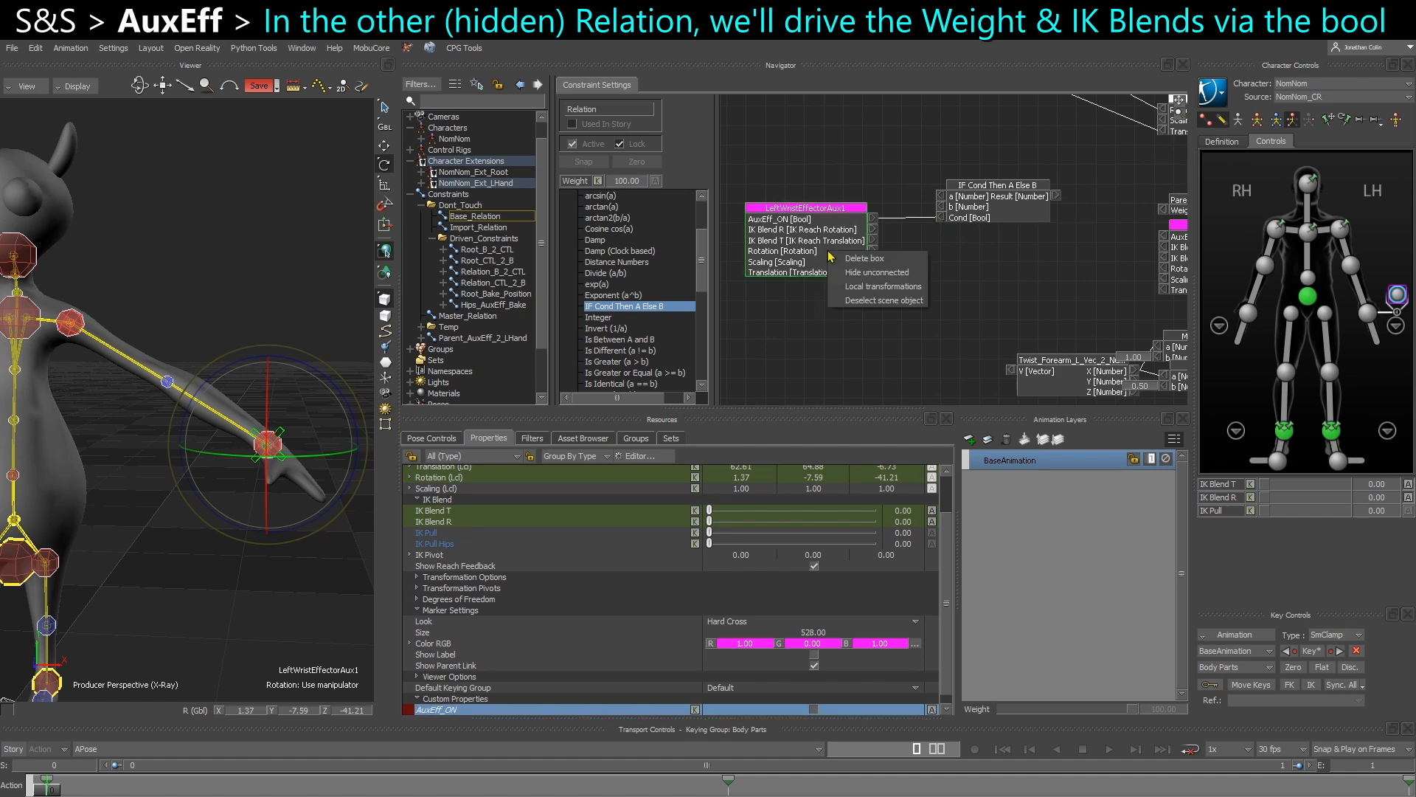
click(863, 283)
middle_drag(810, 293, 890, 309)
drag(878, 237, 817, 239)
drag(1061, 221, 954, 226)
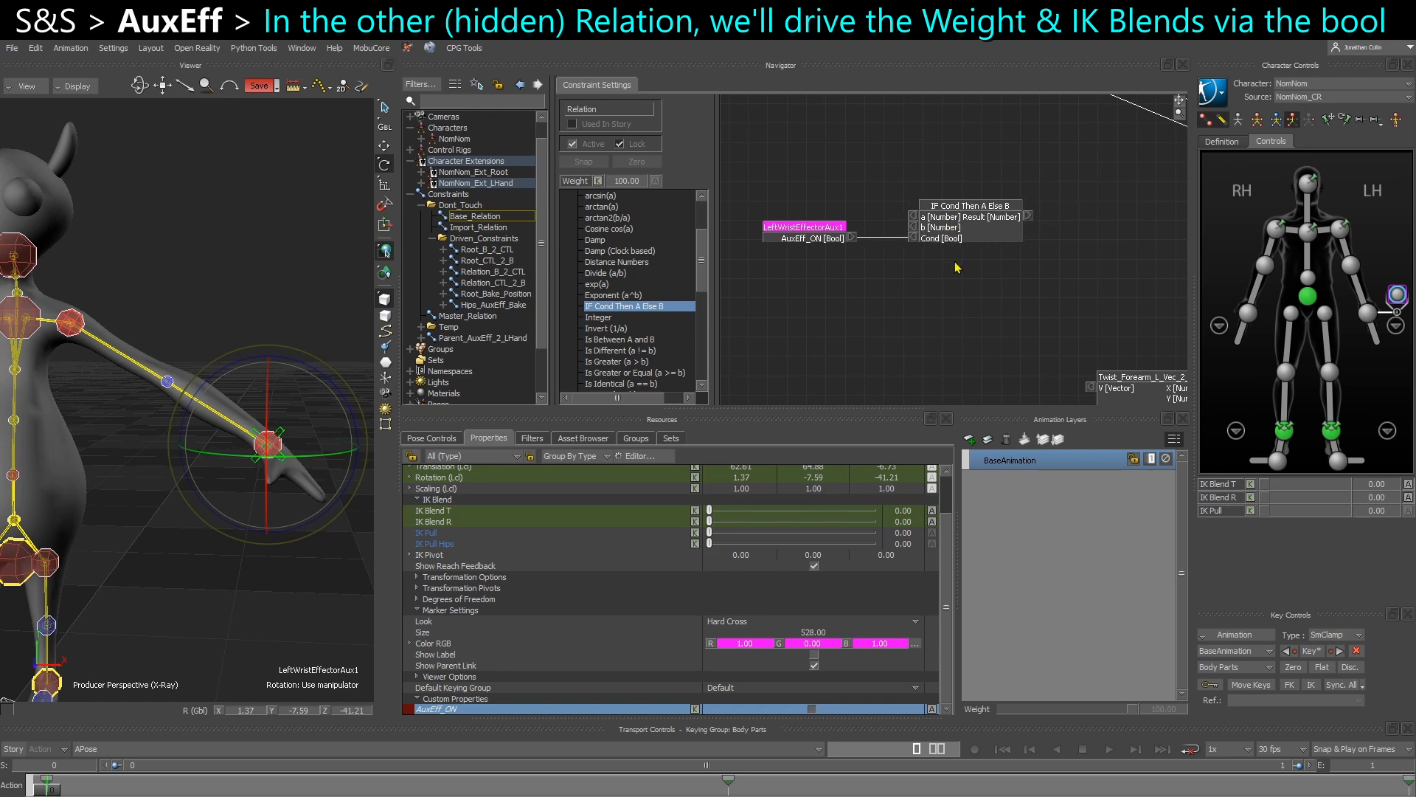
middle_drag(947, 264, 907, 265)
drag(912, 241, 929, 209)
Set the IF Cond Then A Else B operator's a input to 100 and its b input to 0.
double_click(893, 187)
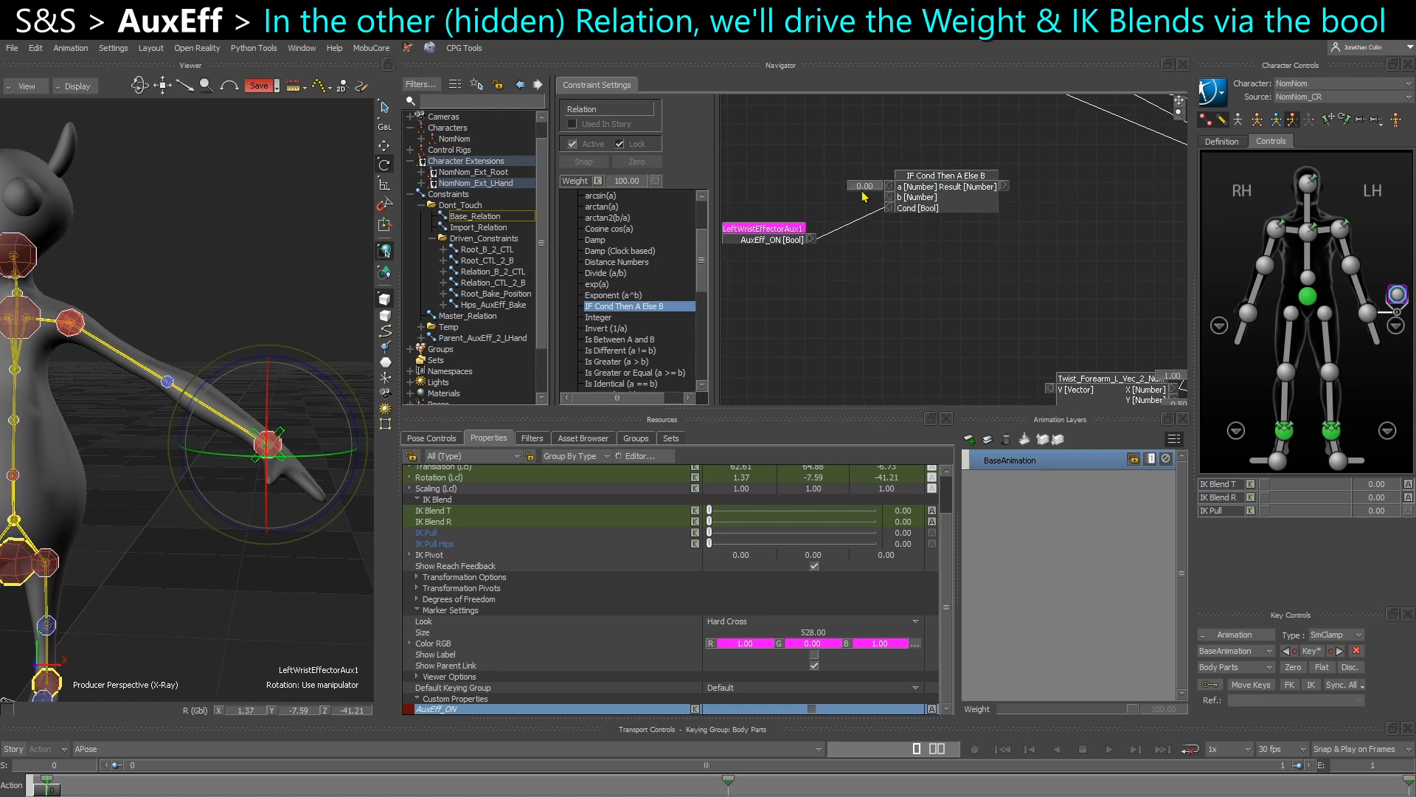
double_click(865, 186)
text(100)
key(Return)
right_click(890, 197)
click(901, 205)
Duplicate the IF Cond Then A Else B operator and set the copy's a input to 0 and b input to 100.
click(944, 197)
key(ctrl+v)
click(866, 336)
drag(934, 285, 912, 262)
double_click(872, 253)
text(0)
key(Return)
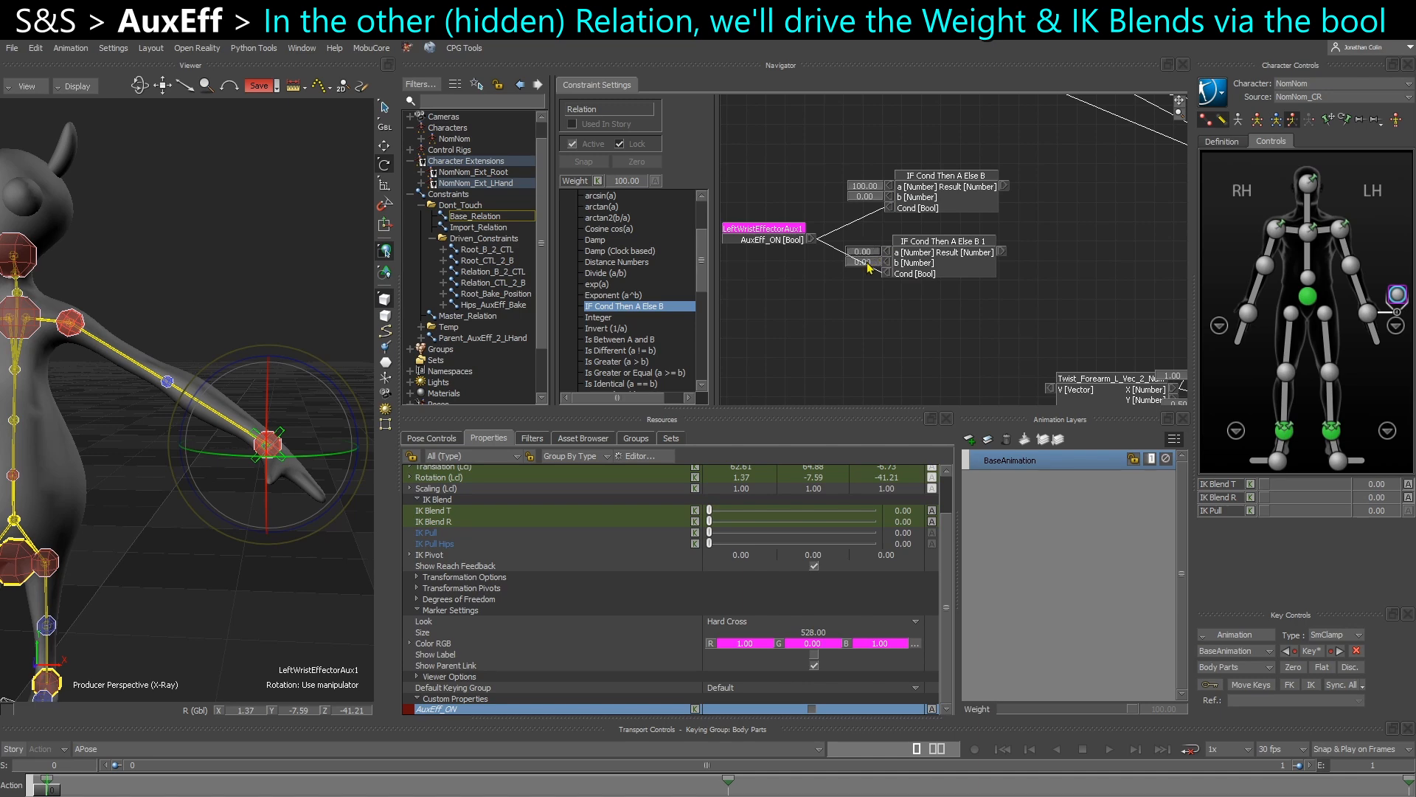
double_click(866, 264)
text(100)
key(Return)
Arrange the two IF operators above each other and move the Parent_AuxEff_2_LHand and LeftWristEffectorAux1 receivers close beside them.
mouse_move(941, 238)
mouse_down()
mouse_move(947, 118)
mouse_move(940, 225)
mouse_up()
drag(775, 240, 790, 245)
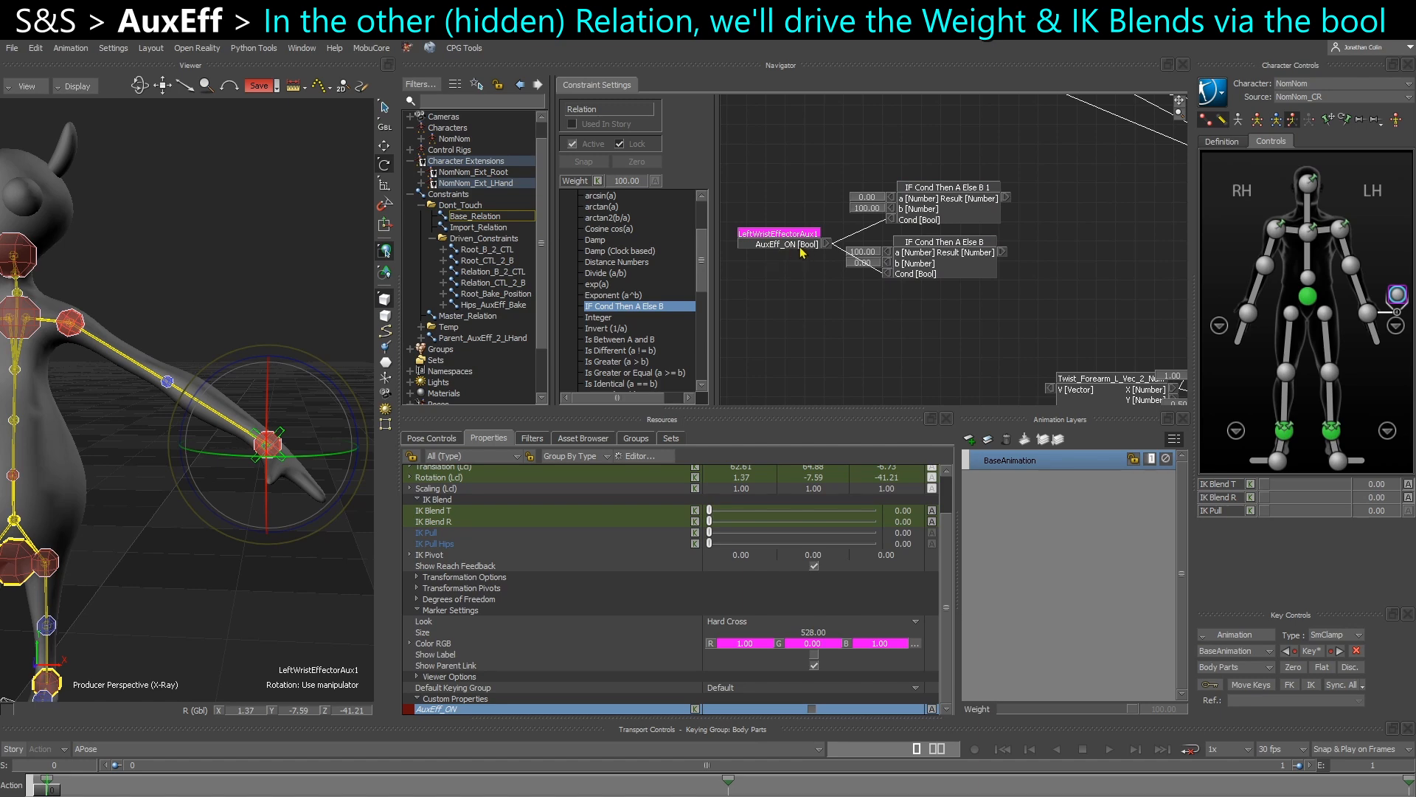
drag(781, 238, 786, 233)
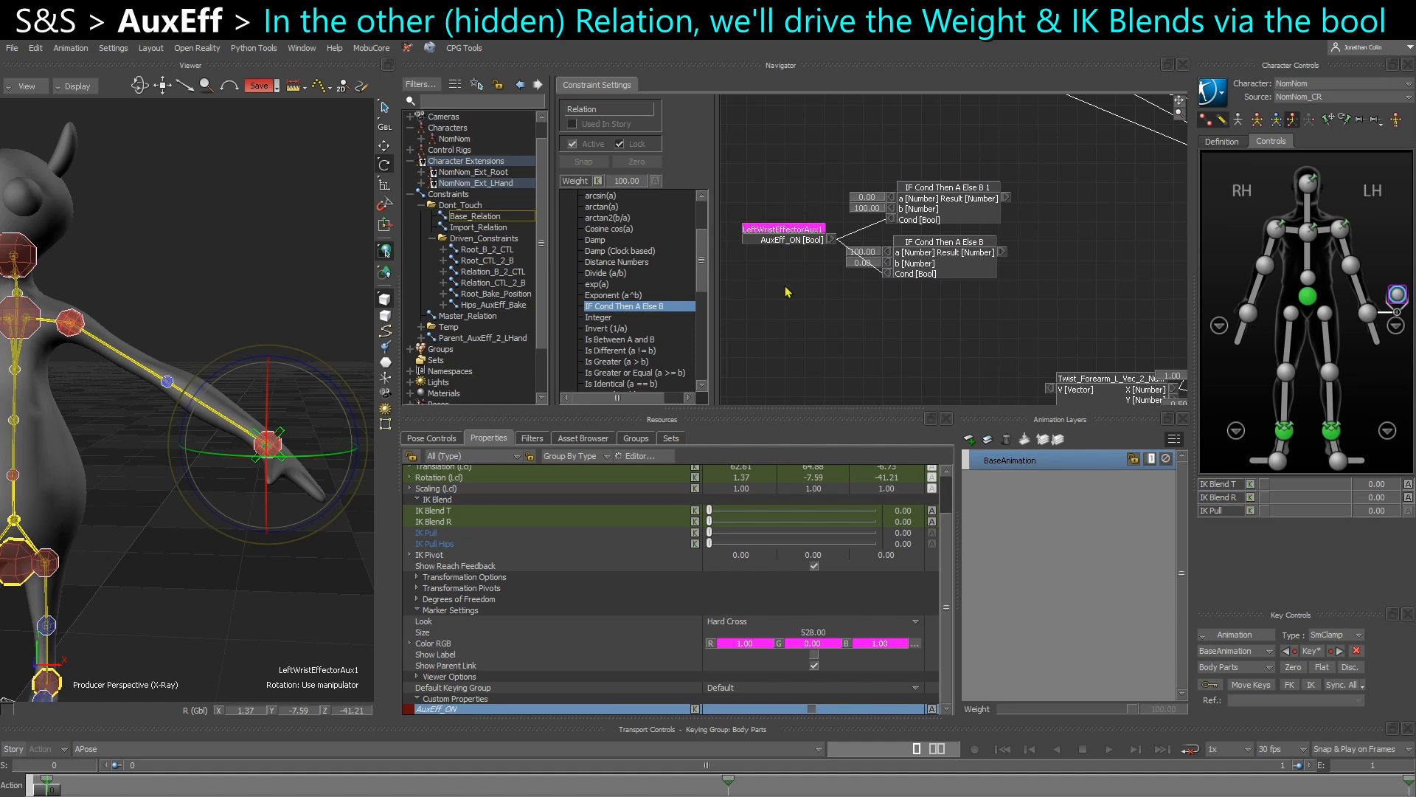
middle_drag(976, 252, 826, 256)
drag(1095, 227, 953, 196)
drag(1106, 280, 969, 259)
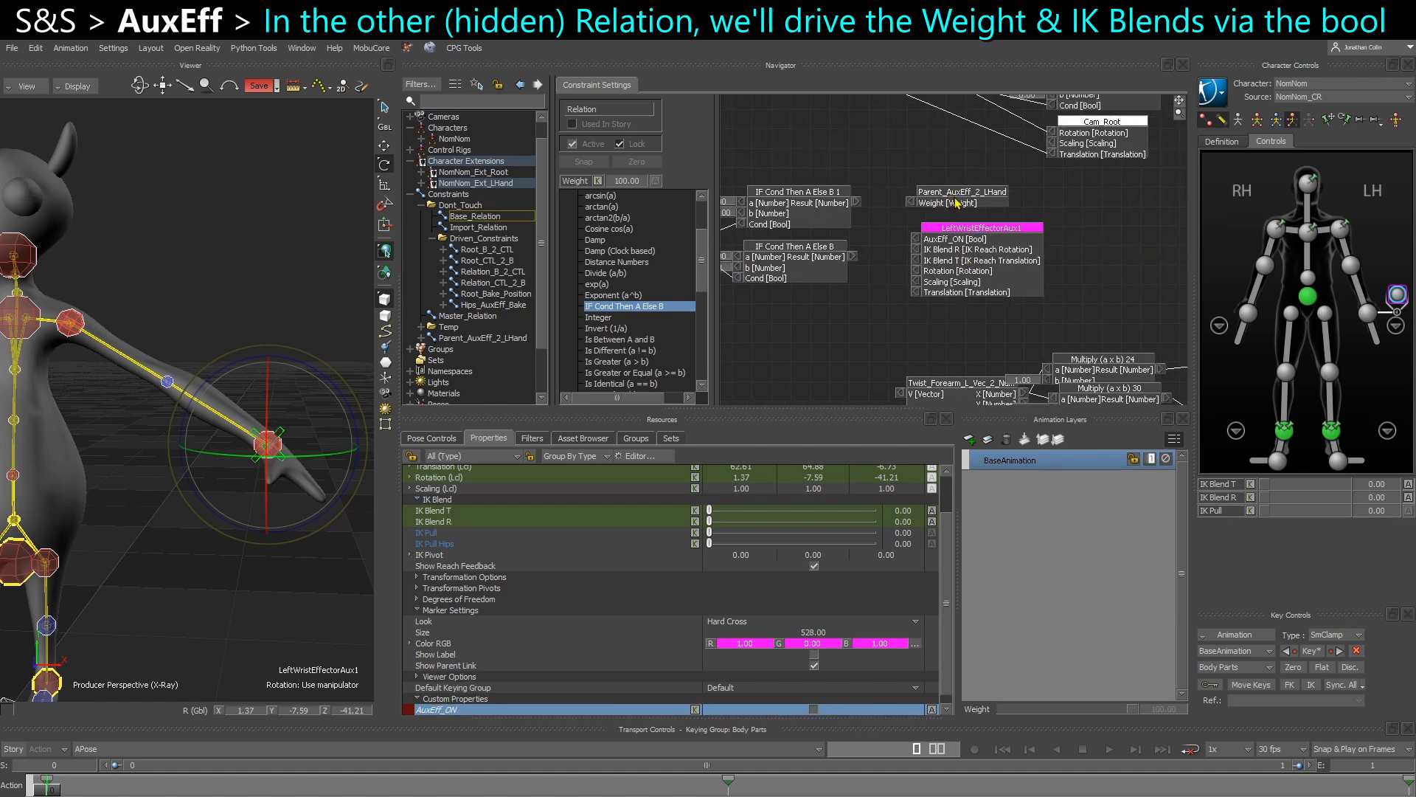
middle_drag(928, 216, 941, 232)
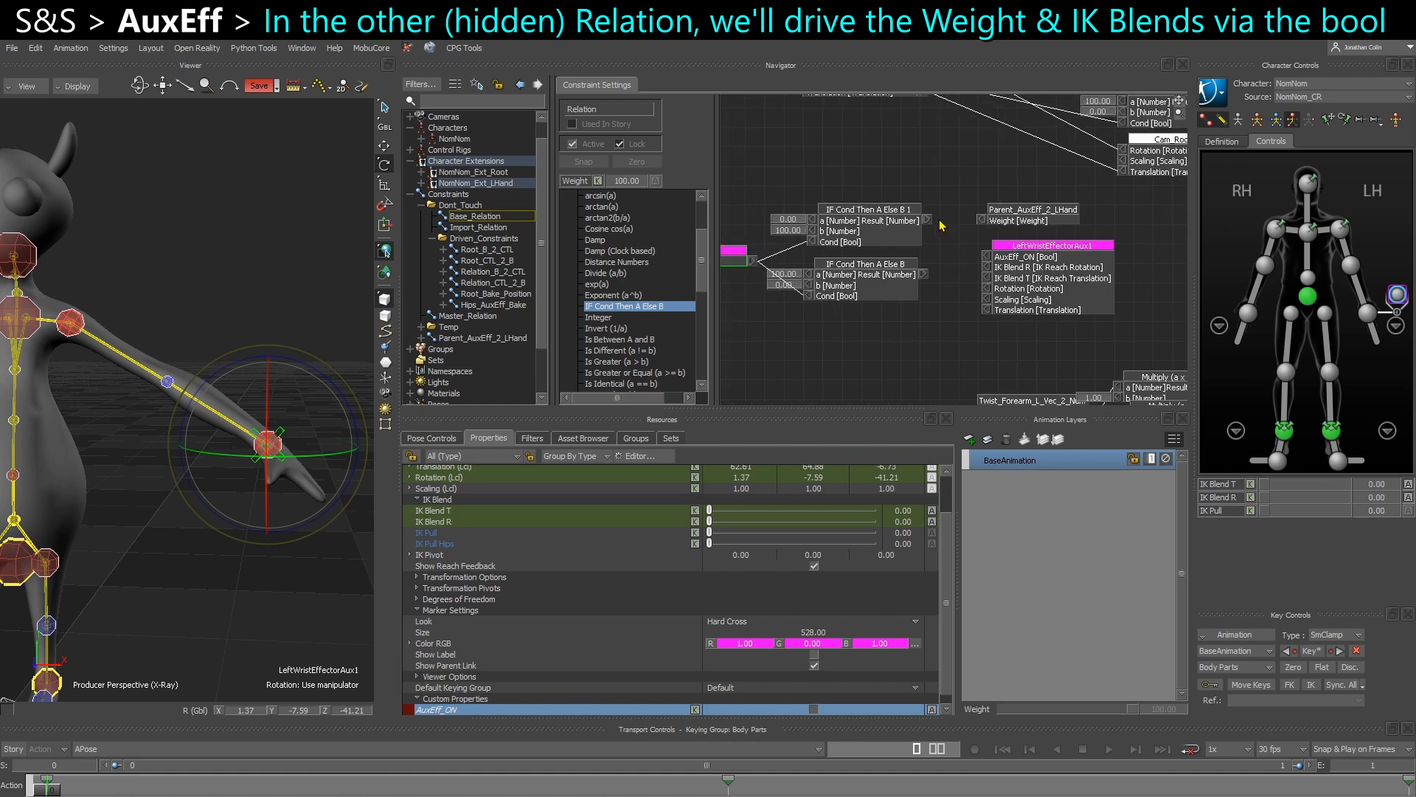
middle_drag(846, 257, 929, 254)
scroll(792, 287, up, 2)
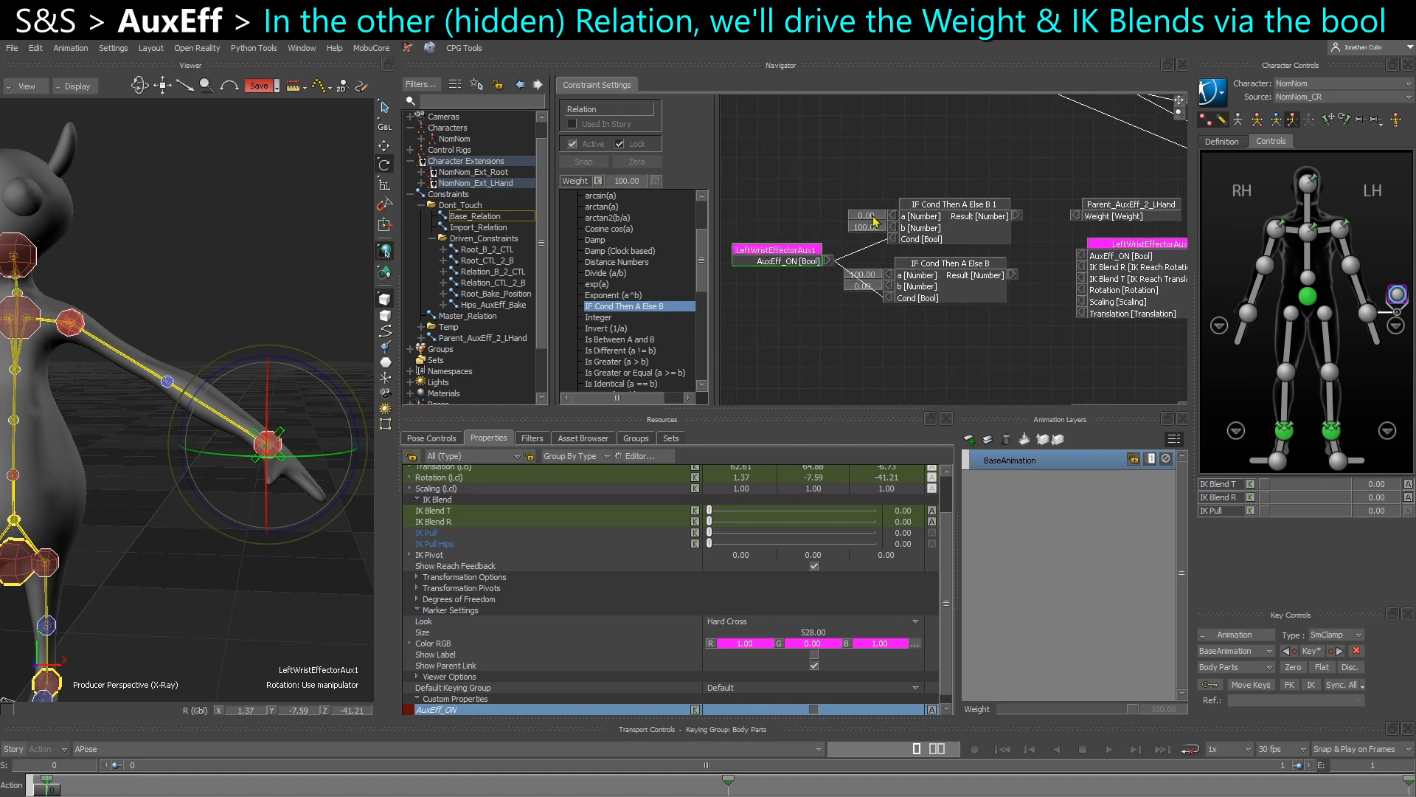
Connect the 0/100 IF result to Parent_AuxEff_2_LHand's Weight and the 100/0 IF result to the receiver's IK Blend R and T.
drag(1018, 217, 1077, 216)
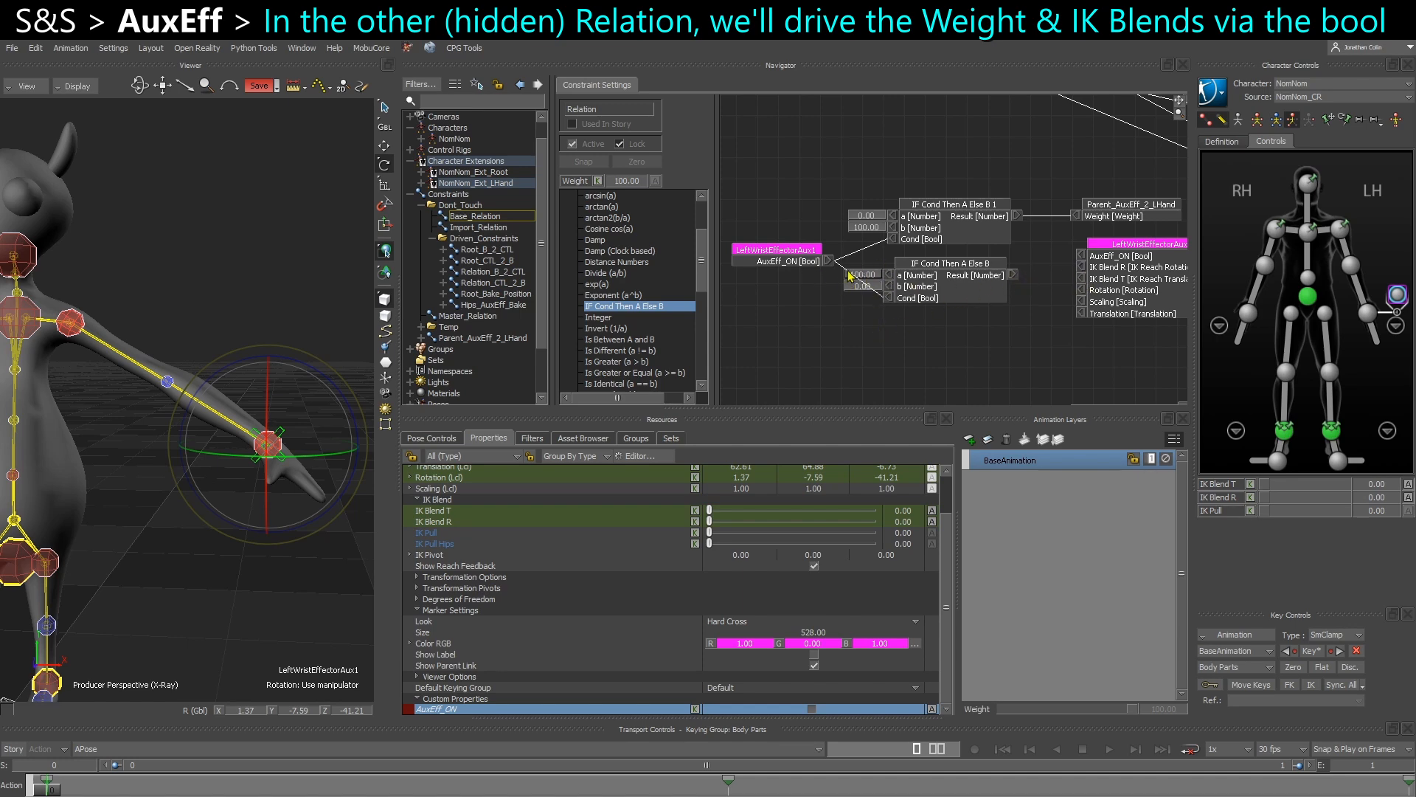
drag(1013, 275, 1081, 279)
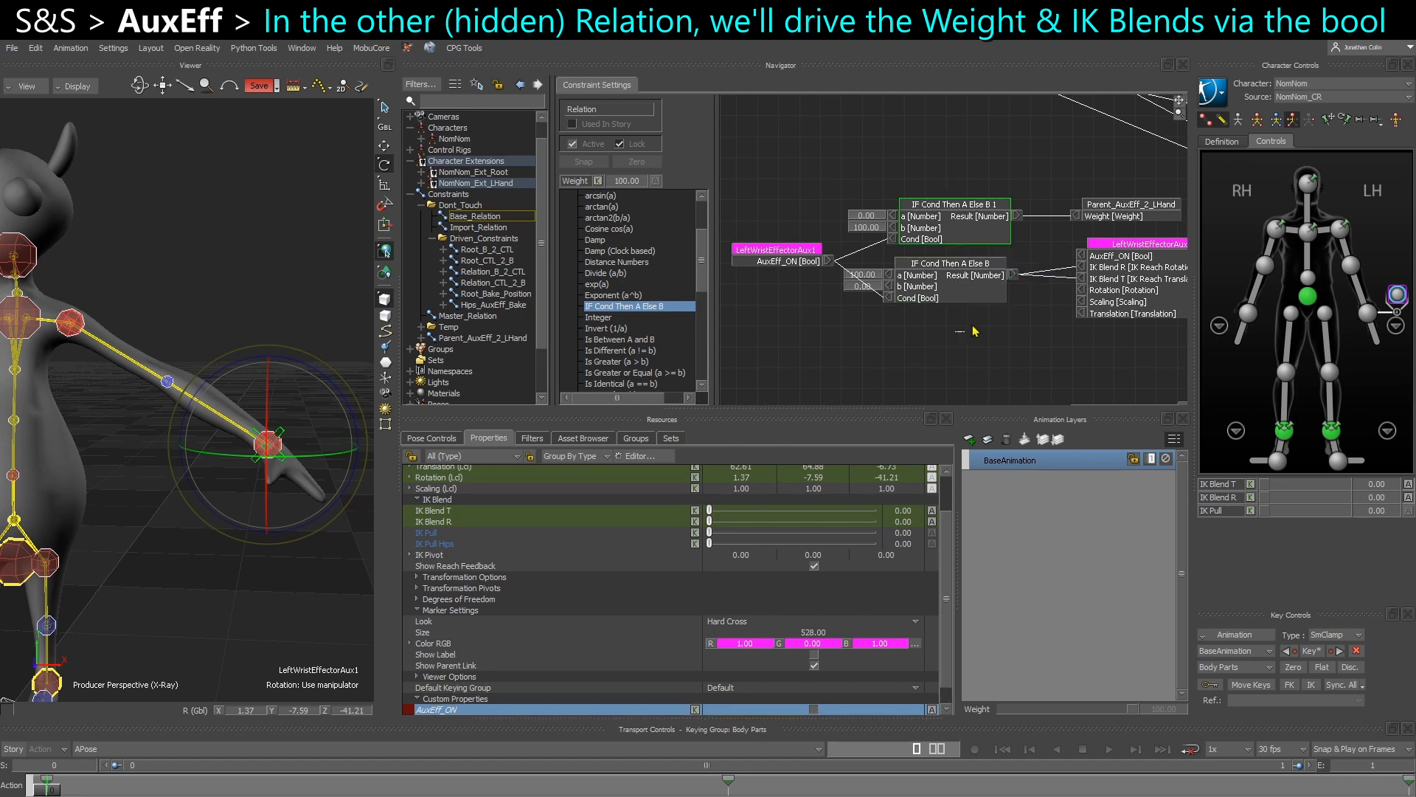
drag(965, 339, 943, 335)
Test-move the left wrist IK effector in the viewer and undo the move.
click(276, 317)
scroll(276, 318, up, 3)
click(287, 445)
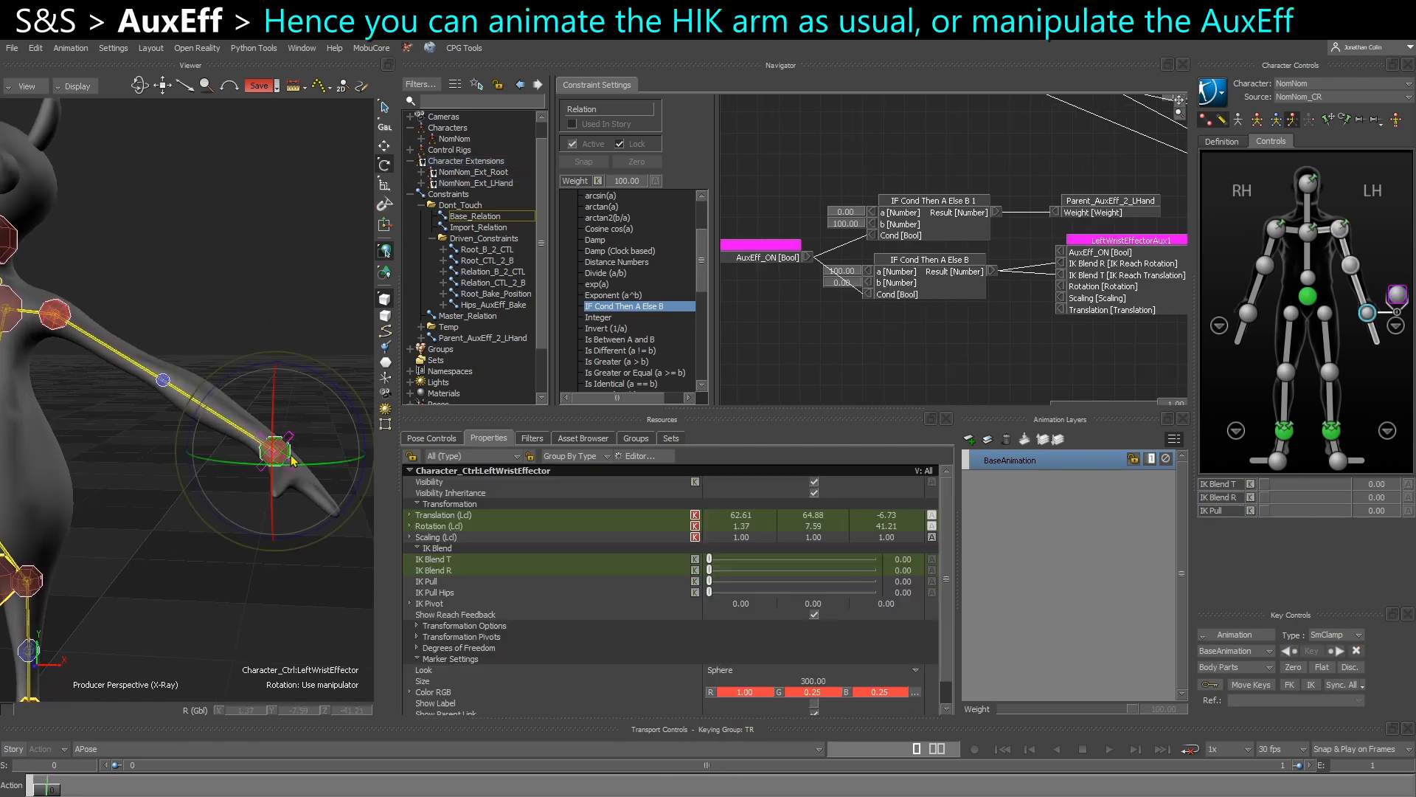
drag(287, 445, 242, 387)
key(ctrl+z)
key(ctrl+z)
Turn on AuxEff_ON in Master_Relation, then test-move the auxiliary wrist effector and undo that move.
click(473, 317)
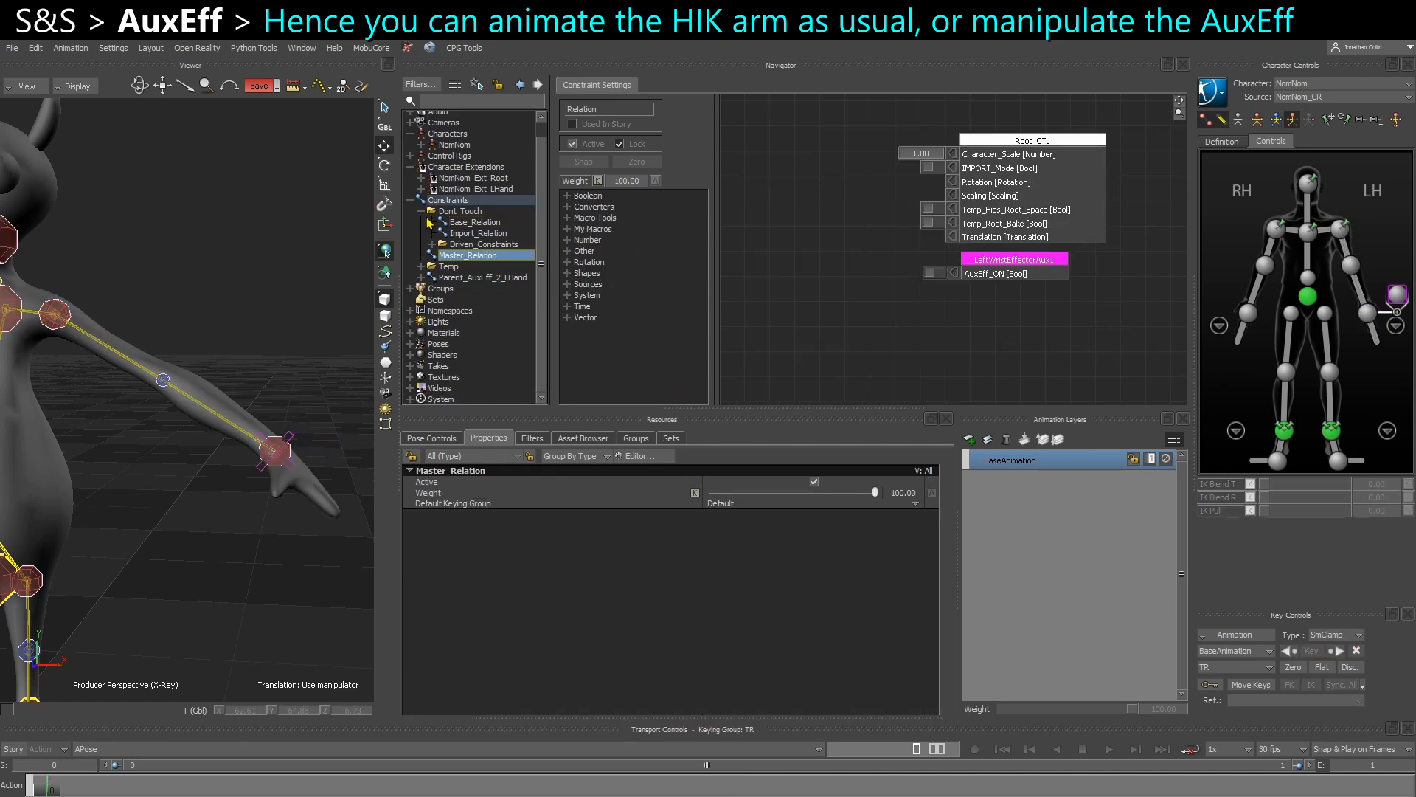
click(930, 272)
drag(292, 442, 304, 506)
key(ctrl+z)
alt+drag(188, 483, 99, 368)
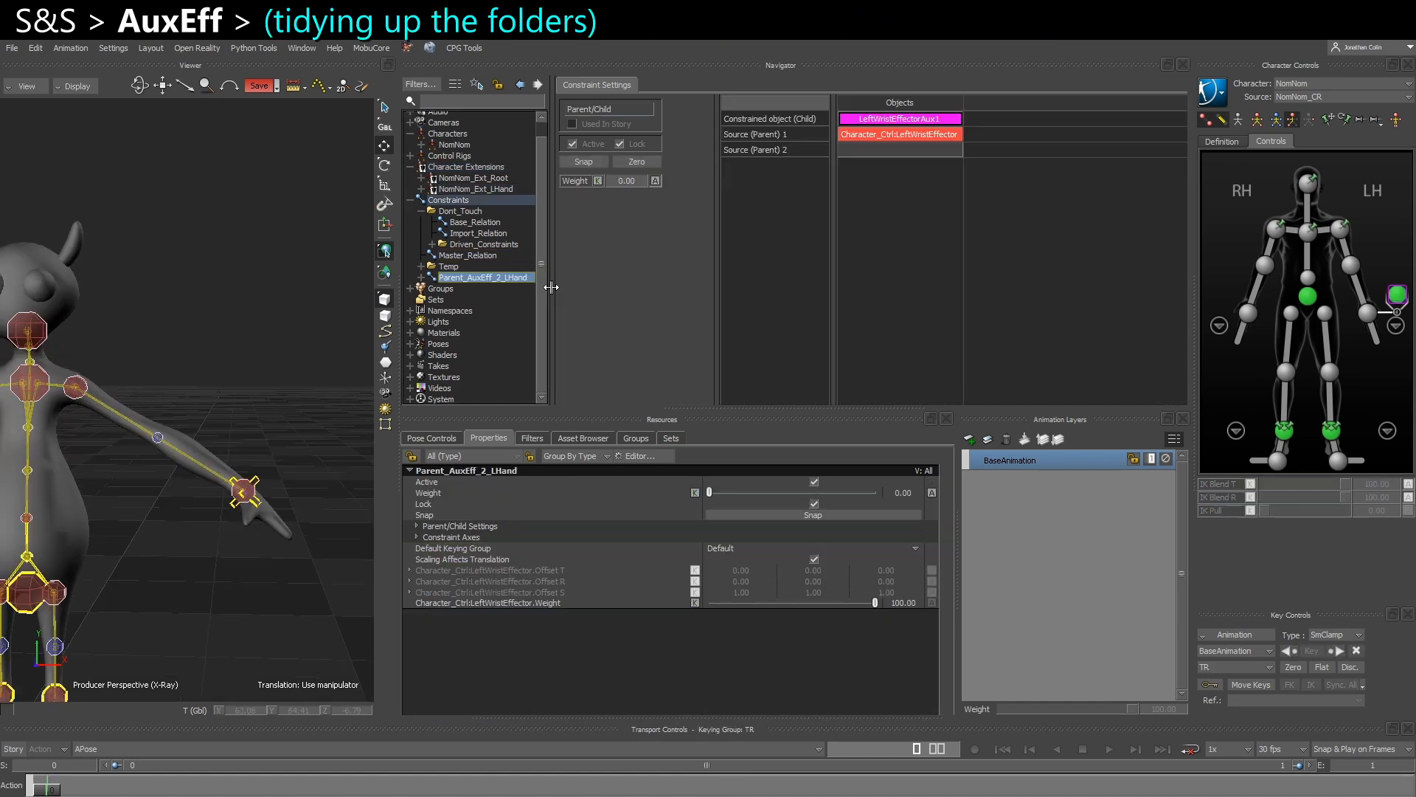
Move the Parent_AuxEff_2_LHand constraint into the Driven_Constraints folder and collapse the Dont_Touch folder.
drag(550, 288, 591, 288)
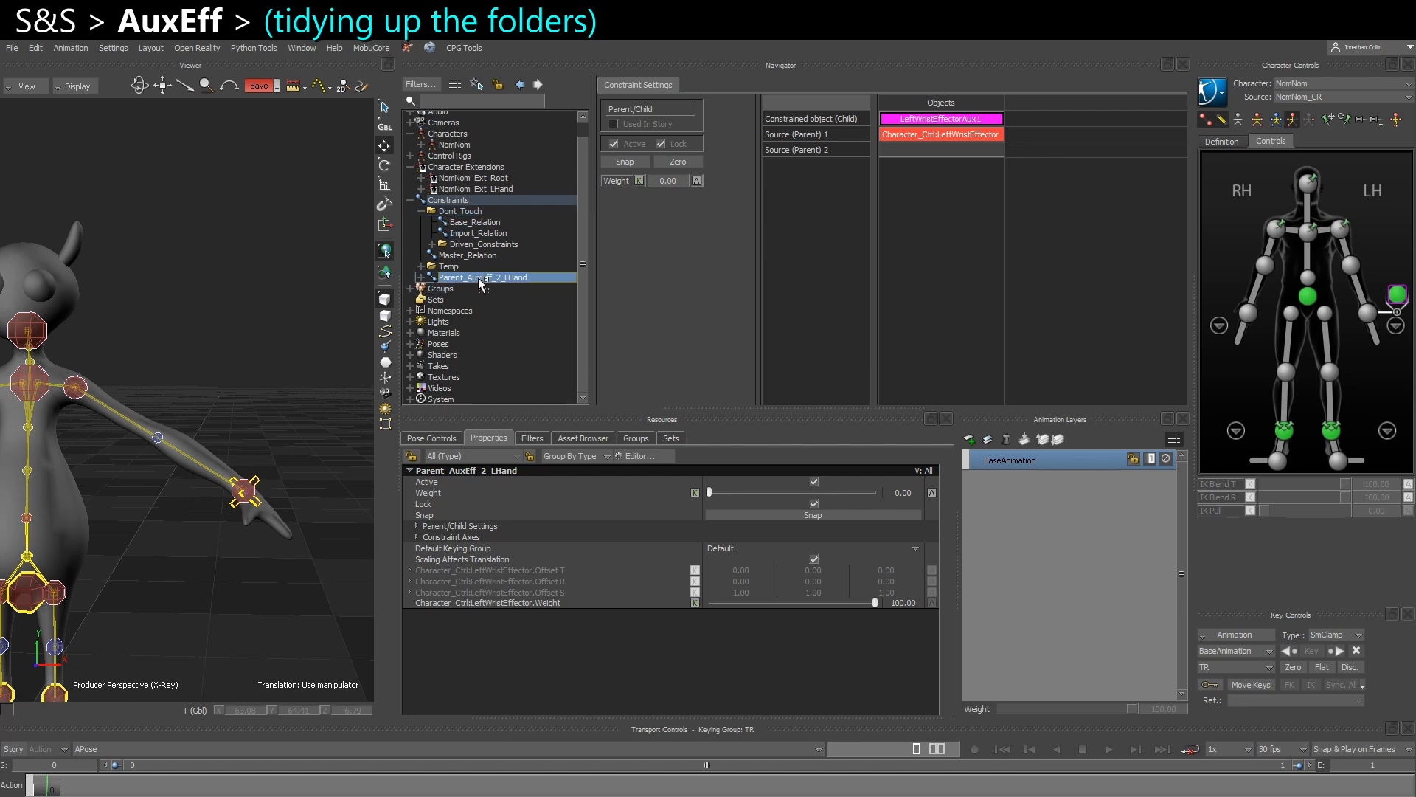
drag(480, 282, 481, 251)
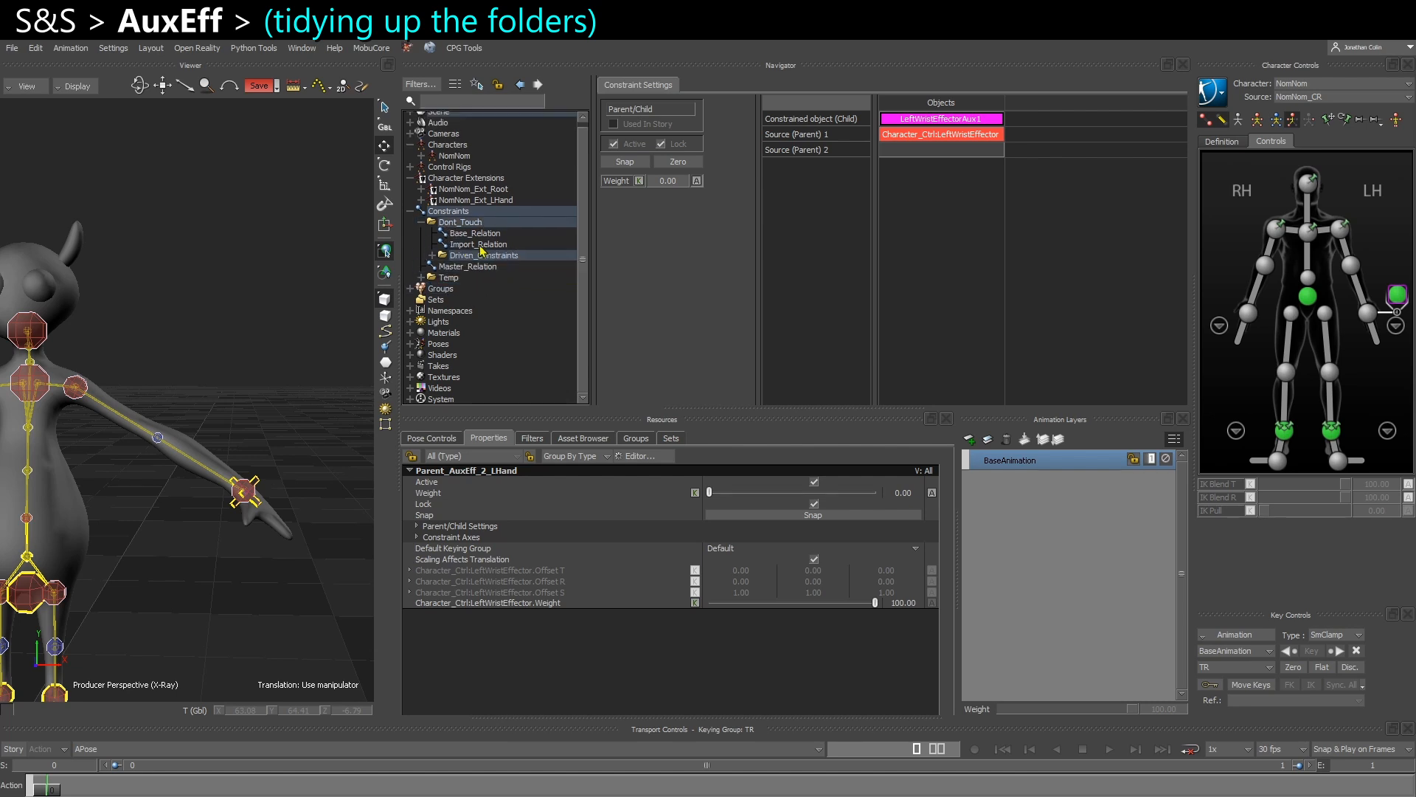
click(420, 223)
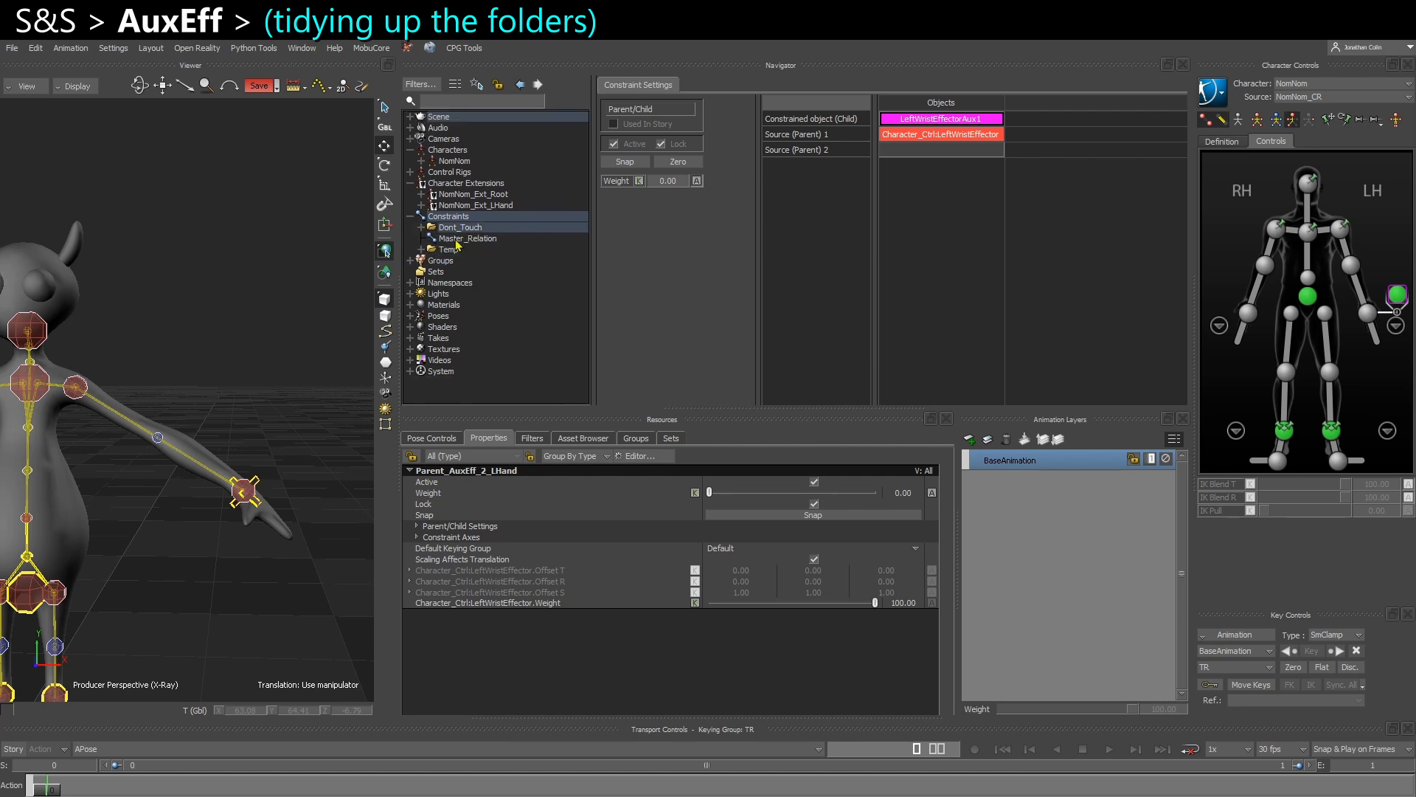
Open the Master_Relation graph and turn off AuxEff_ON for LeftWristEffectorAux1.
click(469, 238)
shift+drag(1103, 306, 1062, 292)
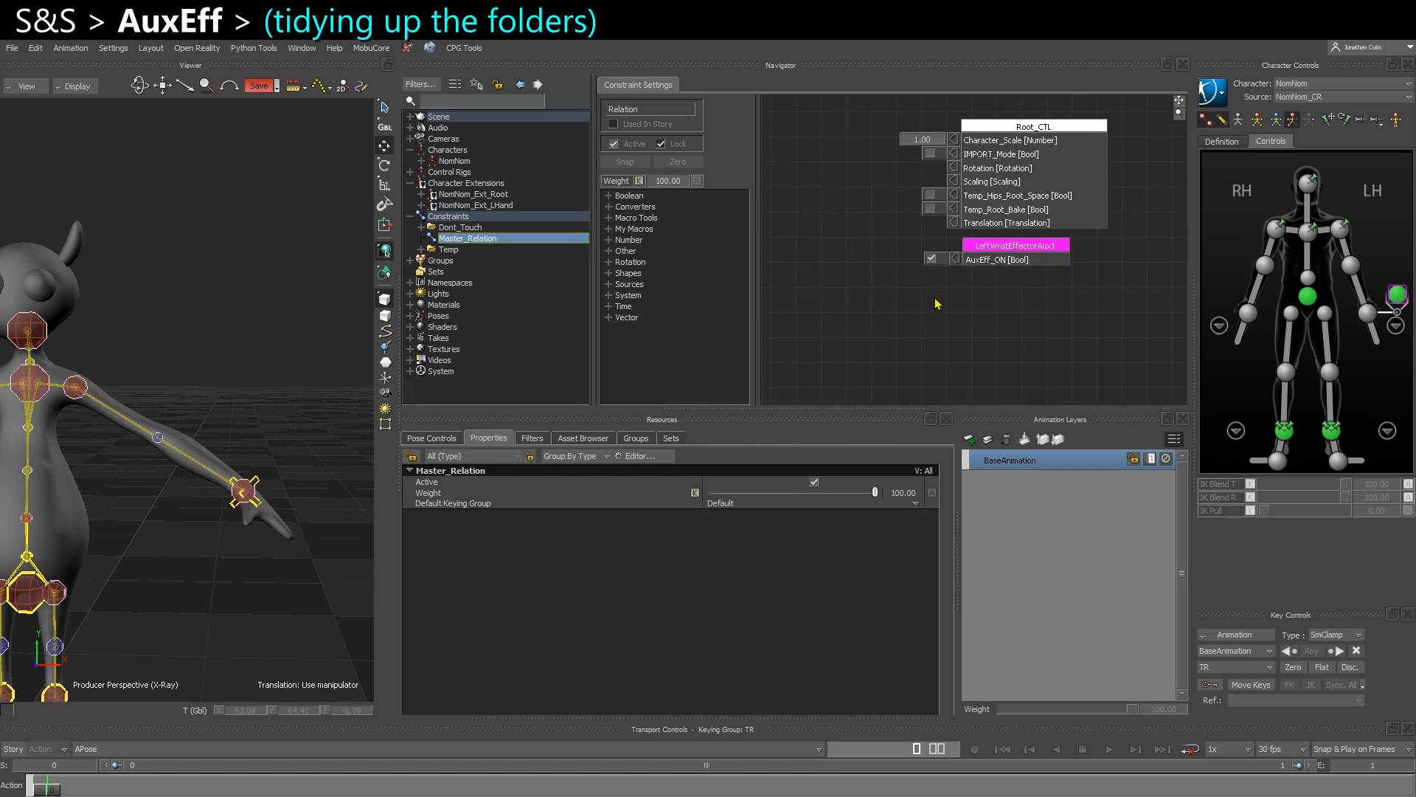
ctrl+drag(305, 534, 255, 631)
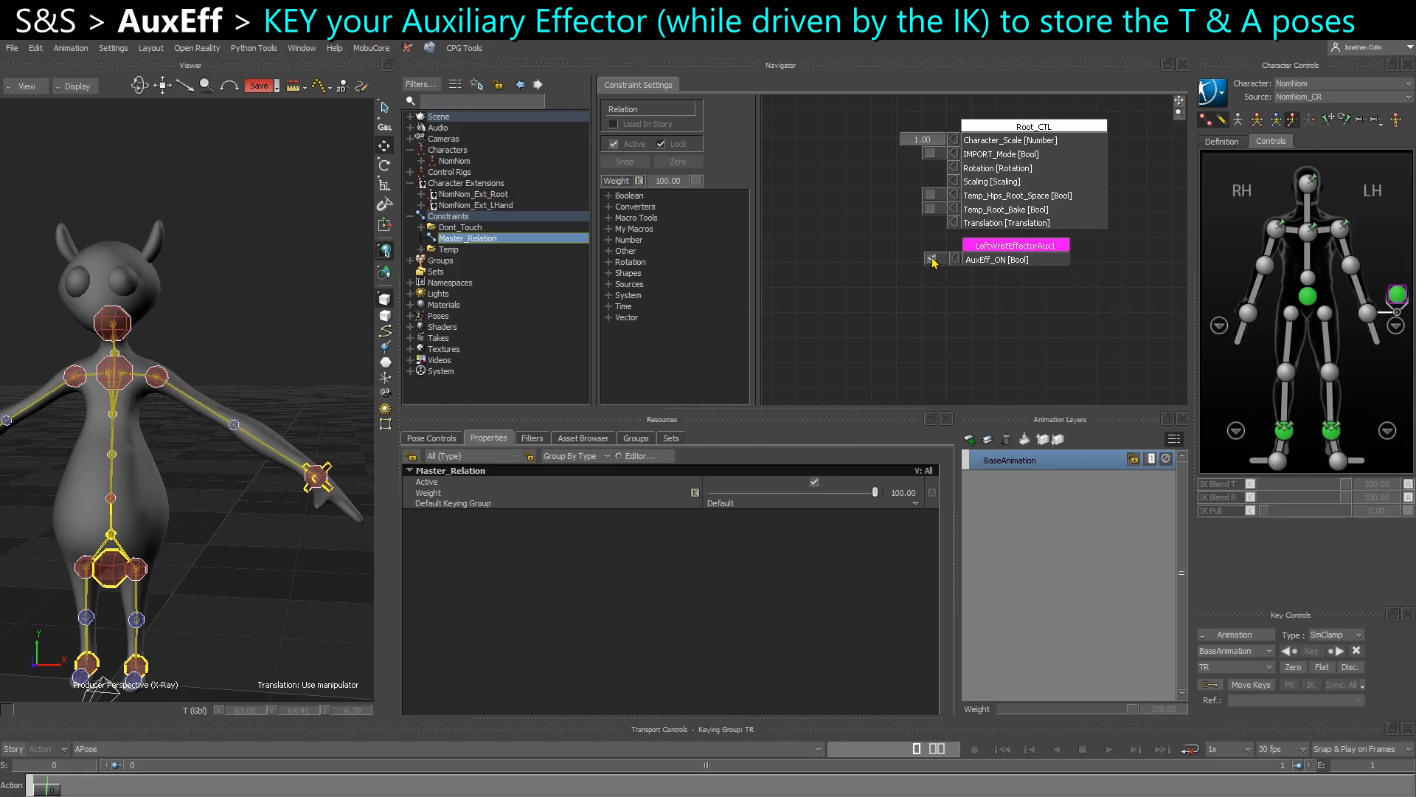
click(264, 519)
shift+drag(265, 518, 309, 492)
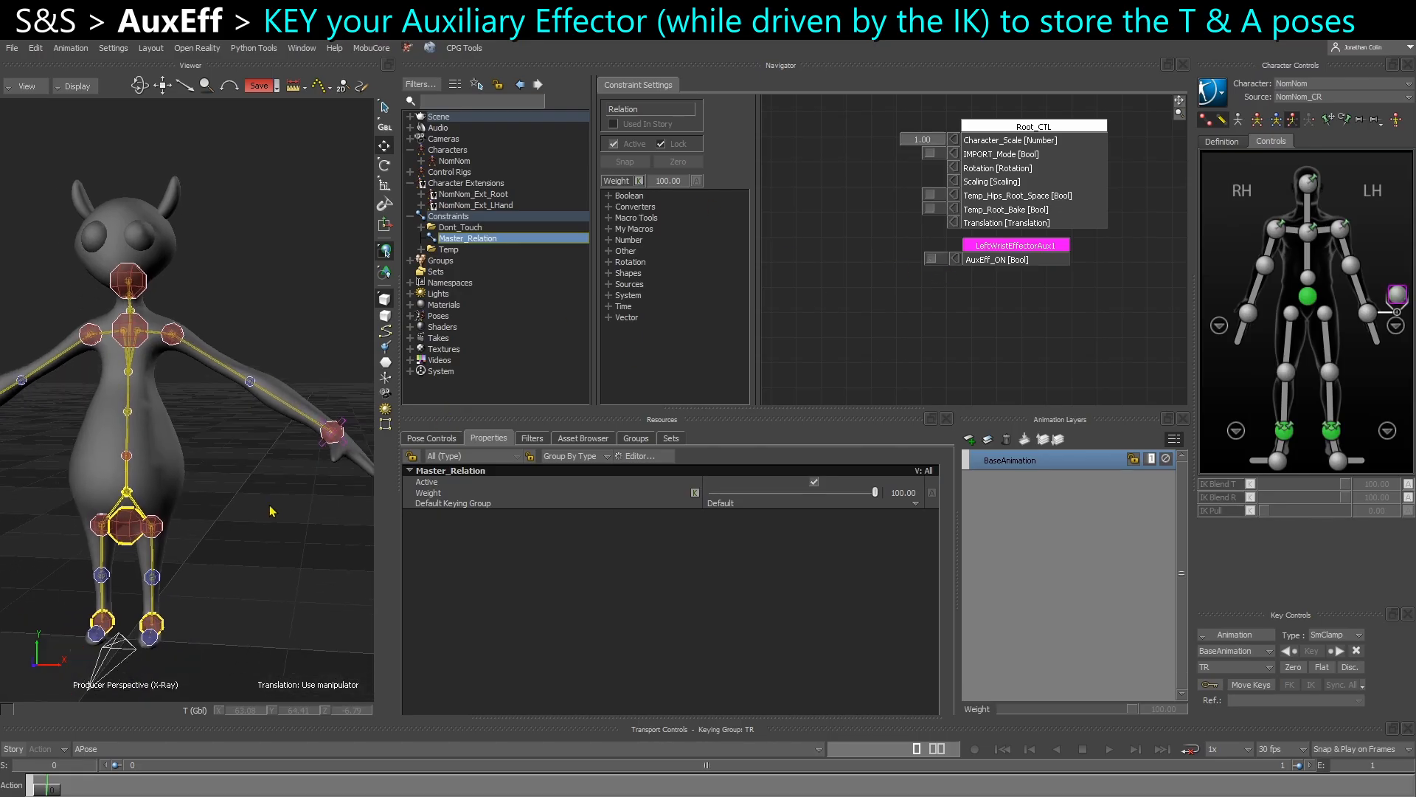
Key LeftWristEffectorAux1 with Full Body keying in the APose take and switch to the TPose take.
click(311, 428)
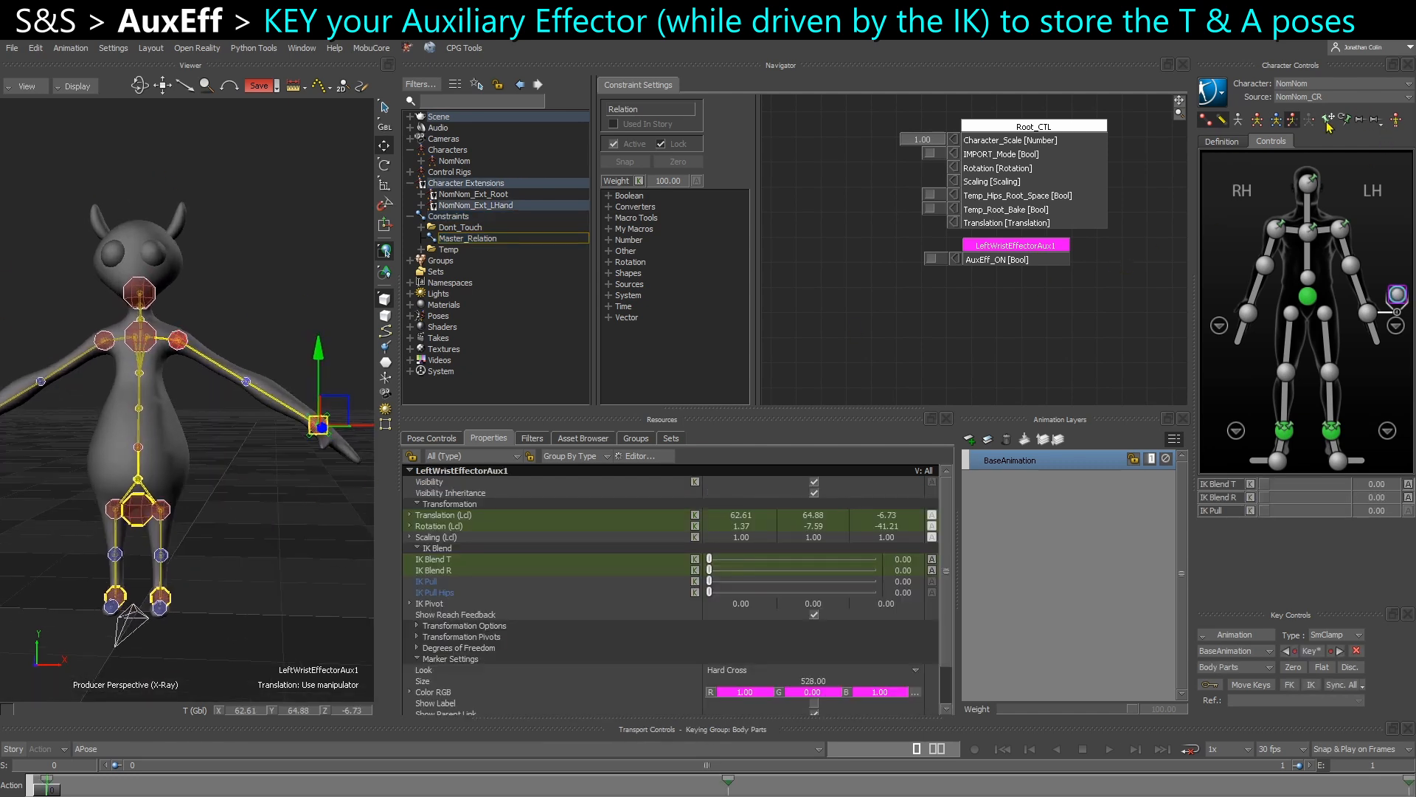
click(1257, 120)
click(1257, 120)
key(k)
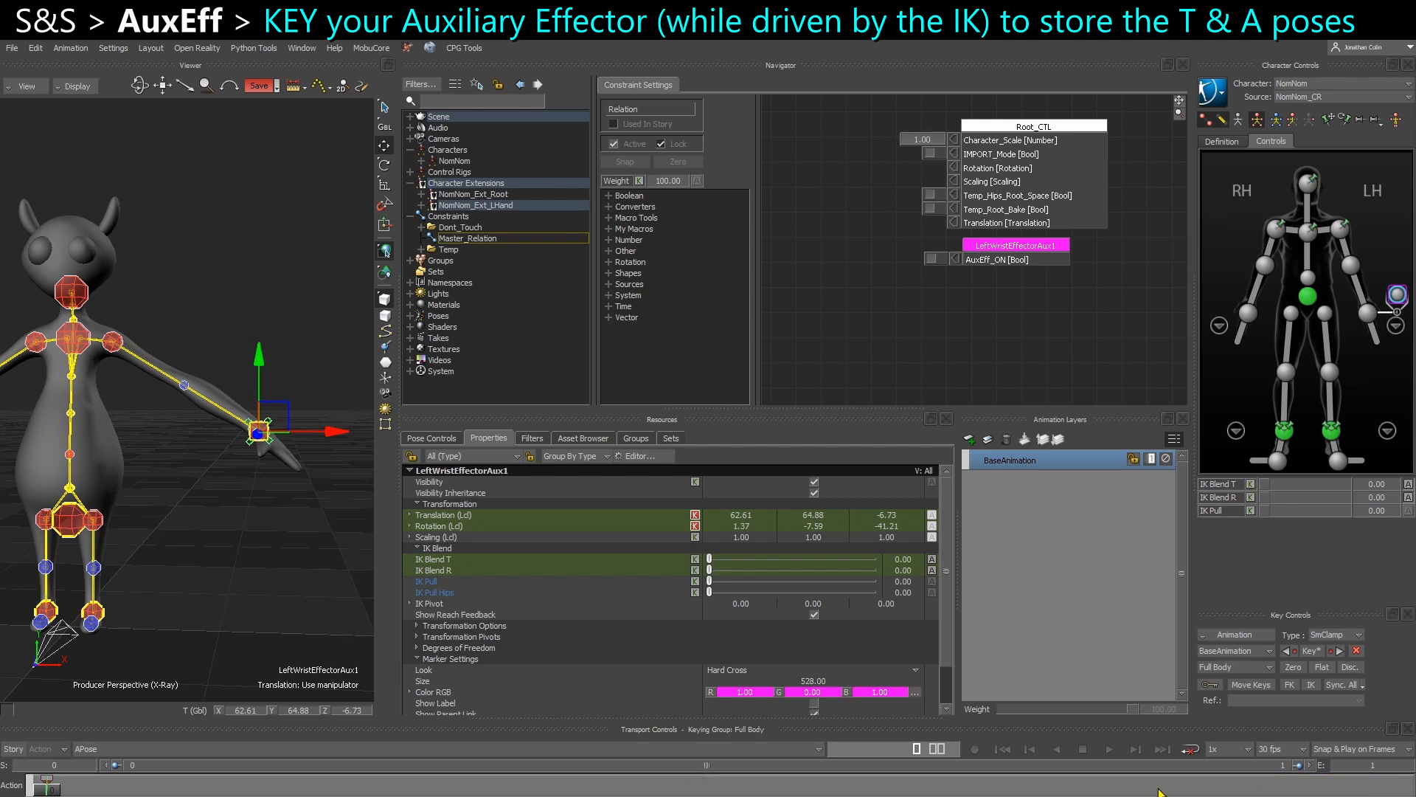
click(95, 750)
click(89, 775)
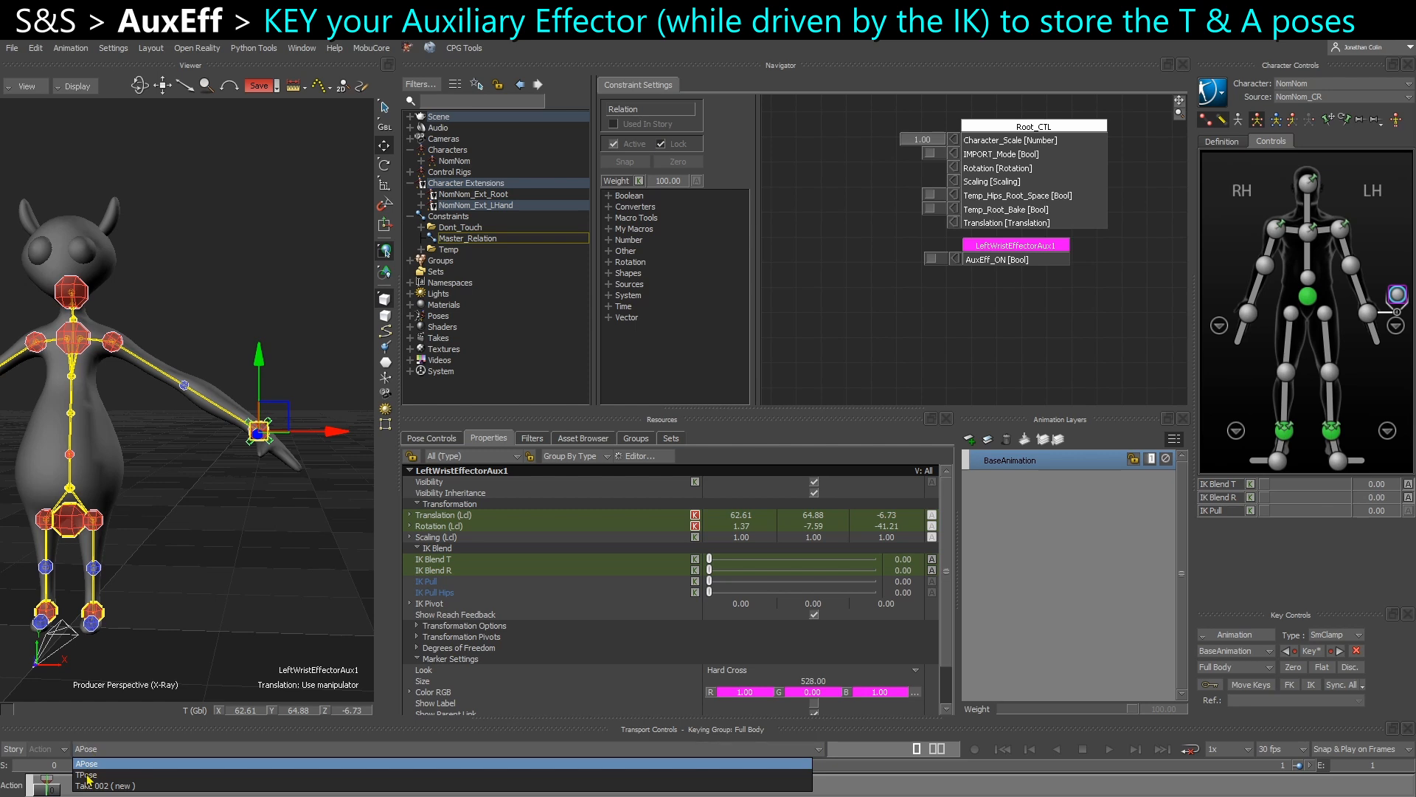
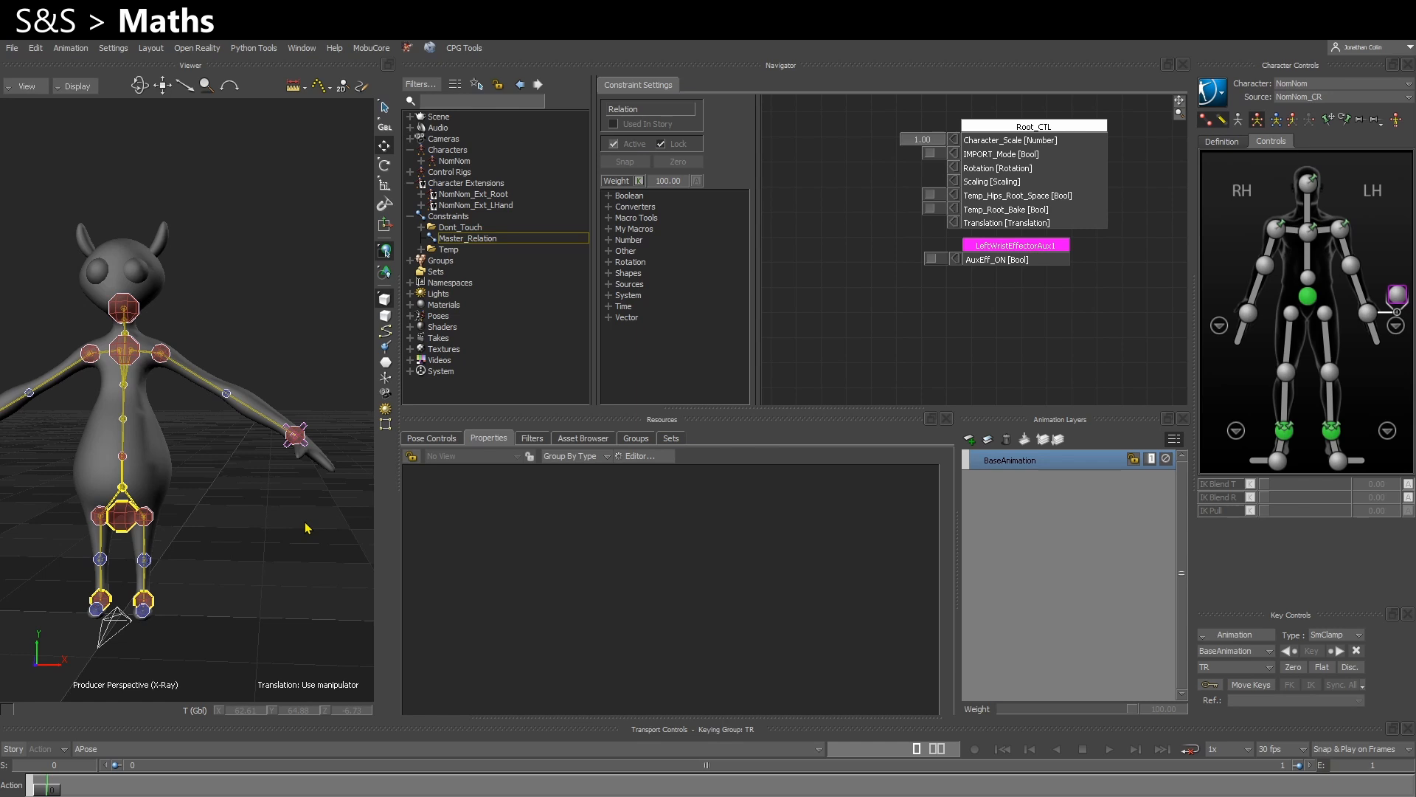
Select LeftWristEffectorAux1 in the APose take and turn on its AuxEff_ON property in Master_Relation.
click(297, 435)
alt+middle_drag(301, 470, 287, 469)
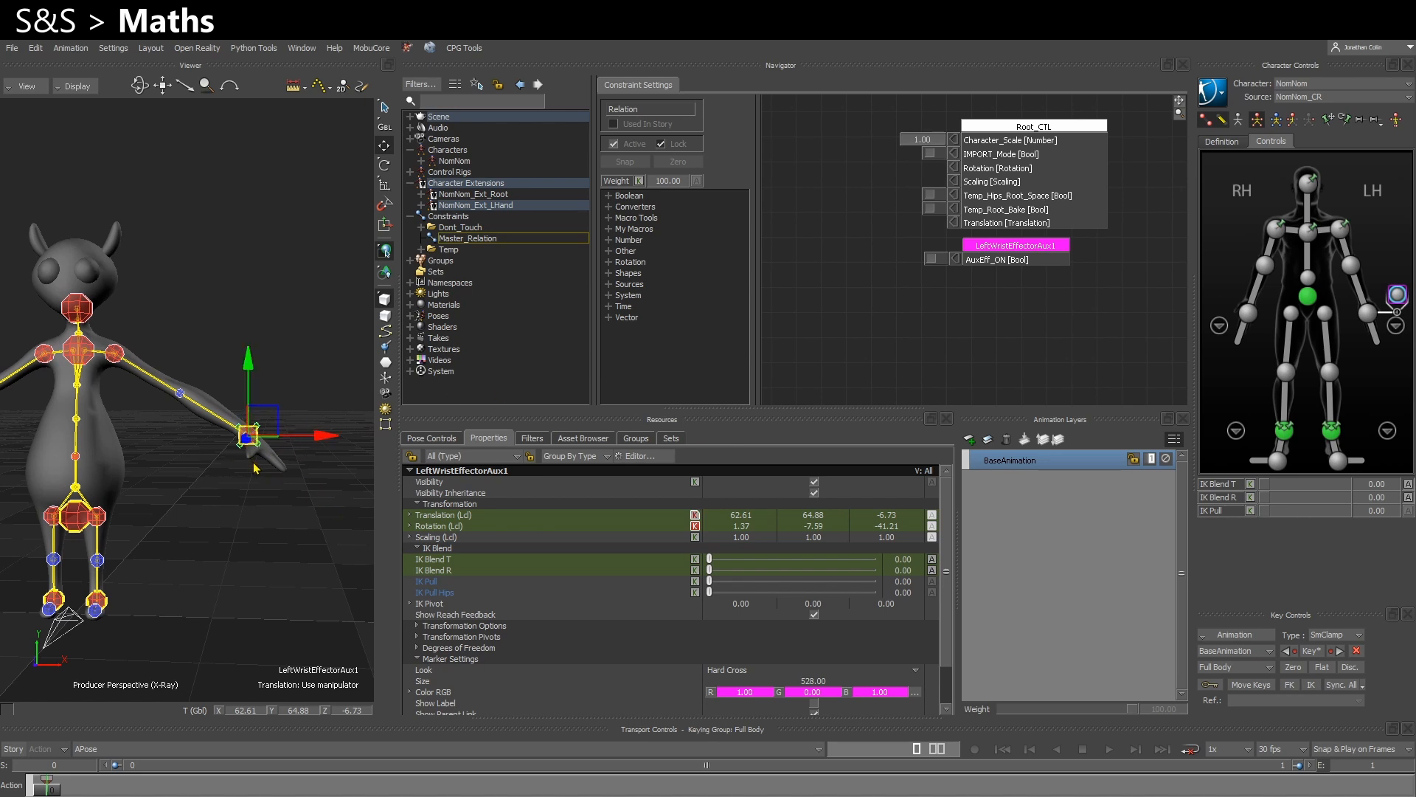
click(931, 258)
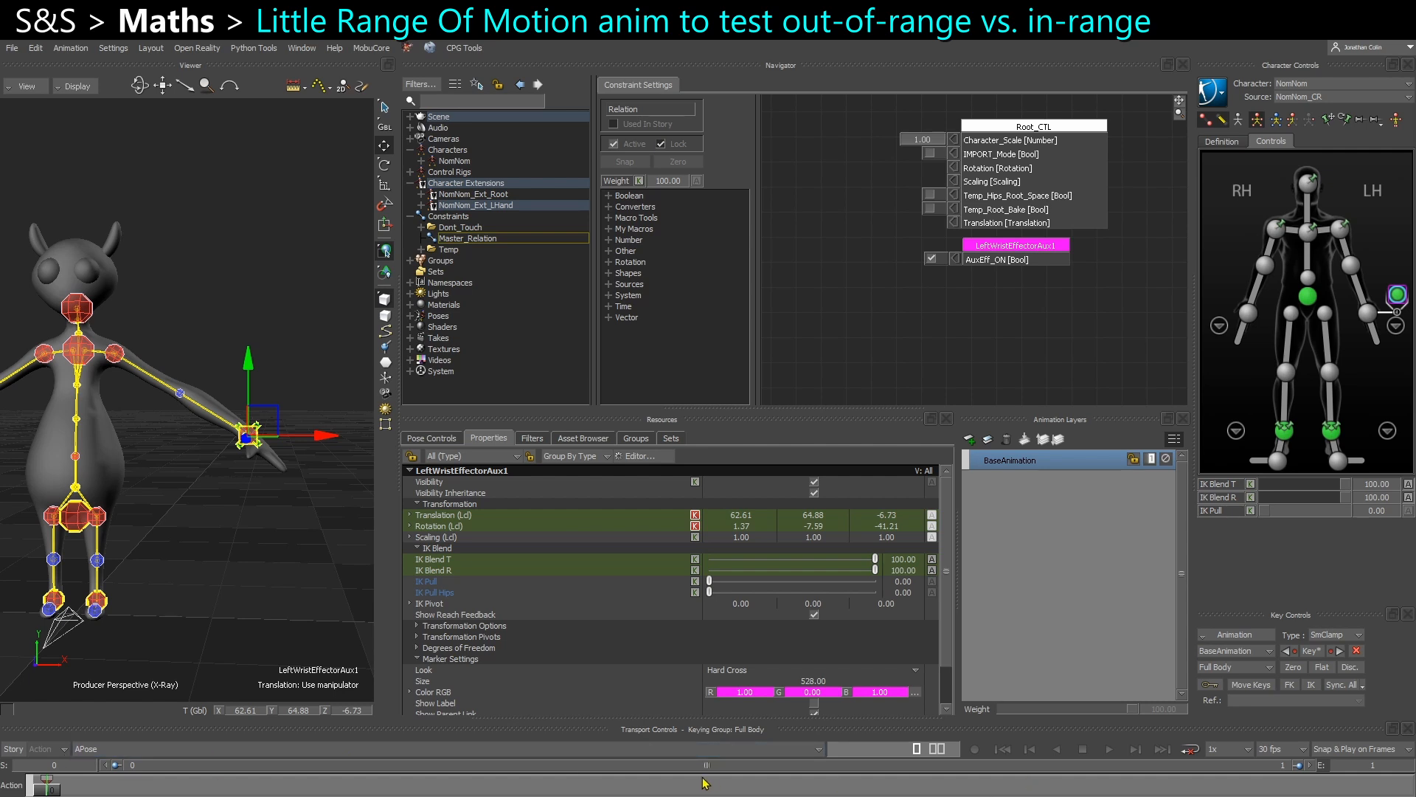
Set the end frame of the timeline to 10.
double_click(1361, 766)
text(10)
key(Return)
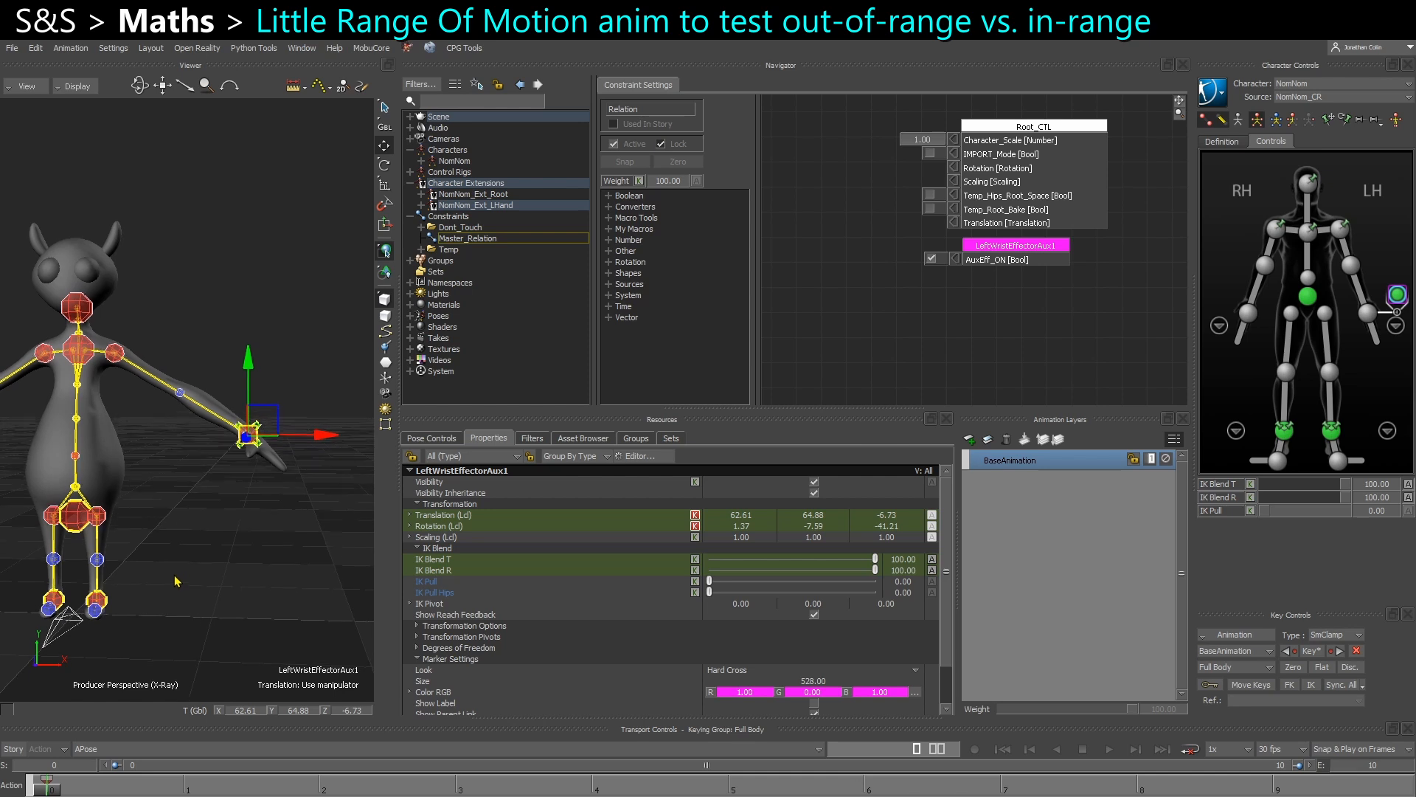
Key LeftWristEffectorAux1 beyond the arm's reach at about 99.45, 34.17, -11.47 with TR keying, and move that key from frame 10 to frame 5.
ctrl+shift+drag(175, 576, 156, 622)
drag(56, 786, 1401, 782)
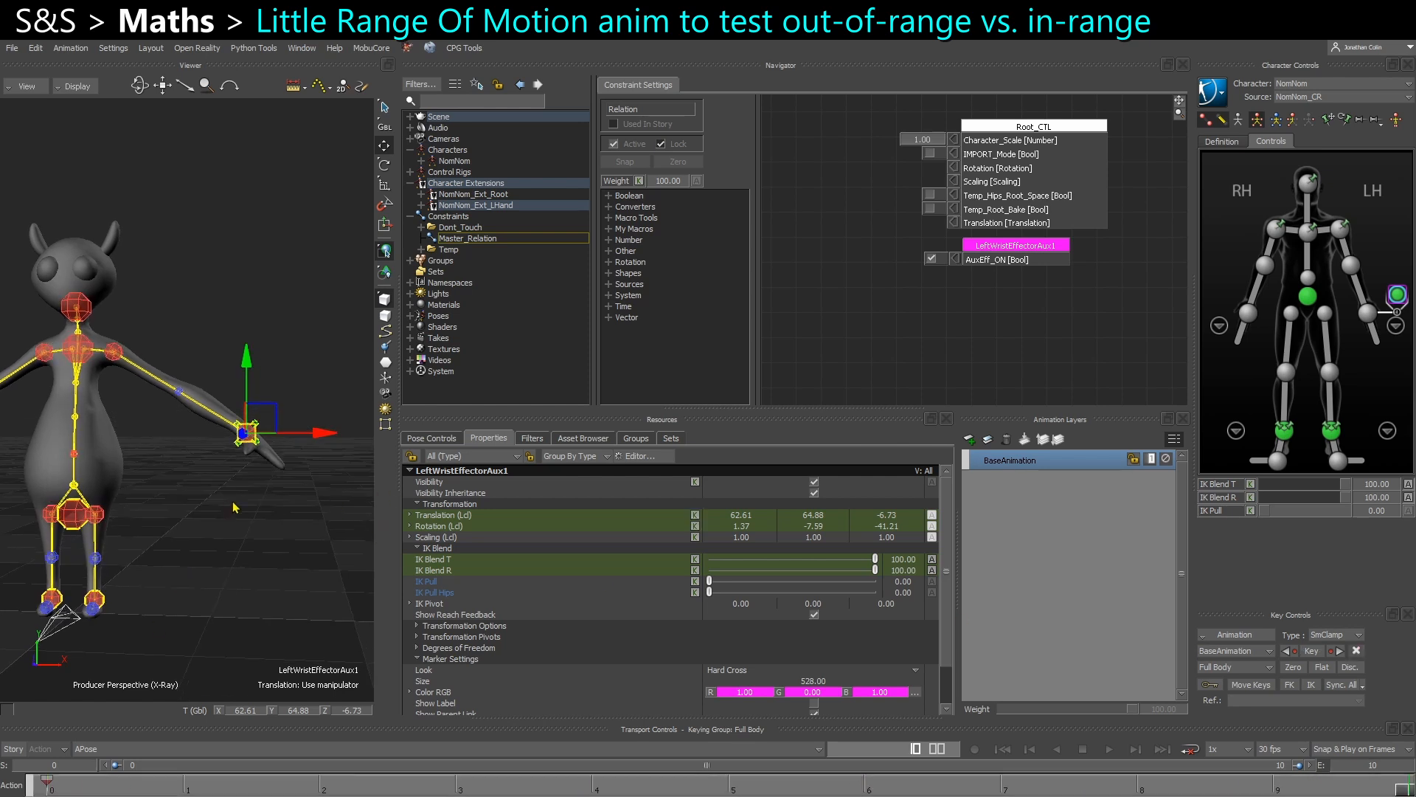
drag(246, 432, 330, 528)
click(1310, 120)
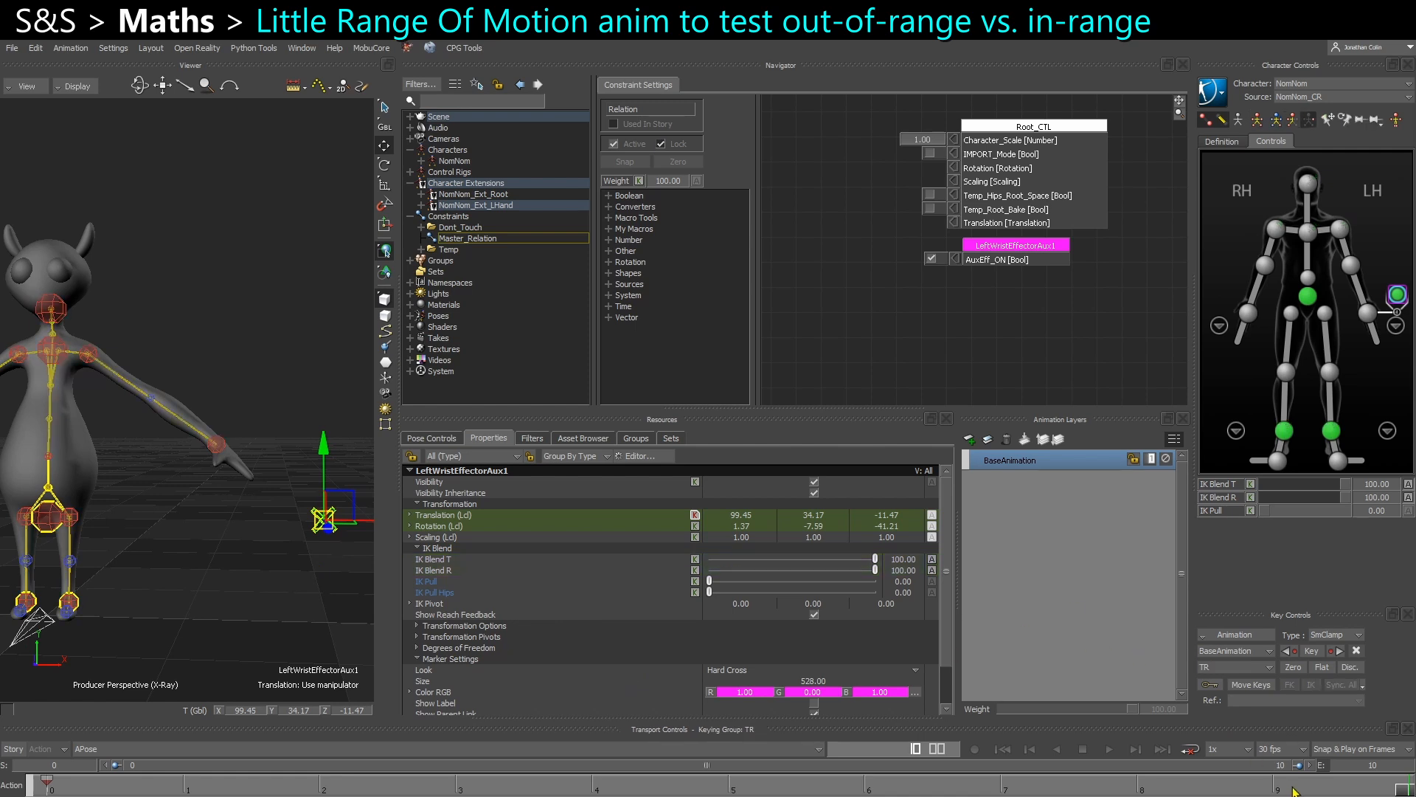
drag(1410, 790, 728, 789)
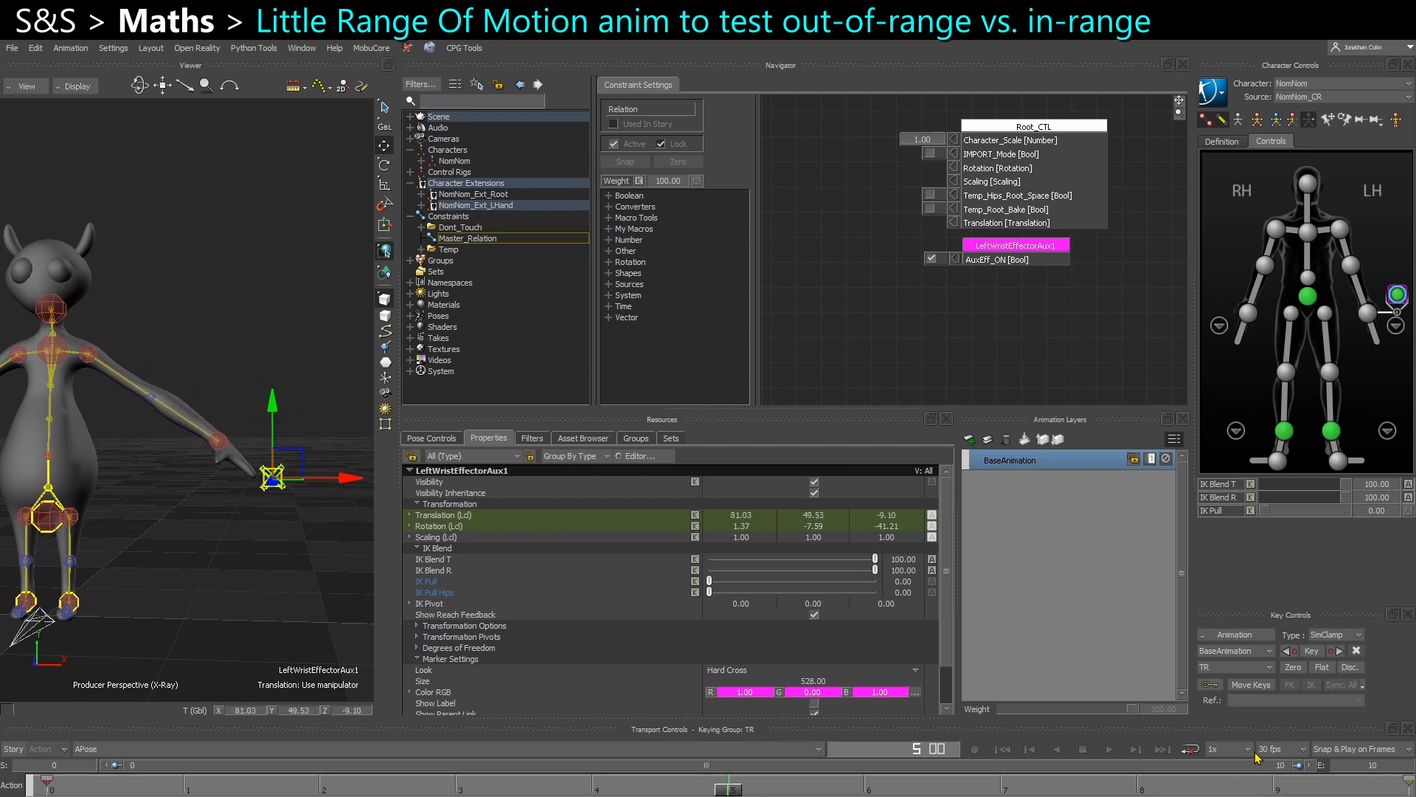
drag(1409, 782, 729, 782)
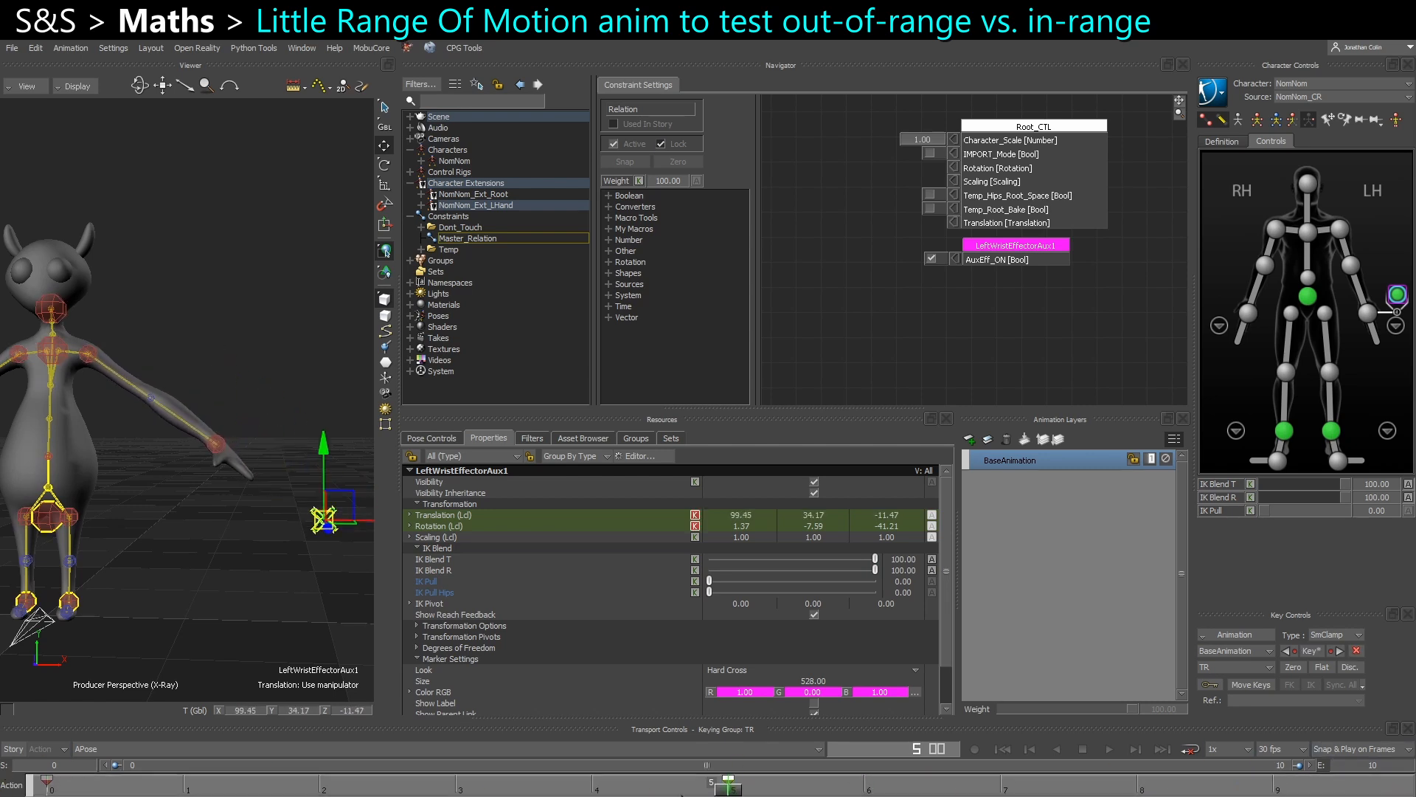
At frame 10, move LeftWristEffectorAux1 in towards the body to about 40.89, 76.32, -3.08 and key it.
drag(313, 513, 164, 404)
ctrl+shift+drag(159, 472, 181, 542)
drag(213, 494, 213, 479)
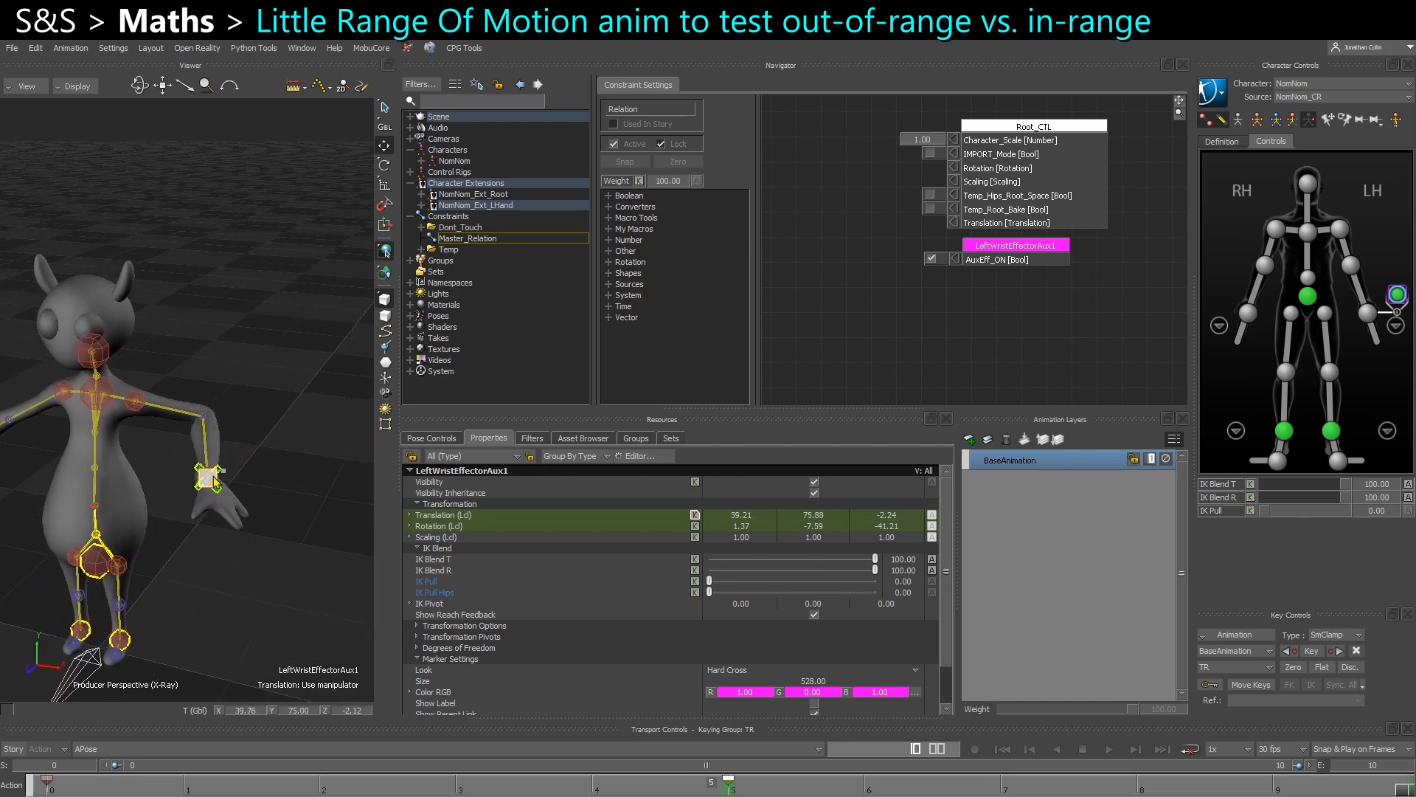
key(k)
ctrl+shift+drag(158, 528, 222, 553)
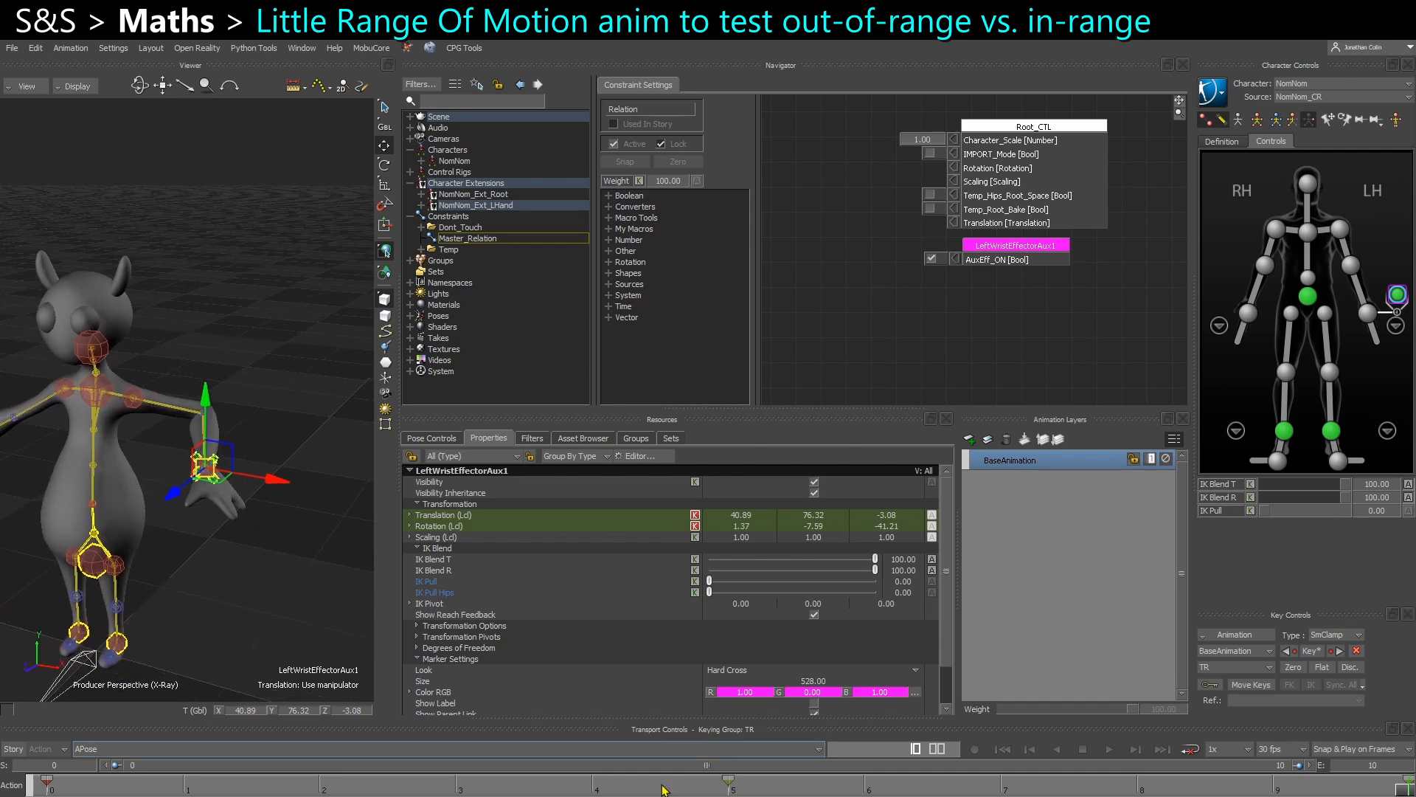
Scrub the timeline between frame 5 and frame 0 to check the out-of-range pose against the start pose.
click(731, 786)
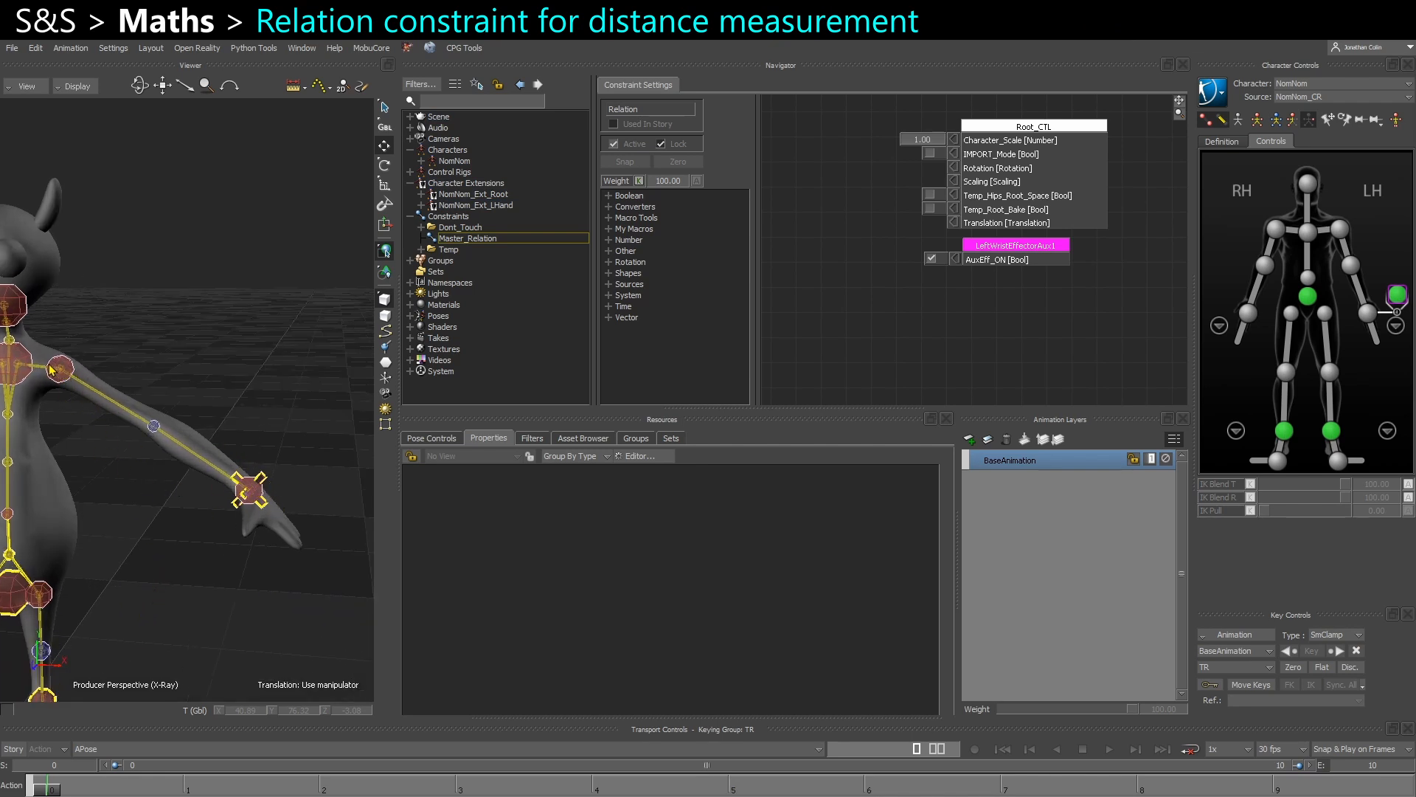
click(731, 787)
scroll(56, 510, down, 3)
drag(729, 789, 8, 780)
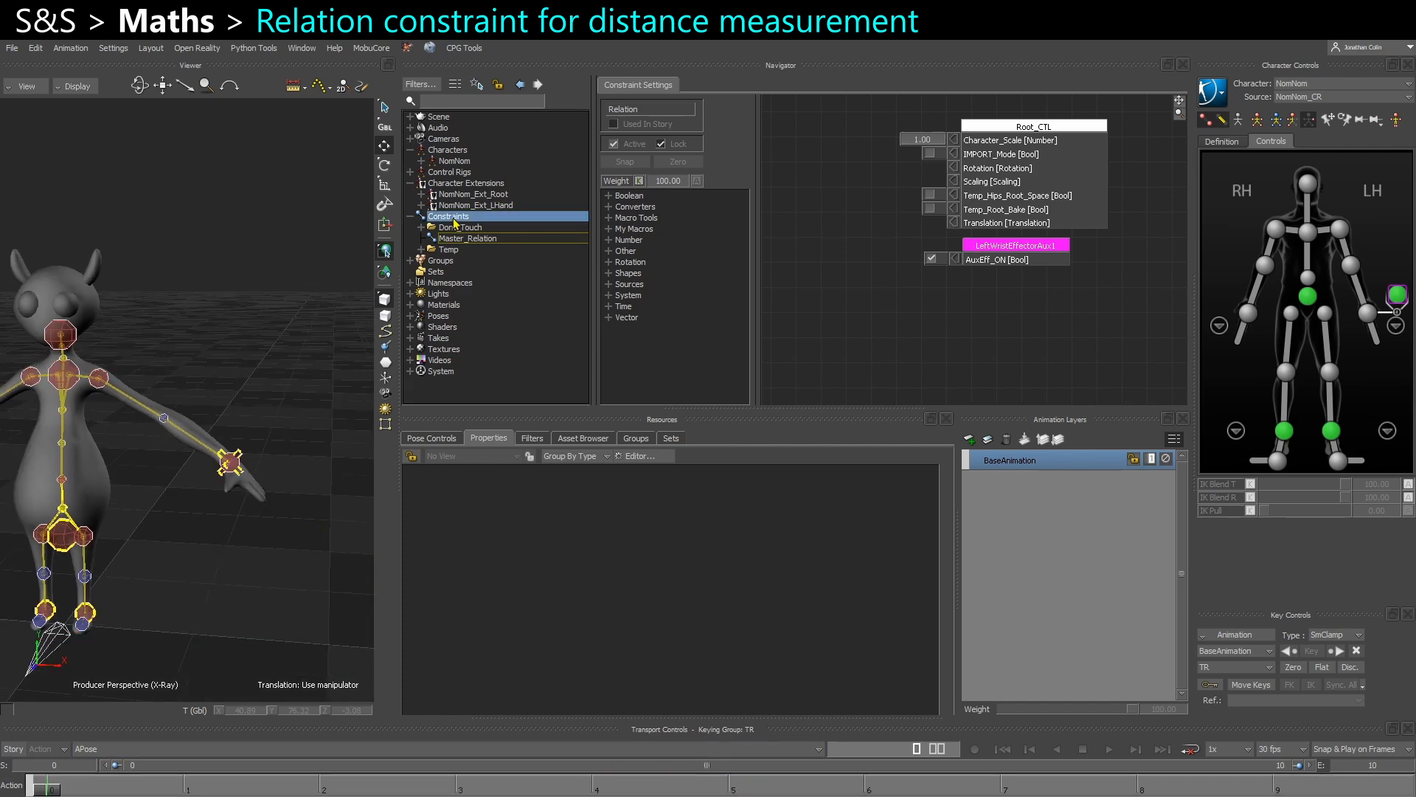
Insert a Relation constraint and name it Relation_Stretching_LArm.
right_click(452, 217)
mouse_move(524, 240)
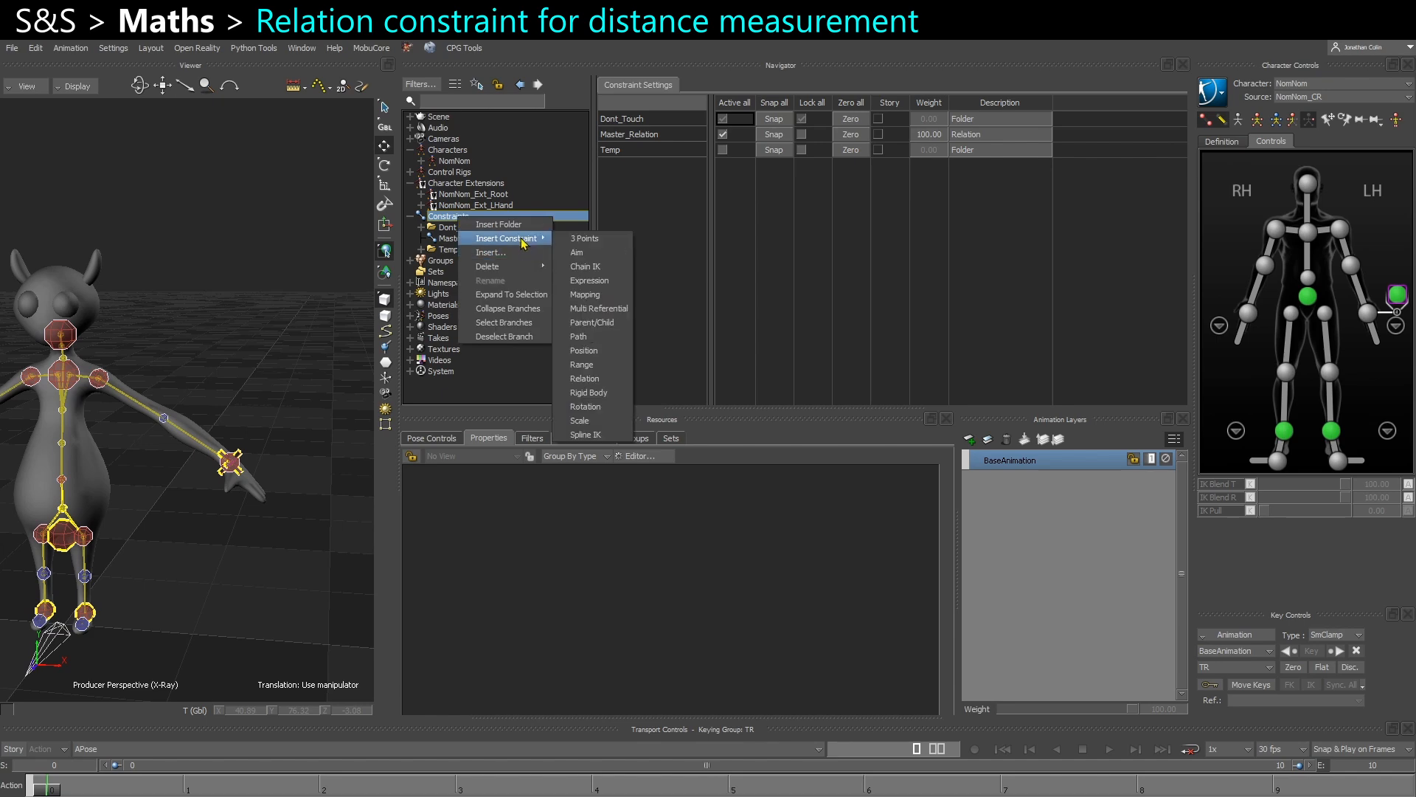
click(587, 379)
right_click(483, 264)
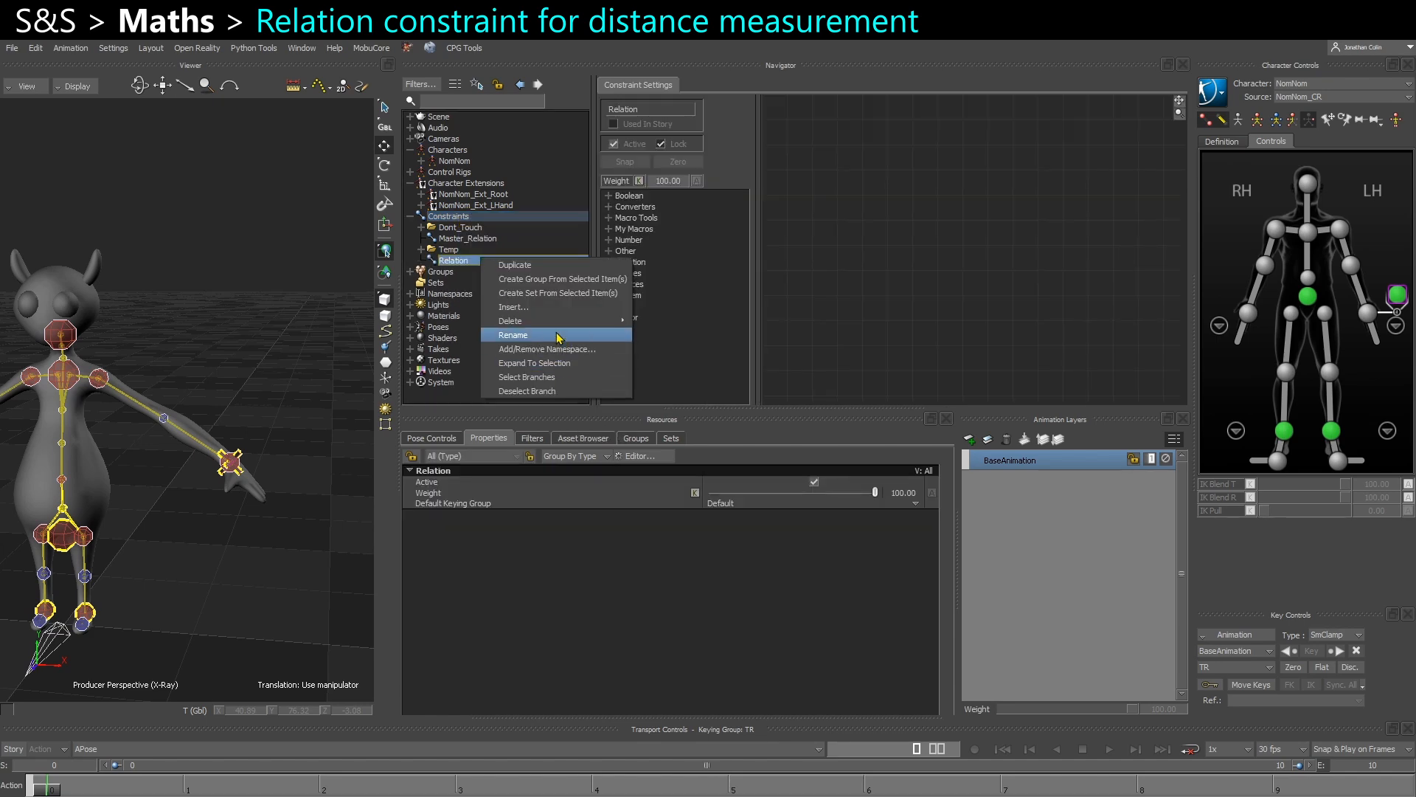
click(553, 330)
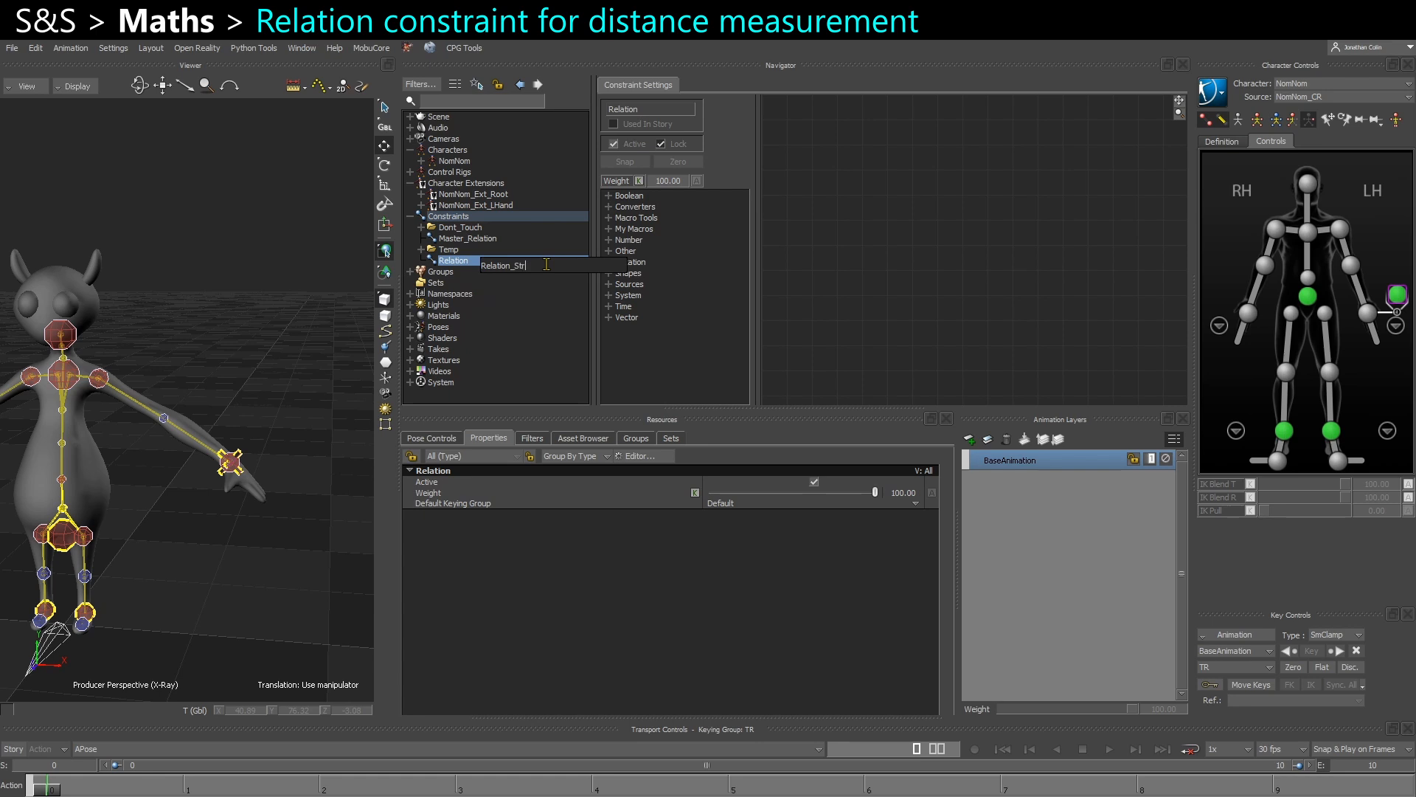
text(_Stretching)
key(Return)
right_click(491, 263)
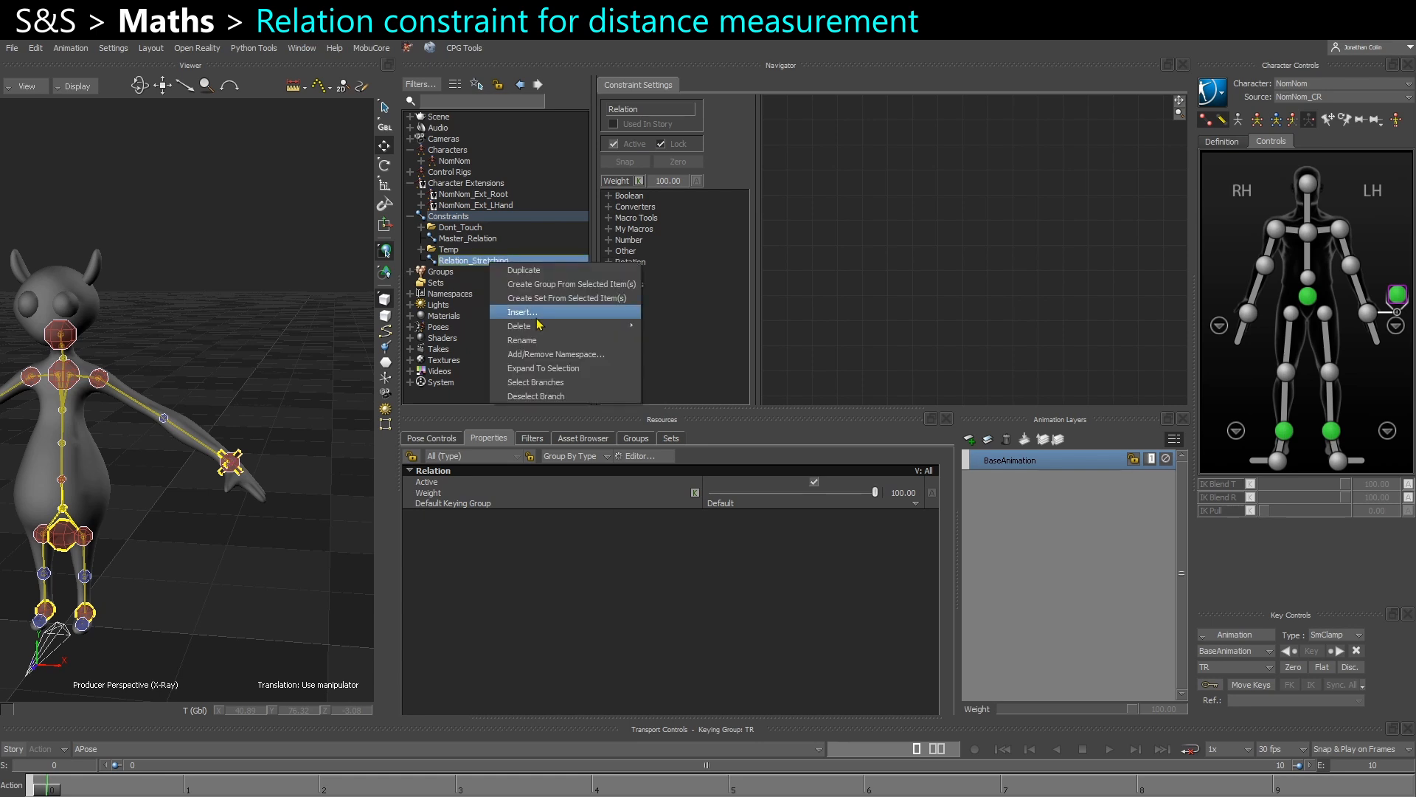
click(534, 338)
click(570, 272)
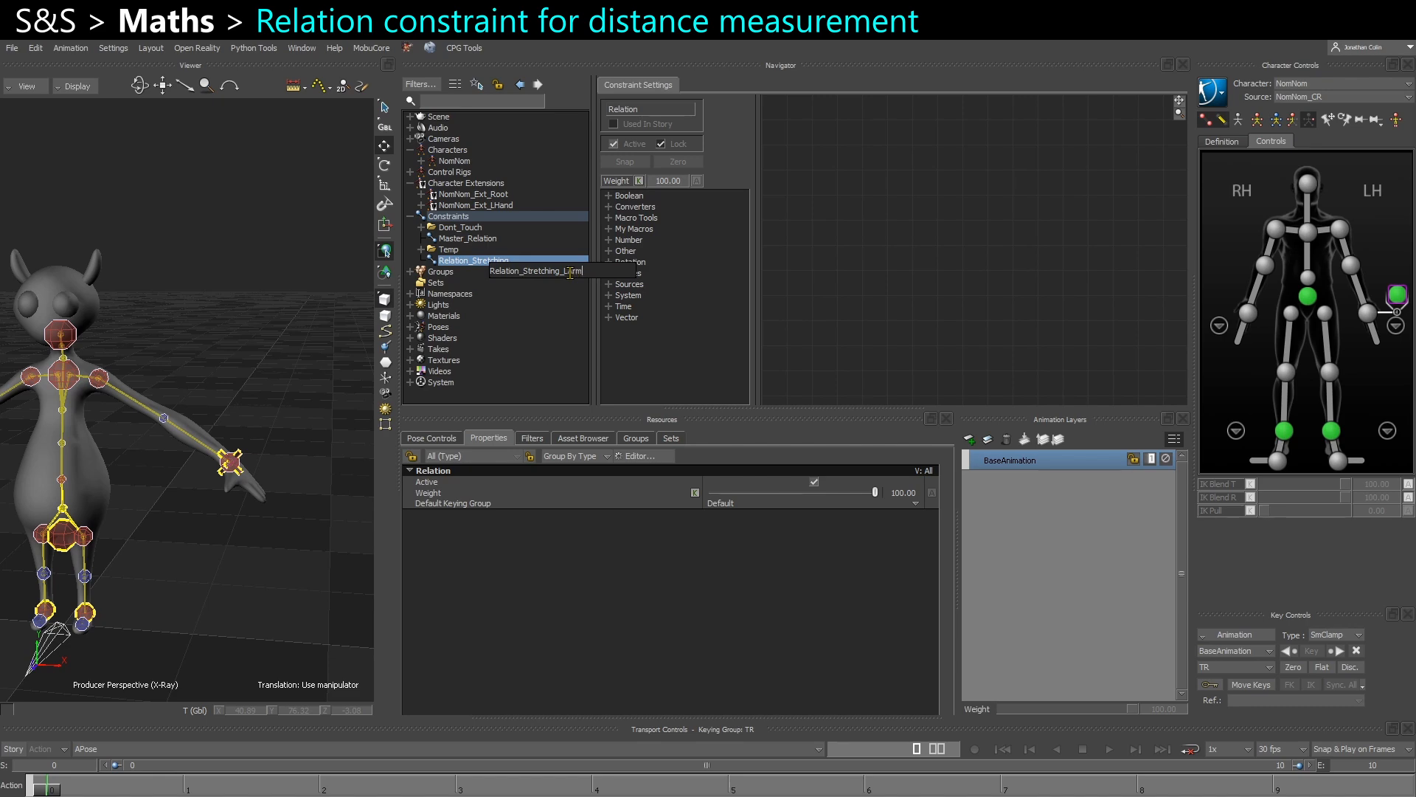
key(Return)
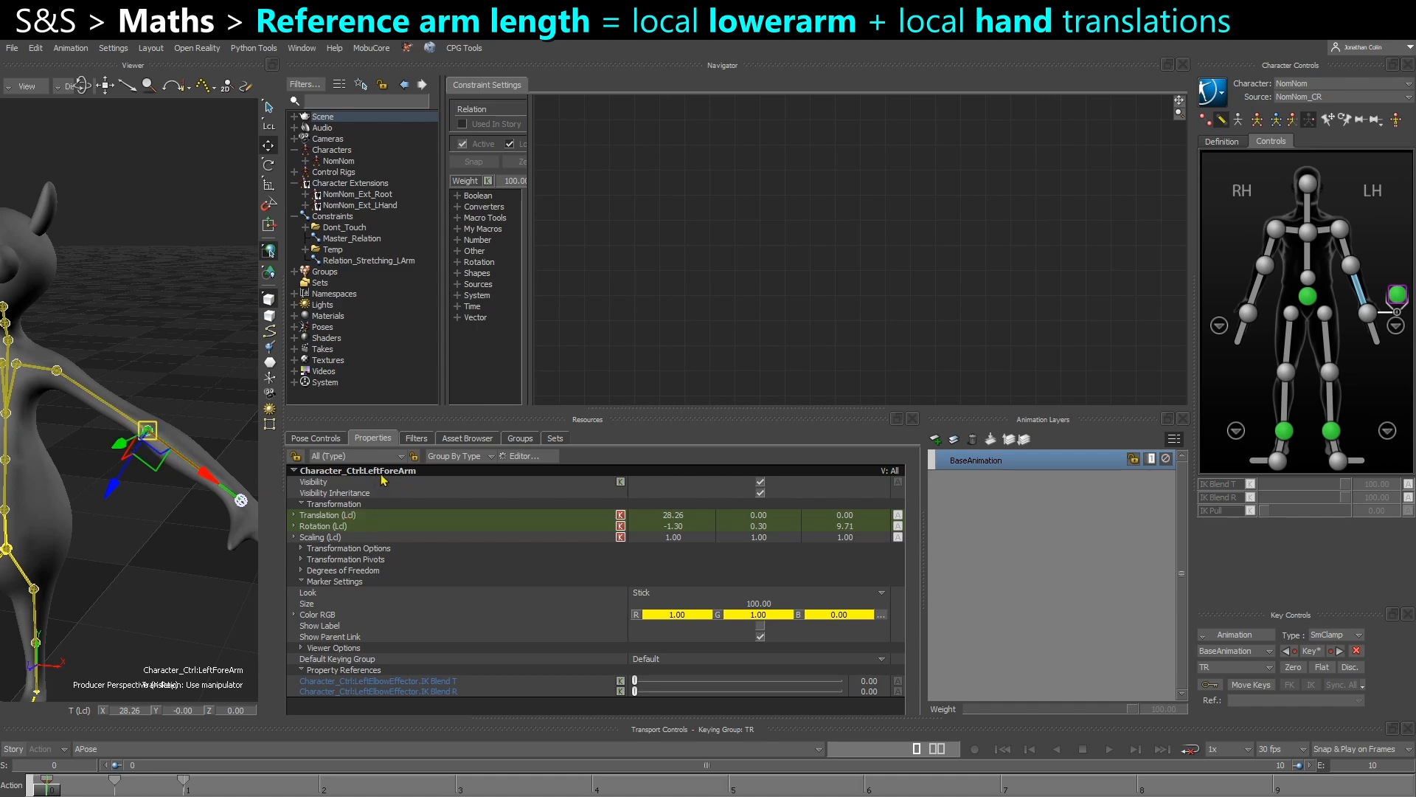
Examine the local translations of the LeftHand and LeftForeArm control rig joints, testing and undoing a change to the hand's X value.
click(159, 530)
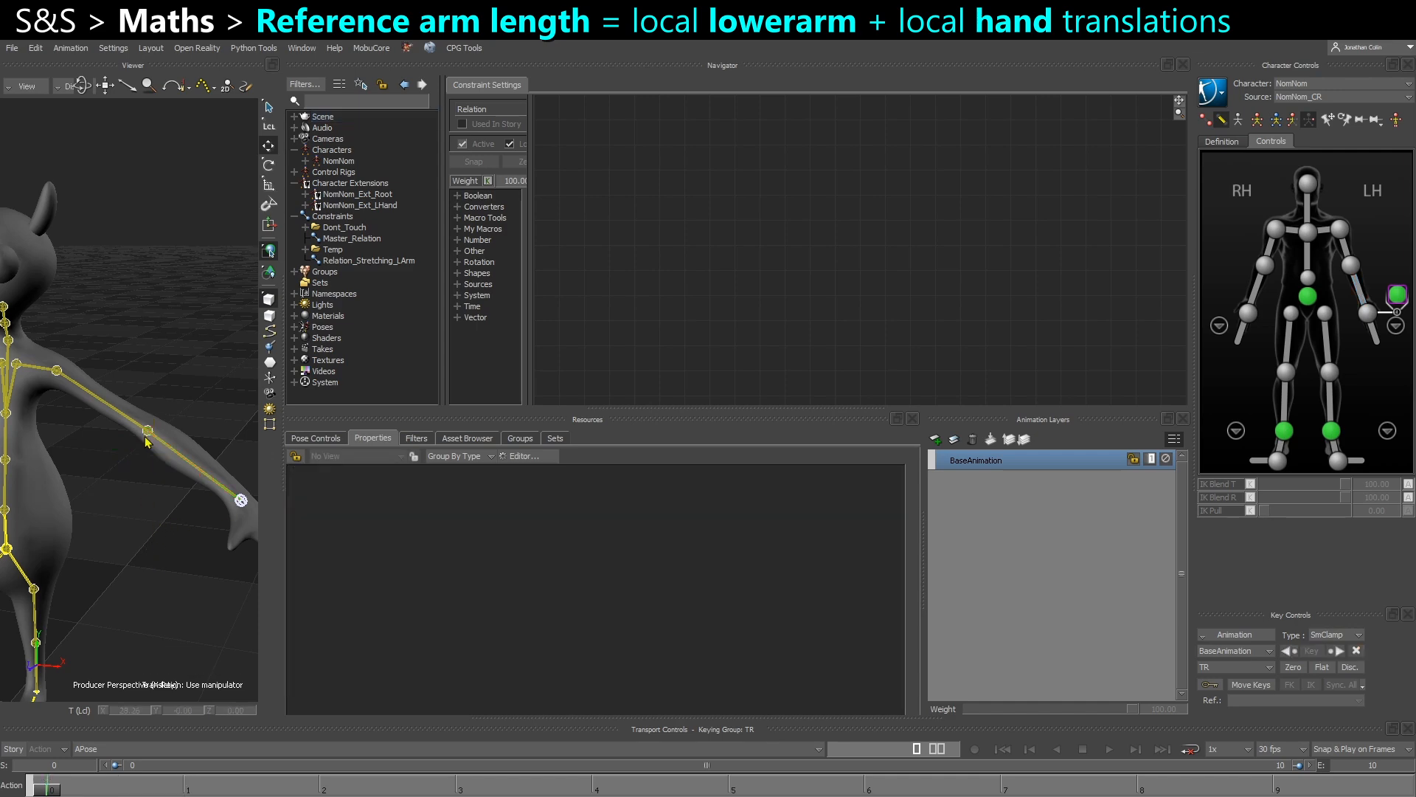
scroll(240, 509, up, 2)
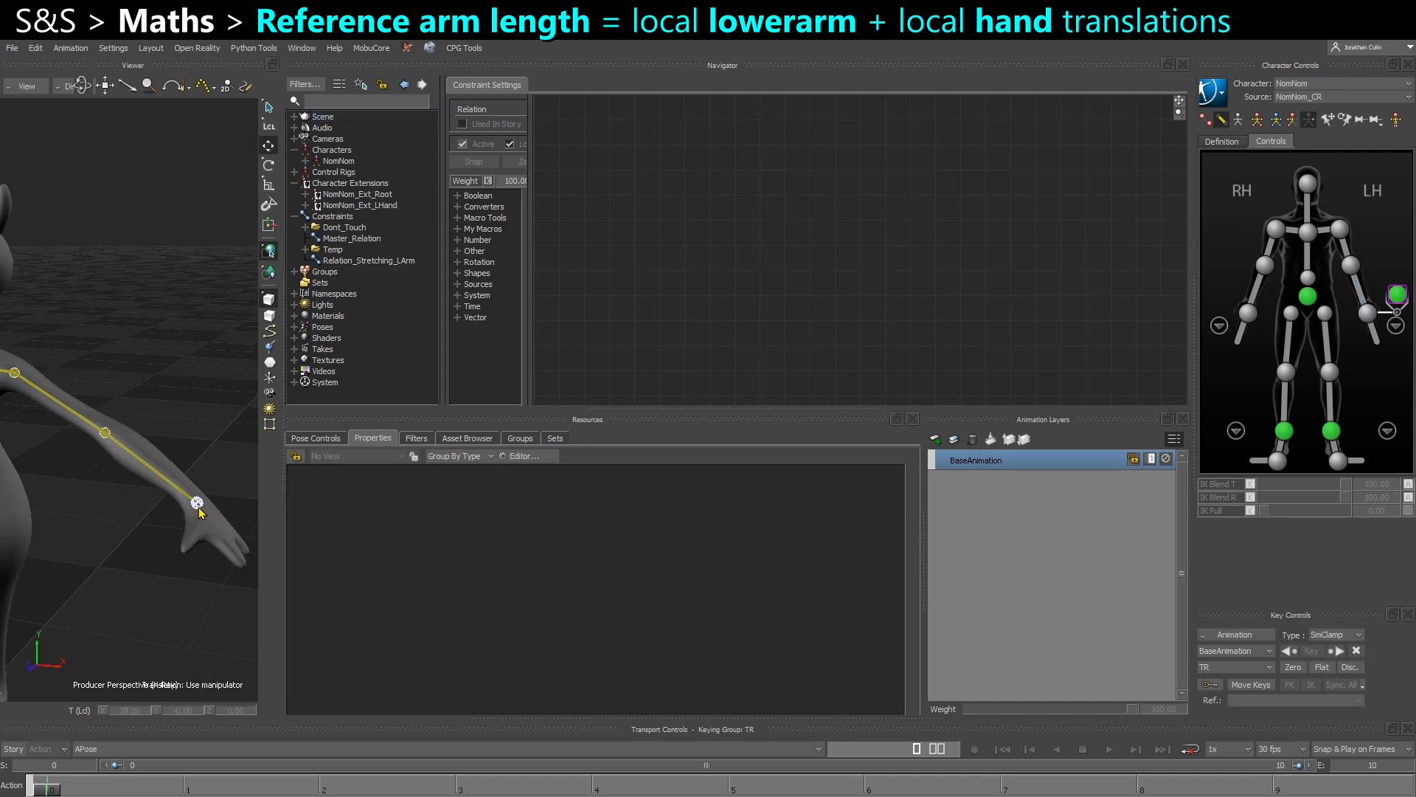
click(194, 509)
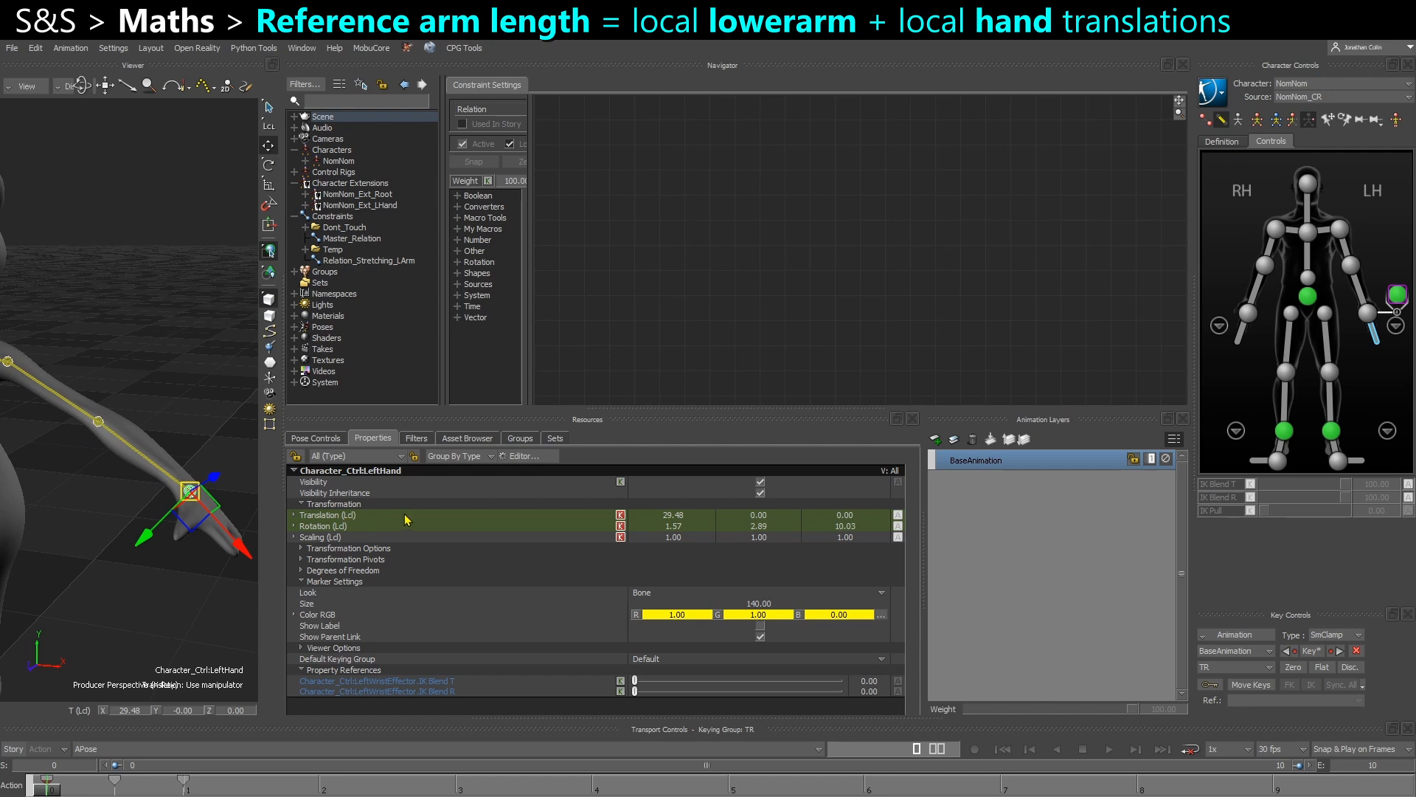
ctrl+shift+drag(175, 521, 203, 533)
key(ctrl+z)
shift+drag(51, 529, 91, 547)
drag(672, 517, 680, 517)
ctrl+shift+drag(108, 589, 152, 590)
mouse_move(671, 516)
mouse_down()
mouse_move(684, 520)
mouse_move(673, 521)
mouse_up()
key(ctrl+z)
ctrl+shift+drag(70, 562, 152, 473)
click(156, 454)
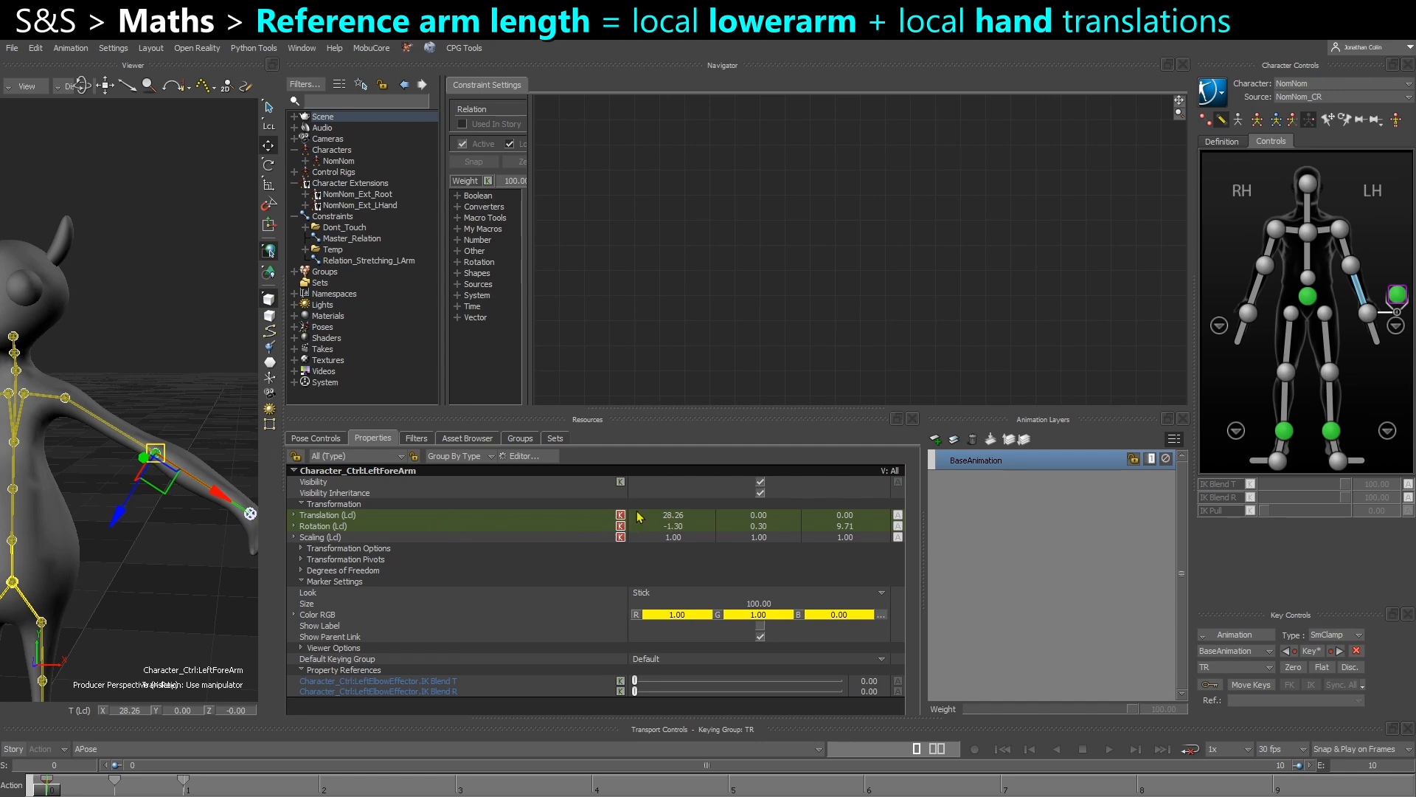
click(174, 555)
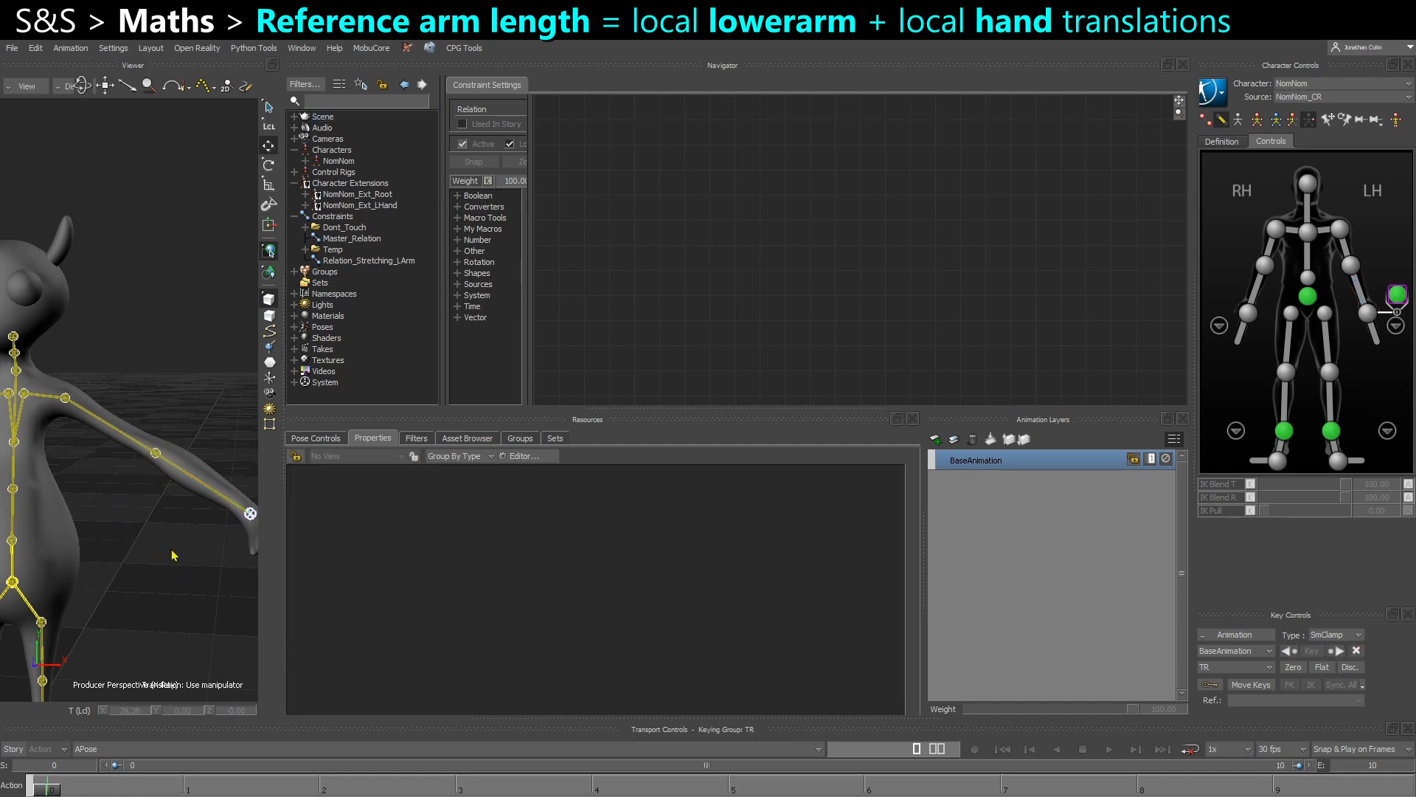
Create a Null from the Elements templates and align its translation and rotation to the LeftForeArm joint.
click(517, 440)
click(459, 439)
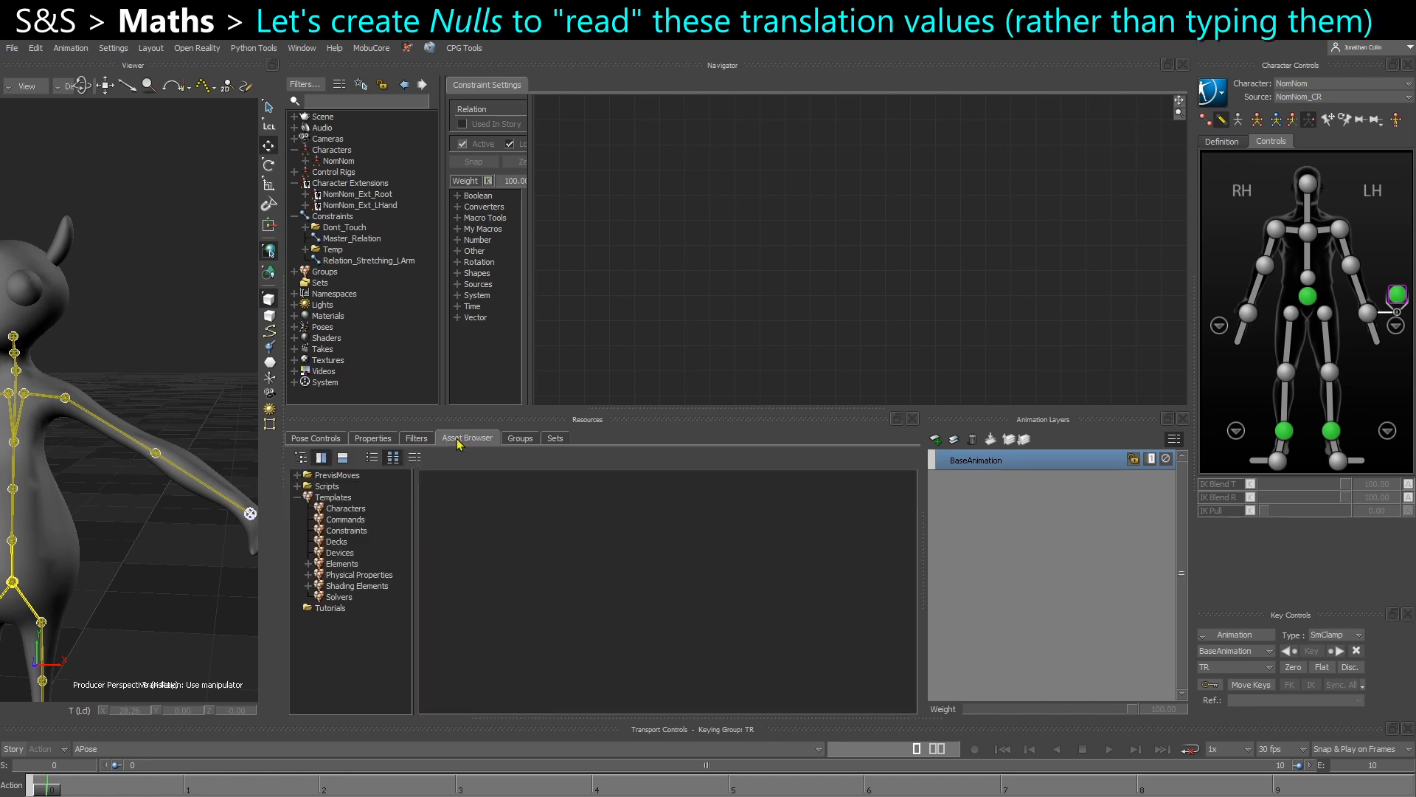
click(343, 564)
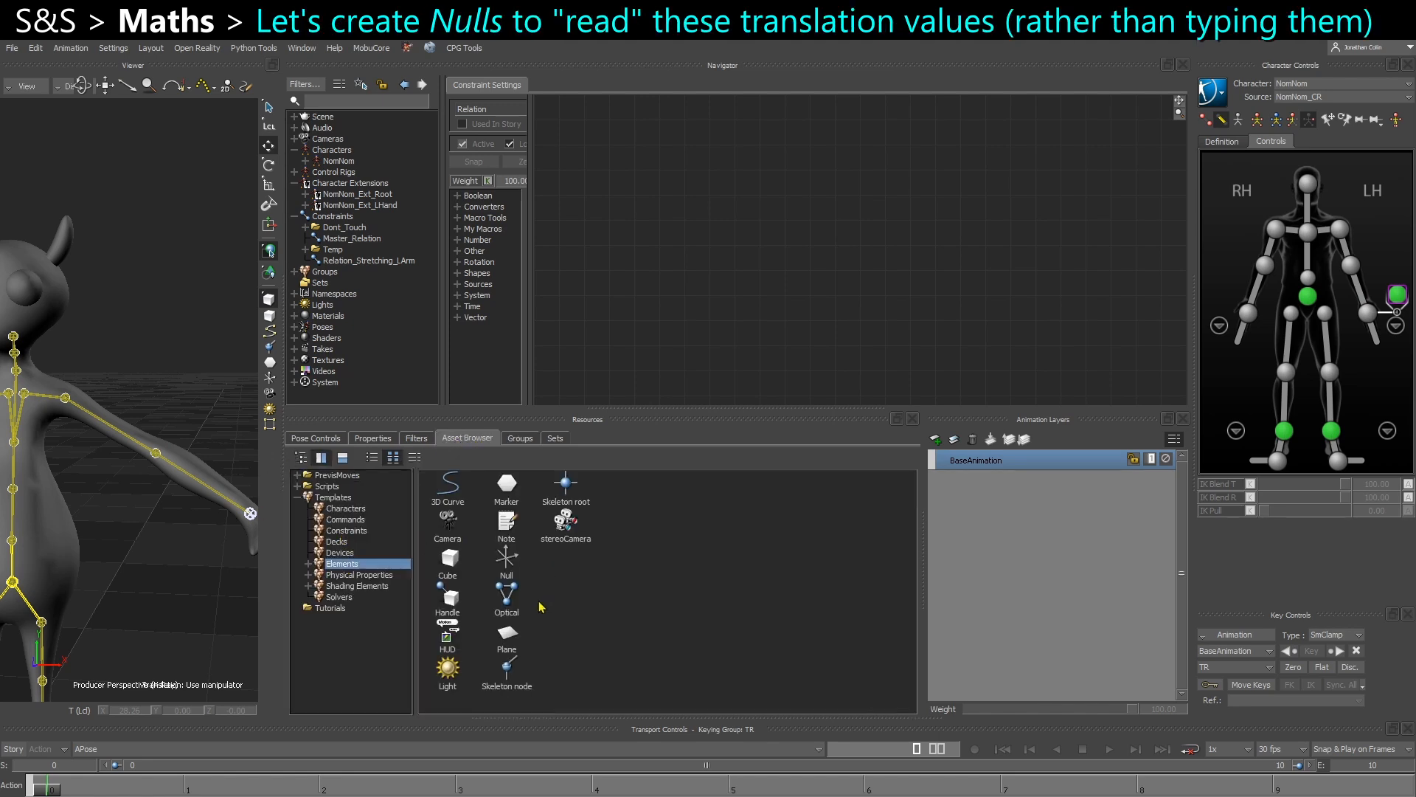
click(156, 459)
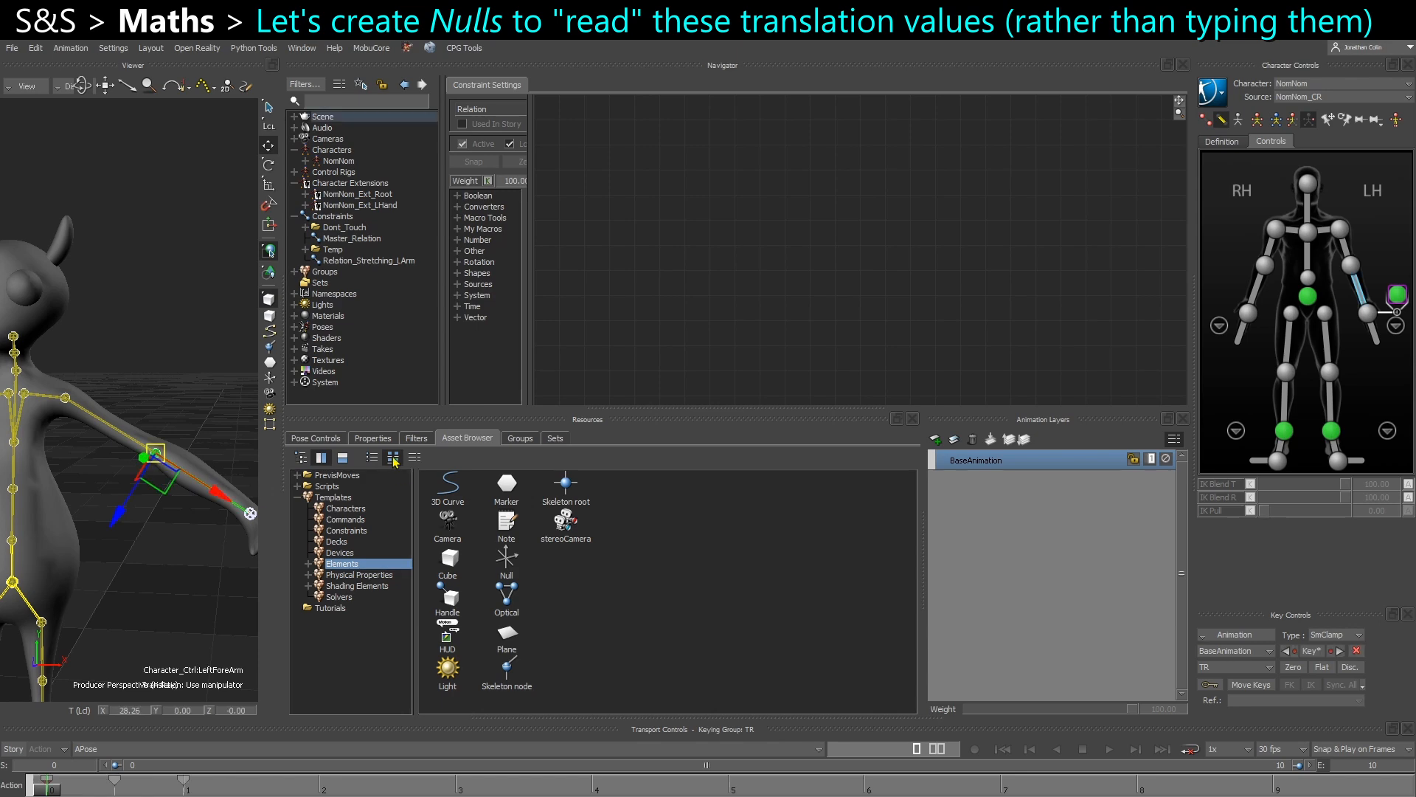
click(373, 439)
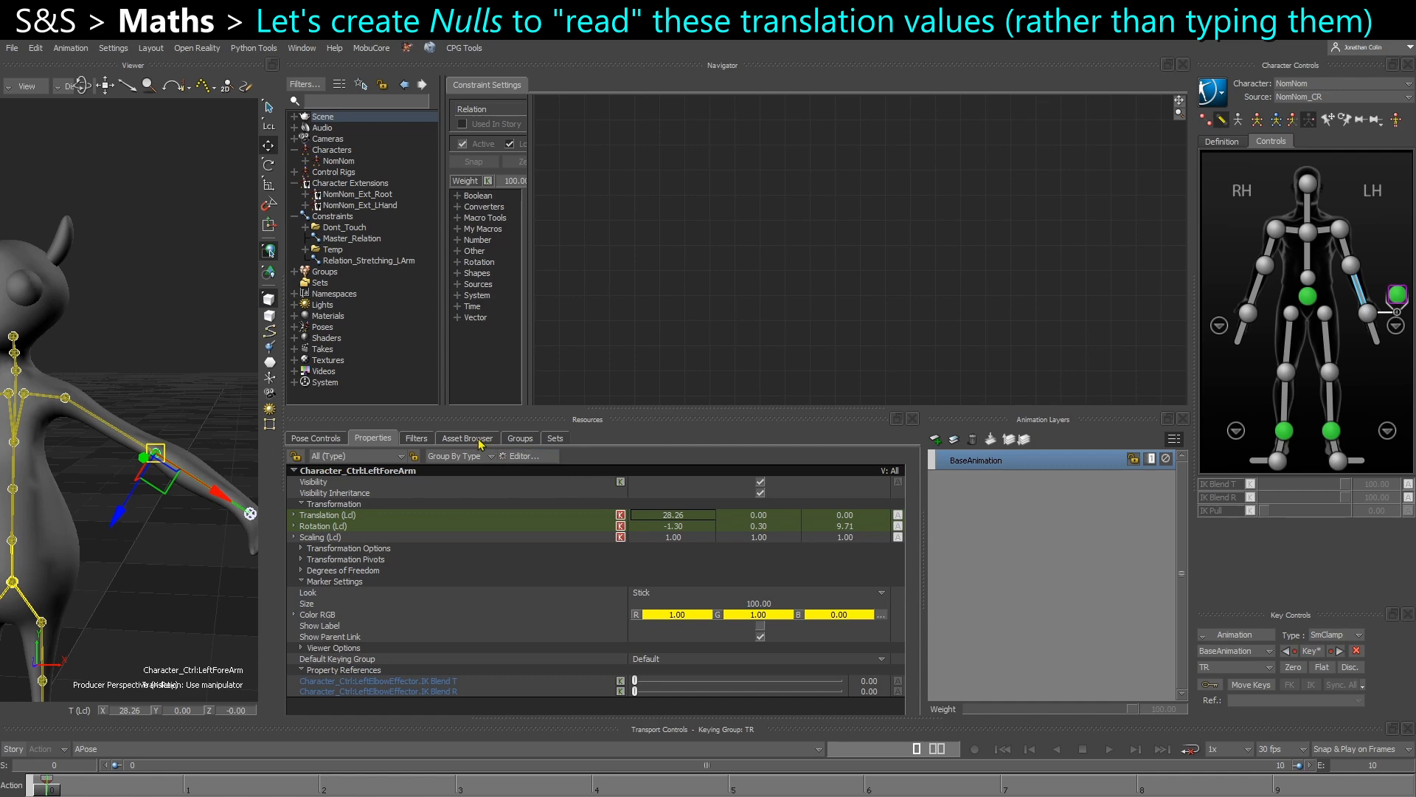
click(468, 439)
drag(508, 562, 156, 612)
scroll(170, 512, up, 3)
alt+click(163, 471)
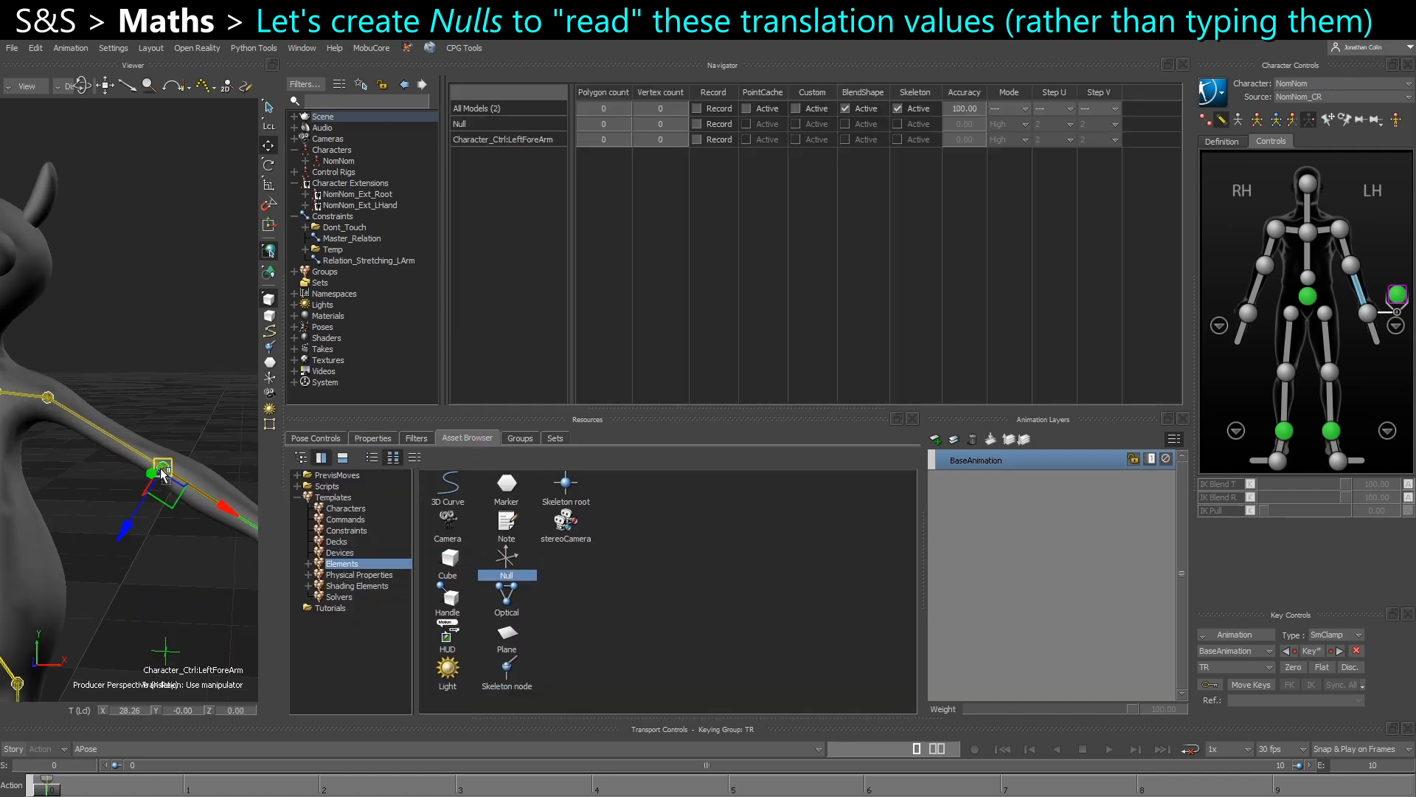
mouse_move(186, 440)
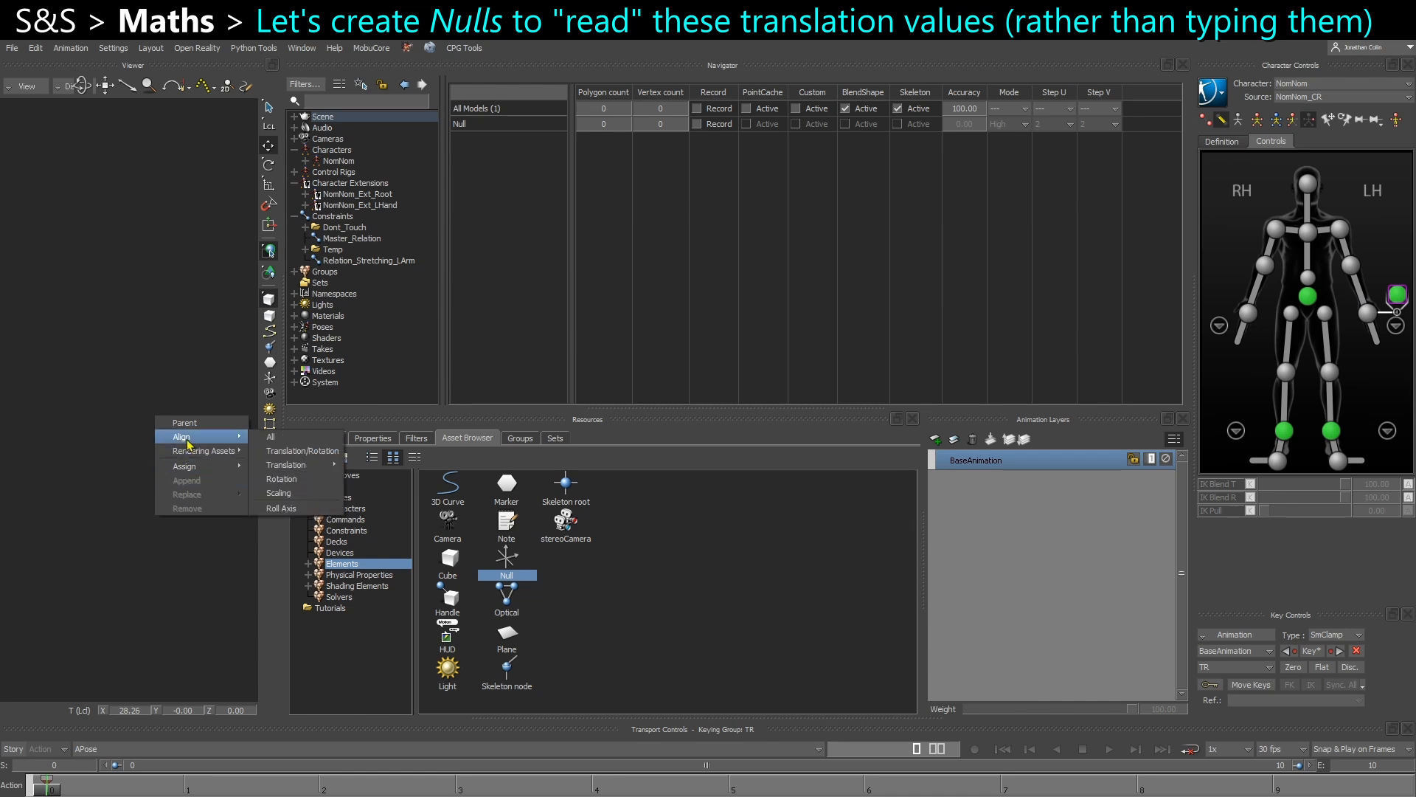
click(295, 452)
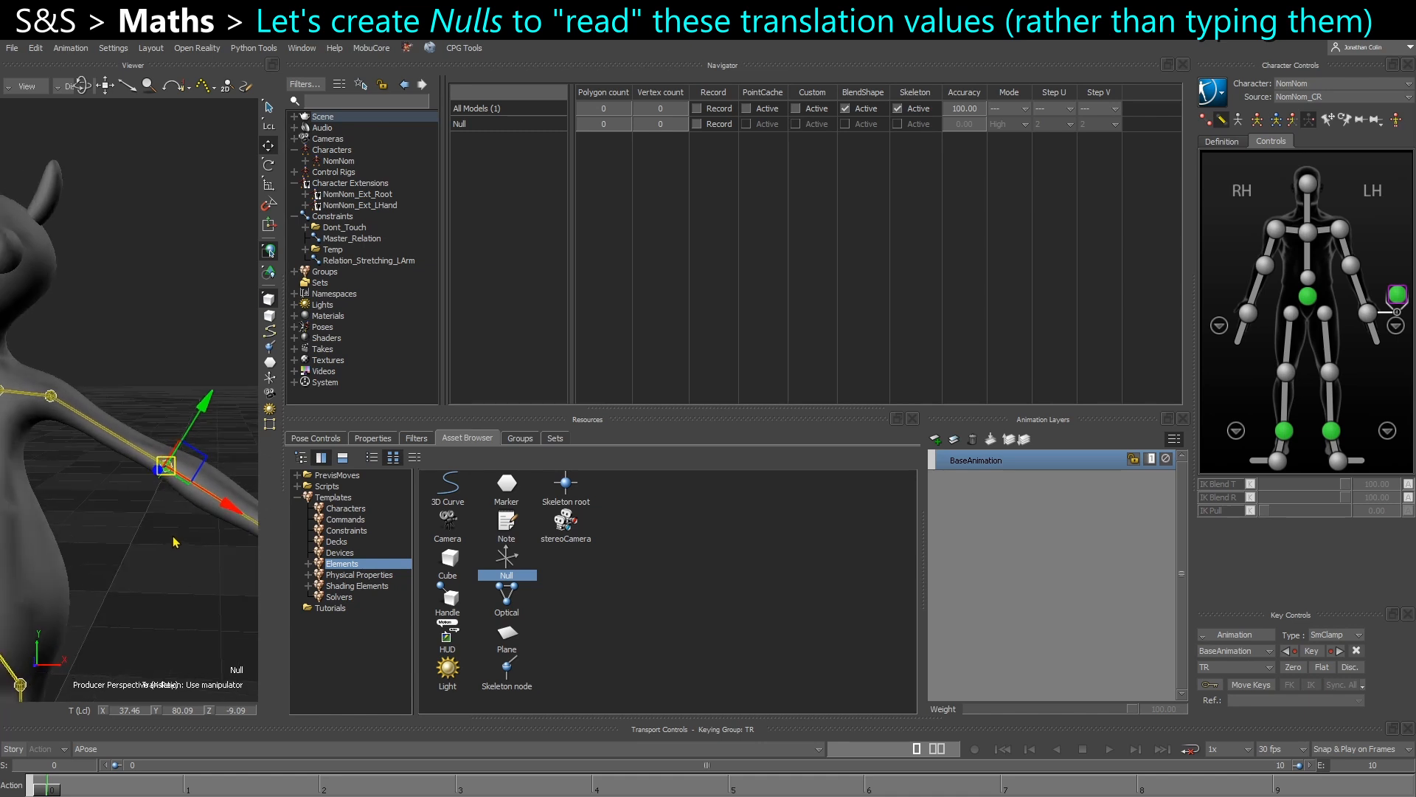
Parent the aligned Null to the LeftArm joint.
shift+click(102, 428)
alt+click(102, 428)
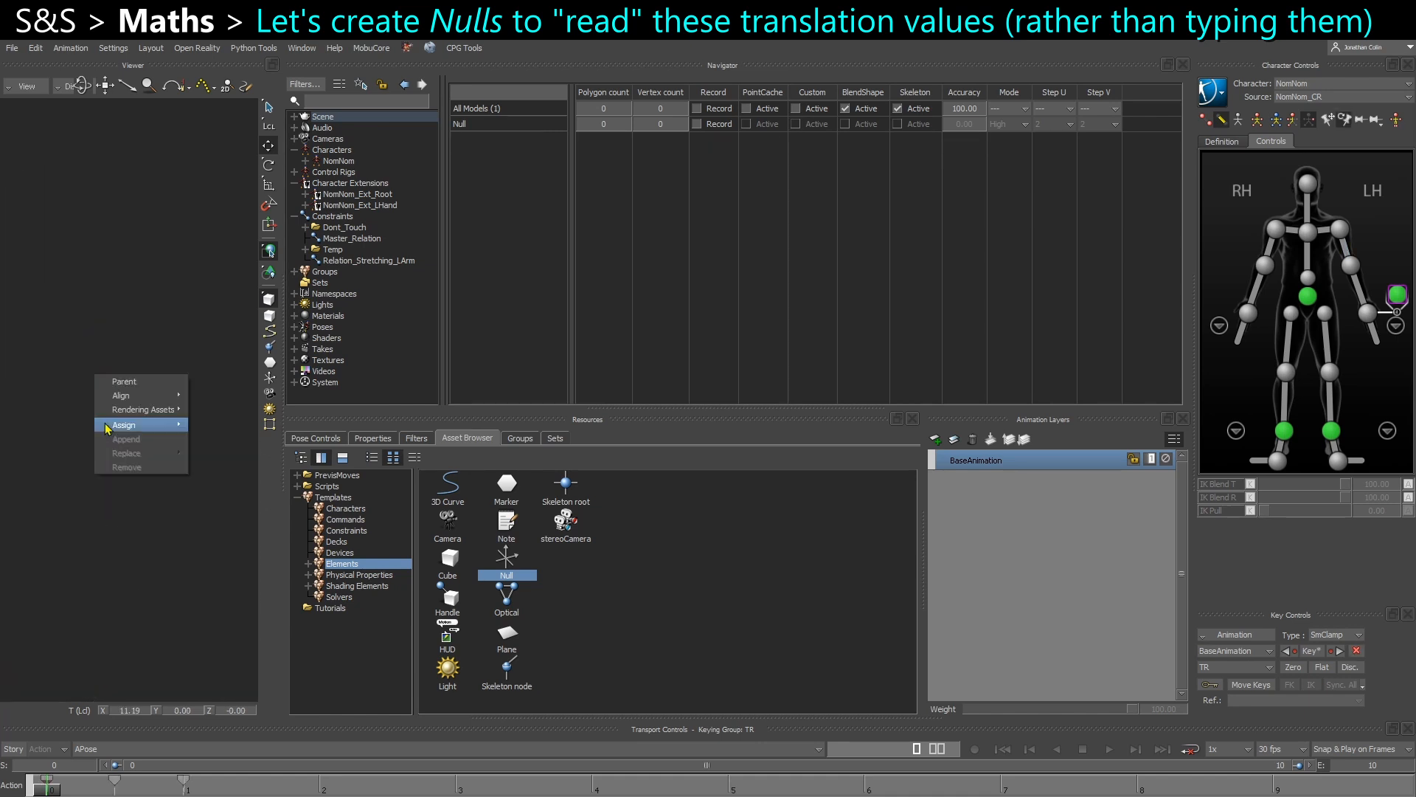
click(126, 383)
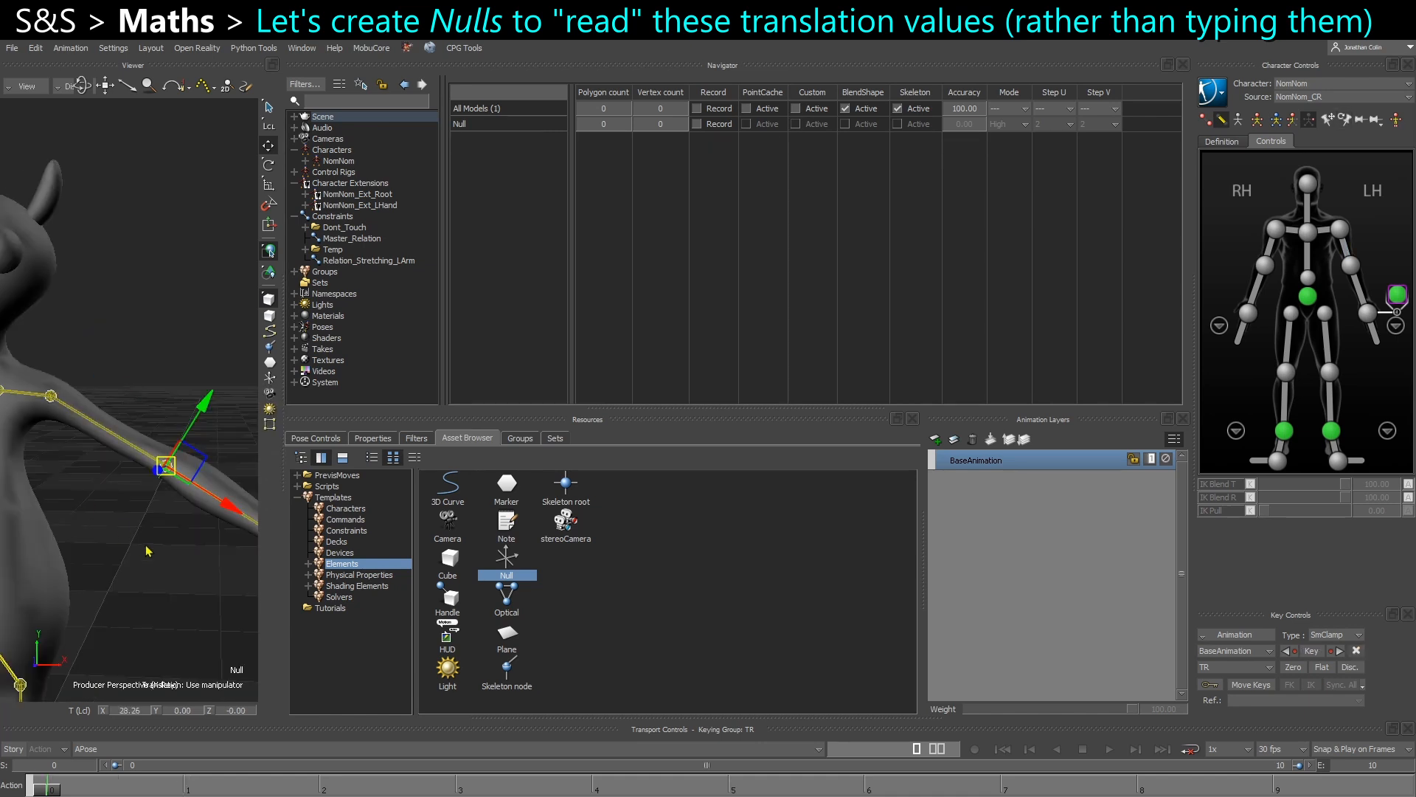
click(178, 596)
ctrl+shift+drag(178, 596, 149, 467)
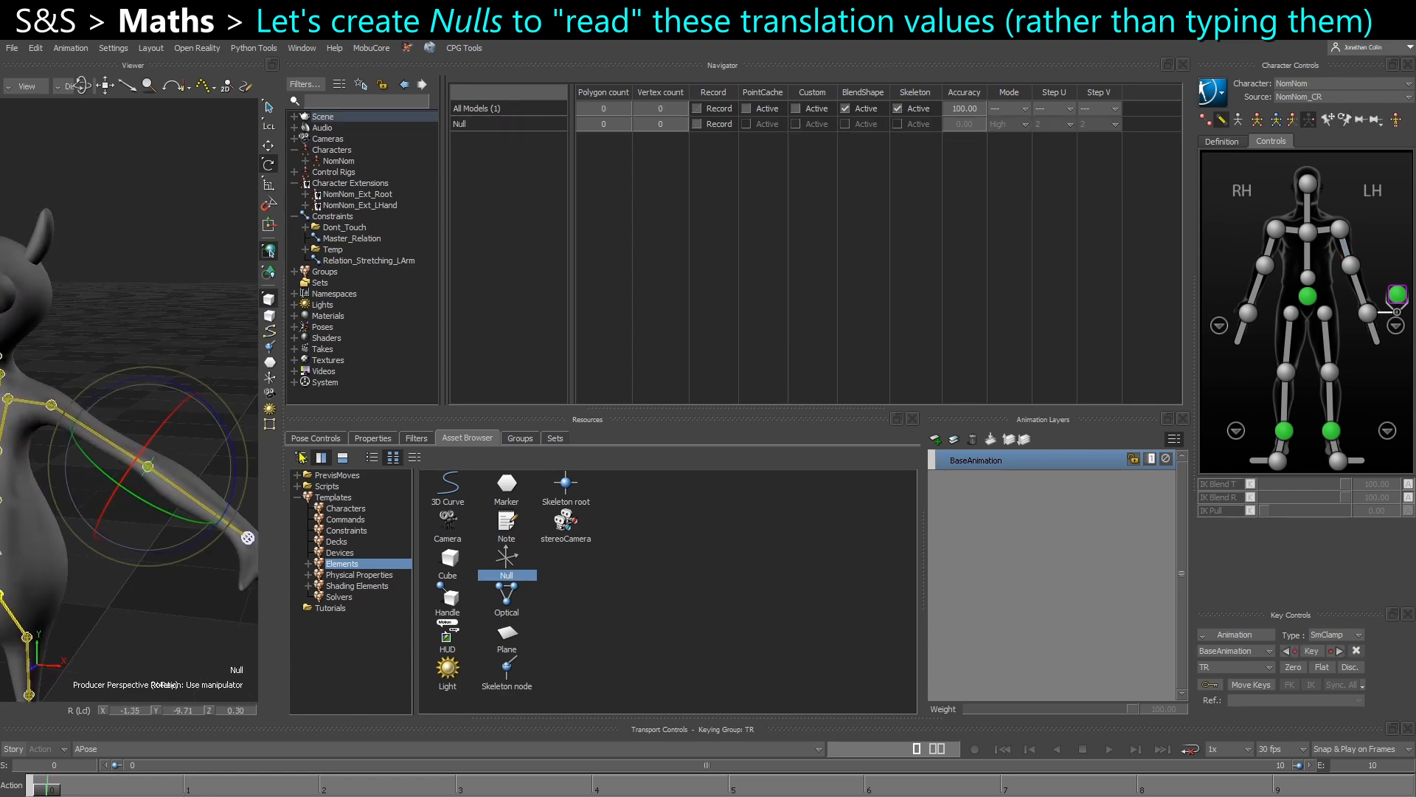
Compare the Null's local translation and rotation with those of the LeftForeArm joint.
click(373, 437)
click(199, 611)
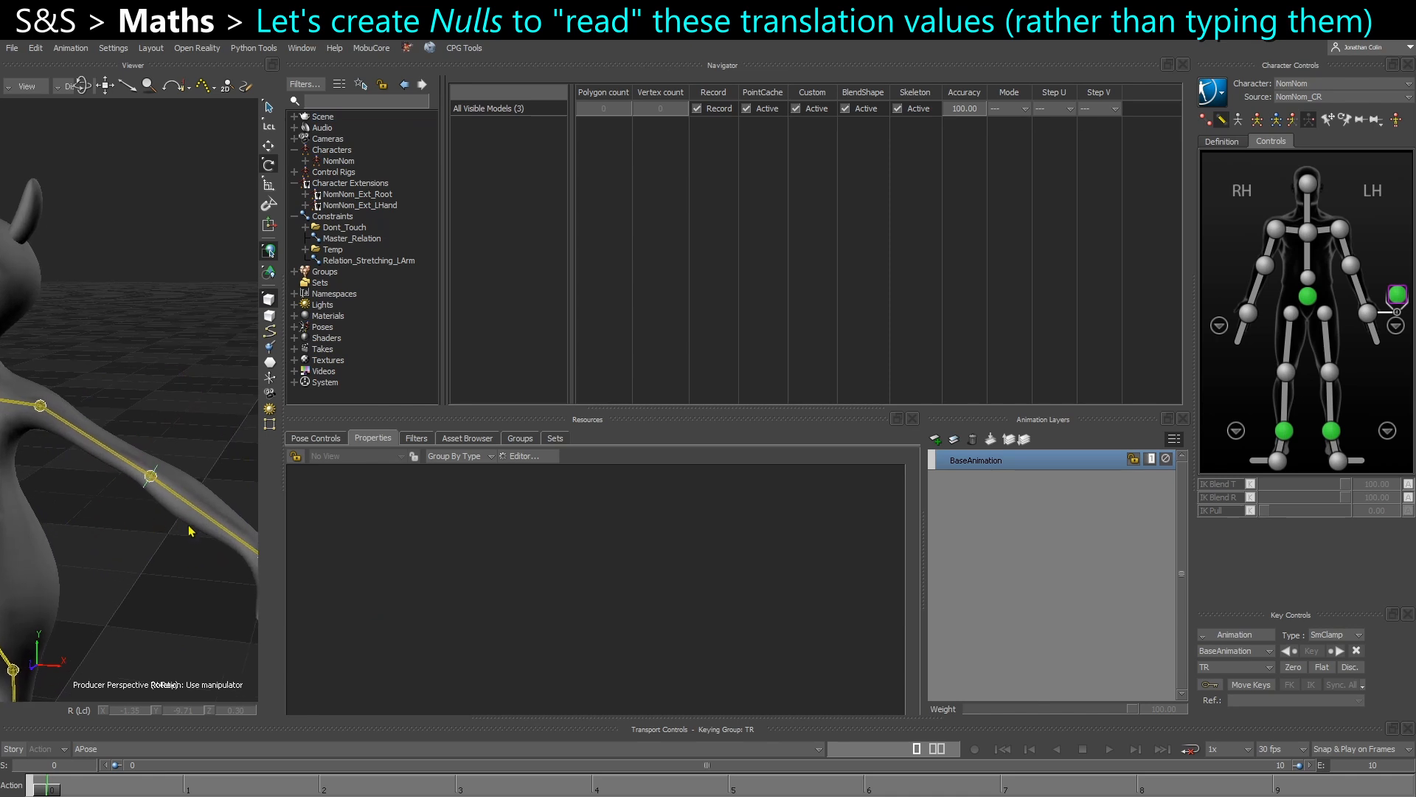
click(206, 506)
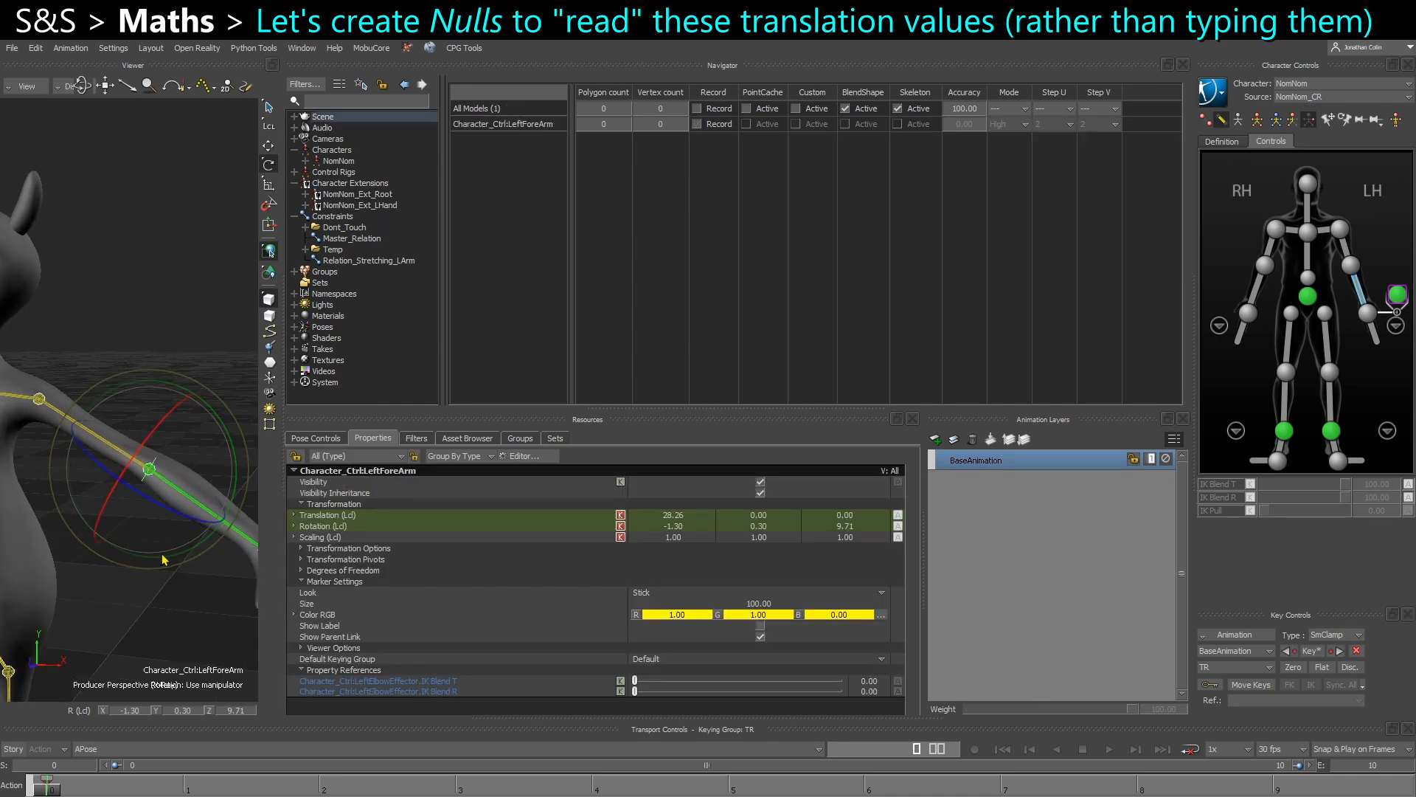
click(136, 627)
scroll(137, 517, up, 2)
Duplicate the forearm Null and align the copy's translation and rotation to the LeftHand joint.
click(145, 490)
shift+drag(145, 492, 108, 517)
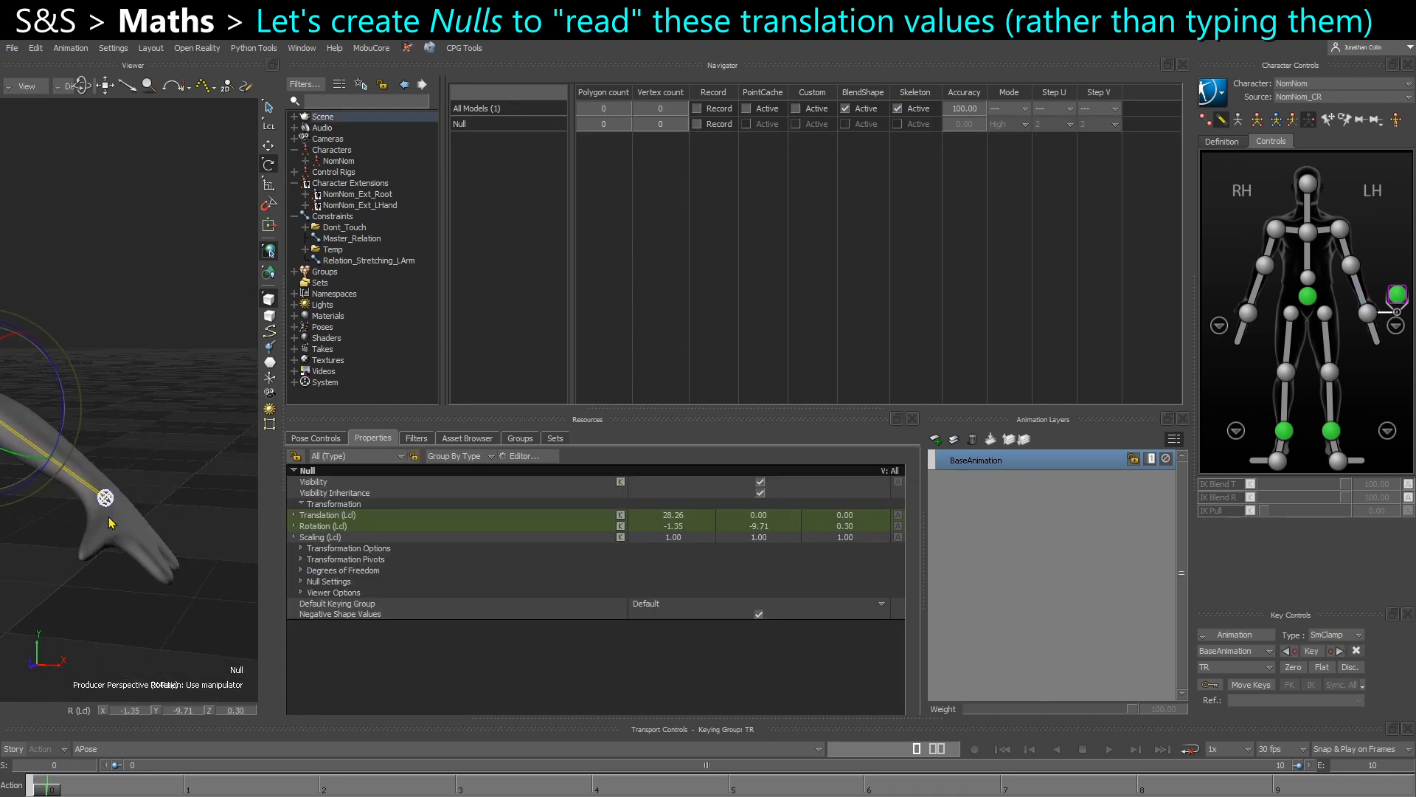
click(106, 502)
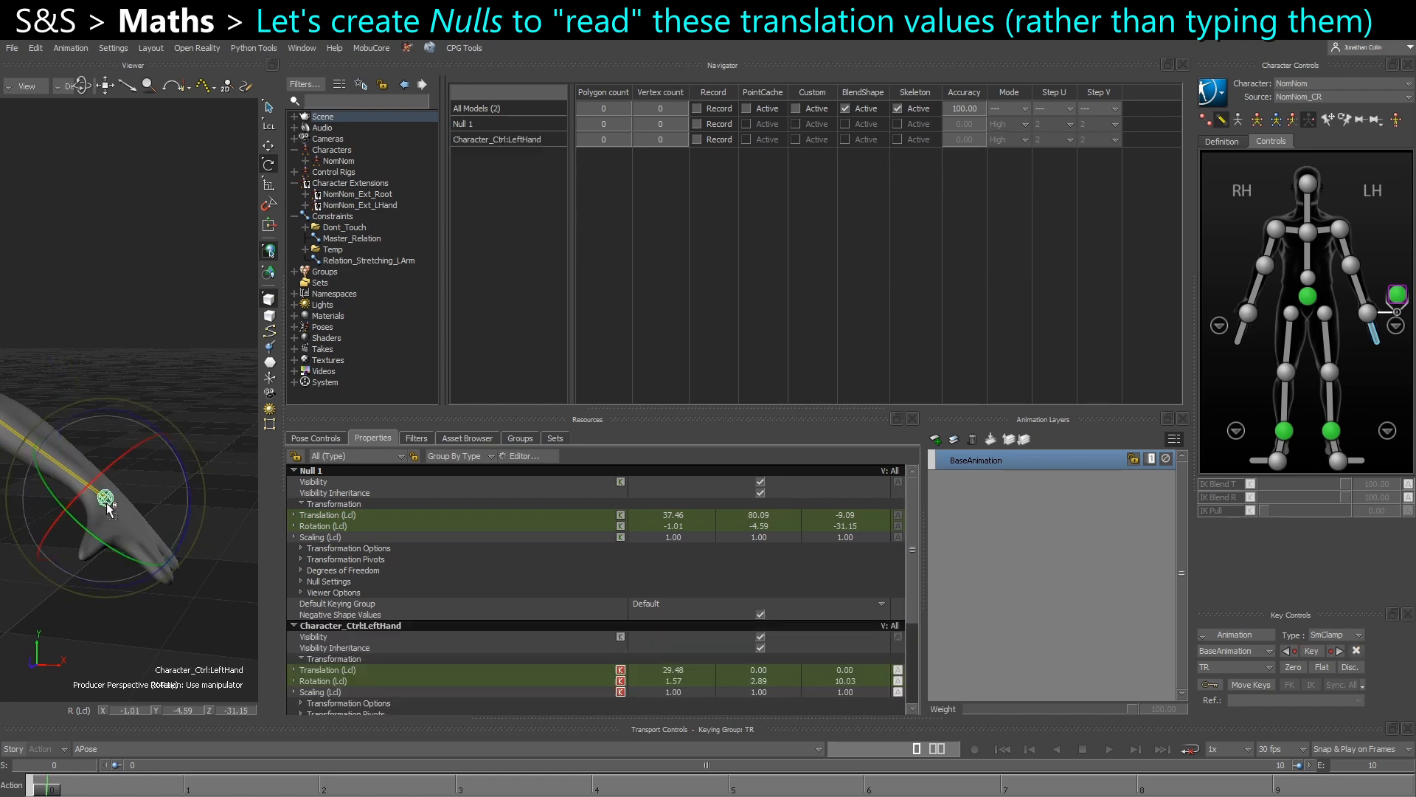
shift+click(108, 508)
right_click(108, 508)
mouse_move(156, 470)
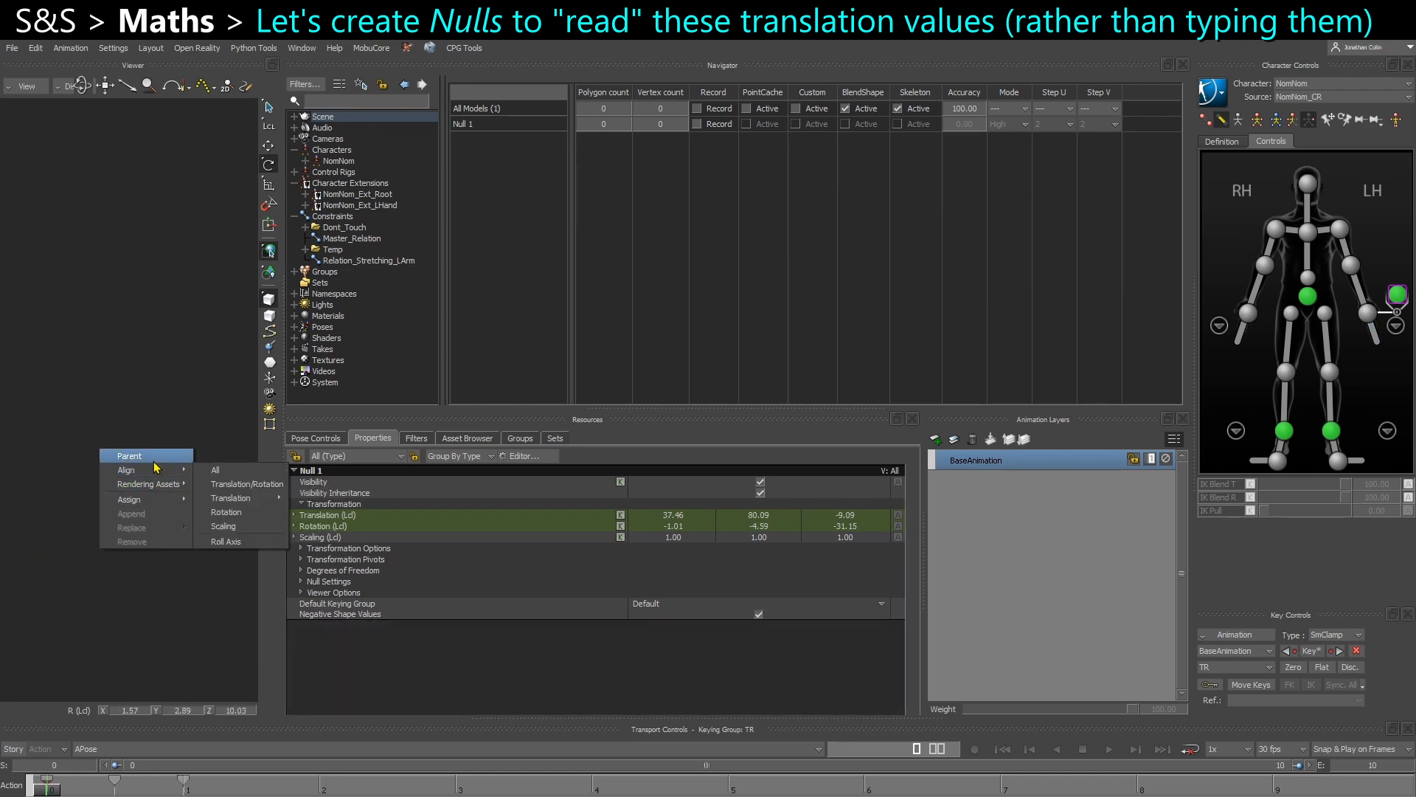
click(247, 484)
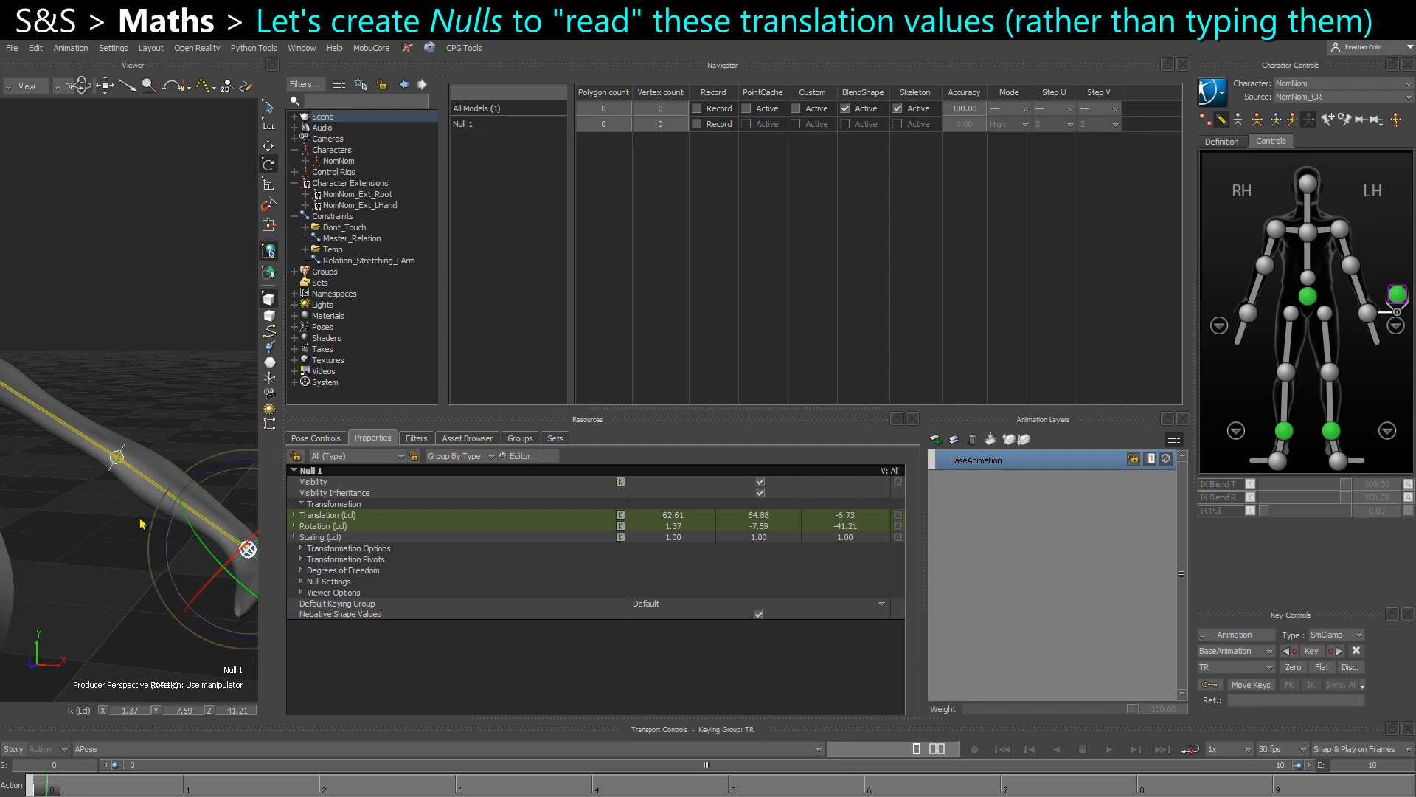
Parent the hand-aligned Null to the LeftForeArm joint.
shift+click(136, 474)
right_click(136, 474)
click(167, 427)
In the schematic view, rename the Null under LeftArm to HELP_LowerArm_L.
scroll(99, 510, down, 3)
key(ctrl+w)
shift+drag(109, 513, 177, 502)
scroll(177, 502, up, 3)
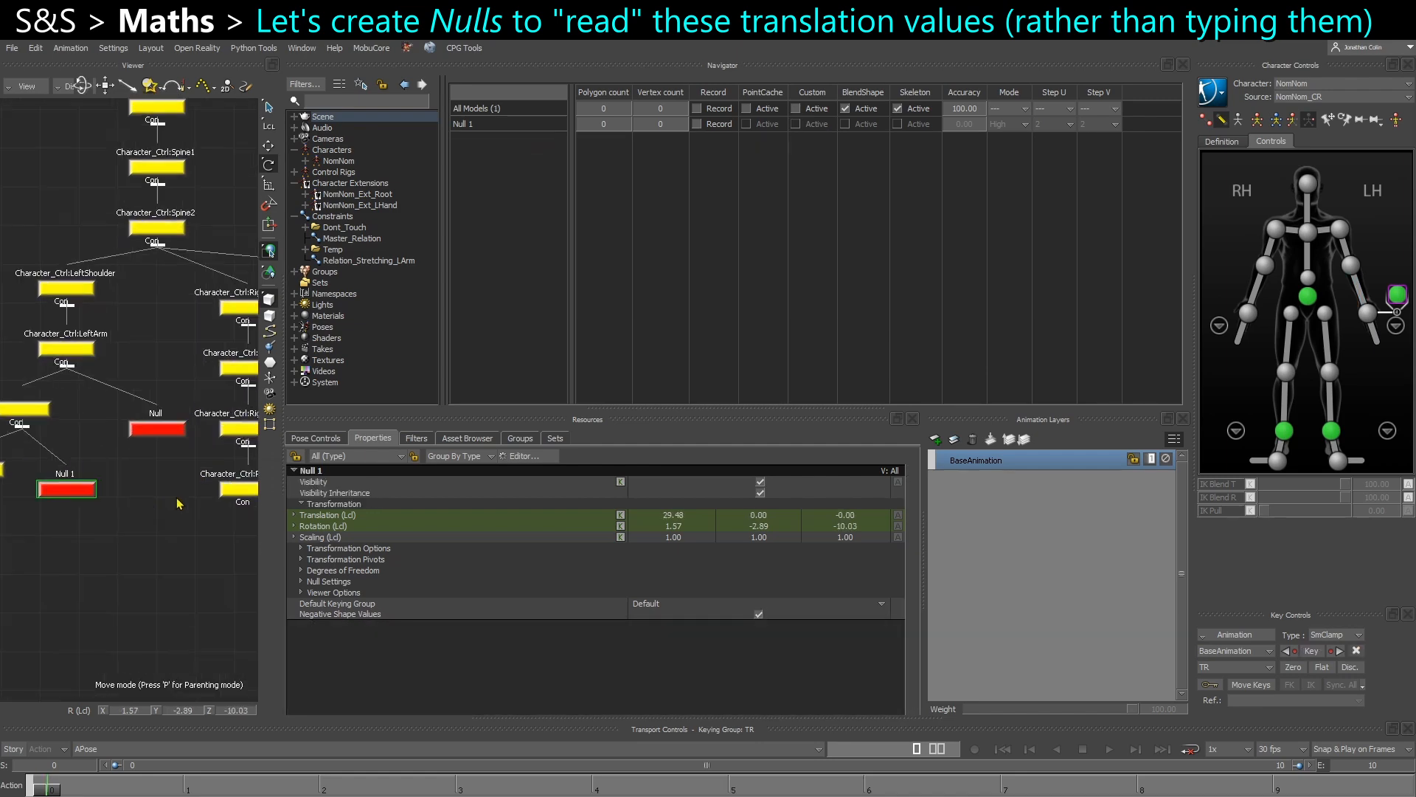
right_click(155, 437)
click(206, 540)
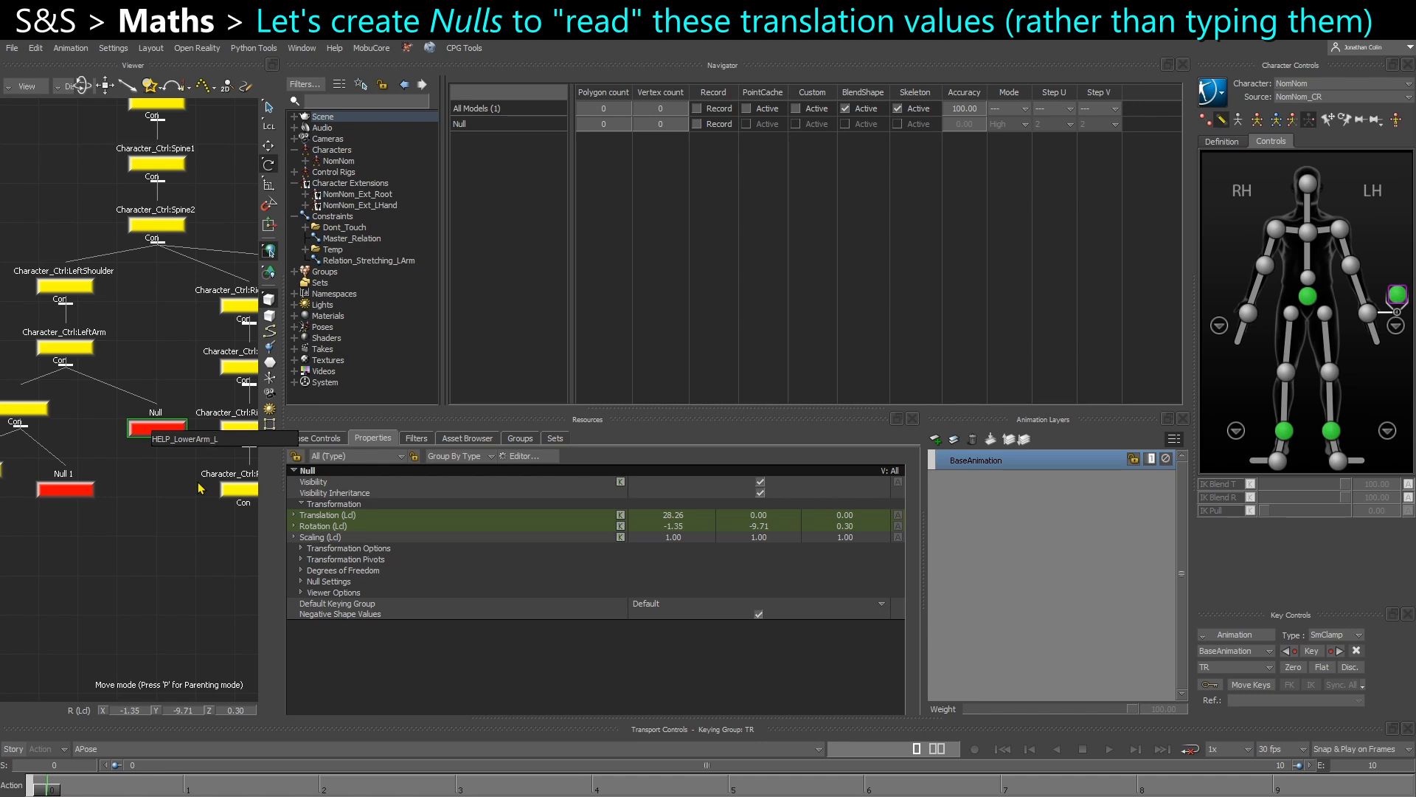
key(Return)
Rename the Null under LeftForeArm to HELP_Hand_L.
right_click(83, 493)
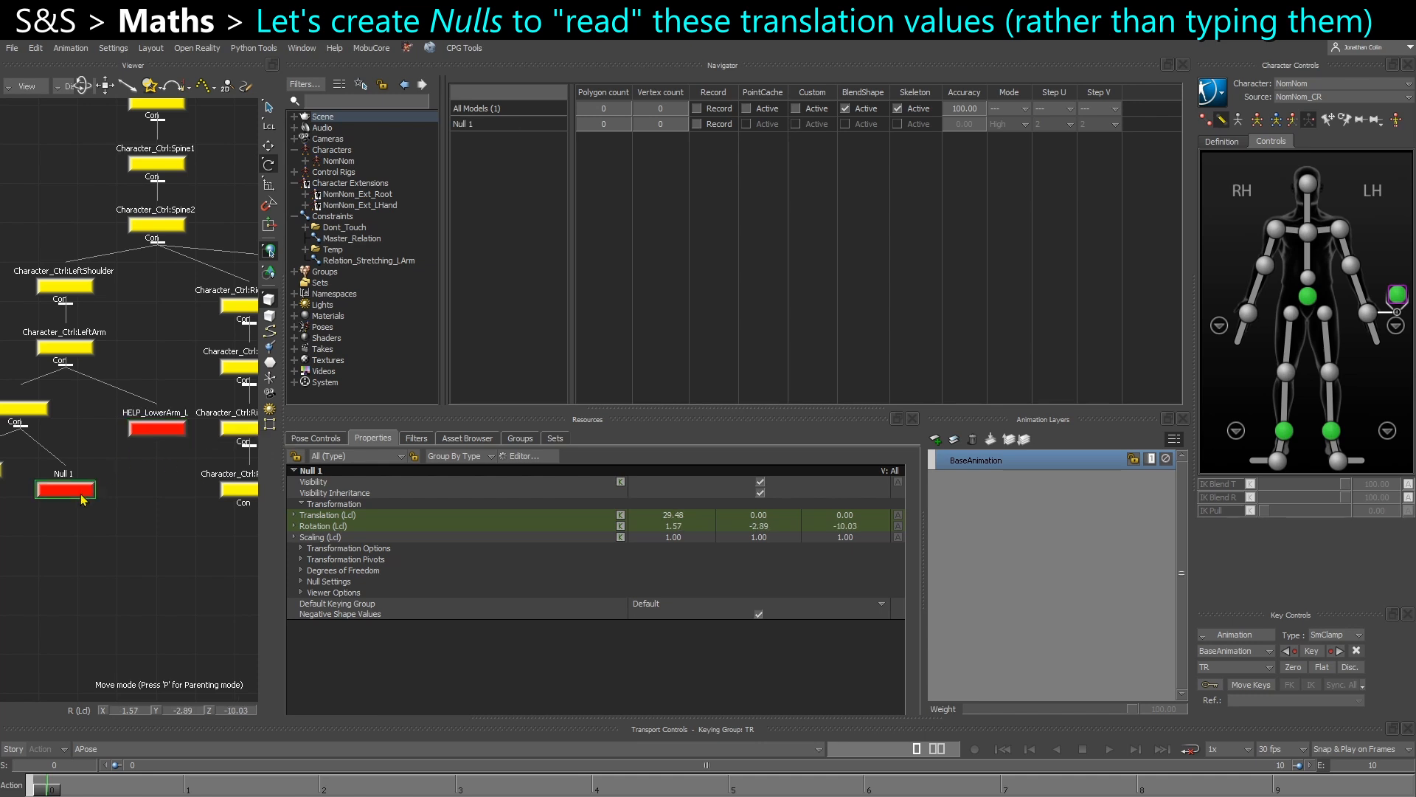
click(151, 603)
text(HELP_Hand_L)
key(Return)
Turn off Enable Transformation for HELP_Hand_L and return to the perspective view with the translation manipulator.
click(301, 592)
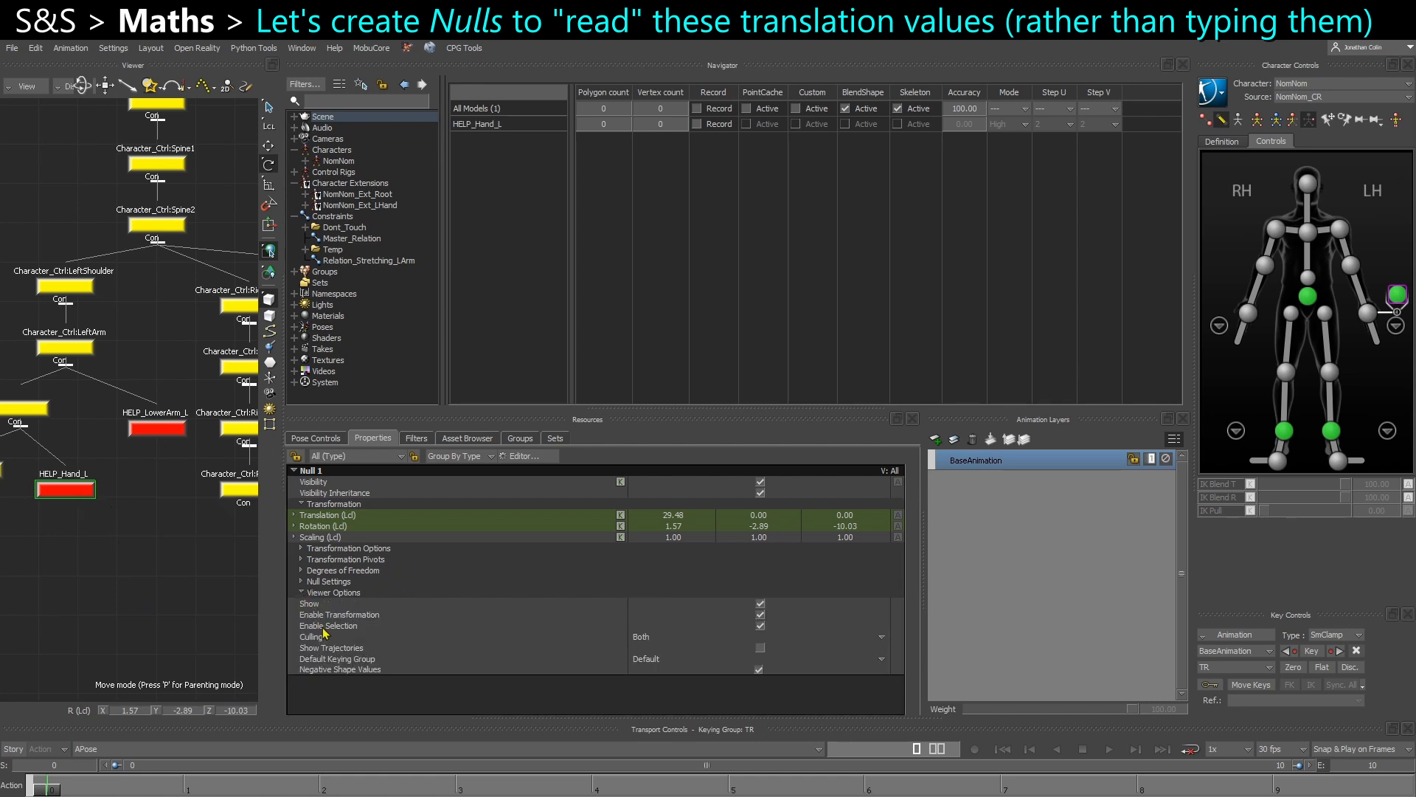
click(331, 619)
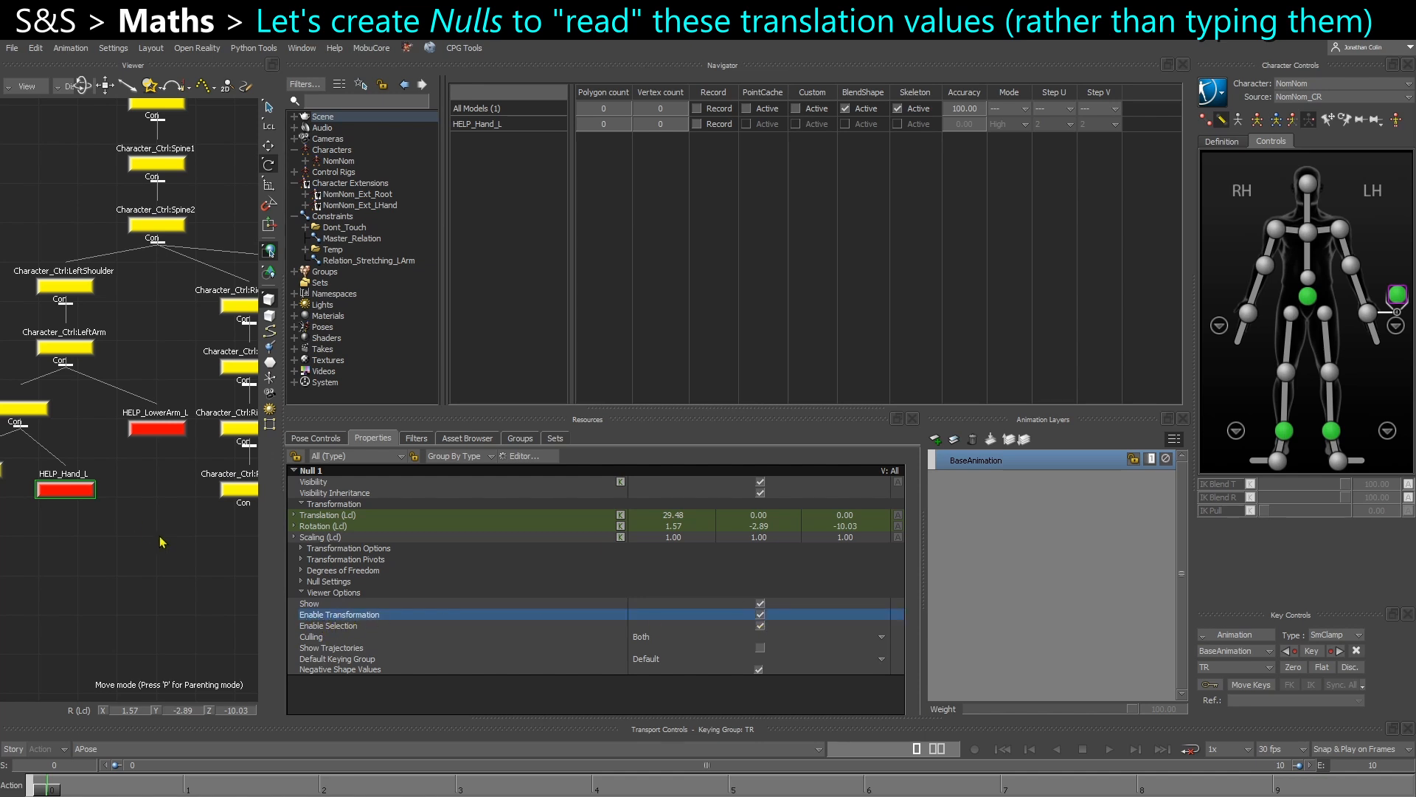
key(ctrl+w)
key(e)
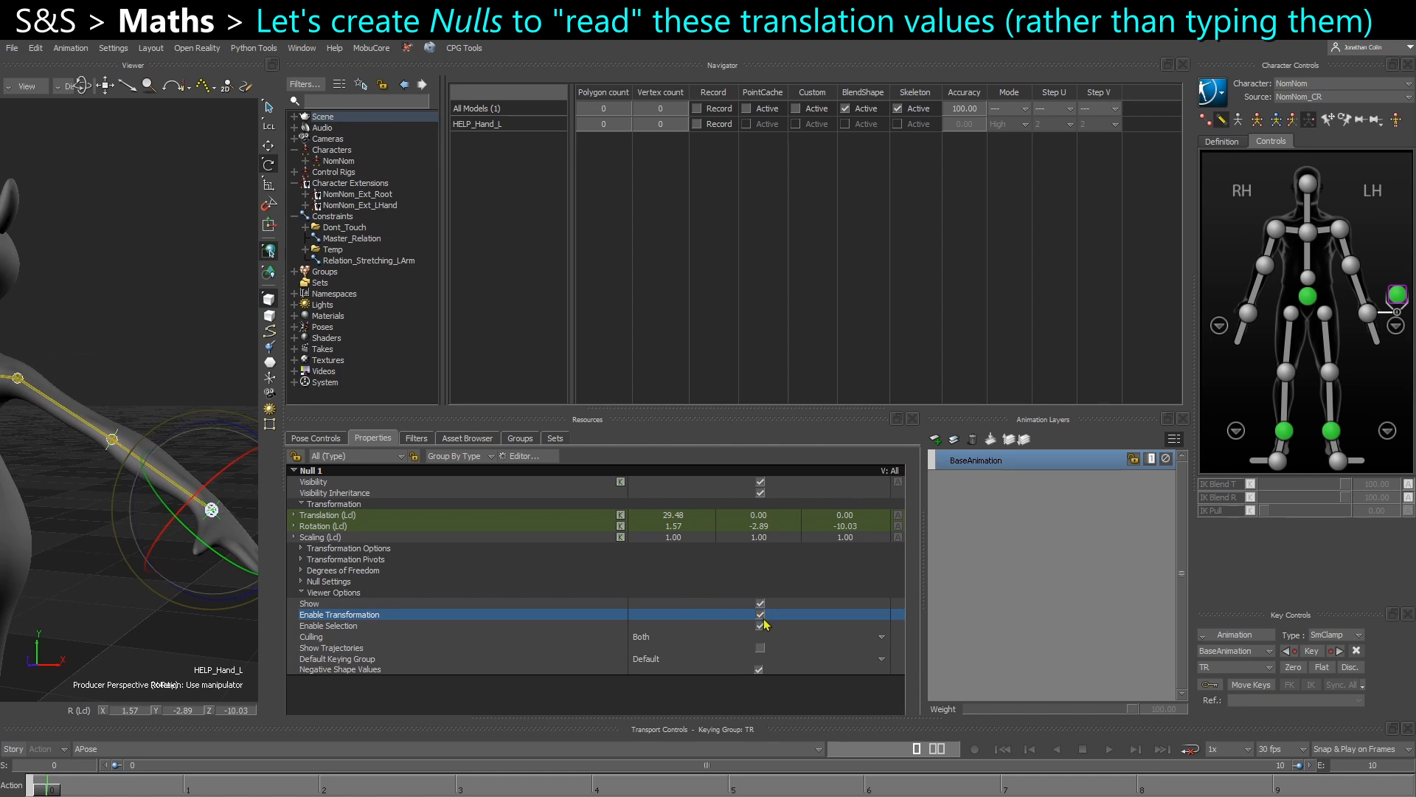
key(t)
shift+drag(214, 519, 180, 522)
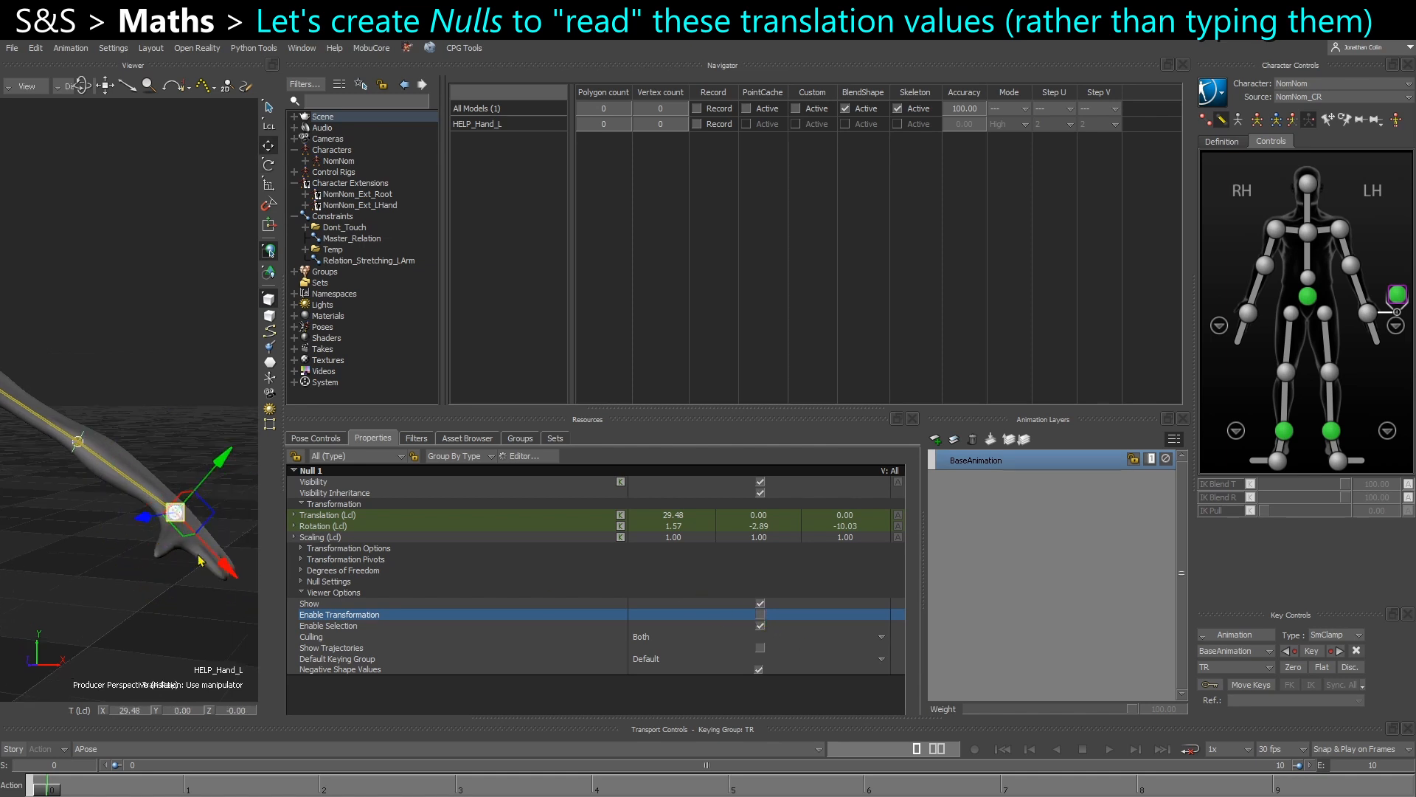
ctrl+shift+drag(111, 589, 118, 596)
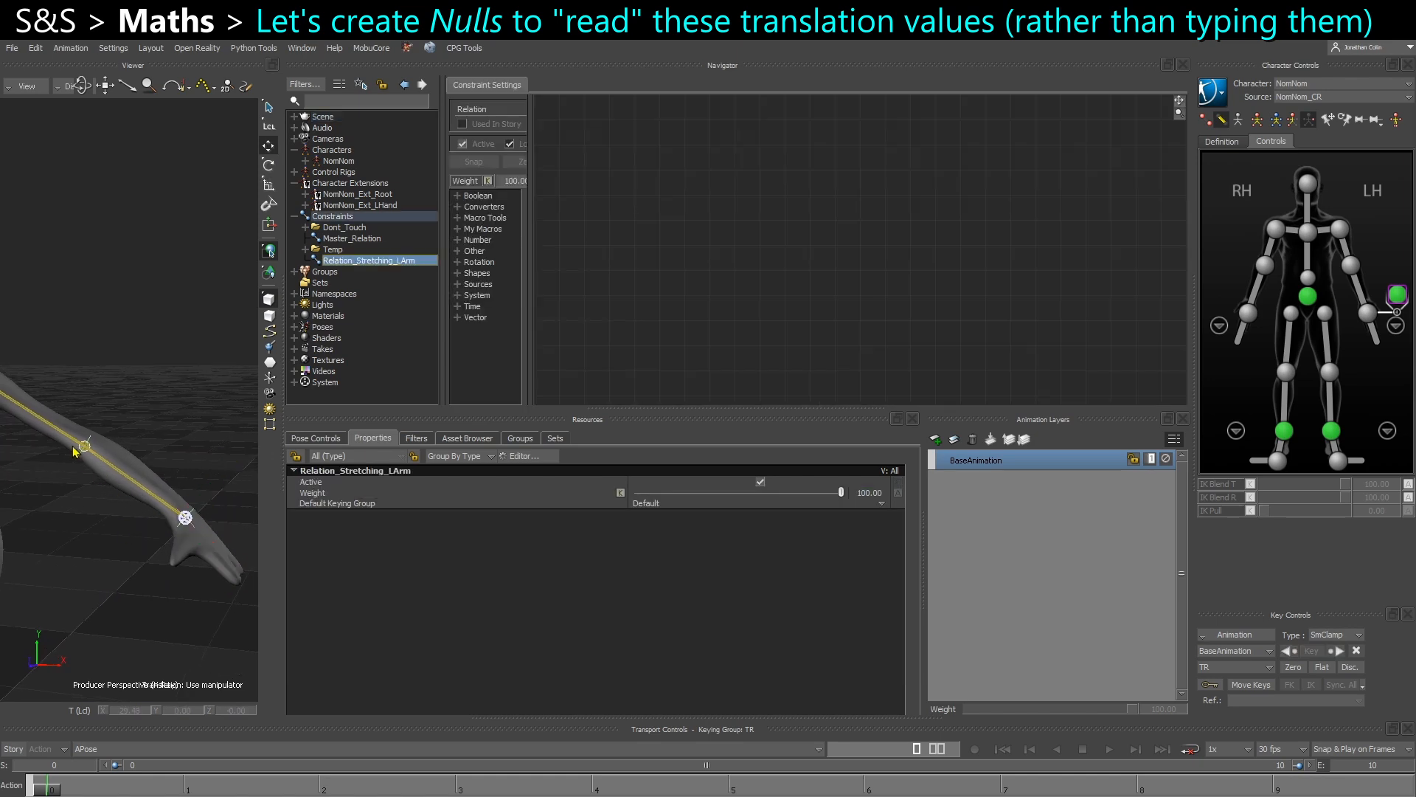
Add HELP_LowerArm_L and HELP_Hand_L as senders in Relation_Stretching_LArm and switch both boxes to local transformations.
key(ctrl+w)
click(64, 487)
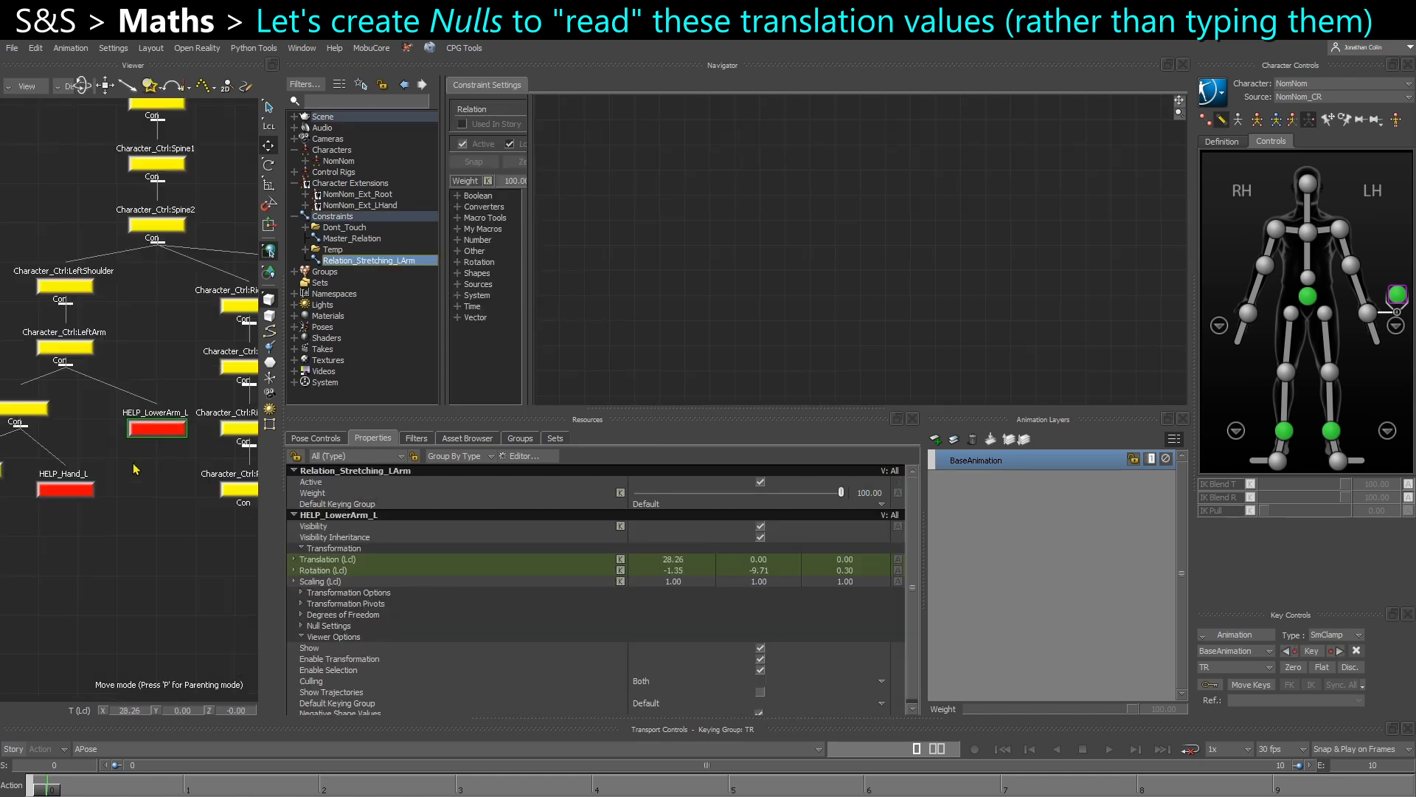
alt+drag(159, 429, 658, 240)
click(680, 248)
drag(703, 325, 688, 288)
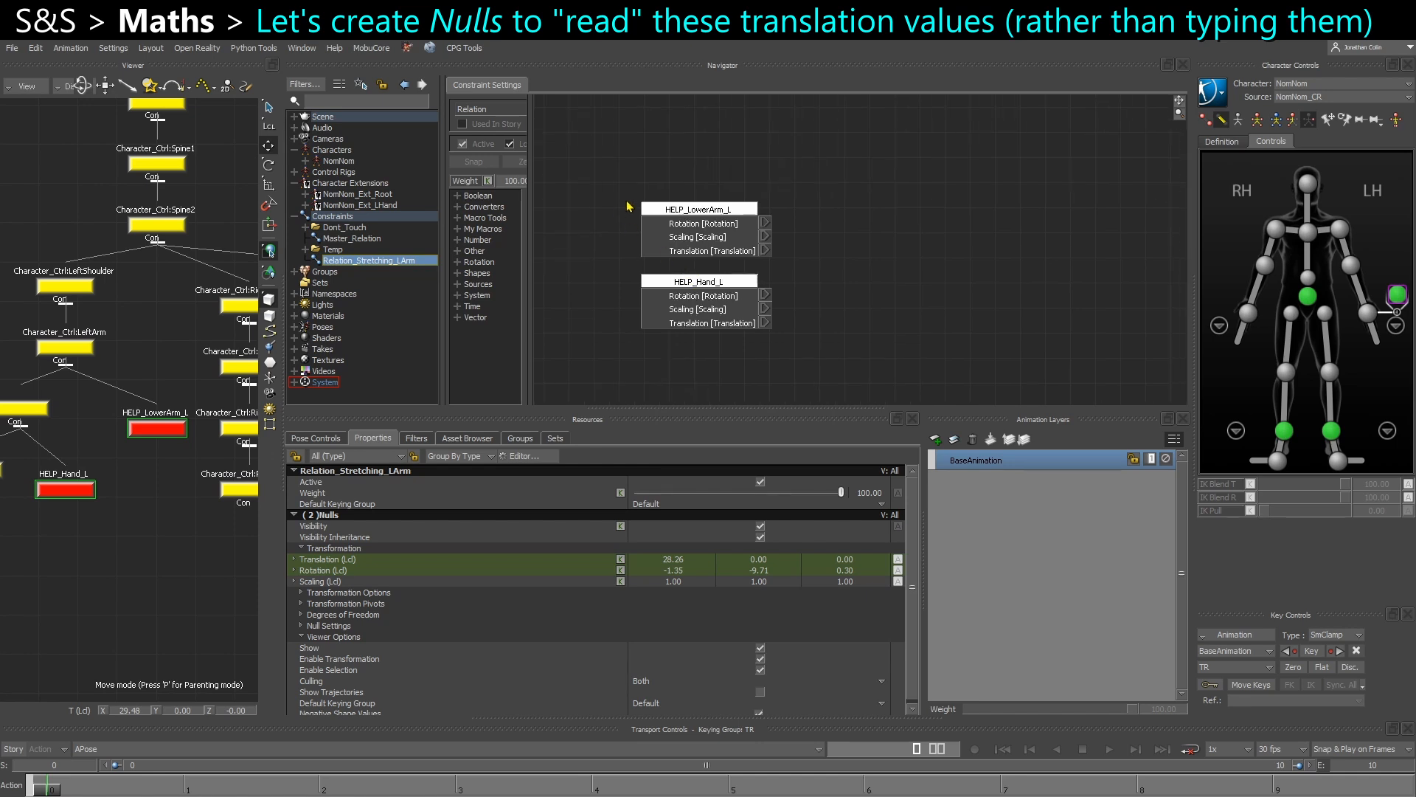
right_click(695, 232)
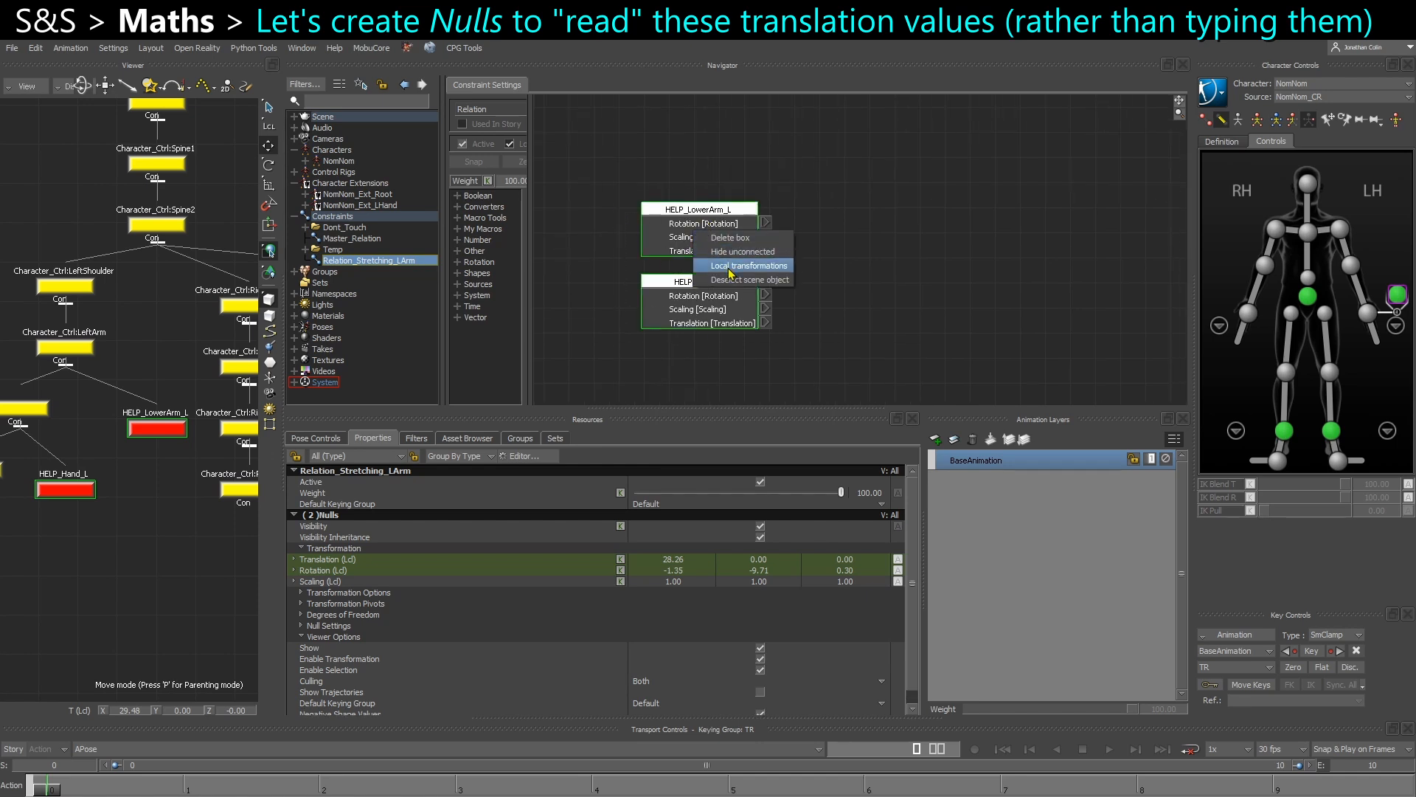
click(765, 267)
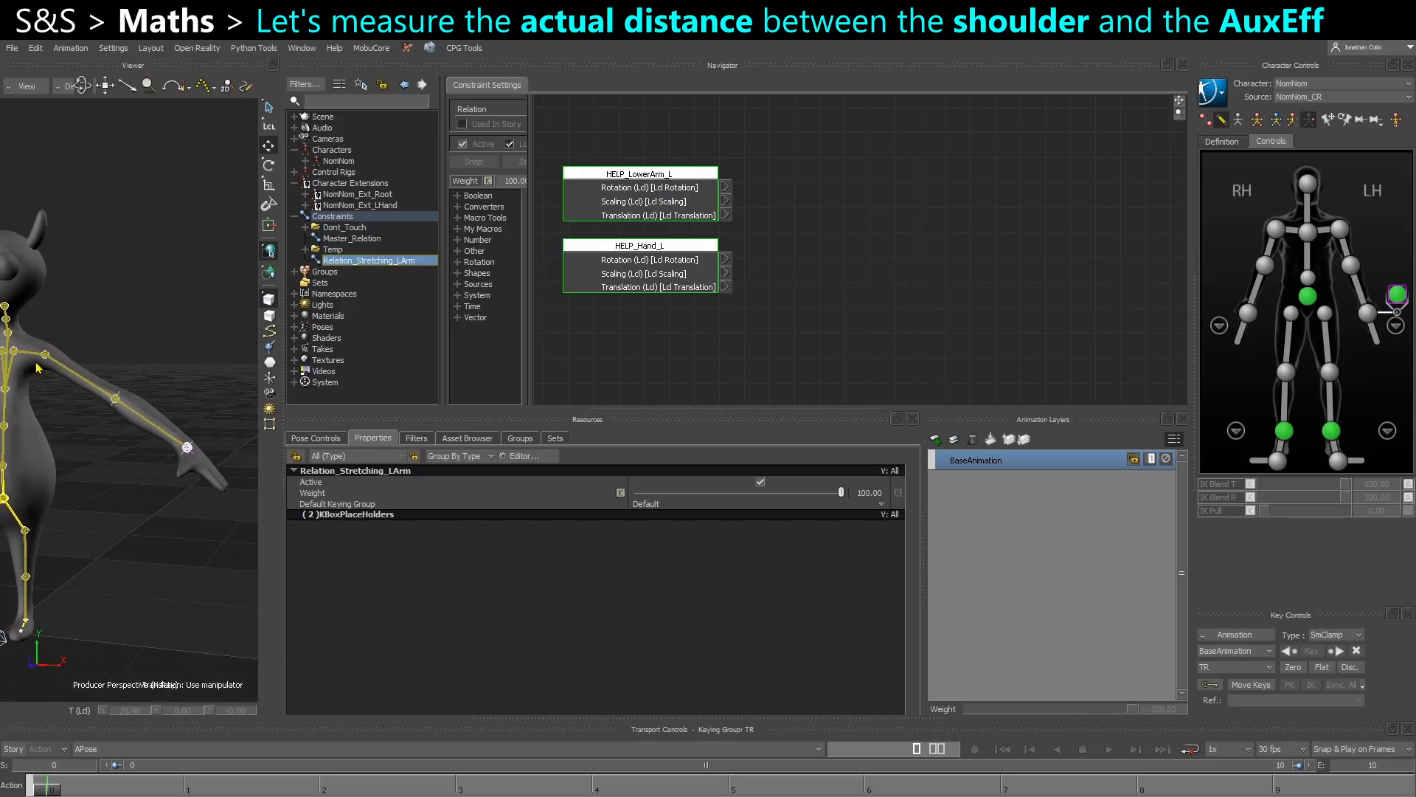
Display the rig's IK effectors and add the left shoulder effector to the relation as a sender.
click(1205, 119)
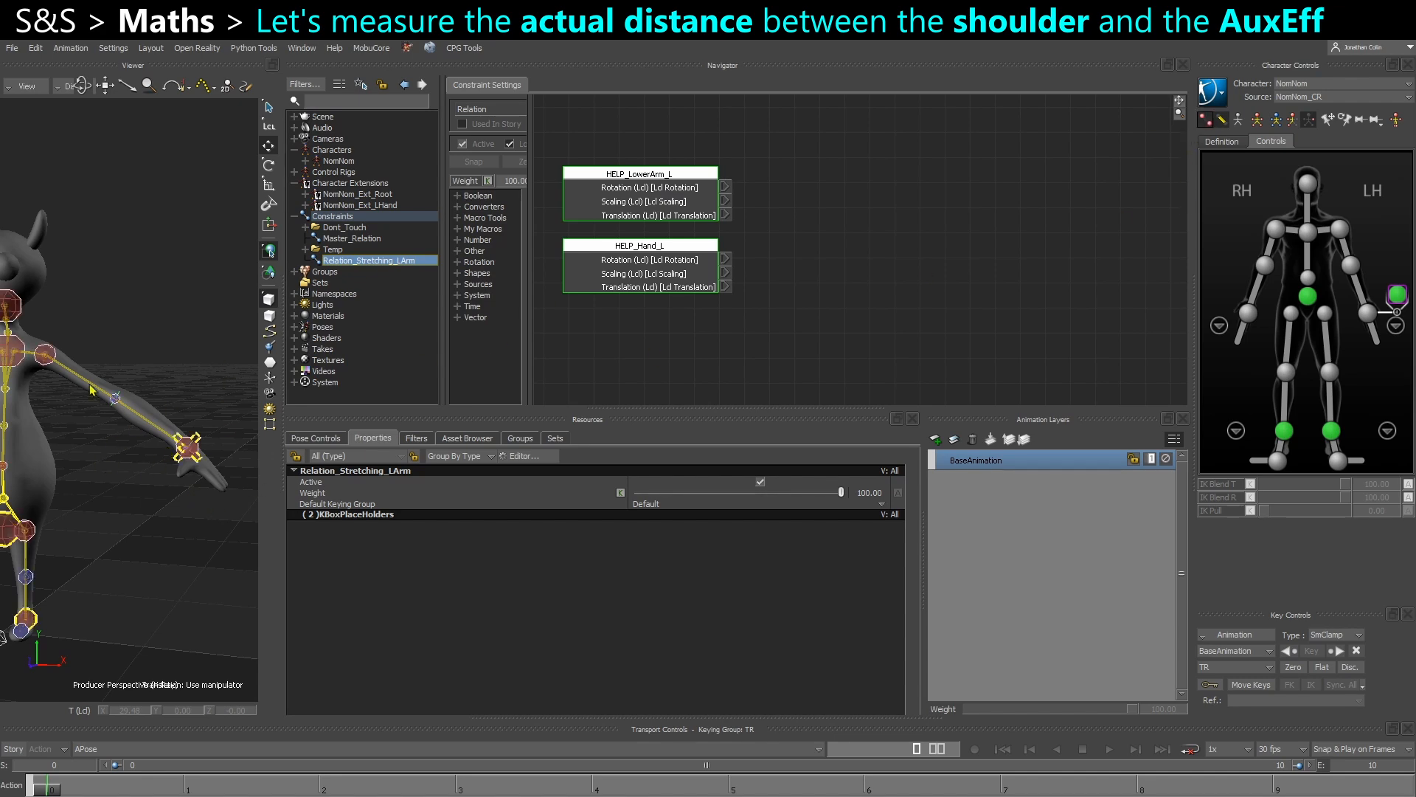
click(61, 377)
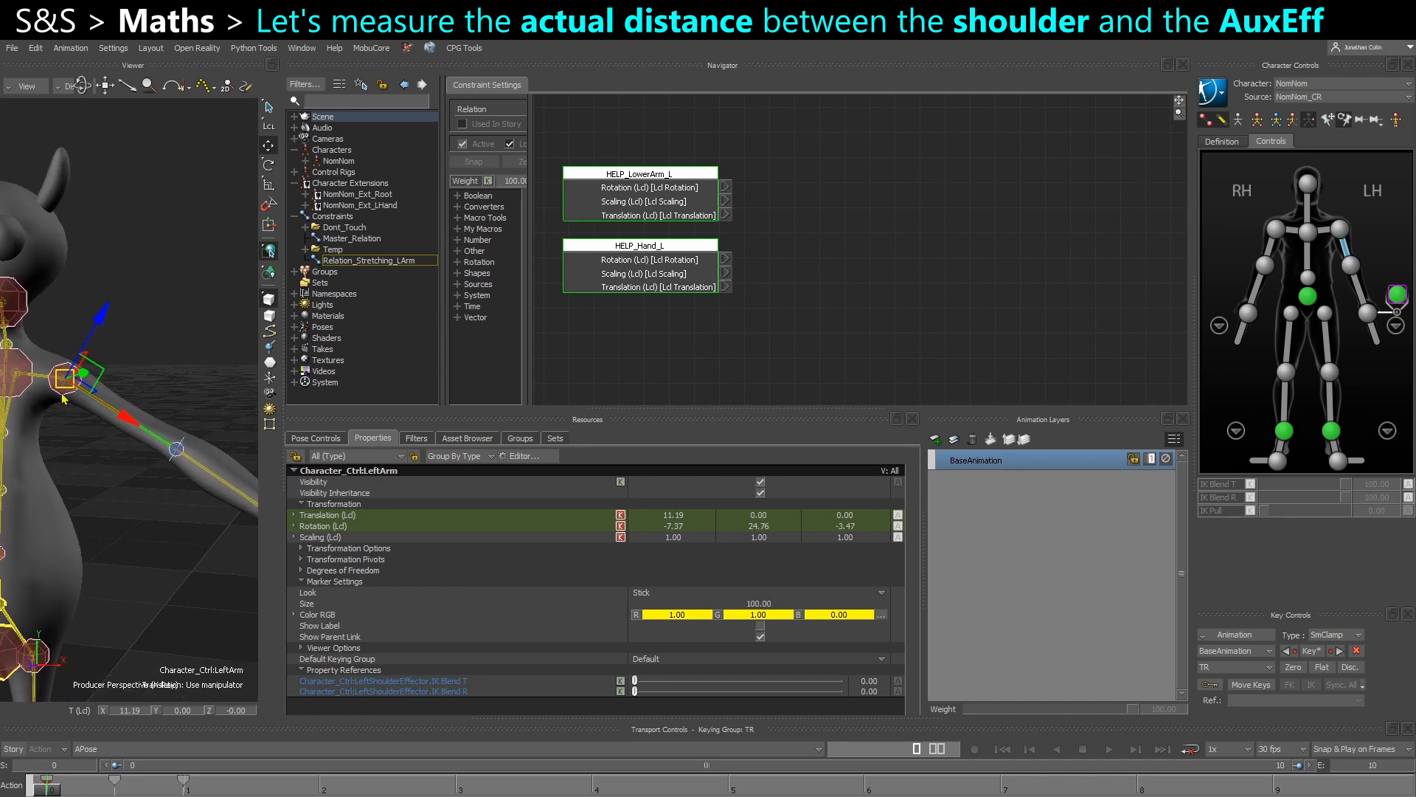
click(66, 379)
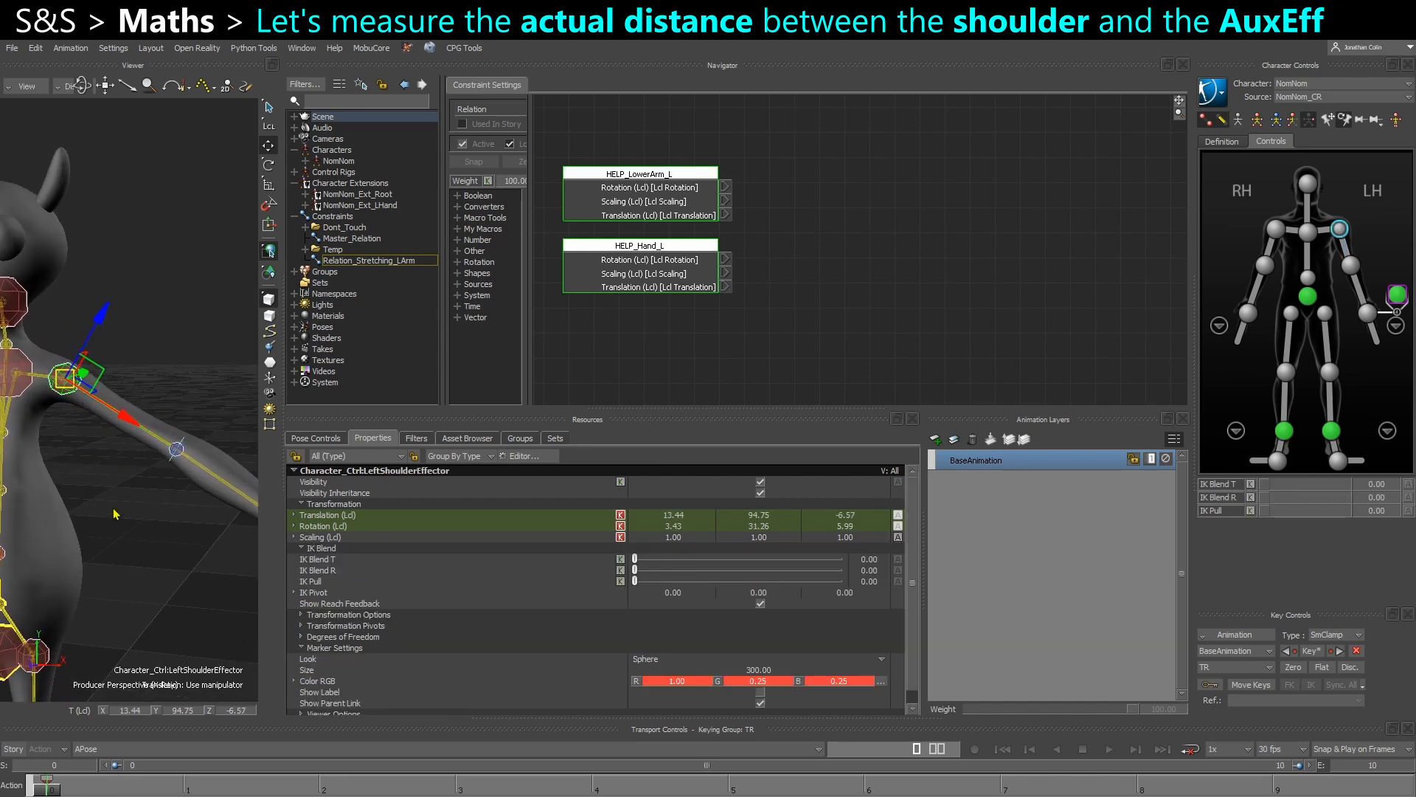
drag(138, 561, 619, 333)
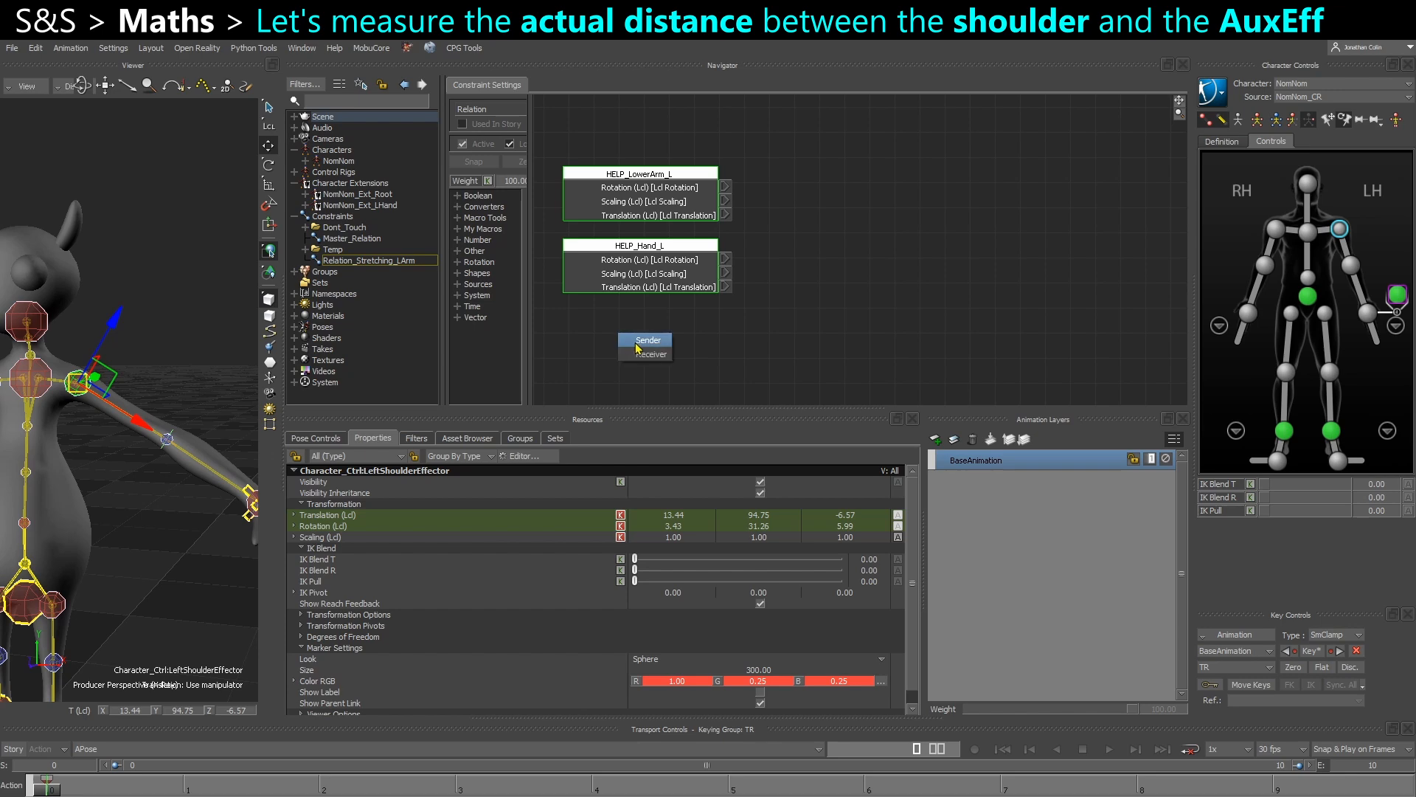
click(641, 341)
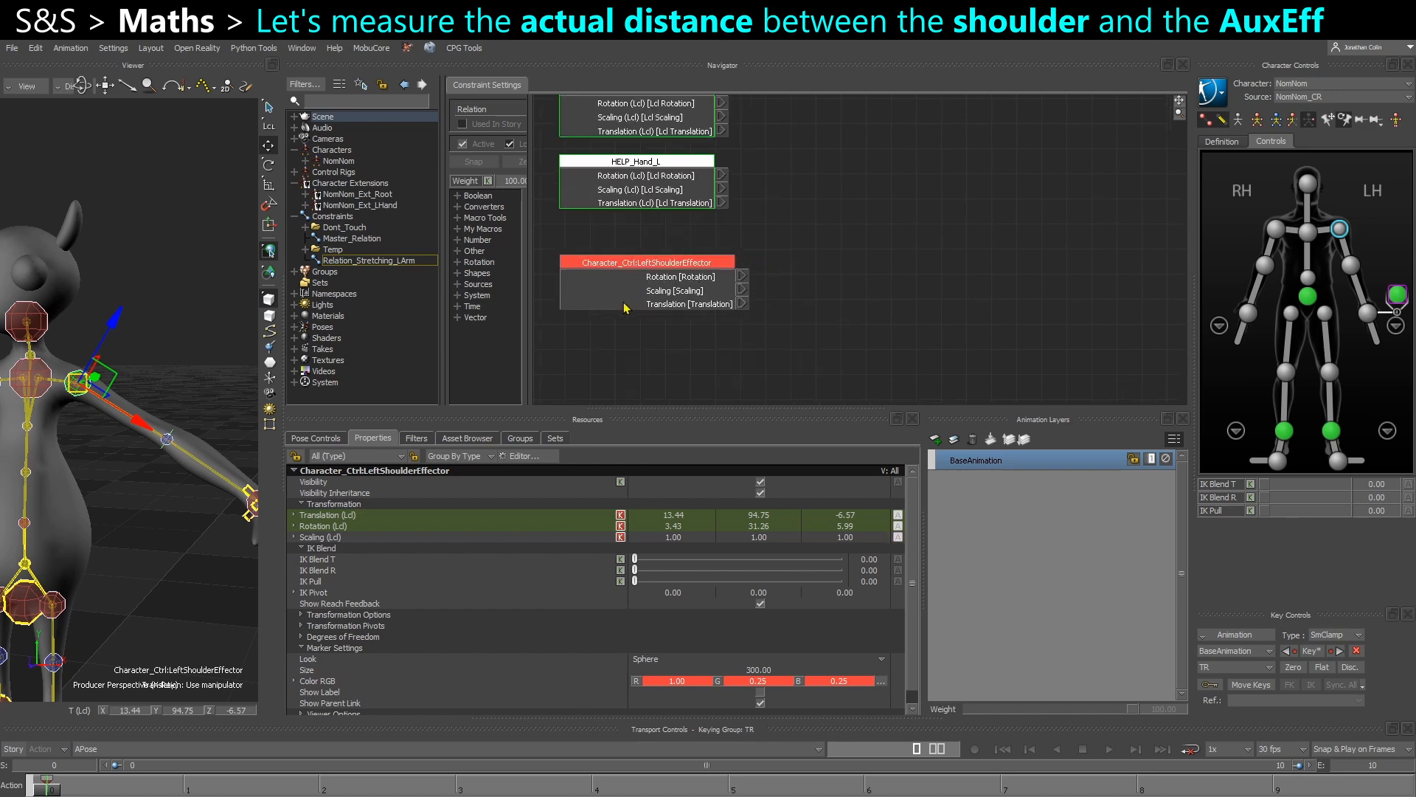
Add the left wrist's auxiliary effector, LeftWristEffectorAux1, to the relation as a sender.
click(1396, 302)
drag(163, 550, 616, 340)
click(655, 354)
Add a vector Distance operator and connect the shoulder effector's Translation to v1 and the wrist auxiliary effector's Translation to v2.
click(454, 321)
click(458, 319)
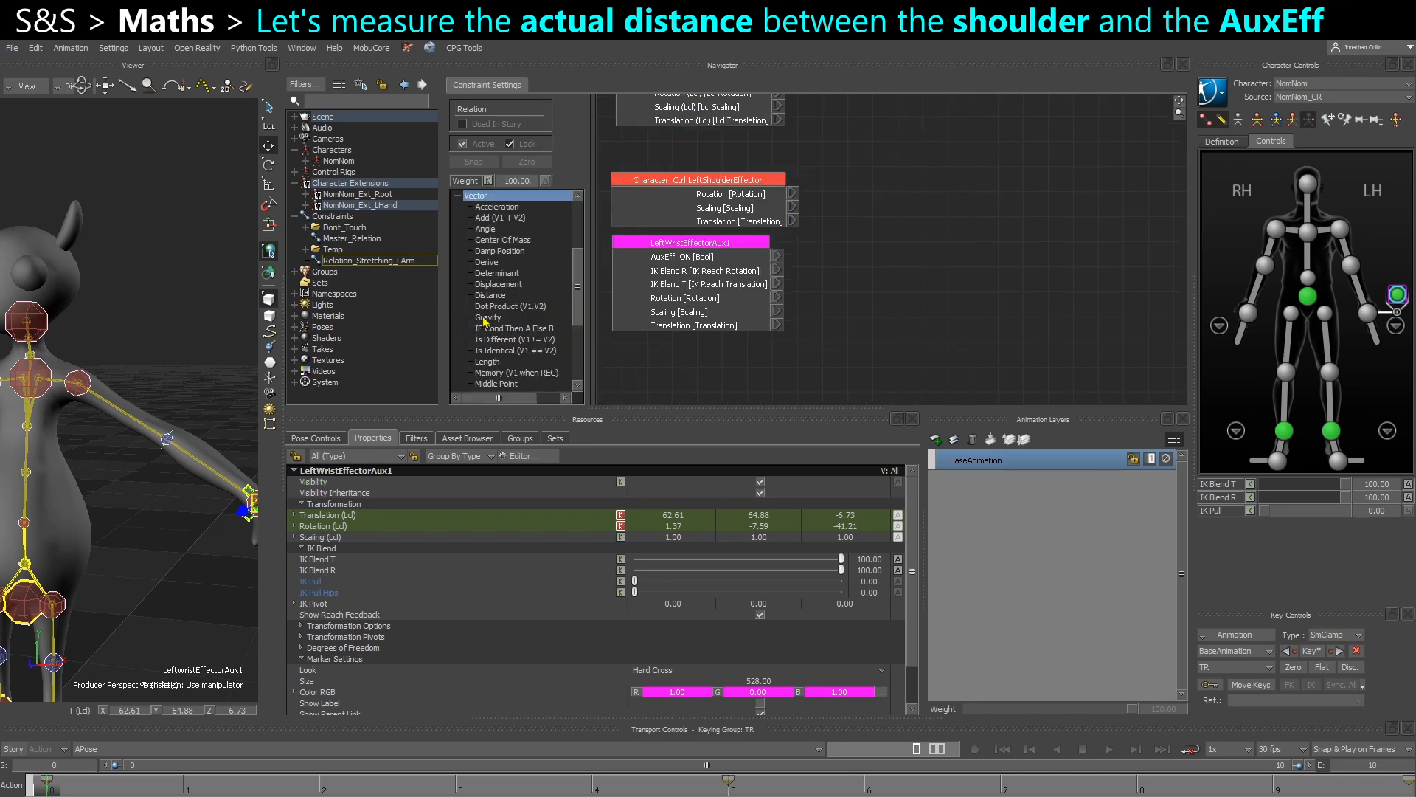
drag(488, 295, 871, 242)
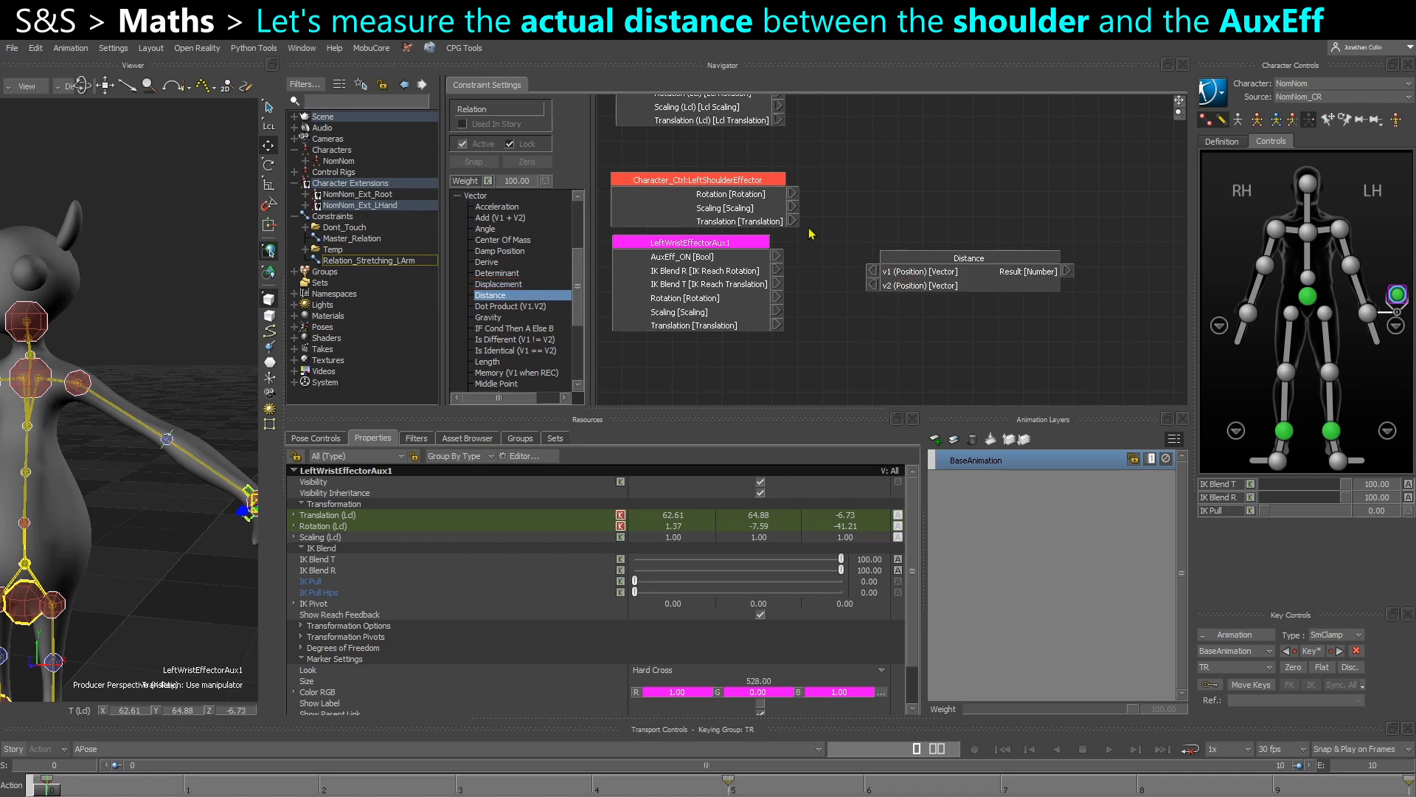
drag(795, 224, 868, 272)
drag(813, 328, 897, 307)
Rearrange the relation graph so both HELP Null boxes sit below the shoulder and wrist effector boxes.
click(696, 329)
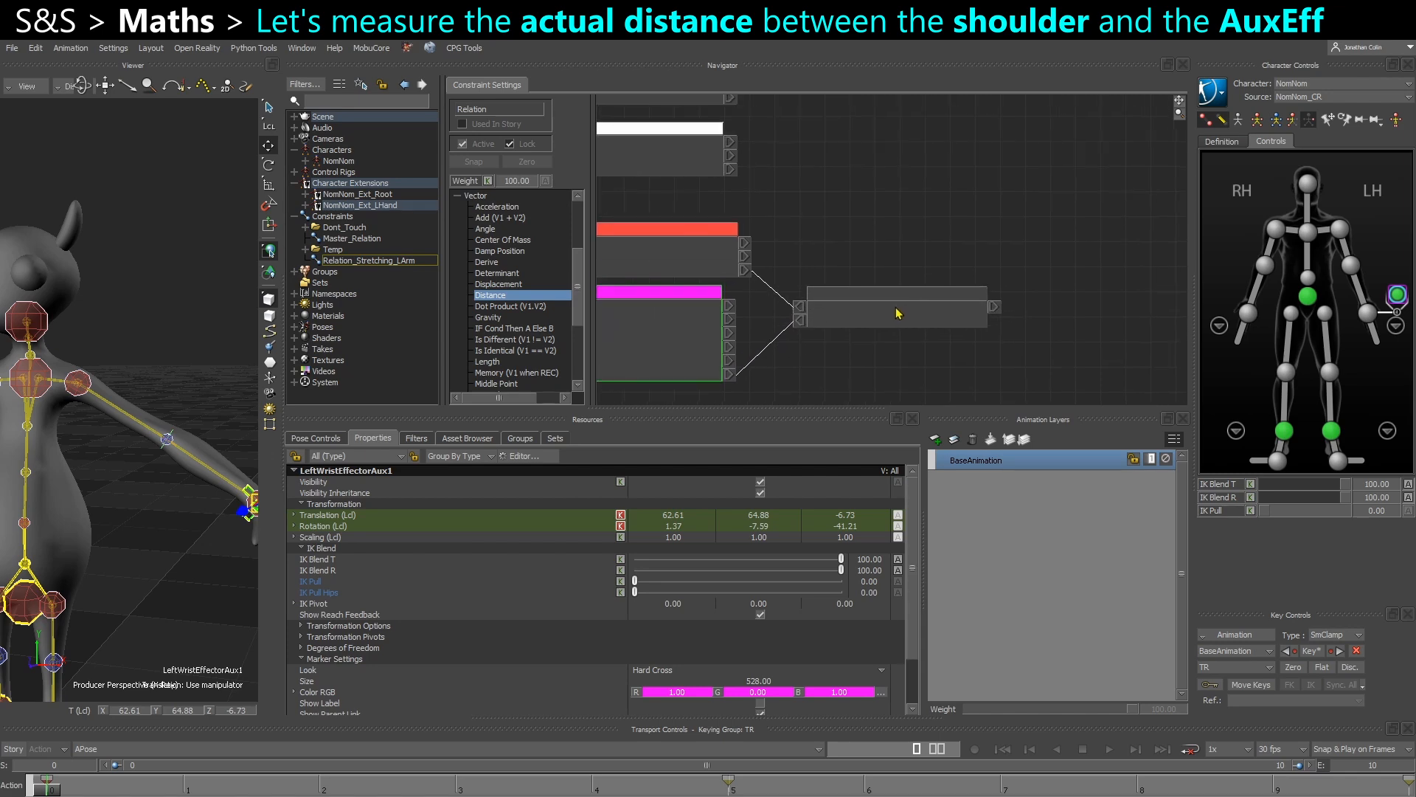
scroll(895, 305, down, 3)
scroll(876, 291, up, 1)
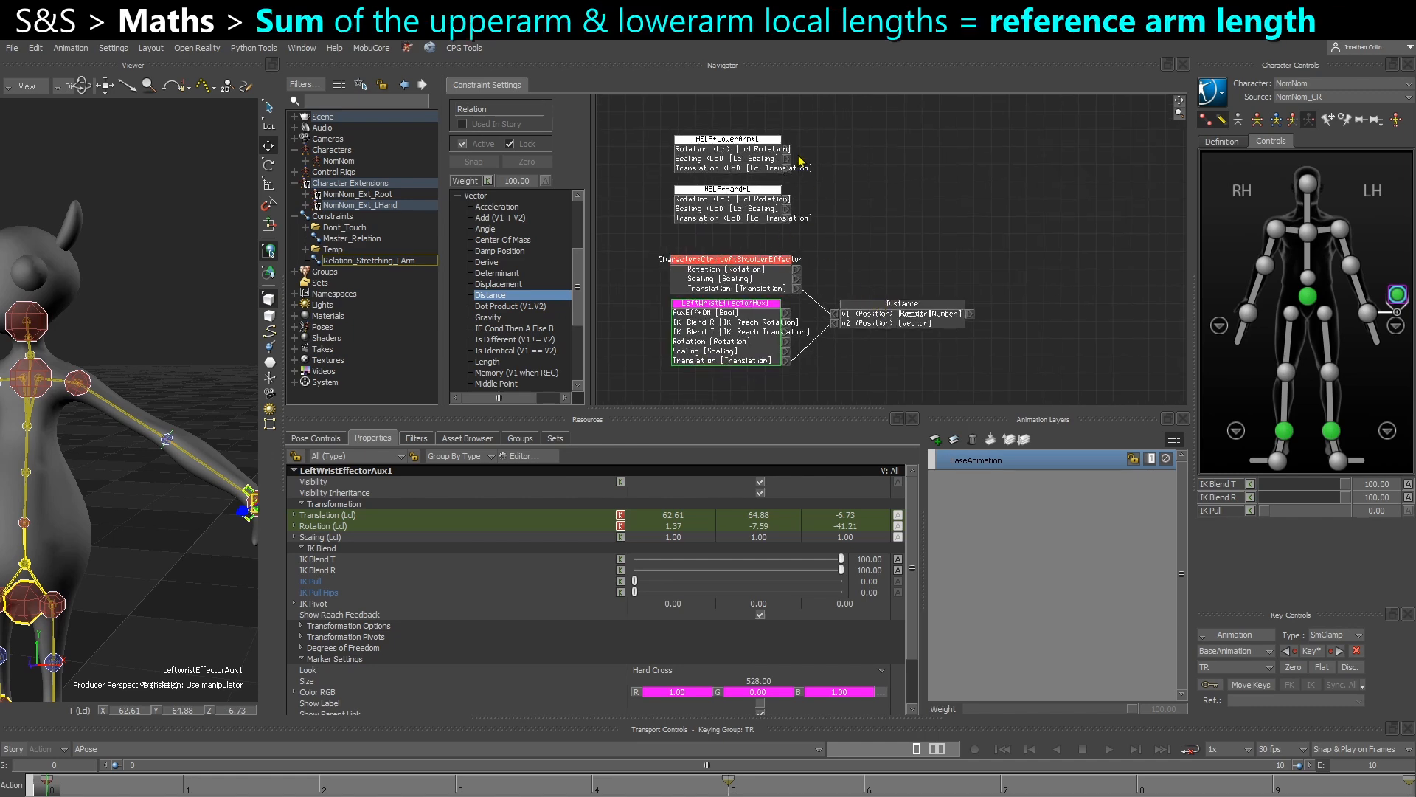
scroll(726, 168, up, 1)
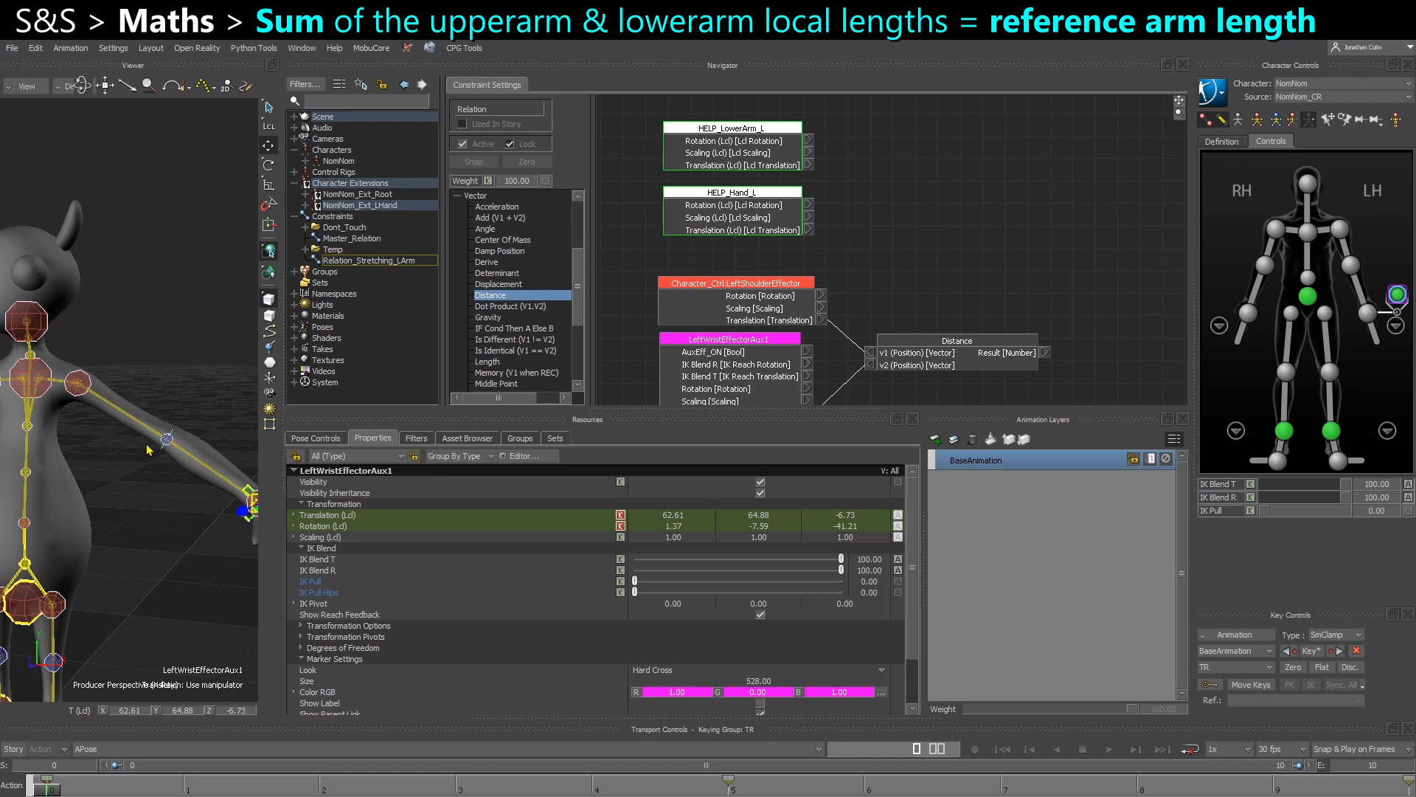
shift+drag(867, 272, 863, 223)
scroll(871, 266, down, 2)
drag(745, 195, 737, 413)
shift+drag(739, 328, 711, 298)
scroll(722, 281, up, 2)
click(902, 327)
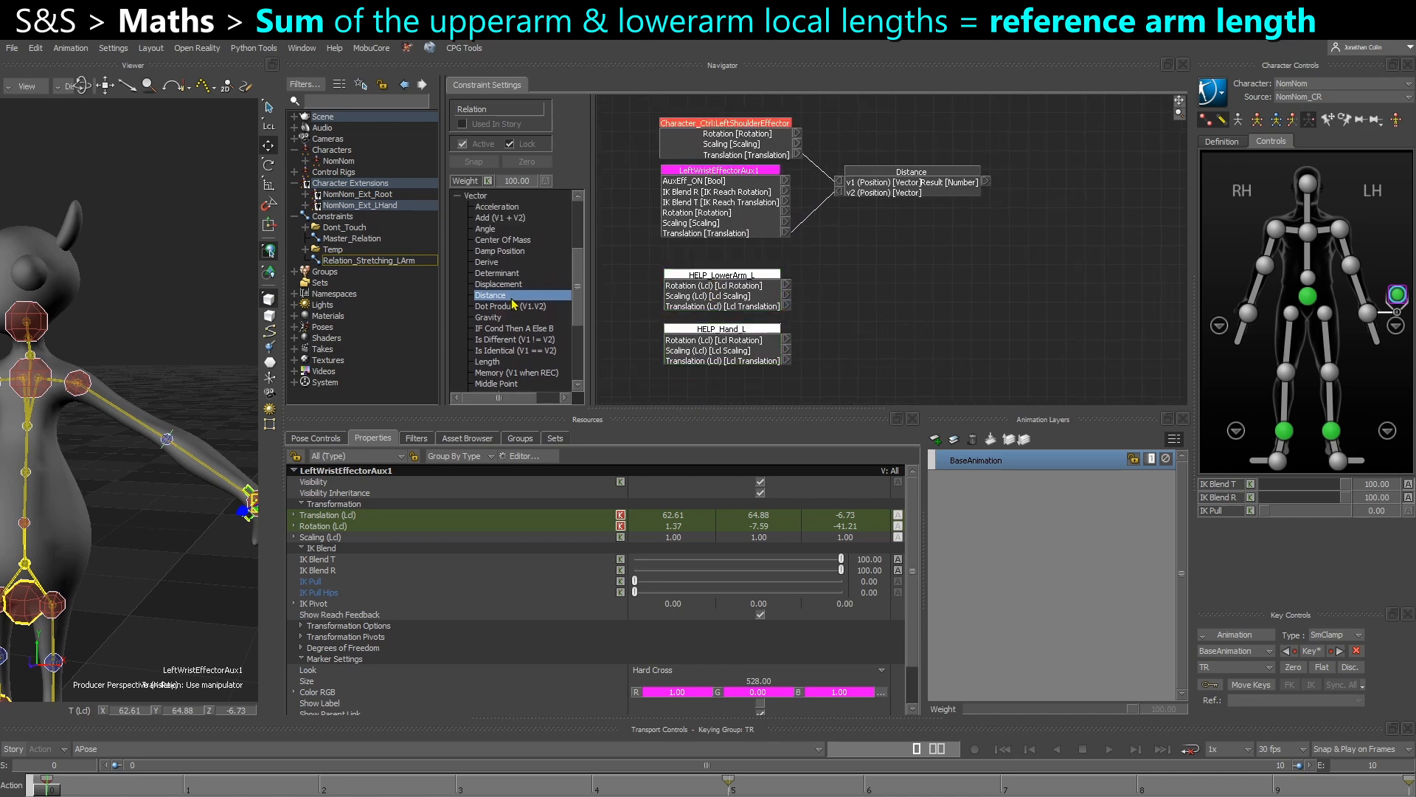
Add an Add (V1 + V2) vector operator and feed it the local translations of HELP_LowerArm_L and HELP_Hand_L.
drag(500, 224, 851, 320)
drag(786, 360, 888, 334)
View the bent left arm from the side and compare the shoulder-to-hand distance with the two arm segments.
alt+middle_drag(169, 442, 104, 415)
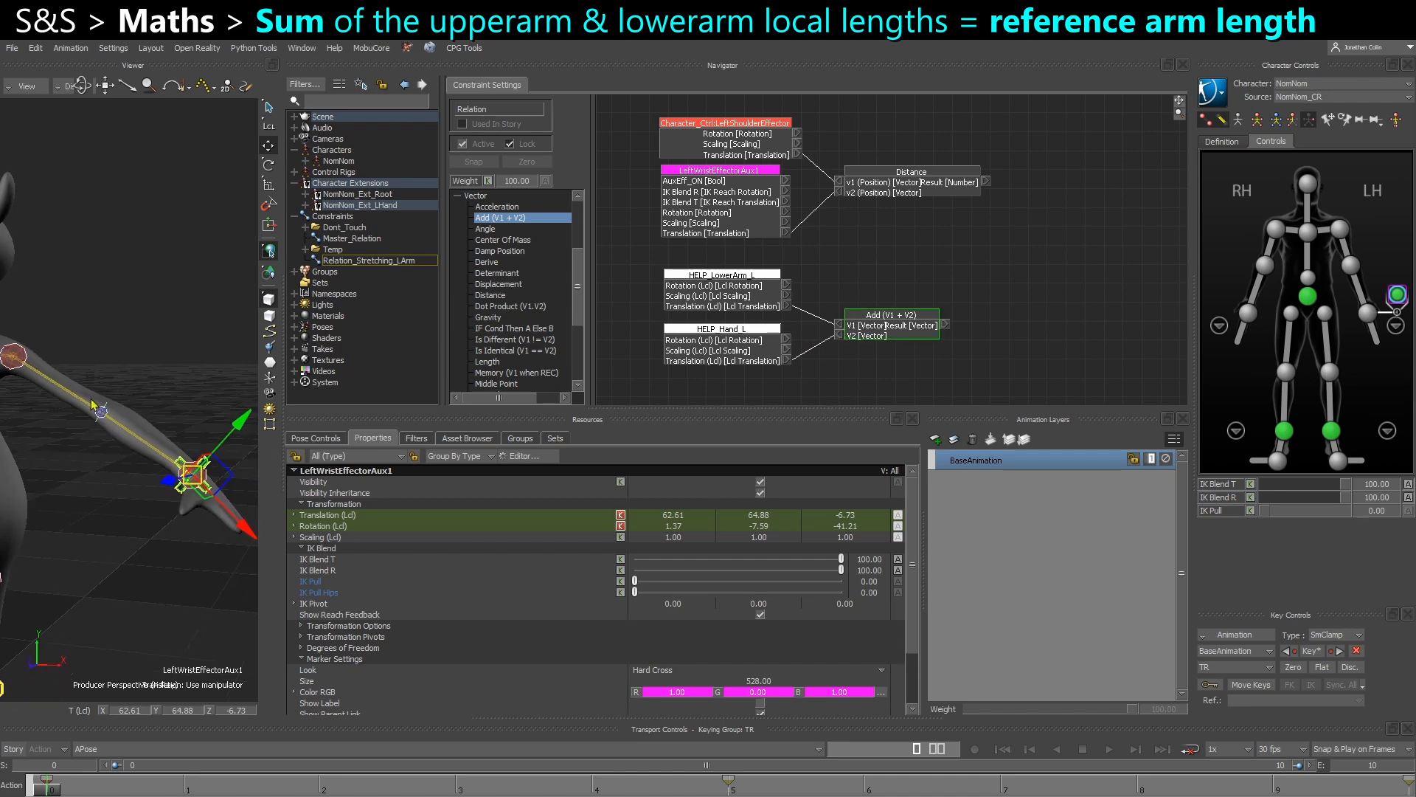
alt+drag(132, 477, 114, 558)
alt+middle_drag(114, 563, 138, 567)
mouse_move(138, 567)
alt+mouse_down()
mouse_move(118, 555)
mouse_move(130, 496)
mouse_move(114, 541)
mouse_move(137, 564)
alt+mouse_up()
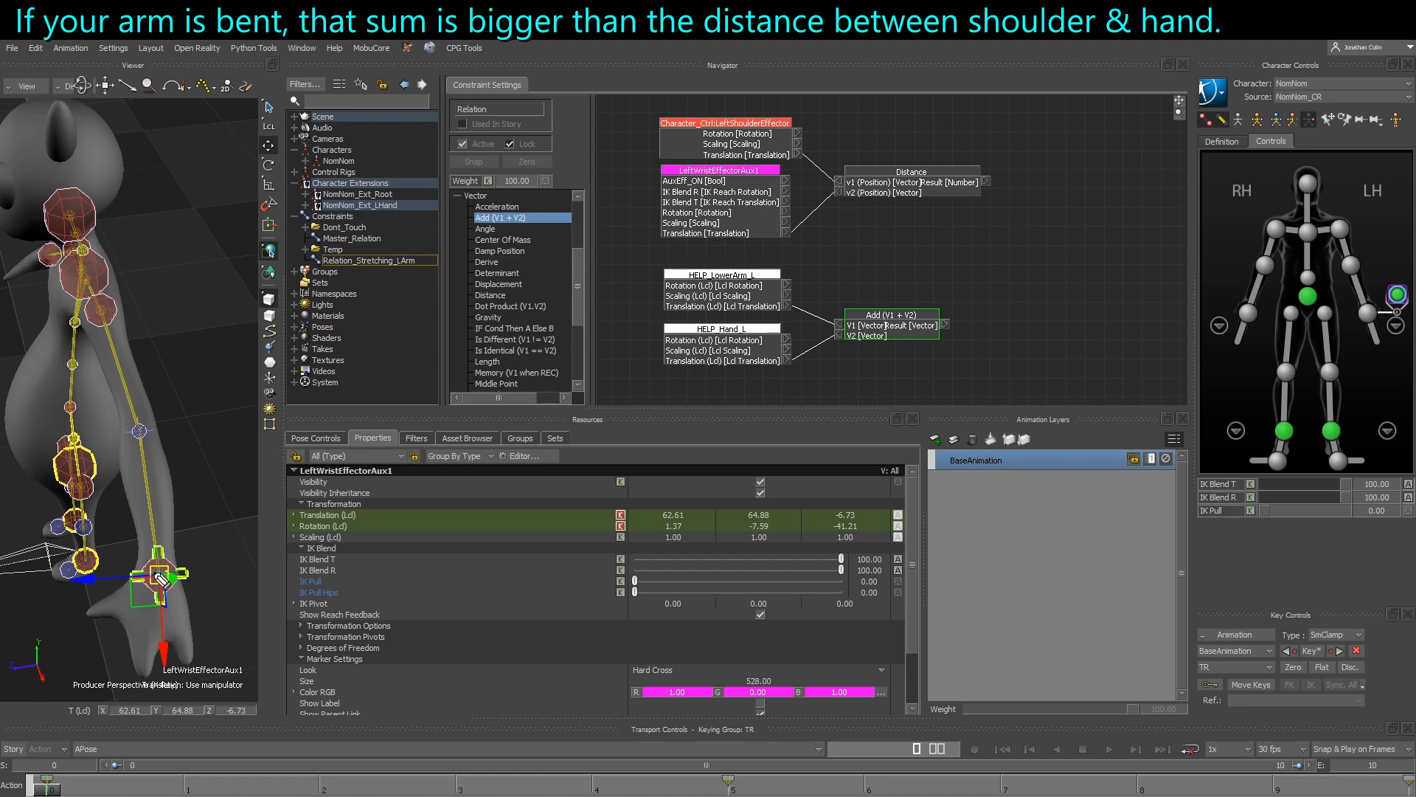
drag(156, 562, 103, 323)
drag(136, 448, 133, 419)
mouse_move(166, 593)
mouse_down()
mouse_move(112, 572)
mouse_move(146, 596)
mouse_up()
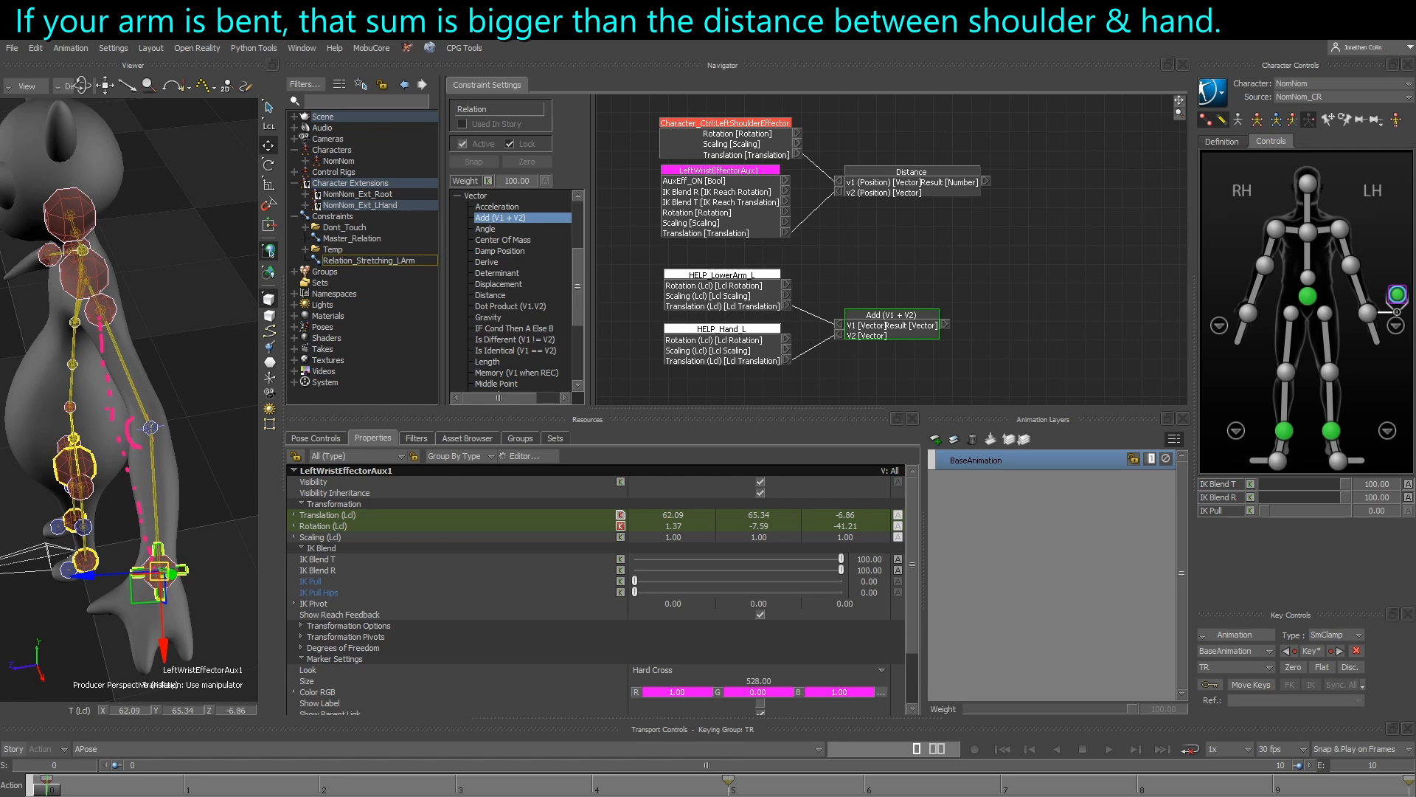
mouse_move(108, 312)
mouse_down()
mouse_move(157, 365)
mouse_move(182, 546)
mouse_move(164, 549)
mouse_move(185, 550)
mouse_up()
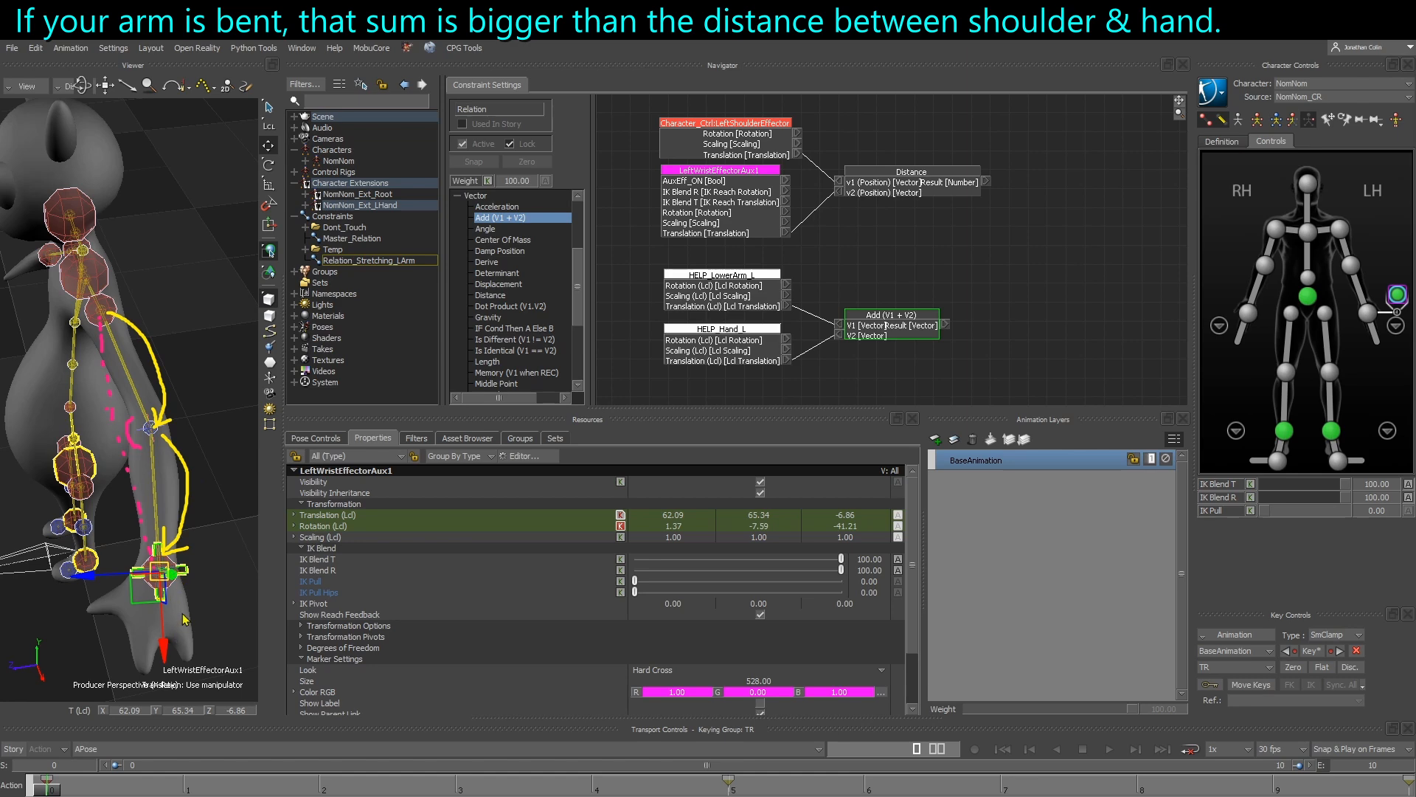
Go to frame 2 to examine the arm with the wrist auxiliary effector out of reach, and return to frame 0.
click(179, 791)
click(311, 791)
mouse_move(99, 588)
shift+mouse_down()
mouse_move(90, 550)
mouse_move(59, 530)
mouse_move(69, 556)
shift+mouse_up()
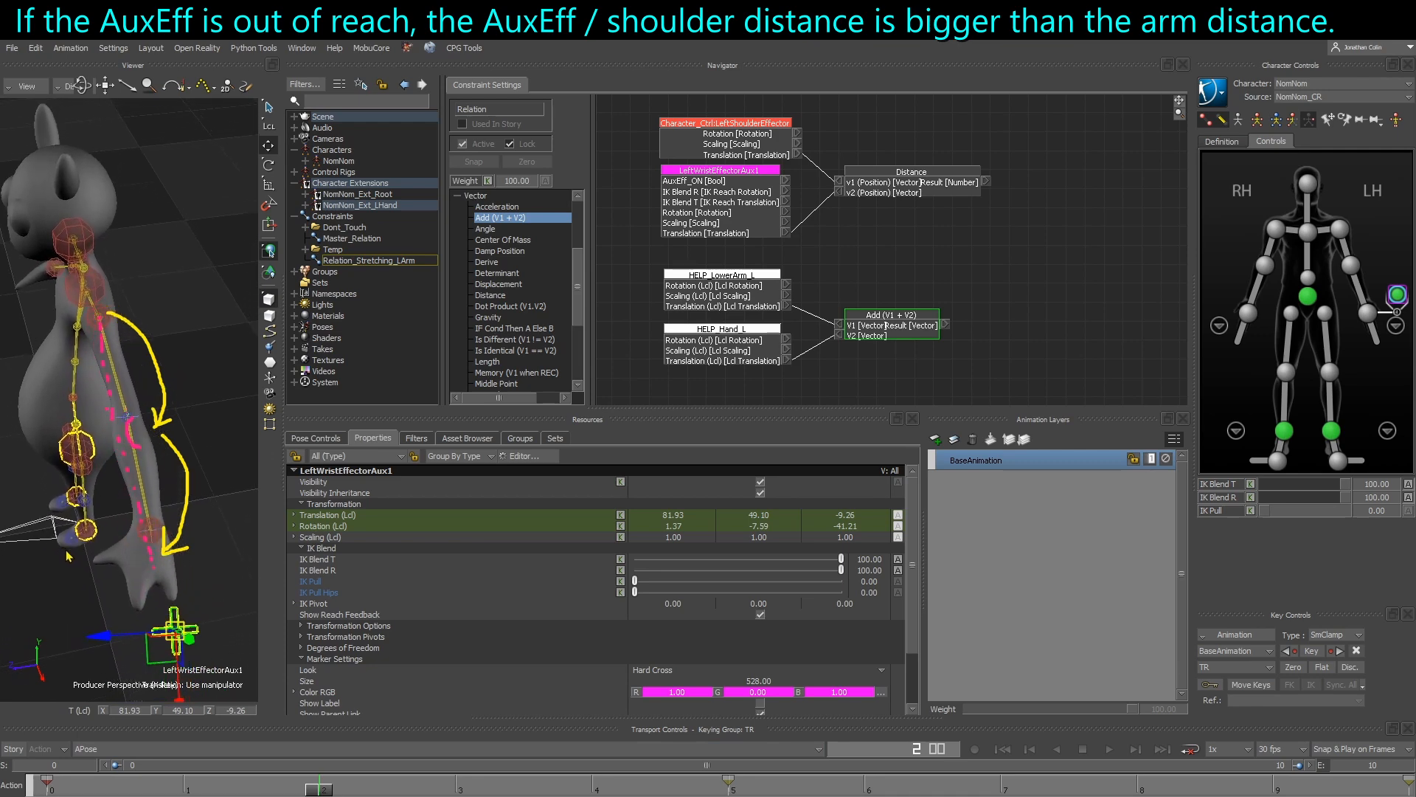
drag(165, 606, 158, 578)
key(Escape)
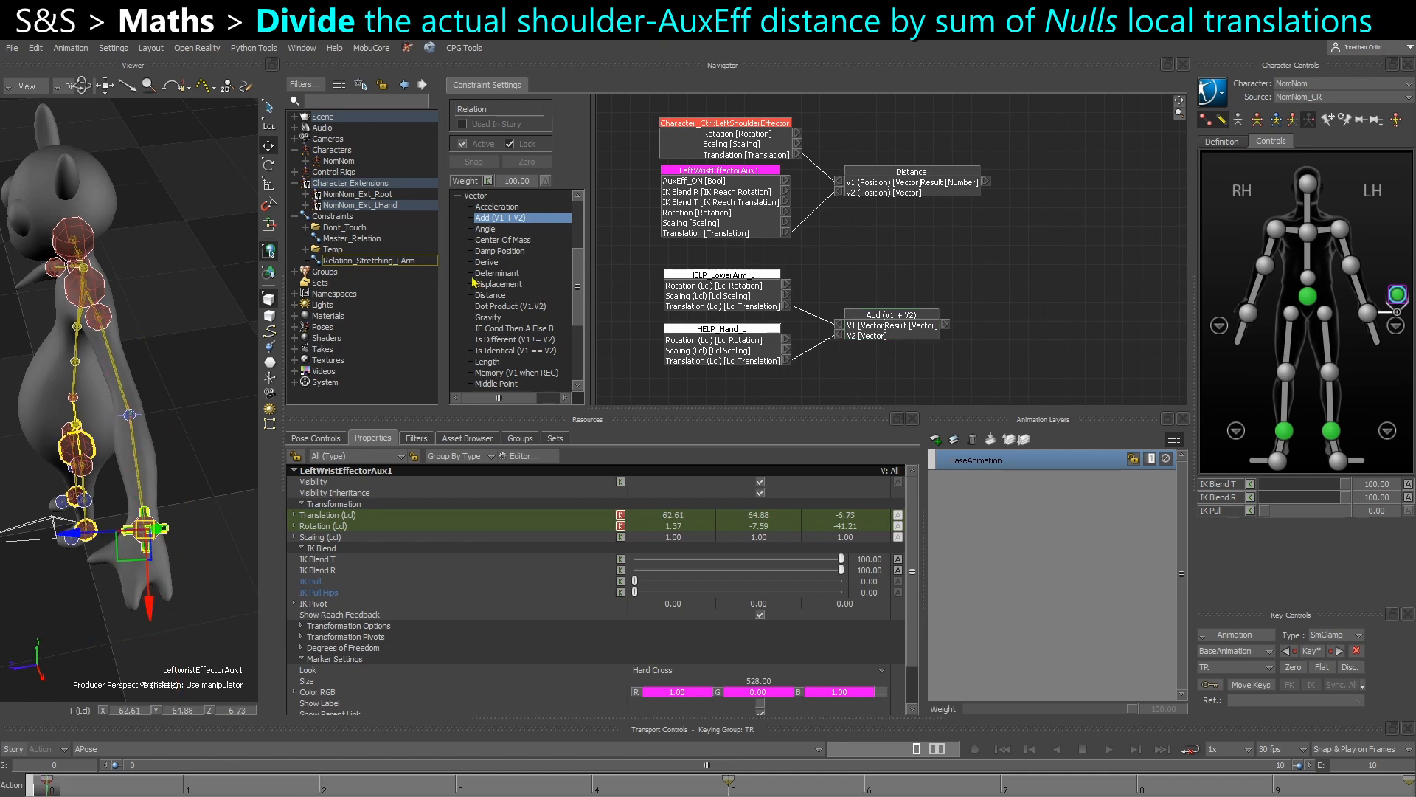
Add a Divide (a/b) number operator beyond the other boxes and connect the Distance result to its a input.
scroll(472, 277, up, 4)
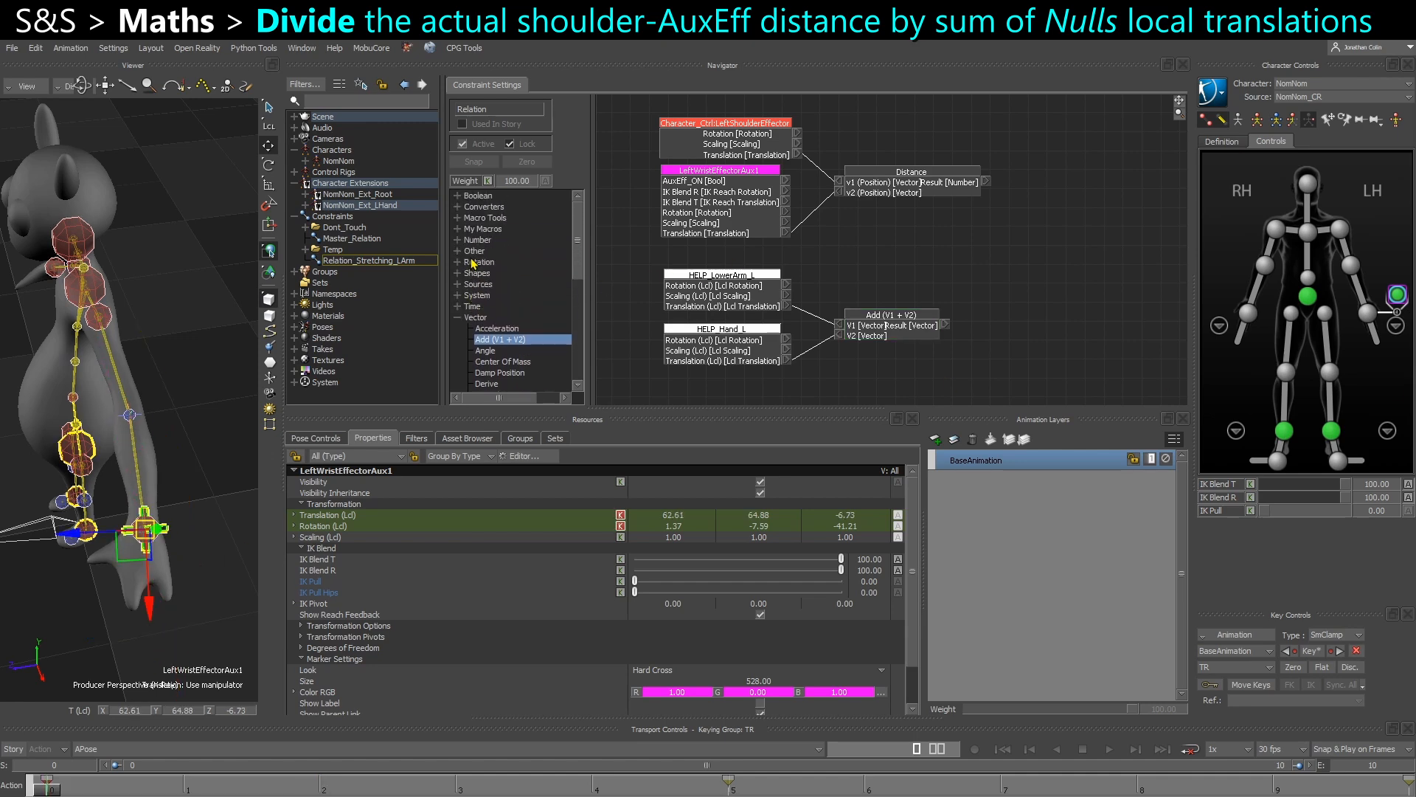
click(458, 240)
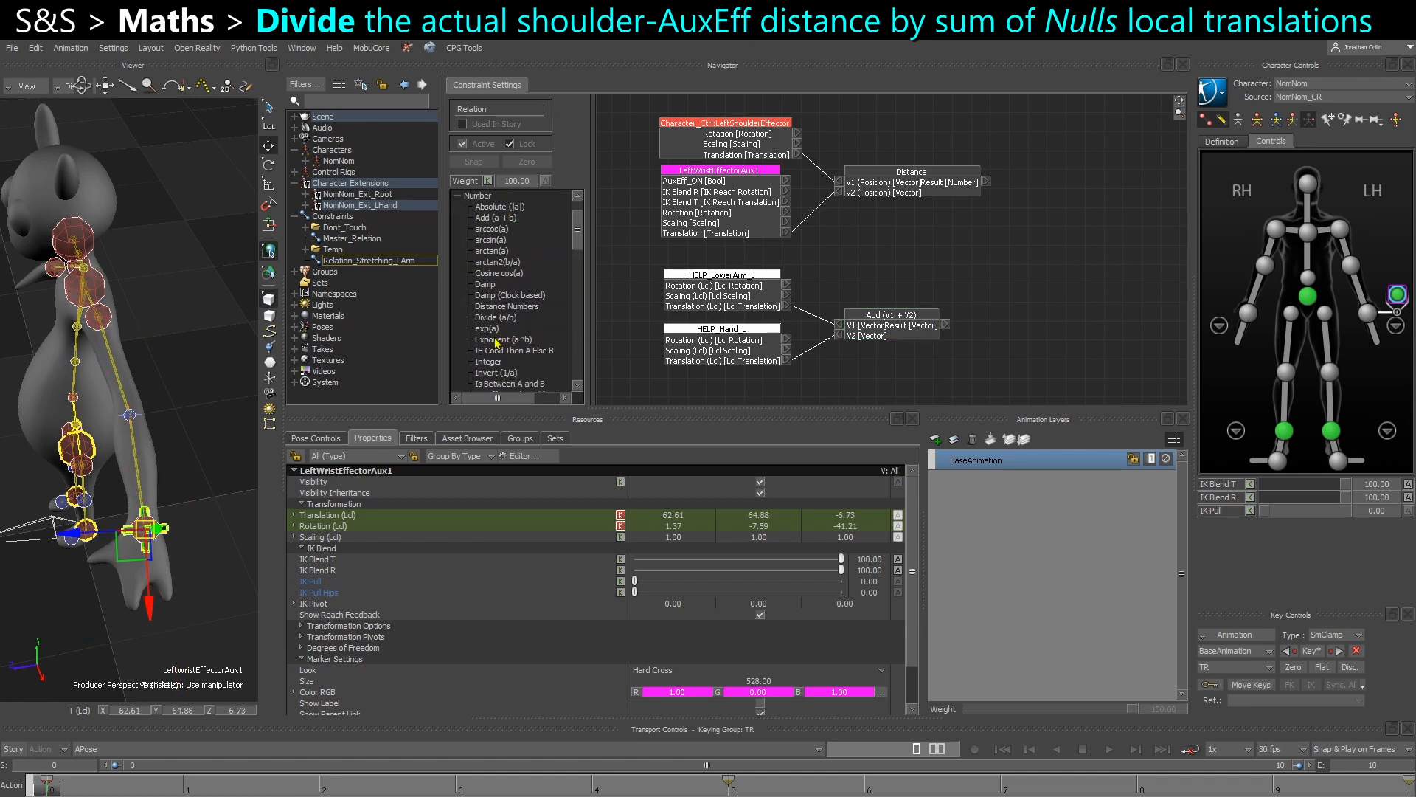
scroll(489, 319, down, 5)
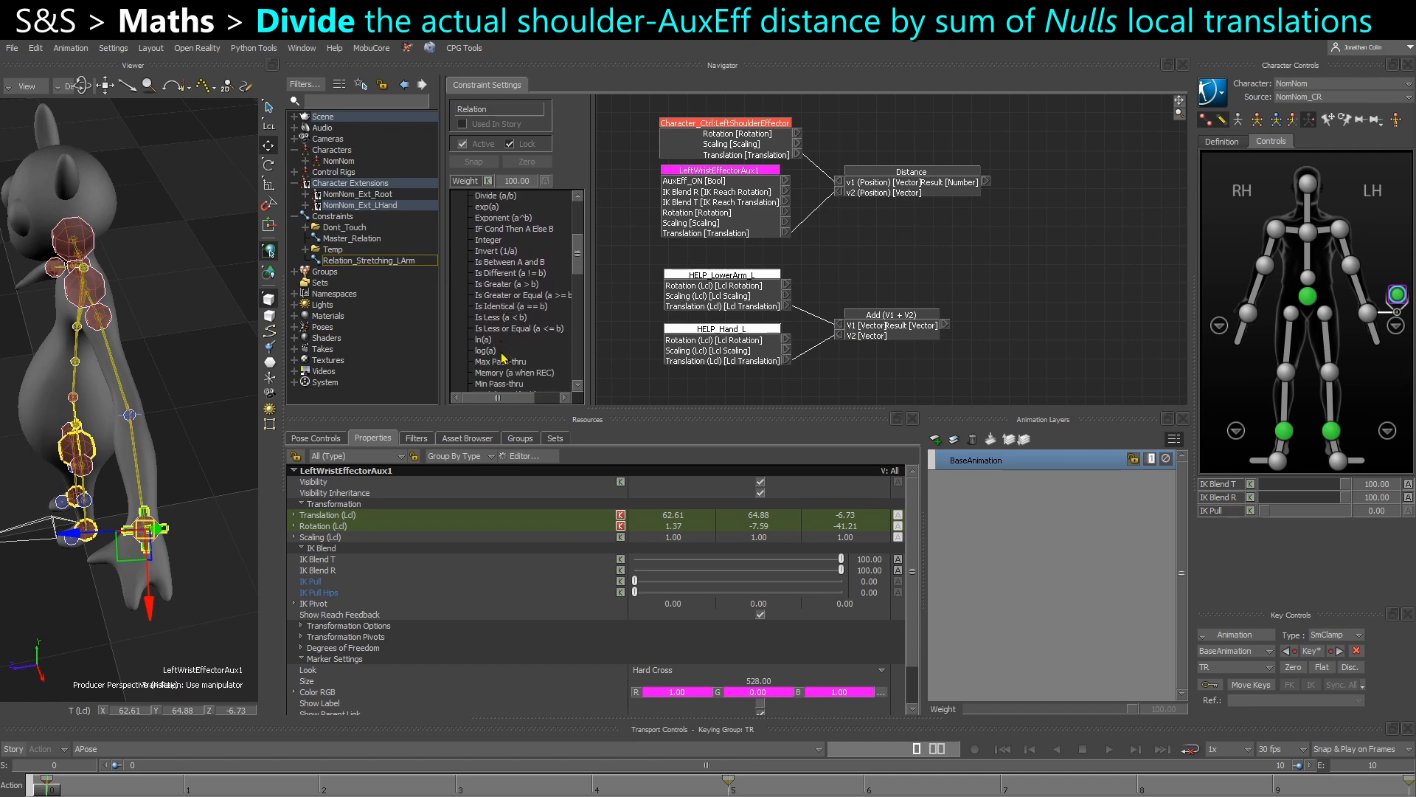
drag(488, 237, 1054, 230)
click(929, 169)
drag(881, 263, 920, 329)
scroll(1107, 261, up, 1)
drag(1051, 236, 1078, 233)
shift+drag(951, 243, 965, 261)
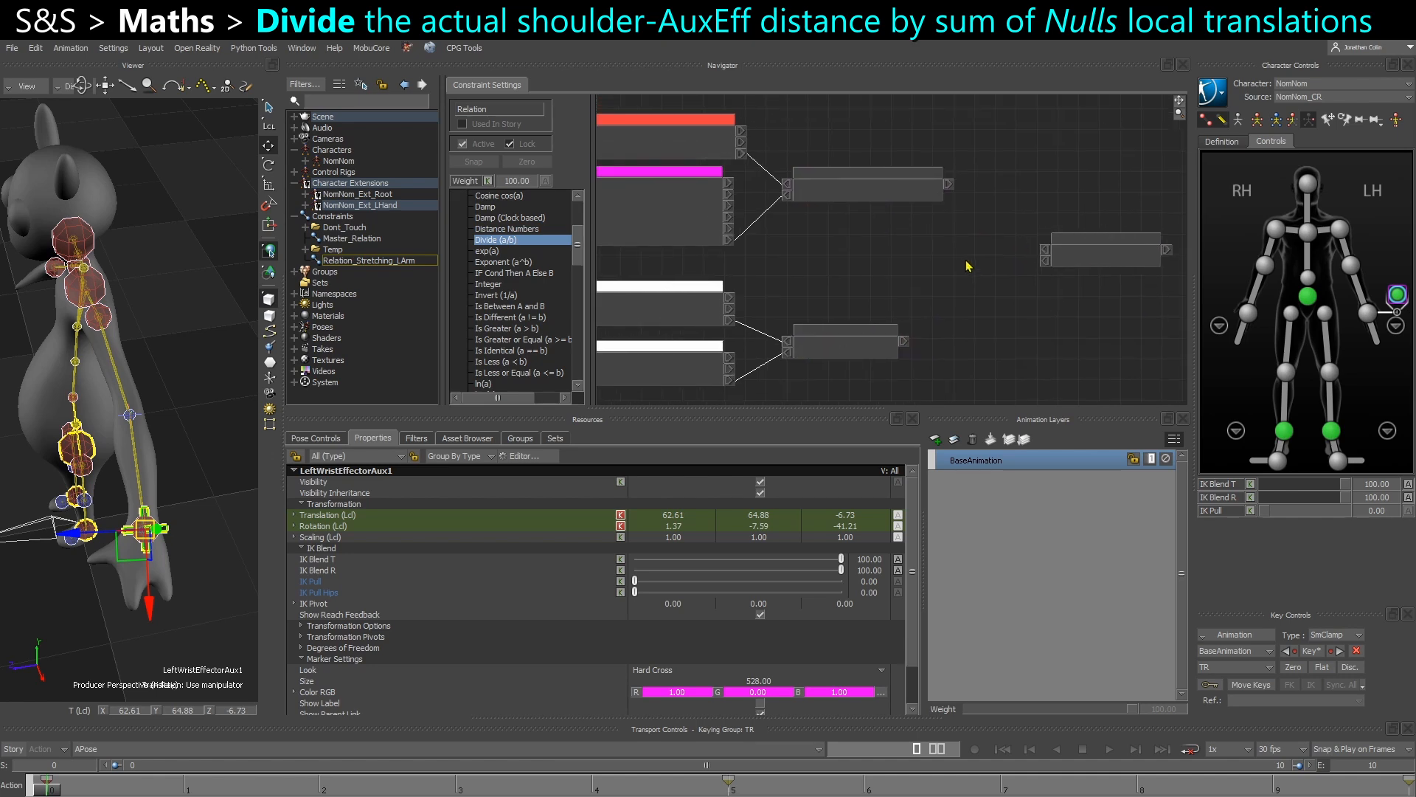
shift+drag(836, 200, 860, 203)
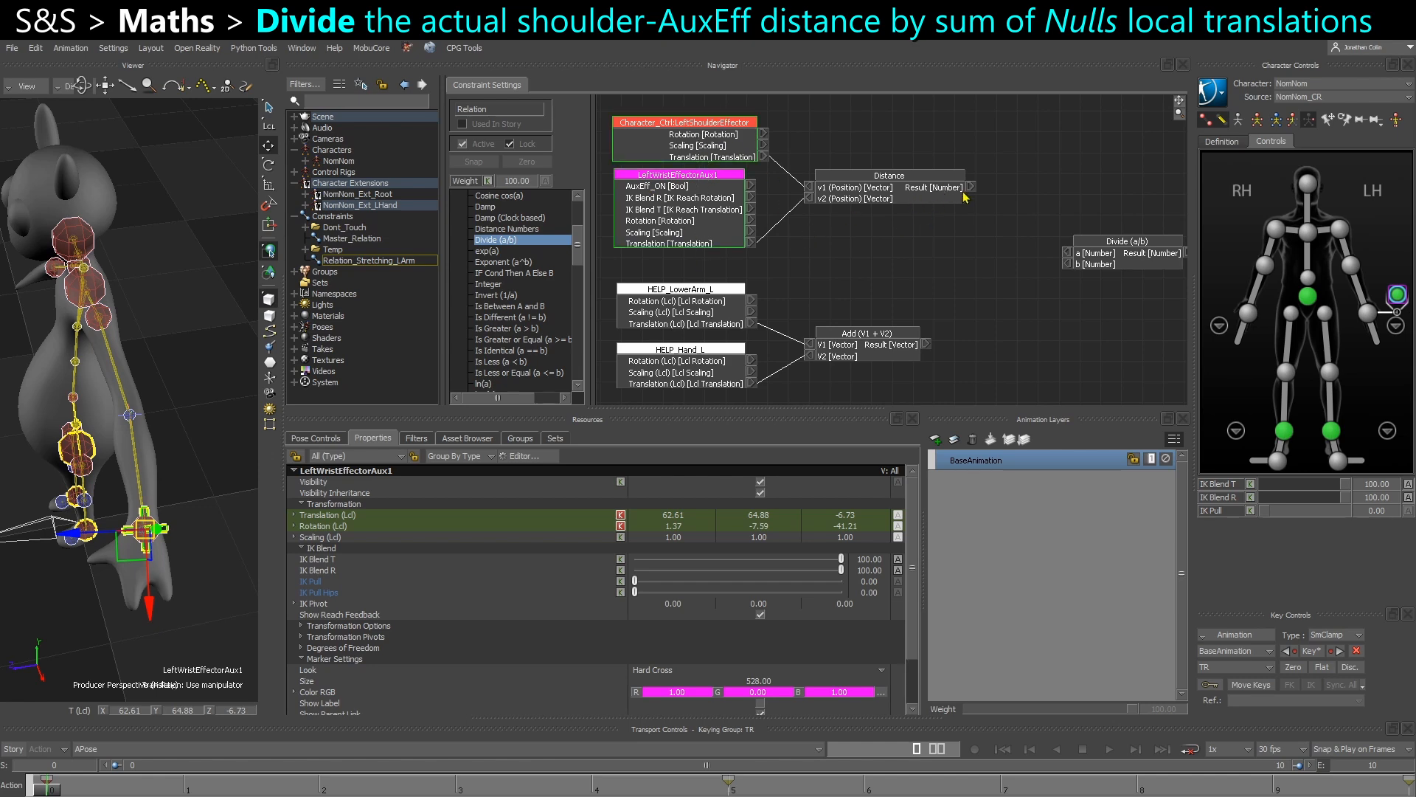
drag(971, 187, 1112, 233)
Add a vector Length operator fed by the Add (V1 + V2) result and connect its result to the Divide operator's b input.
shift+drag(916, 327, 920, 303)
click(856, 312)
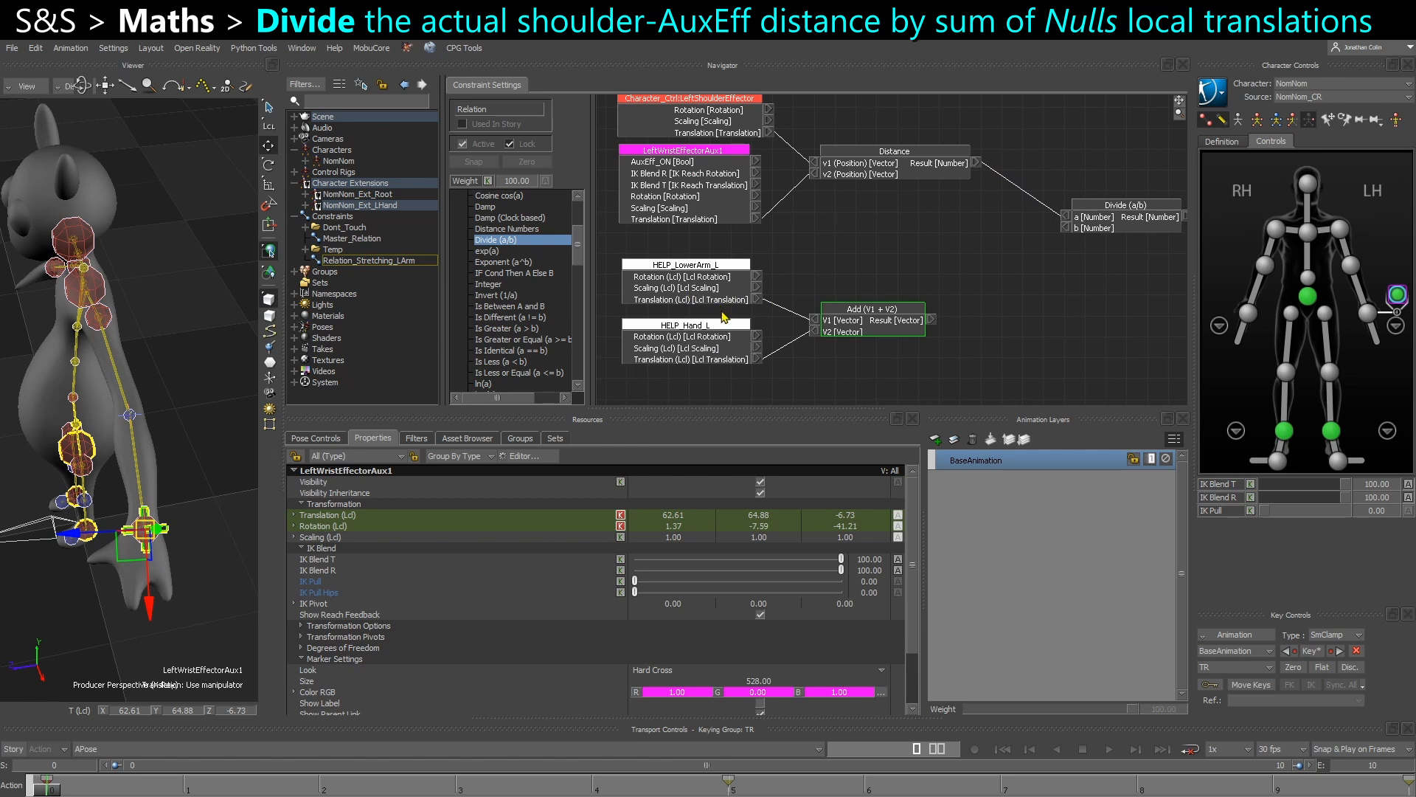
scroll(491, 361, down, 4)
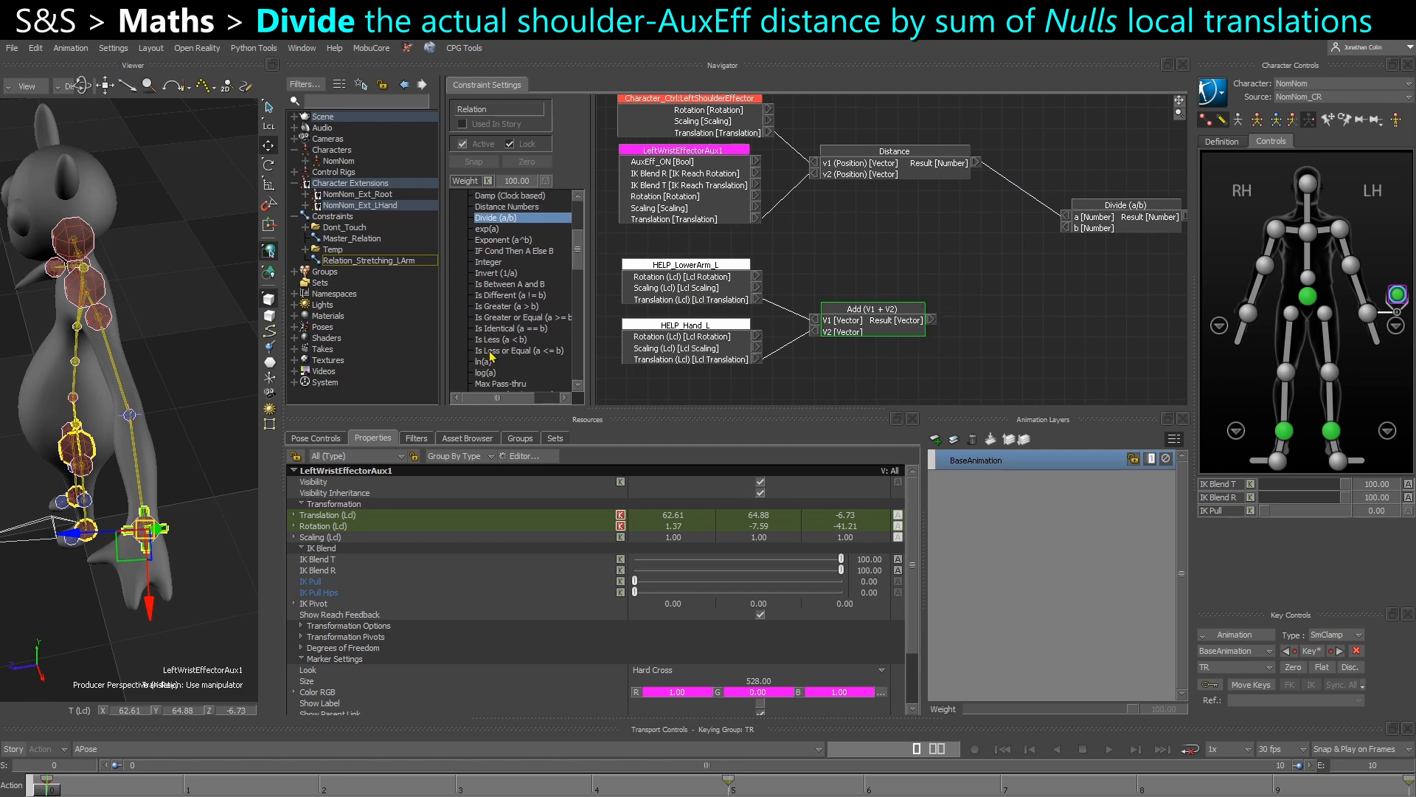
scroll(495, 374, down, 10)
scroll(494, 365, down, 3)
click(489, 328)
drag(493, 334, 1035, 319)
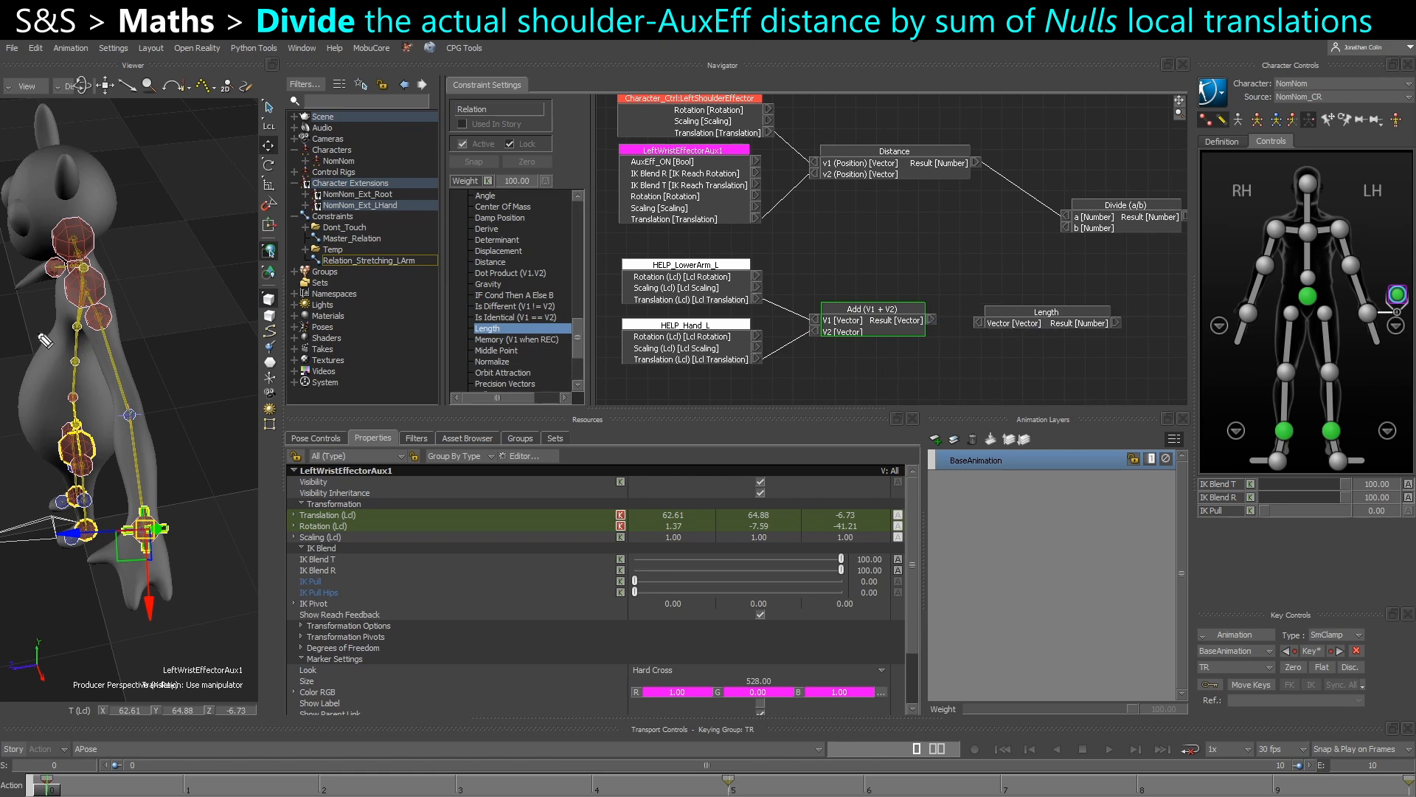
drag(117, 329, 157, 490)
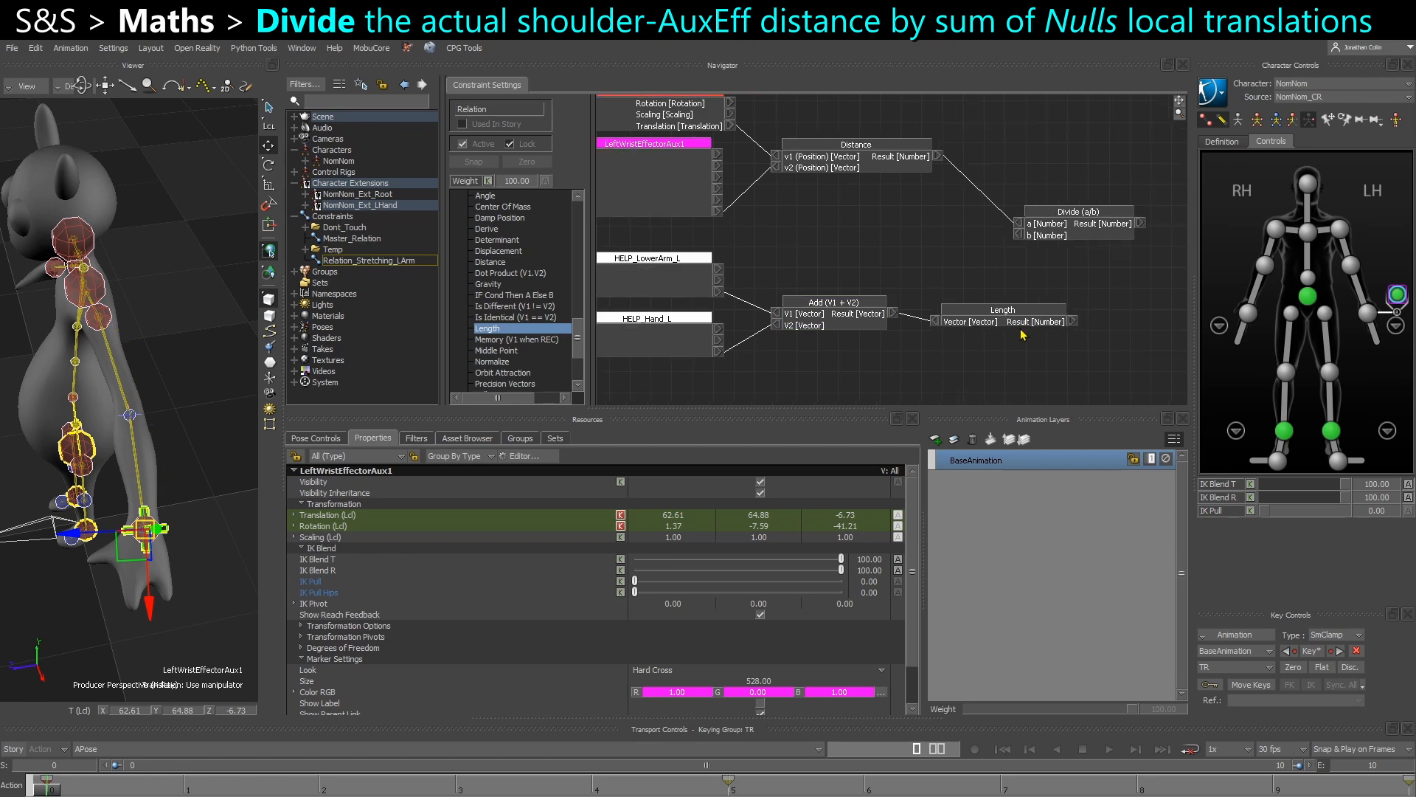
mouse_move(1023, 324)
mouse_down()
mouse_move(951, 352)
mouse_move(851, 363)
mouse_move(1021, 236)
mouse_move(1053, 248)
mouse_up()
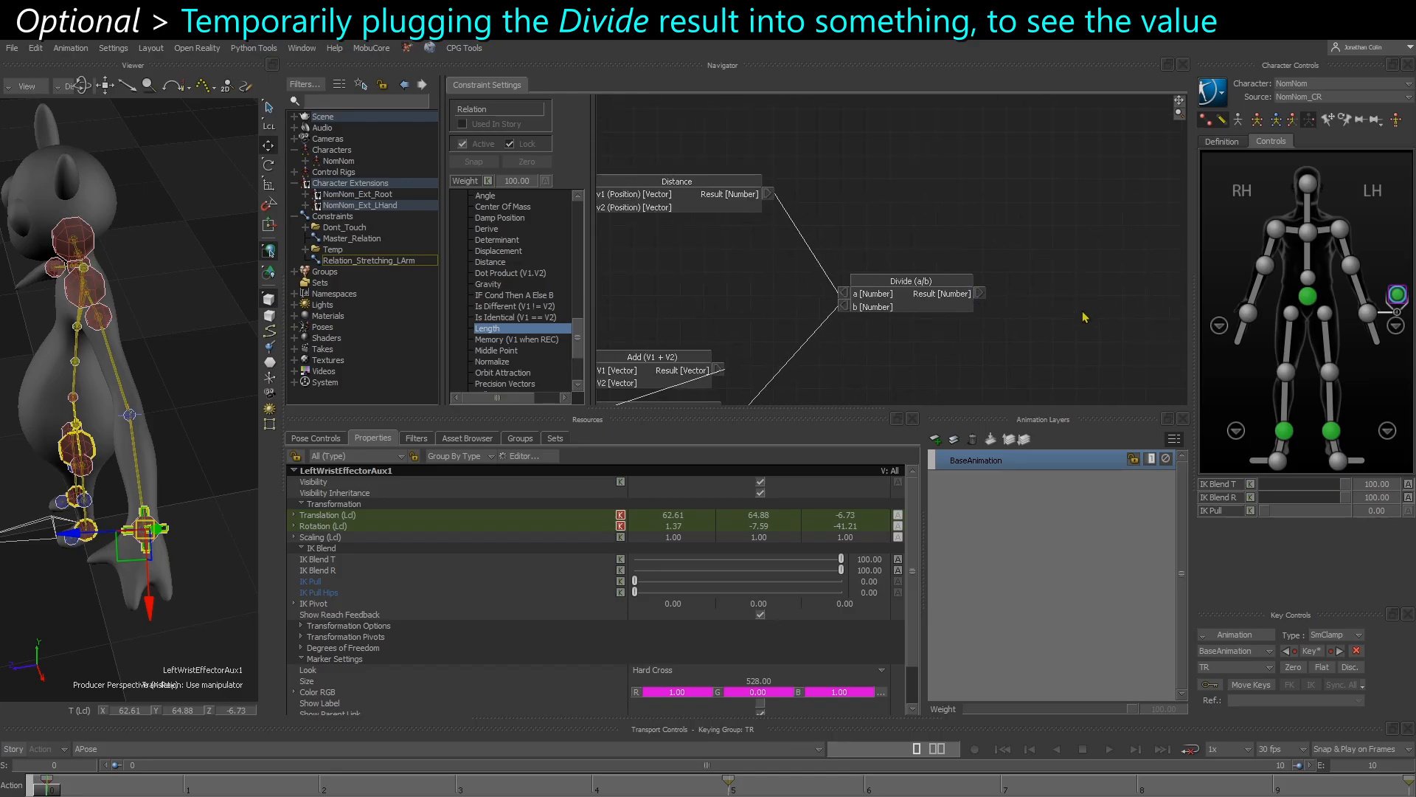
Add the HELP_LowerArm_L null to the relation as a receiver beyond the Divide (a/b) box.
scroll(922, 343, down, 2)
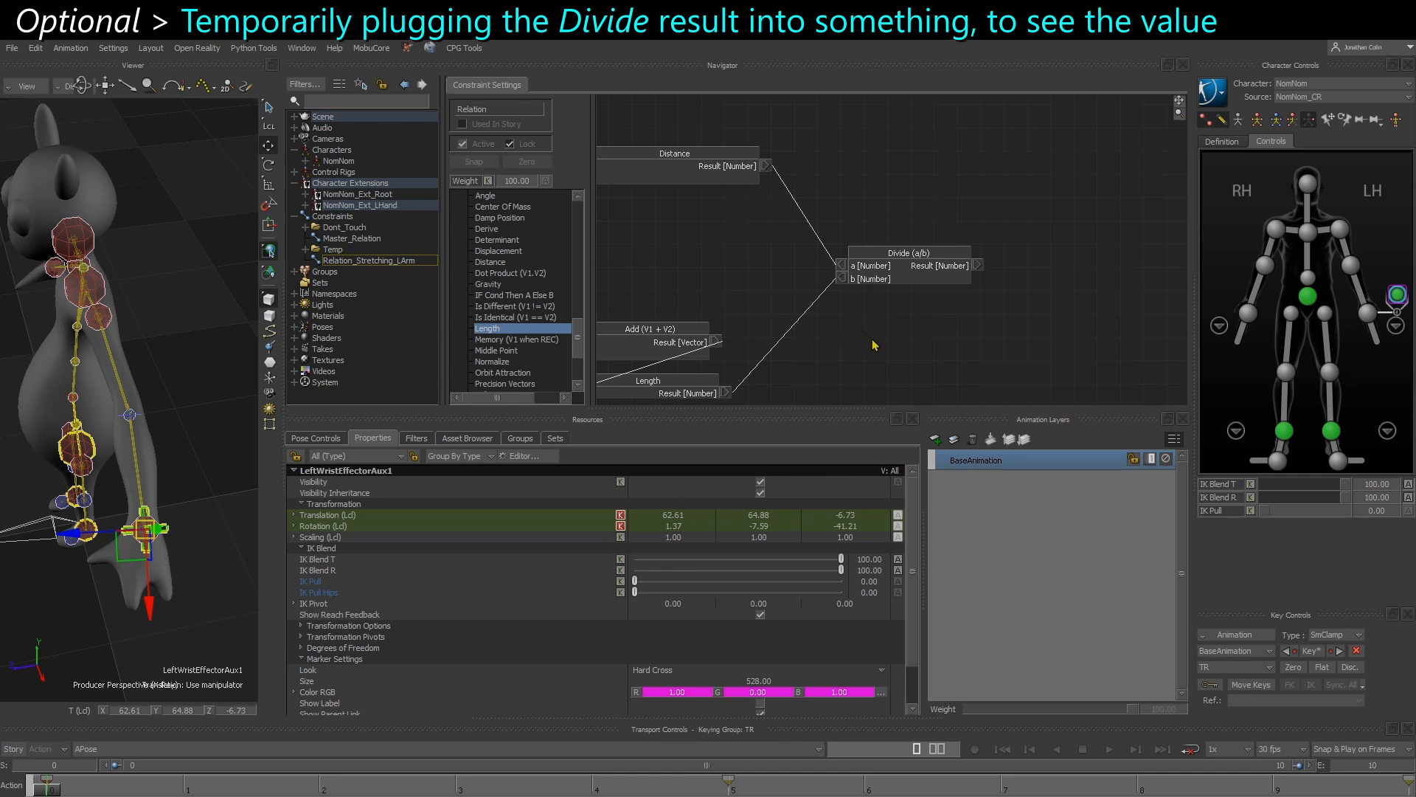
scroll(802, 324, down, 1)
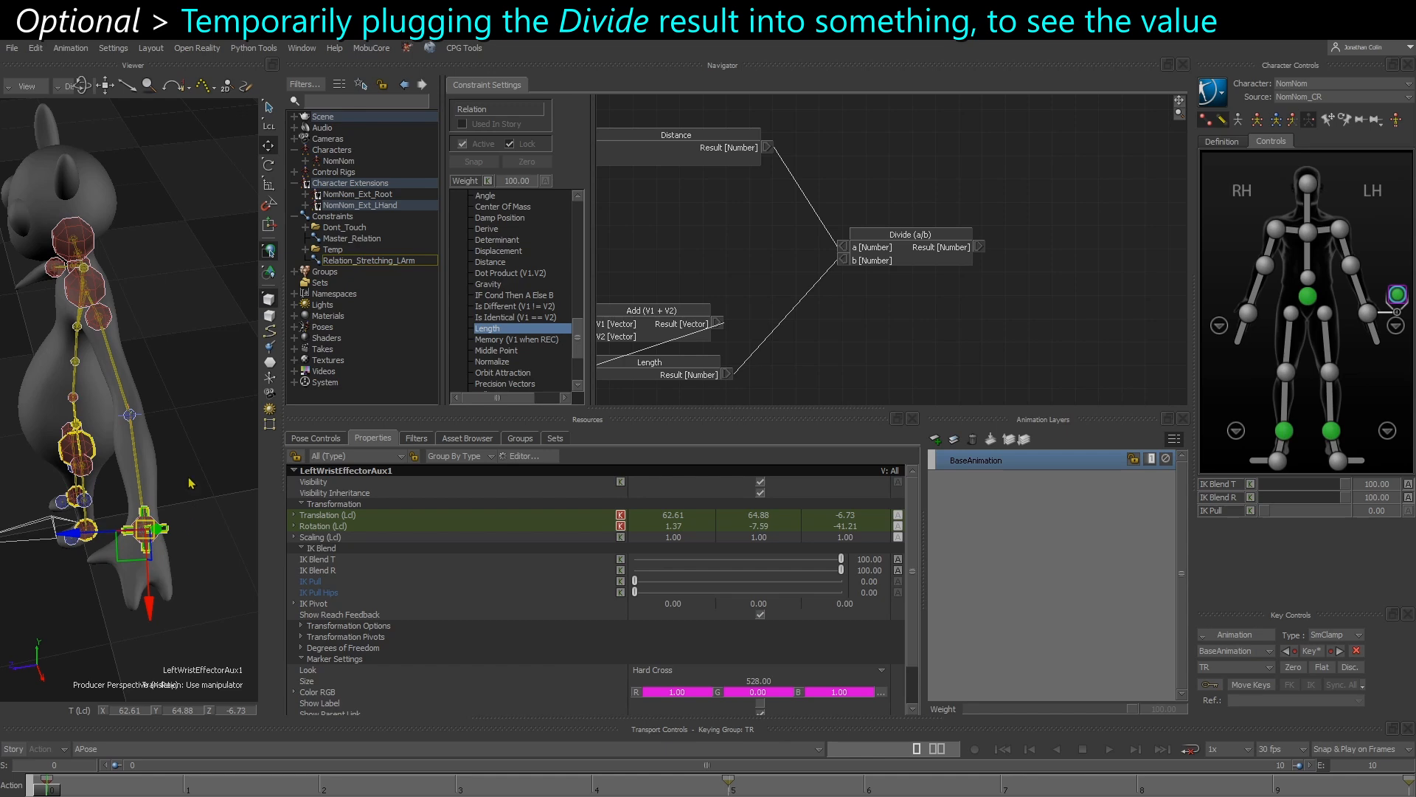
click(520, 438)
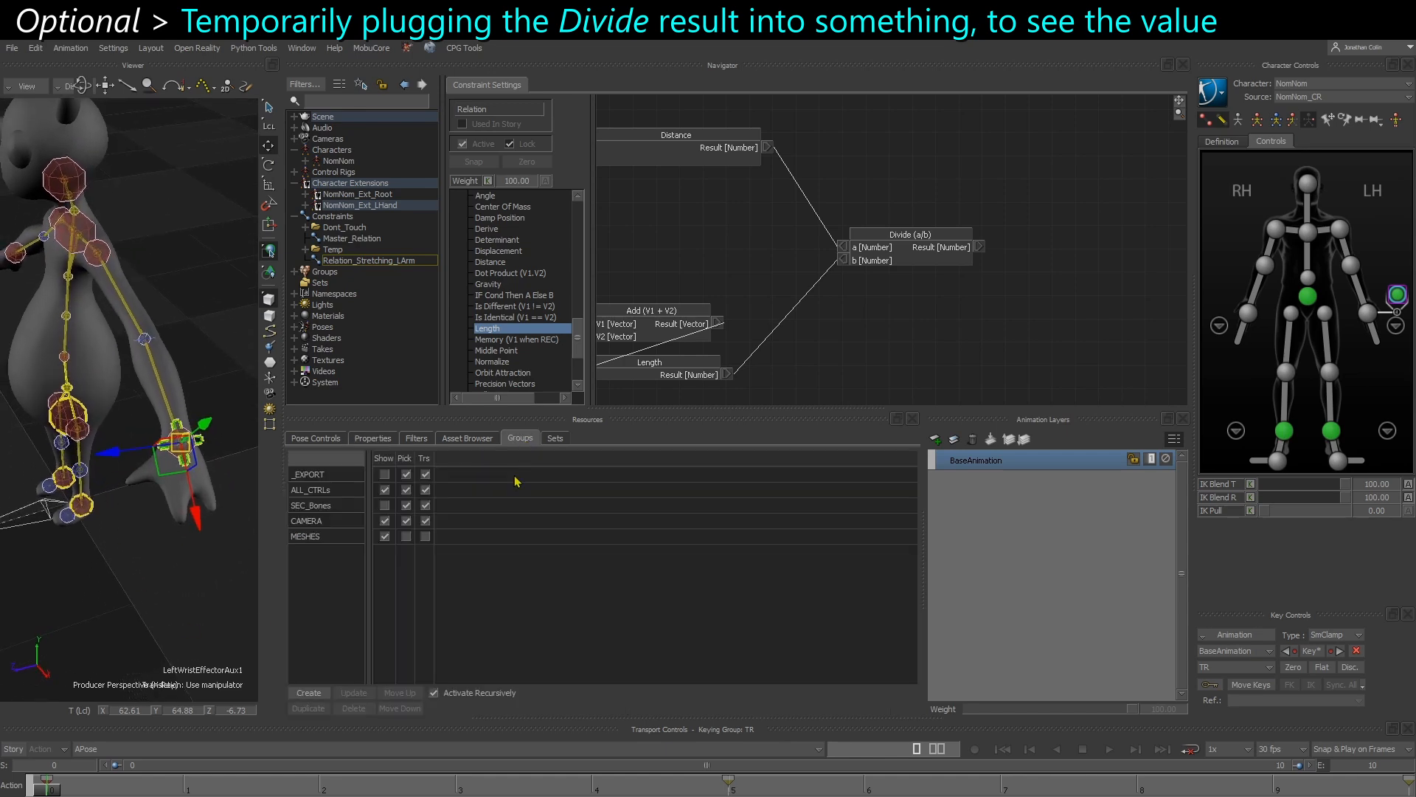
click(466, 440)
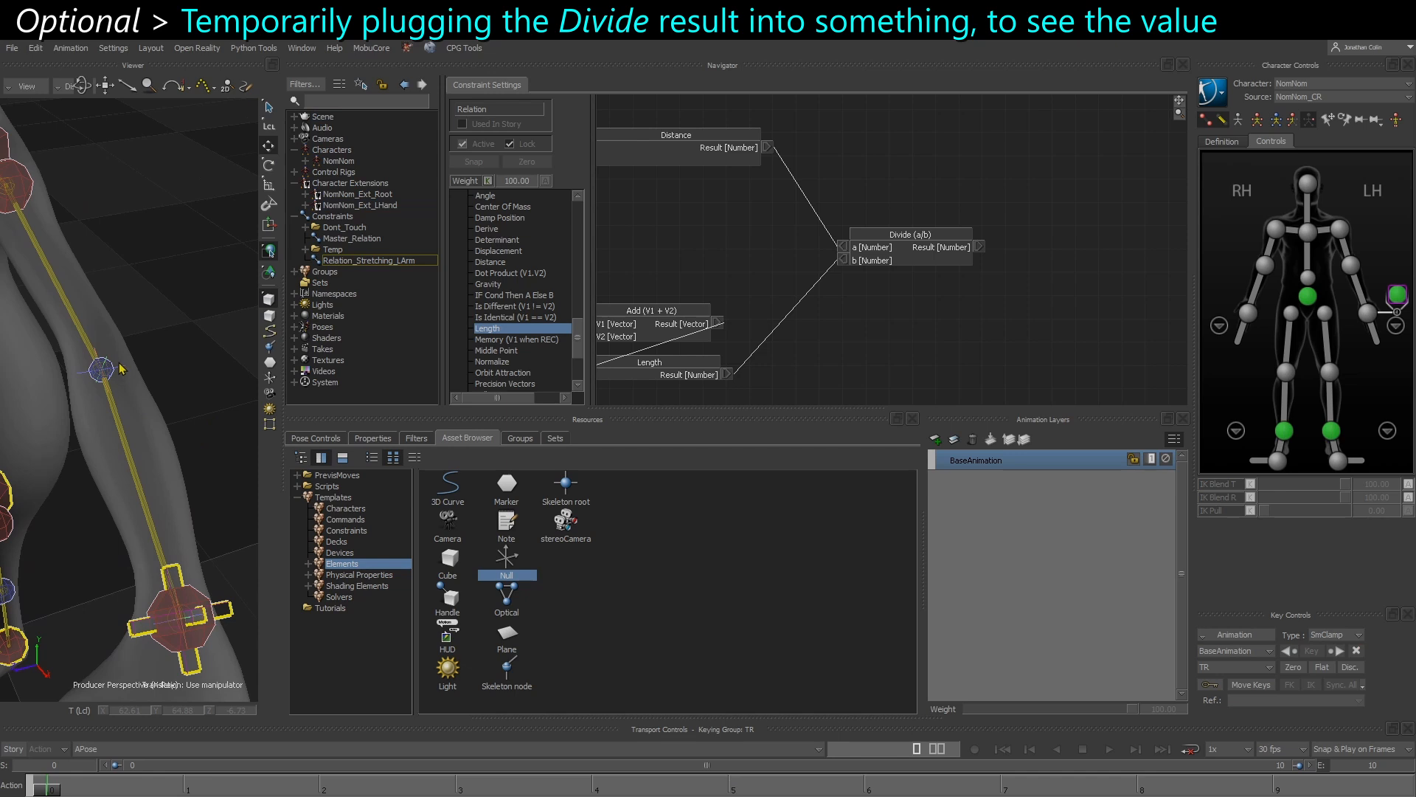
click(123, 369)
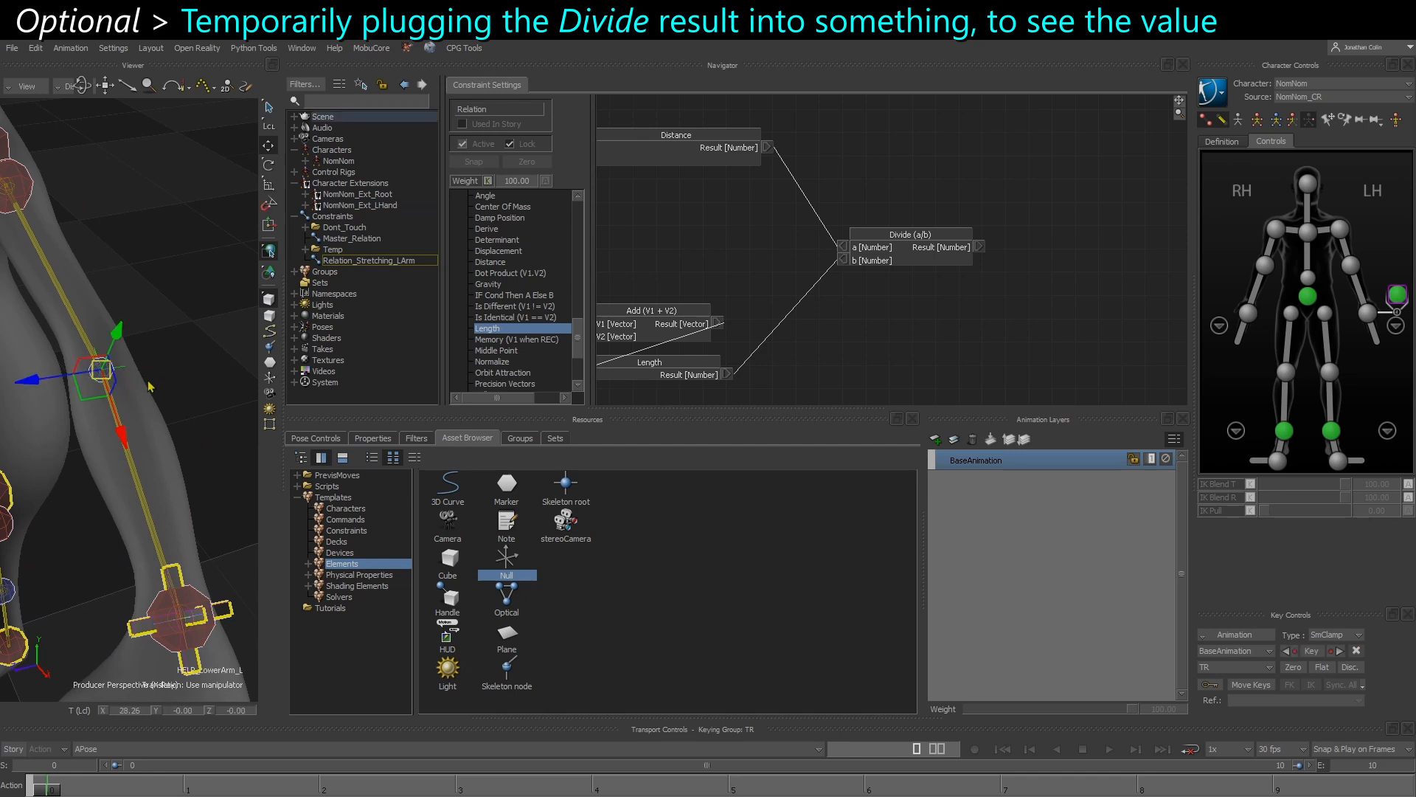
shift+drag(183, 530, 1094, 245)
click(977, 310)
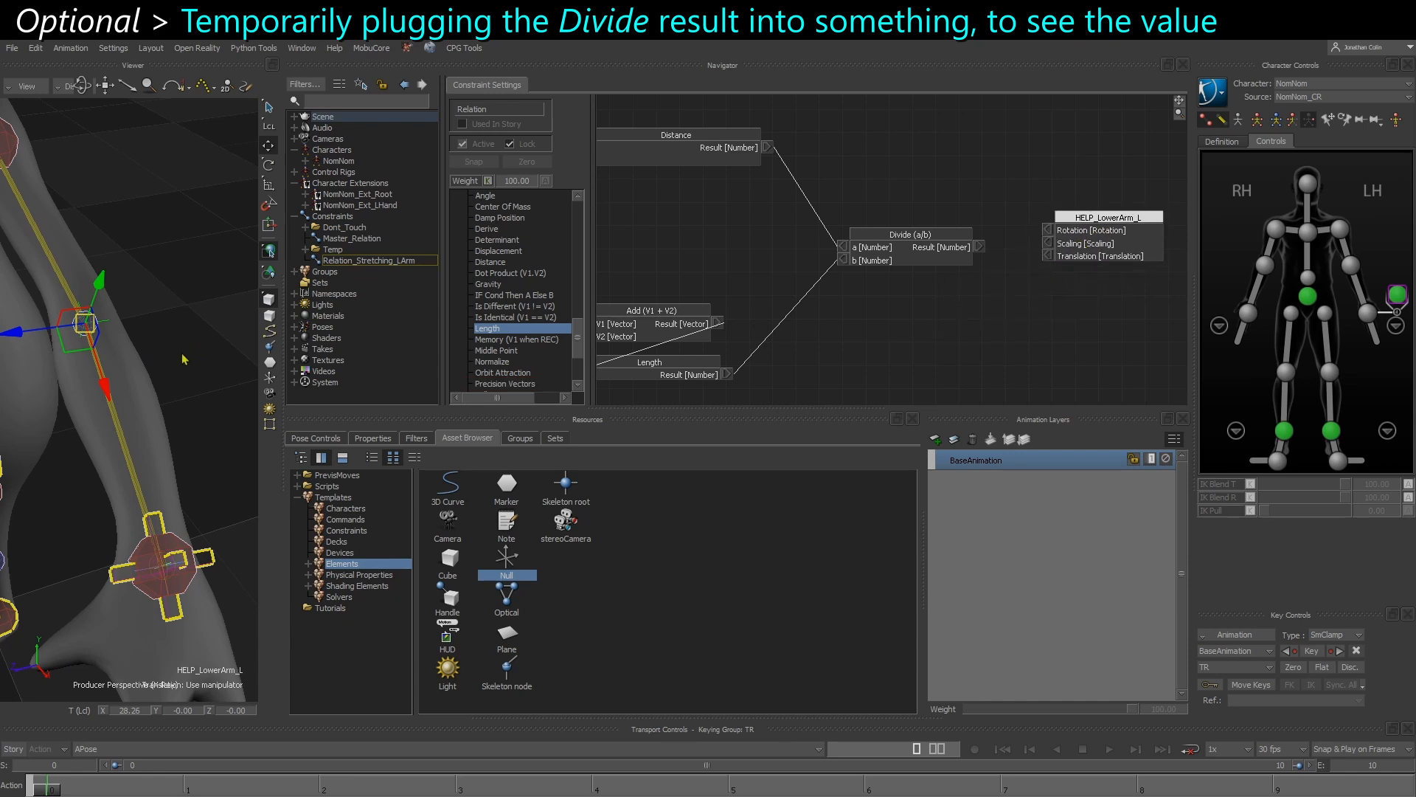
Make the Visibility property of HELP_LowerArm_L animatable and connect the Divide result to its Visibility input.
click(373, 439)
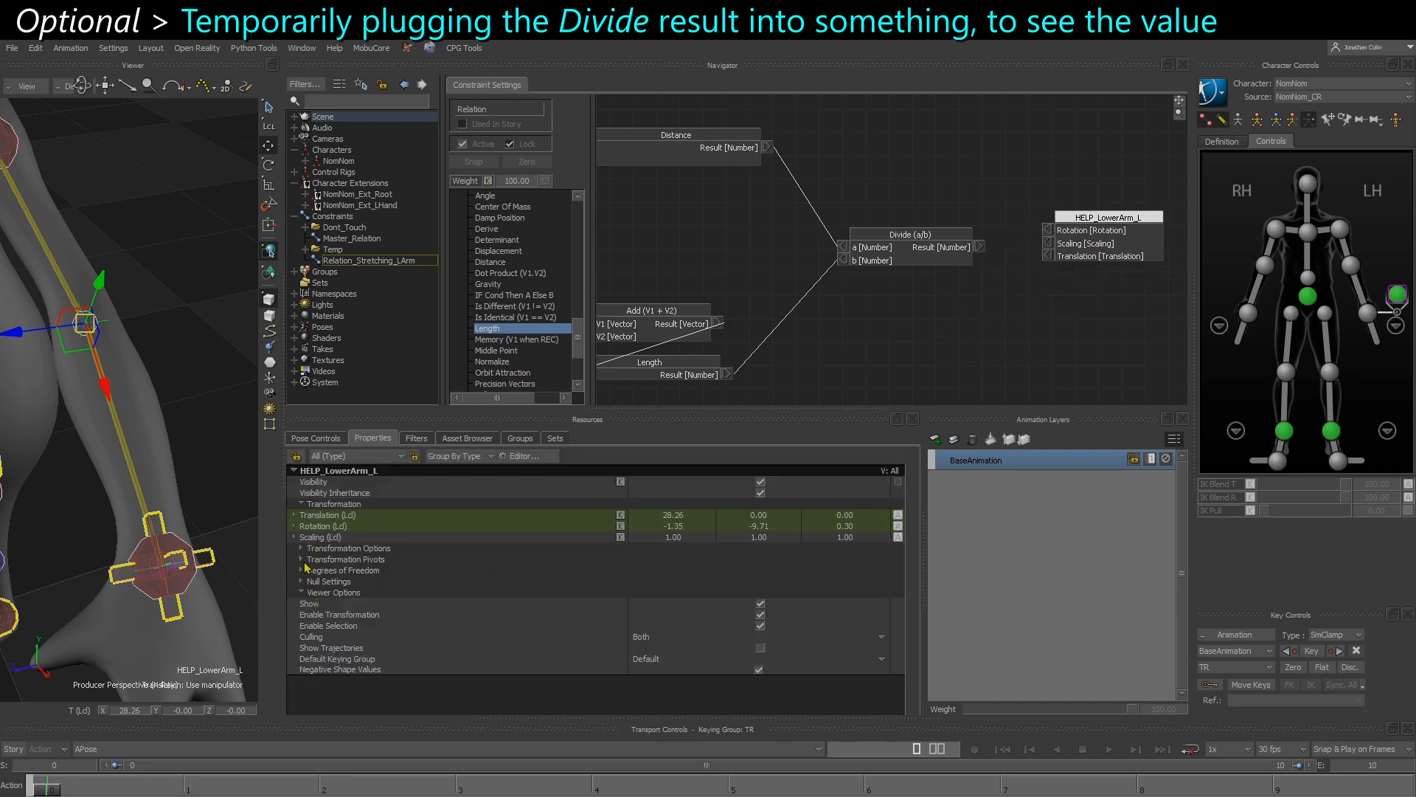
click(869, 485)
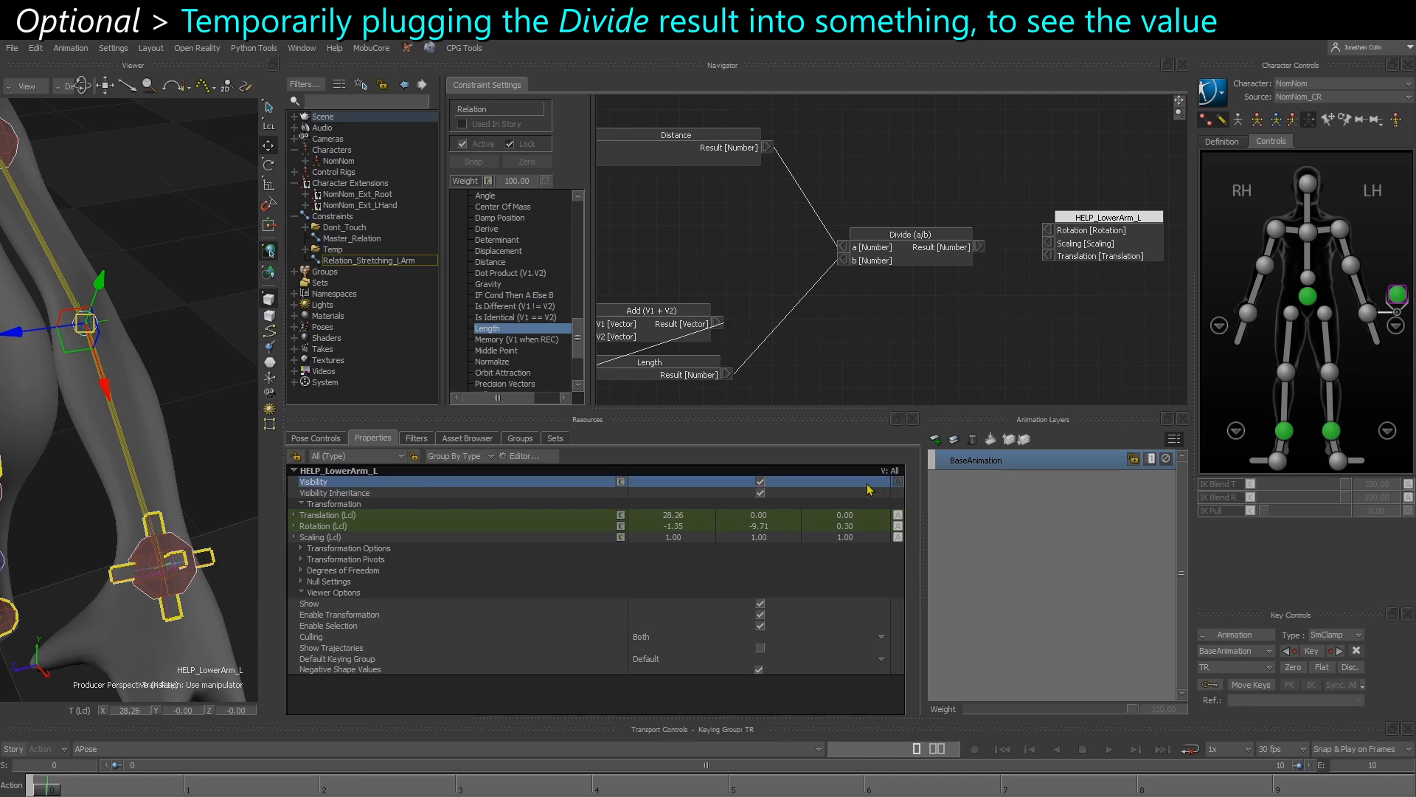
click(898, 481)
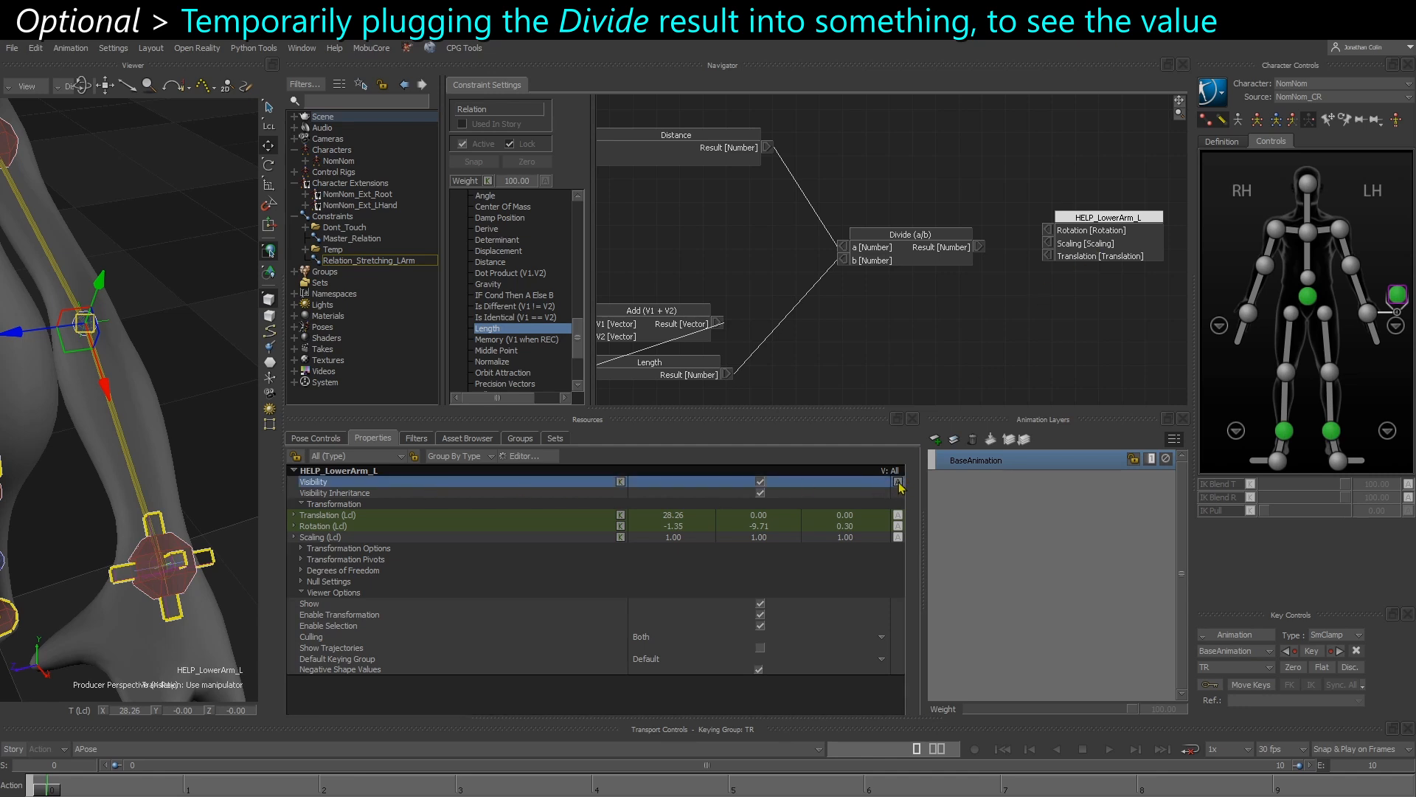
drag(979, 246, 1104, 244)
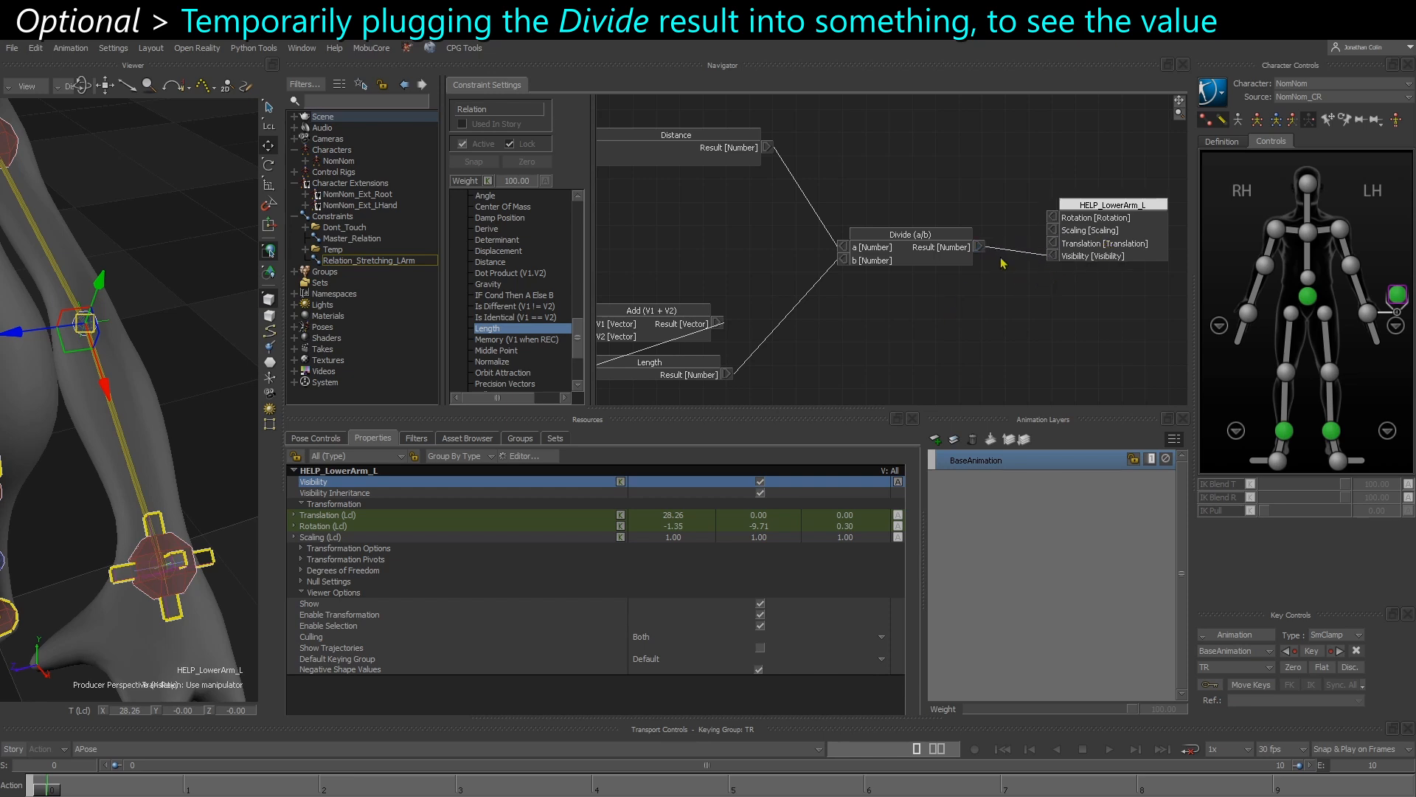
Display live values on the relation's connections and examine the Divide result for the current arm pose.
right_click(932, 306)
click(948, 309)
shift+drag(972, 324, 940, 324)
drag(1023, 260, 1055, 238)
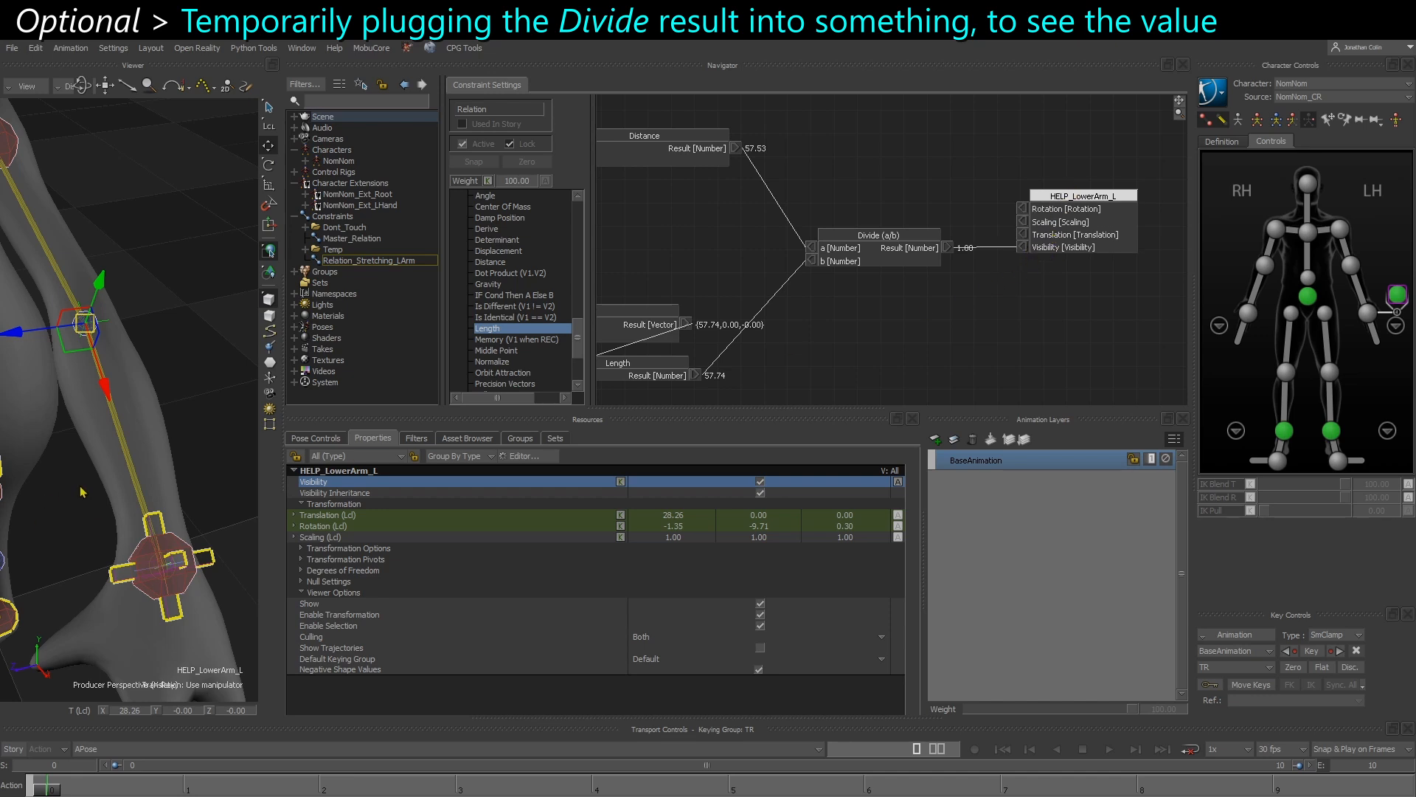
ctrl+shift+drag(63, 496, 85, 444)
scroll(85, 444, down, 3)
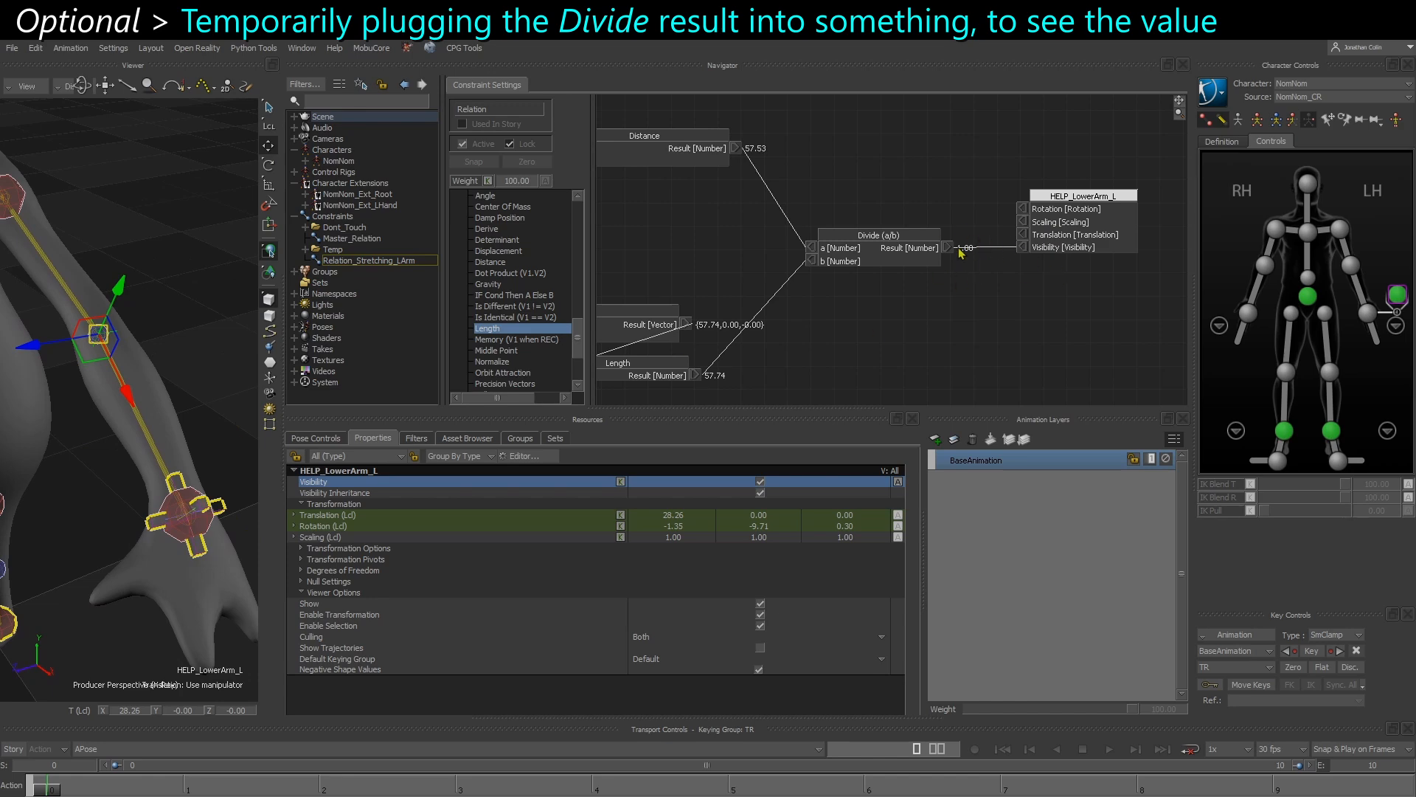
click(208, 790)
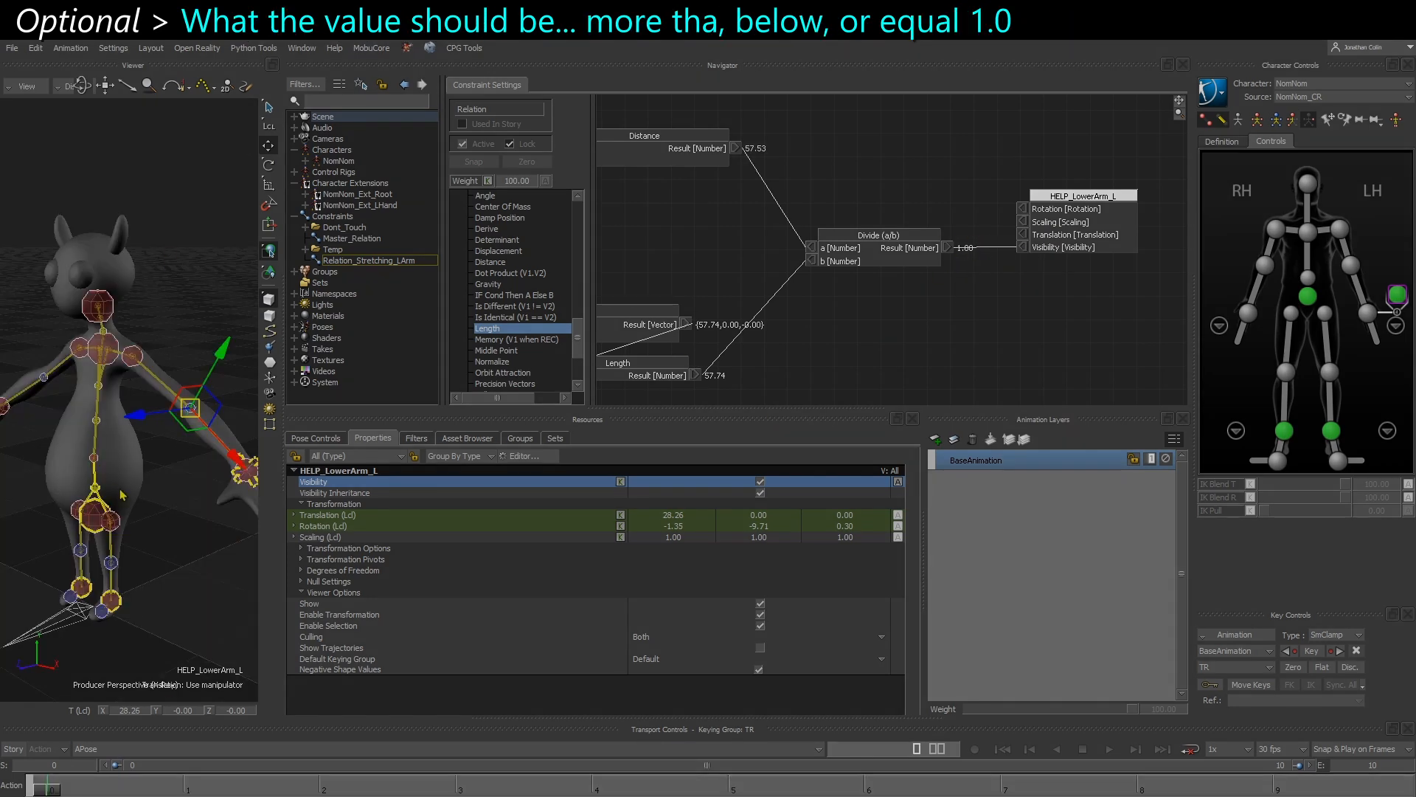
Move and rotate the left wrist auxiliary effector closer to the shoulder so the arm bends, and check the Divide result.
shift+drag(122, 495, 111, 554)
scroll(78, 478, up, 1)
shift+drag(734, 284, 822, 273)
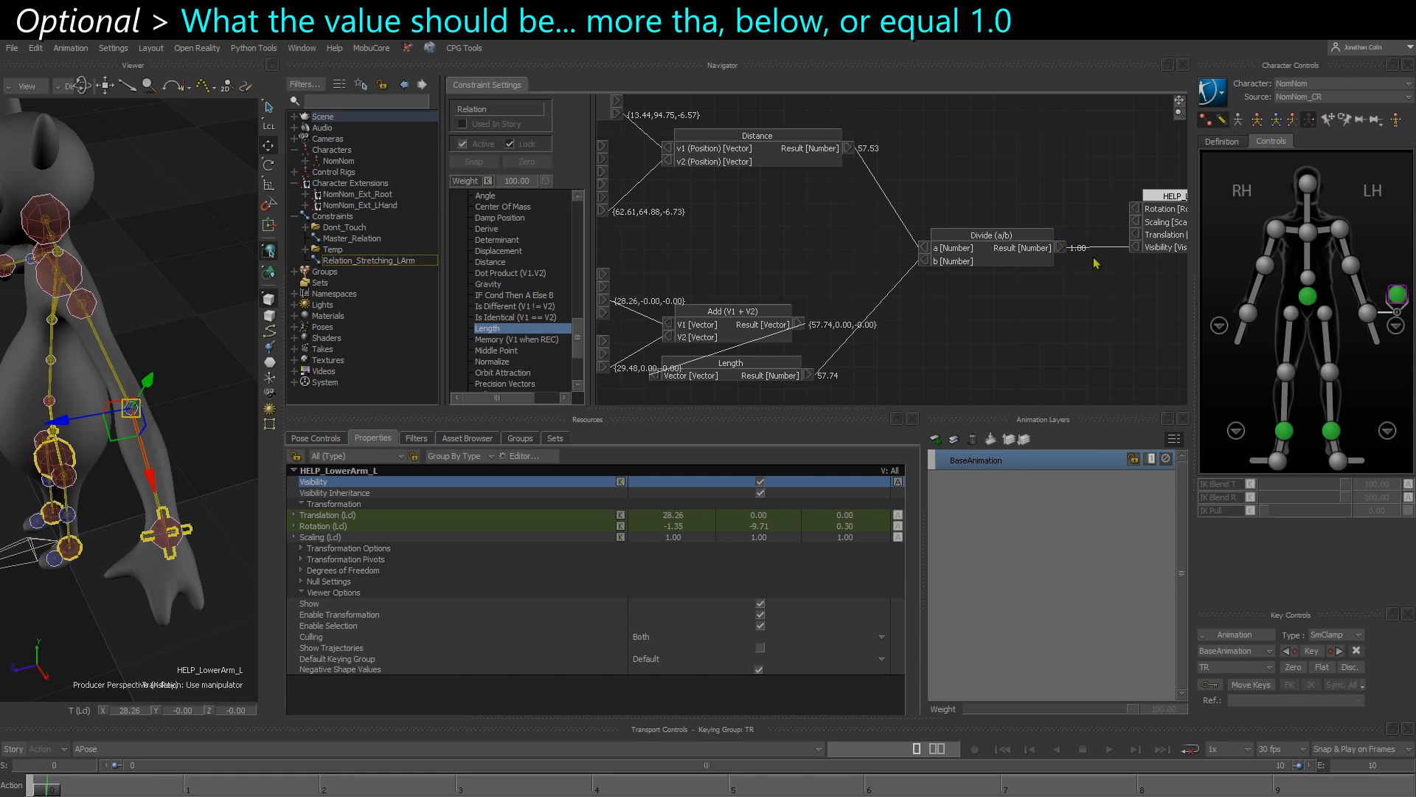
mouse_move(148, 544)
mouse_down()
mouse_move(140, 586)
mouse_move(128, 542)
mouse_move(158, 562)
mouse_move(137, 532)
mouse_up()
key(ctrl+z)
key(ctrl+z)
key(r)
mouse_move(150, 586)
mouse_down()
mouse_move(107, 596)
mouse_move(151, 596)
mouse_up()
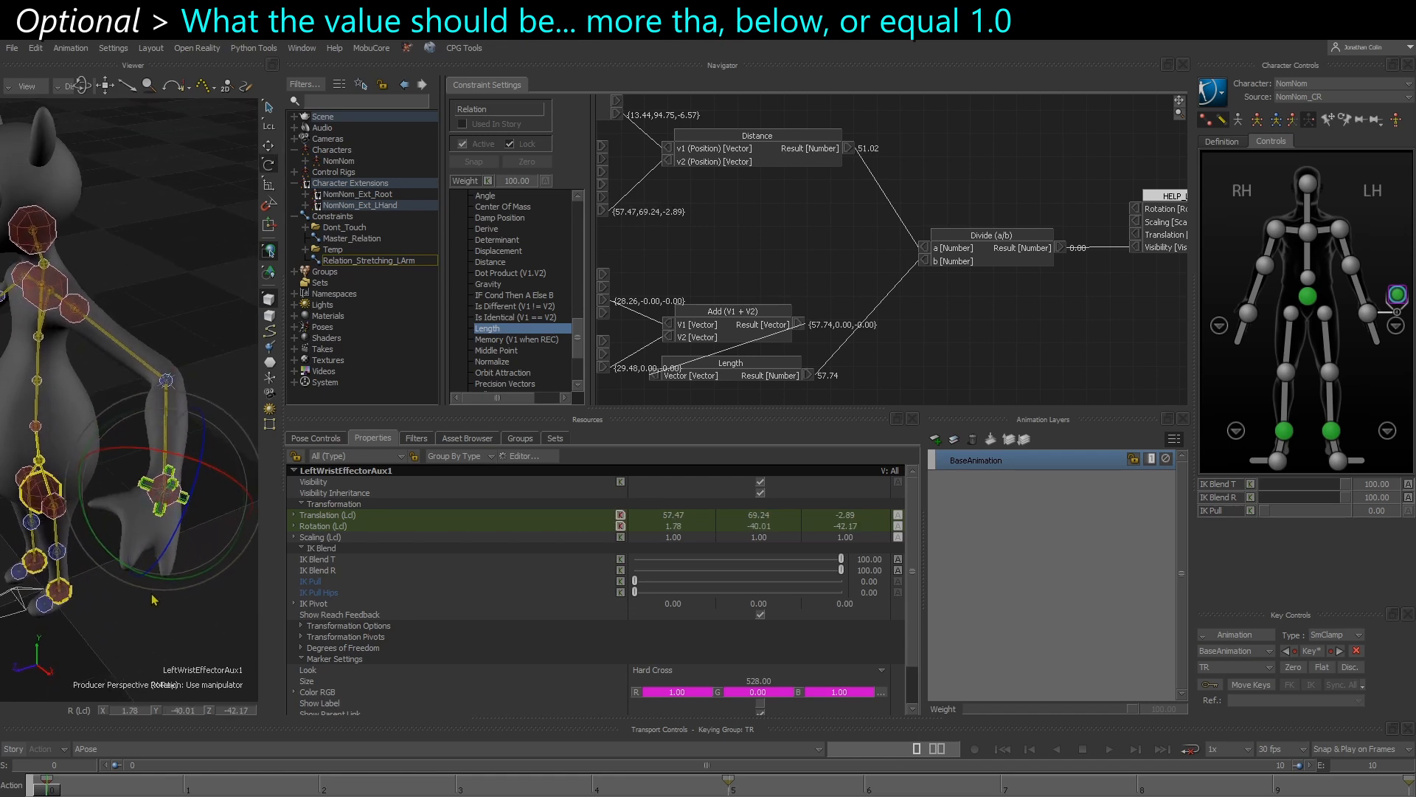
shift+drag(1093, 293, 1033, 304)
scroll(1032, 279, up, 1)
scroll(1033, 282, up, 4)
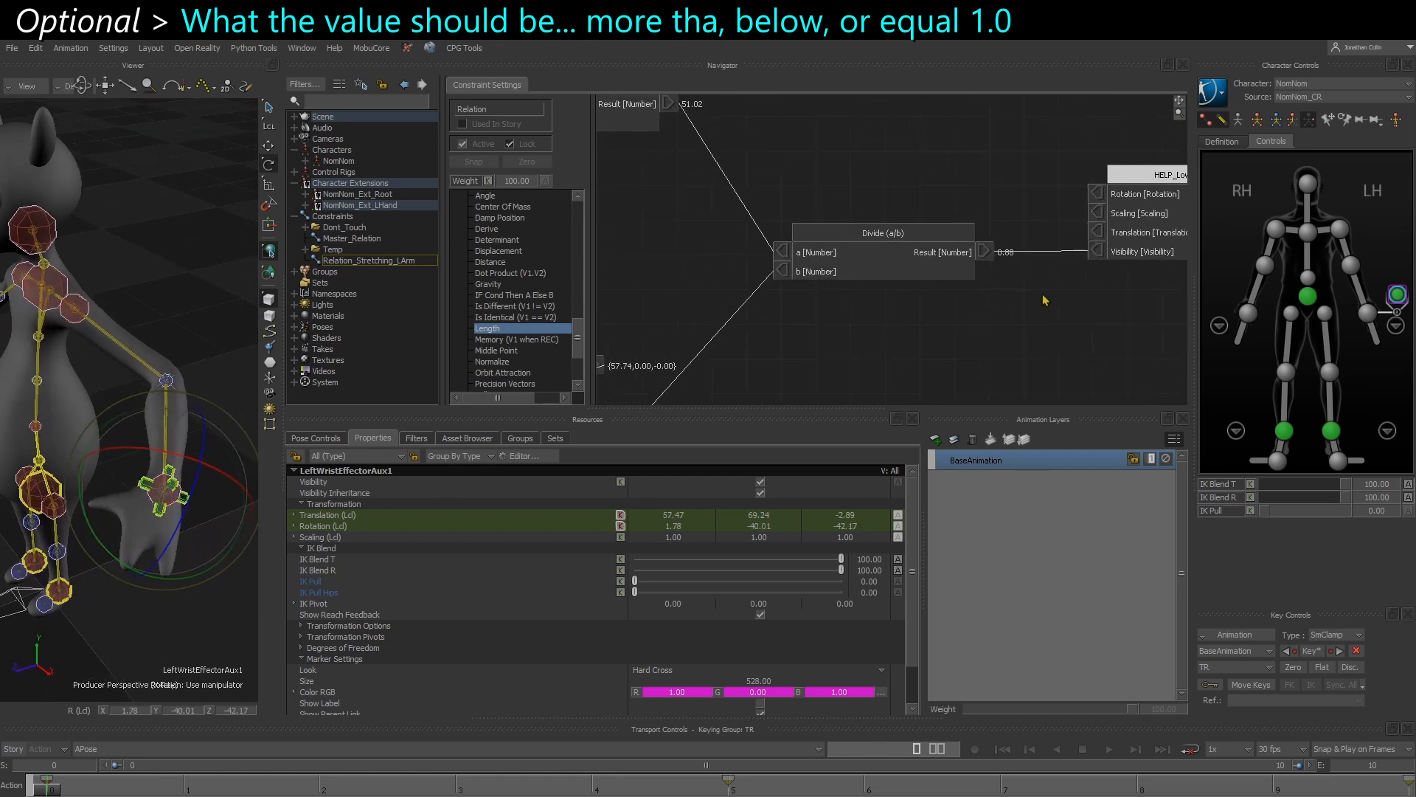
Switch to the TPose take to compare the Divide result, and return to the APose take.
click(114, 748)
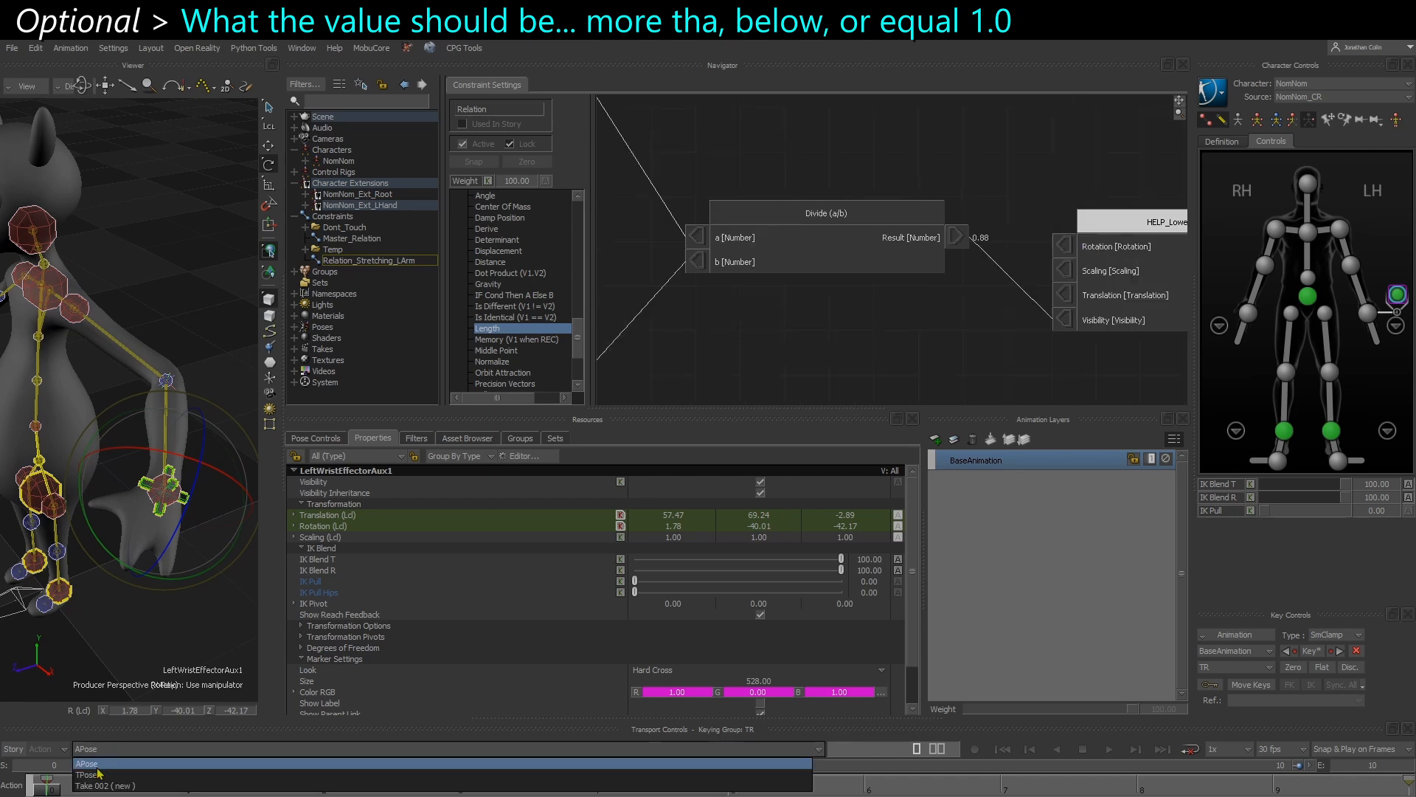
click(97, 775)
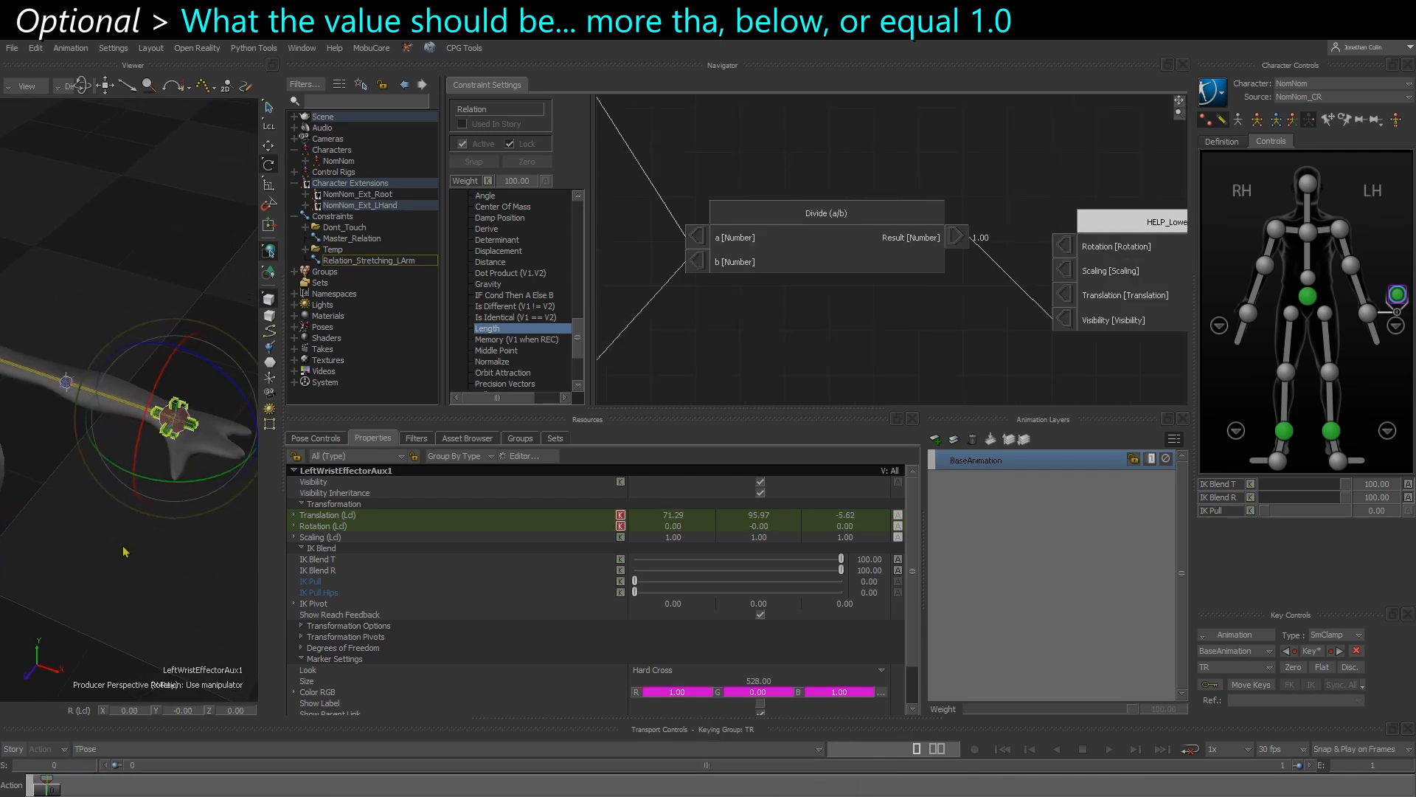
shift+drag(137, 542, 138, 525)
scroll(139, 525, down, 2)
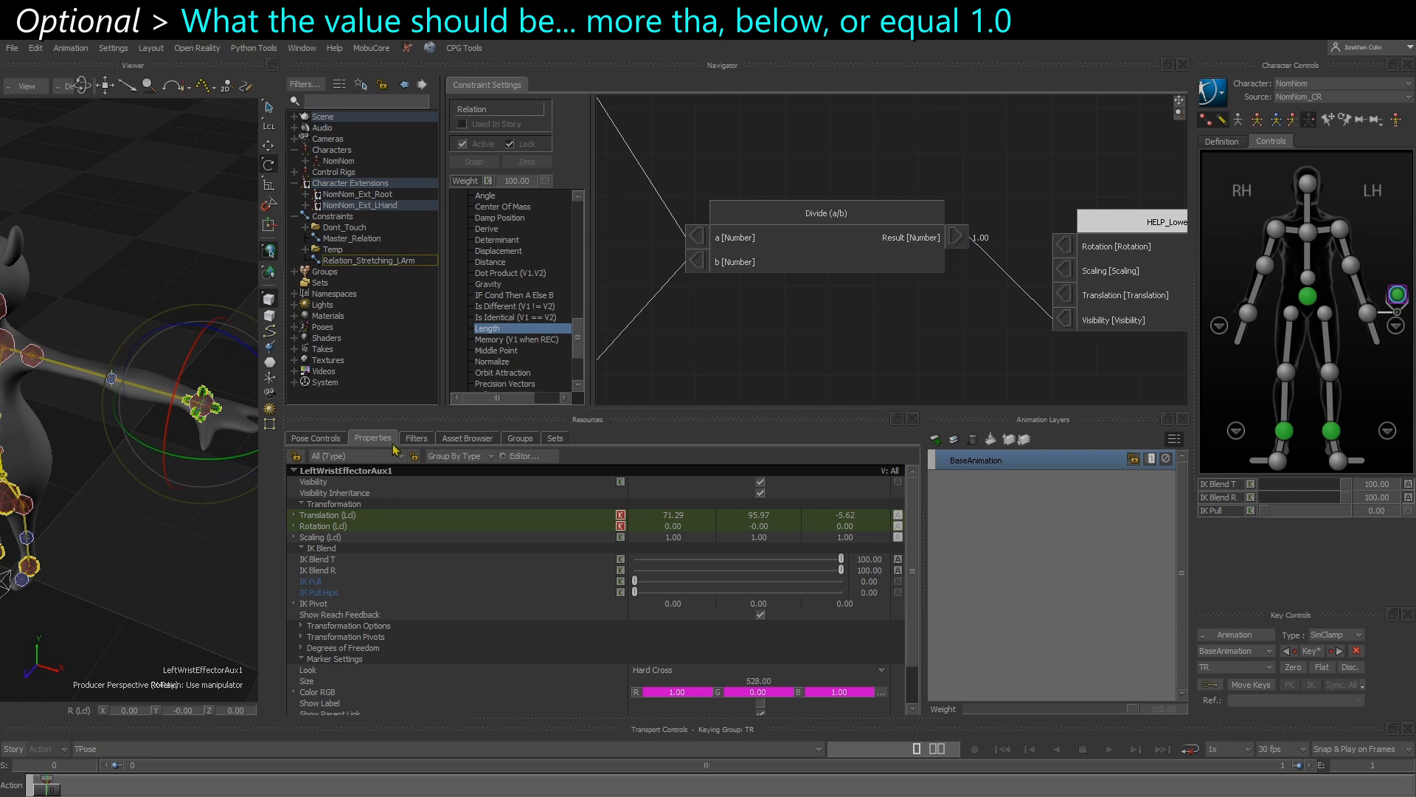
click(123, 749)
click(87, 768)
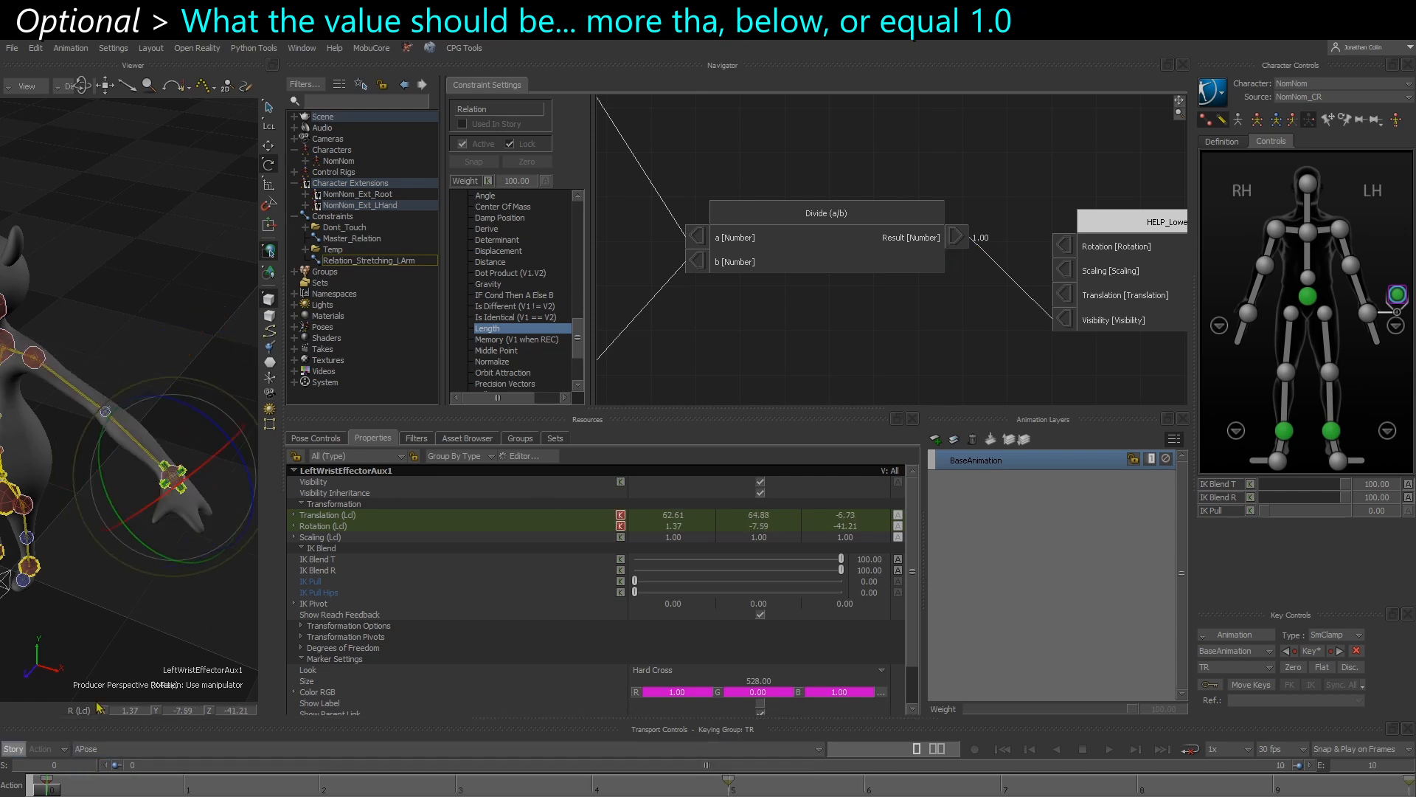
ctrl+shift+drag(175, 617, 148, 585)
drag(68, 788, 302, 788)
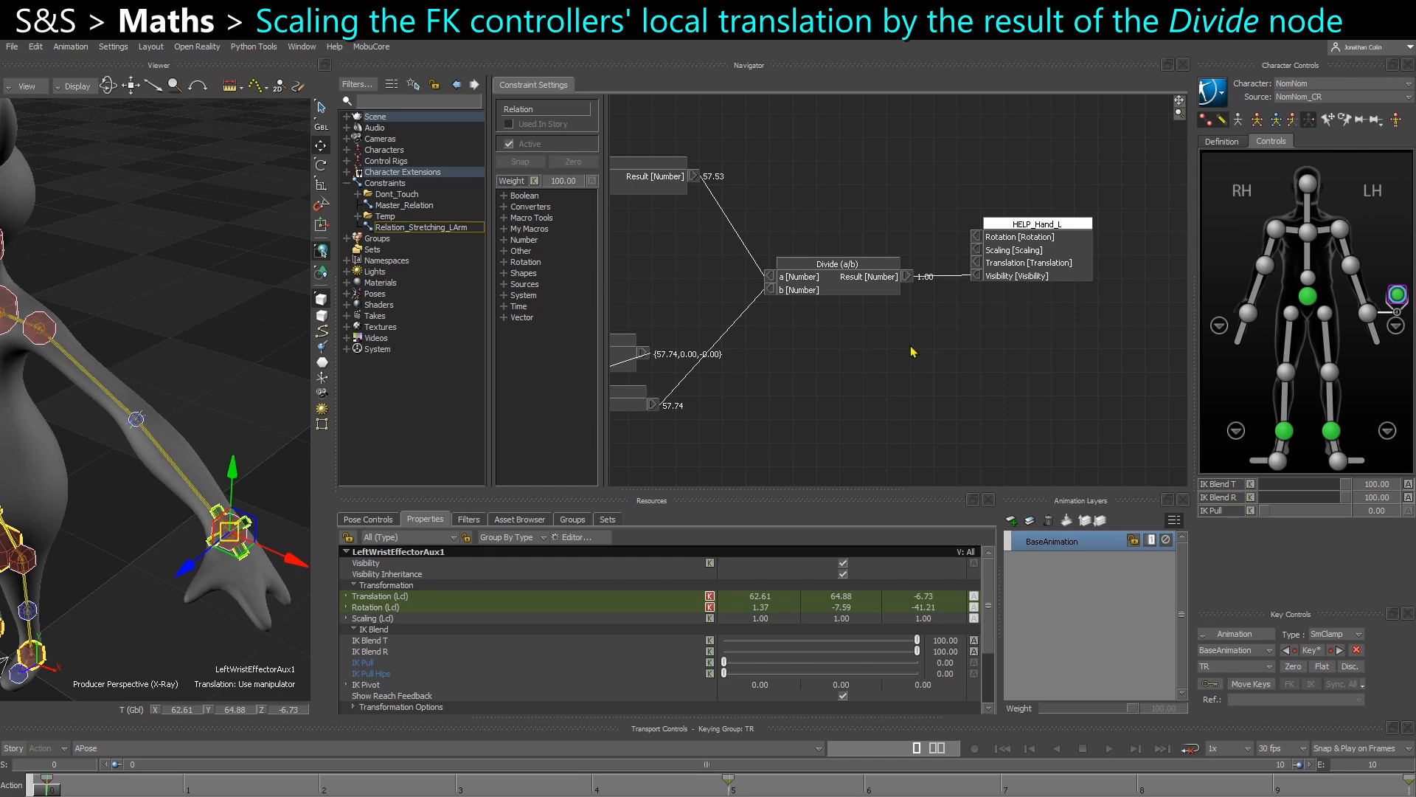
Move the left wrist auxiliary effector beyond the arm's reach to check the Divide result, and undo the move.
drag(236, 579, 283, 591)
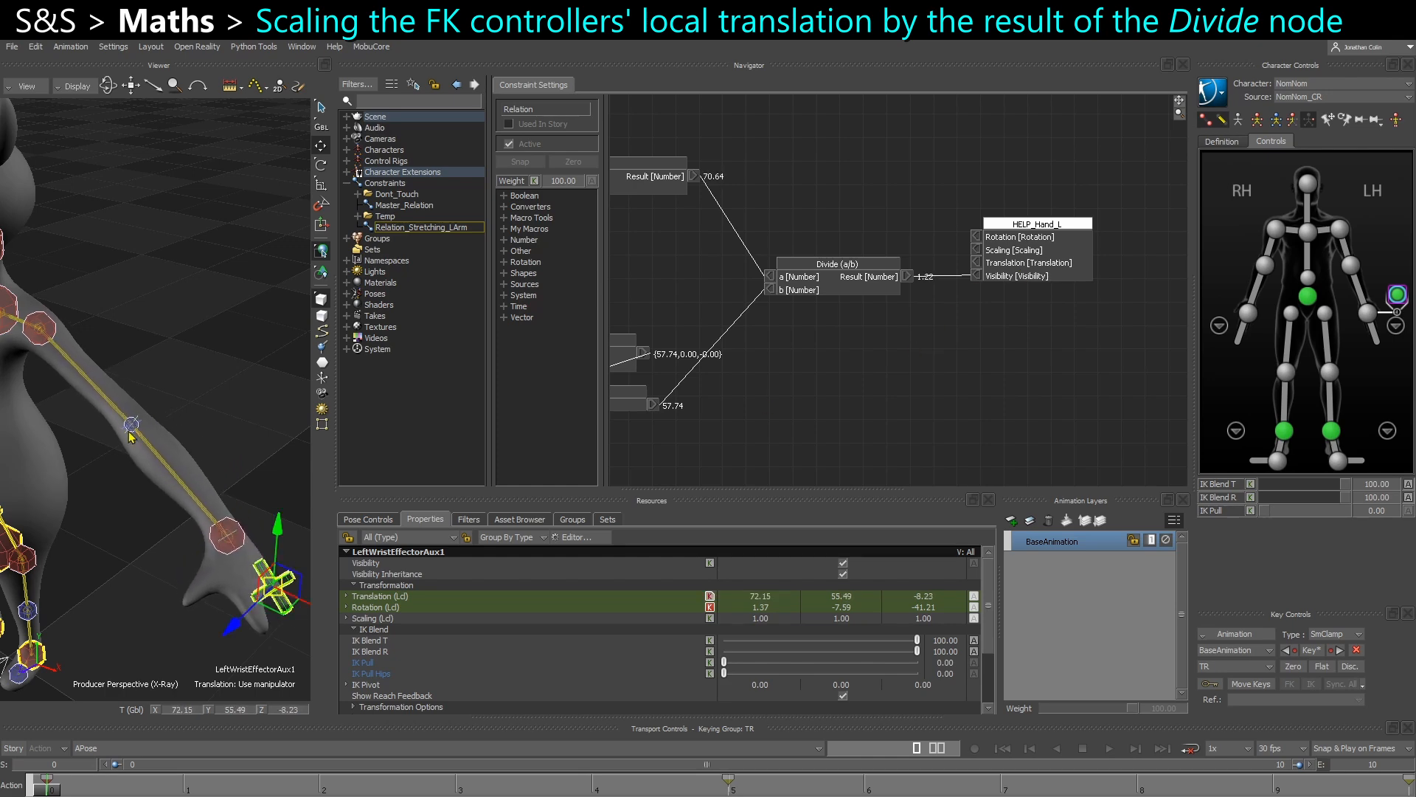
ctrl+shift+drag(154, 505, 130, 444)
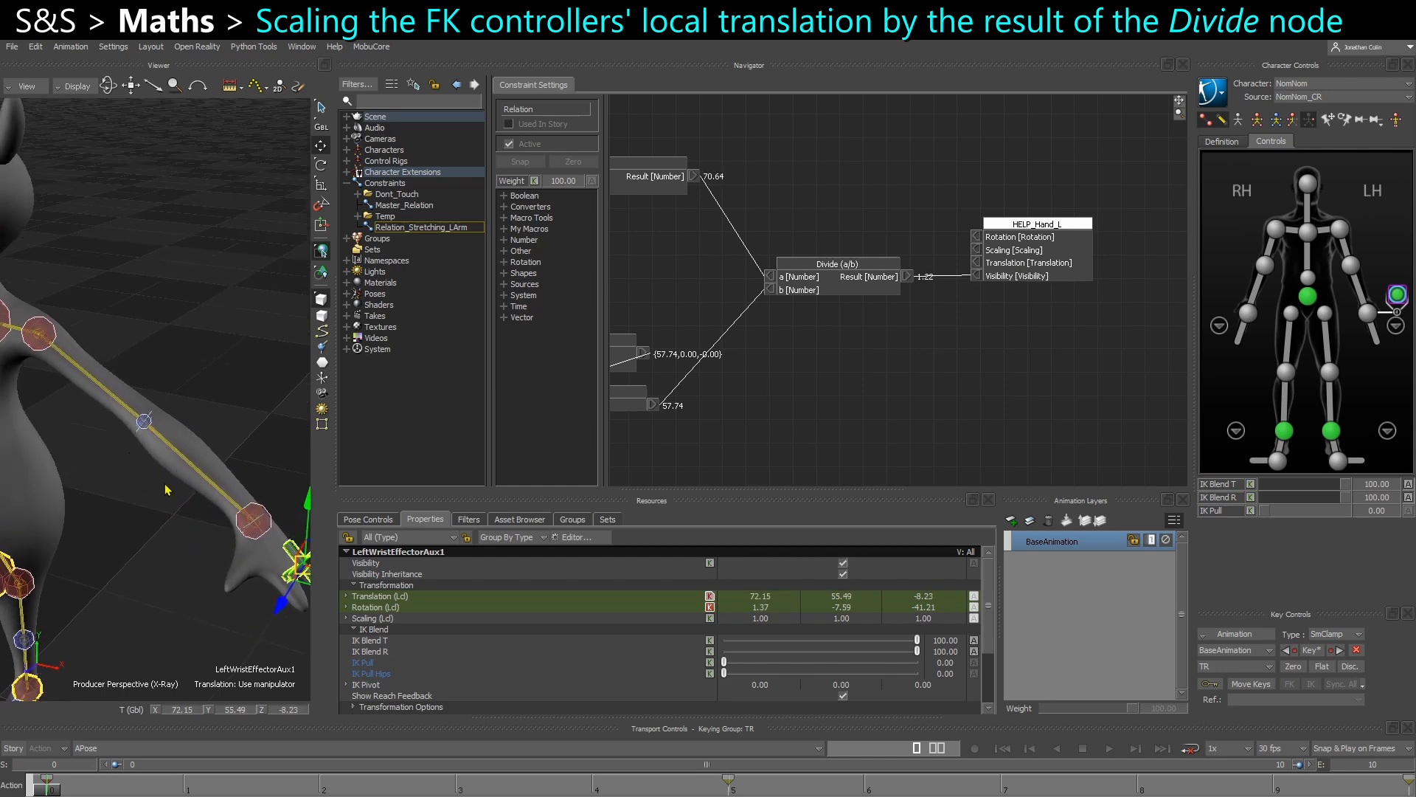
ctrl+shift+drag(188, 499, 172, 493)
key(ctrl+z)
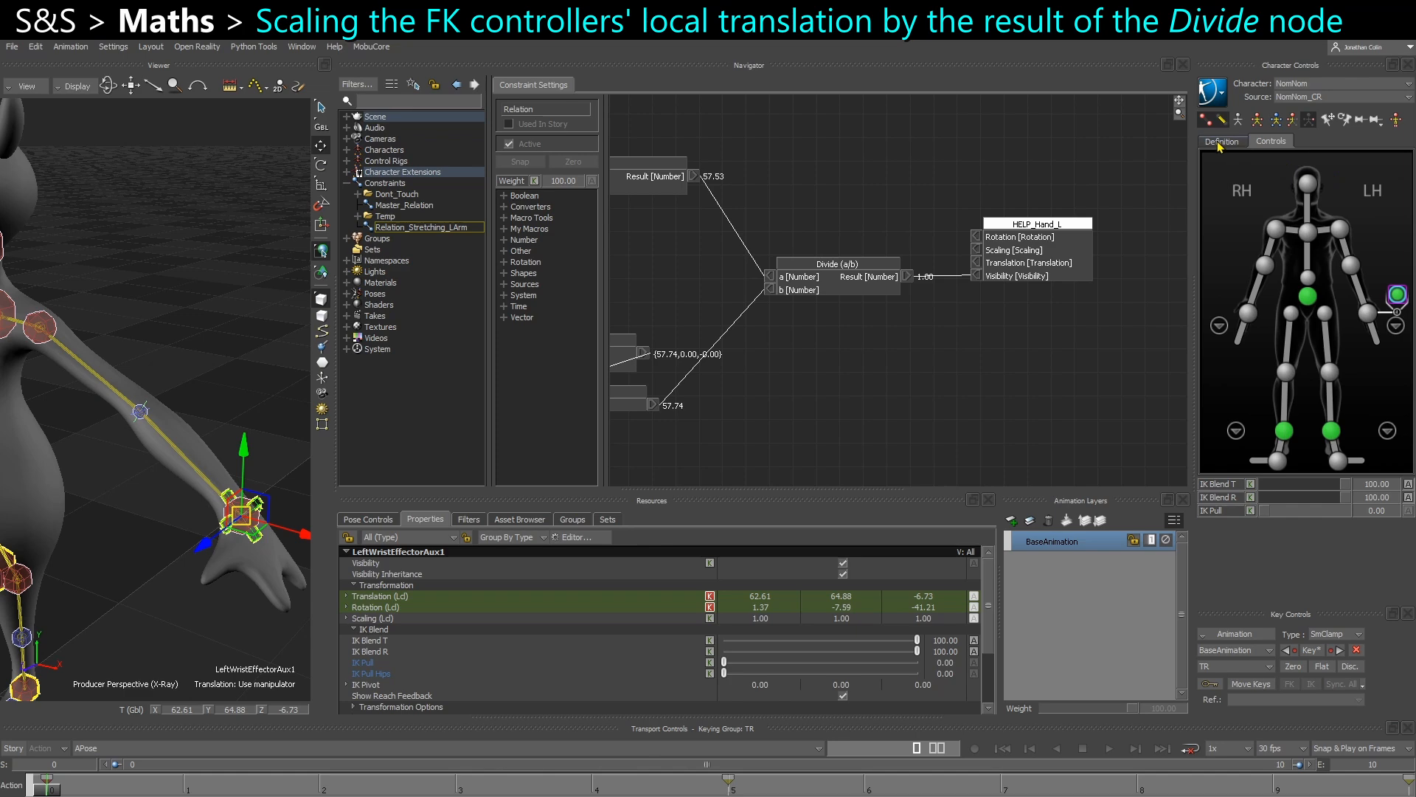
Hide the IK effectors in the viewer and add the LeftForeArm FK controller to the relation as a receiver.
click(1206, 121)
click(172, 451)
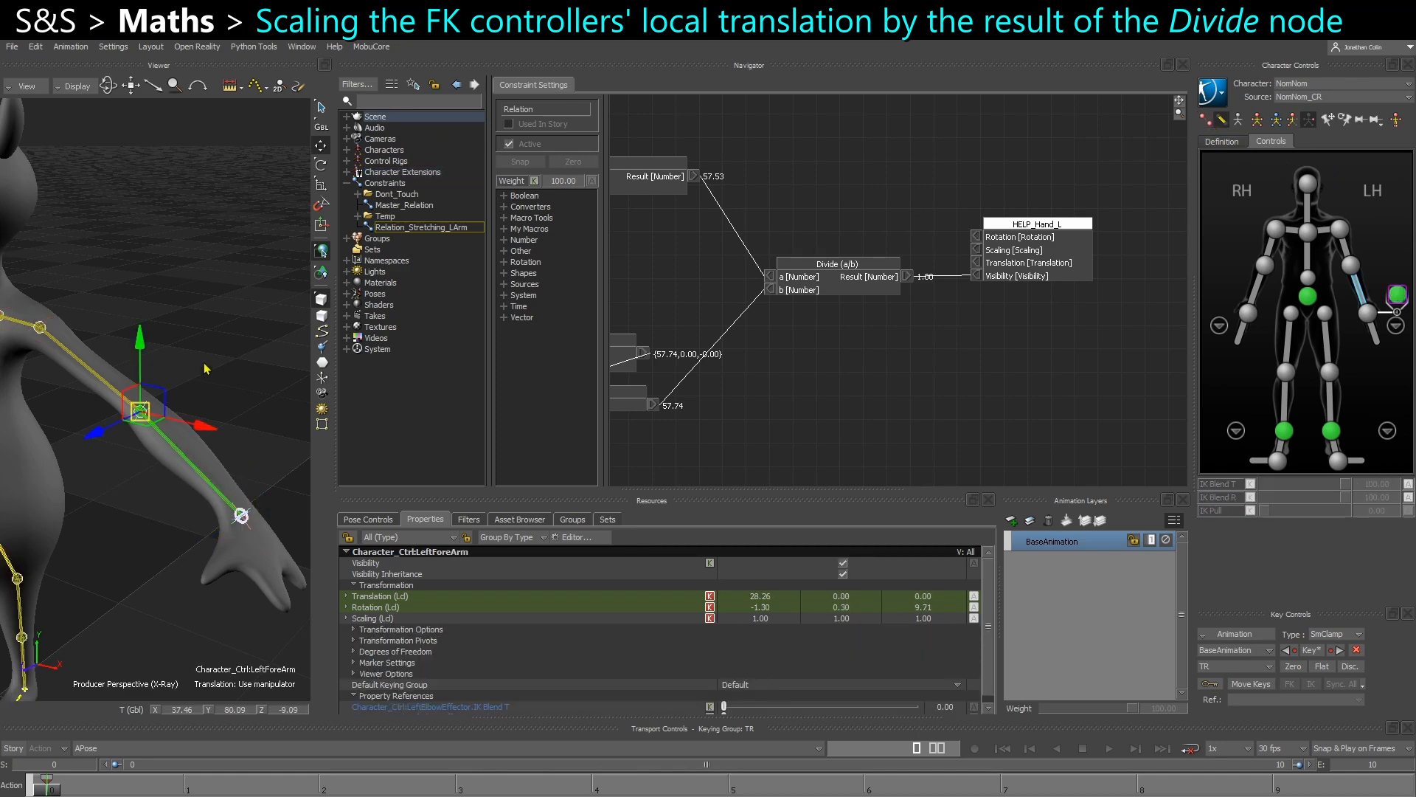
alt+drag(230, 393, 914, 346)
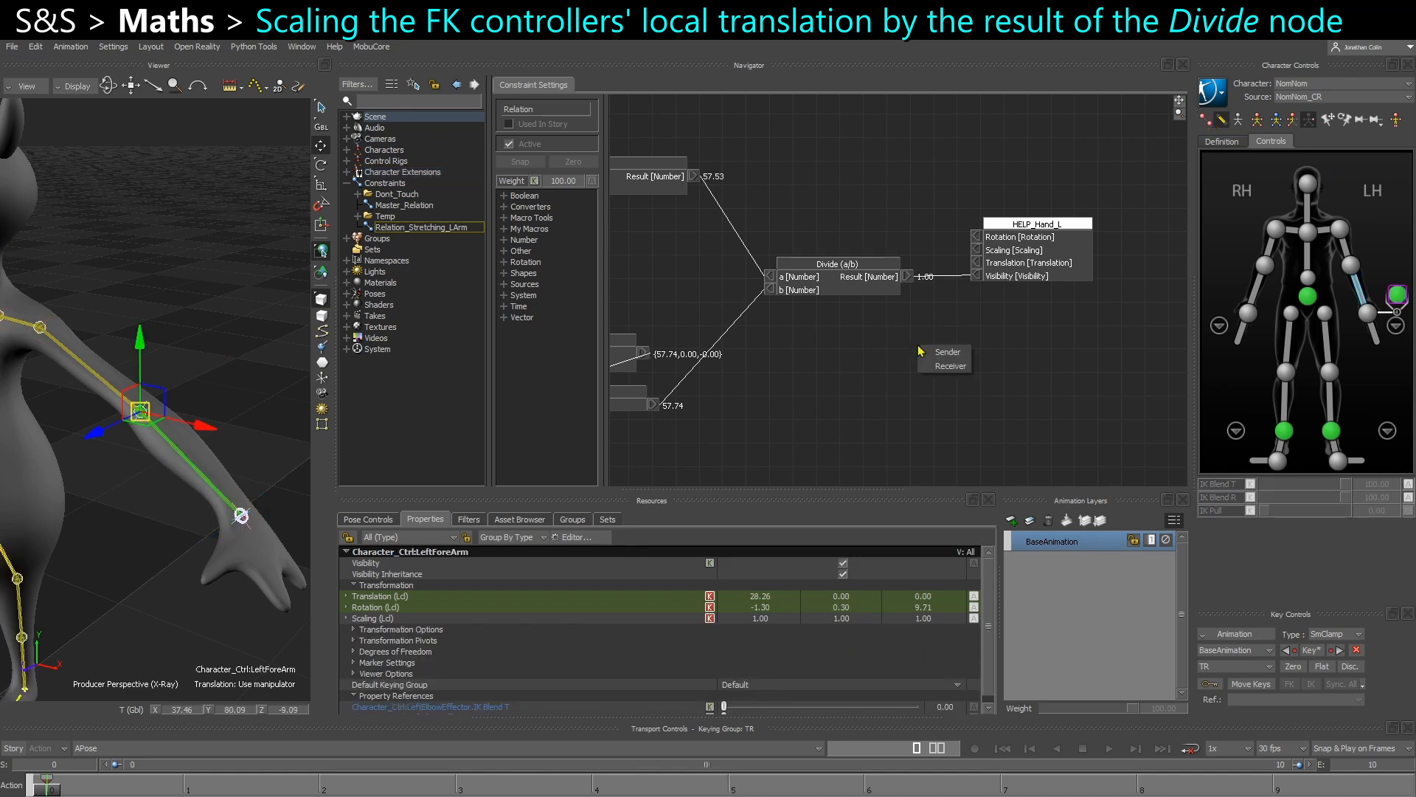
click(941, 366)
Add the LeftHand FK controller to the relation as a receiver below the LeftForeArm box.
click(247, 519)
scroll(245, 539, up, 3)
shift+drag(295, 567, 303, 445)
scroll(230, 559, up, 1)
key(ctrl+w)
scroll(222, 543, down, 3)
shift+drag(189, 476, 154, 558)
shift+drag(214, 484, 152, 560)
scroll(184, 517, down, 4)
shift+drag(250, 468, 284, 432)
scroll(81, 485, up, 4)
key(ctrl+w)
mouse_move(229, 493)
alt+mouse_down()
mouse_move(938, 410)
mouse_move(907, 427)
alt+mouse_up()
click(953, 428)
Set both the LeftForeArm and LeftHand receiver boxes to use local transformations.
drag(792, 458, 931, 359)
right_click(922, 376)
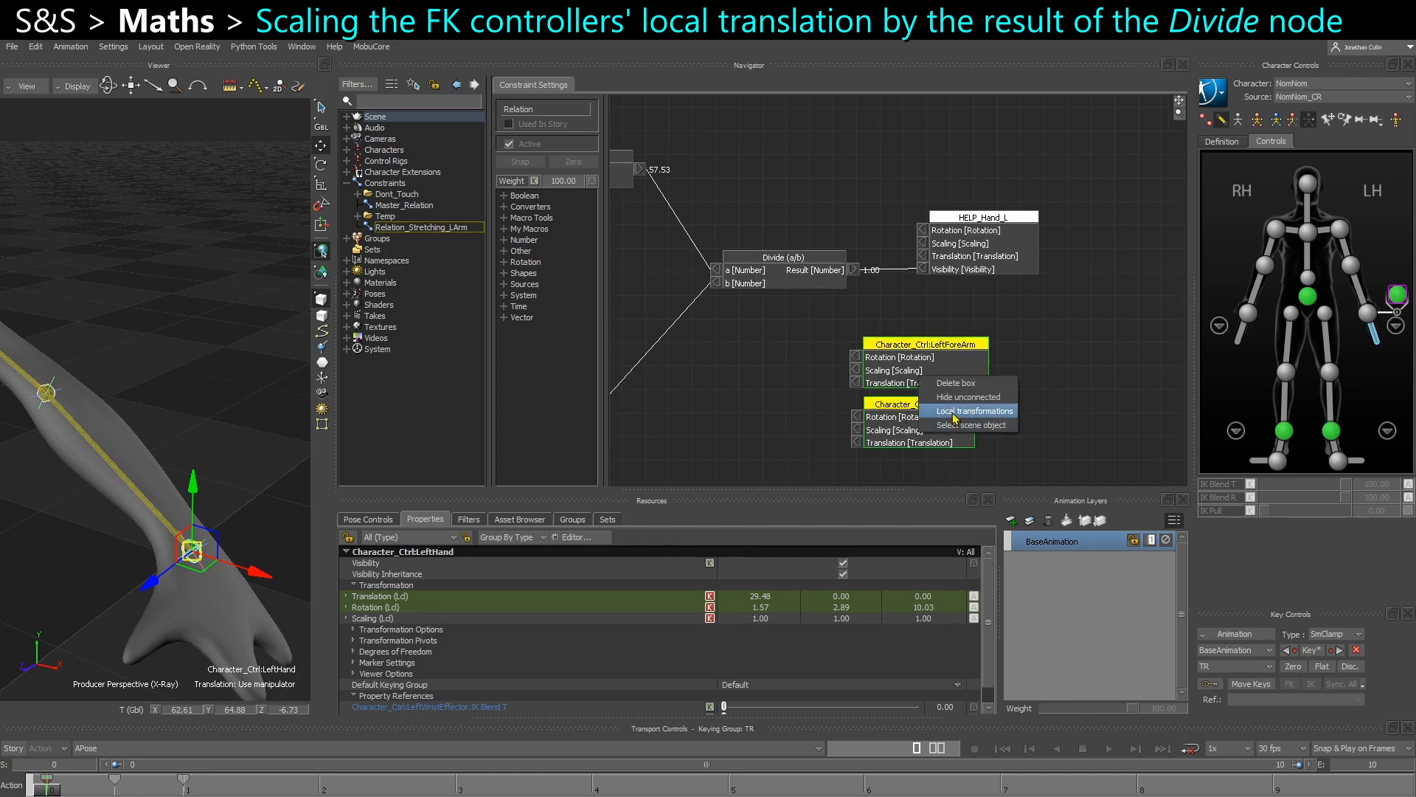
click(956, 424)
Duplicate the HELP_LowerArm_L and HELP_Hand_L sender boxes and place the copies above the Divide box, facing the FK receivers.
shift+drag(811, 414, 1100, 338)
shift+drag(763, 373, 1068, 376)
shift+drag(907, 361, 807, 451)
shift+drag(845, 363, 872, 363)
drag(651, 447, 792, 338)
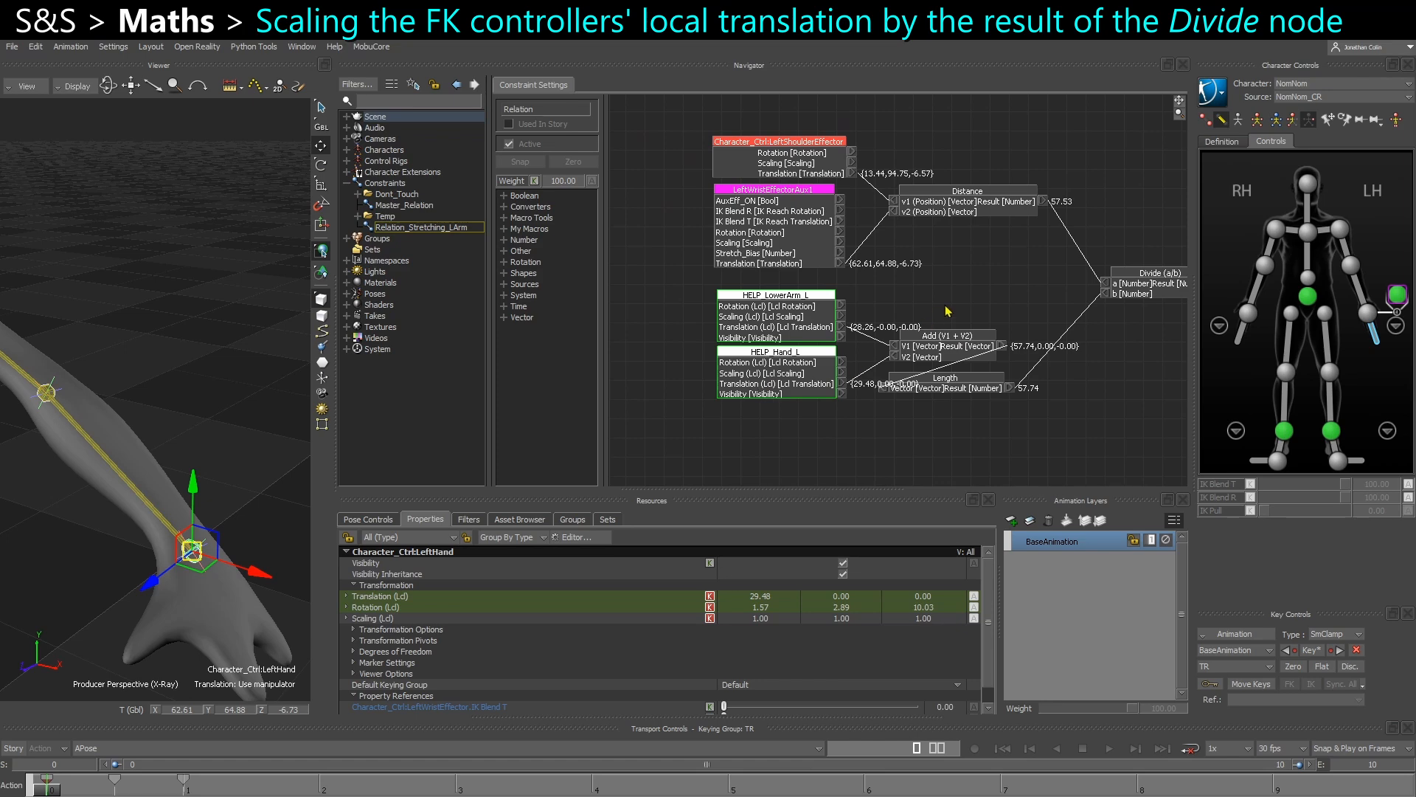
shift+drag(966, 313, 637, 429)
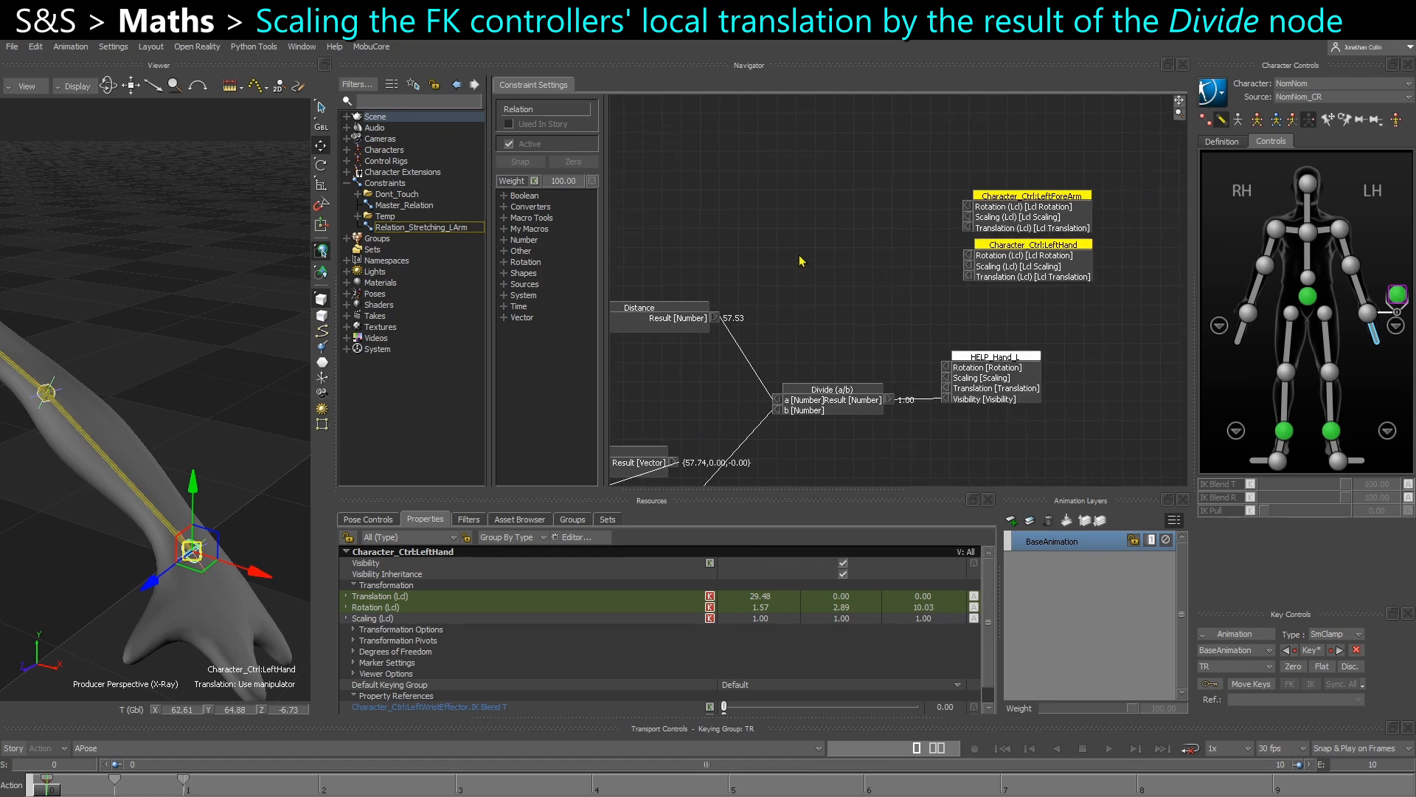
key(ctrl+v)
drag(812, 224, 829, 258)
Move the two FK receiver boxes and the HELP_Hand_L receiver box farther from the senders to make room for operators.
drag(1019, 255, 1019, 255)
drag(1019, 255, 1087, 245)
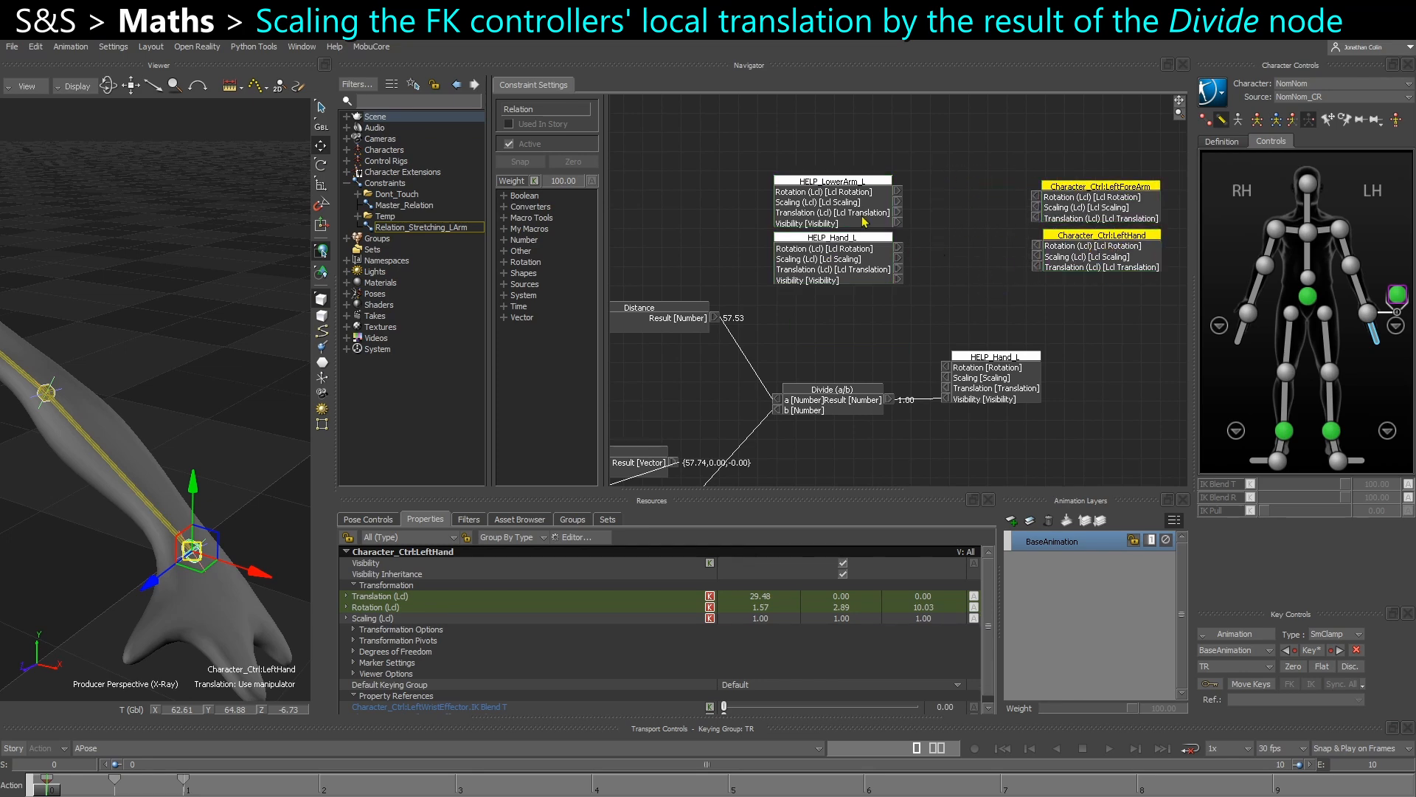
scroll(874, 224, up, 1)
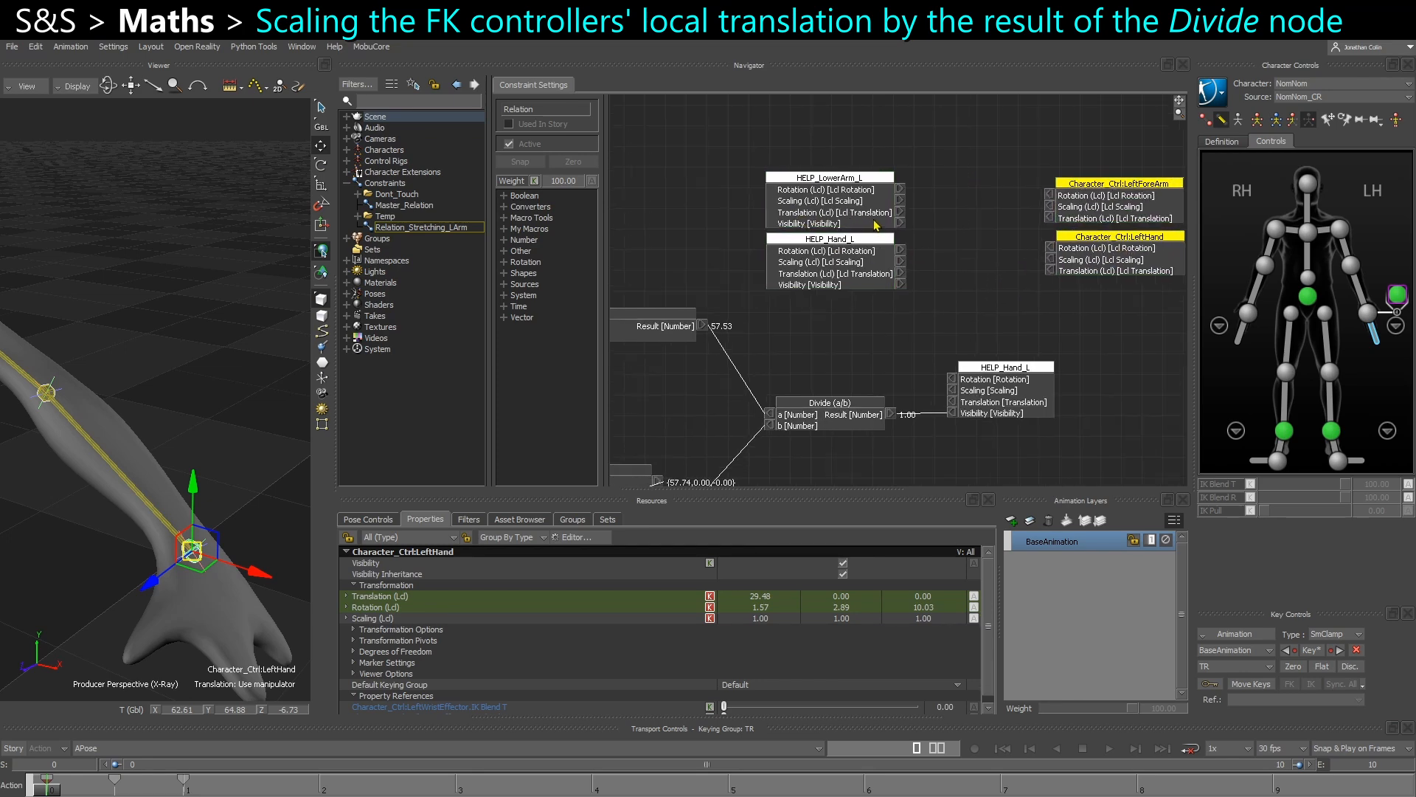
drag(914, 436, 833, 353)
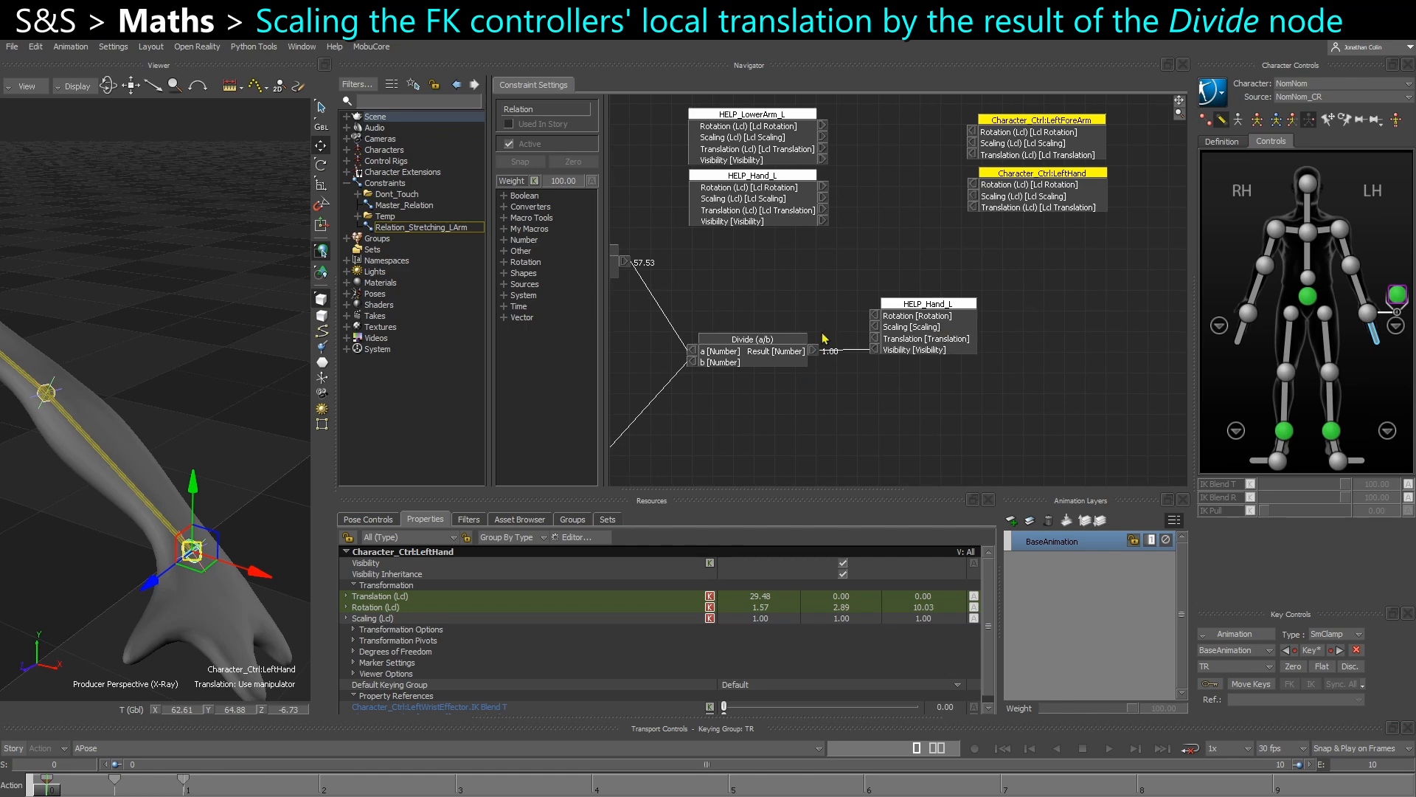
drag(939, 342, 1062, 343)
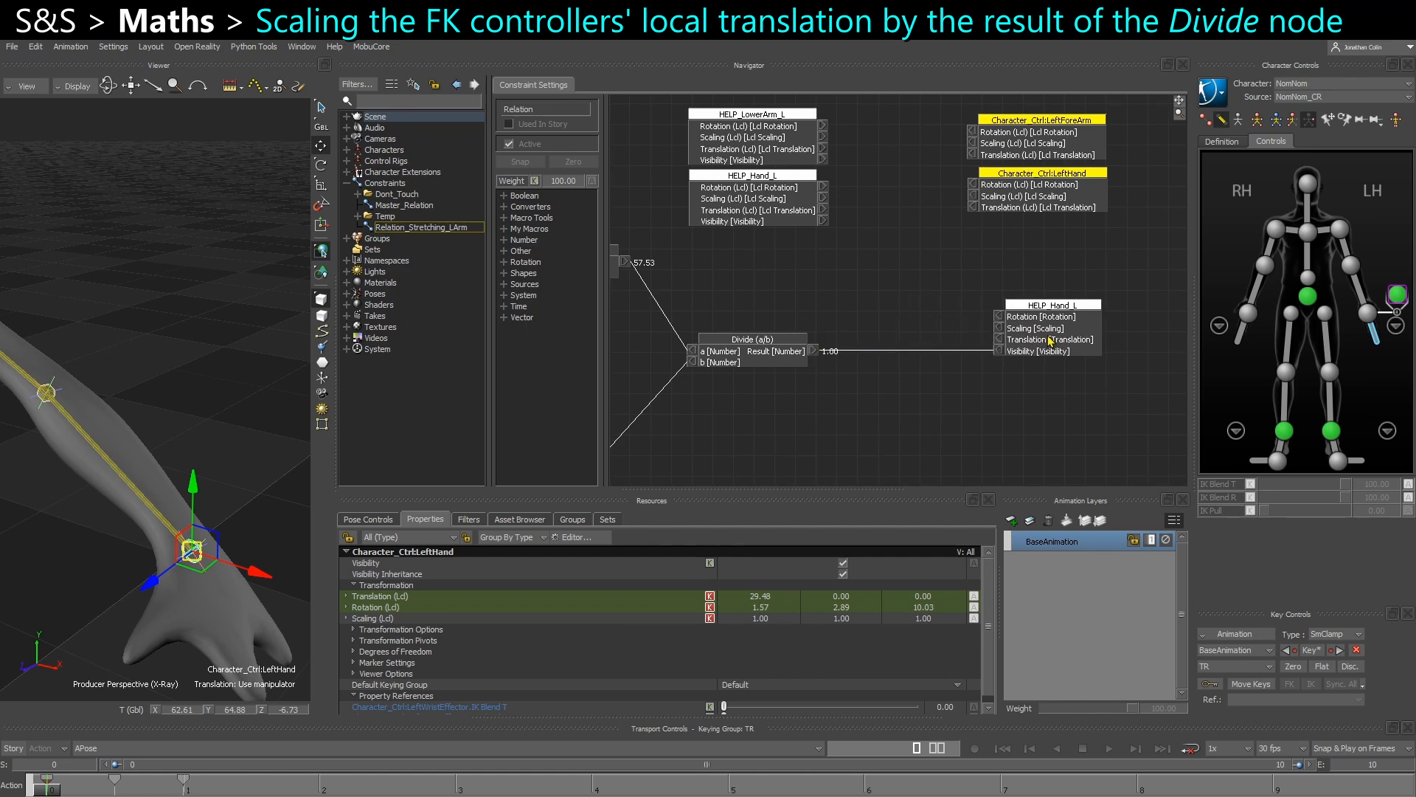
Add a vector Scale (a x V) operator and place it between the HELP_LowerArm_L sender and the LeftForeArm receiver.
click(505, 317)
scroll(558, 428, down, 5)
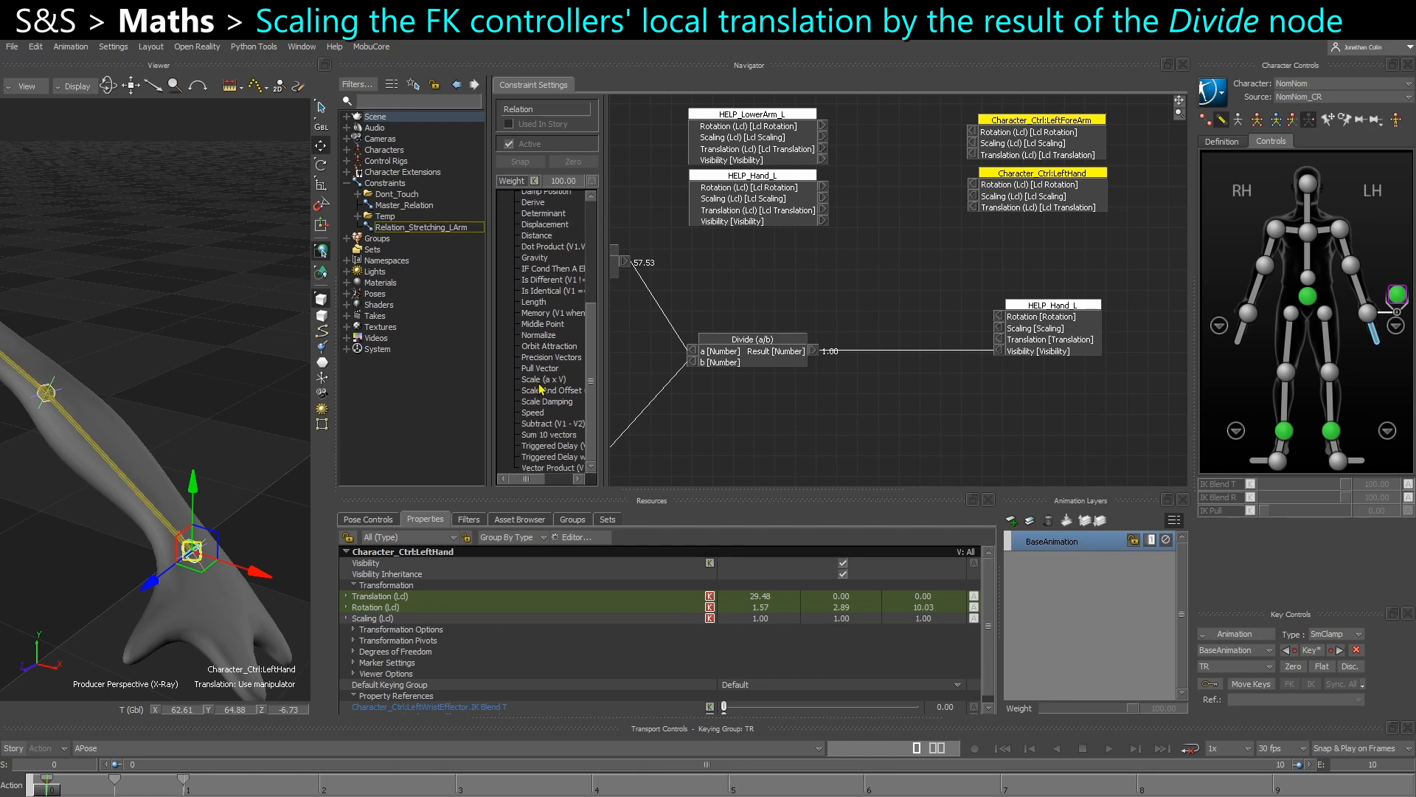
drag(558, 379, 905, 315)
drag(864, 171, 1107, 250)
drag(914, 330, 912, 326)
drag(902, 310, 917, 195)
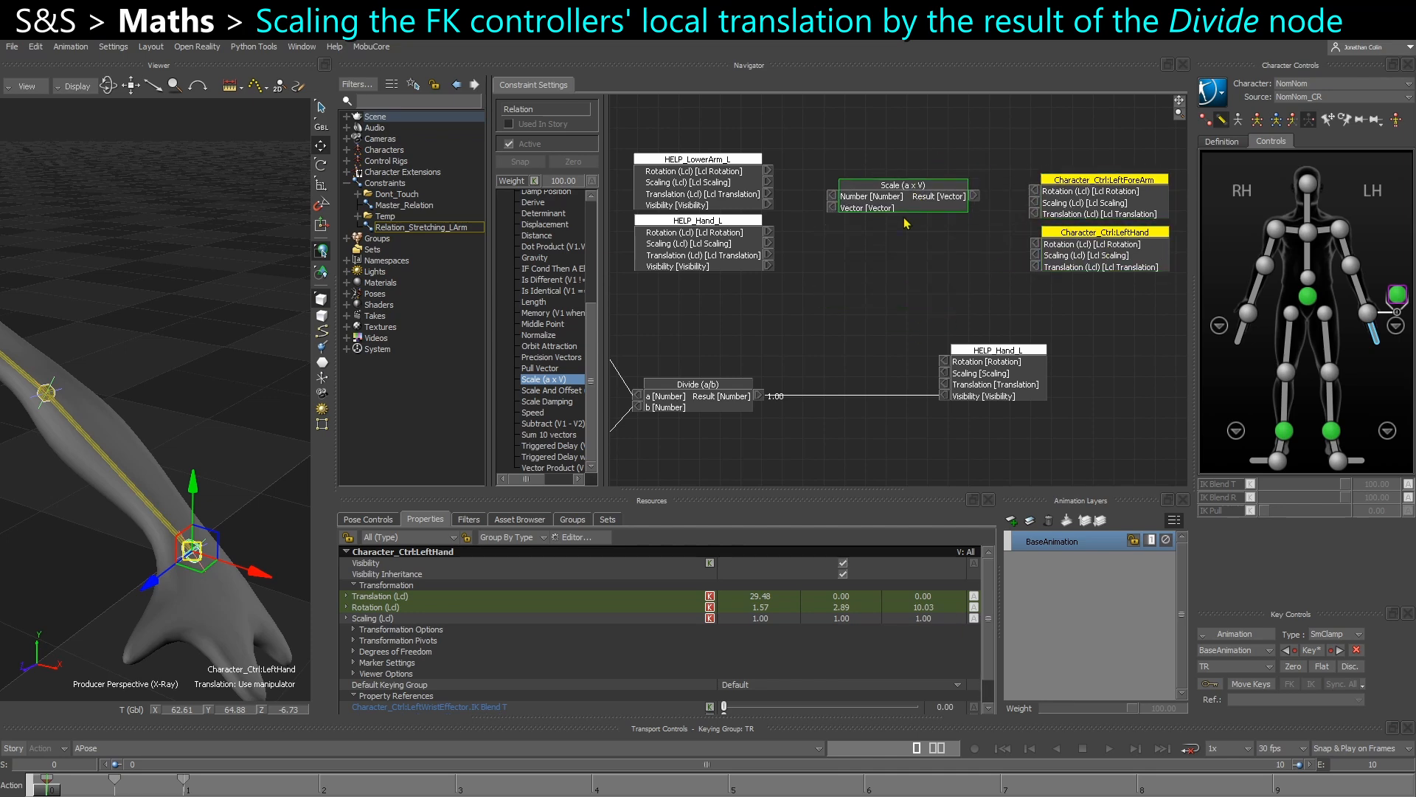
Duplicate the Scale (a x V) operator and place the copy below the original, level with the LeftHand receiver.
key(ctrl+v)
drag(894, 278, 884, 257)
click(884, 279)
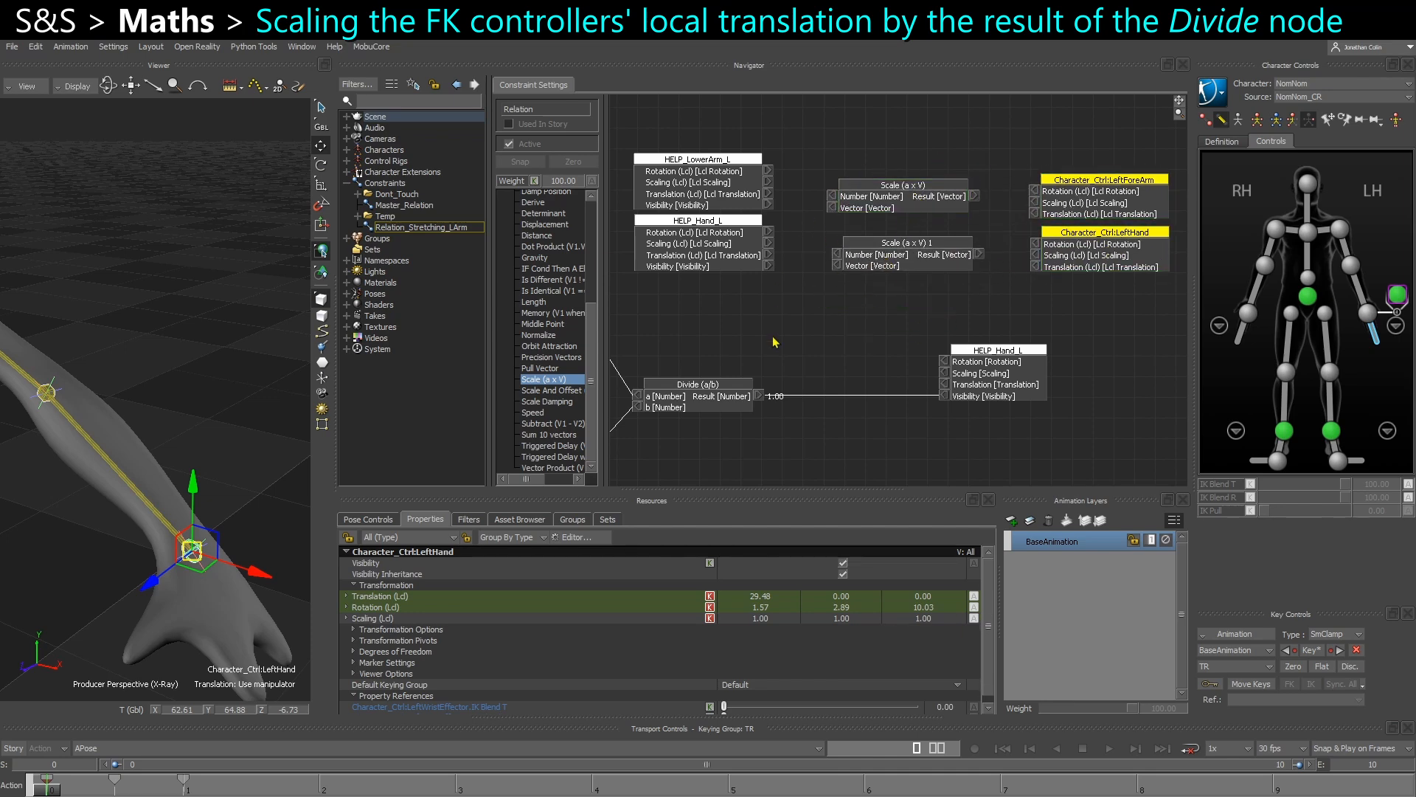
Wire the Divide result and each helper's local translation through its Scale operator into the matching FK receiver's local translation.
drag(760, 399, 836, 255)
drag(761, 397, 832, 207)
drag(770, 257, 838, 265)
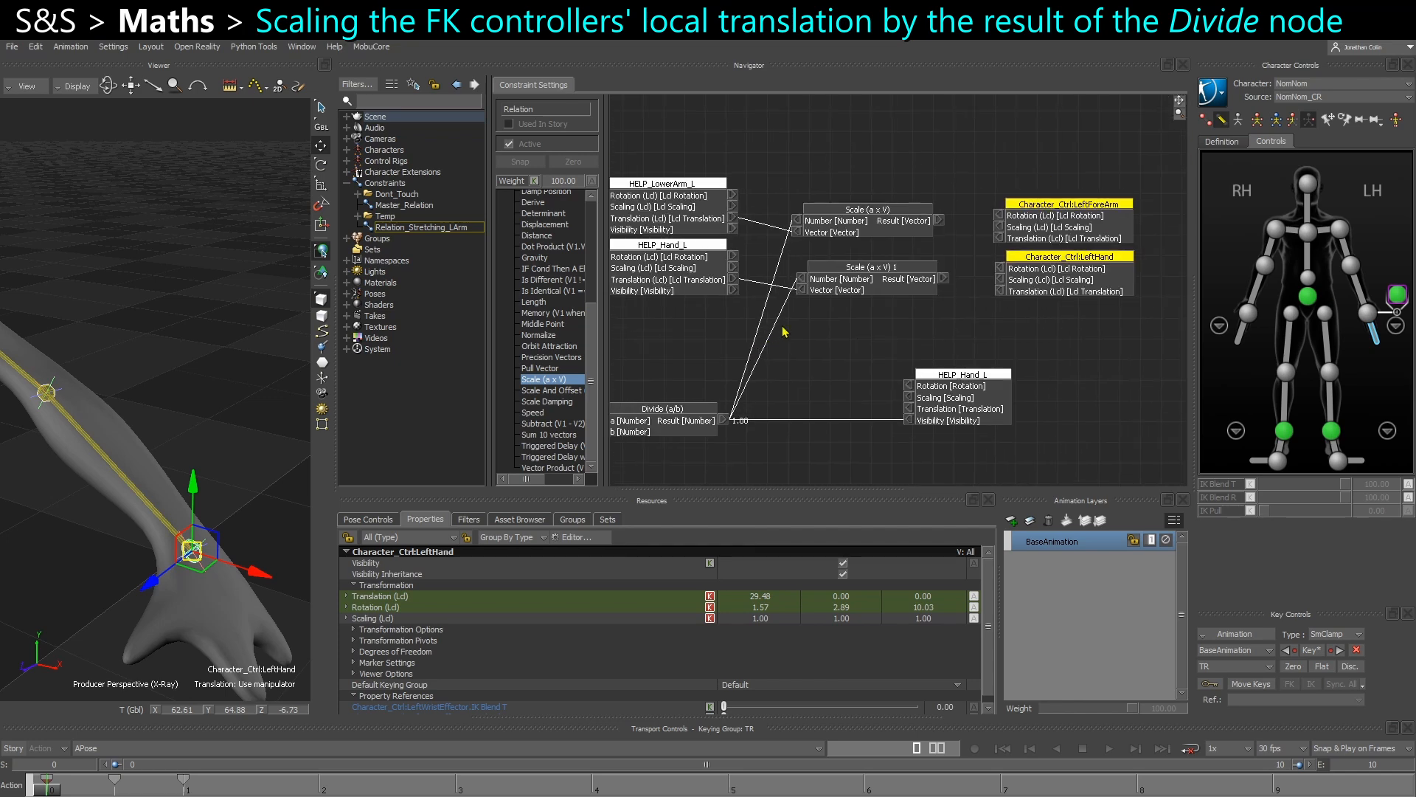
drag(946, 281, 1002, 293)
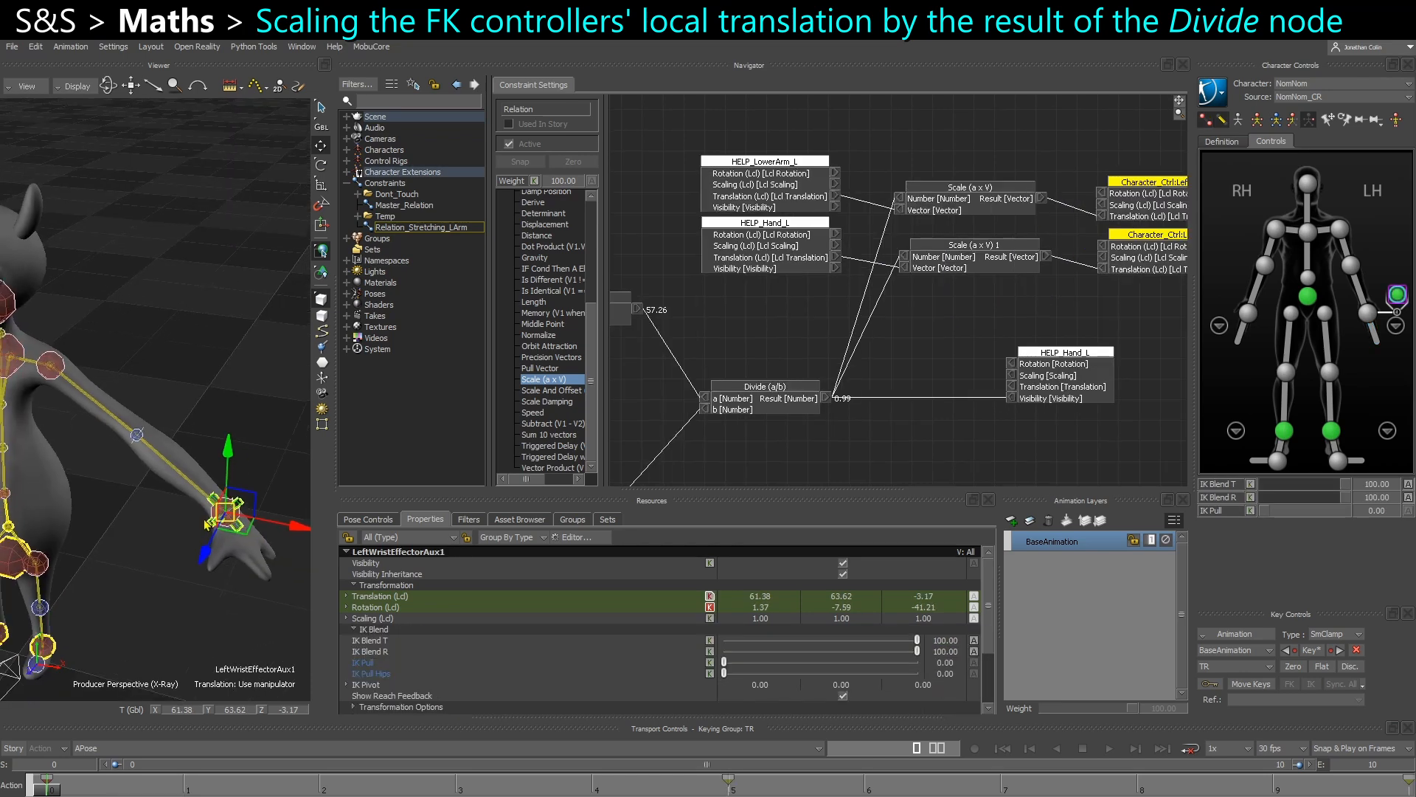
Test the stretch by moving the left wrist auxiliary effector to several distances from the shoulder.
drag(198, 522, 248, 525)
ctrl+shift+drag(199, 520, 164, 455)
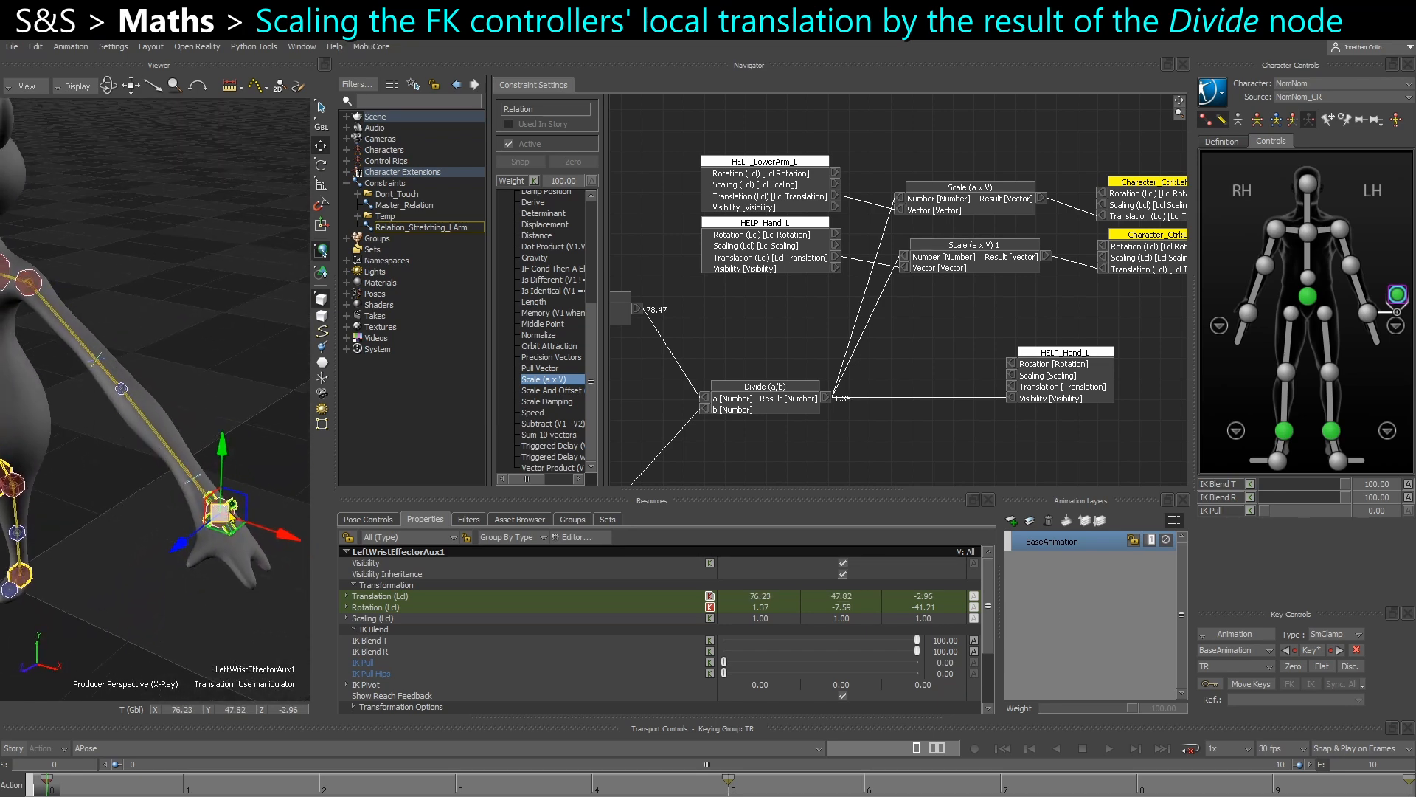
ctrl+shift+drag(185, 532, 161, 405)
ctrl+shift+drag(148, 354, 49, 365)
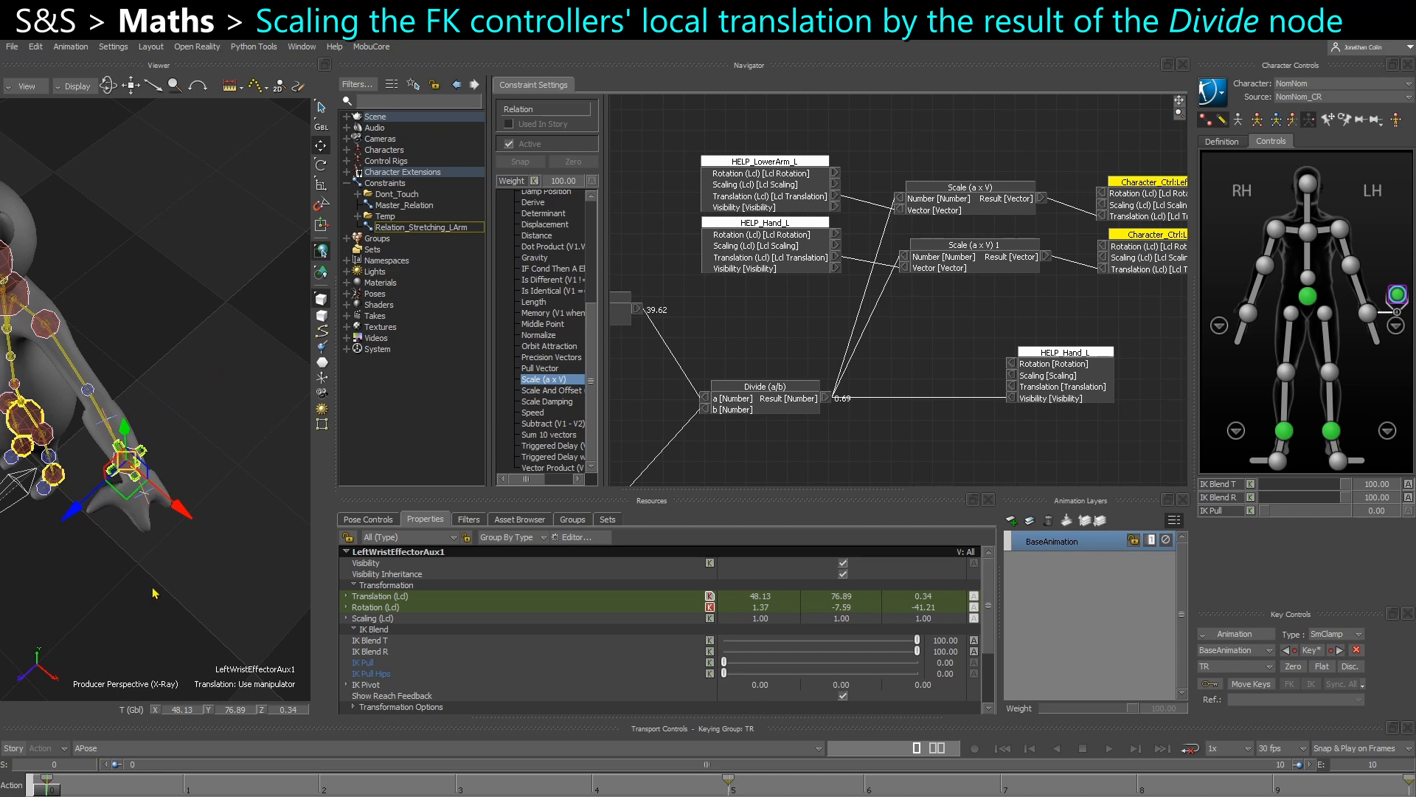
Pull the left wrist effector far away from the shoulder while examining the Divide operator's result.
shift+drag(797, 442, 883, 367)
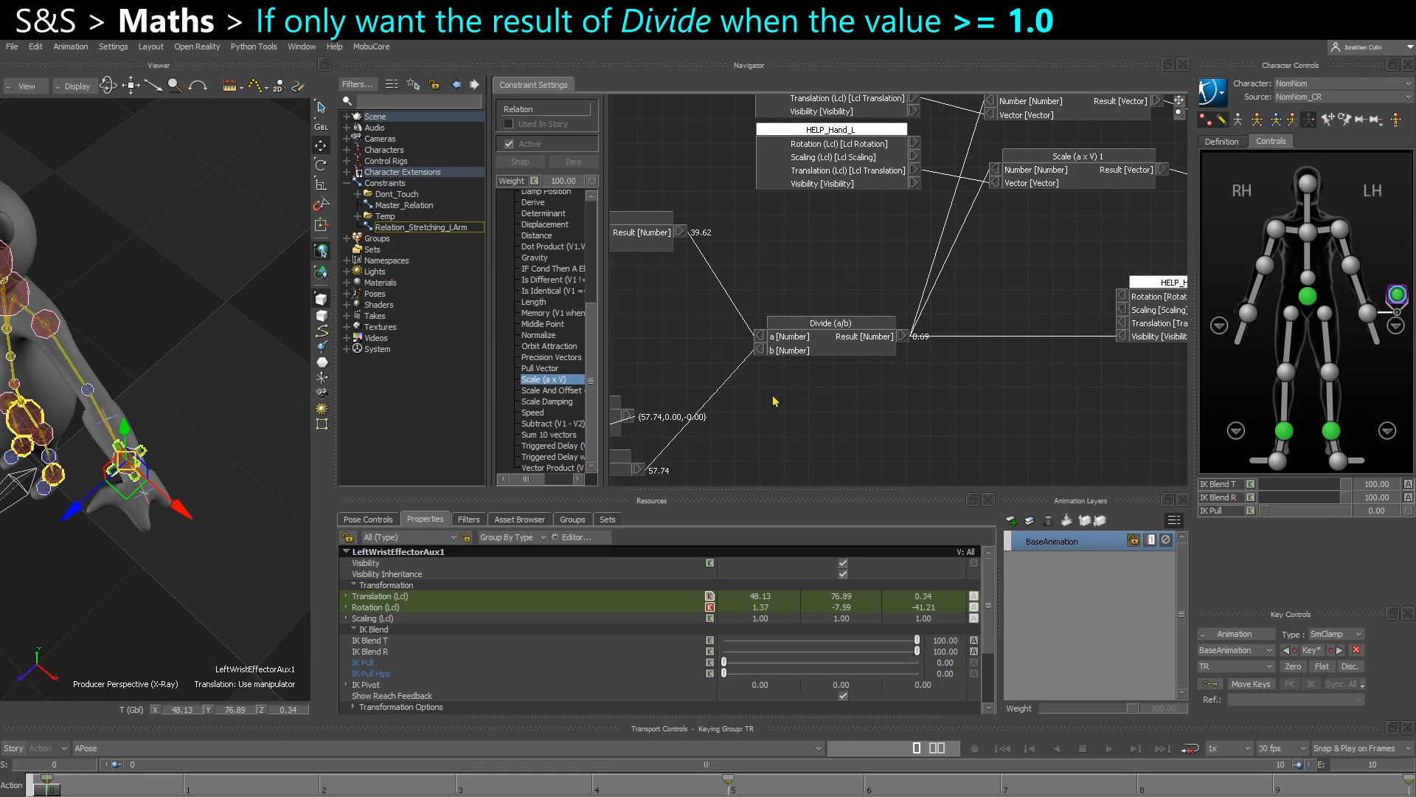
shift+drag(910, 347, 839, 370)
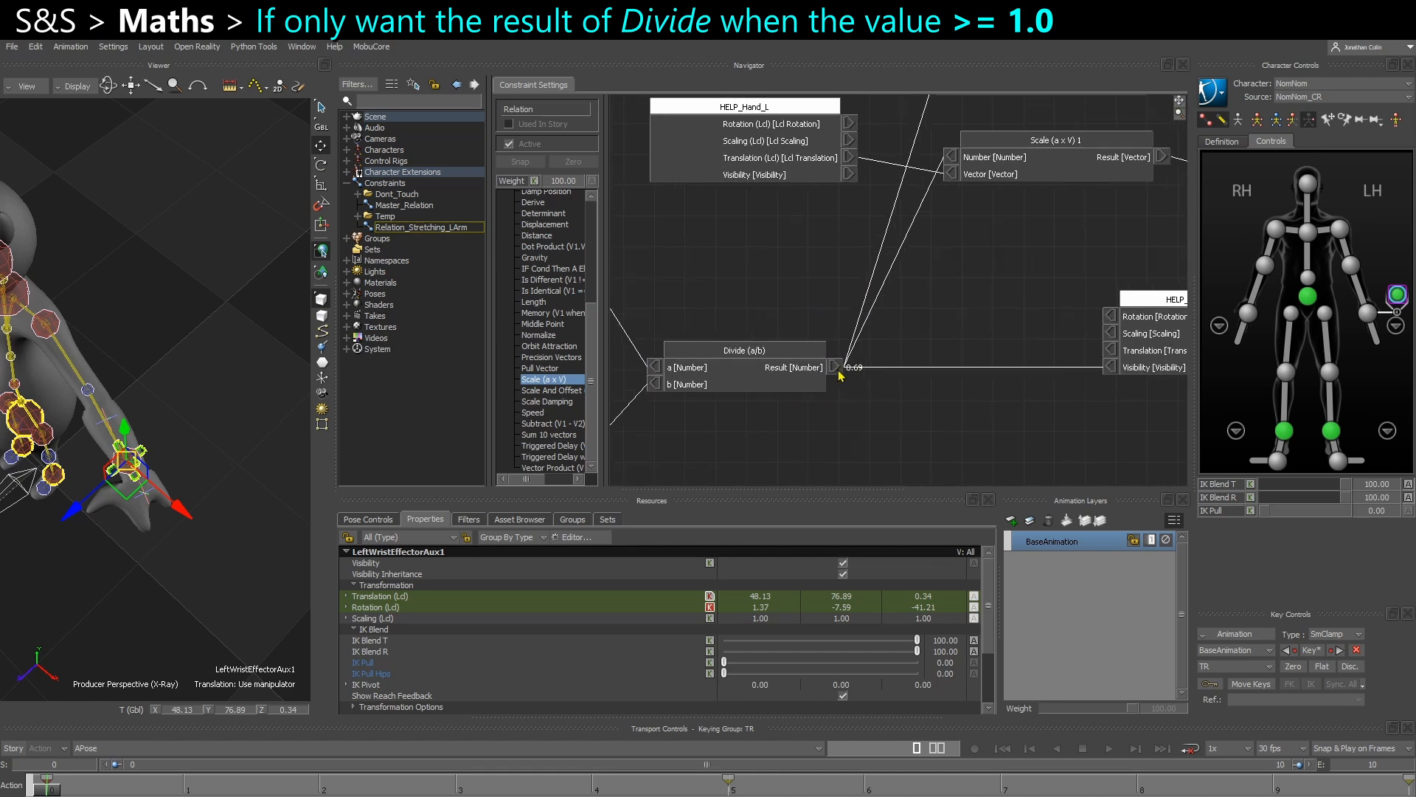
drag(129, 461, 277, 621)
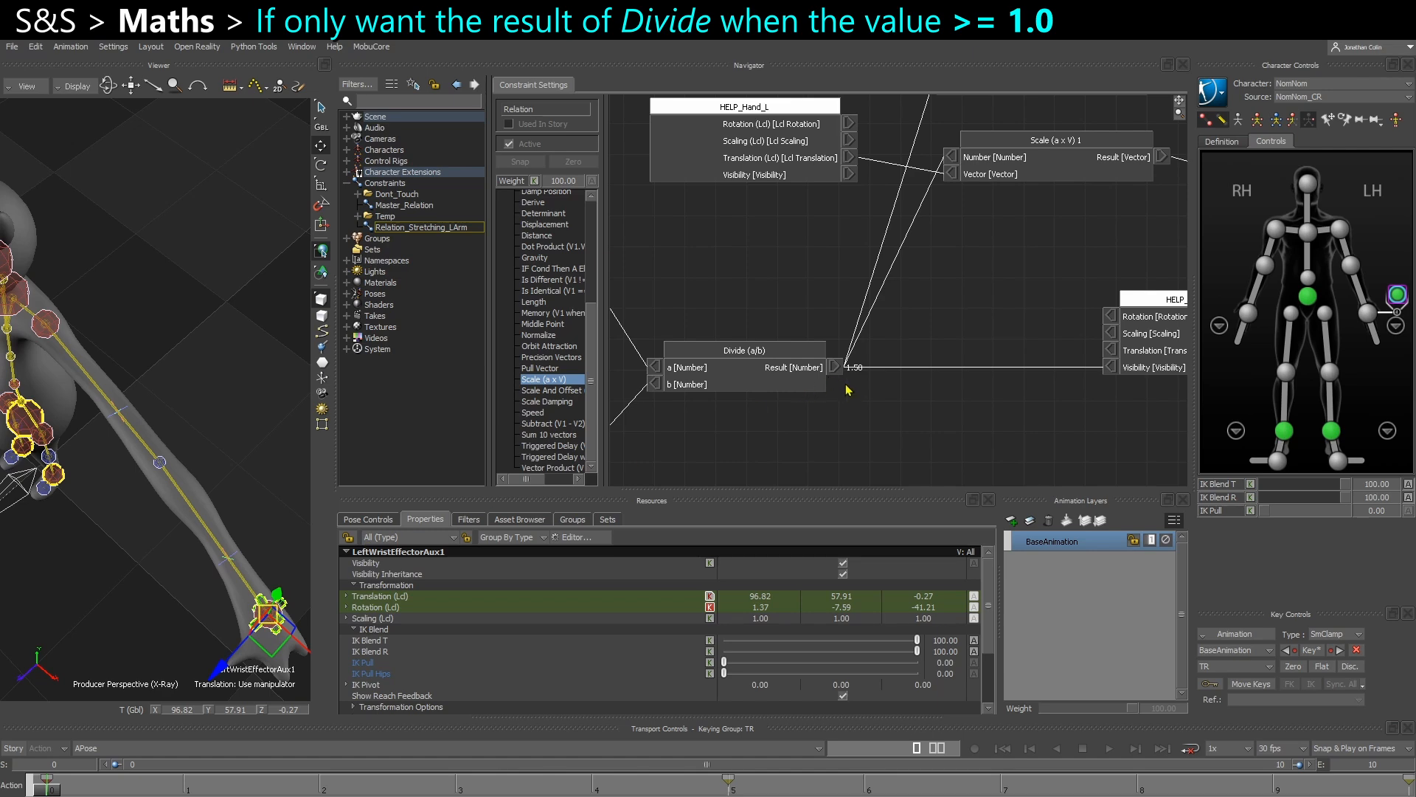
Add a number IF Cond Then A Else B operator between the Divide box and the HELP_Hand_L receiver, making room for it.
scroll(923, 401, down, 2)
middle_drag(917, 401, 879, 398)
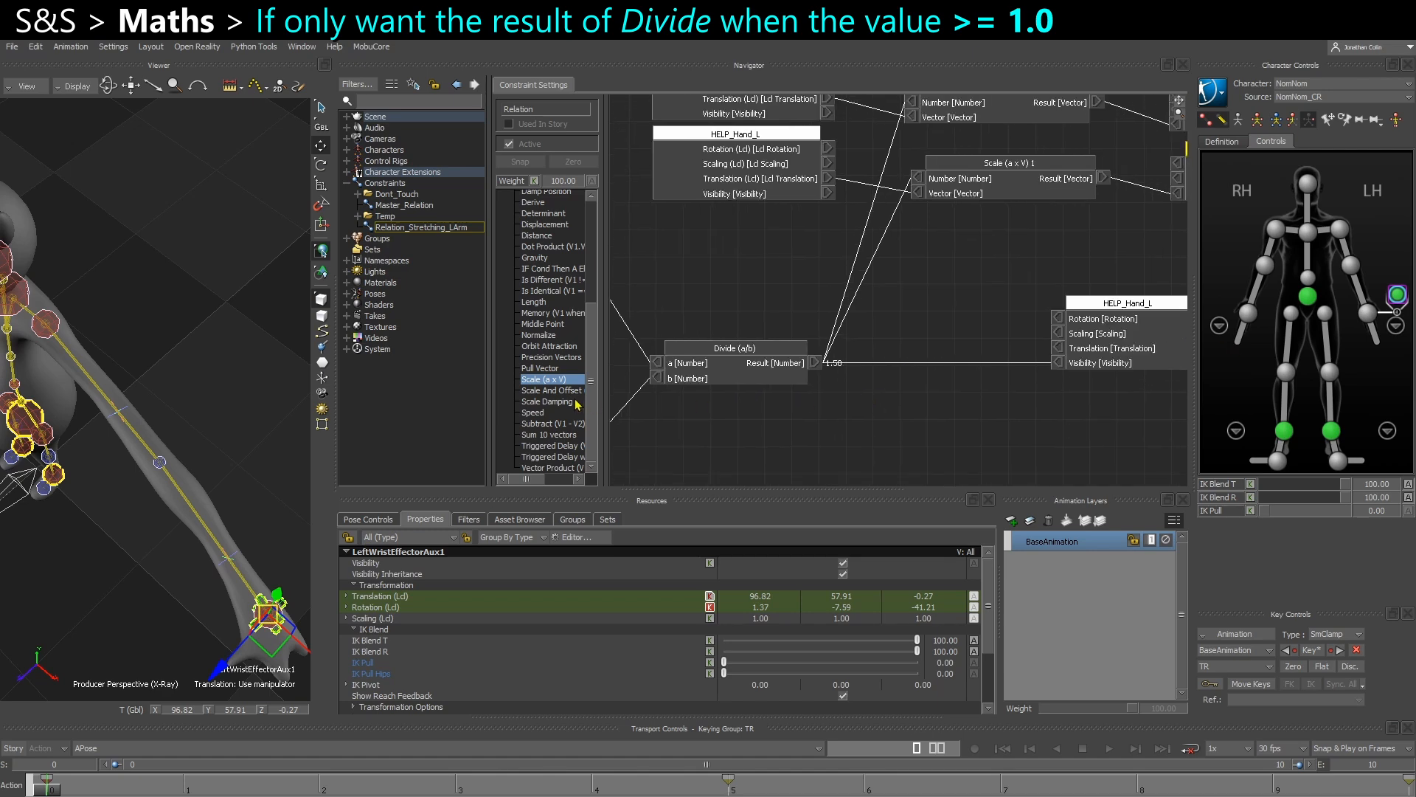
drag(490, 400, 427, 401)
drag(539, 379, 608, 379)
scroll(467, 338, up, 6)
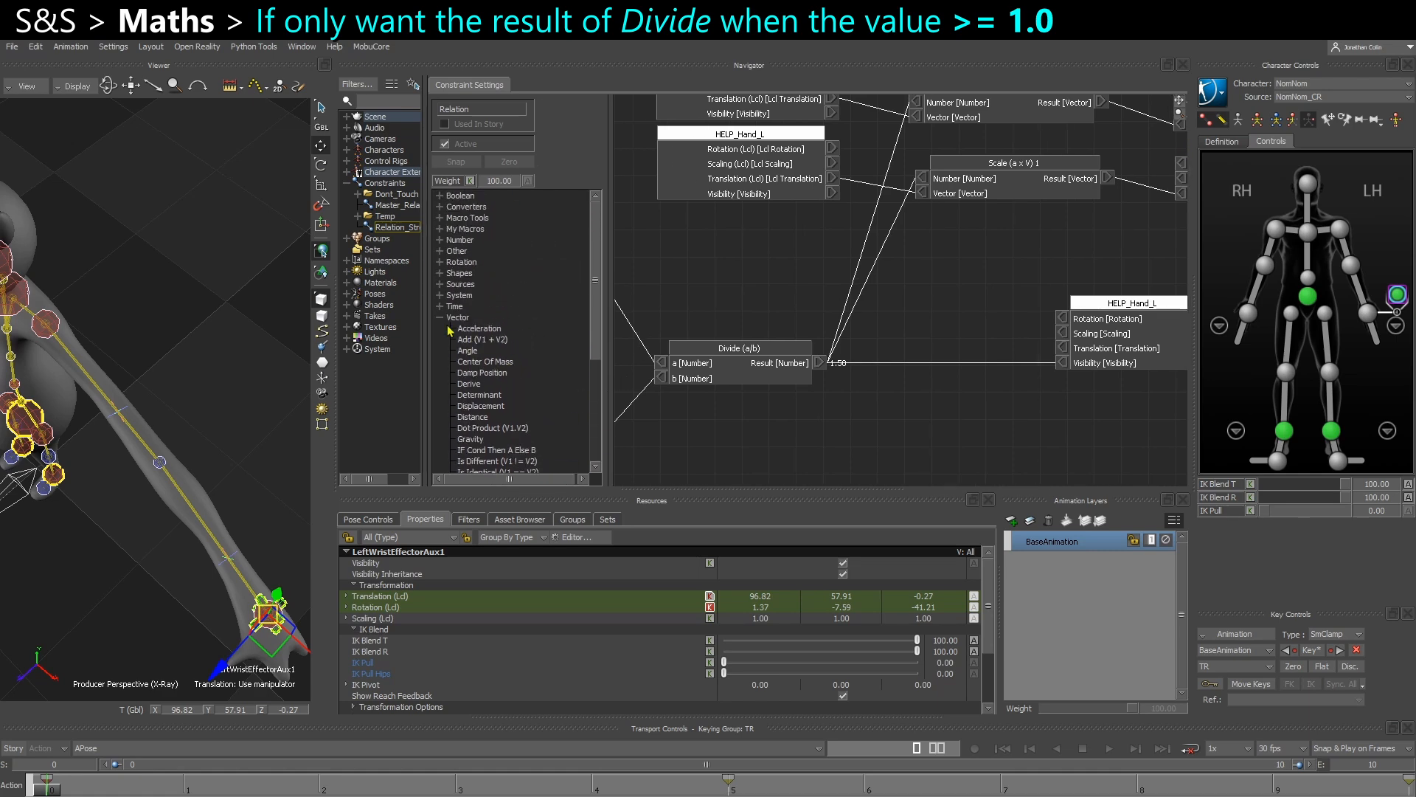
click(440, 319)
click(441, 241)
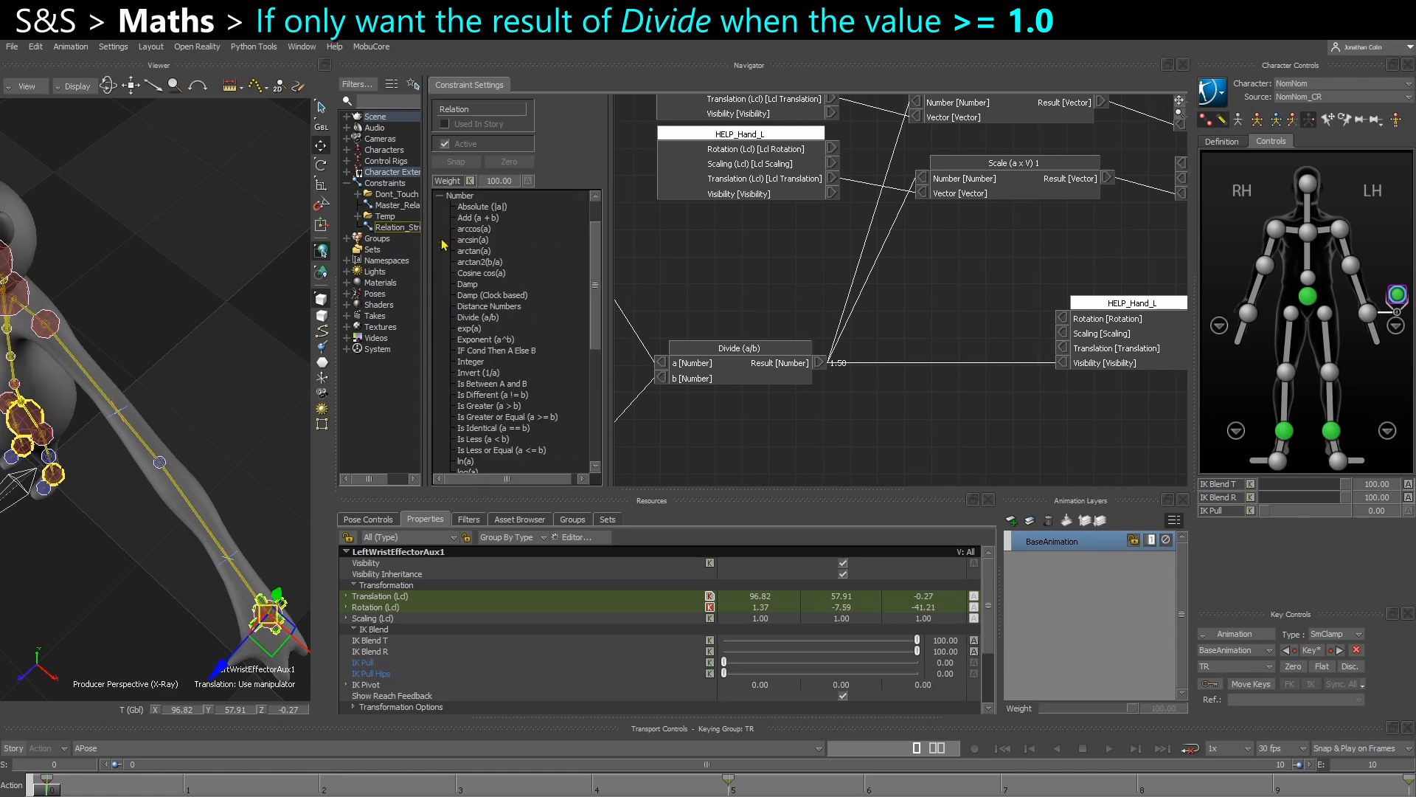
scroll(483, 426, down, 1)
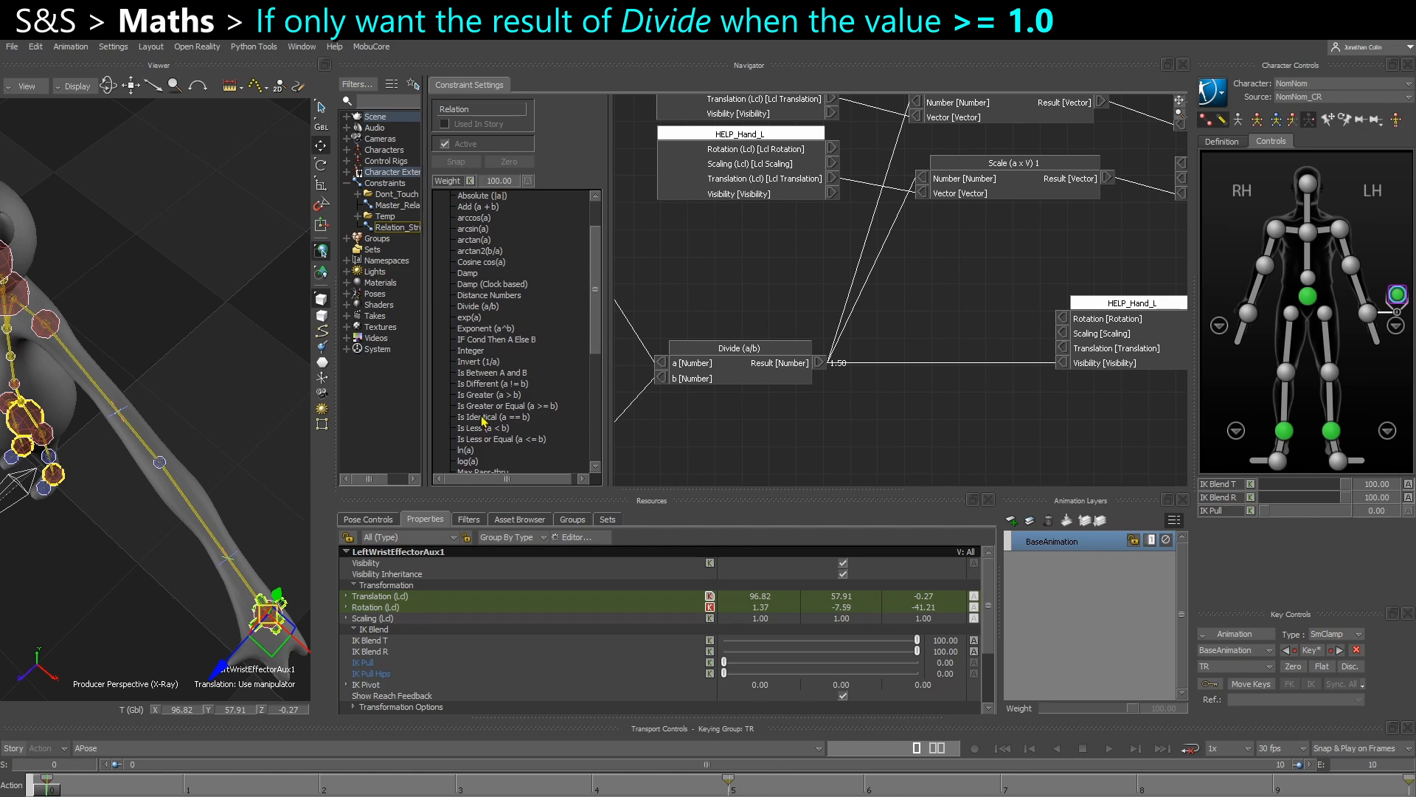
drag(483, 347, 779, 367)
drag(1066, 283, 1154, 290)
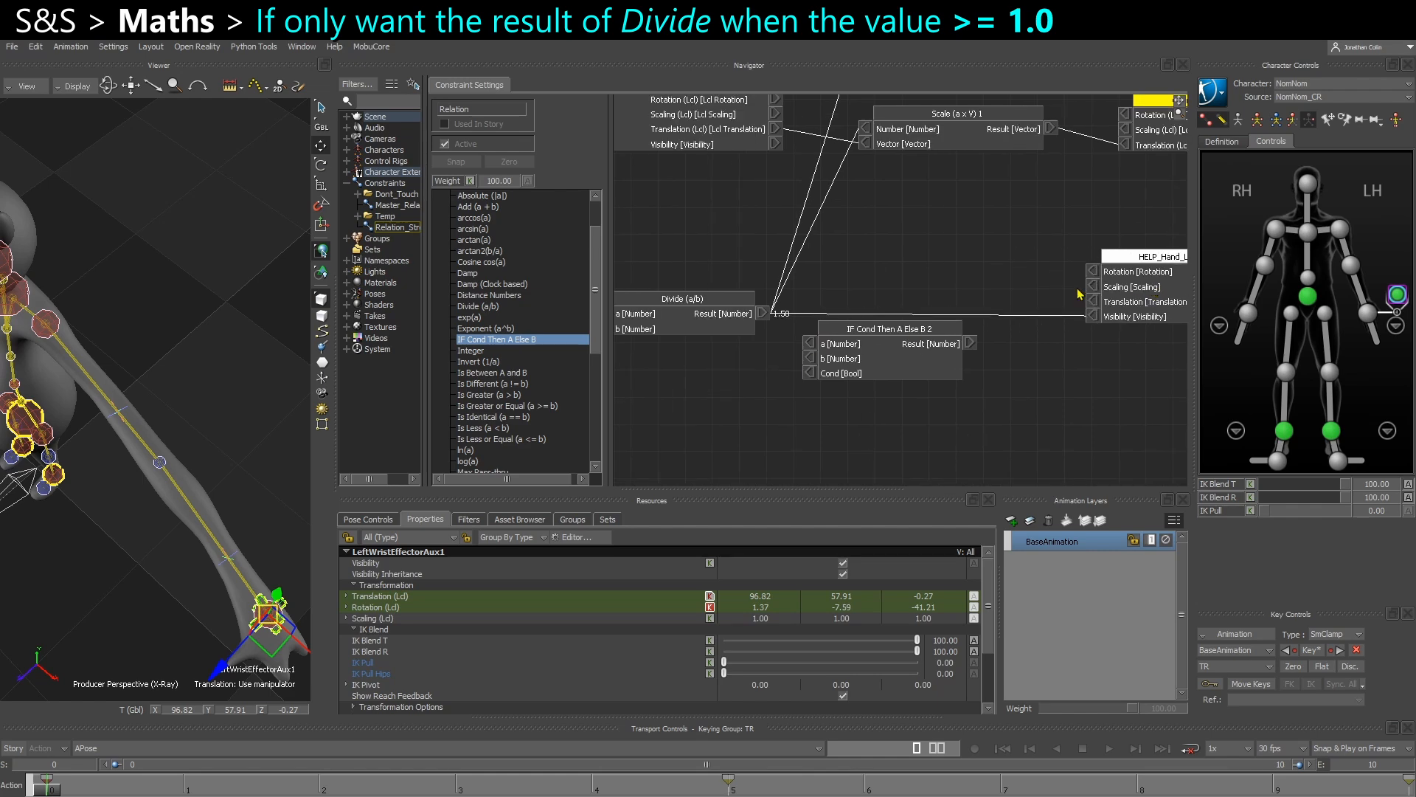
drag(887, 356, 951, 357)
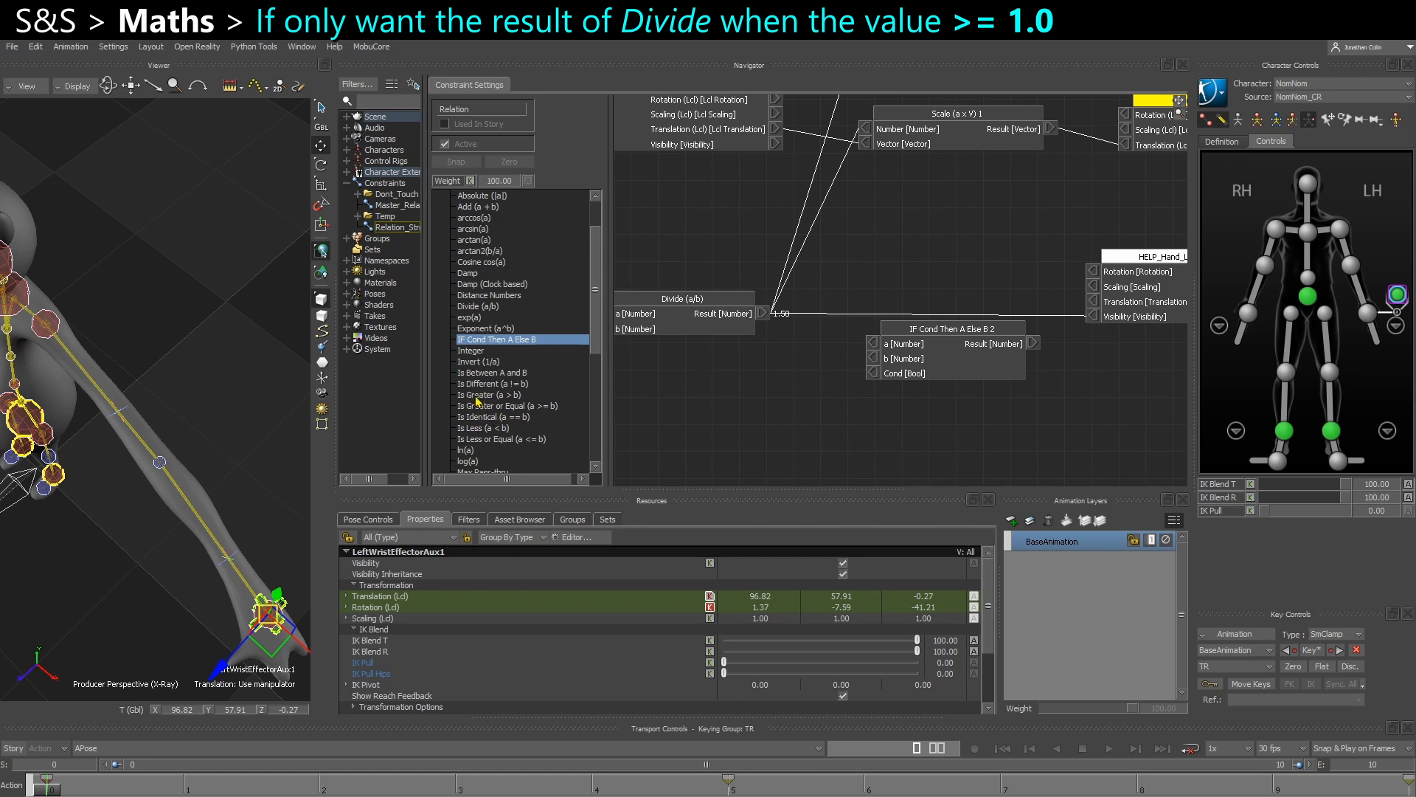
Add an Is Greater or Equal (a >= b) operator, feed the Divide result into a and set b to 1.
drag(487, 407, 738, 383)
drag(952, 361, 995, 357)
drag(790, 384, 863, 388)
drag(767, 319, 788, 401)
double_click(754, 413)
text(1)
key(Return)
Rearrange the boxes and connect the Is Greater or Equal result to the IF operator's Cond input.
drag(994, 357, 1001, 312)
drag(878, 389, 893, 363)
middle_drag(1047, 414, 986, 440)
drag(1068, 311, 1152, 337)
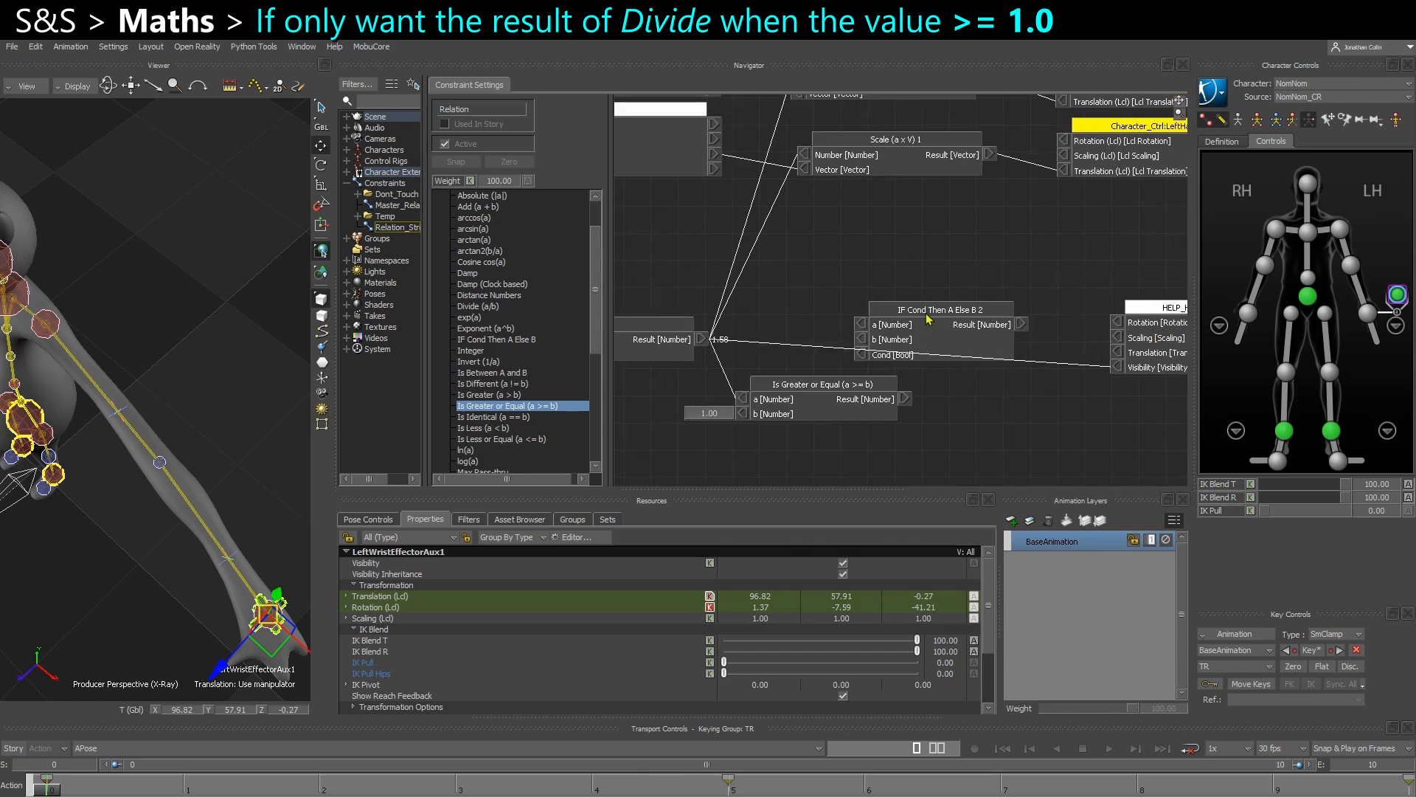
drag(923, 327, 938, 307)
drag(906, 399, 878, 340)
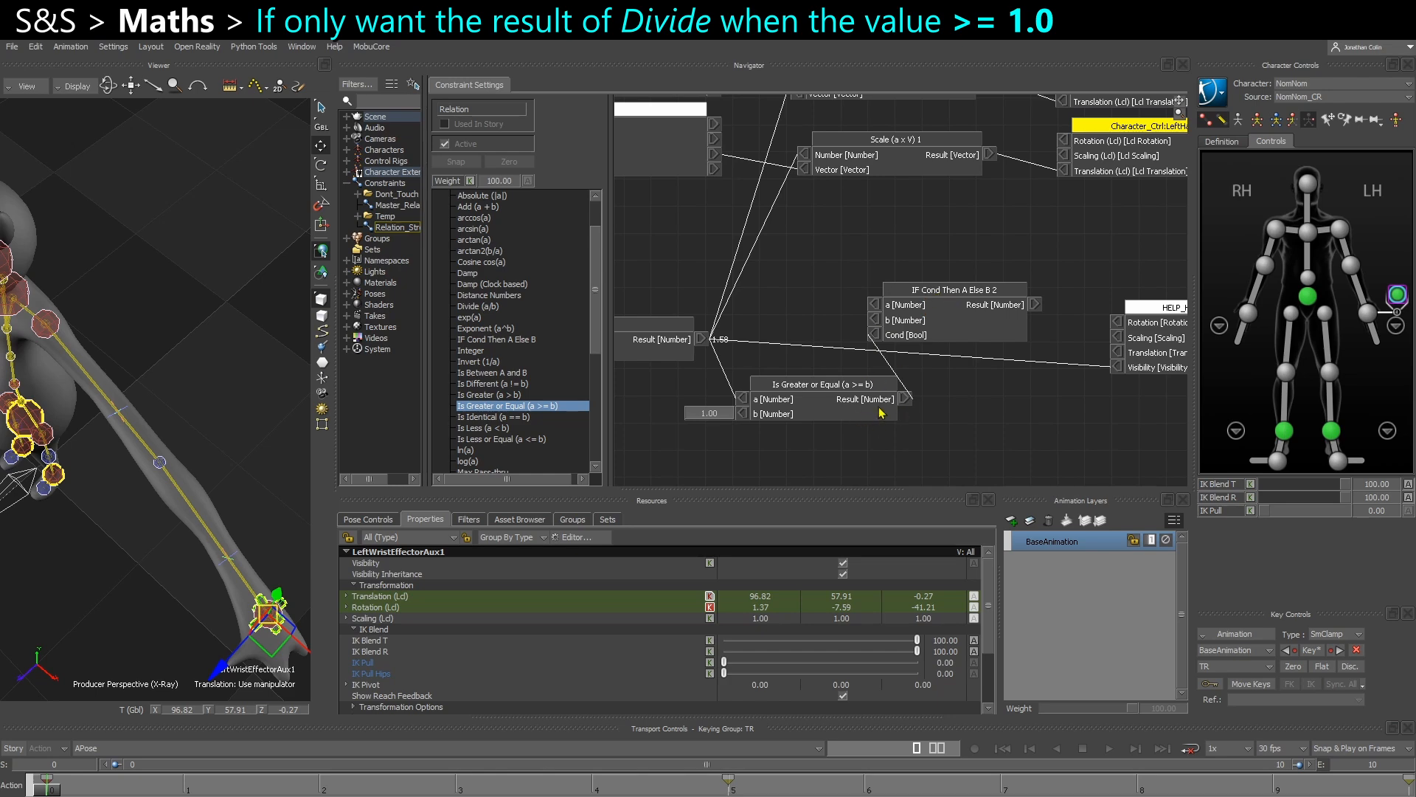
Connect the Divide result to the IF operator's a input, set its b input to 1.00 and tidy the box positions.
drag(709, 341, 875, 304)
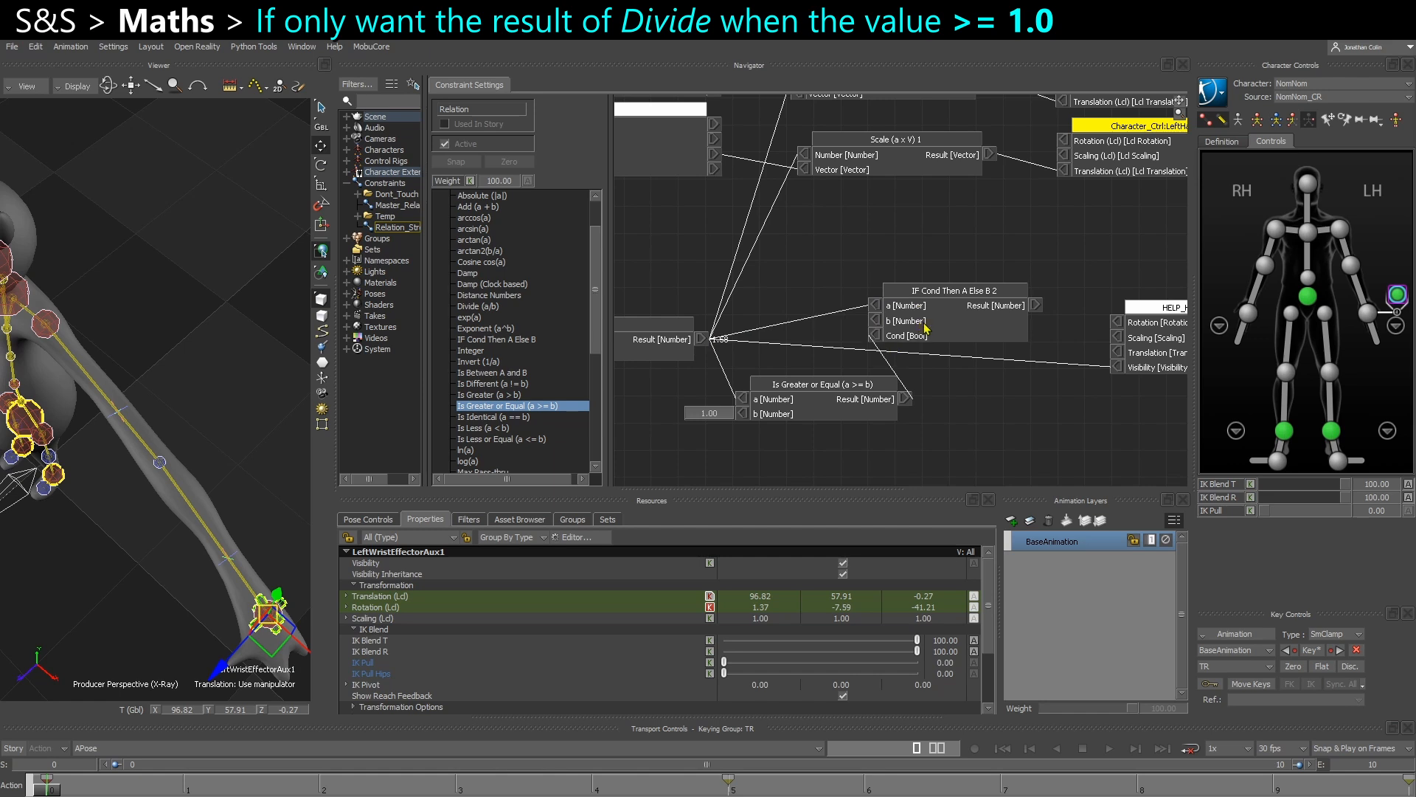
drag(921, 324, 948, 325)
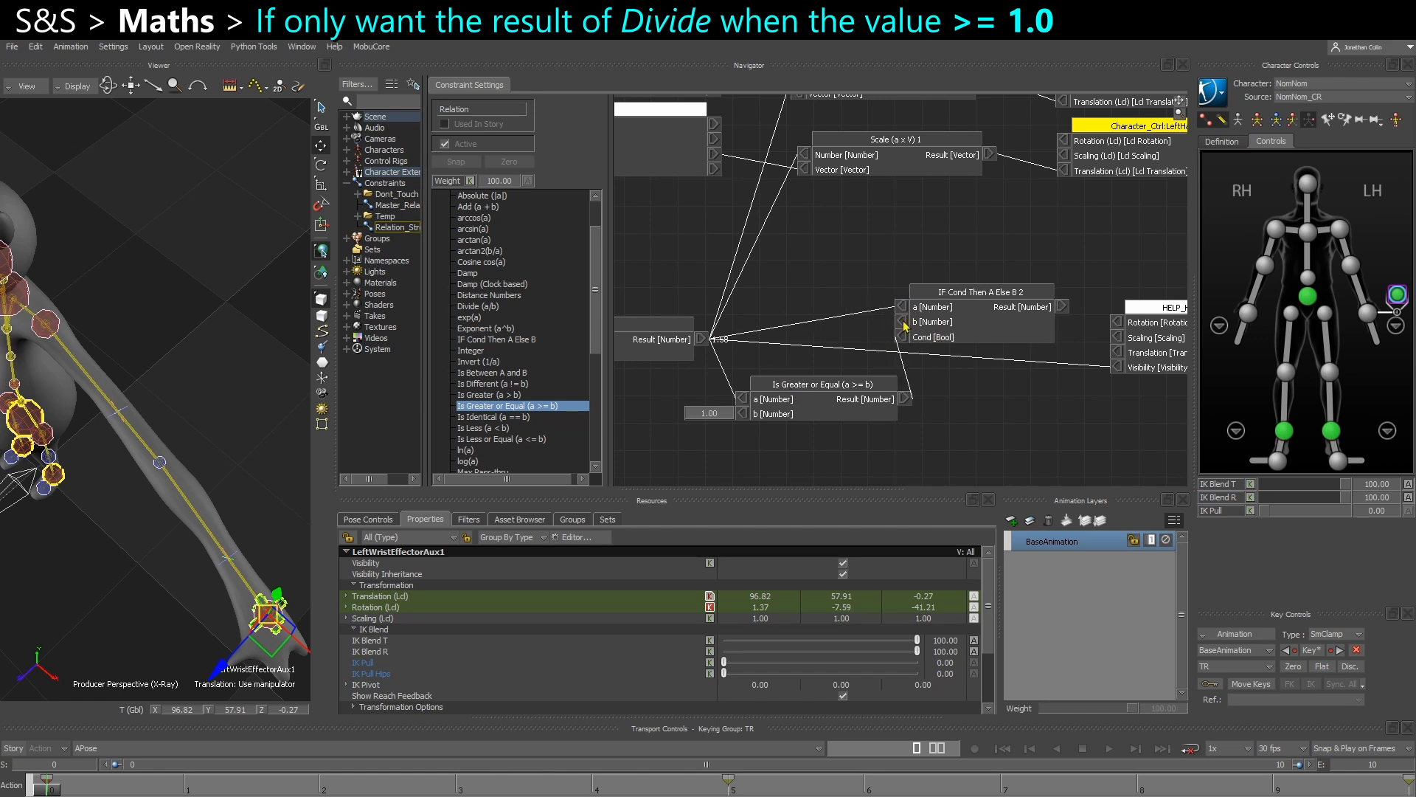
double_click(903, 322)
drag(901, 328, 904, 344)
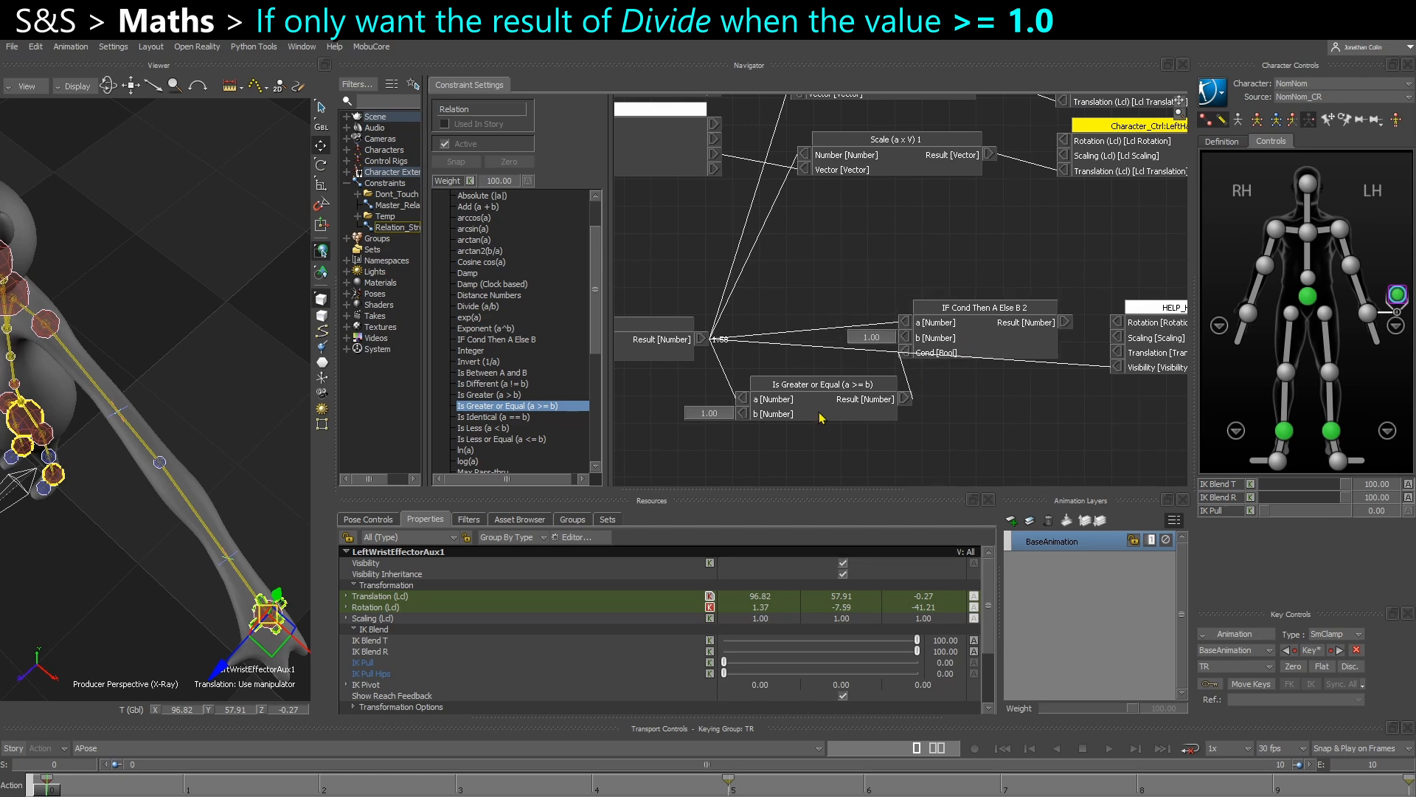
scroll(883, 429, down, 2)
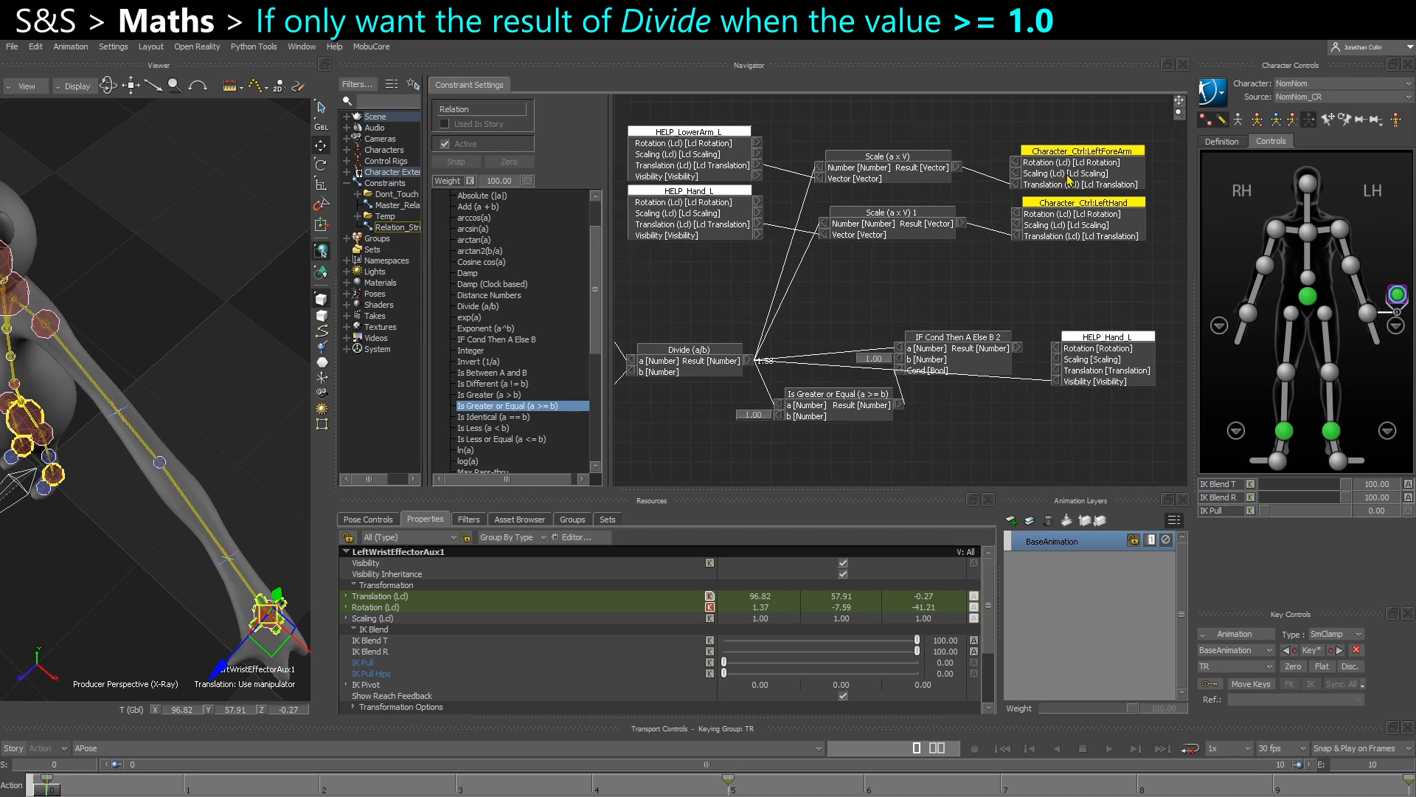
drag(852, 413, 855, 409)
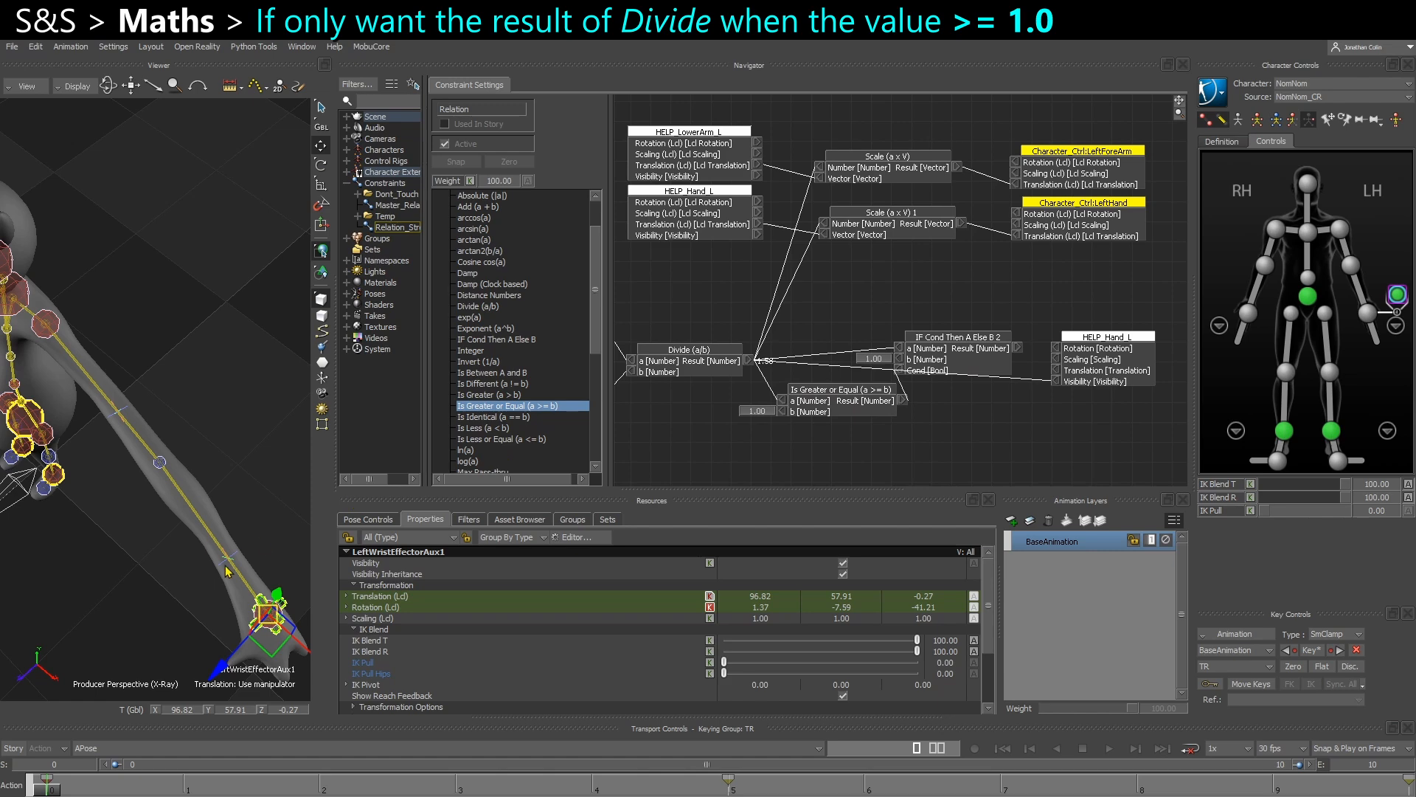
Move the wrist effector closer to the shoulder and replace the Divide connections to both Scale Number inputs with the IF operator's result.
scroll(246, 515, down, 1)
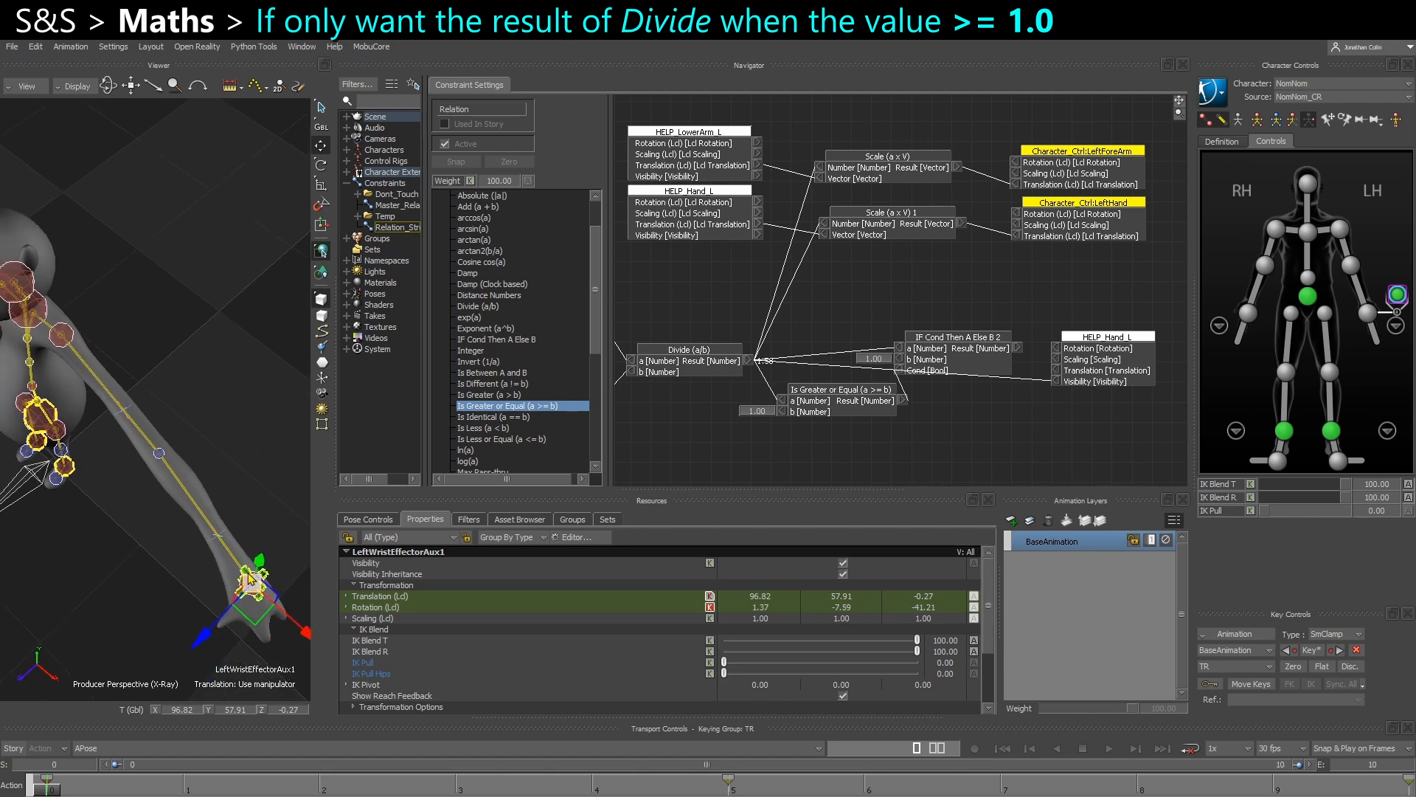
drag(251, 588, 180, 434)
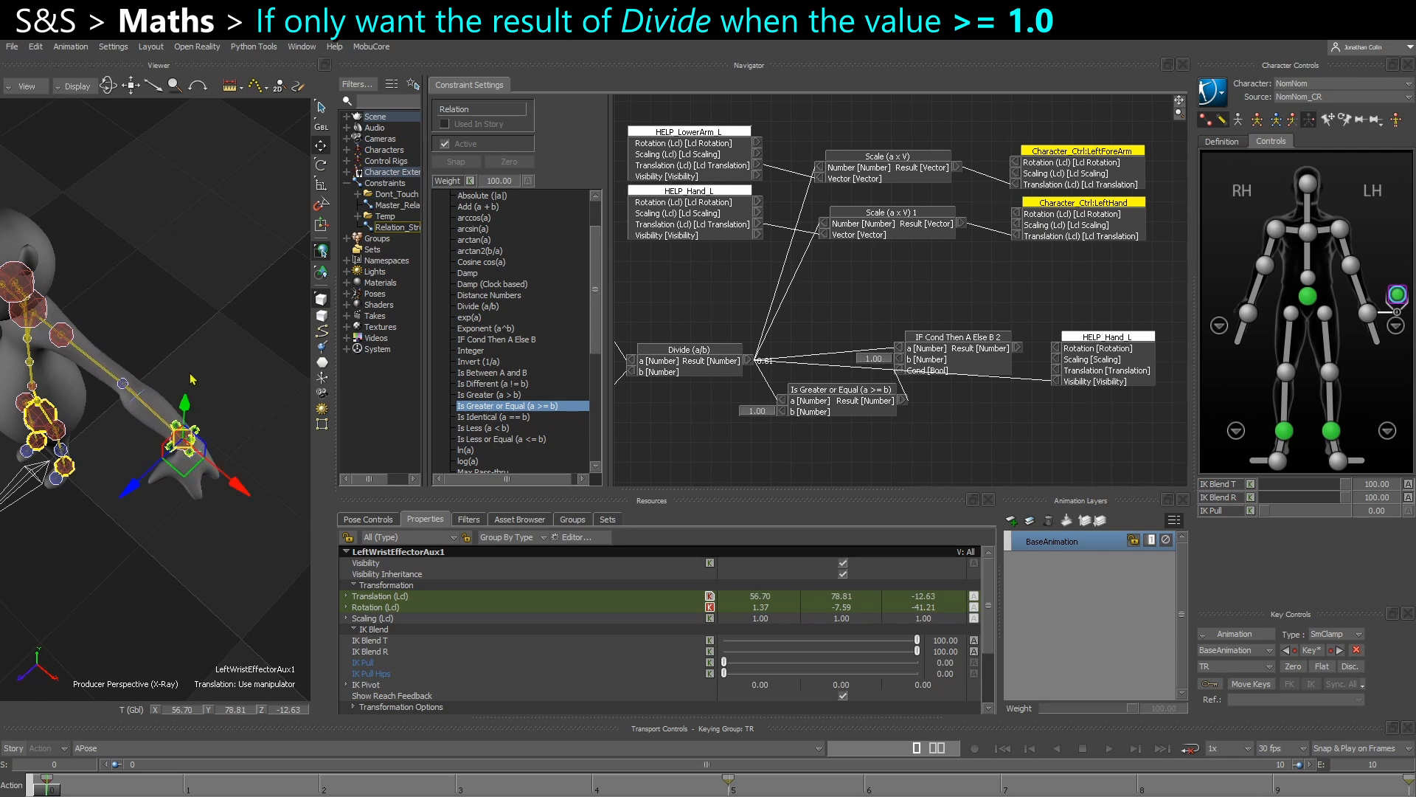
drag(964, 373, 823, 224)
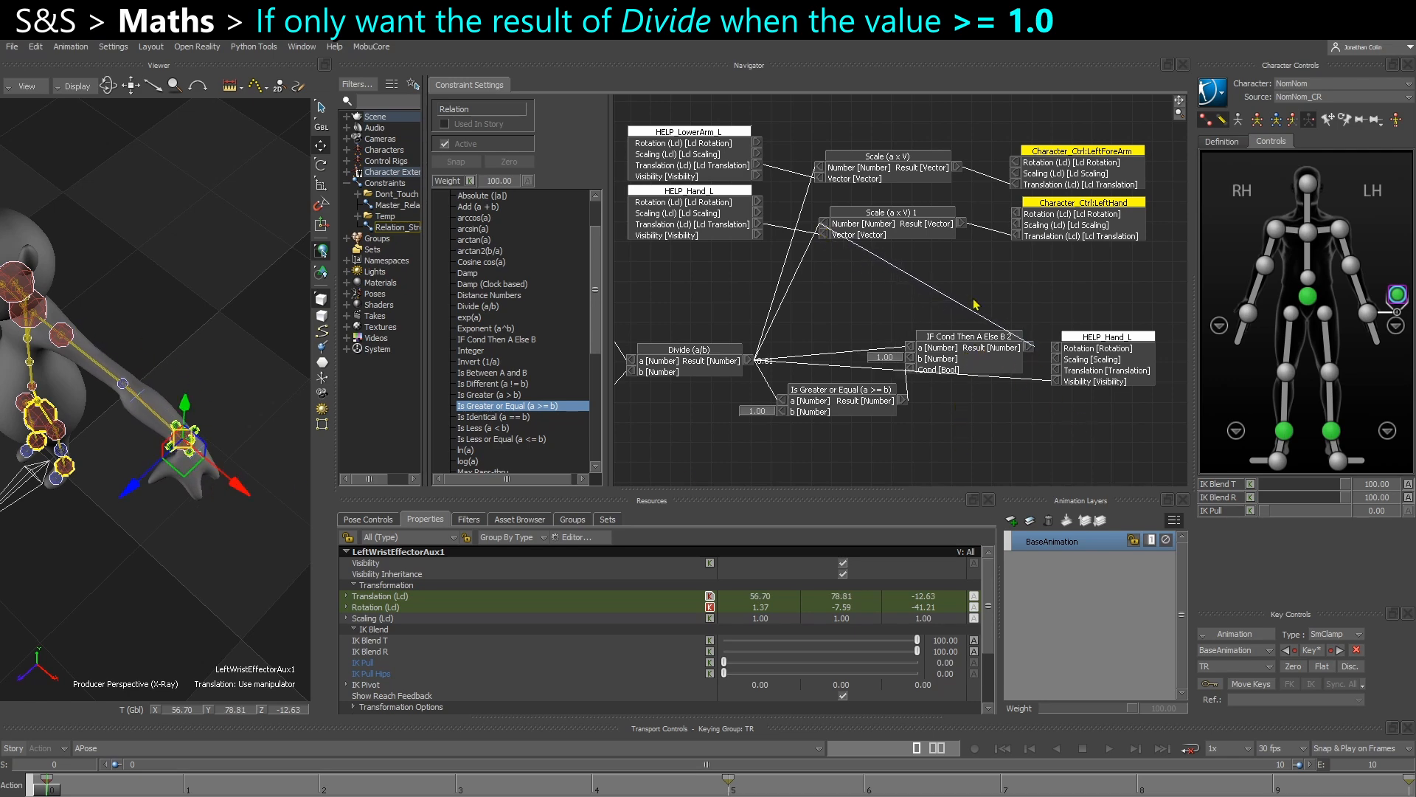
drag(1030, 347, 821, 169)
right_click(821, 168)
click(856, 171)
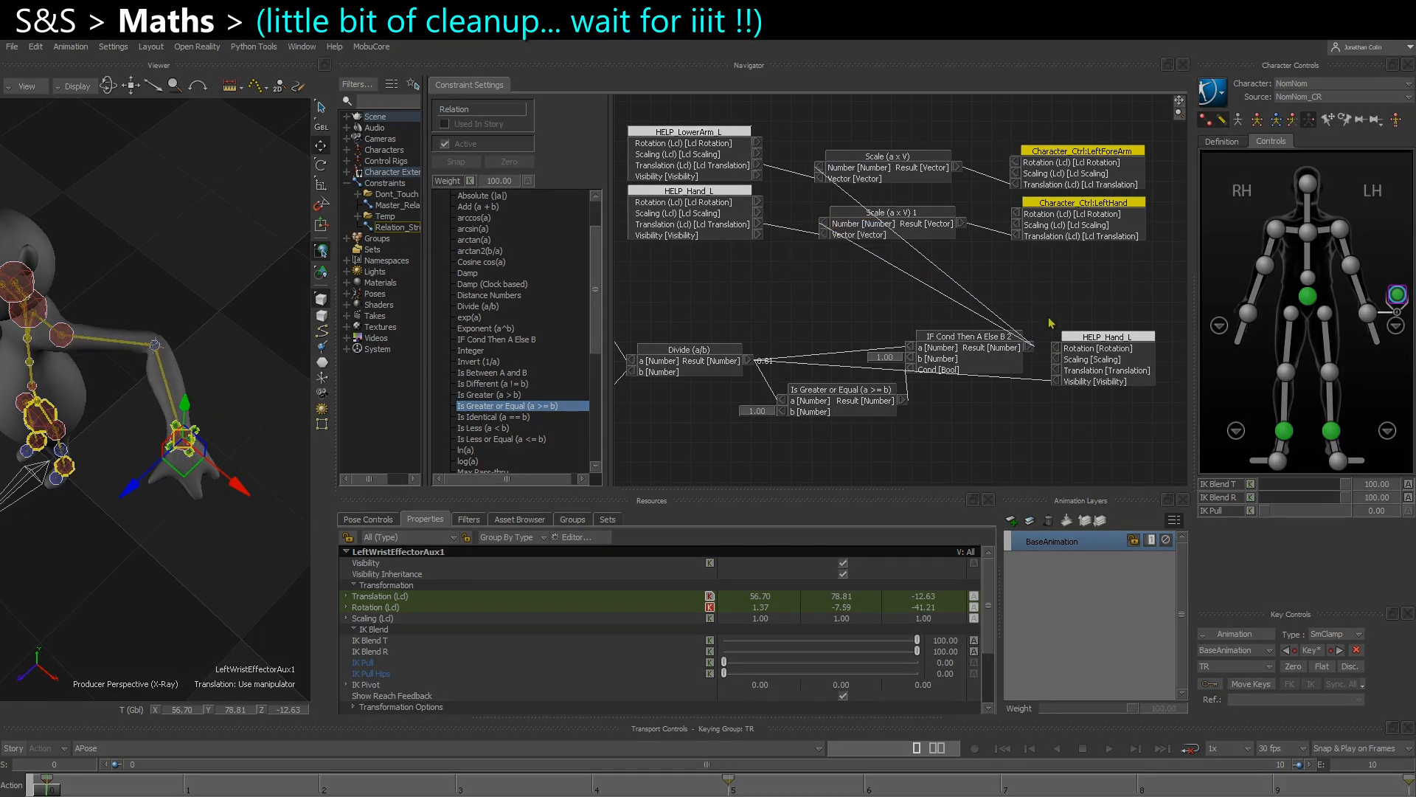
Delete the HELP_Hand_L receiver box and move the Is Greater or Equal and IF boxes closer to the Divide box.
drag(1087, 375, 1093, 436)
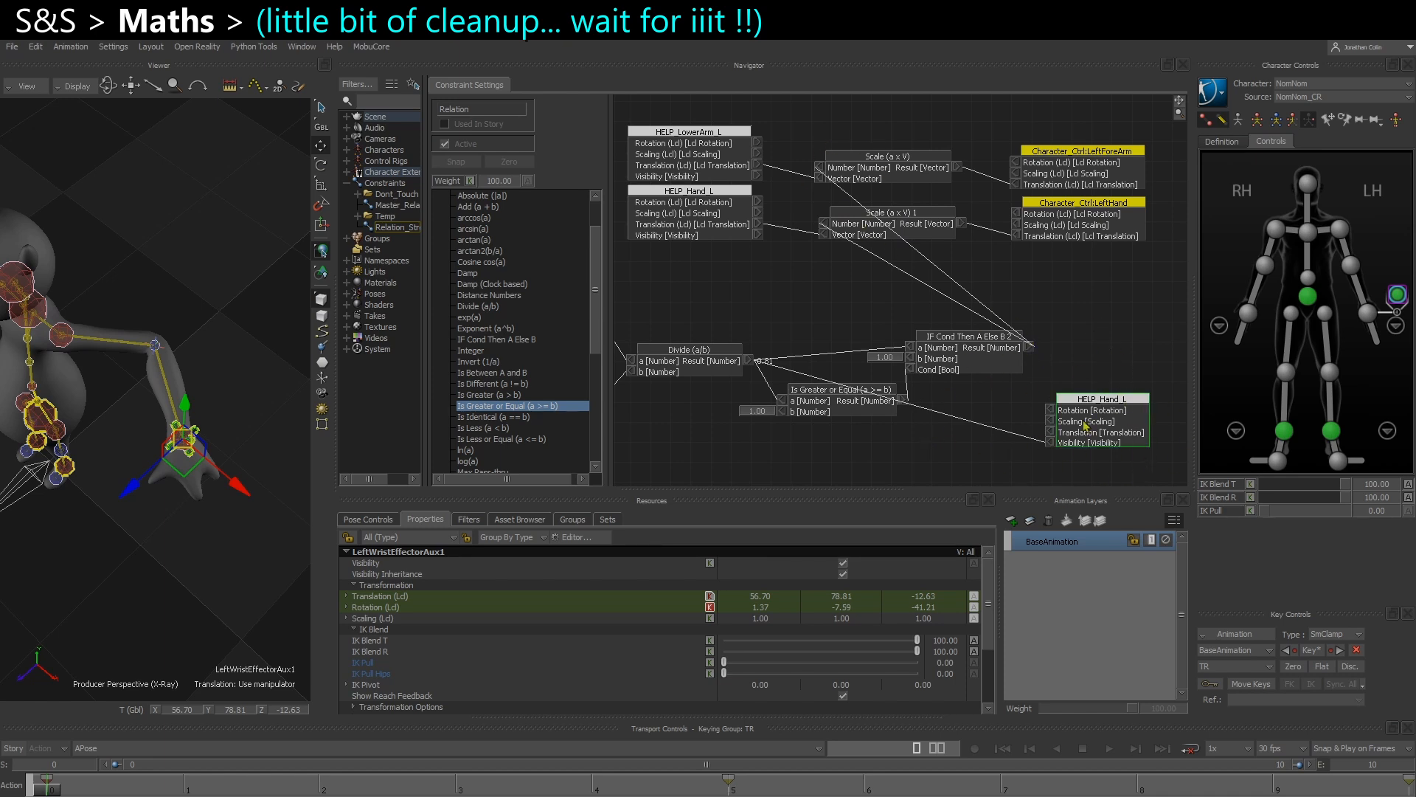
key(Delete)
drag(857, 412, 722, 428)
drag(966, 338, 891, 352)
Move the helper senders, Scale operators and FK receivers closer to the IF box to tidy the layout.
middle_drag(668, 288, 724, 294)
drag(724, 294, 1136, 141)
drag(756, 173, 951, 254)
middle_drag(1088, 435, 963, 433)
drag(925, 318, 817, 210)
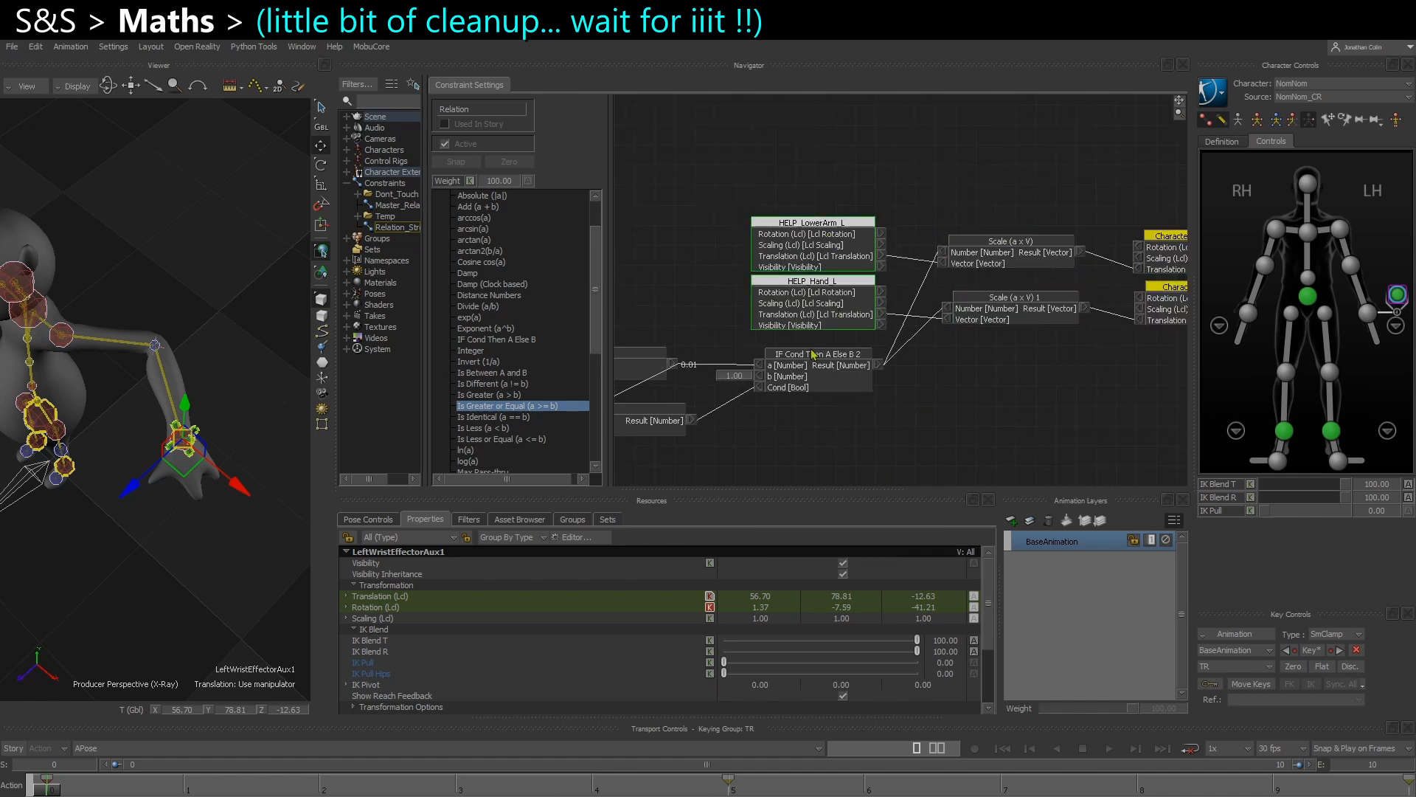
Collapse the sender boxes so that they show only their connected translation outputs.
middle_drag(642, 399, 996, 340)
middle_drag(664, 383, 1026, 329)
drag(927, 383, 961, 295)
right_click(960, 294)
click(987, 316)
middle_drag(987, 321, 898, 417)
right_click(849, 214)
click(869, 236)
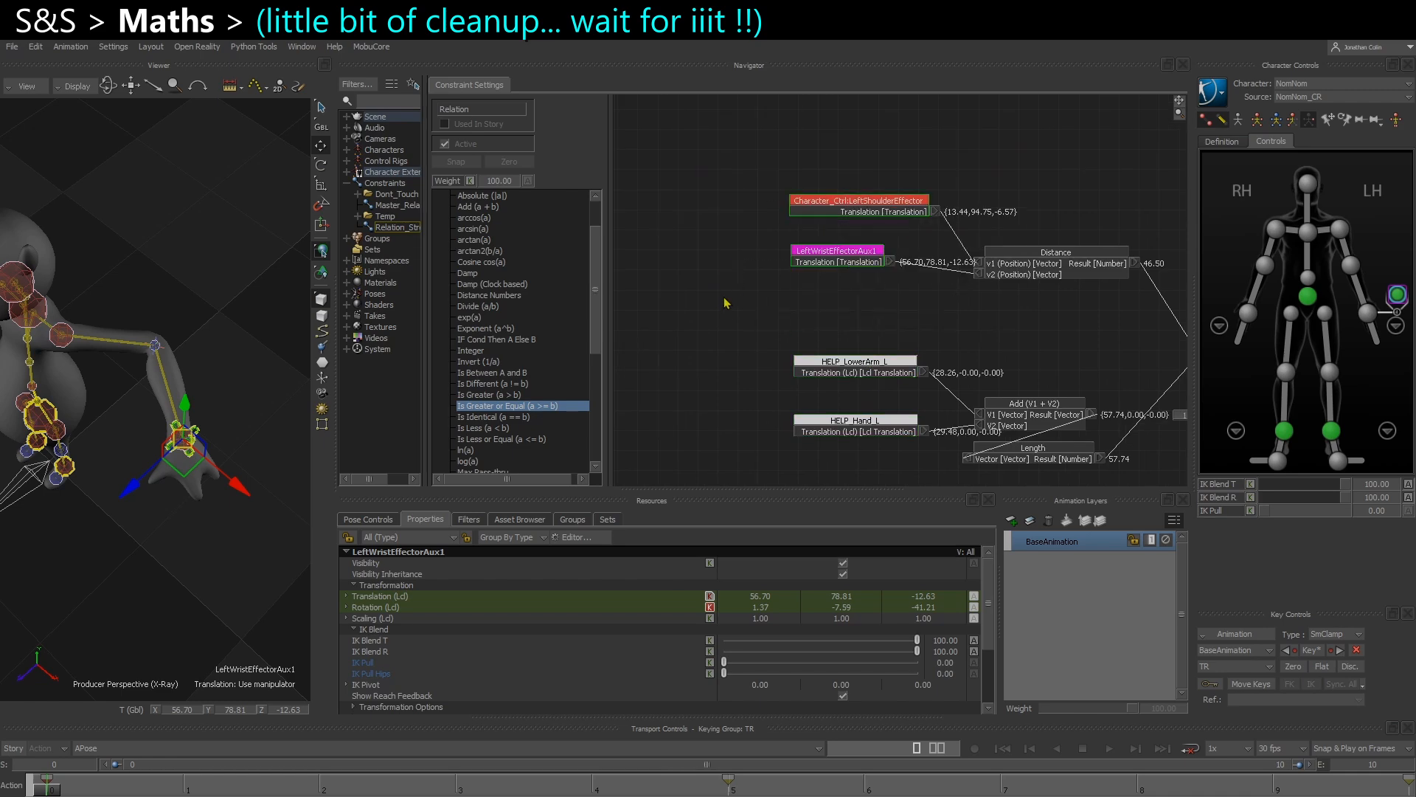
Reposition the LeftWristEffectorAux1 and LeftShoulderEffector sender boxes lower in the relation layout.
click(720, 300)
drag(839, 250, 840, 284)
drag(849, 199, 849, 235)
middle_drag(1061, 325, 716, 302)
middle_drag(1166, 384, 960, 396)
drag(819, 254, 816, 284)
drag(819, 198, 819, 224)
alt+drag(121, 528, 178, 483)
drag(185, 427, 207, 466)
alt+drag(182, 575, 240, 540)
alt+middle_drag(240, 541, 130, 543)
drag(136, 448, 190, 507)
middle_drag(737, 363, 852, 383)
scroll(852, 382, up, 3)
right_click(856, 473)
click(900, 482)
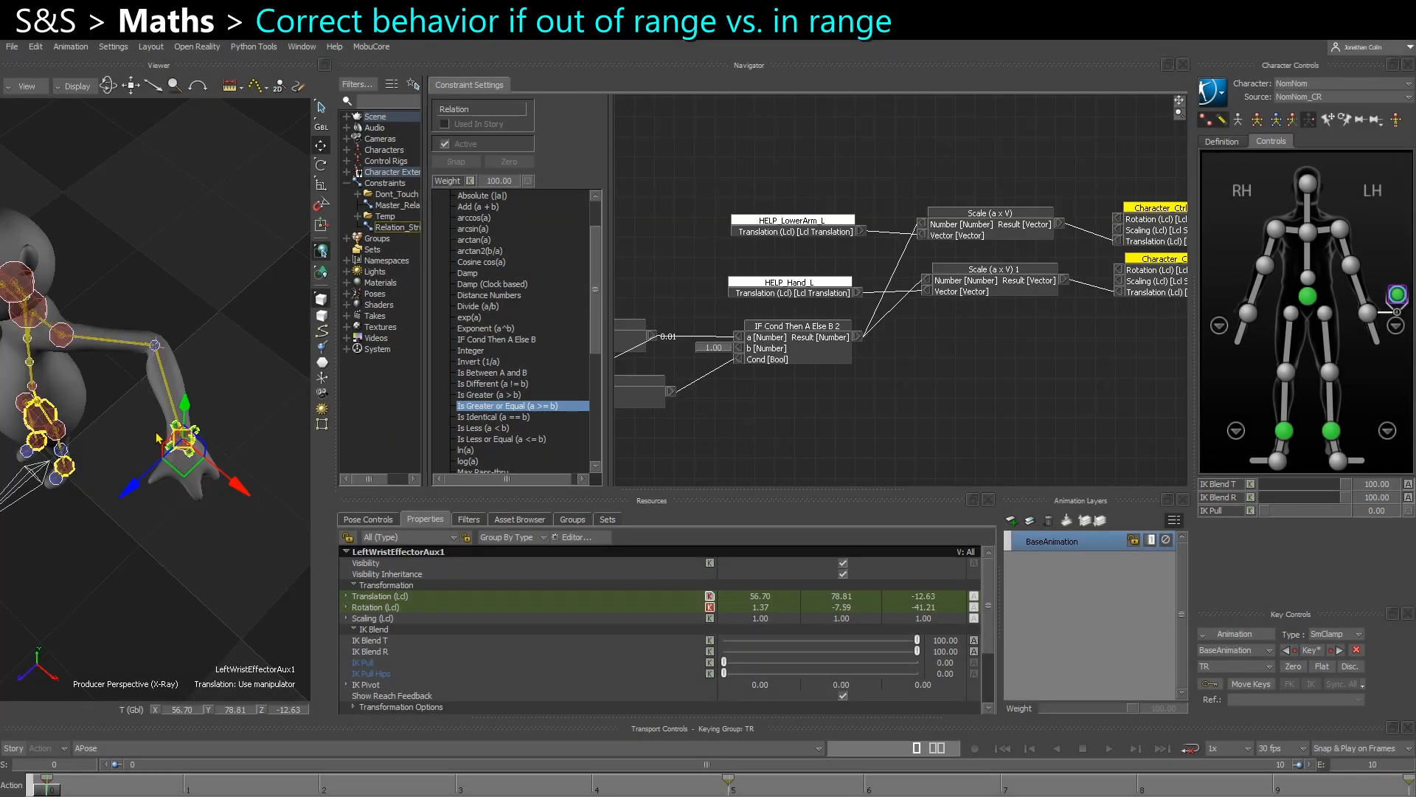
Move the left wrist effector beyond the arm's normal reach to test the out-of-range stretch.
alt+drag(160, 520, 161, 486)
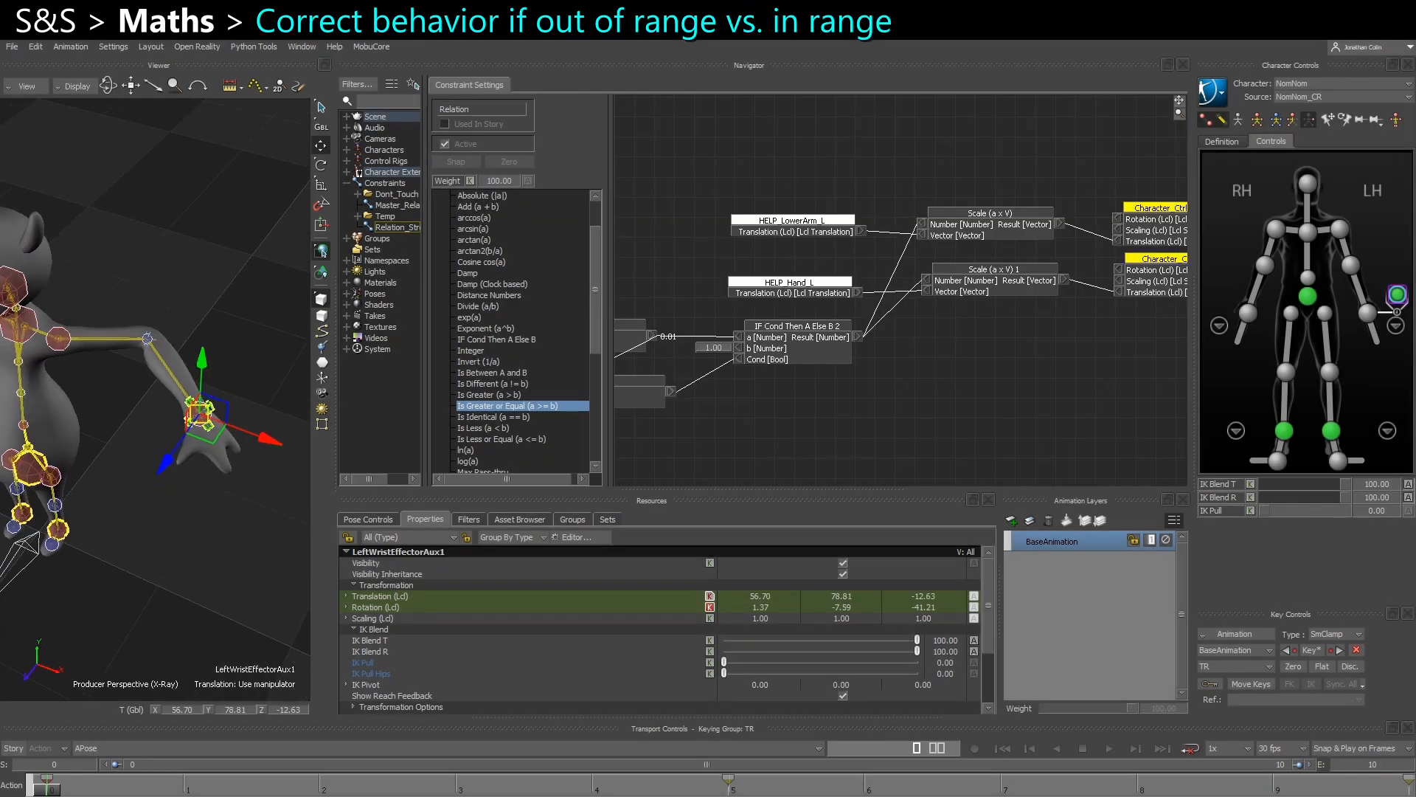
drag(53, 787, 3, 768)
alt+drag(213, 543, 250, 490)
alt+middle_drag(251, 491, 139, 488)
drag(148, 447, 210, 507)
Display the output values of the Is Greater or Equal, IF Cond Then A Else B and helper sender boxes.
alt+middle_drag(764, 371, 802, 388)
scroll(802, 390, up, 3)
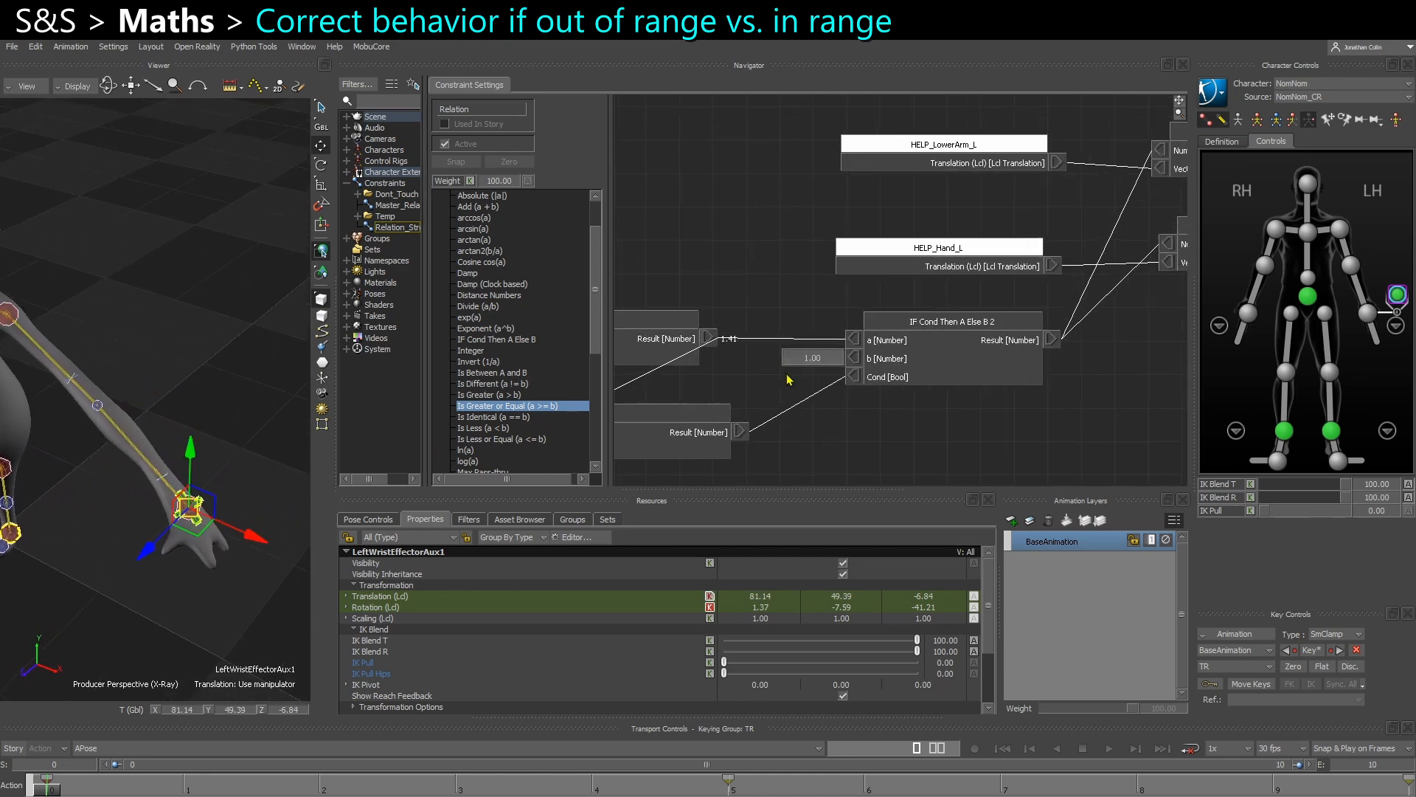
right_click(858, 482)
click(892, 490)
alt+middle_drag(741, 373, 922, 355)
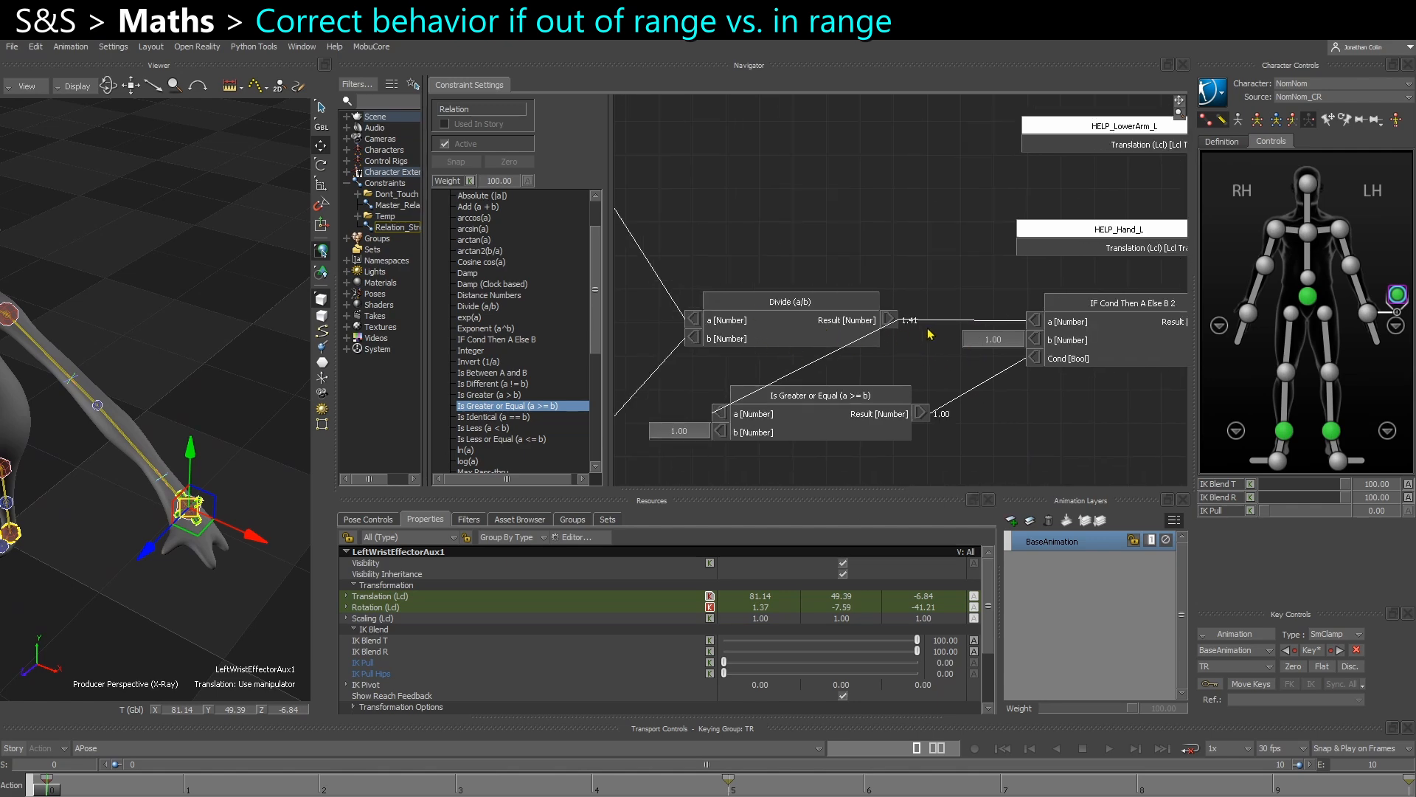
alt+middle_drag(1046, 358, 923, 363)
scroll(923, 364, down, 1)
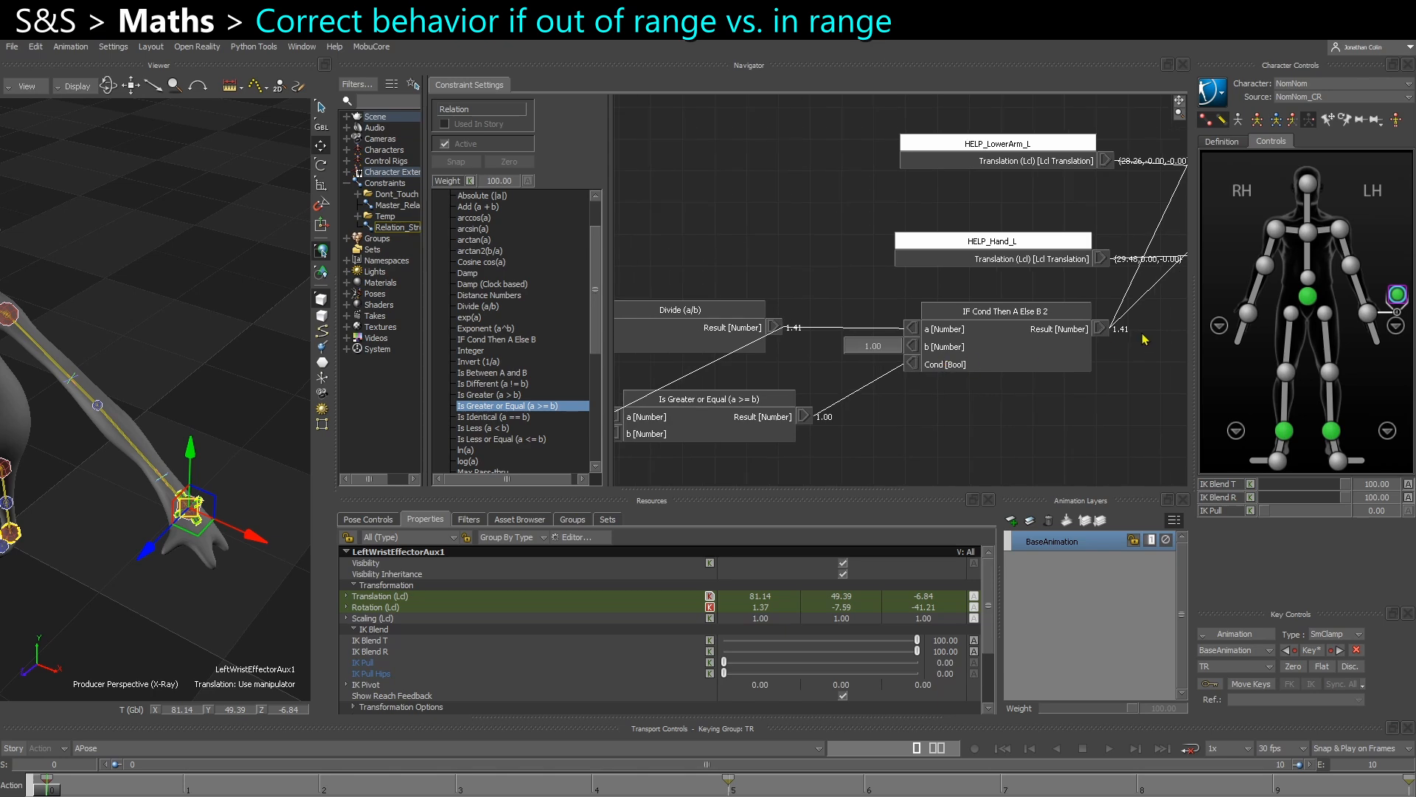
Move the Is Greater or Equal box closer to the IF operator and below the Divide connection.
alt+middle_drag(808, 377, 862, 347)
drag(761, 399, 899, 366)
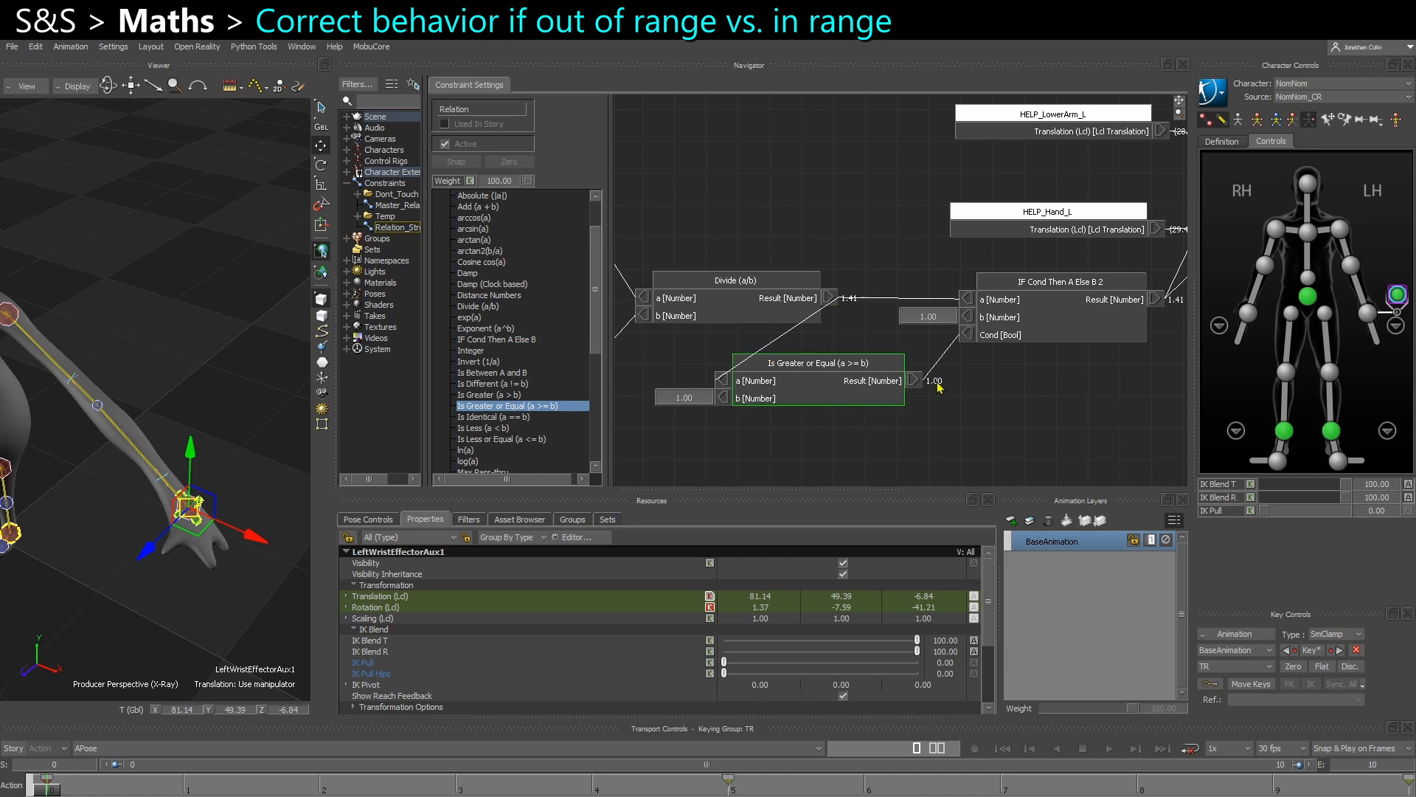
alt+middle_drag(943, 305, 885, 321)
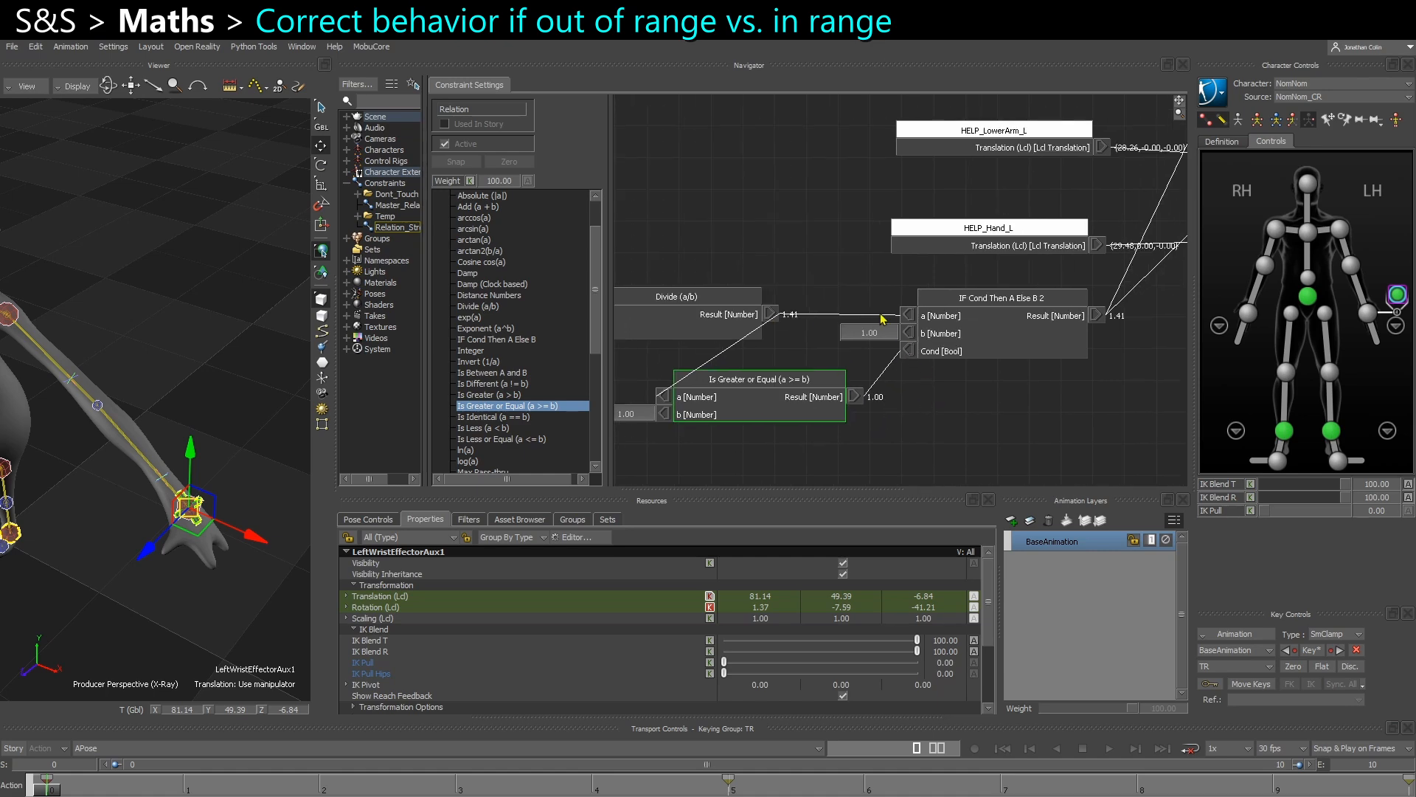
Move the left wrist effector in toward the body to test the arm's in-range behaviour.
mouse_move(171, 556)
alt+middle_down()
mouse_move(207, 576)
mouse_move(193, 570)
alt+middle_up()
drag(259, 561, 167, 443)
alt+middle_drag(686, 290, 734, 289)
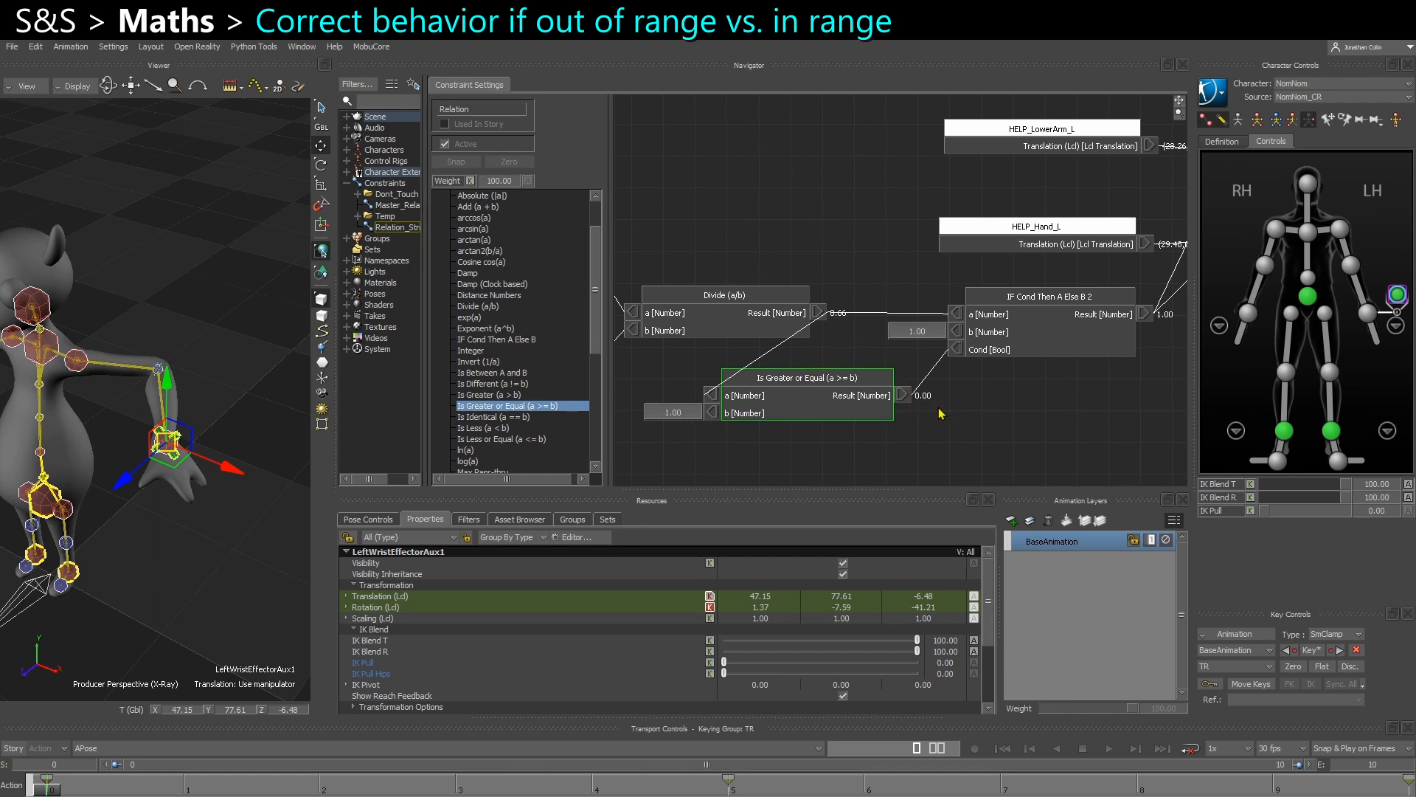
alt+middle_drag(939, 407, 903, 417)
alt+middle_drag(770, 399, 749, 400)
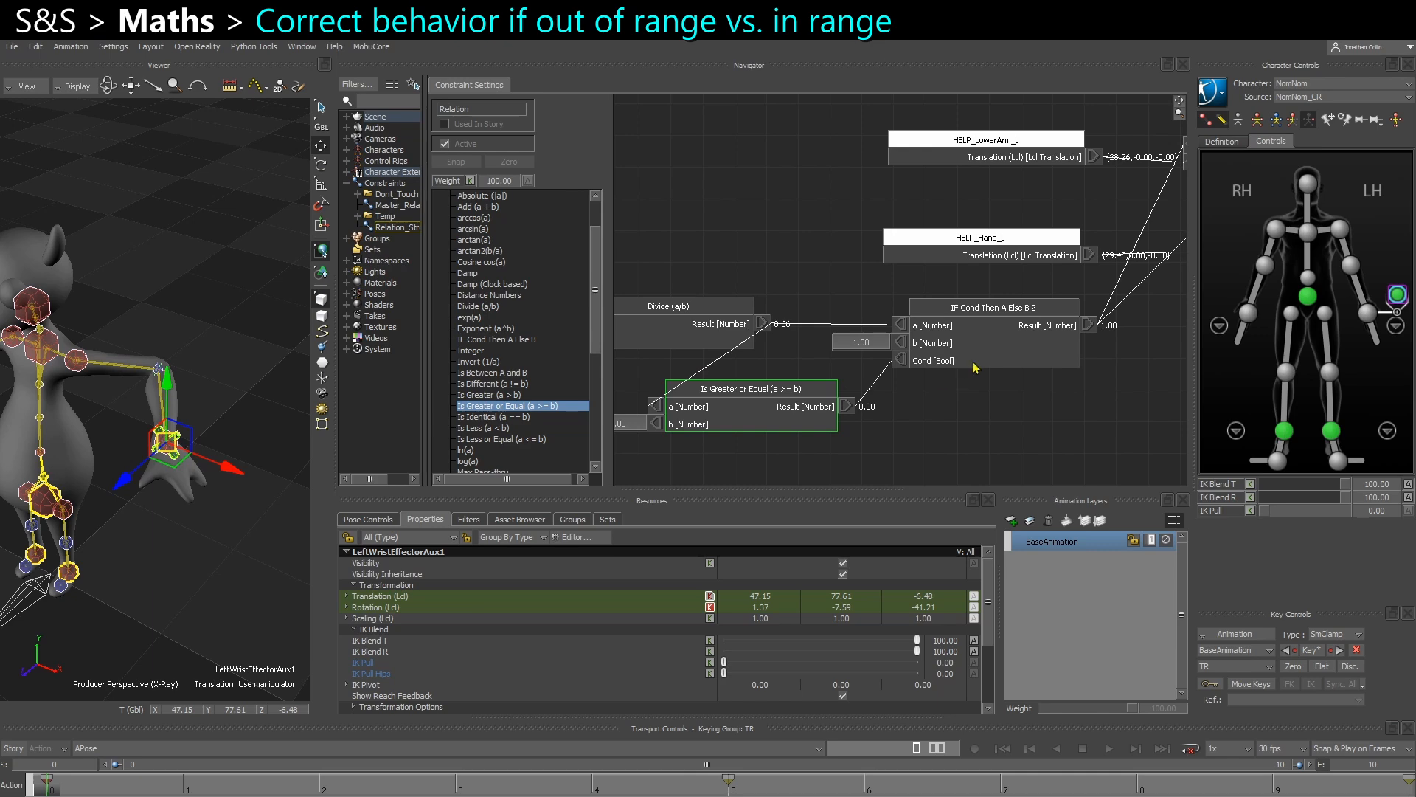
Move the left wrist effector down and outward until the arm is straight at its normal length.
drag(169, 441, 156, 466)
alt+drag(156, 466, 88, 368)
drag(140, 461, 155, 506)
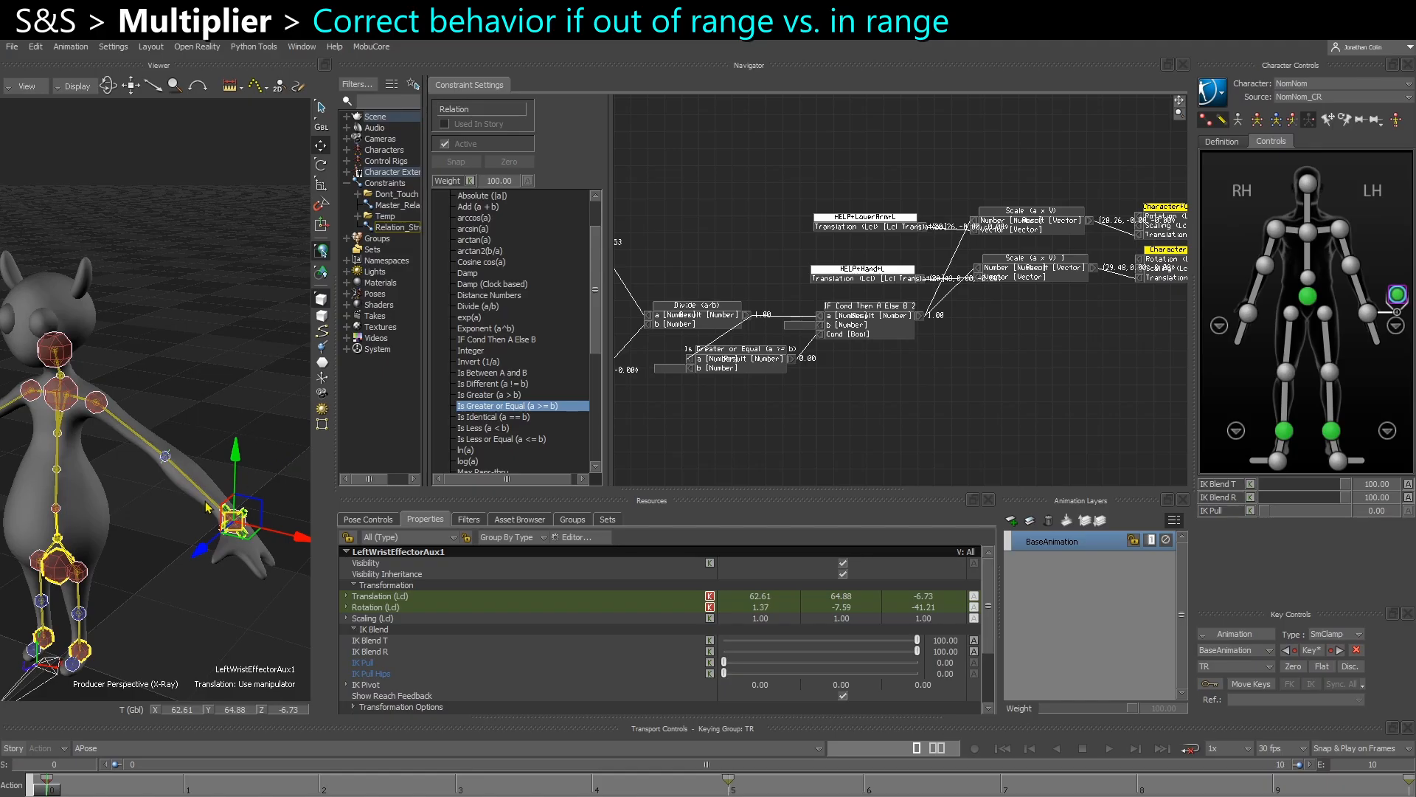
mouse_move(202, 533)
alt+mouse_down()
mouse_move(211, 592)
mouse_move(182, 599)
mouse_move(208, 528)
alt+mouse_up()
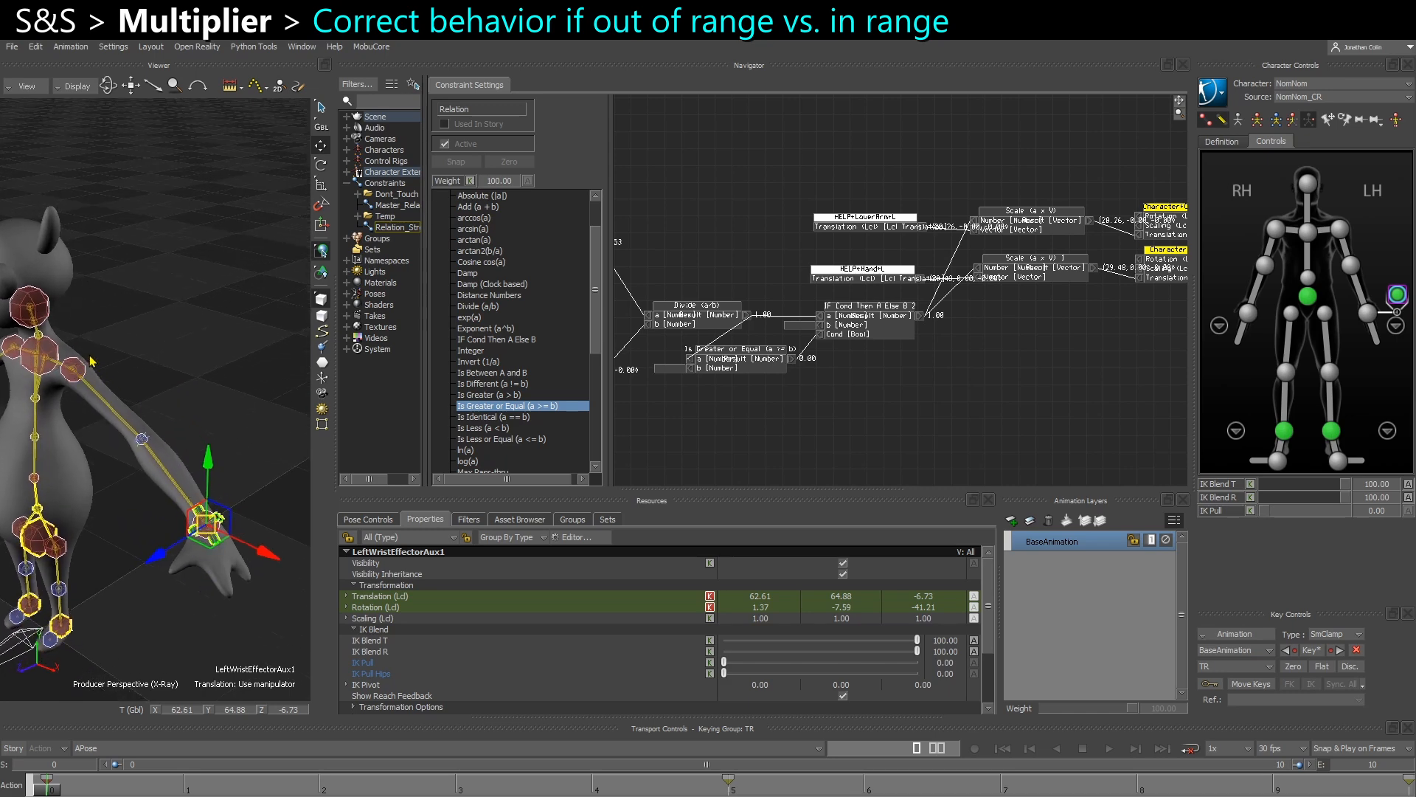
Move the left wrist effector past the arm's normal length to check the out-of-range stretch from another angle.
alt+right_drag(219, 557, 184, 545)
drag(198, 508, 245, 587)
alt+drag(95, 402, 110, 429)
alt+drag(127, 519, 112, 511)
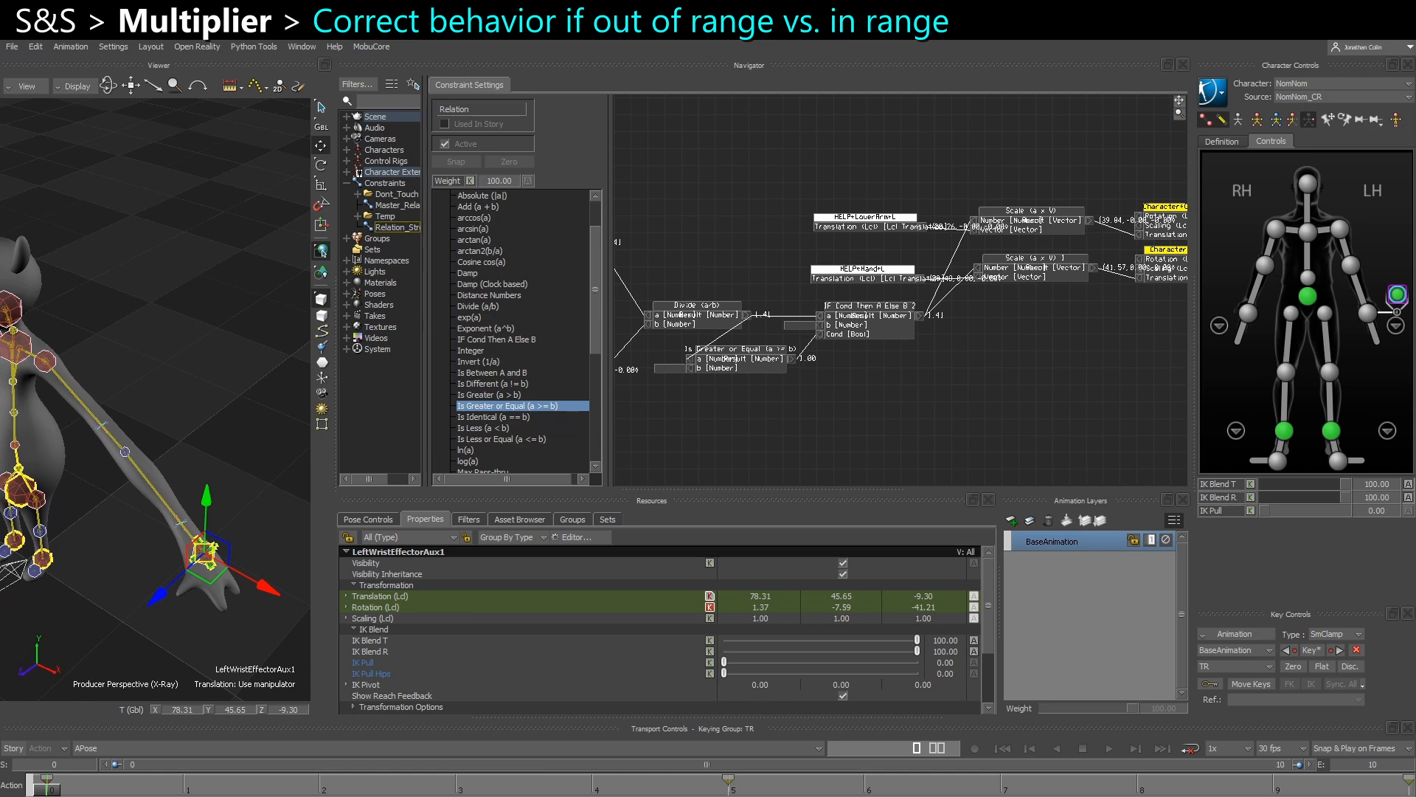
Bring the left wrist effector back near the torso so the elbow bends within range.
mouse_move(53, 361)
mouse_down()
mouse_move(184, 415)
mouse_move(210, 534)
mouse_up()
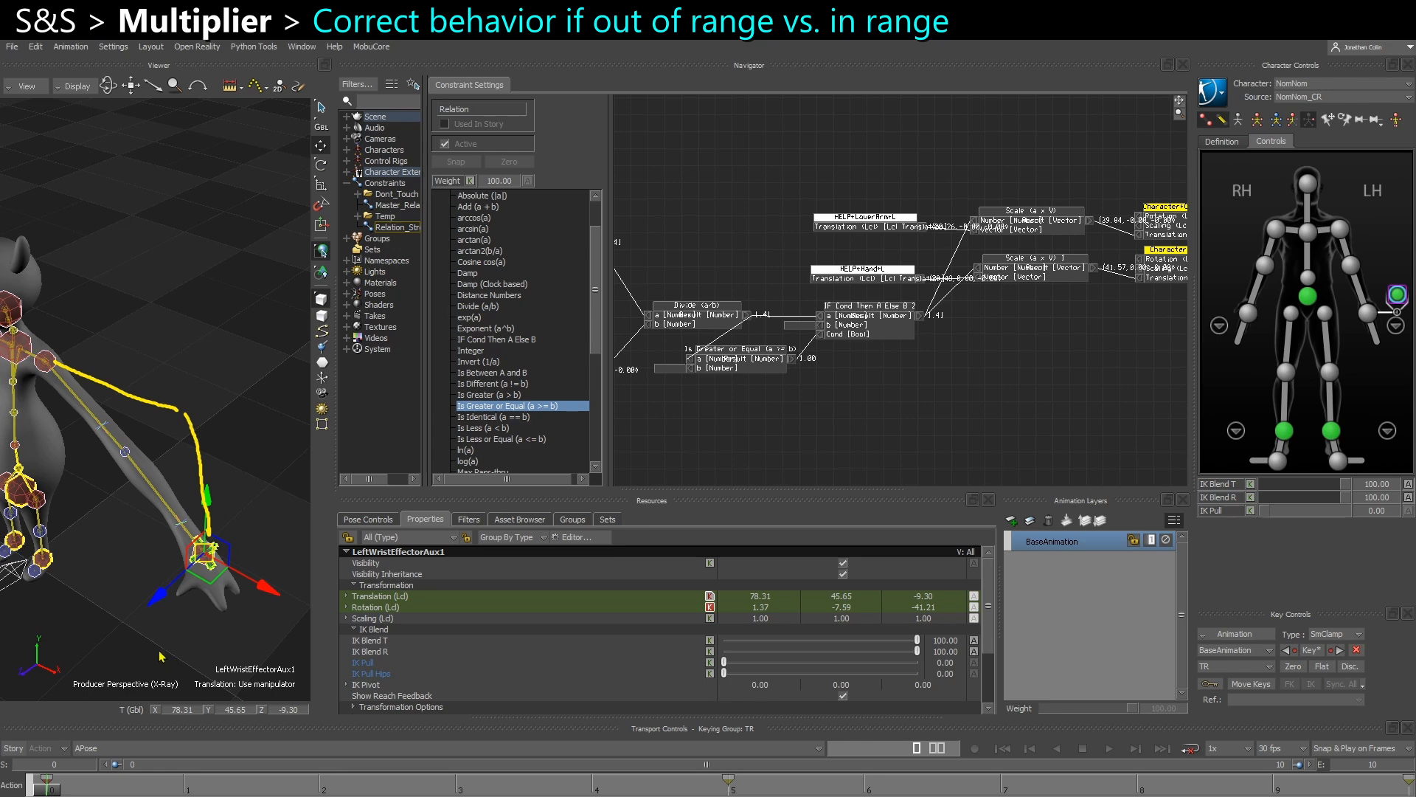
drag(209, 559, 112, 432)
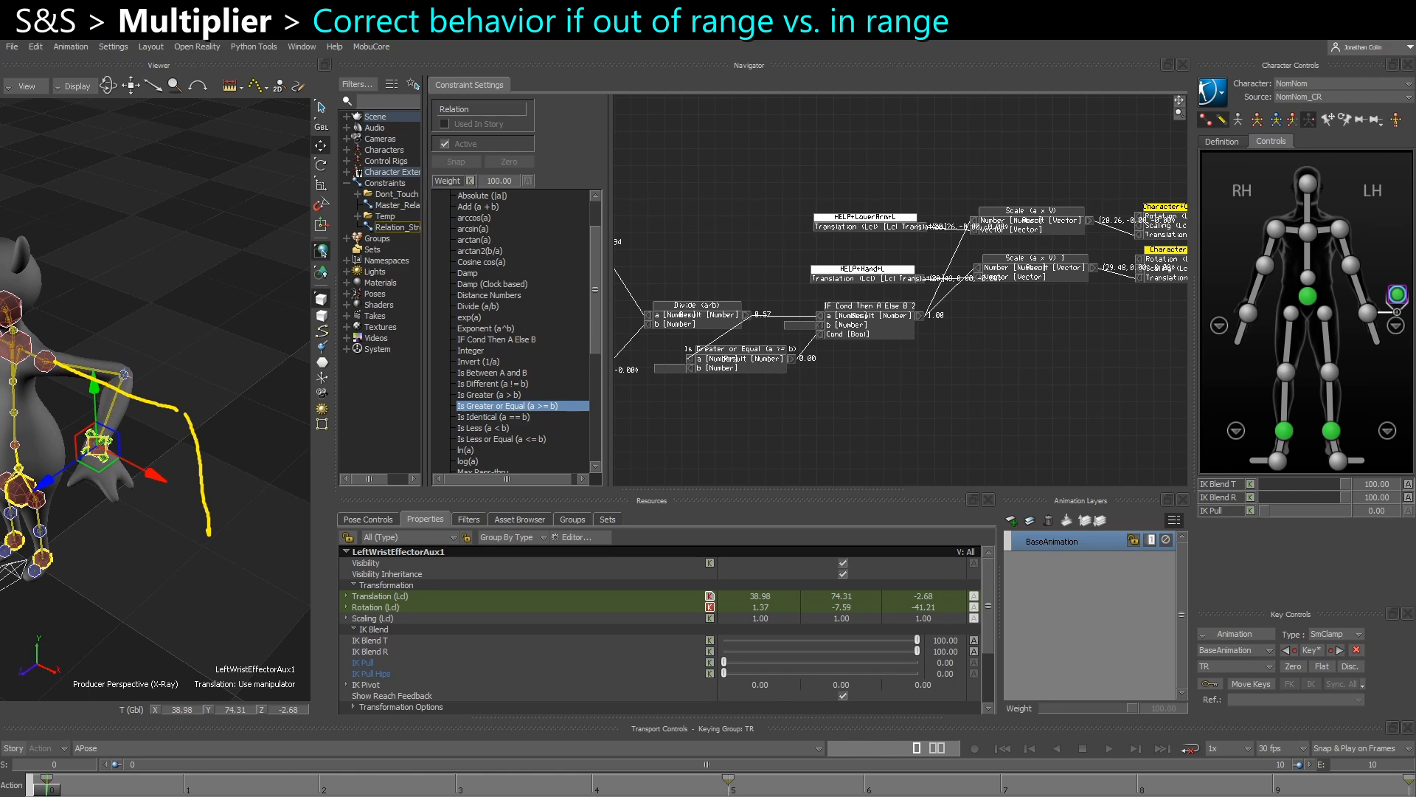
drag(58, 373, 87, 436)
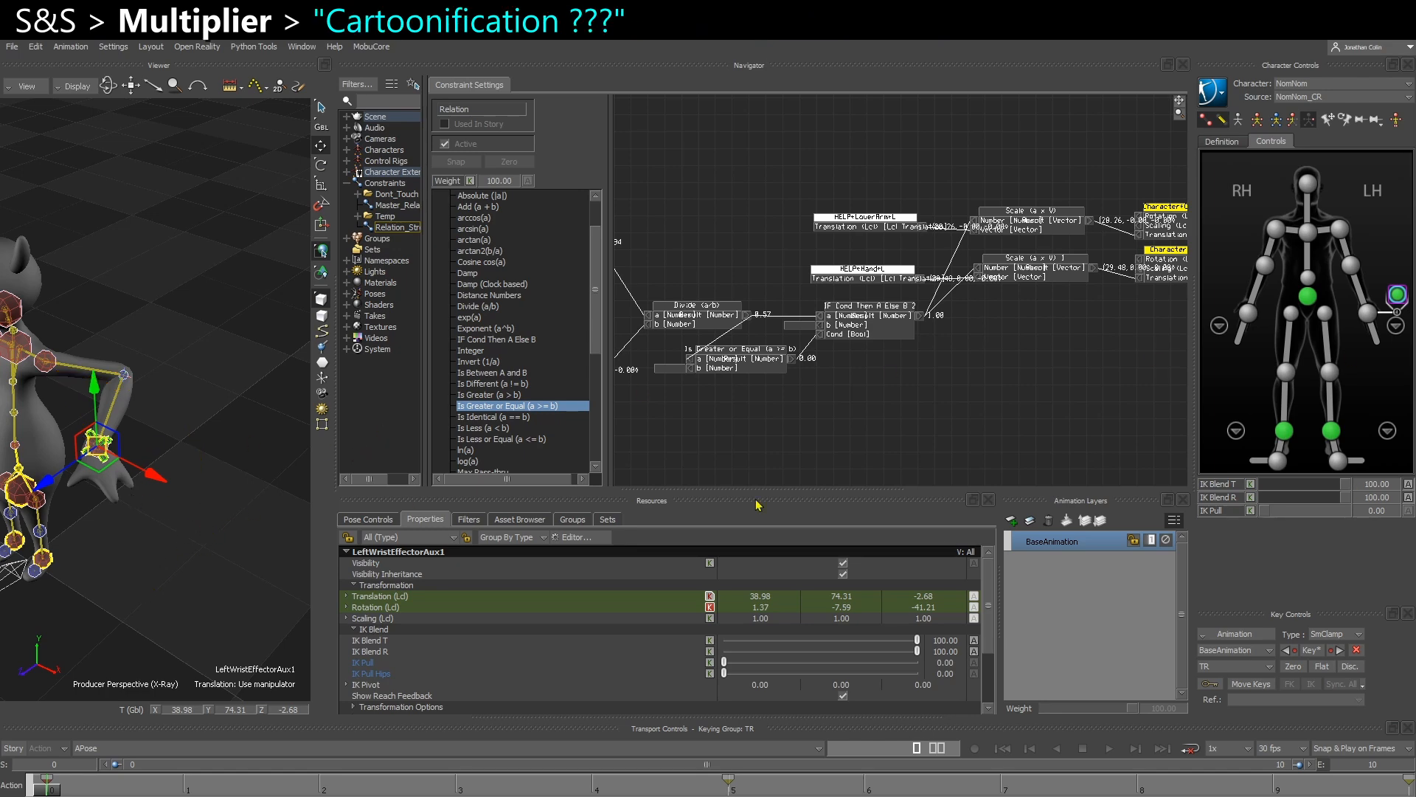
Reselect the left wrist effector and place it so the left arm is straight at its normal length.
click(146, 598)
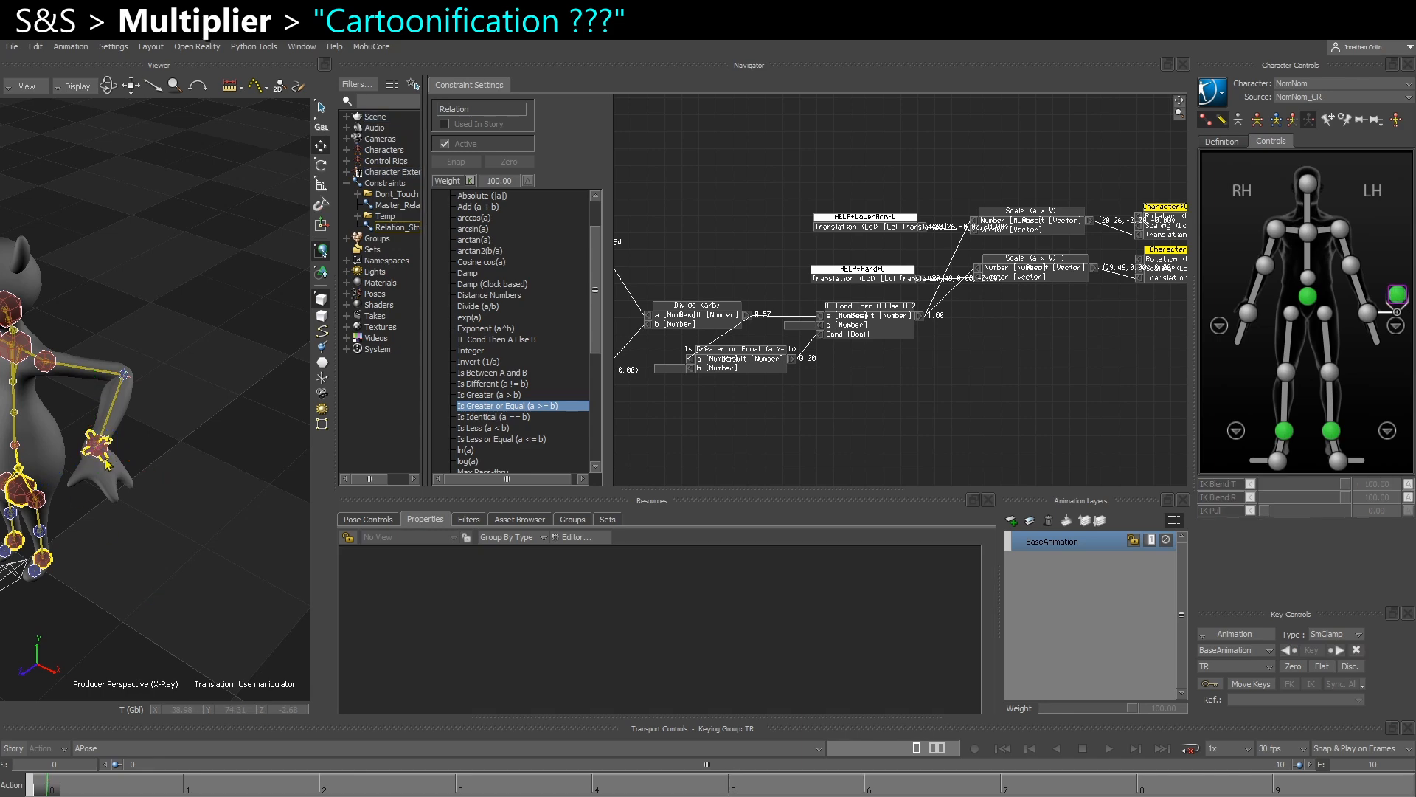
click(98, 455)
drag(97, 448, 138, 503)
drag(125, 583, 122, 646)
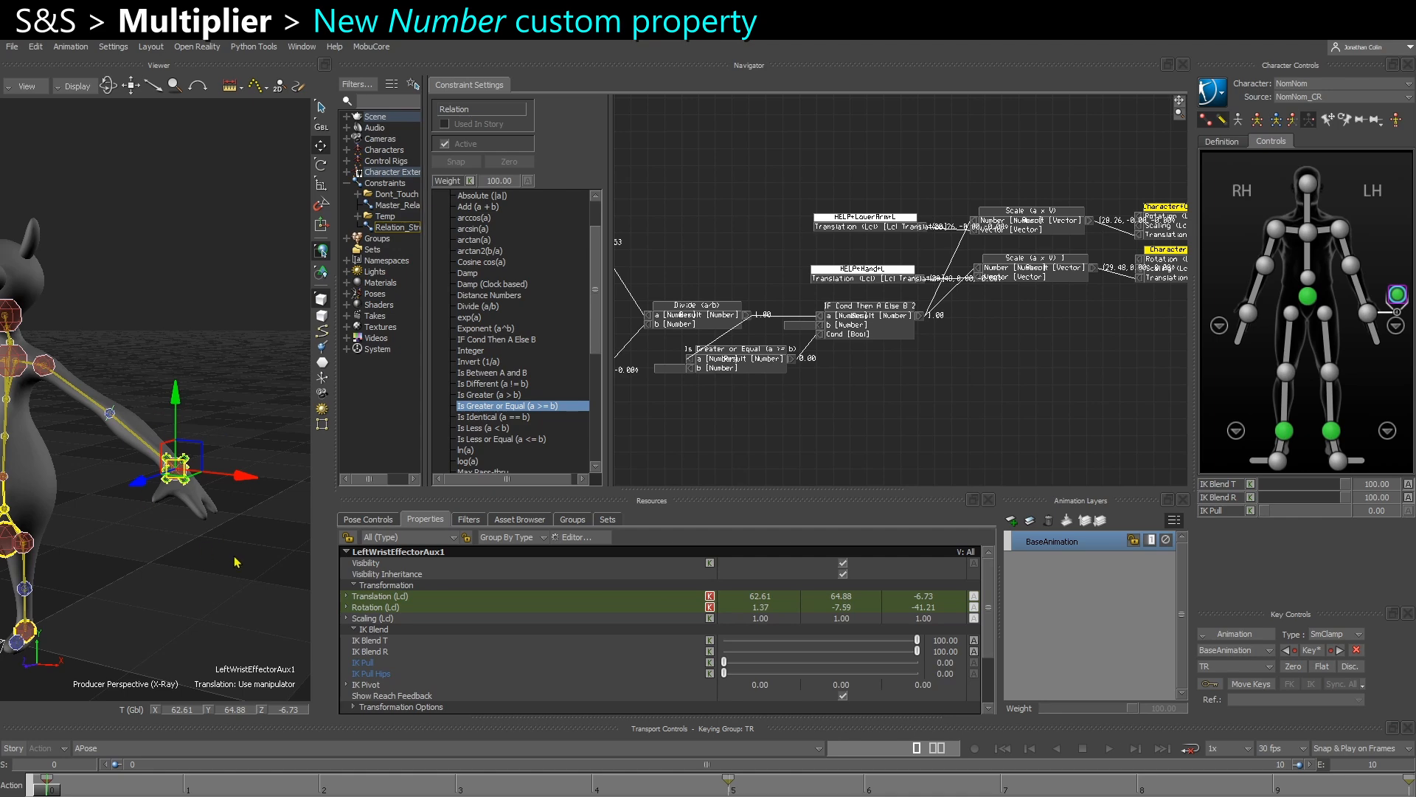
Add a Number custom property named Length_Multiplier to LeftWristEffectorAux1.
click(574, 537)
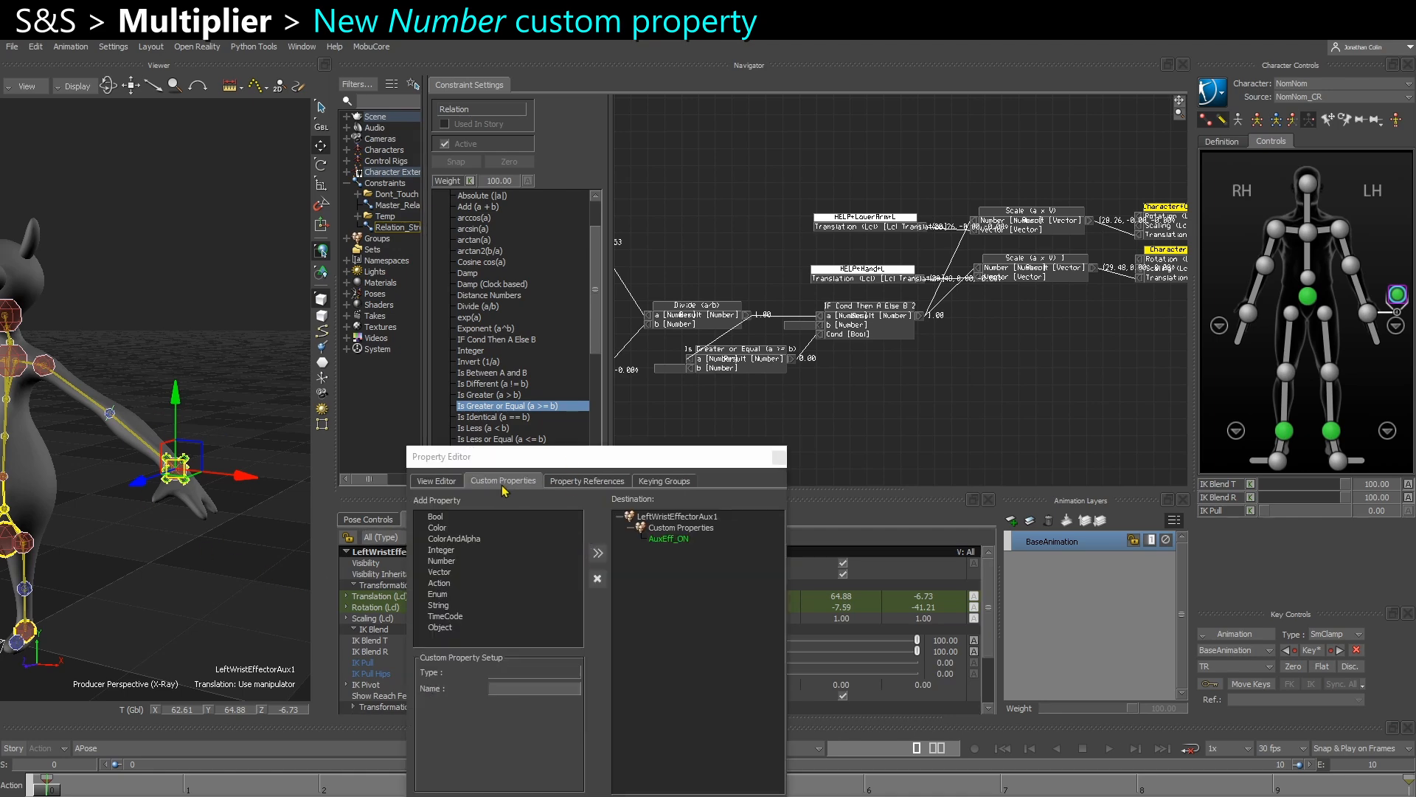
click(672, 541)
click(677, 518)
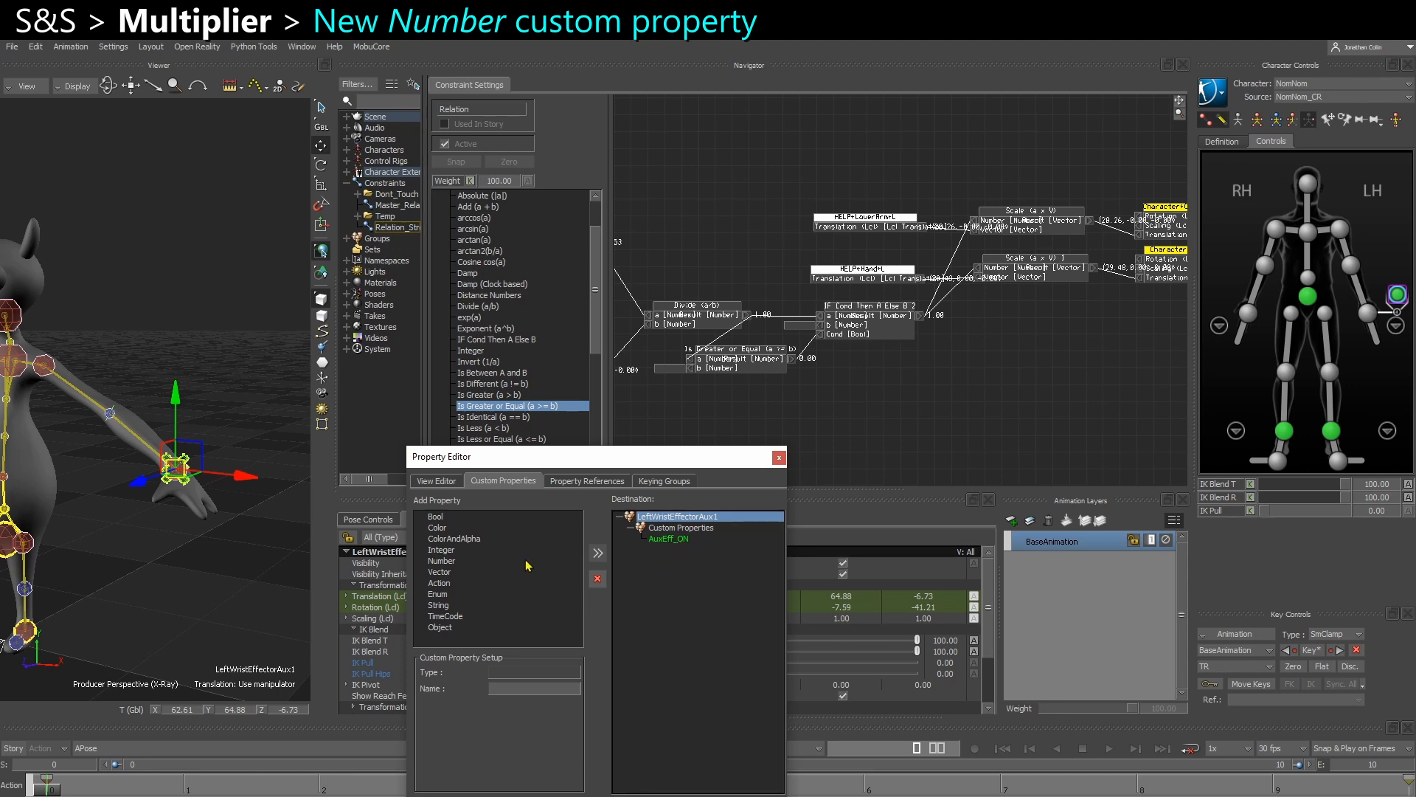
click(450, 562)
click(598, 552)
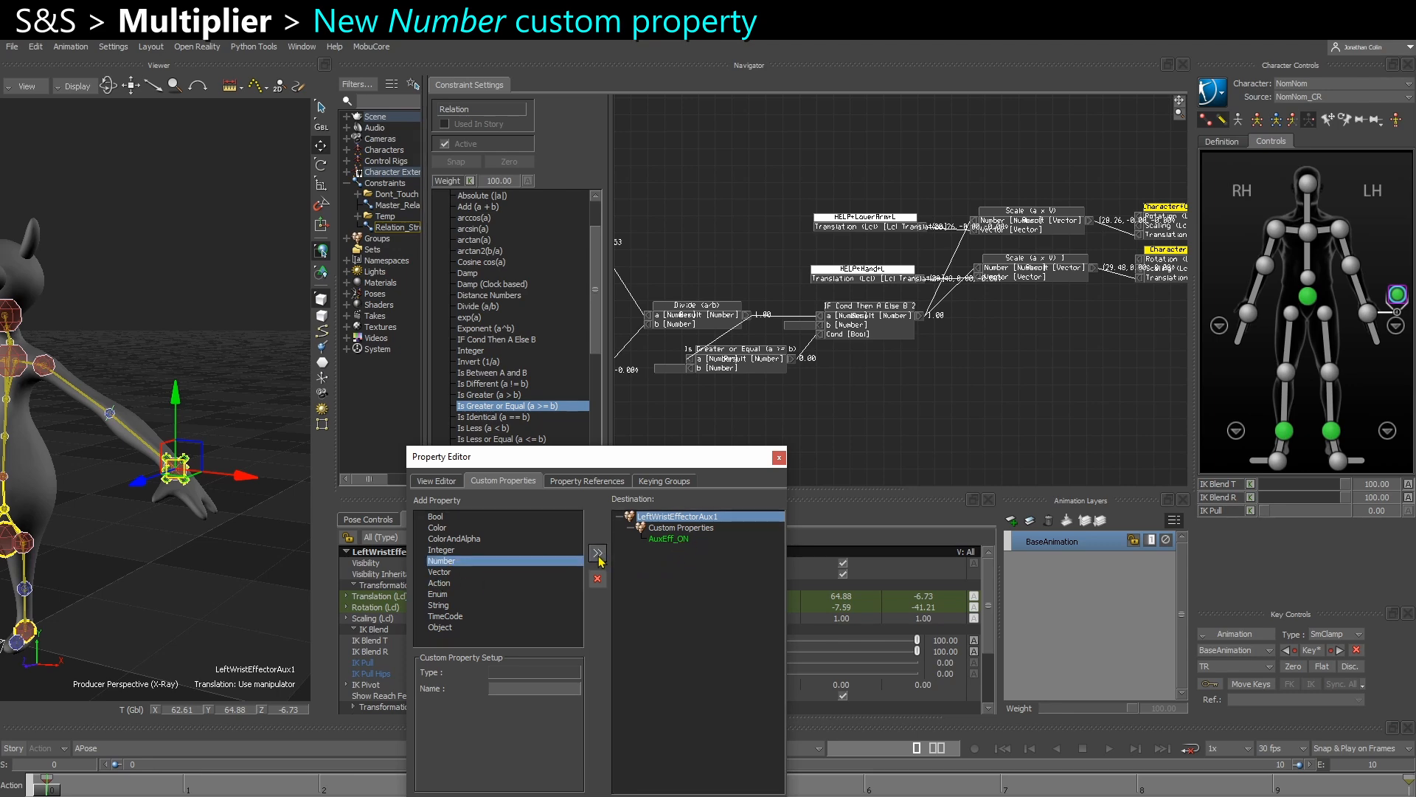
click(668, 551)
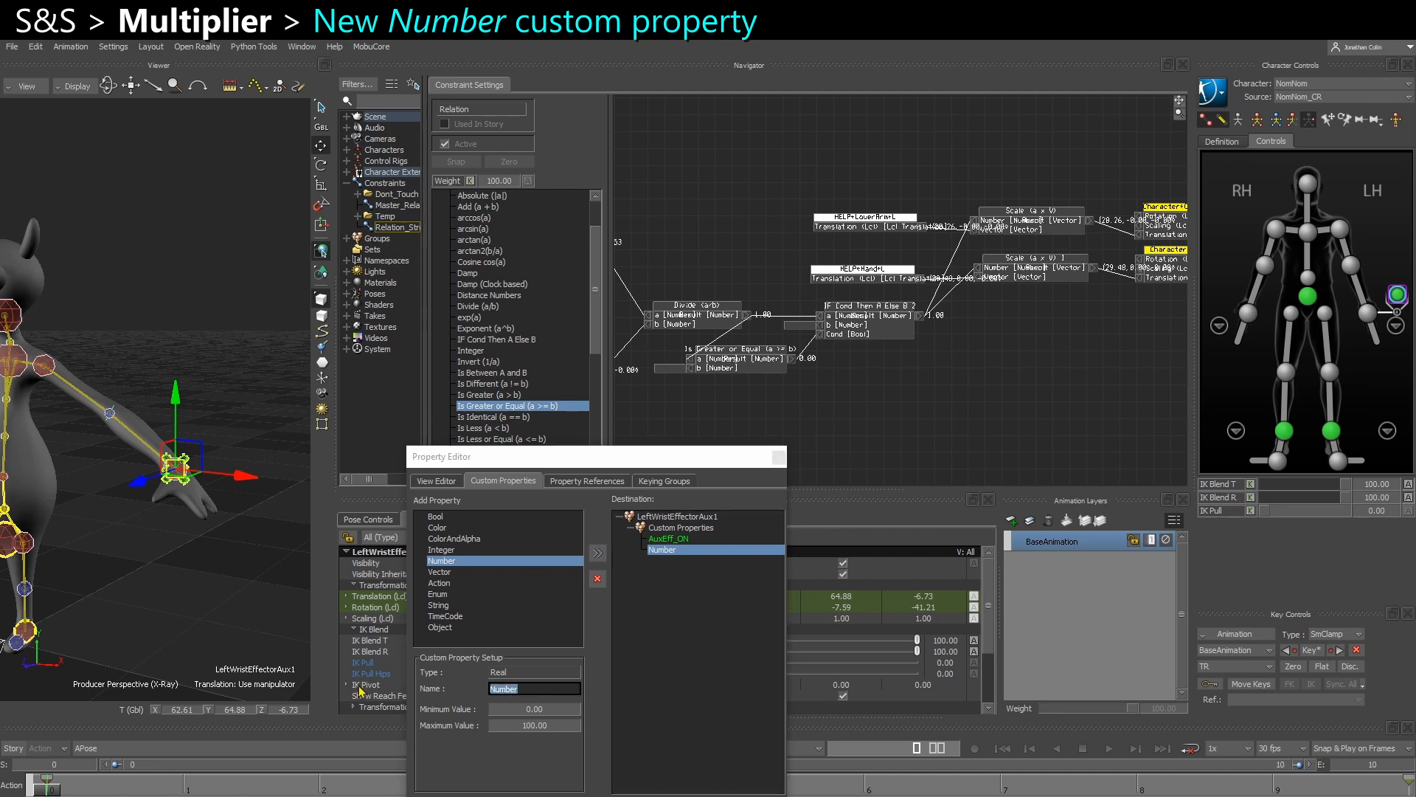
text(Length_Multipli)
click(539, 711)
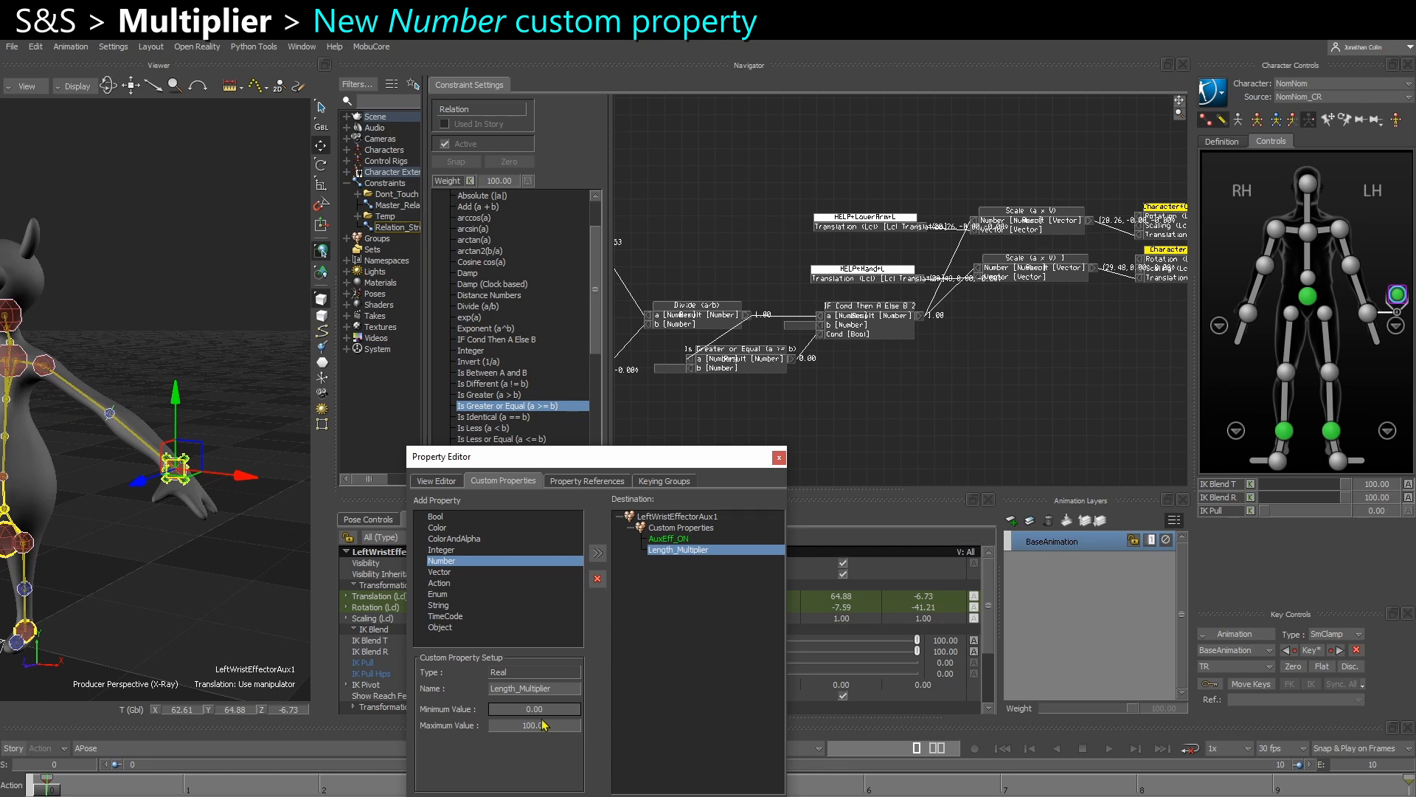
Set the Length_Multiplier property's minimum value to 0.01 and its maximum value to 10.
click(536, 709)
text(0.01)
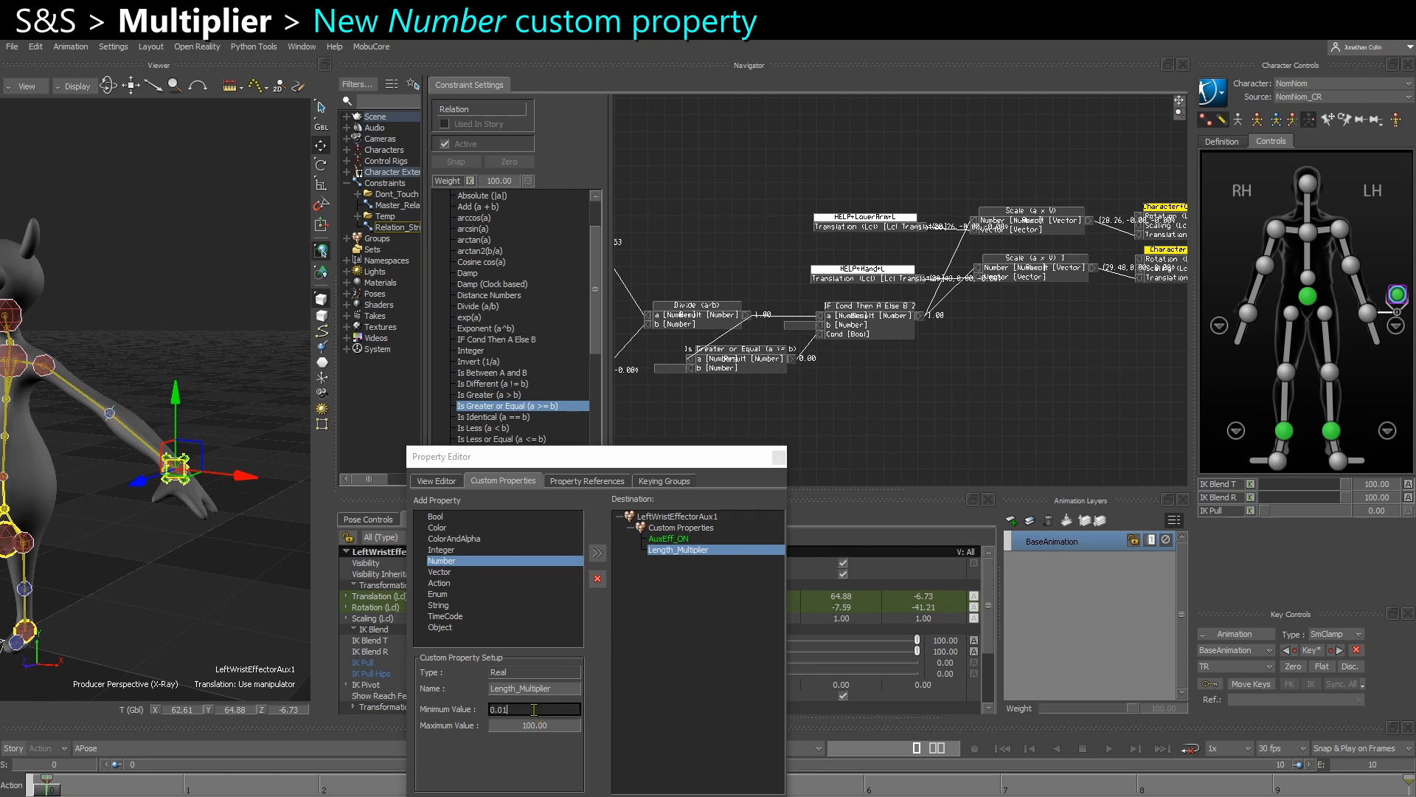
key(Return)
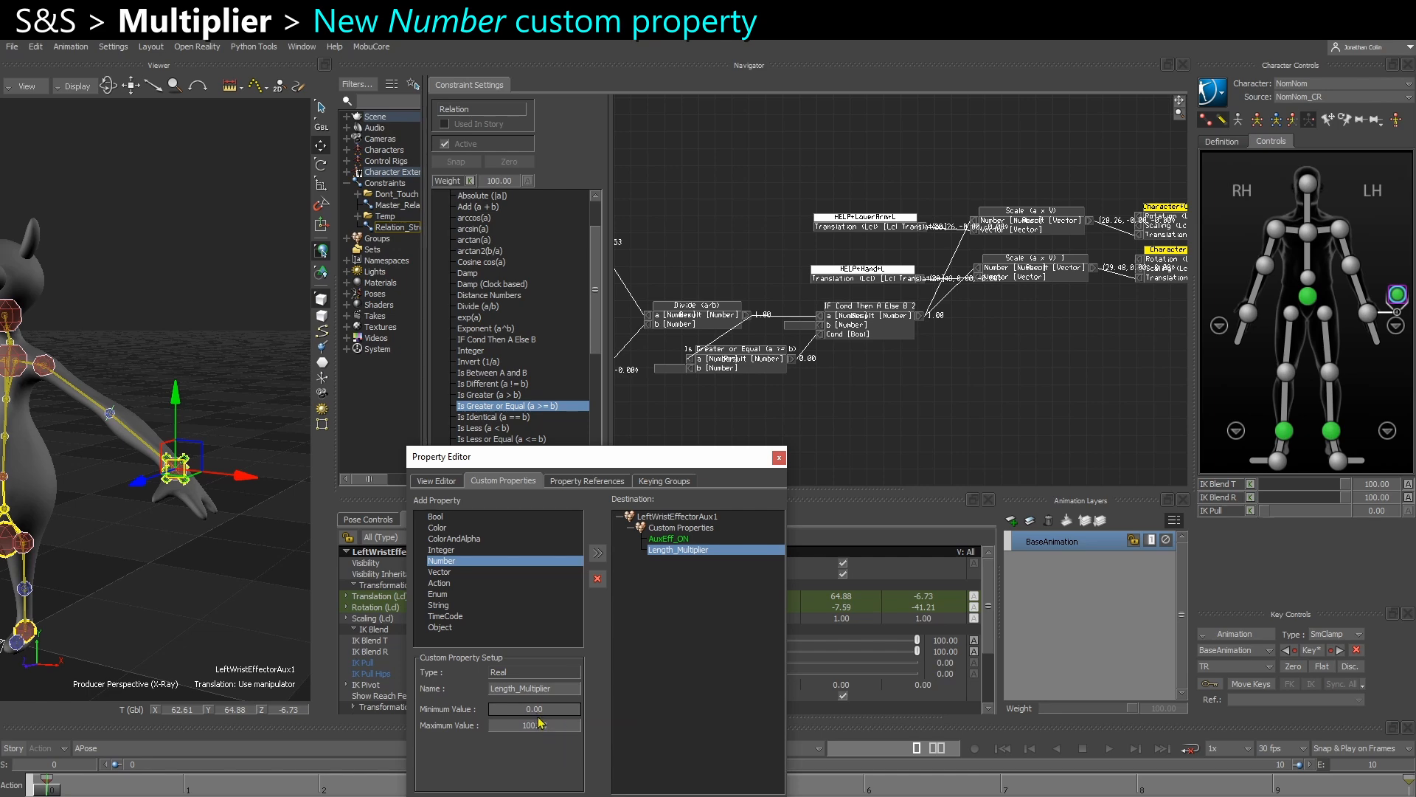
text(00.)
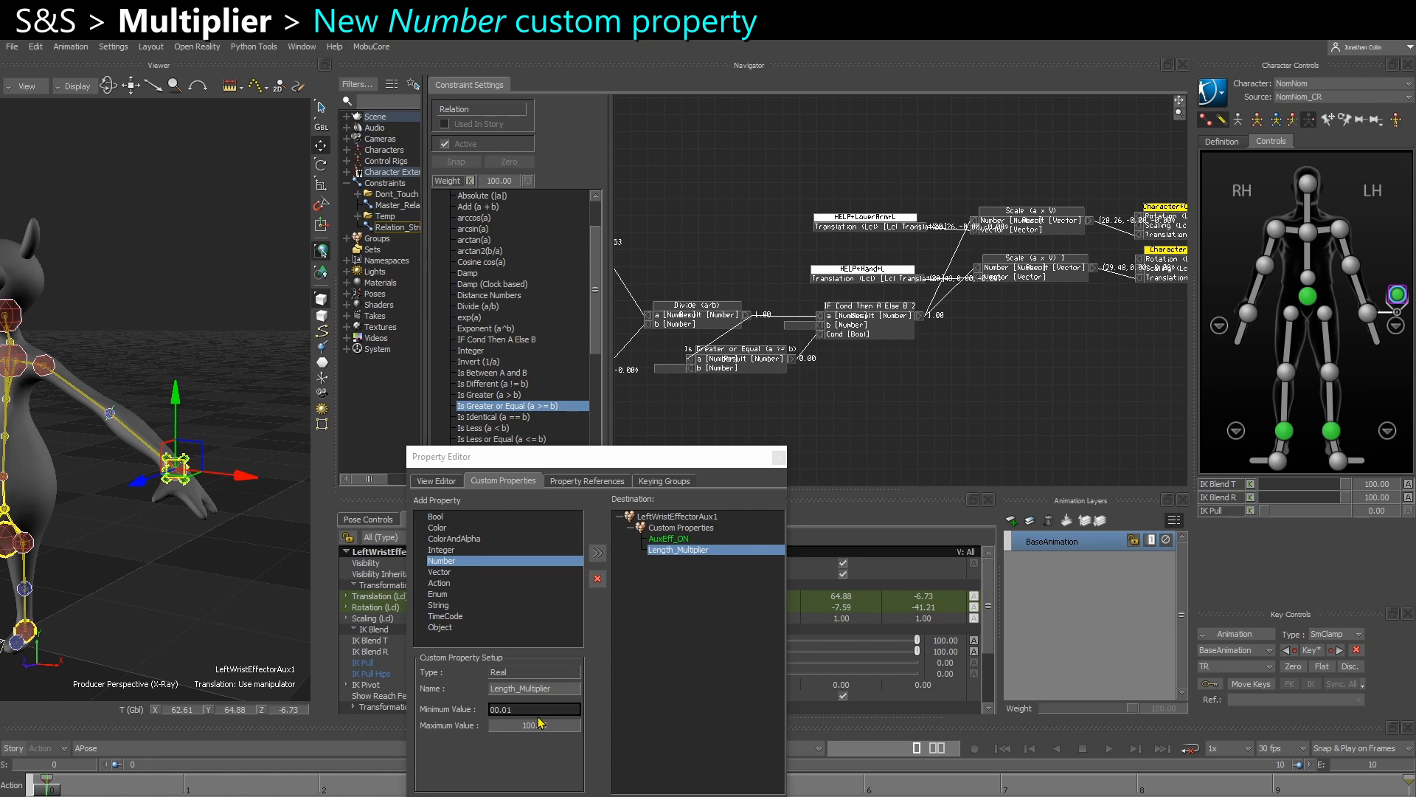
key(Return)
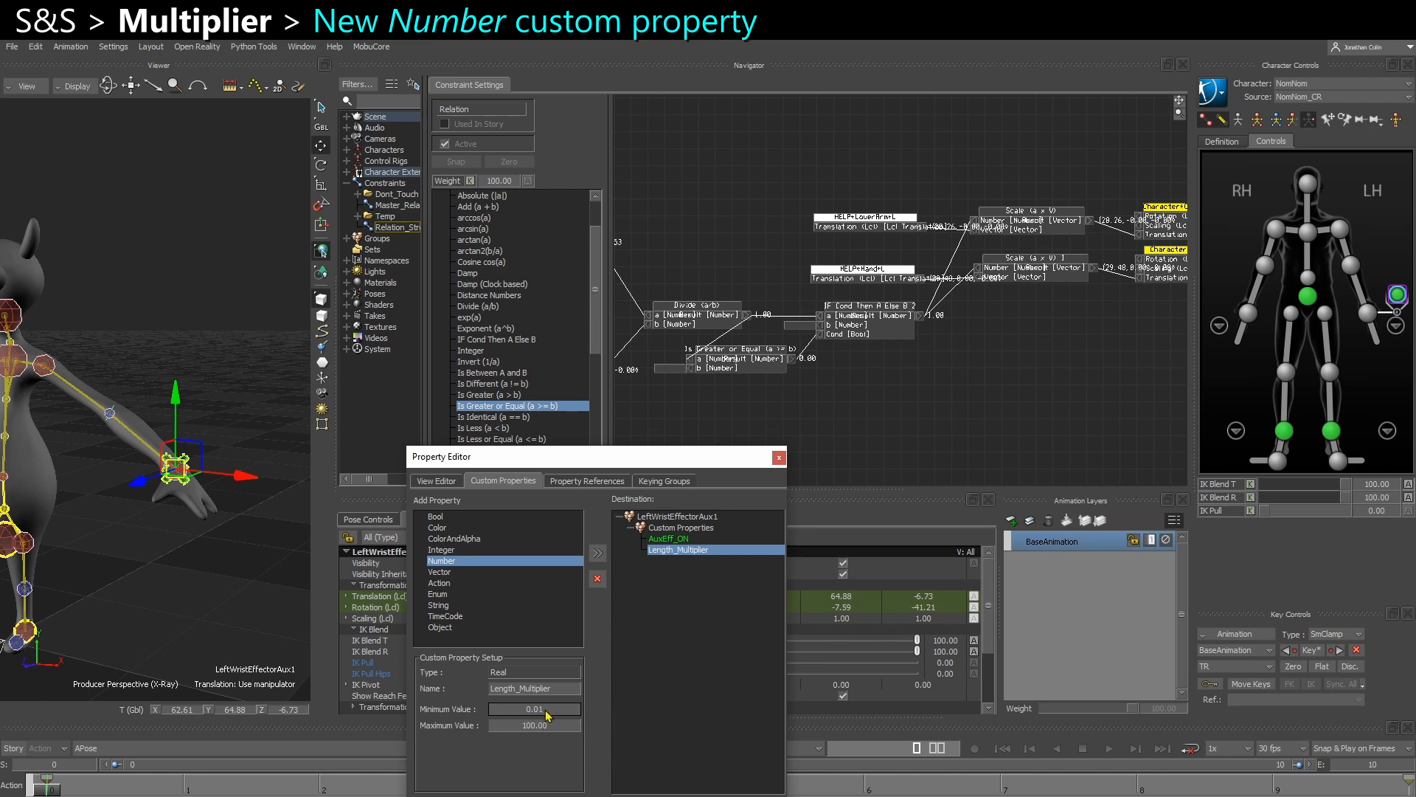
click(540, 727)
text(10)
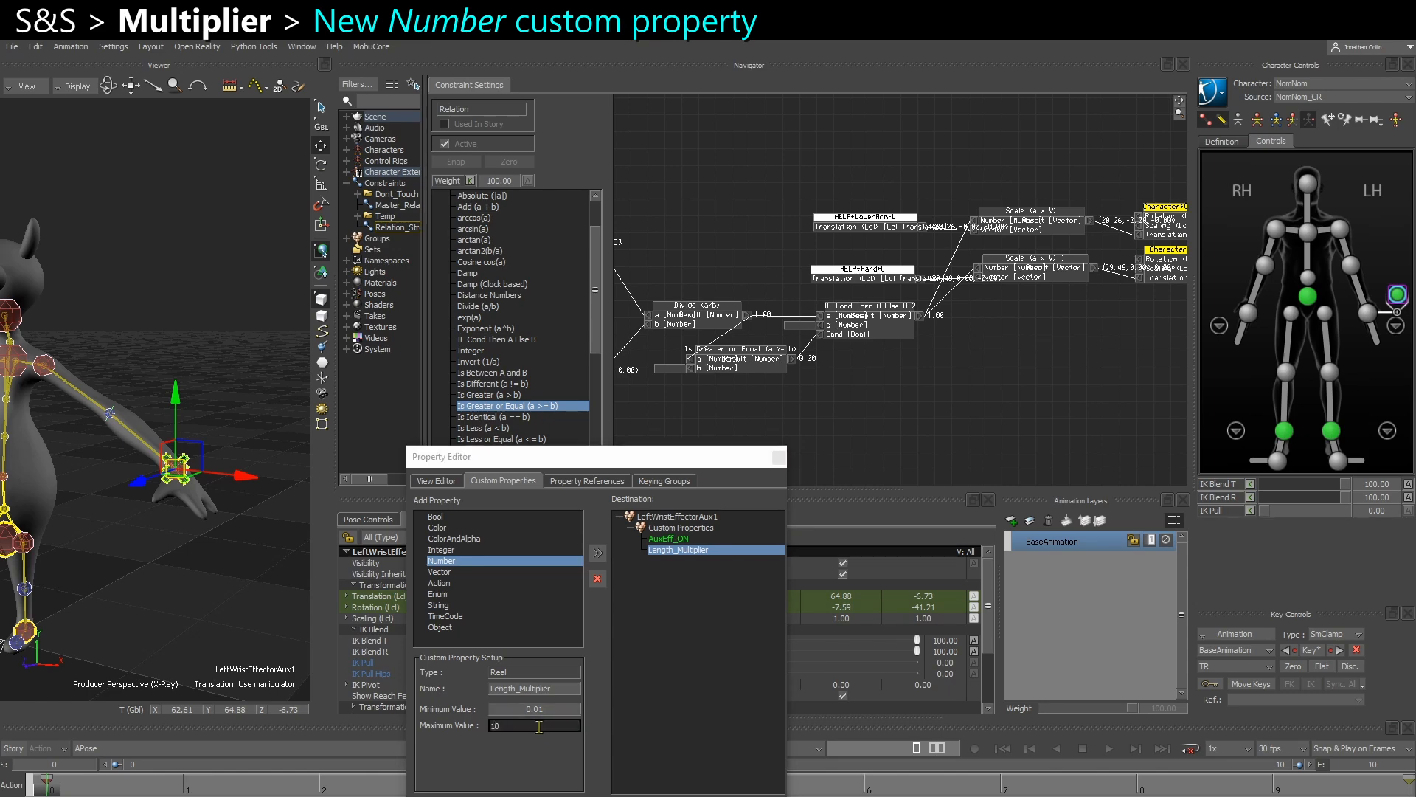
key(Return)
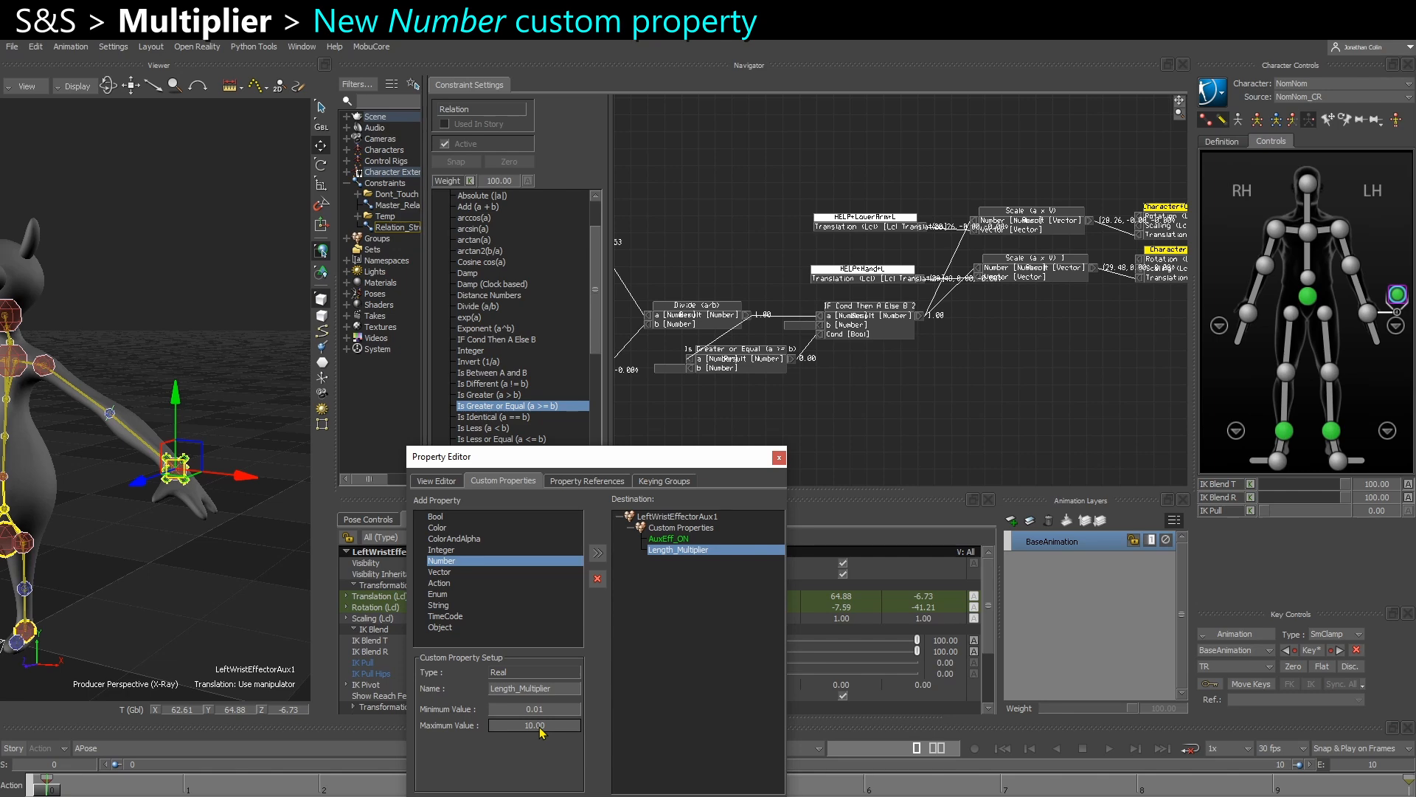
Close the property editor and set Length_Multiplier on LeftWristEffectorAux1 to 1.
click(779, 458)
scroll(834, 664, down, 5)
drag(799, 709, 655, 692)
drag(741, 710, 713, 710)
drag(949, 712, 1273, 613)
double_click(943, 708)
text(1)
key(Return)
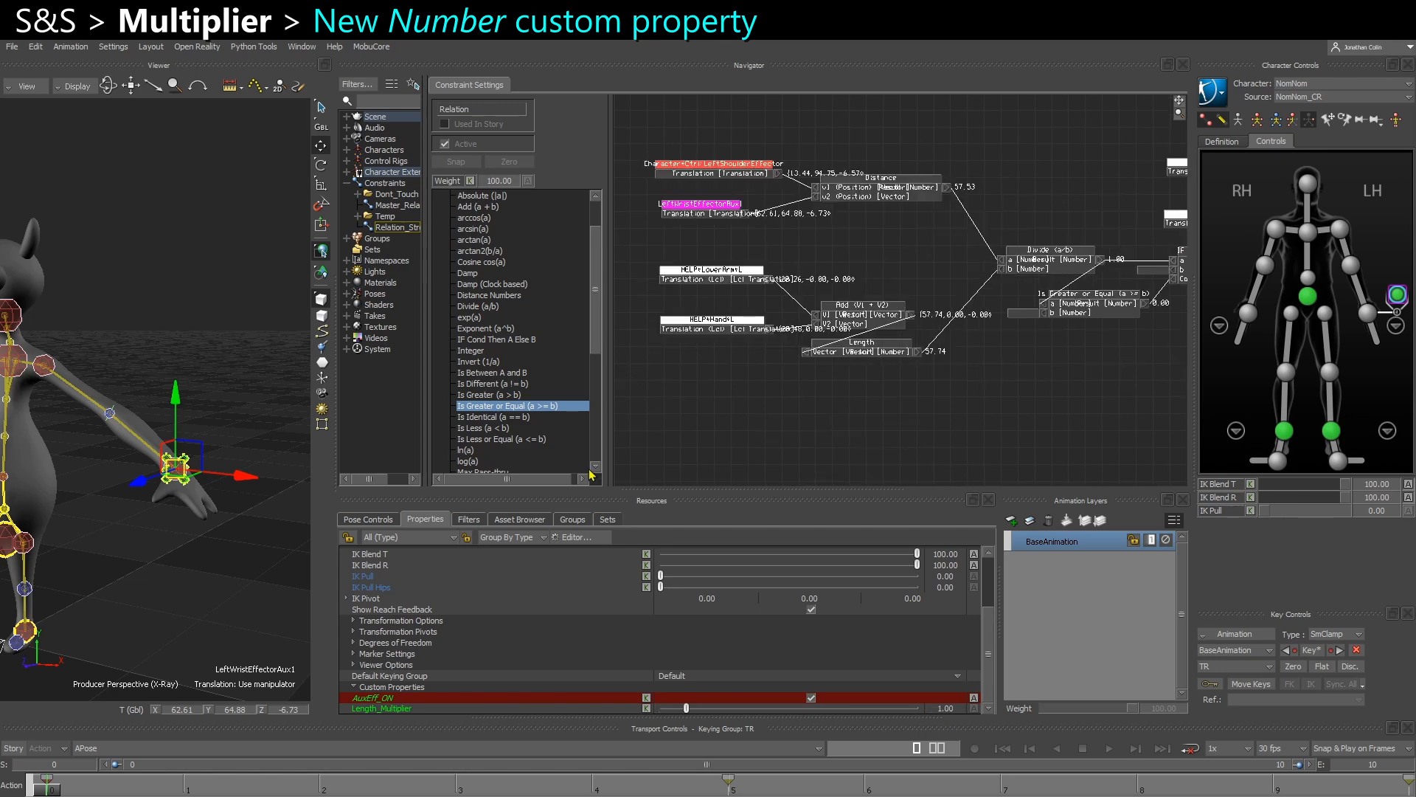
Add LeftWristEffectorAux1 to the relation as a sender box below the Length operator and make its Length_Multiplier property animatable.
alt+drag(209, 627, 691, 415)
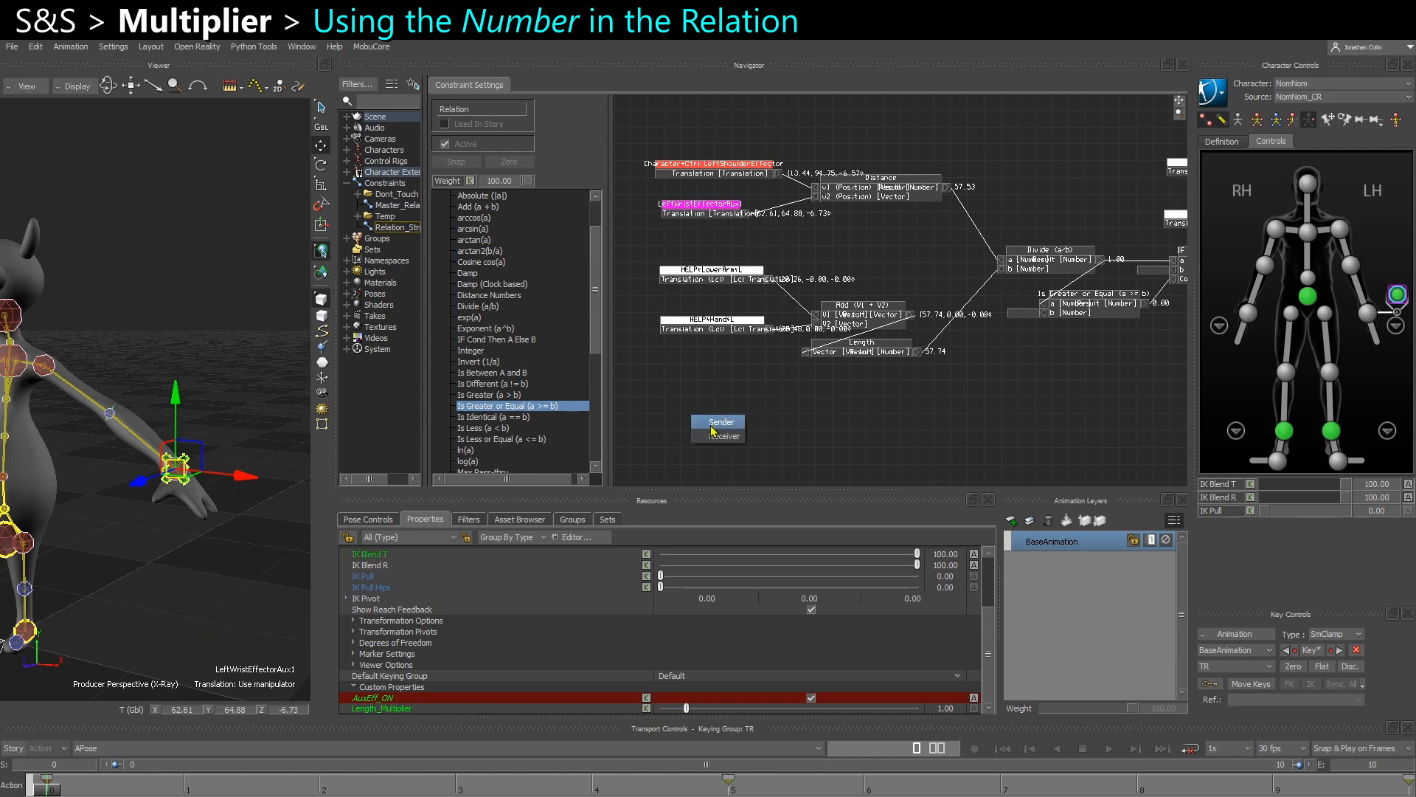
click(714, 422)
scroll(679, 232, up, 3)
click(730, 207)
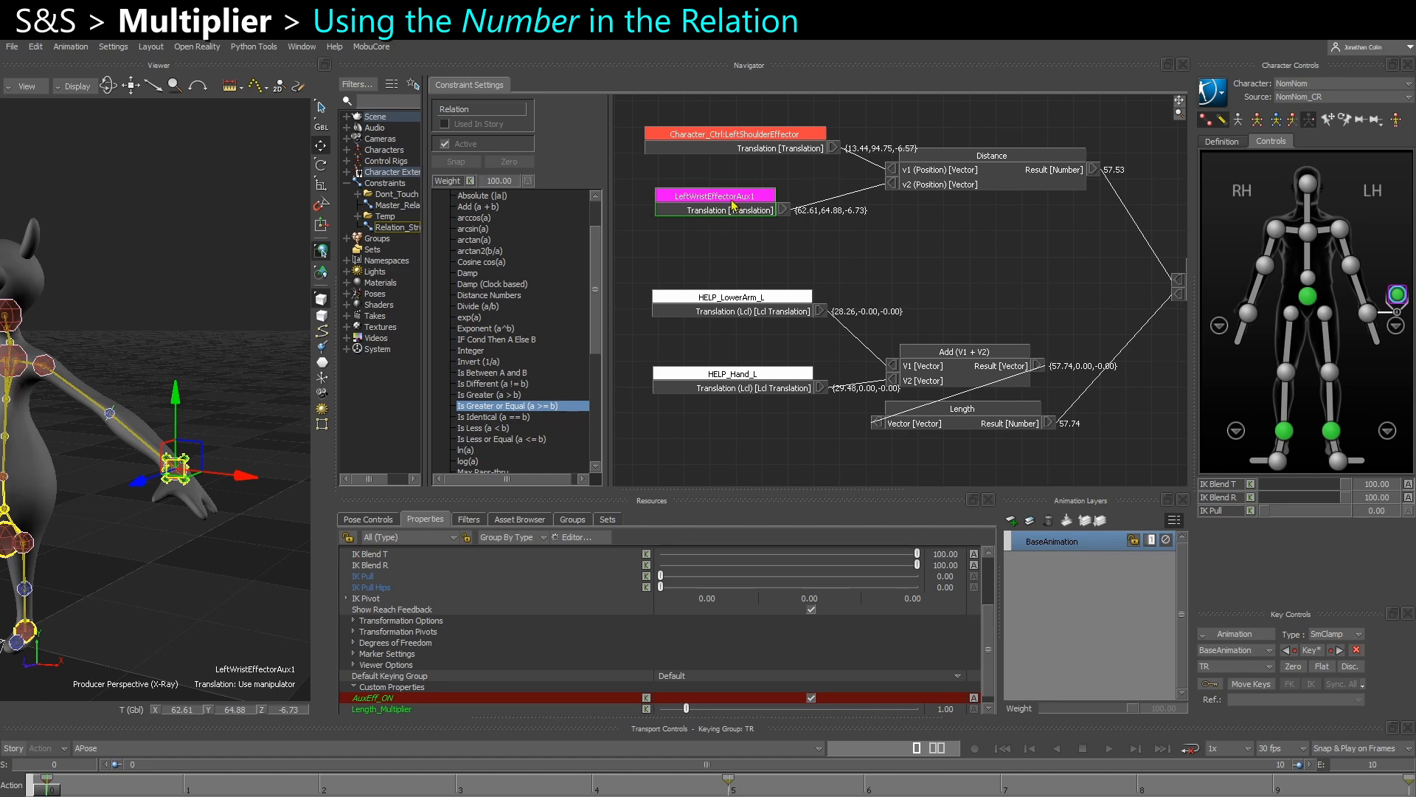
shift+drag(729, 344, 753, 203)
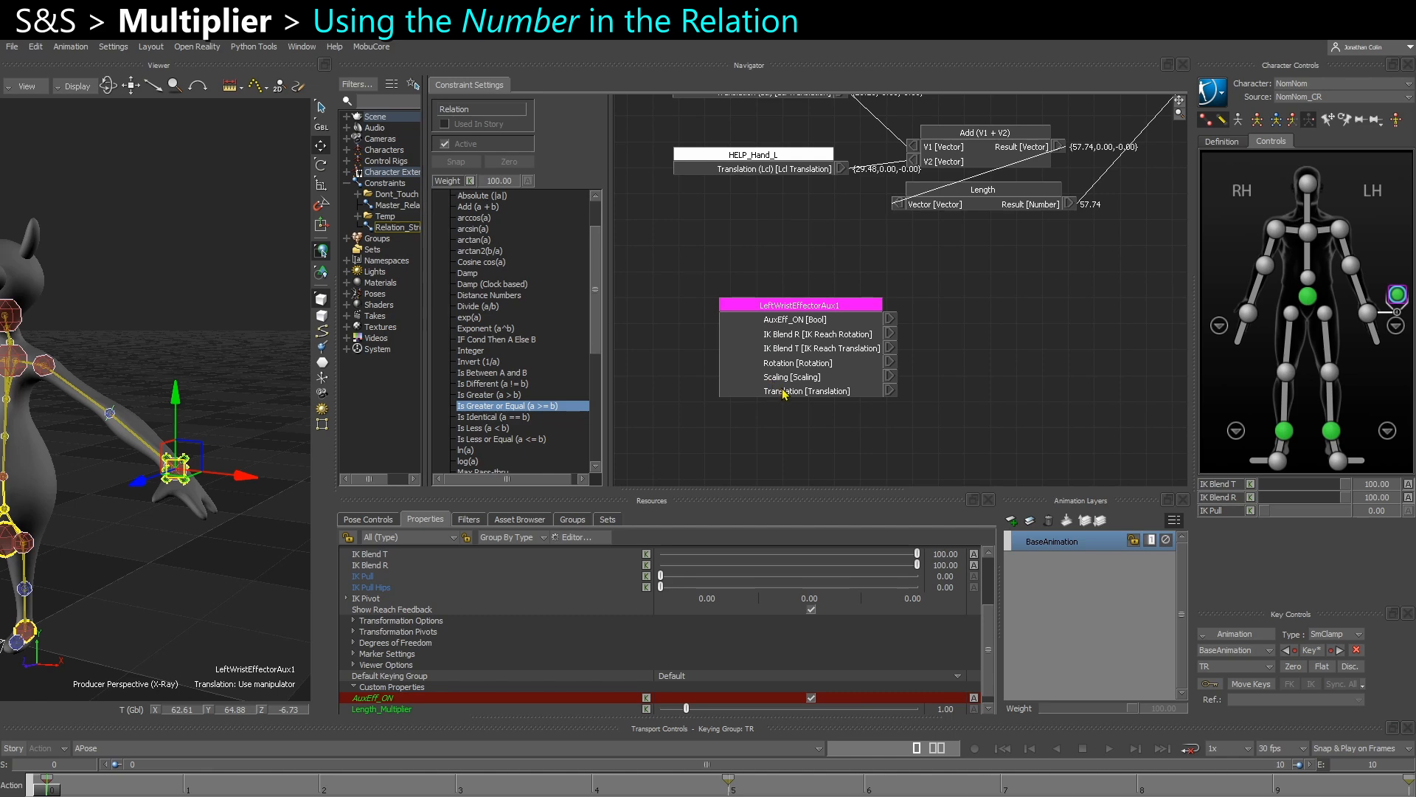
scroll(811, 633, down, 1)
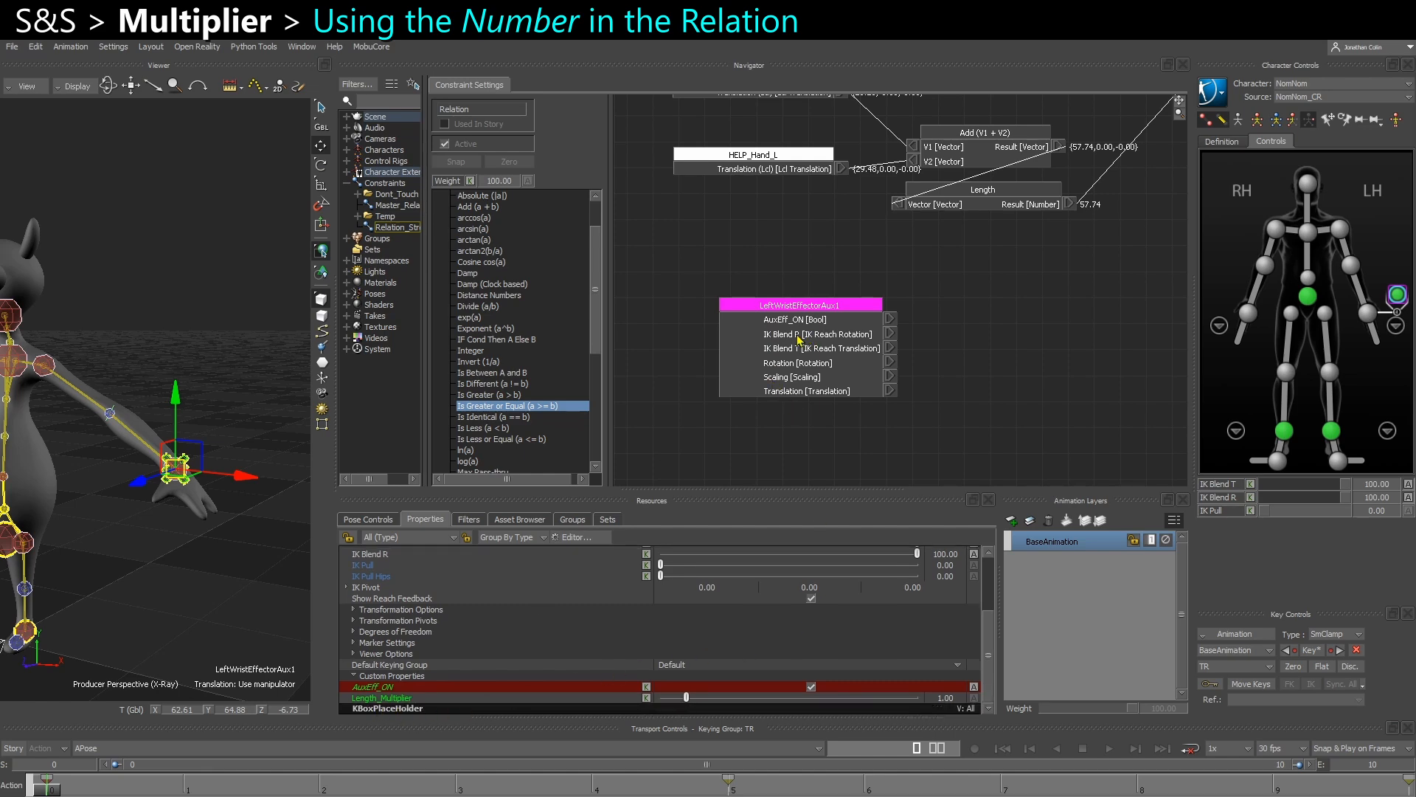
click(973, 698)
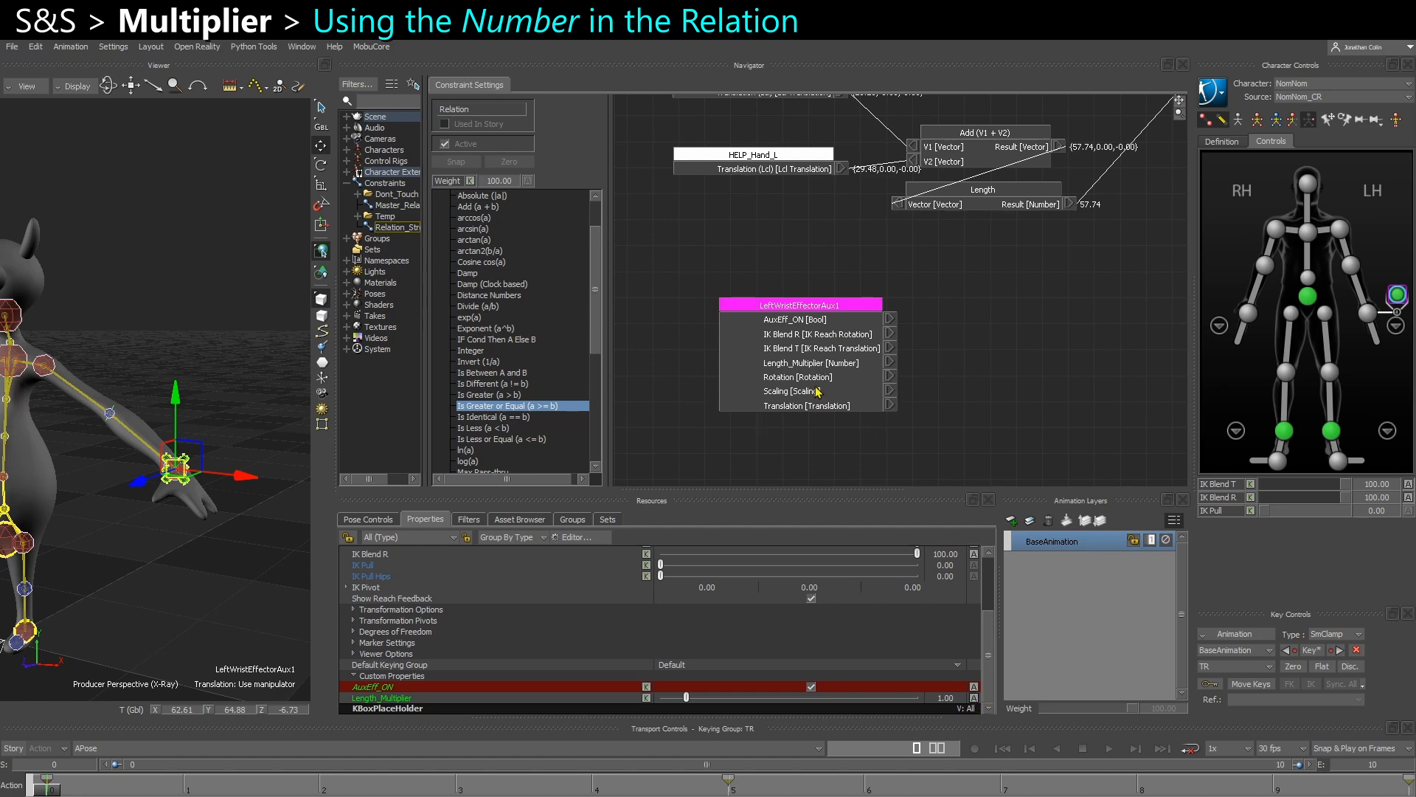
Add a Multiply (a x b) operator to the relation and connect Length_Multiplier to its b input.
shift+drag(919, 372, 859, 387)
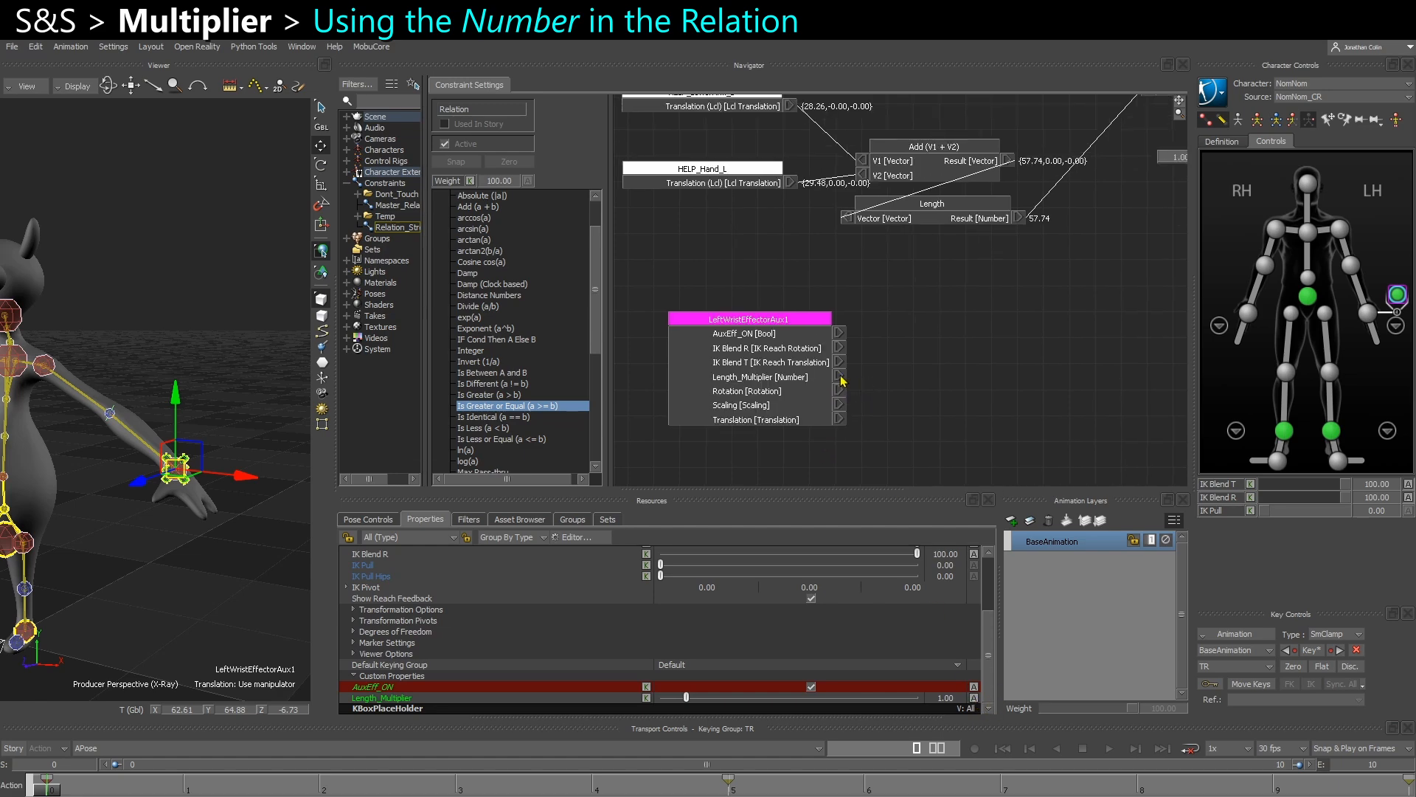
scroll(487, 456, down, 2)
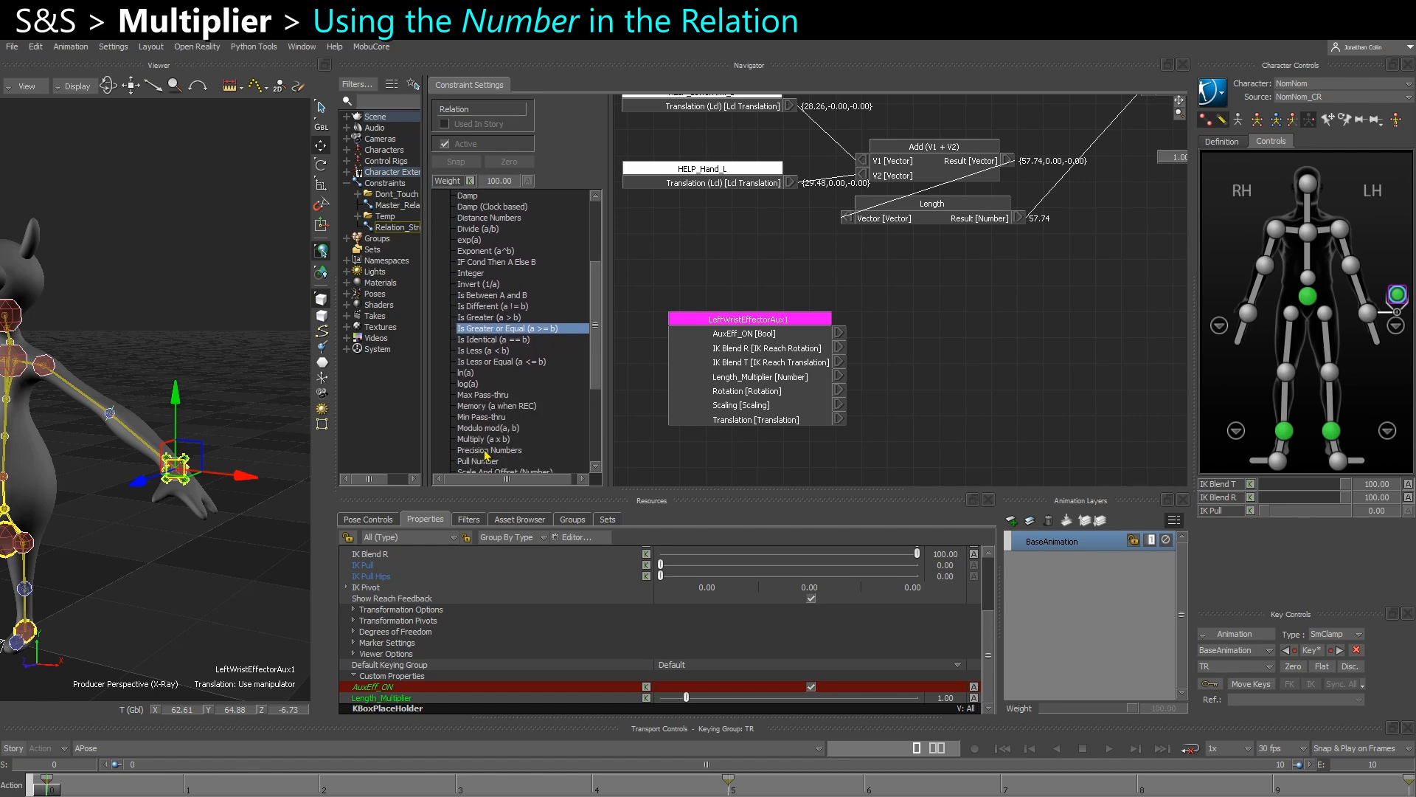
scroll(478, 358, up, 4)
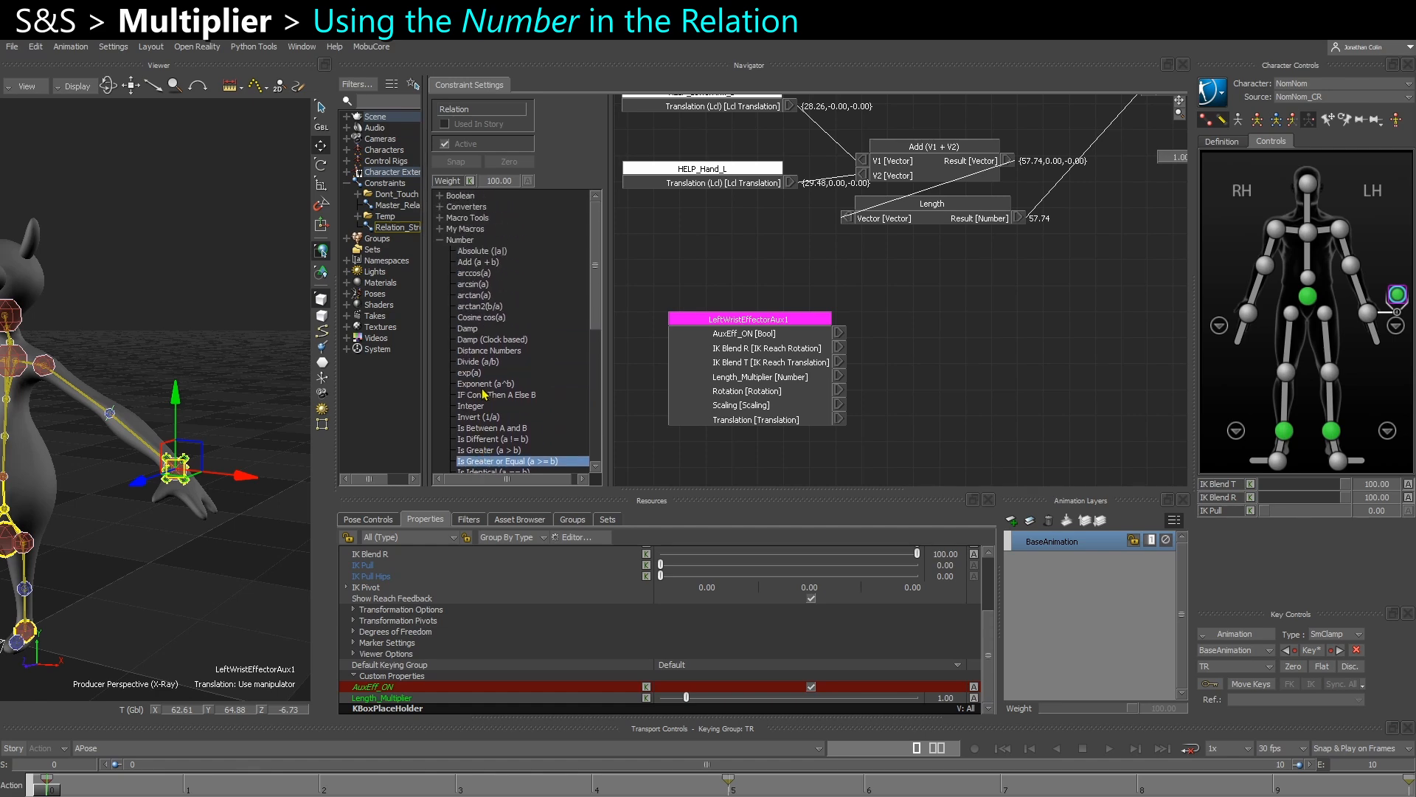
scroll(472, 354, down, 4)
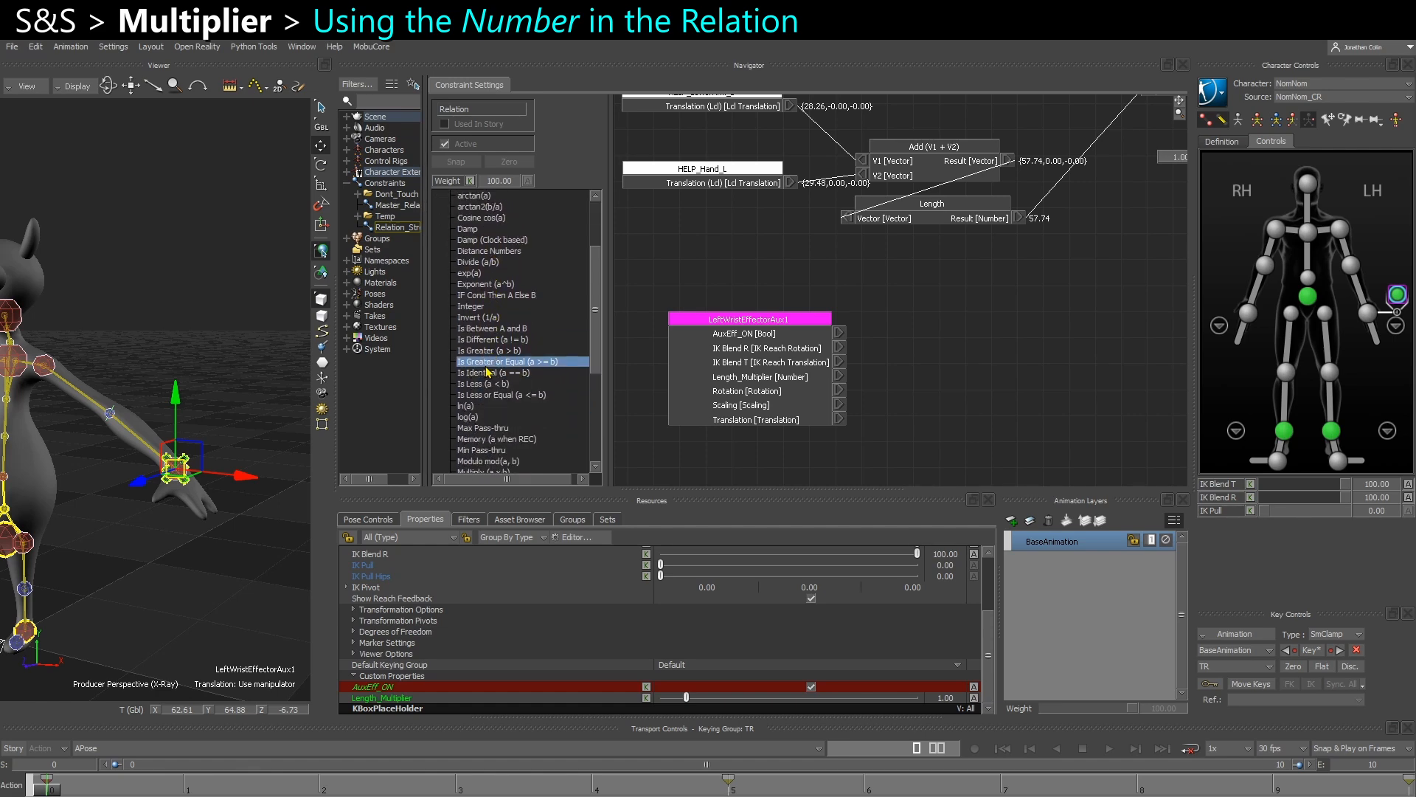
drag(470, 447, 970, 331)
drag(775, 379, 1039, 322)
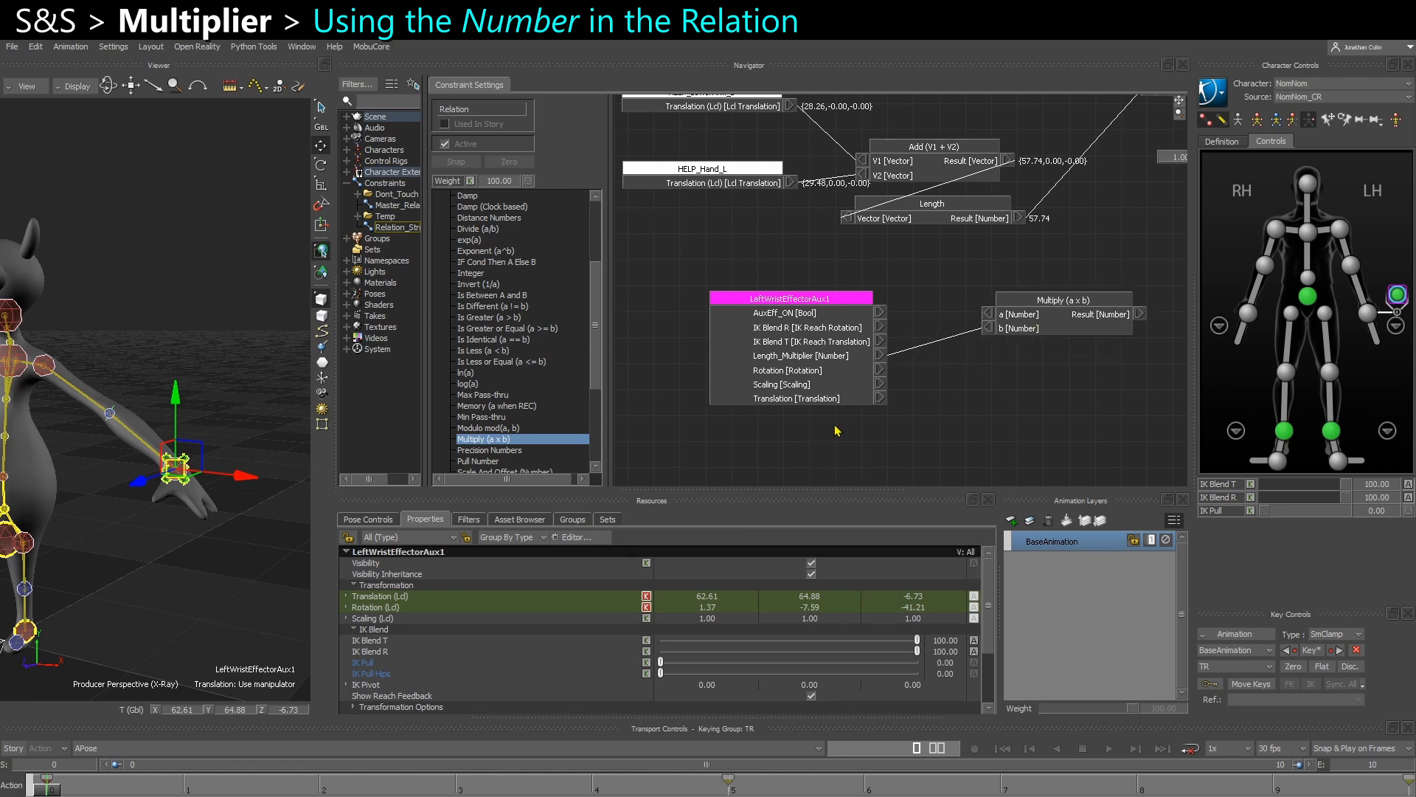
Hide the unconnected outputs of the new LeftWristEffectorAux1 sender and arrange it with the Multiply box below the Length operator.
right_click(816, 338)
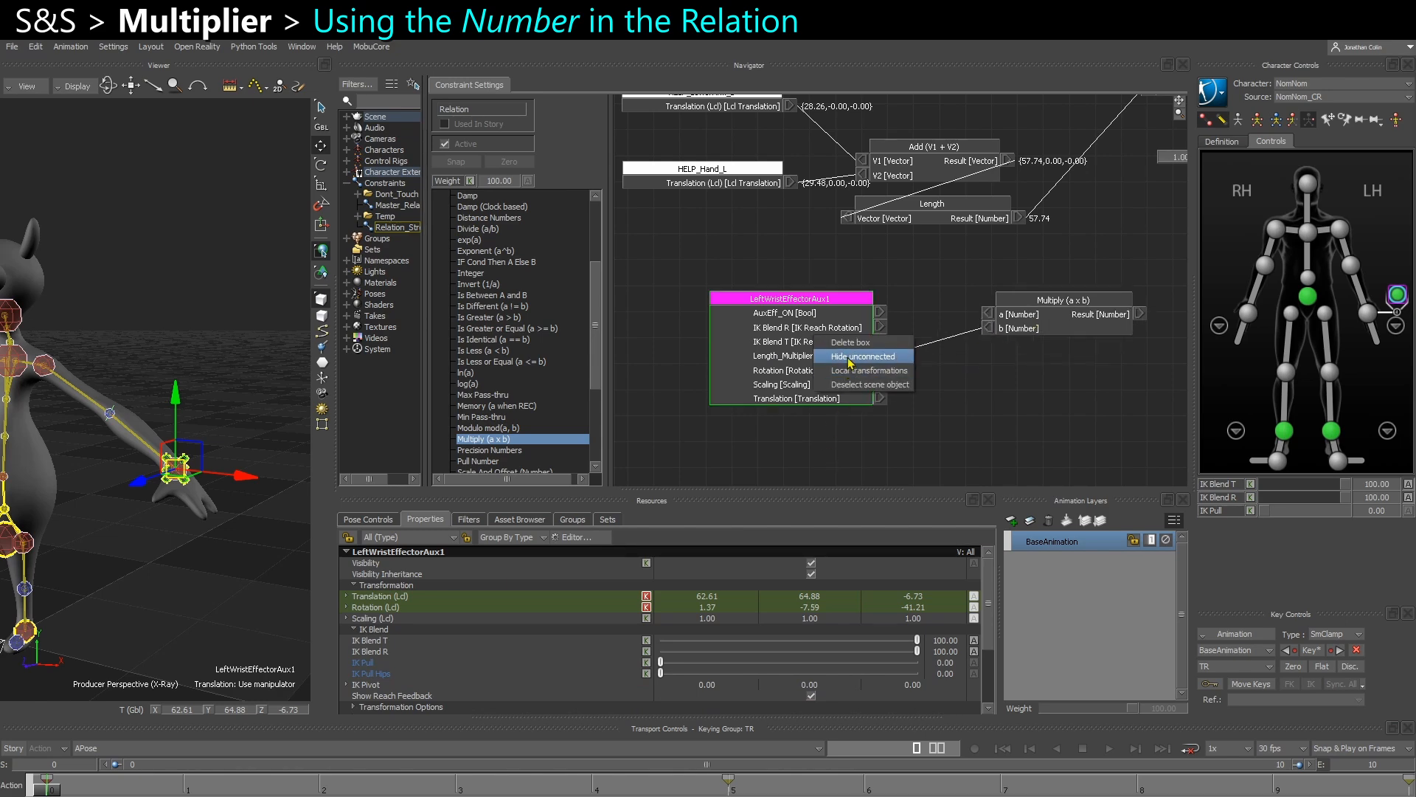
click(851, 360)
drag(777, 318, 907, 315)
shift+drag(970, 312, 927, 329)
shift+drag(928, 329, 922, 411)
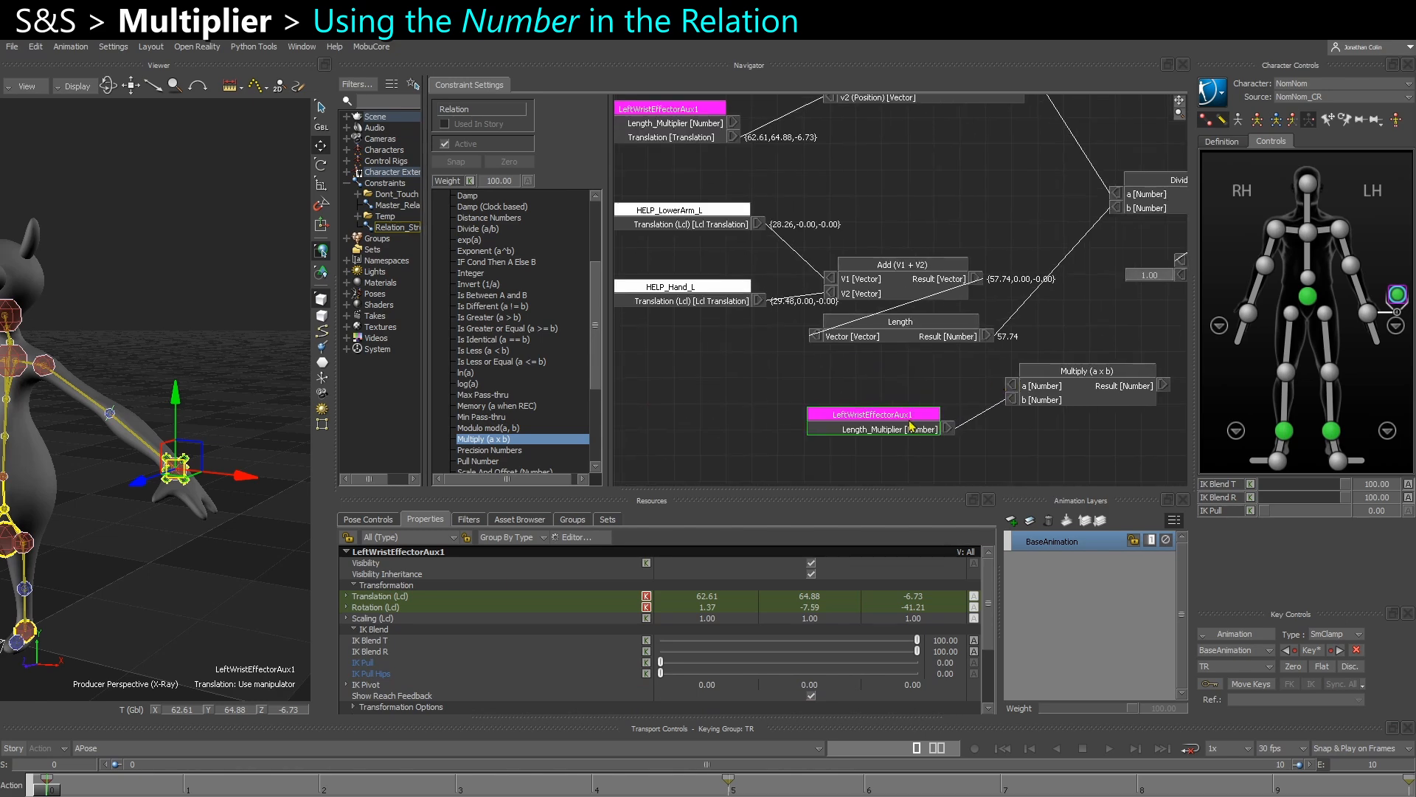
drag(1047, 382, 1074, 364)
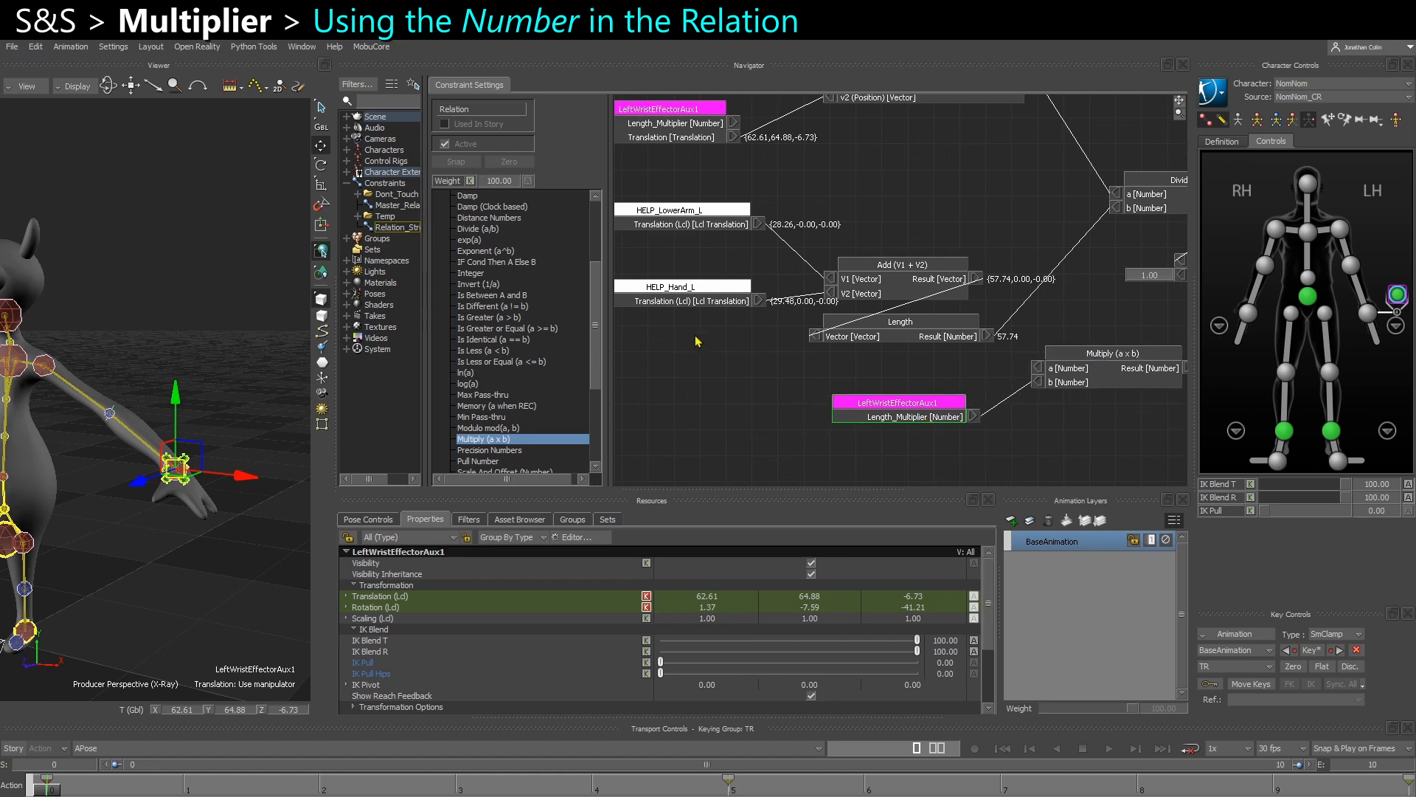
Arrange the HELP_LowerArm_L and HELP_Hand_L boxes close together beside the Add box, and move the multiplier boxes nearer to the Length operator.
shift+drag(697, 341, 728, 343)
drag(707, 212, 706, 243)
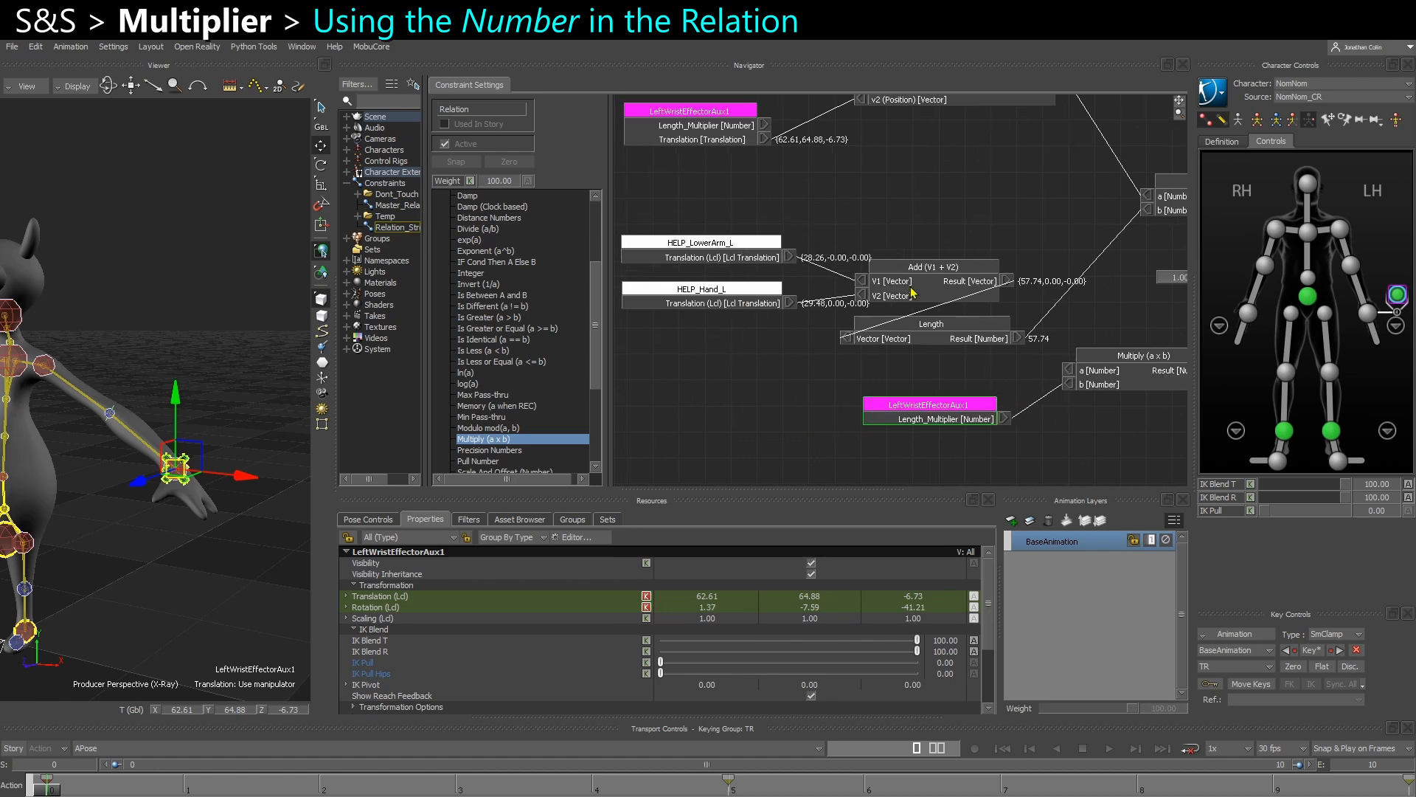
drag(1046, 238, 1047, 237)
drag(968, 274, 917, 269)
shift+drag(1006, 323, 891, 314)
drag(855, 446, 1026, 362)
drag(1028, 361, 1000, 343)
click(869, 170)
Connect the Length result to Multiply's a input and the Multiply result to Divide's b input, then tidy the multiplier boxes.
scroll(727, 183, down, 2)
shift+drag(725, 185, 961, 227)
shift+drag(873, 356, 707, 354)
drag(915, 347, 976, 363)
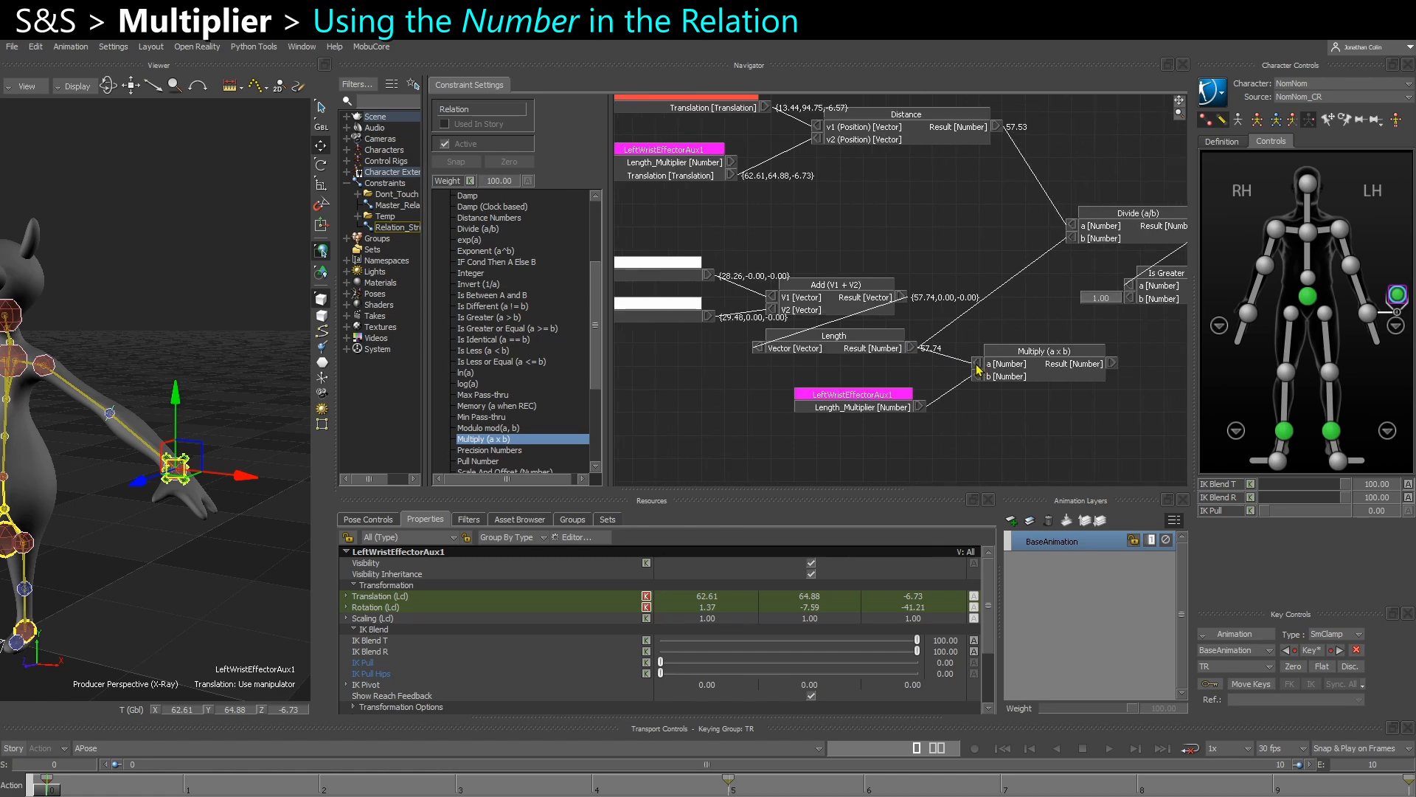
drag(1112, 363, 1073, 237)
click(1081, 243)
drag(1047, 352, 1008, 358)
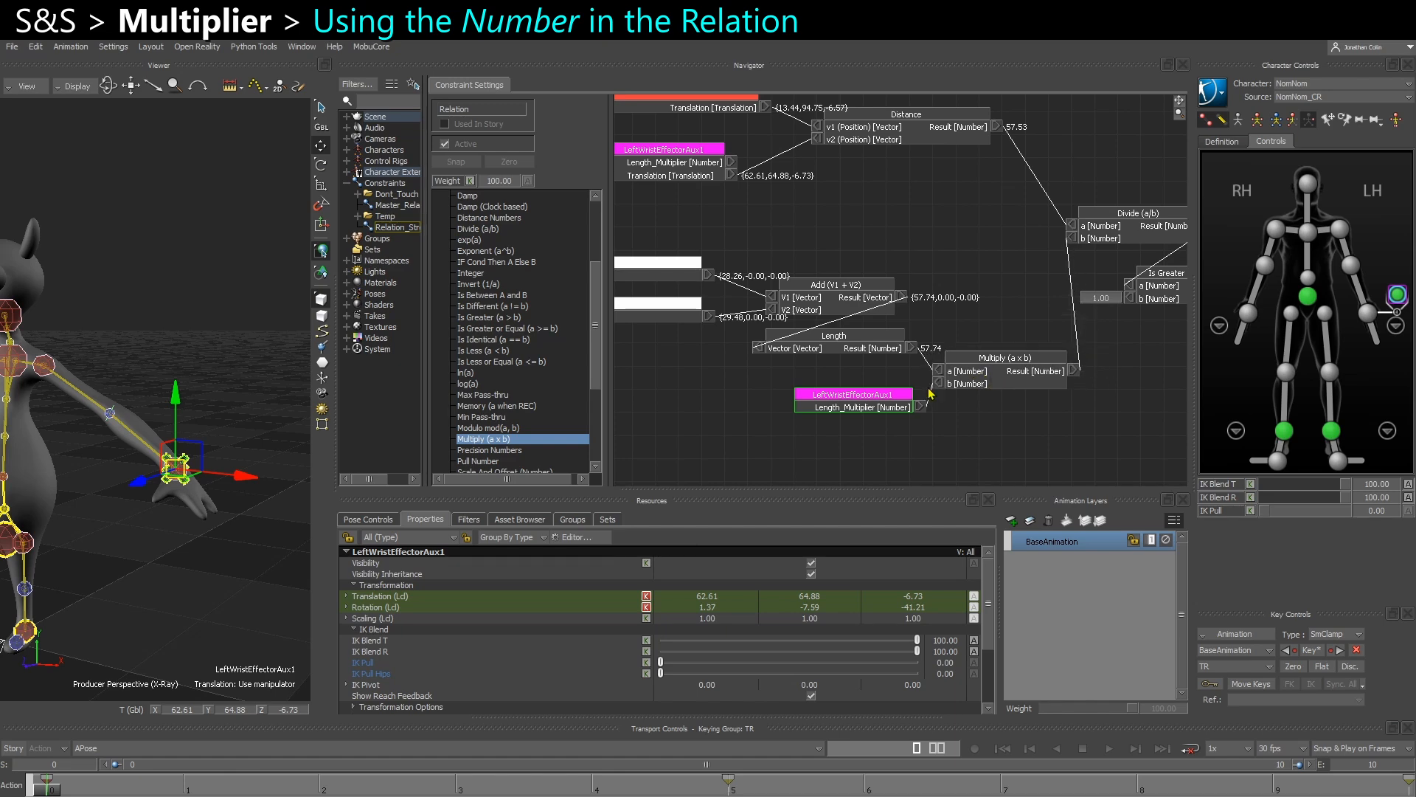
drag(874, 398, 853, 391)
Duplicate the LeftWristEffectorAux1 sender and Multiply (a x b) box, placing the copies below the two Scale operators.
drag(989, 434, 957, 436)
mouse_move(240, 532)
alt+mouse_down()
mouse_move(224, 544)
mouse_move(241, 546)
alt+mouse_up()
drag(806, 441, 806, 376)
shift+drag(1051, 323, 985, 335)
shift+drag(956, 273, 923, 313)
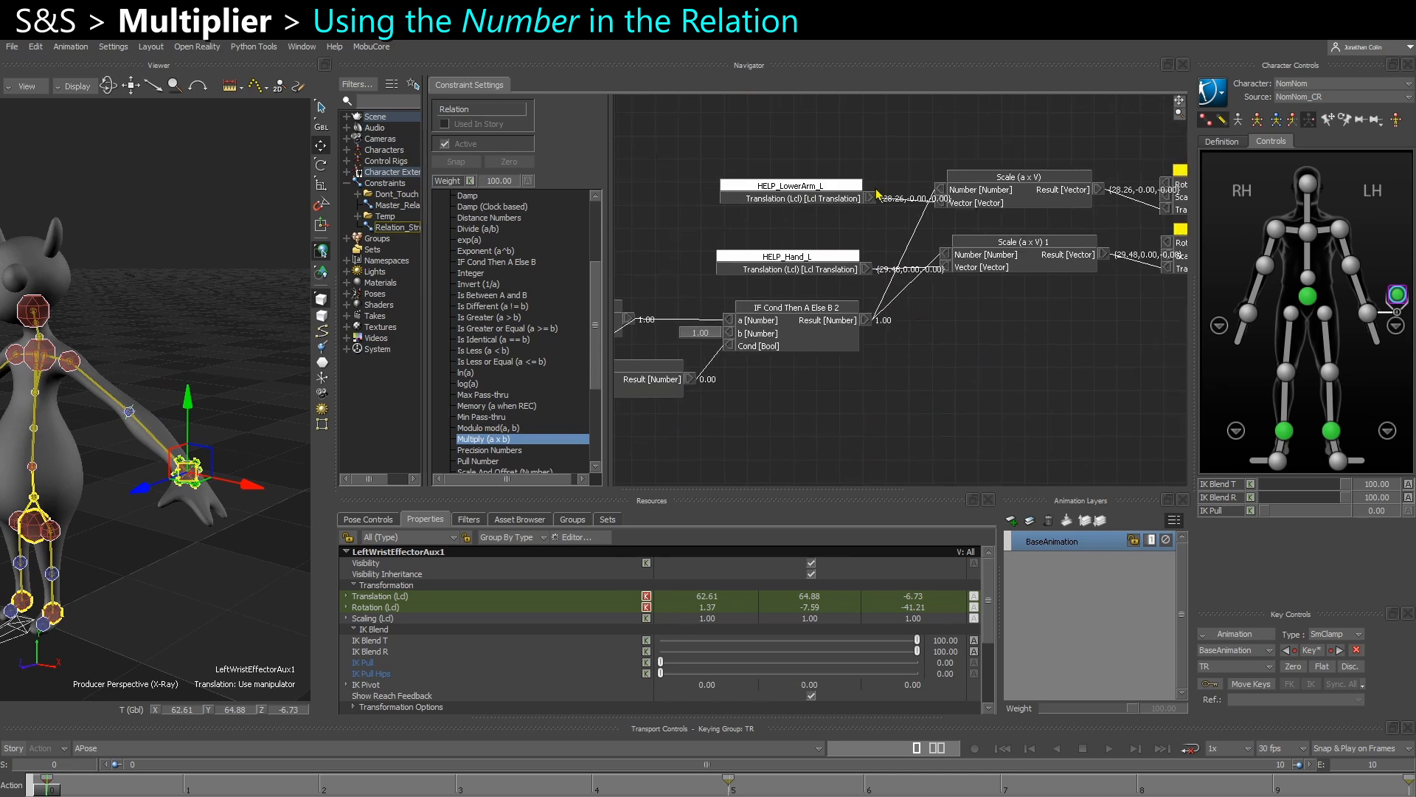
shift+drag(1022, 336, 904, 342)
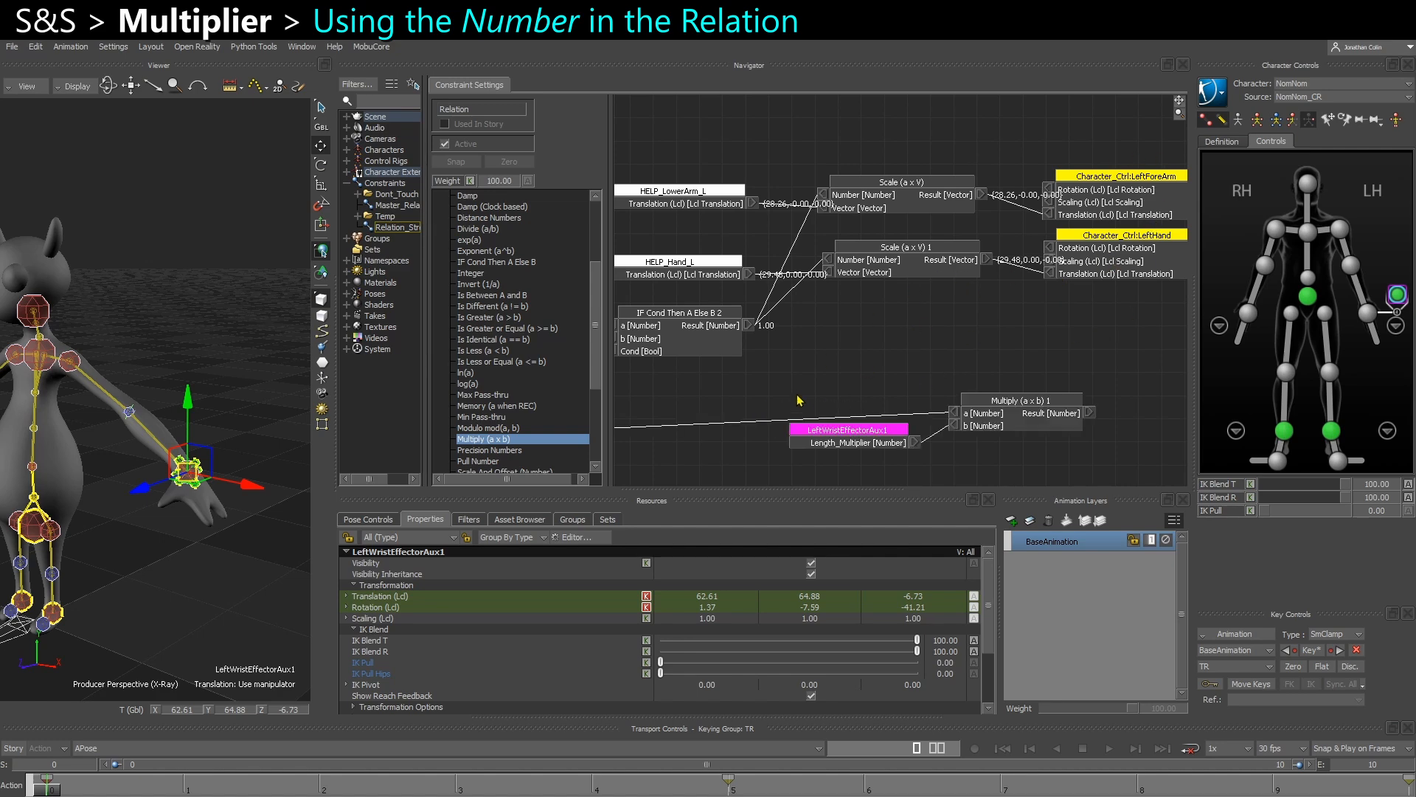
Disconnect the a input of the duplicated Multiply box and select it together with its Length_Multiplier sender.
right_click(952, 414)
click(965, 420)
drag(847, 459, 878, 375)
Replace the existing Number connections on both Scale (a x V) operators with the result of Multiply (a x b) 1.
drag(1015, 374, 920, 287)
drag(1014, 374, 911, 207)
right_click(910, 208)
click(917, 216)
right_click(916, 270)
click(933, 277)
Feed the IF Cond Then A Else B 2 result into Multiply (a x b) 1's a input and arrange the boxes between them and the Scale operators.
drag(768, 297, 1146, 175)
drag(963, 214, 1148, 258)
middle_drag(1017, 317, 805, 279)
click(991, 348)
scroll(991, 347, down, 2)
drag(1100, 315, 1128, 242)
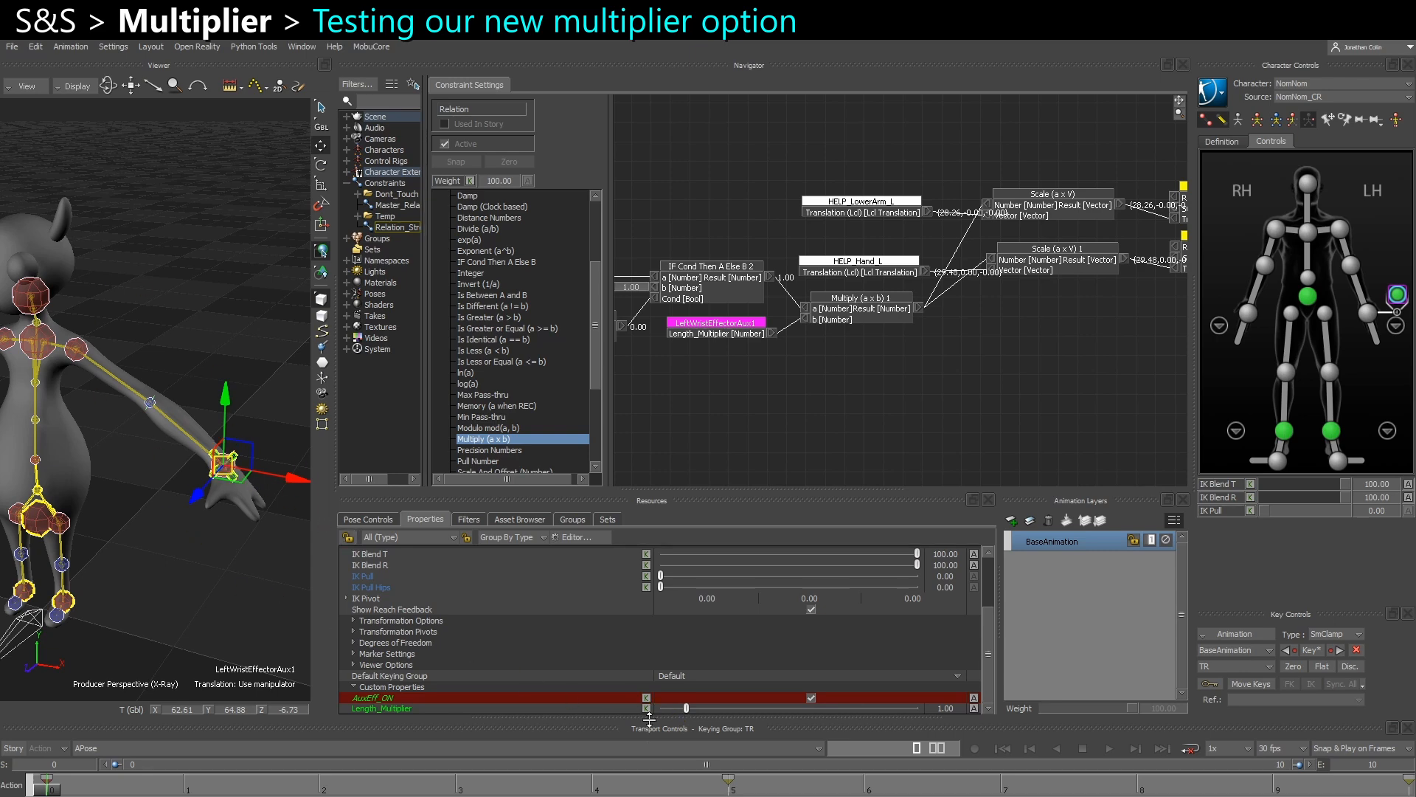
Set Length_Multiplier to 1.40 and move the left wrist effector inward and outward to test the longer arm.
drag(686, 708, 699, 714)
ctrl+shift+drag(201, 596, 177, 636)
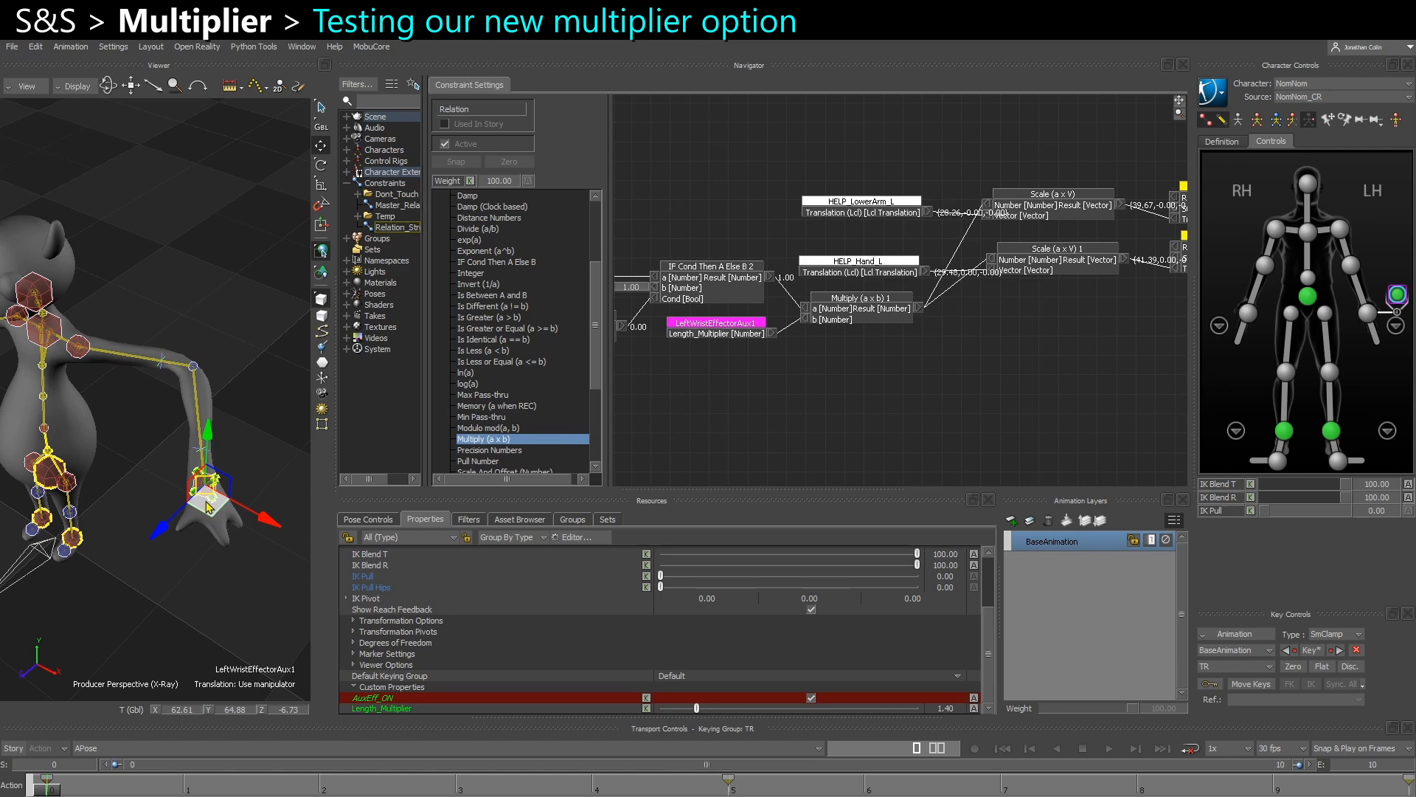
drag(212, 510, 195, 488)
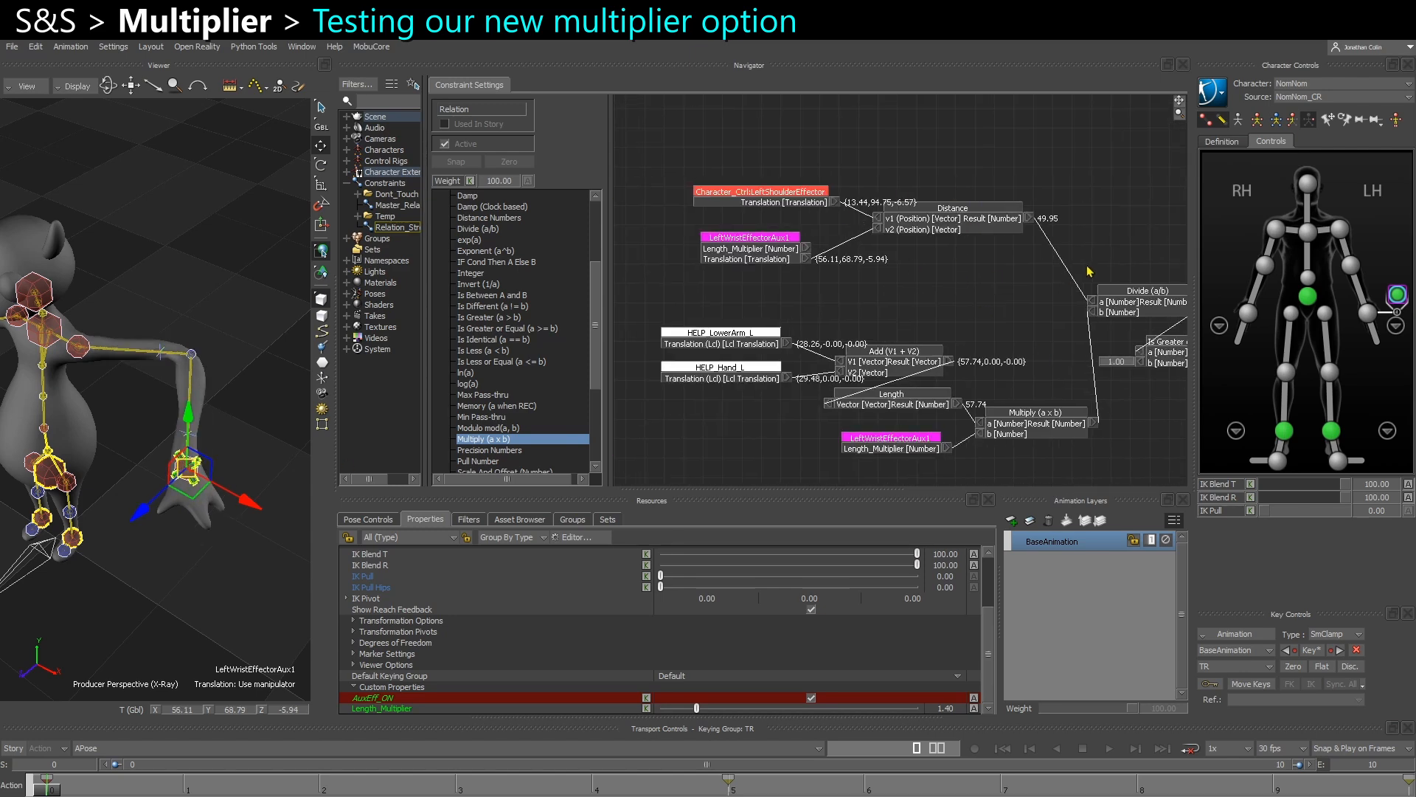
shift+drag(1100, 286, 715, 275)
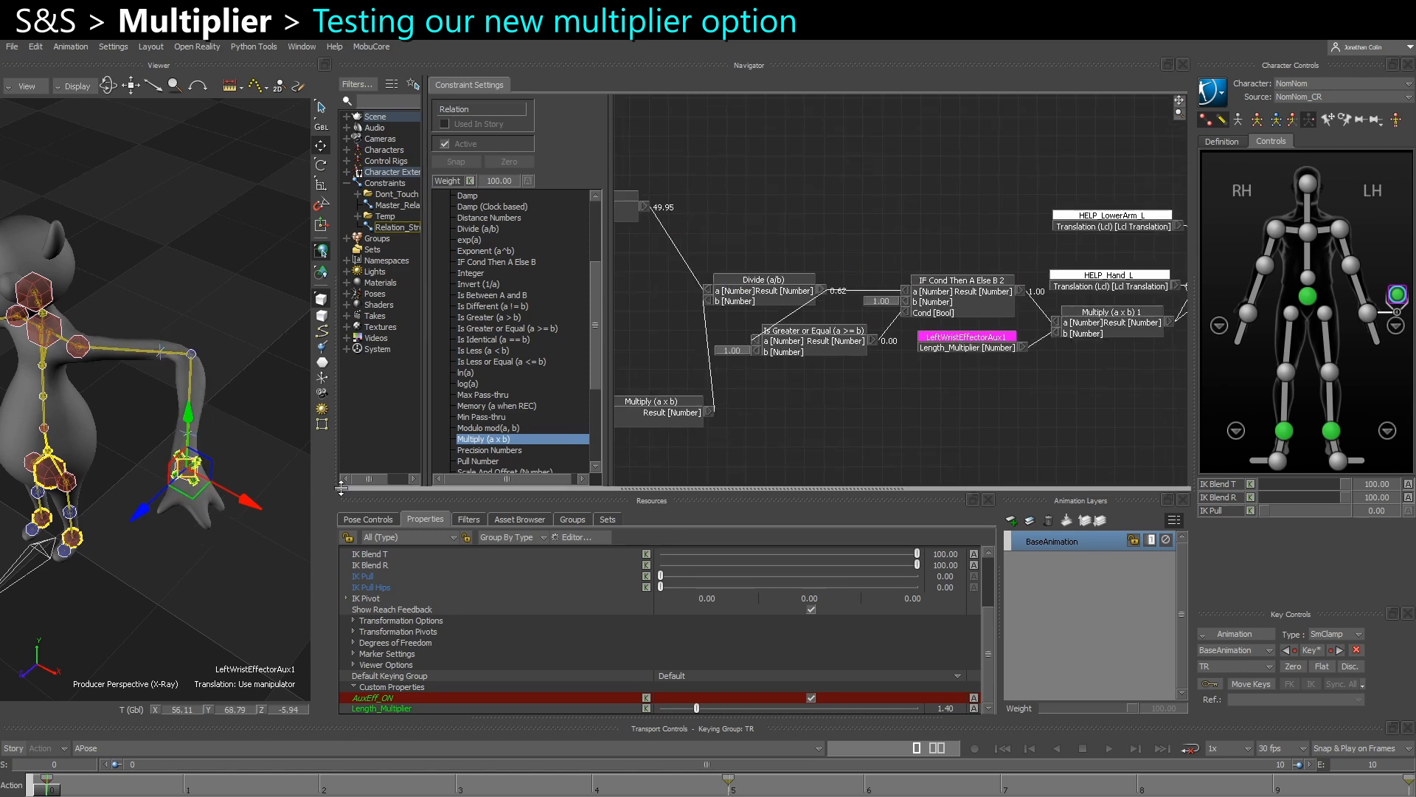
mouse_move(193, 479)
mouse_down()
mouse_move(179, 421)
mouse_move(185, 463)
mouse_up()
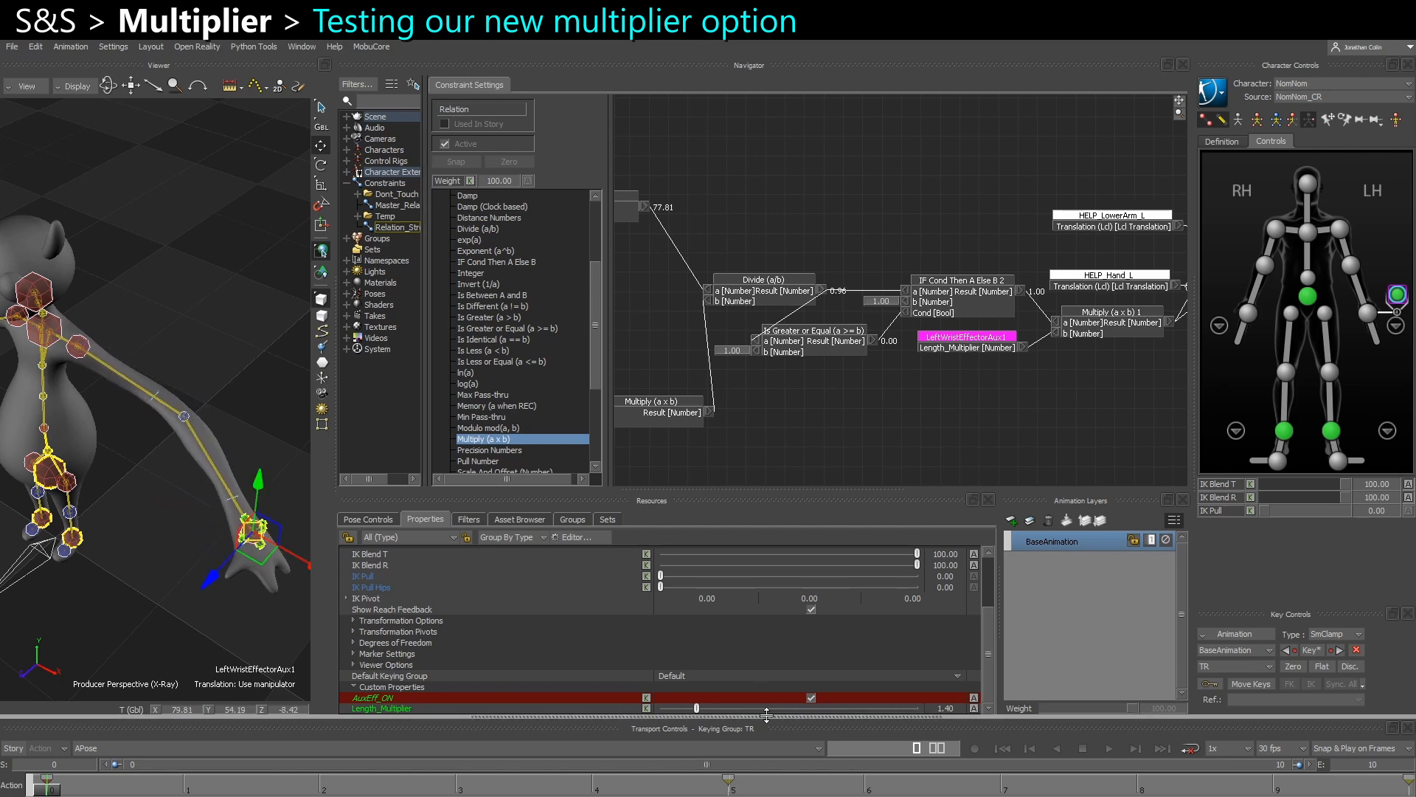
drag(252, 533, 286, 590)
shift+drag(236, 554, 196, 539)
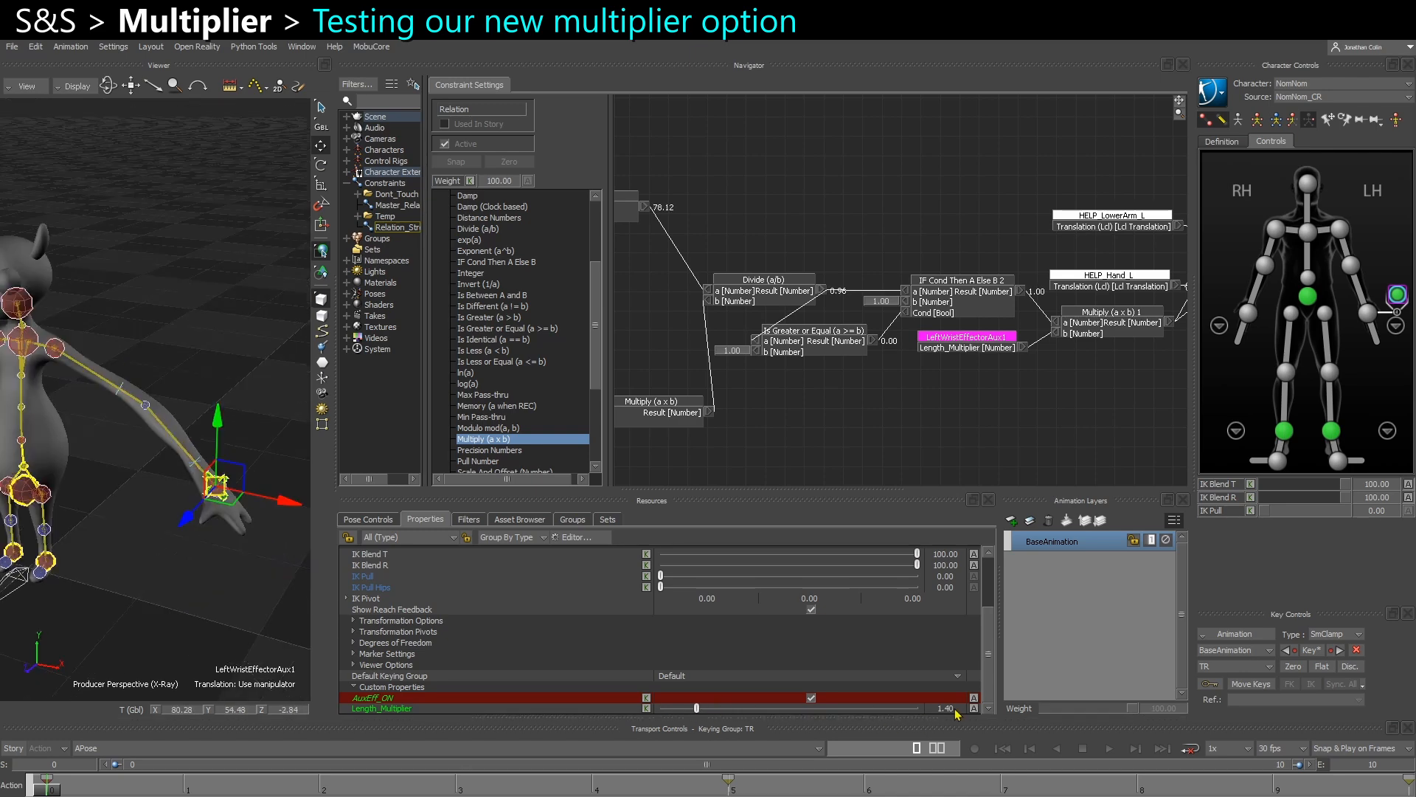
Lower Length_Multiplier to 0.62 and move the left wrist effector near the shoulder to test the shortened arm.
click(938, 705)
drag(696, 709, 682, 710)
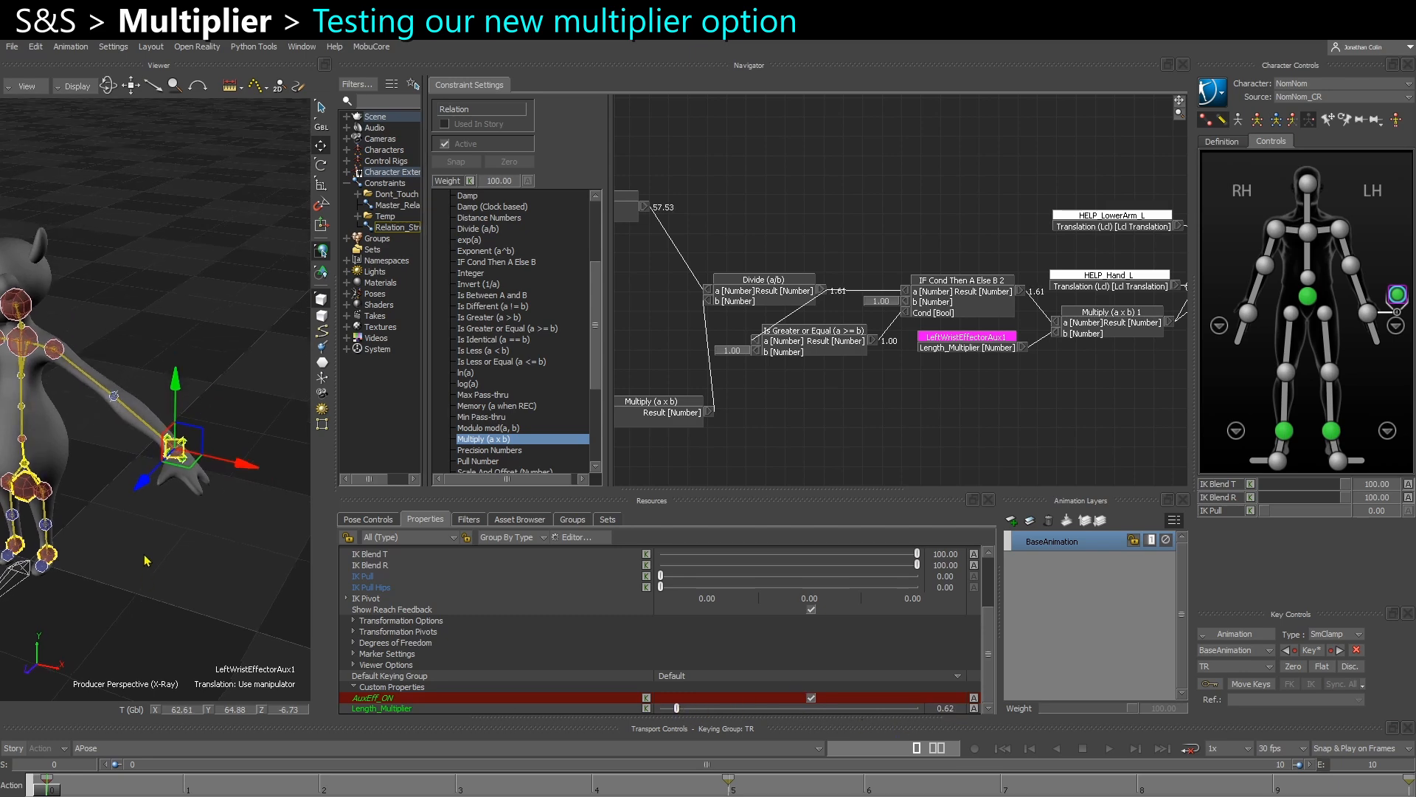
ctrl+shift+drag(145, 560, 170, 602)
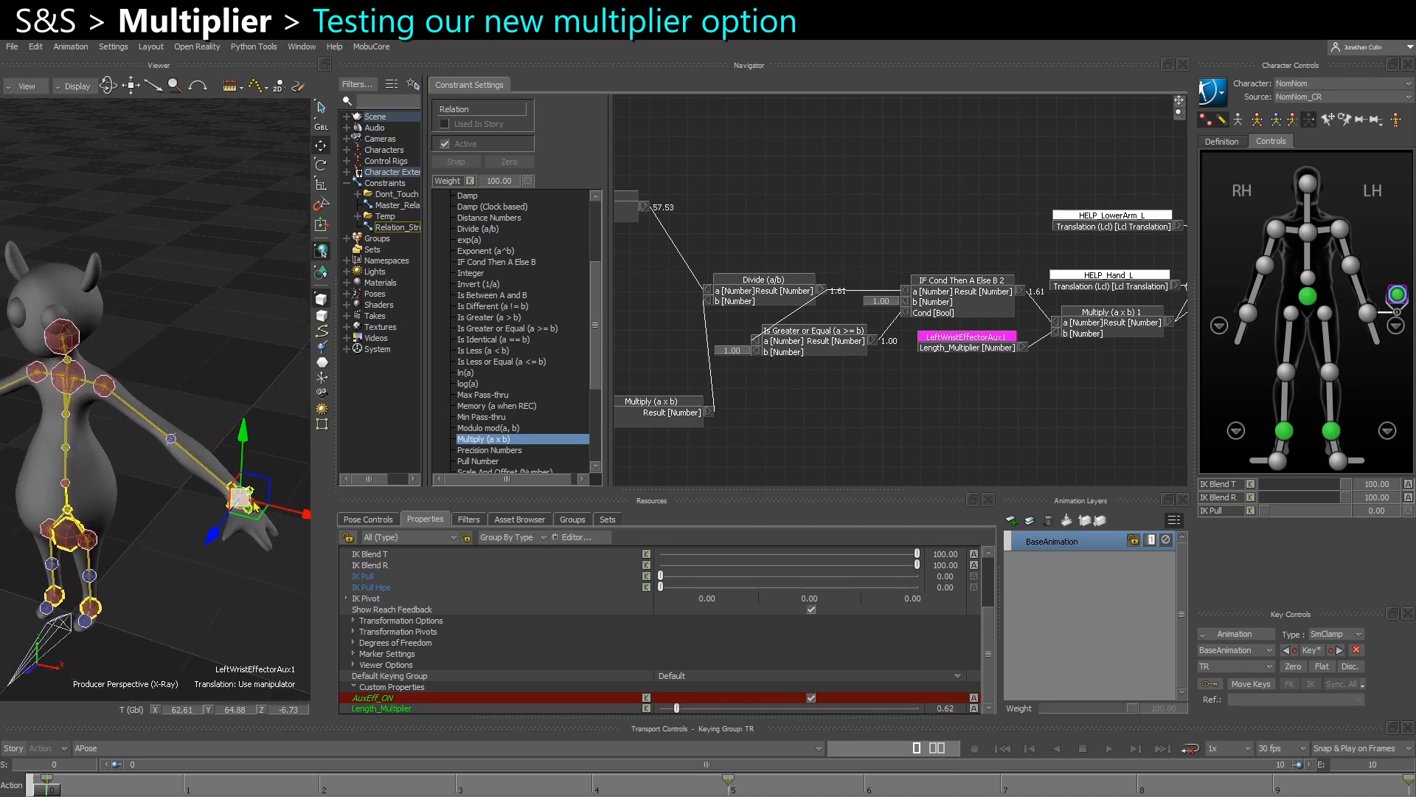
drag(239, 500, 173, 449)
drag(214, 522, 198, 502)
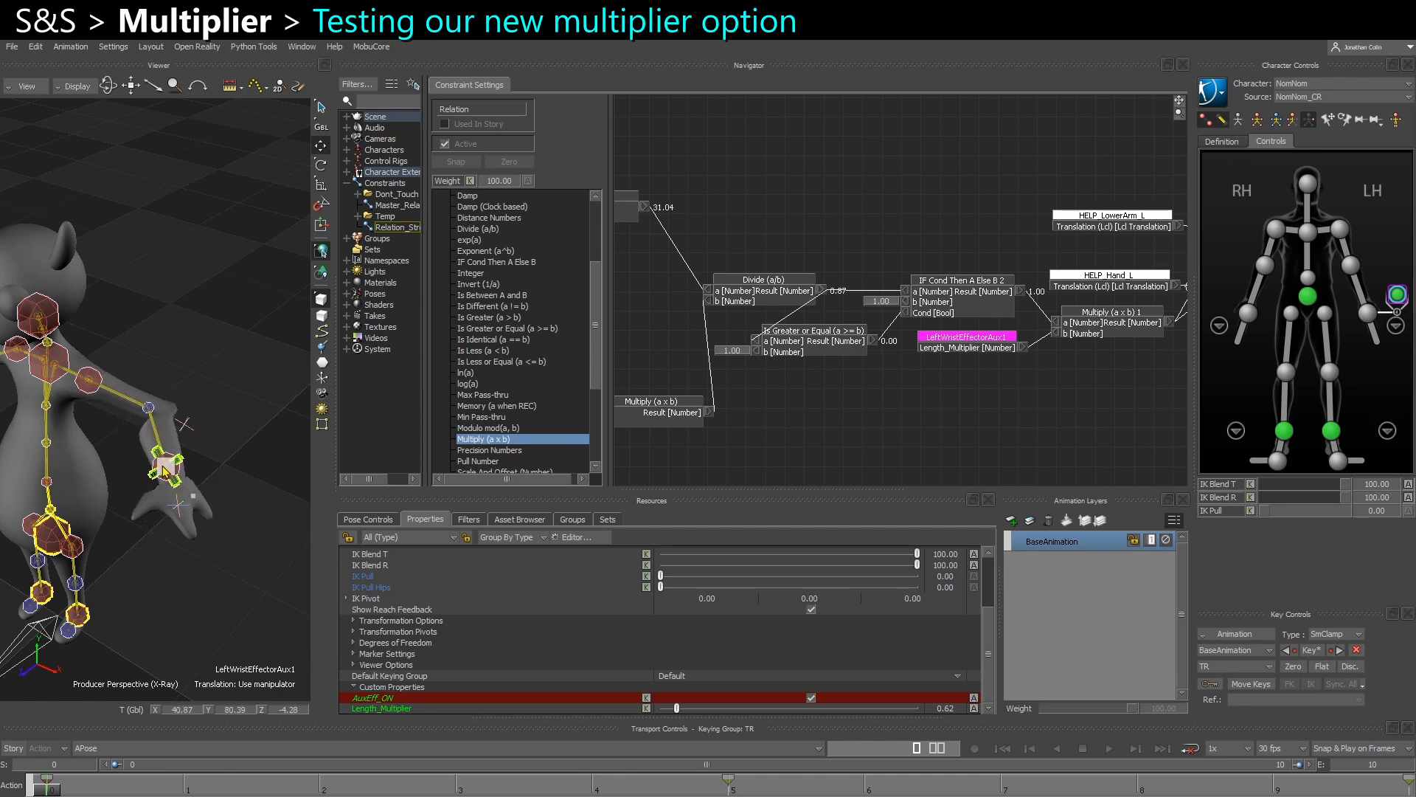
drag(159, 469, 156, 448)
mouse_move(168, 521)
ctrl+mouse_down()
mouse_move(185, 618)
mouse_move(181, 543)
ctrl+mouse_up()
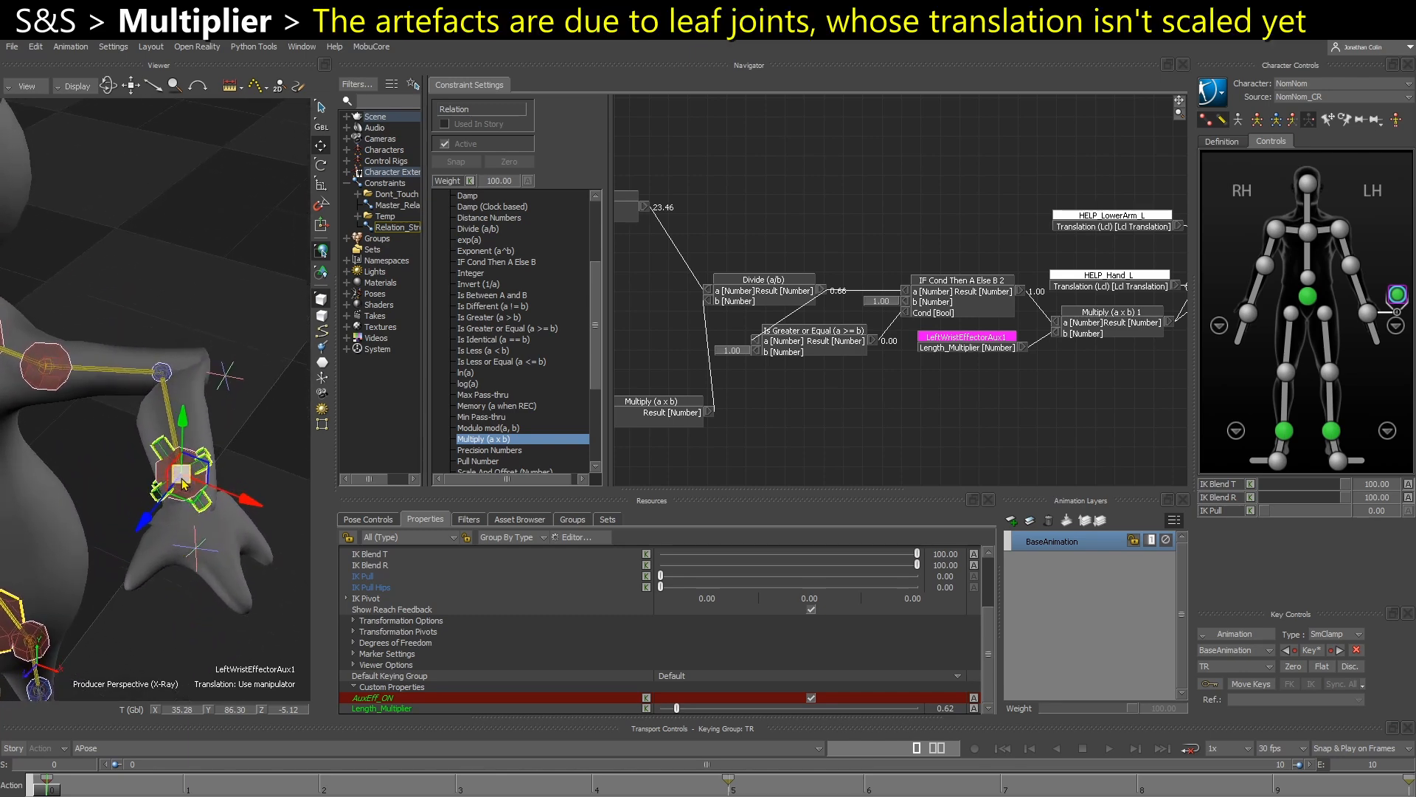
drag(180, 474, 203, 529)
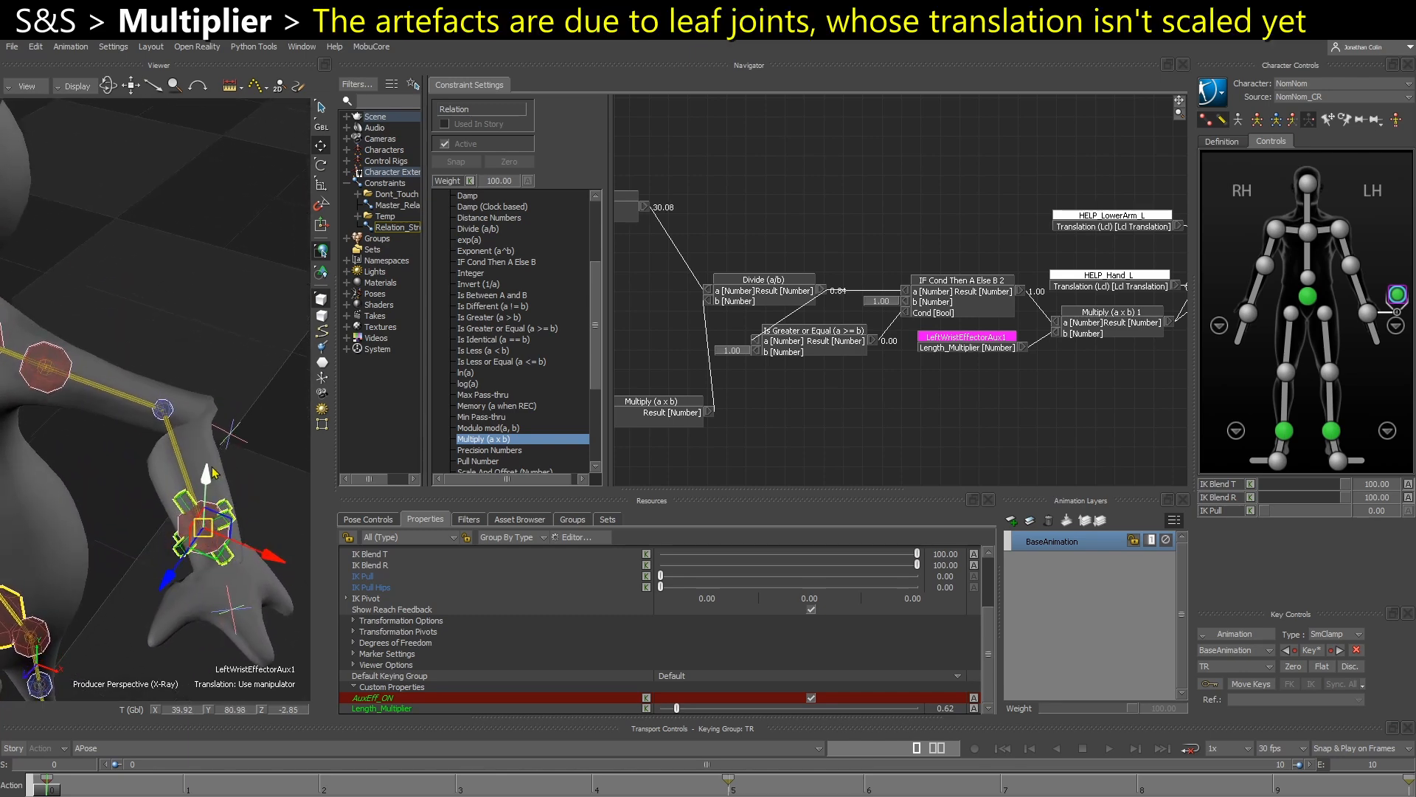
Display the skeleton over the mesh and return the left wrist effector to its original position to inspect the arm's leaf joints.
key(ctrl+a)
key(ctrl+a)
key(ctrl+a)
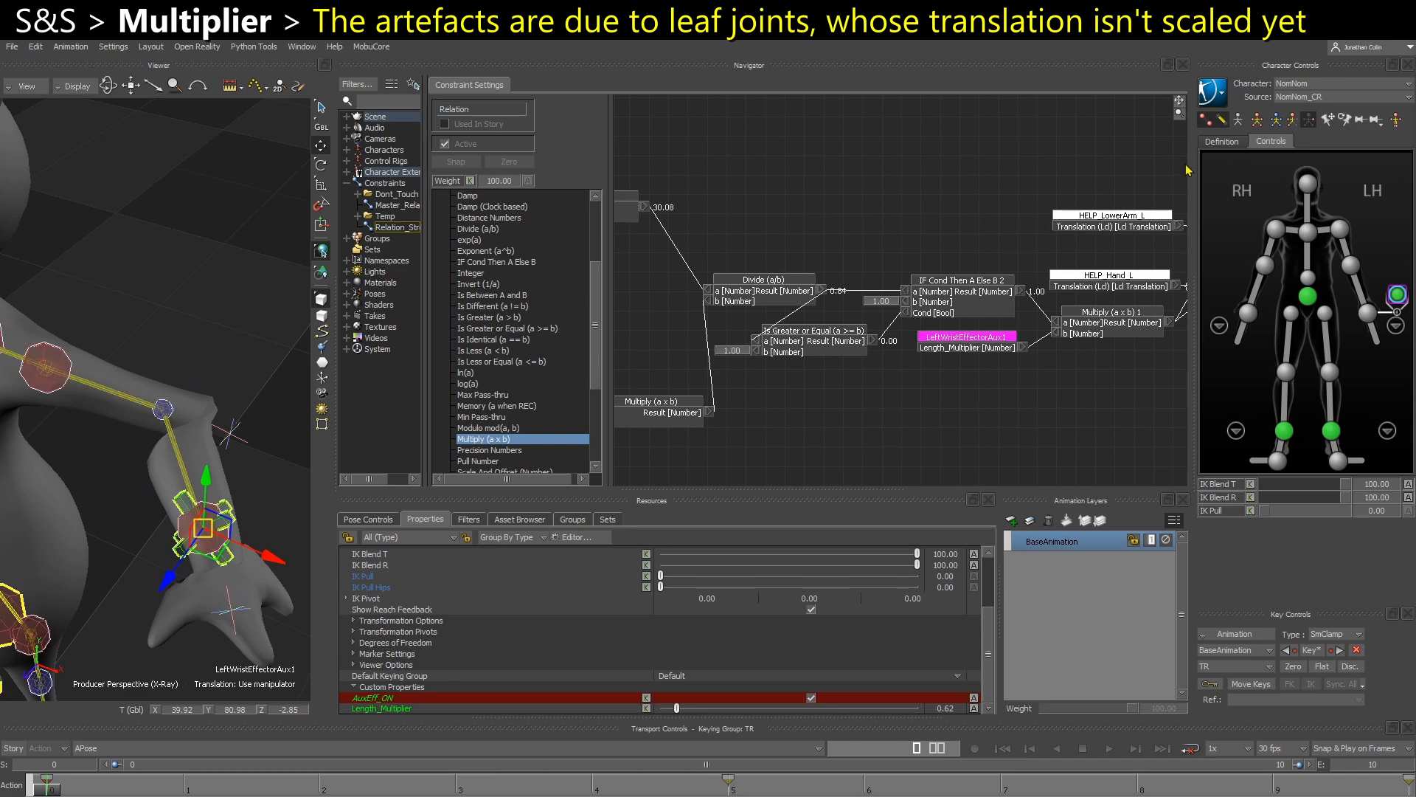
ctrl+shift+drag(224, 387, 179, 398)
drag(210, 481, 285, 514)
ctrl+shift+drag(197, 567, 105, 381)
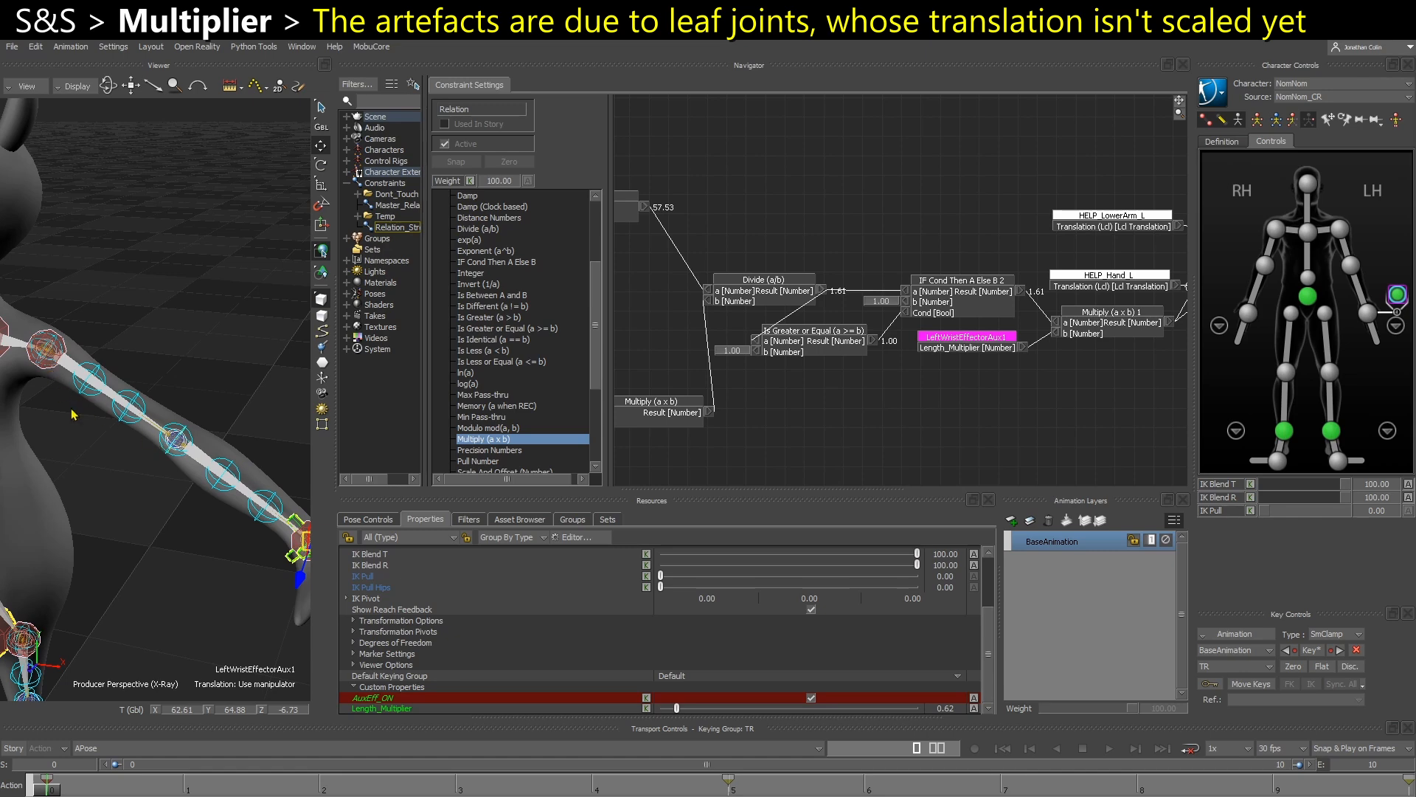
shift+drag(248, 556, 238, 513)
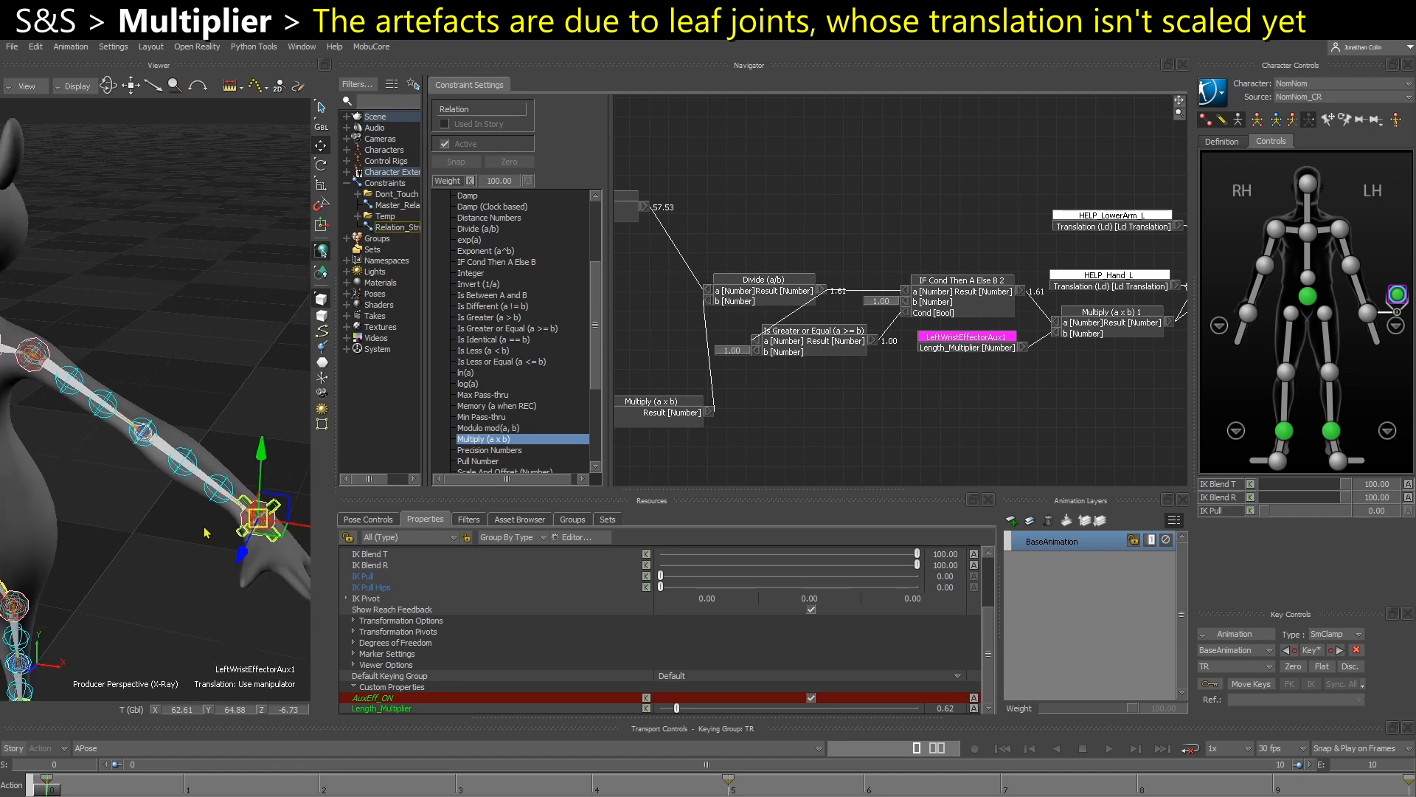
Move the left wrist effector back and forth along the arm to check the spacing of the leaf joints.
ctrl+shift+drag(49, 455, 95, 410)
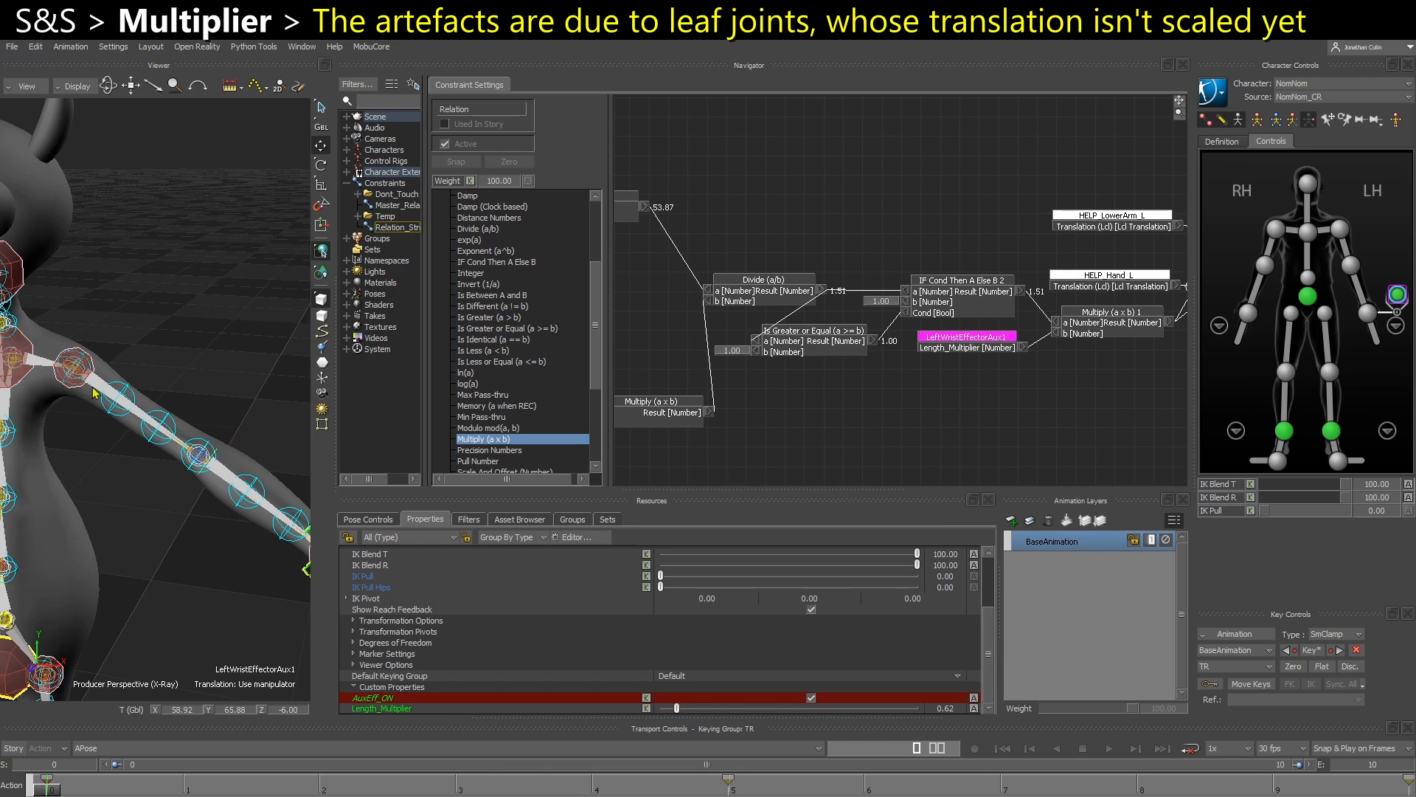
shift+drag(182, 495, 146, 484)
drag(267, 534, 239, 506)
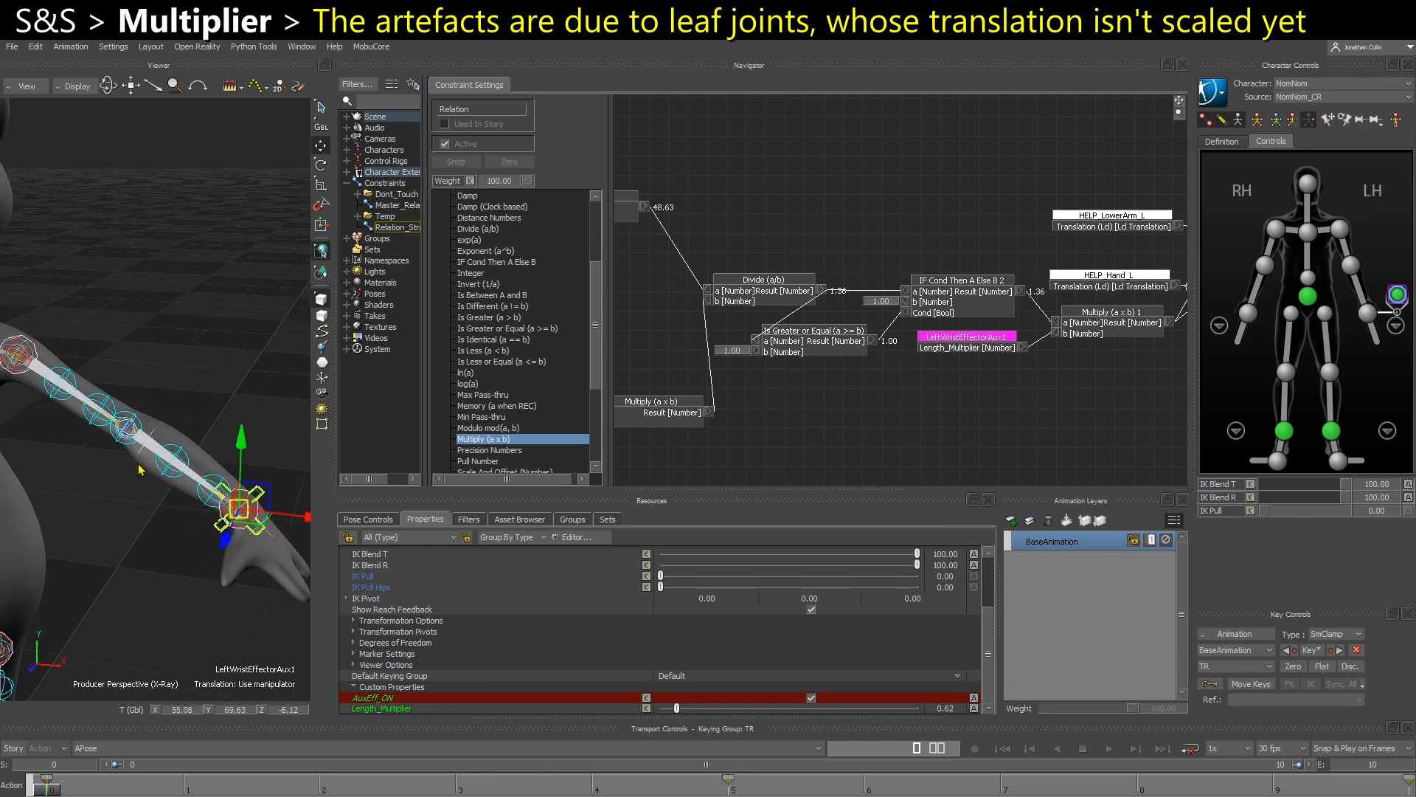
ctrl+drag(162, 481, 85, 473)
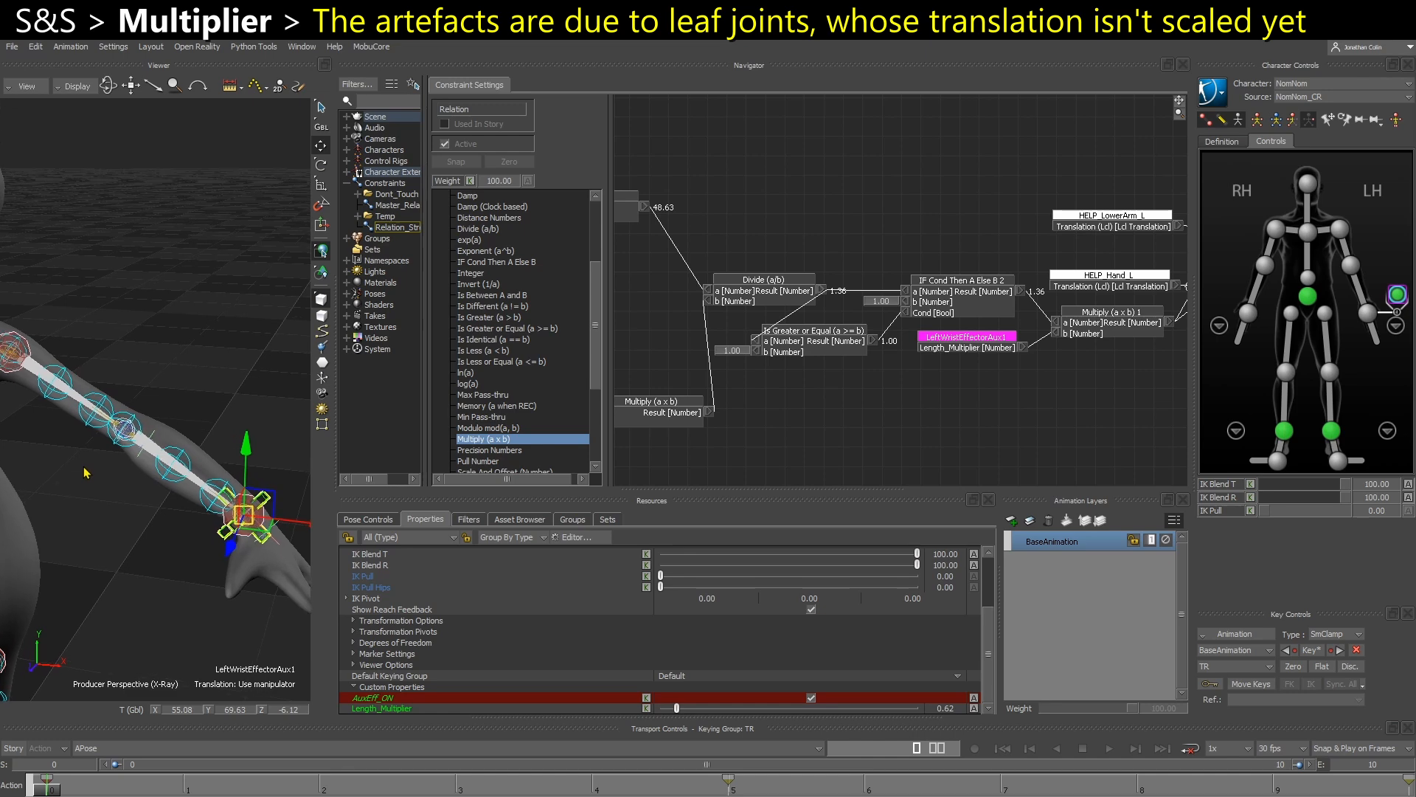
drag(246, 516, 271, 553)
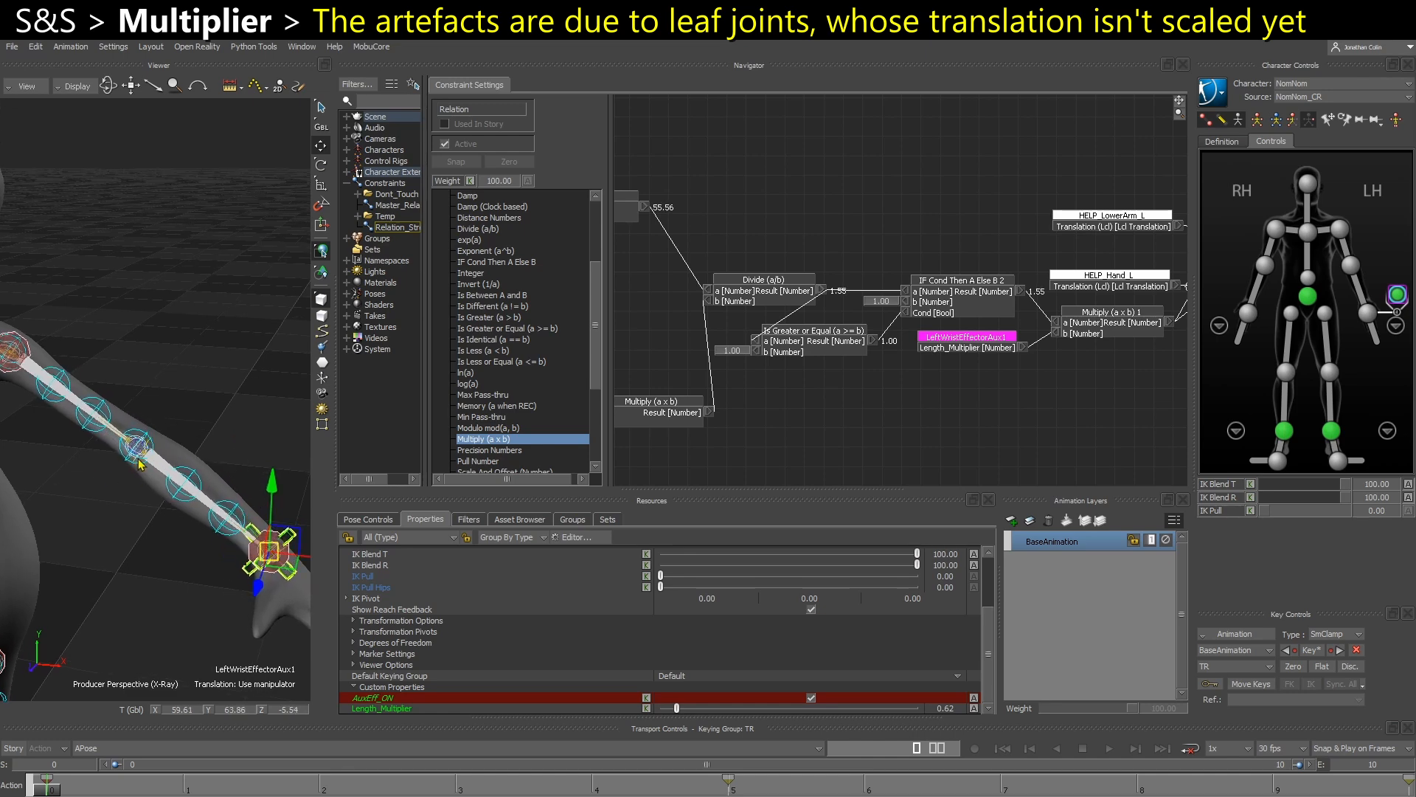
drag(238, 547, 203, 516)
Select the lowerarm_leaf_02_l joint and switch the manipulator to the local reference mode.
click(172, 484)
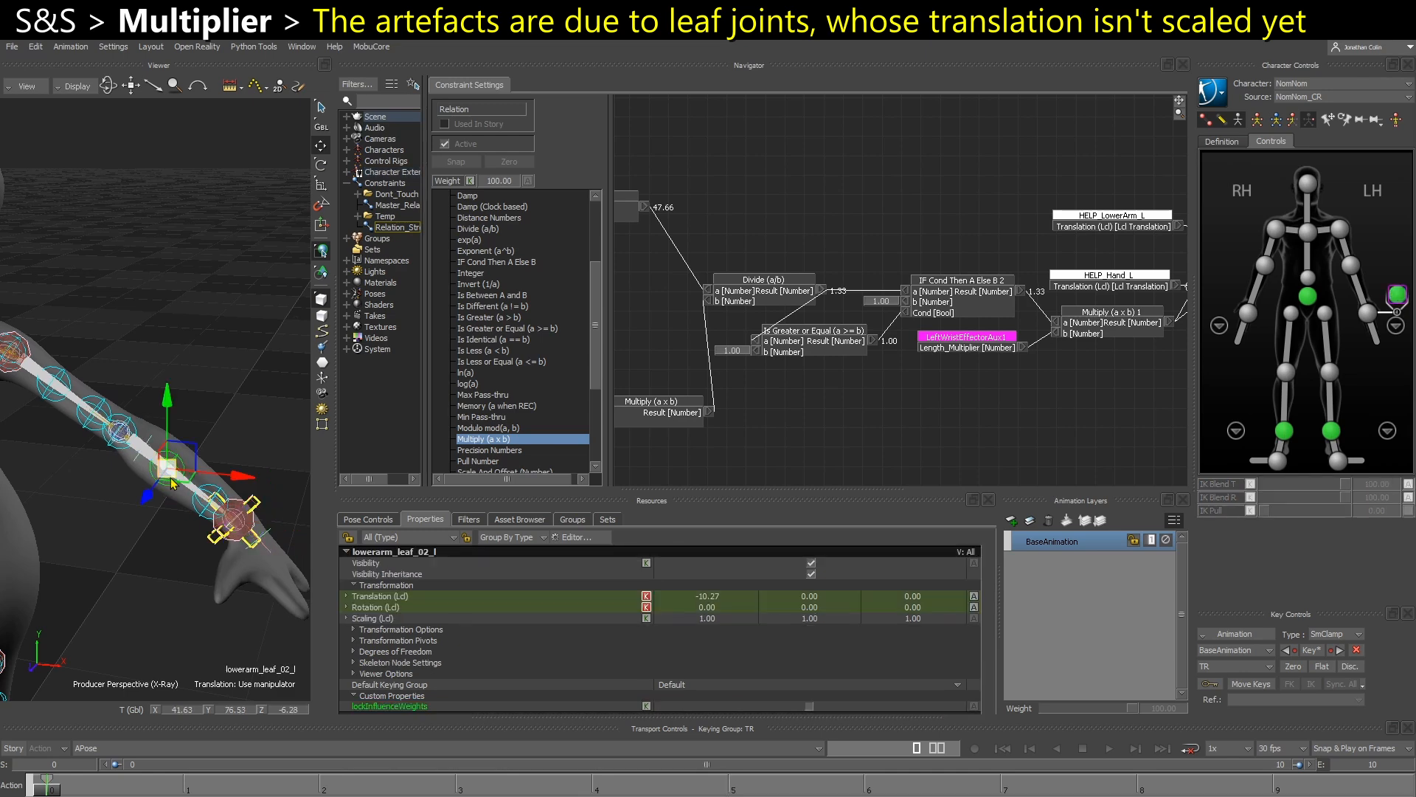
key(l)
drag(113, 426, 102, 419)
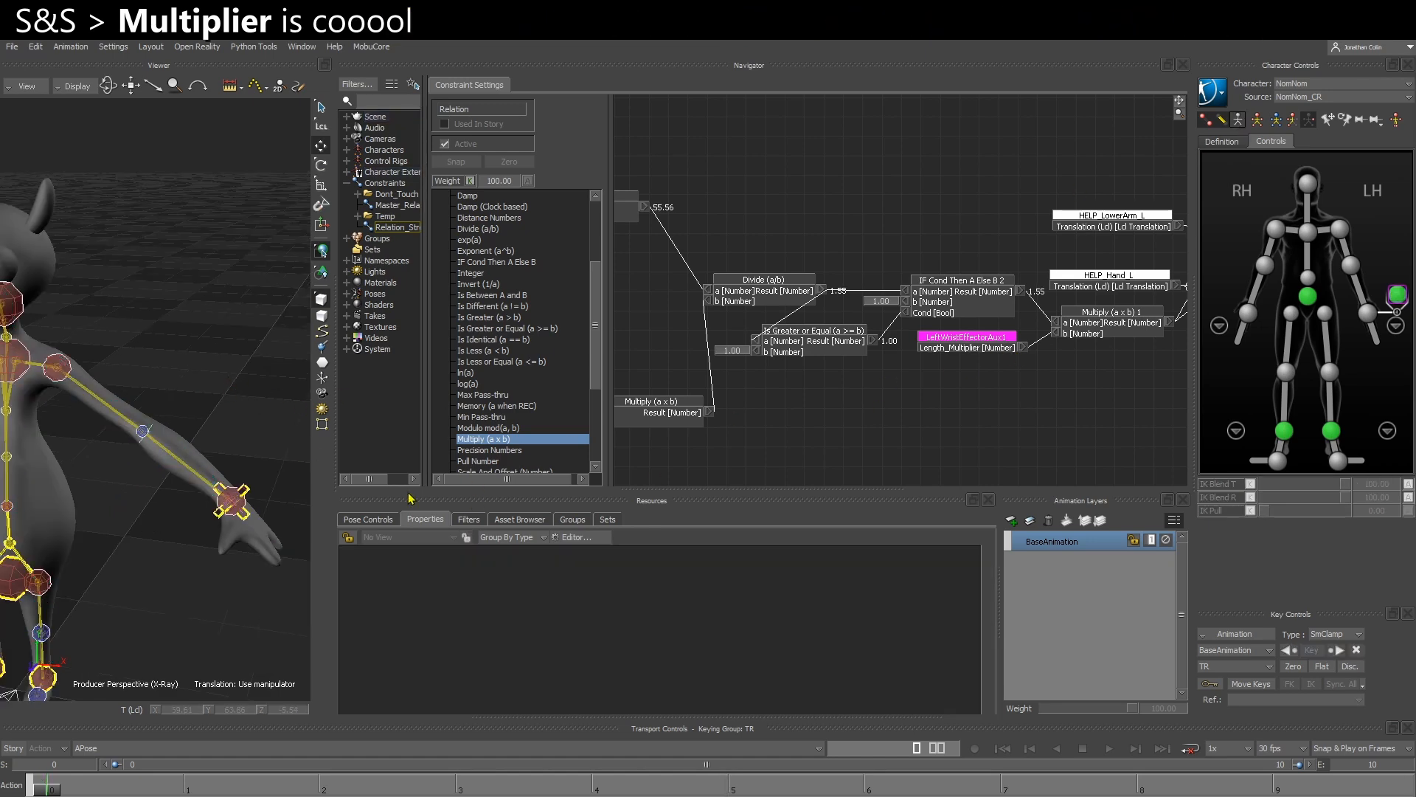
Select the left wrist effector and vary its Length_Multiplier to test how the arm length responds.
click(243, 491)
scroll(557, 670, down, 4)
click(419, 709)
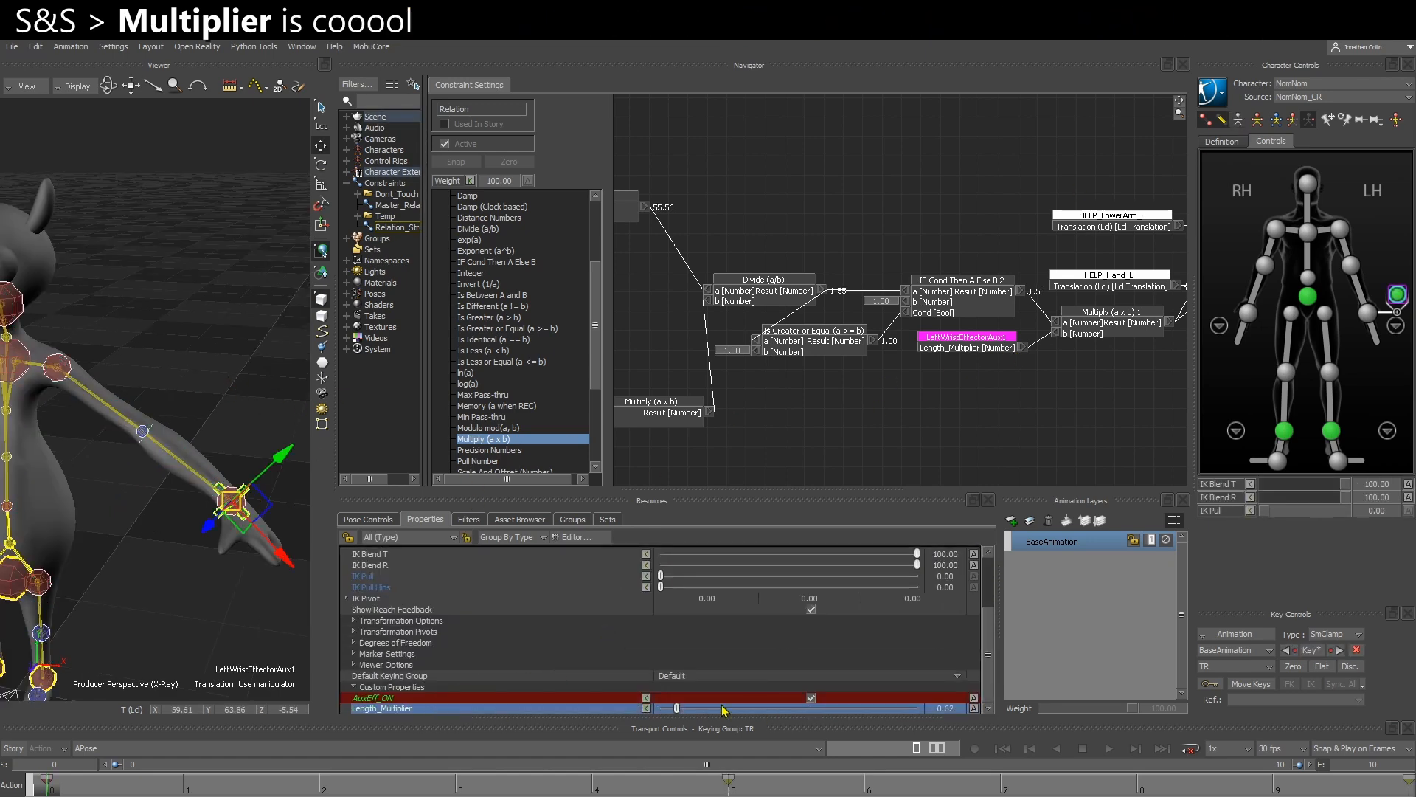
drag(684, 713, 706, 719)
mouse_move(152, 578)
ctrl+shift+mouse_down()
mouse_move(122, 516)
mouse_move(151, 555)
ctrl+shift+mouse_up()
mouse_move(150, 555)
ctrl+shift+mouse_down()
mouse_move(85, 550)
mouse_move(184, 537)
mouse_move(179, 560)
mouse_move(176, 543)
ctrl+shift+mouse_up()
mouse_move(695, 711)
mouse_down()
mouse_move(717, 712)
mouse_move(705, 712)
mouse_up()
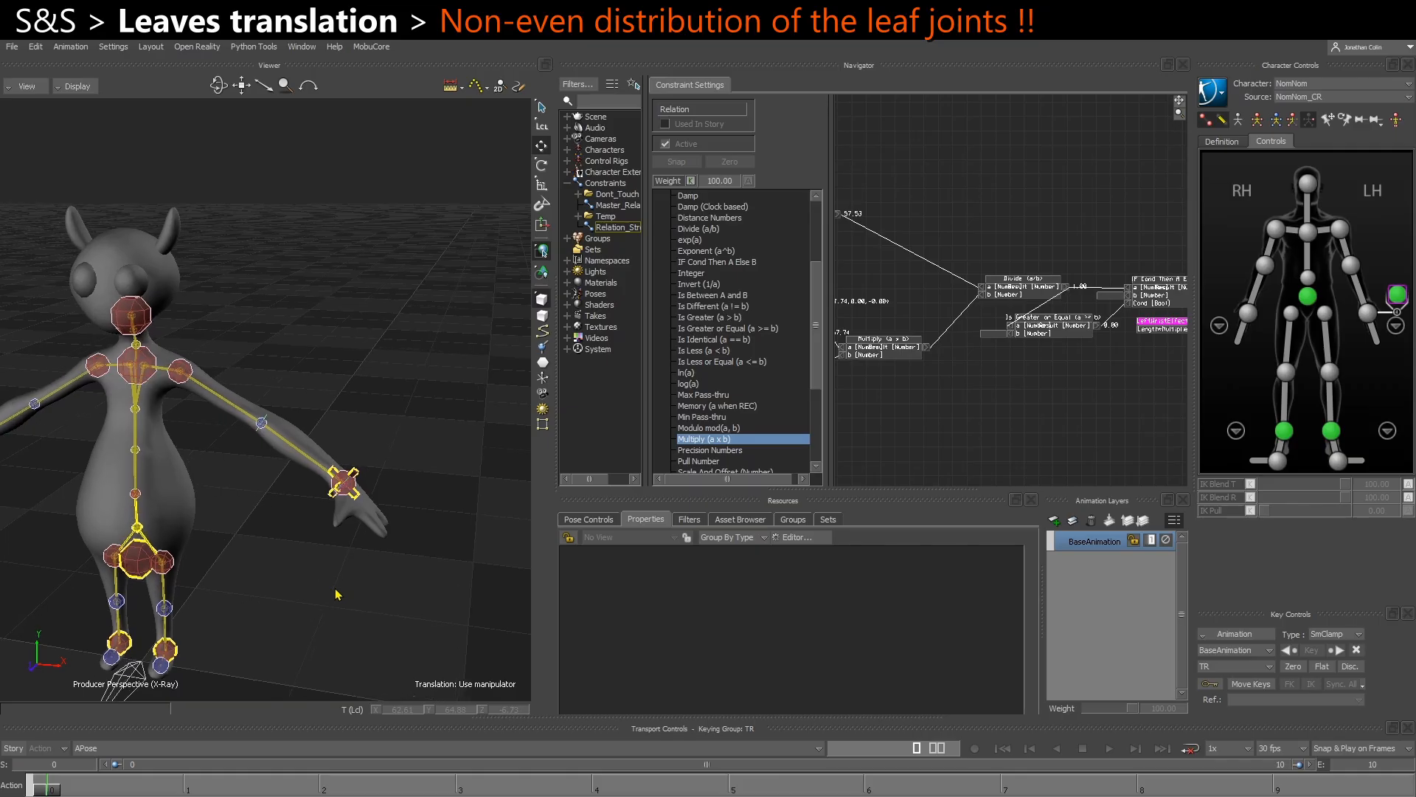
Show the skeleton with its leaf joints and select the left wrist effector.
drag(344, 590, 350, 622)
click(1239, 122)
ctrl+drag(248, 511, 289, 518)
drag(33, 791, 455, 788)
shift+drag(351, 627, 332, 609)
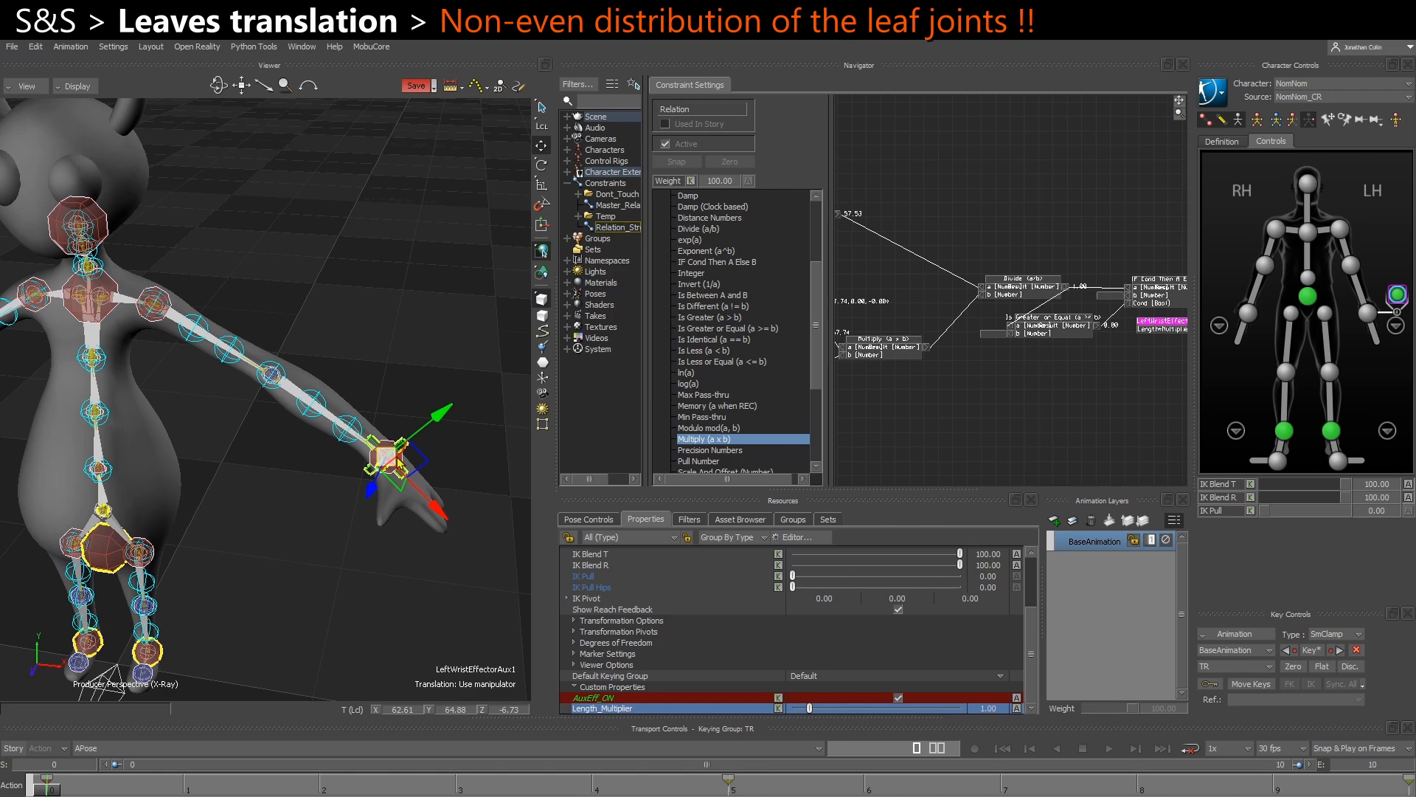
Move the left wrist effector close to the body, test Length_Multiplier at 0.64, and set it back to 1.
drag(387, 457, 273, 395)
drag(809, 707, 804, 707)
scroll(184, 450, up, 3)
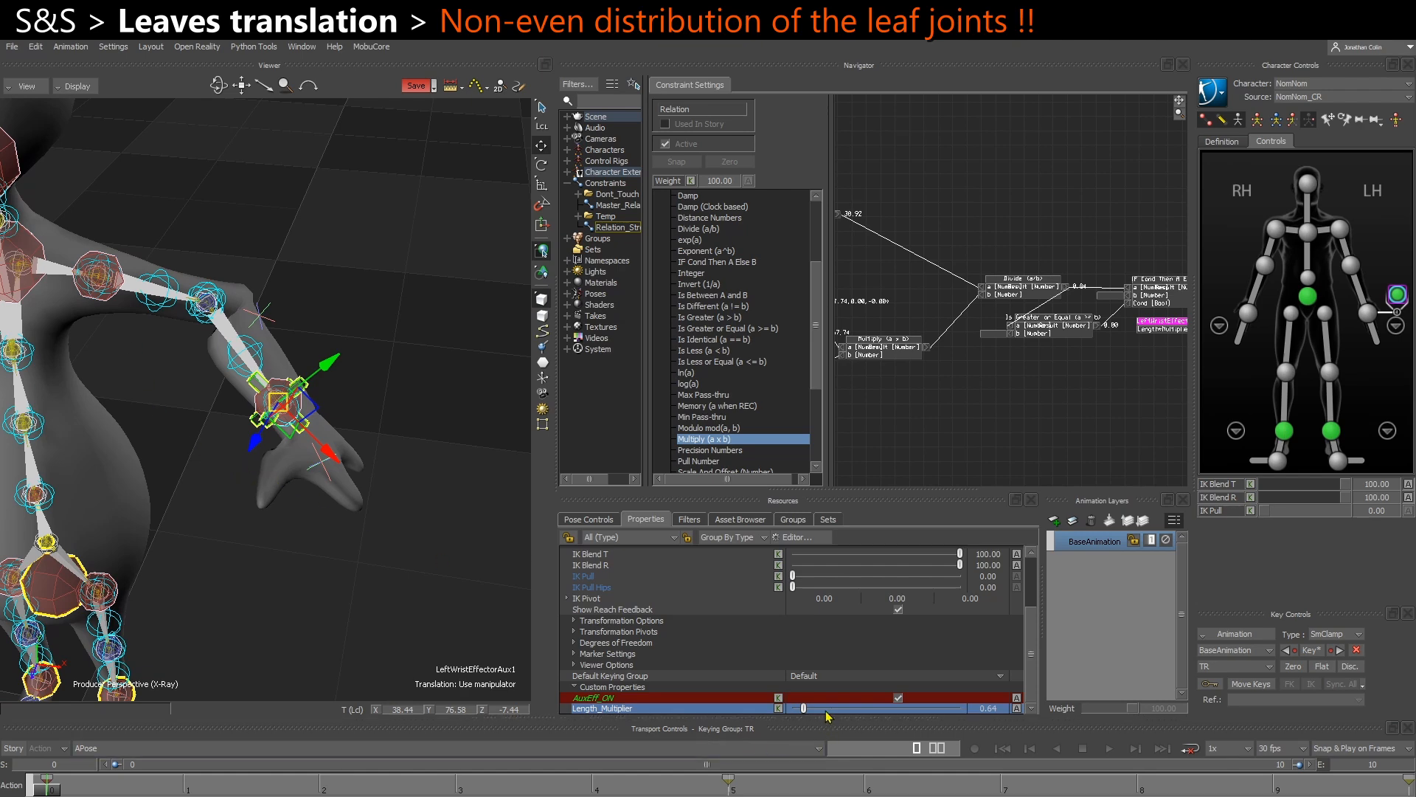
double_click(984, 711)
text(1)
key(Return)
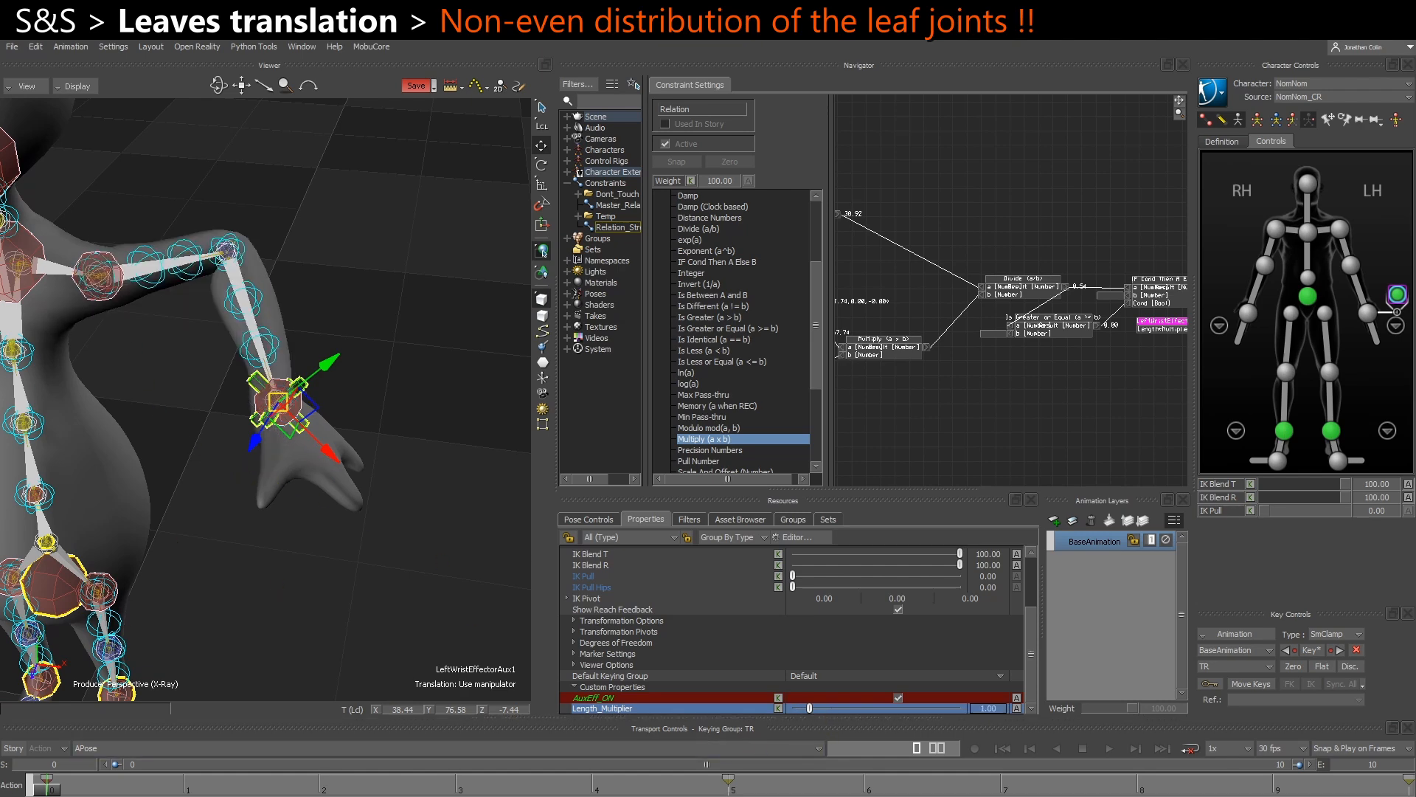
Pull the left wrist effector far out of range to inspect the leaf joint distribution on the stretched arm, and deselect it.
drag(278, 402, 560, 565)
ctrl+shift+drag(335, 549, 313, 478)
drag(470, 493, 495, 506)
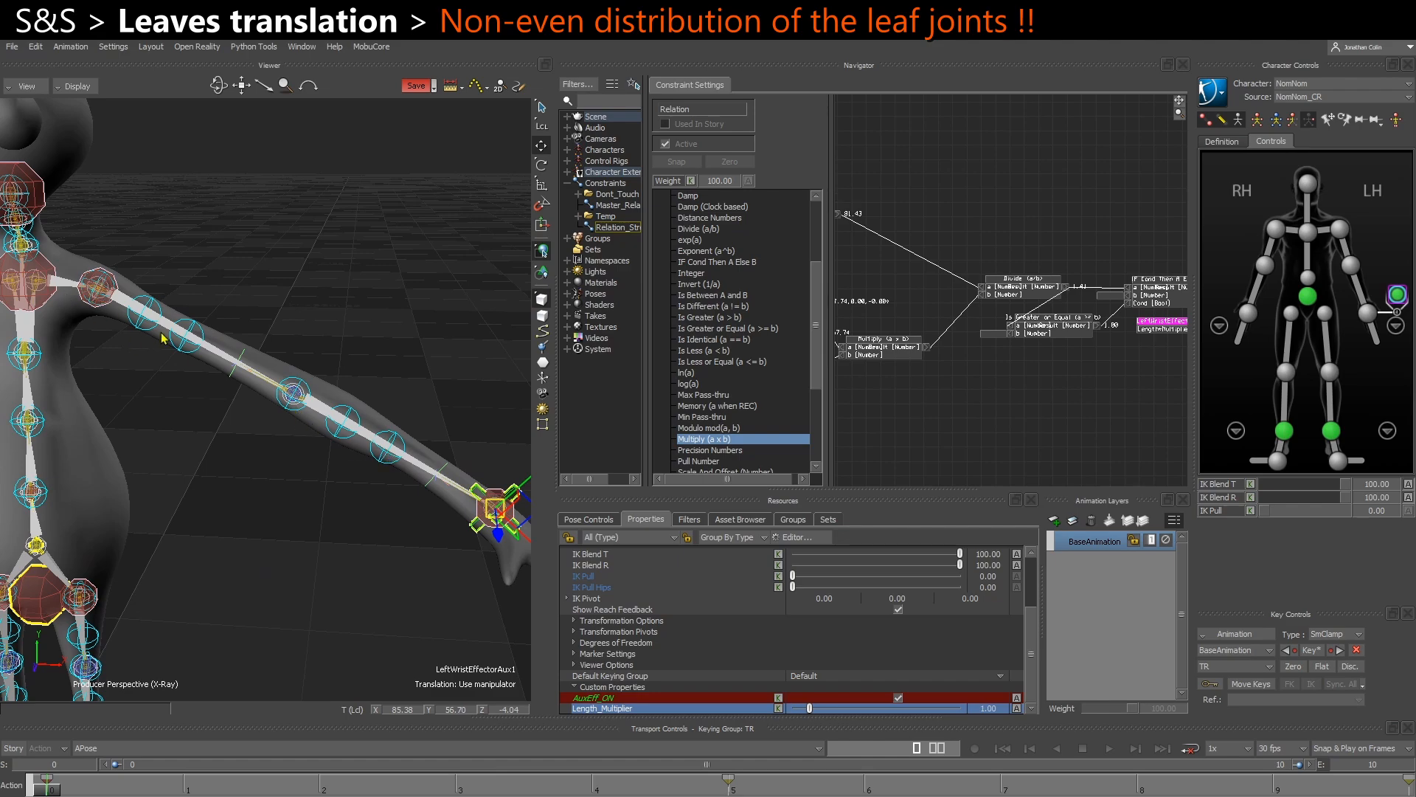
ctrl+shift+drag(241, 519, 213, 502)
click(233, 533)
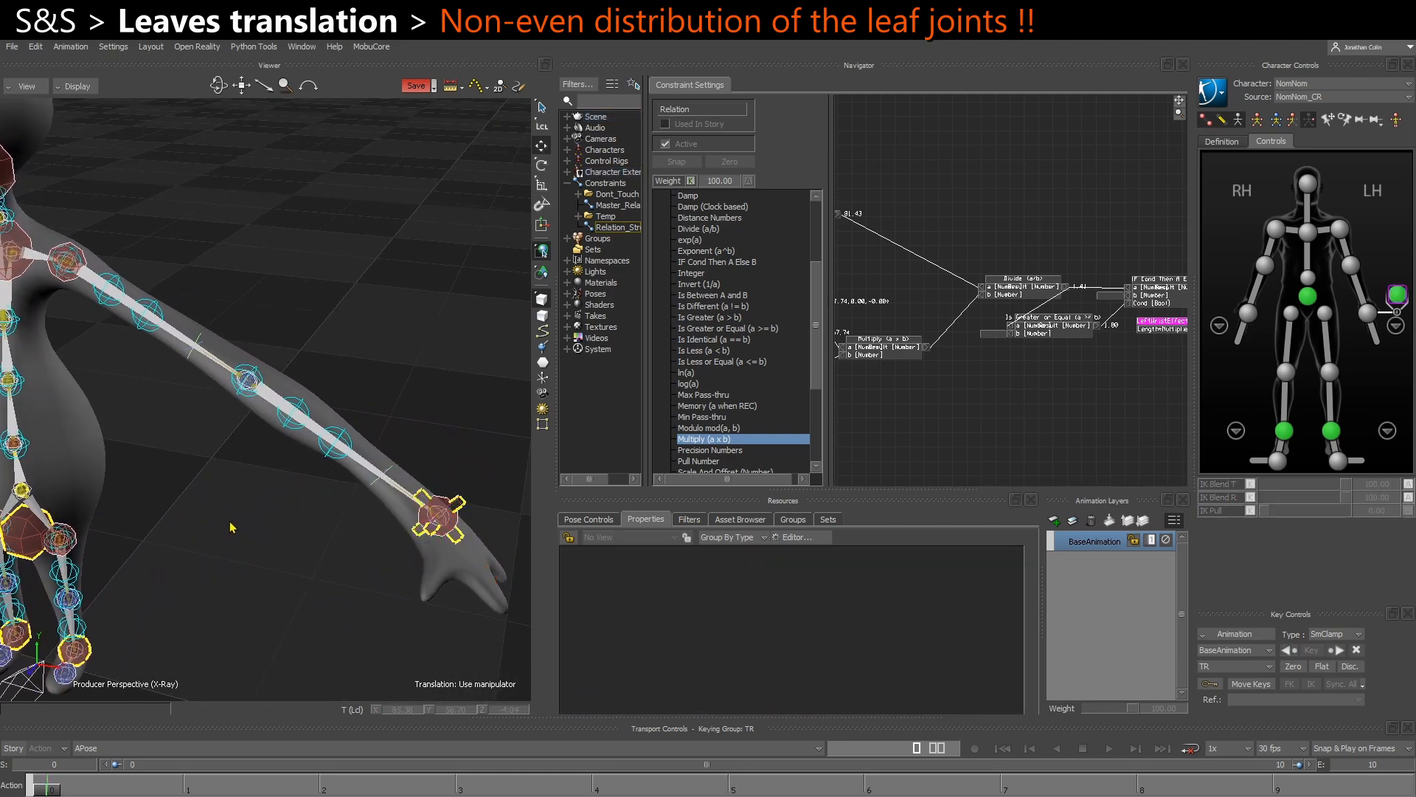
Switch the viewer to wireframe display and examine the leaf joints along the left arm.
key(ctrl+a)
mouse_move(243, 499)
ctrl+shift+mouse_down()
mouse_move(259, 559)
mouse_move(245, 525)
ctrl+shift+mouse_up()
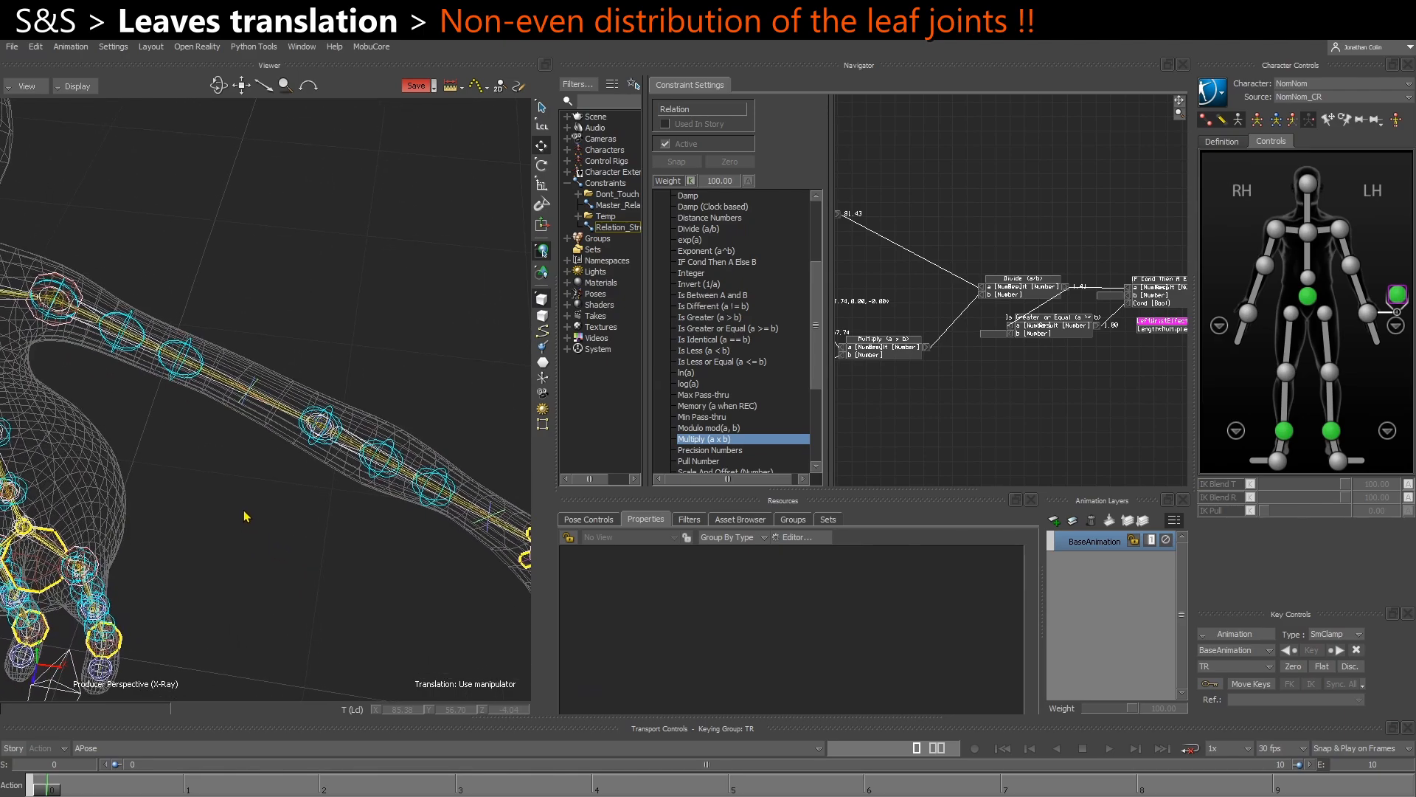
ctrl+shift+drag(259, 457, 239, 358)
ctrl+shift+drag(157, 378, 157, 313)
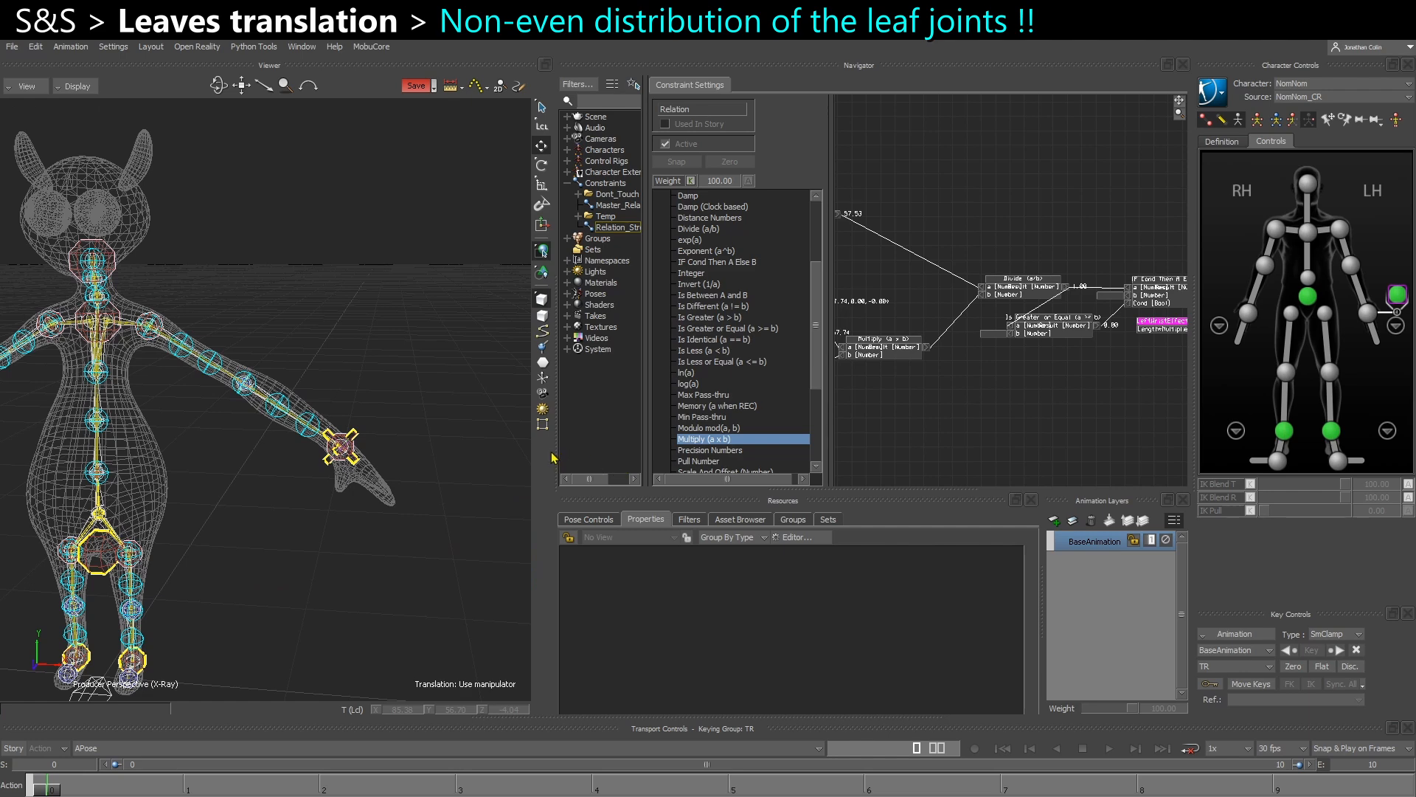
Widen the relation editor and examine the nodes driving the LeftForeArm and LeftHand translation alongside the left arm's joints.
drag(552, 457, 284, 436)
shift+drag(973, 359, 528, 422)
ctrl+drag(775, 287, 819, 339)
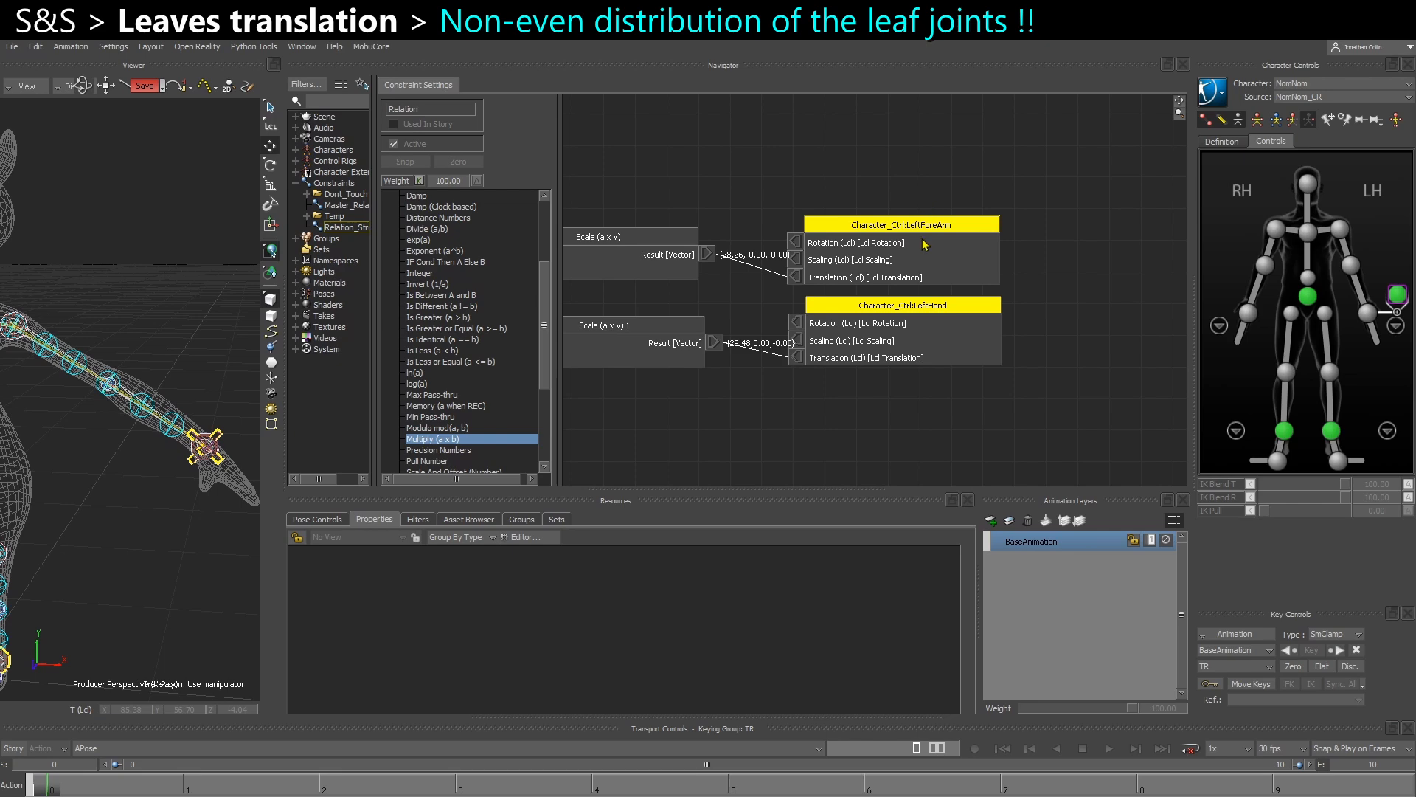
ctrl+drag(955, 421, 775, 400)
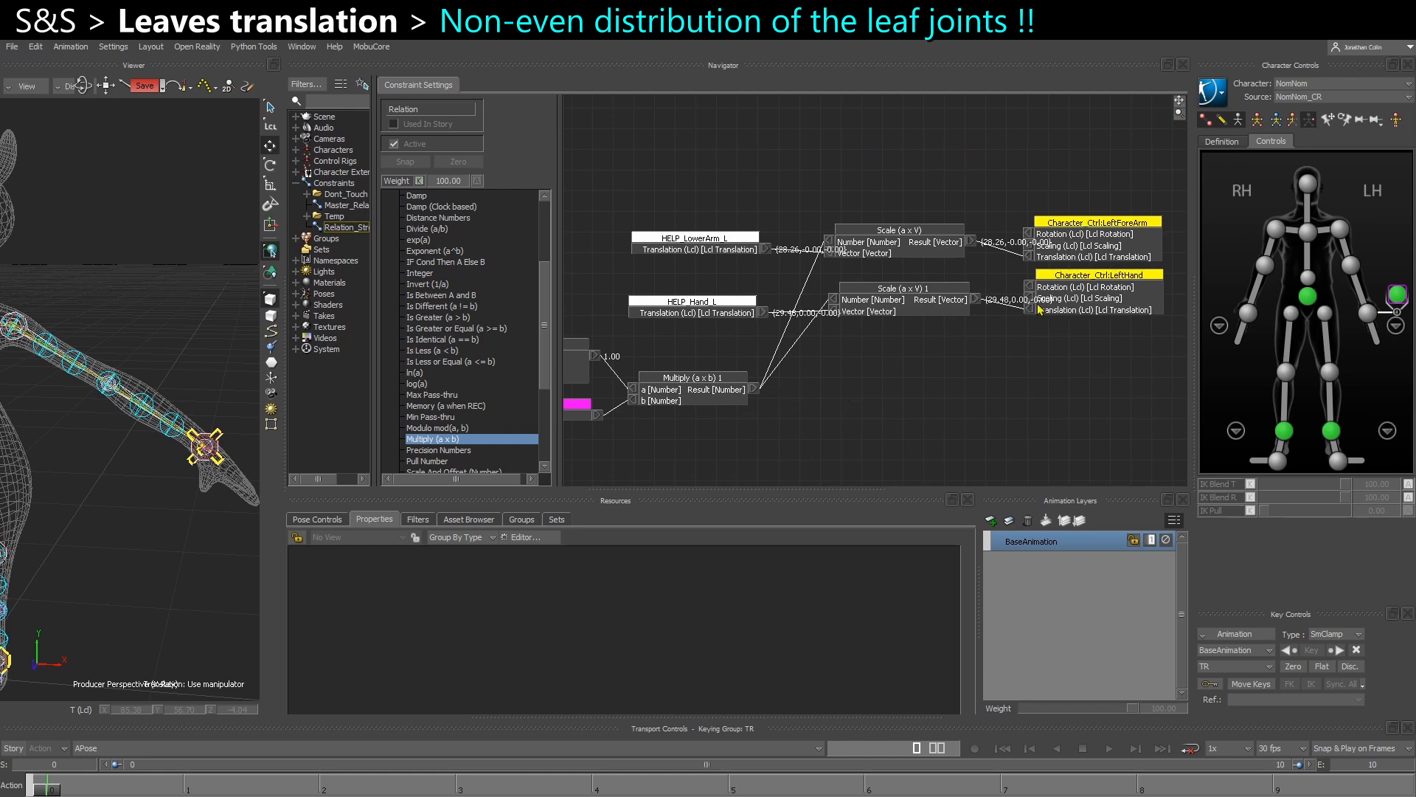
shift+drag(137, 428, 140, 430)
shift+drag(107, 371, 87, 435)
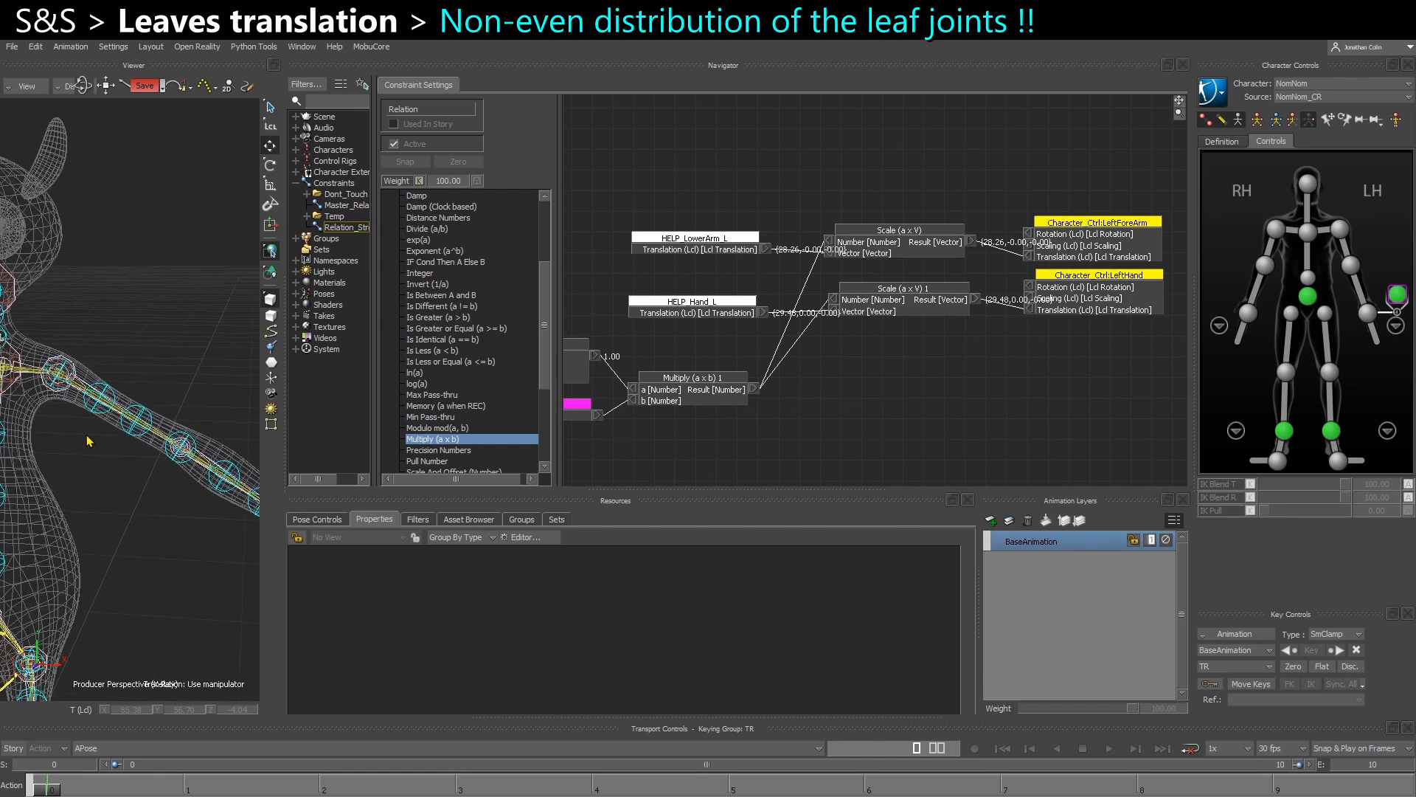
Select the second left upper-arm leaf joint and show it in the schematic view with a wider viewer.
click(97, 408)
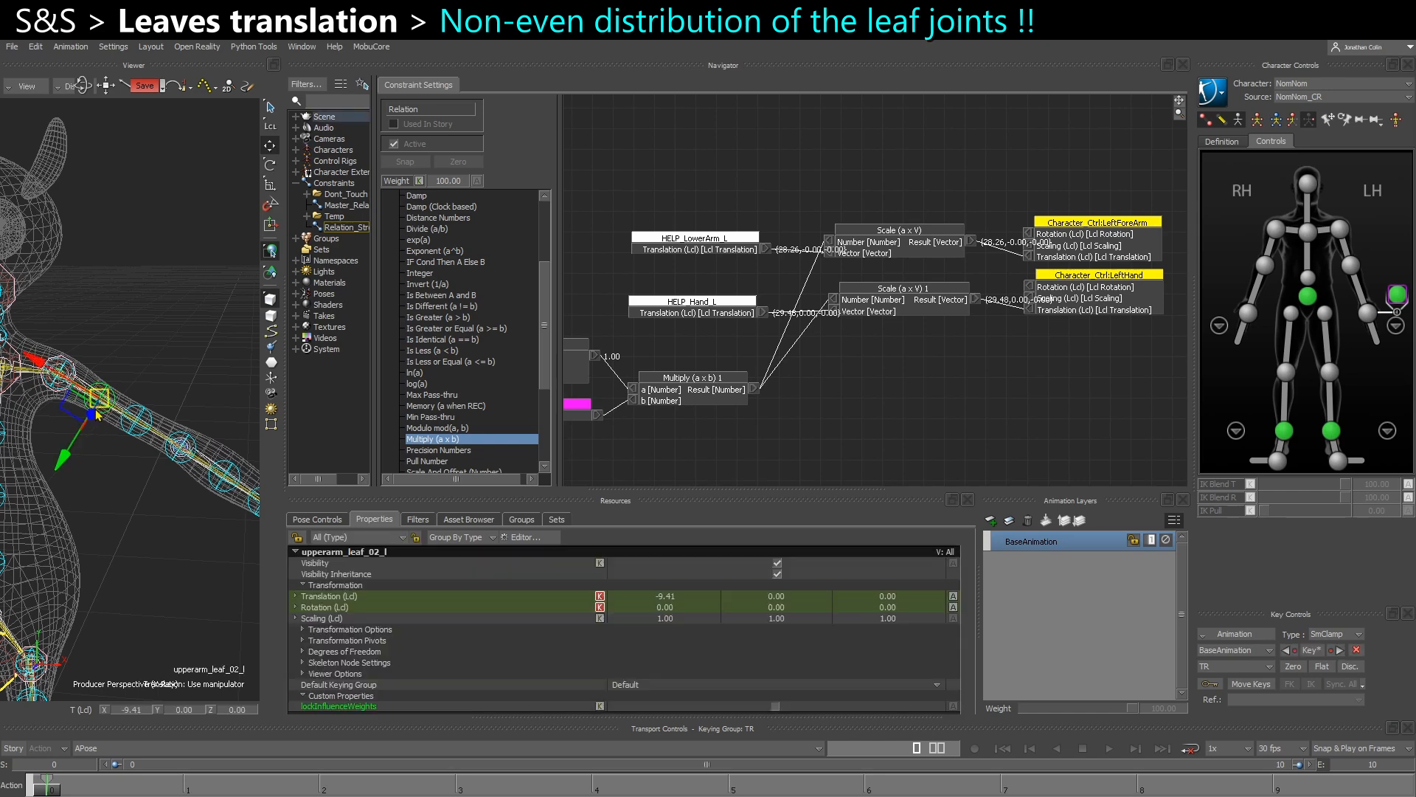
key(ctrl+w)
key(f)
ctrl+drag(167, 486, 154, 445)
click(133, 477)
drag(283, 448, 378, 449)
Select all six left-arm leaf joints, upperarm_leaf_01_l to 03_l and lowerarm_leaf_01_l to 03_l, in the schematic.
drag(201, 438, 118, 402)
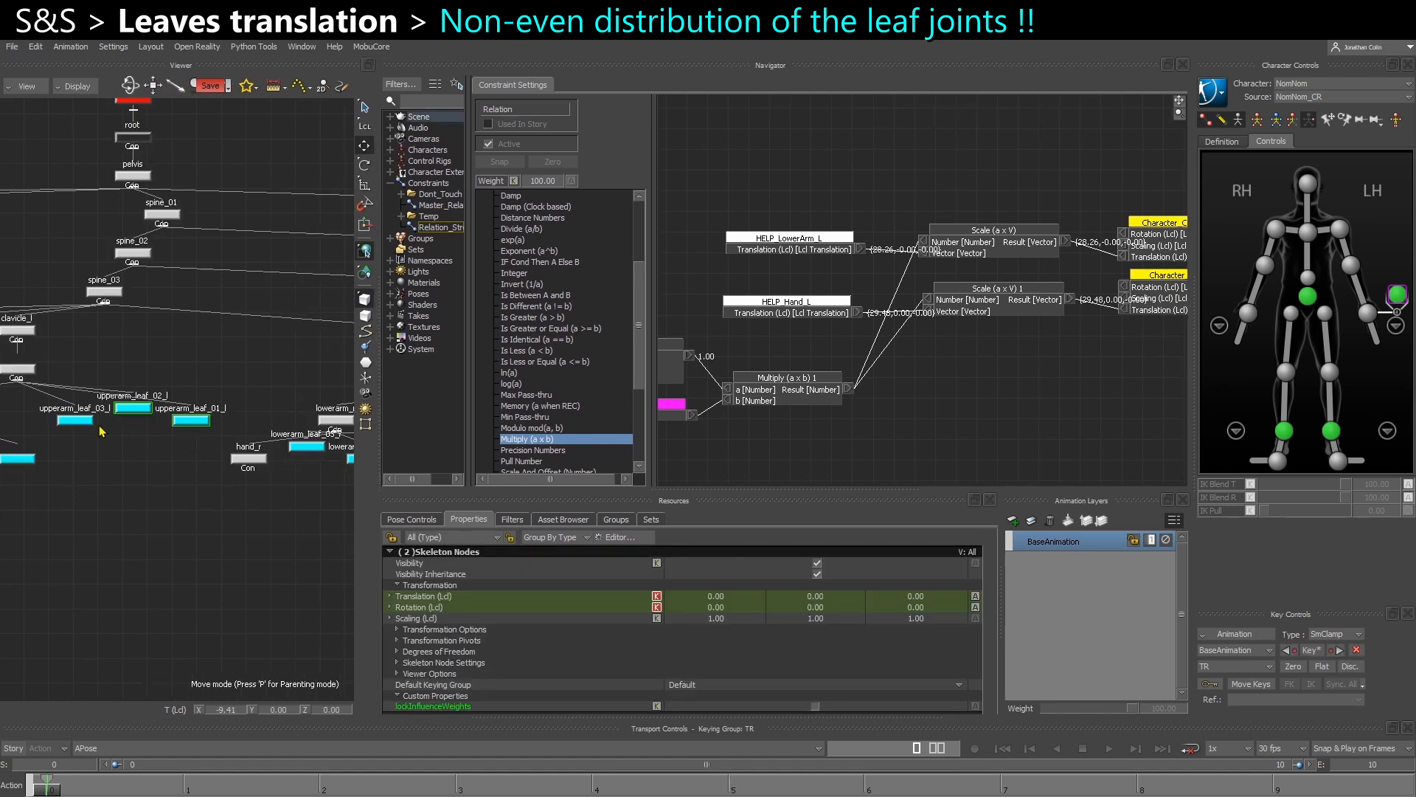
shift+click(74, 419)
shift+drag(73, 494, 304, 457)
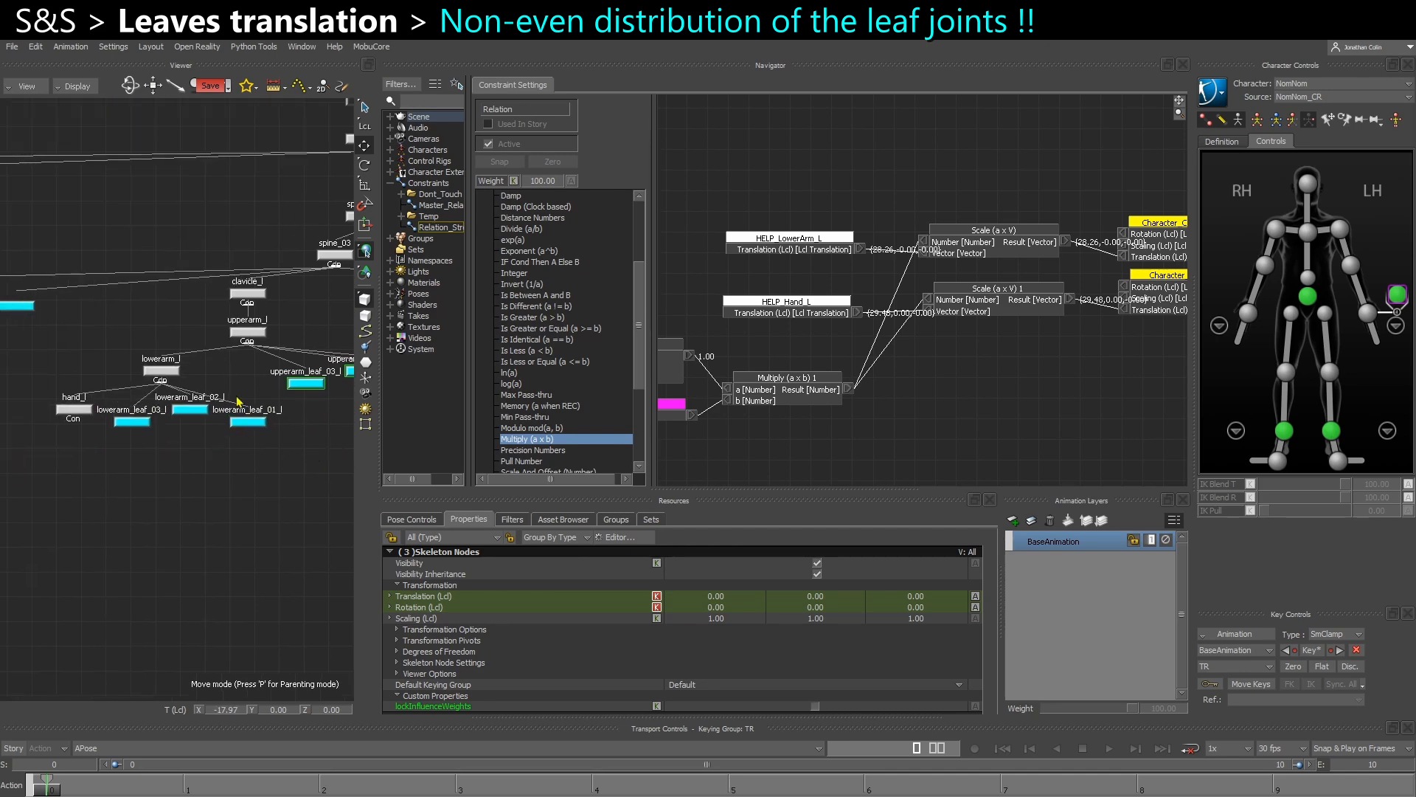
shift+click(249, 422)
shift+click(190, 410)
shift+click(134, 422)
Add the six selected leaf joints to the relation as receiver nodes below LeftHand, and clear the selection.
scroll(955, 337, down, 5)
scroll(967, 324, up, 3)
alt+drag(205, 523, 969, 448)
click(954, 356)
drag(967, 444, 1022, 373)
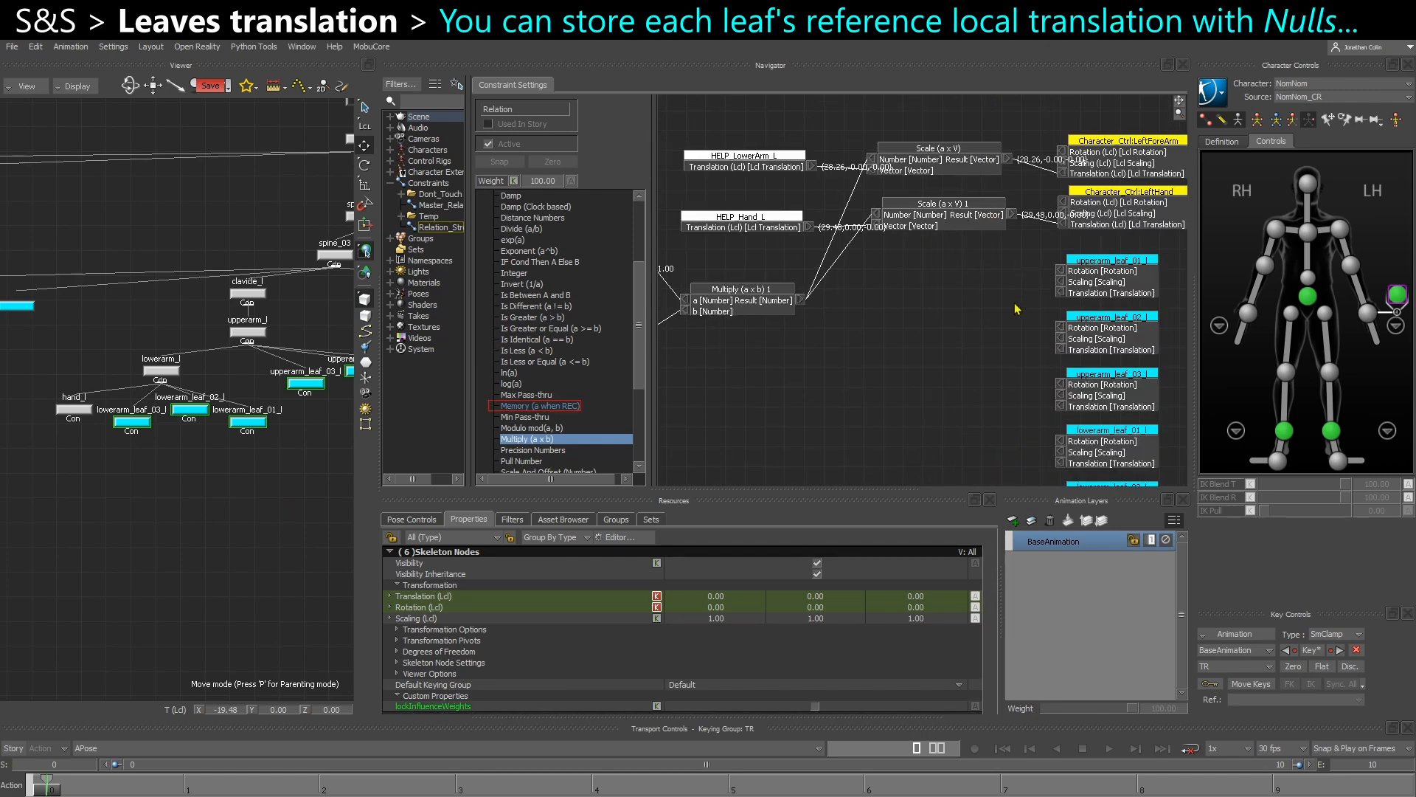
click(236, 515)
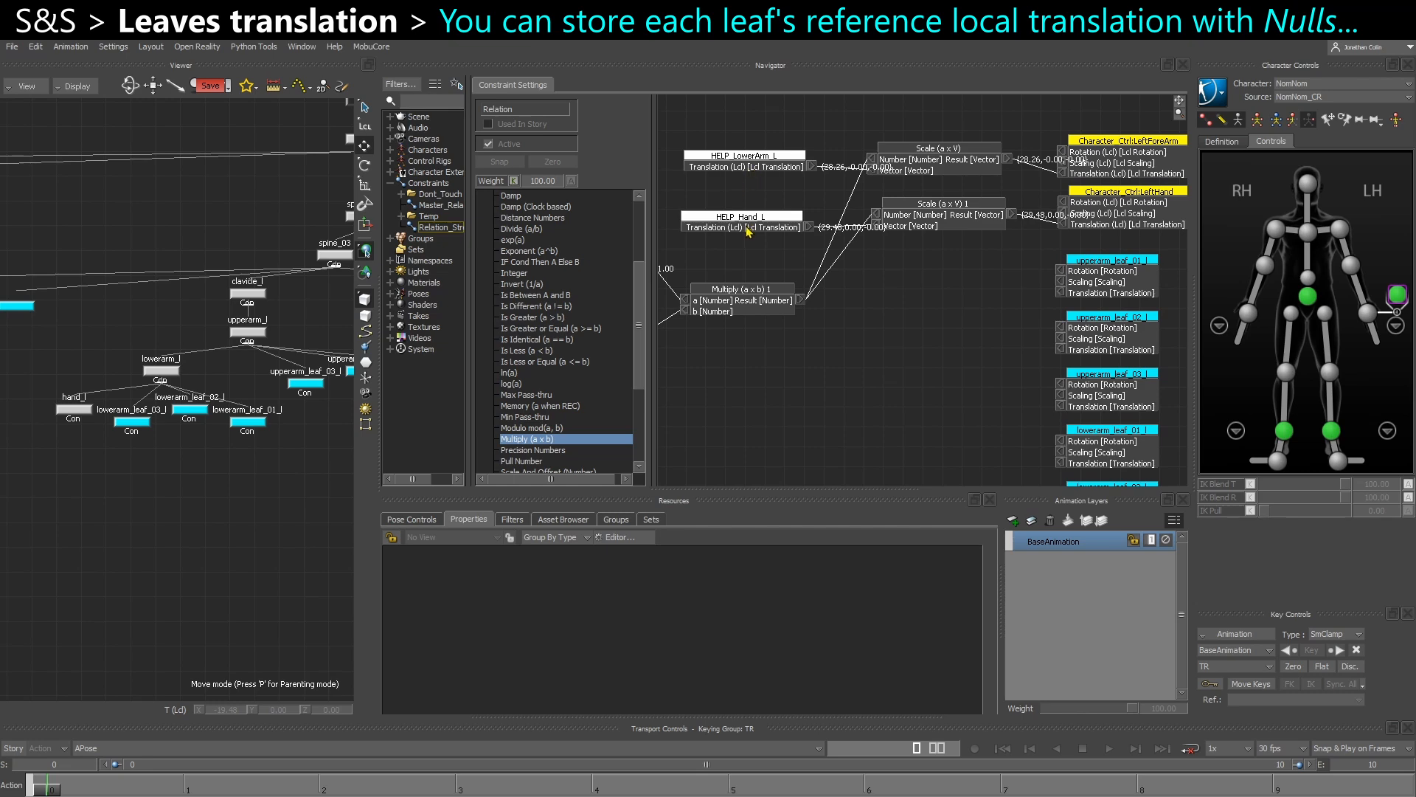
Add a Null element from the Elements templates to the scene for storing a leaf joint's reference translation.
click(563, 519)
drag(662, 572, 197, 478)
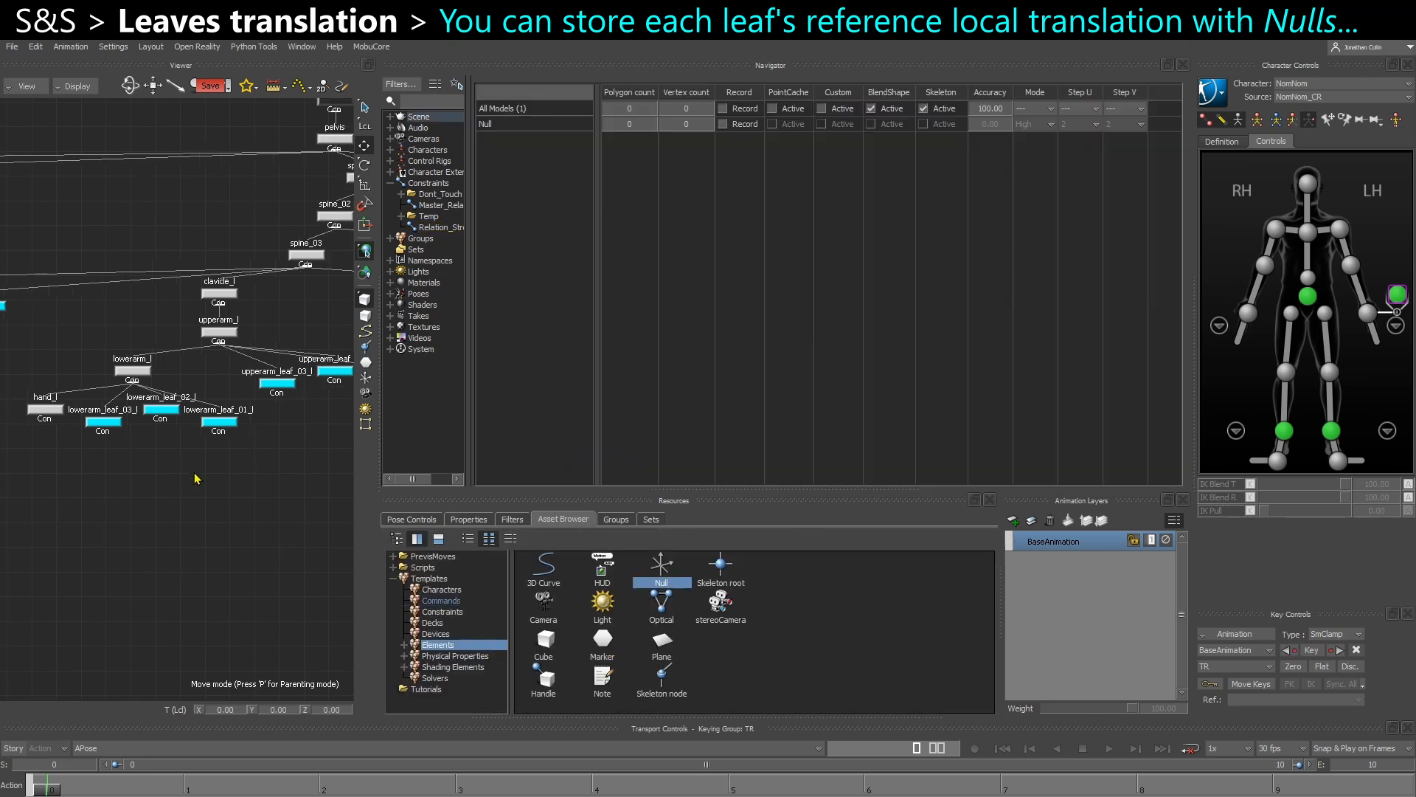
Parent the Null to lowerarm_l and align its translation and rotation to the joint at the left elbow.
right_click(141, 374)
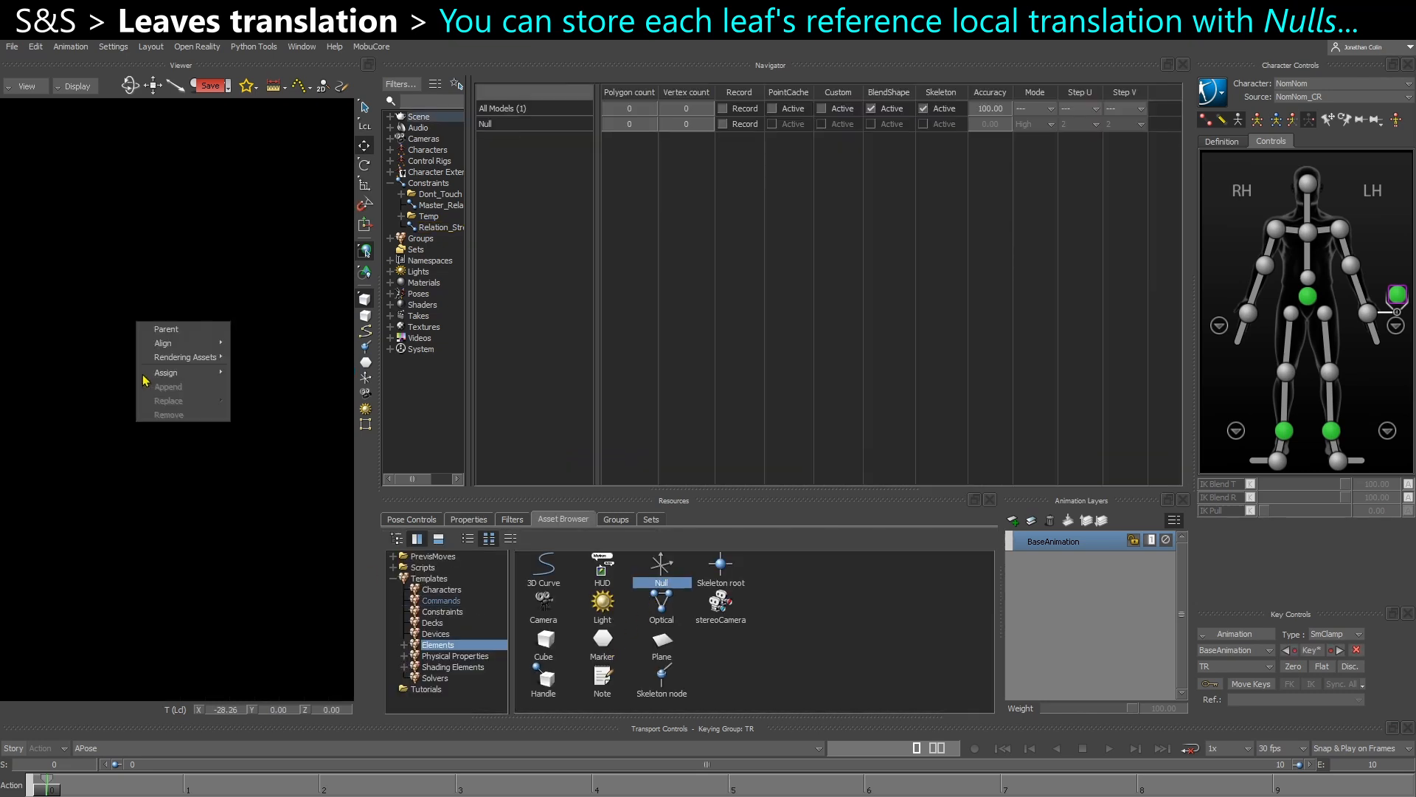
click(168, 329)
scroll(185, 427, up, 3)
right_click(181, 438)
mouse_move(209, 437)
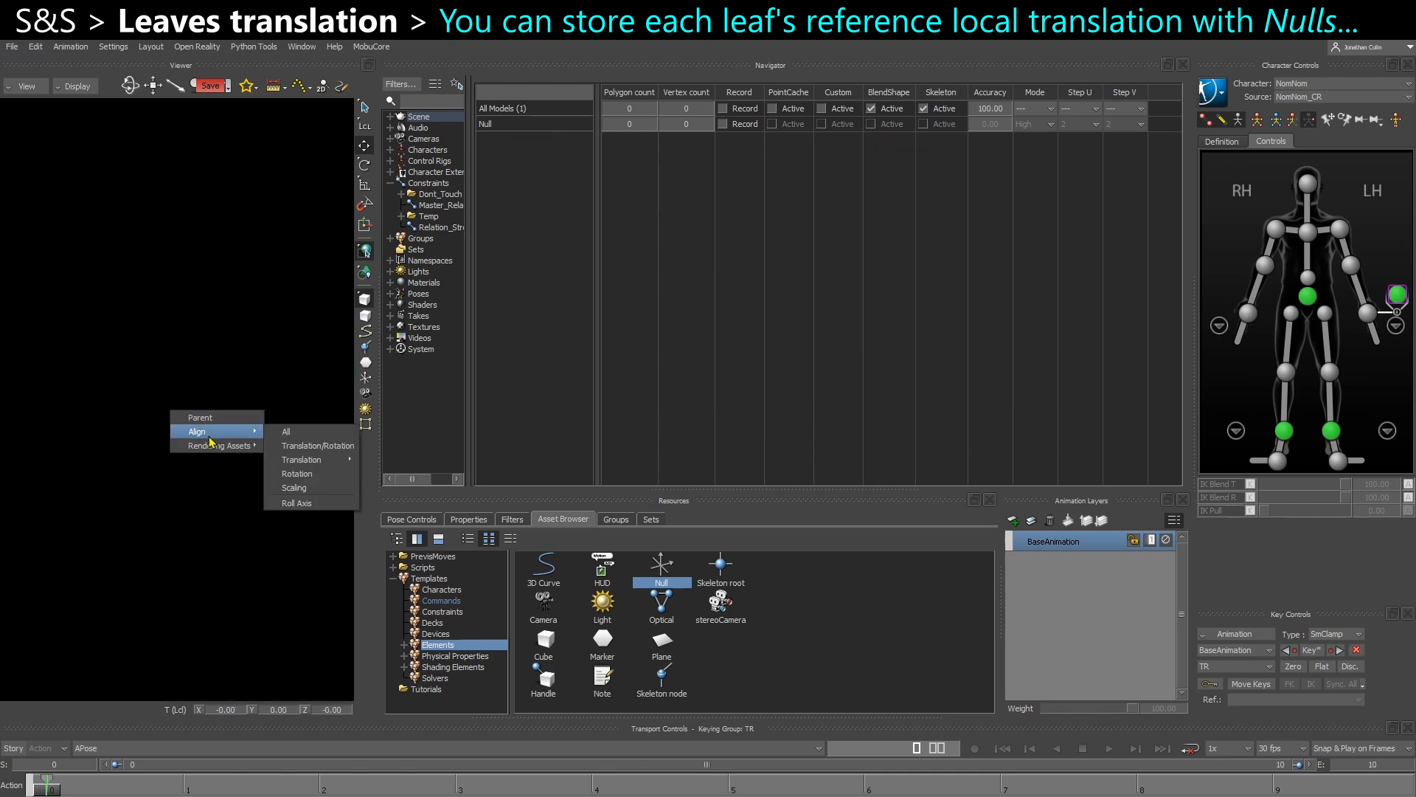
click(310, 446)
key(ctrl+w)
scroll(188, 426, up, 4)
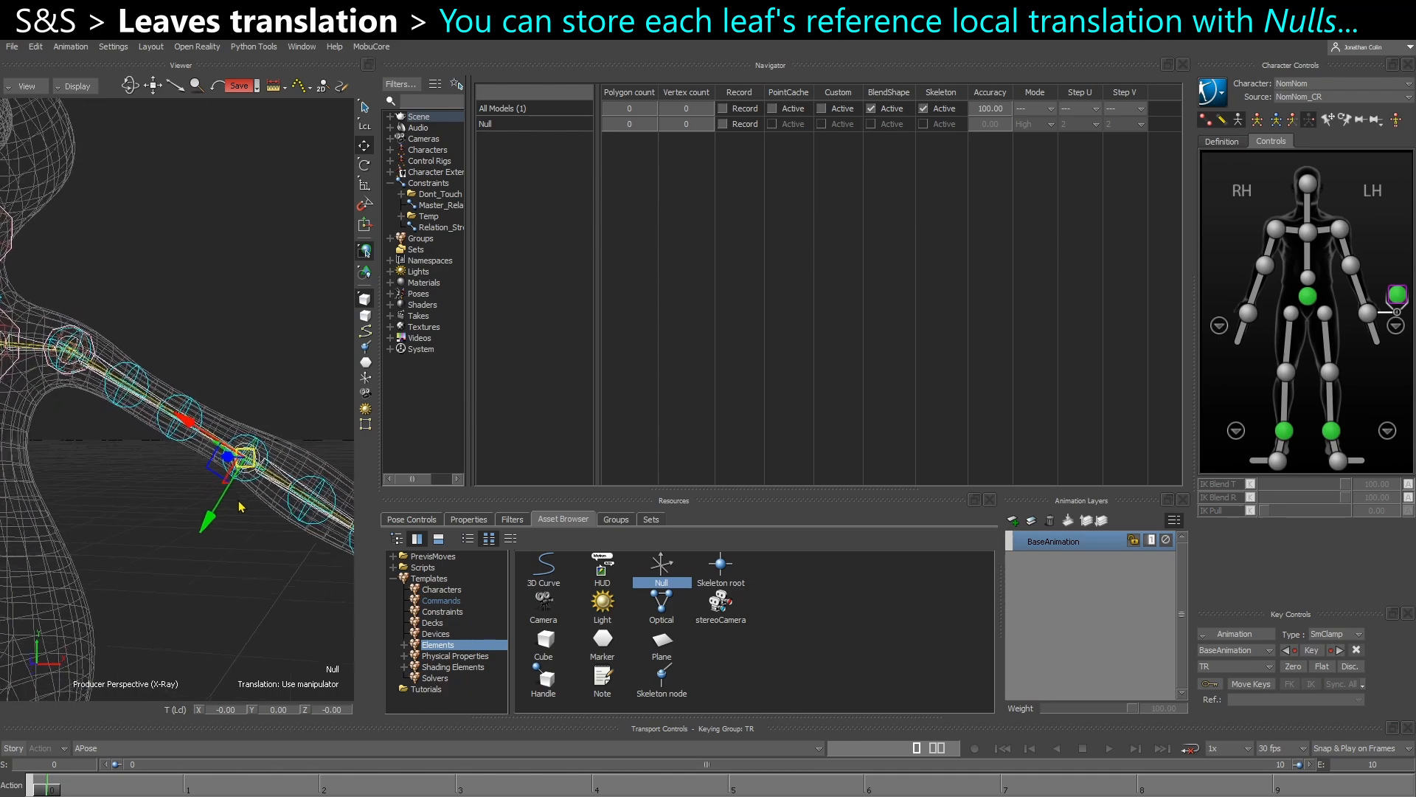
ctrl+shift+drag(237, 500, 225, 472)
scroll(243, 552, up, 3)
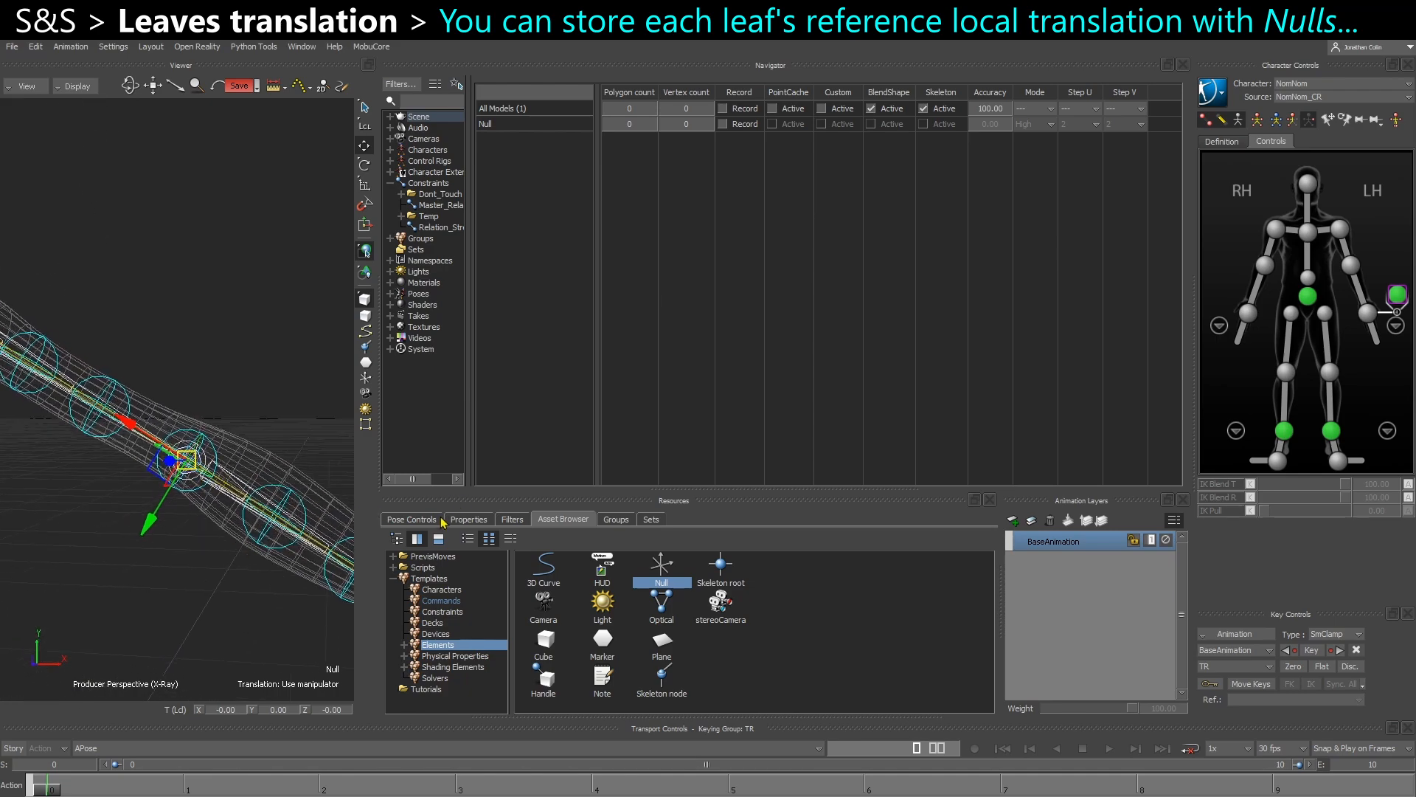
Examine the local translation properties of the Null and of lowerarm_leaf_01_l.
click(471, 520)
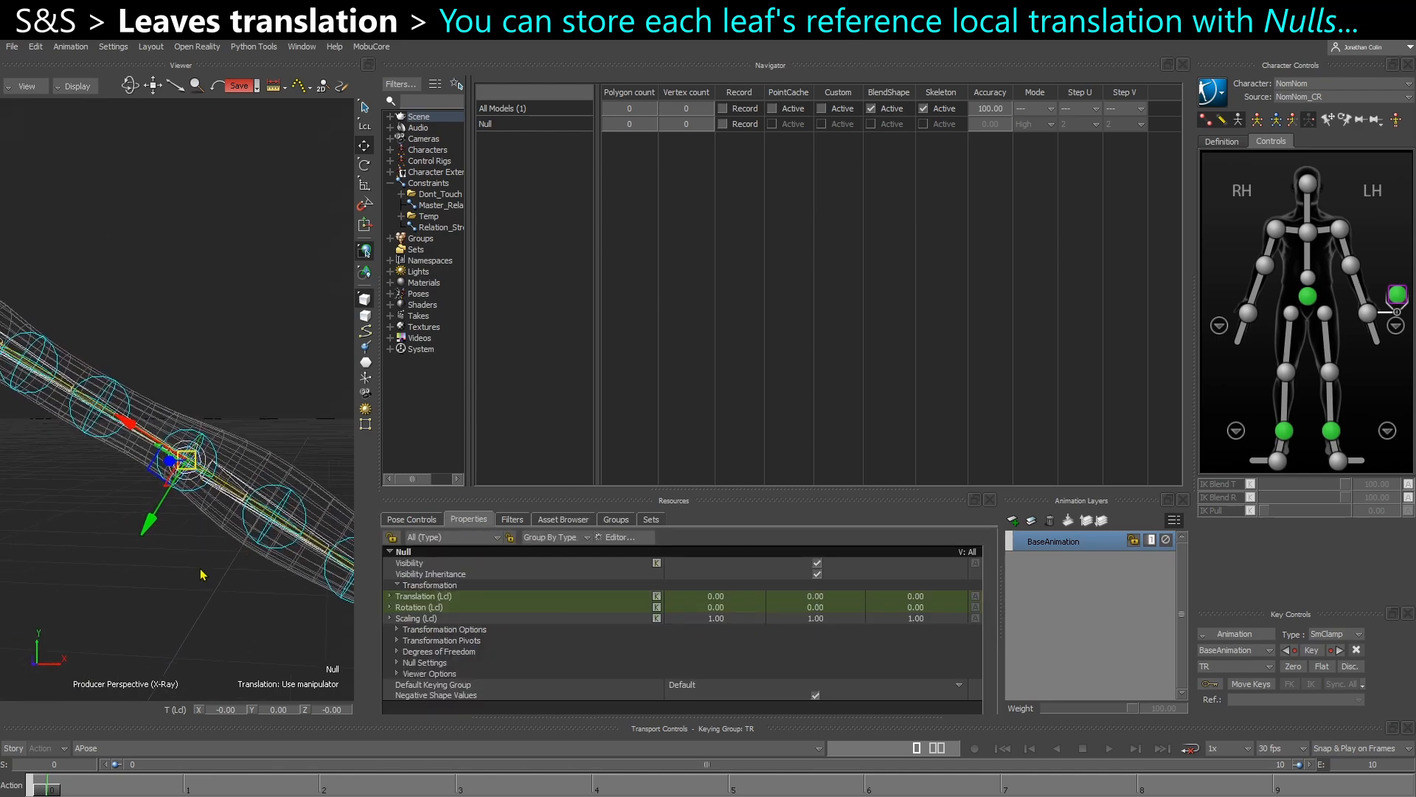
key(ctrl+w)
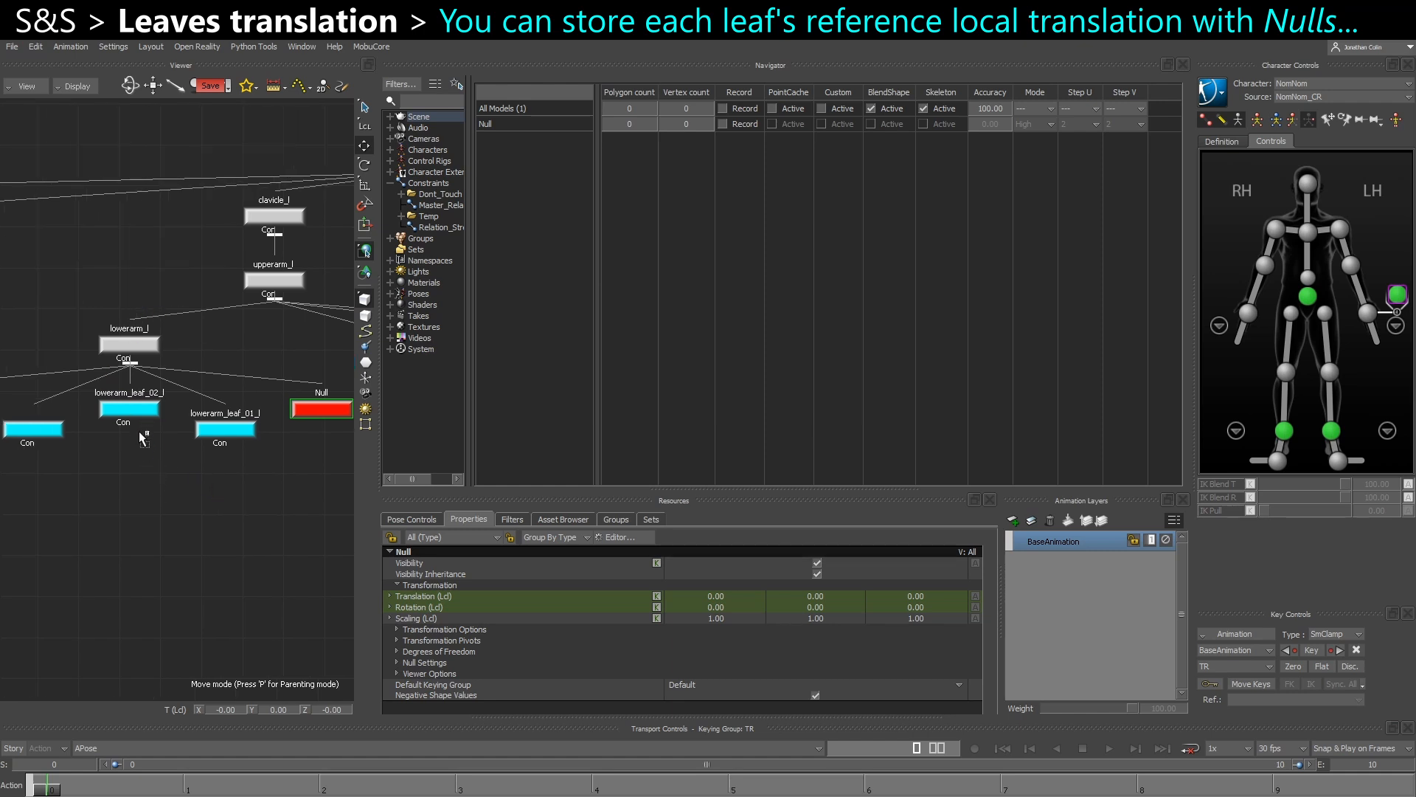
alt+click(128, 400)
click(251, 430)
click(219, 423)
key(ctrl+w)
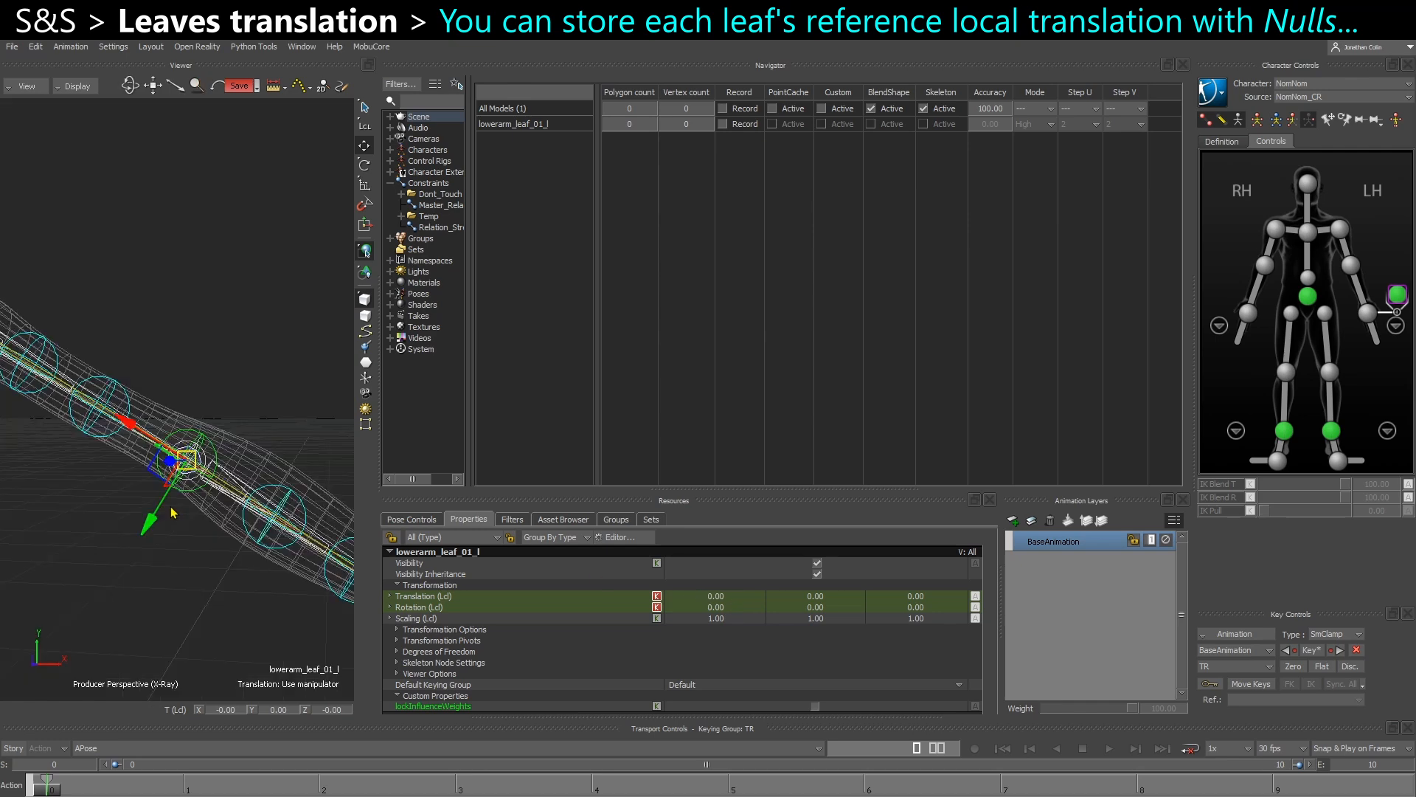
key(ctrl+w)
Set the Null's local X translation to -10.27, matching lowerarm_leaf_02_l.
click(131, 410)
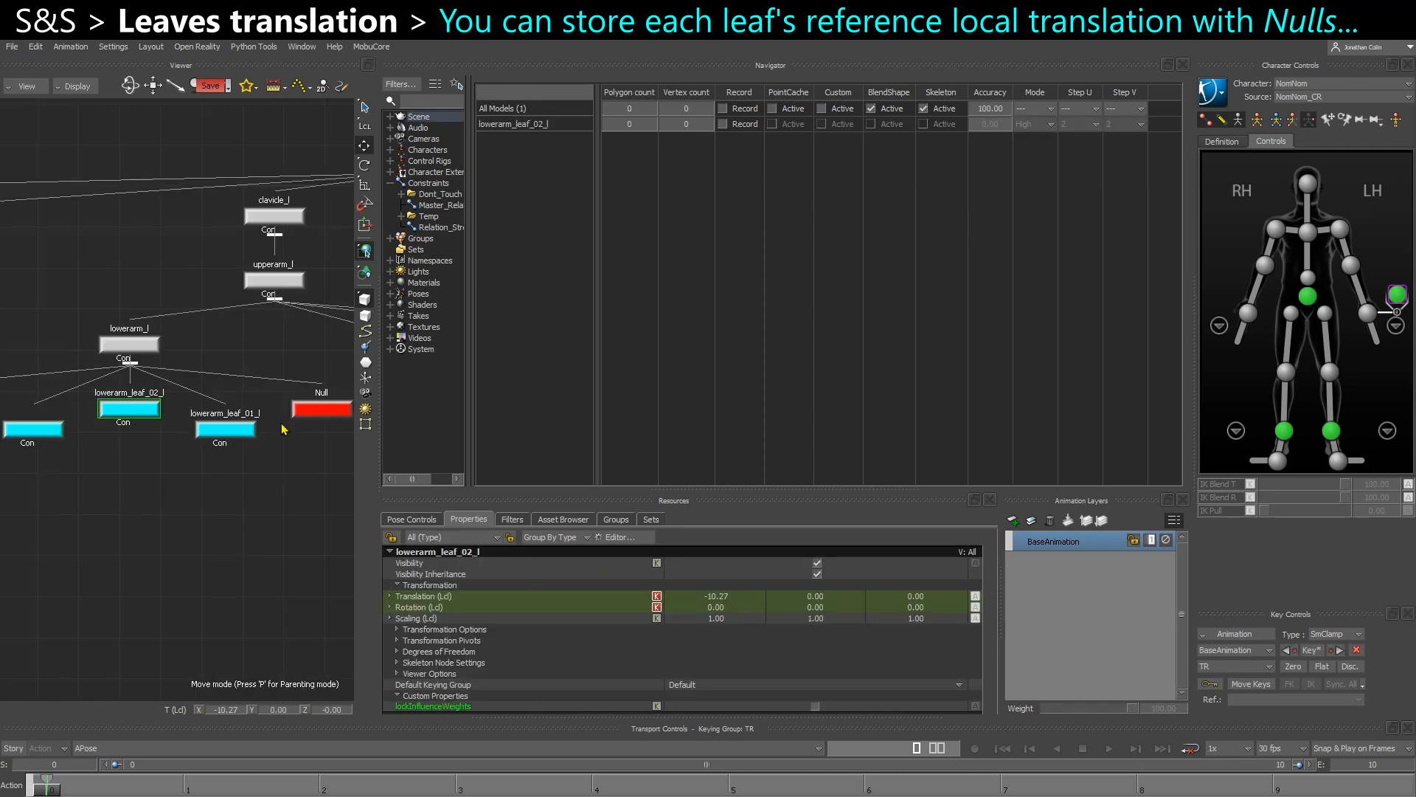
click(321, 409)
click(729, 596)
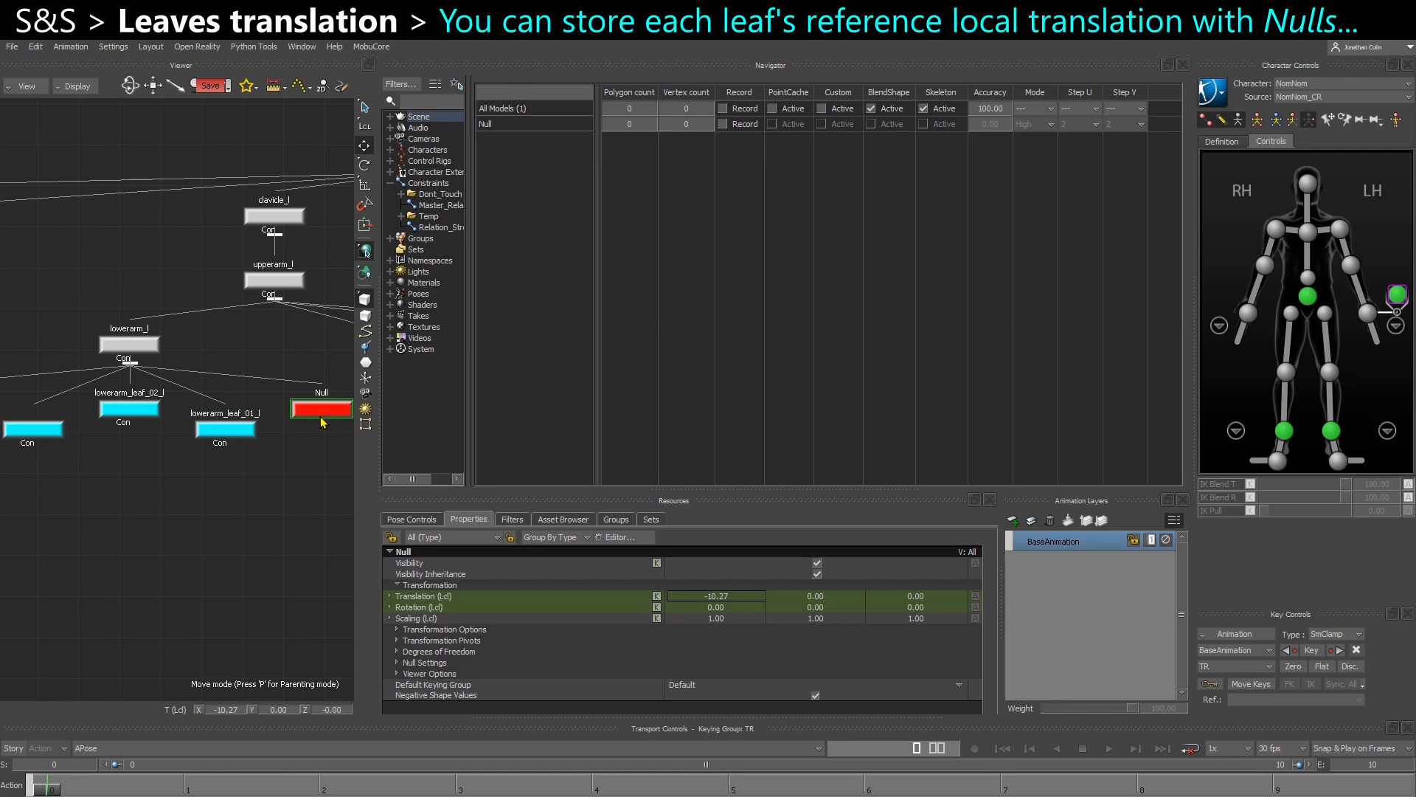
Open the Relation_Stretching_LArm constraint and delete the Null parented under lowerarm_l.
click(441, 227)
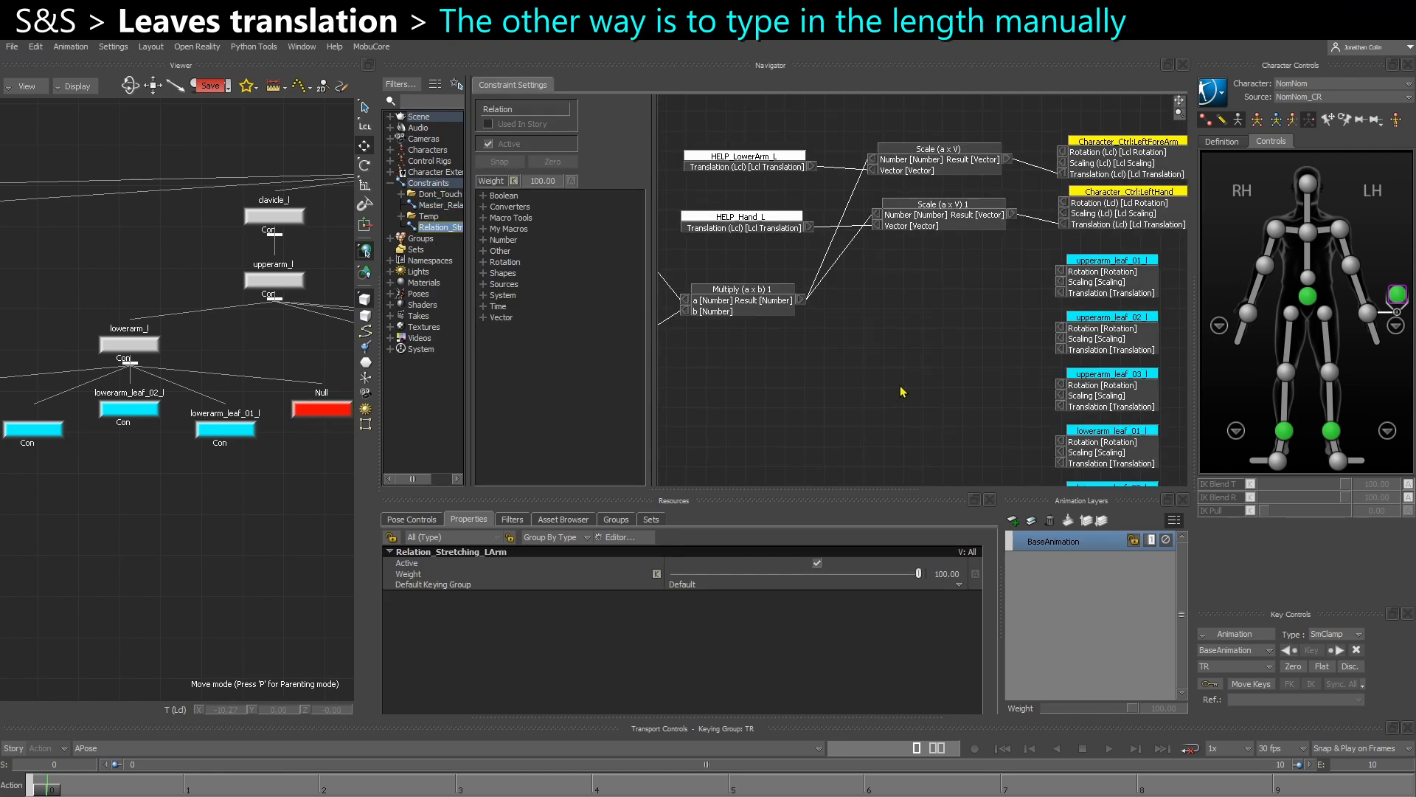
click(328, 407)
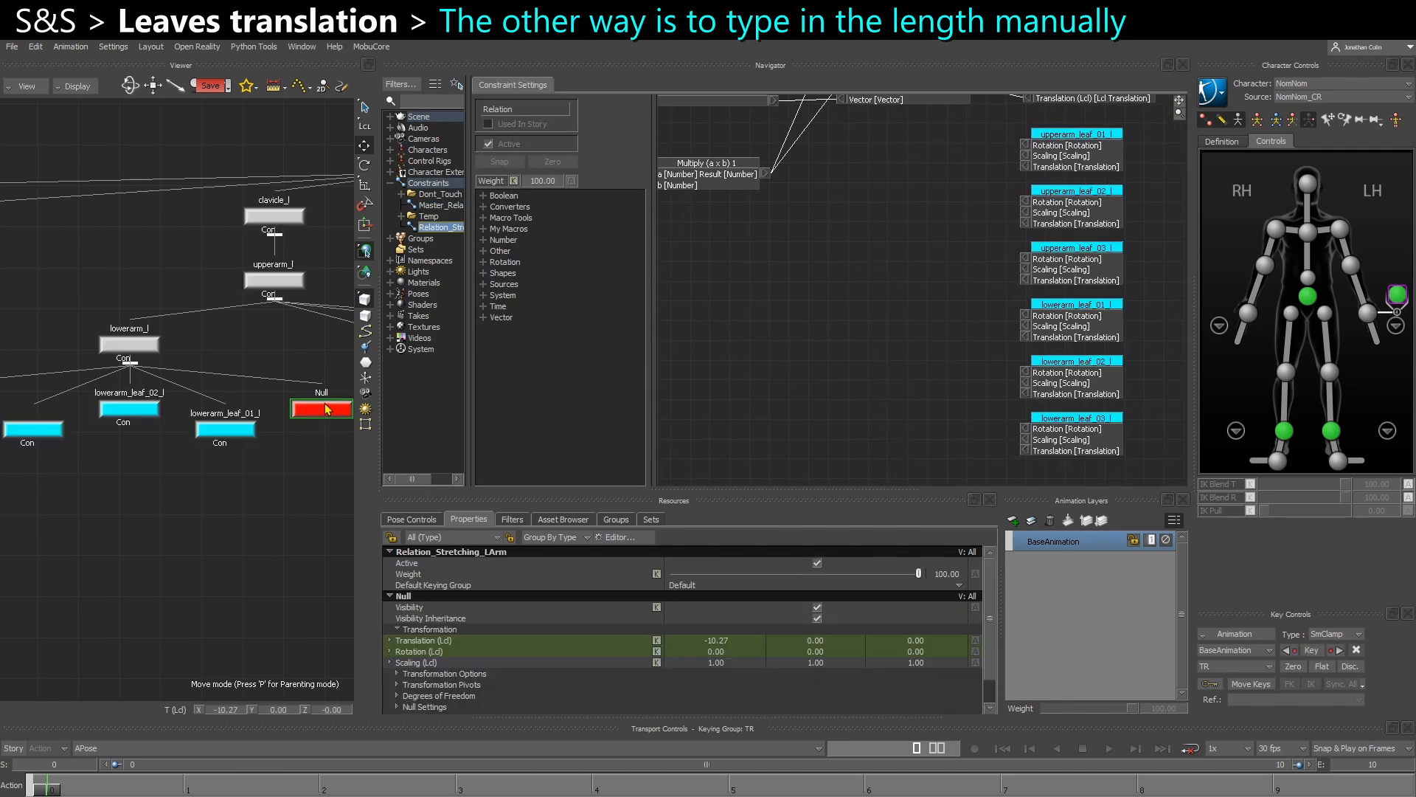
key(Delete)
middle_drag(226, 484, 154, 512)
scroll(218, 496, down, 3)
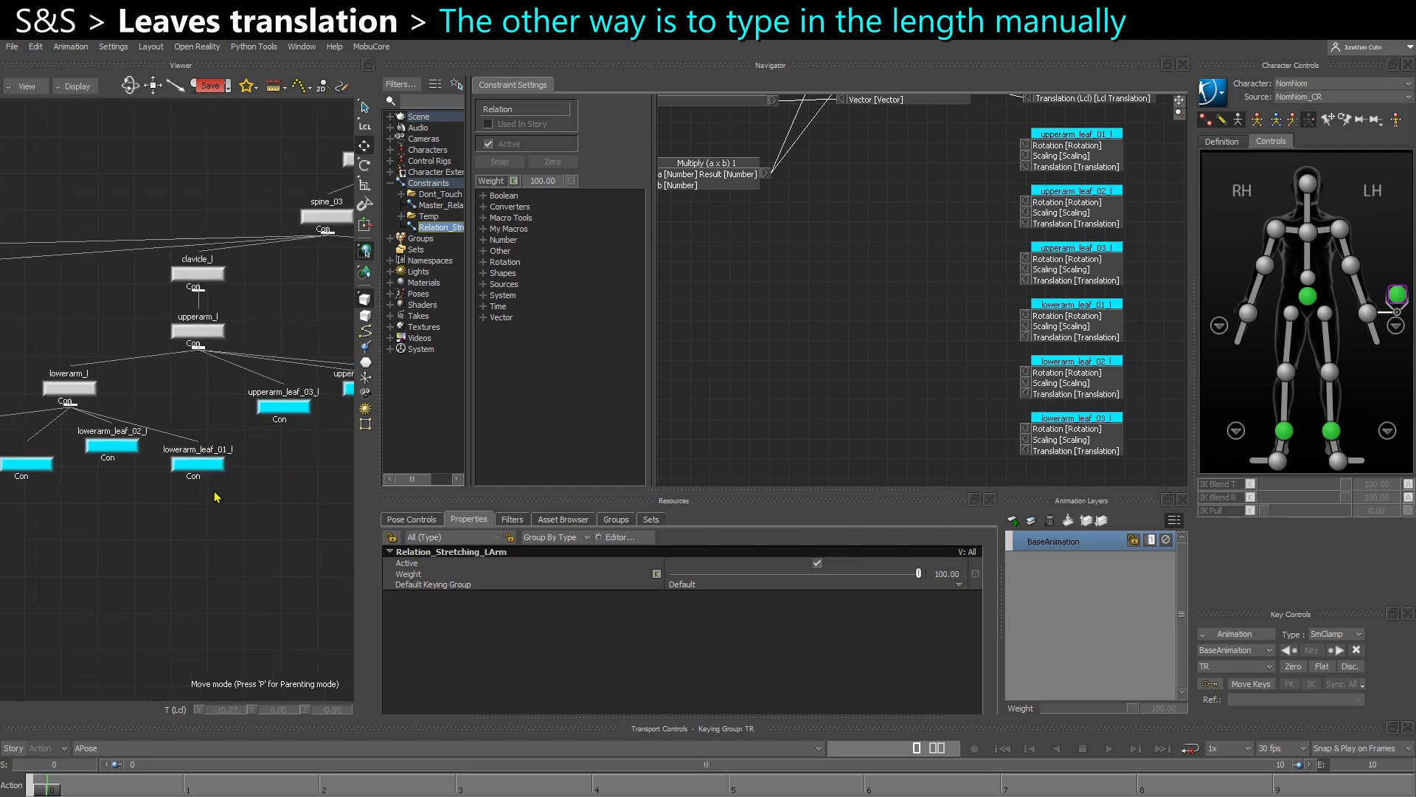
Shift the six left arm leaf boxes slightly within the relation graph.
middle_drag(978, 358, 910, 373)
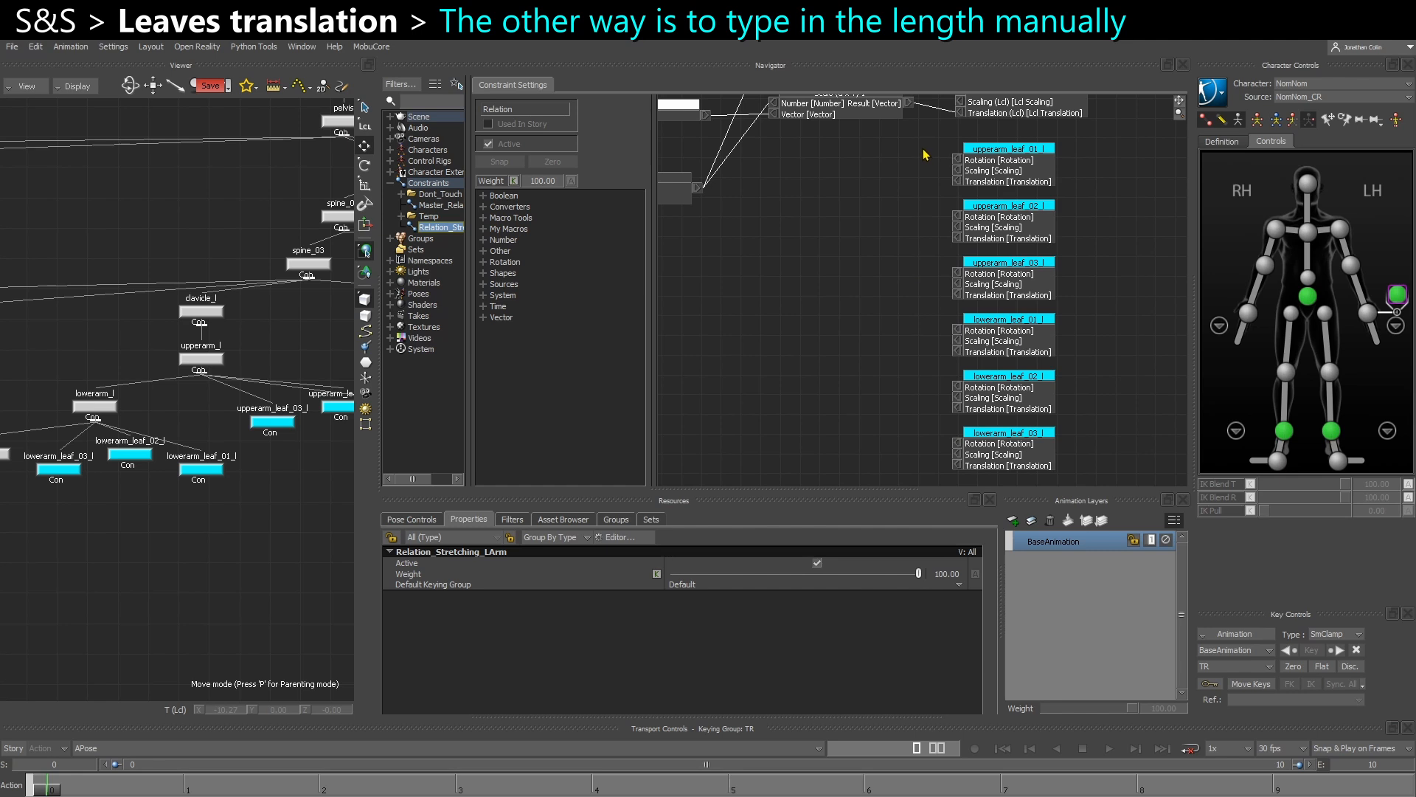
drag(1003, 436, 1017, 439)
middle_drag(267, 482, 225, 498)
scroll(205, 532, down, 3)
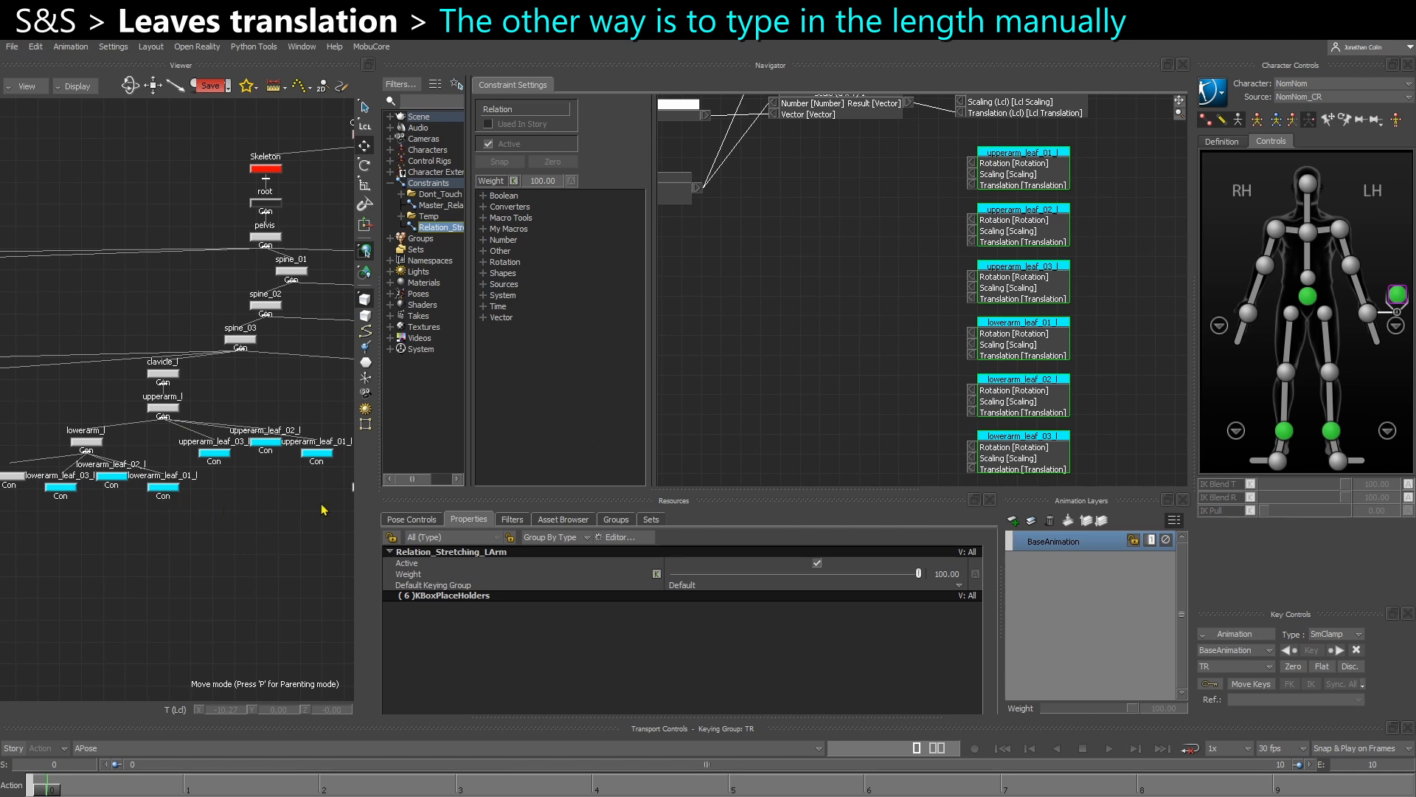
Duplicate the Scale (a x V) box and place the copy beside Multiply (a x b) 1.
middle_drag(876, 285, 923, 405)
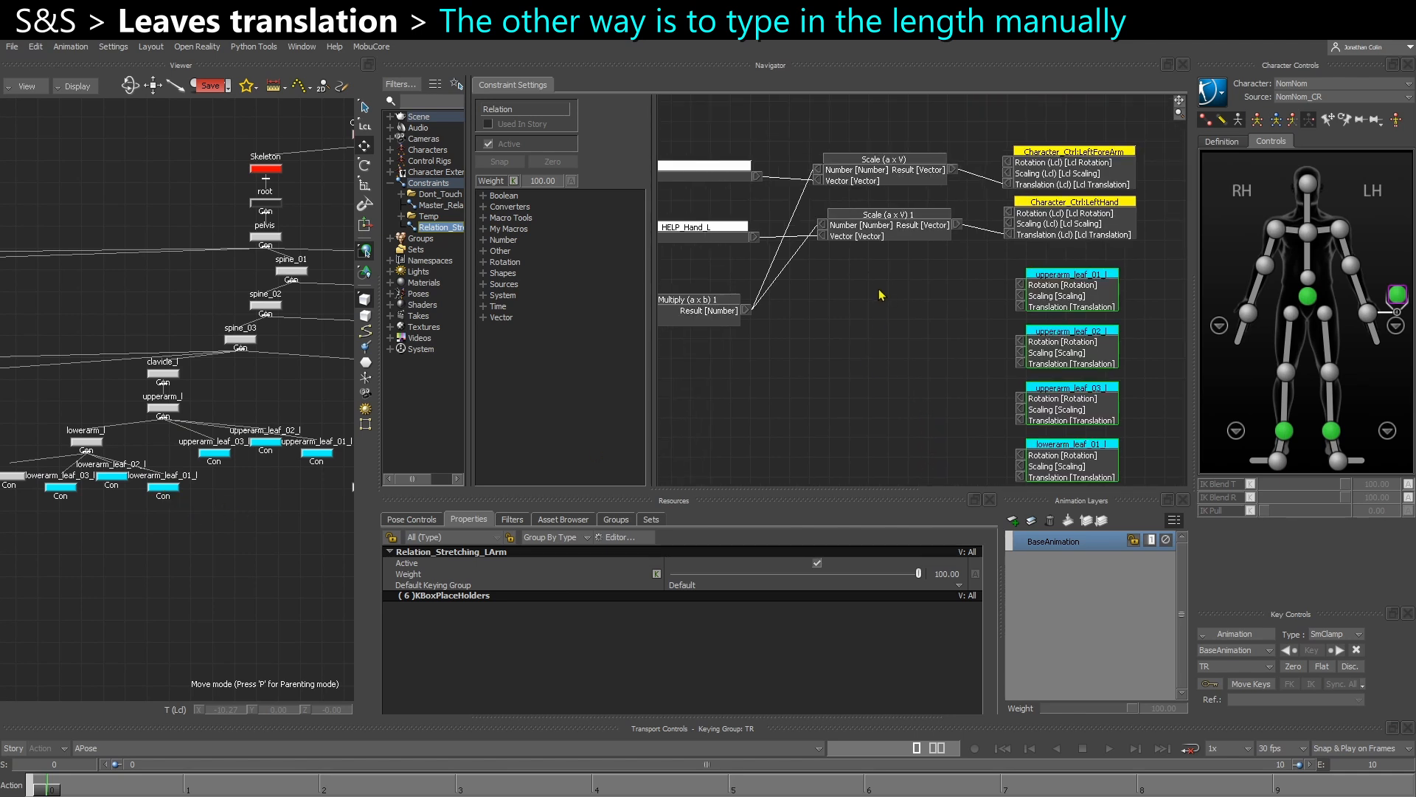
click(881, 214)
click(885, 161)
key(ctrl+c)
key(ctrl+v)
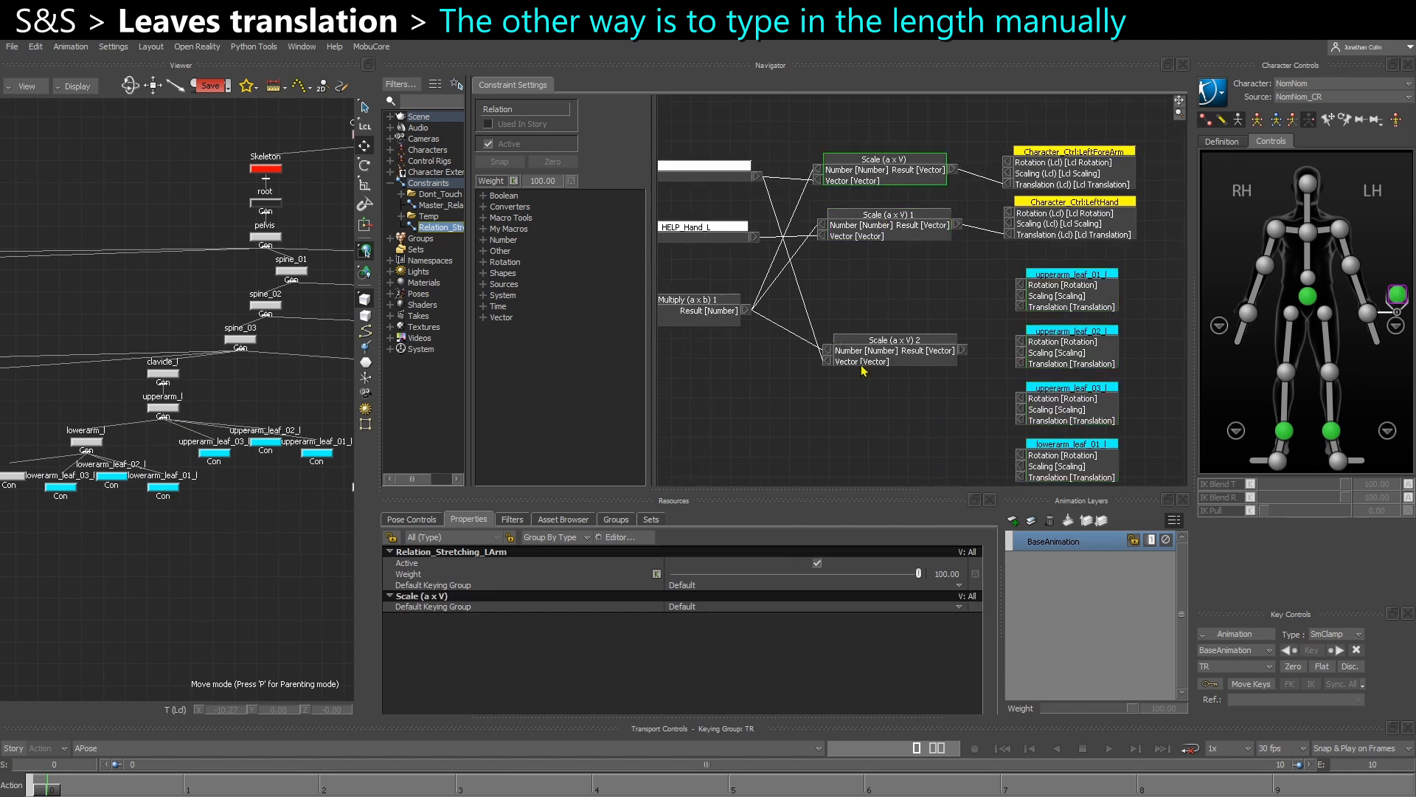
drag(861, 366, 869, 310)
Disconnect the Vector input of Scale (a x V) 2 and expose its X, Y and Z values for manual entry.
right_click(836, 306)
click(851, 311)
drag(879, 298, 949, 322)
right_click(850, 318)
click(874, 325)
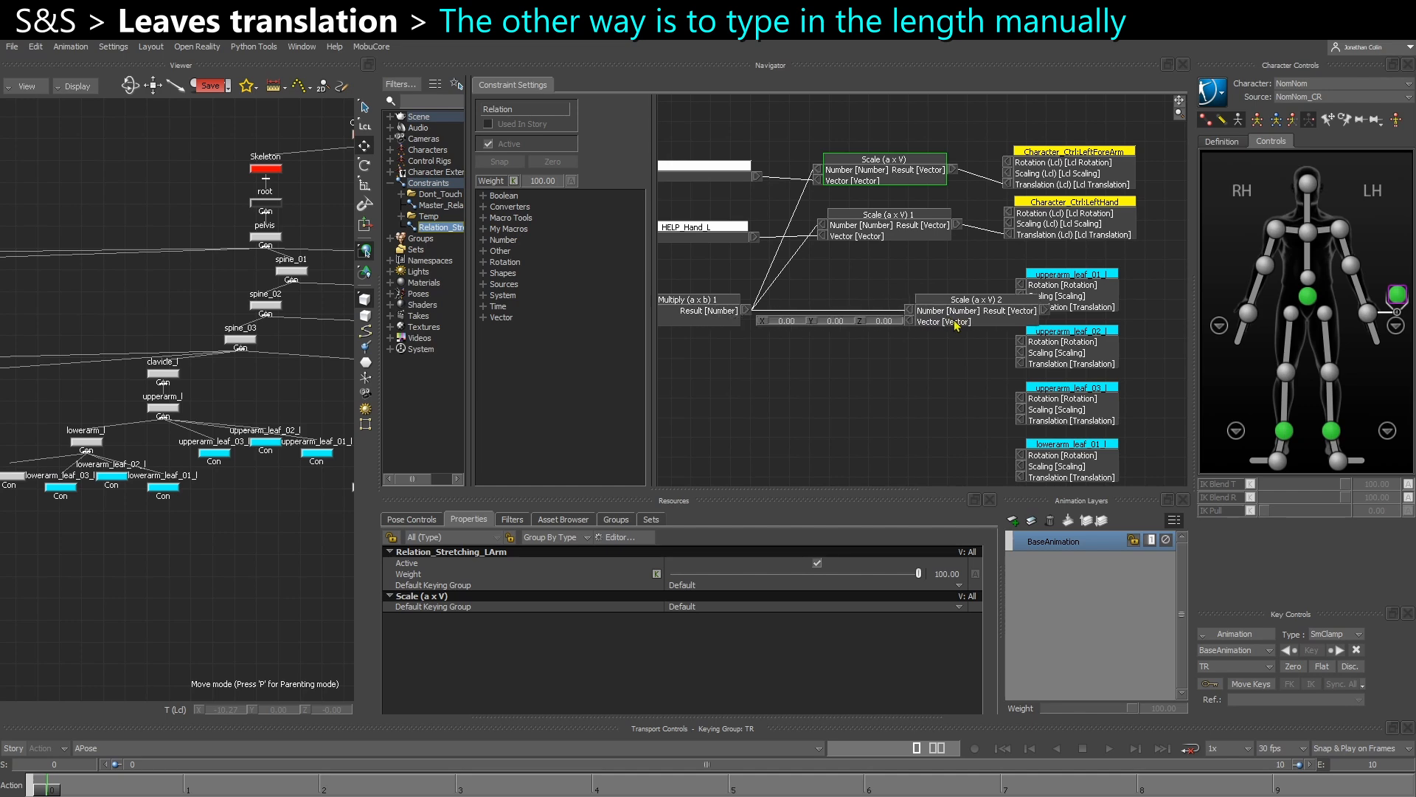
Move the six leaf boxes and the Scale (a x V) 2 box further from the Multiply box to make room.
middle_drag(1049, 359, 888, 202)
drag(990, 424, 1018, 152)
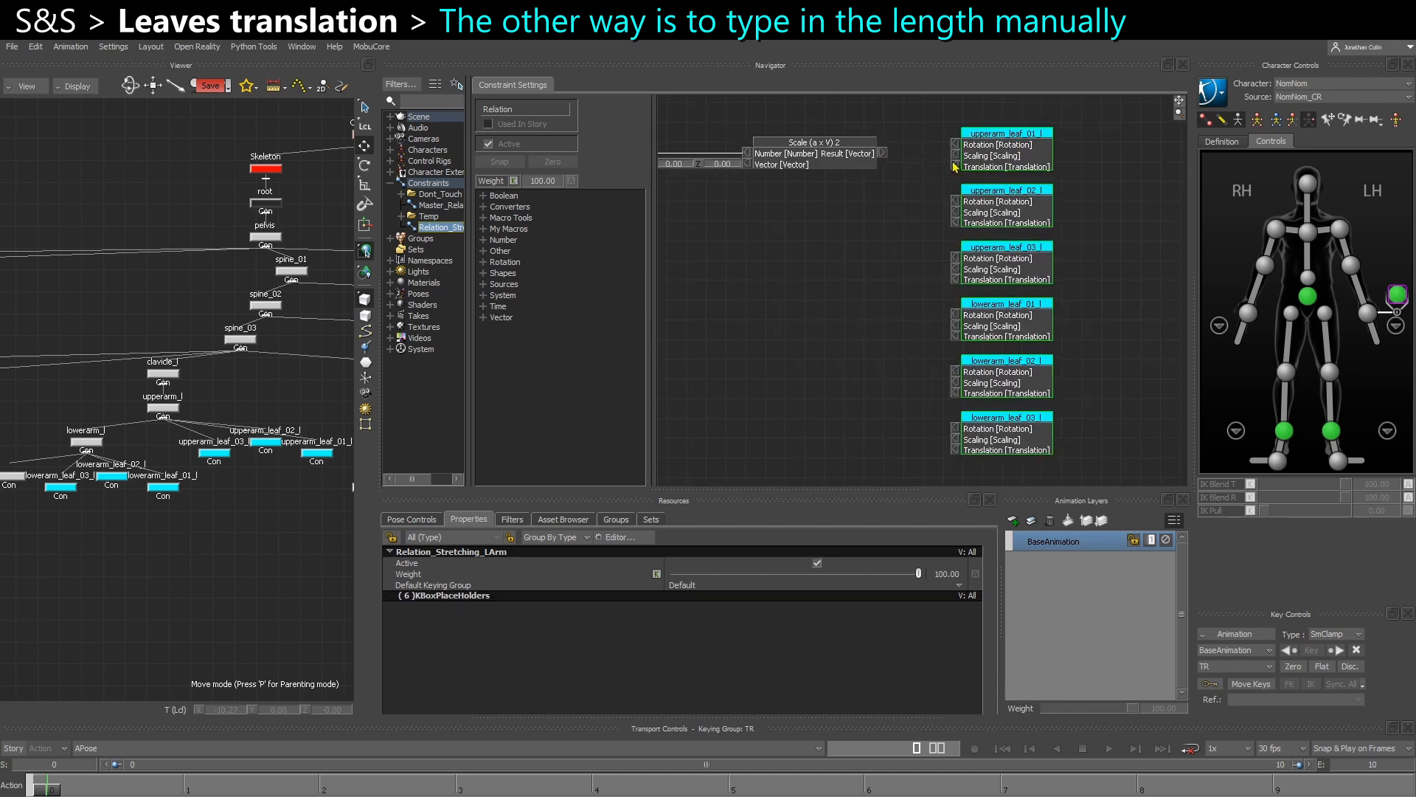
middle_drag(814, 207, 986, 288)
click(987, 286)
drag(980, 243, 1022, 242)
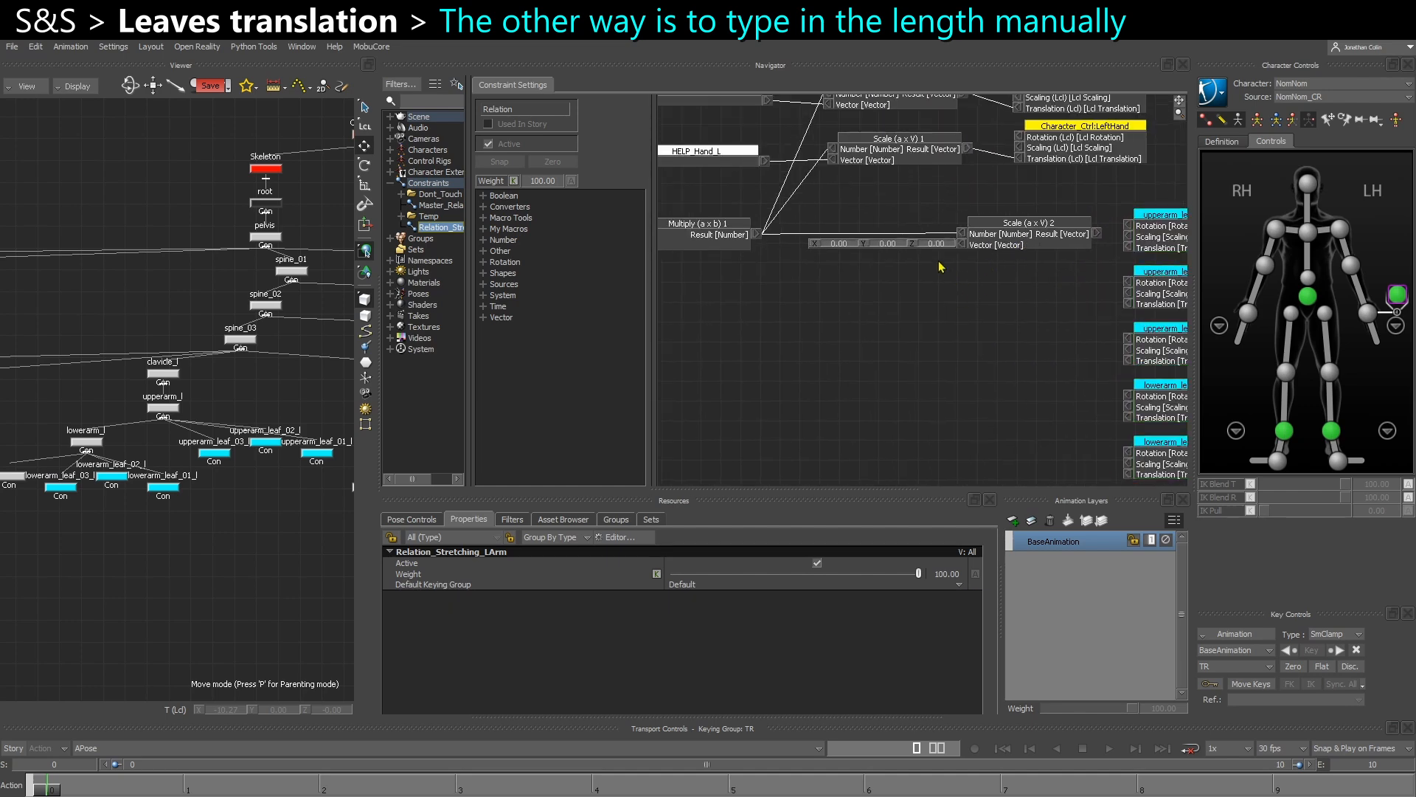
middle_drag(946, 267, 981, 279)
middle_drag(314, 477, 280, 466)
Paste five more copies of the Scale (a x V) 2 box and stack them beside the leaf boxes.
drag(1029, 234, 1013, 225)
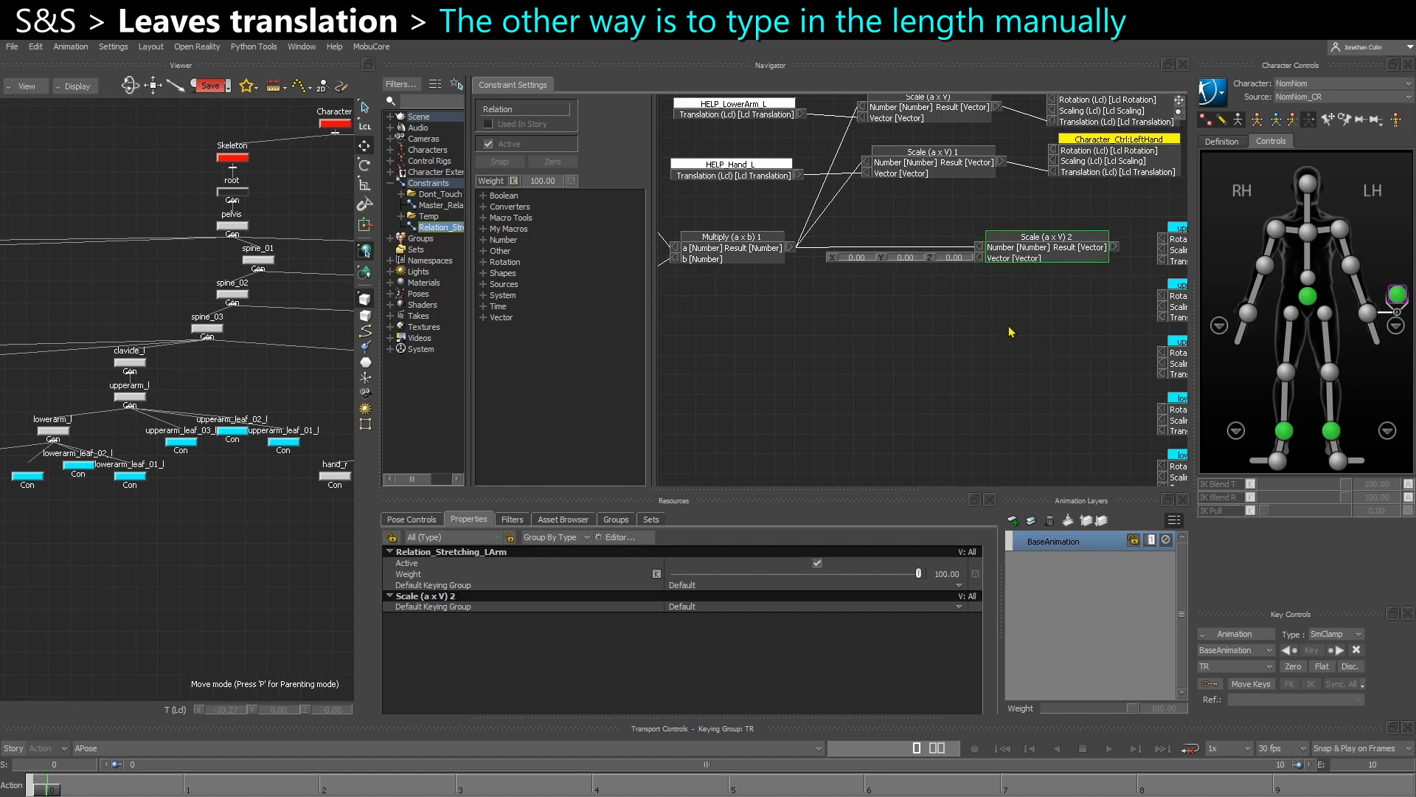
middle_drag(1003, 323, 964, 278)
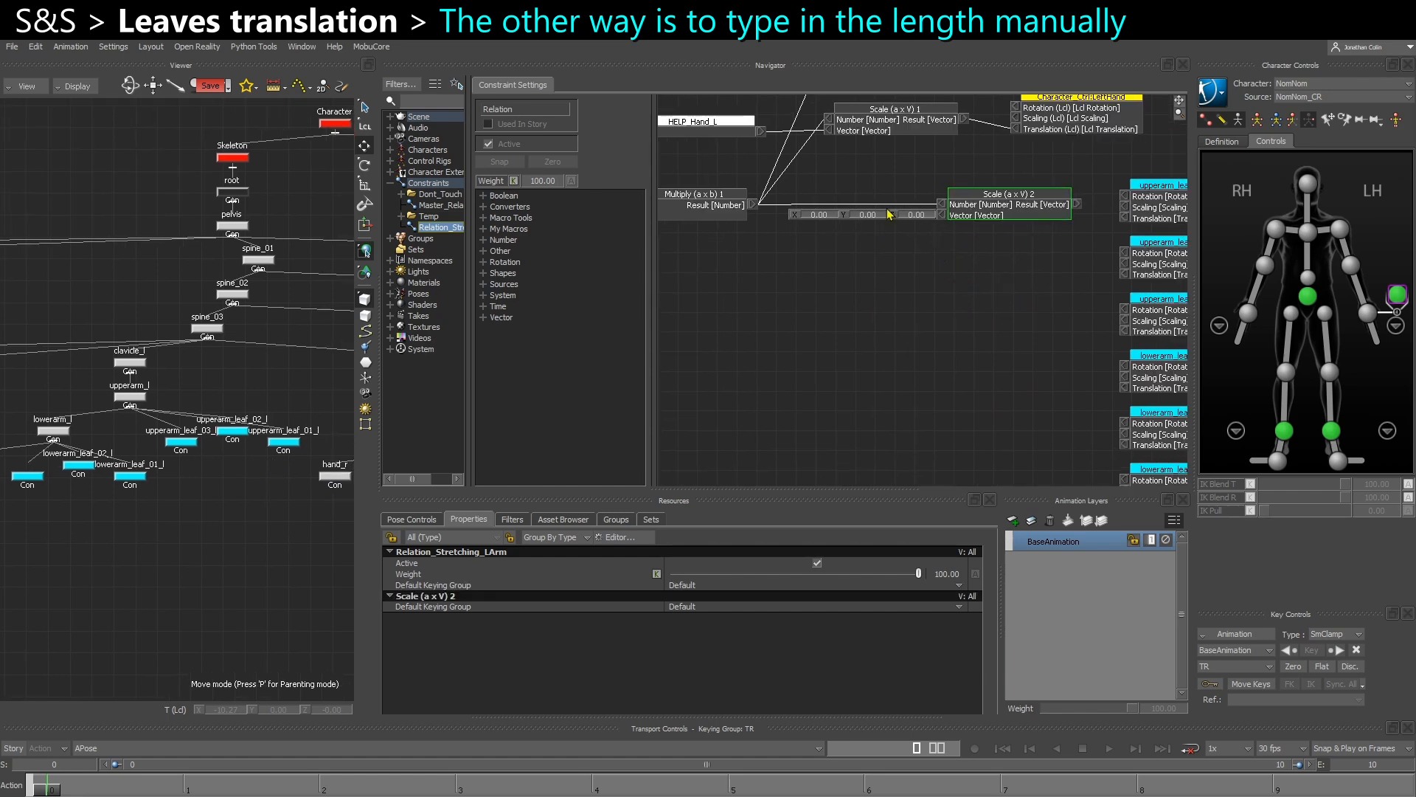
key(ctrl+v)
key(ctrl+v)
key(ctrl+v)
key(ctrl+v)
key(ctrl+v)
middle_drag(1015, 414, 894, 425)
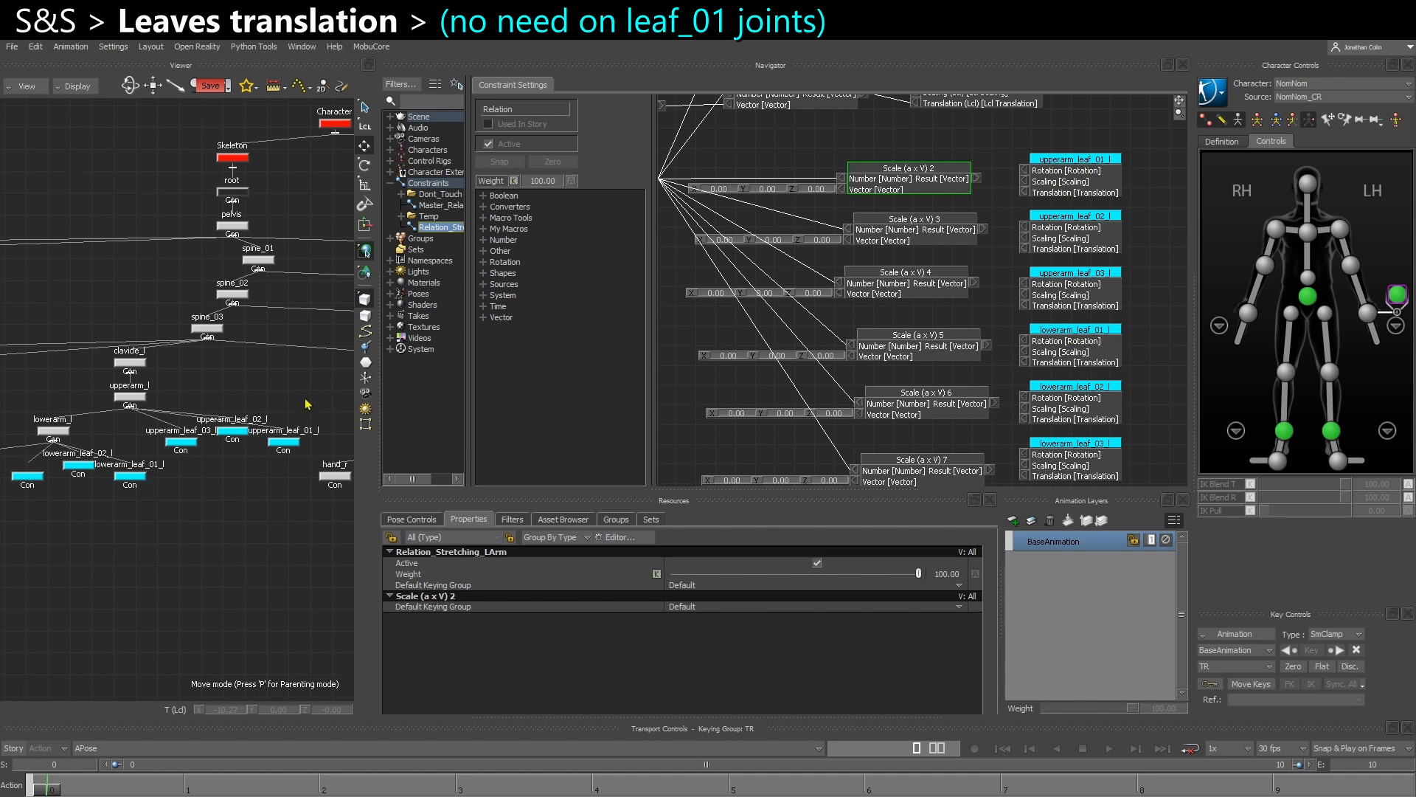
Select the left elbow joints in the 3D view, and delete the Scale (a x V) 5 and 2 boxes meant for the leaf_01 joints.
key(ctrl+e)
click(170, 507)
ctrl+shift+drag(167, 505, 194, 526)
shift+drag(77, 385, 109, 401)
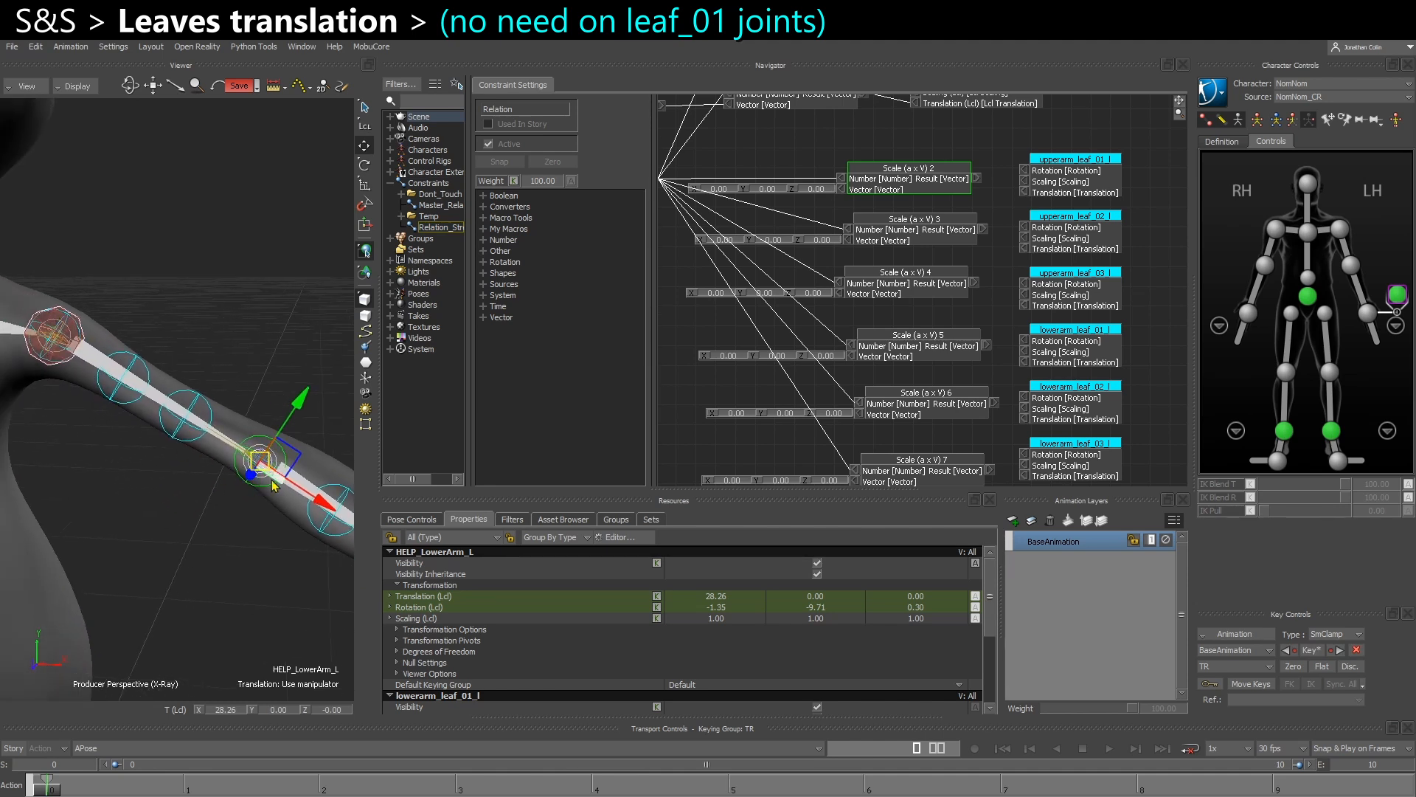
click(967, 338)
key(Delete)
click(922, 189)
key(Delete)
alt+middle_drag(869, 351, 897, 299)
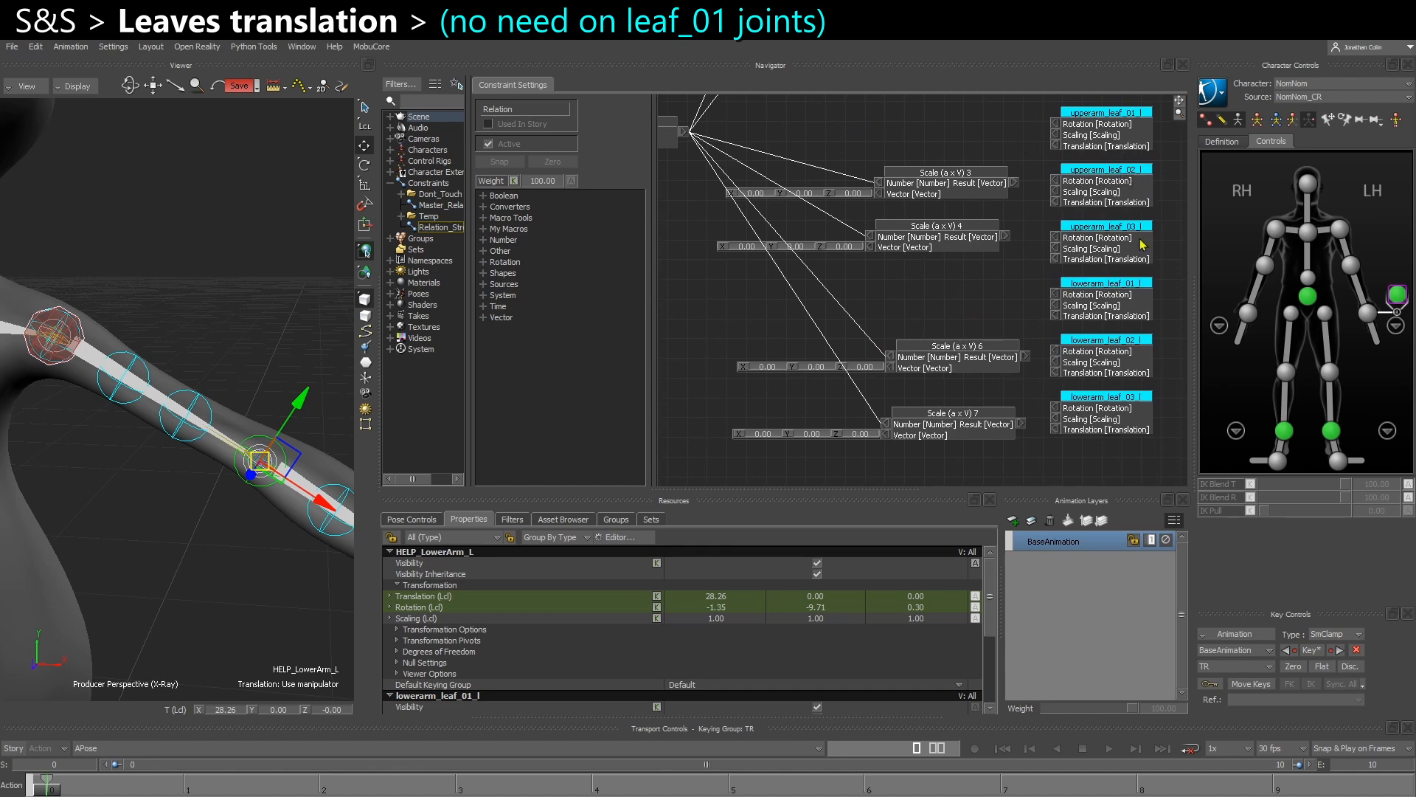
Copy upperarm_leaf_02_l's local X translation of -9.41 into Scale (a x V) 3's Vector X and connect its result to that joint's Translation.
mouse_move(233, 518)
alt+middle_down()
mouse_move(206, 493)
mouse_move(221, 498)
alt+middle_up()
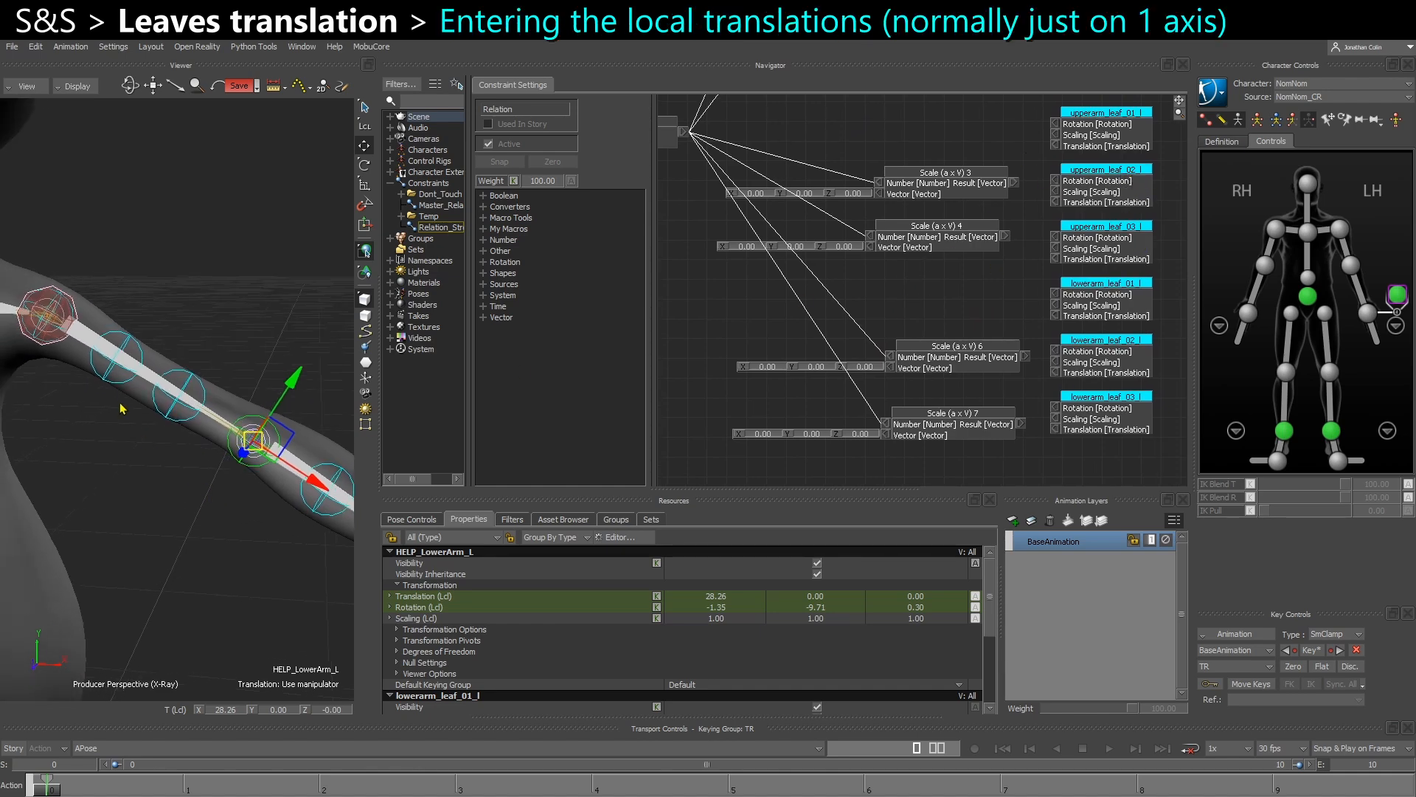
click(110, 386)
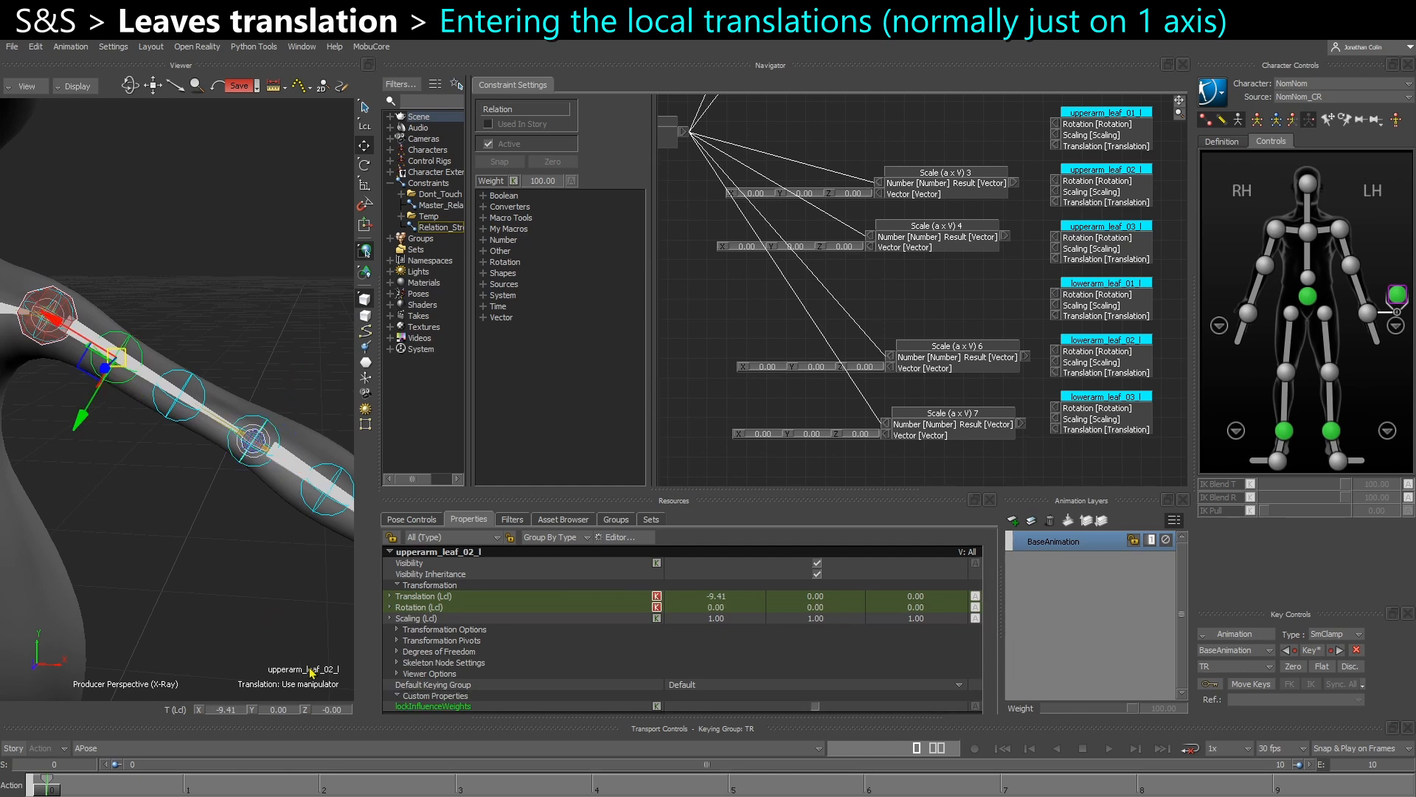
double_click(713, 597)
key(ctrl+c)
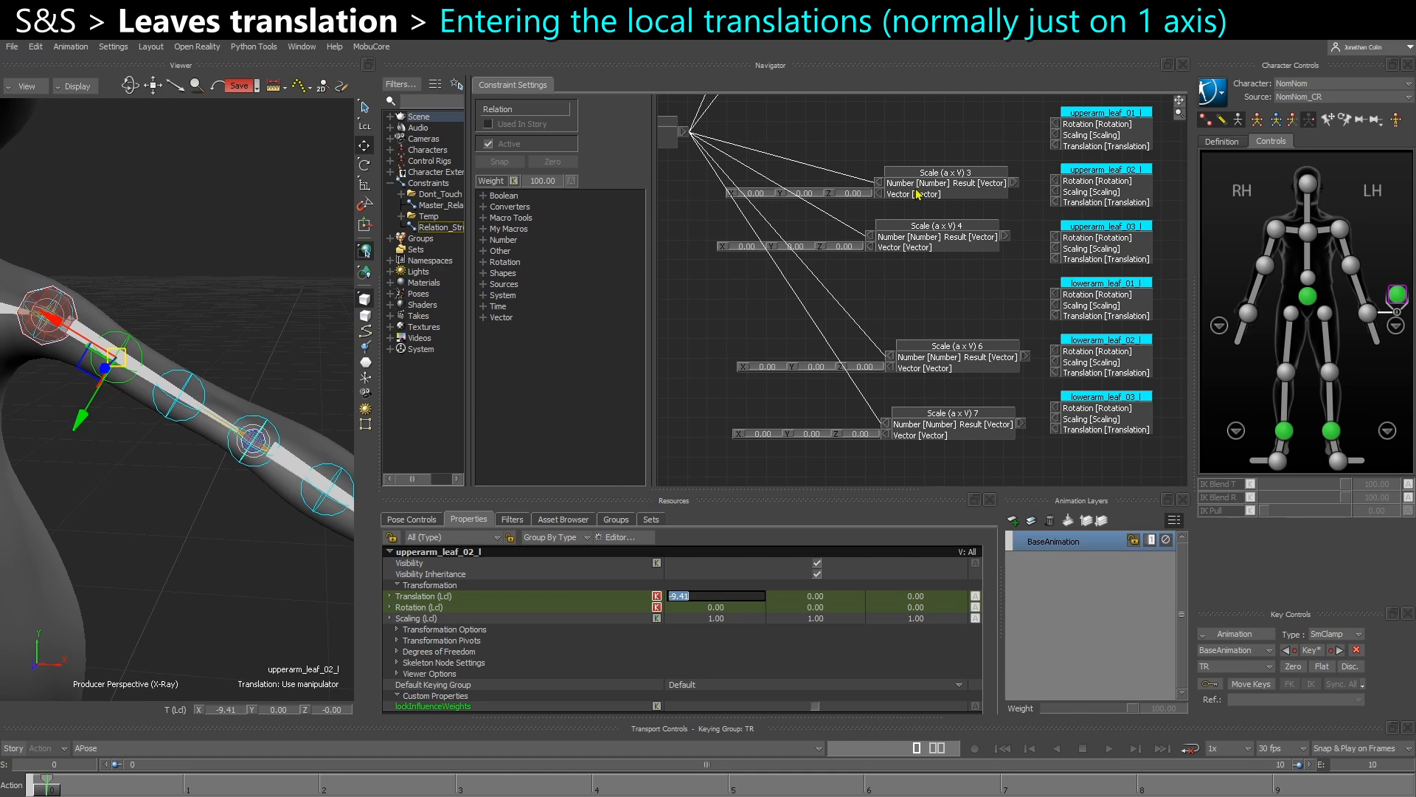
click(912, 282)
double_click(762, 194)
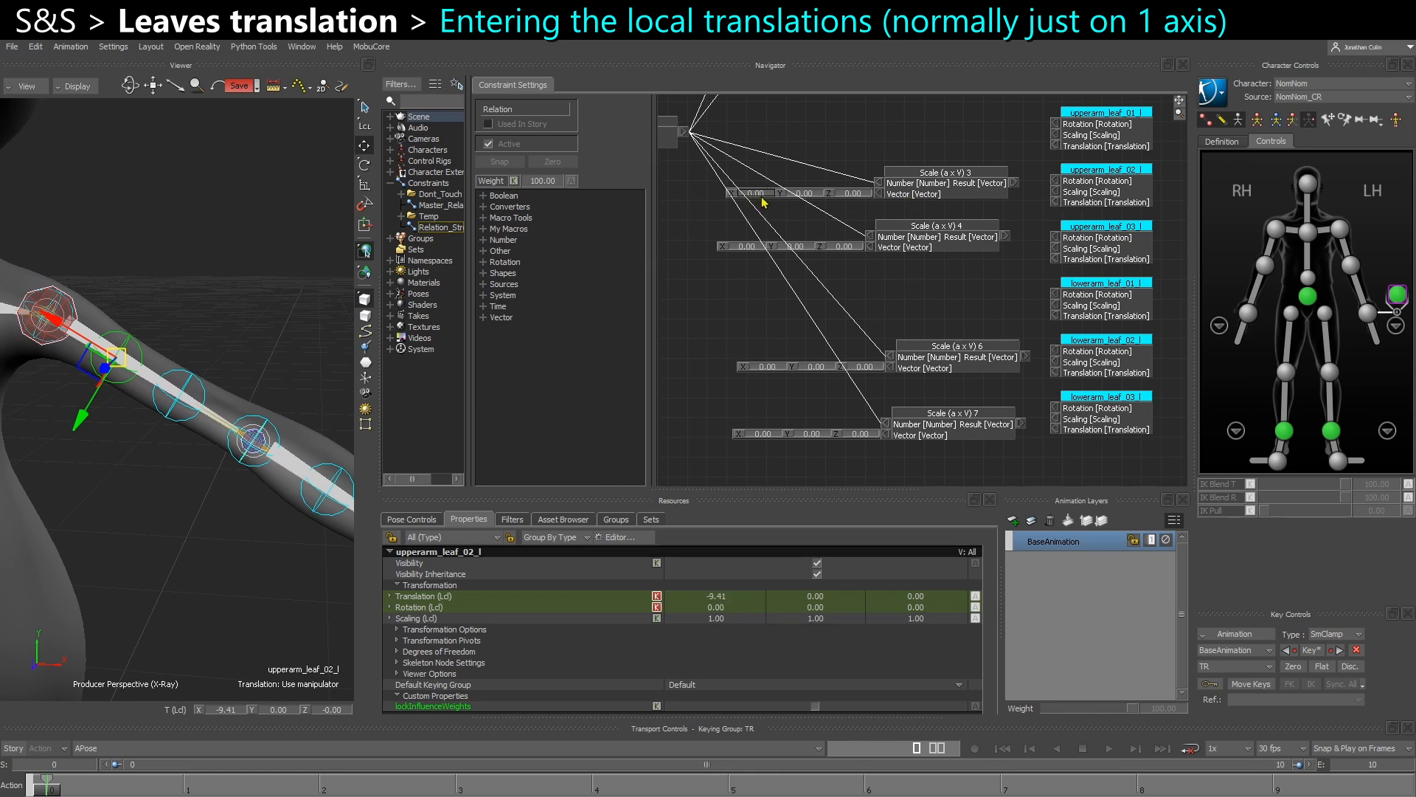
key(ctrl+v)
click(954, 304)
drag(1015, 183, 1057, 203)
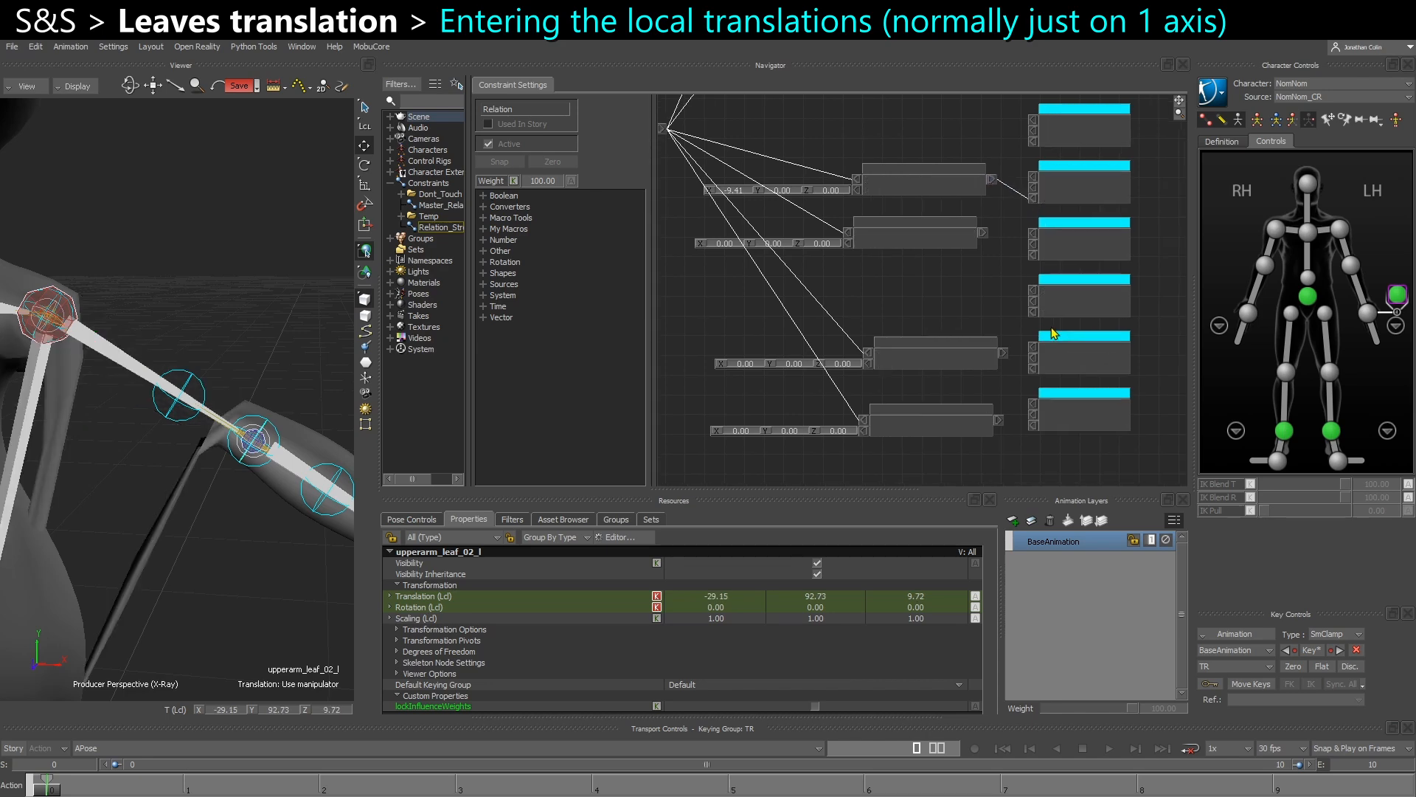
Switch all six upperarm and lowerarm leaf boxes to local transformations.
right_click(1080, 132)
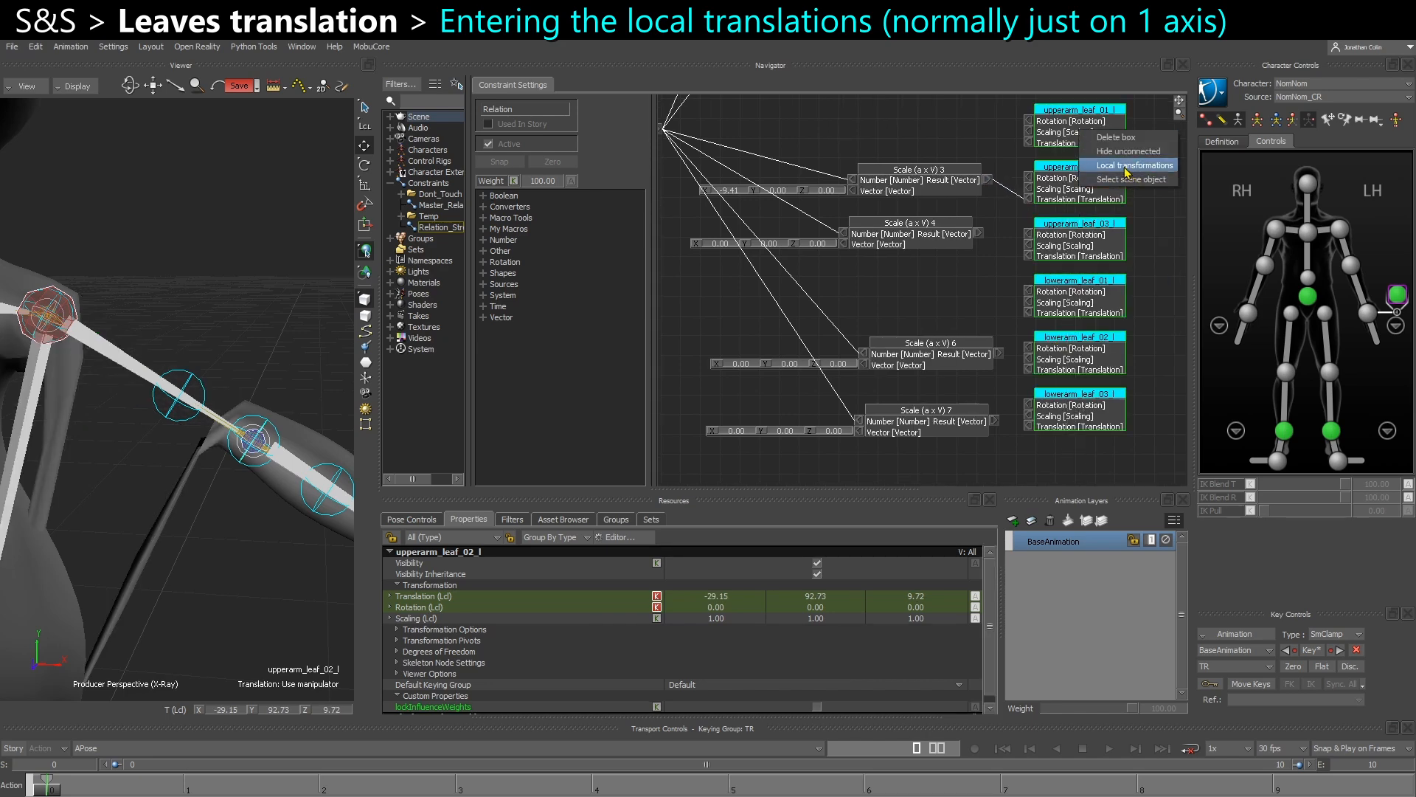
click(224, 418)
scroll(257, 437, down, 5)
alt+middle_drag(223, 612, 217, 492)
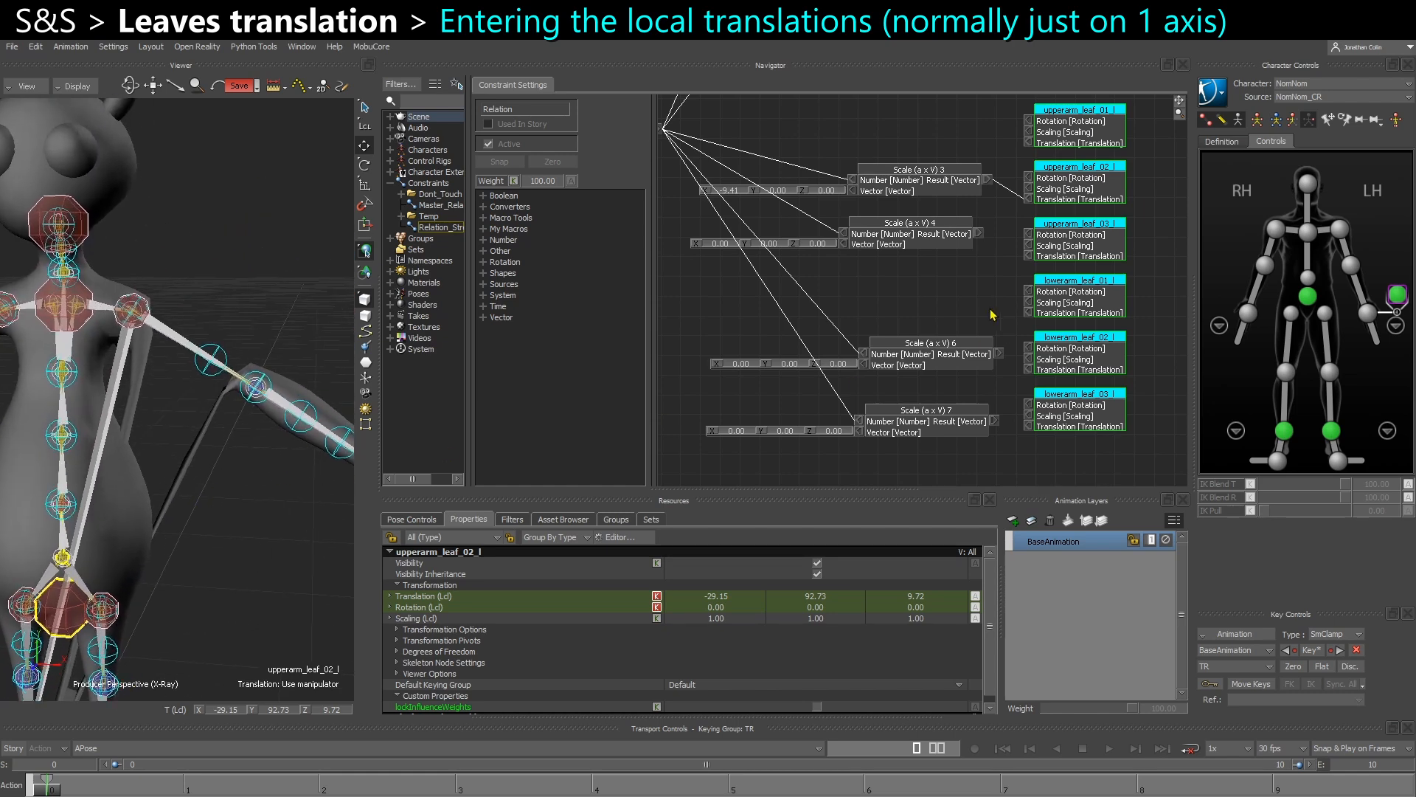
right_click(1063, 189)
click(1079, 219)
alt+middle_drag(931, 261, 924, 283)
drag(1108, 160, 1108, 167)
Select upperarm_leaf_02_l and scrub the timeline to frame 2 and back to frame 0 to check its translation during the arm stretch.
click(230, 471)
scroll(186, 395, up, 3)
alt+middle_drag(152, 363, 152, 372)
scroll(151, 371, down, 6)
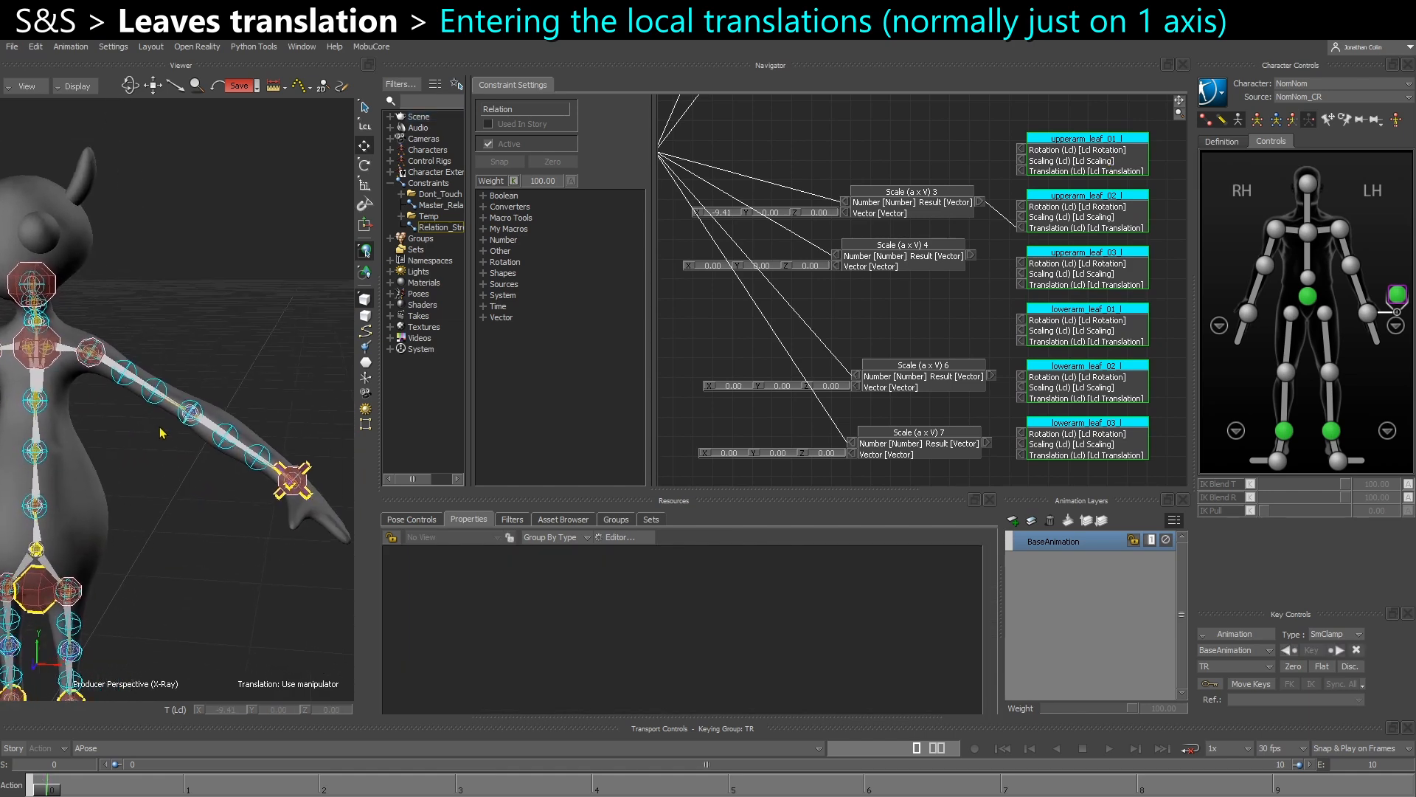
click(124, 376)
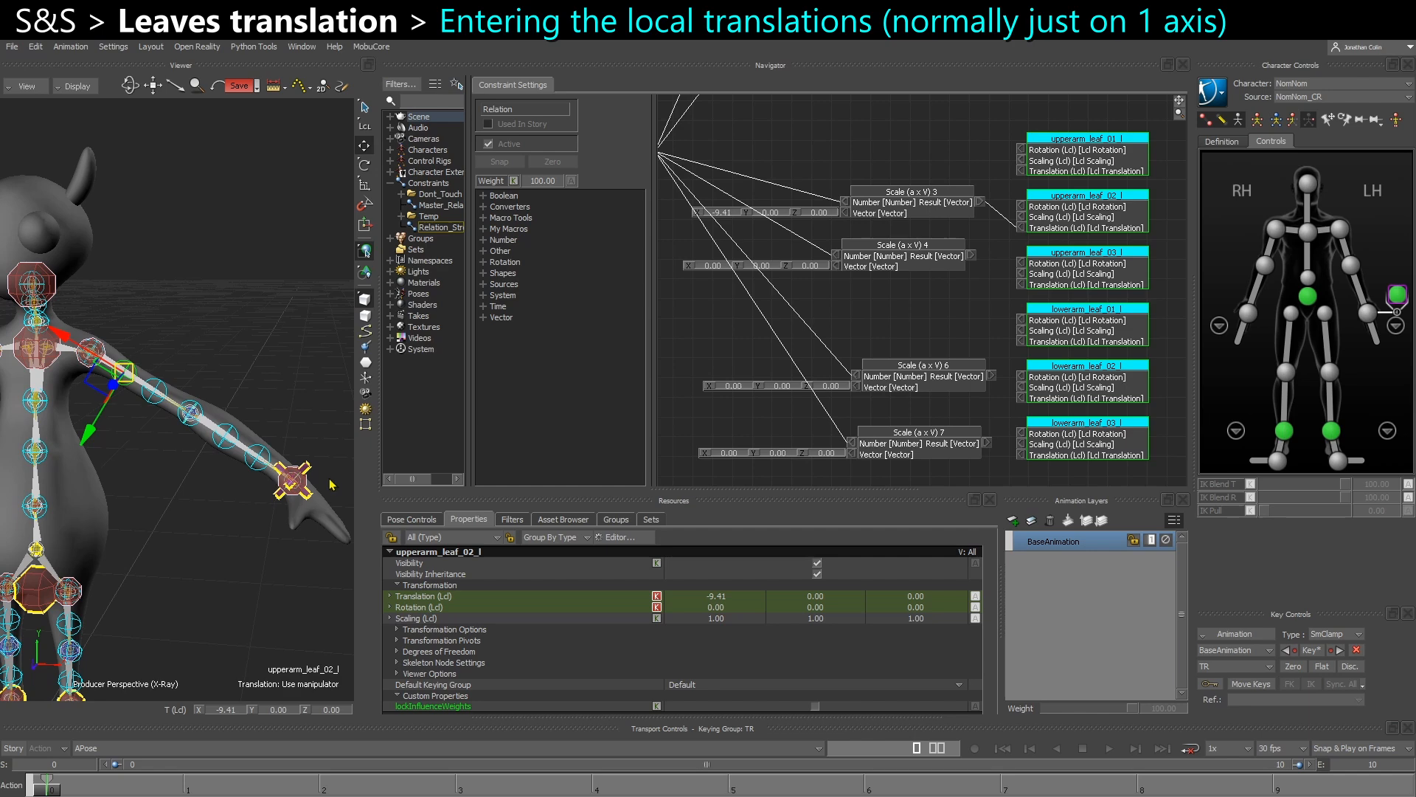
drag(49, 791, 319, 791)
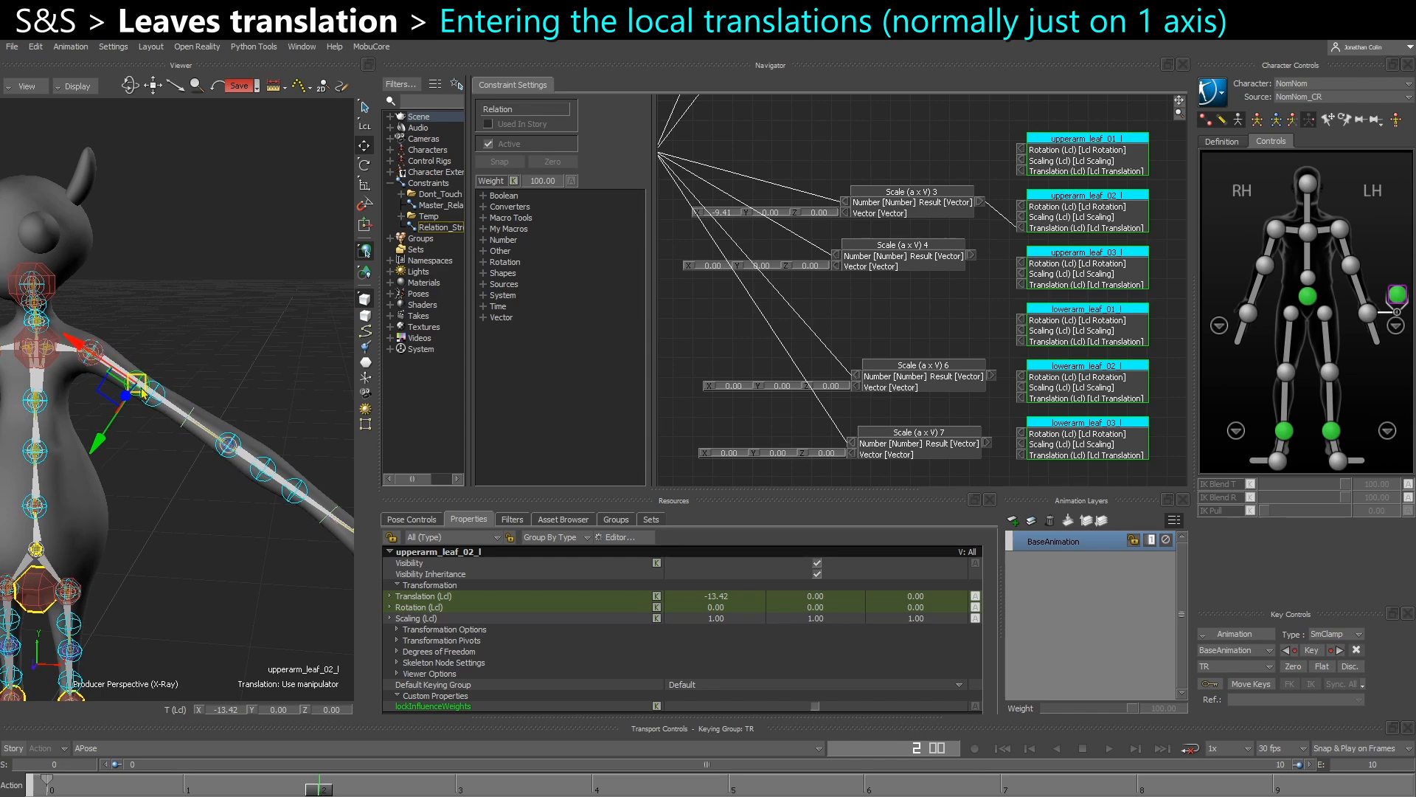
drag(317, 790, 84, 772)
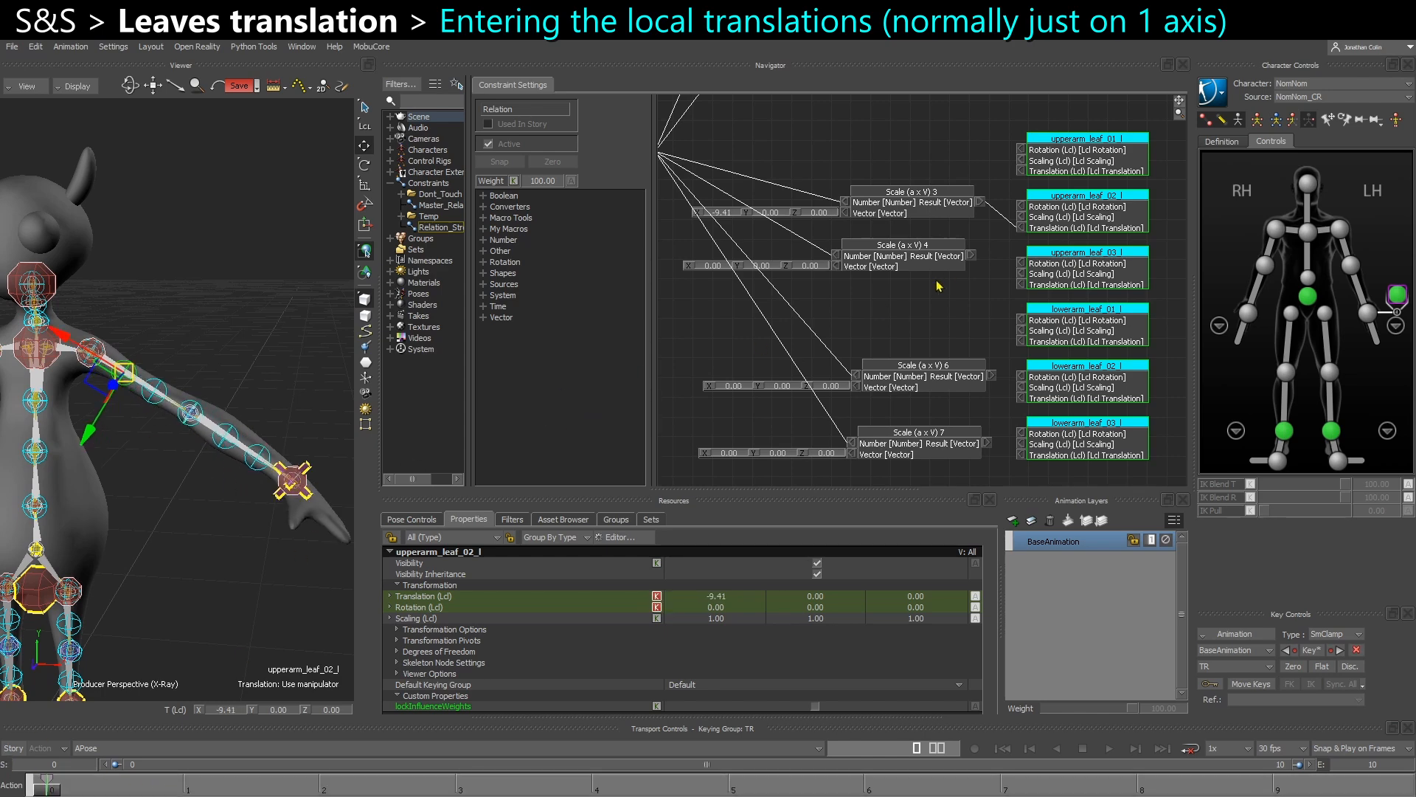
Copy upperarm_leaf_03_l's local X translation of -17.97 into the Vector X of Scale (a x V) 4.
click(148, 444)
click(149, 398)
ctrl+drag(152, 406, 222, 596)
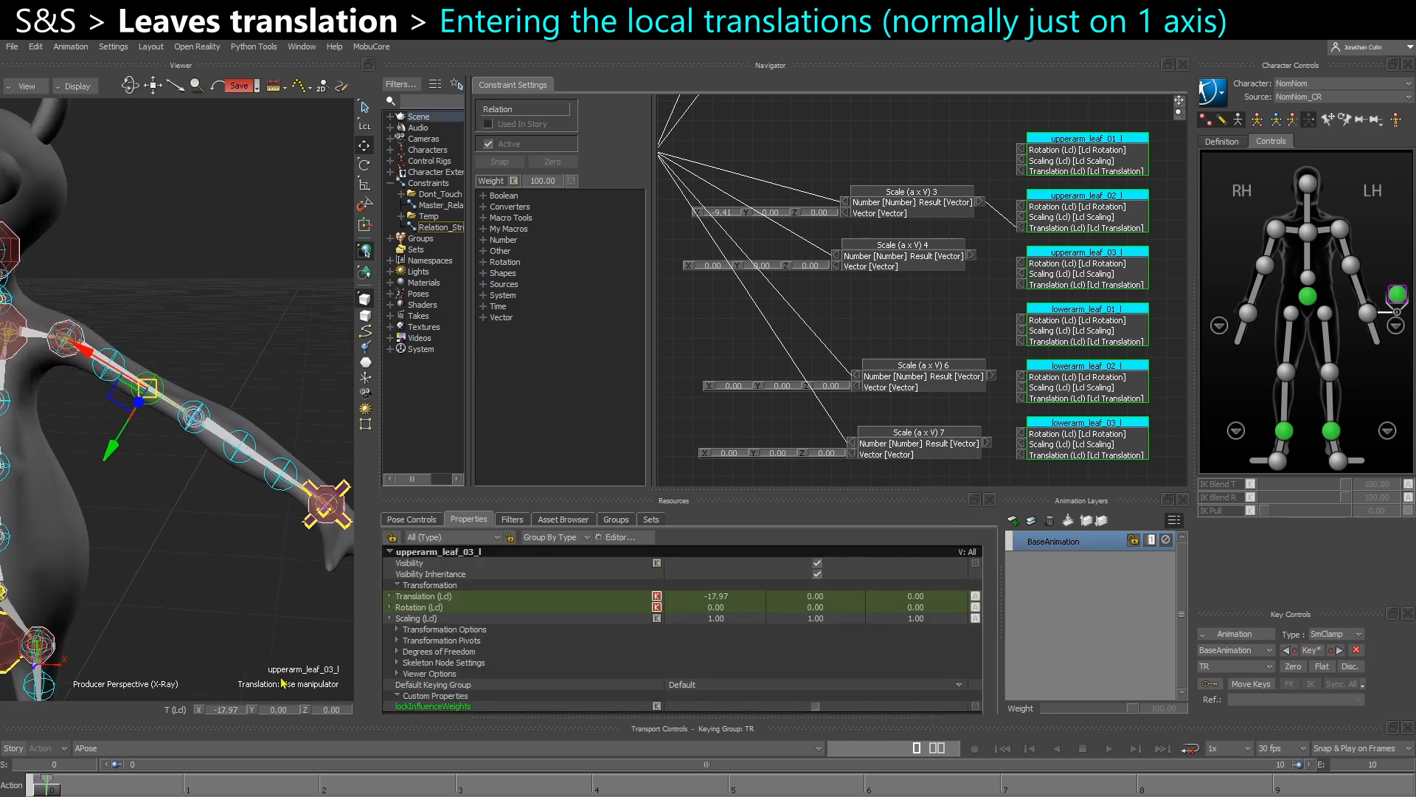
double_click(734, 596)
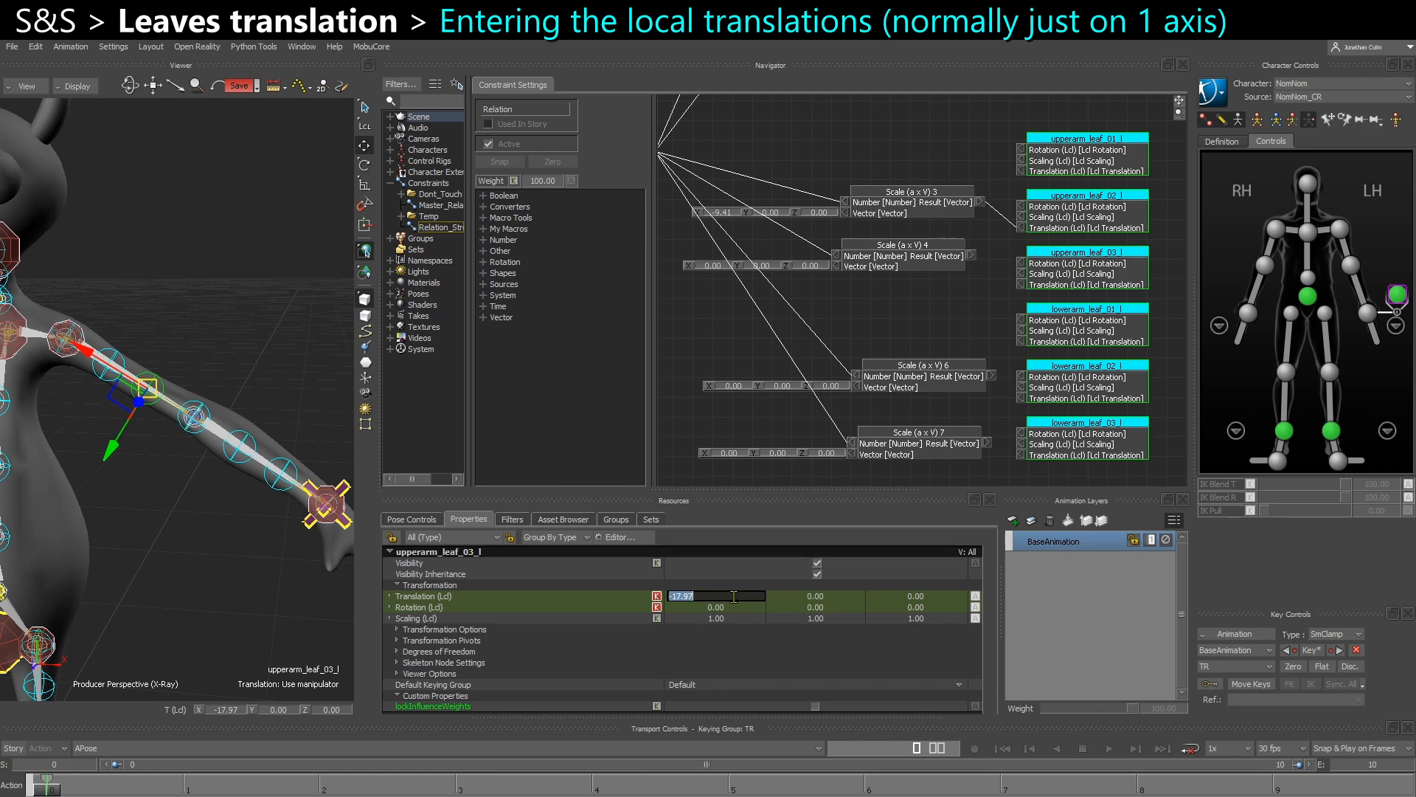
click(715, 267)
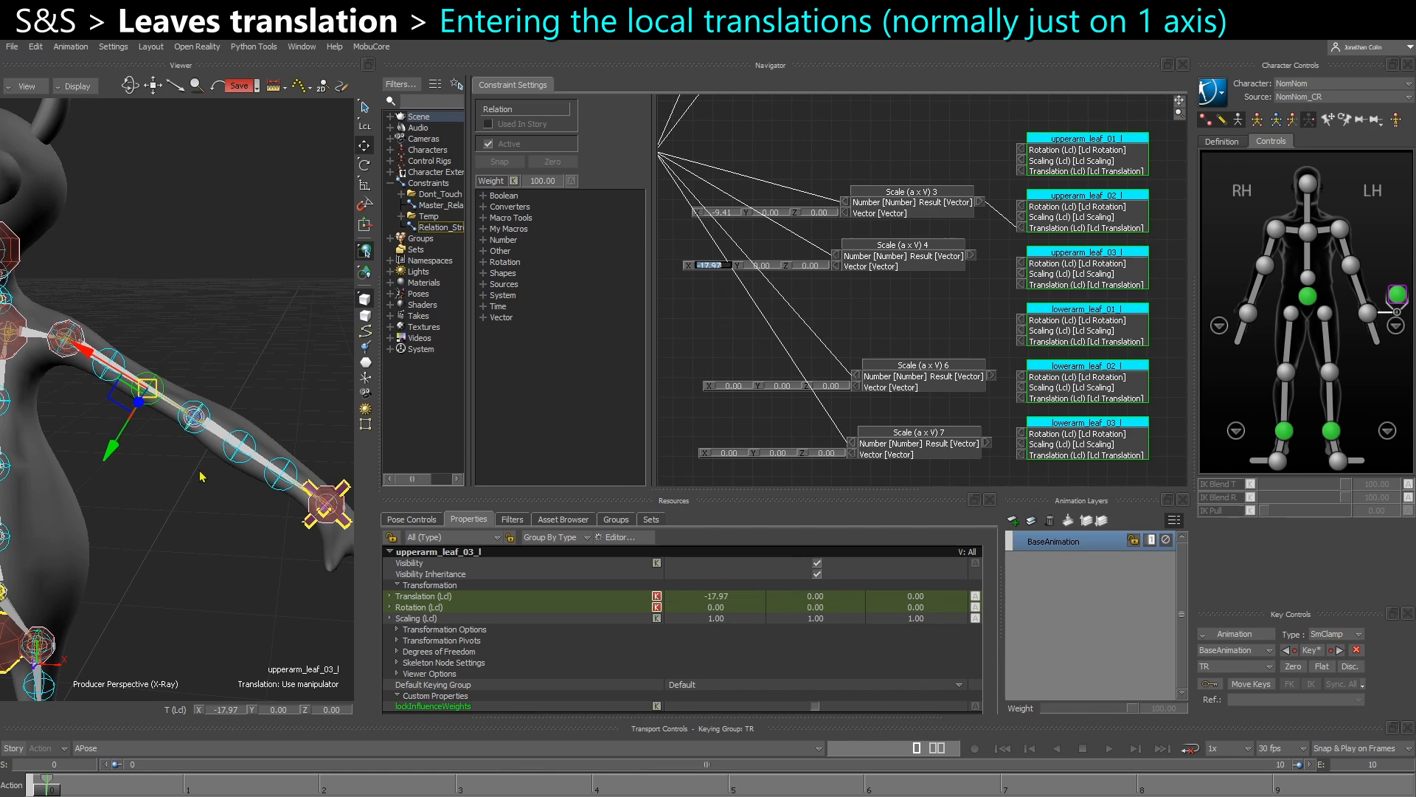
Copy lowerarm_leaf_02_l's local X translation of -10.27 into the Vector X of Scale (a x V) 6.
click(235, 461)
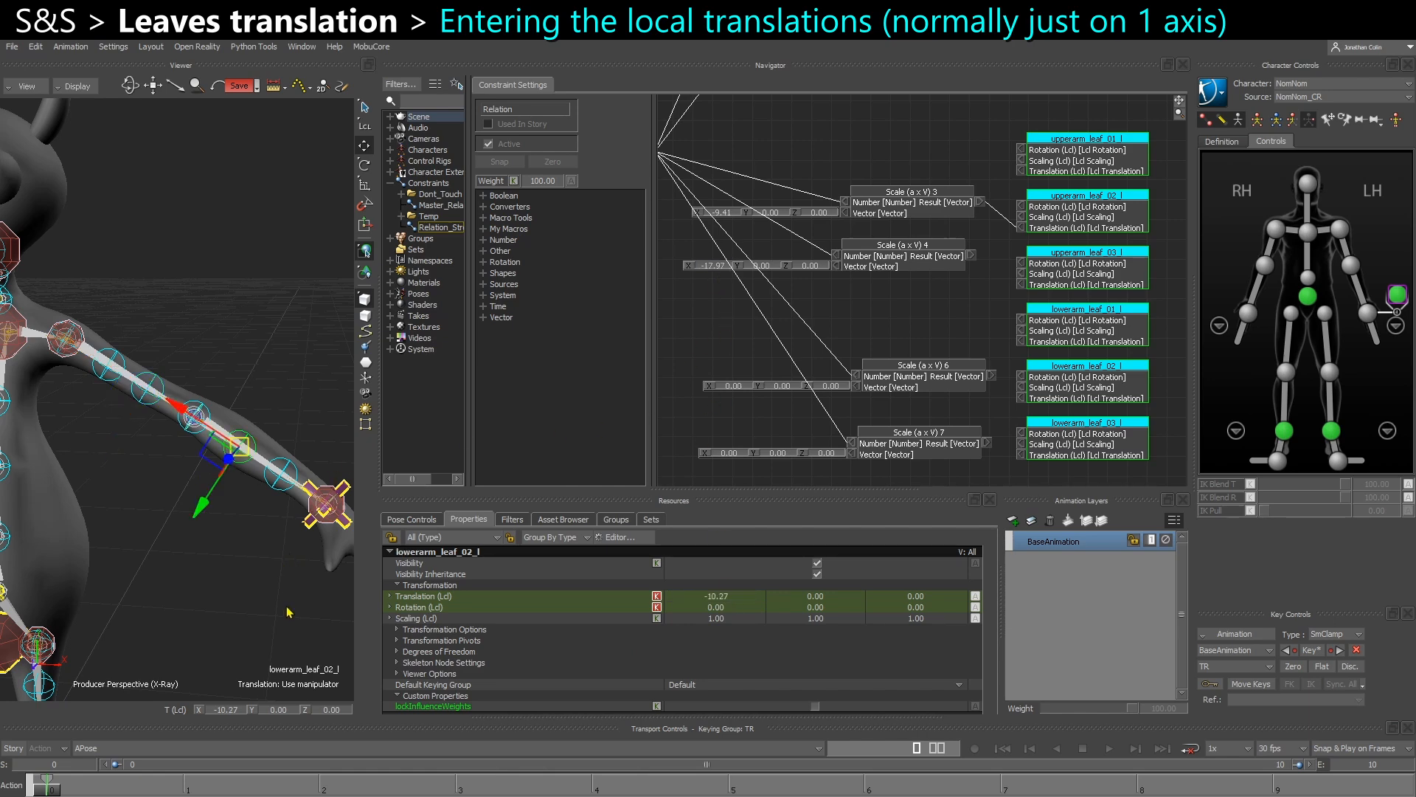
double_click(736, 599)
click(733, 388)
Copy lowerarm_leaf_03_l's local X translation of -19.48 into Scale (a x V) 7's Vector X and connect Scale 4, 6 and 7 to their leaves' Translation.
click(279, 480)
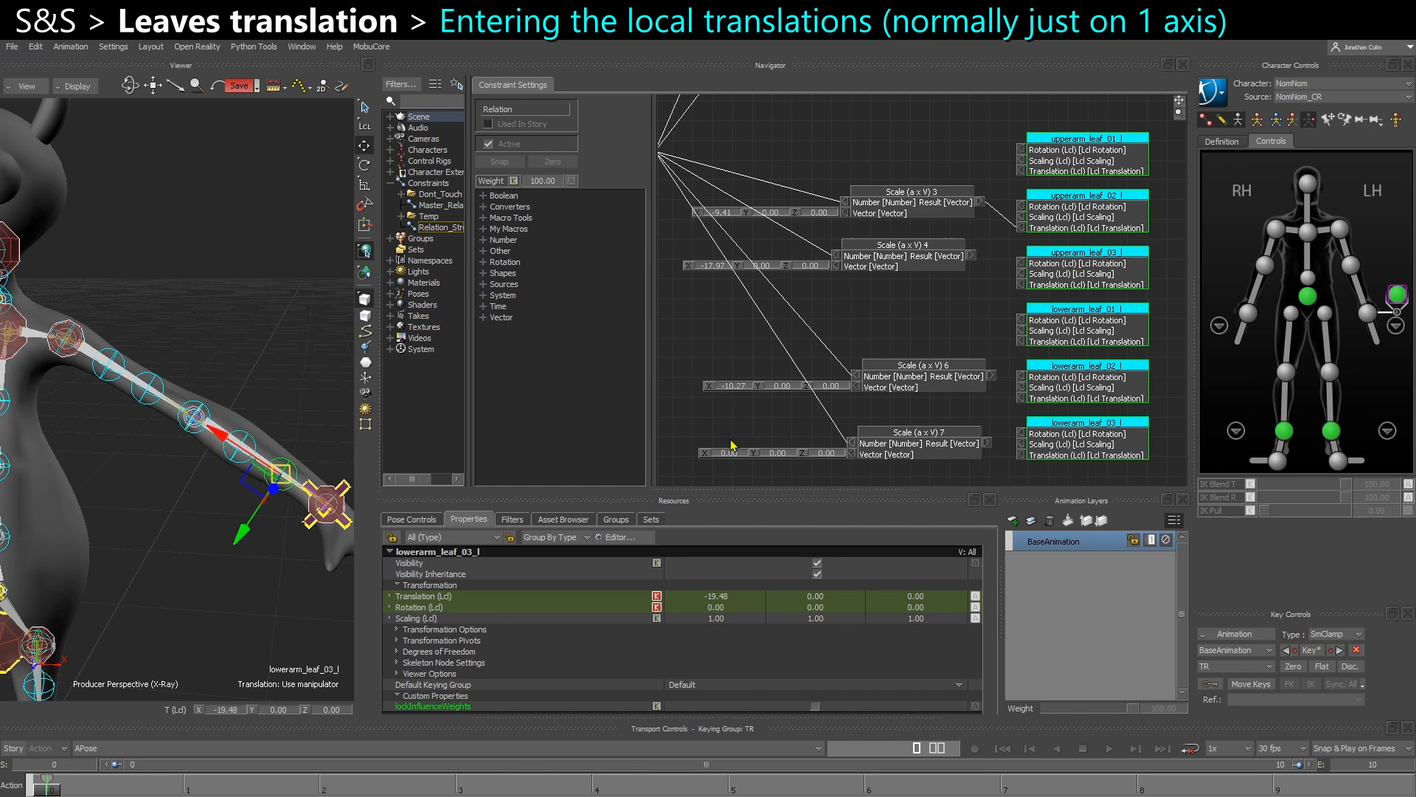
double_click(728, 596)
double_click(734, 452)
key(Return)
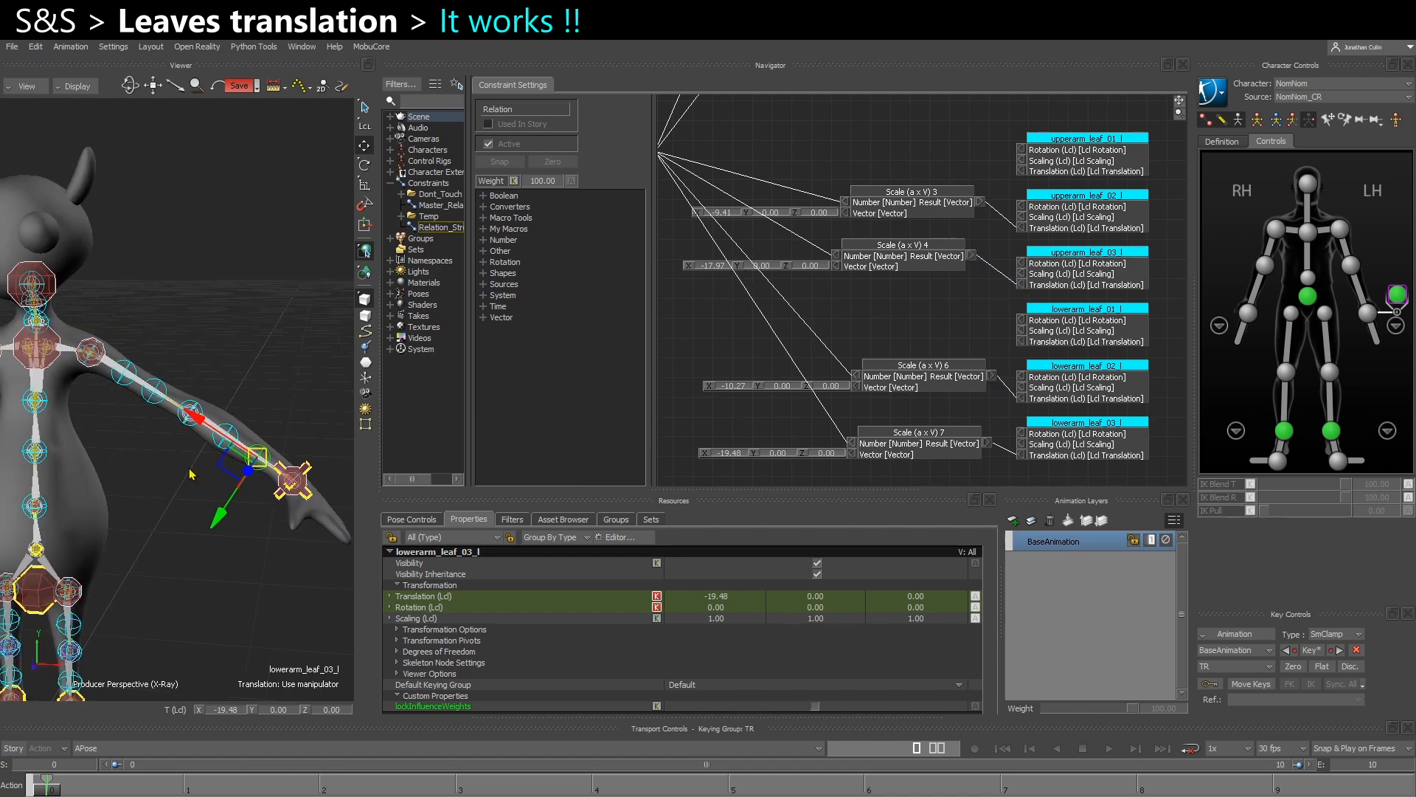
Scrub the timeline to frame 2 and back to frame 0 to check how the leaf joints follow the arm's stretch.
drag(50, 785, 320, 787)
alt+right_drag(240, 603, 140, 500)
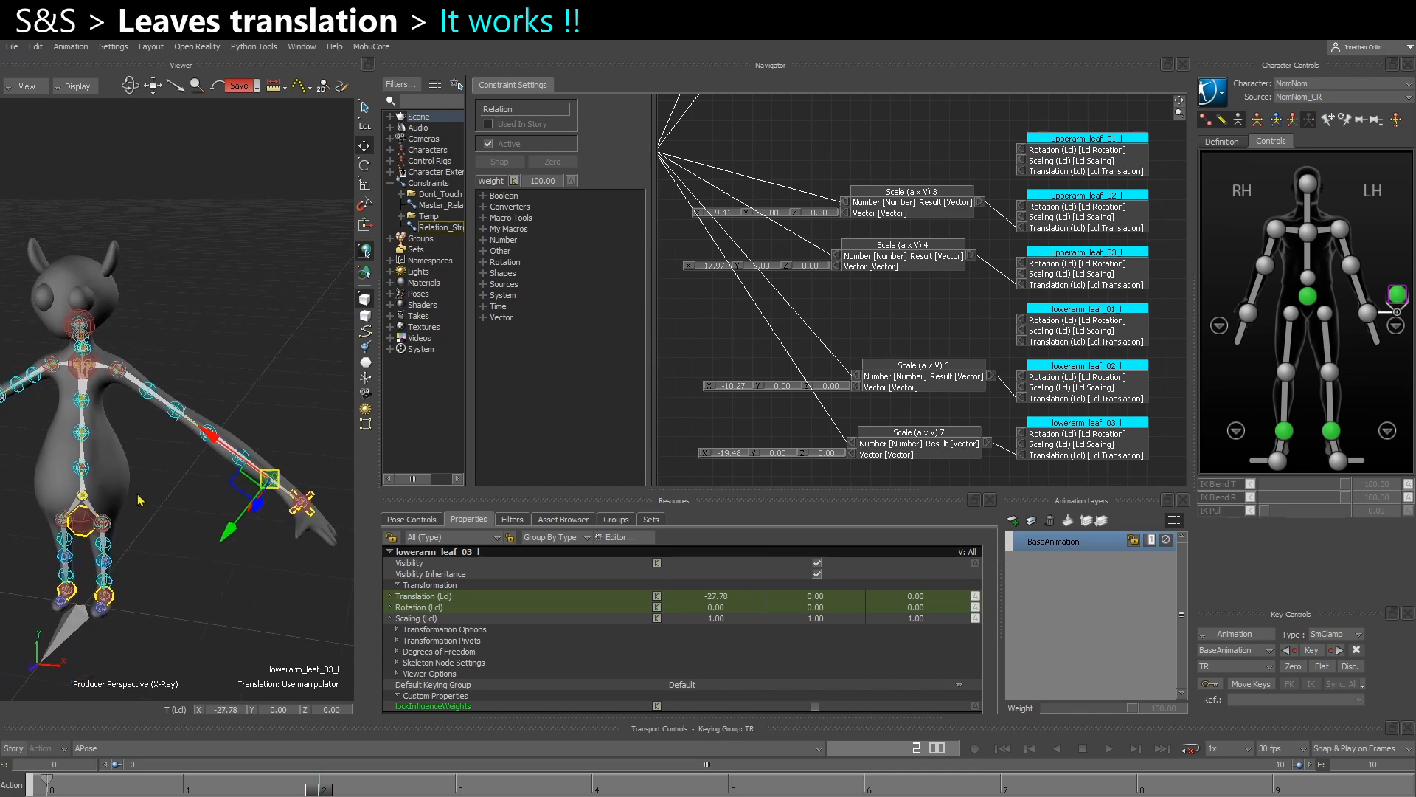
alt+drag(139, 500, 196, 557)
key(ctrl+a)
drag(323, 787, 1, 777)
Select LeftWristEffectorAux1 and show the character in Models Only display.
alt+right_drag(158, 627, 269, 616)
click(258, 499)
click(253, 485)
alt+right_drag(253, 487, 277, 527)
key(ctrl+a)
key(ctrl+a)
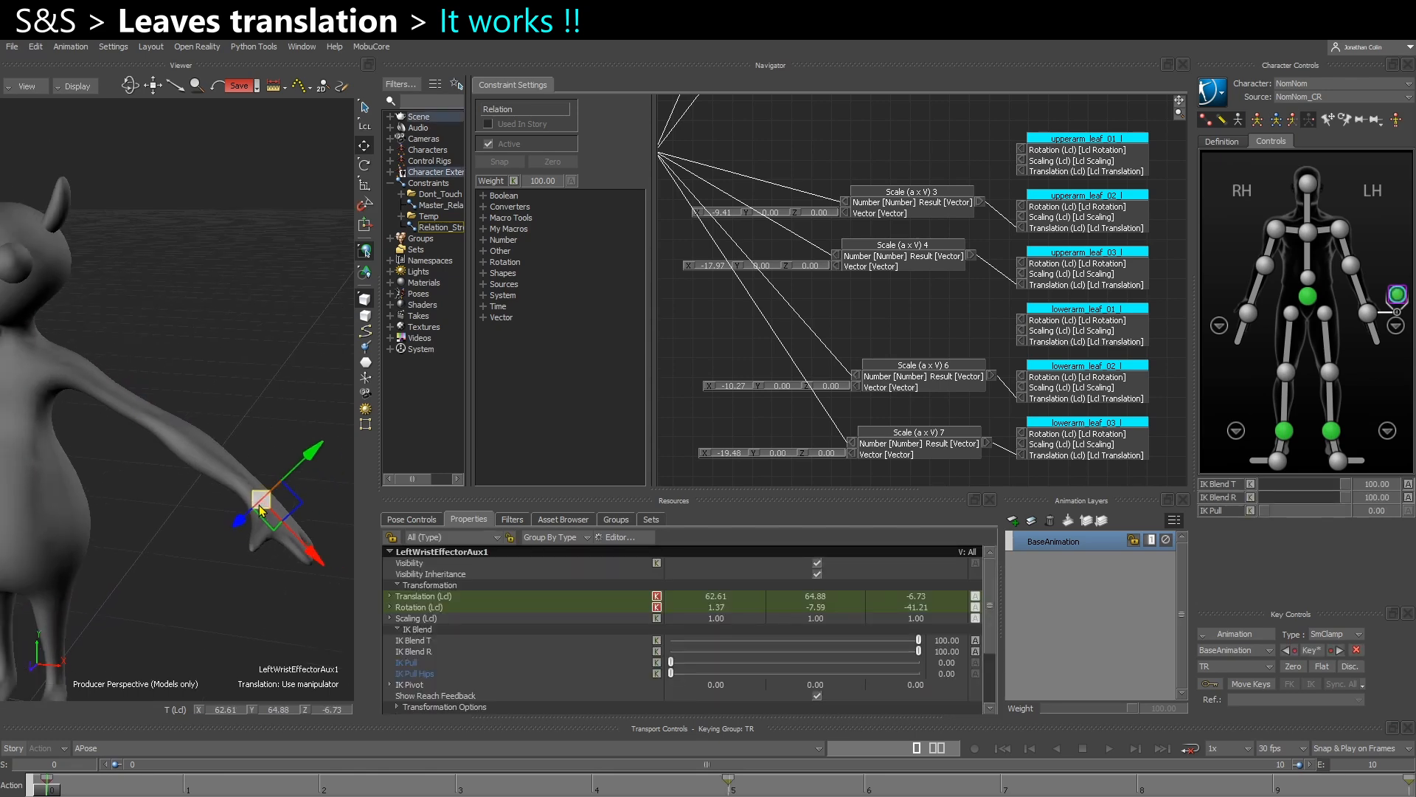
Scrub the timeline to frame 10 and examine the leaf joints on the bent left arm in X-Ray display.
click(748, 786)
drag(745, 786, 1406, 788)
alt+drag(247, 555, 246, 598)
alt+right_drag(246, 598, 282, 627)
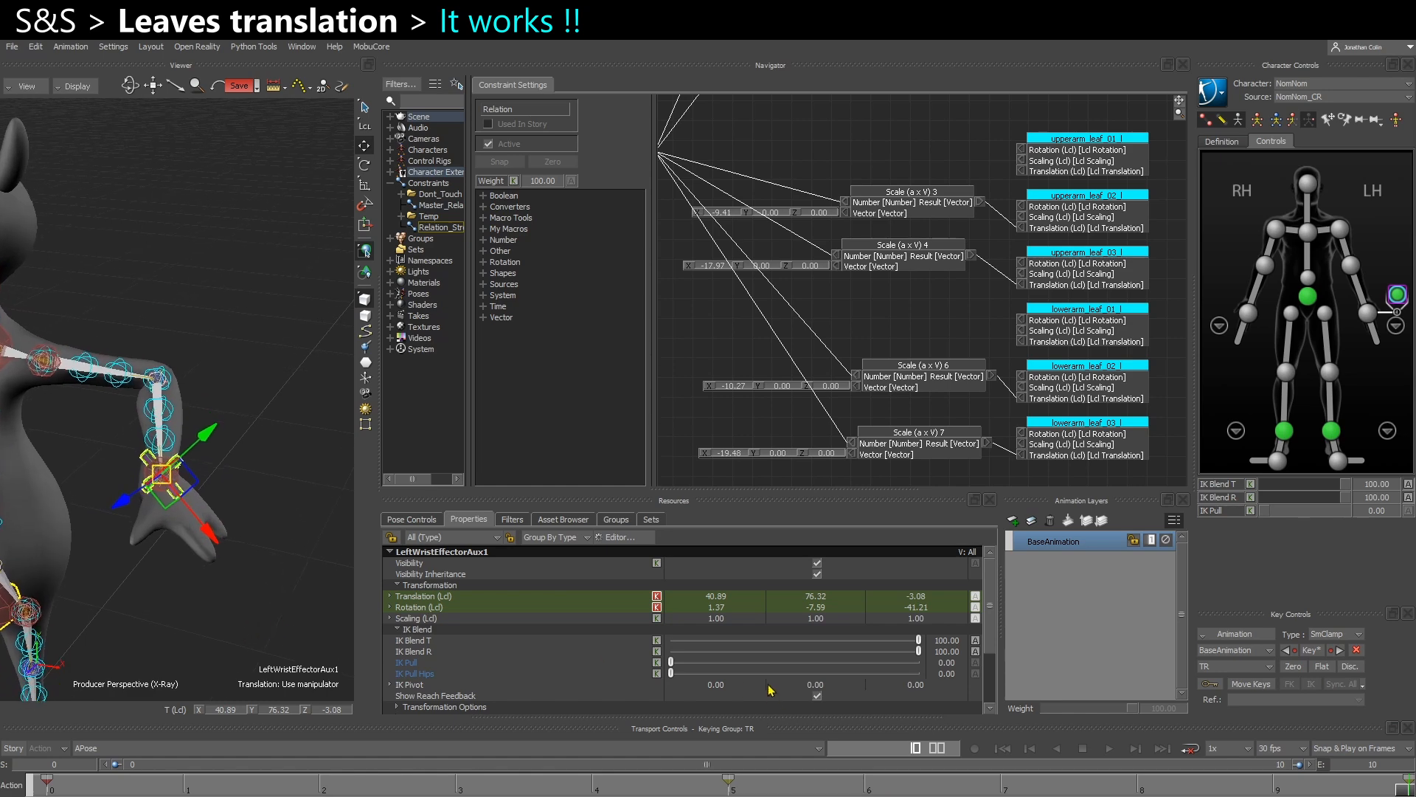
Try a lower Length_Multiplier on LeftWristEffectorAux1 to test how the leaf joints follow a shortened arm.
scroll(771, 694, down, 3)
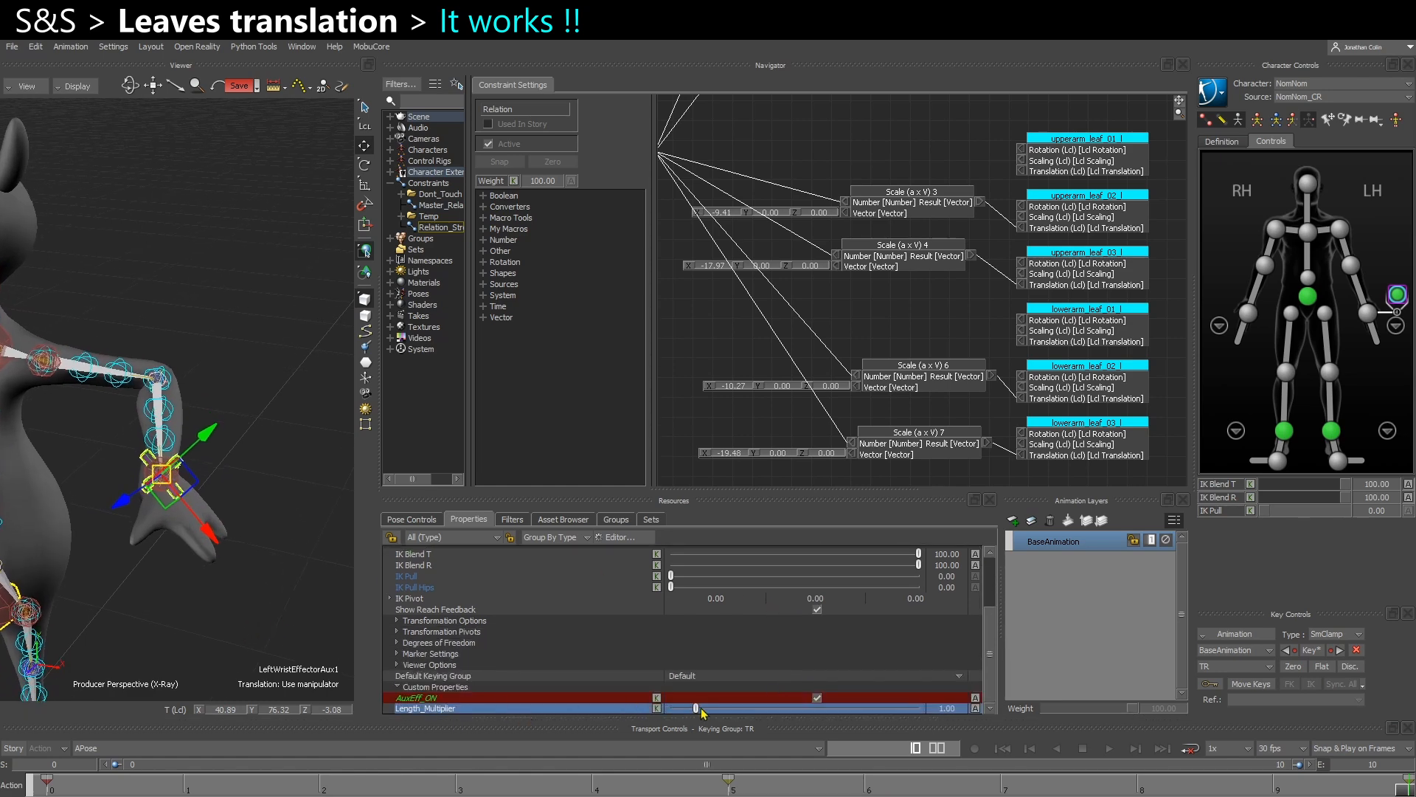
drag(696, 710, 686, 709)
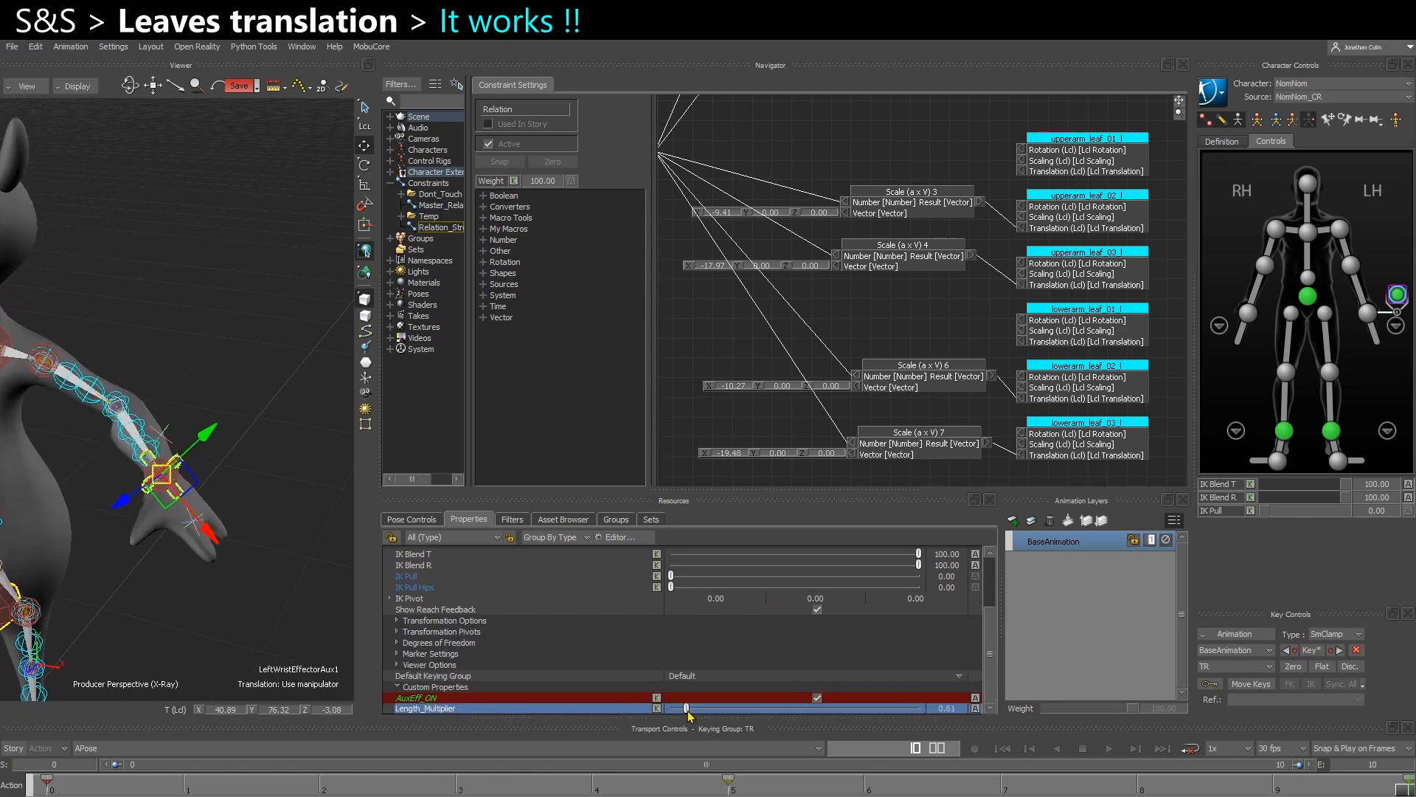
alt+drag(136, 597, 158, 600)
alt+right_drag(158, 601, 195, 624)
alt+drag(196, 624, 220, 596)
key(ctrl+a)
key(ctrl+a)
key(ctrl+a)
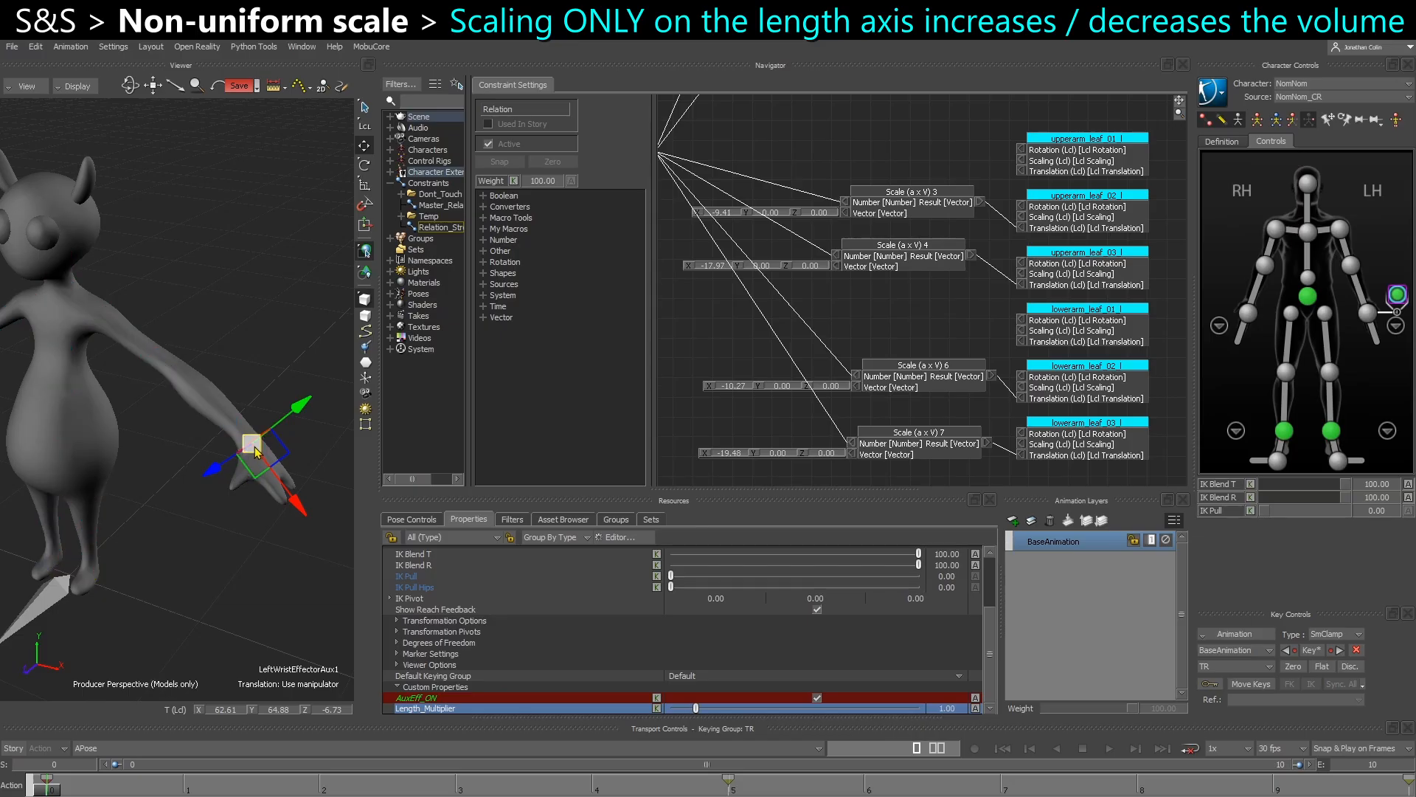
Pull LeftWristEffectorAux1 away from the body to about X 97.17, Y 17.78, Z -4.55 and inspect the stretched arm's volume.
drag(255, 448, 275, 478)
ctrl+shift+drag(275, 478, 207, 459)
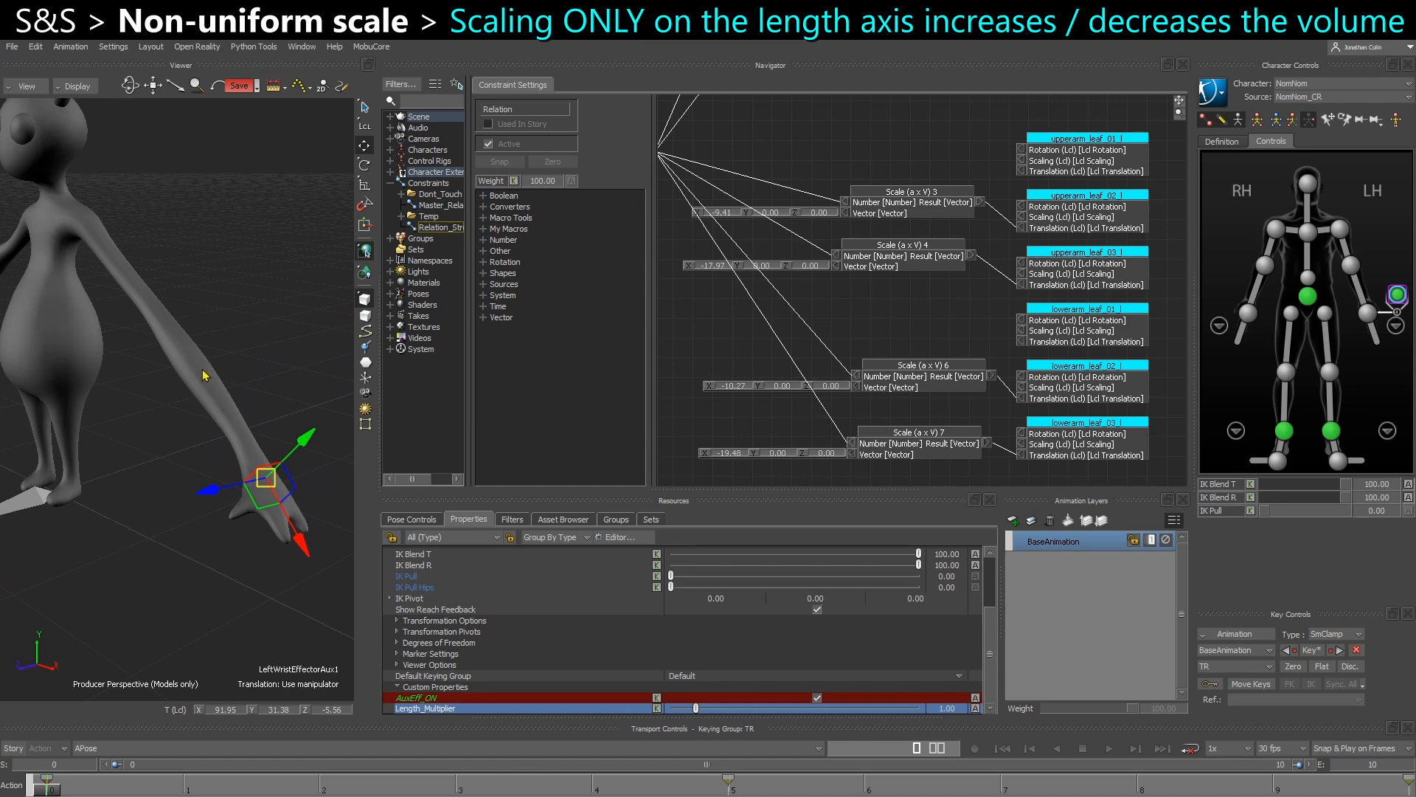
ctrl+shift+drag(192, 522, 210, 496)
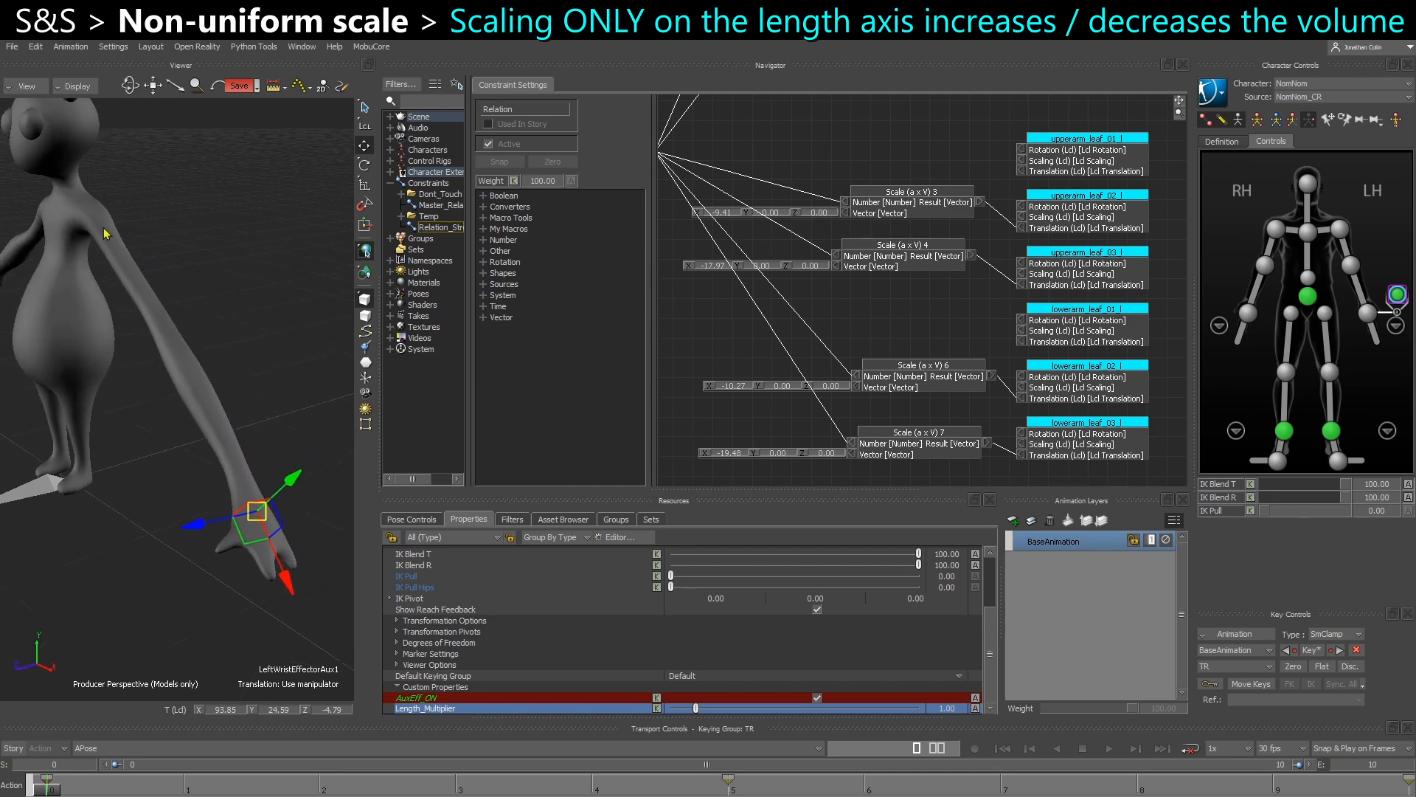
ctrl+shift+drag(118, 312, 125, 364)
ctrl+shift+drag(128, 250, 161, 408)
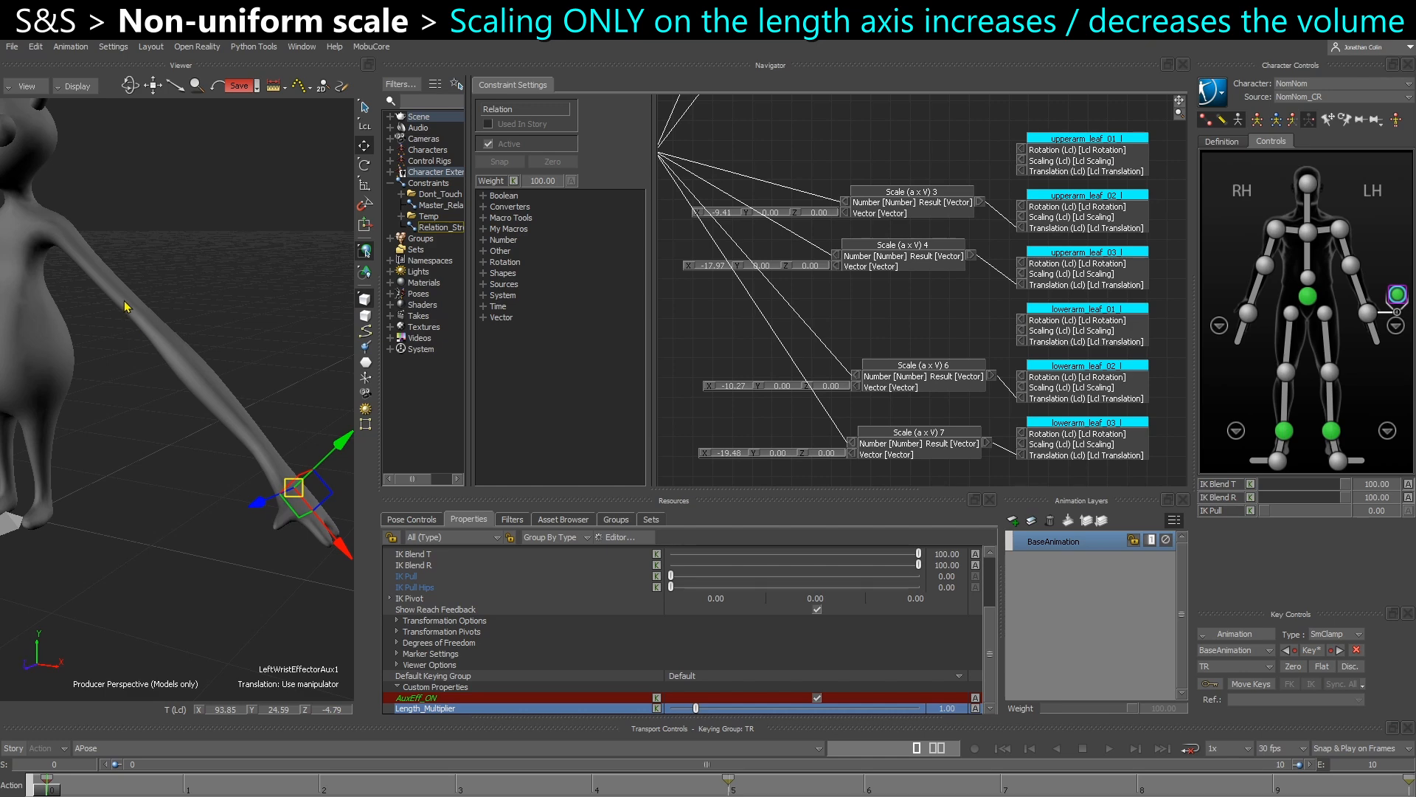
mouse_move(151, 340)
ctrl+shift+mouse_down()
mouse_move(163, 326)
mouse_move(134, 318)
ctrl+shift+mouse_up()
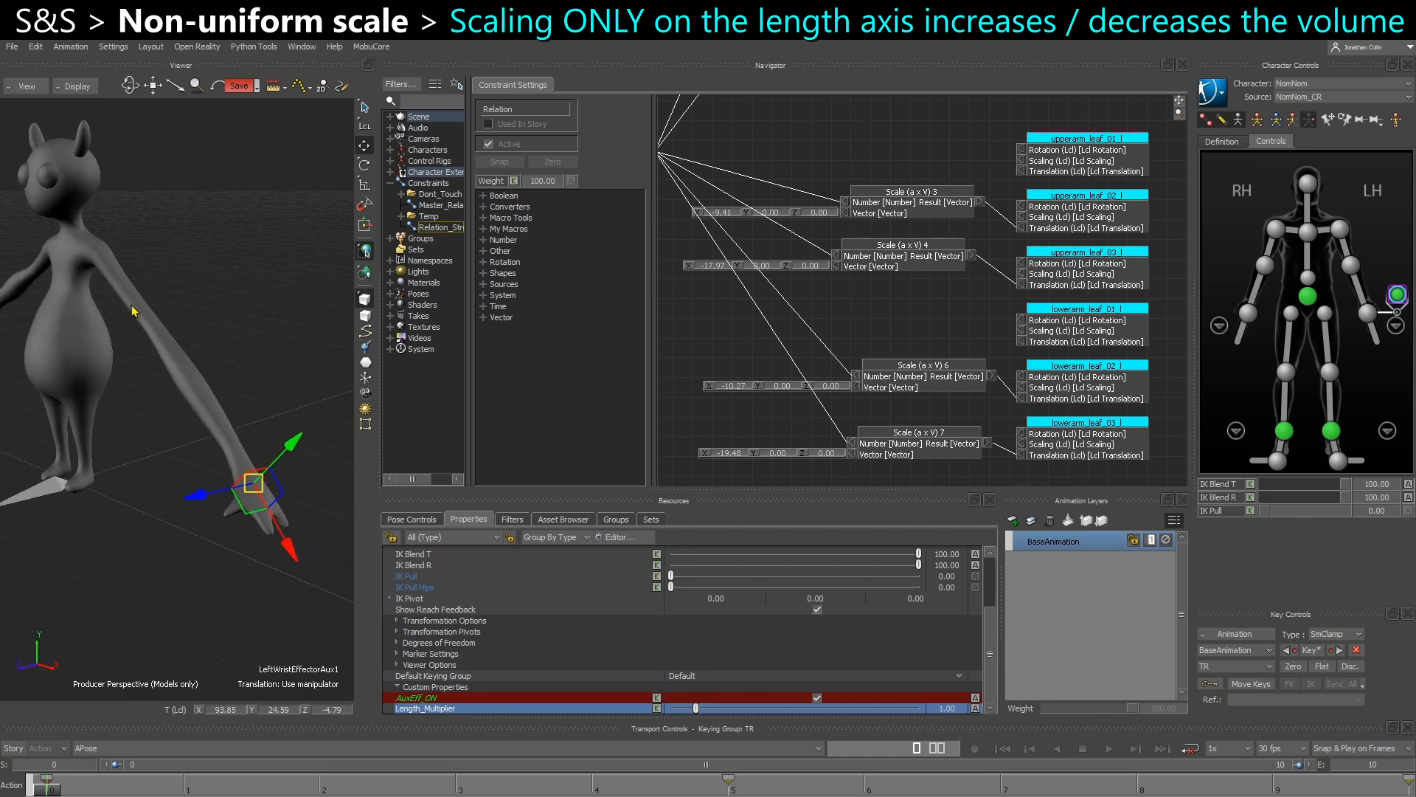
ctrl+shift+drag(228, 508, 263, 494)
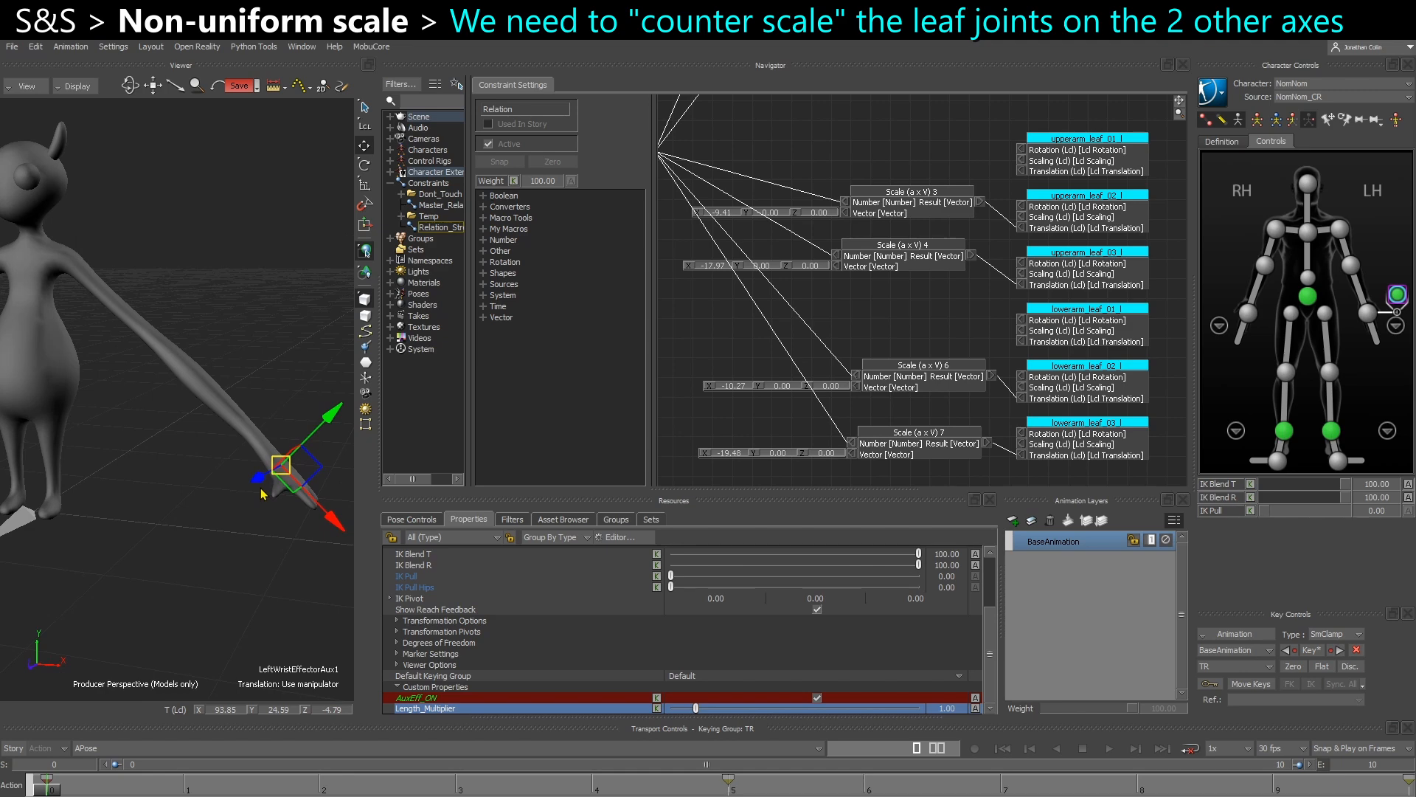
mouse_move(281, 465)
mouse_down()
mouse_move(204, 401)
mouse_move(288, 487)
mouse_up()
ctrl+shift+drag(206, 472, 202, 386)
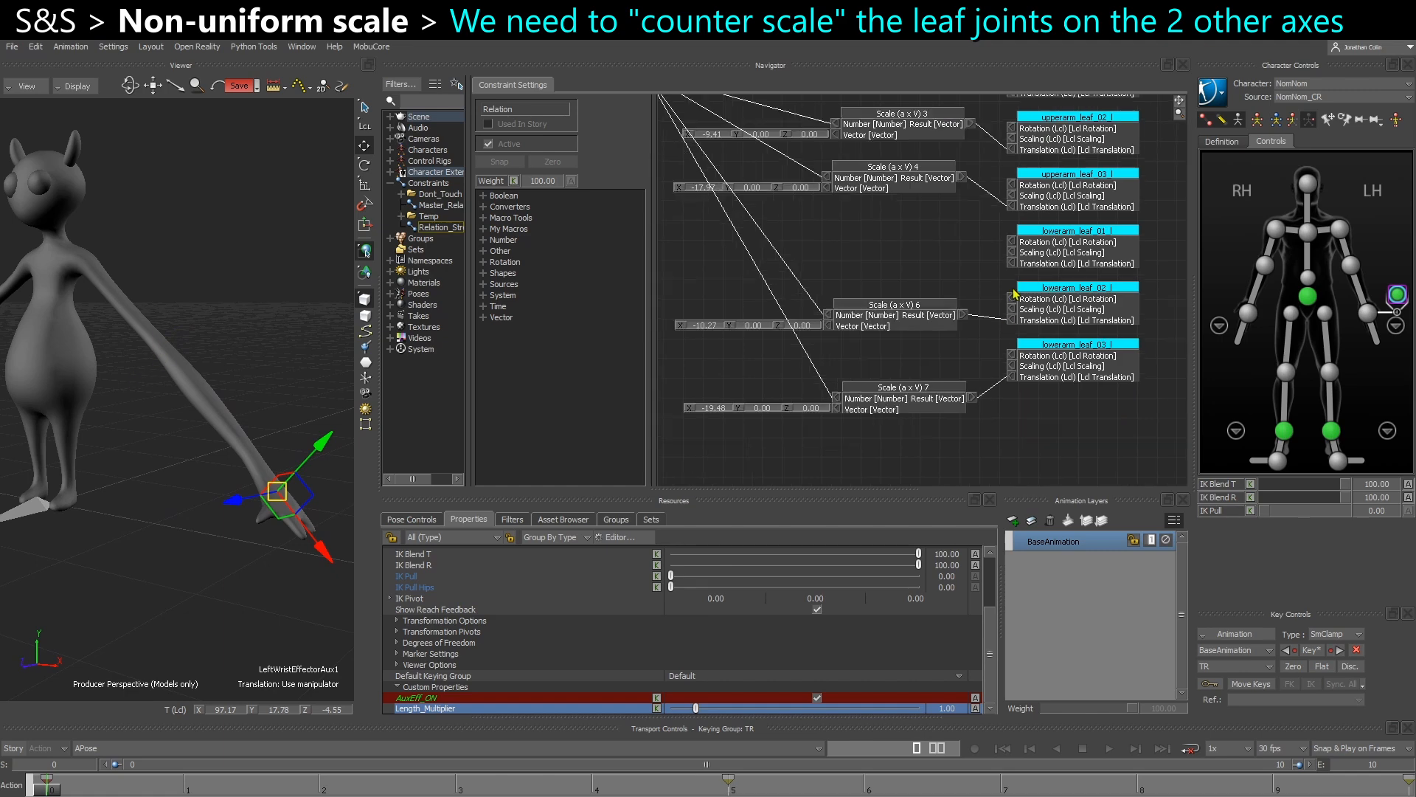
Add a Divide (a/b) box beside Multiply (a x b) 1 in the relation constraint.
shift+drag(937, 211, 926, 317)
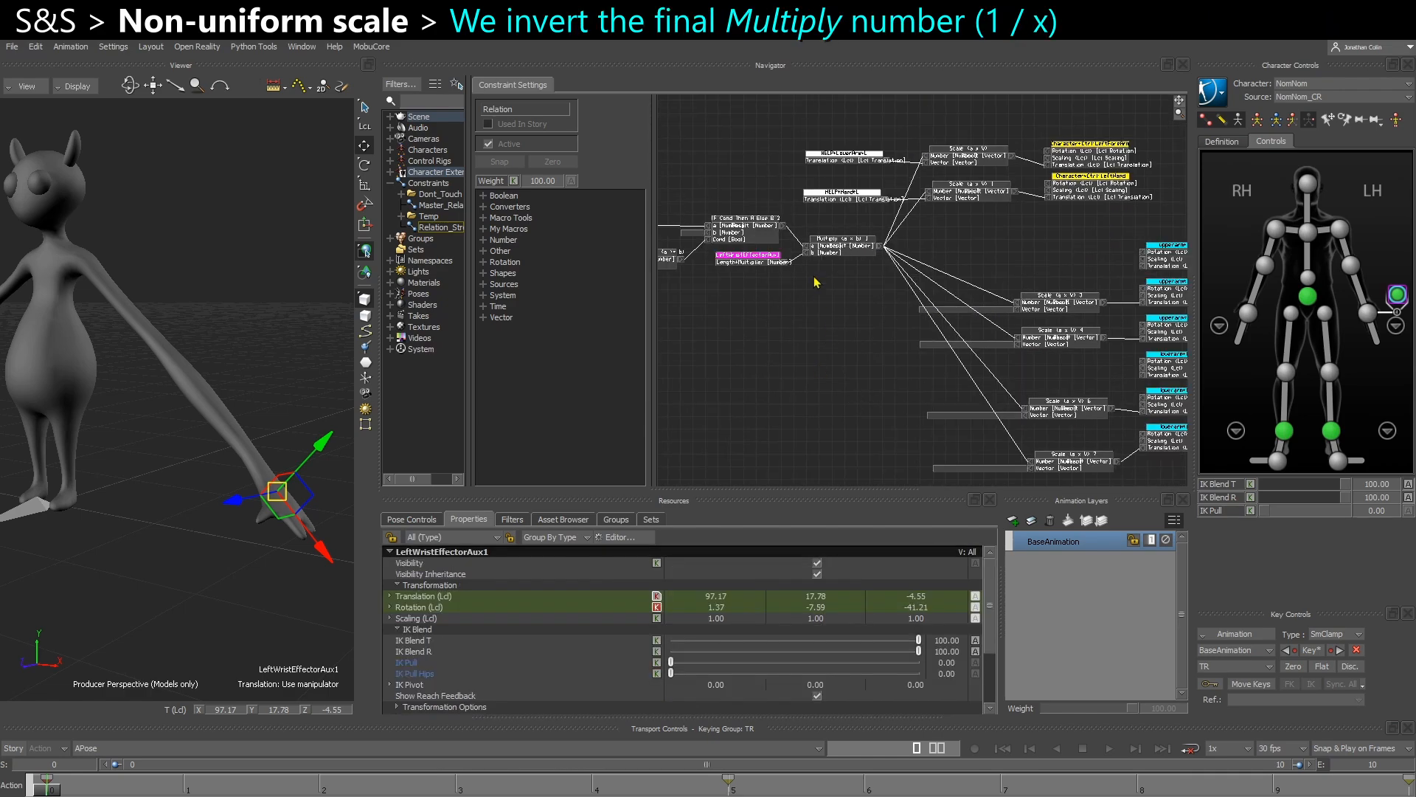
ctrl+drag(814, 279, 843, 283)
click(909, 320)
scroll(915, 250, up, 3)
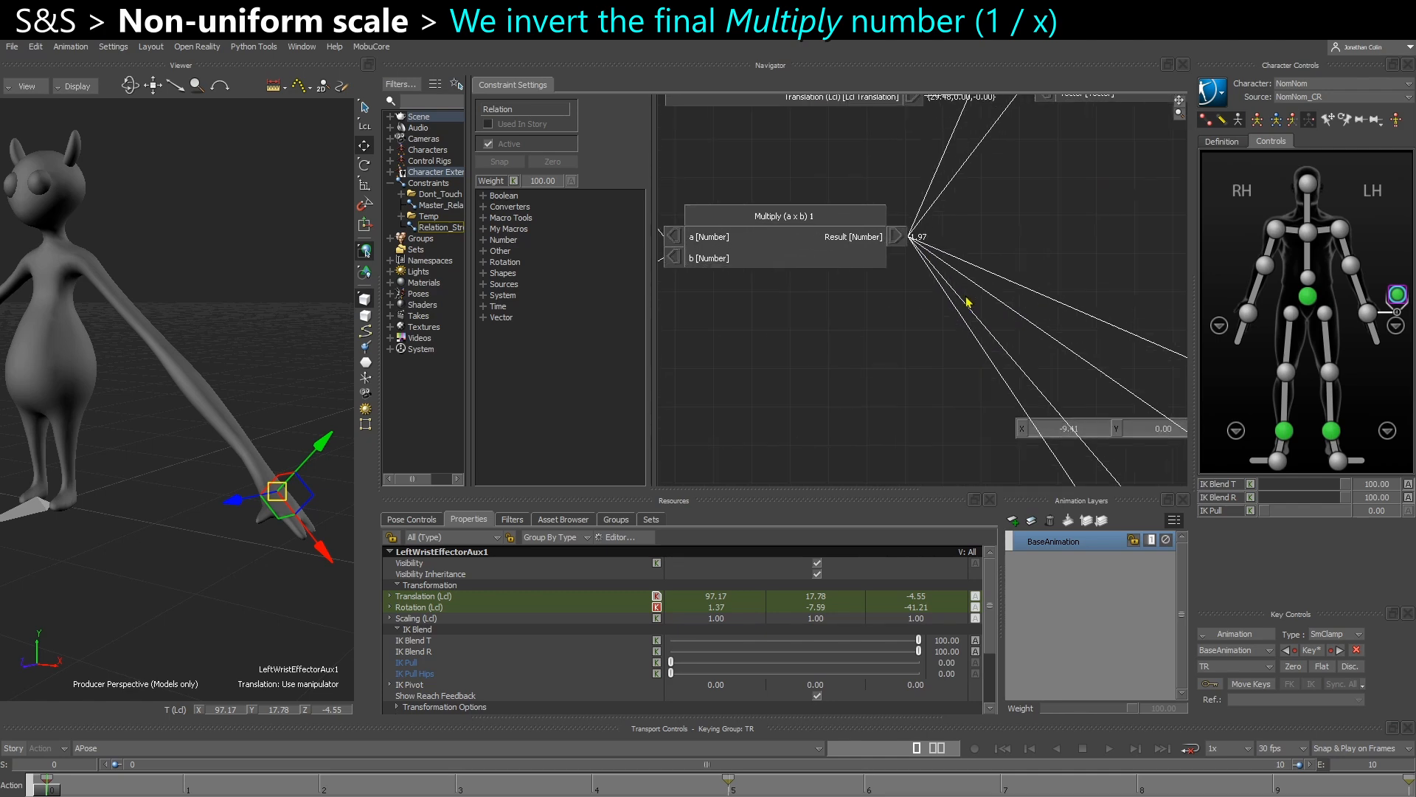
click(484, 241)
scroll(519, 391, down, 4)
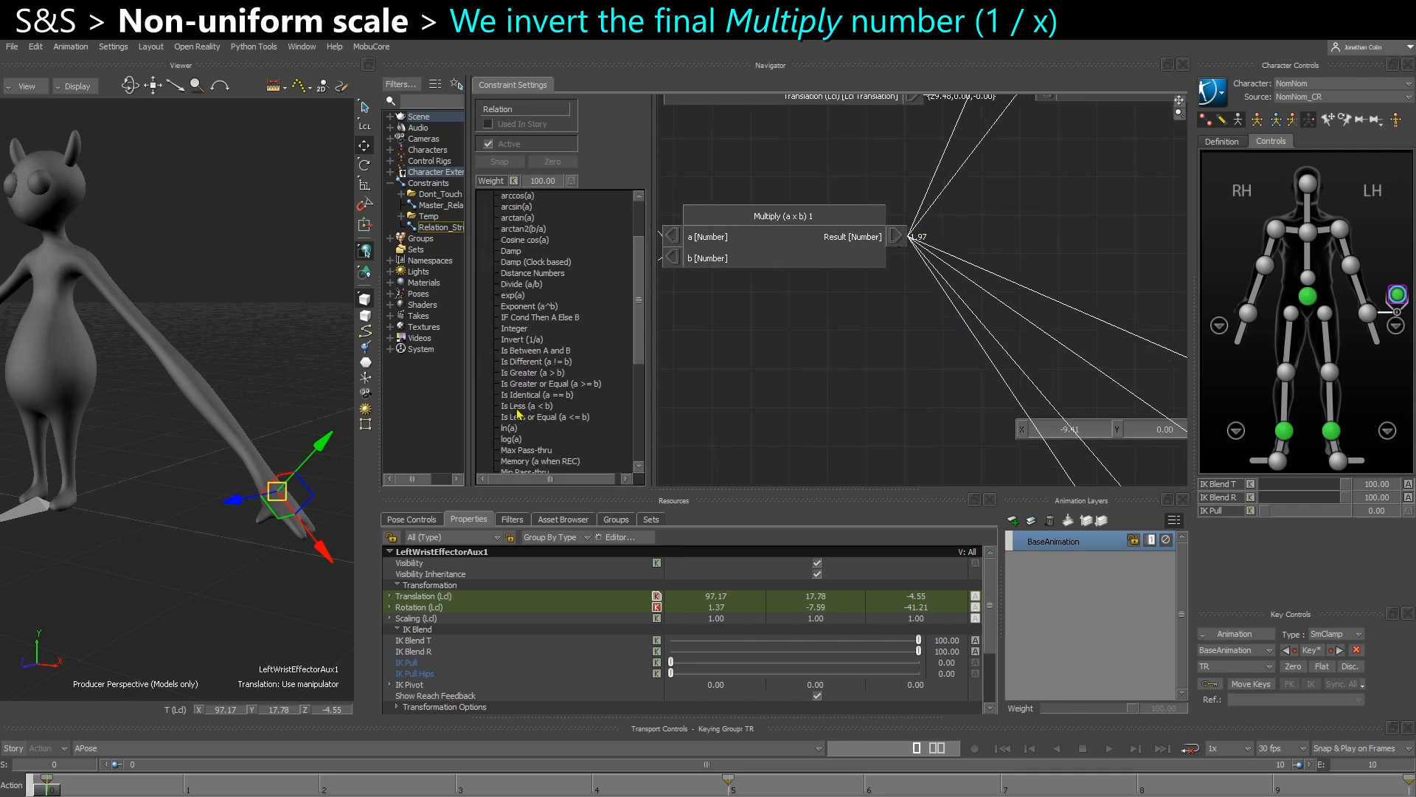
drag(517, 285, 1079, 191)
Set the Divide box's a input to 1 and connect Multiply (a x b) 1's result to its b input.
middle_drag(1014, 248, 952, 291)
right_click(950, 240)
click(981, 246)
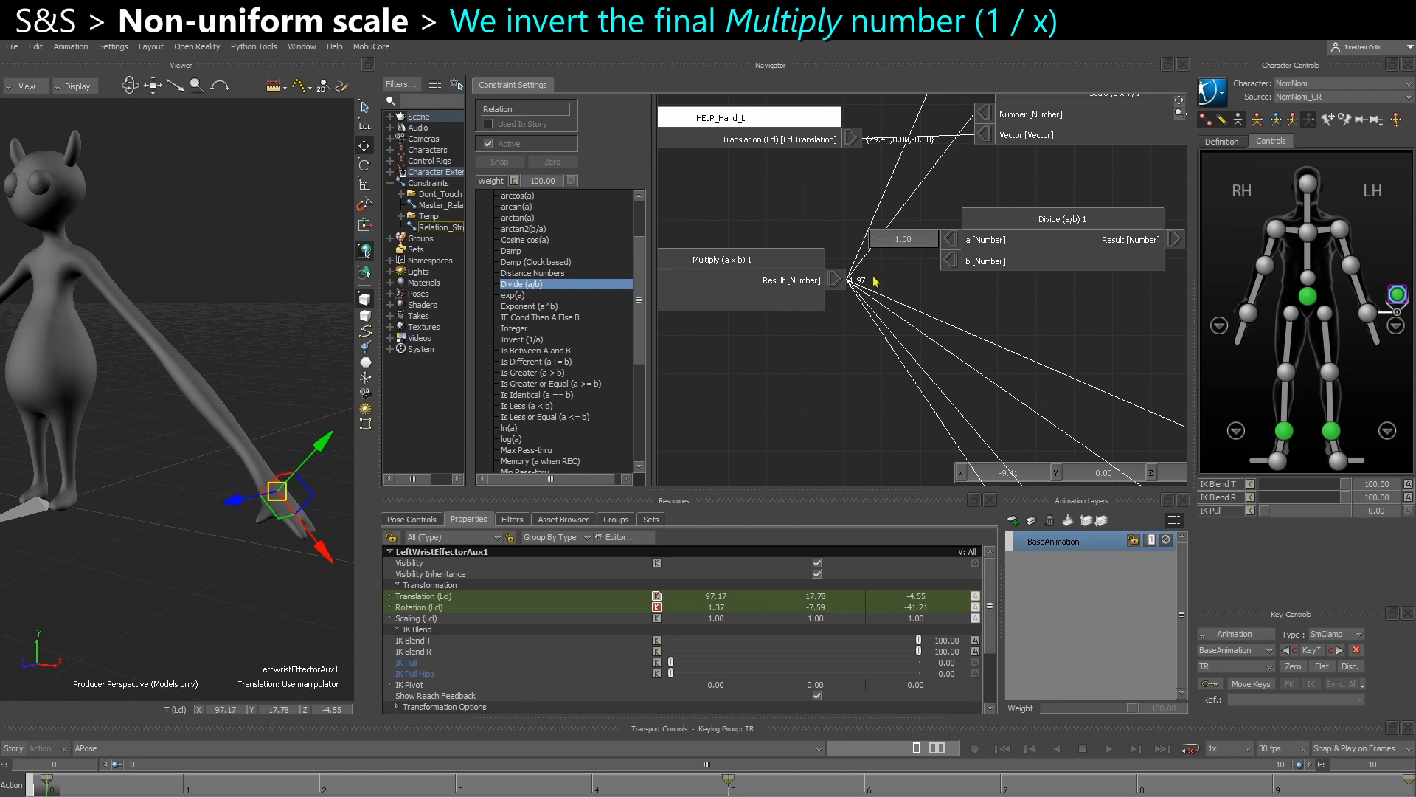
drag(834, 282, 947, 262)
middle_drag(1012, 322, 899, 298)
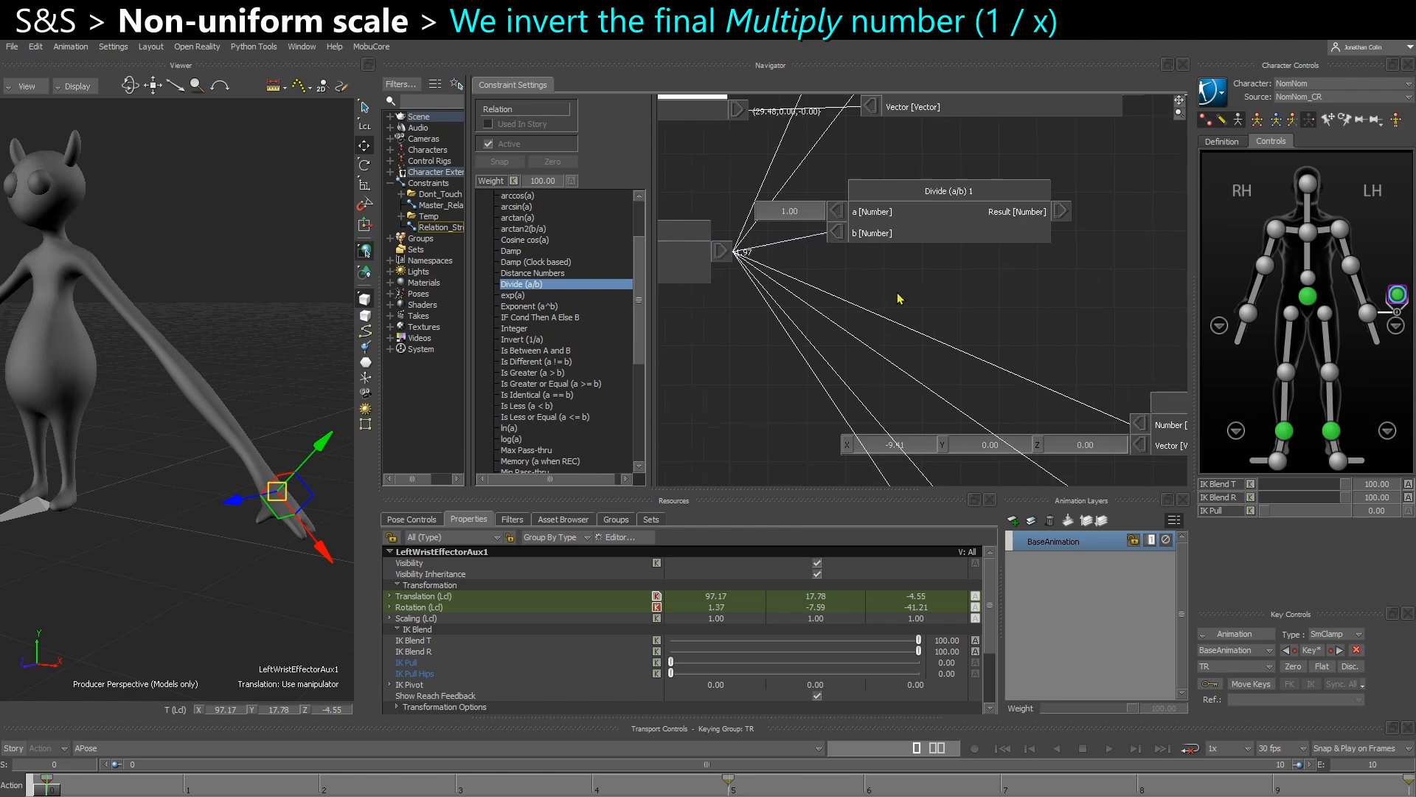
Add a Number to Vector box, feed the Divide result into its X, and connect its result to upperarm_leaf_01_l's Scaling.
scroll(935, 278, down, 5)
scroll(936, 282, down, 4)
drag(882, 196, 856, 210)
scroll(970, 237, up, 3)
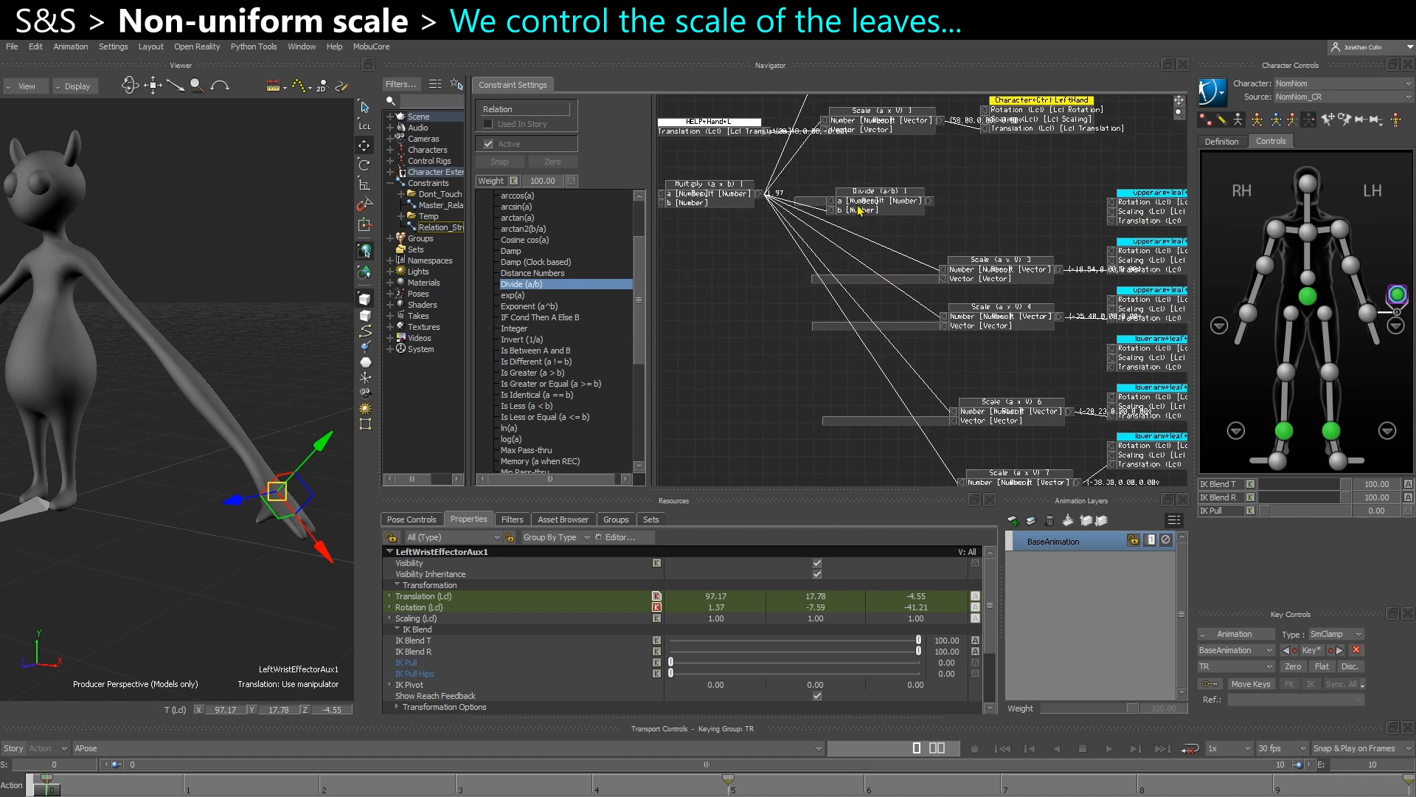
middle_drag(918, 232, 859, 231)
drag(873, 203, 959, 203)
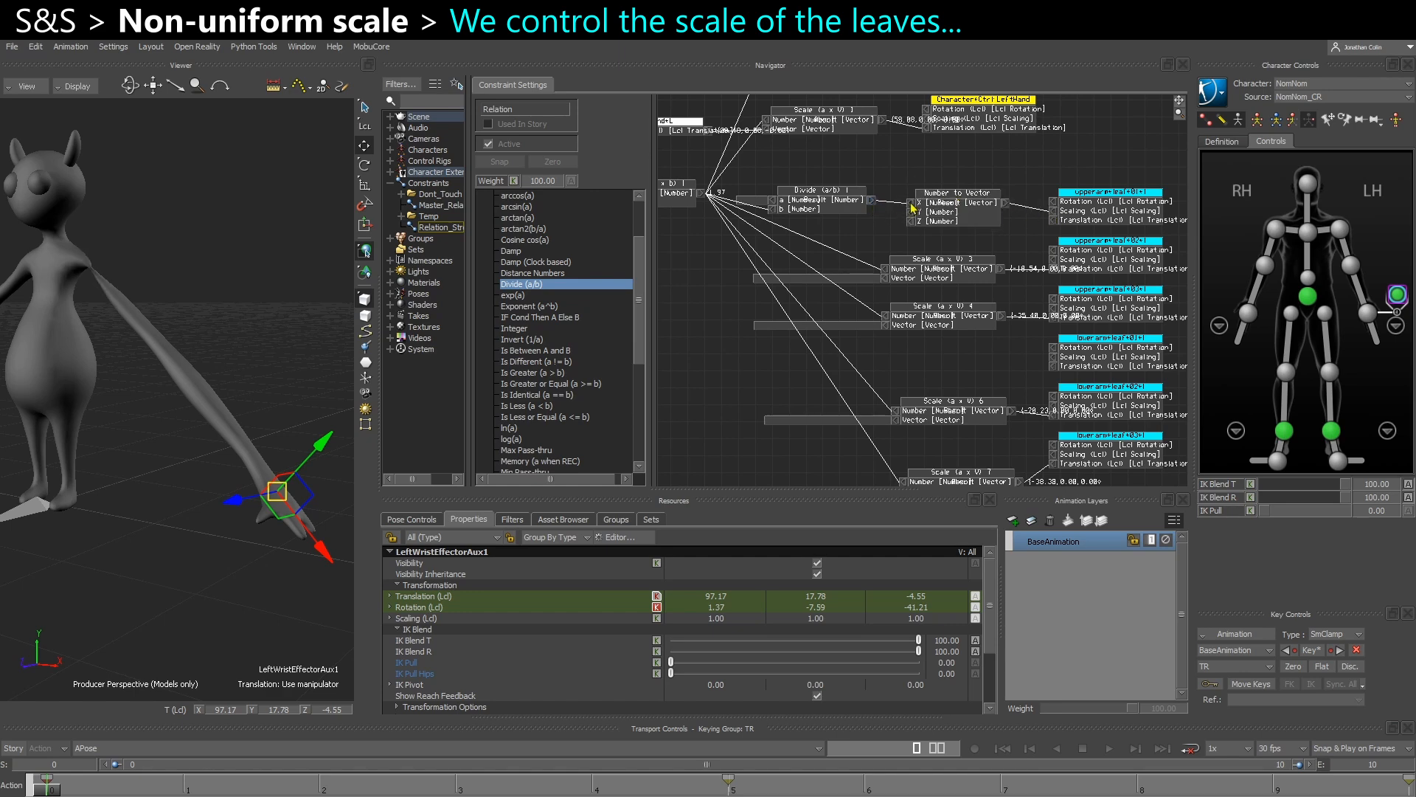
Select upperarm_leaf_03_l in X-Ray display and examine which local axis runs along the arm's length.
alt+drag(196, 363, 212, 371)
scroll(948, 280, up, 4)
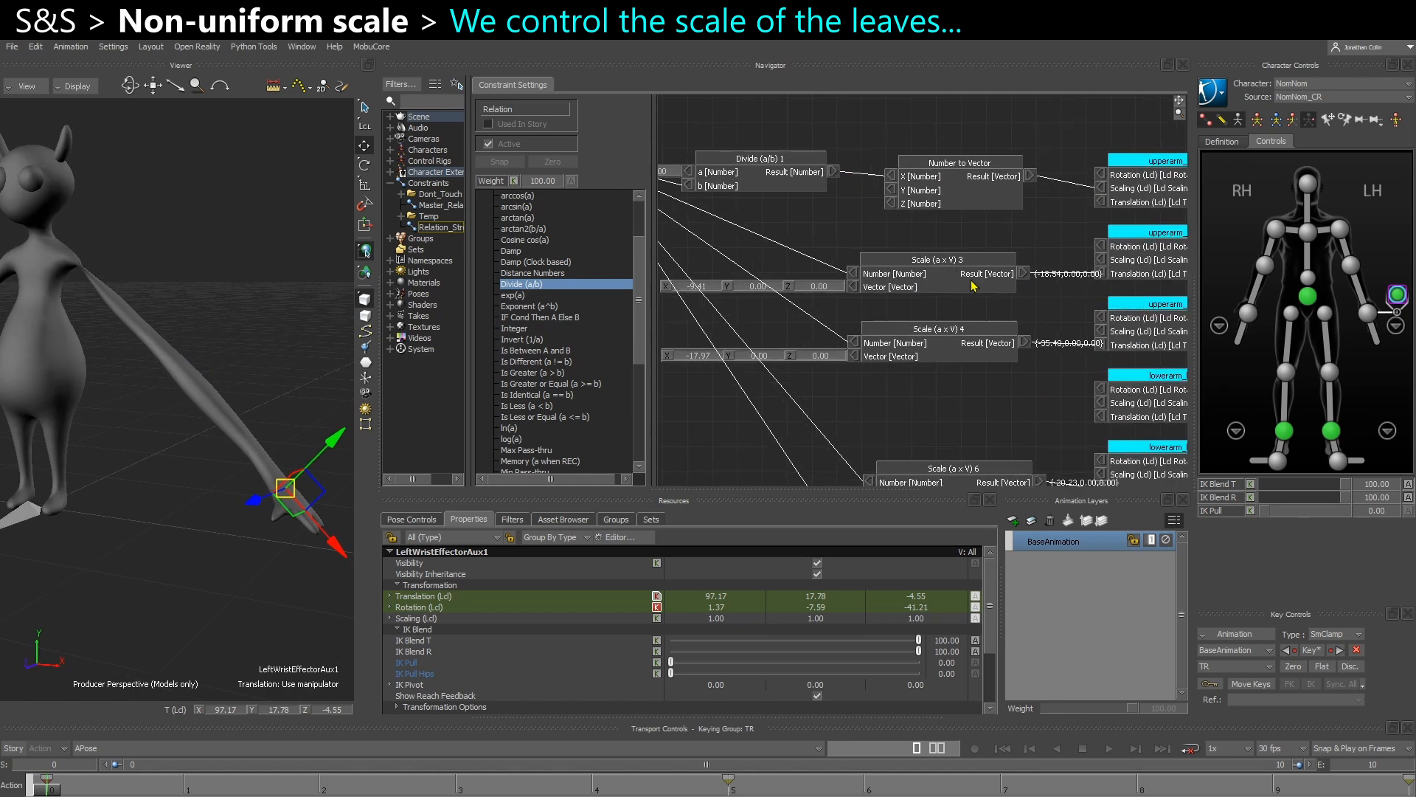
middle_drag(684, 310, 735, 272)
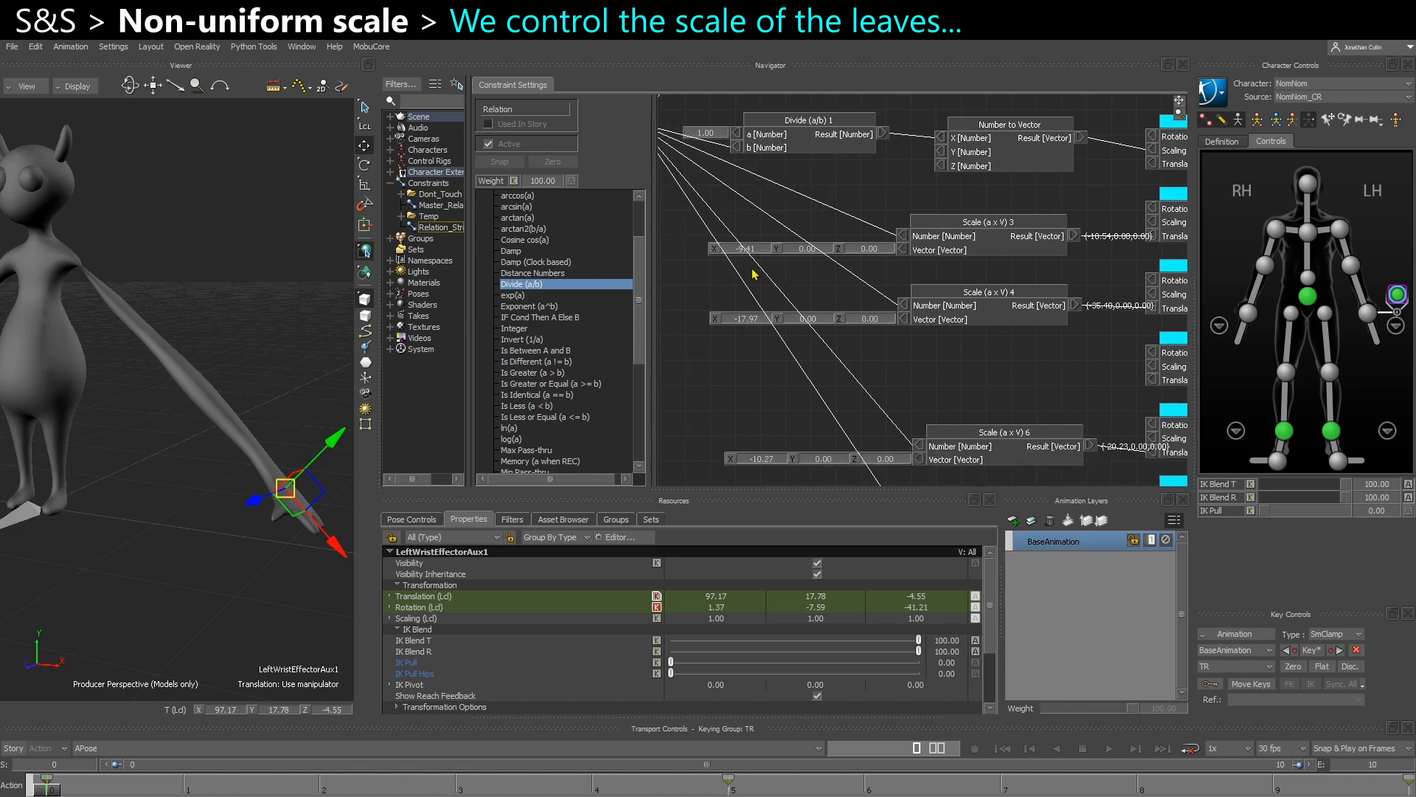
alt+drag(217, 456, 206, 439)
click(185, 453)
key(ctrl+a)
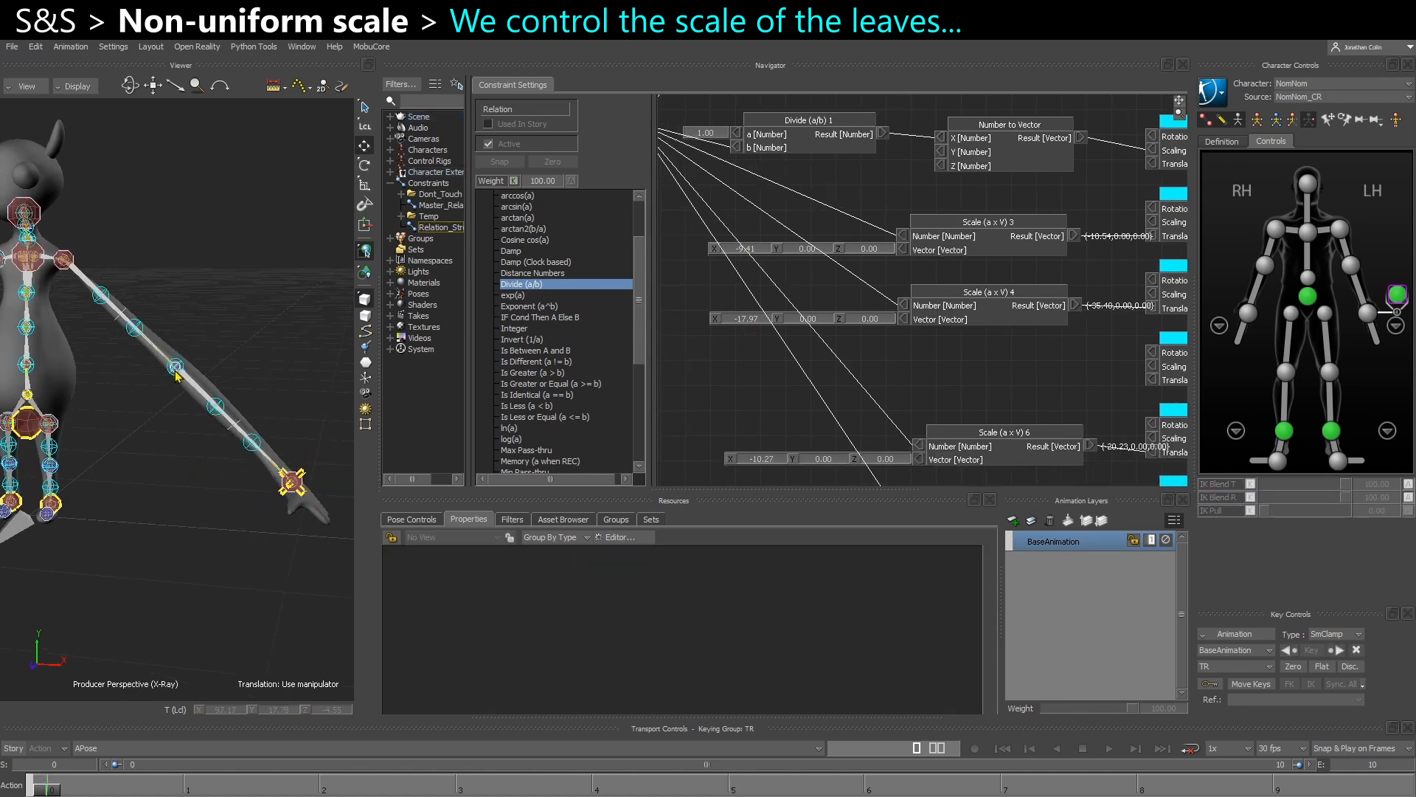
click(133, 341)
scroll(167, 402, up, 3)
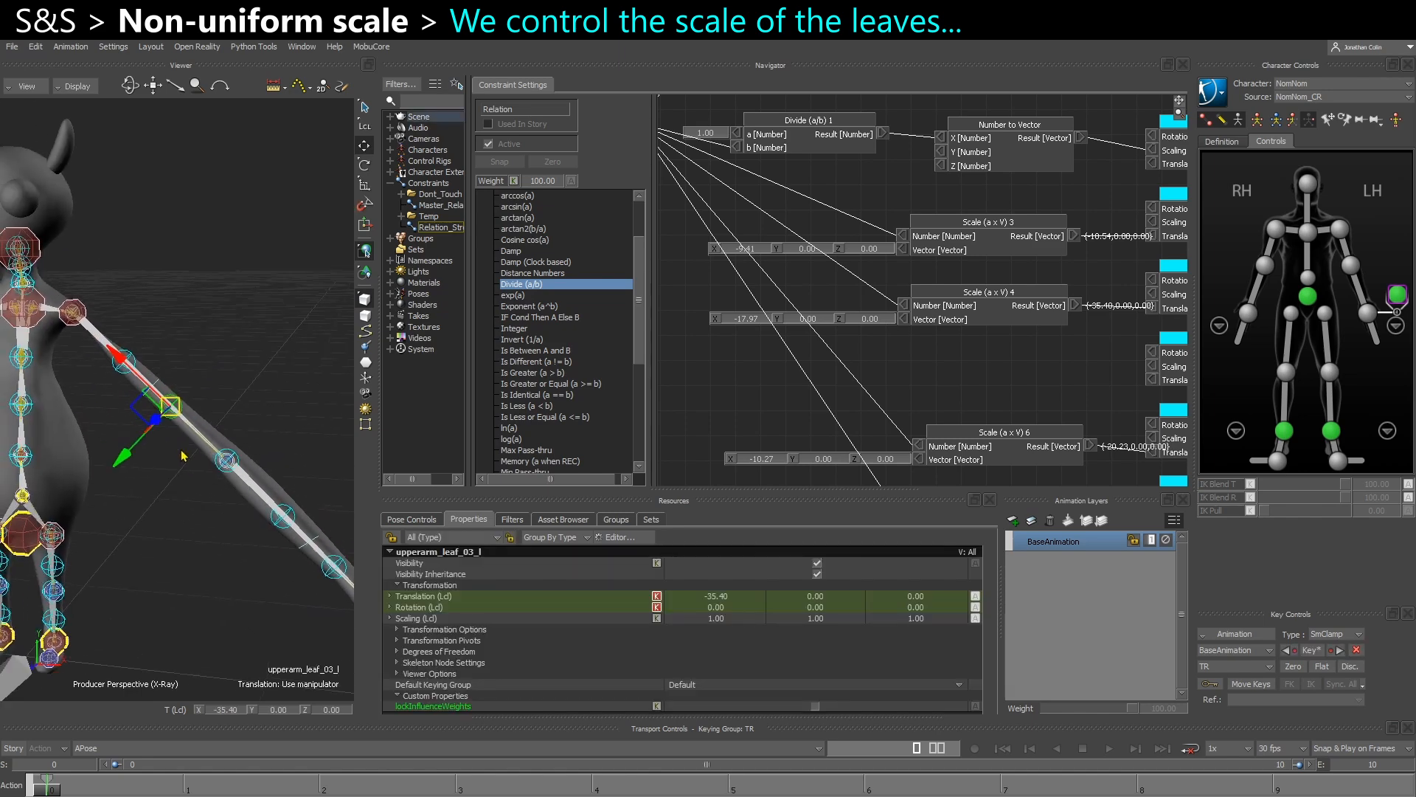
scroll(166, 402, up, 3)
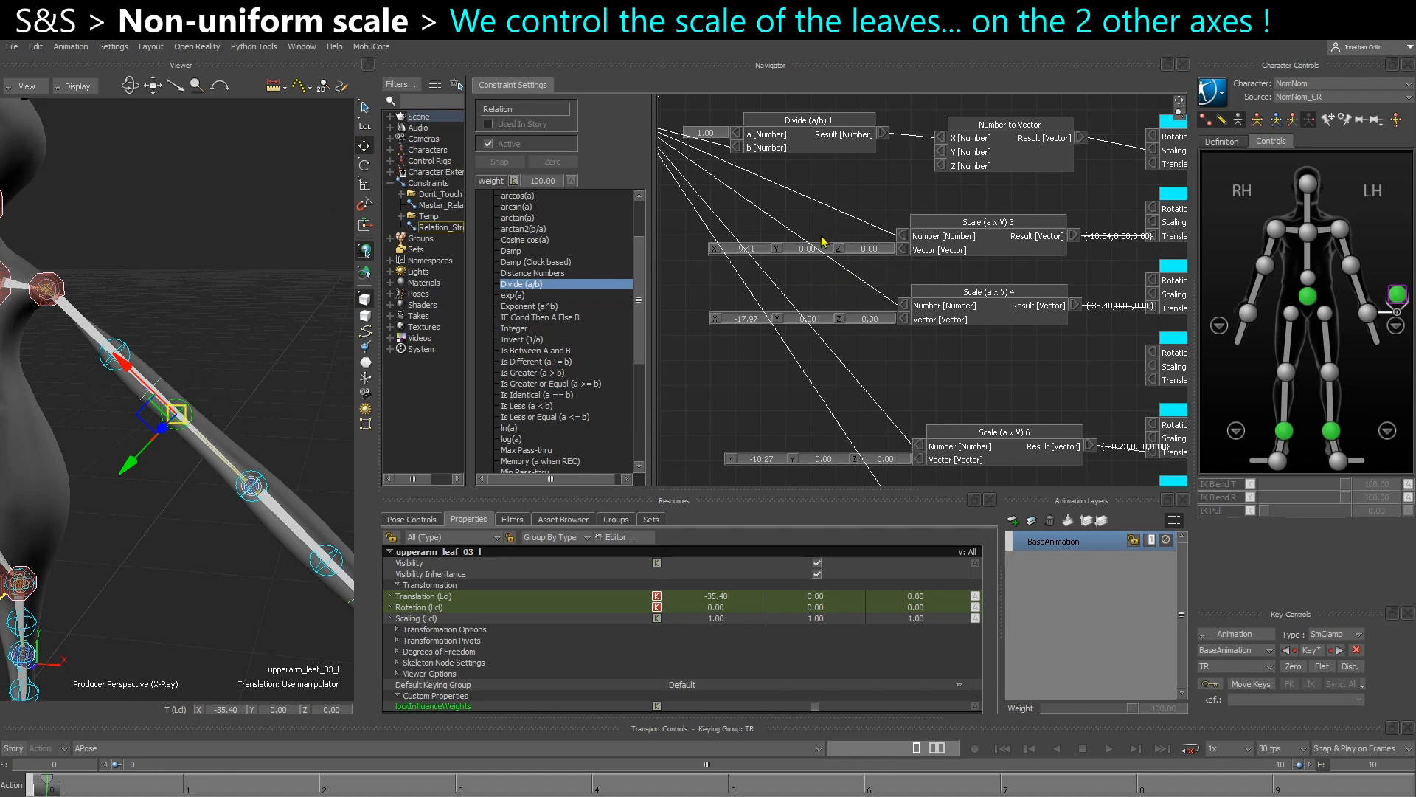
Disconnect the Number to Vector box's X input, set it to 1, and connect the Divide result to Y and Z instead.
shift+drag(824, 242, 830, 297)
drag(999, 207, 982, 183)
right_click(939, 195)
click(958, 200)
right_click(947, 183)
click(962, 191)
double_click(920, 189)
text(1)
drag(821, 197, 949, 214)
drag(812, 209, 807, 208)
Move the leaf boxes aside and connect Number to Vector's result to the Scaling of upperarm_leaf_02_l, upperarm_leaf_03_l and lowerarm_leaf_01_l.
shift+drag(1041, 252, 931, 199)
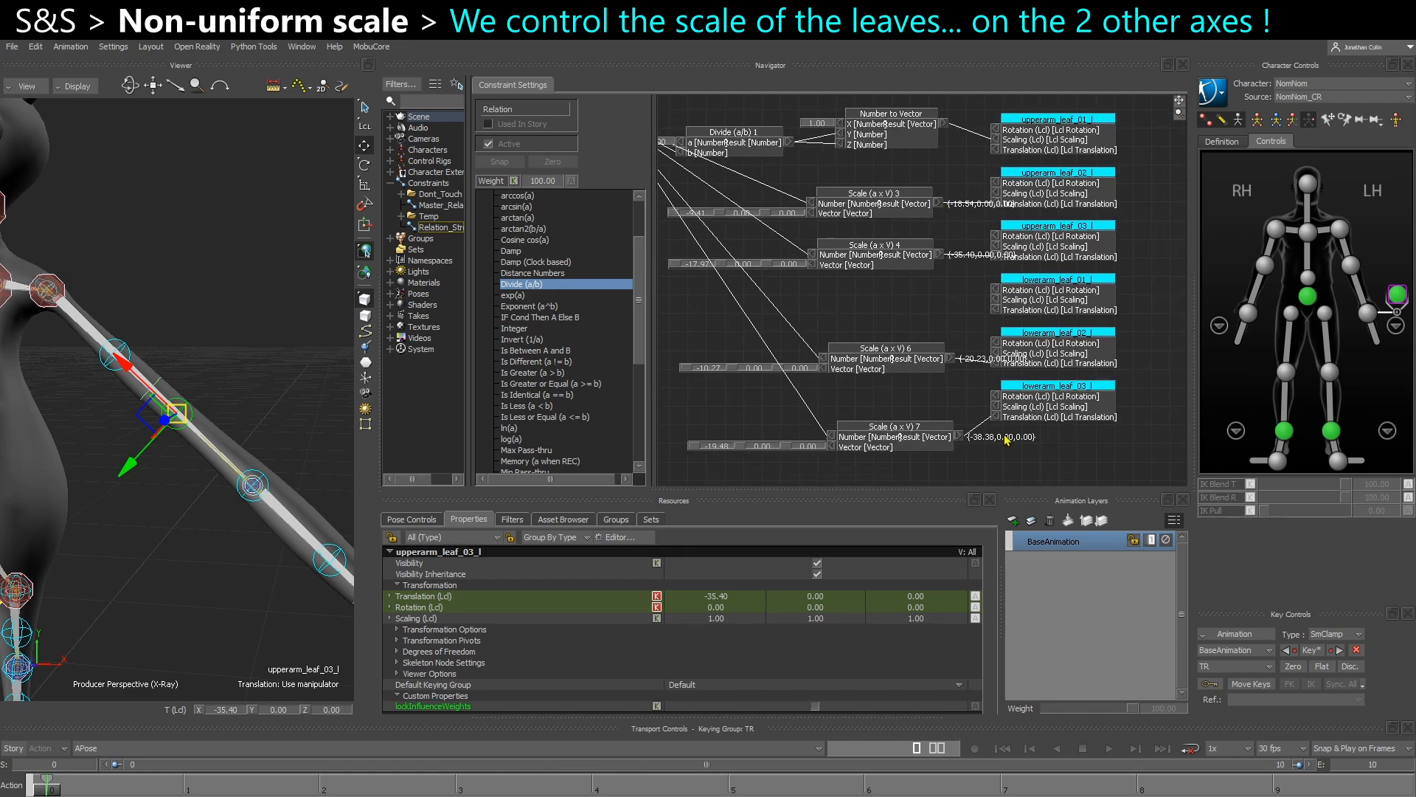
drag(1059, 179, 1125, 184)
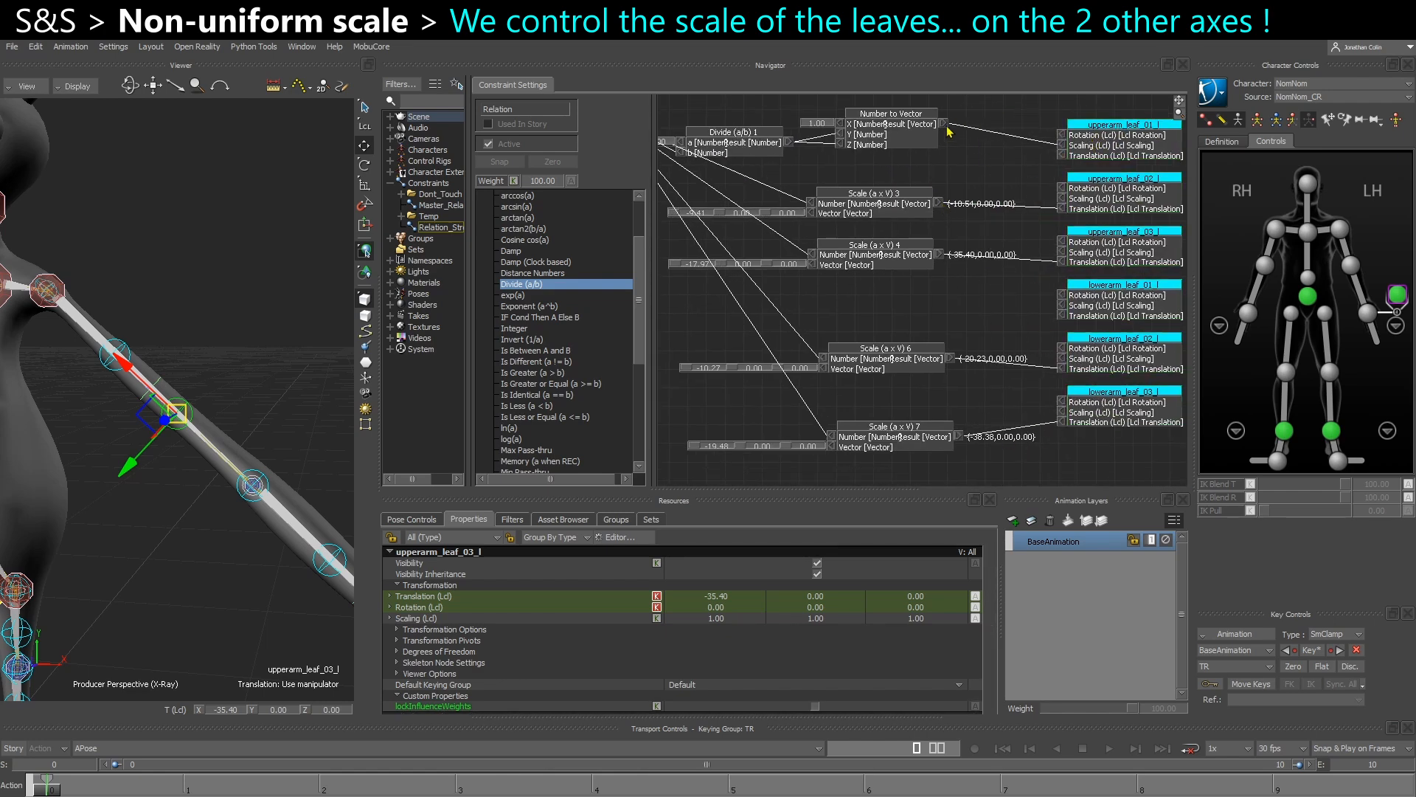
drag(945, 124, 1063, 198)
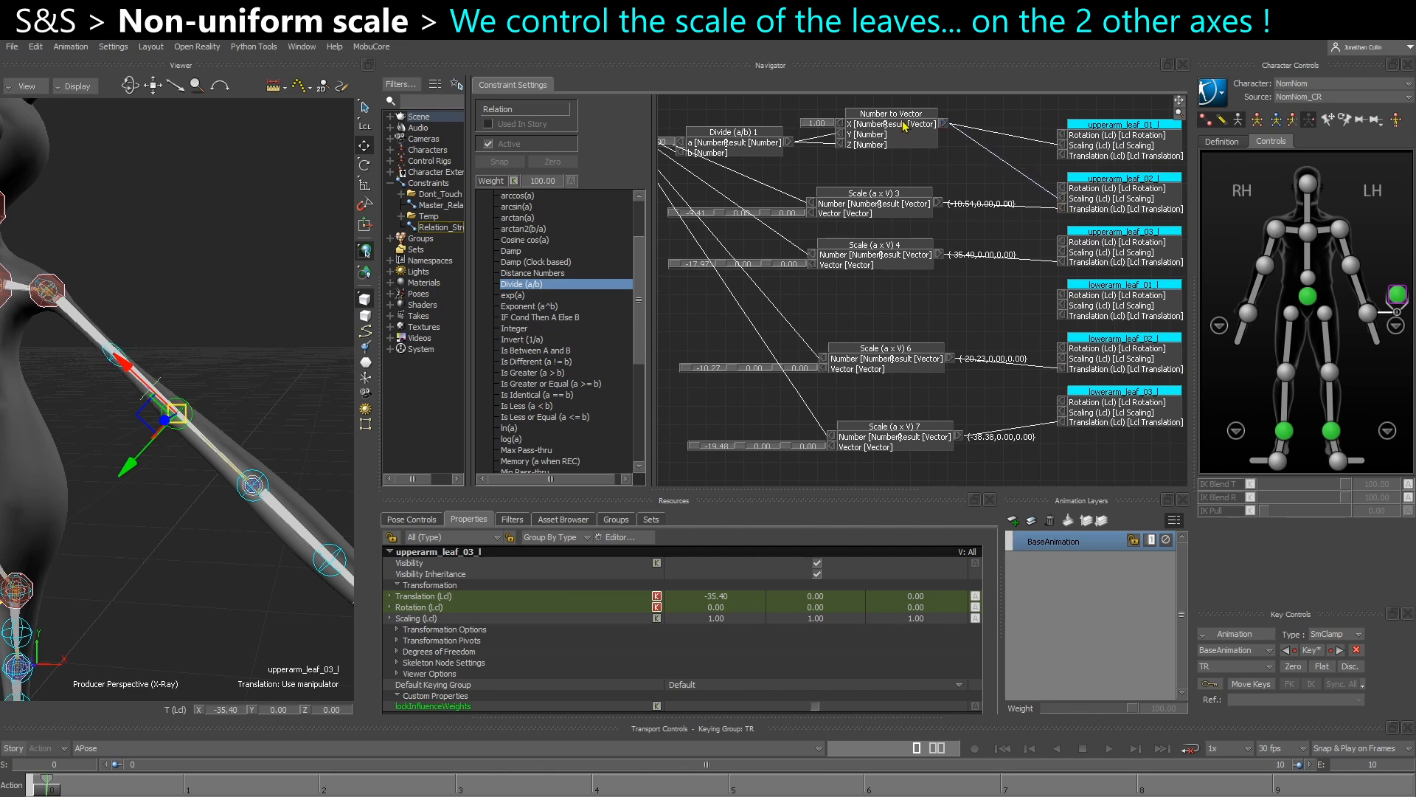
drag(947, 124, 1064, 257)
drag(951, 129, 1064, 308)
middle_drag(985, 308, 946, 327)
scroll(1008, 184, up, 2)
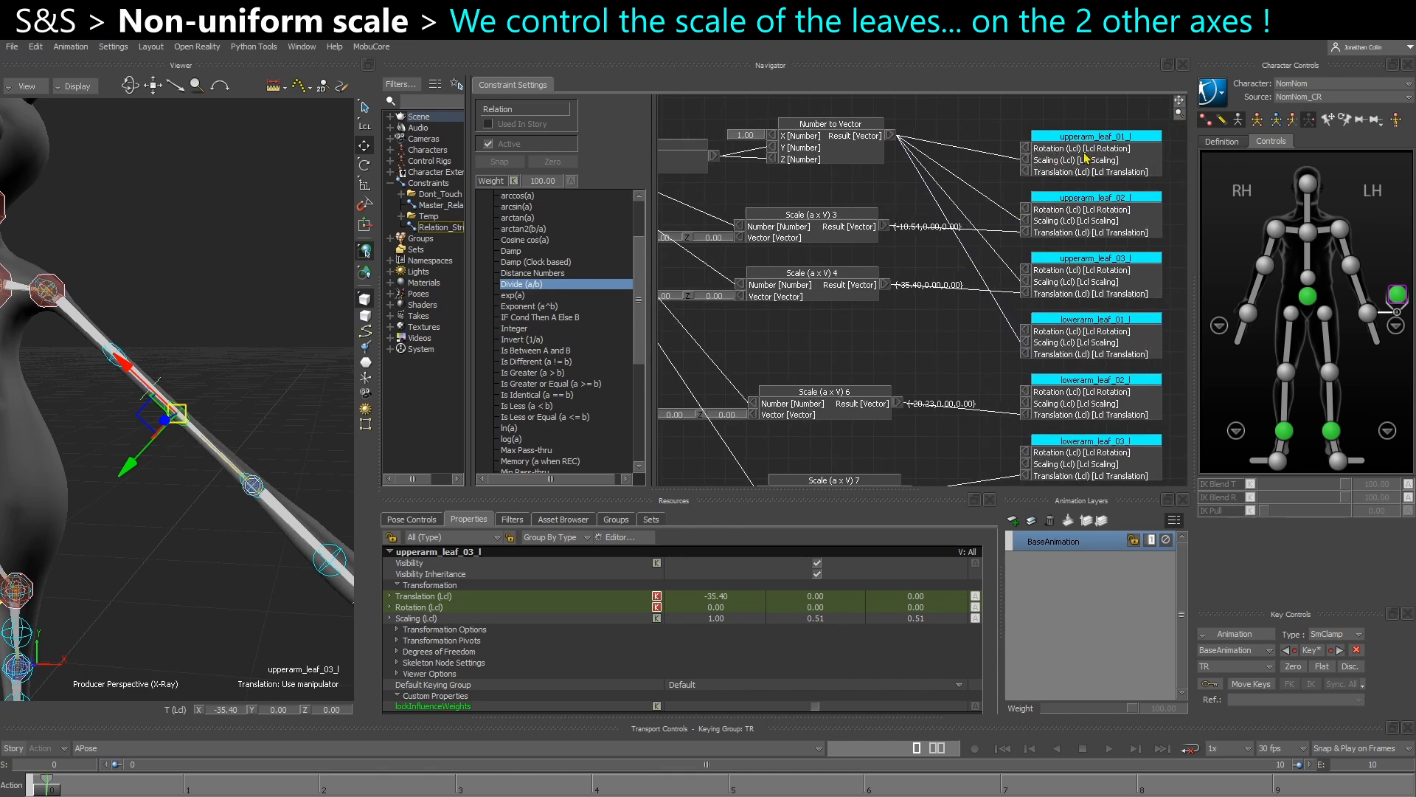
Connect the Number to Vector result to the Scaling inputs of lowerarm_leaf_02_l and lowerarm_leaf_03_l.
middle_drag(1060, 350, 1037, 304)
middle_drag(950, 264, 949, 310)
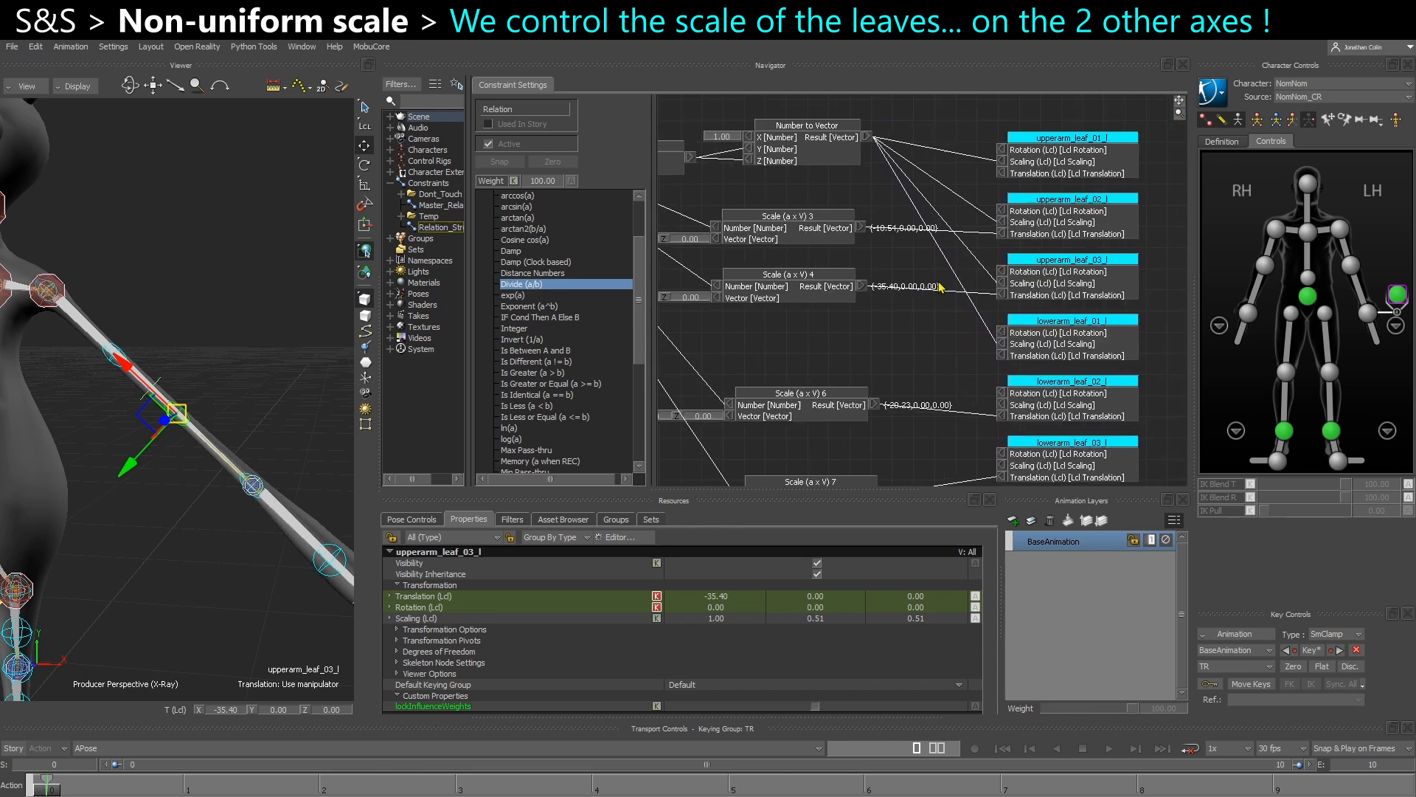
drag(866, 137, 1001, 362)
scroll(962, 374, down, 2)
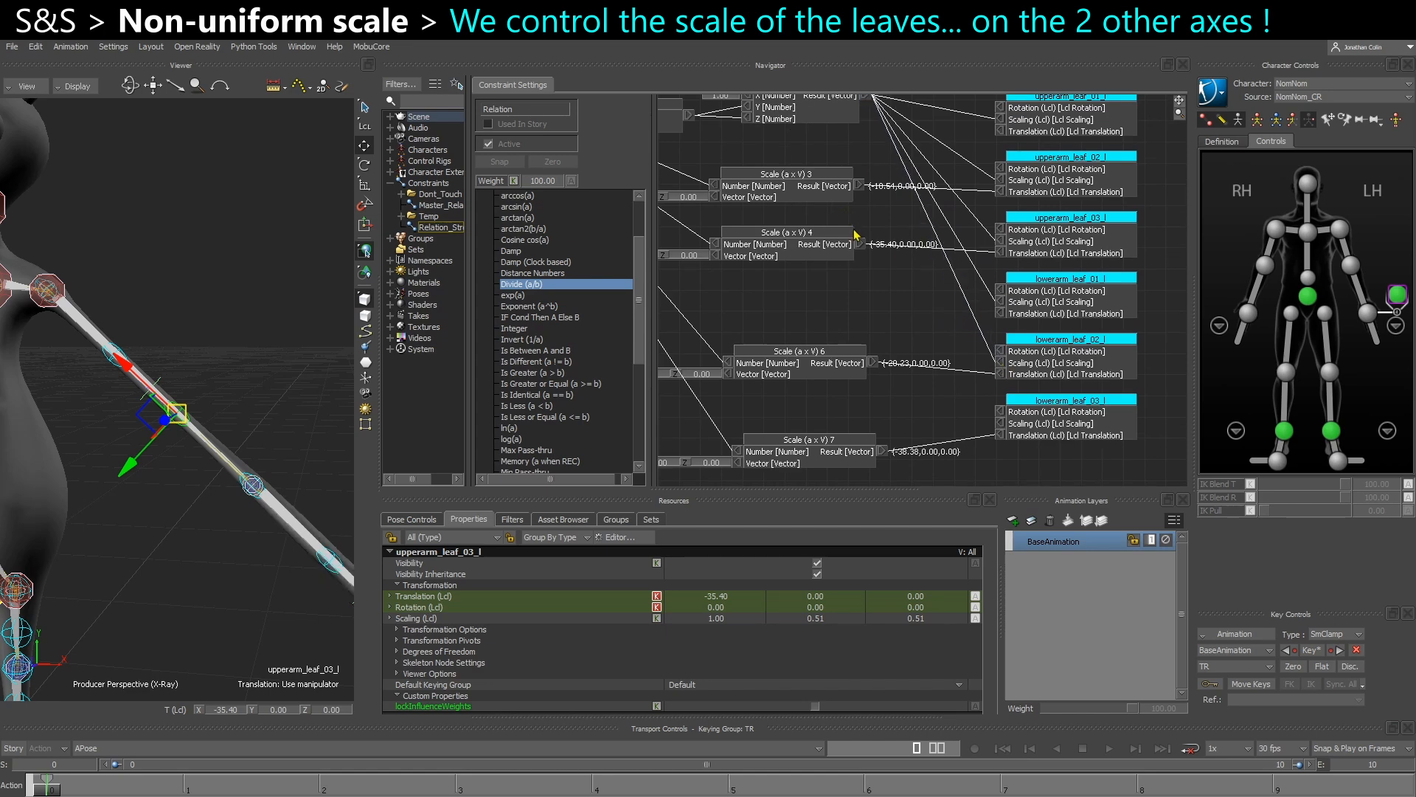
scroll(857, 187, up, 1)
drag(878, 151, 1007, 448)
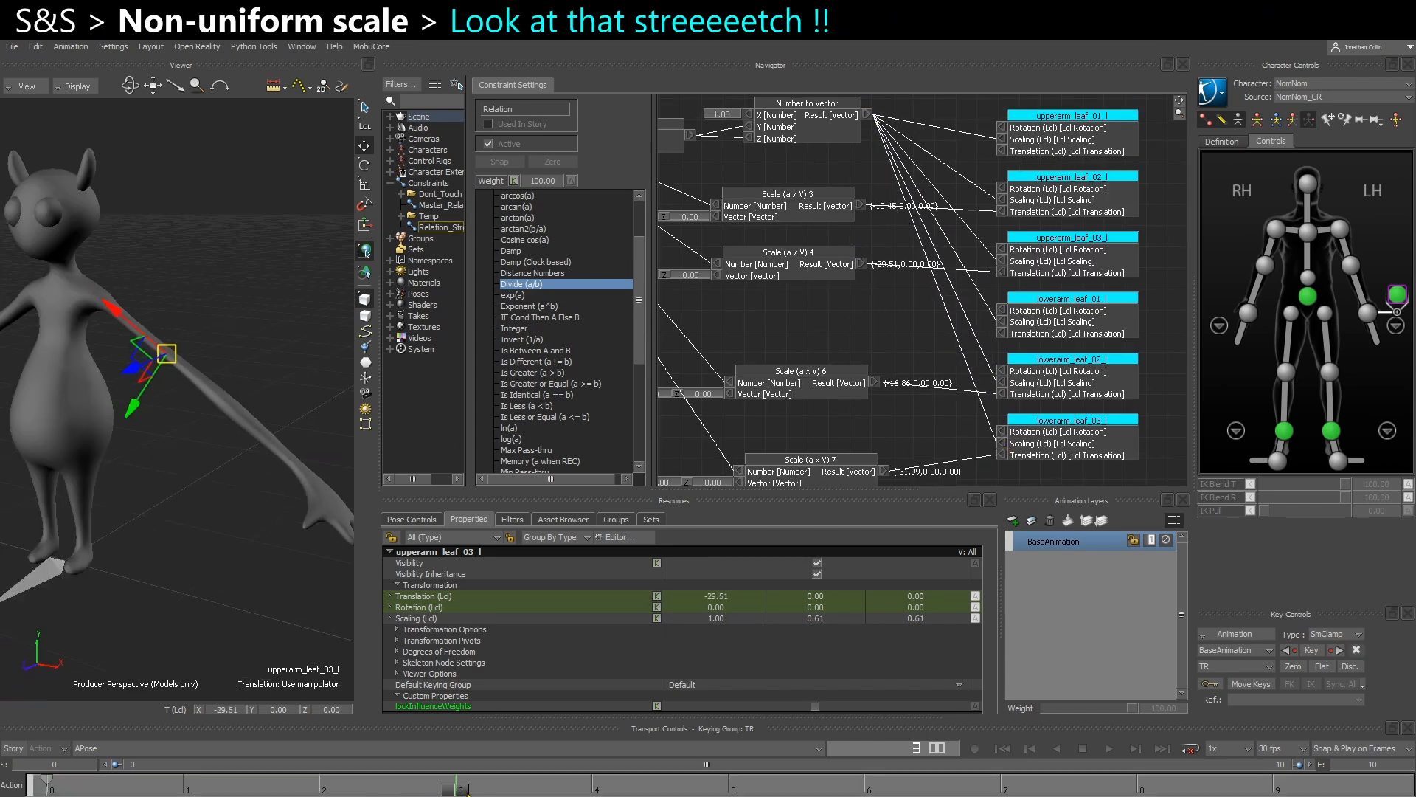
Scrub the timeline to frame 3 and examine the stretched left arm in Models only and X-Ray display.
drag(192, 784, 482, 791)
drag(356, 780, 455, 786)
mouse_move(201, 518)
alt+mouse_down()
mouse_move(151, 533)
mouse_move(170, 545)
mouse_move(238, 522)
mouse_move(185, 512)
alt+mouse_up()
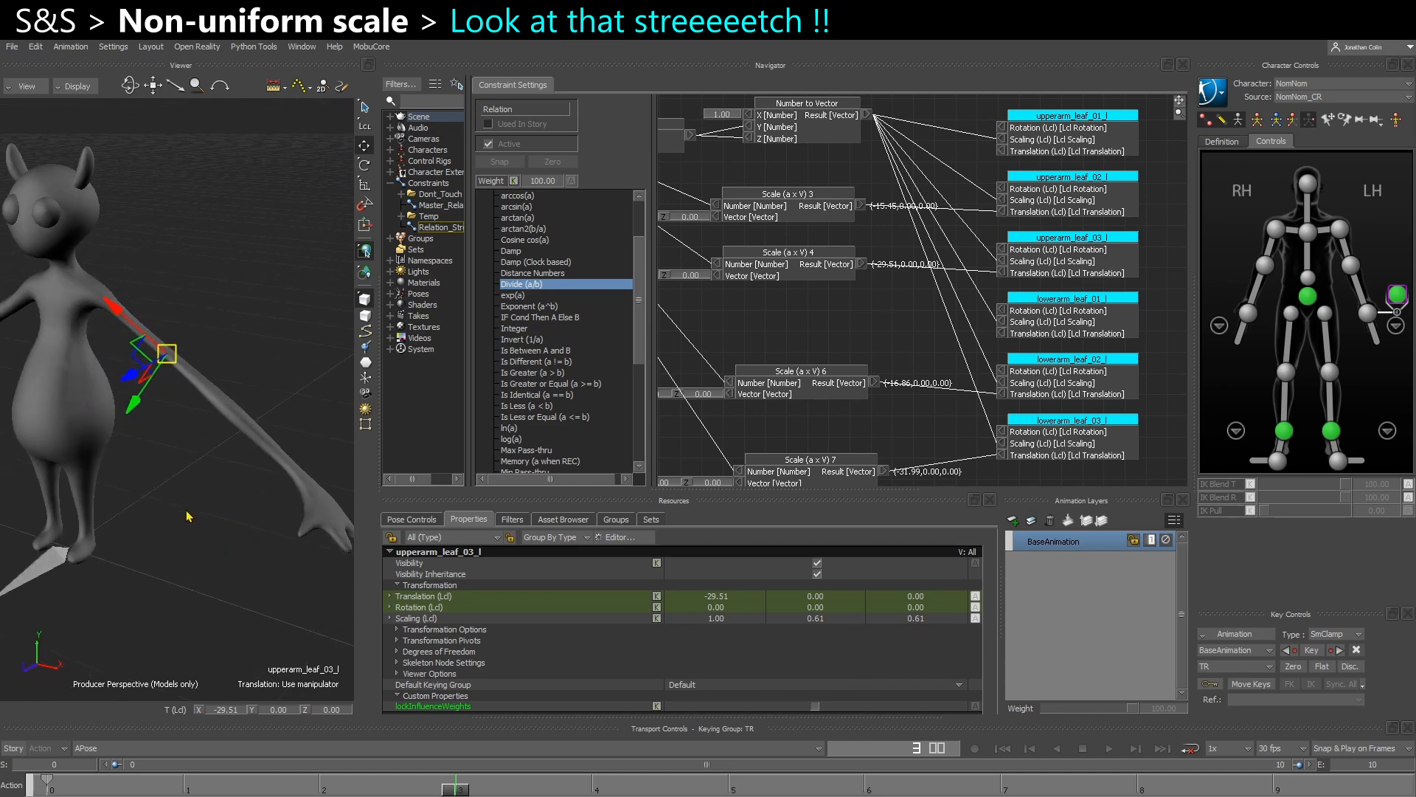
click(171, 447)
mouse_move(170, 446)
alt+right_down()
mouse_move(195, 453)
mouse_move(180, 462)
alt+right_up()
key(ctrl+a)
click(162, 335)
mouse_move(180, 462)
alt+mouse_down()
mouse_move(126, 433)
mouse_move(190, 445)
alt+mouse_up()
alt+middle_drag(190, 447, 184, 550)
alt+drag(183, 551, 188, 564)
mouse_move(468, 793)
mouse_down()
mouse_move(33, 786)
mouse_move(472, 796)
mouse_up()
alt+drag(325, 590, 250, 552)
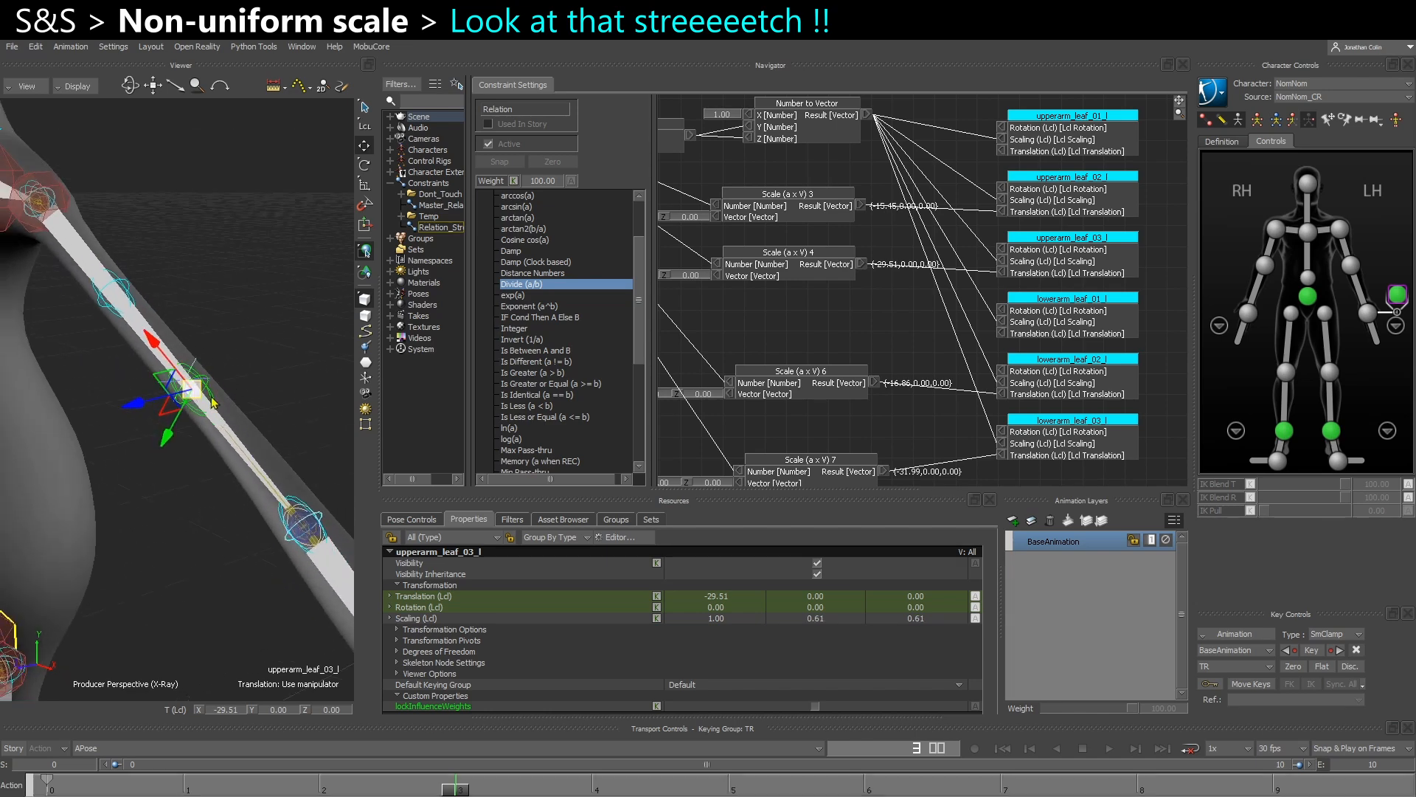
Check upperarm_leaf_03_l's scaling axes with the scaling manipulator, return to the translation manipulator and inspect the whole stretched arm.
alt+drag(203, 459, 208, 346)
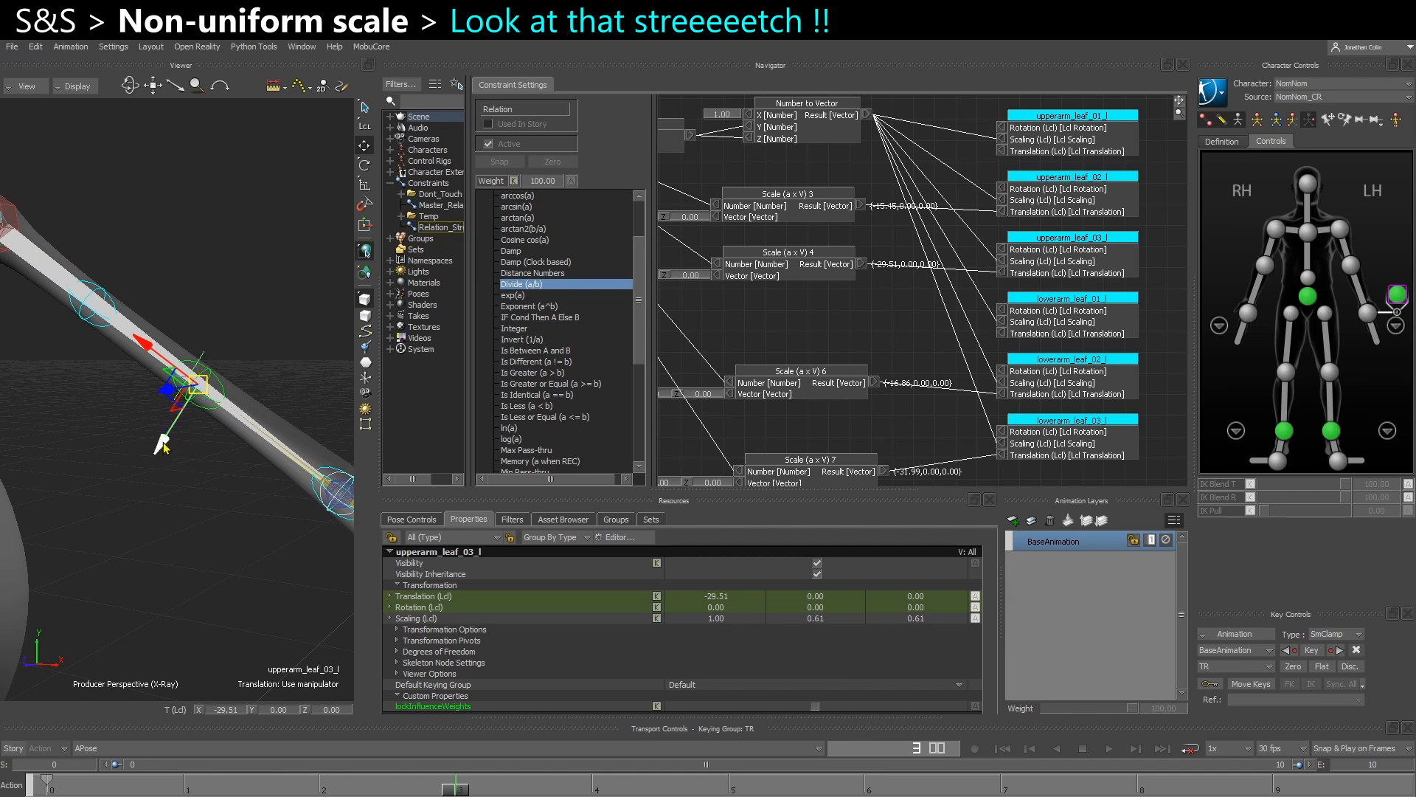
key(s)
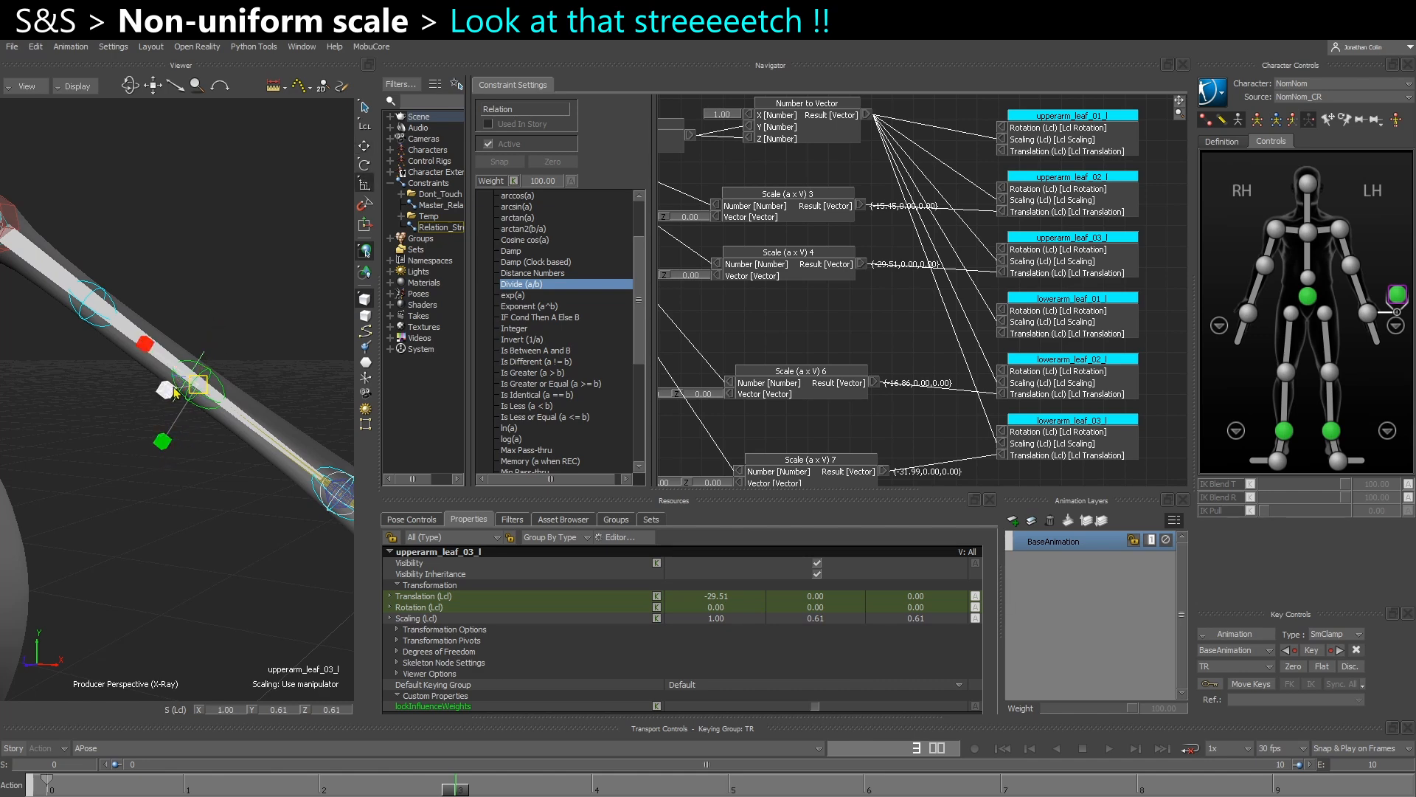
key(t)
scroll(203, 552, down, 5)
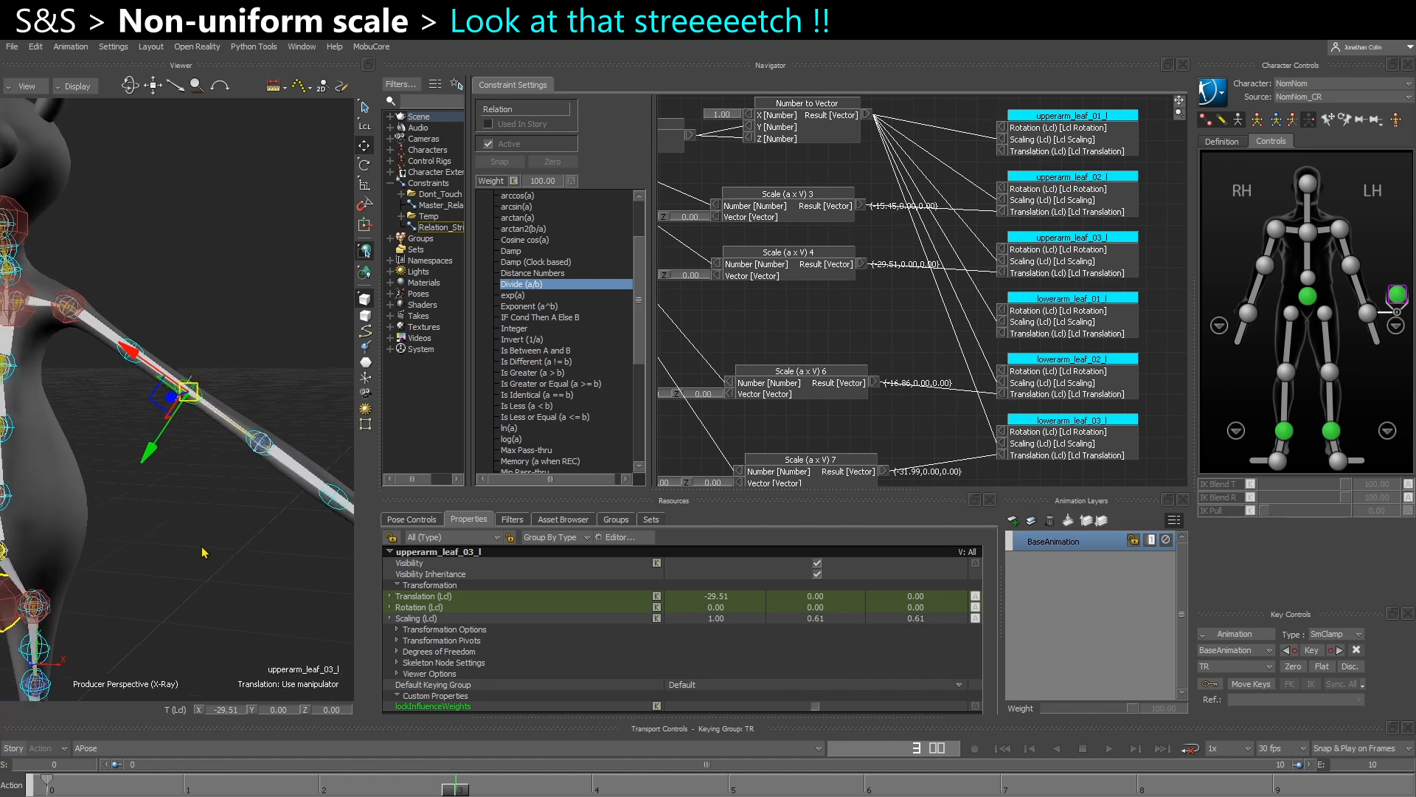
alt+drag(189, 529, 174, 446)
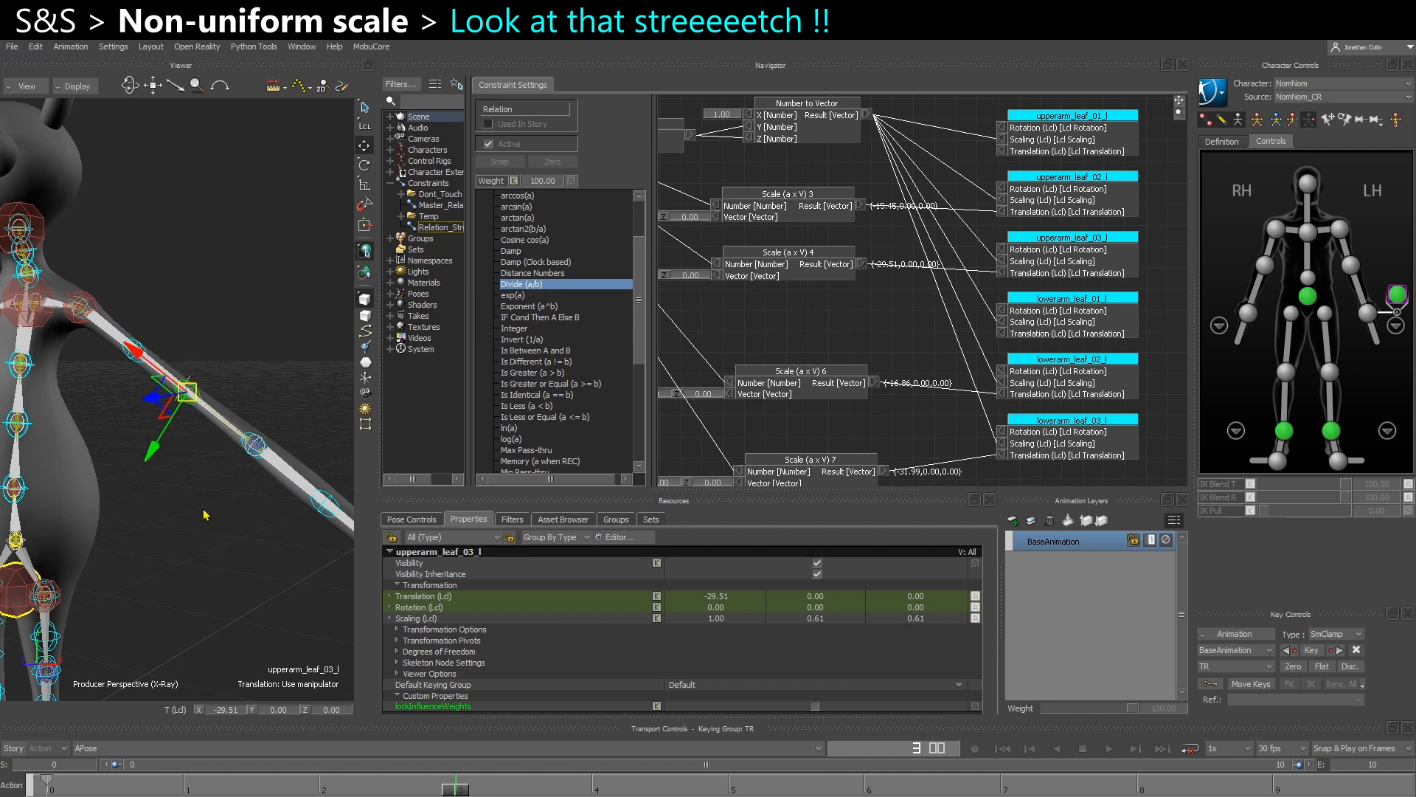
alt+right_drag(206, 515, 196, 490)
alt+drag(196, 490, 187, 490)
alt+middle_drag(186, 490, 174, 478)
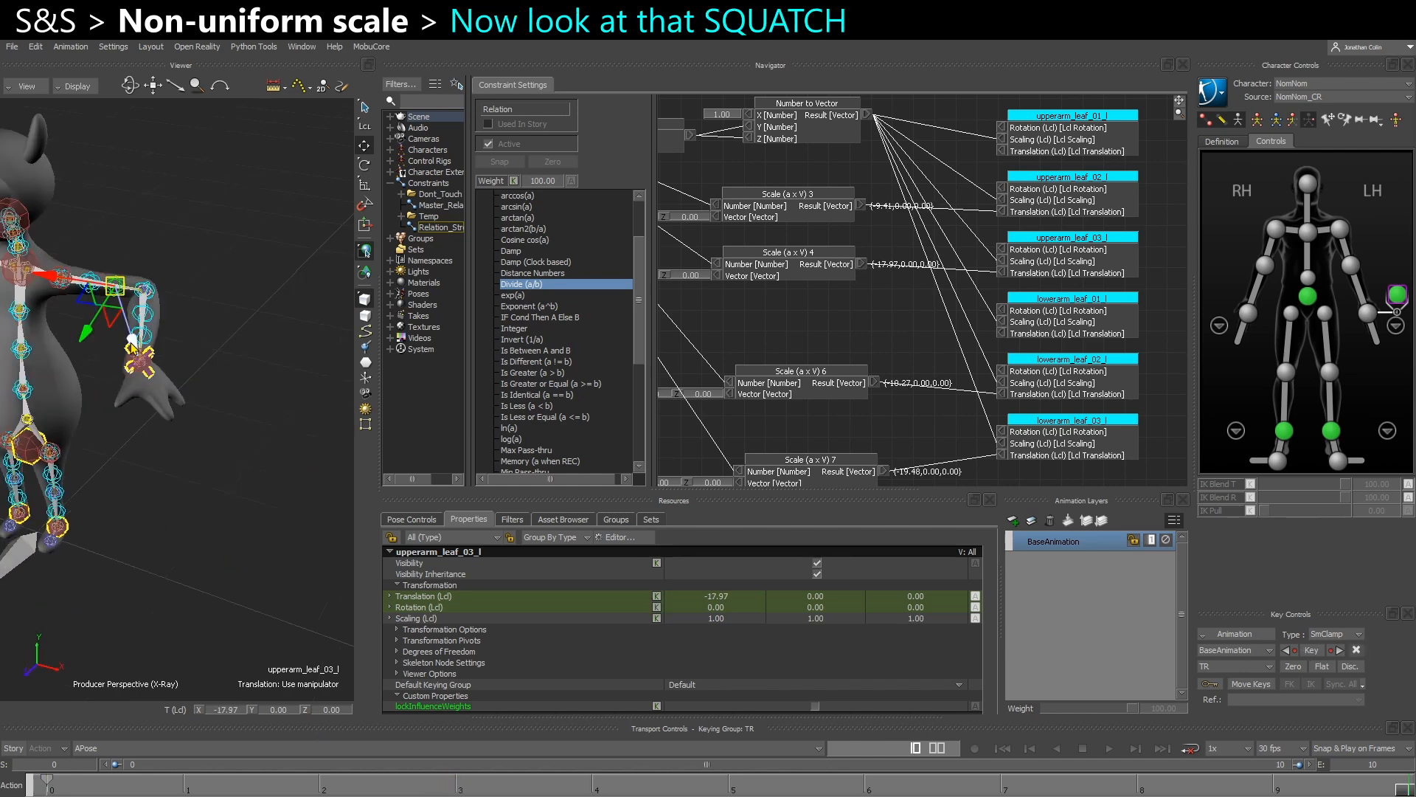
Select the left wrist auxiliary effector, reduce its Length_Multiplier to 0.67 and examine the squashed arm from several angles.
alt+right_drag(129, 344, 206, 472)
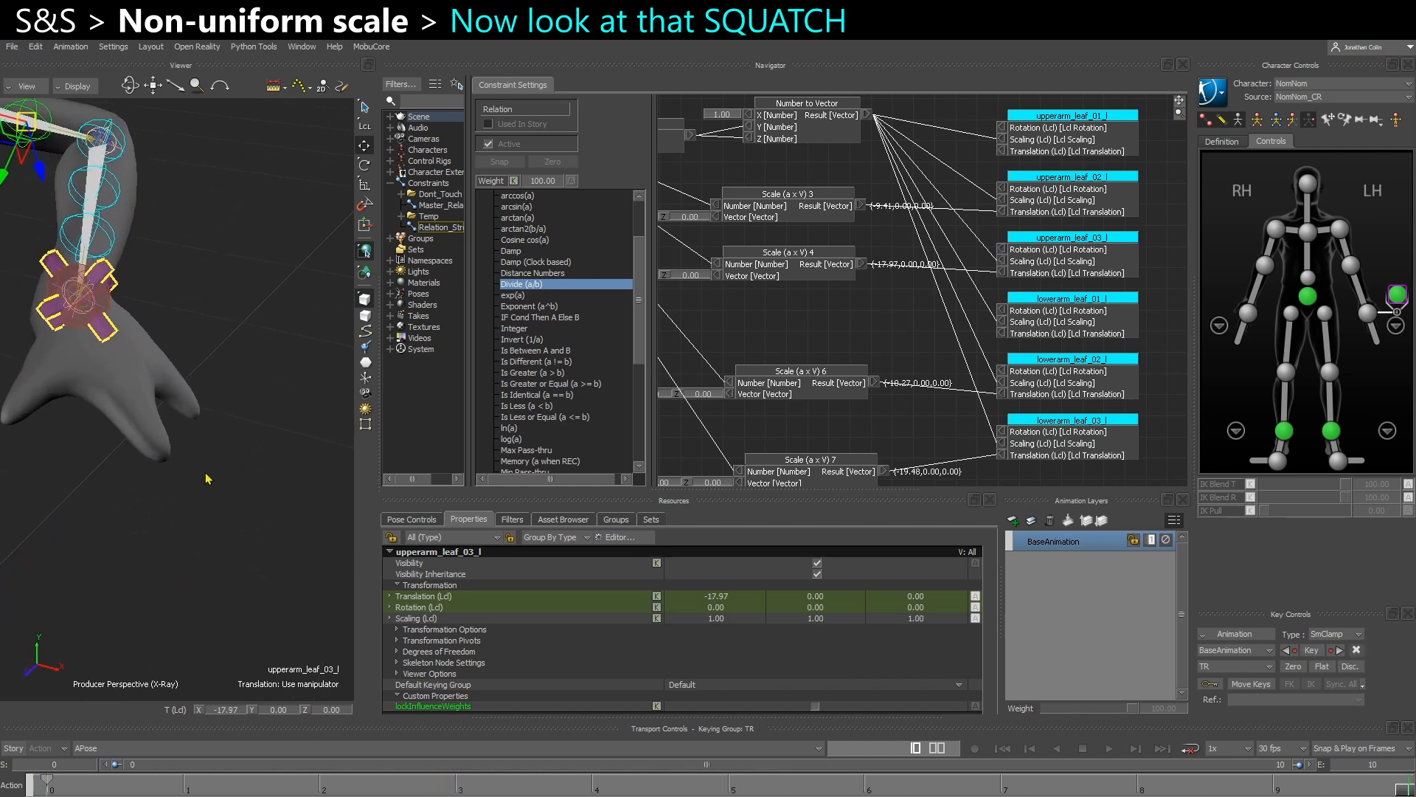
alt+middle_drag(205, 473, 354, 590)
alt+right_drag(354, 590, 332, 550)
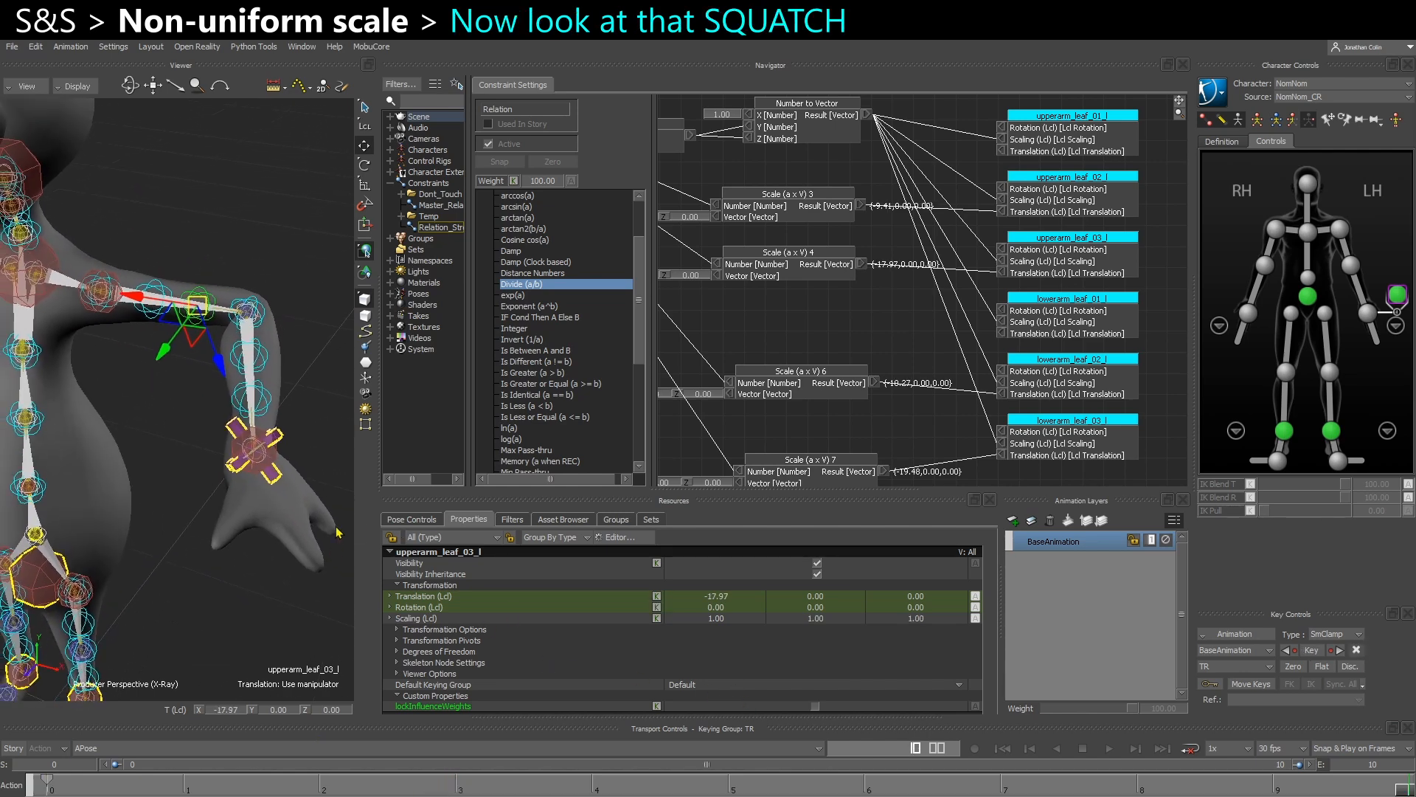
click(277, 437)
scroll(774, 691, down, 3)
drag(697, 710, 690, 708)
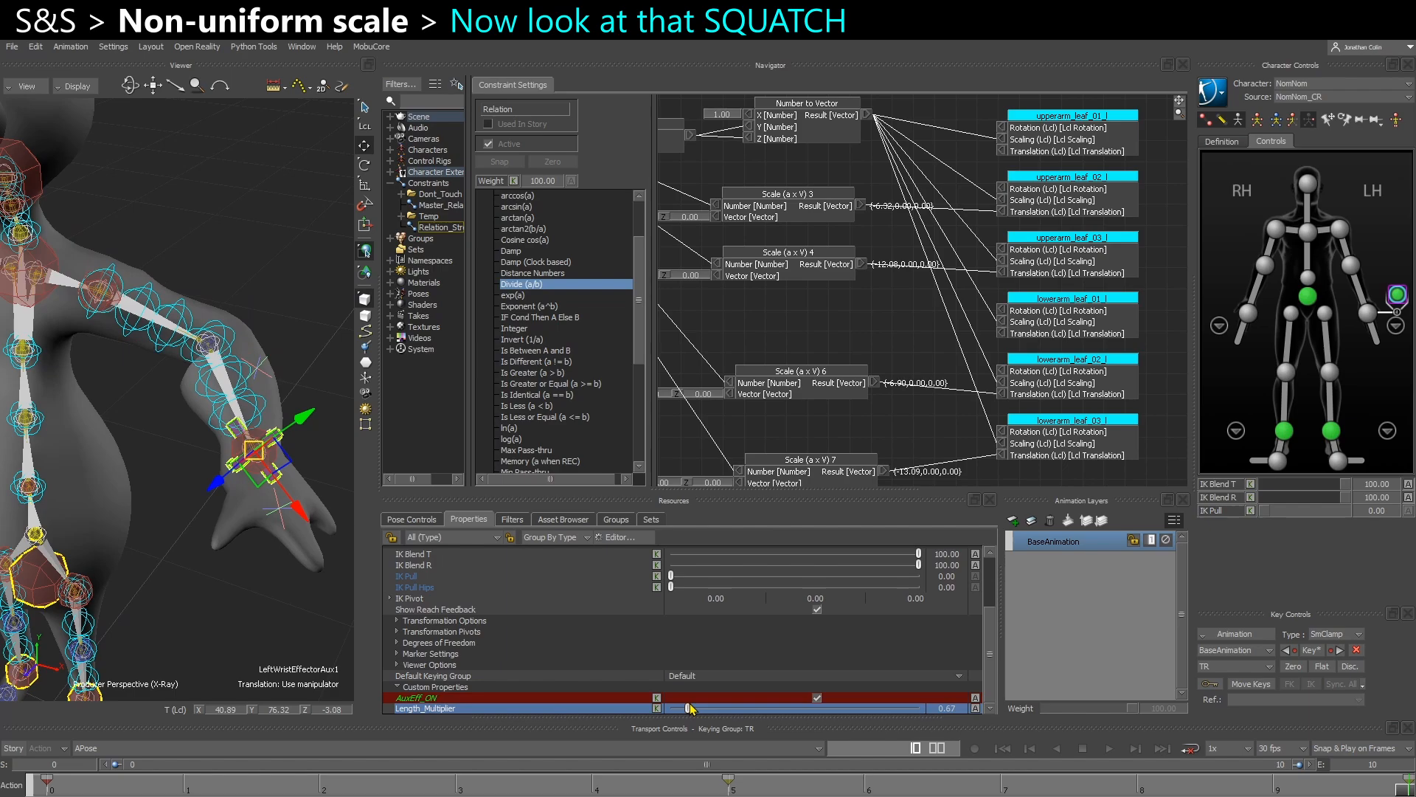
mouse_move(222, 549)
alt+mouse_down()
mouse_move(134, 553)
mouse_move(231, 563)
mouse_move(177, 557)
mouse_move(210, 557)
alt+mouse_up()
alt+drag(140, 641, 110, 653)
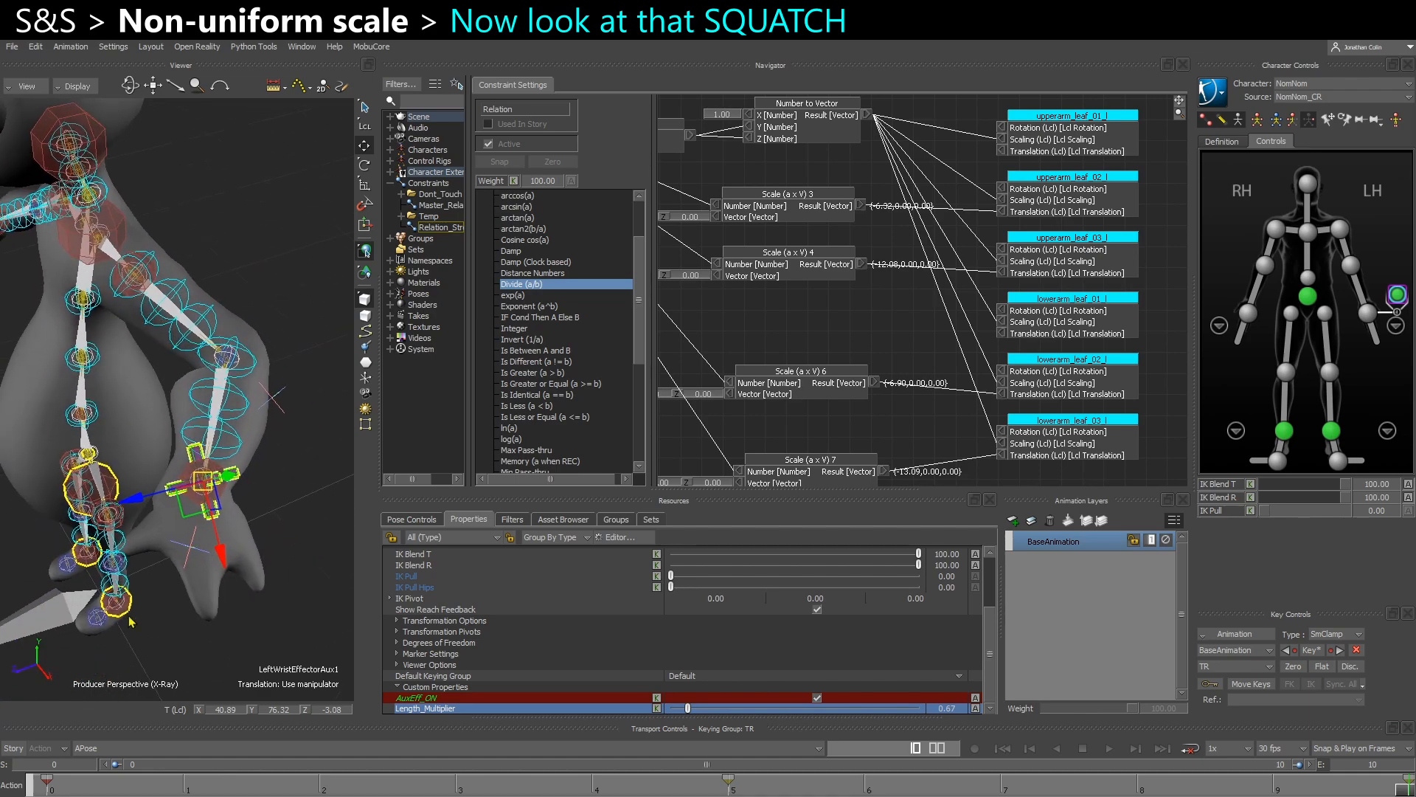
alt+drag(245, 402, 238, 371)
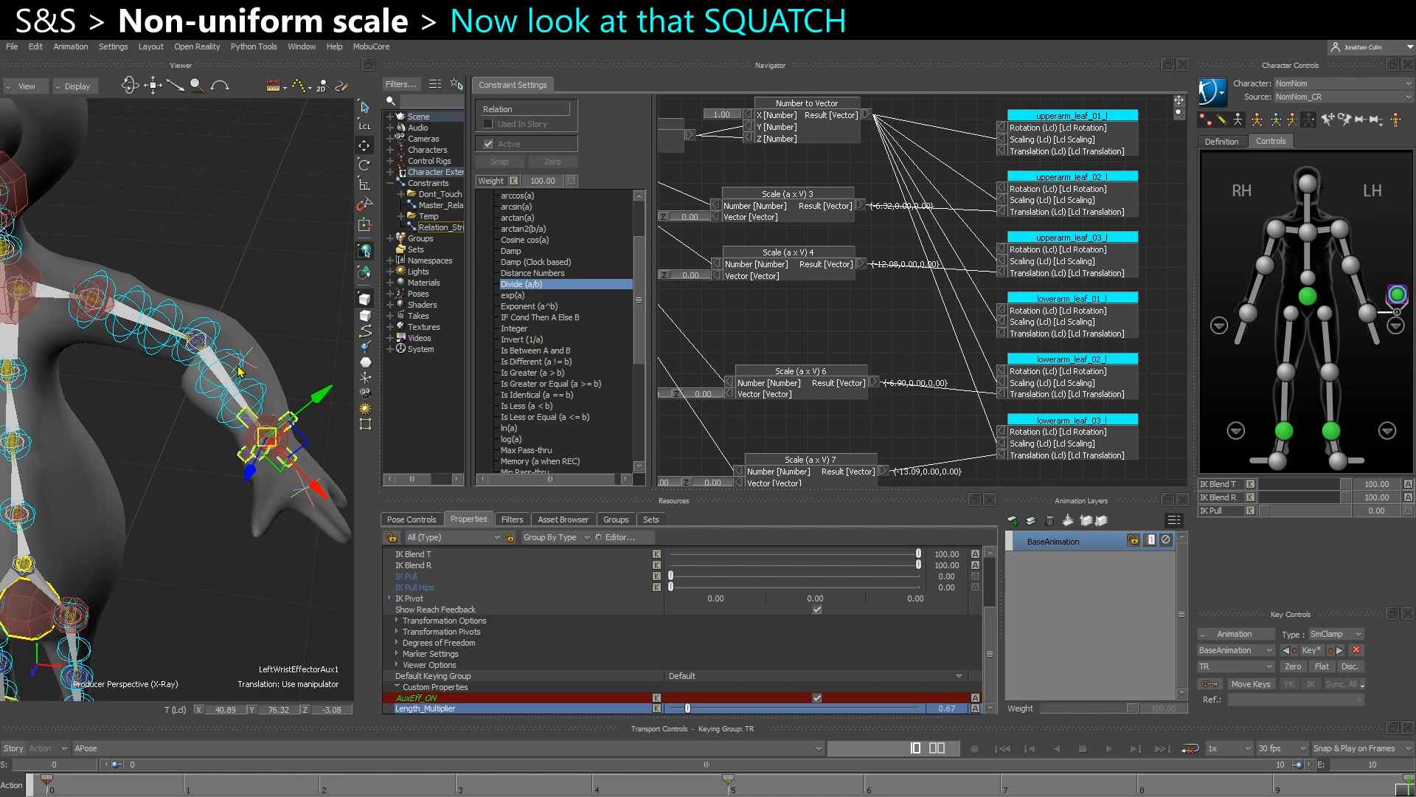
Lower the wrist effector's Length_Multiplier slightly, then raise it to 1.57 and inspect how the arm's thickness responds.
drag(689, 710, 684, 709)
mouse_move(223, 544)
alt+mouse_down()
mouse_move(131, 548)
mouse_move(211, 539)
alt+mouse_up()
drag(685, 710, 714, 710)
alt+drag(208, 550, 227, 544)
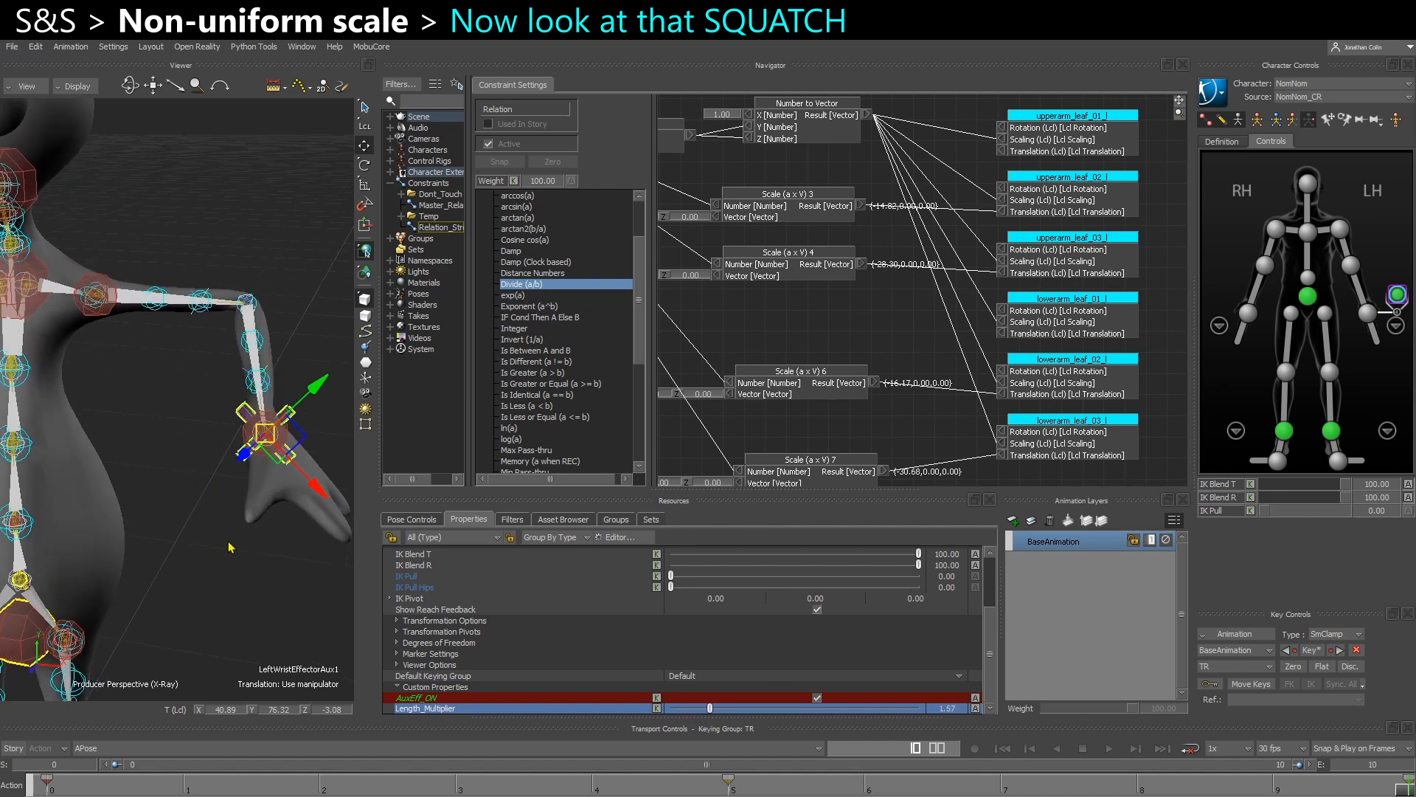
alt+right_drag(228, 544, 196, 512)
alt+drag(196, 512, 200, 519)
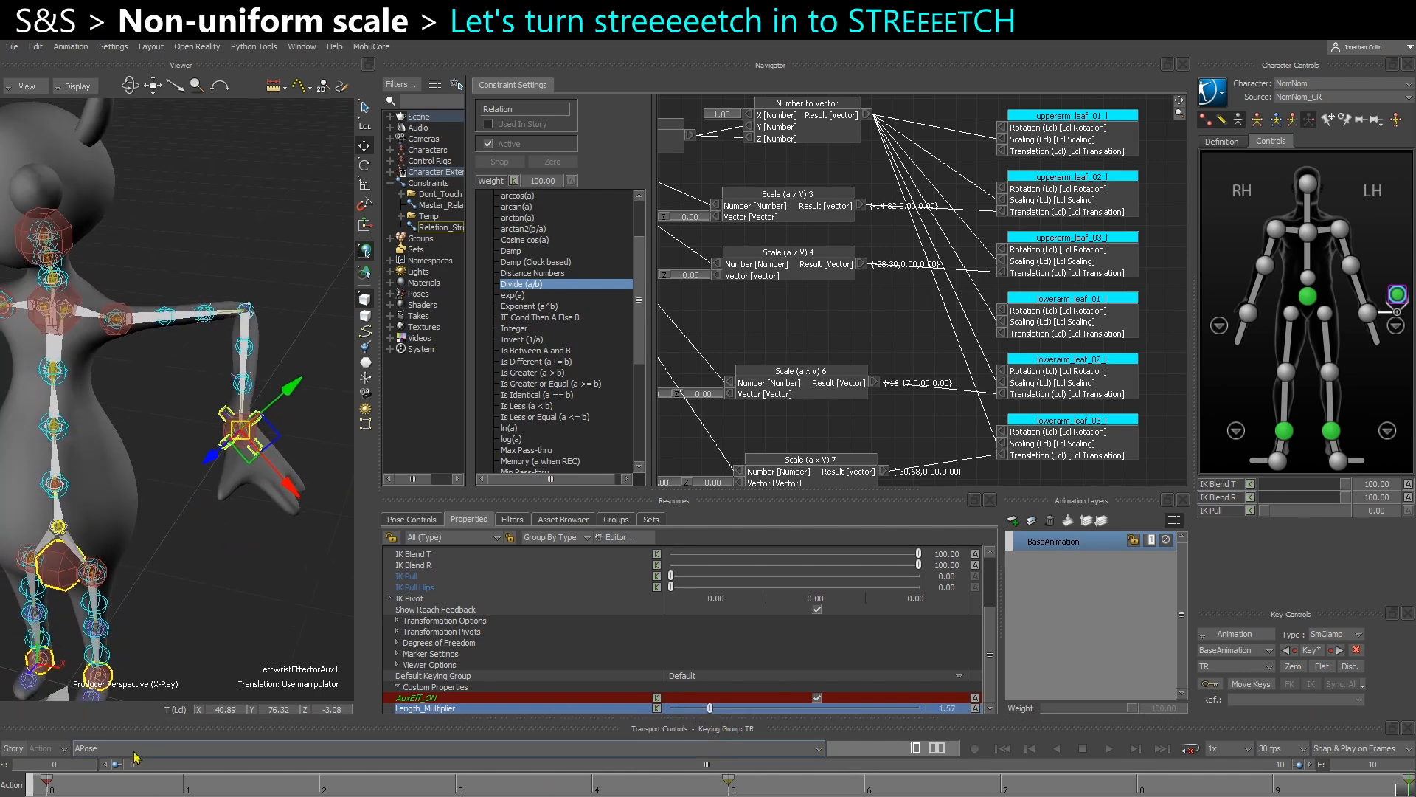
Reset the left wrist effector's Length_Multiplier to 1.
double_click(956, 709)
text(1)
key(Return)
ctrl+shift+drag(279, 542, 246, 355)
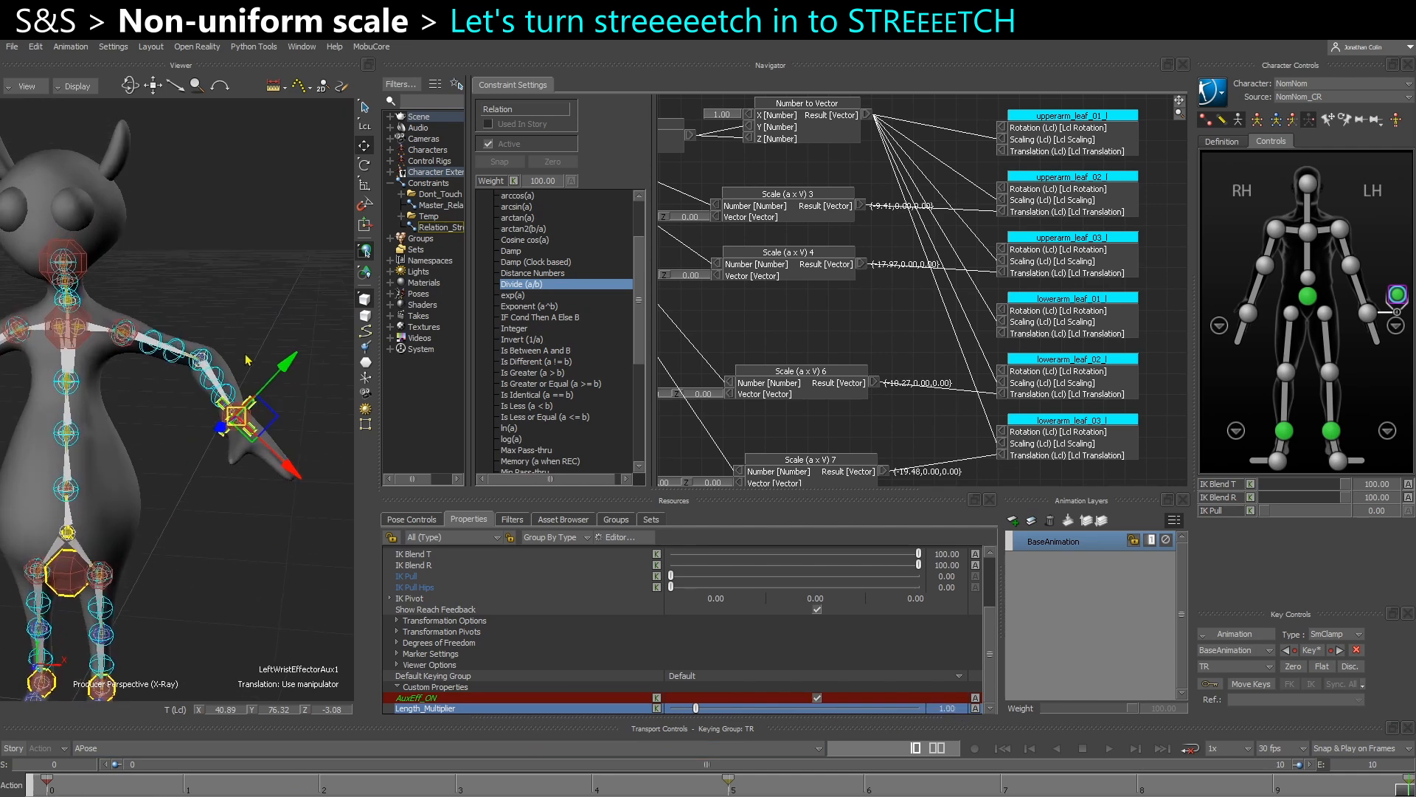
Scrub the timeline from frame 0 to frame 2 and view the stretched arm's thickness without X-Ray display.
click(51, 783)
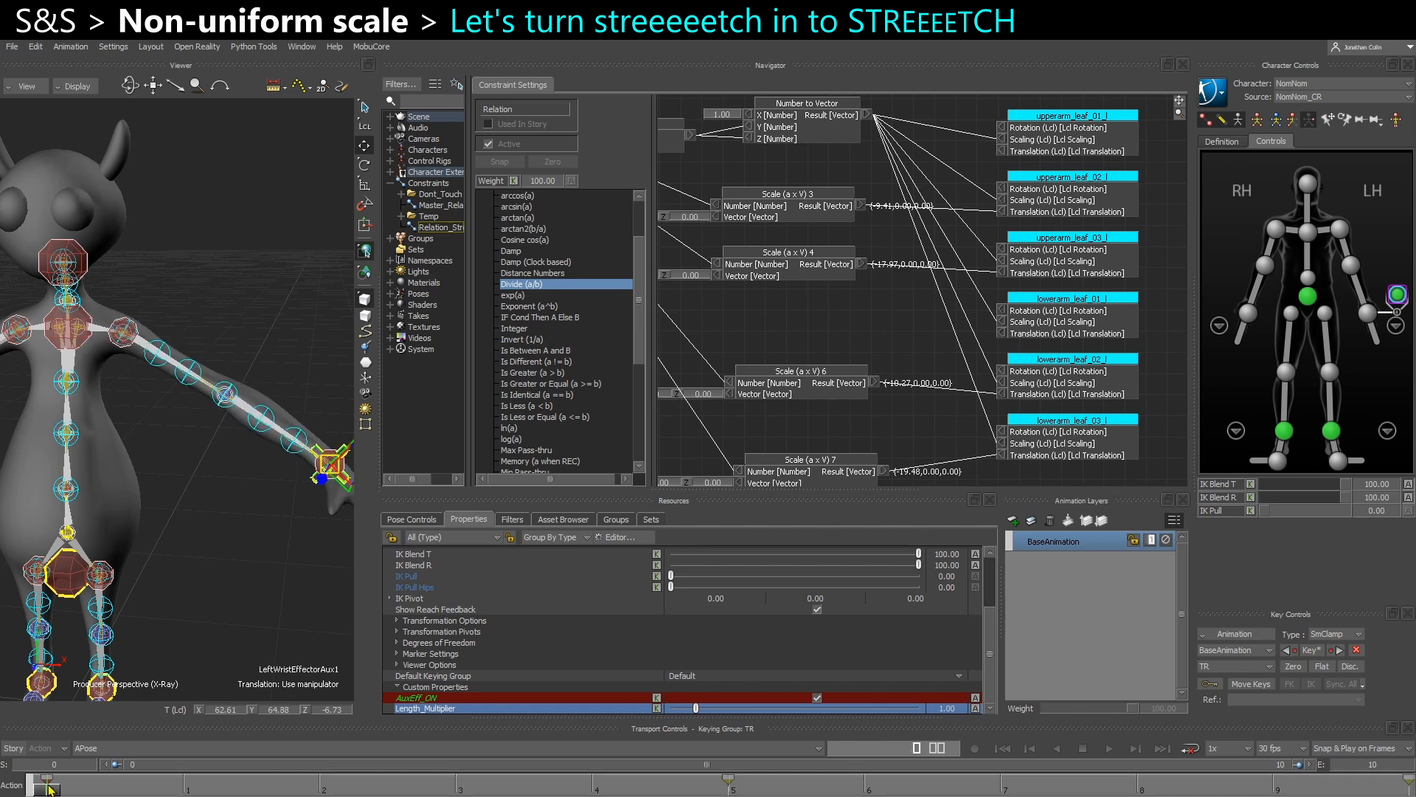
drag(51, 788, 320, 788)
shift+drag(204, 630, 161, 639)
key(ctrl+a)
mouse_move(320, 788)
mouse_down()
mouse_move(192, 788)
mouse_move(319, 788)
mouse_up()
ctrl+shift+drag(152, 611, 154, 384)
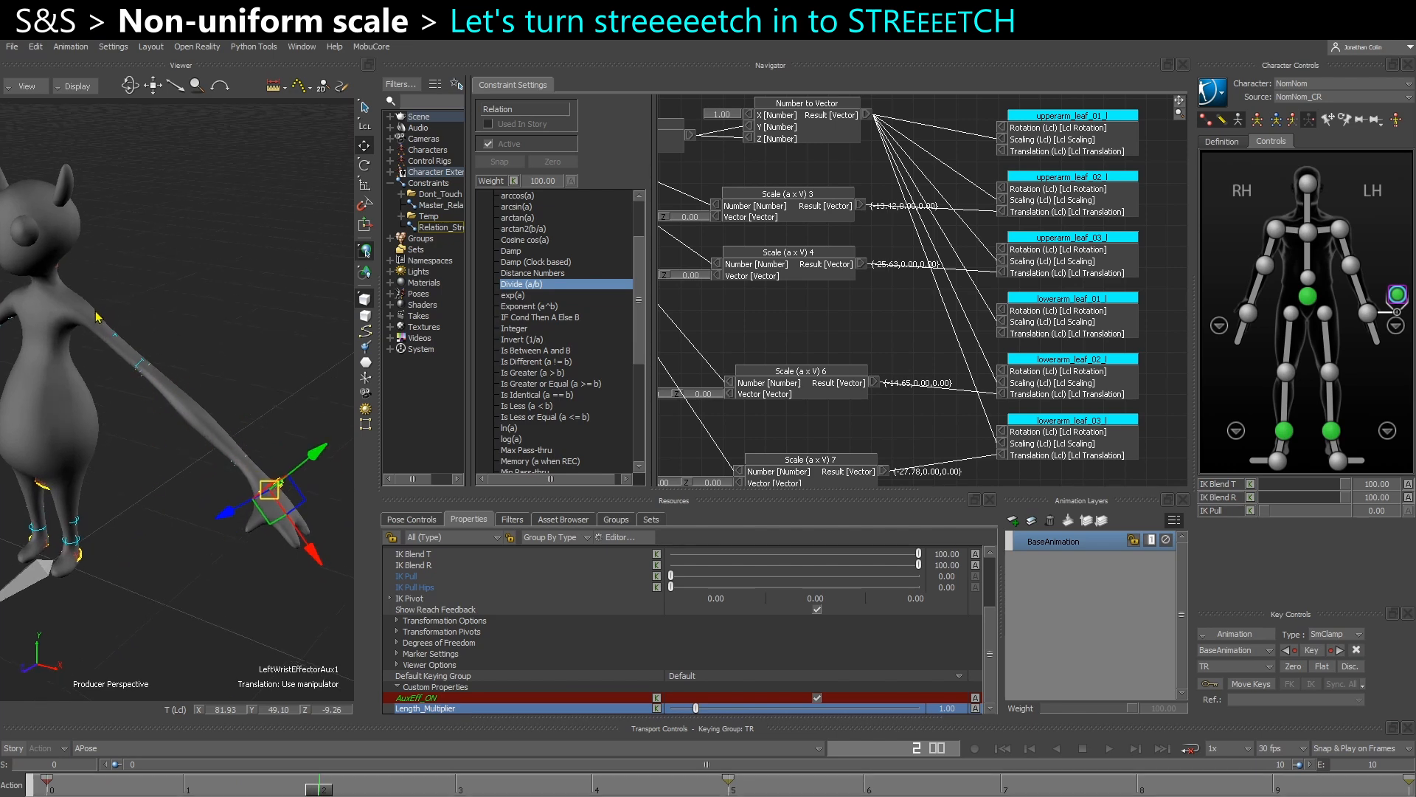
Add a Middle Point vector box to the relation, placed between the Number to Vector box and the leaf boxes.
shift+drag(886, 262, 875, 301)
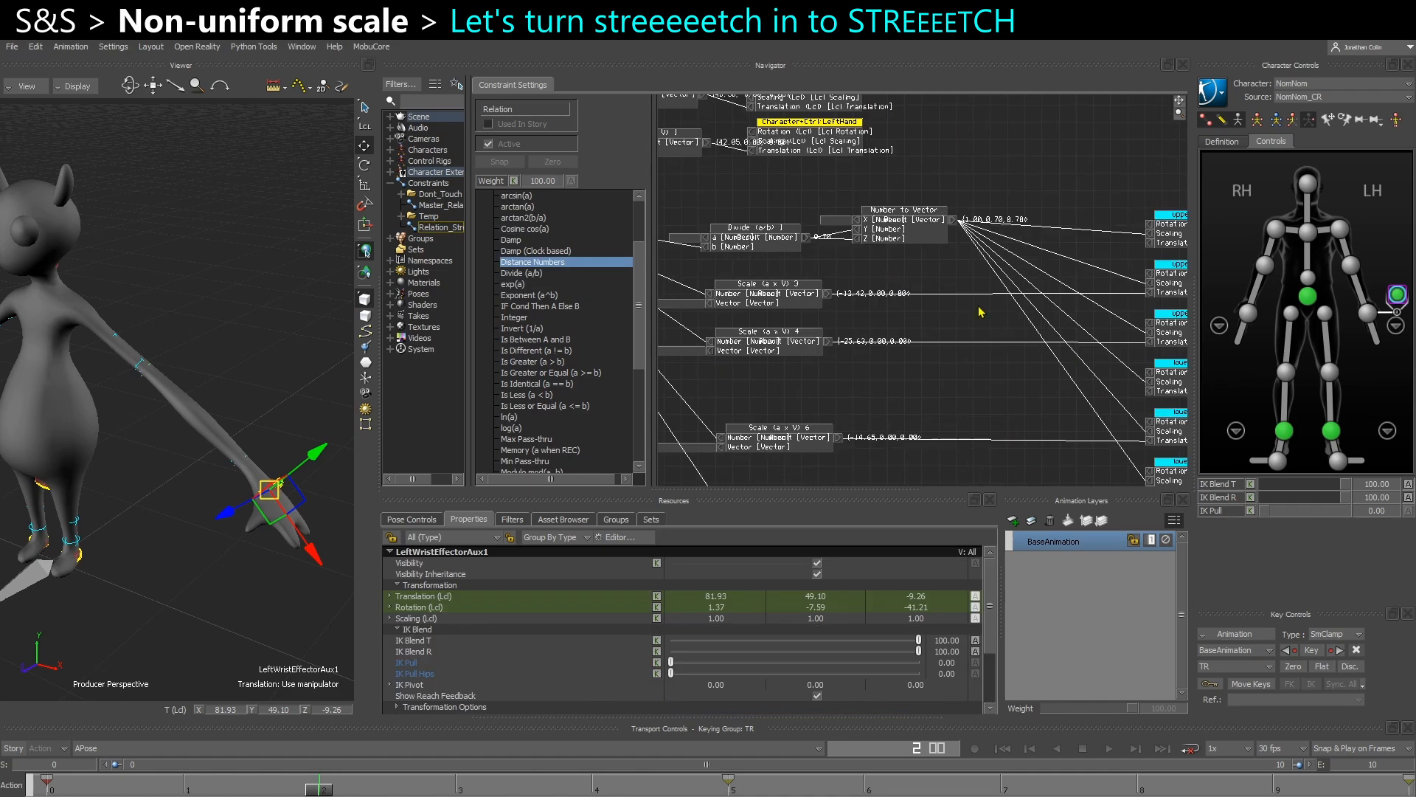
shift+drag(894, 320, 779, 287)
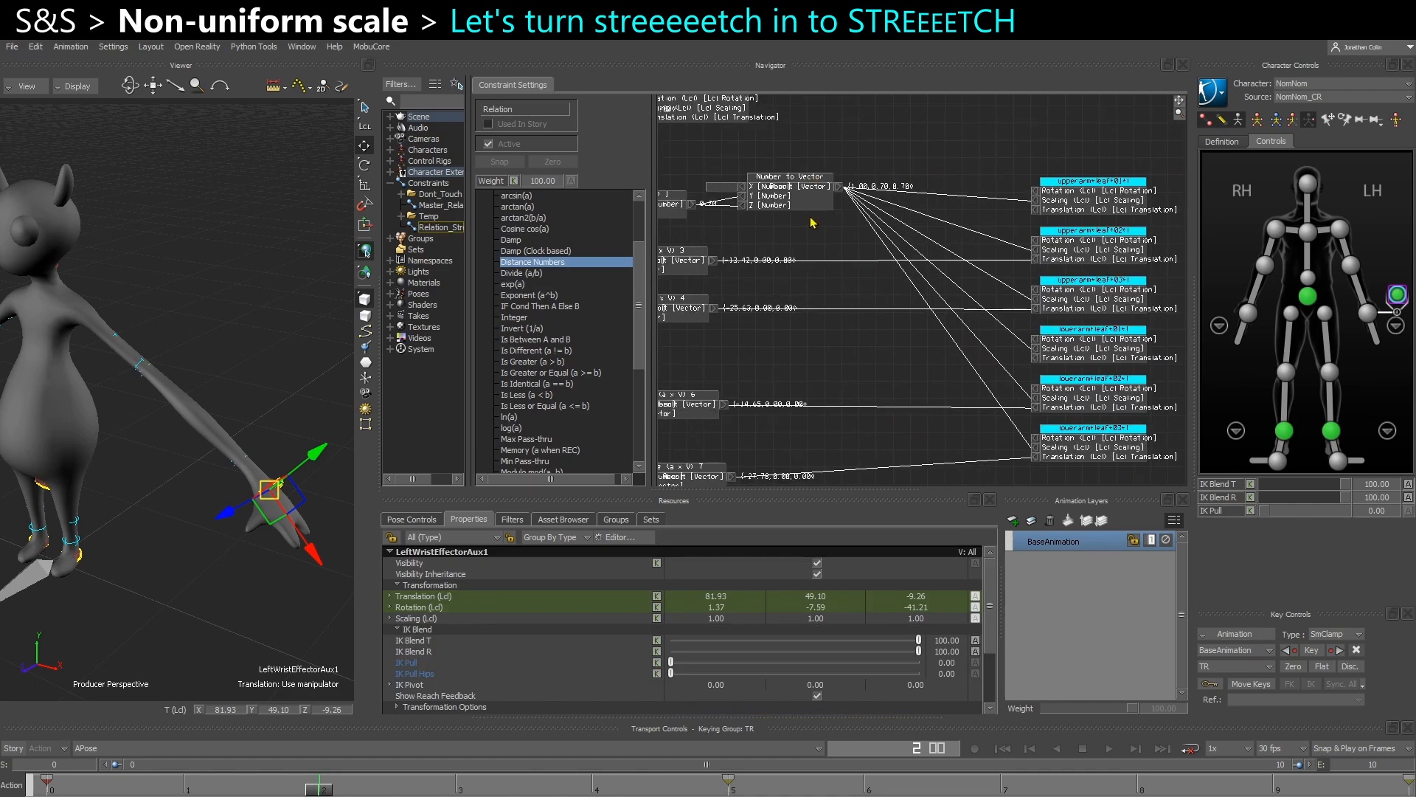
scroll(787, 204, up, 2)
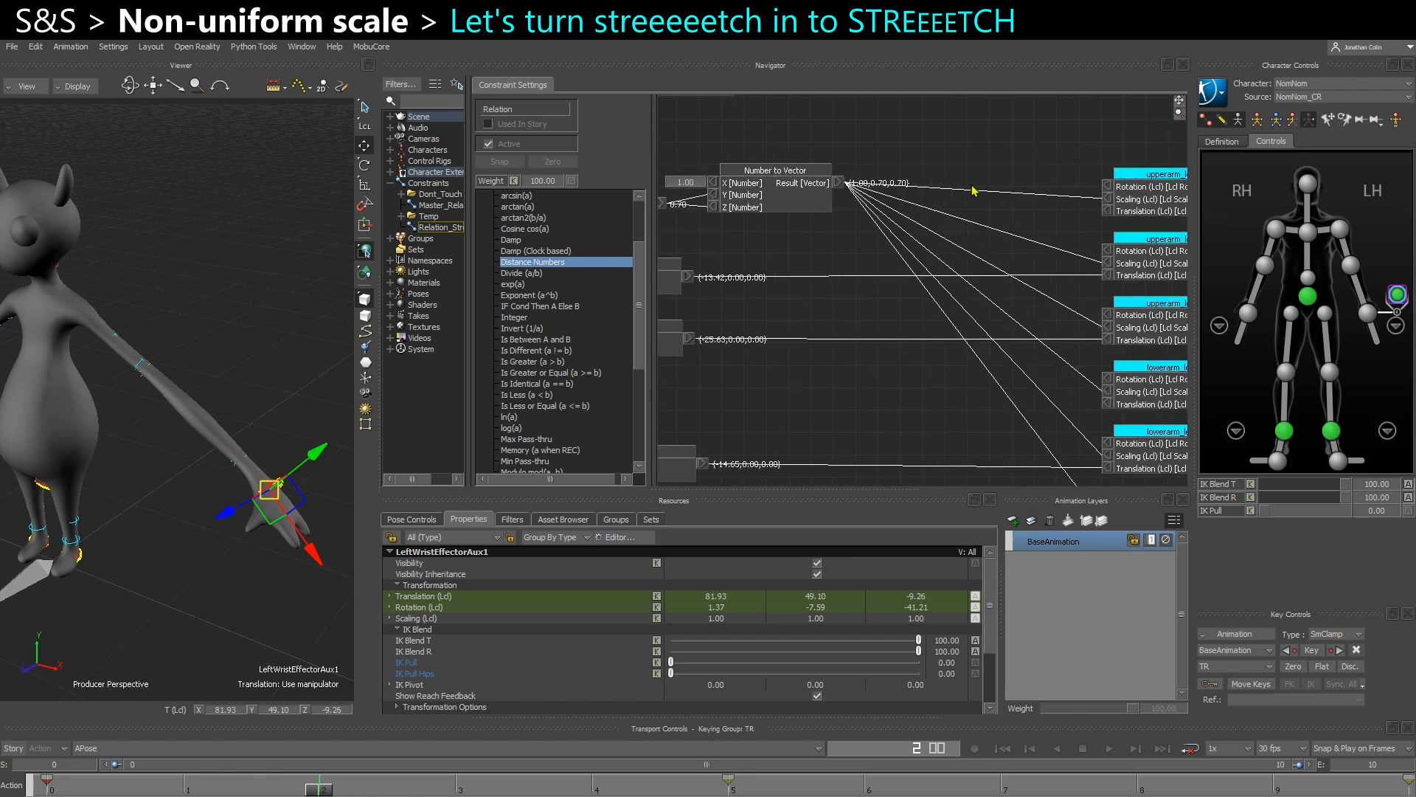
scroll(525, 453, down, 6)
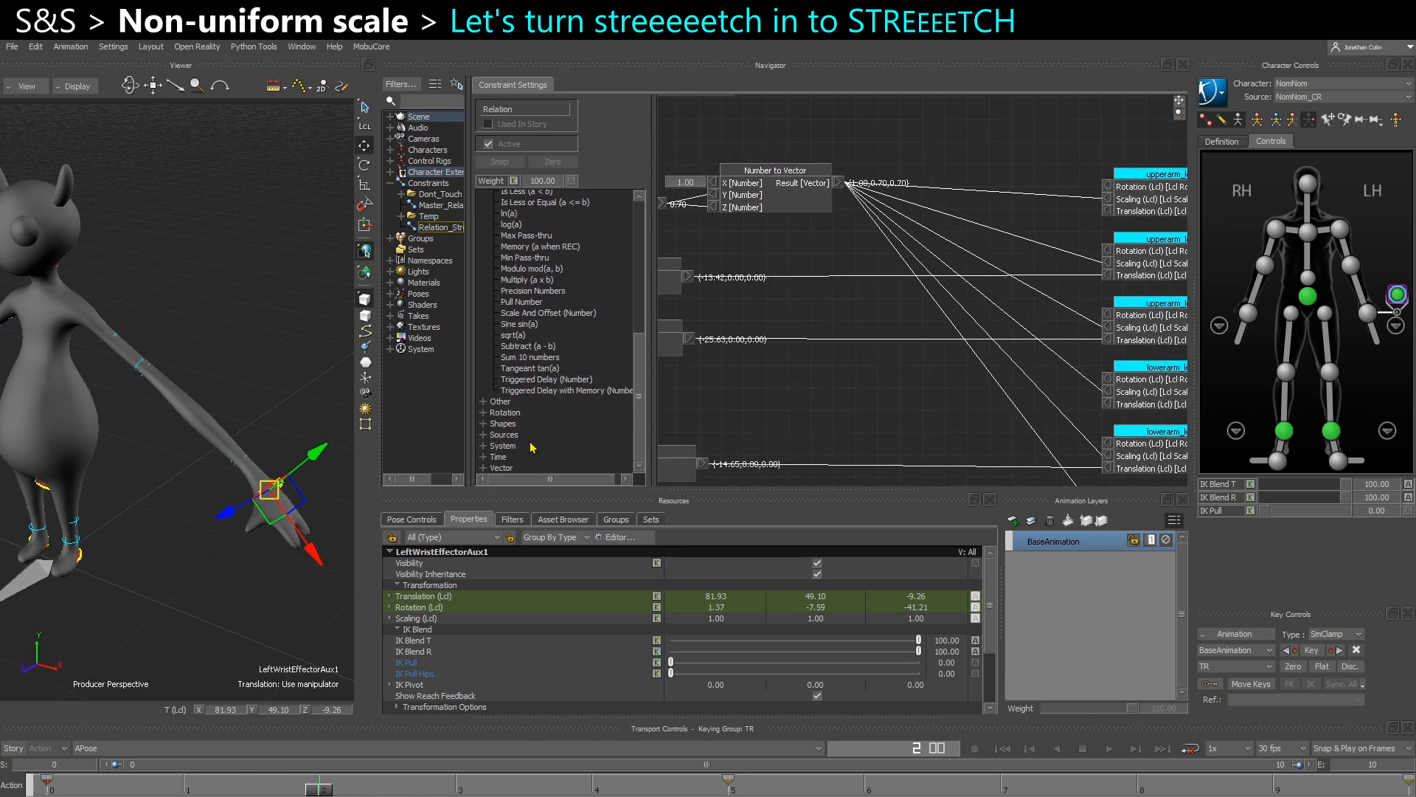
click(484, 468)
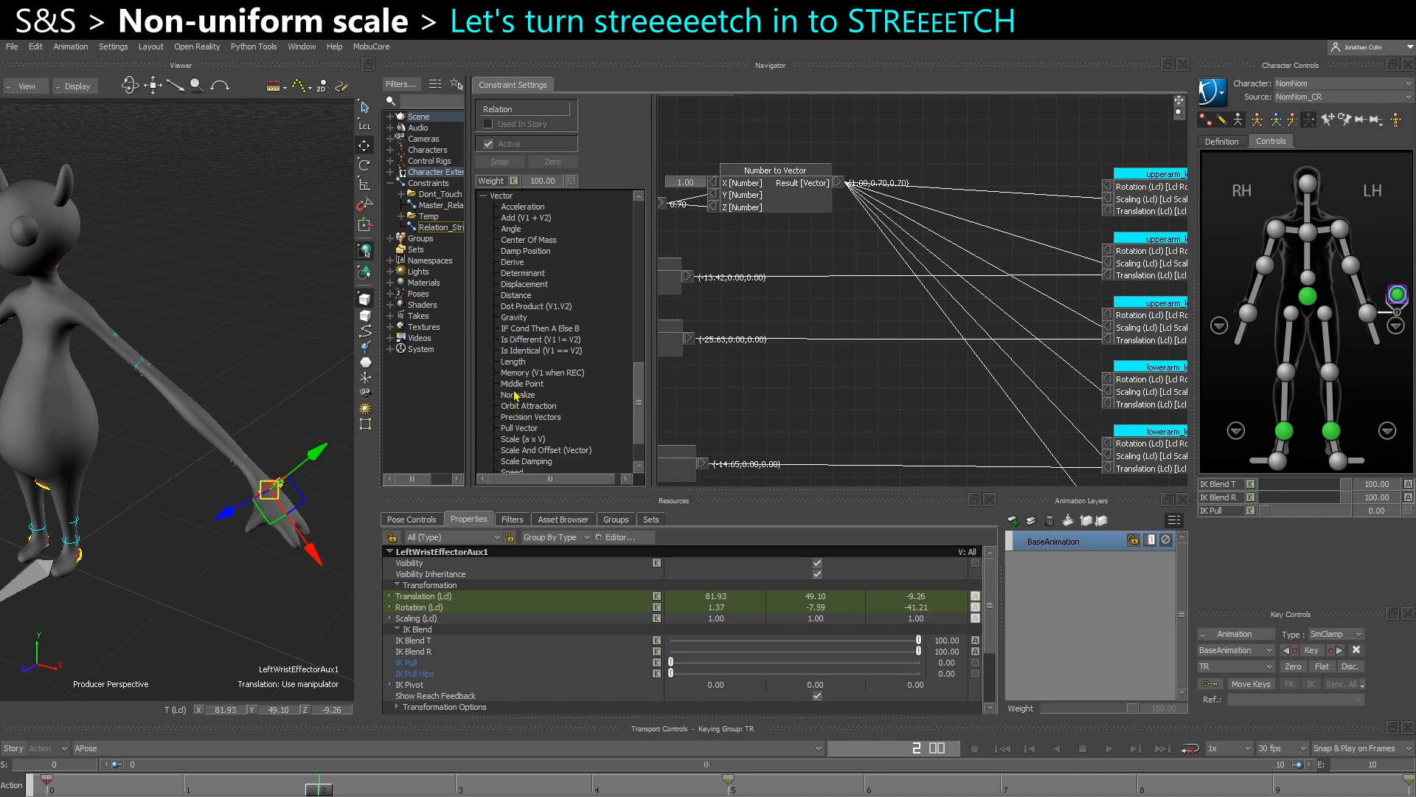
drag(518, 383, 931, 177)
ctrl+drag(950, 230, 1012, 467)
drag(1046, 155, 1046, 155)
drag(1021, 211, 1074, 207)
click(906, 236)
ctrl+drag(803, 202, 846, 235)
drag(920, 168, 920, 186)
mouse_move(872, 211)
shift+mouse_down()
mouse_move(873, 312)
mouse_move(888, 214)
shift+mouse_up()
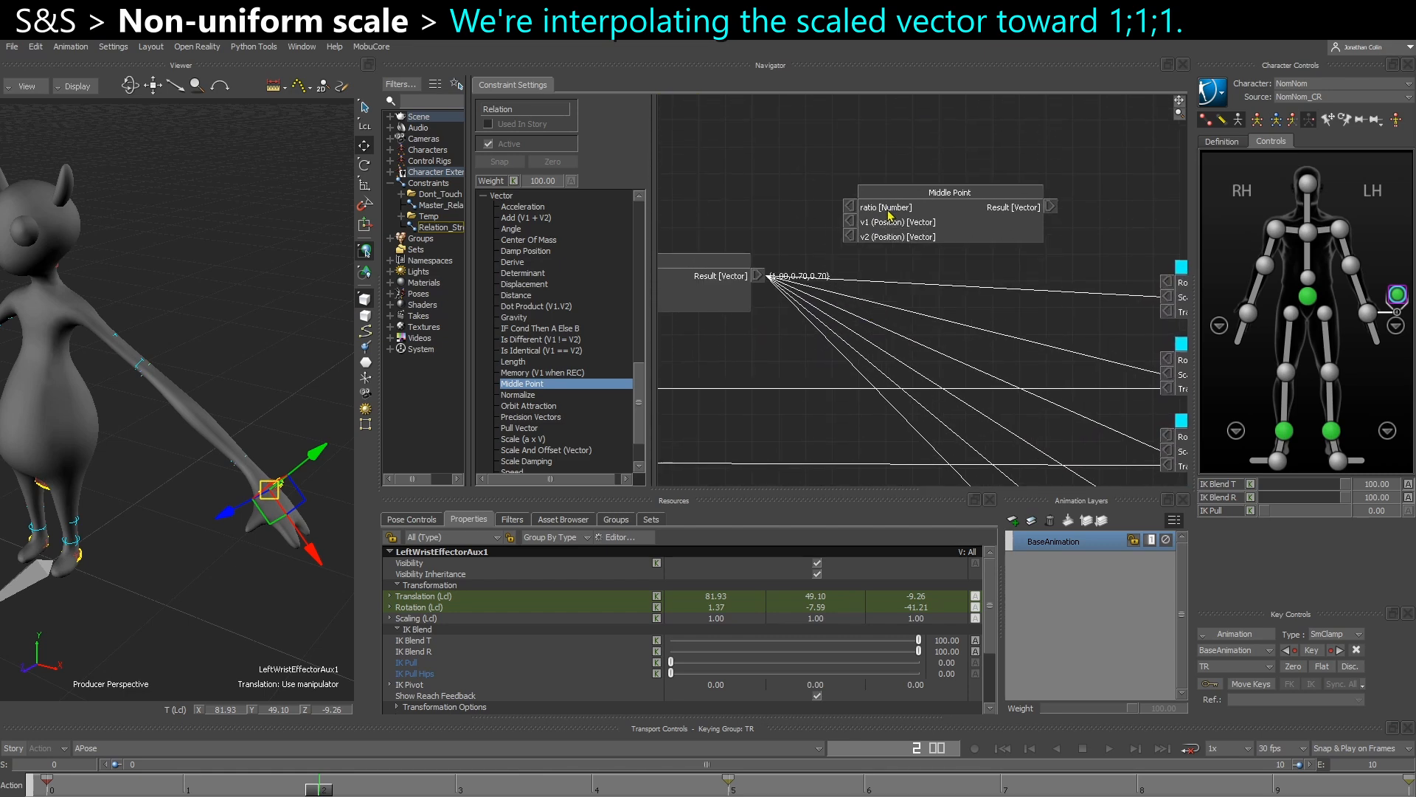
Set the Middle Point box's v2 (Position) vector to 1, 1, 1.
right_click(849, 241)
click(870, 248)
click(768, 227)
text(1)
key(Tab)
text(1)
key(Tab)
text(1)
key(Return)
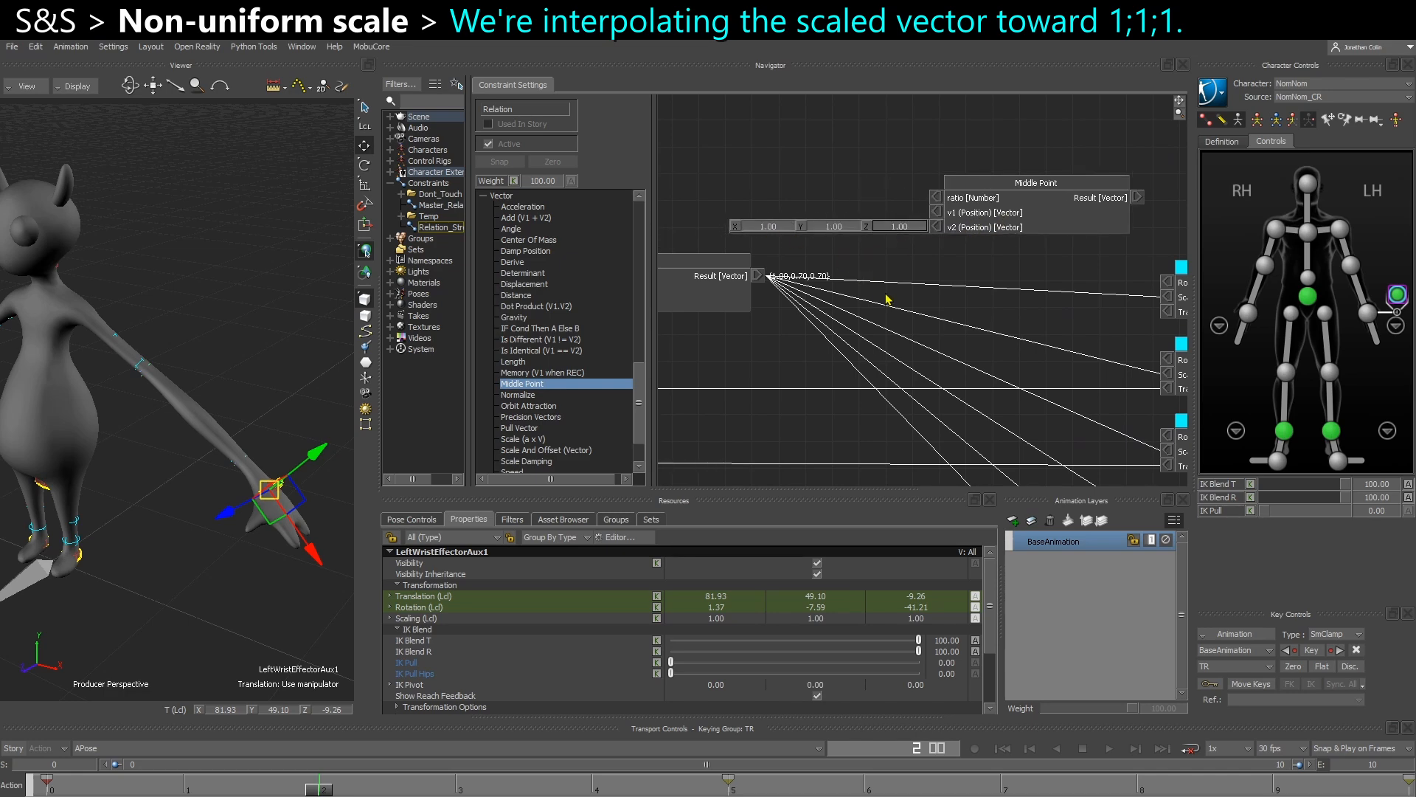
Connect the Number to Vector result to Middle Point's v1 (Position) and place the Middle Point box above the scaling connections.
scroll(885, 298, down, 3)
middle_drag(925, 308, 905, 289)
drag(944, 220, 896, 299)
middle_drag(793, 266, 1022, 253)
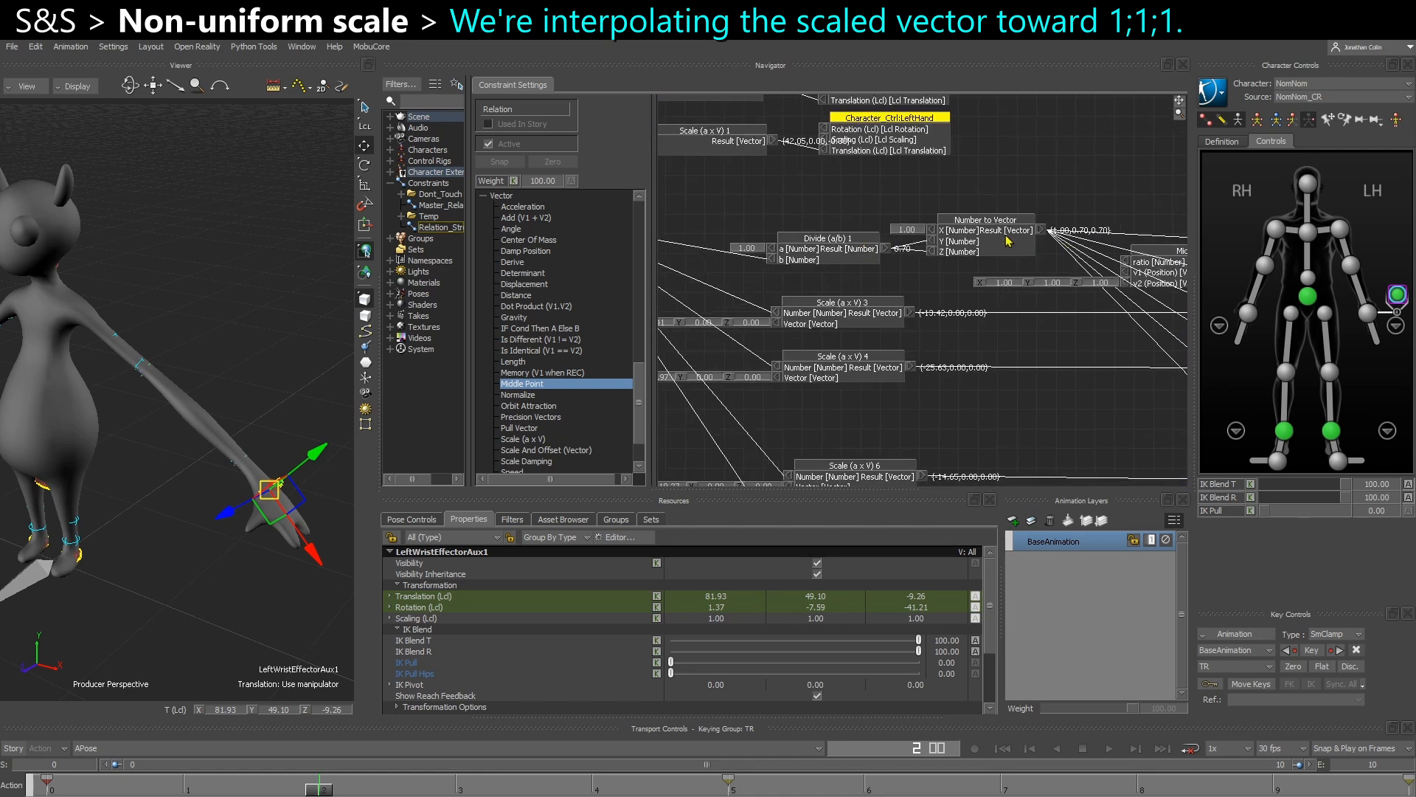
drag(862, 259, 846, 259)
middle_drag(1134, 220, 904, 204)
scroll(799, 230, up, 1)
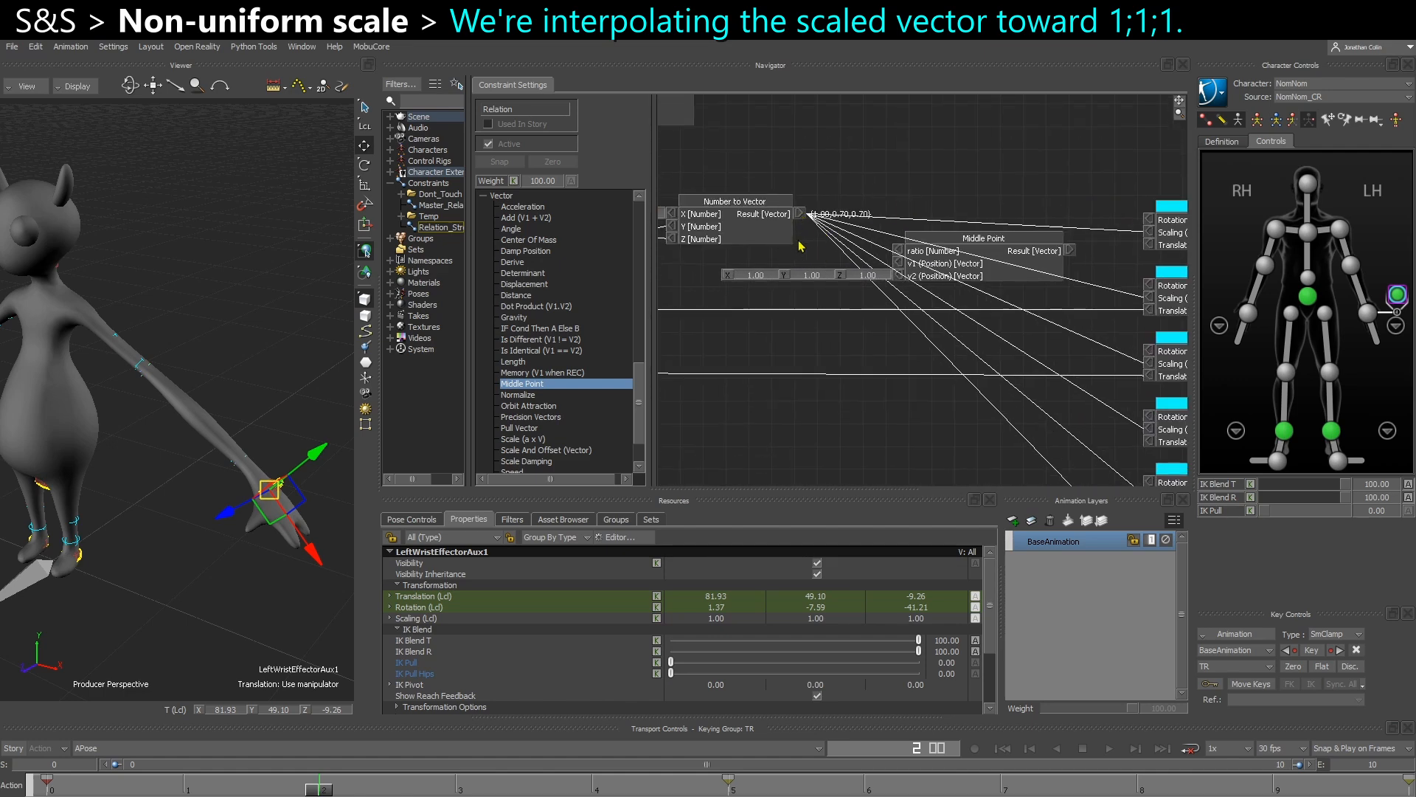
middle_drag(790, 244, 837, 248)
drag(850, 223, 950, 273)
drag(1004, 281, 1057, 160)
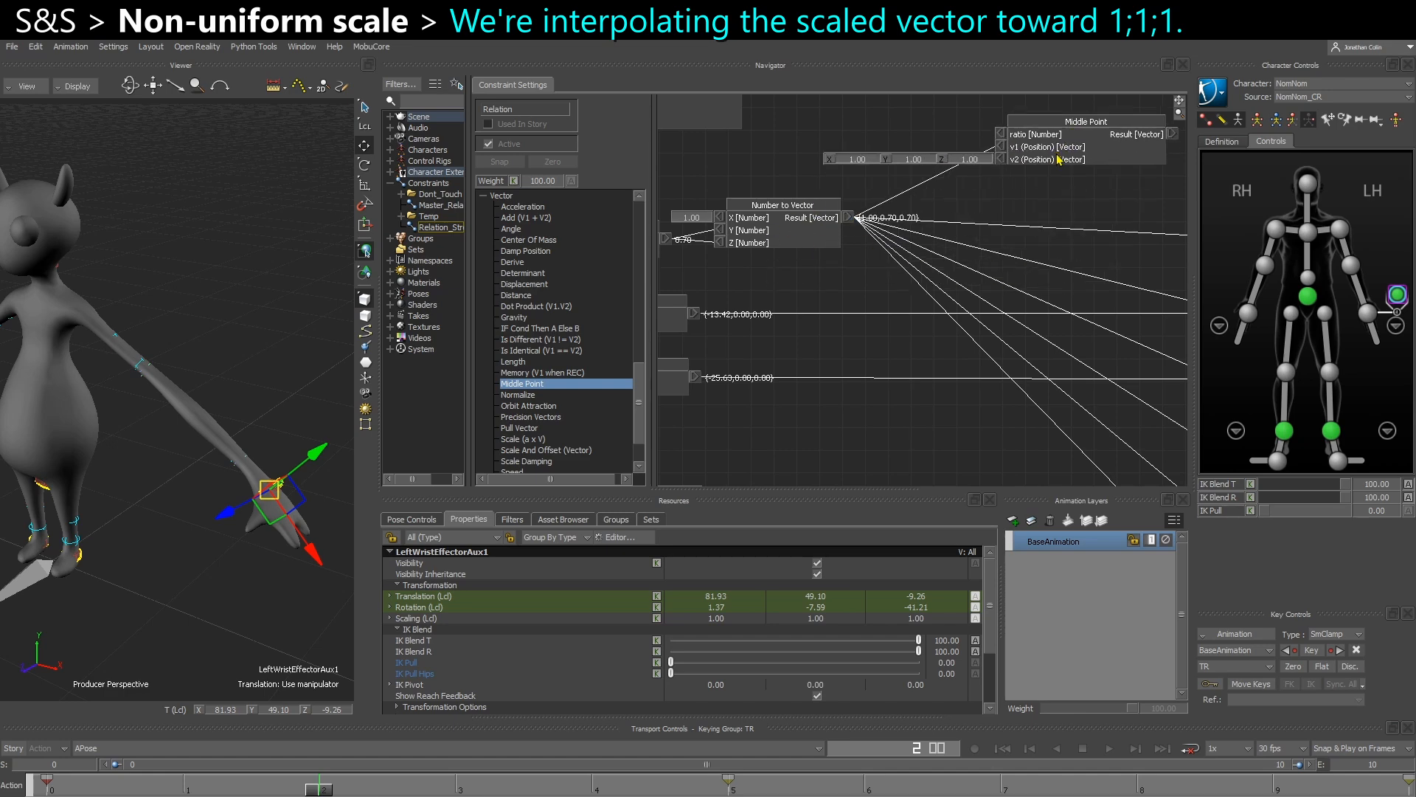
middle_drag(1012, 204, 925, 202)
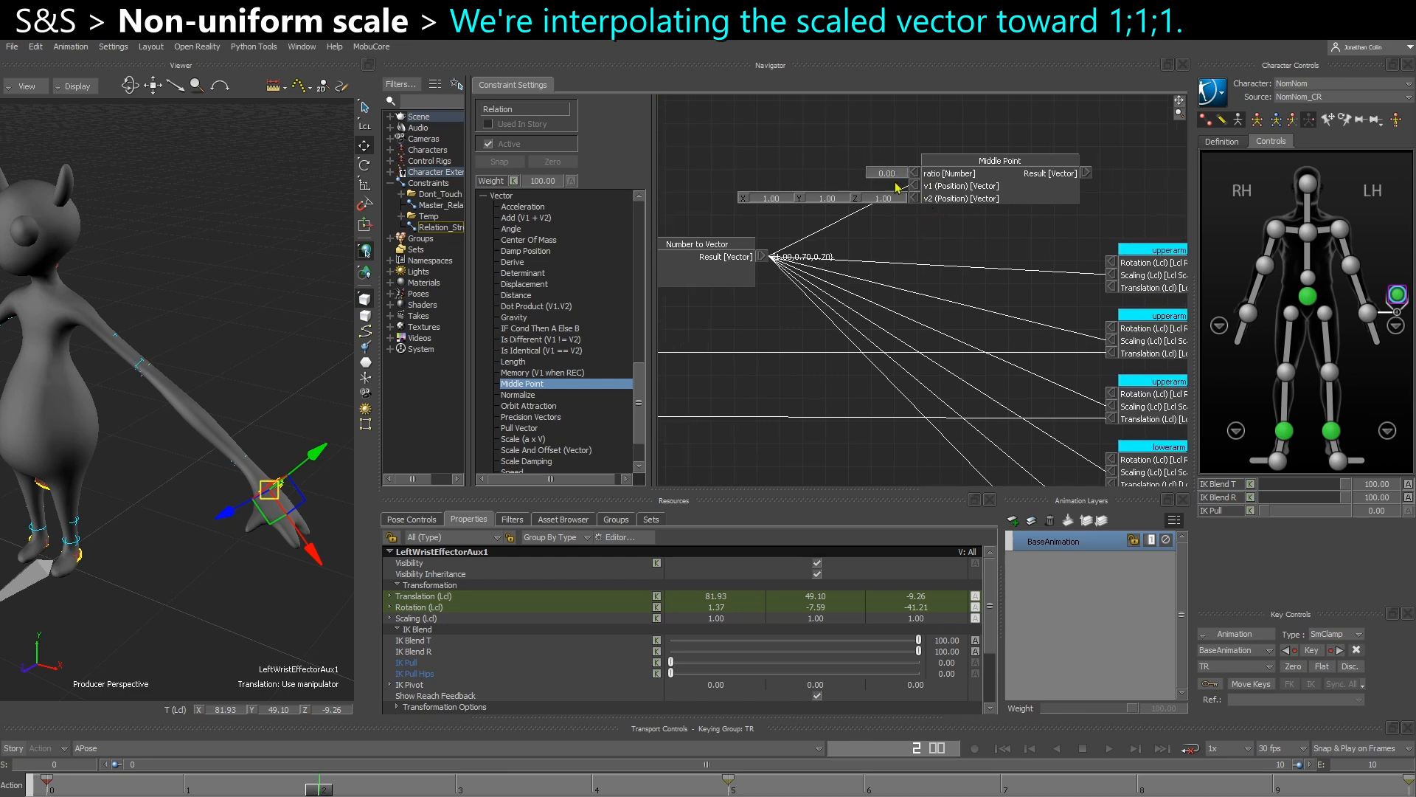
Set the Middle Point box's ratio to 1.
middle_drag(793, 278, 897, 261)
scroll(888, 257, up, 2)
scroll(889, 251, up, 1)
scroll(902, 256, up, 2)
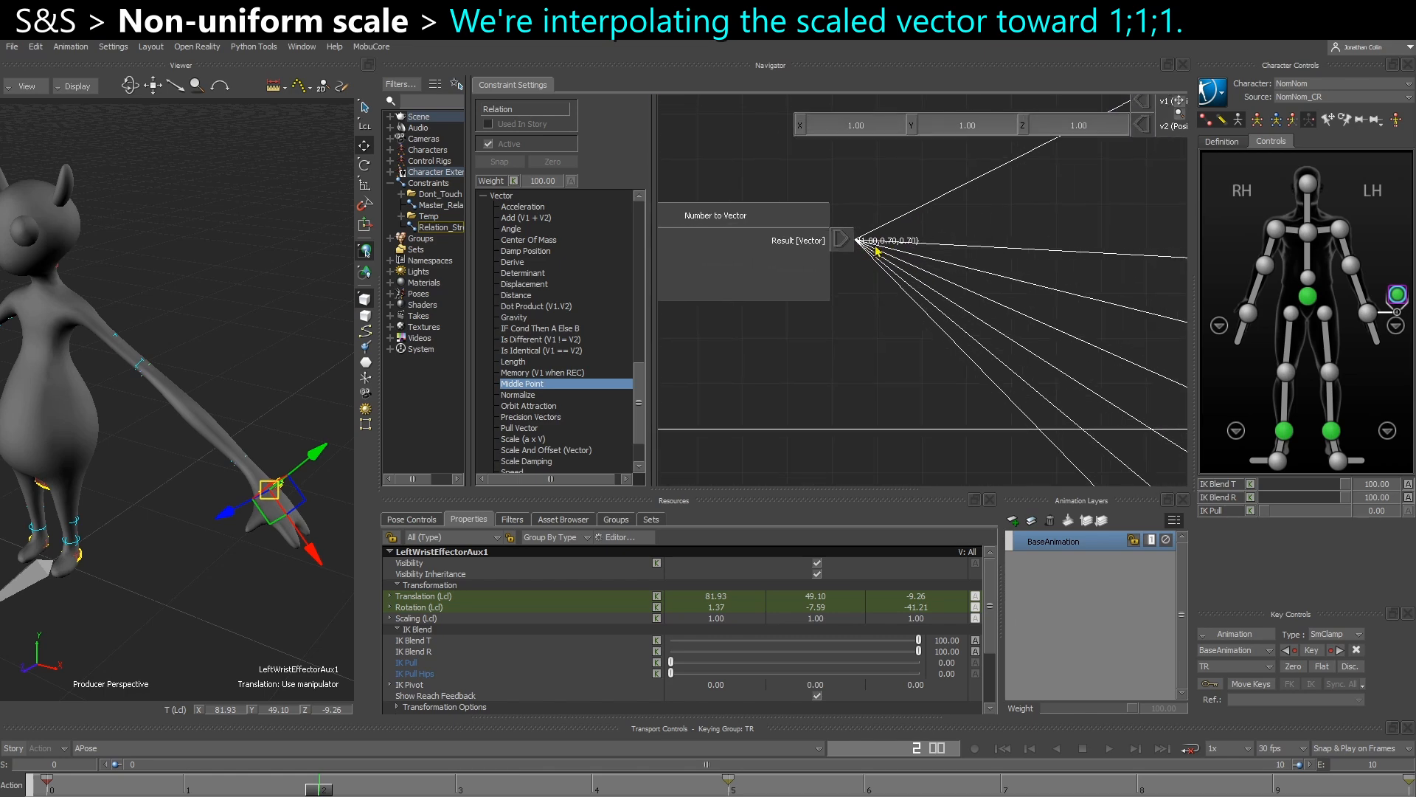
middle_drag(1009, 244, 813, 336)
scroll(893, 290, down, 3)
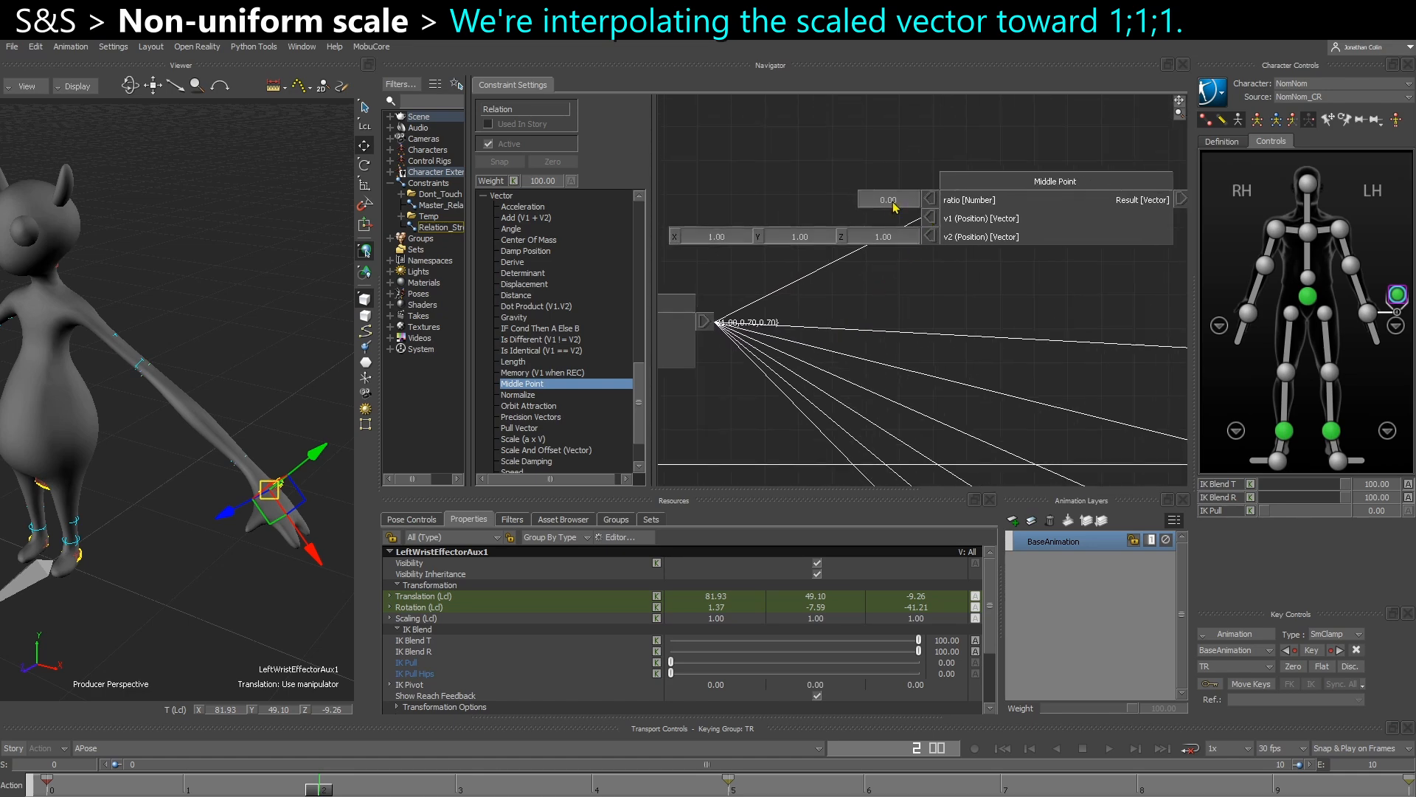
double_click(910, 208)
text(1)
key(Return)
Connect the Middle Point box's Result to the Scaling (Lcl) input of upperarm_leaf_01_l.
middle_drag(1067, 280, 907, 225)
scroll(908, 224, down, 1)
drag(933, 170, 908, 202)
drag(994, 179, 1052, 292)
middle_drag(795, 251, 905, 289)
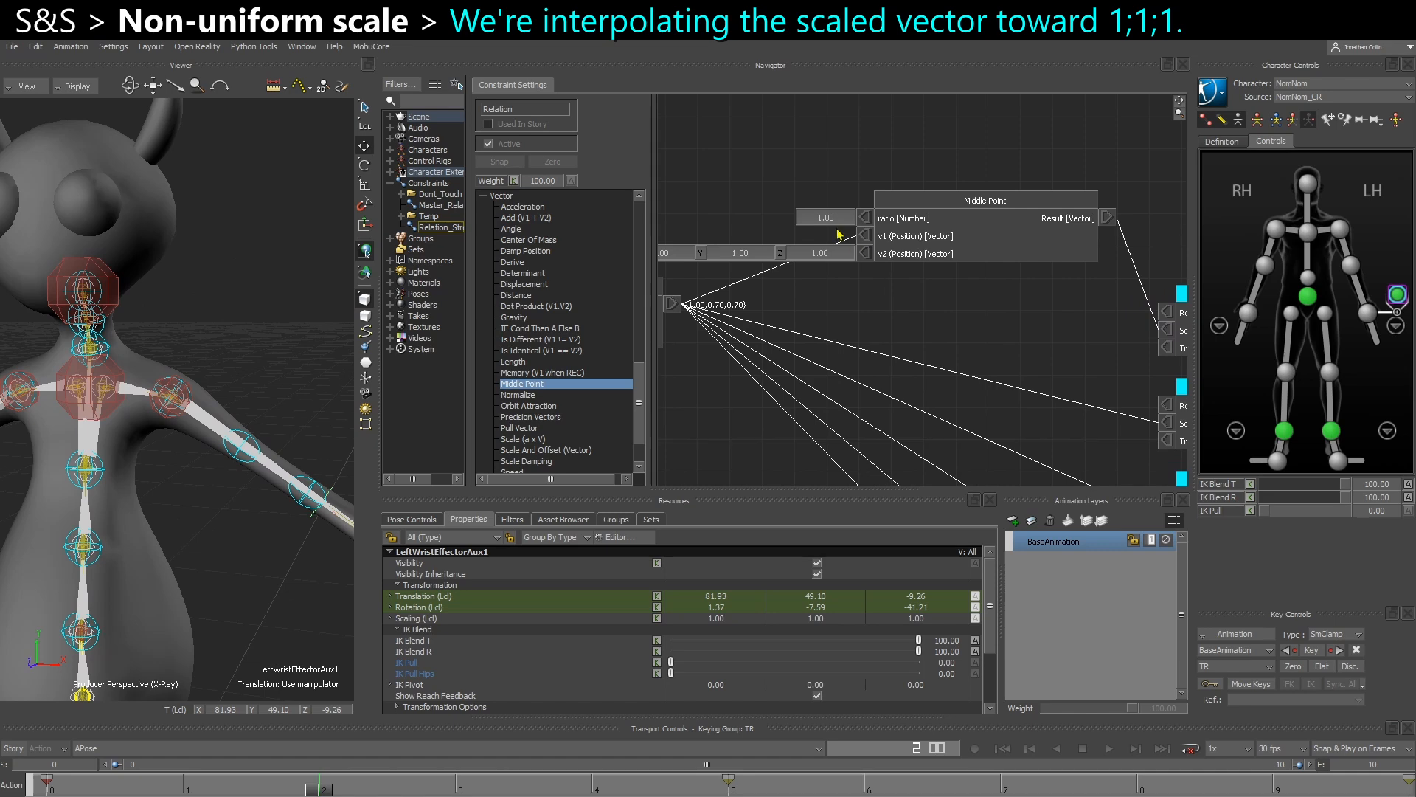
Test the Middle Point box's ratio at 0 and 1, and set it to 0.5.
drag(835, 219, 837, 226)
double_click(825, 220)
text(0)
key(Return)
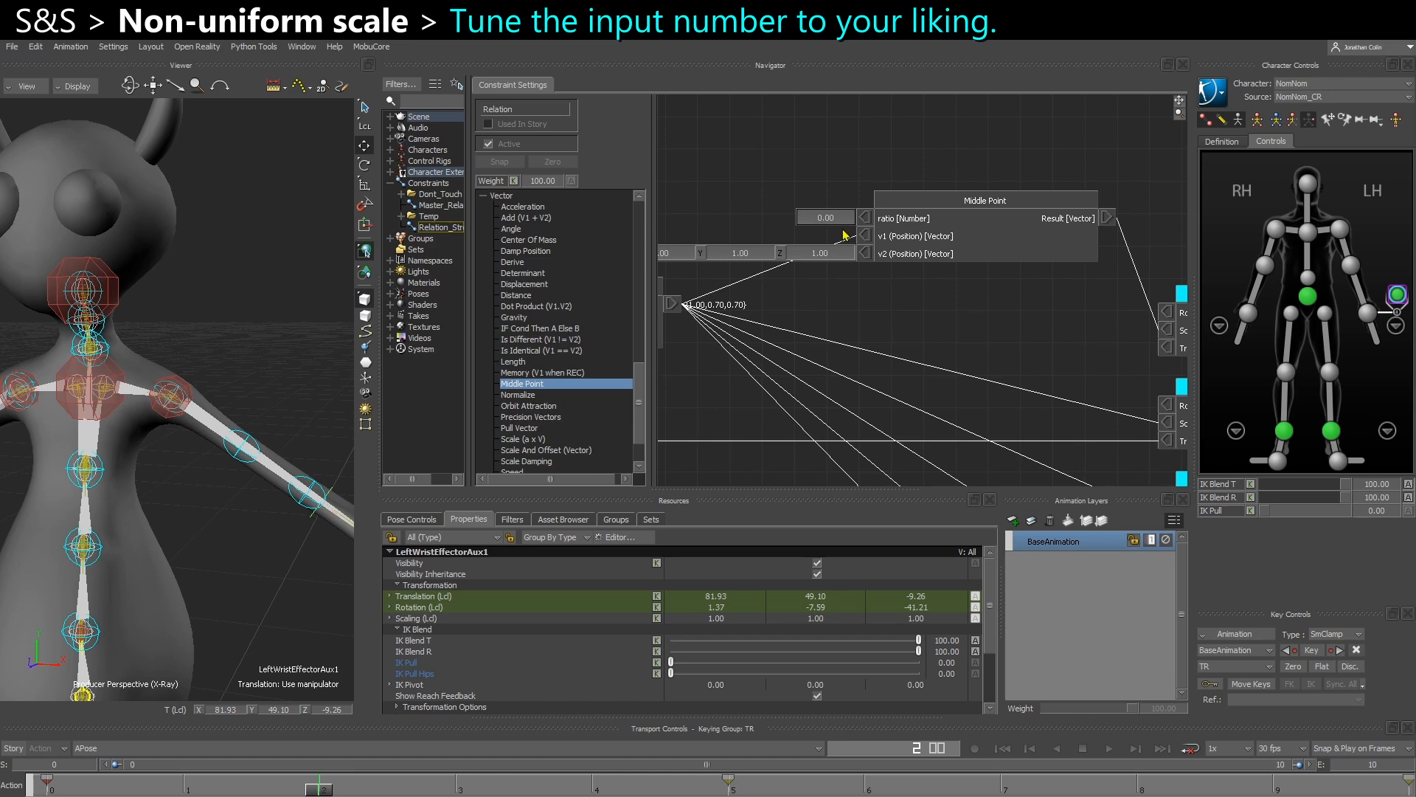
text(1)
key(Return)
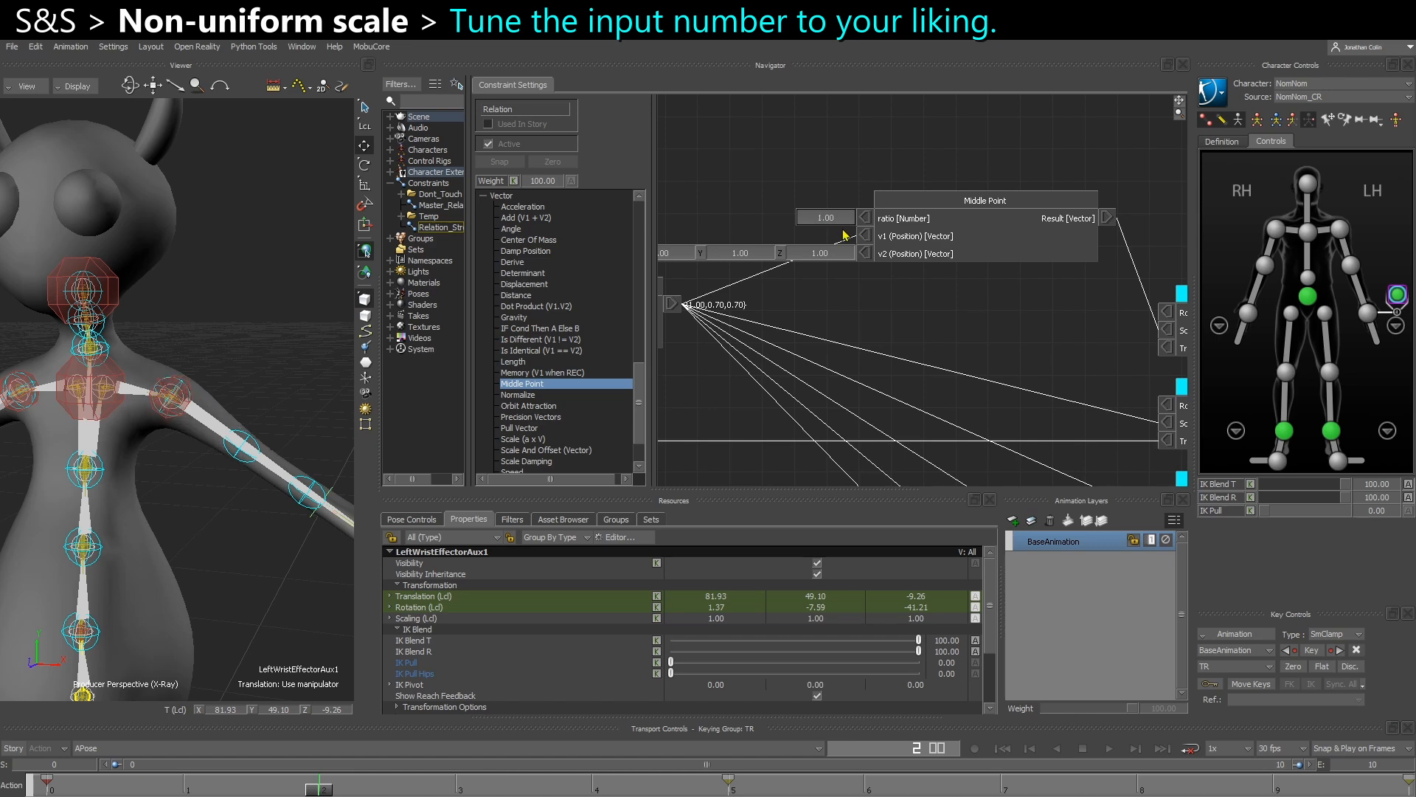
text(0.3)
key(Return)
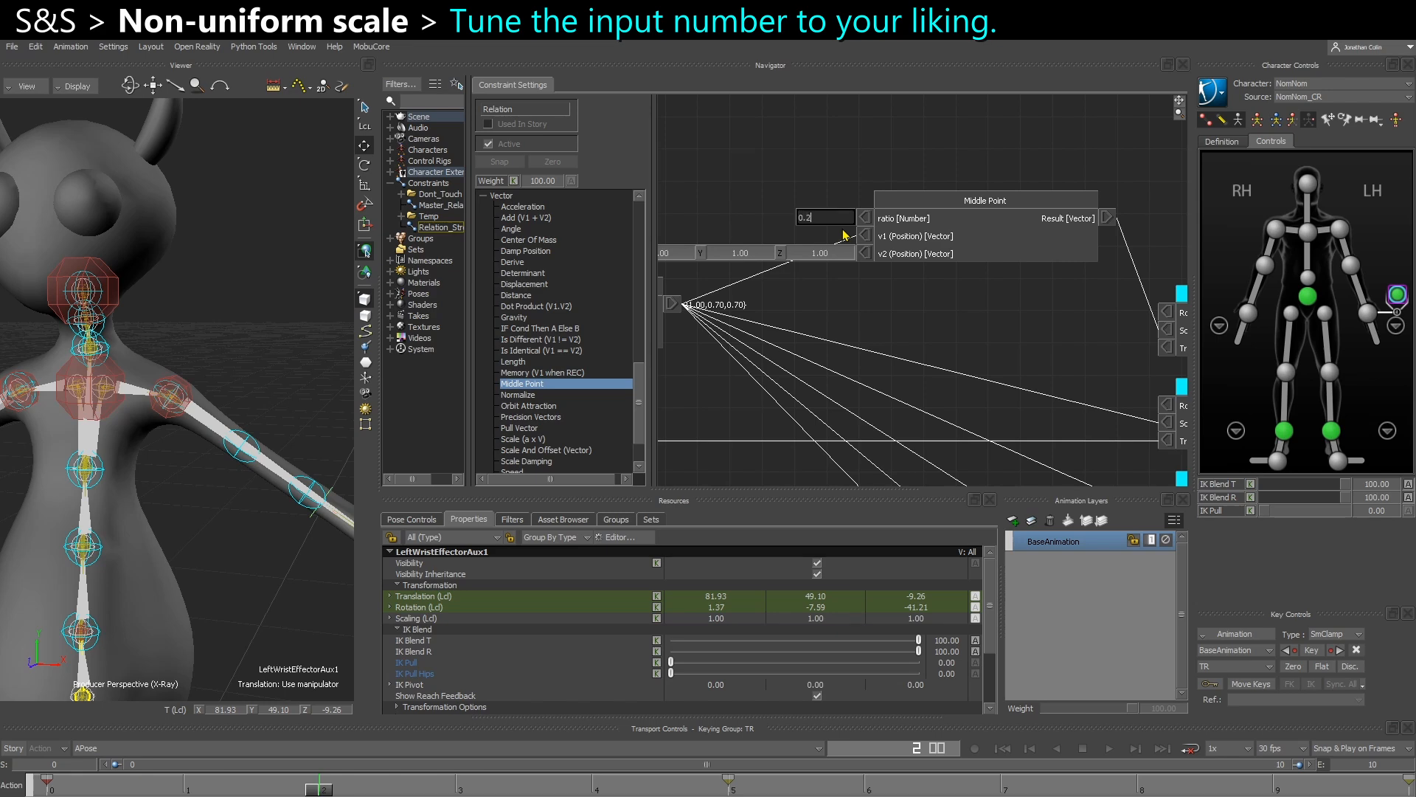
text(0.5)
key(Return)
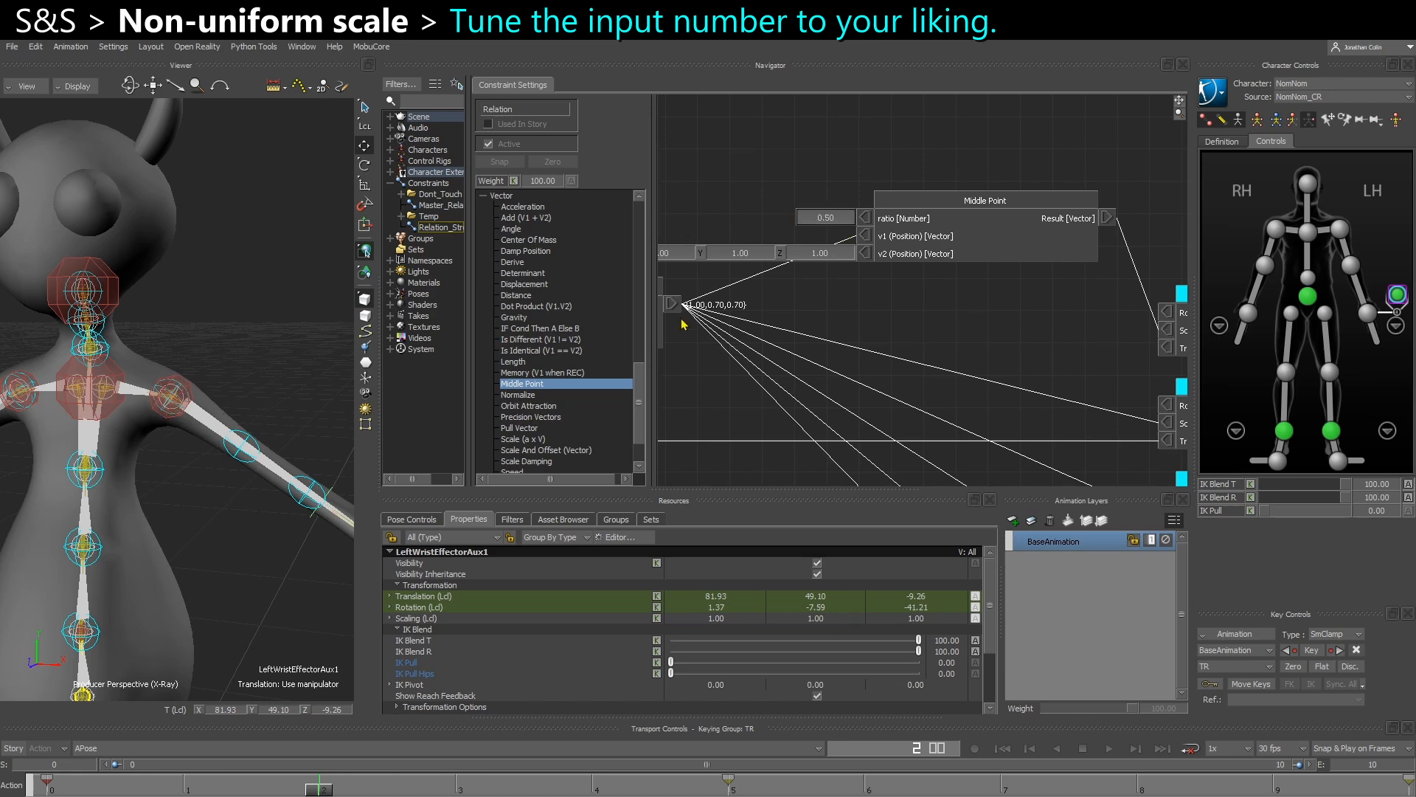
Duplicate the Middle Point box and place the copy directly below the original.
scroll(871, 267, down, 3)
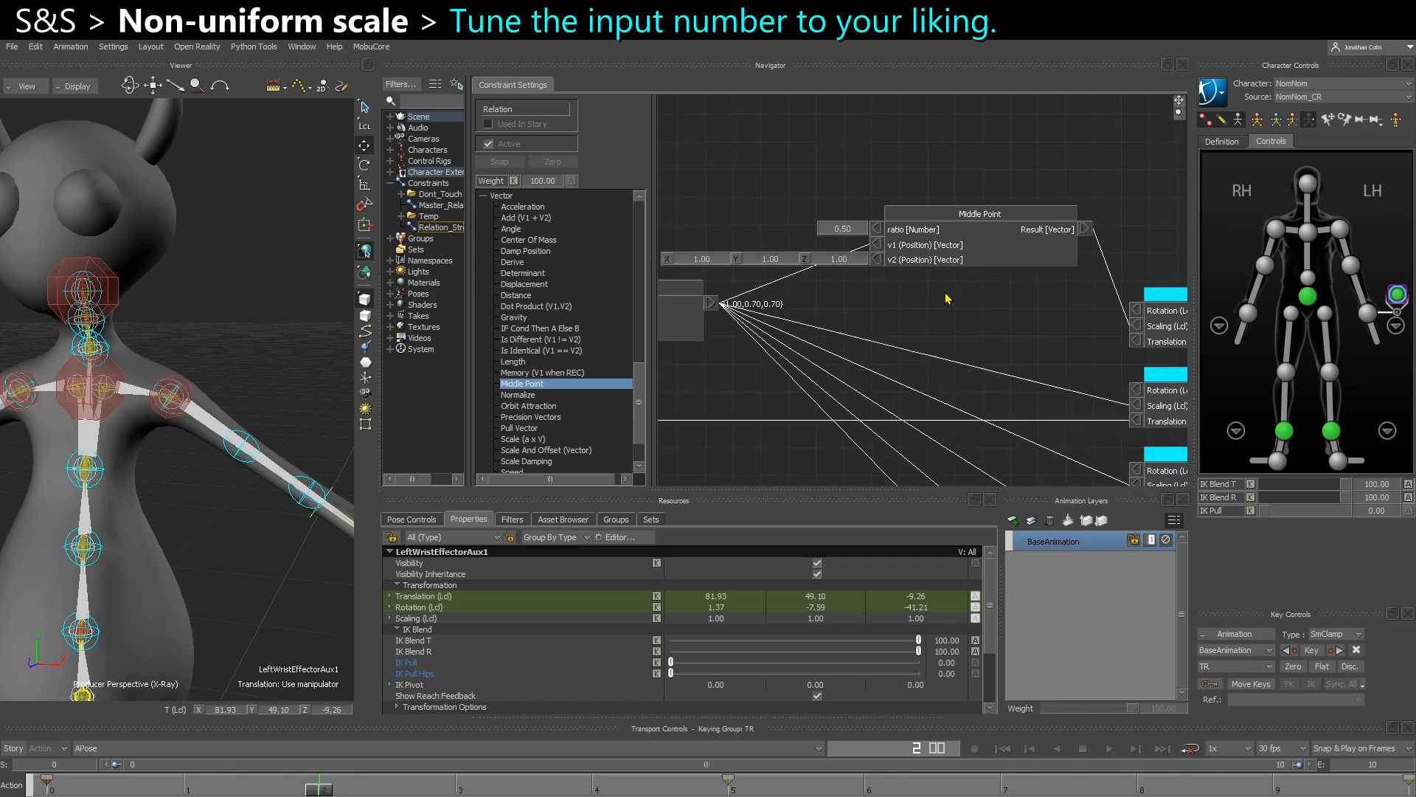
middle_drag(1069, 238, 1005, 117)
drag(995, 459, 1120, 132)
middle_drag(887, 111, 951, 223)
click(900, 148)
middle_drag(860, 245, 883, 206)
key(ctrl+v)
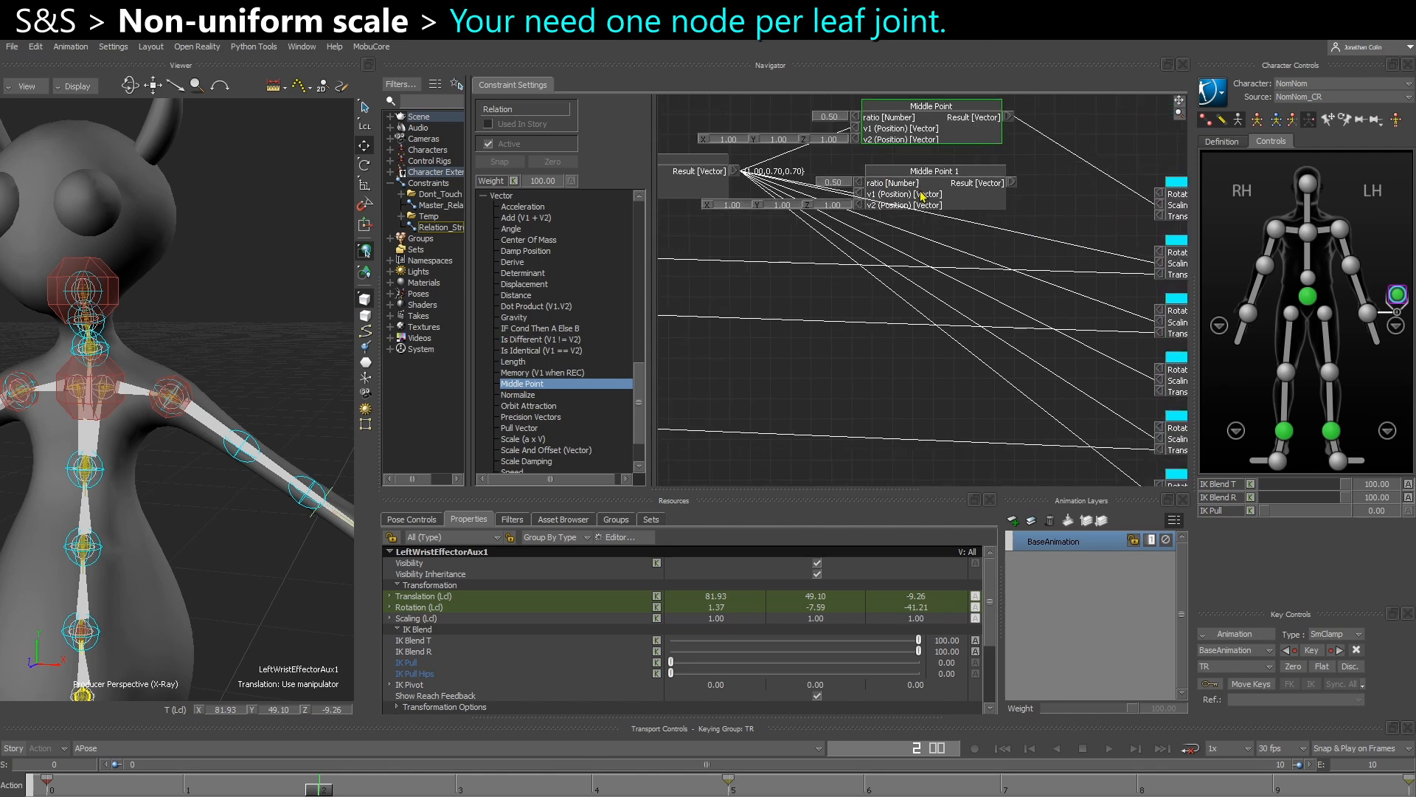
Paste four more copies of the Middle Point box and stack them below the first two.
key(ctrl+v)
drag(955, 249, 941, 248)
key(ctrl+v)
drag(958, 330, 947, 314)
key(ctrl+v)
middle_drag(956, 463, 947, 402)
key(ctrl+v)
drag(949, 402, 950, 388)
Connect the Results of Middle Point 2 to 5 to the Scaling inputs of upperarm_leaf_03_l and lowerarm_leaf_01_l to lowerarm_leaf_03_l, in order.
middle_drag(890, 387, 766, 386)
drag(911, 383, 1028, 434)
drag(907, 319, 1029, 377)
right_click(1028, 377)
click(1040, 384)
drag(905, 245, 1028, 317)
right_click(1029, 317)
click(1041, 324)
drag(894, 184, 1028, 257)
right_click(1027, 258)
click(1062, 264)
Connect Middle Point 1's Result to upperarm_leaf_02_l's Scaling, and feed the Number to Vector result into v1 of the Middle Point copies.
middle_drag(877, 187, 885, 240)
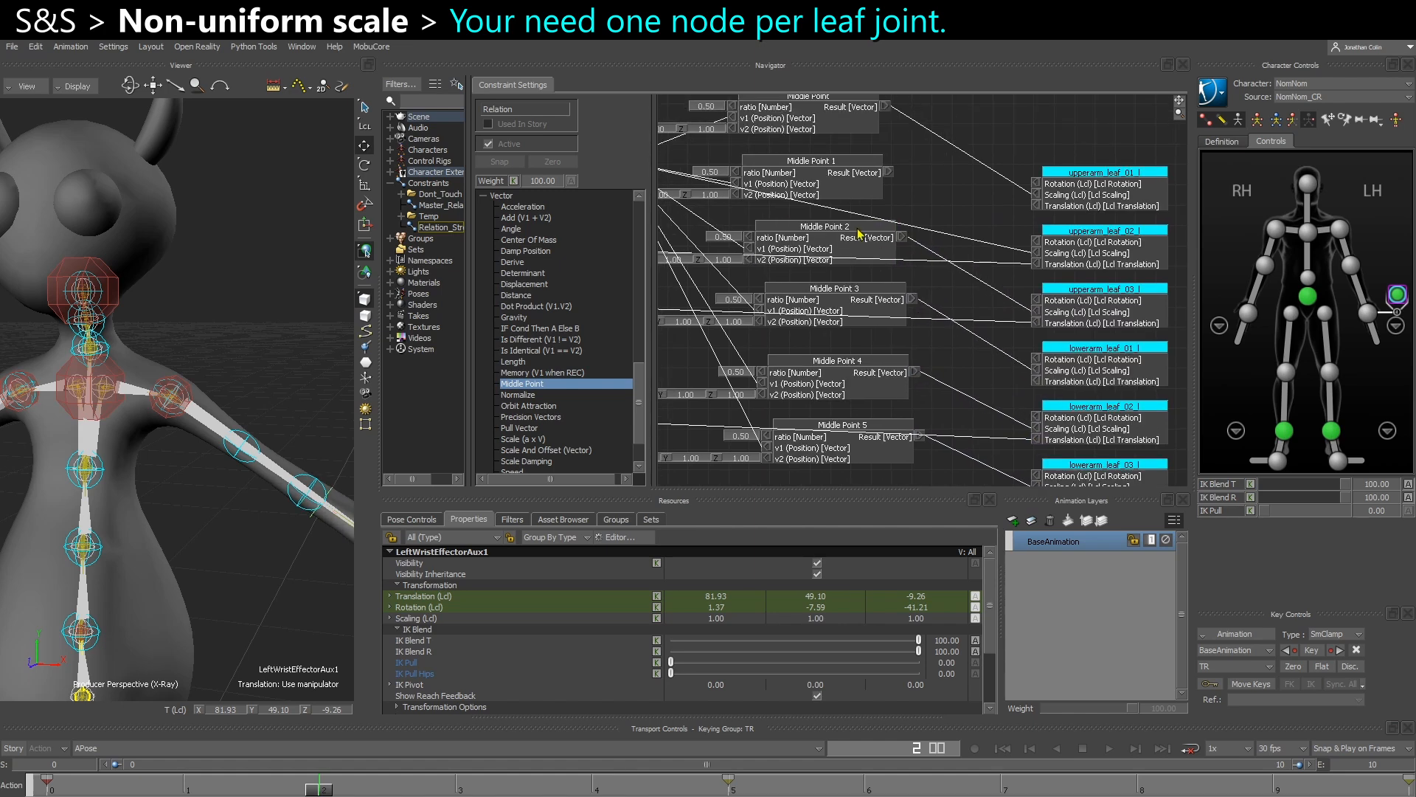
drag(888, 180, 1036, 253)
middle_drag(968, 175, 985, 239)
middle_drag(916, 328, 1058, 309)
middle_drag(858, 310, 863, 347)
Set the ratio of Middle Point 3 to 0 and the ratio of Middle Point 4 to 0.2.
drag(858, 446, 938, 152)
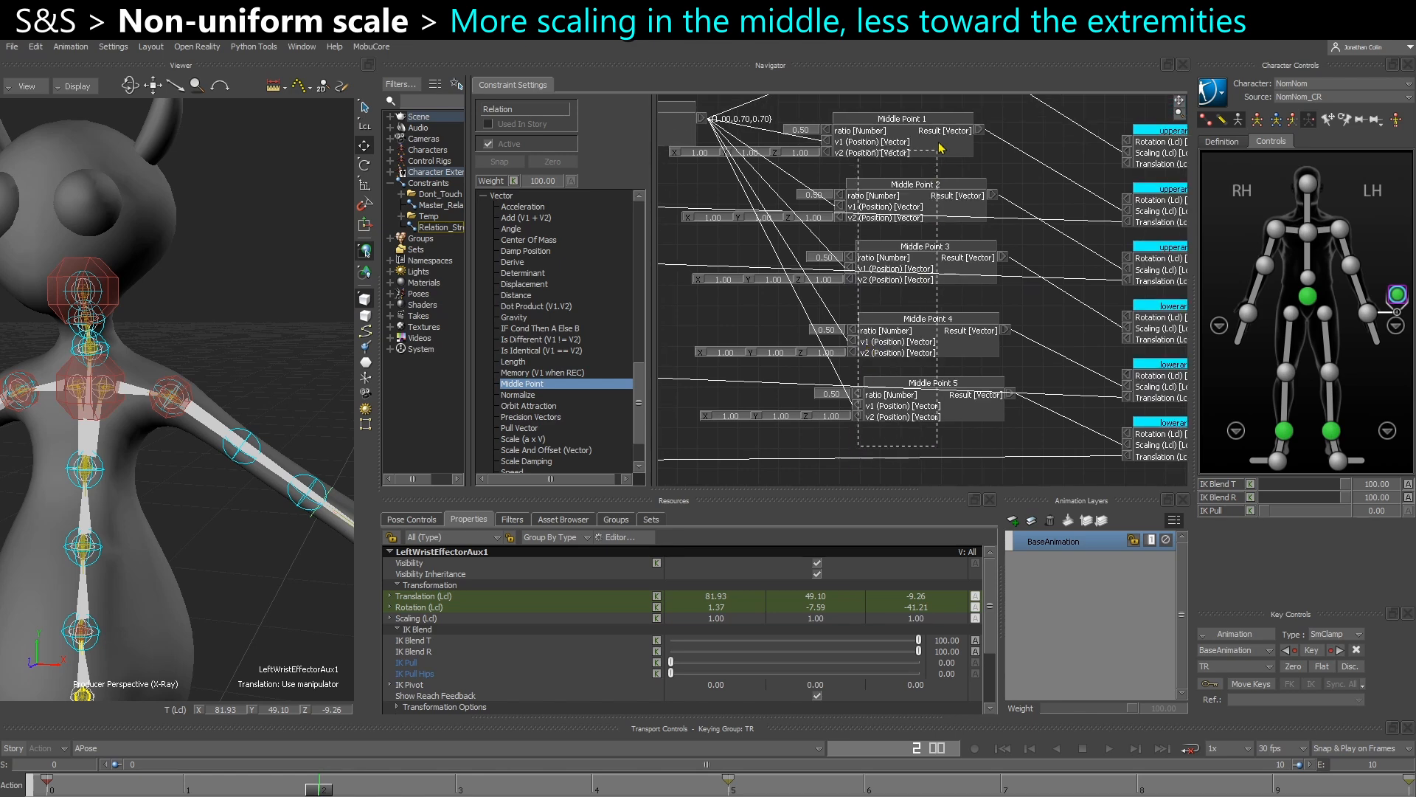
drag(939, 153, 936, 124)
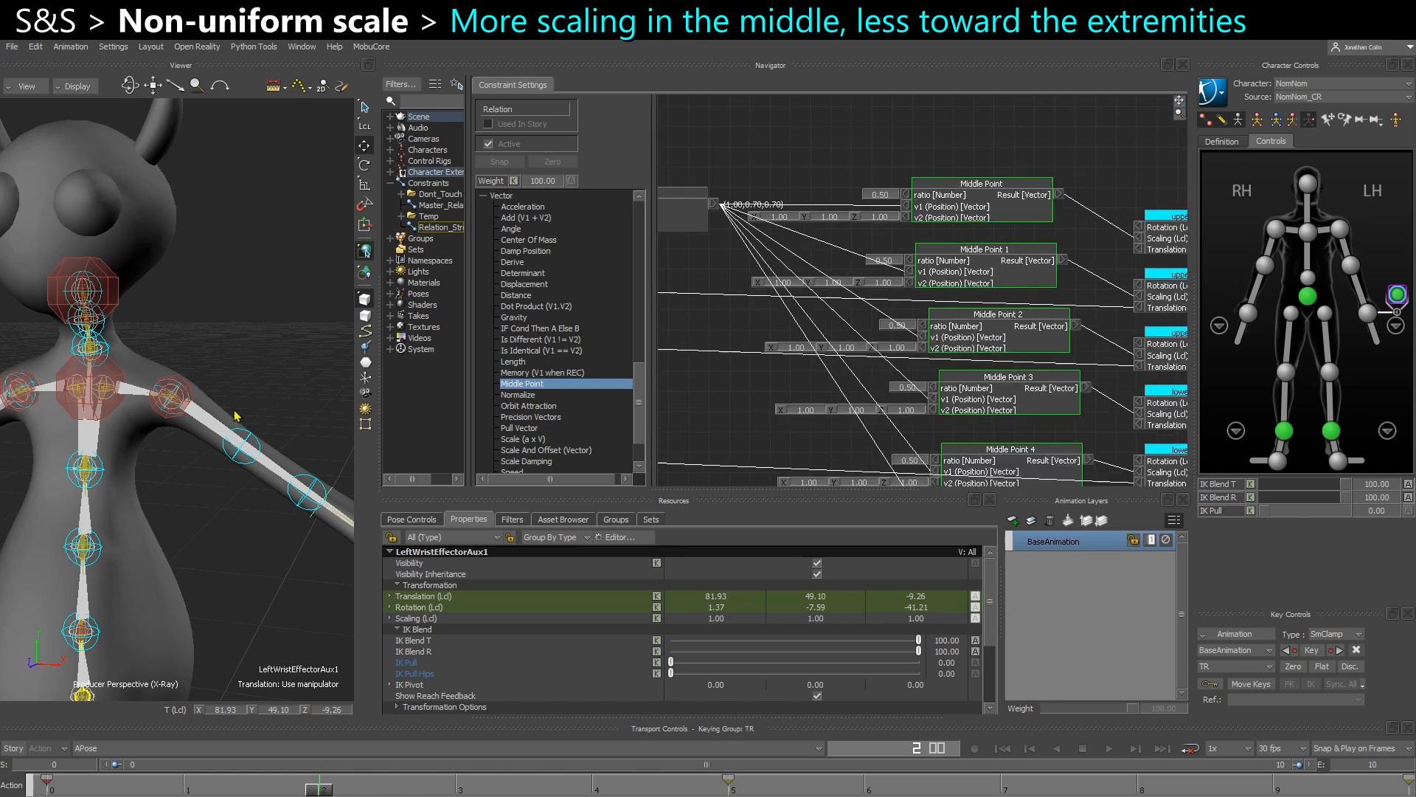
middle_drag(336, 491, 173, 348)
middle_drag(225, 431, 207, 399)
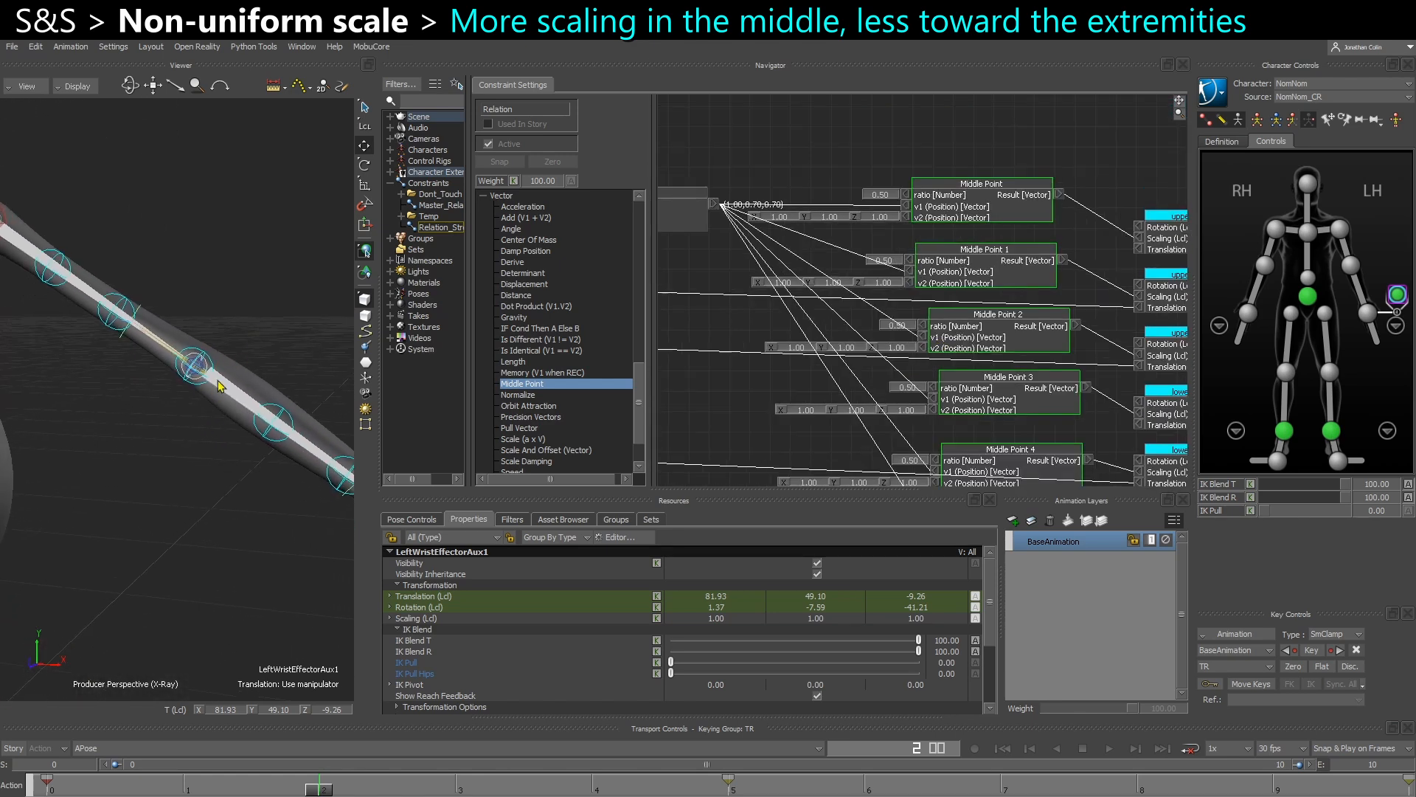
middle_drag(951, 371, 863, 294)
scroll(1055, 346, up, 1)
middle_drag(1052, 344, 1022, 319)
scroll(1024, 323, up, 1)
click(979, 336)
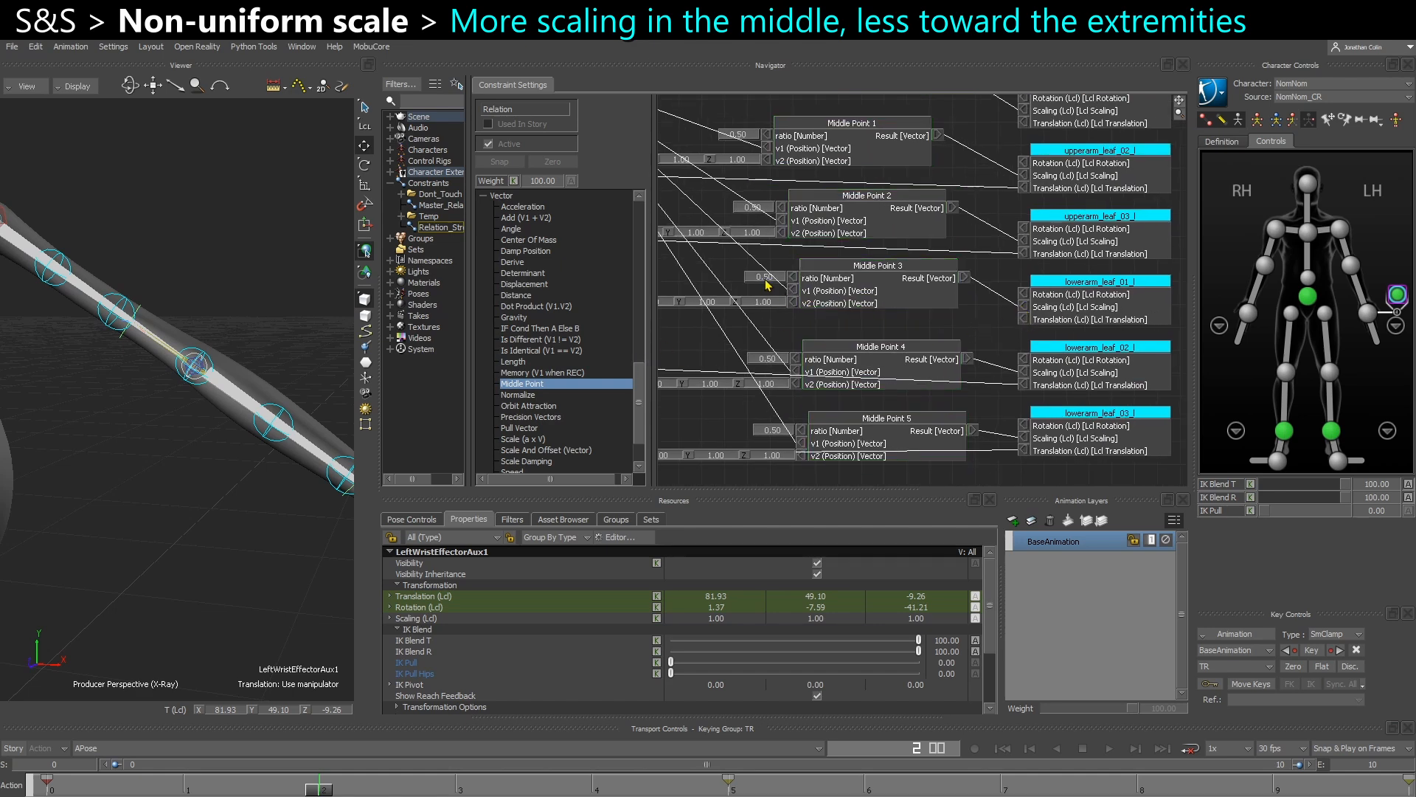
text(0)
key(Return)
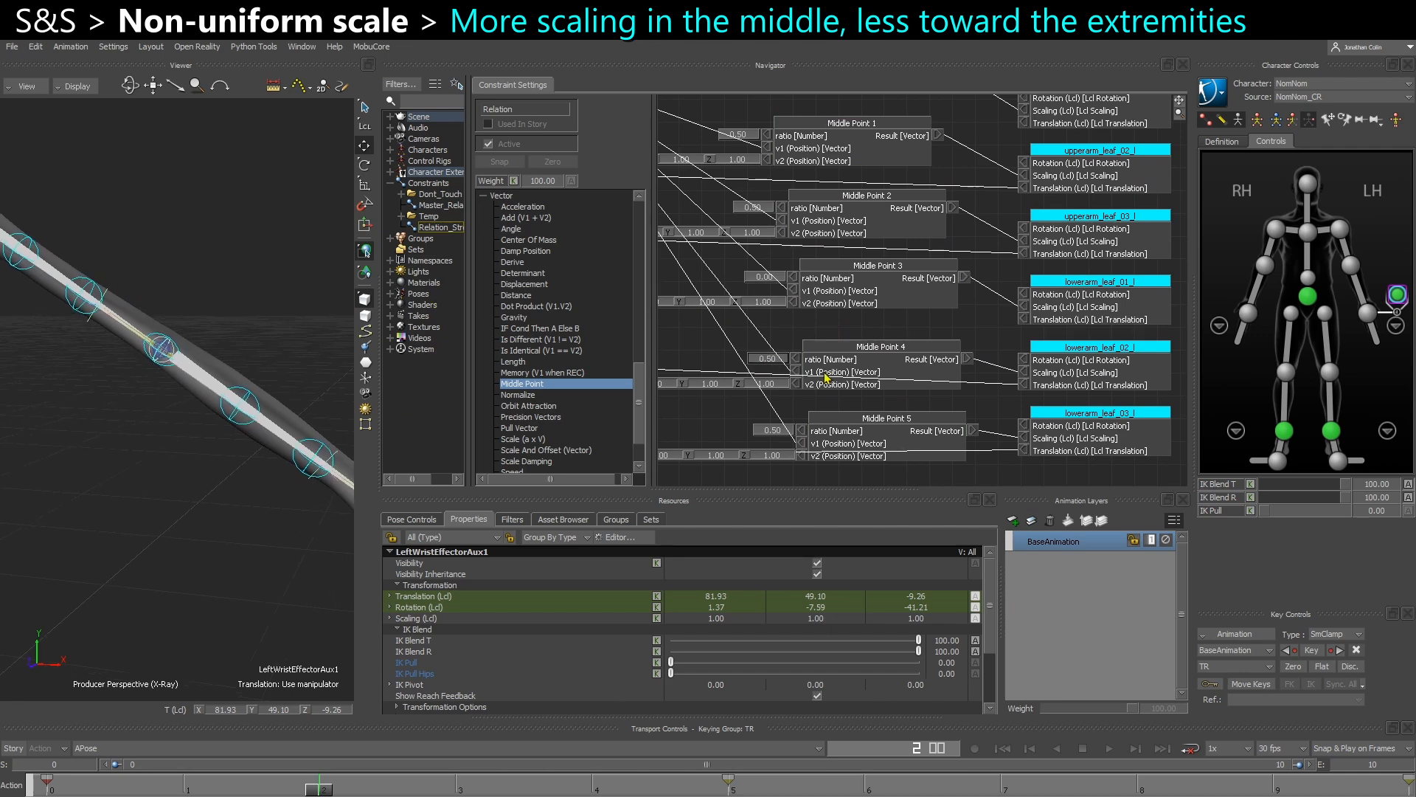
text(1)
key(Return)
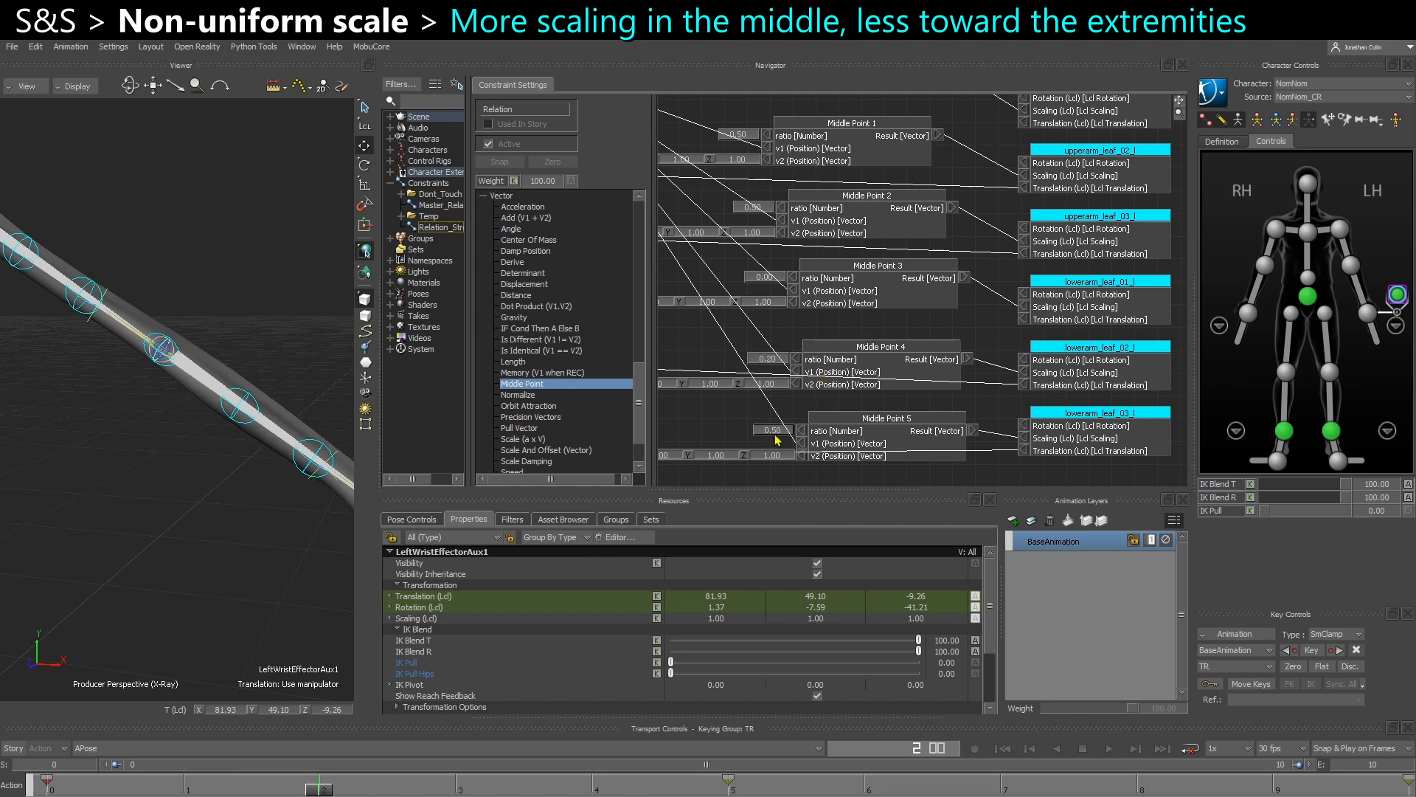
Try a ratio of 0.2 on Middle Point 2 and settle on 0.1.
middle_drag(776, 257, 792, 329)
double_click(783, 283)
text(.2)
key(Return)
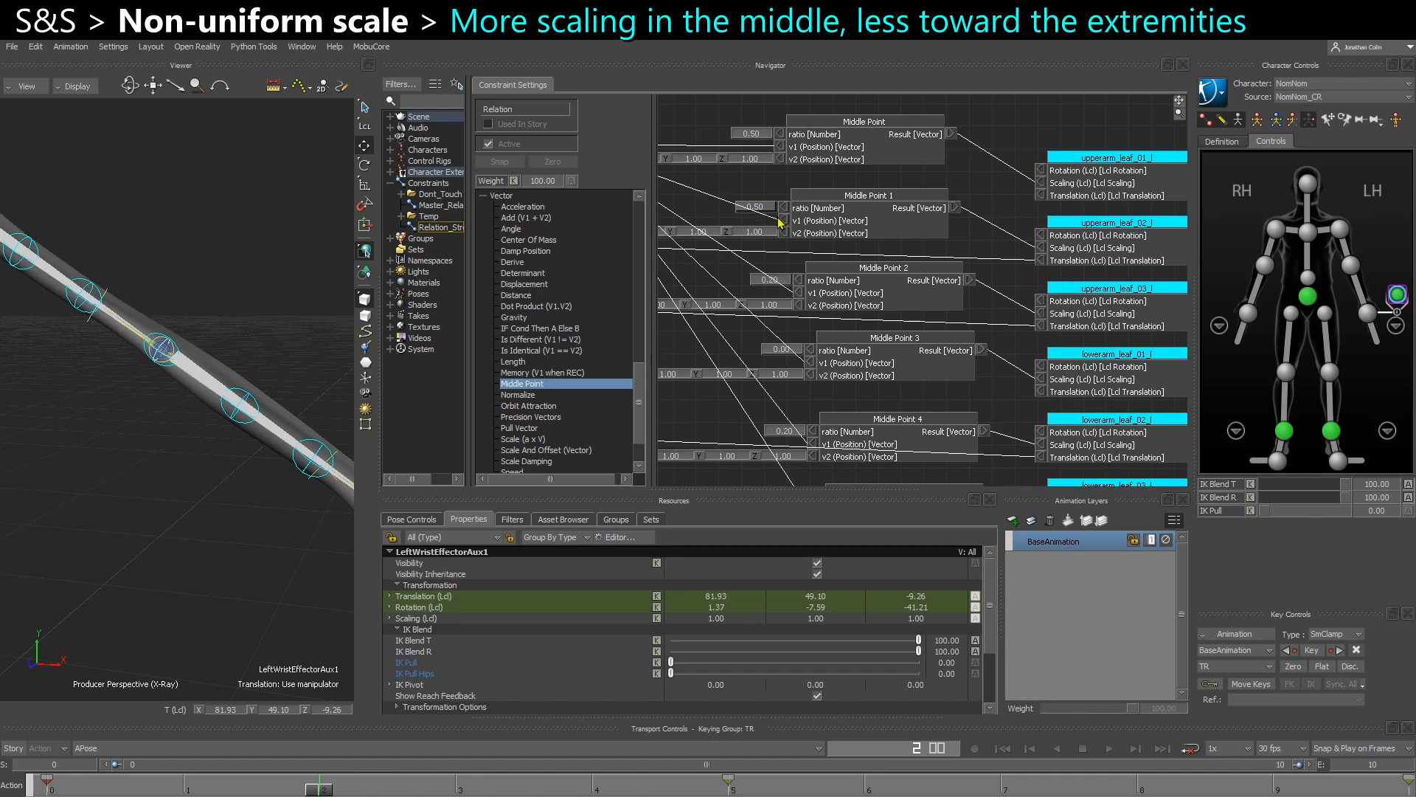
double_click(777, 281)
text(.1)
key(Return)
mouse_move(795, 439)
middle_down()
mouse_move(792, 392)
mouse_move(806, 429)
middle_up()
key(ctrl+z)
double_click(782, 274)
text(.1)
key(Return)
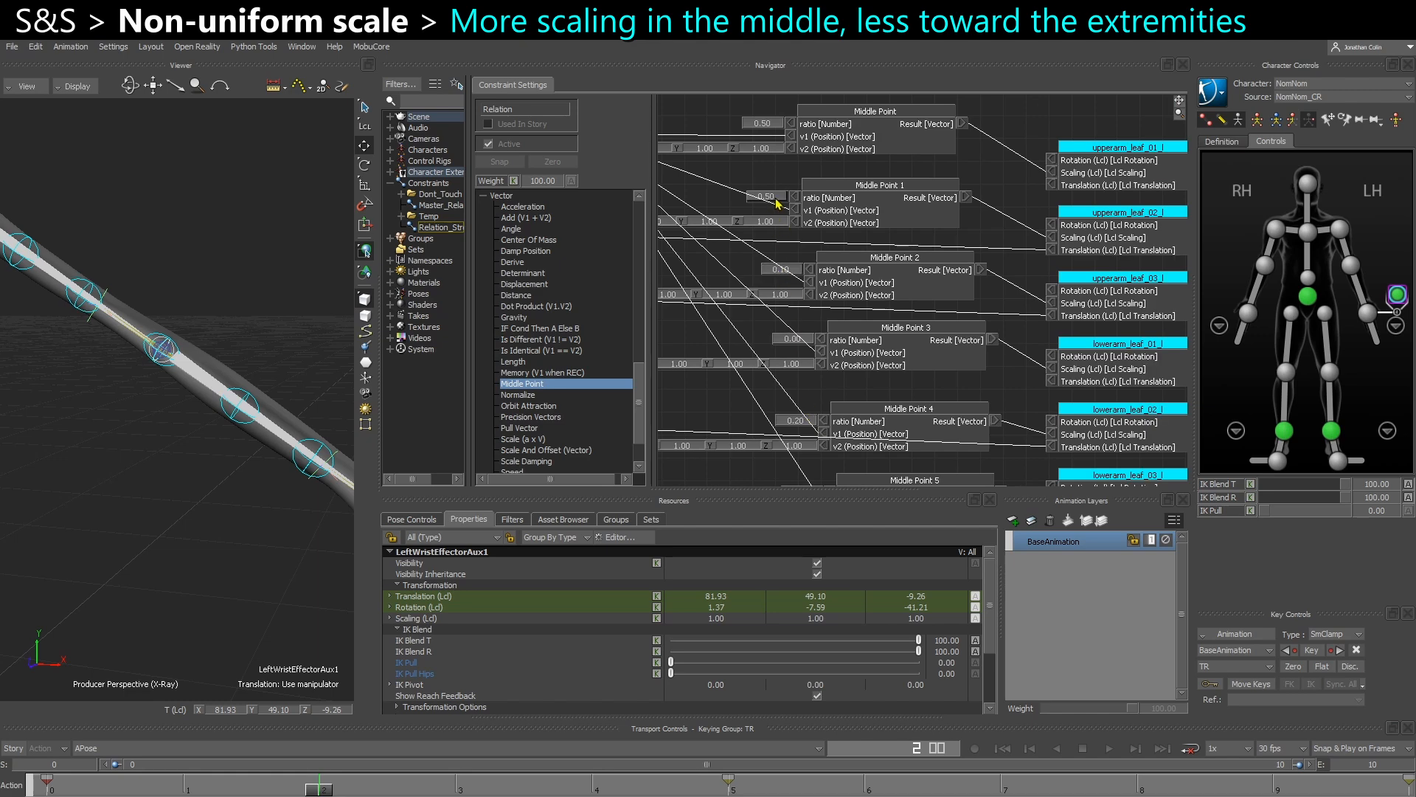
Set the ratio of Middle Point 1 to 0.2 and that of the original Middle Point to 0.4.
double_click(771, 198)
text(.2)
key(Return)
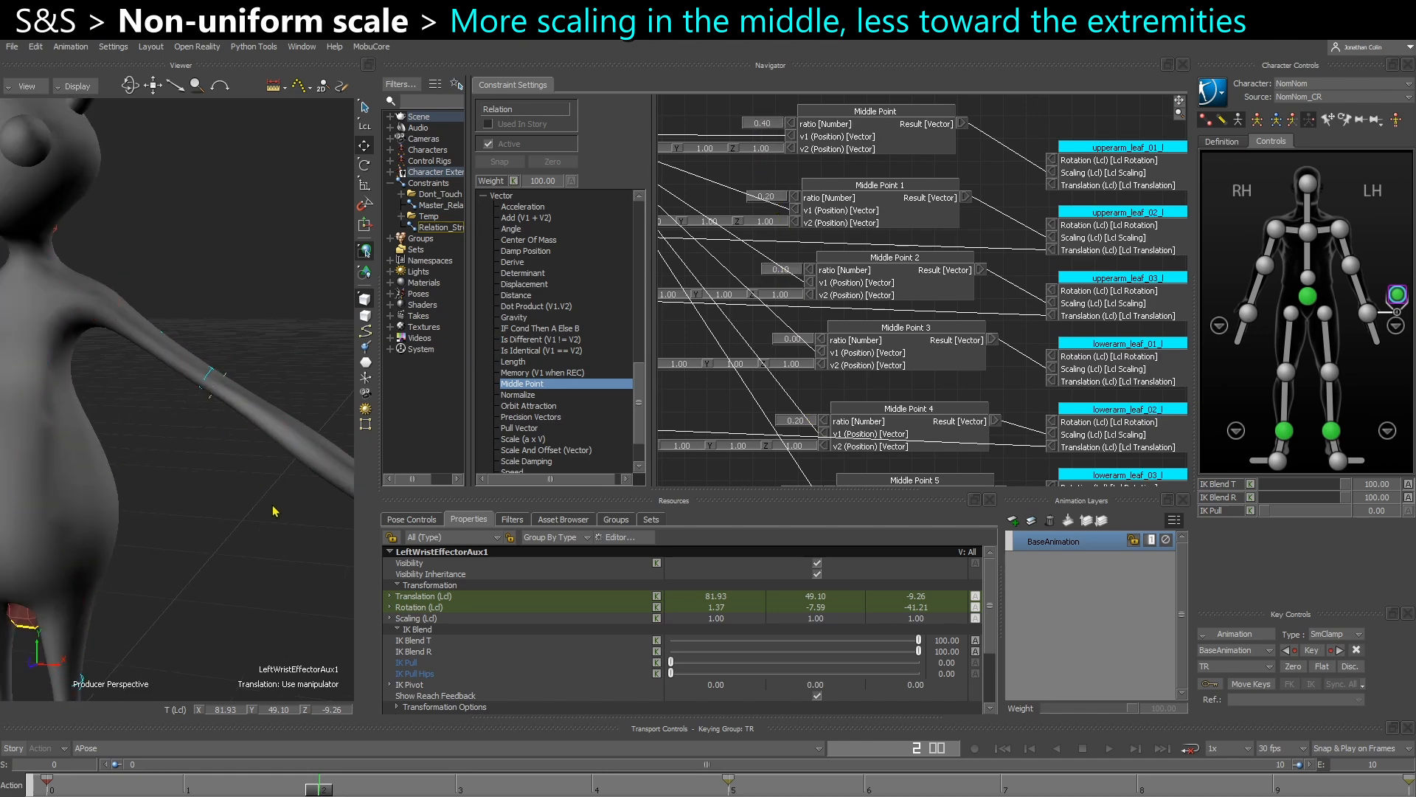
Move the left wrist effector to about 79.34, 29.60, -2.32 and set the original Middle Point's ratio to 1.
drag(364, 517, 263, 465)
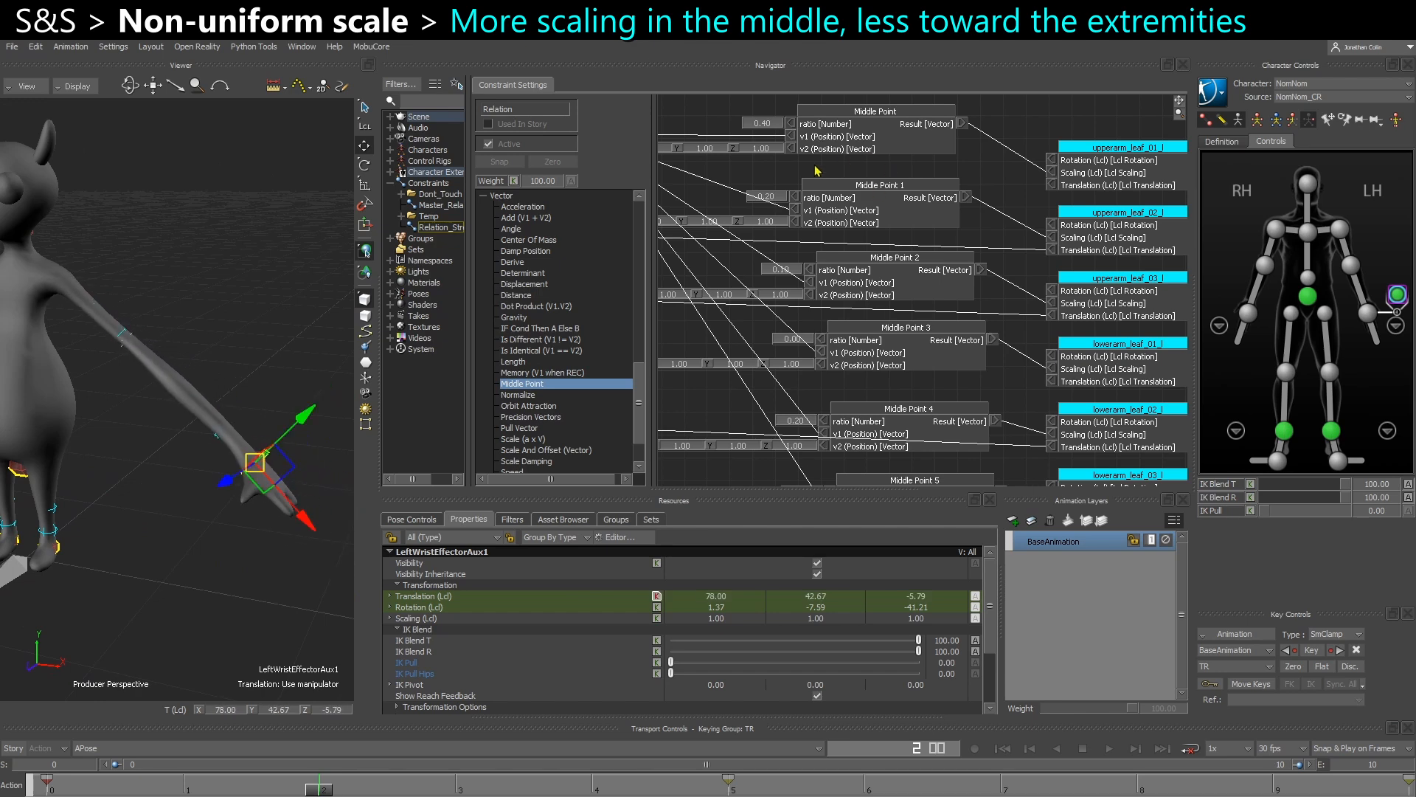
shift+drag(793, 171, 805, 187)
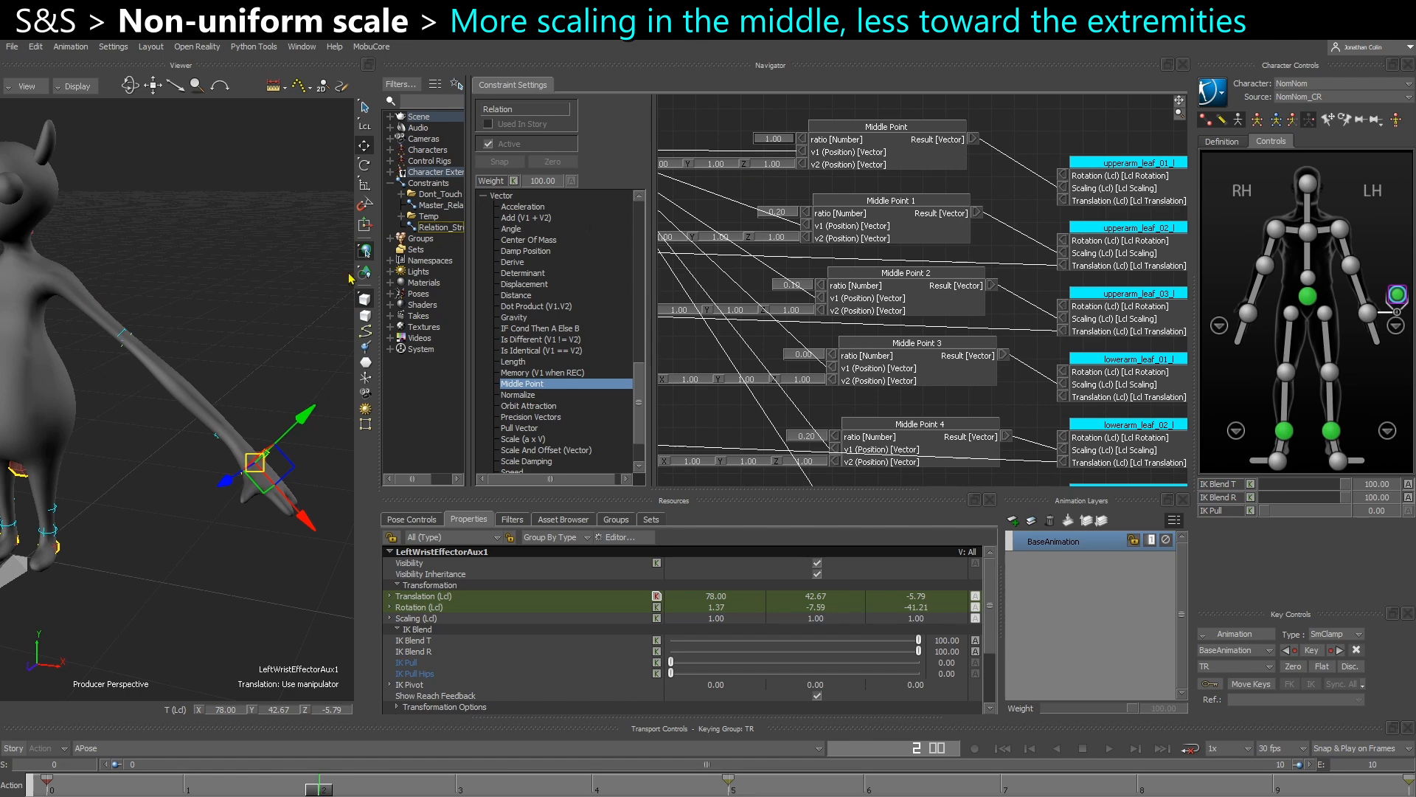
drag(254, 462, 287, 515)
Test ratios of -0.1, 0.2 and -0.2 on Middle Point 3, and set it to -0.5.
middle_drag(815, 397, 814, 395)
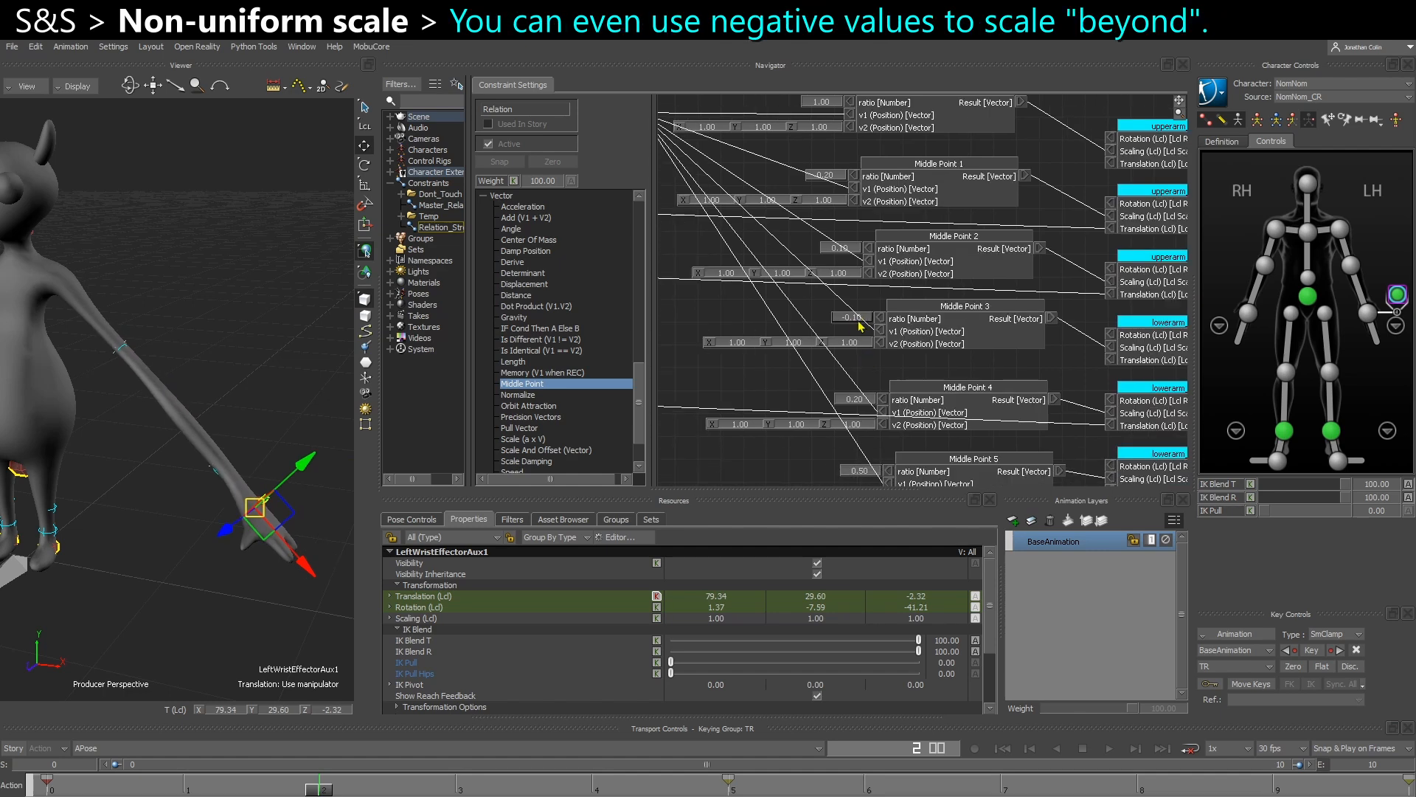
scroll(877, 348, up, 2)
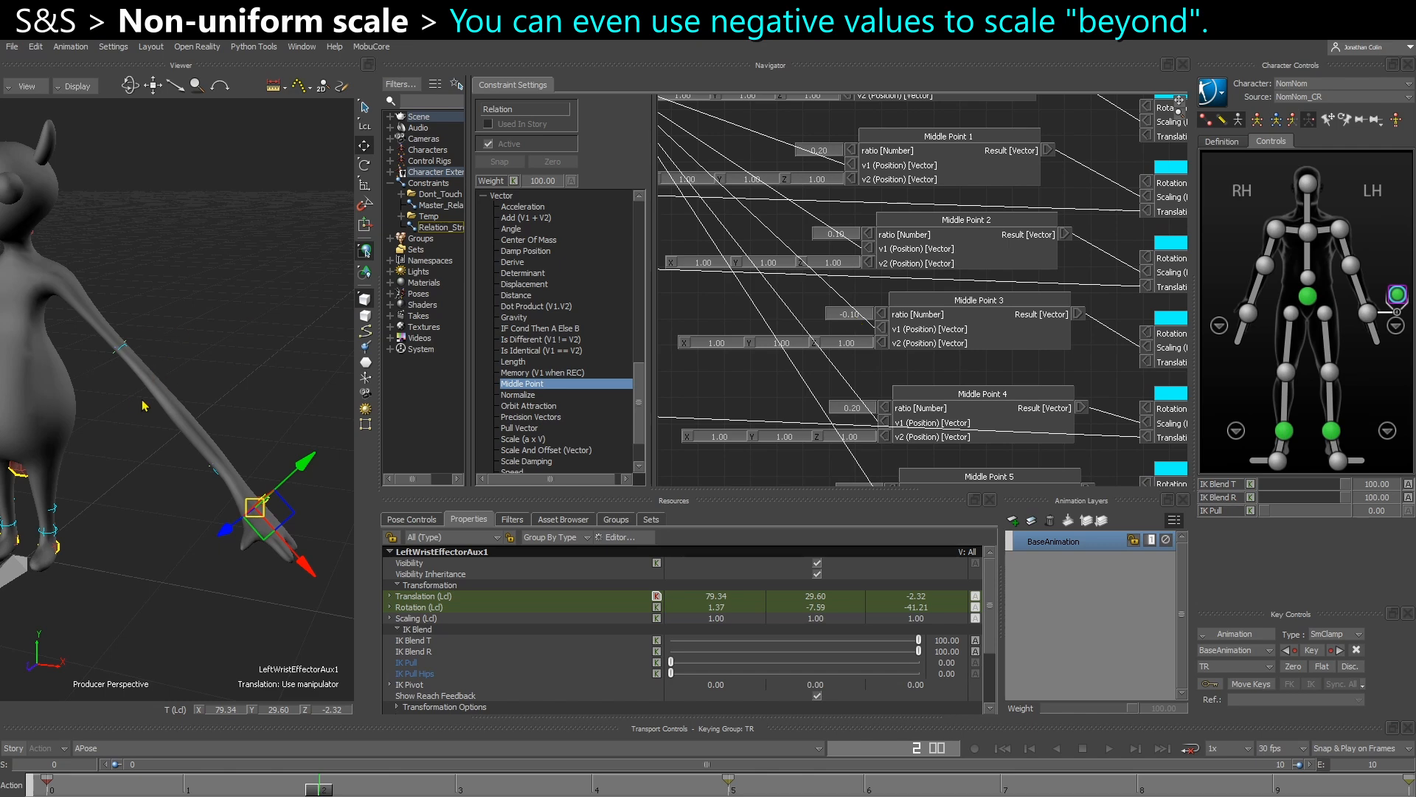
alt+right_drag(146, 401, 203, 434)
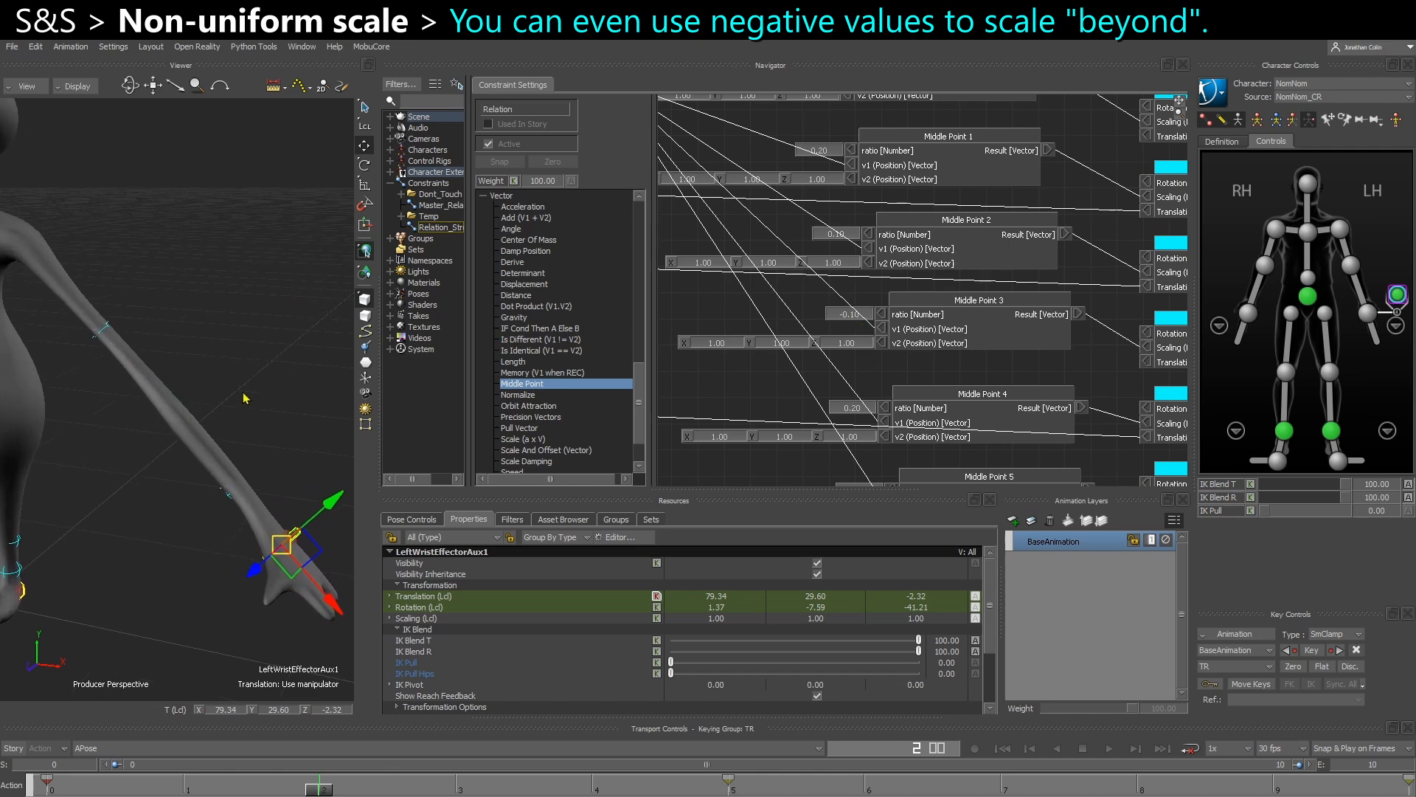
click(846, 320)
double_click(845, 321)
text(0.2)
key(Return)
double_click(848, 321)
text(-0.2)
key(Return)
double_click(848, 319)
text(-0.5)
key(Return)
Test the arm's squash by moving the left wrist effector toward the body, and go to frame 0.
drag(282, 546, 194, 408)
drag(328, 787, 48, 787)
ctrl+shift+drag(235, 484, 239, 519)
ctrl+drag(238, 520, 206, 526)
Select the lowerarm_leaf_01_l joint with the Scaling tool in X-Ray display to check its scaling.
key(ctrl+a)
key(ctrl+a)
shift+drag(135, 294, 211, 382)
ctrl+drag(211, 381, 204, 443)
click(185, 377)
key(s)
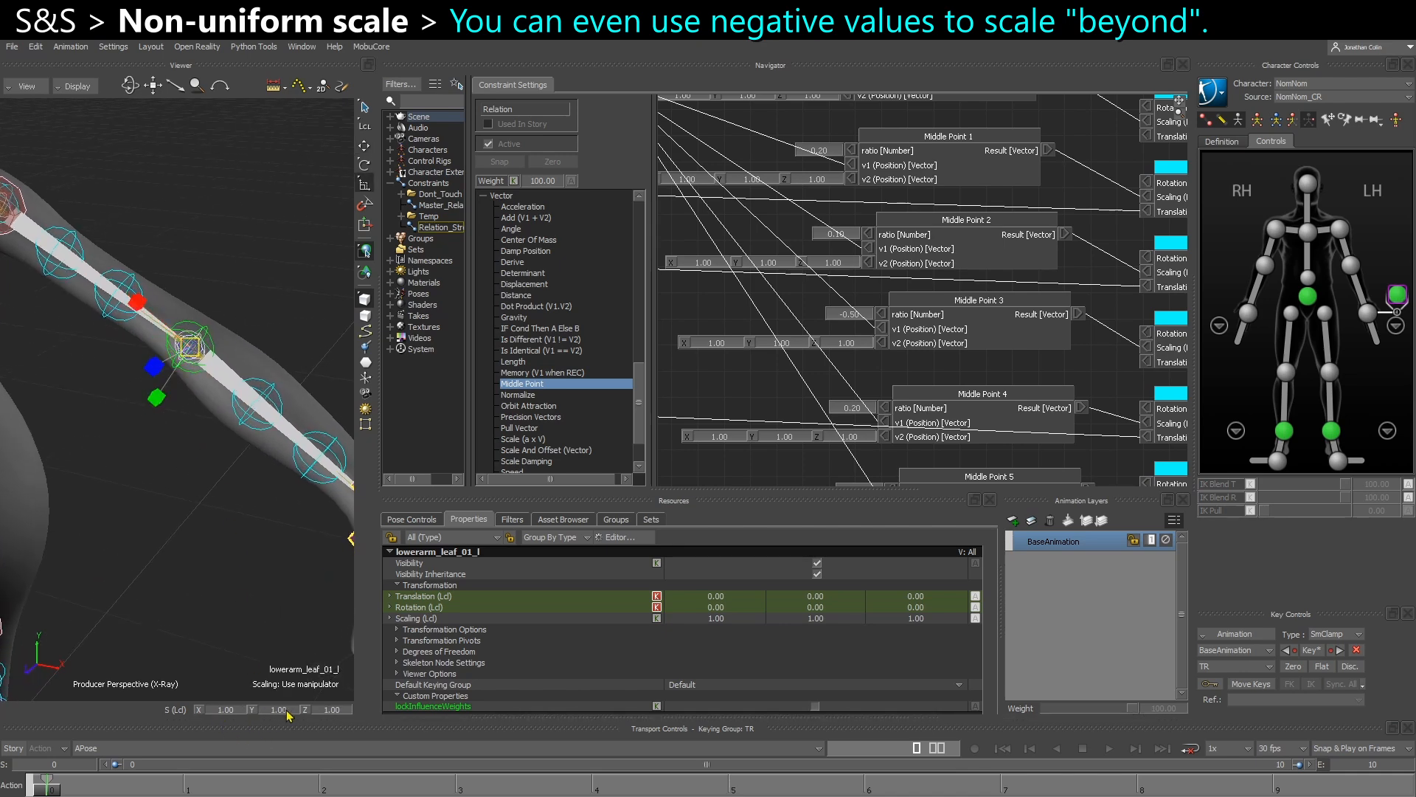
Examine the stretched left arm's shape from several angles in Models Only display with the wrist effector at 95.21, 29.30, -7.44.
scroll(174, 480, down, 3)
mouse_move(172, 479)
ctrl+shift+mouse_down()
mouse_move(208, 484)
mouse_move(211, 463)
mouse_move(215, 530)
mouse_move(235, 516)
ctrl+shift+mouse_up()
key(ctrl+a)
scroll(240, 557, down, 3)
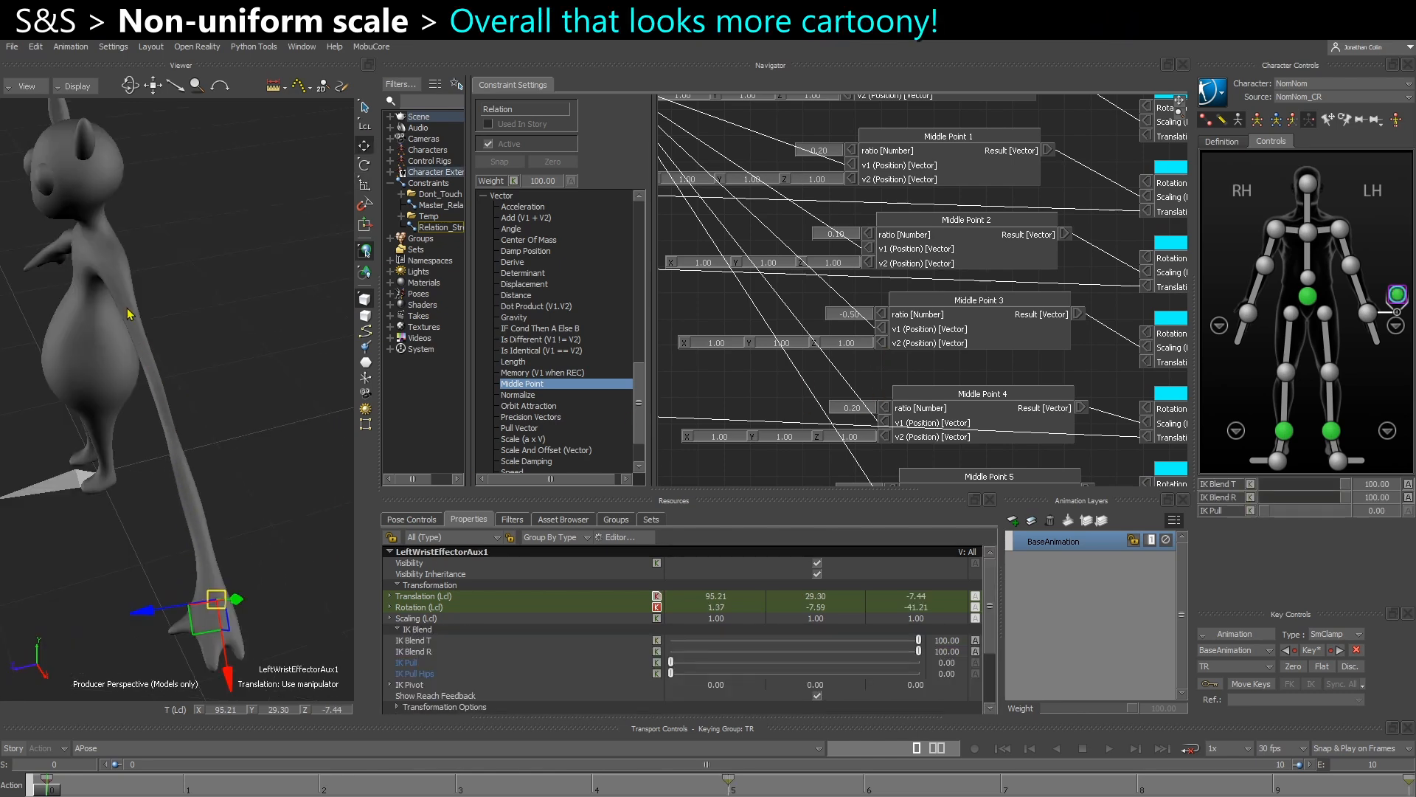
ctrl+shift+drag(167, 434, 195, 415)
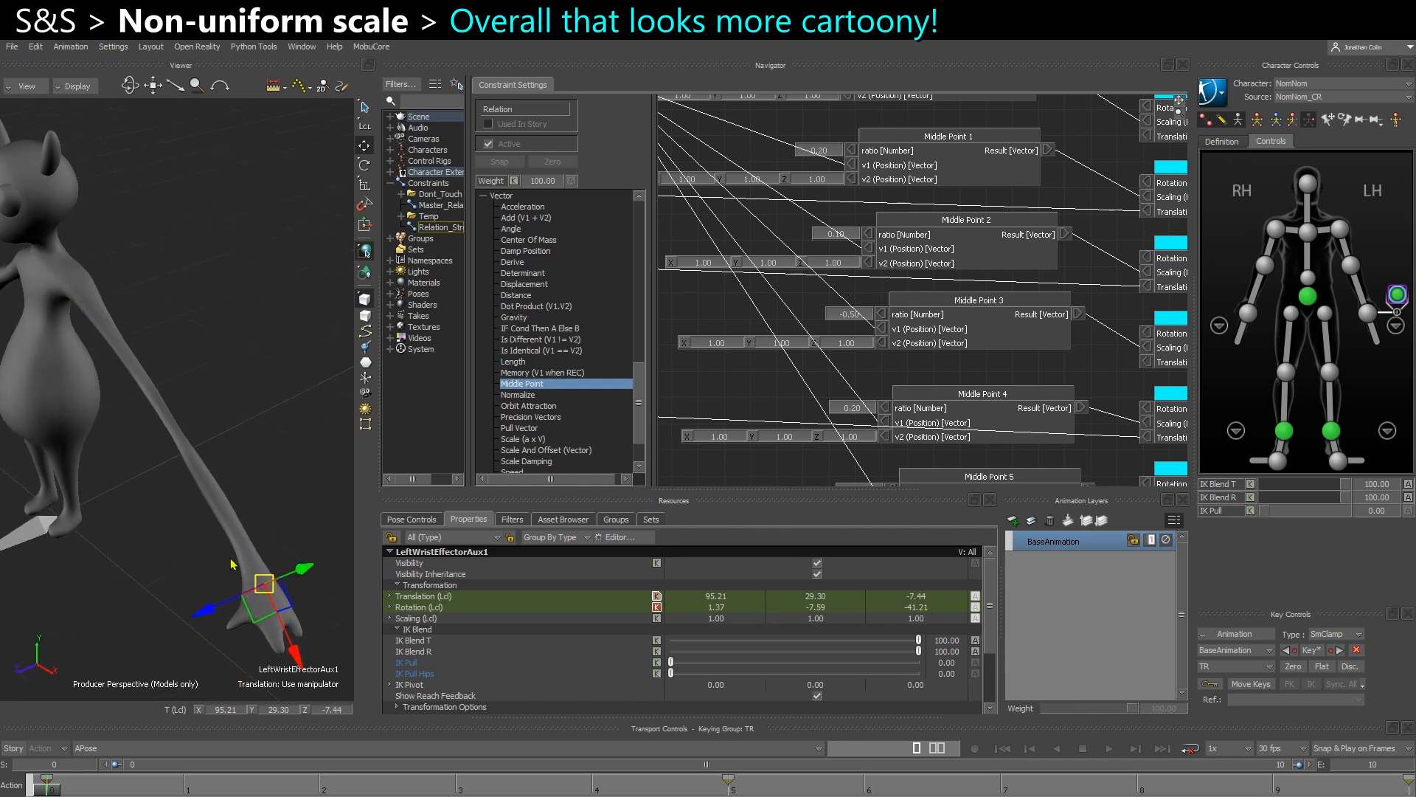
shift+drag(840, 471, 822, 355)
ctrl+shift+drag(249, 544, 151, 426)
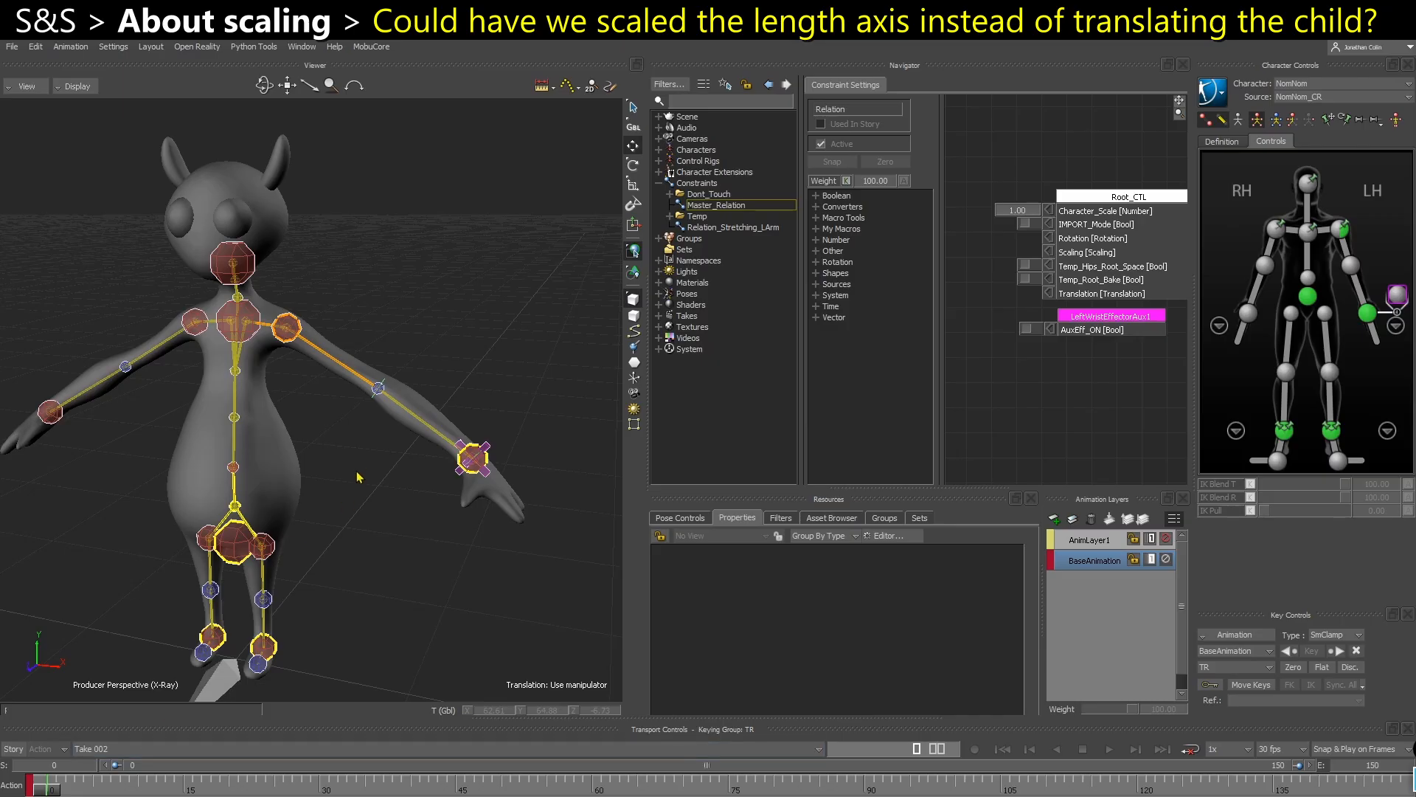
Hide the IK effectors in the Take 002 scene and select the left forearm control with the Scaling tool.
drag(250, 437, 379, 463)
click(1206, 118)
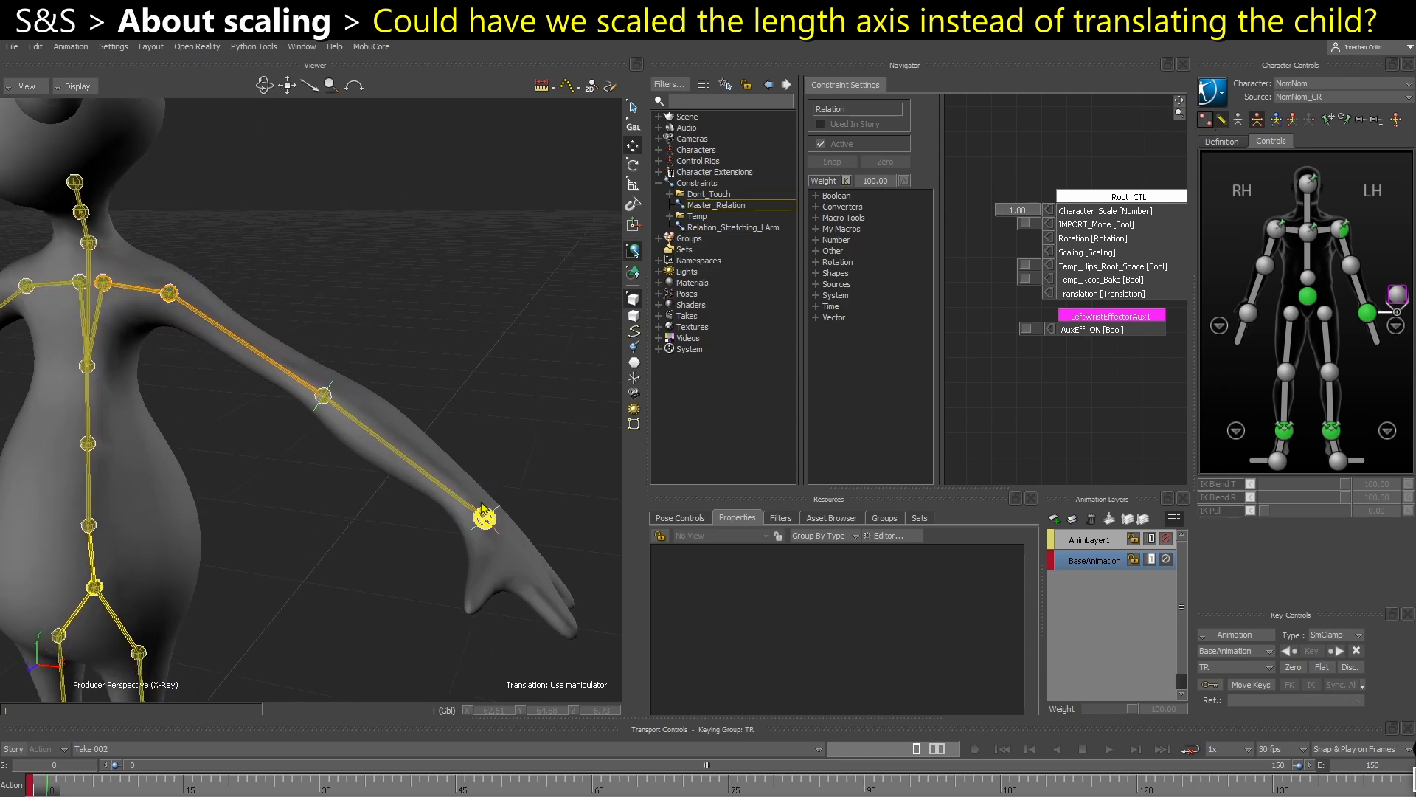
alt+middle_drag(406, 506, 392, 509)
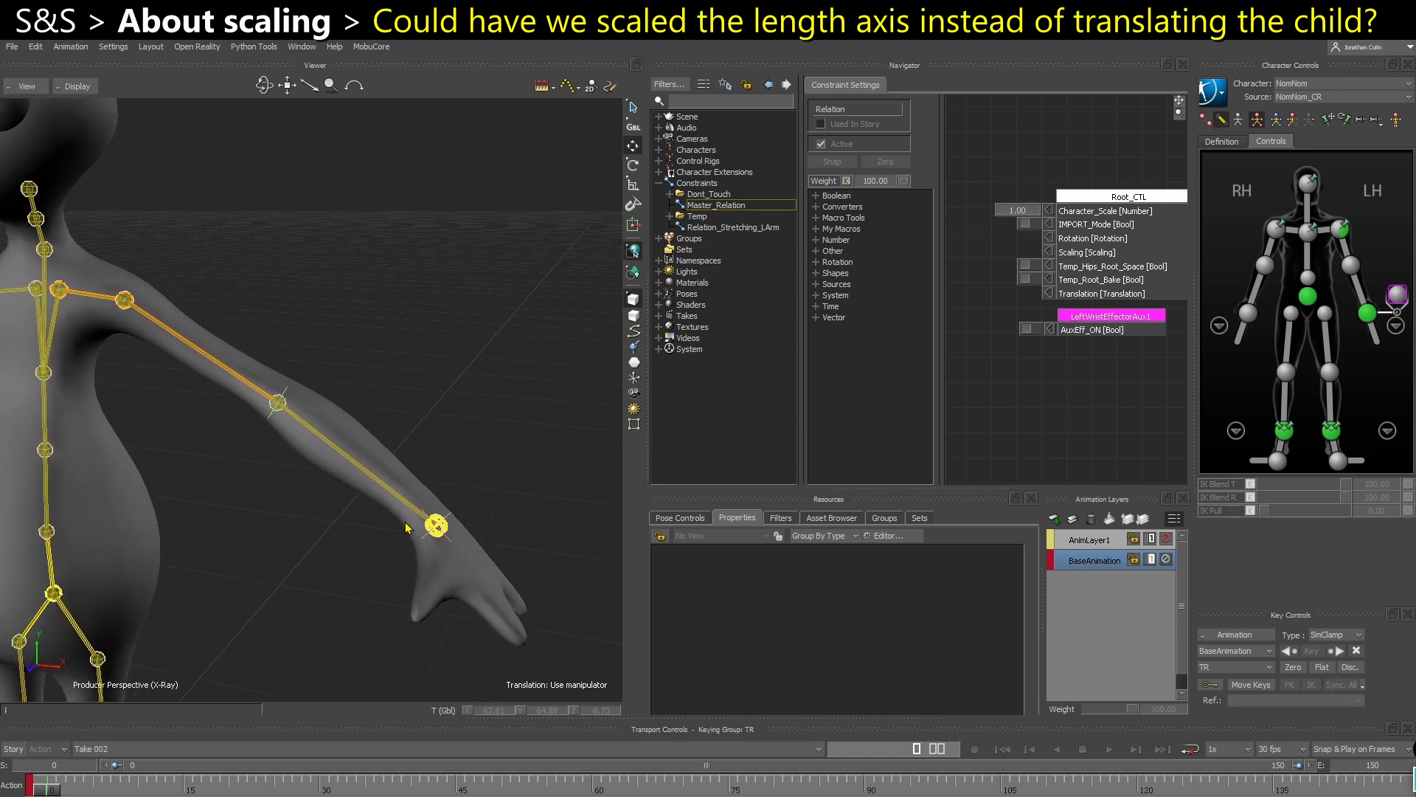
click(337, 448)
key(r)
Try scaling the left forearm control along its length axis, and undo the scaling.
mouse_move(329, 490)
alt+mouse_down()
mouse_move(310, 487)
mouse_move(330, 471)
alt+mouse_up()
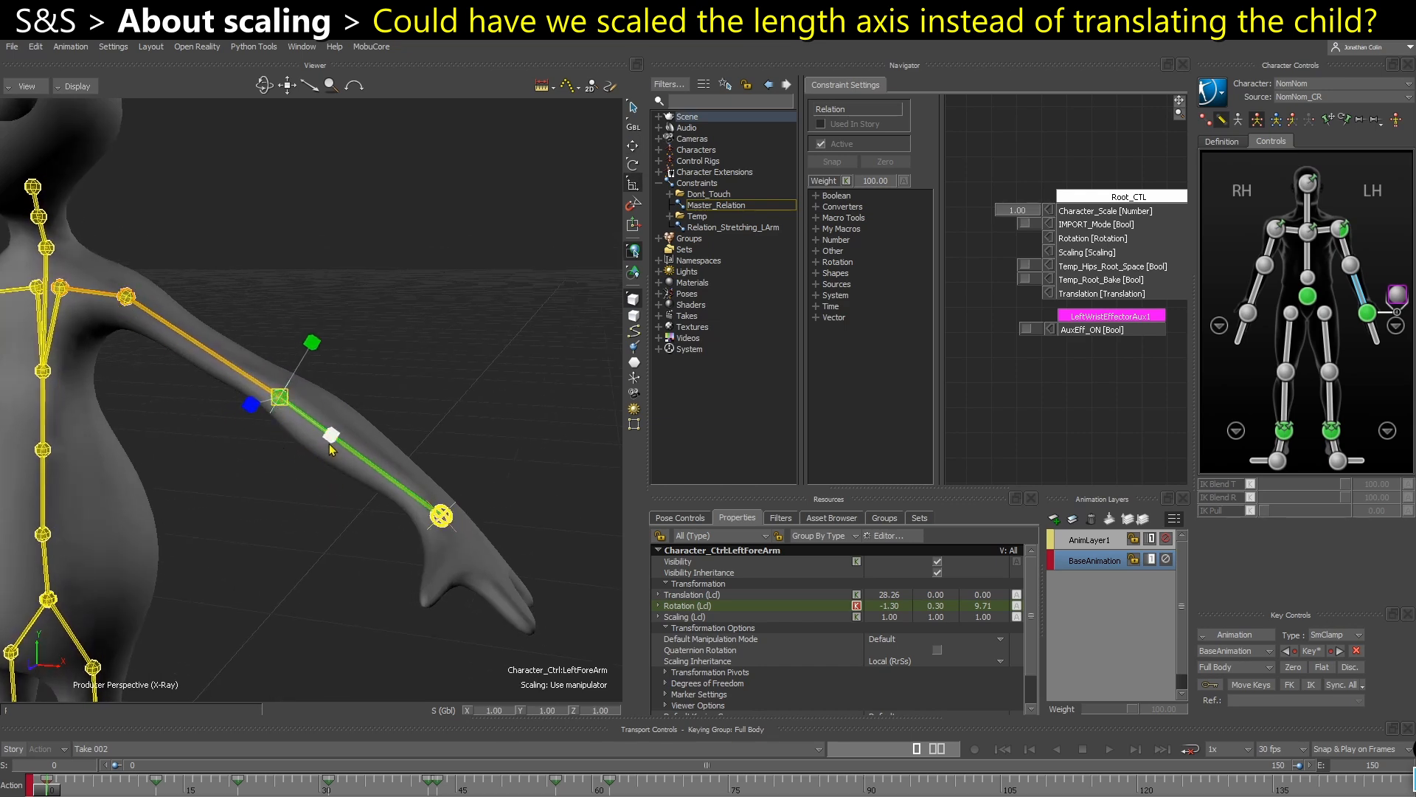
alt+drag(341, 451, 333, 485)
key(ctrl+z)
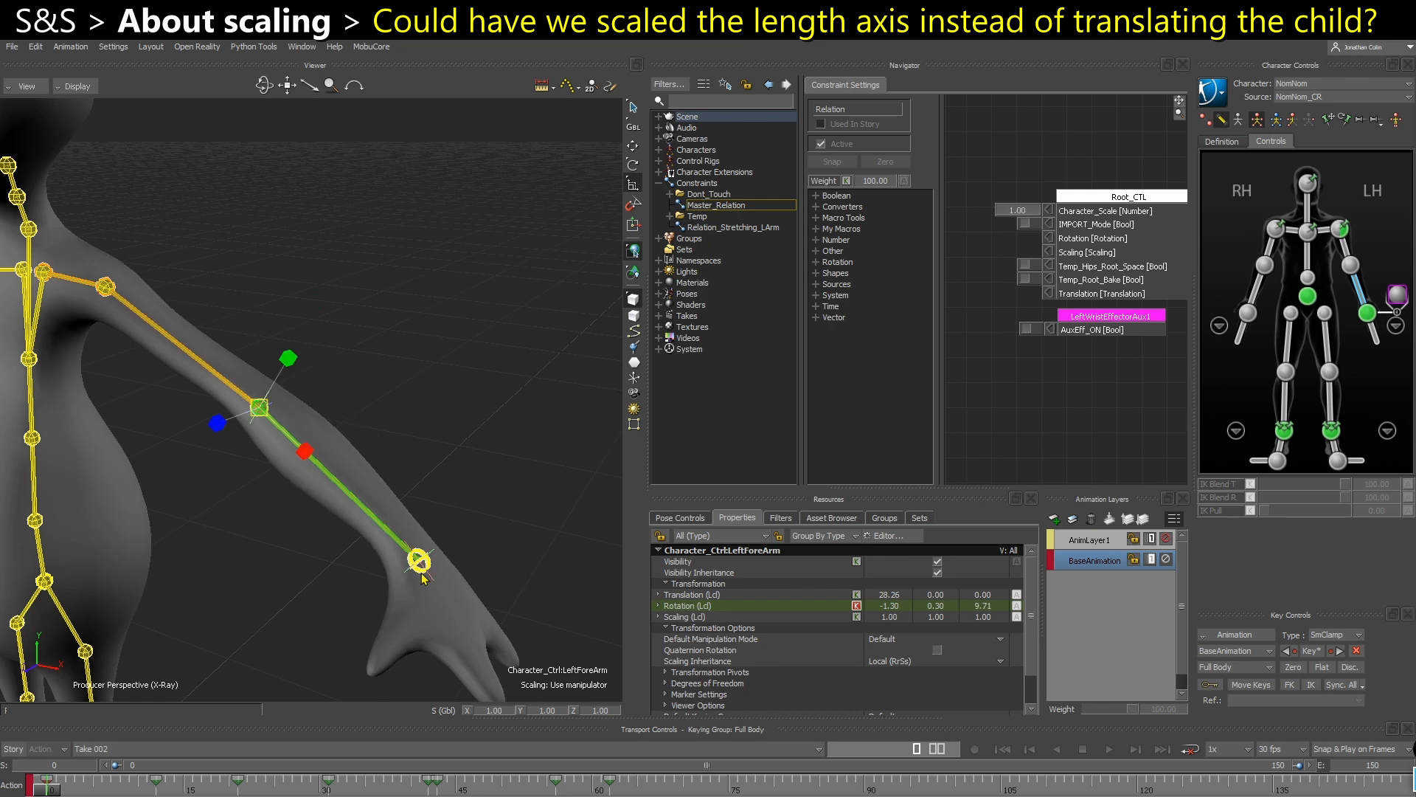
Open Relation_Stretching_LArm and examine the boxes driving the left forearm and left hand.
click(708, 229)
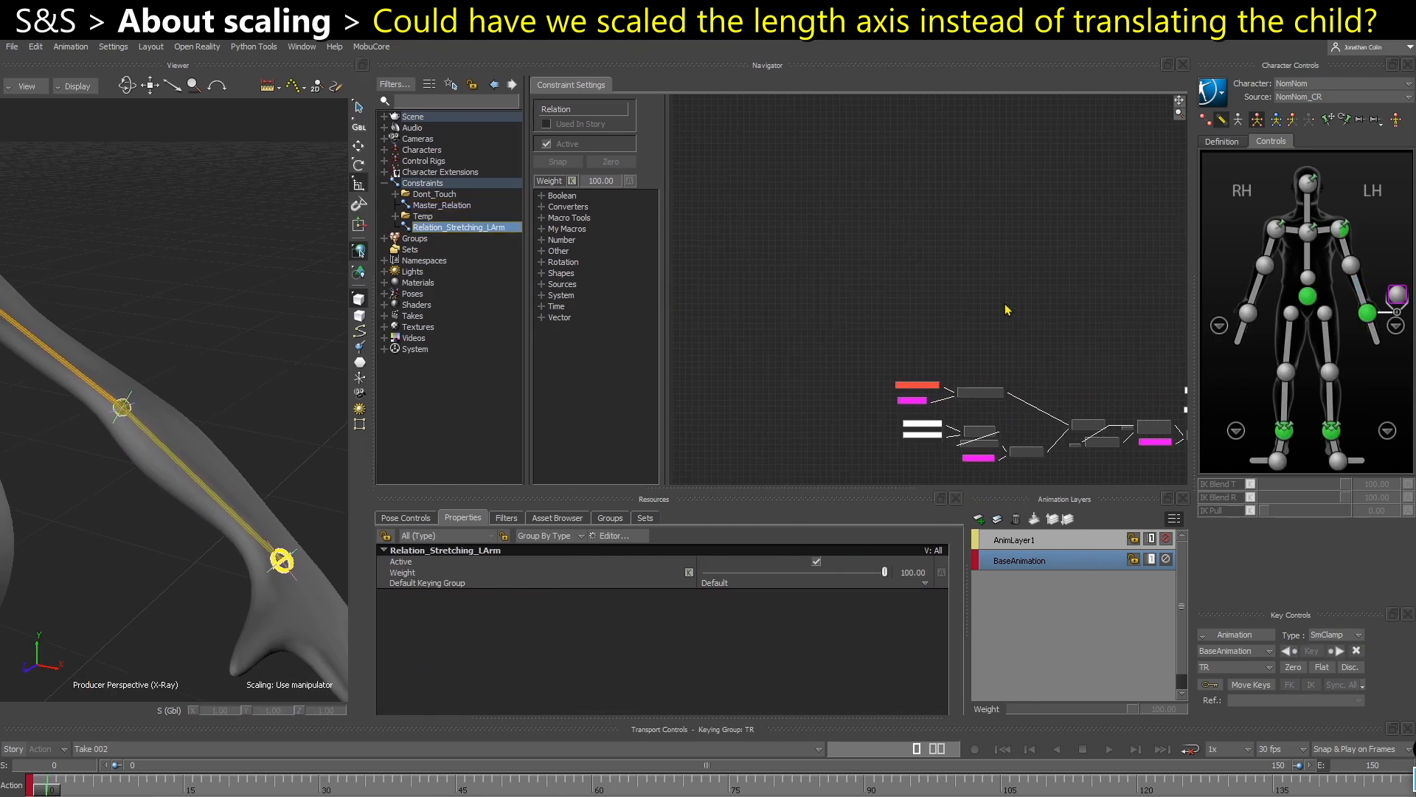
scroll(1014, 317, up, 5)
scroll(1021, 397, up, 1)
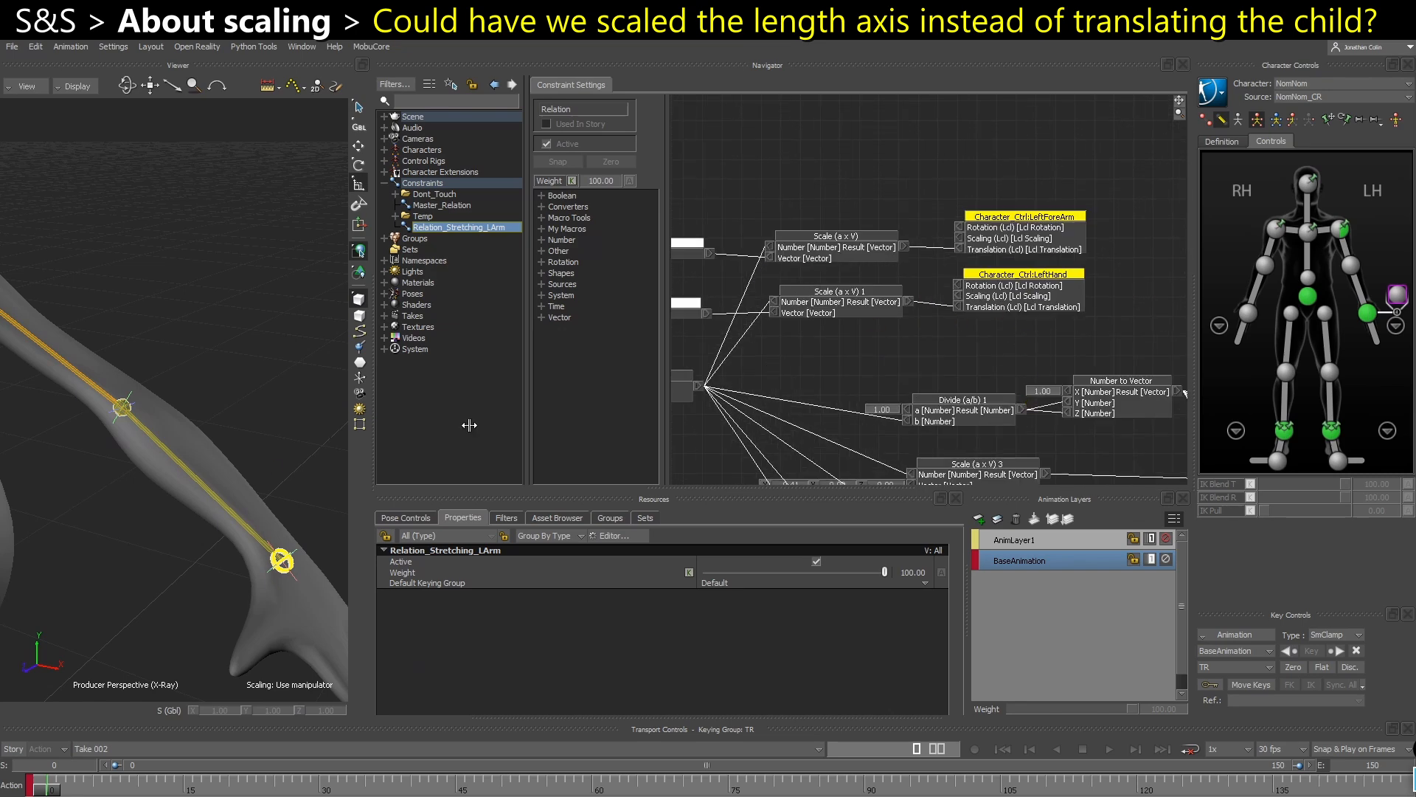
Reselect the left forearm control, scale it along its length to view the hand's distortion, and undo the scaling.
click(230, 464)
scroll(228, 461, down, 3)
drag(191, 434, 205, 452)
key(ctrl+z)
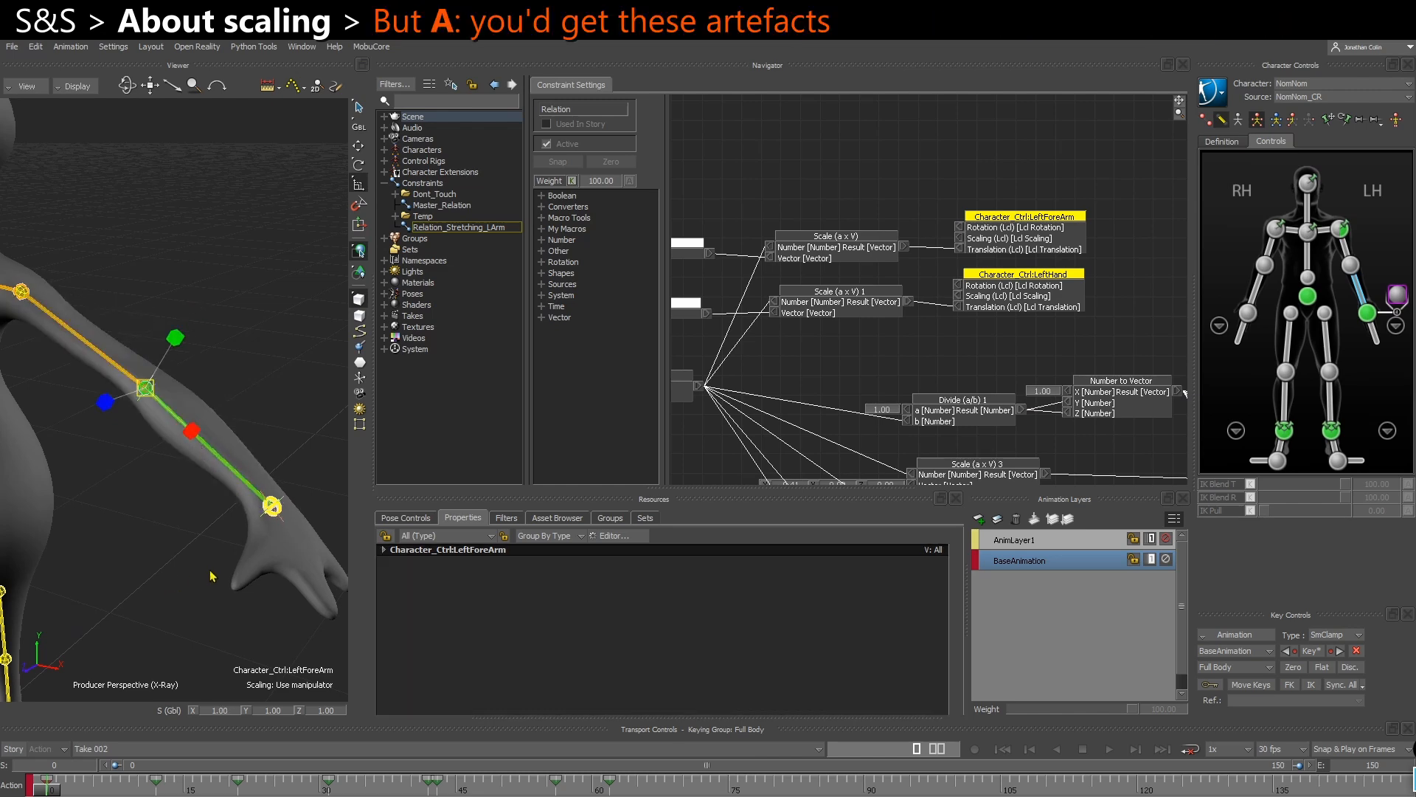
Scale the left forearm control along its length axis to about 1.86.
drag(193, 442, 175, 450)
key(ctrl+z)
mouse_move(151, 383)
mouse_down()
mouse_move(173, 383)
mouse_move(154, 401)
mouse_up()
mouse_move(131, 357)
mouse_down()
mouse_move(144, 375)
mouse_move(137, 362)
mouse_up()
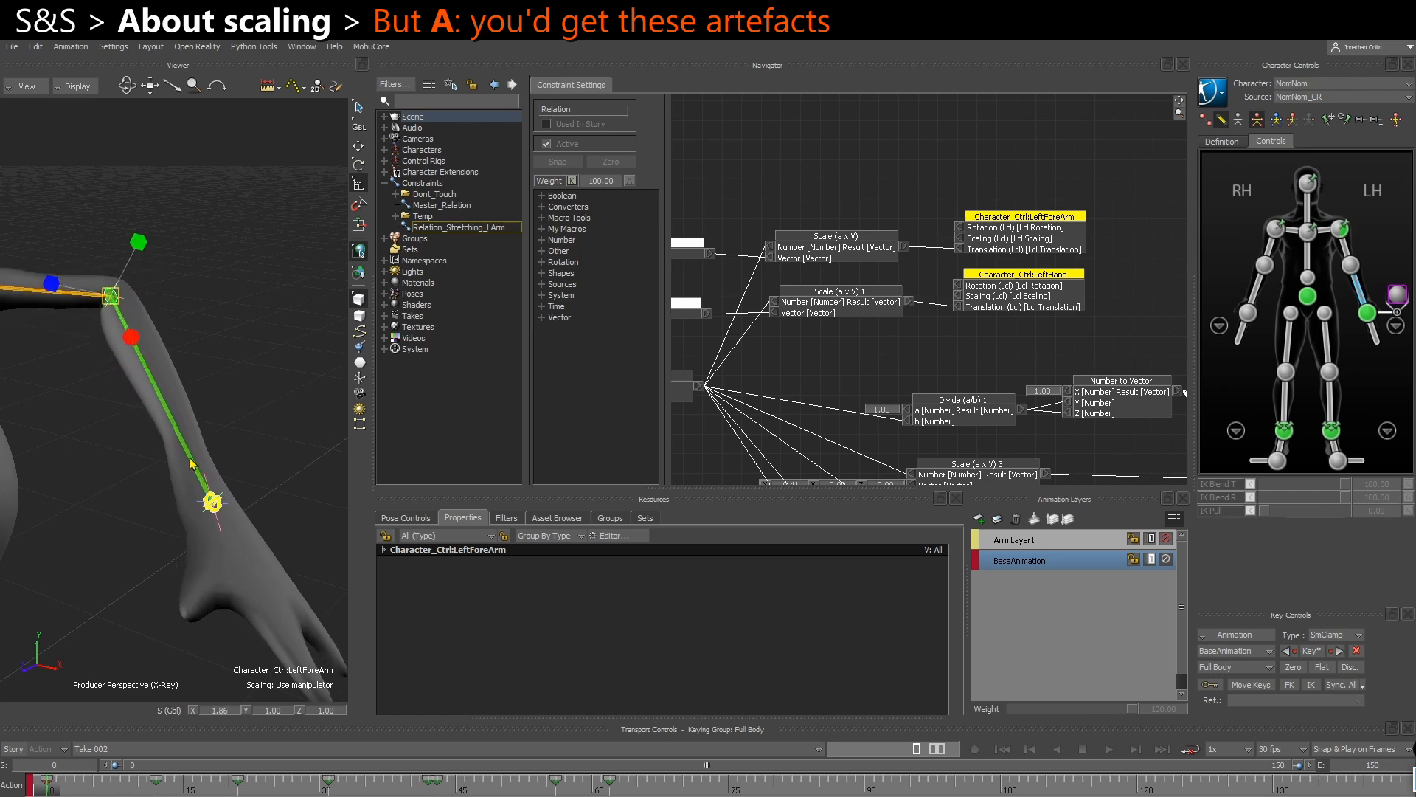
Set the left hand control's Scaling Inheritance to Scale Compensate.
click(216, 507)
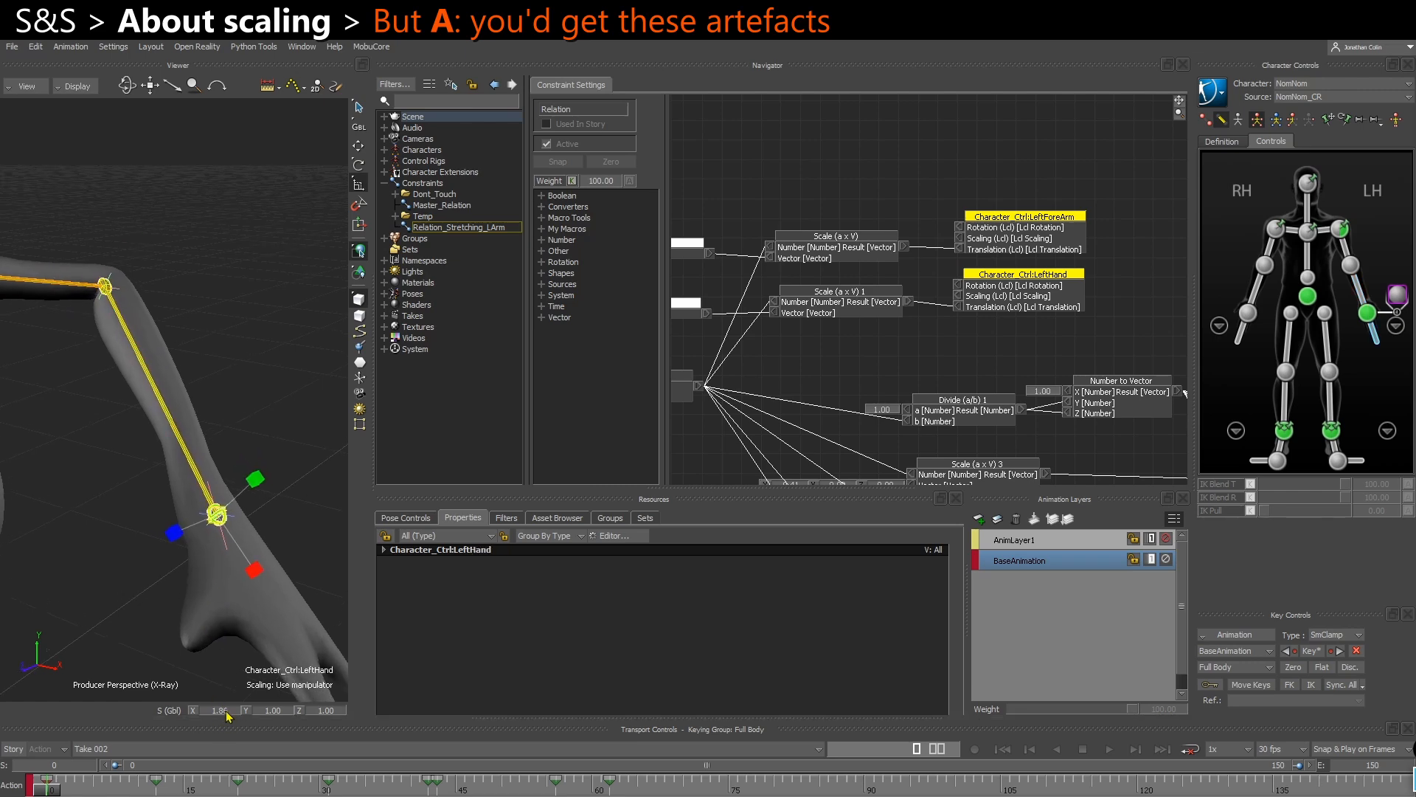
alt+middle_drag(266, 590, 250, 576)
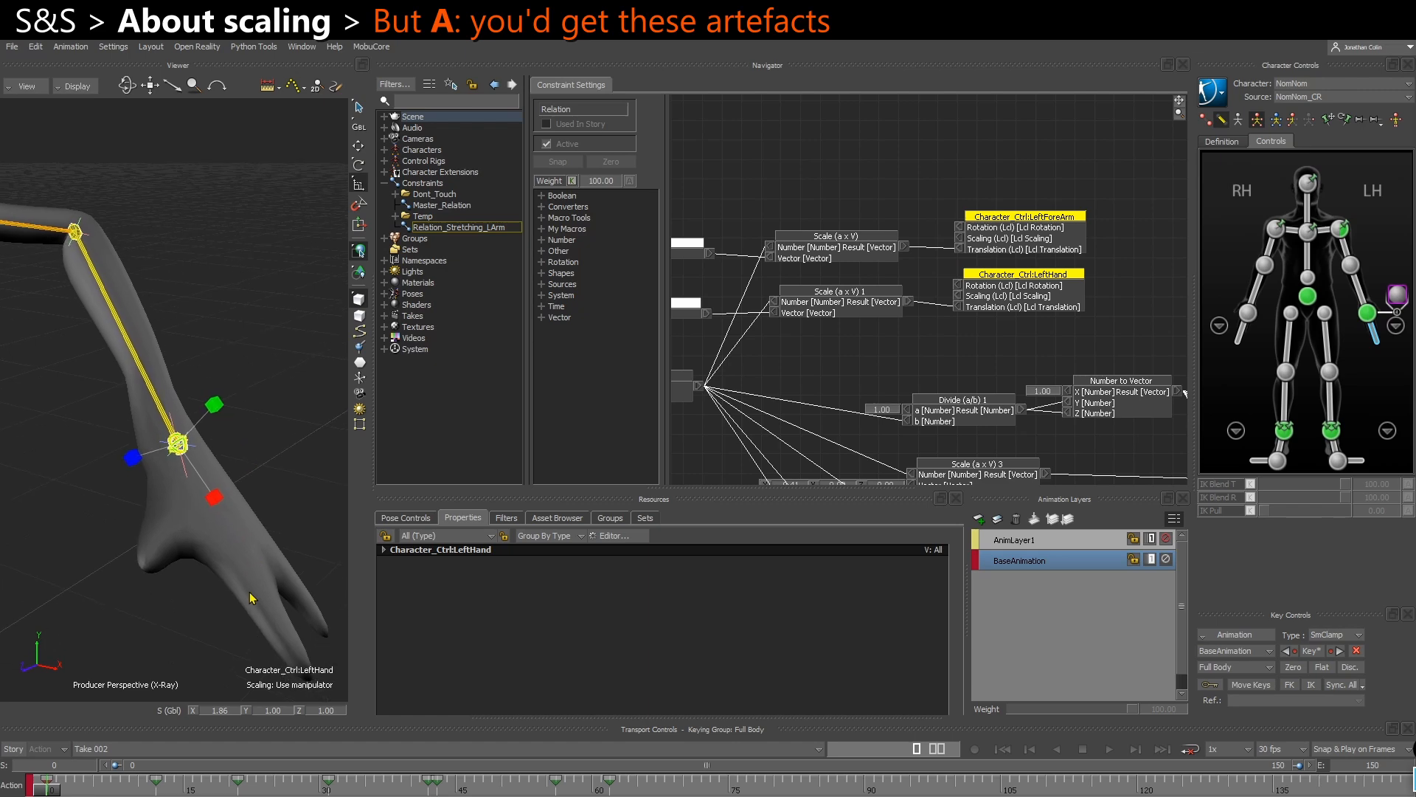
alt+drag(235, 540, 194, 554)
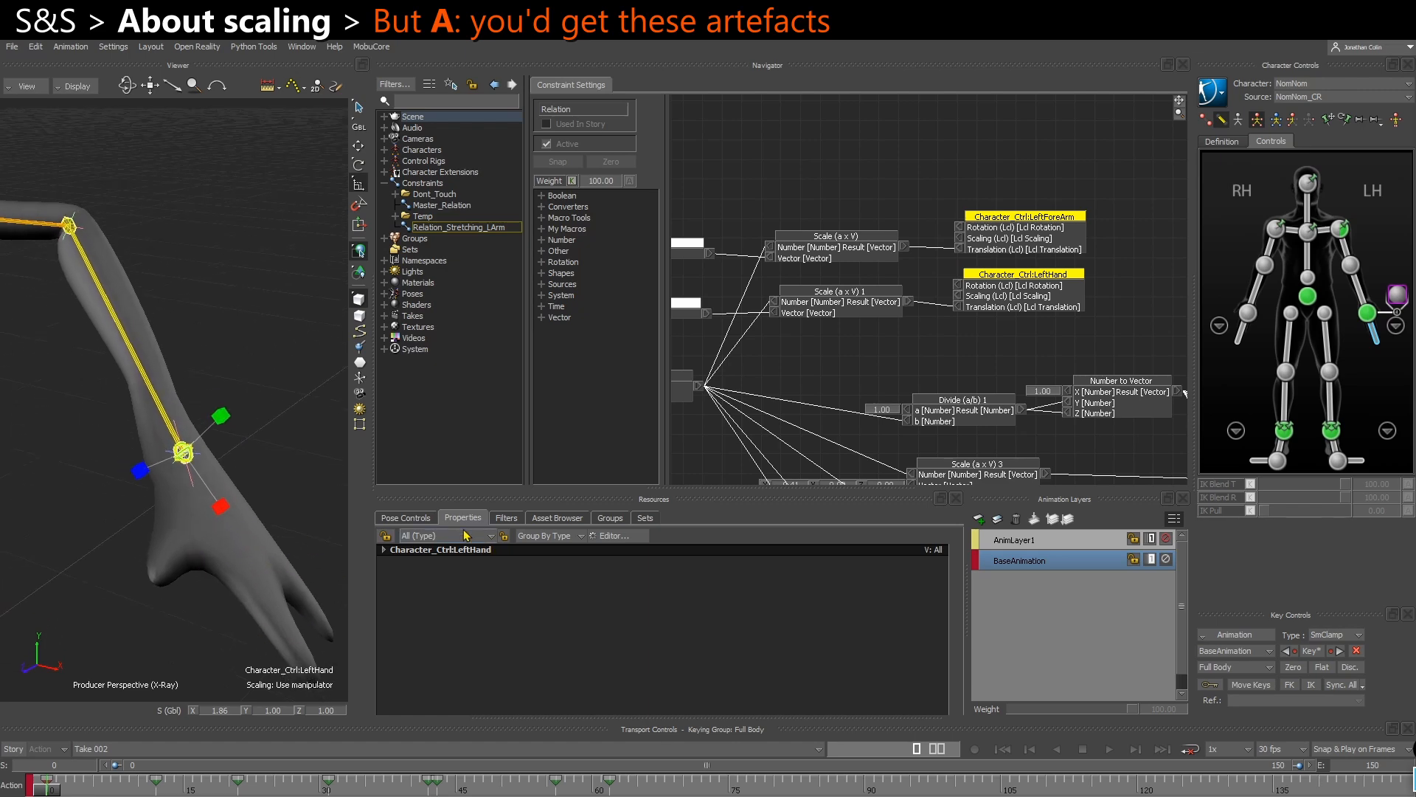
click(427, 521)
click(461, 519)
click(383, 550)
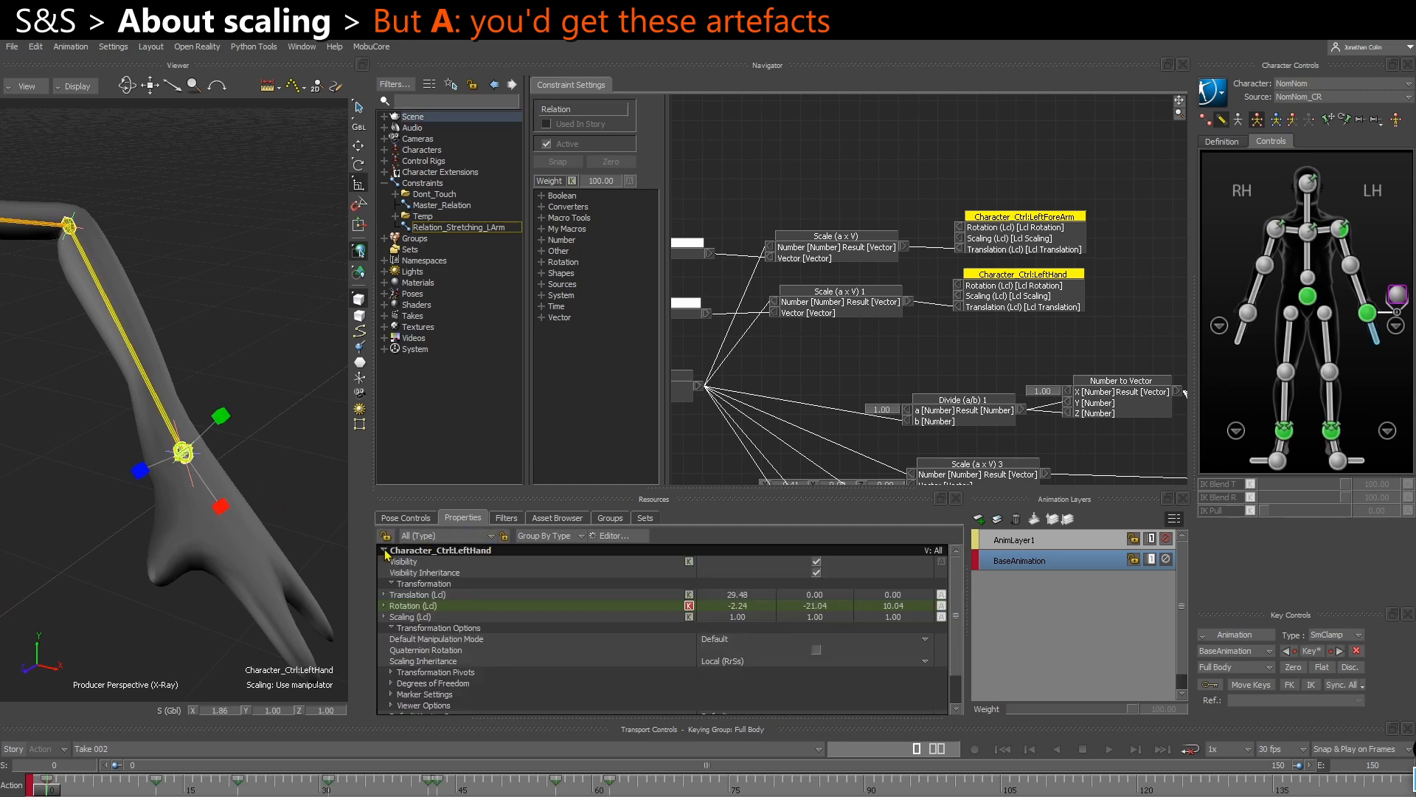
click(392, 629)
click(419, 628)
click(391, 628)
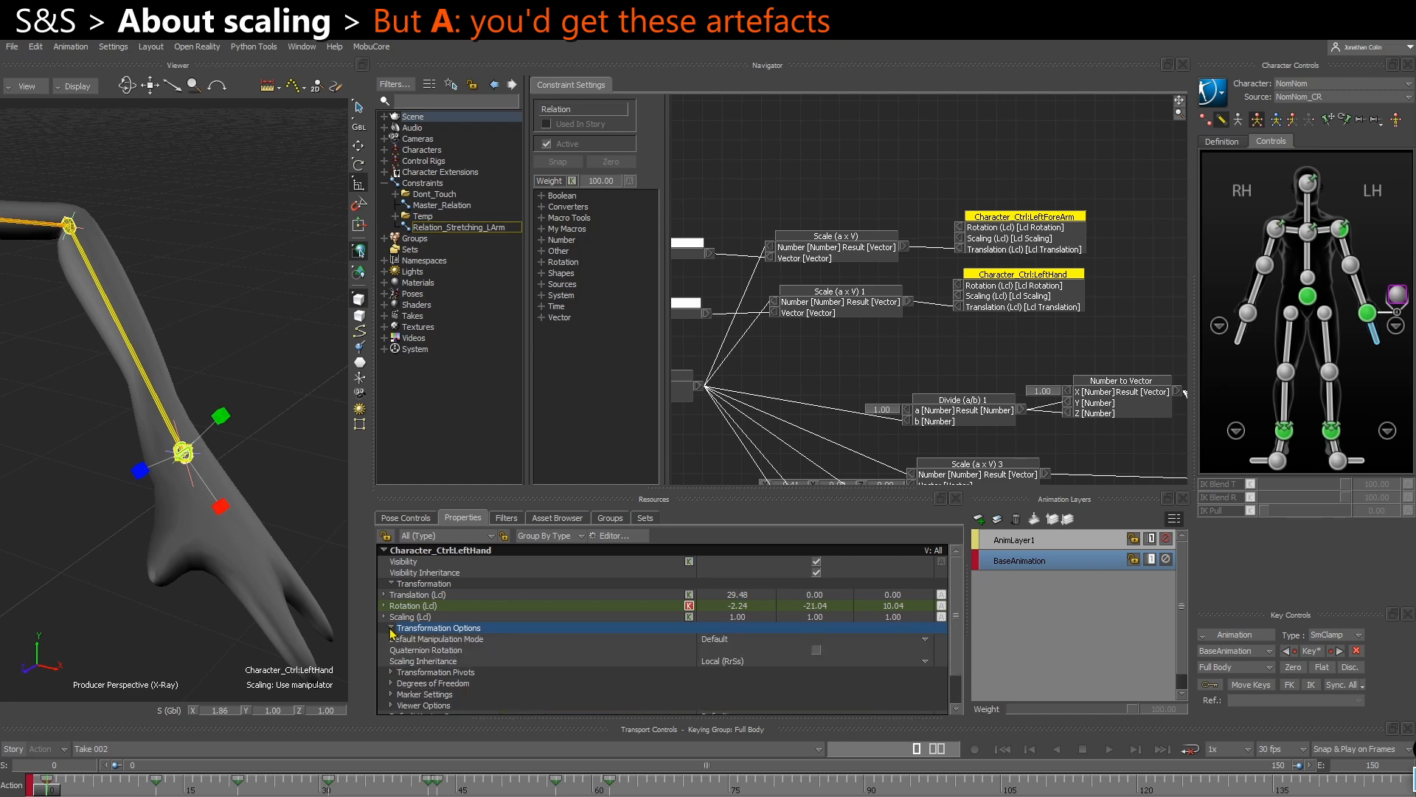
click(413, 662)
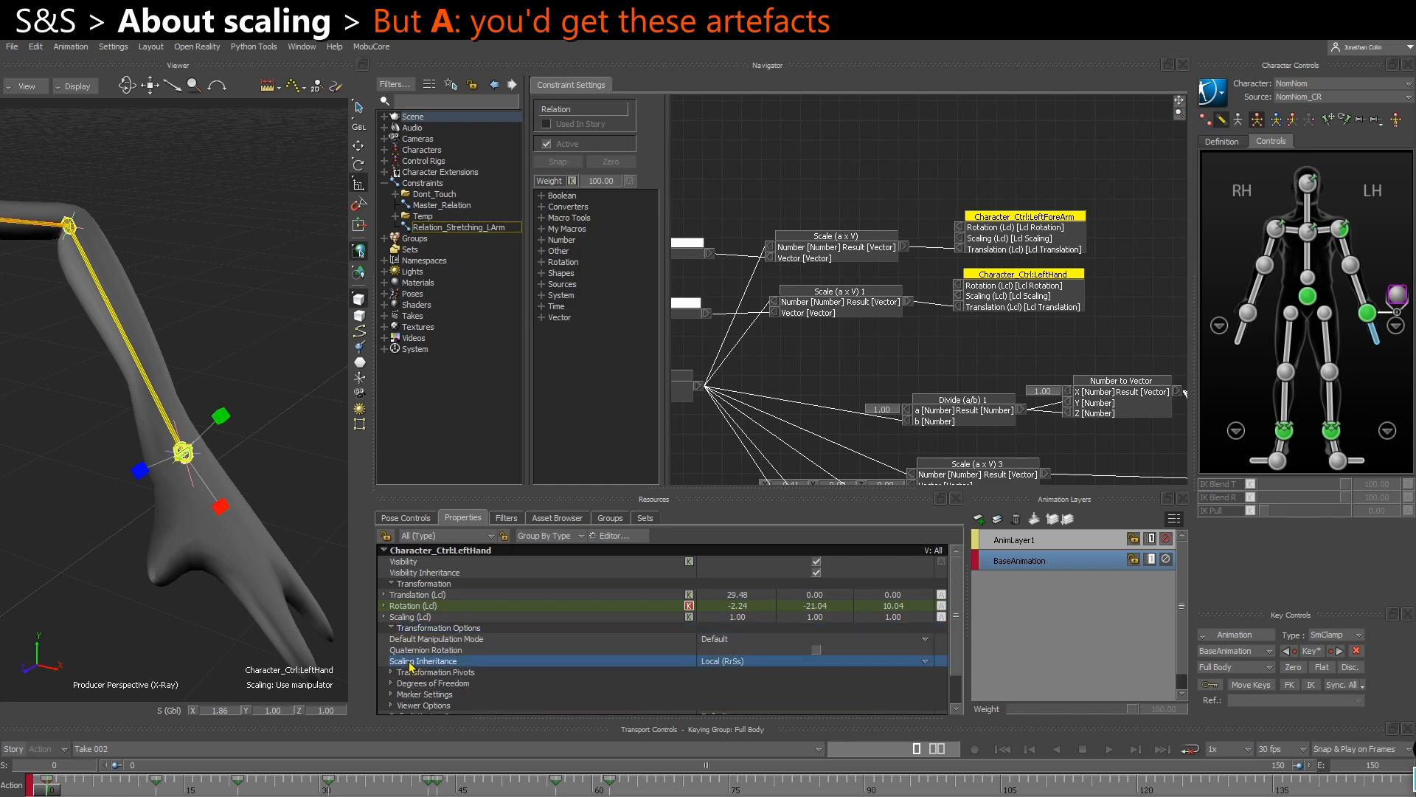
click(722, 664)
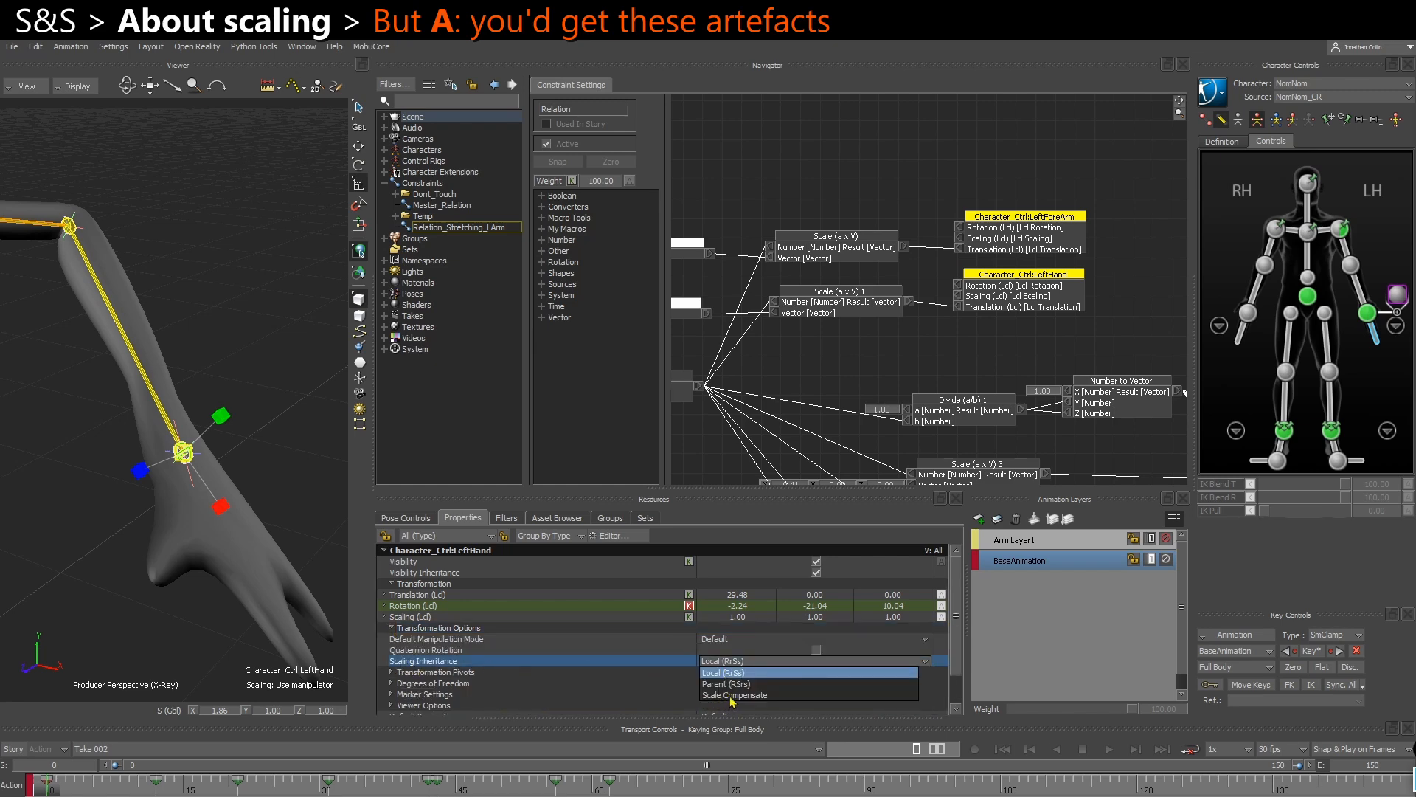
click(732, 695)
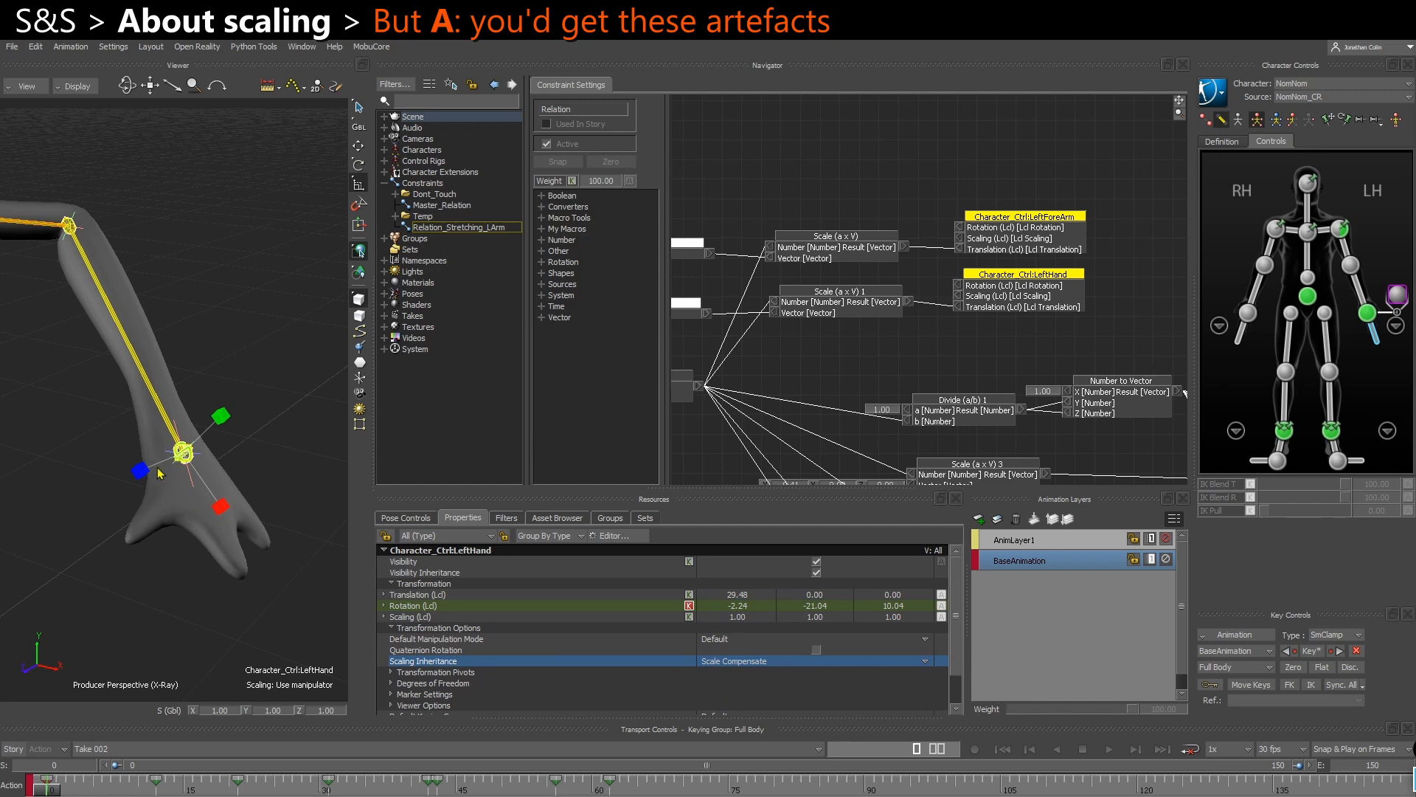
Reselect the left forearm control and adjust its length-axis scaling to about 1.75.
middle_drag(162, 534, 185, 568)
click(149, 354)
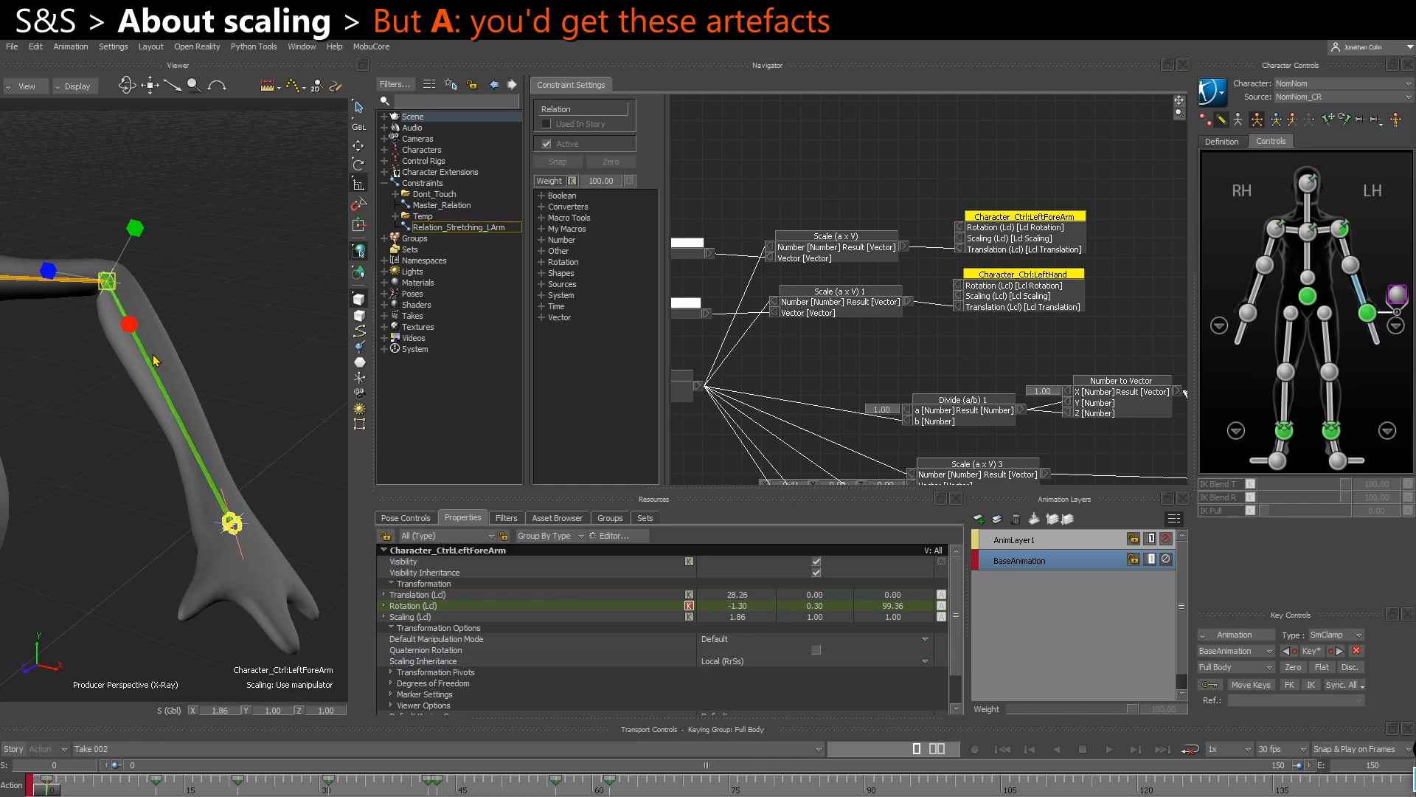
drag(127, 327, 152, 380)
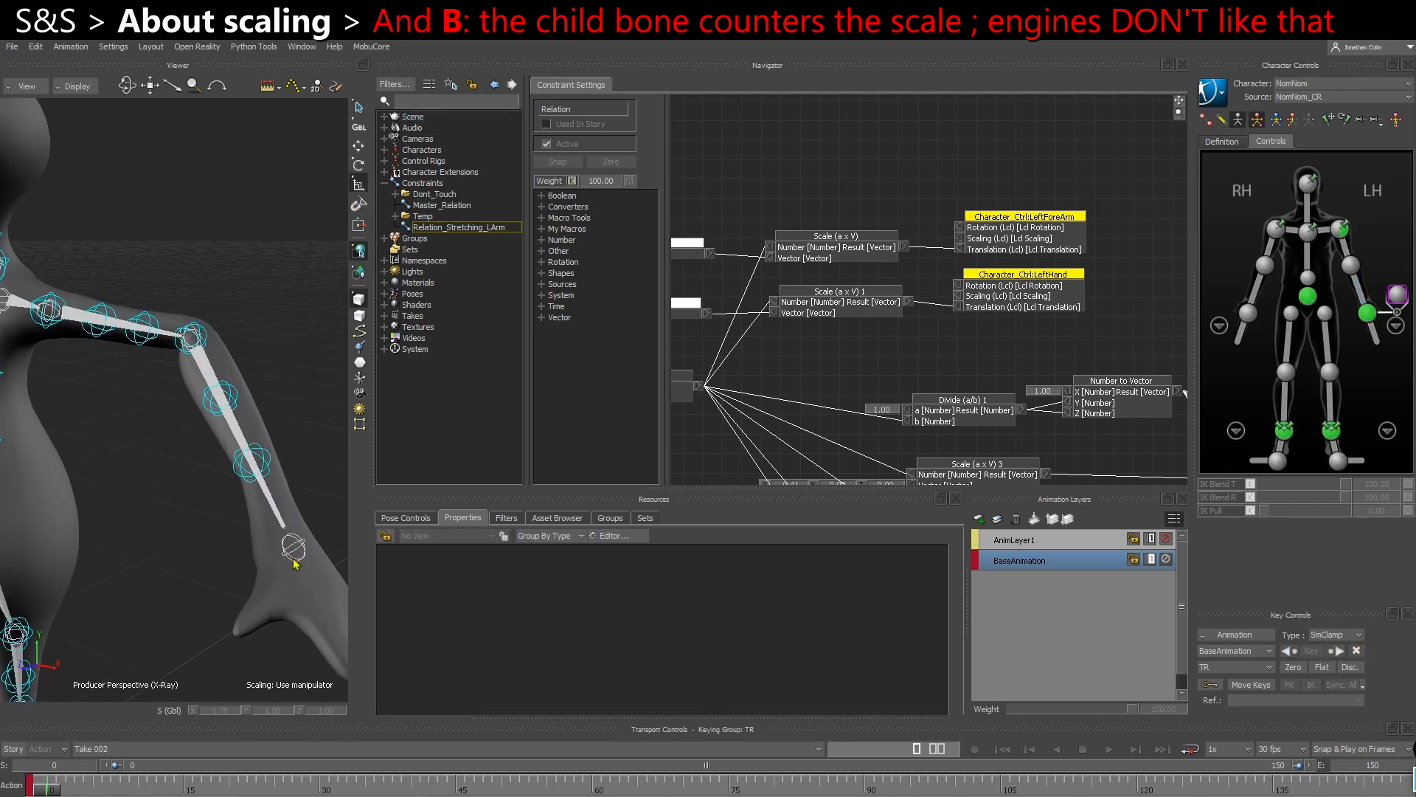
Compare the local scaling values of the hand_l and lowerarm_l bones and inspect the stretched forearm.
click(284, 571)
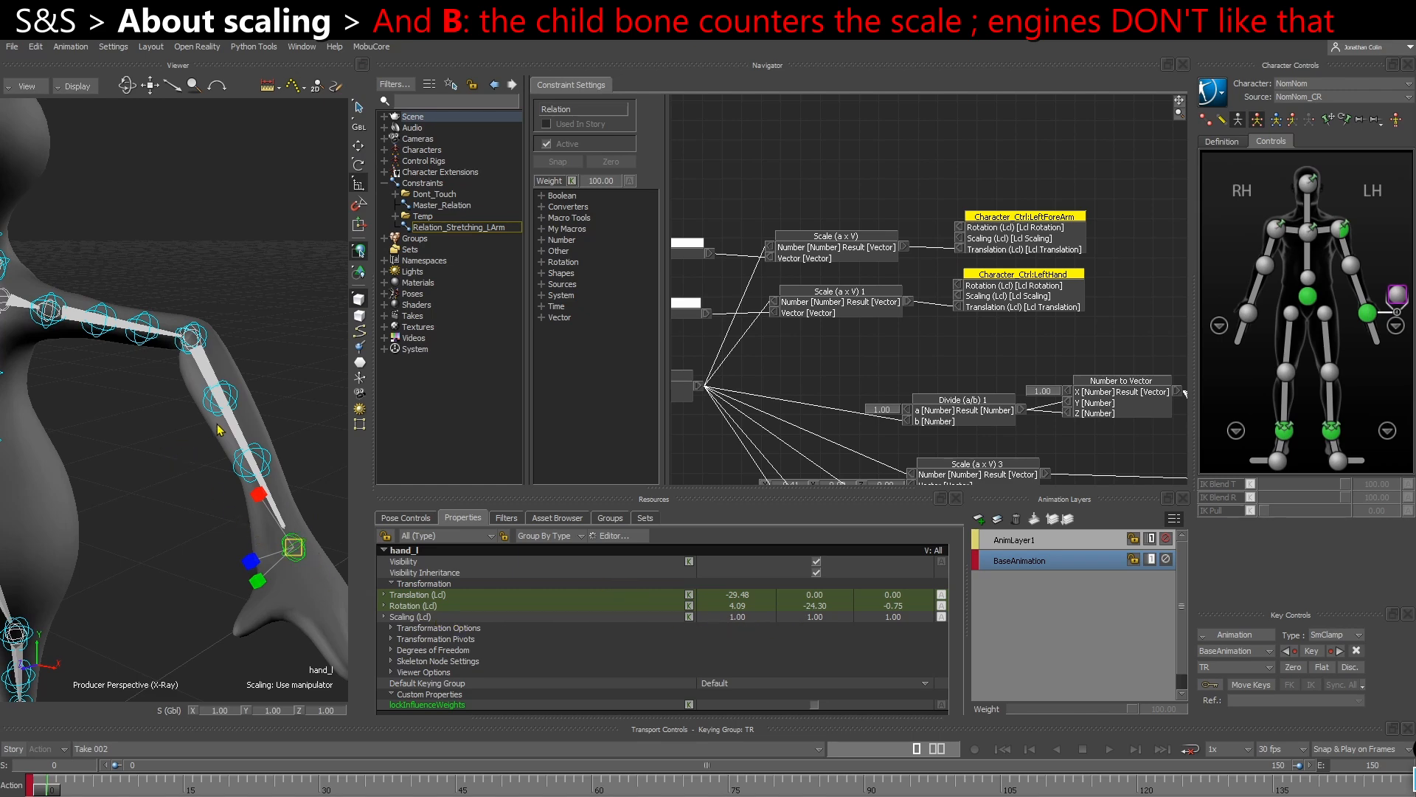
click(239, 437)
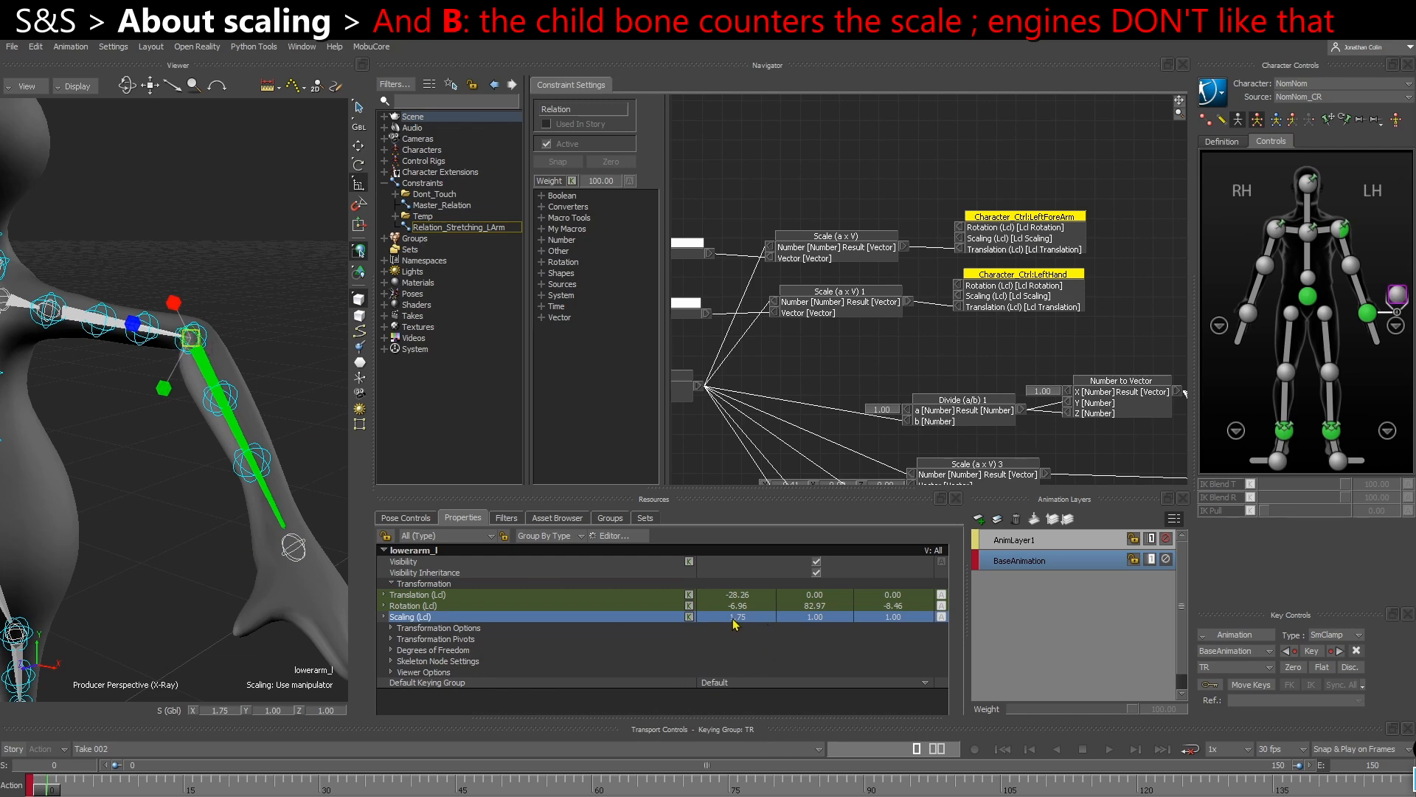
click(304, 555)
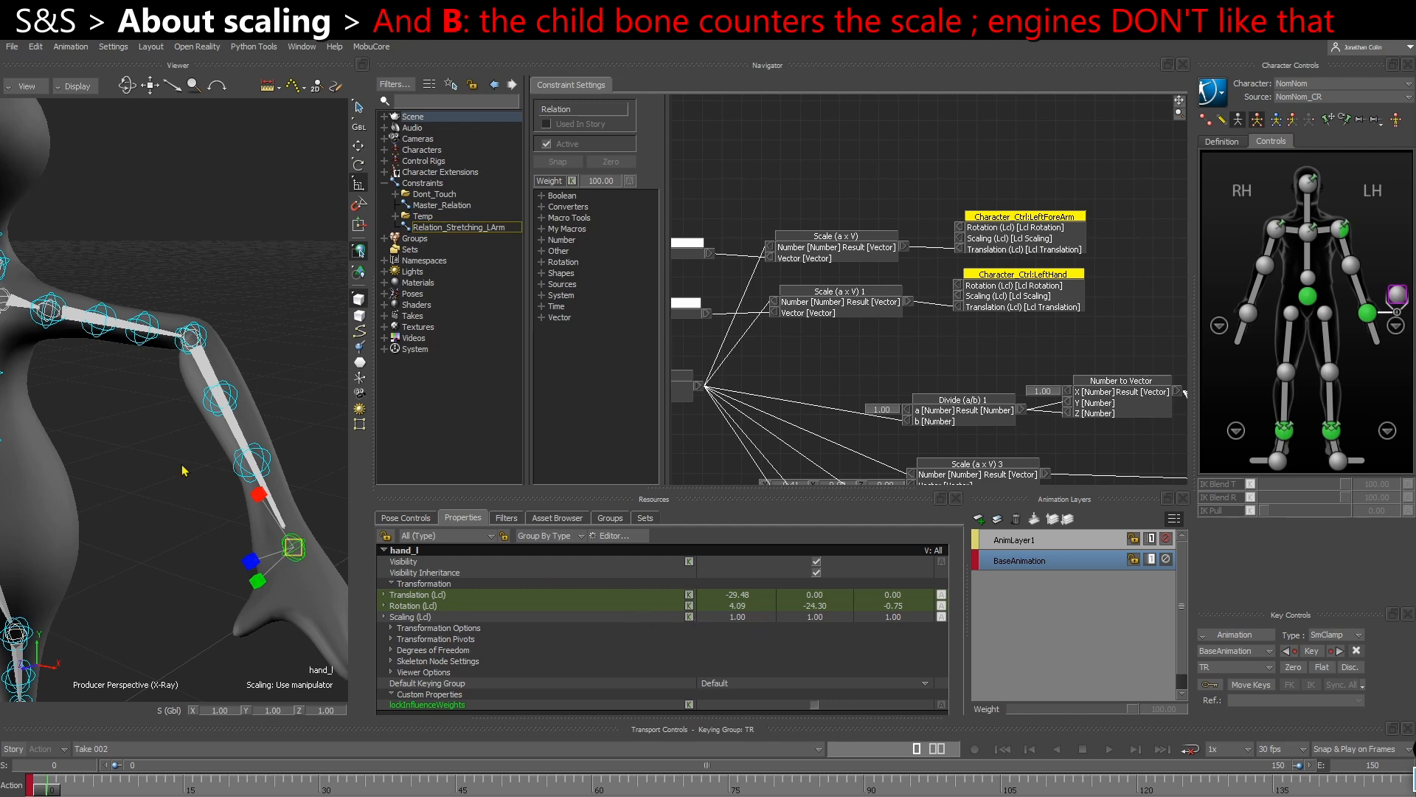
click(235, 431)
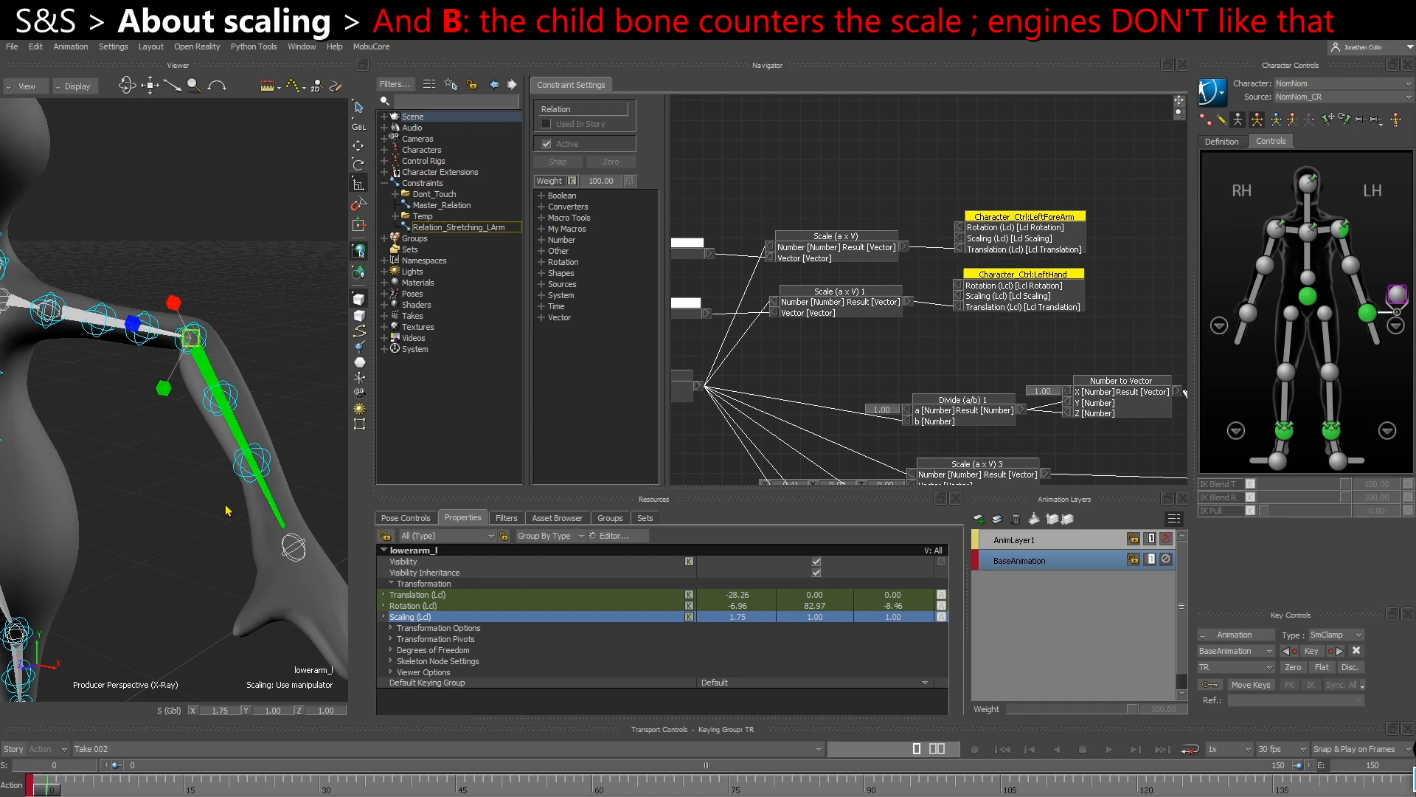
scroll(236, 518, down, 2)
alt+drag(204, 526, 232, 381)
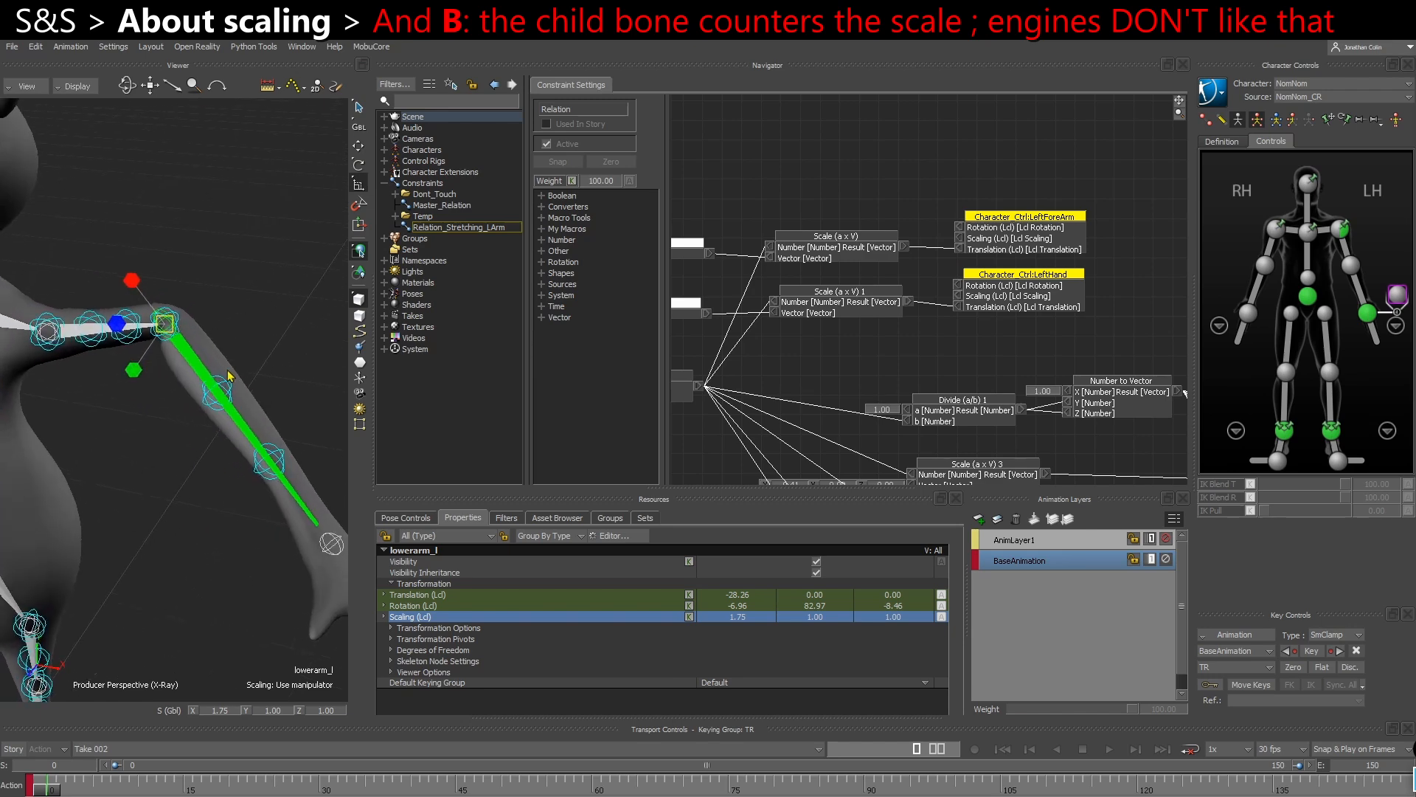
alt+drag(263, 485, 220, 493)
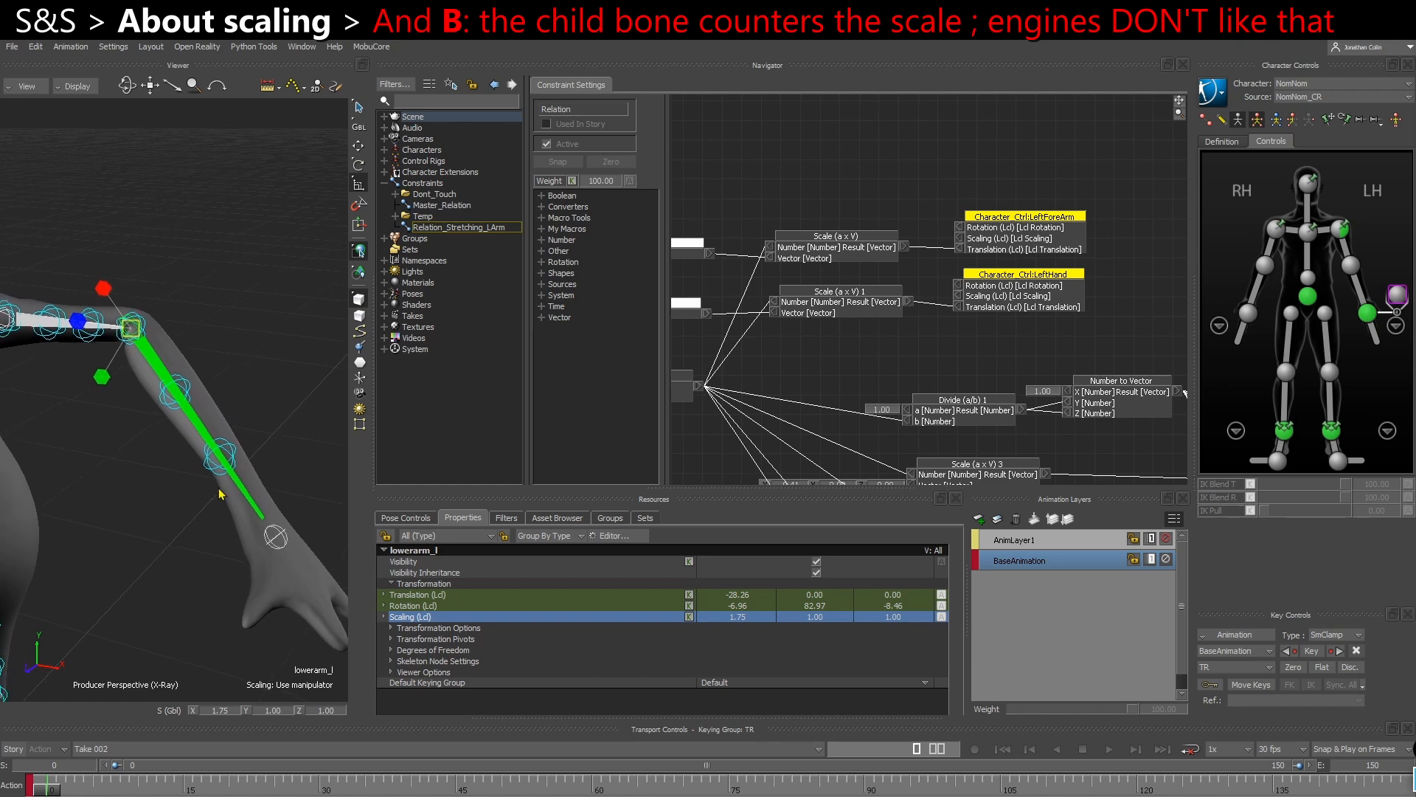
alt+middle_drag(219, 492, 229, 492)
alt+drag(217, 495, 170, 499)
Select the lowerarm_leaf_02_l joint and examine the Middle Point and leaf joint boxes in the relation constraint.
click(162, 513)
alt+drag(198, 425, 194, 423)
click(193, 422)
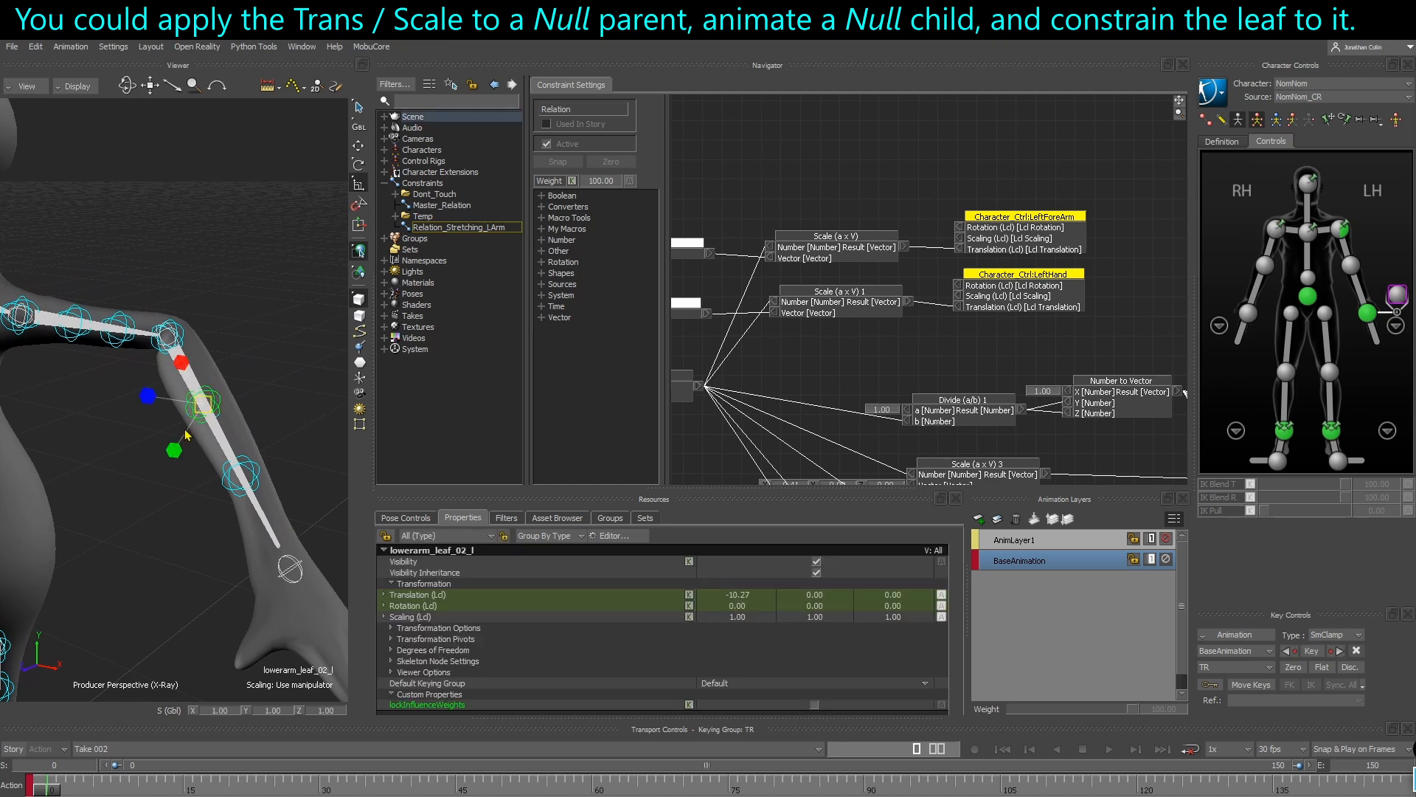
alt+middle_drag(928, 349, 878, 170)
alt+middle_drag(897, 288, 683, 265)
alt+middle_drag(930, 307, 637, 268)
alt+middle_drag(914, 339, 917, 368)
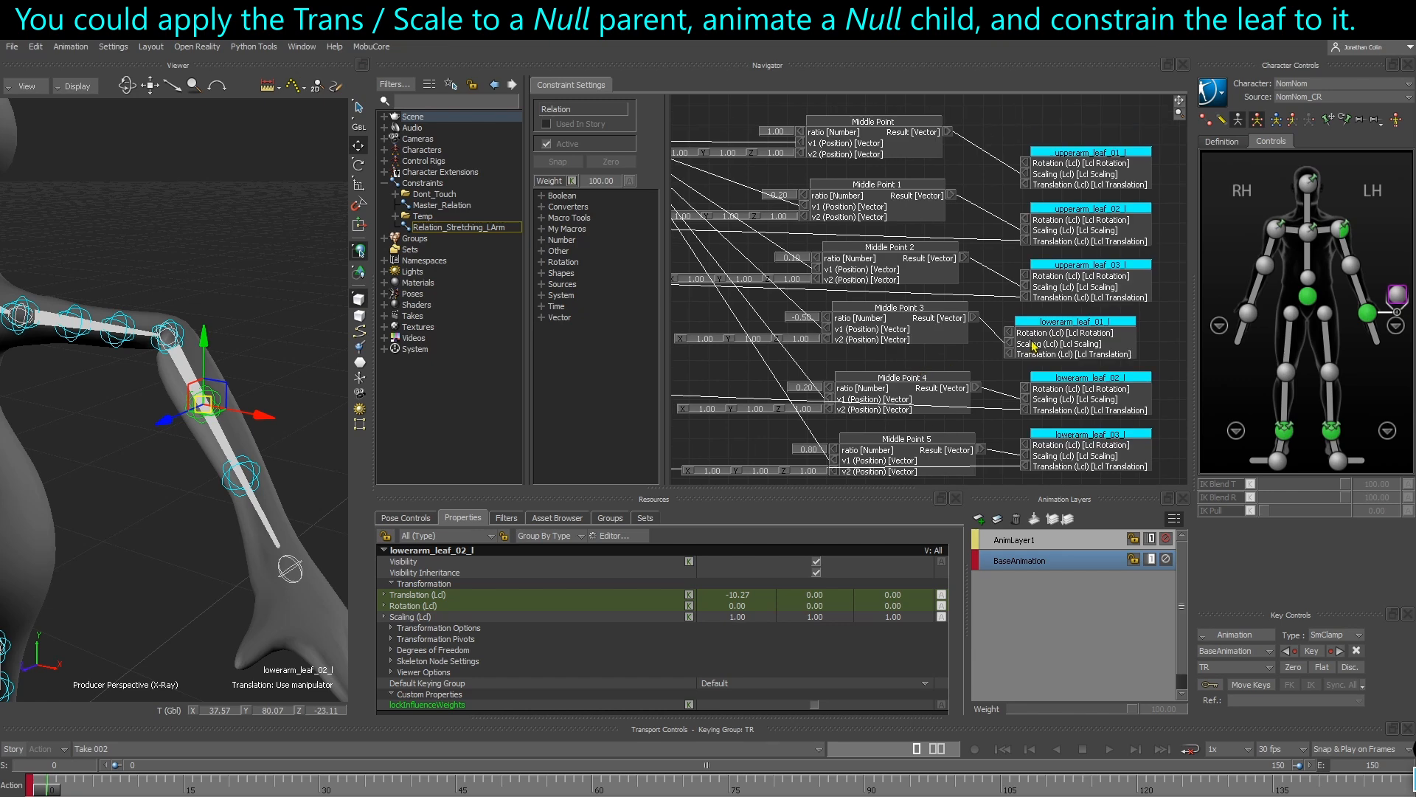
alt+middle_drag(1025, 424, 1320, 391)
alt+middle_drag(768, 380, 841, 372)
alt+middle_drag(1052, 378, 852, 360)
alt+middle_drag(956, 360, 801, 377)
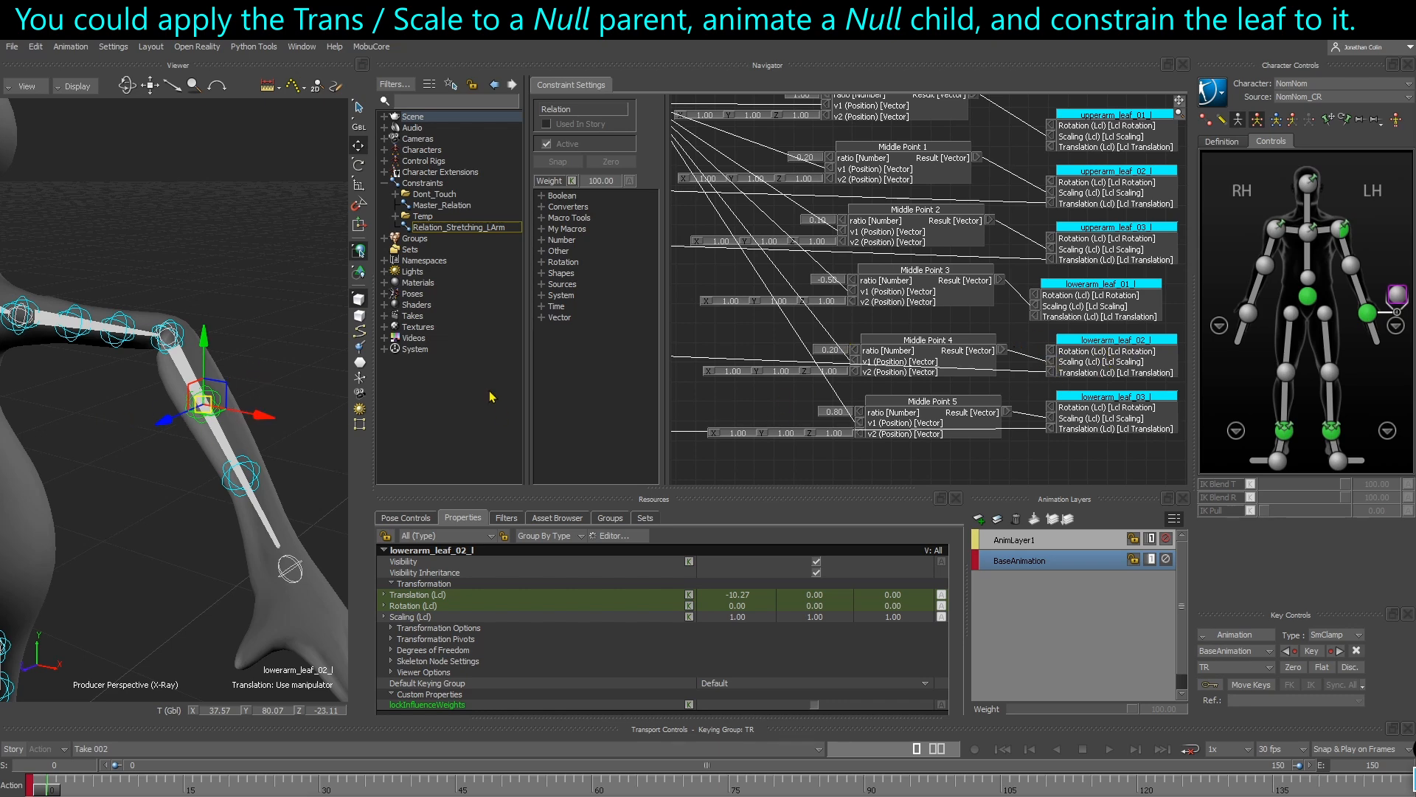
Select the lowerarm_leaf_01_l joint at the elbow and translate it freehand to demonstrate offsetting a leaf joint.
click(85, 447)
scroll(154, 420, up, 3)
alt+middle_drag(180, 342, 203, 419)
scroll(202, 419, up, 2)
click(212, 389)
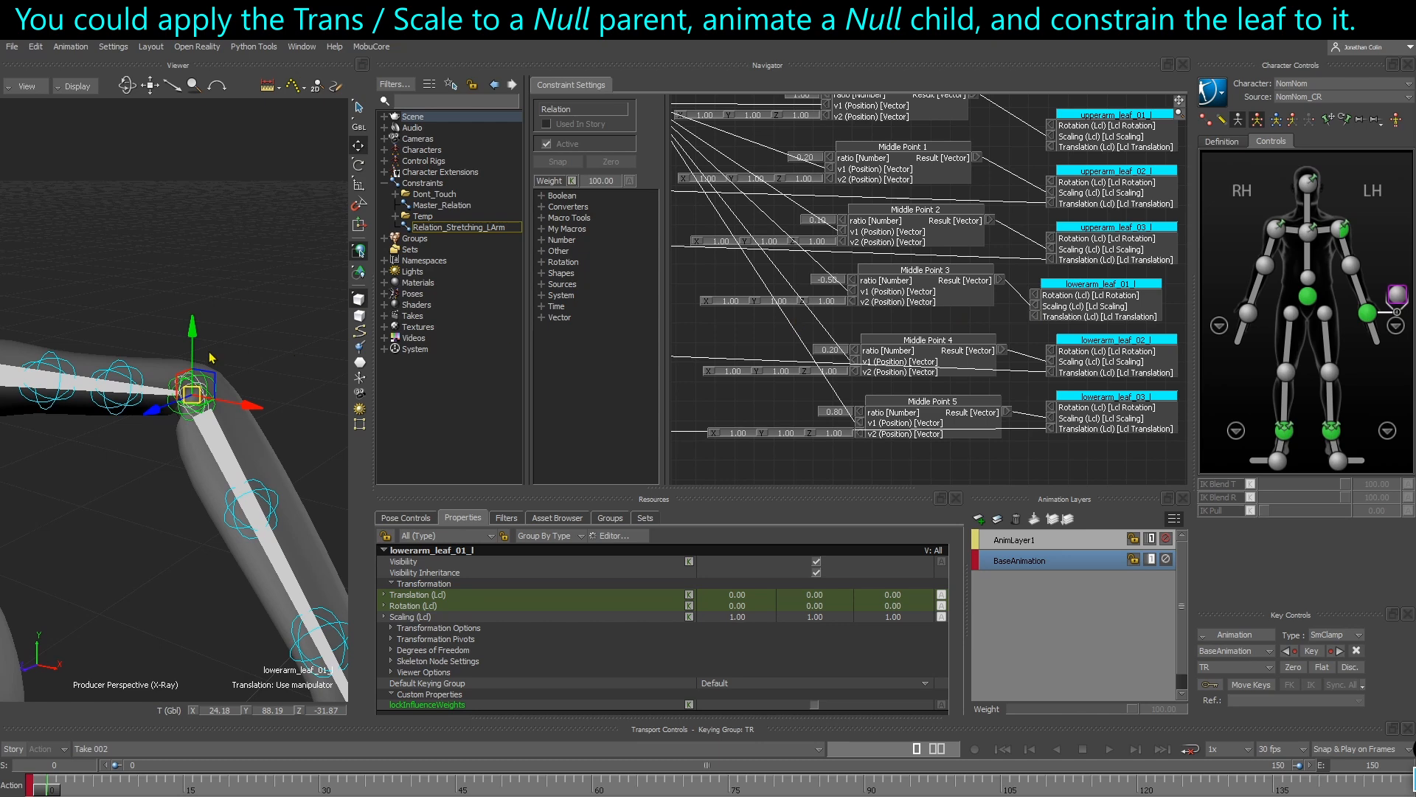
drag(192, 391, 166, 393)
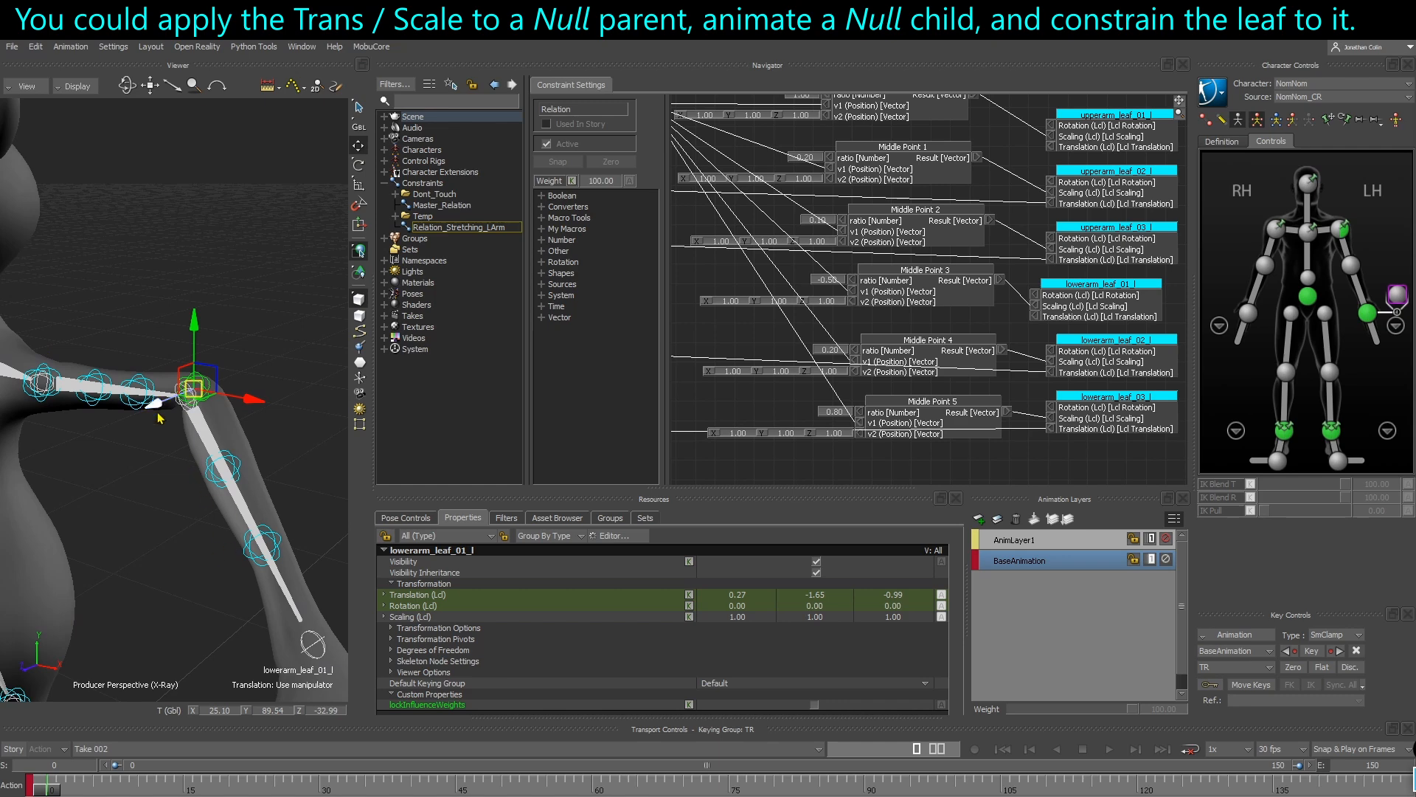
scroll(258, 546, down, 2)
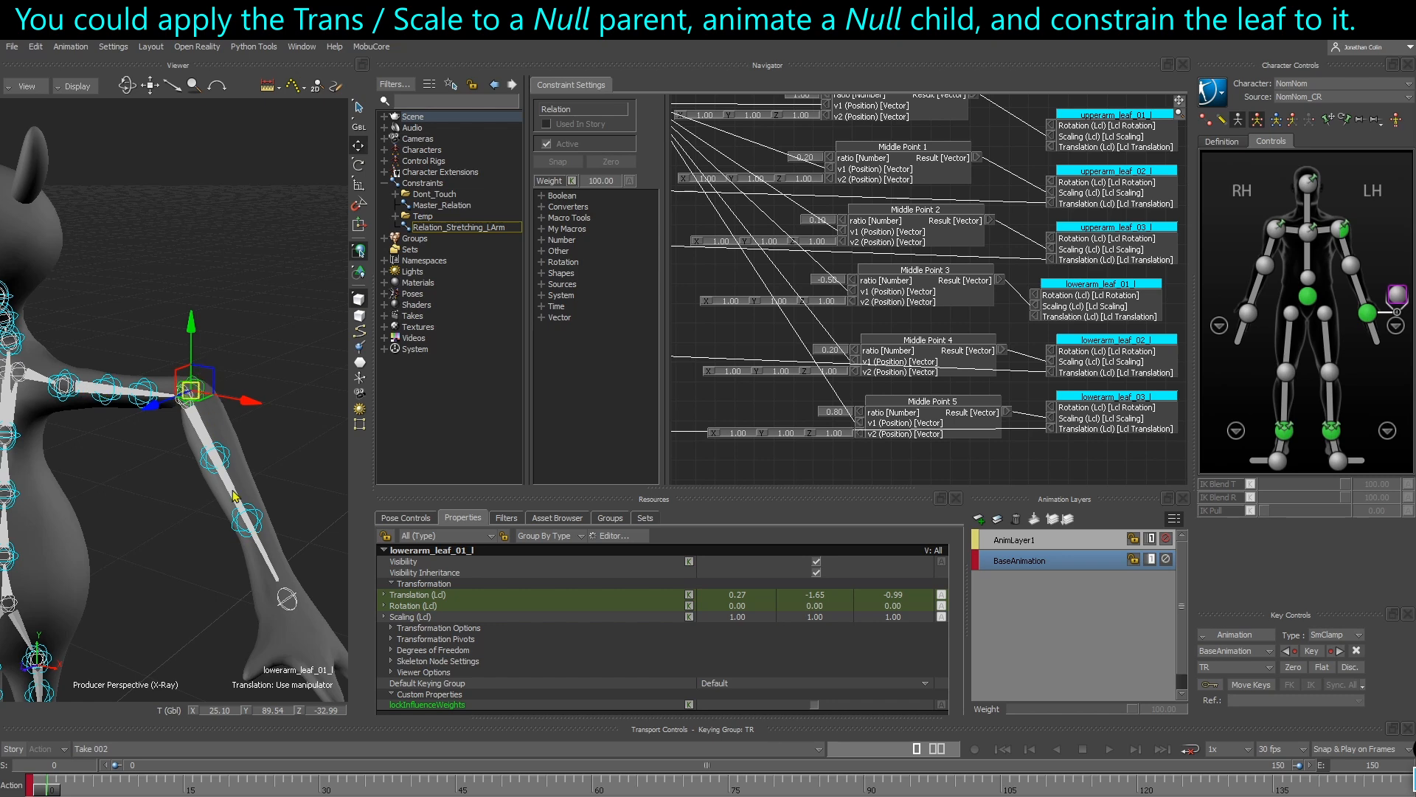
mouse_move(186, 391)
mouse_down()
mouse_move(164, 421)
mouse_move(185, 399)
mouse_move(189, 422)
mouse_move(174, 415)
mouse_up()
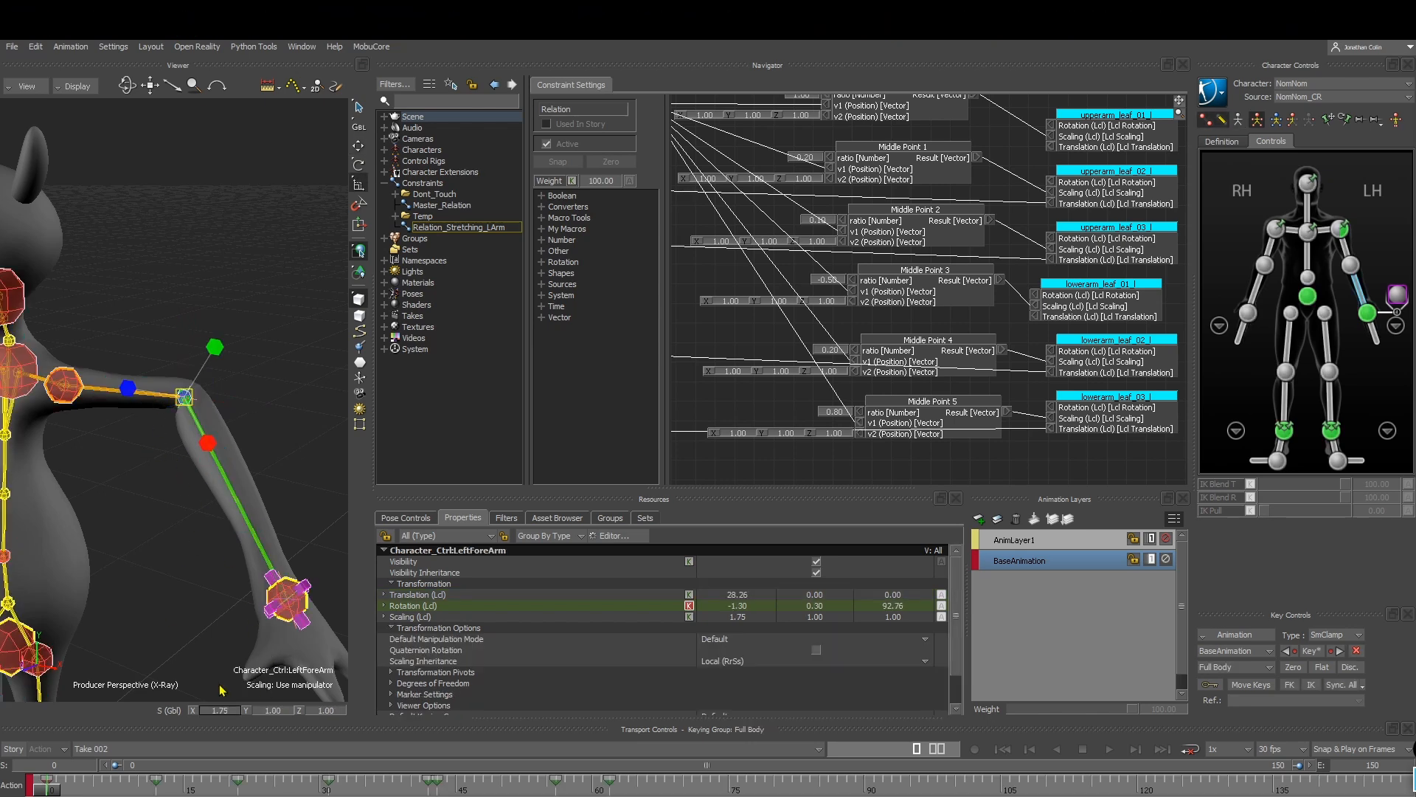
Reset the left forearm control's X scaling to 1.00.
mouse_move(208, 443)
mouse_down()
mouse_move(199, 453)
mouse_move(210, 441)
mouse_up()
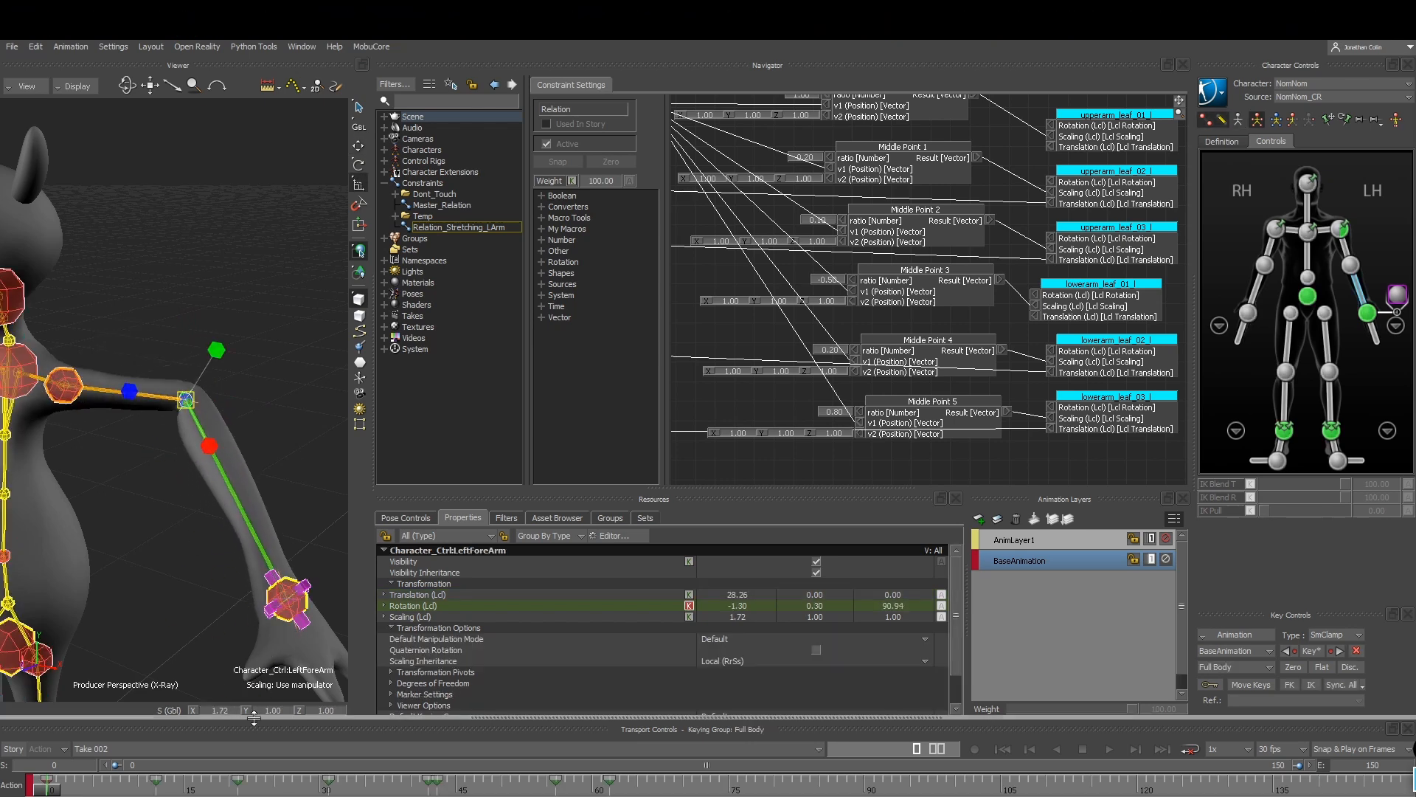
right_click(225, 713)
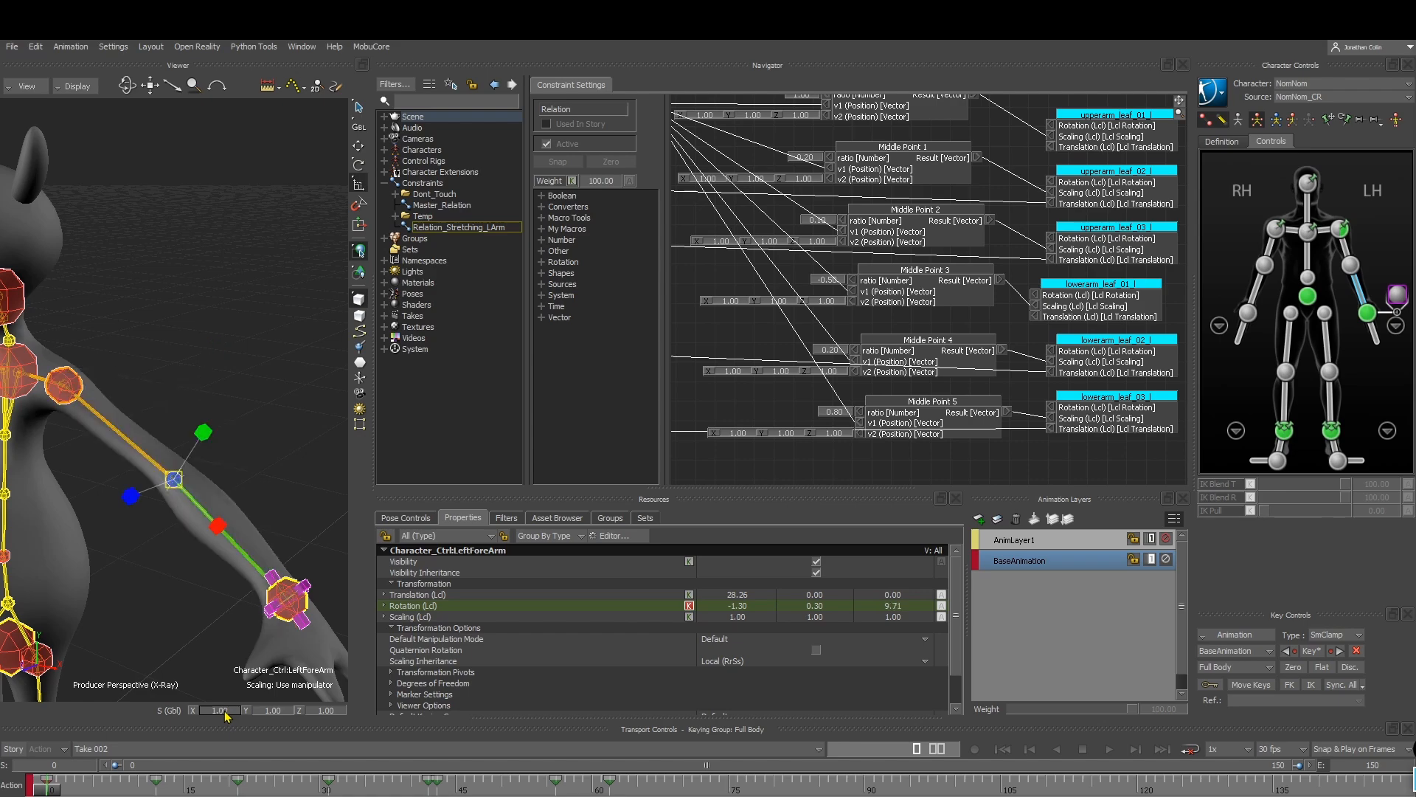
click(184, 620)
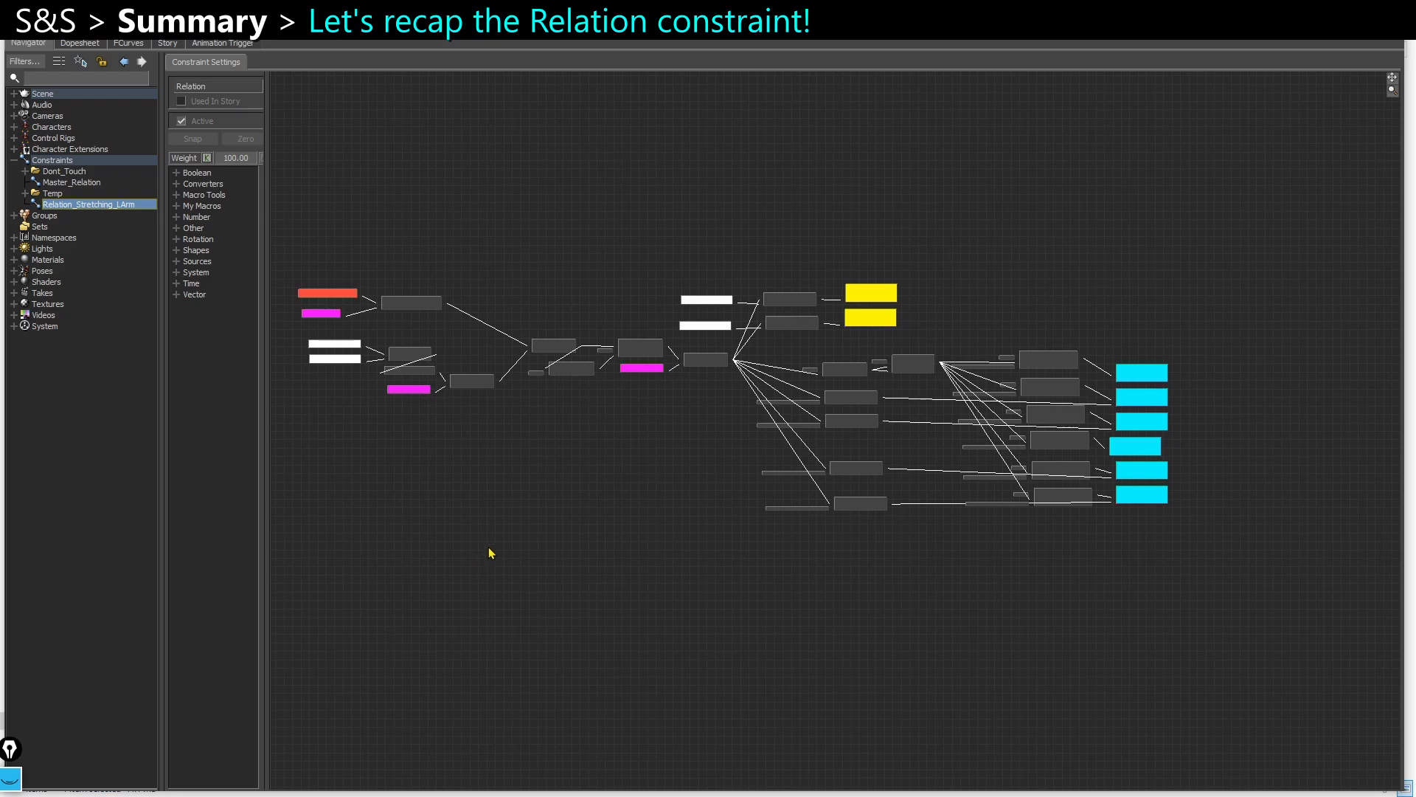
Examine the shoulder-to-wrist Distance boxes and the HELP_LowerArm_L and HELP_Hand_L length boxes in Relation_Stretching_LArm.
middle_drag(466, 429, 533, 473)
scroll(453, 388, up, 5)
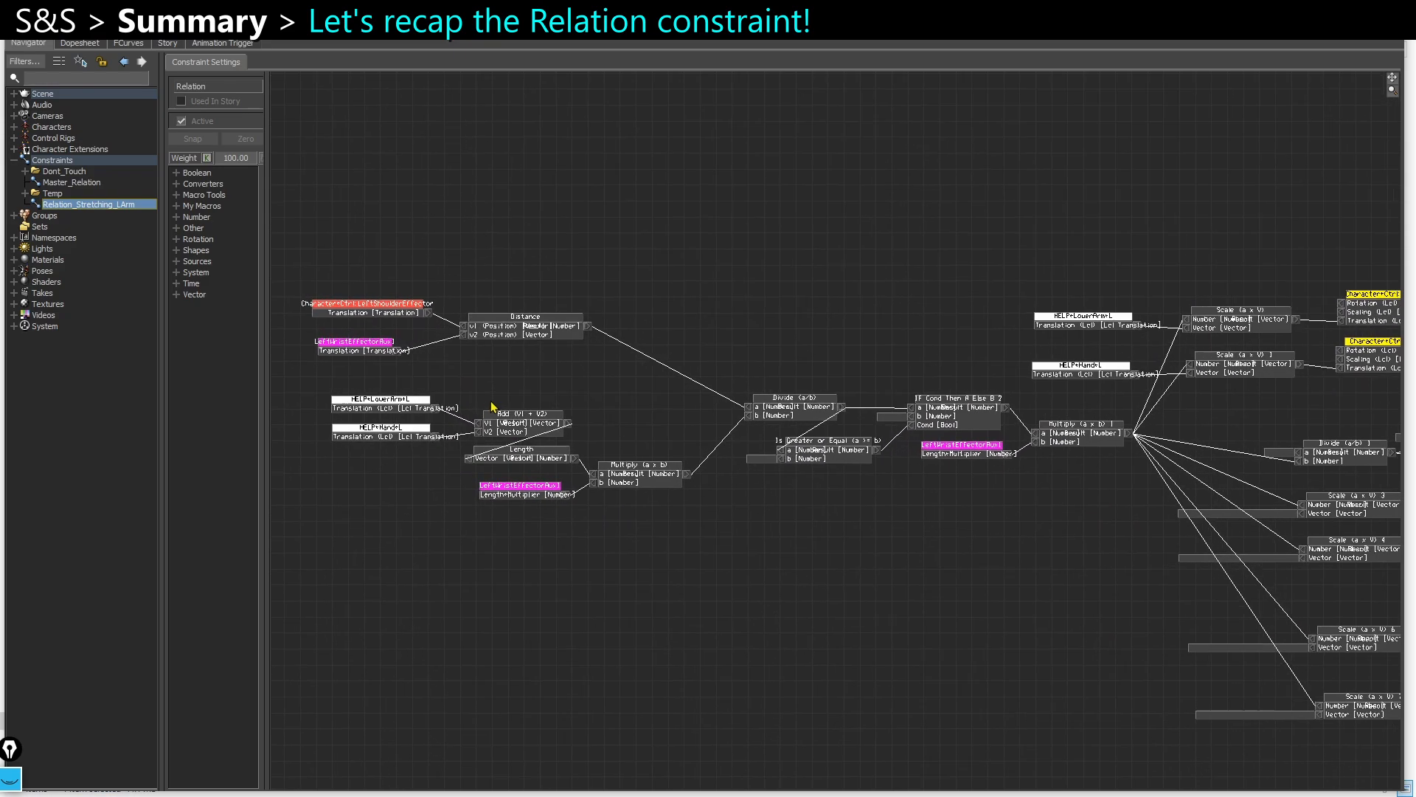
middle_drag(444, 389, 531, 398)
scroll(505, 380, up, 2)
scroll(508, 385, up, 1)
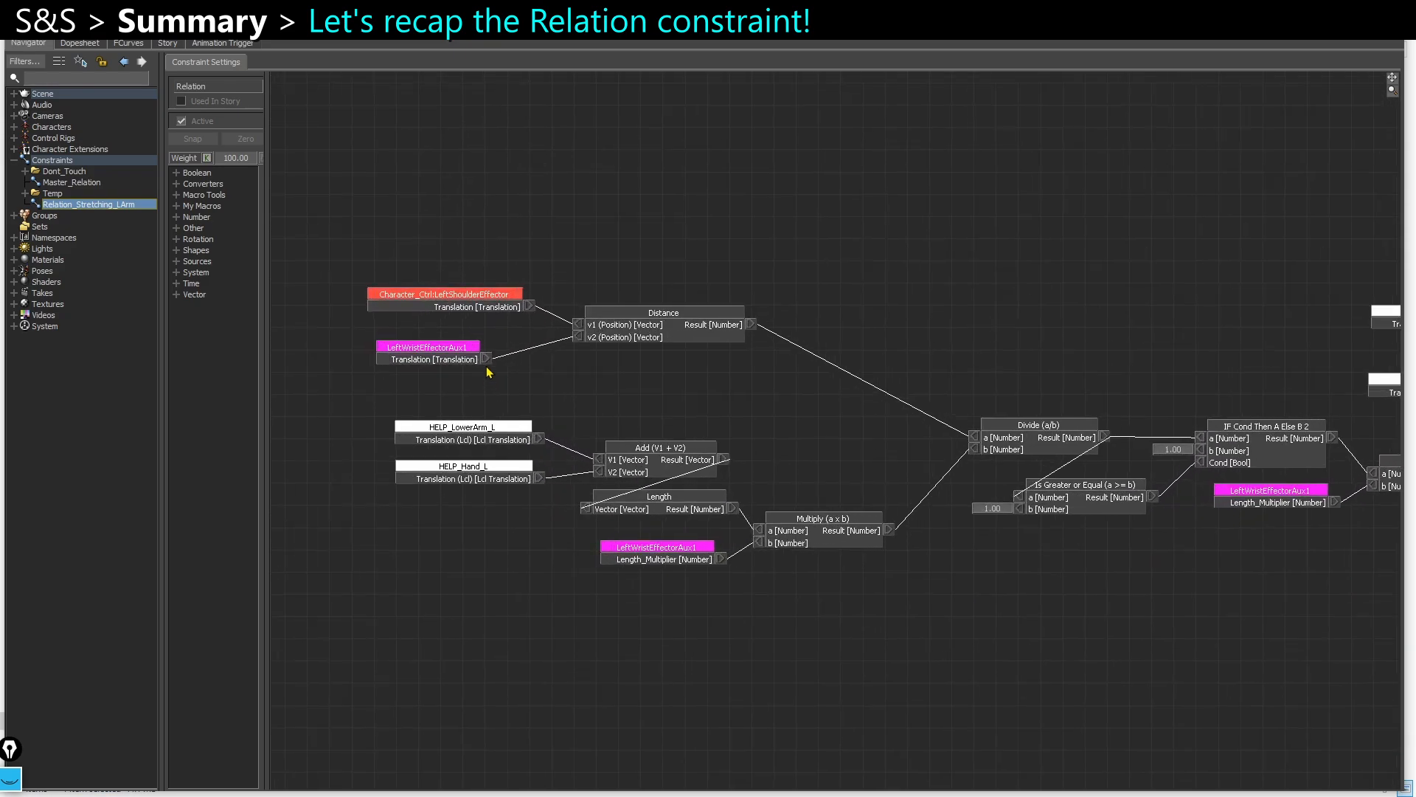
scroll(413, 345, up, 2)
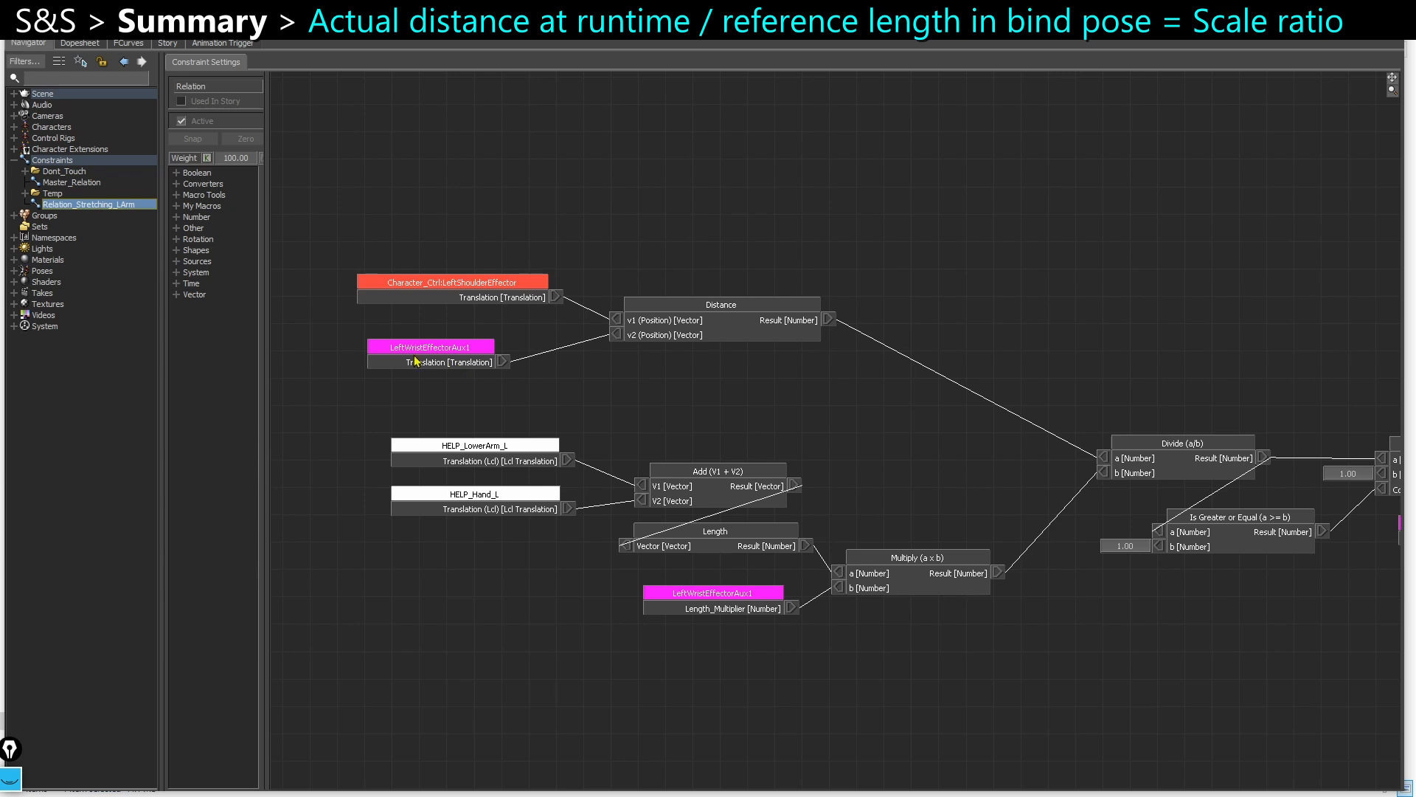
drag(725, 276, 725, 276)
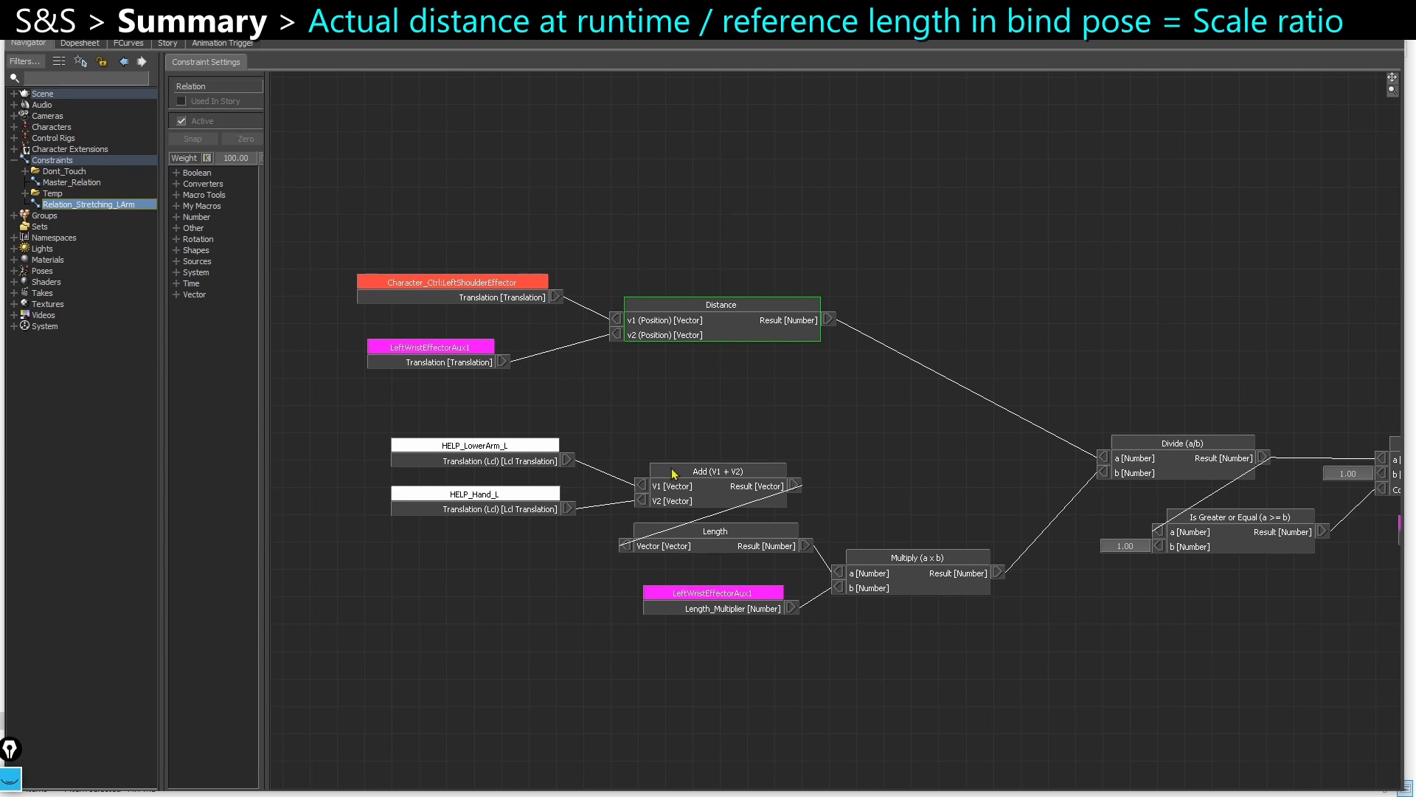
drag(604, 598, 585, 538)
drag(334, 345, 714, 502)
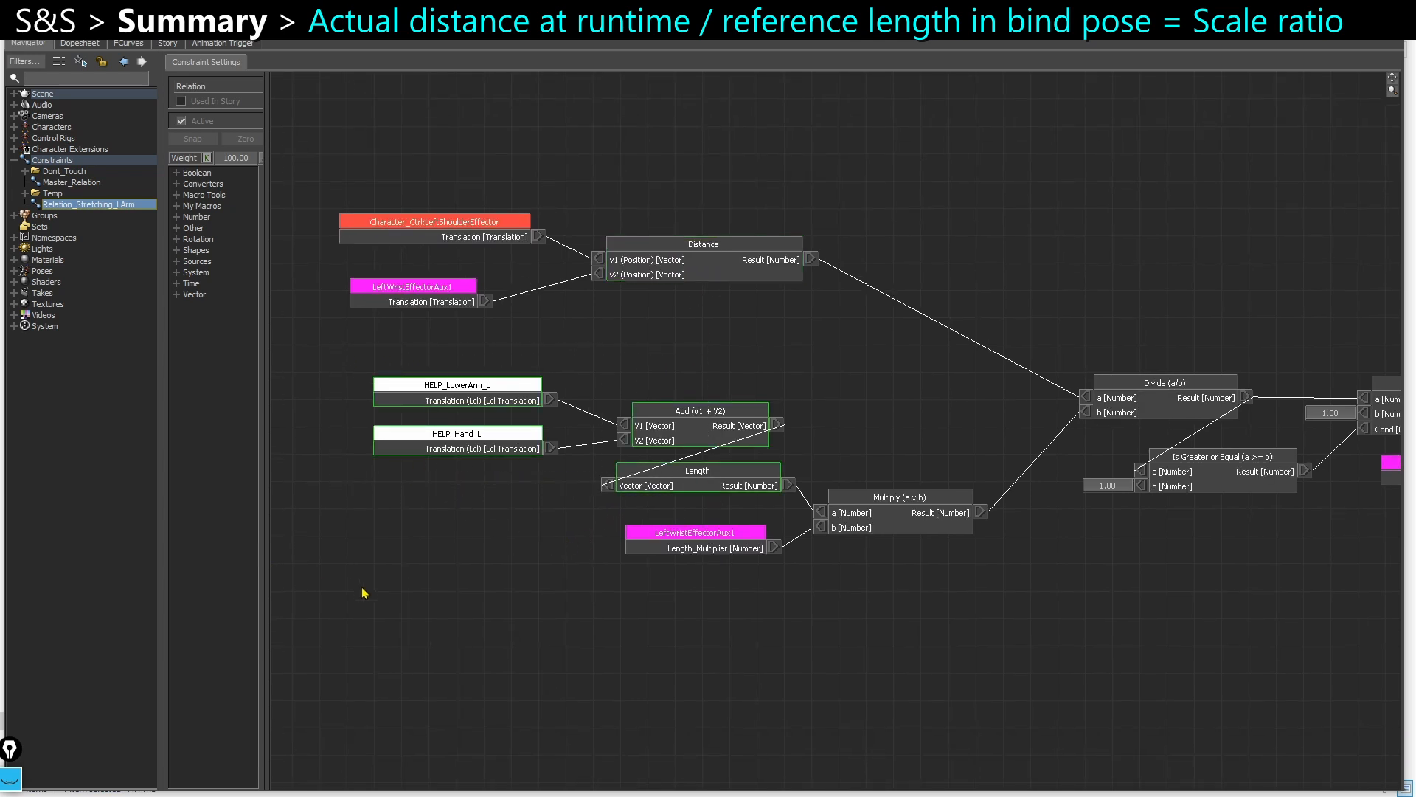
Review how the reference length and Length_Multiplier boxes compare with the runtime Distance group, highlighting each group of boxes.
click(410, 455)
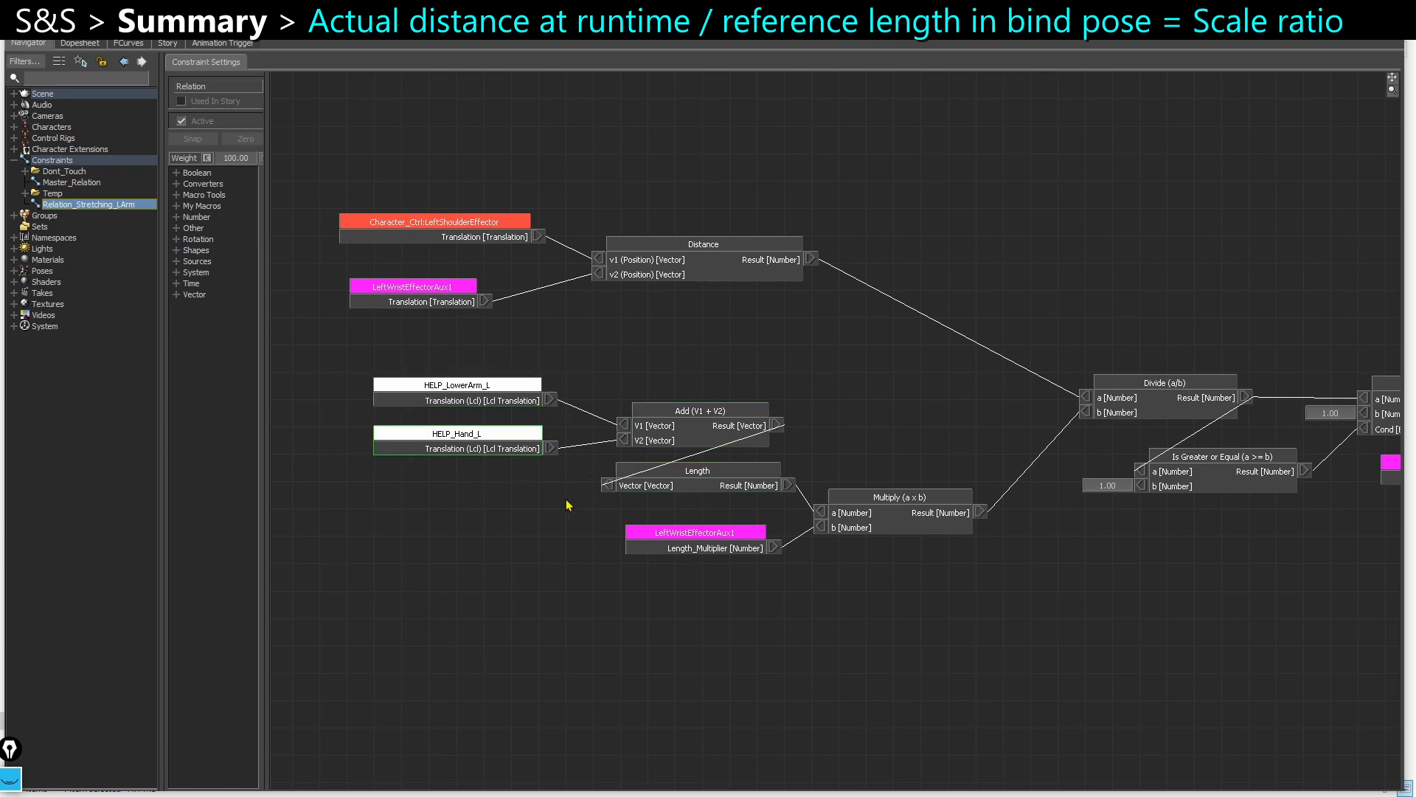
shift+drag(556, 509, 512, 492)
click(527, 537)
drag(636, 477, 668, 420)
mouse_move(773, 582)
shift+mouse_down()
mouse_move(700, 616)
mouse_move(767, 591)
shift+mouse_up()
drag(747, 545, 677, 576)
shift+drag(589, 364, 777, 379)
drag(367, 200, 729, 356)
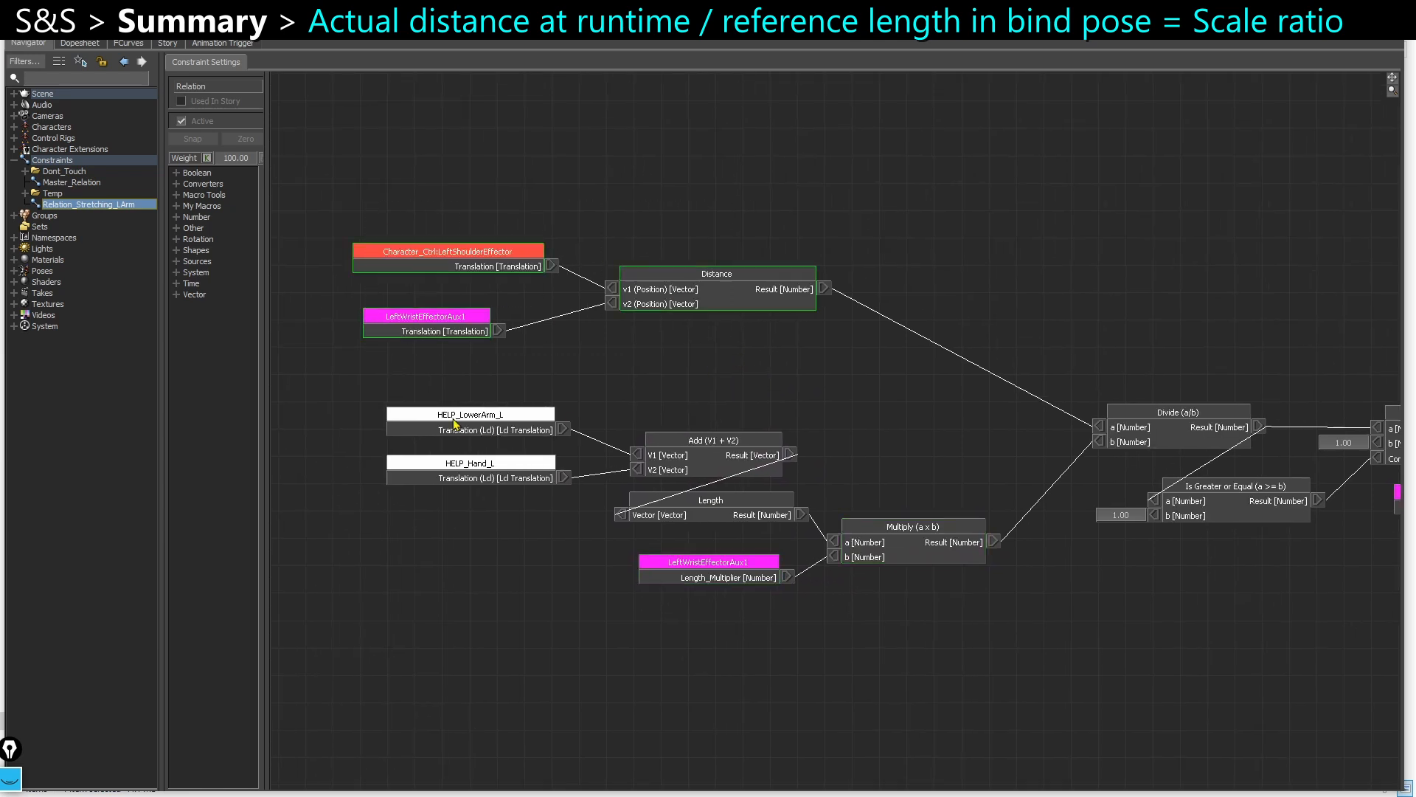
drag(357, 405, 775, 505)
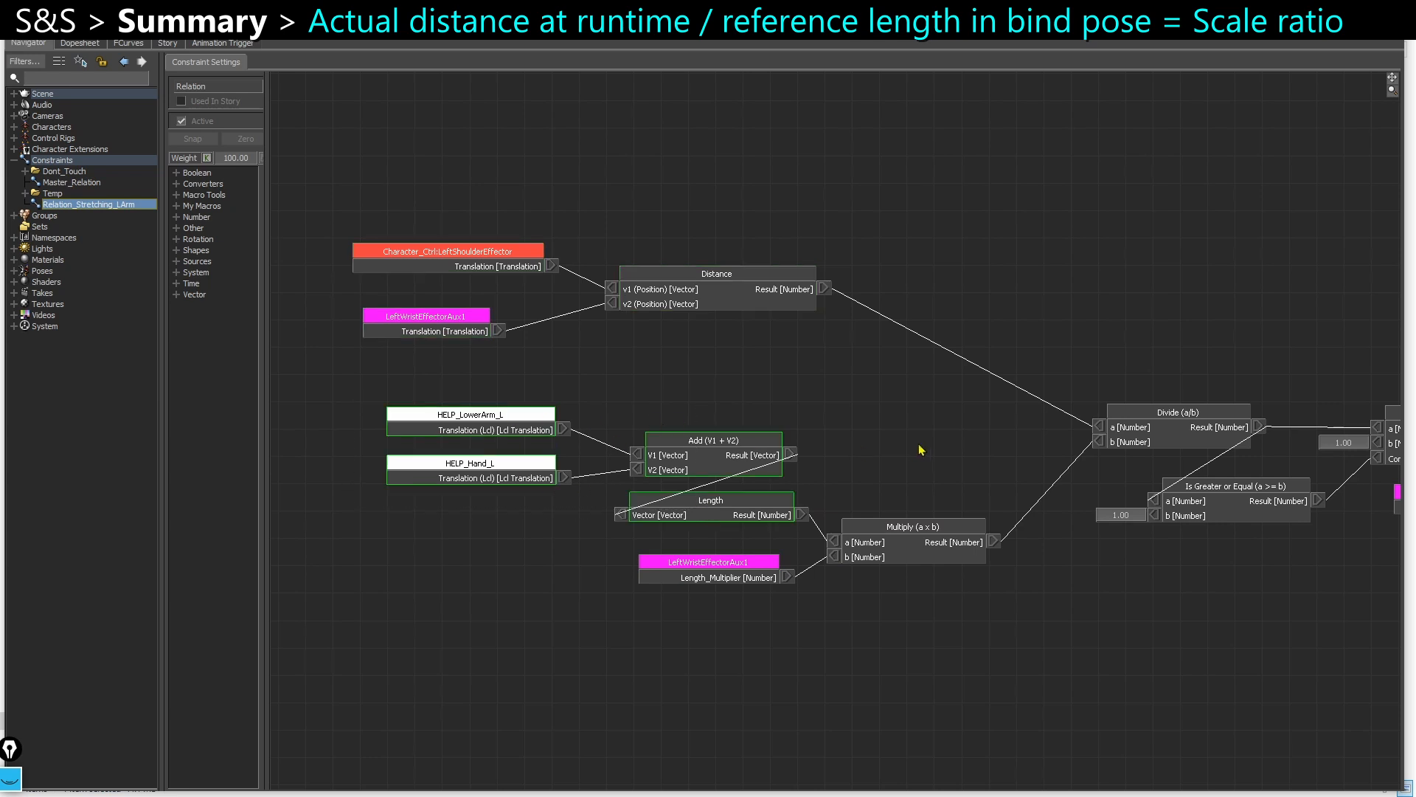
Examine how the Divide, Is Greater or Equal and IF Cond boxes clamp the scale ratio before it reaches Multiply (a x b) 1.
shift+drag(925, 450, 606, 457)
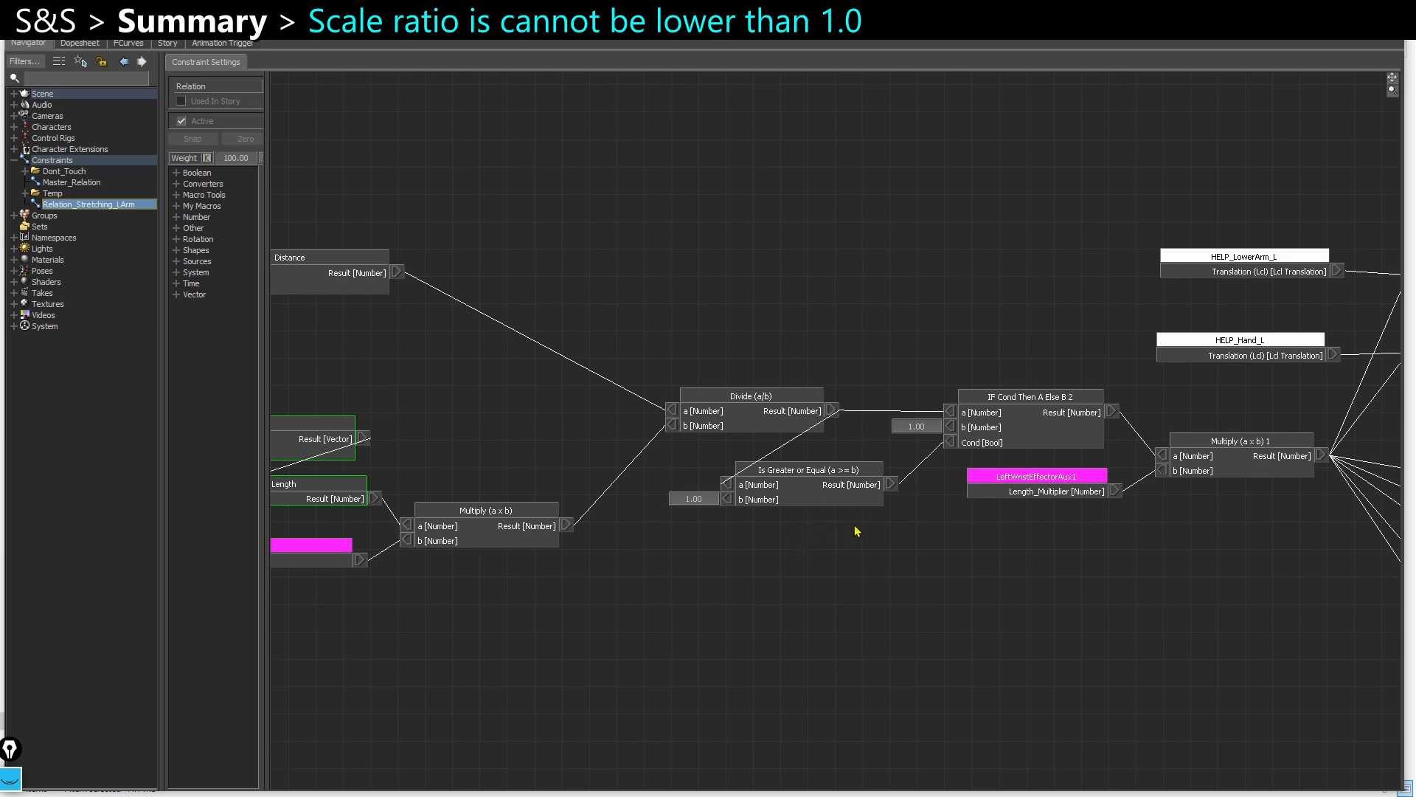
click(1036, 445)
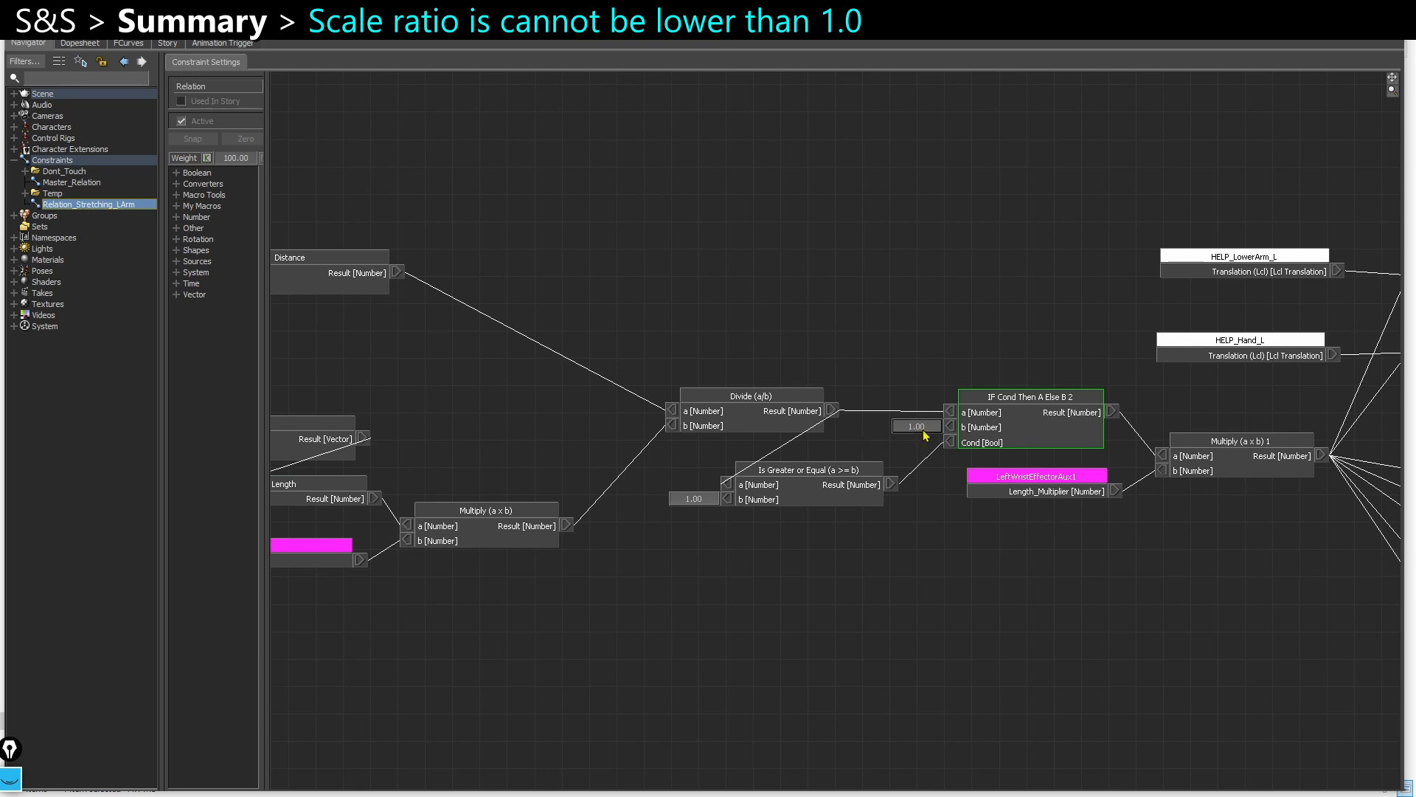
click(1015, 586)
drag(1055, 552, 1227, 444)
drag(1005, 525, 1213, 463)
middle_drag(911, 523, 1246, 458)
drag(605, 535, 856, 467)
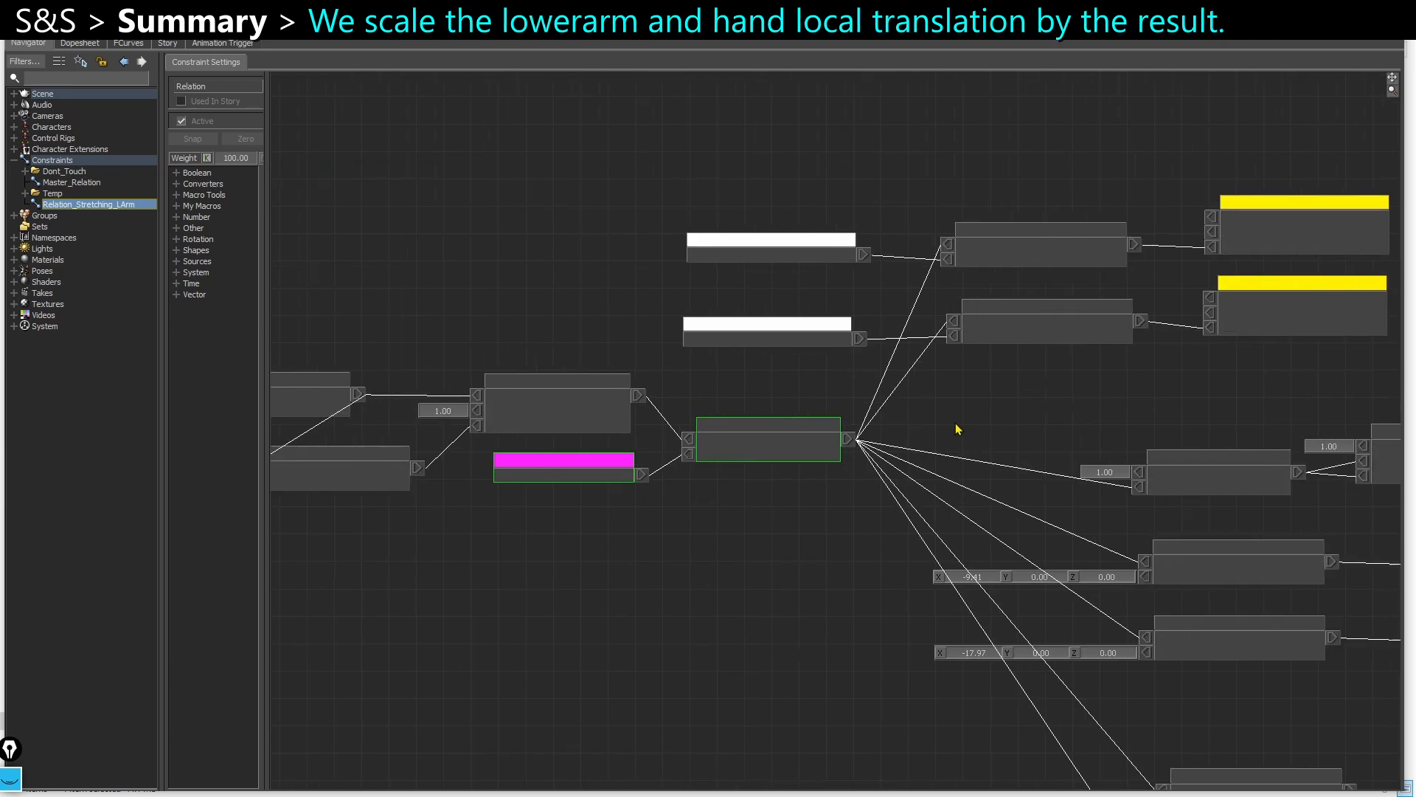
Review the scaling of the HELP_LowerArm_L and HELP_Hand_L local translations into LeftForeArm and LeftHand, highlighting each pair of boxes.
click(770, 537)
shift+drag(911, 434, 798, 471)
drag(839, 428, 875, 287)
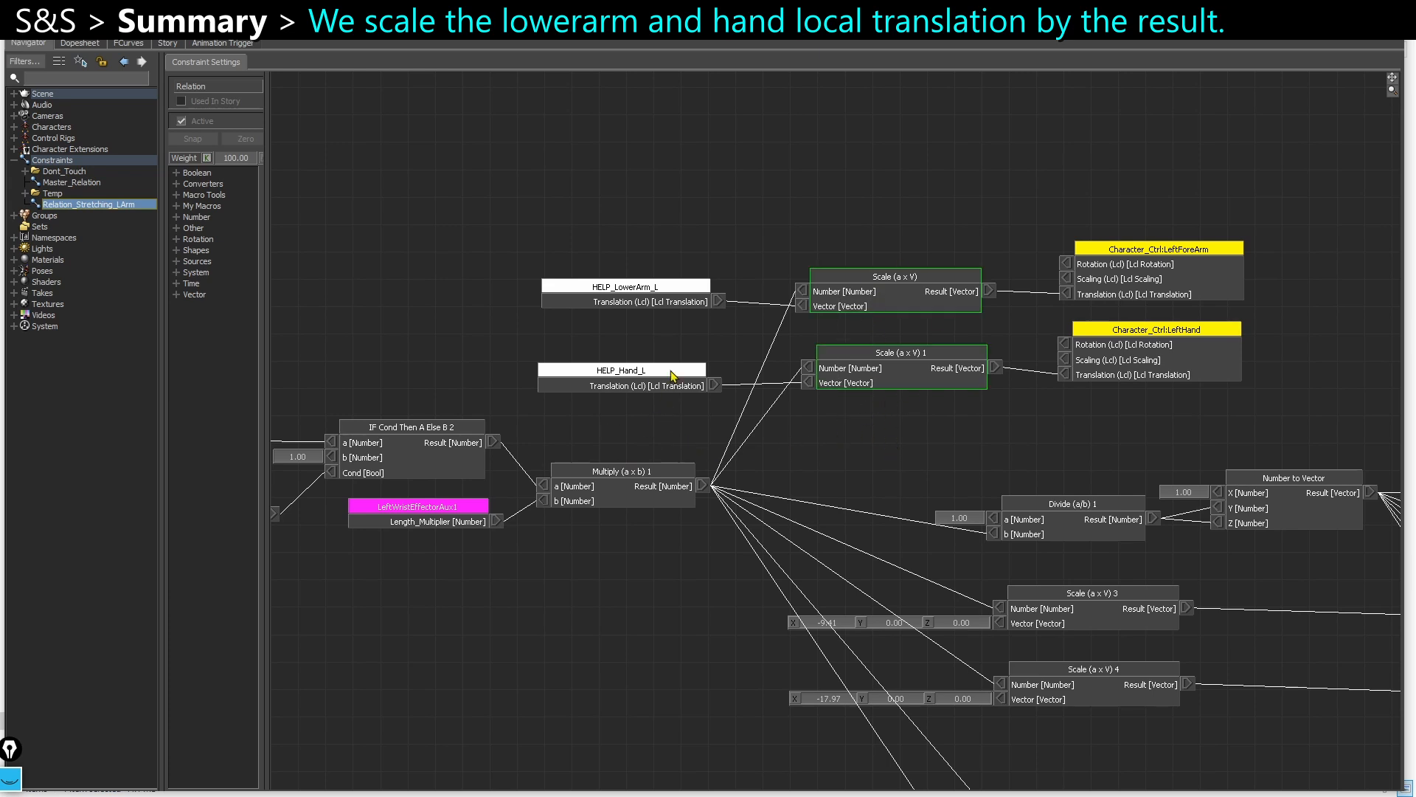
drag(640, 418, 675, 286)
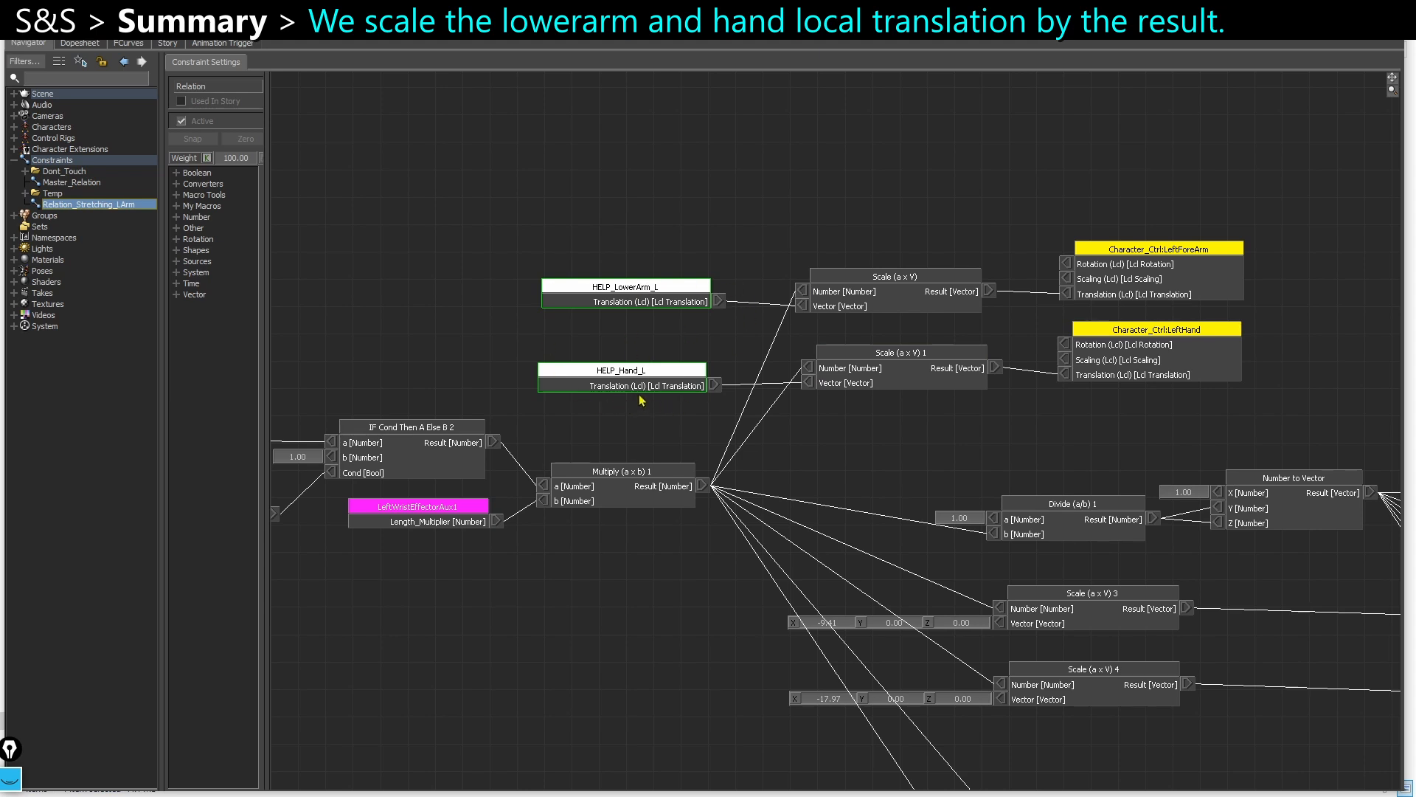
drag(1174, 228, 1166, 236)
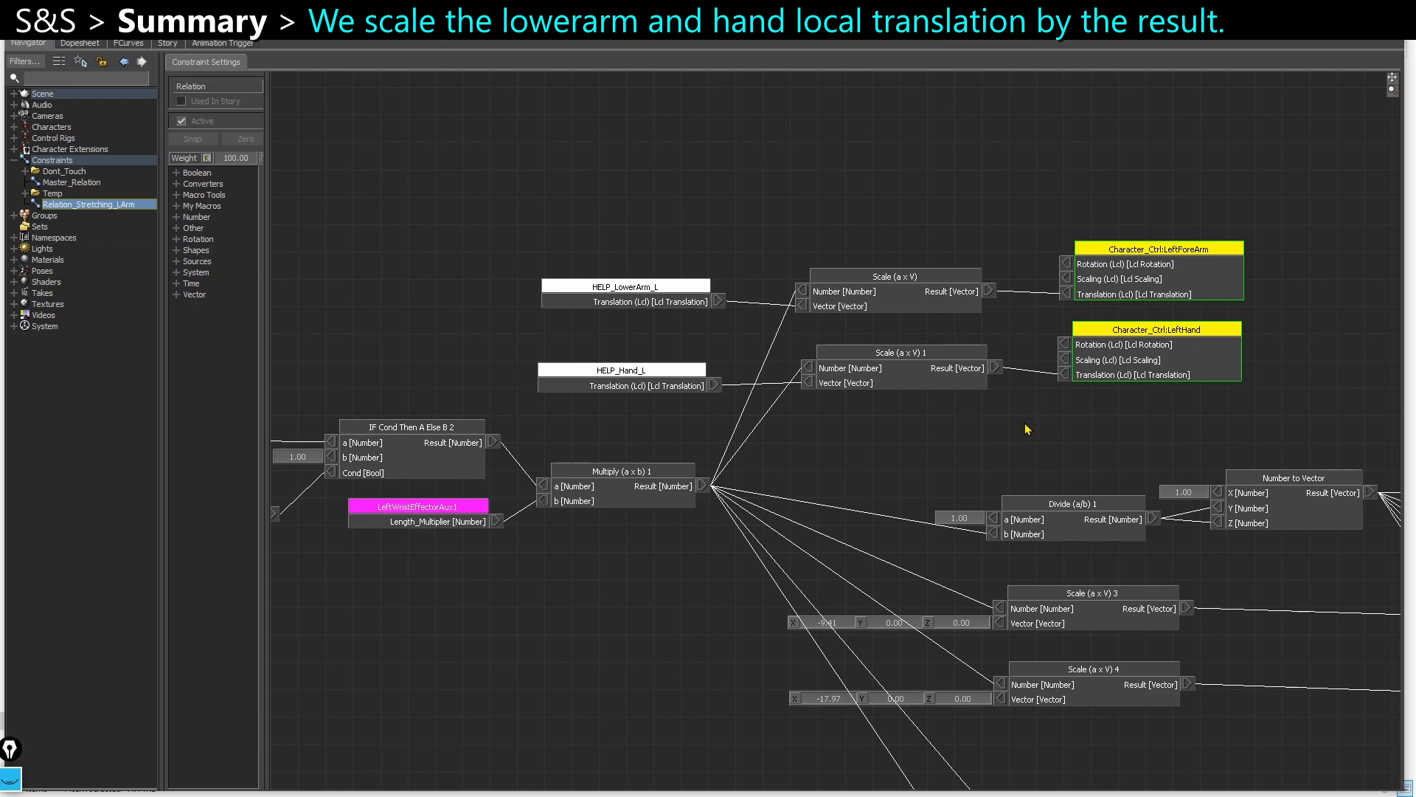
click(1135, 429)
middle_drag(1055, 459, 727, 255)
scroll(784, 302, down, 2)
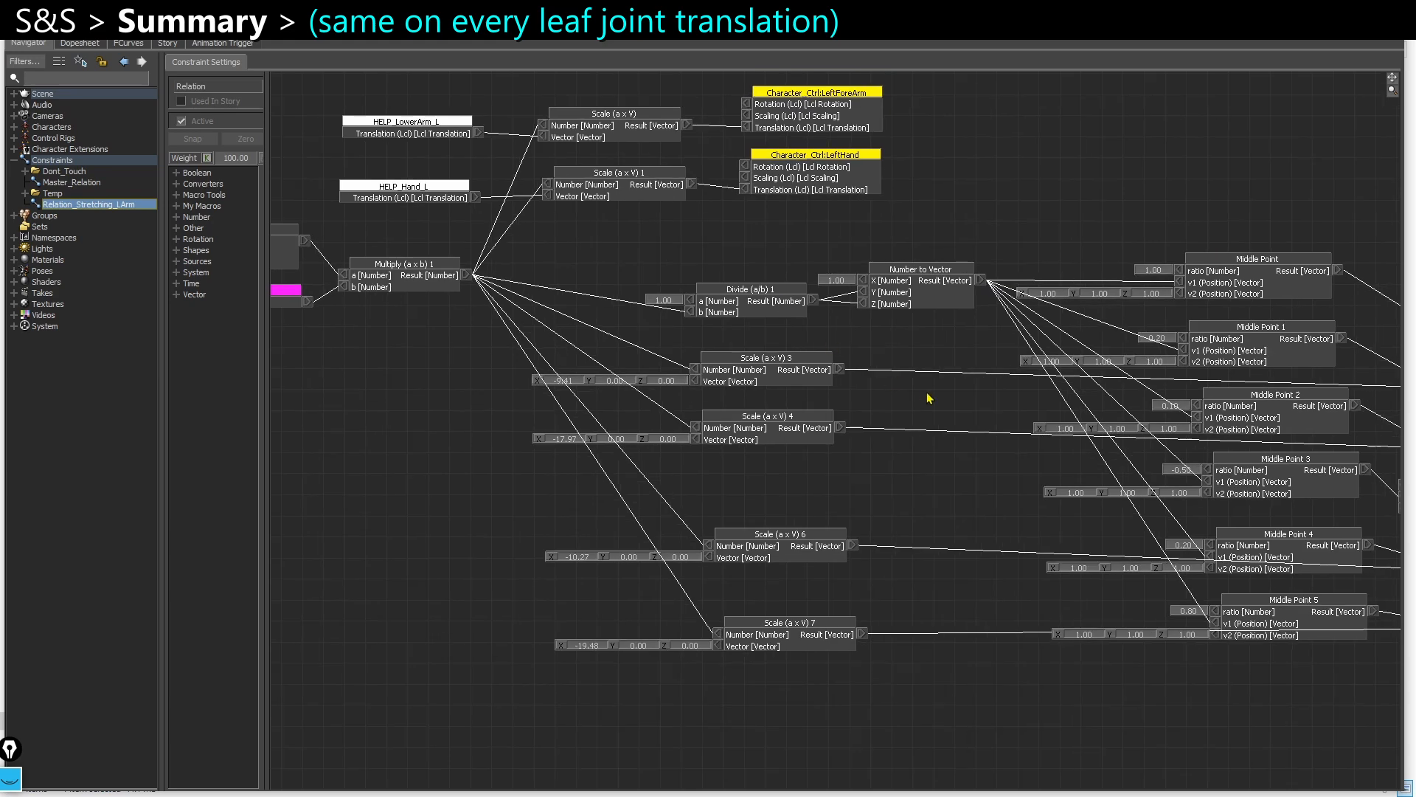
Examine how the Divide (a/b) 1 and Number to Vector boxes invert the ratio for the leaf joints' Y and Z scale.
middle_drag(929, 398, 673, 376)
drag(1164, 225, 1255, 655)
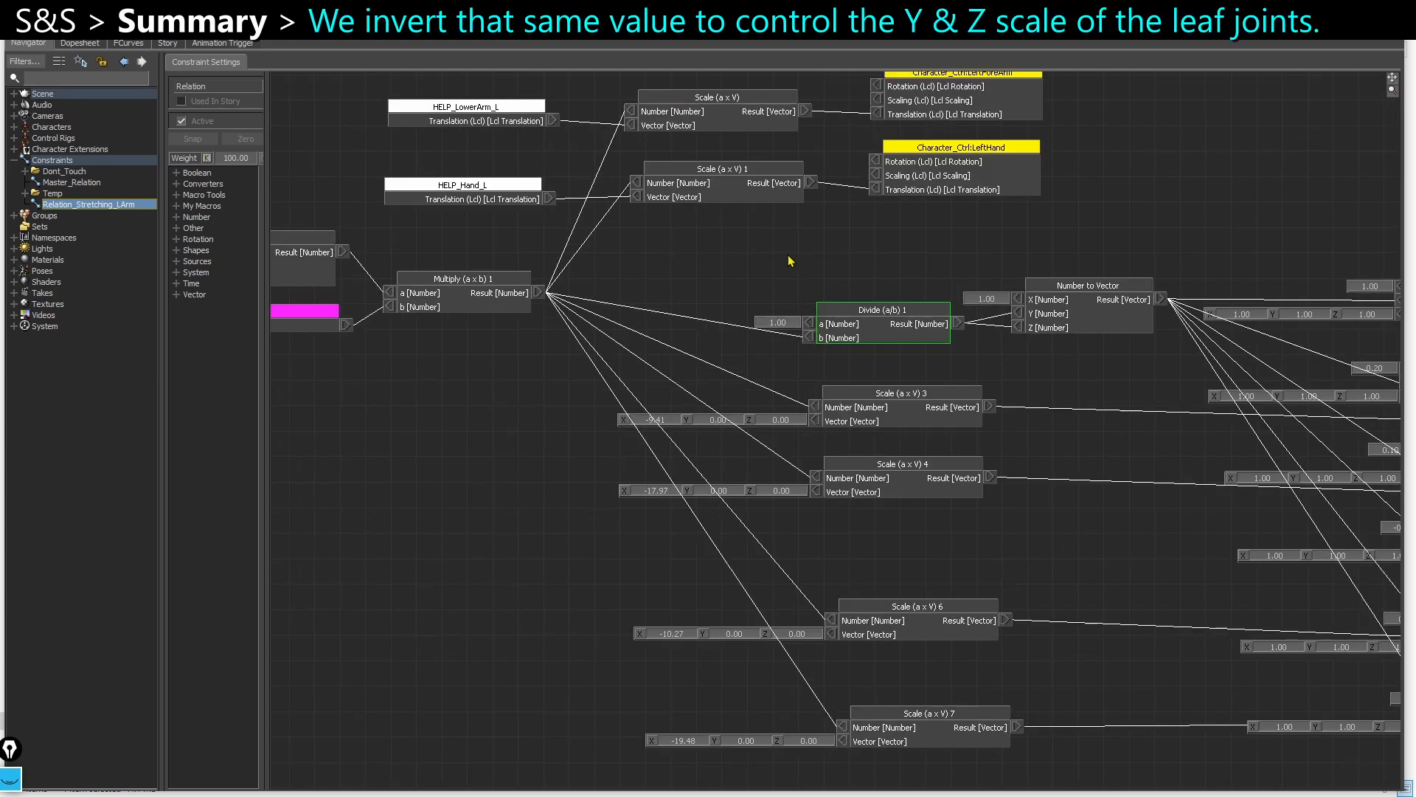
drag(790, 258, 885, 354)
scroll(666, 332, up, 3)
shift+drag(624, 342, 546, 375)
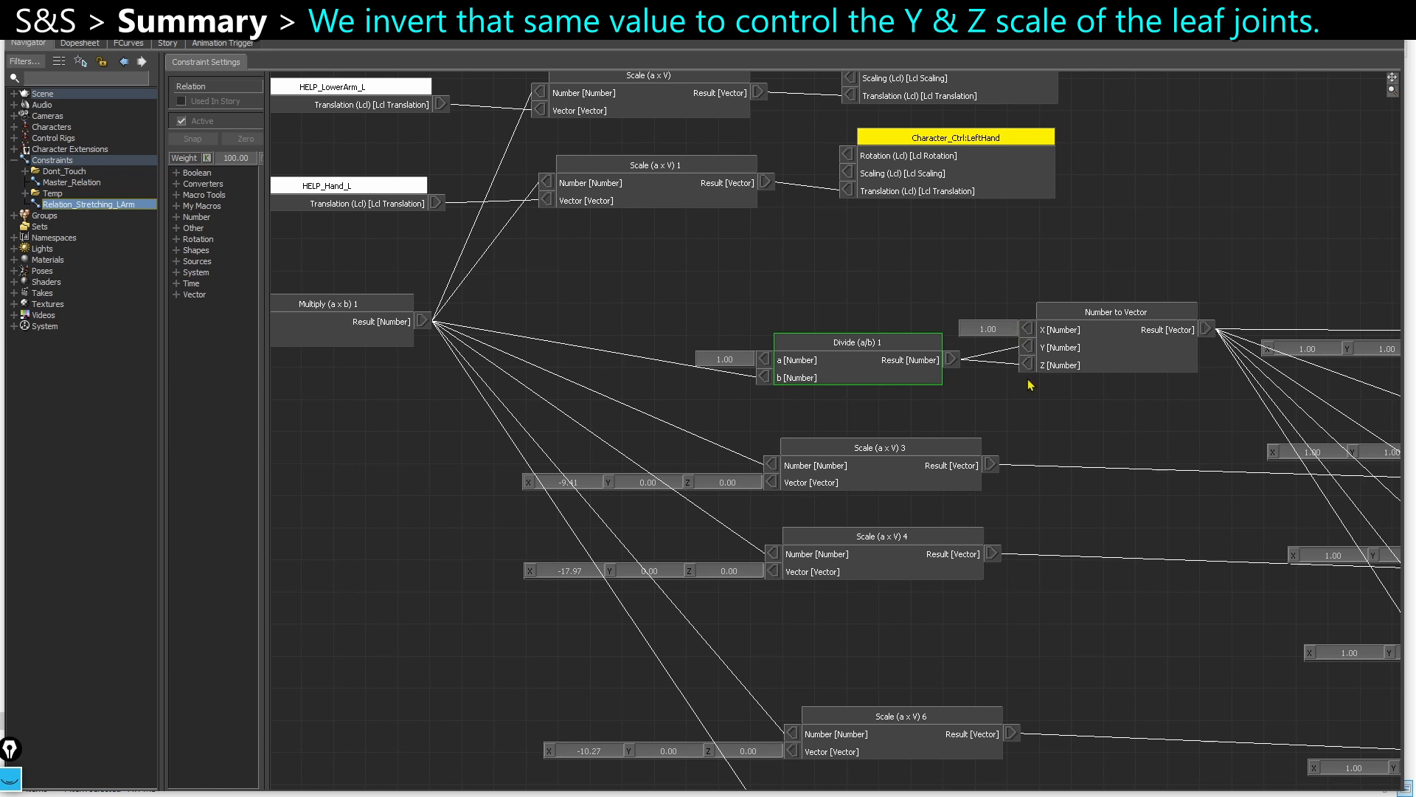
shift+drag(1031, 384, 938, 404)
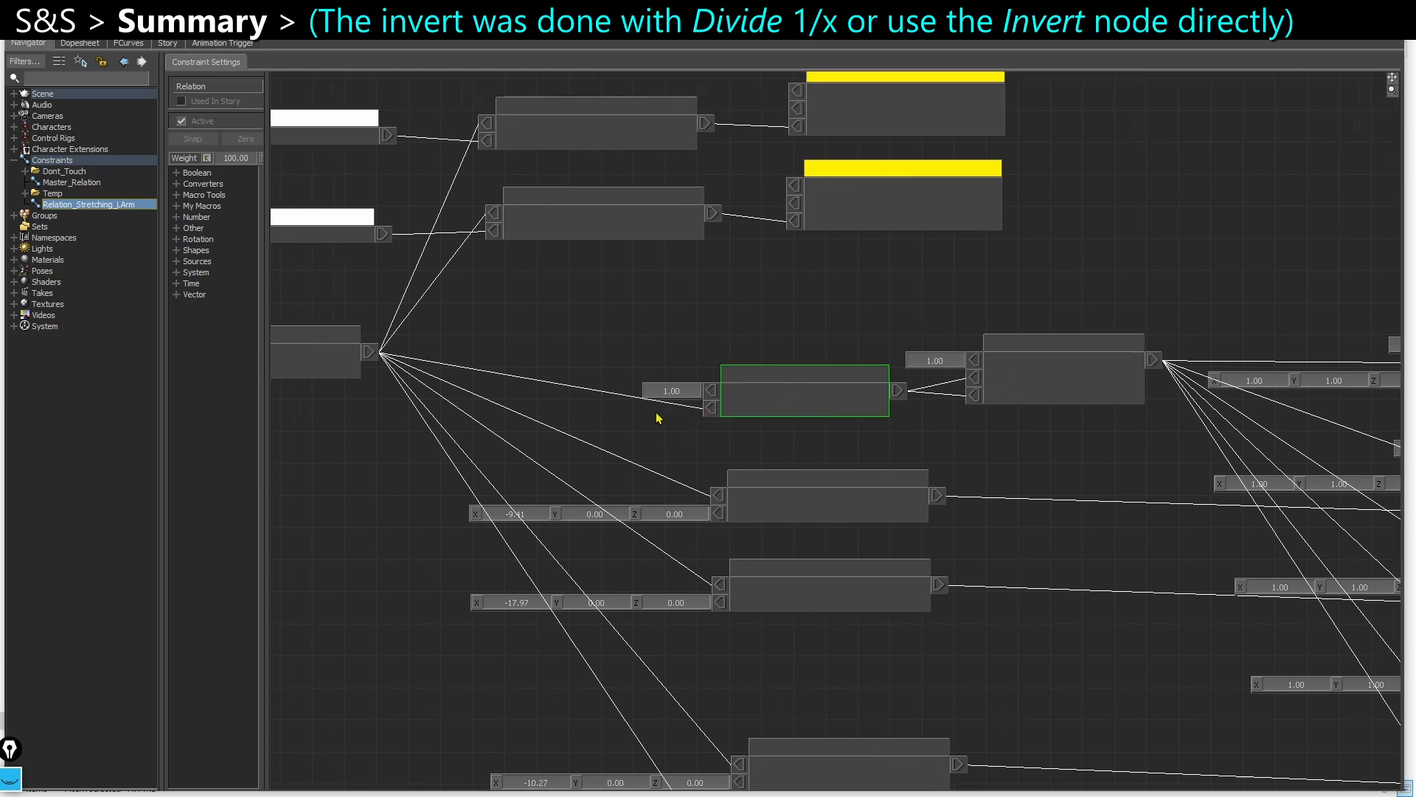
Add an Invert (1/a) operator above the Divide (a/b) 1 box as a demonstration and delete it.
click(176, 218)
drag(265, 385, 319, 385)
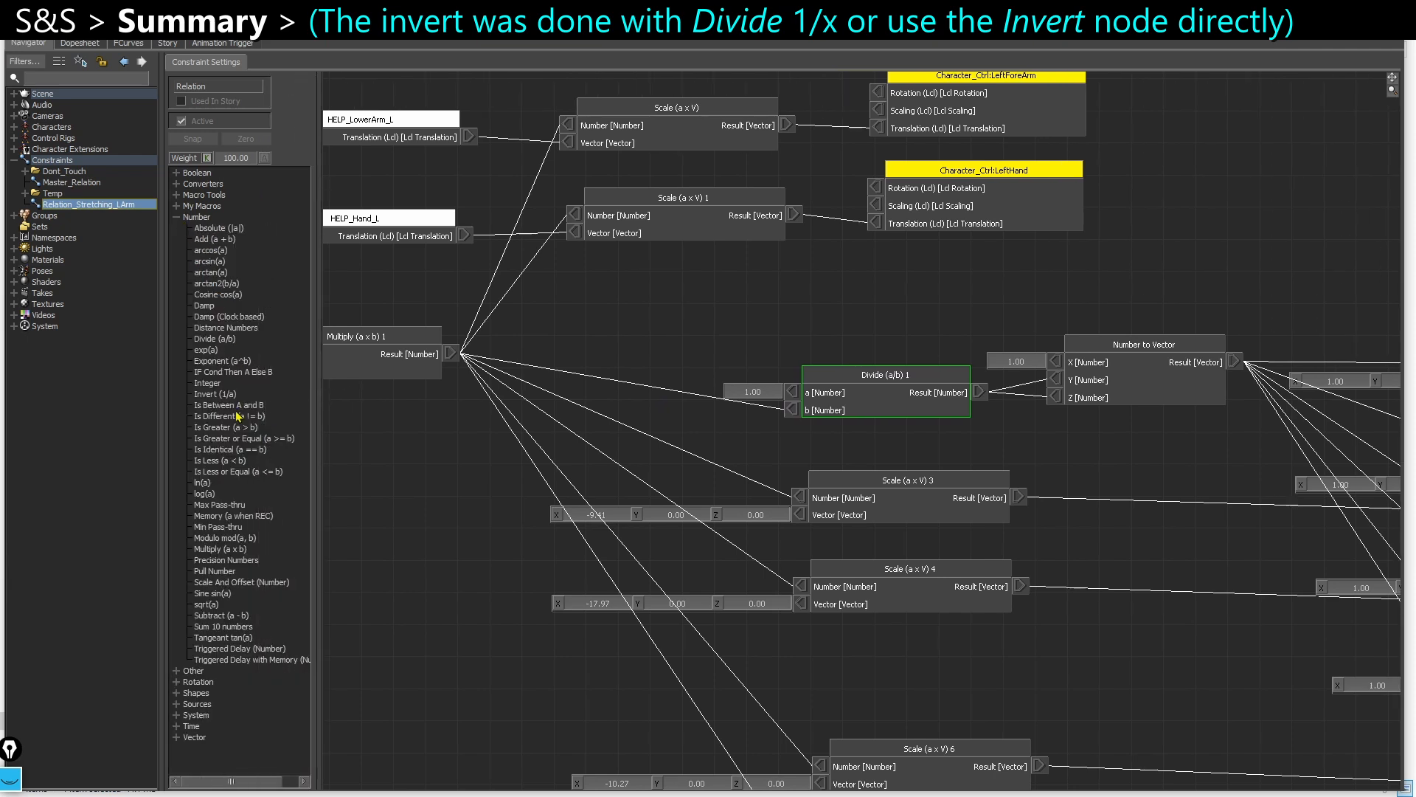
drag(214, 396, 804, 310)
click(868, 315)
key(Delete)
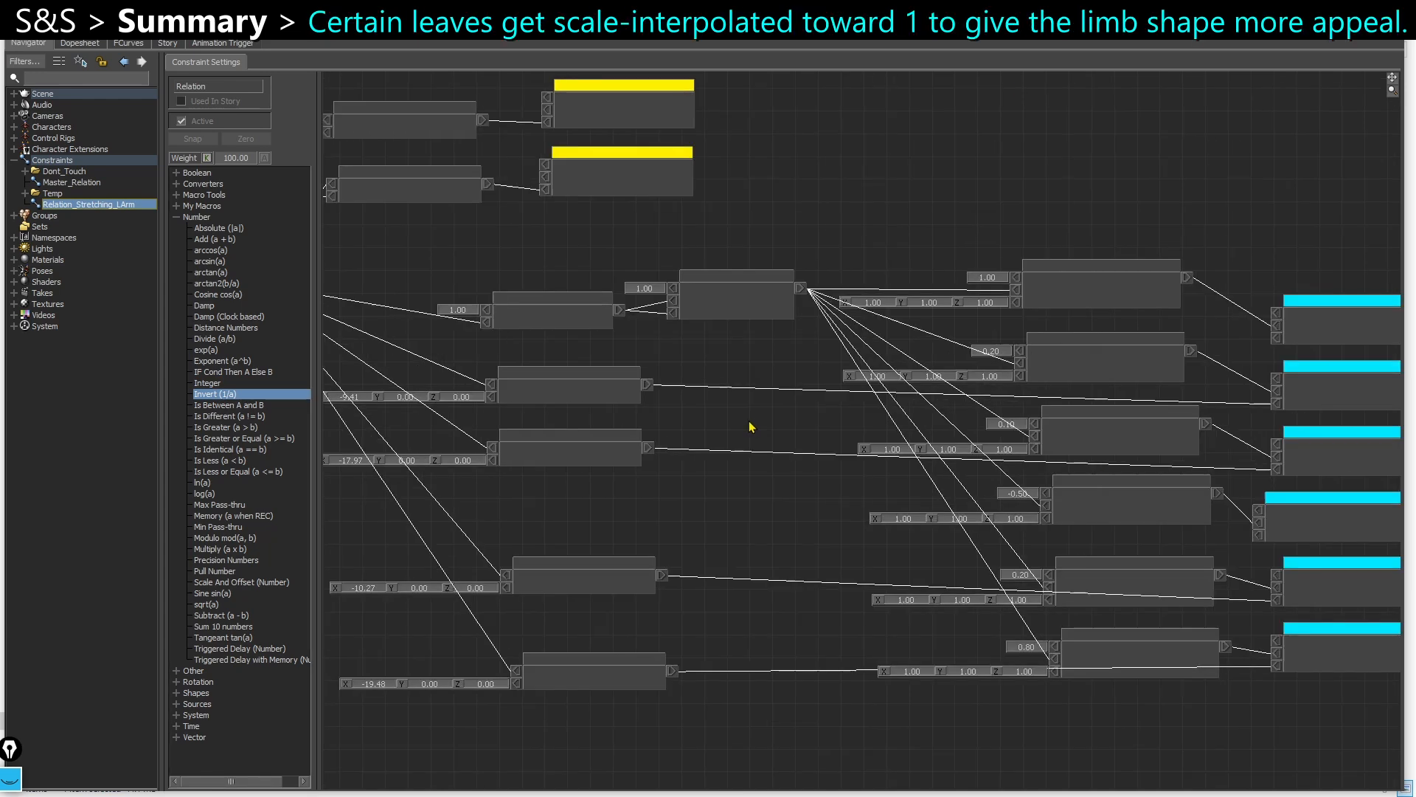
Examine the ratios of the six Middle Point boxes that drive the upperarm and lowerarm leaf joints.
scroll(939, 354, up, 2)
shift+drag(939, 354, 841, 377)
scroll(843, 369, up, 1)
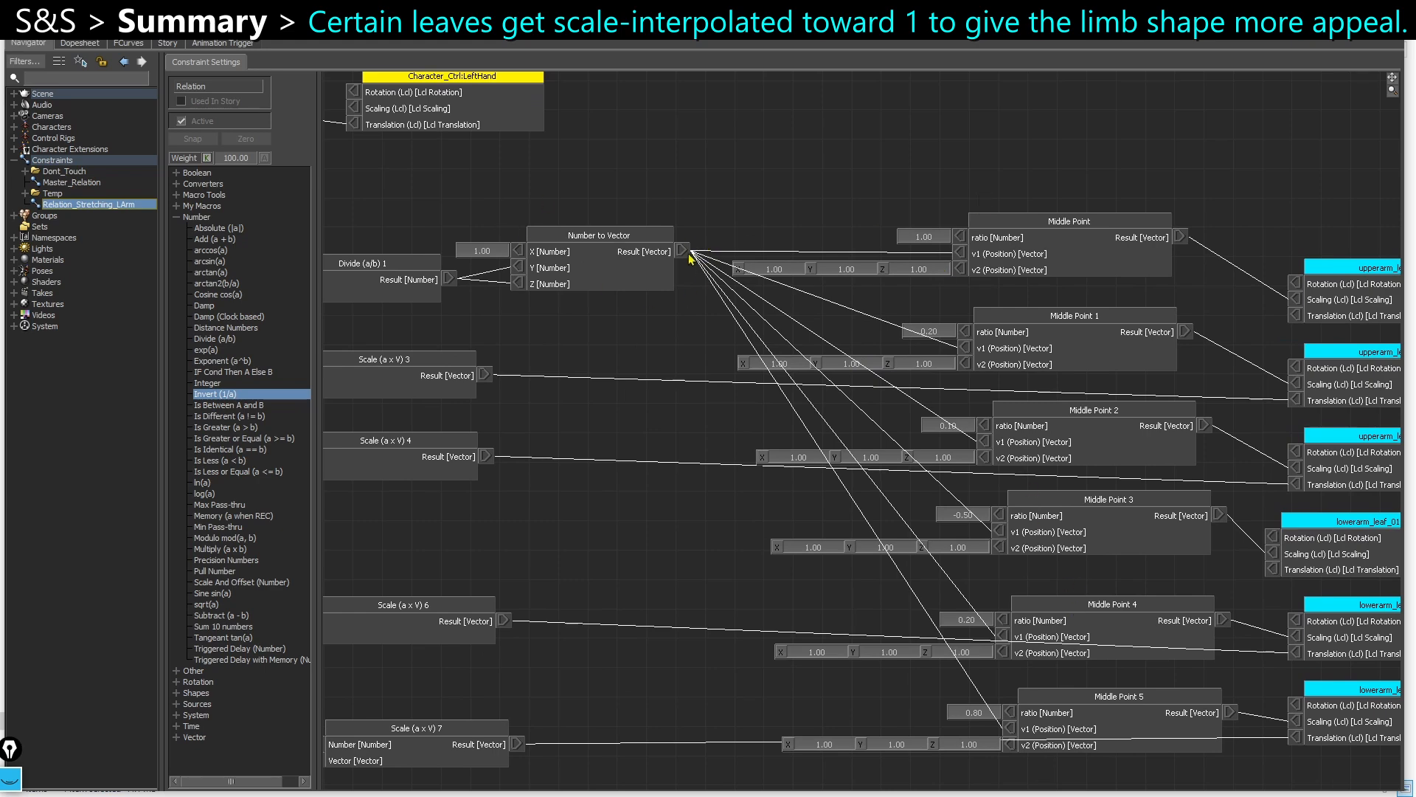
shift+drag(752, 378, 710, 342)
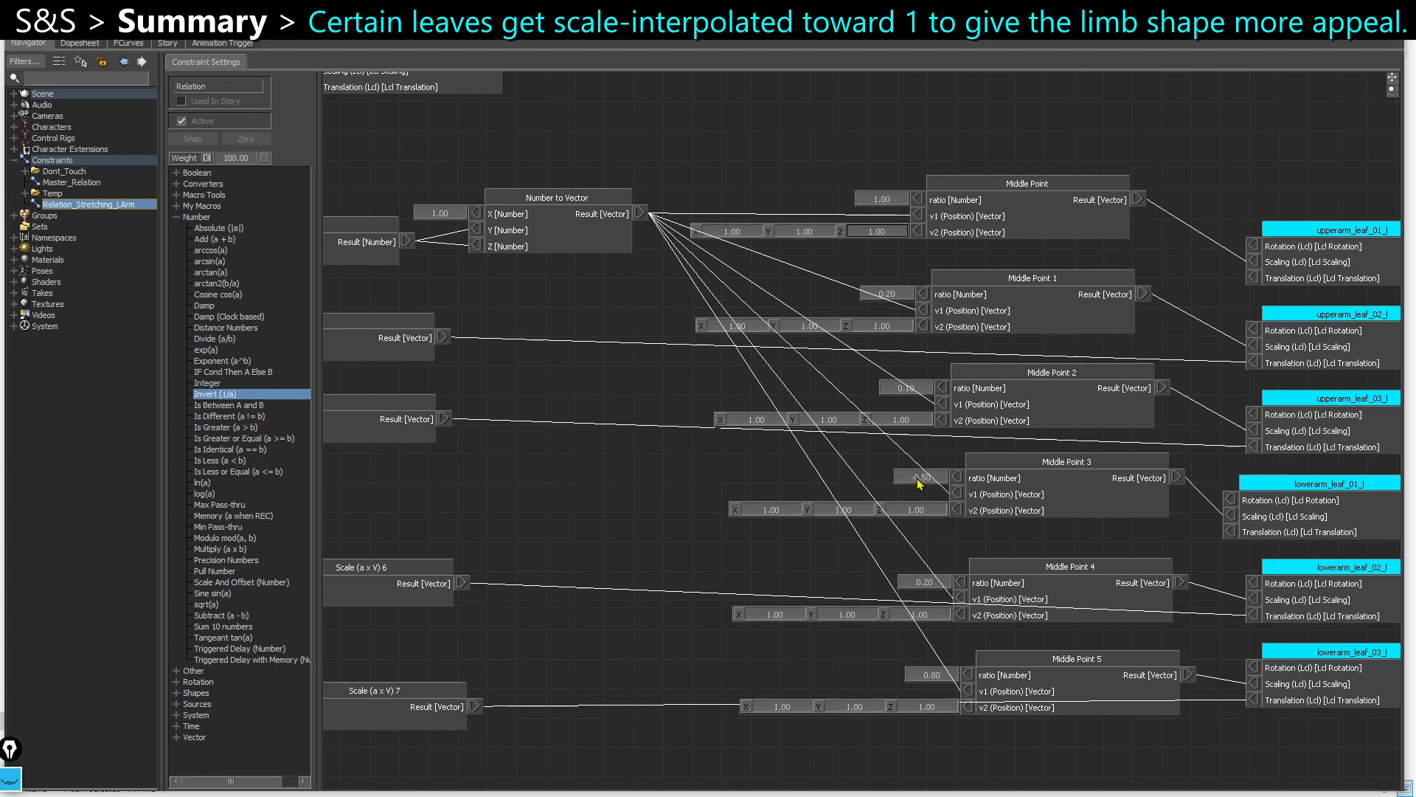
scroll(902, 480, down, 10)
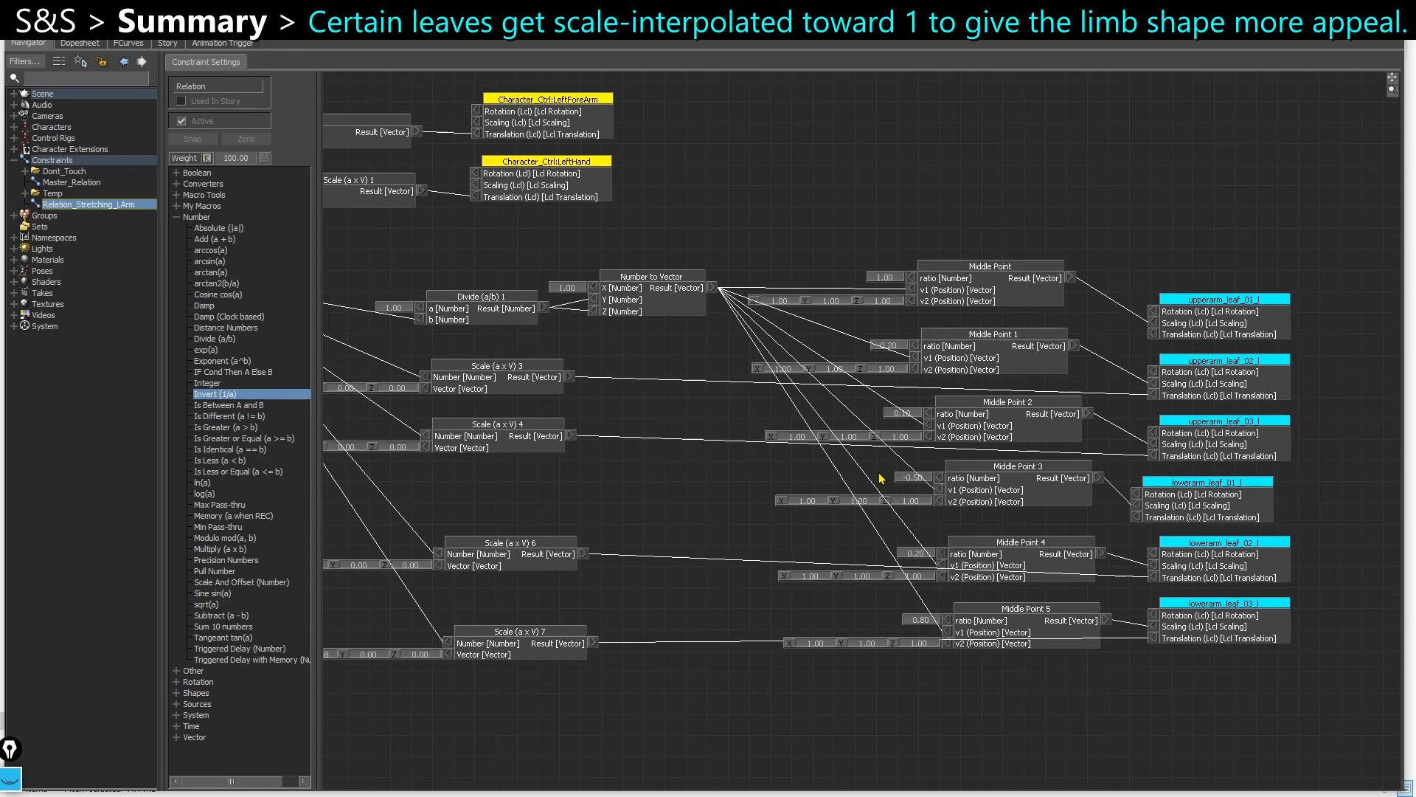
Review the input boxes to replace for another limb, highlighting the HELP and Length_Multiplier sources, and check the right wrist effector's auxiliary creation options.
middle_drag(581, 518, 787, 506)
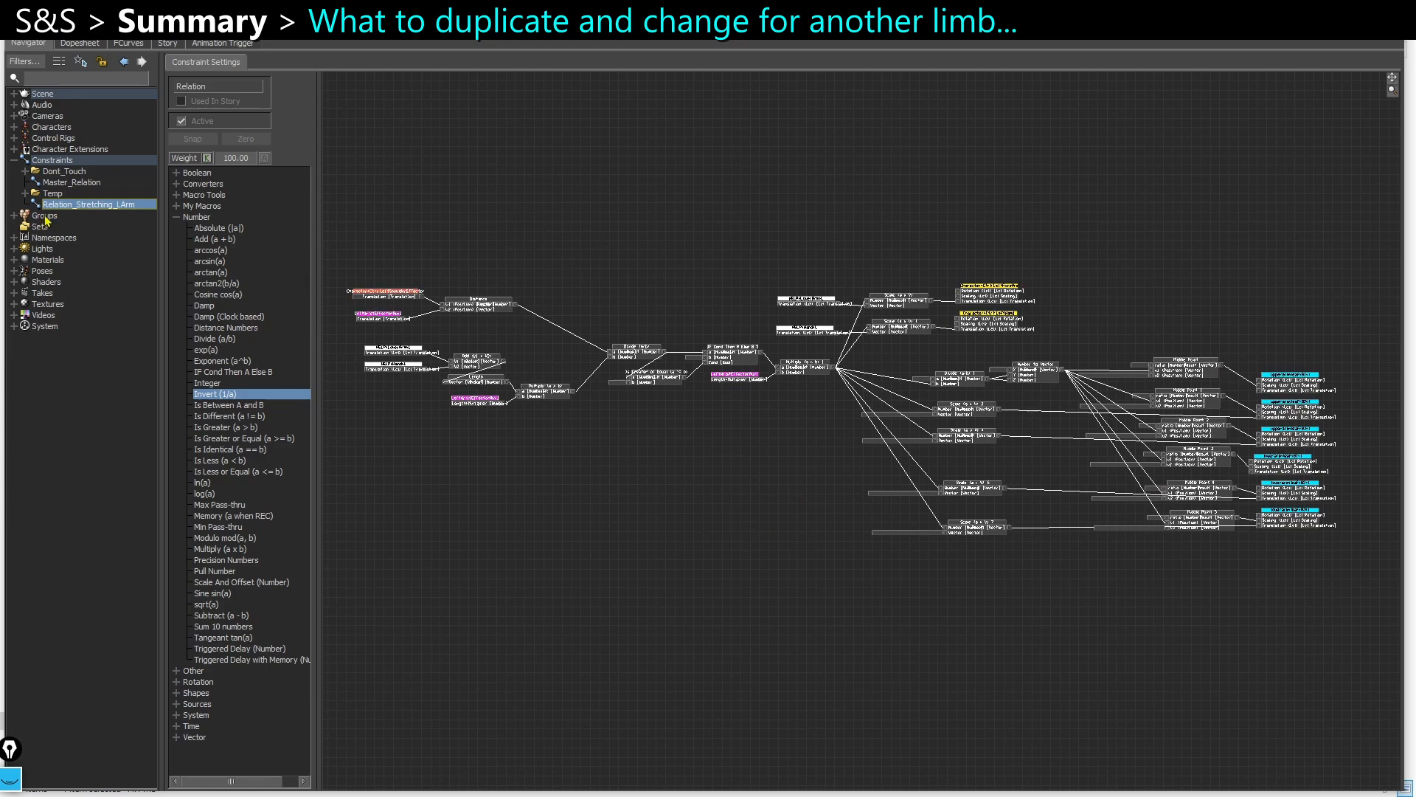
scroll(399, 316, up, 9)
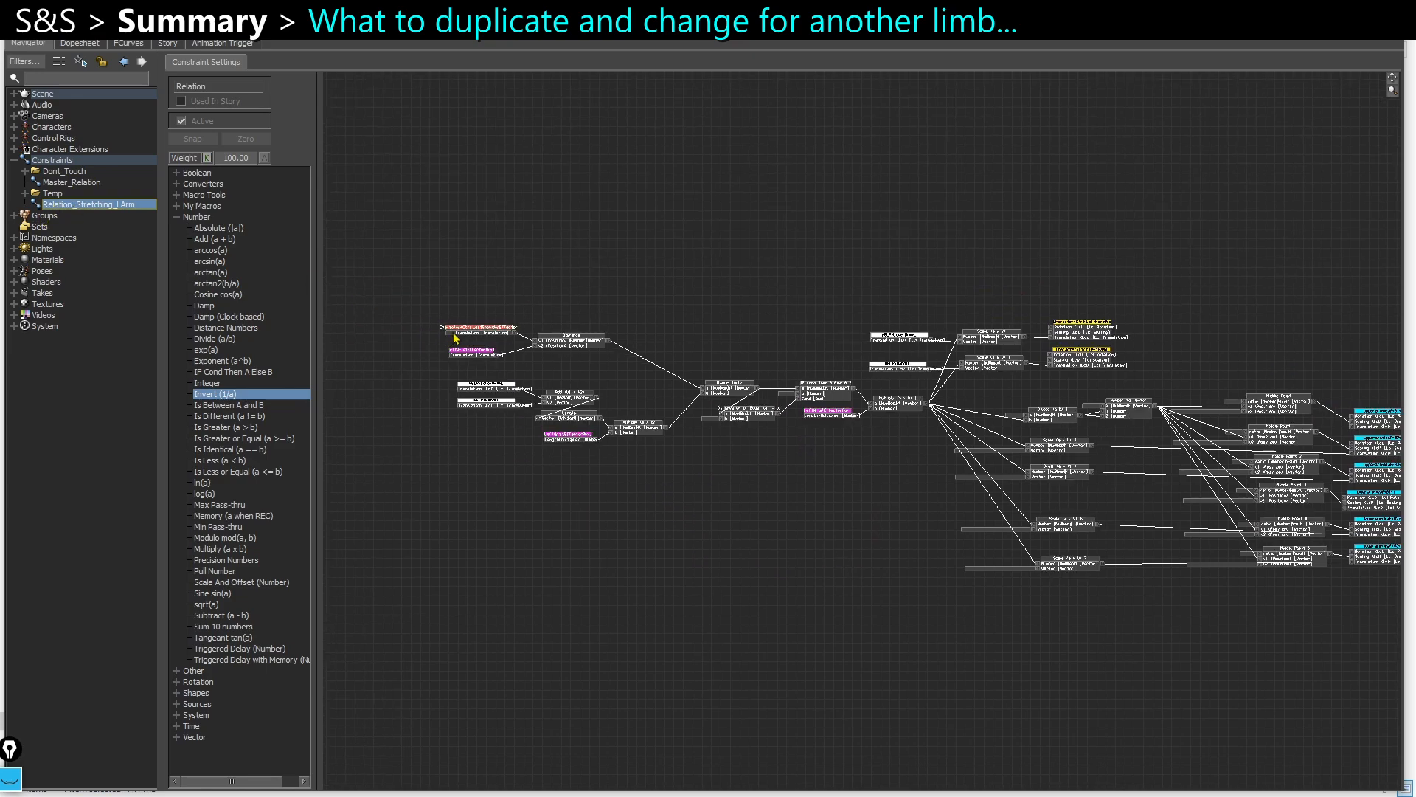
drag(495, 603, 573, 485)
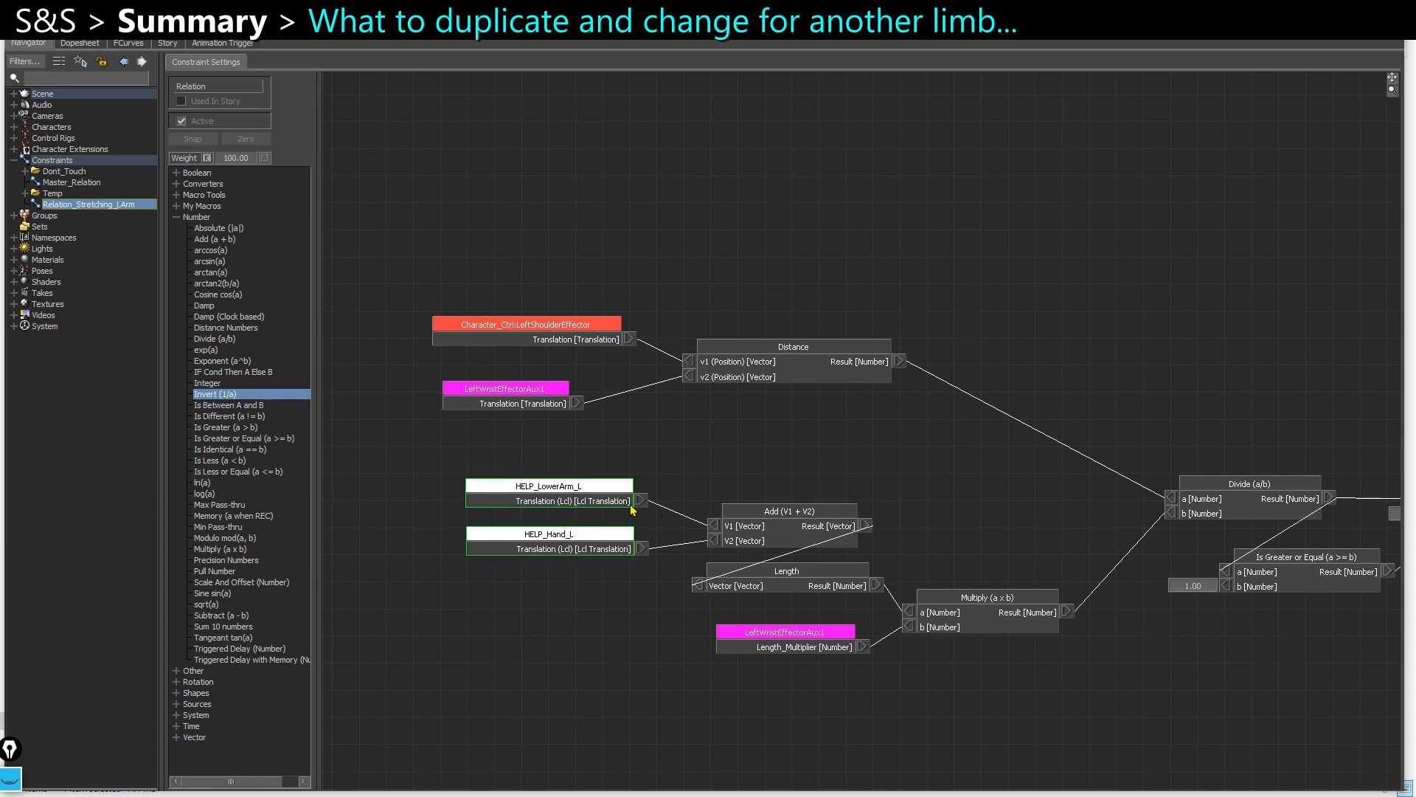
middle_drag(1013, 664, 987, 652)
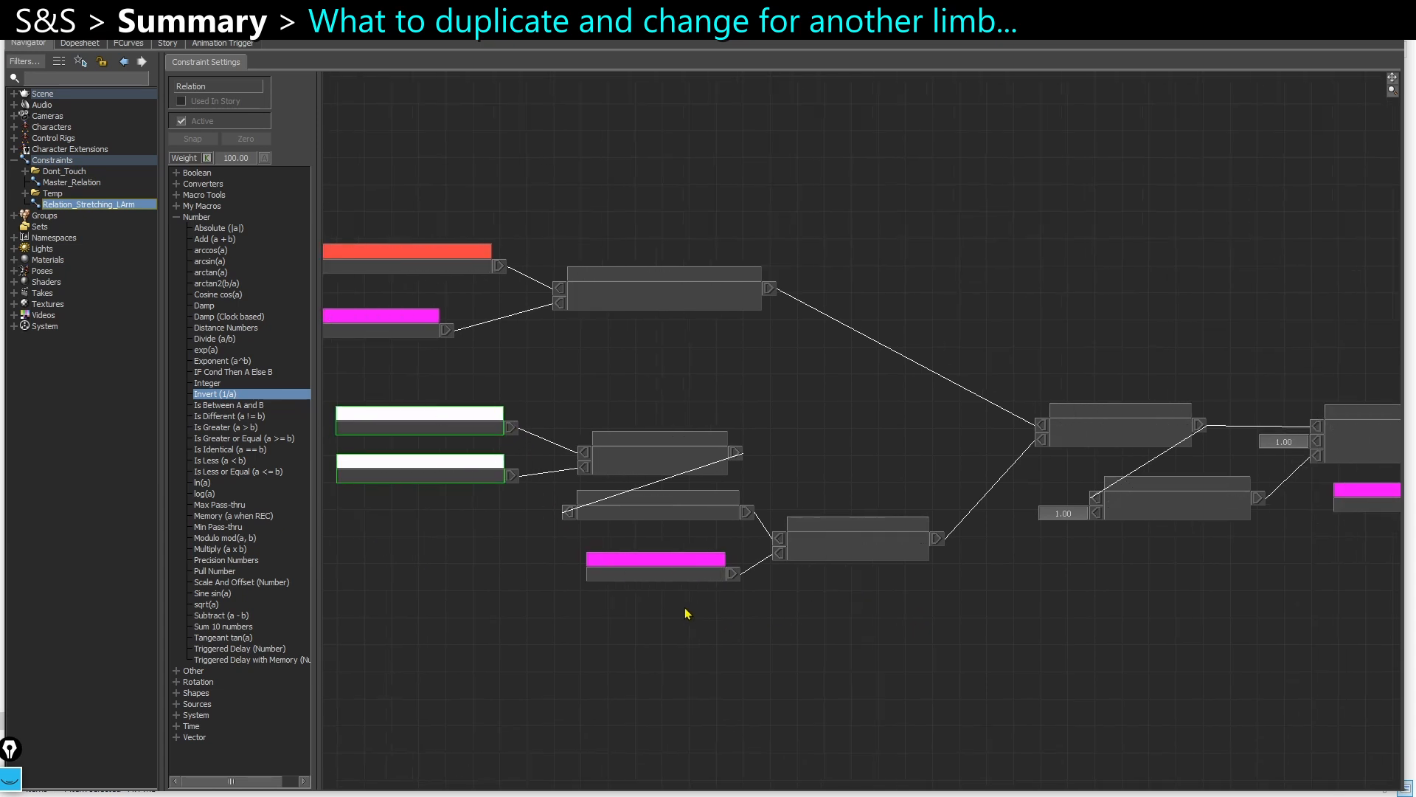
click(709, 554)
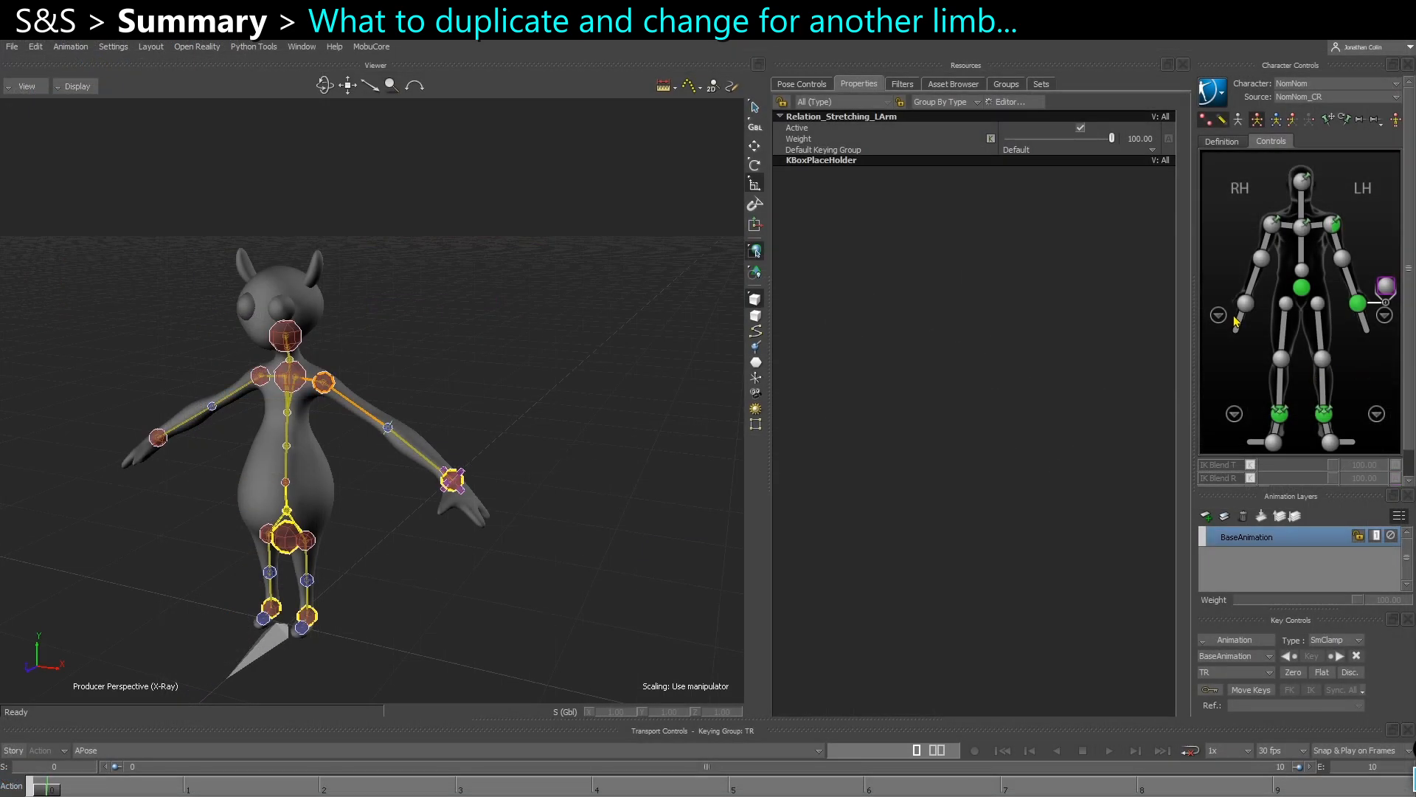
right_click(1245, 314)
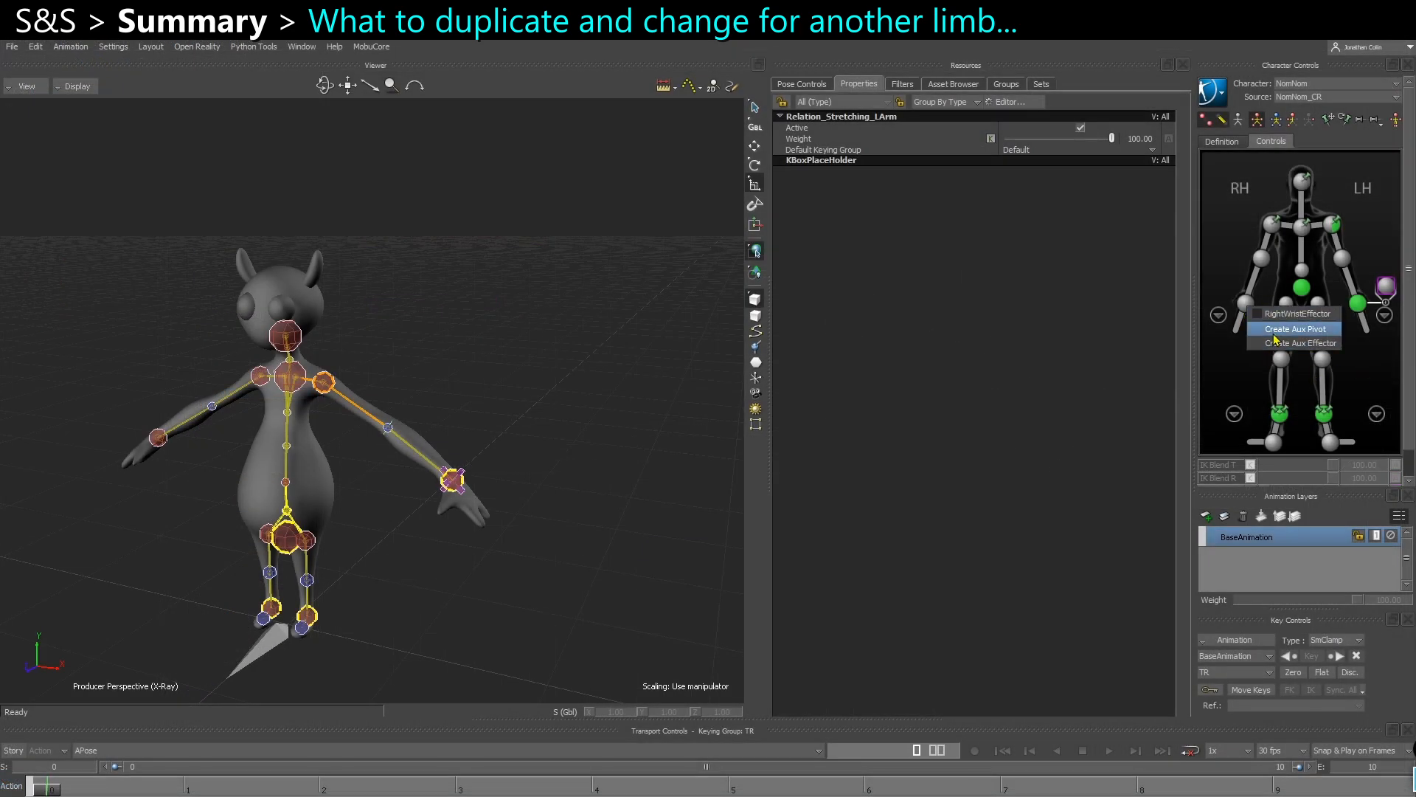
right_click(1277, 414)
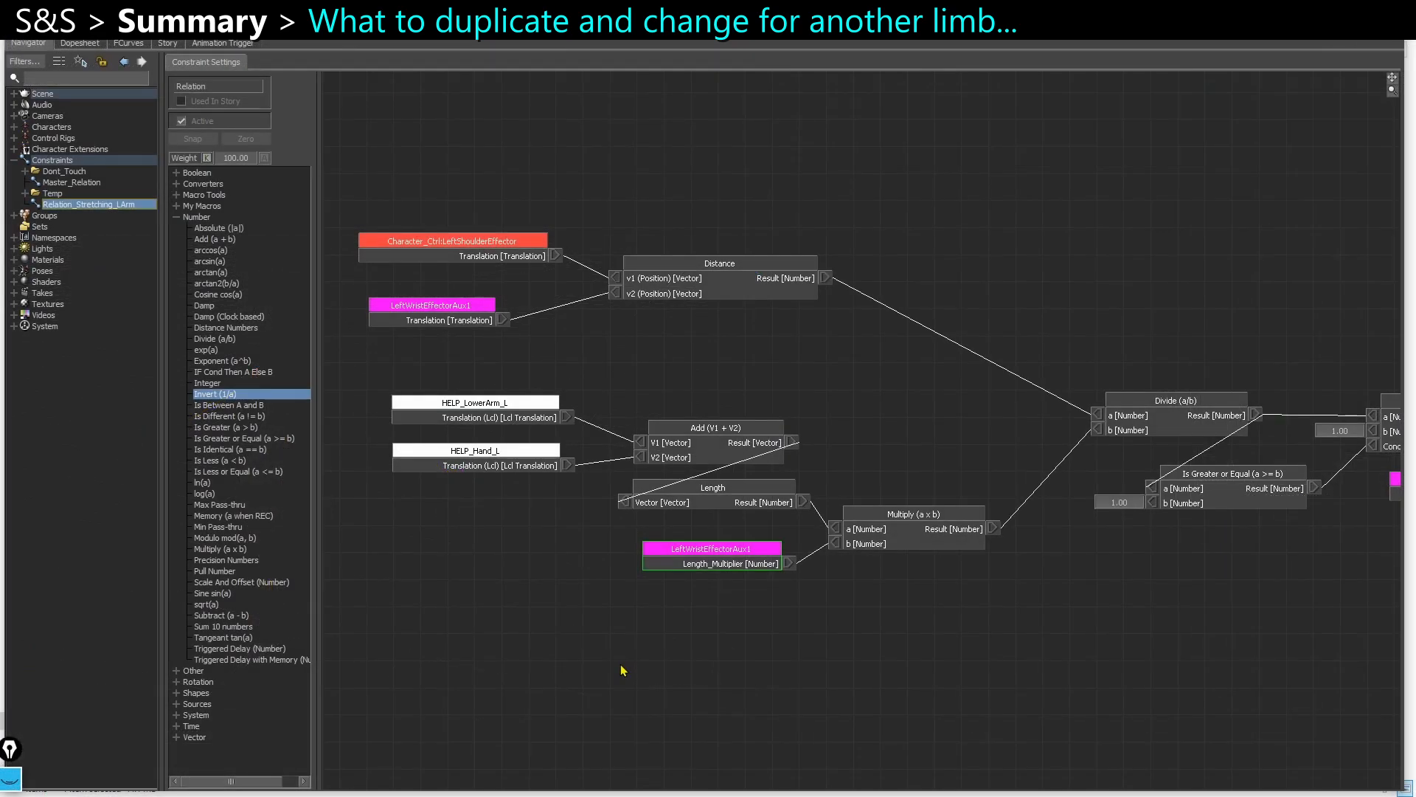
Review the remaining boxes to replace for another limb: the HELP pair, the LeftForeArm and LeftHand targets, and the leaf joints.
shift+drag(1013, 556, 467, 519)
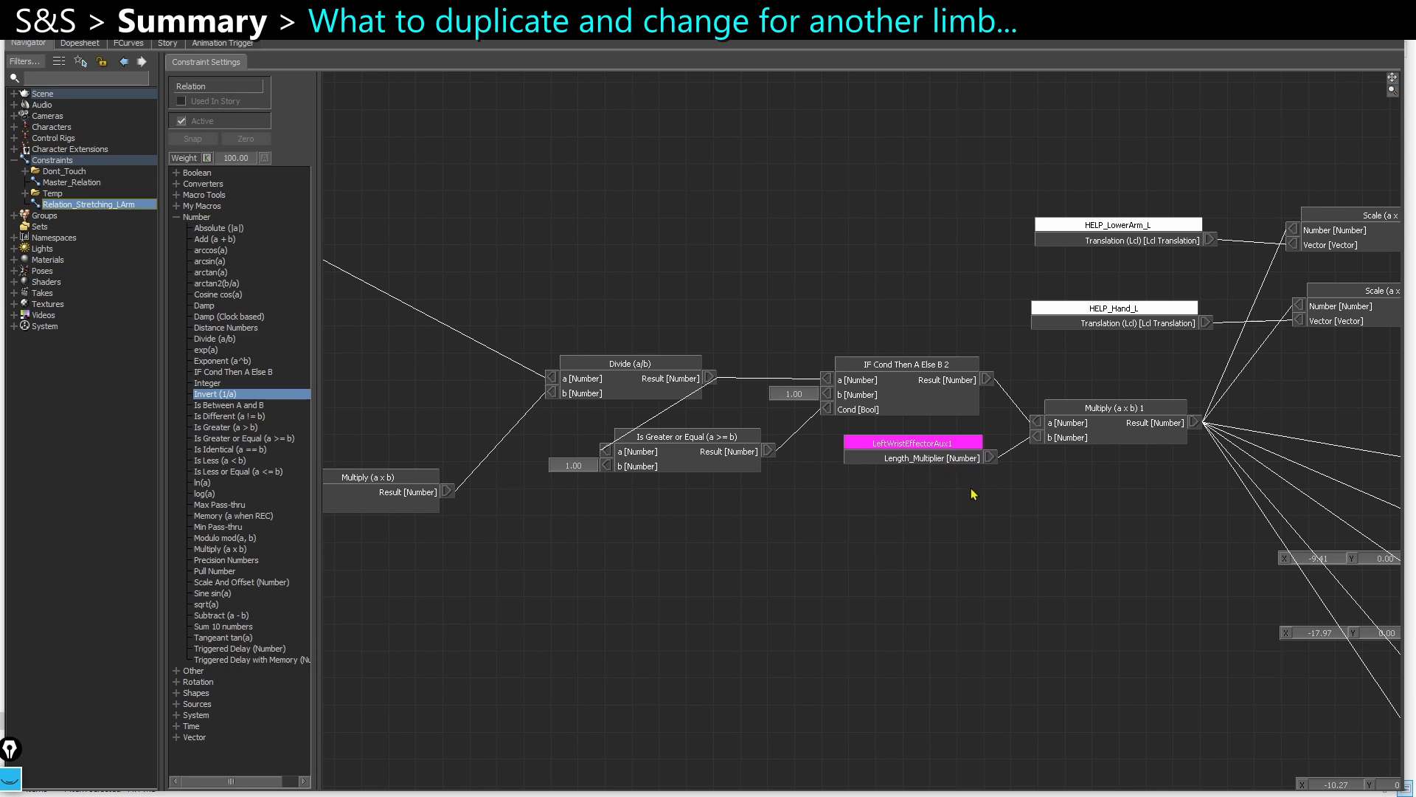
shift+drag(1102, 501, 749, 491)
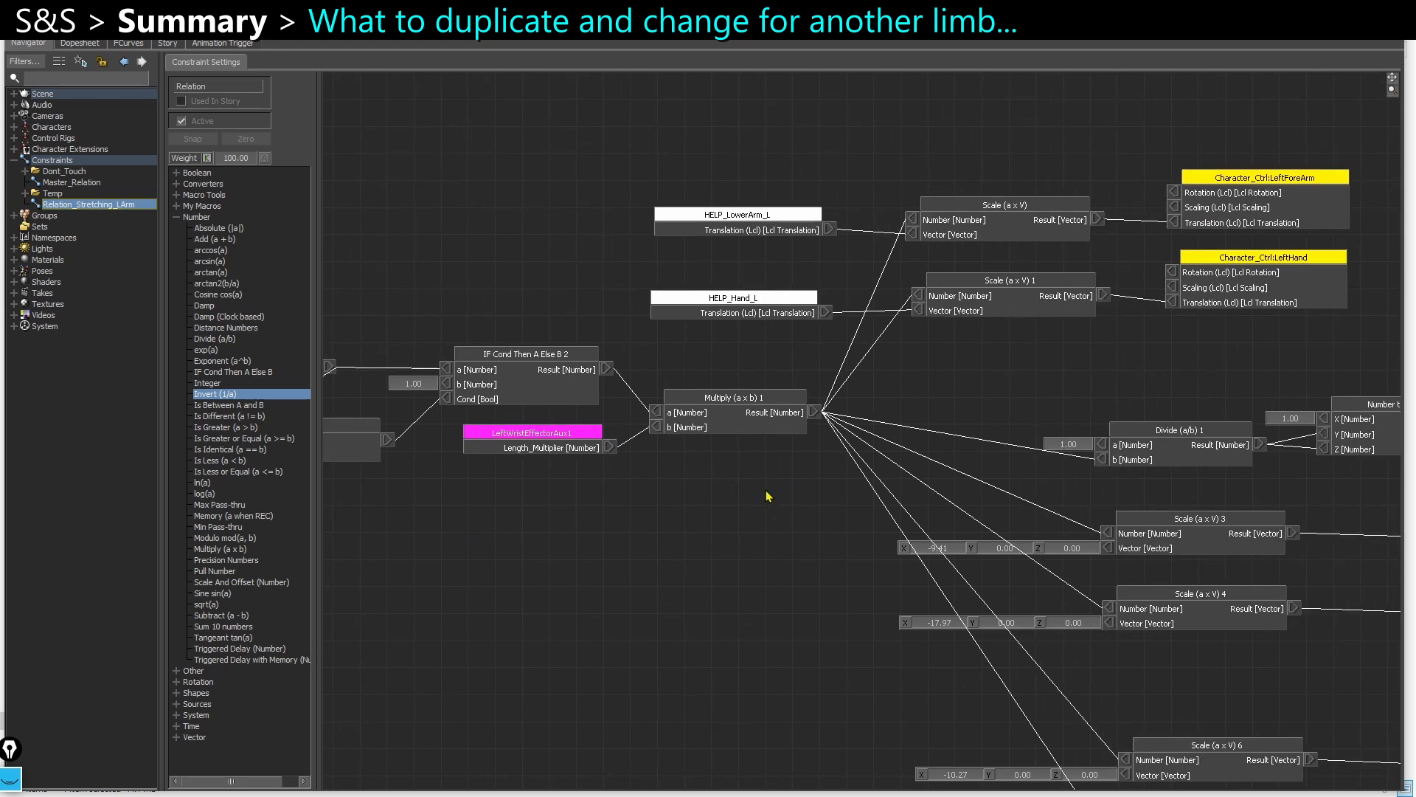
shift+drag(859, 547, 831, 570)
drag(669, 180, 753, 362)
drag(1282, 338, 1008, 268)
scroll(1100, 423, down, 3)
shift+drag(1104, 438, 684, 387)
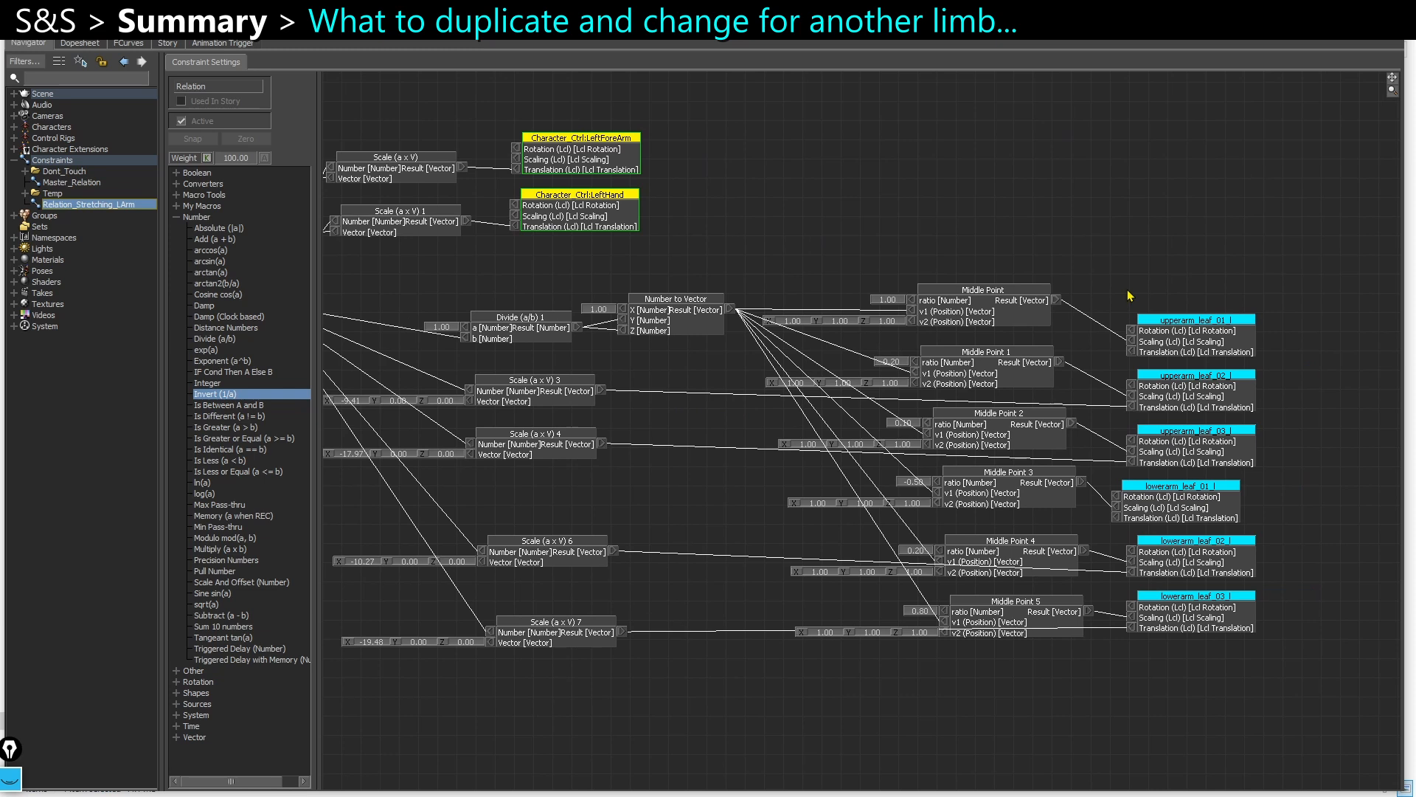
drag(1230, 628, 1261, 638)
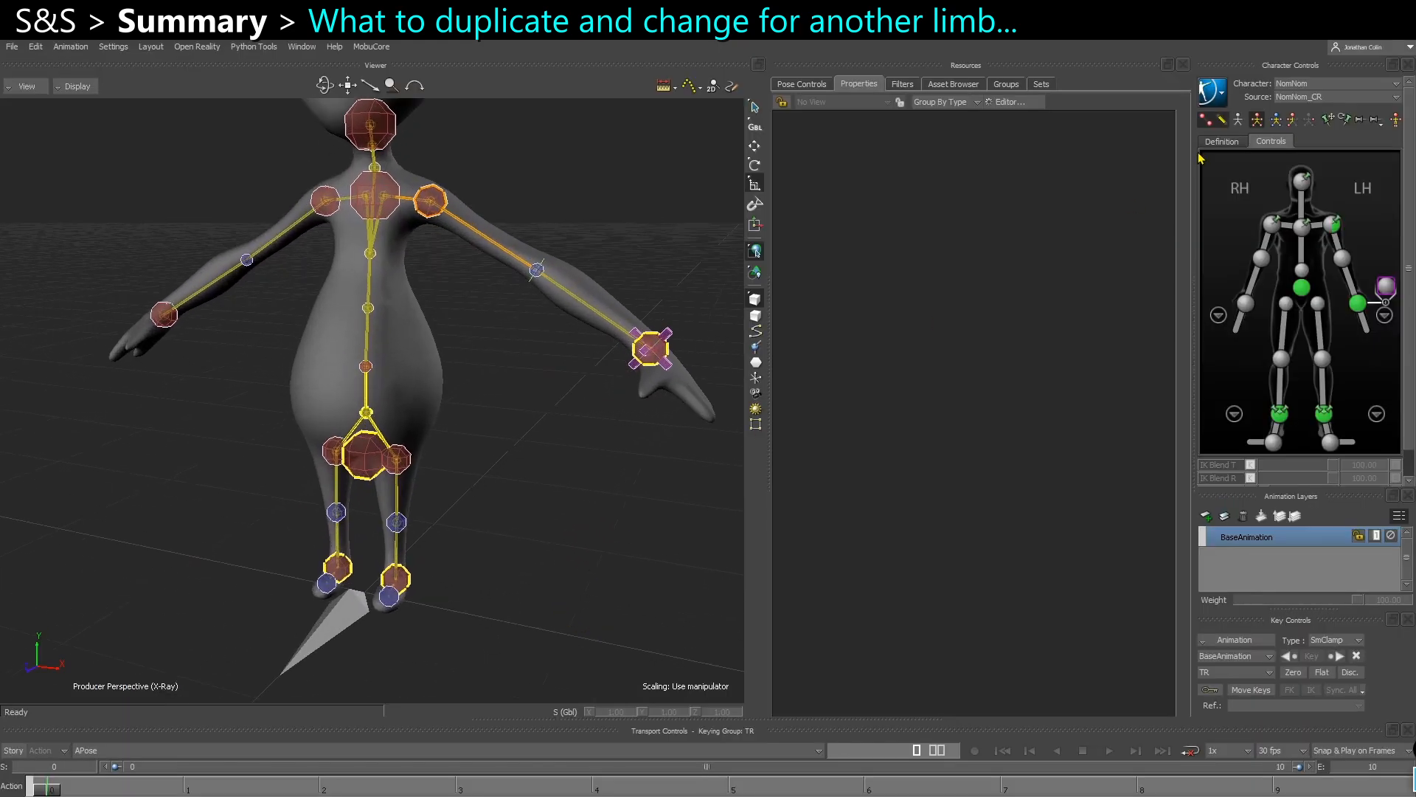
Show the skeleton instead of the control rig and select the left upper-arm leaf joints to inspect their local translation.
click(1206, 119)
click(1221, 119)
click(1238, 119)
ctrl+shift+drag(446, 375, 424, 231)
click(428, 202)
click(467, 235)
click(499, 254)
ctrl+drag(479, 263, 478, 247)
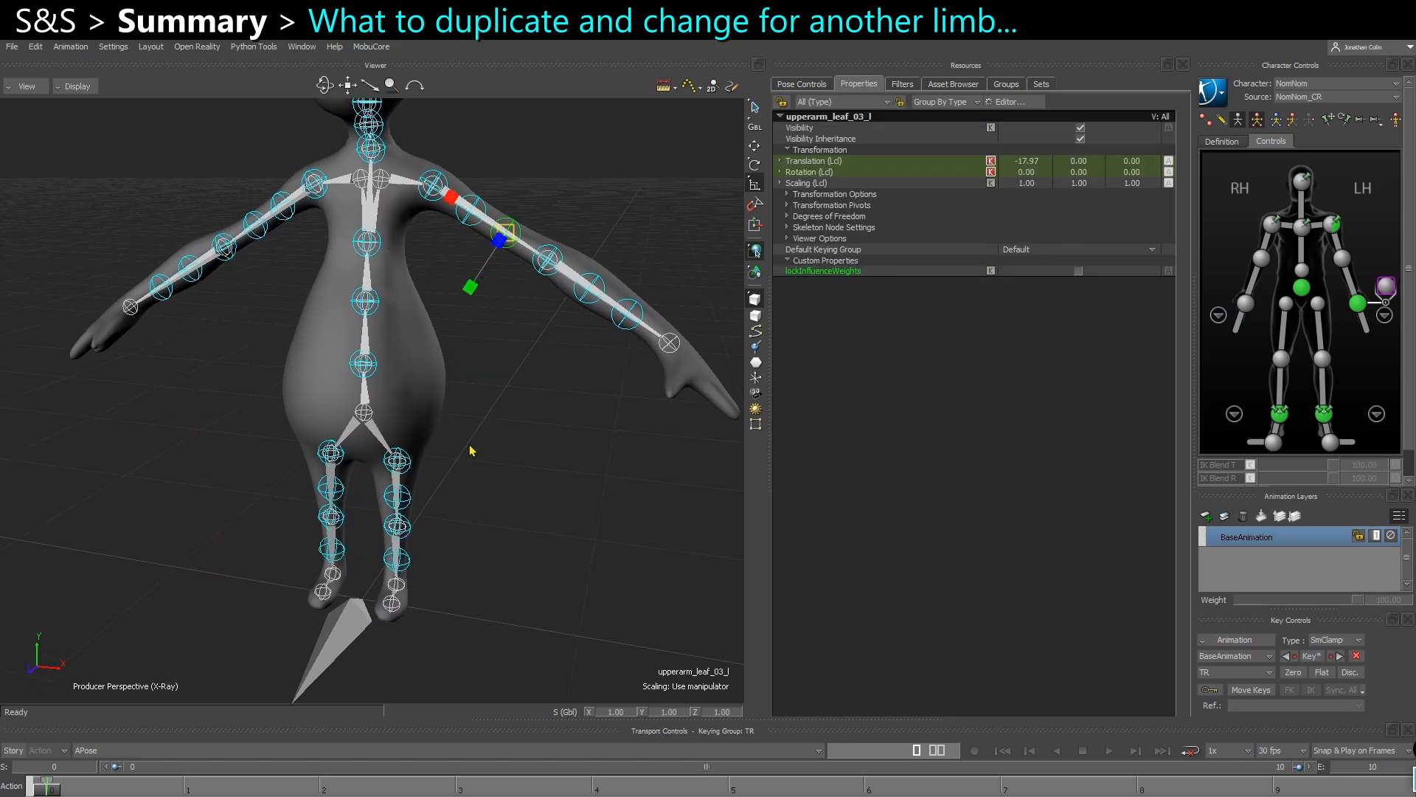
Select the left thigh's leaf joints, including thigh_leaf_02_l, to inspect their local translation.
shift+drag(469, 445, 469, 434)
shift+drag(452, 492, 431, 515)
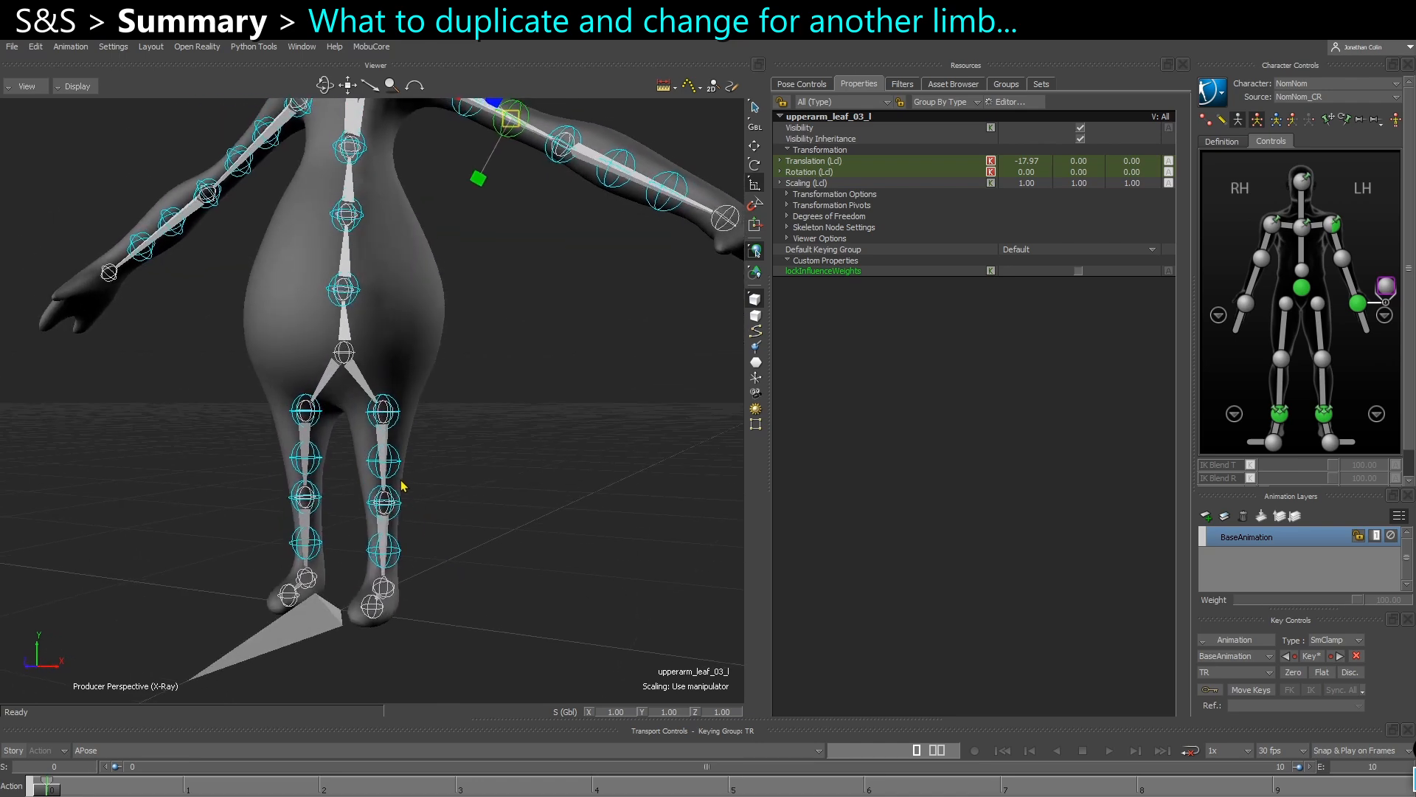
click(398, 467)
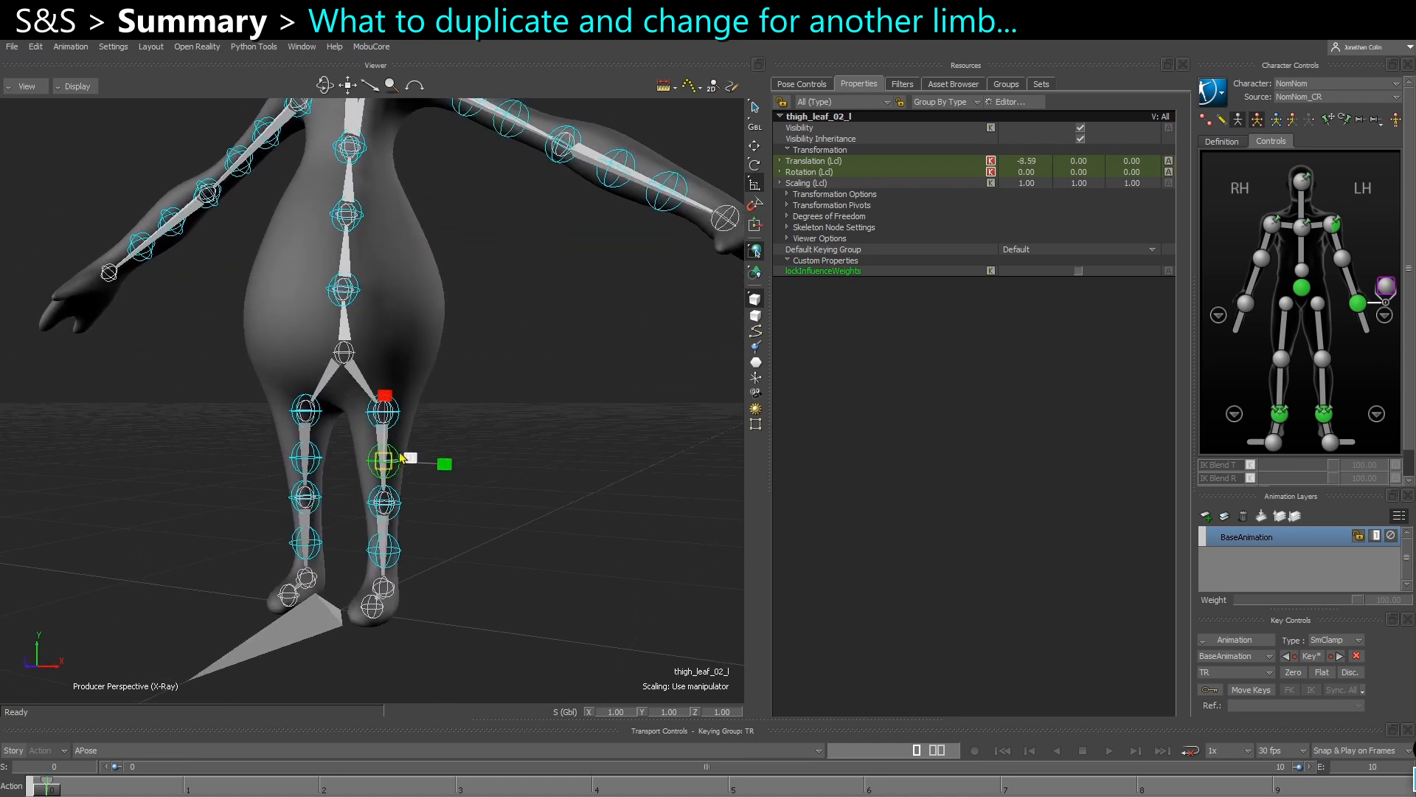
key(t)
shift+click(399, 418)
ctrl+shift+drag(399, 434, 401, 419)
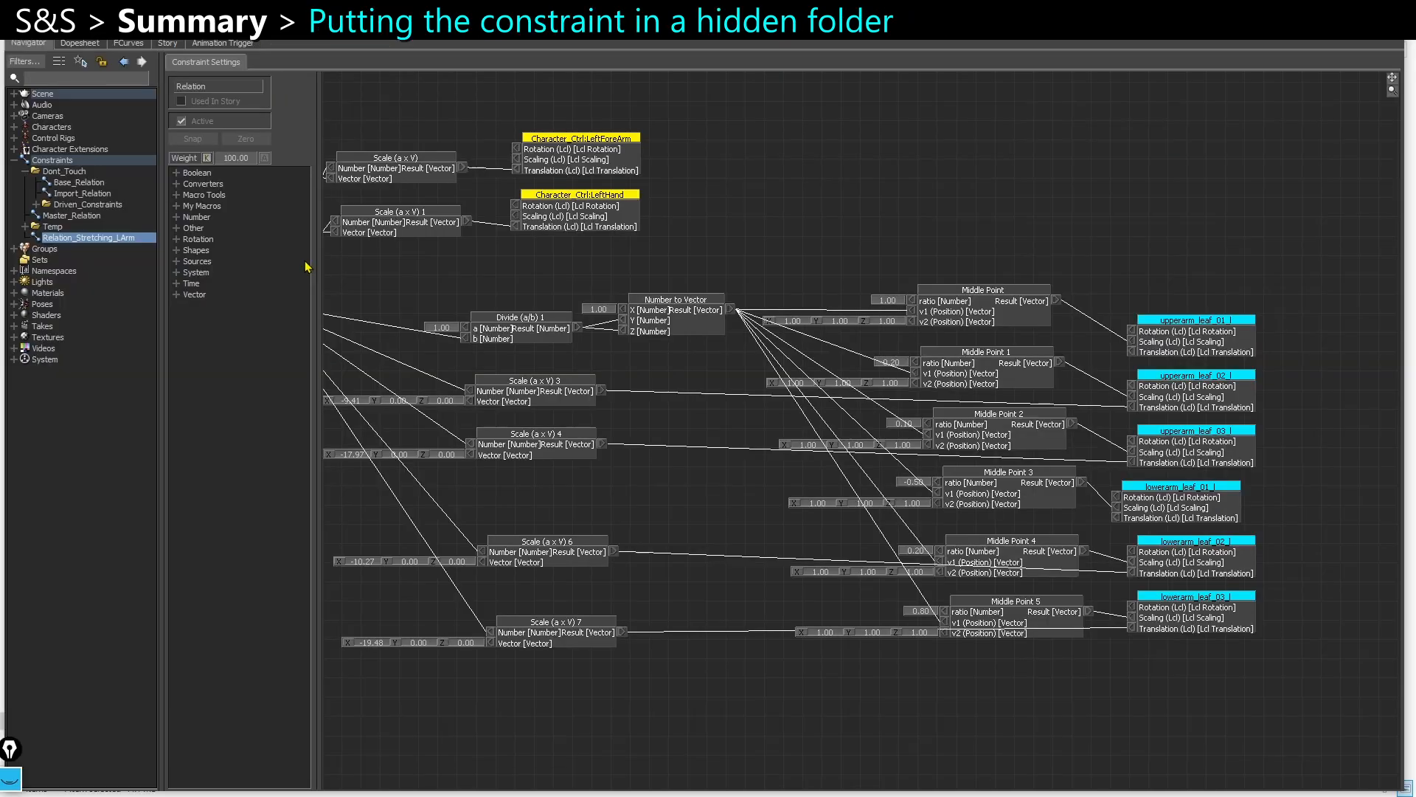
Move the Relation_Stretching_LArm constraint into the Dont_Touch folder and collapse the folder.
drag(110, 240, 73, 178)
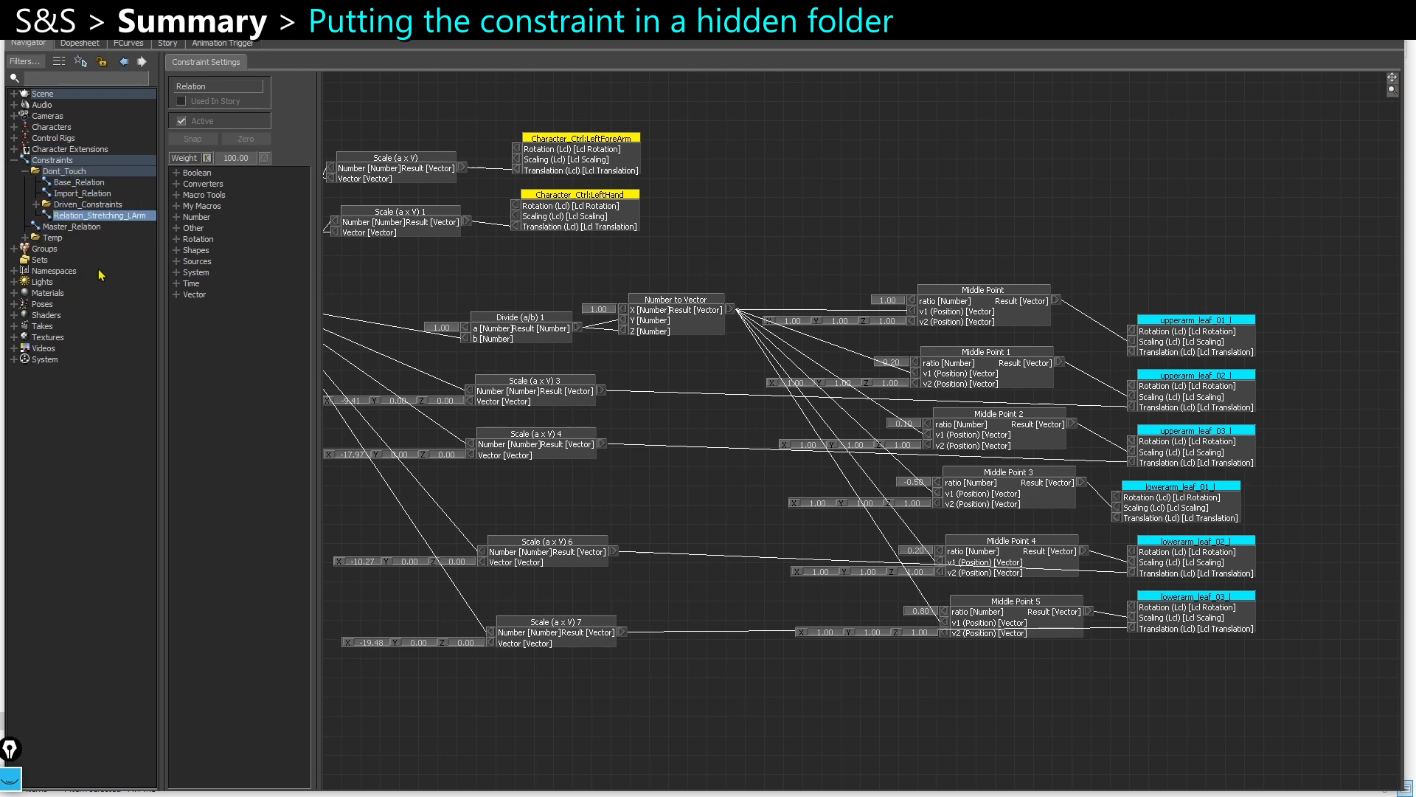
click(26, 171)
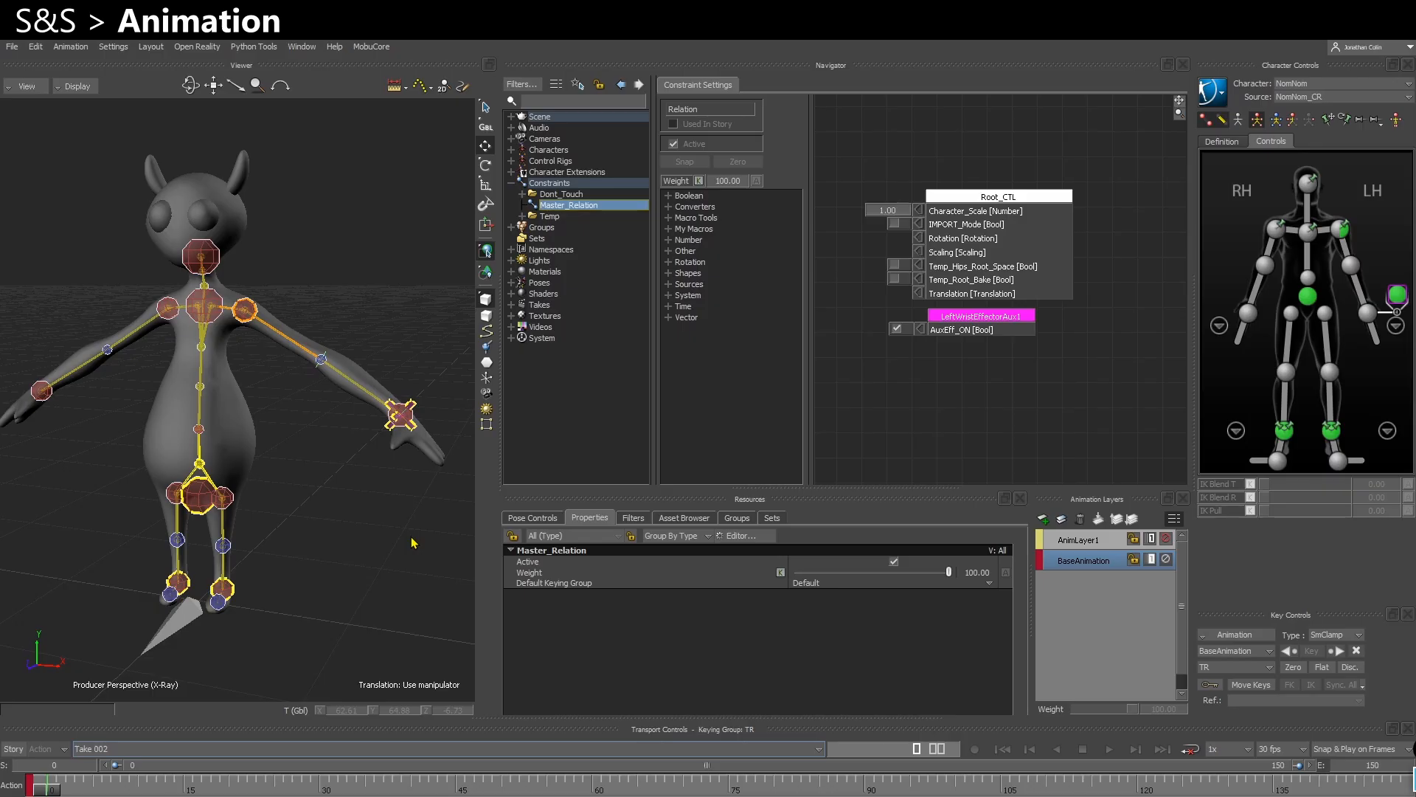
Select the left wrist's auxiliary effector and inspect its AuxEff_ON custom property.
click(199, 497)
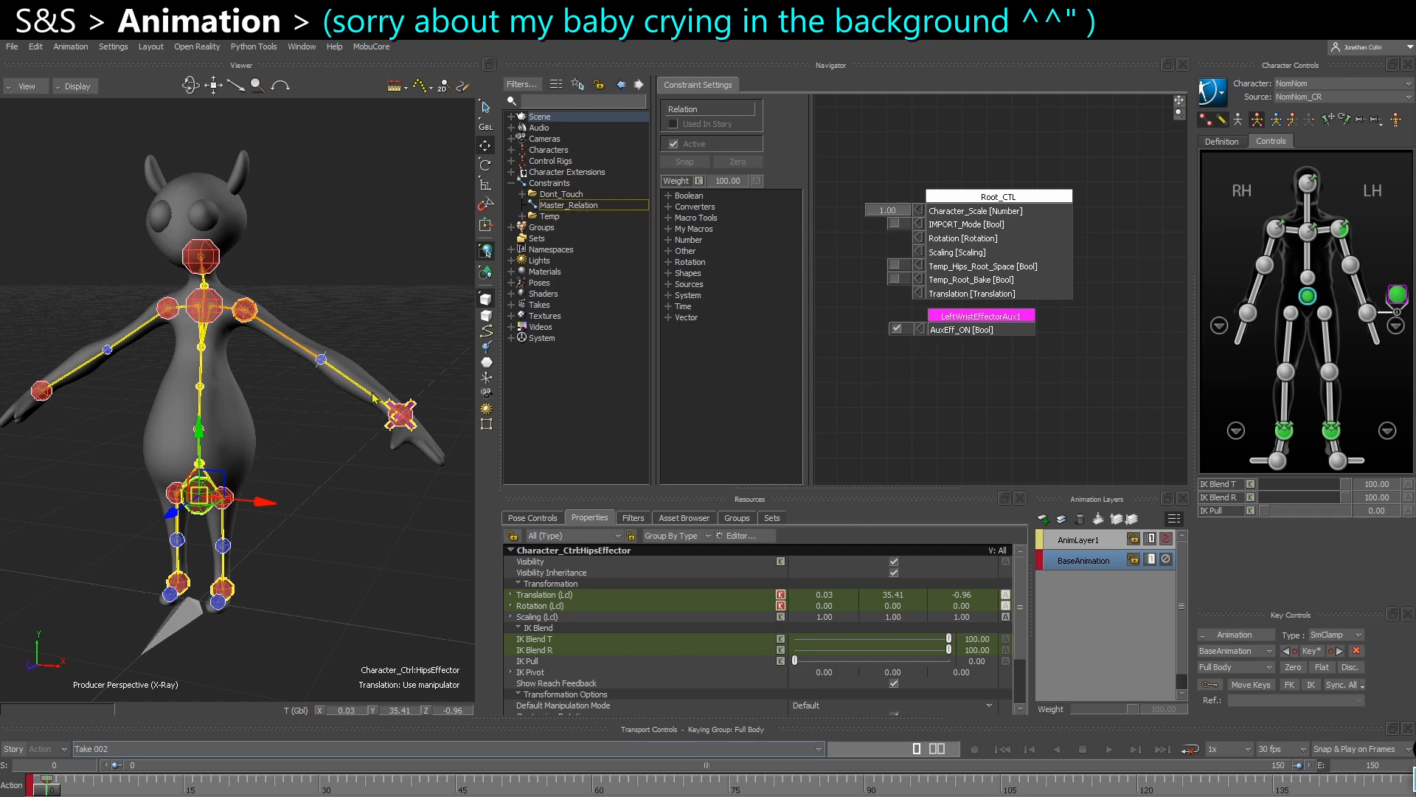
click(413, 410)
scroll(590, 664, down, 3)
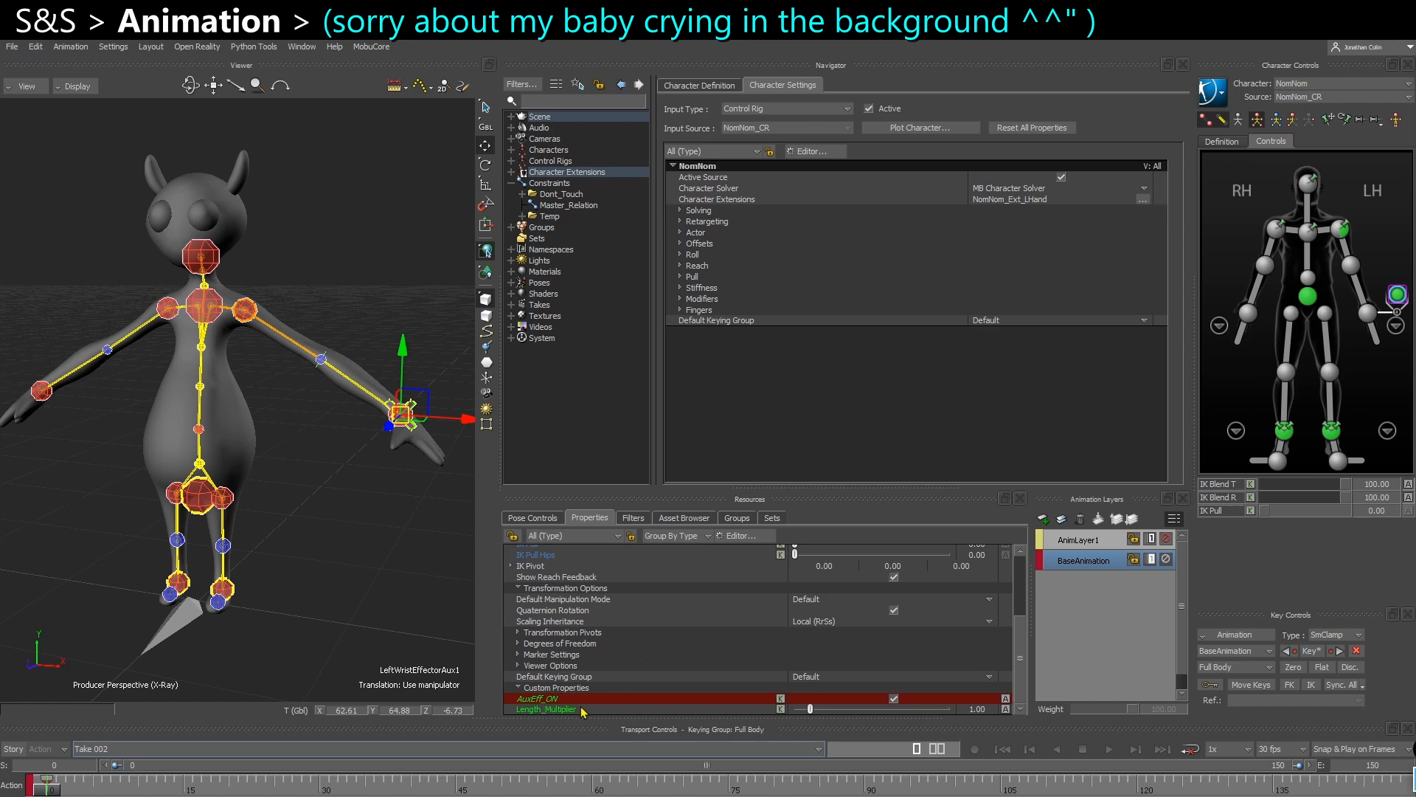
click(579, 702)
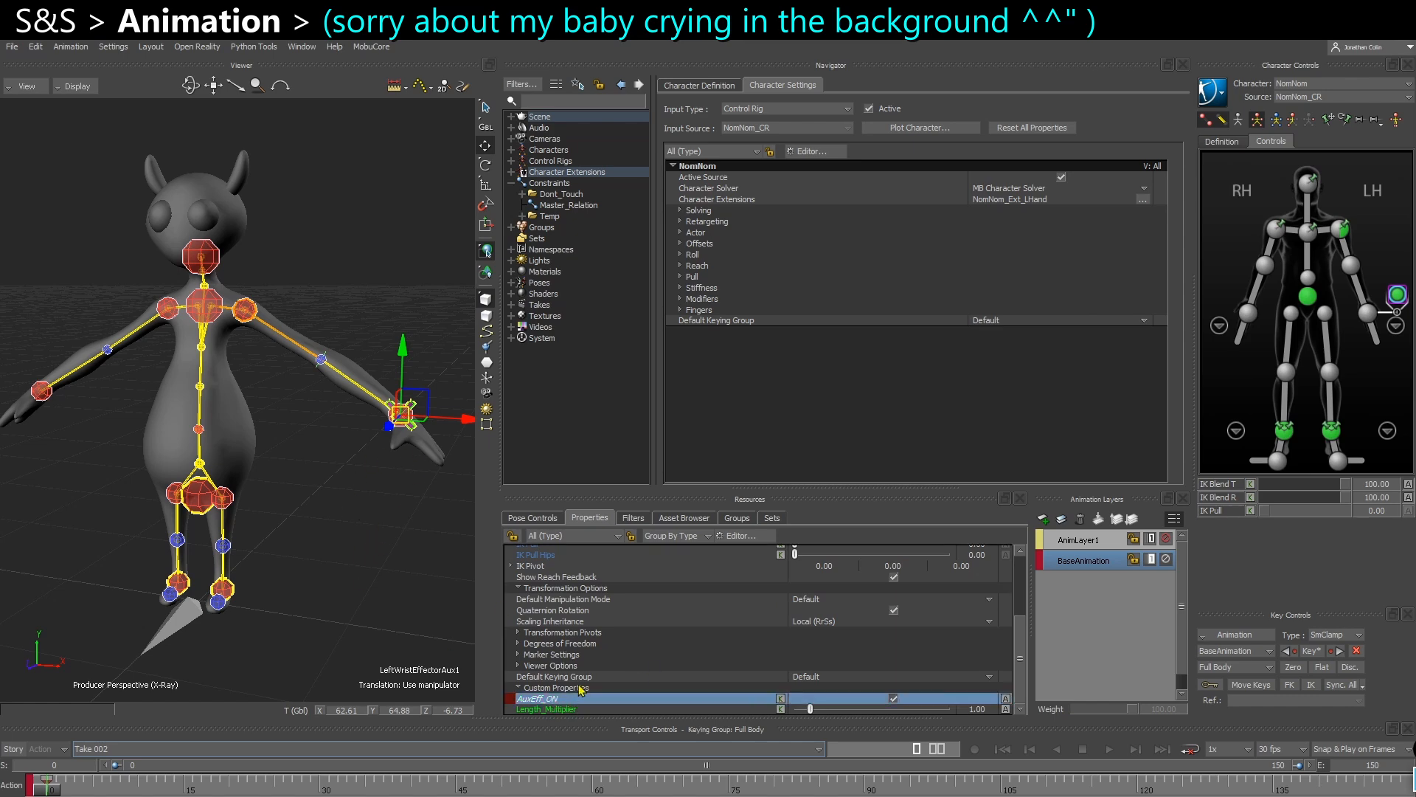
Key the first poses of the hips effector, switch the keying mode to Body Parts, and go to frame 25.
click(195, 505)
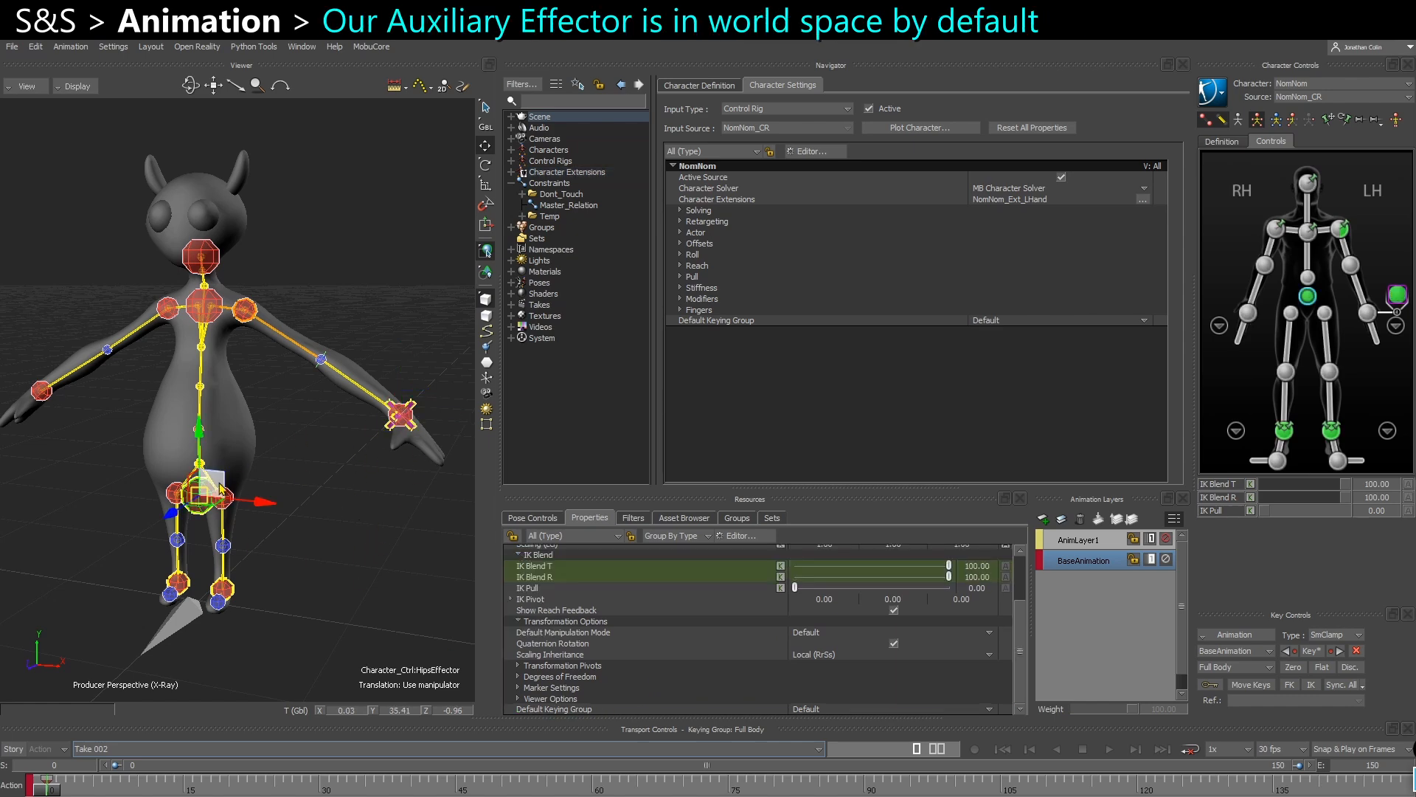
mouse_move(201, 483)
mouse_down()
mouse_move(193, 493)
mouse_move(218, 496)
mouse_move(204, 485)
mouse_up()
ctrl+shift+drag(204, 485, 179, 523)
click(35, 778)
key(k)
drag(161, 782, 277, 779)
key(ctrl+q)
key(ctrl+q)
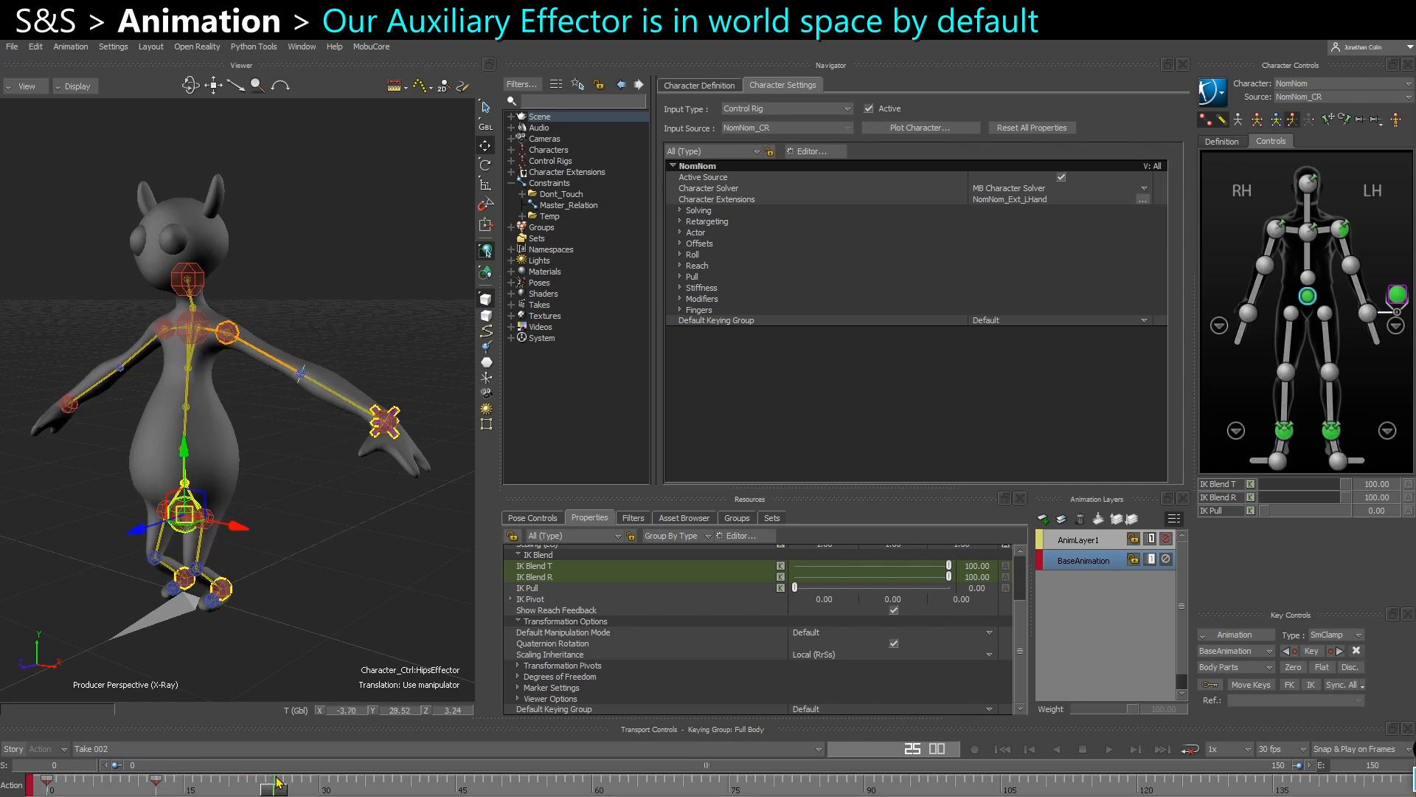
Key shifted hips poses at frames 25 and 41 and once further along, and scrub back through the motion.
drag(189, 523, 211, 521)
key(k)
drag(274, 784, 419, 781)
drag(206, 512, 182, 528)
key(k)
drag(419, 782, 491, 782)
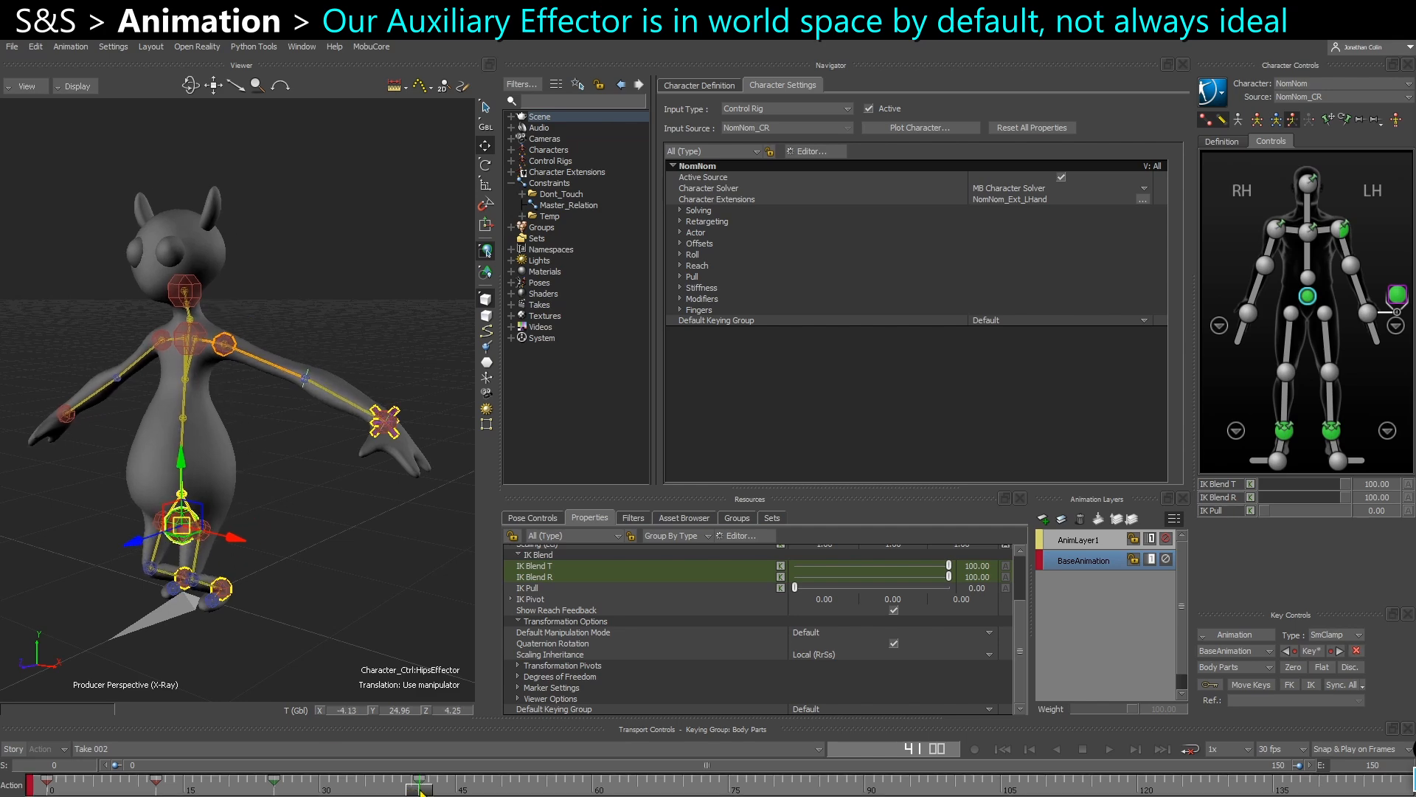
drag(180, 526, 195, 500)
key(k)
drag(494, 788, 190, 791)
drag(391, 782, 201, 784)
Turn off AuxEff_ON in Master_Relation and, from the first frame, pull the left wrist effector down toward the body.
double_click(569, 206)
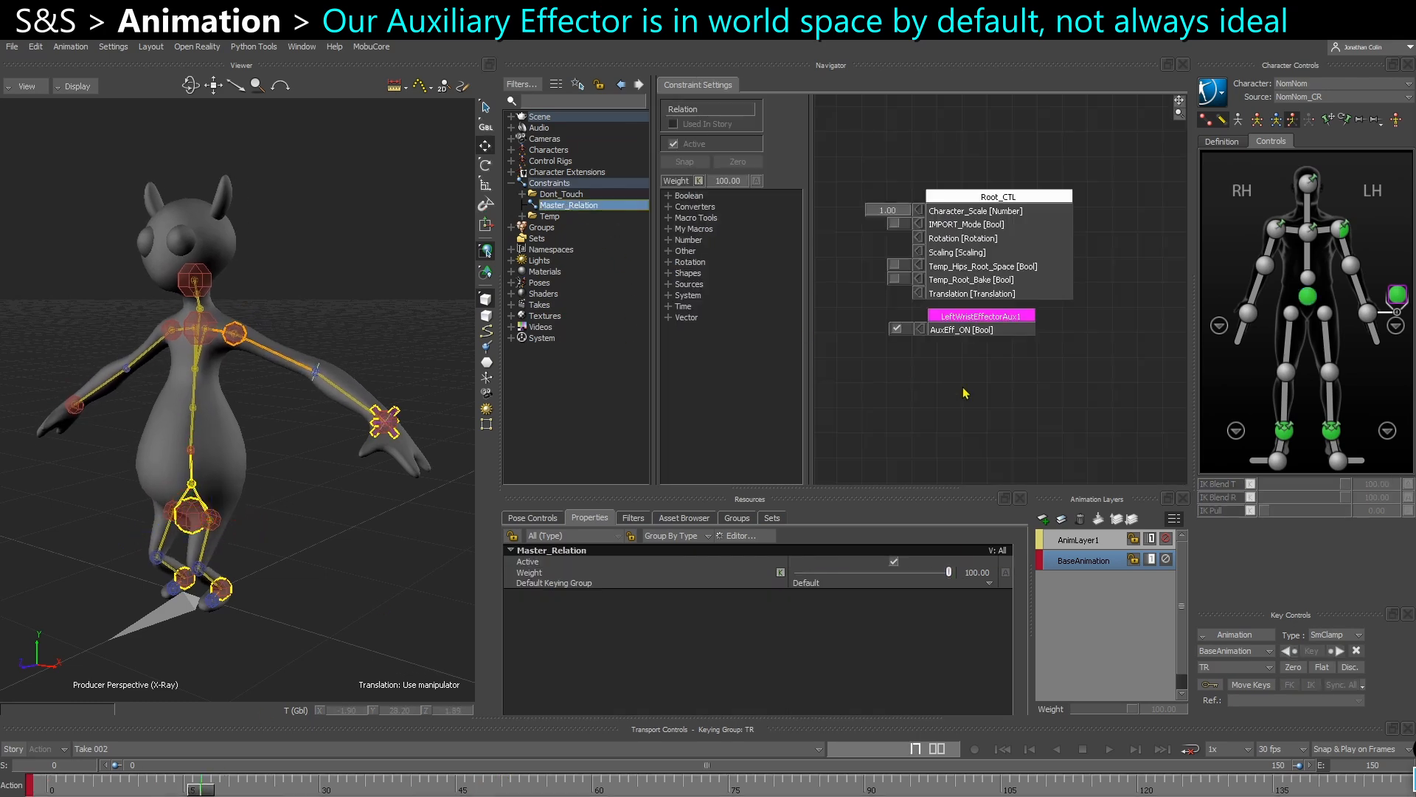
click(896, 329)
click(1369, 317)
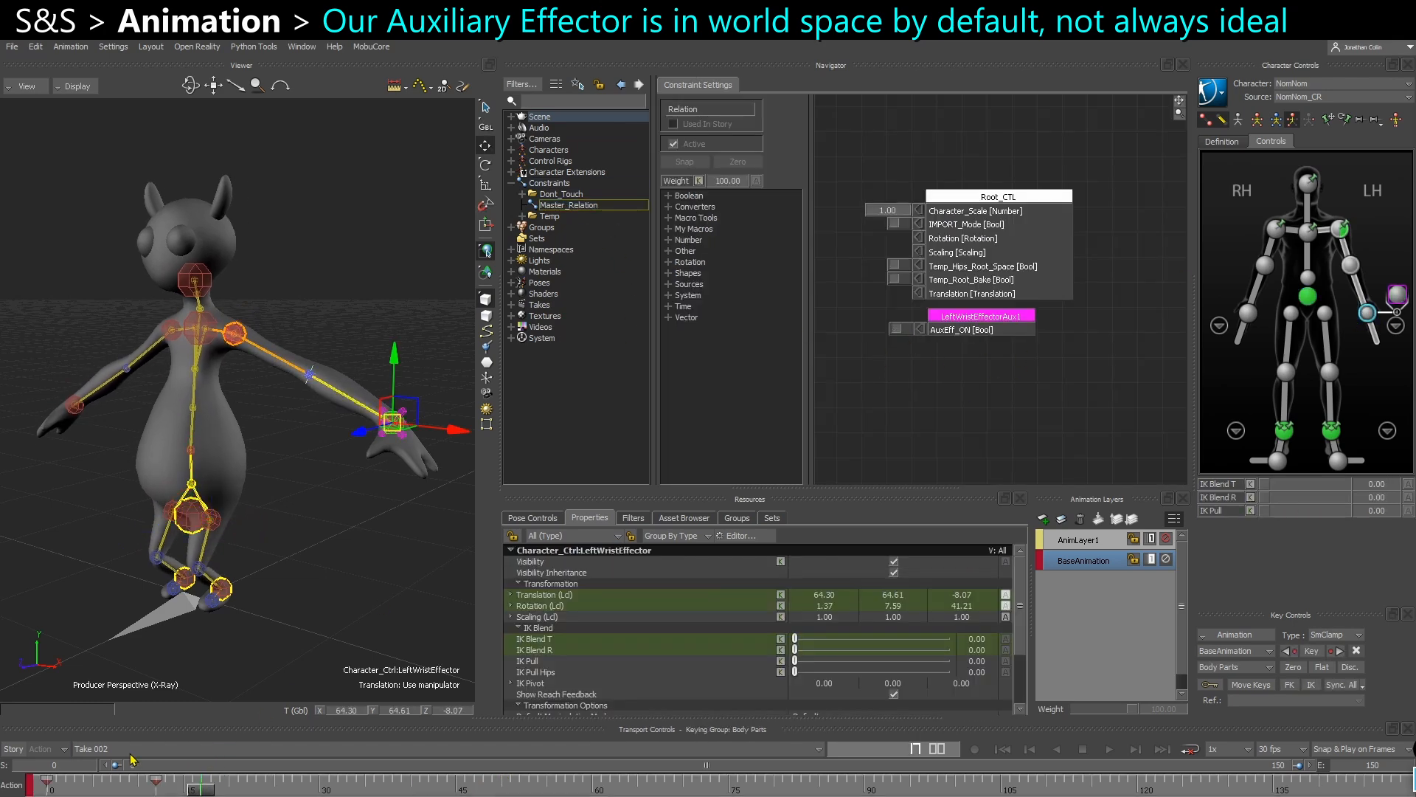
drag(201, 789, 3, 792)
drag(393, 422, 313, 462)
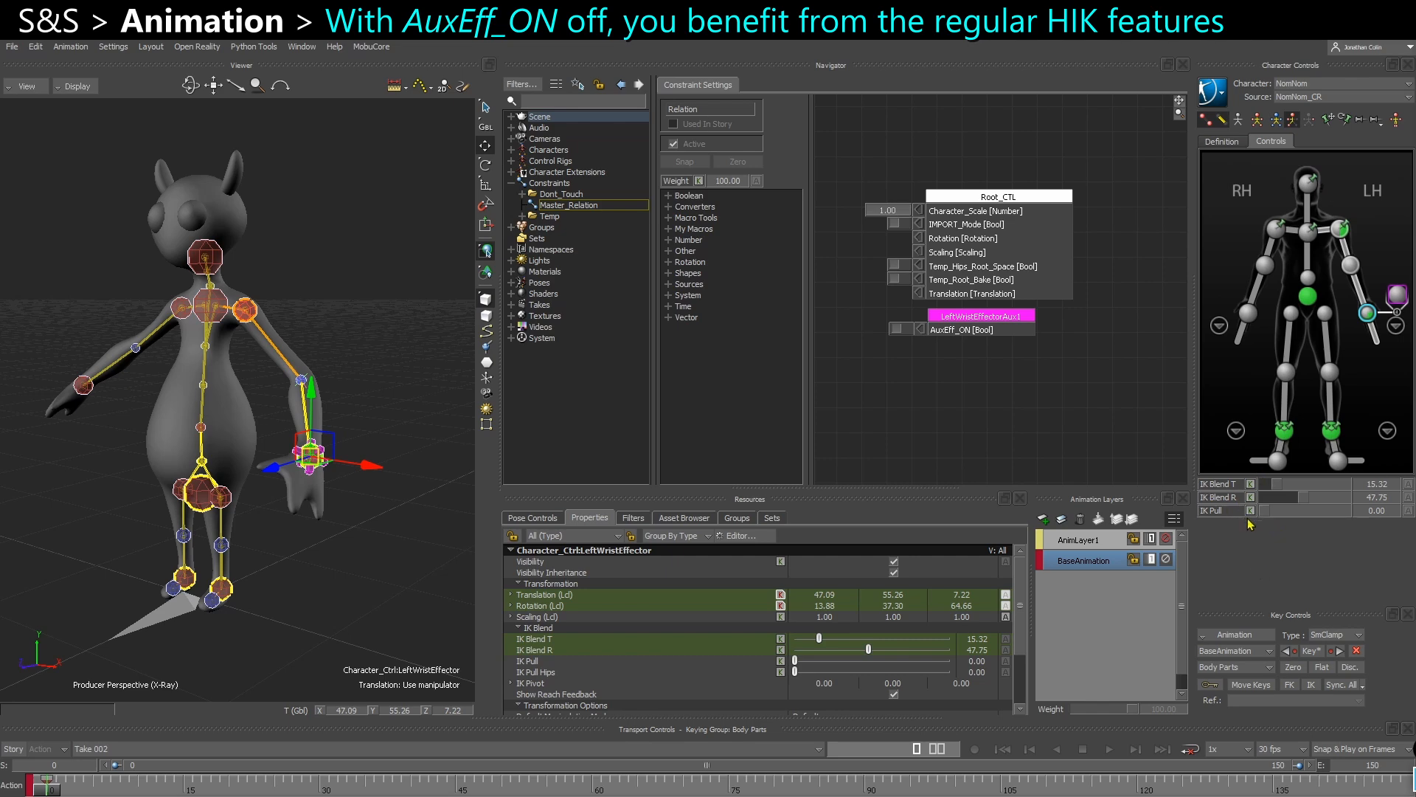
Key a series of left wrist effector poses along the timeline in Body Parts mode, starting from the first frame.
drag(59, 792, 2, 792)
drag(385, 422, 273, 447)
key(k)
key(ctrl+space)
key(ctrl+space)
key(k)
key(ctrl+space)
key(ctrl+space)
key(k)
key(ctrl+space)
key(ctrl+space)
key(k)
key(ctrl+space)
key(ctrl+space)
key(k)
key(ctrl+space)
key(ctrl+space)
Select the left shoulder effector to inspect it, clear the selection, and review the arm's motion on the timeline.
click(1345, 231)
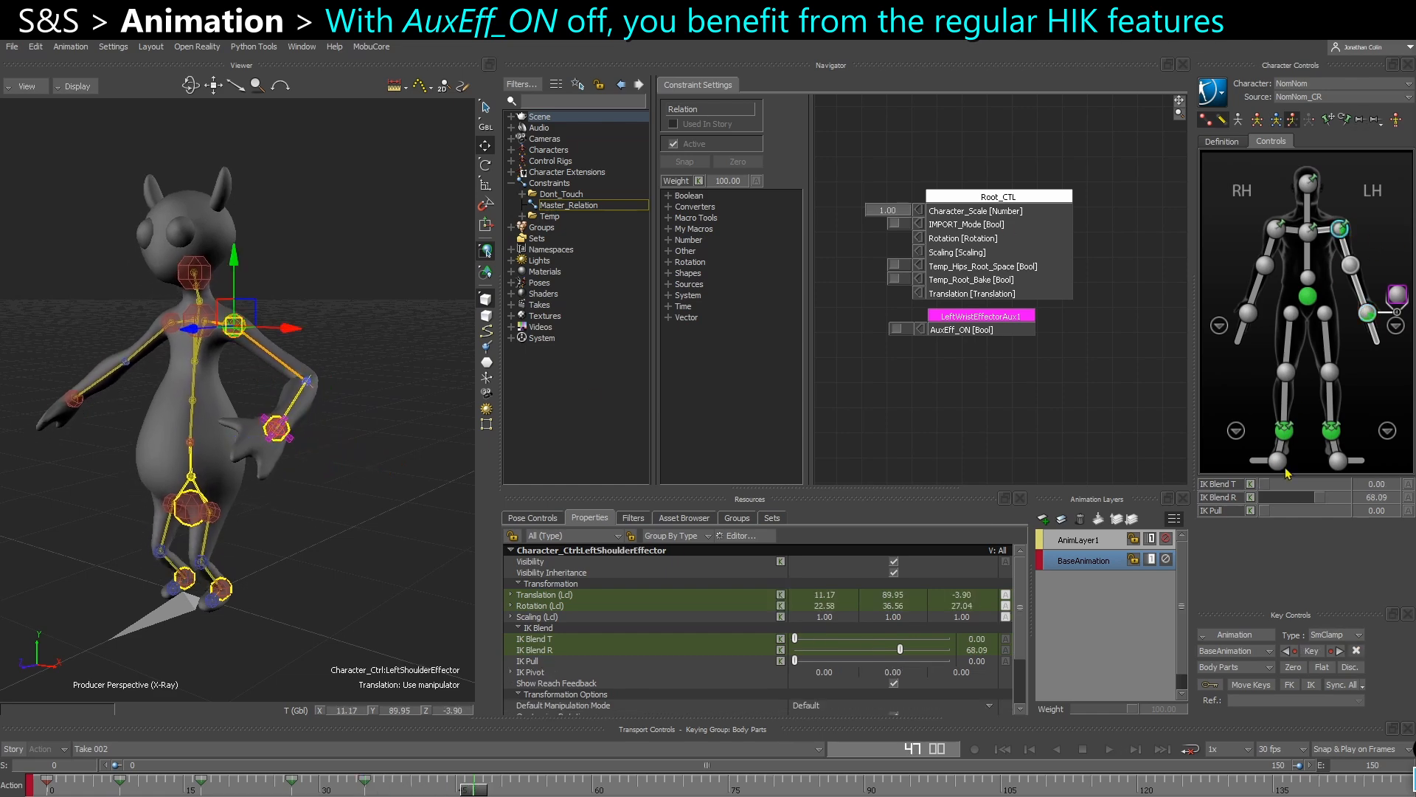
ctrl+shift+drag(331, 502, 358, 515)
click(354, 520)
key(ctrl+space)
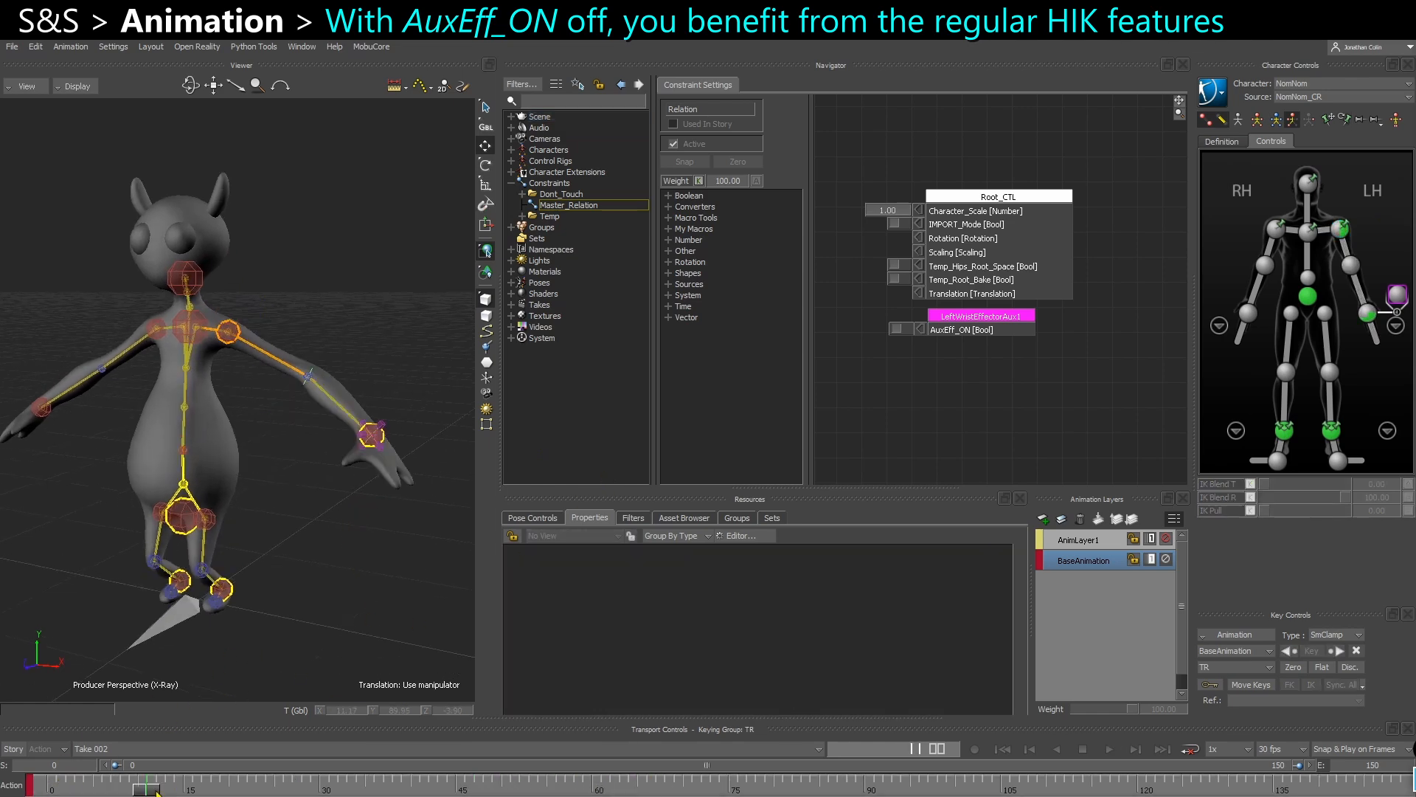
Set the left wrist auxiliary effector's Length_Multiplier to 1.08 and pull the left wrist effector down to test the arm.
click(1307, 233)
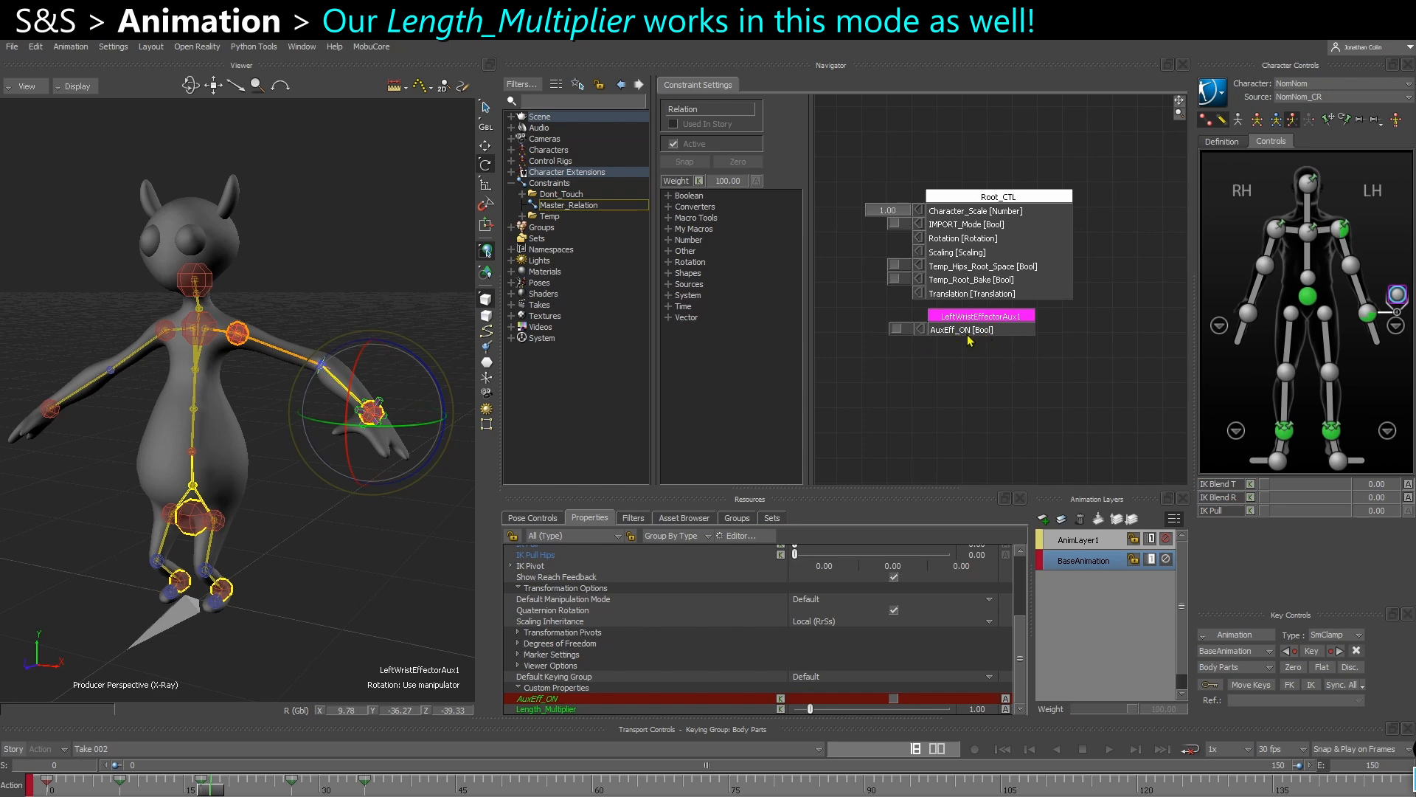
drag(810, 709, 817, 720)
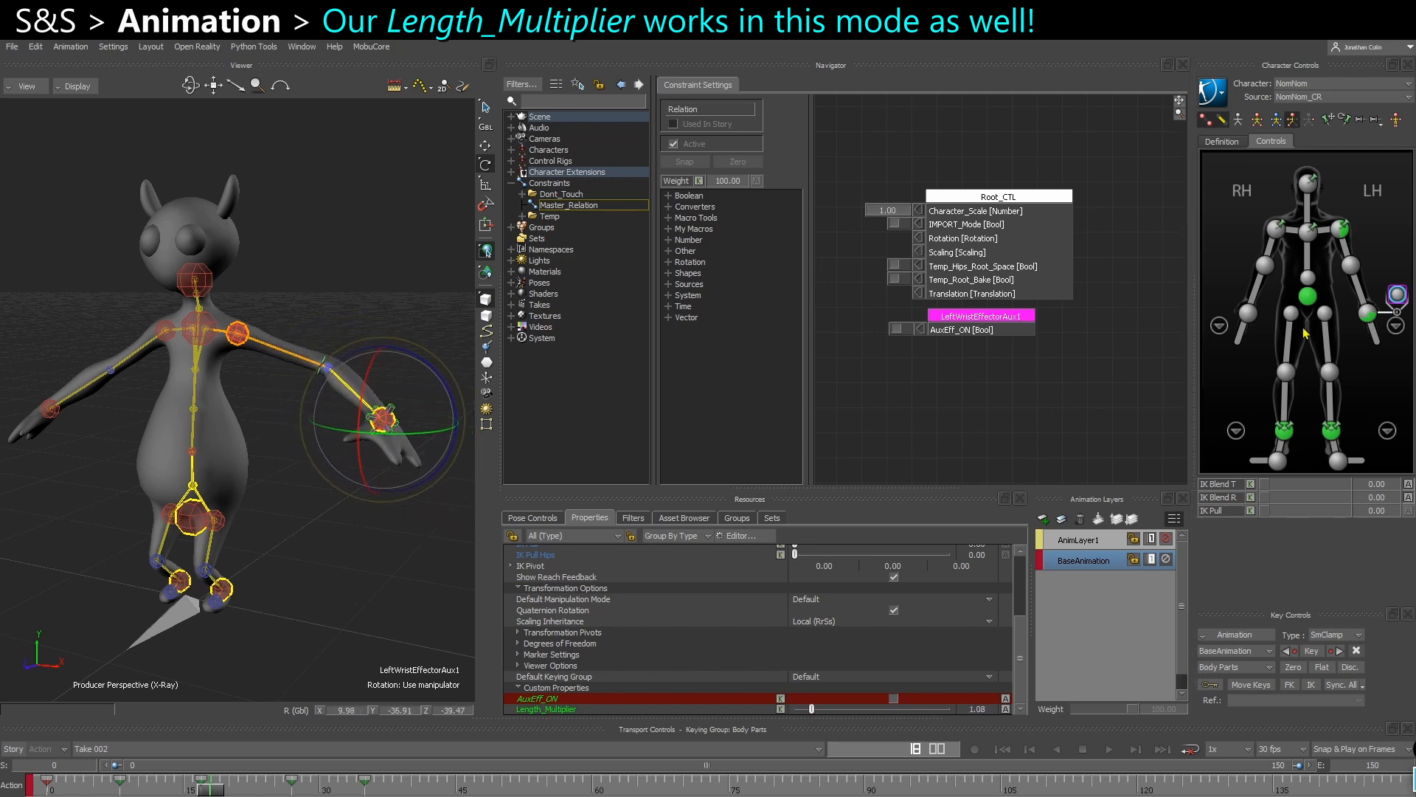
click(1363, 317)
key(t)
drag(390, 429, 320, 463)
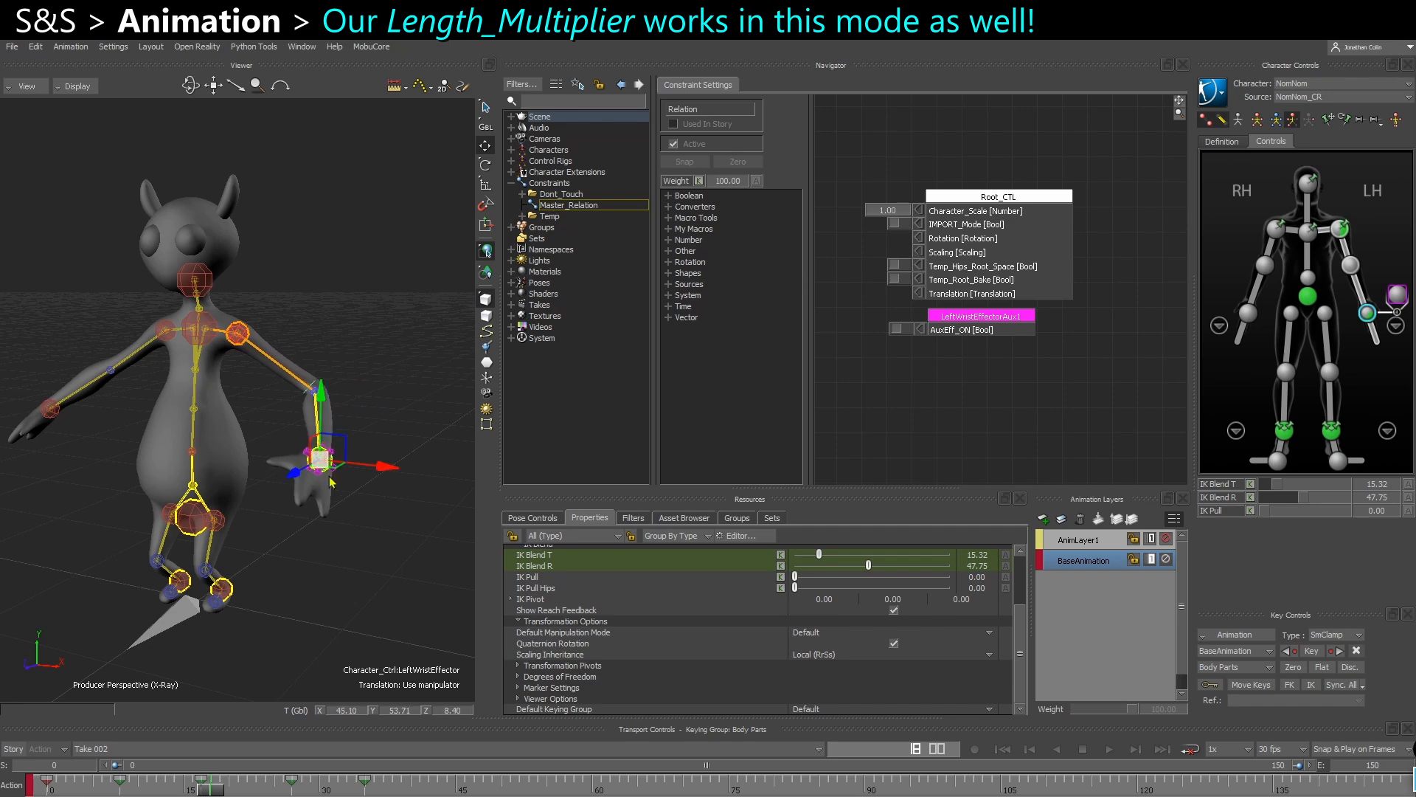
Try moving the left wrist effector and its auxiliary effector at frame 35, and scrub back toward frame 16.
drag(210, 791, 365, 791)
drag(300, 455, 406, 545)
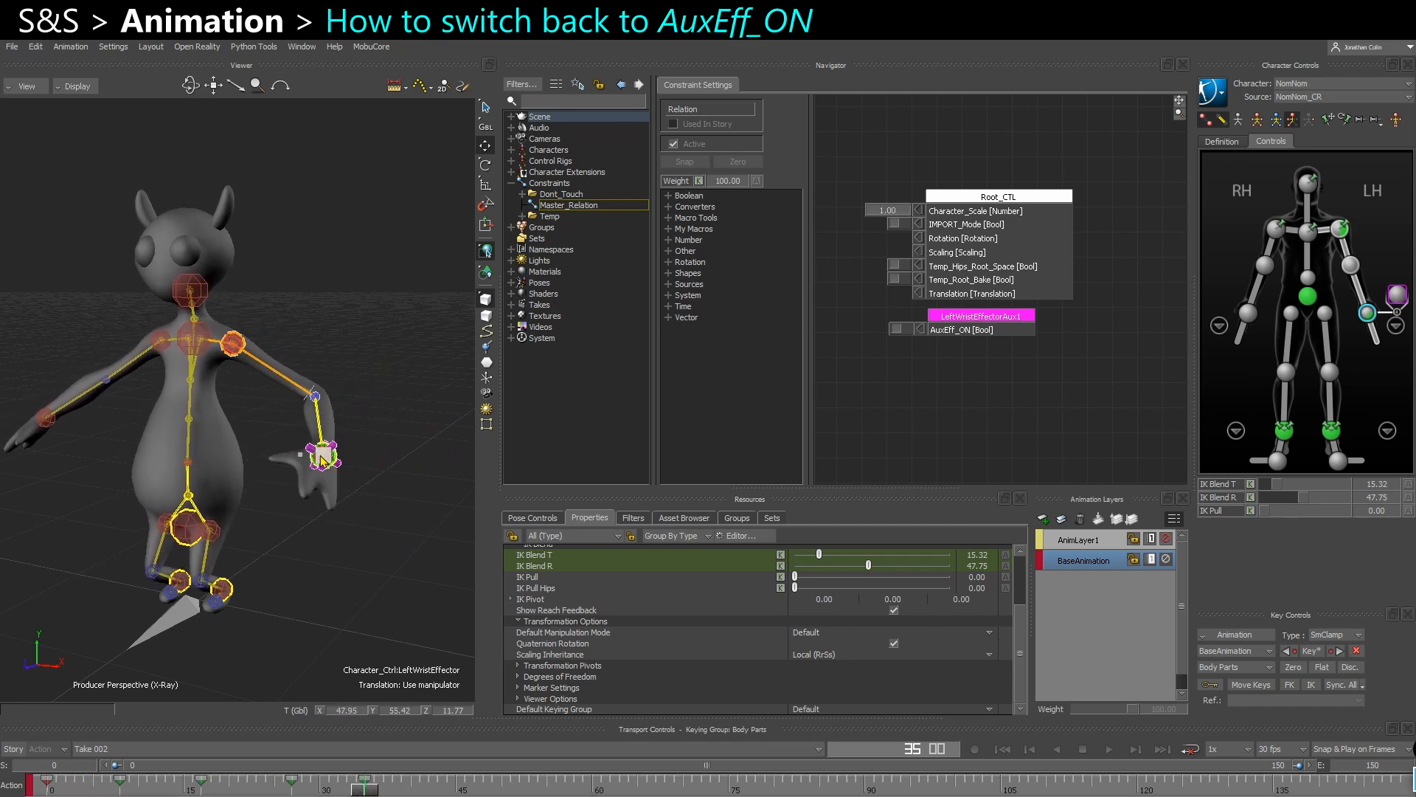
click(326, 492)
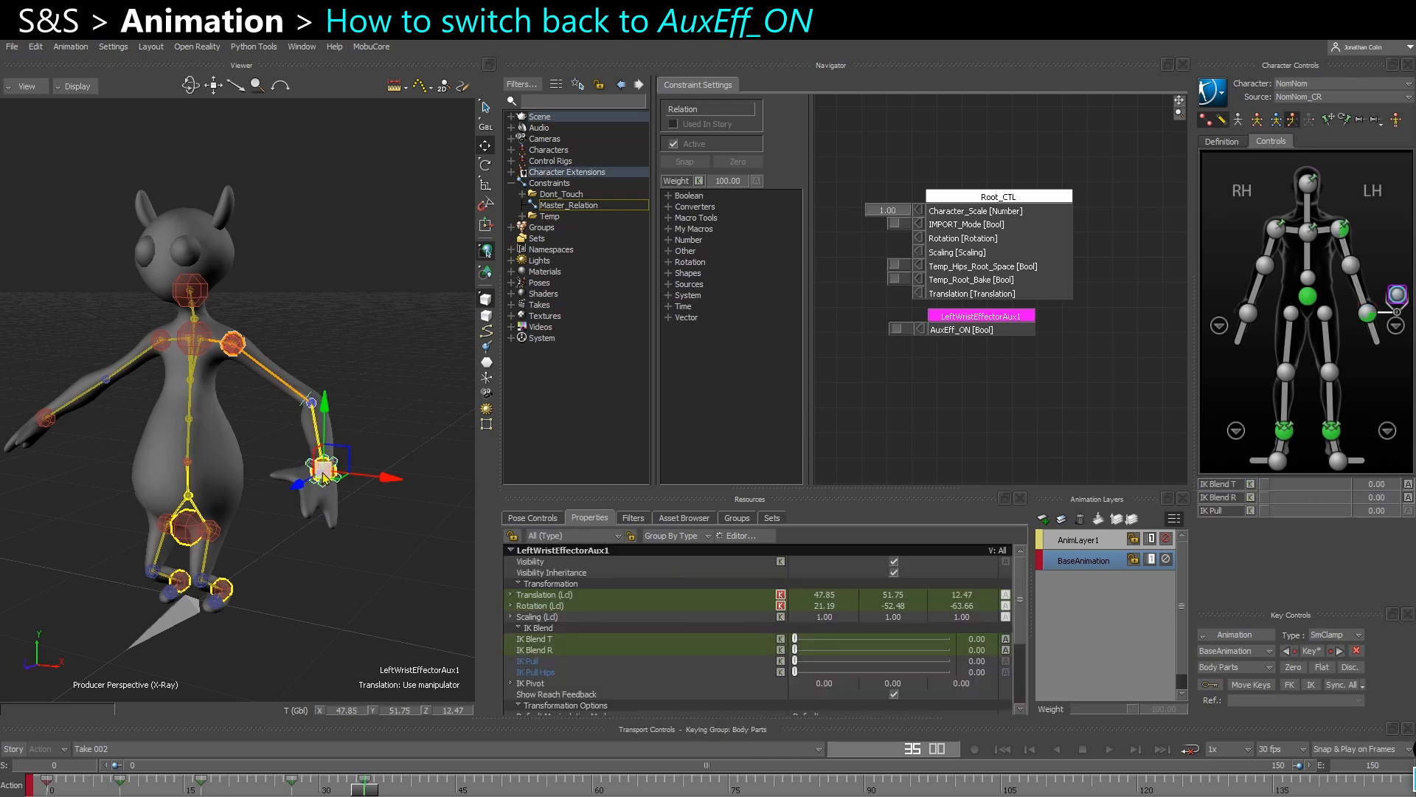
click(349, 491)
click(327, 478)
drag(322, 472, 372, 654)
drag(374, 792, 199, 789)
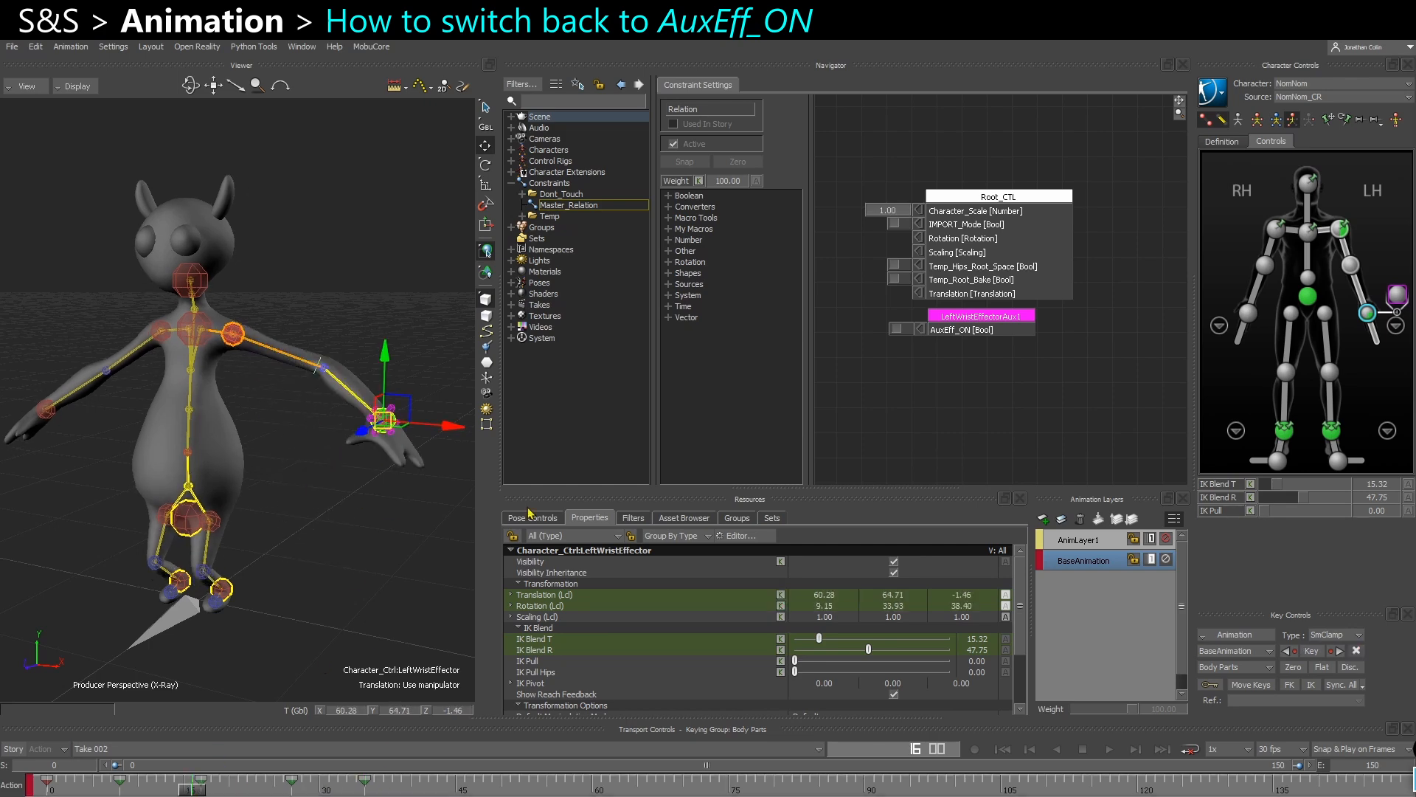
Plot all properties of the left arm at 60 FPS with the Unroll filter in Body Parts mode, and switch to selection keying.
click(1238, 639)
click(1254, 659)
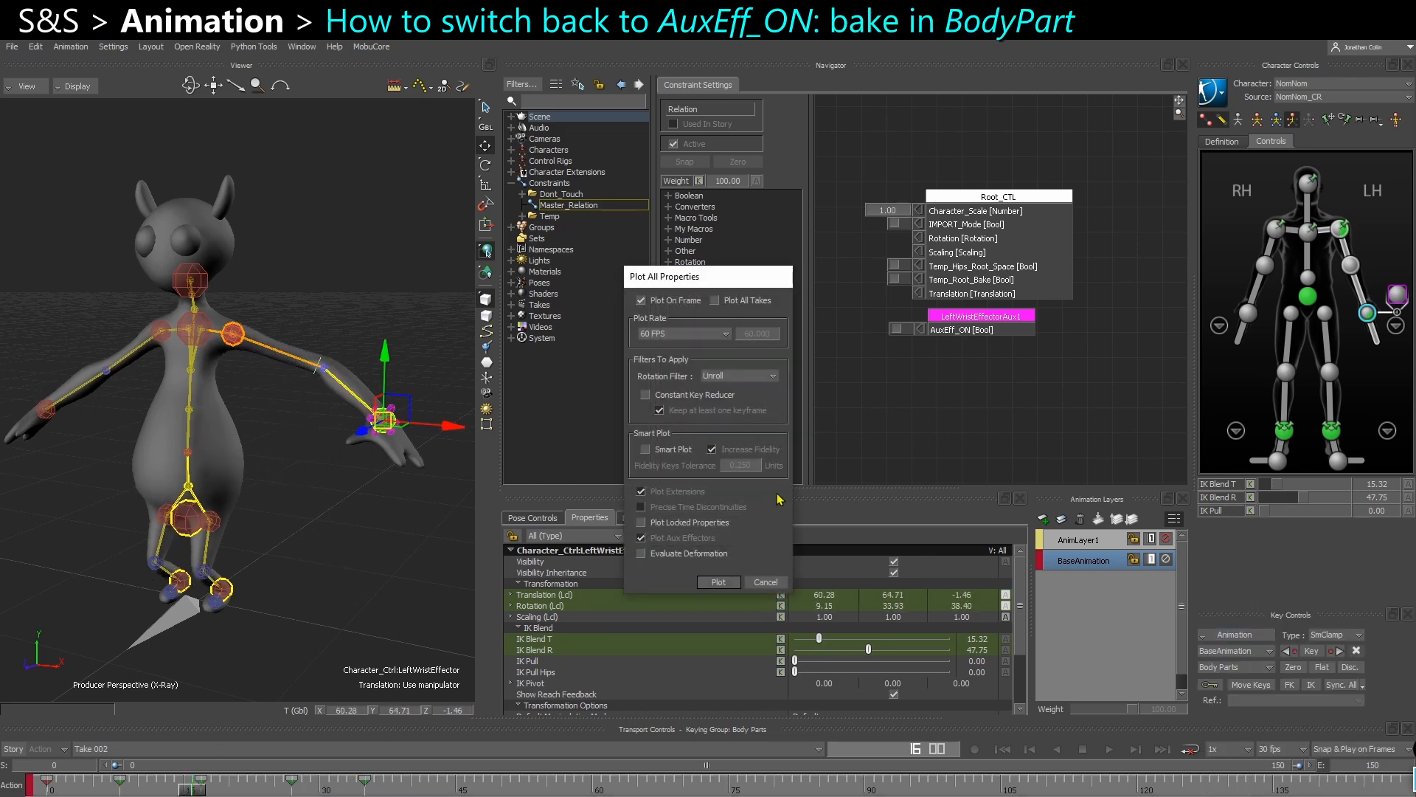
click(717, 582)
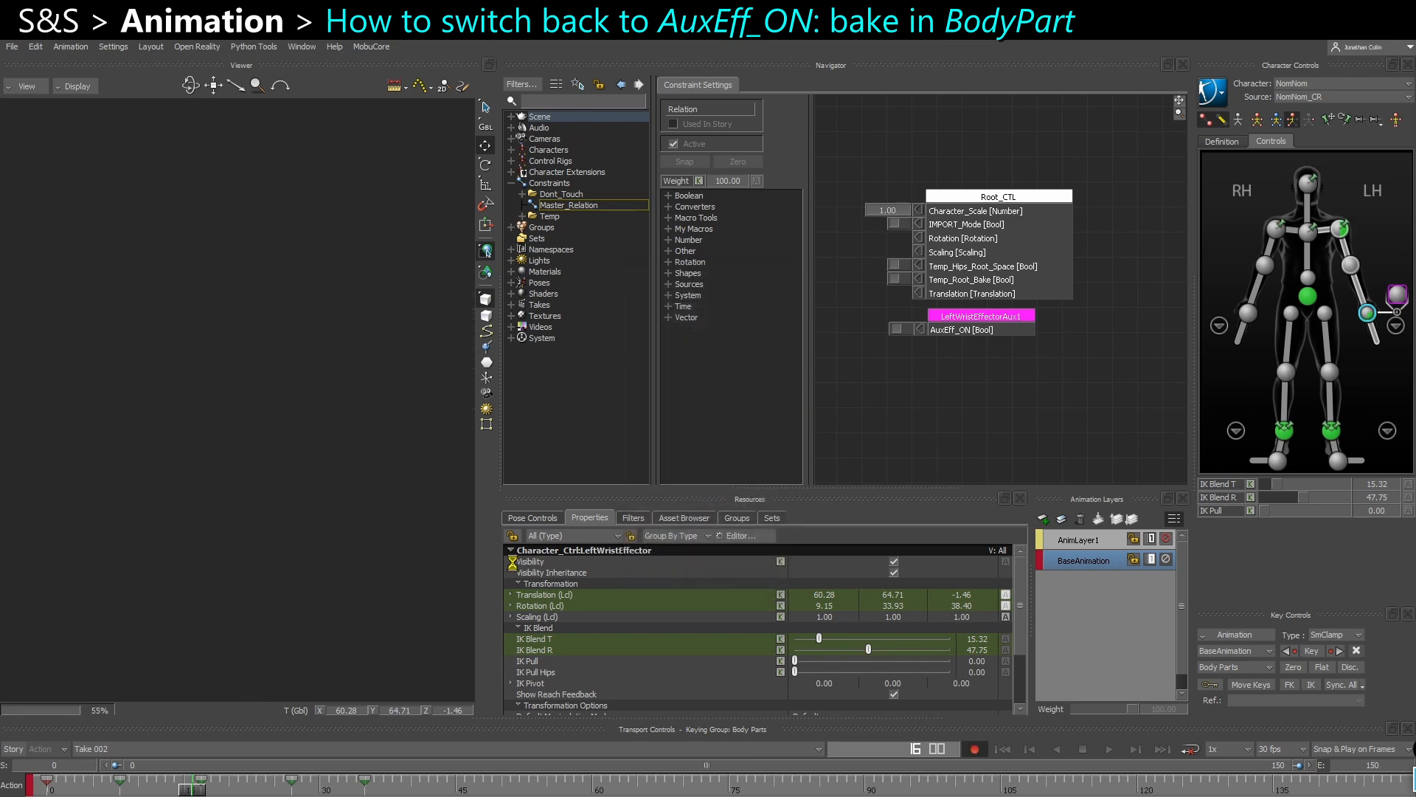
click(1309, 121)
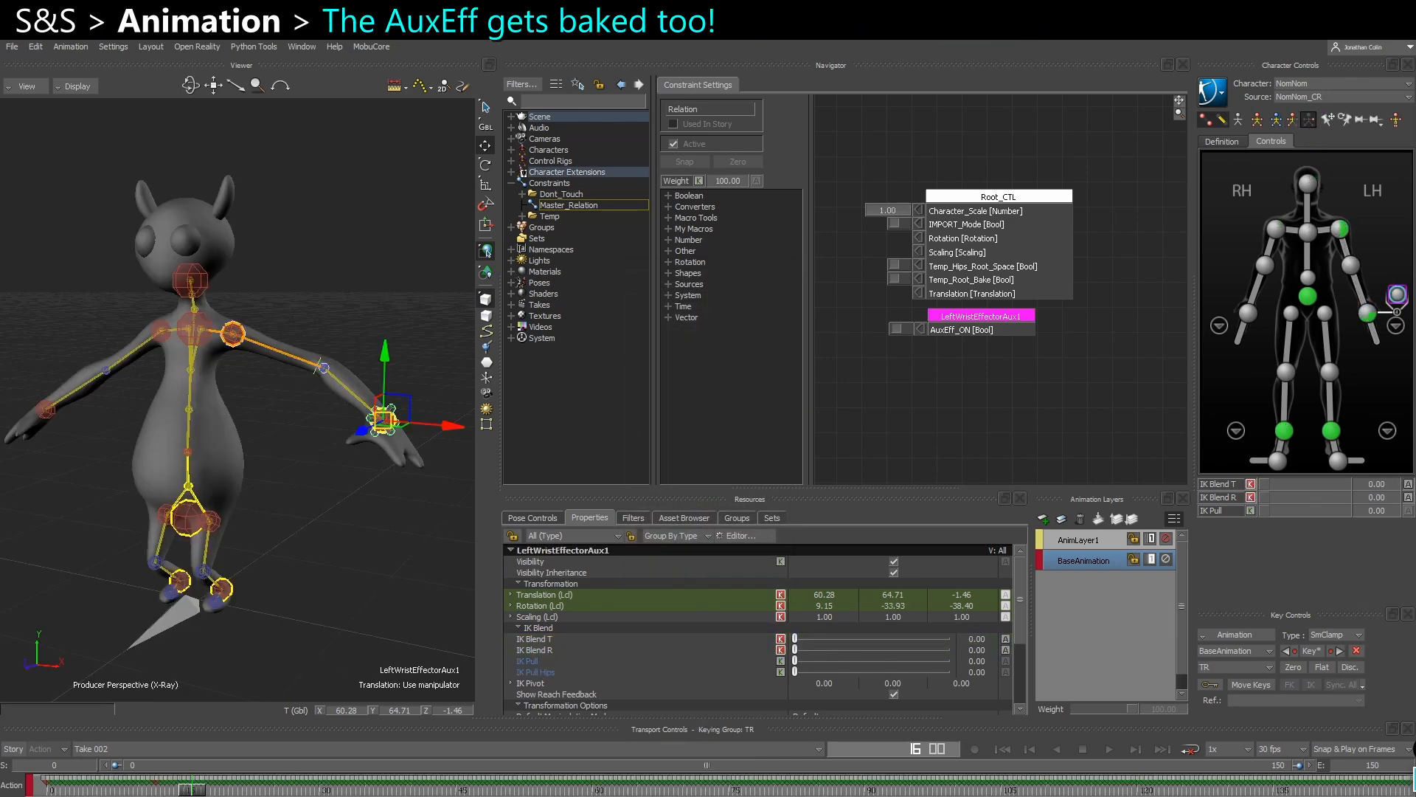
Expand the Character Extensions, turn AuxEff_ON back on in Master_Relation, and scrub to frame 58 to compare the arm's motion.
drag(203, 792, 234, 792)
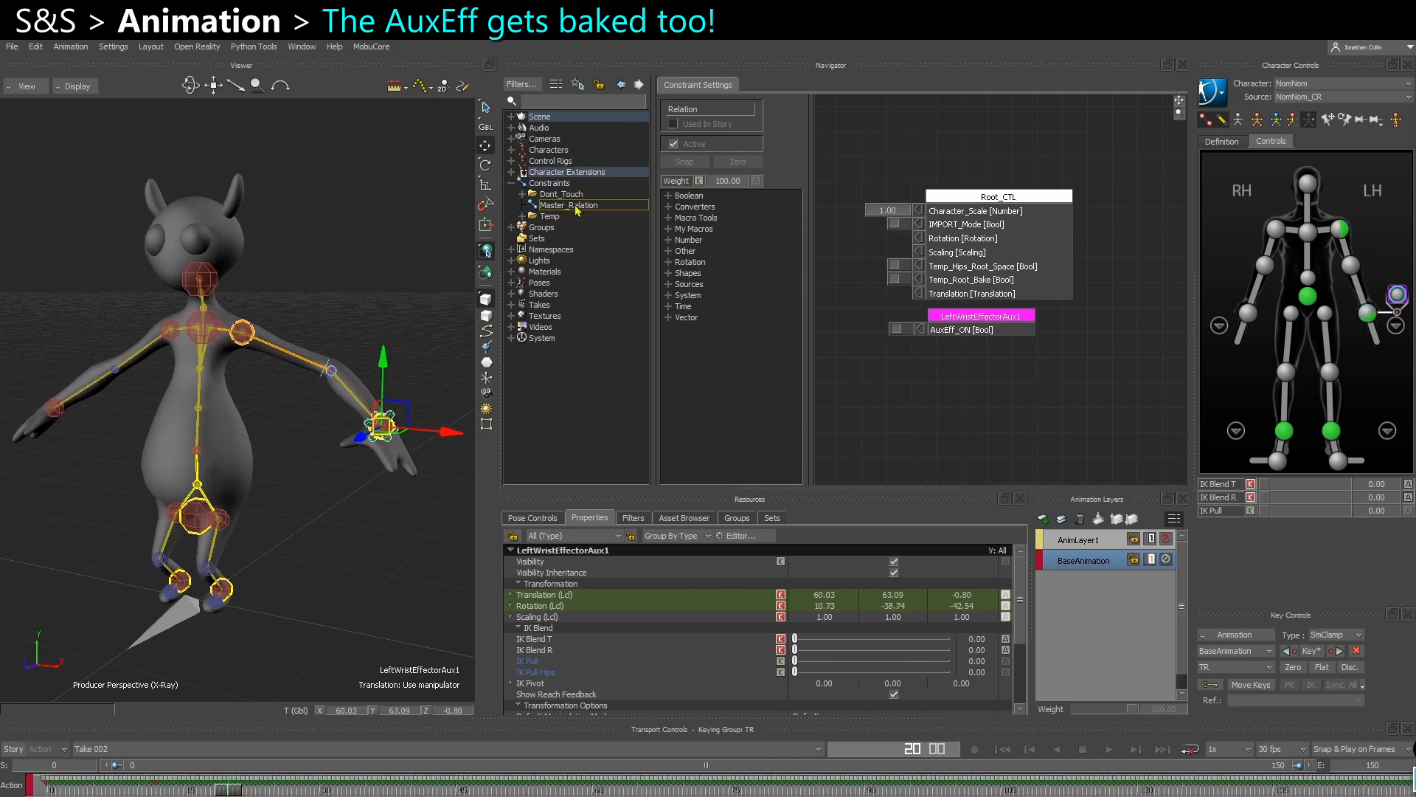
click(511, 172)
click(384, 562)
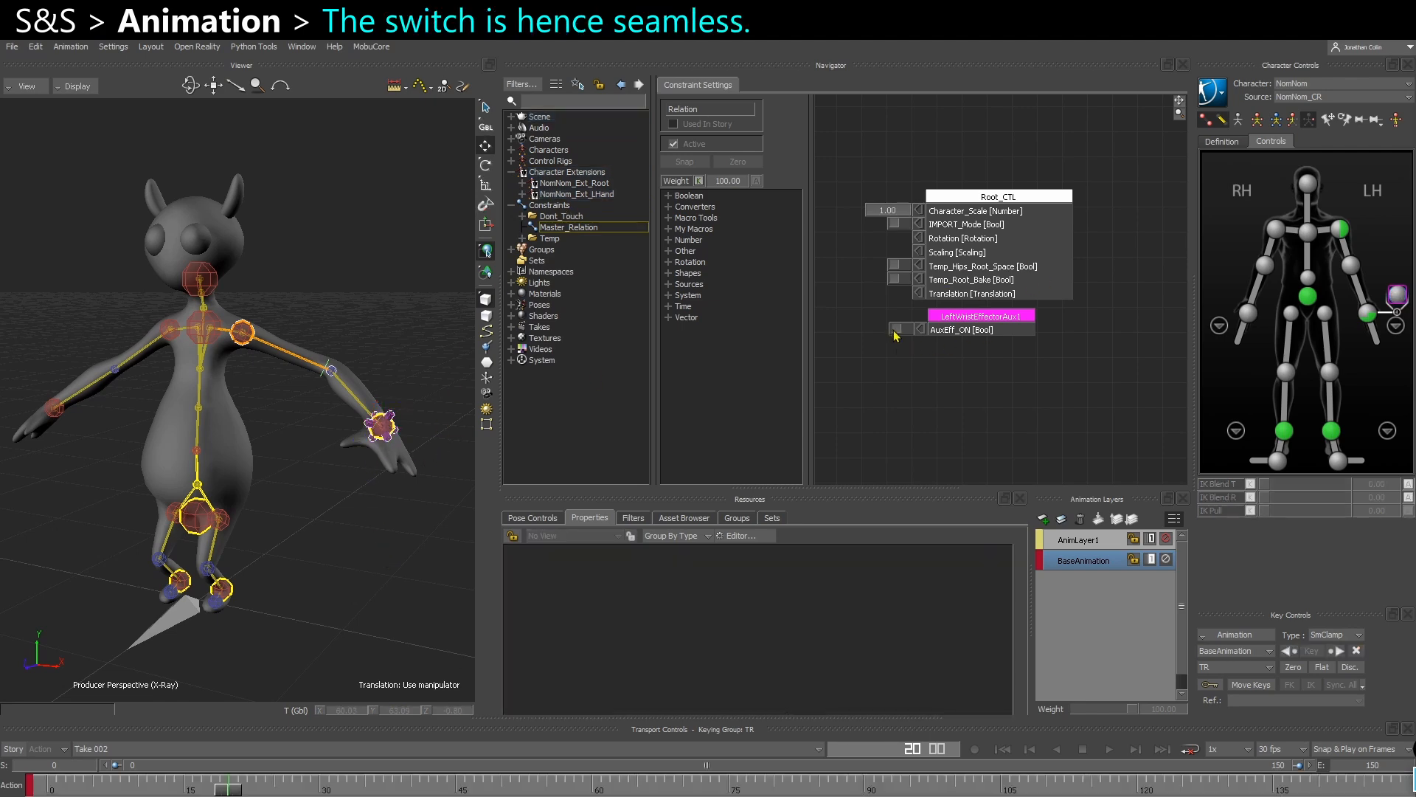
drag(222, 789, 581, 780)
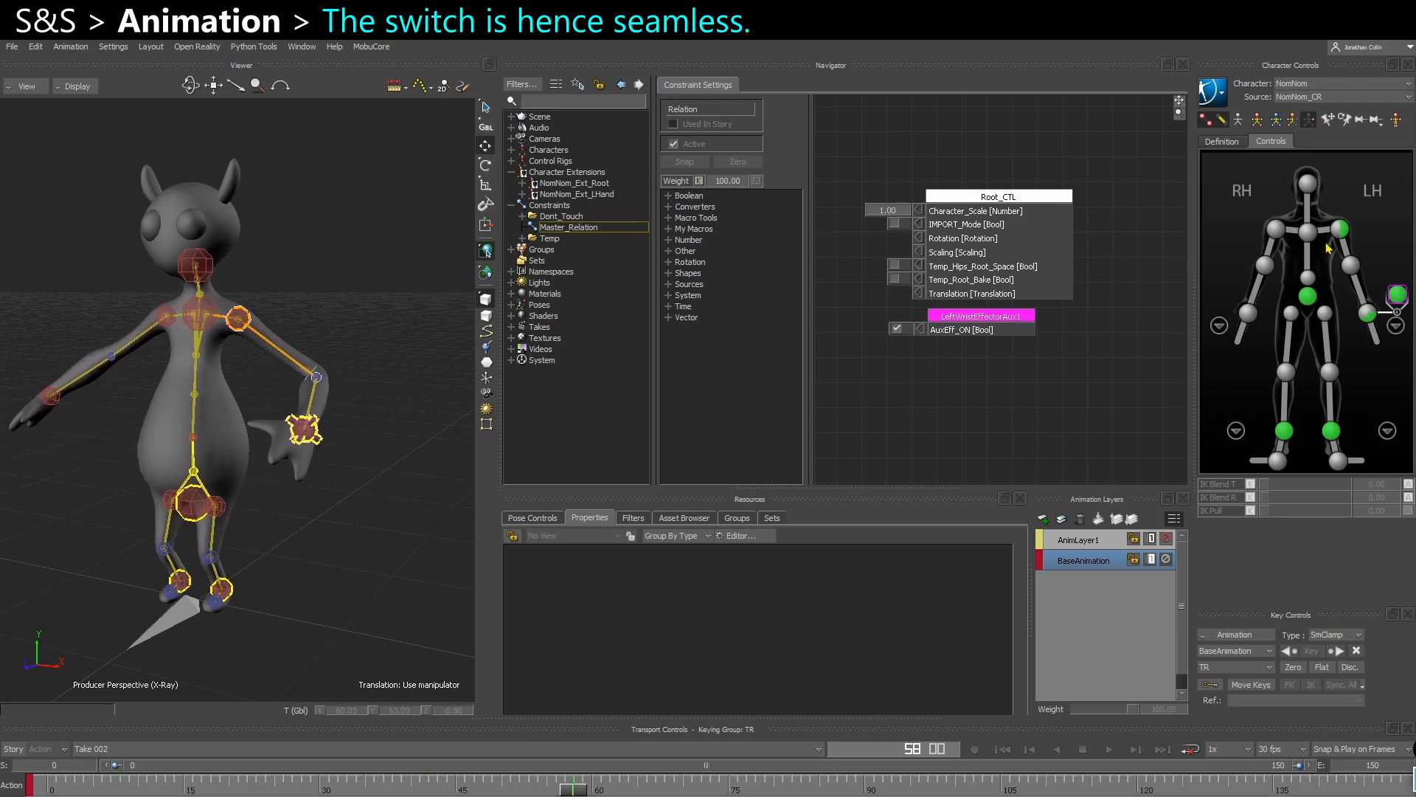
Rotate the chest effector to test how the left hand follows the auxiliary effector.
click(1308, 234)
key(e)
drag(230, 353, 339, 453)
click(312, 435)
key(w)
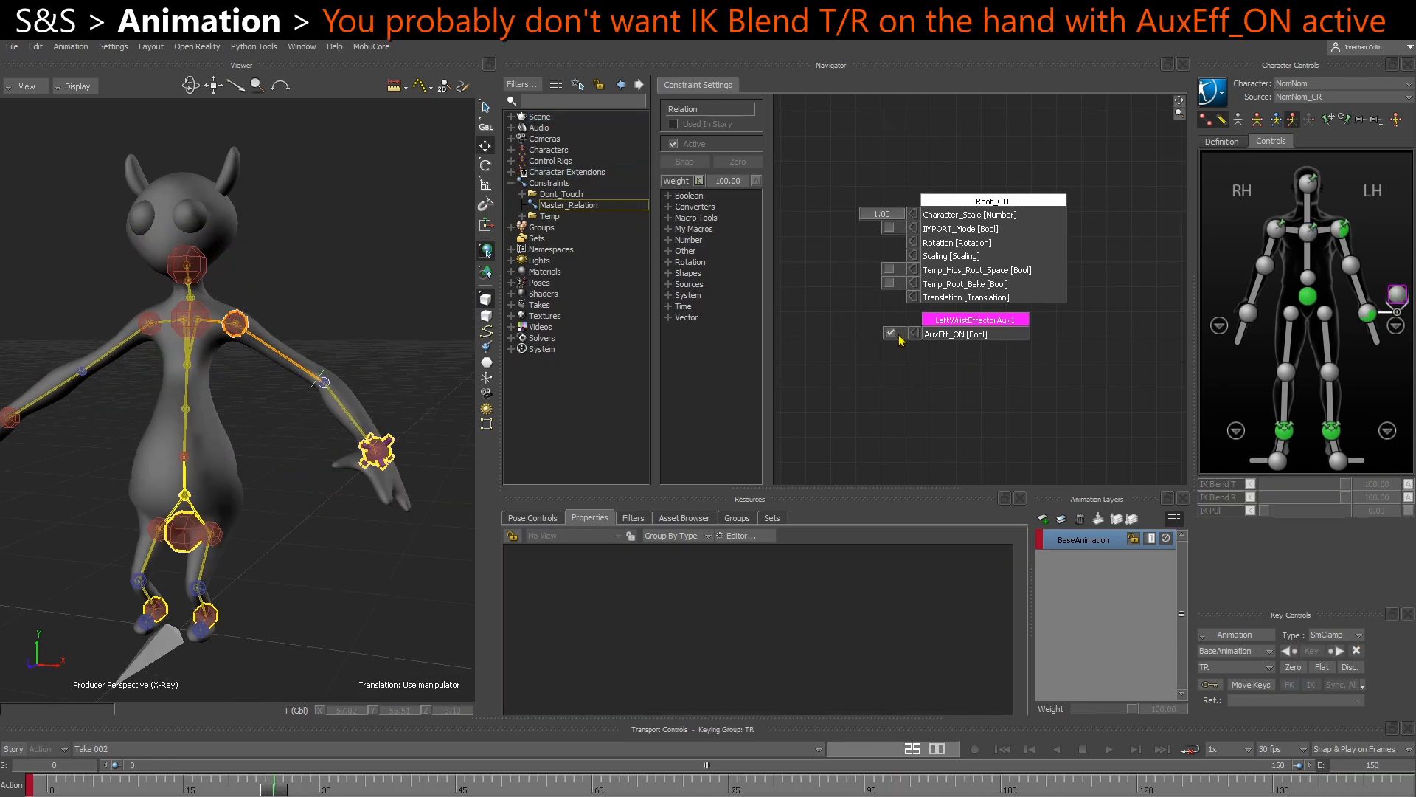
Try moving the left wrist effector itself at frame 25 with selection keying, and undo the move.
click(1369, 315)
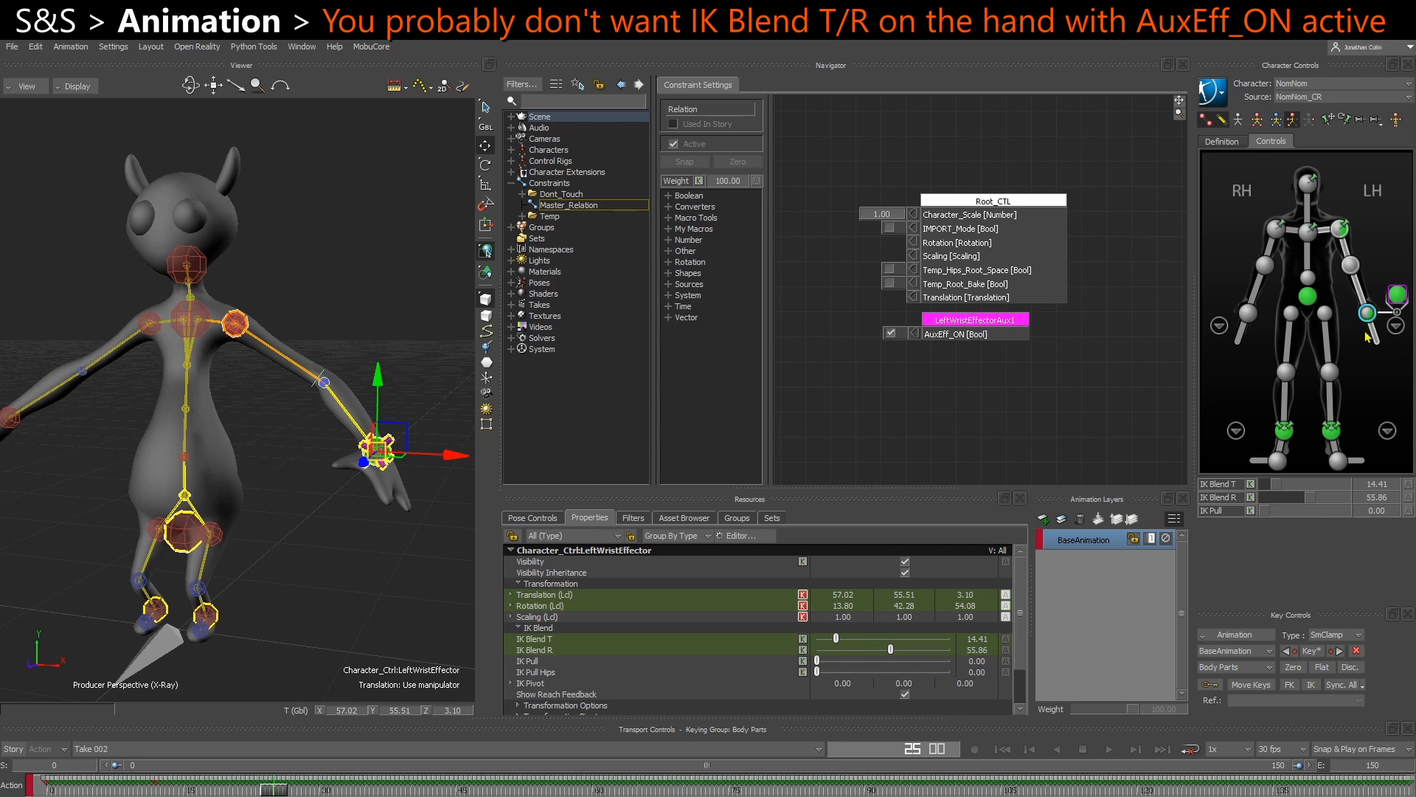
scroll(379, 428, up, 1)
alt+middle_drag(380, 429, 312, 425)
scroll(313, 425, up, 1)
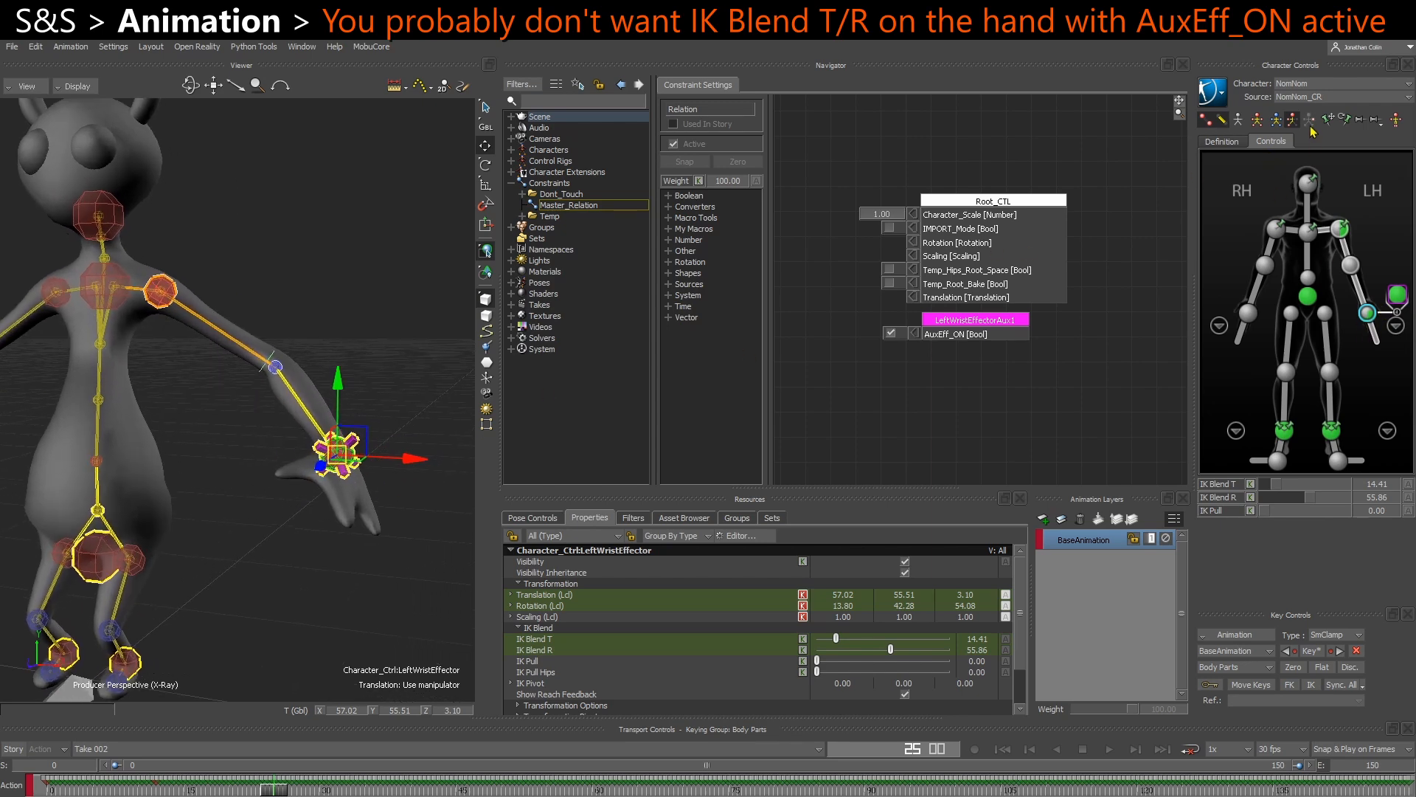
click(1367, 314)
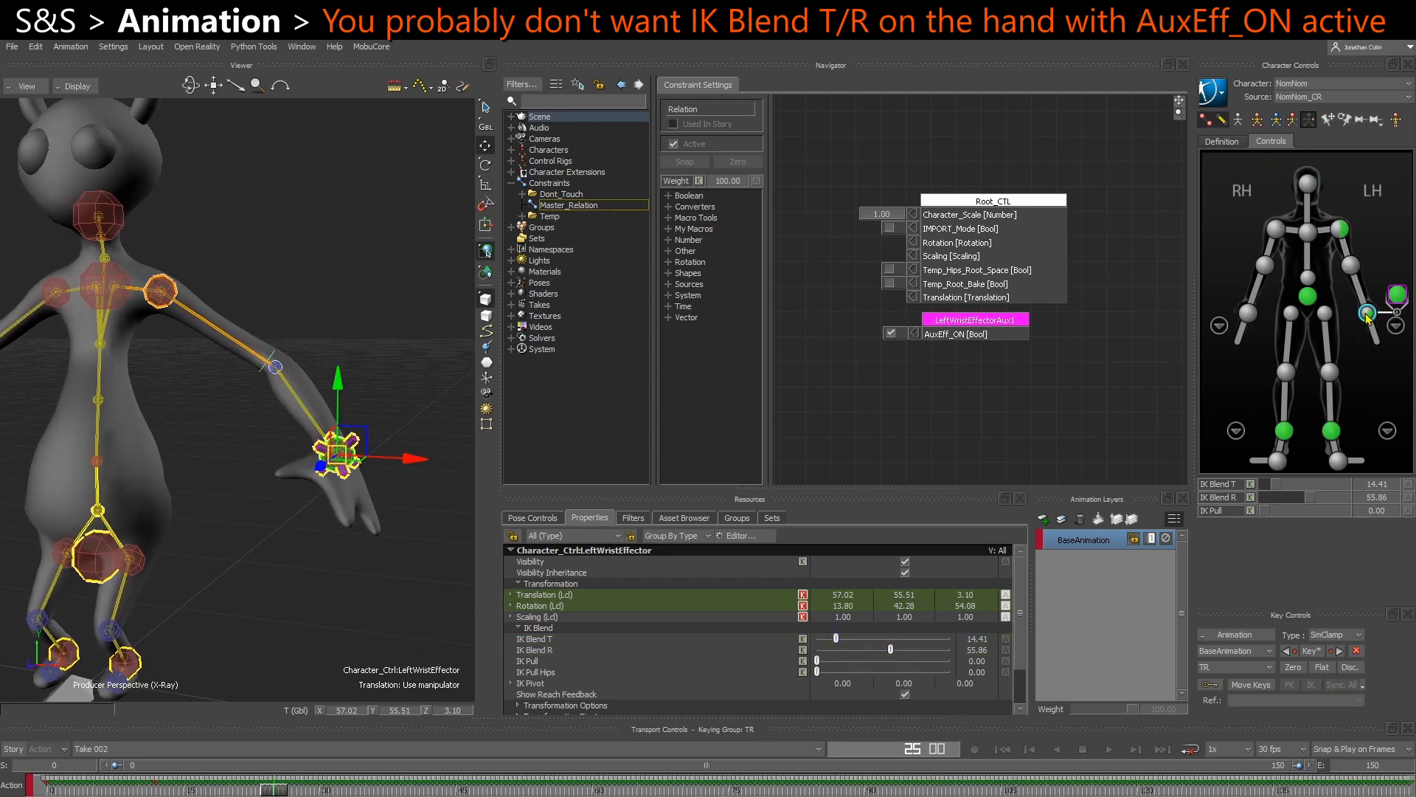
drag(345, 464, 281, 500)
key(ctrl+z)
Move the left wrist's auxiliary effector down to about X 43.06, Y 23.08, Z 8.17 at frame 25.
click(1396, 297)
scroll(274, 525, down, 2)
drag(328, 451, 284, 638)
shift+drag(307, 683, 303, 565)
drag(277, 458, 264, 393)
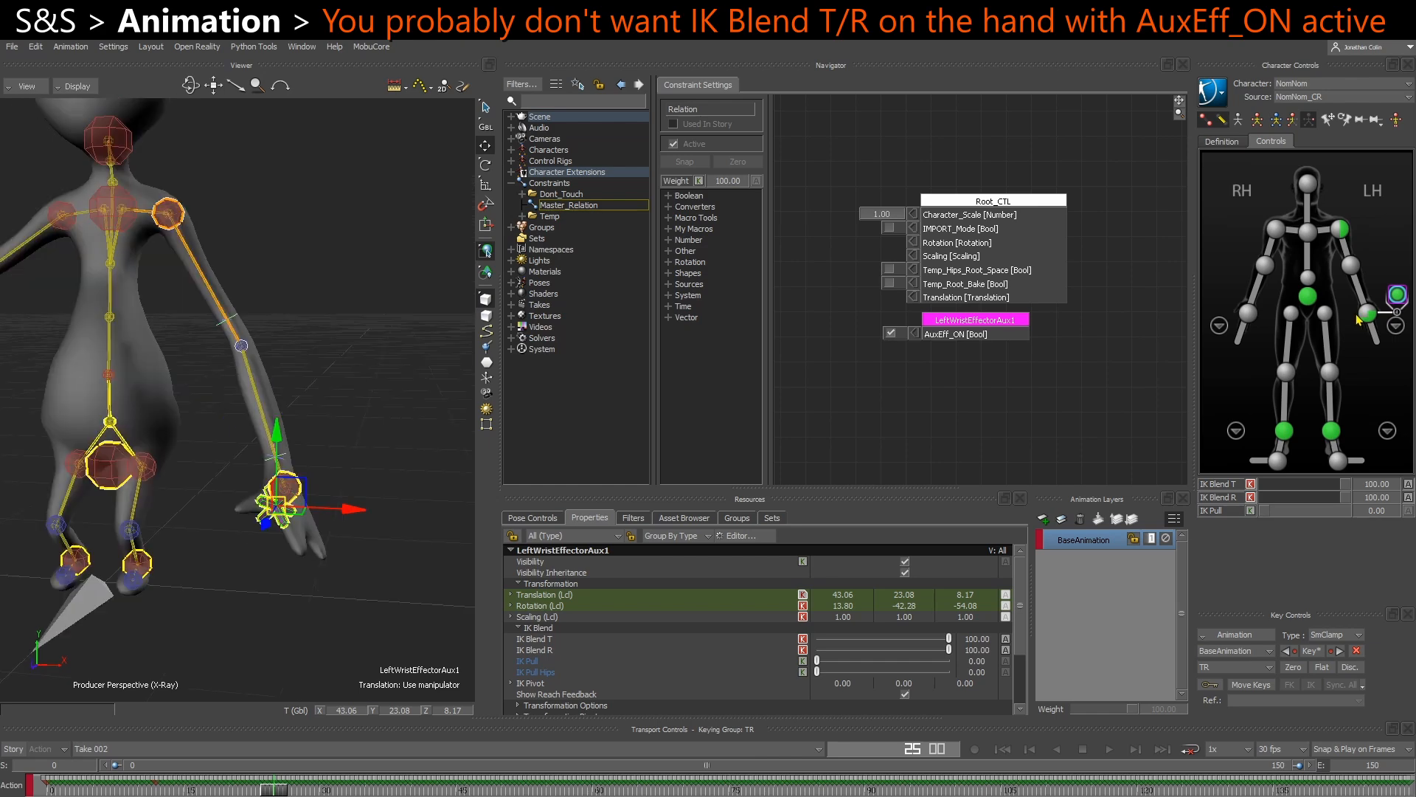
Set IK Blend T and IK Blend R of the left wrist effector to 0.
click(1367, 320)
drag(1282, 485, 1264, 484)
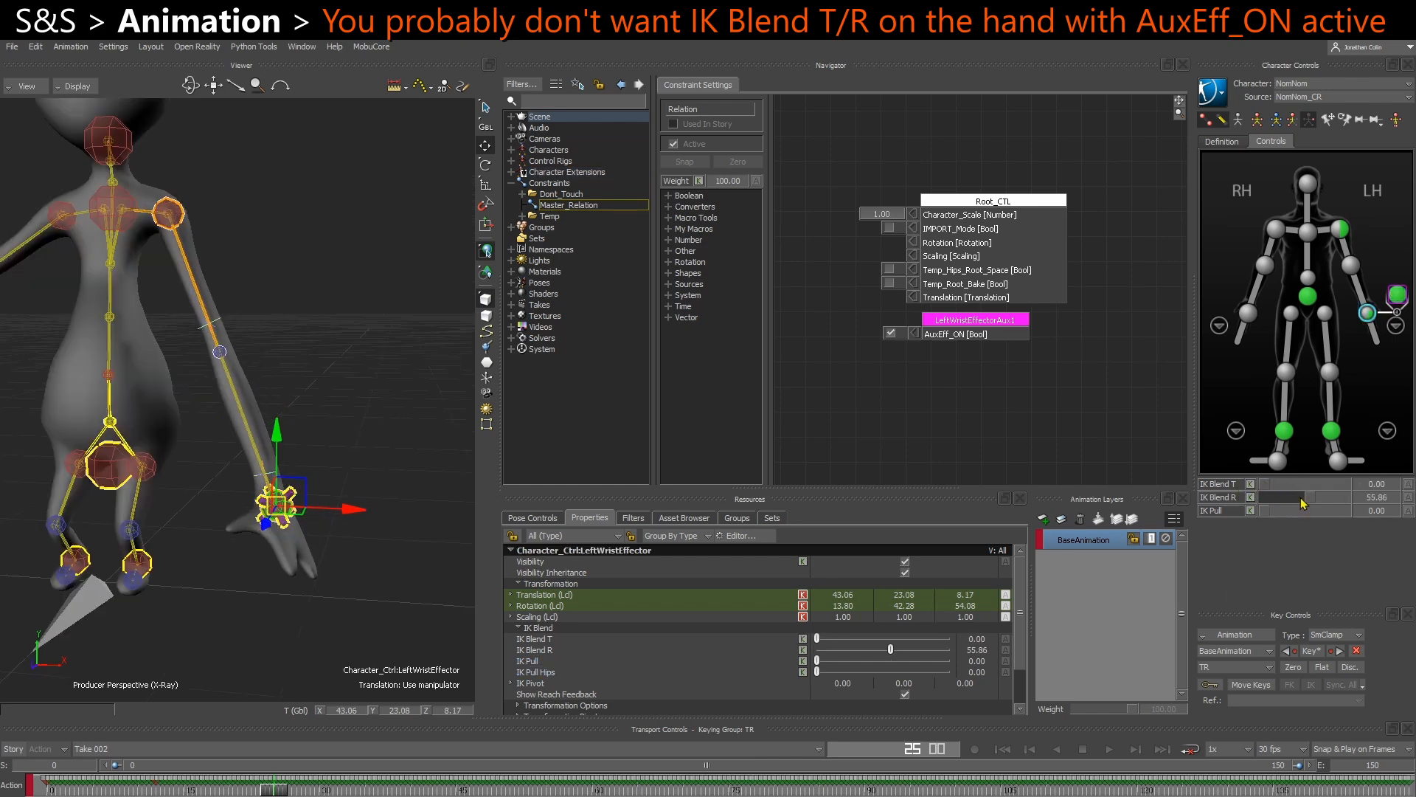
shift+drag(383, 527, 324, 604)
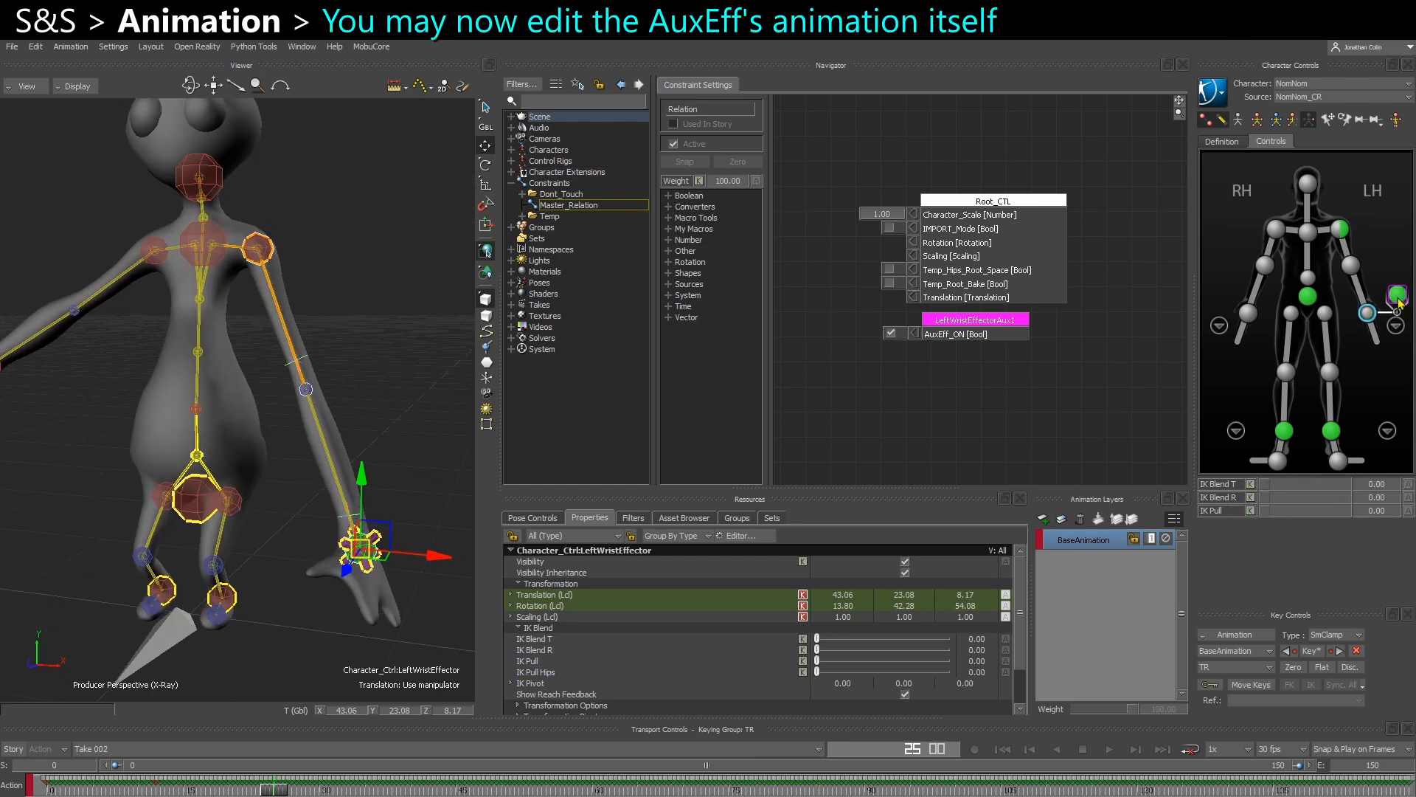
Delete the left wrist auxiliary effector's baked keys around frame 27 and beyond, and reposition the effector further along the timeline.
click(1400, 299)
mouse_move(273, 787)
mouse_down()
mouse_move(221, 786)
mouse_move(328, 786)
mouse_move(292, 784)
mouse_up()
key(Delete)
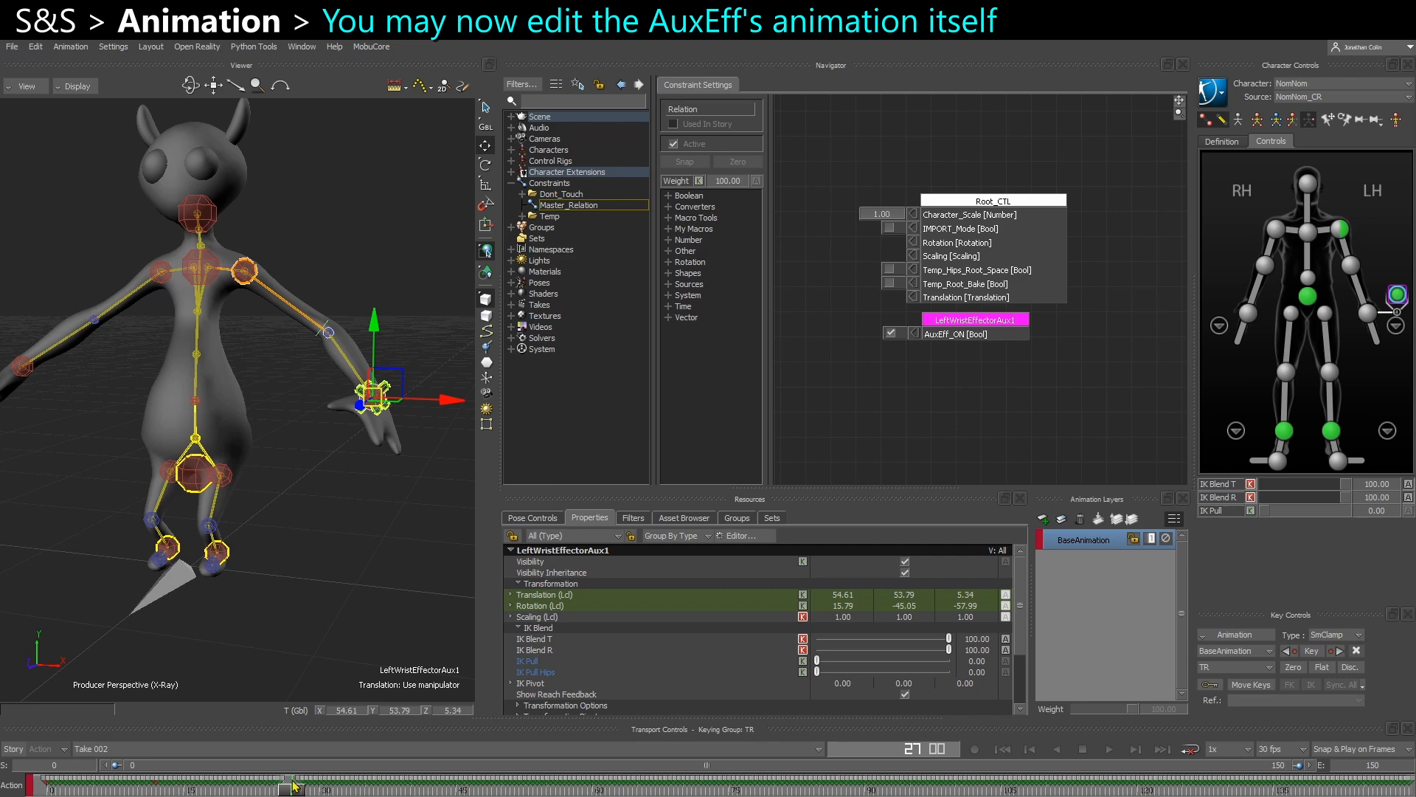
drag(297, 790, 329, 790)
mouse_move(388, 387)
mouse_down()
mouse_move(293, 642)
mouse_move(360, 569)
mouse_move(320, 509)
mouse_move(335, 509)
mouse_move(336, 540)
mouse_move(298, 422)
mouse_move(307, 436)
mouse_up()
Turn off the X-Ray display and pose the left wrist's auxiliary effector low at frame 42, stretching the arm.
key(r)
key(ctrl+a)
drag(331, 791, 431, 786)
click(167, 492)
key(t)
scroll(354, 395, down, 3)
mouse_move(187, 468)
mouse_down()
mouse_move(157, 445)
mouse_move(108, 464)
mouse_move(137, 465)
mouse_move(51, 468)
mouse_move(202, 468)
mouse_move(185, 472)
mouse_up()
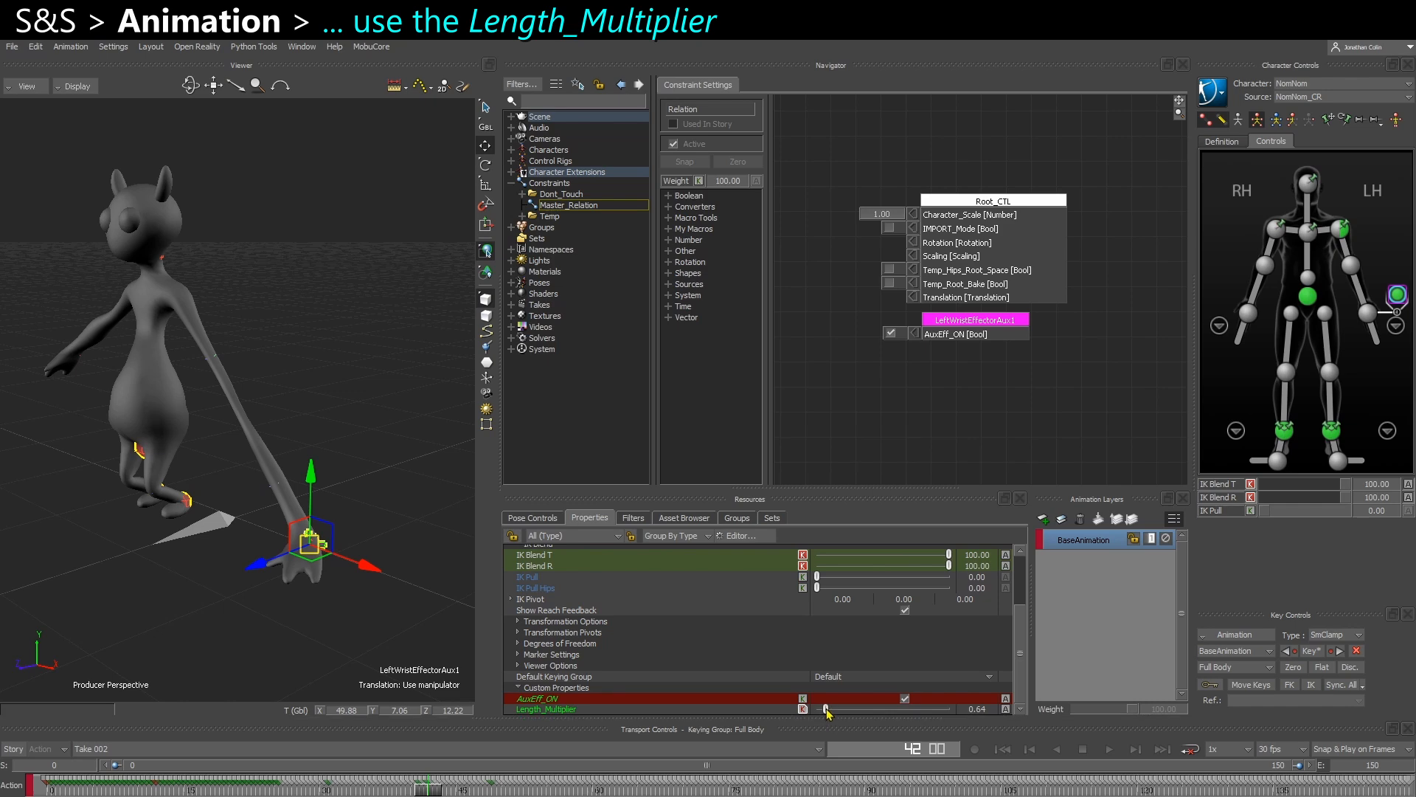
Try a Length_Multiplier of 2.29 at frame 42, set it to 0.64 on AnimLayer1, and scrub back to frame 28.
drag(829, 713, 848, 713)
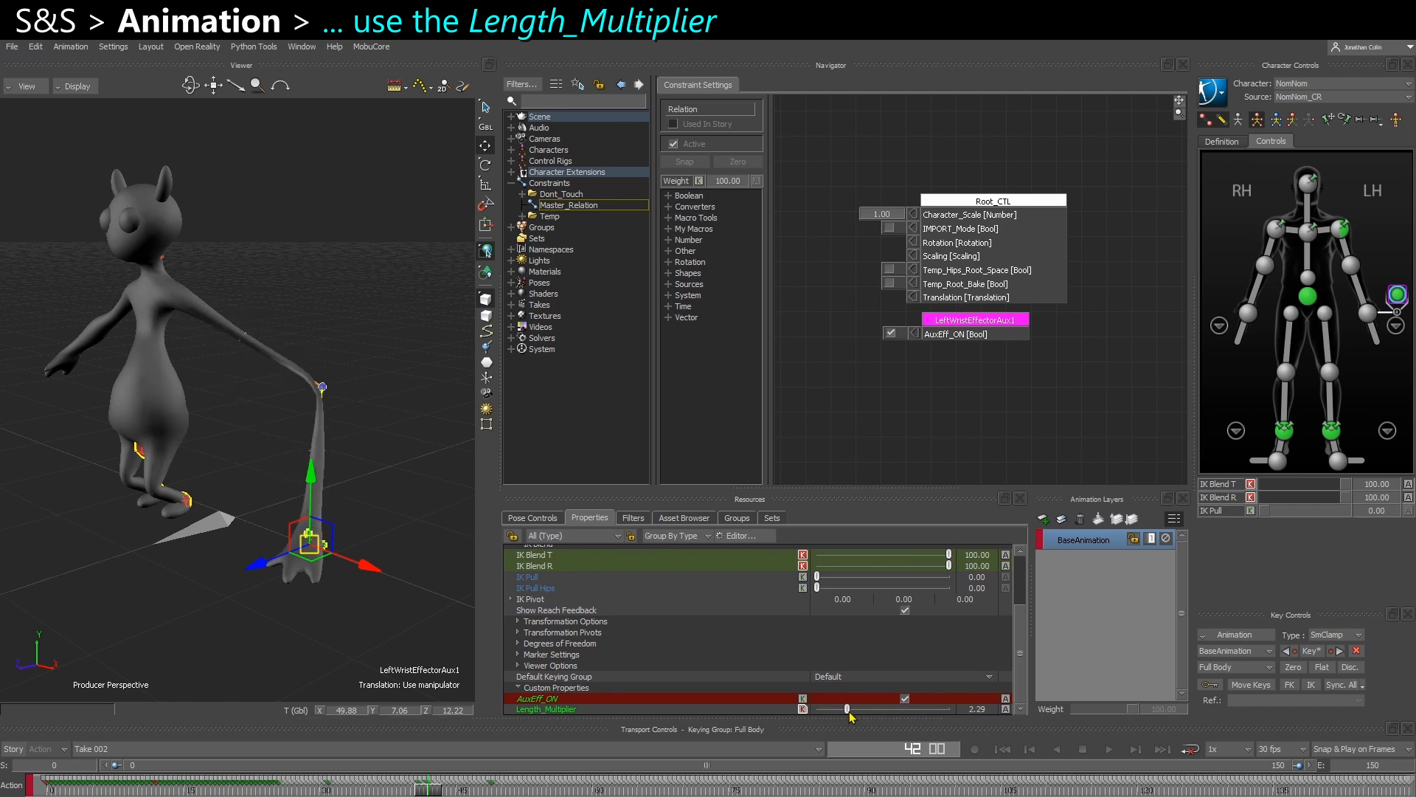
drag(367, 538, 705, 750)
drag(838, 713, 824, 713)
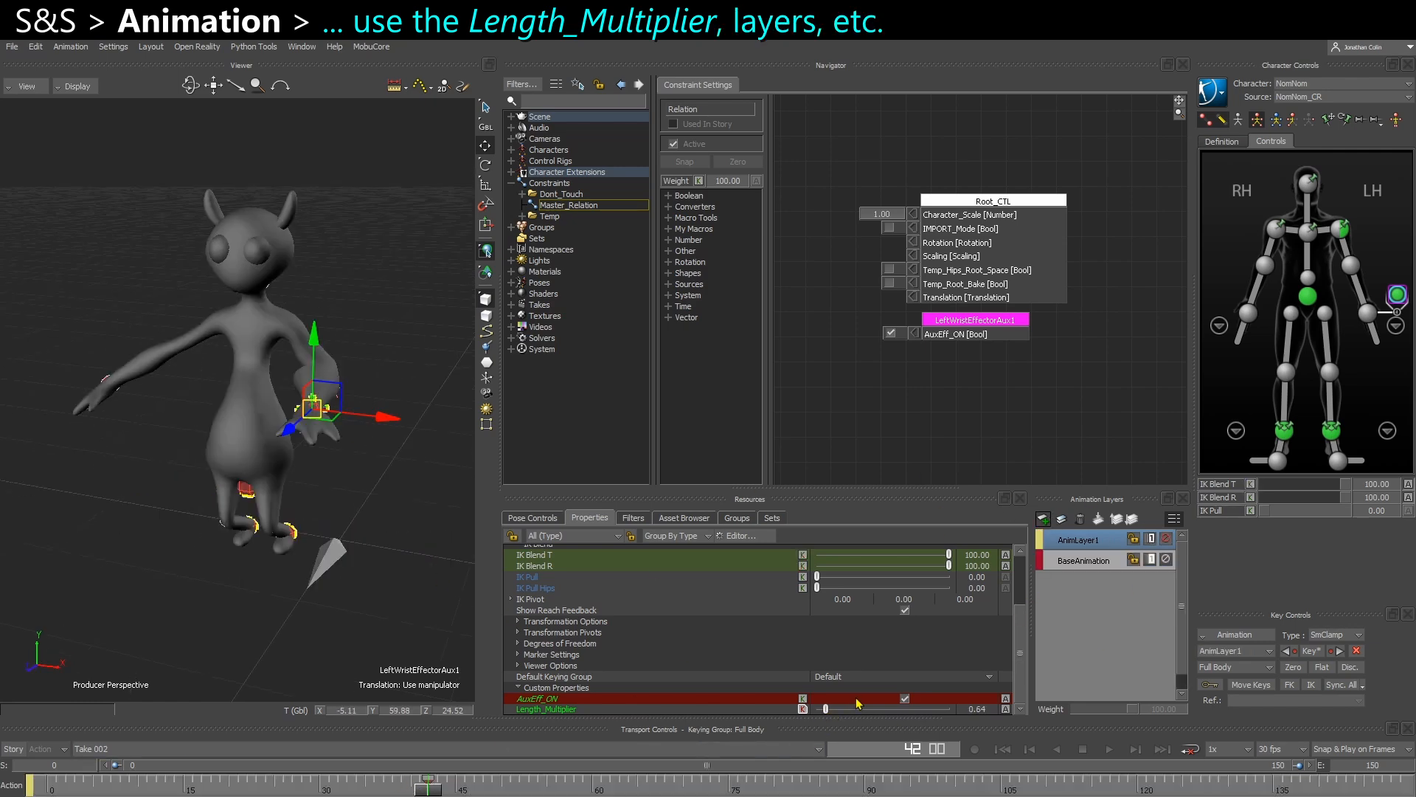
drag(428, 788, 301, 788)
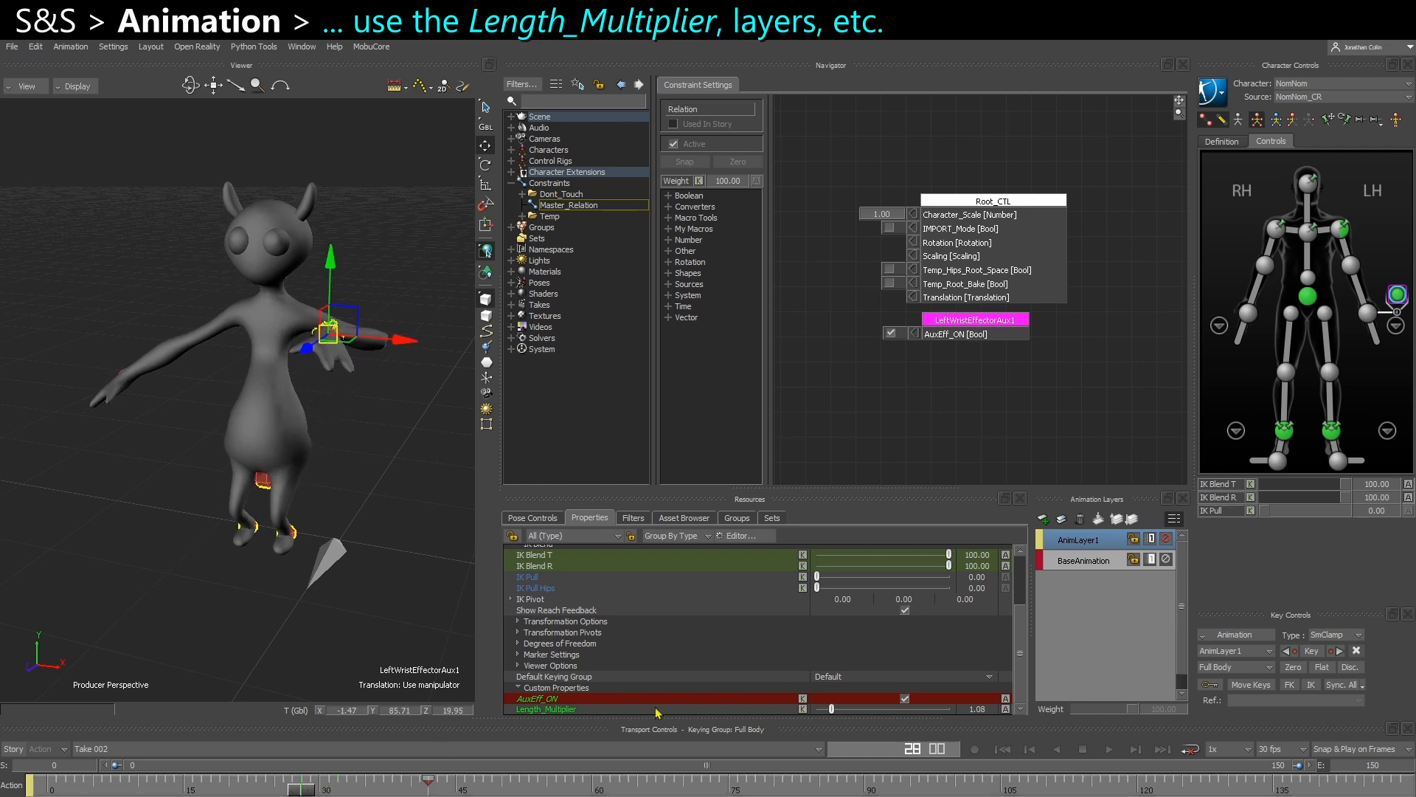
At frame 41, bake the left arm as a body part in Body Parts keying mode, and turn off AuxEff_ON.
click(1284, 664)
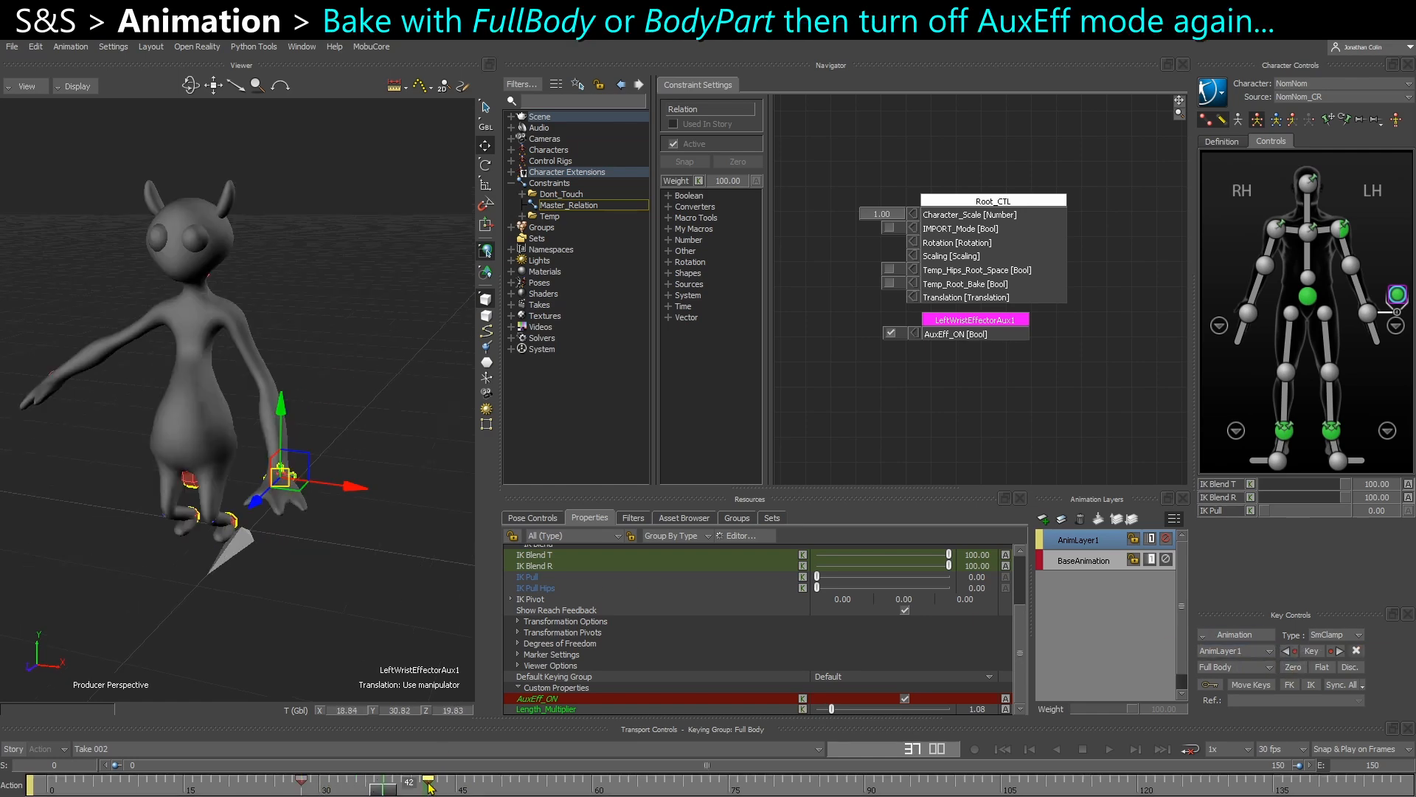
mouse_move(410, 784)
mouse_down()
mouse_move(427, 785)
mouse_move(357, 784)
mouse_move(467, 788)
mouse_move(421, 787)
mouse_up()
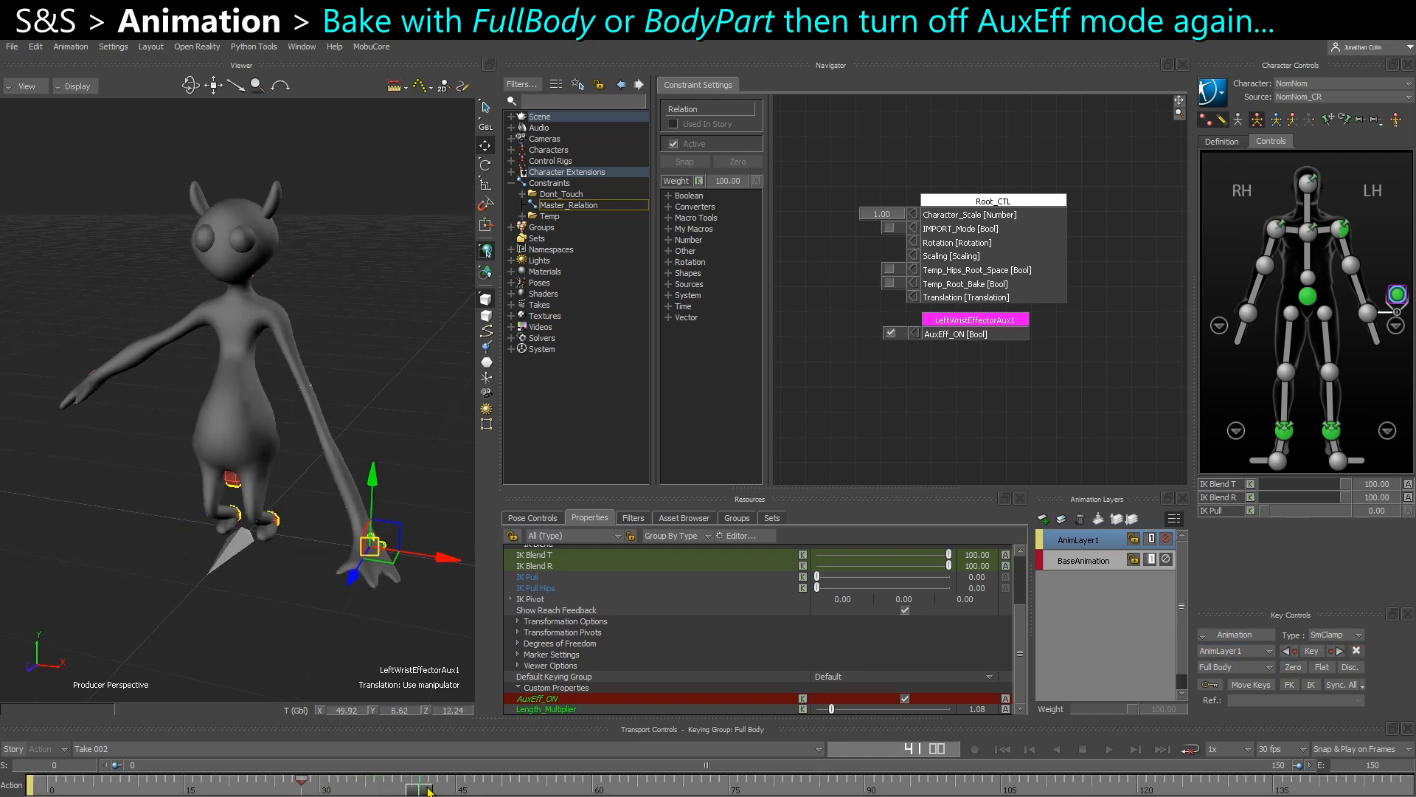
click(1293, 121)
click(1212, 93)
mouse_move(1239, 171)
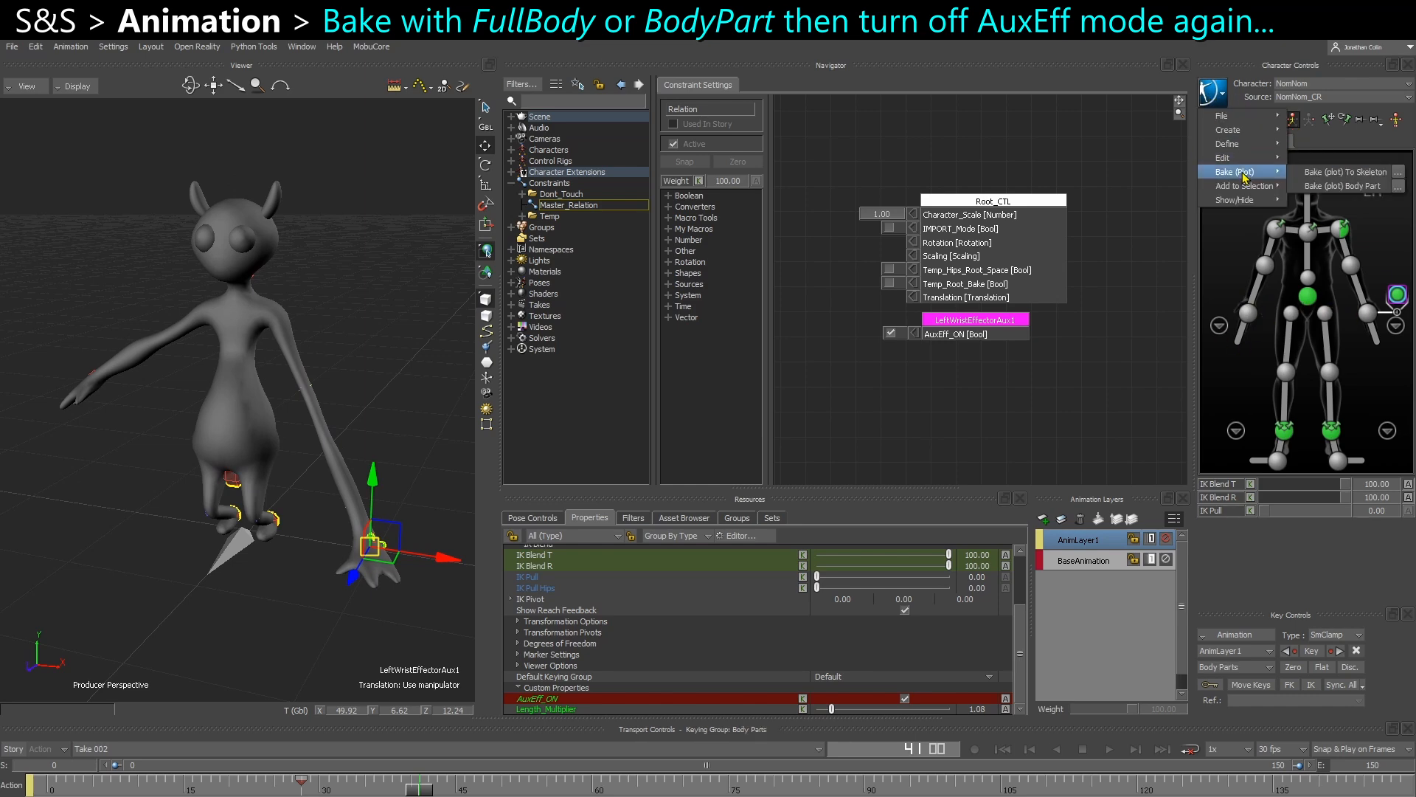
click(1355, 187)
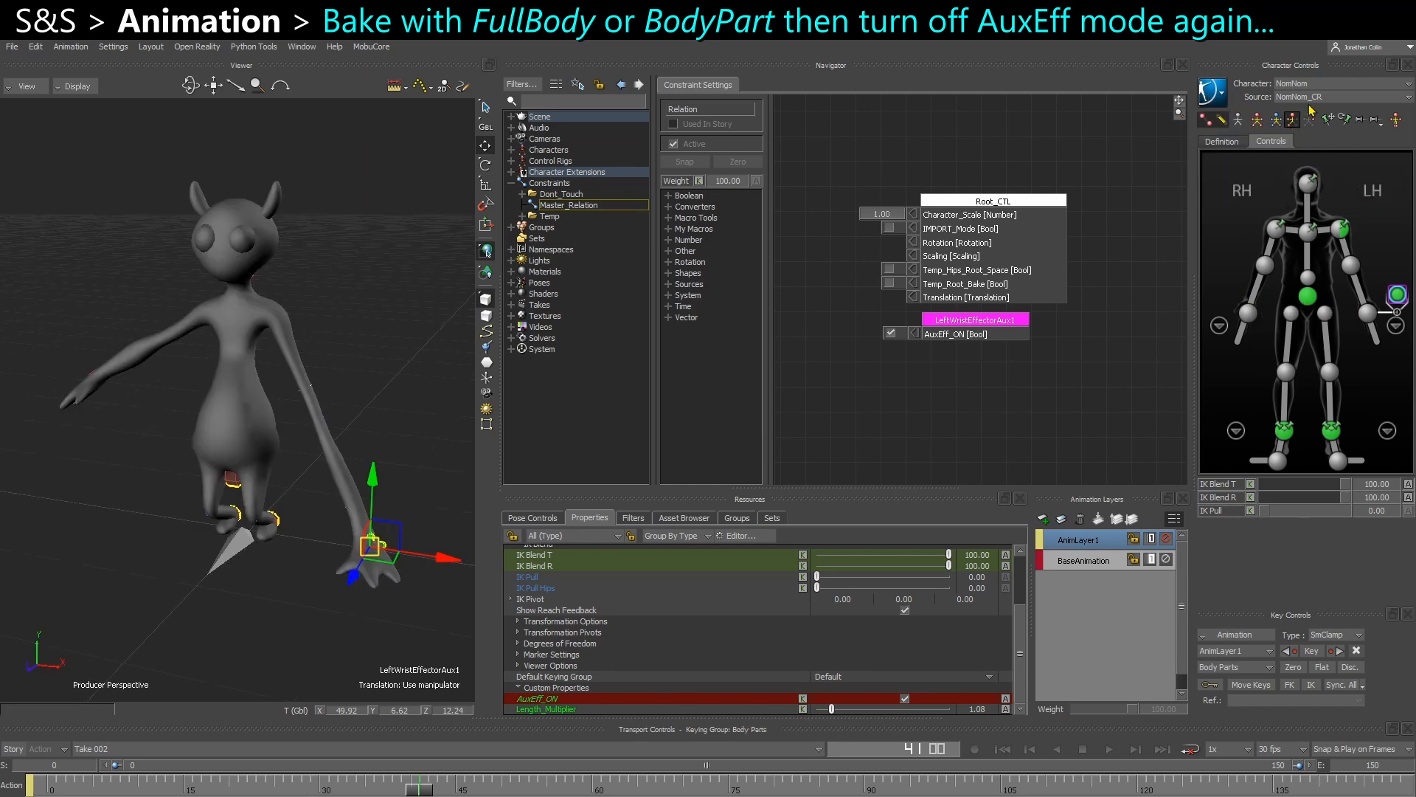
click(890, 334)
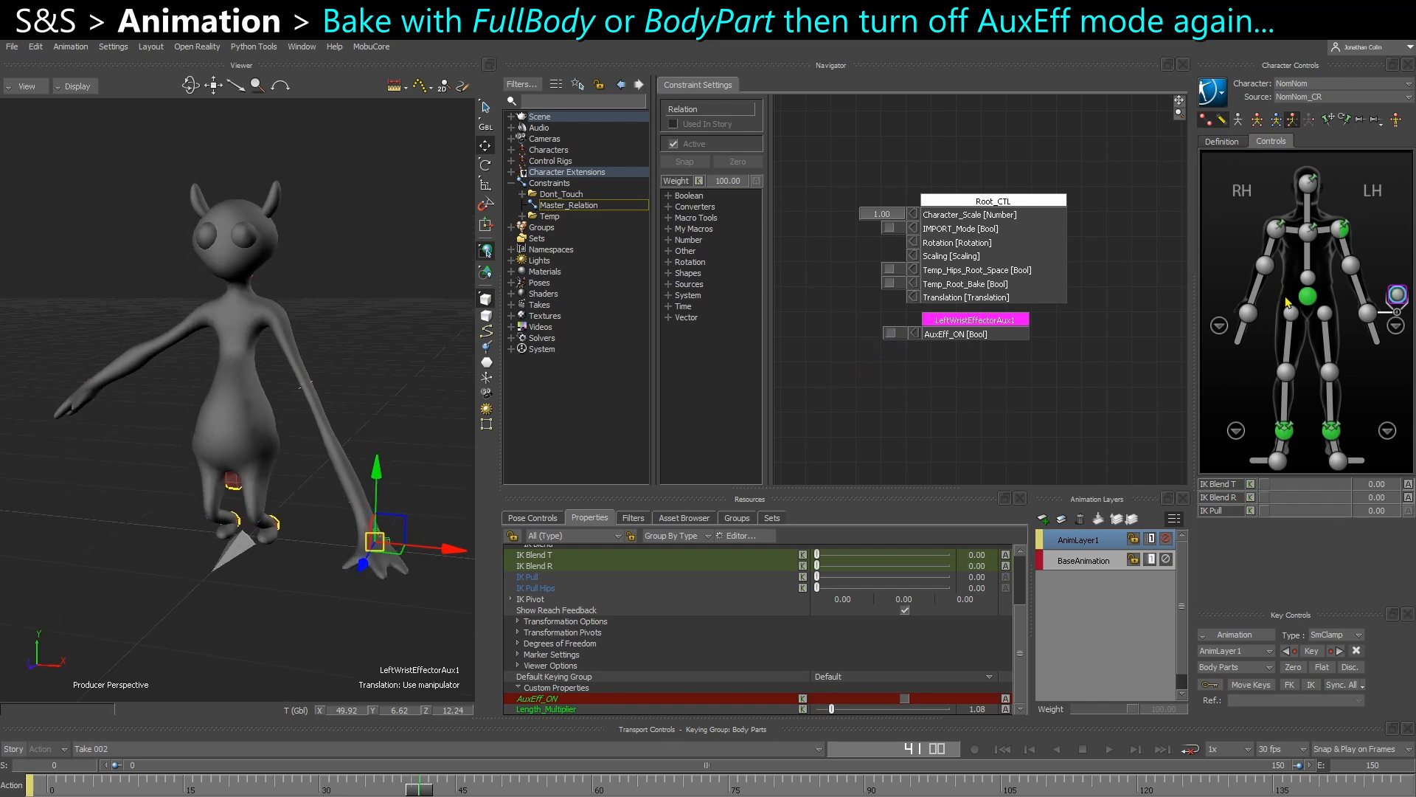
click(1367, 316)
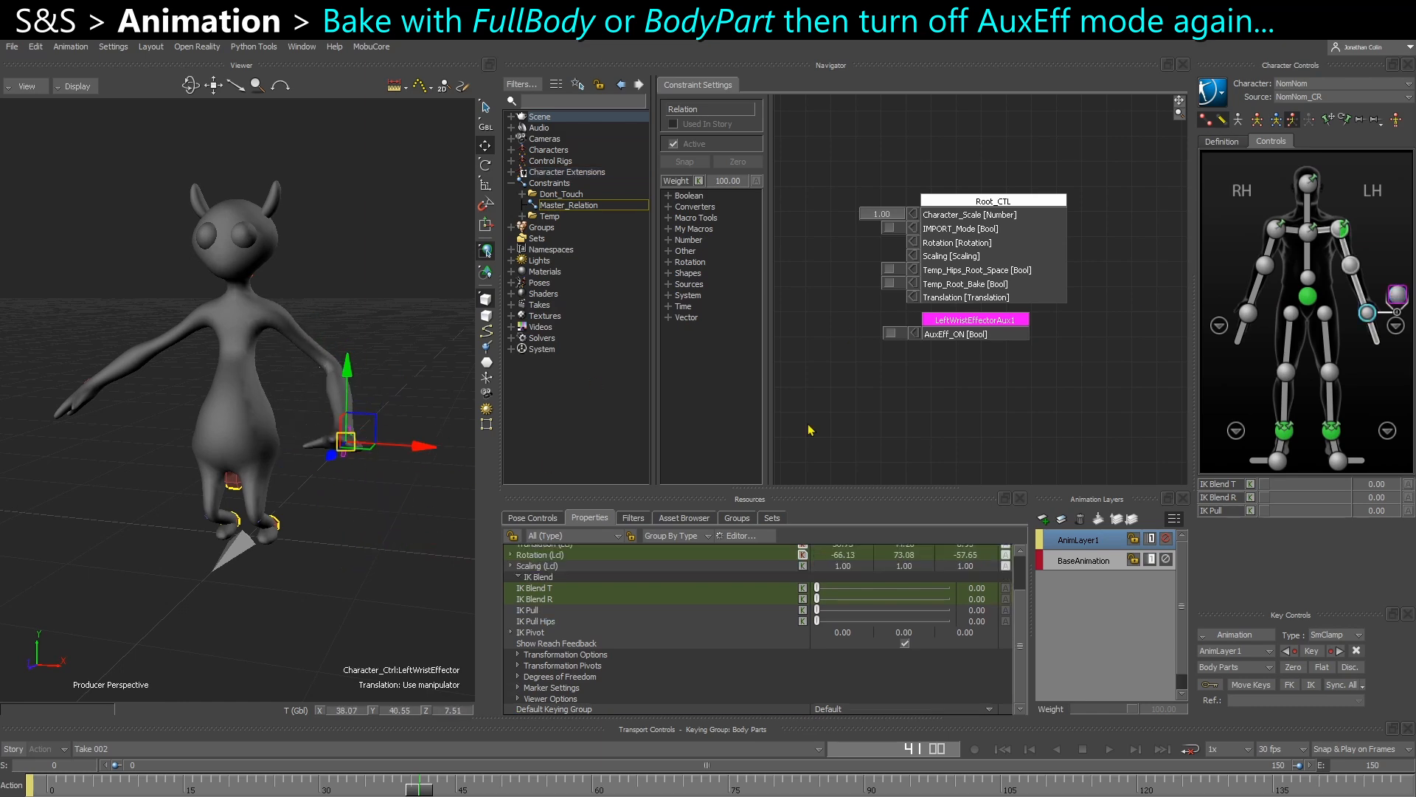
Try to rotate the chest end effector at frame 41 in Body Parts keying mode.
click(1305, 235)
key(r)
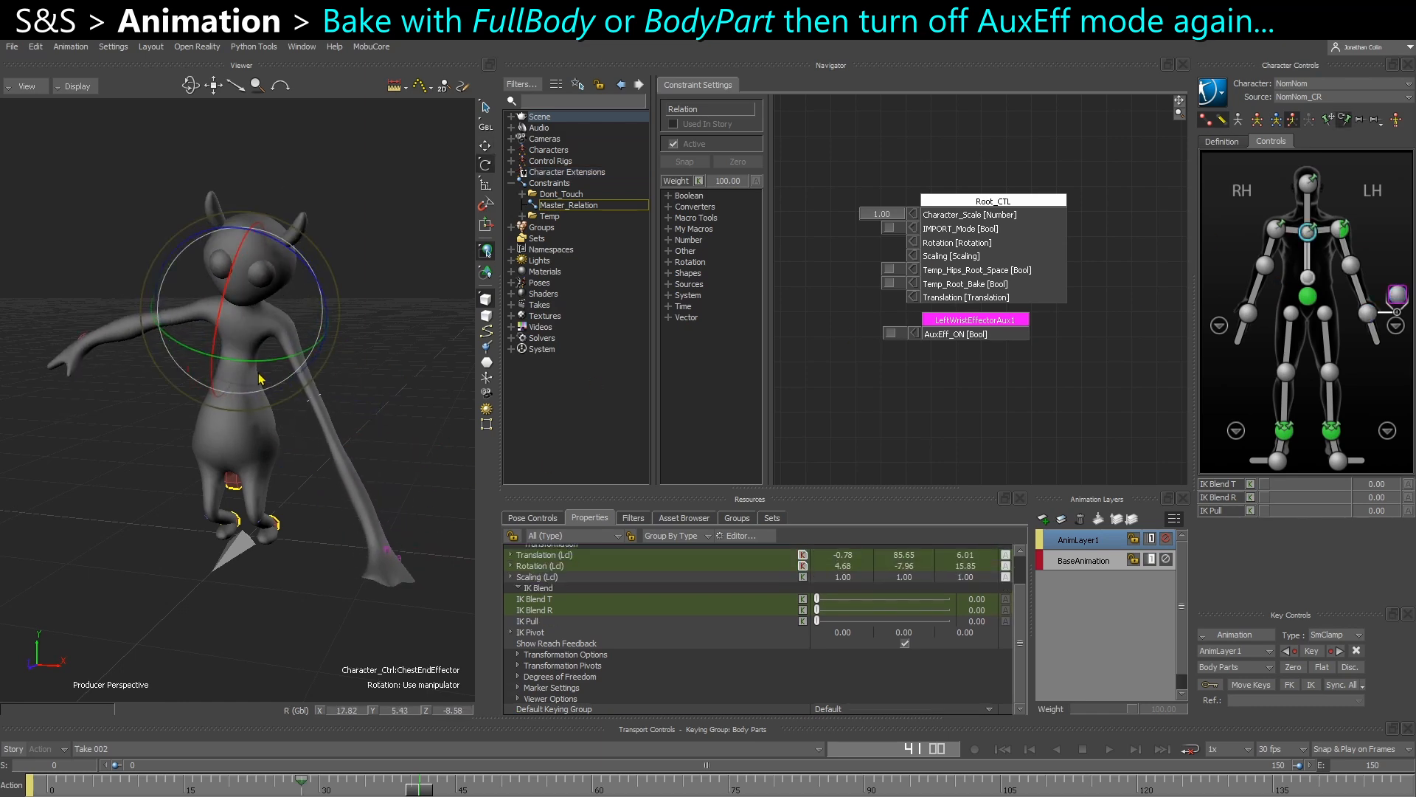
key(ctrl+z)
key(ctrl+z)
key(ctrl+z)
Rotate the chest end effector in Full Body keying mode.
click(1307, 232)
click(1257, 119)
drag(249, 350, 298, 440)
Create an auxiliary effector on the ChestEndEffector of the character rig.
ctrl+shift+drag(333, 495, 329, 492)
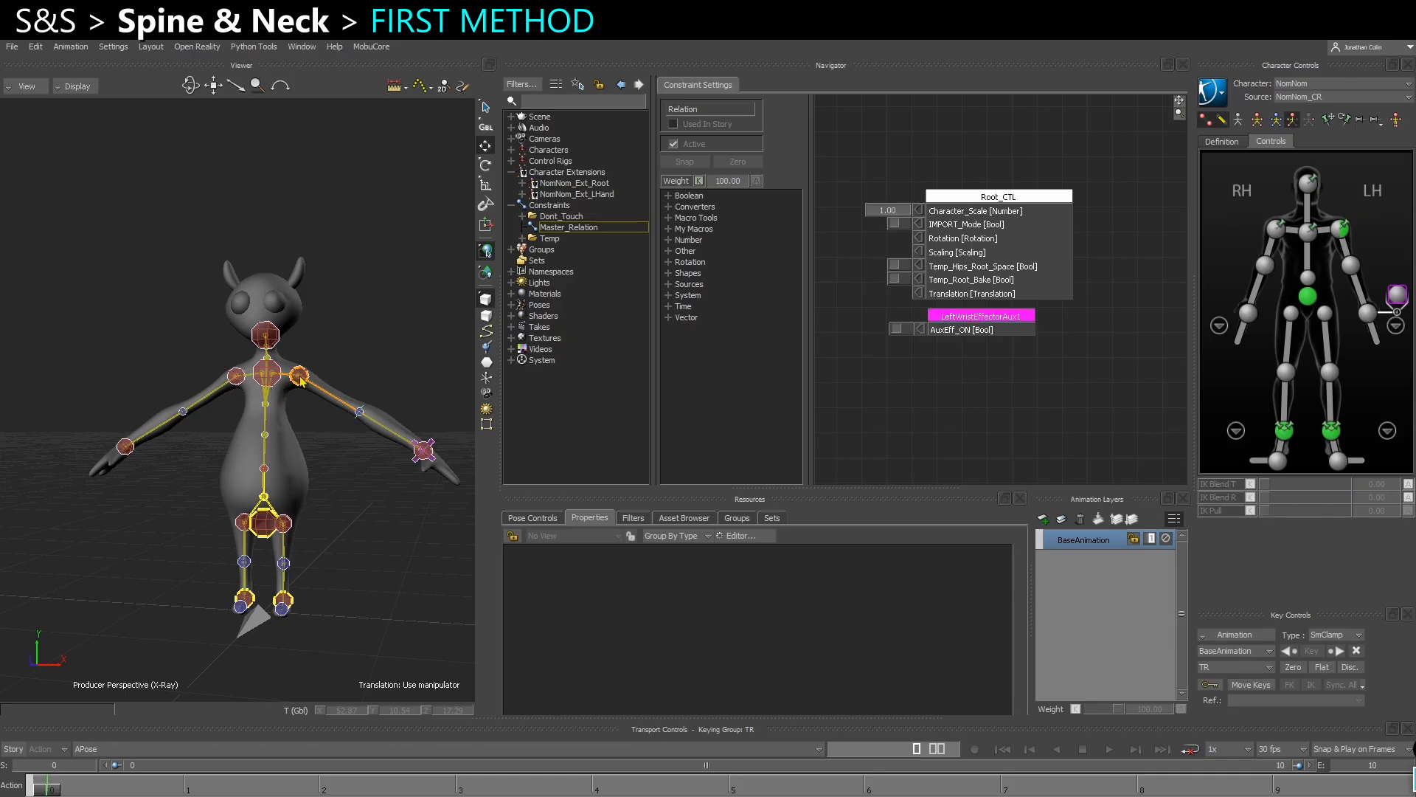
alt+drag(331, 472, 320, 442)
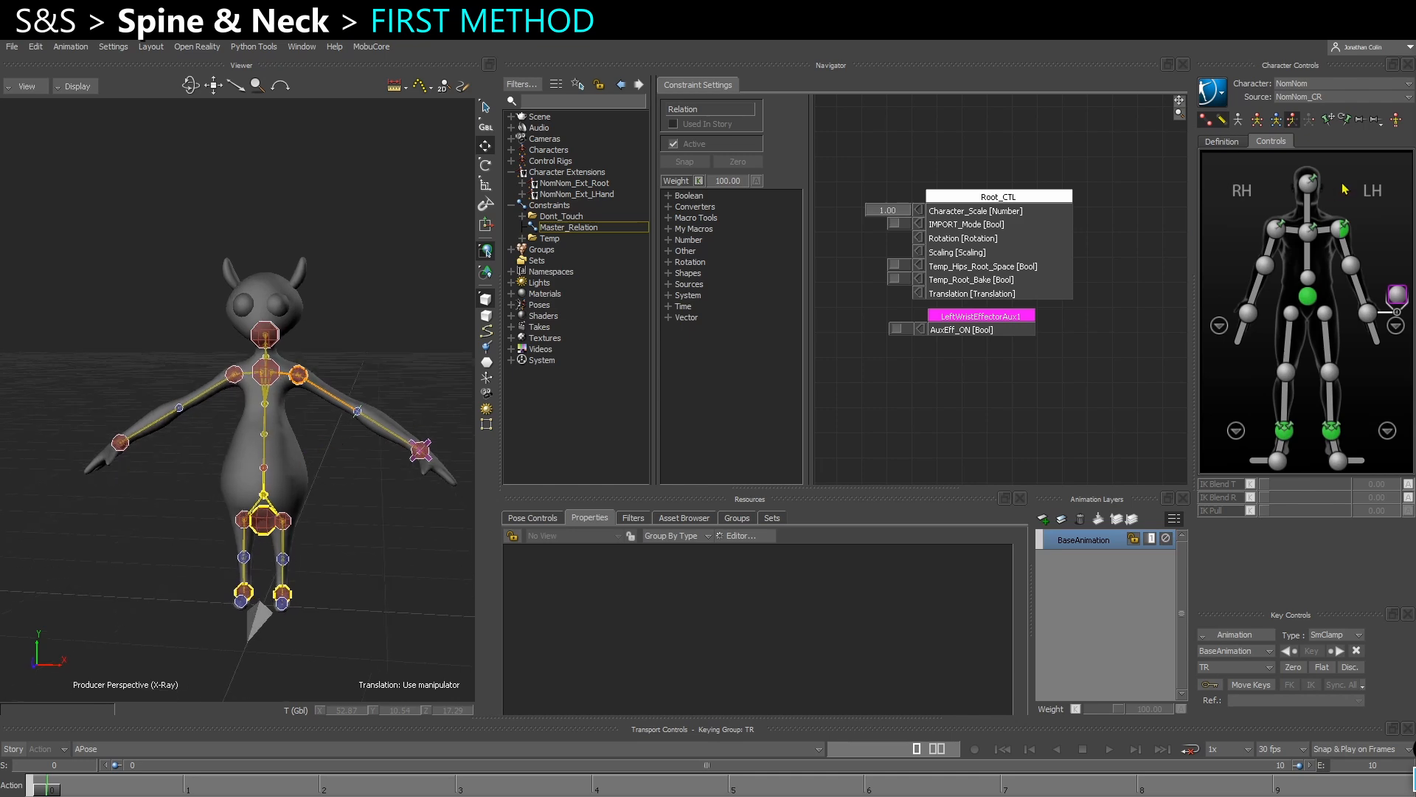
click(1310, 240)
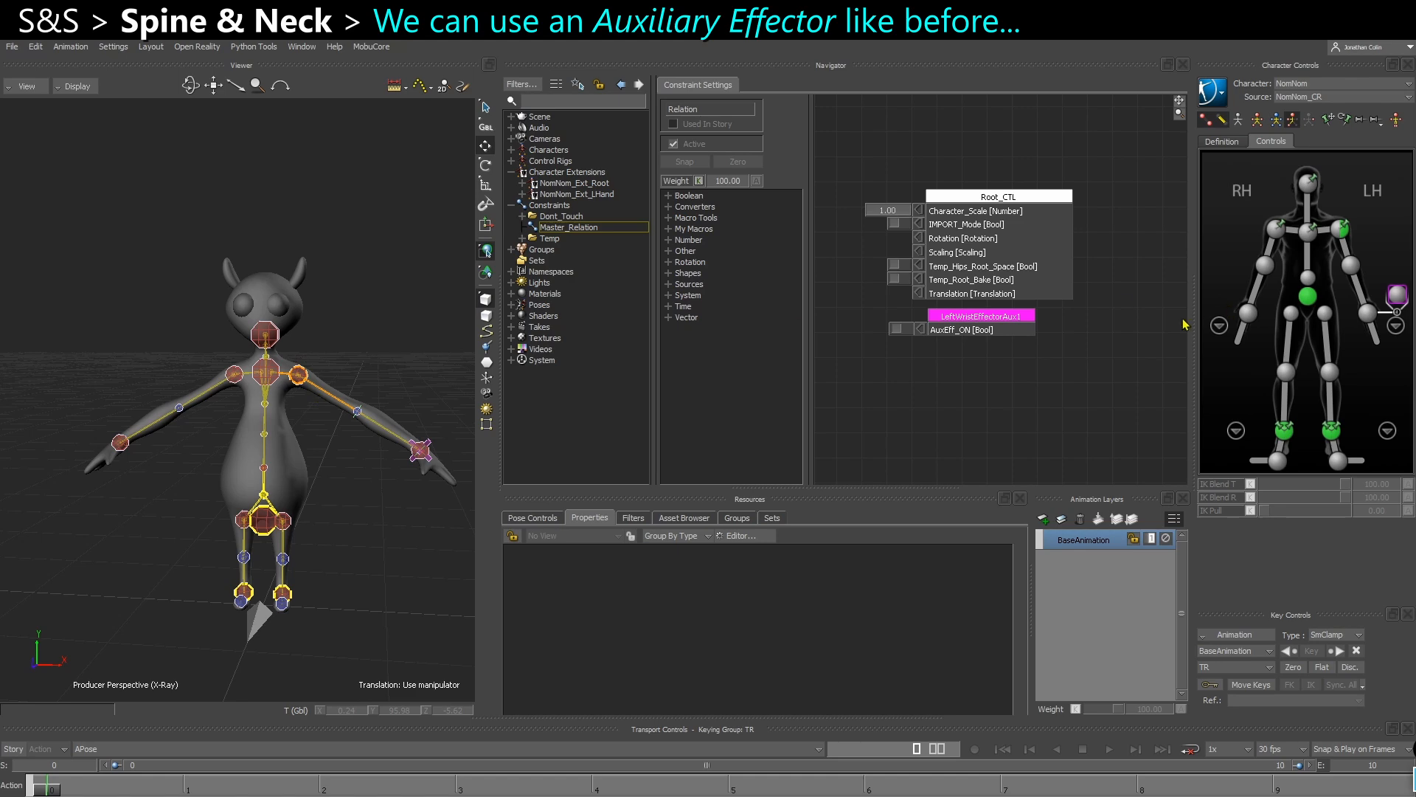
right_click(1311, 242)
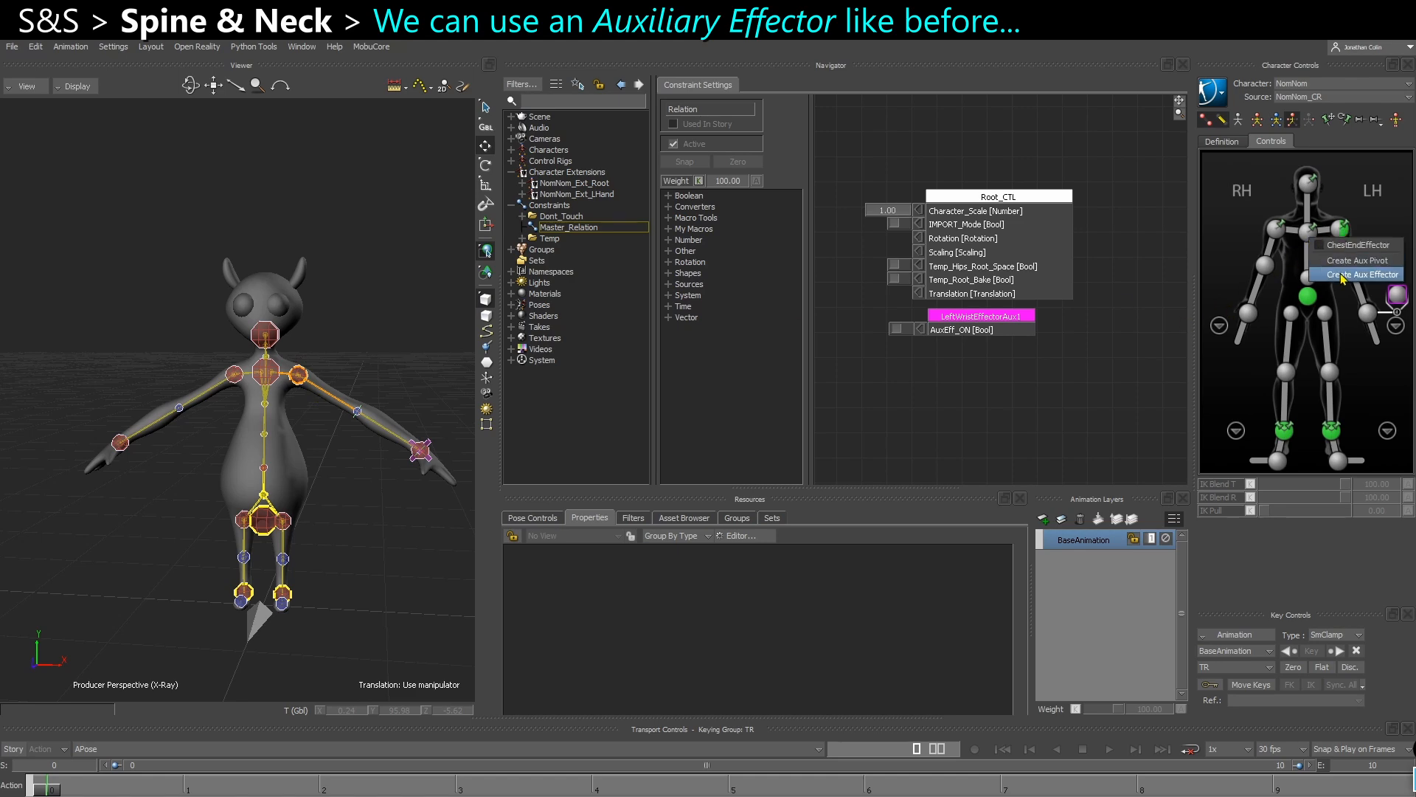
click(1347, 274)
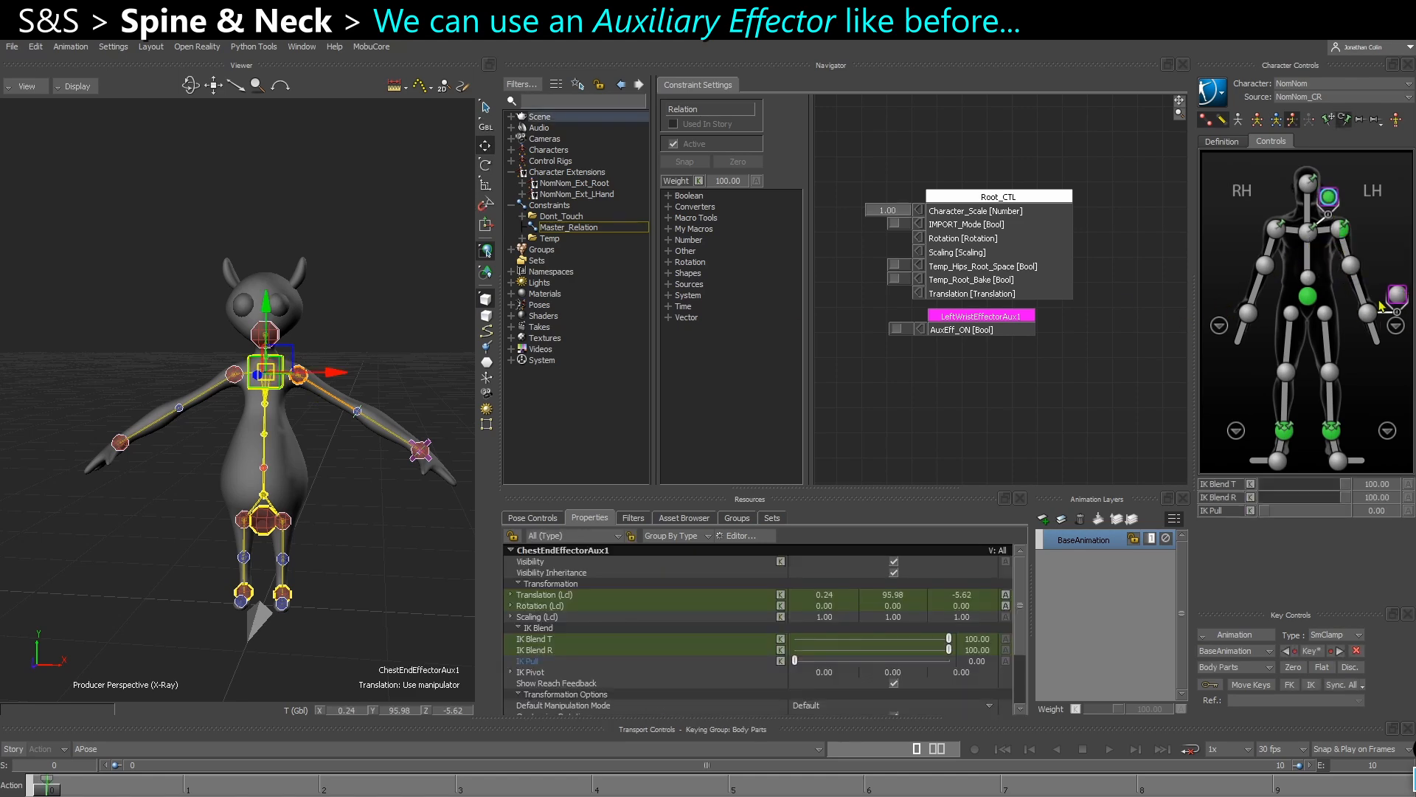
Open the Parent_AuxEff_2_LHand constraint under Driven_Constraints as a reference and select the chest end effector.
click(522, 216)
click(583, 261)
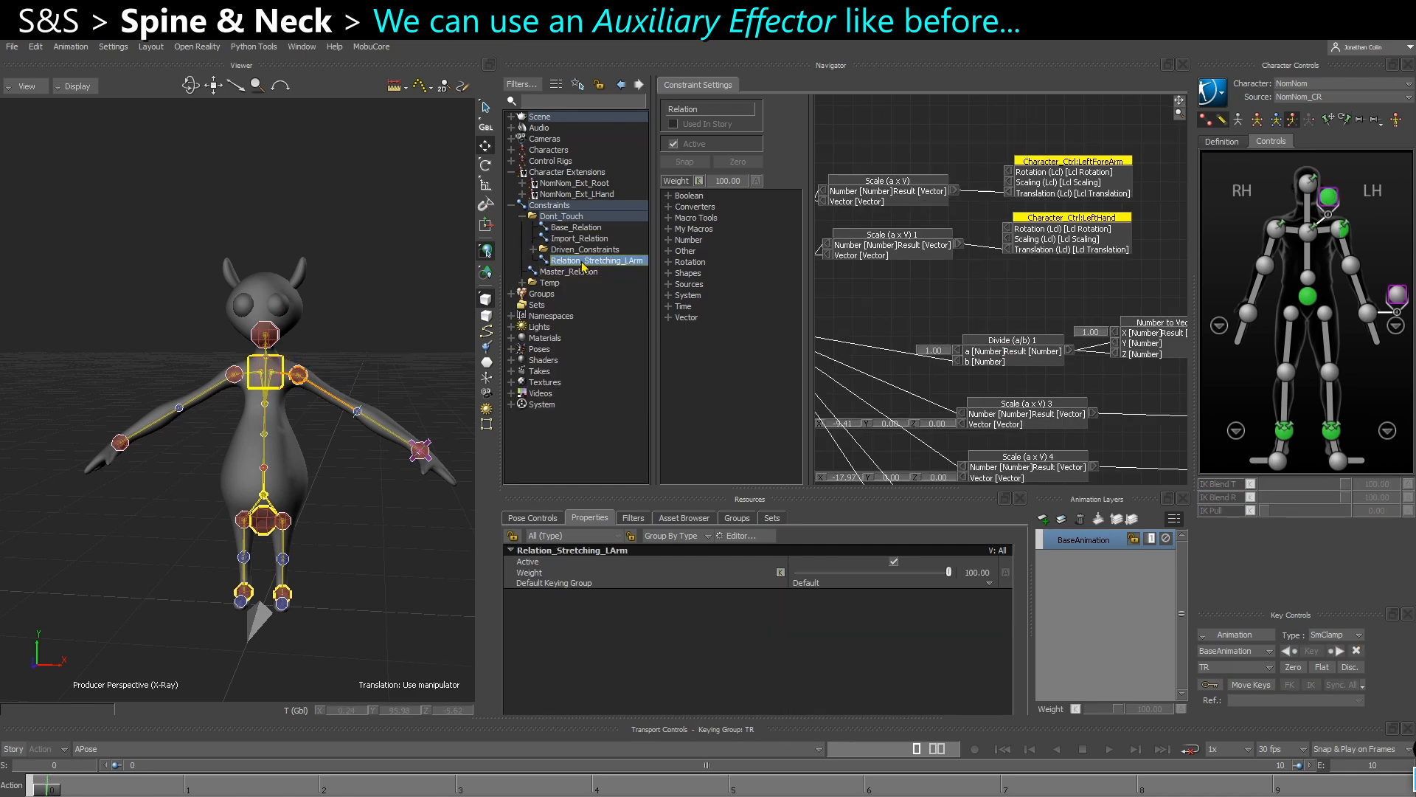
drag(661, 289, 762, 267)
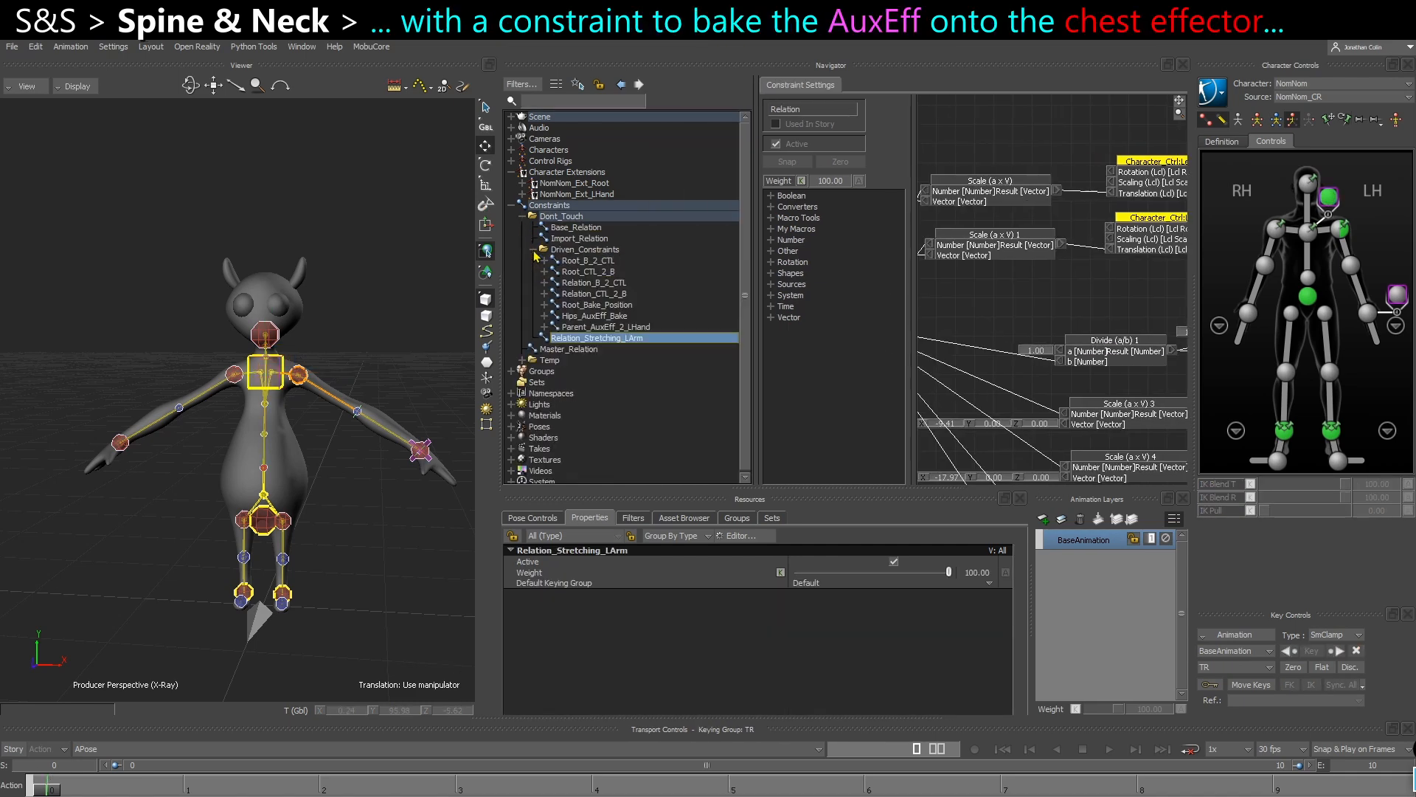
click(533, 249)
click(605, 327)
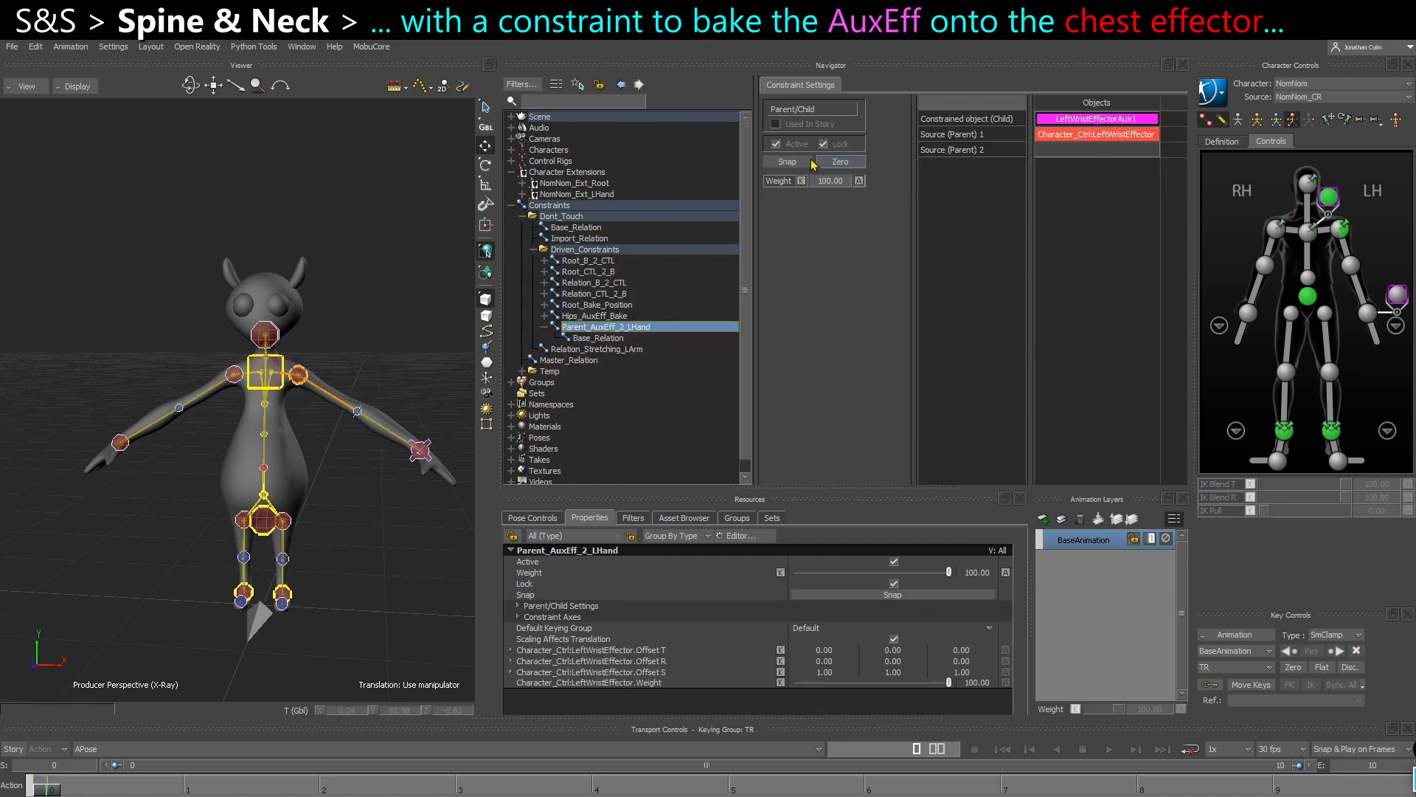
click(1308, 233)
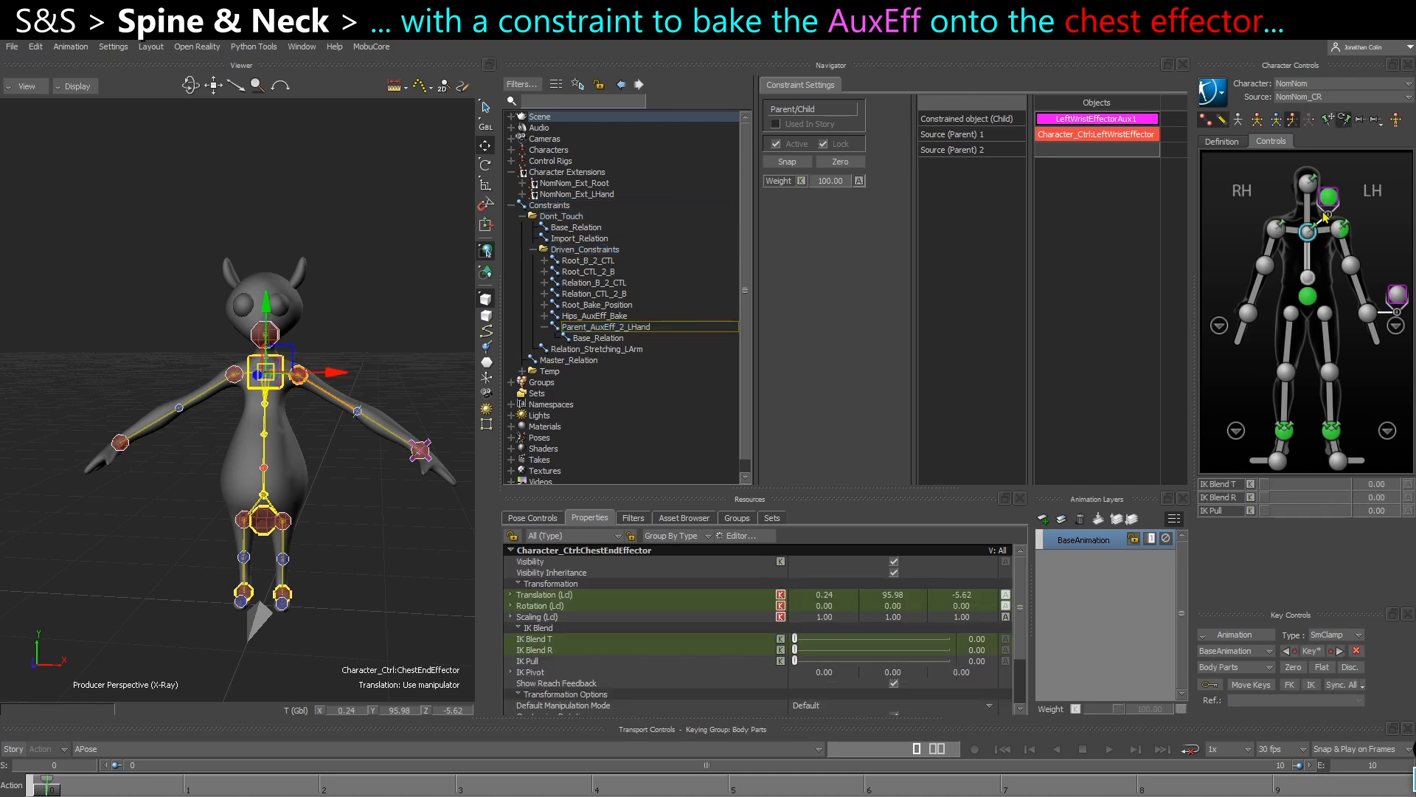
Open the Relation_Stretching_LArm relation as a reference and enlarge its graph area.
click(546, 327)
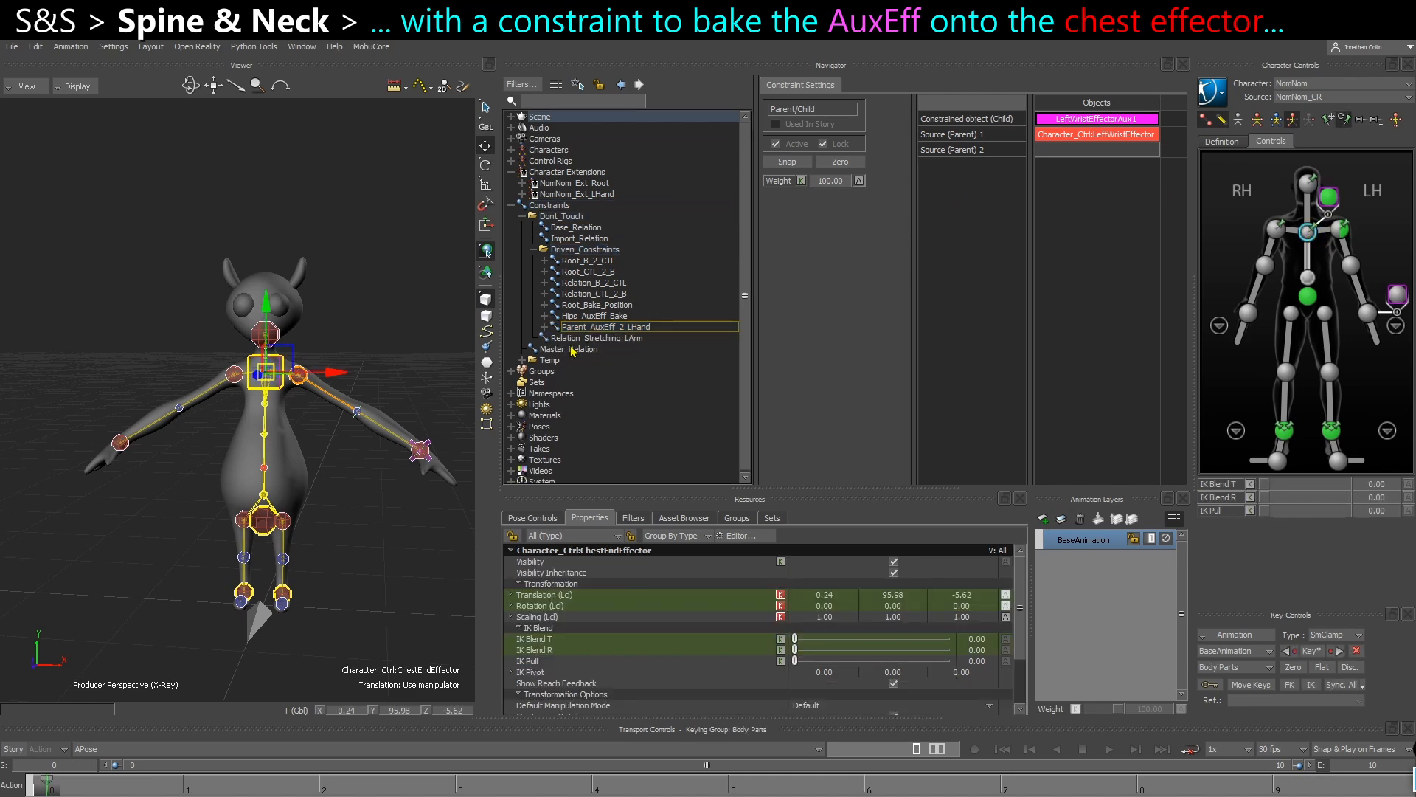
click(574, 339)
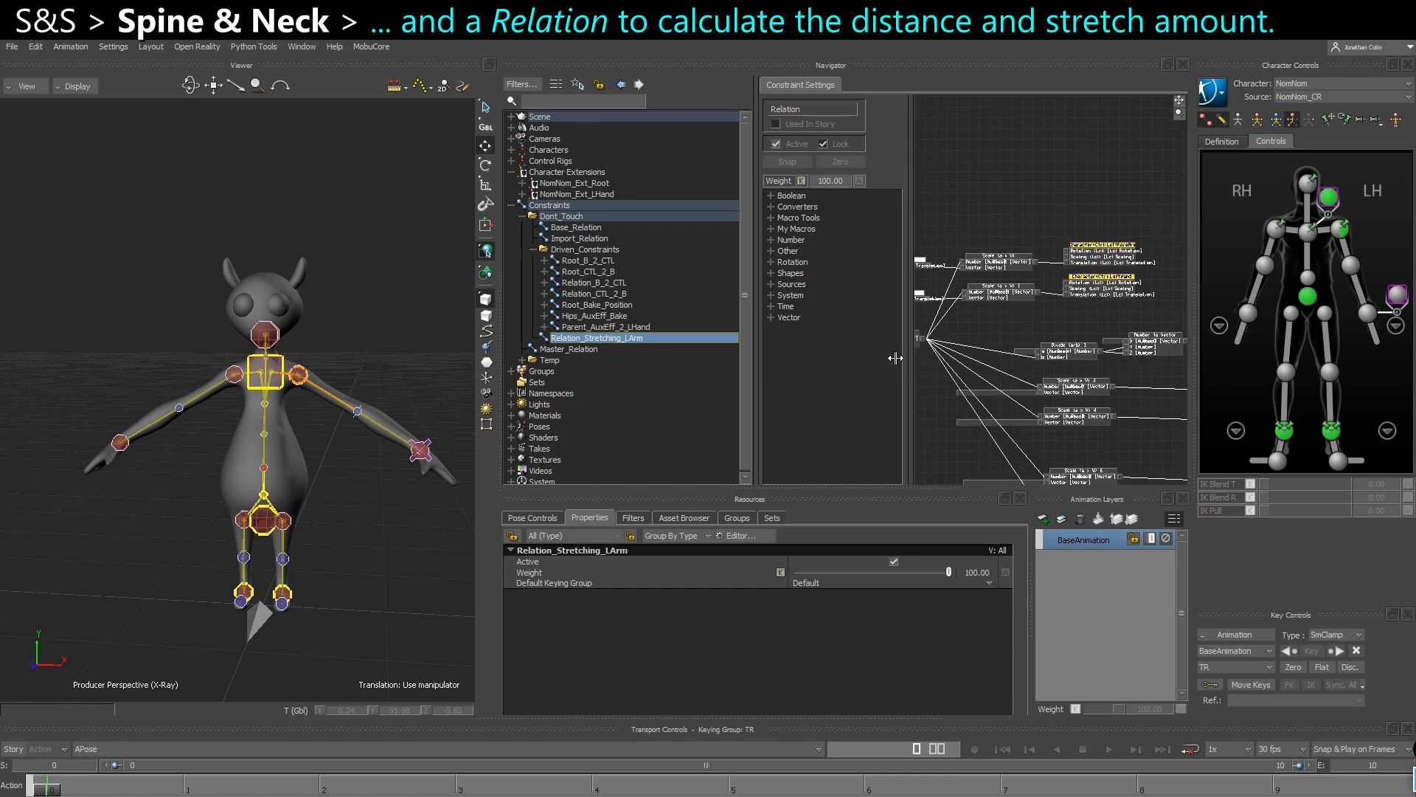
drag(911, 359, 839, 360)
Examine where the chest auxiliary effector, the hips IK effector and the hips FK control sit relative to the spine bones.
ctrl+drag(354, 466, 277, 574)
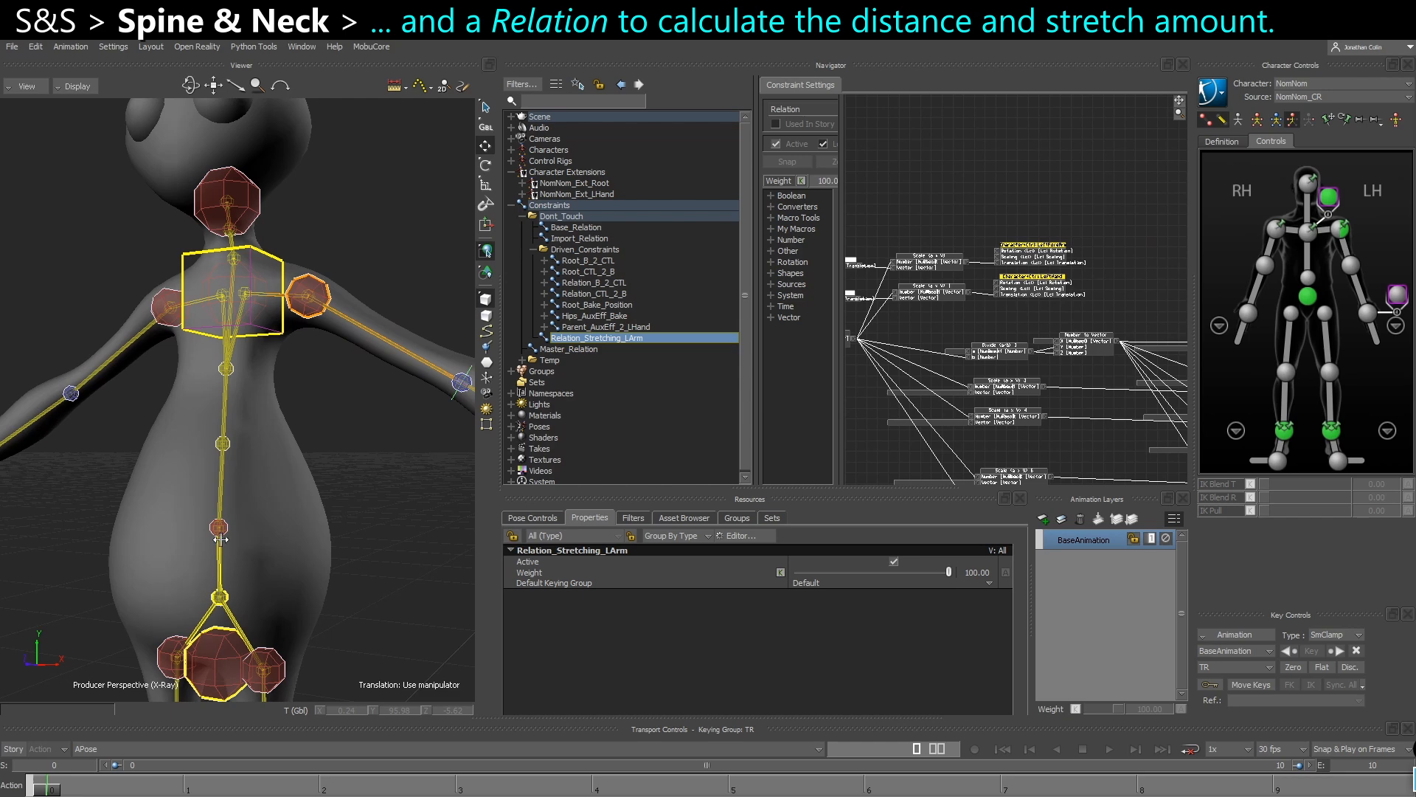
ctrl+shift+drag(259, 419, 281, 328)
click(270, 334)
shift+drag(280, 412, 280, 333)
shift+drag(261, 493, 256, 405)
mouse_move(255, 450)
ctrl+shift+mouse_down()
mouse_move(237, 501)
mouse_move(298, 460)
mouse_move(220, 467)
mouse_move(227, 524)
mouse_move(238, 447)
ctrl+shift+mouse_up()
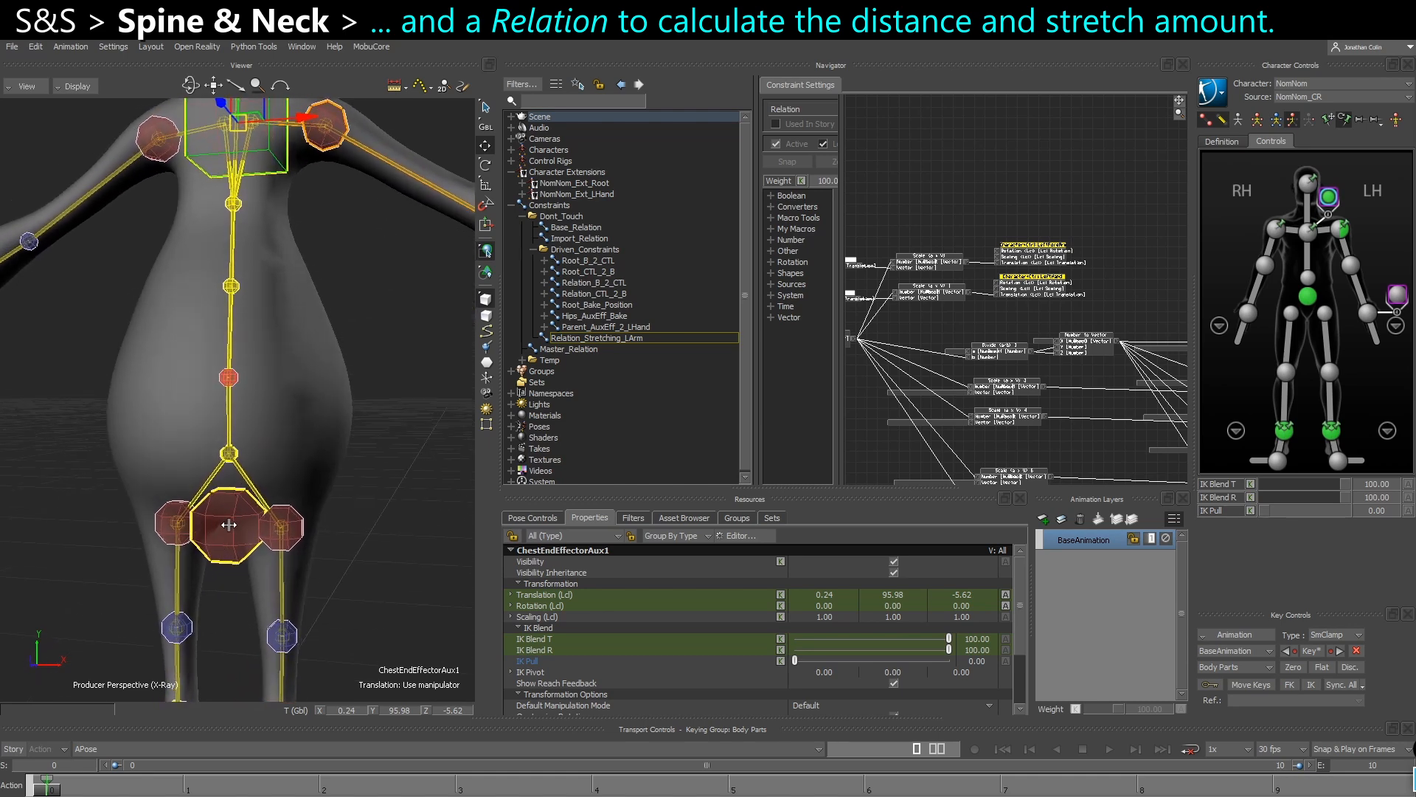
click(228, 525)
click(334, 443)
click(228, 464)
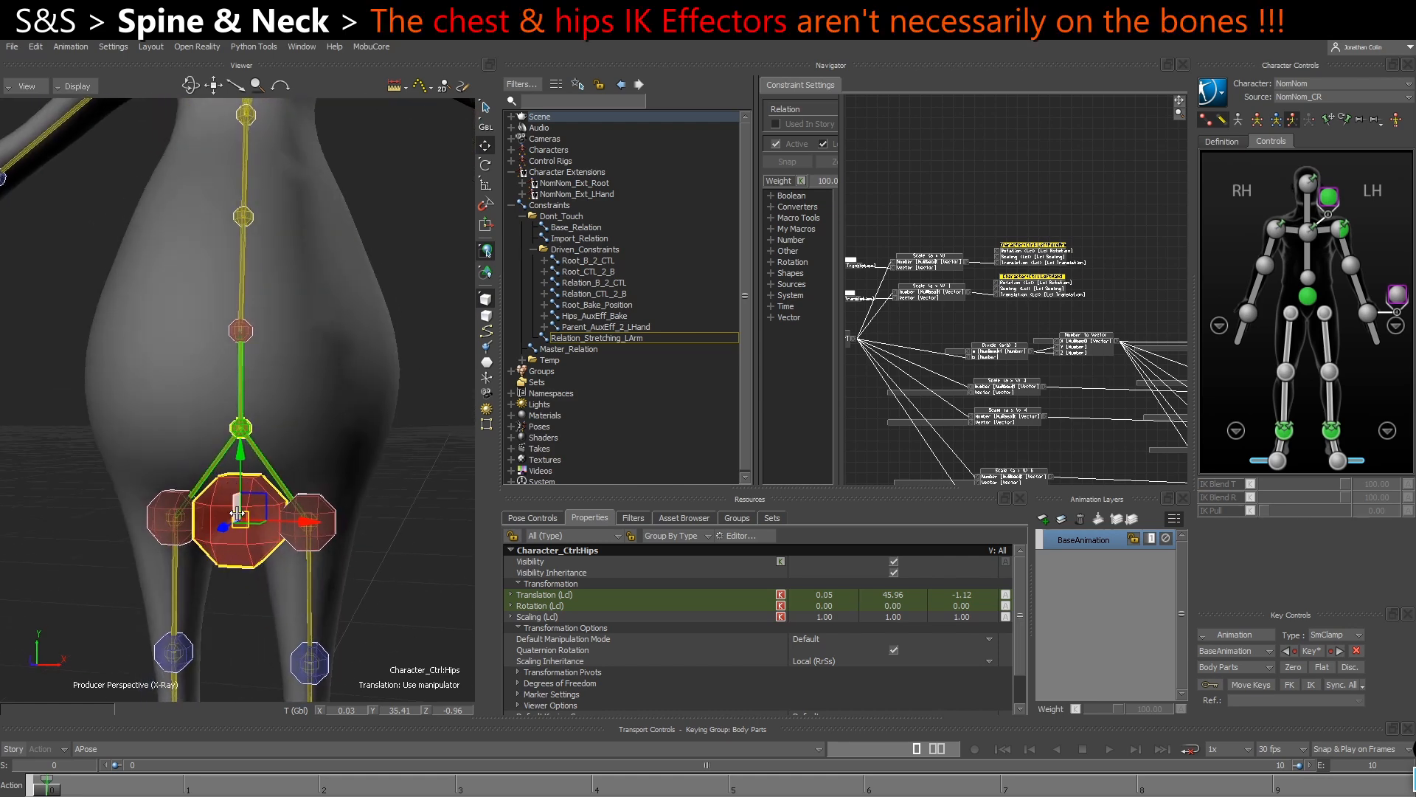
Hide the IK effectors to inspect the hips FK joints, show them again and clear the selection.
click(1211, 125)
ctrl+drag(238, 444, 242, 468)
ctrl+shift+drag(242, 468, 267, 491)
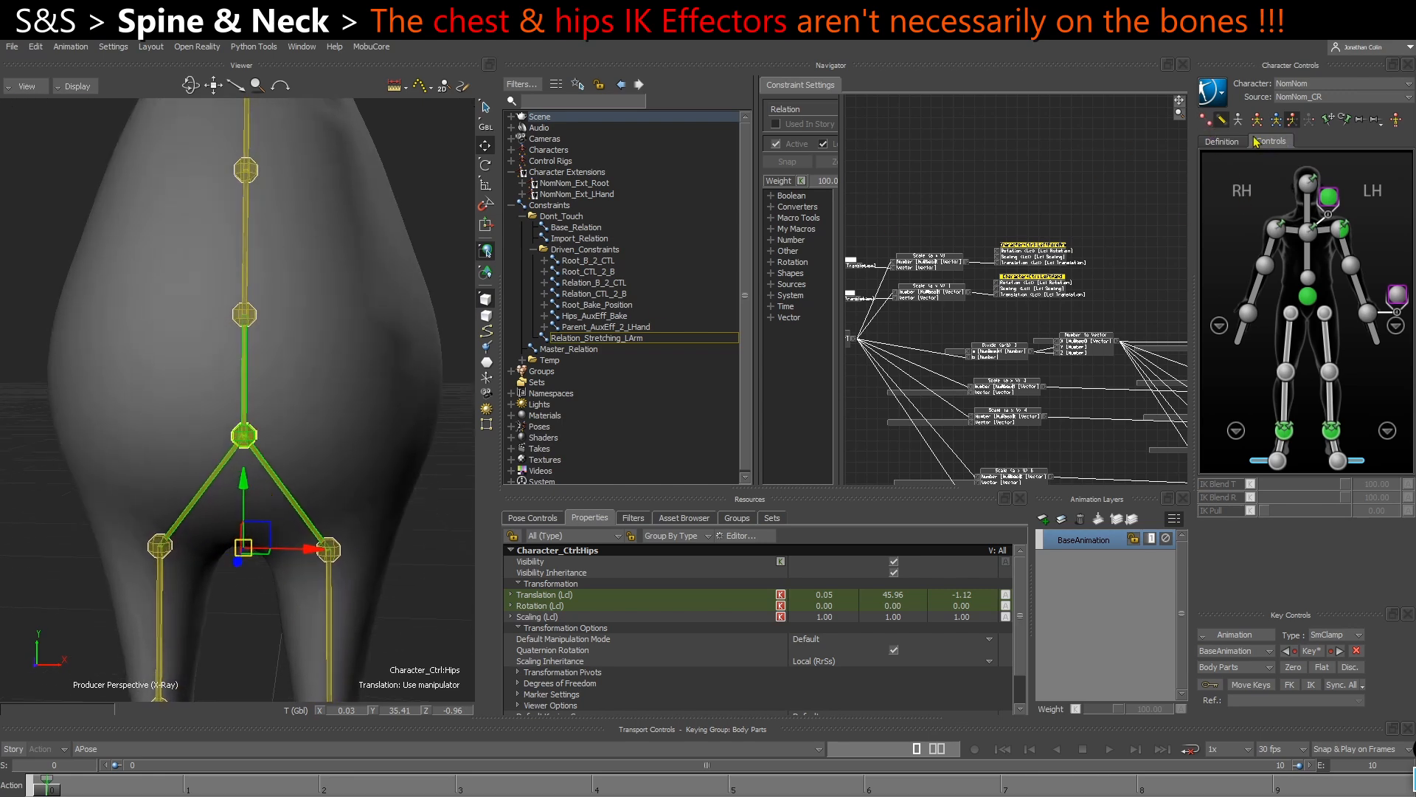
click(1204, 125)
shift+drag(316, 538, 308, 574)
click(309, 573)
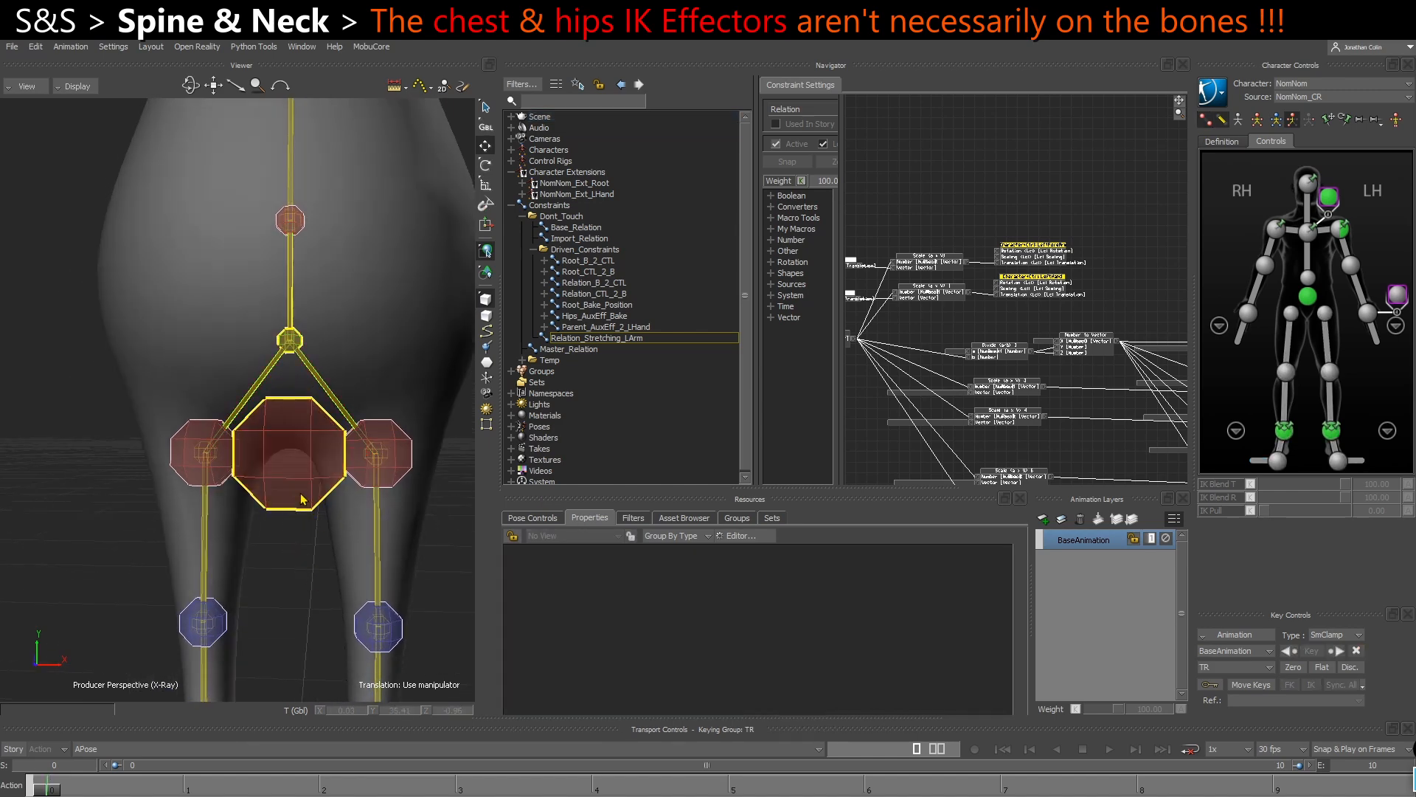
Compare the pivots of the hips IK effector and the hips FK control, toggling the display of the rig's effectors and bones.
click(306, 492)
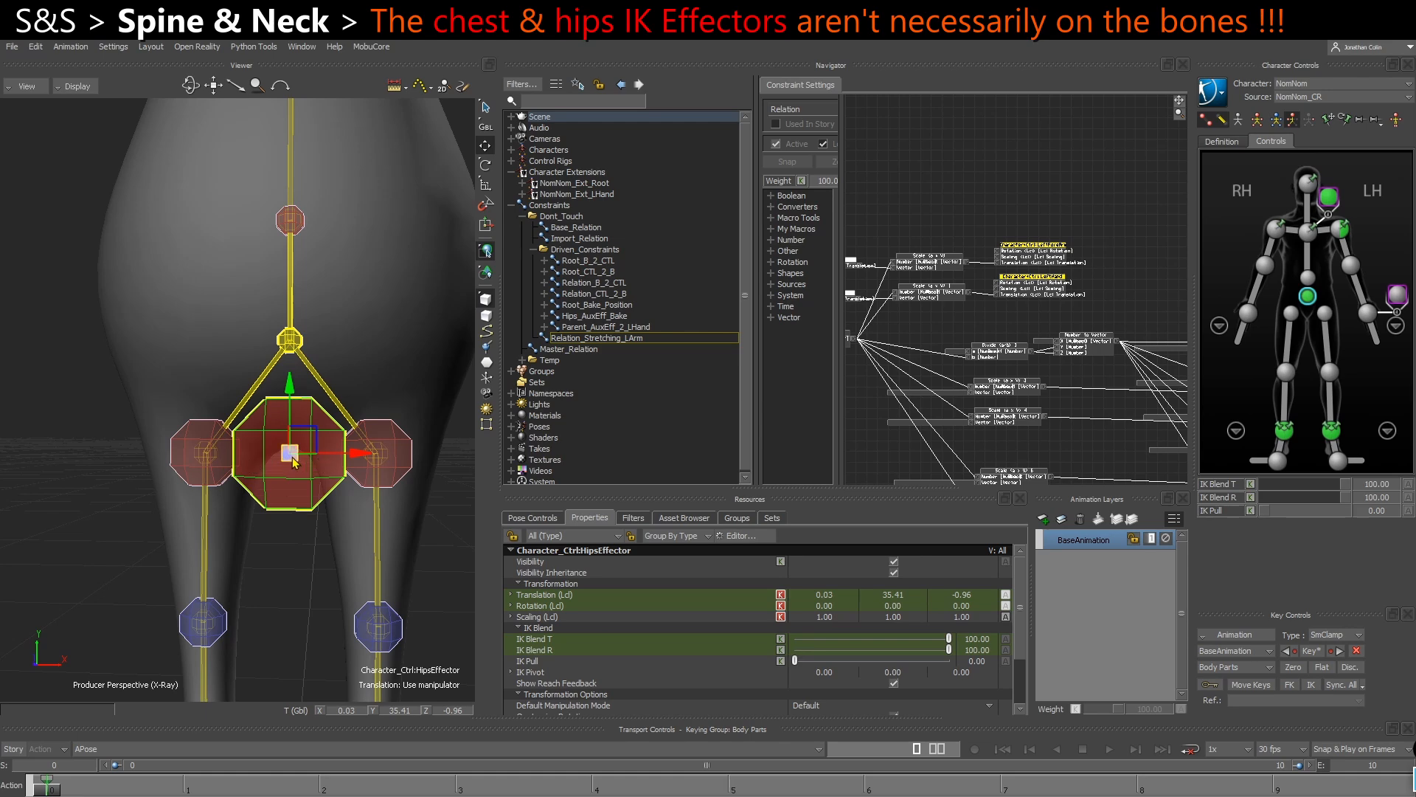
alt+middle_drag(296, 369, 300, 398)
click(301, 375)
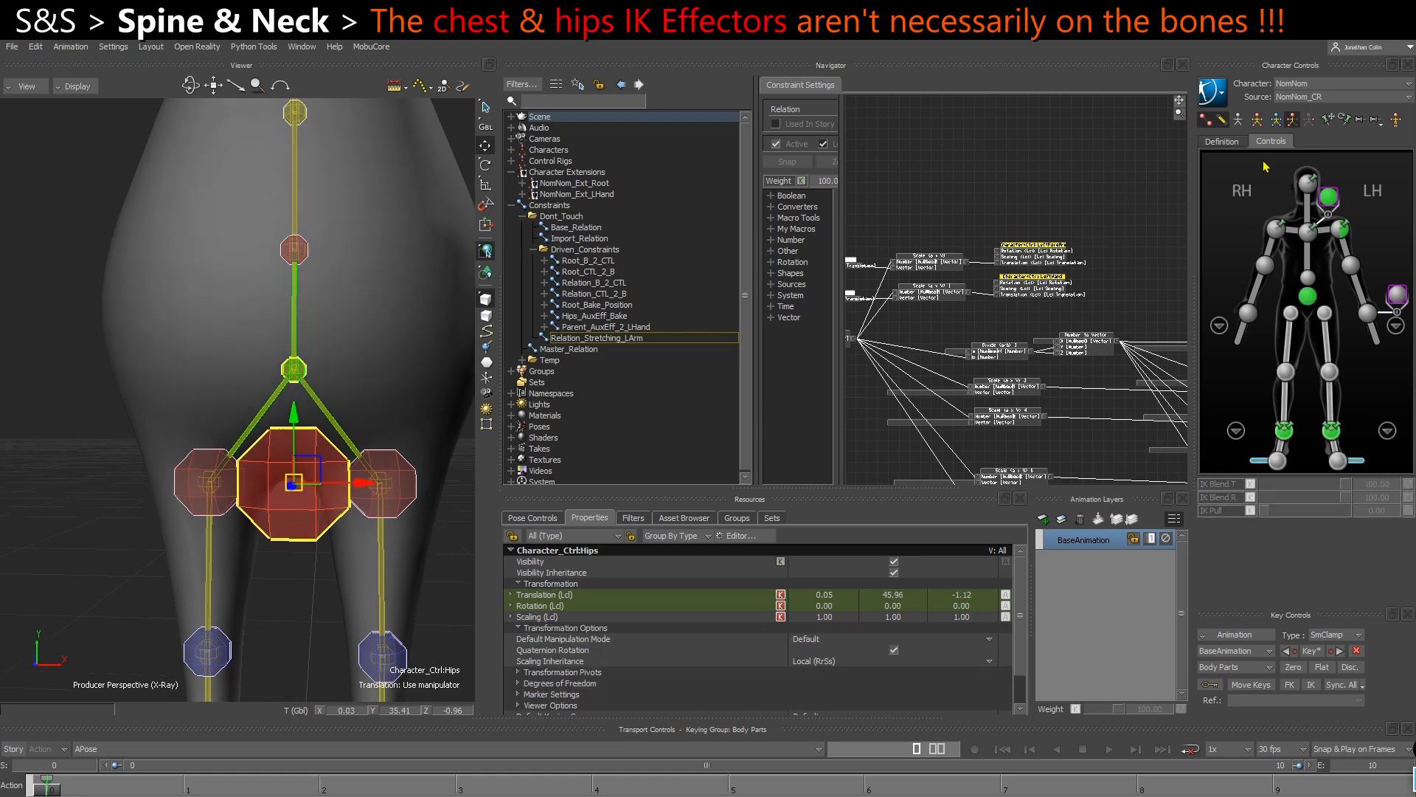
click(1221, 120)
click(1208, 122)
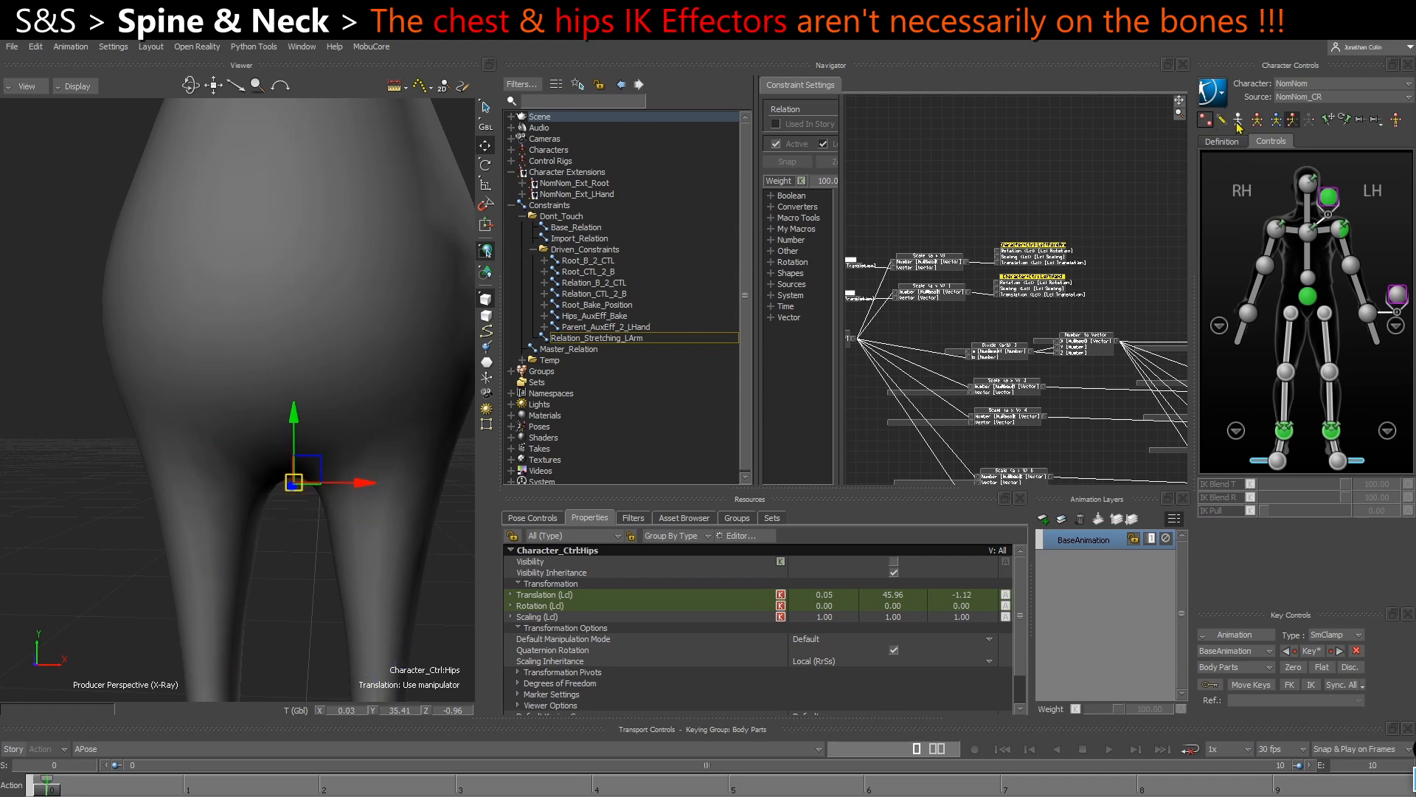
click(1239, 122)
alt+middle_drag(312, 265, 306, 437)
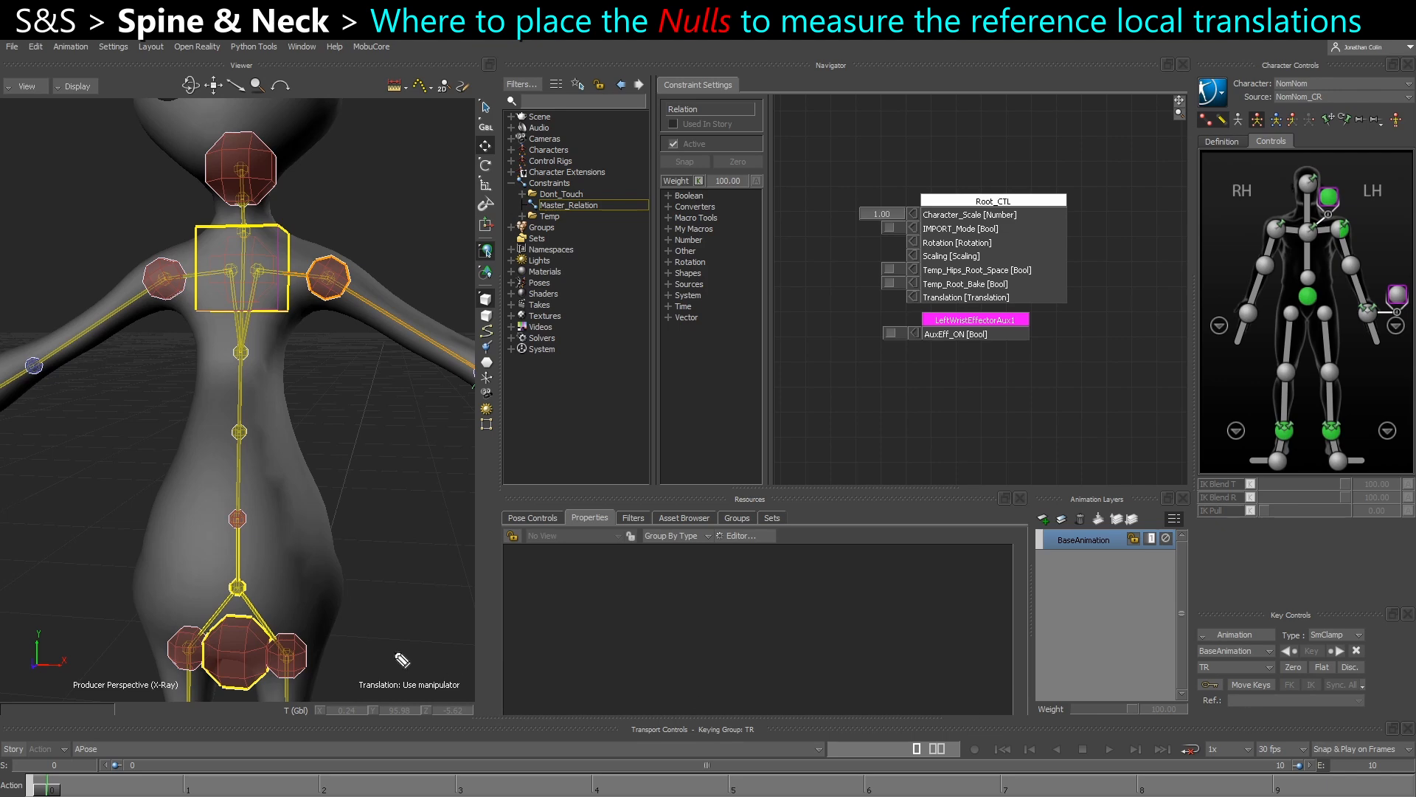
click(238, 519)
shift+click(244, 442)
shift+click(241, 355)
shift+click(245, 267)
mouse_move(252, 582)
mouse_down()
mouse_move(265, 543)
mouse_move(254, 532)
mouse_move(269, 535)
mouse_move(253, 366)
mouse_move(266, 282)
mouse_up()
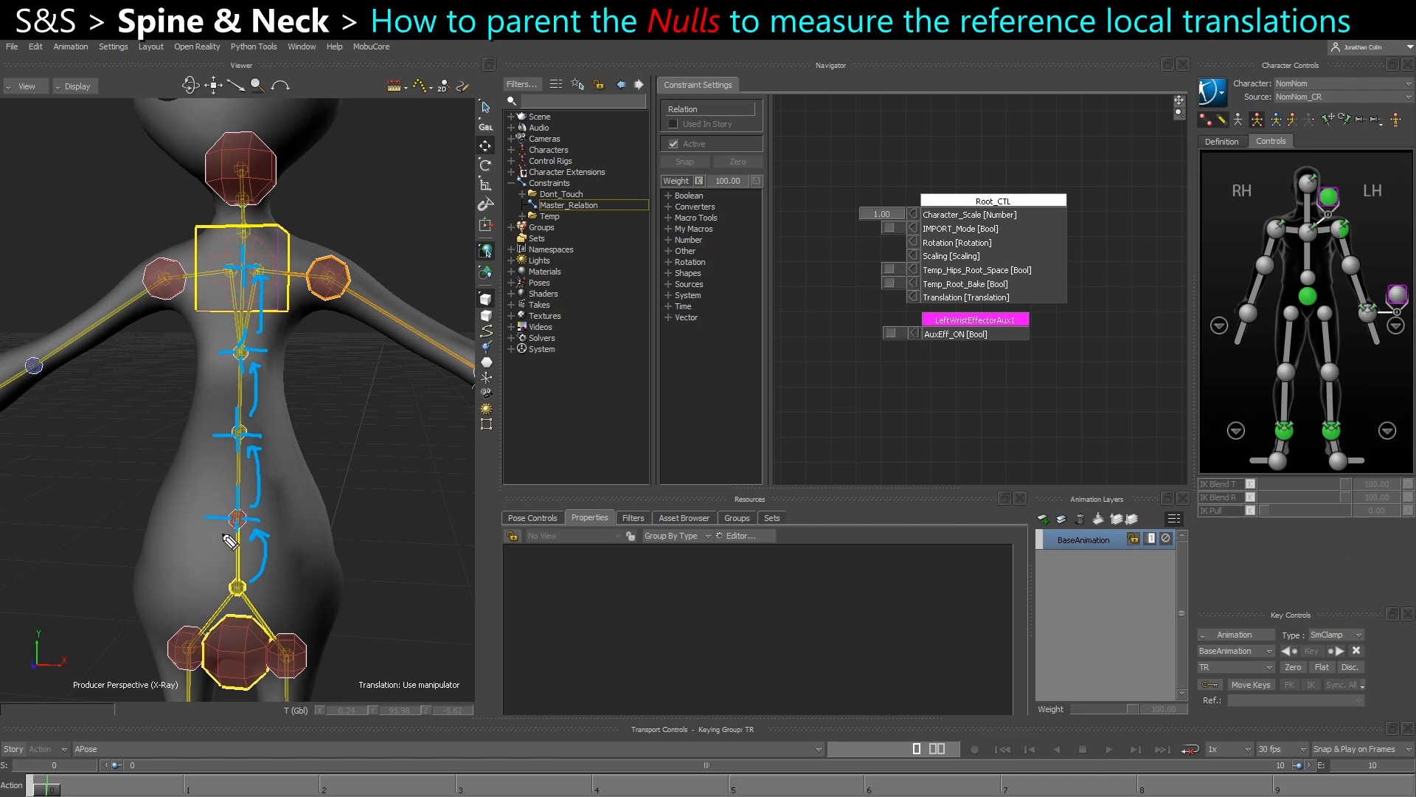
mouse_move(219, 536)
mouse_down()
mouse_move(218, 572)
mouse_move(236, 564)
mouse_up()
drag(229, 445, 226, 493)
drag(223, 362, 230, 408)
drag(221, 283, 230, 333)
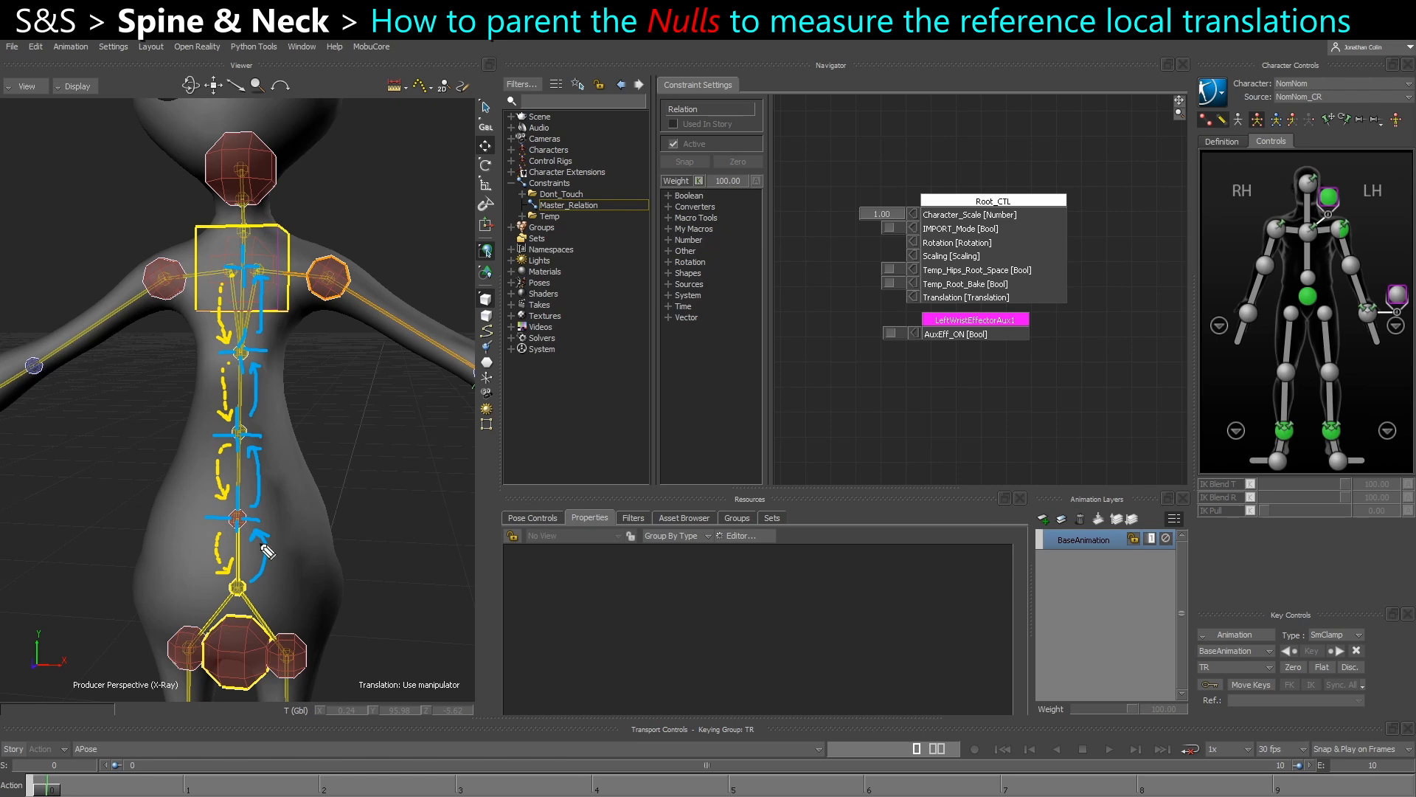
drag(274, 547, 295, 544)
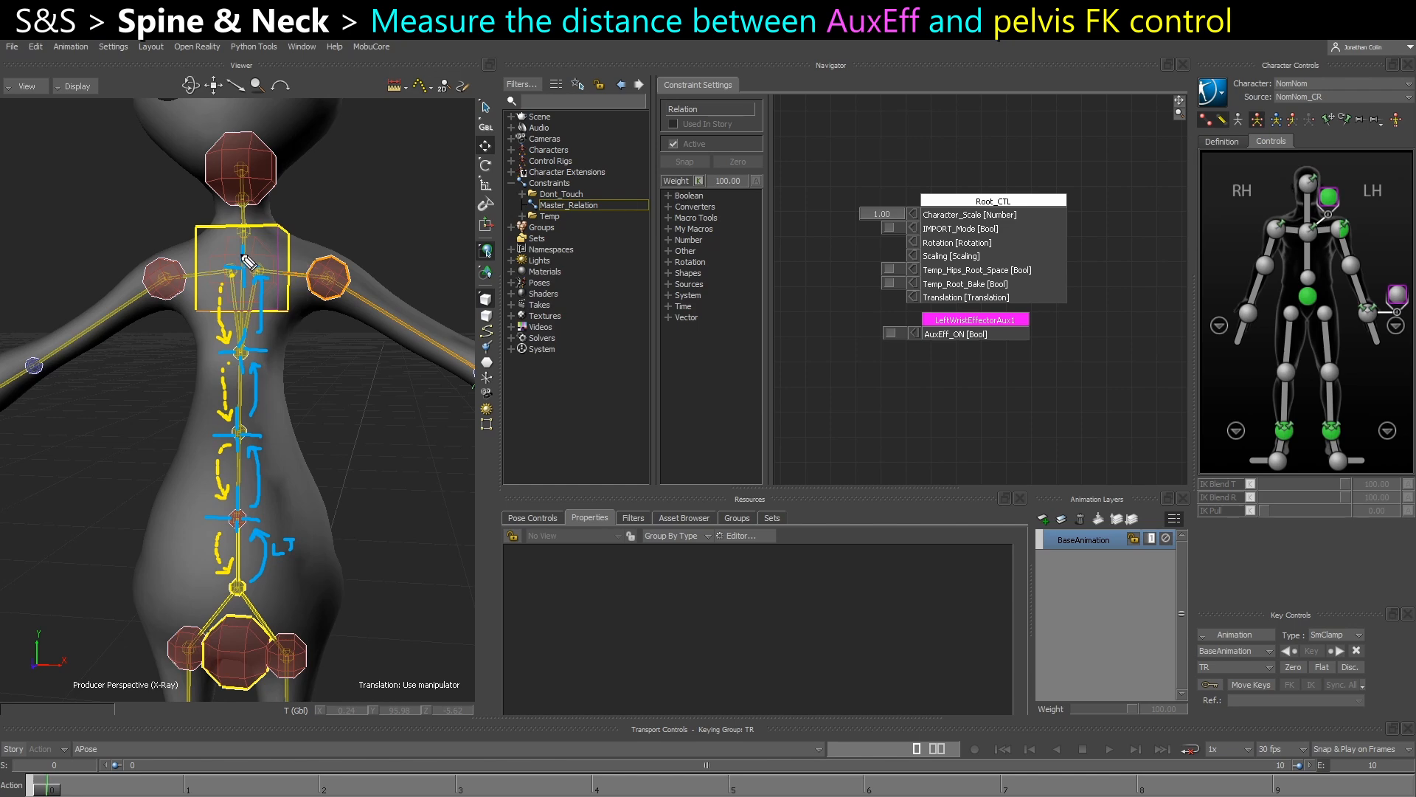
mouse_move(304, 230)
mouse_down()
mouse_move(219, 218)
mouse_move(194, 299)
mouse_move(276, 319)
mouse_move(301, 233)
mouse_up()
mouse_move(301, 319)
mouse_down()
mouse_move(389, 479)
mouse_move(329, 590)
mouse_move(228, 592)
mouse_move(248, 584)
mouse_up()
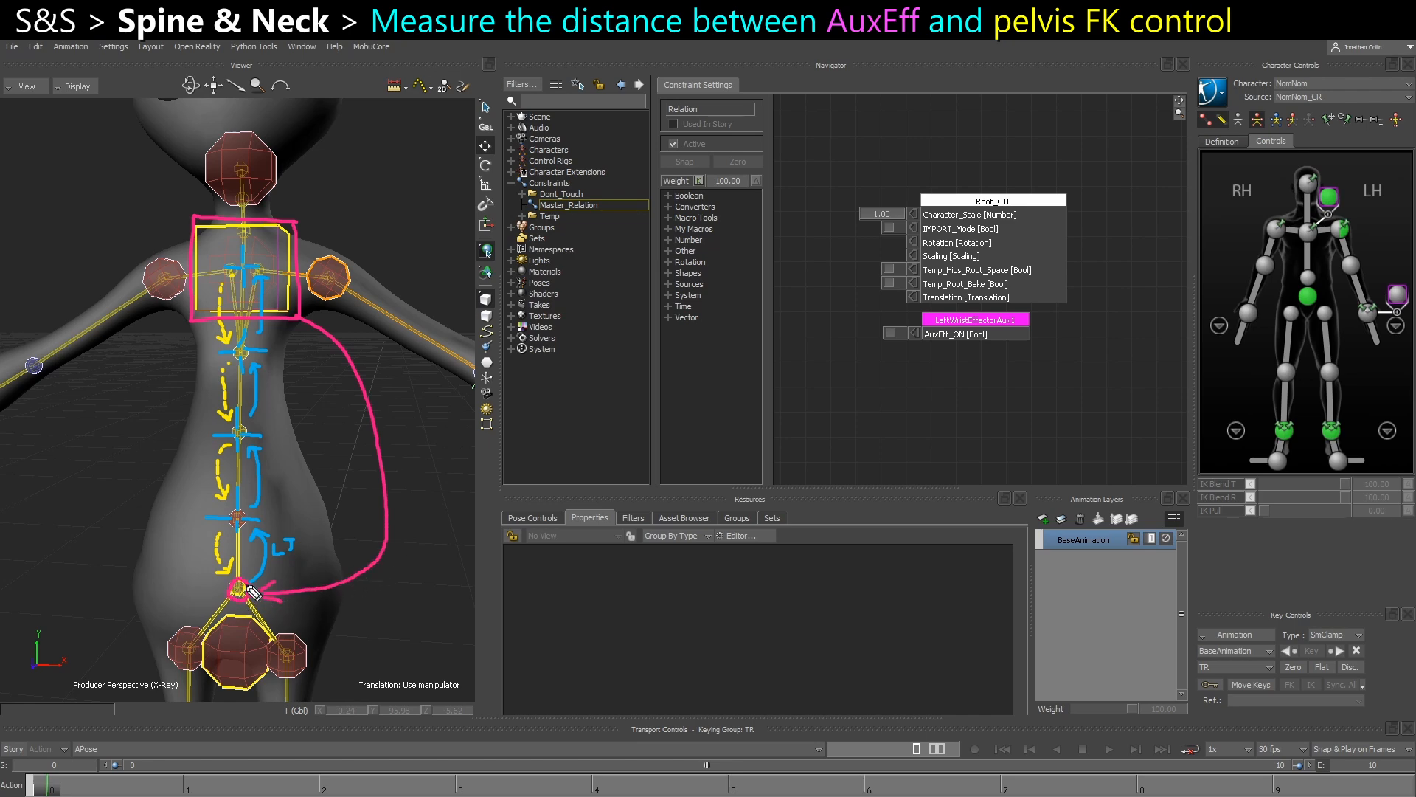
mouse_move(257, 637)
mouse_down()
mouse_move(220, 662)
mouse_move(252, 669)
mouse_up()
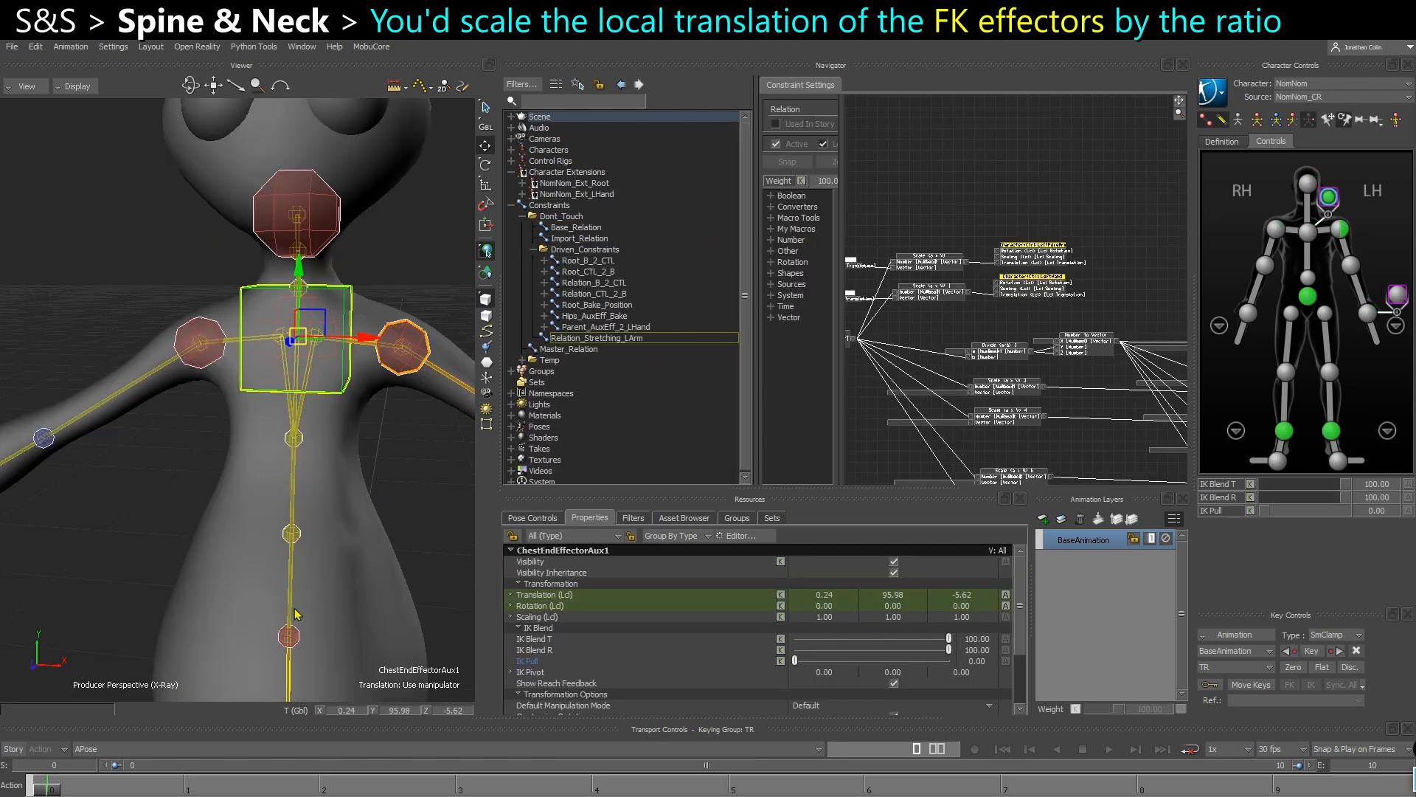
scroll(324, 574, down, 4)
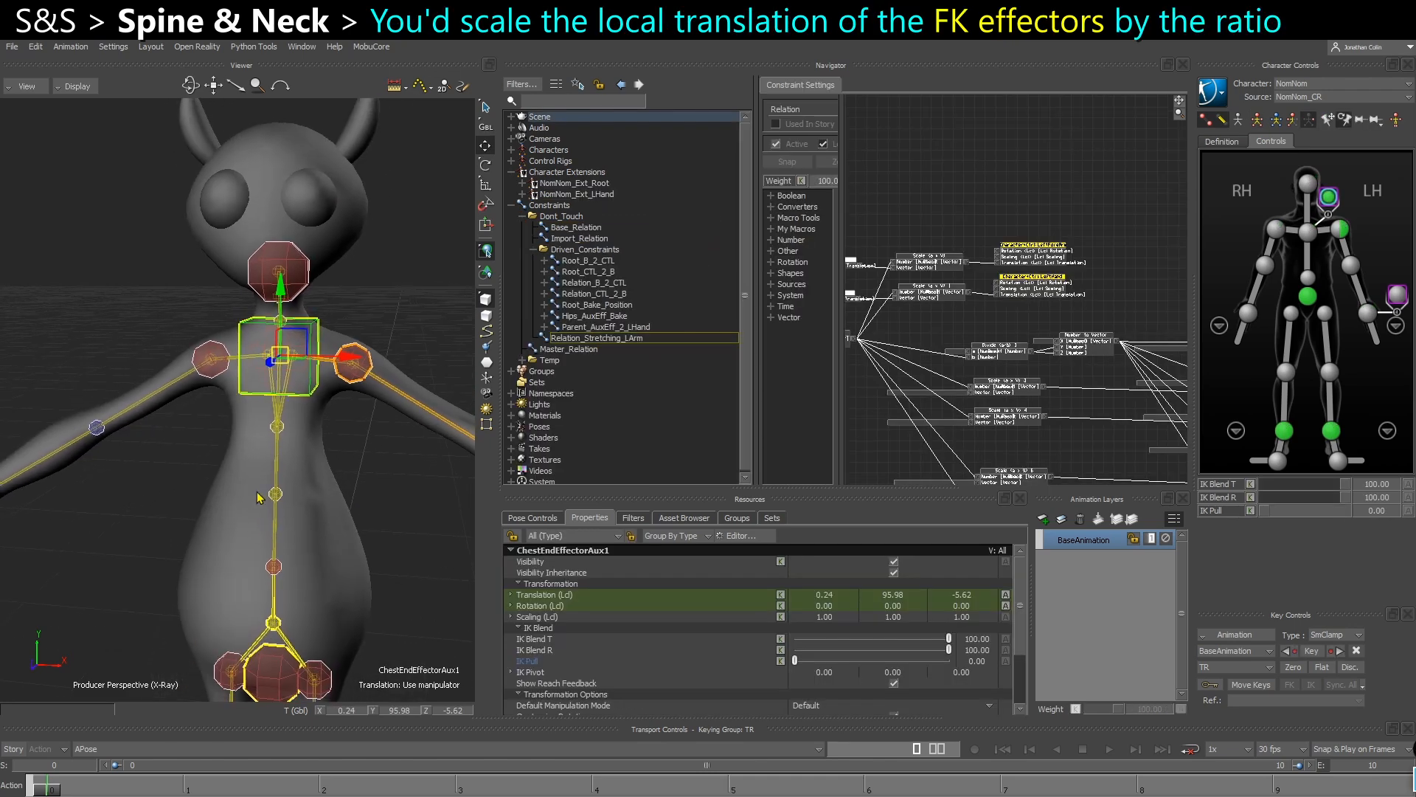
alt+middle_drag(273, 538, 270, 455)
alt+drag(270, 456, 293, 495)
alt+middle_drag(292, 496, 268, 508)
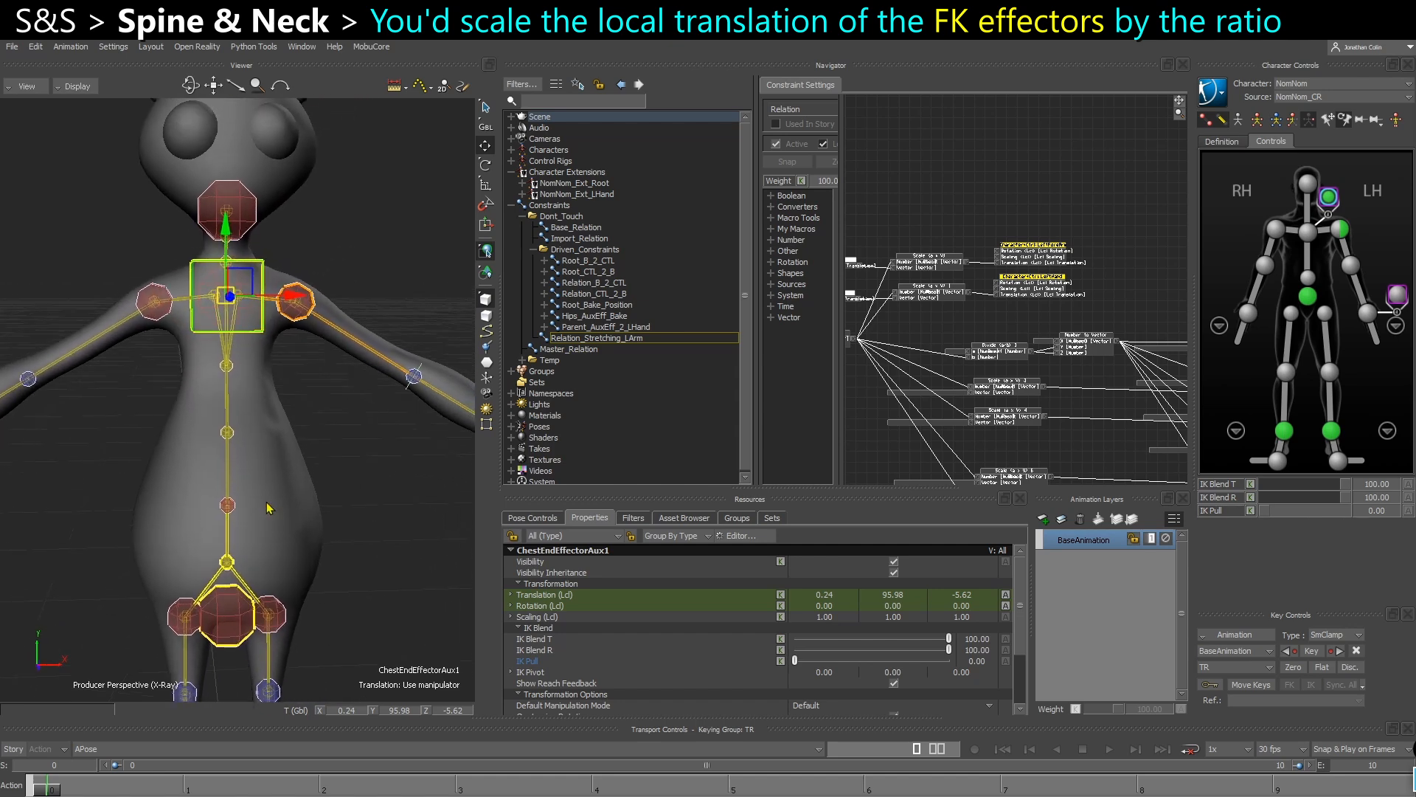
alt+drag(267, 508, 216, 497)
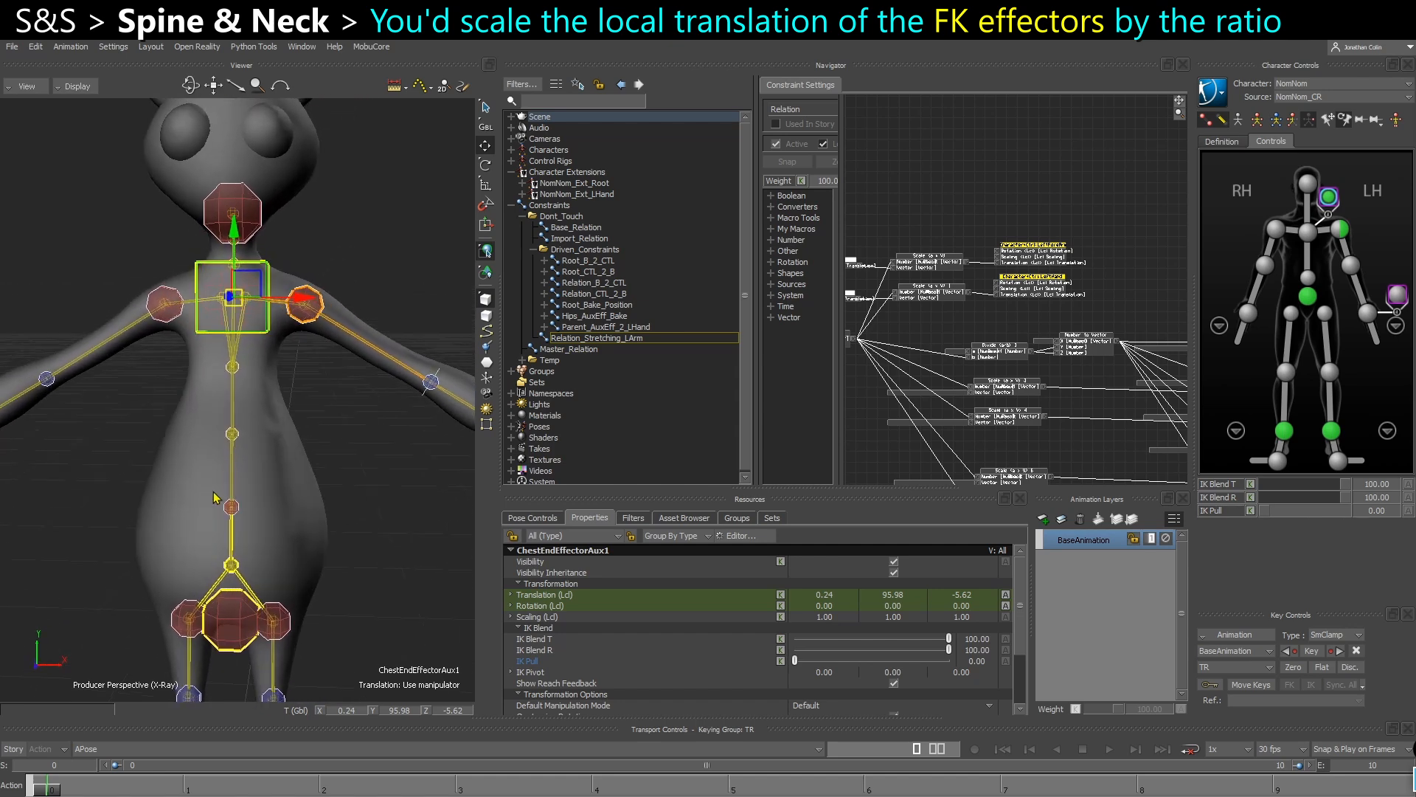
Widen the relation graph area, frame the whole character in the viewer and clear the selection.
drag(498, 480, 340, 472)
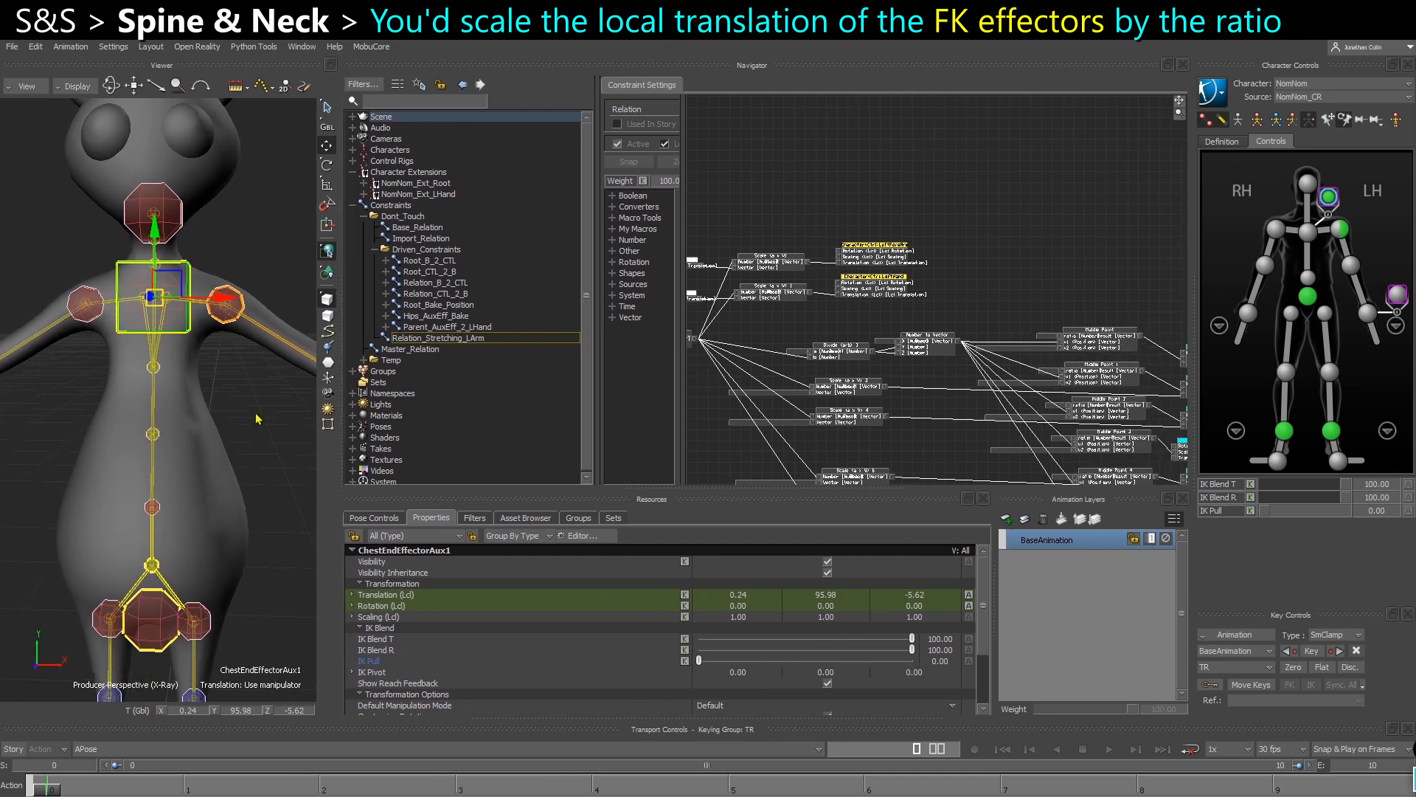
drag(597, 384, 533, 384)
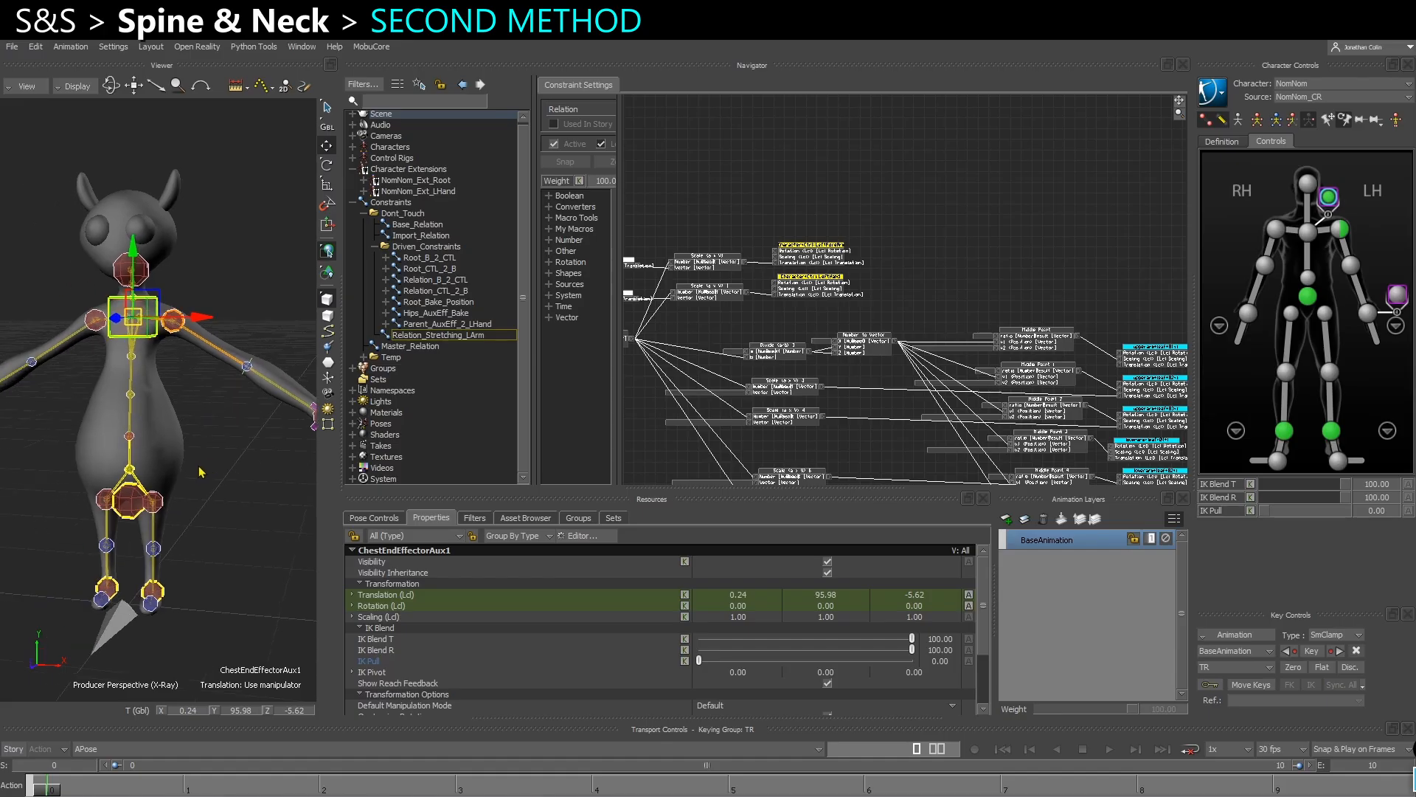
alt+middle_drag(199, 466, 207, 464)
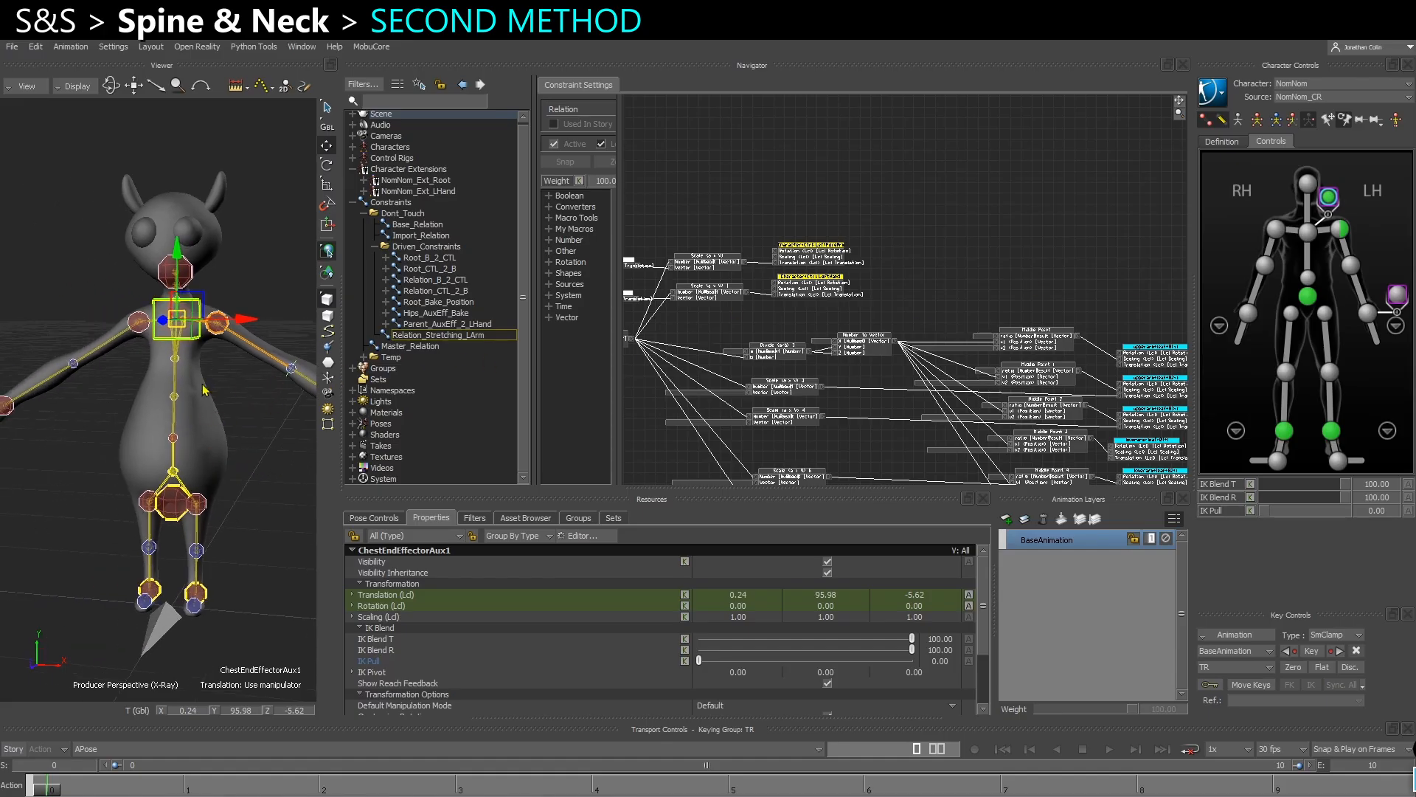
click(218, 383)
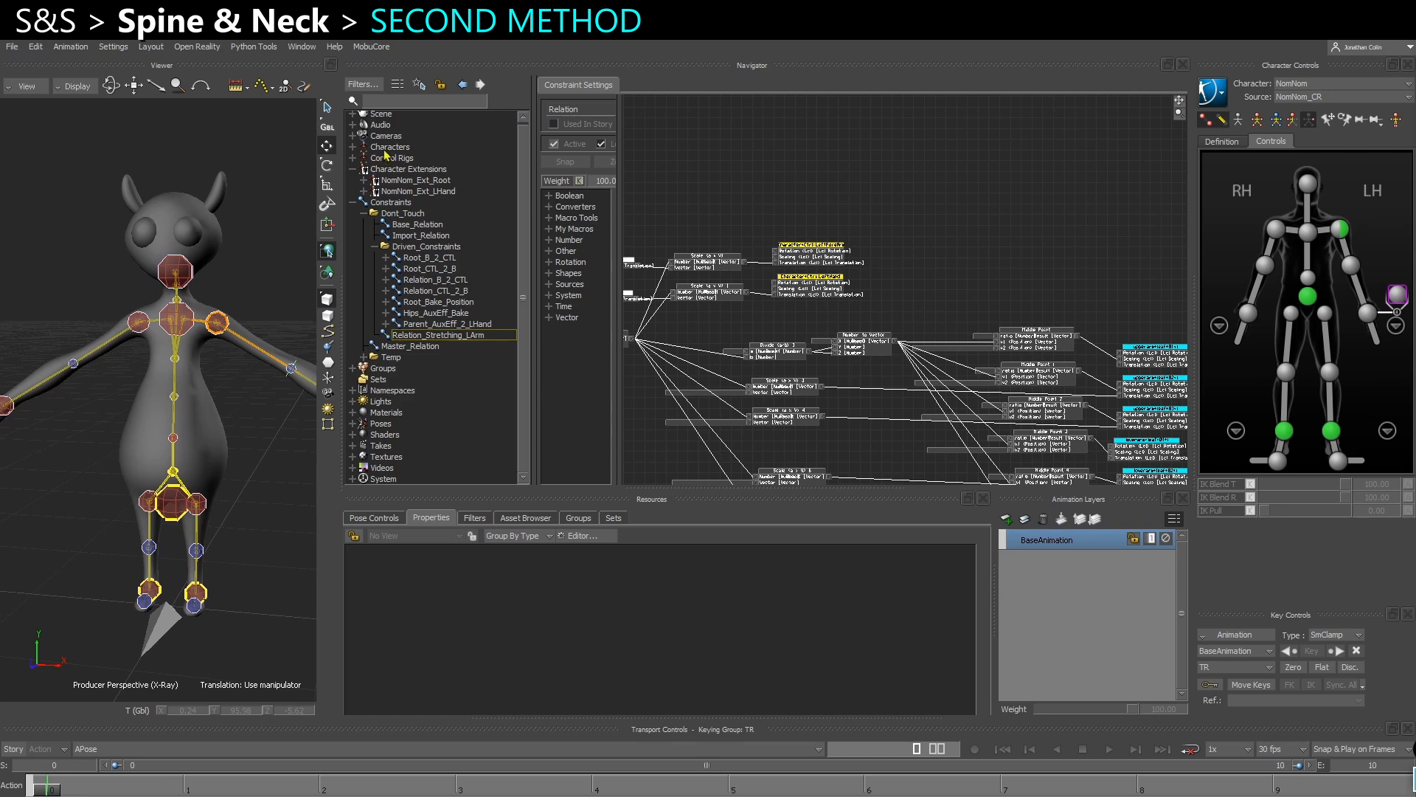
Show the NomNom character's properties in an enlarged area and set its Character Solver to HIK 2016 Solver.
double_click(388, 147)
click(396, 158)
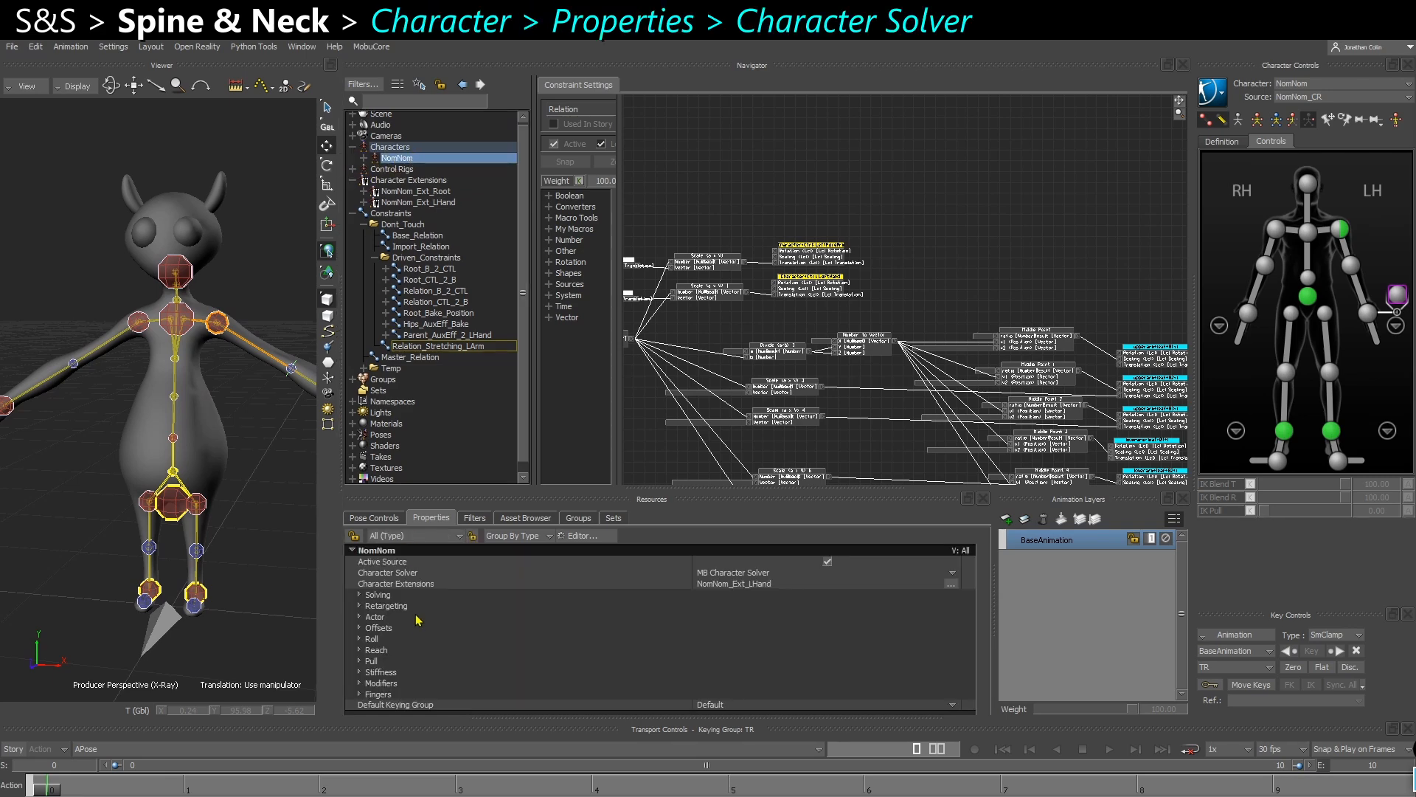
drag(418, 492, 423, 379)
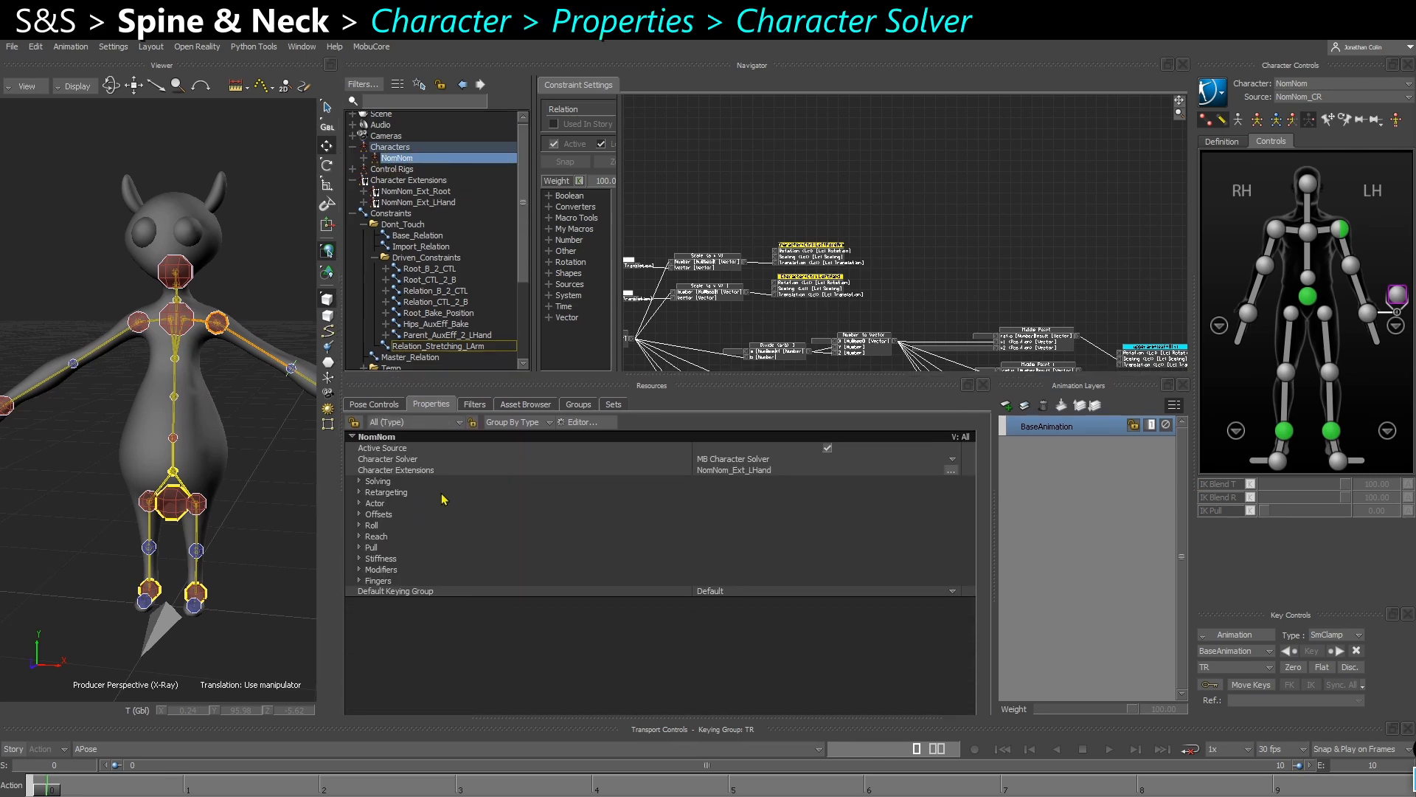
click(714, 463)
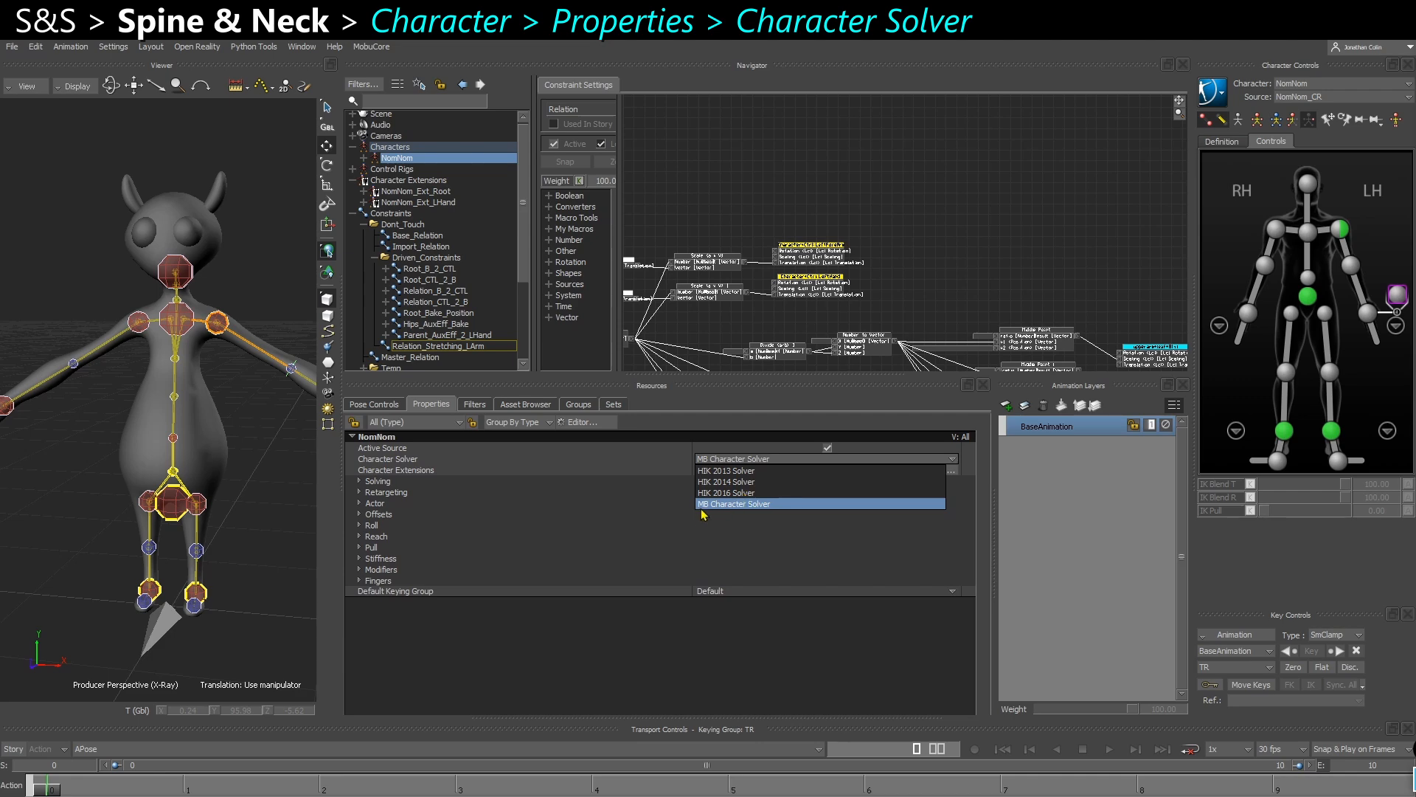
click(721, 493)
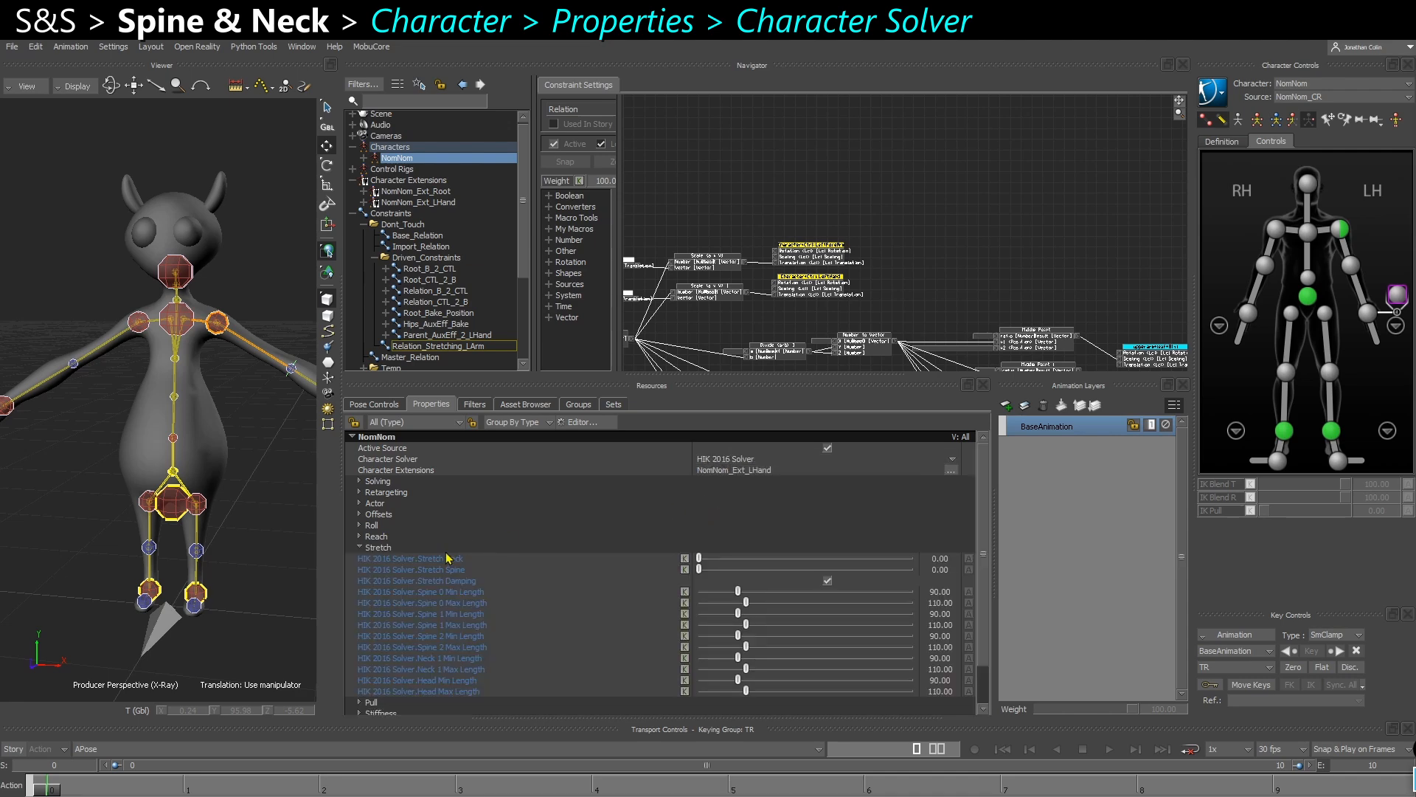
Widen the stretch limits to Spine 0 49.12–150.88, Spine 1 35.09–187.72, Spine 2 31.58–157.89, Neck 1 40.35–147.37 and Head 56.14–136.84.
scroll(388, 627, down, 2)
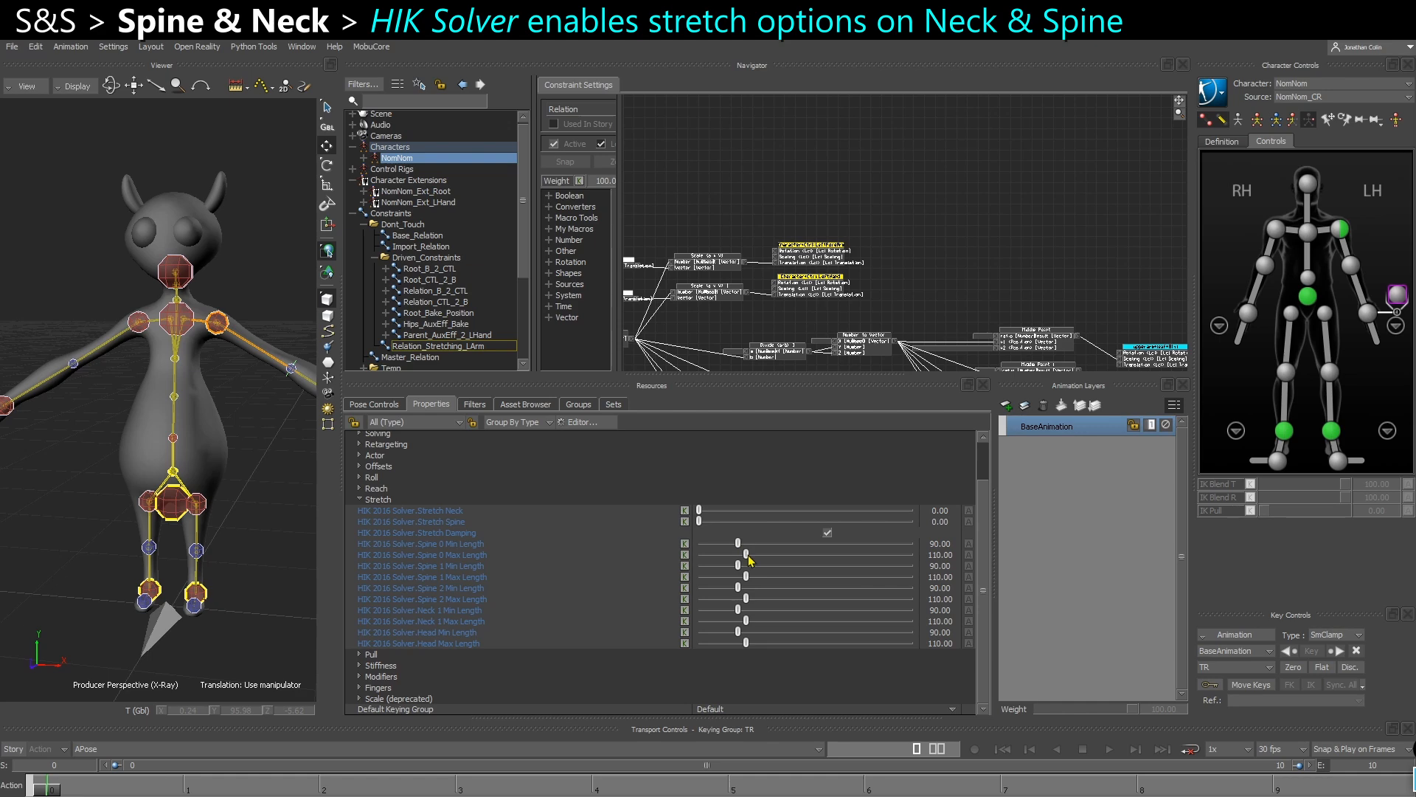
click(441, 555)
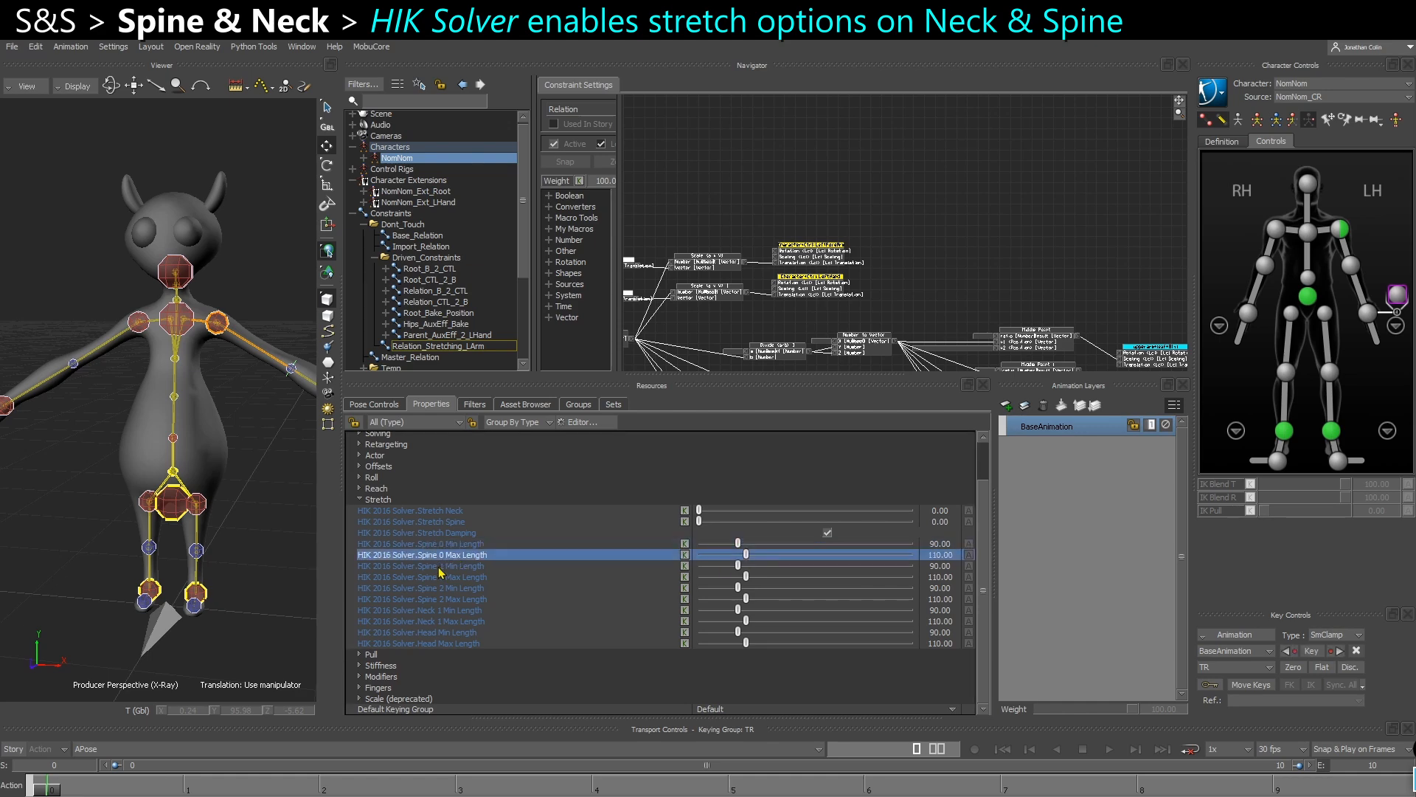
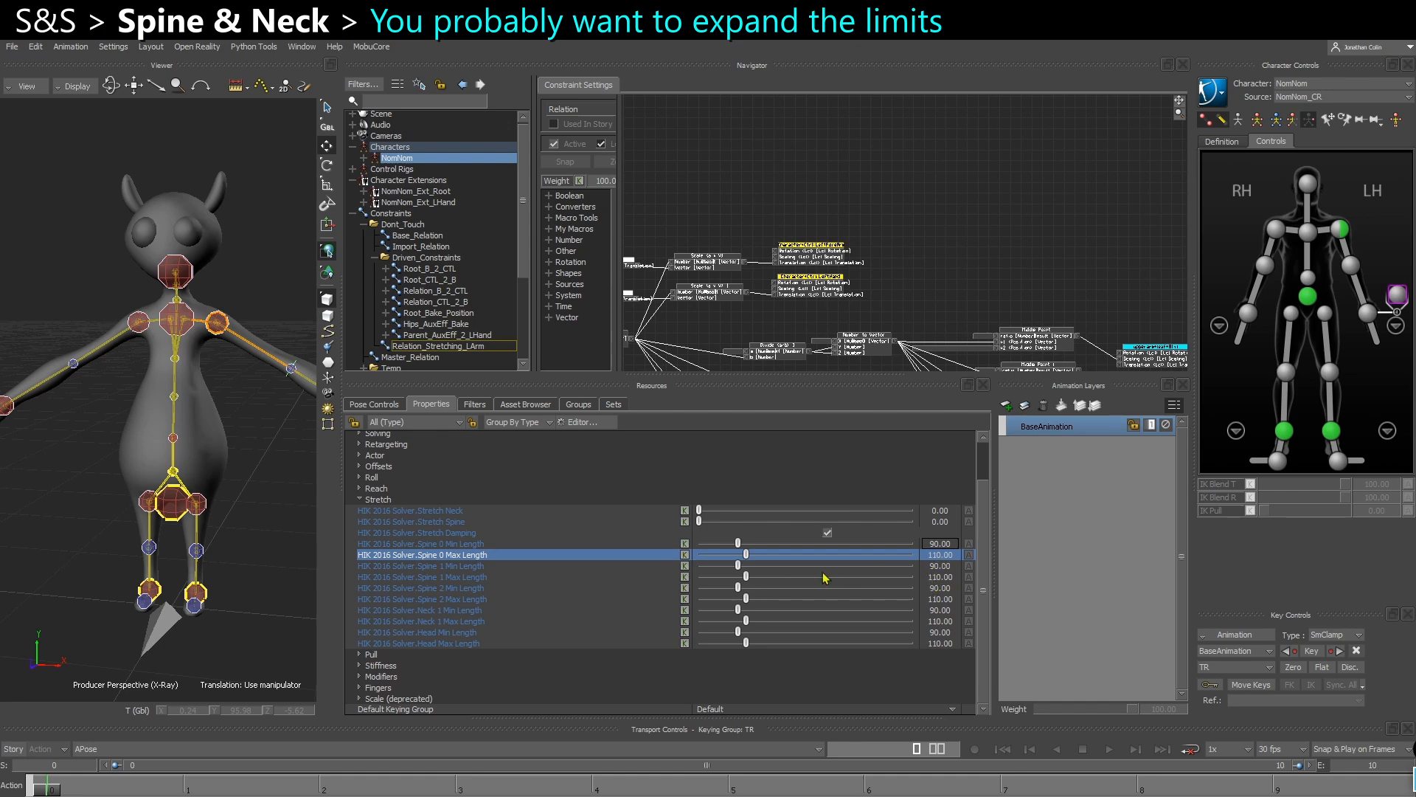
drag(747, 559, 762, 620)
Try moving the chest end effector with its IK blends raised, undo the move and set IK Blend T and R to 0.
click(175, 325)
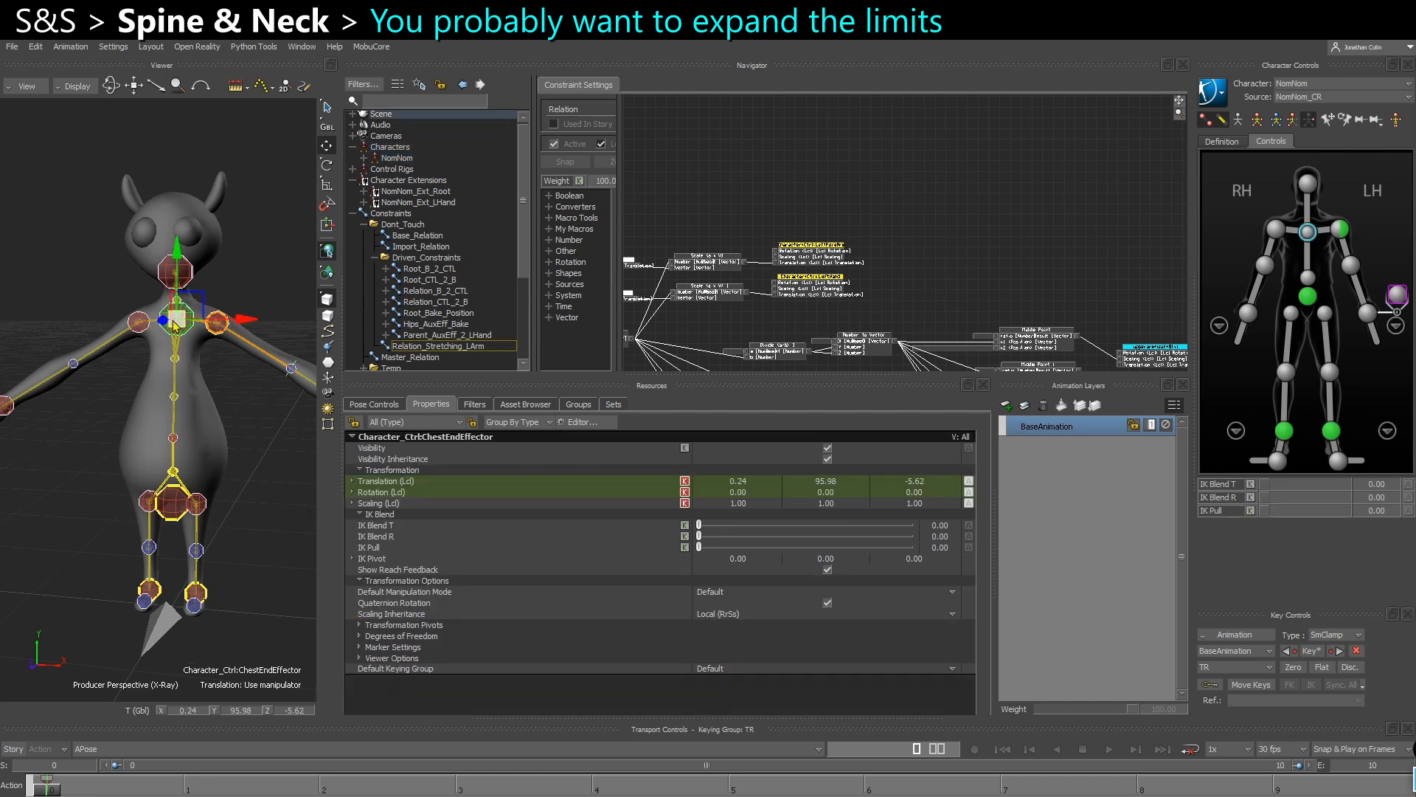
drag(177, 320, 182, 318)
drag(1315, 487, 1372, 498)
drag(180, 323, 179, 319)
key(ctrl+z)
drag(1272, 488, 1221, 505)
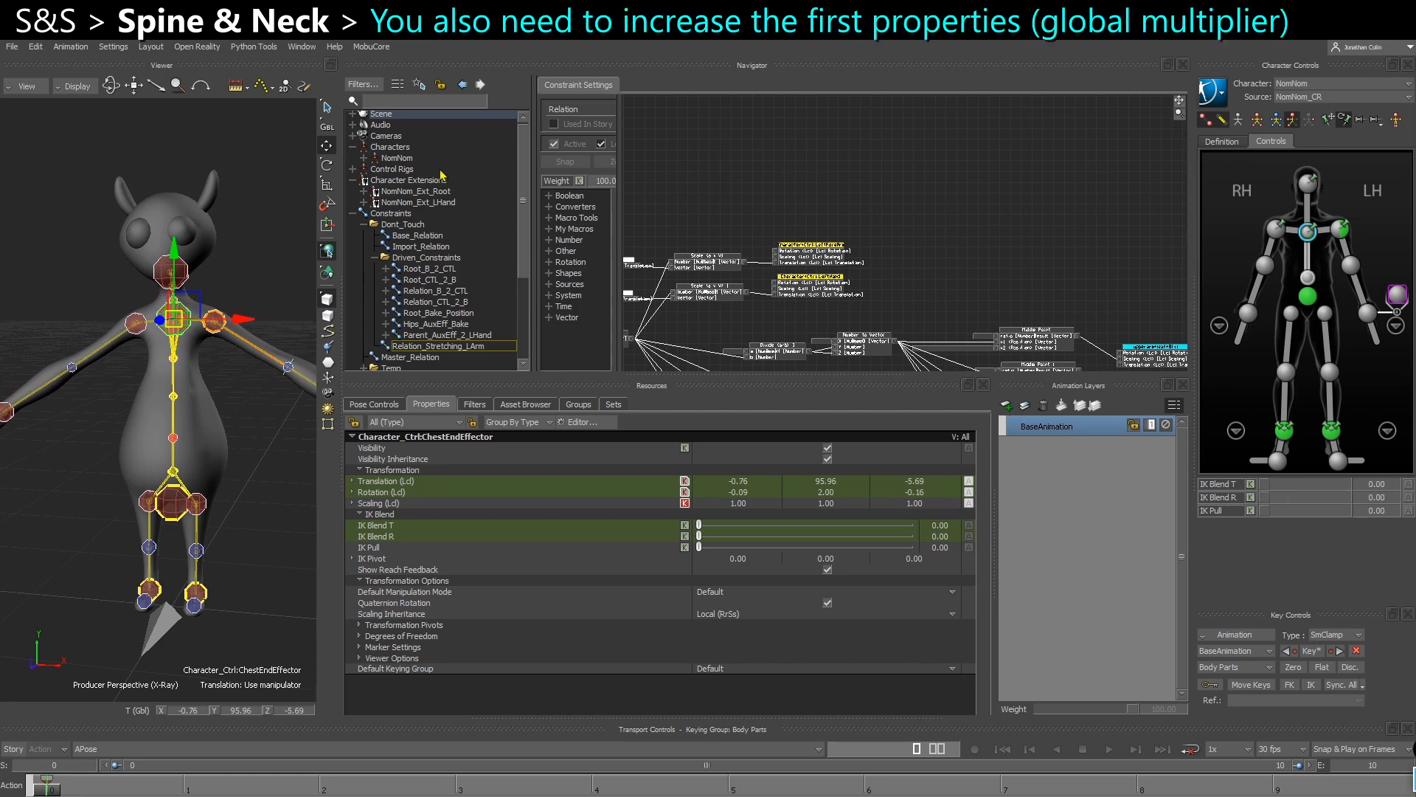
Set the NomNom character's Stretch Neck and Stretch Spine multipliers to 100.
click(397, 158)
scroll(461, 572, down, 2)
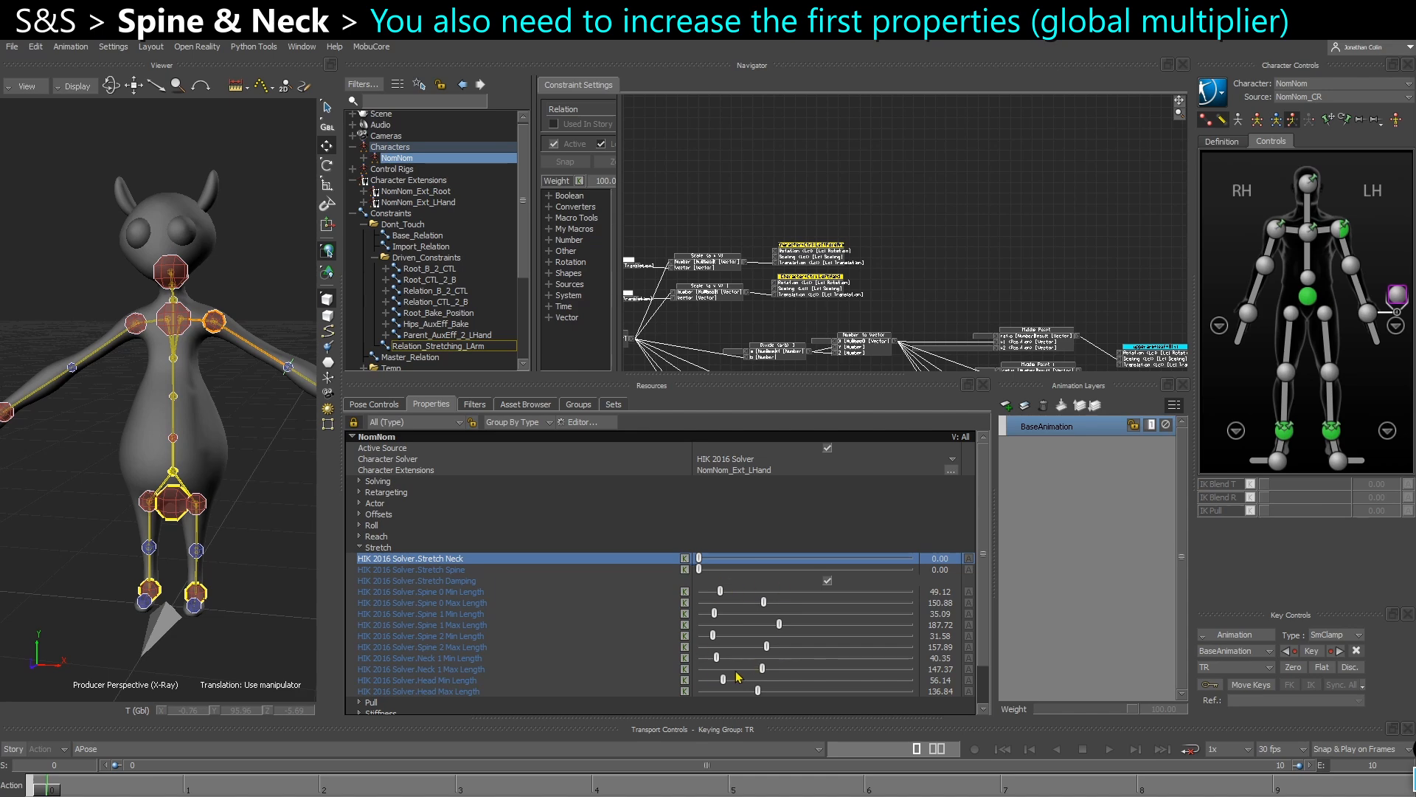
click(507, 593)
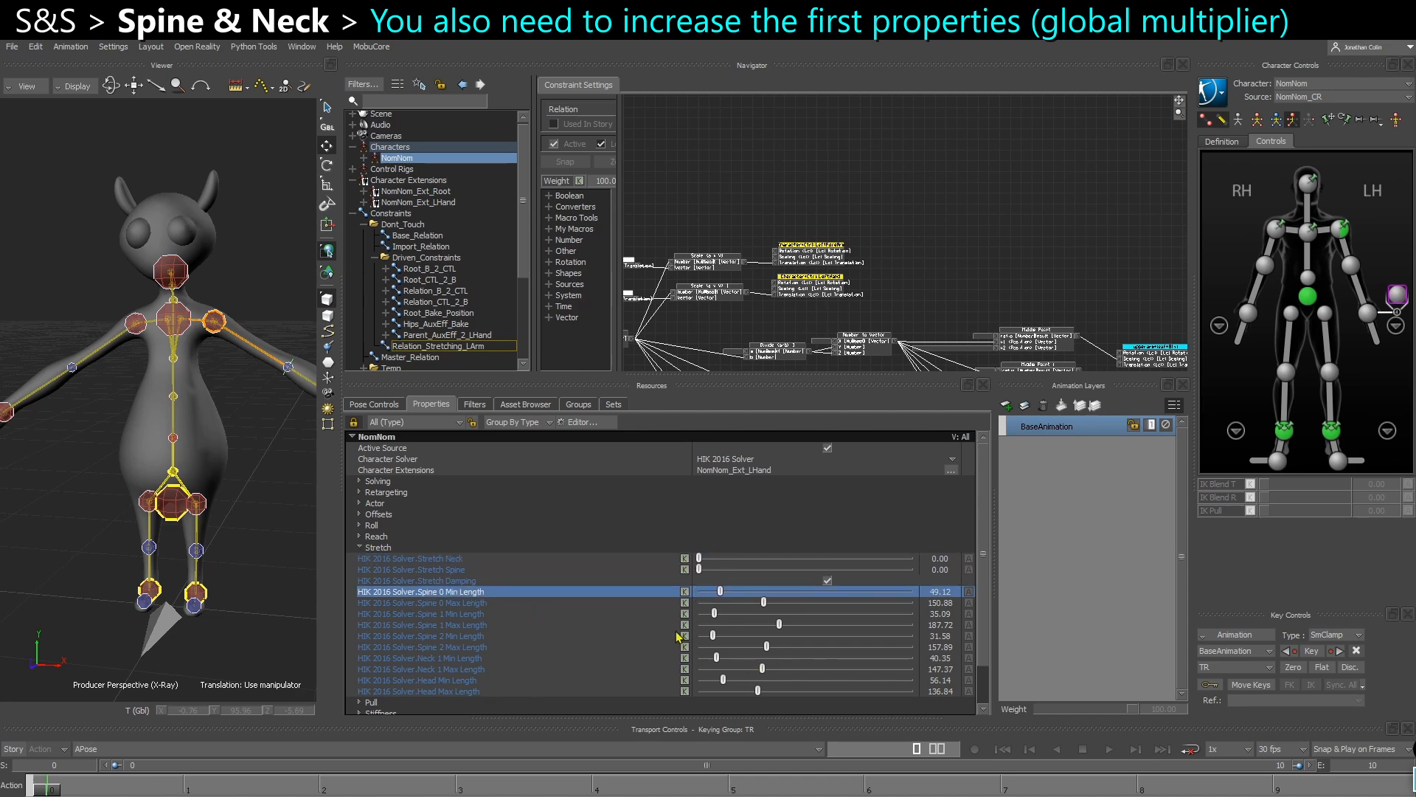
click(452, 570)
click(456, 559)
drag(700, 558, 915, 559)
drag(762, 572, 1054, 557)
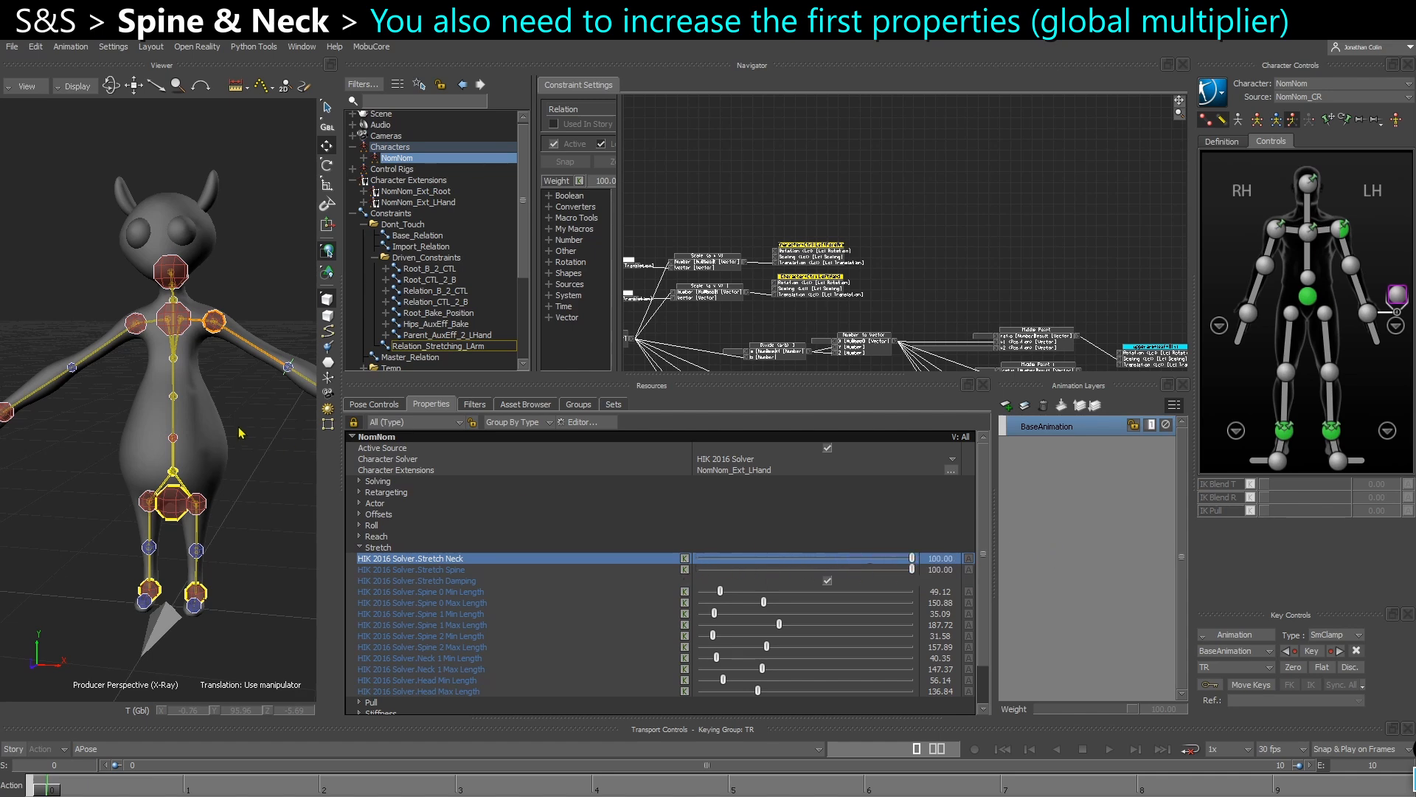
Stretch the spine by moving the chest end effector to about 3.28, 102.31, -7.37.
click(174, 321)
drag(174, 320, 152, 347)
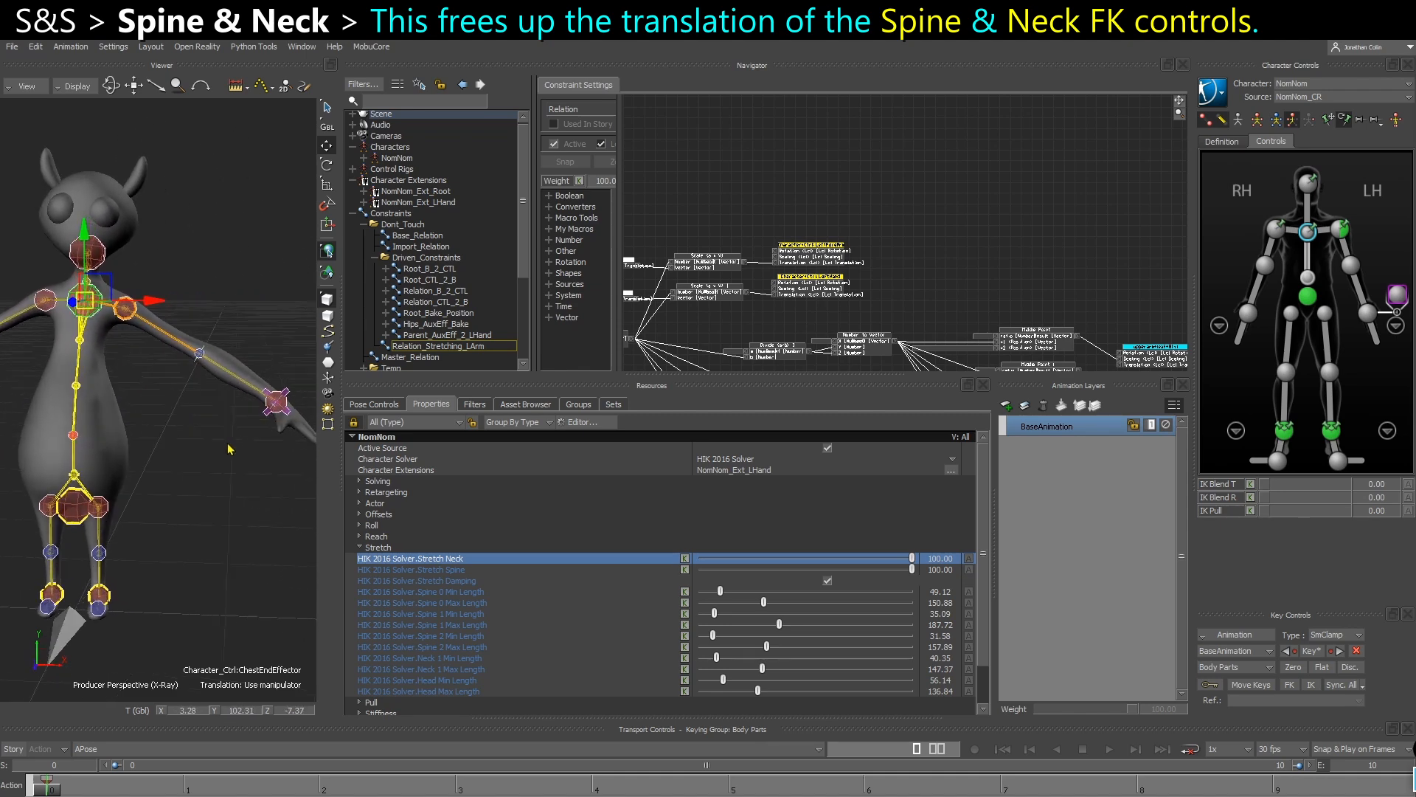
Move the left wrist effector to test the stretchy arm together with the solver's neck and spine stretch.
click(282, 410)
ctrl+shift+drag(278, 435, 209, 453)
ctrl+drag(49, 490, 78, 537)
mouse_move(237, 437)
mouse_down()
mouse_move(176, 387)
mouse_move(221, 450)
mouse_move(162, 409)
mouse_move(218, 447)
mouse_up()
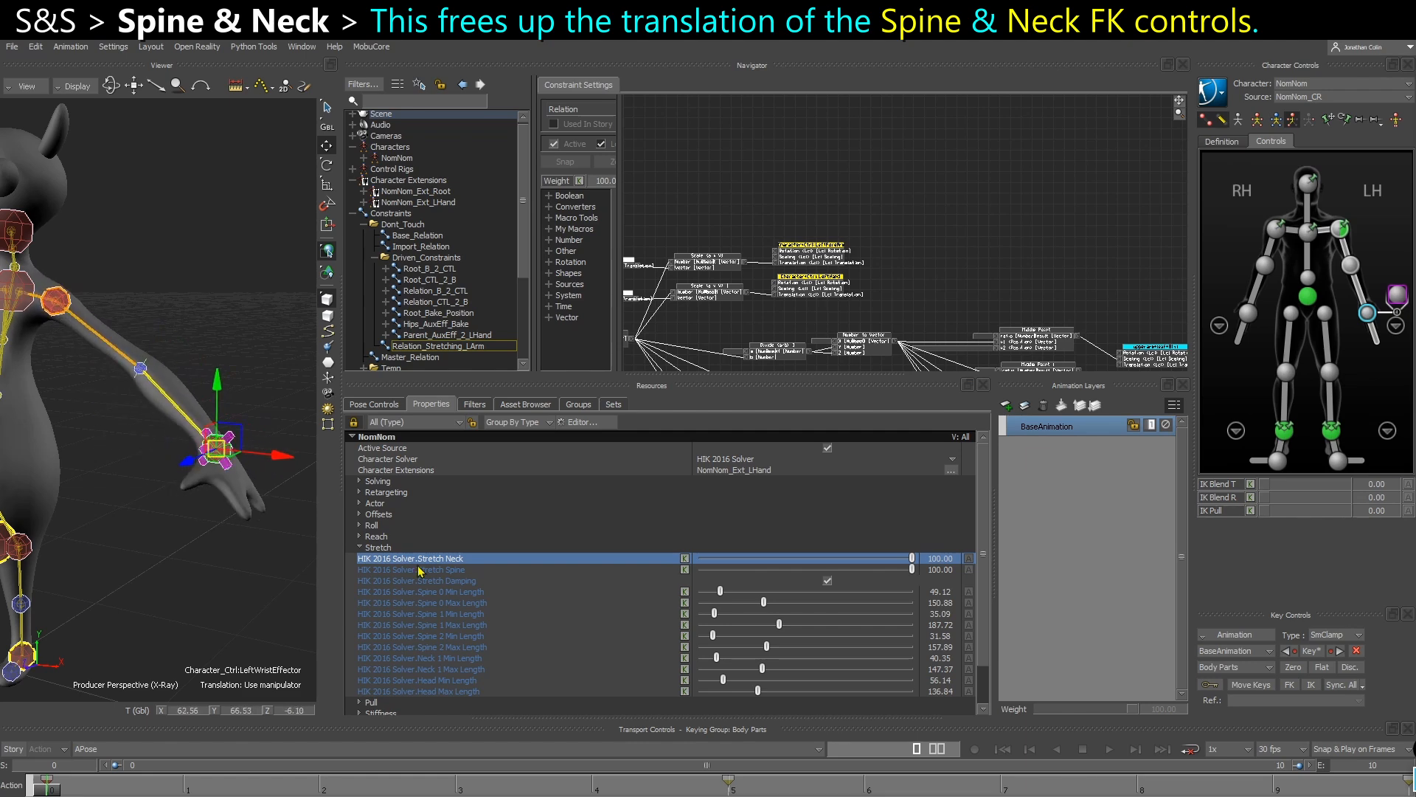
scroll(415, 587, down, 2)
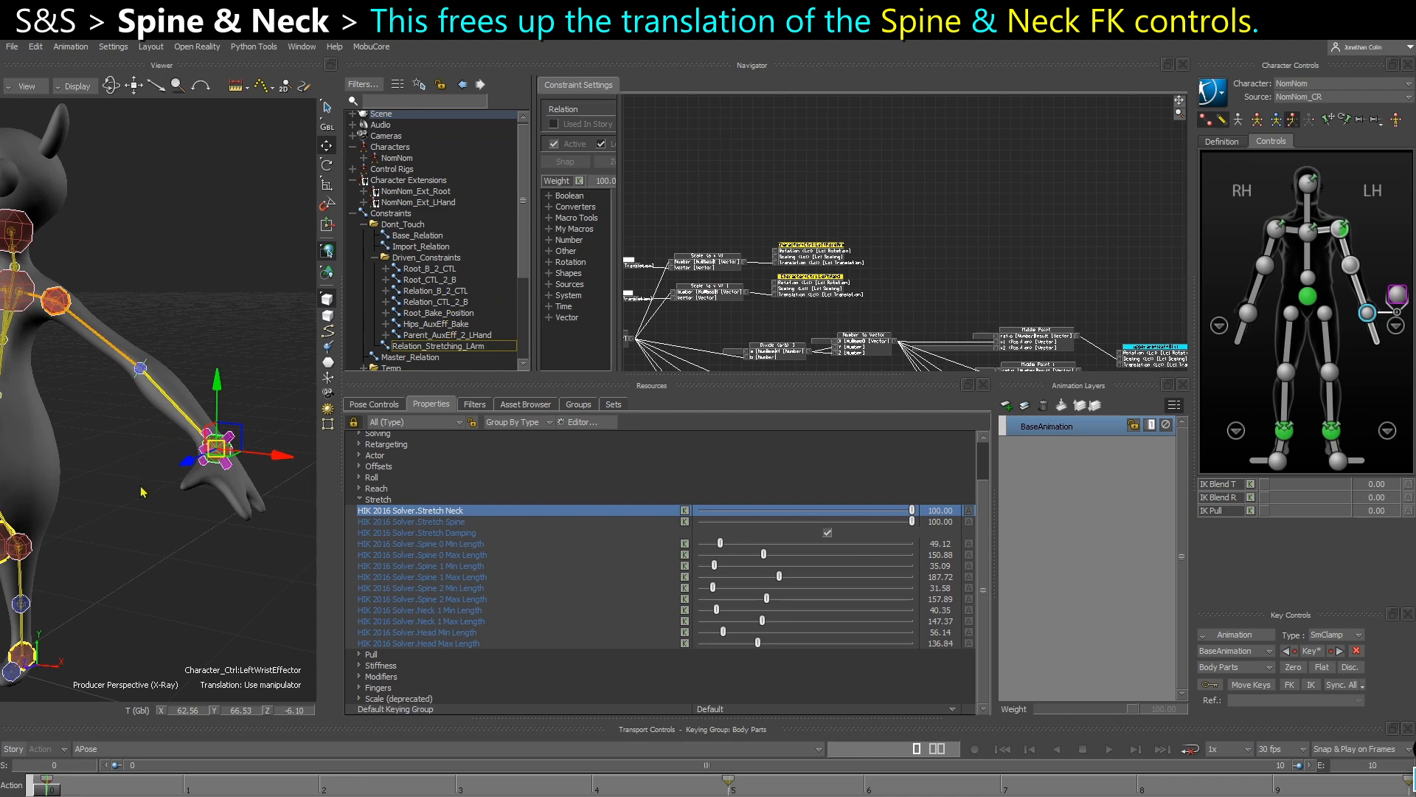
drag(216, 448, 126, 462)
alt+right_drag(126, 461, 70, 454)
alt+middle_drag(70, 454, 170, 476)
alt+drag(169, 471, 155, 468)
drag(149, 355, 136, 266)
Stretch the neck by moving the head effector to about -2.15, 116.70, -3.46.
click(127, 312)
alt+drag(166, 324, 120, 343)
alt+middle_drag(119, 343, 153, 410)
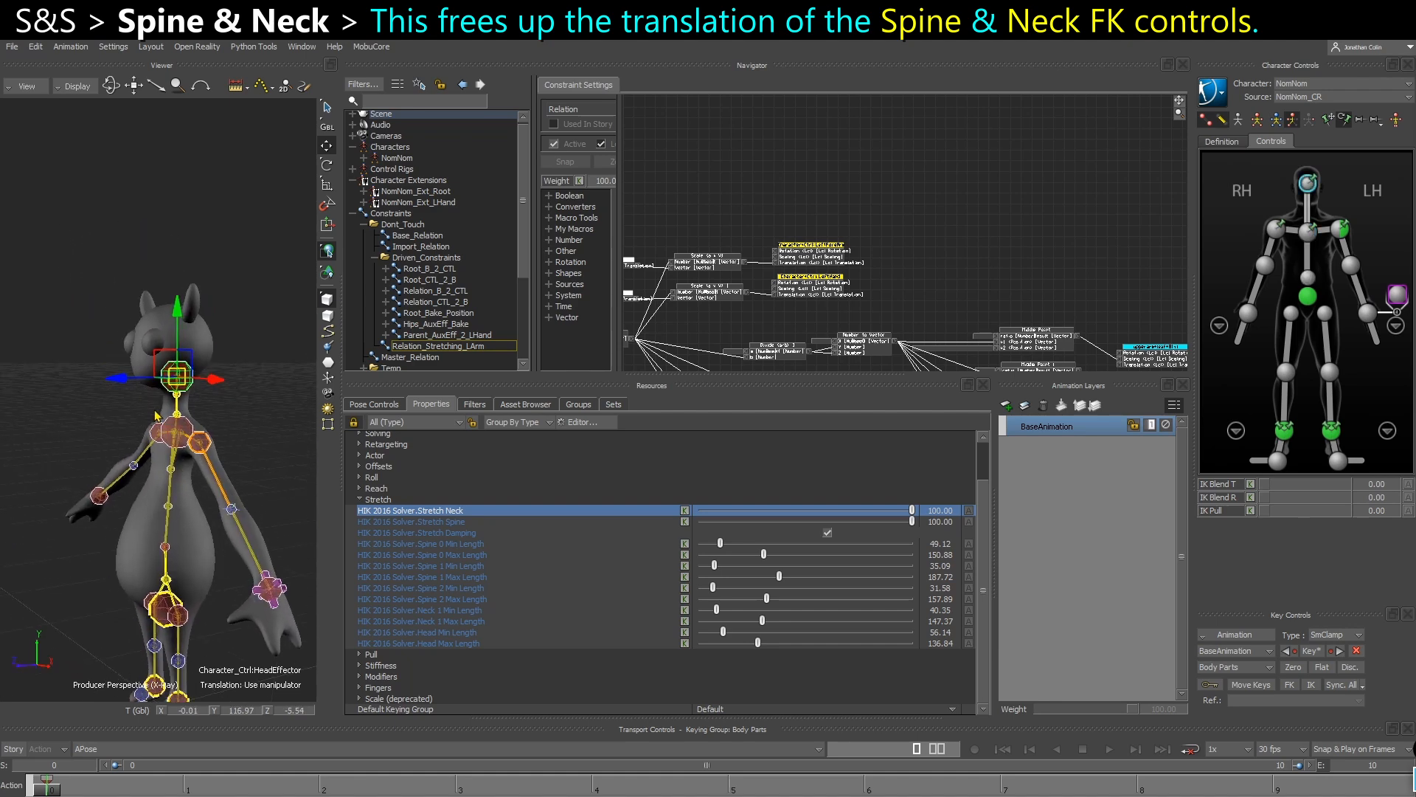
alt+right_drag(154, 410, 183, 413)
drag(179, 376, 181, 394)
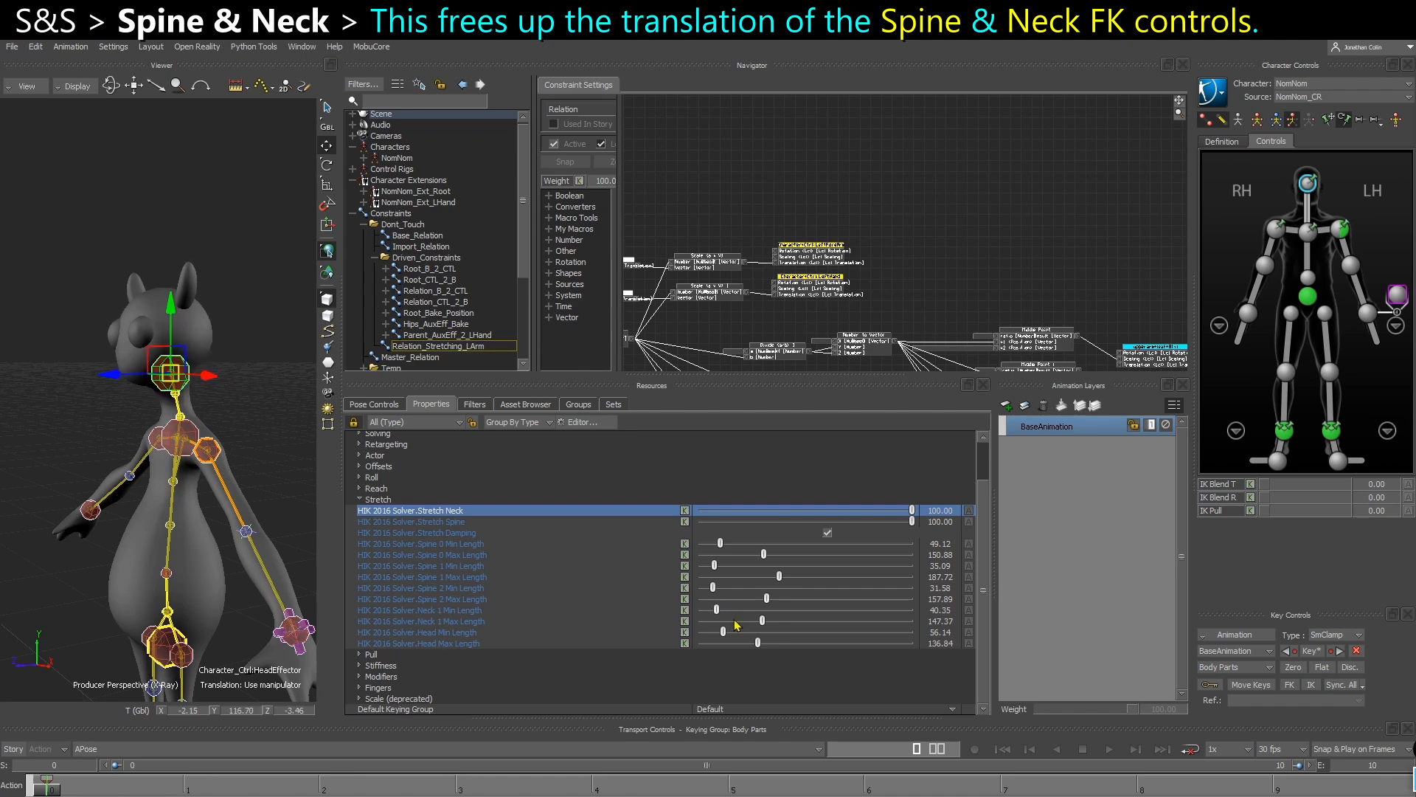
Widen the limits to Neck 1 28.07–194.74 and Head 28.07–180.70, and move the head effector to about -3.73, 120.56, -1.84.
mouse_move(759, 639)
mouse_down()
mouse_move(712, 633)
mouse_move(782, 621)
mouse_move(712, 611)
mouse_move(776, 643)
mouse_up()
mouse_move(170, 374)
mouse_down()
mouse_move(175, 385)
mouse_move(163, 361)
mouse_up()
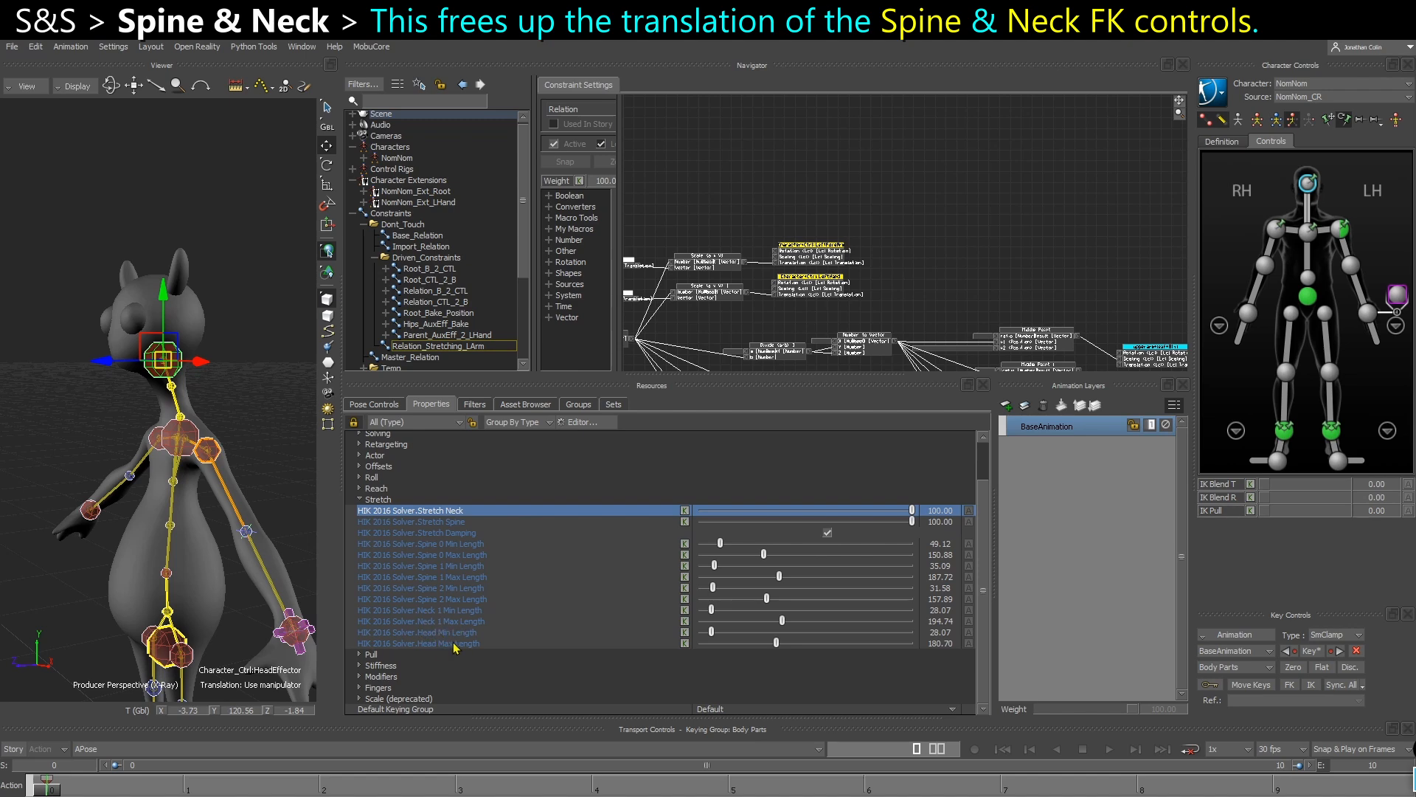
drag(163, 496, 212, 542)
middle_drag(212, 542, 223, 480)
drag(222, 479, 210, 493)
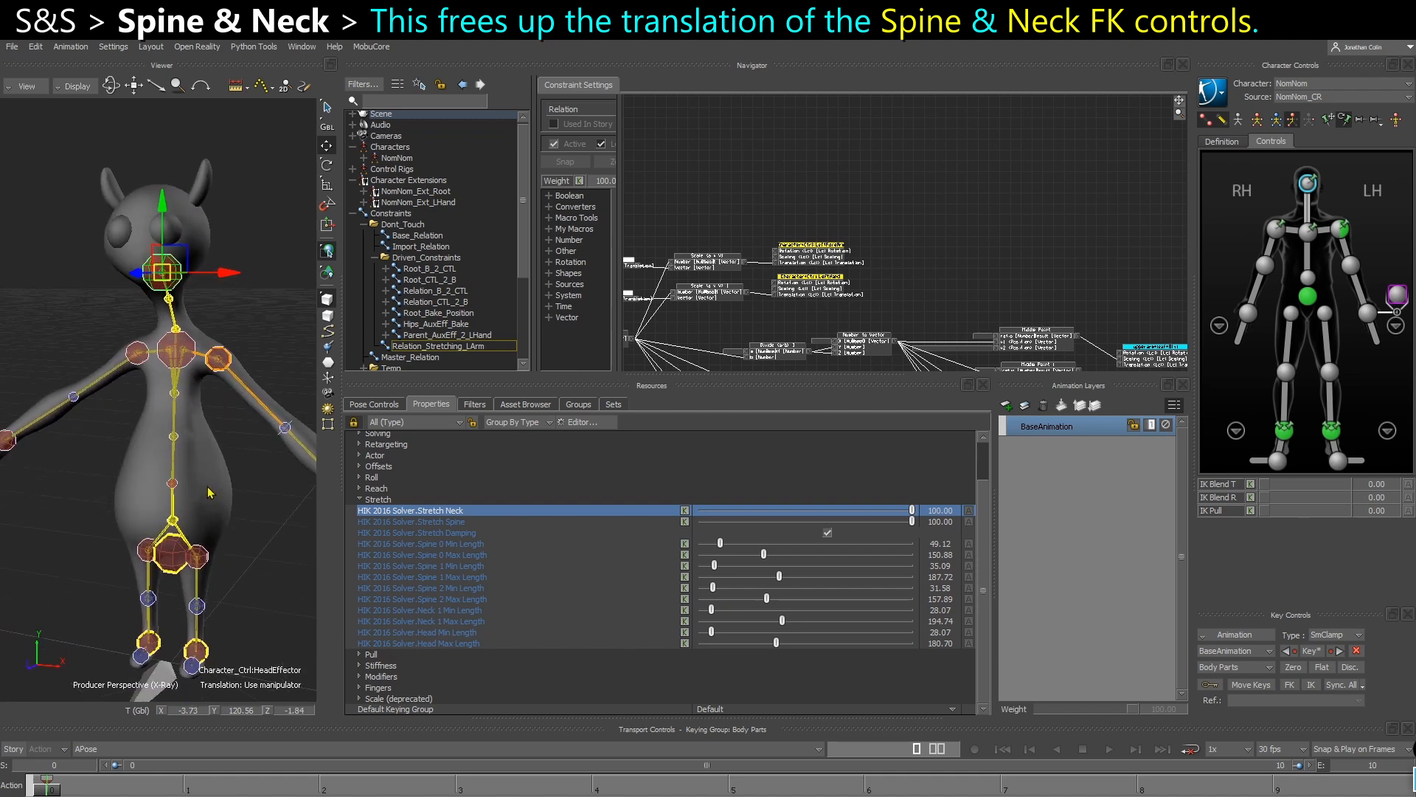
Examine the available character solvers and the Mirror Animation option in the character's modifiers, keeping HIK 2016 Solver.
scroll(583, 561, up, 3)
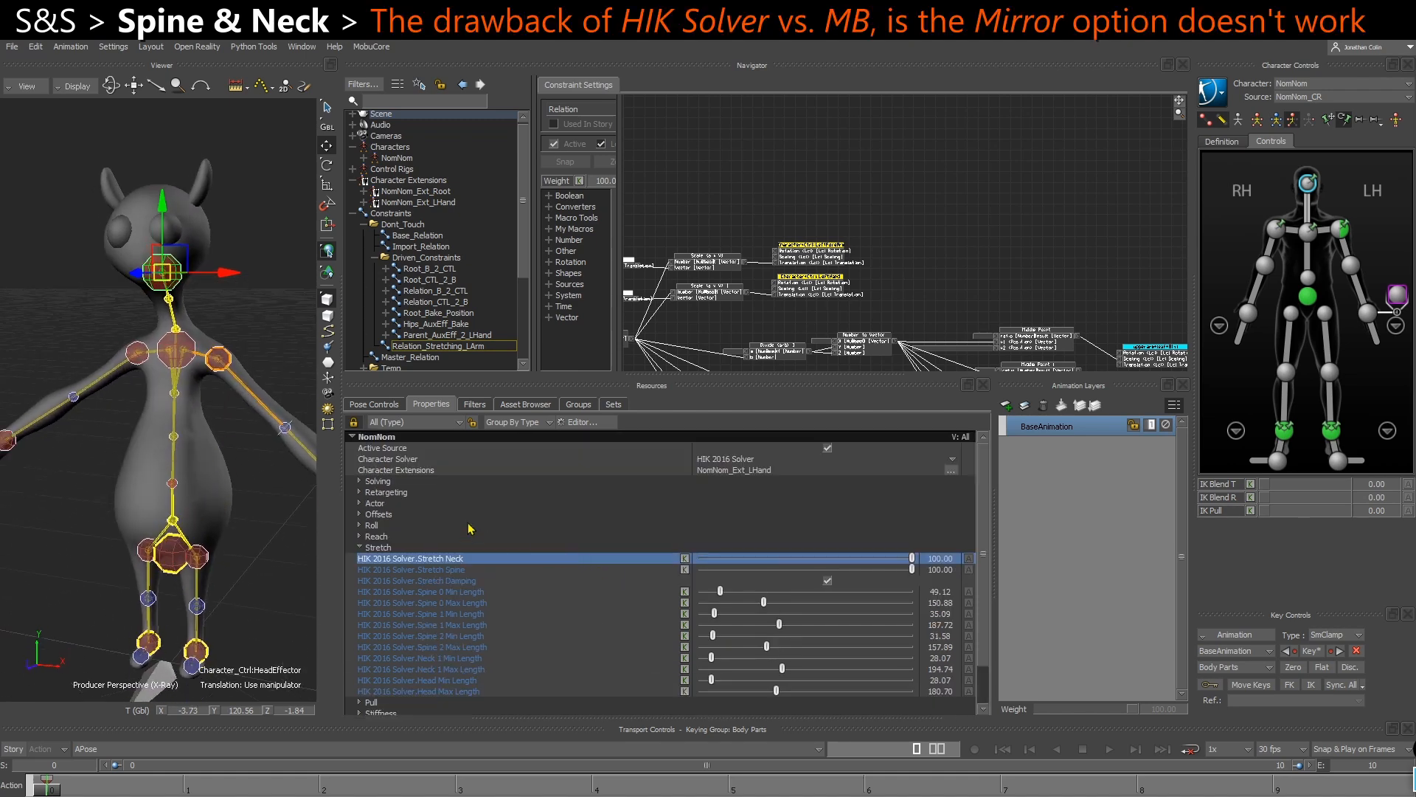
click(713, 459)
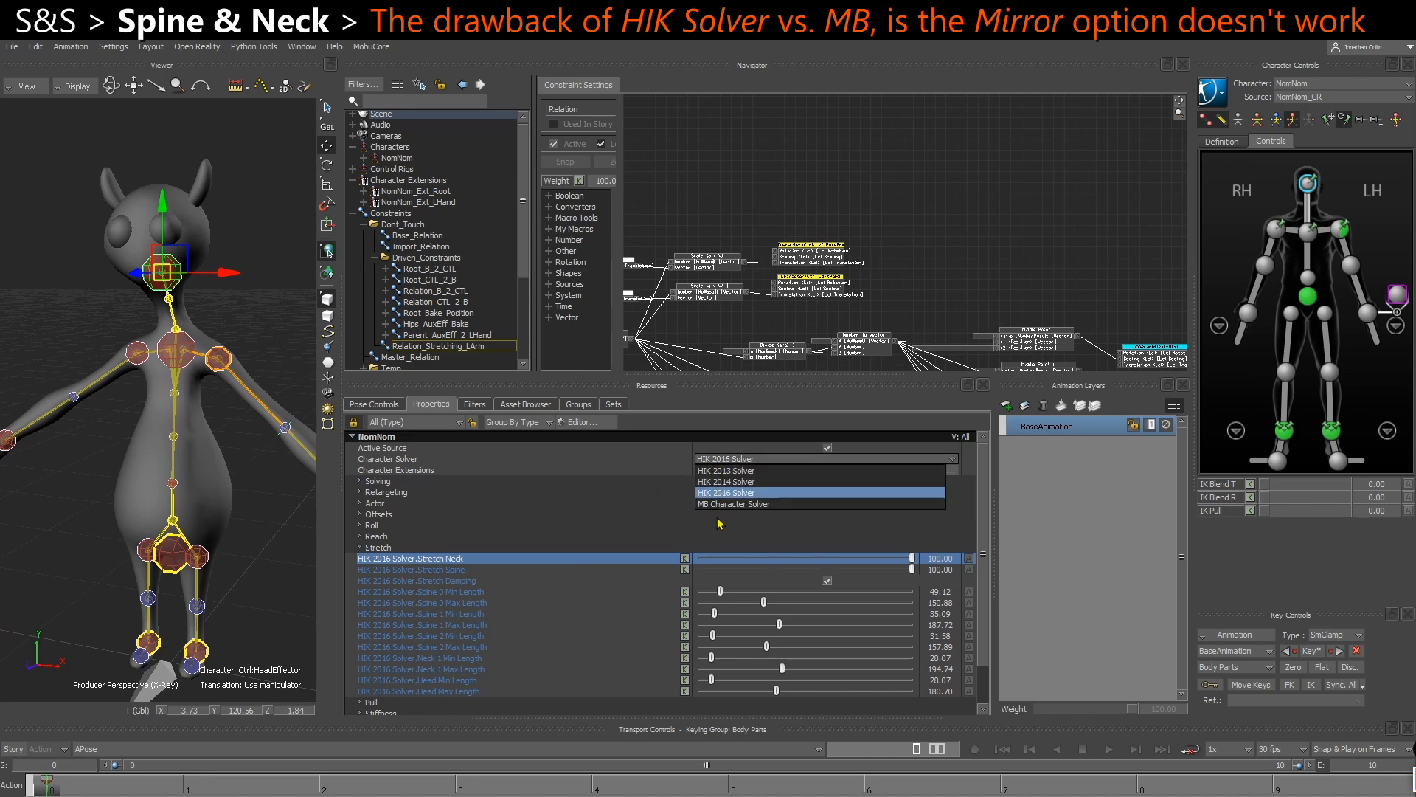
click(722, 463)
scroll(626, 564, down, 3)
click(360, 677)
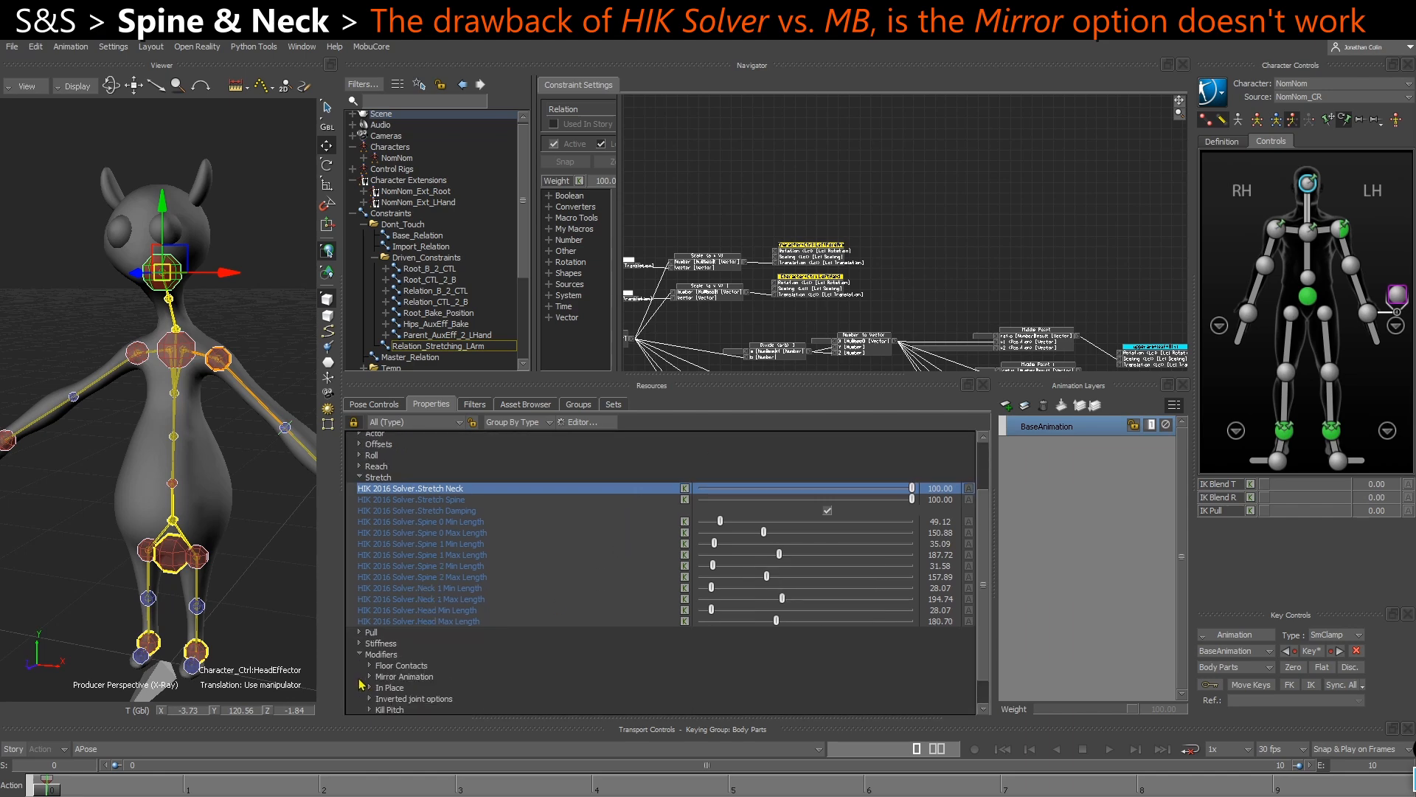
scroll(361, 682, down, 3)
click(369, 643)
click(396, 645)
click(390, 656)
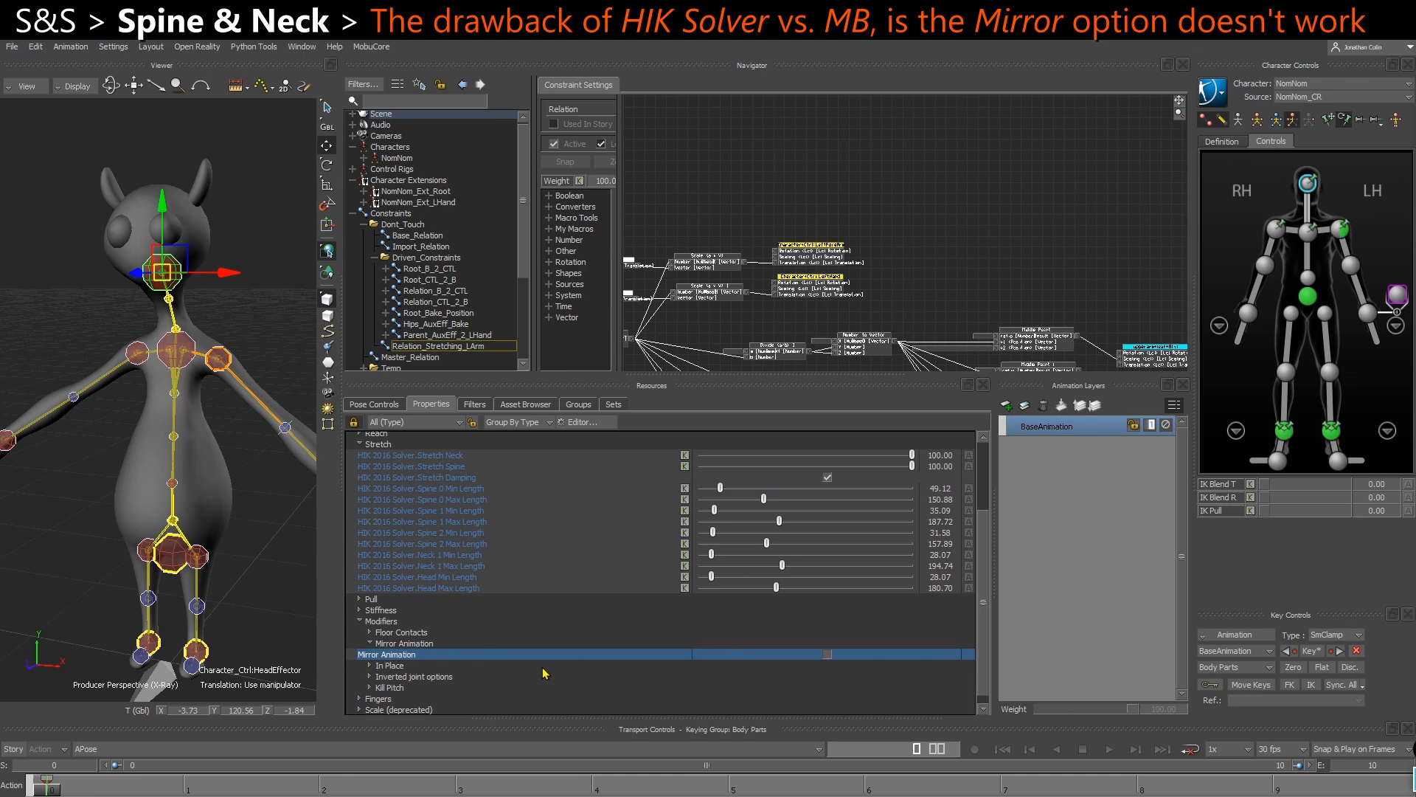
scroll(443, 649, up, 5)
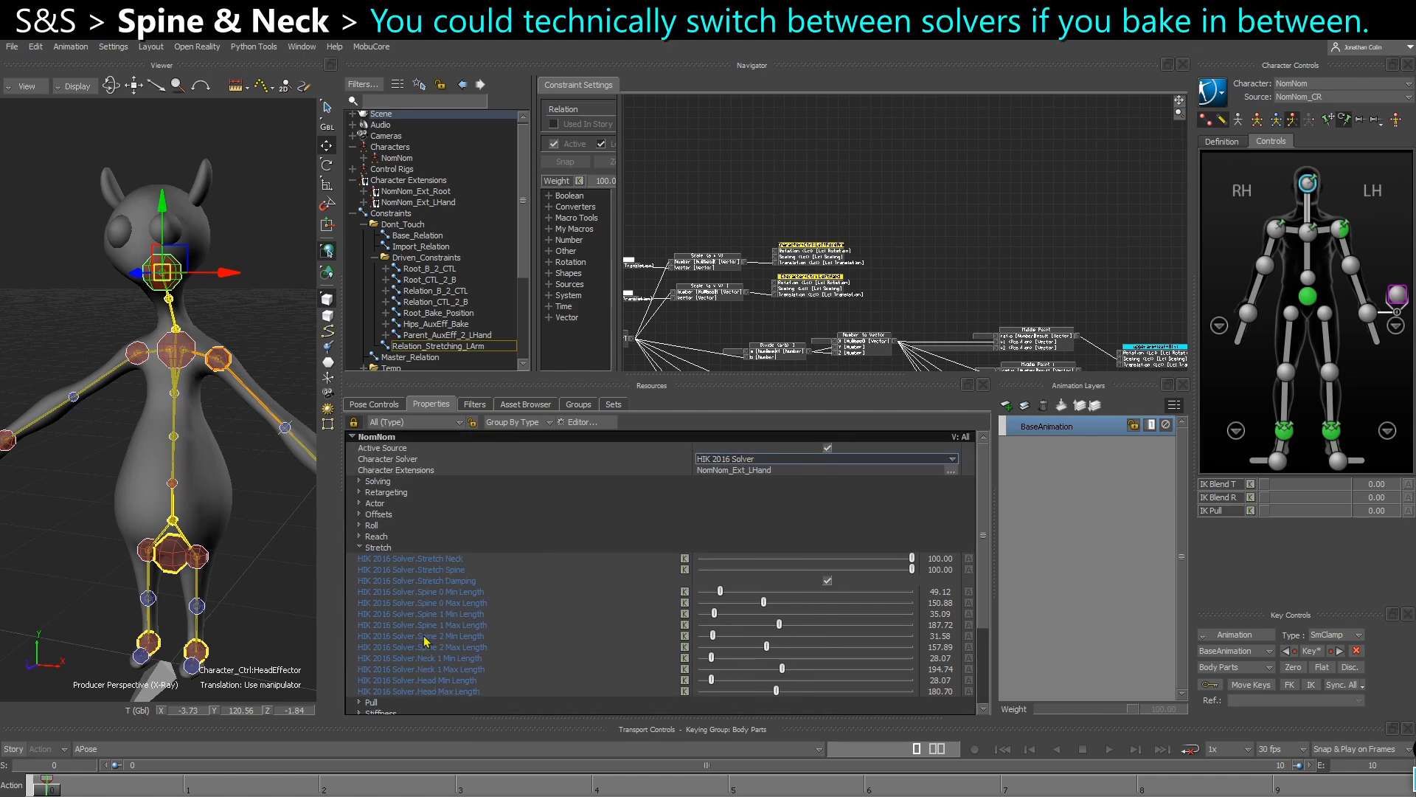
Raise the chest end effector slightly to stretch the spine further and clear the selection.
click(175, 352)
mouse_move(176, 351)
mouse_down()
mouse_move(175, 365)
mouse_move(170, 342)
mouse_up()
click(233, 513)
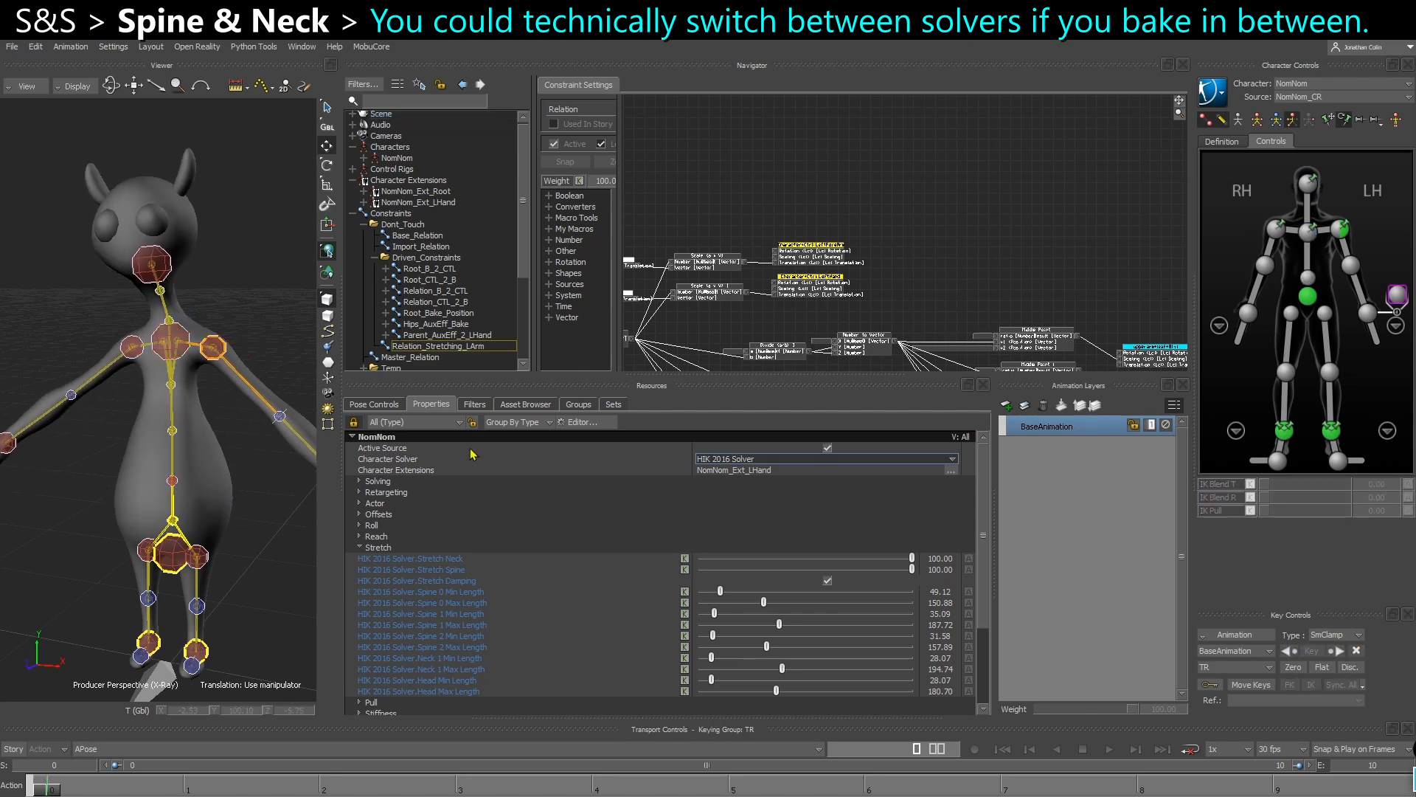
Select all the rig's controls and review the plot commands and character solver choices for baking between solvers.
double_click(1216, 371)
click(1305, 122)
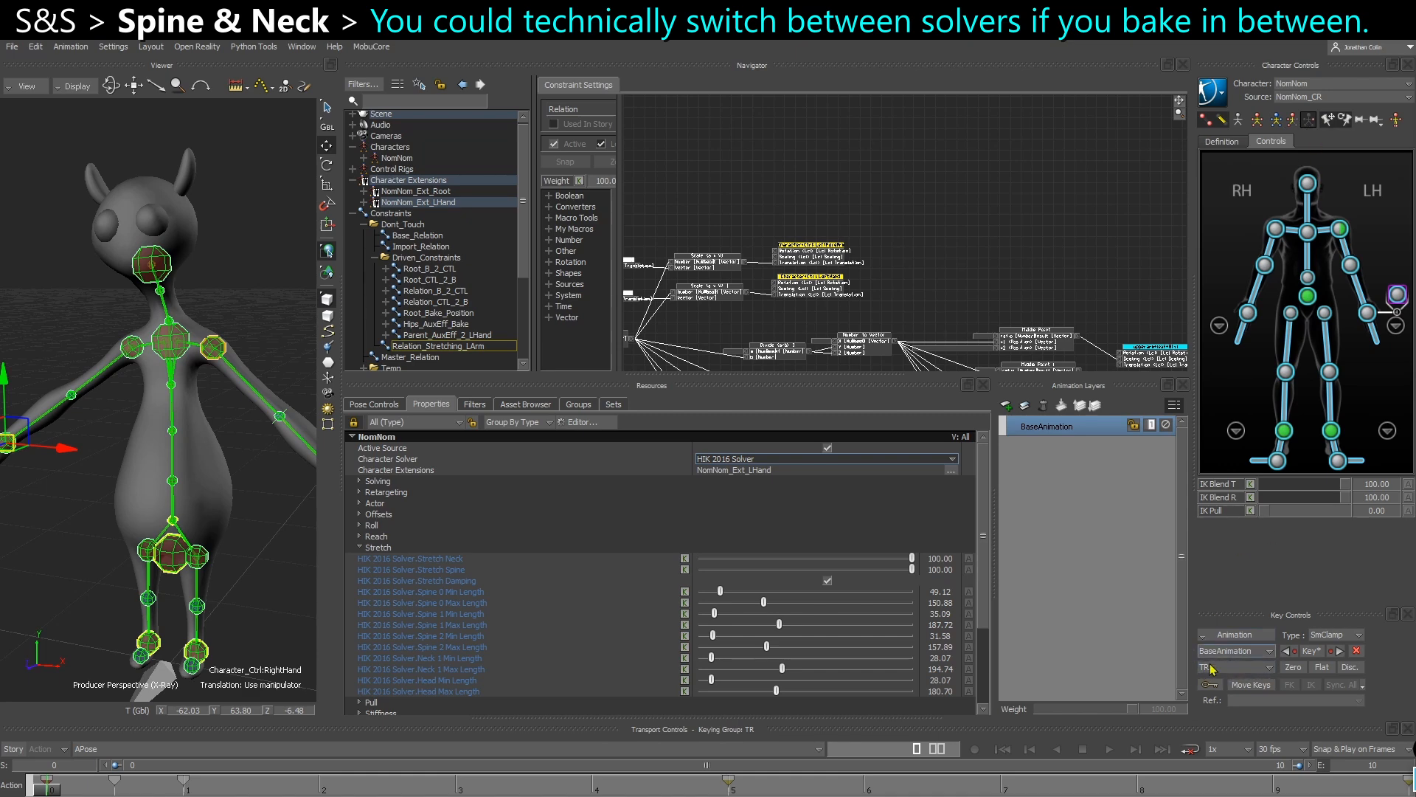
click(1235, 635)
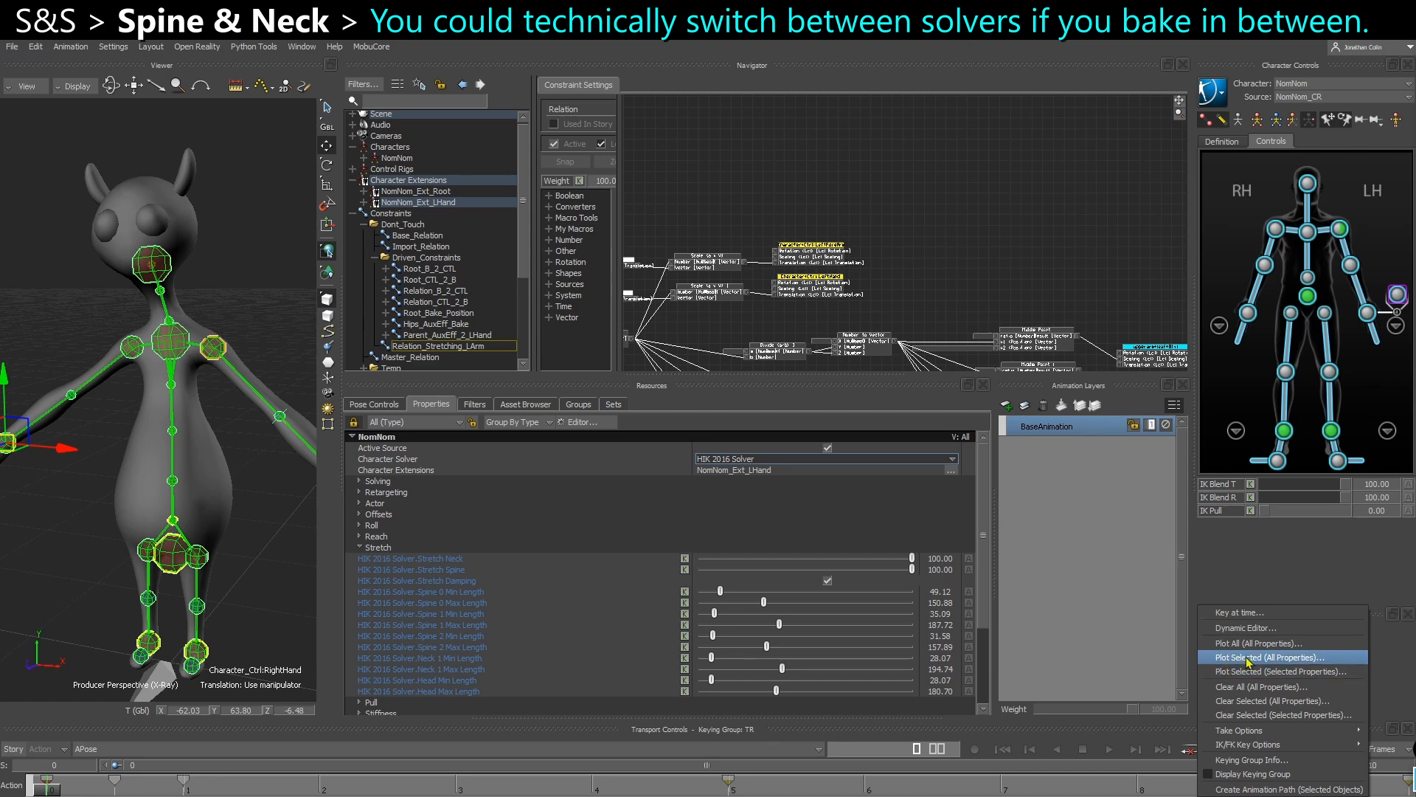
click(268, 541)
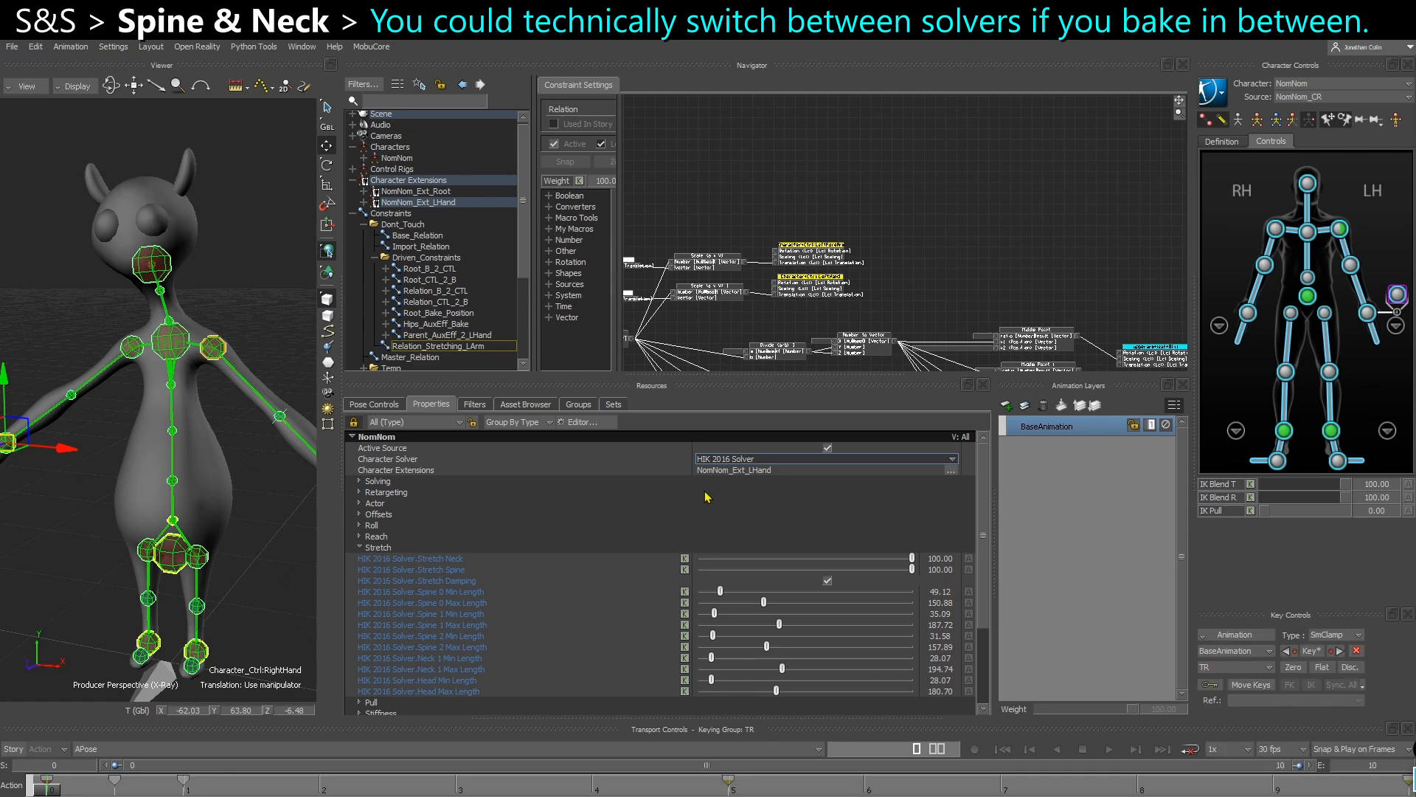
click(719, 459)
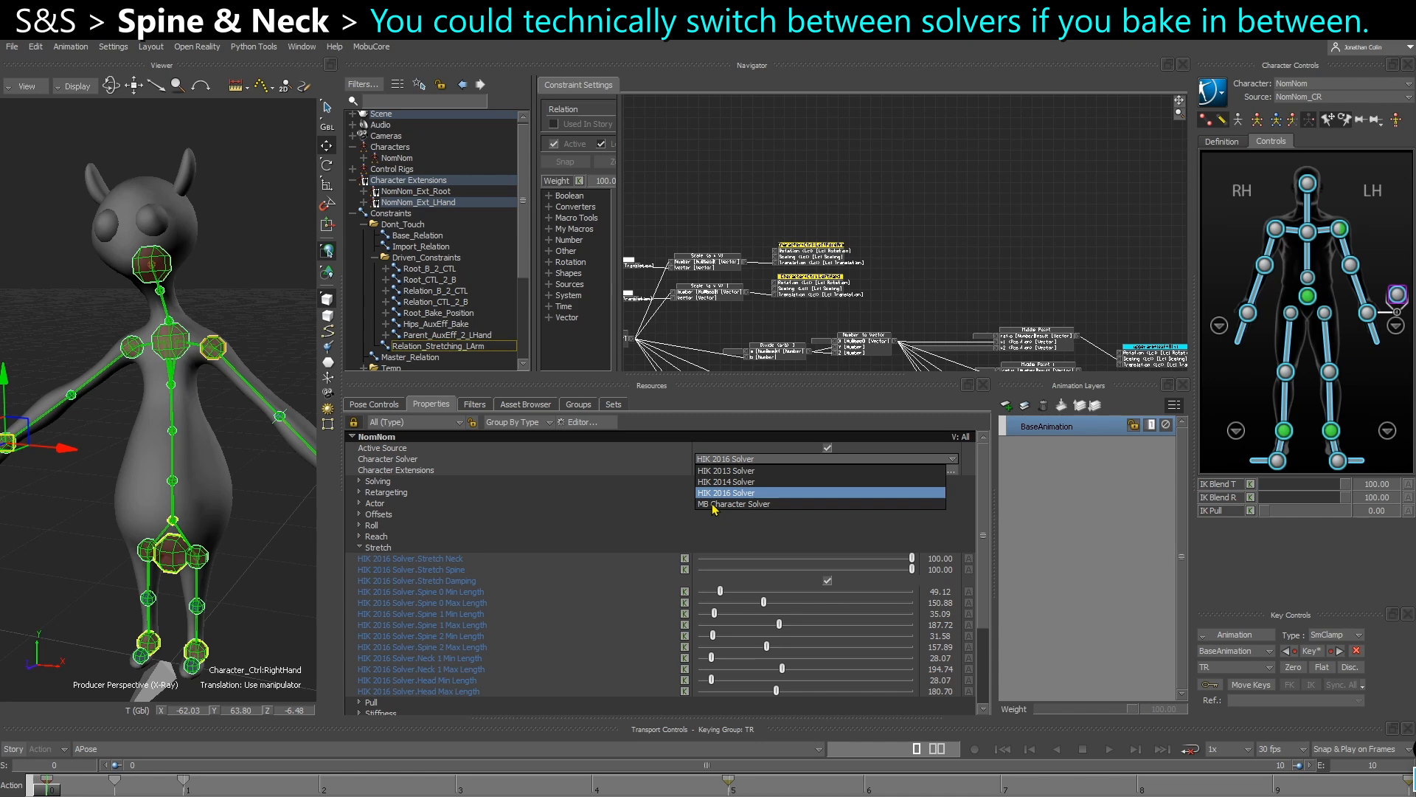
click(715, 463)
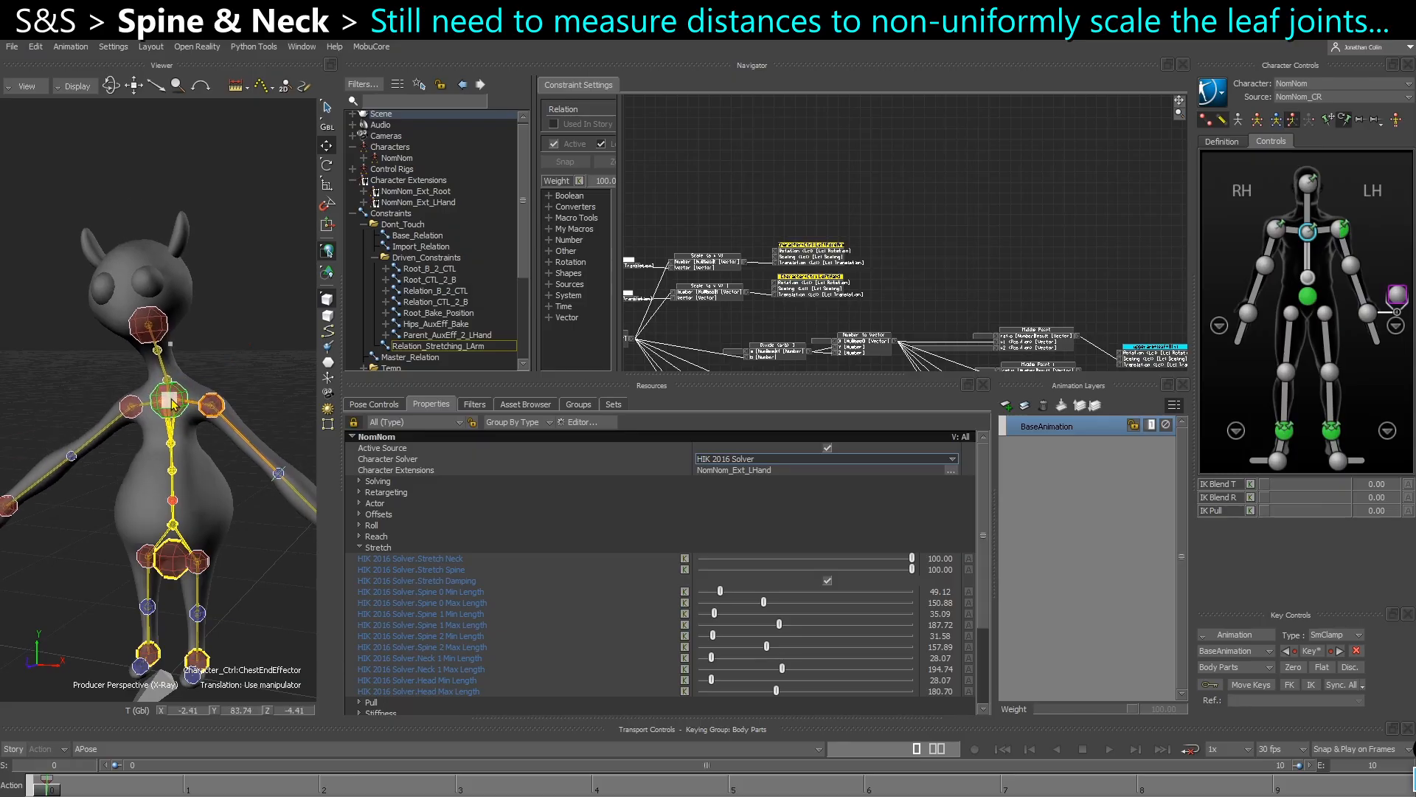
Stretch the spine upward by moving the chest end effector to about -3.91, 116.80, -6.62.
drag(172, 403, 166, 288)
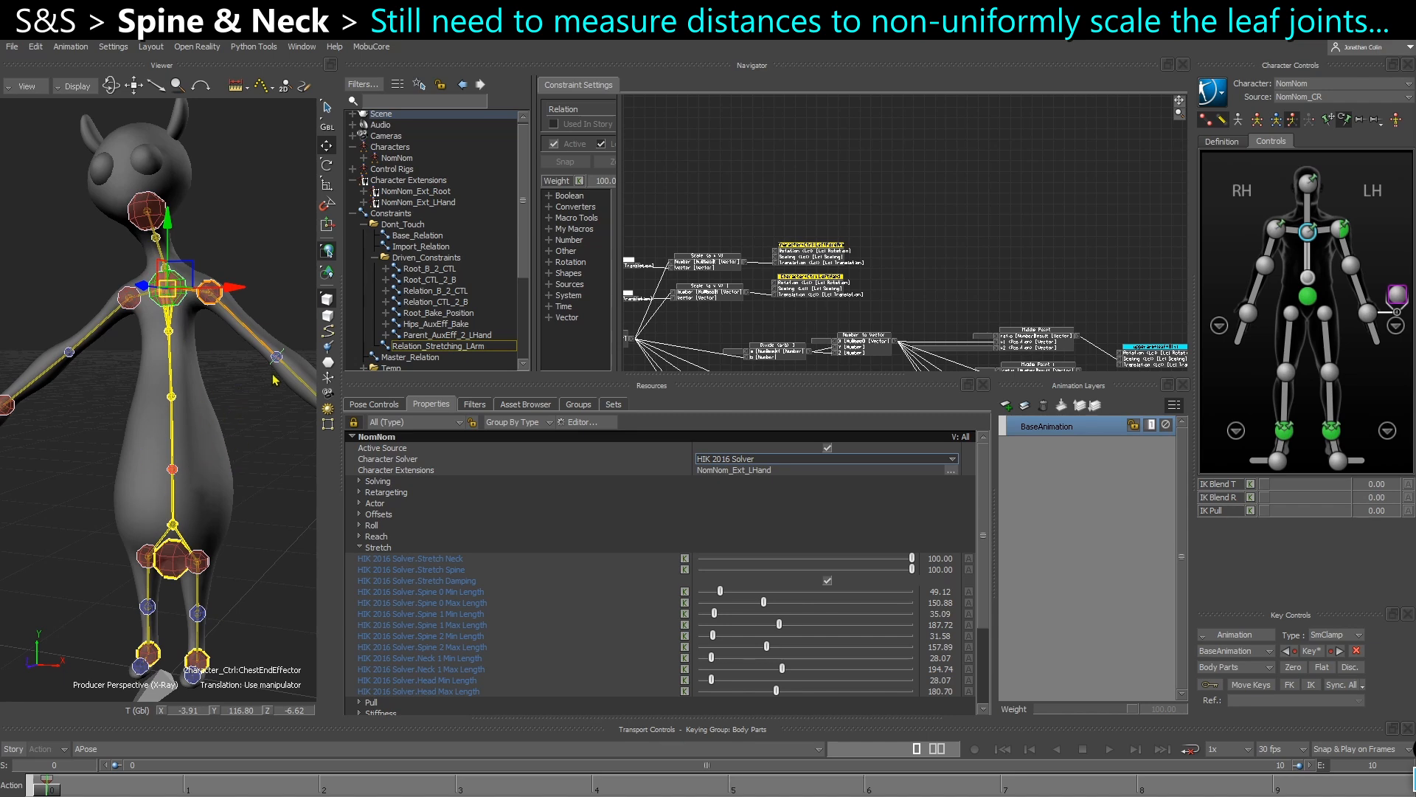
Scale spine_02_leaf to about 1.00, 0.66, 0.35 and spine_01_leaf to about 1.00, 0.67, 0.76 to show non-uniform leaf scaling.
click(1222, 120)
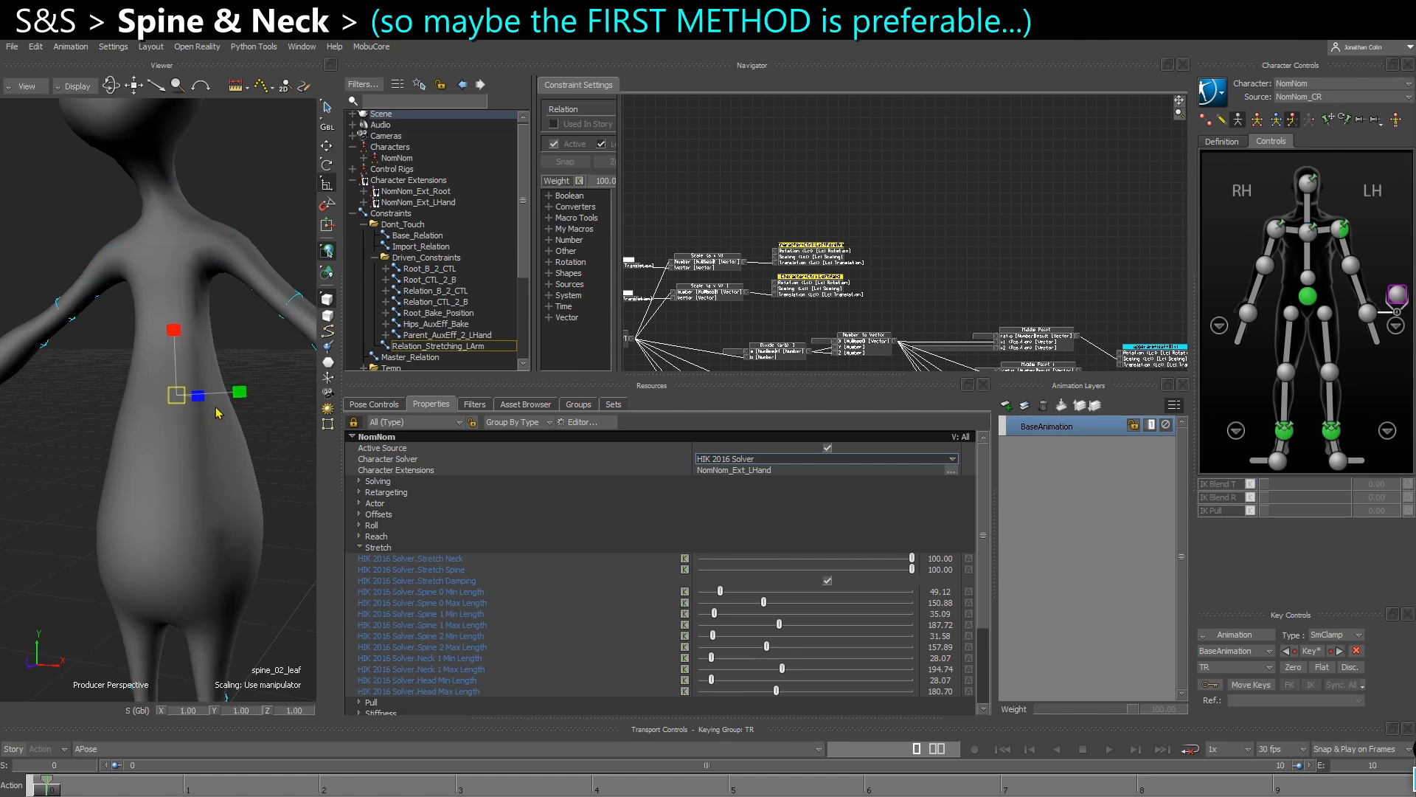
drag(239, 386, 180, 376)
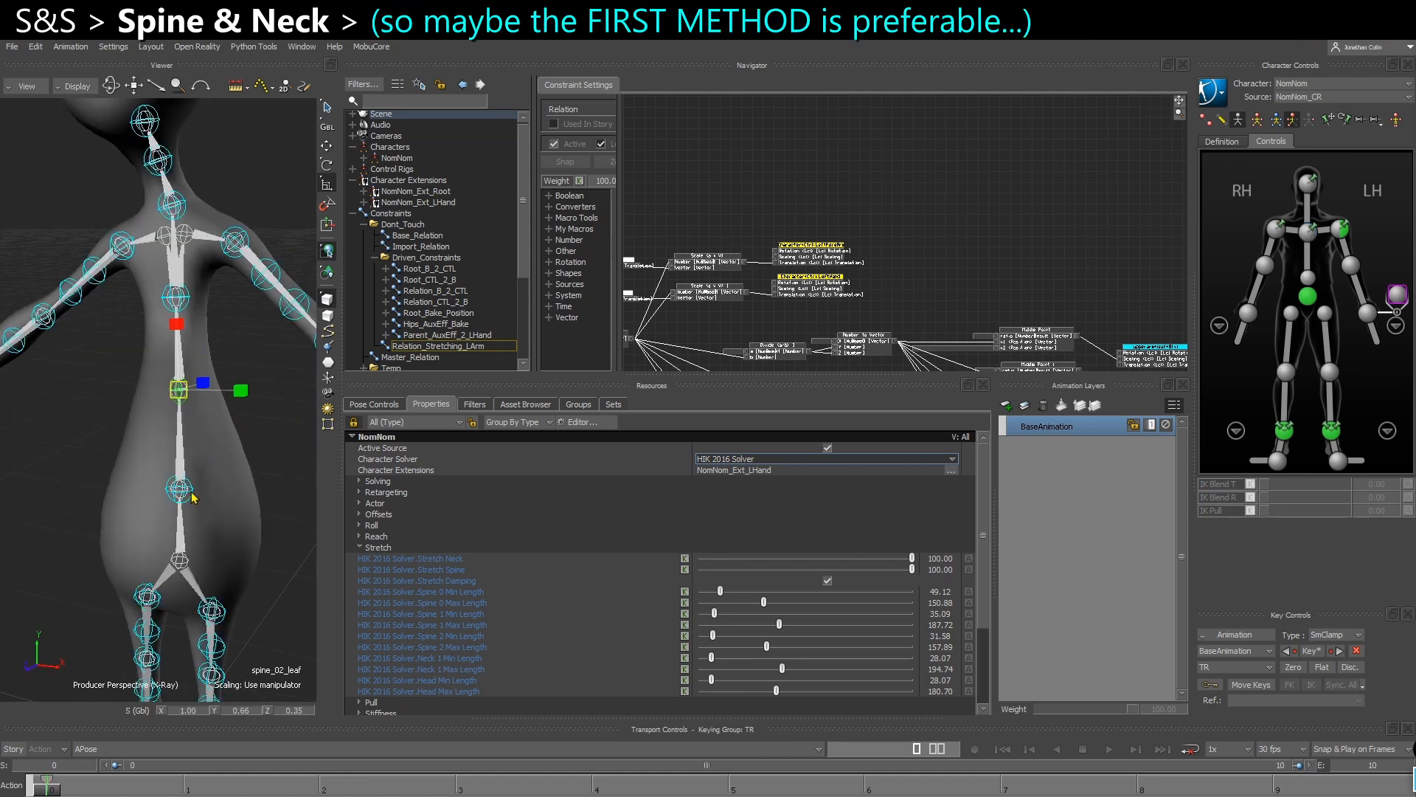
click(186, 492)
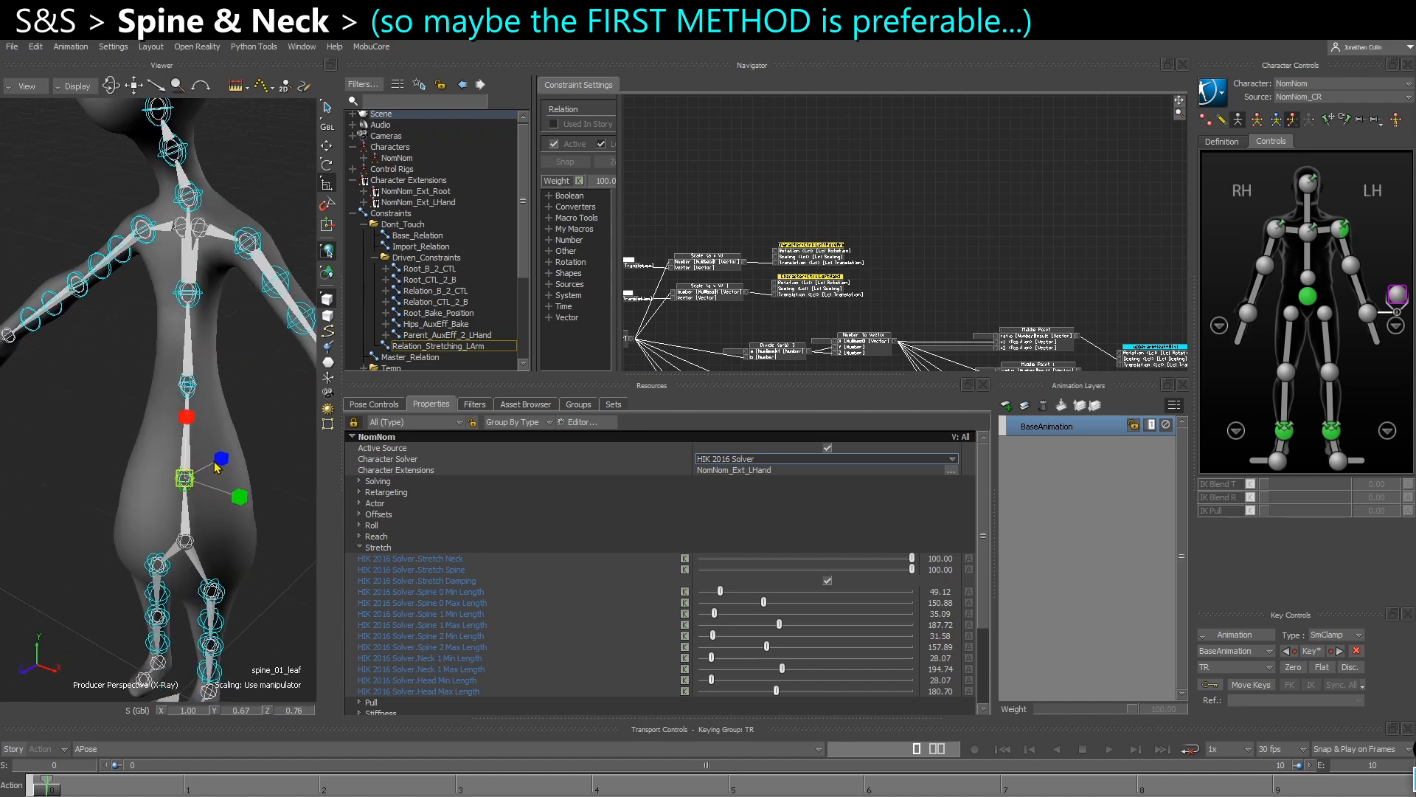
key(ctrl+a)
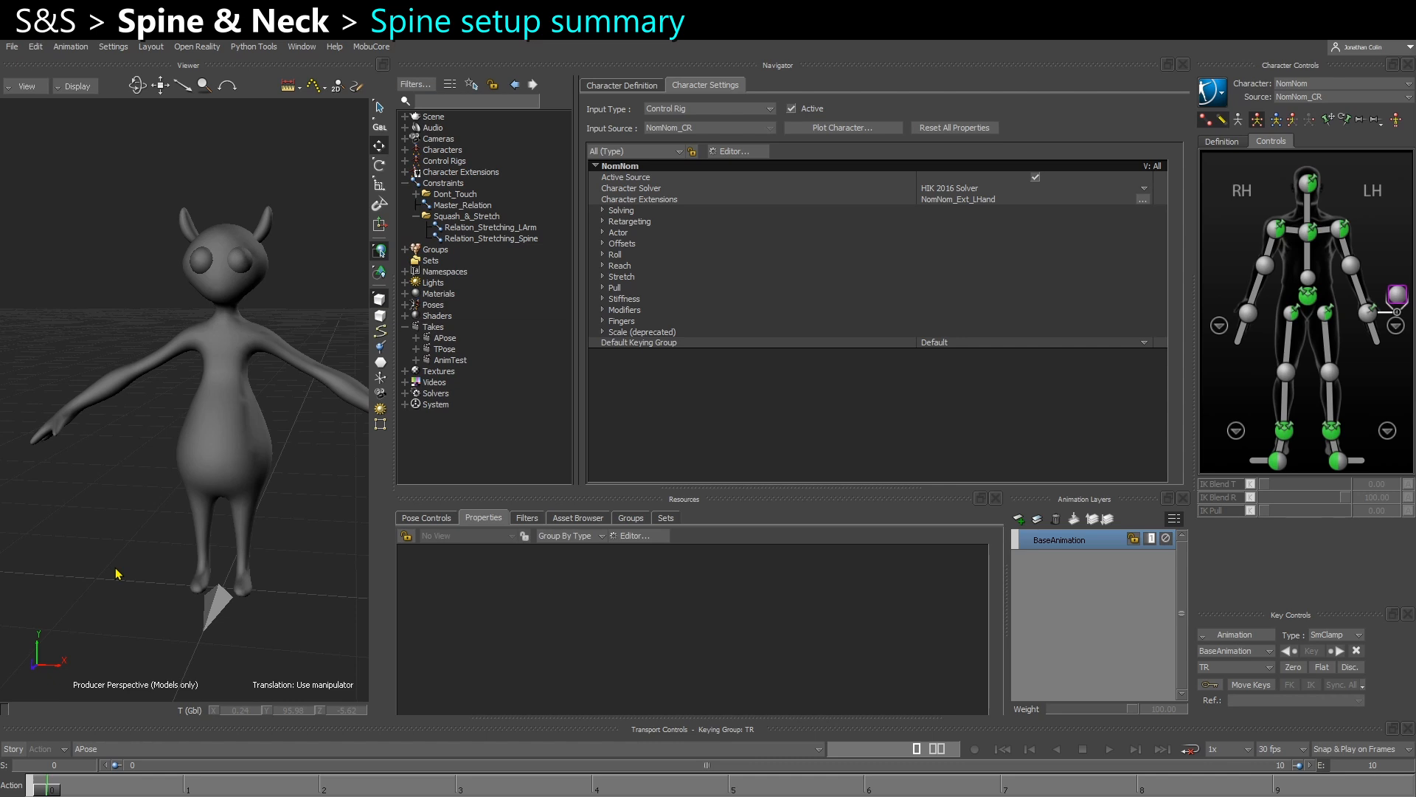
Select the NomNom character and expand its Stretch settings to review the HIK 2016 Solver's neck and spine options.
click(1308, 231)
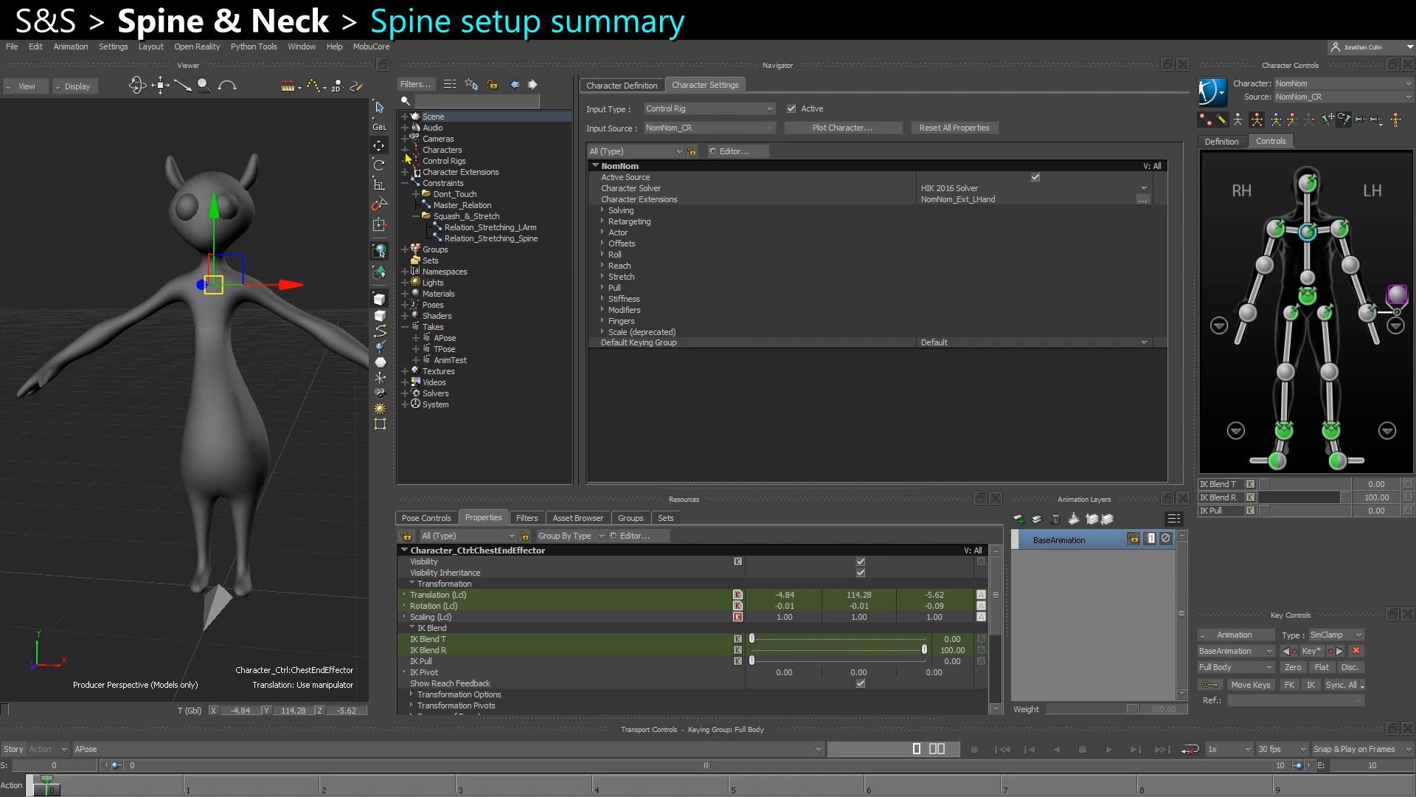
click(405, 151)
click(450, 162)
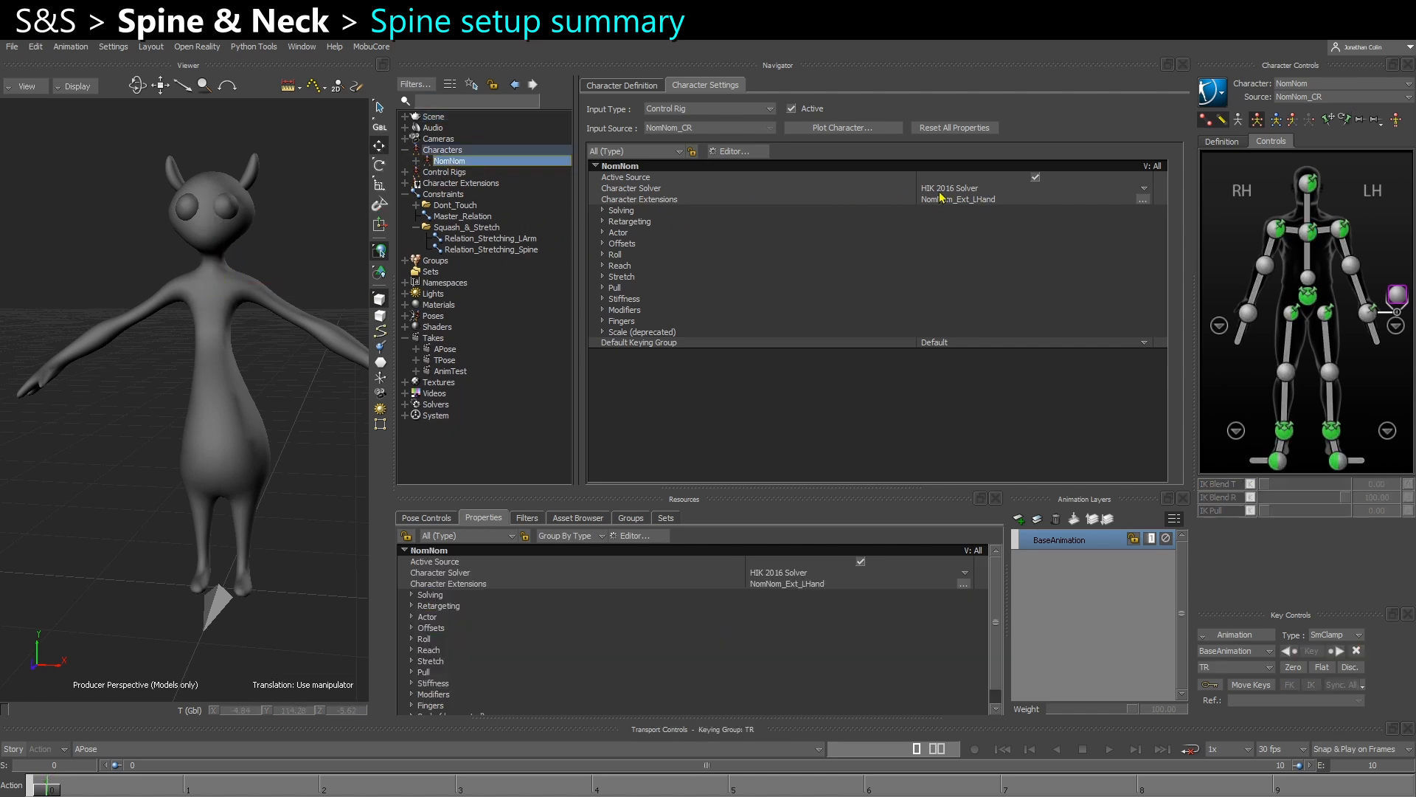
click(603, 279)
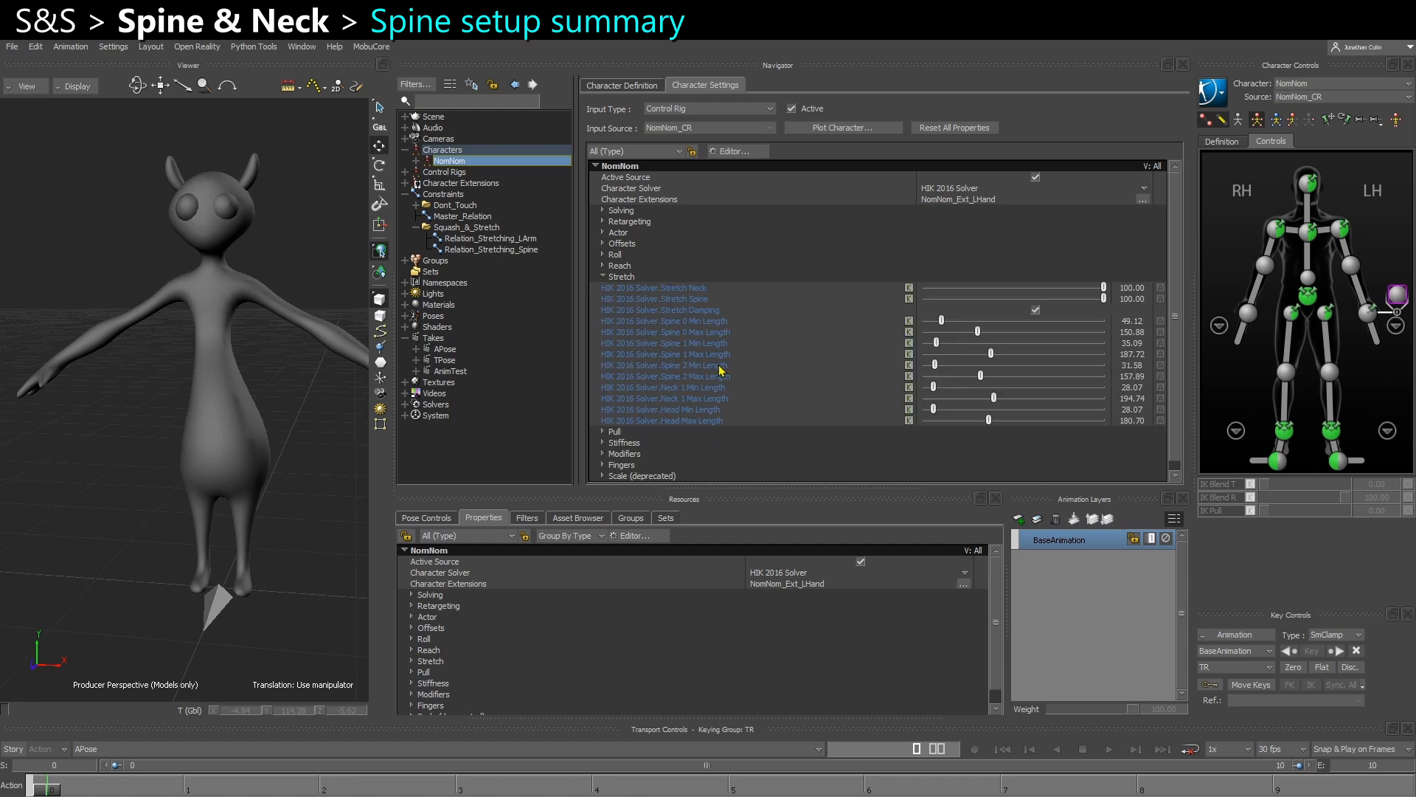
Display the rig effectors in X-Ray mode together with the skeleton and examine the spine joints closely.
scroll(254, 402, up, 3)
key(ctrl+a)
scroll(249, 403, up, 2)
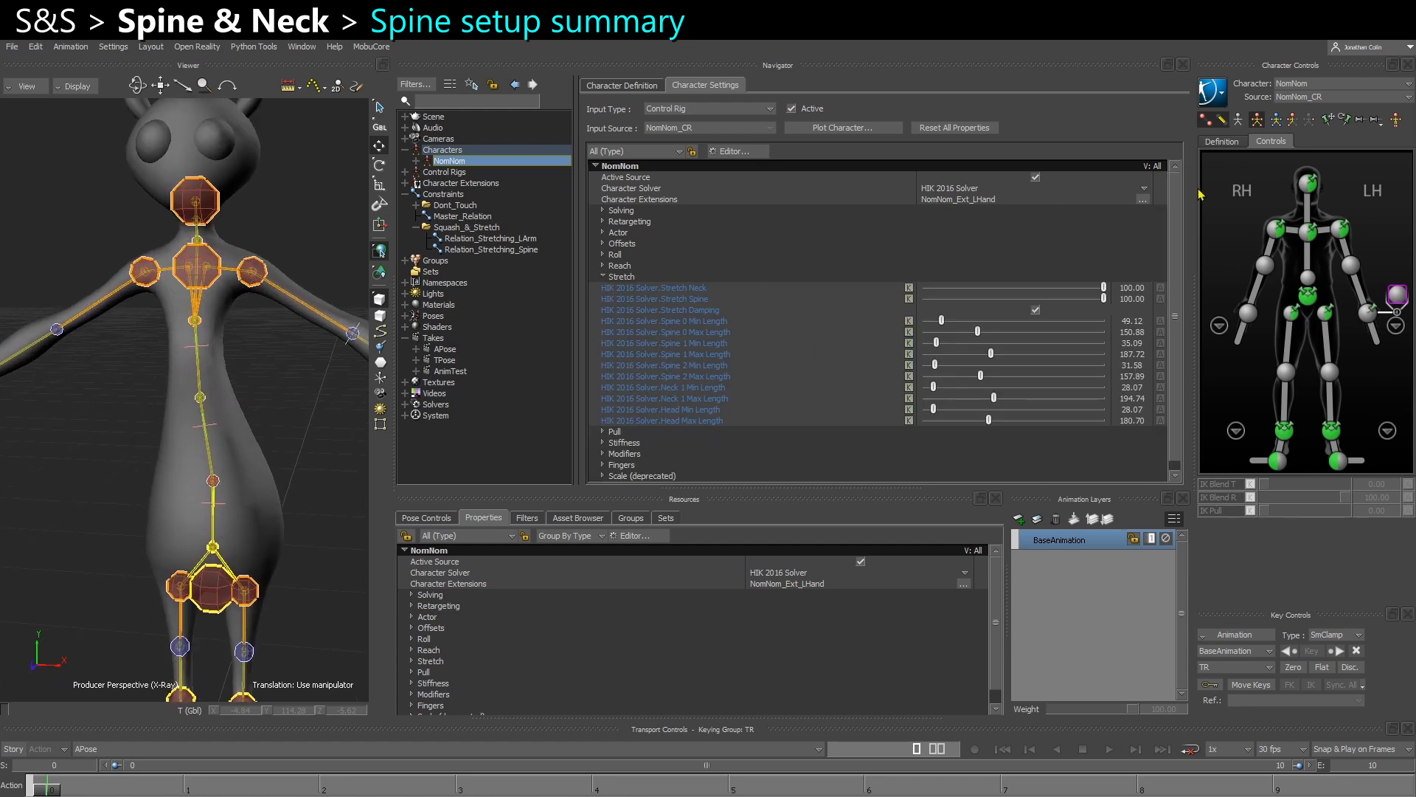
click(1237, 120)
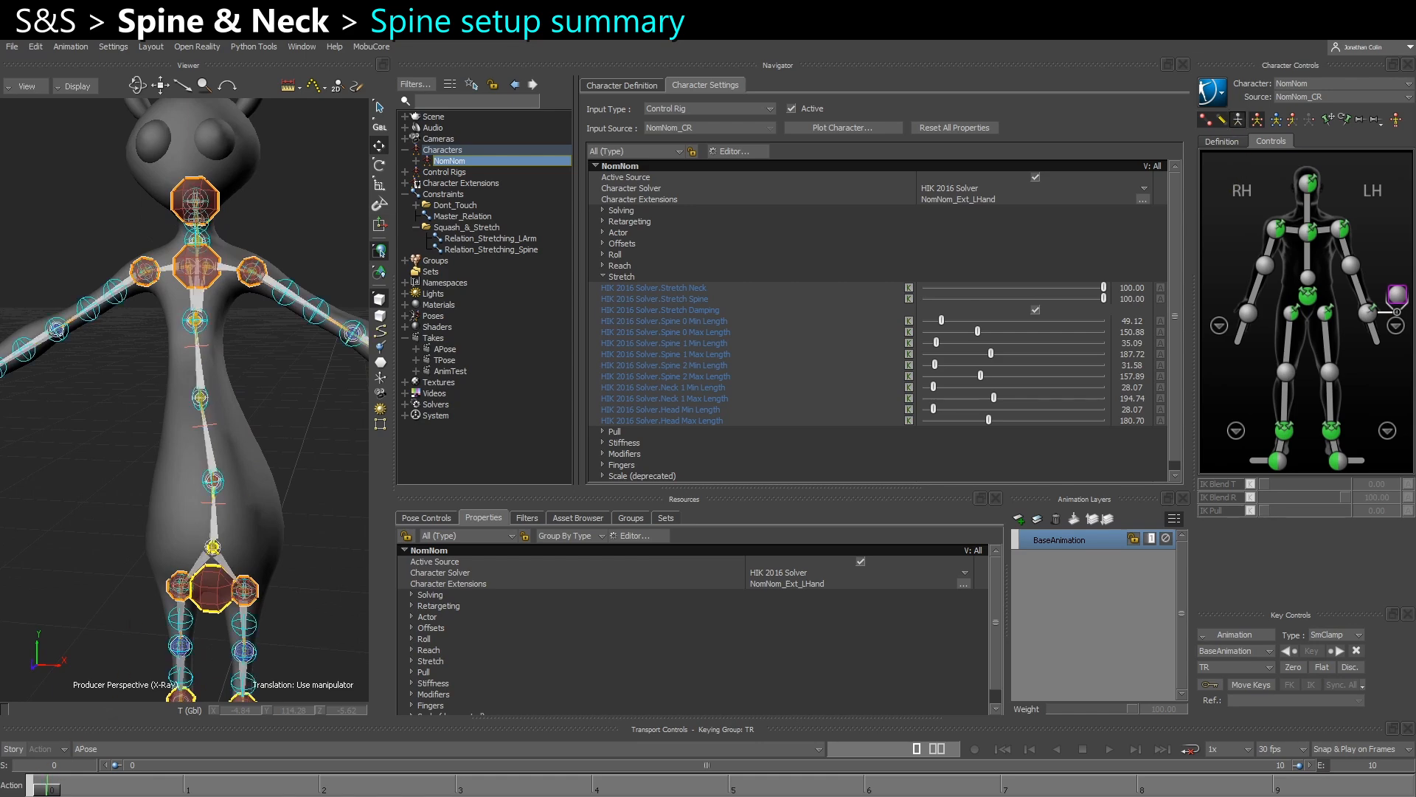
scroll(212, 483, up, 4)
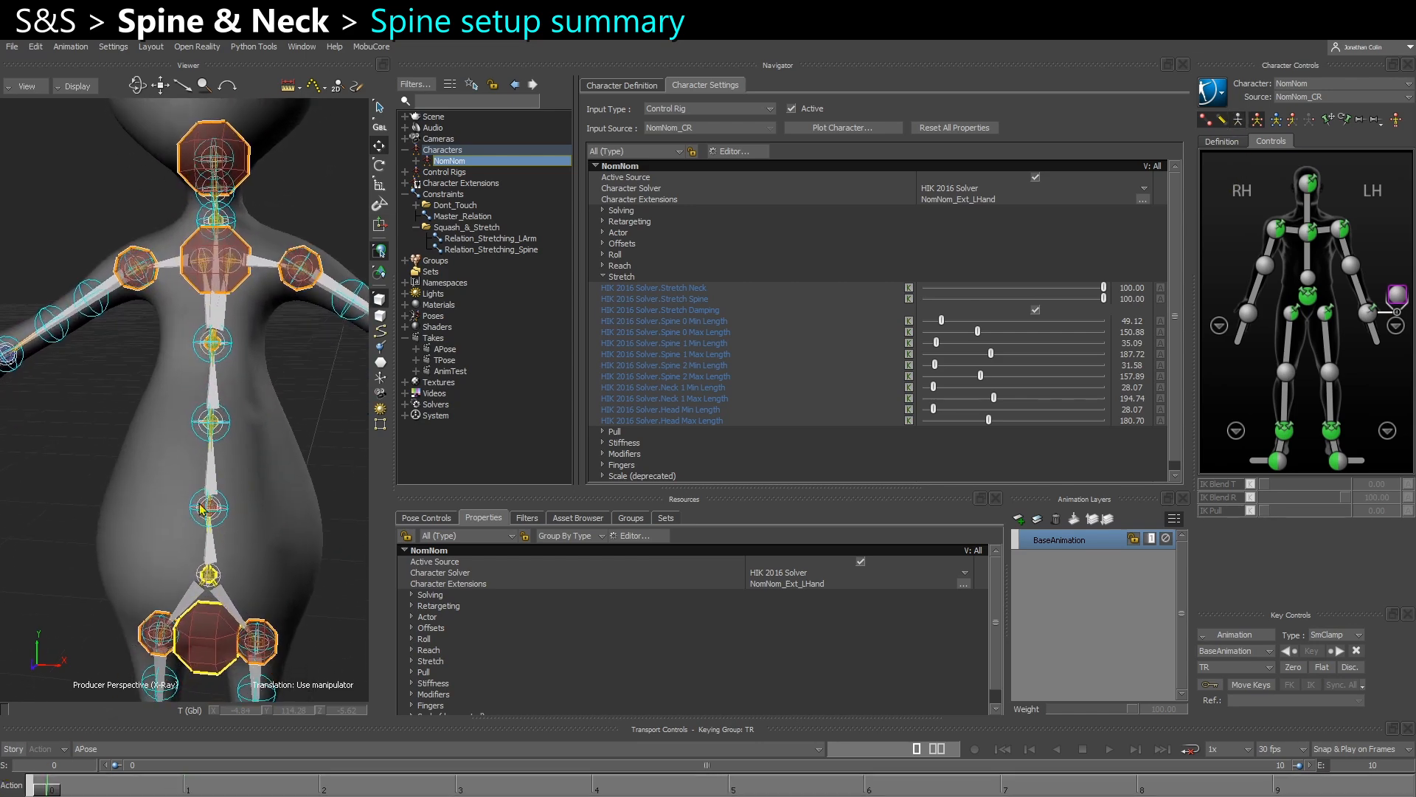
scroll(212, 484, up, 2)
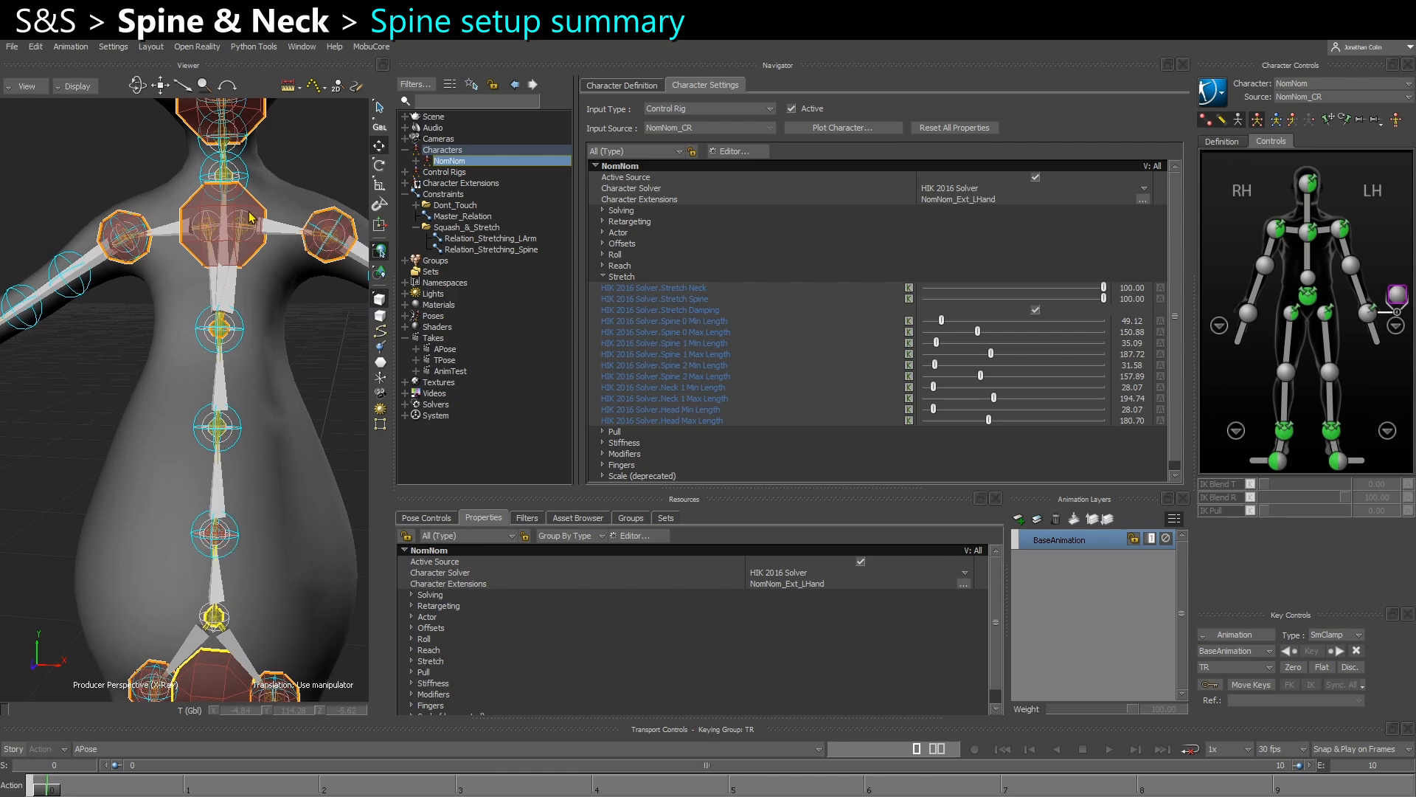
Examine the HELP_Spine, HELP_Spine1, HELP_Spine2 and HELP_Chest nulls in the schematic hierarchy.
key(ctrl+w)
shift+drag(193, 427, 30, 432)
scroll(224, 500, up, 5)
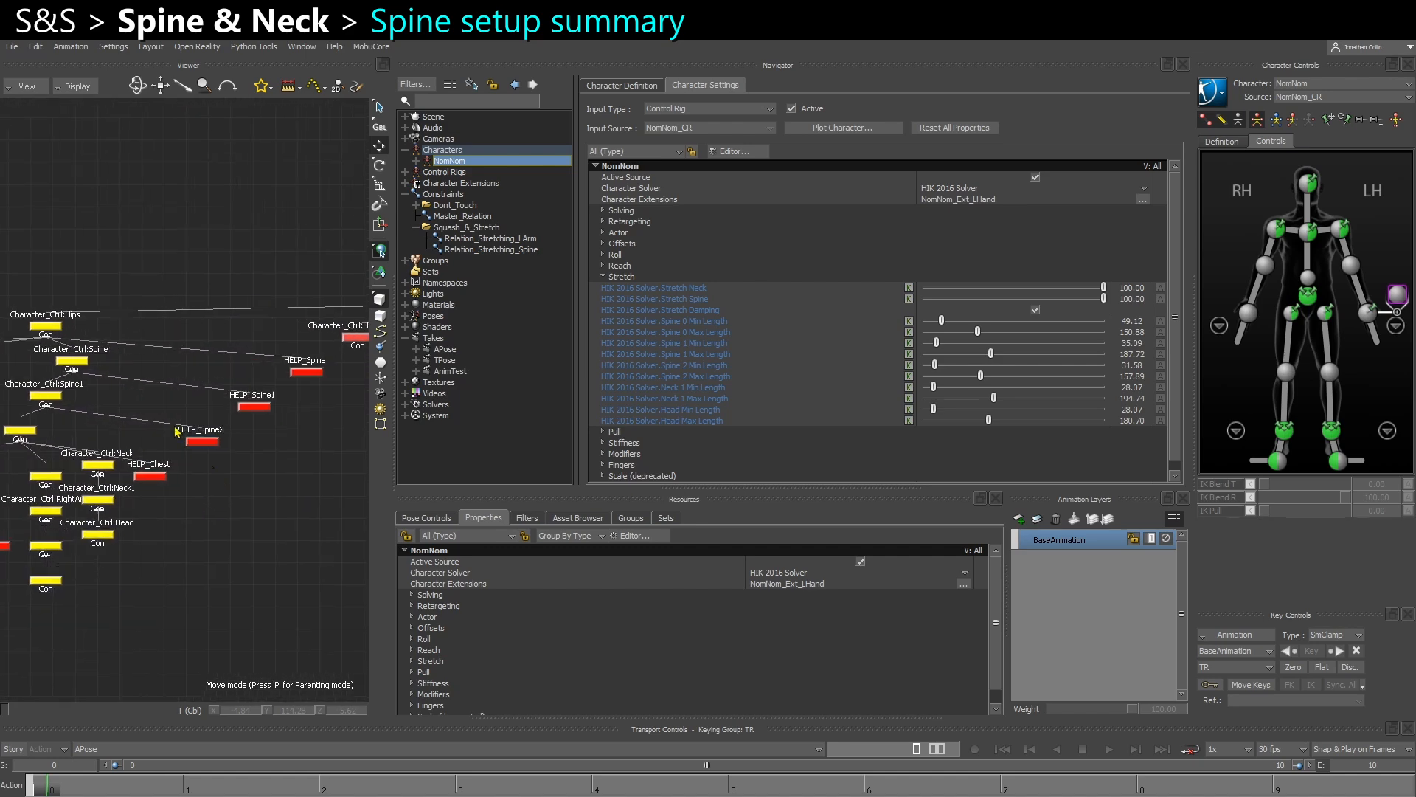
scroll(156, 518, down, 5)
shift+drag(156, 518, 332, 468)
shift+drag(74, 476, 303, 446)
shift+drag(183, 461, 325, 402)
Open Relation_Stretching_Spine, widen its node graph to review the Distance and Sum inputs, and return to the 3D view.
click(555, 249)
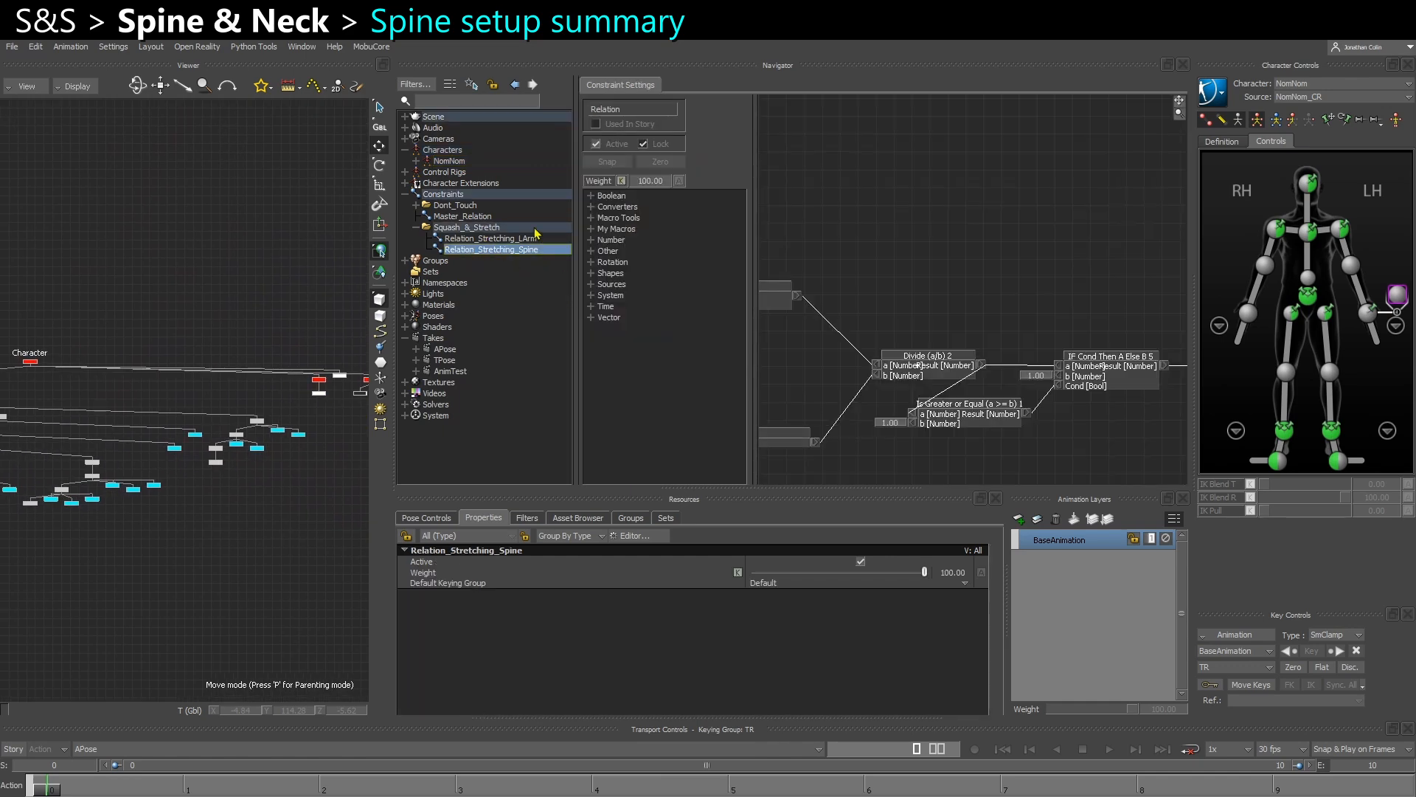
drag(574, 311, 549, 311)
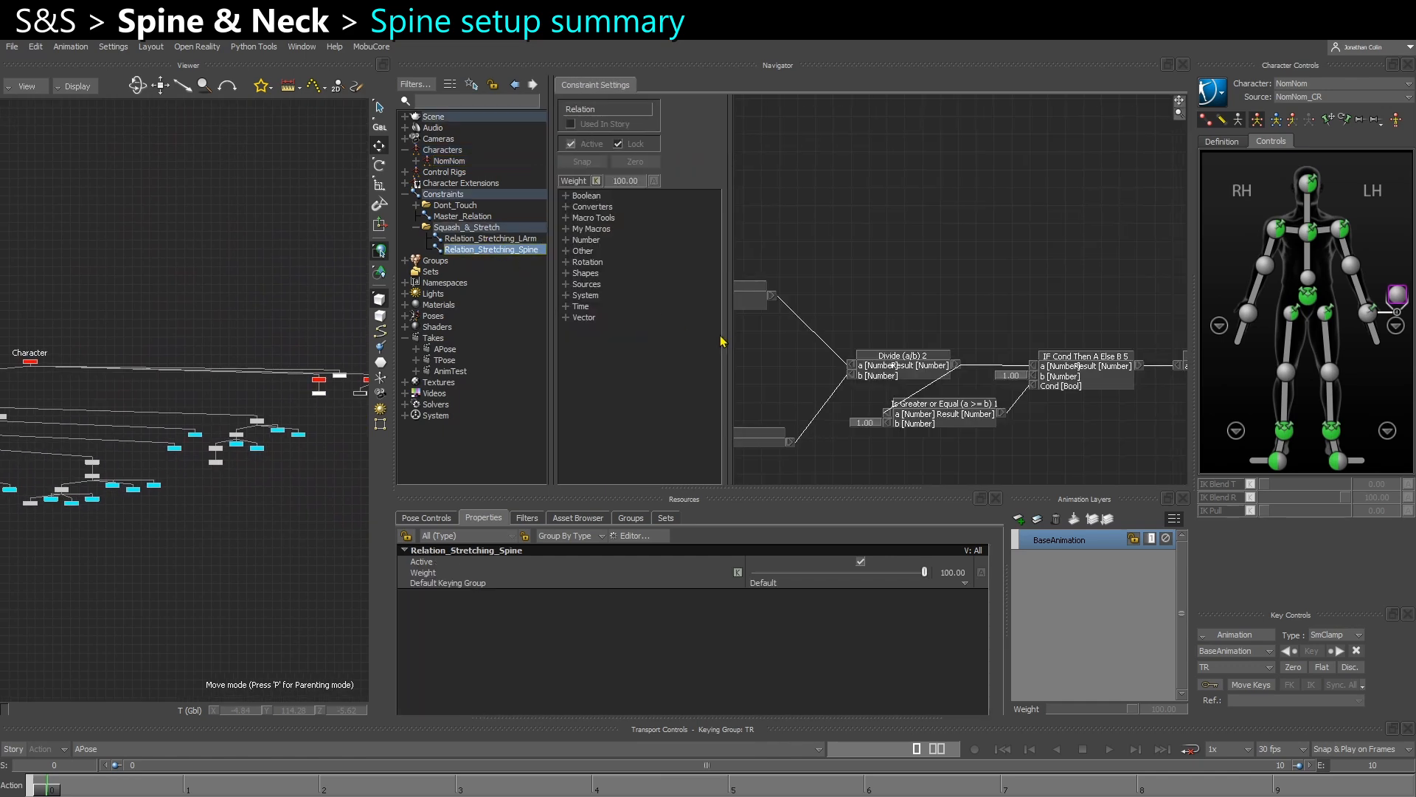
drag(727, 338, 618, 330)
shift+drag(844, 267, 1048, 245)
ctrl+drag(1048, 244, 977, 241)
shift+drag(820, 315, 880, 322)
key(ctrl+e)
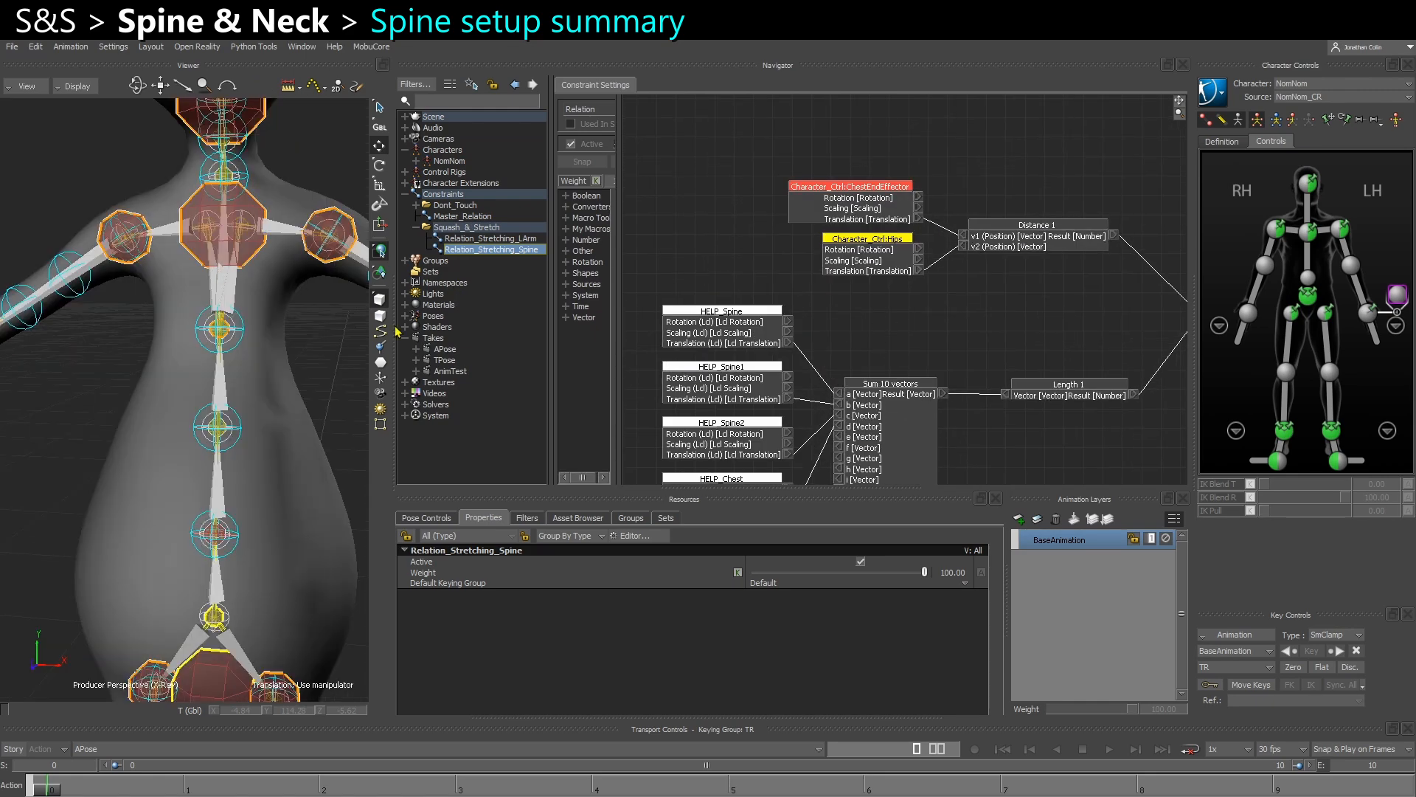
Hide the skeleton, select the Hips control and review the Distance node between the chest end effector and the hips.
click(1235, 118)
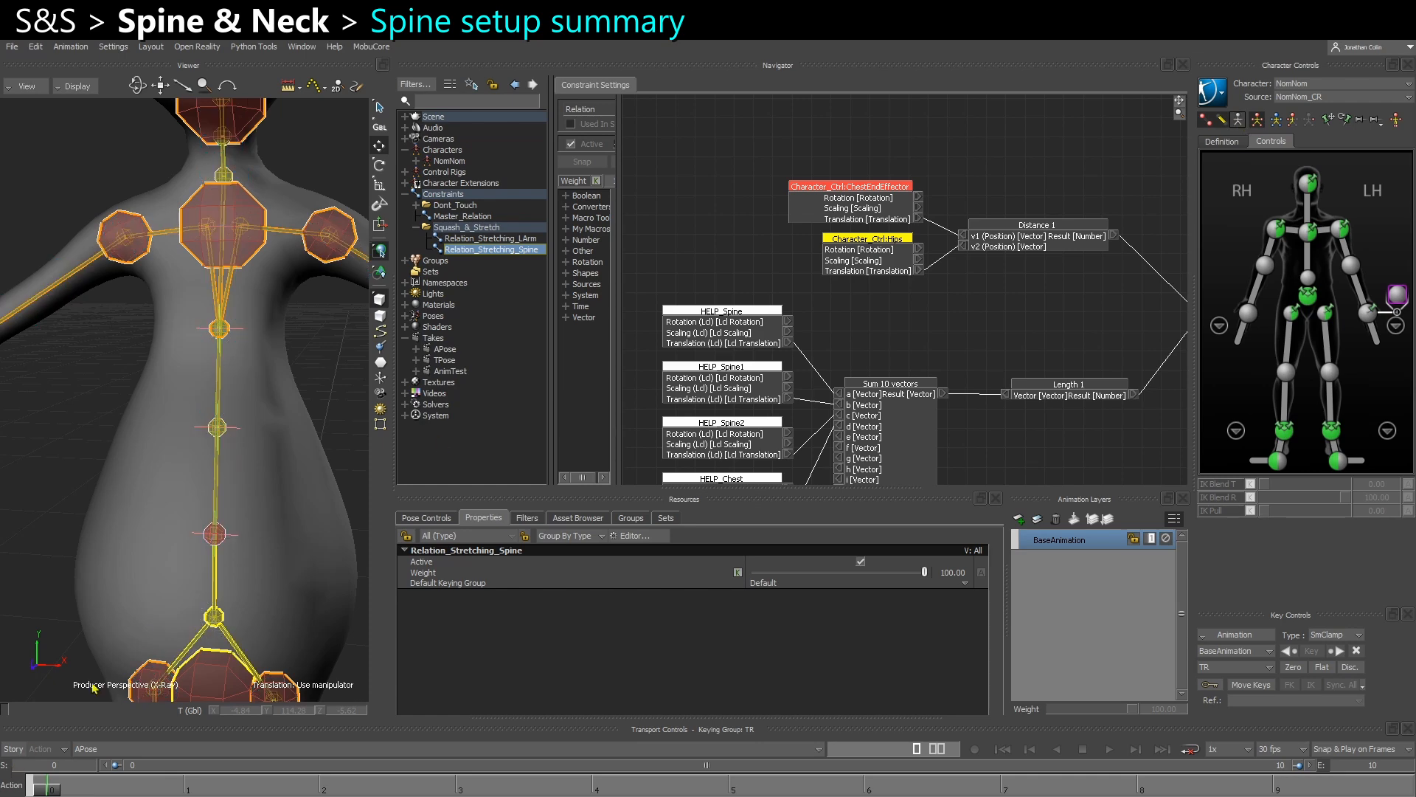
click(218, 626)
shift+drag(217, 625, 224, 550)
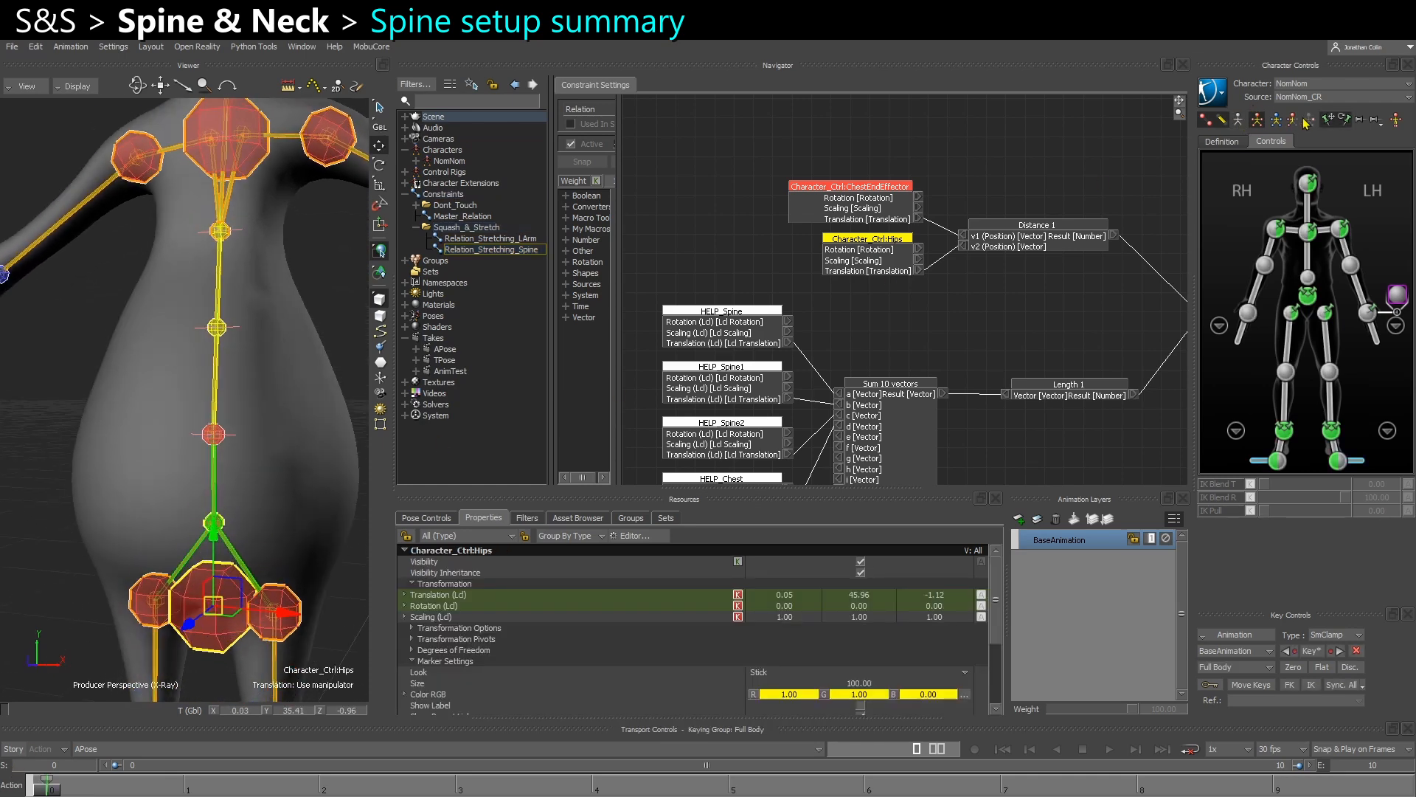
click(214, 522)
shift+drag(313, 430, 302, 504)
shift+drag(1042, 299, 845, 276)
drag(1019, 225, 1057, 271)
Examine the Sum 10 vectors node, the HELP nulls feeding it, and the Divide and Is Greater or Equal nodes.
shift+drag(675, 366, 910, 288)
click(912, 293)
key(ctrl+w)
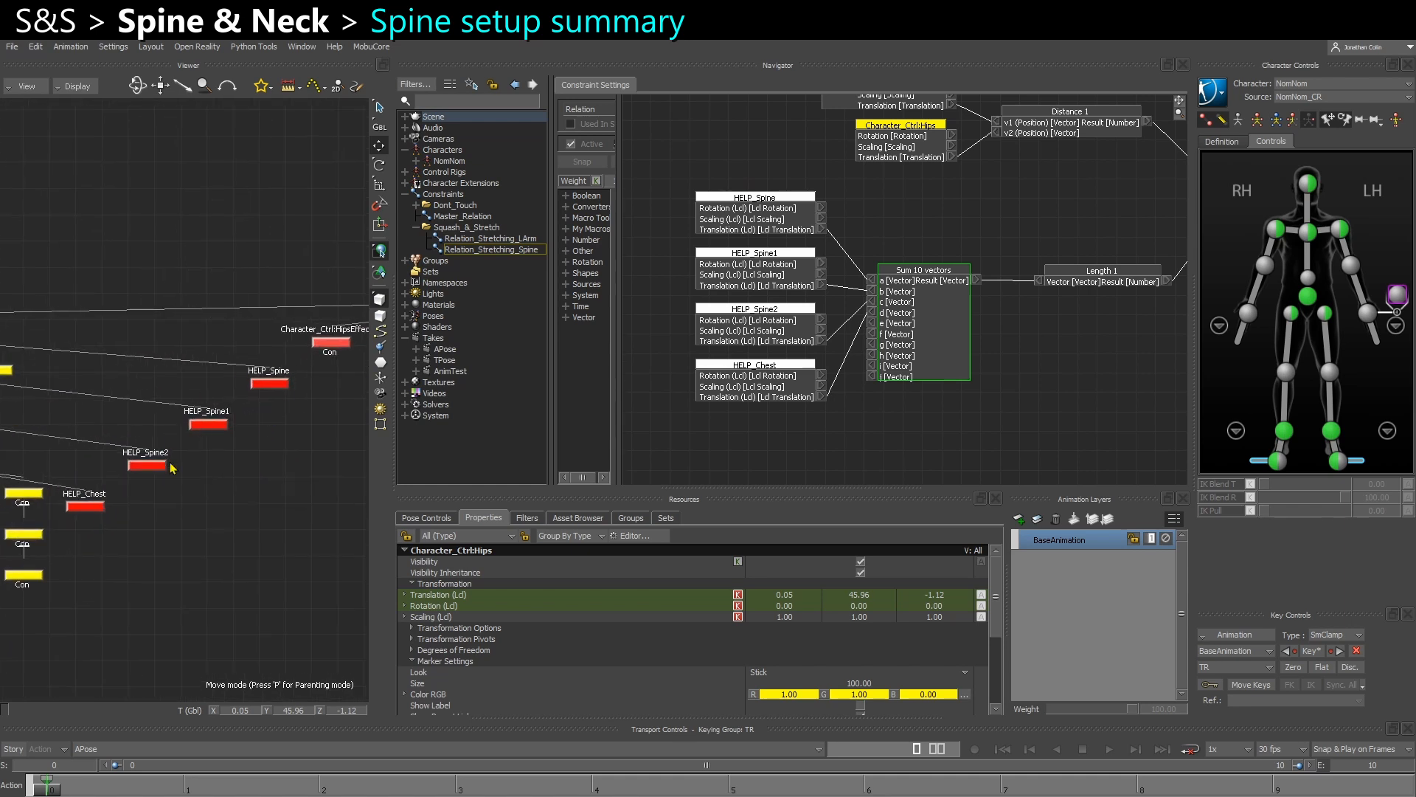
drag(926, 308, 931, 304)
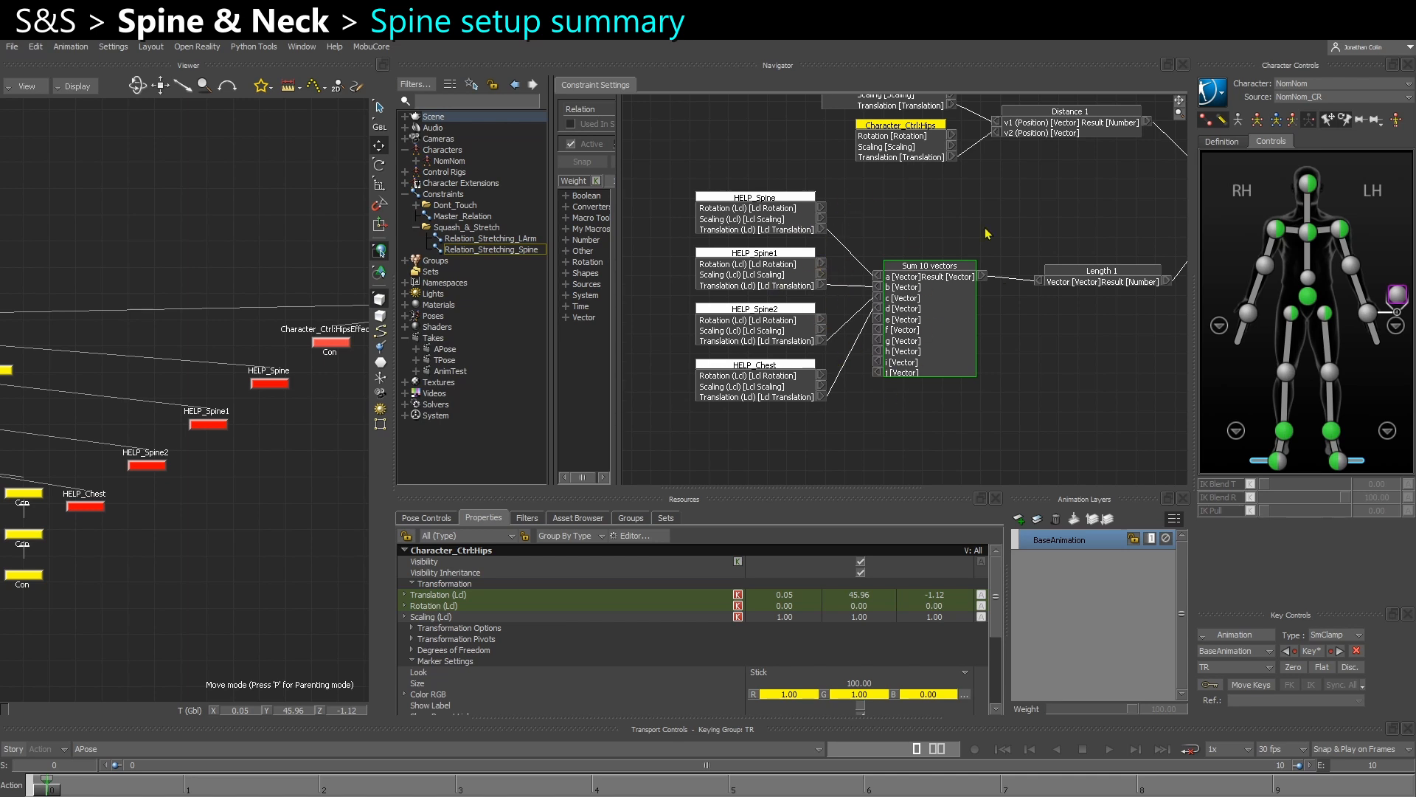
middle_drag(1181, 329, 692, 372)
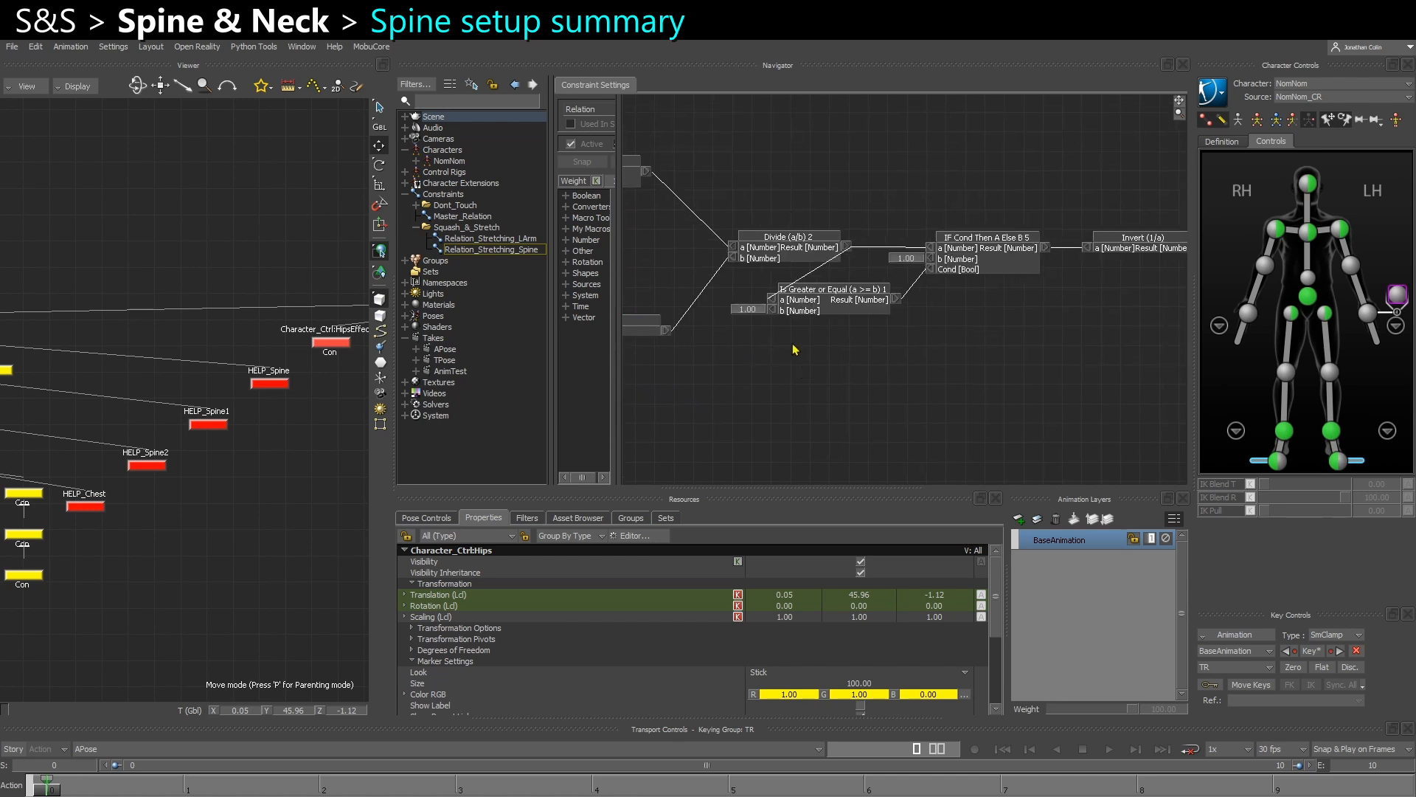
middle_drag(778, 373, 828, 293)
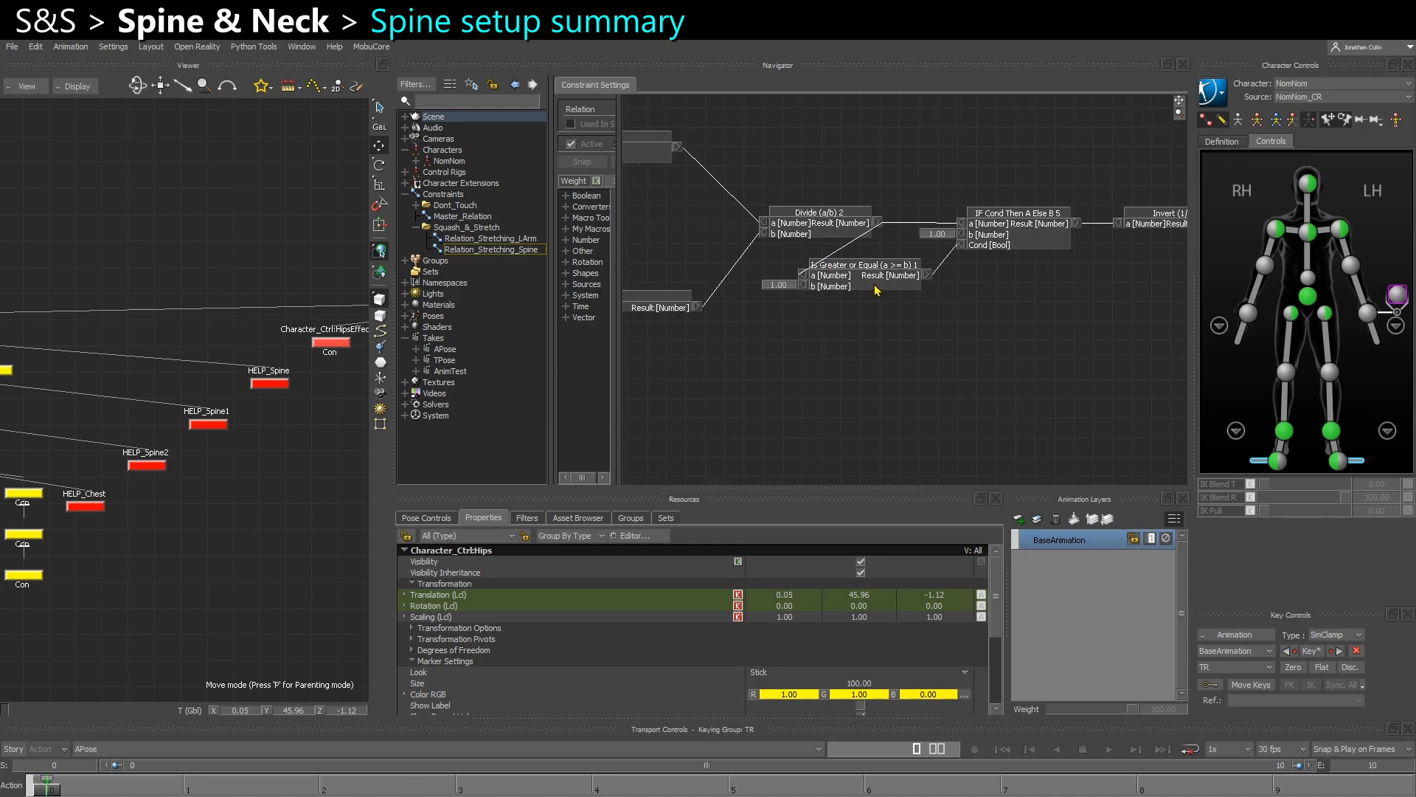
Try raising the chest end effector to about 0.26, 100.11, -5.83 in the 3D view and undo the move.
click(224, 518)
key(ctrl+w)
ctrl+drag(225, 483, 185, 347)
click(195, 363)
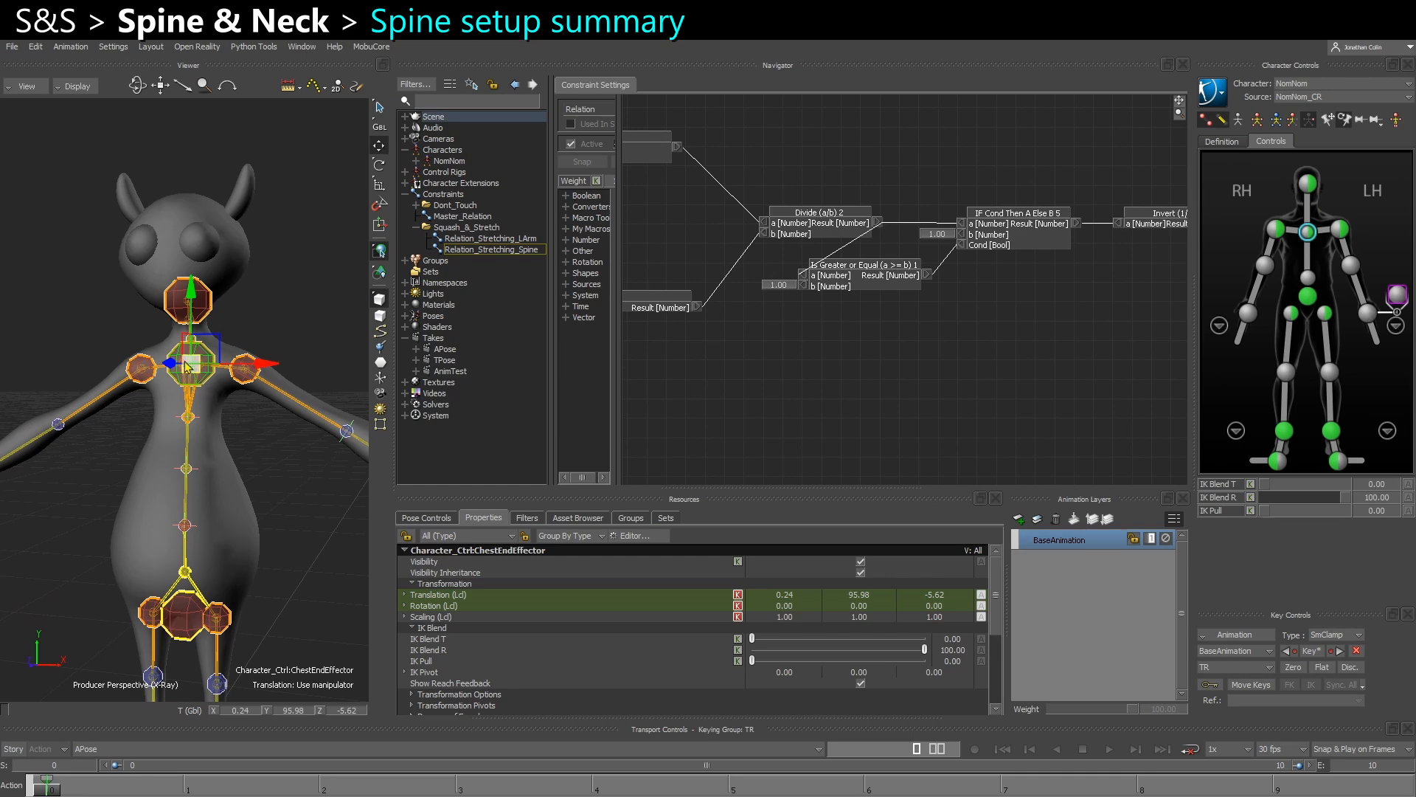
key(q)
key(q)
key(q)
drag(193, 362, 210, 335)
key(ctrl+z)
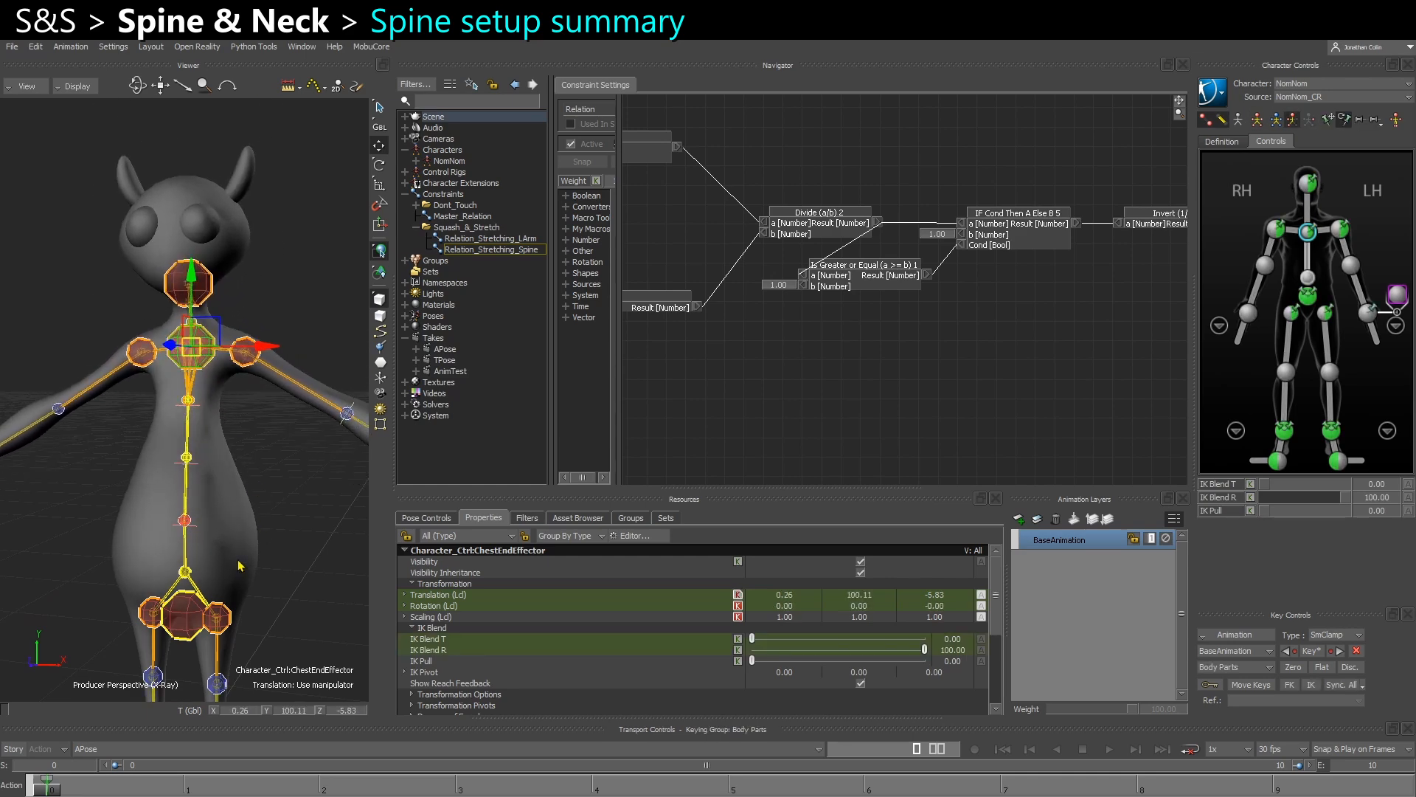
Examine the spine relation from the Divide and IF Cond nodes through Invert and Number to Vector to the Middle Point nodes.
click(49, 790)
alt+middle_drag(1058, 315, 959, 342)
drag(739, 375, 926, 221)
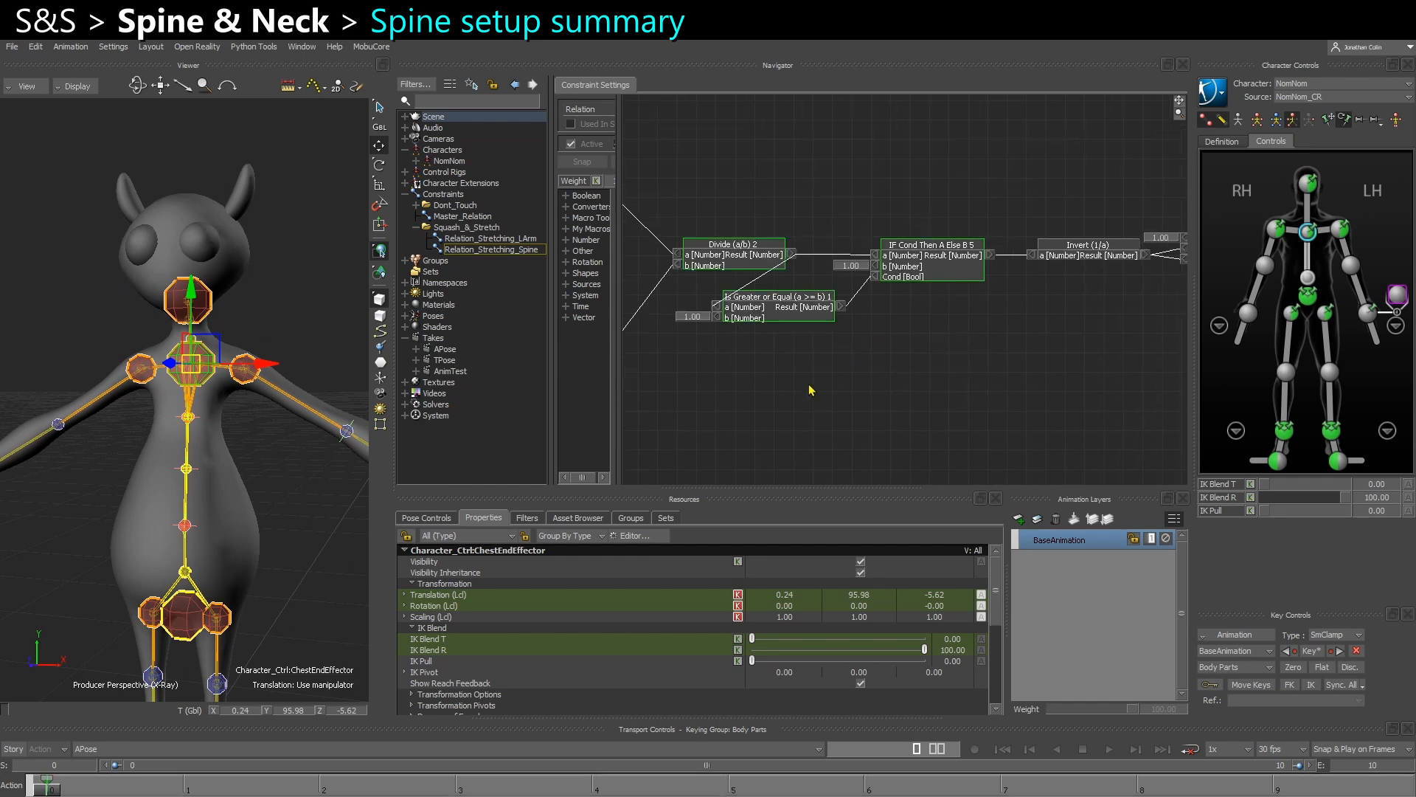
click(985, 310)
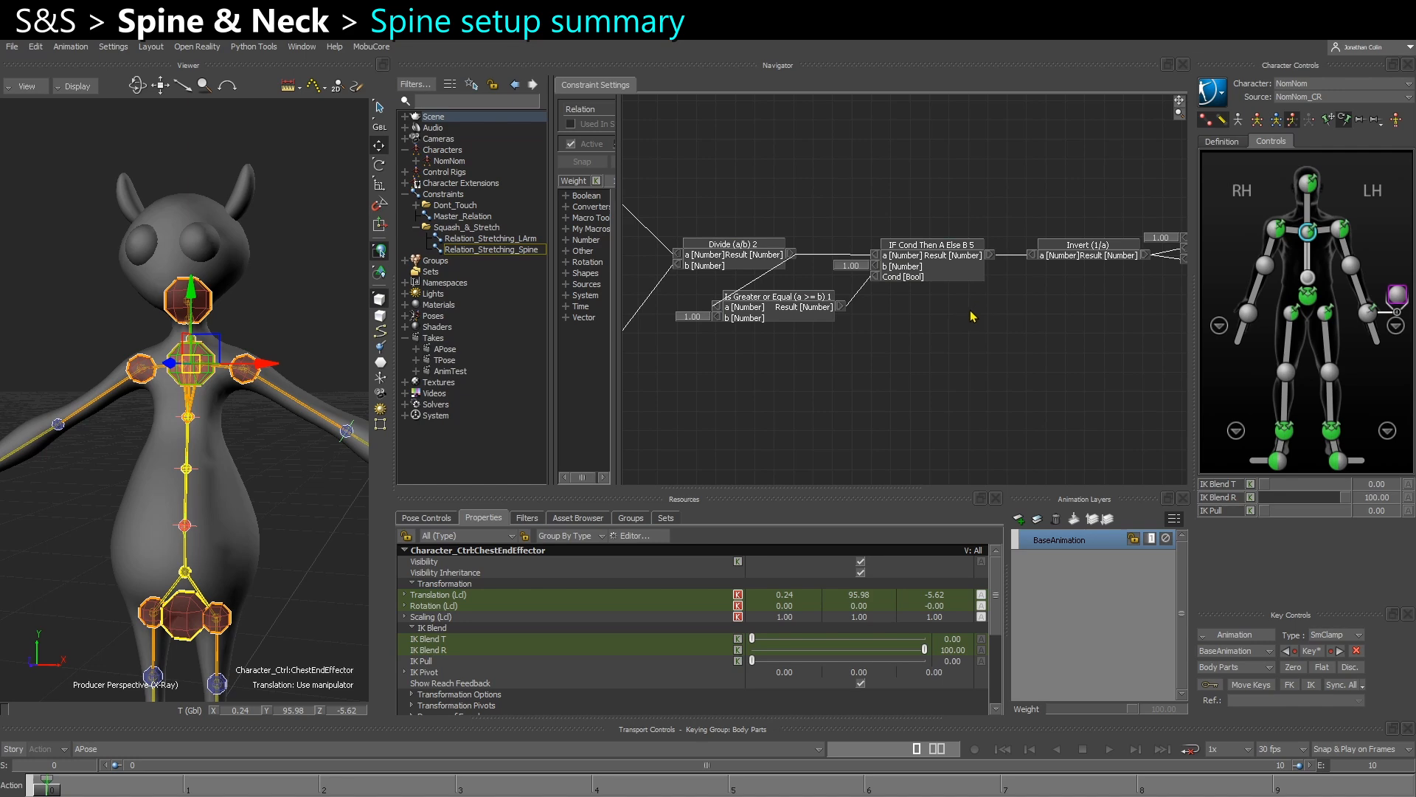
alt+middle_drag(1011, 329, 772, 332)
alt+middle_drag(919, 367, 844, 370)
scroll(842, 365, down, 3)
alt+middle_drag(727, 321, 845, 335)
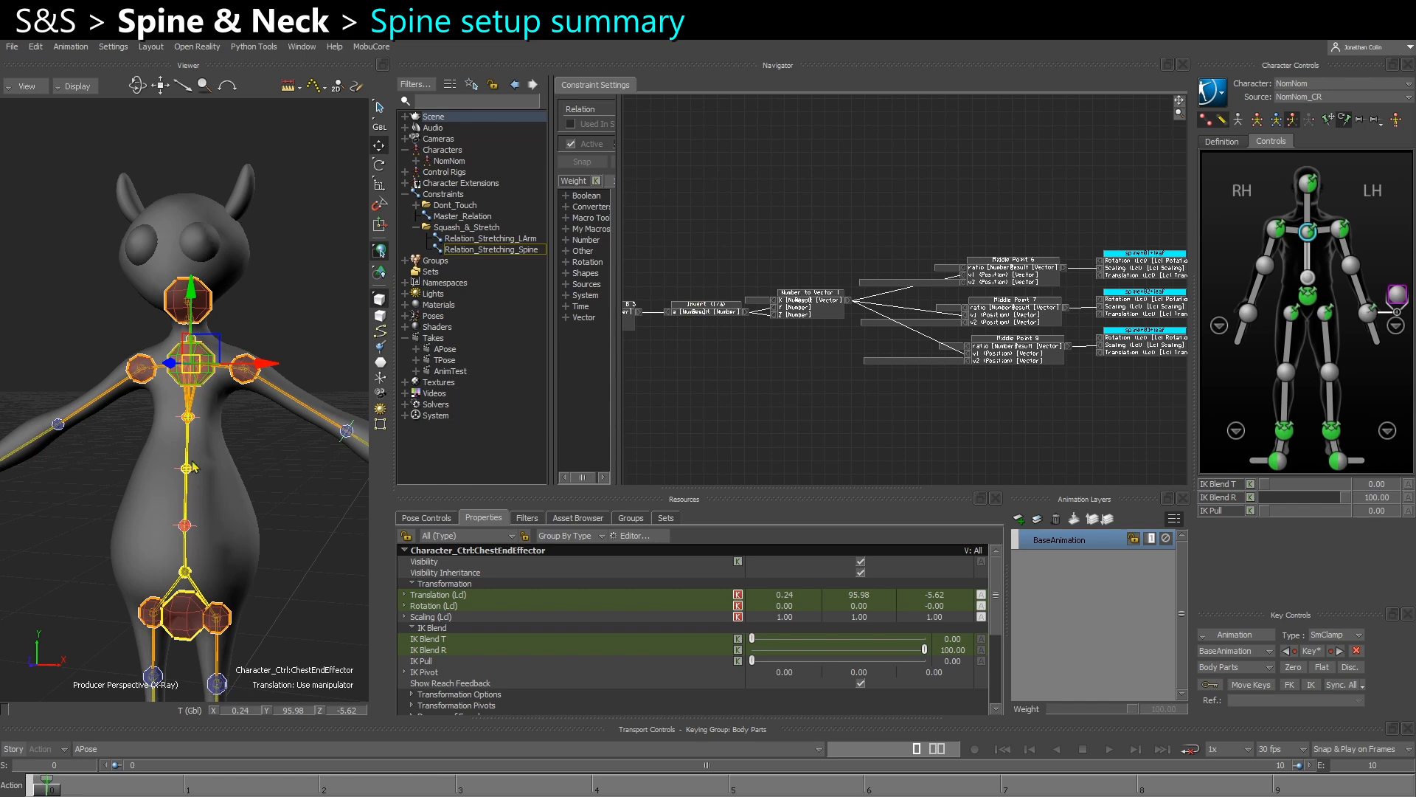
scroll(193, 488, up, 2)
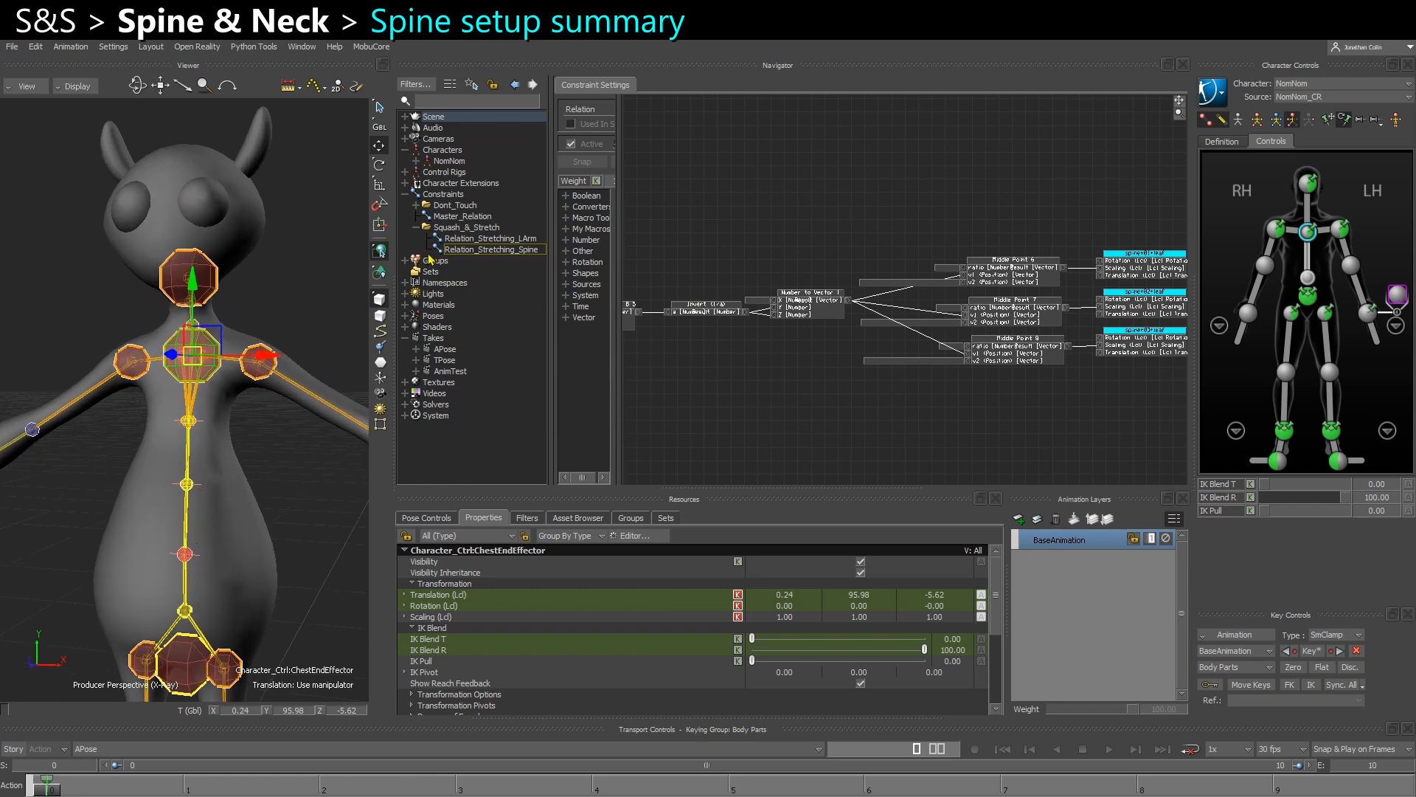
Open Relation_Stretching_LArm and examine the Scale nodes that drive the left forearm and hand controls.
click(490, 238)
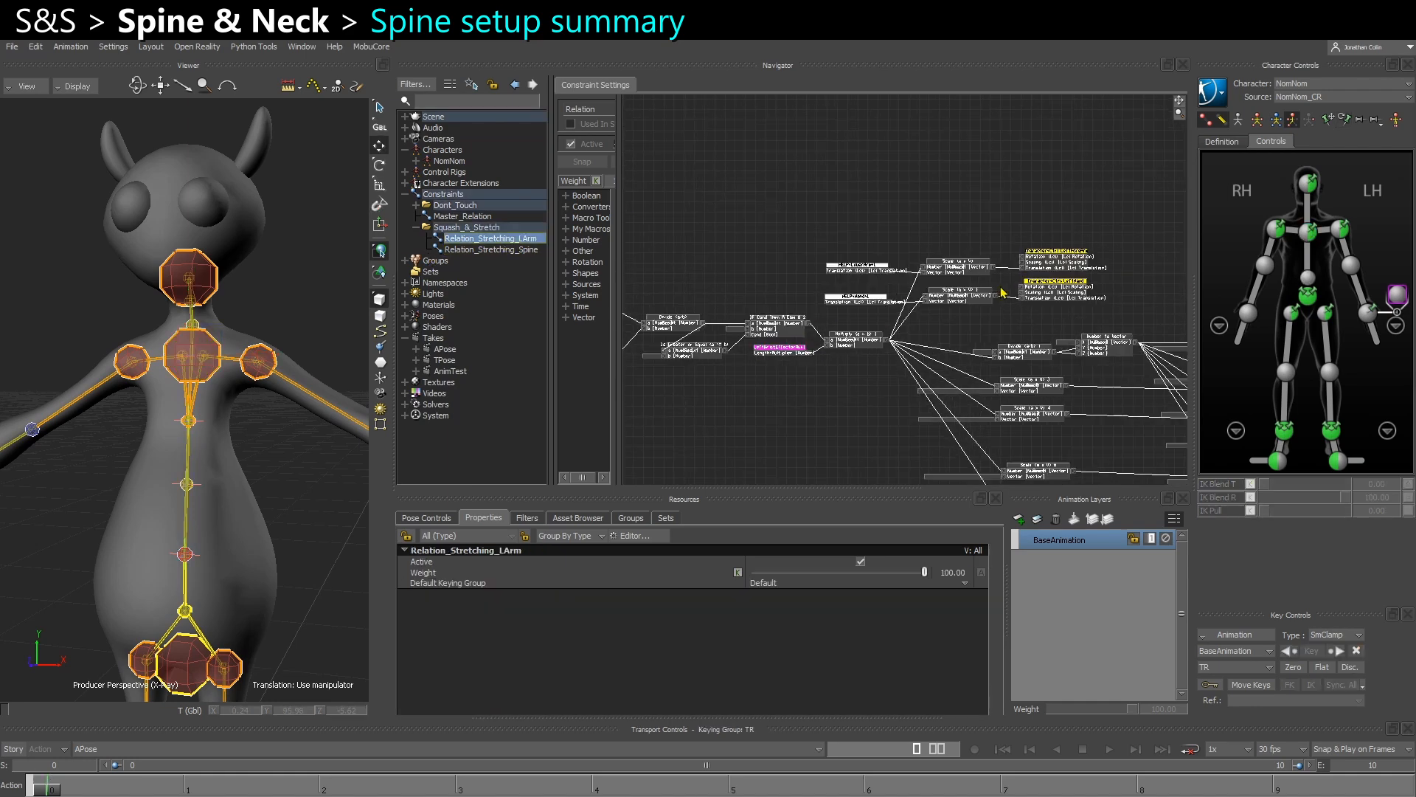
drag(1119, 304, 1116, 301)
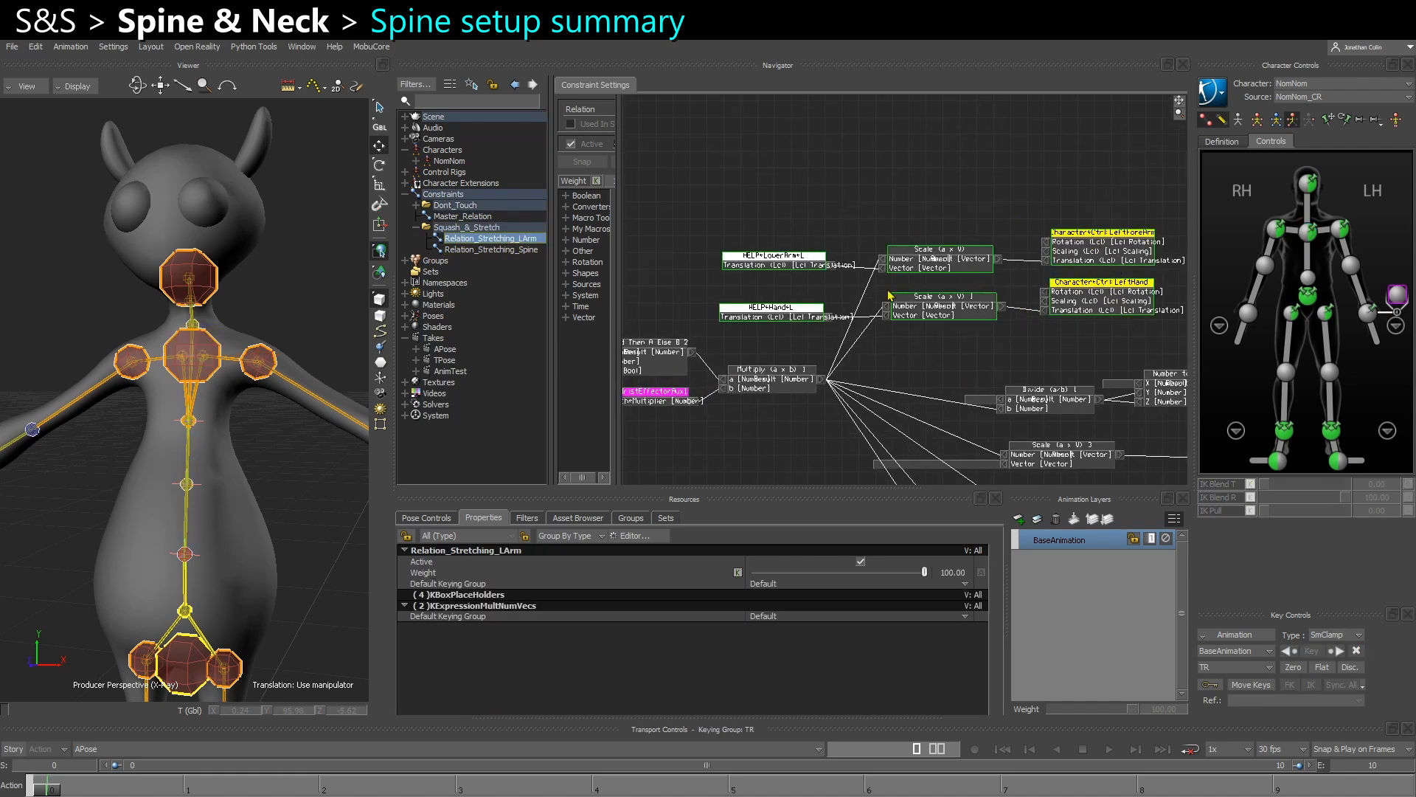
Reopen Relation_Stretching_Spine and examine the Middle Point ratios that drive the scaling of the three spine leaf joints.
click(476, 250)
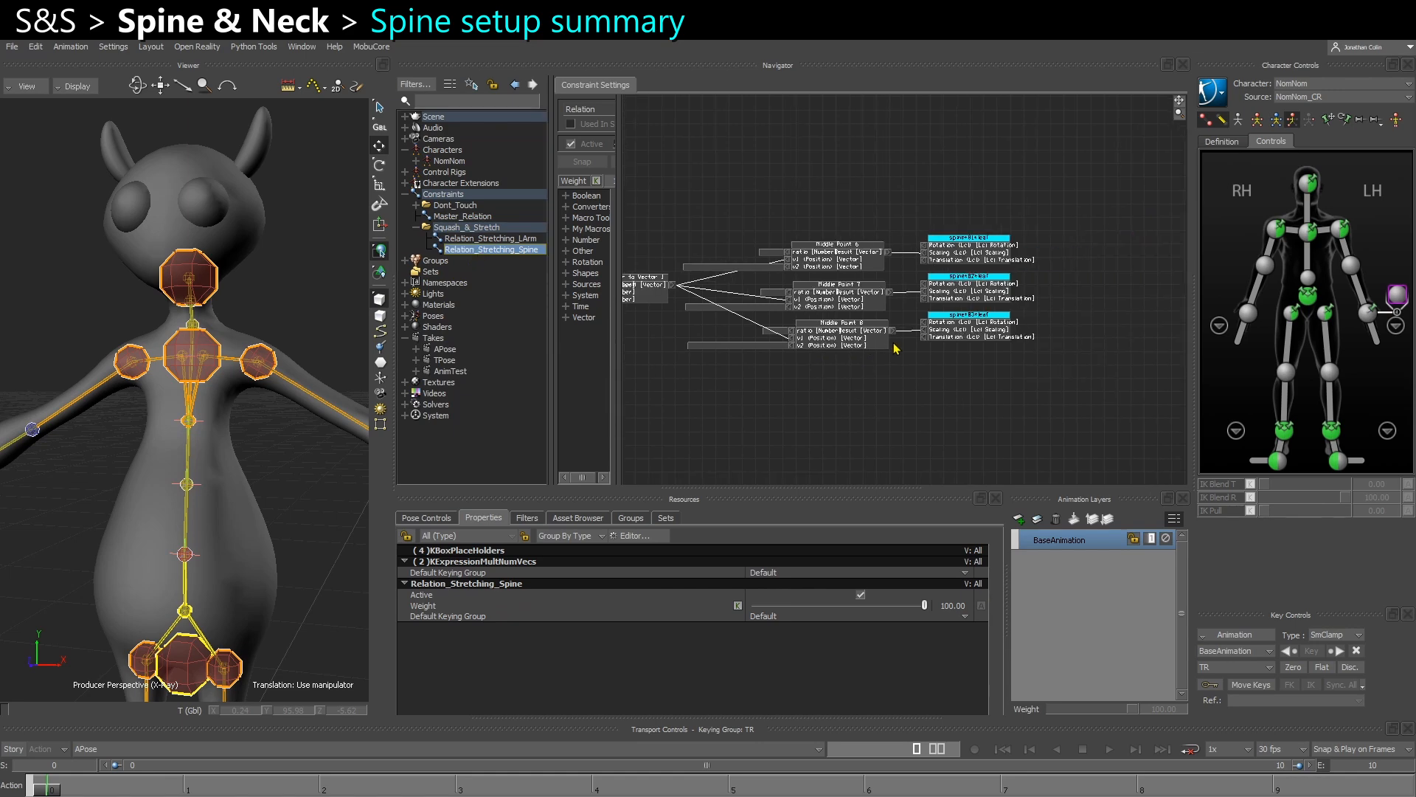
middle_drag(814, 338, 936, 358)
click(947, 223)
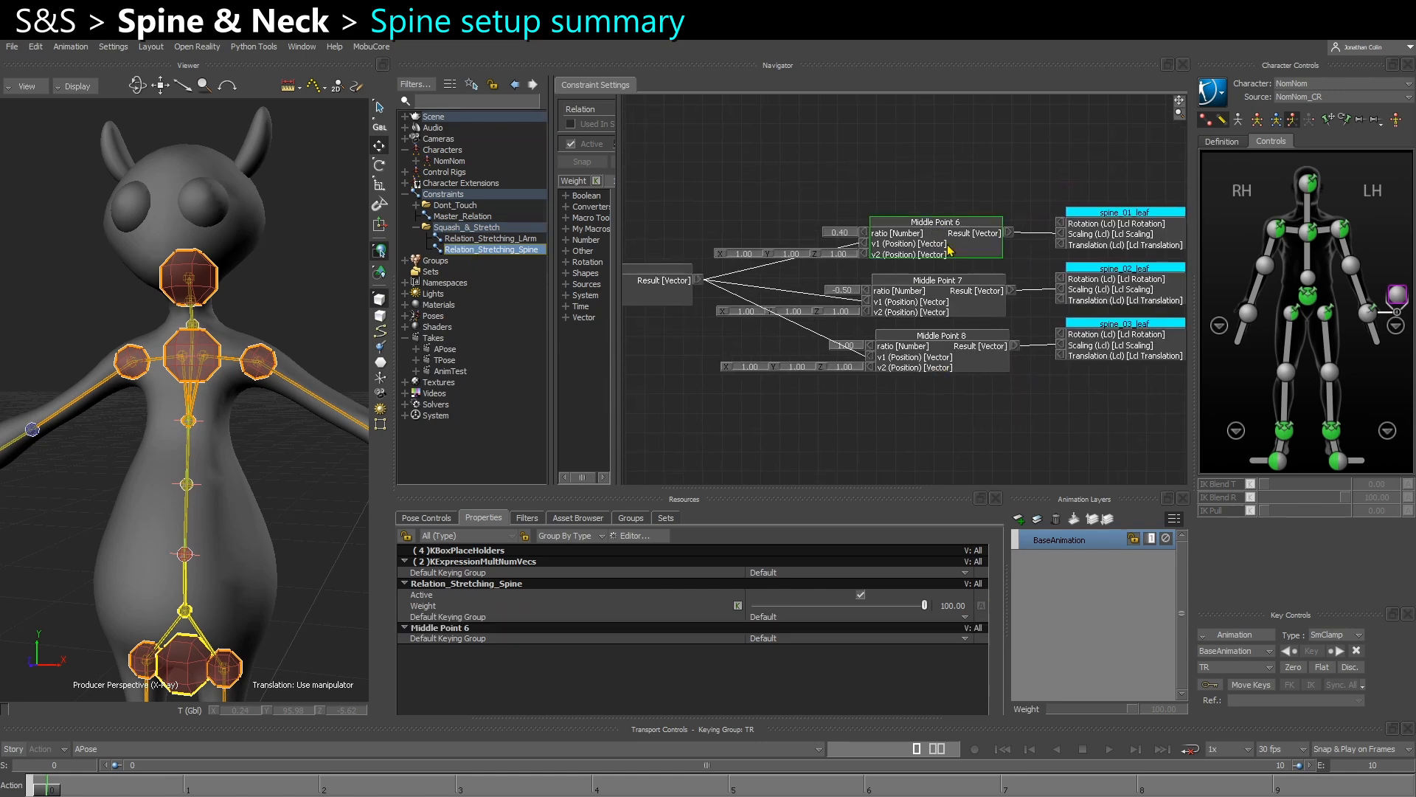
middle_drag(719, 307, 737, 304)
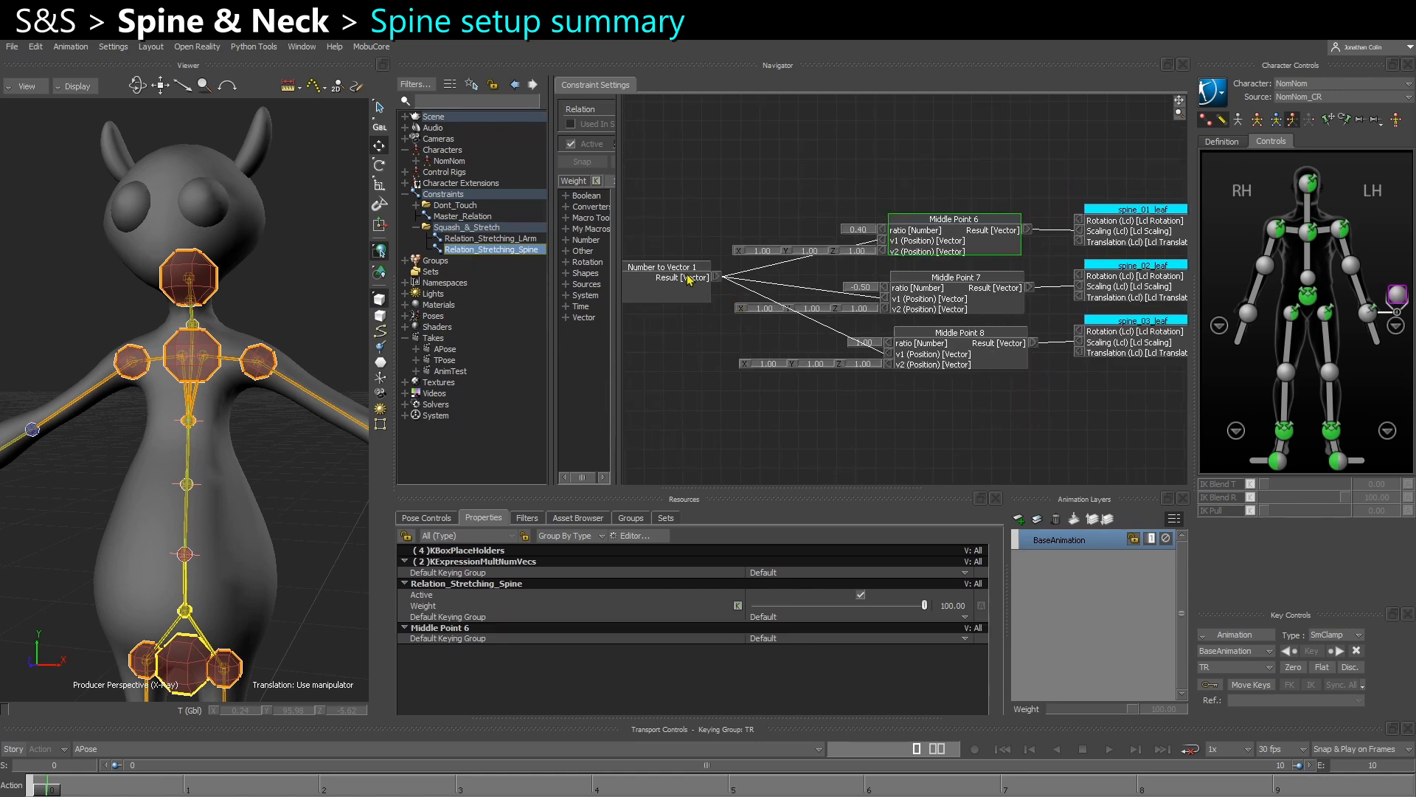
scroll(845, 282, up, 2)
middle_drag(857, 276, 813, 284)
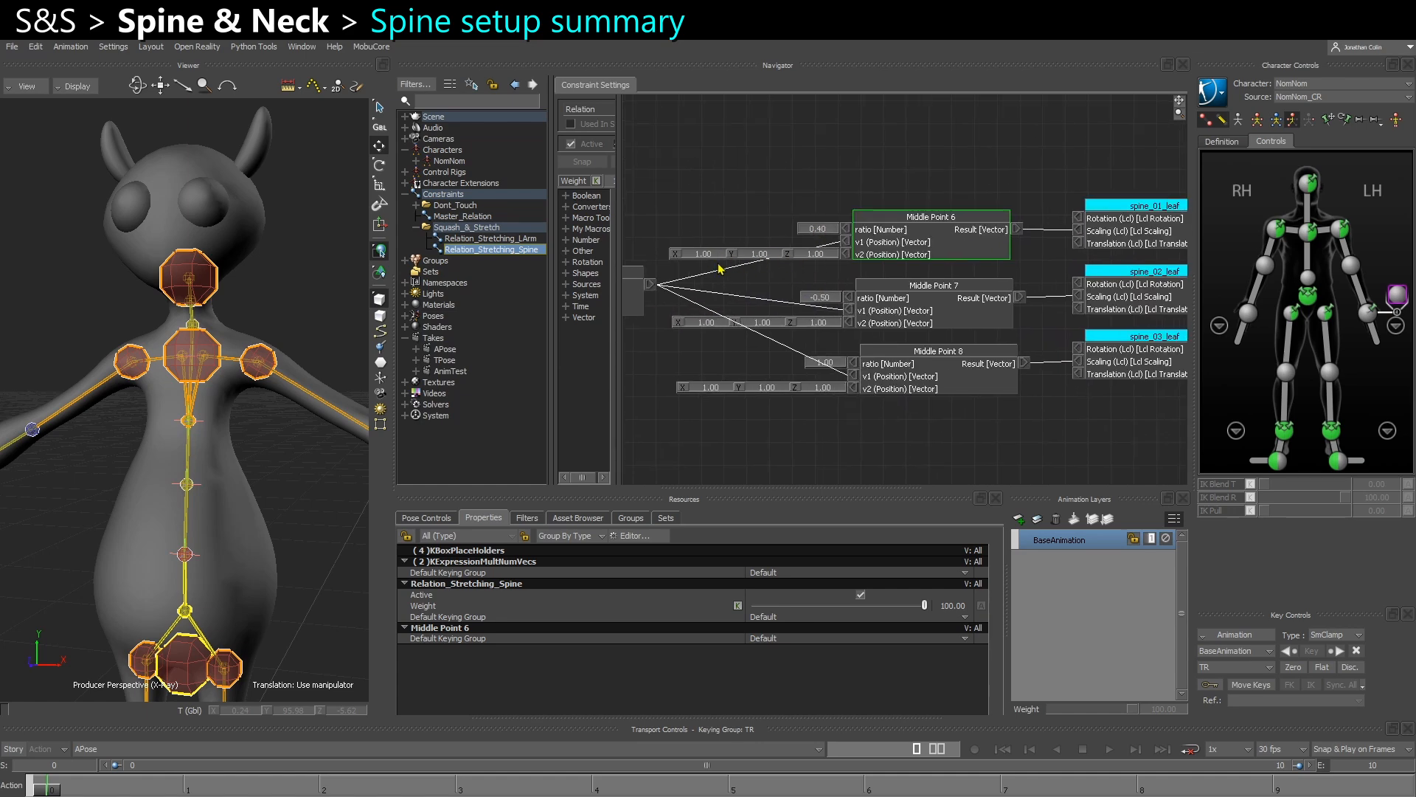
middle_drag(778, 261, 743, 261)
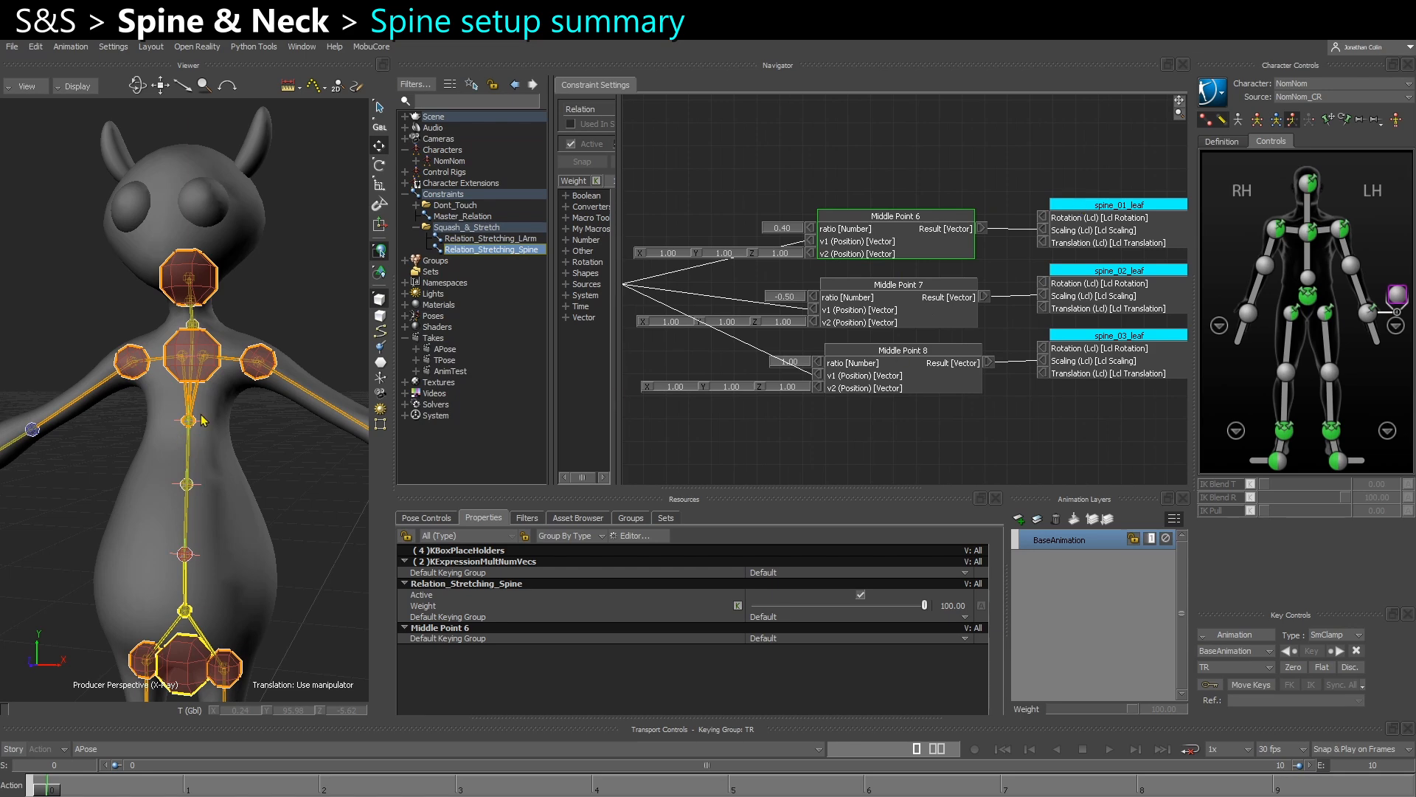
Raise the character's chest end effector to a local translation of about -0.08, 120.91, -5.91 to stretch the spine.
click(206, 353)
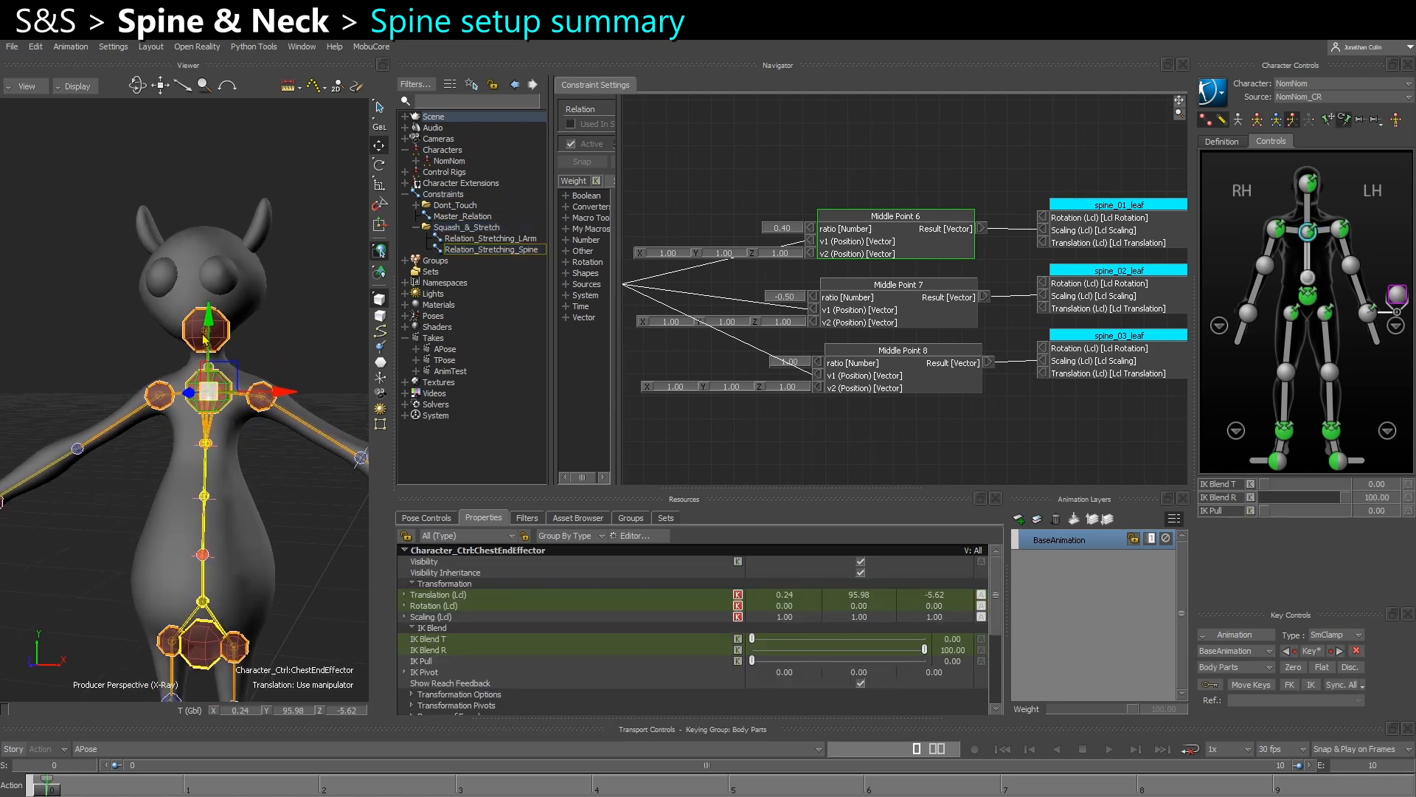
mouse_move(208, 218)
mouse_down()
mouse_move(203, 353)
mouse_move(195, 247)
mouse_move(213, 236)
mouse_up()
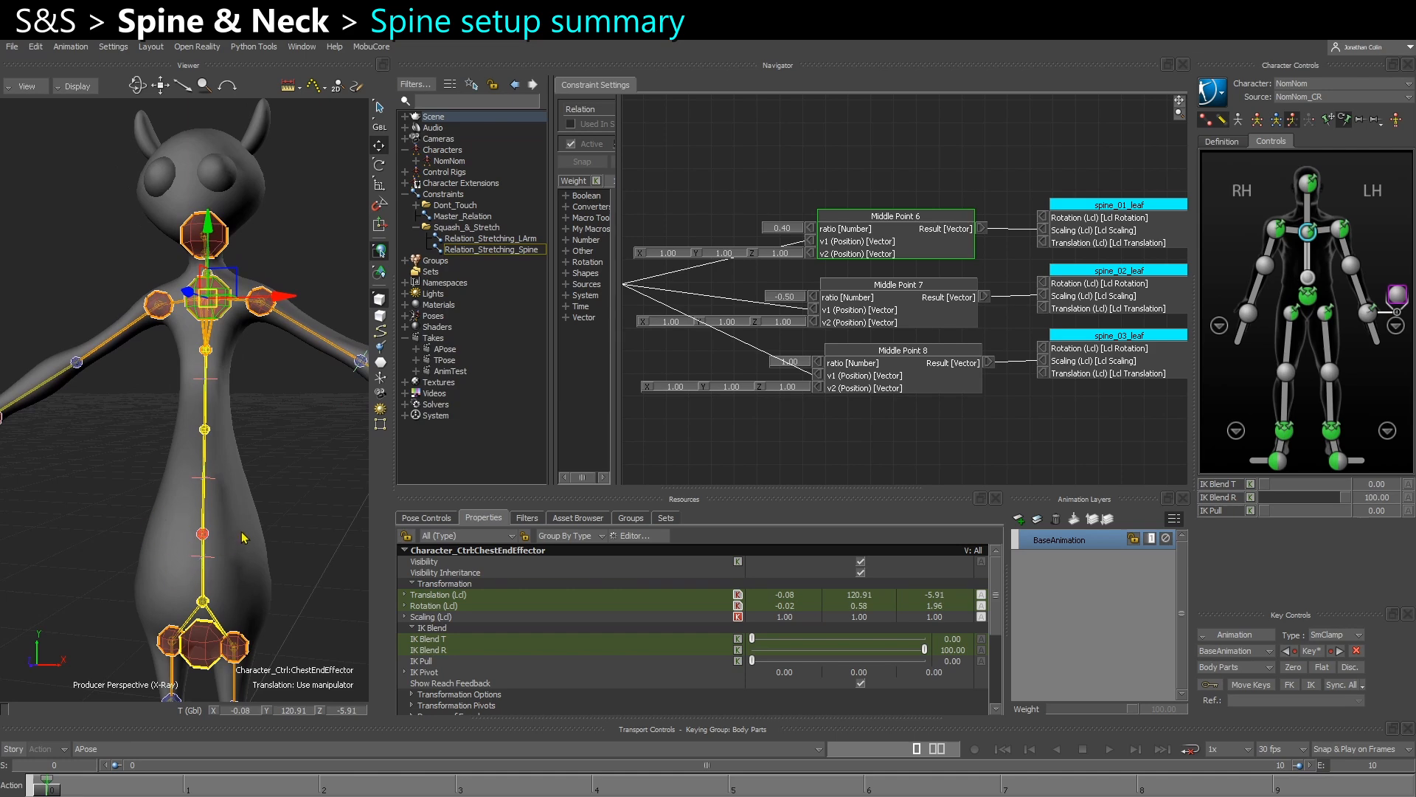
alt+middle_drag(193, 578, 178, 504)
alt+right_drag(178, 503, 210, 569)
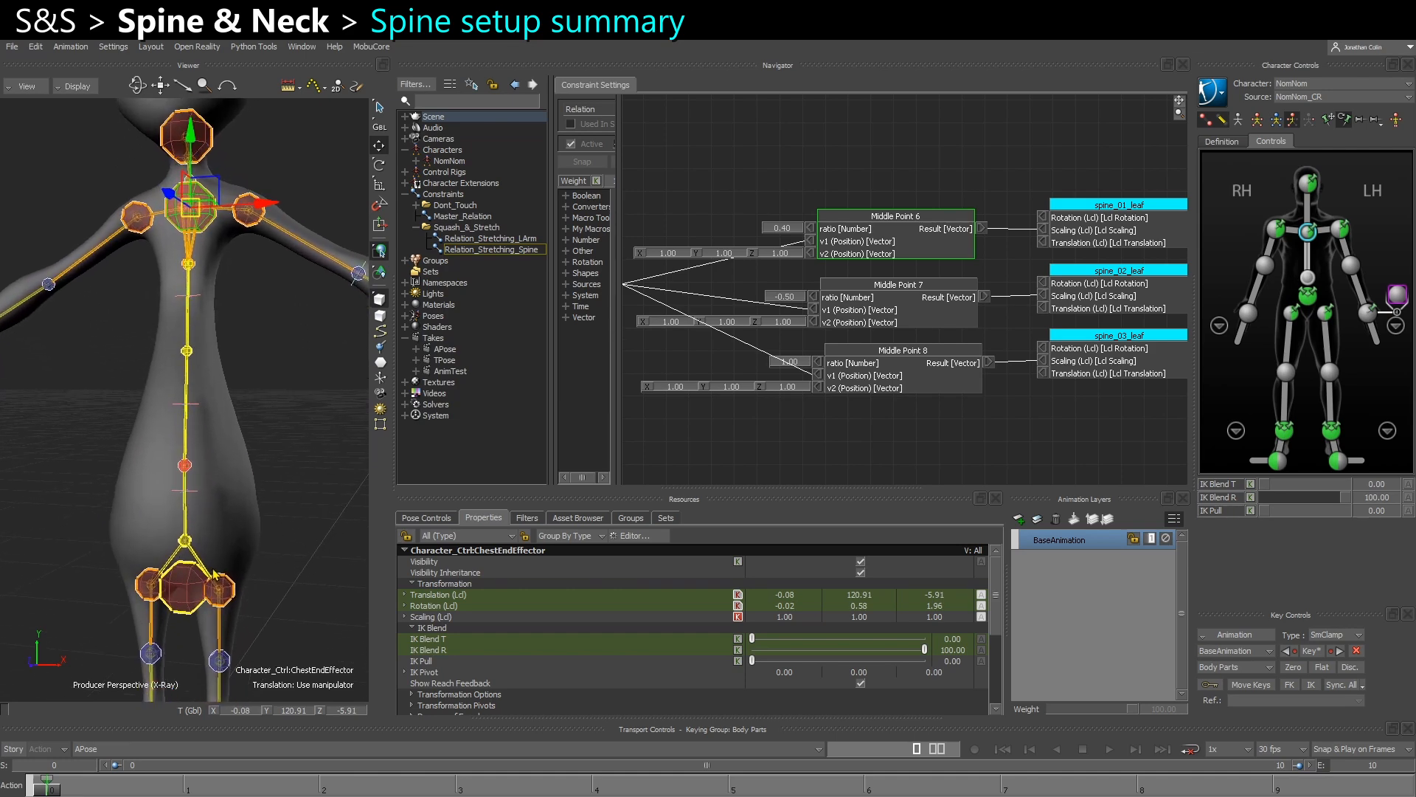
Examine the Middle Point 8 node that drives spine_03_leaf alongside the chest area of the stretched character.
scroll(800, 404, up, 2)
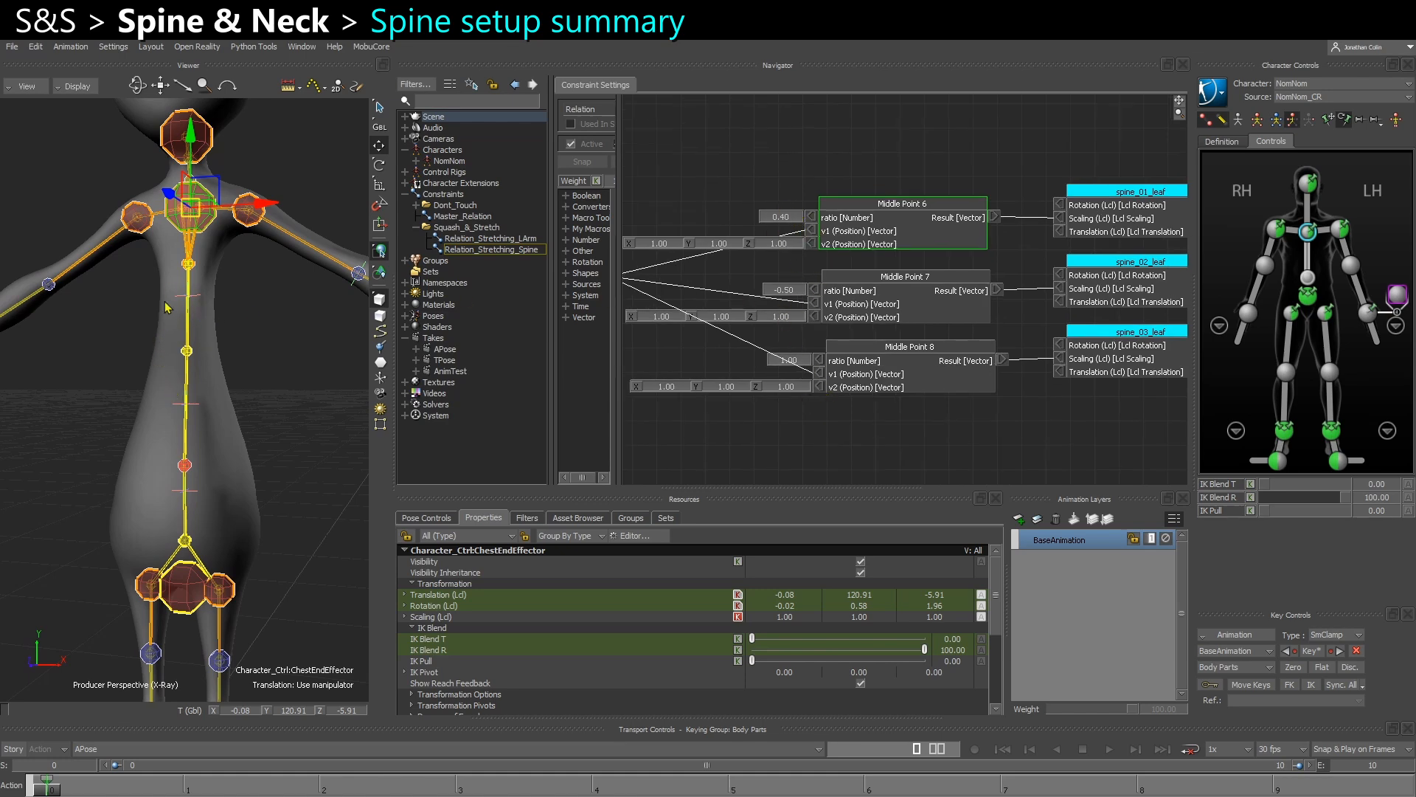
alt+middle_drag(169, 379, 171, 520)
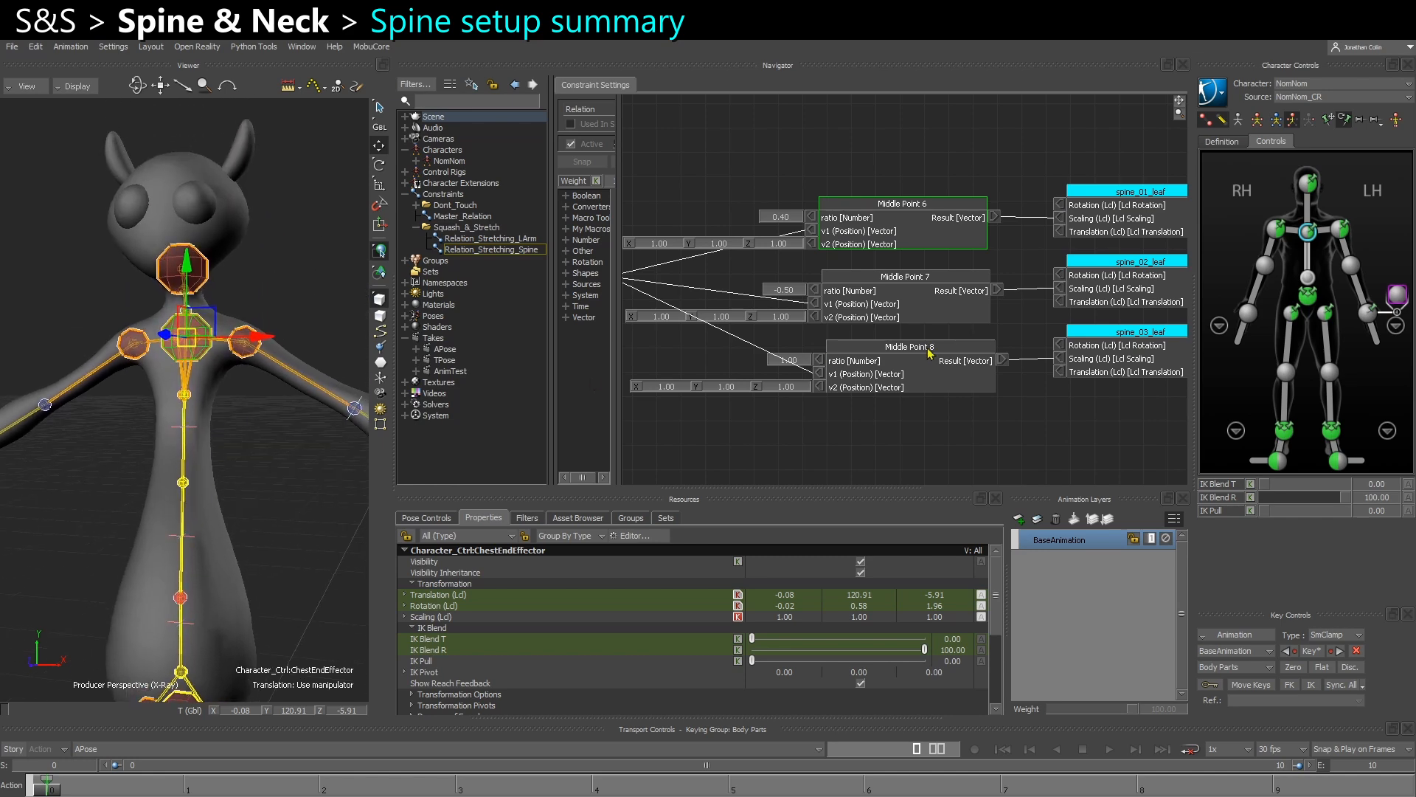
drag(1074, 368, 1112, 345)
alt+middle_drag(1072, 371, 1052, 371)
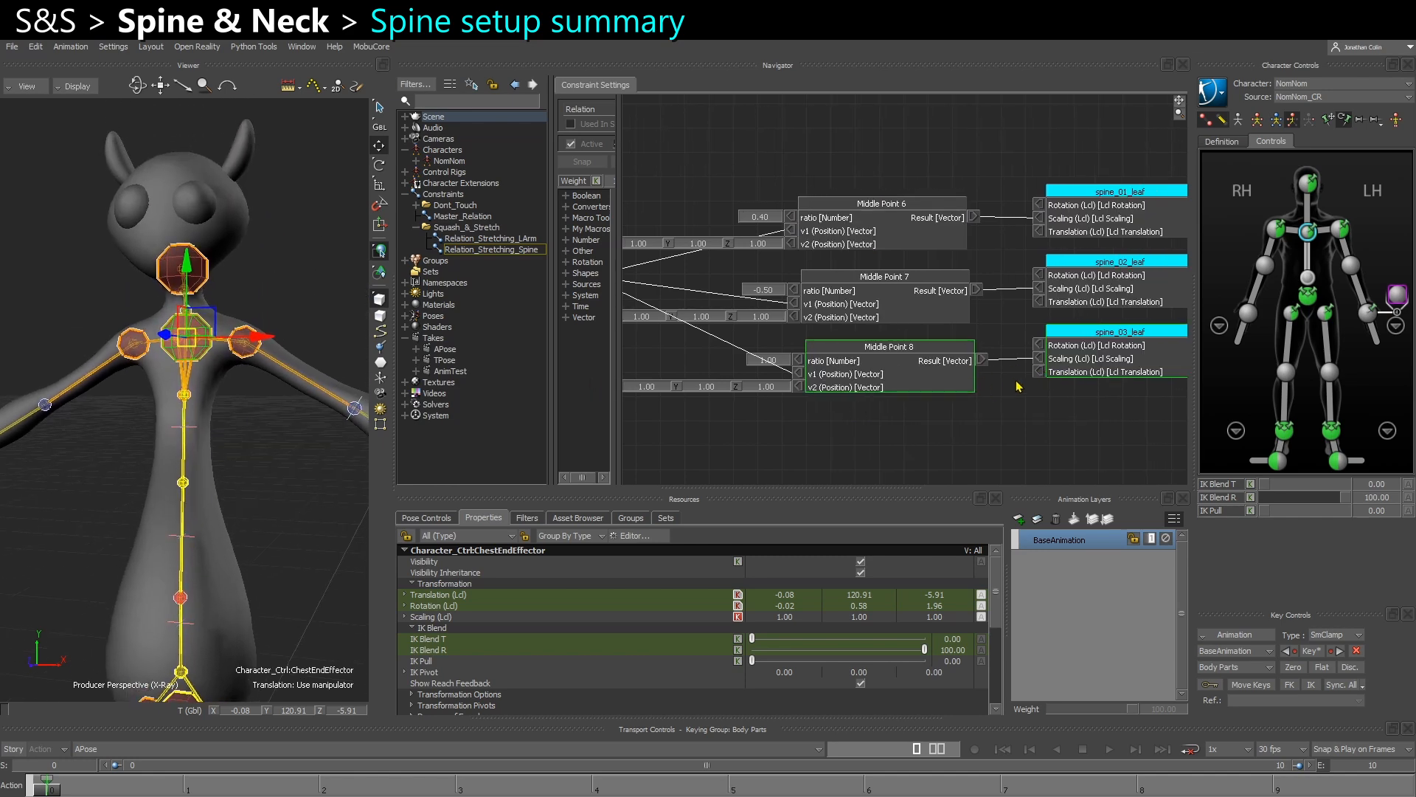
alt+right_drag(129, 360, 247, 387)
alt+middle_drag(247, 388, 215, 475)
alt+right_drag(215, 474, 232, 469)
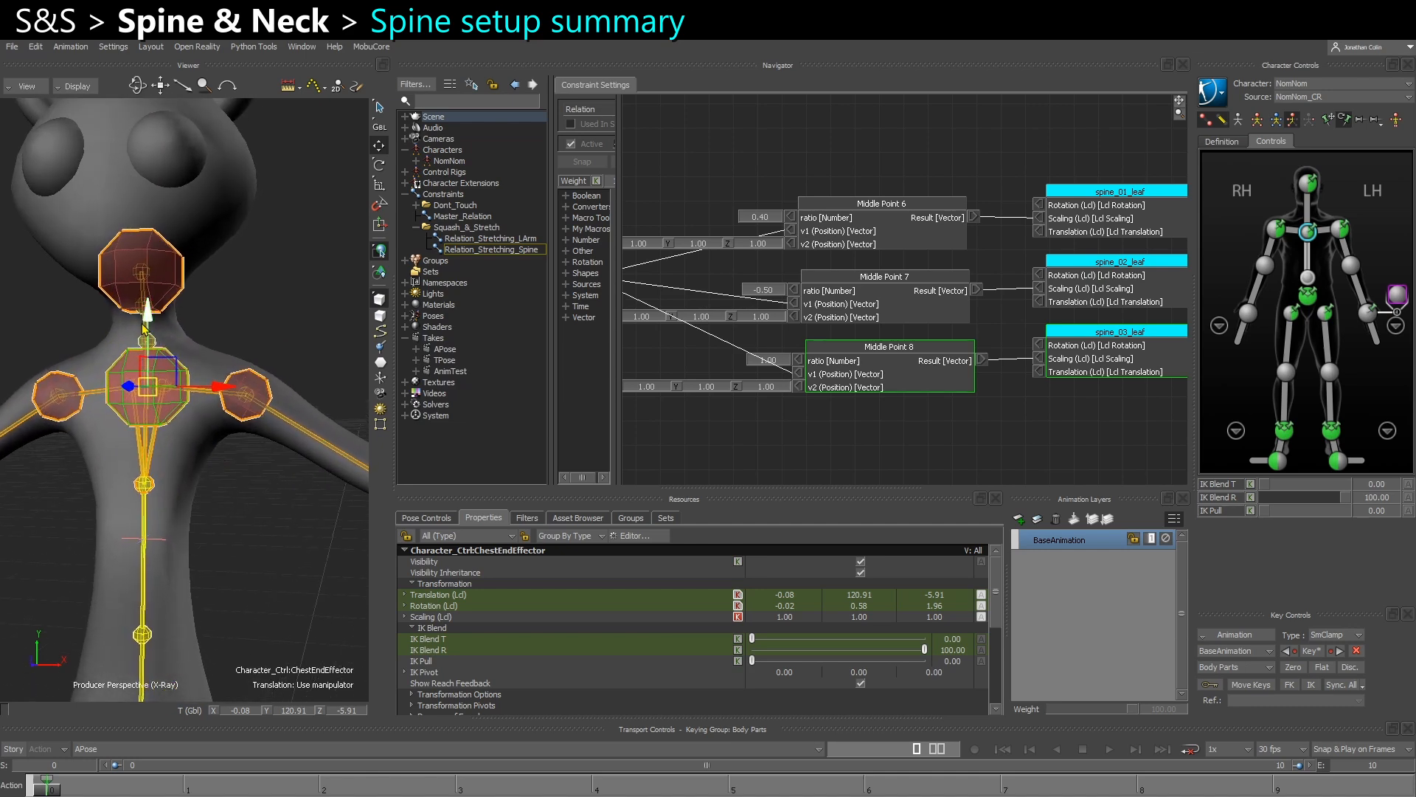
drag(768, 367, 772, 369)
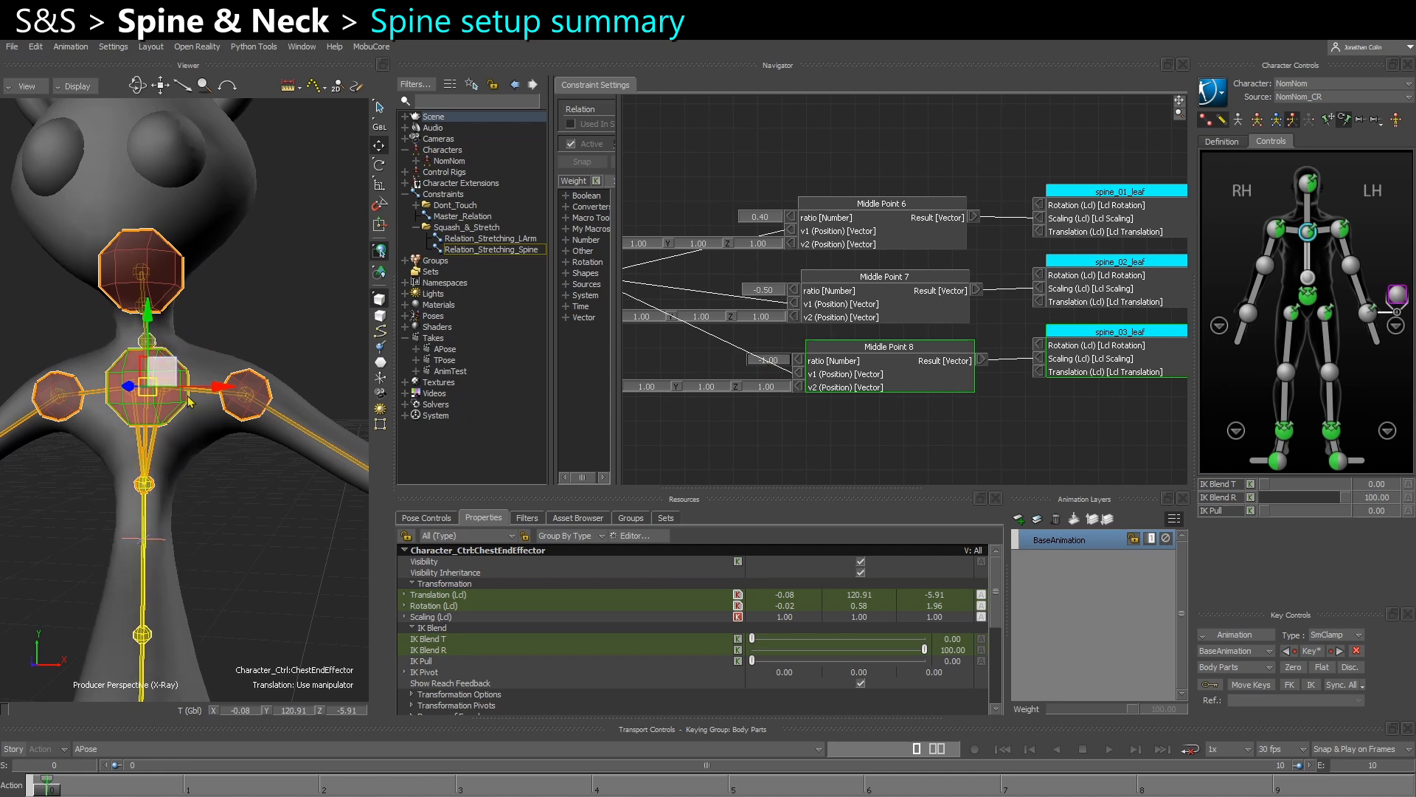
mouse_move(249, 488)
shift+mouse_down()
mouse_move(261, 491)
mouse_move(248, 494)
shift+mouse_up()
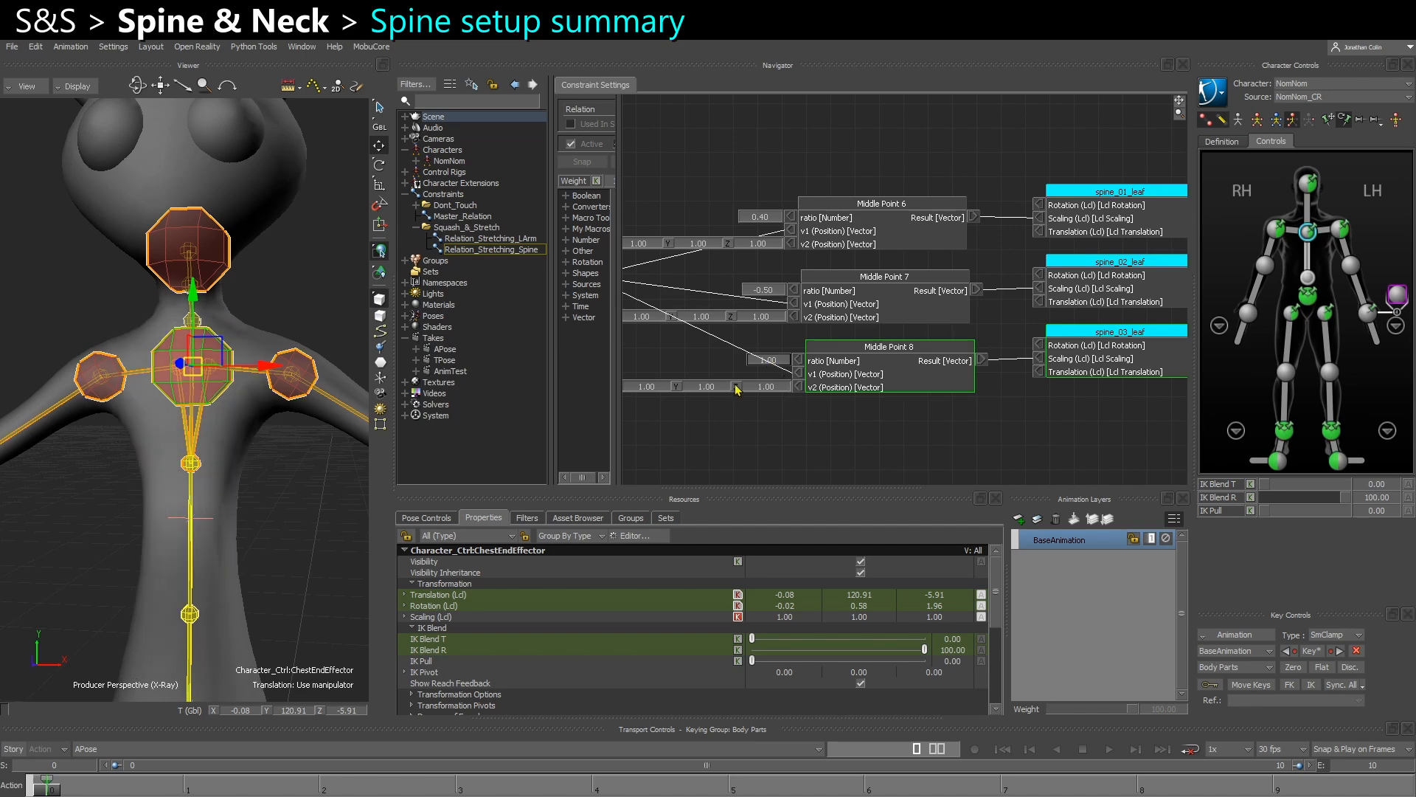
click(238, 488)
Switch from the scaling to the translation manipulator and deselect the spine_01_leaf joint.
scroll(254, 516, down, 5)
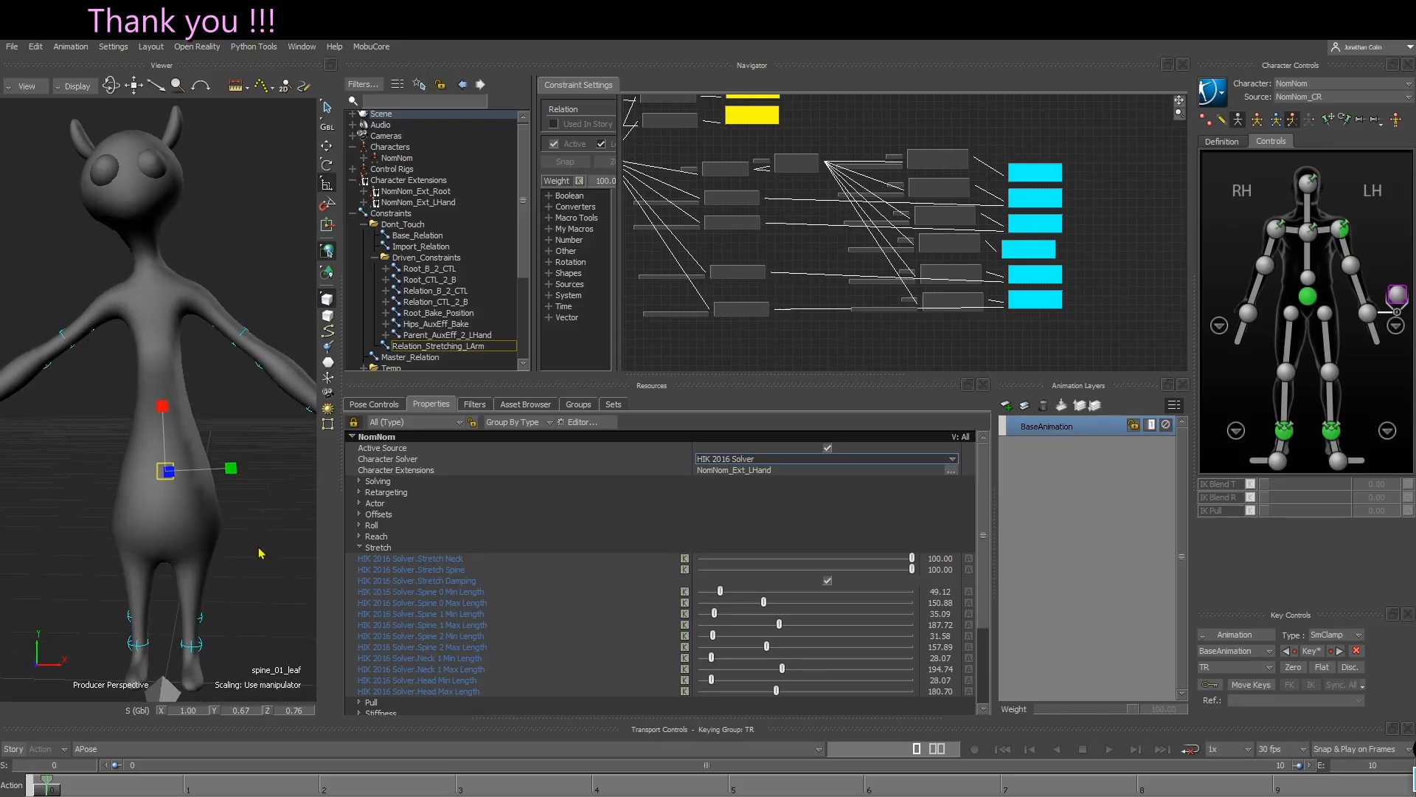
scroll(253, 567, down, 3)
shift+drag(209, 509, 219, 465)
ctrl+shift+drag(219, 465, 249, 509)
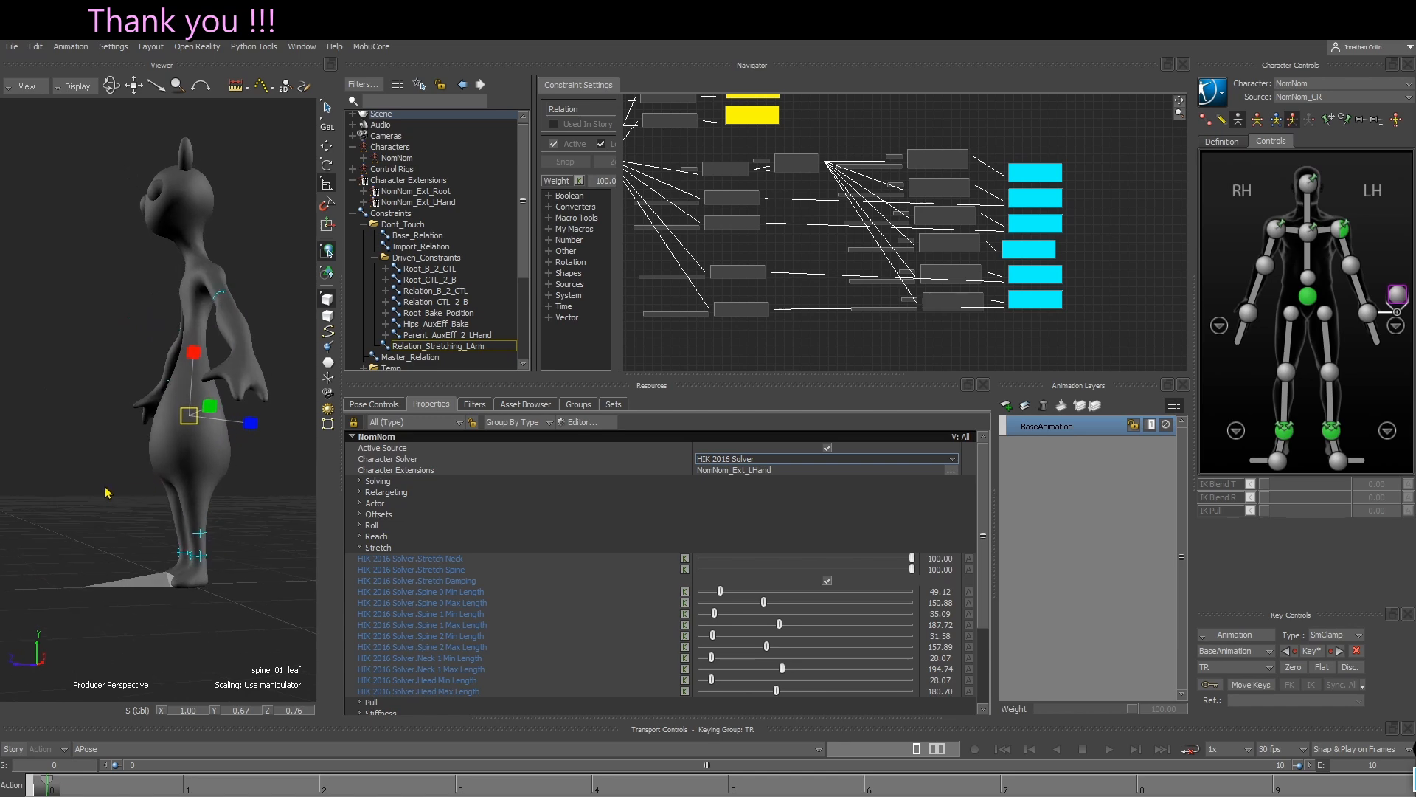
key(t)
scroll(215, 505, down, 2)
click(257, 565)
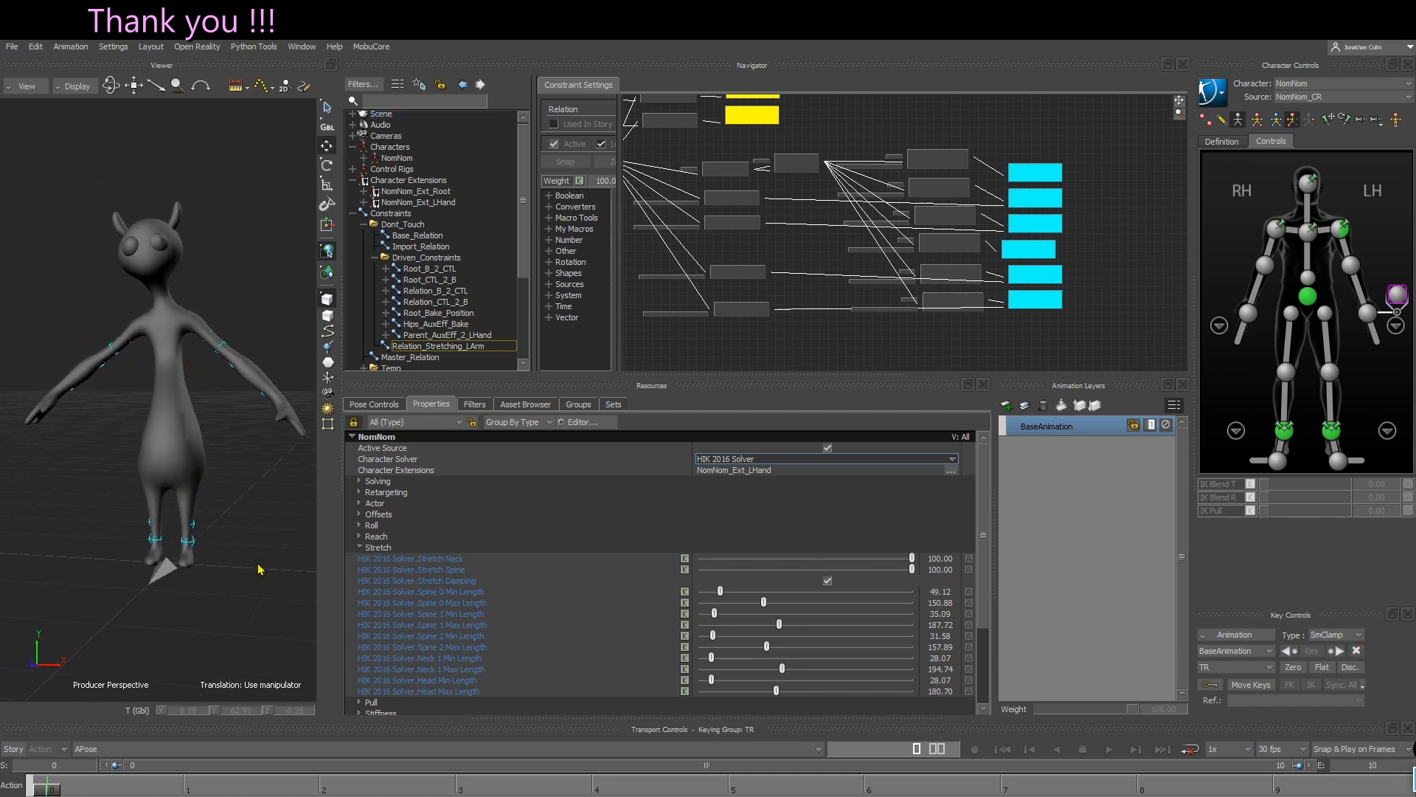